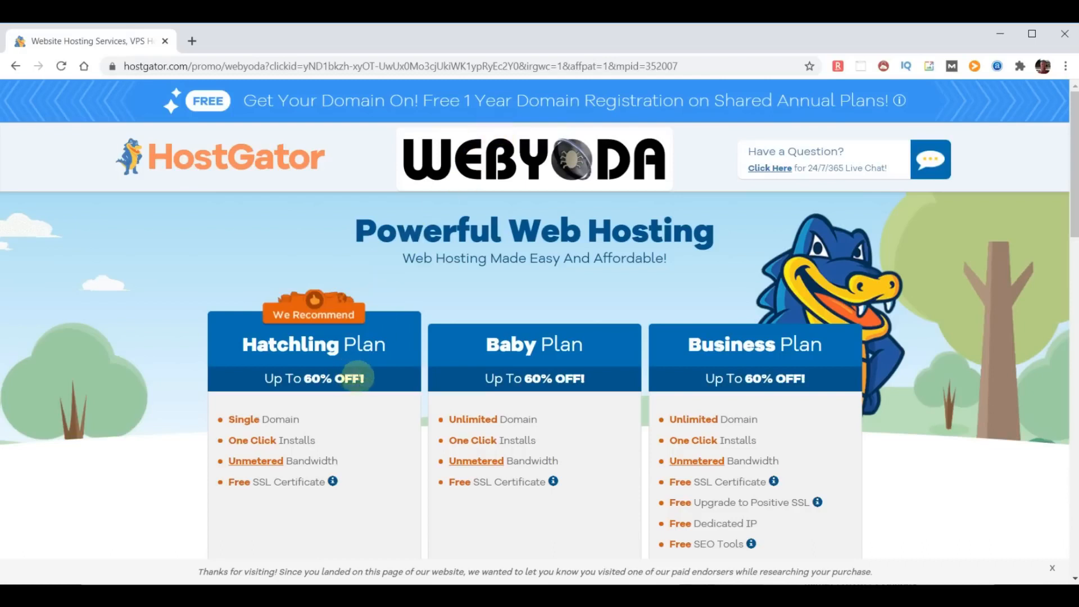
- Highlight Hatchling's One Click Installs, Unmetered Bandwidth and Free SSL Certificate features
{"action": "scroll", "coordinate": [358, 379], "scroll_direction": "down", "scroll_amount": 3}
{"action": "scroll", "coordinate": [360, 382], "scroll_direction": "down", "scroll_amount": 1}
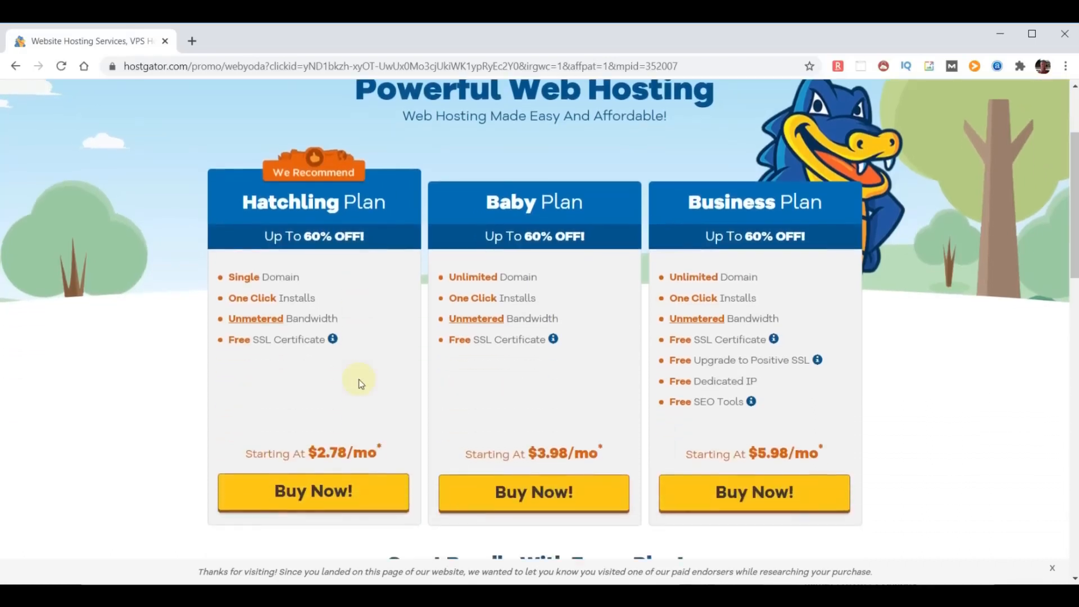
{"action": "left_click_drag", "start_coordinate": [329, 299], "coordinate": [227, 299]}
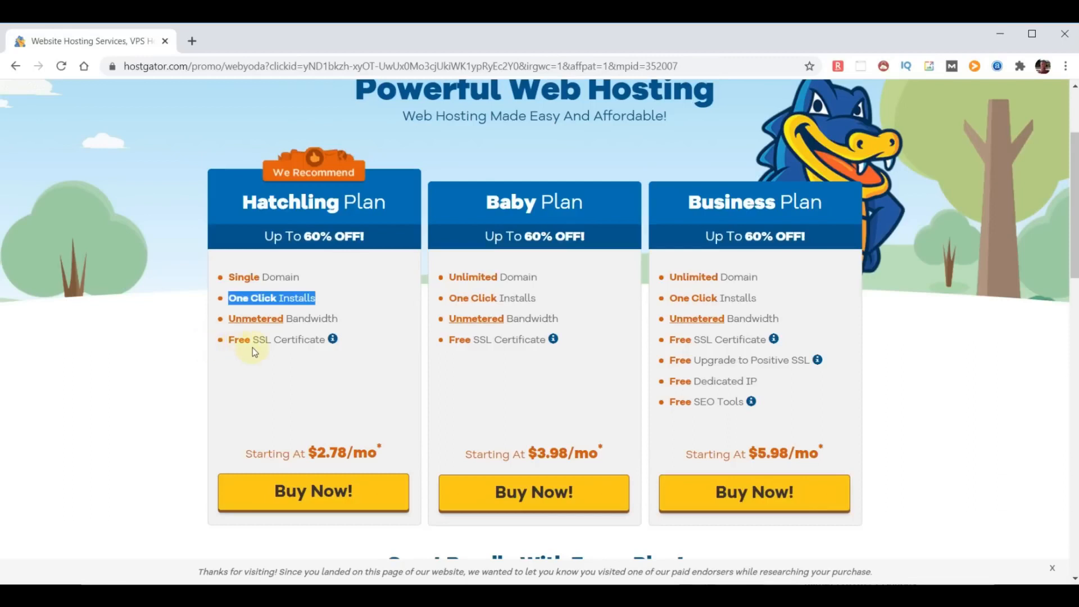
{"action": "left_click_drag", "start_coordinate": [341, 319], "coordinate": [226, 320]}
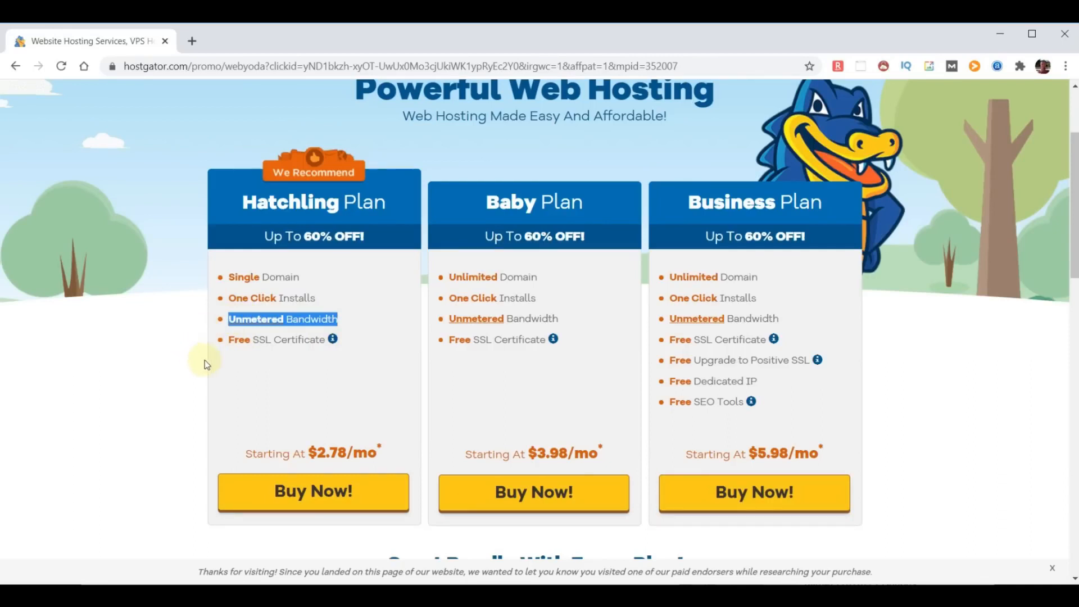
{"action": "left_click", "coordinate": [324, 342]}
{"action": "left_click_drag", "start_coordinate": [312, 344], "coordinate": [227, 340]}
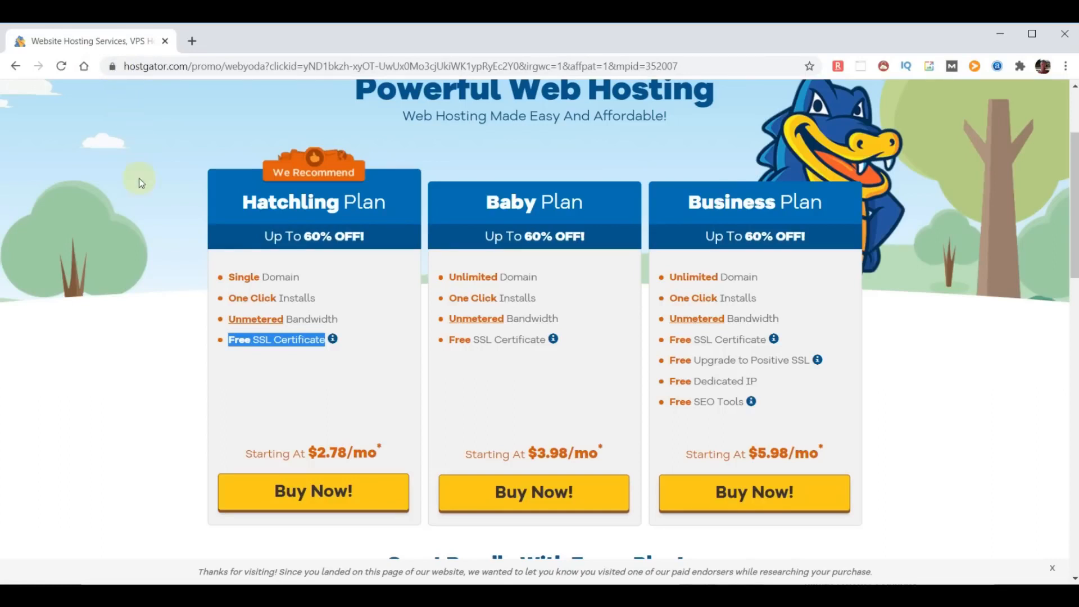
- Highlight the Baby and Business plan names, then buy the Hatchling plan
{"action": "mouse_move", "coordinate": [233, 201]}
{"action": "left_mouse_down"}
{"action": "mouse_move", "coordinate": [395, 194]}
{"action": "mouse_move", "coordinate": [479, 211]}
{"action": "mouse_move", "coordinate": [596, 209]}
{"action": "left_mouse_up"}
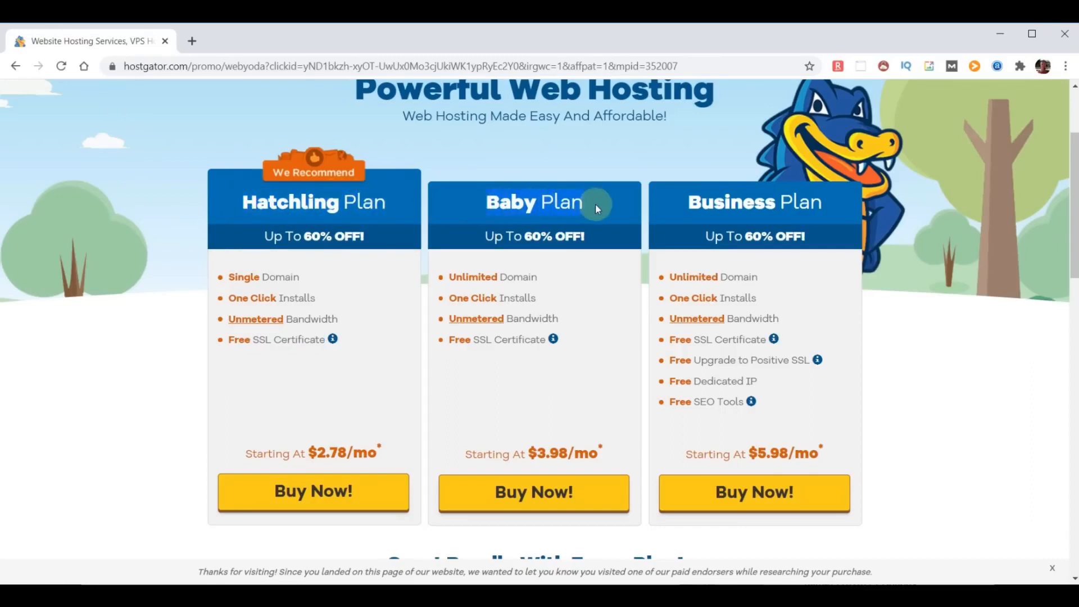
{"action": "left_click_drag", "start_coordinate": [680, 207], "coordinate": [814, 210]}
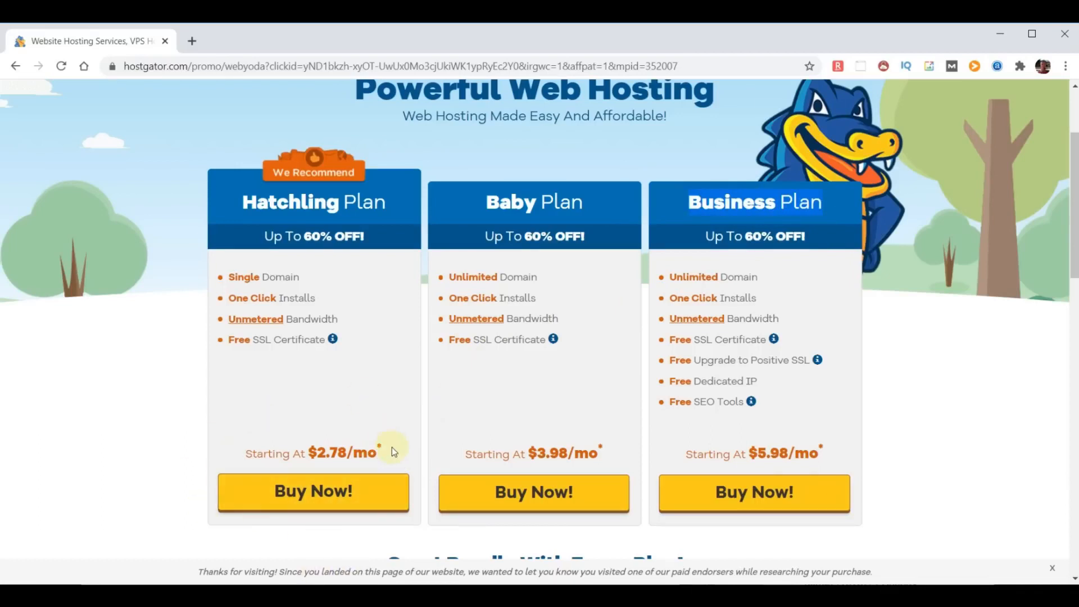
{"action": "left_click", "coordinate": [317, 492]}
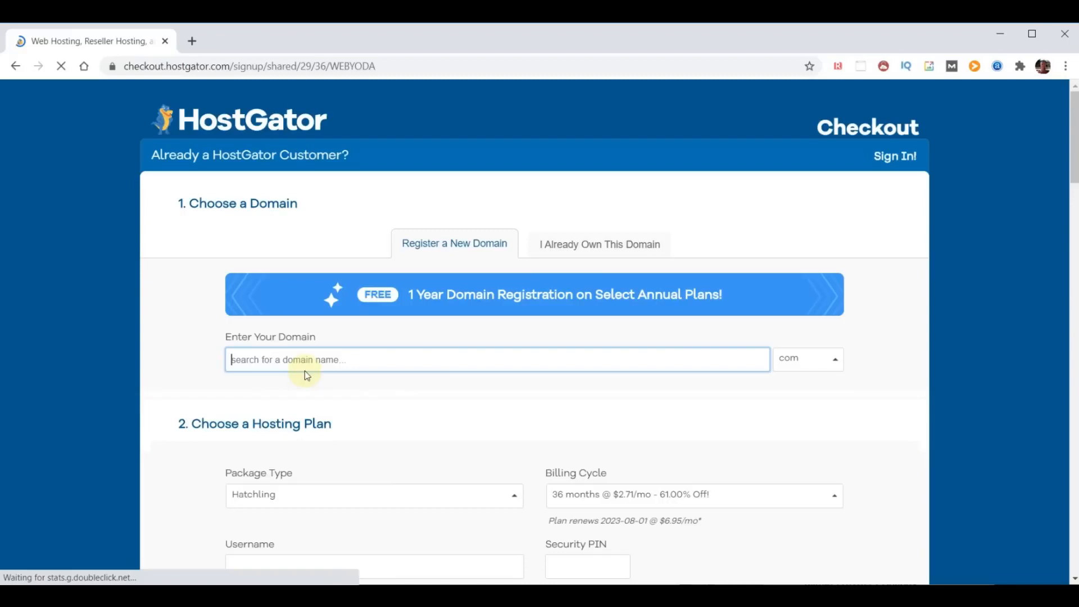
- Search for choosemydomainname as the free domain and uncheck Domain Privacy Protection
{"action": "type", "text": "choosemydomainname"}
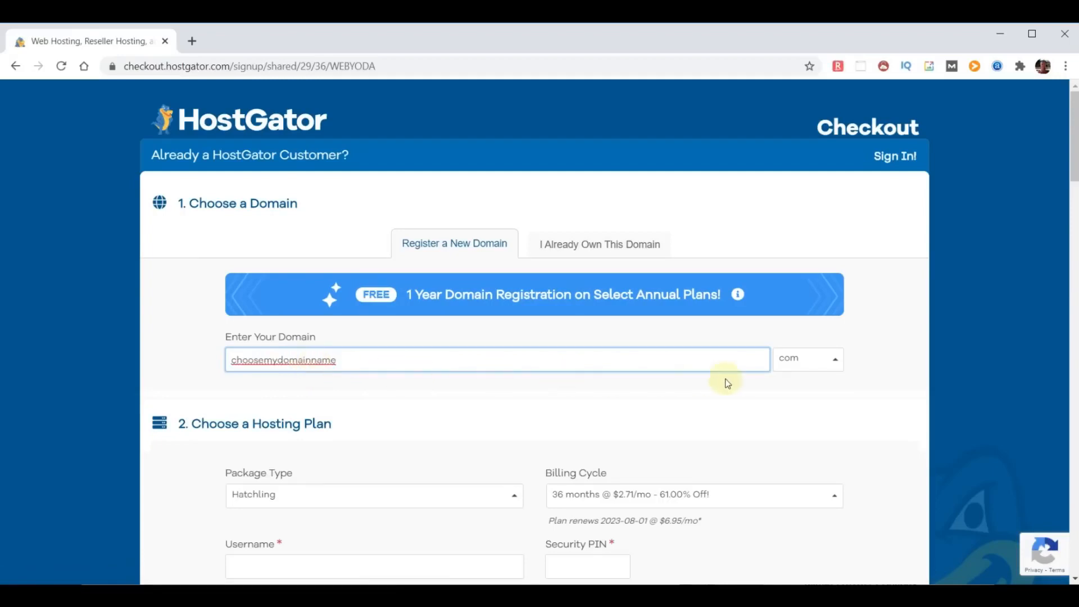
{"action": "left_click", "coordinate": [878, 362]}
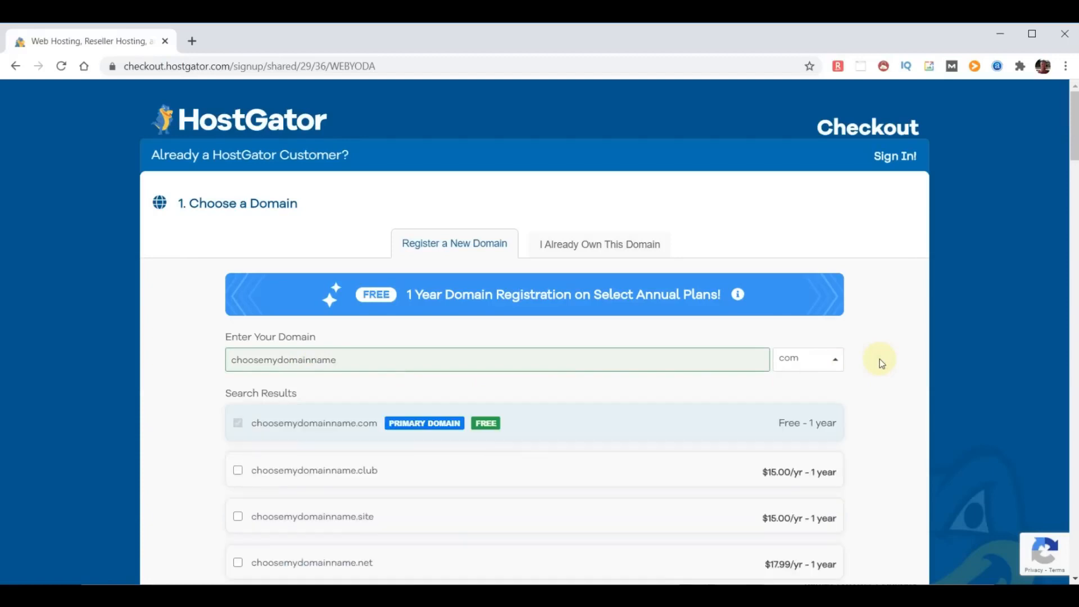
{"action": "scroll", "coordinate": [582, 399], "scroll_direction": "down", "scroll_amount": 4}
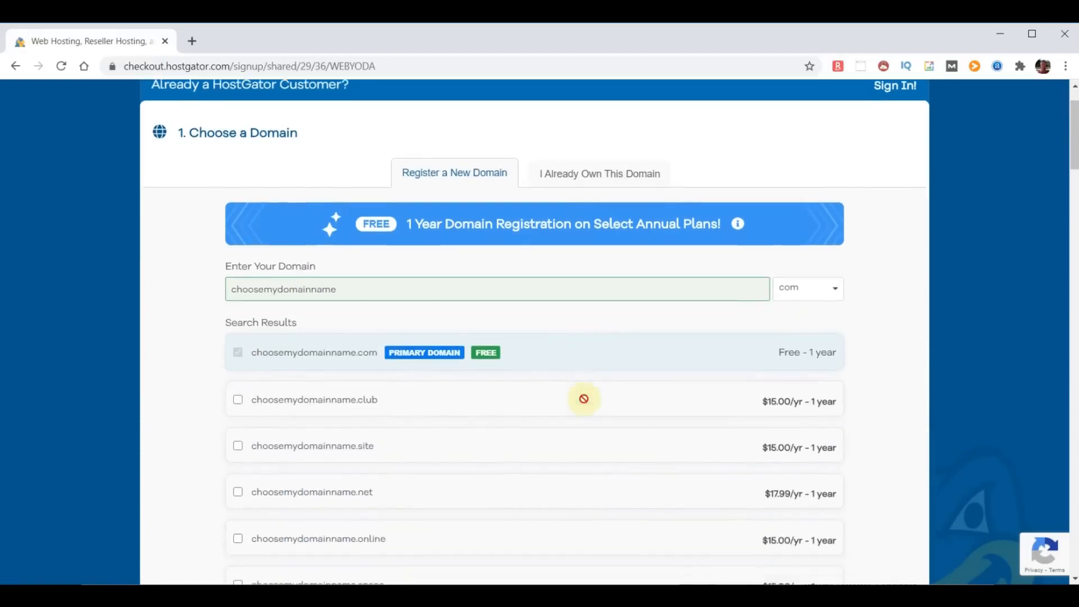
{"action": "scroll", "coordinate": [581, 403], "scroll_direction": "down", "scroll_amount": 10}
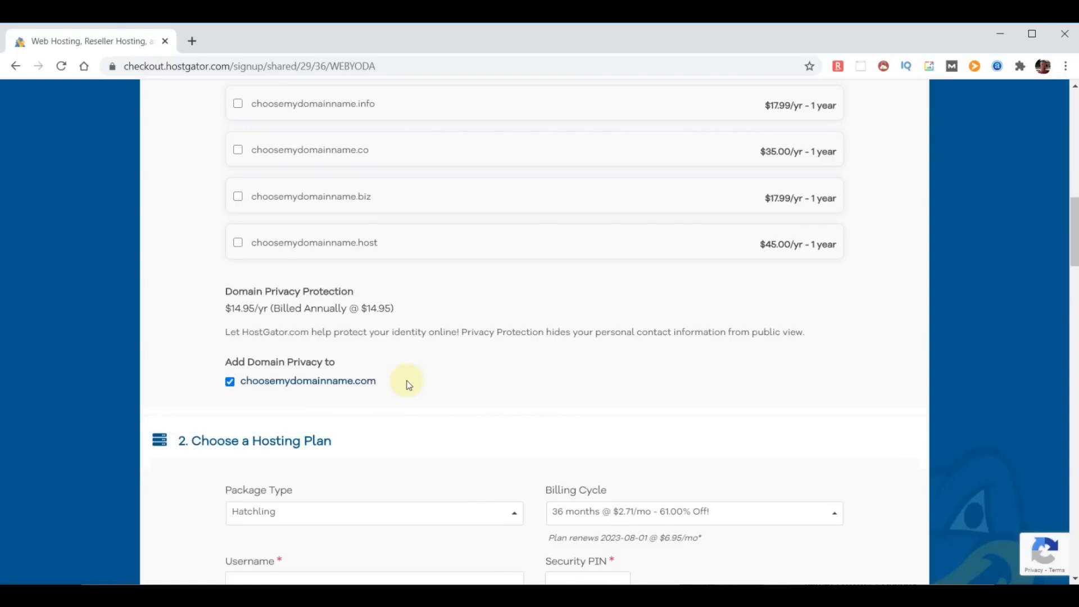
{"action": "left_click", "coordinate": [230, 381]}
- Switch the Hatchling plan's billing cycle to 12 months
{"action": "scroll", "coordinate": [597, 372], "scroll_direction": "down", "scroll_amount": 5}
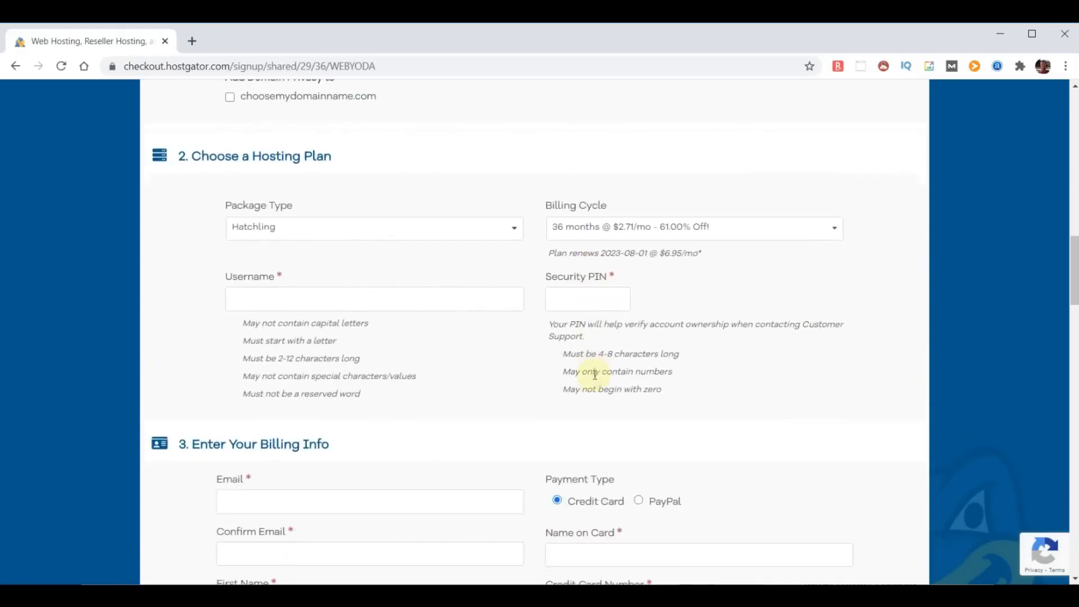
{"action": "left_click", "coordinate": [836, 230]}
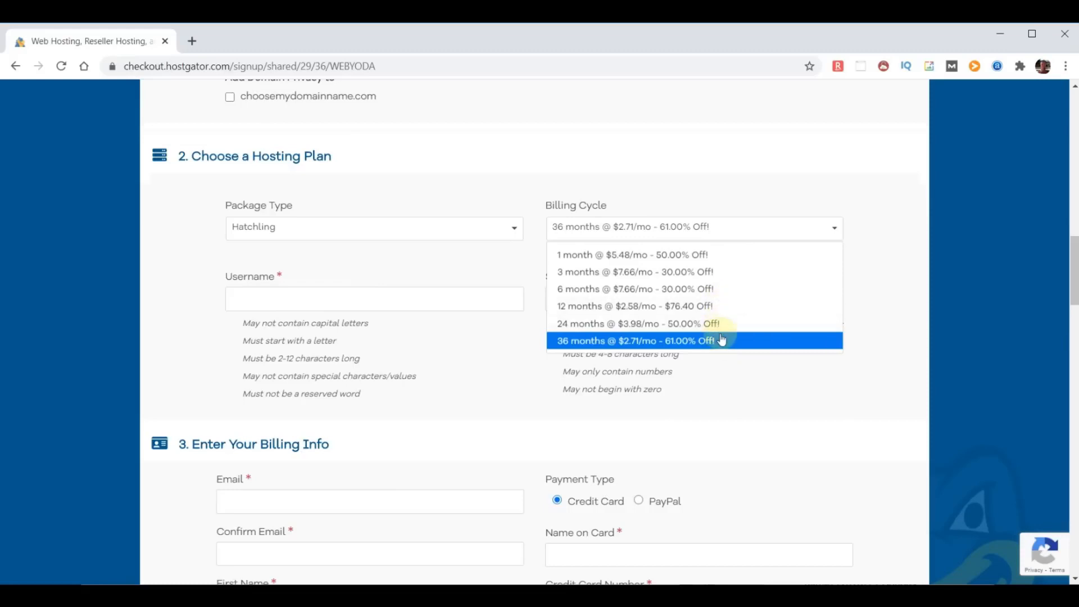
{"action": "left_click", "coordinate": [704, 306]}
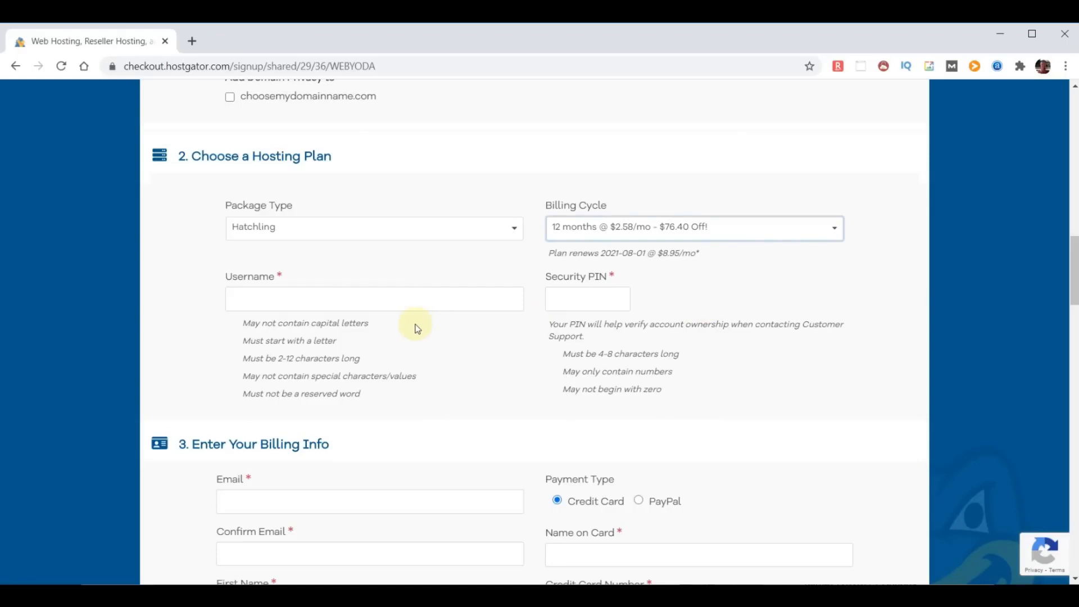
- Enter an account username and a four-digit security PIN
{"action": "left_click", "coordinate": [331, 299]}
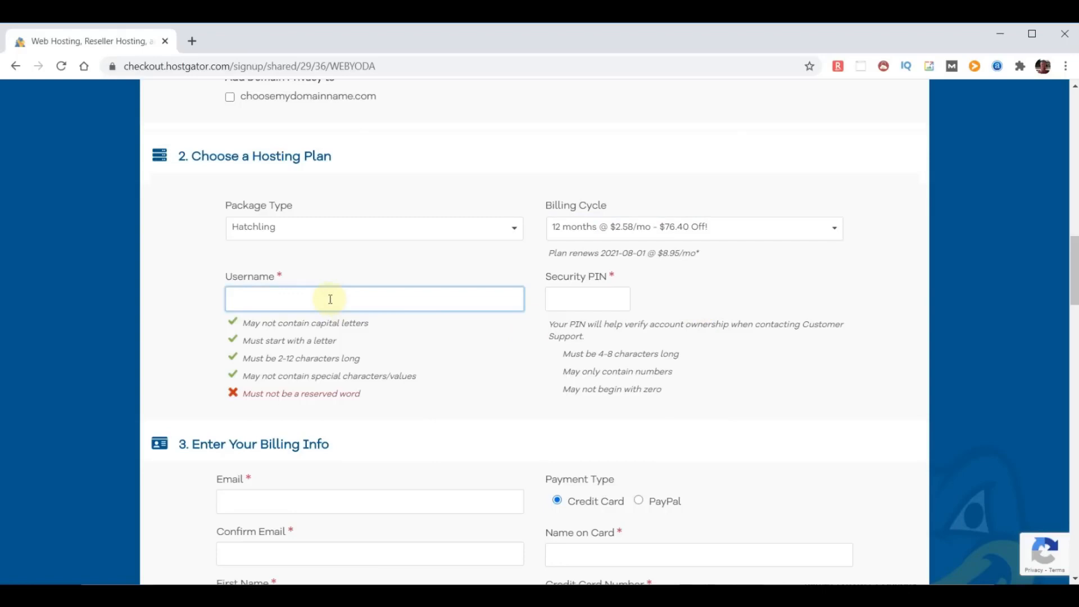
{"action": "type", "text": "adminyoda"}
{"action": "left_click", "coordinate": [572, 299]}
{"action": "type", "text": "1234"}
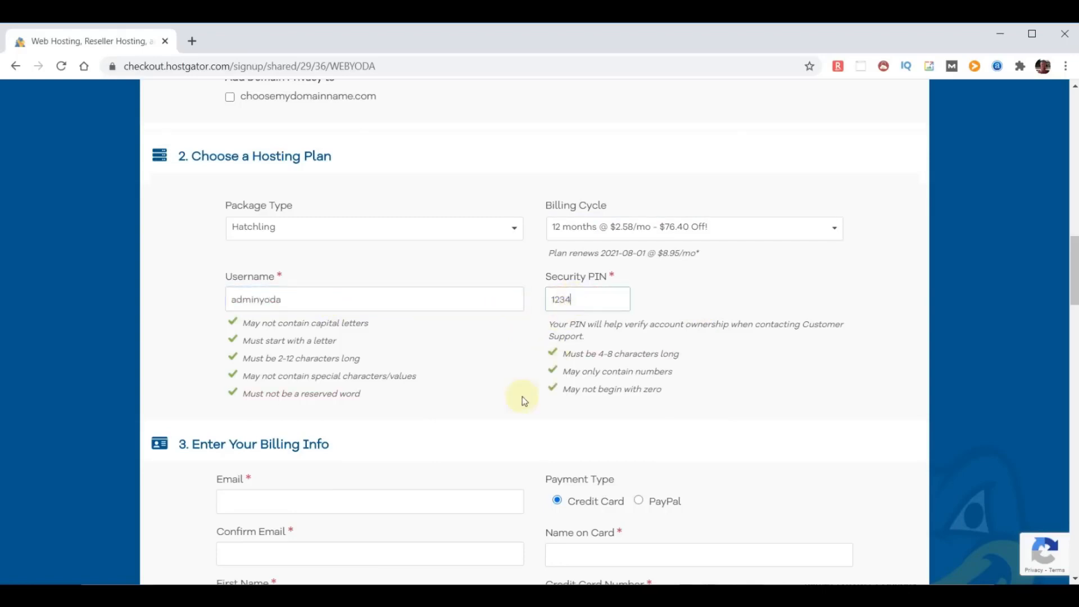
{"action": "scroll", "coordinate": [490, 415], "scroll_direction": "down", "scroll_amount": 1}
{"action": "scroll", "coordinate": [491, 419], "scroll_direction": "down", "scroll_amount": 15}
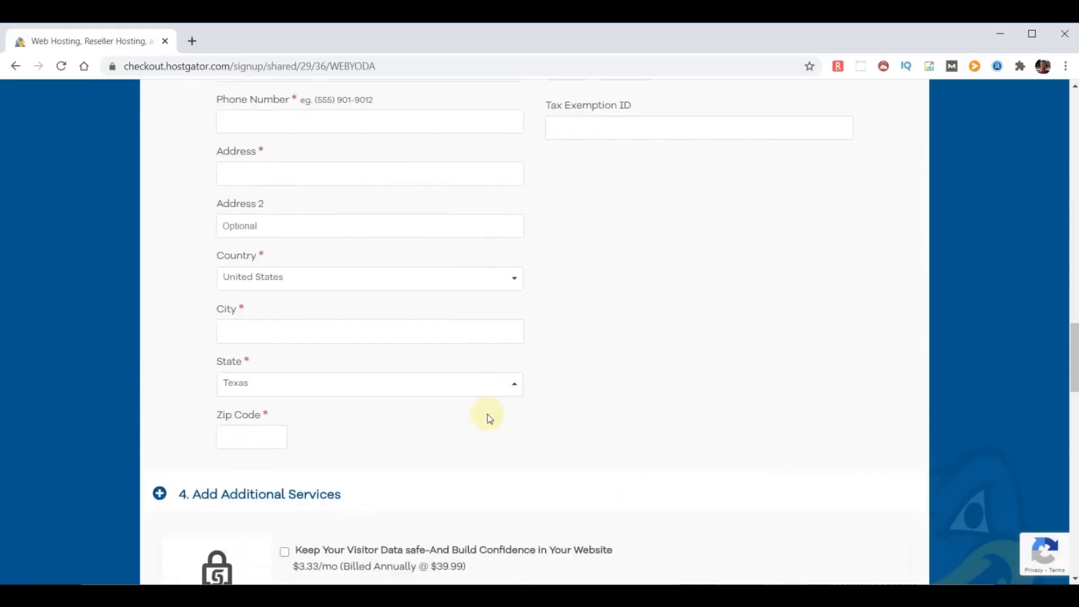
{"action": "scroll", "coordinate": [488, 417], "scroll_direction": "down", "scroll_amount": 5}
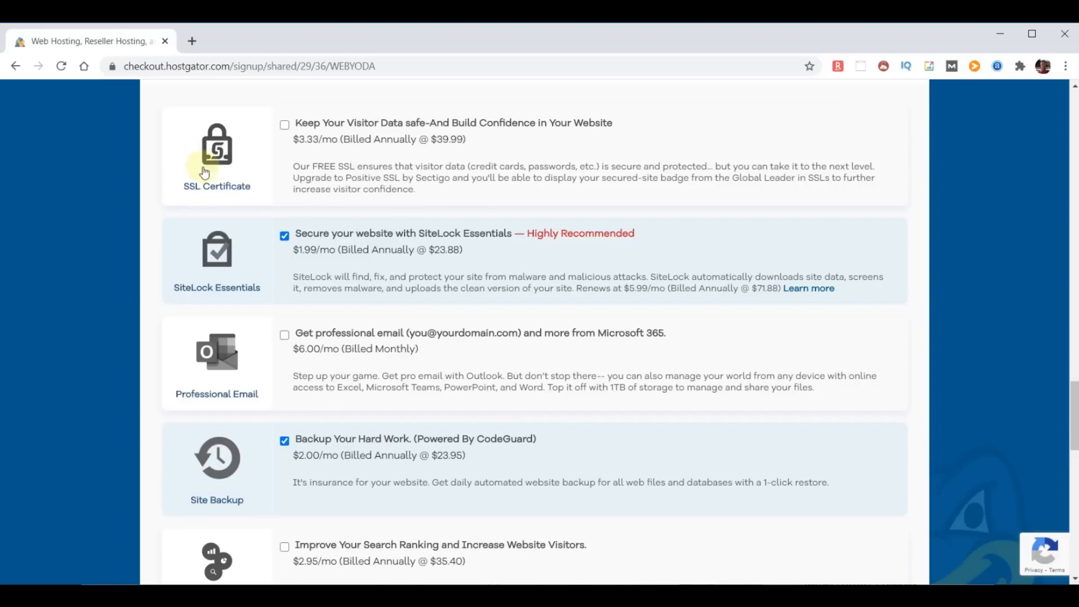
- Uncheck the SiteLock Essentials and CodeGuard Site Backup add-ons
{"action": "left_click", "coordinate": [285, 236]}
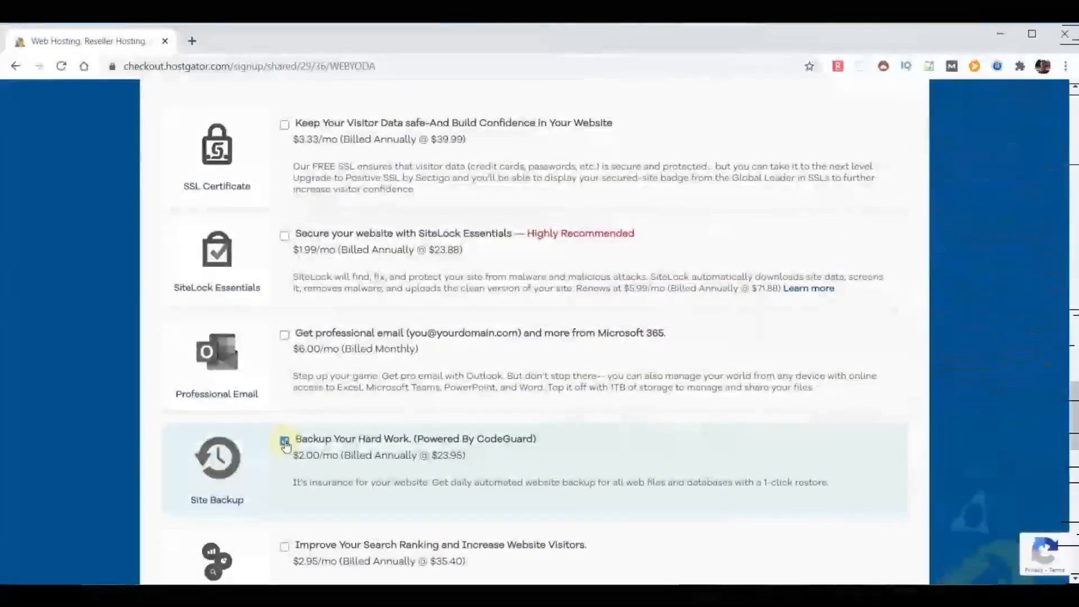
{"action": "left_click", "coordinate": [285, 443]}
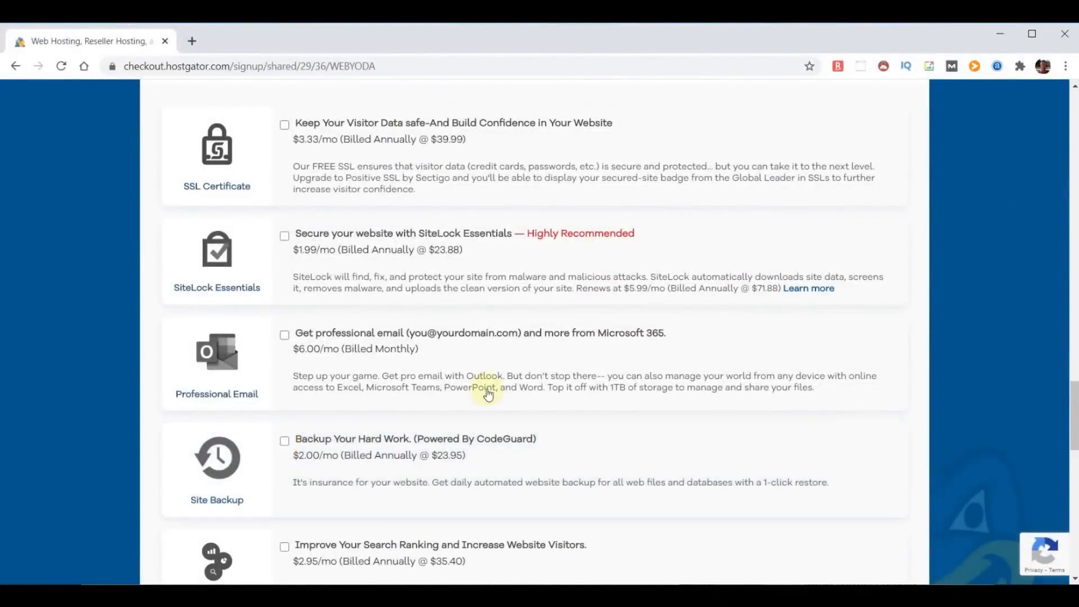
{"action": "scroll", "coordinate": [641, 372], "scroll_direction": "down", "scroll_amount": 1}
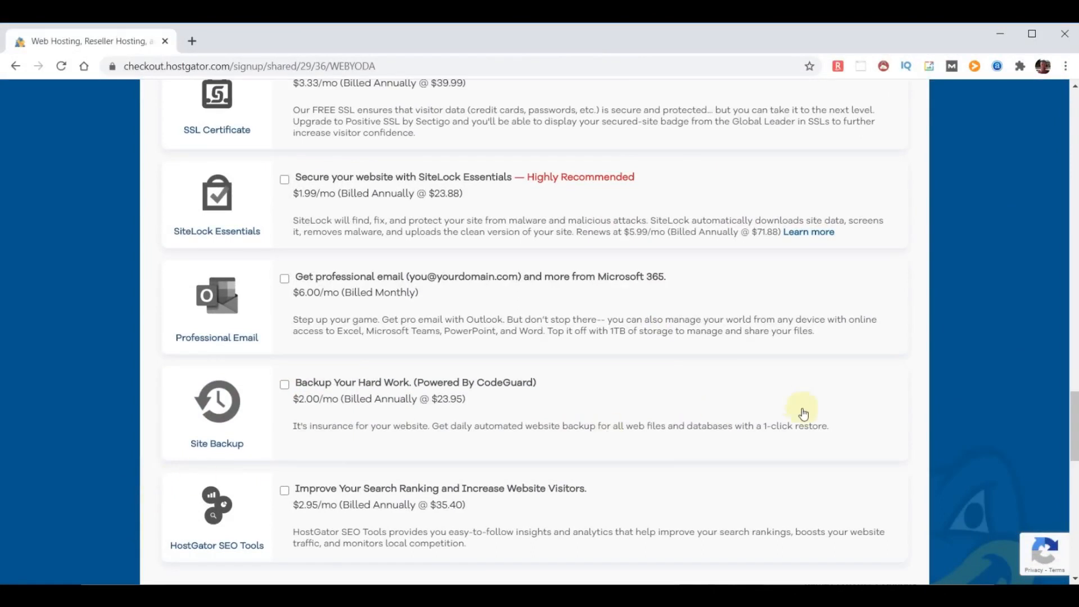
{"action": "scroll", "coordinate": [809, 425], "scroll_direction": "down", "scroll_amount": 1}
{"action": "scroll", "coordinate": [809, 424], "scroll_direction": "down", "scroll_amount": 4}
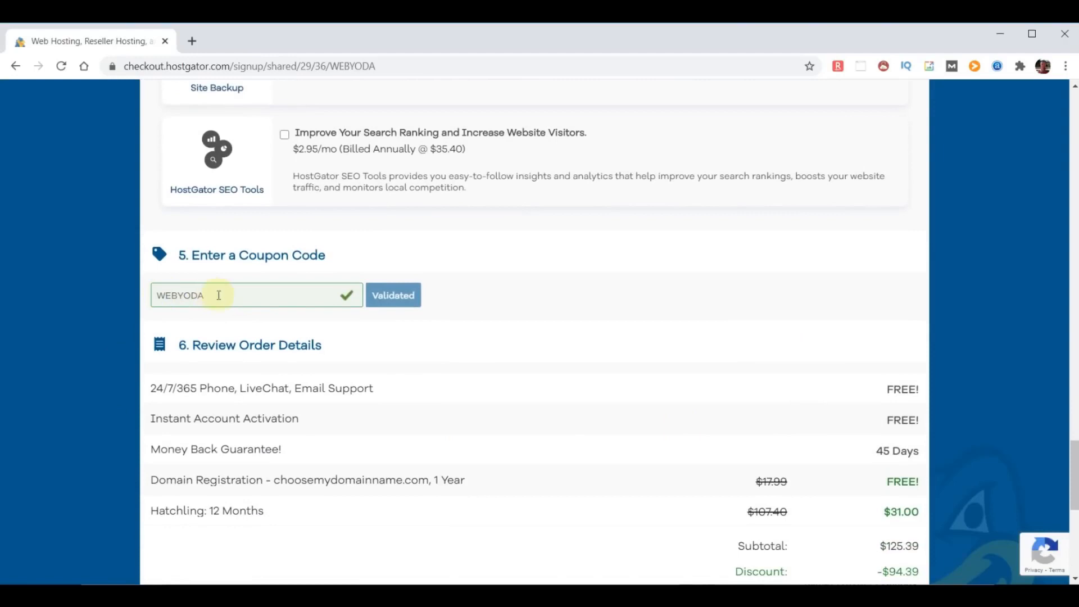
- Highlight the free domain registration, 24/7/365 support and Money Back Guarantee lines
{"action": "scroll", "coordinate": [650, 364], "scroll_direction": "down", "scroll_amount": 2}
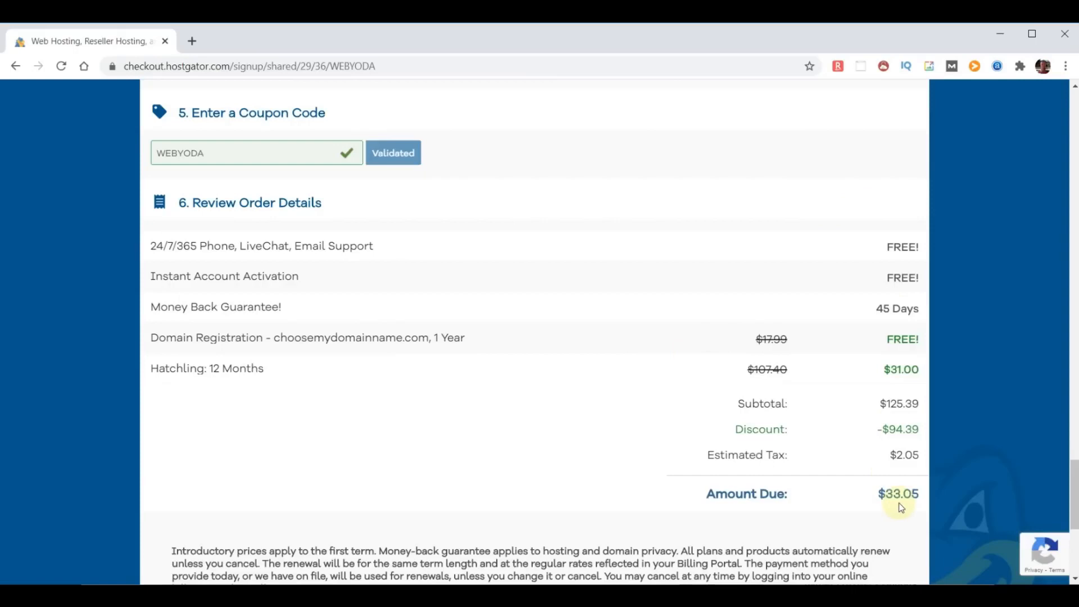
{"action": "left_click_drag", "start_coordinate": [153, 339], "coordinate": [485, 349]}
{"action": "left_click", "coordinate": [889, 339]}
{"action": "left_click_drag", "start_coordinate": [153, 235], "coordinate": [398, 246]}
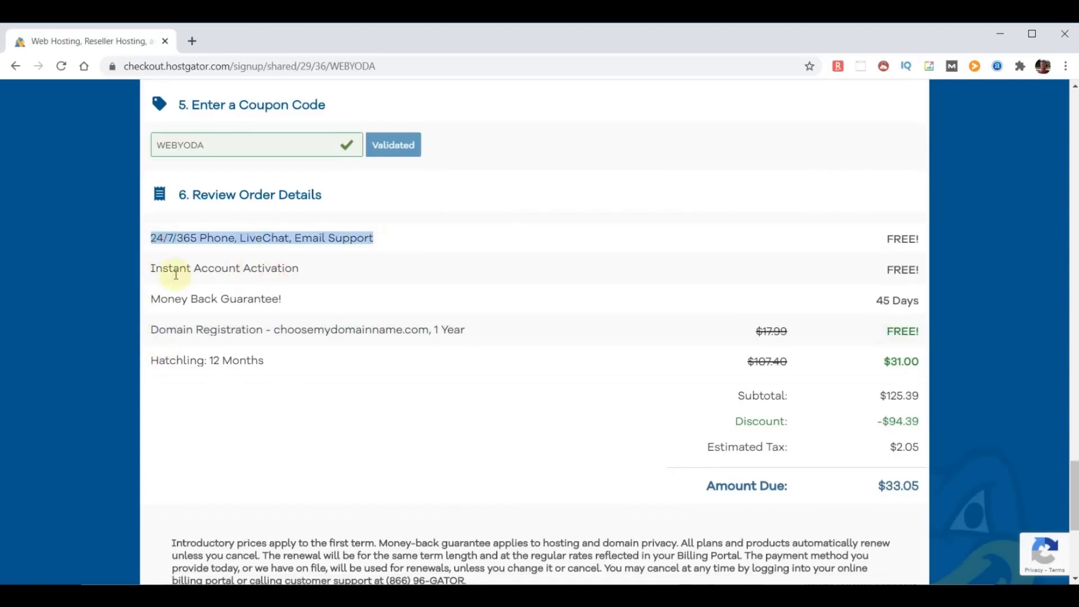
{"action": "left_click_drag", "start_coordinate": [152, 298], "coordinate": [334, 296]}
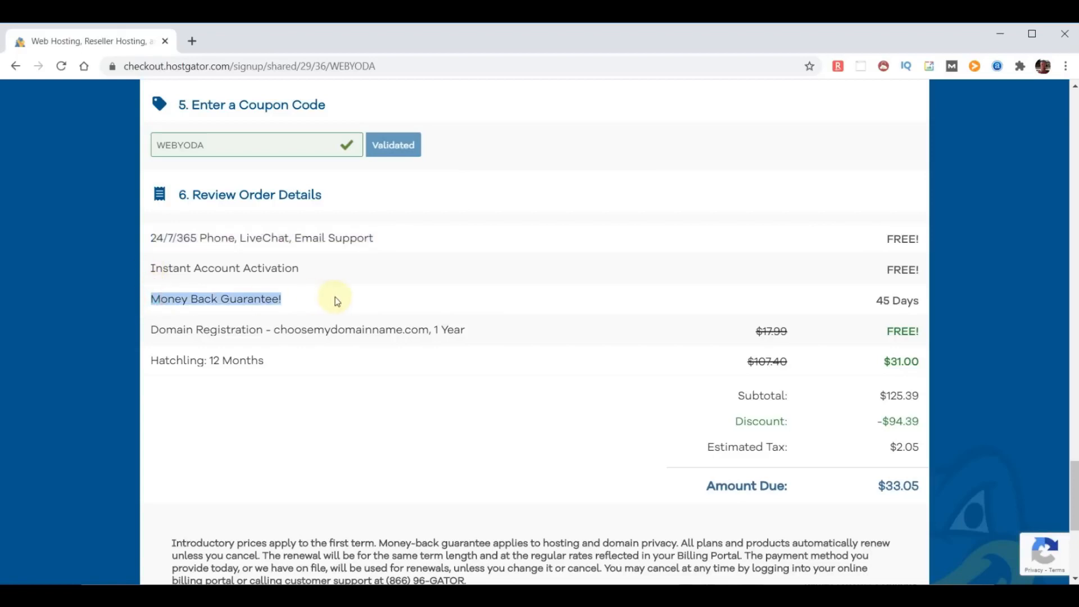
{"action": "left_click", "coordinate": [294, 358]}
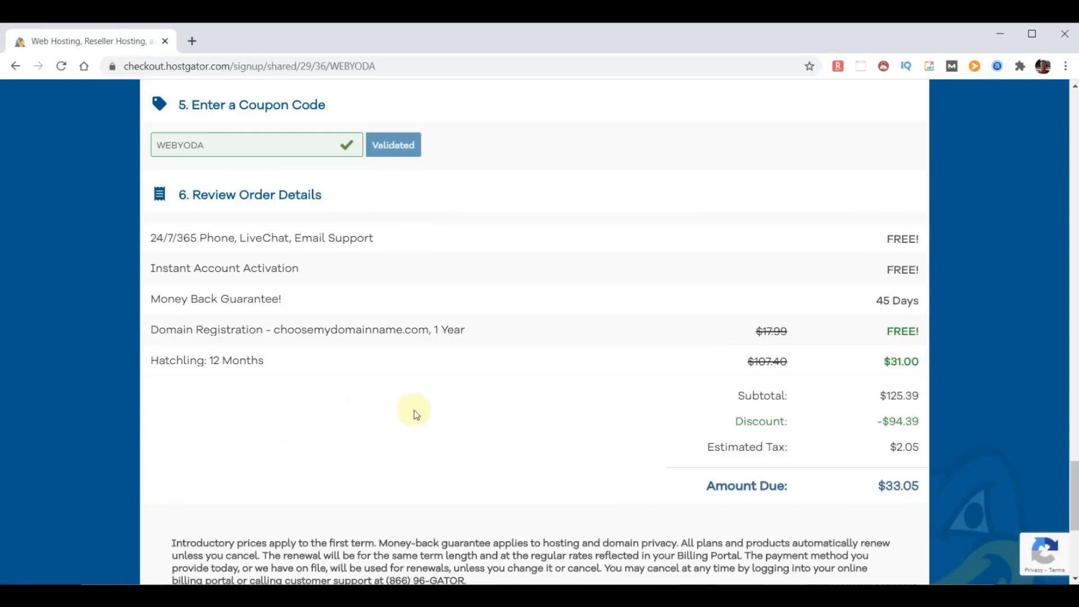
- Agree to the HostGator terms of service
{"action": "scroll", "coordinate": [415, 414], "scroll_direction": "down", "scroll_amount": 5}
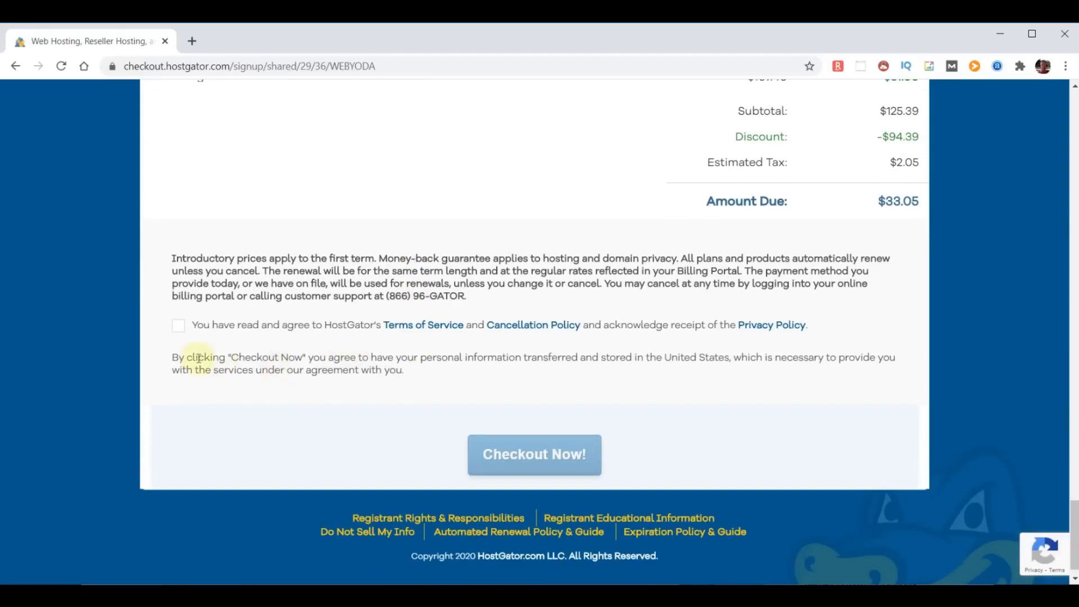
{"action": "left_click", "coordinate": [178, 325]}
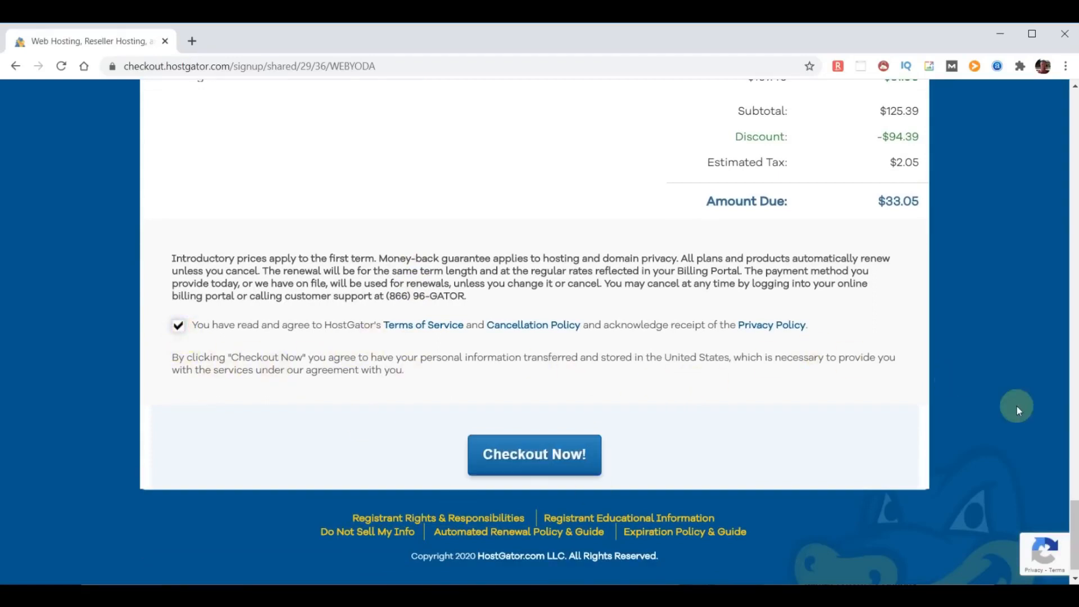
{"action": "left_click_drag", "start_coordinate": [1075, 554], "coordinate": [1075, 143]}
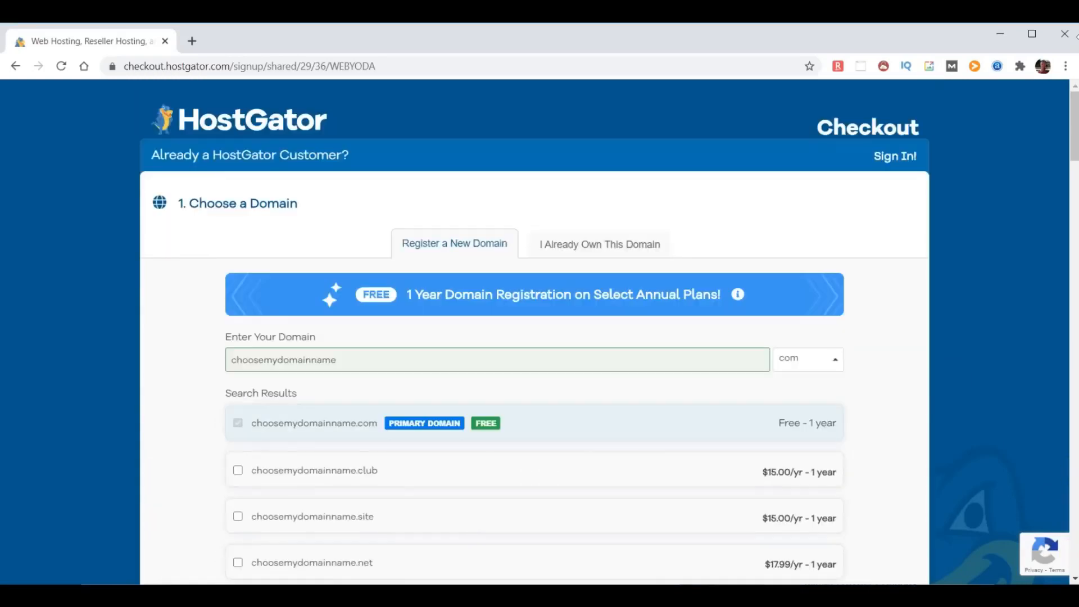
- Switch to an owned domain, correct it to chooseyourdomainname.com, and submit the $31.00 order
{"action": "left_click", "coordinate": [590, 247]}
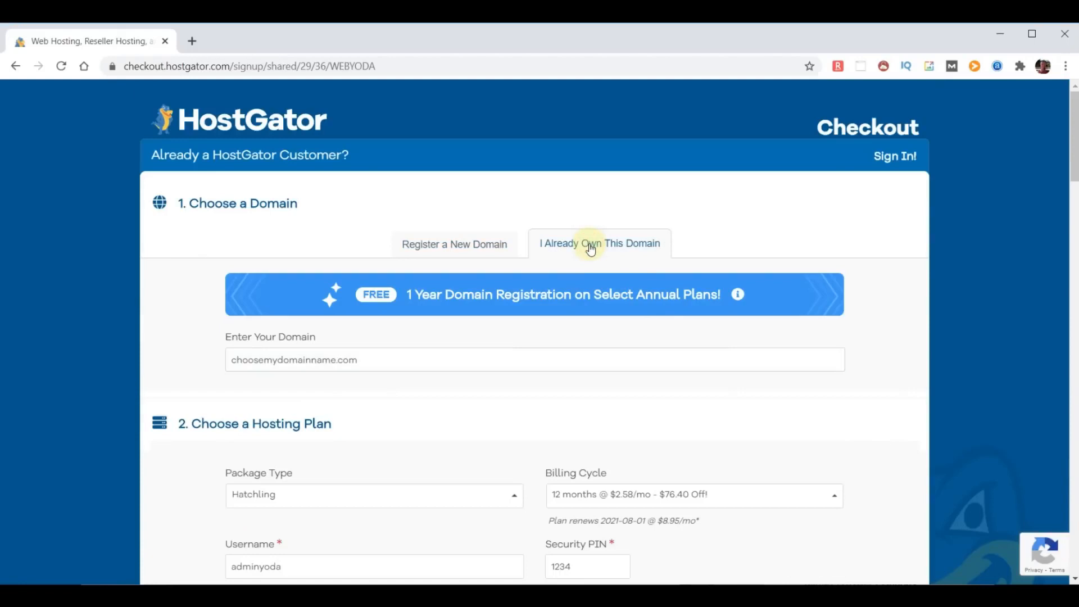
{"action": "left_click", "coordinate": [282, 366]}
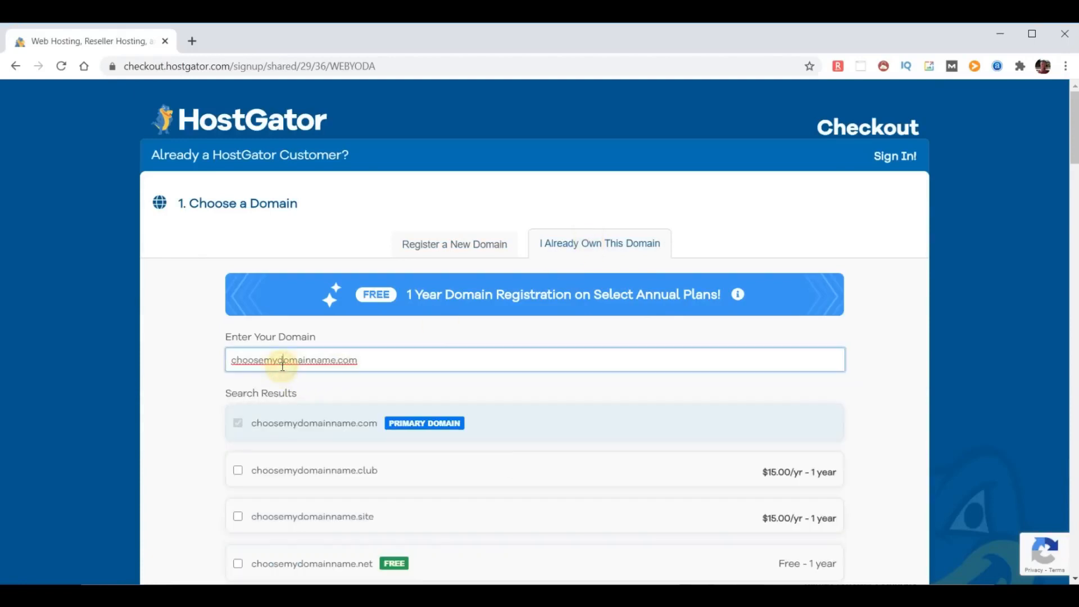
{"action": "key", "text": "BackSpace"}
{"action": "key", "text": "BackSpace"}
{"action": "type", "text": "your"}
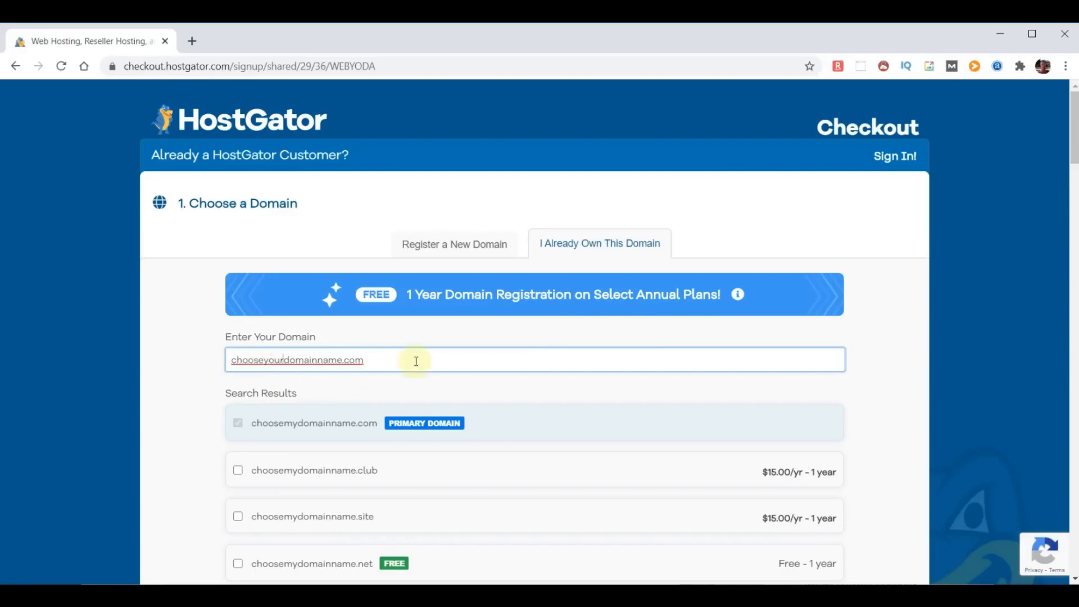
{"action": "left_click", "coordinate": [901, 378]}
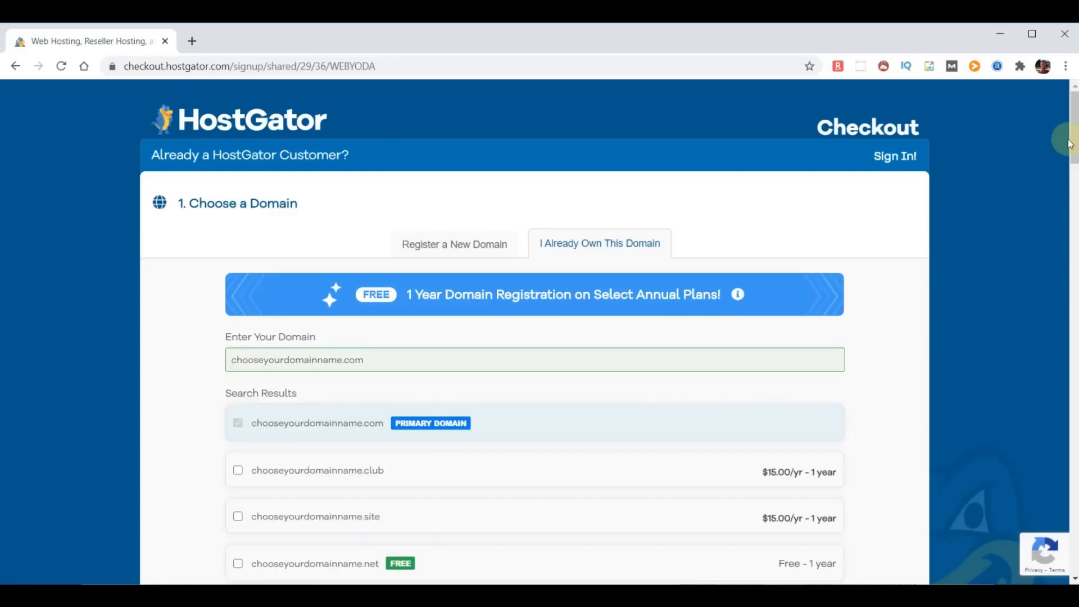
{"action": "left_click_drag", "start_coordinate": [1074, 128], "coordinate": [1075, 538]}
{"action": "left_click", "coordinate": [503, 440]}
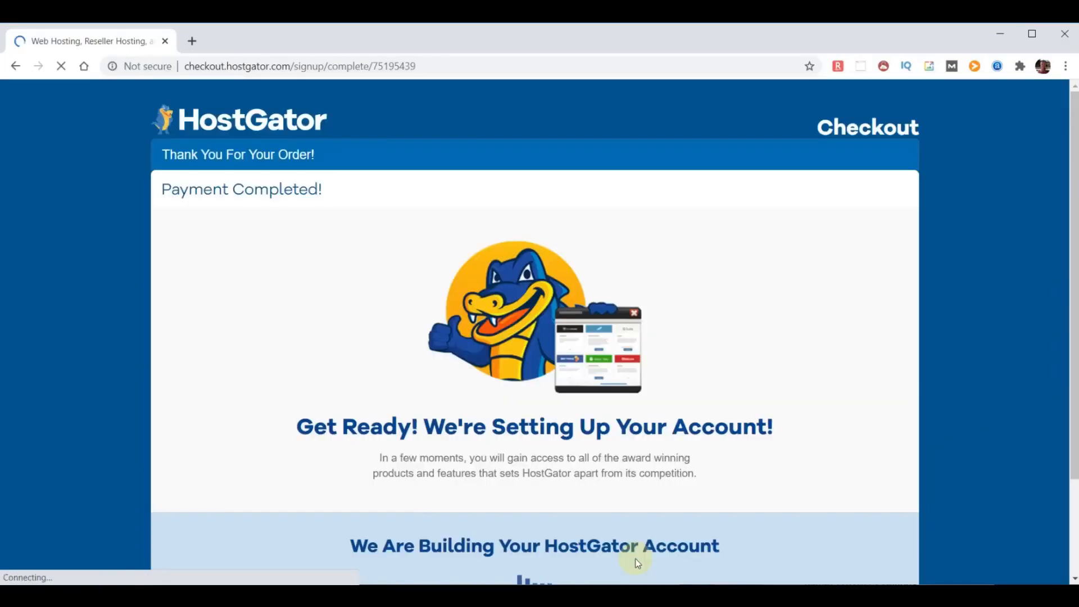
- Scroll the Payment Completed page while the account is being set up
{"action": "scroll", "coordinate": [746, 500], "scroll_direction": "down", "scroll_amount": 1}
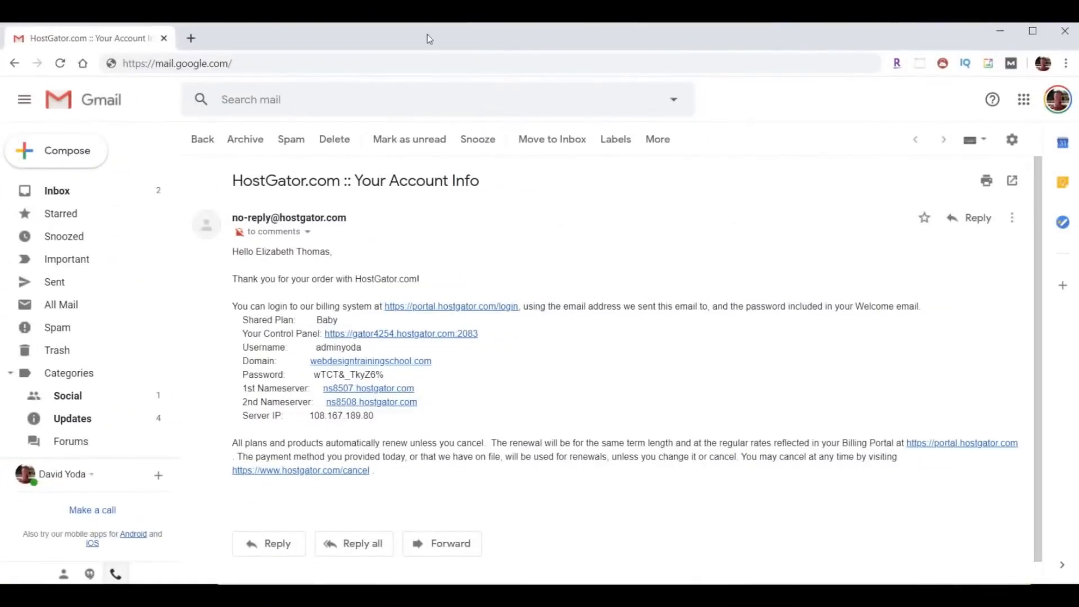
- Highlight the subject, nameservers and username, copy the password, and open the control panel link
{"action": "left_click_drag", "start_coordinate": [231, 182], "coordinate": [503, 193]}
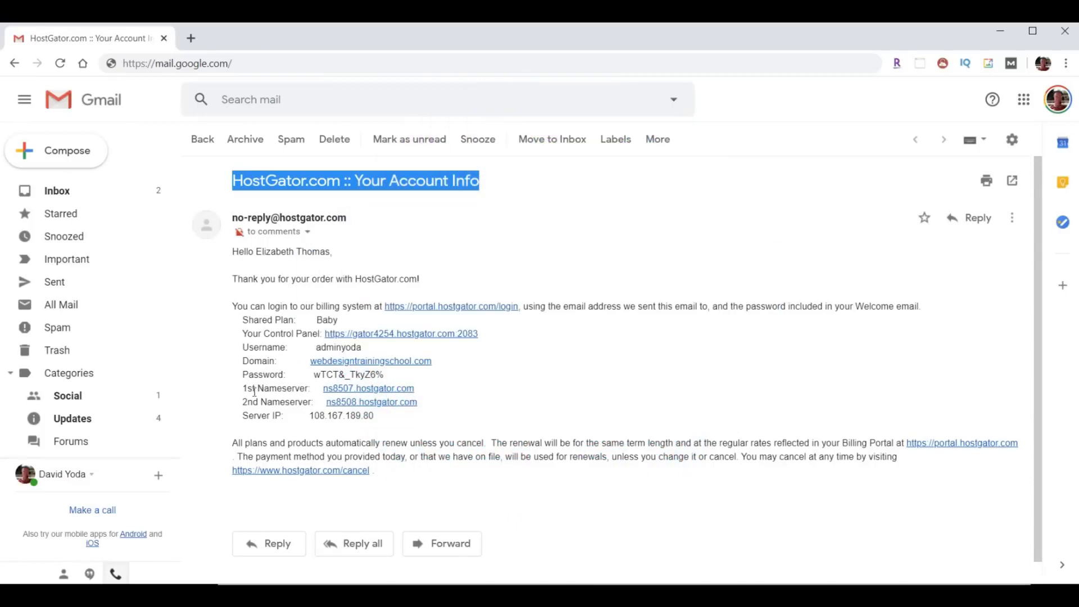
{"action": "left_click_drag", "start_coordinate": [235, 389], "coordinate": [477, 404]}
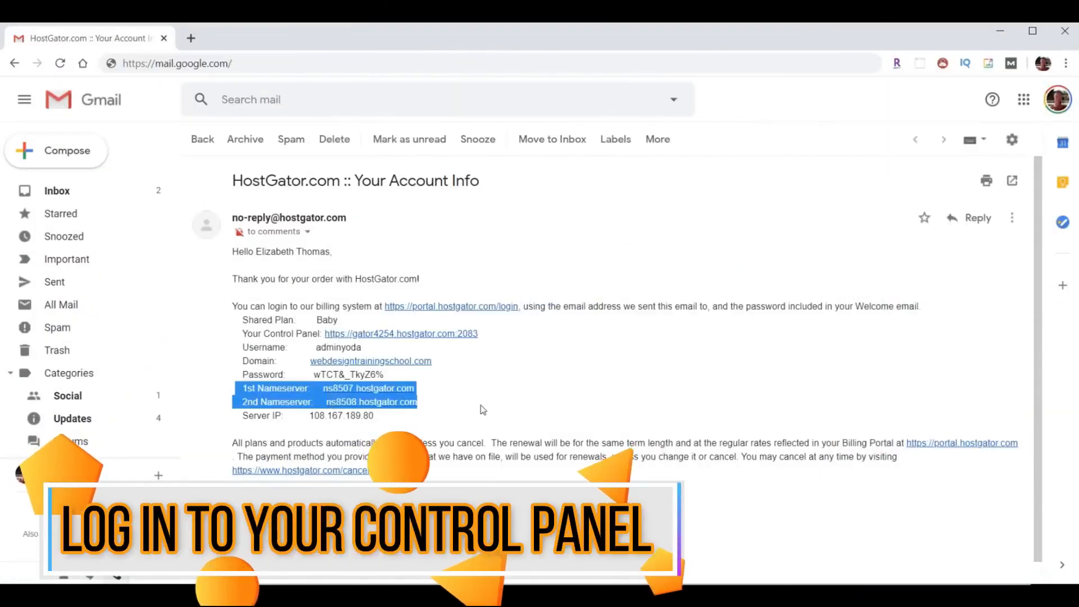
{"action": "left_click_drag", "start_coordinate": [315, 347], "coordinate": [313, 377]}
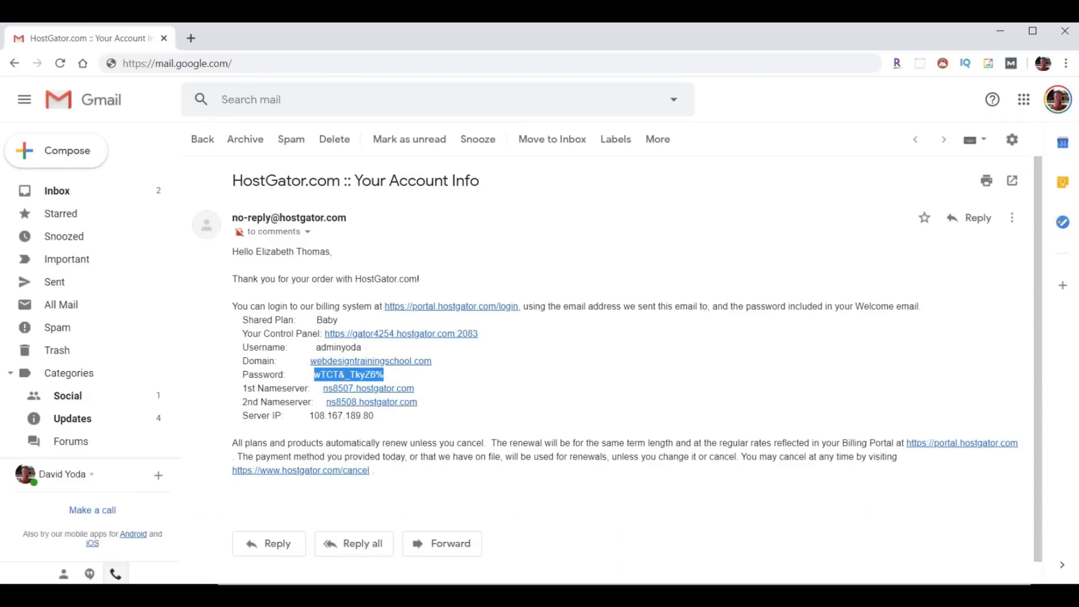
{"action": "right_click", "coordinate": [337, 373]}
{"action": "left_click", "coordinate": [410, 385]}
{"action": "left_click_drag", "start_coordinate": [241, 333], "coordinate": [319, 334]}
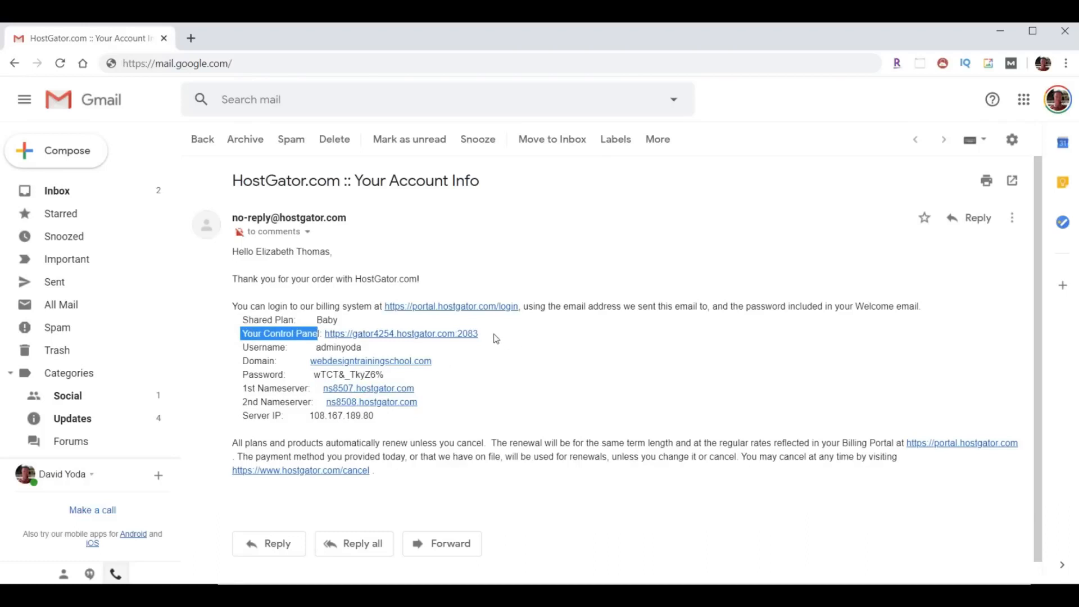
{"action": "left_click", "coordinate": [405, 334]}
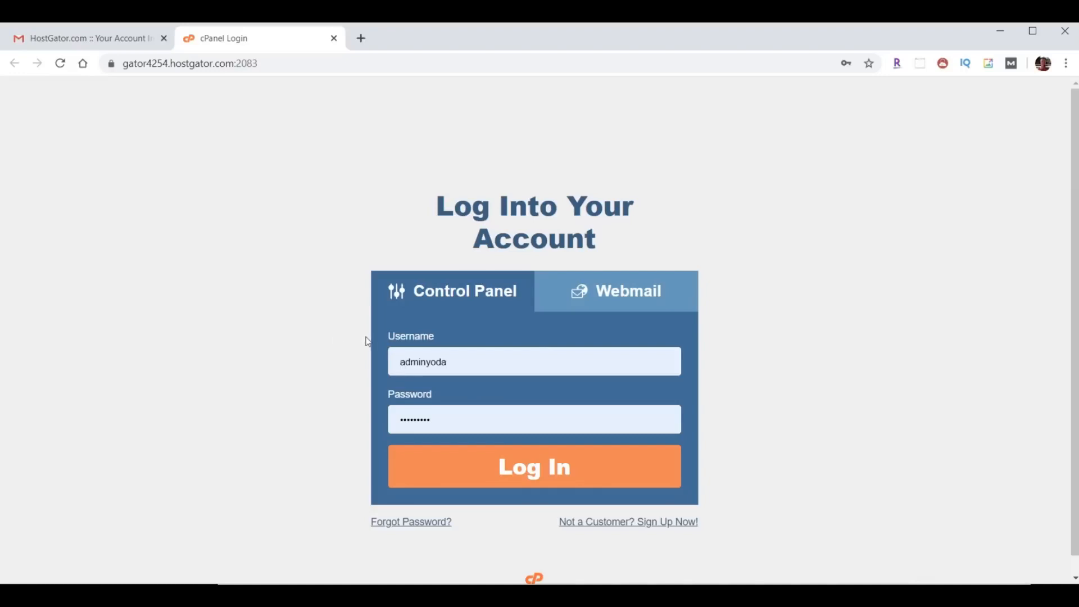
- Log in to cPanel, go to Email Forwarders, and enter the local address to forward
{"action": "left_click", "coordinate": [537, 467]}
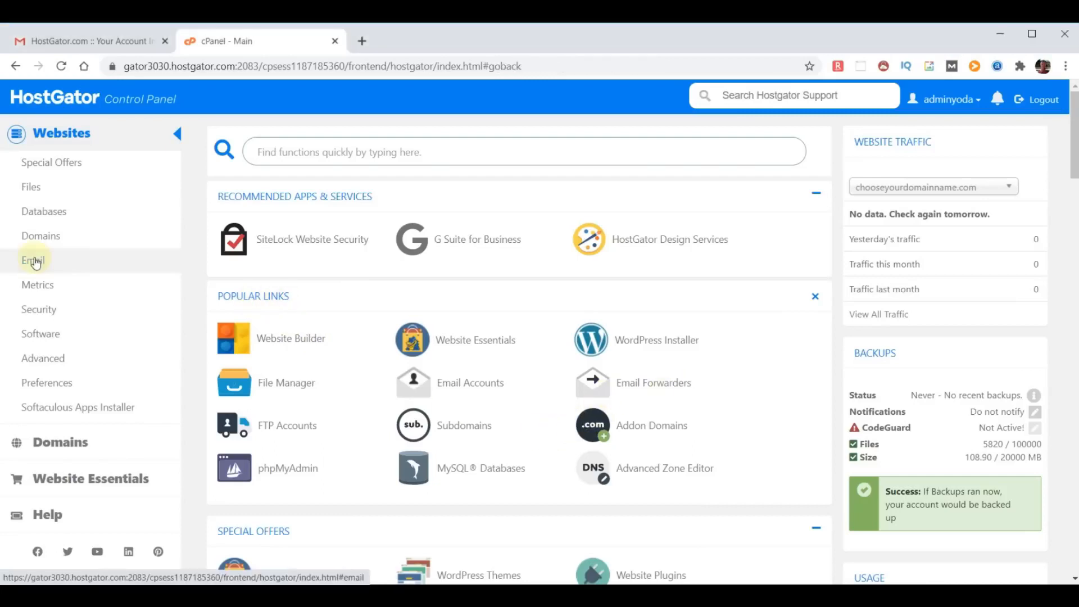
{"action": "left_click", "coordinate": [35, 262]}
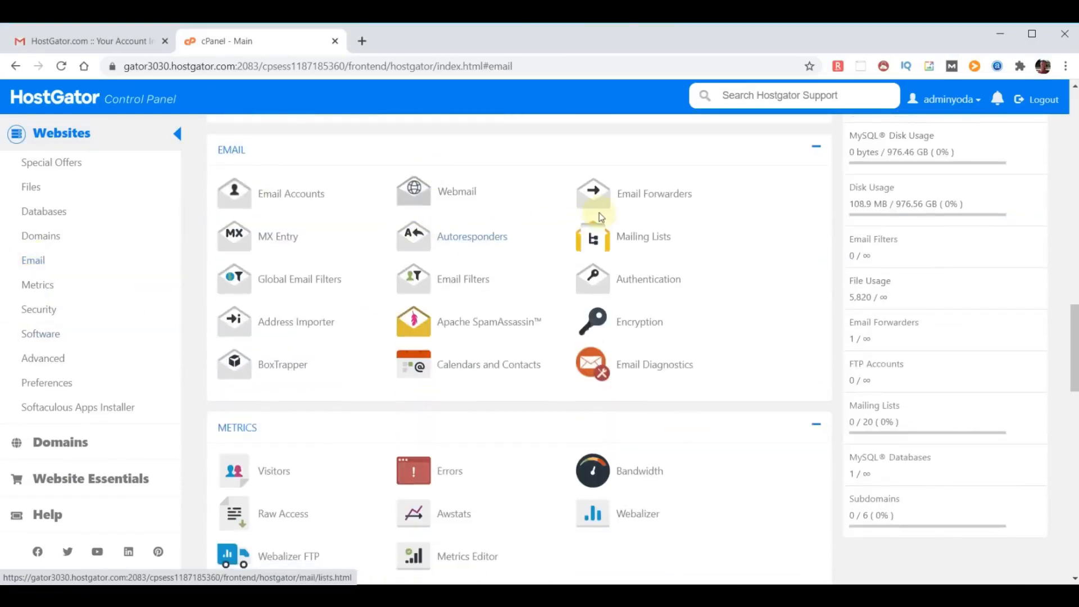
{"action": "left_click", "coordinate": [646, 194]}
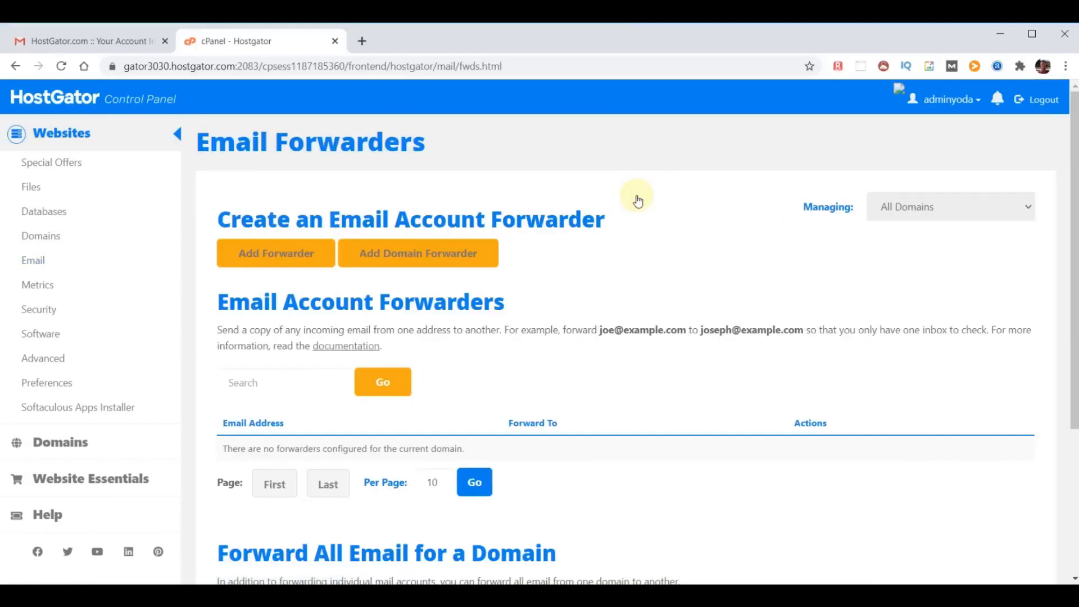
{"action": "left_click", "coordinate": [281, 252]}
{"action": "type", "text": "yoda"}
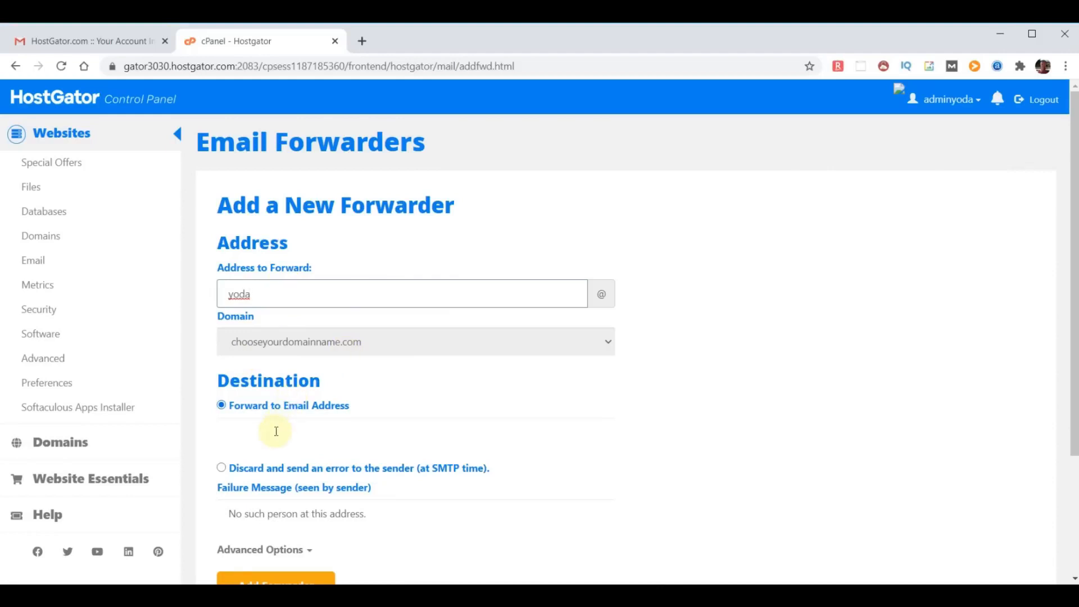
- Forward the domain address to an external e-mail address and return to the cPanel home page
{"action": "left_click", "coordinate": [276, 431]}
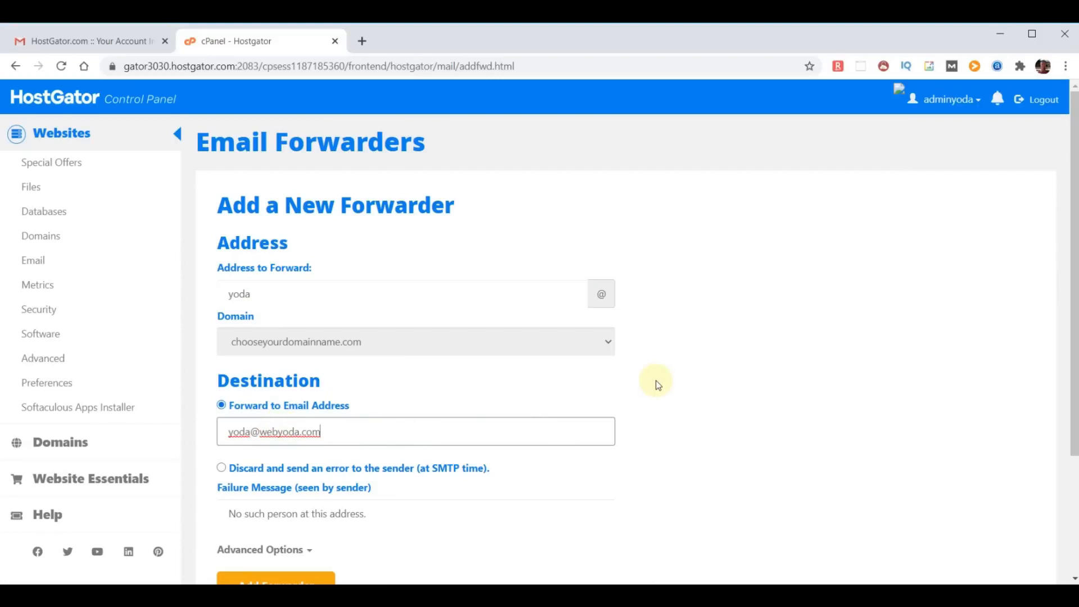
{"action": "scroll", "coordinate": [641, 386], "scroll_direction": "down", "scroll_amount": 1}
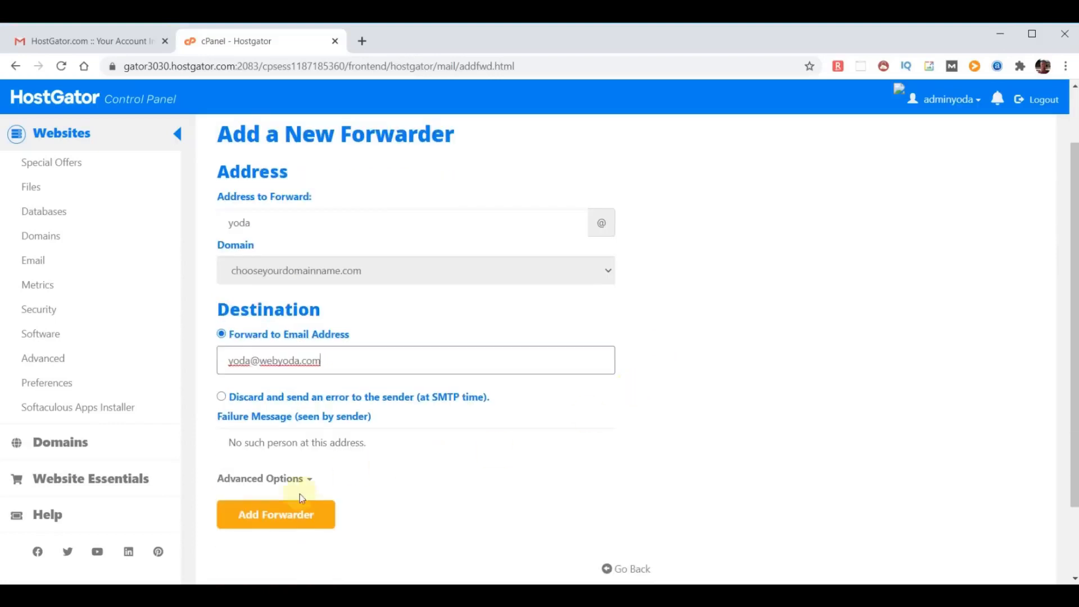
{"action": "left_click", "coordinate": [273, 513]}
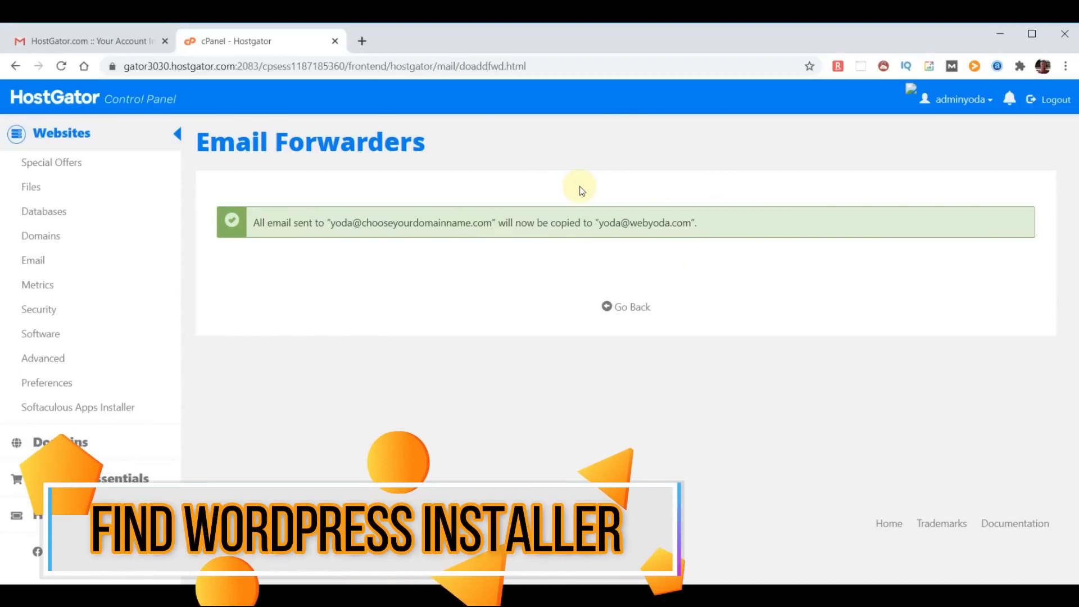
{"action": "left_click", "coordinate": [50, 97]}
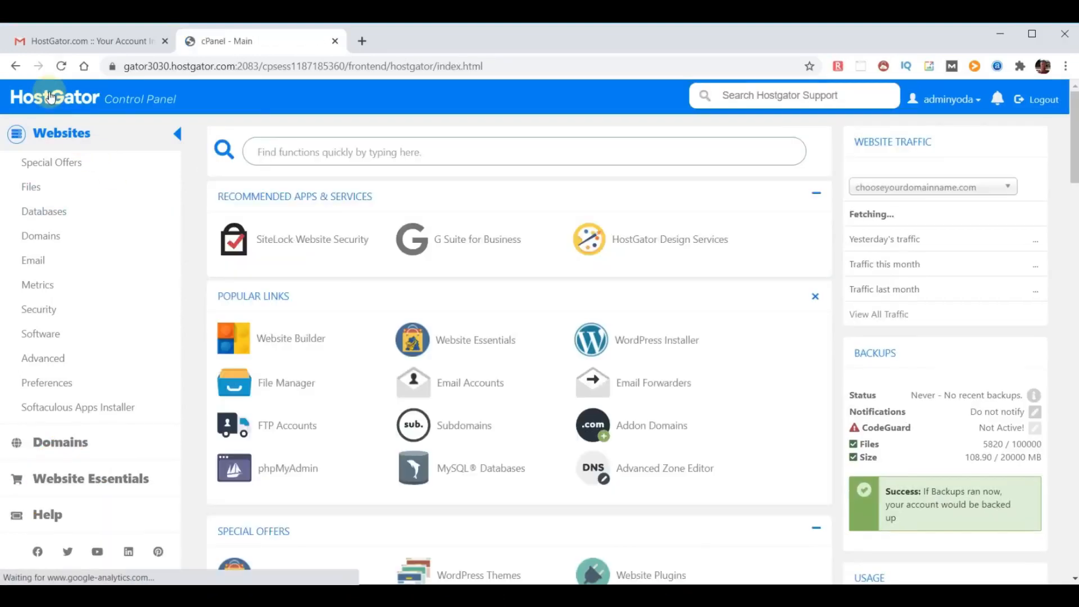
- Enter Softaculous Apps Installer from the cPanel sidebar and focus its script search box
{"action": "left_click", "coordinate": [79, 160]}
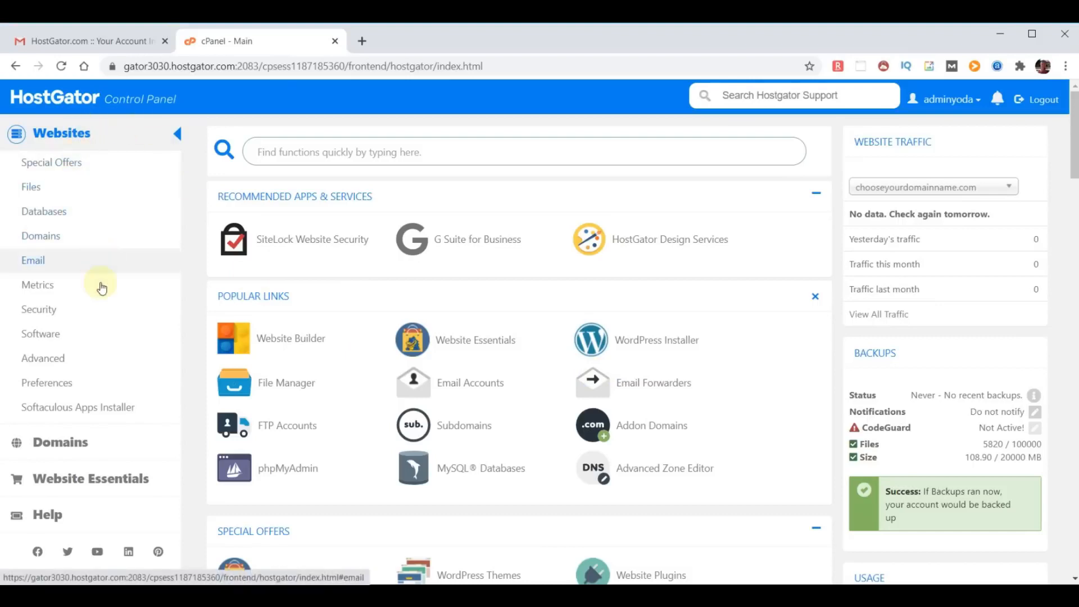
{"action": "left_click", "coordinate": [77, 413]}
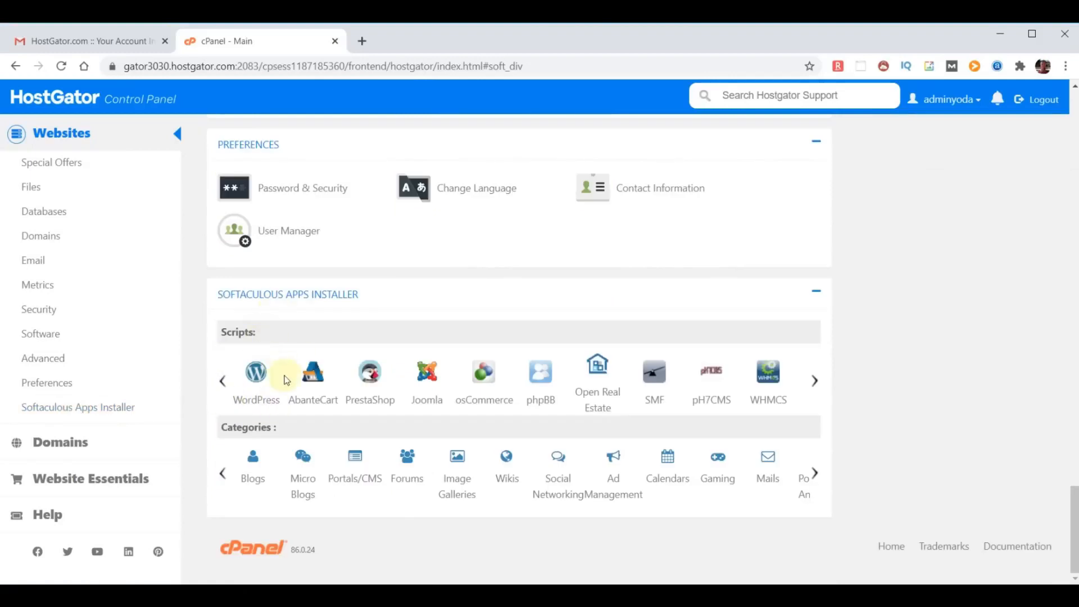
{"action": "left_click", "coordinate": [256, 376]}
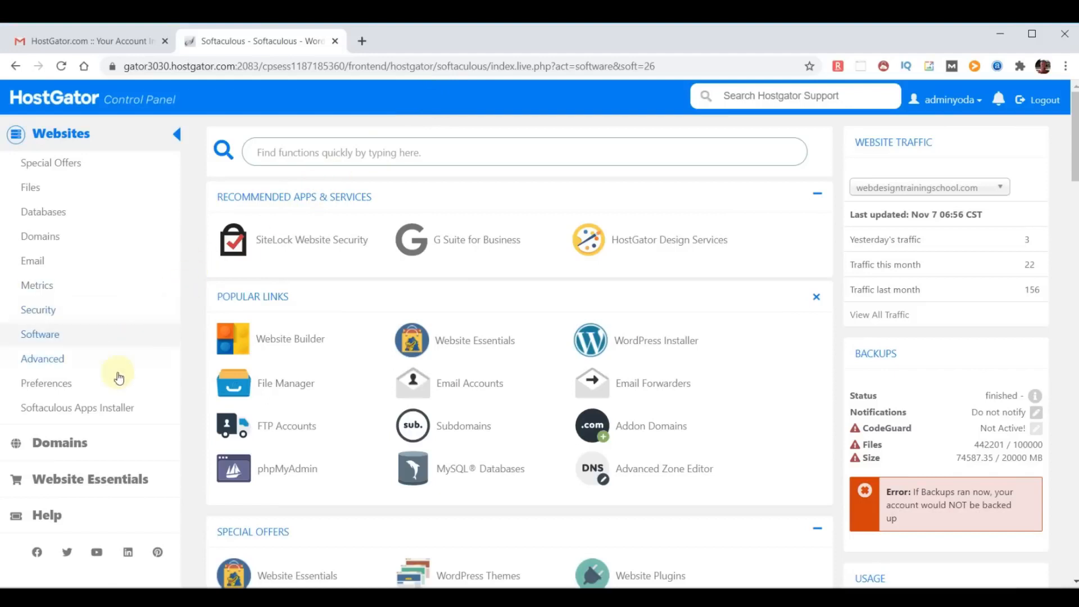
{"action": "left_click", "coordinate": [101, 405]}
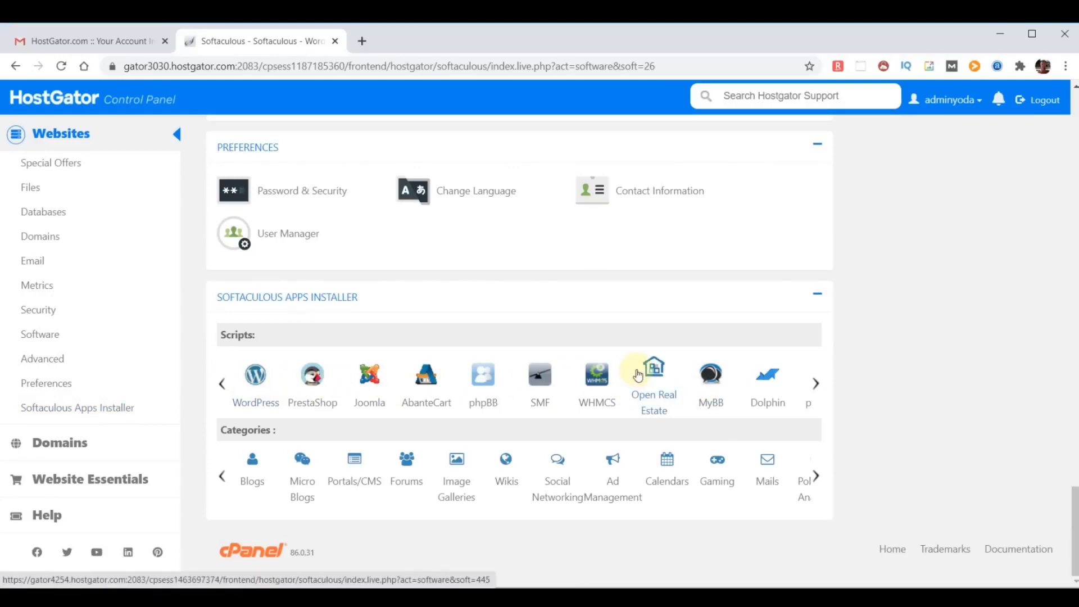
{"action": "left_click", "coordinate": [313, 375]}
{"action": "left_click", "coordinate": [84, 151]}
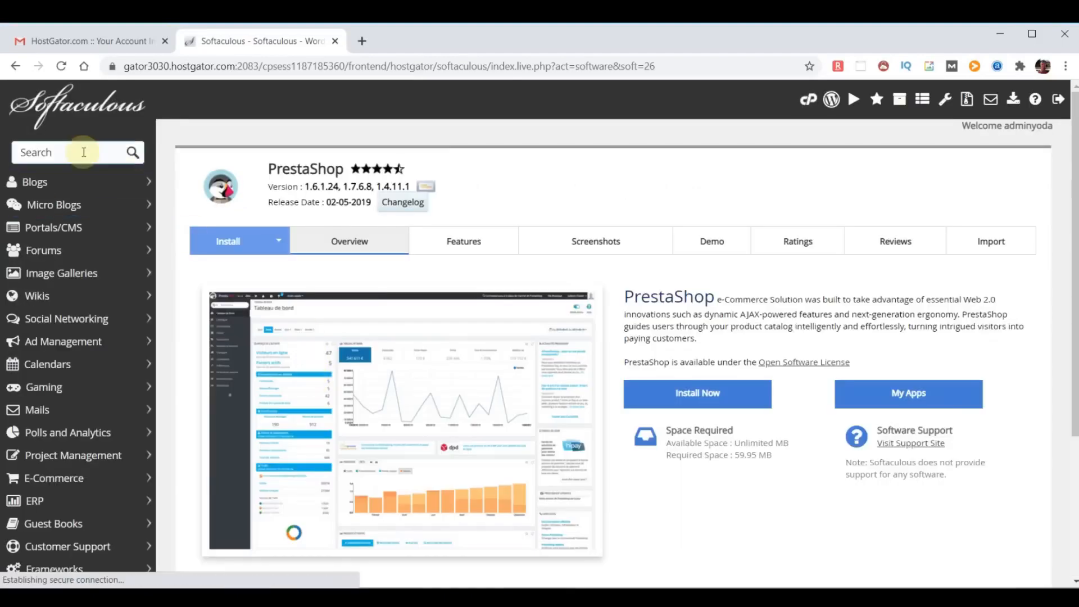
- Search Softaculous for 'wordpress' and attempt a WordPress install on chooseyourdomainname.com, which is rejected
{"action": "type", "text": "wordpress"}
{"action": "left_click", "coordinate": [65, 203]}
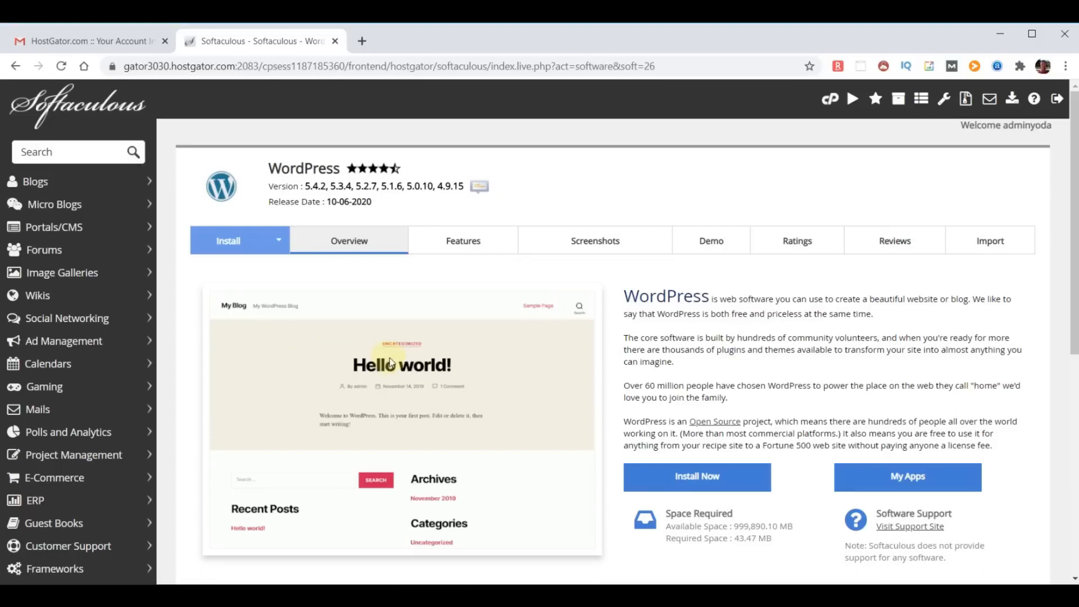
{"action": "left_click", "coordinate": [702, 478]}
{"action": "scroll", "coordinate": [666, 377], "scroll_direction": "down", "scroll_amount": 20}
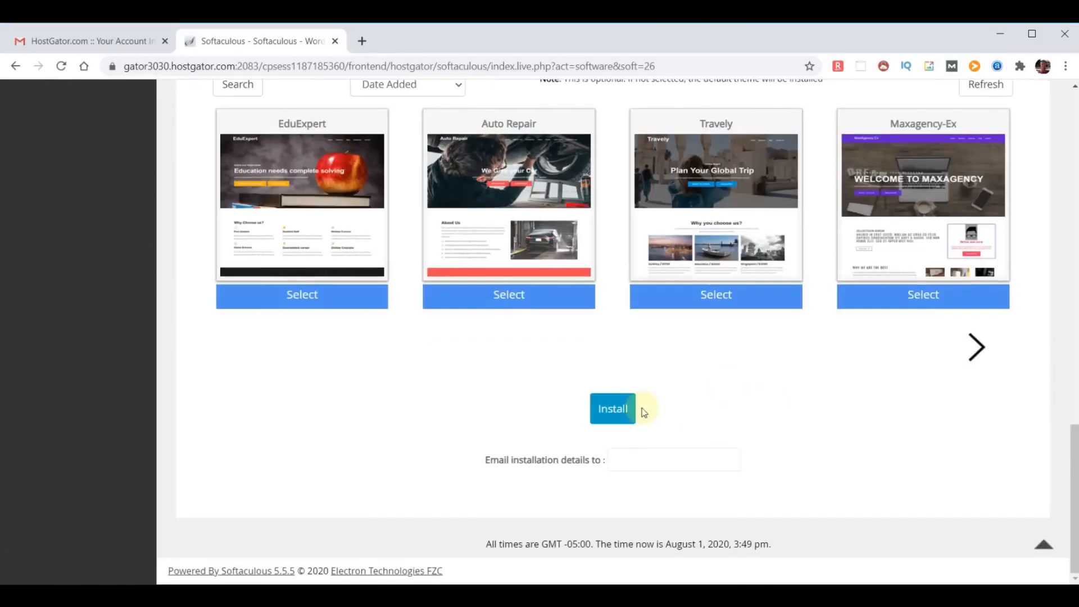
{"action": "left_click", "coordinate": [608, 409]}
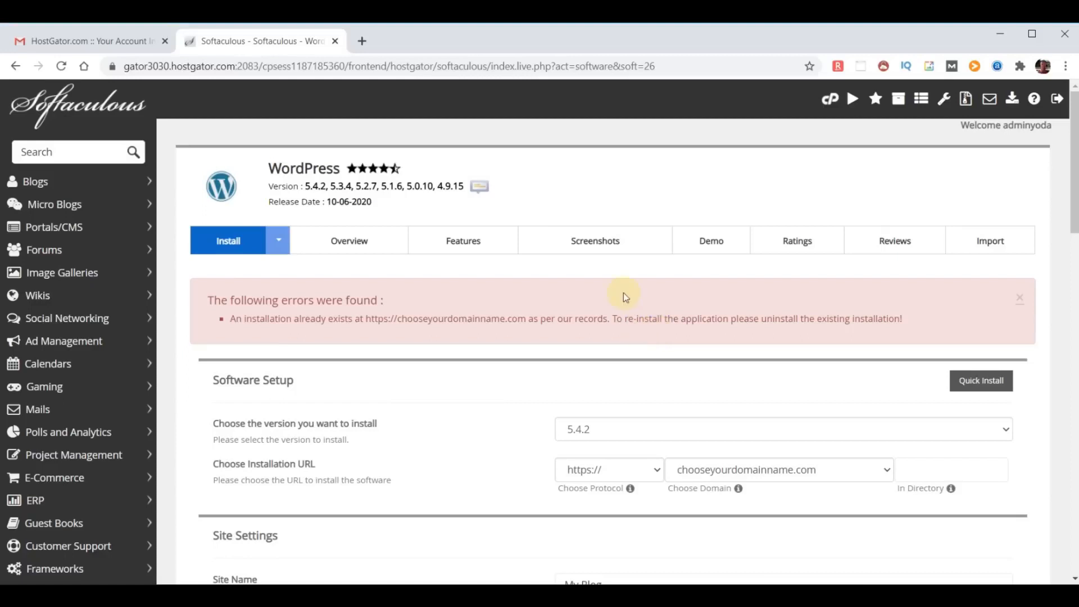
- Remove the existing WordPress installation from the installations list, then return to the Softaculous home page
{"action": "left_click", "coordinate": [77, 110]}
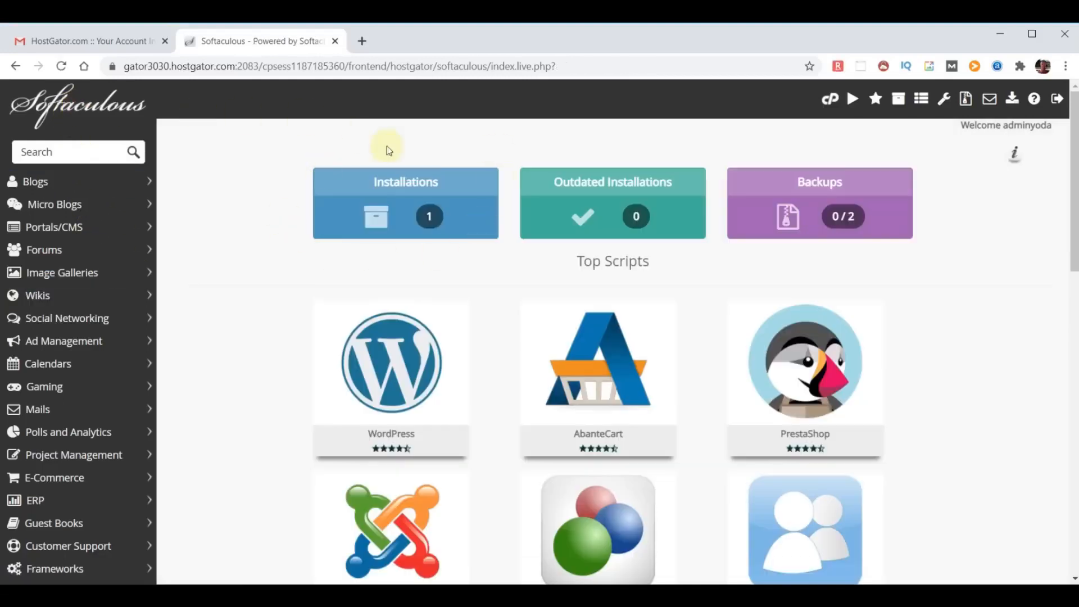
{"action": "left_click", "coordinate": [416, 216]}
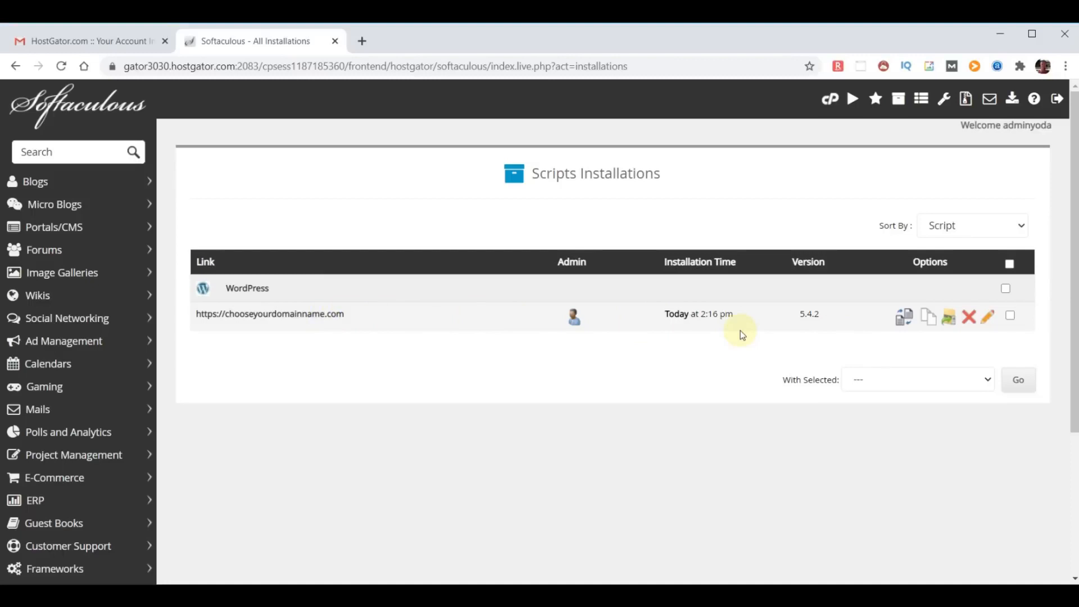
{"action": "left_click", "coordinate": [969, 319]}
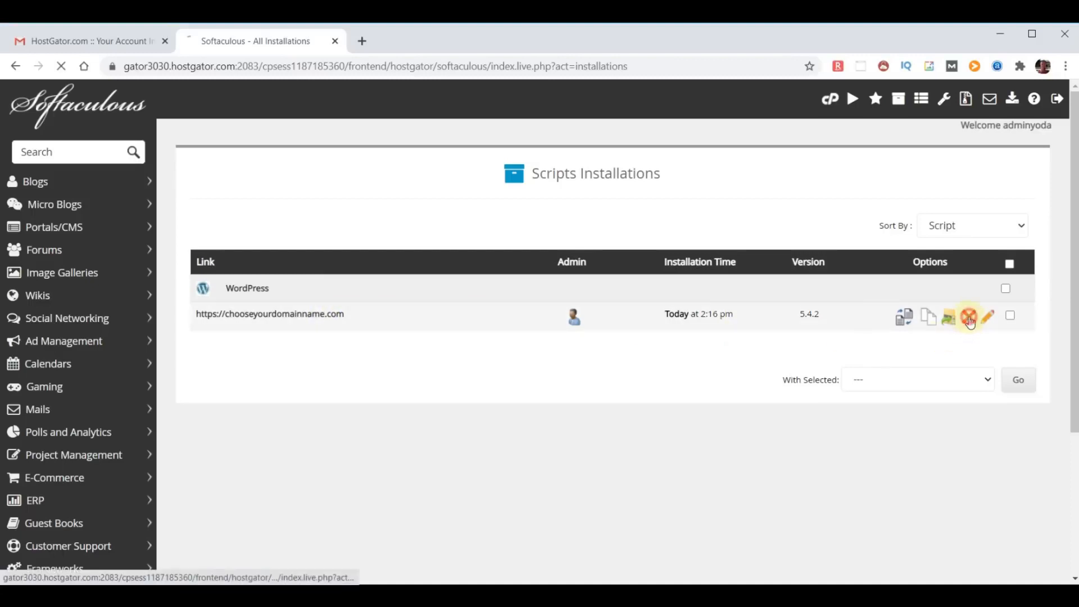
{"action": "scroll", "coordinate": [845, 305], "scroll_direction": "down", "scroll_amount": 5}
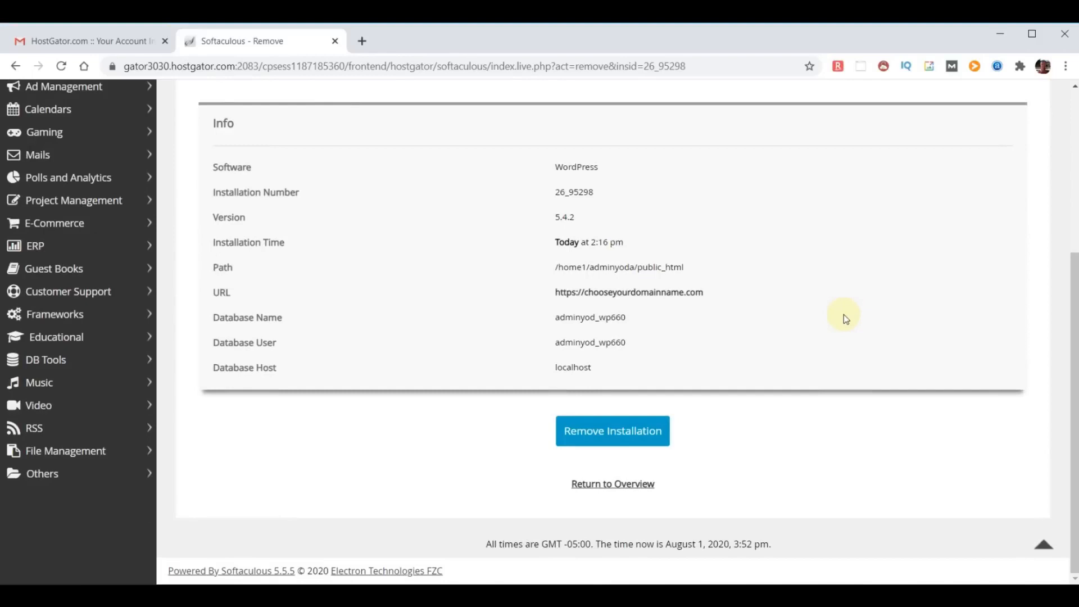
{"action": "left_click", "coordinate": [601, 433]}
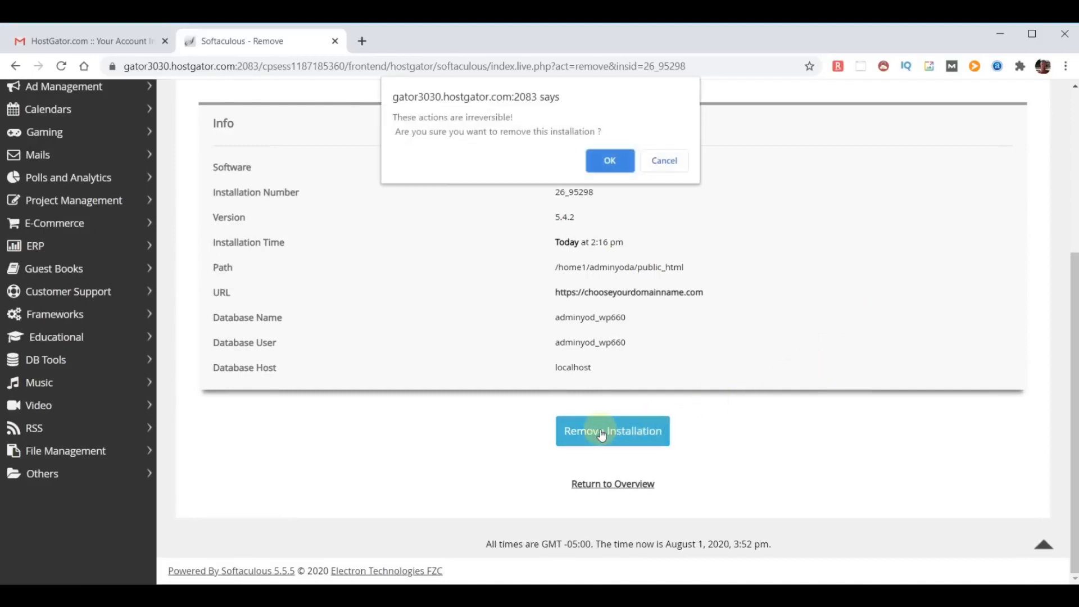
{"action": "left_click", "coordinate": [611, 163]}
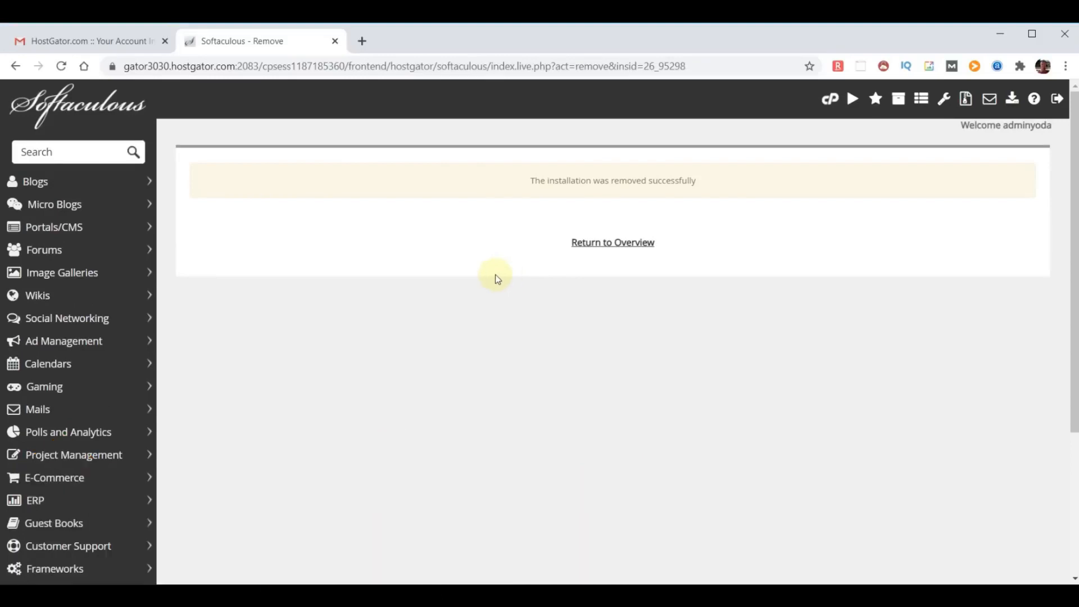
{"action": "left_click", "coordinate": [63, 101]}
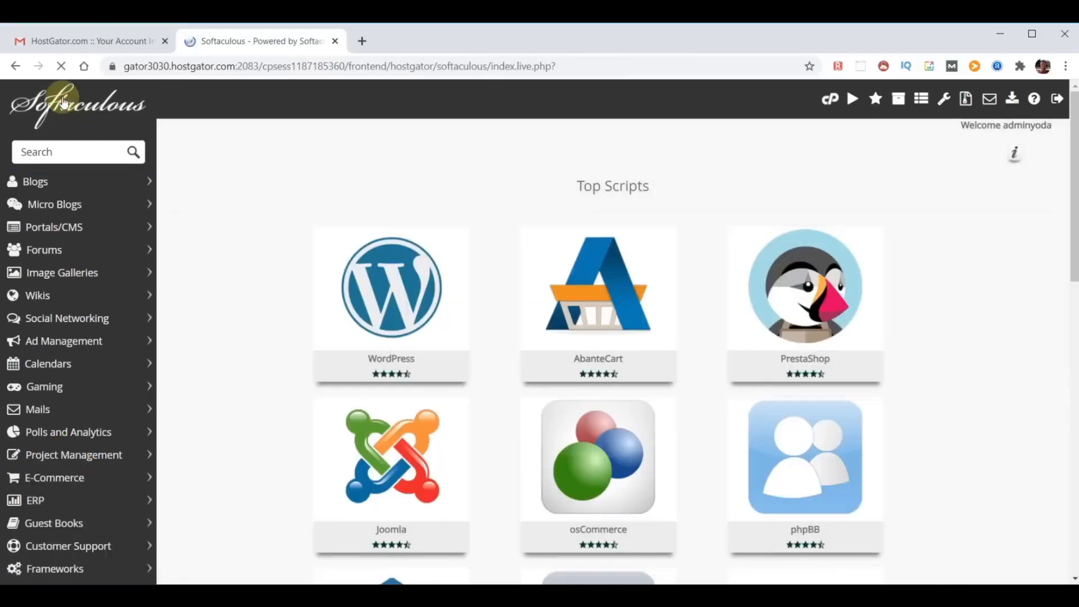
{"action": "left_click", "coordinate": [380, 284]}
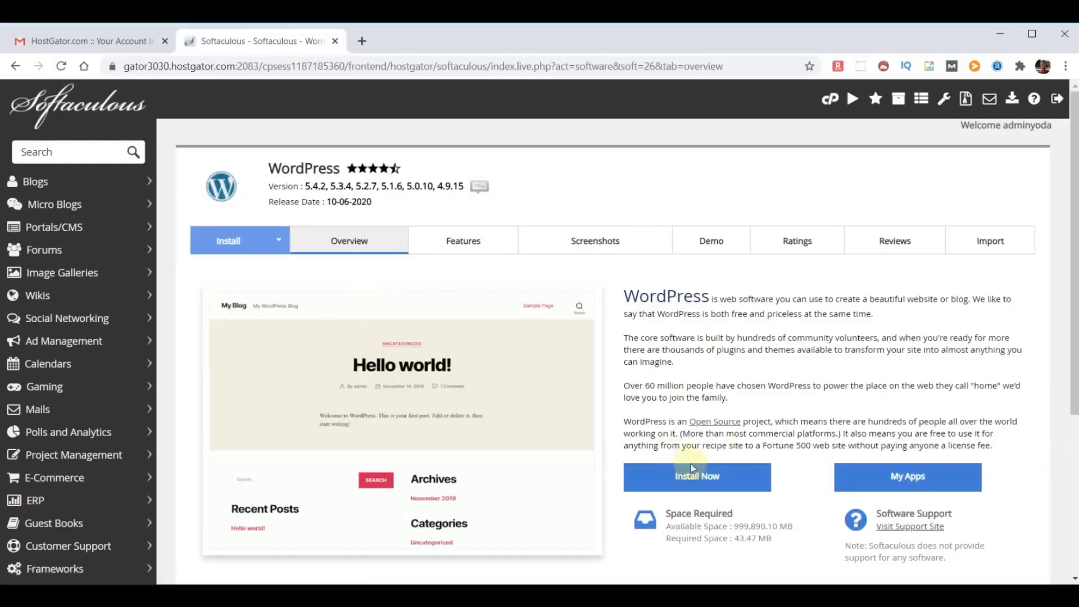
{"action": "left_click", "coordinate": [700, 478]}
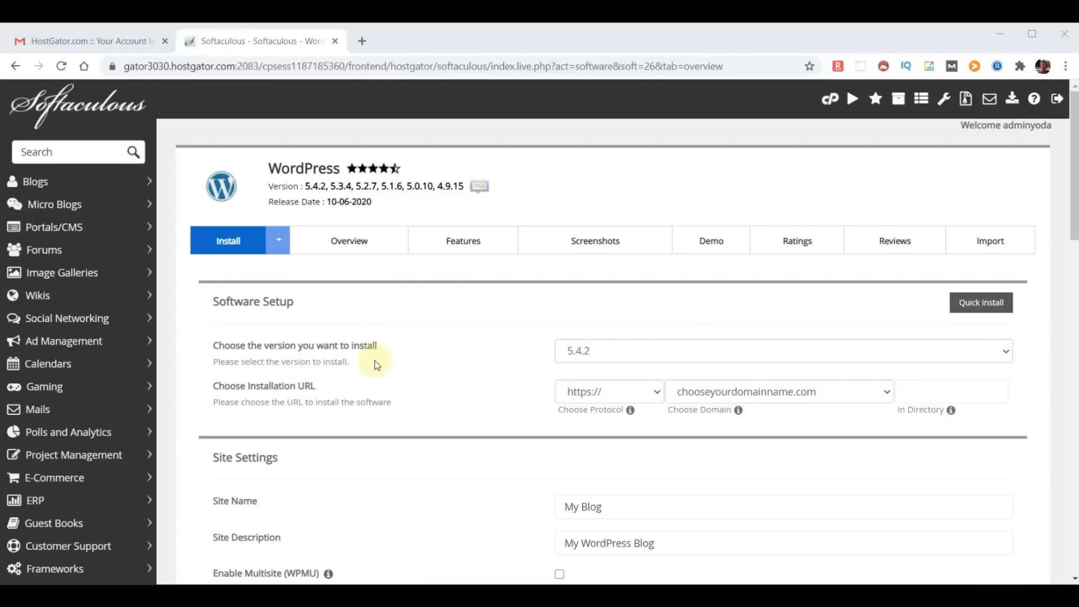
{"action": "left_click", "coordinate": [726, 360]}
{"action": "left_click", "coordinate": [727, 361]}
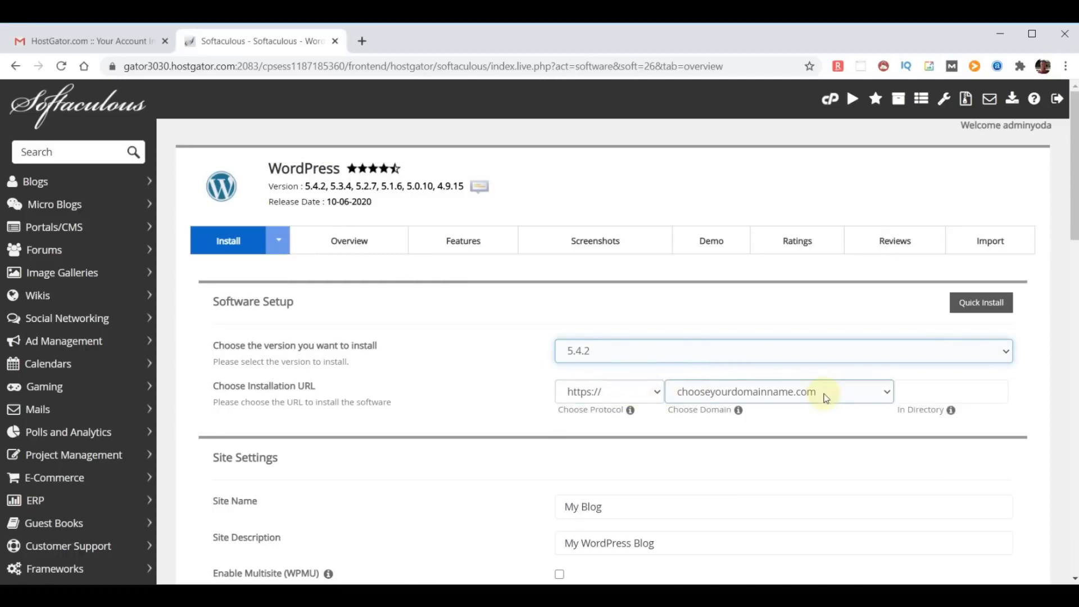
{"action": "left_click", "coordinate": [886, 392]}
{"action": "left_click", "coordinate": [886, 393]}
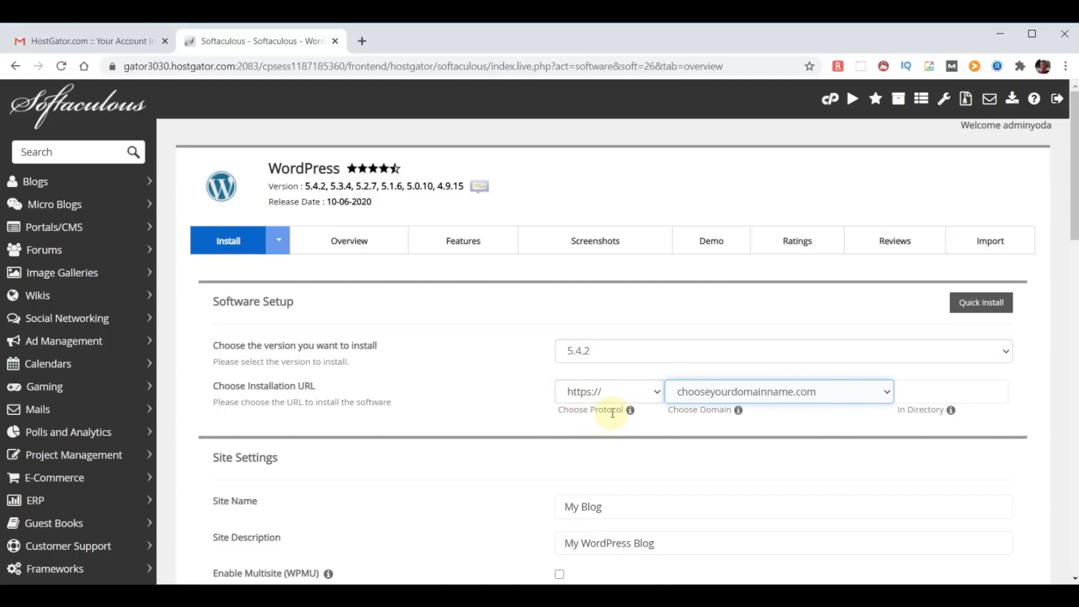
{"action": "left_click", "coordinate": [656, 392]}
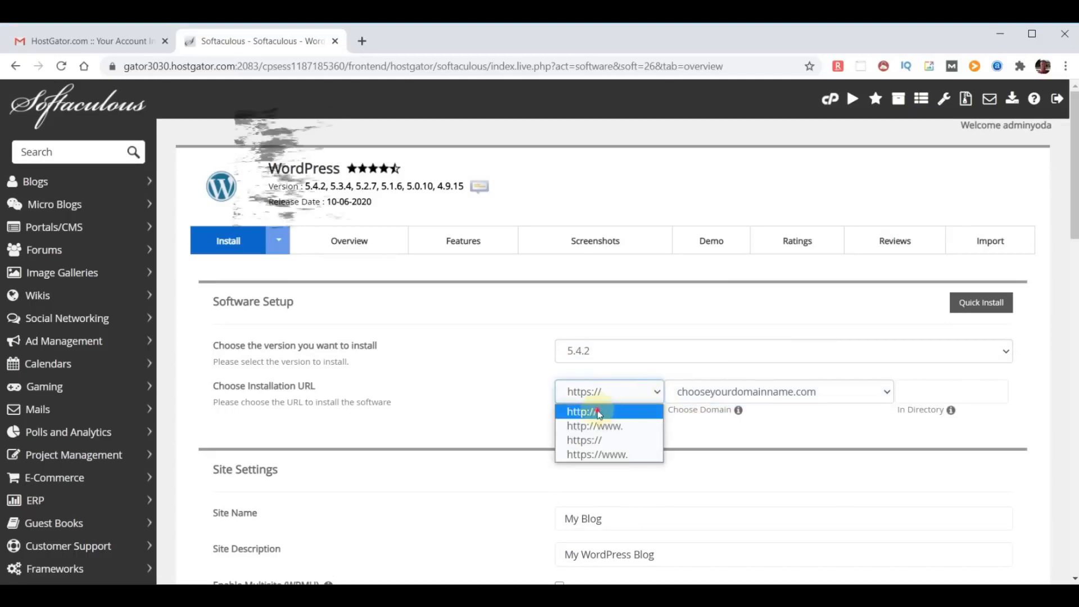
{"action": "left_click", "coordinate": [578, 412]}
{"action": "scroll", "coordinate": [705, 423], "scroll_direction": "down", "scroll_amount": 3}
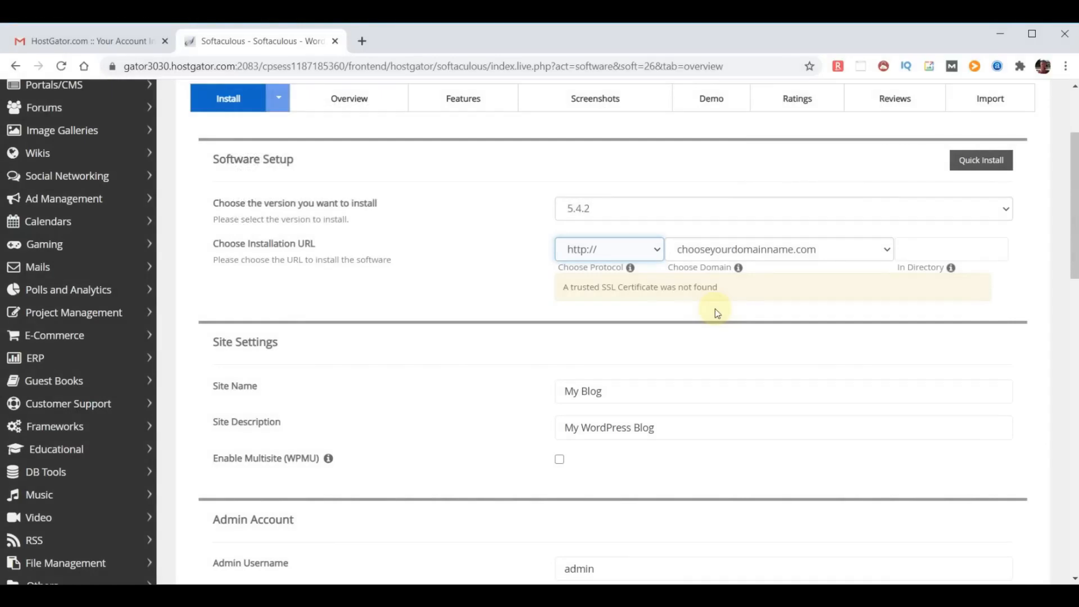
- Replace the site name with WebYoda and the description with Free Online Courses
{"action": "left_click", "coordinate": [628, 392]}
{"action": "left_click_drag", "start_coordinate": [624, 391], "coordinate": [506, 396]}
{"action": "type", "text": "WebYoda"}
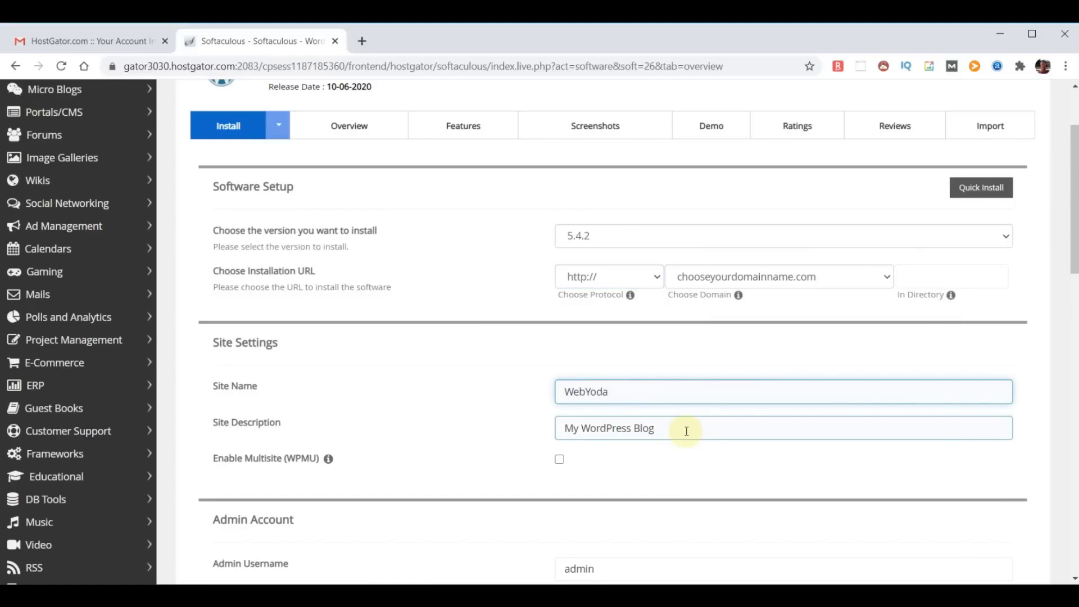
{"action": "left_click_drag", "start_coordinate": [686, 431], "coordinate": [421, 410]}
{"action": "type", "text": "Free Online Courses"}
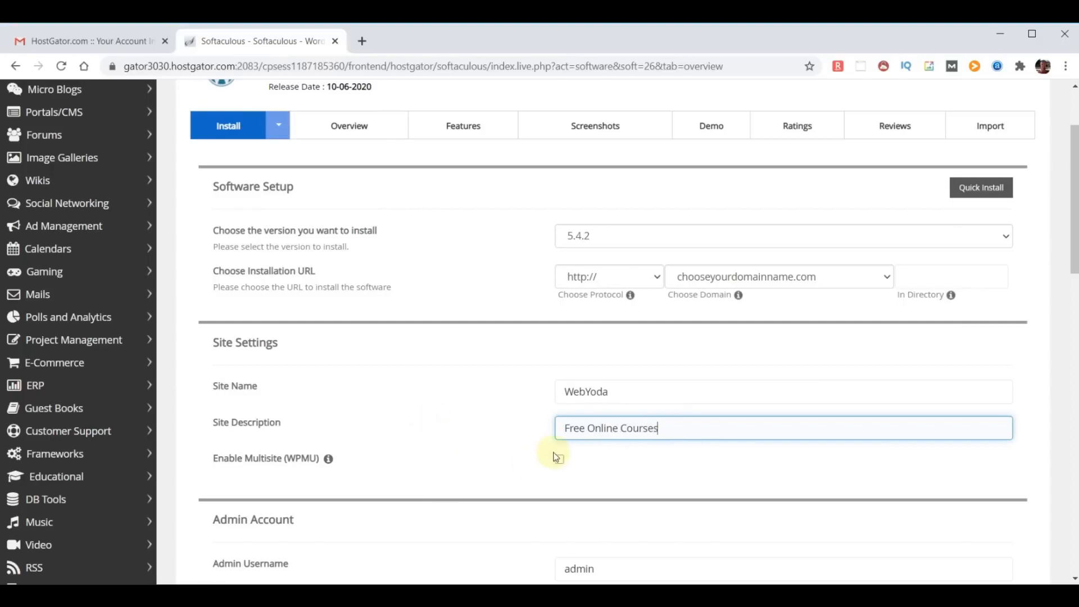
{"action": "scroll", "coordinate": [718, 458], "scroll_direction": "down", "scroll_amount": 3}
{"action": "scroll", "coordinate": [723, 455], "scroll_direction": "down", "scroll_amount": 3}
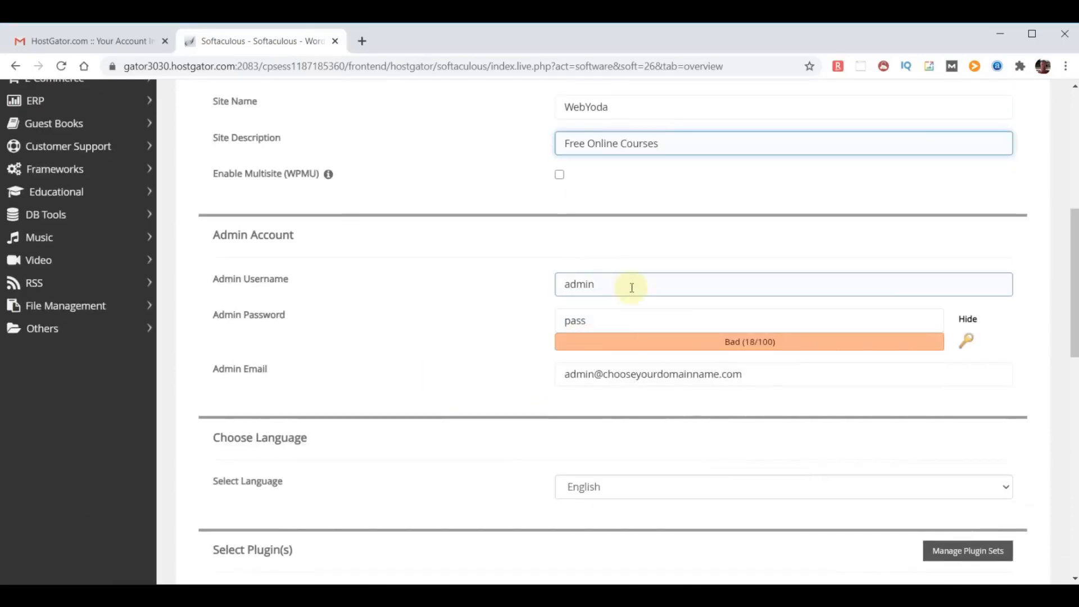
- Enter a new admin username, paste a strong admin password, and replace the admin e-mail
{"action": "left_click_drag", "start_coordinate": [631, 284], "coordinate": [488, 276]}
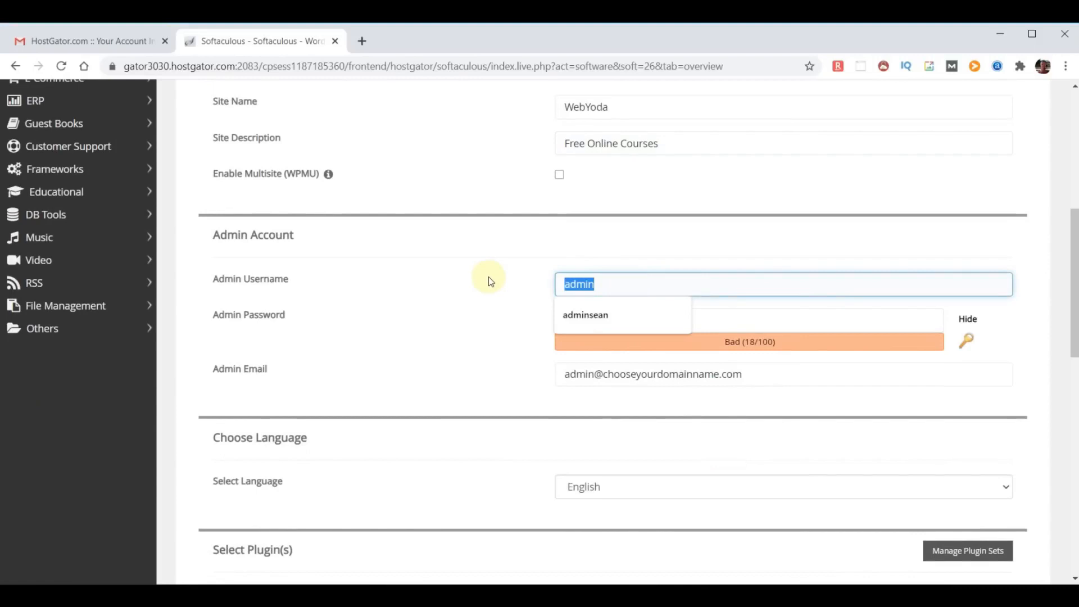
{"action": "type", "text": "yodauser"}
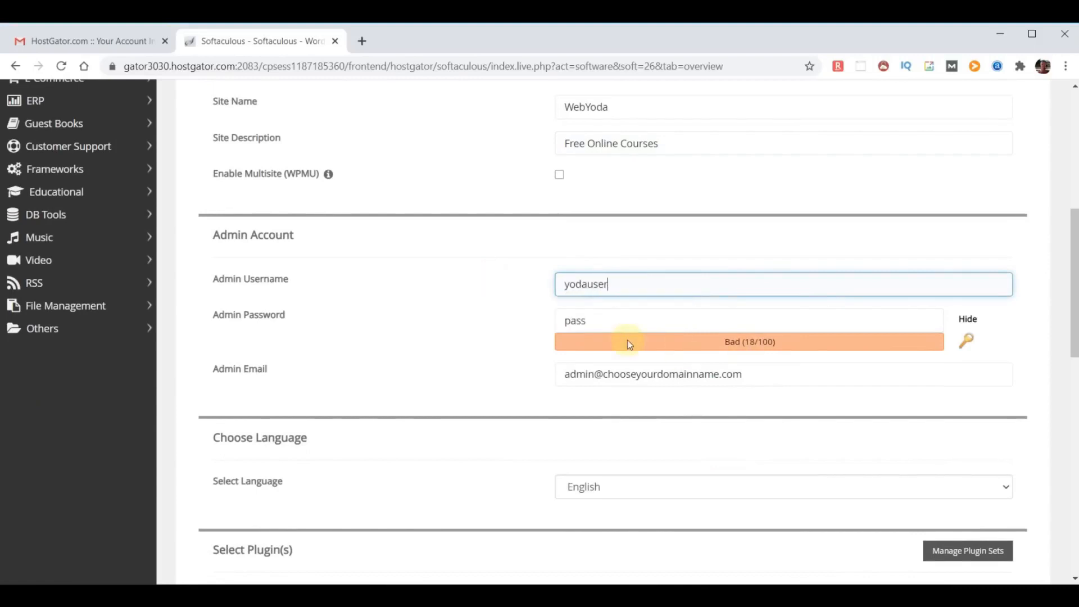
{"action": "left_click", "coordinate": [967, 320]}
{"action": "left_click_drag", "start_coordinate": [597, 322], "coordinate": [496, 321]}
{"action": "key", "text": "ctrl+v"}
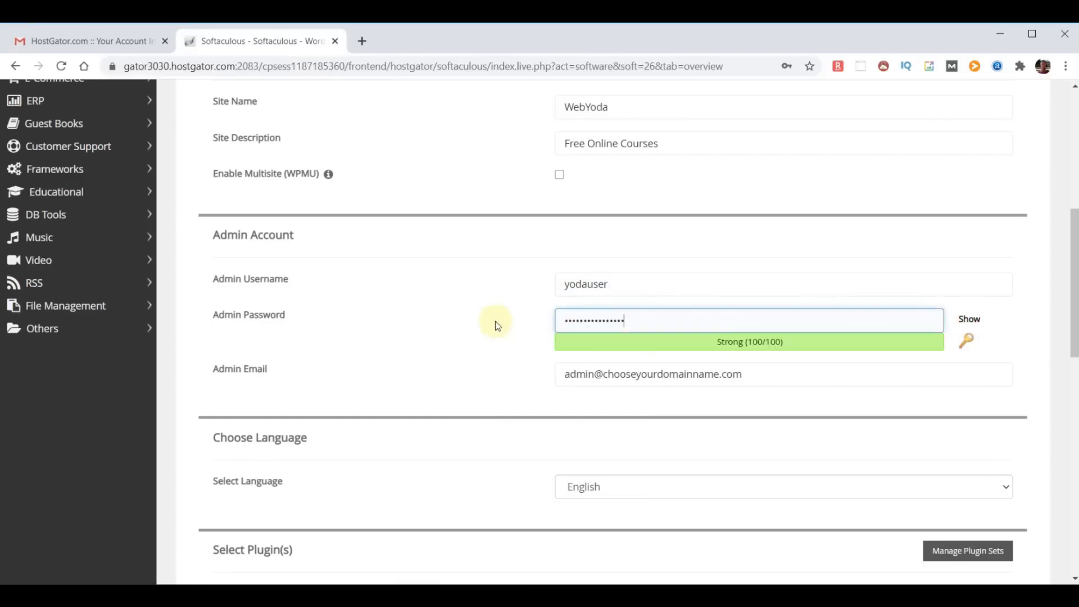
{"action": "left_click", "coordinate": [495, 325]}
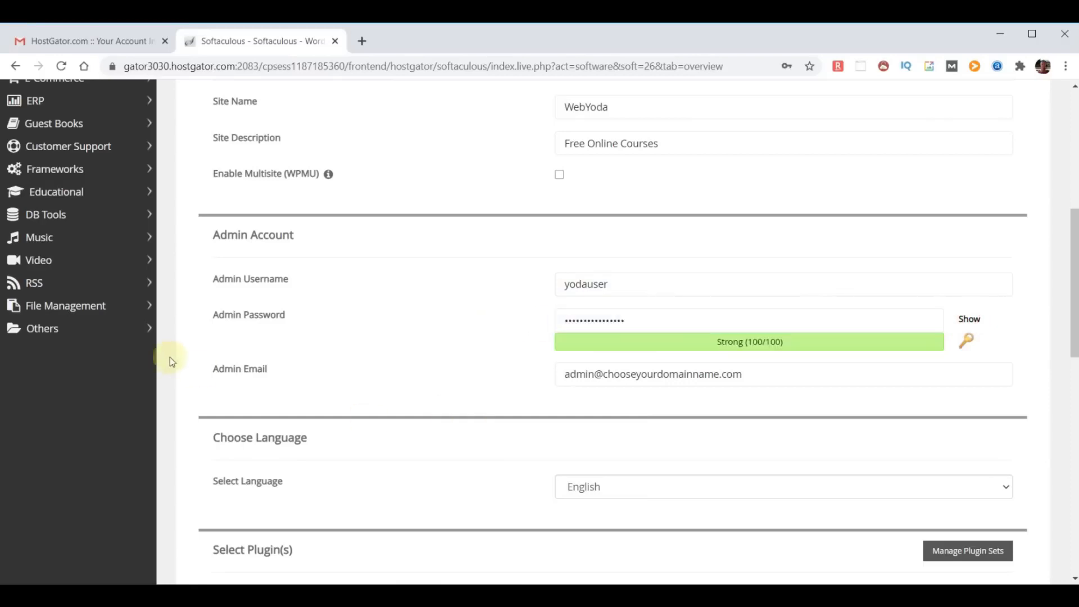
{"action": "left_click_drag", "start_coordinate": [212, 368], "coordinate": [342, 373]}
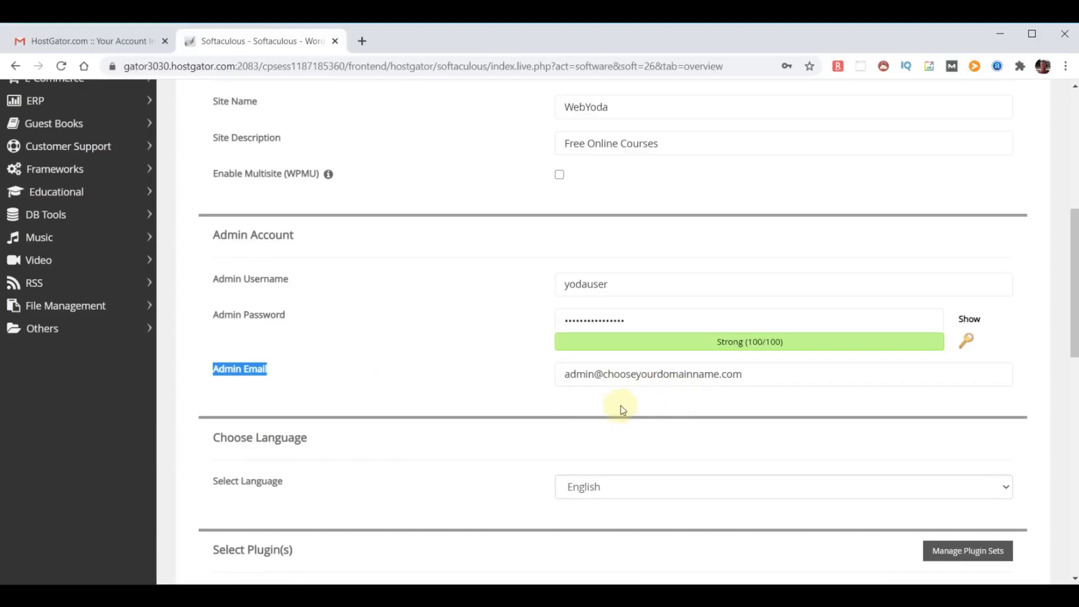
{"action": "left_click", "coordinate": [656, 405]}
{"action": "left_click_drag", "start_coordinate": [782, 378], "coordinate": [314, 365]}
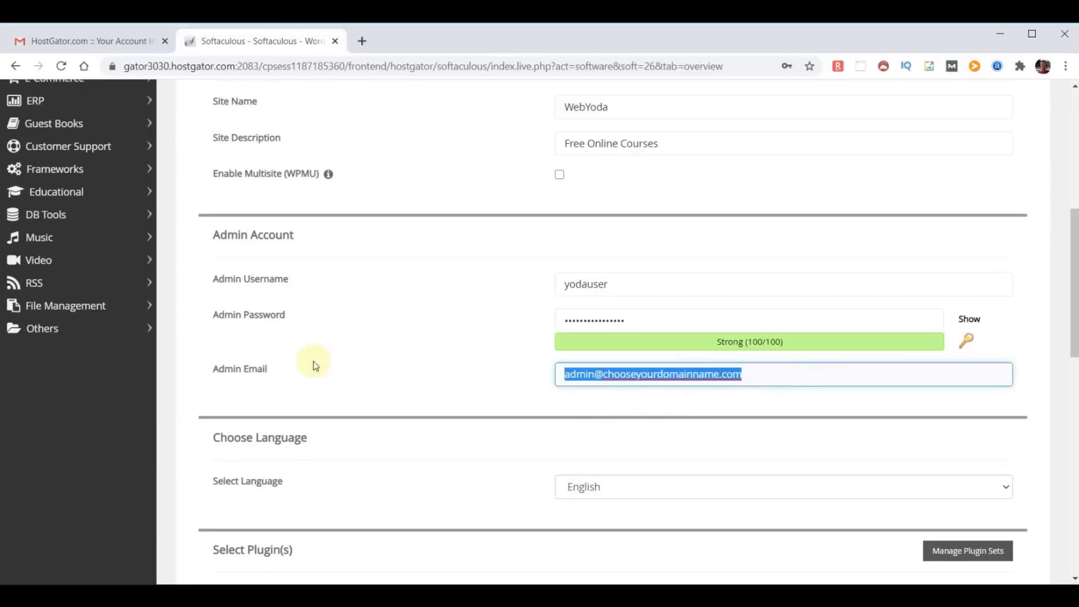
{"action": "key", "text": "ctrl+v"}
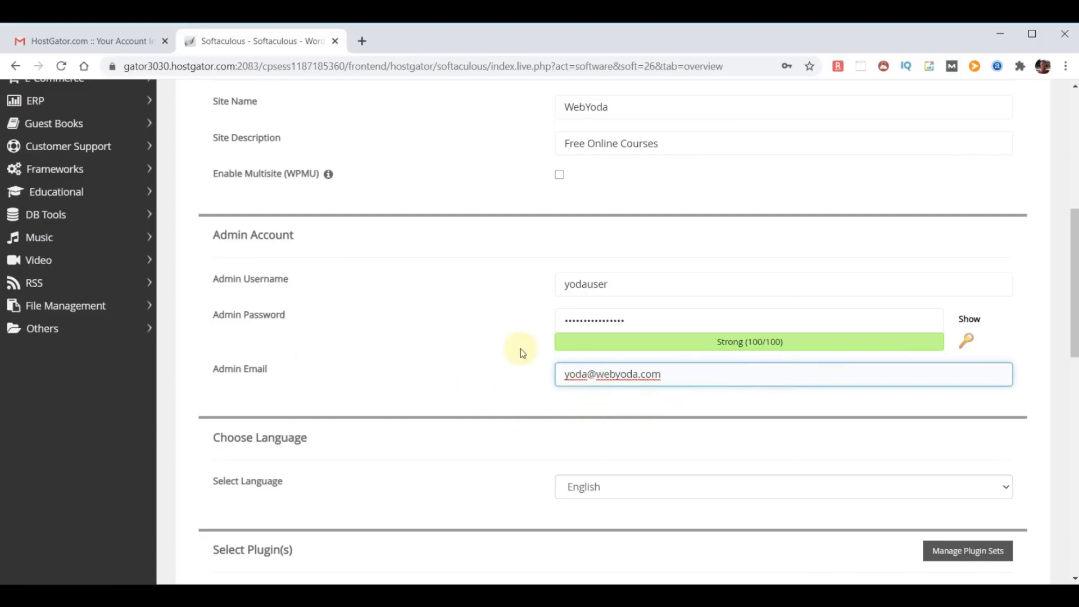
- Paste the admin e-mail into 'Email installation details to' and submit the WordPress install
{"action": "scroll", "coordinate": [513, 335], "scroll_direction": "down", "scroll_amount": 2}
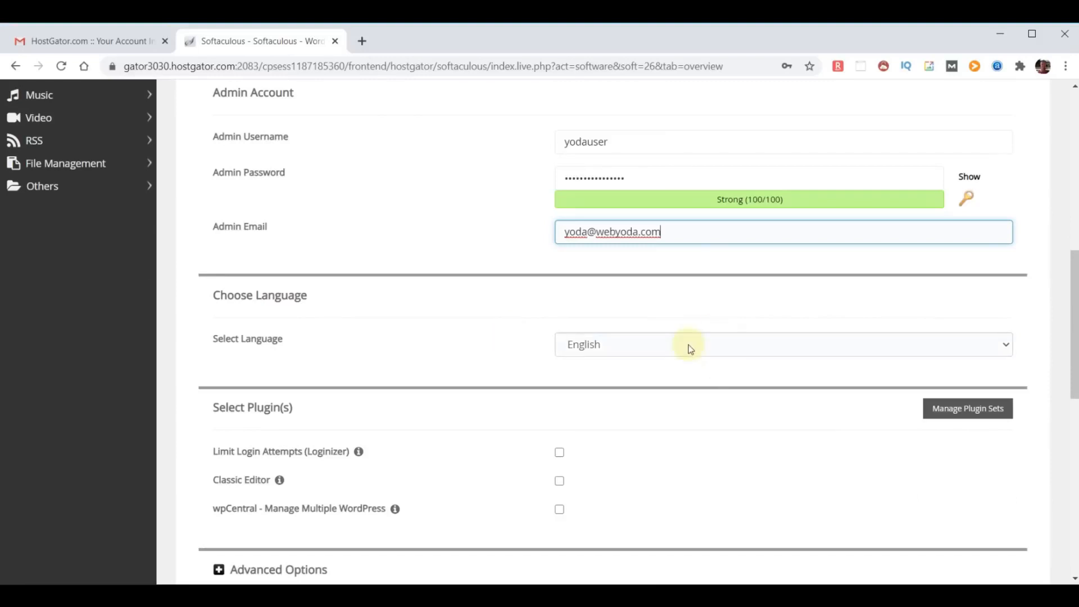
{"action": "scroll", "coordinate": [793, 410], "scroll_direction": "down", "scroll_amount": 2}
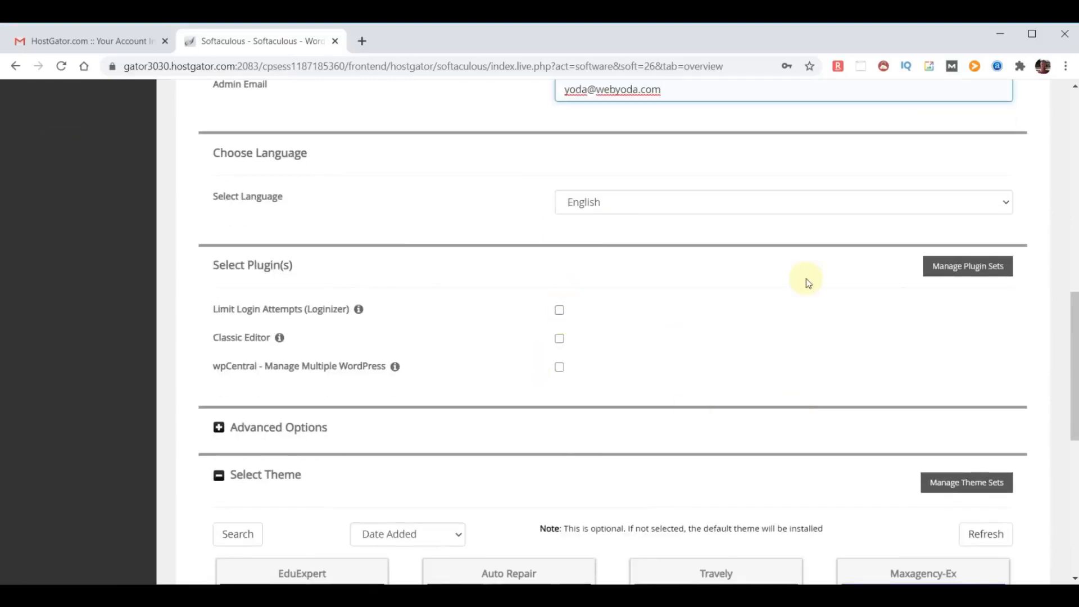
{"action": "scroll", "coordinate": [807, 282], "scroll_direction": "down", "scroll_amount": 2}
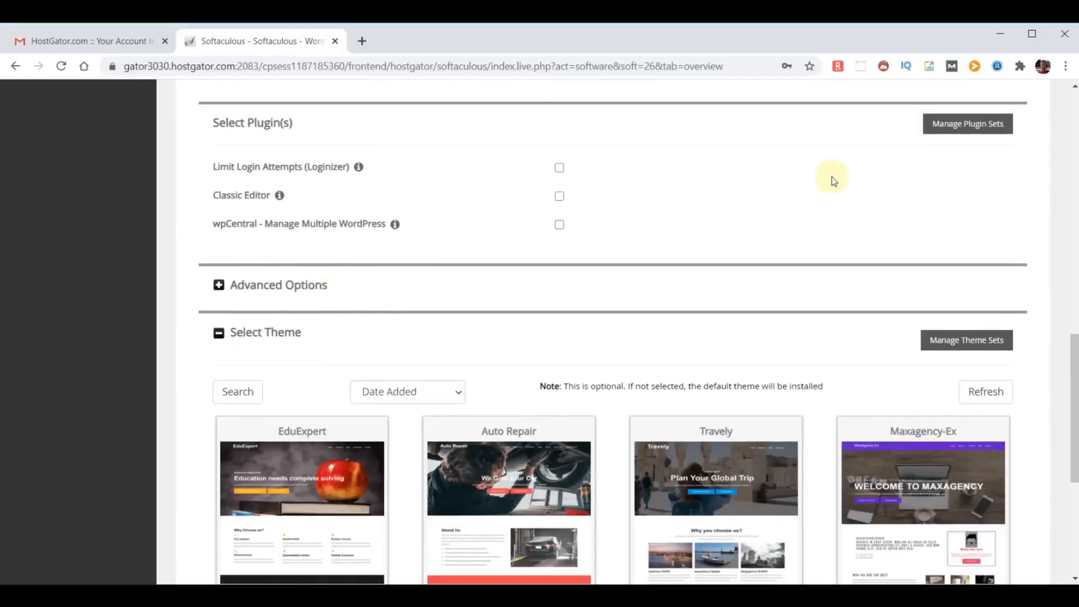
{"action": "scroll", "coordinate": [832, 176], "scroll_direction": "down", "scroll_amount": 3}
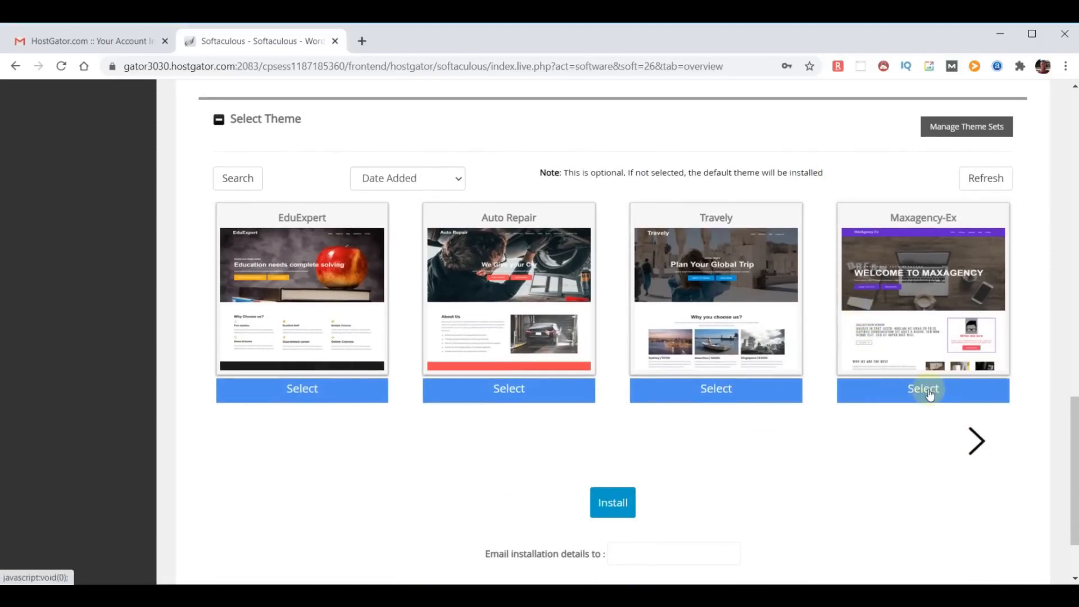
{"action": "scroll", "coordinate": [928, 392], "scroll_direction": "down", "scroll_amount": 2}
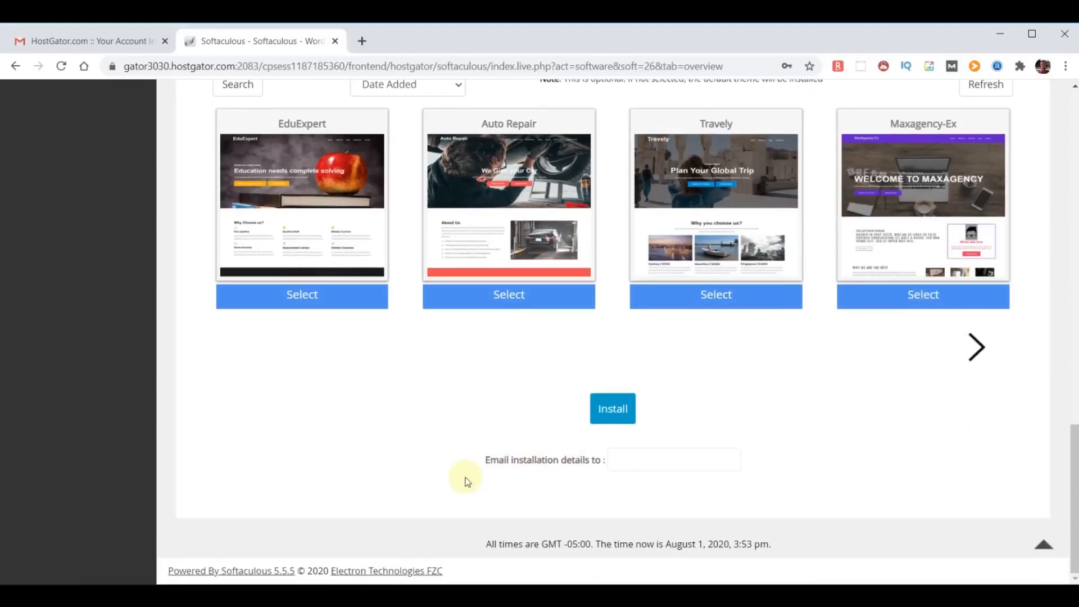
{"action": "left_click", "coordinate": [645, 458]}
{"action": "key", "text": "ctrl+v"}
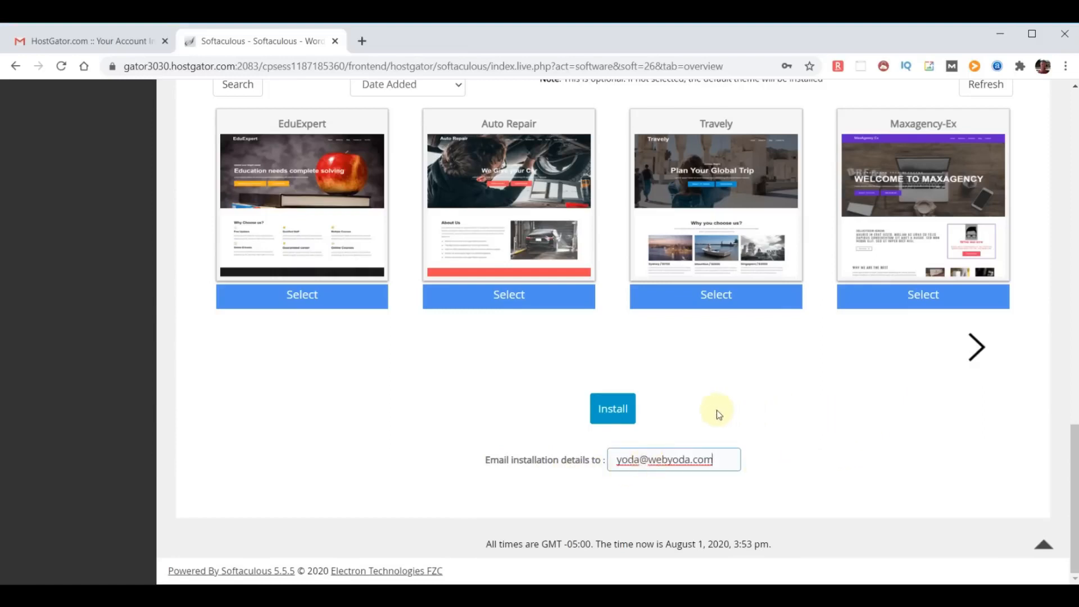
{"action": "left_click", "coordinate": [612, 409]}
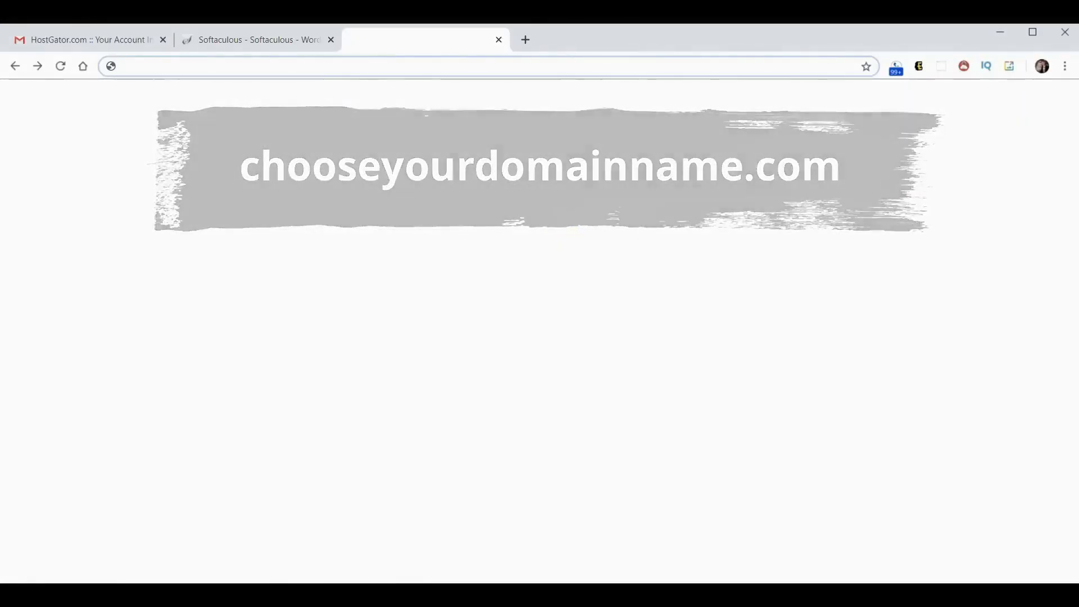
- Load chooseyourdomainname.com to confirm the 'Website Coming Soon' page, then open a new blank tab
{"action": "type", "text": "chooseyourdomainname.com"}
{"action": "key", "text": "Return"}
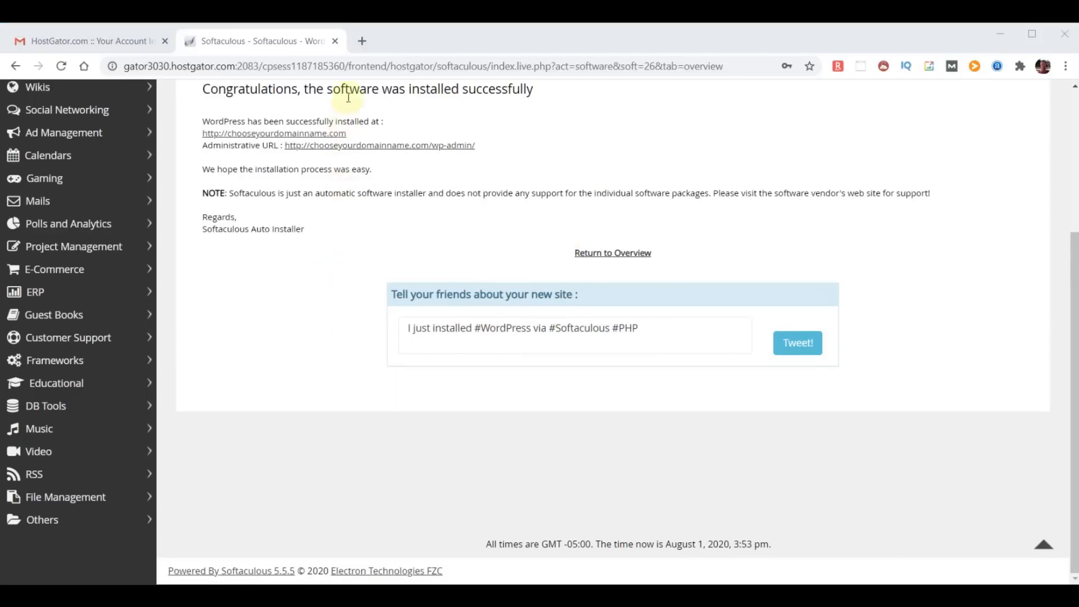
{"action": "left_click", "coordinate": [363, 40]}
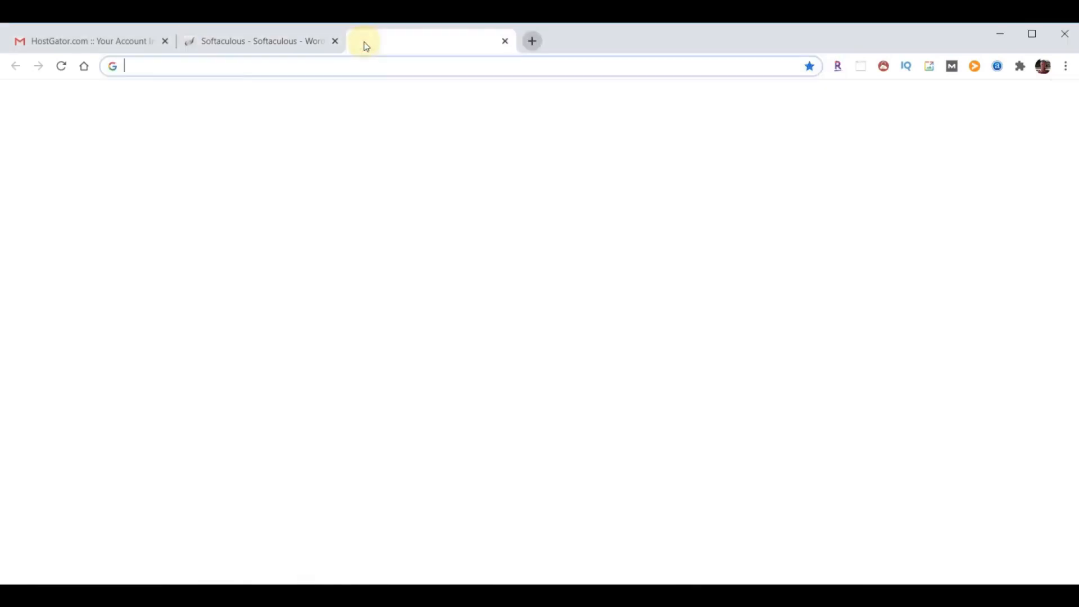
- Load the new site, then go to its /wp-admin login page
{"action": "type", "text": "chooseyourdomainname.com"}
{"action": "key", "text": "Return"}
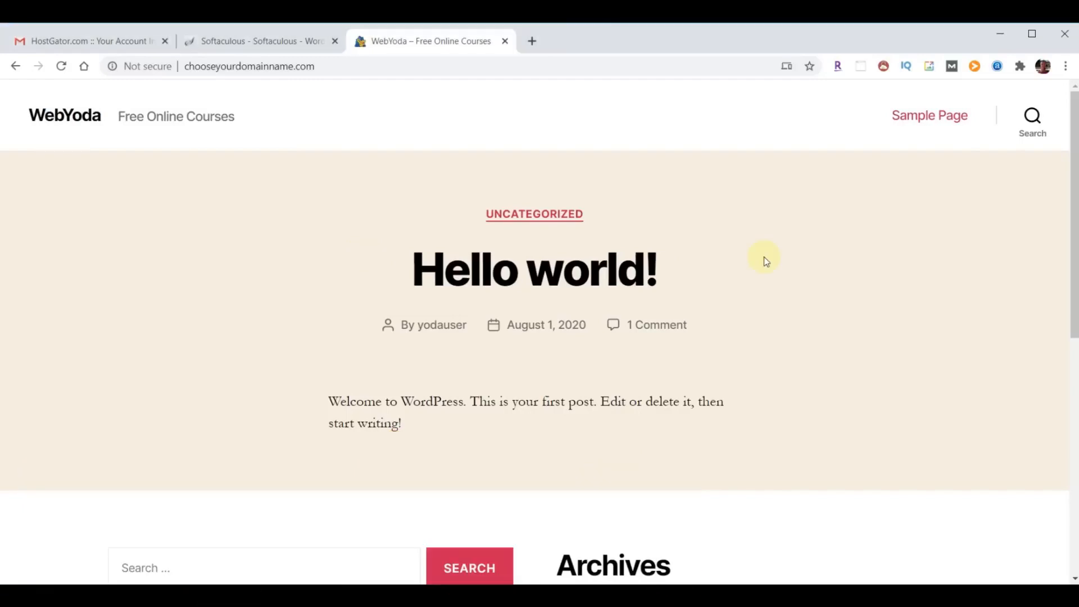
{"action": "left_click", "coordinate": [354, 66]}
{"action": "left_click", "coordinate": [354, 65]}
{"action": "type", "text": "/"}
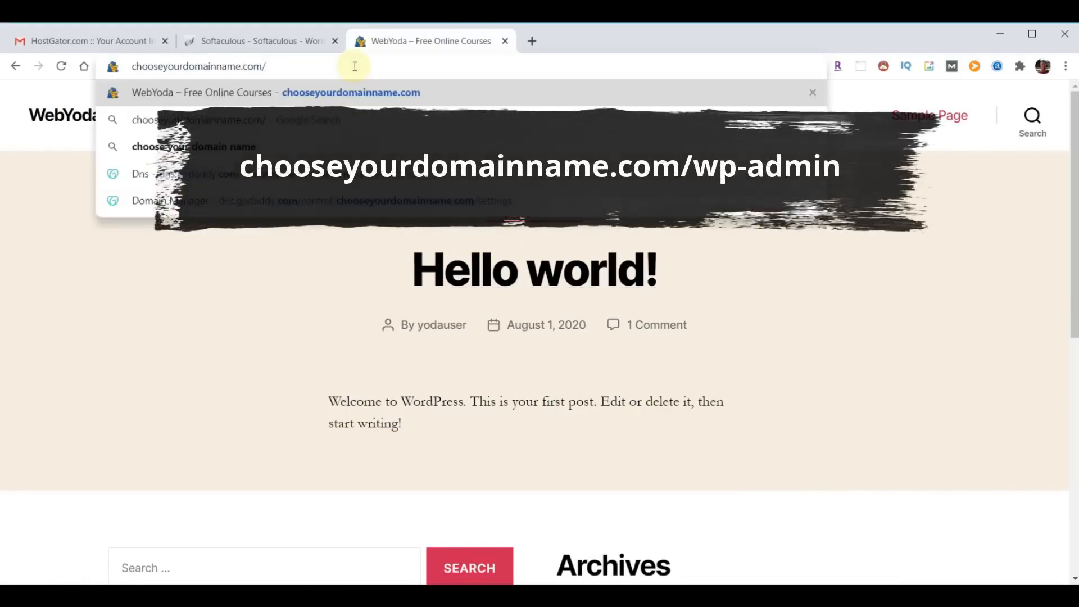
{"action": "type", "text": "wp-admin"}
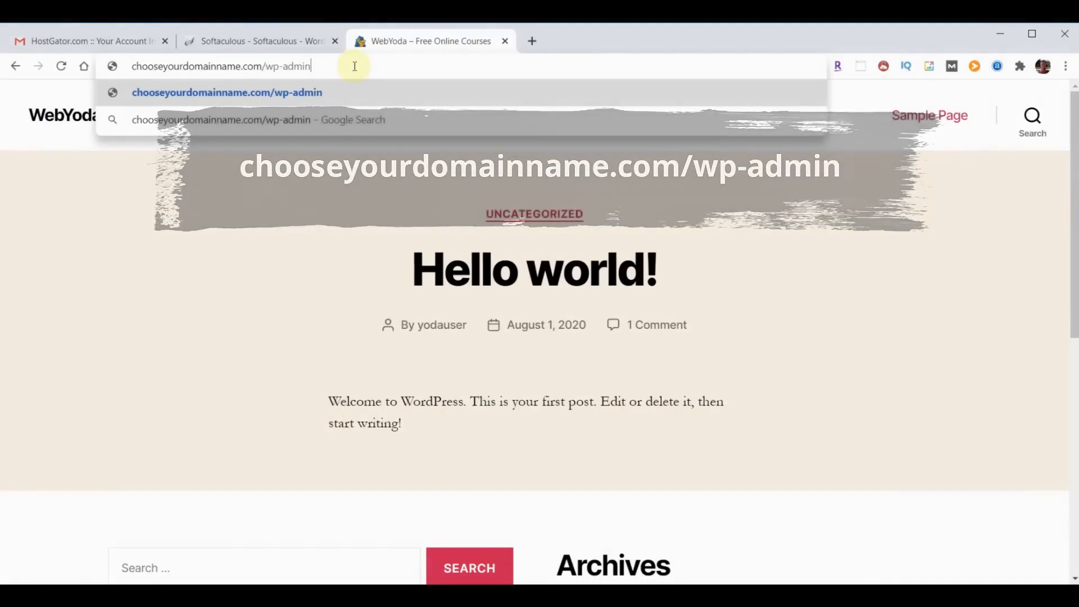
{"action": "key", "text": "Return"}
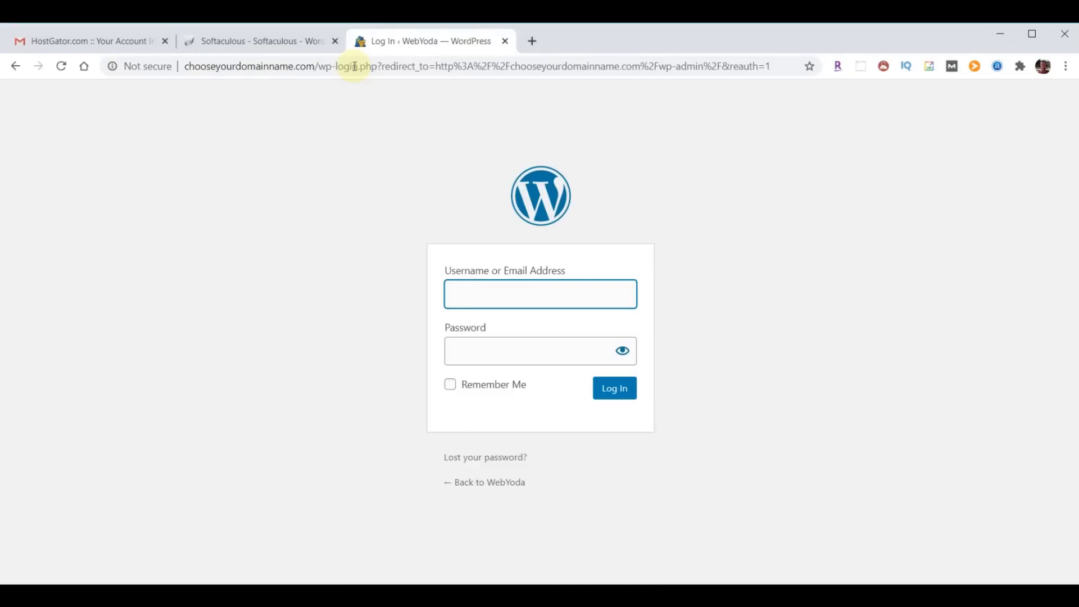
- Log in to WordPress with the new admin username and password
{"action": "type", "text": "yodauser"}
{"action": "key", "text": "Tab"}
{"action": "key", "text": "ctrl+v"}
{"action": "left_click", "coordinate": [617, 391]}
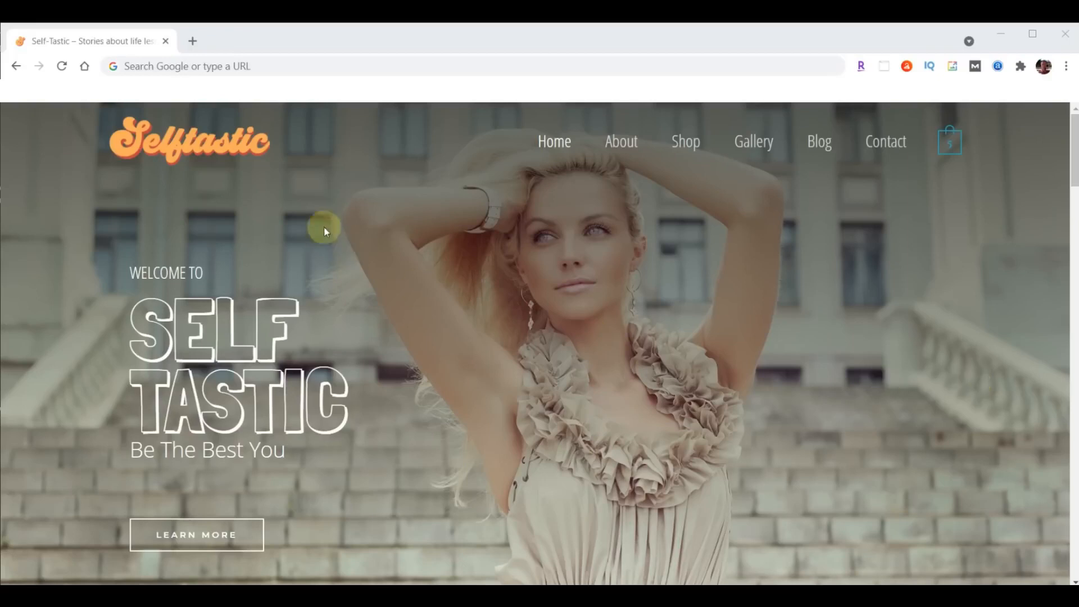
- Go to sample.self-tastic.com/wp-admin and log in with the pasted password
{"action": "left_click", "coordinate": [277, 66]}
{"action": "type", "text": "sample.self-tastic.com/wp-admin"}
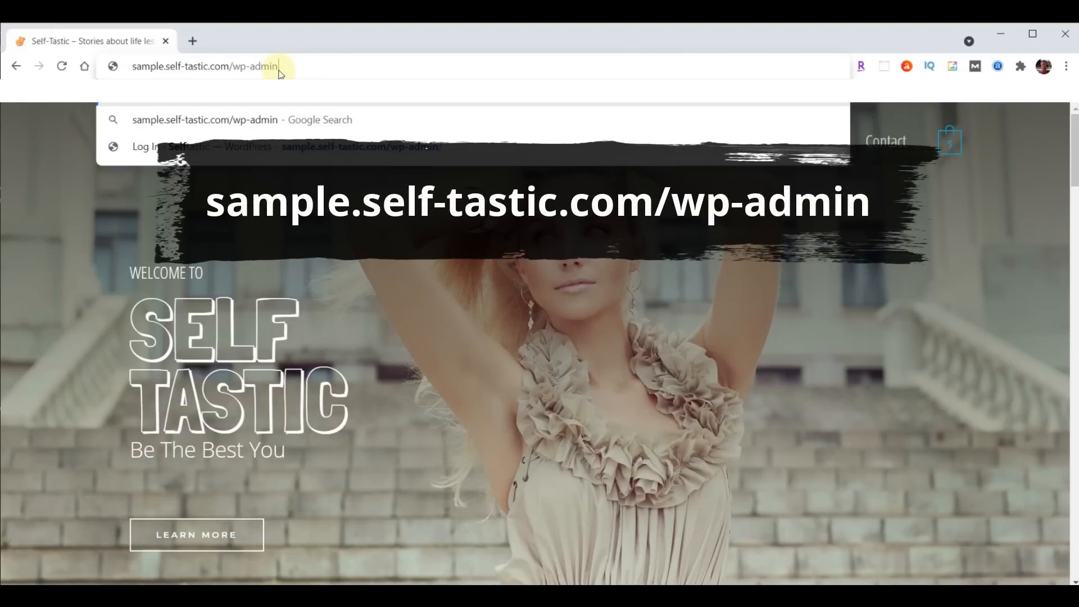
{"action": "key", "text": "Return"}
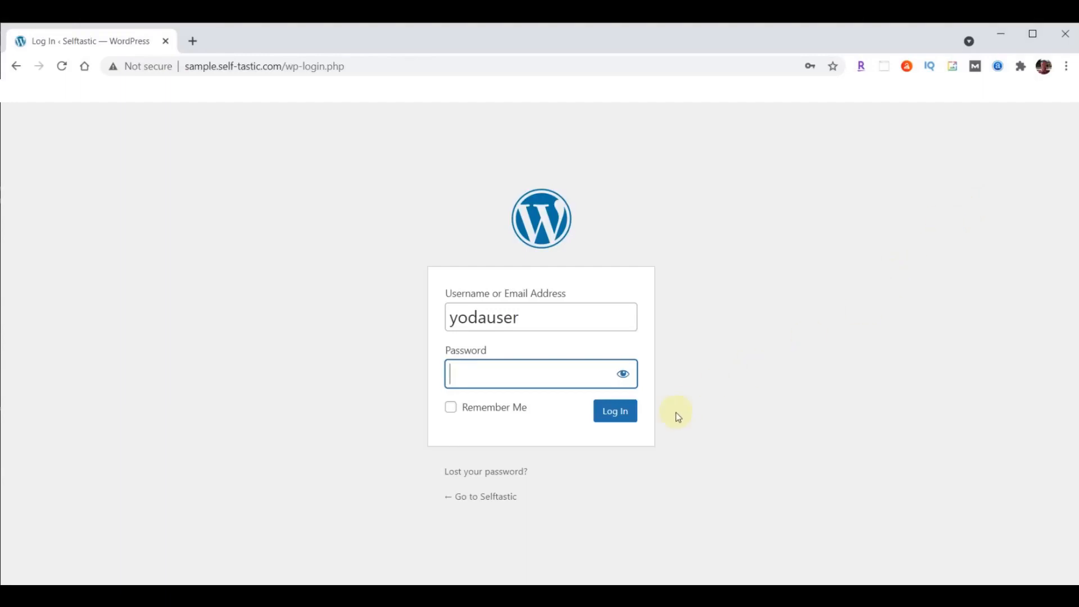
{"action": "key", "text": "ctrl+v"}
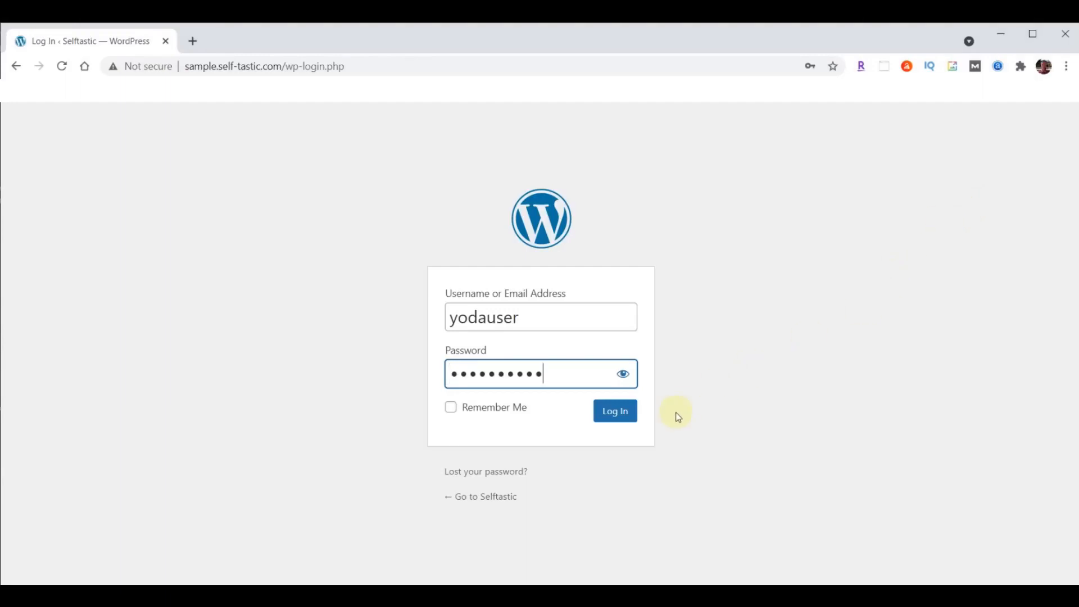
{"action": "left_click", "coordinate": [597, 418]}
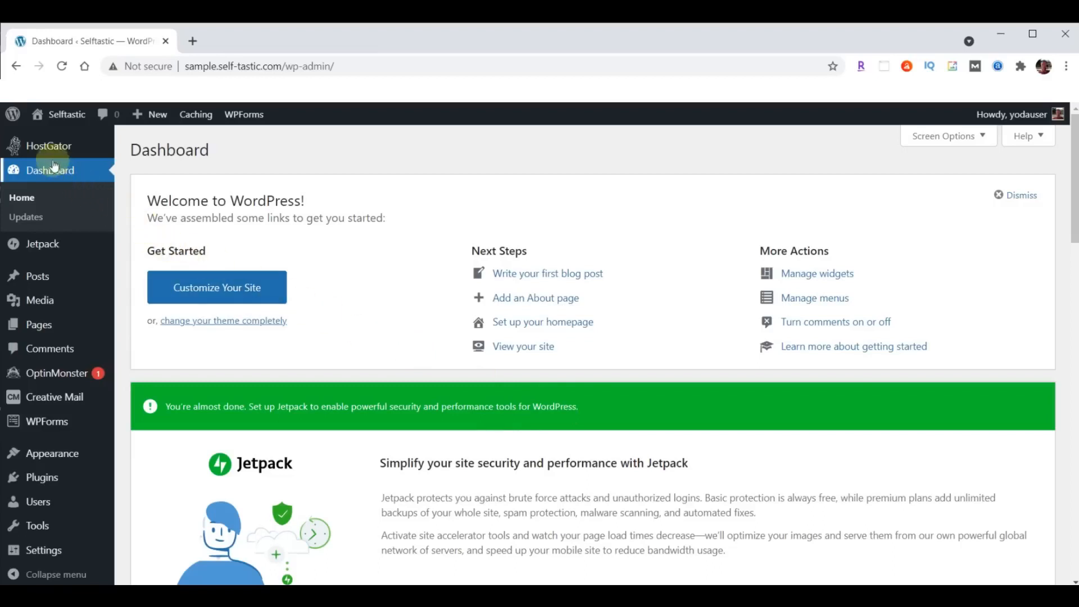
- Open the Selftastic site's front page via Visit Site in a new tab
{"action": "mouse_move", "coordinate": [66, 115]}
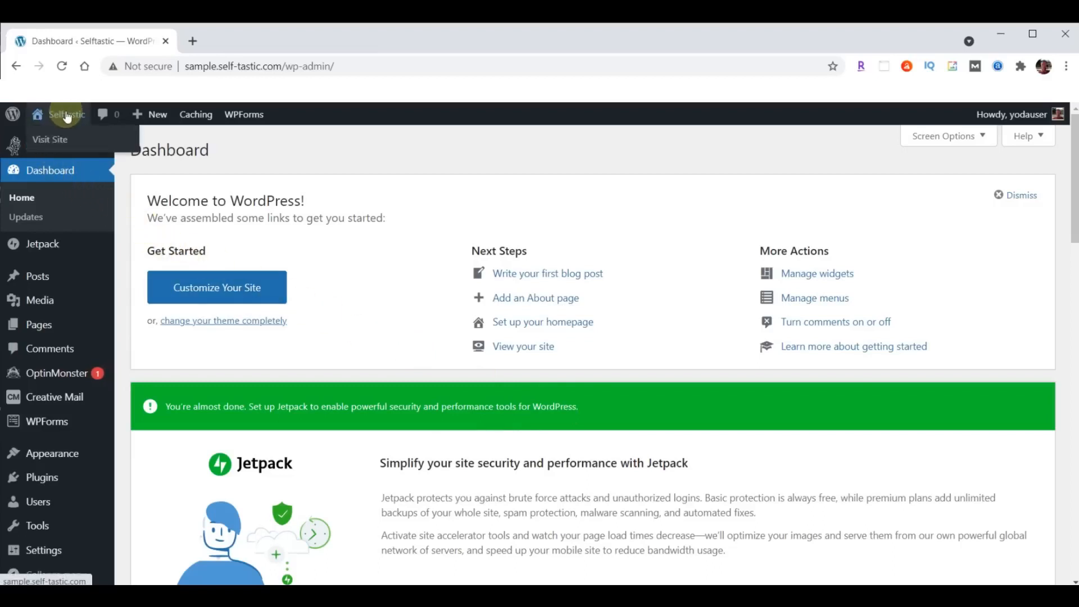
{"action": "right_click", "coordinate": [58, 138]}
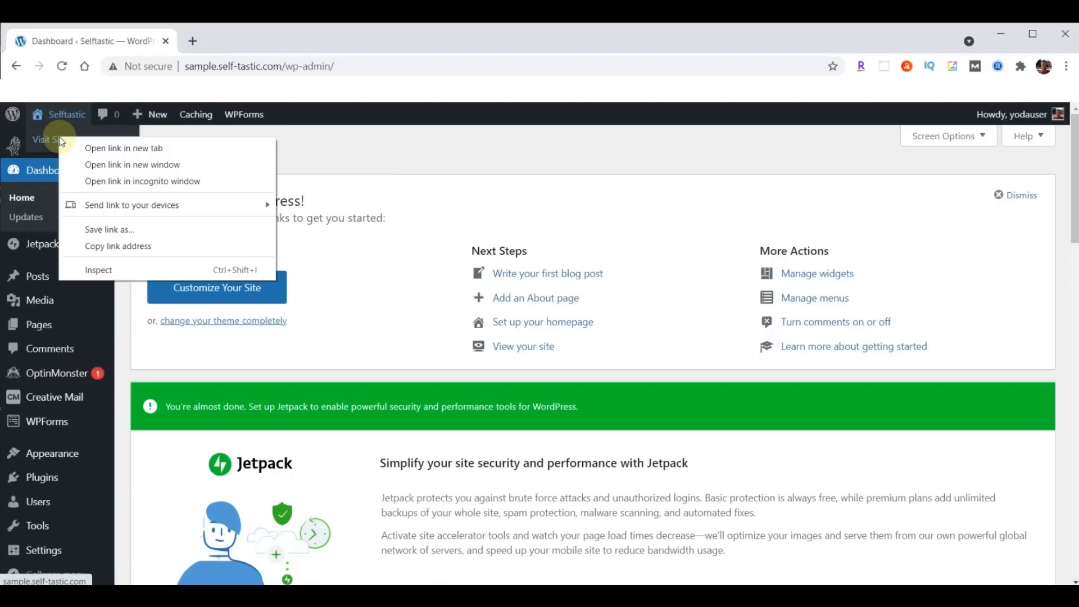
{"action": "left_click", "coordinate": [121, 150]}
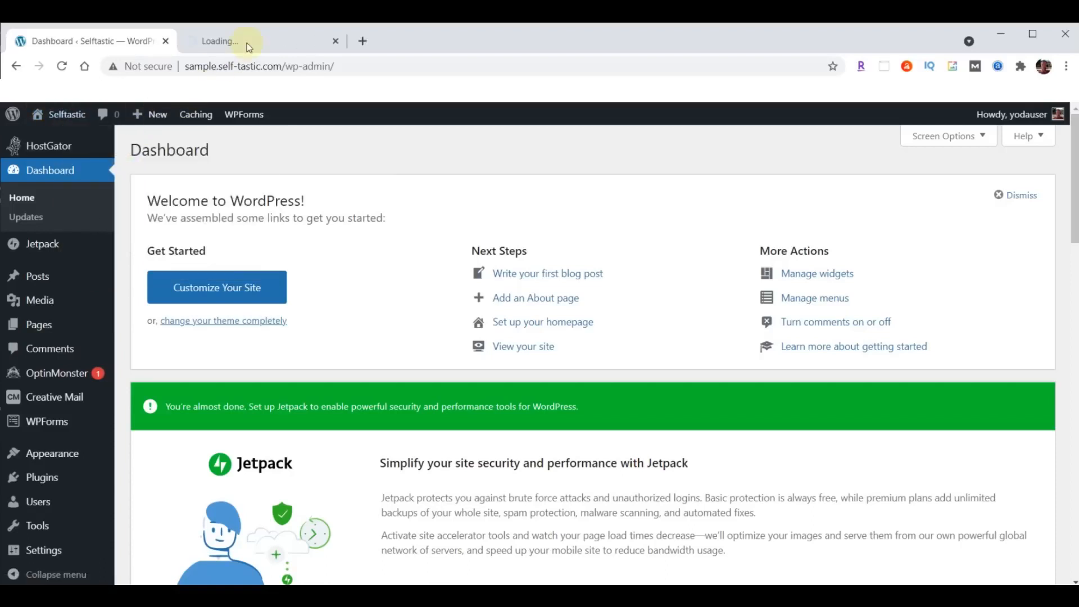
{"action": "left_click", "coordinate": [249, 45]}
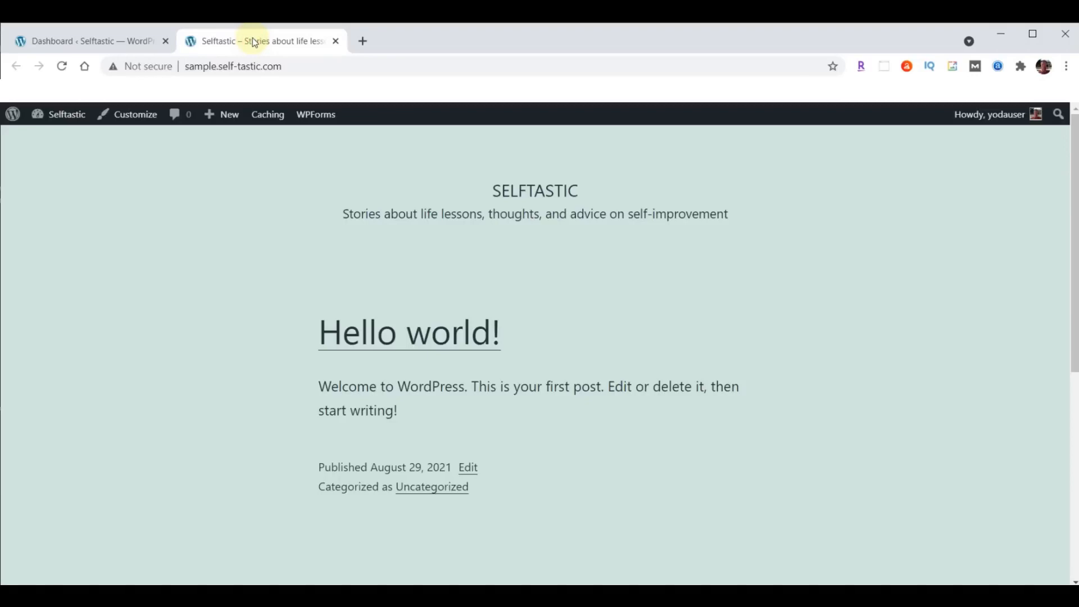
{"action": "left_click", "coordinate": [221, 66]}
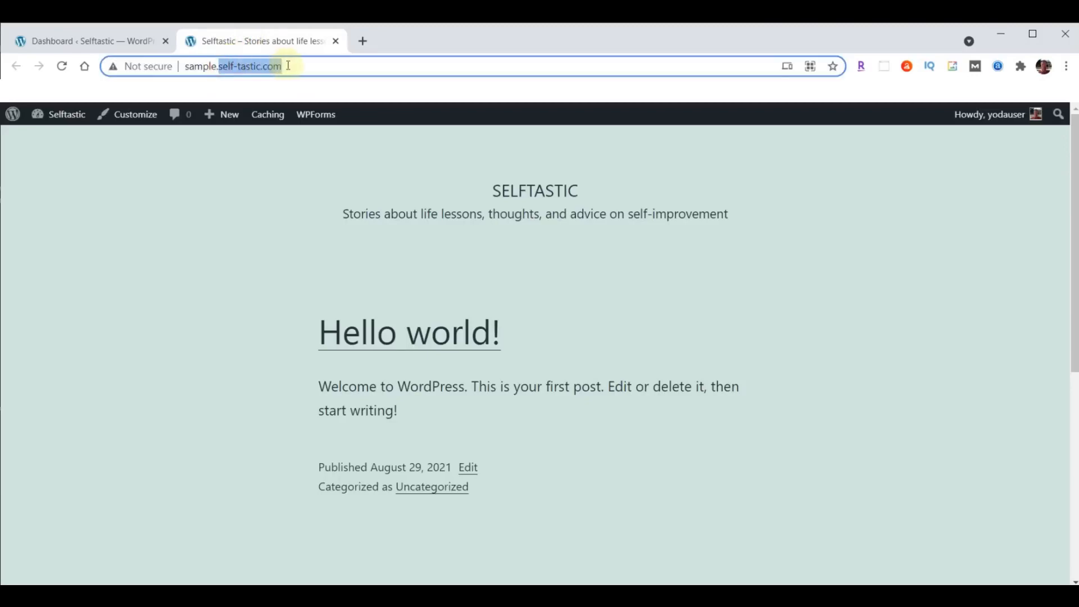
- Open the live self-tastic.com site in another new tab
{"action": "left_click", "coordinate": [361, 41]}
{"action": "type", "text": "self-tastic.com/"}
{"action": "key", "text": "Return"}
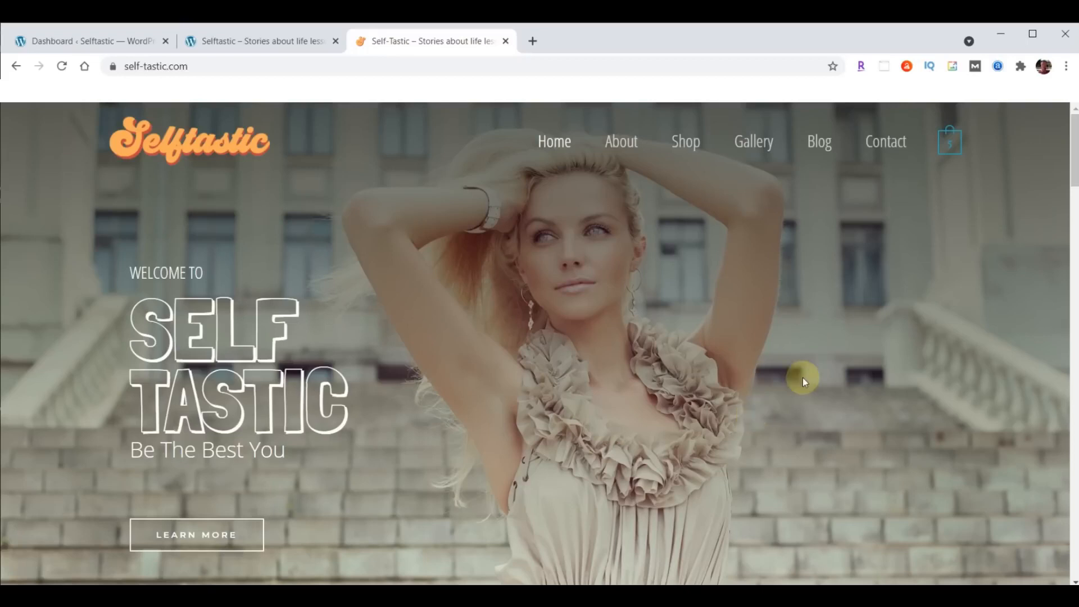
- Open the Self-Tastic.com Script document via webyoda.com/selftastic in a new tab, then add another blank tab
{"action": "left_click", "coordinate": [531, 42]}
{"action": "type", "text": "webyoda.com/selftastic"}
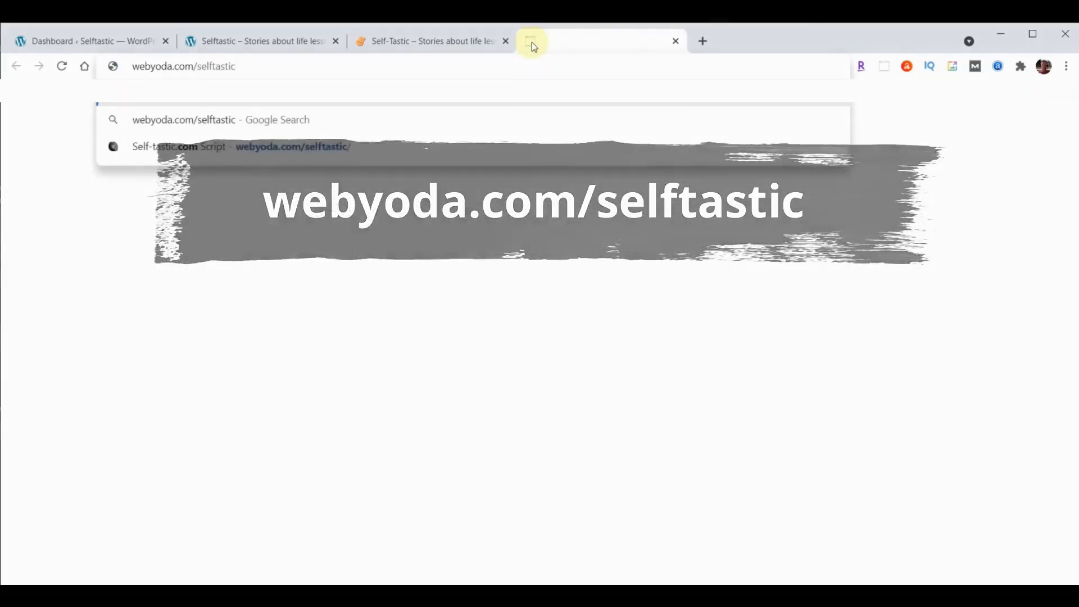
{"action": "key", "text": "Return"}
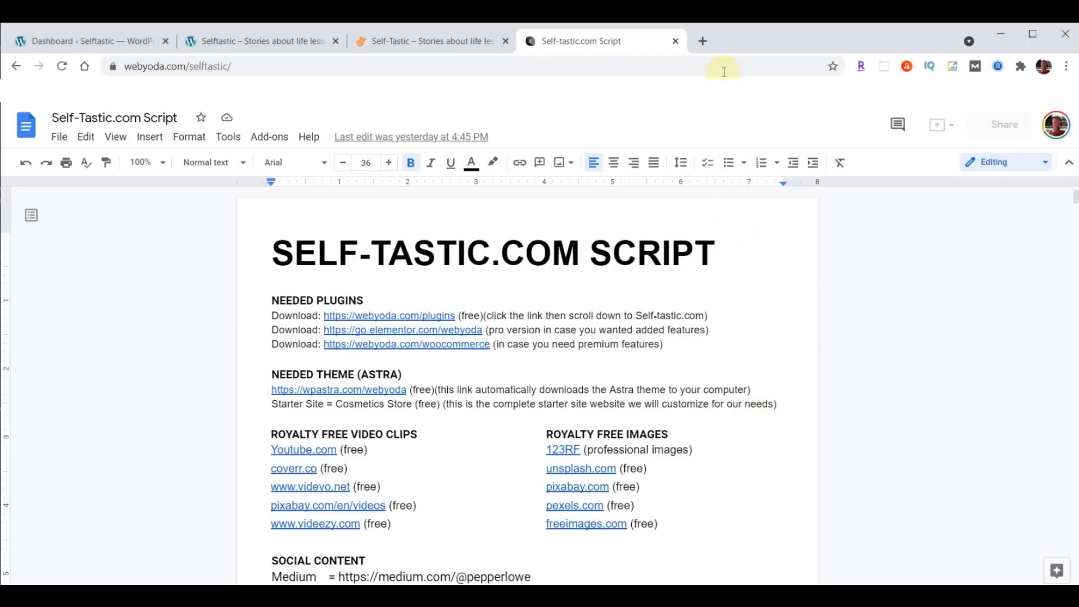
{"action": "left_click", "coordinate": [701, 42]}
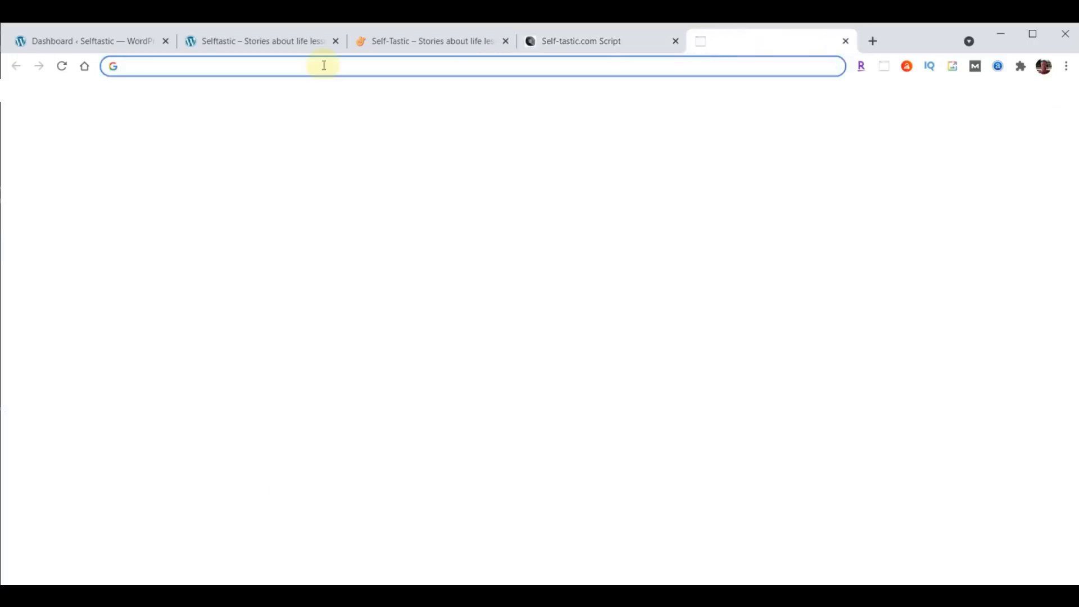
- Download content-selftastic.zip (57.4 MB) from webyoda.com/content's Self-tastic.com section and reveal it in Downloads
{"action": "type", "text": "webyoda.com/content"}
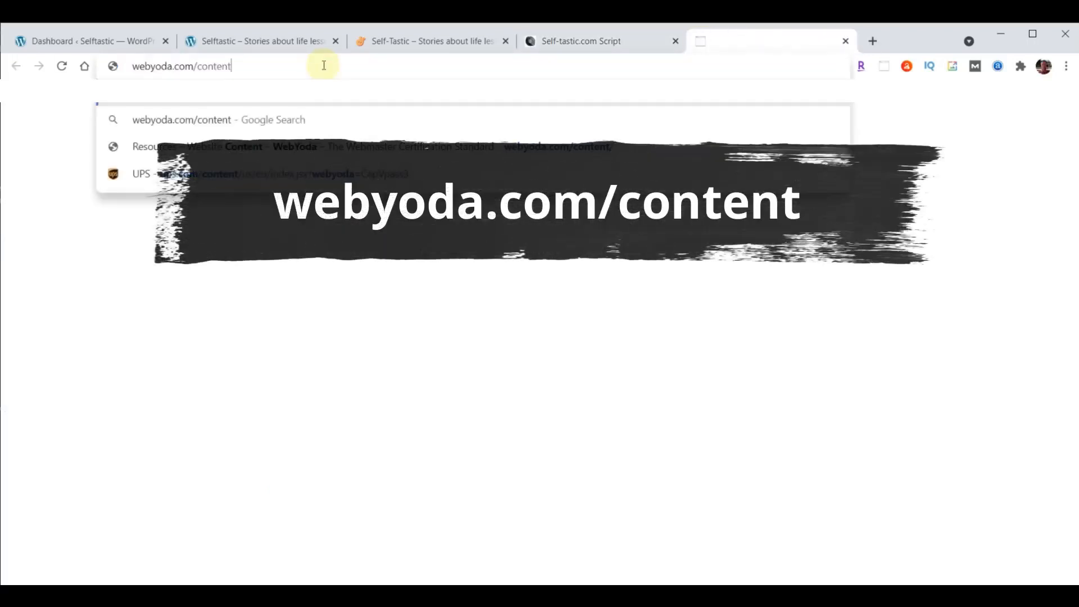
{"action": "key", "text": "Return"}
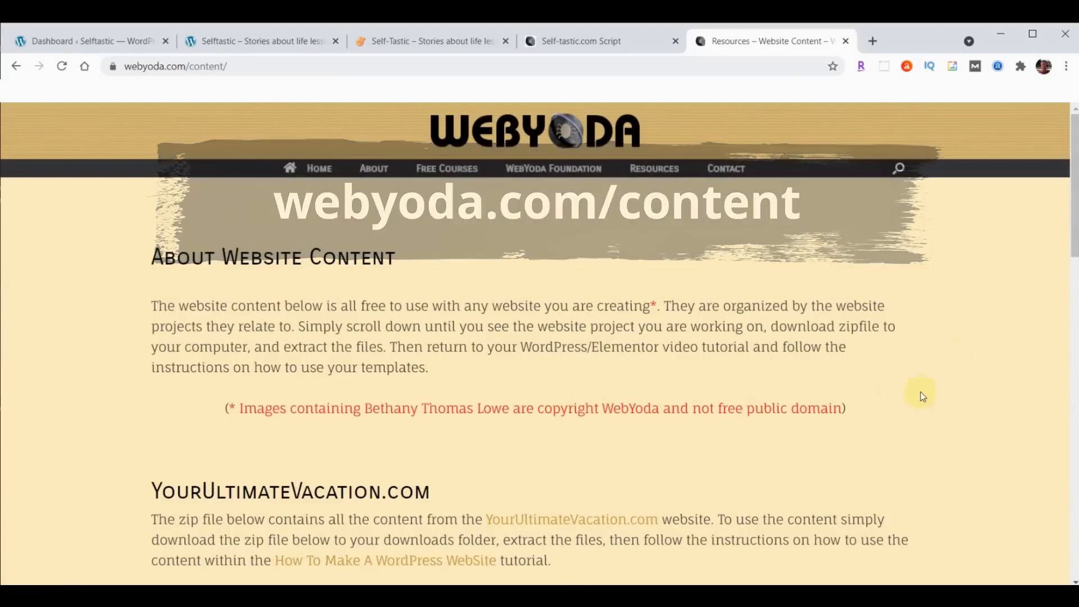
{"action": "scroll", "coordinate": [976, 300], "scroll_direction": "down", "scroll_amount": 3}
{"action": "scroll", "coordinate": [976, 300], "scroll_direction": "down", "scroll_amount": 10}
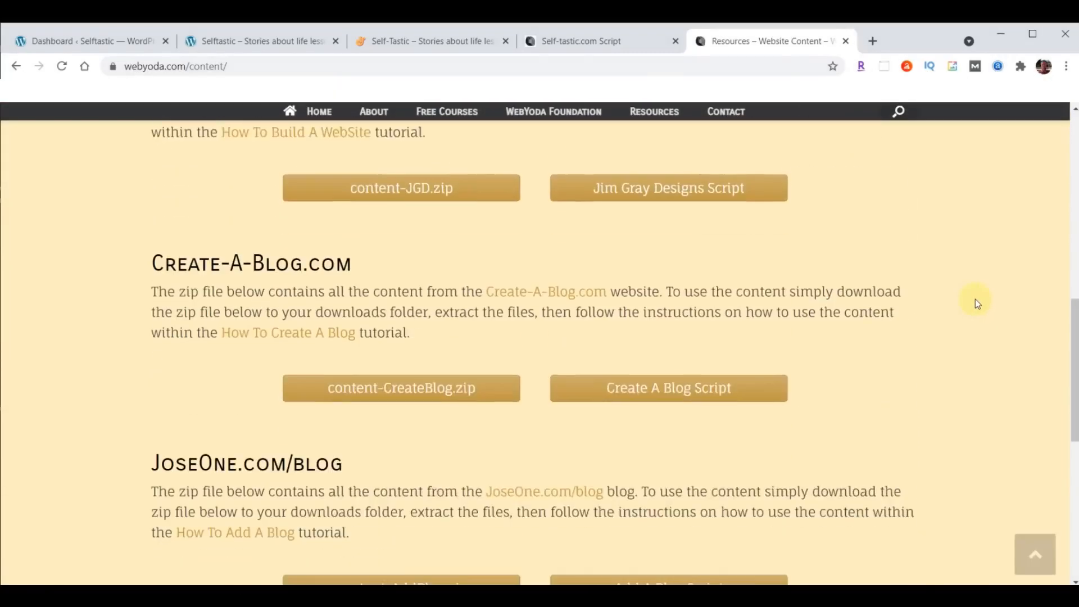
{"action": "scroll", "coordinate": [975, 303], "scroll_direction": "down", "scroll_amount": 2}
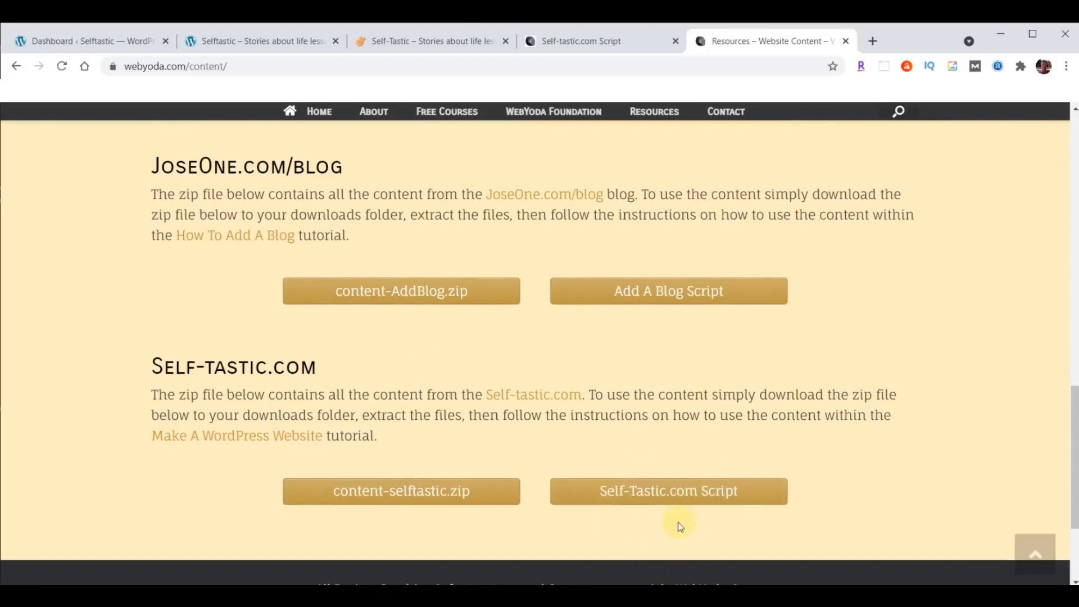
{"action": "left_click", "coordinate": [405, 492]}
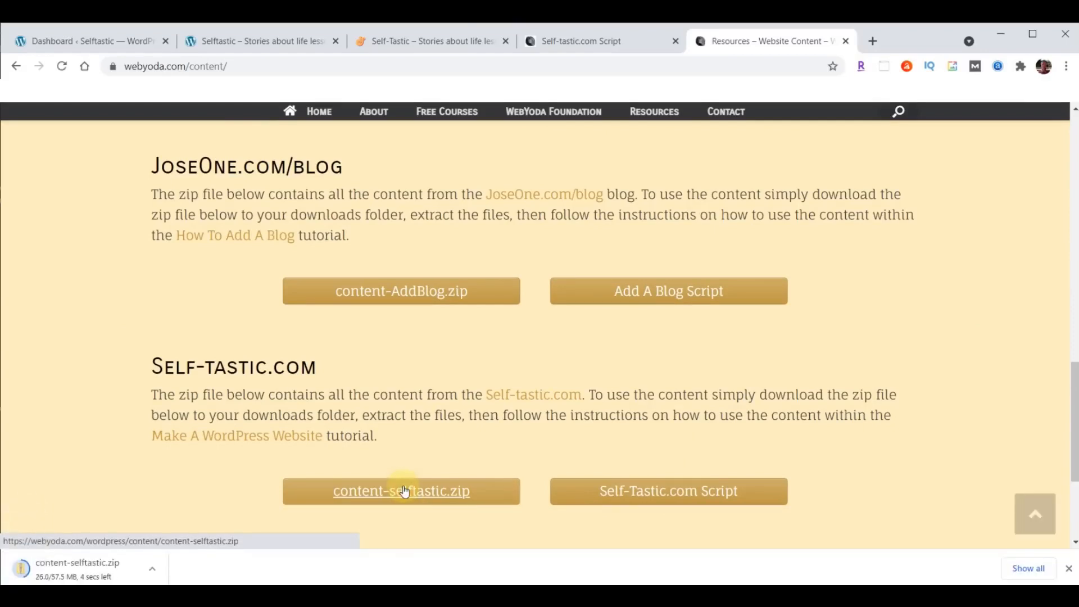
{"action": "left_click", "coordinate": [152, 569]}
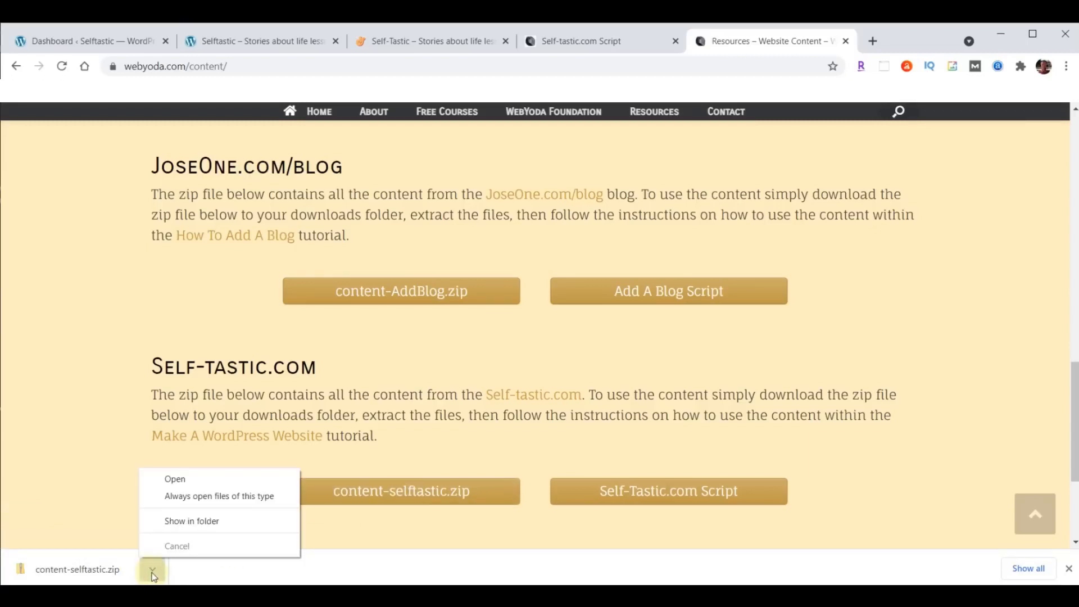
{"action": "left_click", "coordinate": [178, 518]}
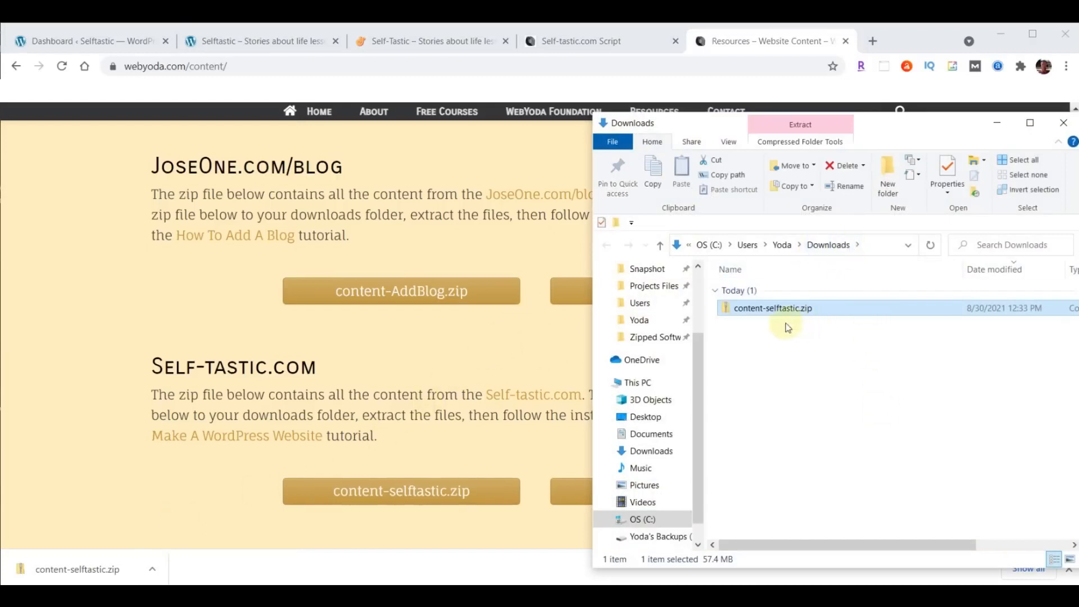
- Extract content-selftastic.zip into a content-selftastic folder
{"action": "right_click", "coordinate": [754, 309]}
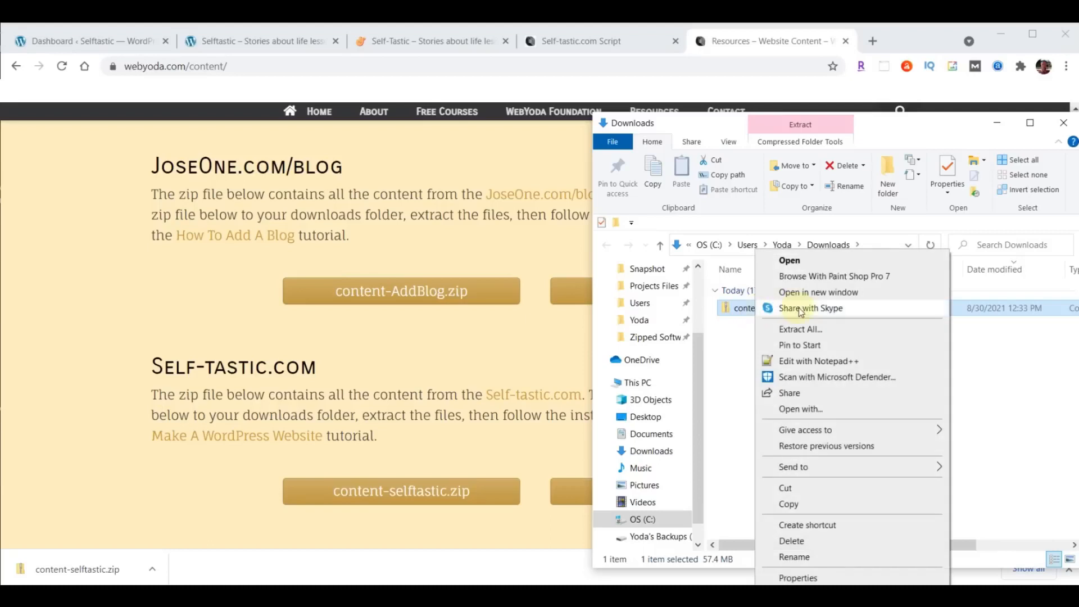
{"action": "left_click", "coordinate": [800, 329]}
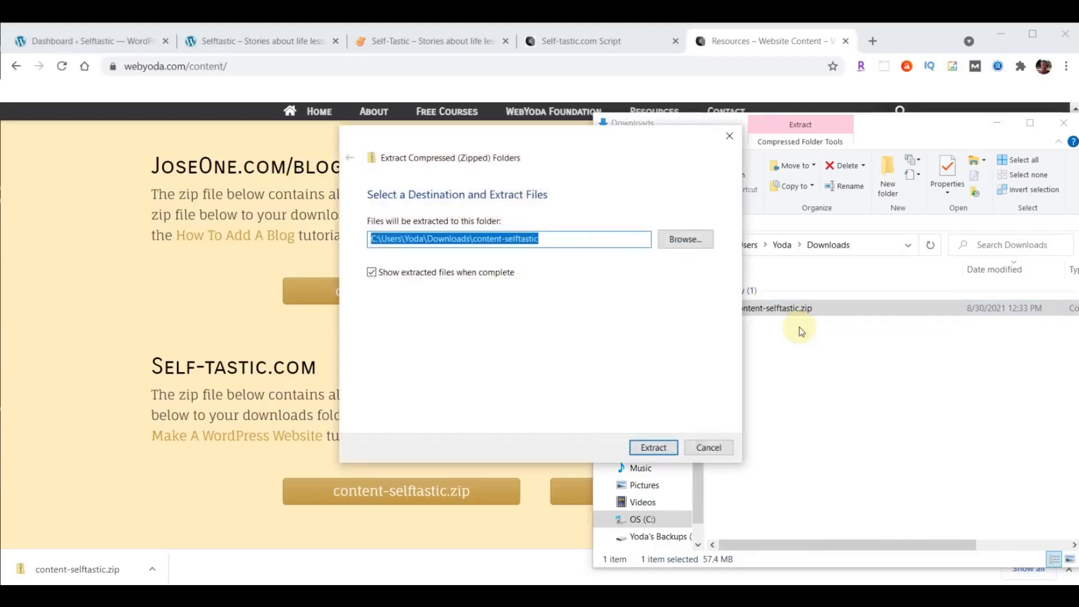
{"action": "left_click", "coordinate": [650, 448]}
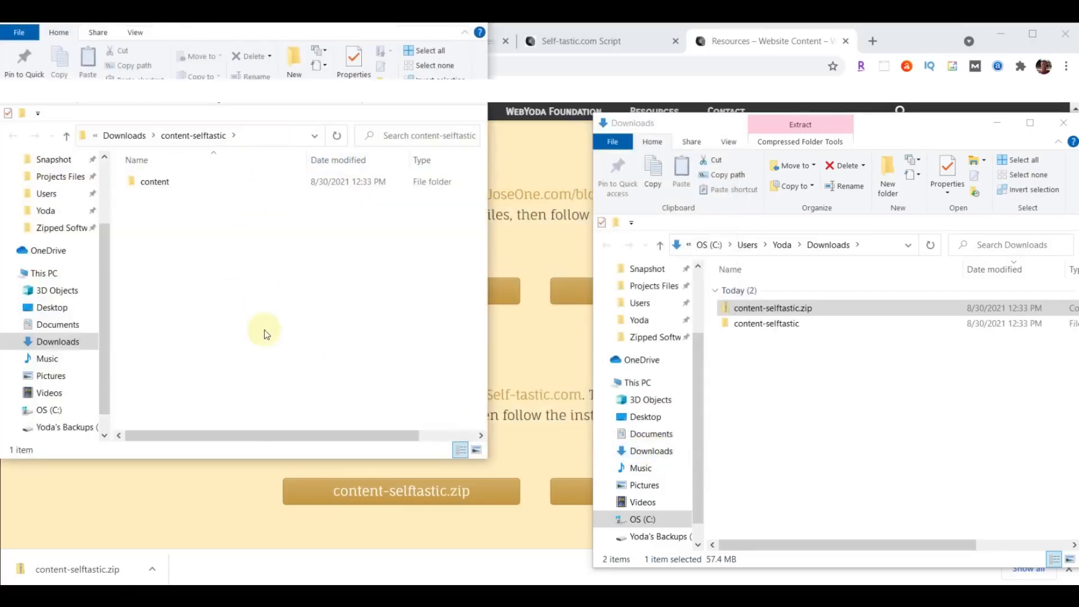
{"action": "left_click", "coordinate": [1065, 125]}
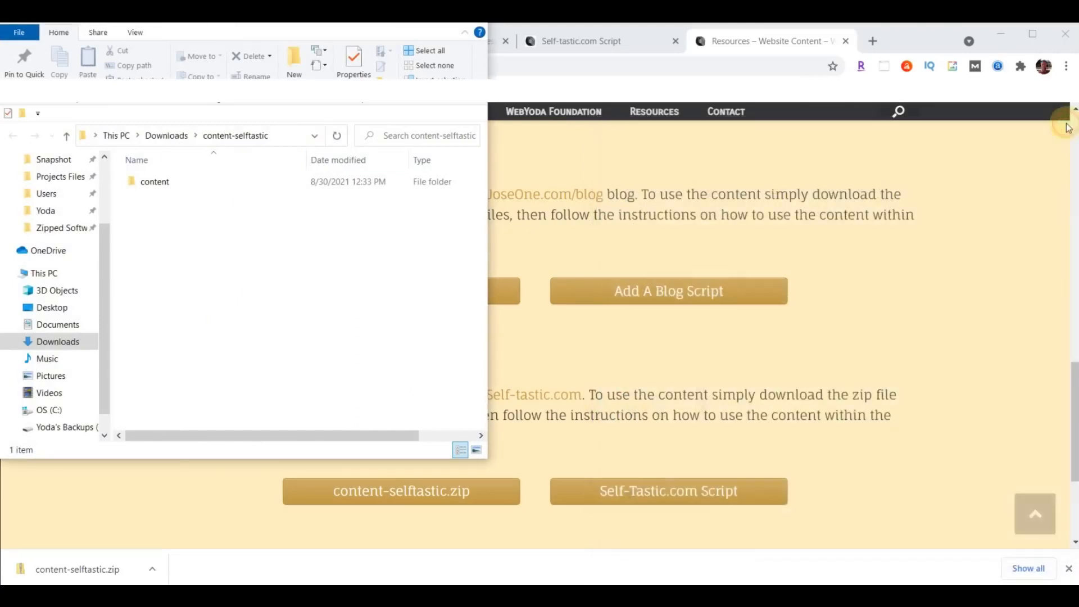
- Open the extracted content folder to browse its 139 images, then close the WebYoda content tab
{"action": "left_click_drag", "start_coordinate": [338, 15], "coordinate": [894, 102]}
{"action": "left_click", "coordinate": [709, 271]}
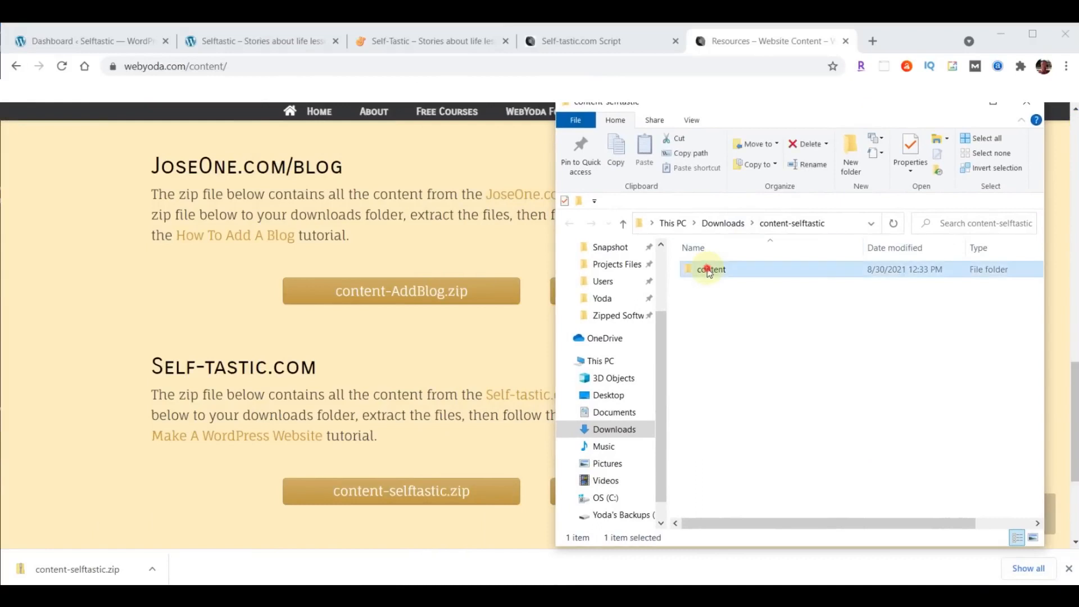
{"action": "double_click", "coordinate": [708, 270]}
{"action": "scroll", "coordinate": [707, 268], "scroll_direction": "down", "scroll_amount": 10}
{"action": "scroll", "coordinate": [983, 365], "scroll_direction": "down", "scroll_amount": 20}
{"action": "scroll", "coordinate": [983, 365], "scroll_direction": "up", "scroll_amount": 15}
{"action": "scroll", "coordinate": [983, 365], "scroll_direction": "up", "scroll_amount": 20}
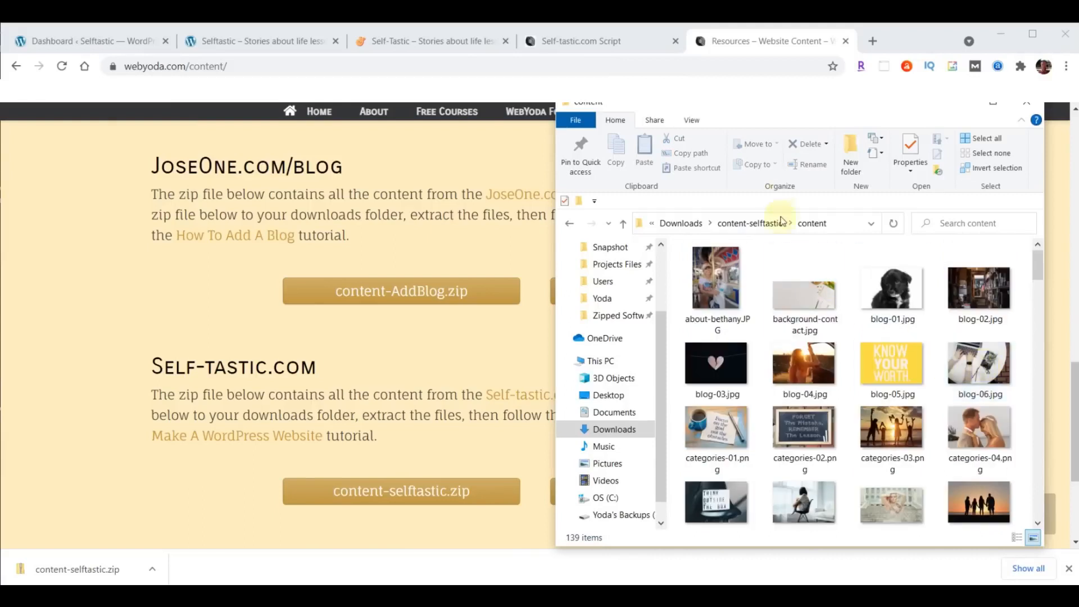
{"action": "left_click", "coordinate": [846, 41]}
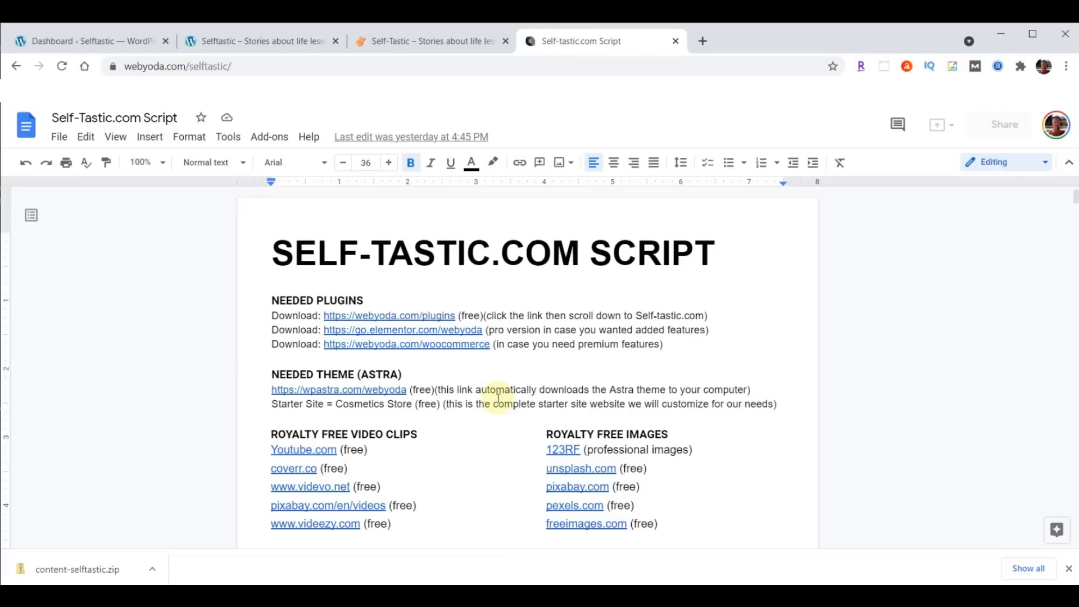
- Check the live self-tastic.com, new Selftastic site and WordPress Dashboard tabs in turn
{"action": "left_click", "coordinate": [410, 41]}
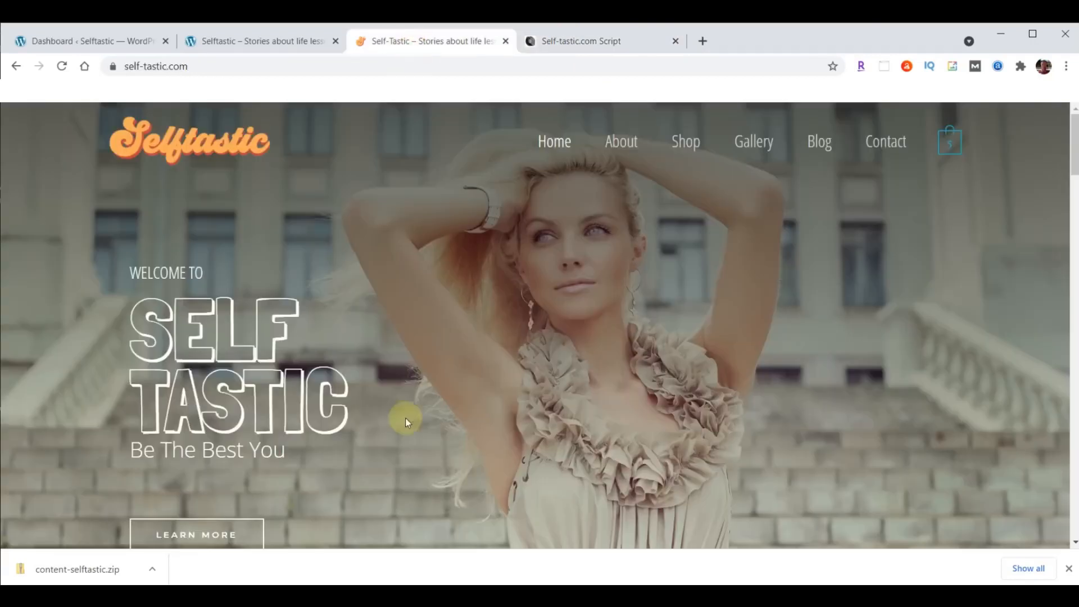
{"action": "left_click", "coordinate": [231, 41]}
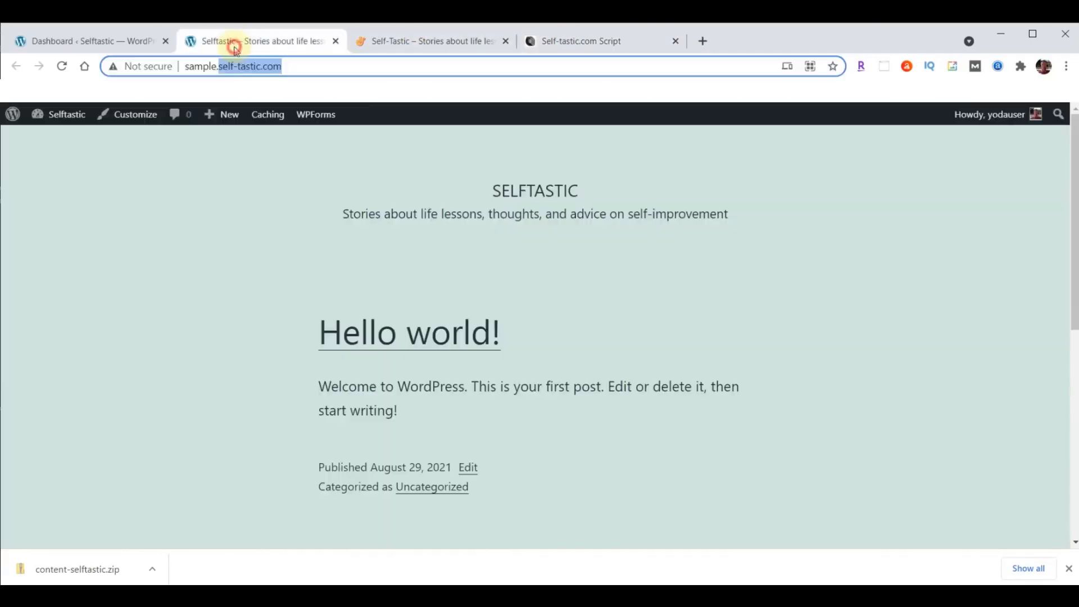
{"action": "left_click", "coordinate": [60, 41]}
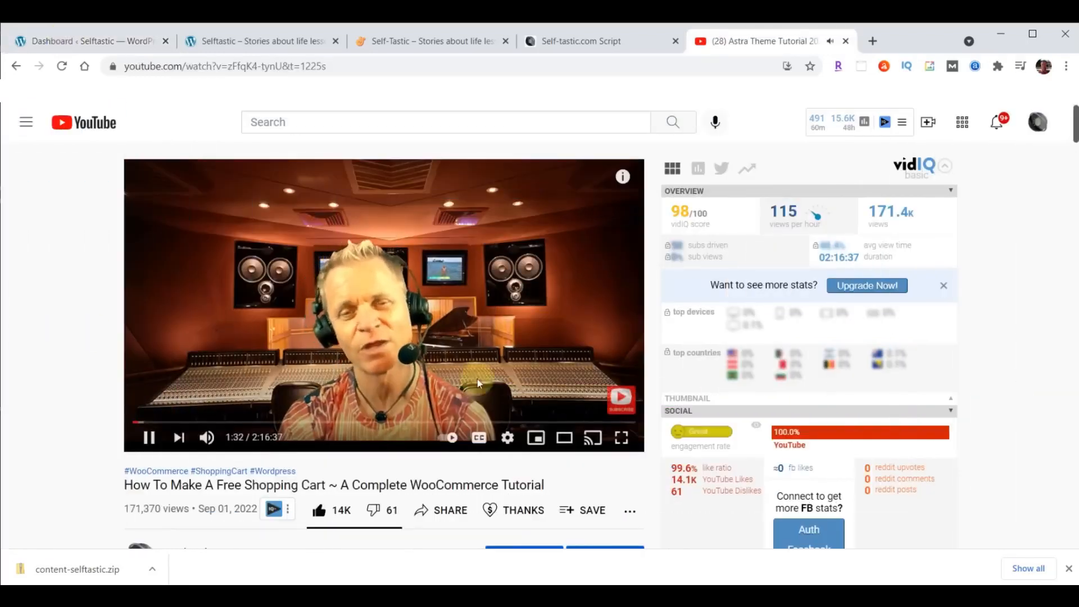
- Slow the tutorial video to 0.75 playback speed, then return it to Normal
{"action": "left_click", "coordinate": [508, 439]}
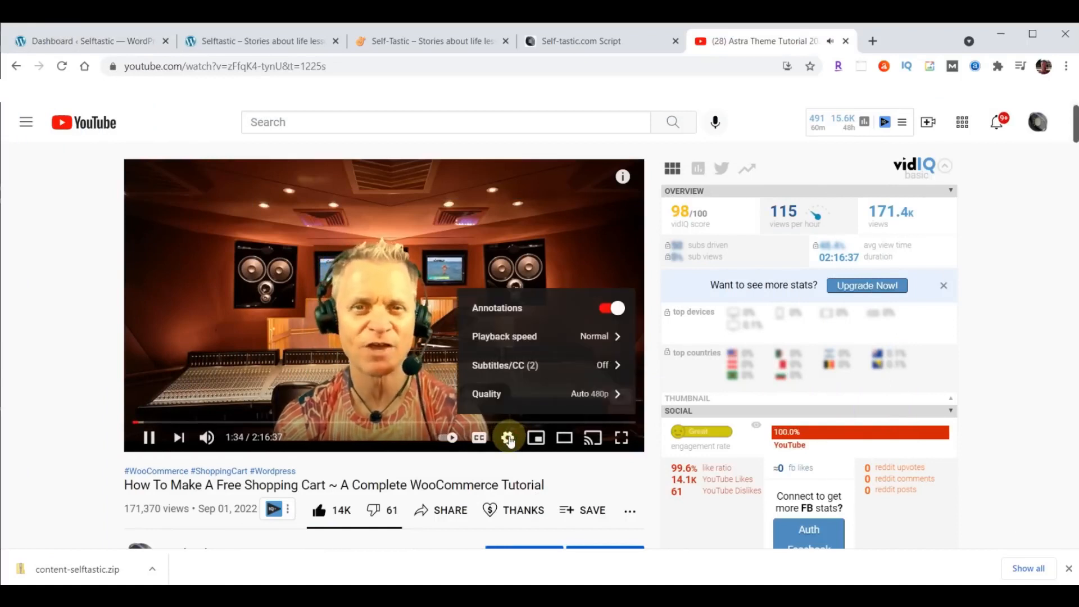
{"action": "left_click", "coordinate": [516, 337]}
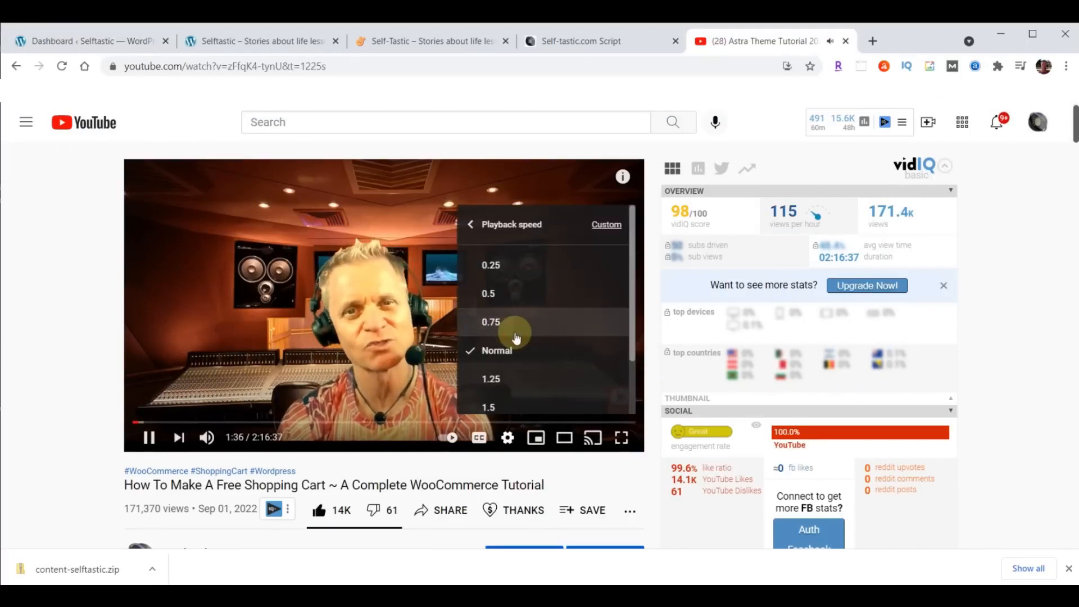
{"action": "left_click", "coordinate": [509, 328]}
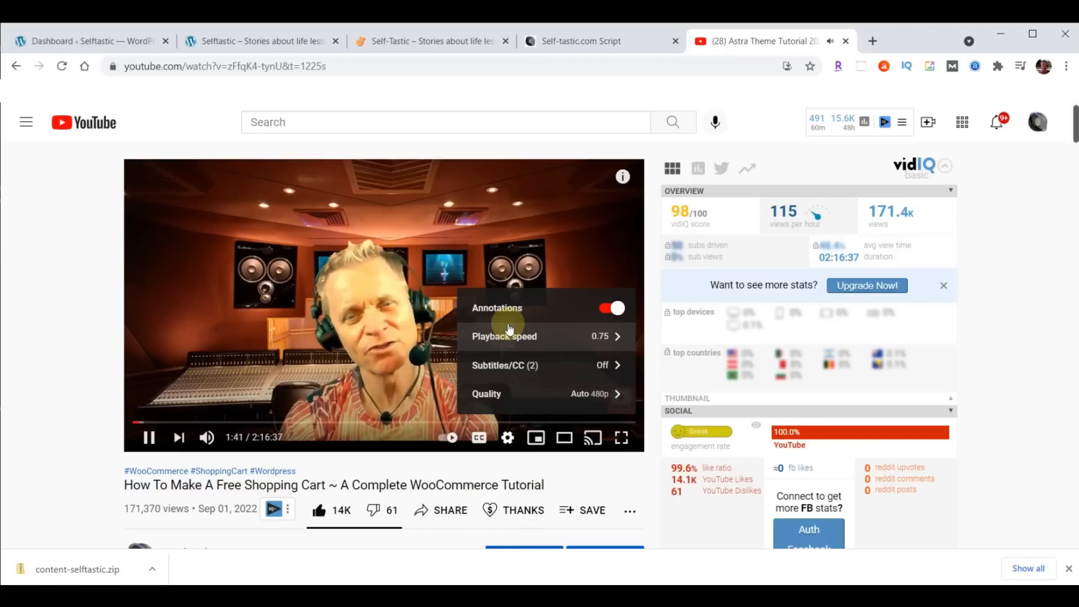
{"action": "left_click", "coordinate": [502, 338]}
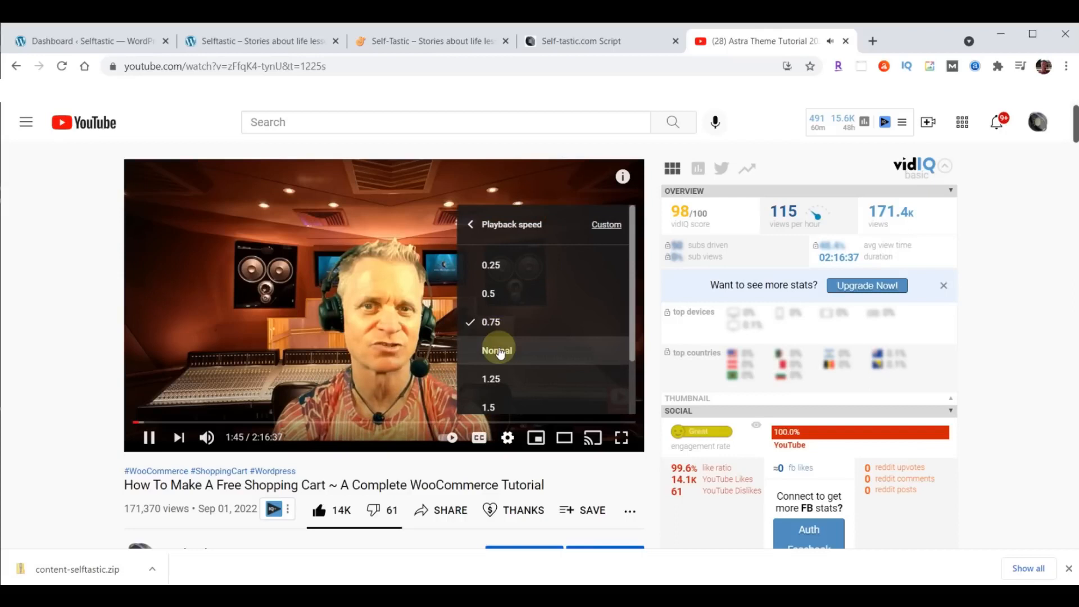
{"action": "left_click", "coordinate": [500, 348]}
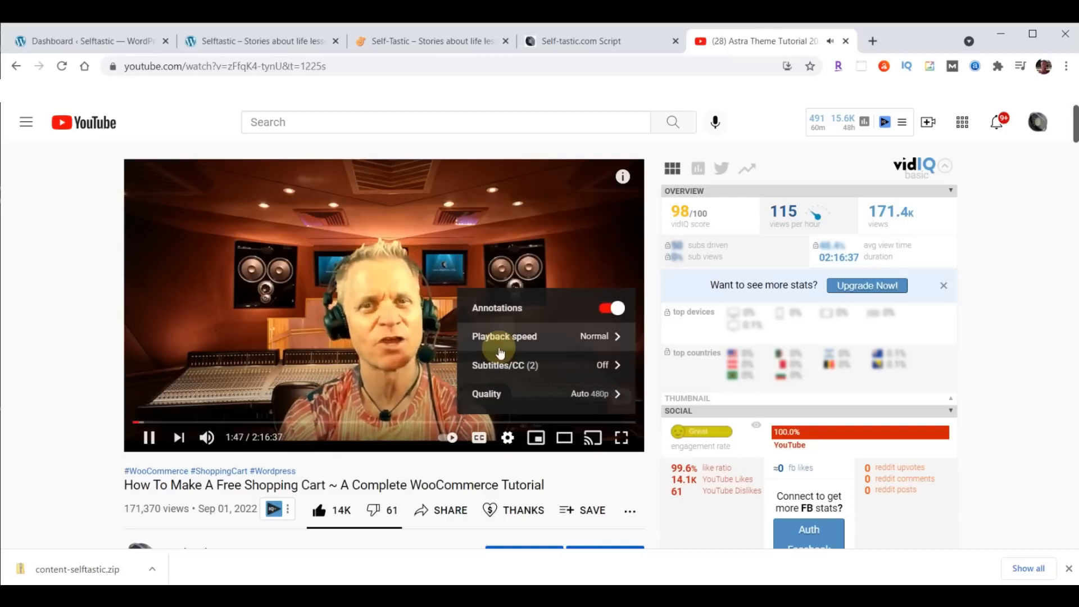
{"action": "left_click", "coordinate": [35, 305]}
- Scroll through the video description, then close the YouTube tutorial tab
{"action": "scroll", "coordinate": [40, 301], "scroll_direction": "down", "scroll_amount": 7}
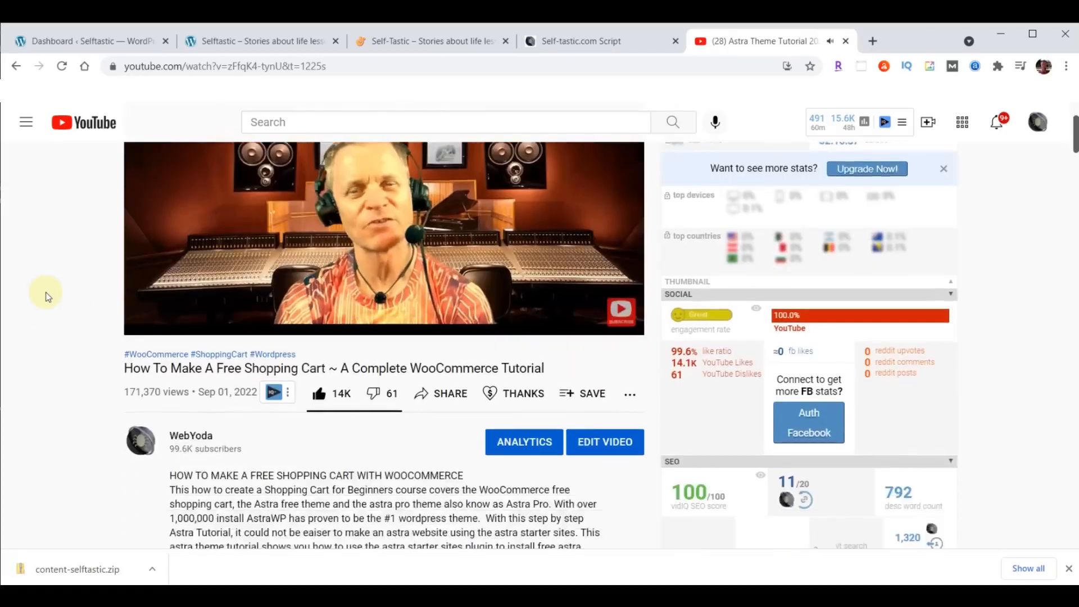
{"action": "scroll", "coordinate": [48, 297], "scroll_direction": "down", "scroll_amount": 2}
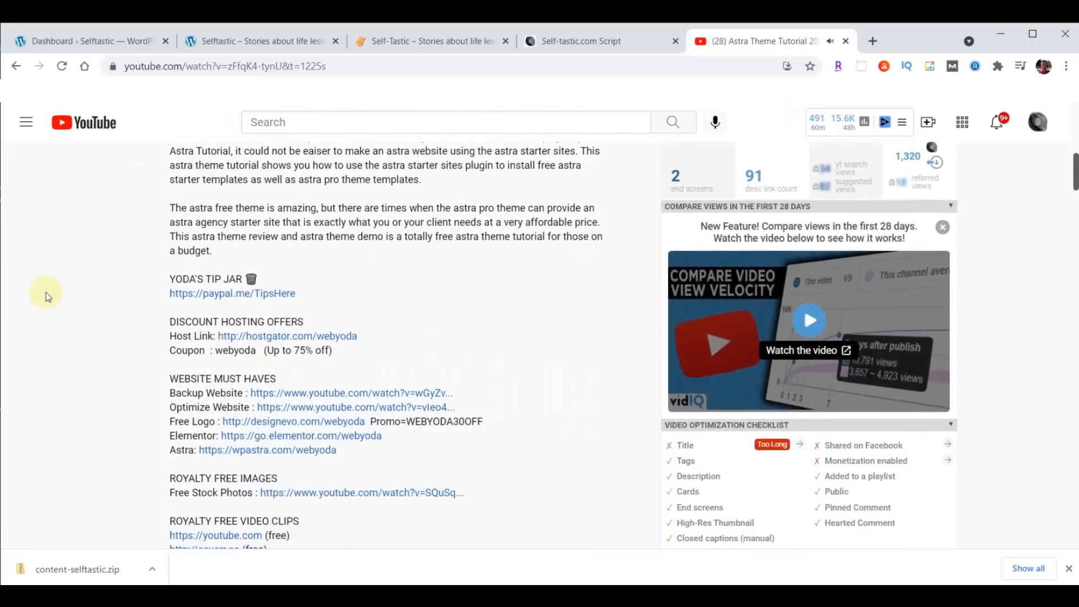
{"action": "scroll", "coordinate": [402, 281], "scroll_direction": "down", "scroll_amount": 8}
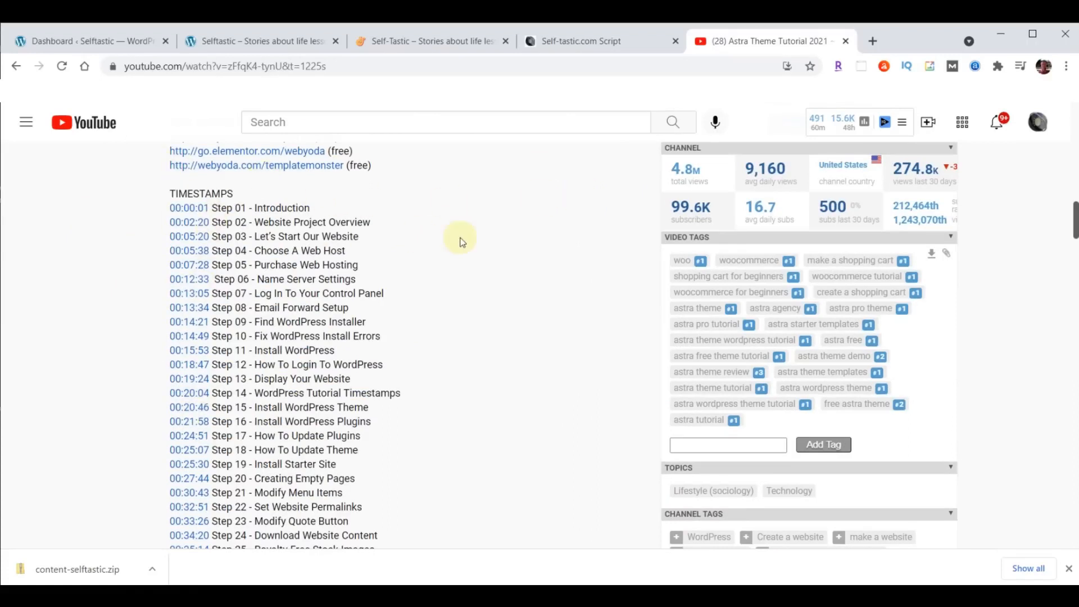
{"action": "left_click", "coordinate": [844, 42]}
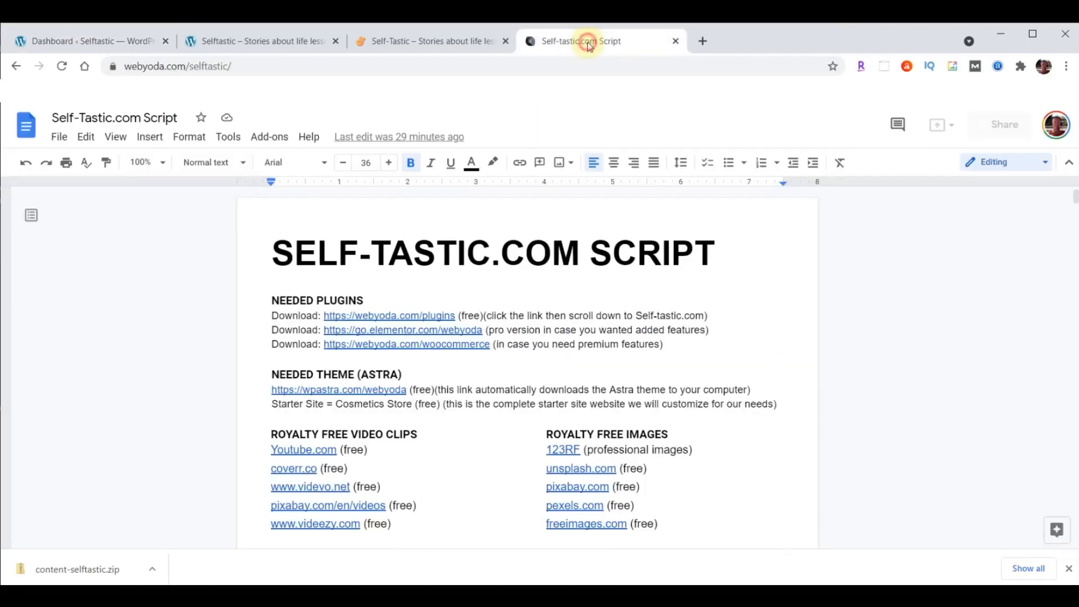
- From the Script's SELFTASTIC COLORS section, open the first hex colour-picker link in a new tab
{"action": "left_click", "coordinate": [588, 43]}
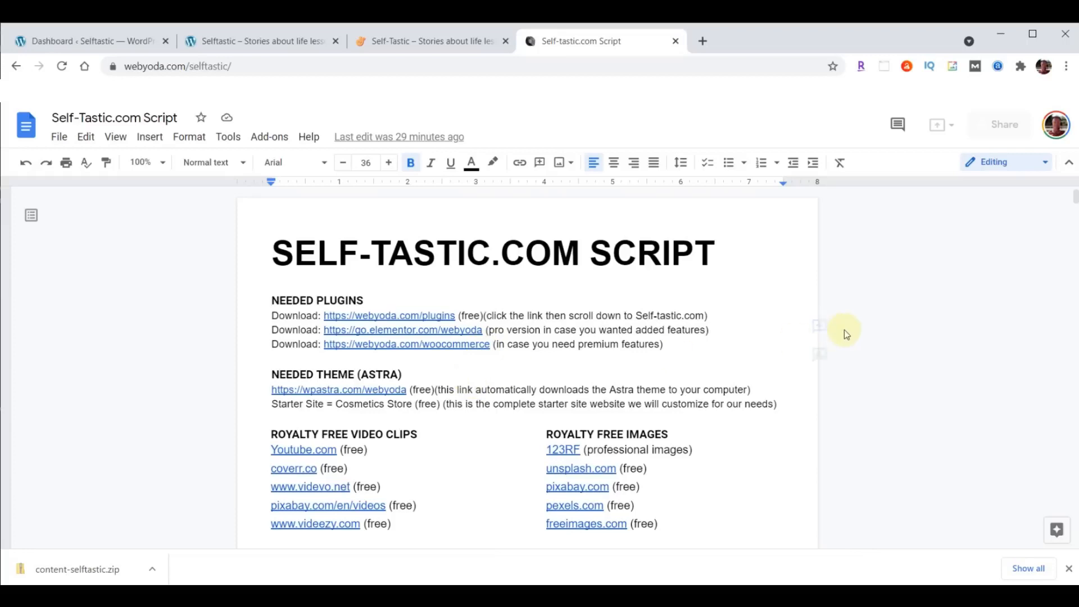
{"action": "scroll", "coordinate": [844, 330], "scroll_direction": "down", "scroll_amount": 1}
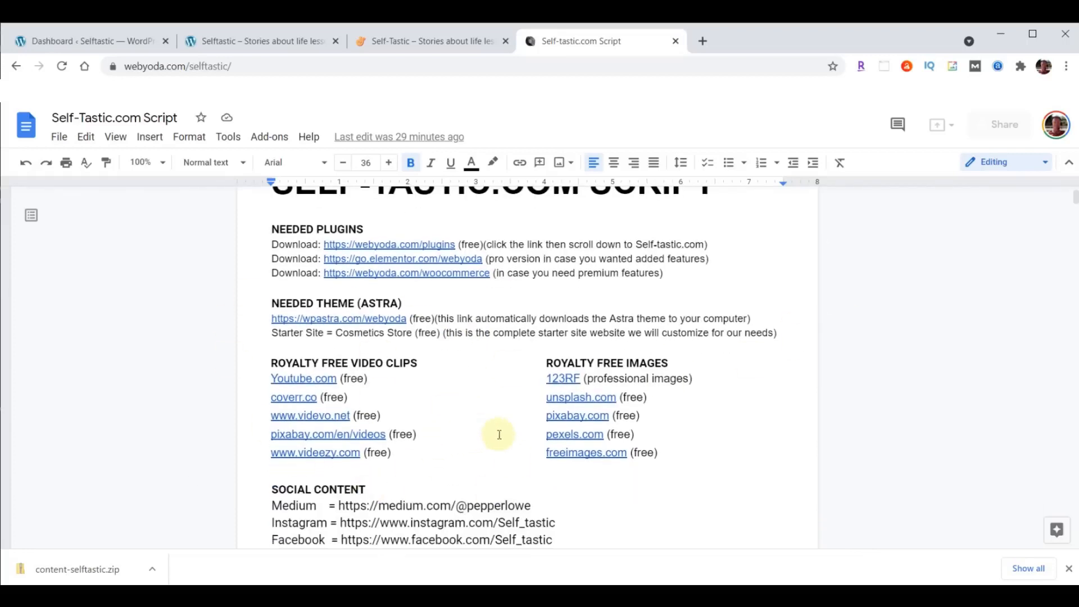
{"action": "scroll", "coordinate": [661, 342], "scroll_direction": "down", "scroll_amount": 3}
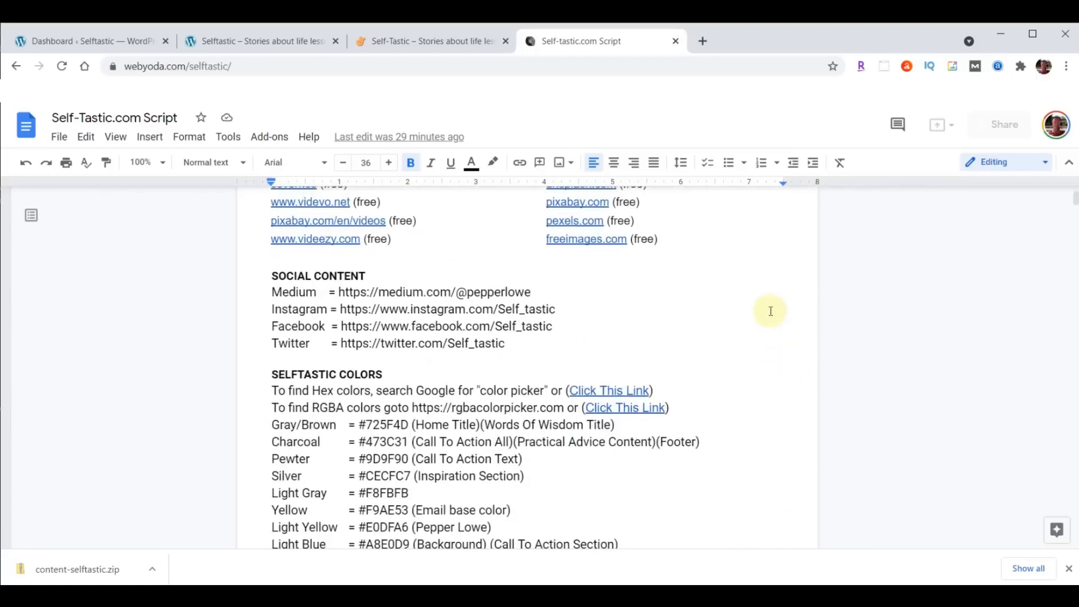
{"action": "scroll", "coordinate": [779, 314], "scroll_direction": "down", "scroll_amount": 2}
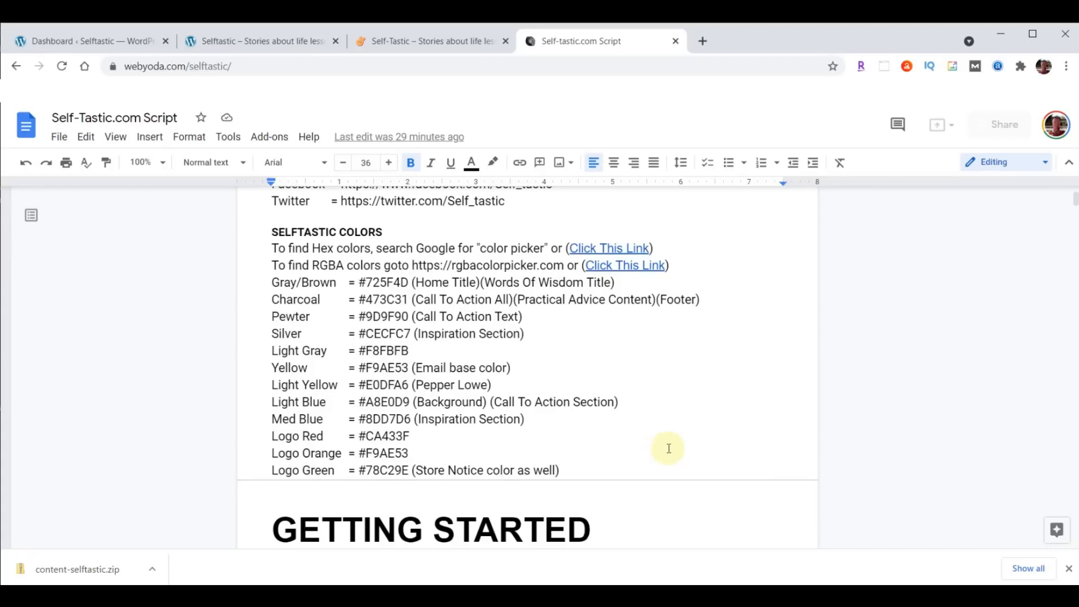
{"action": "right_click", "coordinate": [622, 246]}
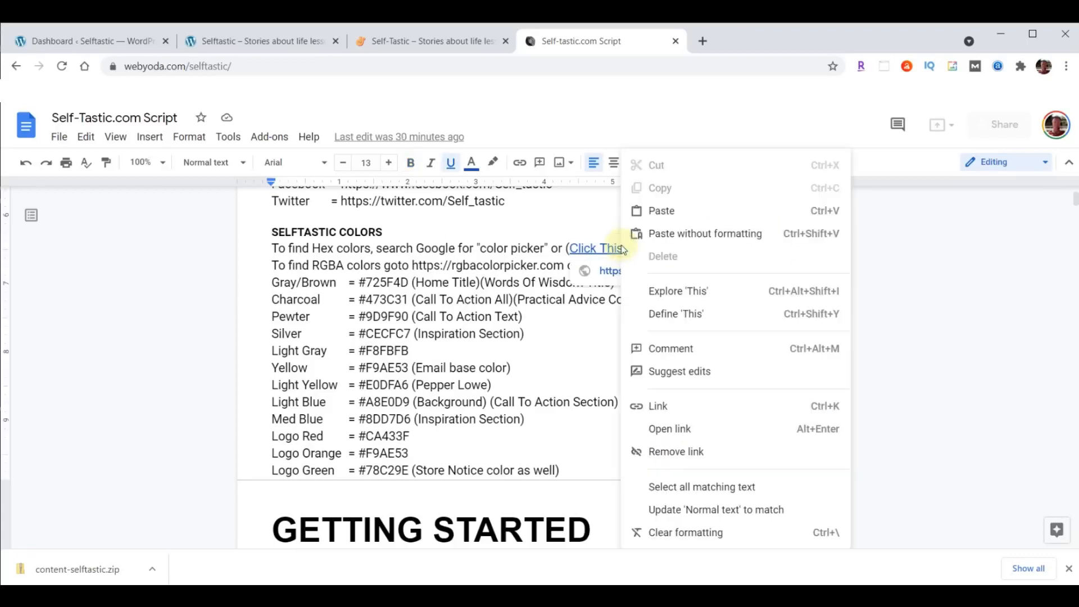
{"action": "left_click", "coordinate": [670, 428]}
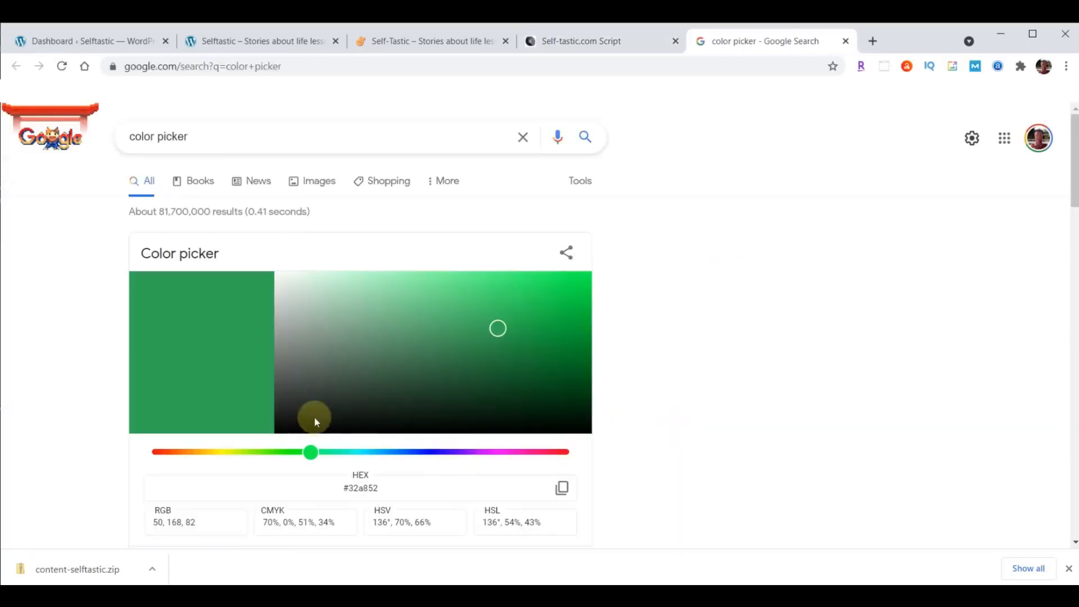
- Pick red-orange #de3d1d in Google's colour picker, copy the hex code, and close the tab
{"action": "left_click", "coordinate": [173, 452]}
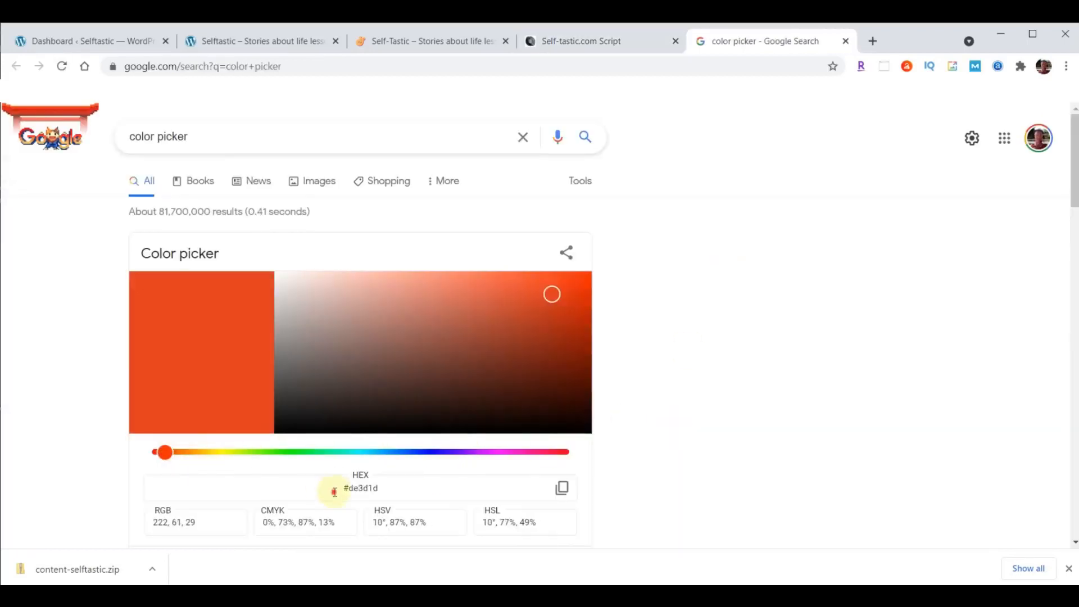
{"action": "left_click", "coordinate": [335, 489]}
{"action": "left_click", "coordinate": [335, 486]}
{"action": "left_click", "coordinate": [562, 488]}
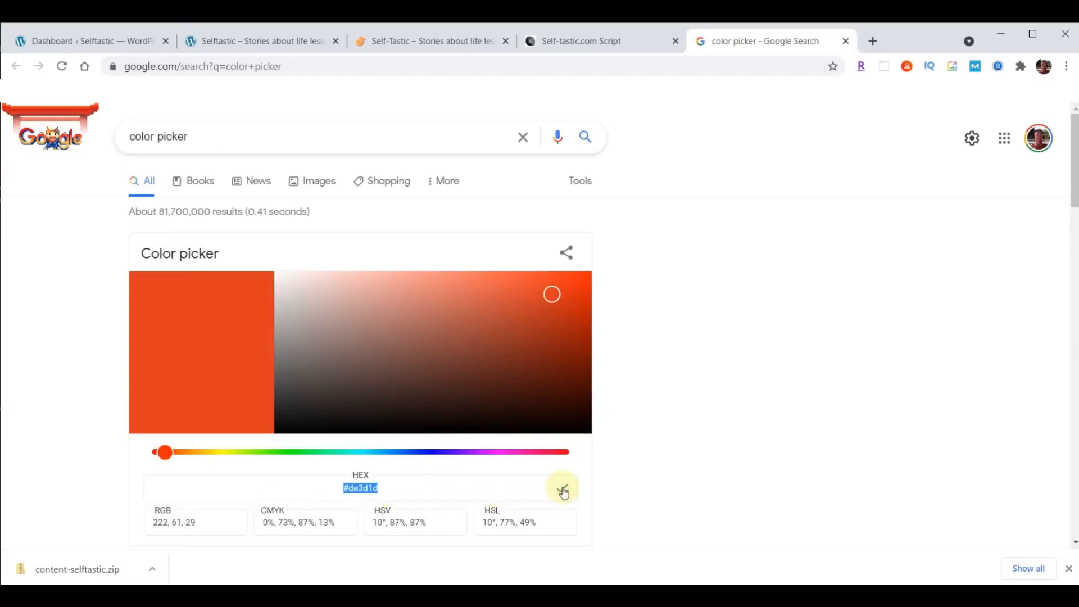
{"action": "left_click", "coordinate": [846, 41]}
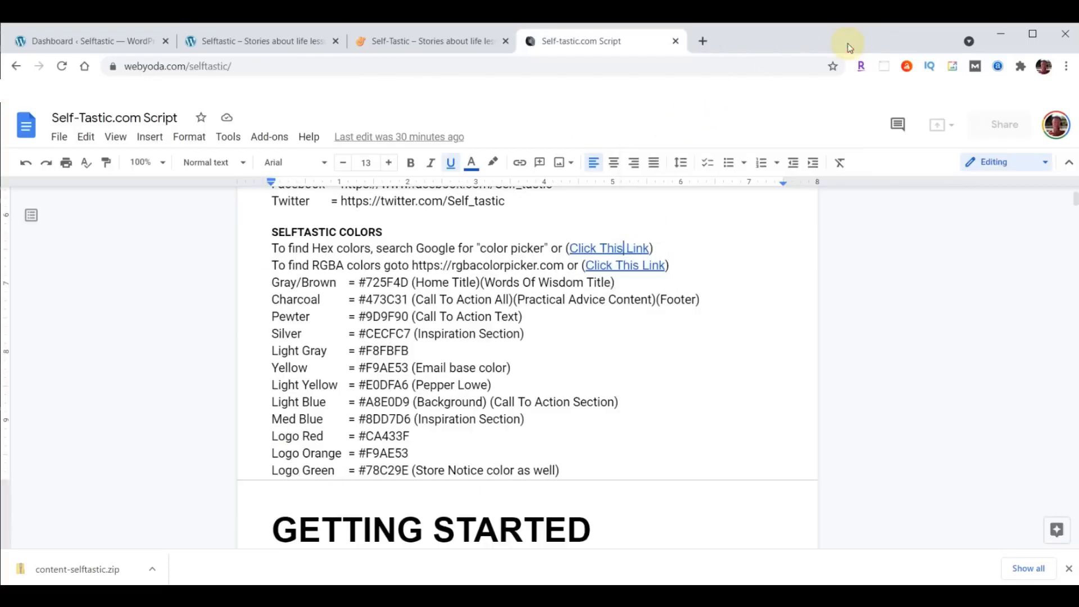
- Open the RGBA picker link, set yellow's alpha to 0.88, copy rgba(255, 255, 0, 0.88), close the tab
{"action": "right_click", "coordinate": [623, 267]}
{"action": "left_click", "coordinate": [665, 427]}
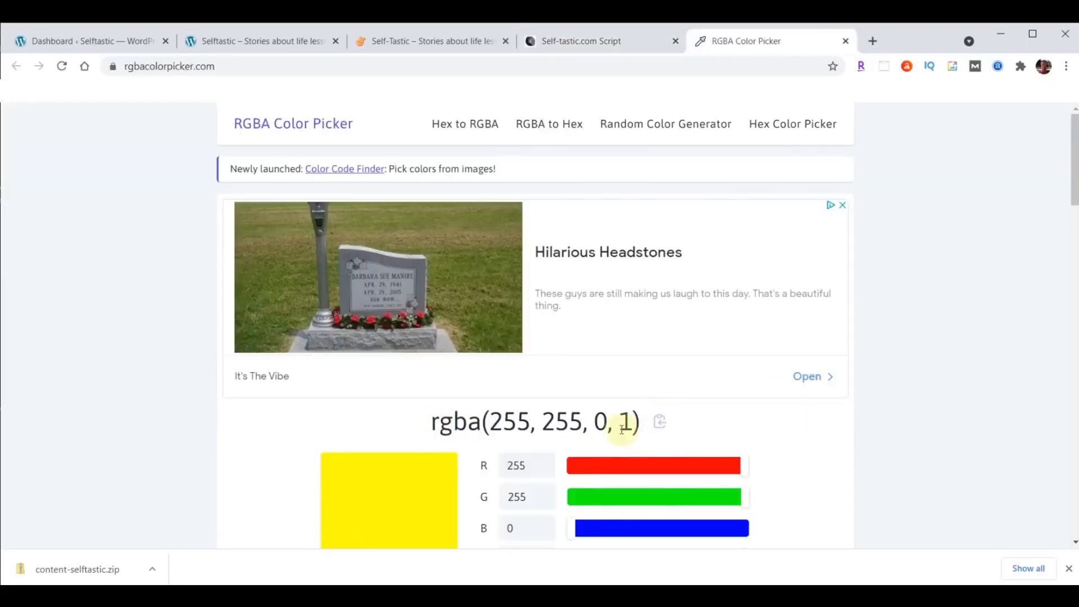
{"action": "double_click", "coordinate": [624, 423]}
{"action": "scroll", "coordinate": [944, 335], "scroll_direction": "down", "scroll_amount": 1}
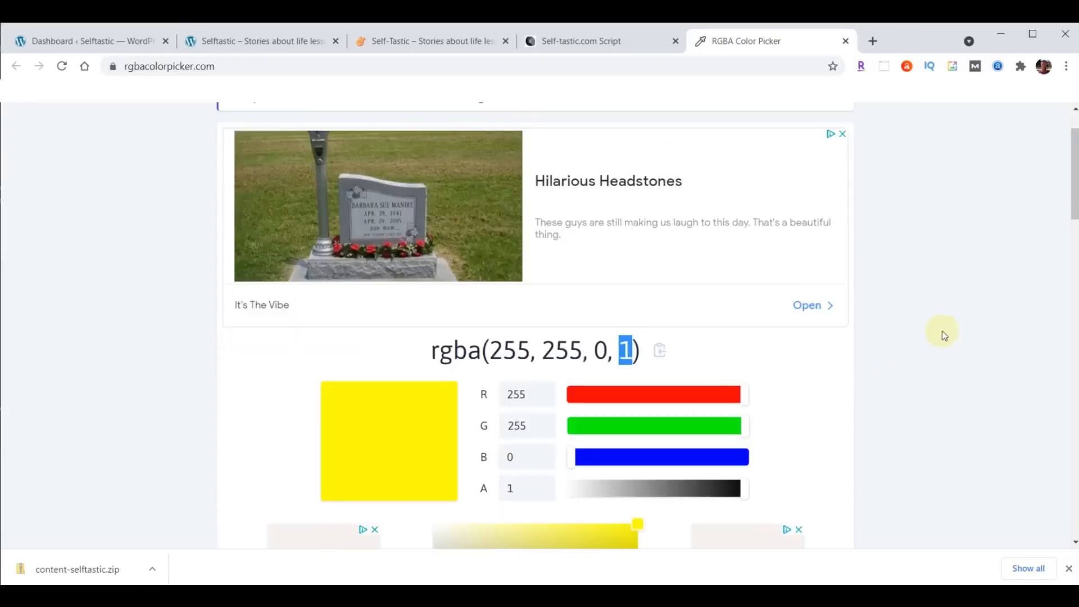
{"action": "left_click_drag", "start_coordinate": [744, 494], "coordinate": [615, 495]}
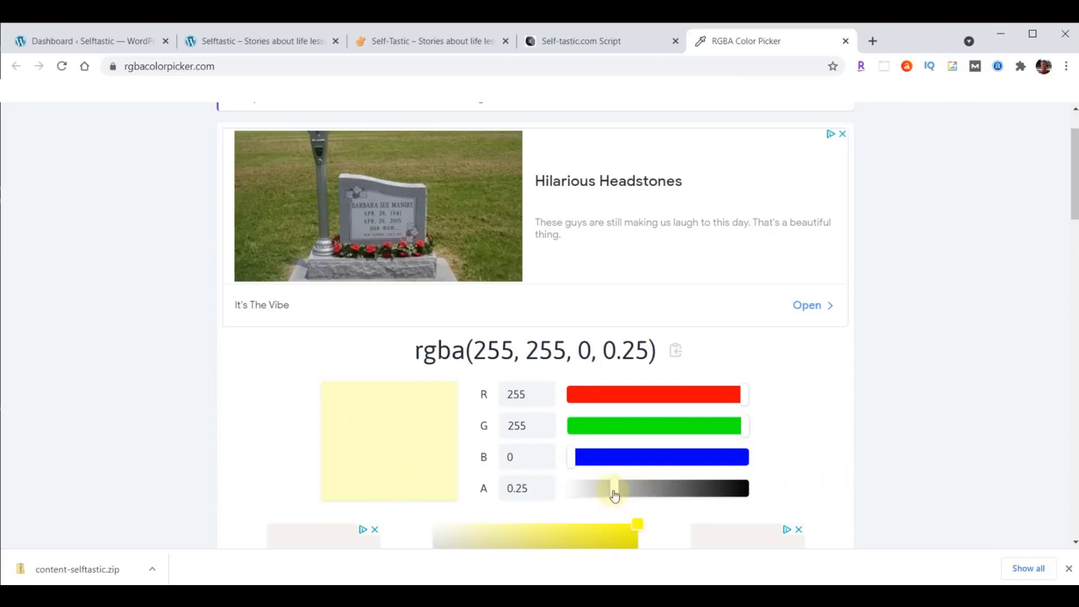
{"action": "left_click_drag", "start_coordinate": [614, 491], "coordinate": [725, 487]}
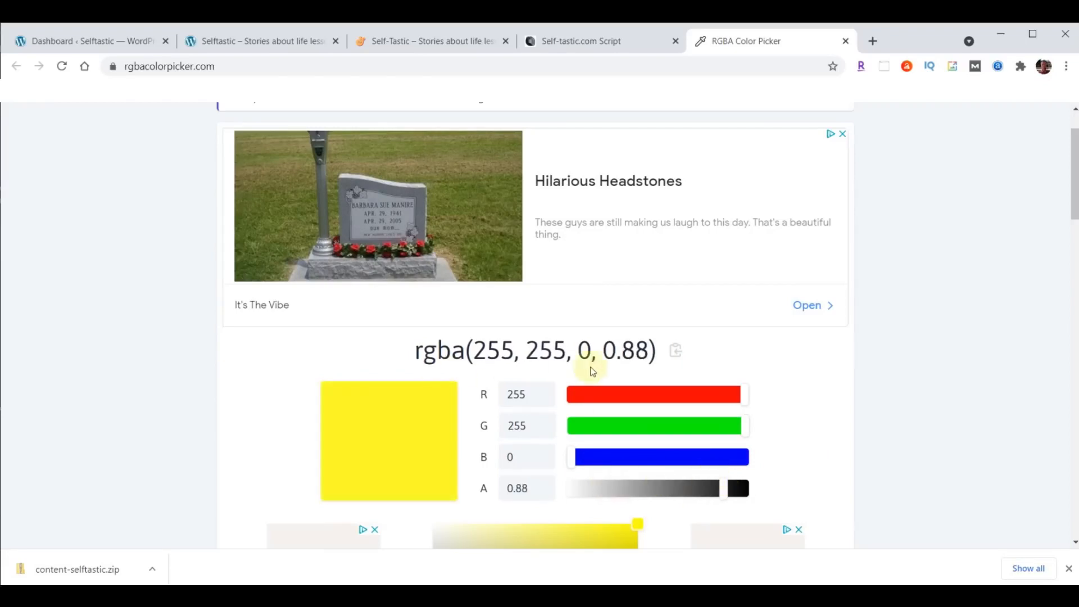
{"action": "left_click", "coordinate": [675, 354]}
{"action": "left_click", "coordinate": [846, 40]}
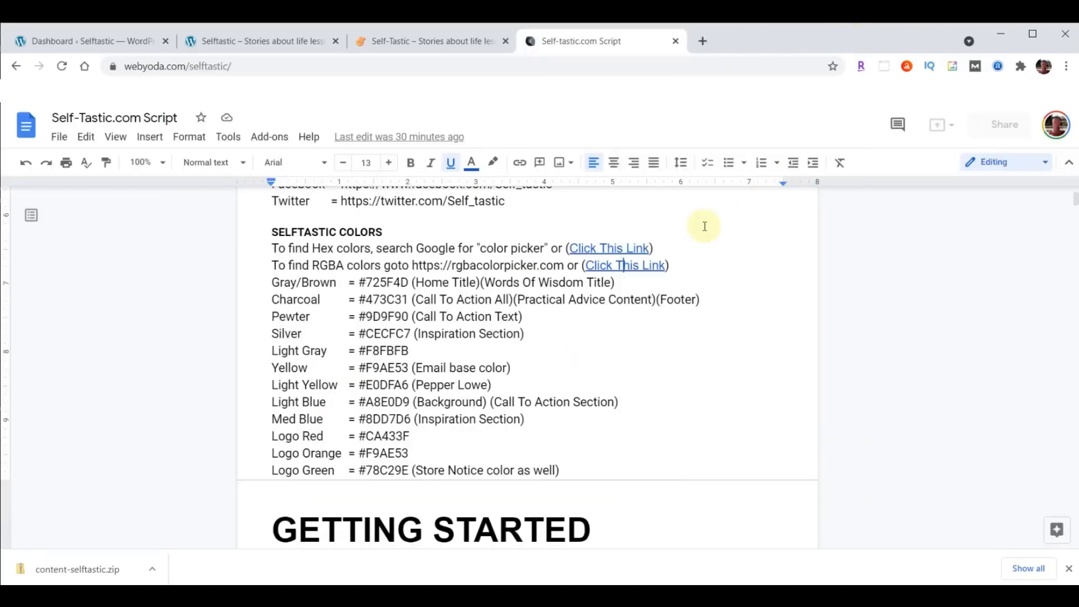
{"action": "scroll", "coordinate": [703, 224], "scroll_direction": "down", "scroll_amount": 5}
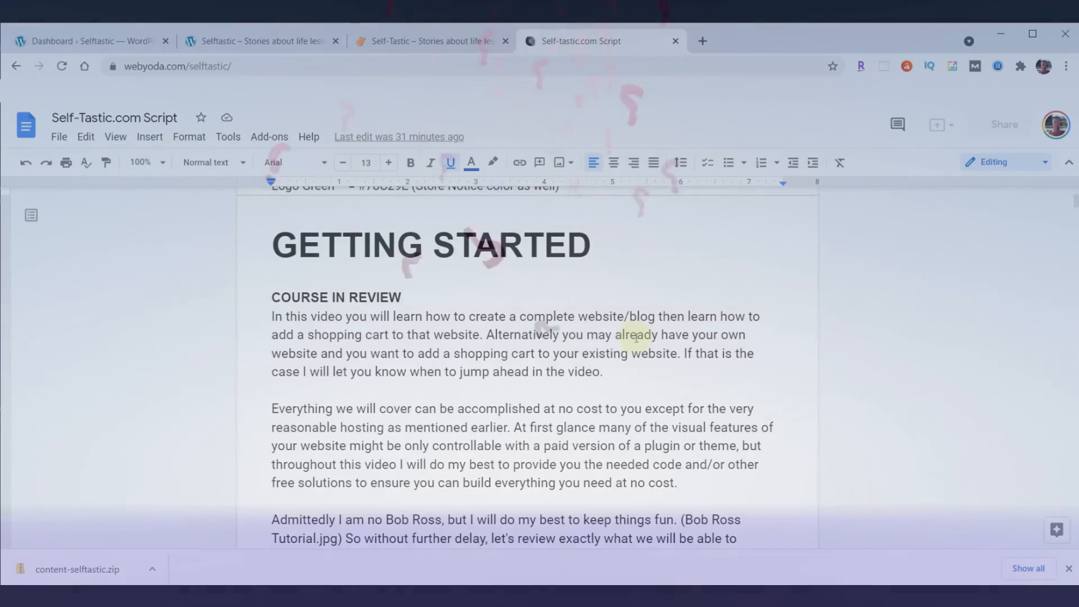
{"action": "scroll", "coordinate": [636, 339], "scroll_direction": "down", "scroll_amount": 5}
{"action": "scroll", "coordinate": [636, 339], "scroll_direction": "down", "scroll_amount": 6}
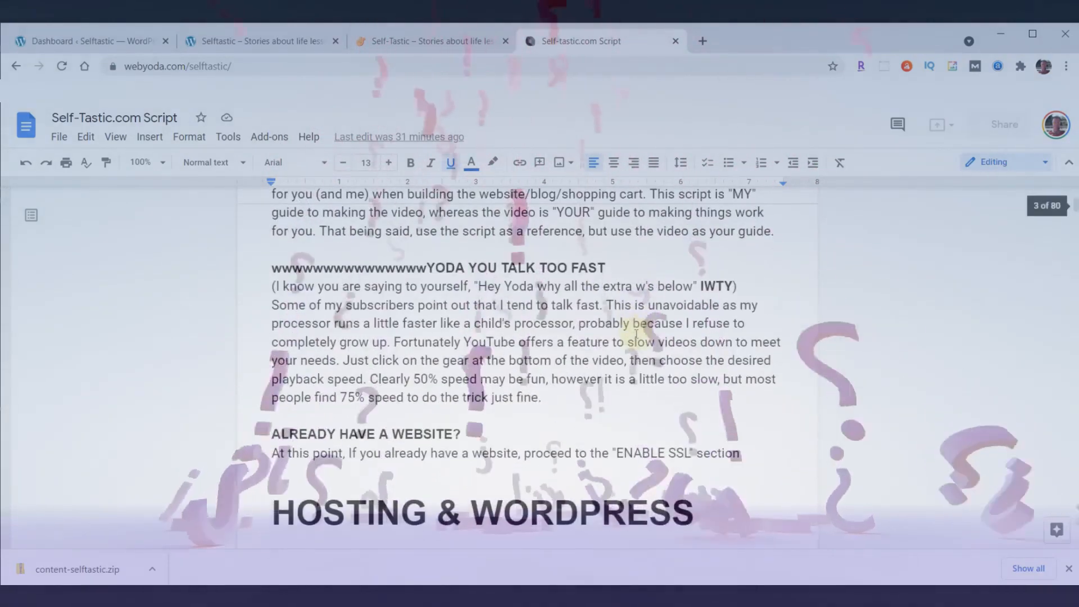
{"action": "left_click", "coordinate": [273, 268]}
{"action": "left_click_drag", "start_coordinate": [274, 268], "coordinate": [428, 263]}
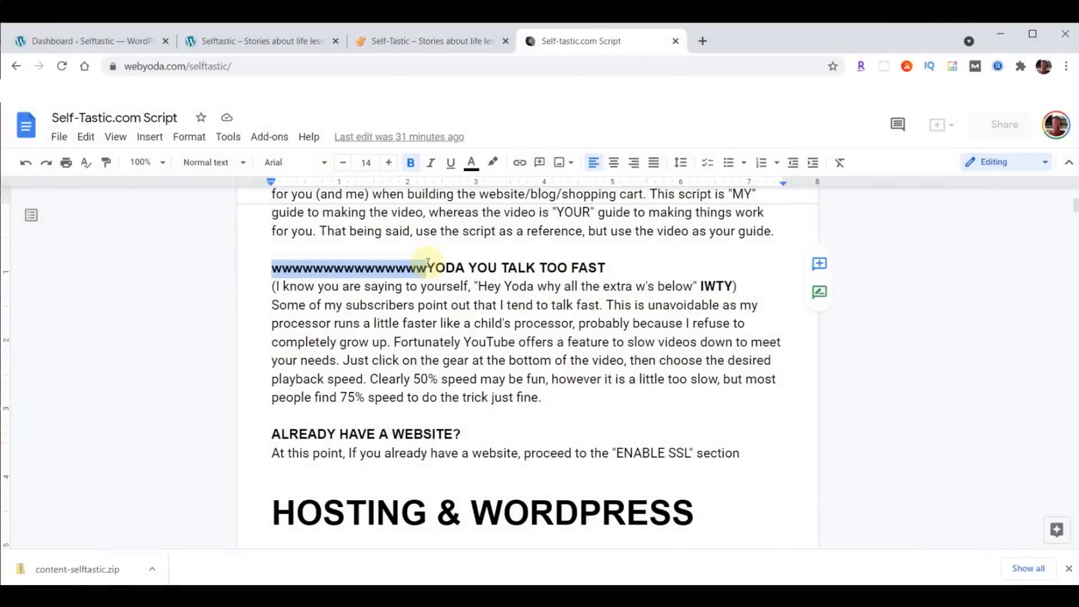
- Read through the HOSTING & WORDPRESS and THEME & PLUGINS sections, then return to the Dashboard
{"action": "left_click", "coordinate": [508, 355]}
{"action": "scroll", "coordinate": [581, 348], "scroll_direction": "down", "scroll_amount": 5}
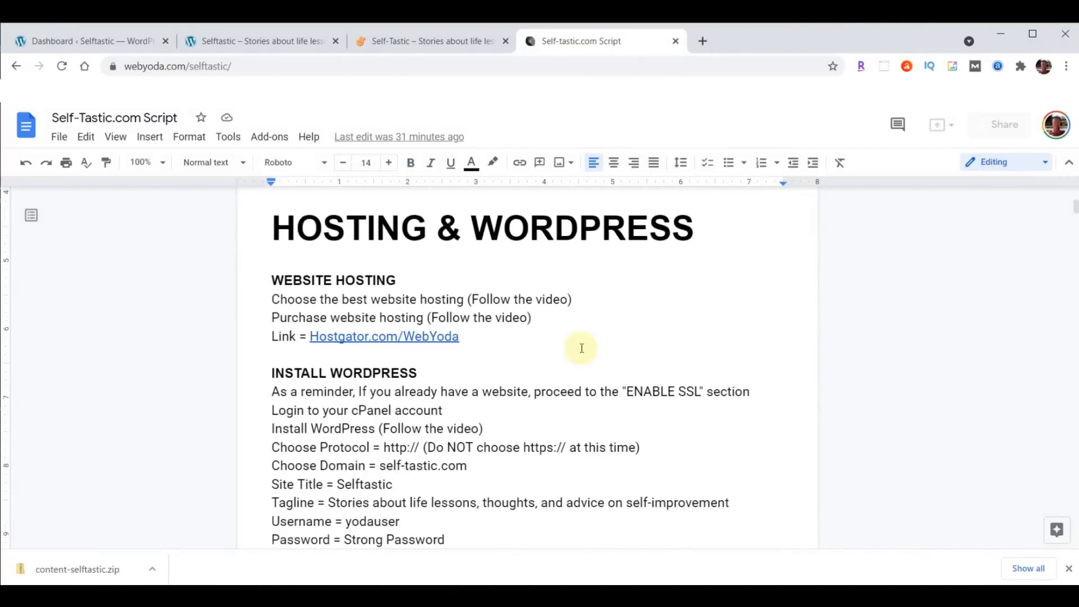
{"action": "scroll", "coordinate": [581, 348], "scroll_direction": "down", "scroll_amount": 7}
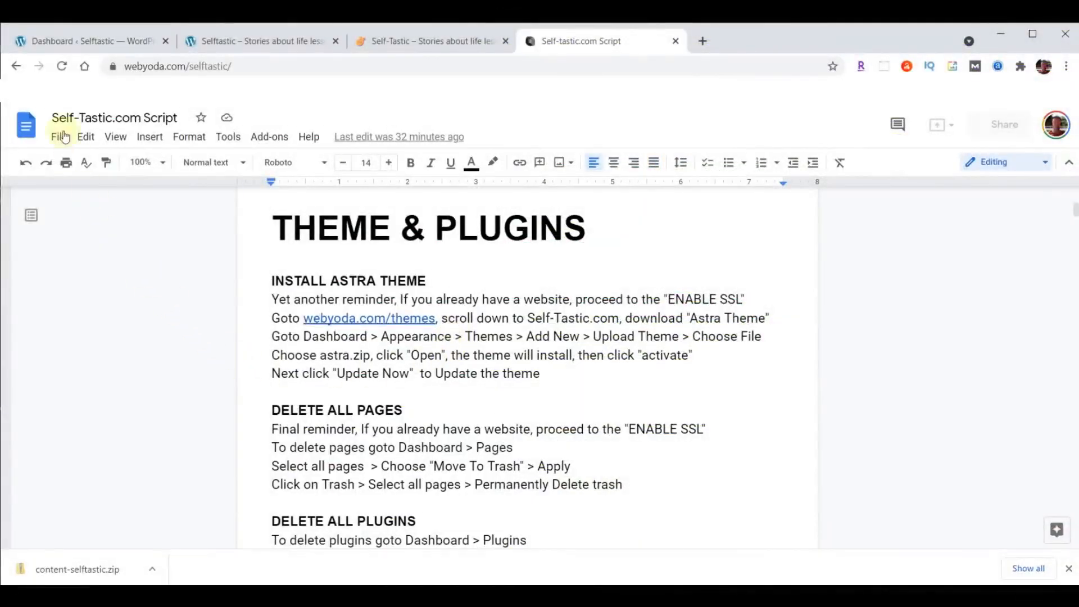
{"action": "left_click", "coordinate": [59, 41]}
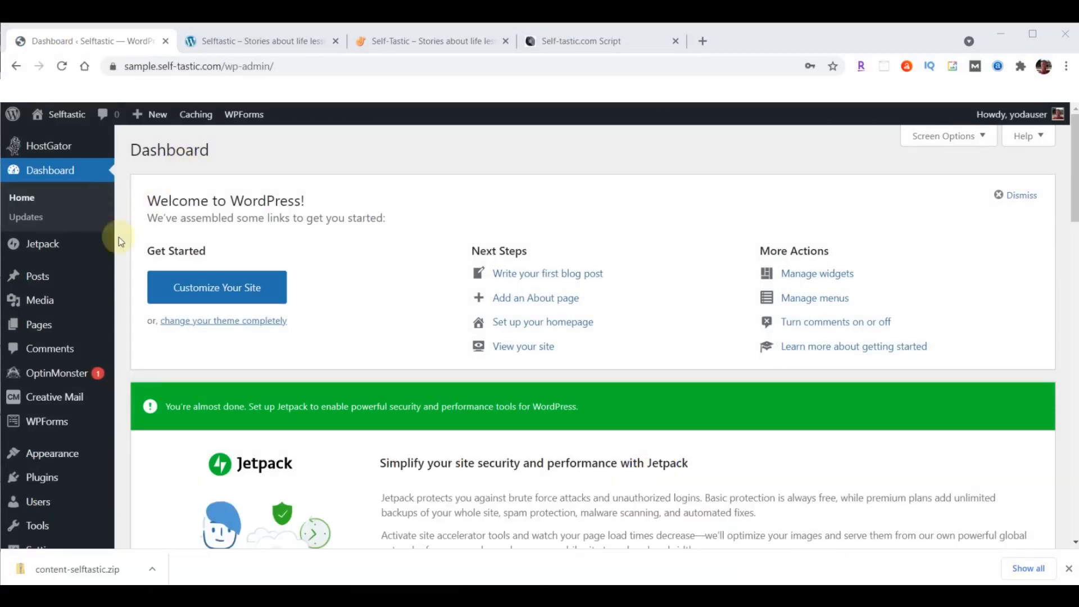
- Move both pages, Privacy Policy and Sample Page, to the Trash with a bulk action
{"action": "left_click", "coordinate": [34, 329]}
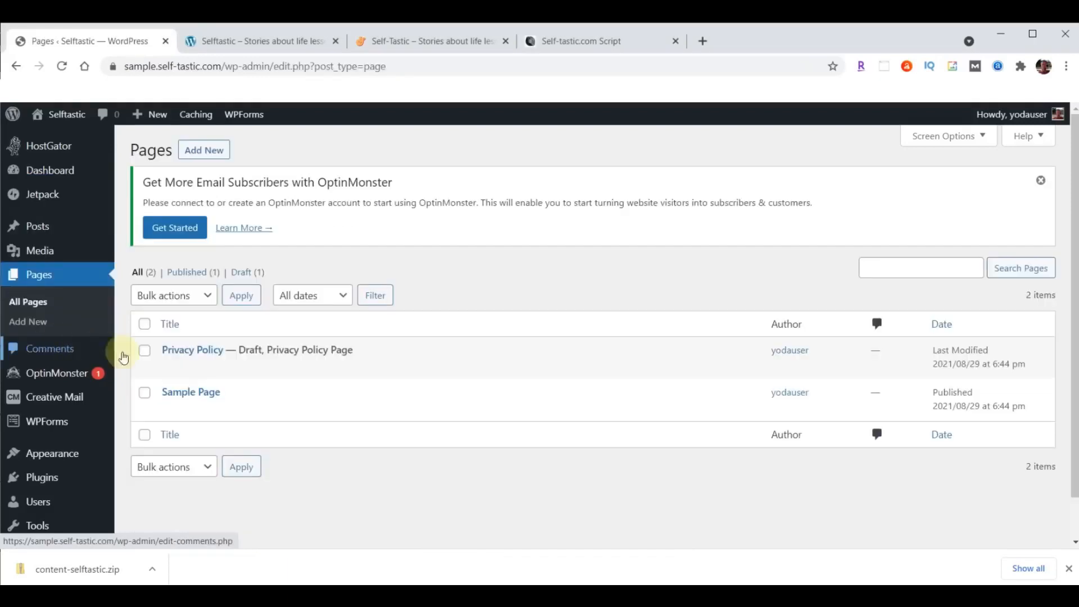
{"action": "left_click", "coordinate": [144, 324]}
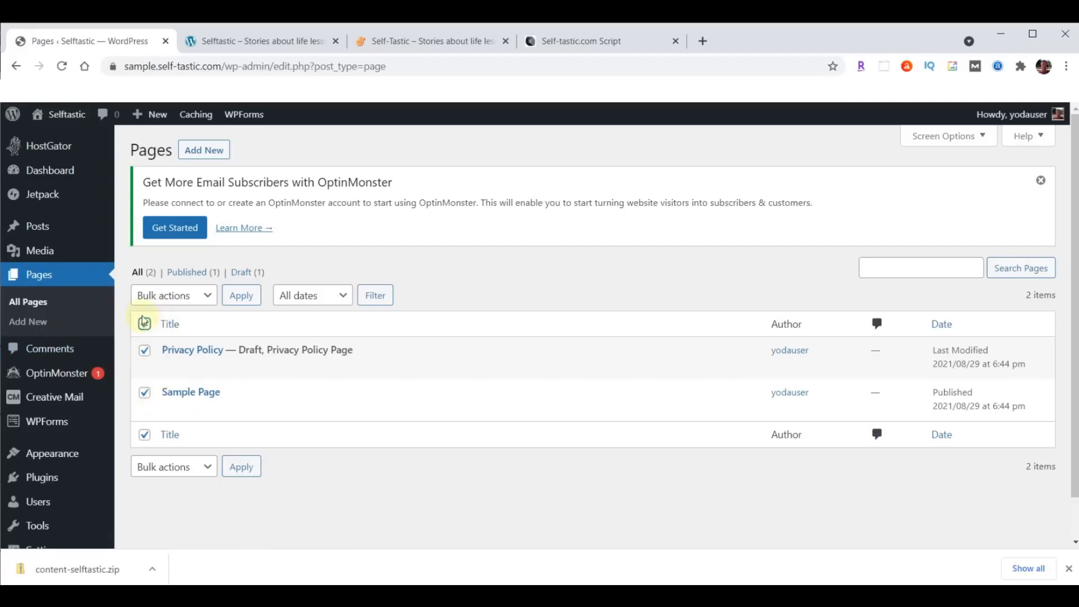
{"action": "left_click", "coordinate": [213, 296]}
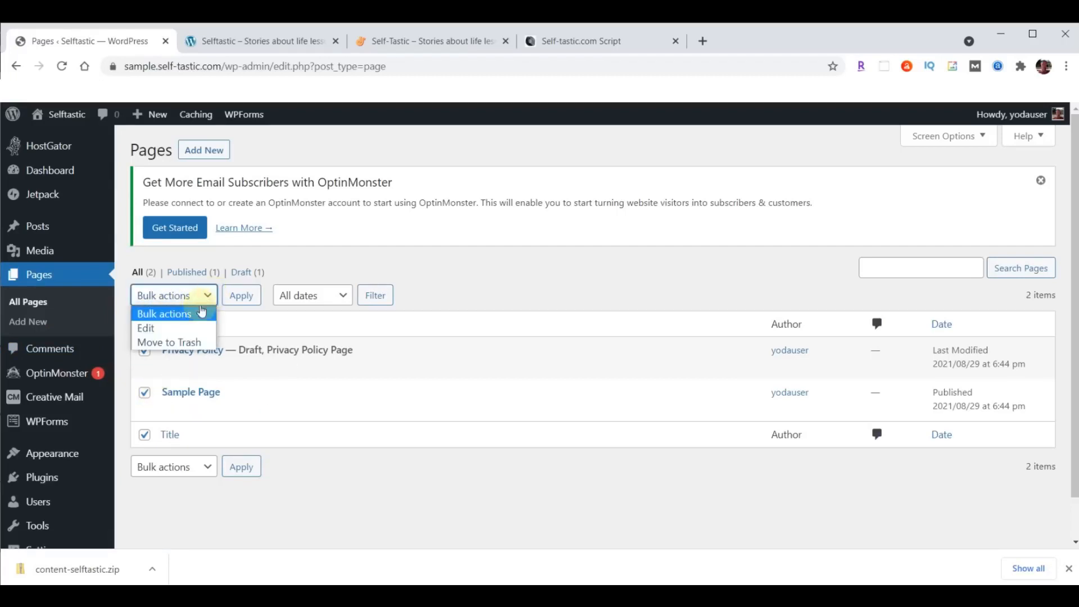
{"action": "left_click", "coordinate": [169, 341]}
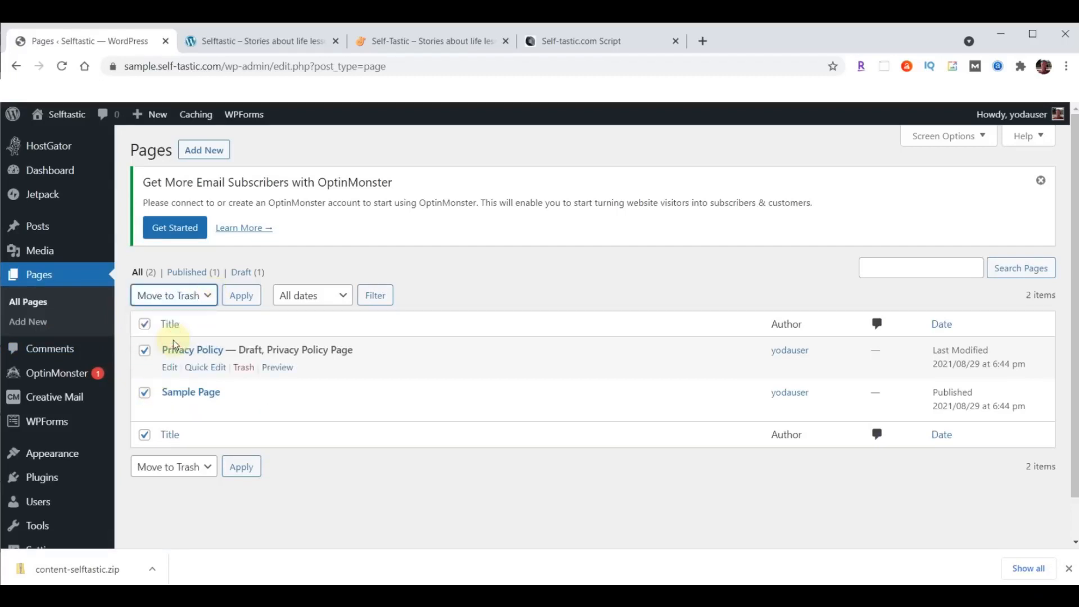
{"action": "left_click", "coordinate": [241, 295]}
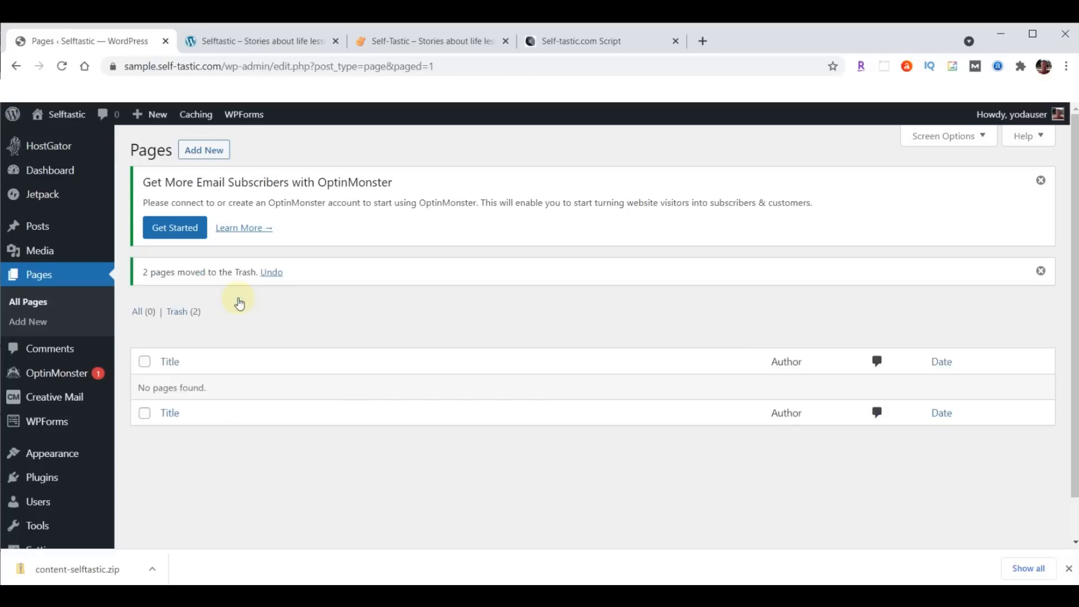
- Permanently delete both trashed pages from the Trash
{"action": "left_click", "coordinate": [176, 313]}
{"action": "left_click", "coordinate": [144, 324]}
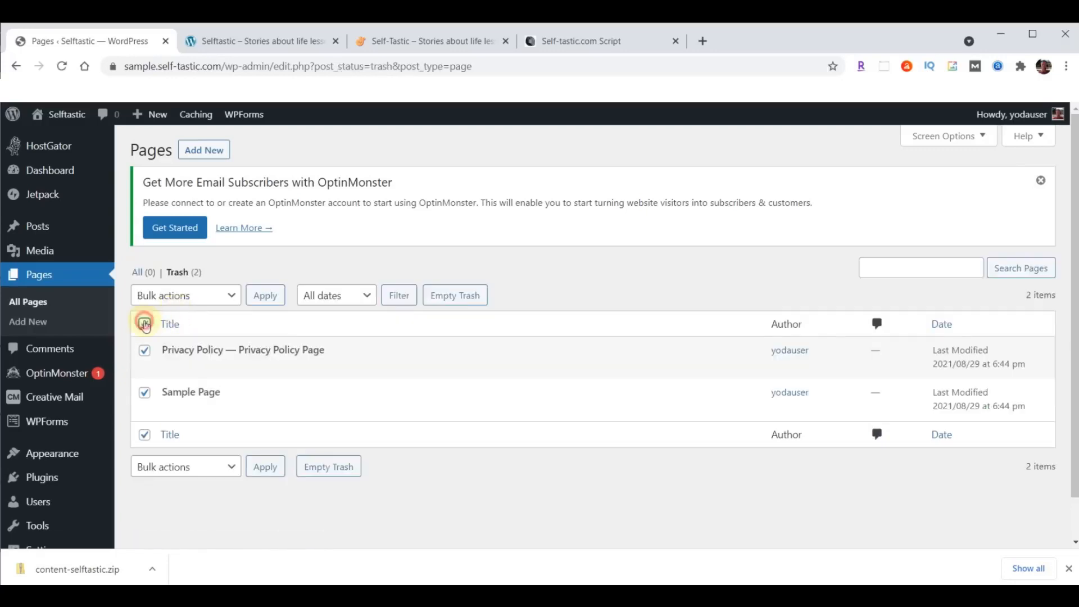
{"action": "left_click", "coordinate": [213, 295]}
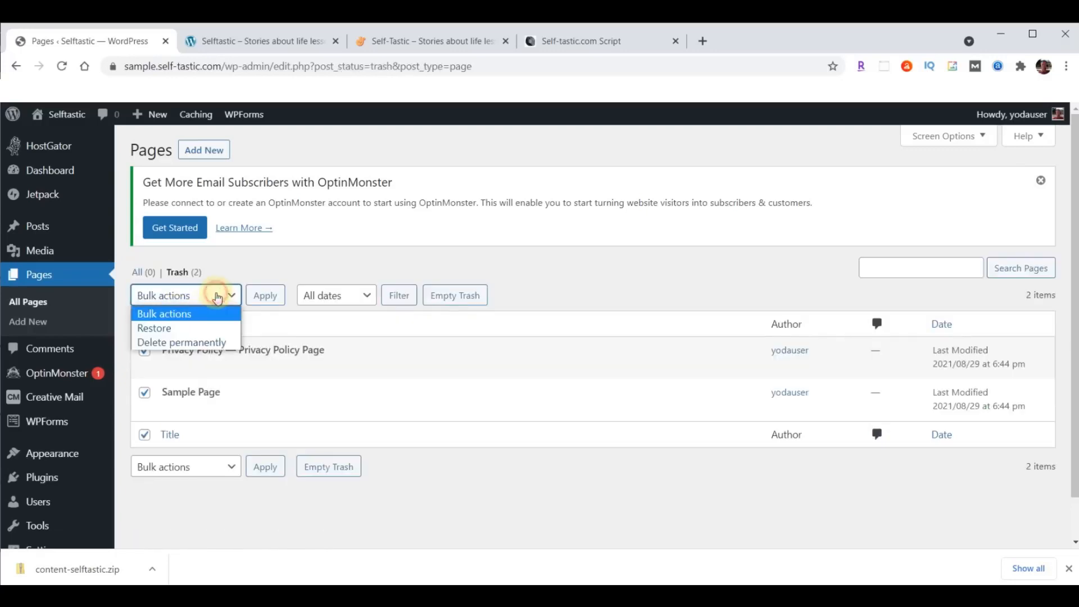
{"action": "left_click", "coordinate": [187, 342]}
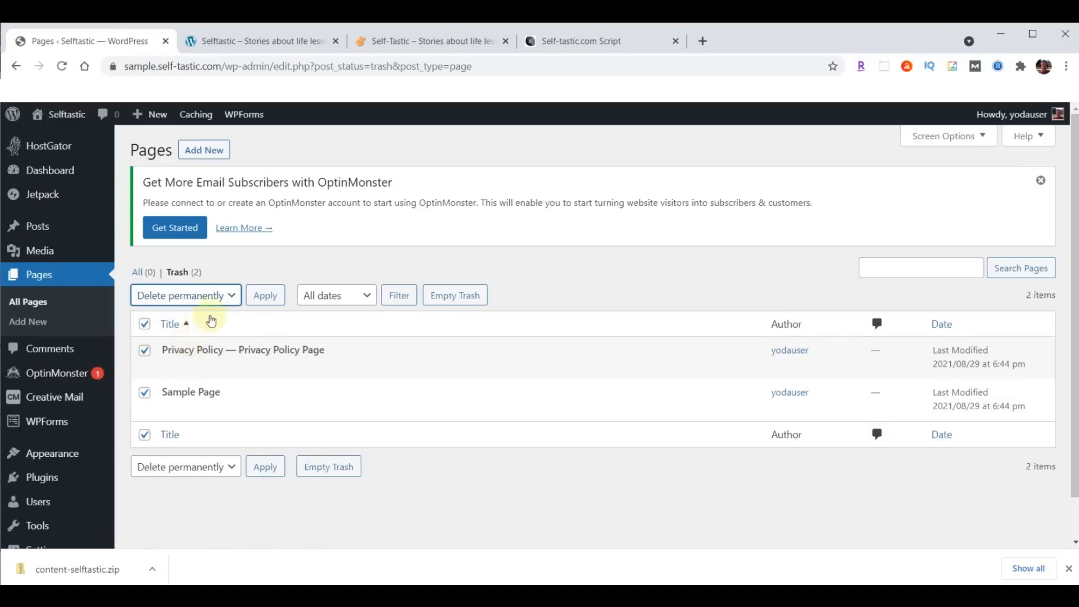
{"action": "left_click", "coordinate": [256, 296]}
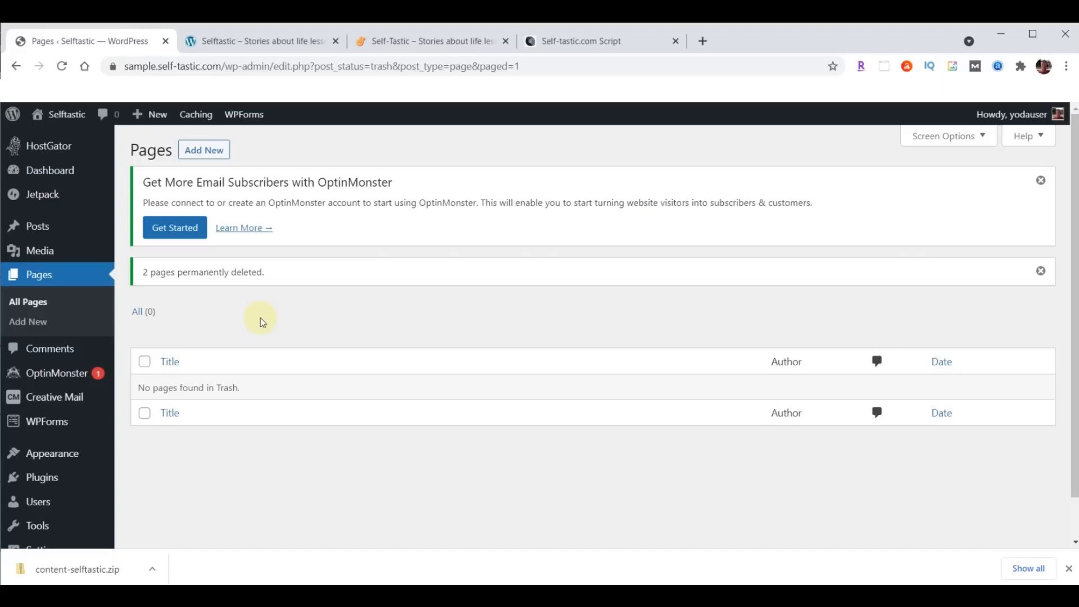
{"action": "left_click", "coordinate": [37, 481]}
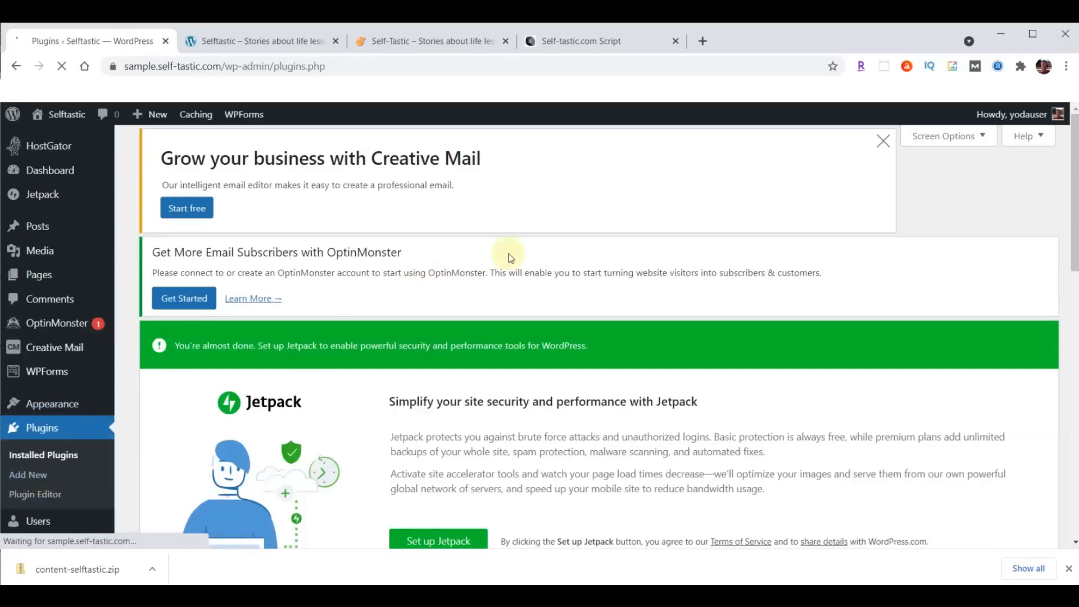
- Deactivate all seven preinstalled plugins with the Deactivate bulk action
{"action": "scroll", "coordinate": [509, 258], "scroll_direction": "down", "scroll_amount": 10}
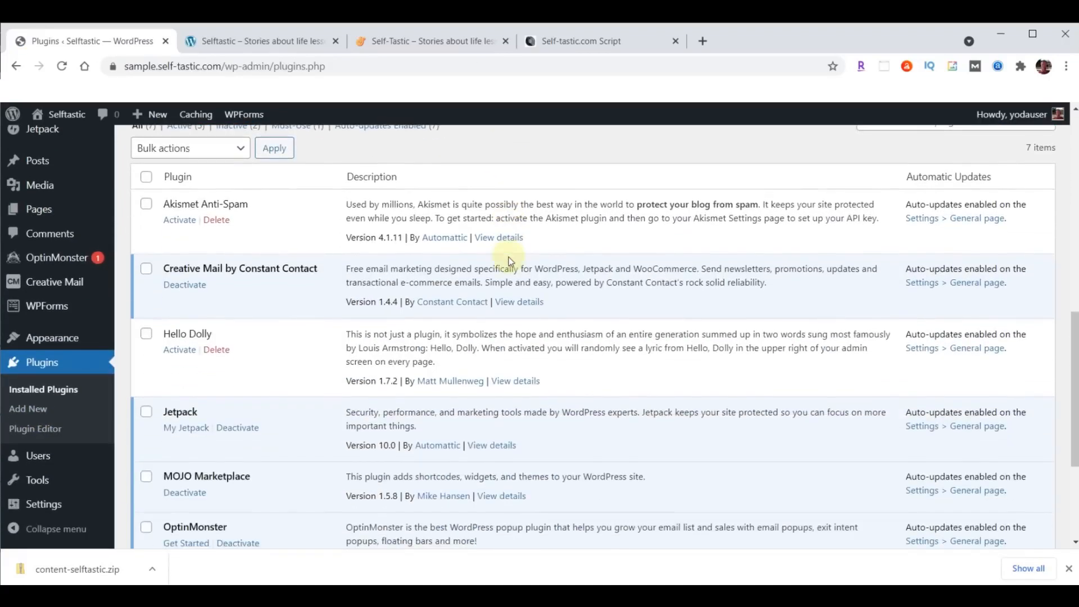
{"action": "scroll", "coordinate": [348, 234], "scroll_direction": "up", "scroll_amount": 1}
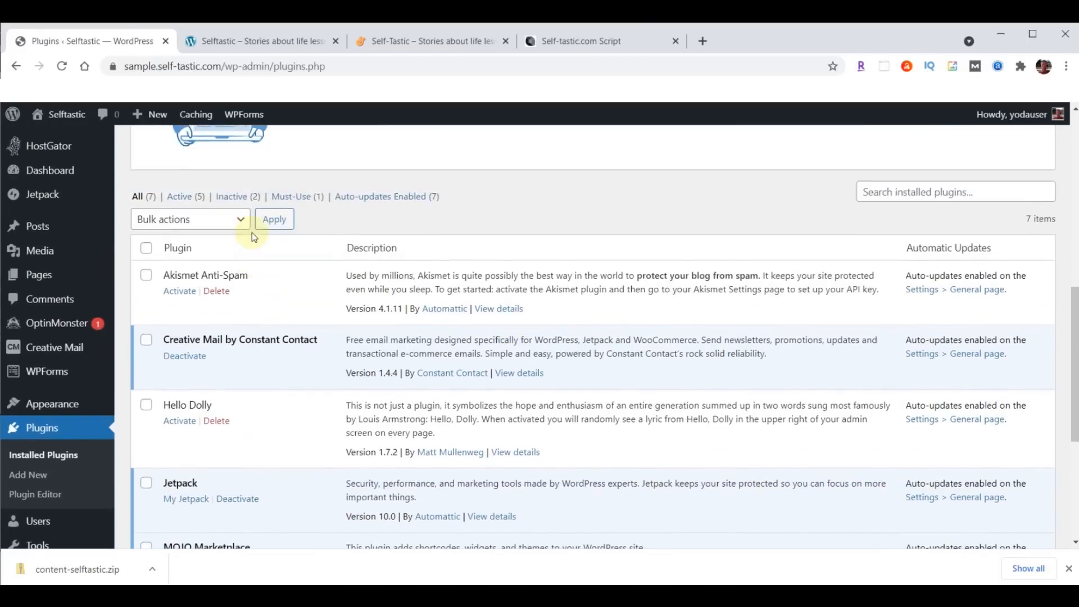
{"action": "left_click", "coordinate": [147, 250]}
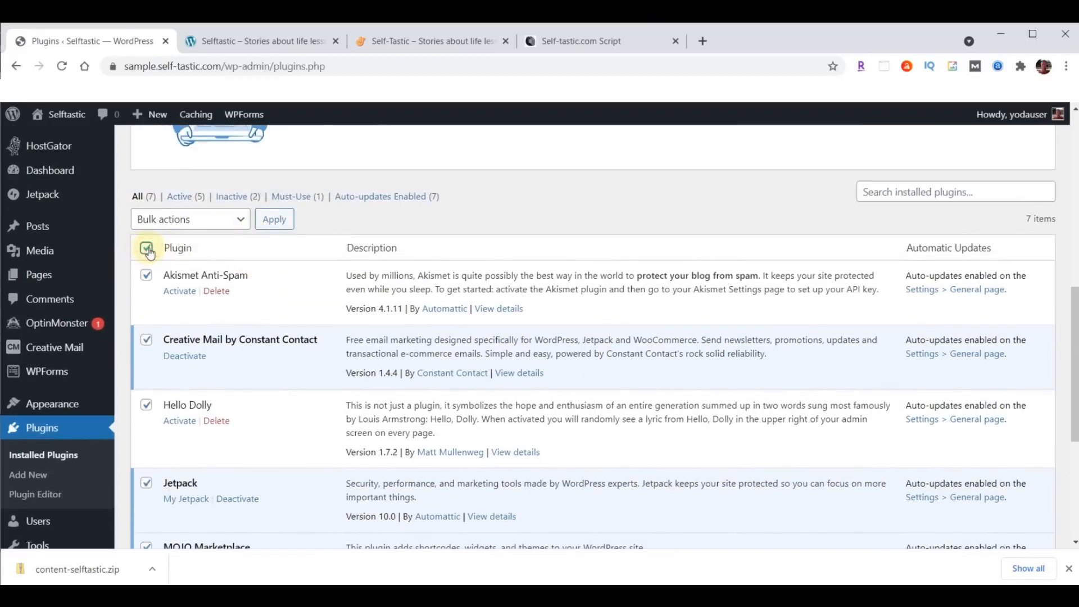
{"action": "left_click", "coordinate": [240, 219]}
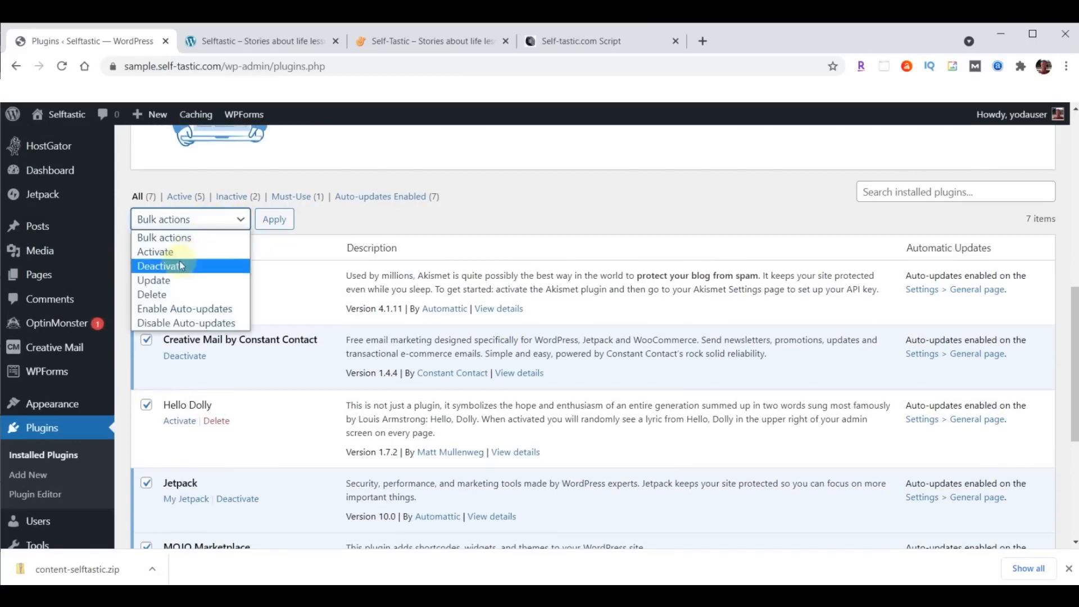
{"action": "left_click", "coordinate": [159, 267]}
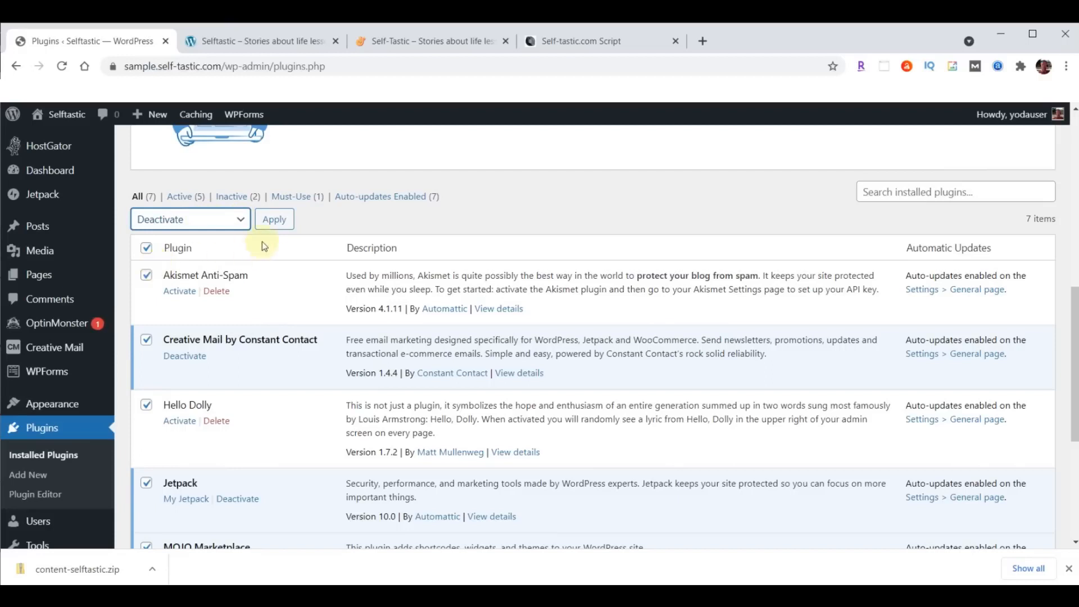
{"action": "left_click", "coordinate": [275, 219]}
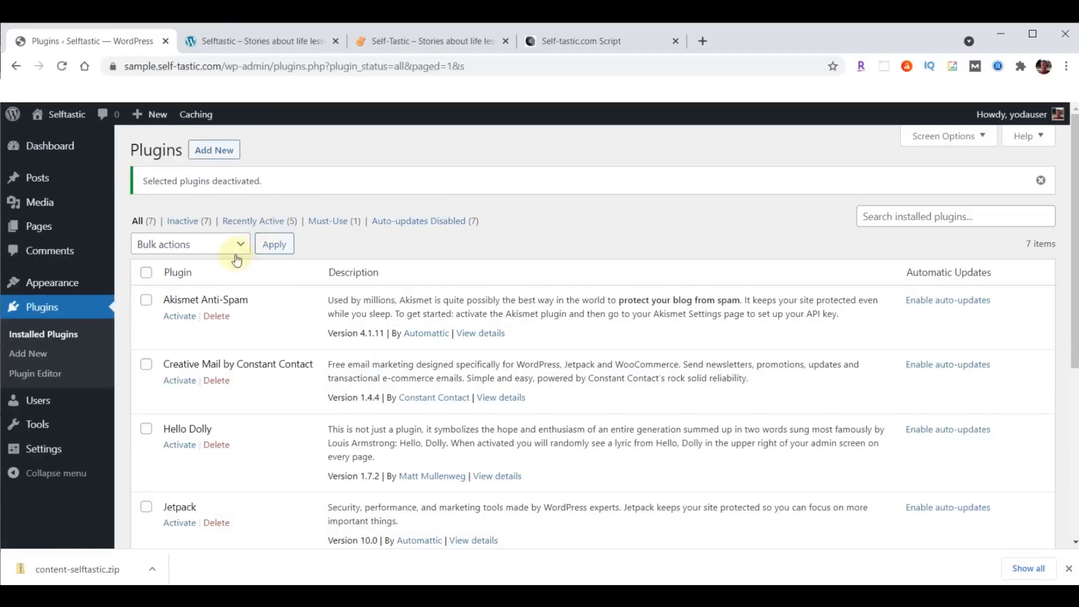
- Delete all seven deactivated plugins, confirming removal of their files and data
{"action": "left_click", "coordinate": [147, 273]}
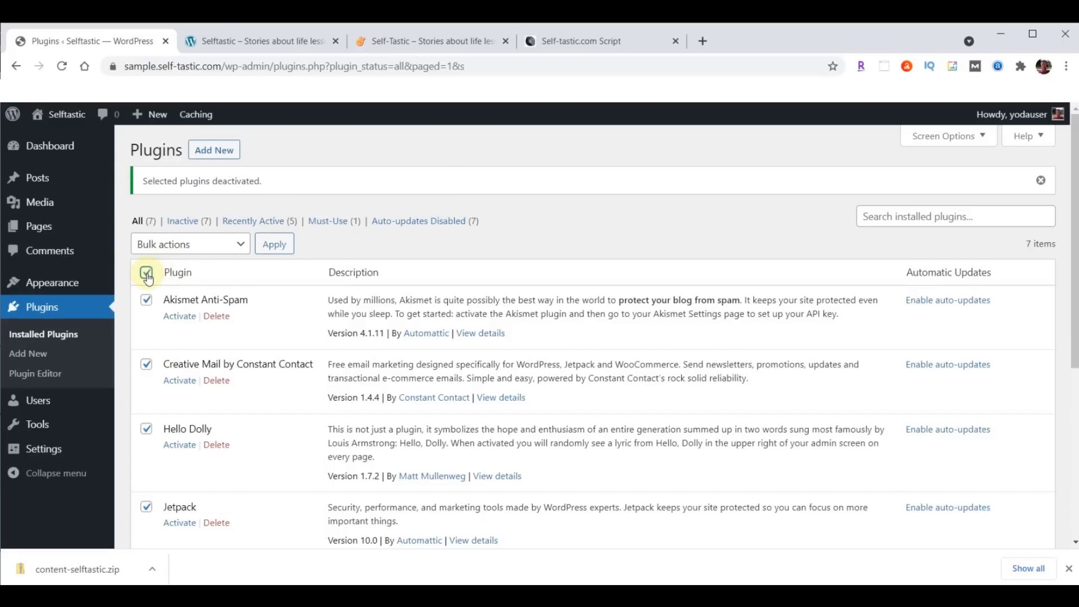
{"action": "left_click", "coordinate": [218, 245]}
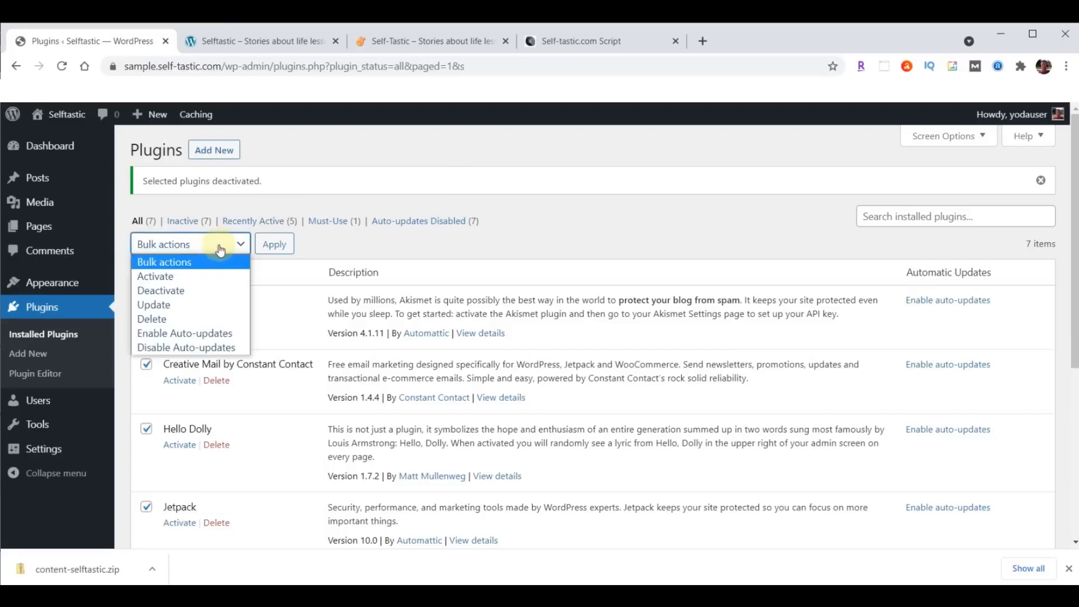
{"action": "left_click", "coordinate": [169, 318]}
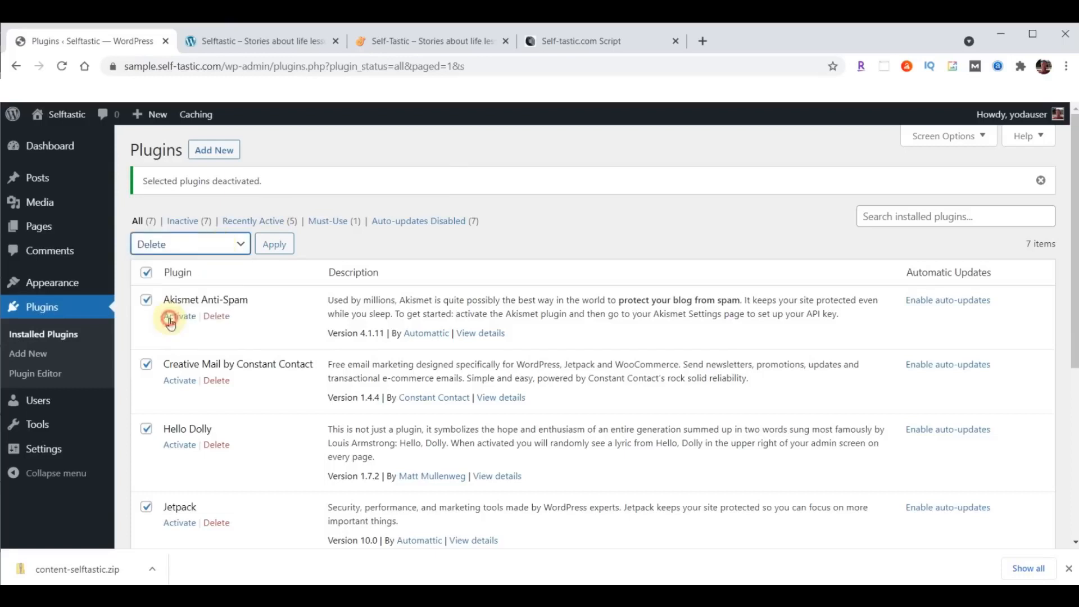
{"action": "left_click", "coordinate": [274, 247]}
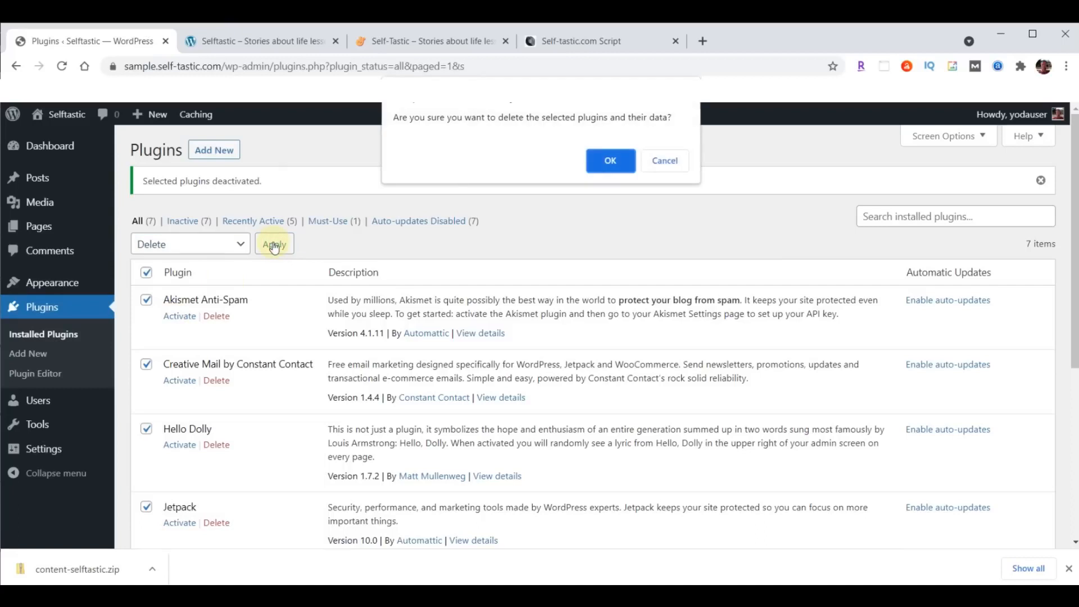
{"action": "left_click", "coordinate": [608, 163]}
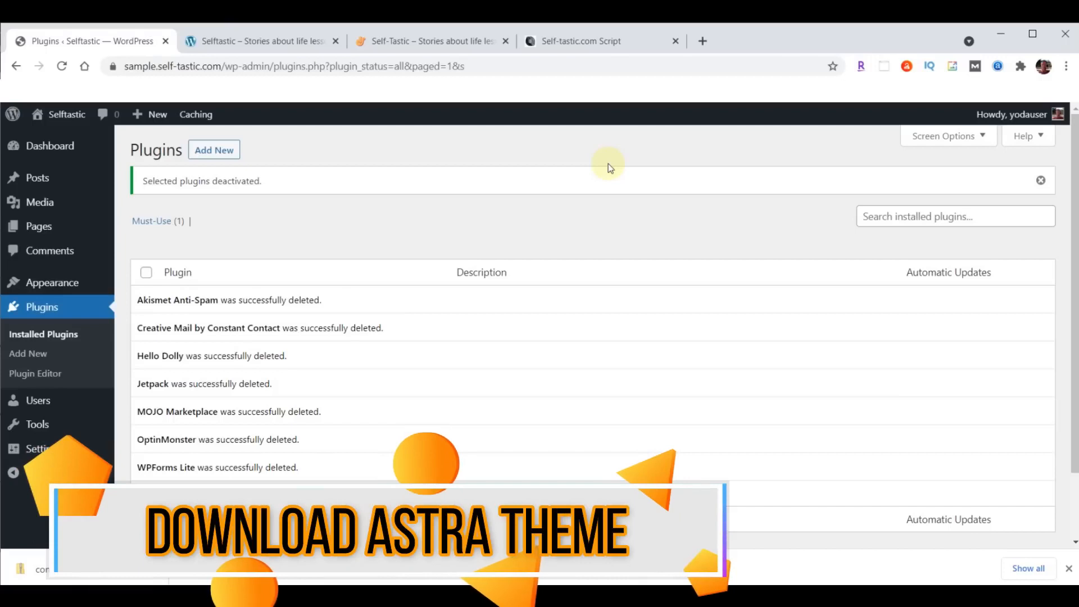
{"action": "left_click", "coordinate": [38, 284]}
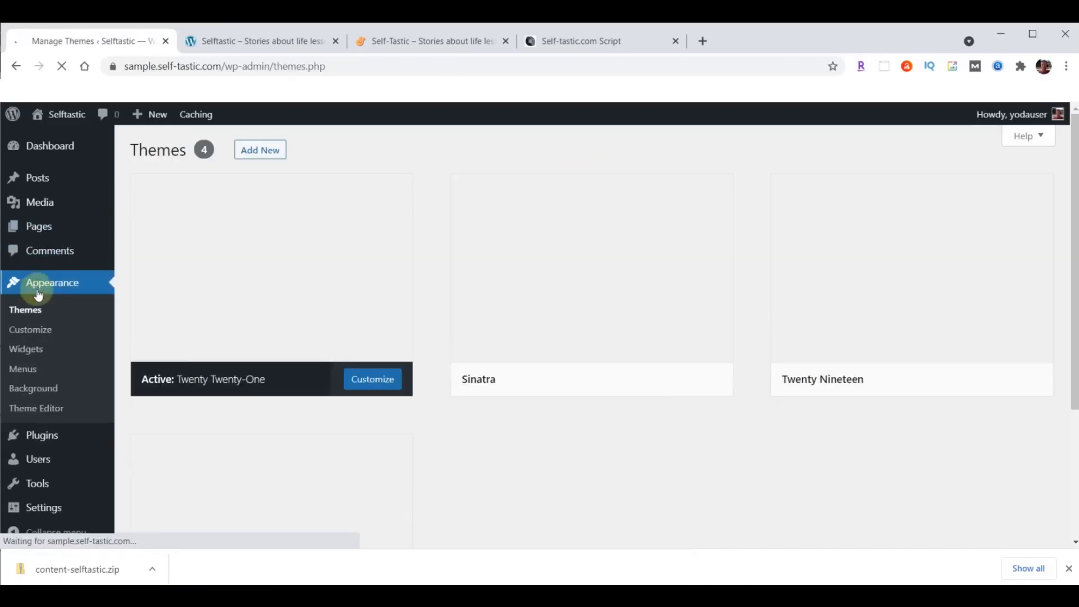
- Bring up the Add Themes page listing popular themes, then open a new browser tab
{"action": "left_click", "coordinate": [35, 308]}
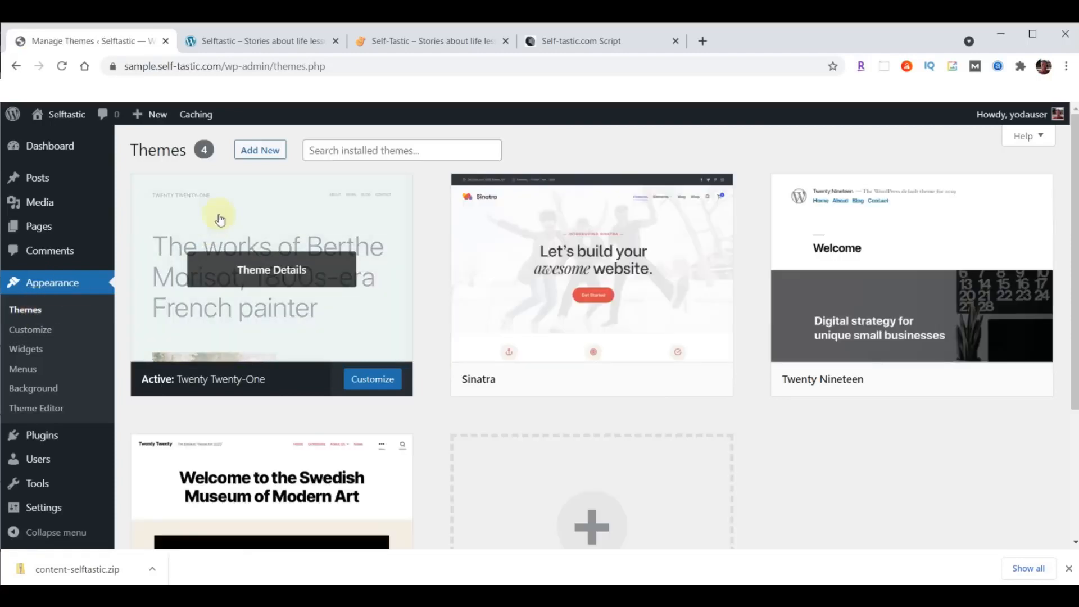
{"action": "left_click", "coordinate": [264, 154]}
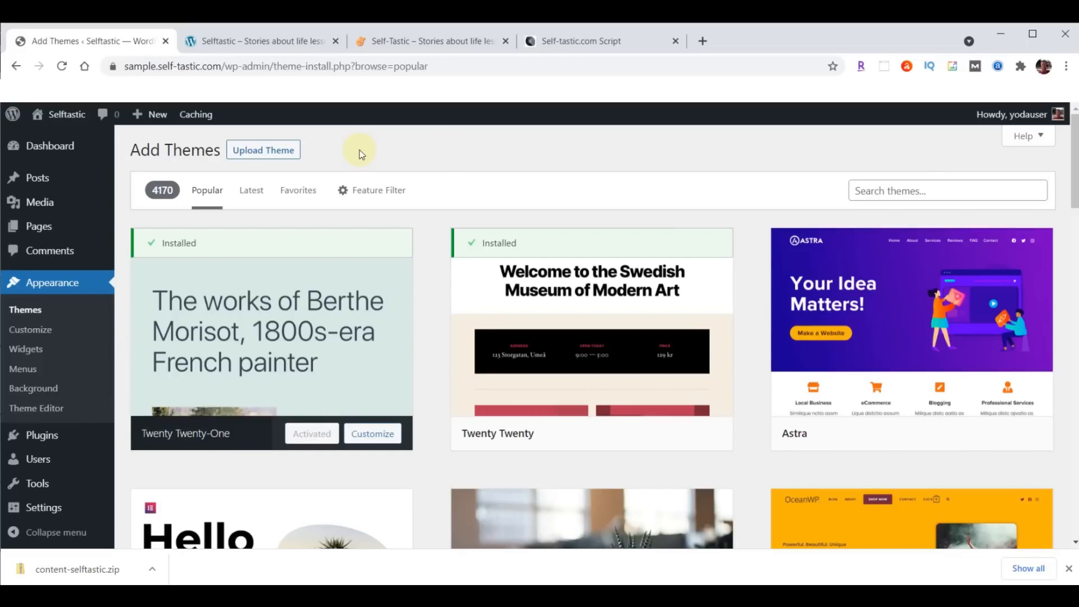
{"action": "left_click", "coordinate": [702, 41]}
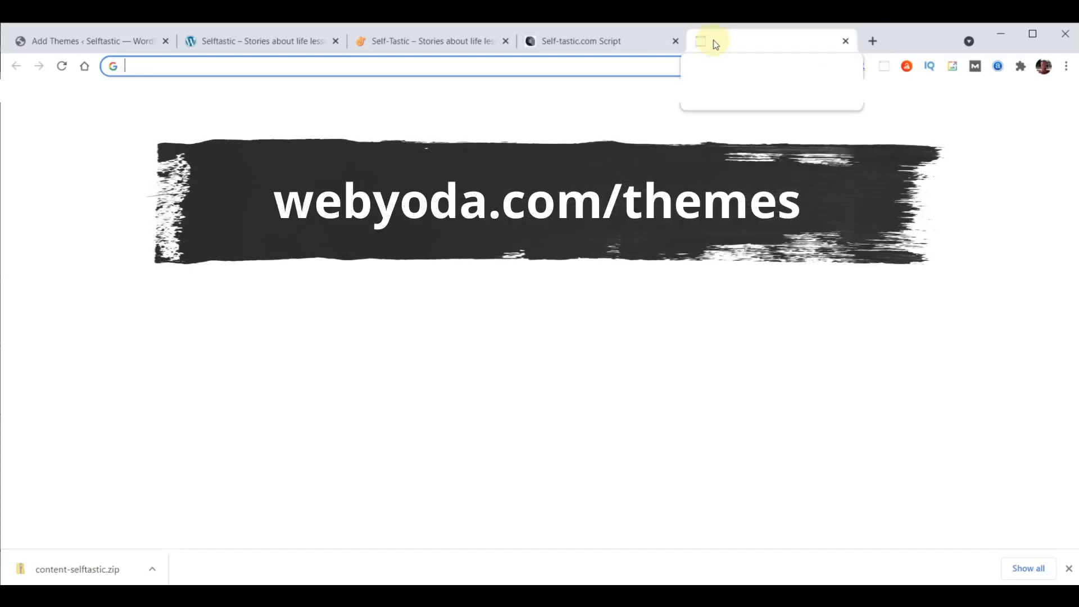
- Load WebYoda's themes page and download astra.zip listed under Self-Tastic.com
{"action": "type", "text": "webyoda.com/themes"}
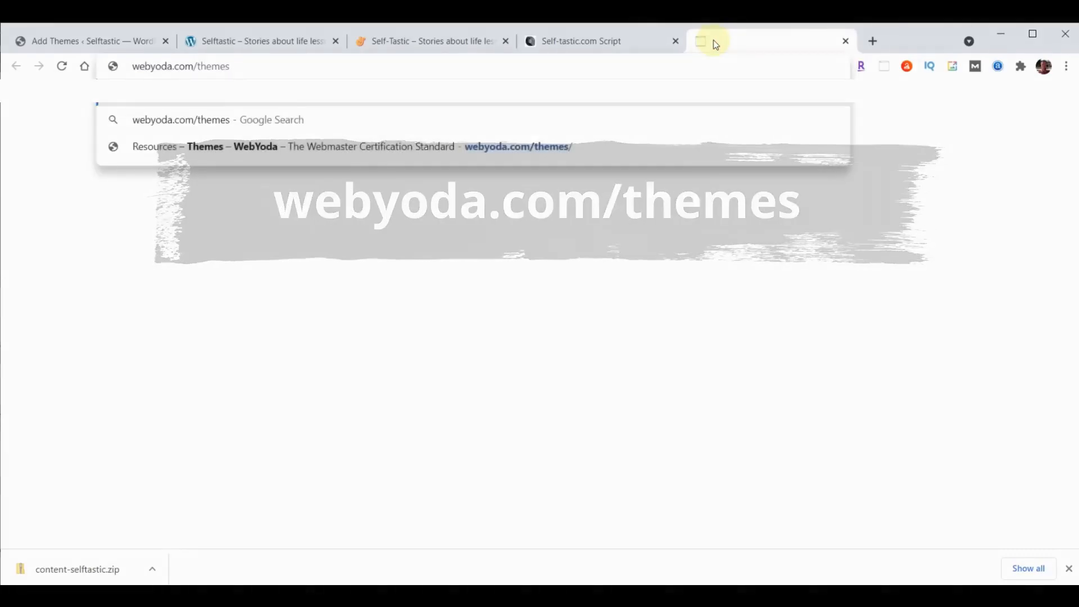
{"action": "key", "text": "Return"}
{"action": "scroll", "coordinate": [862, 308], "scroll_direction": "down", "scroll_amount": 10}
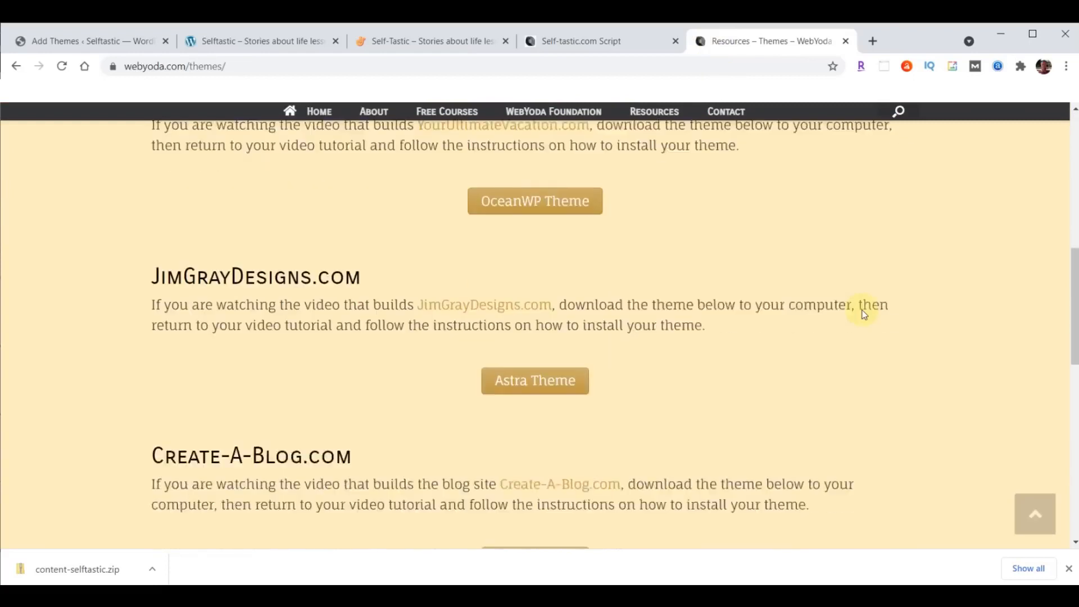
{"action": "scroll", "coordinate": [863, 314], "scroll_direction": "down", "scroll_amount": 7}
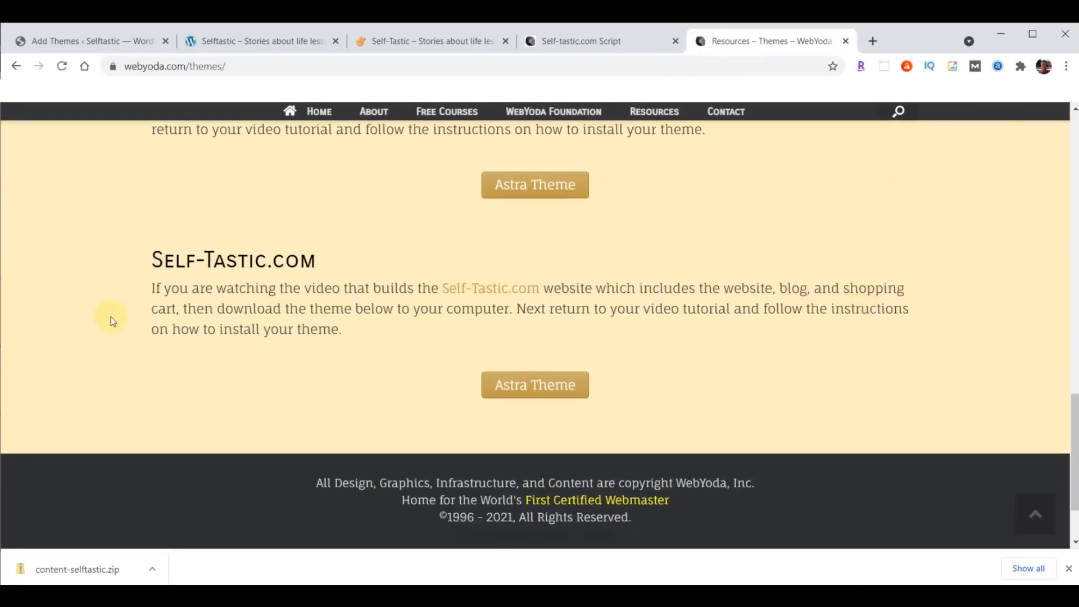
{"action": "left_click", "coordinate": [556, 386]}
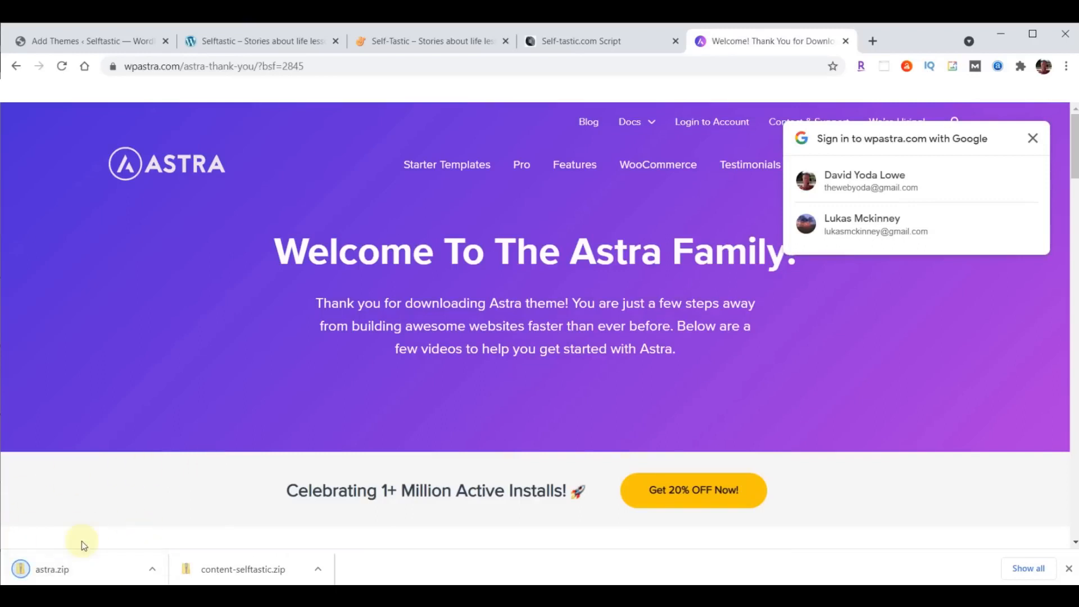
{"action": "left_click", "coordinate": [1068, 568]}
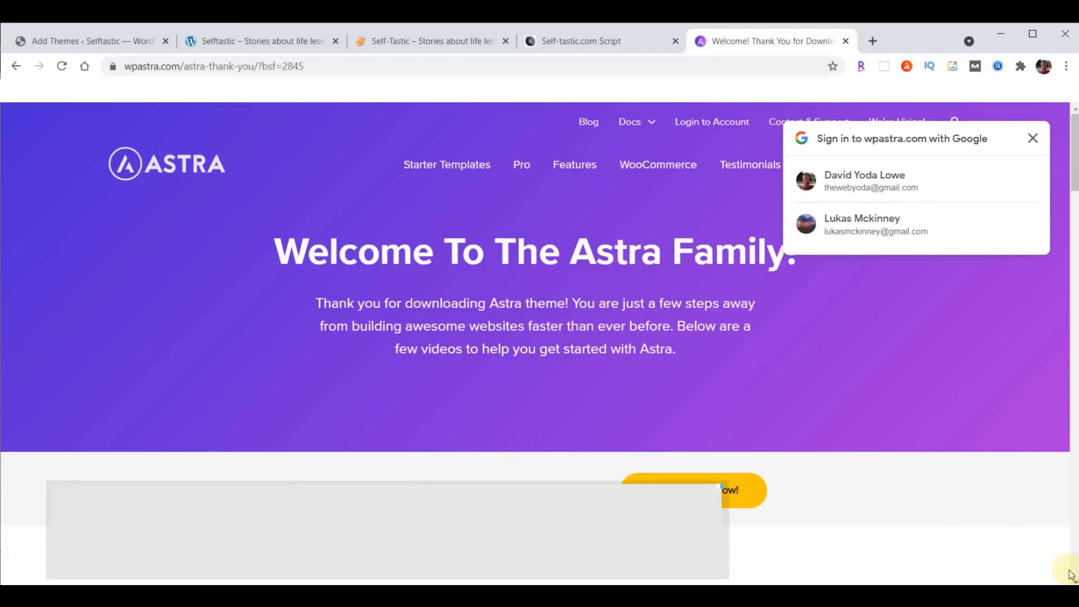
- Load webyoda.com/plugins and scroll down to the Self-Tastic.com section
{"action": "left_click", "coordinate": [437, 67]}
{"action": "type", "text": "webyoda.com"}
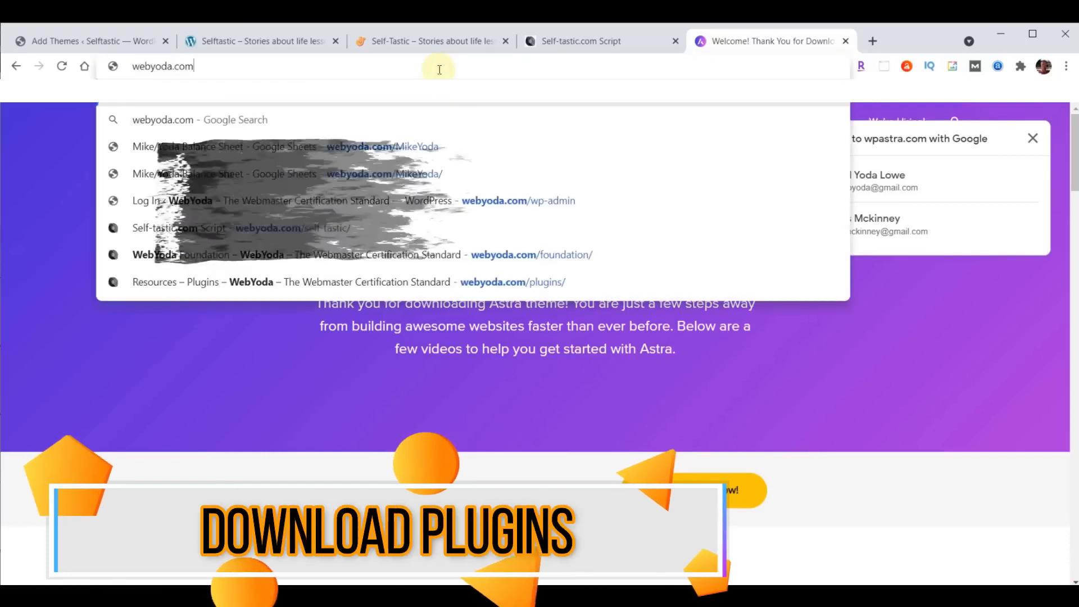
{"action": "type", "text": "/plugin"}
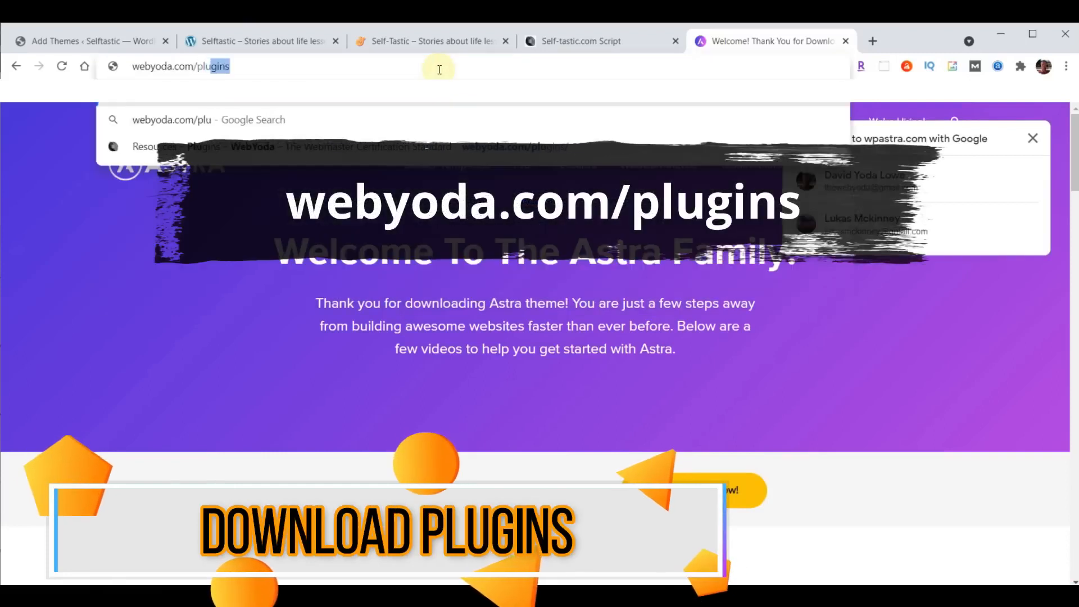
{"action": "type", "text": "s"}
{"action": "key", "text": "Return"}
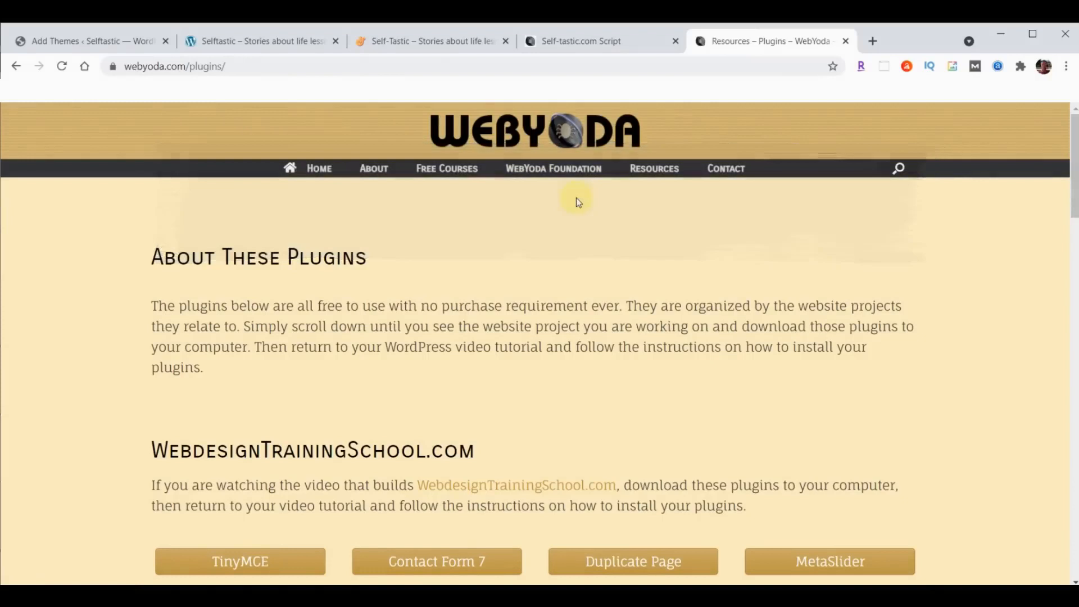
{"action": "scroll", "coordinate": [578, 200], "scroll_direction": "down", "scroll_amount": 15}
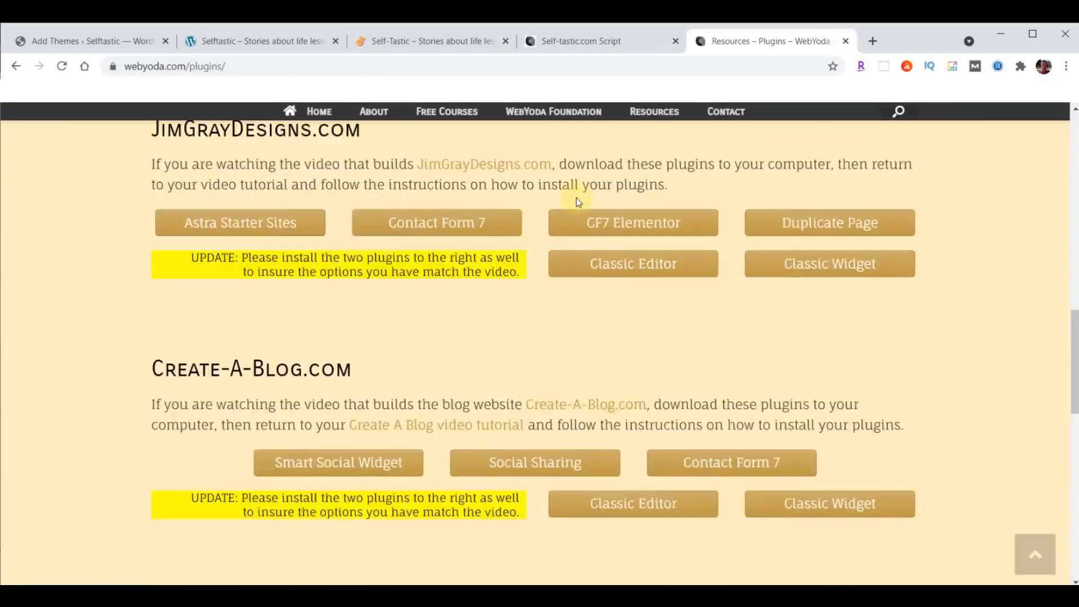
{"action": "scroll", "coordinate": [576, 197], "scroll_direction": "down", "scroll_amount": 8}
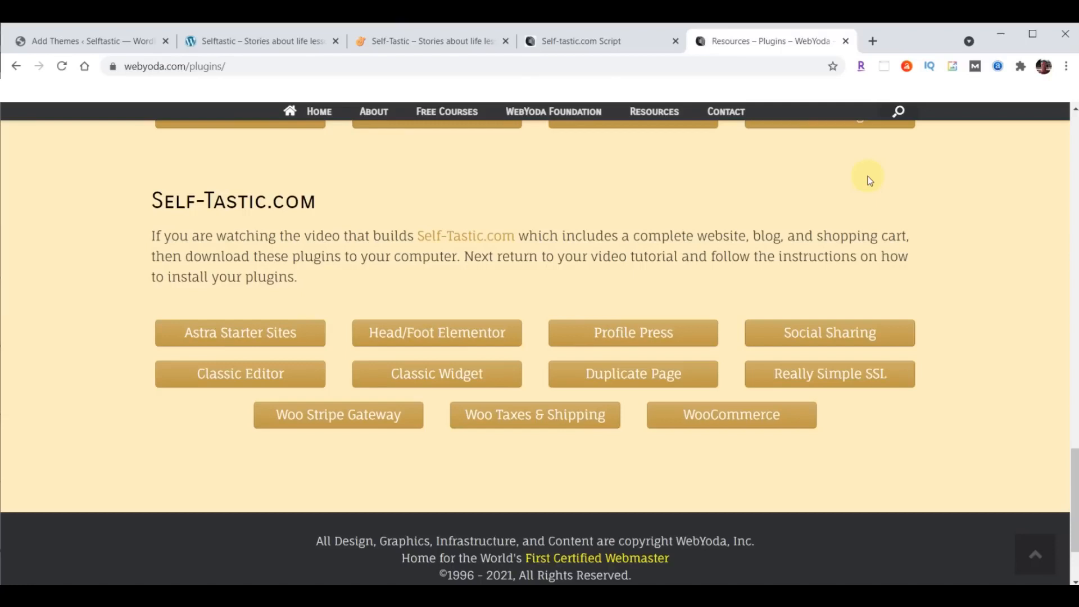
- Download the Astra Starter Sites, Head/Foot Elementor, Profile Press, Social Sharing and Classic Editor zips
{"action": "left_click", "coordinate": [227, 340]}
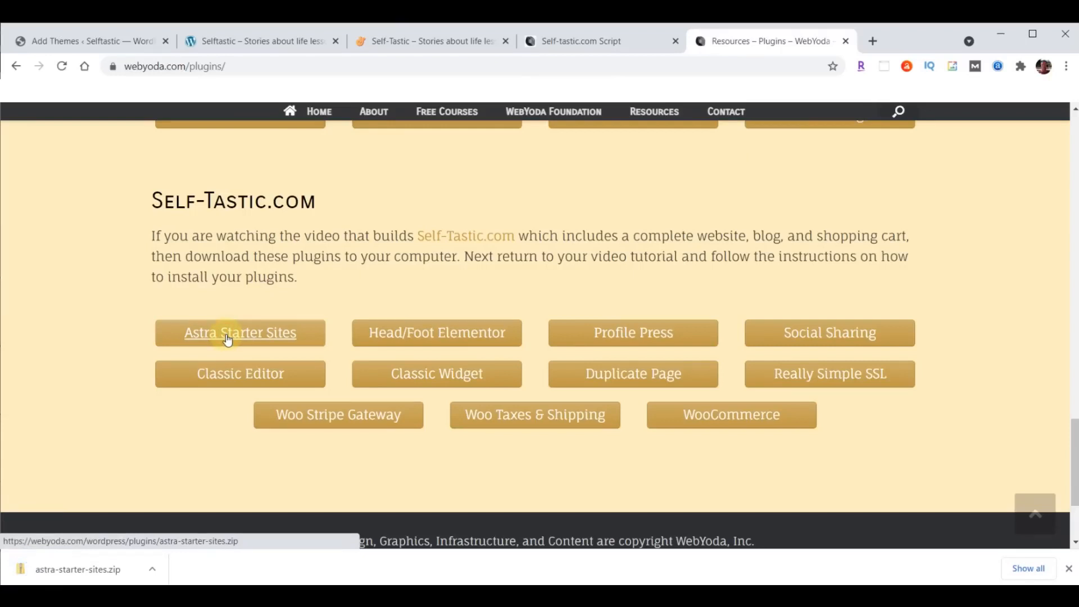
{"action": "left_click", "coordinate": [469, 333]}
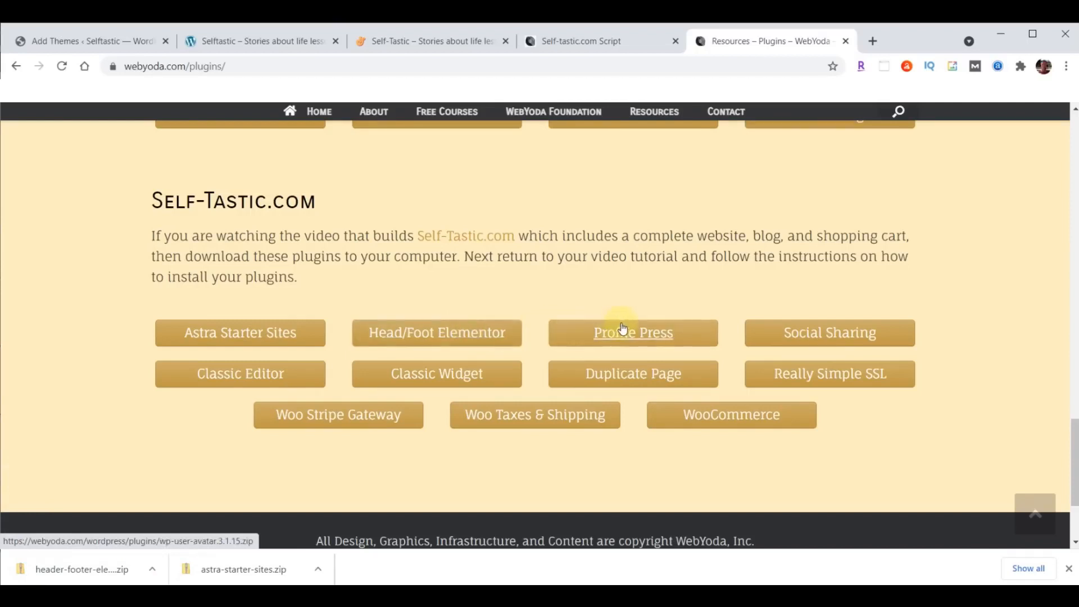
{"action": "left_click", "coordinate": [653, 333]}
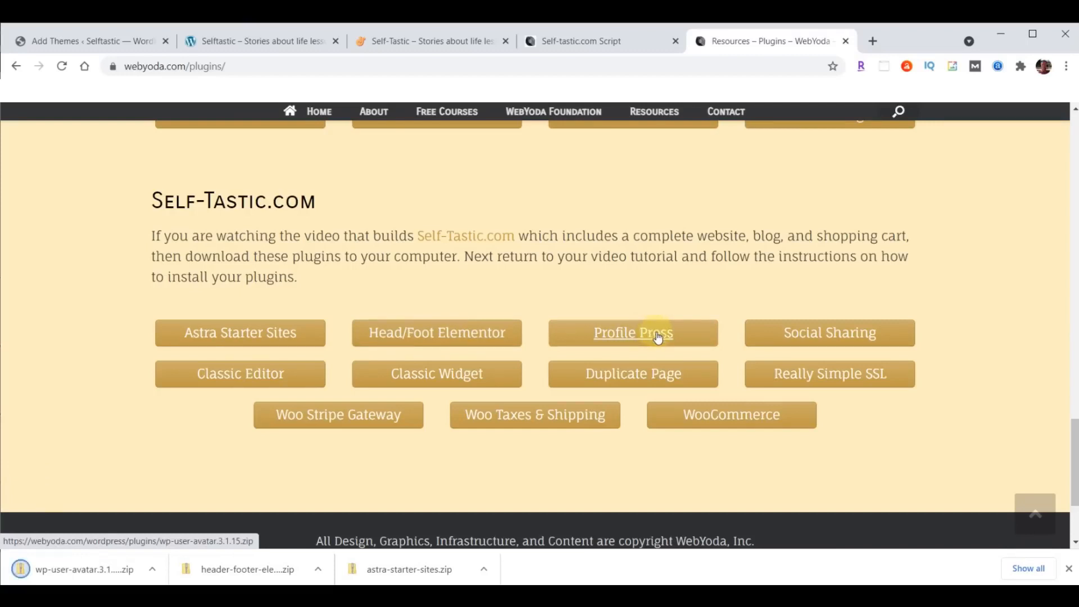
{"action": "left_click", "coordinate": [850, 331]}
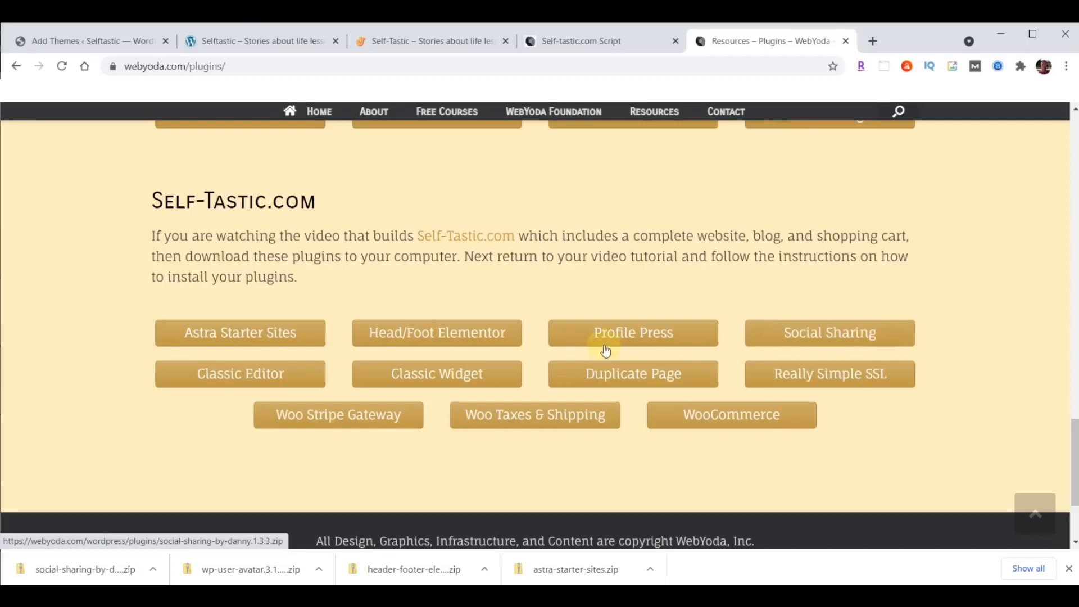
{"action": "left_click", "coordinate": [237, 380]}
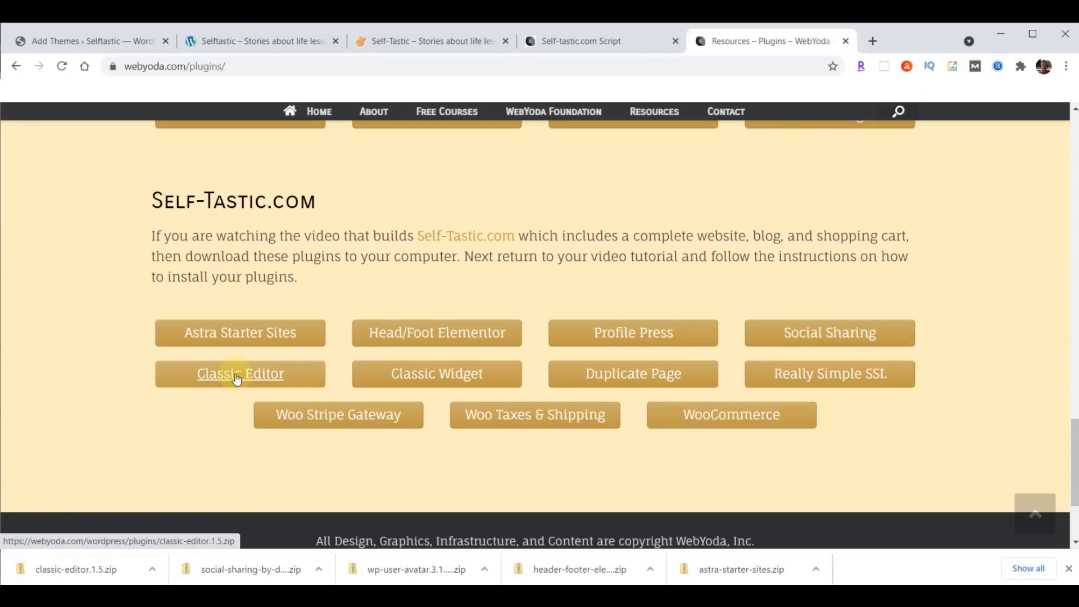
- Download Classic Widget, Duplicate Page, Really Simple SSL, Woo Stripe Gateway, Woo Taxes & Shipping and WooCommerce zips
{"action": "left_click", "coordinate": [438, 375]}
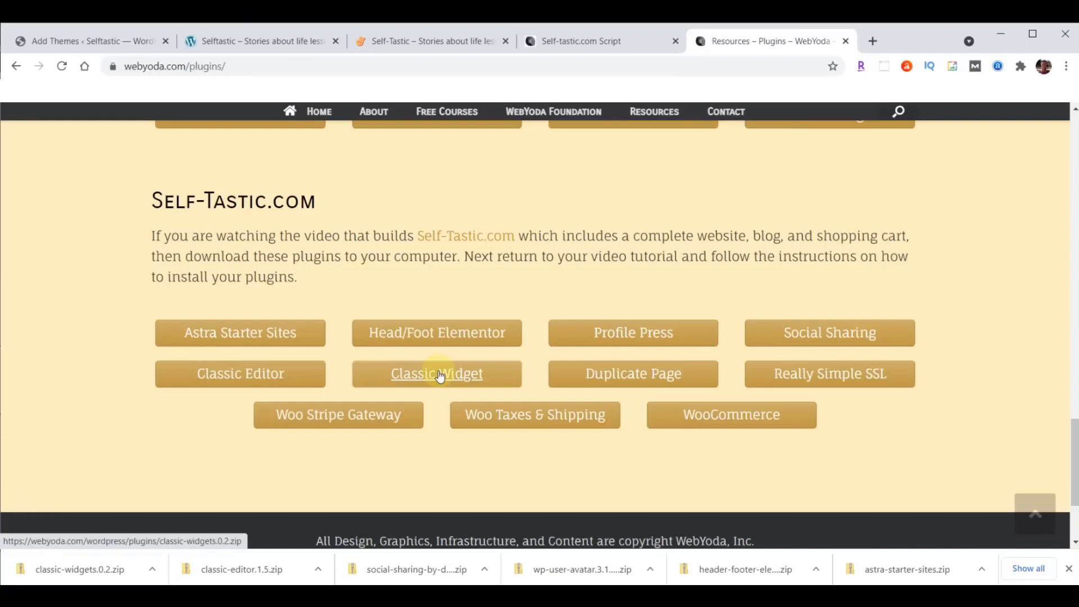
{"action": "left_click", "coordinate": [633, 375]}
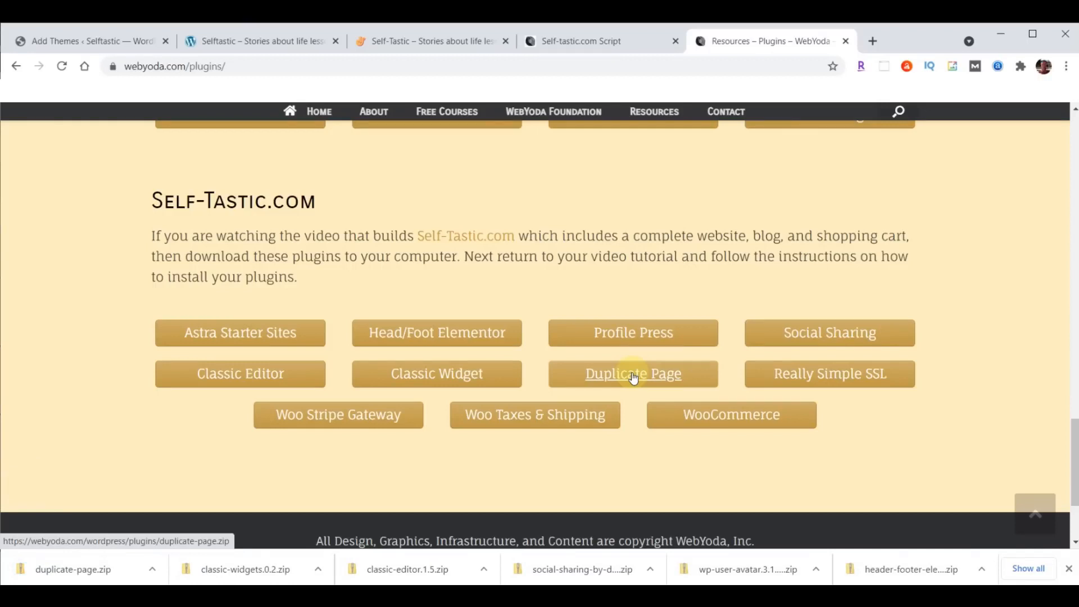
{"action": "left_click", "coordinate": [830, 375]}
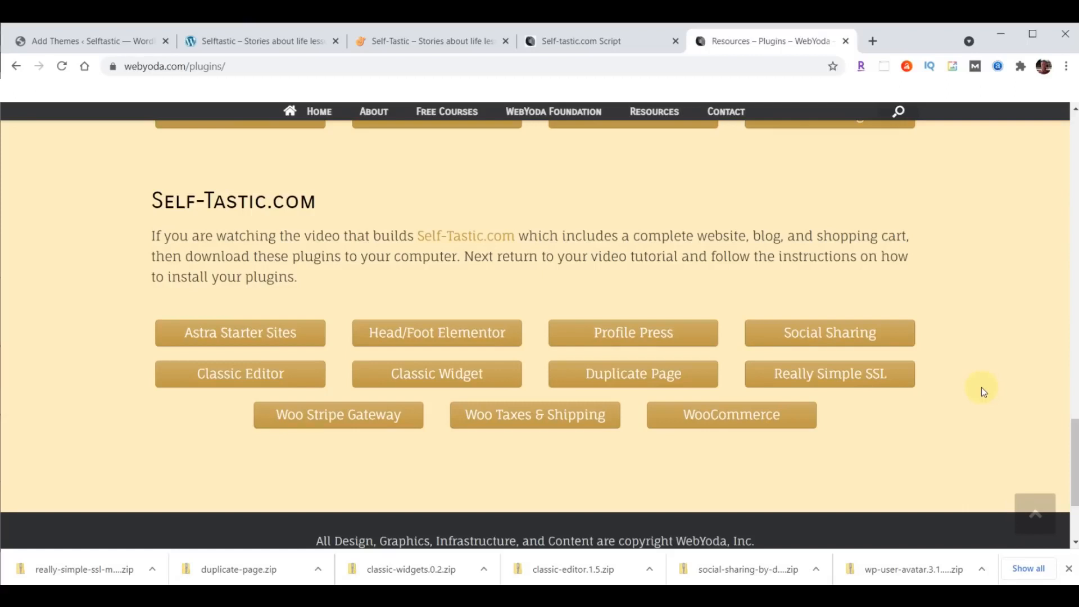
{"action": "left_click", "coordinate": [324, 417]}
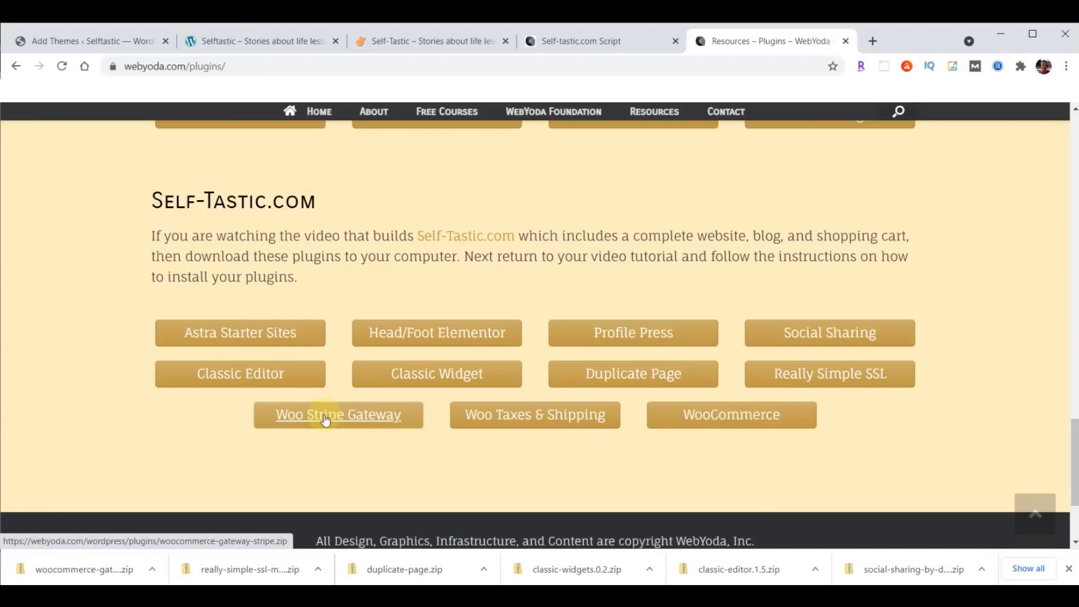
{"action": "left_click", "coordinate": [540, 419]}
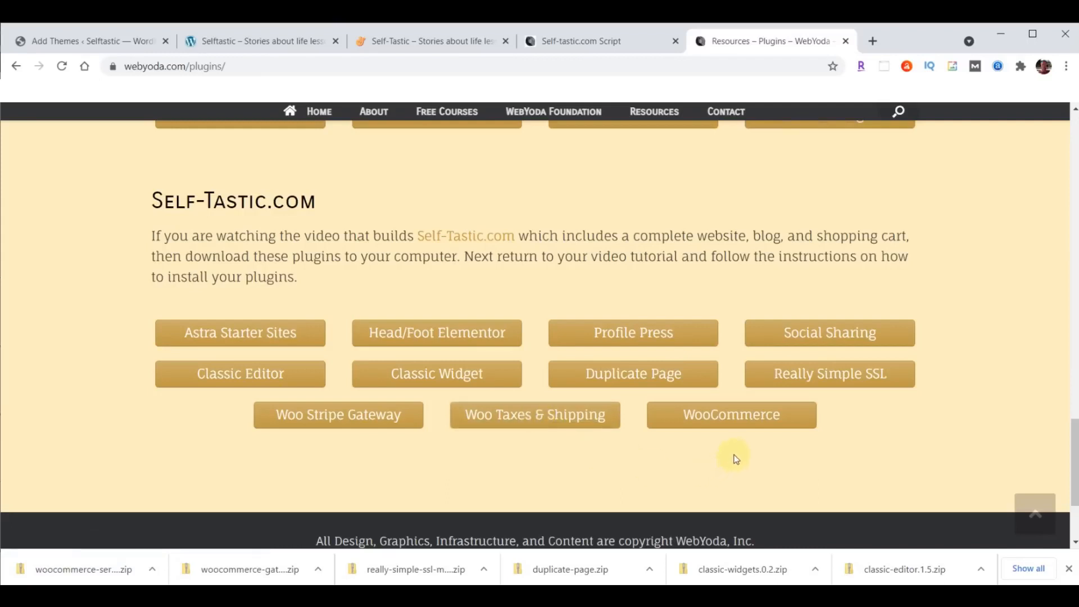
{"action": "left_click", "coordinate": [733, 414]}
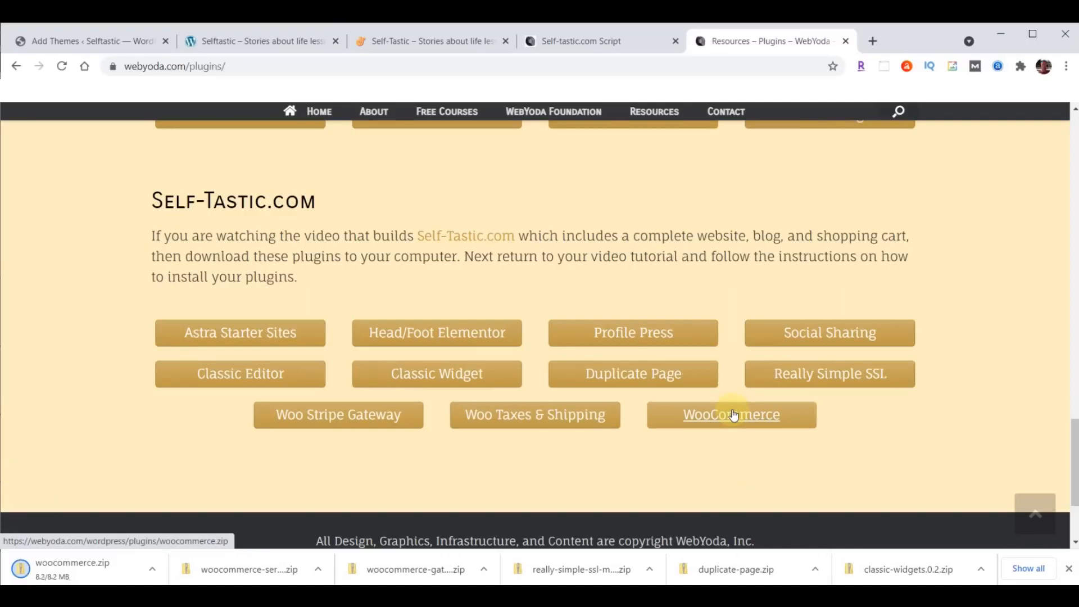
{"action": "left_click", "coordinate": [1068, 569]}
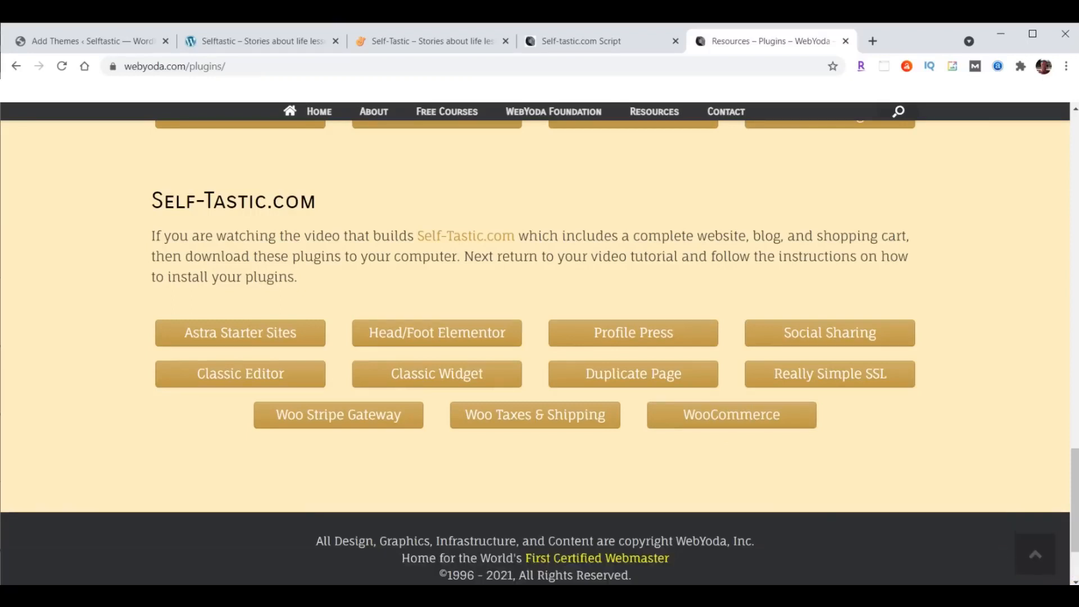
- Sort the Downloads folder by date modified to check all 14 zips, then return to Add Themes
{"action": "key", "text": "alt+Tab"}
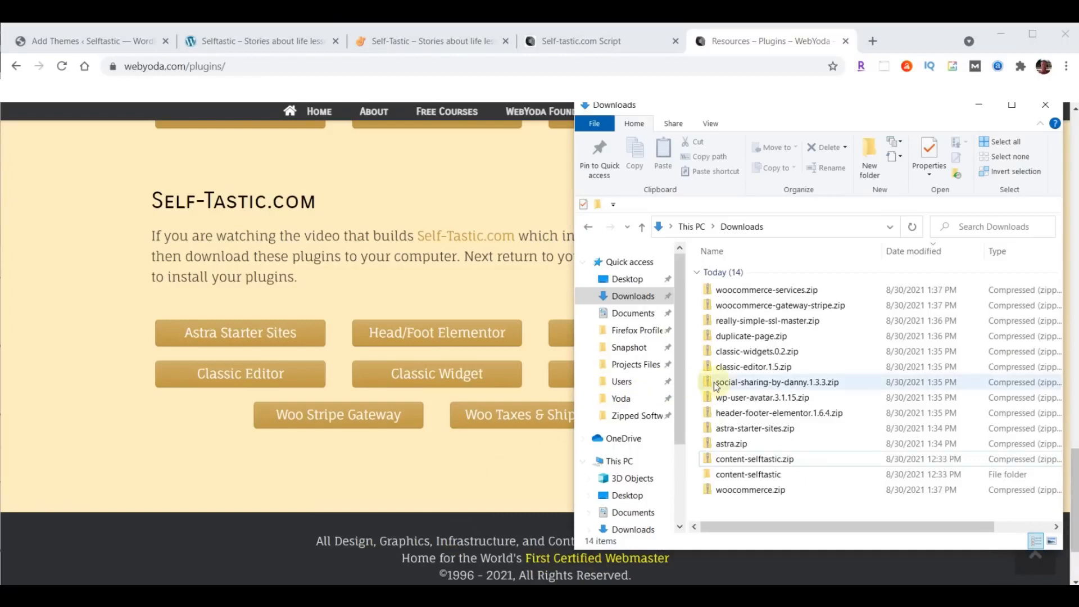
{"action": "left_click", "coordinate": [907, 257]}
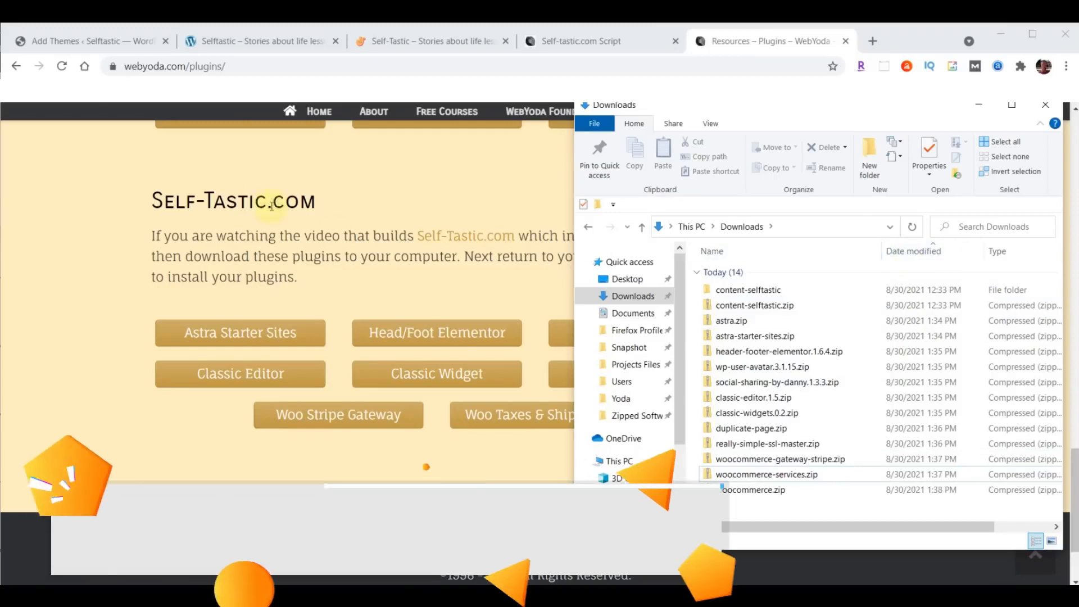
{"action": "left_click", "coordinate": [57, 42]}
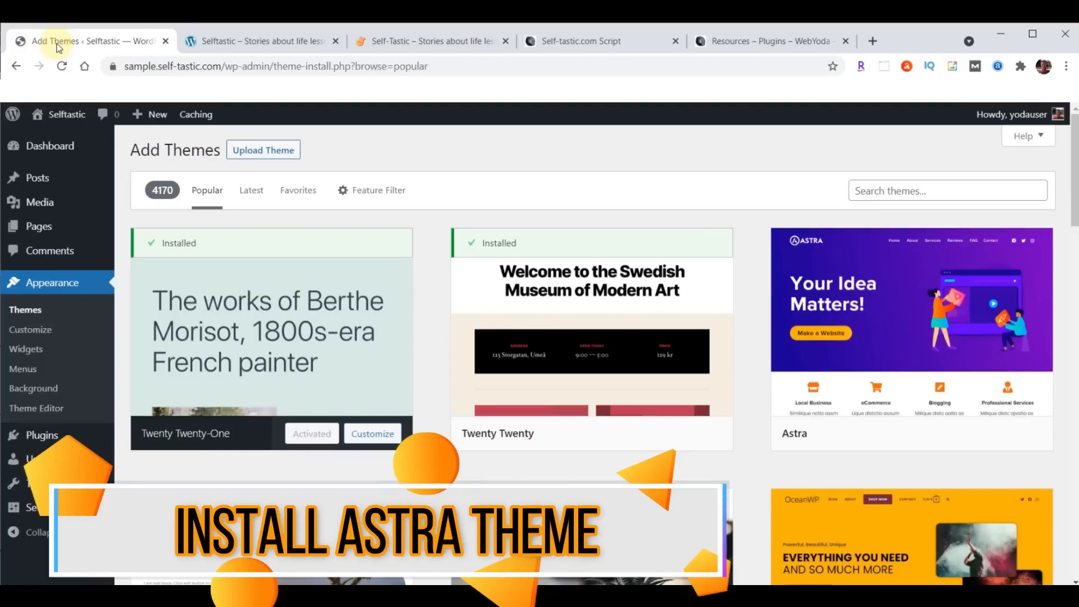
- Upload astra.zip from Downloads as a theme and install it
{"action": "left_click", "coordinate": [250, 152]}
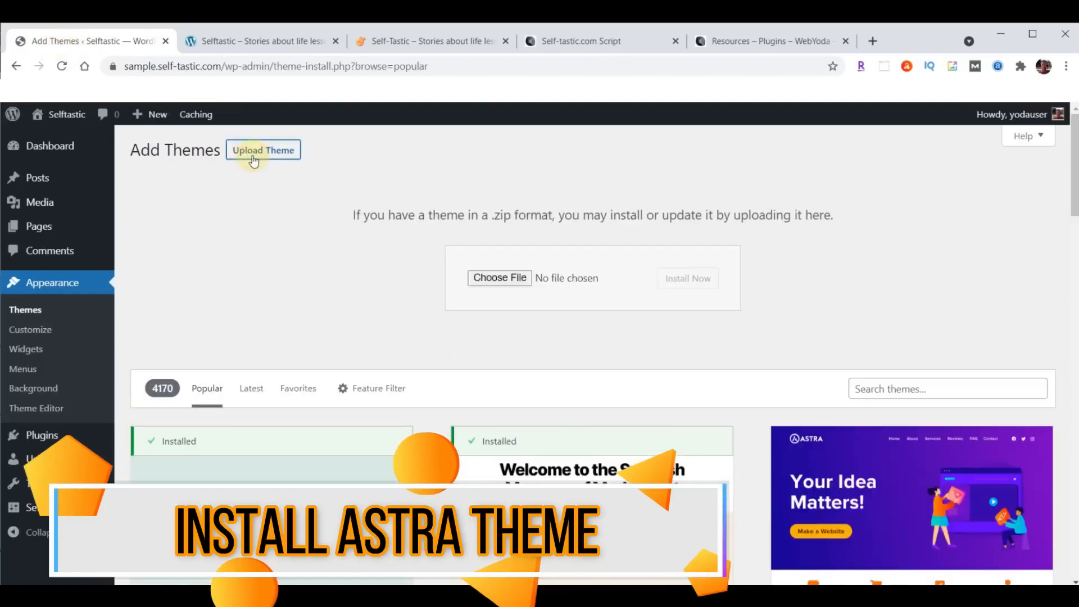
{"action": "left_click", "coordinate": [498, 278]}
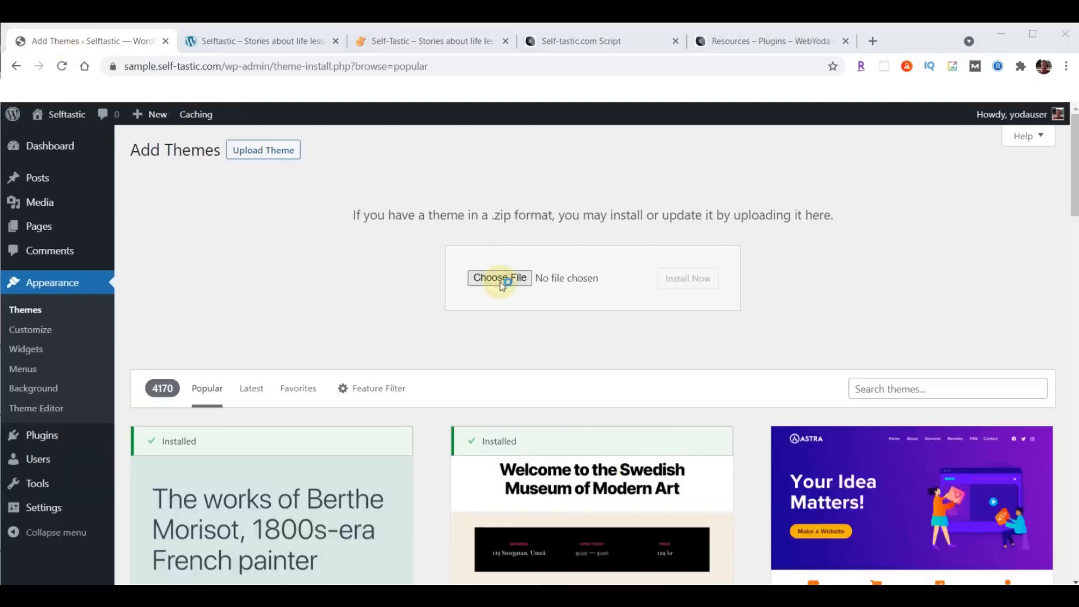
{"action": "left_click", "coordinate": [52, 202]}
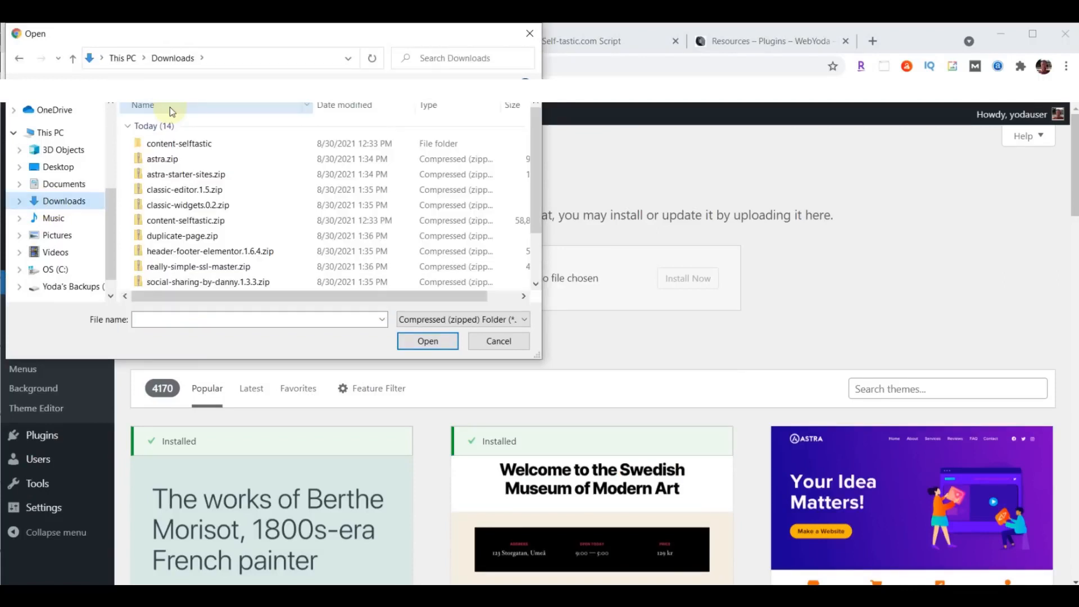
{"action": "left_click", "coordinate": [174, 161]}
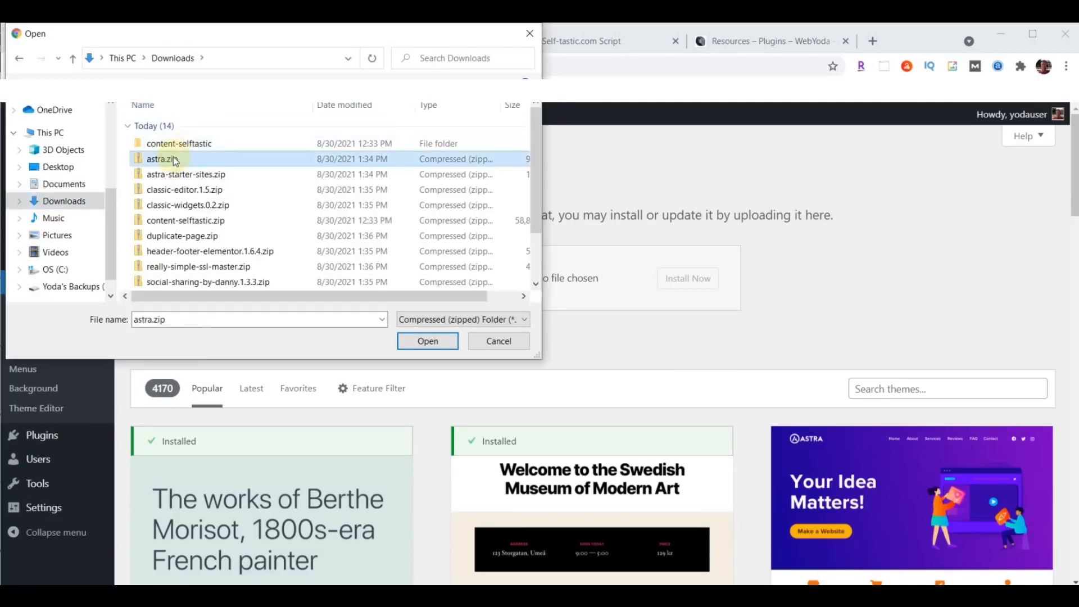
{"action": "left_click", "coordinate": [424, 341]}
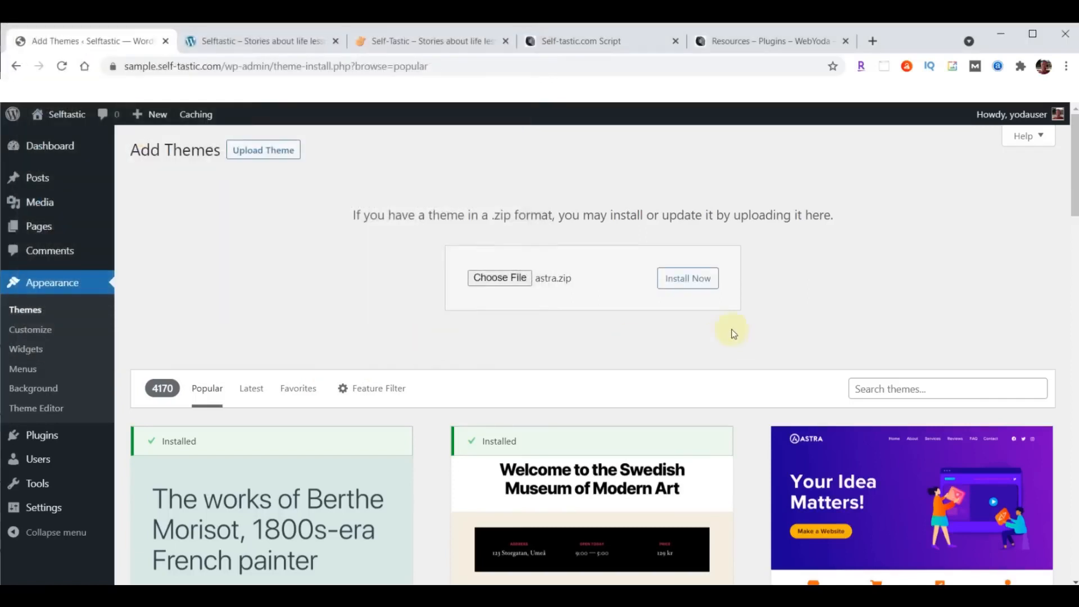
{"action": "left_click", "coordinate": [700, 281]}
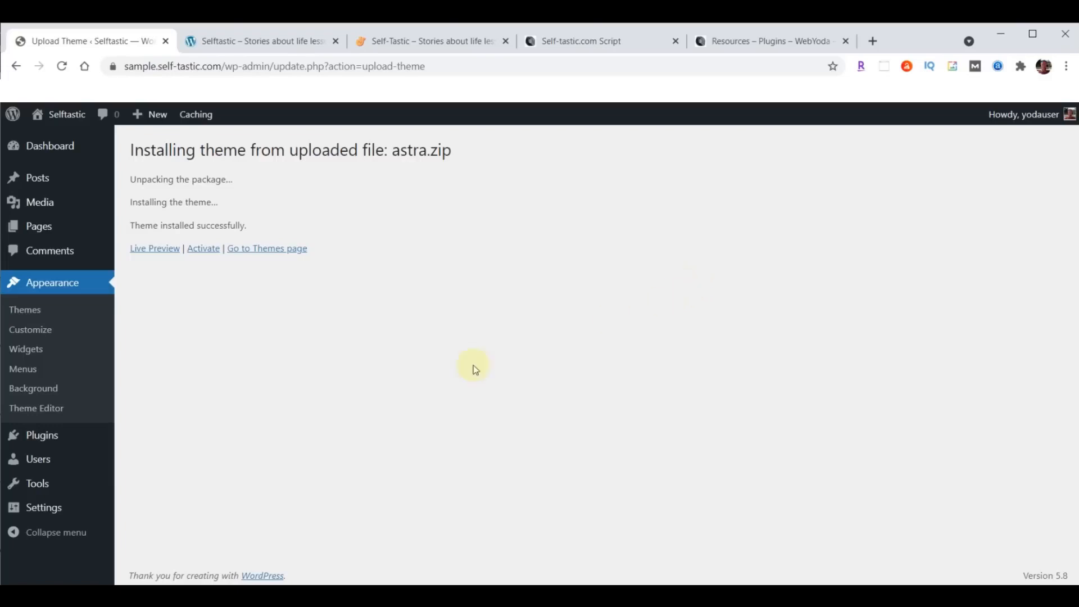
- Activate the Astra theme and update it to the newer version
{"action": "left_click", "coordinate": [199, 249]}
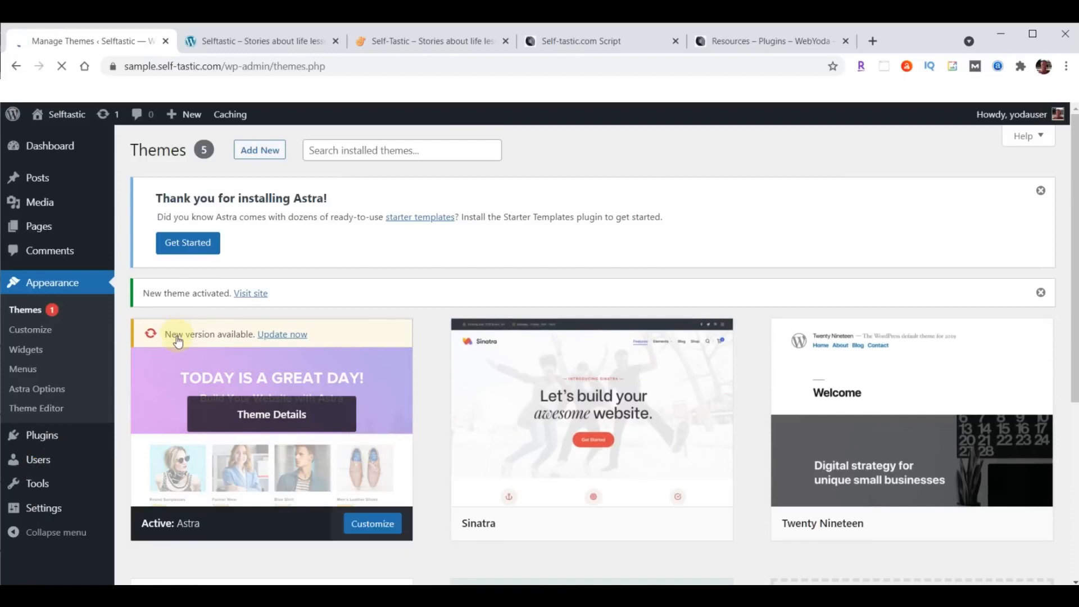
{"action": "left_click", "coordinate": [281, 334]}
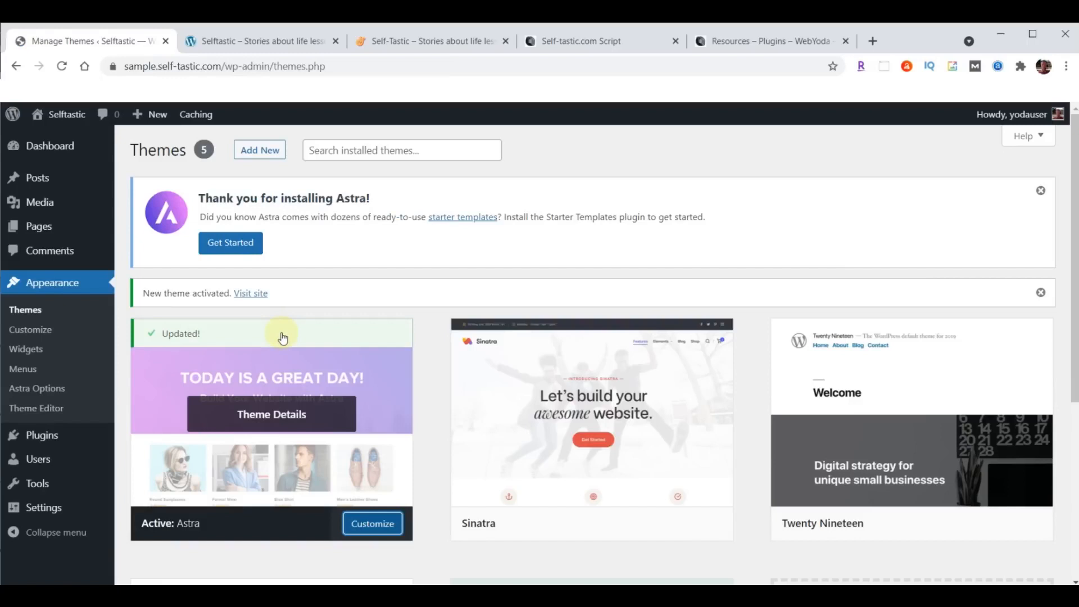
{"action": "left_click", "coordinate": [256, 35]}
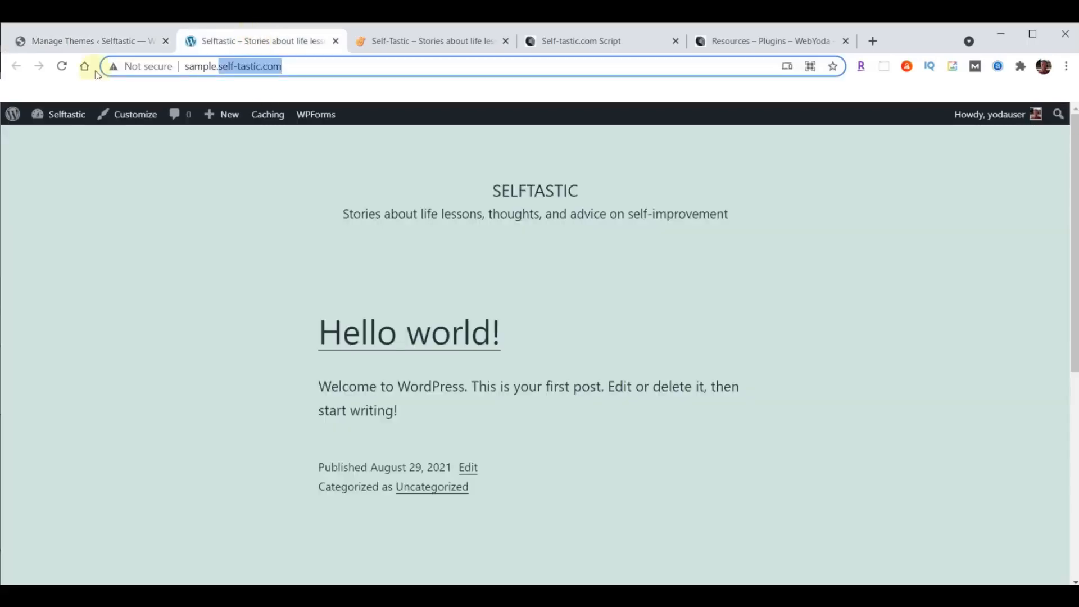
- Reload the front page to confirm the Astra layout, comparing it with the self-tastic.com homepage
{"action": "left_click", "coordinate": [63, 68]}
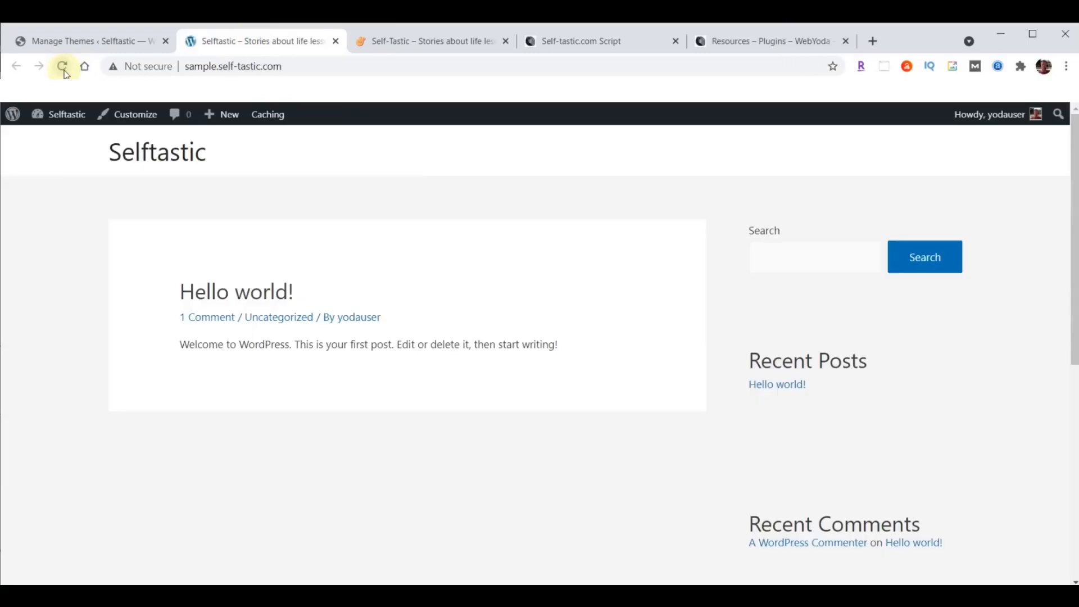
{"action": "left_click", "coordinate": [439, 41]}
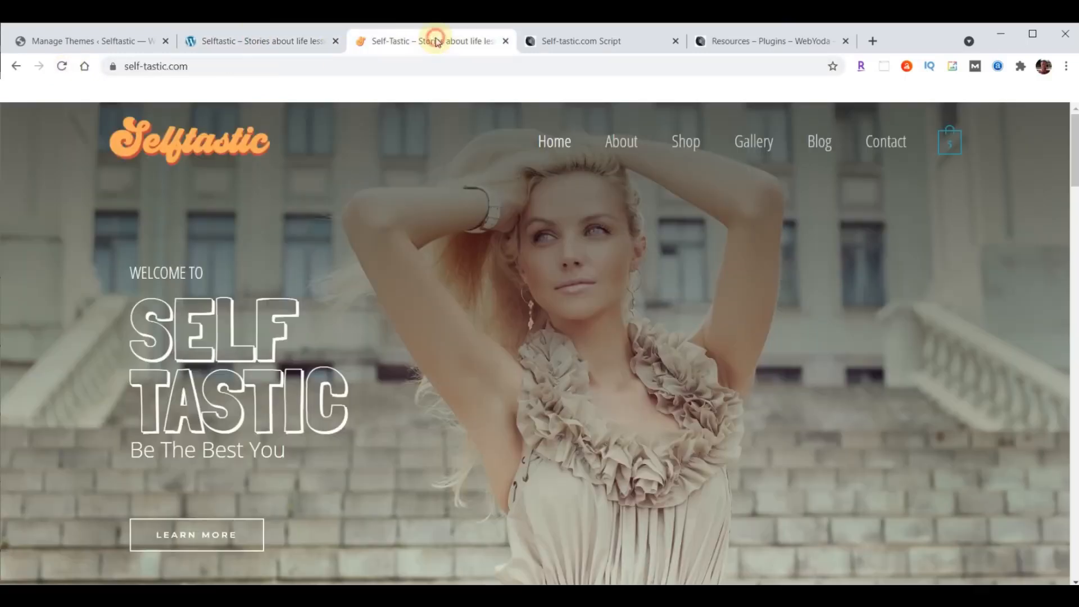
{"action": "left_click", "coordinate": [258, 43]}
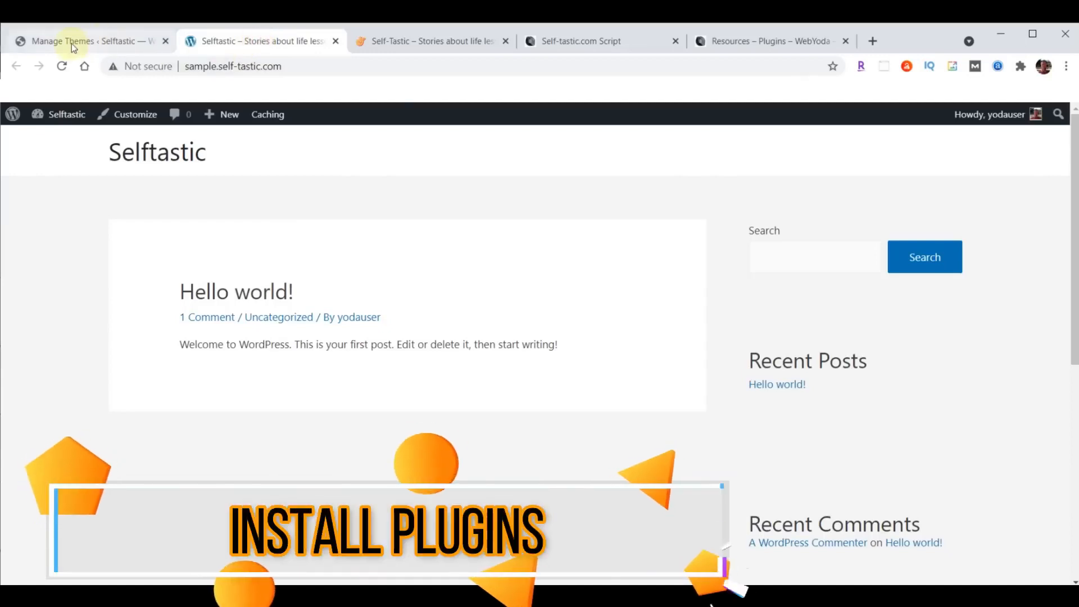
{"action": "left_click", "coordinate": [72, 43]}
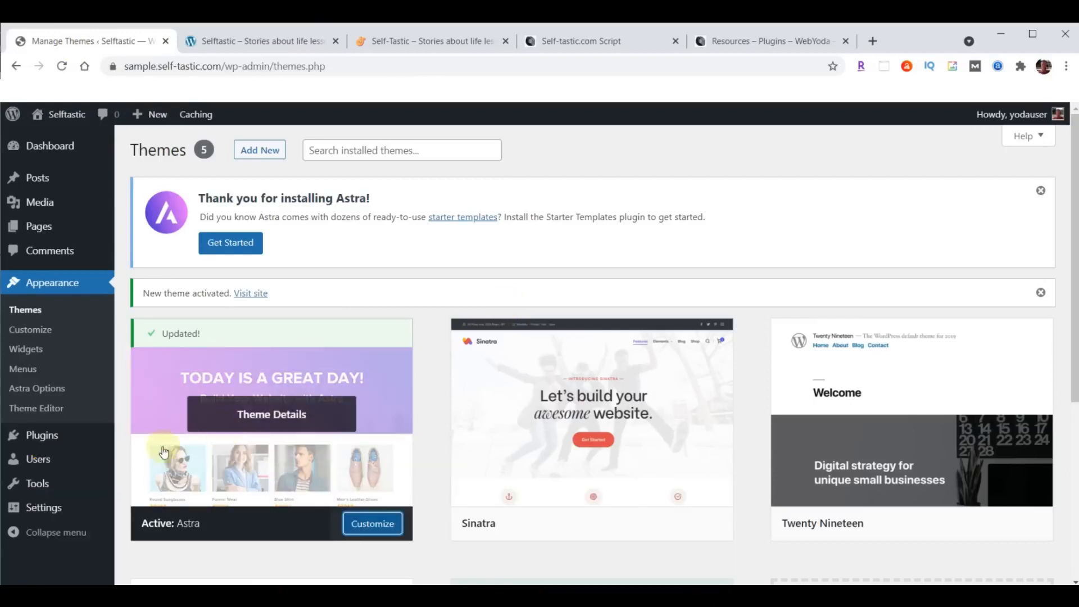
- Upload and install astra-starter-sites.zip from Plugins > Add New, then activate it
{"action": "mouse_move", "coordinate": [44, 441]}
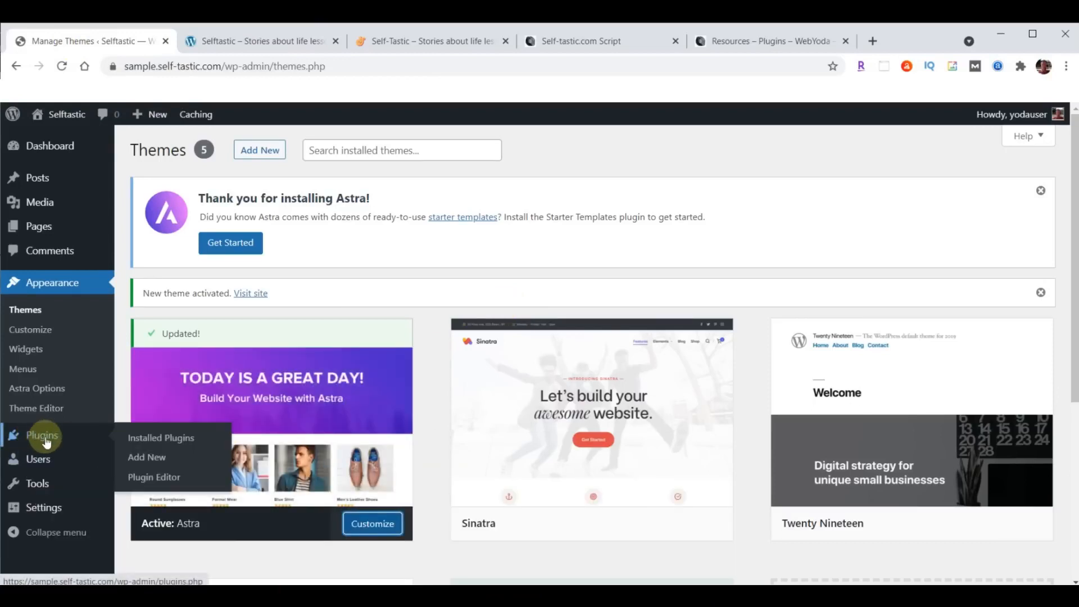
{"action": "left_click", "coordinate": [146, 458]}
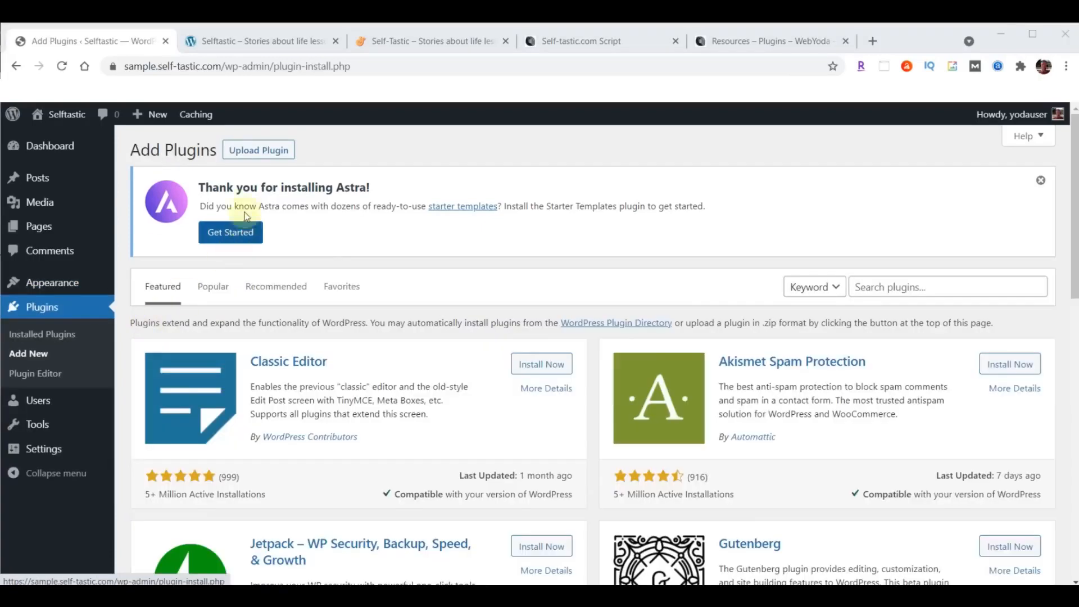
{"action": "left_click", "coordinate": [257, 151]}
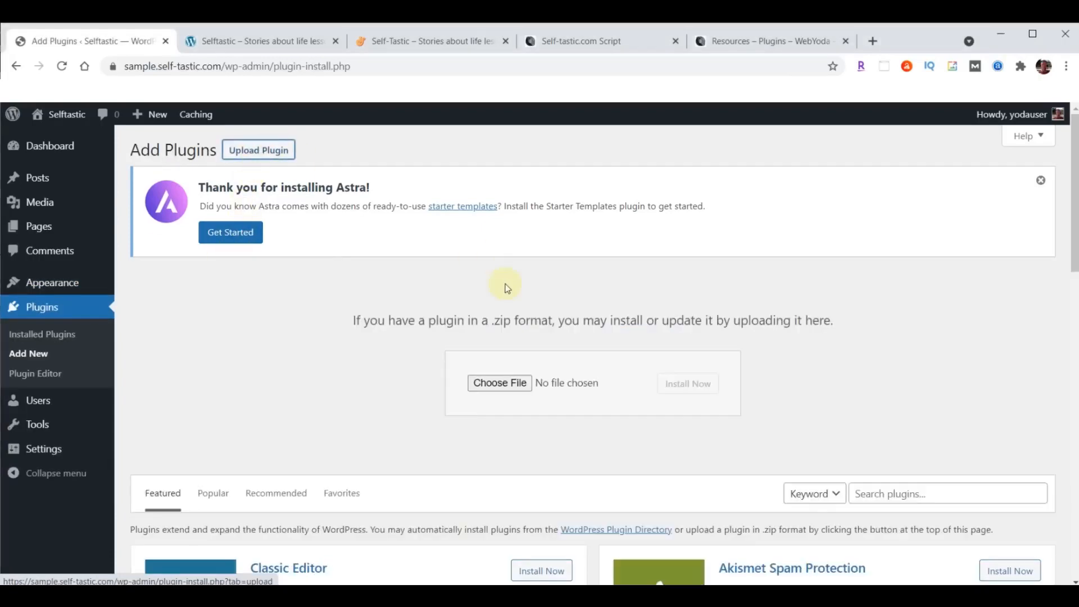
{"action": "left_click", "coordinate": [497, 385]}
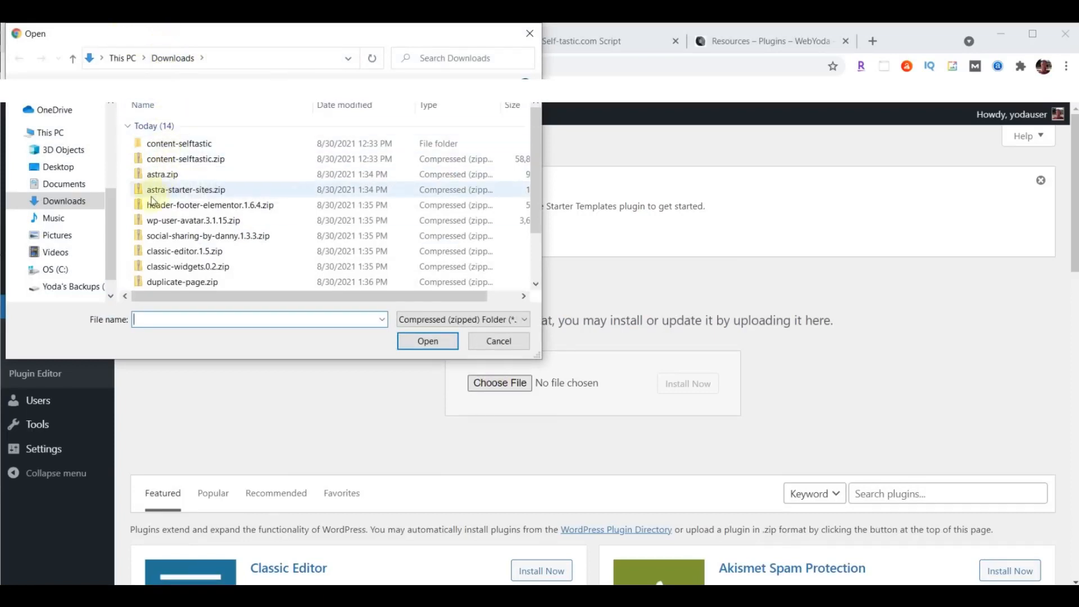
{"action": "left_click", "coordinate": [179, 193]}
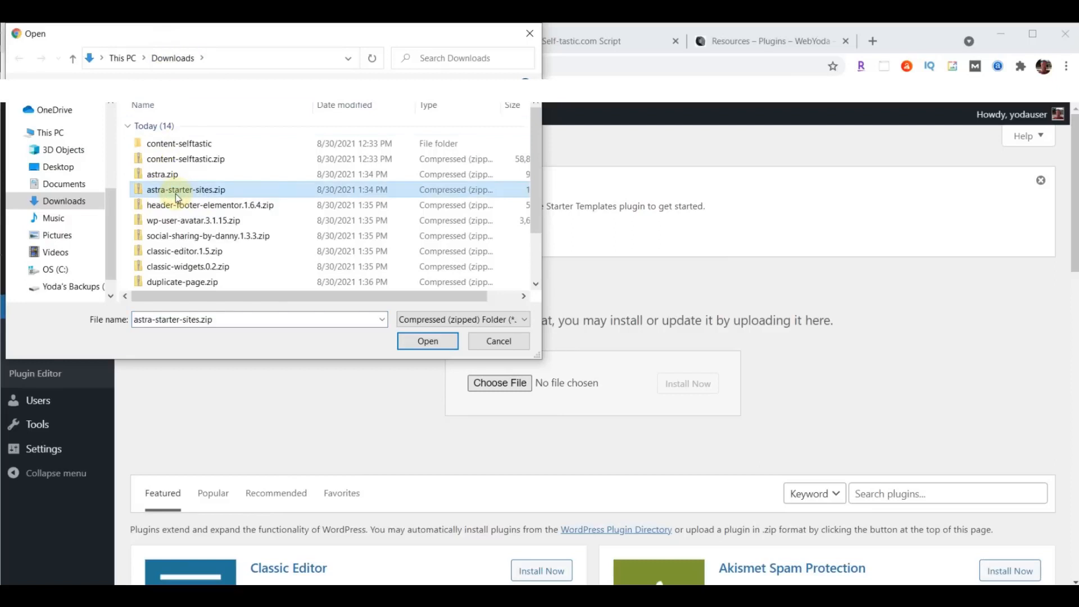
{"action": "left_click", "coordinate": [422, 341]}
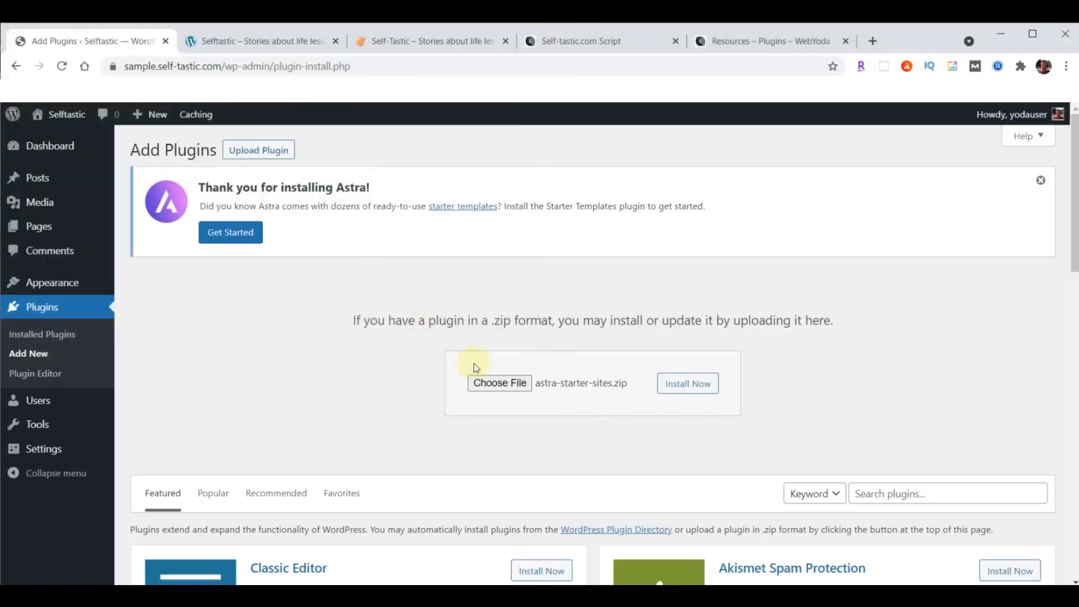
{"action": "left_click", "coordinate": [682, 384]}
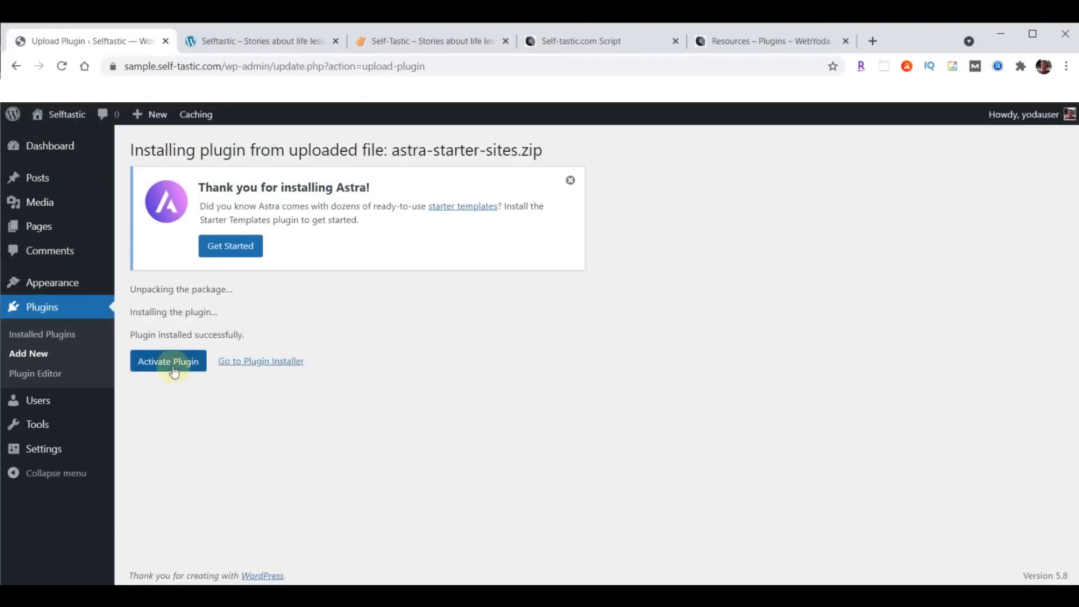
{"action": "left_click", "coordinate": [163, 365]}
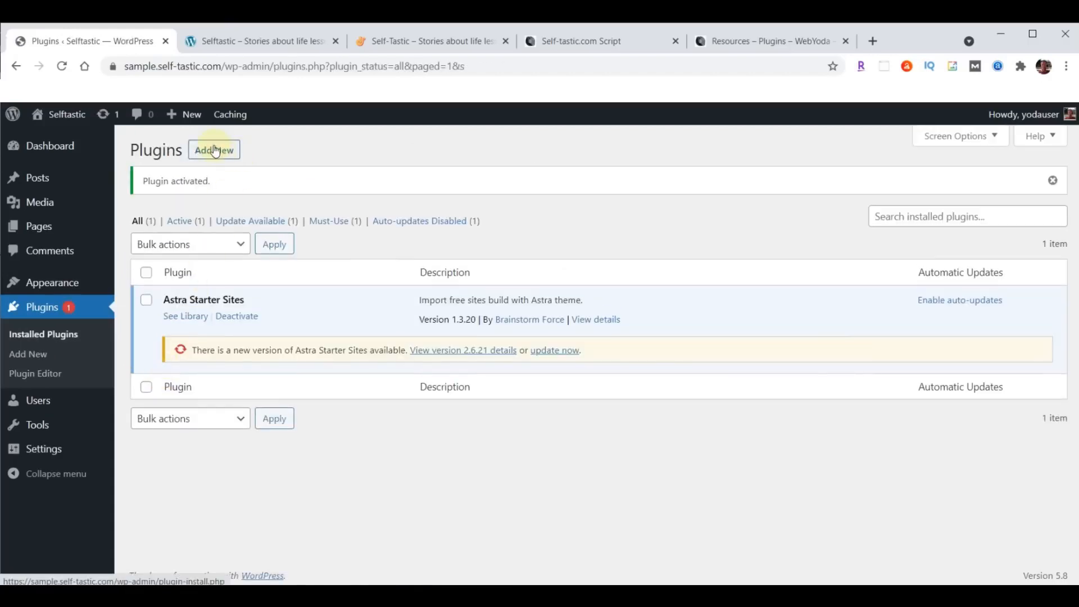
- Upload, install and activate header-footer-elementor.1.6.4.zip as a plugin
{"action": "left_click", "coordinate": [215, 153]}
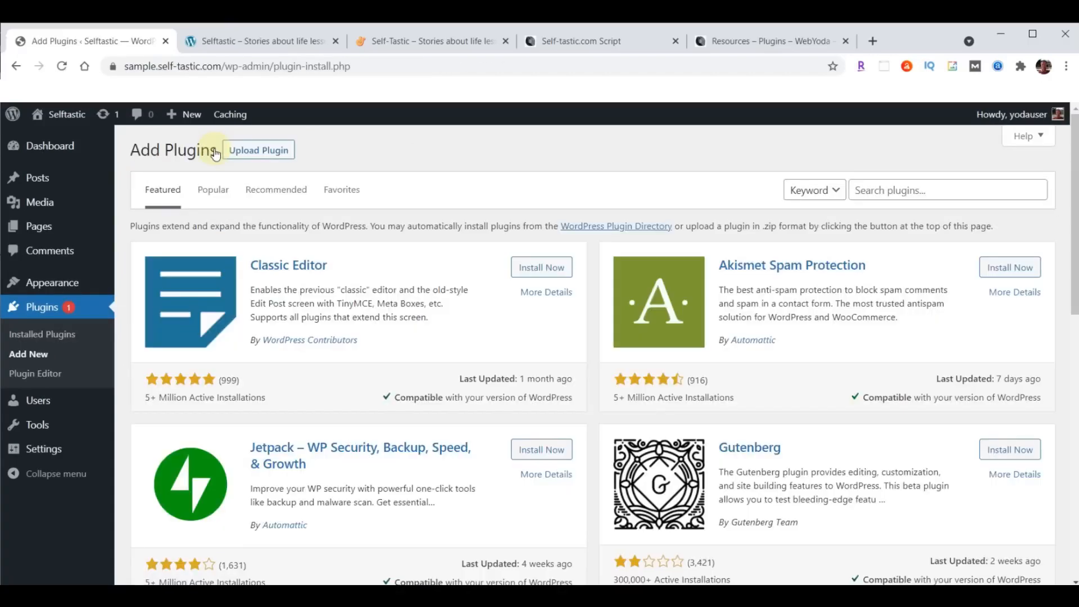
{"action": "left_click", "coordinate": [257, 152]}
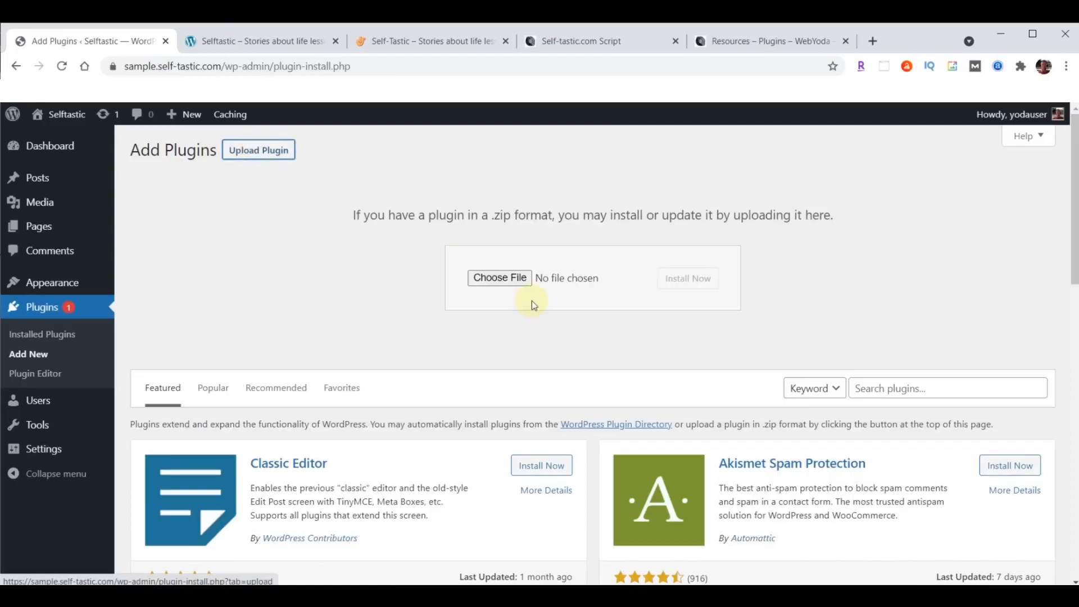
{"action": "left_click", "coordinate": [495, 277]}
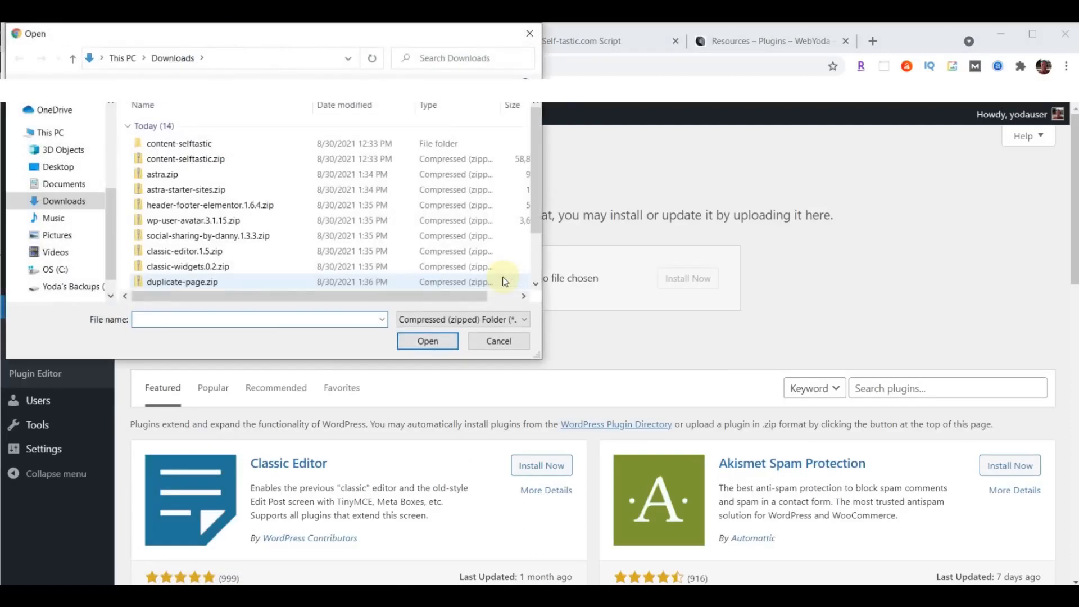
{"action": "left_click", "coordinate": [186, 209]}
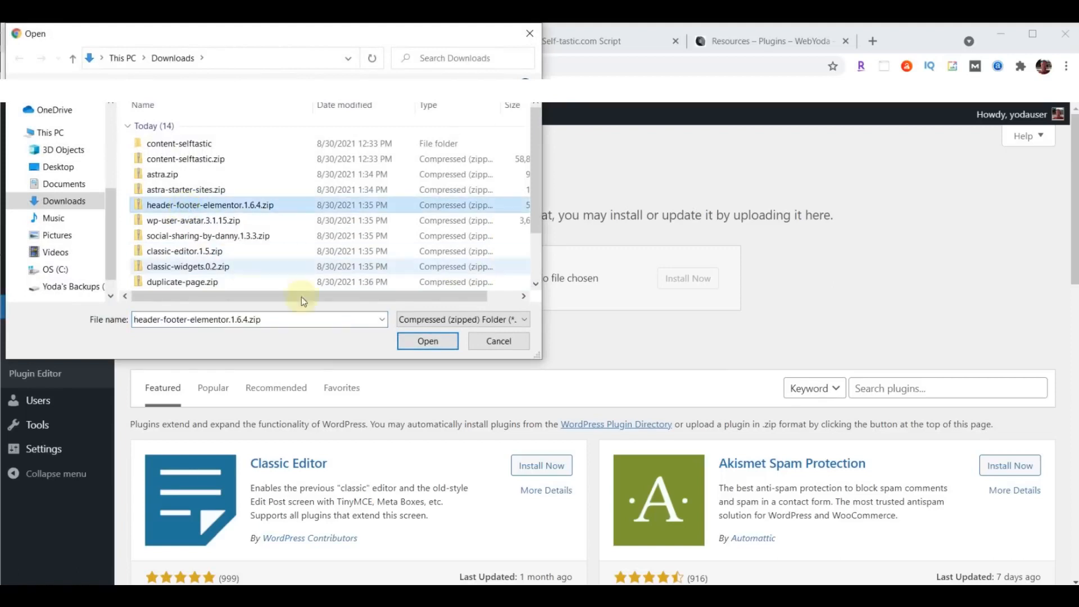
{"action": "left_click", "coordinate": [428, 342]}
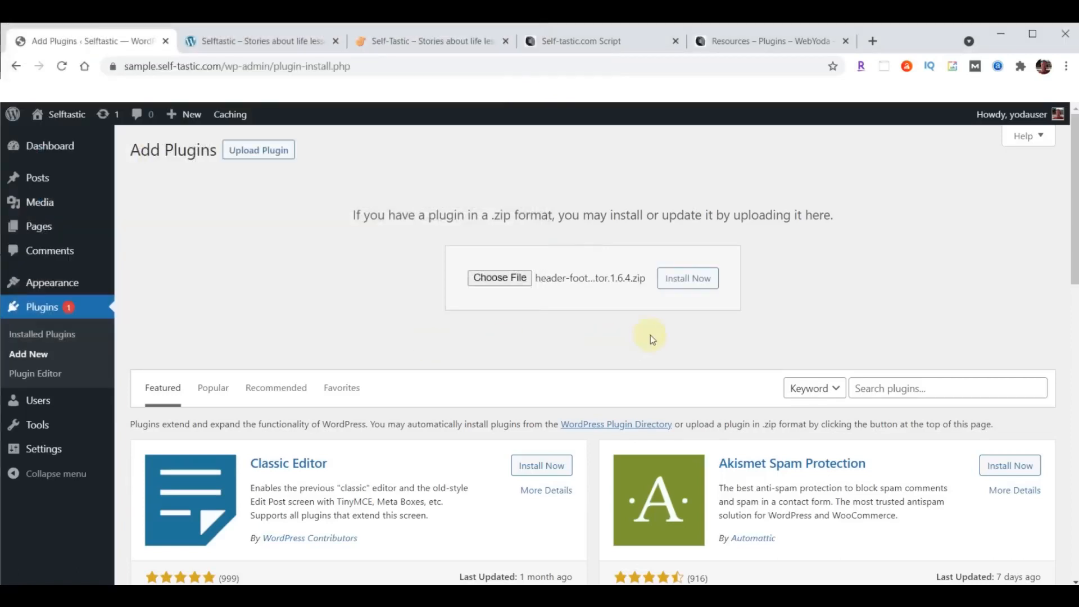
{"action": "left_click", "coordinate": [697, 281]}
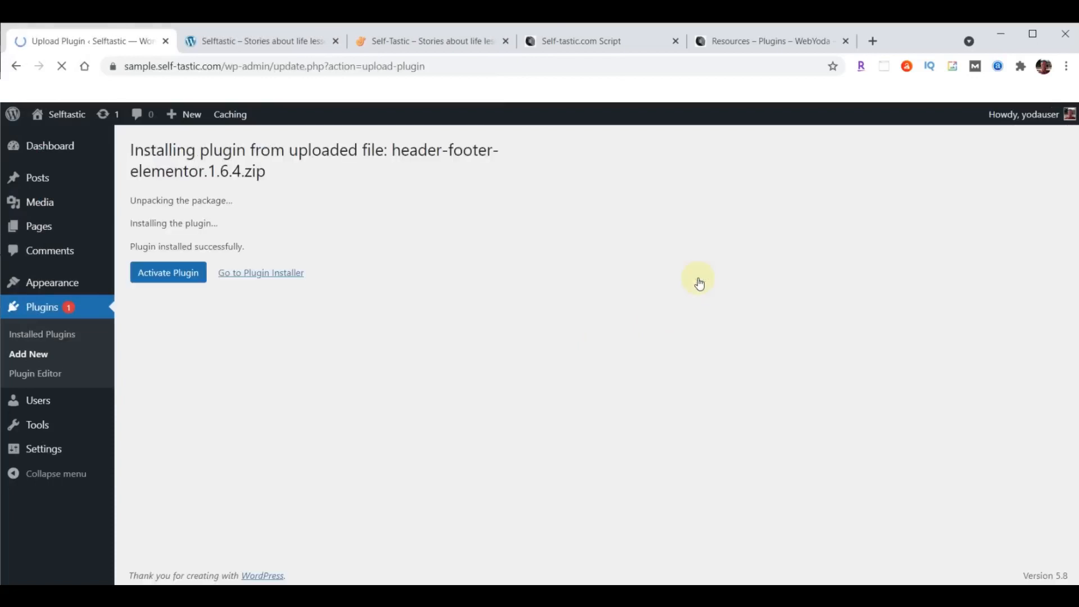
{"action": "left_click", "coordinate": [165, 275]}
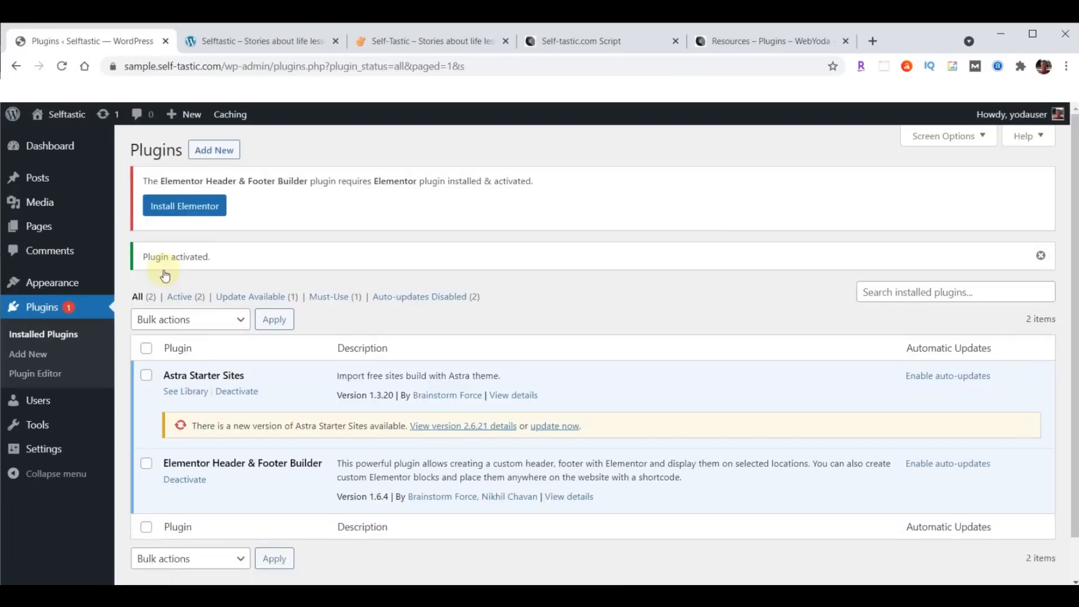
{"action": "left_click", "coordinate": [212, 153]}
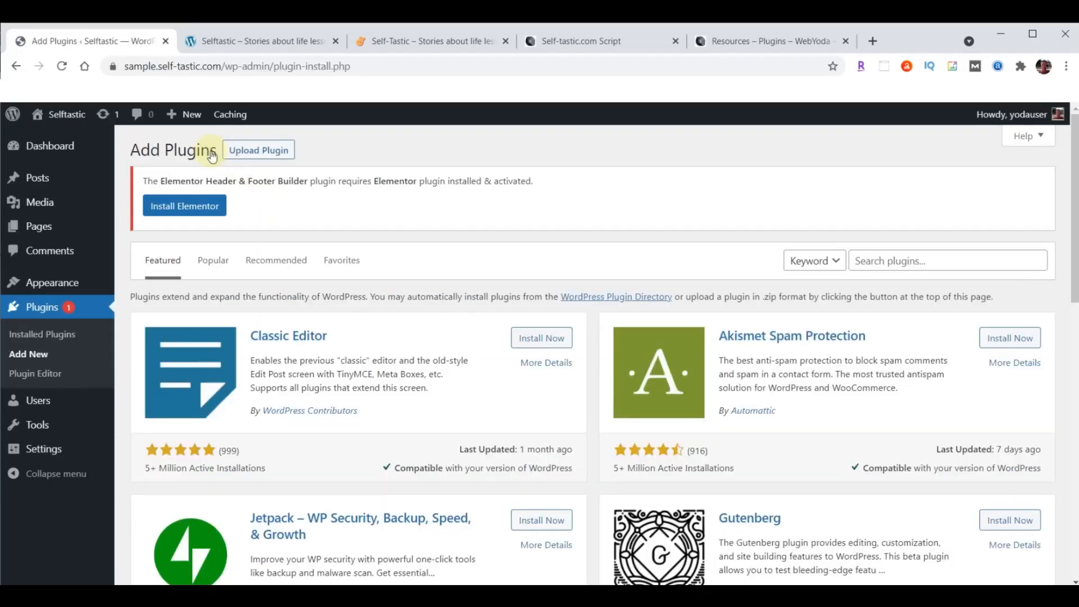
- Upload, install and activate wp-user-avatar.3.1.15.zip (ProfilePress)
{"action": "left_click", "coordinate": [269, 150]}
{"action": "left_click", "coordinate": [493, 357]}
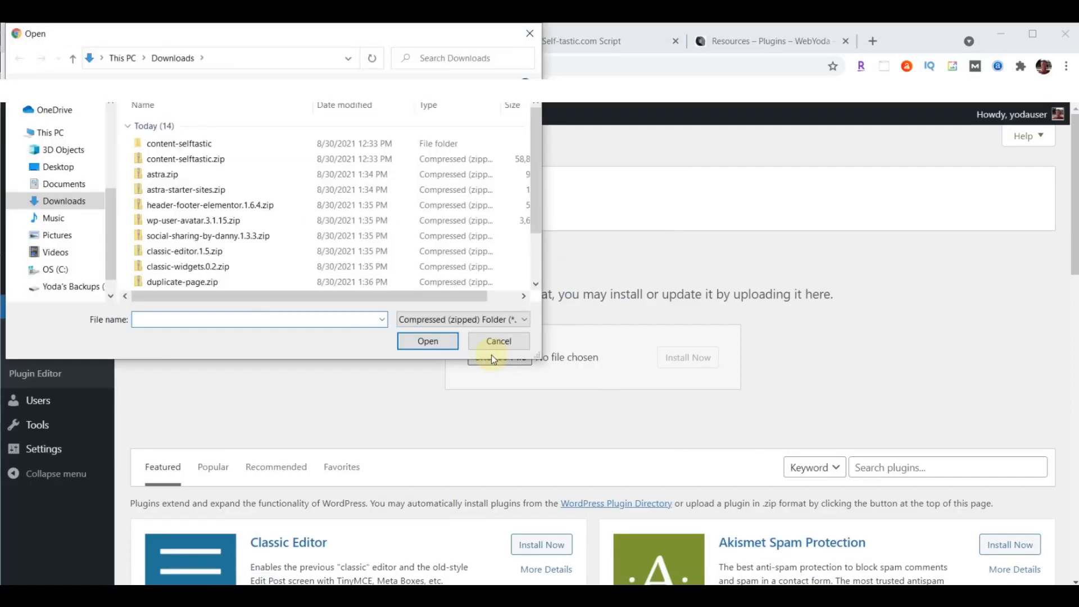
{"action": "left_click", "coordinate": [193, 223]}
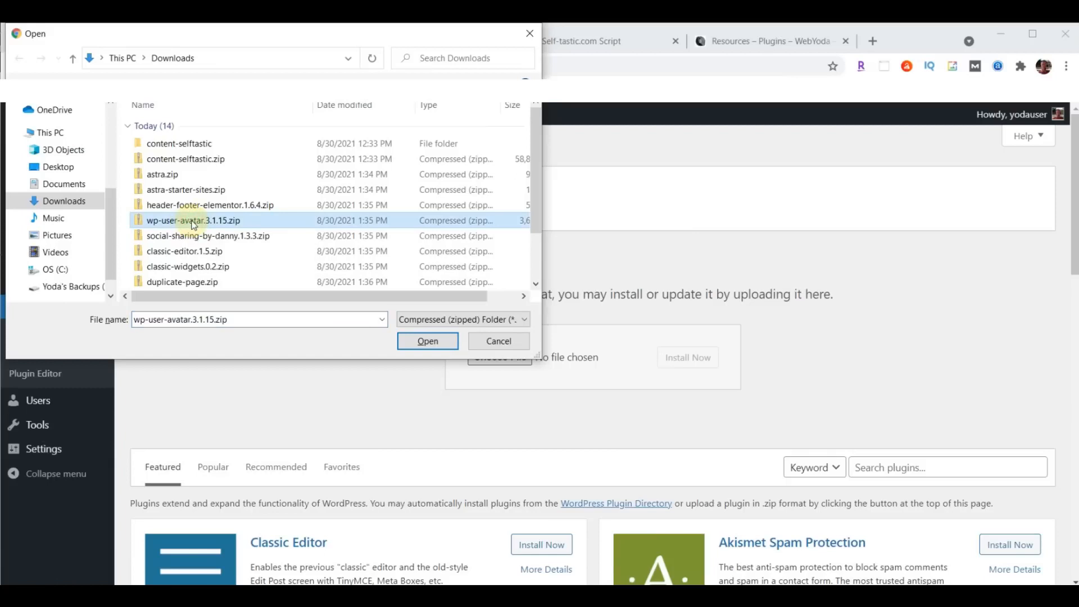
{"action": "left_click", "coordinate": [422, 340]}
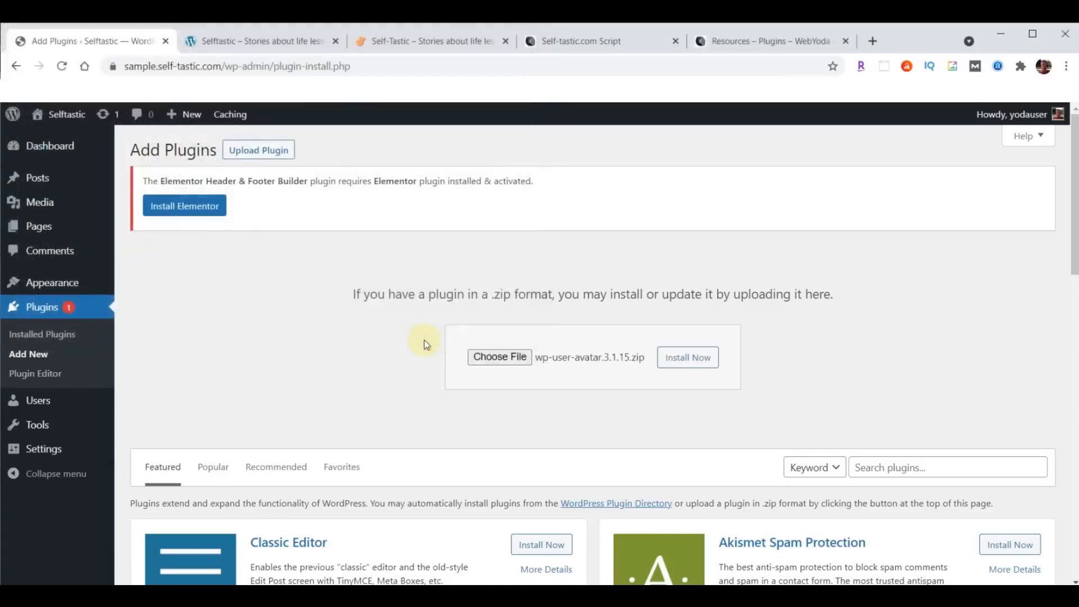
{"action": "left_click", "coordinate": [698, 363]}
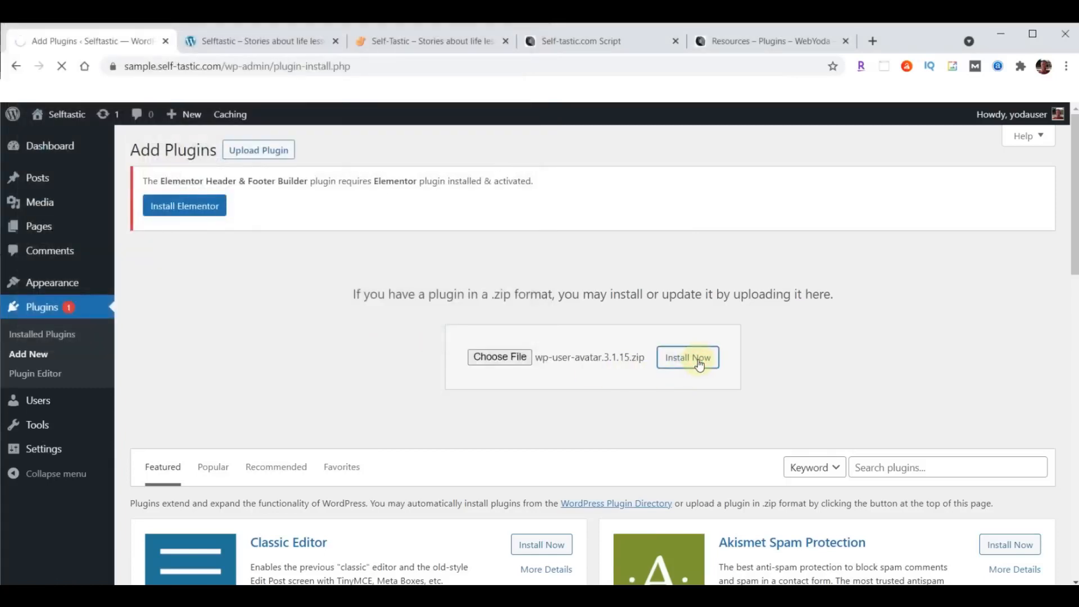
{"action": "left_click", "coordinate": [159, 254]}
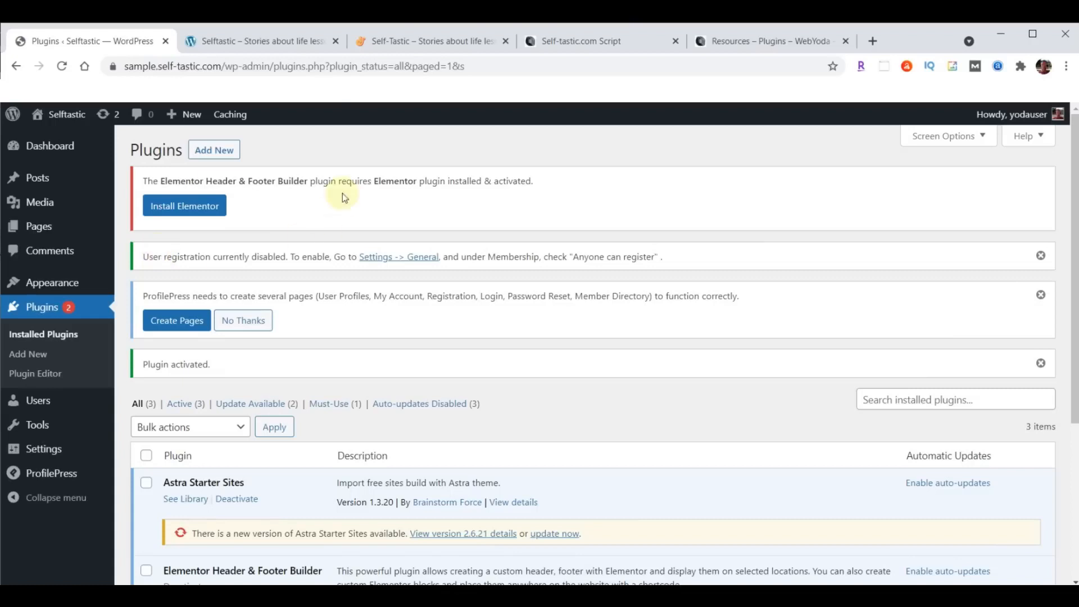
- Upload, install and activate social-sharing-by-danny.1.3.3.zip
{"action": "left_click", "coordinate": [216, 153]}
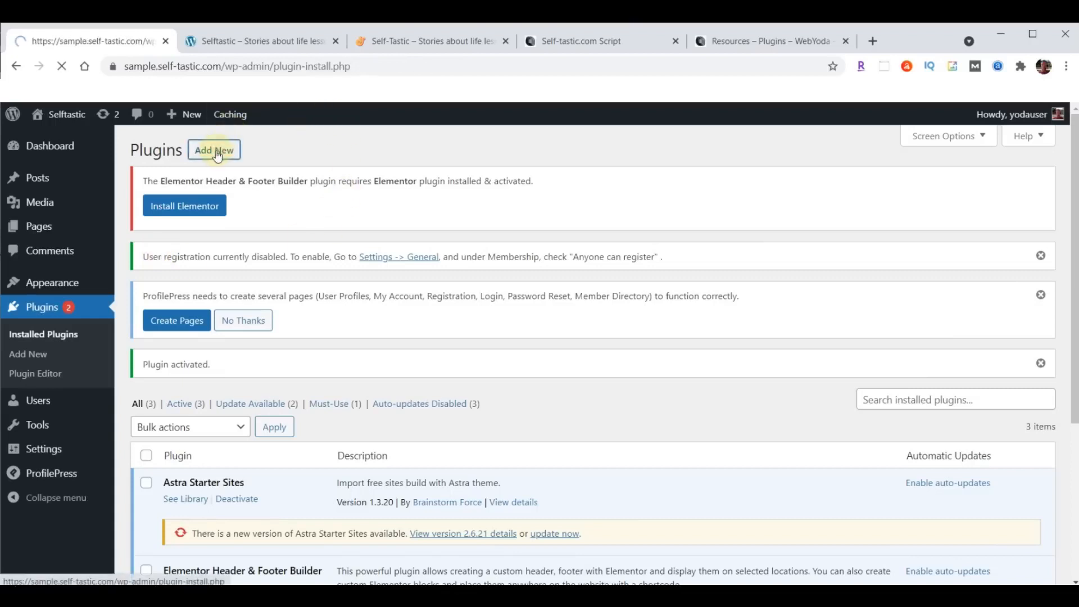
{"action": "left_click", "coordinate": [266, 148]}
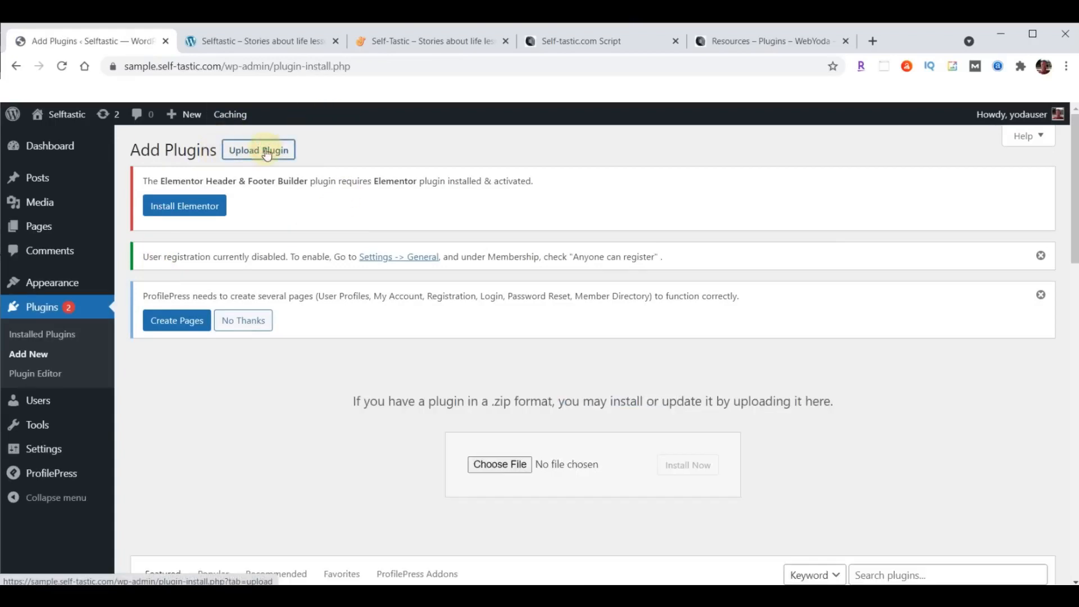
{"action": "left_click", "coordinate": [490, 466]}
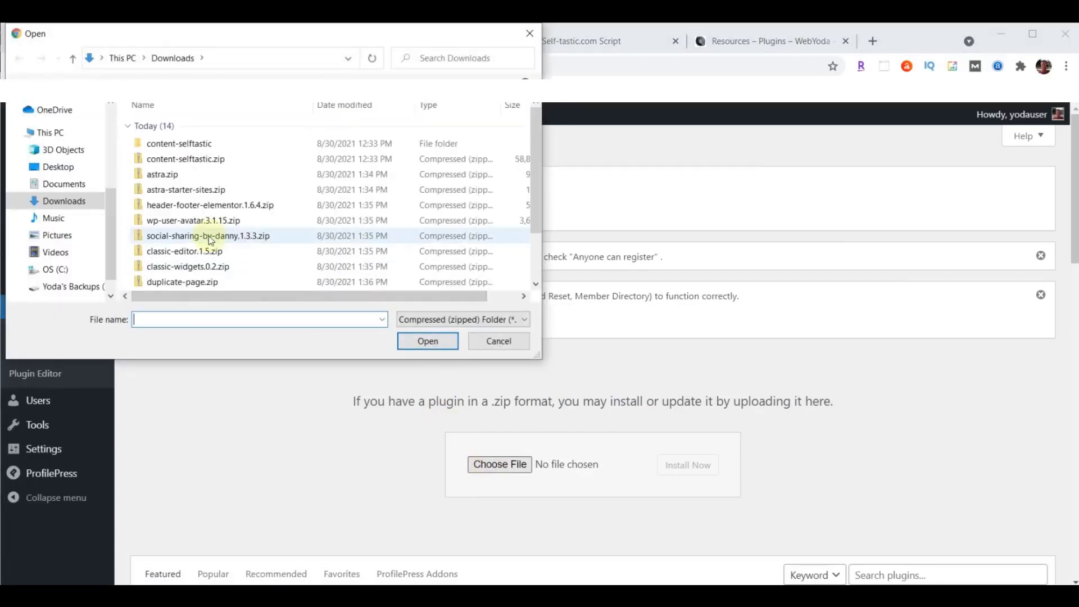
{"action": "left_click", "coordinate": [211, 240]}
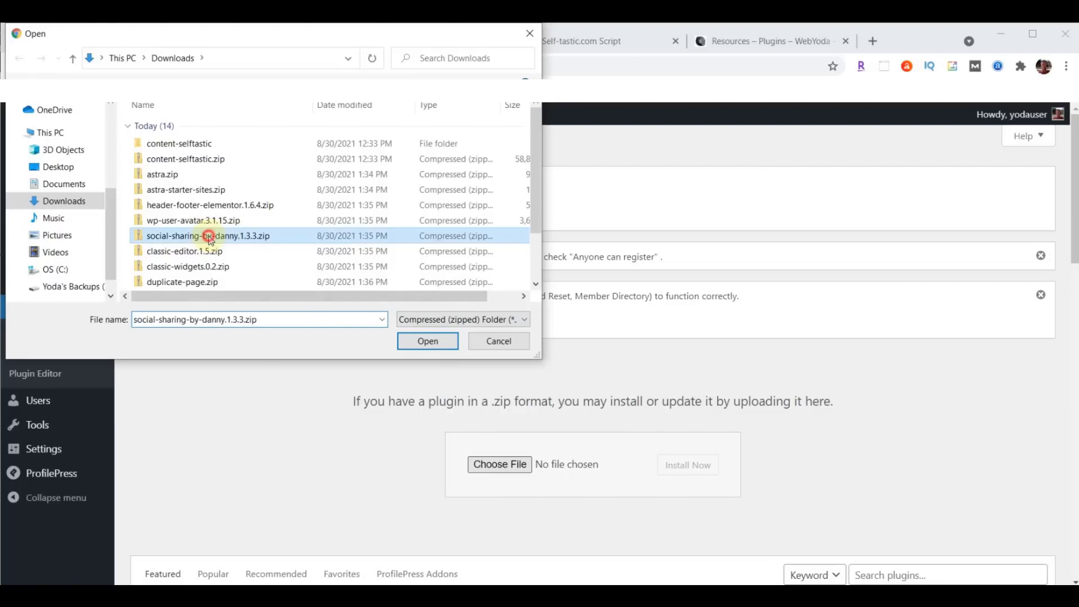
{"action": "left_click", "coordinate": [400, 341]}
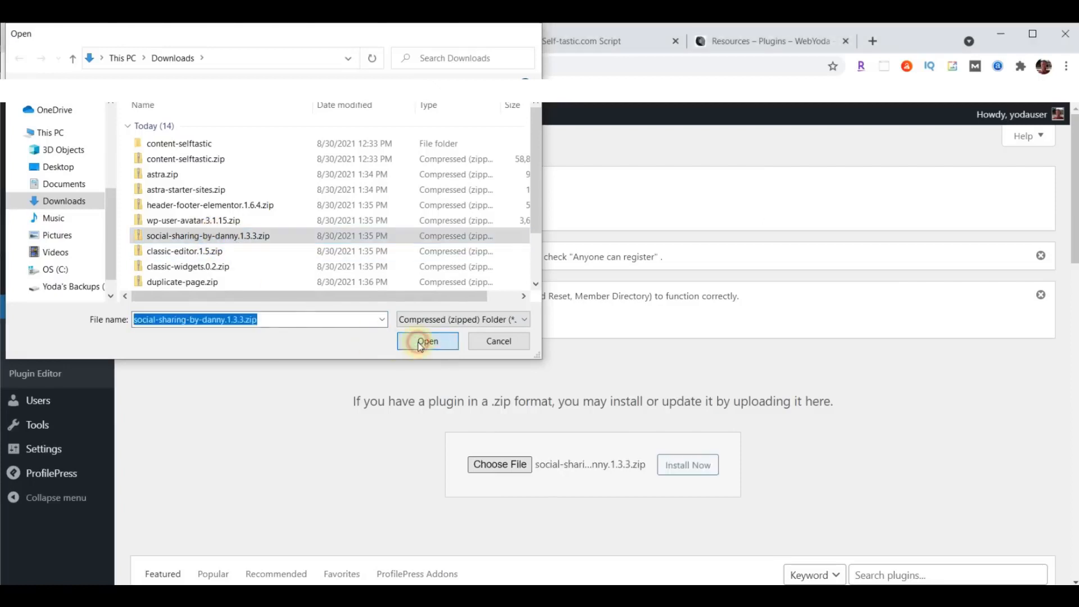
{"action": "left_click", "coordinate": [683, 465]}
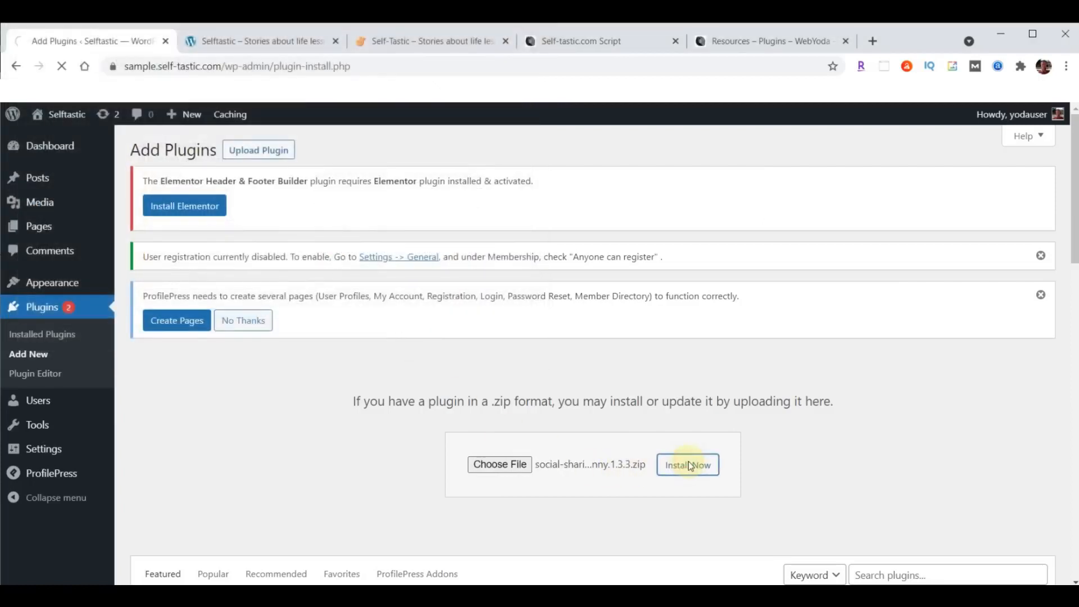
{"action": "left_click", "coordinate": [177, 406]}
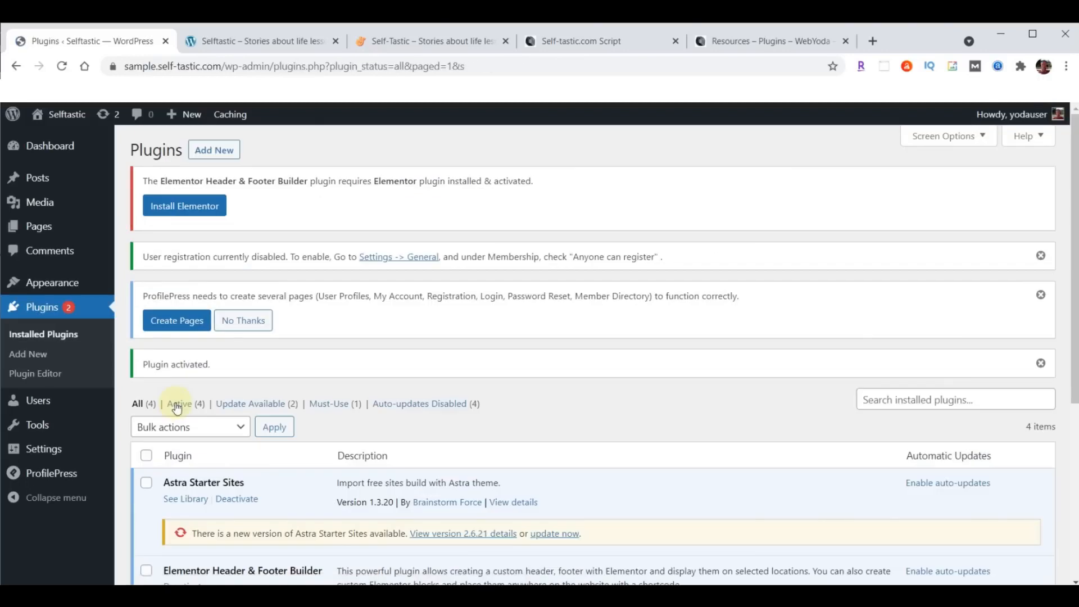
- Upload classic-editor.1.5.zip, then install and activate the Classic Editor plugin
{"action": "left_click", "coordinate": [219, 149]}
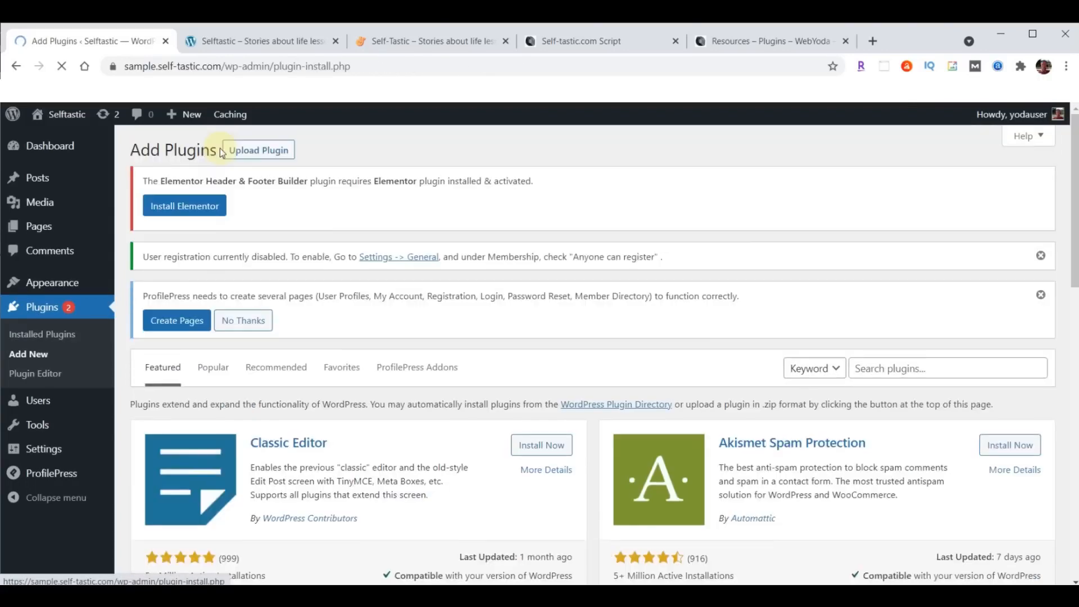
{"action": "left_click", "coordinate": [260, 151]}
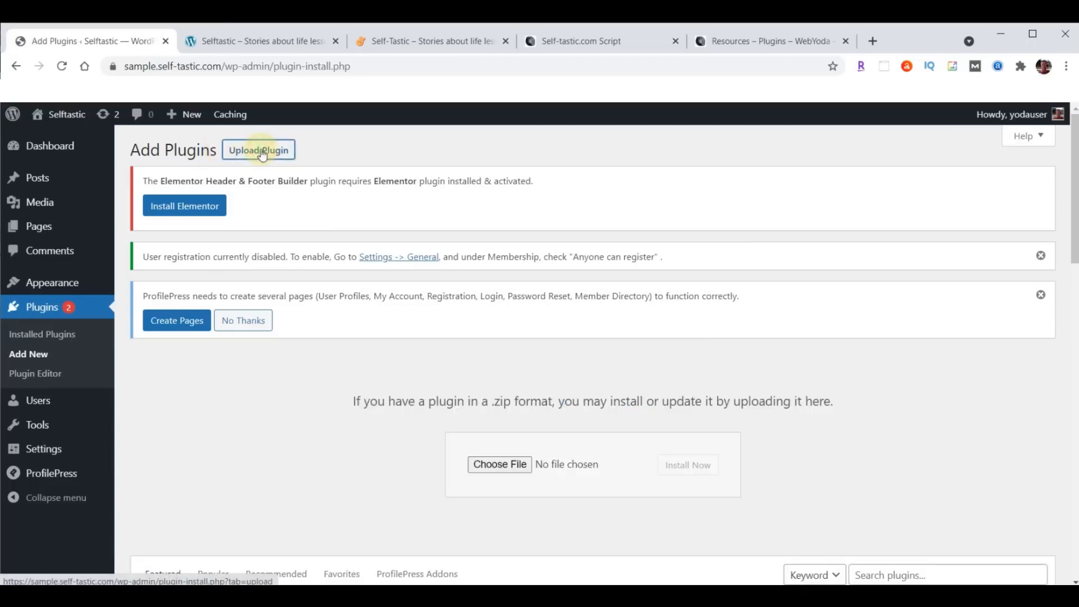
{"action": "left_click", "coordinate": [512, 464]}
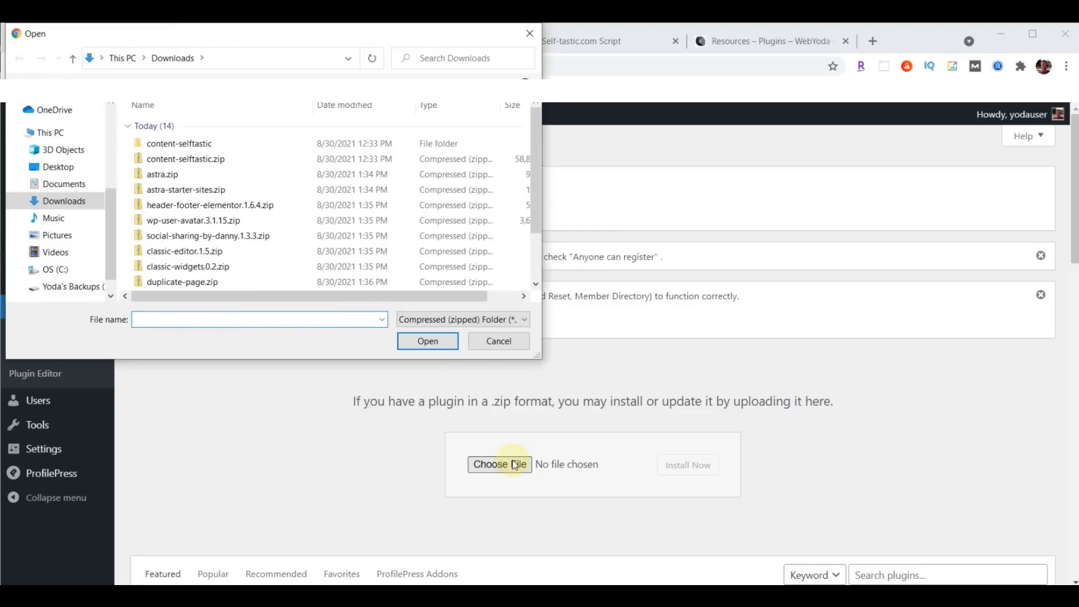
{"action": "left_click", "coordinate": [157, 256]}
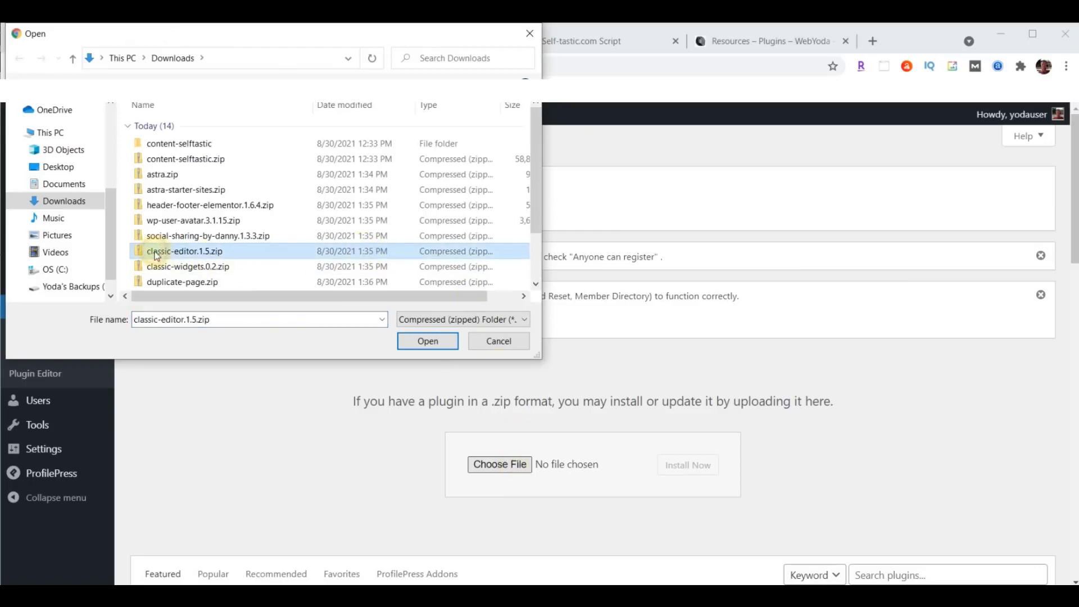
{"action": "left_click", "coordinate": [428, 340]}
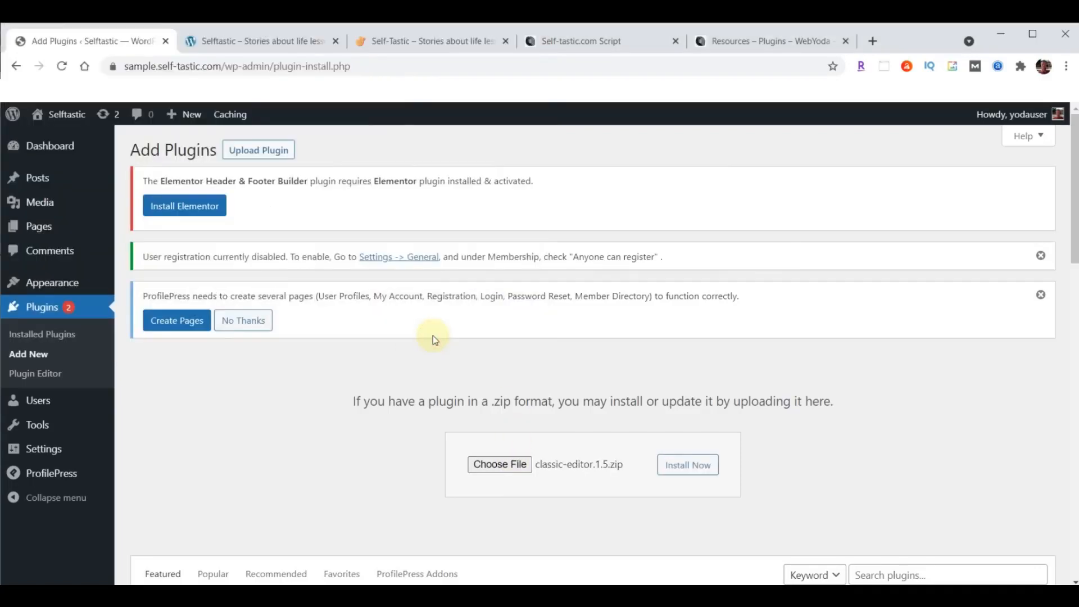
{"action": "left_click", "coordinate": [677, 470]}
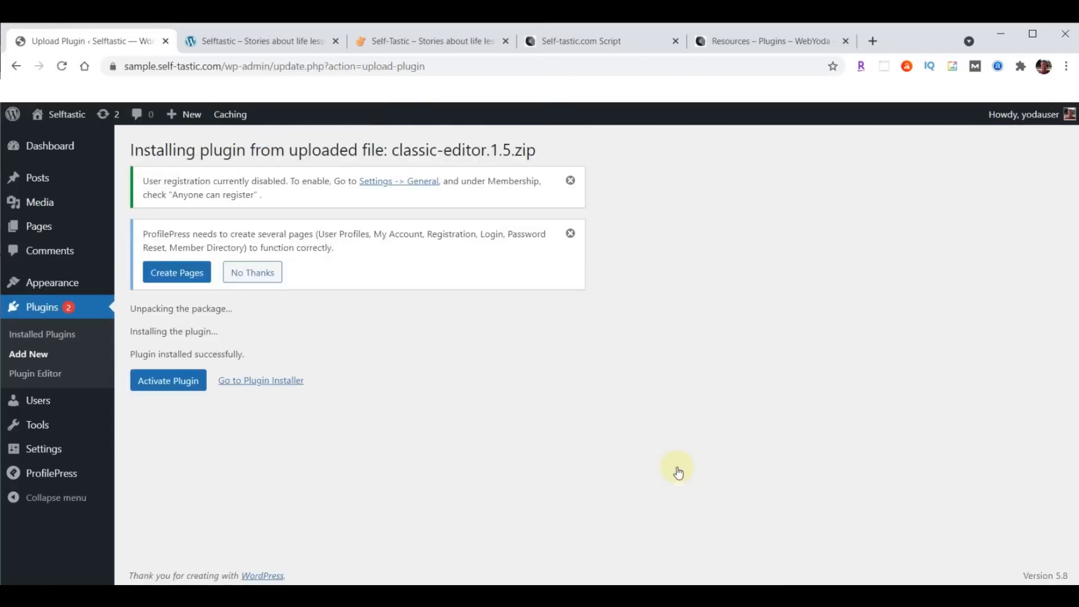
{"action": "left_click", "coordinate": [164, 380]}
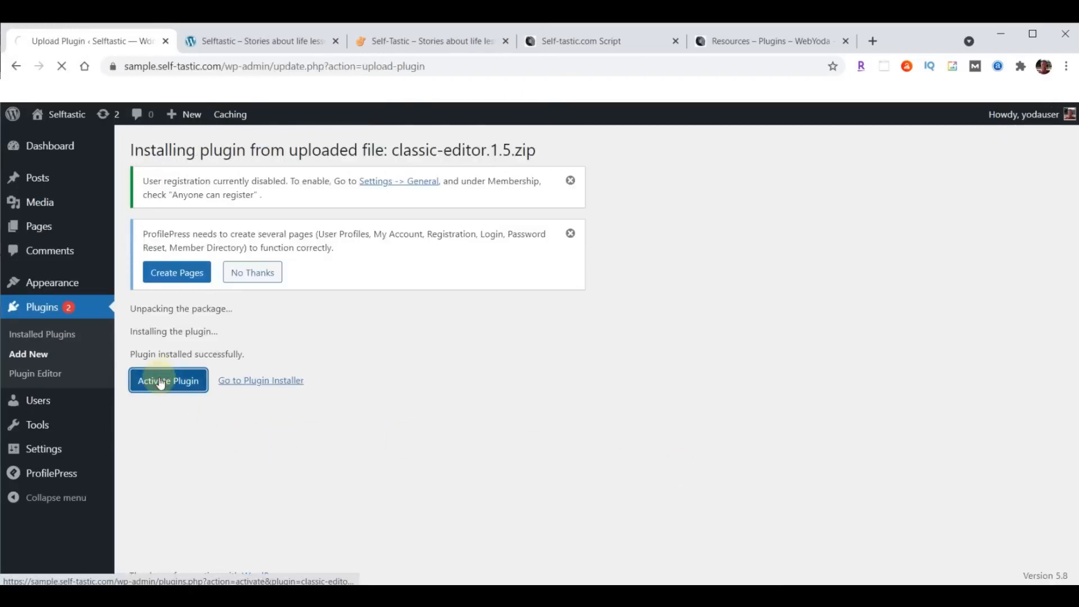
- Upload classic-widgets.0.2.zip, then install and activate the Classic Widgets plugin
{"action": "left_click", "coordinate": [213, 151]}
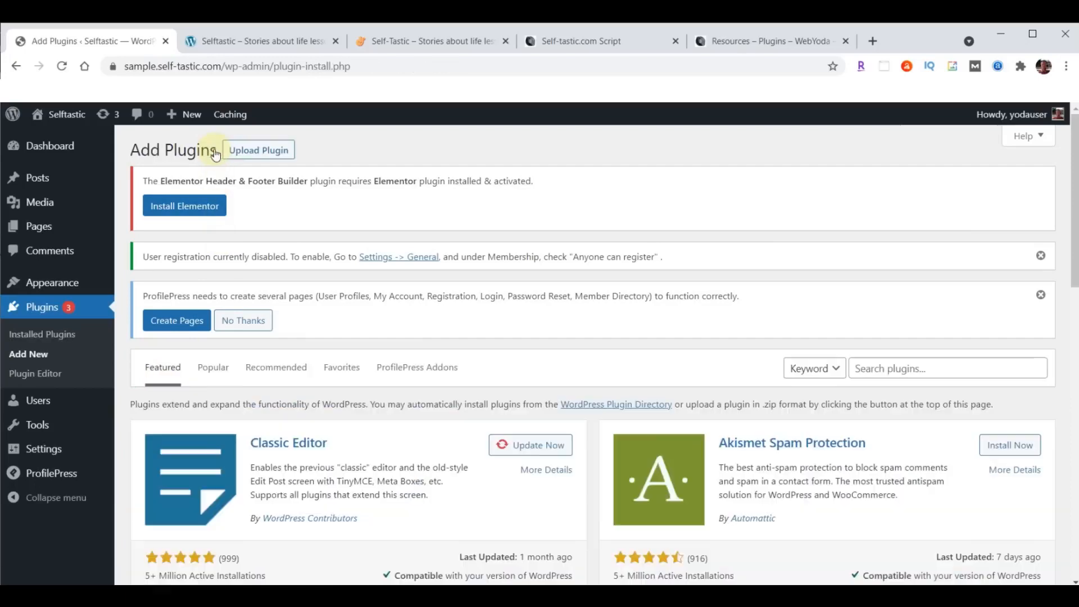
{"action": "left_click", "coordinate": [264, 150]}
{"action": "left_click", "coordinate": [500, 465]}
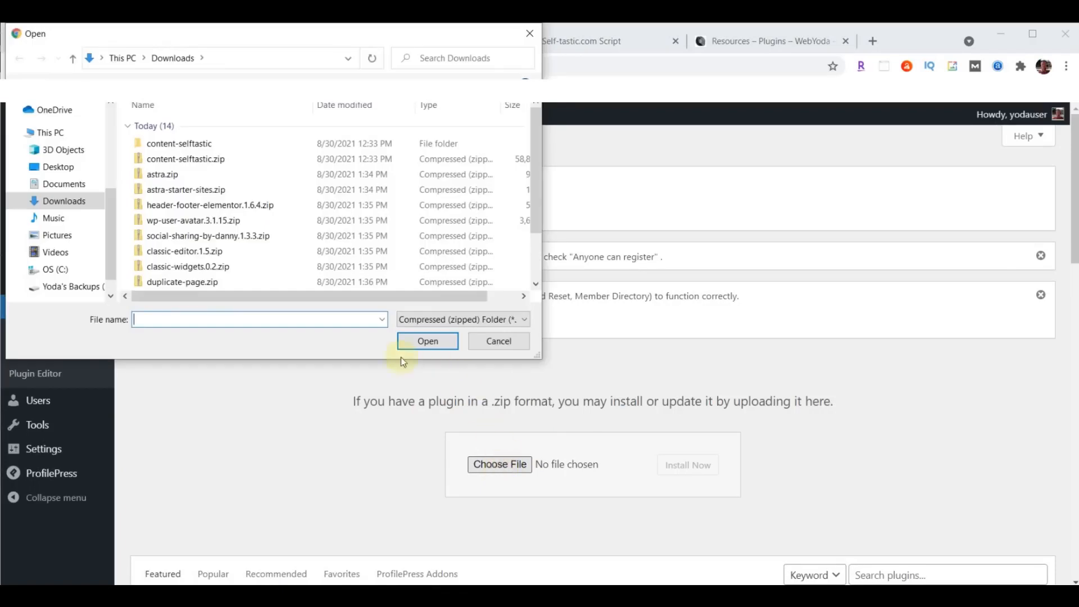
{"action": "left_click", "coordinate": [196, 268]}
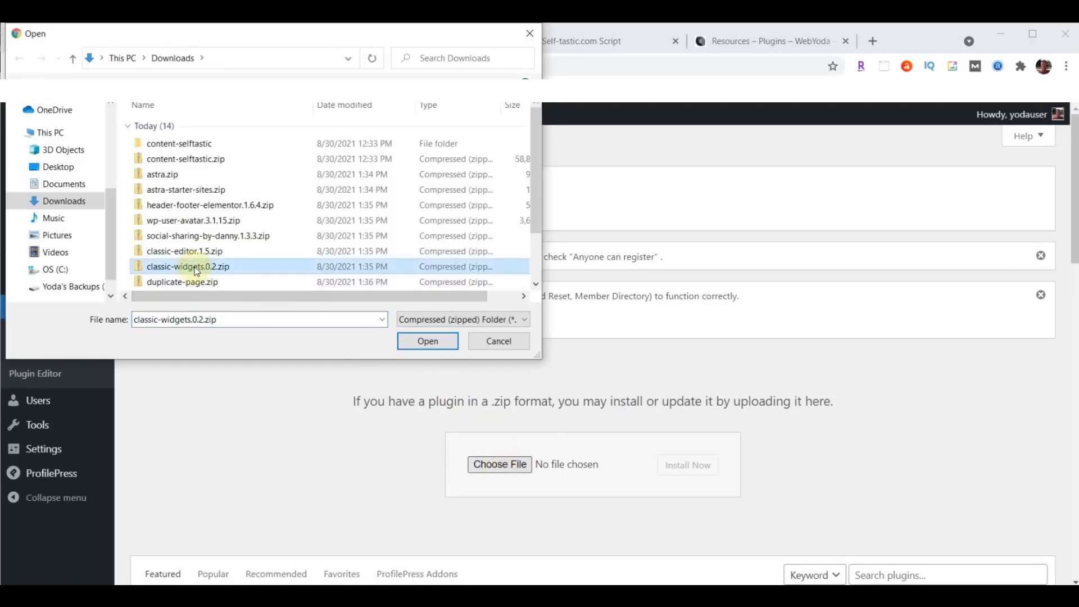
{"action": "left_click", "coordinate": [430, 342]}
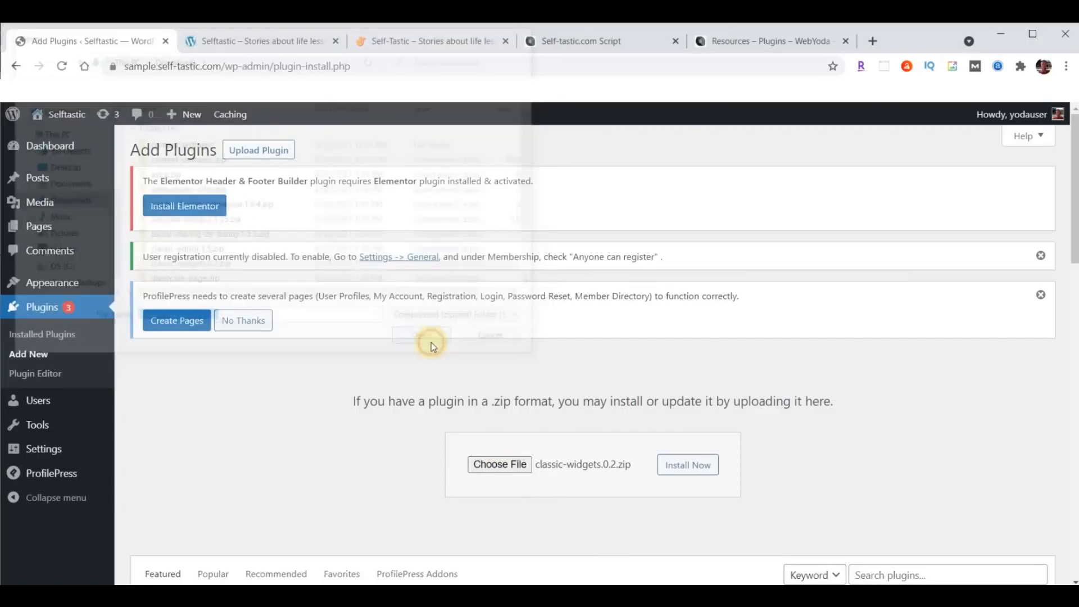
{"action": "left_click", "coordinate": [694, 465]}
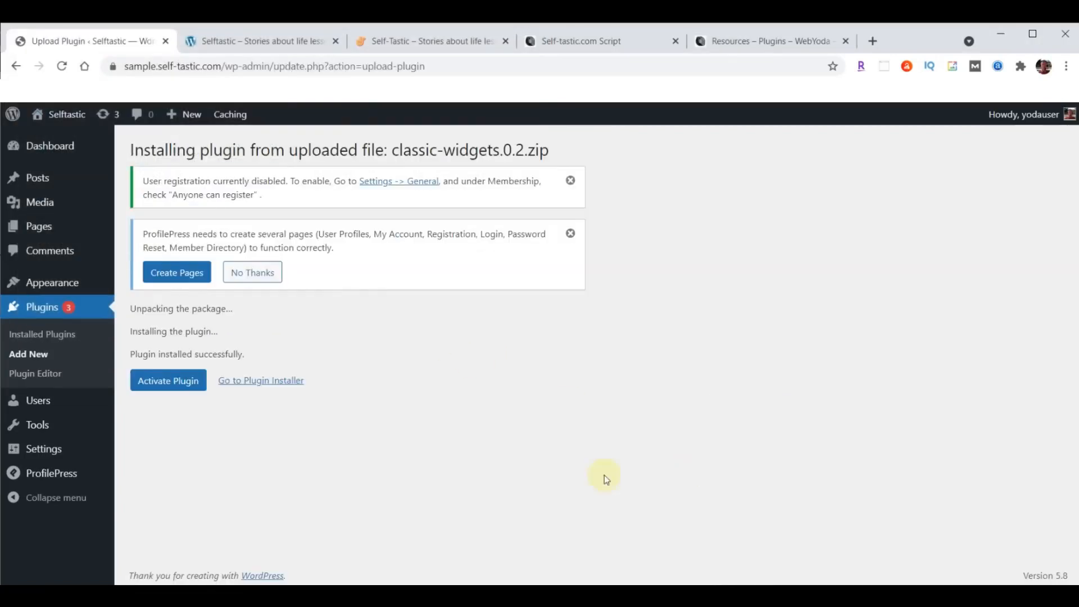
{"action": "left_click", "coordinate": [179, 380]}
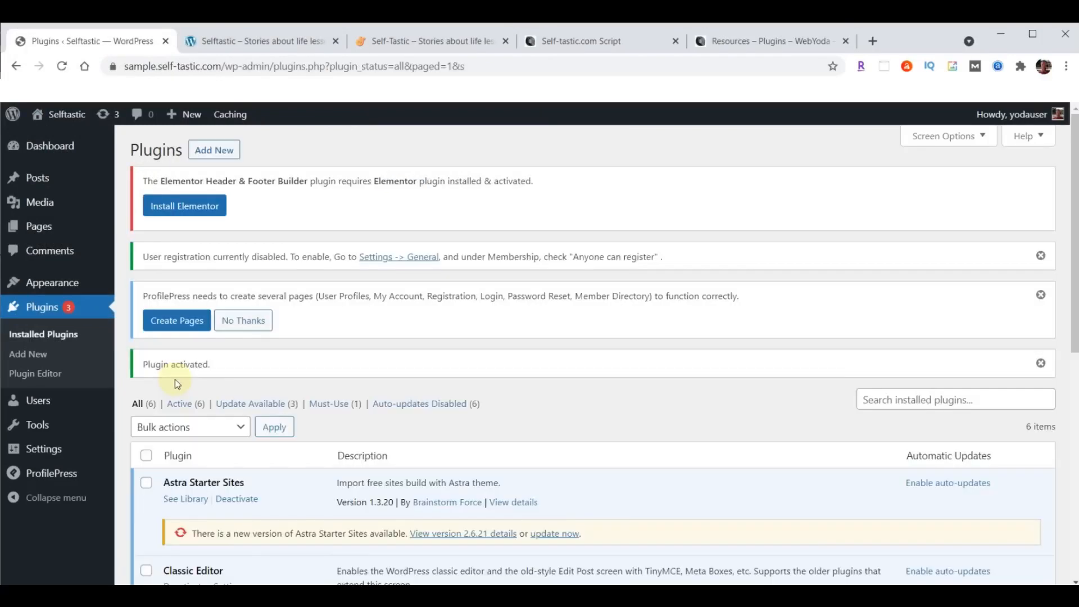
{"action": "left_click", "coordinate": [218, 149]}
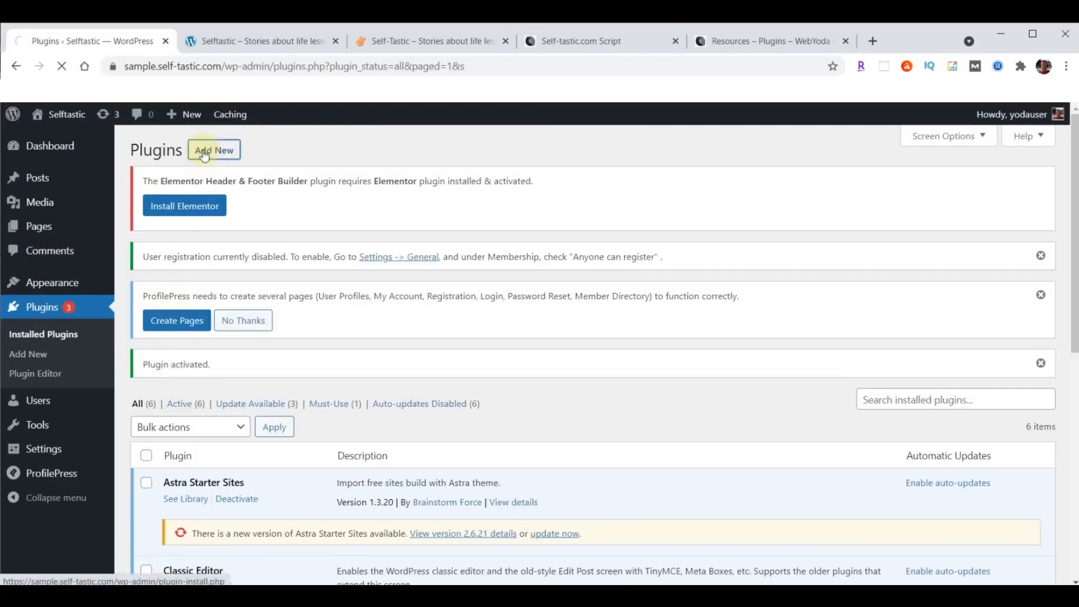
- Upload duplicate-page.zip, then install and activate the Duplicate Page plugin
{"action": "left_click", "coordinate": [272, 158]}
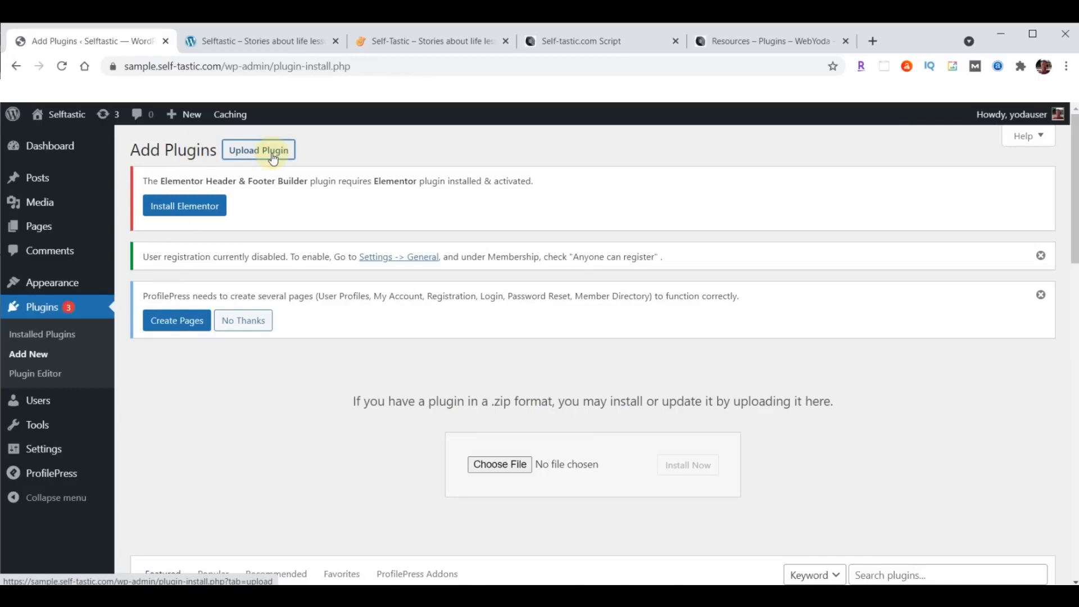
{"action": "left_click", "coordinate": [500, 466]}
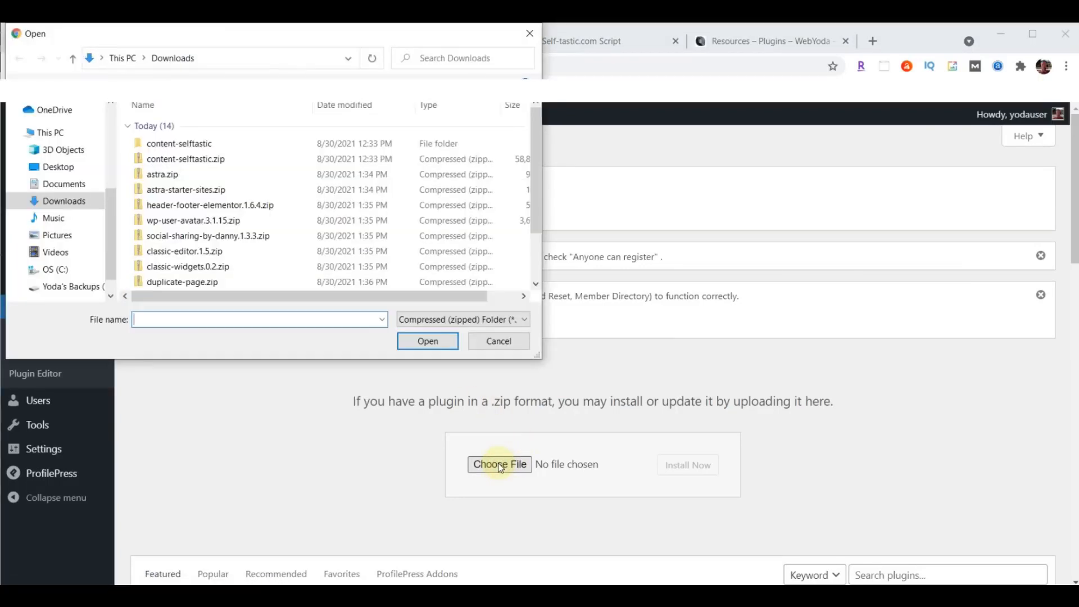
{"action": "left_click", "coordinate": [212, 284]}
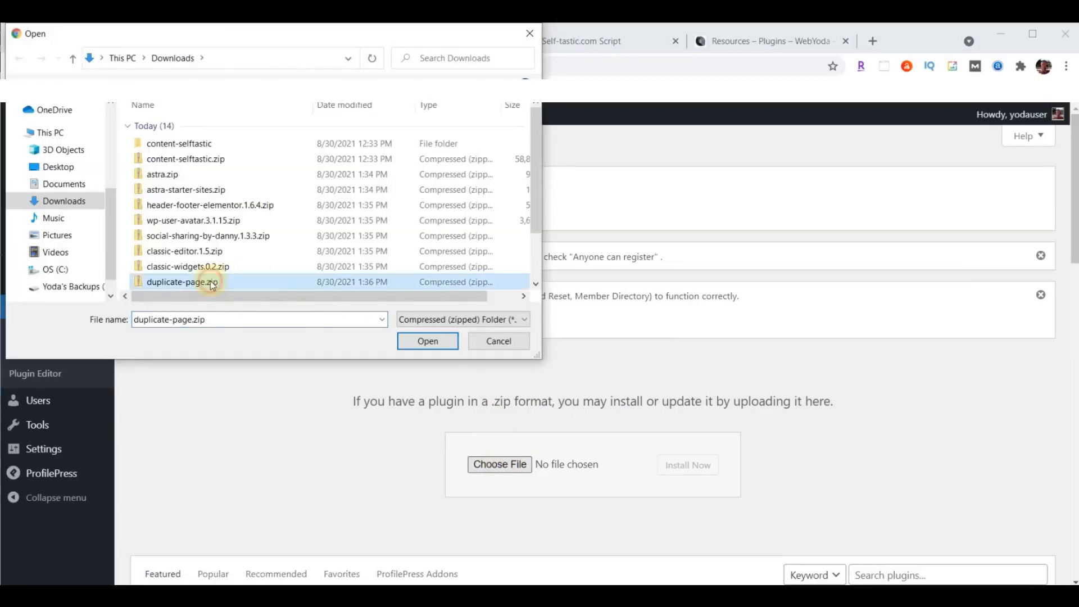
{"action": "left_click", "coordinate": [428, 341]}
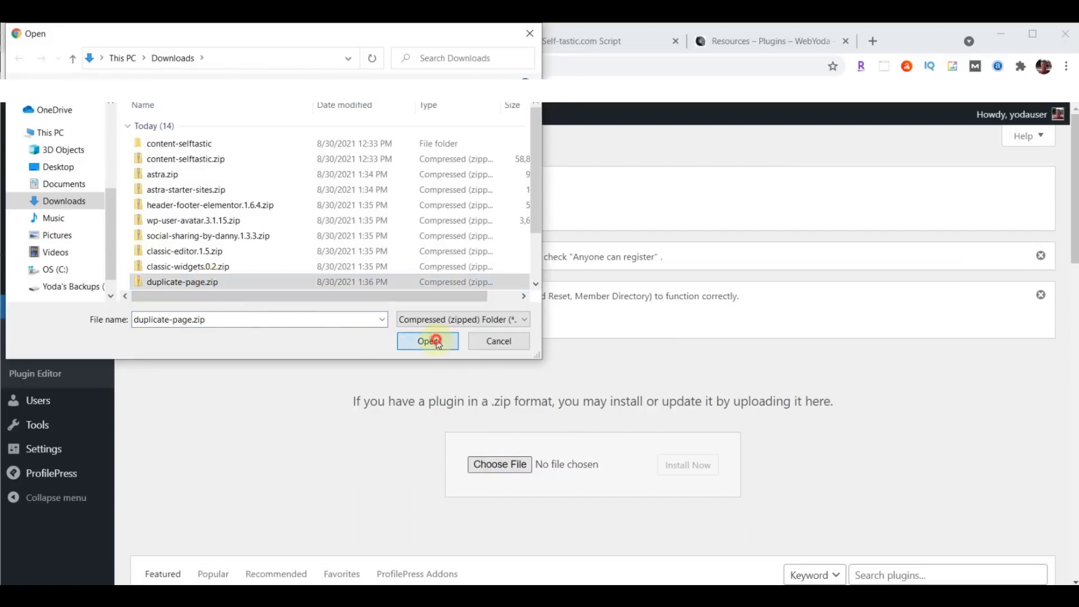
{"action": "left_click", "coordinate": [695, 468]}
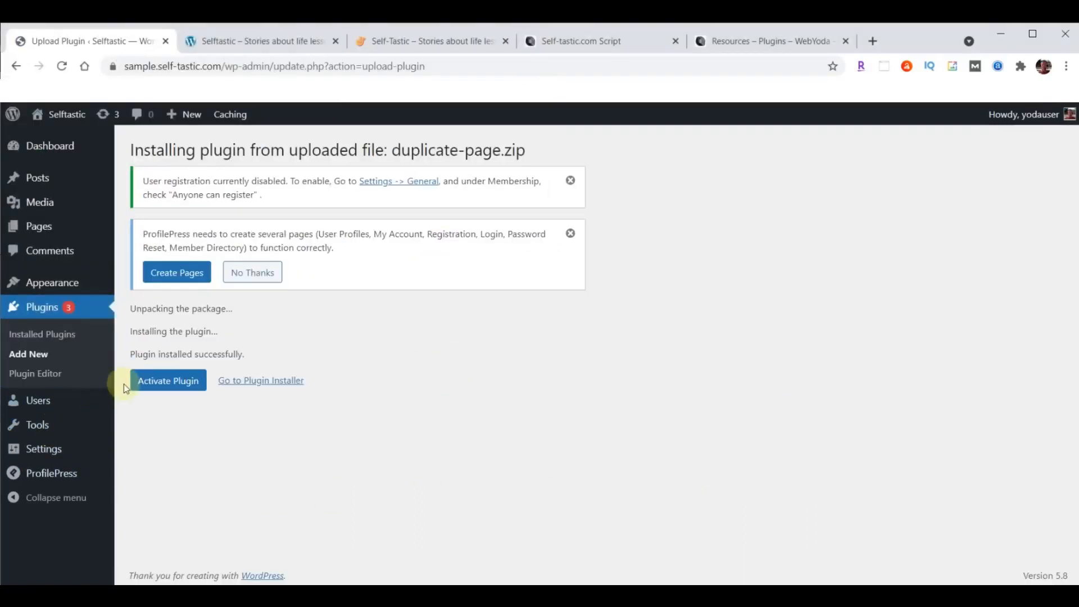
{"action": "left_click", "coordinate": [161, 386]}
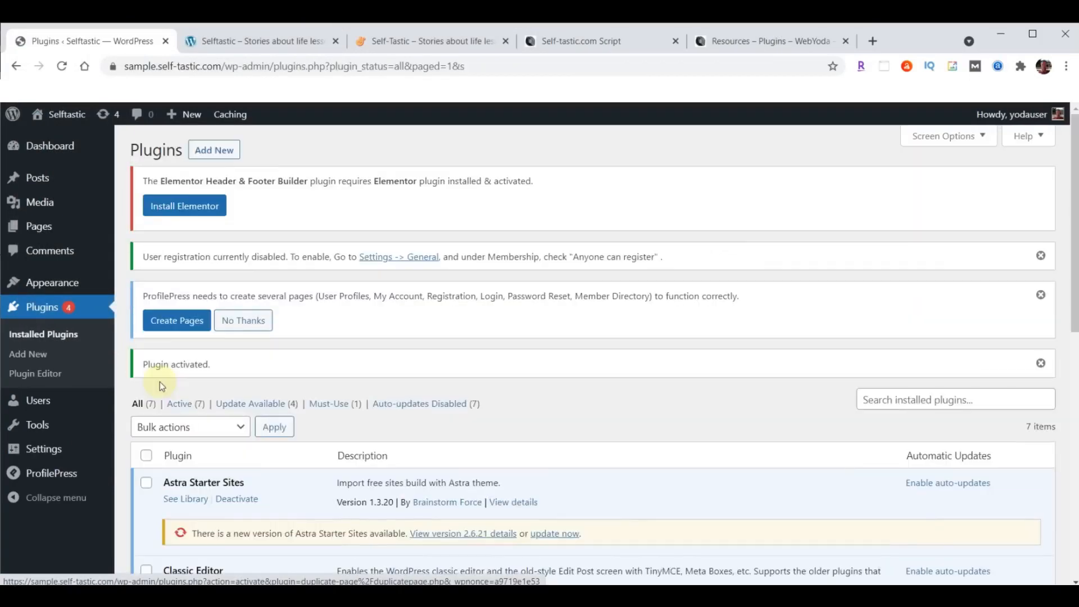
{"action": "left_click", "coordinate": [575, 38]}
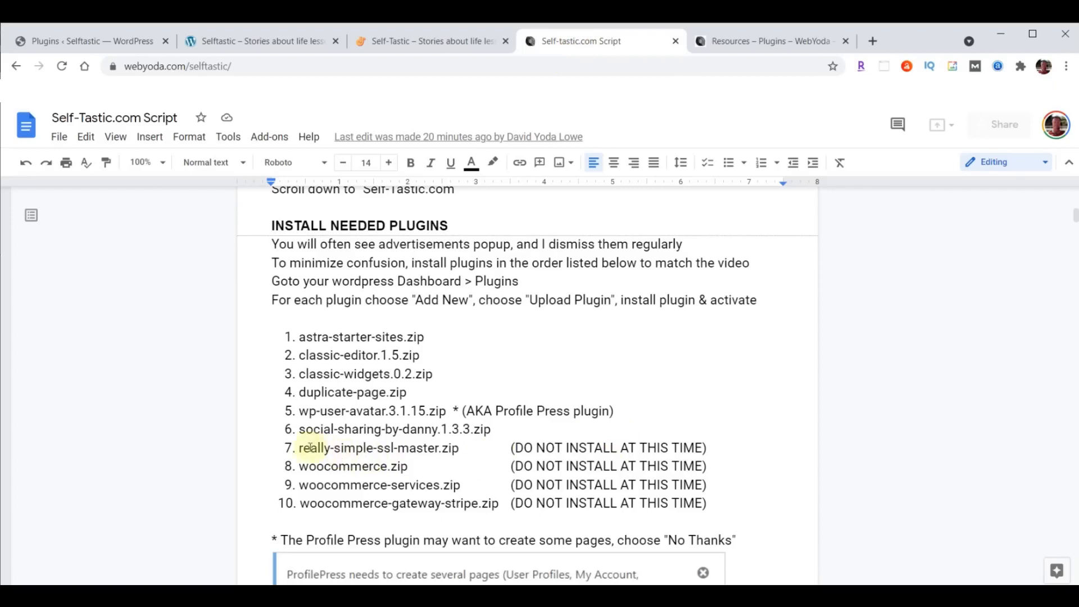
{"action": "left_click_drag", "start_coordinate": [285, 448], "coordinate": [715, 503]}
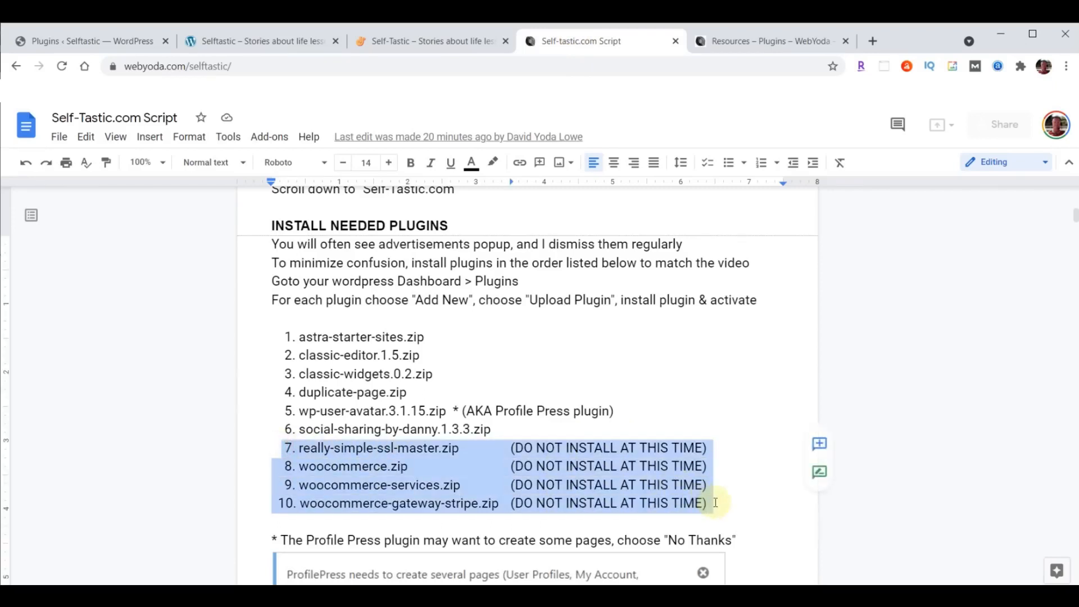
{"action": "left_click", "coordinate": [418, 484]}
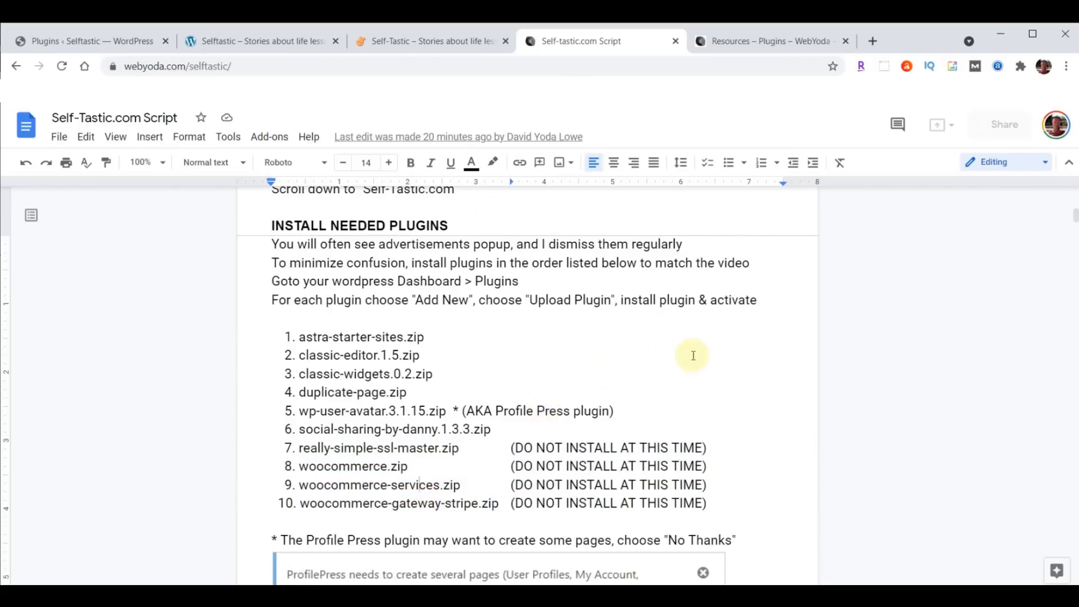
{"action": "scroll", "coordinate": [694, 356], "scroll_direction": "down", "scroll_amount": 3}
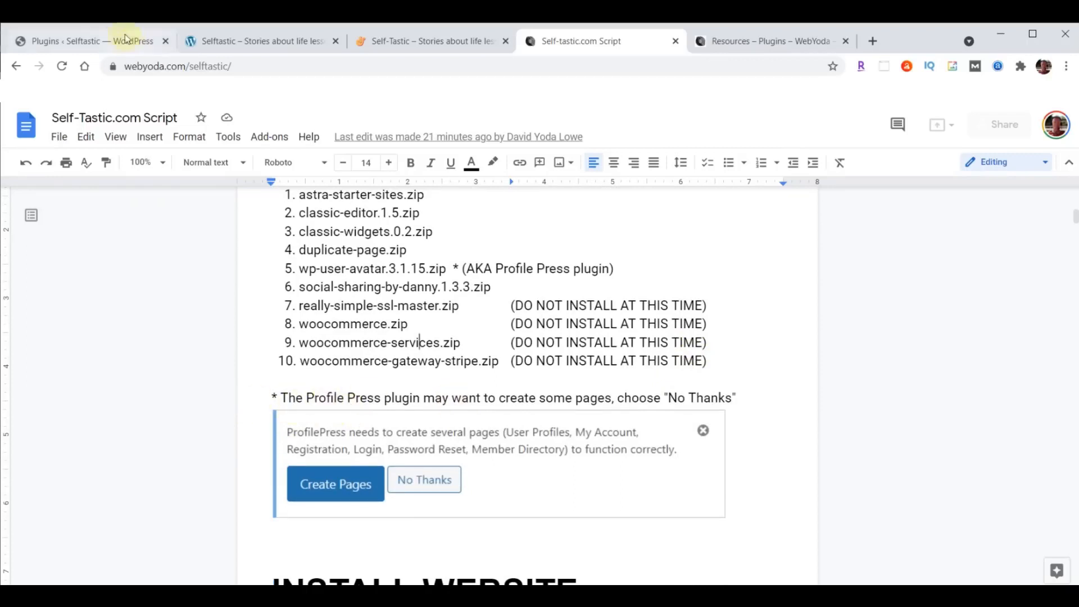
{"action": "left_click", "coordinate": [74, 38]}
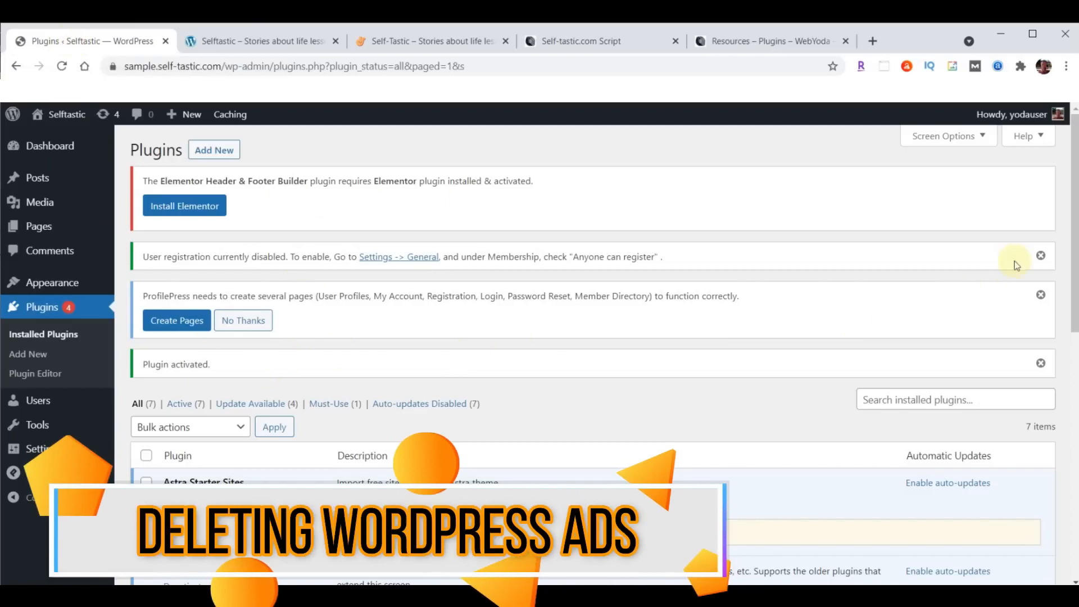
- Dismiss the user registration, ProfilePress page-creation and Plugin activated notices
{"action": "left_click", "coordinate": [1040, 256]}
{"action": "left_click", "coordinate": [1040, 257]}
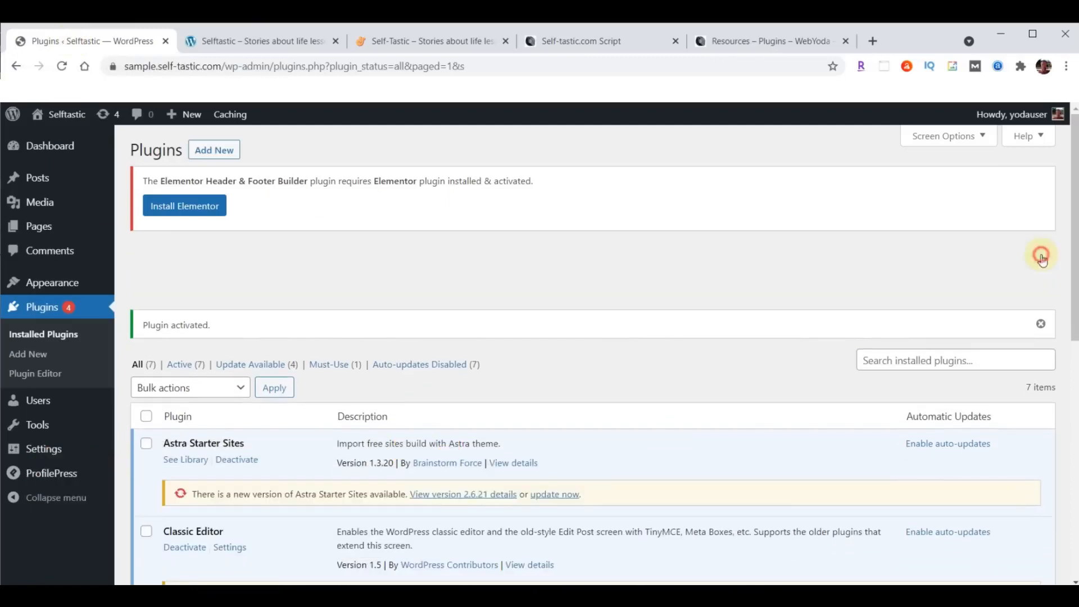
{"action": "left_click", "coordinate": [1041, 254]}
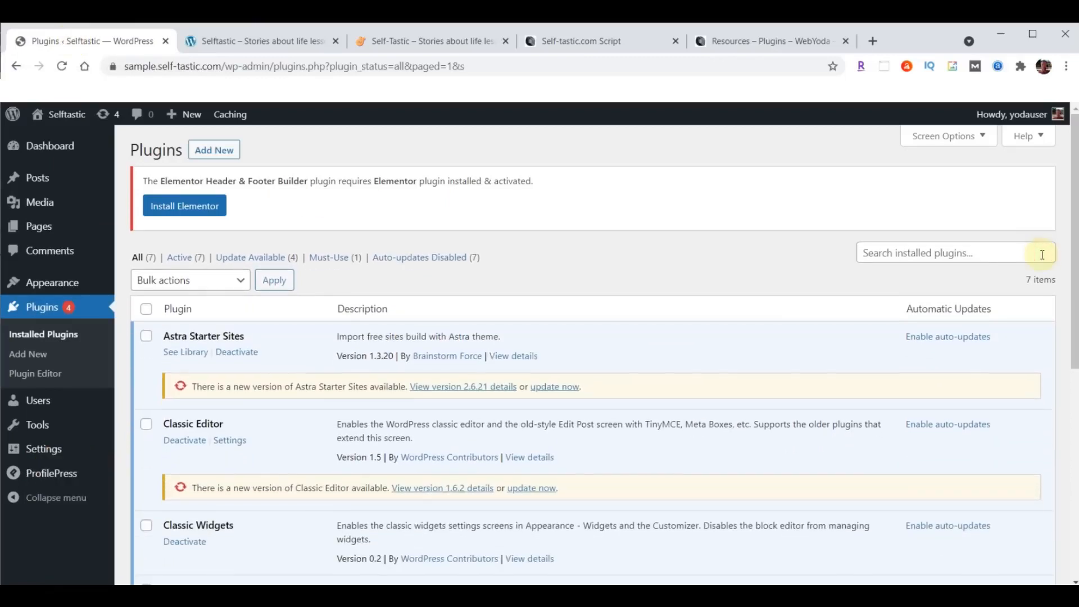
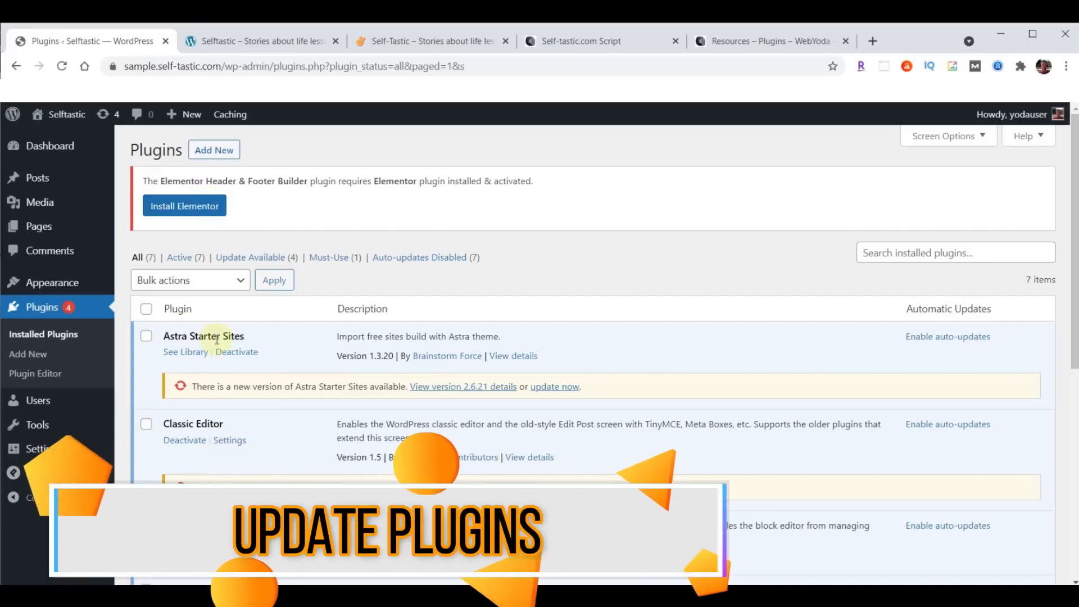
- Update every installed plugin at once using the Update bulk action
{"action": "left_click", "coordinate": [146, 309]}
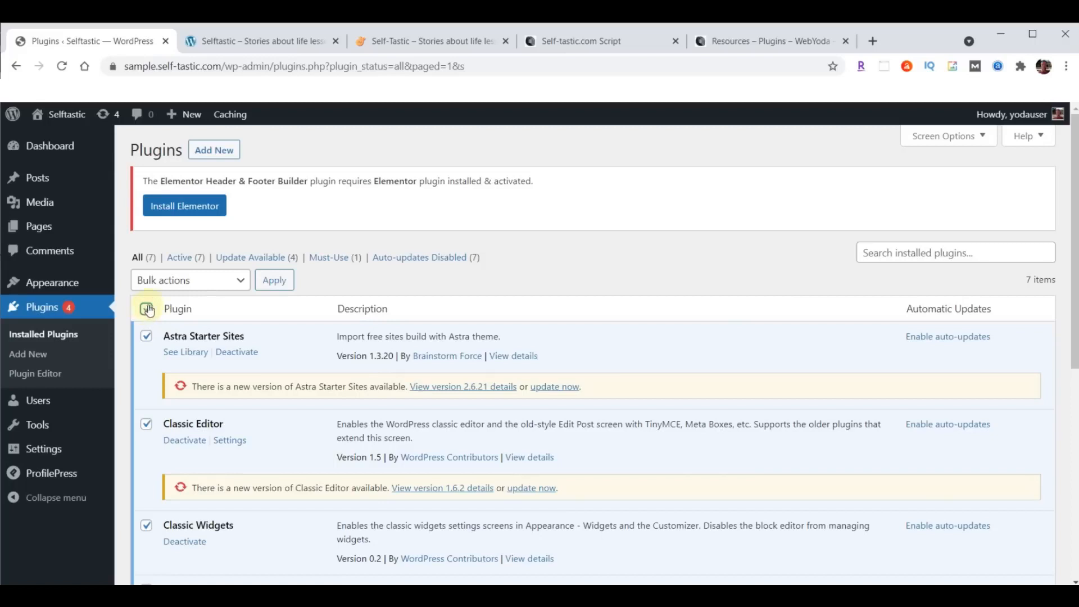
{"action": "left_click", "coordinate": [179, 284]}
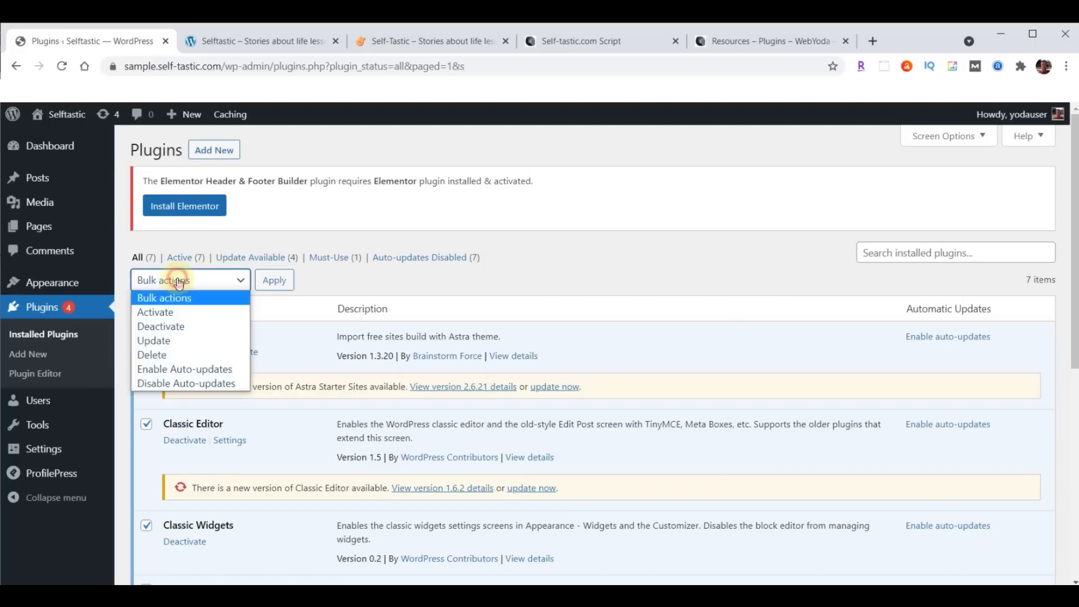
{"action": "left_click", "coordinate": [164, 341]}
{"action": "left_click", "coordinate": [285, 283]}
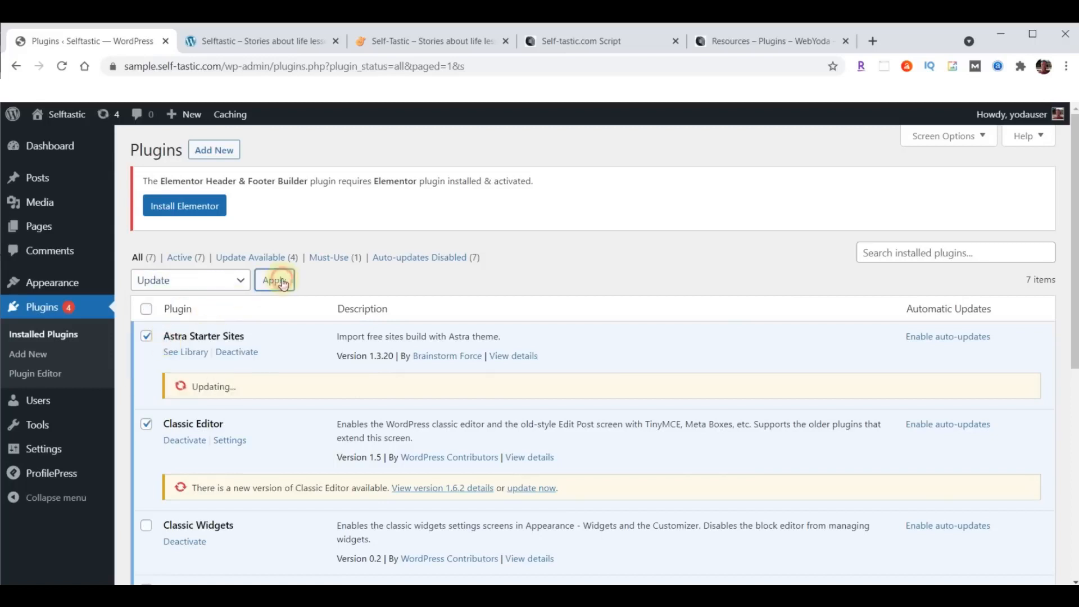
- Open the Astra Starter Sites library, which returns an access-not-allowed error
{"action": "scroll", "coordinate": [604, 307], "scroll_direction": "down", "scroll_amount": 3}
{"action": "scroll", "coordinate": [605, 303], "scroll_direction": "down", "scroll_amount": 5}
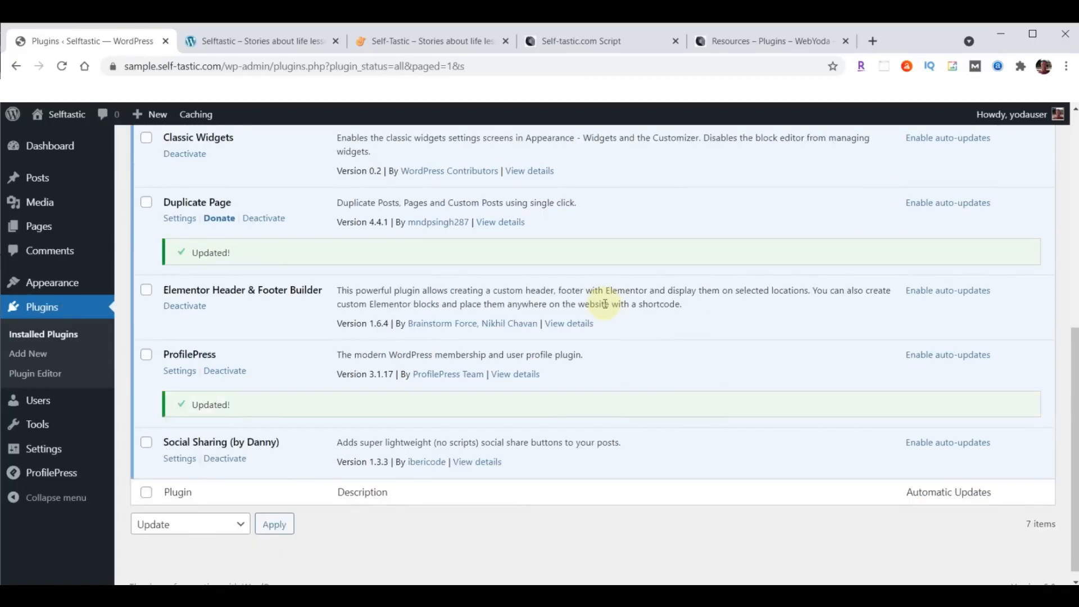
{"action": "scroll", "coordinate": [558, 397], "scroll_direction": "up", "scroll_amount": 6}
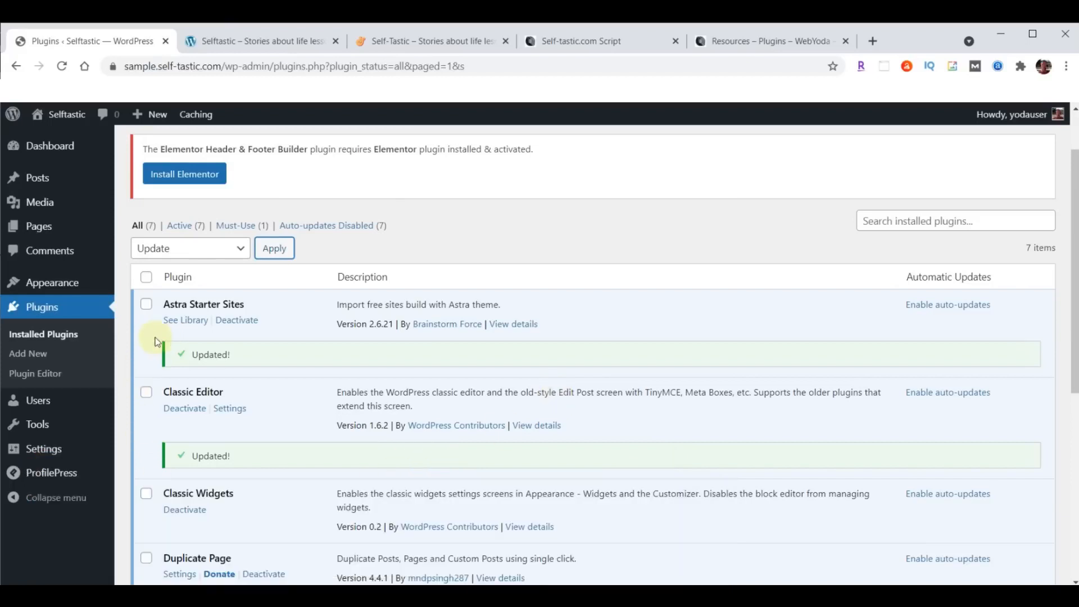
{"action": "left_click", "coordinate": [186, 319]}
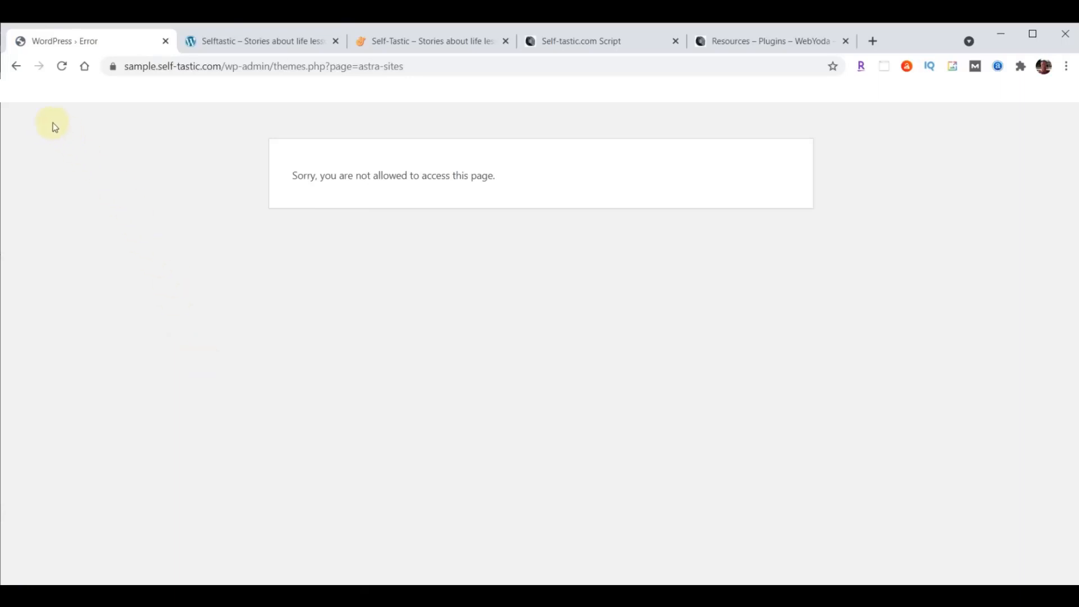
- Go back to Plugins, open Starter Templates and pick Elementor as the page builder
{"action": "left_click", "coordinate": [17, 67]}
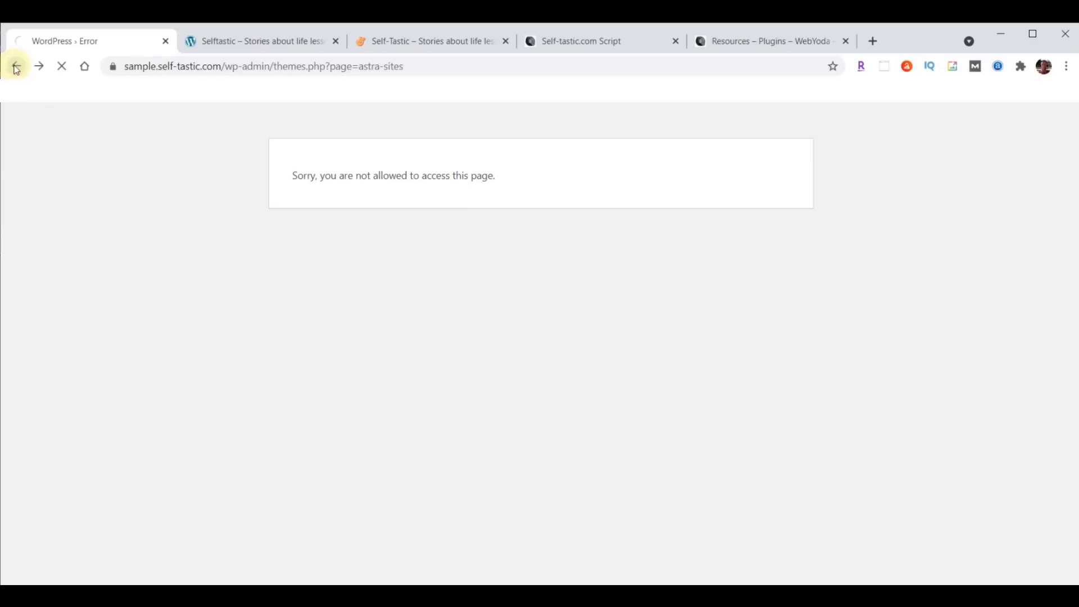
{"action": "scroll", "coordinate": [354, 373], "scroll_direction": "down", "scroll_amount": 3}
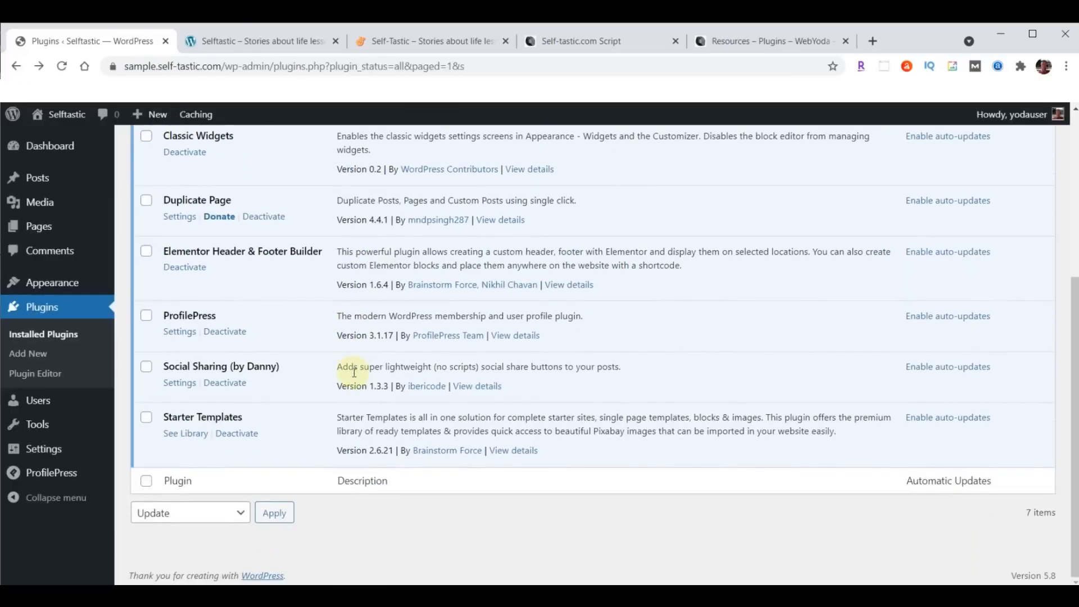
{"action": "left_click", "coordinate": [188, 438]}
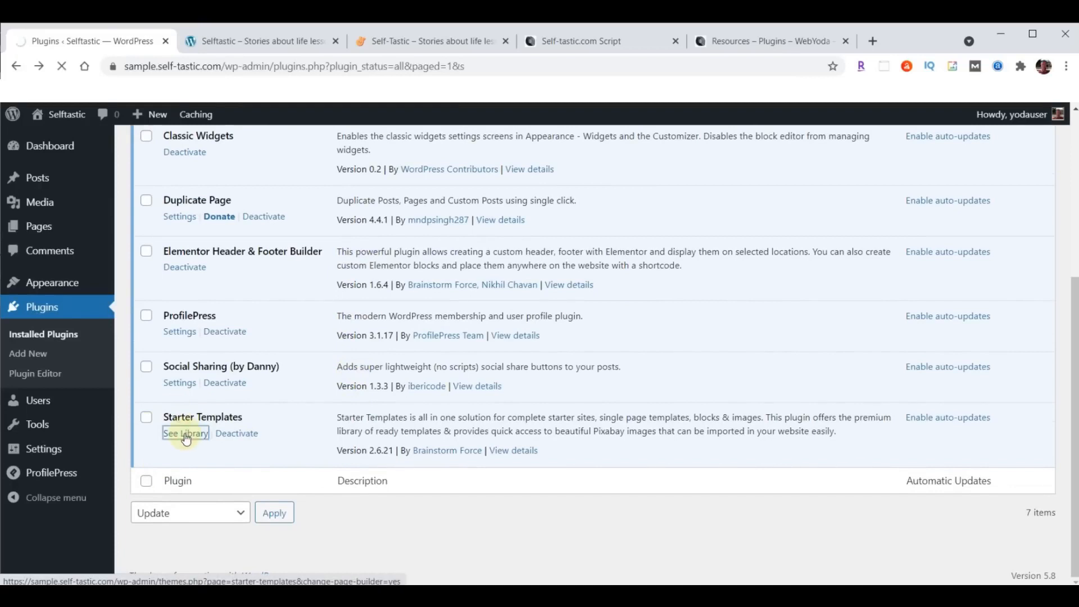
{"action": "scroll", "coordinate": [876, 194], "scroll_direction": "down", "scroll_amount": 2}
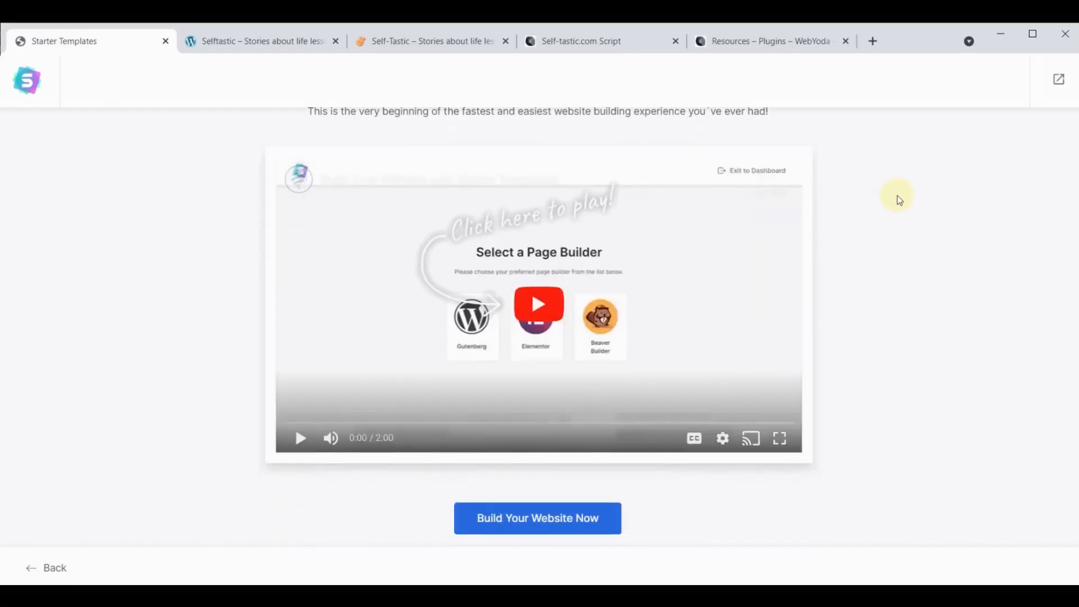
{"action": "left_click", "coordinate": [553, 520]}
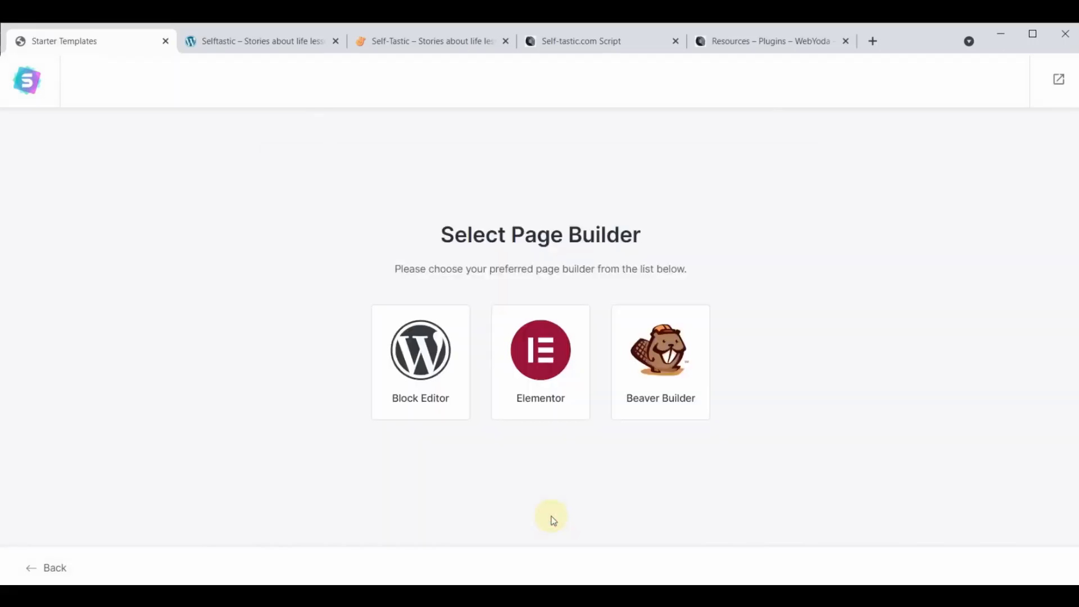
{"action": "left_click", "coordinate": [534, 348]}
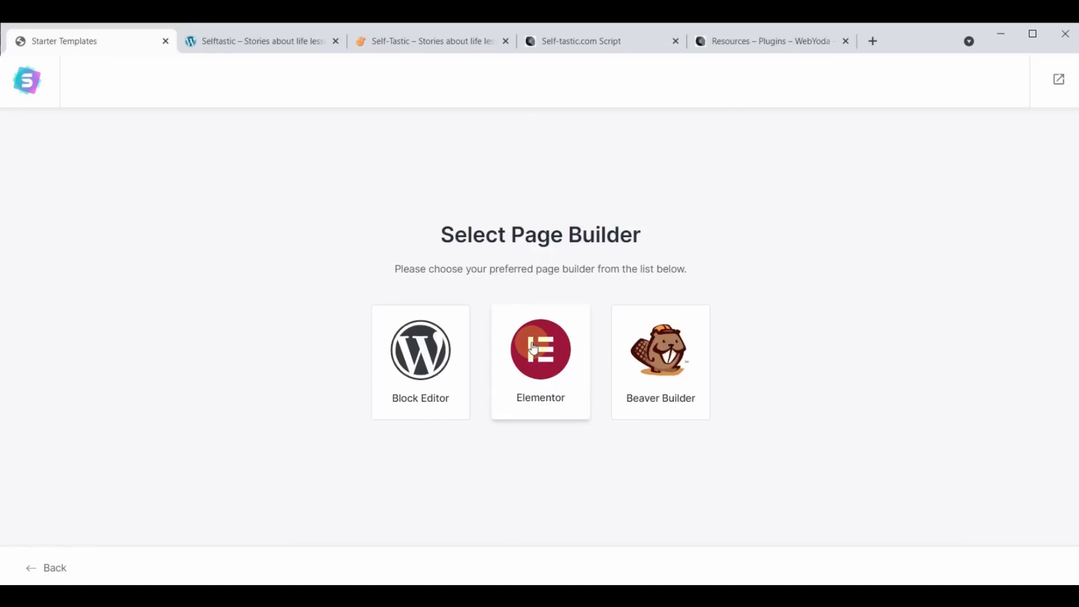
{"action": "left_click", "coordinate": [551, 360]}
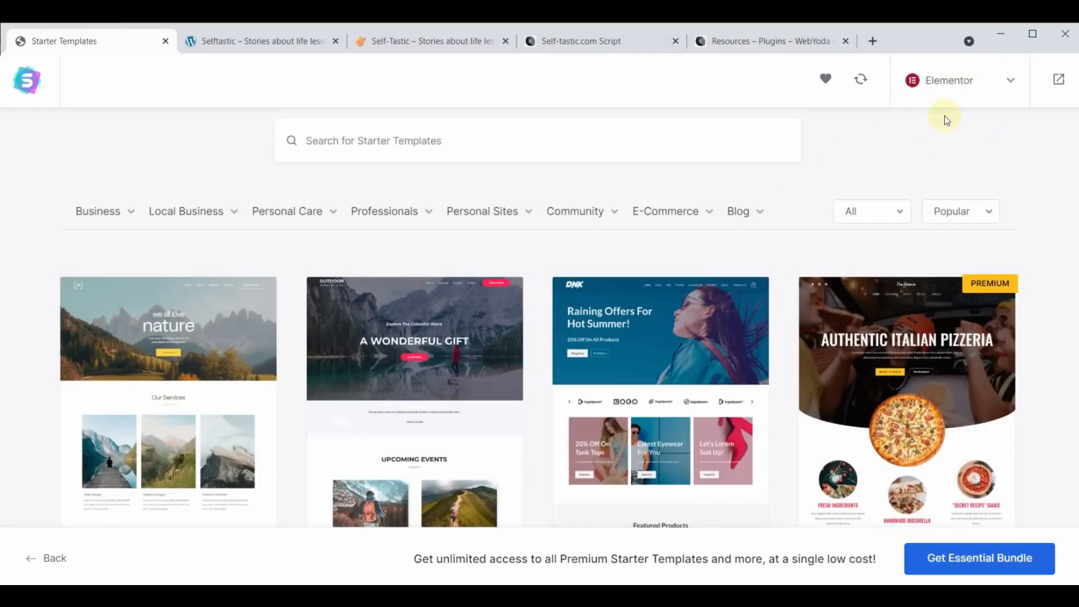
{"action": "scroll", "coordinate": [647, 357], "scroll_direction": "down", "scroll_amount": 10}
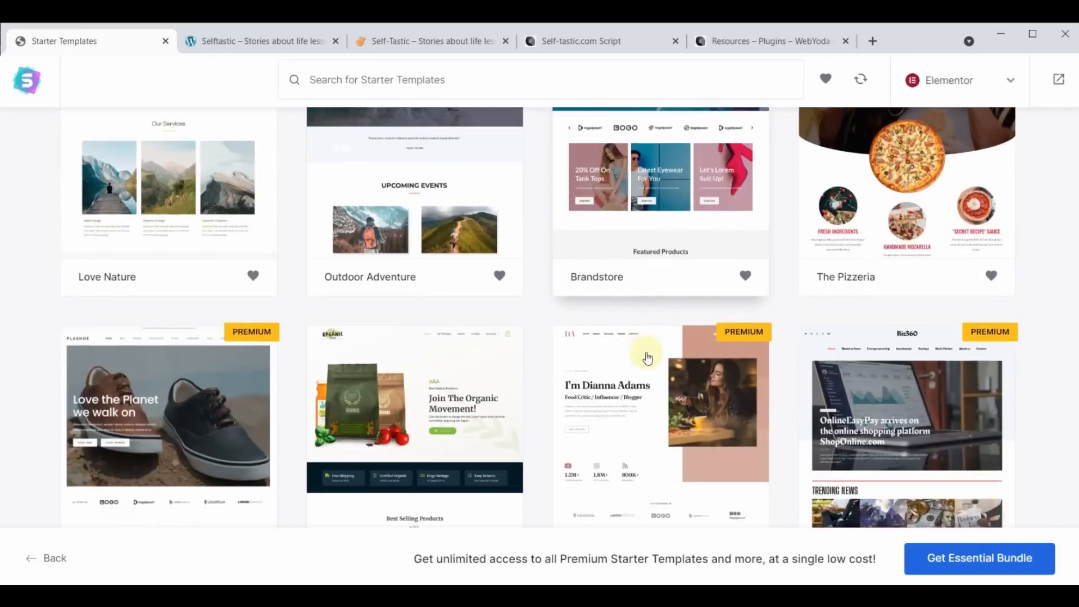
{"action": "scroll", "coordinate": [647, 357], "scroll_direction": "down", "scroll_amount": 15}
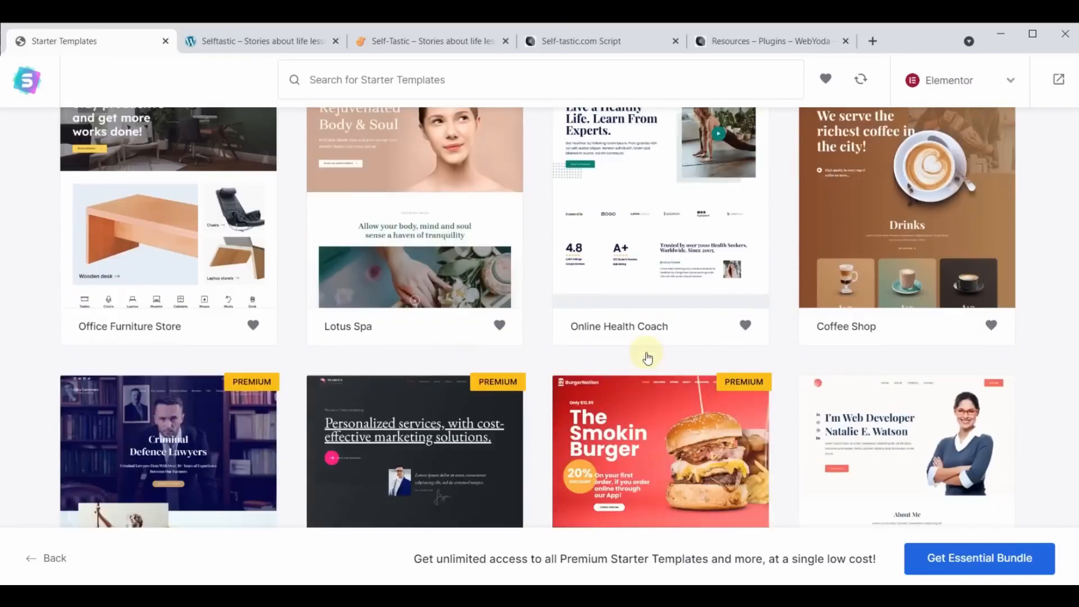
{"action": "scroll", "coordinate": [648, 360], "scroll_direction": "down", "scroll_amount": 15}
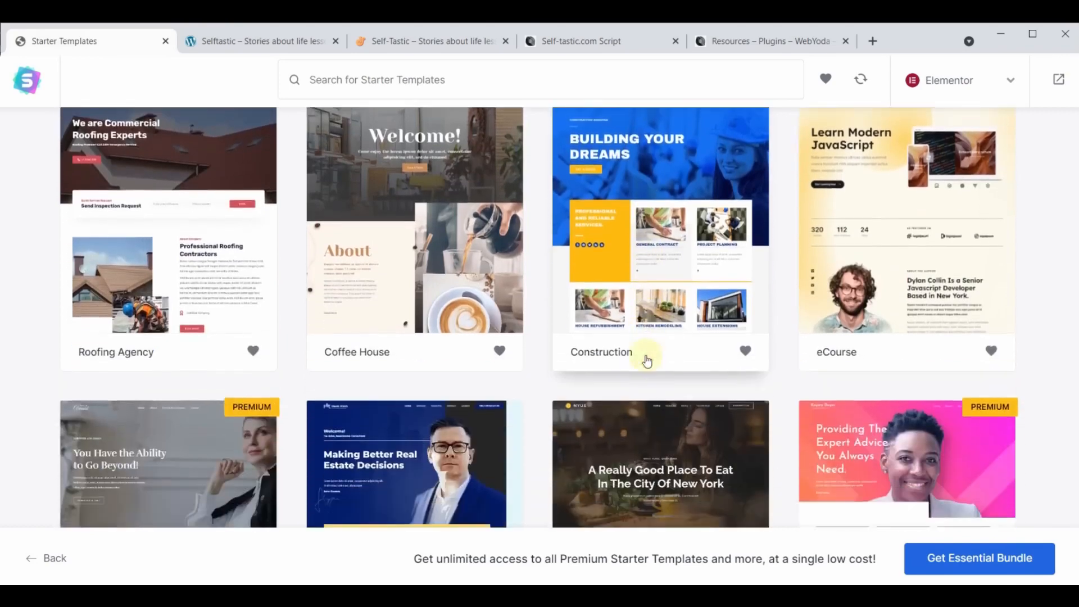
{"action": "scroll", "coordinate": [647, 359], "scroll_direction": "down", "scroll_amount": 13}
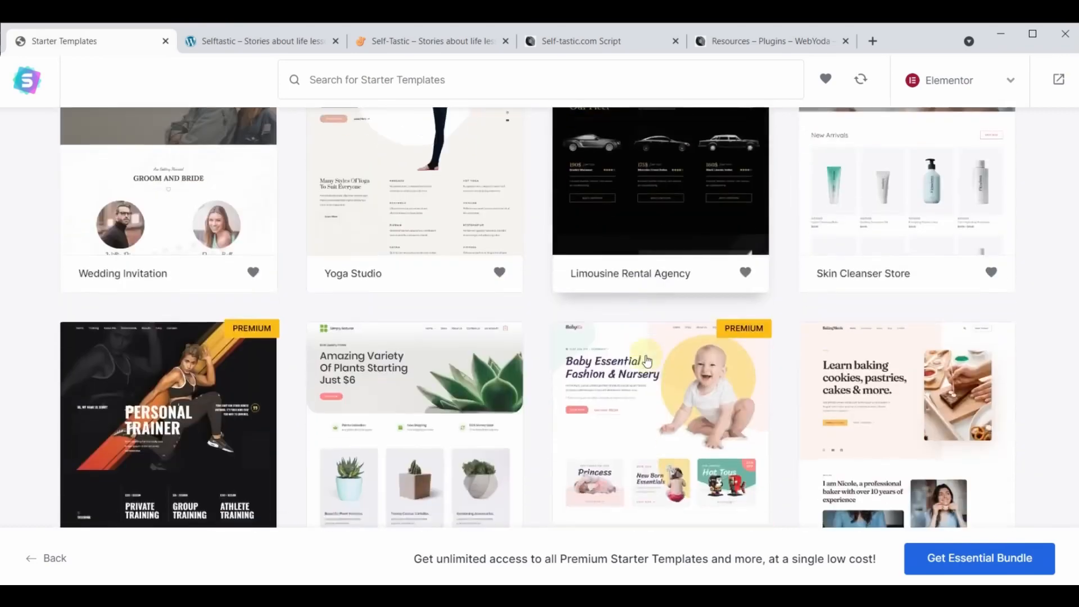
{"action": "scroll", "coordinate": [647, 360], "scroll_direction": "up", "scroll_amount": 20}
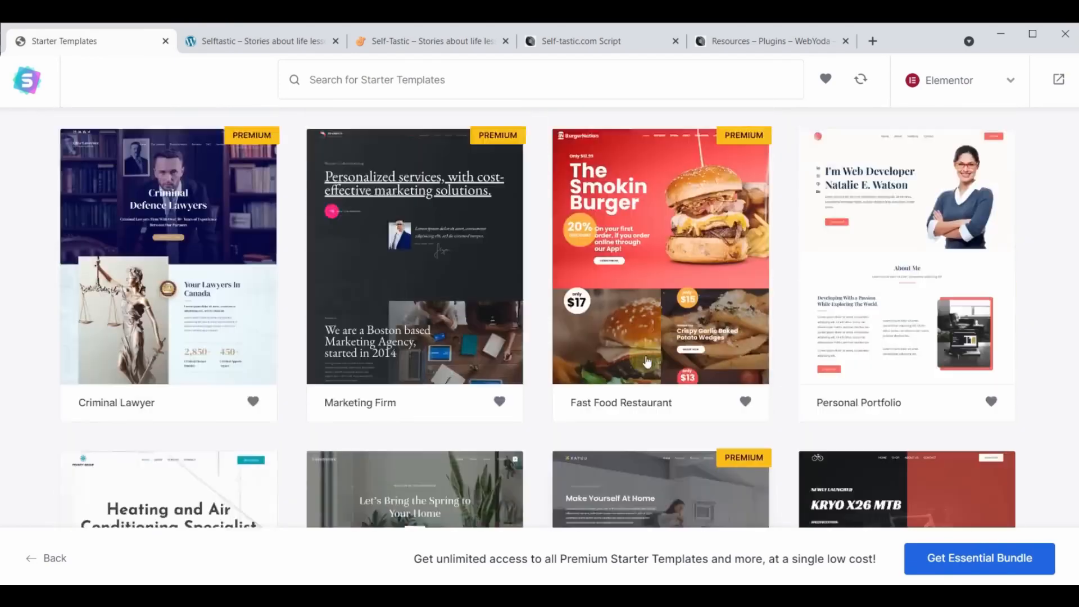
{"action": "scroll", "coordinate": [647, 360], "scroll_direction": "up", "scroll_amount": 20}
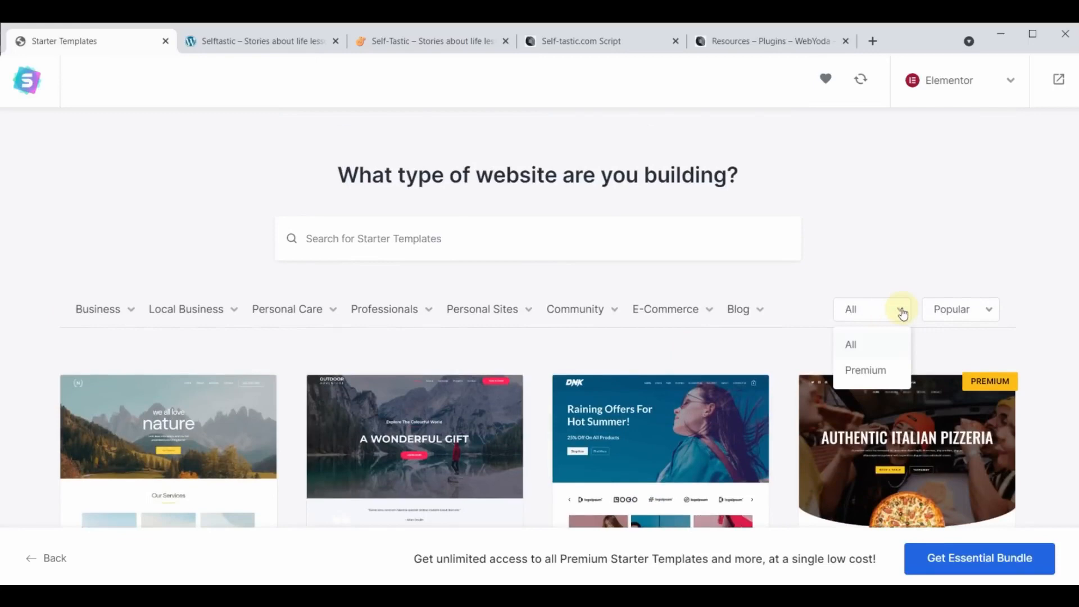
{"action": "left_click", "coordinate": [864, 371]}
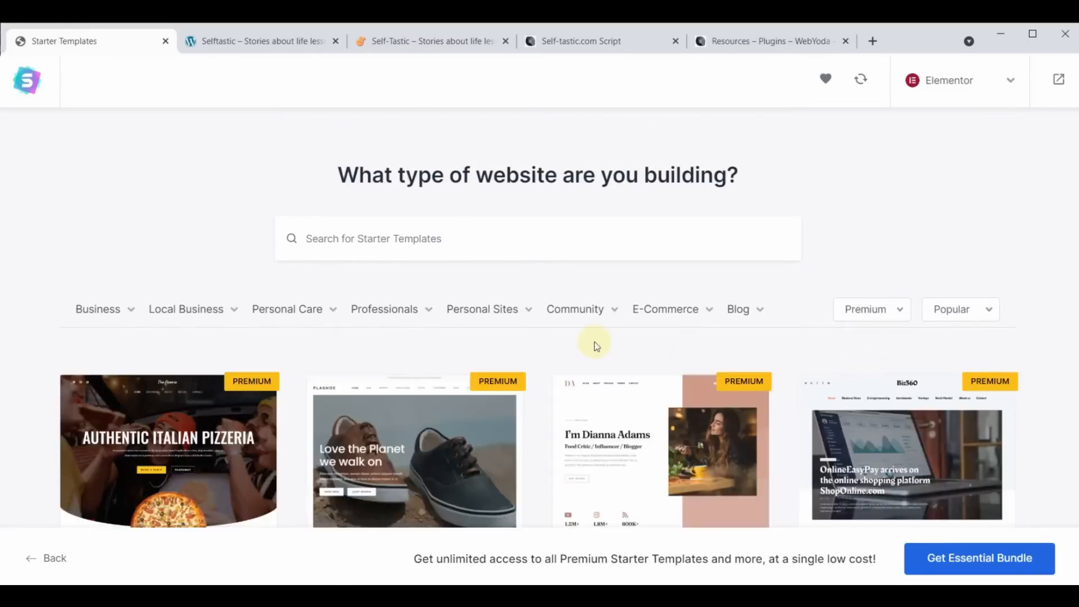
{"action": "scroll", "coordinate": [596, 346], "scroll_direction": "down", "scroll_amount": 20}
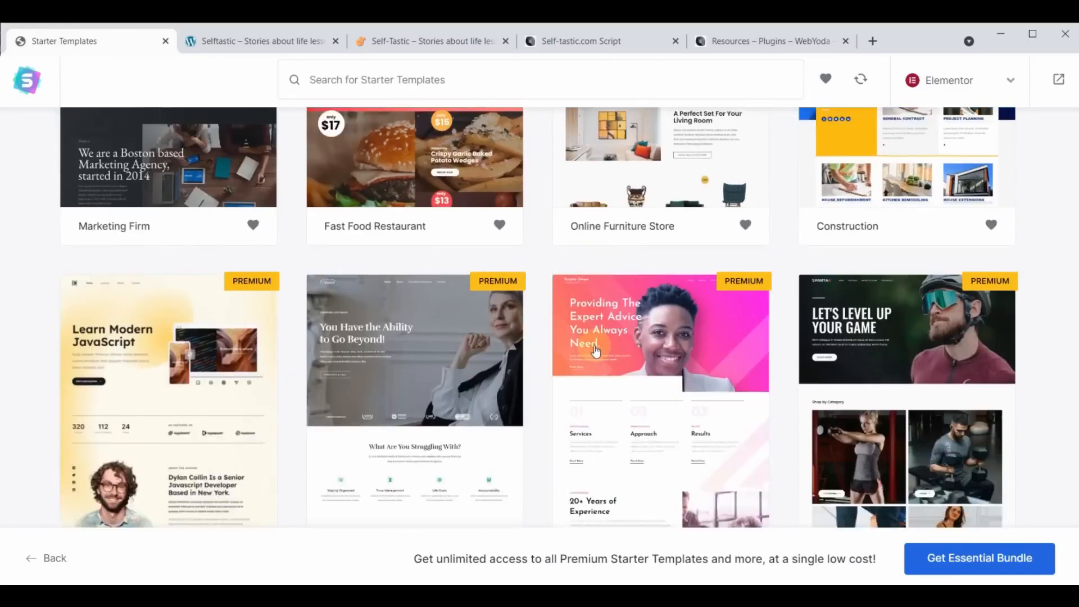
{"action": "scroll", "coordinate": [595, 351], "scroll_direction": "down", "scroll_amount": 15}
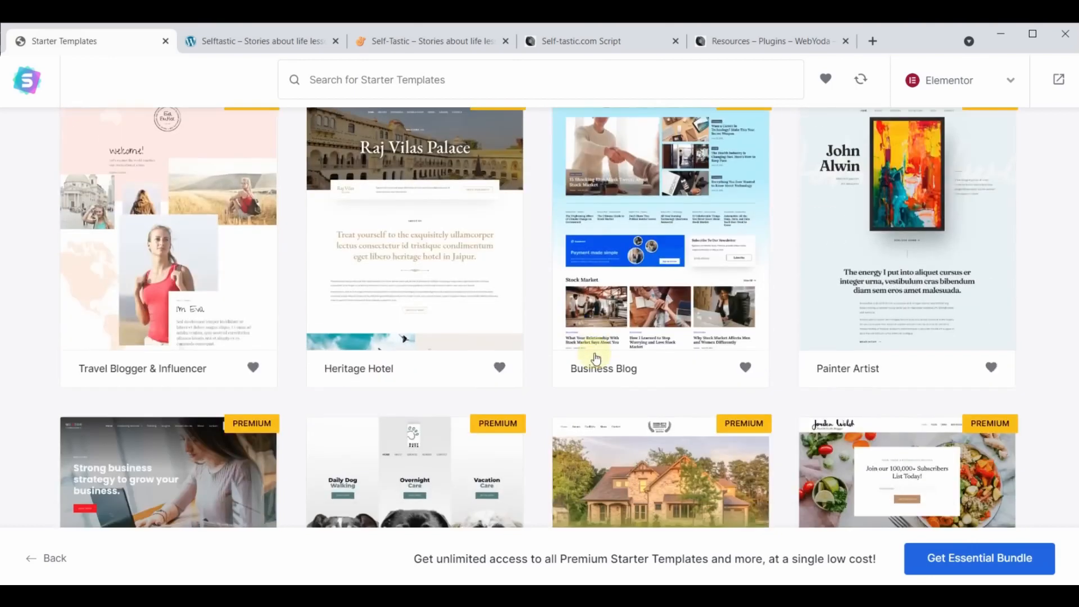
{"action": "scroll", "coordinate": [596, 358], "scroll_direction": "down", "scroll_amount": 5}
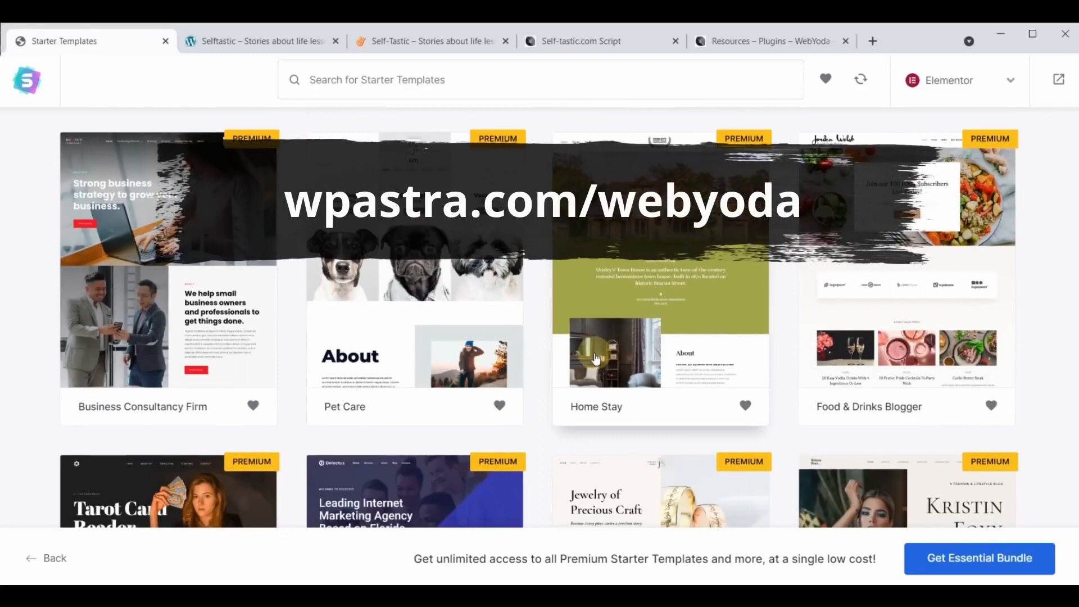
{"action": "scroll", "coordinate": [659, 441], "scroll_direction": "up", "scroll_amount": 1}
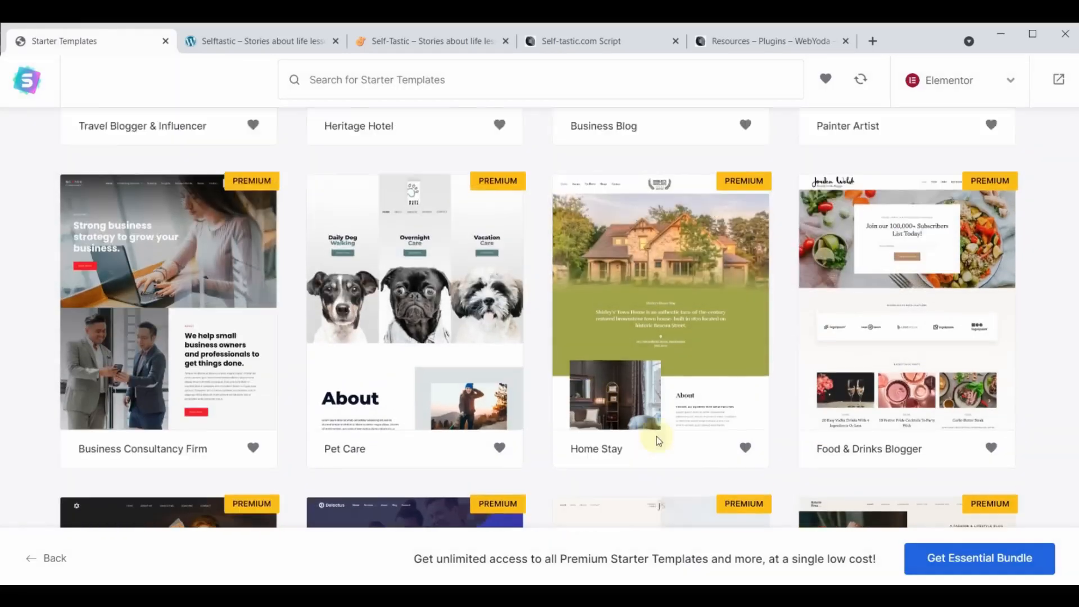
{"action": "scroll", "coordinate": [656, 436], "scroll_direction": "up", "scroll_amount": 10}
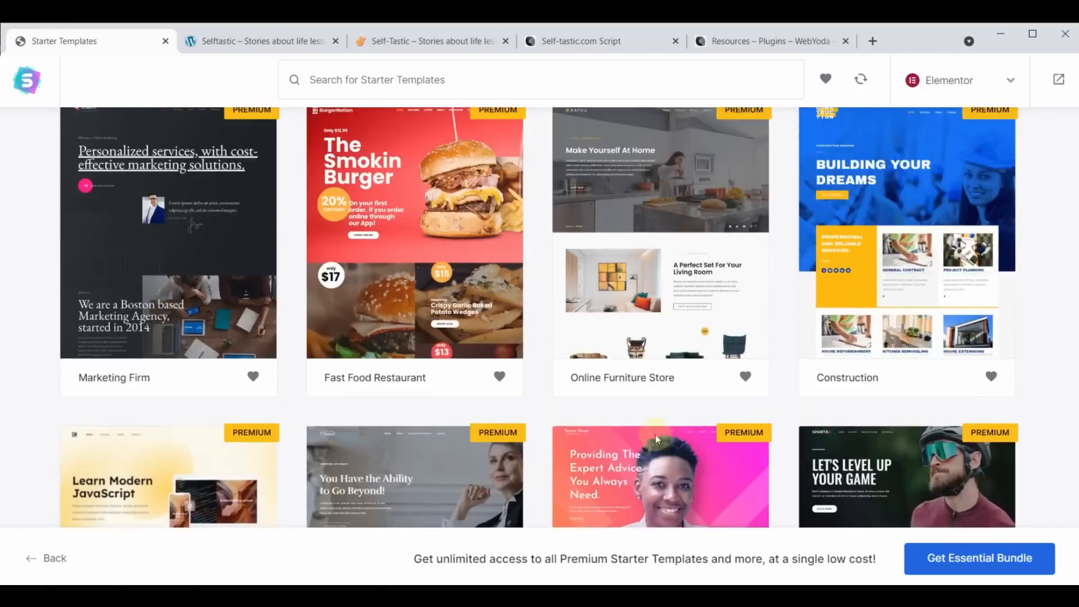
{"action": "scroll", "coordinate": [655, 433], "scroll_direction": "up", "scroll_amount": 6}
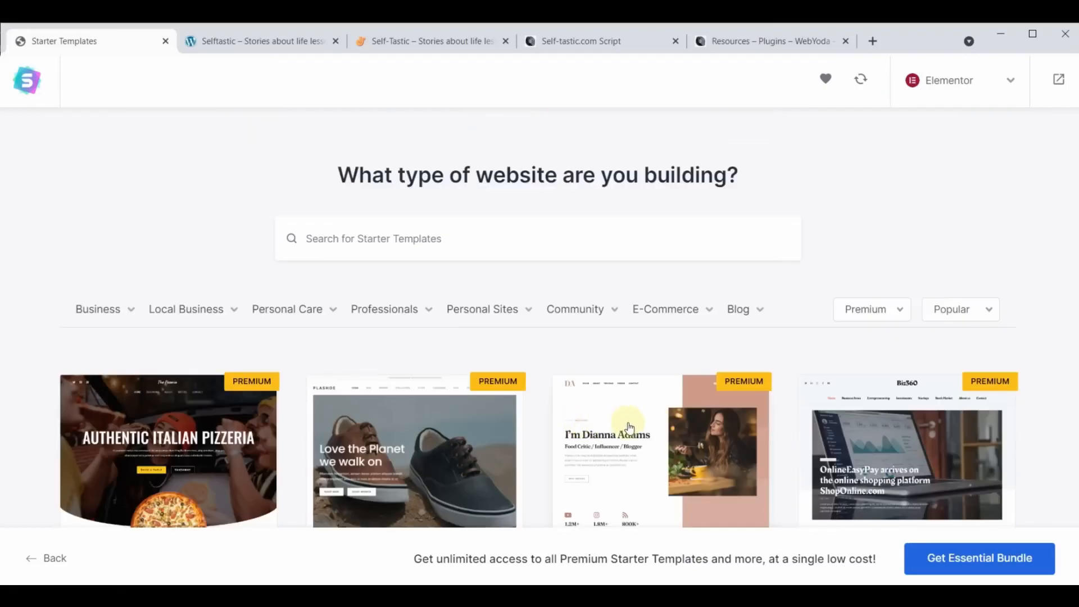
{"action": "left_click", "coordinate": [884, 311]}
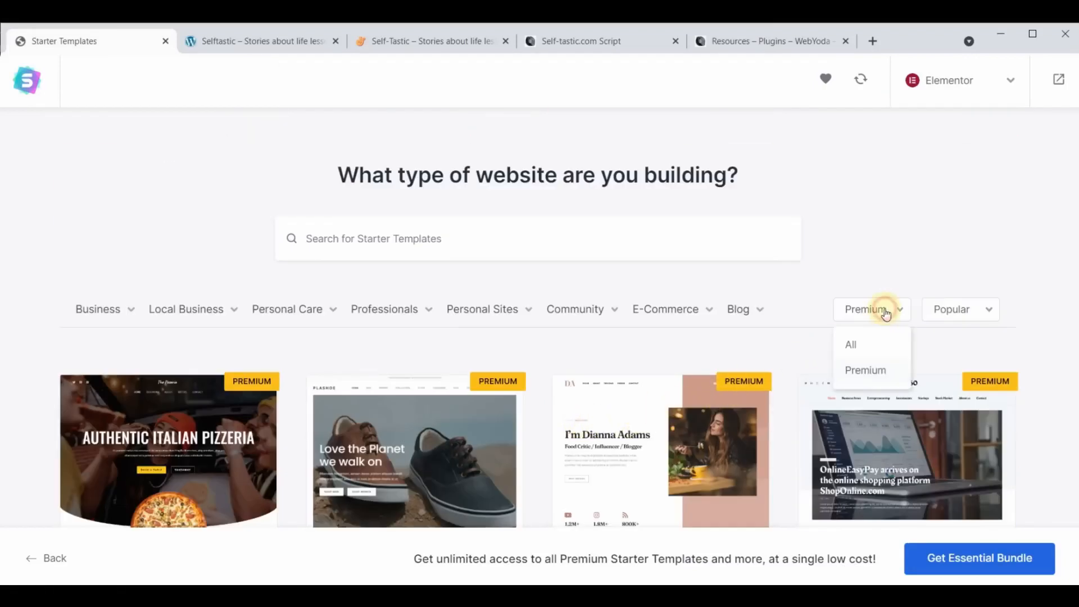
{"action": "left_click", "coordinate": [862, 347]}
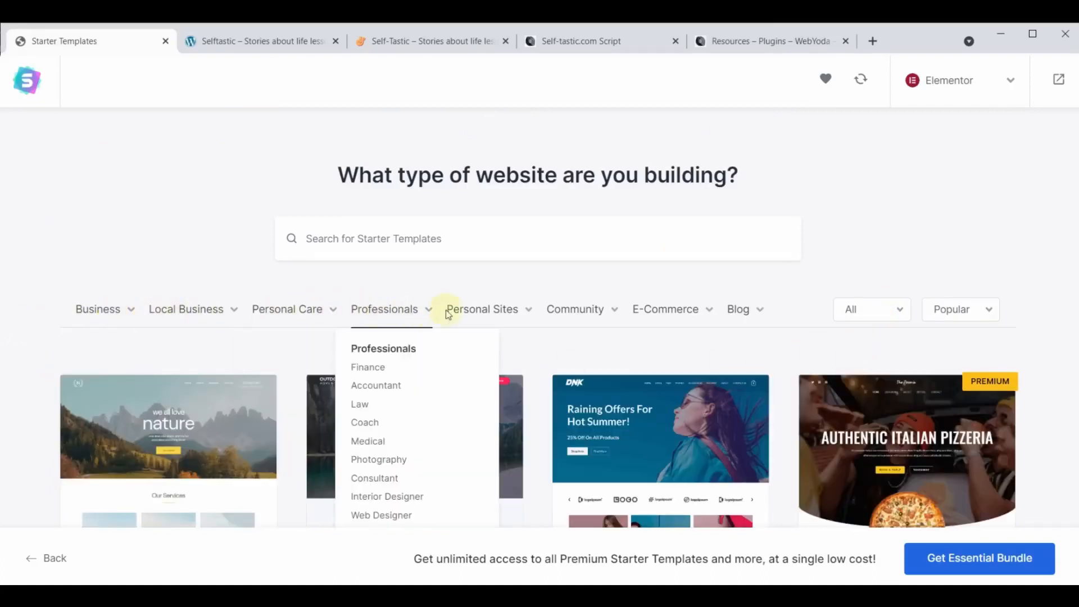
{"action": "mouse_move", "coordinate": [743, 313]}
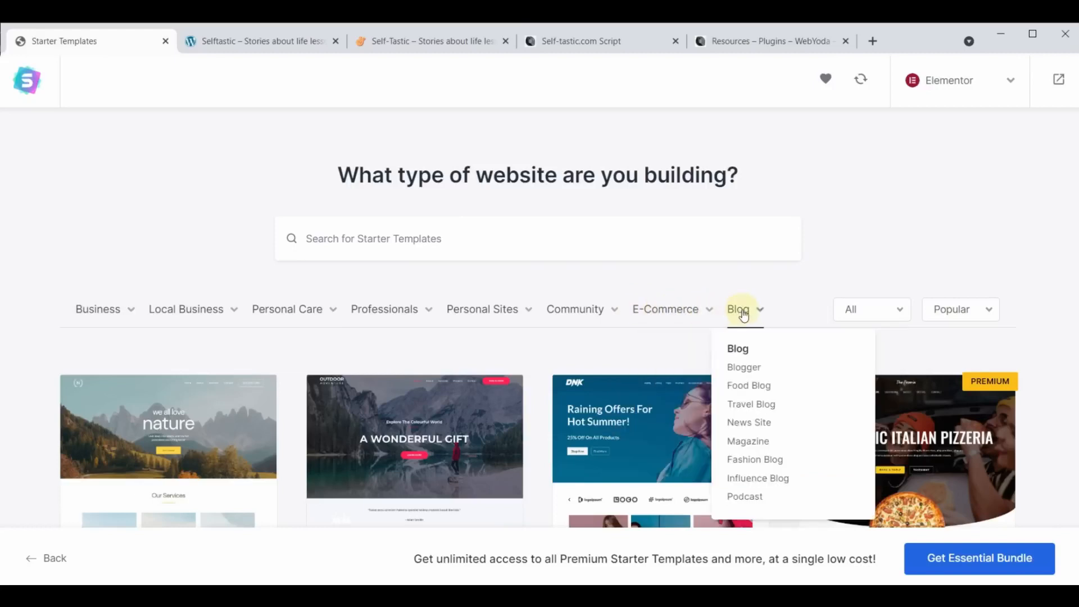
{"action": "left_click", "coordinate": [483, 238]}
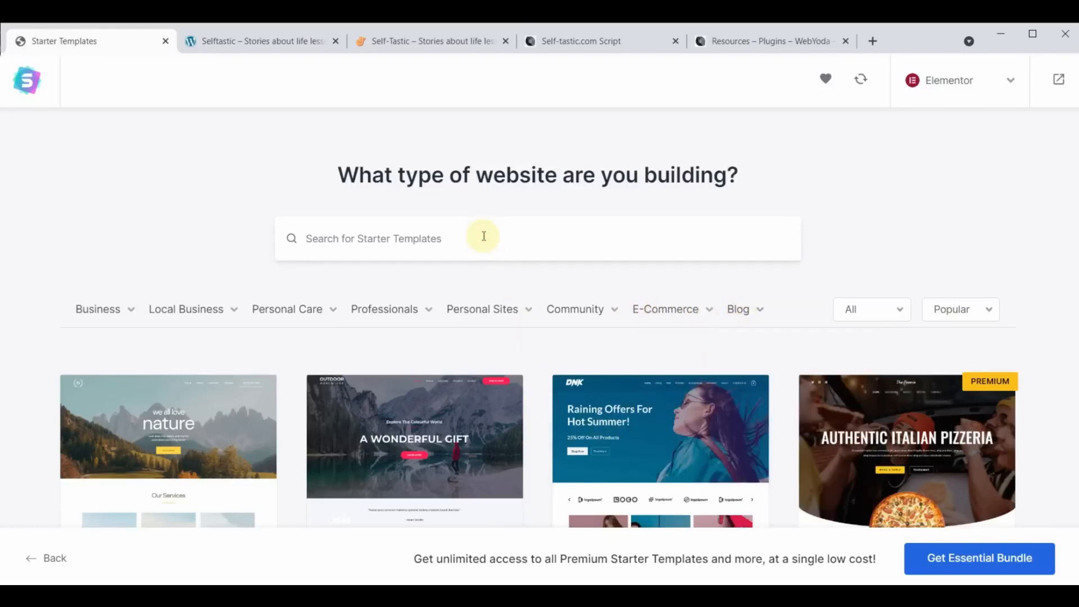
- Search the templates for 'cosmetics' and open the Cosmetics Store template
{"action": "type", "text": "cos"}
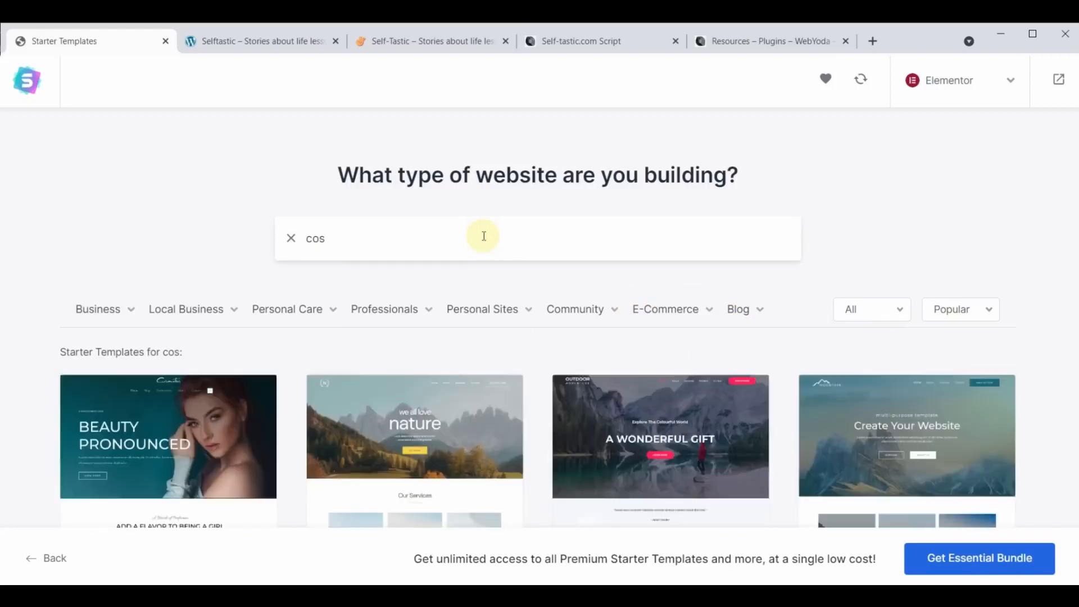
{"action": "type", "text": "metics"}
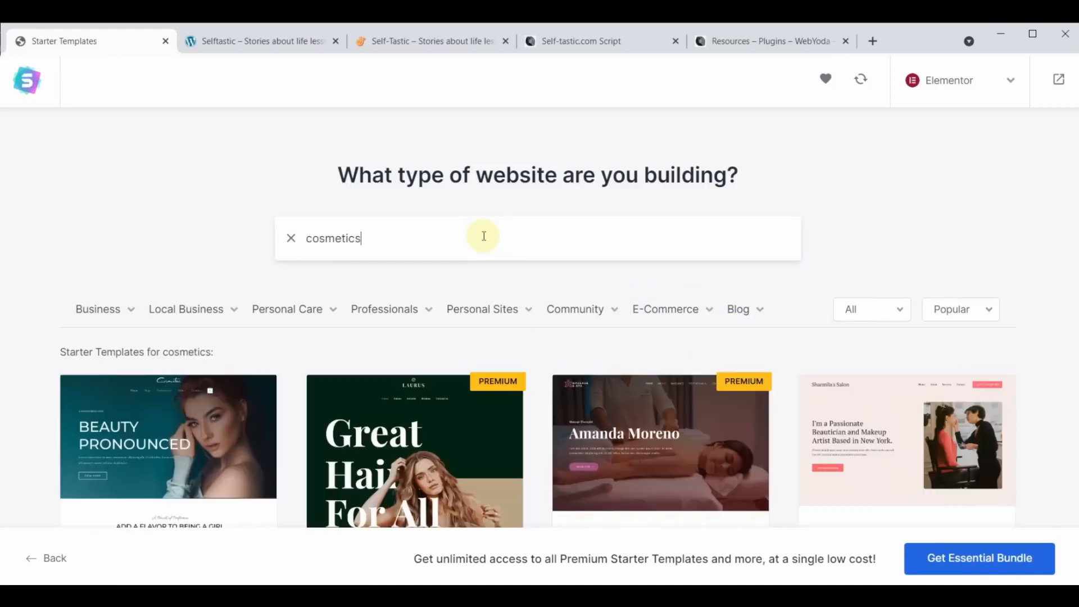
{"action": "scroll", "coordinate": [483, 236], "scroll_direction": "down", "scroll_amount": 5}
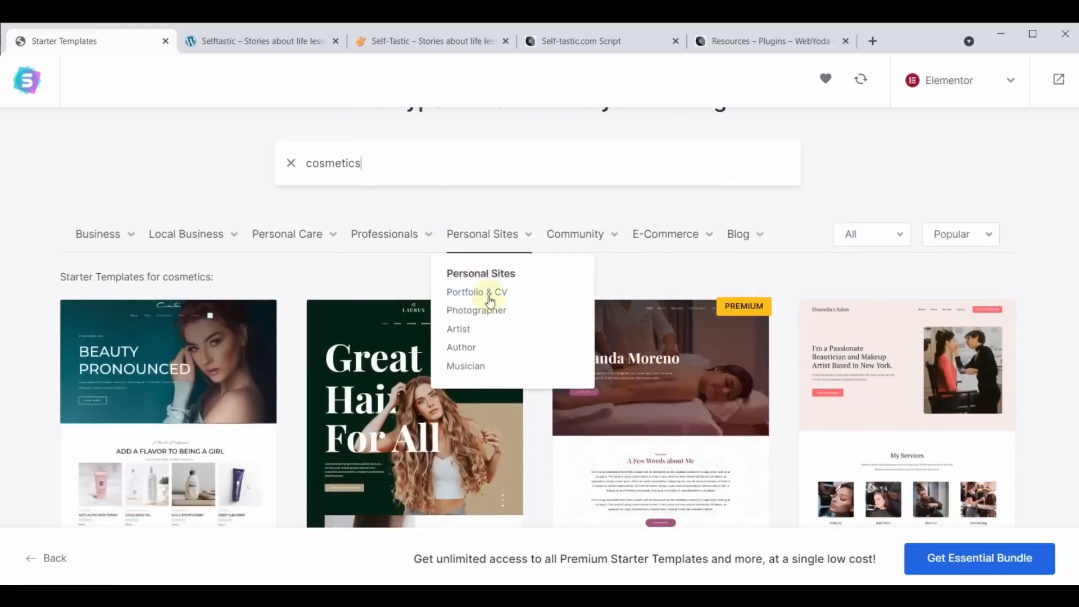
{"action": "scroll", "coordinate": [506, 438], "scroll_direction": "up", "scroll_amount": 5}
{"action": "scroll", "coordinate": [505, 439], "scroll_direction": "down", "scroll_amount": 5}
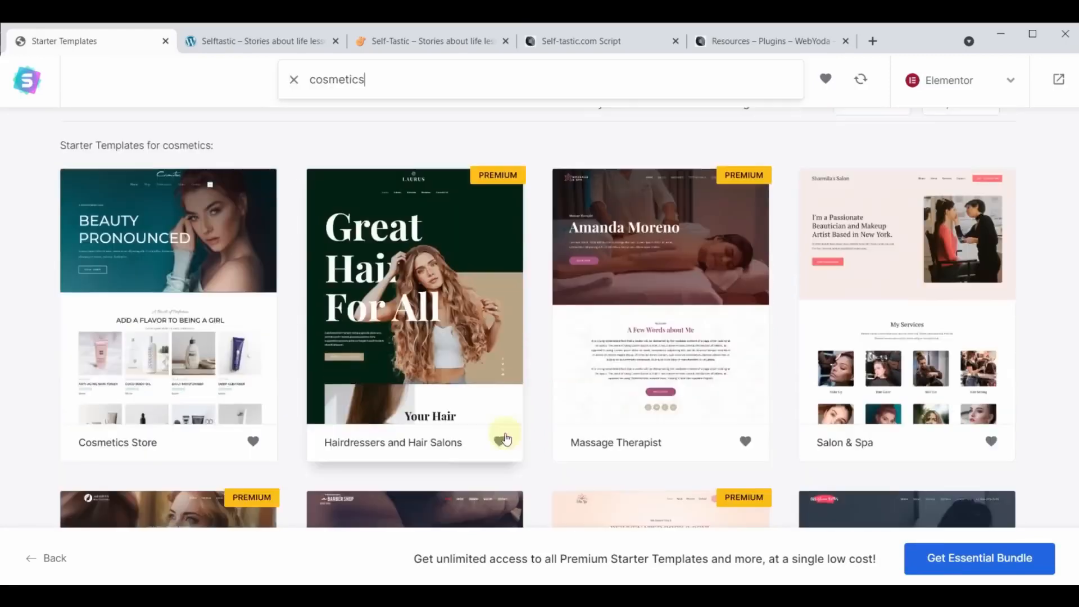
{"action": "scroll", "coordinate": [158, 469], "scroll_direction": "up", "scroll_amount": 3}
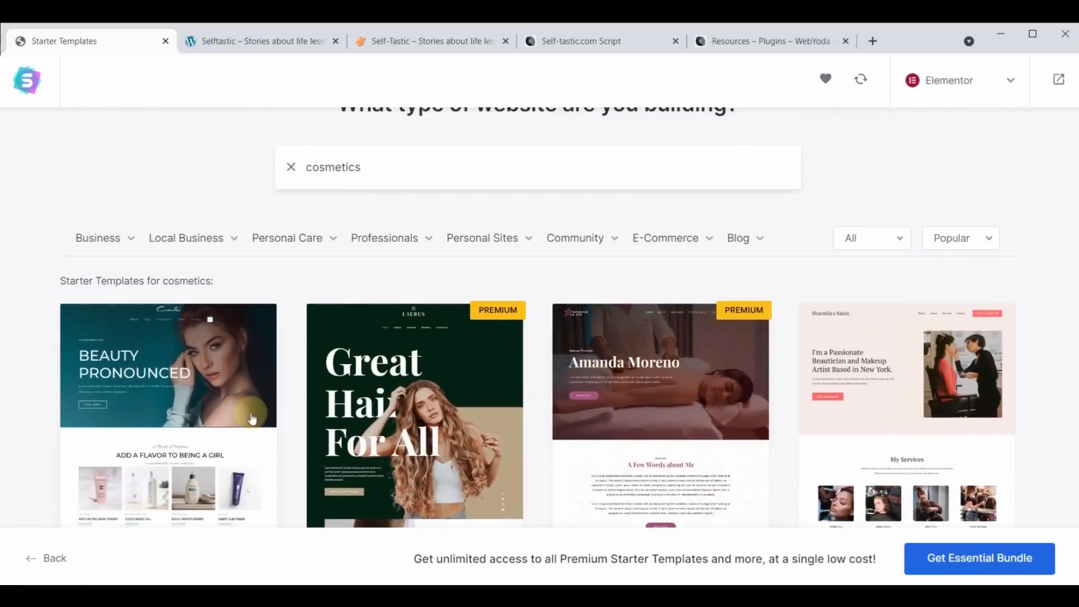
{"action": "scroll", "coordinate": [556, 320], "scroll_direction": "down", "scroll_amount": 10}
{"action": "scroll", "coordinate": [527, 354], "scroll_direction": "up", "scroll_amount": 7}
{"action": "scroll", "coordinate": [528, 350], "scroll_direction": "up", "scroll_amount": 4}
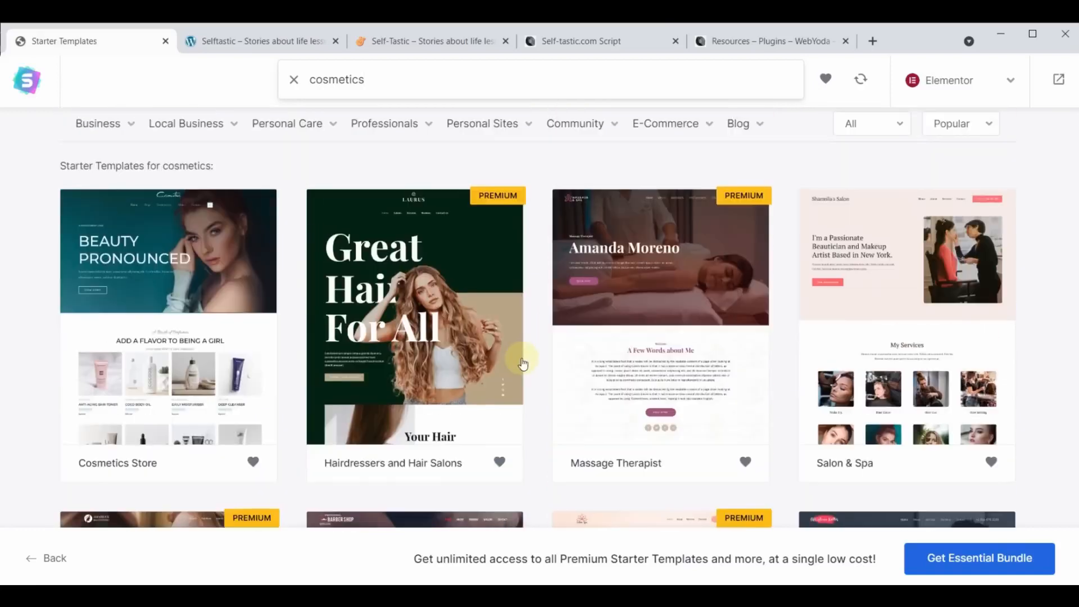
{"action": "left_click", "coordinate": [138, 260]}
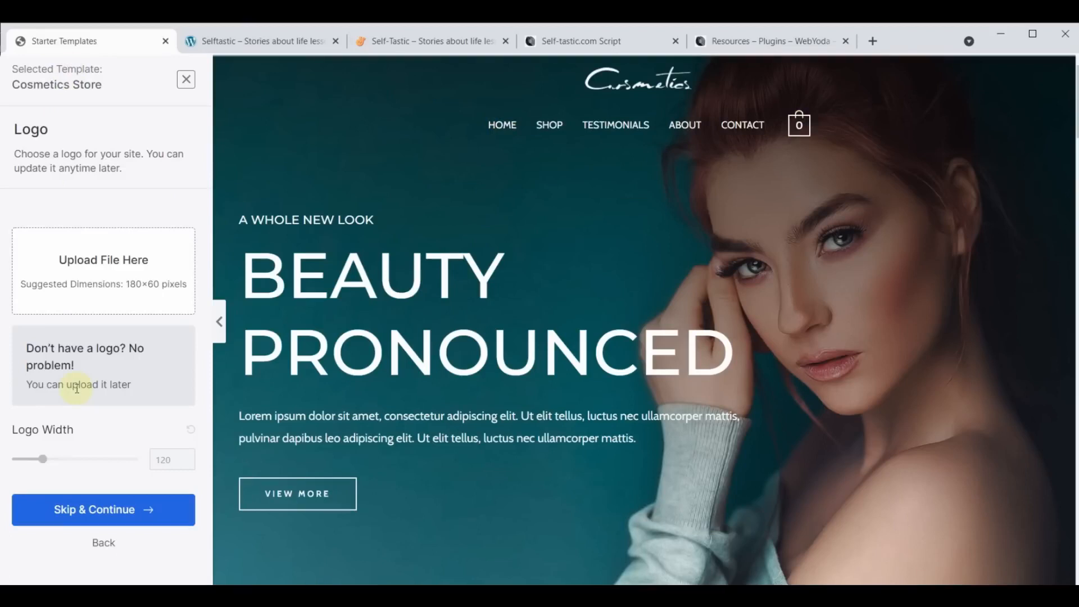
- Skip the logo step and keep the template's default colours and fonts
{"action": "left_click", "coordinate": [99, 520]}
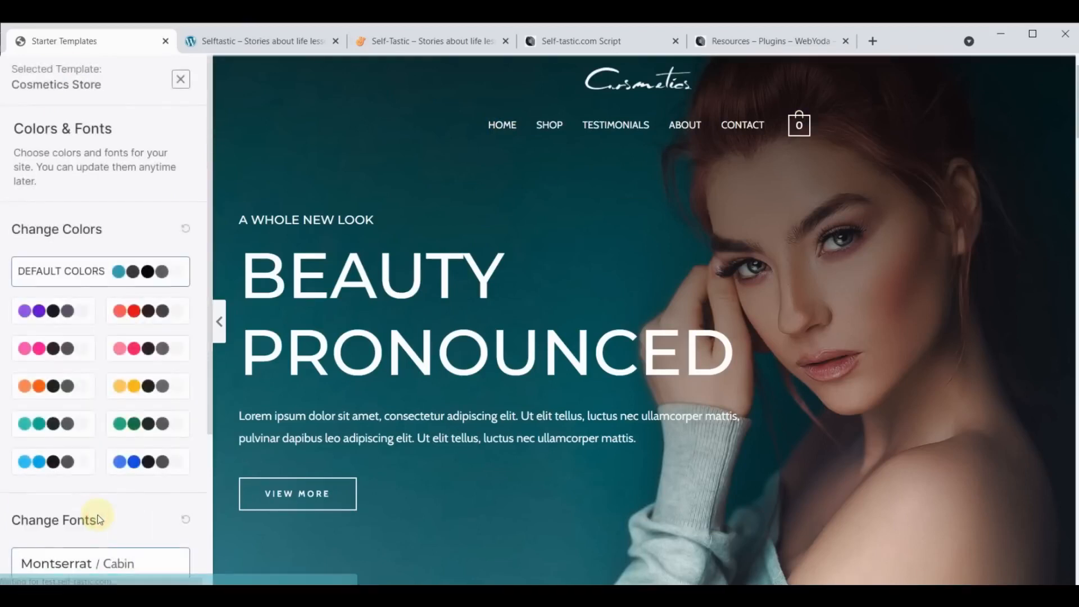
{"action": "scroll", "coordinate": [99, 518], "scroll_direction": "down", "scroll_amount": 4}
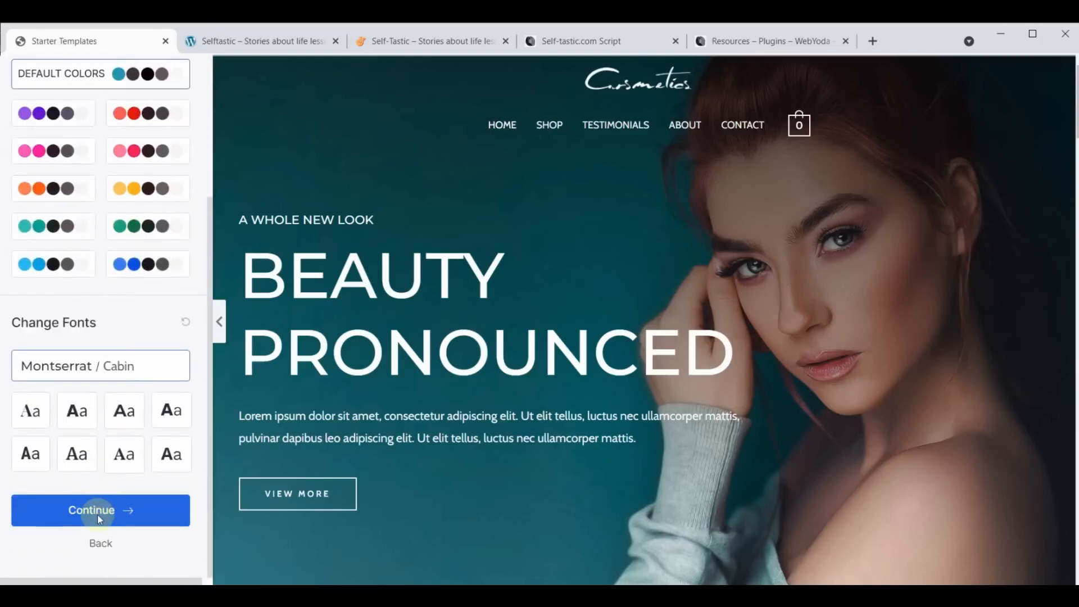
{"action": "left_click", "coordinate": [99, 512]}
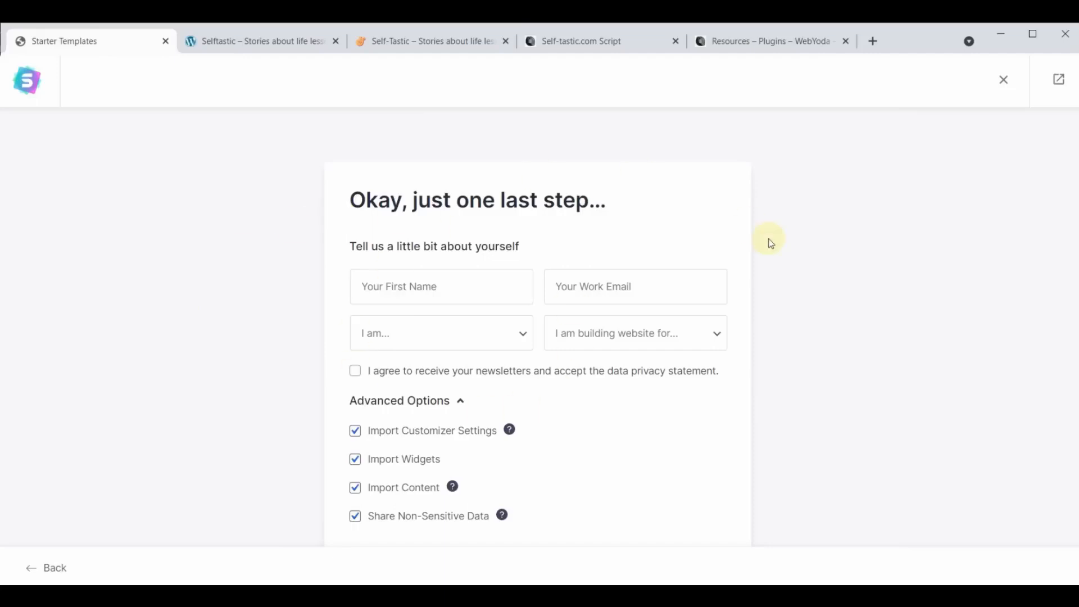
- Enter the first name and the work e-mail address in the details form
{"action": "left_click", "coordinate": [415, 281]}
{"action": "type", "text": "Yoda"}
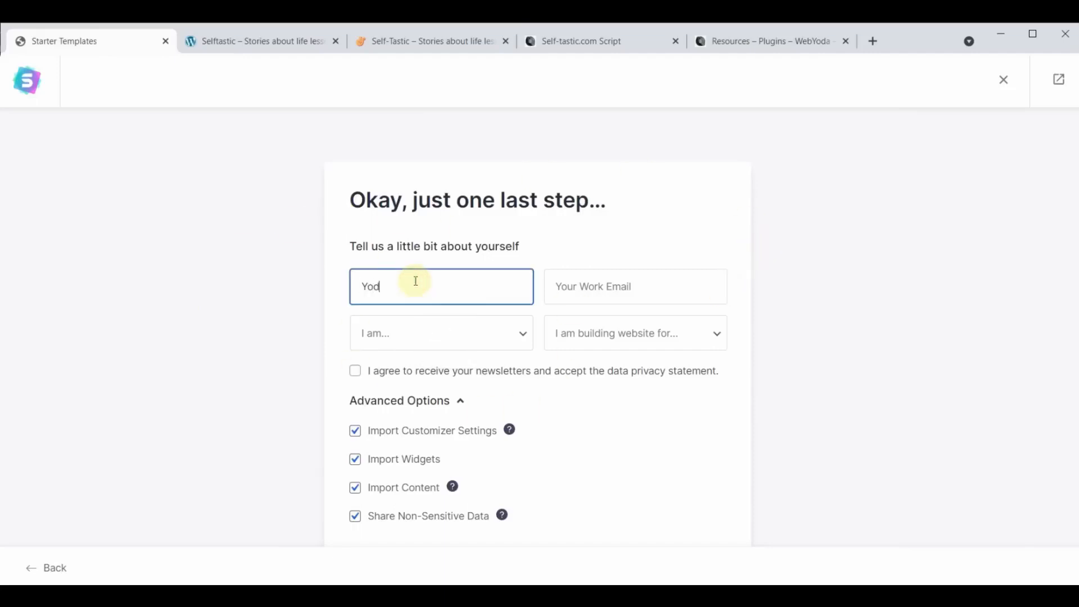
{"action": "left_click", "coordinate": [632, 284]}
{"action": "left_click", "coordinate": [672, 350]}
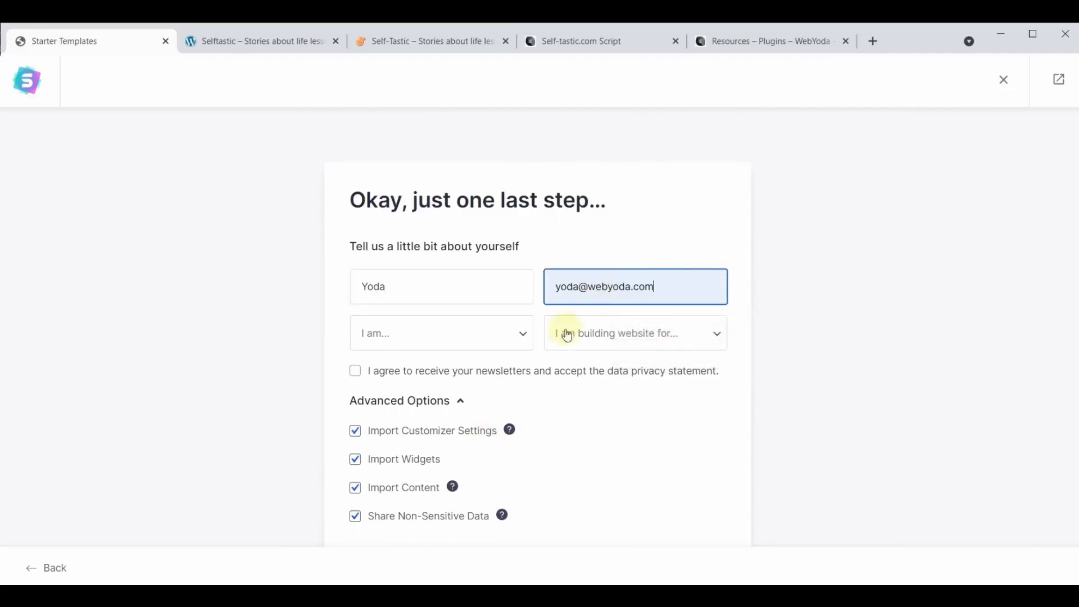
- Set experience to Intermediate and the website's purpose to Myself/My Company
{"action": "left_click", "coordinate": [524, 335]}
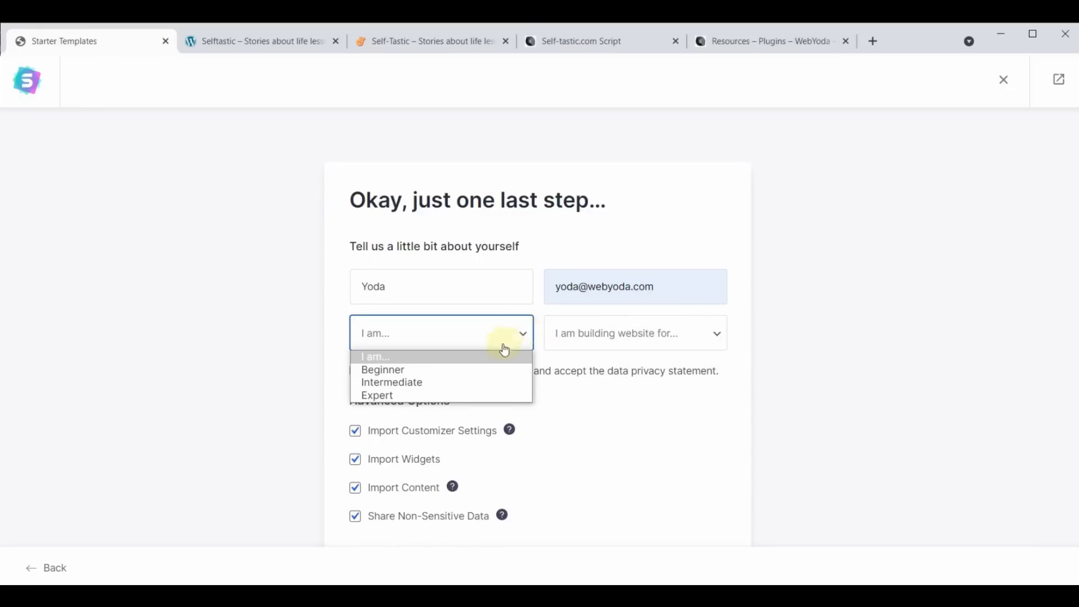
{"action": "left_click", "coordinate": [404, 384]}
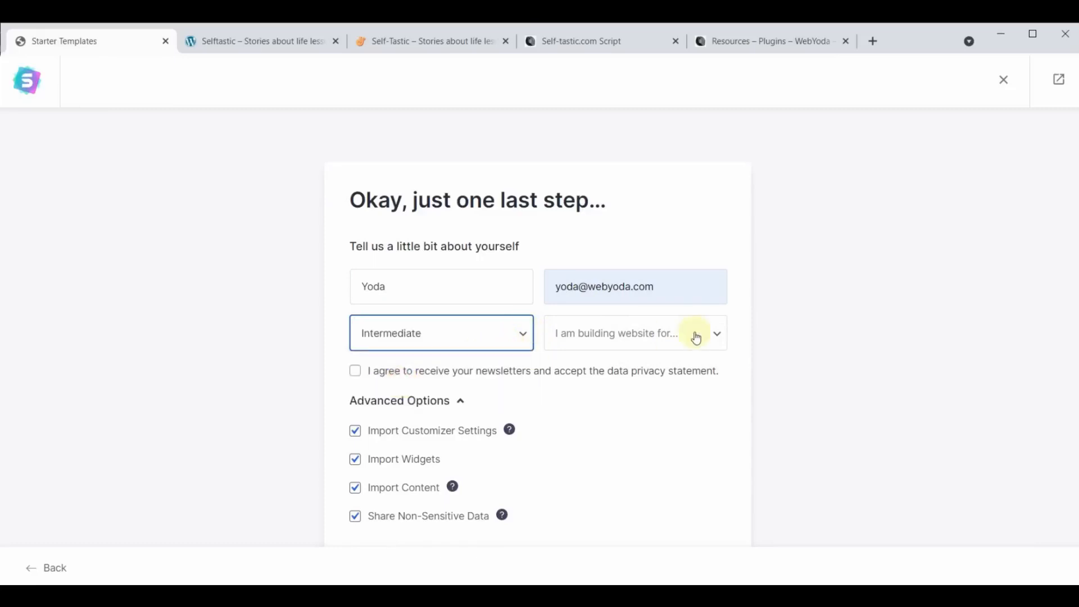
{"action": "left_click", "coordinate": [676, 345]}
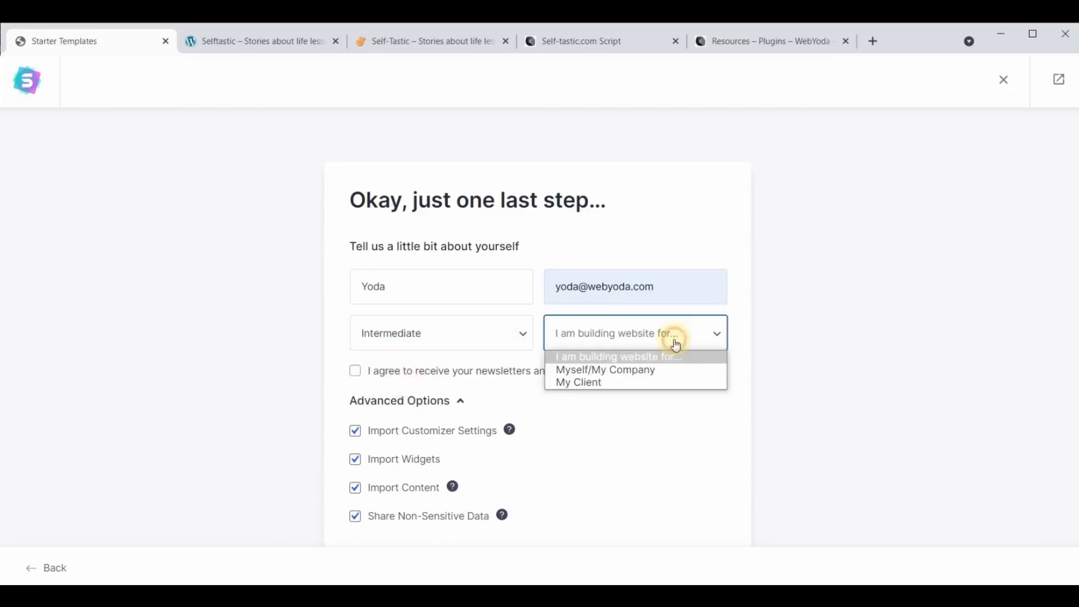
{"action": "left_click", "coordinate": [641, 369]}
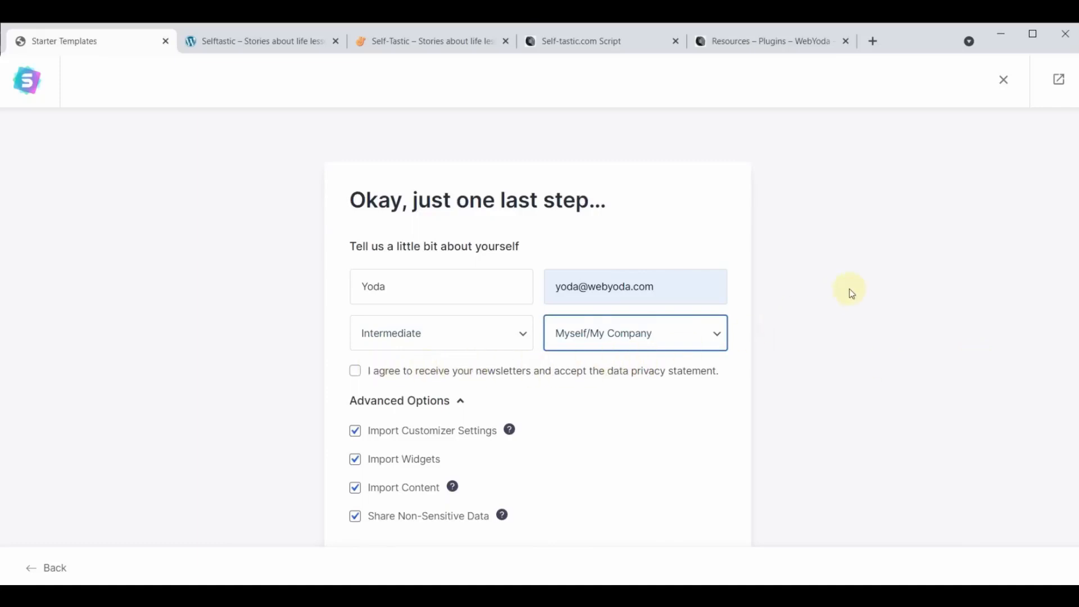
{"action": "scroll", "coordinate": [851, 292], "scroll_direction": "down", "scroll_amount": 1}
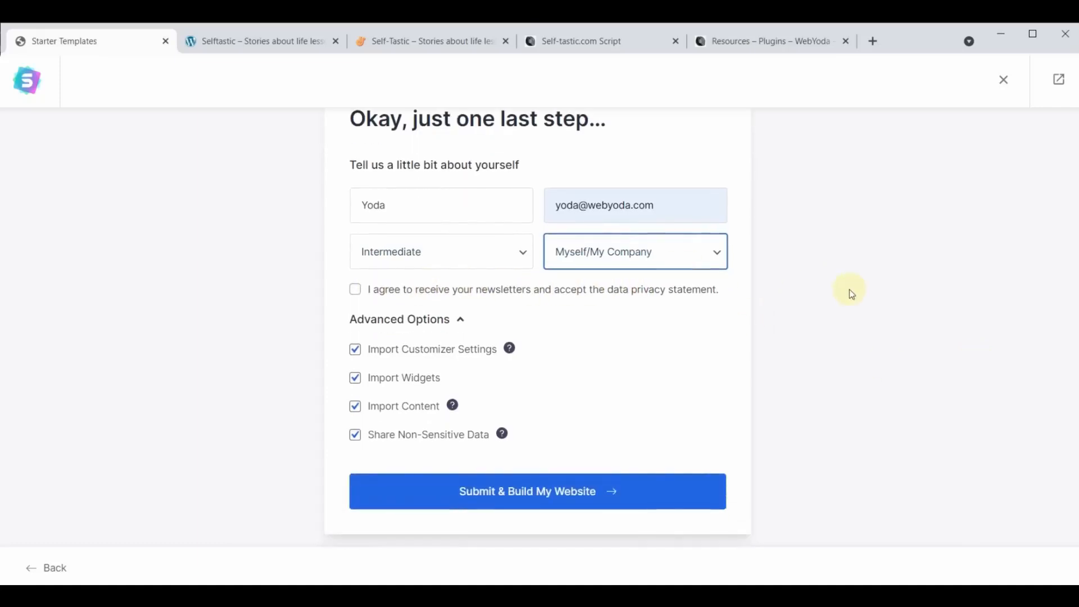
- Submit the form to build the Cosmetics Store site and wait for Congratulations
{"action": "left_click", "coordinate": [521, 495]}
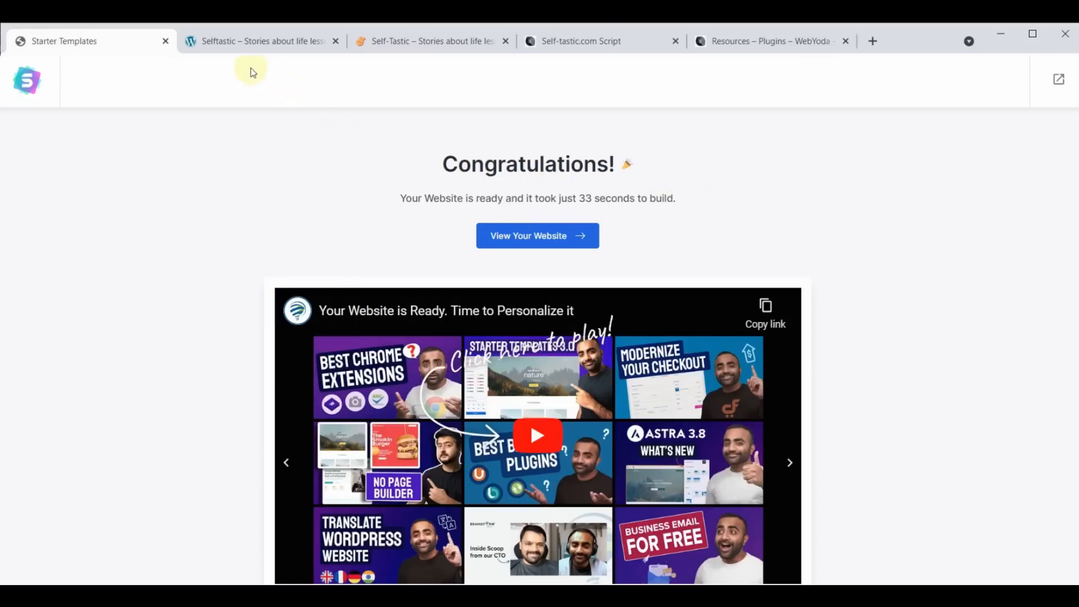
- Reload the Selftastic sample site and scroll through its new Cosmetics homepage
{"action": "left_click", "coordinate": [251, 42]}
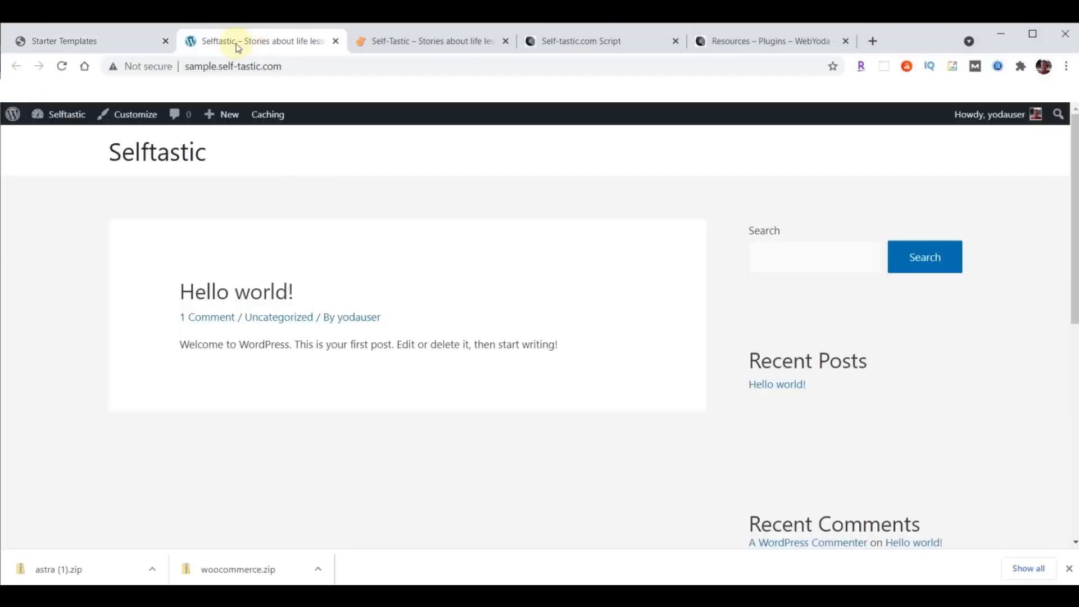
{"action": "left_click", "coordinate": [64, 66]}
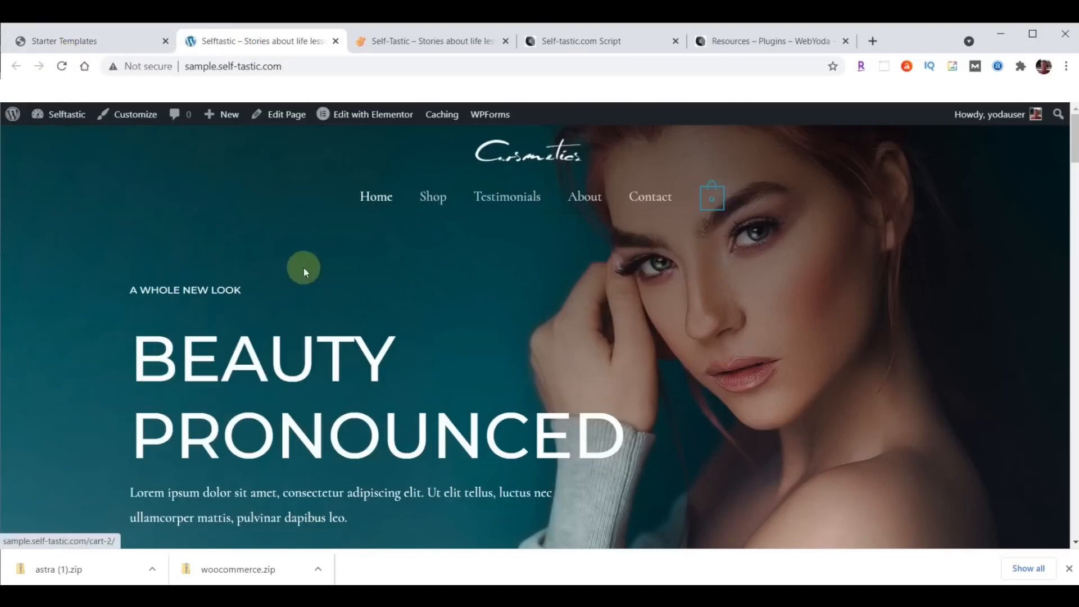
{"action": "scroll", "coordinate": [329, 275], "scroll_direction": "down", "scroll_amount": 15}
{"action": "scroll", "coordinate": [328, 285], "scroll_direction": "down", "scroll_amount": 10}
{"action": "scroll", "coordinate": [328, 315], "scroll_direction": "up", "scroll_amount": 13}
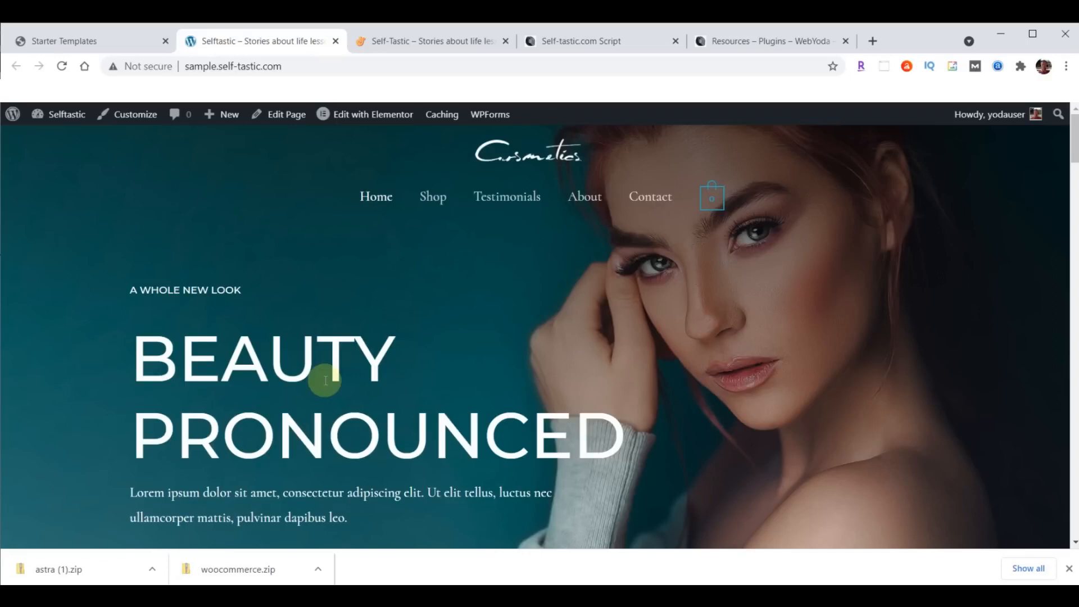
{"action": "scroll", "coordinate": [390, 321], "scroll_direction": "down", "scroll_amount": 8}
{"action": "scroll", "coordinate": [421, 409], "scroll_direction": "up", "scroll_amount": 8}
- Scroll through the live Self-Tastic site to compare it with the sample
{"action": "left_click", "coordinate": [425, 37]}
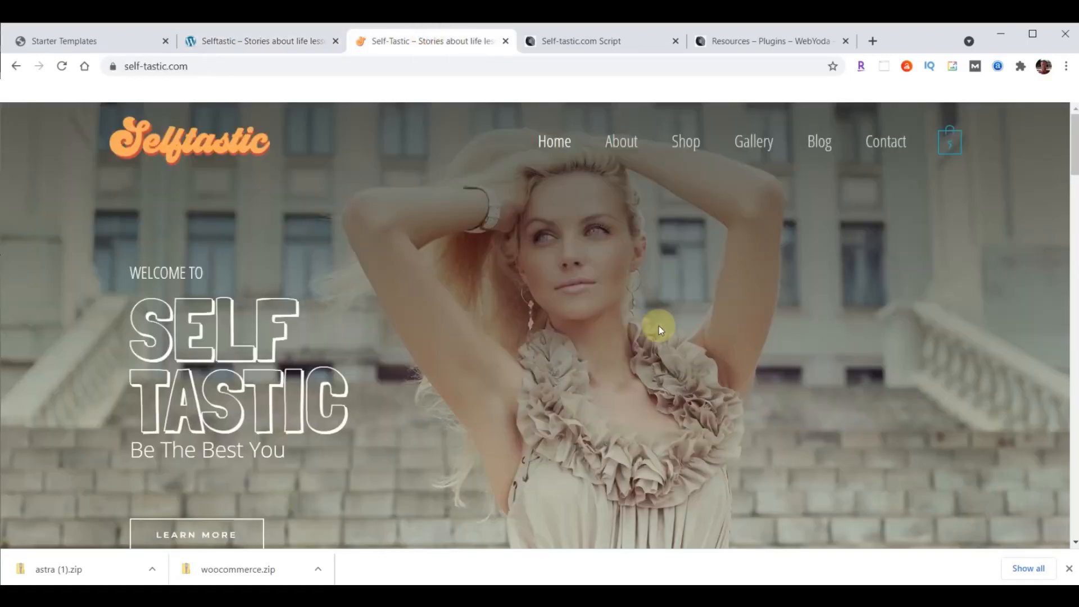
{"action": "scroll", "coordinate": [658, 326], "scroll_direction": "down", "scroll_amount": 1}
{"action": "scroll", "coordinate": [658, 326], "scroll_direction": "down", "scroll_amount": 10}
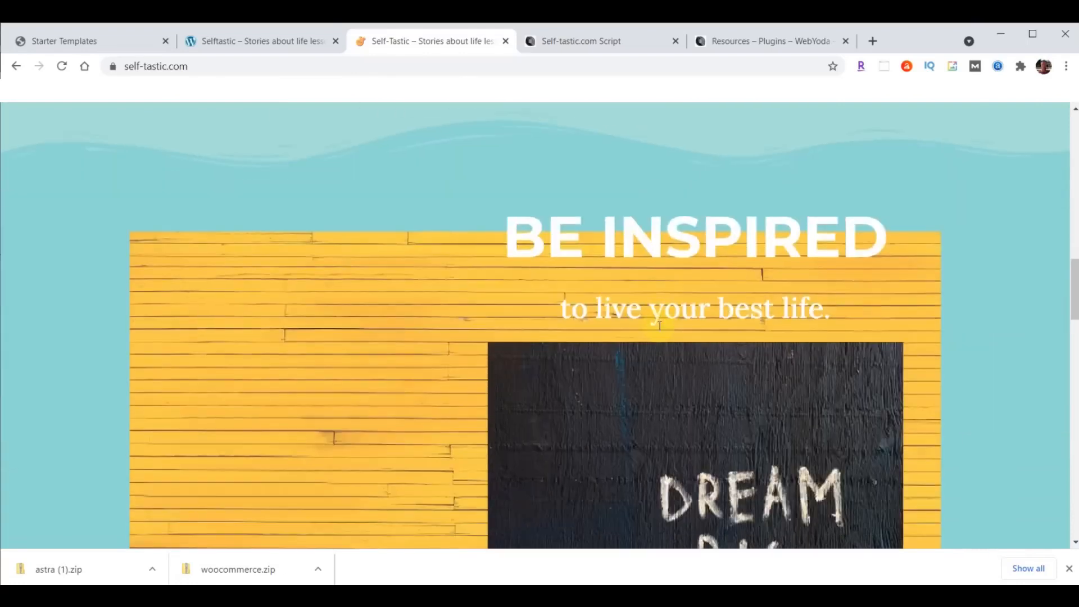
{"action": "scroll", "coordinate": [658, 326], "scroll_direction": "up", "scroll_amount": 5}
{"action": "scroll", "coordinate": [658, 326], "scroll_direction": "up", "scroll_amount": 5}
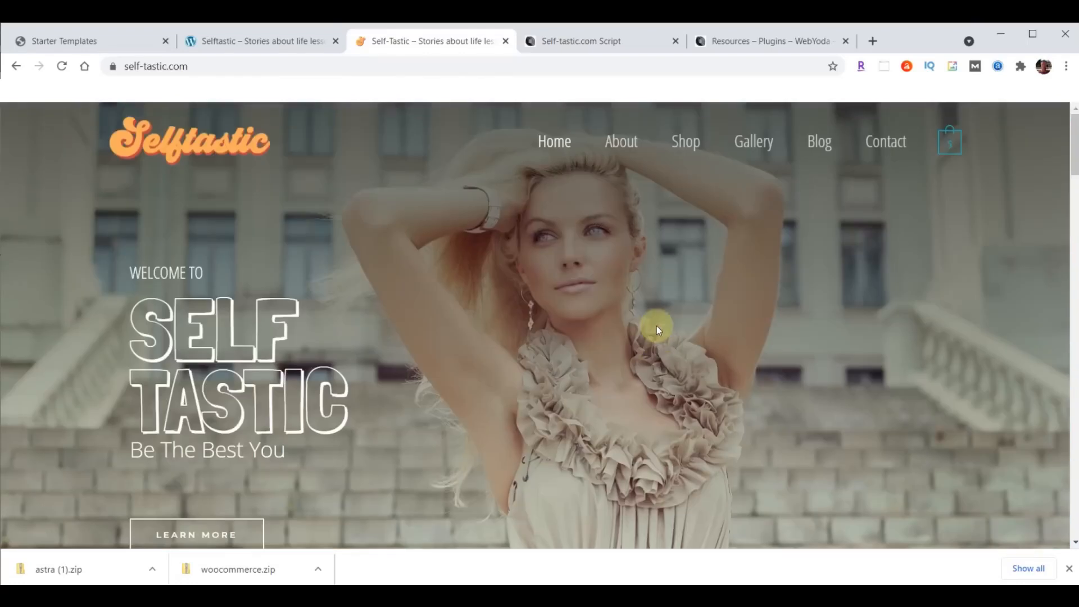
- Return to the Starter Templates page and close the downloads bar
{"action": "left_click", "coordinate": [259, 43]}
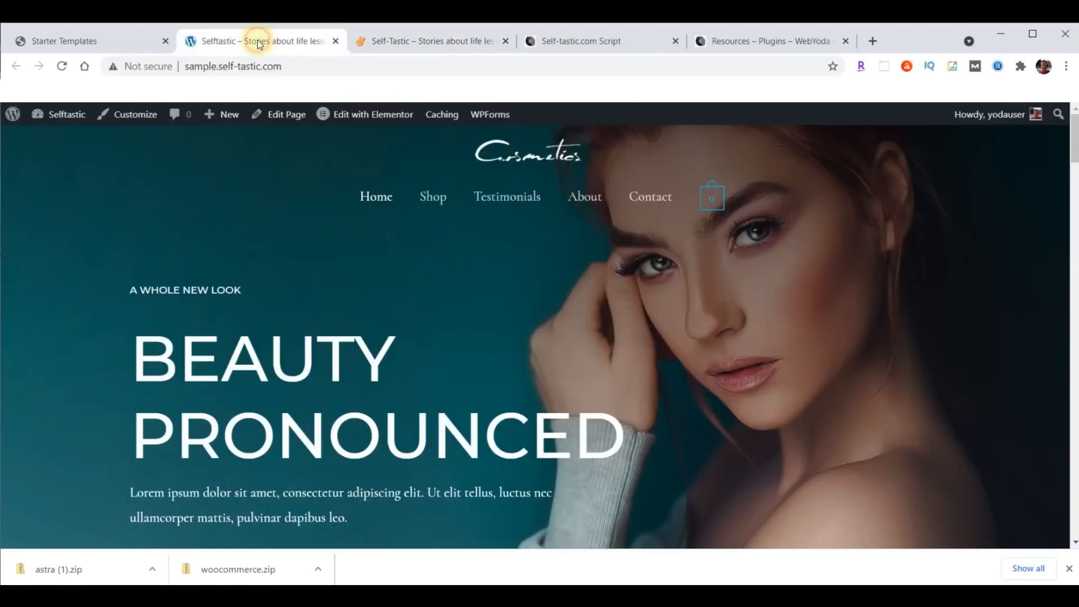
{"action": "left_click", "coordinate": [77, 43]}
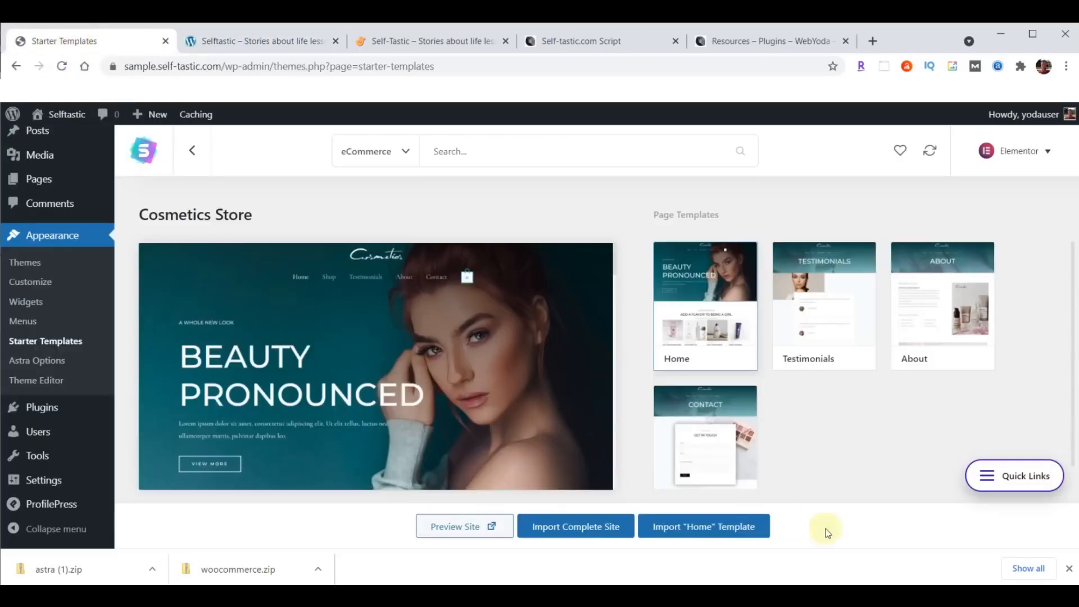
{"action": "left_click", "coordinate": [1068, 569]}
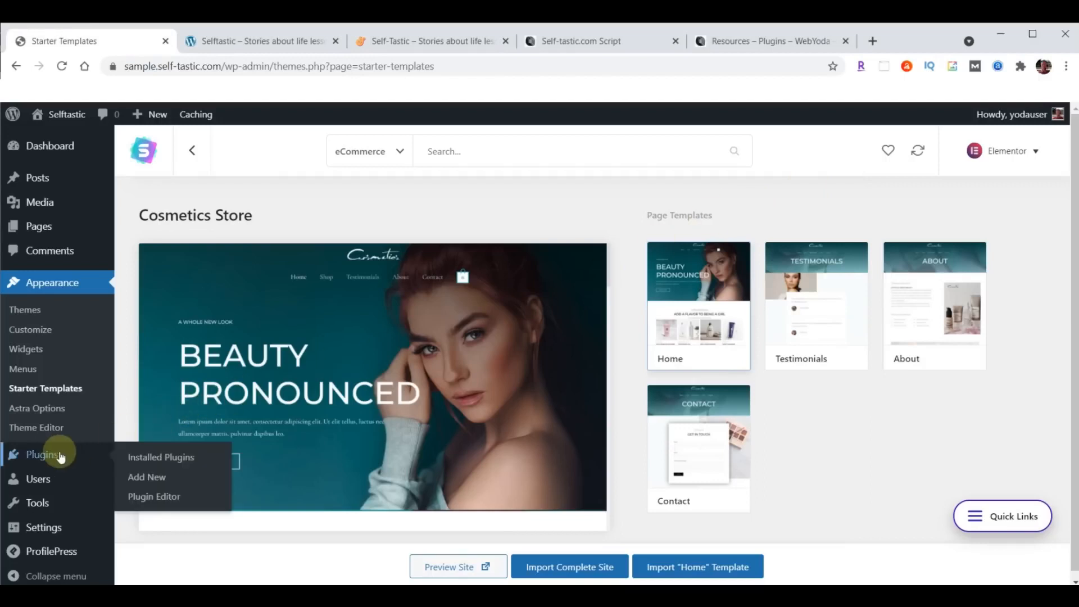
- Deactivate the WooCommerce plugin, then check the live and sample sites
{"action": "left_click", "coordinate": [40, 454]}
{"action": "scroll", "coordinate": [313, 337], "scroll_direction": "down", "scroll_amount": 7}
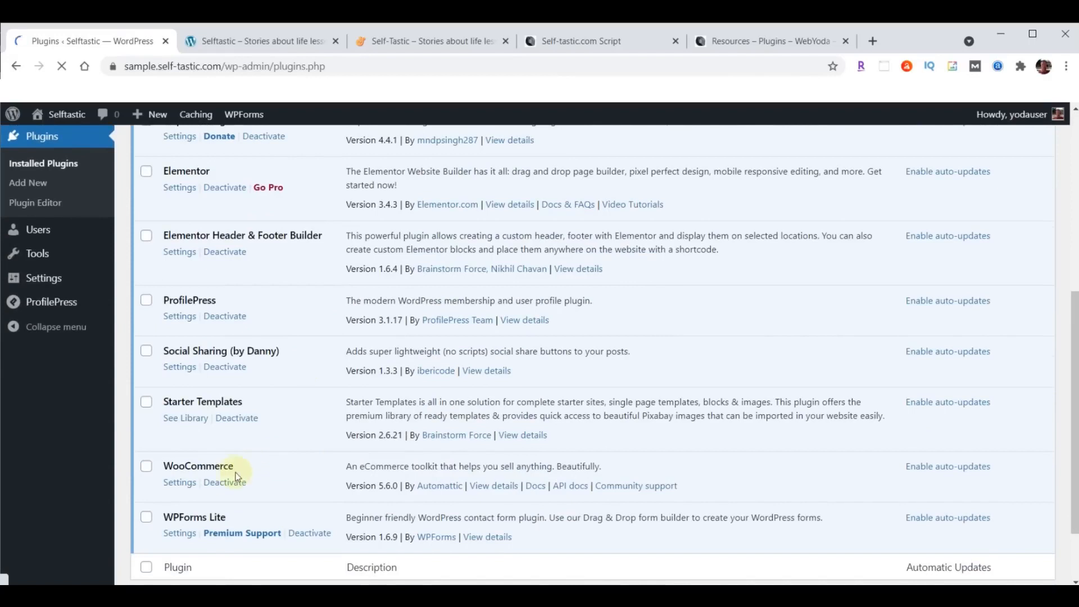
{"action": "left_click", "coordinate": [225, 484]}
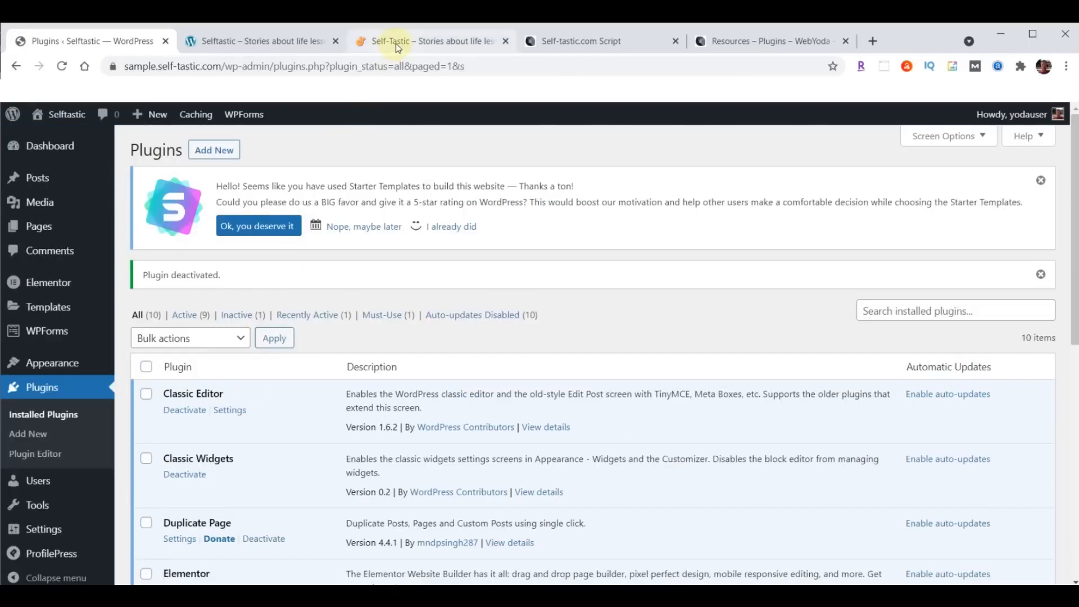
{"action": "left_click", "coordinate": [394, 45]}
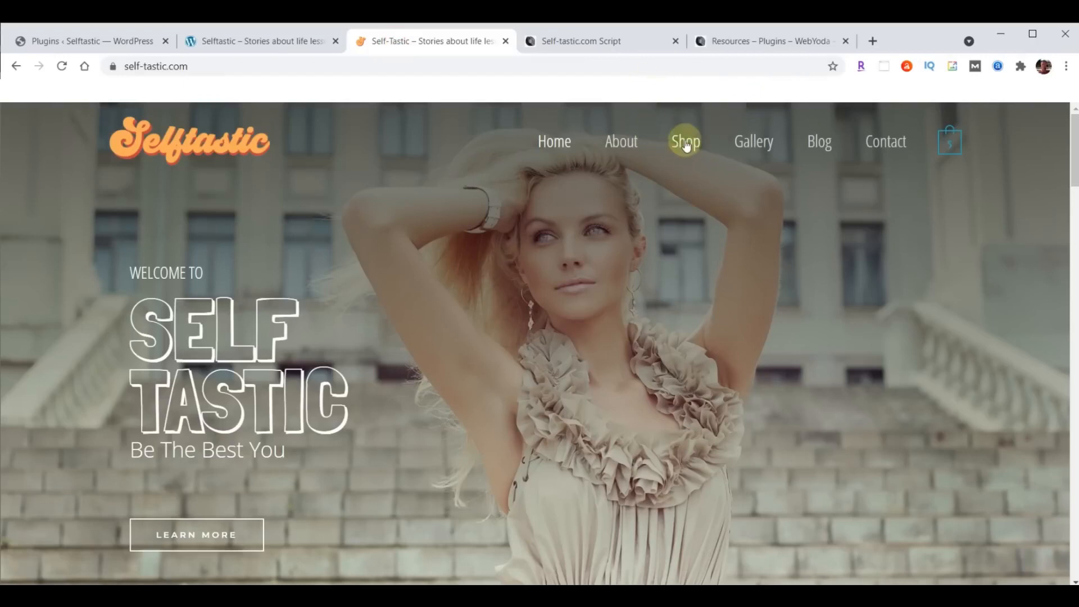
{"action": "left_click", "coordinate": [288, 39]}
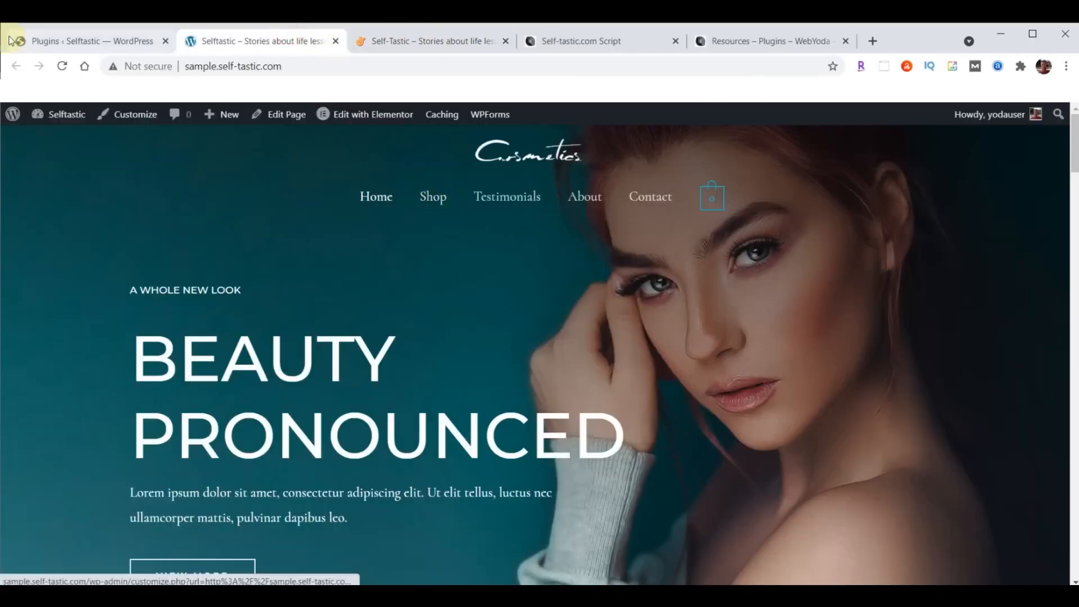
- Open the Appearance > Menus page from the plugins admin tab
{"action": "left_click", "coordinate": [86, 42]}
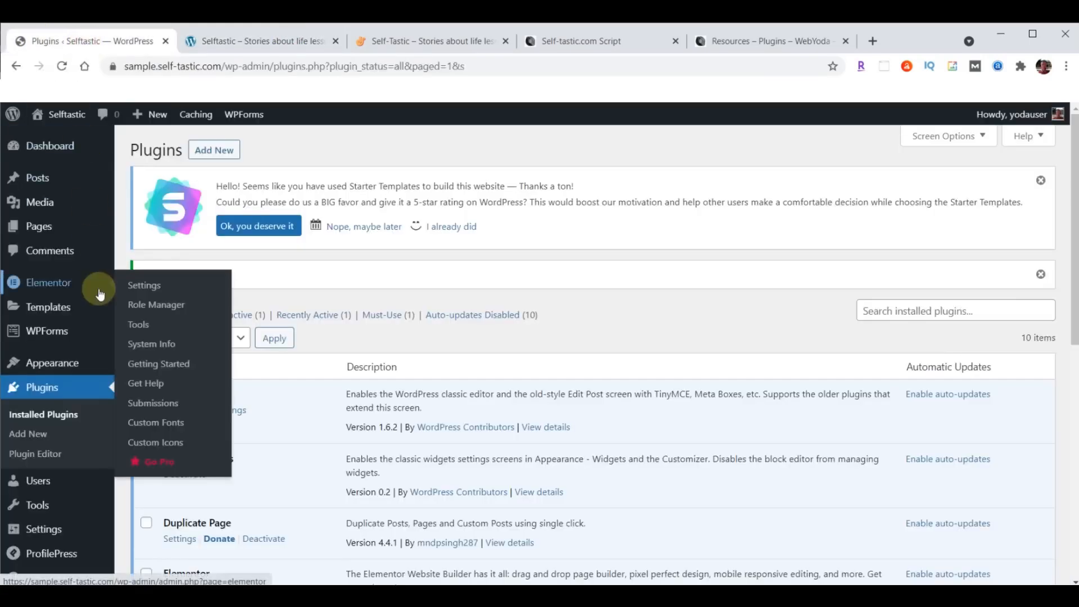
{"action": "mouse_move", "coordinate": [67, 363]}
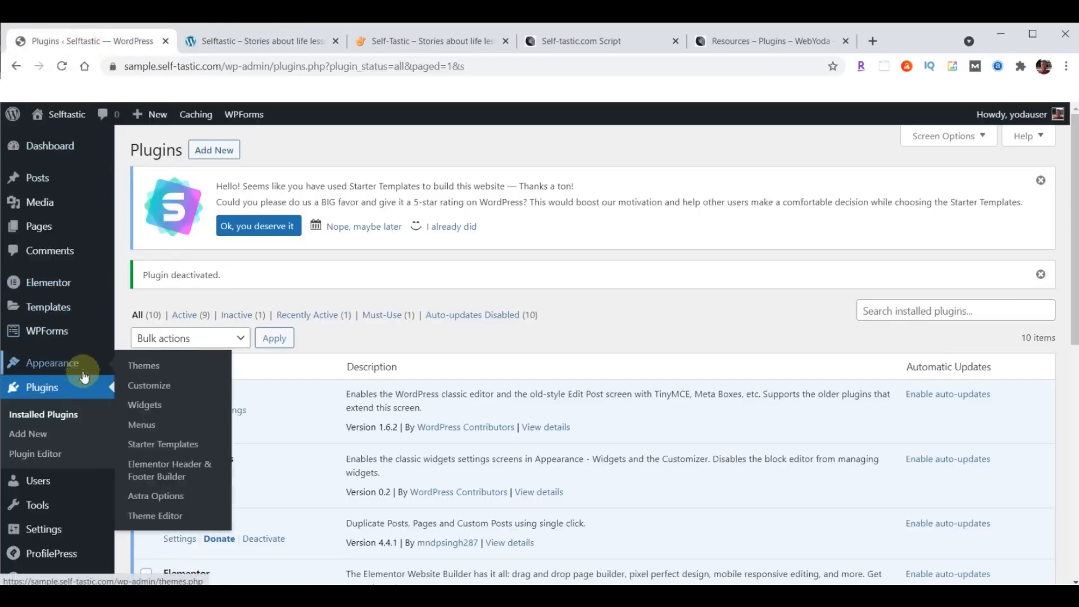
{"action": "left_click", "coordinate": [137, 427]}
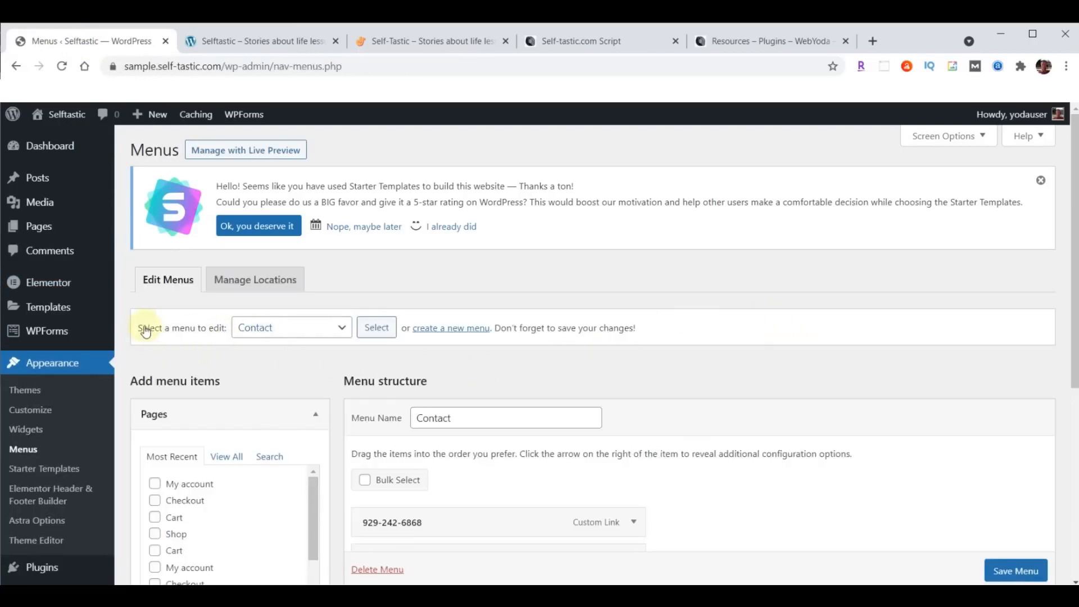
- Load Menu (Primary Menu) in the menu editor
{"action": "left_click", "coordinate": [342, 329]}
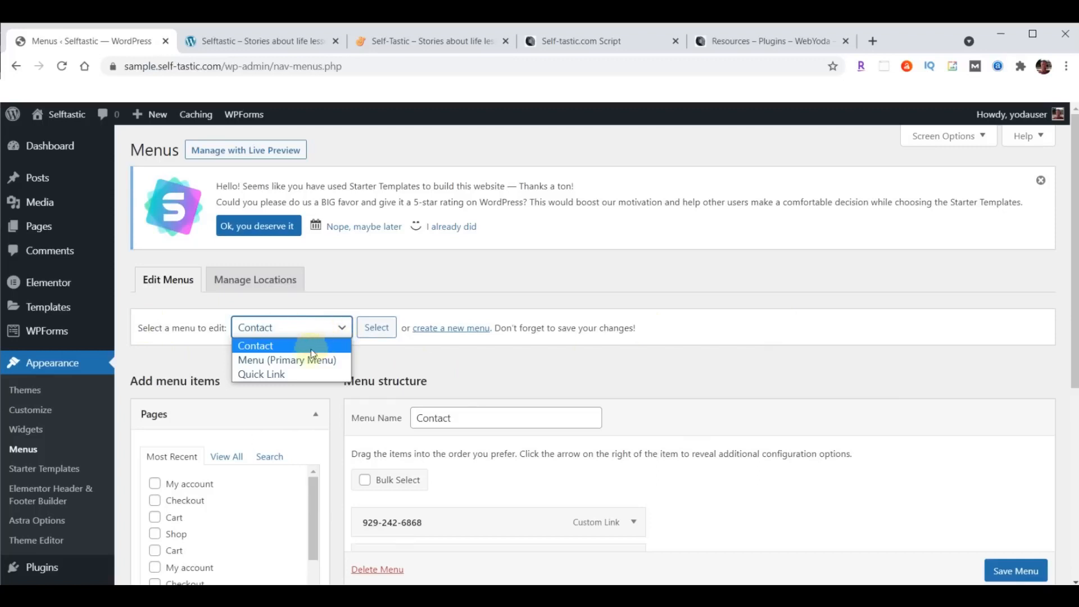
{"action": "left_click", "coordinate": [297, 361]}
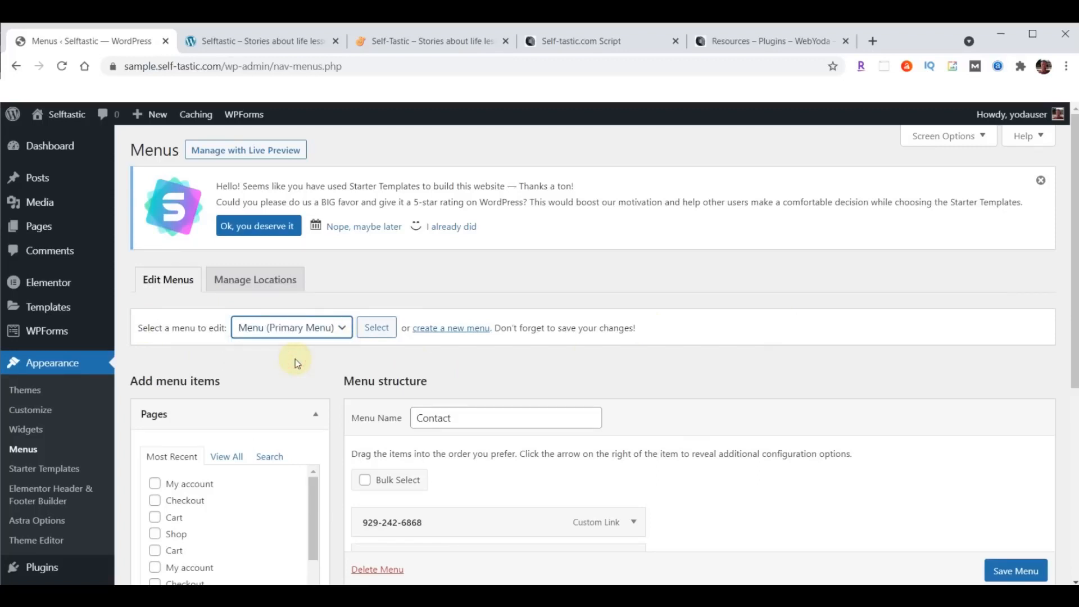
{"action": "left_click", "coordinate": [375, 327]}
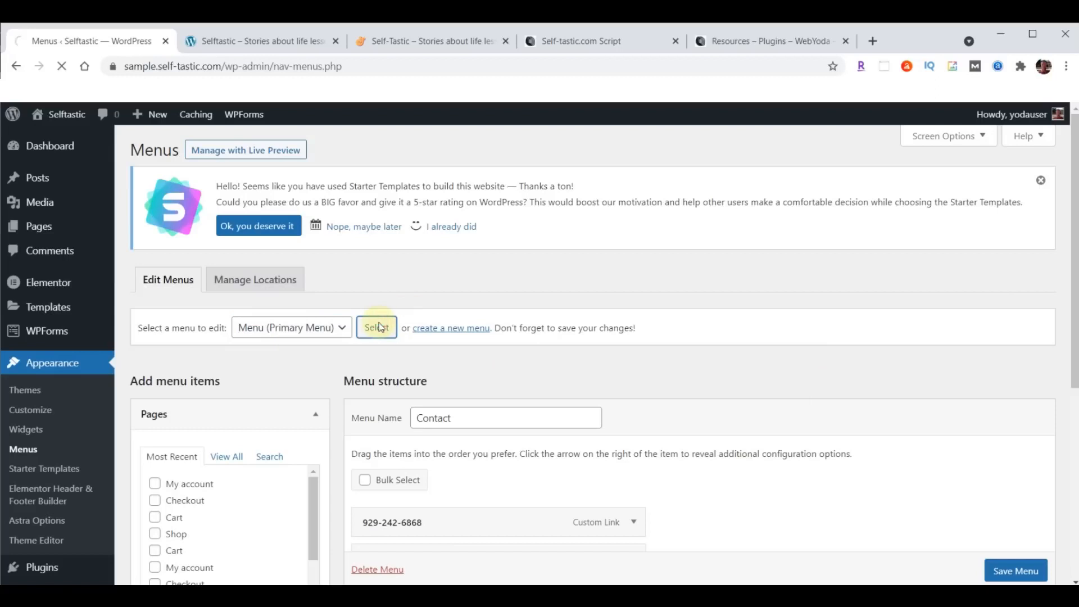
{"action": "scroll", "coordinate": [949, 275], "scroll_direction": "down", "scroll_amount": 5}
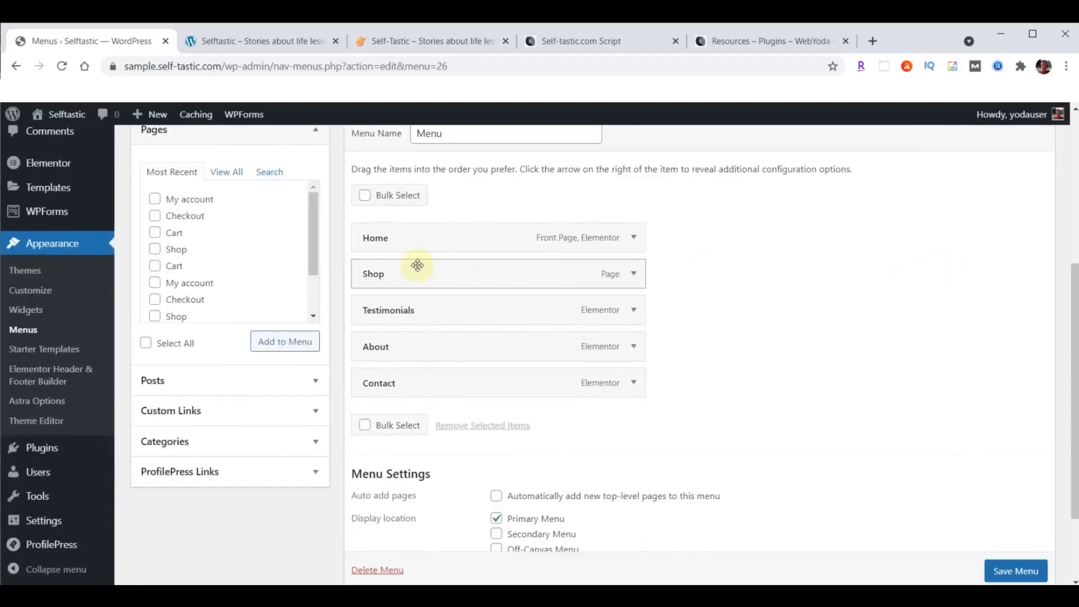
- Remove the Shop item, save the primary menu and reload the sample site
{"action": "left_click", "coordinate": [633, 274]}
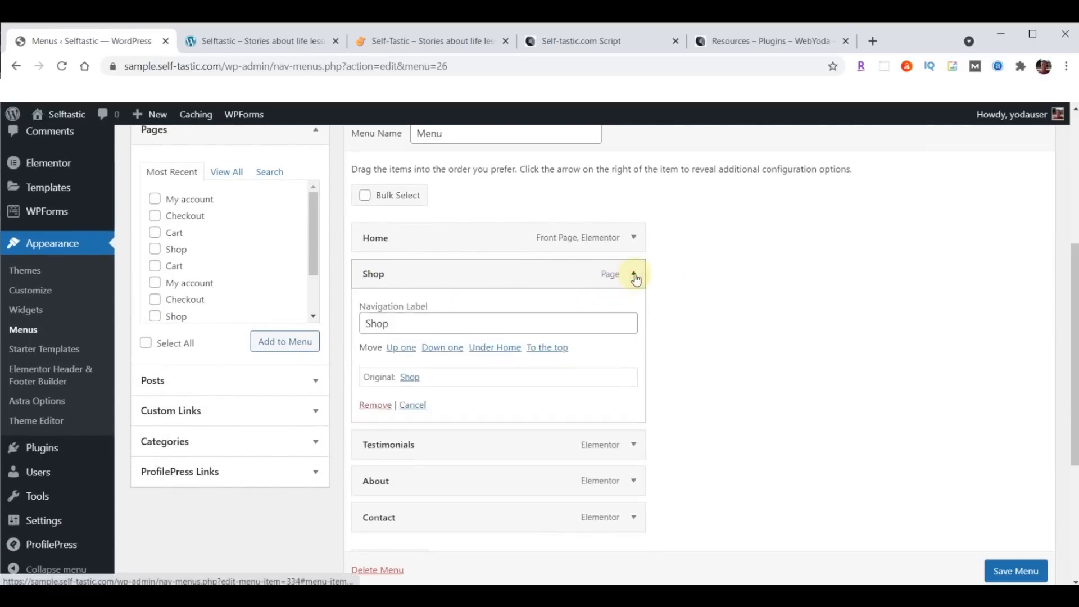
{"action": "left_click", "coordinate": [375, 405]}
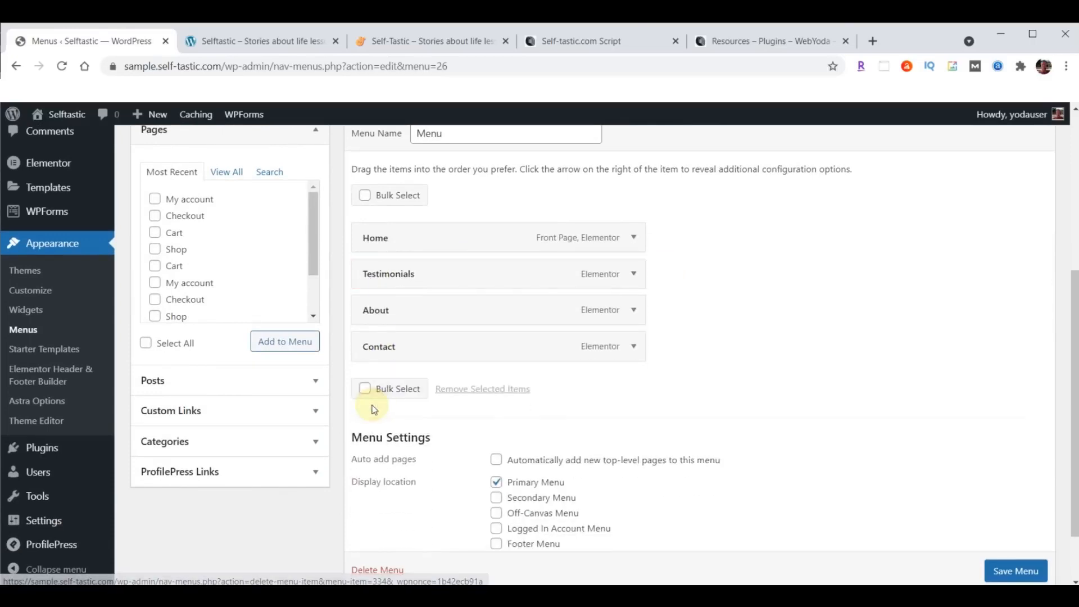
{"action": "left_click", "coordinate": [1008, 576]}
{"action": "scroll", "coordinate": [973, 412], "scroll_direction": "down", "scroll_amount": 2}
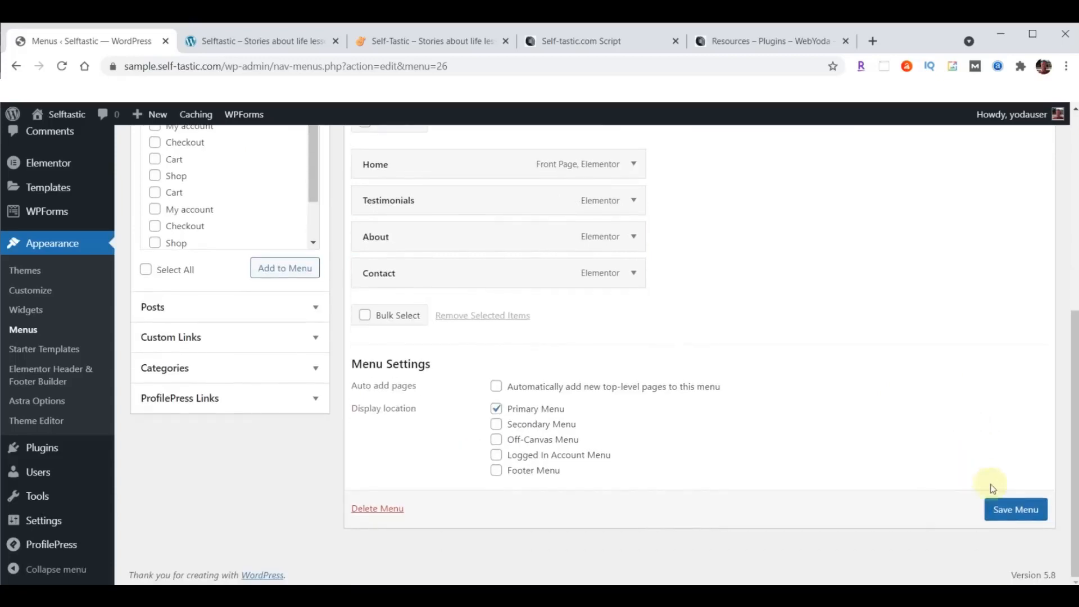
{"action": "left_click", "coordinate": [1016, 509]}
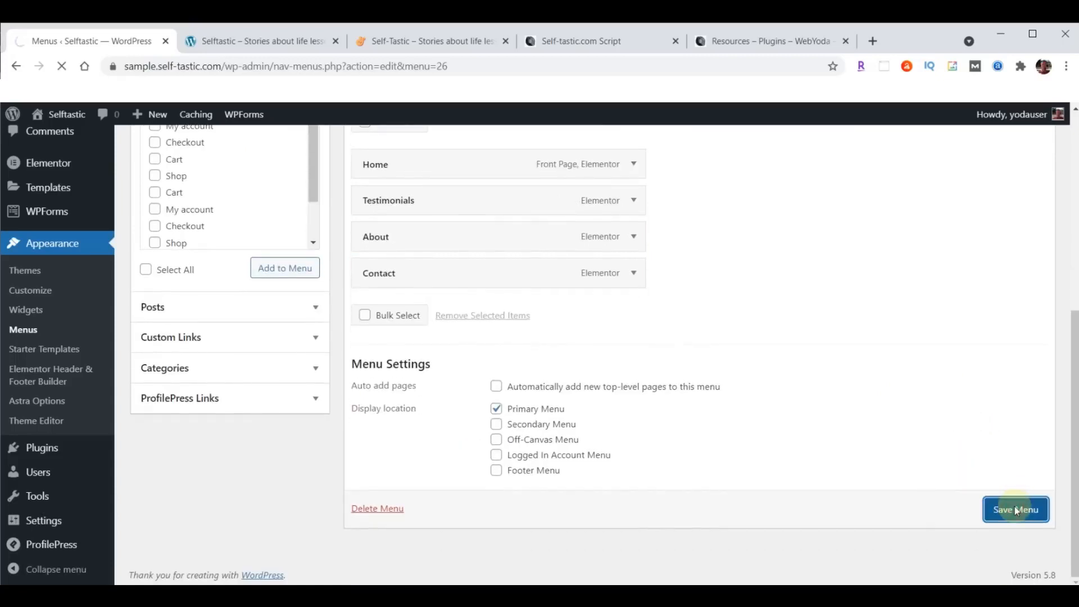
{"action": "left_click", "coordinate": [247, 41]}
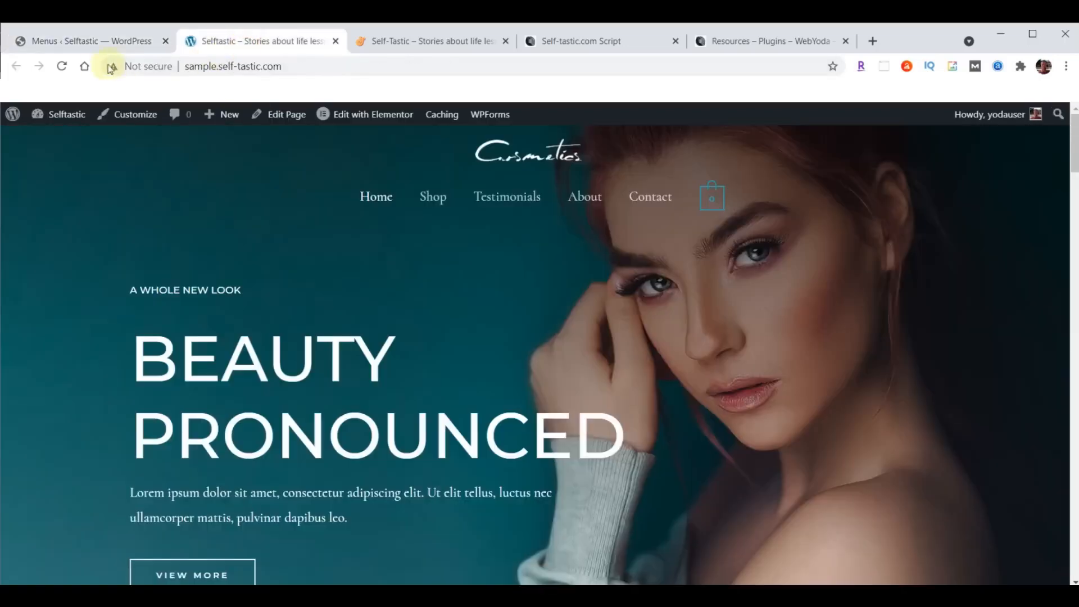
{"action": "left_click", "coordinate": [63, 67]}
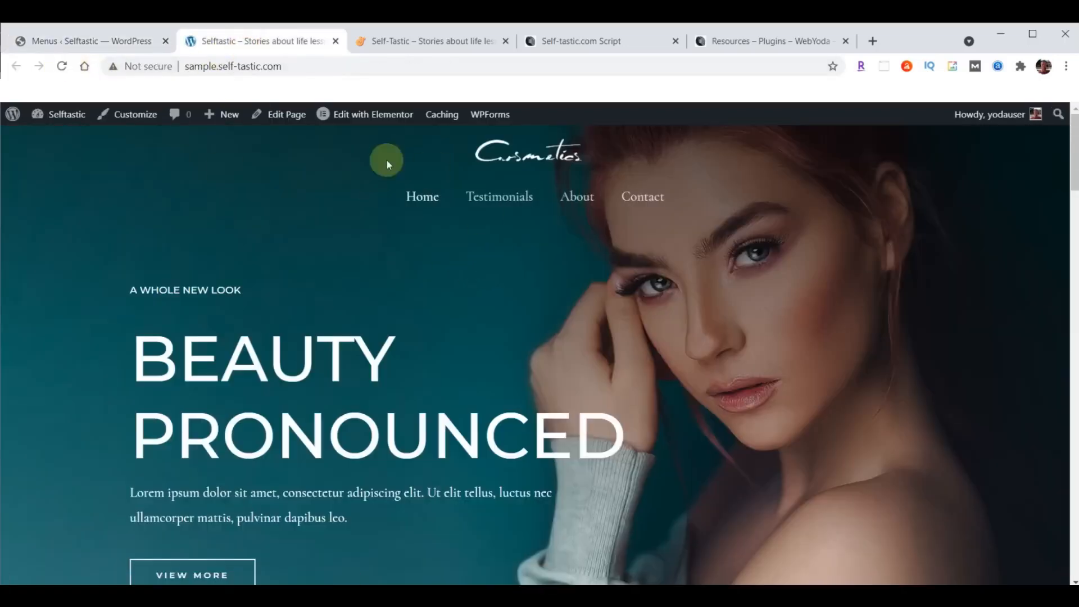
- Switch back to the Menus admin tab and scroll down the page
{"action": "left_click", "coordinate": [66, 37]}
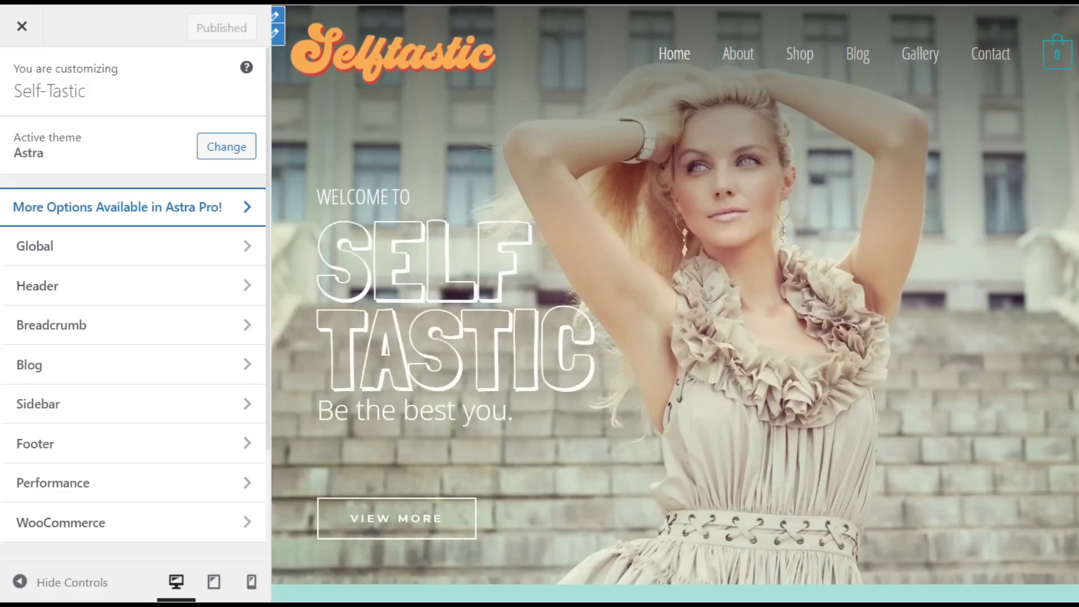
{"action": "scroll", "coordinate": [135, 337], "scroll_direction": "down", "scroll_amount": 5}
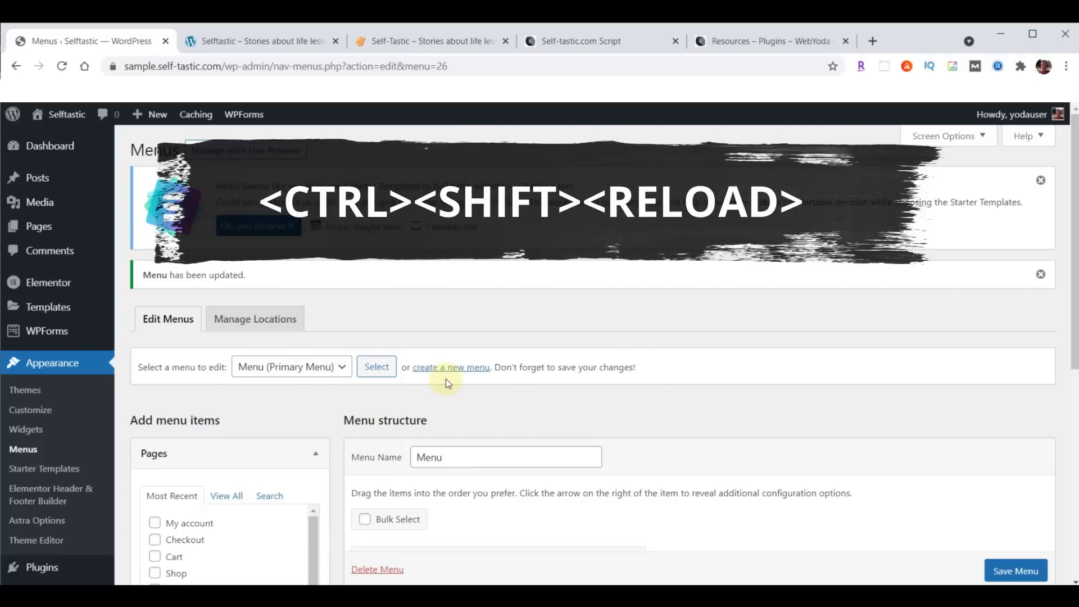
{"action": "left_click", "coordinate": [61, 66], "text": "ctrl+shift"}
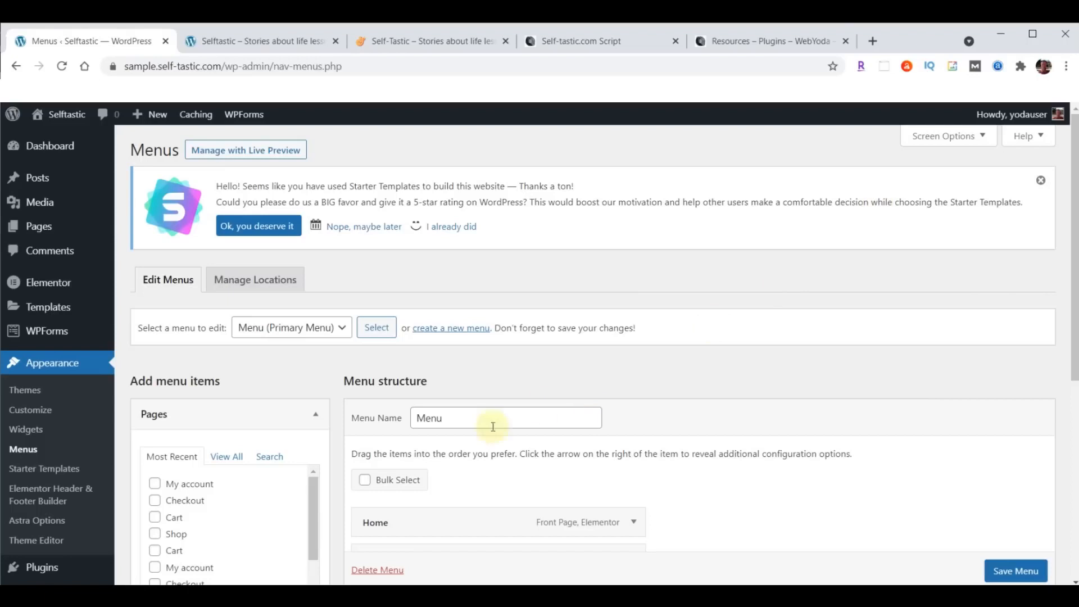
- Run a Complete Backup in BackupBuddy and download the 68.53 MB archive
{"action": "scroll", "coordinate": [112, 437], "scroll_direction": "down", "scroll_amount": 5}
{"action": "mouse_move", "coordinate": [94, 446]}
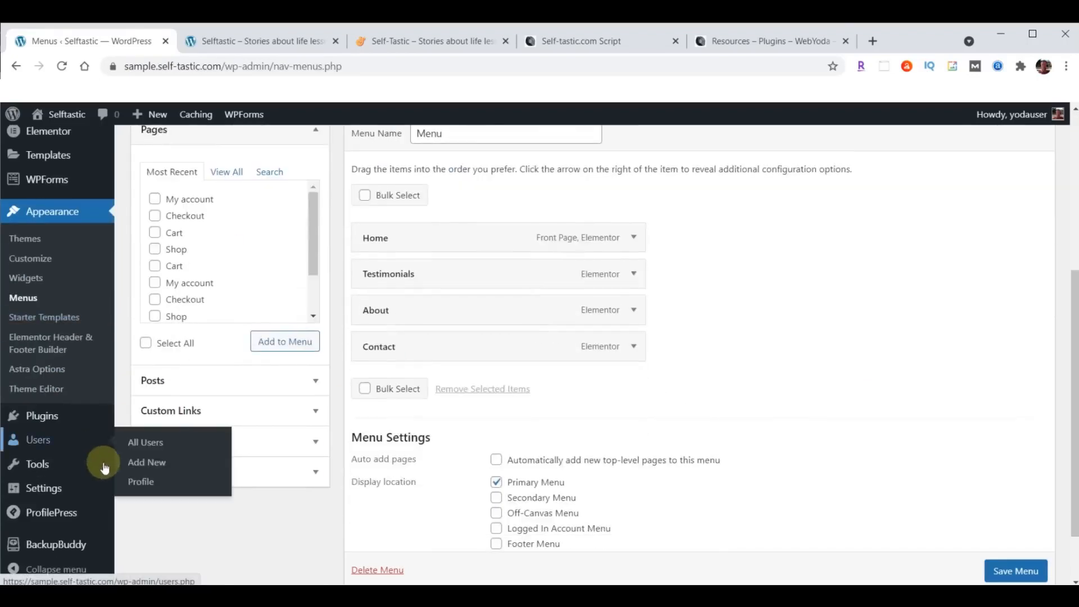
{"action": "left_click", "coordinate": [55, 545]}
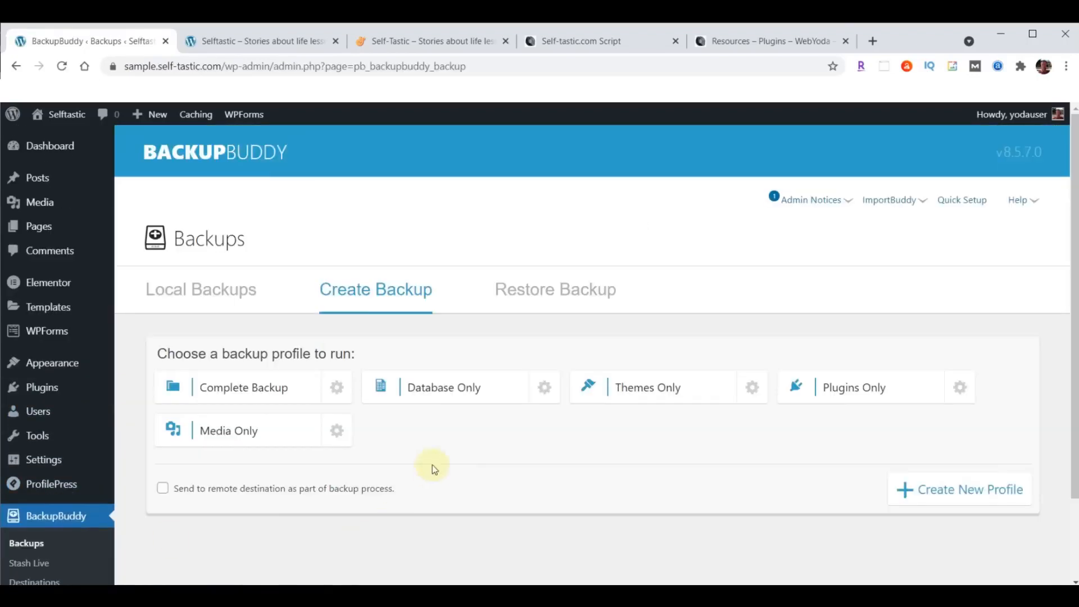
{"action": "left_click", "coordinate": [240, 390]}
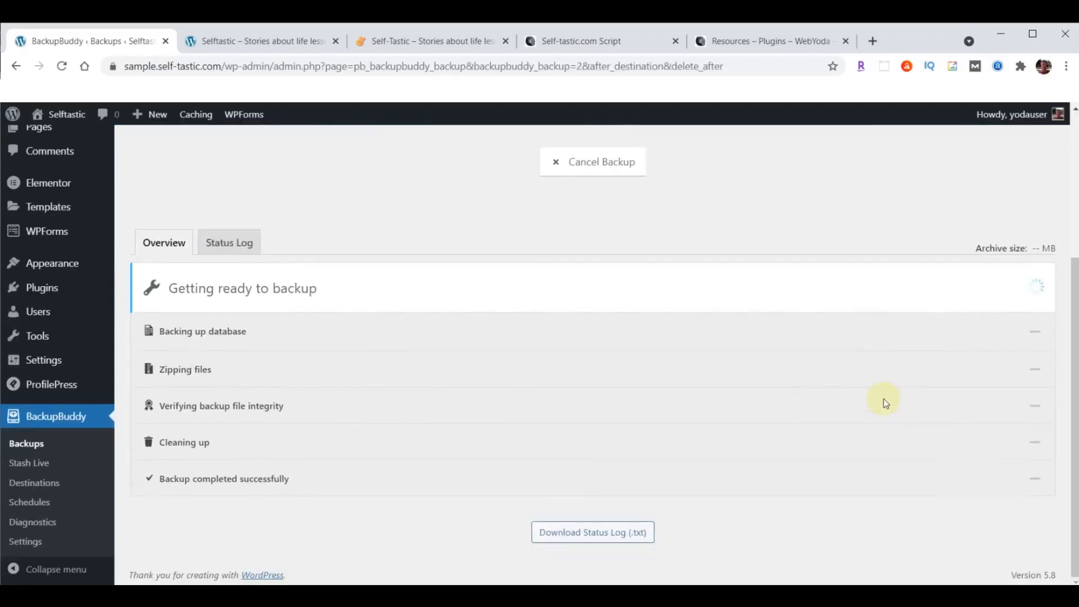
{"action": "scroll", "coordinate": [883, 399], "scroll_direction": "down", "scroll_amount": 2}
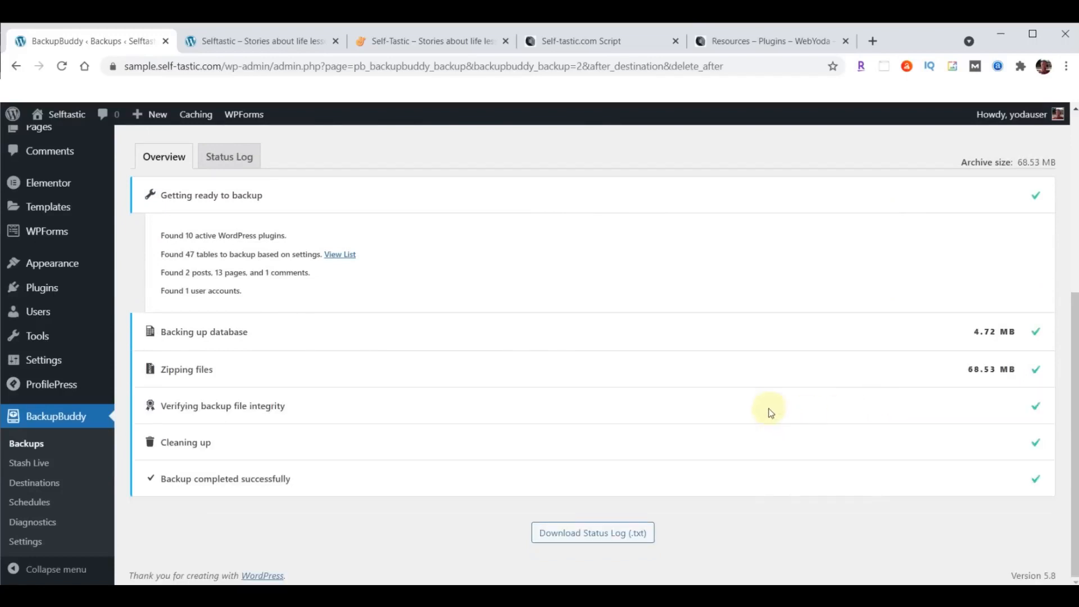
{"action": "scroll", "coordinate": [770, 411], "scroll_direction": "up", "scroll_amount": 4}
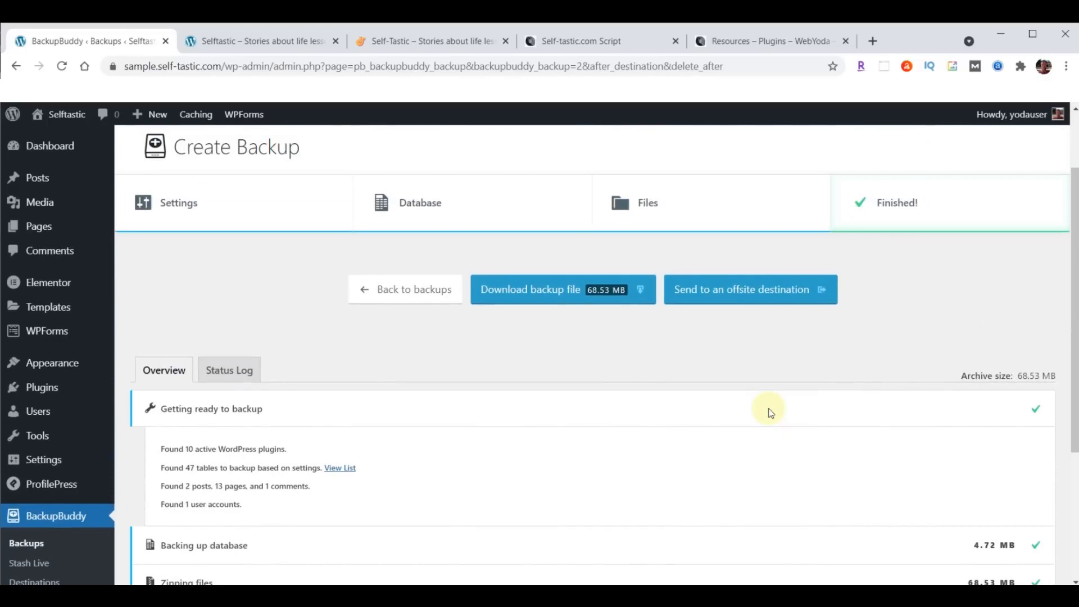
{"action": "left_click", "coordinate": [569, 296]}
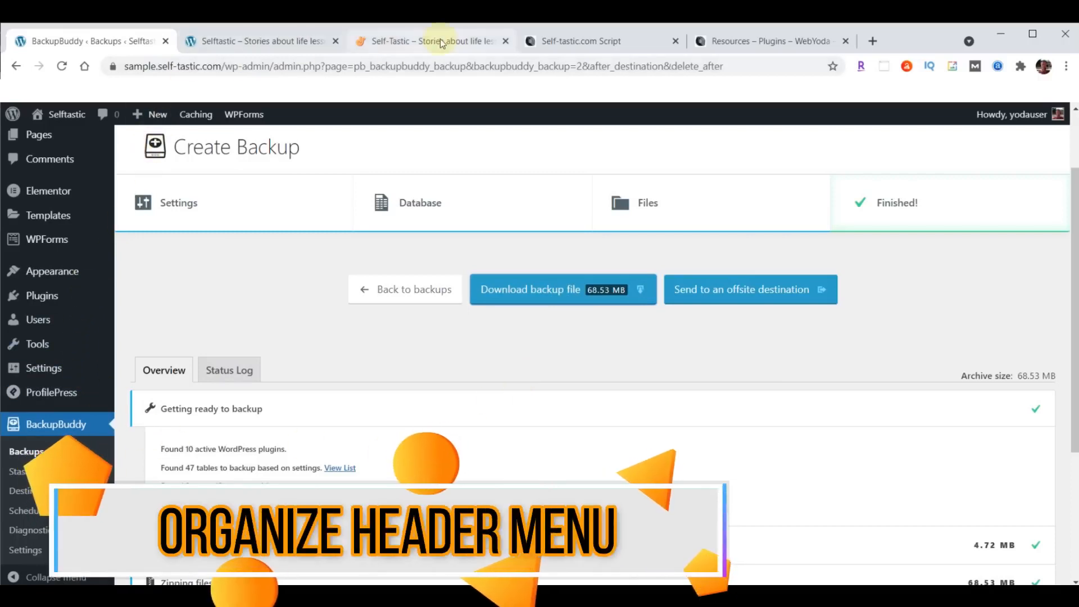
- Compare the live Self-Tastic and sample Selftastic homepages, then open Appearance > Customize from the backup page
{"action": "left_click", "coordinate": [423, 43]}
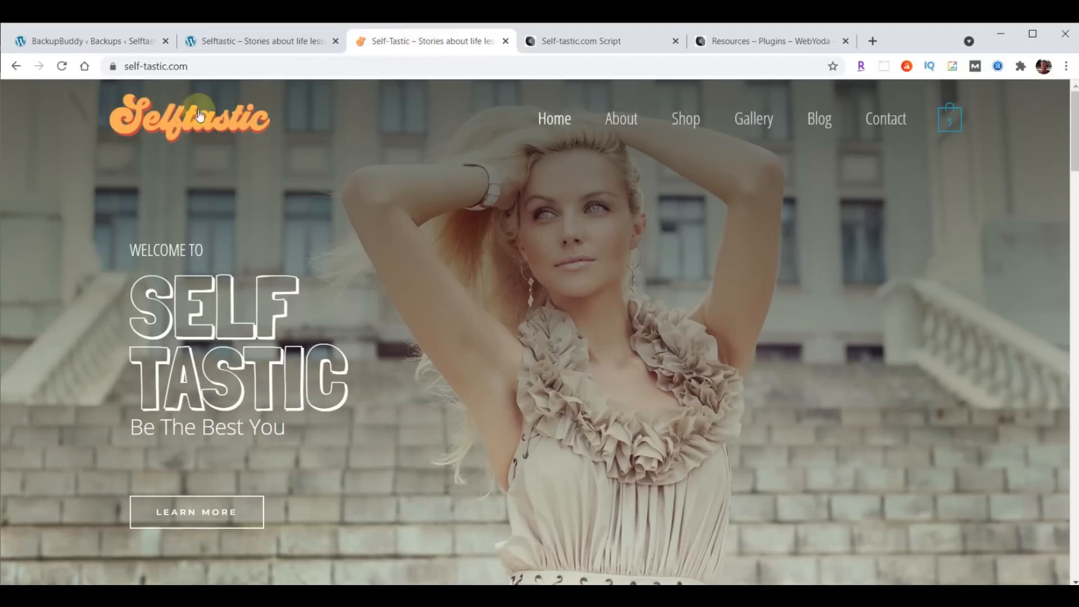
{"action": "left_click", "coordinate": [253, 41]}
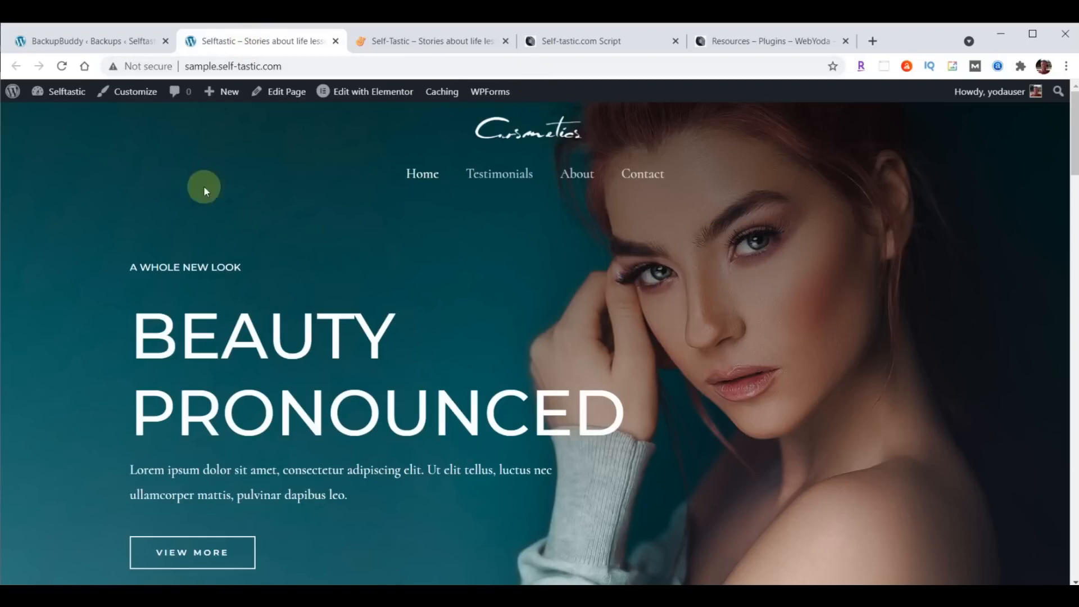
{"action": "left_click", "coordinate": [87, 41]}
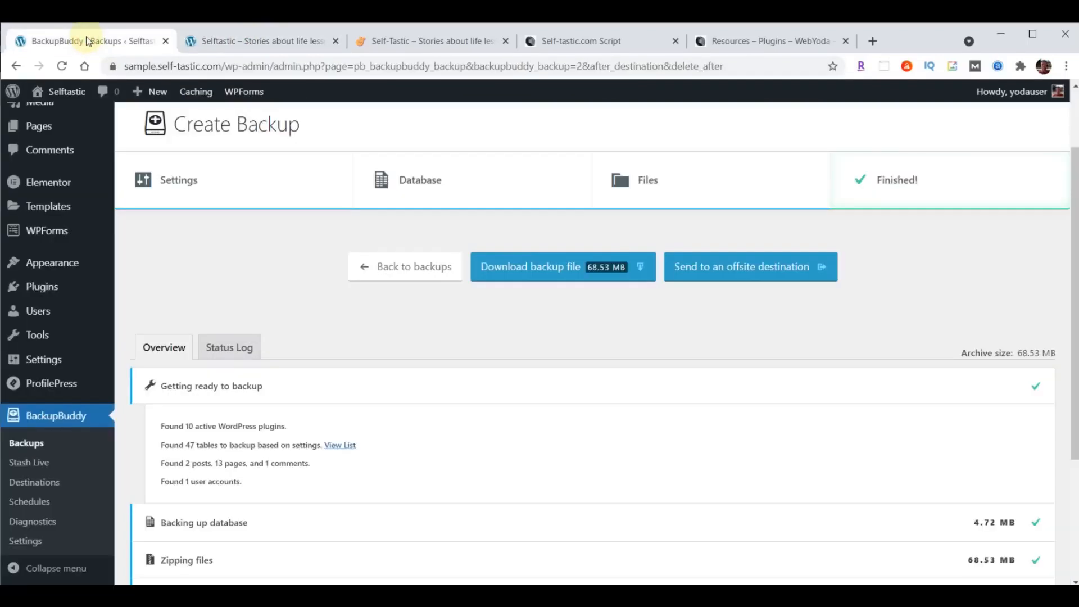
{"action": "mouse_move", "coordinate": [53, 261]}
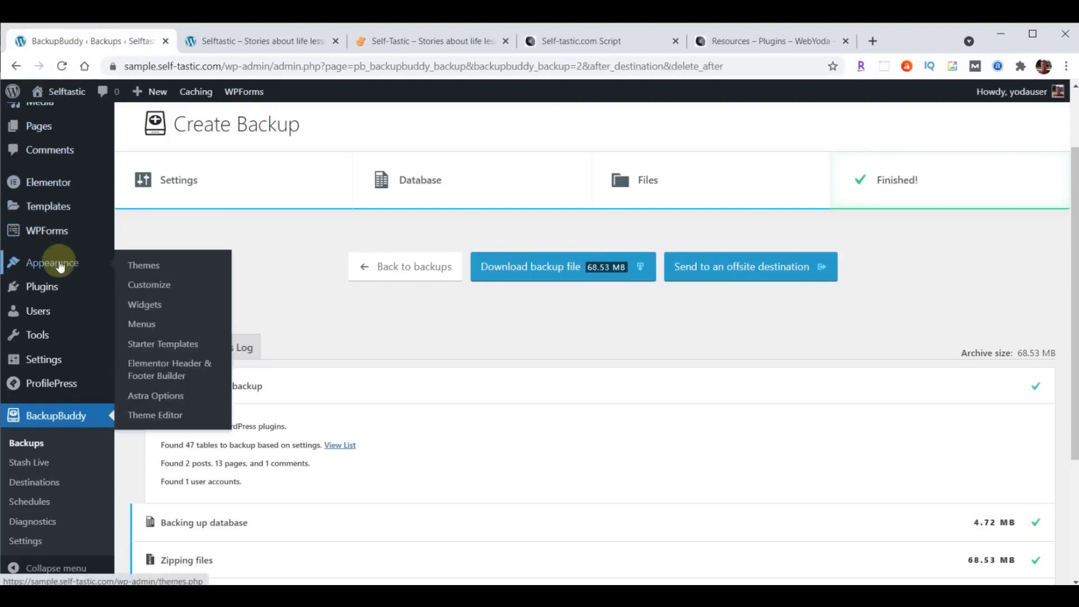
{"action": "left_click", "coordinate": [148, 292]}
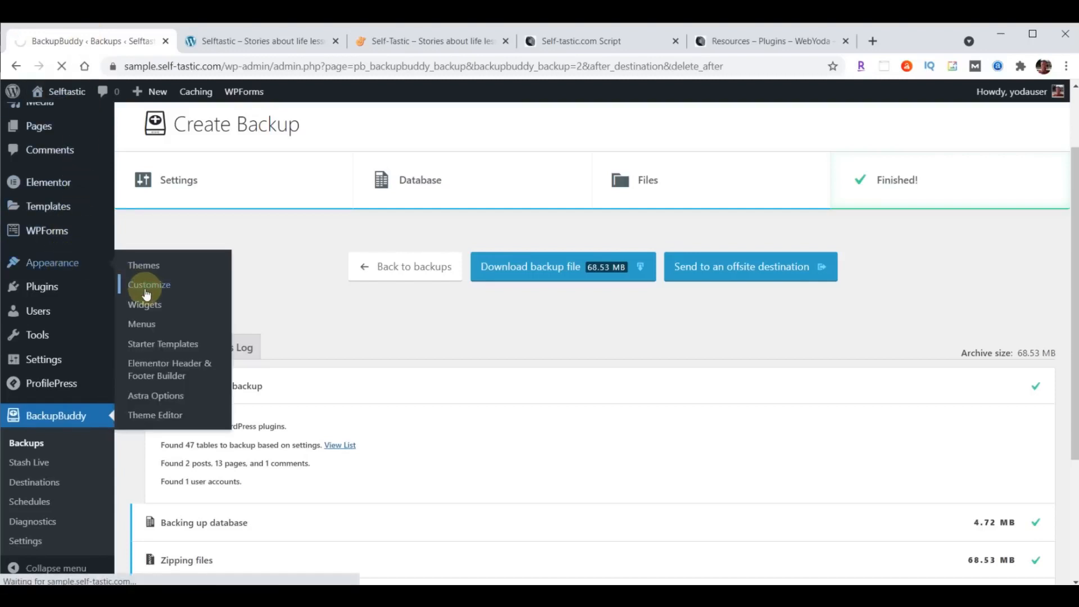
- In the header builder, put Site Identity & Logo on the left and Primary Menu on the right
{"action": "left_click", "coordinate": [92, 300]}
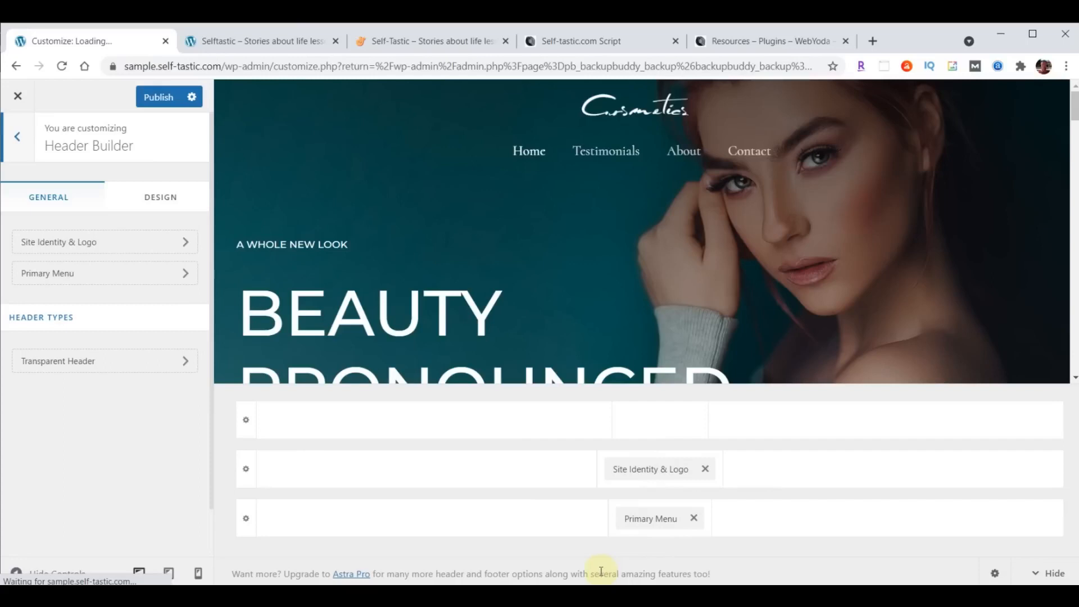
{"action": "left_click_drag", "start_coordinate": [643, 476], "coordinate": [334, 500]}
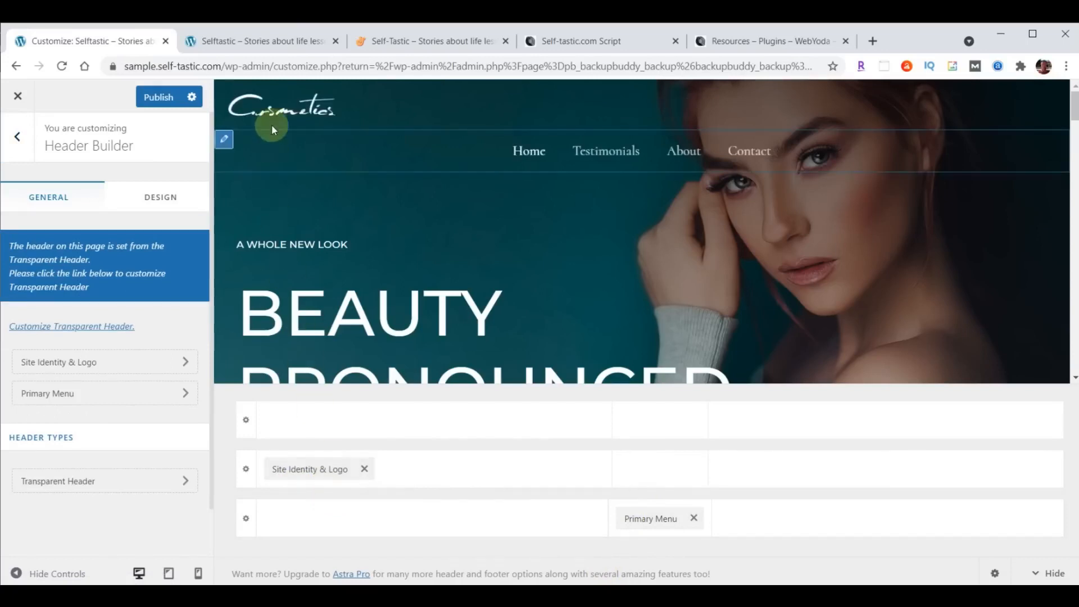
{"action": "left_click_drag", "start_coordinate": [648, 516], "coordinate": [948, 494]}
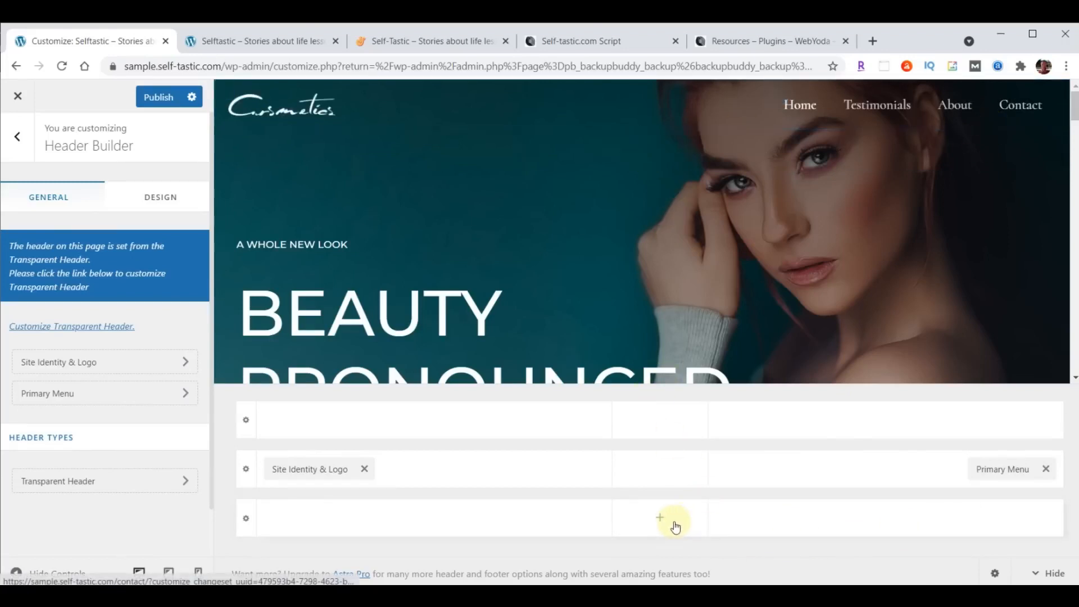
- Start changing the site logo and browse the media library images
{"action": "left_click", "coordinate": [113, 367]}
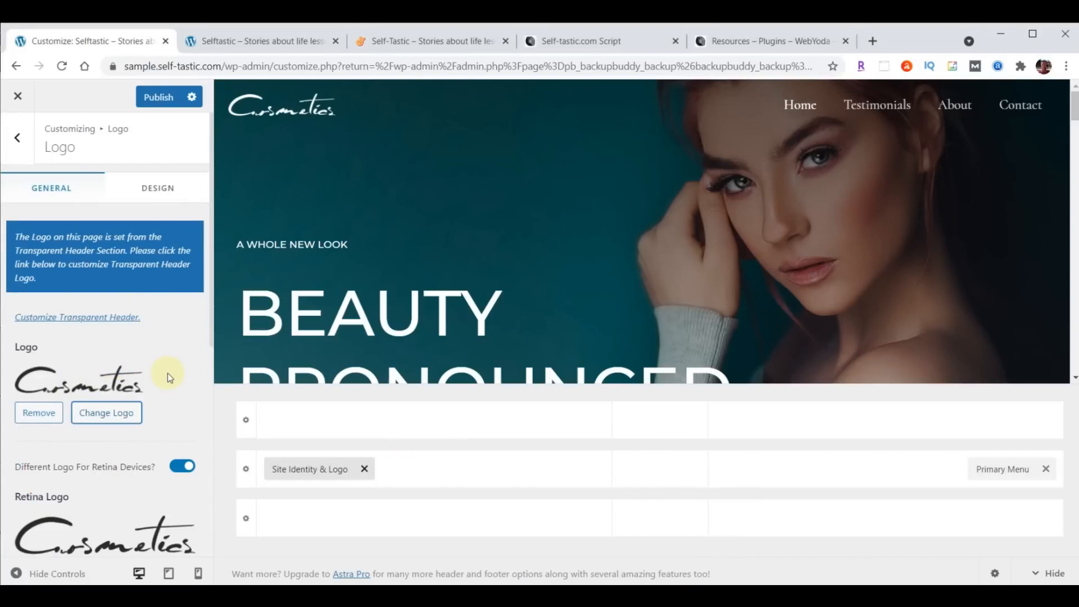
{"action": "left_click", "coordinate": [111, 414]}
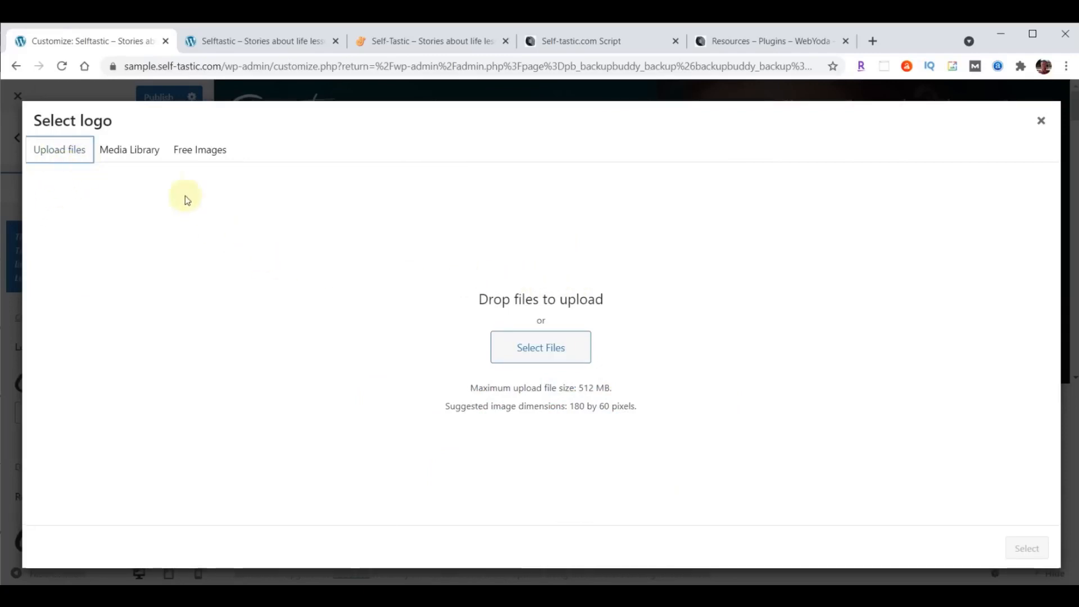
{"action": "left_click", "coordinate": [128, 155]}
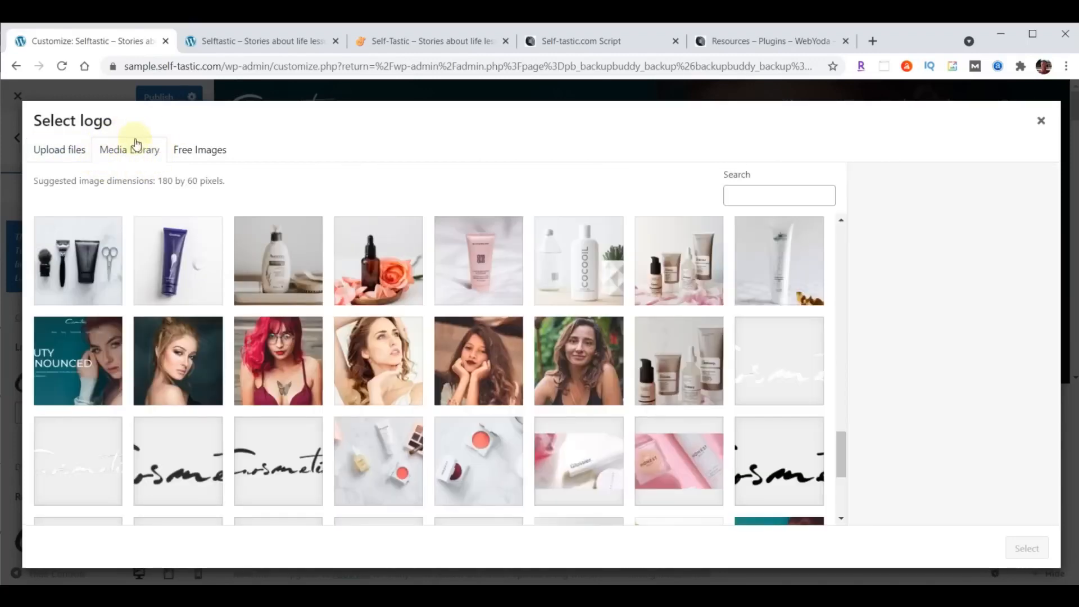
{"action": "left_click", "coordinate": [64, 158]}
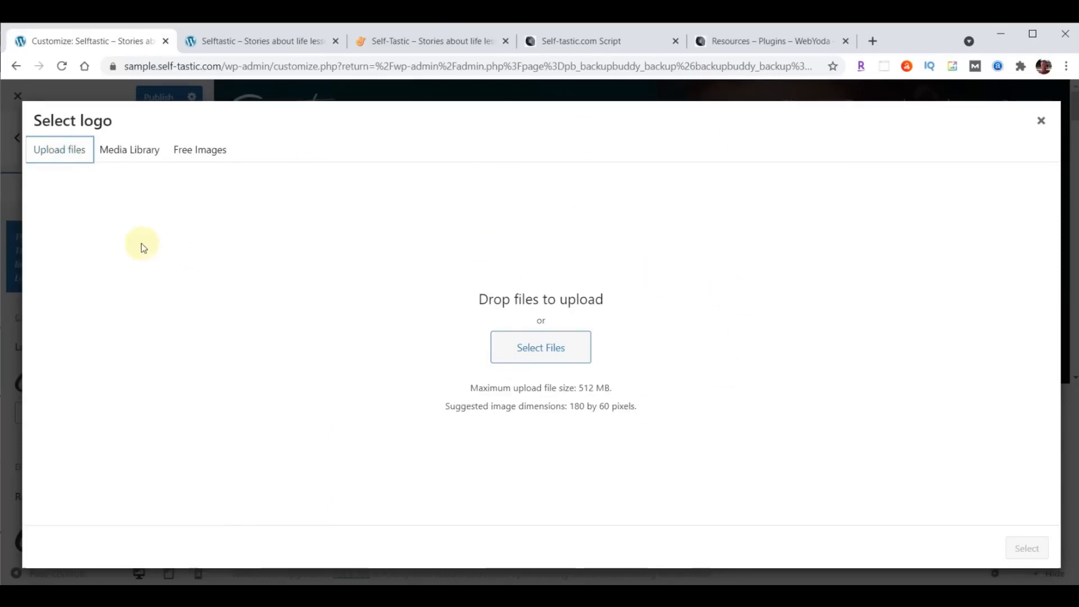
{"action": "left_click", "coordinate": [131, 153]}
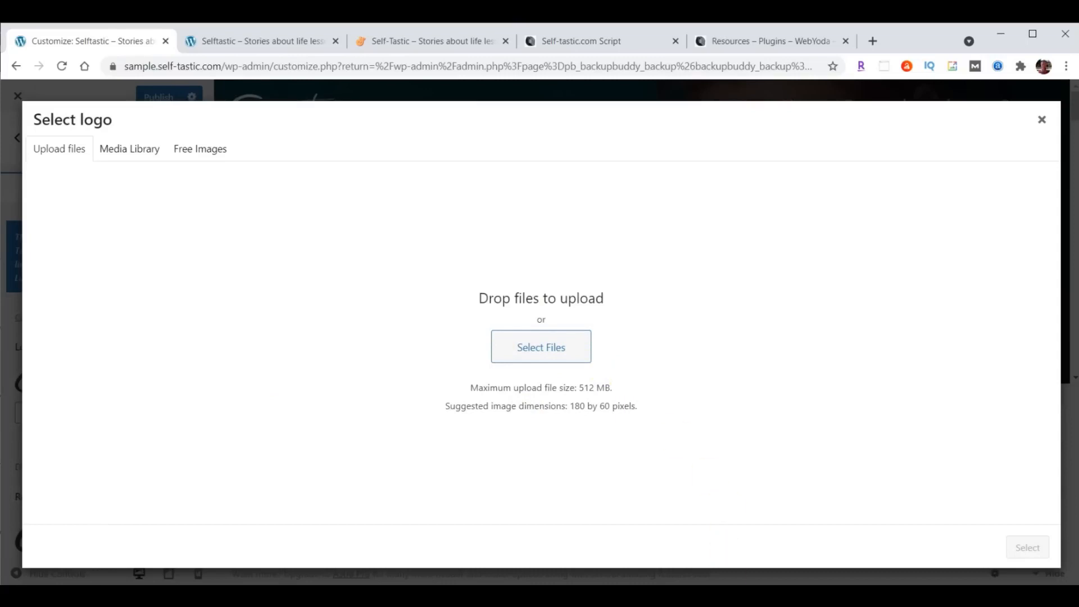
- Upload logo-menu.png from the file browser and use it as the logo without cropping
{"action": "key", "text": "alt+Tab"}
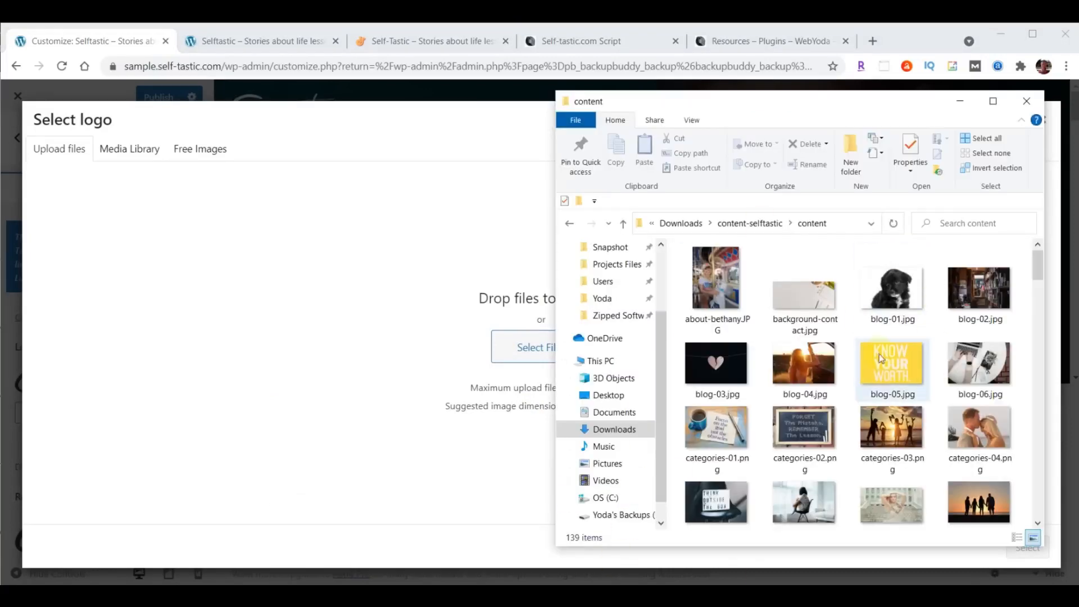
{"action": "left_click_drag", "start_coordinate": [840, 108], "coordinate": [871, 101]}
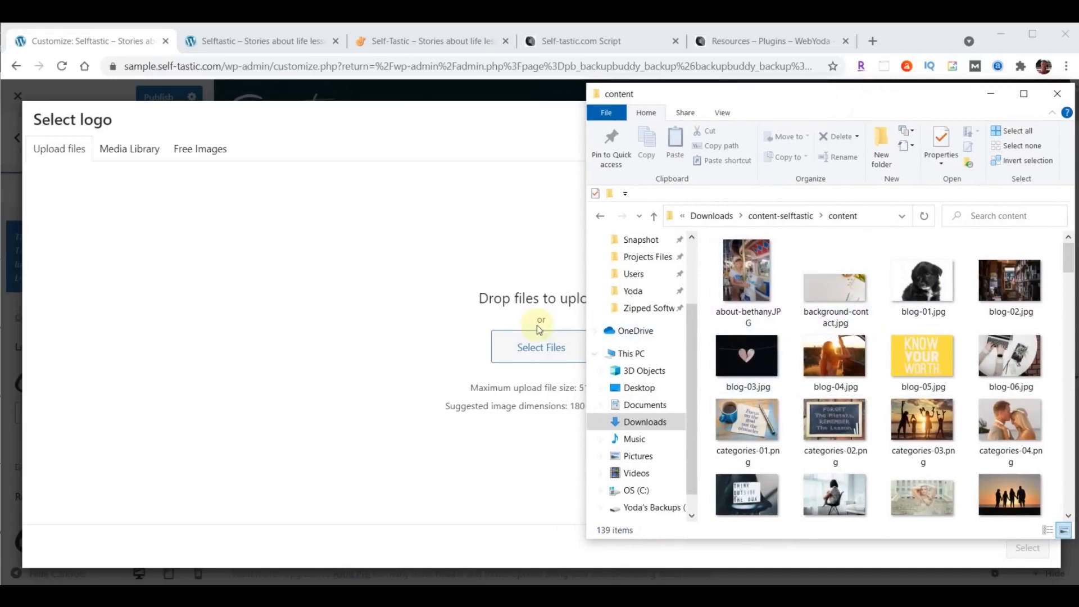
{"action": "scroll", "coordinate": [909, 337], "scroll_direction": "down", "scroll_amount": 2}
{"action": "scroll", "coordinate": [908, 337], "scroll_direction": "down", "scroll_amount": 10}
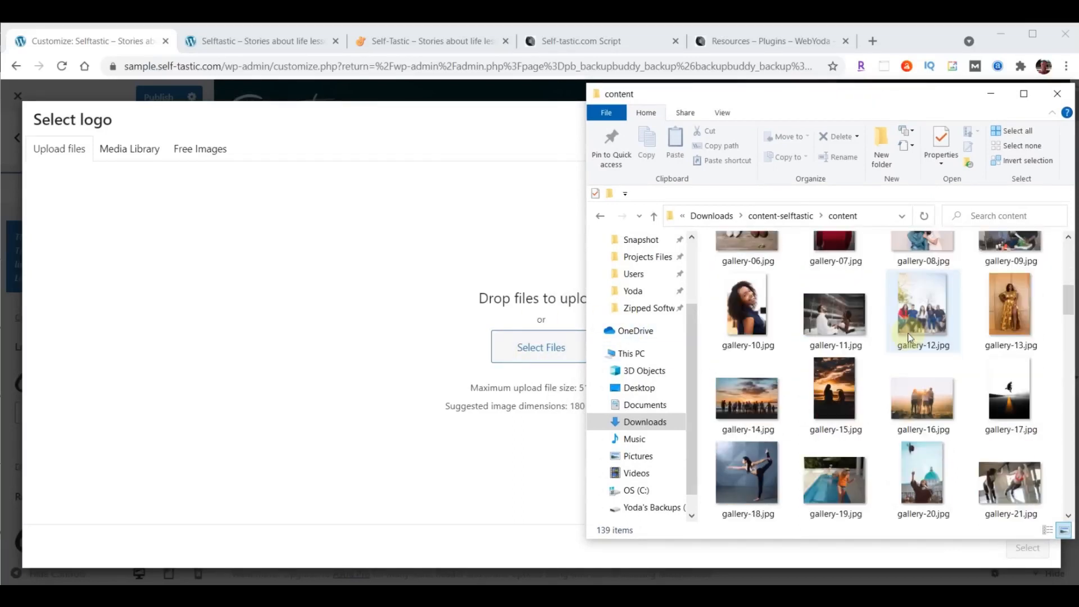
{"action": "scroll", "coordinate": [910, 337], "scroll_direction": "down", "scroll_amount": 10}
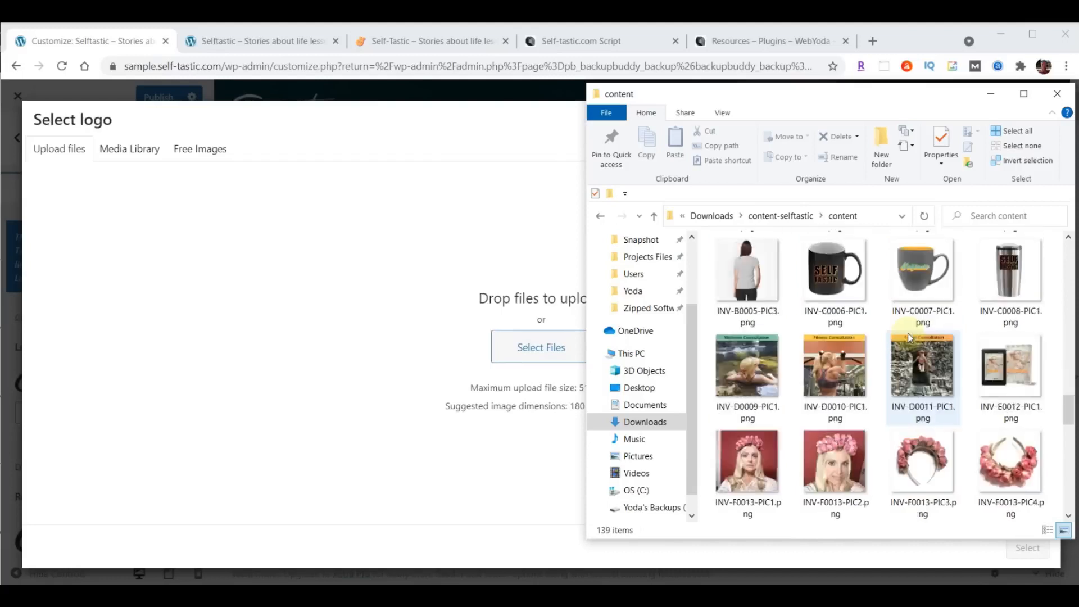
{"action": "left_click_drag", "start_coordinate": [831, 382], "coordinate": [518, 342]}
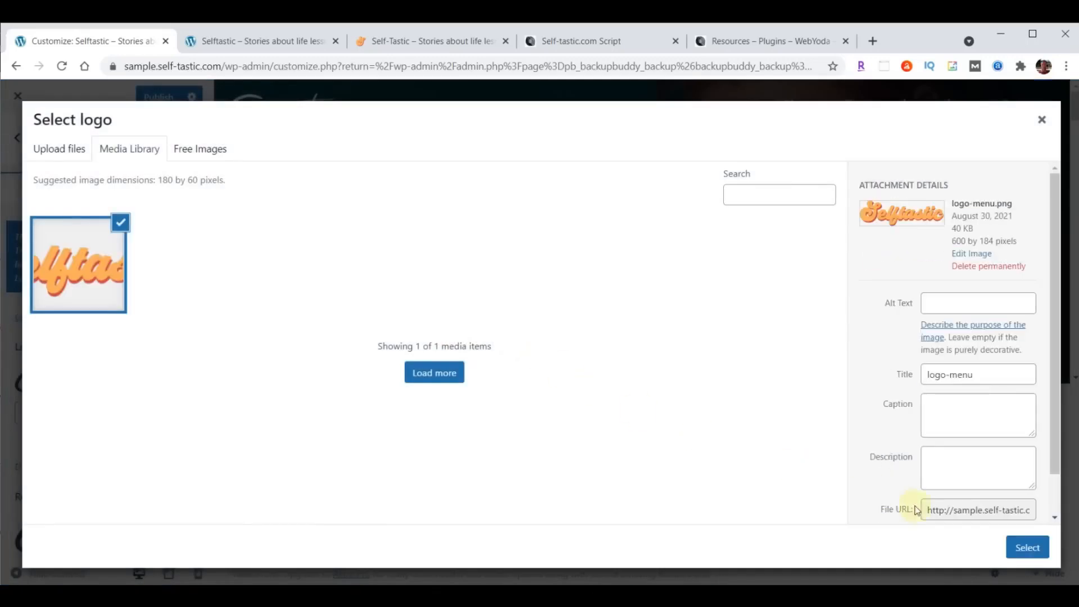
{"action": "left_click", "coordinate": [1025, 548]}
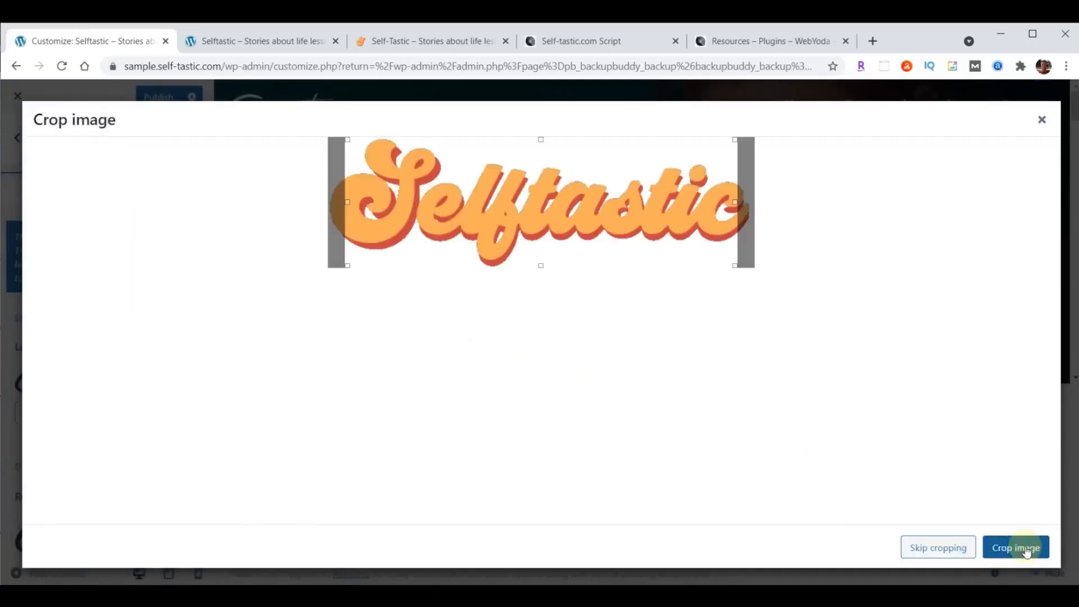
{"action": "left_click", "coordinate": [936, 548]}
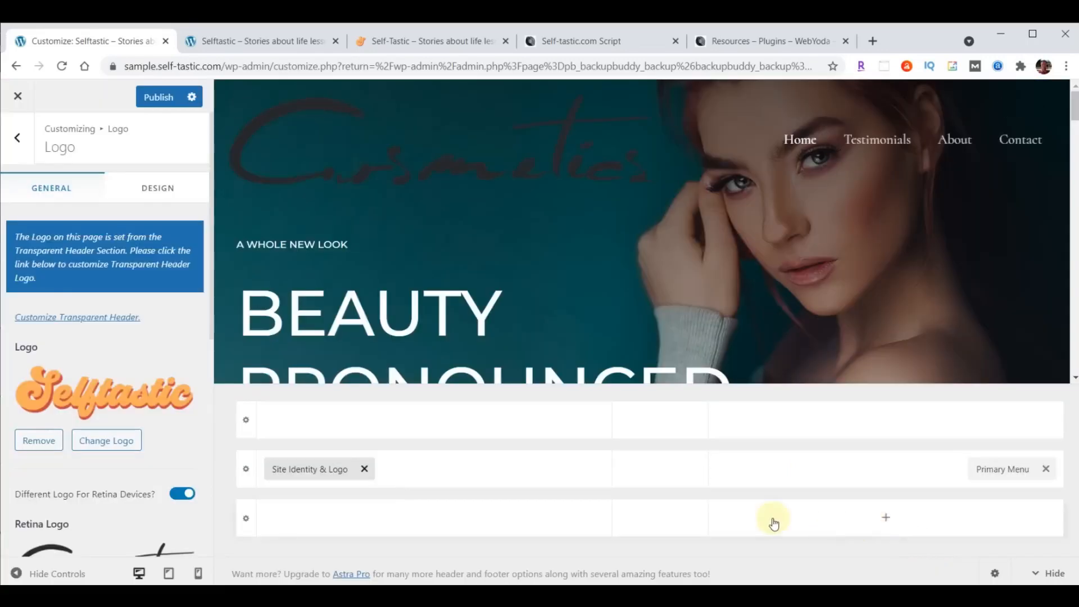
- Set the retina logo to the Selftastic logo image
{"action": "scroll", "coordinate": [122, 321], "scroll_direction": "down", "scroll_amount": 2}
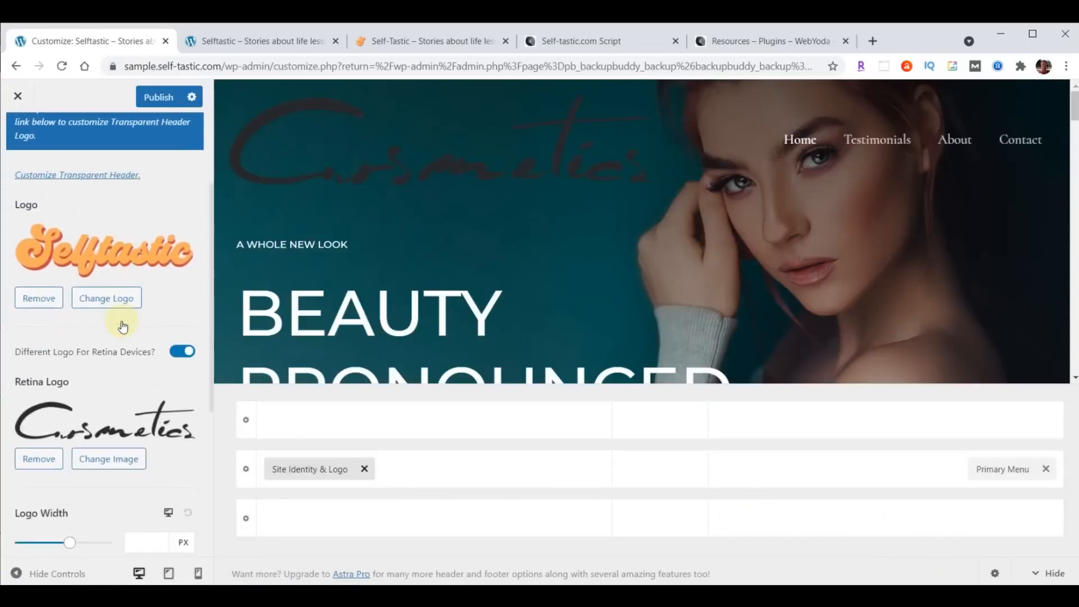
{"action": "left_click", "coordinate": [108, 459]}
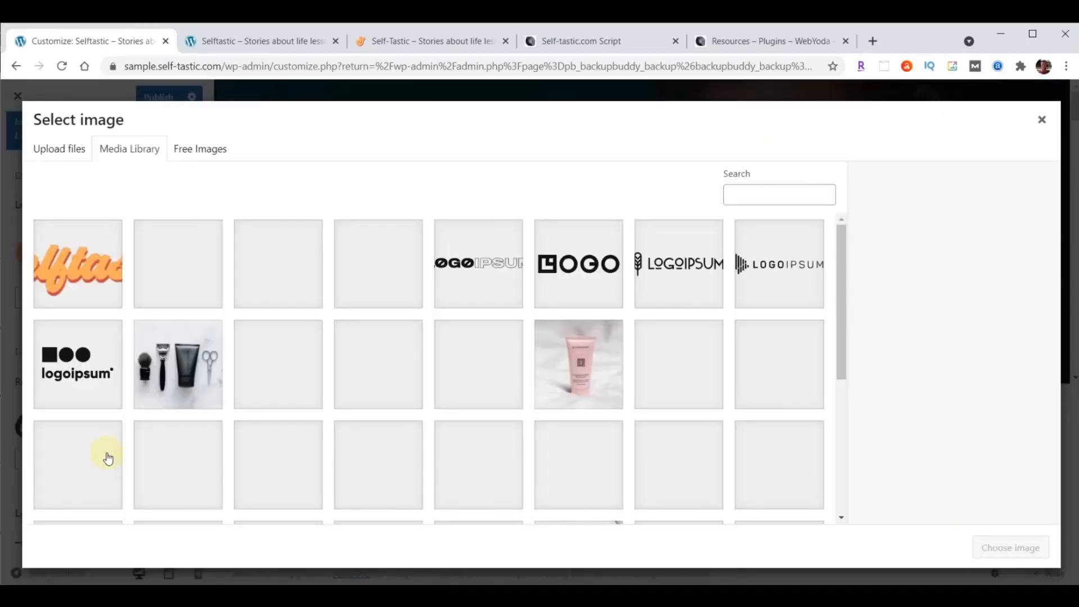
{"action": "left_click", "coordinate": [86, 270]}
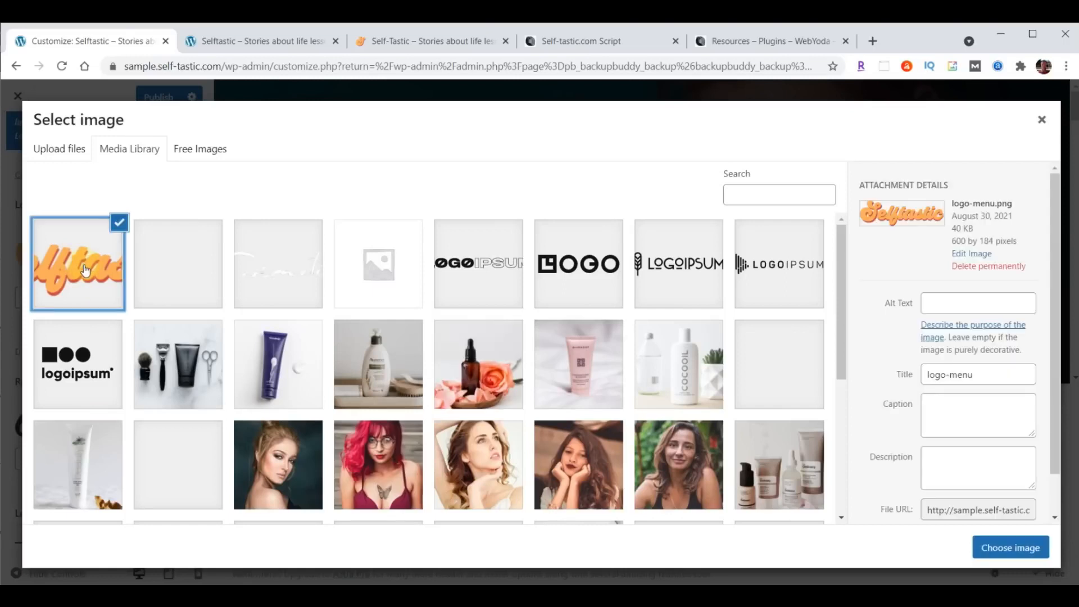
{"action": "left_click", "coordinate": [1014, 548]}
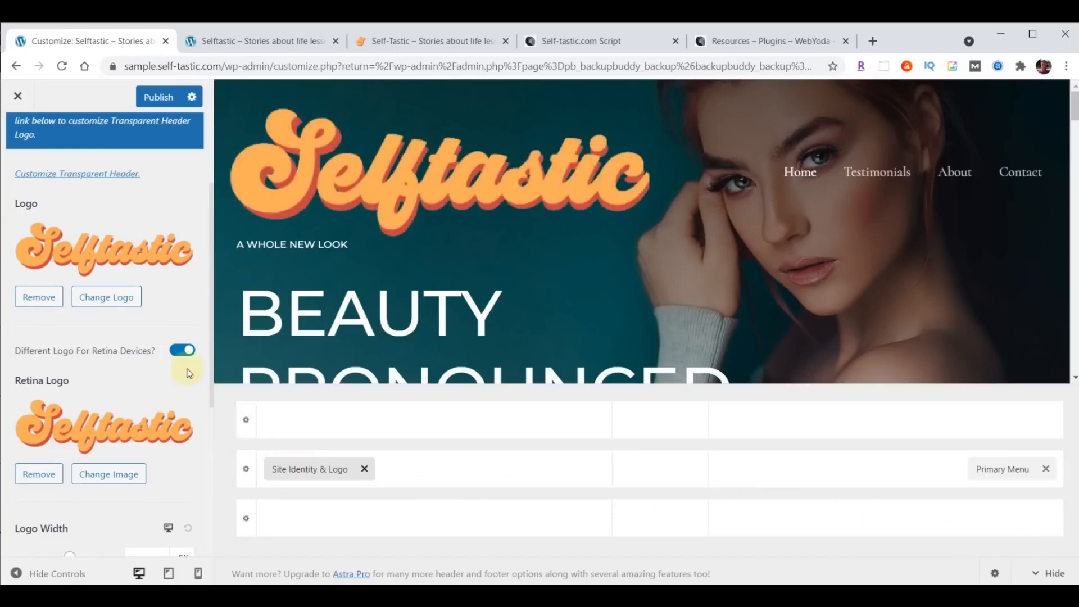
- Set the desktop logo width to 230 px and switch to the tablet preview
{"action": "scroll", "coordinate": [191, 368], "scroll_direction": "down", "scroll_amount": 4}
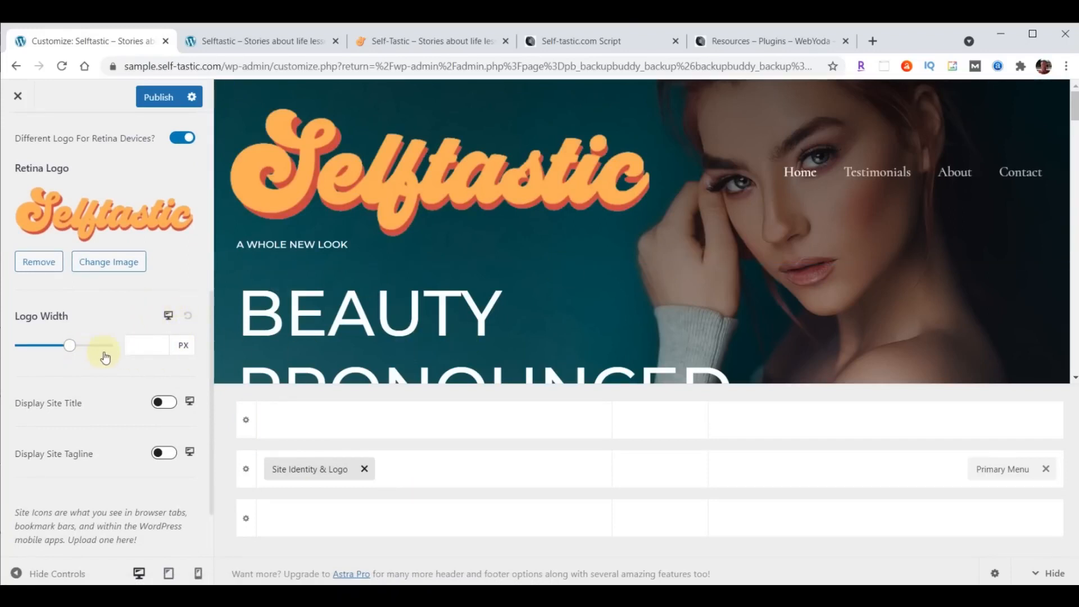
{"action": "left_click", "coordinate": [140, 345]}
{"action": "type", "text": "230"}
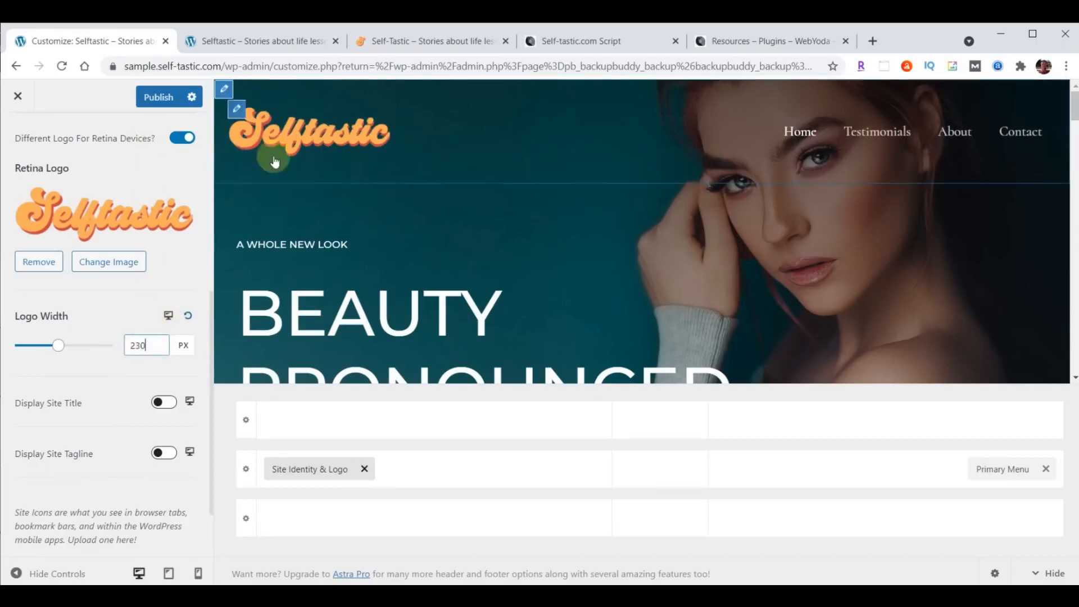
{"action": "left_click", "coordinate": [168, 315]}
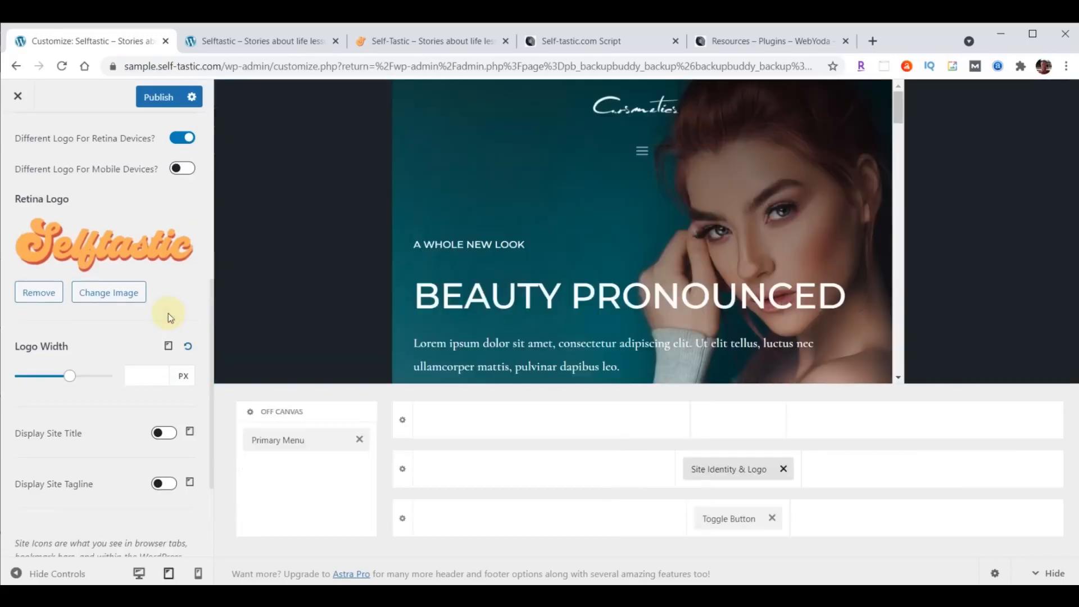
- Set the tablet logo width to 200 px, with the logo left and the Toggle Button right
{"action": "left_click", "coordinate": [152, 374]}
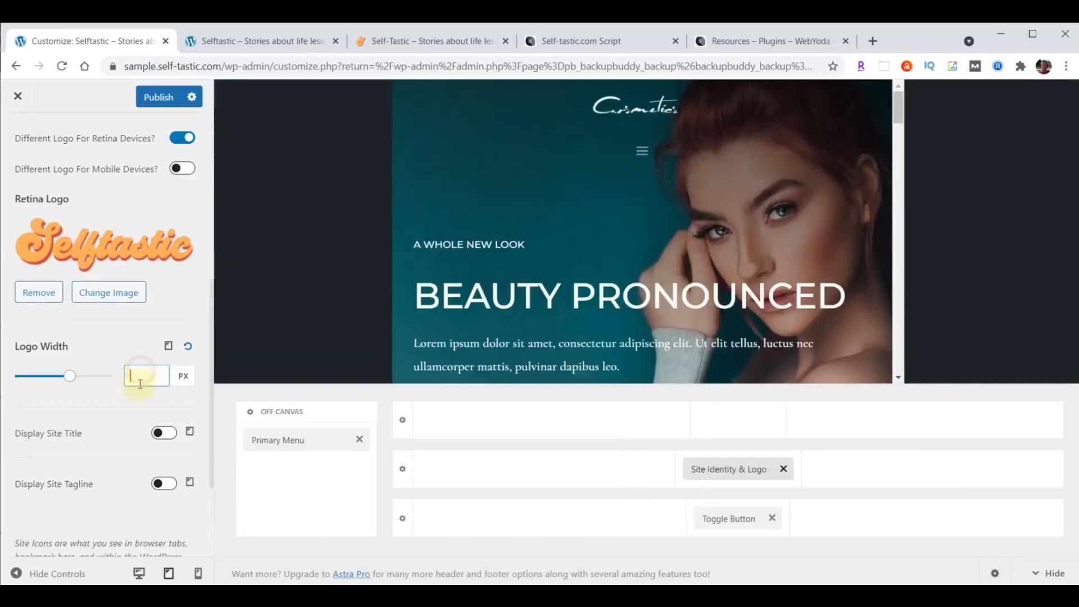
{"action": "type", "text": "200"}
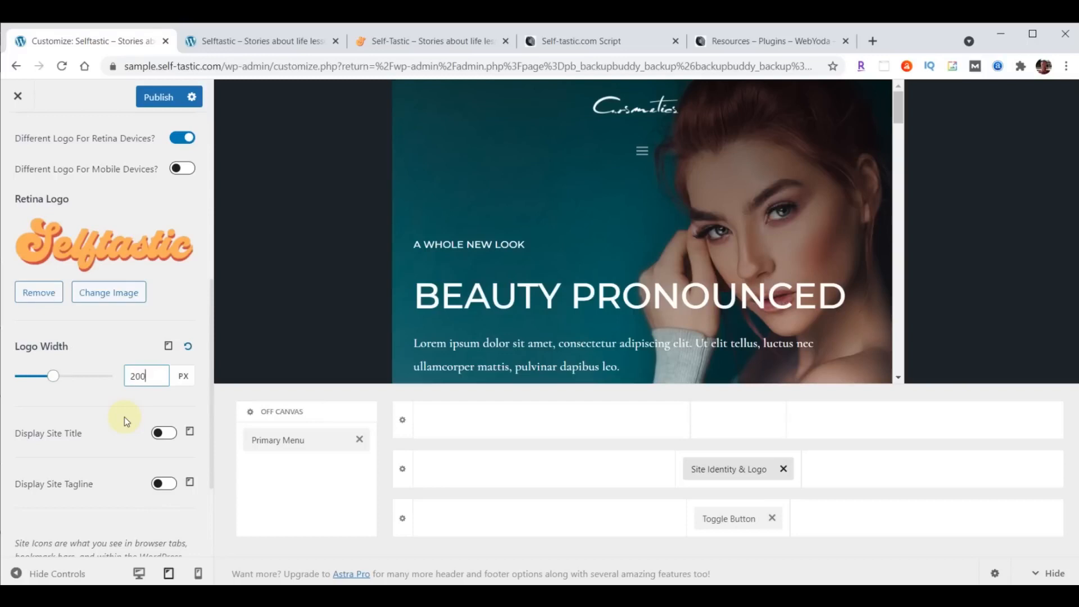
{"action": "left_click_drag", "start_coordinate": [722, 465], "coordinate": [494, 477]}
{"action": "left_click_drag", "start_coordinate": [734, 517], "coordinate": [914, 486]}
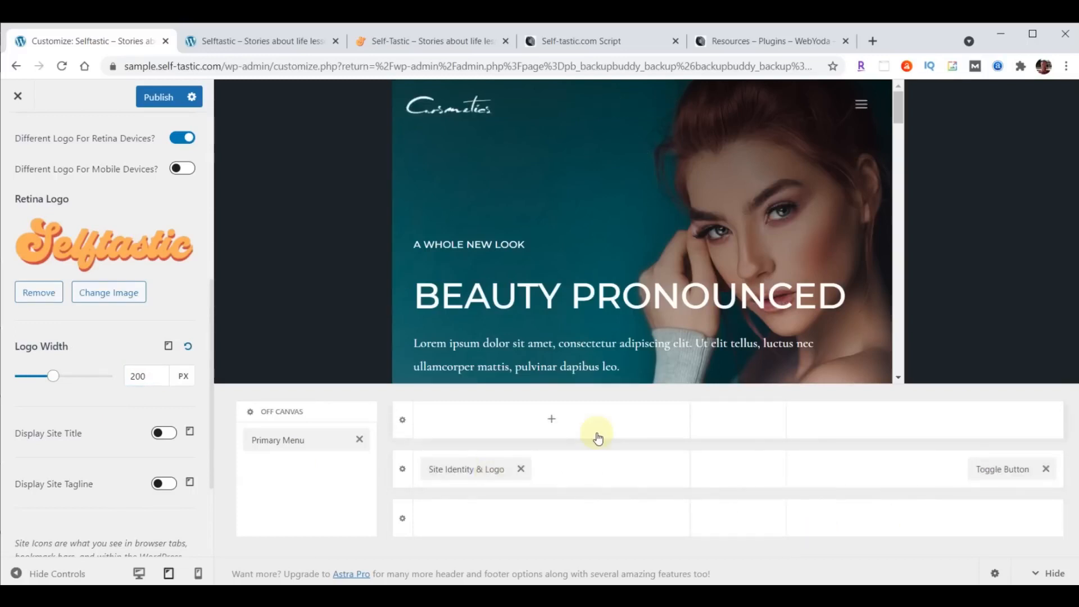
- Switch to the mobile preview and set the mobile logo width to 180 px
{"action": "left_click", "coordinate": [170, 347]}
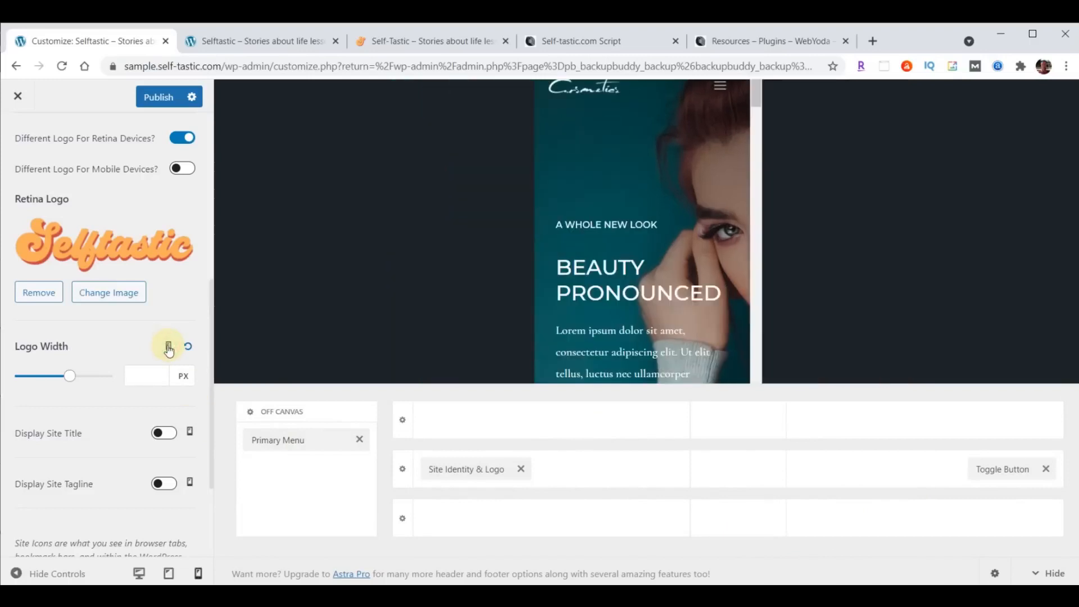
{"action": "left_click", "coordinate": [151, 372]}
{"action": "type", "text": "180"}
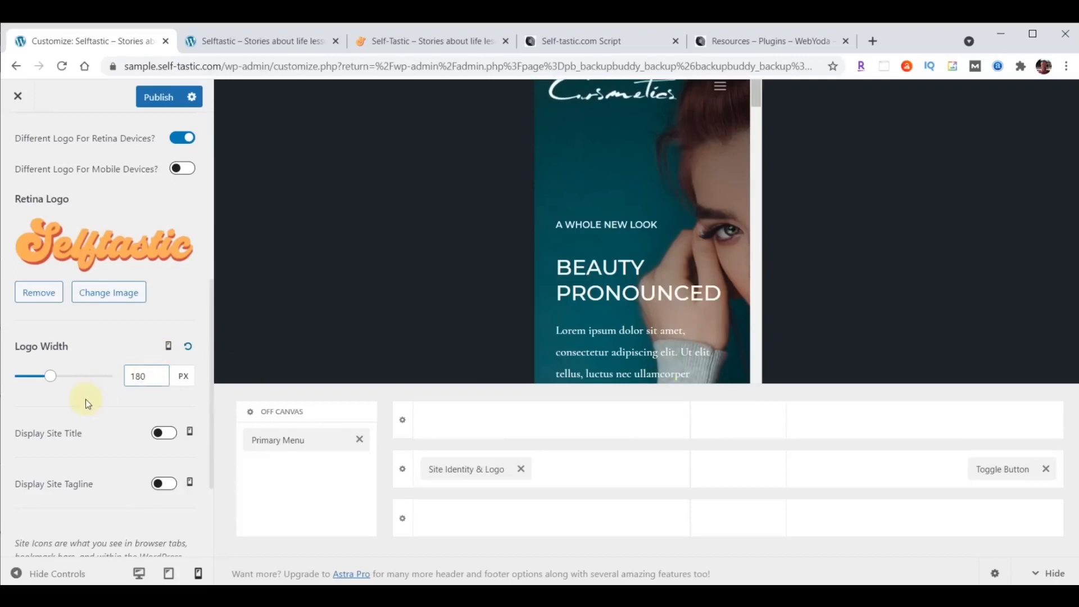
{"action": "scroll", "coordinate": [86, 405], "scroll_direction": "down", "scroll_amount": 1}
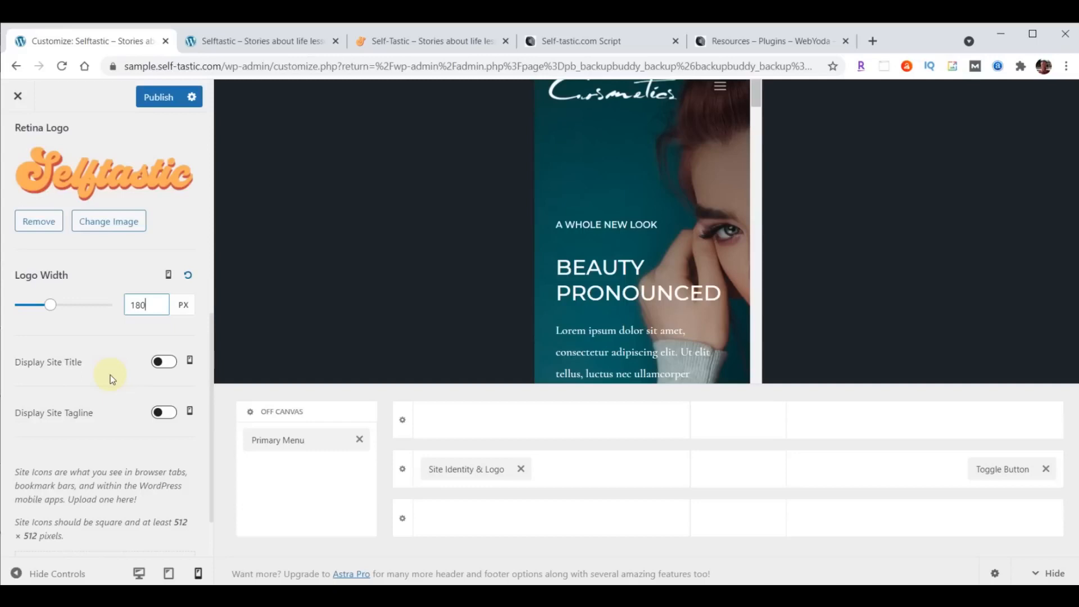
{"action": "scroll", "coordinate": [110, 375], "scroll_direction": "down", "scroll_amount": 1}
{"action": "scroll", "coordinate": [110, 375], "scroll_direction": "down", "scroll_amount": 1}
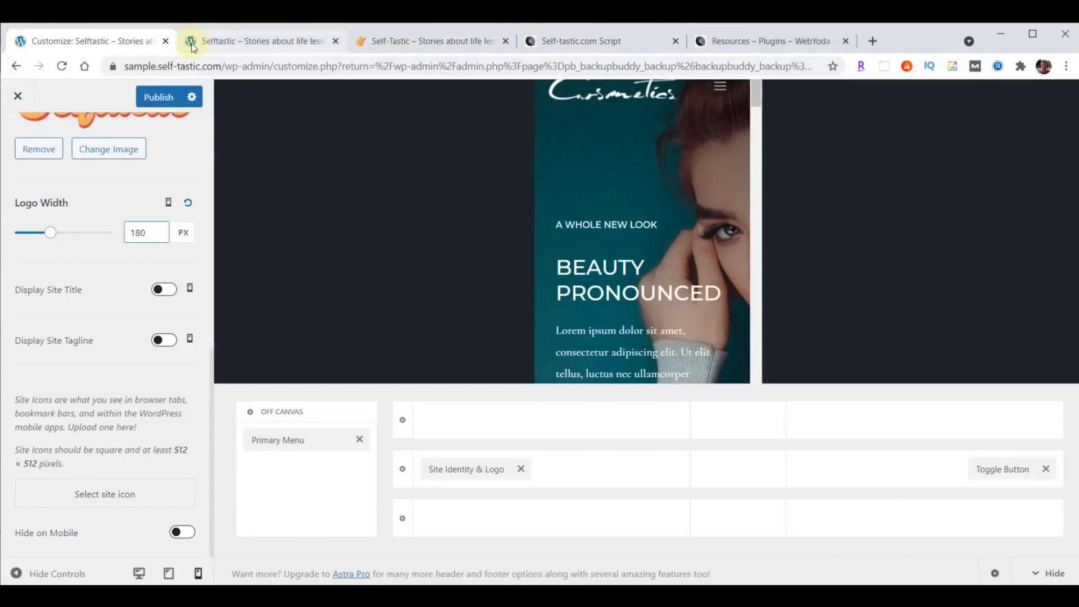
- Upload logo-favicon.png, the orange S, and set it as the site icon with a square crop
{"action": "left_click", "coordinate": [102, 493]}
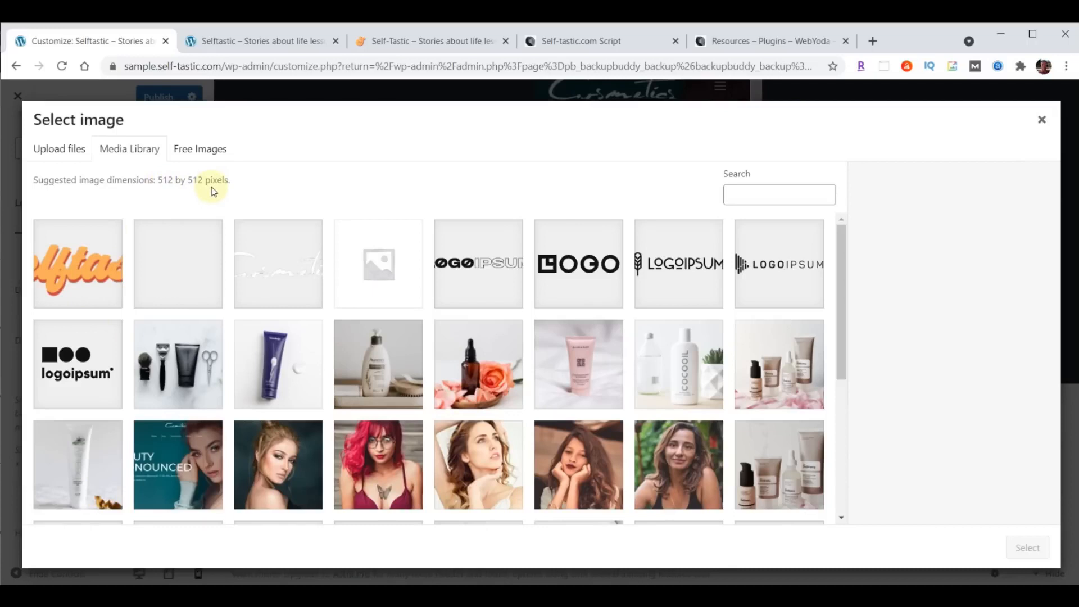
{"action": "key", "text": "alt+Tab"}
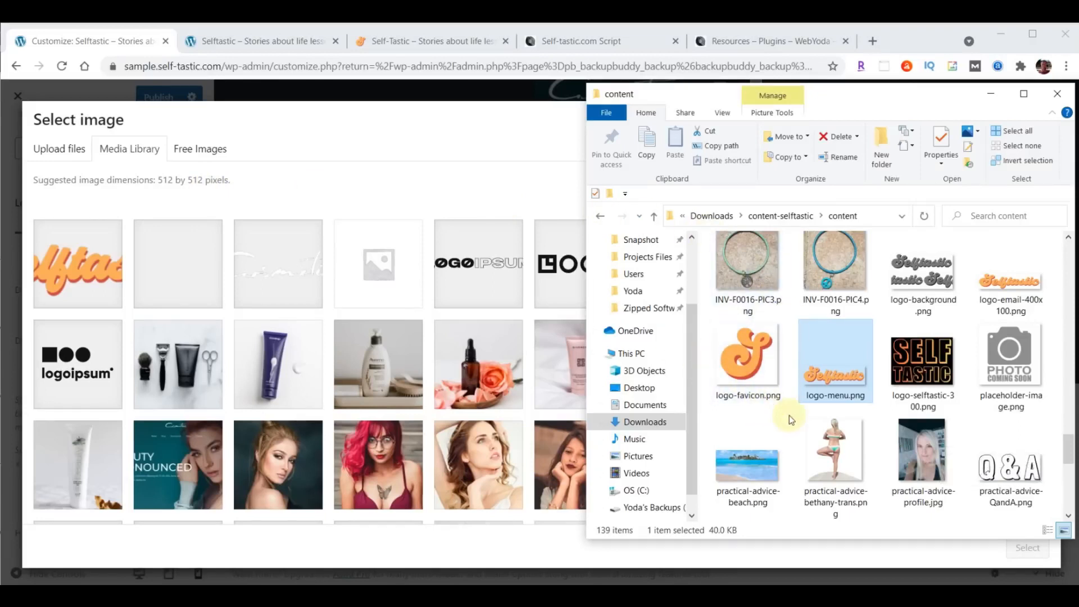
{"action": "left_click_drag", "start_coordinate": [748, 360], "coordinate": [348, 319]}
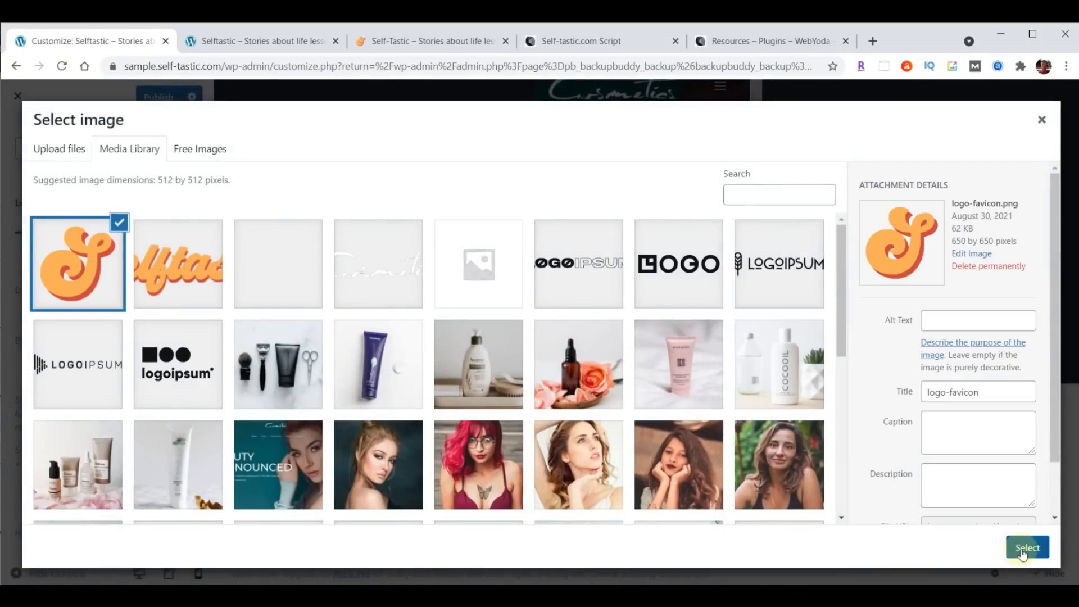
{"action": "left_click", "coordinate": [1023, 549]}
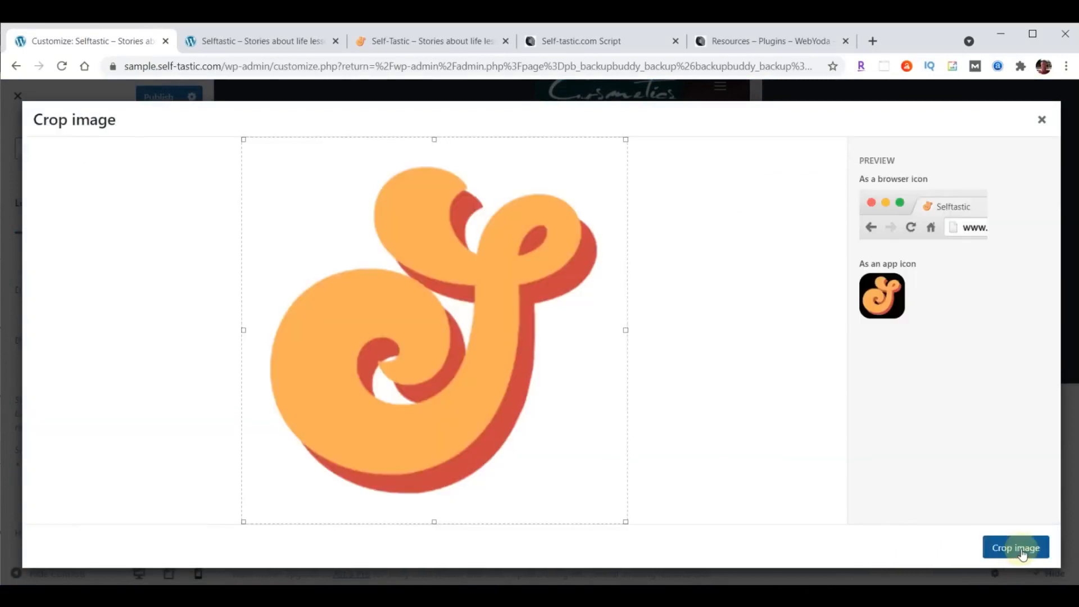
{"action": "left_click", "coordinate": [1021, 550]}
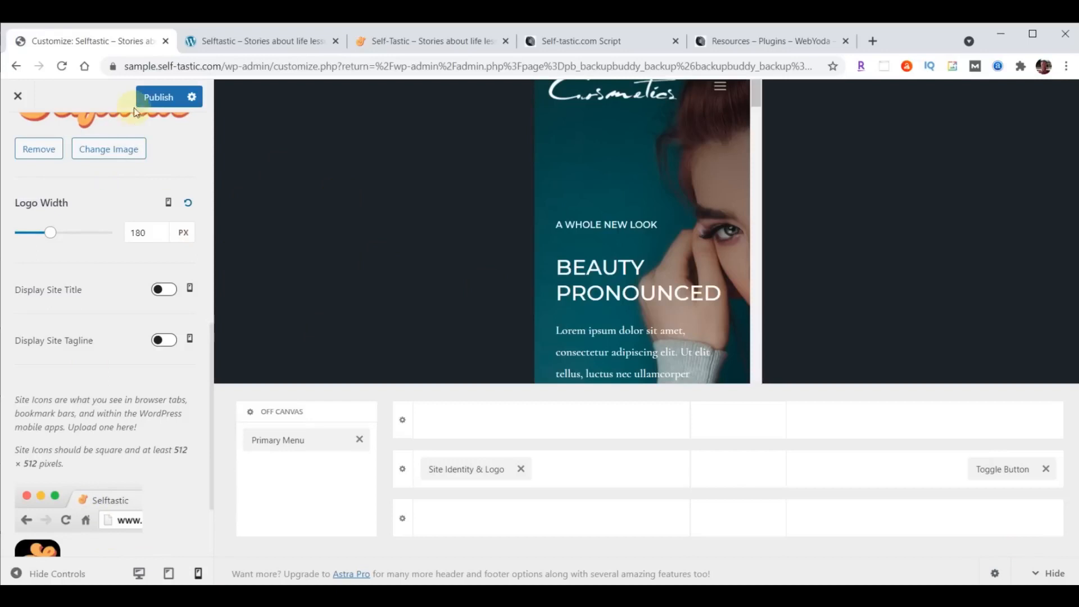
- Publish the site icon, reload the live site to check it, and go back to the Customizer
{"action": "left_click", "coordinate": [156, 98]}
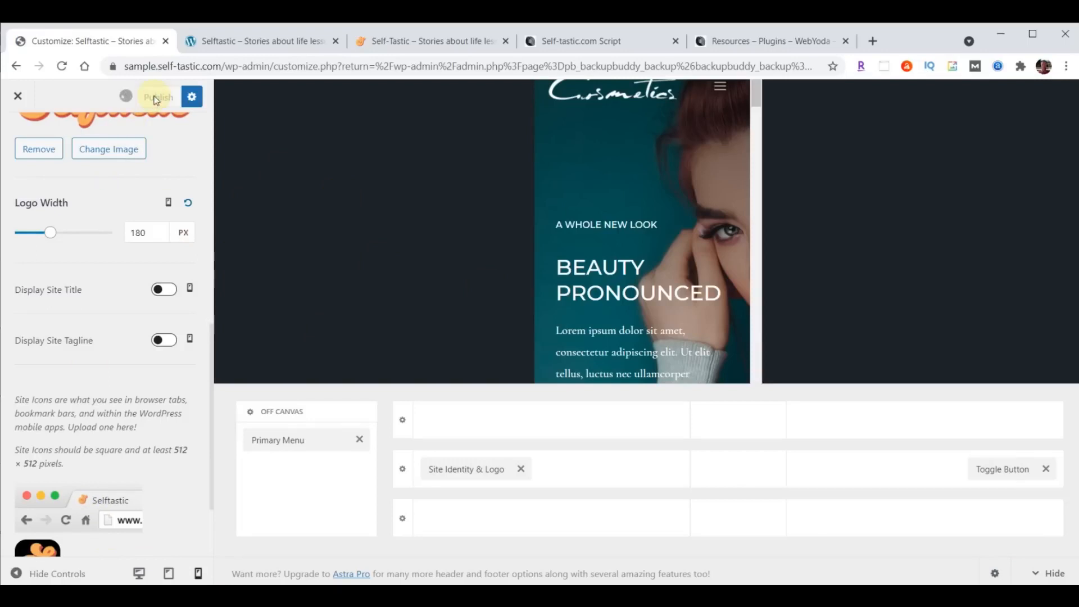
{"action": "left_click", "coordinate": [254, 42]}
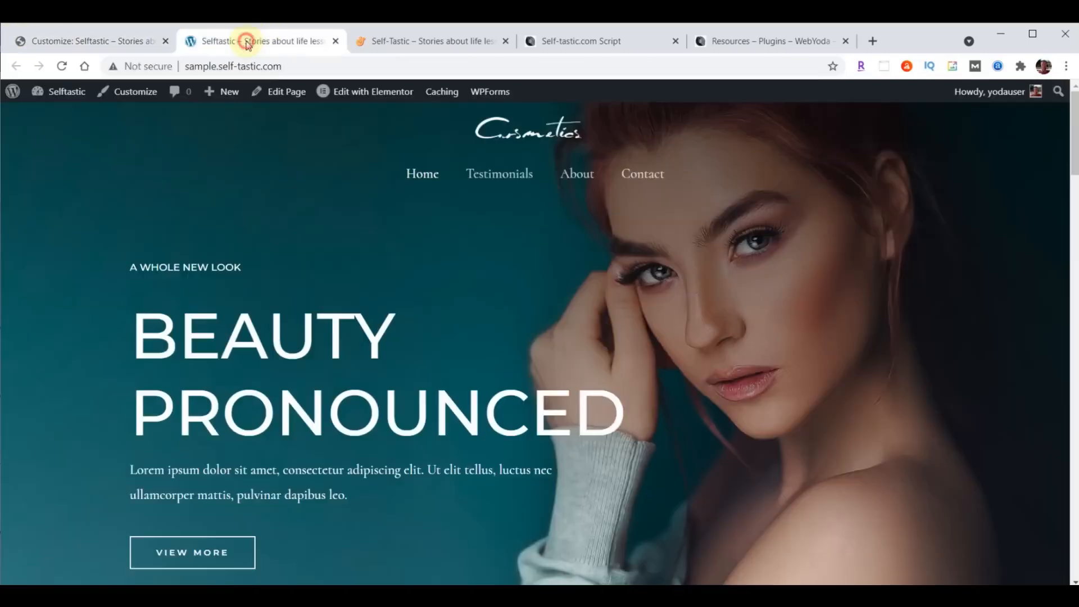
{"action": "left_click", "coordinate": [63, 66]}
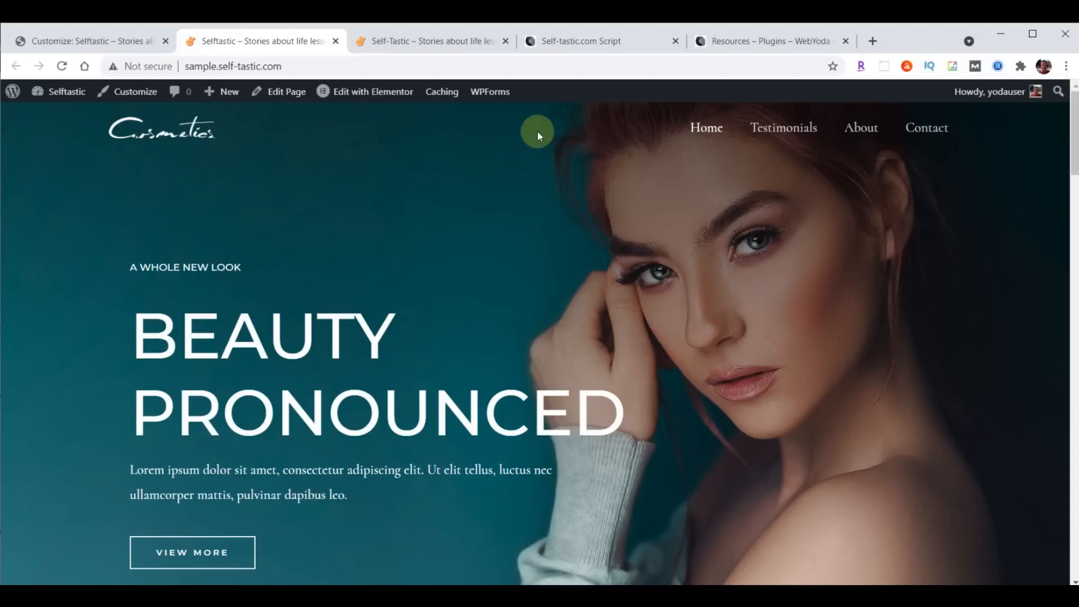
{"action": "left_click", "coordinate": [86, 36]}
{"action": "scroll", "coordinate": [90, 343], "scroll_direction": "up", "scroll_amount": 5}
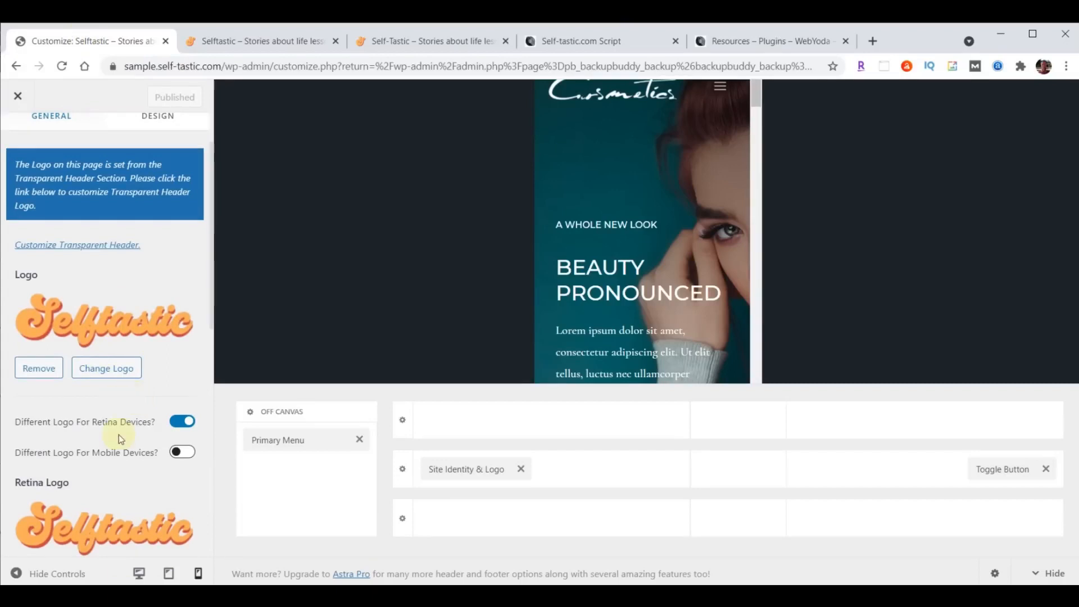
- In Transparent Header settings, set both Logo and Retina Logo to the Selftastic wordmark image
{"action": "scroll", "coordinate": [119, 434], "scroll_direction": "up", "scroll_amount": 2}
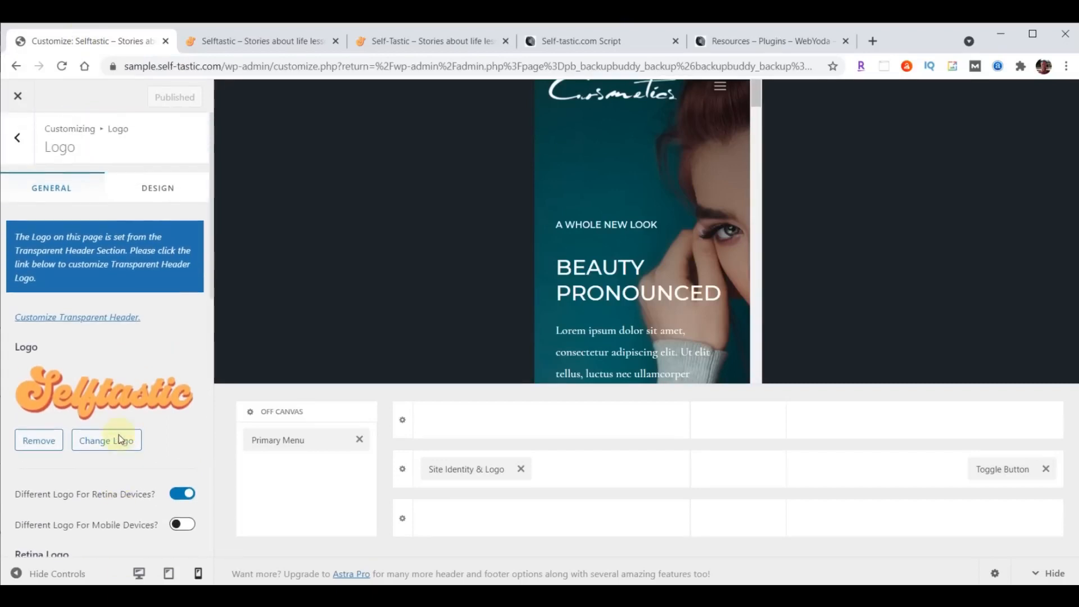
{"action": "left_click", "coordinate": [90, 318]}
{"action": "scroll", "coordinate": [90, 319], "scroll_direction": "down", "scroll_amount": 4}
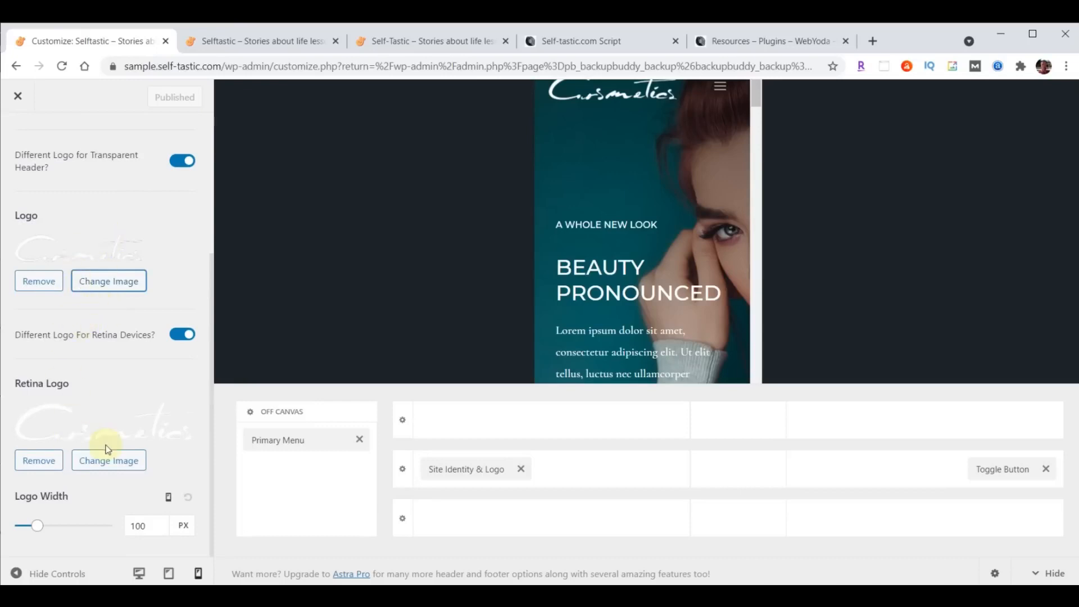
{"action": "left_click", "coordinate": [112, 290]}
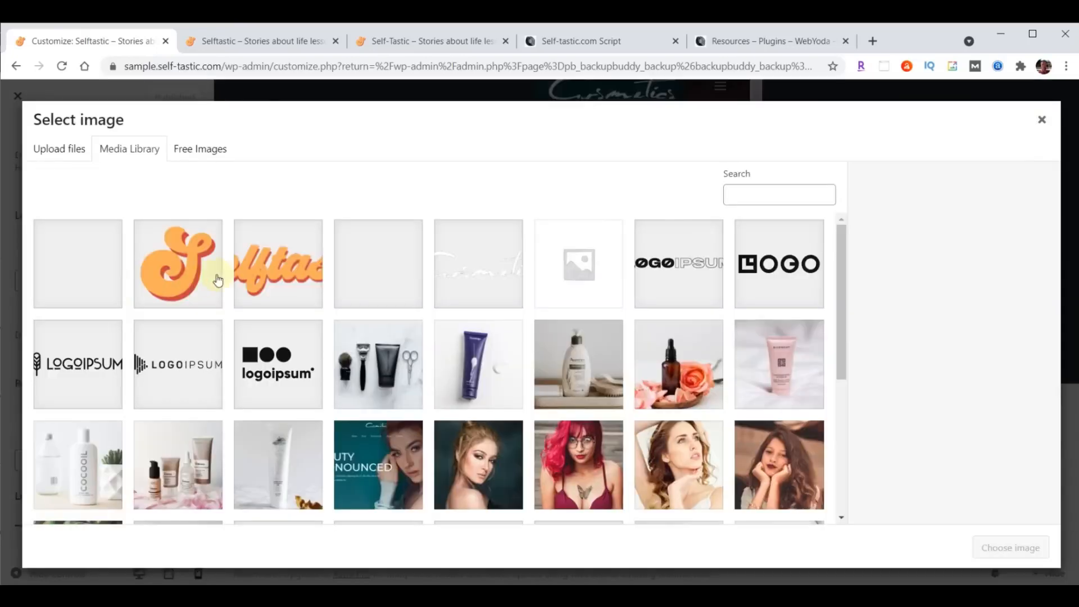
{"action": "left_click", "coordinate": [268, 275]}
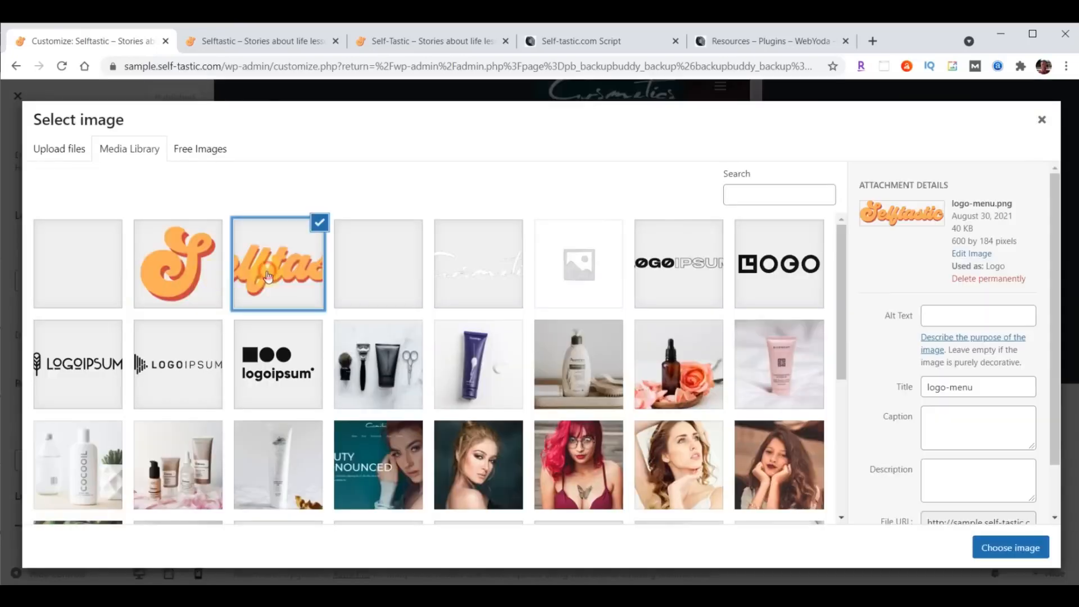
{"action": "left_click", "coordinate": [1009, 548]}
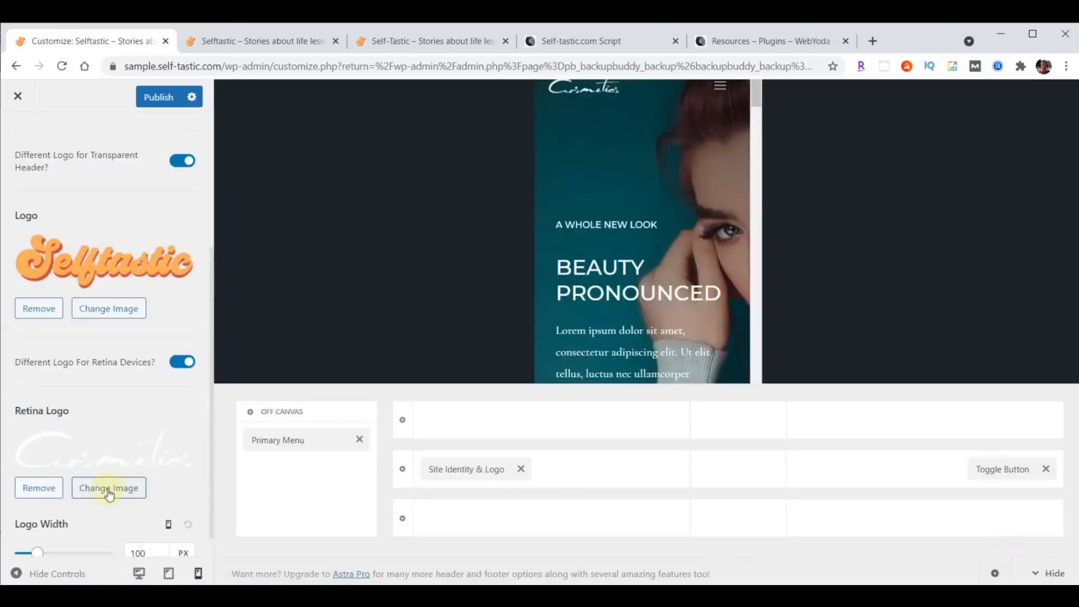
{"action": "left_click", "coordinate": [104, 488]}
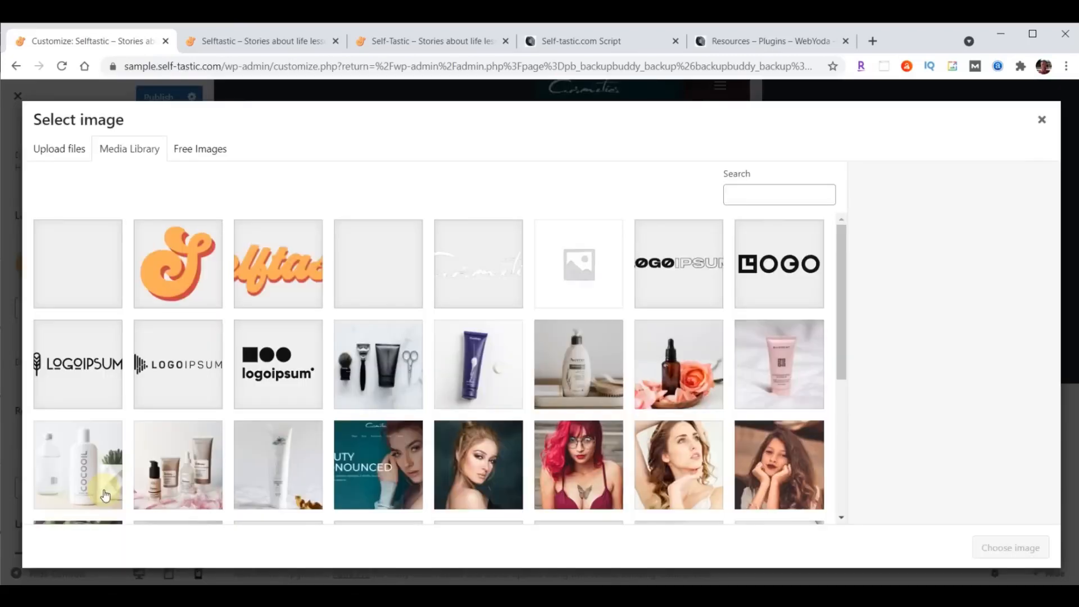
{"action": "left_click", "coordinate": [268, 274]}
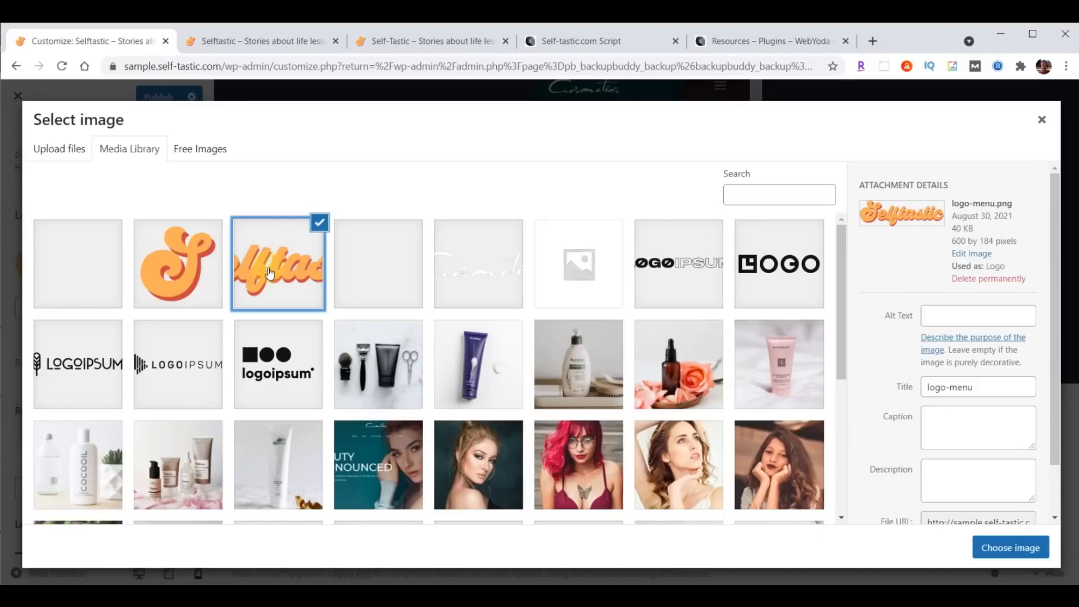
{"action": "left_click", "coordinate": [1005, 547]}
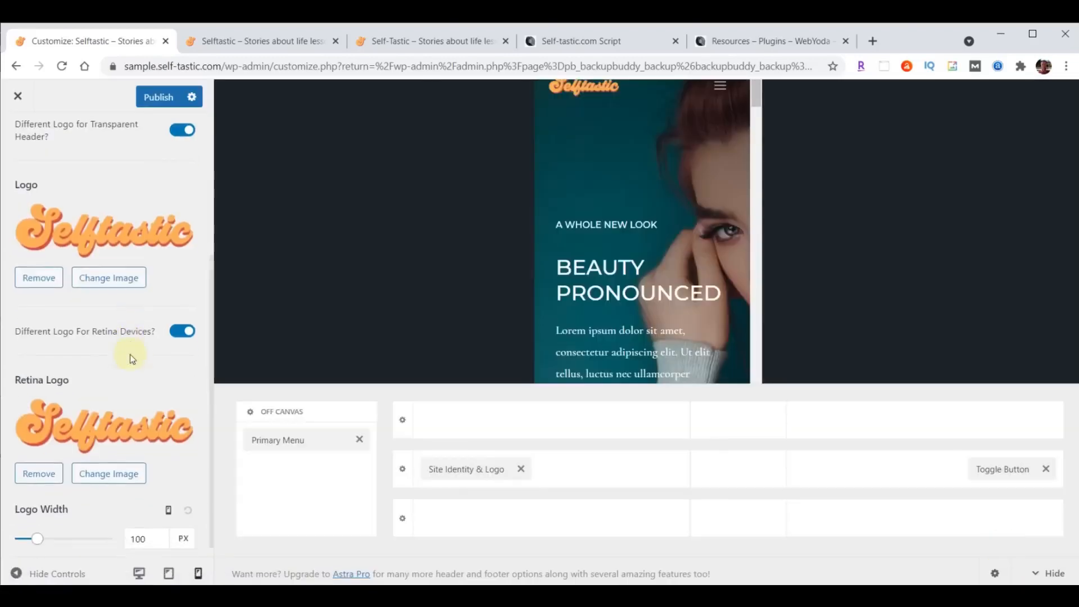
- Set the transparent header logo width to 230 px on desktop and 200 px on tablet, then review mobile
{"action": "scroll", "coordinate": [130, 354], "scroll_direction": "down", "scroll_amount": 1}
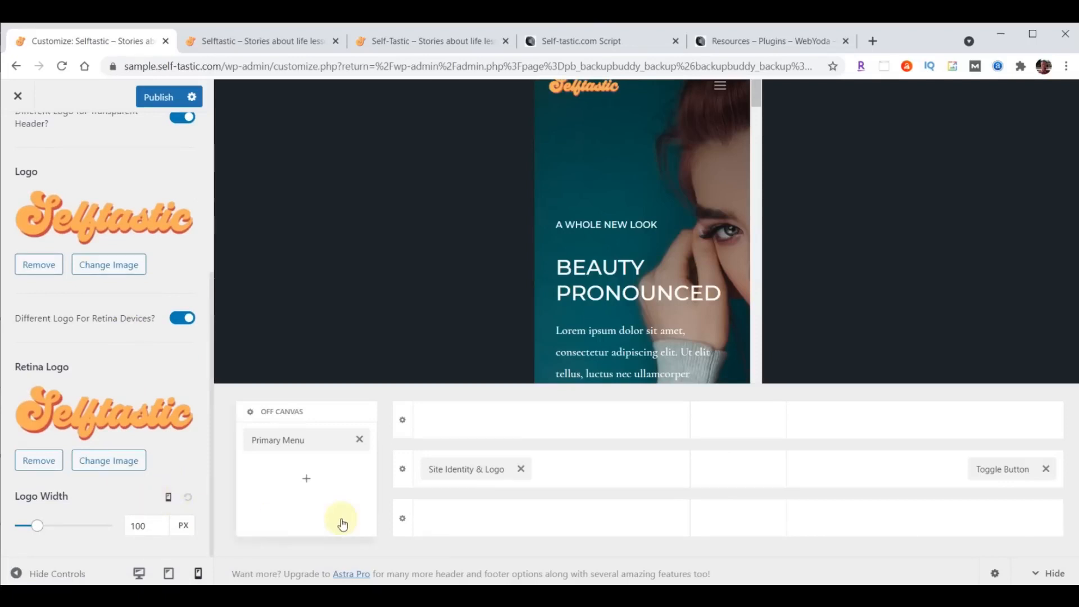
{"action": "left_click", "coordinate": [169, 498]}
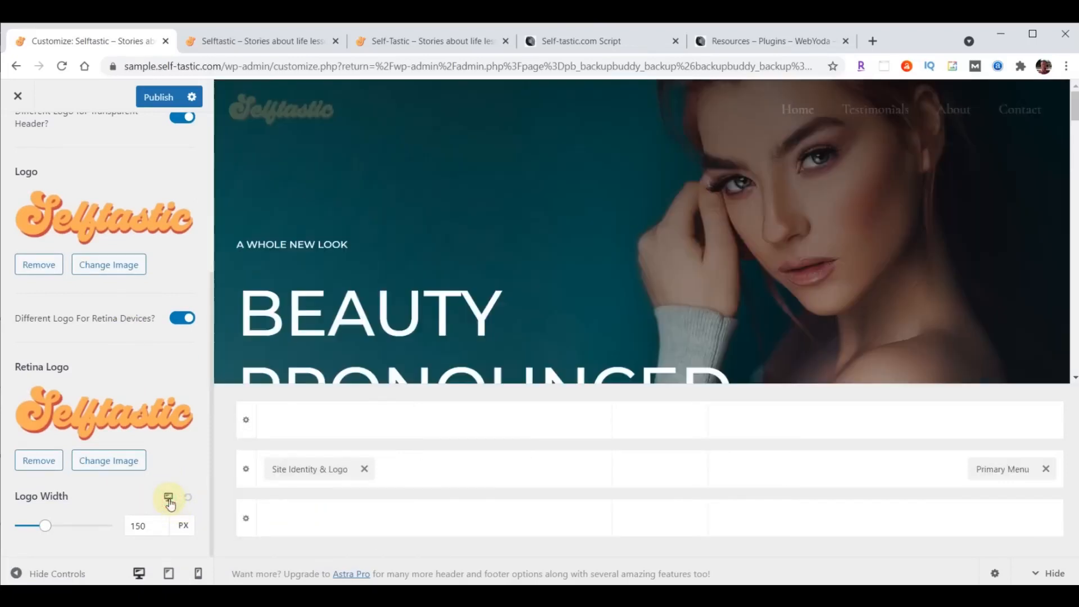
{"action": "left_click_drag", "start_coordinate": [160, 526], "coordinate": [108, 530]}
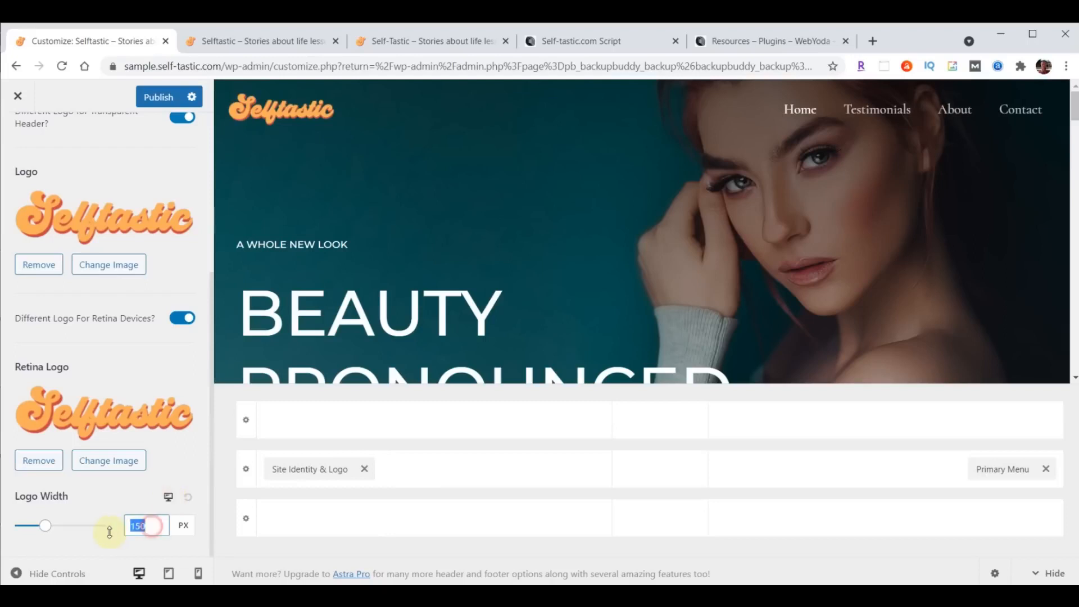
{"action": "type", "text": "230"}
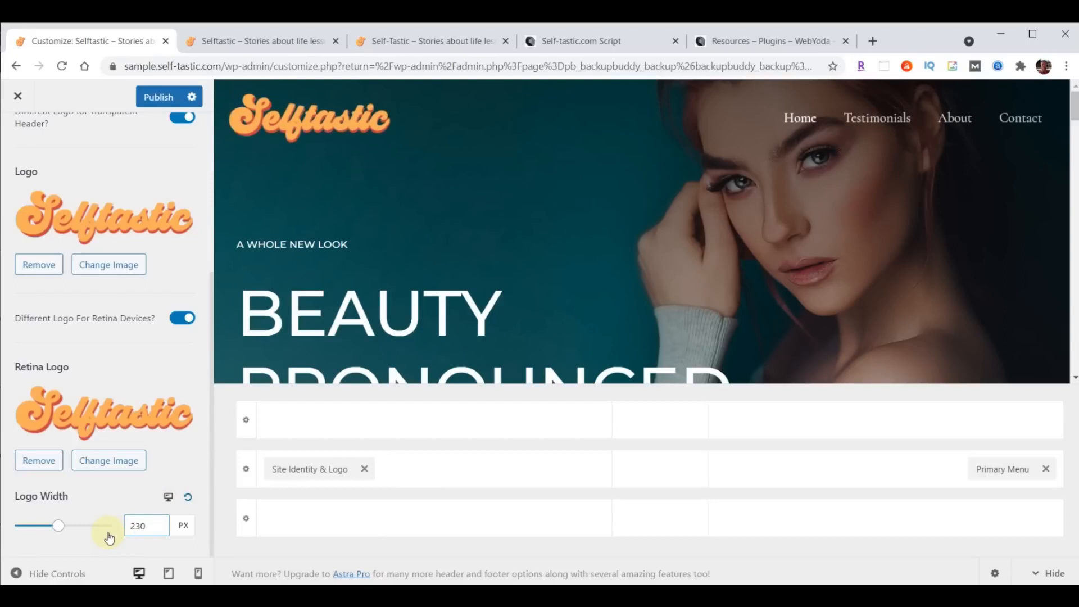
{"action": "left_click", "coordinate": [168, 498]}
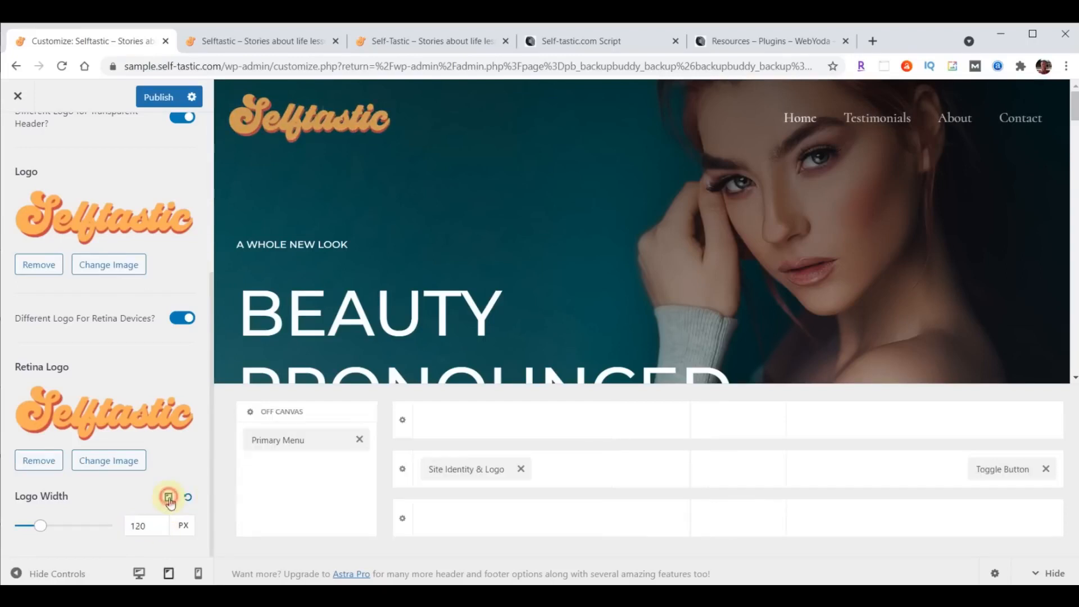
{"action": "left_click_drag", "start_coordinate": [149, 526], "coordinate": [127, 527]}
{"action": "type", "text": "200"}
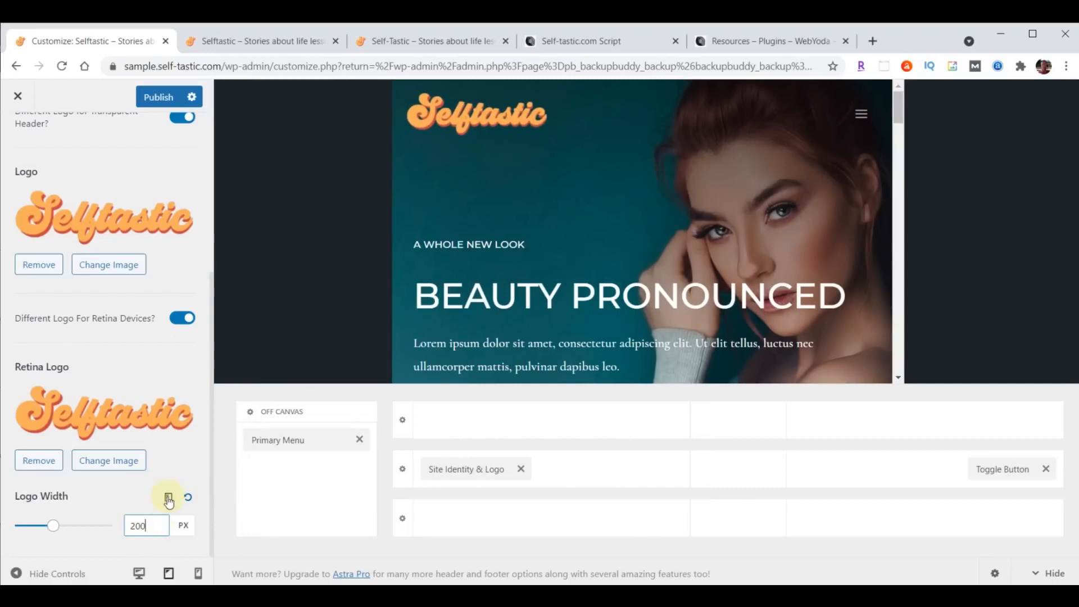
{"action": "left_click", "coordinate": [168, 499]}
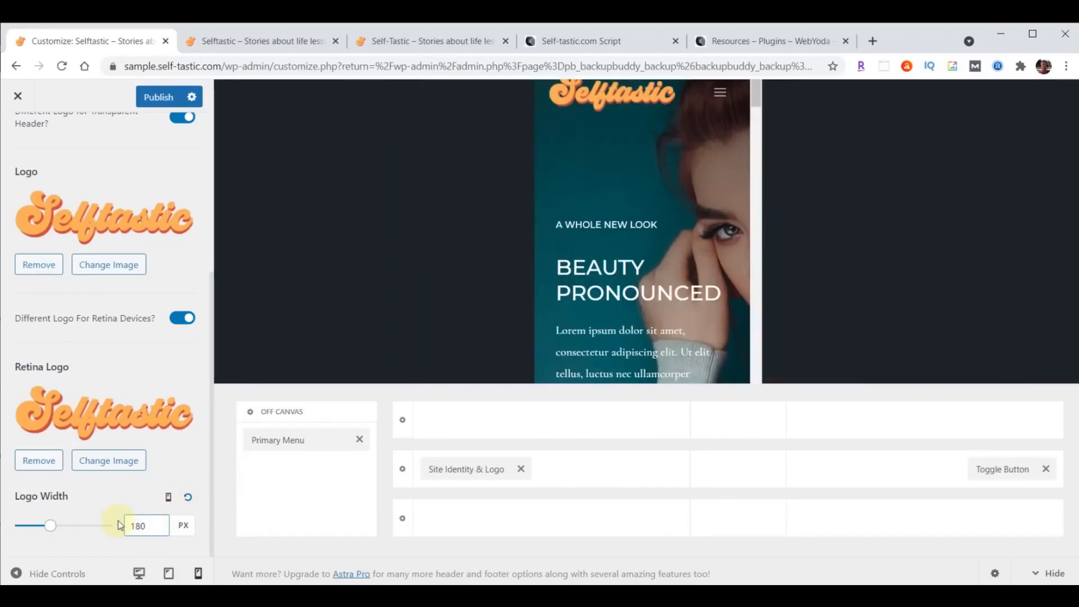
- Publish the logo settings, reload the live site to confirm, and close the Customizer
{"action": "left_click", "coordinate": [156, 100]}
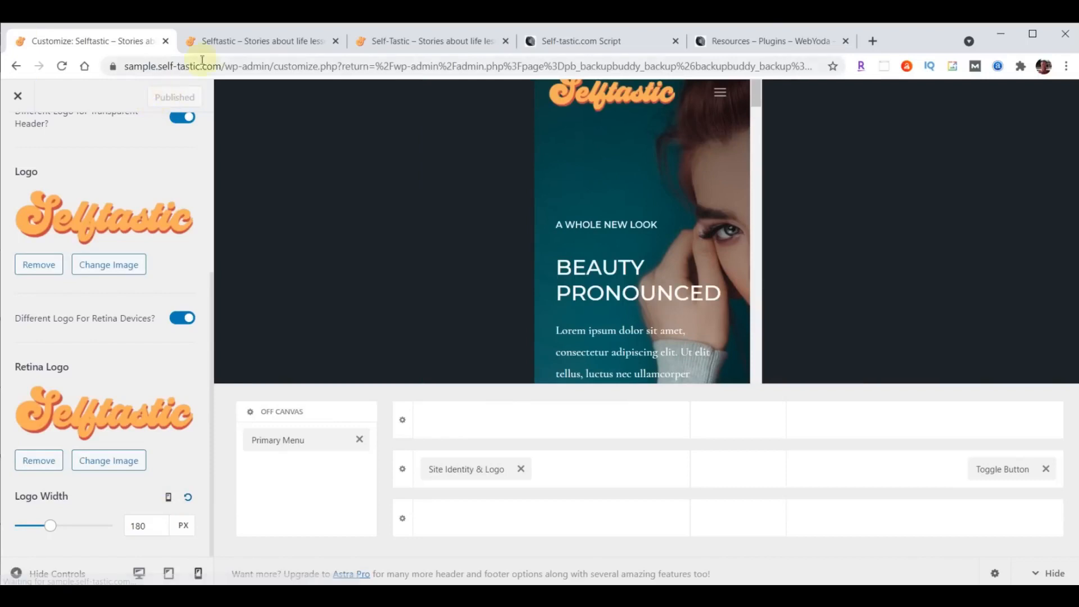
{"action": "left_click", "coordinate": [194, 41]}
{"action": "left_click", "coordinate": [63, 66]}
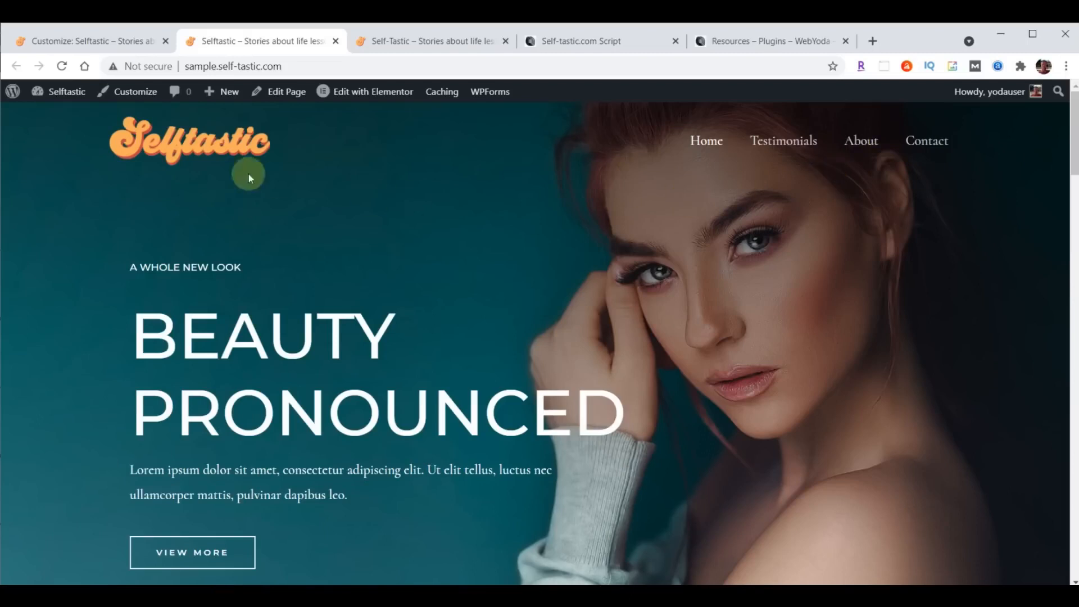
{"action": "left_click", "coordinate": [89, 42]}
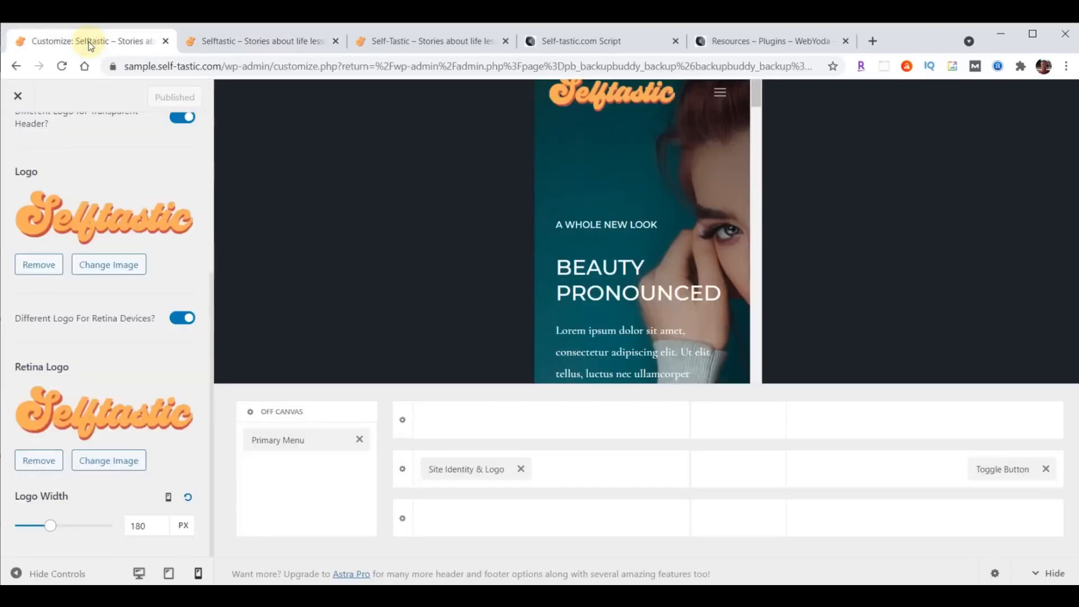
{"action": "left_click", "coordinate": [16, 98]}
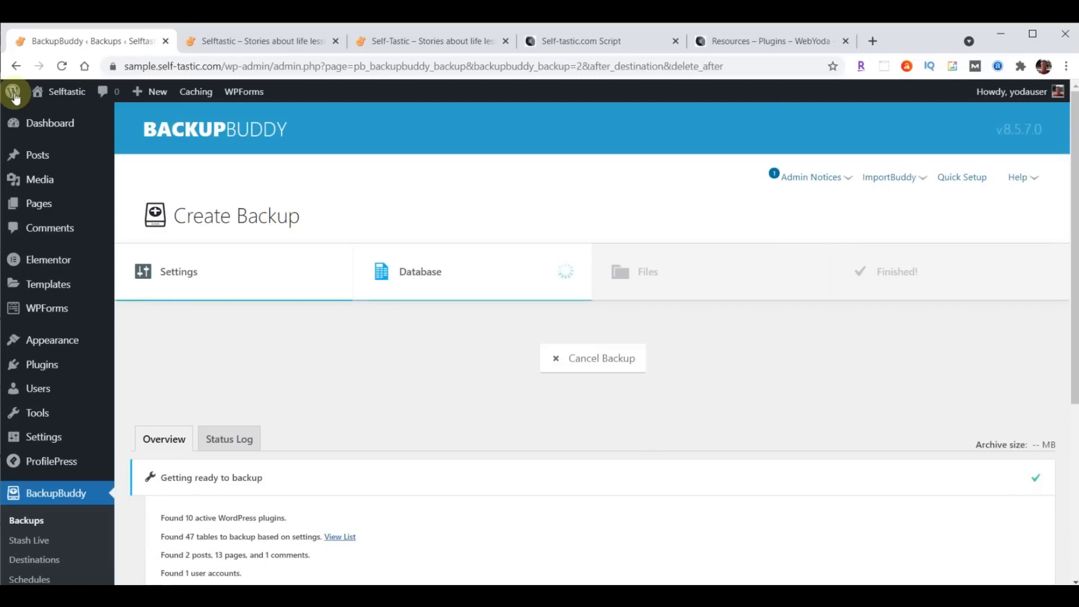
- Reopen the Customizer and go to the Primary Menu's Design settings in the header builder
{"action": "mouse_move", "coordinate": [48, 339]}
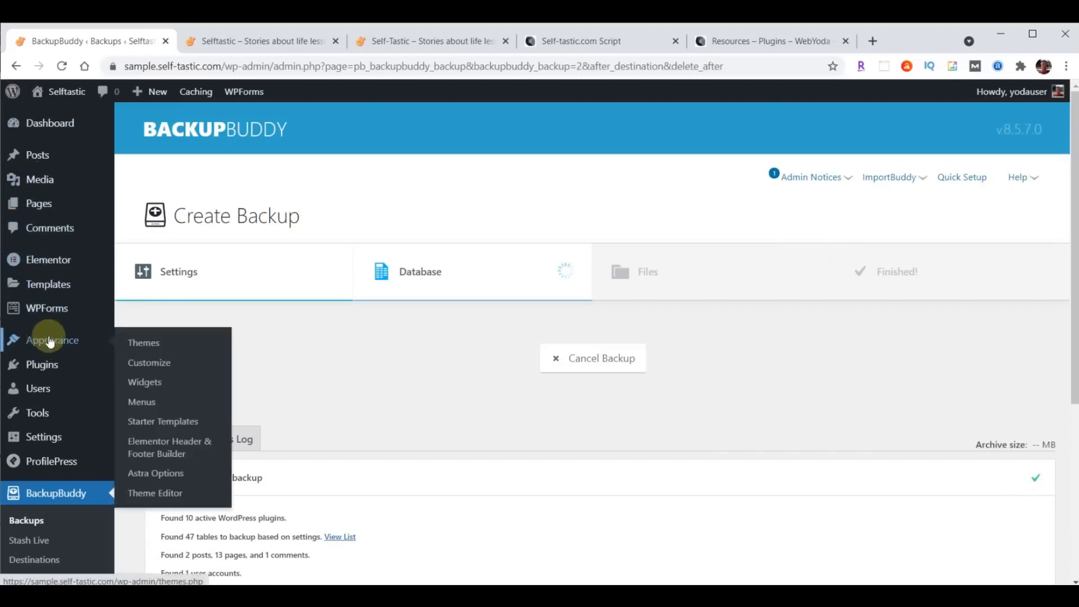
{"action": "left_click", "coordinate": [148, 362]}
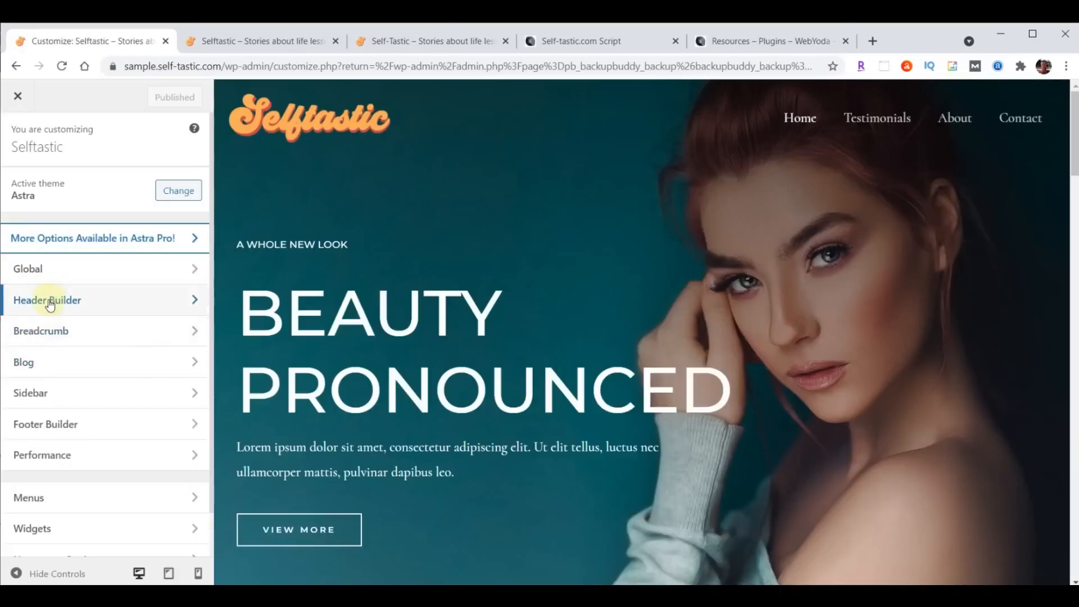
{"action": "left_click", "coordinate": [50, 302]}
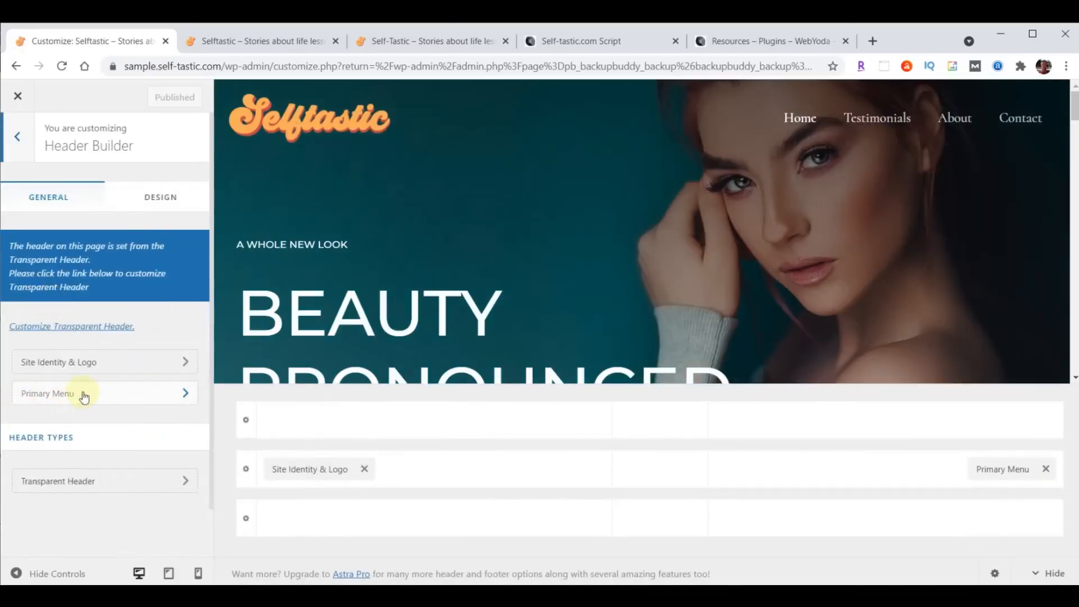
{"action": "left_click", "coordinate": [60, 393]}
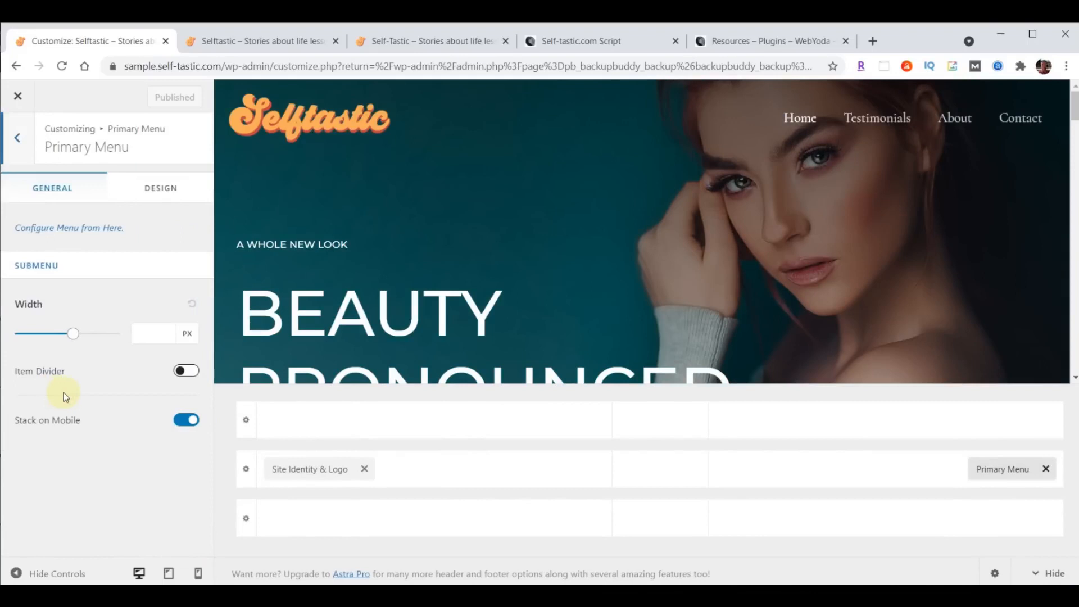
{"action": "left_click", "coordinate": [158, 191]}
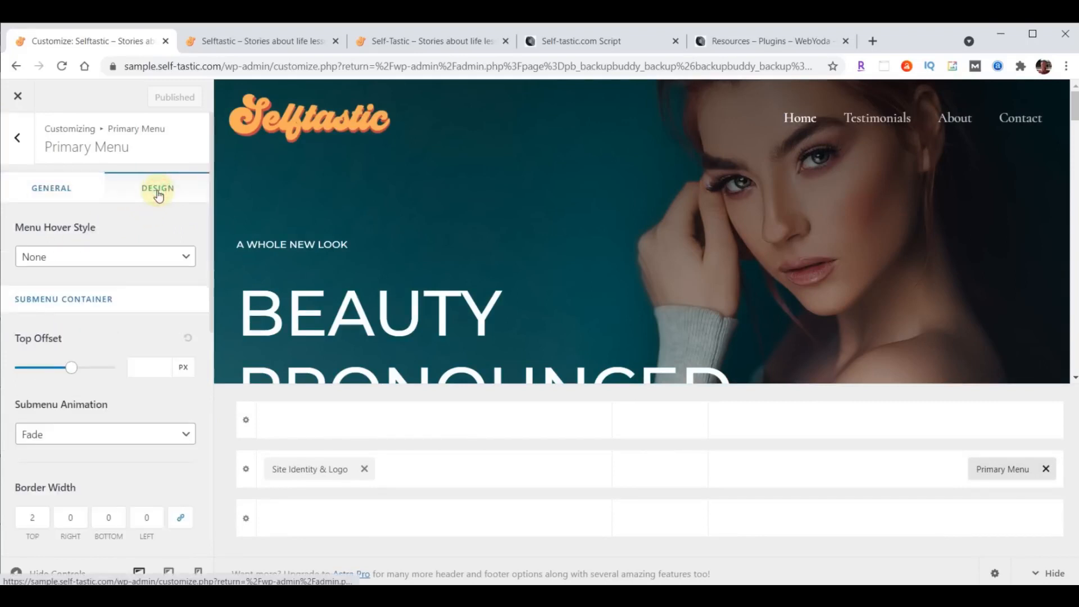
{"action": "scroll", "coordinate": [158, 256], "scroll_direction": "down", "scroll_amount": 4}
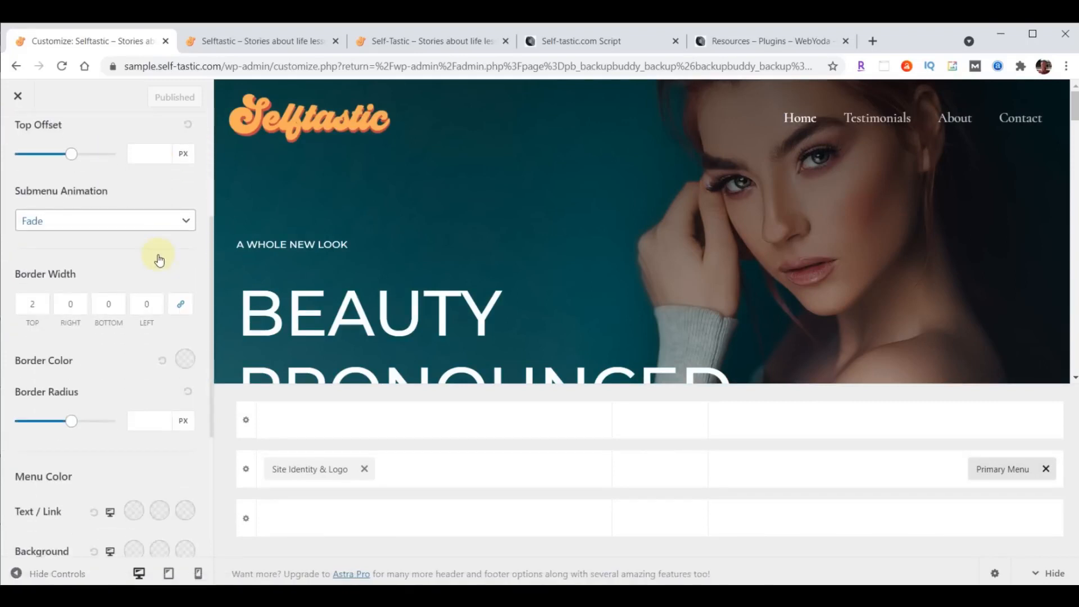
{"action": "scroll", "coordinate": [159, 259], "scroll_direction": "down", "scroll_amount": 3}
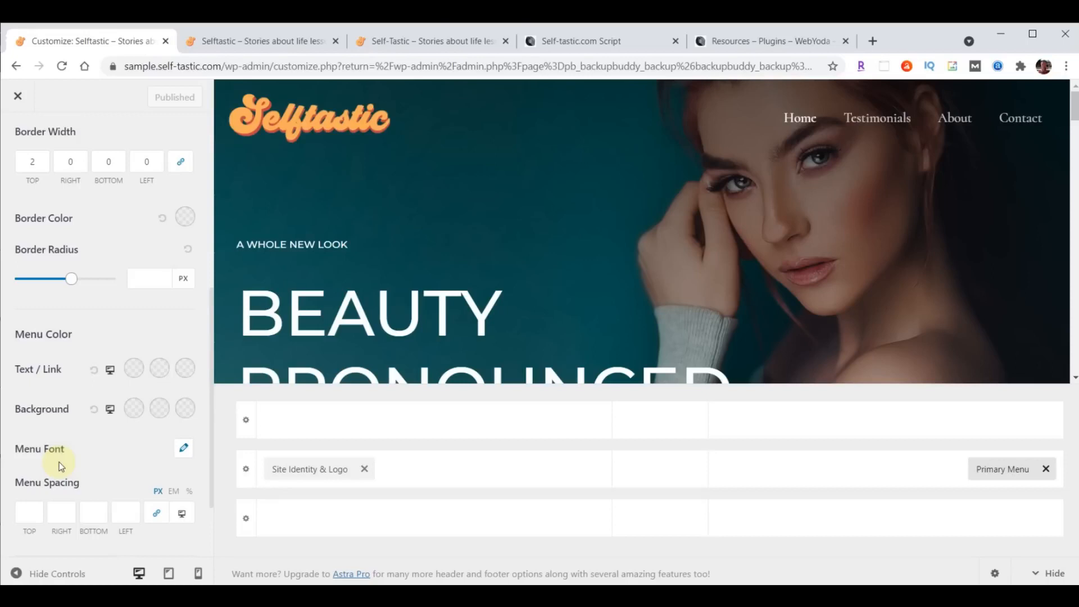
- Set the menu font to Open Sans Condensed at 24 px
{"action": "left_click", "coordinate": [183, 453]}
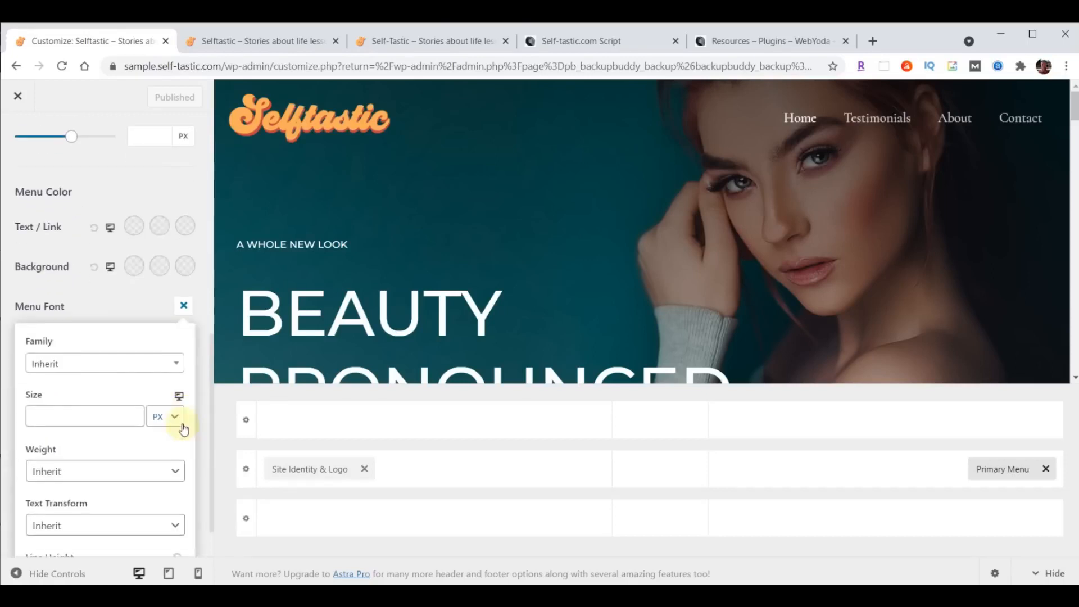
{"action": "left_click", "coordinate": [85, 366]}
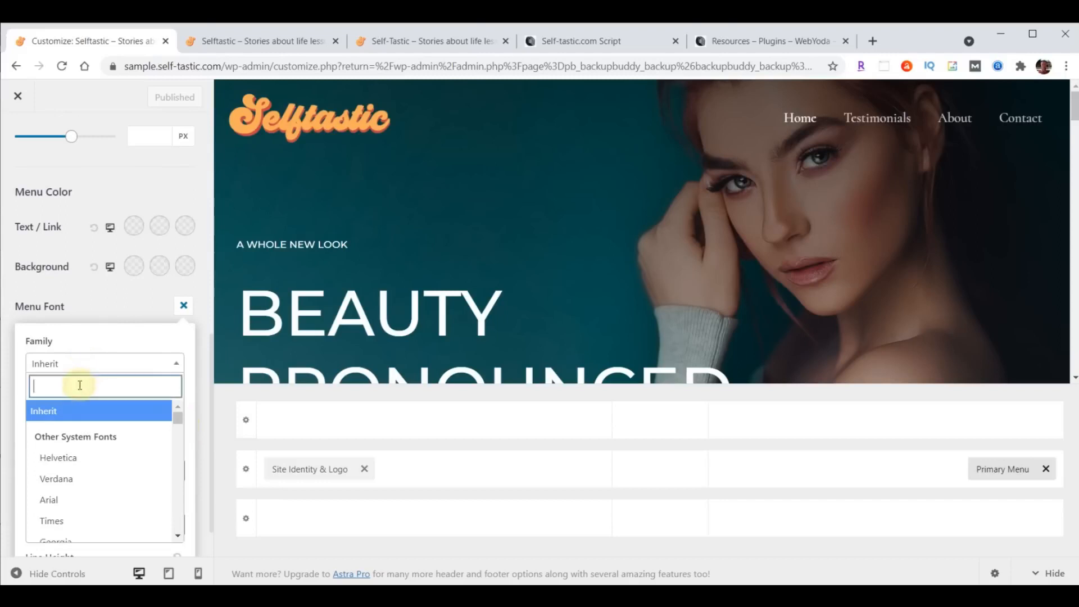
{"action": "type", "text": "open"}
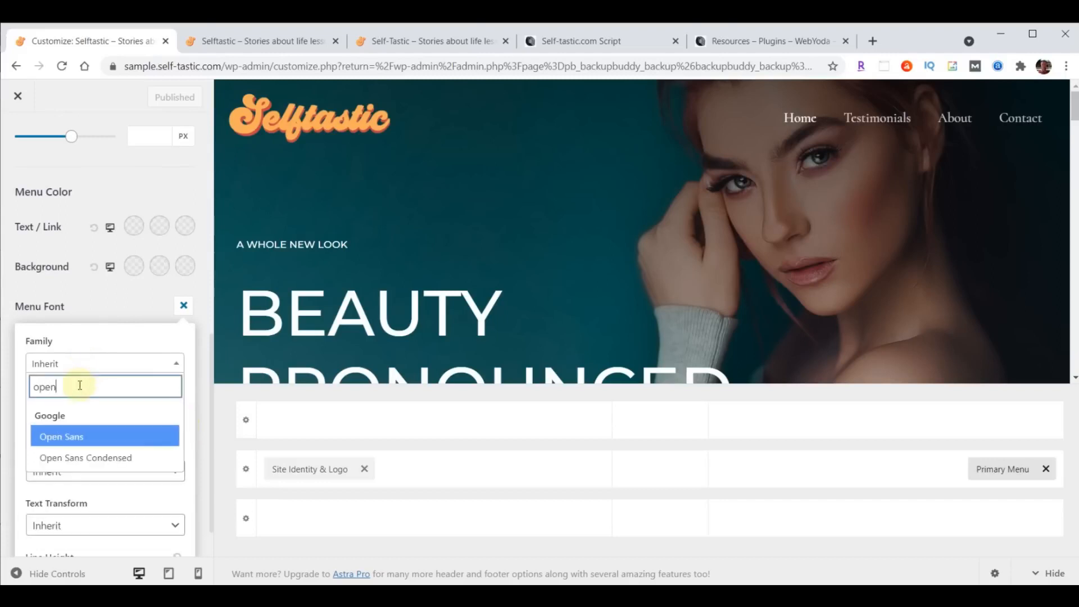
{"action": "left_click", "coordinate": [76, 458]}
{"action": "left_click", "coordinate": [68, 417]}
{"action": "type", "text": "24"}
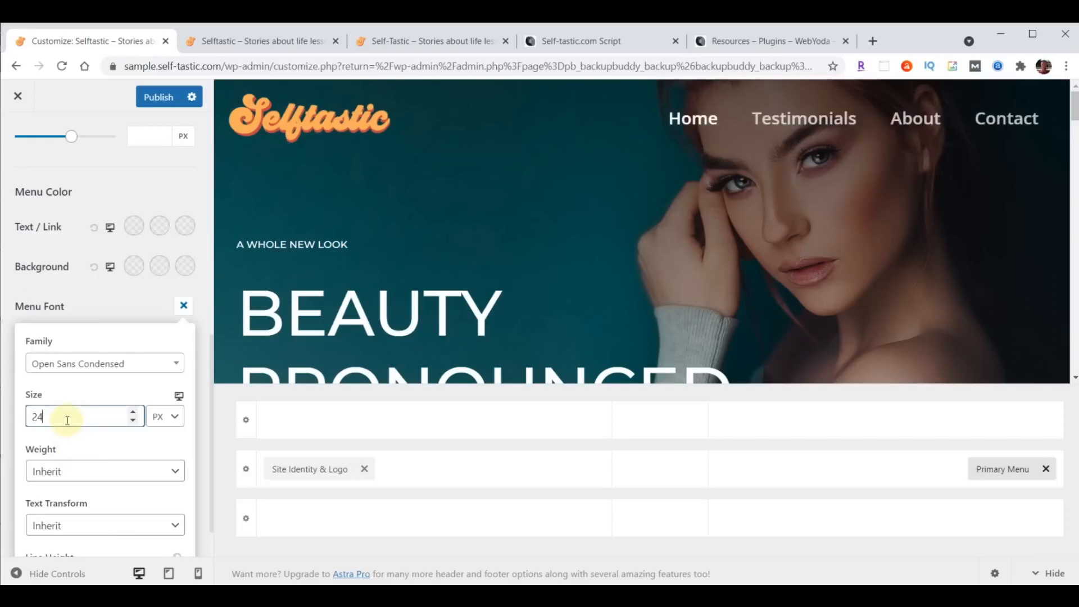
- Publish the menu font change, reload the live site to verify, and return to the Customizer
{"action": "left_click", "coordinate": [156, 100]}
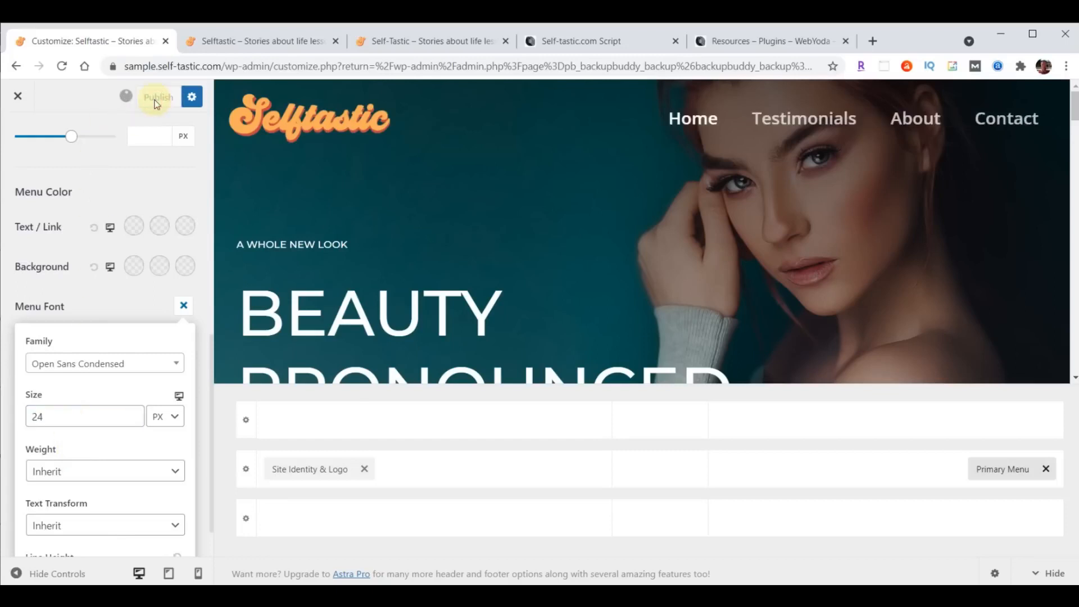
{"action": "left_click", "coordinate": [272, 41]}
{"action": "left_click", "coordinate": [63, 66]}
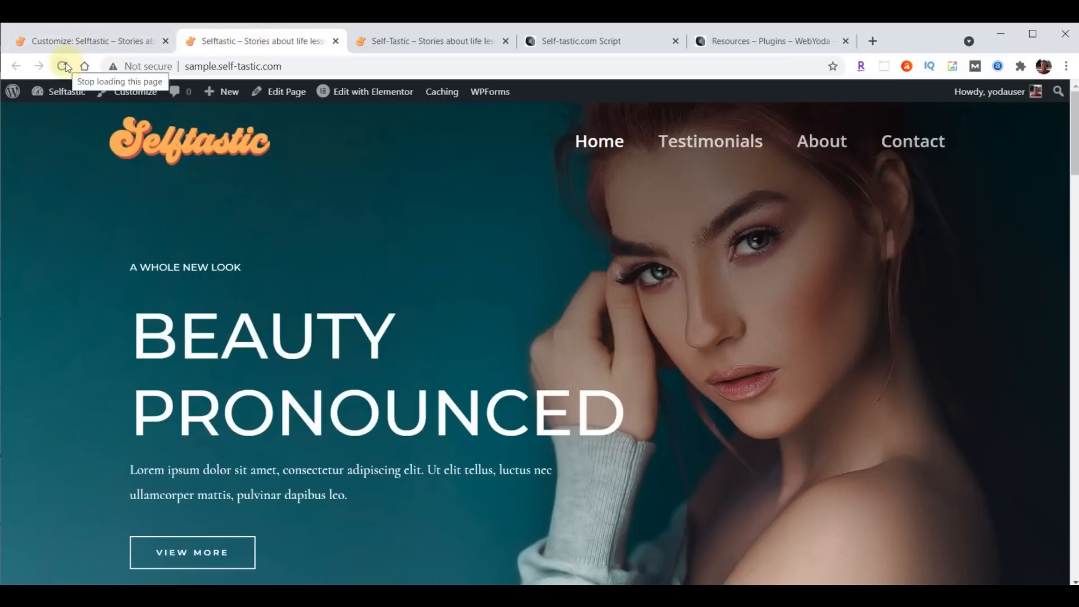
{"action": "left_click", "coordinate": [66, 42]}
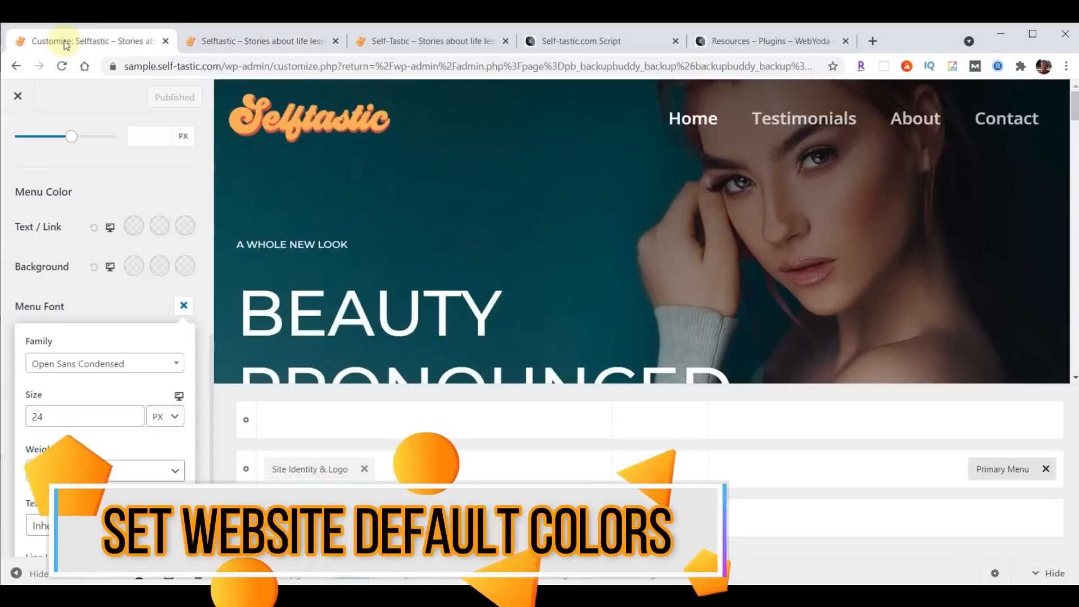
- Close and reopen the Customizer, then go to Global > Colors
{"action": "left_click", "coordinate": [18, 98]}
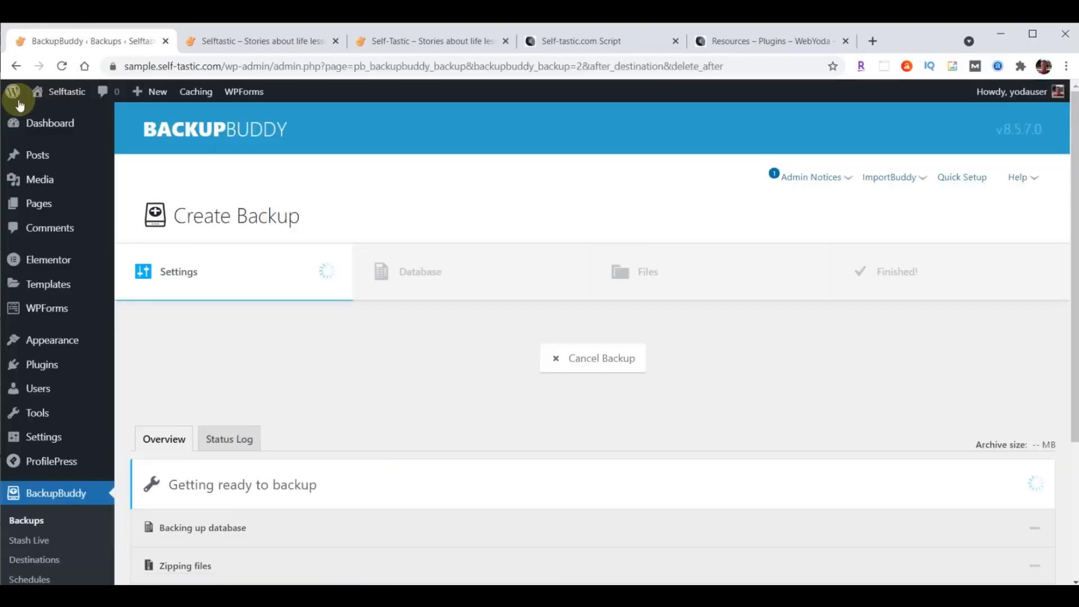
{"action": "mouse_move", "coordinate": [35, 339]}
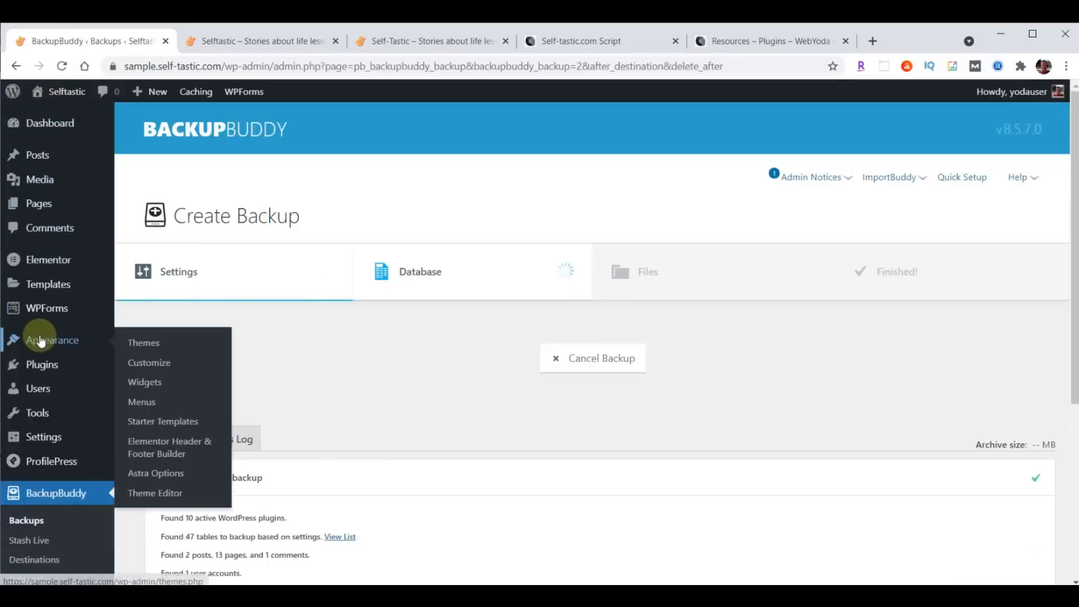
{"action": "left_click", "coordinate": [143, 358]}
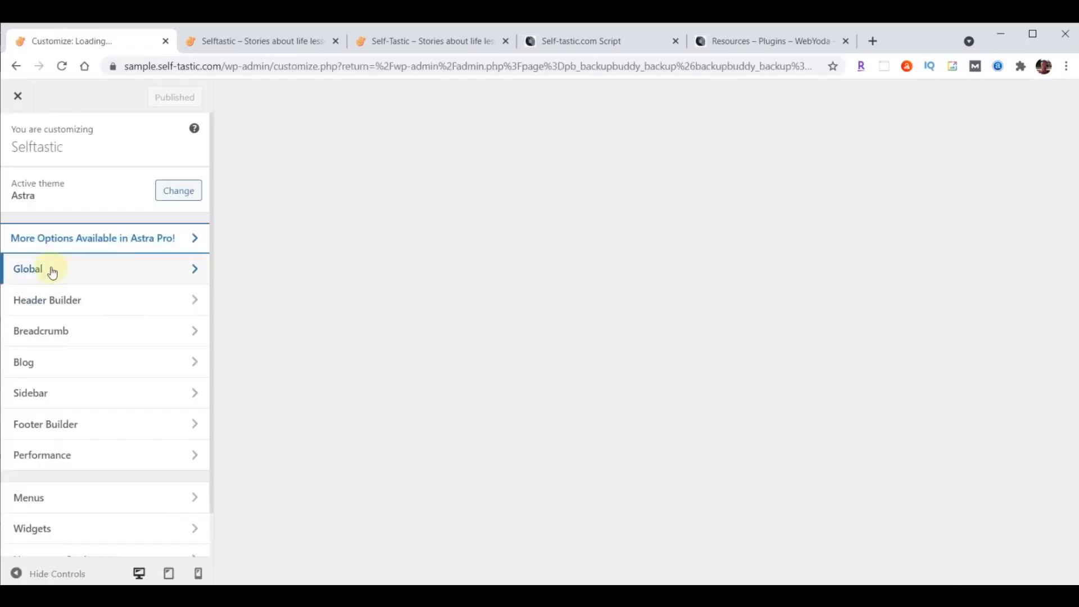
{"action": "left_click", "coordinate": [49, 269]}
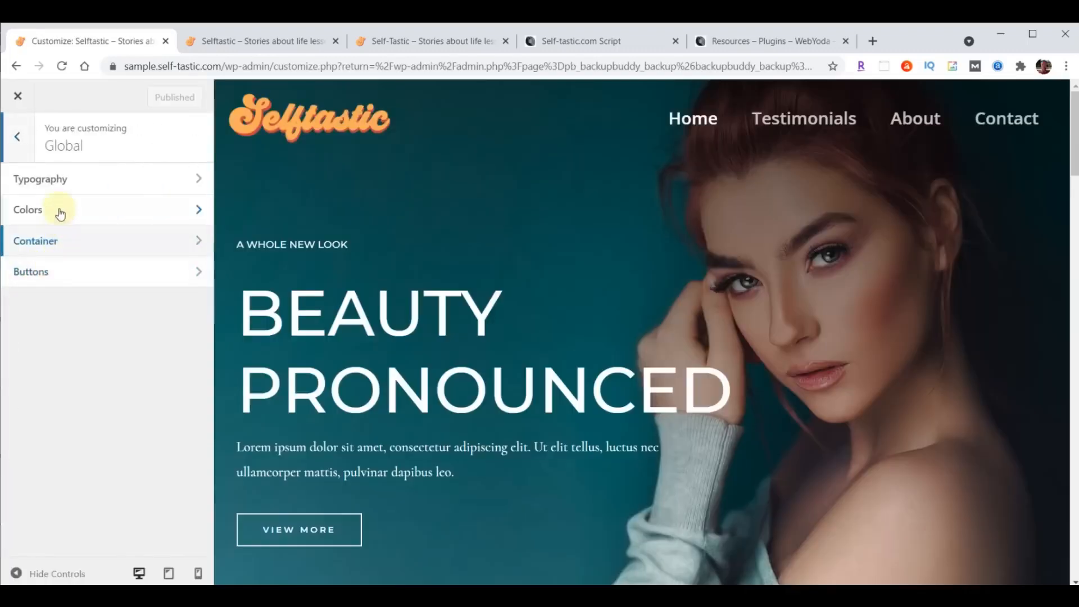
{"action": "left_click", "coordinate": [52, 210]}
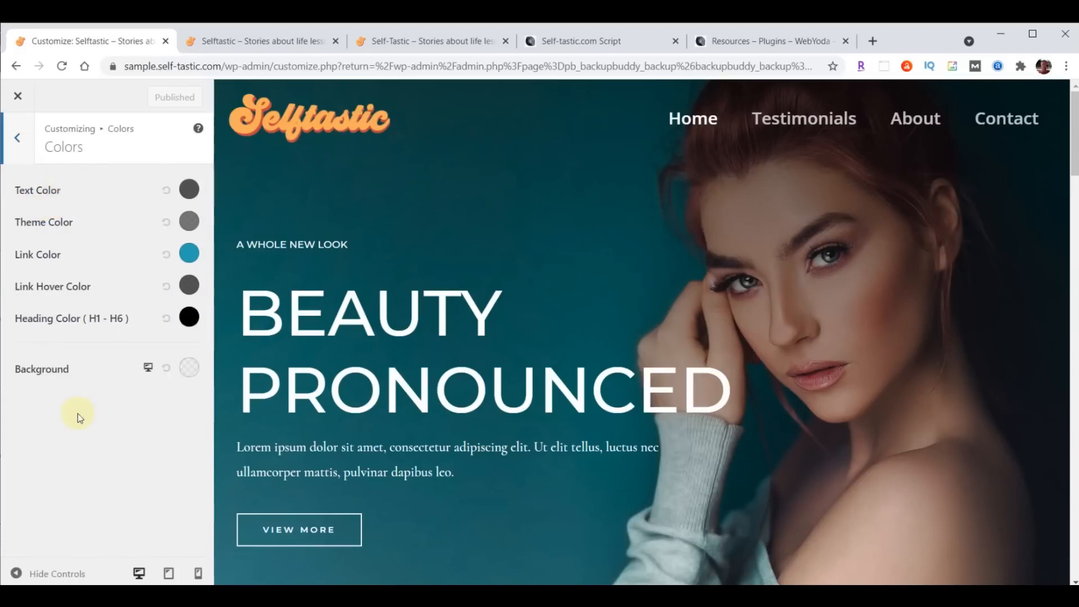
- Replace the background colour hex value with #a8e0d9
{"action": "left_click", "coordinate": [188, 372]}
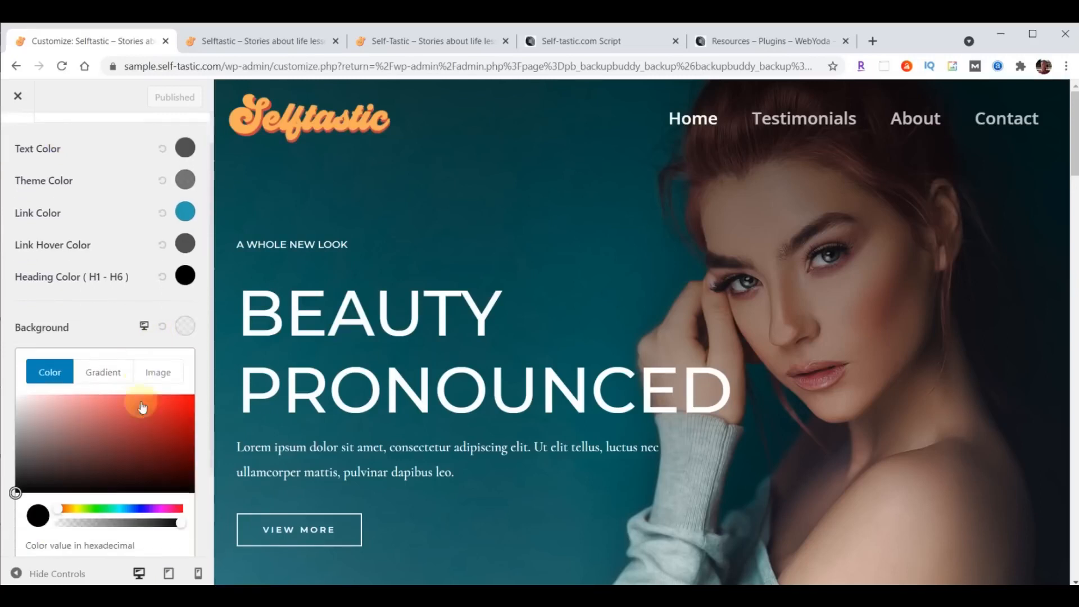
{"action": "scroll", "coordinate": [143, 404], "scroll_direction": "down", "scroll_amount": 3}
{"action": "left_click_drag", "start_coordinate": [30, 458], "coordinate": [91, 458]}
{"action": "type", "text": "#a8e0d9"}
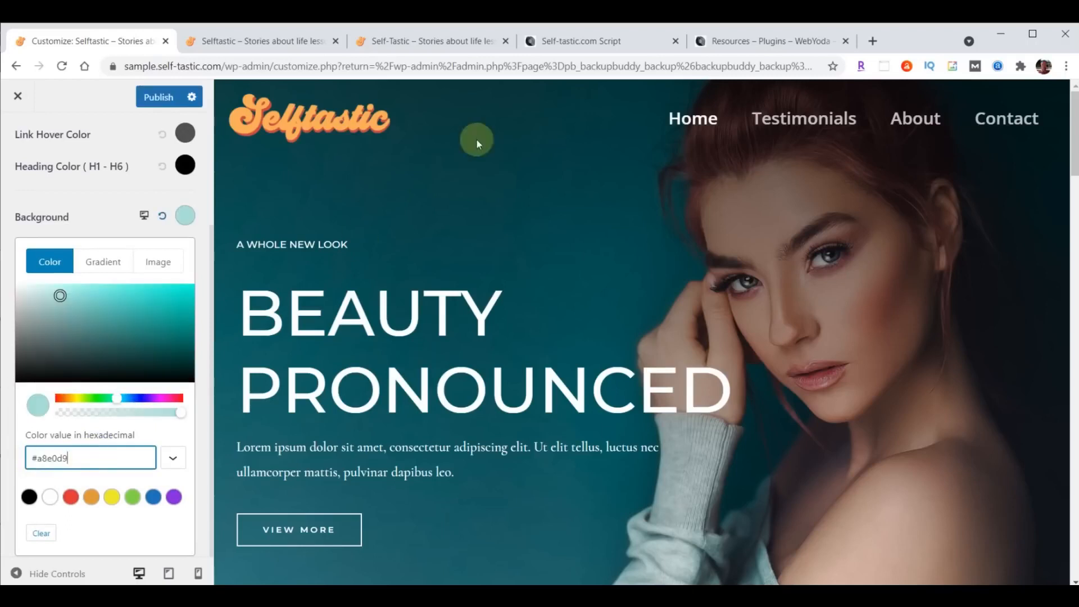
{"action": "left_click", "coordinate": [572, 42]}
- Find and select Light Blue's code #A8E0D9 under SELFTASTIC COLORS, then return to the Customizer
{"action": "scroll", "coordinate": [1011, 385], "scroll_direction": "up", "scroll_amount": 20}
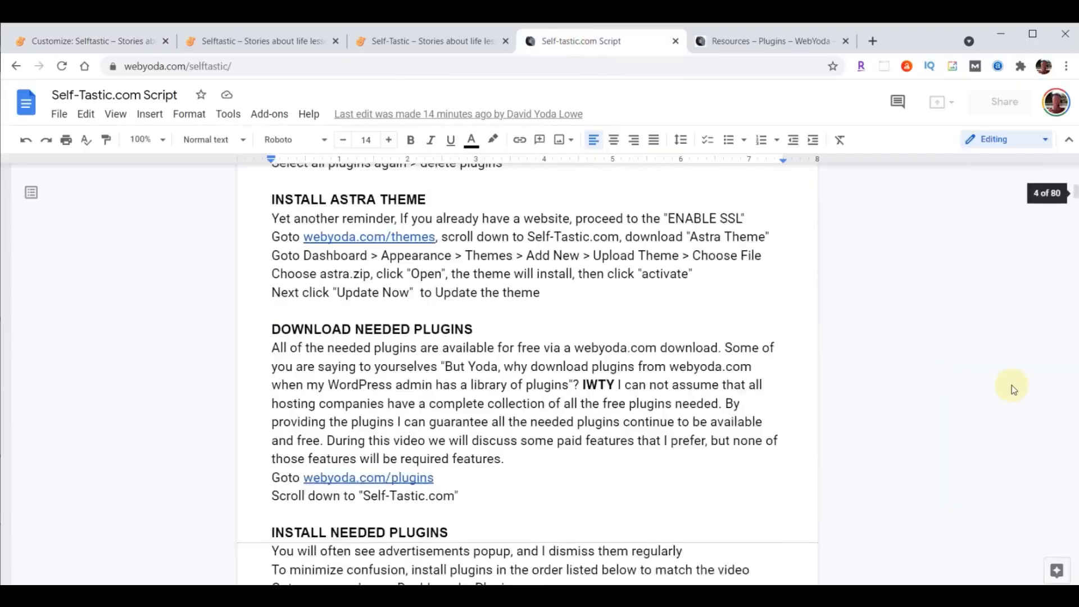
{"action": "scroll", "coordinate": [757, 388], "scroll_direction": "down", "scroll_amount": 5}
{"action": "scroll", "coordinate": [646, 455], "scroll_direction": "up", "scroll_amount": 2}
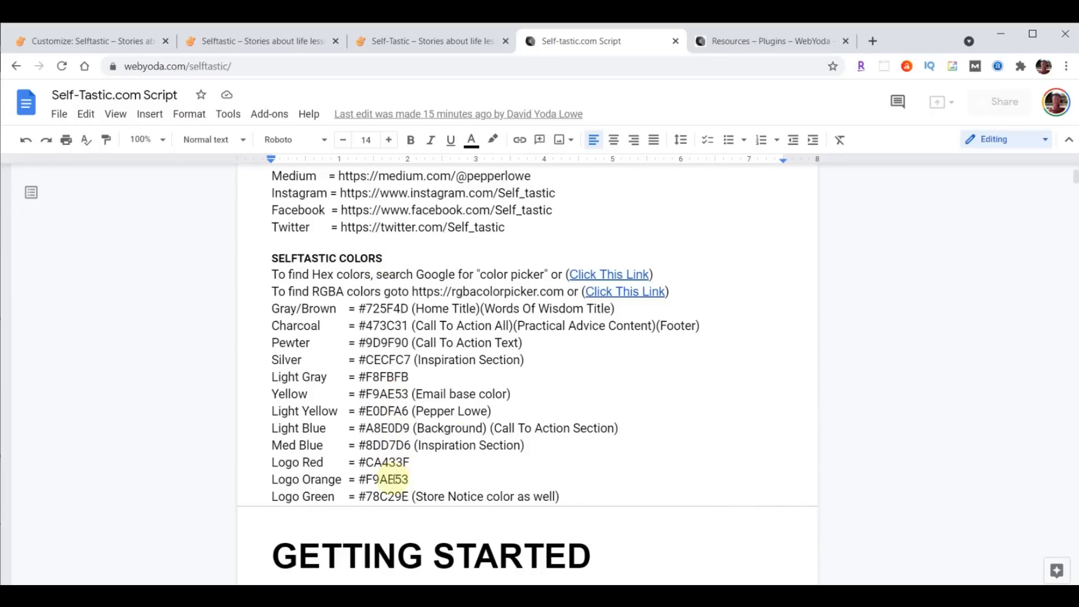
{"action": "left_click_drag", "start_coordinate": [272, 428], "coordinate": [696, 433]}
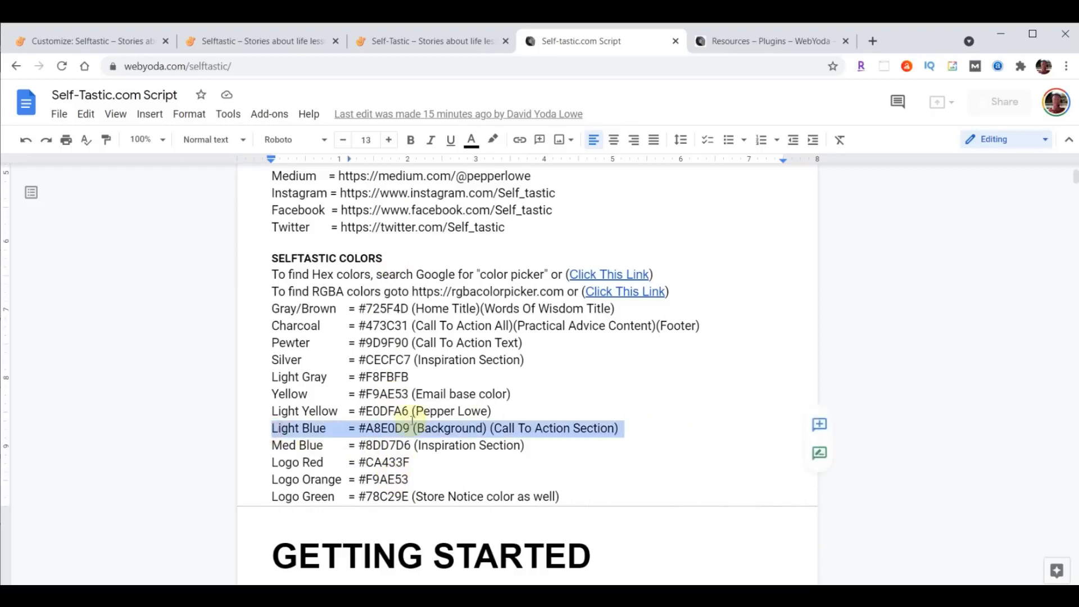
{"action": "left_click", "coordinate": [361, 427]}
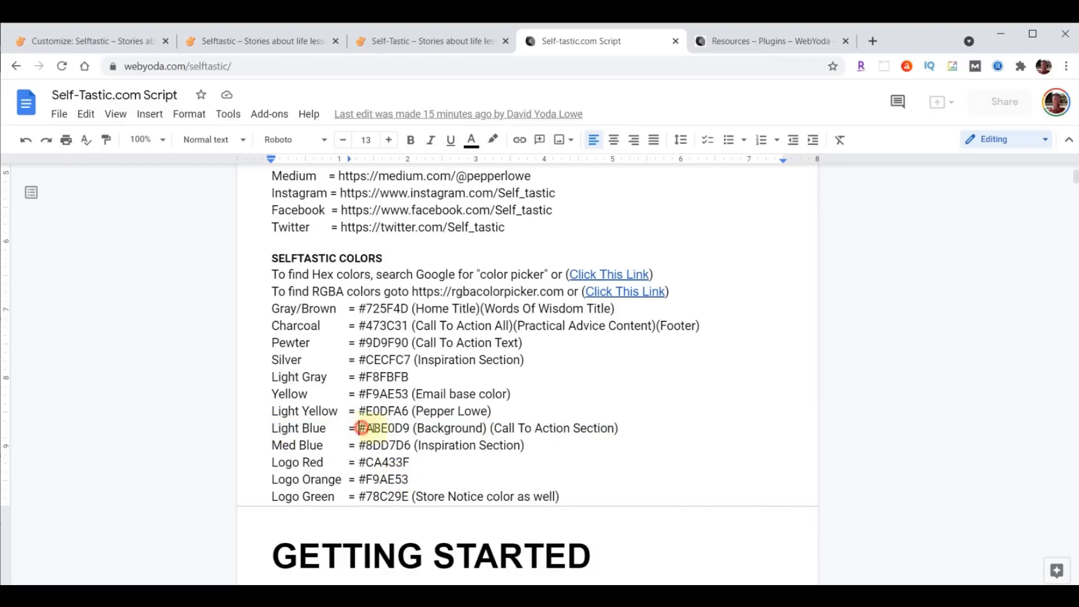
{"action": "left_click_drag", "start_coordinate": [361, 428], "coordinate": [410, 428]}
{"action": "left_click", "coordinate": [93, 41]}
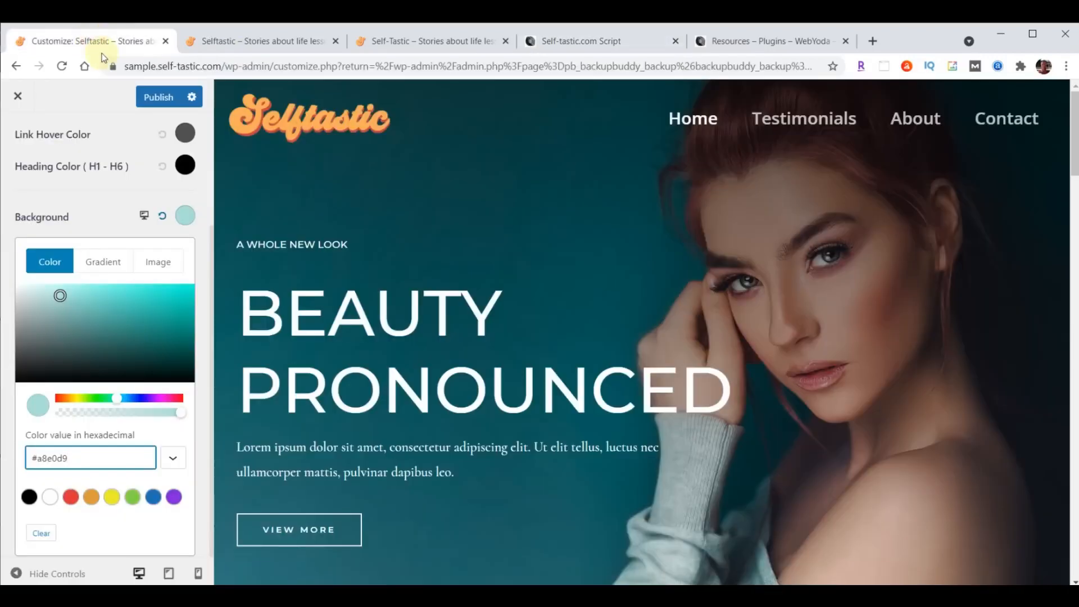
- Publish the light teal background colour, then view the live Testimonials page before returning to the admin
{"action": "left_click", "coordinate": [157, 98]}
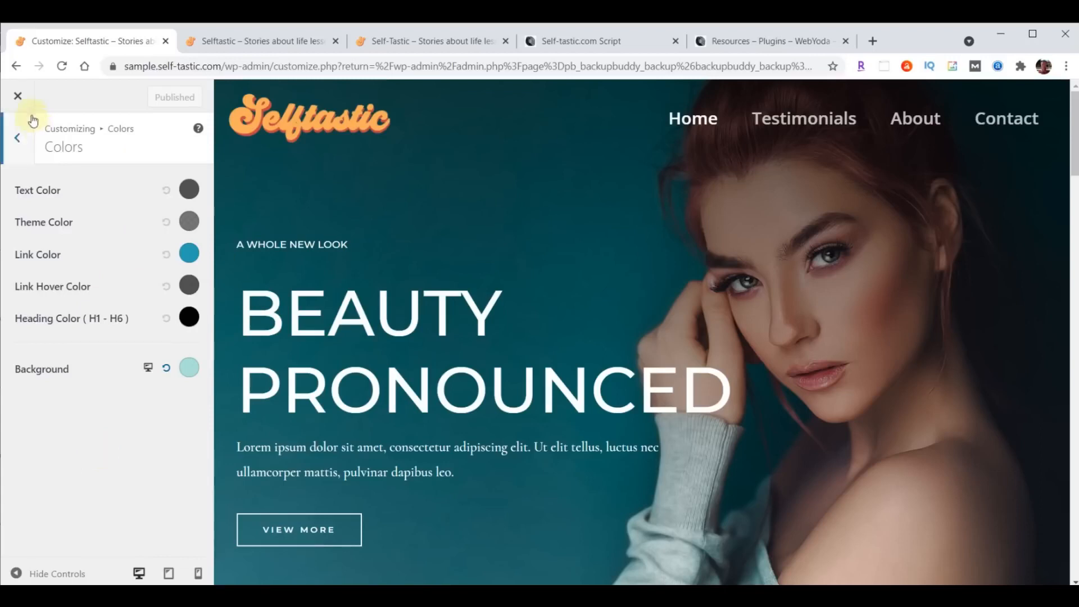
{"action": "left_click", "coordinate": [18, 97]}
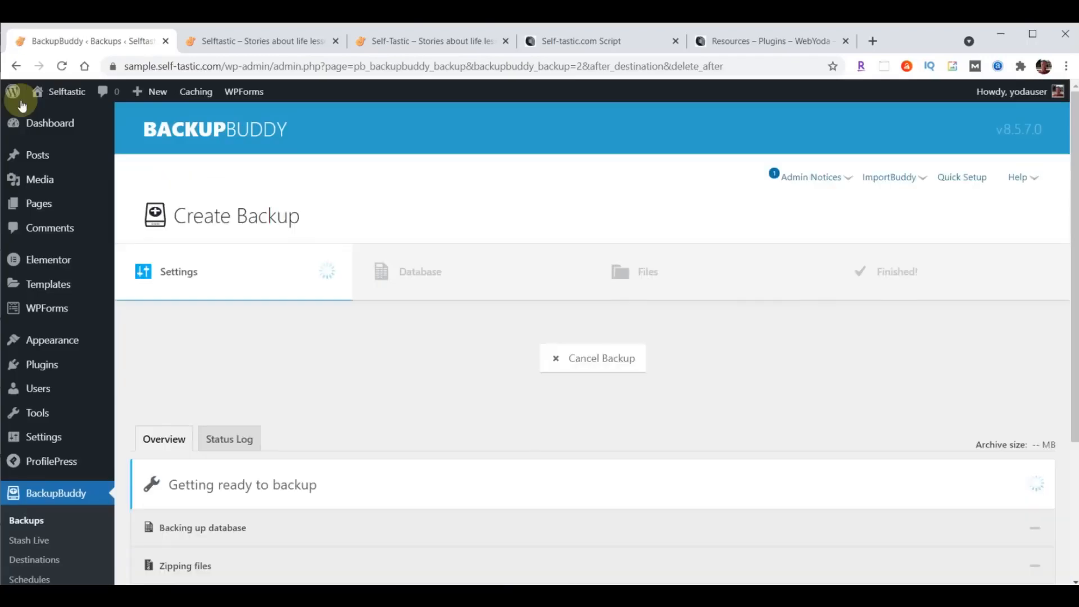
{"action": "left_click", "coordinate": [282, 43]}
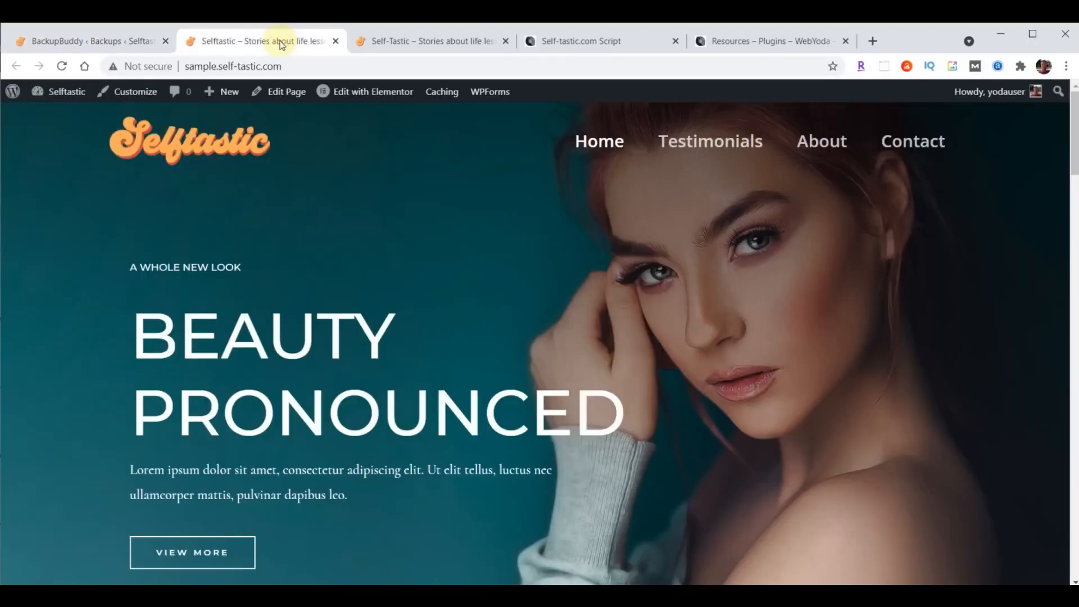
{"action": "left_click", "coordinate": [703, 148]}
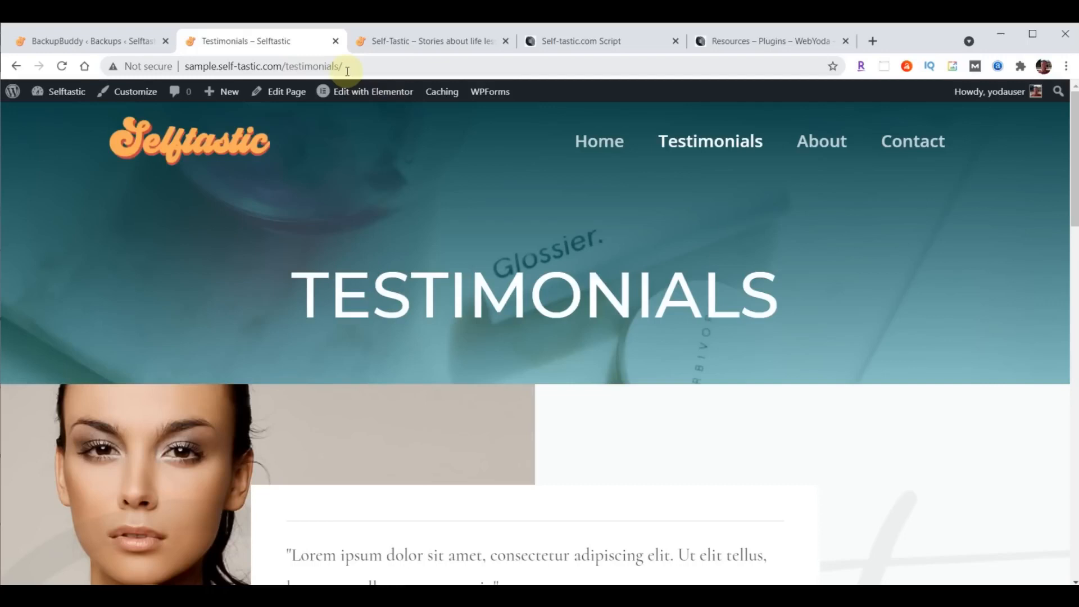
{"action": "left_click", "coordinate": [56, 41]}
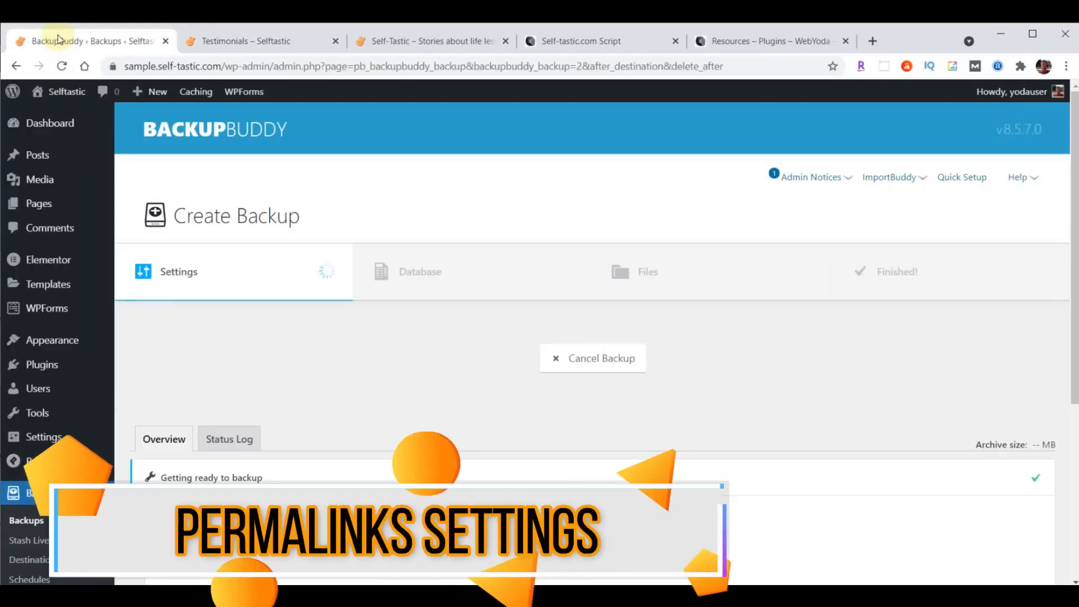
- Save the Post name permalink structure in Permalink Settings
{"action": "left_click", "coordinate": [40, 440]}
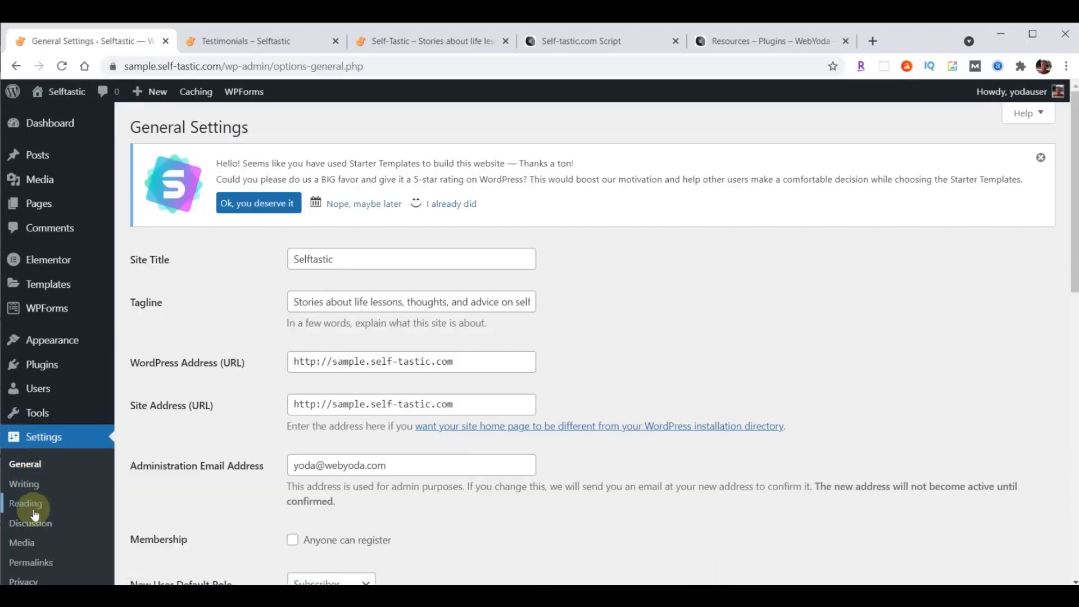
{"action": "left_click", "coordinate": [32, 562]}
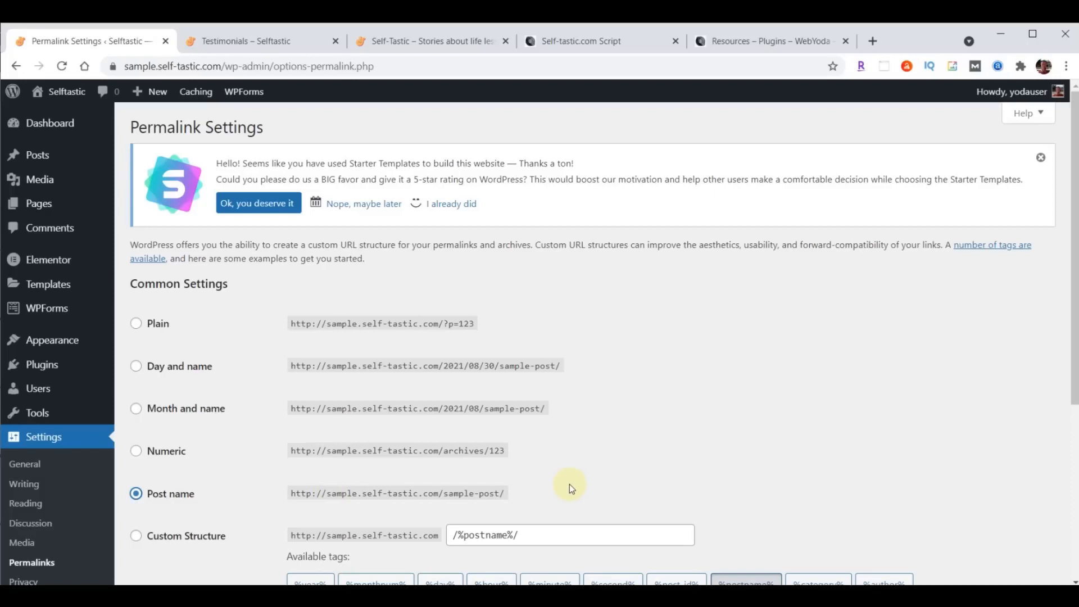
{"action": "scroll", "coordinate": [655, 325], "scroll_direction": "down", "scroll_amount": 5}
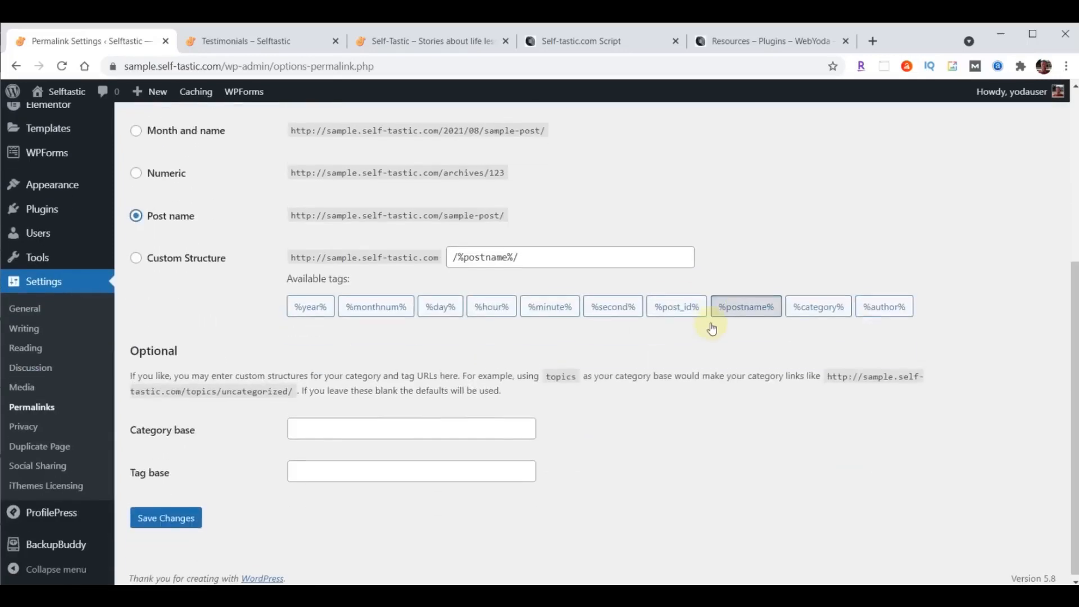
{"action": "left_click", "coordinate": [137, 514]}
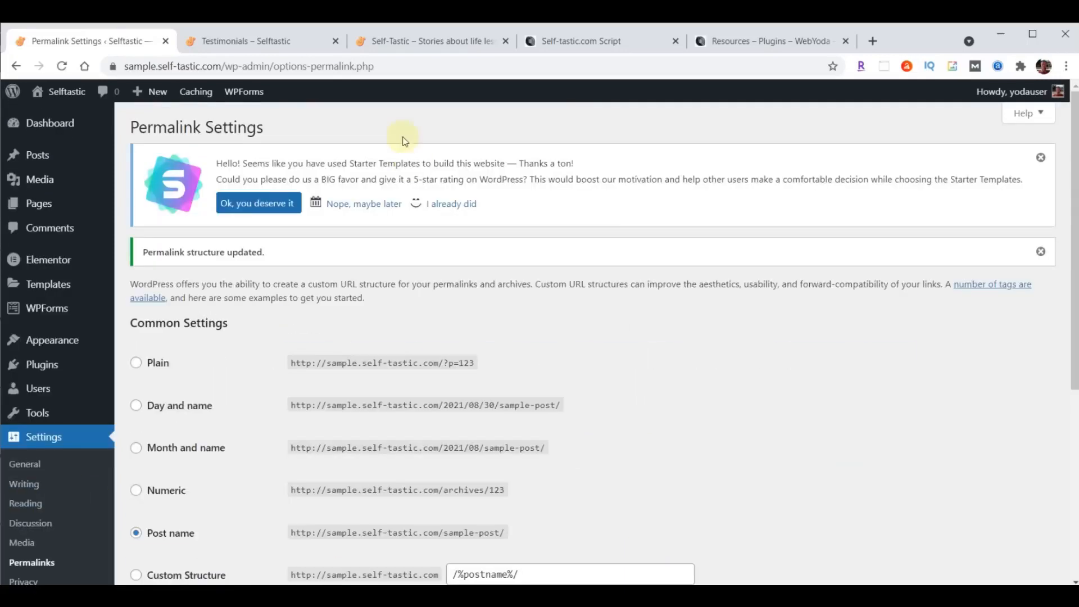
- Confirm the live Testimonials and Home pages still load, then go to the admin Pages list
{"action": "left_click", "coordinate": [264, 41]}
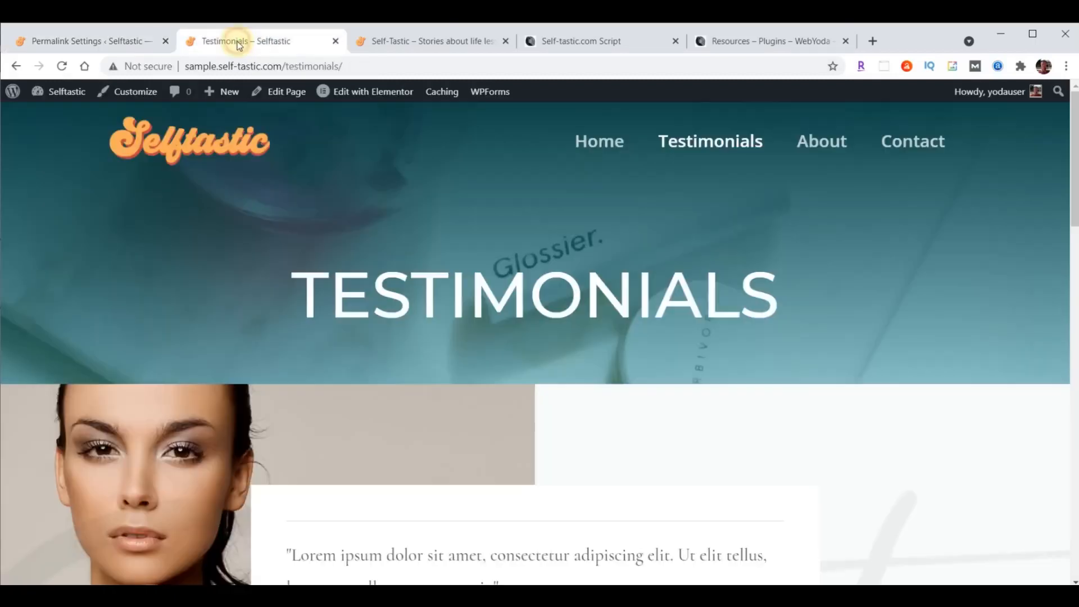
{"action": "left_click", "coordinate": [584, 142]}
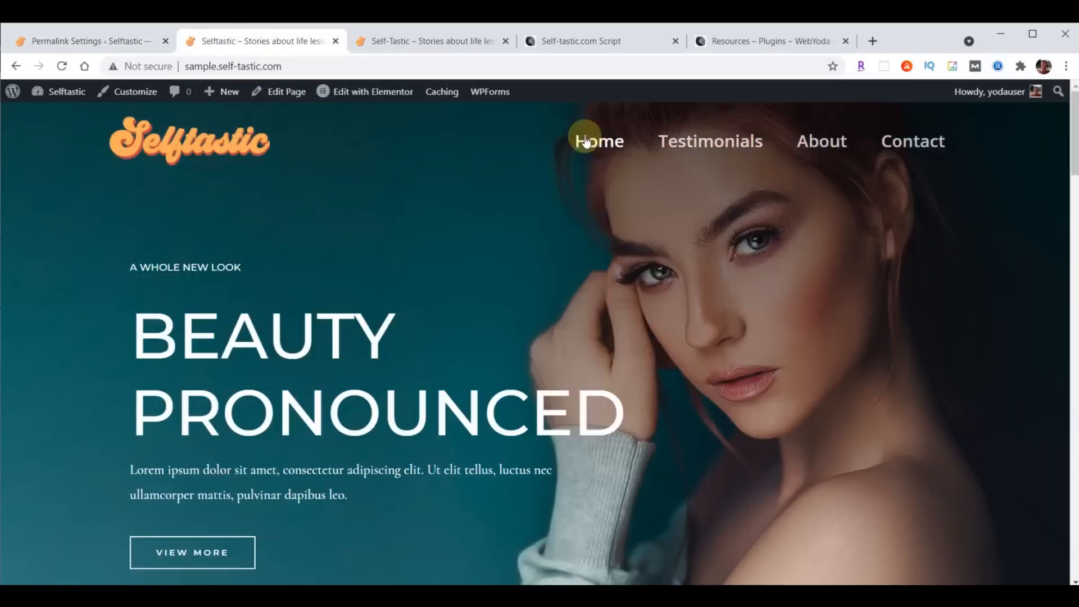
{"action": "left_click", "coordinate": [435, 45]}
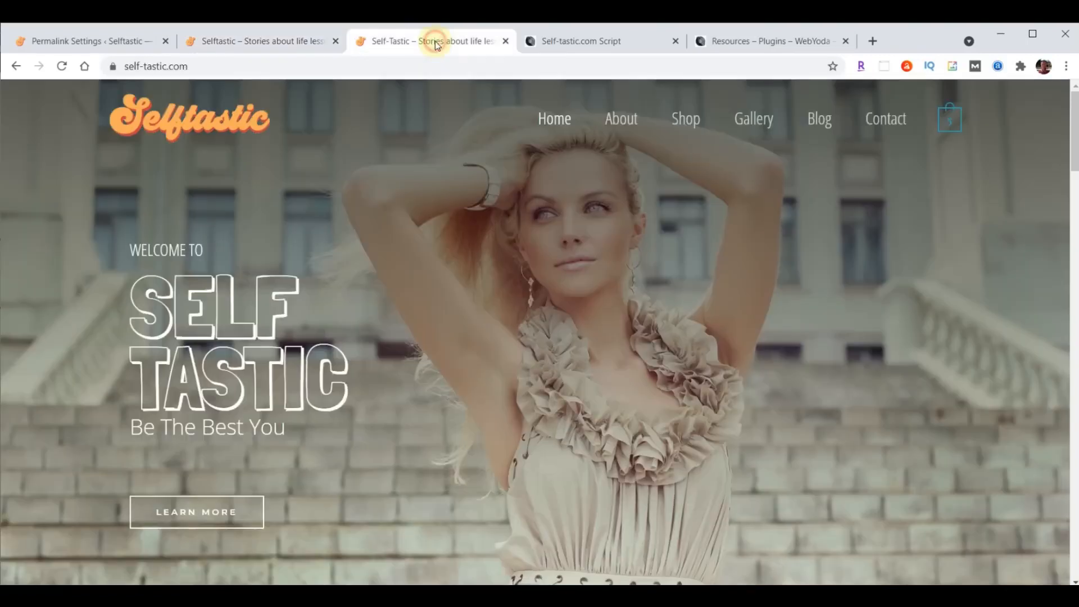
{"action": "left_click", "coordinate": [275, 46]}
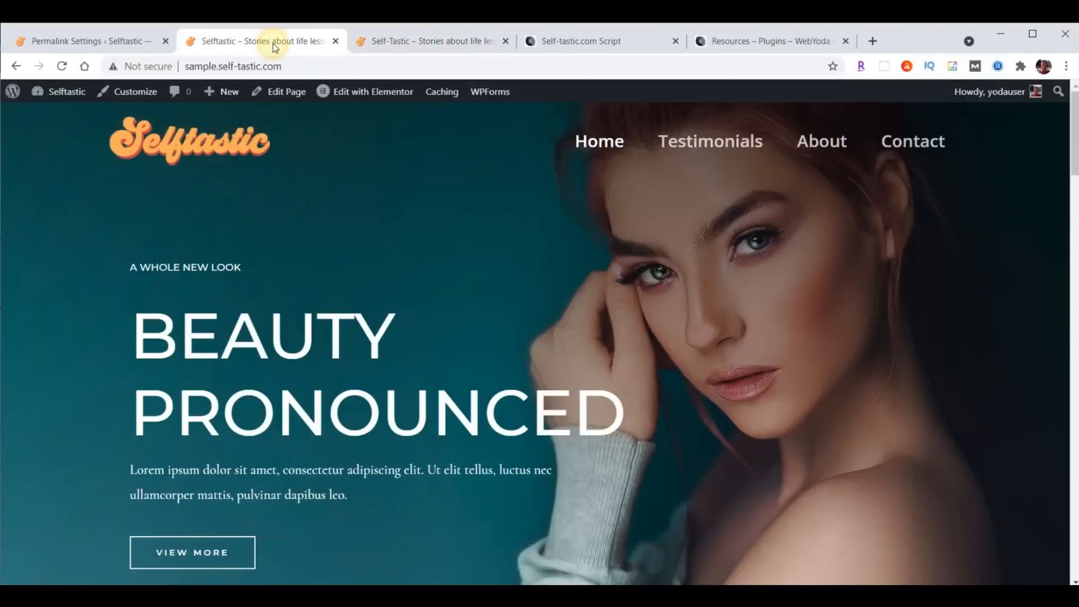
{"action": "left_click", "coordinate": [88, 42]}
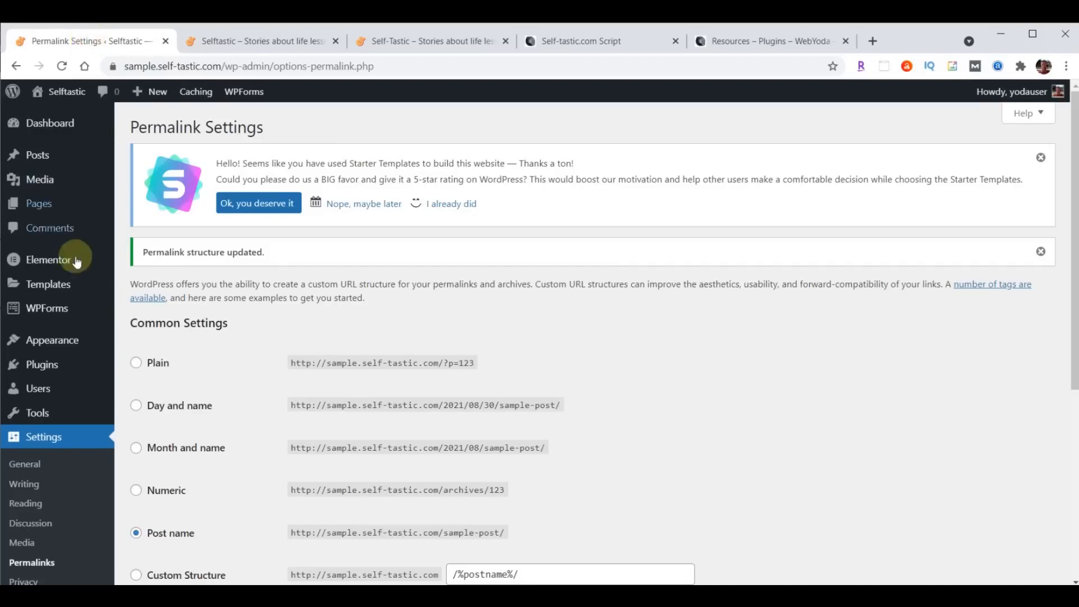
{"action": "left_click", "coordinate": [39, 205]}
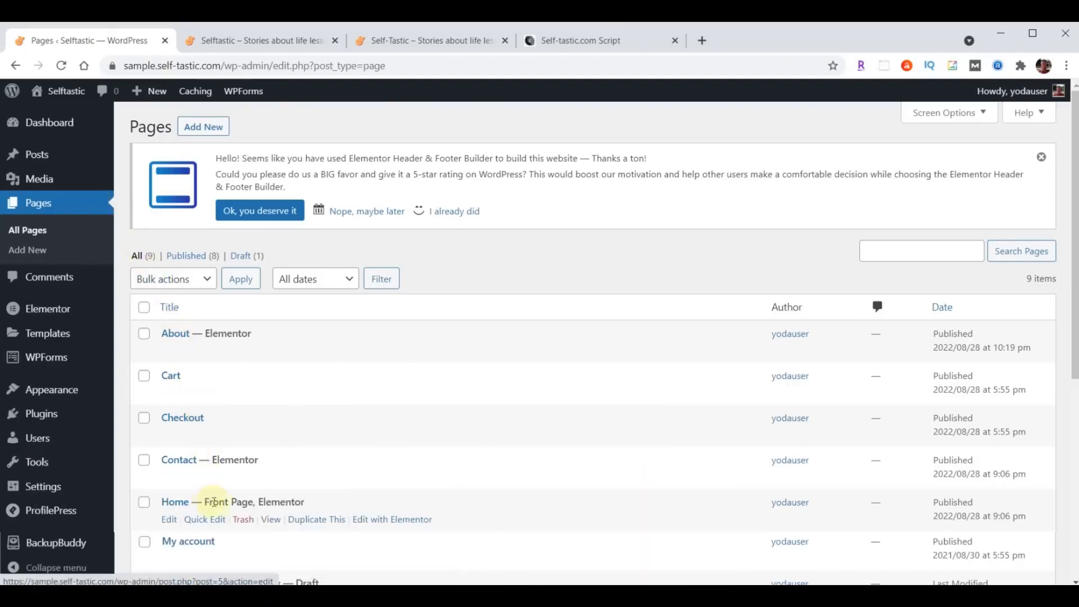
- Open the Home page in Elementor and select the BEAUTY PRONOUNCED hero section
{"action": "left_click", "coordinate": [391, 525]}
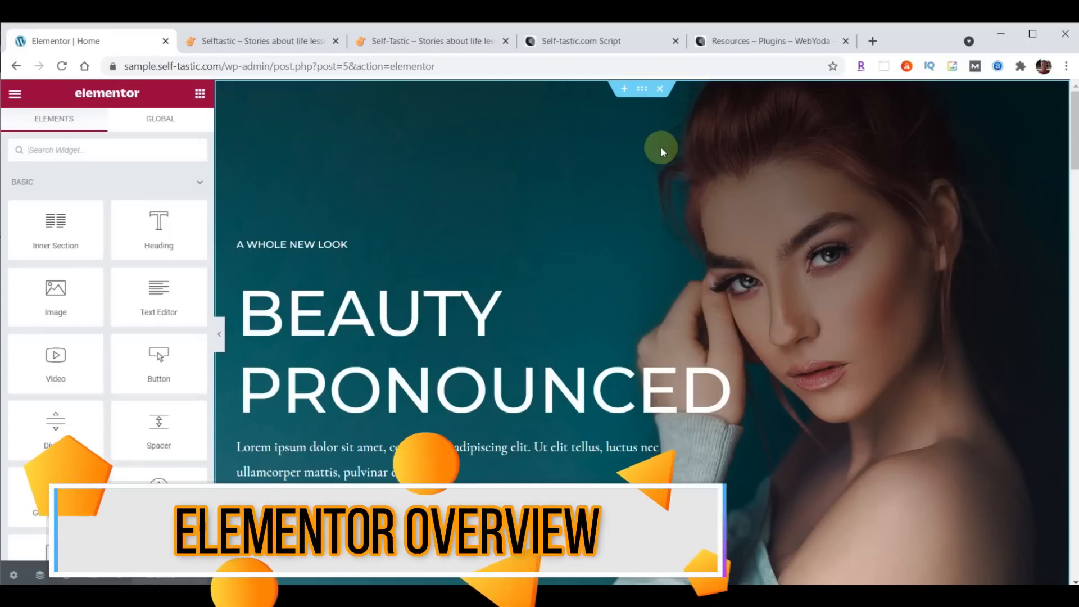
{"action": "left_click", "coordinate": [642, 91]}
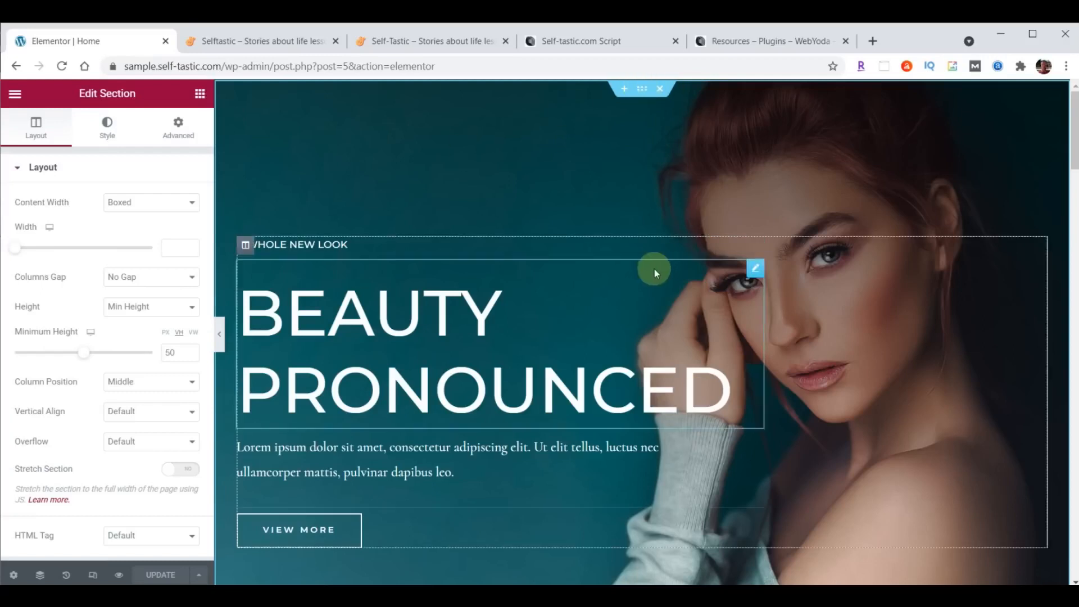
{"action": "scroll", "coordinate": [653, 303], "scroll_direction": "down", "scroll_amount": 3}
{"action": "scroll", "coordinate": [697, 467], "scroll_direction": "down", "scroll_amount": 2}
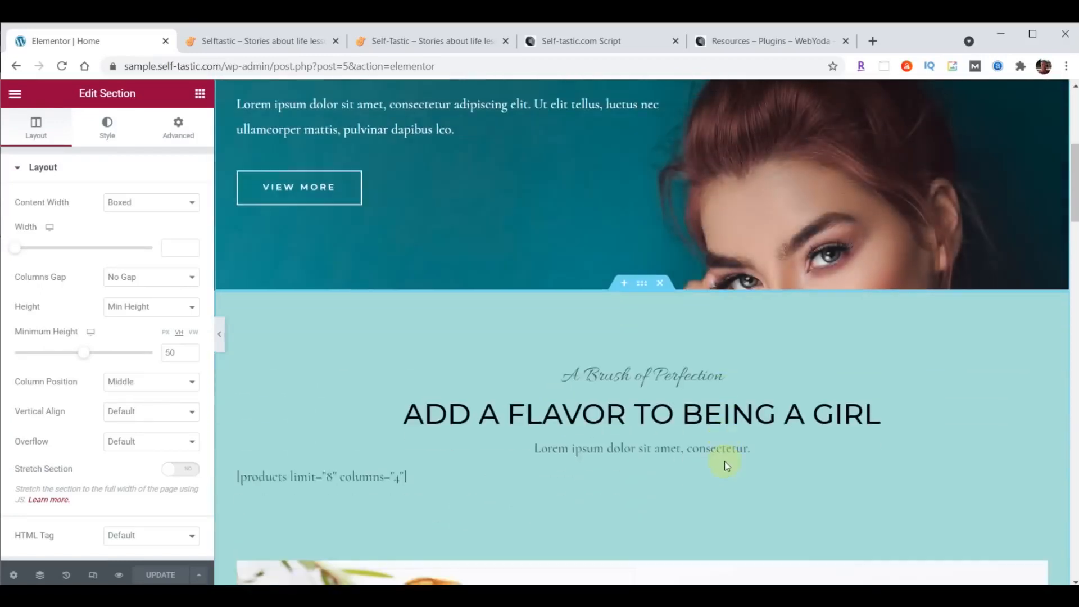
{"action": "scroll", "coordinate": [746, 357], "scroll_direction": "down", "scroll_amount": 4}
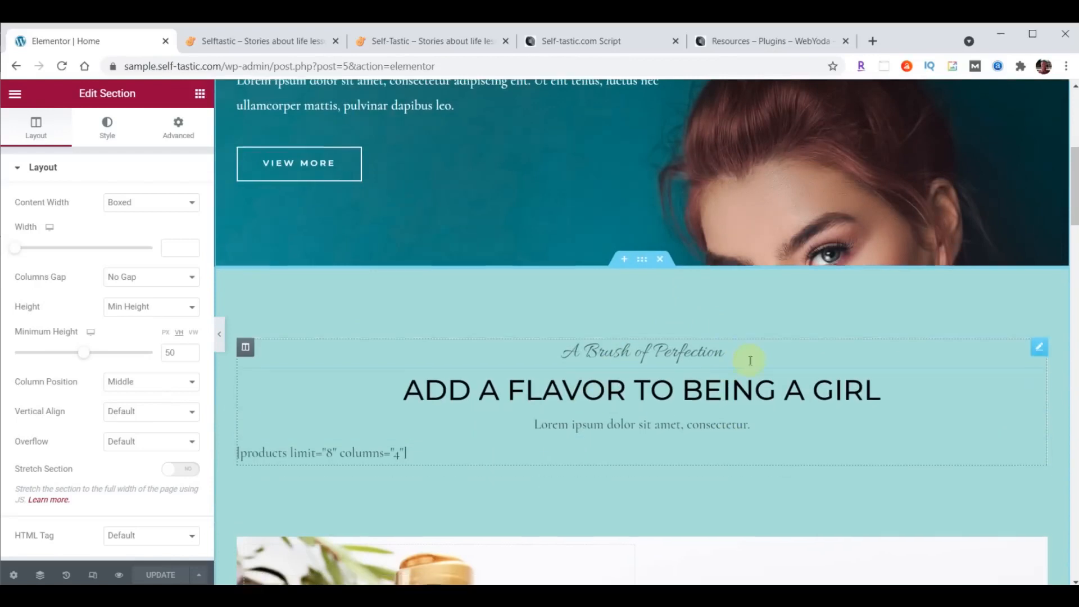
- Inspect the A WHOLE NEW LOOK section, its shampoo-photo inner section and the teal logo strip
{"action": "left_click", "coordinate": [648, 269]}
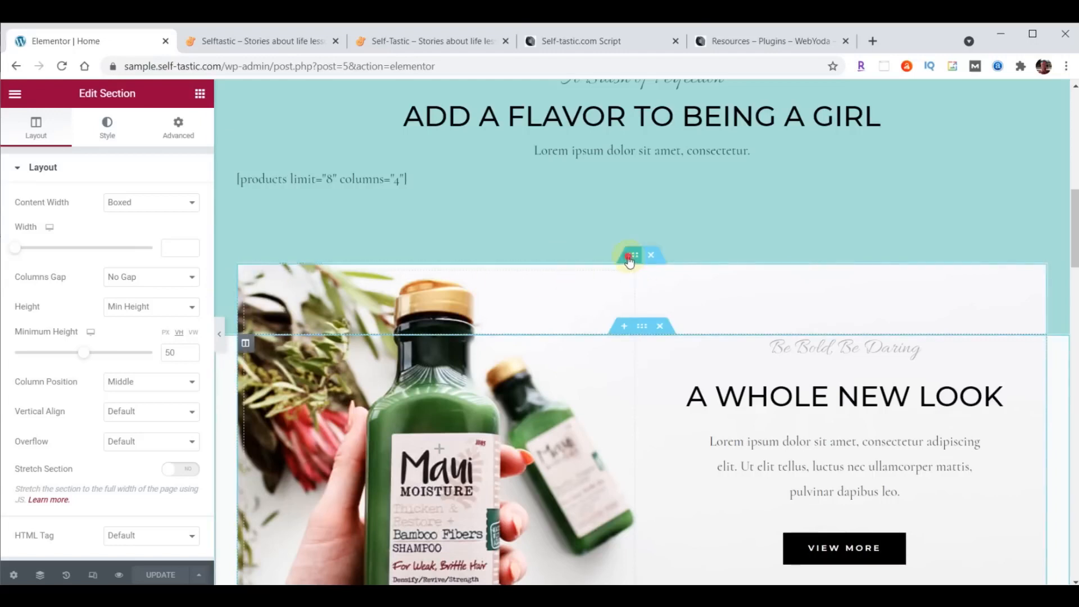
{"action": "left_click", "coordinate": [630, 255]}
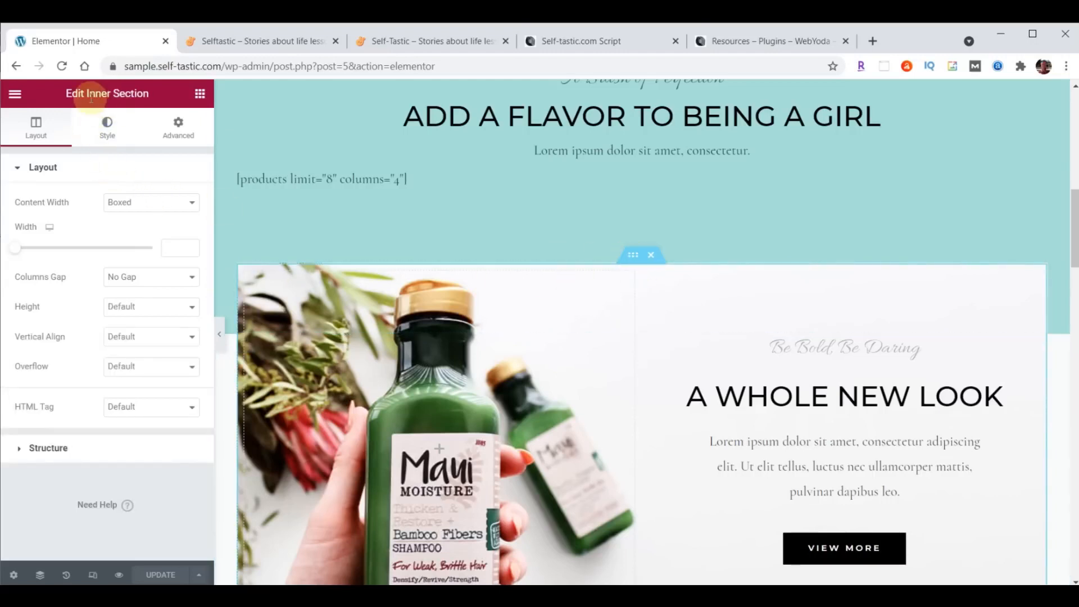
{"action": "scroll", "coordinate": [725, 313], "scroll_direction": "down", "scroll_amount": 5}
{"action": "scroll", "coordinate": [733, 313], "scroll_direction": "down", "scroll_amount": 4}
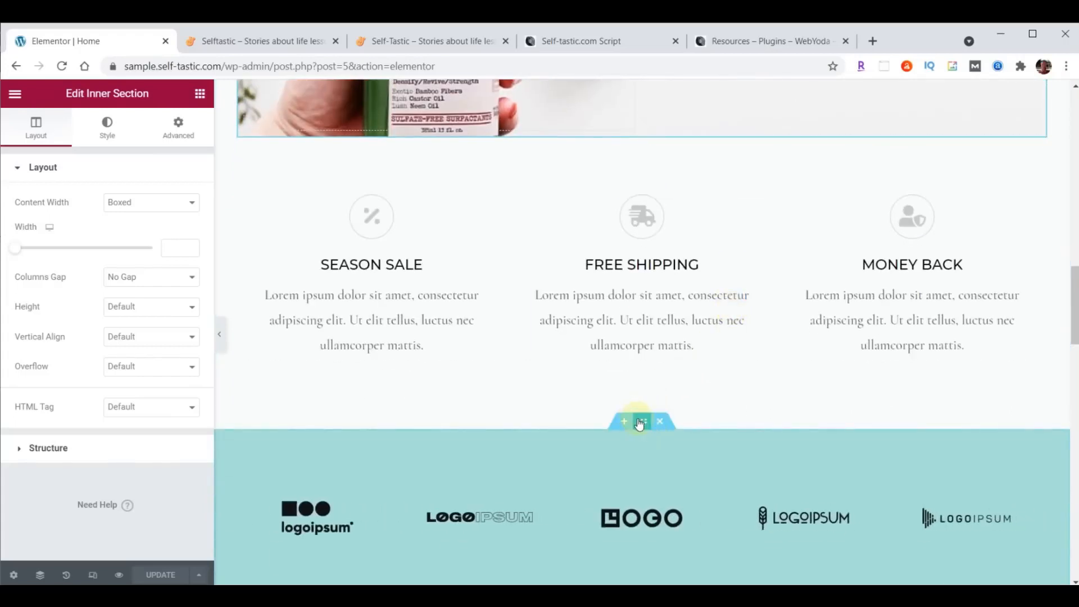
{"action": "left_click", "coordinate": [639, 422]}
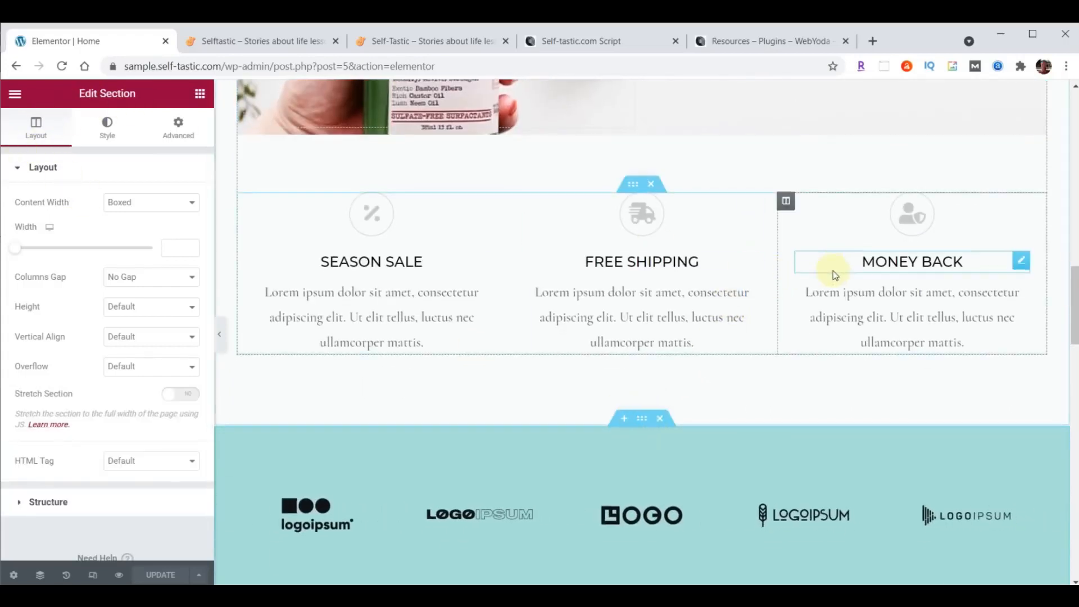
{"action": "scroll", "coordinate": [833, 271], "scroll_direction": "down", "scroll_amount": 4}
{"action": "scroll", "coordinate": [899, 319], "scroll_direction": "down", "scroll_amount": 4}
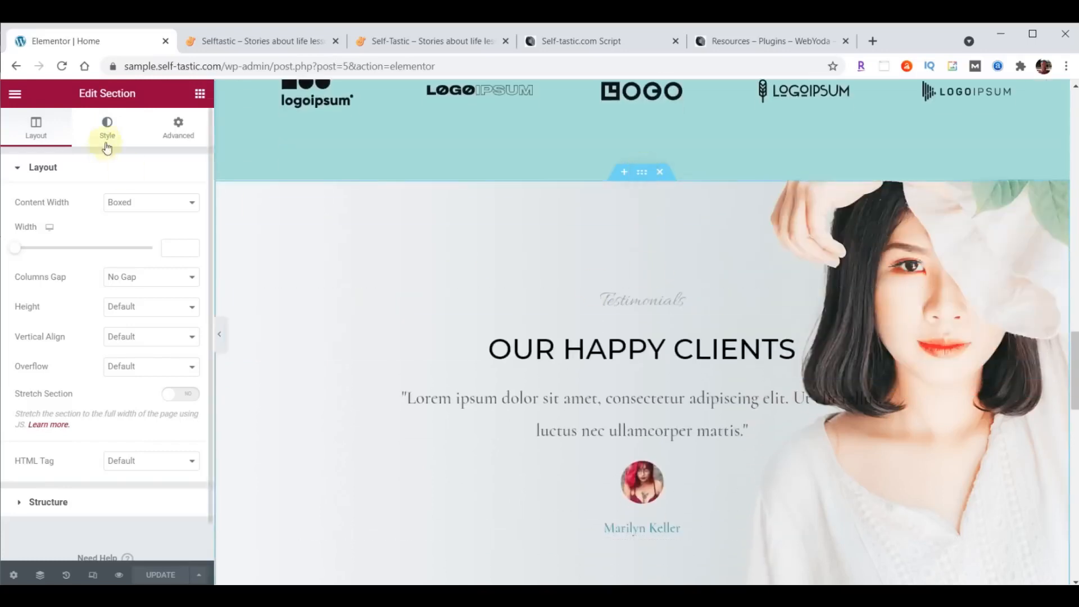
{"action": "scroll", "coordinate": [656, 306], "scroll_direction": "up", "scroll_amount": 20}
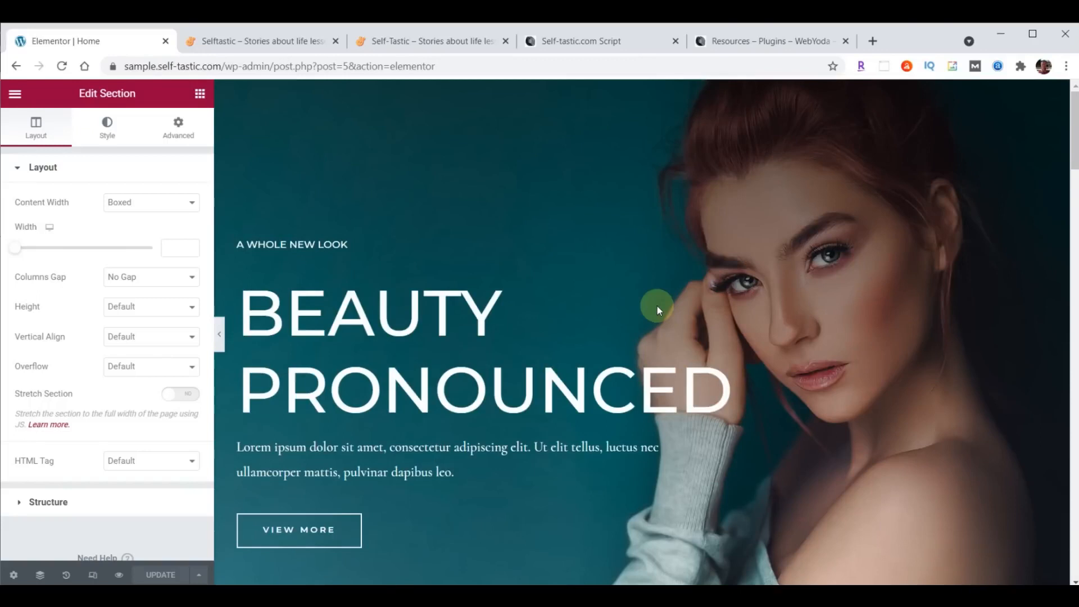
{"action": "left_click", "coordinate": [637, 88]}
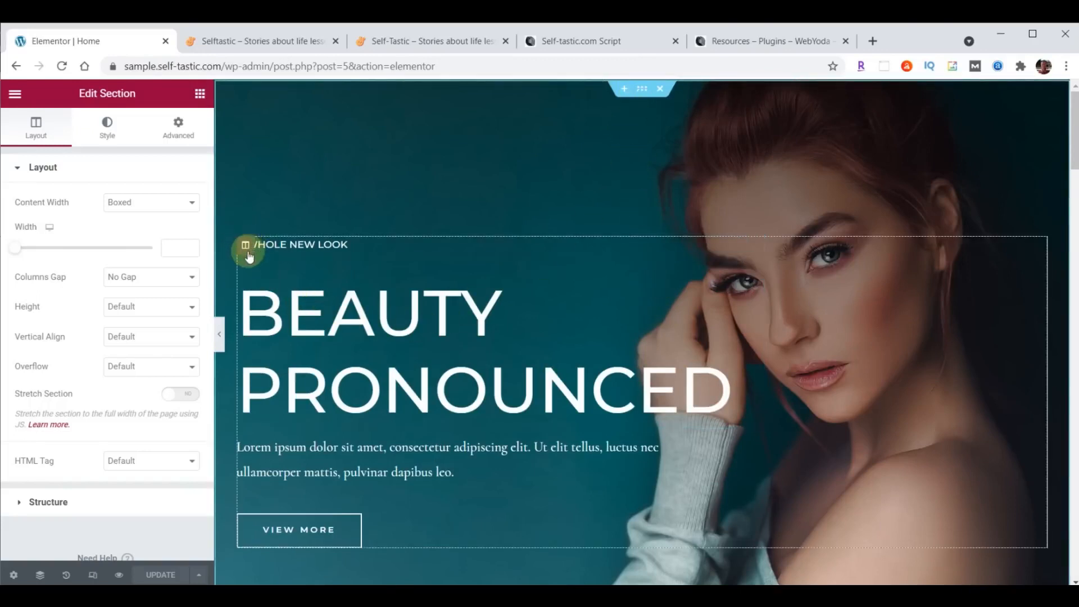
{"action": "scroll", "coordinate": [494, 289], "scroll_direction": "down", "scroll_amount": 10}
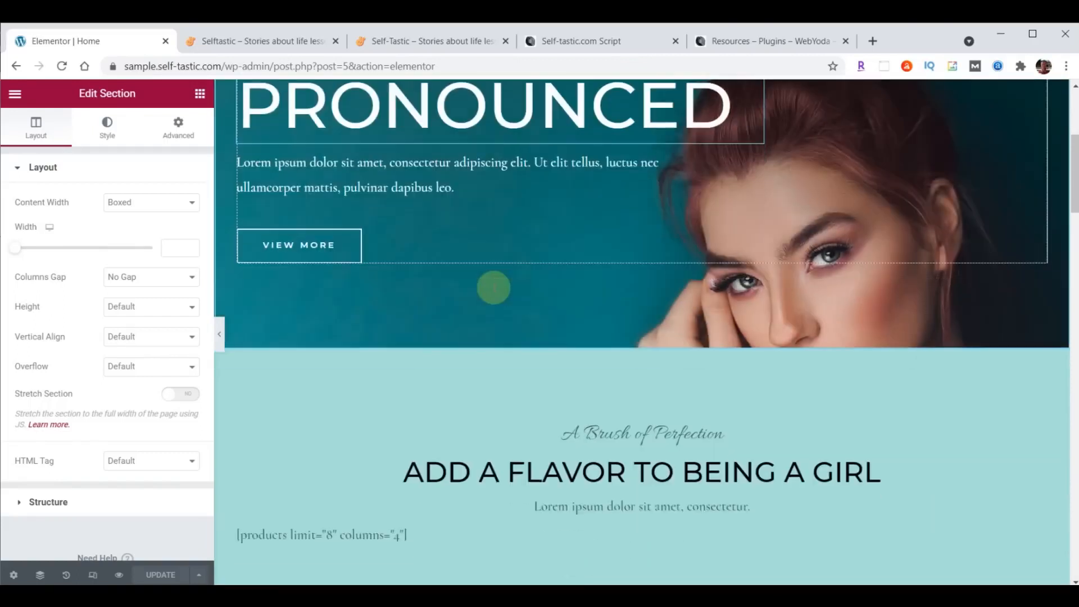
{"action": "scroll", "coordinate": [495, 288], "scroll_direction": "down", "scroll_amount": 2}
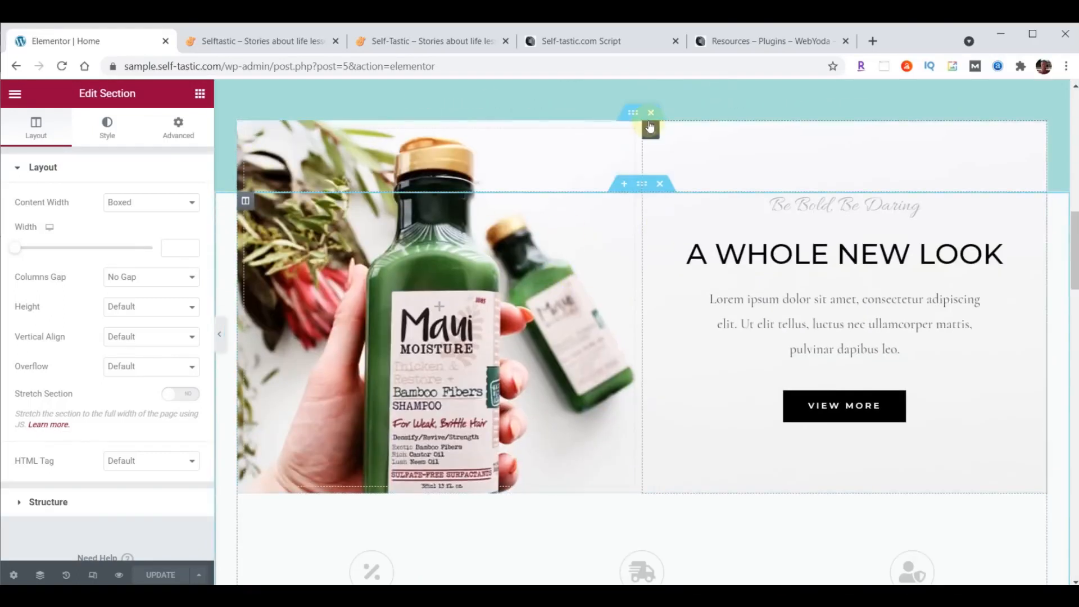
{"action": "scroll", "coordinate": [601, 248], "scroll_direction": "down", "scroll_amount": 5}
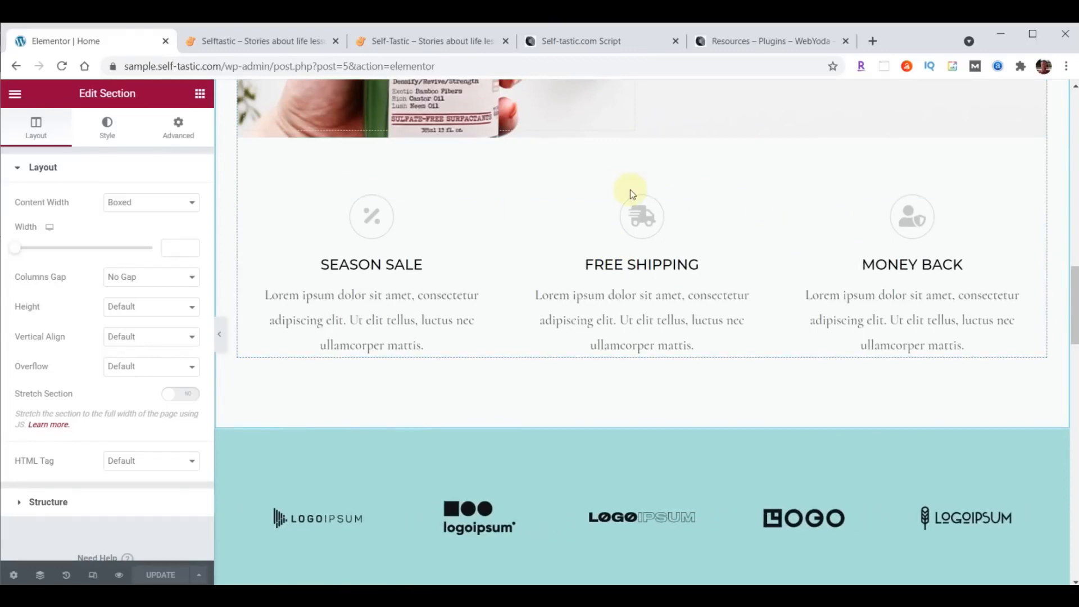
{"action": "left_click", "coordinate": [635, 187]}
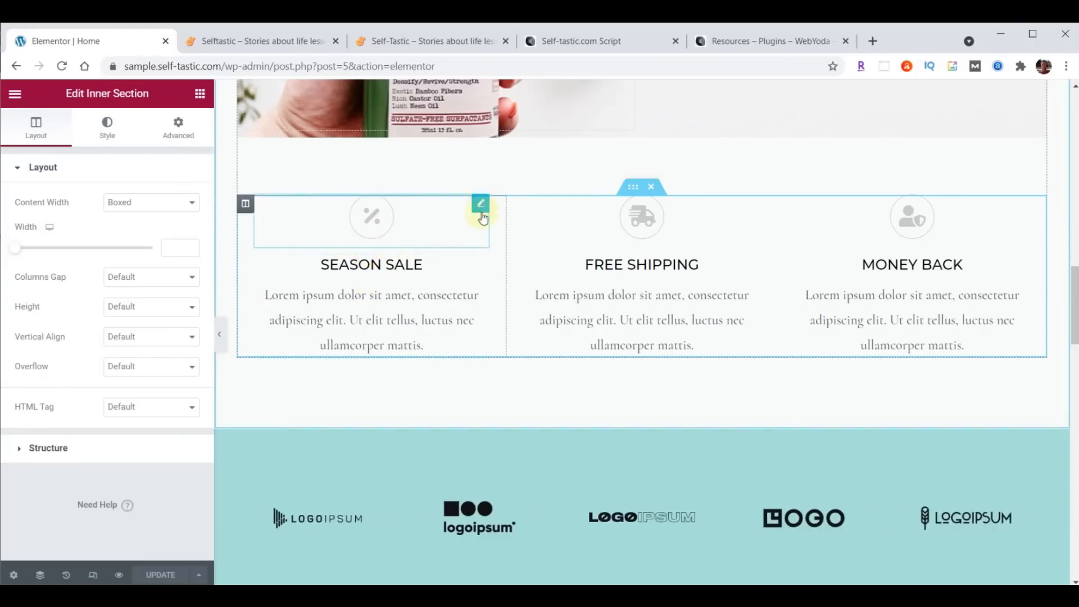
{"action": "scroll", "coordinate": [618, 235], "scroll_direction": "down", "scroll_amount": 5}
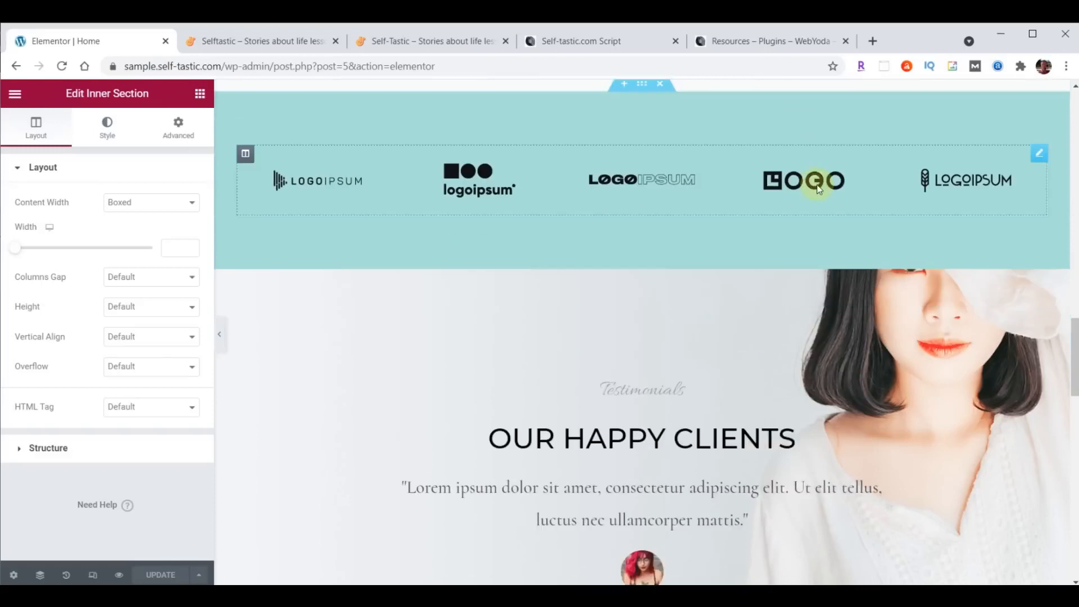
{"action": "scroll", "coordinate": [817, 190], "scroll_direction": "down", "scroll_amount": 3}
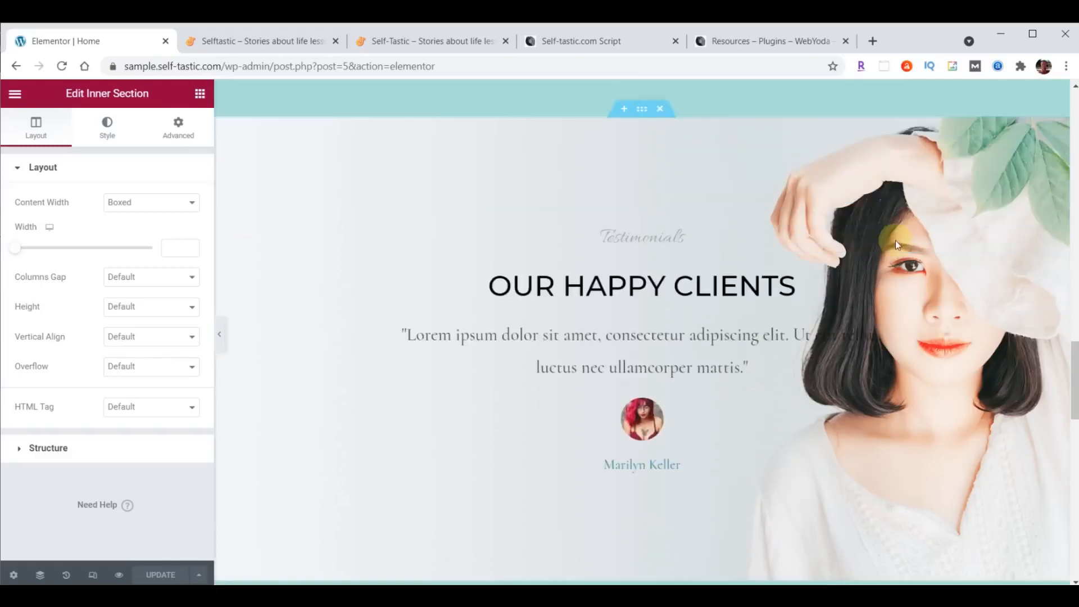
- Select the testimonials section, its column, the Testimonials and Our Happy Clients headings, and the quote widget
{"action": "left_click", "coordinate": [641, 101]}
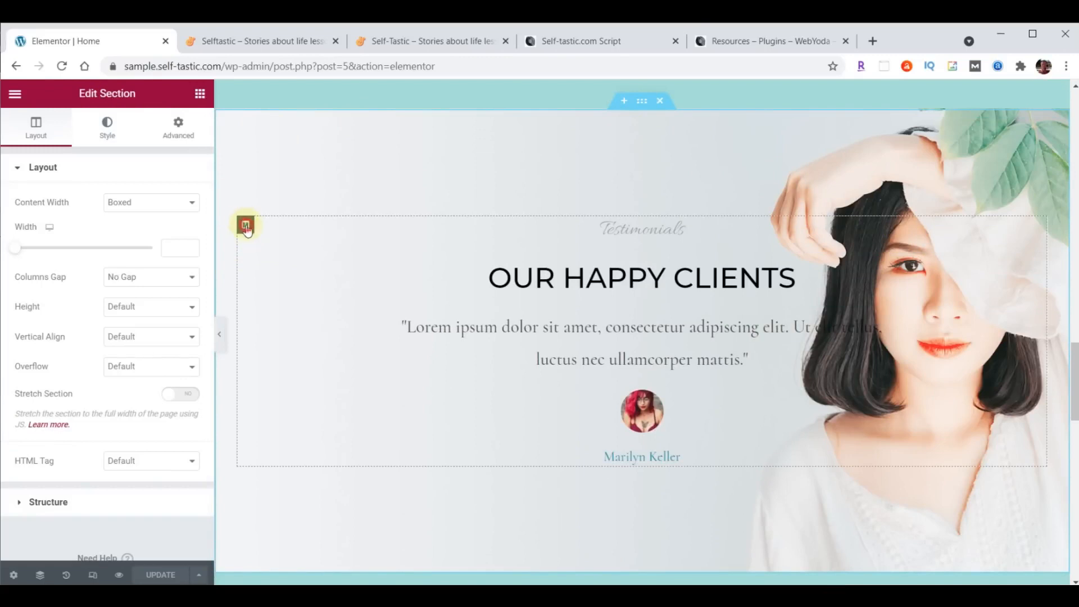
{"action": "left_click", "coordinate": [246, 226]}
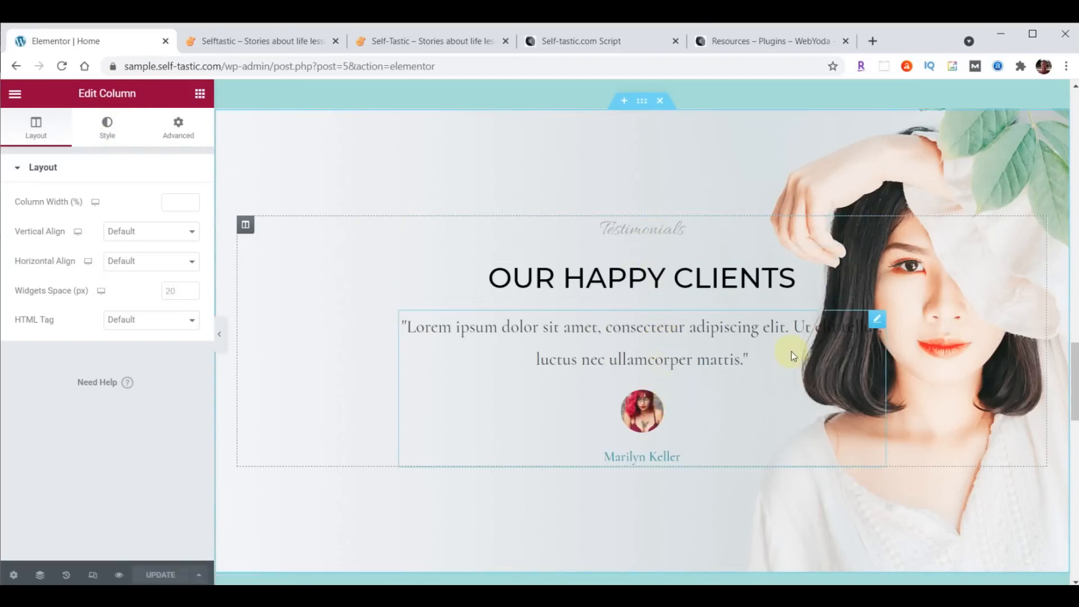
{"action": "left_click", "coordinate": [878, 266]}
{"action": "left_click", "coordinate": [877, 226]}
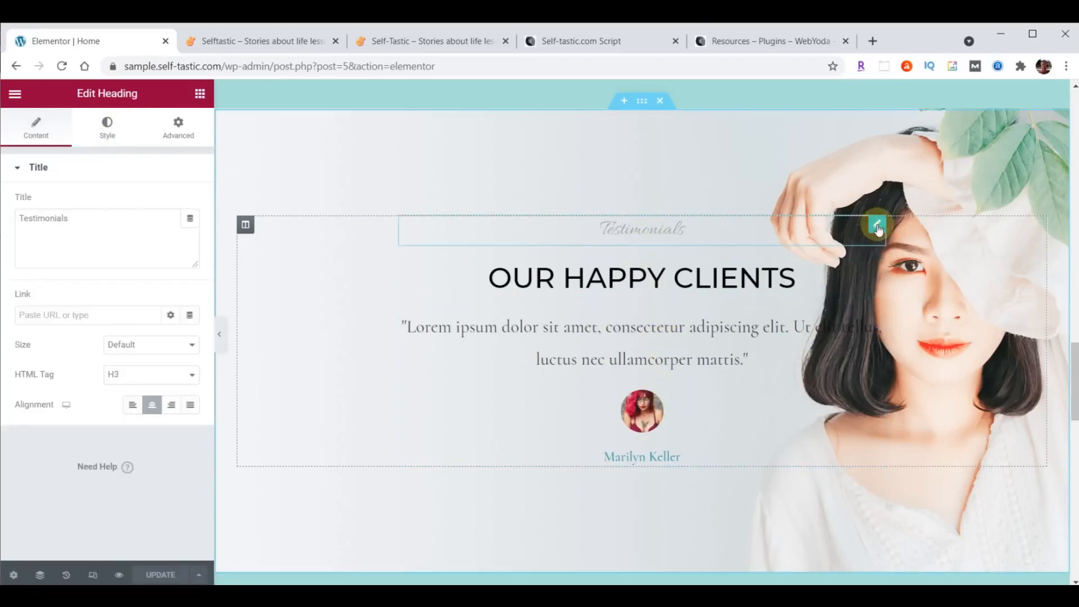
{"action": "left_click", "coordinate": [876, 268]}
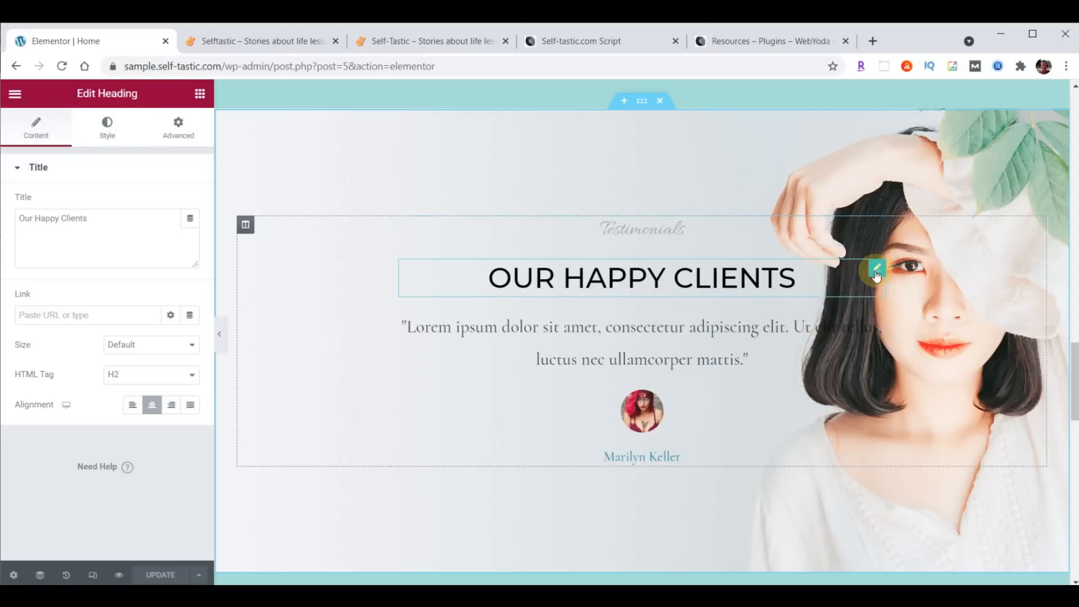
{"action": "left_click", "coordinate": [875, 319]}
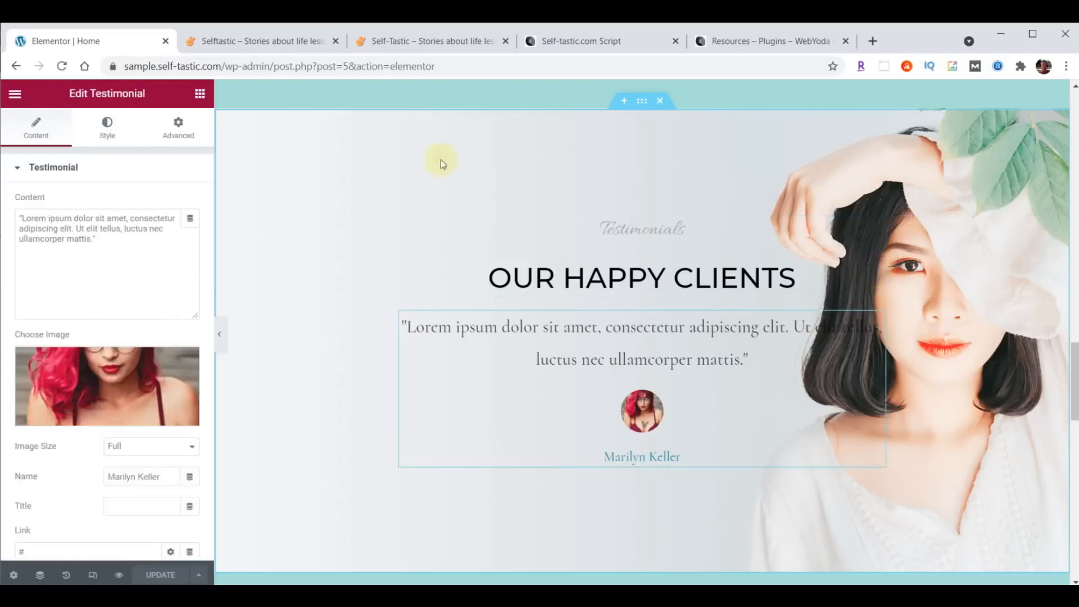
{"action": "left_click", "coordinate": [642, 103]}
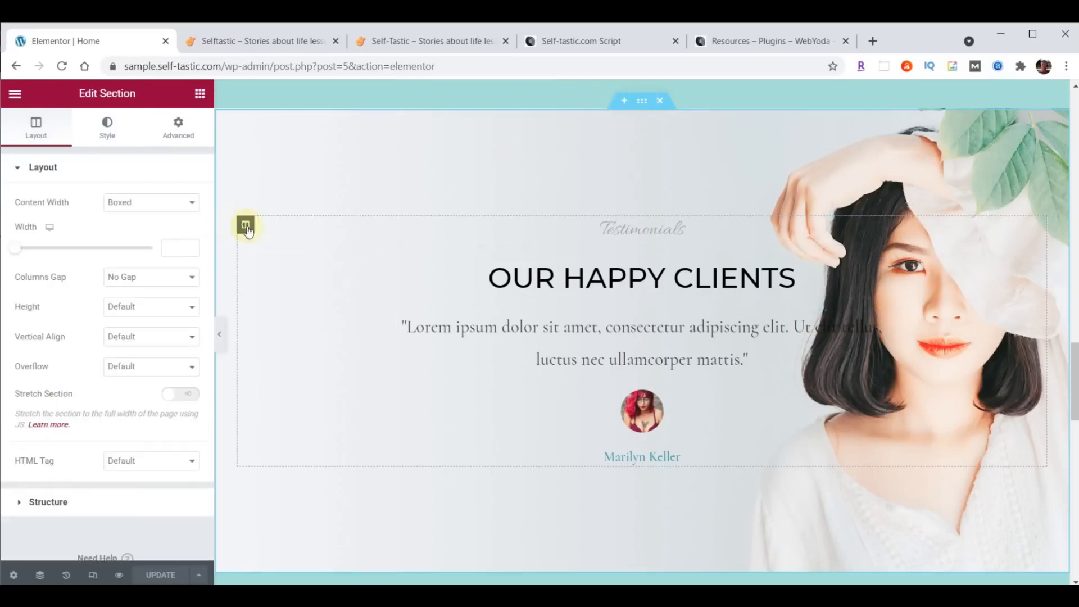
{"action": "left_click", "coordinate": [877, 225]}
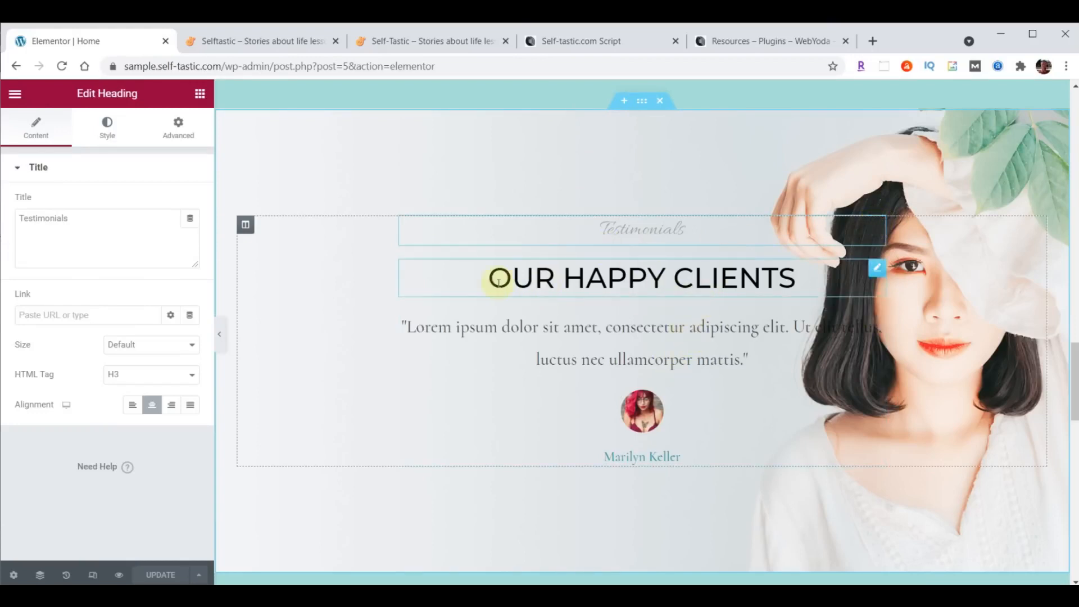
- Review the Our Happy Clients heading's content, style and advanced settings, then scroll up to the hero
{"action": "left_click", "coordinate": [877, 270]}
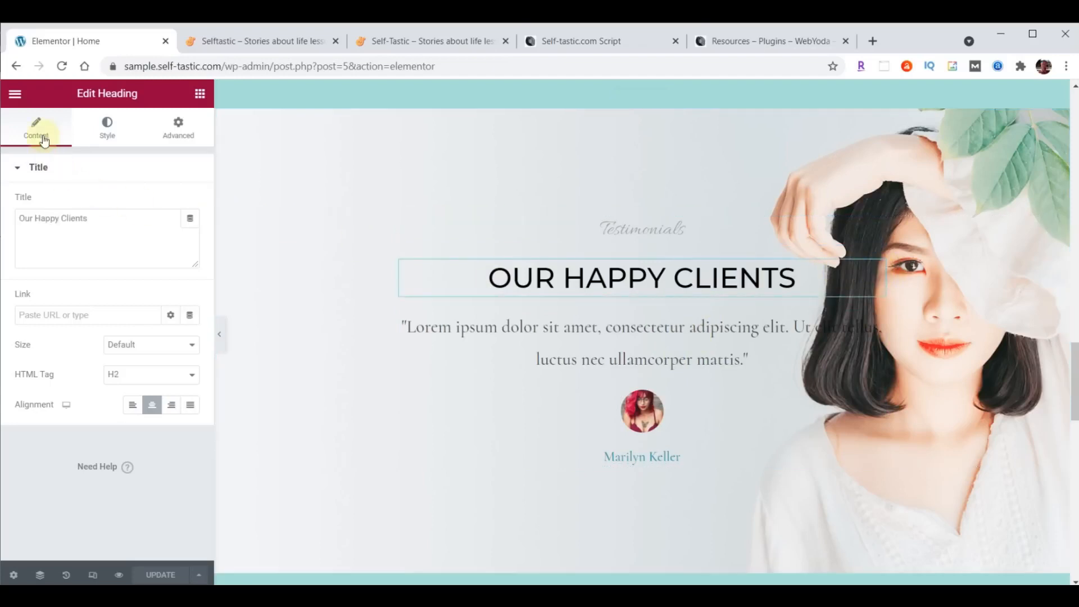
{"action": "left_click", "coordinate": [110, 215]}
{"action": "left_click", "coordinate": [107, 125]}
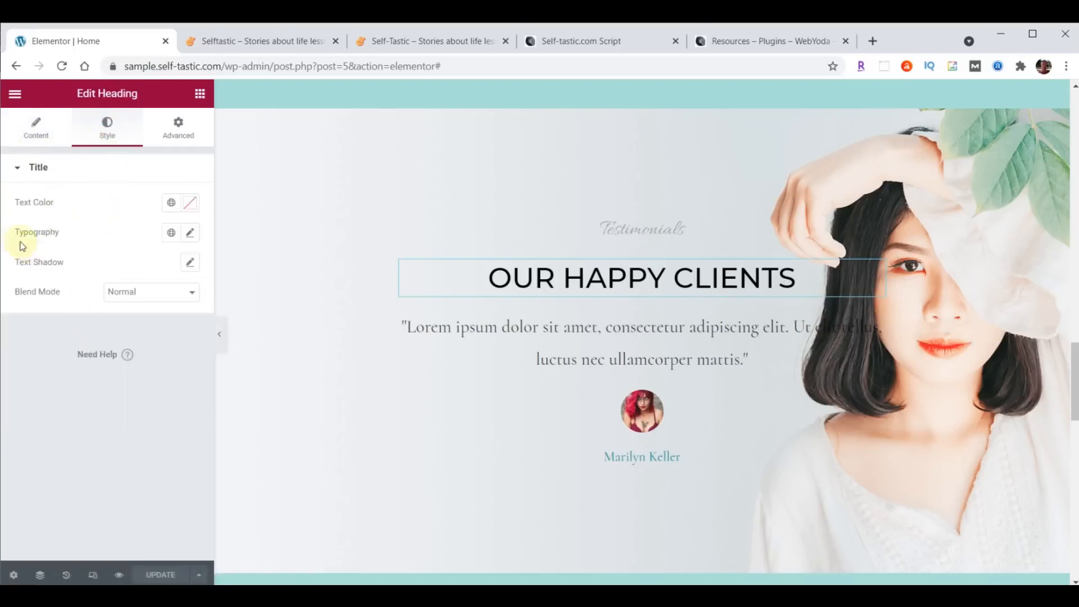
{"action": "left_click", "coordinate": [178, 138]}
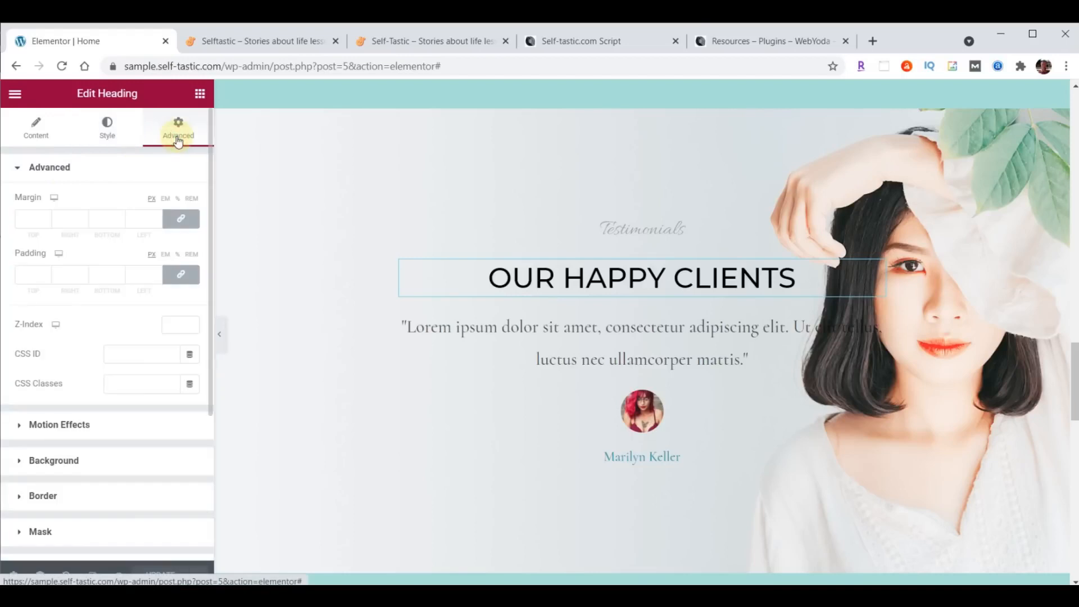
{"action": "scroll", "coordinate": [767, 309], "scroll_direction": "up", "scroll_amount": 10}
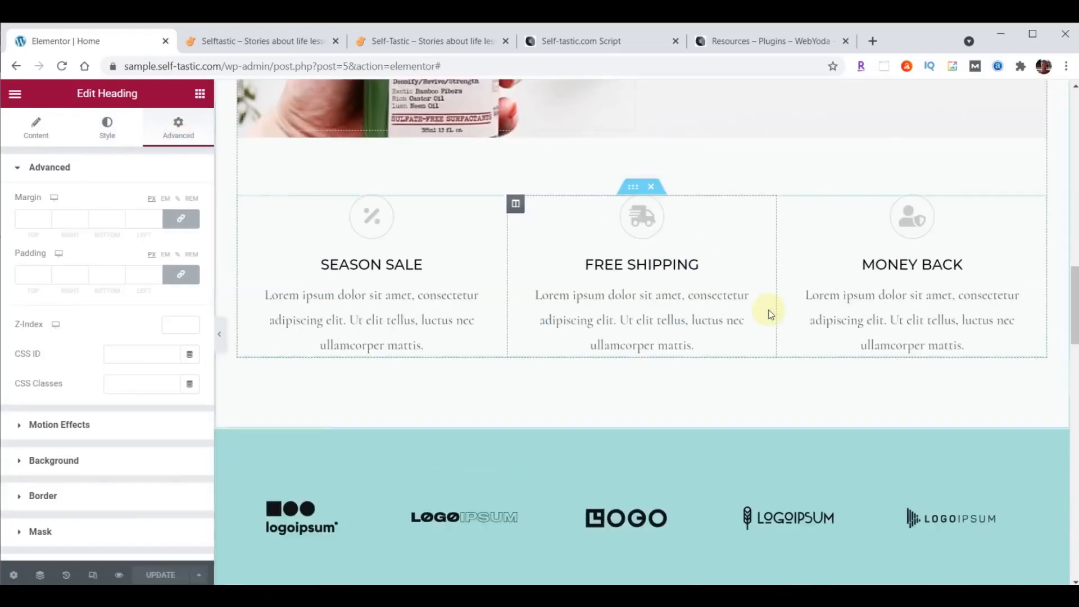
{"action": "scroll", "coordinate": [767, 309], "scroll_direction": "up", "scroll_amount": 5}
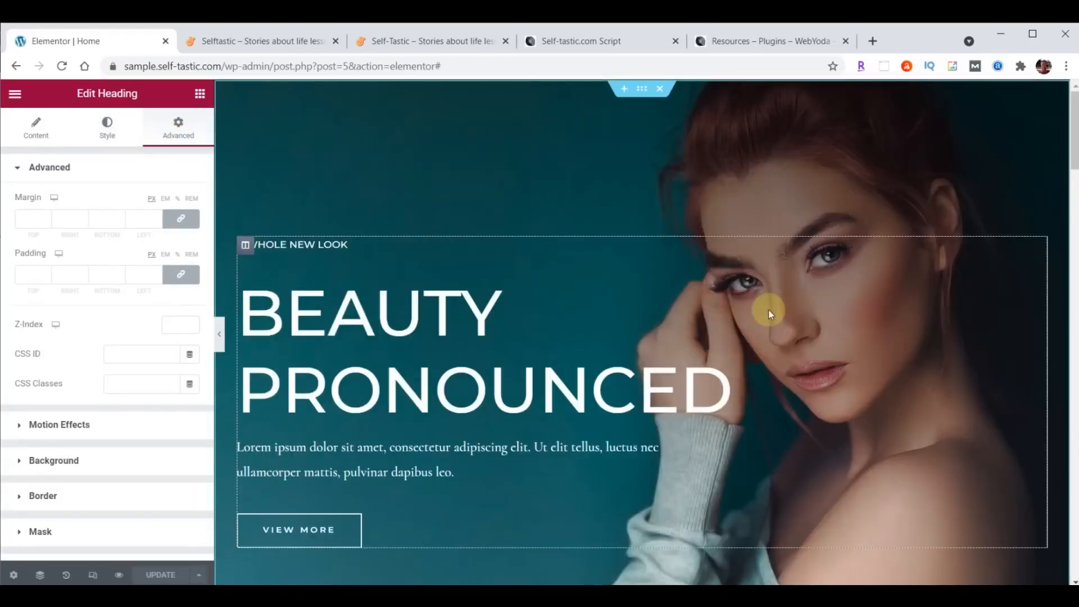
- Inspect the hero section's background and 220/30/120/30 px padding, plus its inner column's style and spacing
{"action": "left_click", "coordinate": [639, 99]}
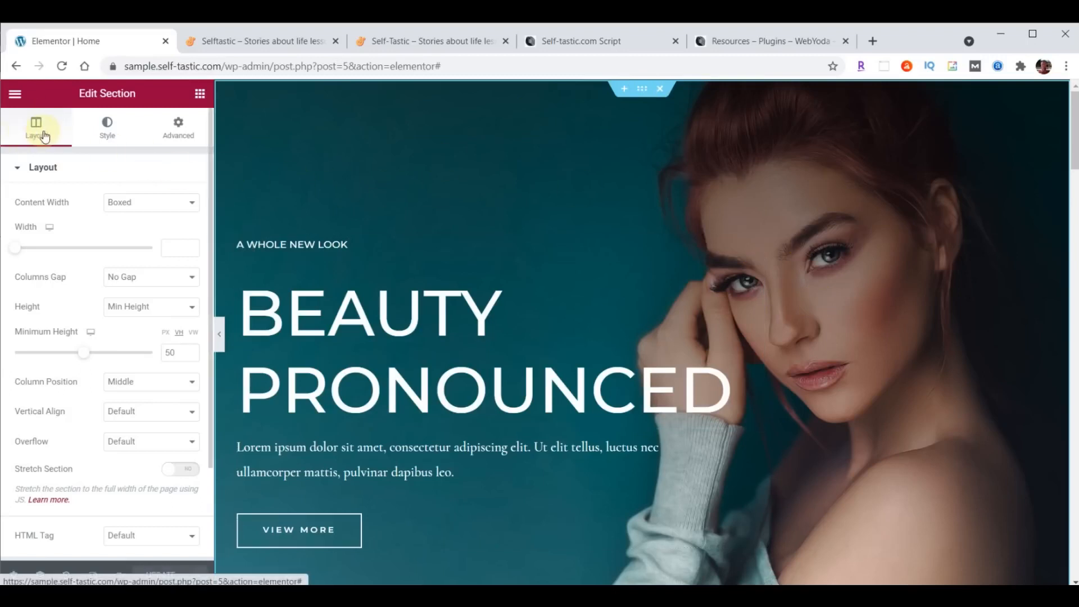
{"action": "left_click", "coordinate": [103, 127]}
{"action": "left_click", "coordinate": [178, 131]}
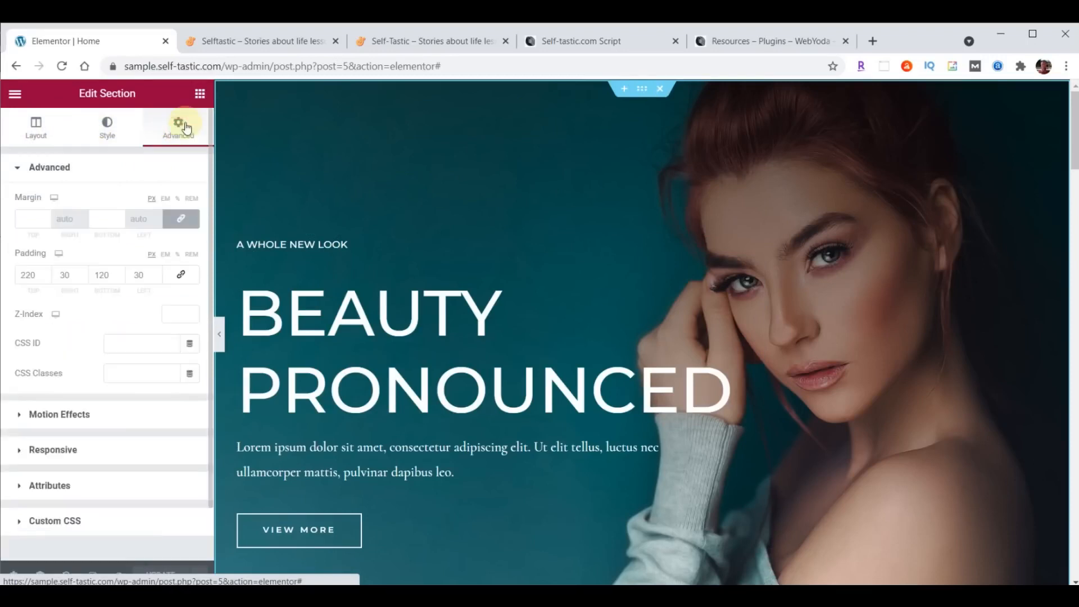
{"action": "left_click", "coordinate": [243, 244]}
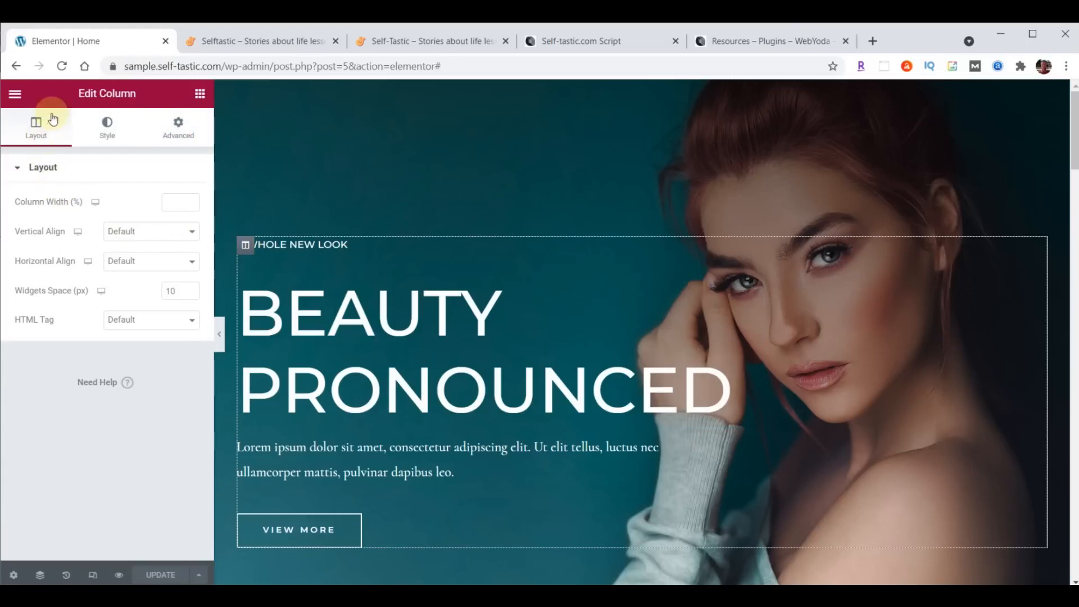
{"action": "left_click", "coordinate": [108, 131]}
{"action": "left_click", "coordinate": [177, 127]}
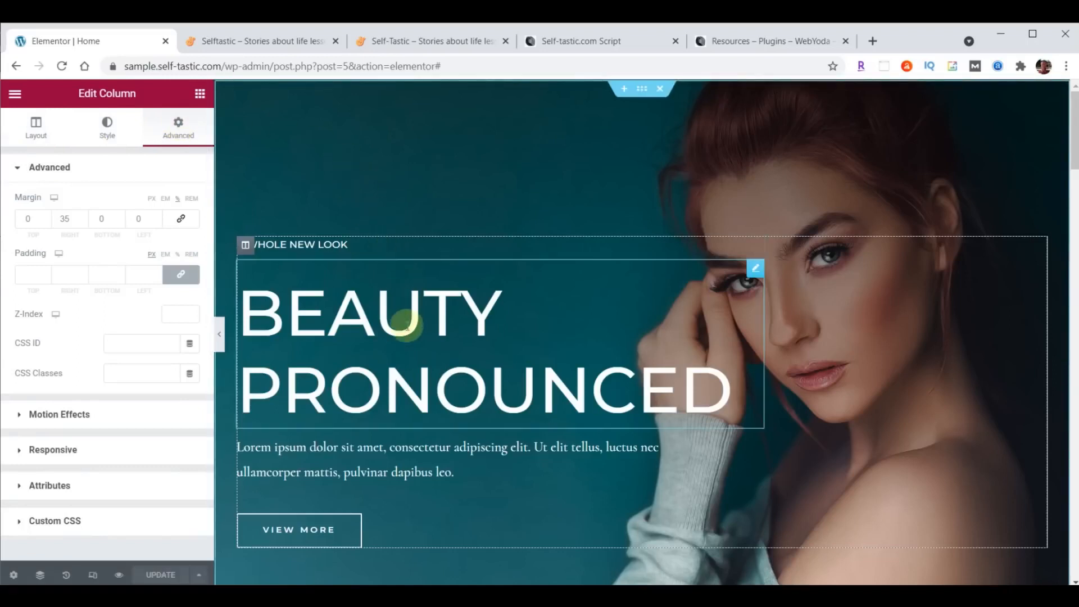
- Check the BEAUTY PRONOUNCED heading's style and margin settings, then reselect the hero section
{"action": "left_click", "coordinate": [755, 268]}
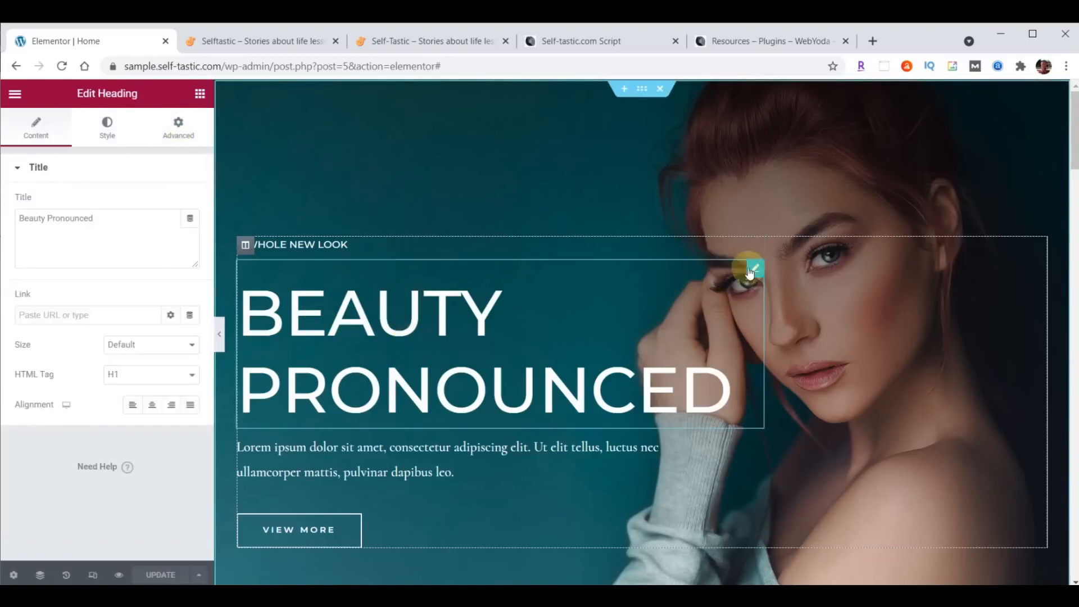
{"action": "left_click", "coordinate": [102, 131]}
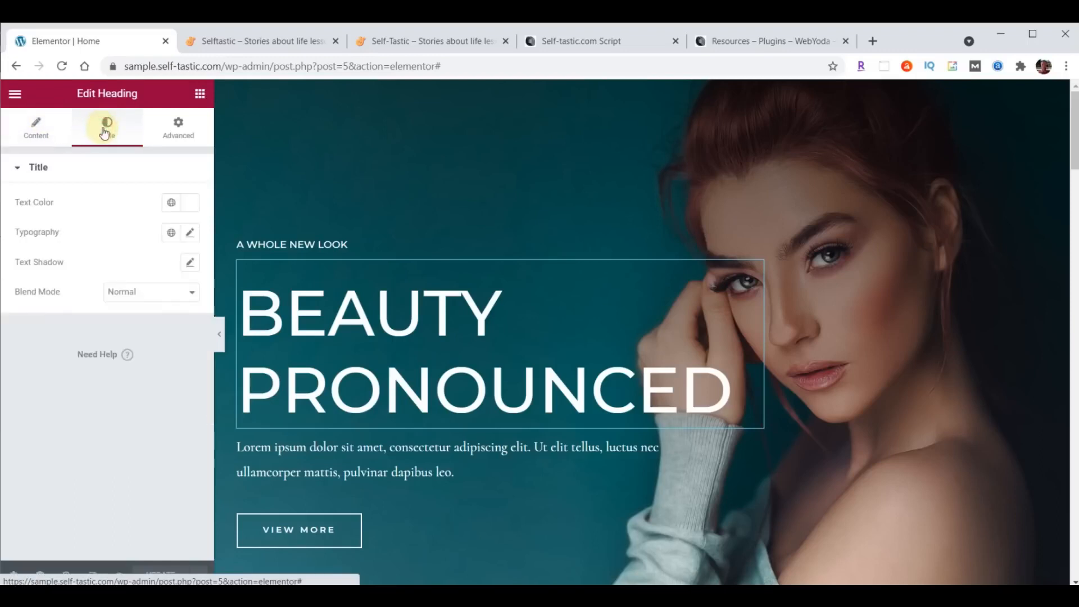
{"action": "left_click", "coordinate": [172, 133]}
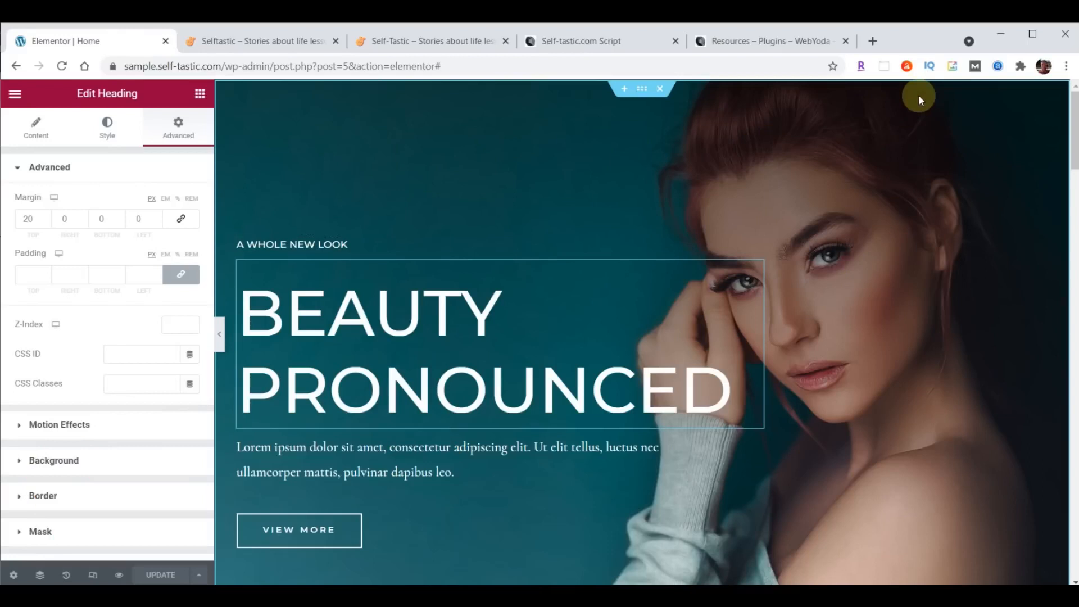
{"action": "left_click", "coordinate": [642, 90]}
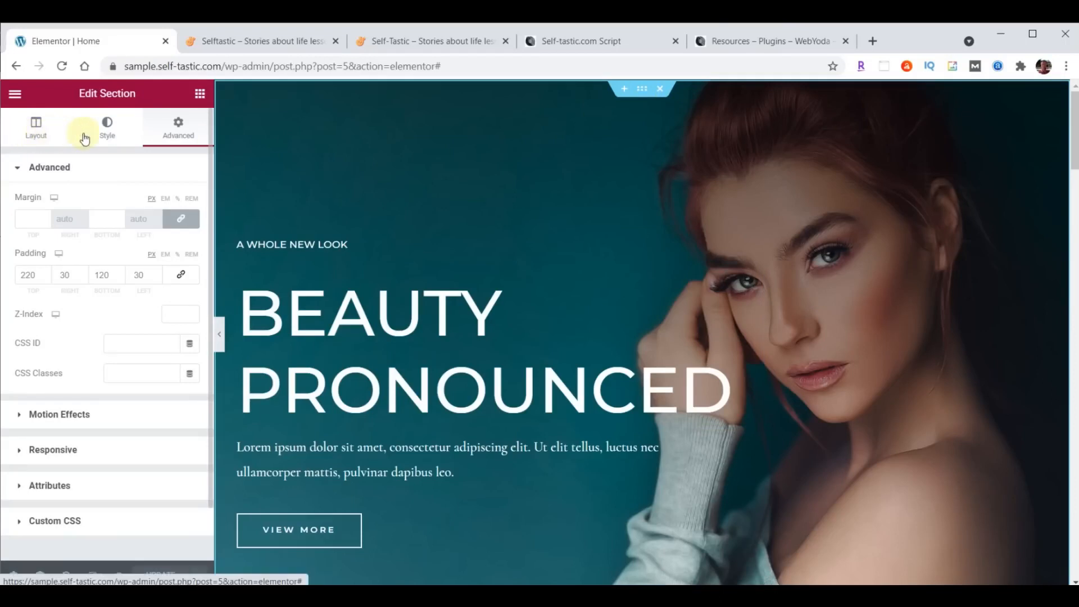
- Upload cover-home.jpg as the hero's background image and update the page
{"action": "left_click", "coordinate": [110, 133]}
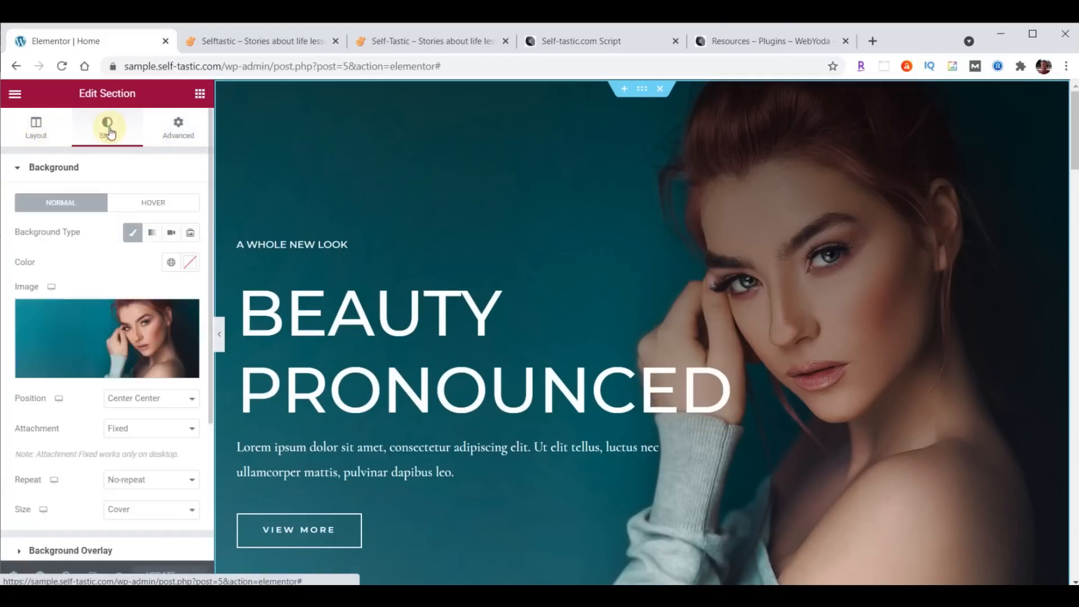
{"action": "mouse_move", "coordinate": [142, 347]}
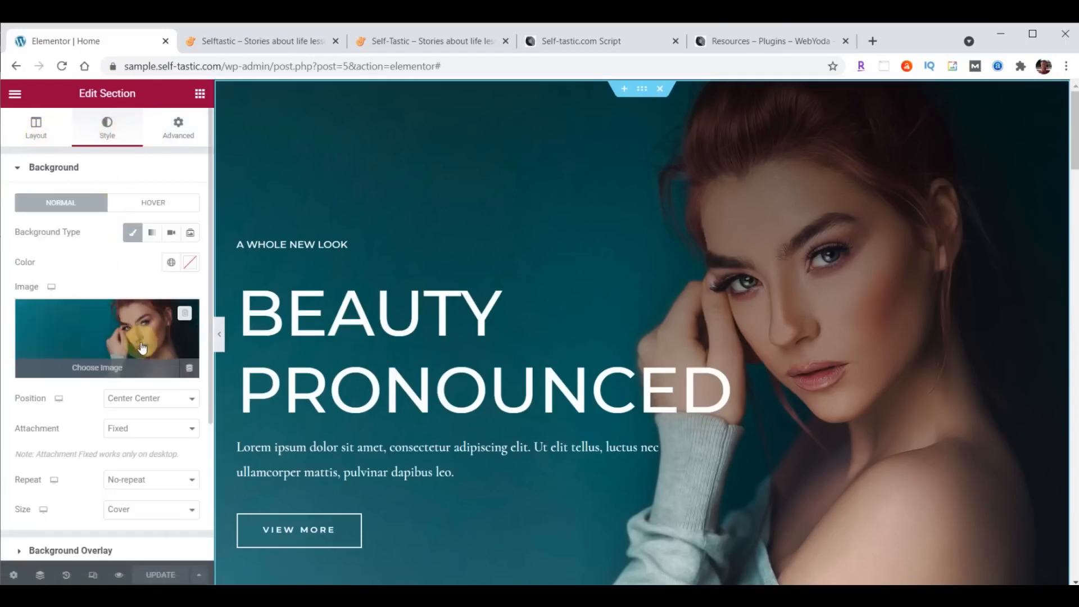
{"action": "scroll", "coordinate": [112, 270], "scroll_direction": "down", "scroll_amount": 2}
{"action": "left_click", "coordinate": [101, 240]}
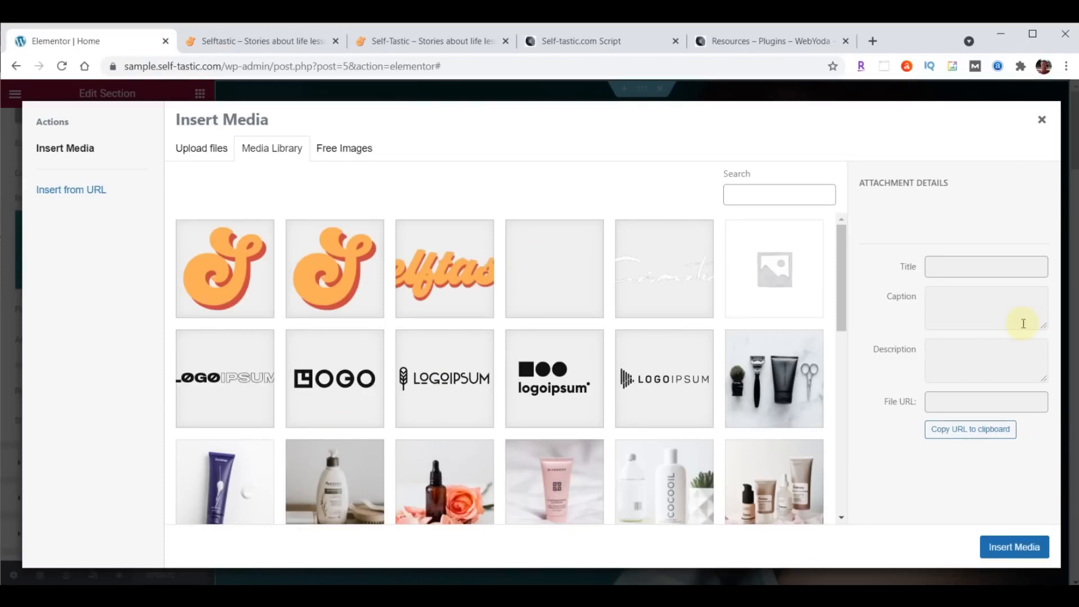
{"action": "key", "text": "alt+Tab"}
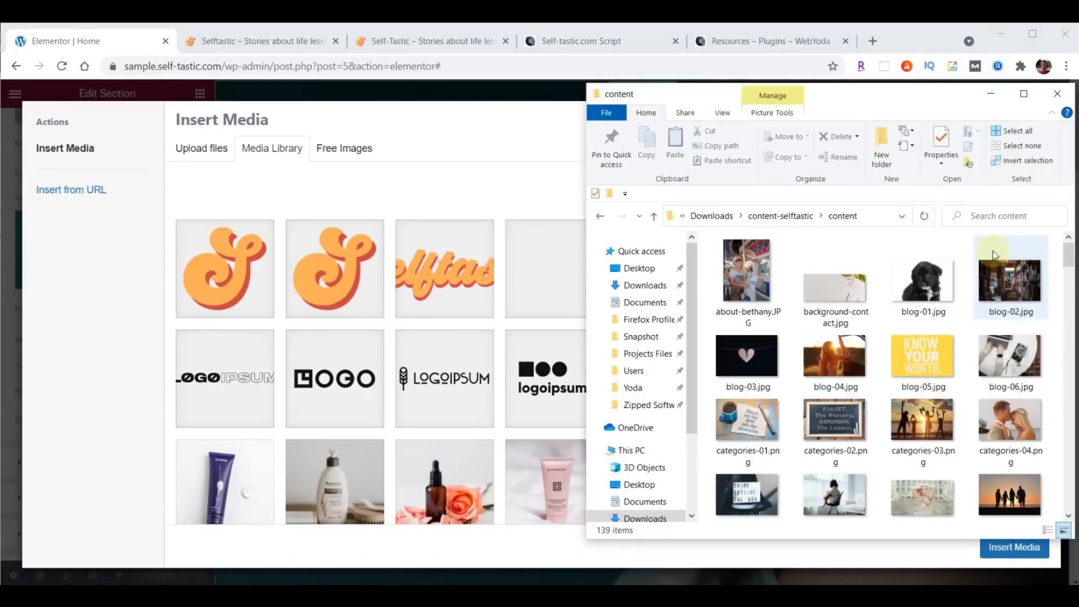
{"action": "scroll", "coordinate": [1005, 248], "scroll_direction": "down", "scroll_amount": 5}
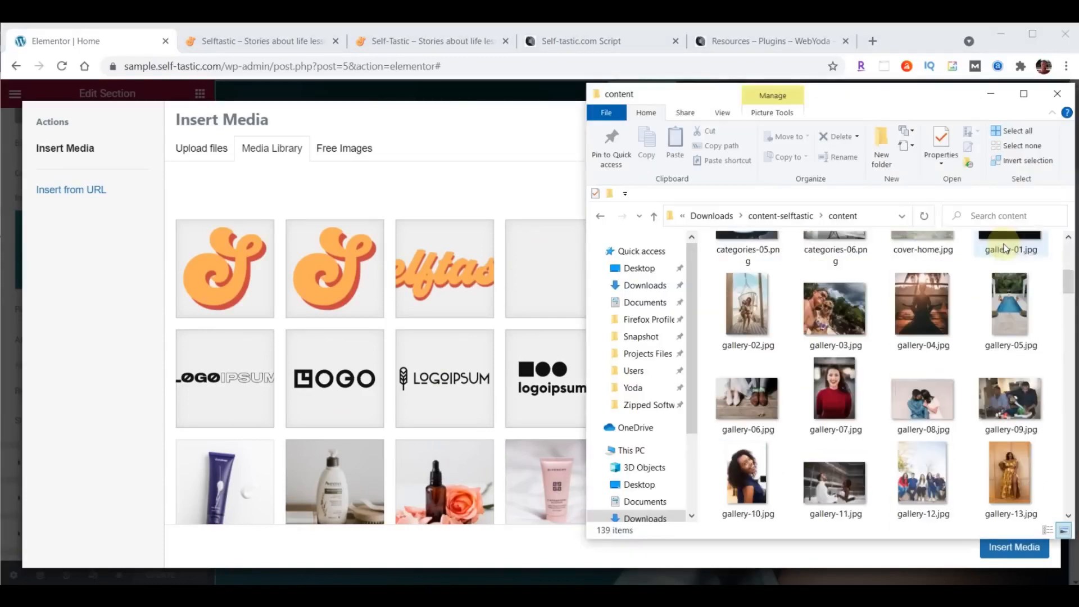
{"action": "scroll", "coordinate": [1005, 247], "scroll_direction": "up", "scroll_amount": 2}
{"action": "left_click_drag", "start_coordinate": [918, 332], "coordinate": [440, 341]}
{"action": "left_click", "coordinate": [1016, 549]}
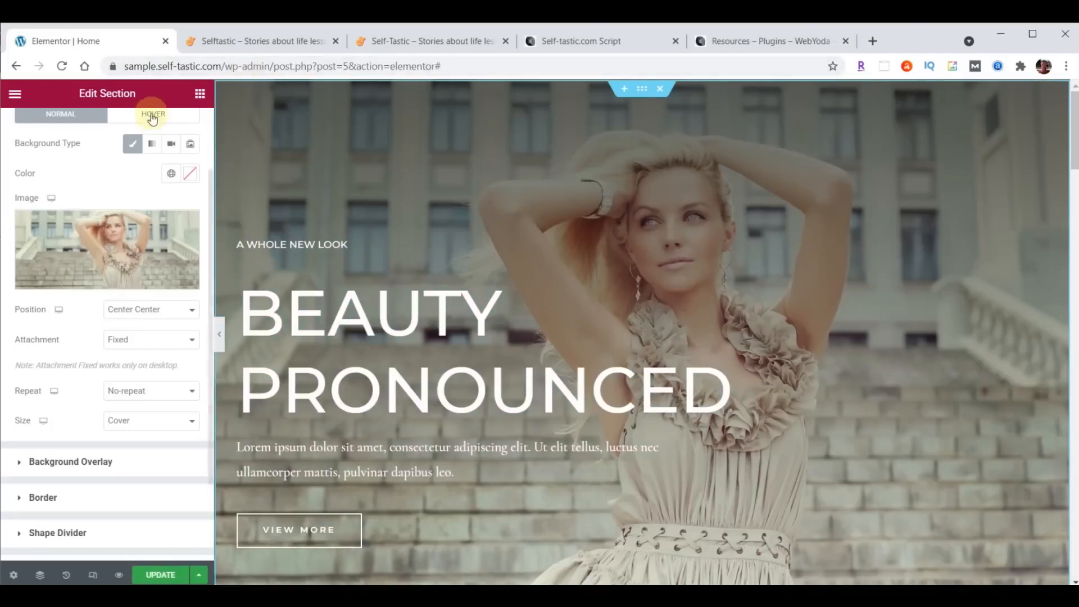
{"action": "left_click", "coordinate": [160, 576]}
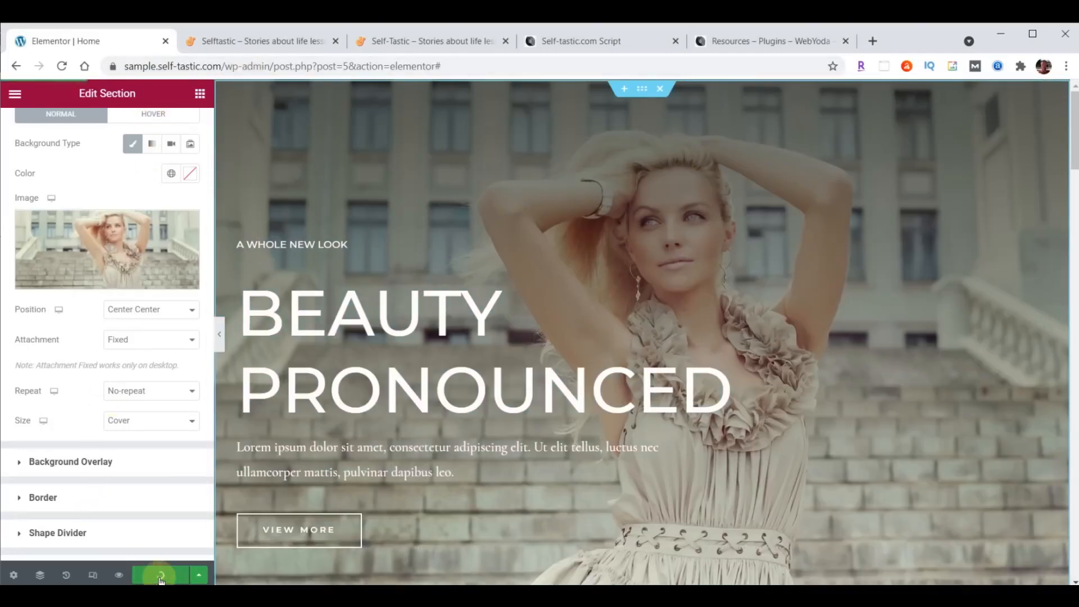
- Reload the live Selftastic site to confirm the stone-steps hero photo, then return to Elementor
{"action": "left_click", "coordinate": [280, 45]}
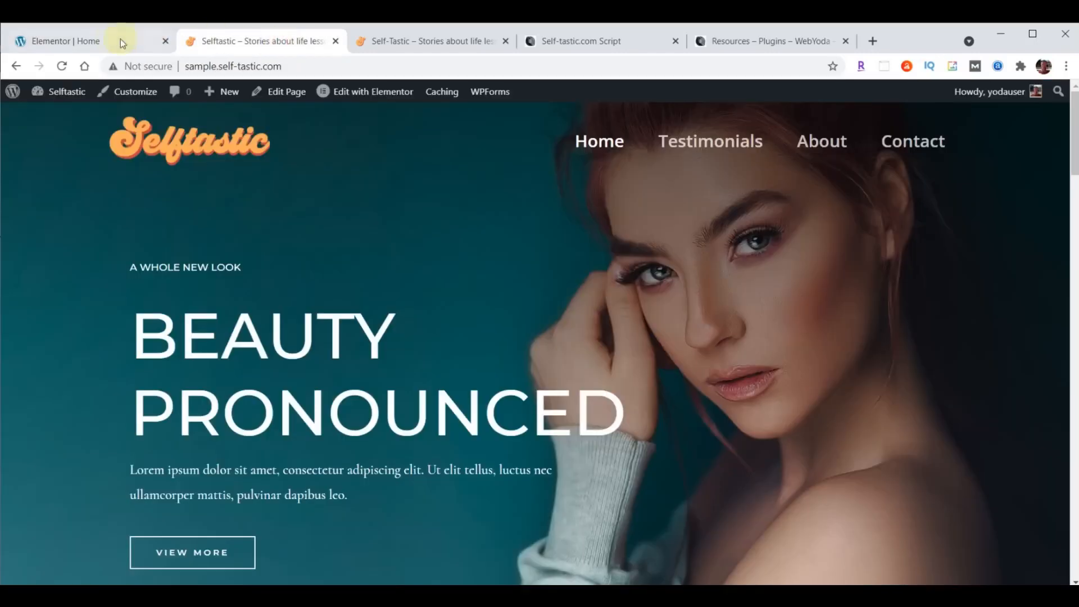
{"action": "left_click", "coordinate": [61, 66]}
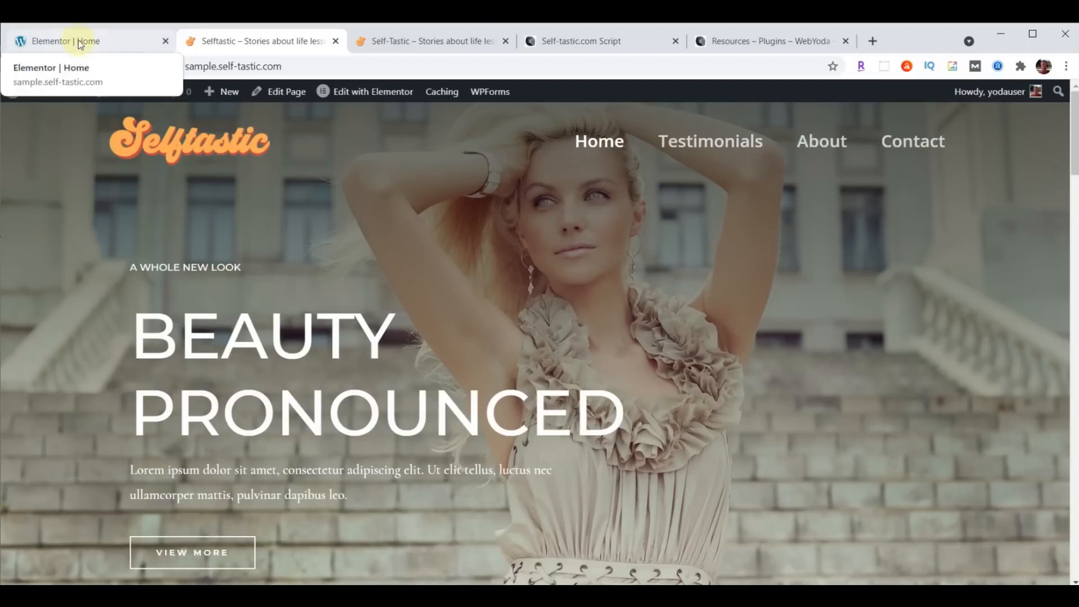
{"action": "left_click", "coordinate": [80, 42]}
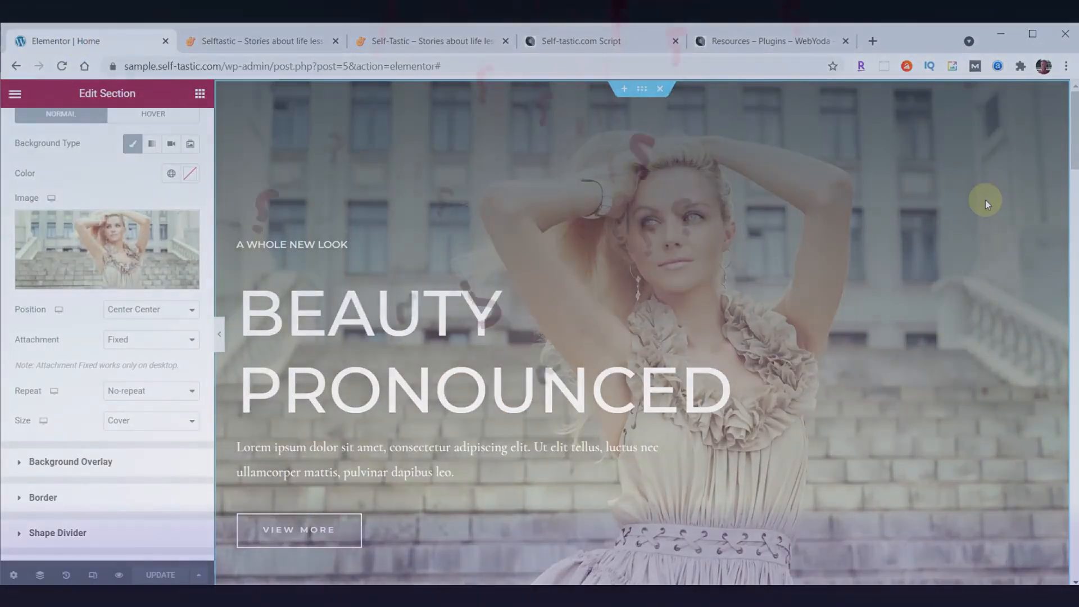
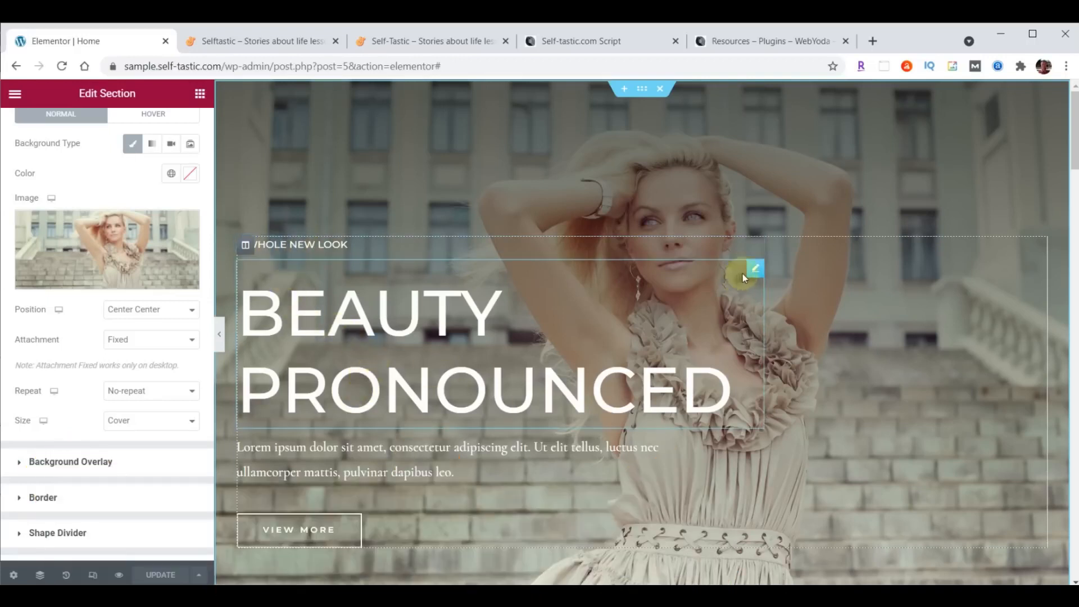
- Replace the small hero heading's title with WELCOME TO
{"action": "left_click", "coordinate": [757, 247]}
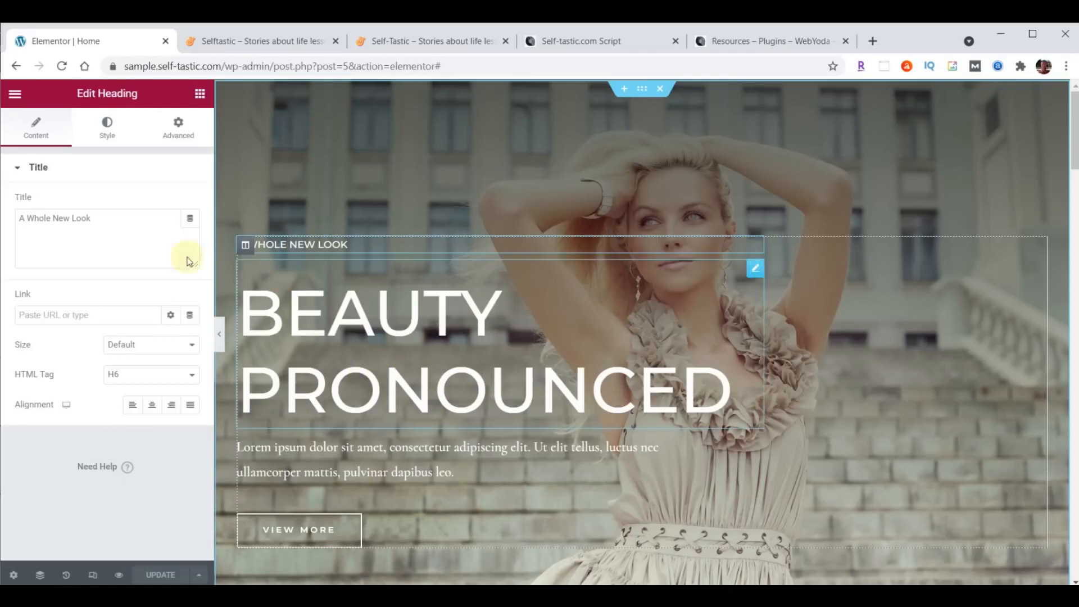
{"action": "left_click", "coordinate": [36, 123]}
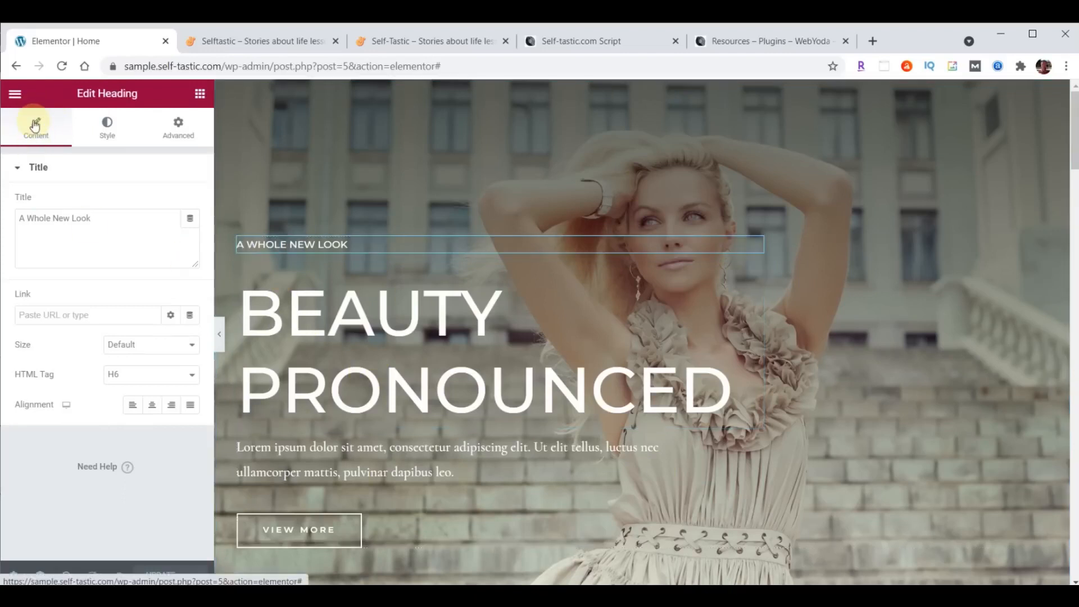
{"action": "left_click", "coordinate": [20, 219]}
{"action": "left_click_drag", "start_coordinate": [20, 219], "coordinate": [129, 219]}
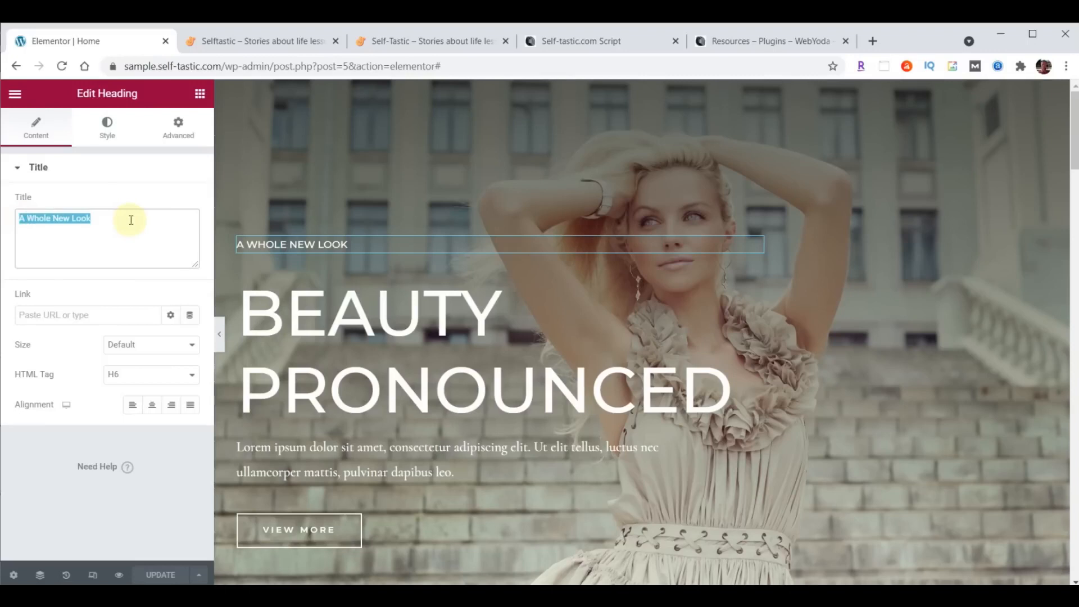
{"action": "type", "text": "WELCOME TO"}
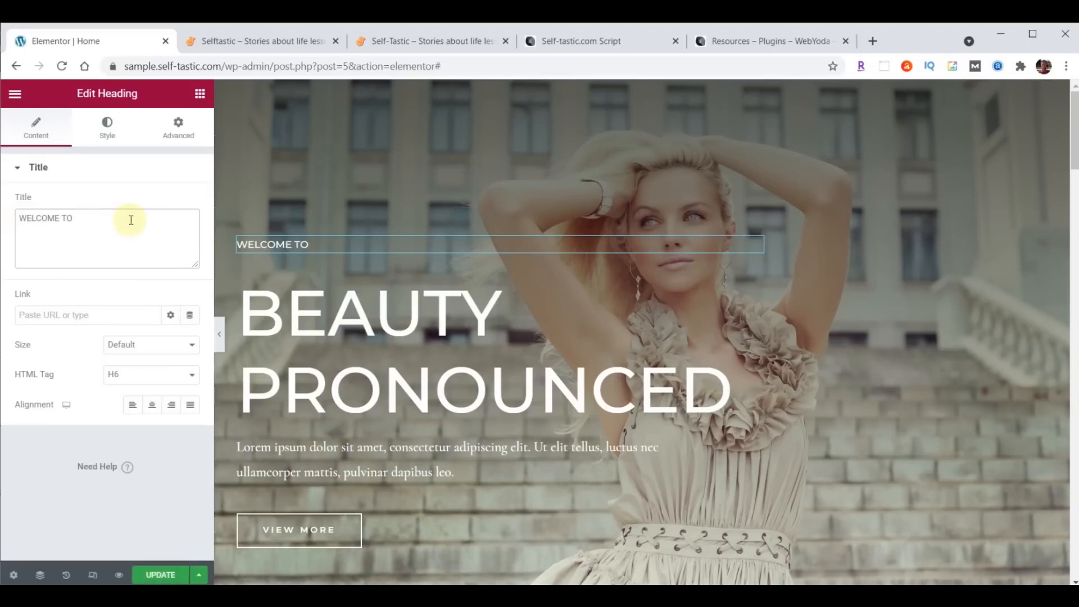
- Set the heading's typography to Open Sans Condensed at 23 px
{"action": "left_click", "coordinate": [108, 127]}
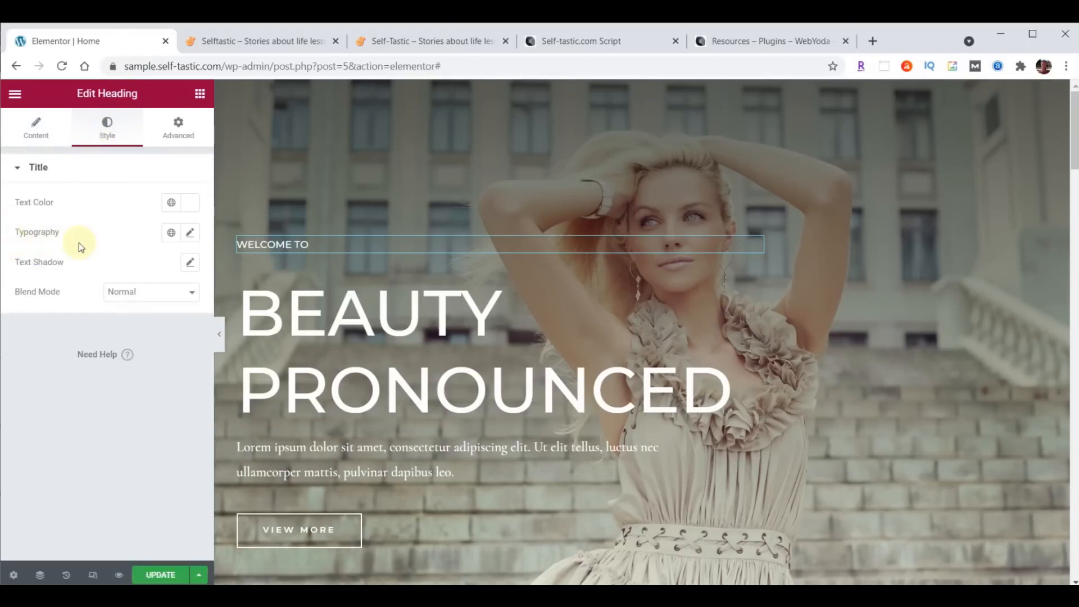
{"action": "left_click", "coordinate": [190, 236]}
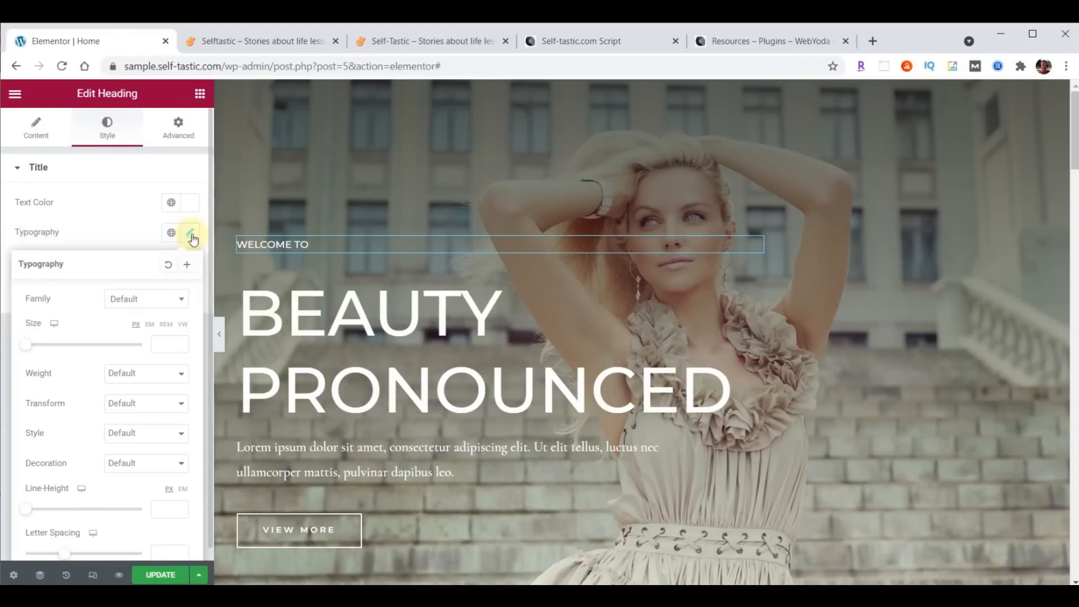
{"action": "left_click", "coordinate": [155, 301]}
{"action": "type", "text": "Open"}
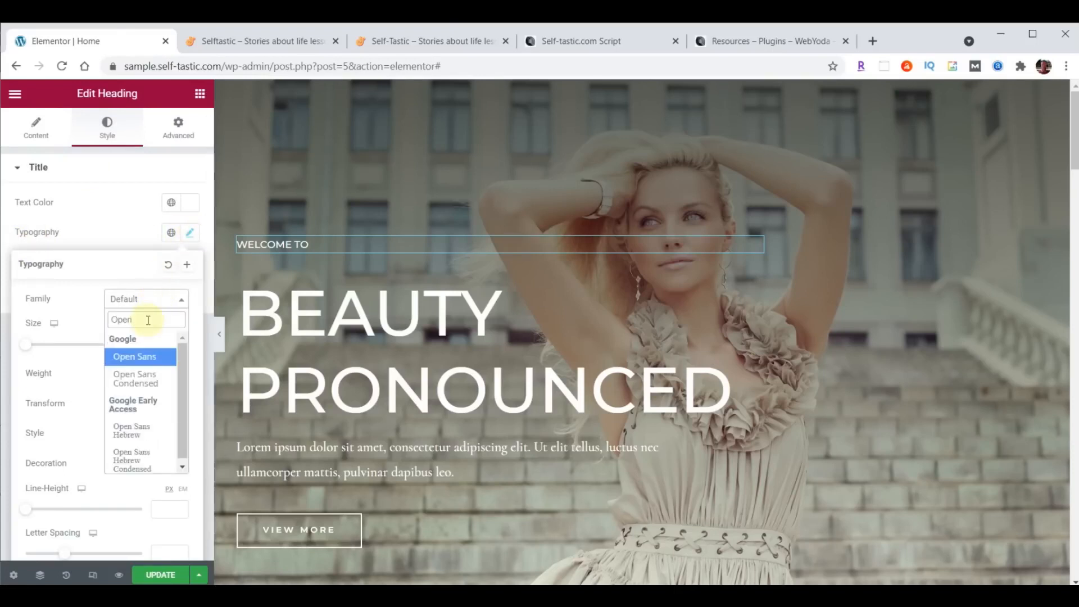
{"action": "left_click", "coordinate": [134, 378]}
{"action": "left_click", "coordinate": [165, 344]}
{"action": "type", "text": "23"}
- Try heading weights 100, 900 and 600, settling on thin weight 100
{"action": "left_click", "coordinate": [125, 374]}
{"action": "left_click", "coordinate": [124, 391]}
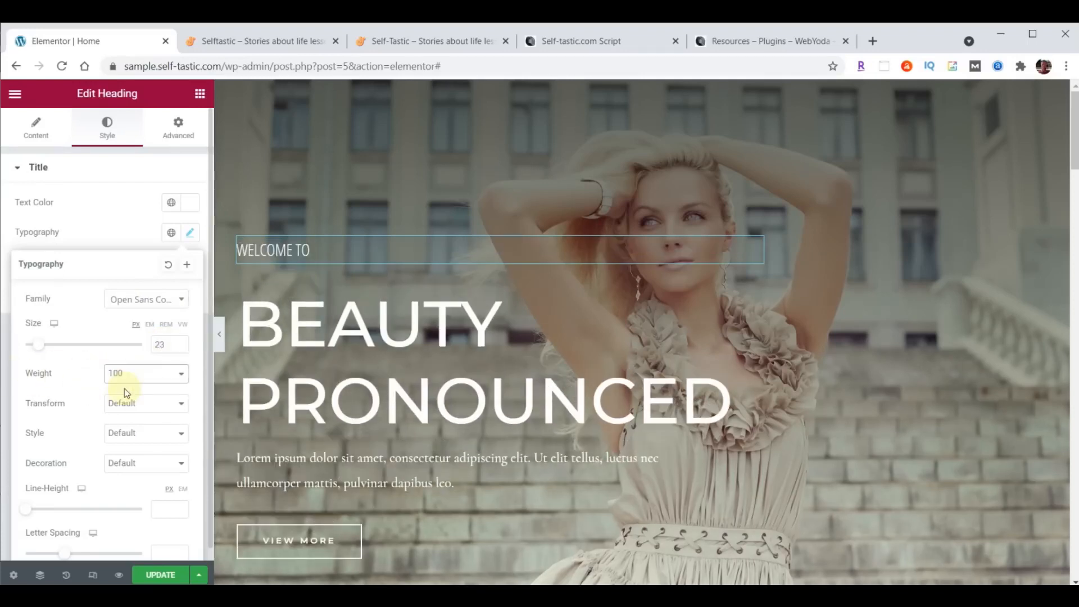
{"action": "left_click", "coordinate": [125, 375]}
{"action": "left_click", "coordinate": [133, 472]}
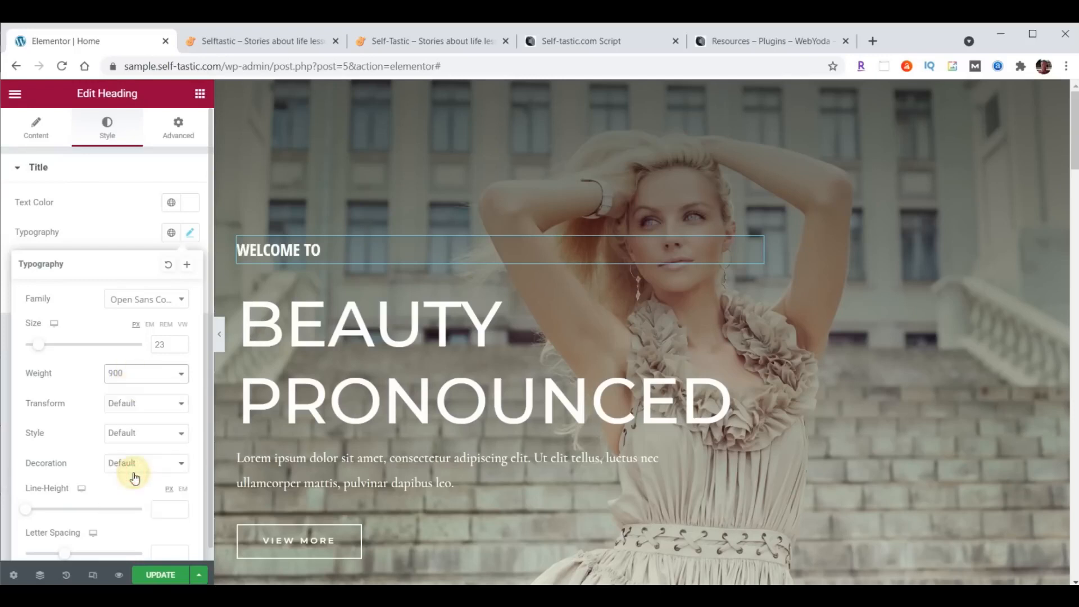
{"action": "left_click", "coordinate": [130, 375]}
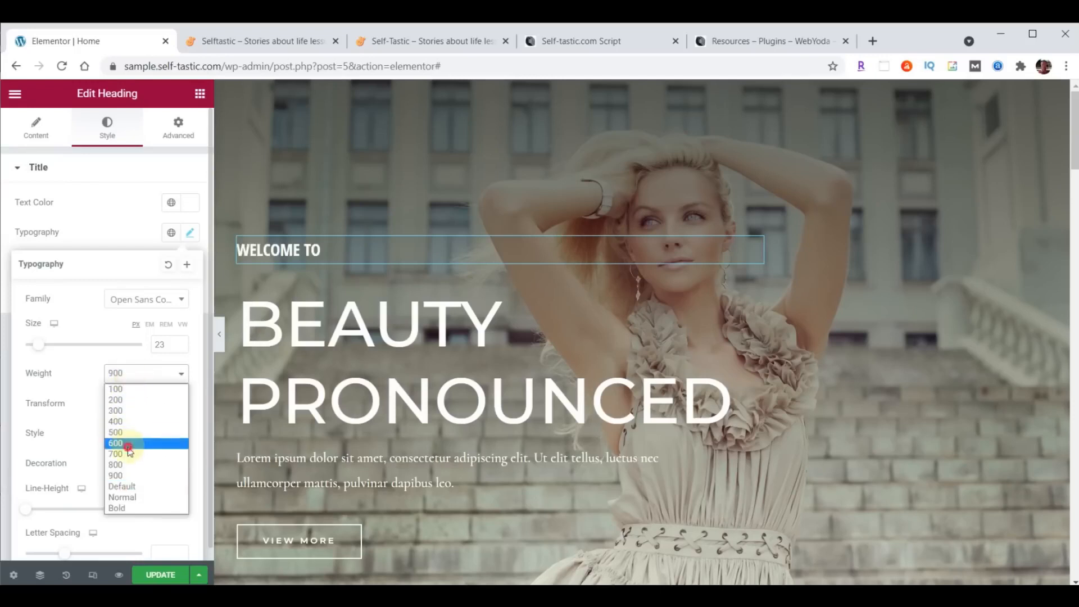
{"action": "left_click", "coordinate": [127, 446]}
{"action": "left_click", "coordinate": [128, 375]}
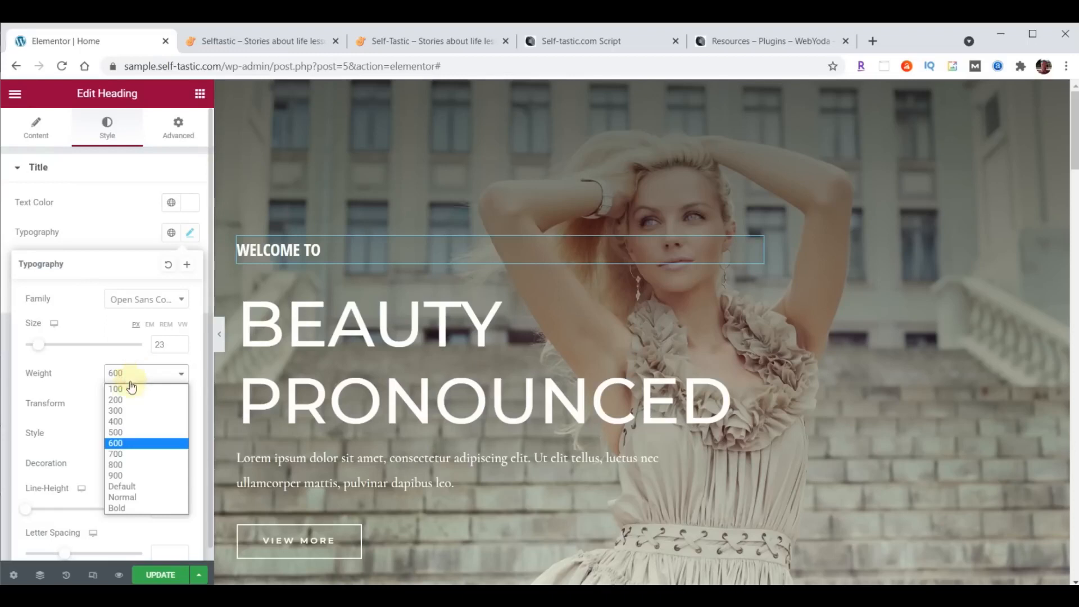
{"action": "left_click", "coordinate": [129, 390]}
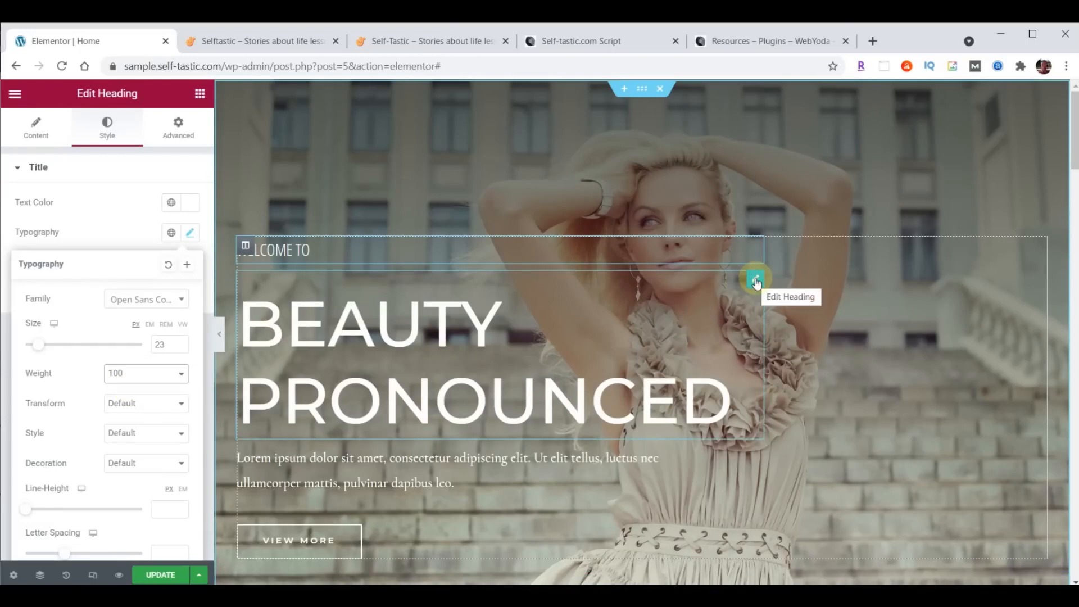
- Change the big headline to SELFTASTIC with a <BR> break between SELF and TASTIC
{"action": "left_click", "coordinate": [36, 134]}
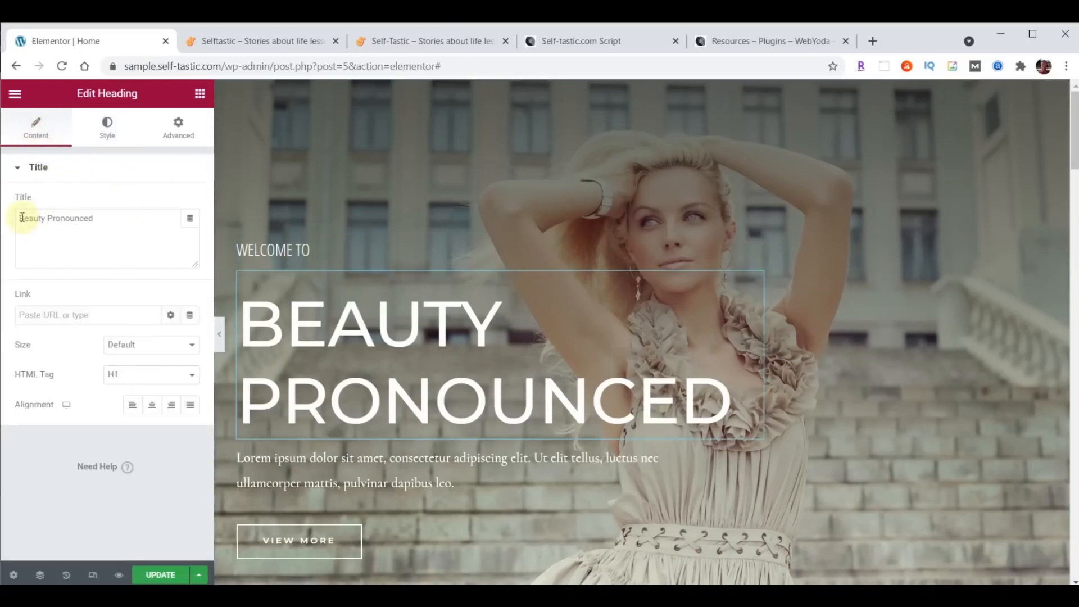
{"action": "left_click_drag", "start_coordinate": [19, 217], "coordinate": [130, 212]}
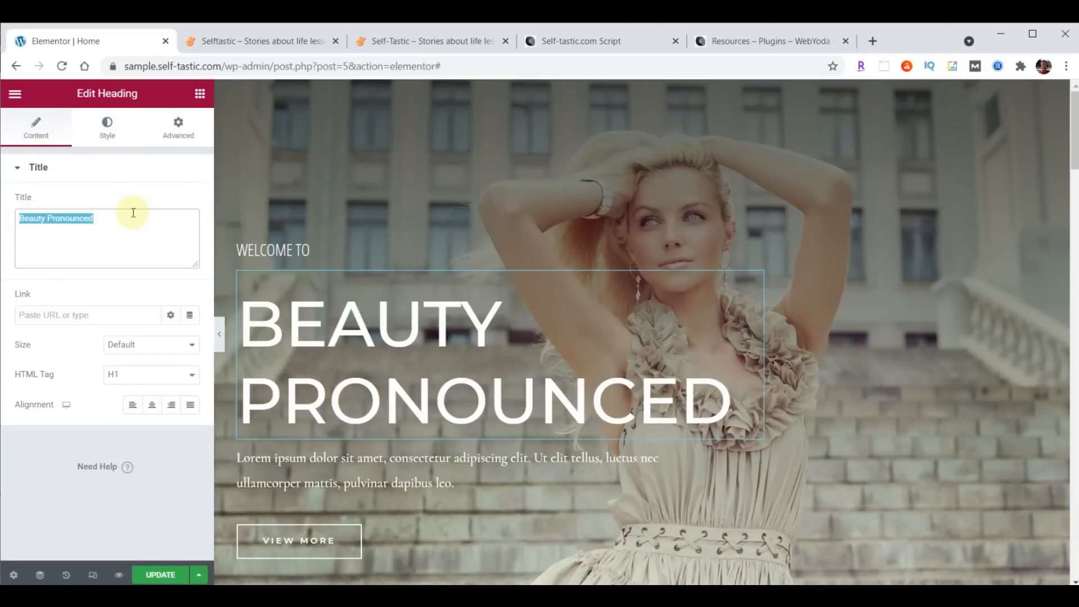
{"action": "type", "text": "SELFTASTIC"}
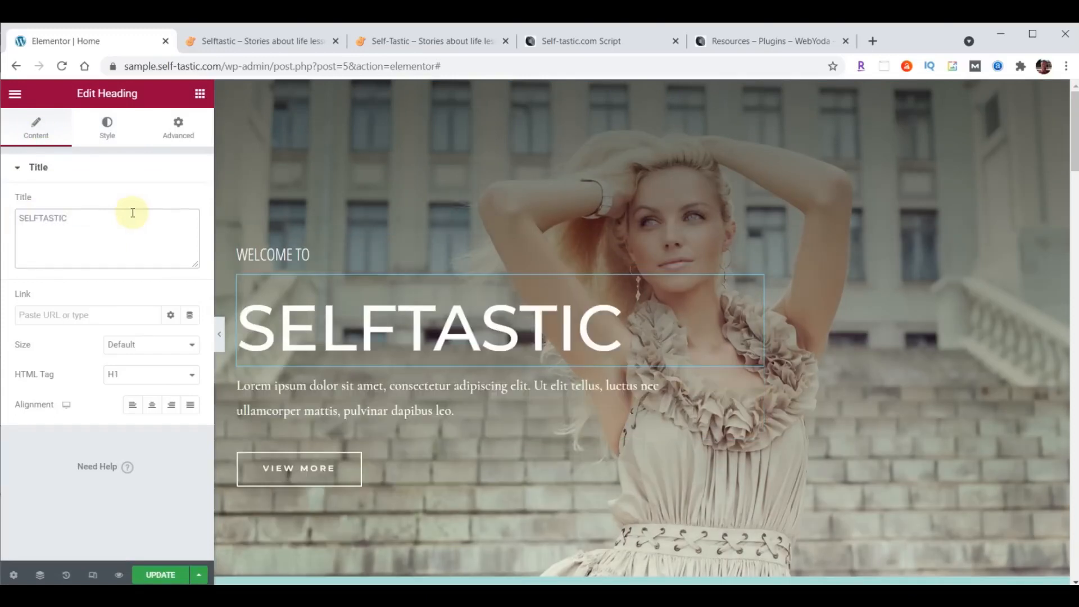
{"action": "left_click", "coordinate": [39, 218]}
{"action": "type", "text": "<BR"}
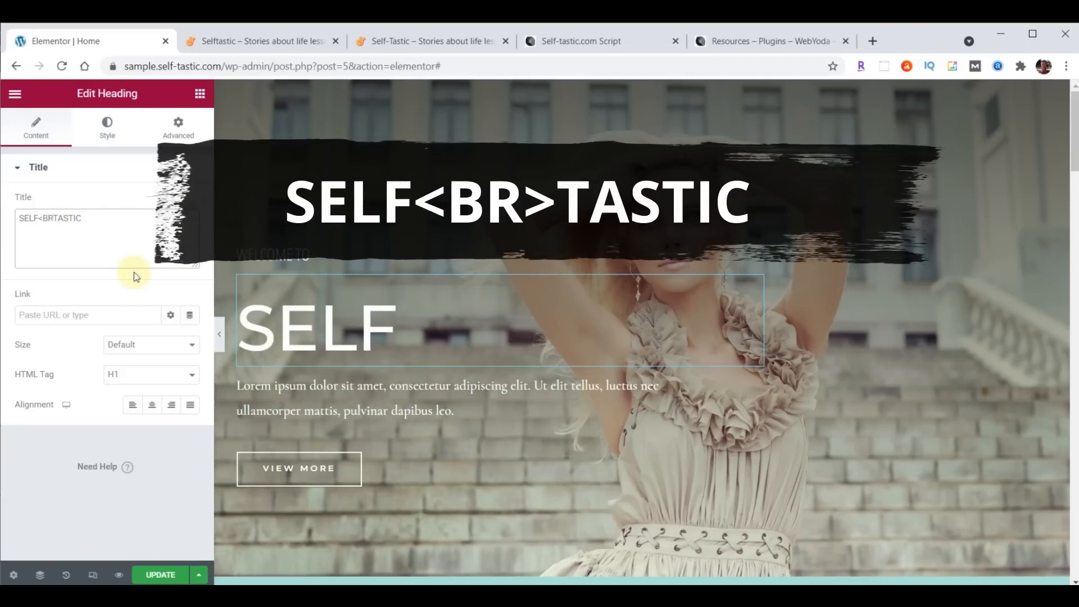
{"action": "type", "text": ">"}
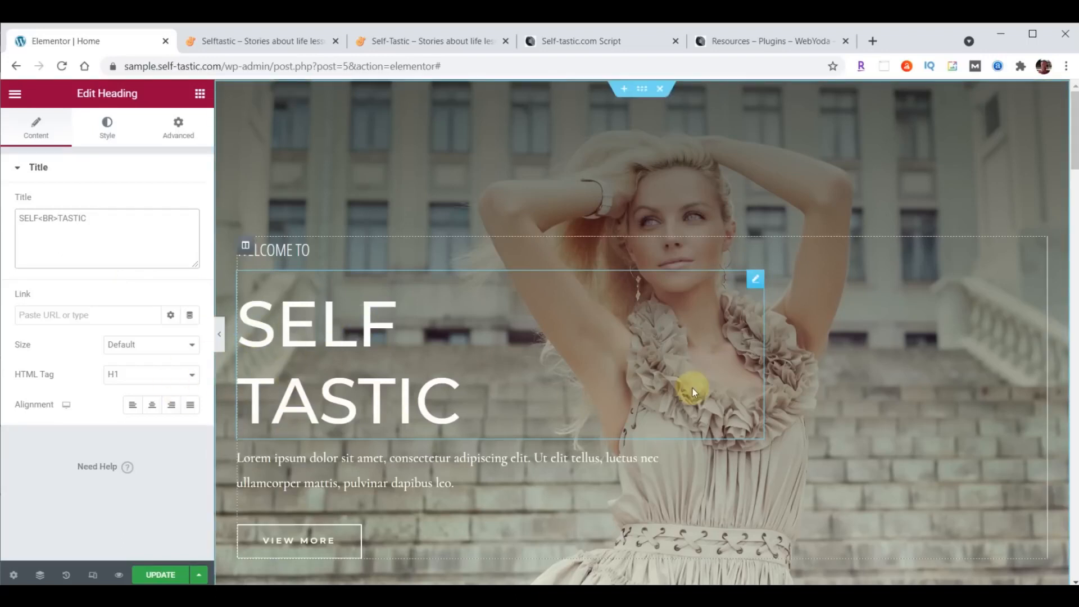
- Style the headline in Londrina Shadow, size 124, line height 100
{"action": "left_click", "coordinate": [96, 127]}
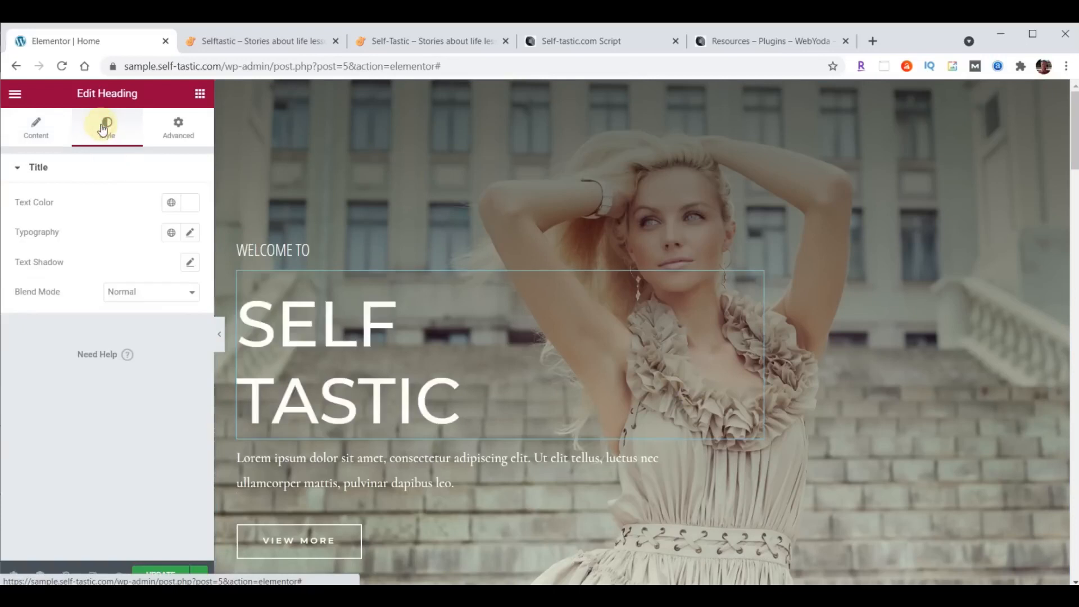
{"action": "left_click", "coordinate": [190, 234]}
{"action": "left_click", "coordinate": [134, 304]}
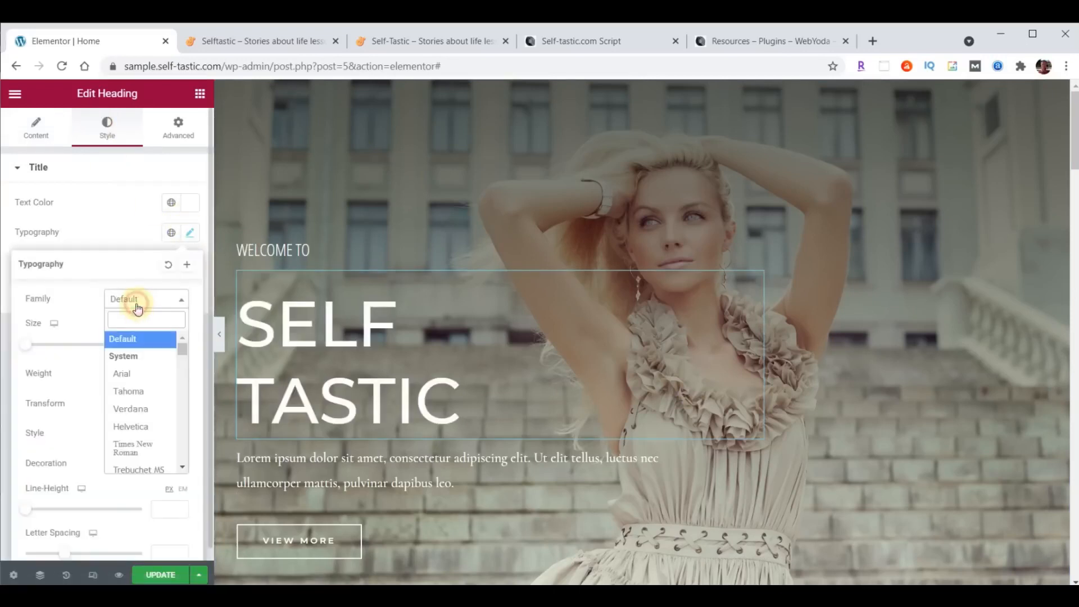
{"action": "type", "text": "Londrina Shadow"}
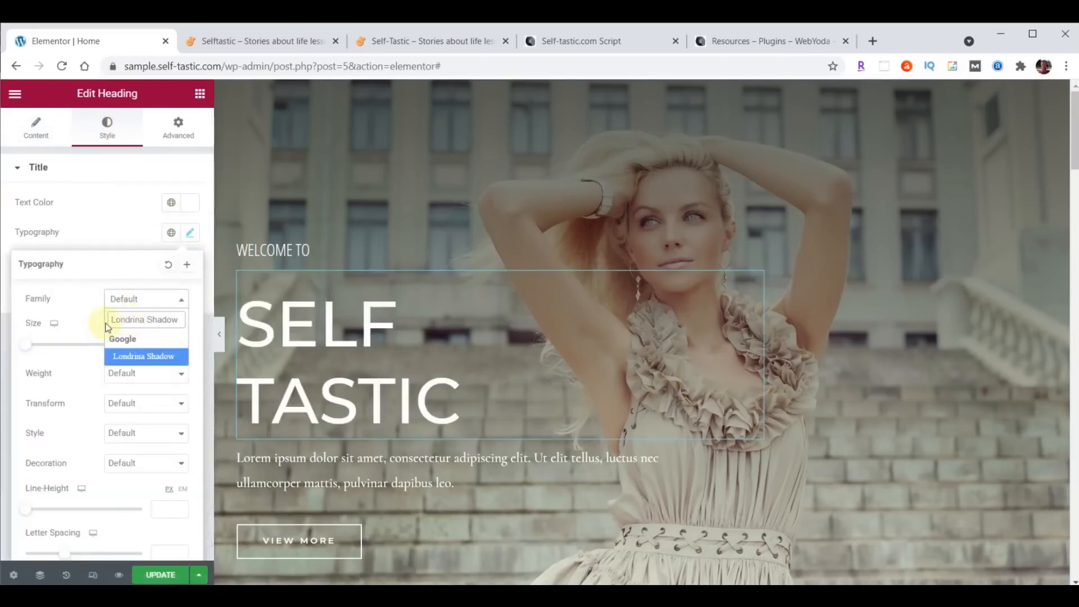
{"action": "left_click", "coordinate": [135, 356]}
{"action": "left_click", "coordinate": [159, 342]}
{"action": "type", "text": "124"}
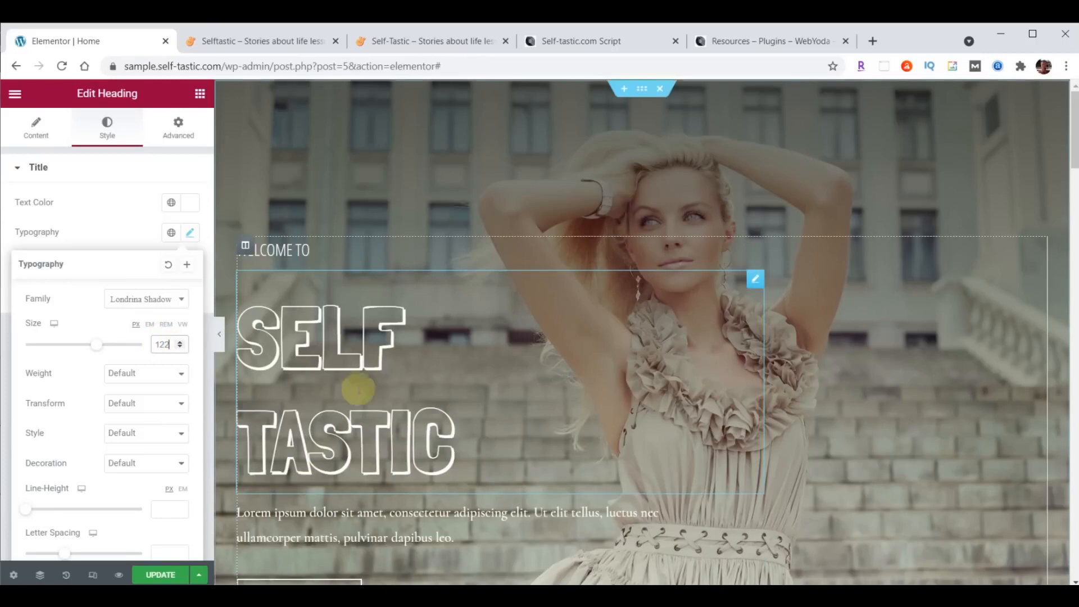
{"action": "key", "text": "alt+Tab"}
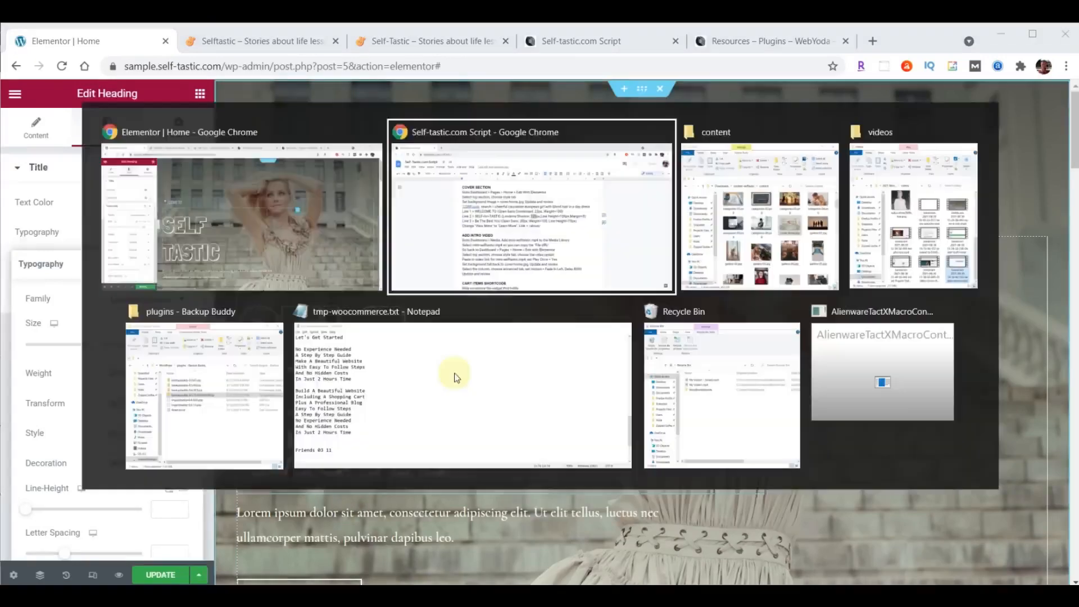
{"action": "key", "text": "alt+Tab"}
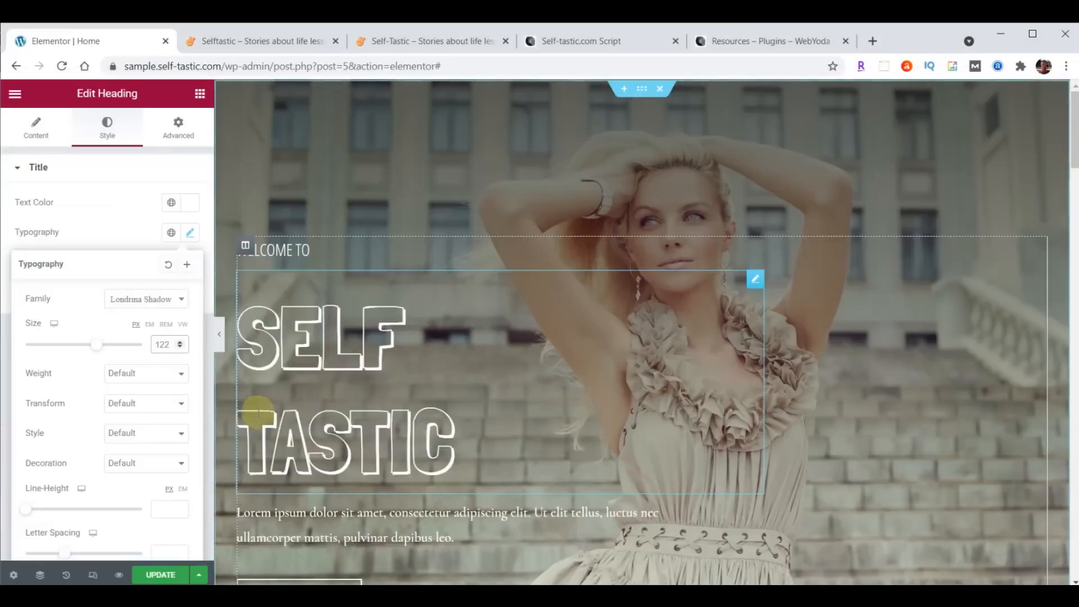
{"action": "scroll", "coordinate": [79, 413], "scroll_direction": "down", "scroll_amount": 1}
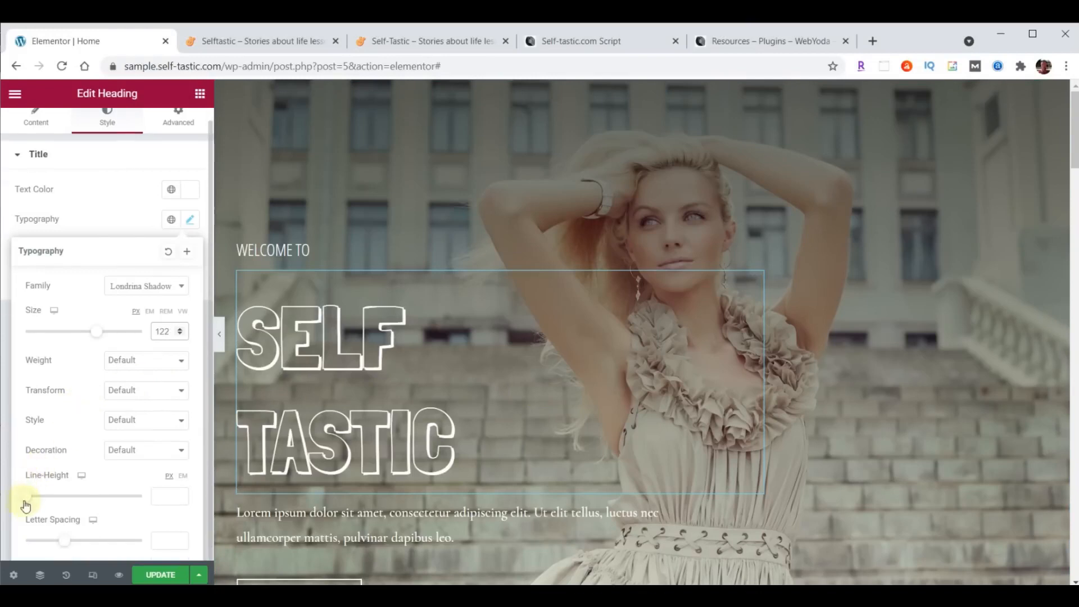
{"action": "left_click", "coordinate": [164, 496]}
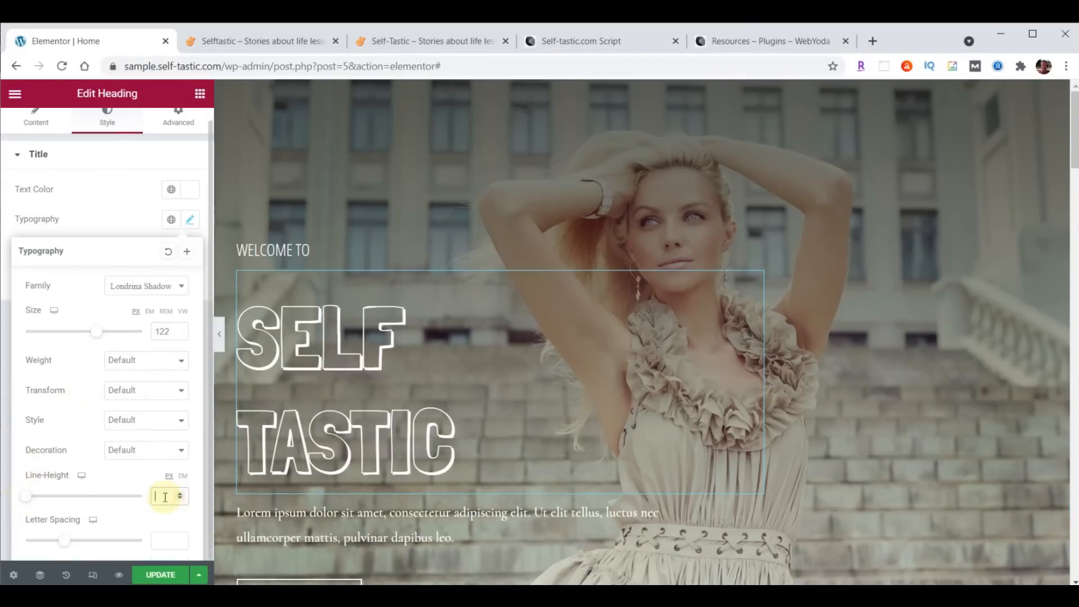
{"action": "type", "text": "100"}
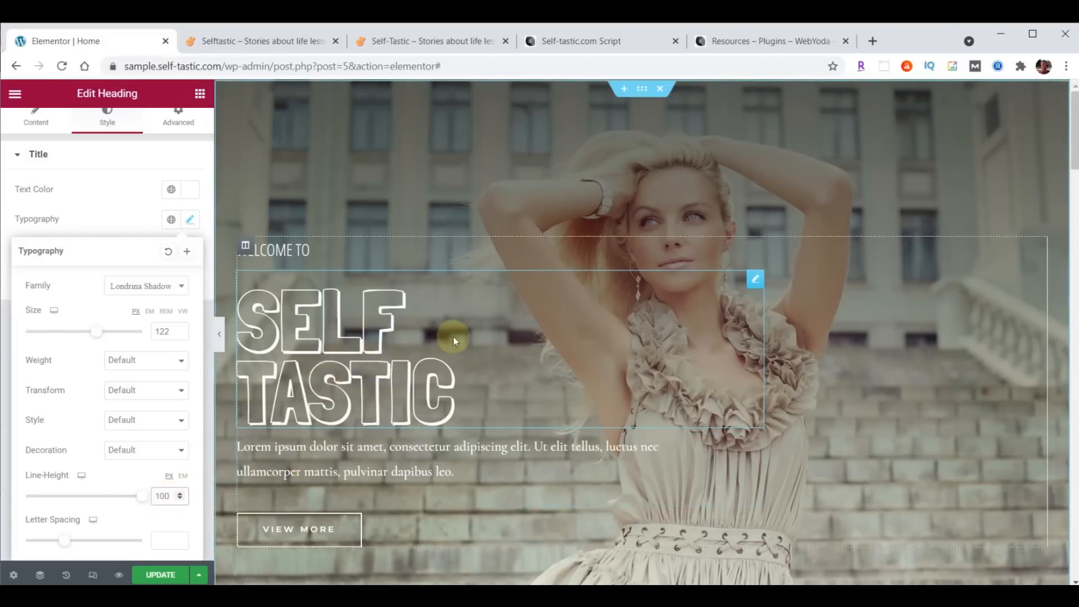
{"action": "scroll", "coordinate": [127, 194], "scroll_direction": "up", "scroll_amount": 1}
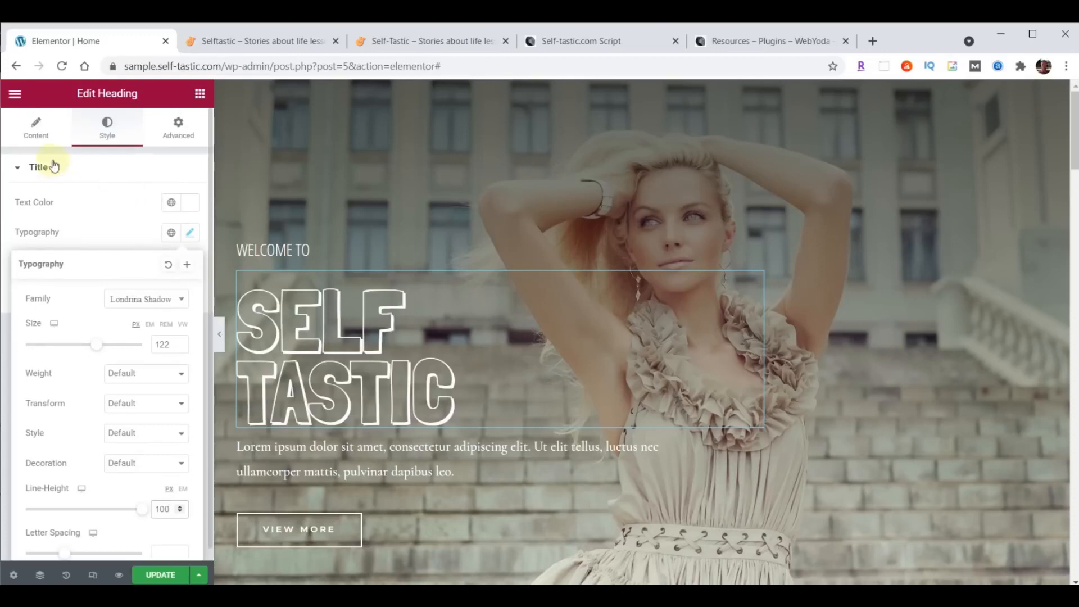
- Change the headline's top margin from 20 to 0
{"action": "left_click", "coordinate": [175, 132]}
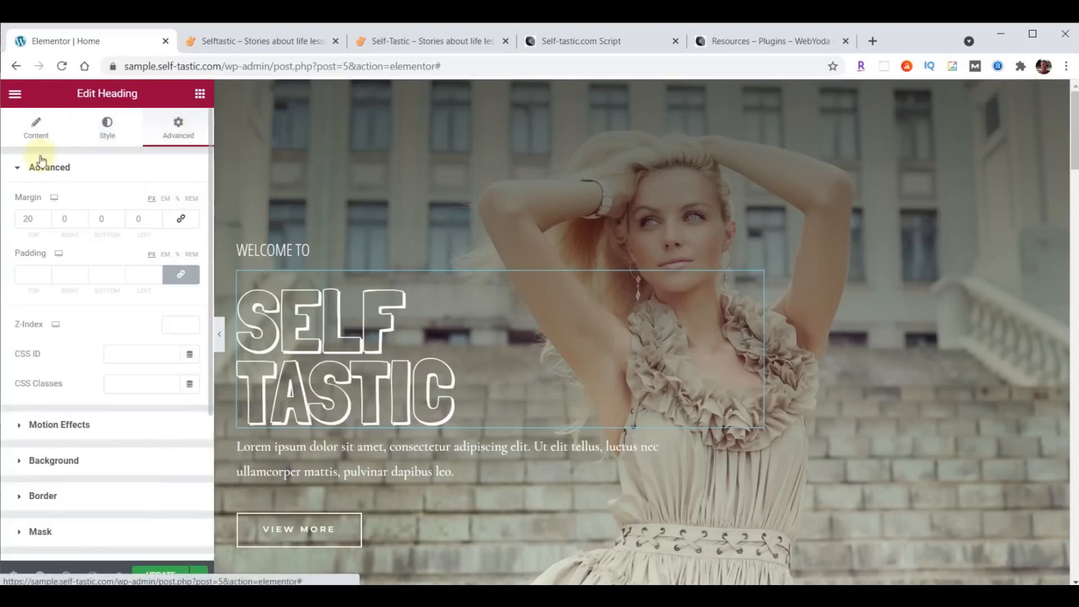
{"action": "left_click", "coordinate": [43, 218]}
{"action": "type", "text": "0"}
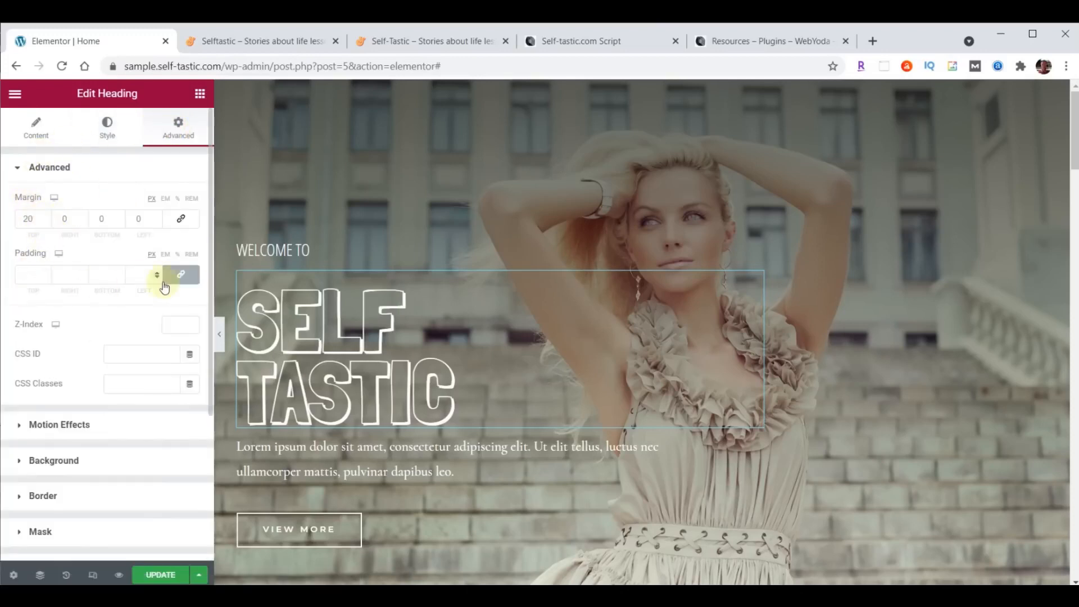
{"action": "left_click_drag", "start_coordinate": [28, 220], "coordinate": [20, 221]}
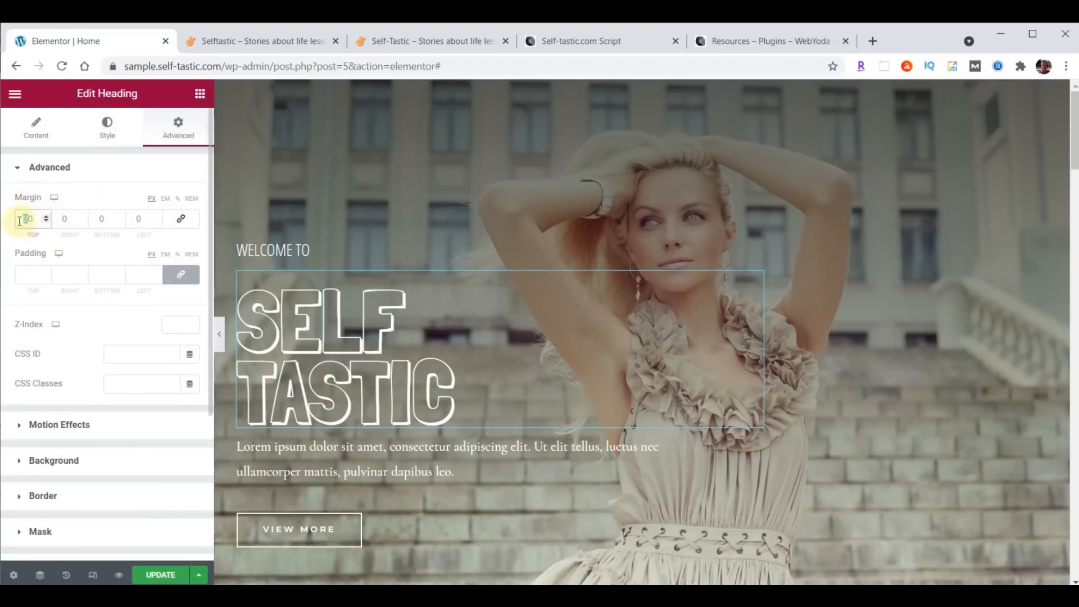
{"action": "type", "text": "0"}
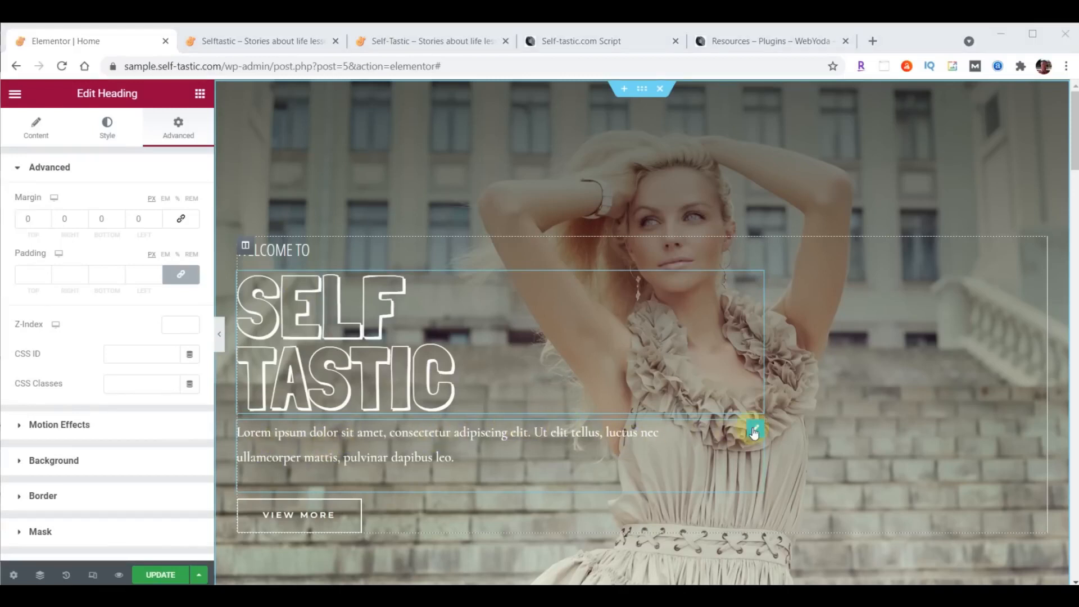
- Replace the hero's lorem ipsum paragraph with 'Be The Best You'
{"action": "left_click", "coordinate": [754, 431]}
{"action": "left_click_drag", "start_coordinate": [30, 291], "coordinate": [145, 405]}
{"action": "type", "text": "Be The Best You"}
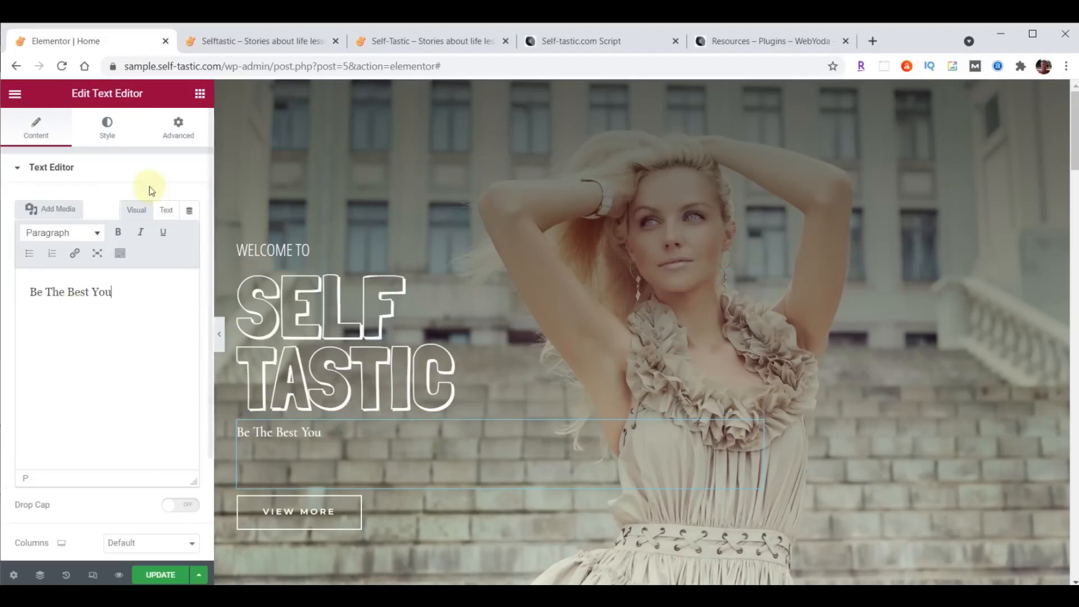
- Style the tagline in Open Sans Condensed, 30 px, weight 100, line height 19
{"action": "left_click", "coordinate": [107, 132]}
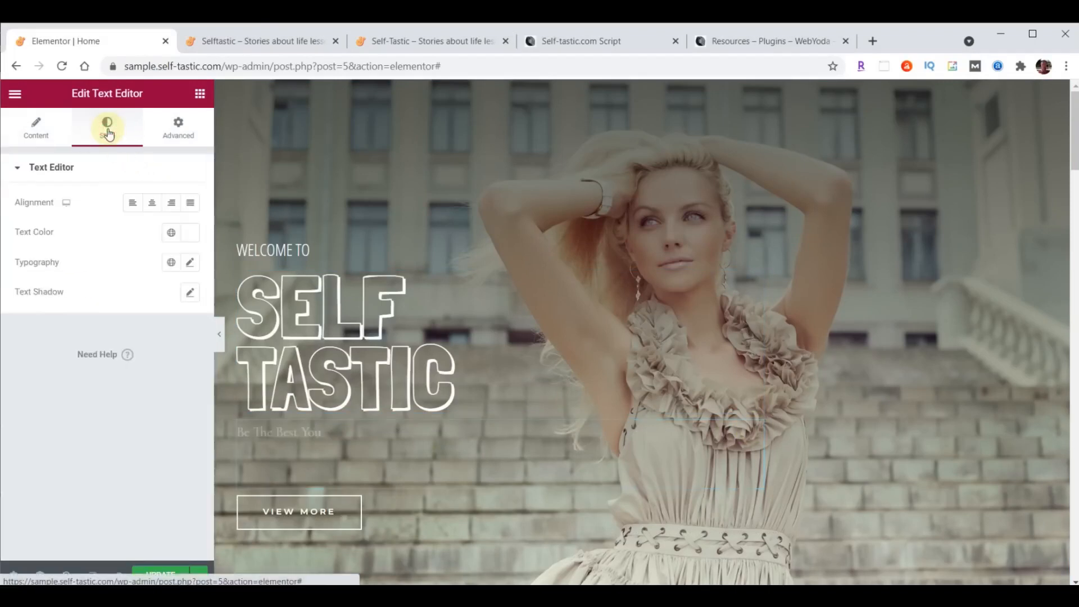
{"action": "left_click", "coordinate": [190, 263]}
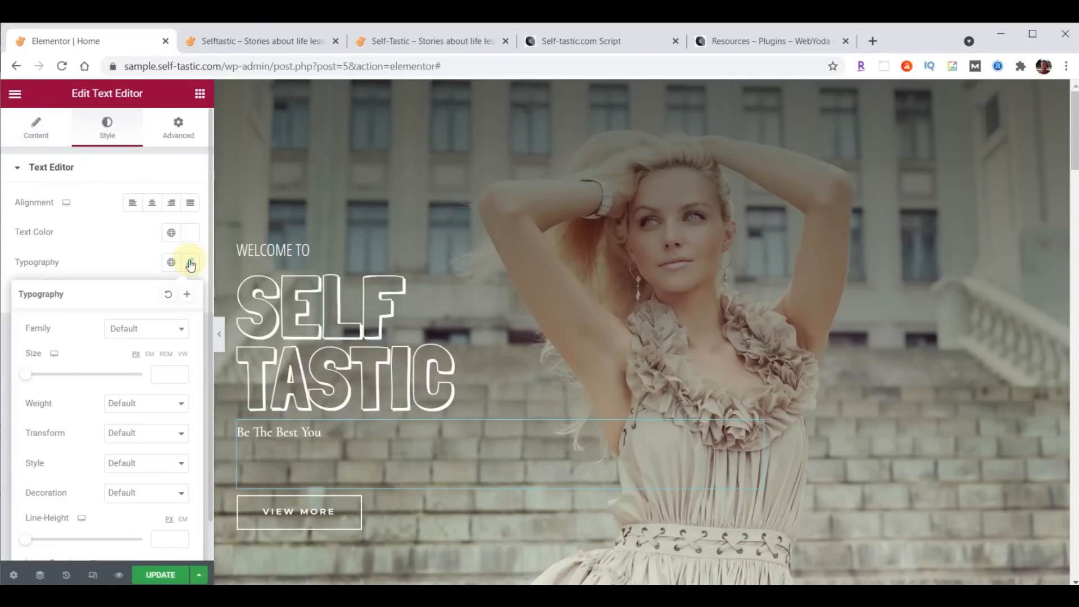
{"action": "left_click", "coordinate": [158, 328]}
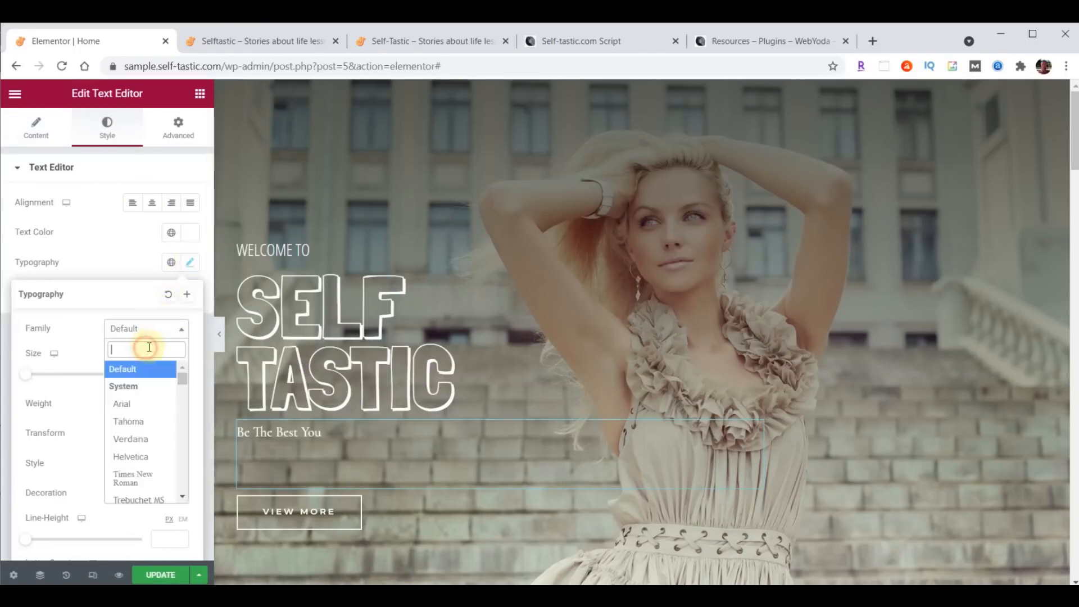
{"action": "type", "text": "open"}
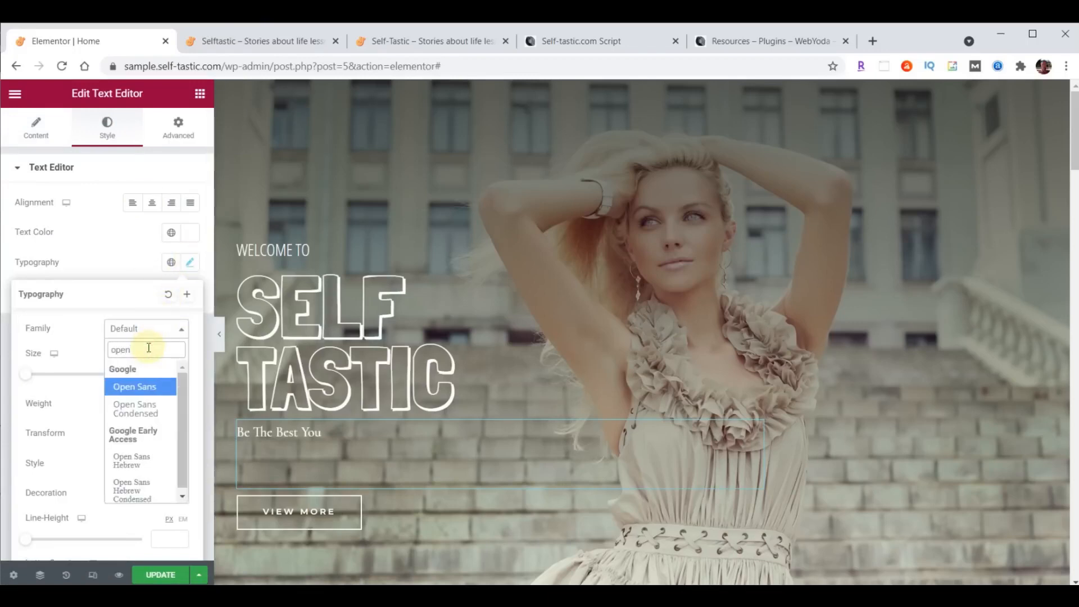
{"action": "left_click", "coordinate": [136, 409]}
{"action": "left_click", "coordinate": [159, 371]}
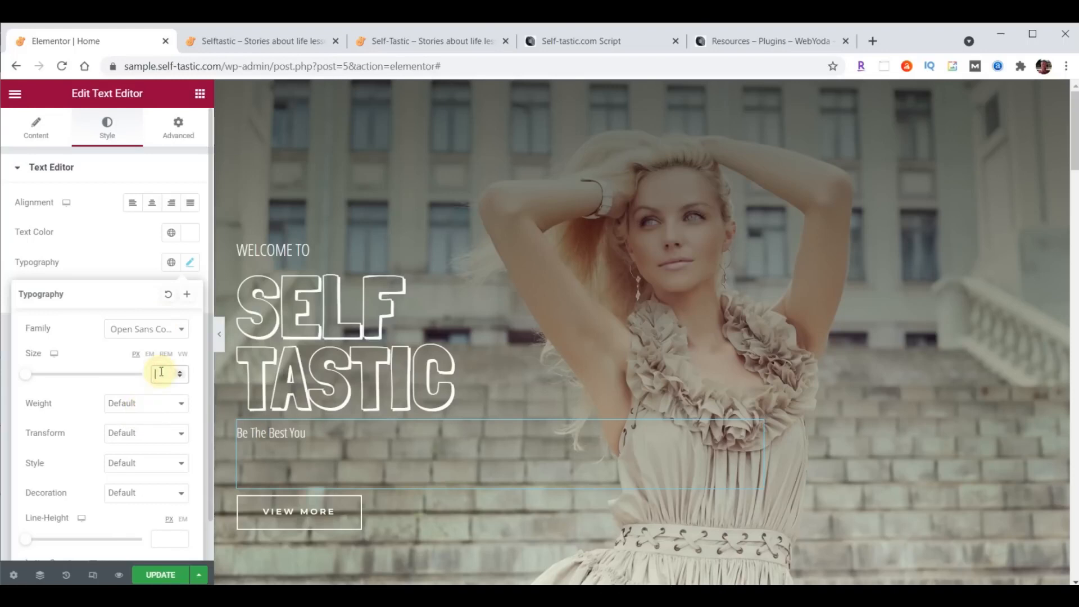
{"action": "type", "text": "30"}
{"action": "left_click", "coordinate": [126, 404]}
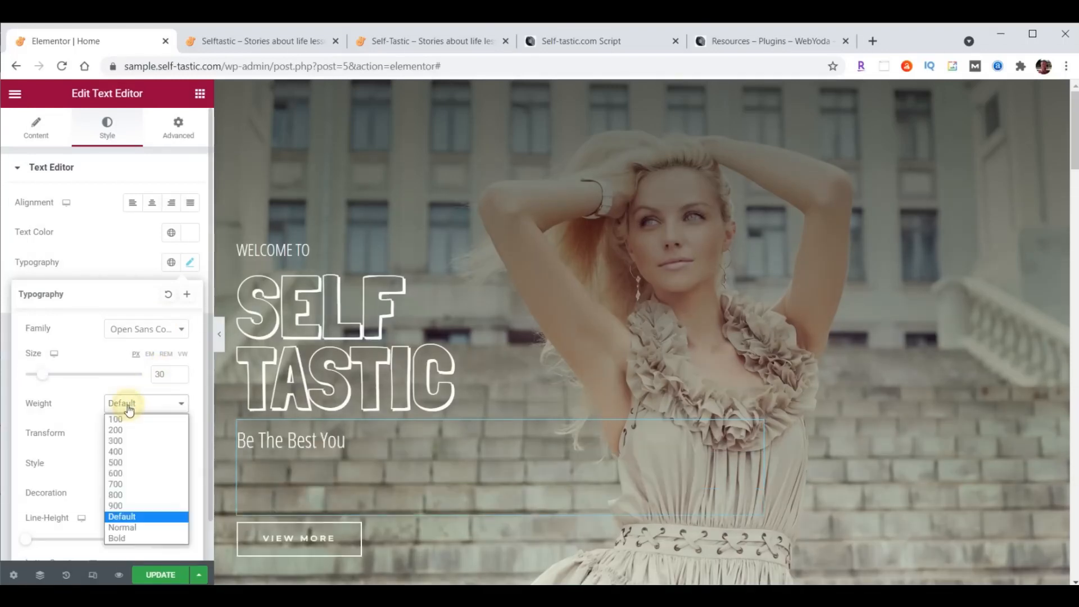
{"action": "left_click", "coordinate": [119, 422]}
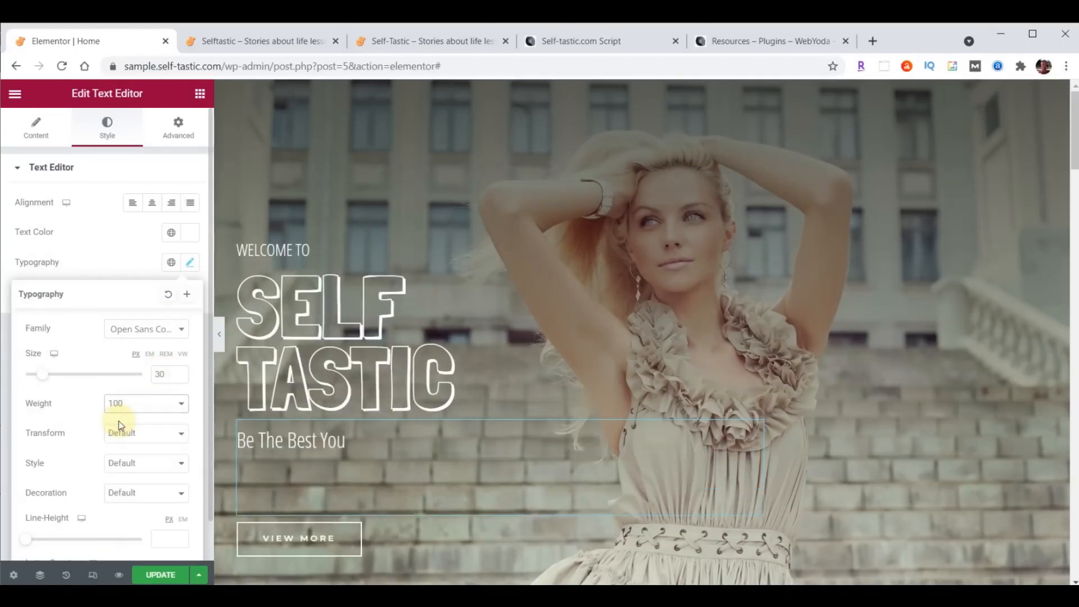
{"action": "scroll", "coordinate": [97, 488], "scroll_direction": "down", "scroll_amount": 1}
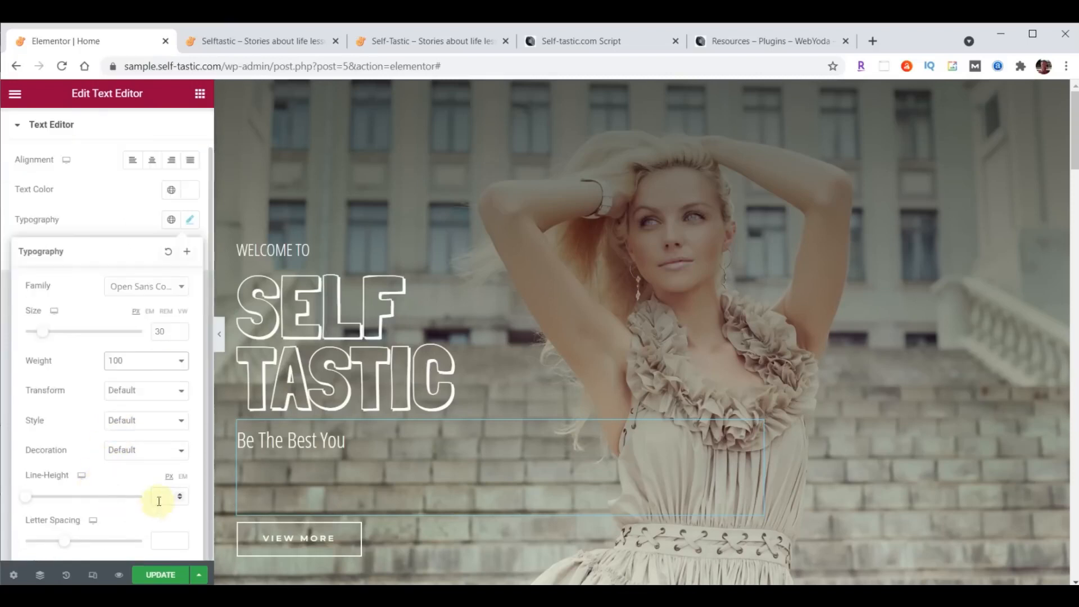
{"action": "type", "text": "19"}
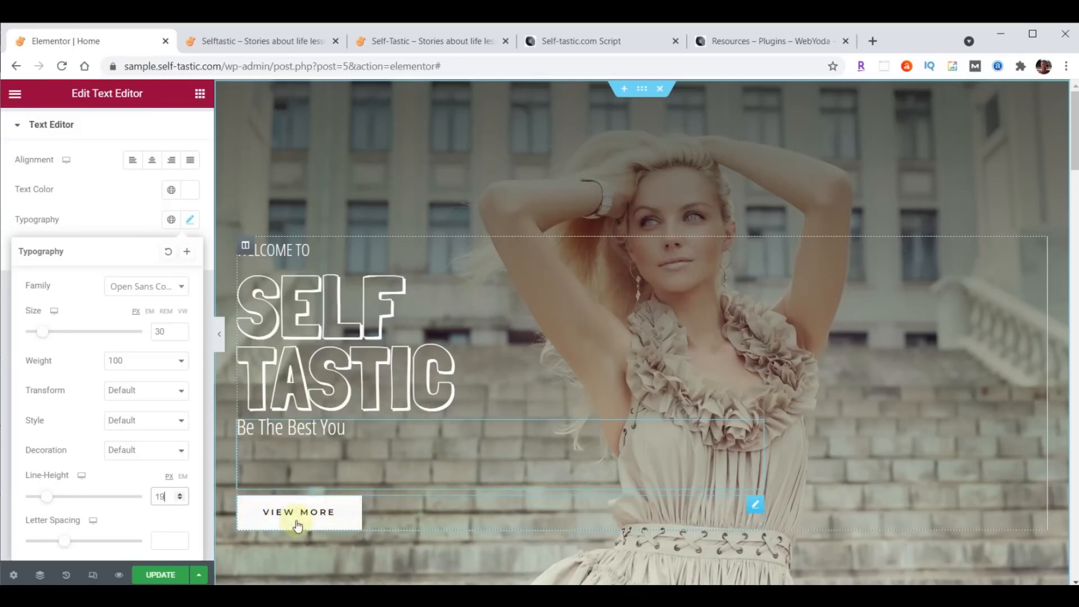
- Relabel the hero button 'Learn More' and set its link to /about/
{"action": "left_click", "coordinate": [755, 506]}
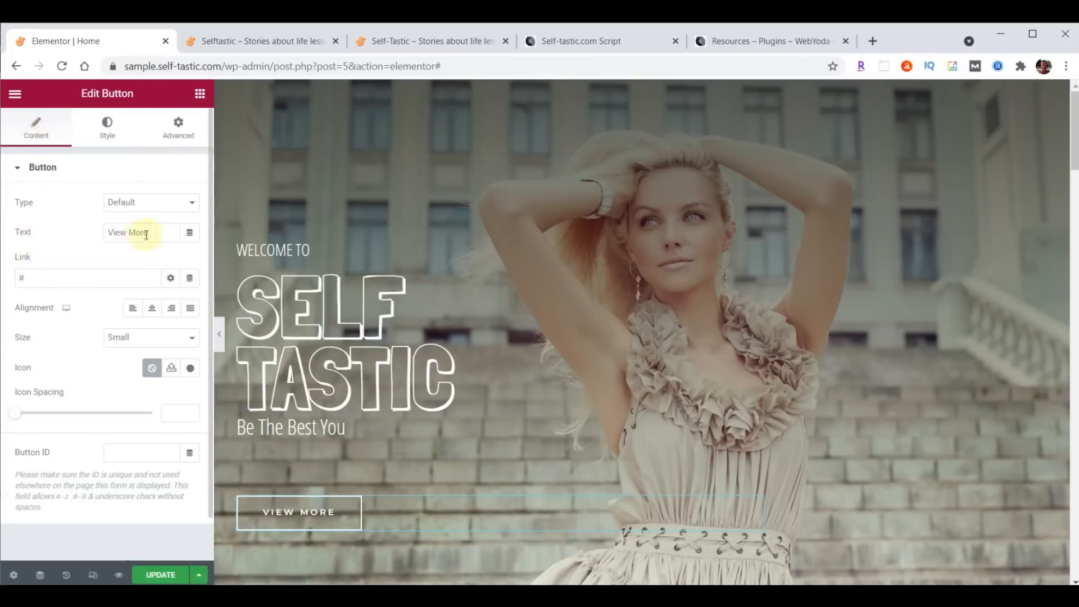
{"action": "left_click_drag", "start_coordinate": [150, 232], "coordinate": [86, 232]}
{"action": "type", "text": "Learn More"}
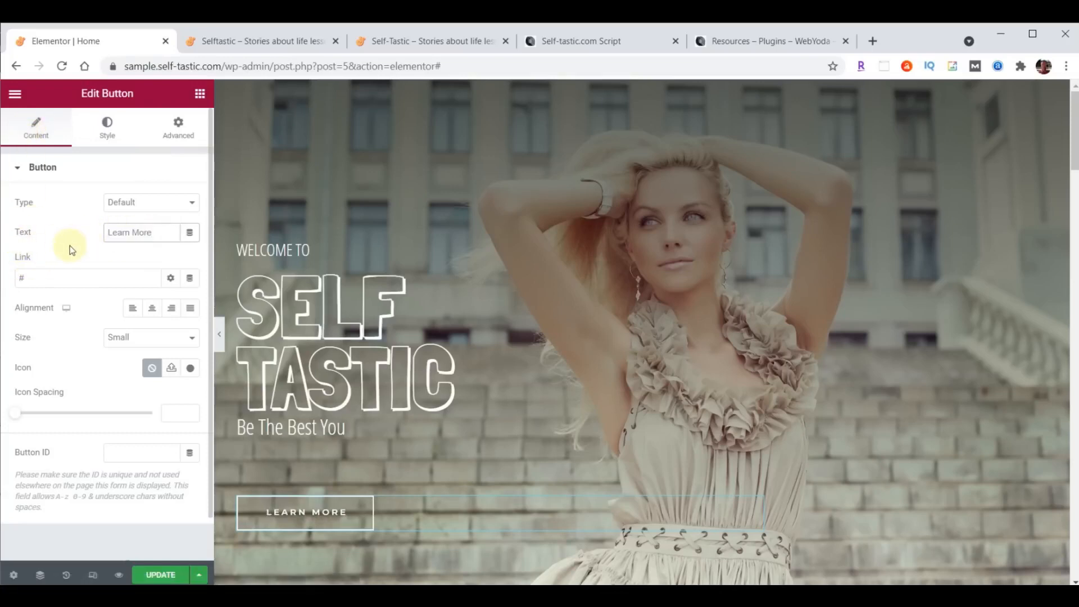
{"action": "left_click_drag", "start_coordinate": [44, 278], "coordinate": [3, 273]}
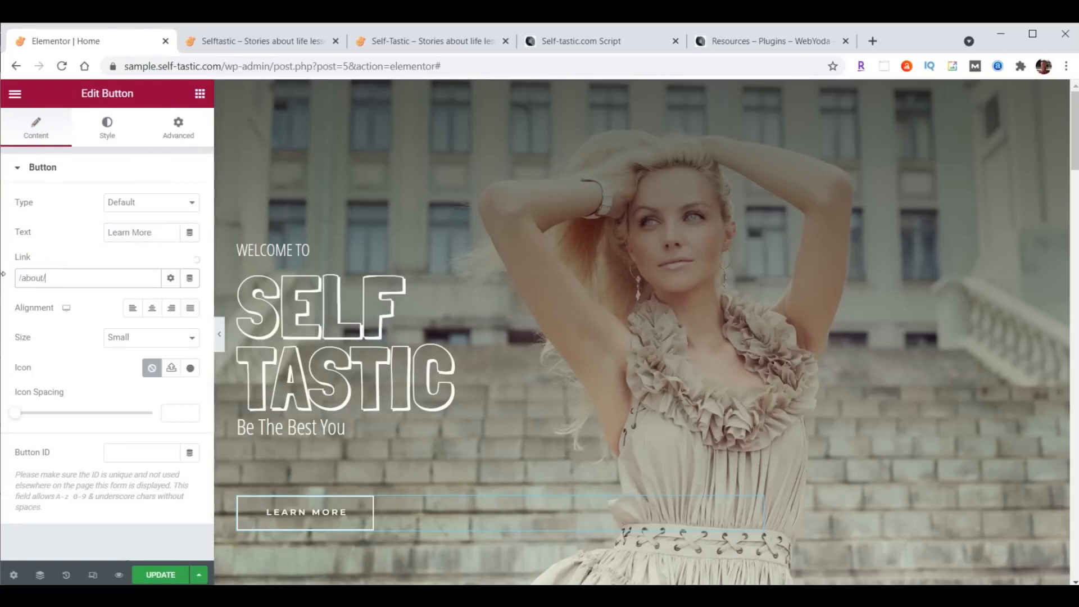
- Update the page and reload the live homepage to see the changes
{"action": "left_click", "coordinate": [152, 573]}
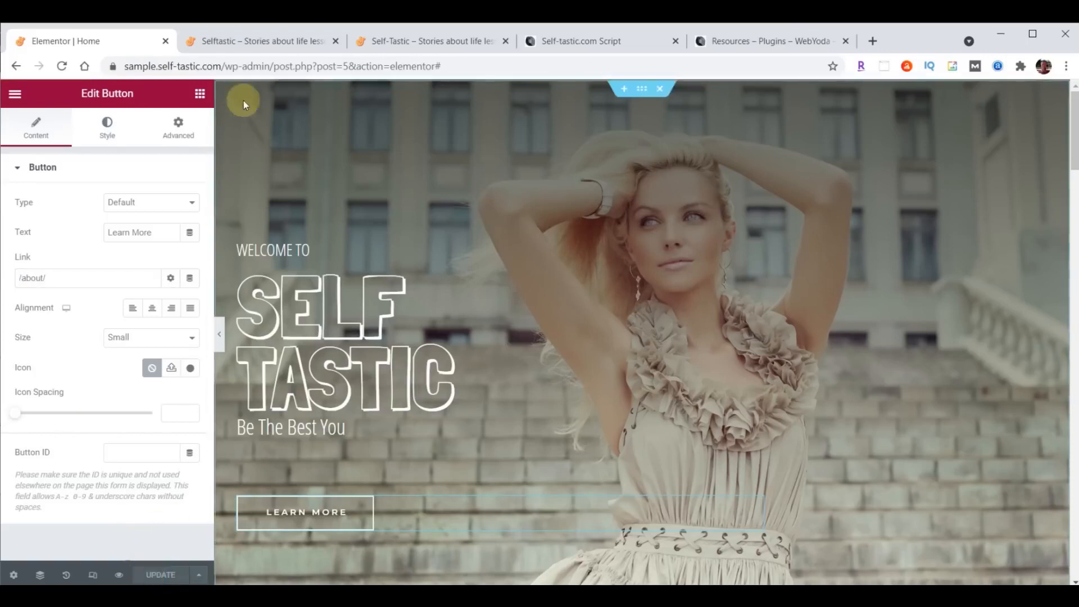
{"action": "left_click", "coordinate": [260, 43]}
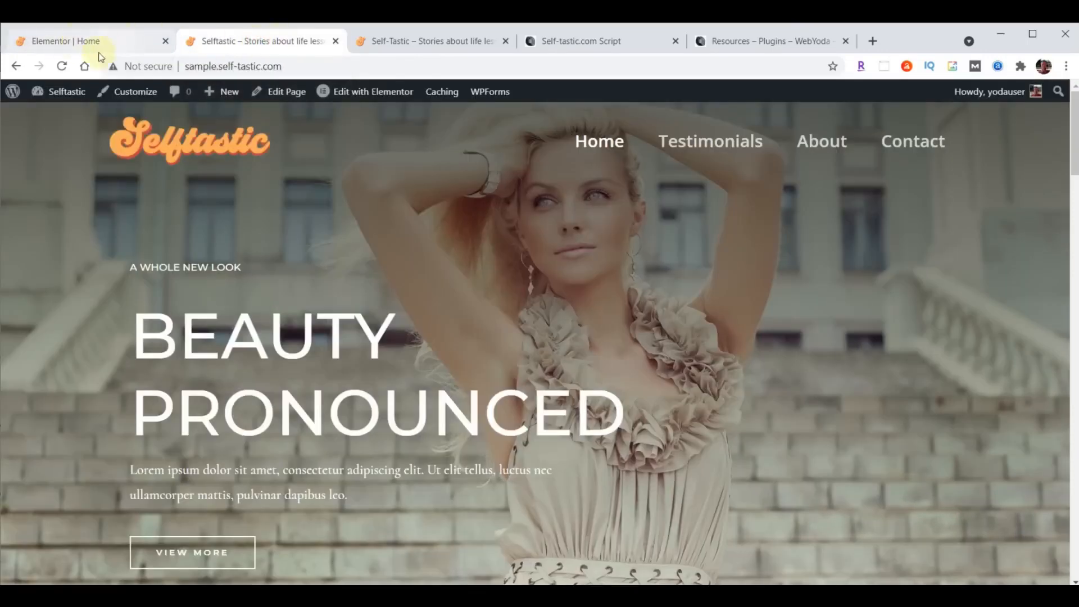
{"action": "left_click", "coordinate": [62, 66]}
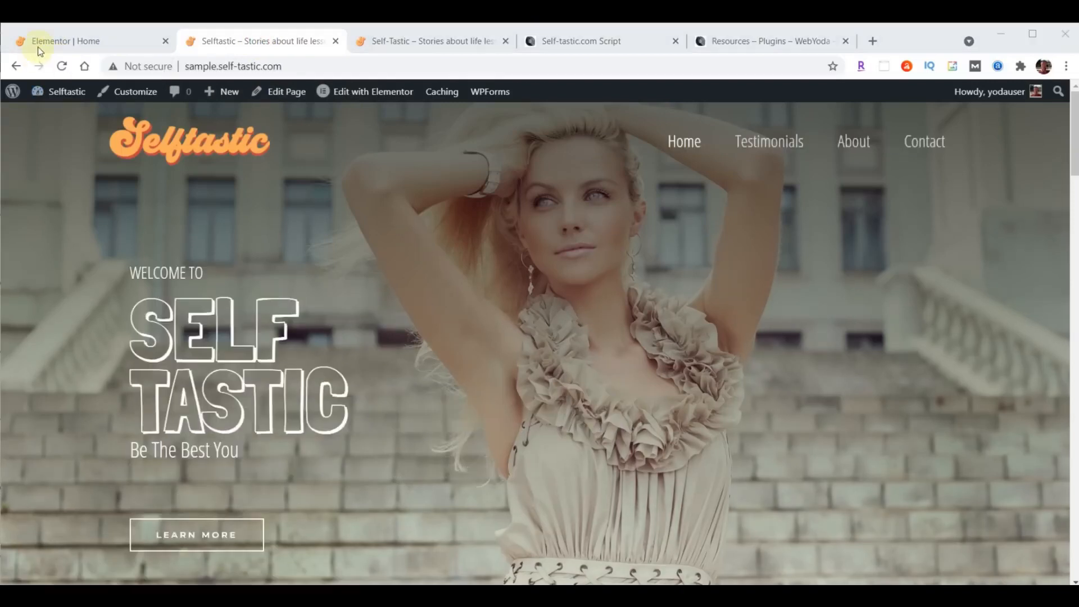
- Return to Elementor and exit it to the Home page's WordPress dashboard edit screen
{"action": "left_click", "coordinate": [46, 45]}
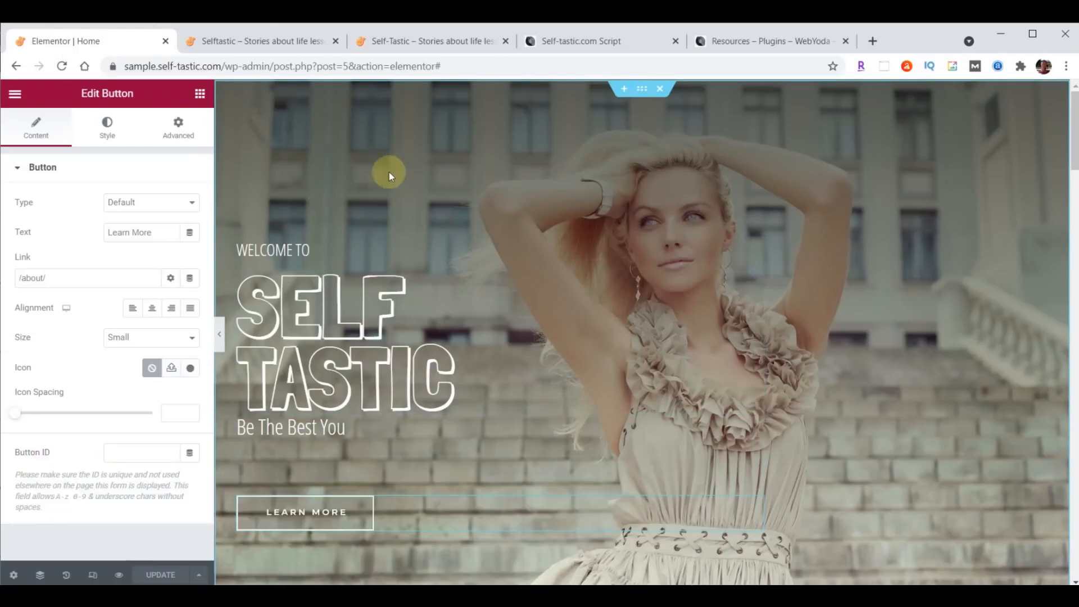
{"action": "left_click", "coordinate": [16, 95]}
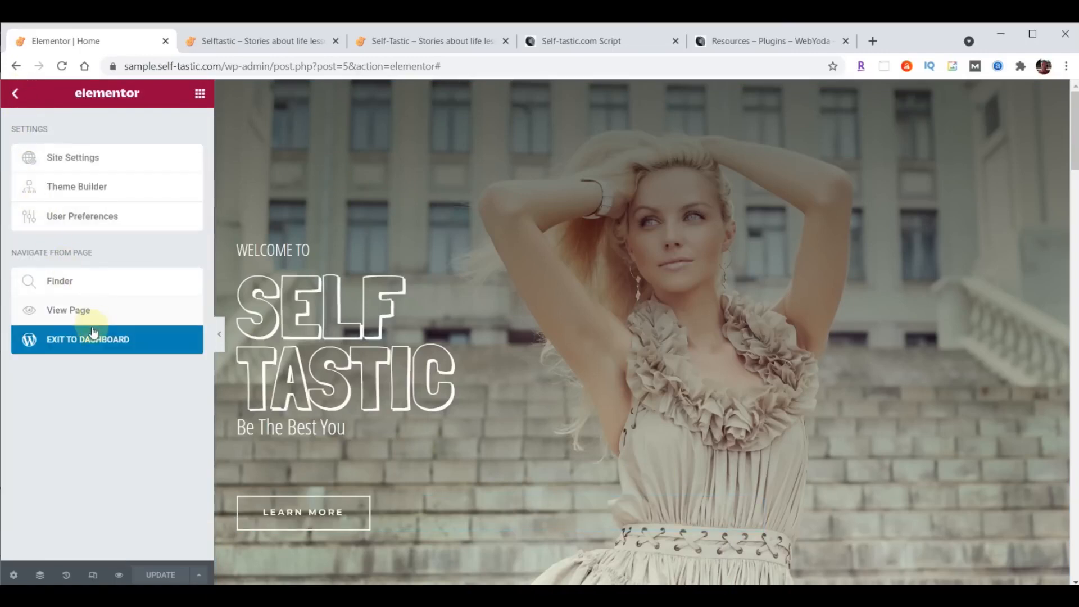
{"action": "left_click", "coordinate": [88, 348]}
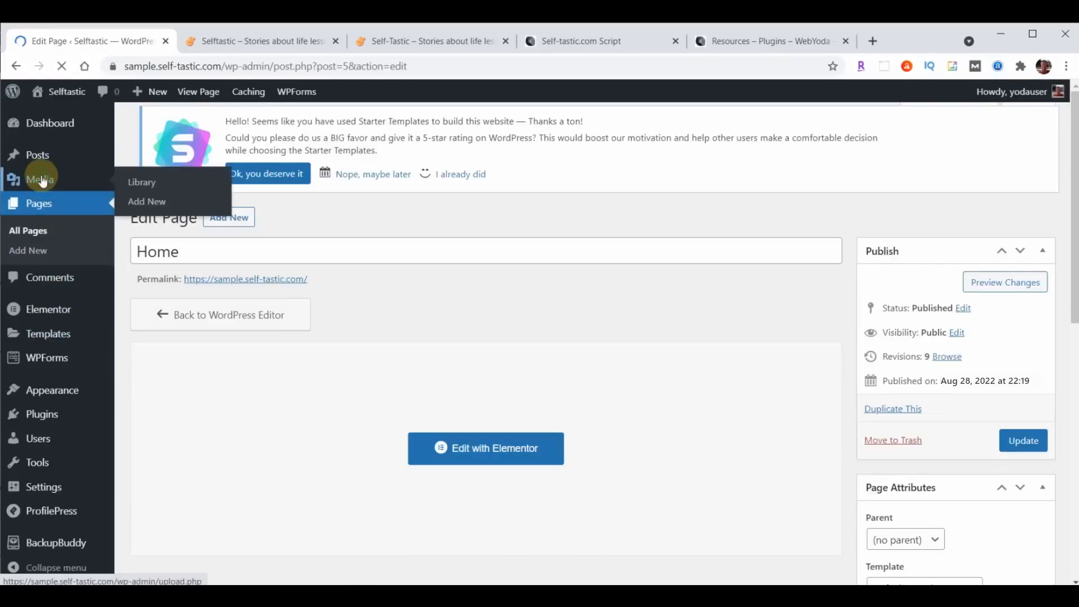
- Upload intro-selftastic.mp4 to the Media Library by dragging it from File Explorer
{"action": "left_click", "coordinate": [42, 180]}
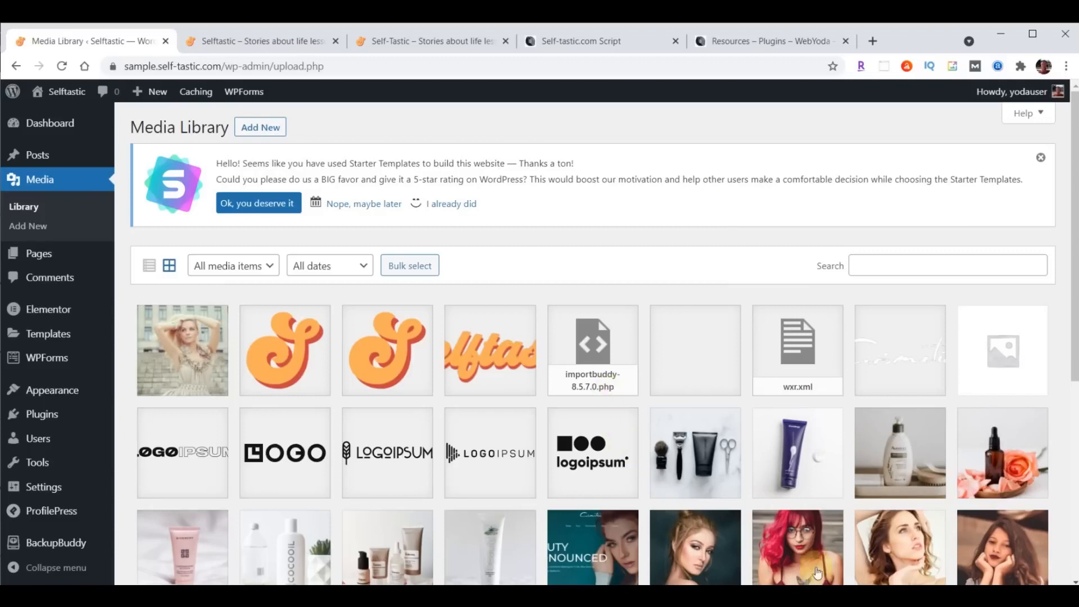
{"action": "key", "text": "alt+Tab"}
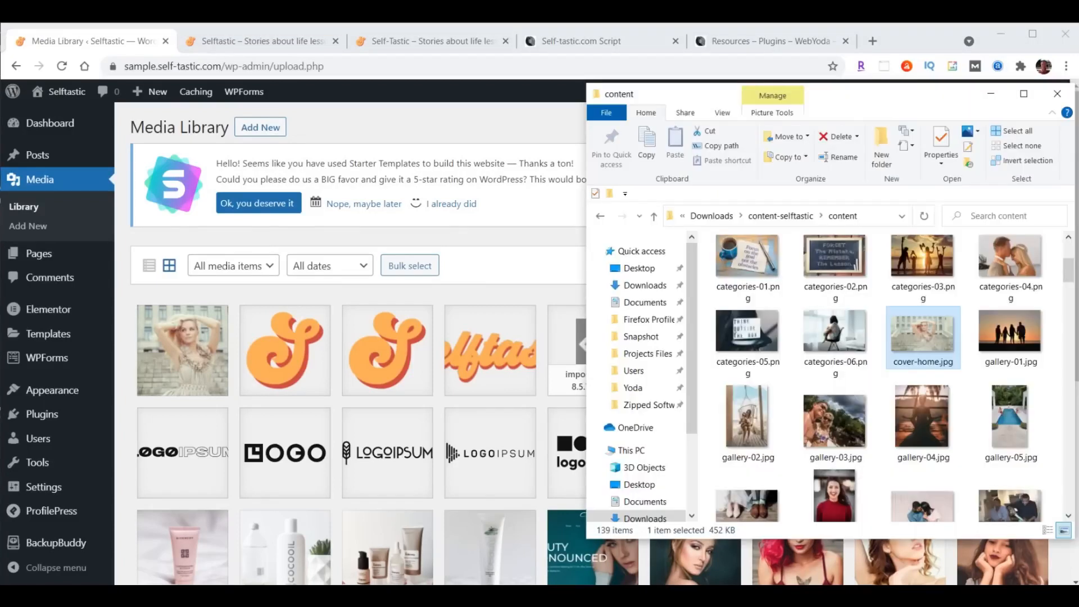
{"action": "scroll", "coordinate": [927, 309], "scroll_direction": "down", "scroll_amount": 10}
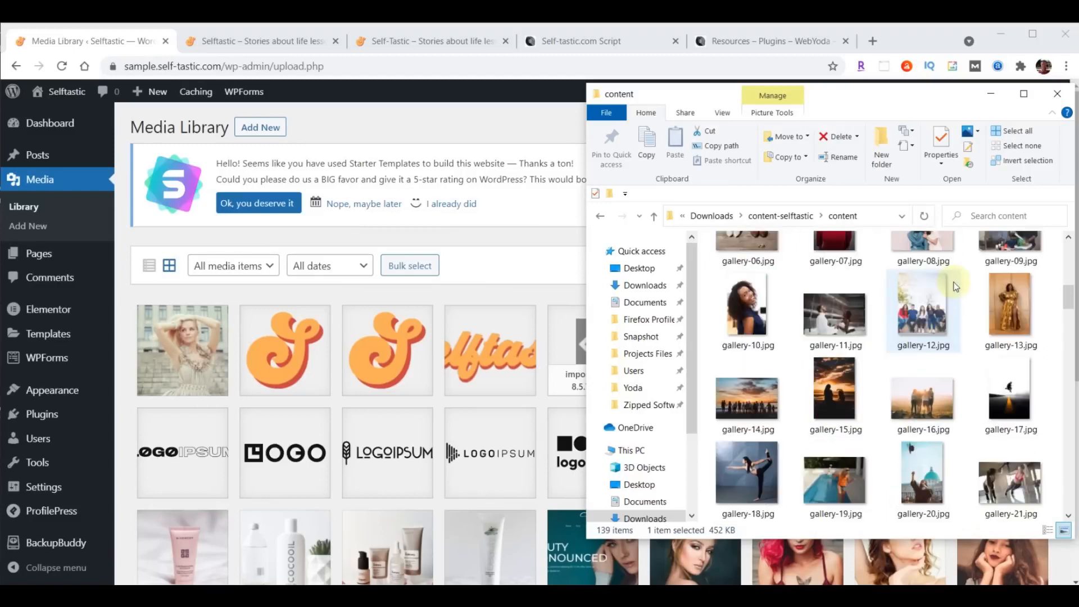
{"action": "scroll", "coordinate": [955, 286], "scroll_direction": "down", "scroll_amount": 5}
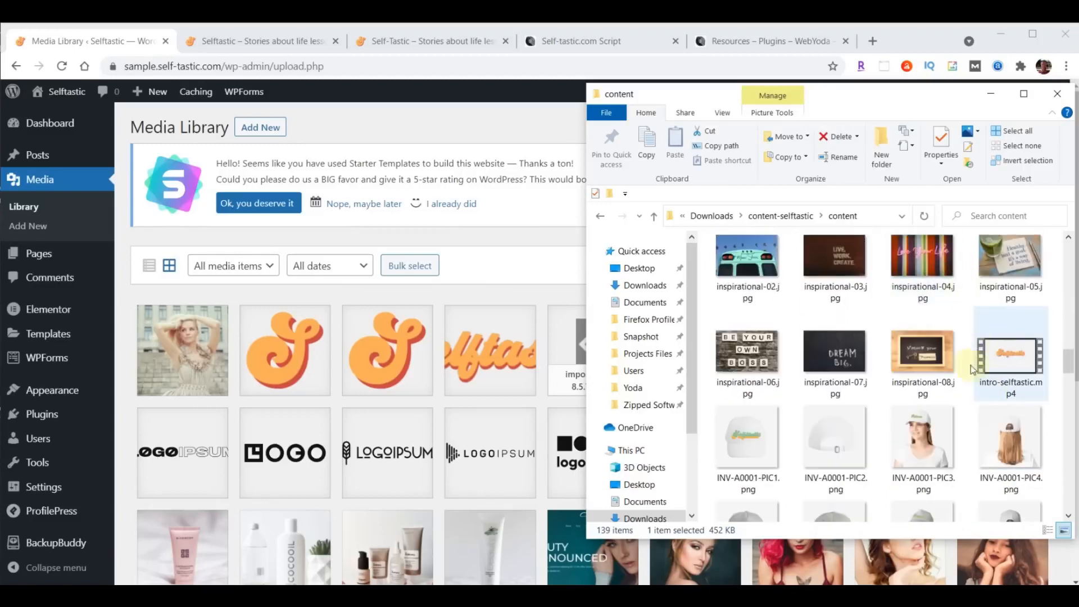
{"action": "left_click_drag", "start_coordinate": [1011, 366], "coordinate": [382, 379]}
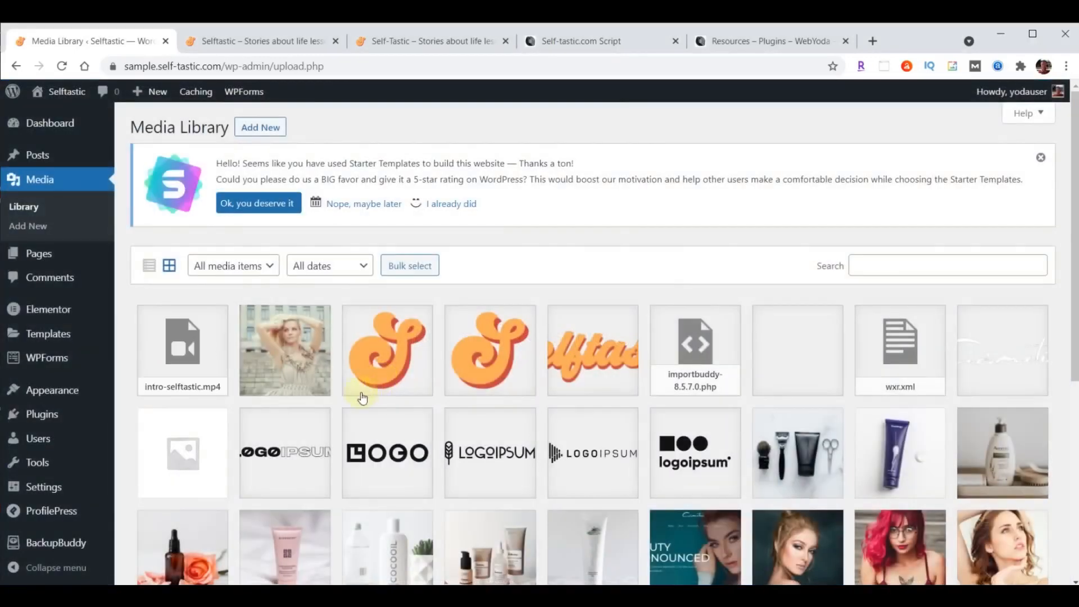
- Copy the uploaded video's file URL and close its details
{"action": "left_click", "coordinate": [202, 358]}
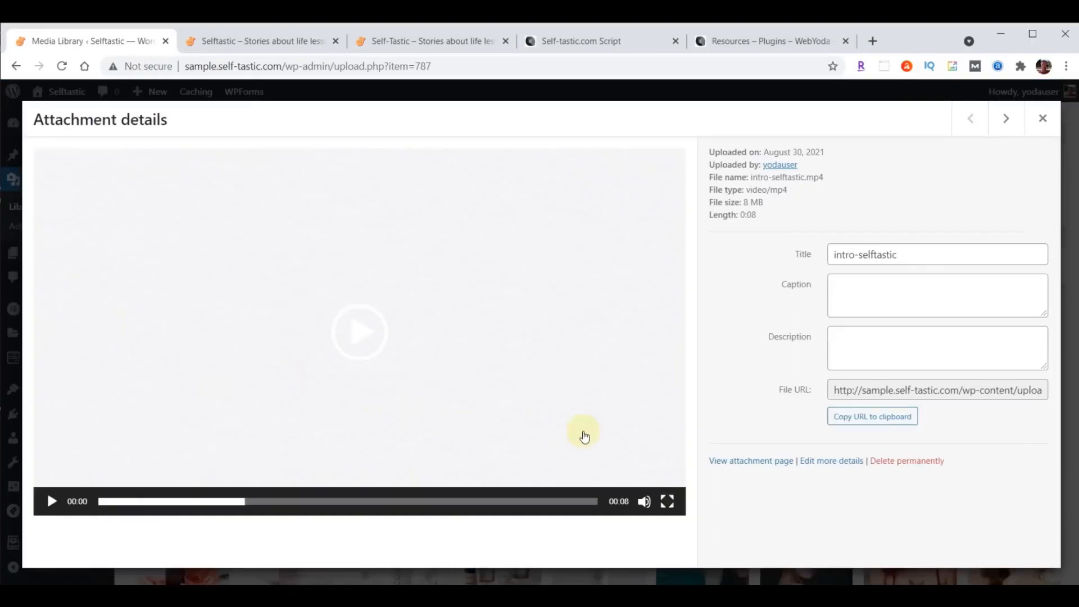
{"action": "left_click", "coordinate": [867, 418]}
{"action": "left_click", "coordinate": [867, 418]}
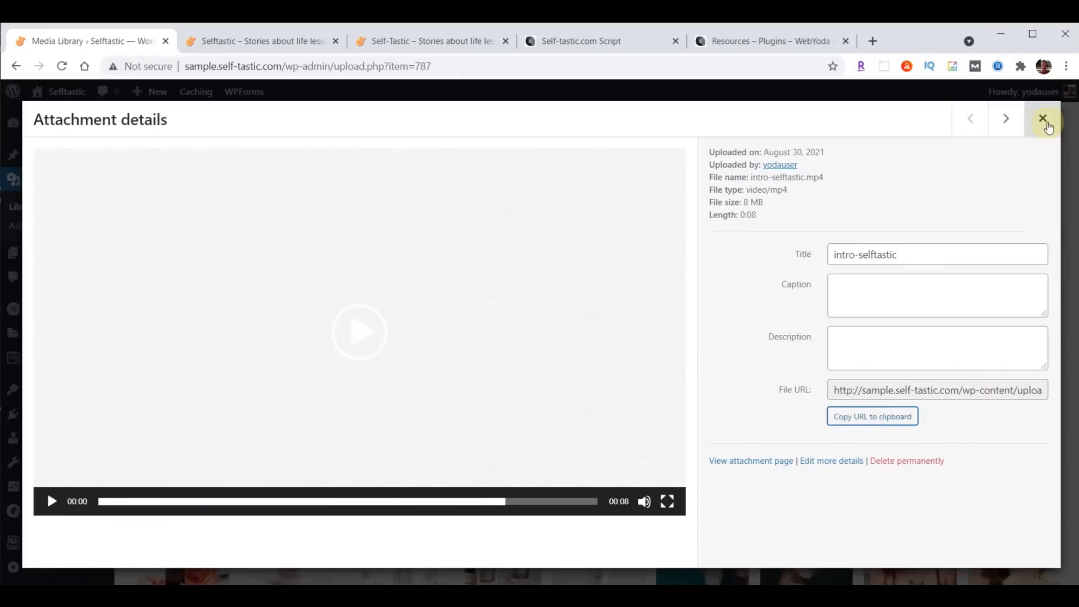
{"action": "left_click", "coordinate": [1042, 120]}
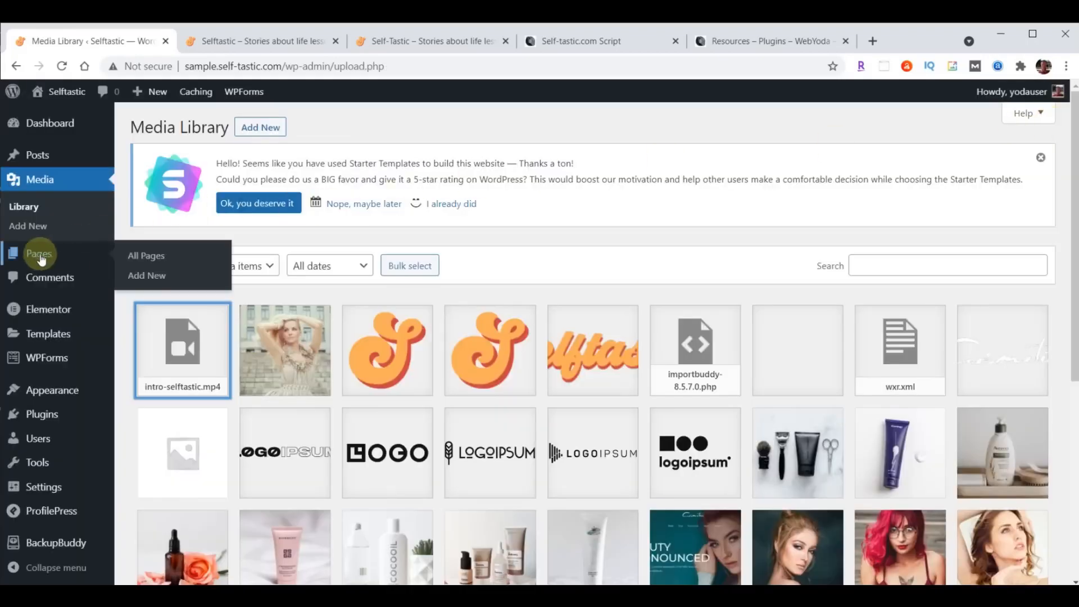
- Open Home in Elementor and give the hero section the intro-selftastic.mp4 video background, set to Play Once
{"action": "left_click", "coordinate": [38, 257]}
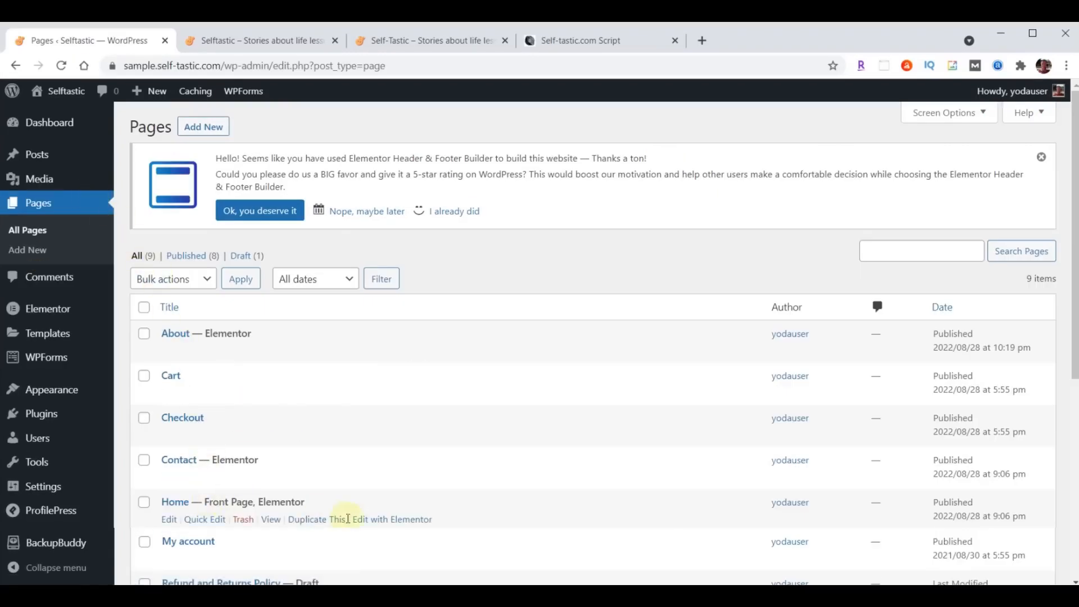
{"action": "left_click", "coordinate": [391, 520]}
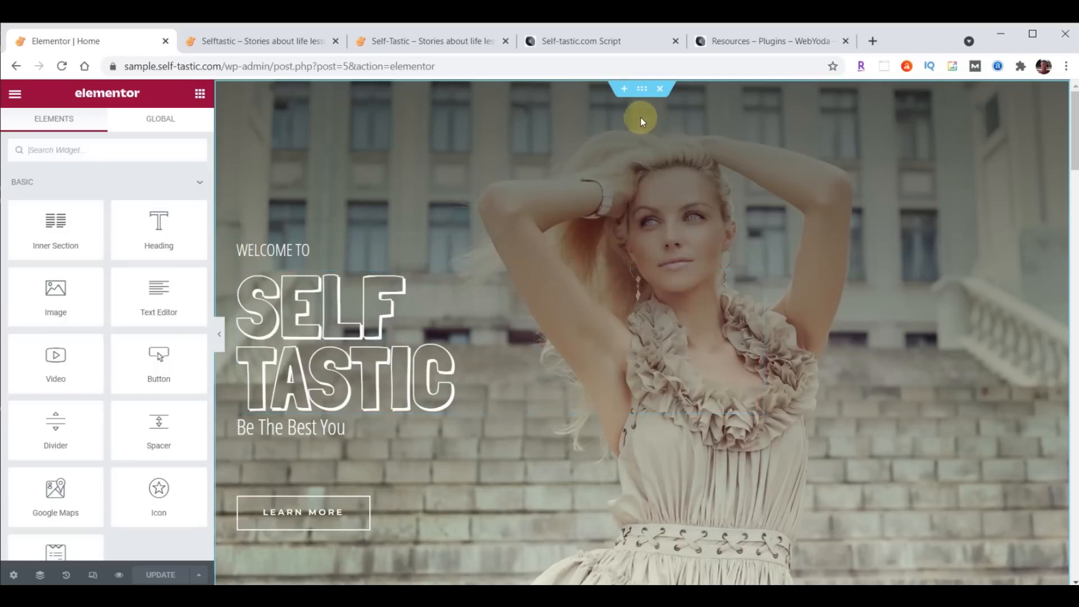
{"action": "left_click", "coordinate": [642, 90]}
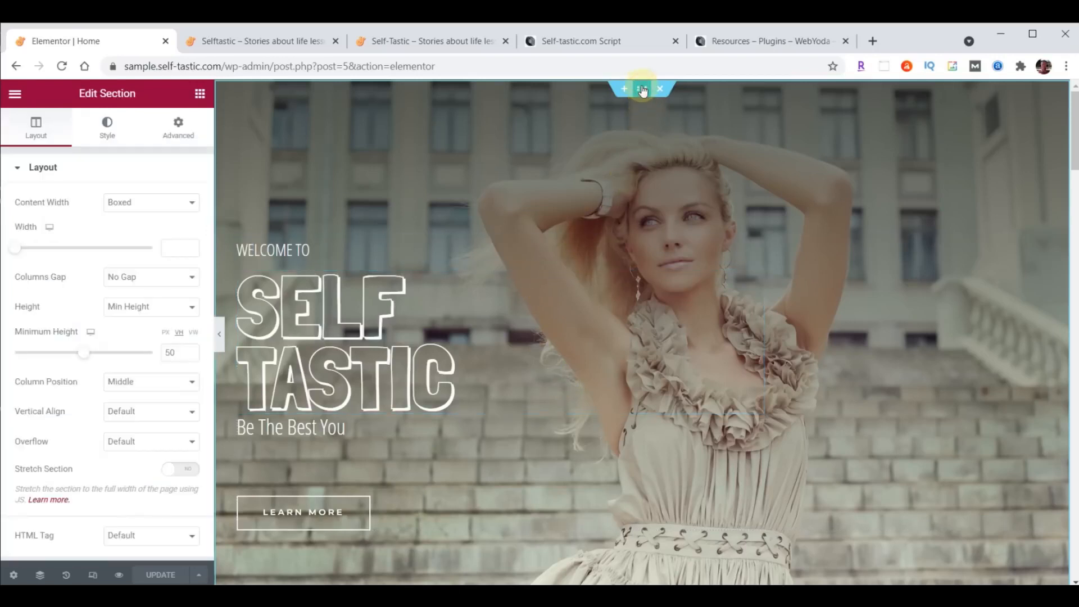
{"action": "left_click", "coordinate": [108, 129]}
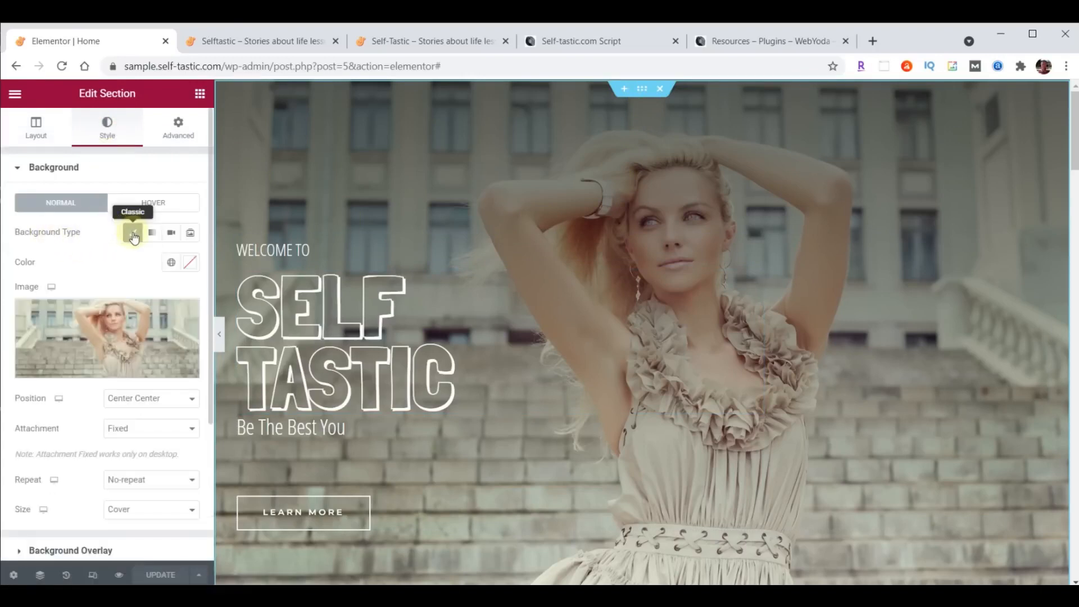
{"action": "left_click", "coordinate": [170, 236]}
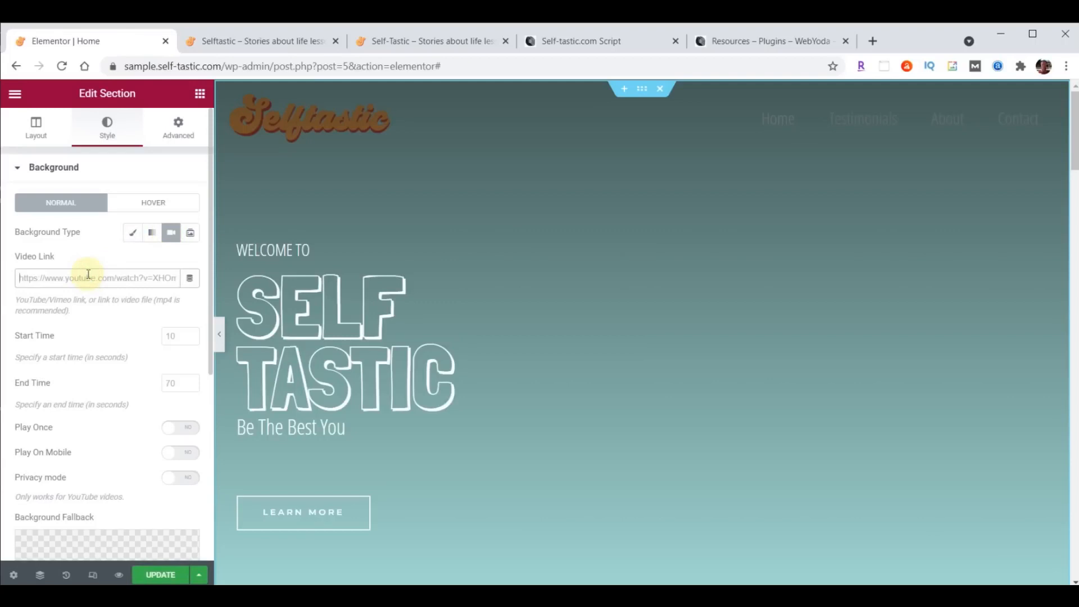
{"action": "key", "text": "ctrl+v"}
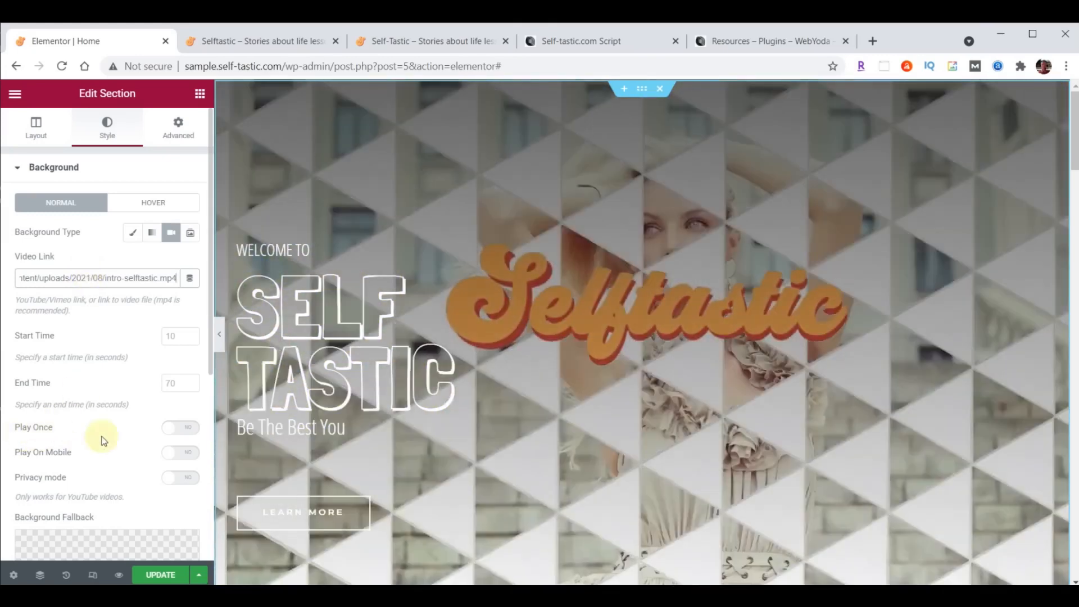
{"action": "left_click", "coordinate": [186, 430]}
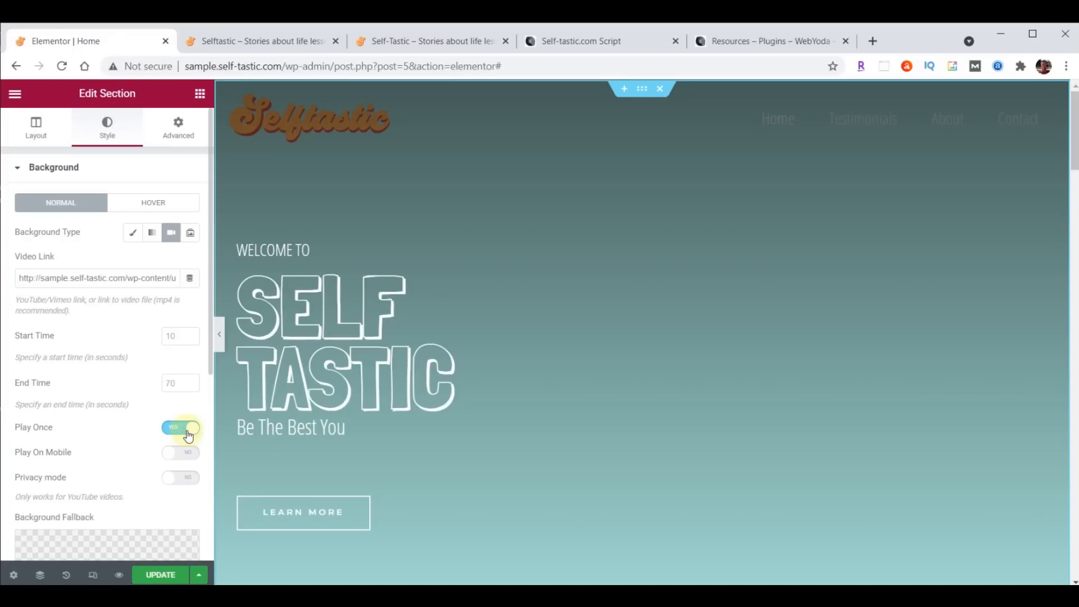
{"action": "scroll", "coordinate": [112, 315], "scroll_direction": "down", "scroll_amount": 5}
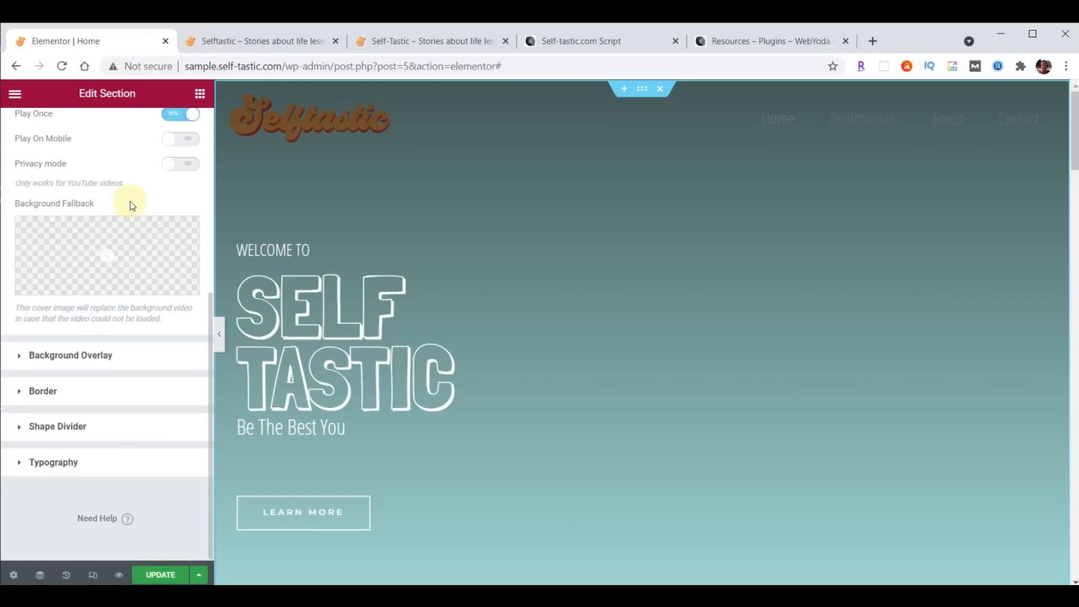
- Set cover-home.jpg as the hero's background fallback image and update the page
{"action": "left_click", "coordinate": [107, 253]}
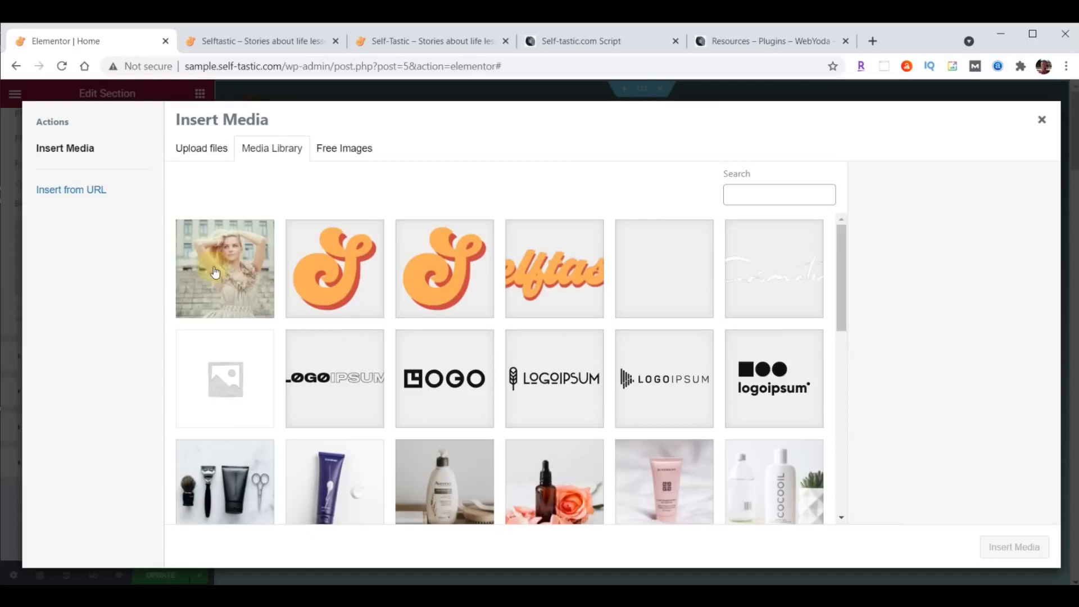
{"action": "left_click", "coordinate": [238, 275]}
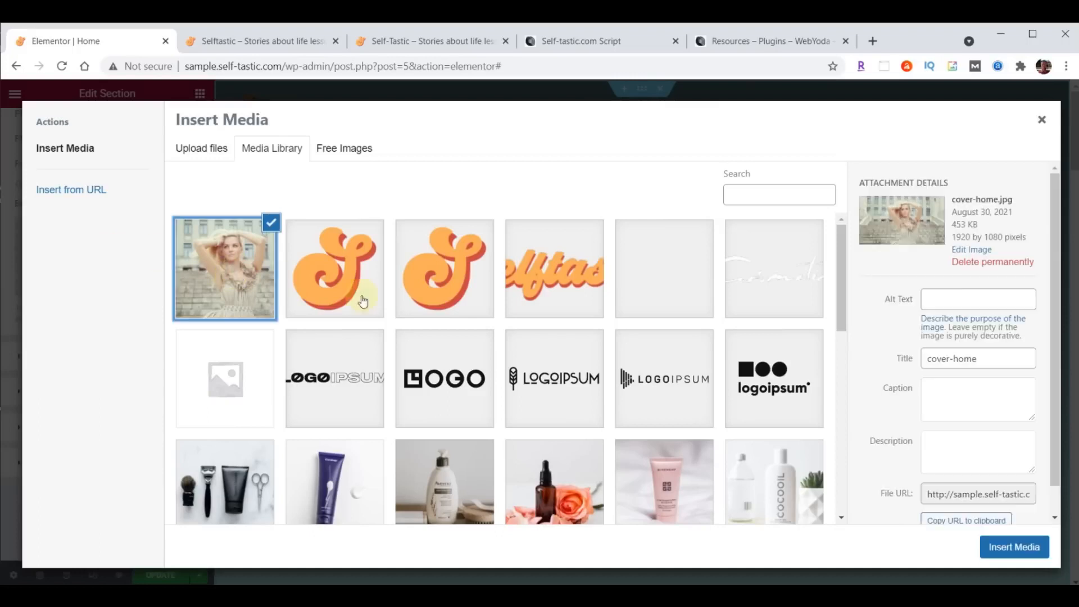
{"action": "left_click", "coordinate": [1018, 546]}
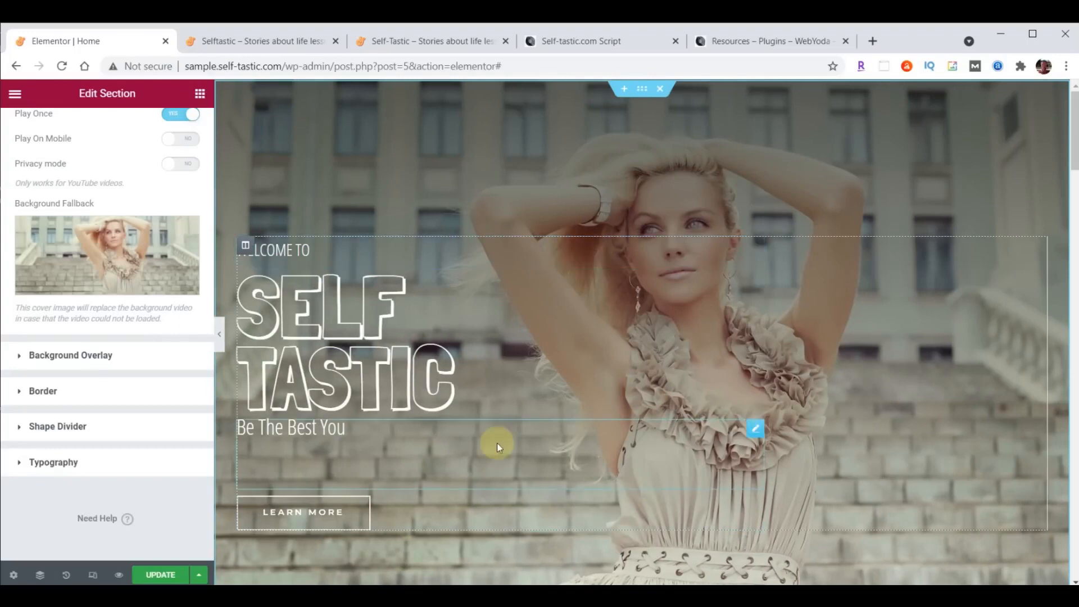
{"action": "left_click", "coordinate": [160, 574]}
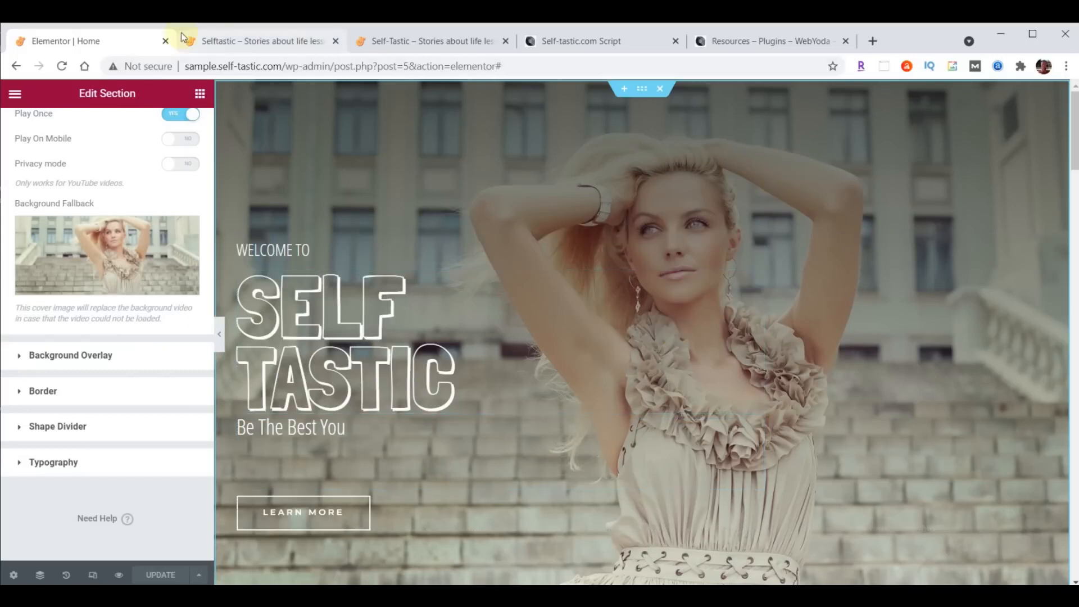
{"action": "left_click", "coordinate": [259, 42]}
{"action": "left_click", "coordinate": [61, 66]}
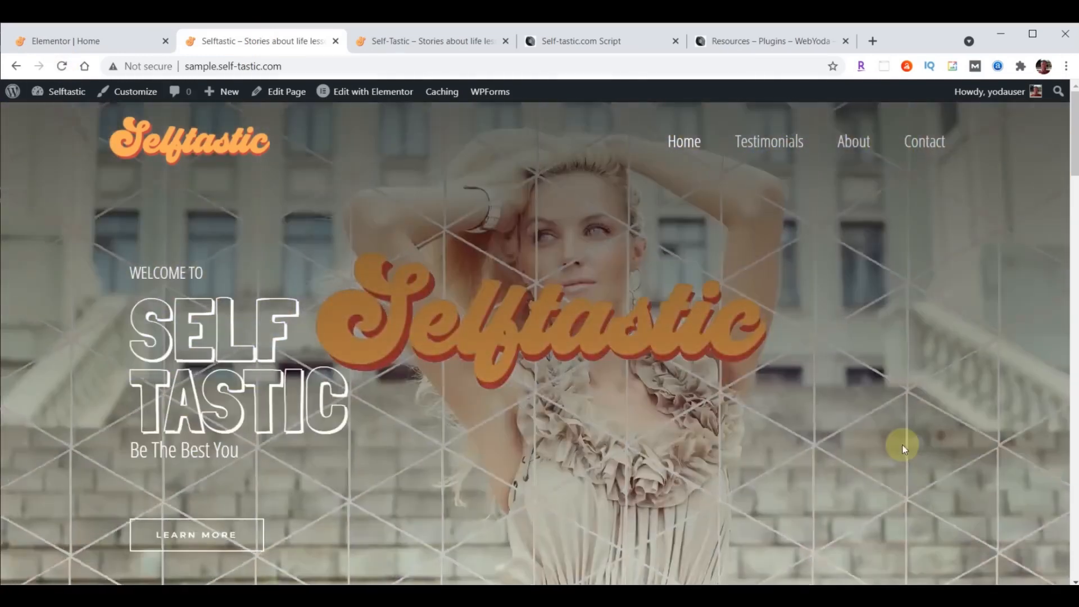
{"action": "left_click", "coordinate": [381, 35]}
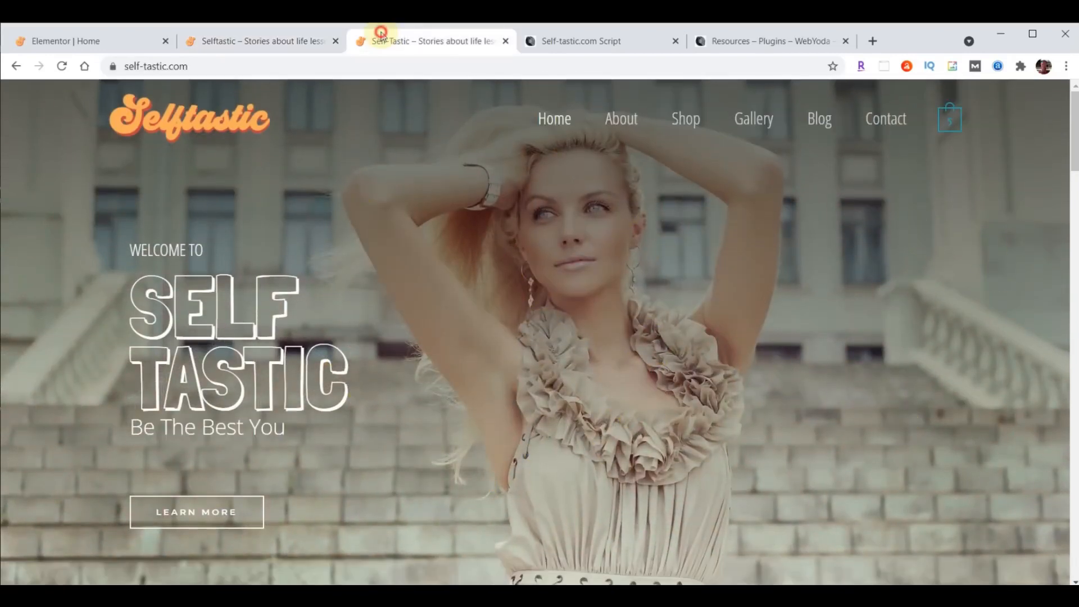
{"action": "left_click", "coordinate": [63, 66]}
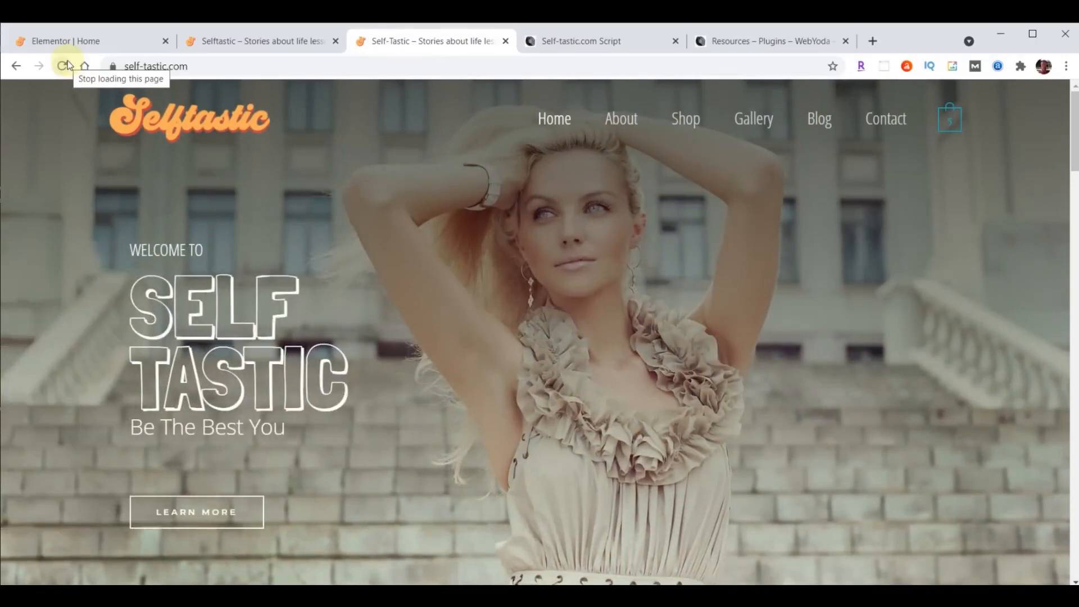
{"action": "left_click", "coordinate": [58, 45]}
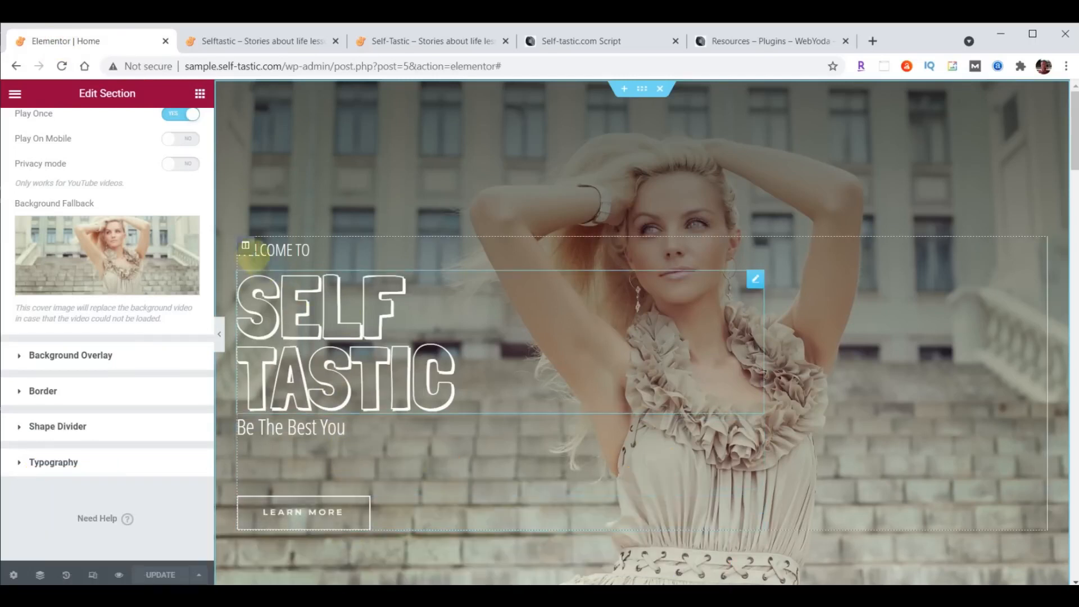
- Give the hero text column a Fade In Left entrance with 8000 ms delay, update, and view the live site
{"action": "left_click", "coordinate": [245, 247]}
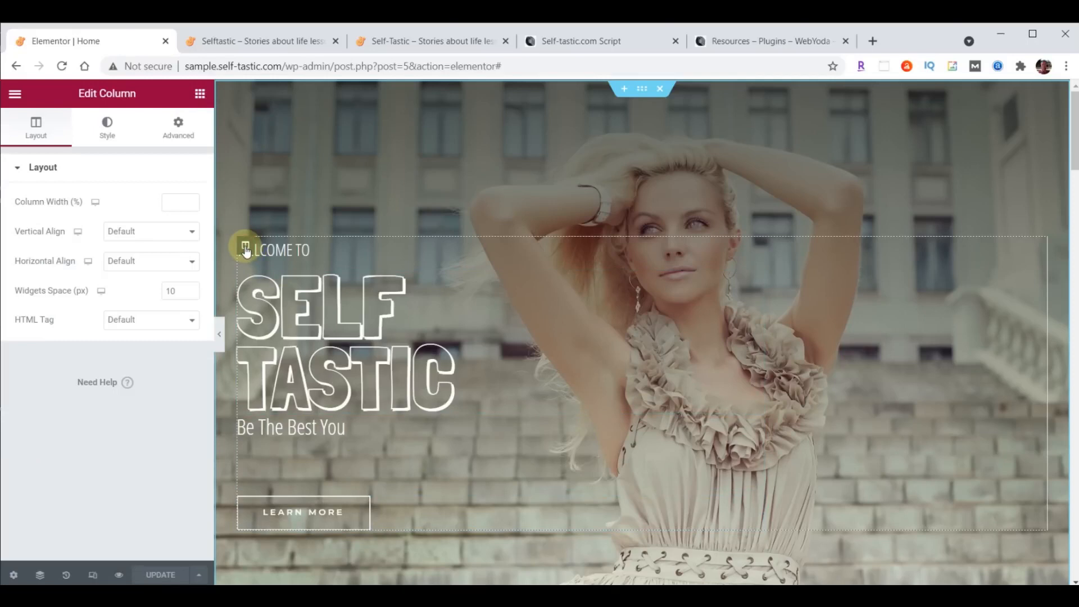
{"action": "left_click", "coordinate": [181, 134]}
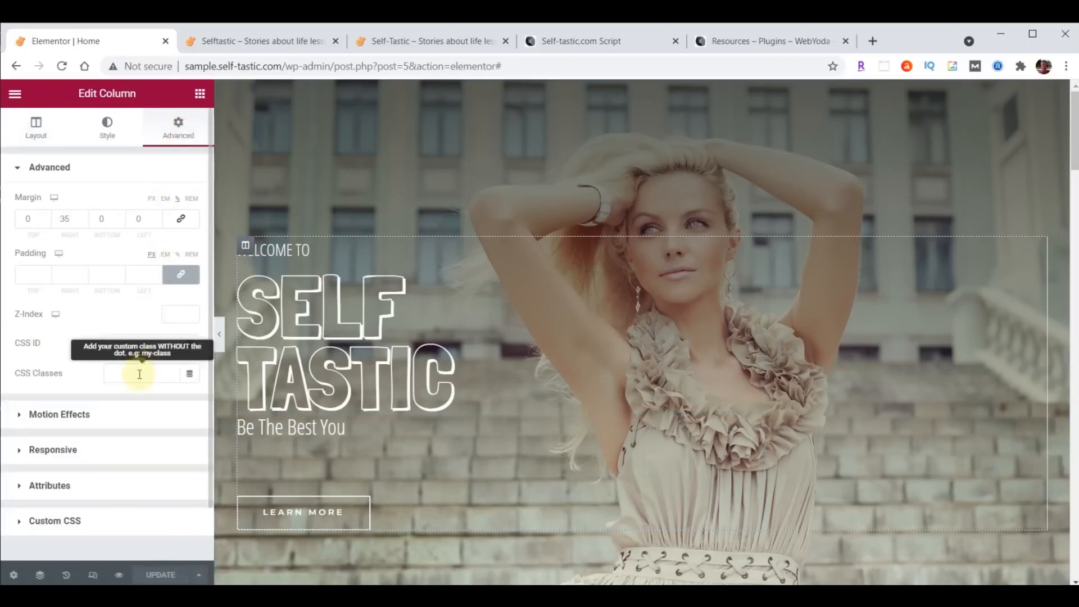
{"action": "left_click", "coordinate": [44, 416]}
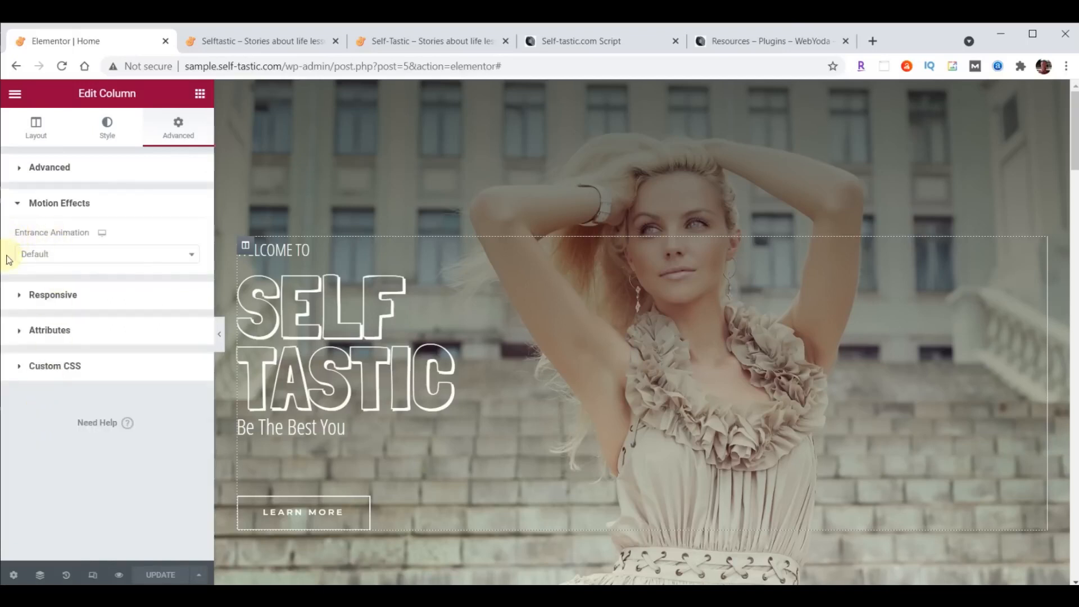
{"action": "left_click", "coordinate": [191, 254]}
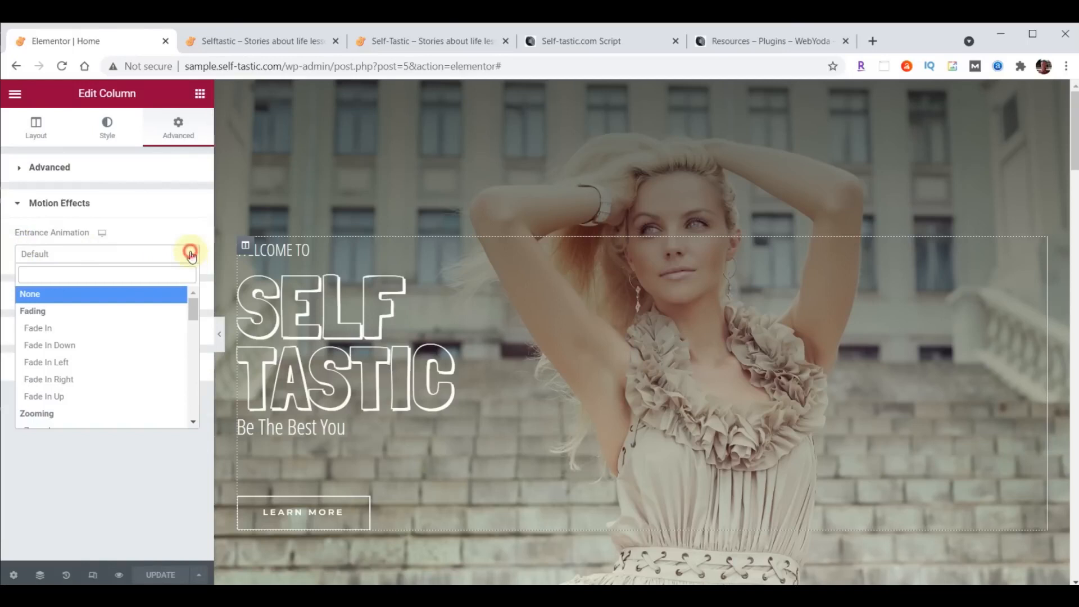
{"action": "left_click", "coordinate": [62, 367]}
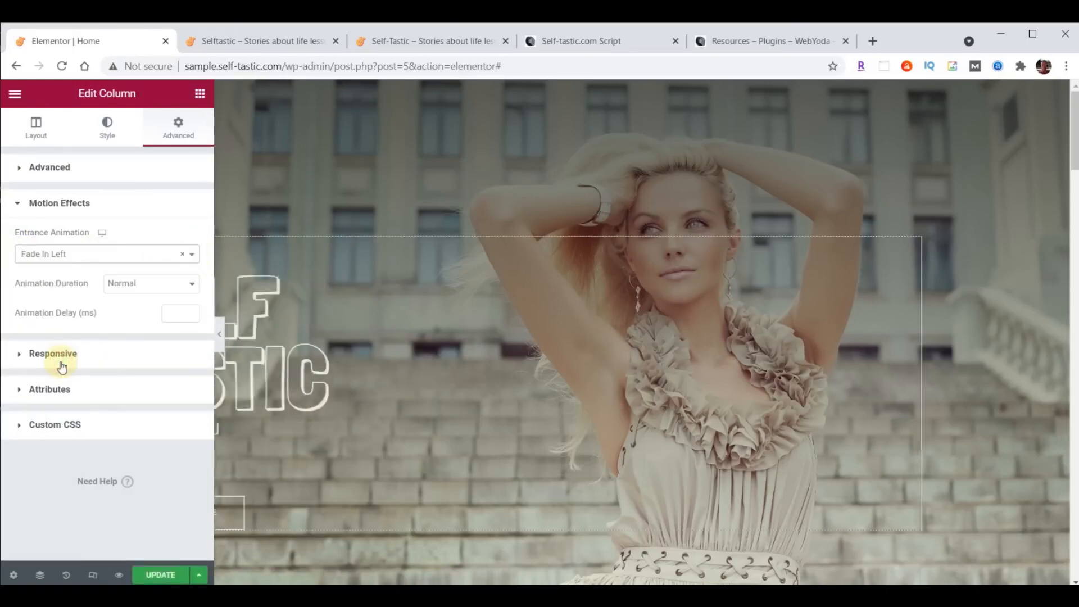
{"action": "left_click", "coordinate": [175, 315]}
{"action": "type", "text": "8000"}
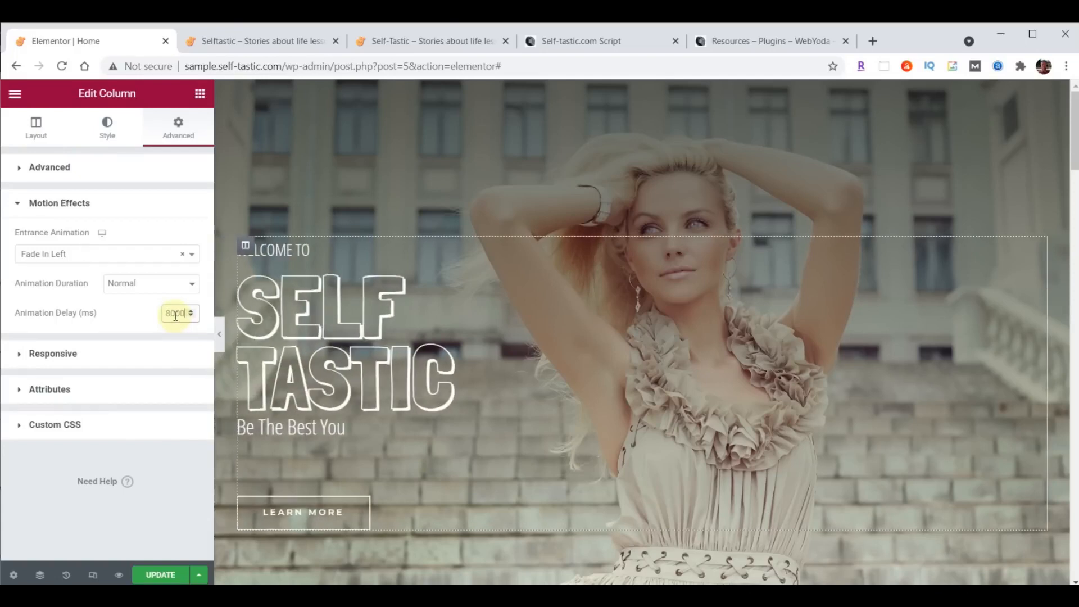
{"action": "left_click", "coordinate": [161, 570]}
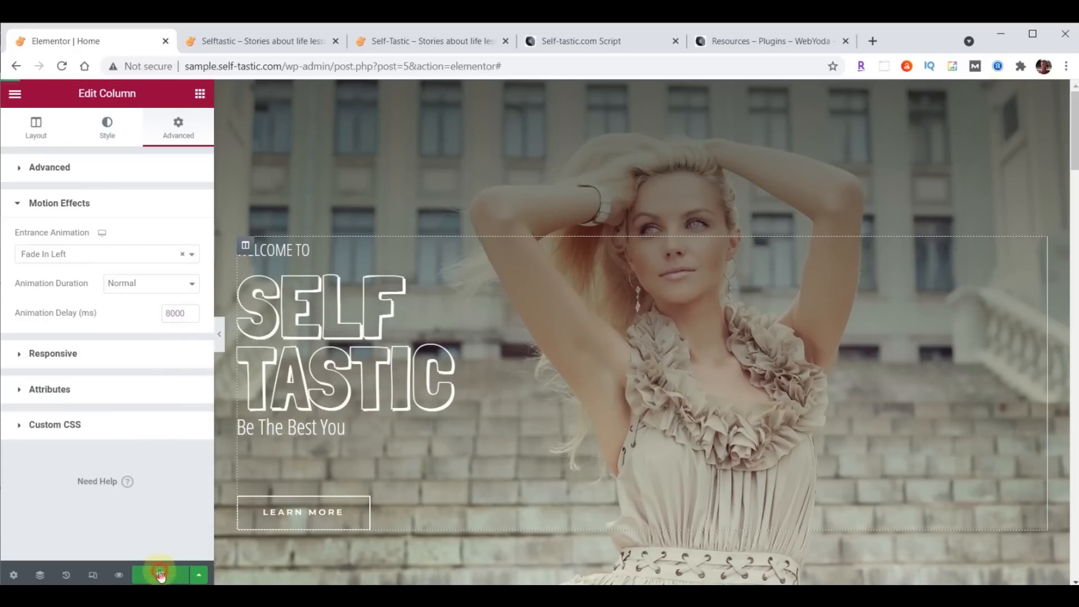
{"action": "left_click", "coordinate": [248, 35]}
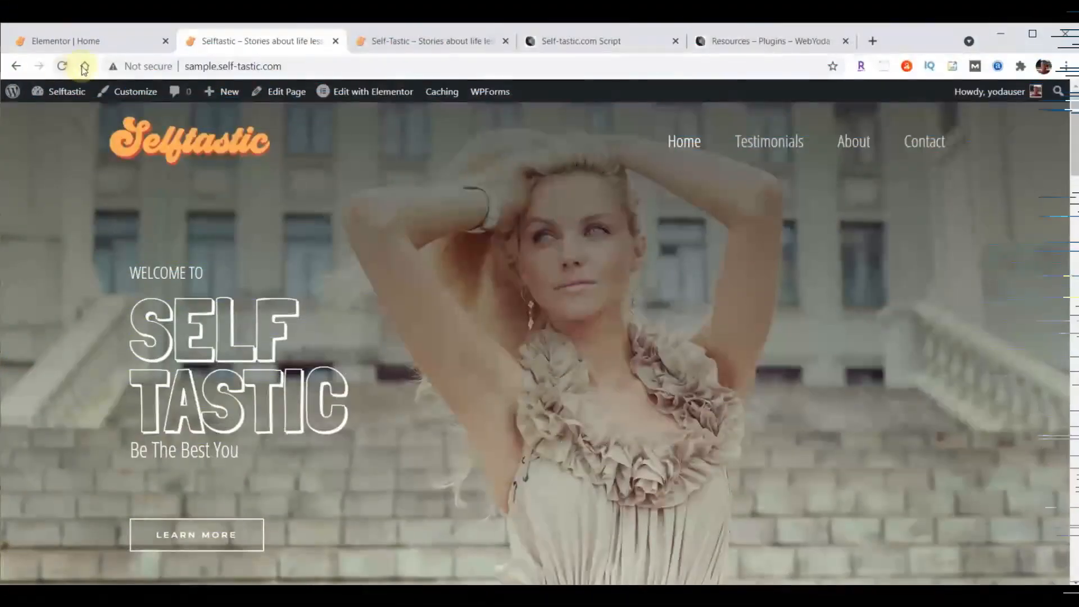
- Switch back to the Elementor | Home tab to resume editing the Home page
{"action": "mouse_move", "coordinate": [67, 90]}
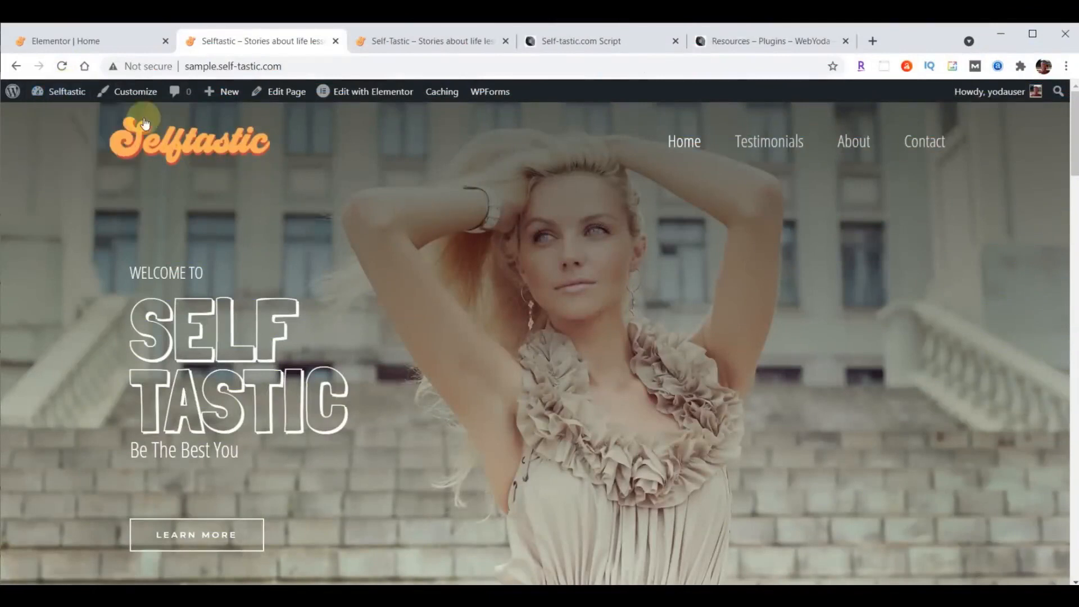
{"action": "left_click", "coordinate": [91, 40]}
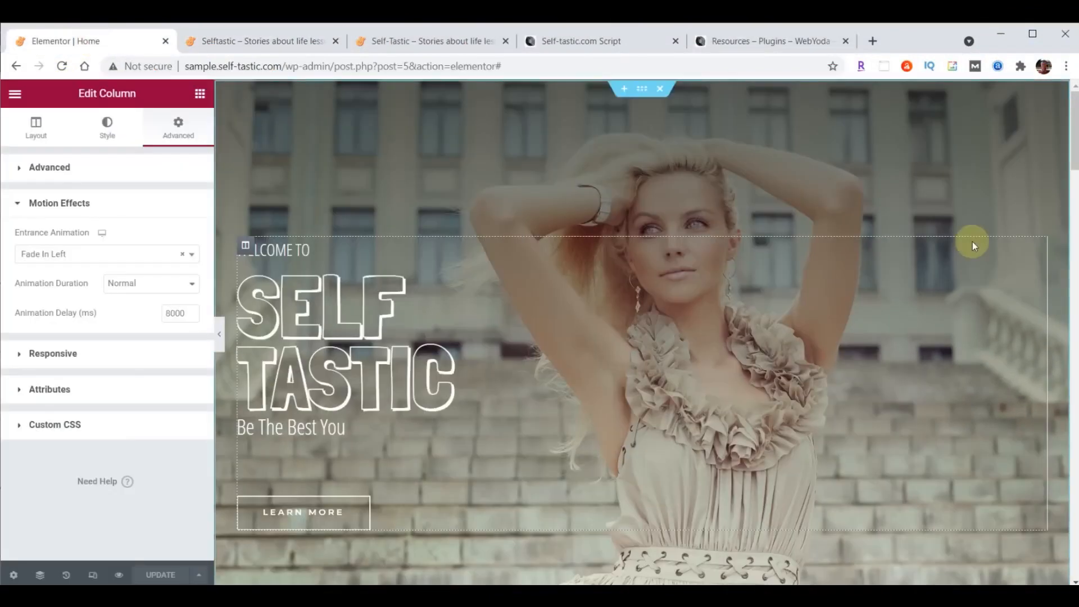
- Delete the products shortcode widget from the page
{"action": "scroll", "coordinate": [972, 242], "scroll_direction": "down", "scroll_amount": 7}
{"action": "scroll", "coordinate": [972, 241], "scroll_direction": "down", "scroll_amount": 3}
{"action": "scroll", "coordinate": [971, 242], "scroll_direction": "up", "scroll_amount": 3}
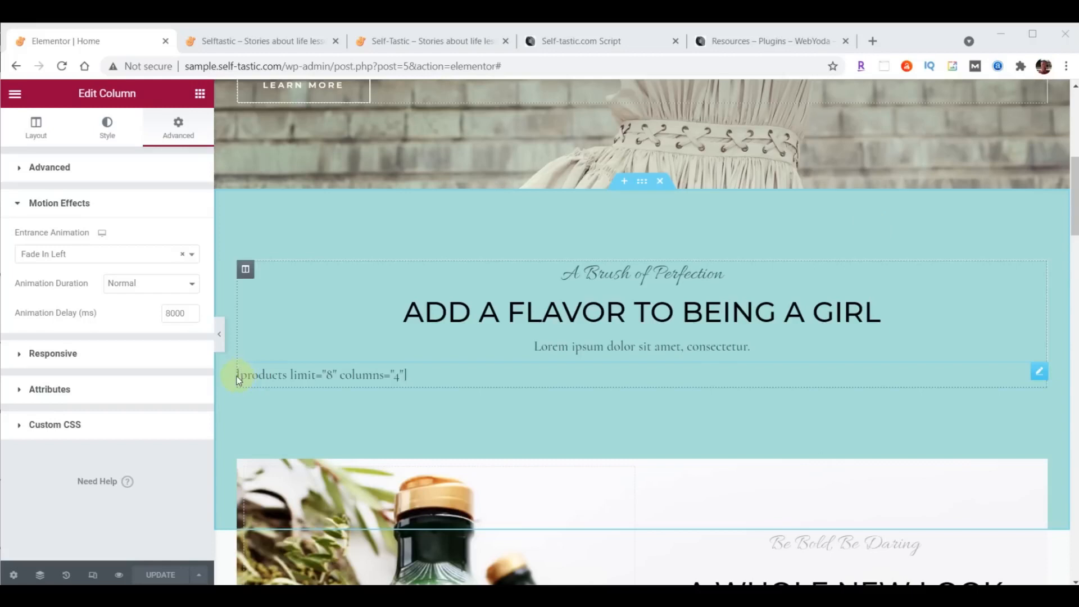
{"action": "left_click", "coordinate": [1038, 371]}
{"action": "right_click", "coordinate": [1041, 375]}
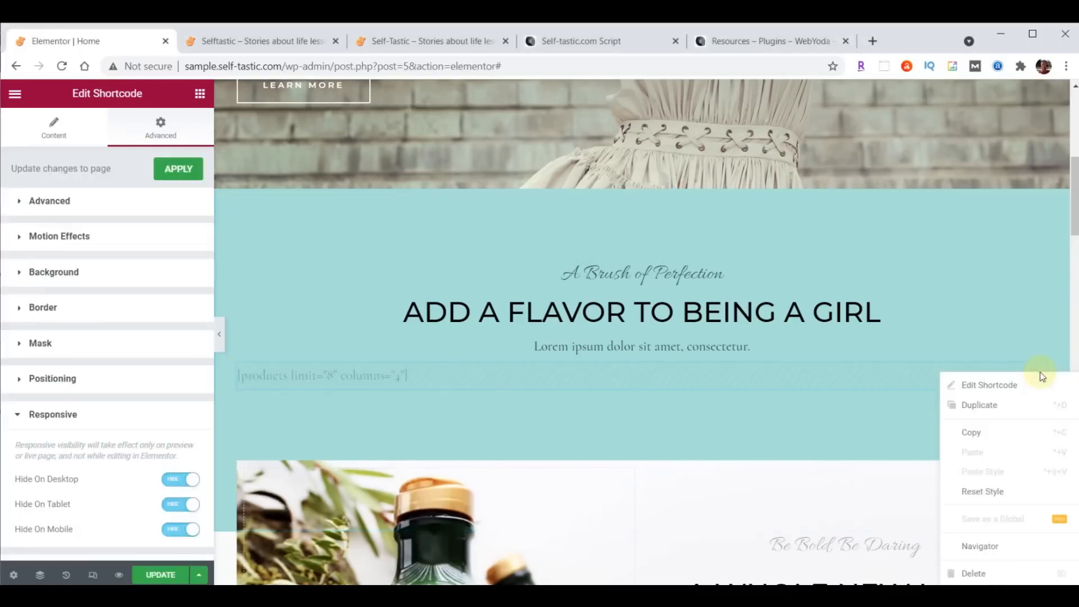
{"action": "left_click", "coordinate": [973, 573]}
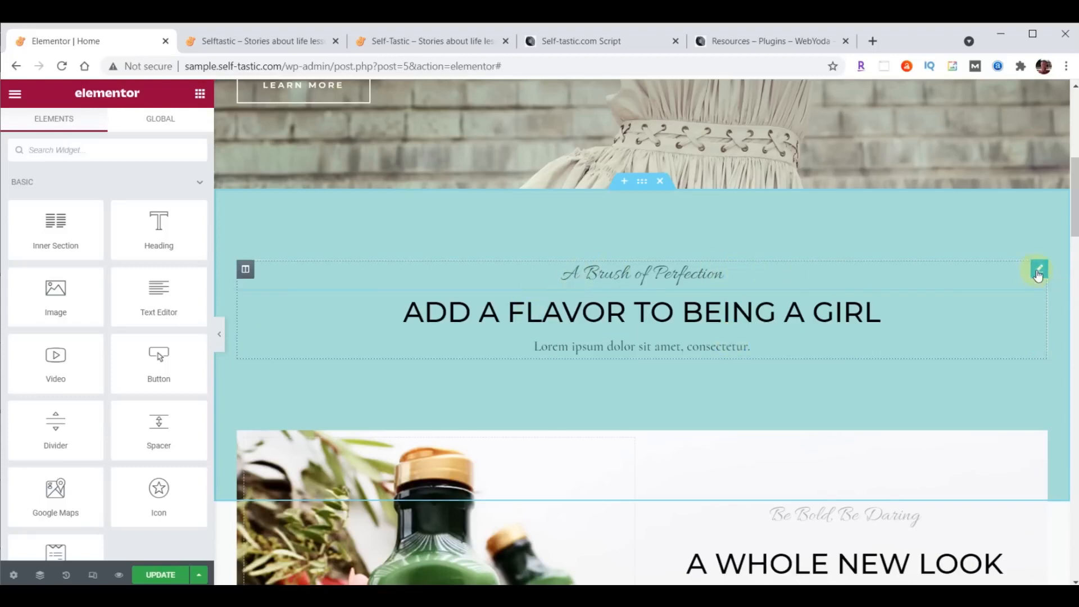
- Delete the 'A Brush of Perfection' heading and retitle the section 'Advice and encouragement on improving yourself'
{"action": "right_click", "coordinate": [1037, 273]}
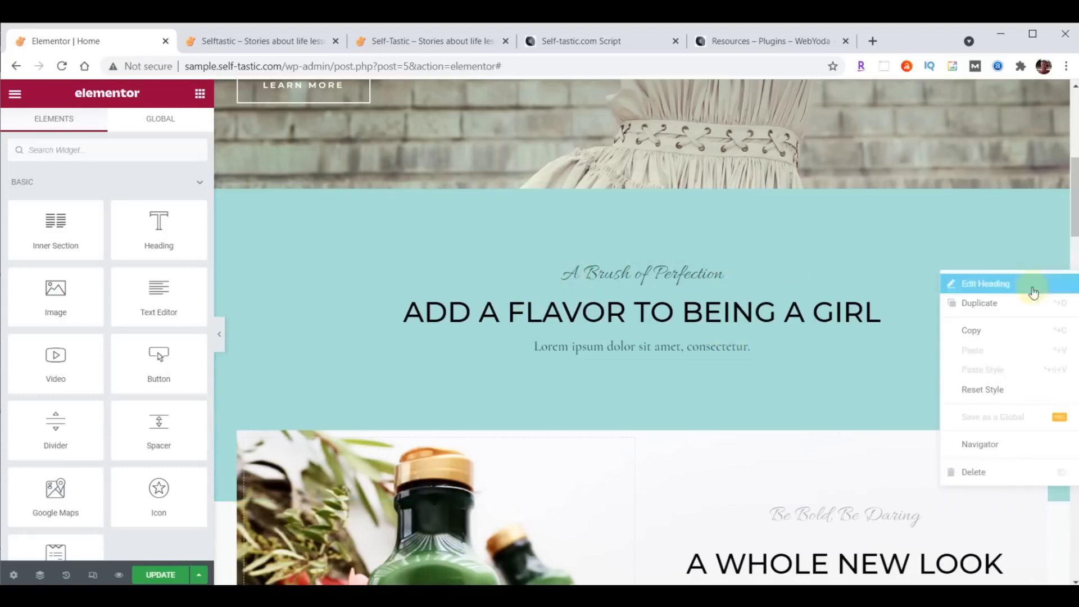
{"action": "left_click", "coordinate": [976, 472]}
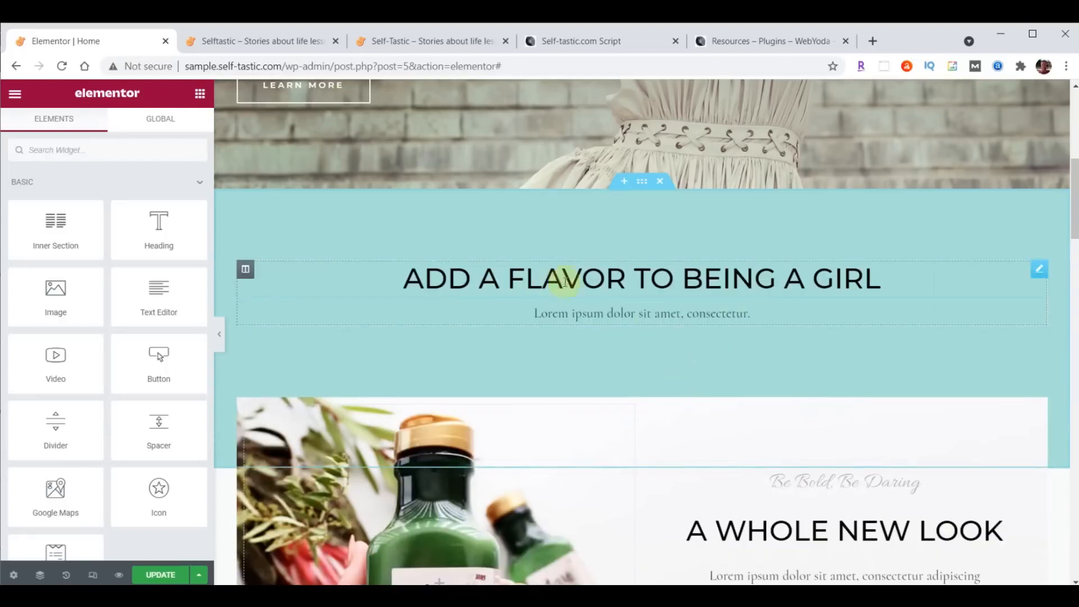
{"action": "left_click", "coordinate": [602, 281]}
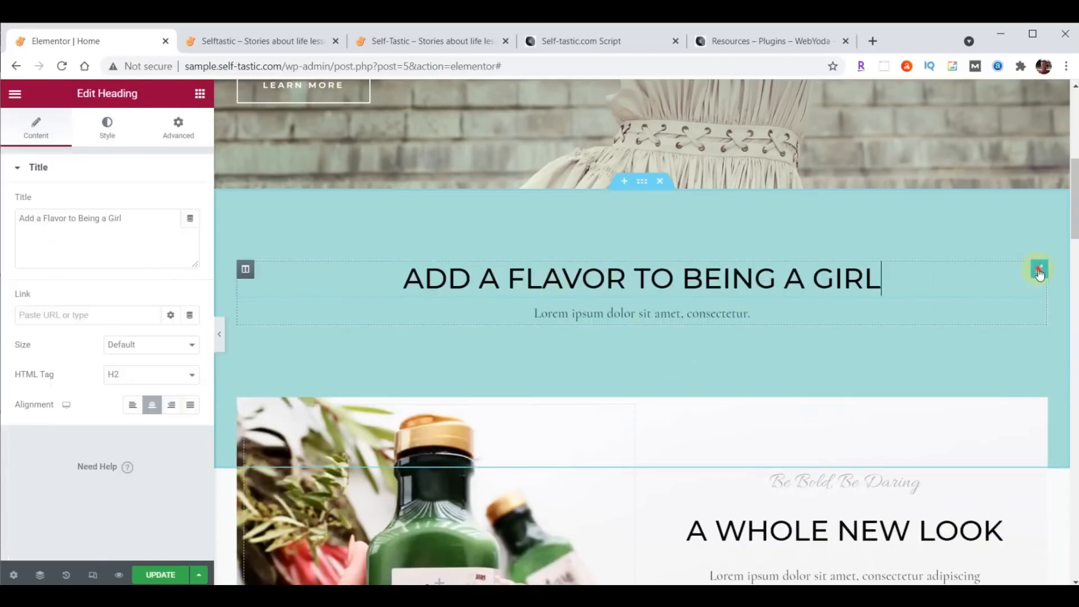
{"action": "triple_click", "coordinate": [22, 222]}
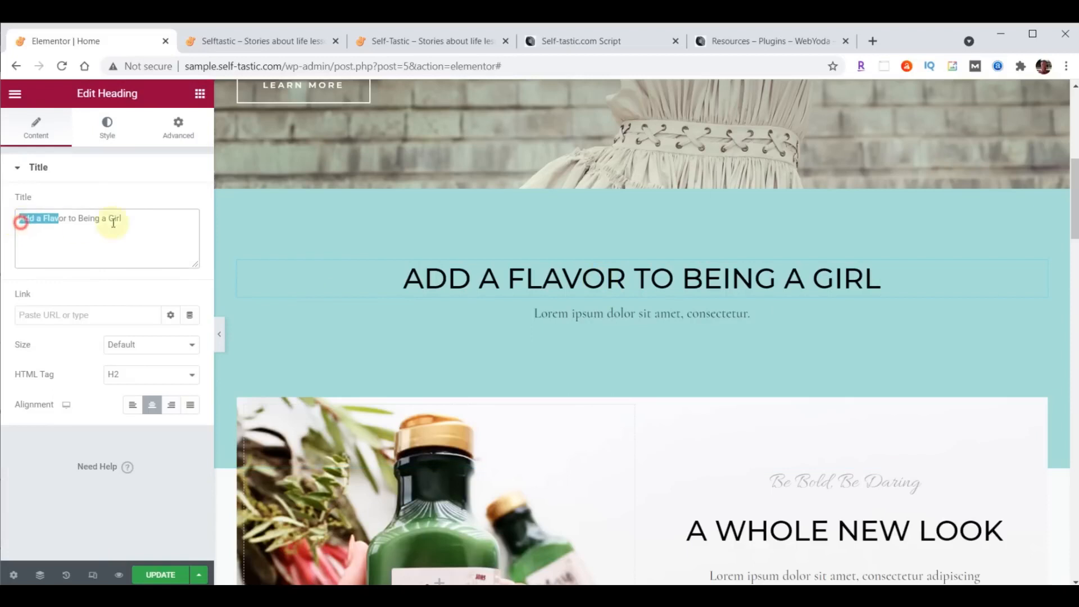
{"action": "type", "text": "Advice and encouragement on improving yourself"}
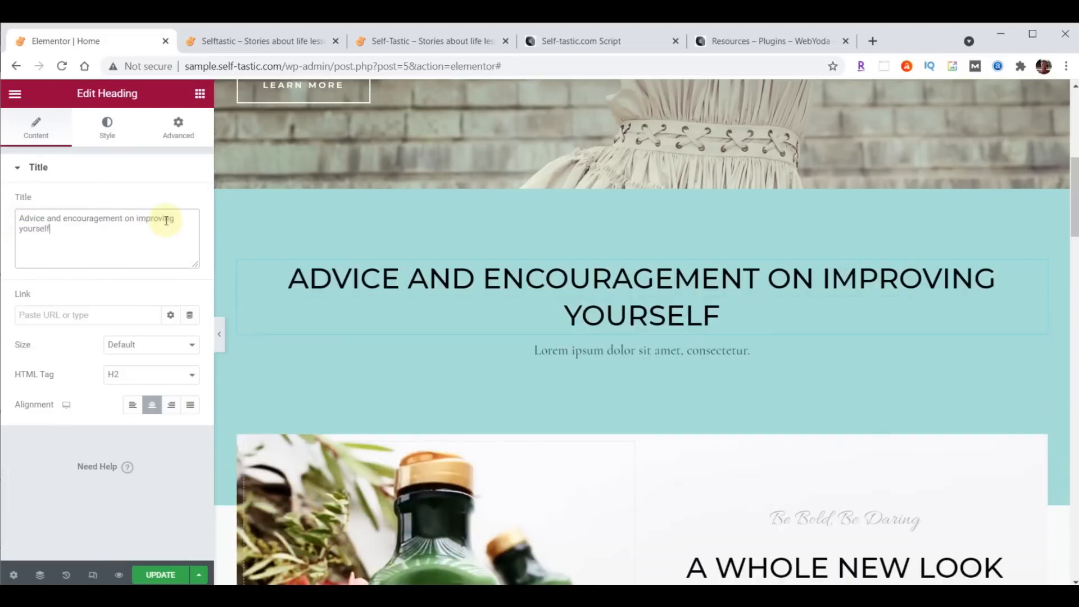
{"action": "left_click", "coordinate": [108, 130]}
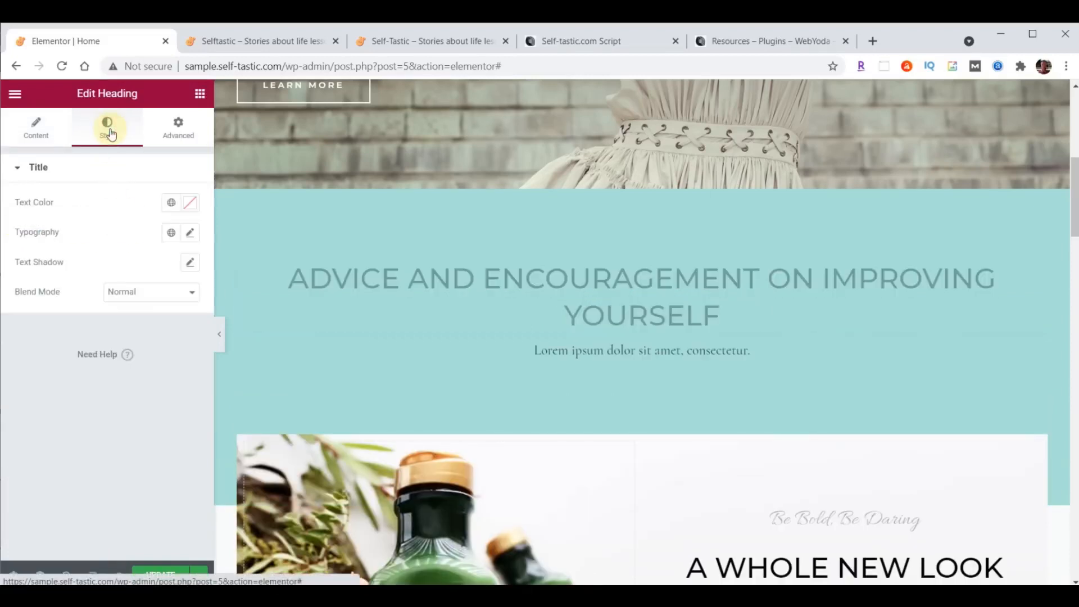
- Set the section heading's text colour to brown #725F4D
{"action": "left_click", "coordinate": [190, 202]}
{"action": "type", "text": "725F4D"}
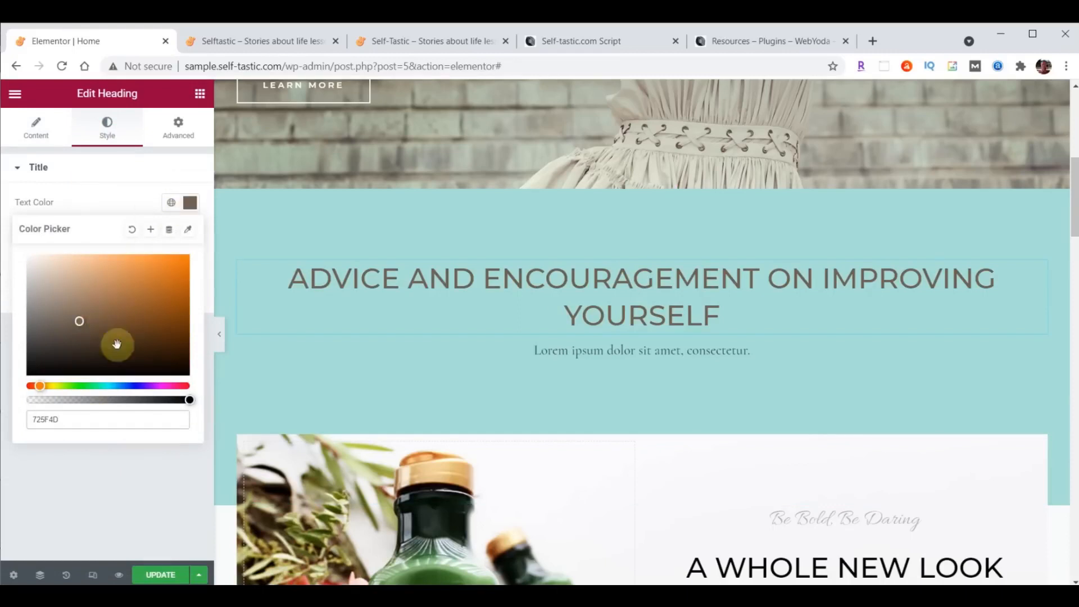
{"action": "left_click", "coordinate": [191, 204]}
{"action": "left_click", "coordinate": [191, 204]}
{"action": "left_click", "coordinate": [191, 205]}
{"action": "left_click", "coordinate": [191, 205]}
{"action": "left_click", "coordinate": [192, 205]}
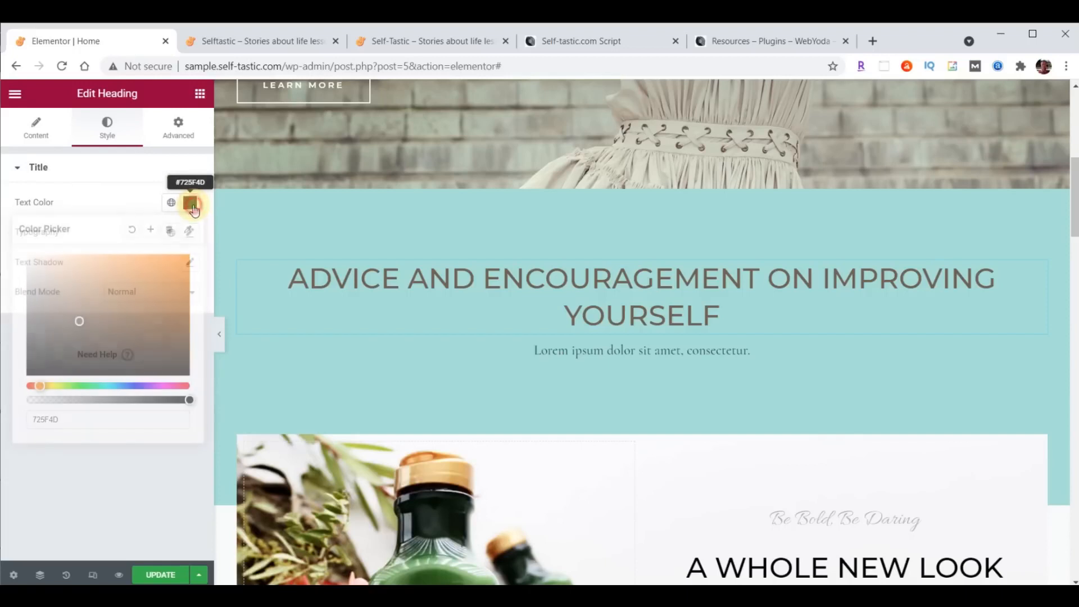
- Change the heading's font family to Open Sans Condensed
{"action": "left_click", "coordinate": [190, 233]}
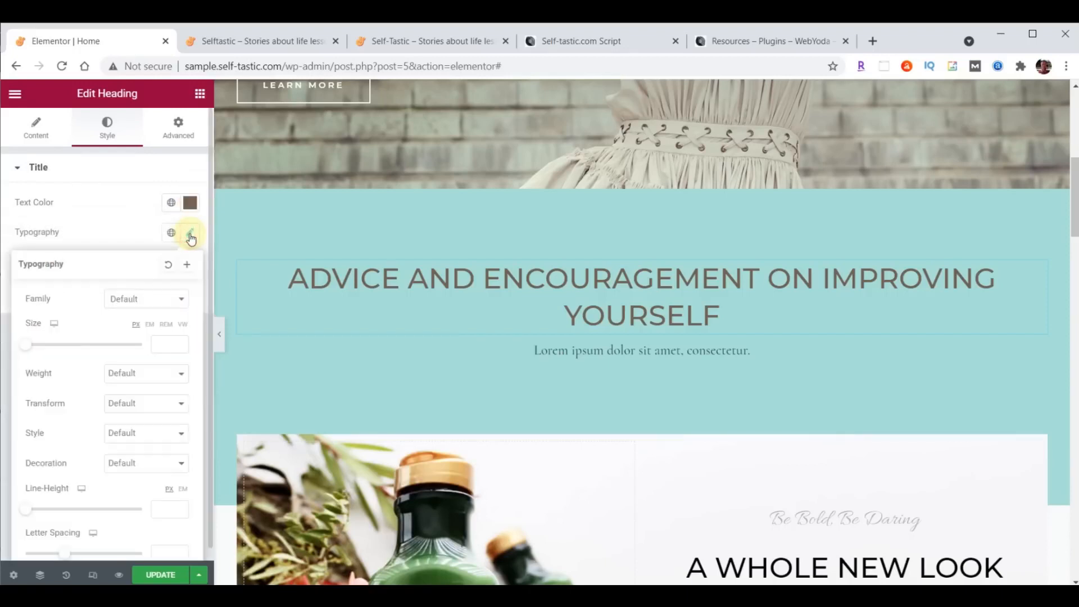
{"action": "left_click", "coordinate": [144, 303]}
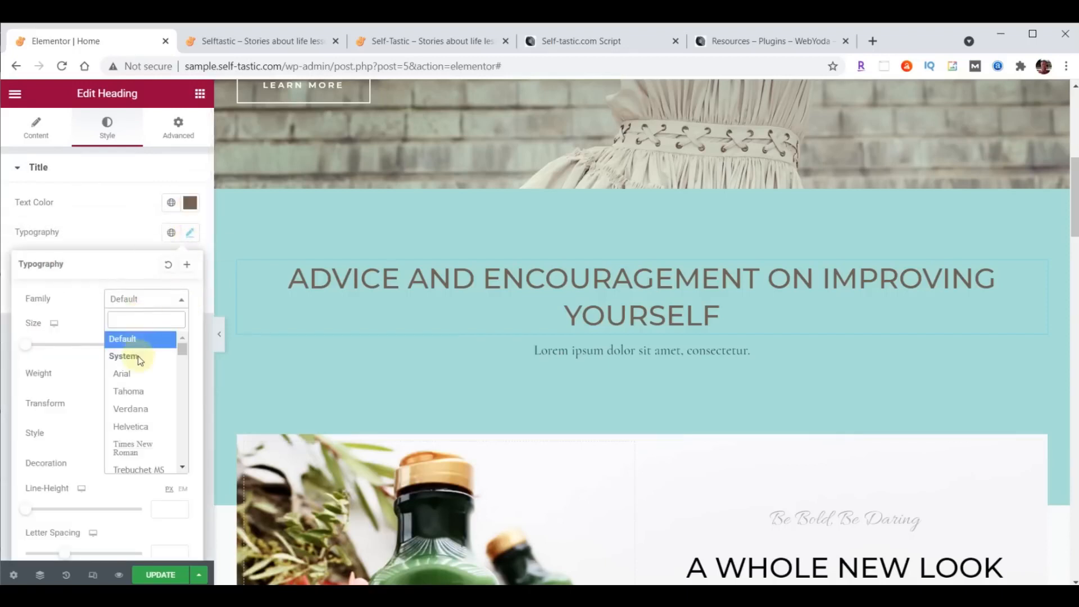
{"action": "type", "text": "Open"}
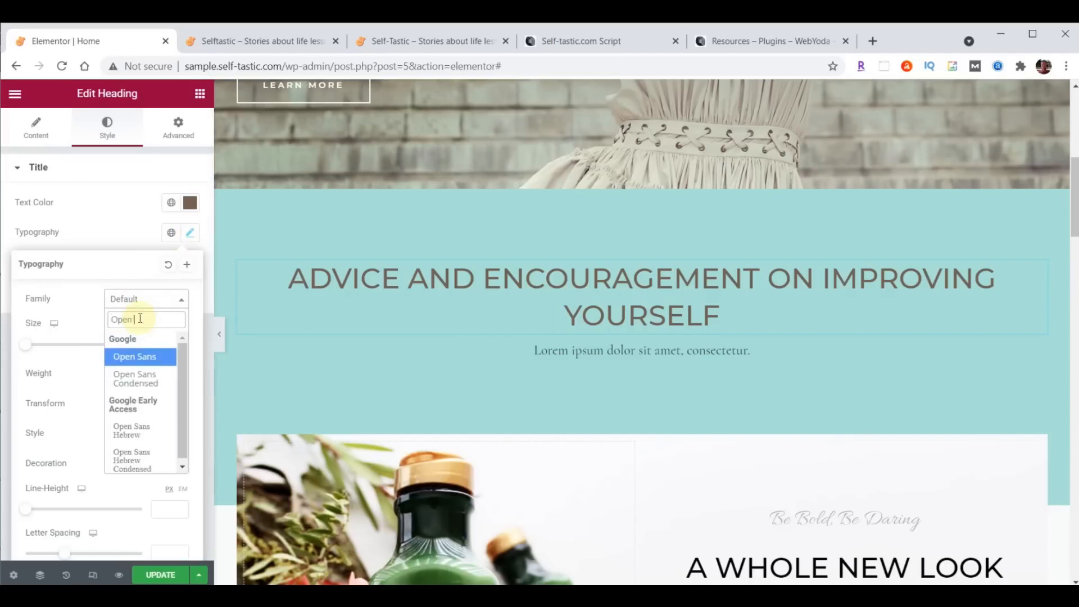
{"action": "left_click", "coordinate": [135, 378]}
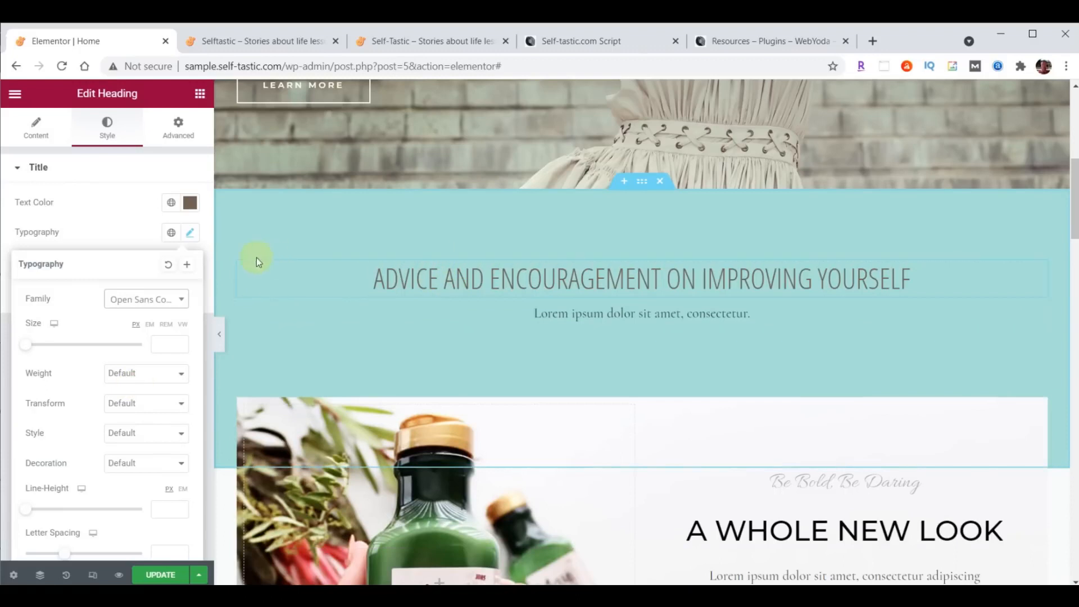
- Link the heading's four padding sides in Advanced and reset them to 0
{"action": "left_click", "coordinate": [179, 135]}
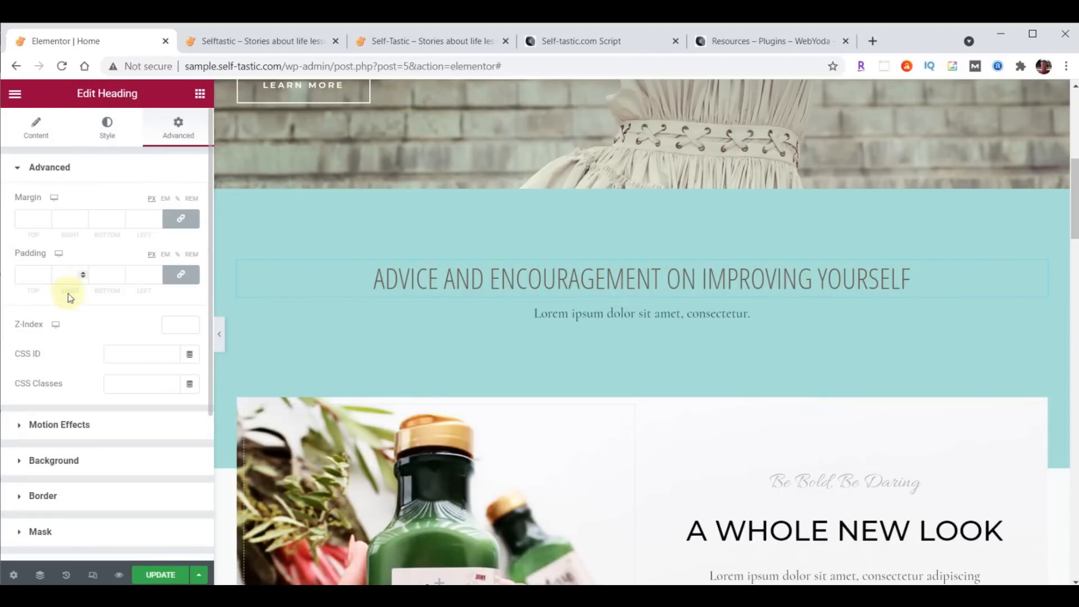
{"action": "left_click", "coordinate": [180, 275]}
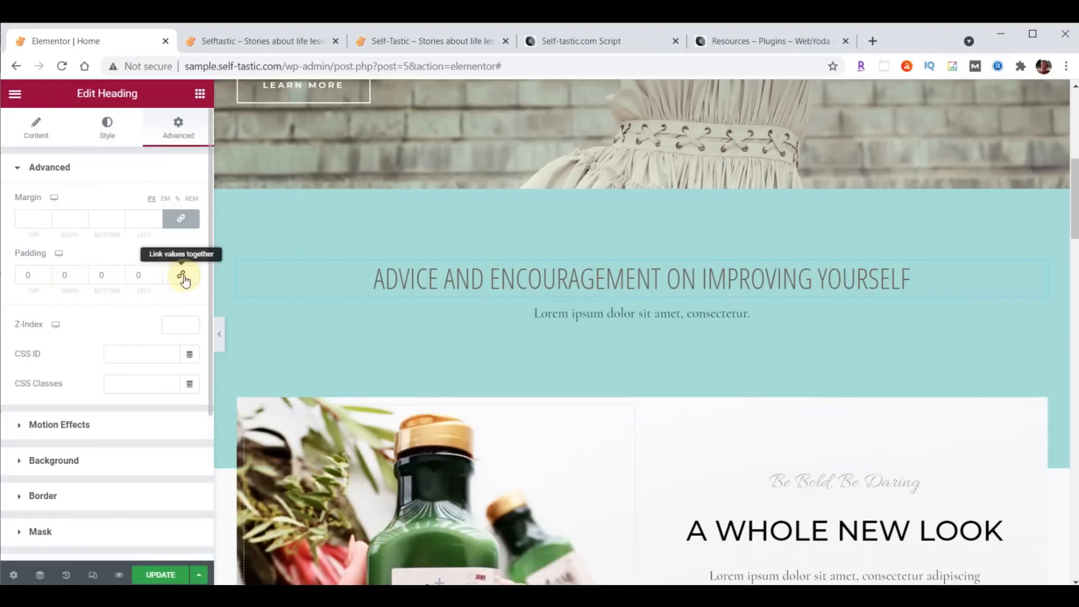
{"action": "left_click", "coordinate": [182, 278]}
{"action": "left_click", "coordinate": [183, 279]}
{"action": "left_click", "coordinate": [183, 279]}
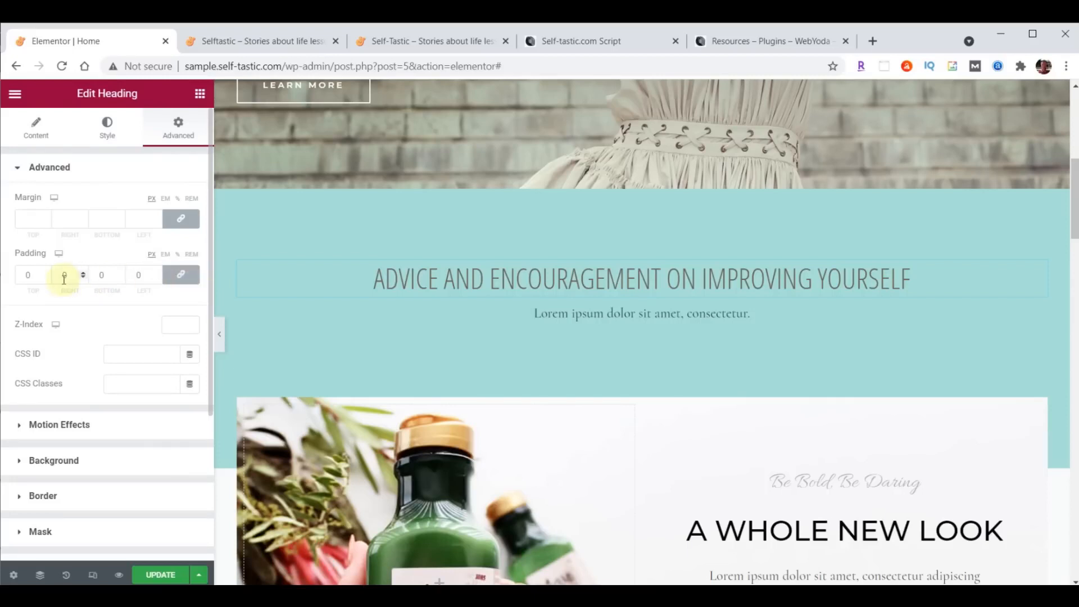
{"action": "left_click", "coordinate": [46, 273]}
{"action": "left_click", "coordinate": [46, 273]}
{"action": "left_click", "coordinate": [46, 273]}
{"action": "left_click", "coordinate": [47, 273]}
{"action": "left_click", "coordinate": [47, 273]}
{"action": "left_click", "coordinate": [46, 274]}
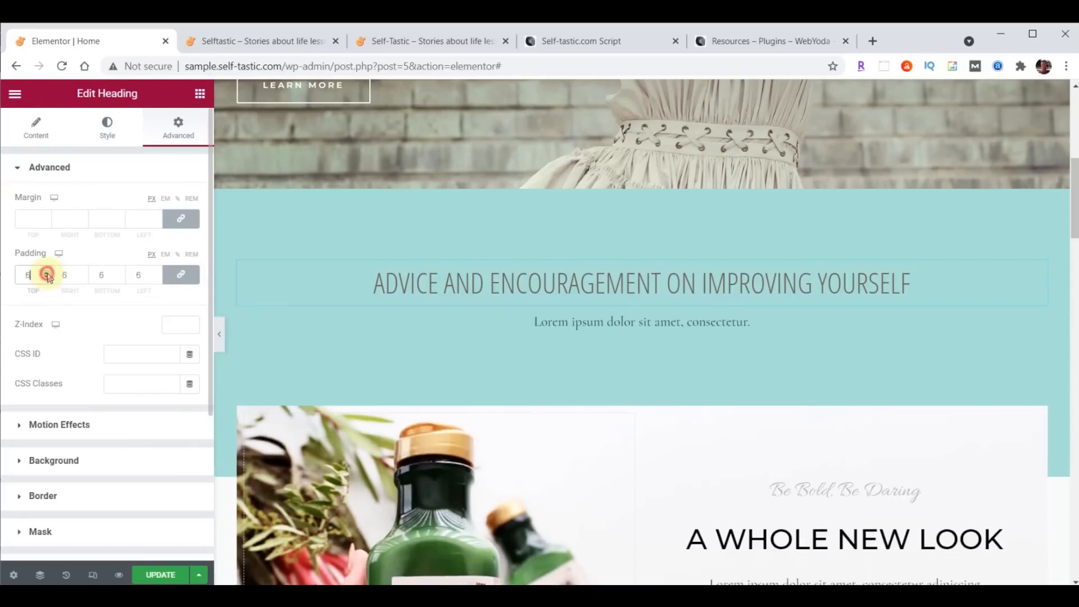
{"action": "left_click", "coordinate": [194, 281]}
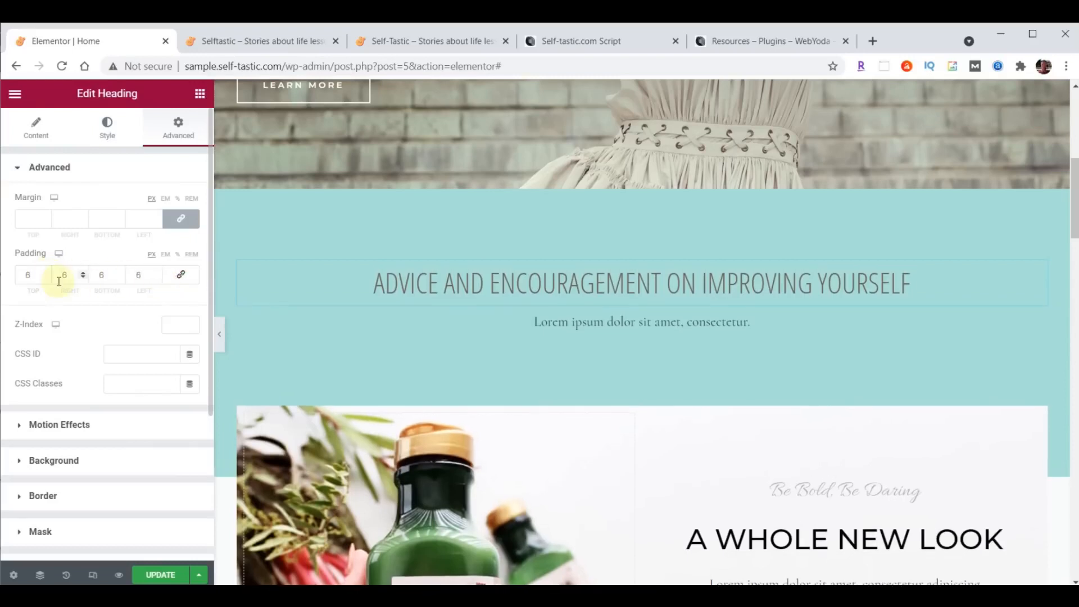
{"action": "left_click", "coordinate": [46, 278]}
{"action": "left_click", "coordinate": [46, 278]}
{"action": "left_click", "coordinate": [47, 278]}
{"action": "left_click", "coordinate": [46, 278]}
{"action": "left_click", "coordinate": [46, 278]}
{"action": "left_click", "coordinate": [47, 278]}
{"action": "left_click", "coordinate": [184, 281]}
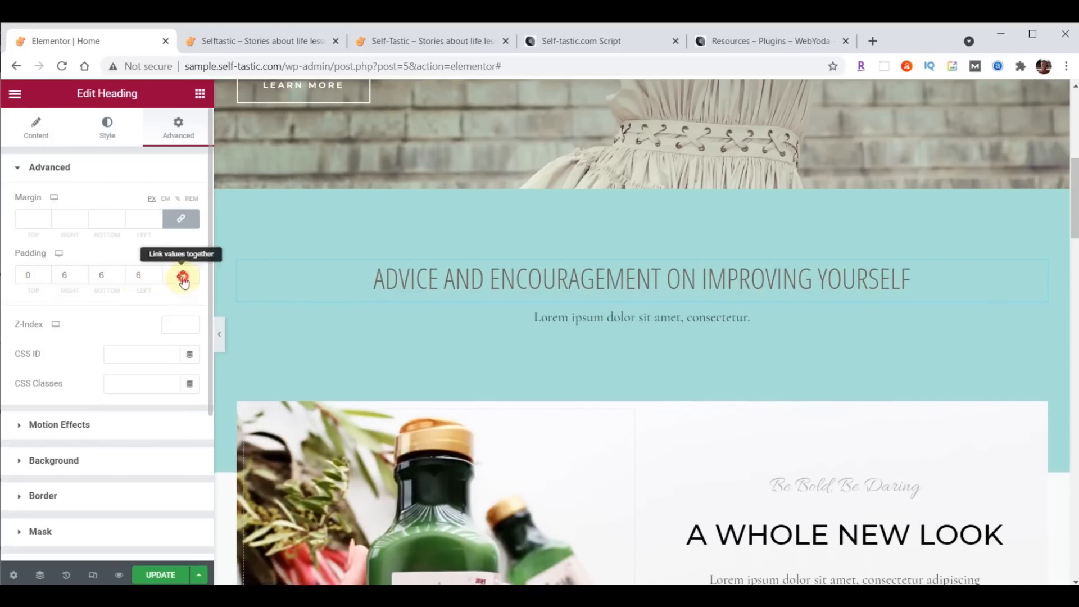
- Set the heading padding to 20 px on all sides and delete the Lorem ipsum text below it
{"action": "double_click", "coordinate": [29, 275]}
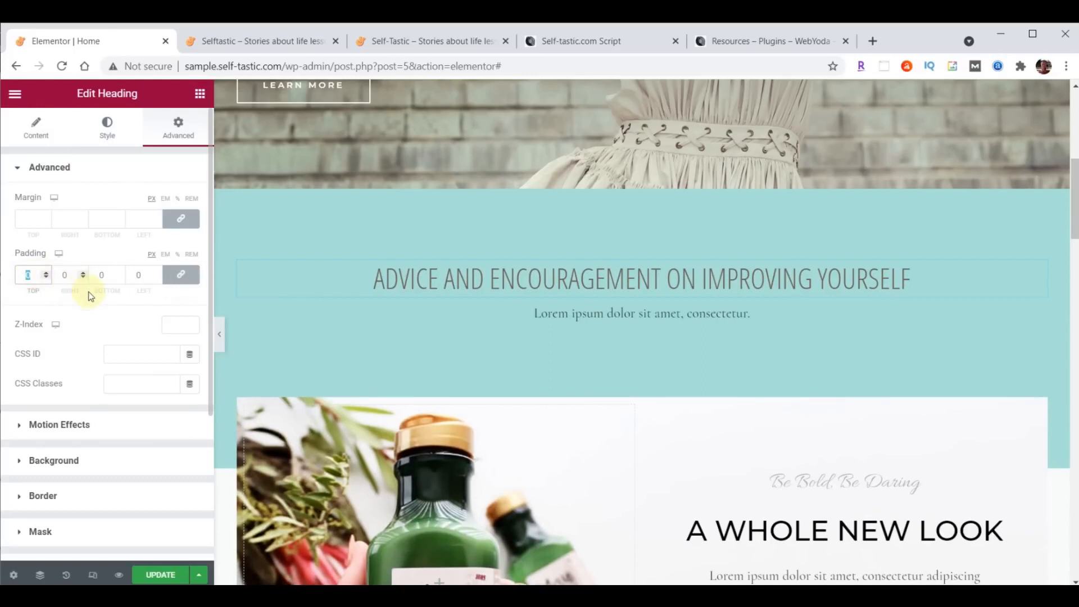
{"action": "type", "text": "20"}
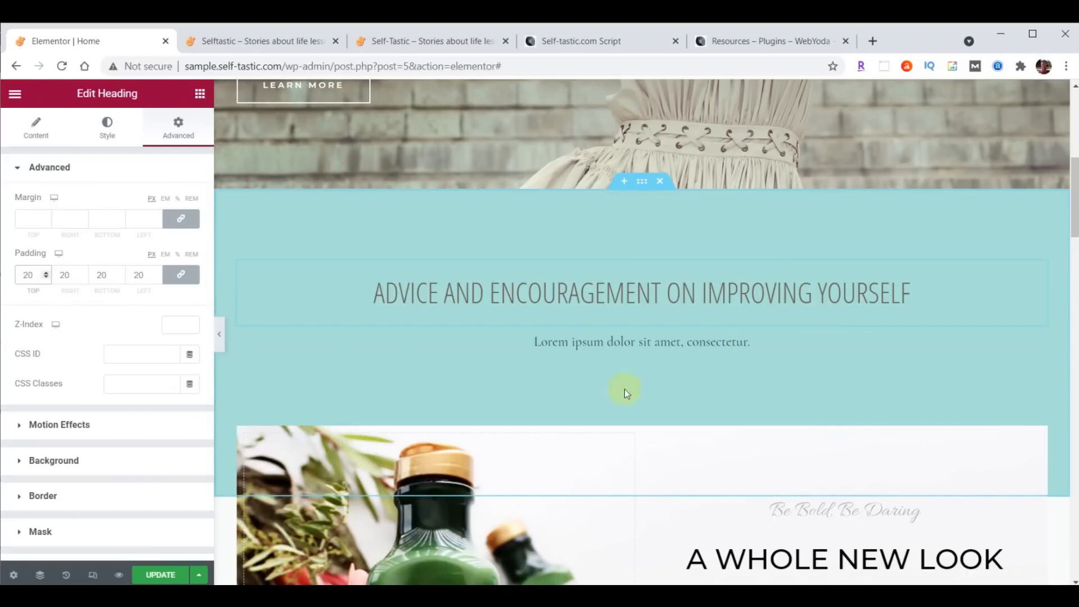
{"action": "right_click", "coordinate": [1038, 344]}
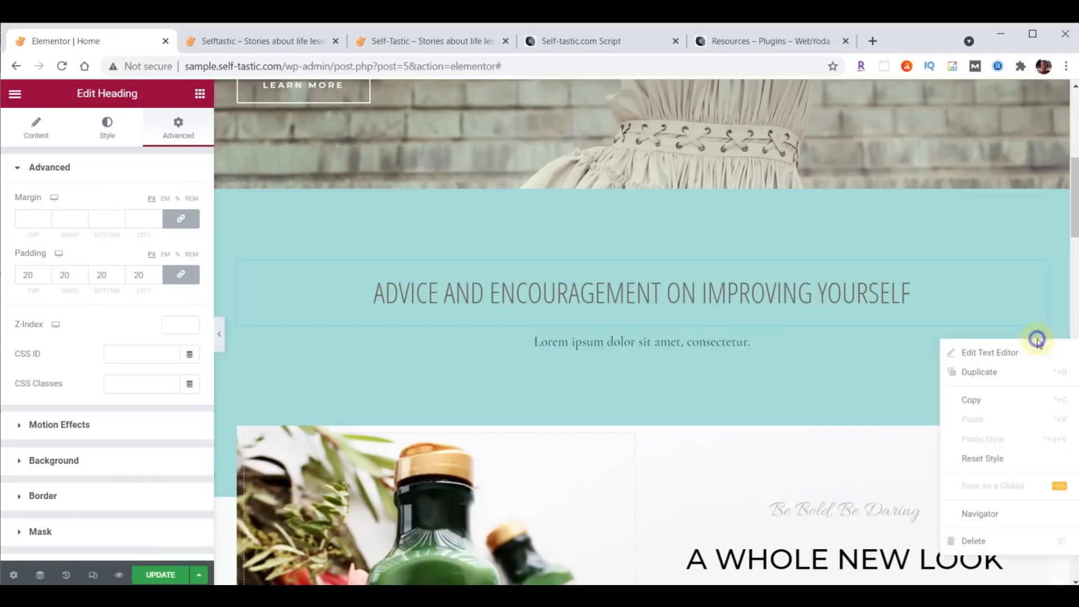
{"action": "left_click", "coordinate": [977, 540]}
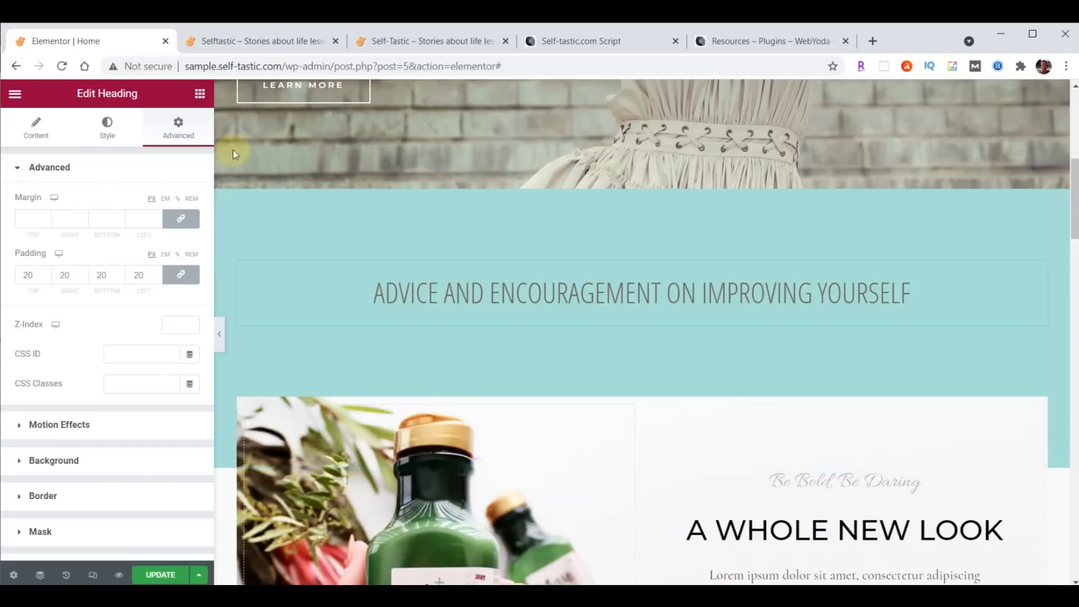
- Drag an Inner Section widget beneath the 'Advice and encouragement' heading, creating two empty columns
{"action": "left_click", "coordinate": [201, 97]}
{"action": "scroll", "coordinate": [157, 326], "scroll_direction": "down", "scroll_amount": 20}
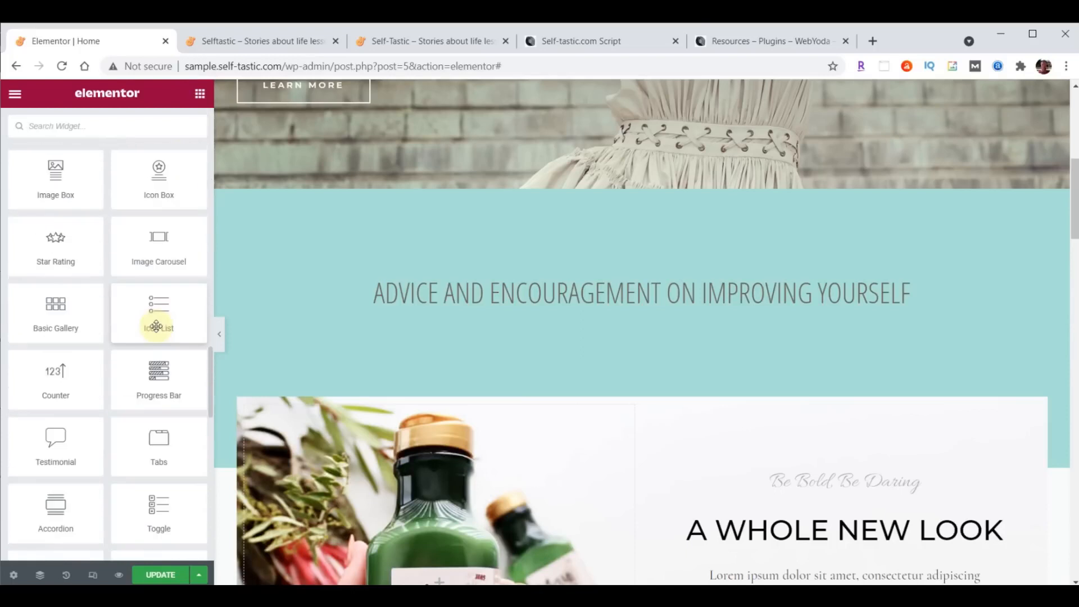
{"action": "scroll", "coordinate": [157, 325], "scroll_direction": "down", "scroll_amount": 15}
{"action": "scroll", "coordinate": [157, 326], "scroll_direction": "up", "scroll_amount": 15}
{"action": "scroll", "coordinate": [158, 331], "scroll_direction": "down", "scroll_amount": 10}
{"action": "scroll", "coordinate": [157, 323], "scroll_direction": "up", "scroll_amount": 3}
{"action": "scroll", "coordinate": [155, 314], "scroll_direction": "down", "scroll_amount": 8}
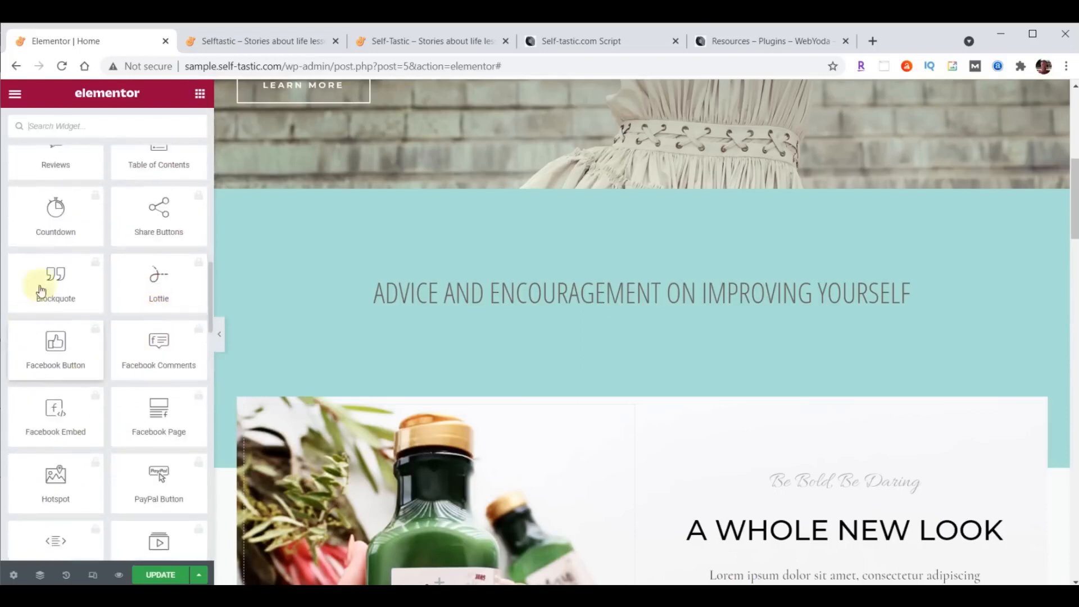
{"action": "scroll", "coordinate": [145, 399], "scroll_direction": "up", "scroll_amount": 20}
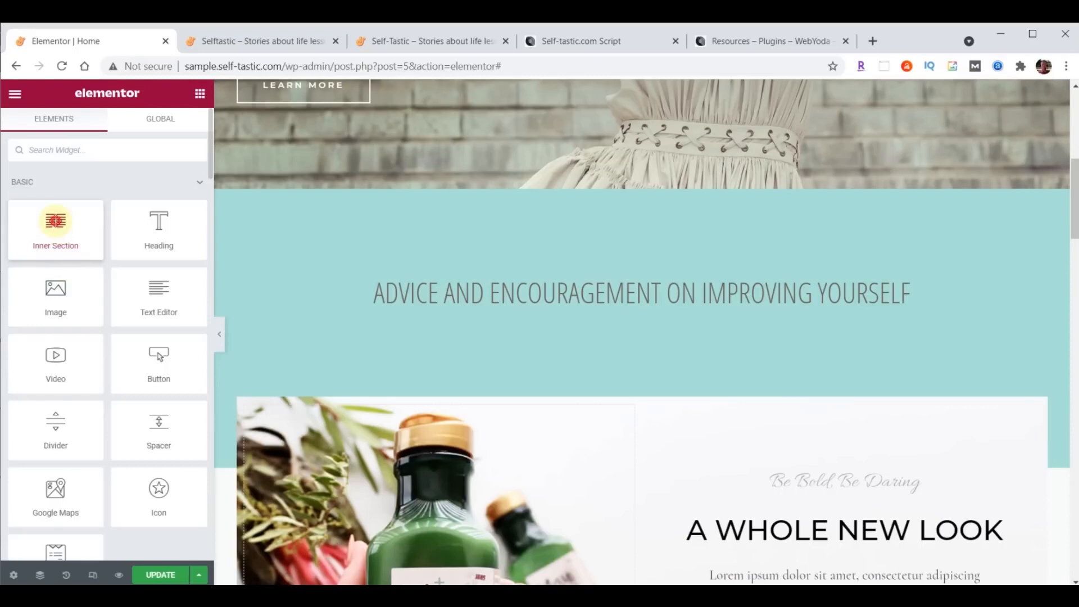
{"action": "left_click_drag", "start_coordinate": [55, 221], "coordinate": [662, 306]}
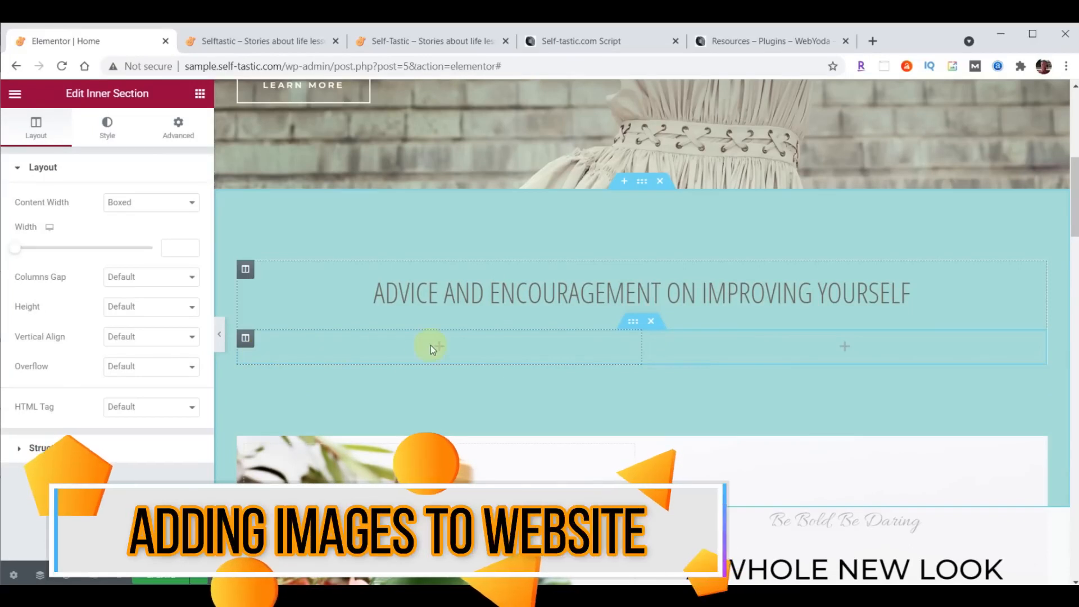
- Drop an Image widget into the inner section's left column
{"action": "left_click", "coordinate": [200, 94]}
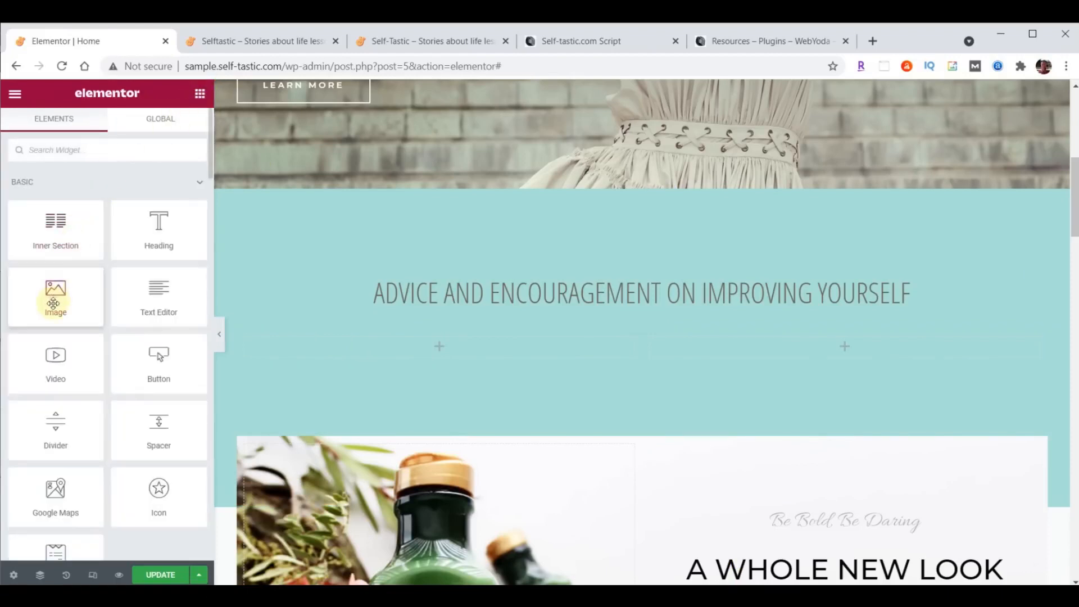
{"action": "left_click_drag", "start_coordinate": [50, 297], "coordinate": [431, 346]}
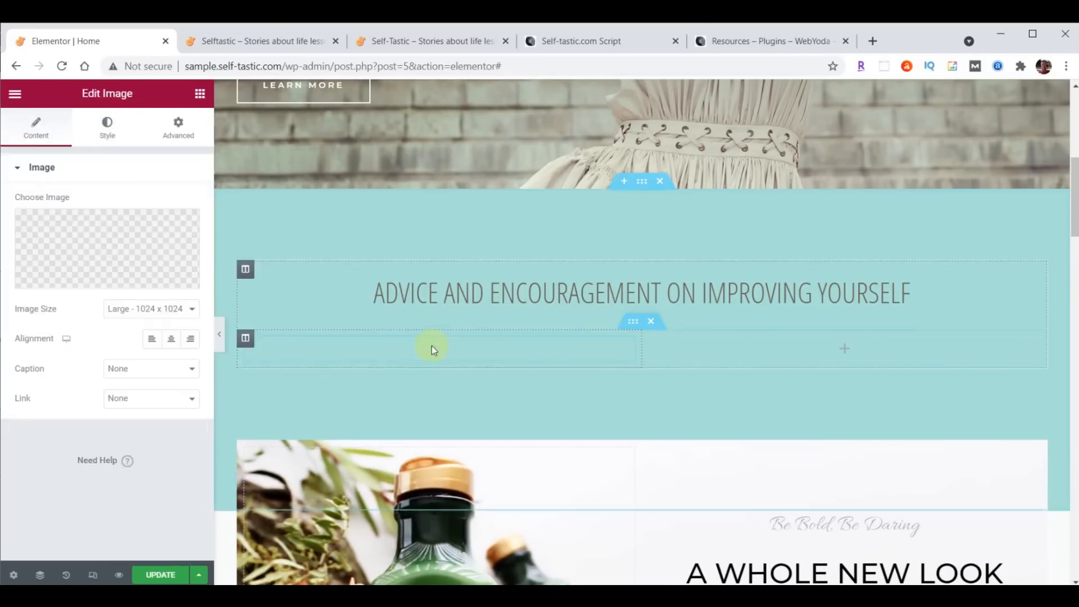
{"action": "scroll", "coordinate": [801, 417], "scroll_direction": "down", "scroll_amount": 1}
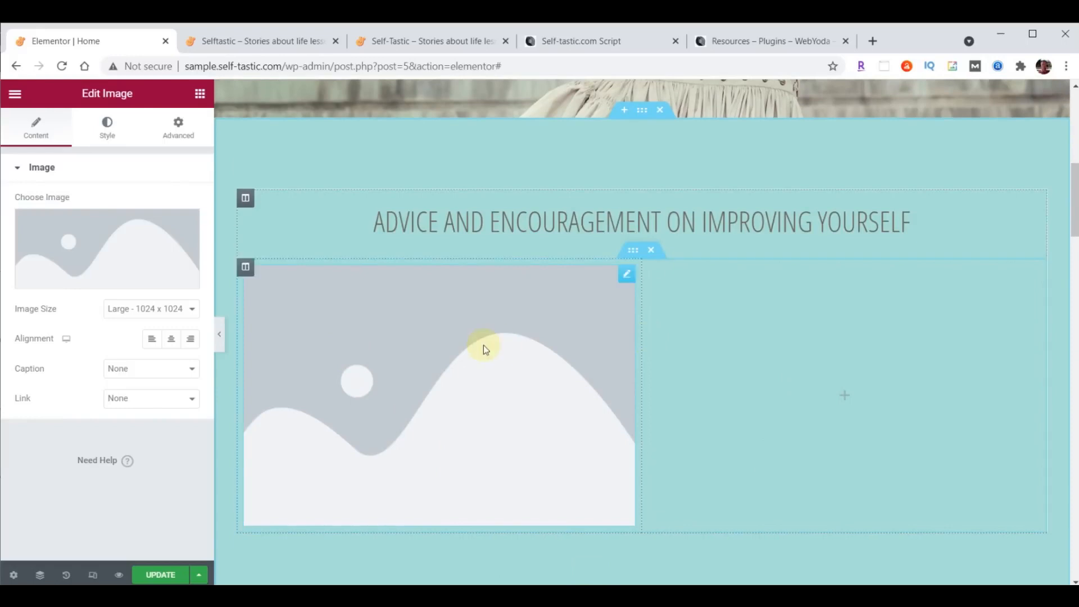
- Upload the six images categories-01 to categories-06 from File Explorer into the media library
{"action": "left_click", "coordinate": [102, 241]}
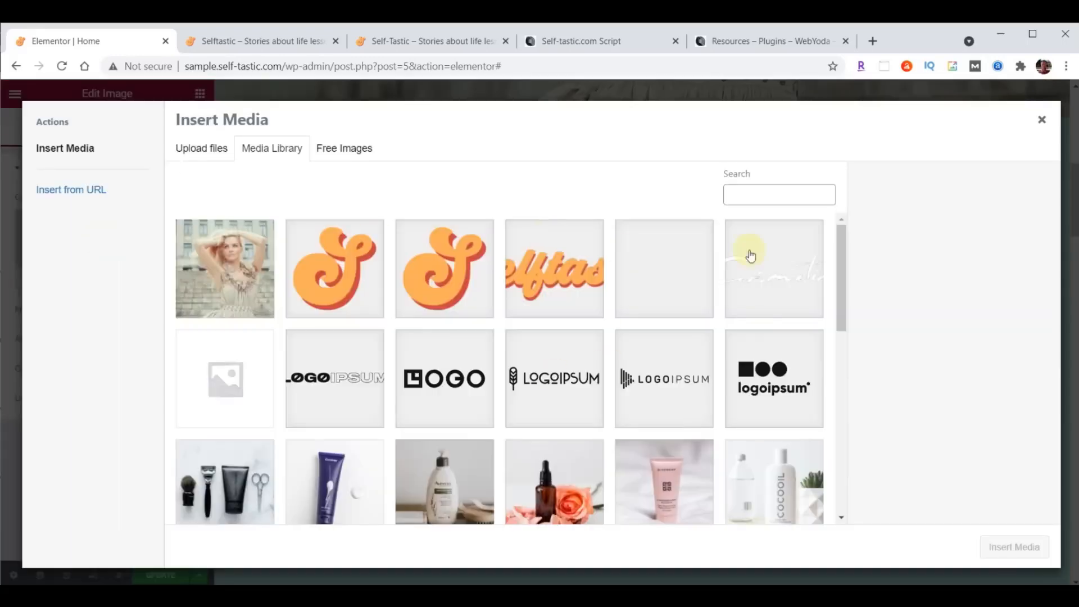
{"action": "left_click", "coordinate": [737, 595]}
{"action": "scroll", "coordinate": [973, 368], "scroll_direction": "up", "scroll_amount": 5}
{"action": "scroll", "coordinate": [971, 369], "scroll_direction": "up", "scroll_amount": 5}
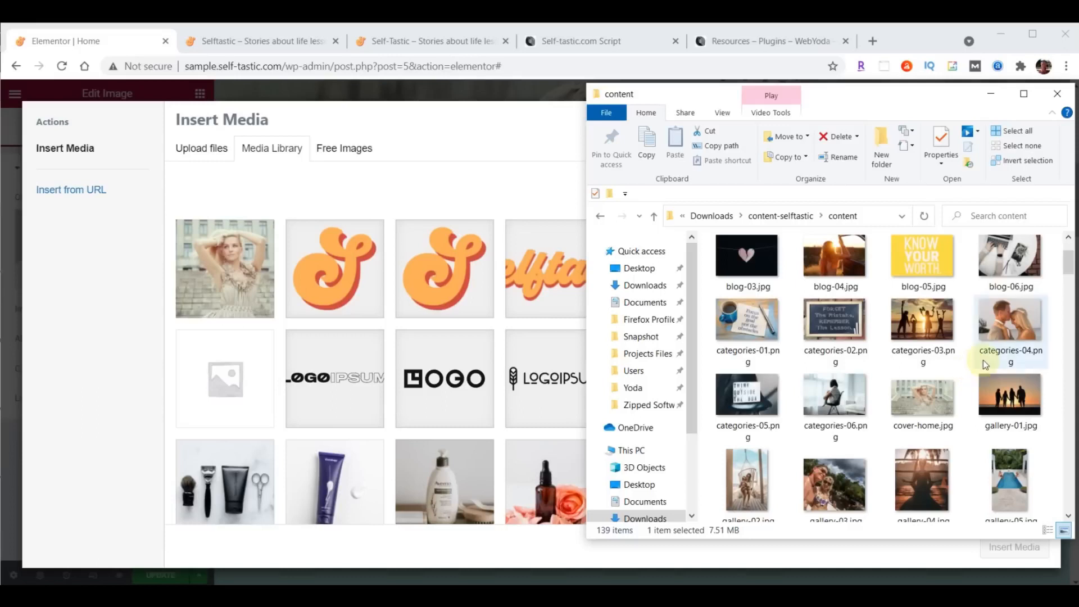
{"action": "left_click", "coordinate": [750, 331]}
{"action": "left_click", "coordinate": [831, 403], "text": "shift"}
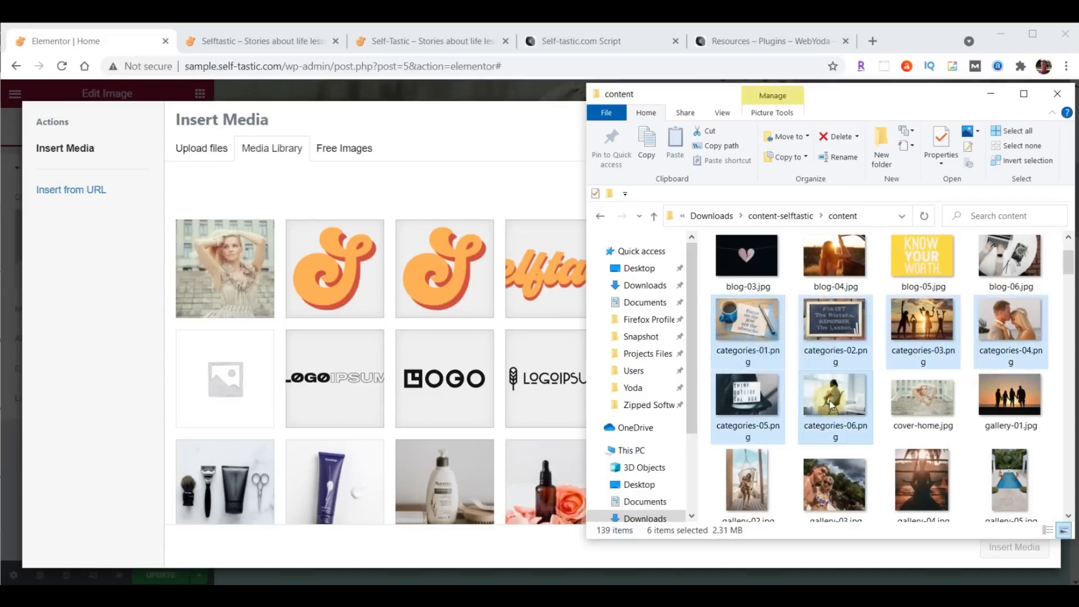
{"action": "left_click_drag", "start_coordinate": [827, 316], "coordinate": [420, 329]}
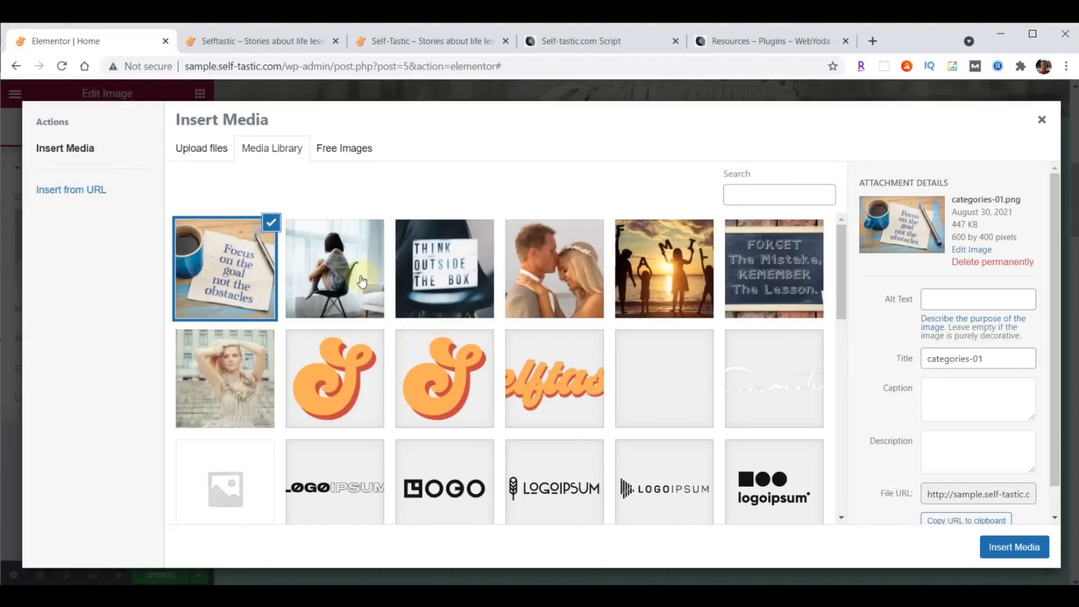
- Insert categories-01.png, the 'Focus on the goal' photo, into the image widget
{"action": "left_click", "coordinate": [344, 273]}
{"action": "left_click", "coordinate": [432, 270]}
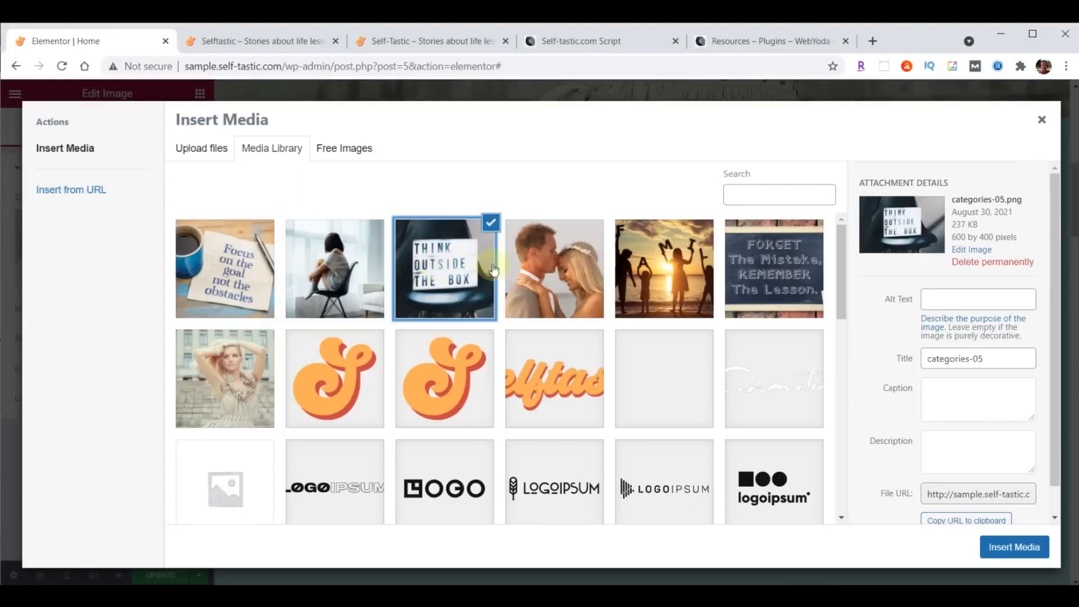
{"action": "left_click", "coordinate": [550, 264]}
{"action": "left_click", "coordinate": [674, 267]}
{"action": "left_click", "coordinate": [728, 264]}
{"action": "left_click", "coordinate": [674, 261]}
{"action": "left_click", "coordinate": [203, 264]}
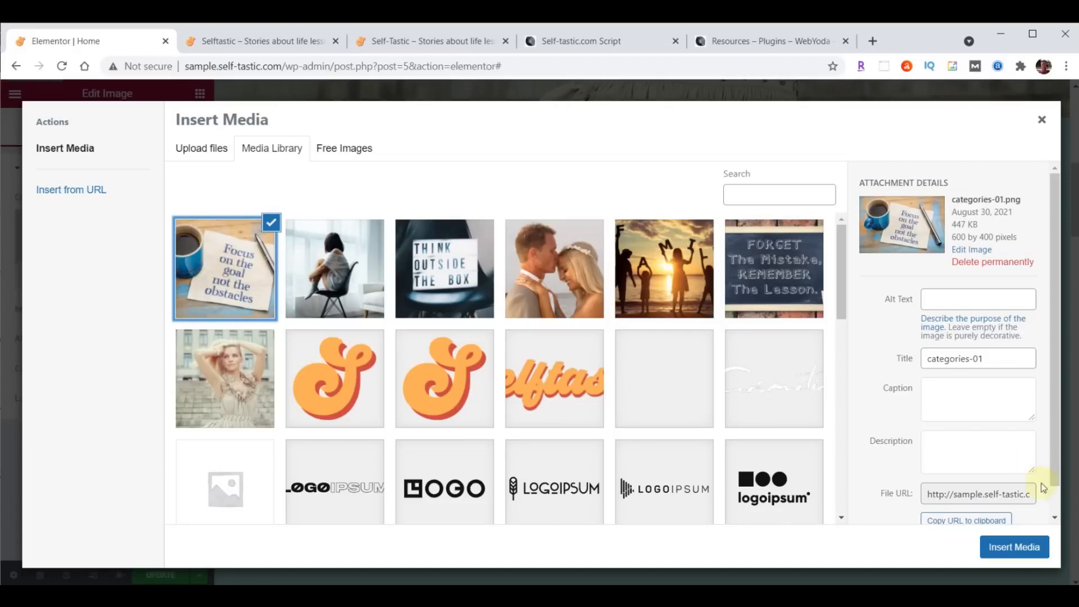
{"action": "left_click", "coordinate": [1015, 547]}
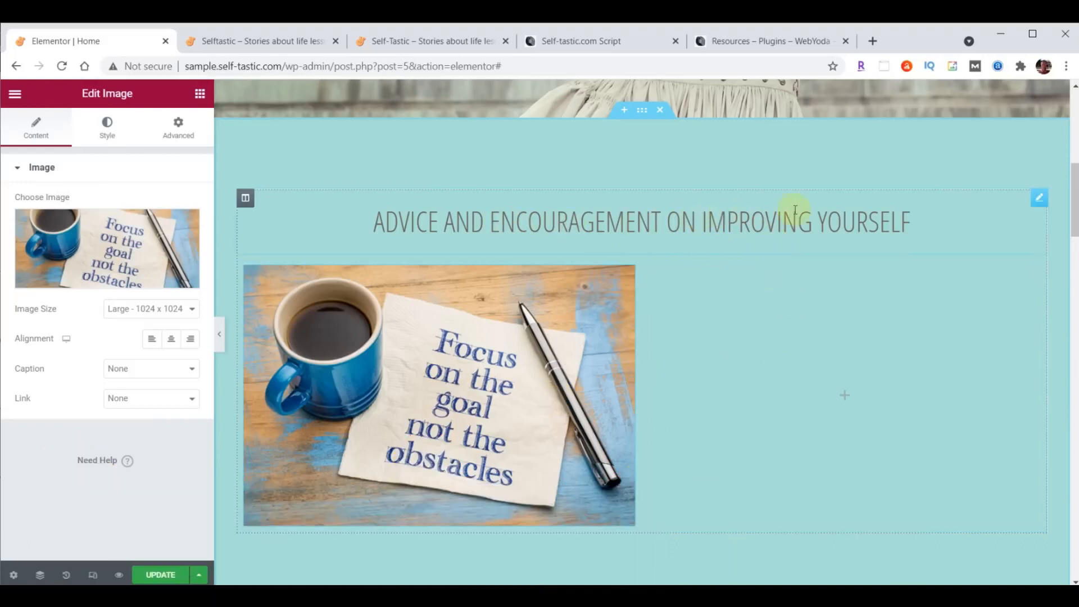
- Duplicate the section heading and drag the copy below the Focus on the goal photo
{"action": "left_click", "coordinate": [1040, 207]}
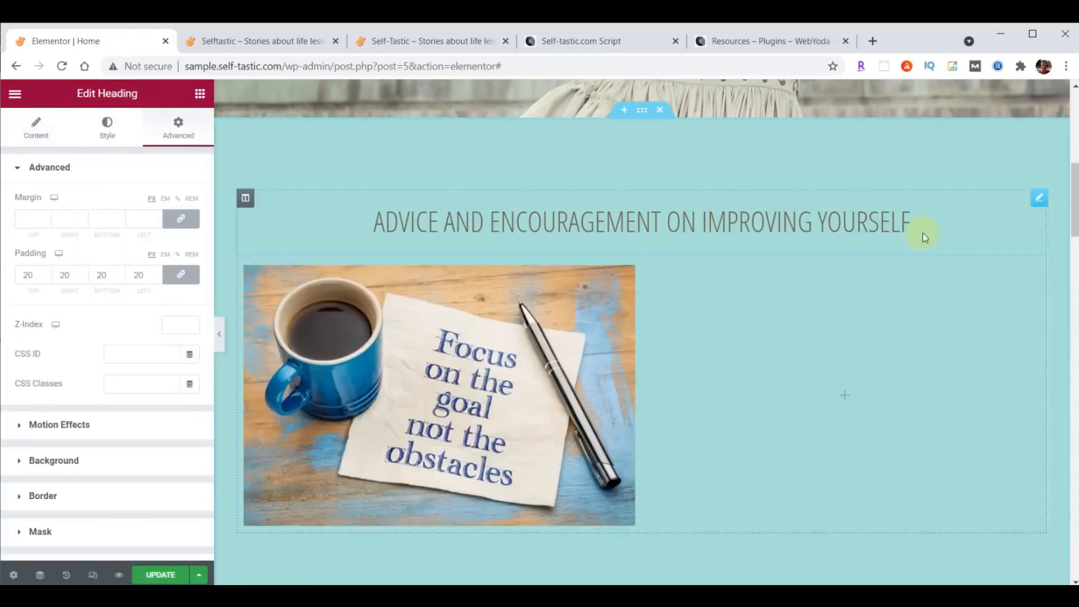
{"action": "right_click", "coordinate": [1039, 206]}
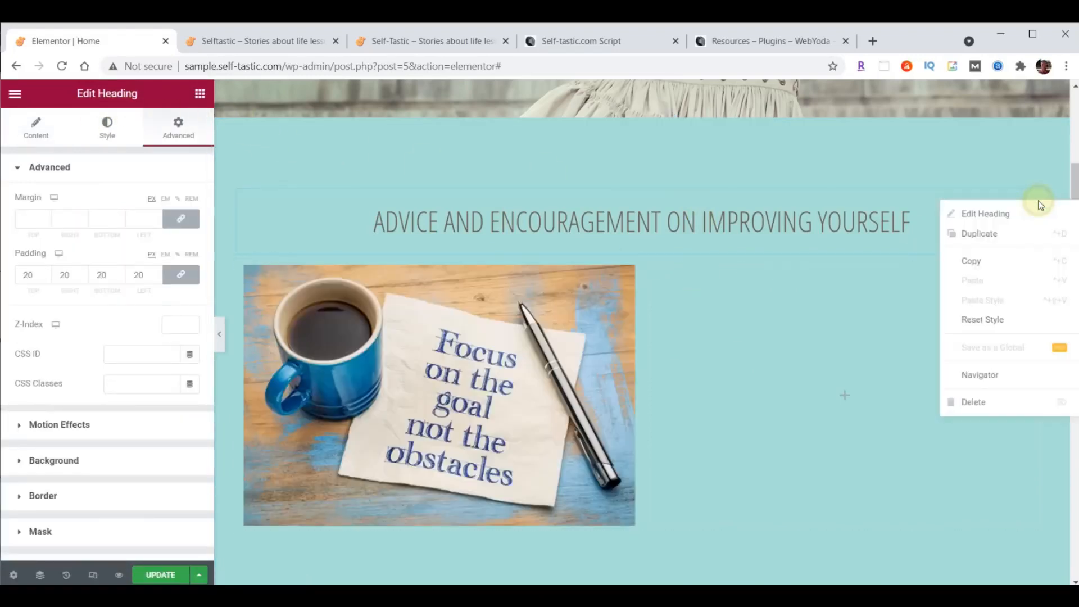
{"action": "left_click", "coordinate": [996, 230]}
{"action": "scroll", "coordinate": [922, 417], "scroll_direction": "down", "scroll_amount": 1}
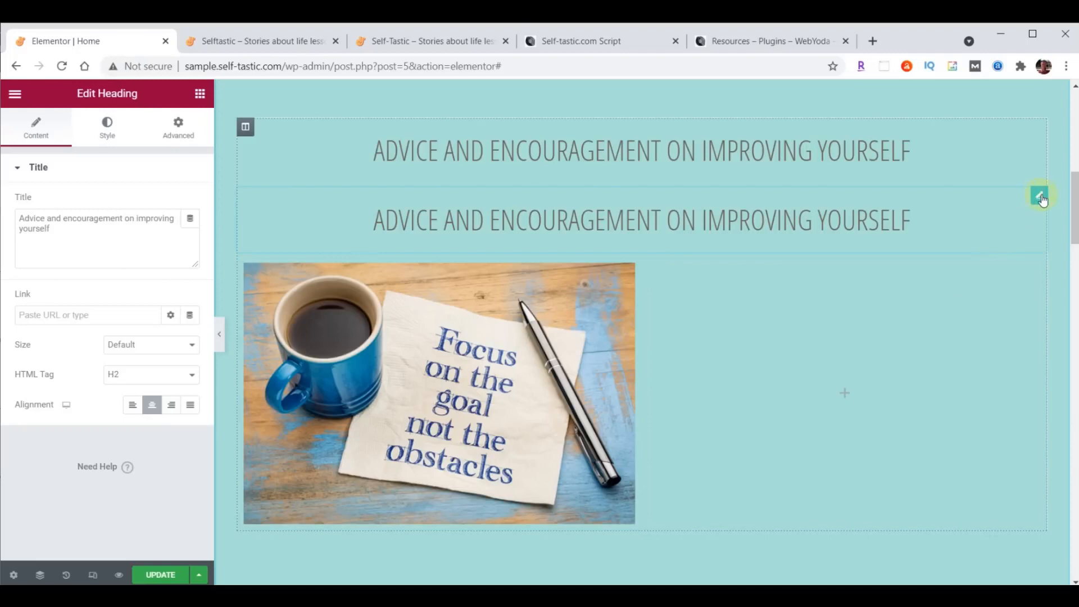
{"action": "mouse_move", "coordinate": [1040, 200]}
{"action": "left_mouse_down"}
{"action": "mouse_move", "coordinate": [827, 219]}
{"action": "mouse_move", "coordinate": [441, 123]}
{"action": "mouse_move", "coordinate": [472, 222]}
{"action": "mouse_move", "coordinate": [425, 387]}
{"action": "mouse_move", "coordinate": [425, 473]}
{"action": "mouse_move", "coordinate": [423, 460]}
{"action": "left_mouse_up"}
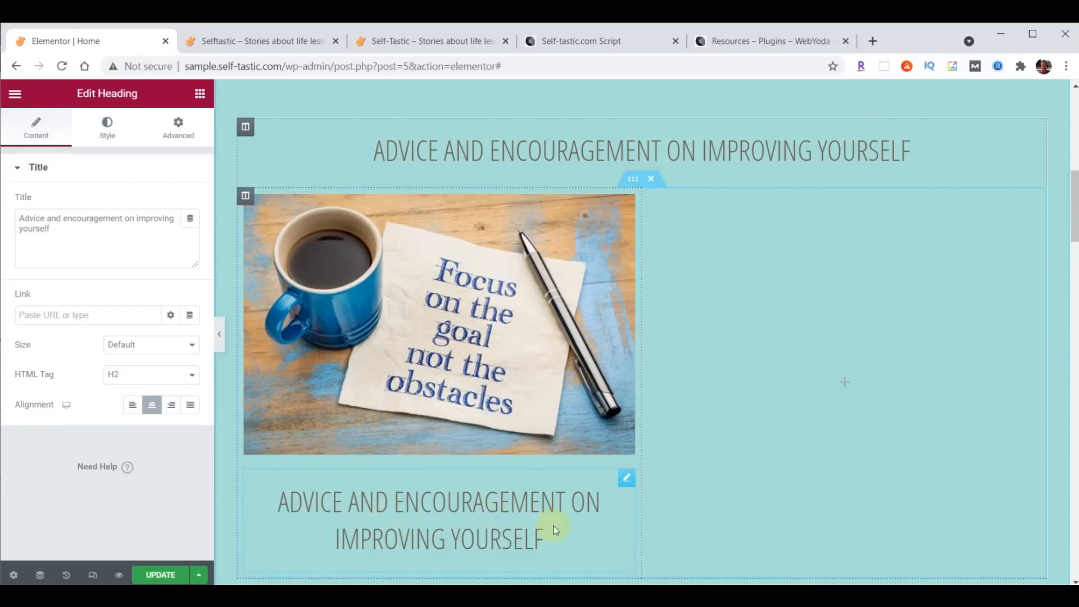
{"action": "left_click", "coordinate": [624, 479]}
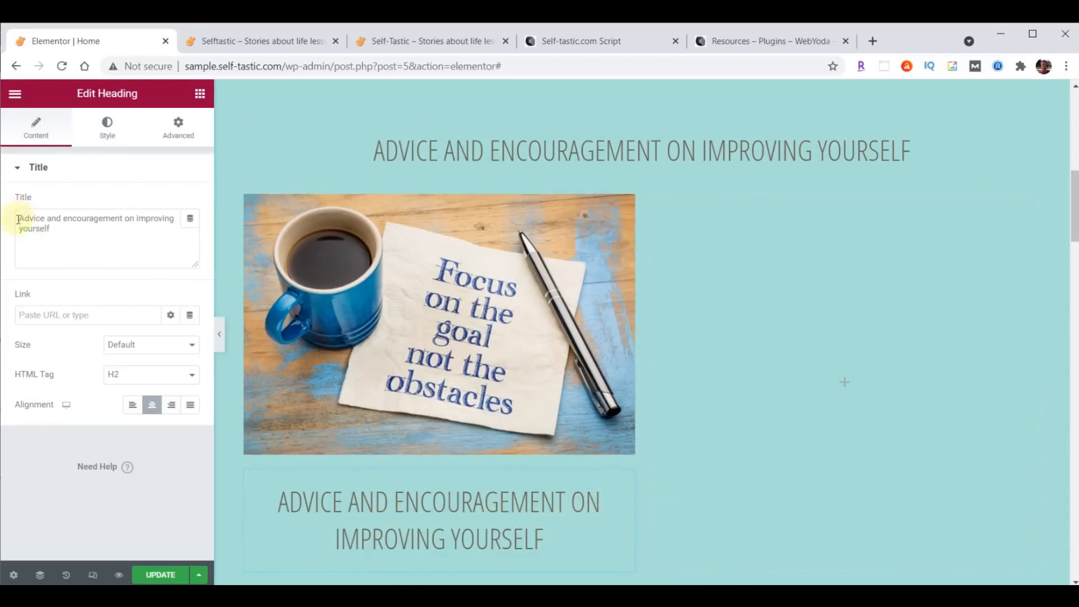
- Retitle the copied heading 'Personal Development' and set its font to Work Sans, size 22
{"action": "left_click_drag", "start_coordinate": [18, 219], "coordinate": [134, 268]}
{"action": "type", "text": "Personal Development"}
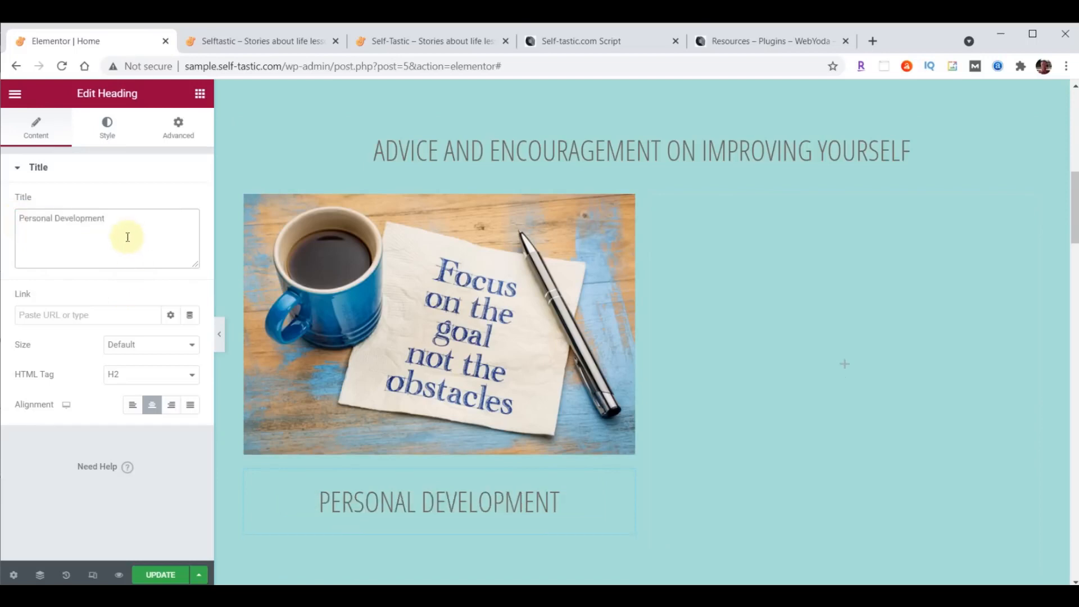
{"action": "left_click", "coordinate": [104, 127]}
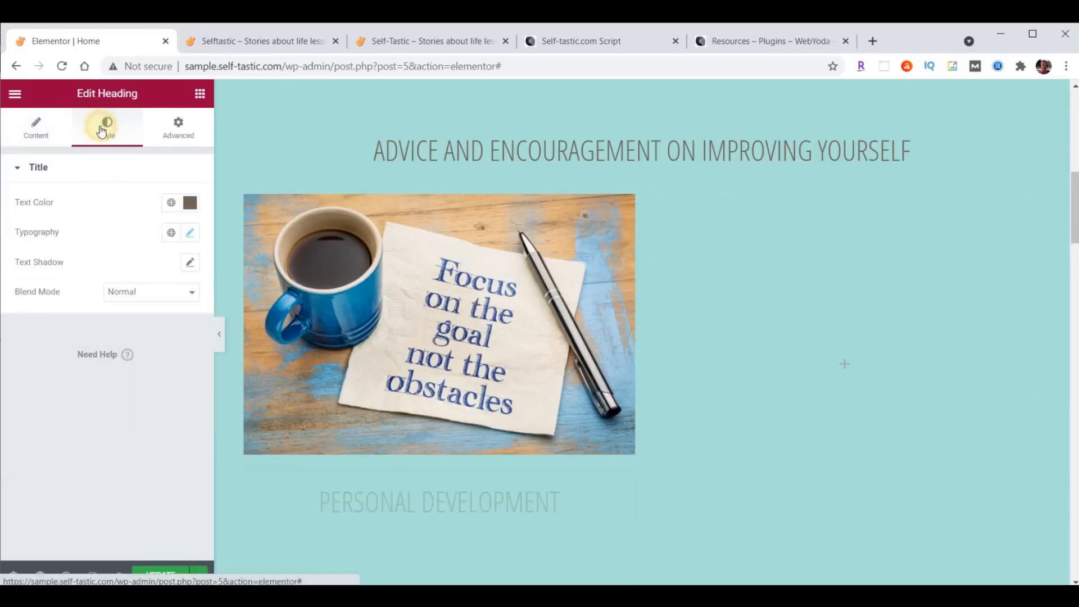
{"action": "left_click", "coordinate": [189, 232]}
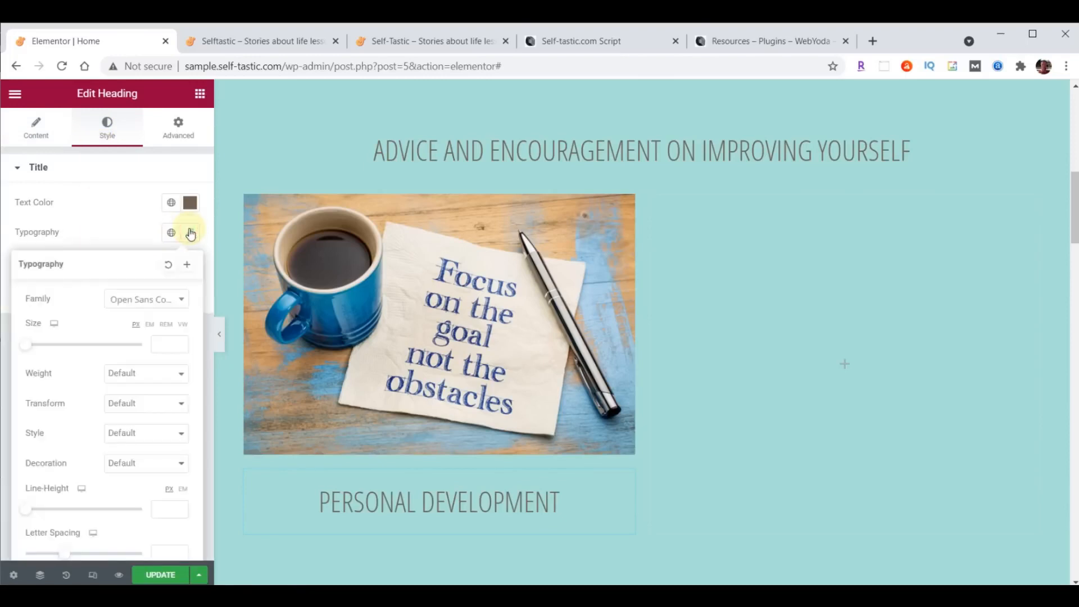
{"action": "left_click", "coordinate": [140, 299]}
{"action": "type", "text": "wor"}
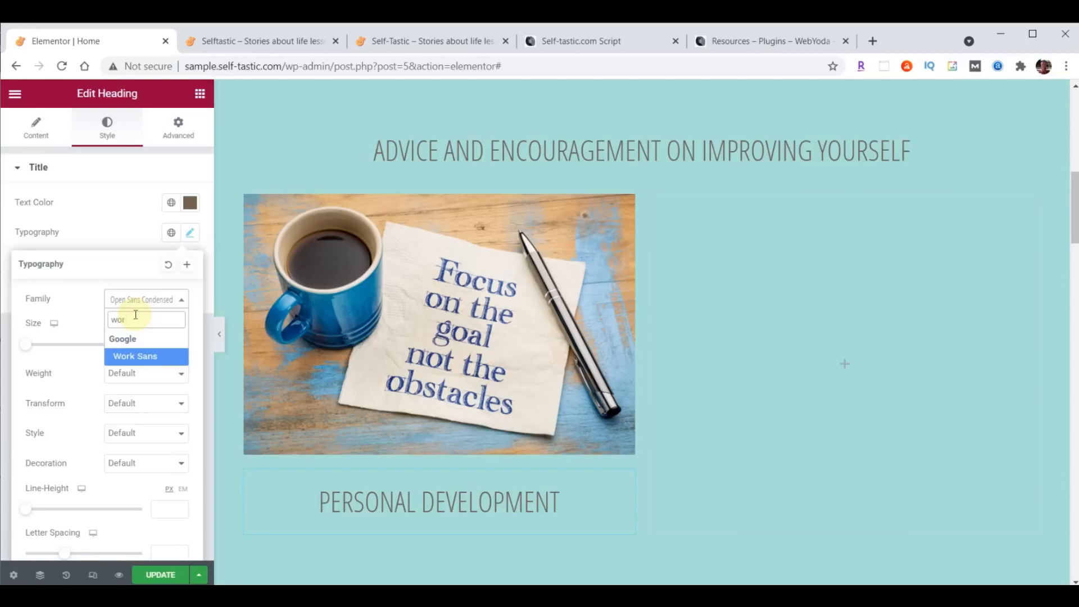
{"action": "left_click", "coordinate": [141, 356]}
{"action": "left_click", "coordinate": [171, 341]}
{"action": "type", "text": "22"}
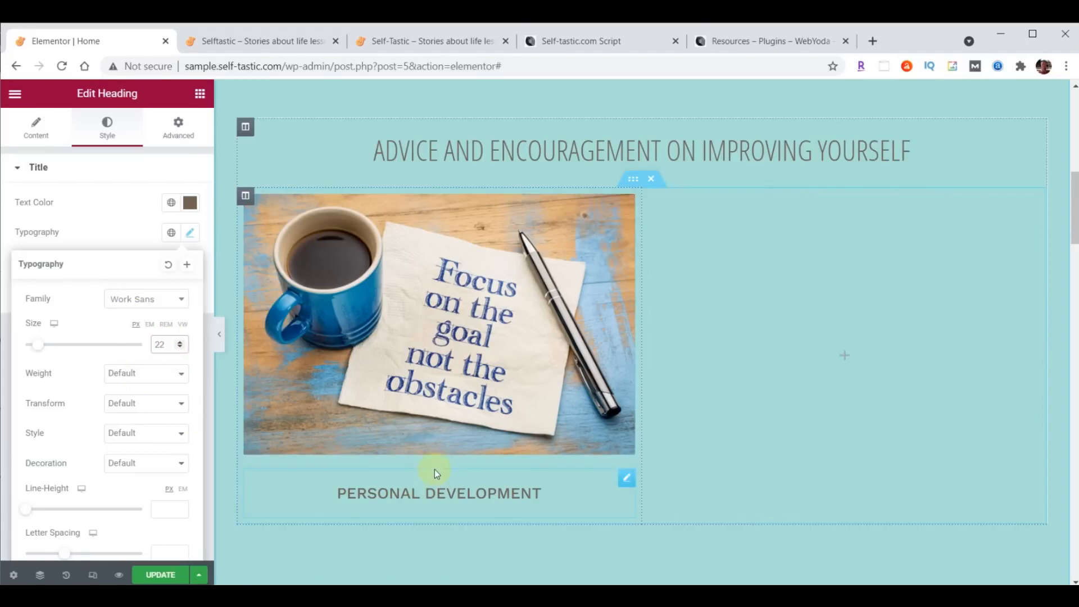
{"action": "left_click", "coordinate": [548, 356]}
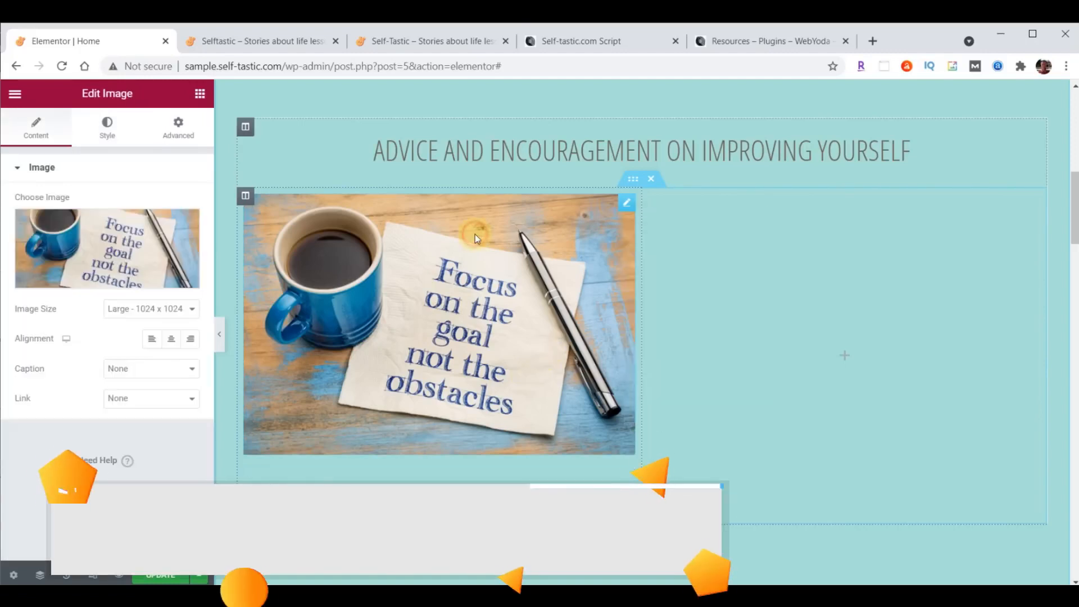
- Duplicate the Focus photo column twice, making three identical 'Personal Development' cards in a row
{"action": "right_click", "coordinate": [625, 204]}
{"action": "left_click", "coordinate": [392, 301]}
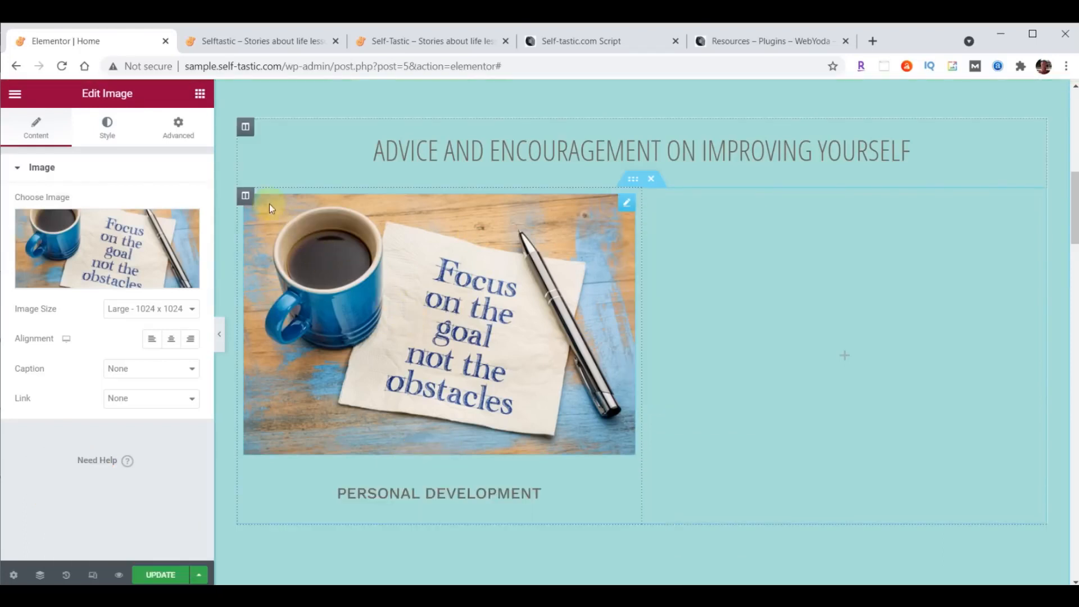
{"action": "right_click", "coordinate": [243, 198]}
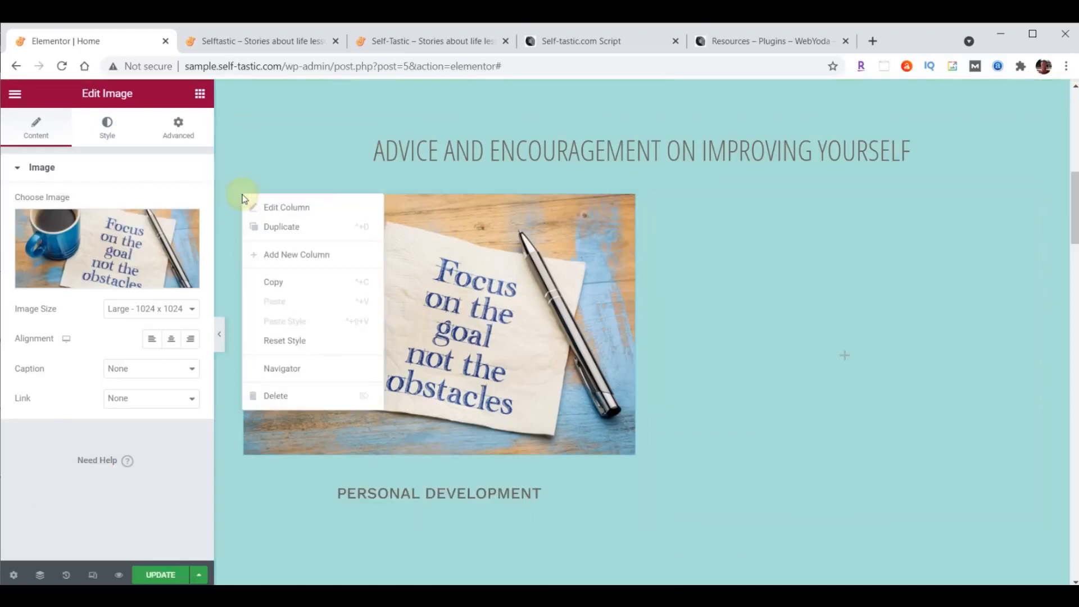
{"action": "left_click", "coordinate": [268, 225]}
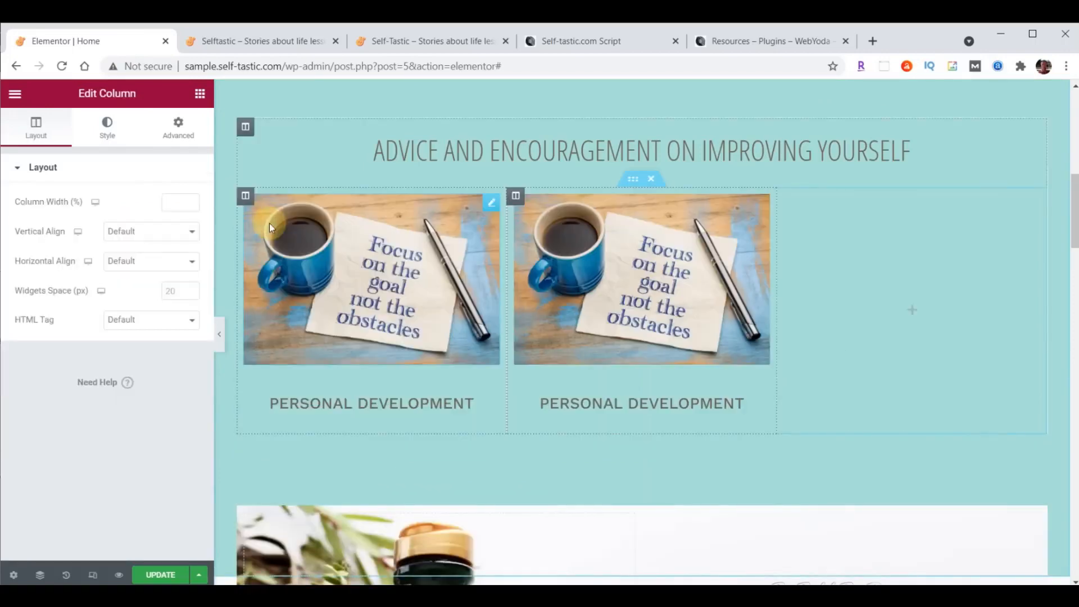
{"action": "right_click", "coordinate": [245, 196]}
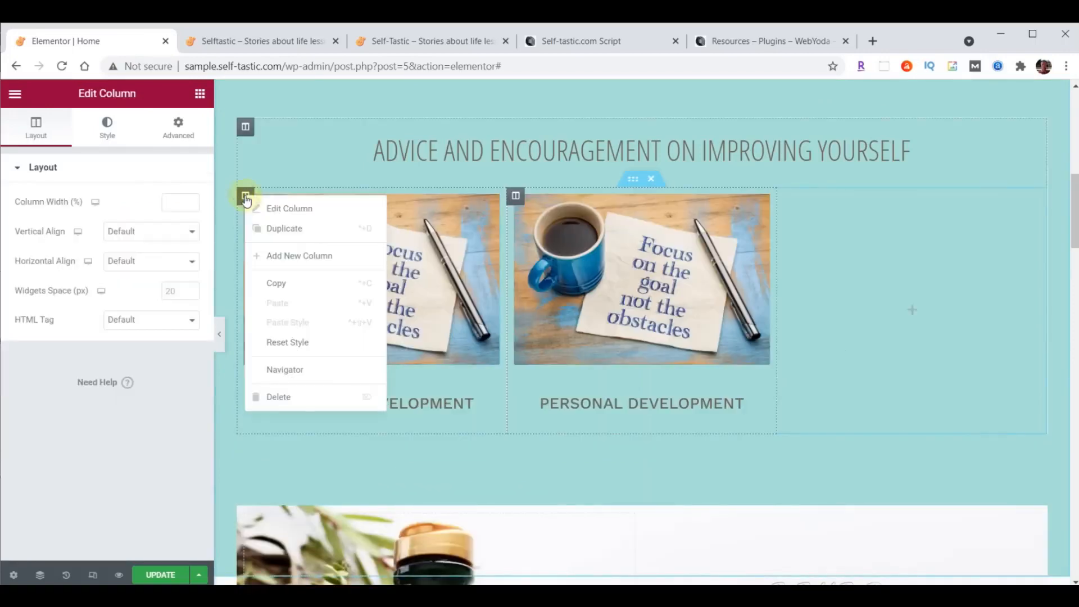
{"action": "left_click", "coordinate": [279, 229]}
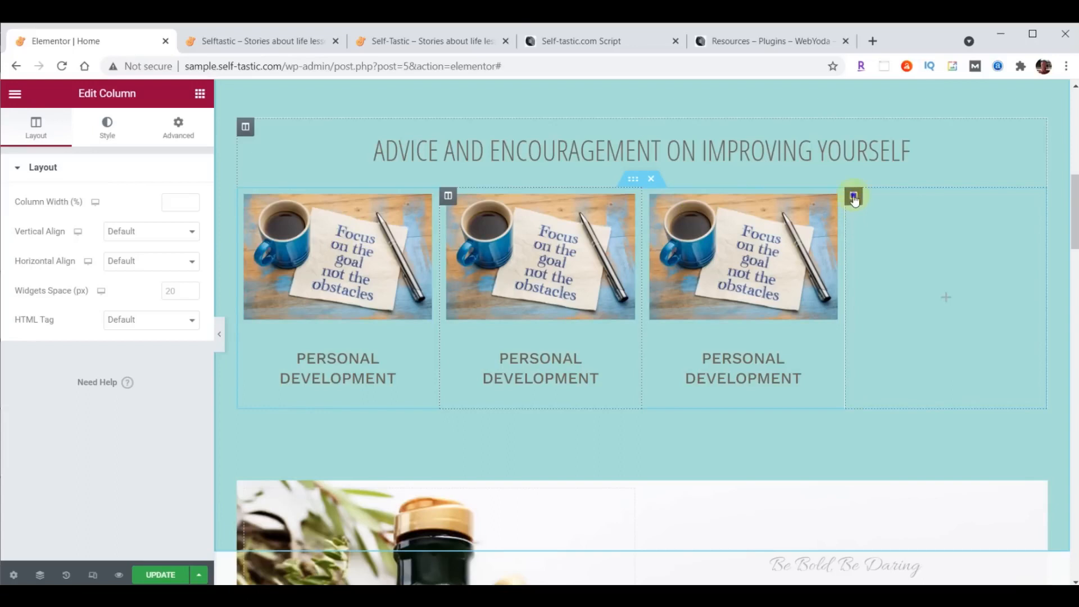
{"action": "right_click", "coordinate": [853, 197]}
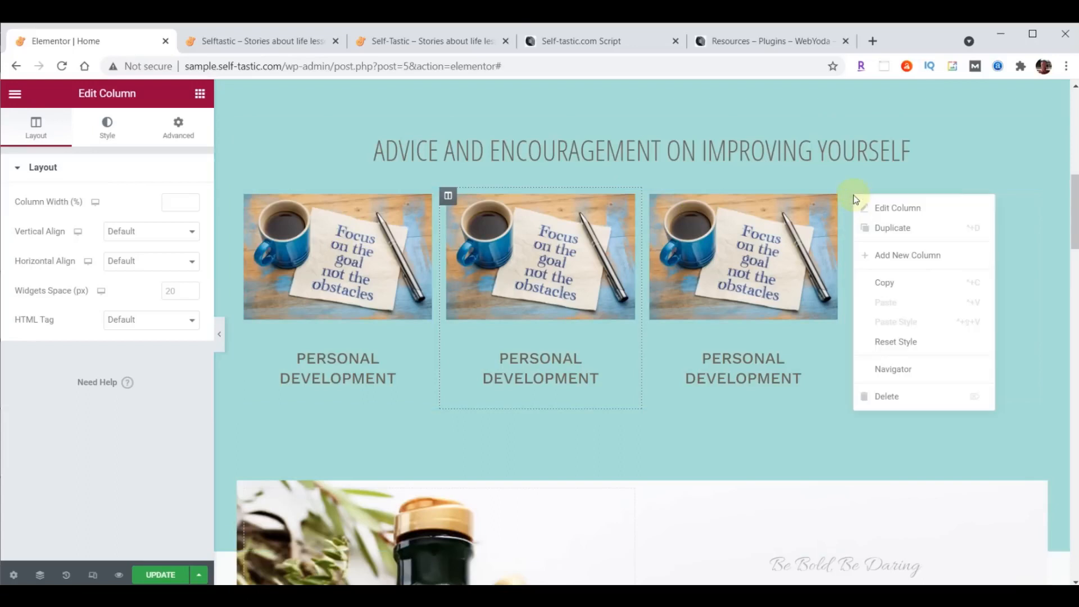
- Delete the empty fourth column and duplicate the three-card row into a second row
{"action": "left_click", "coordinate": [888, 396]}
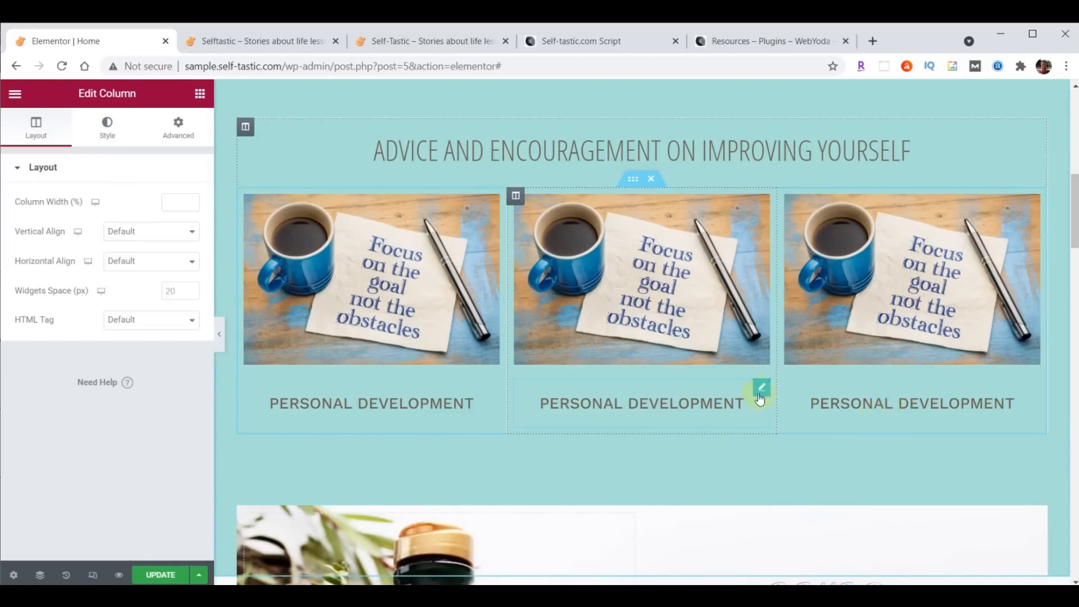
{"action": "right_click", "coordinate": [632, 181]}
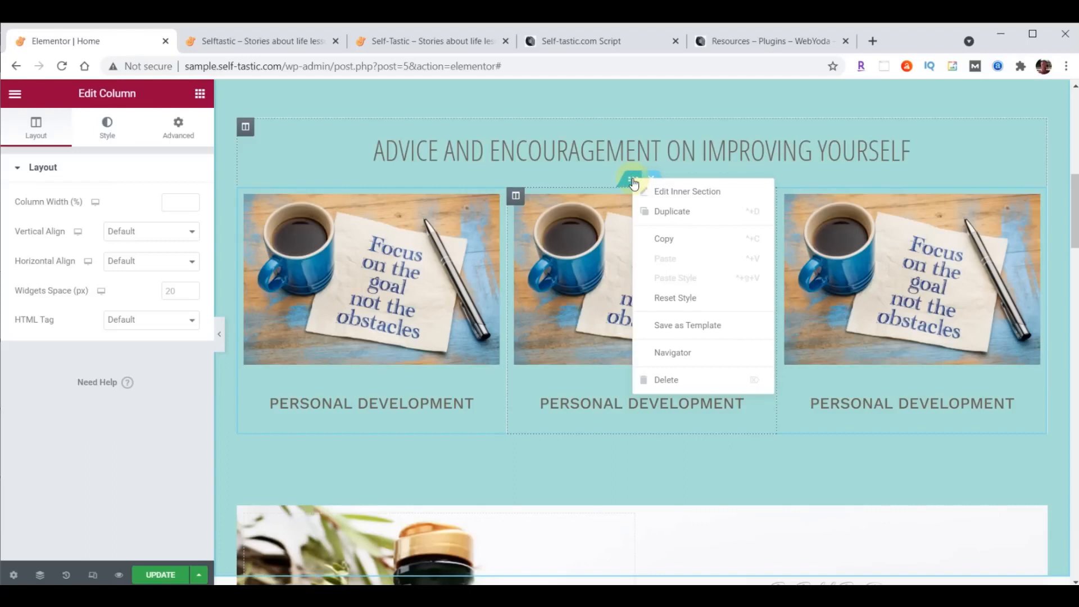
{"action": "left_click", "coordinate": [658, 210]}
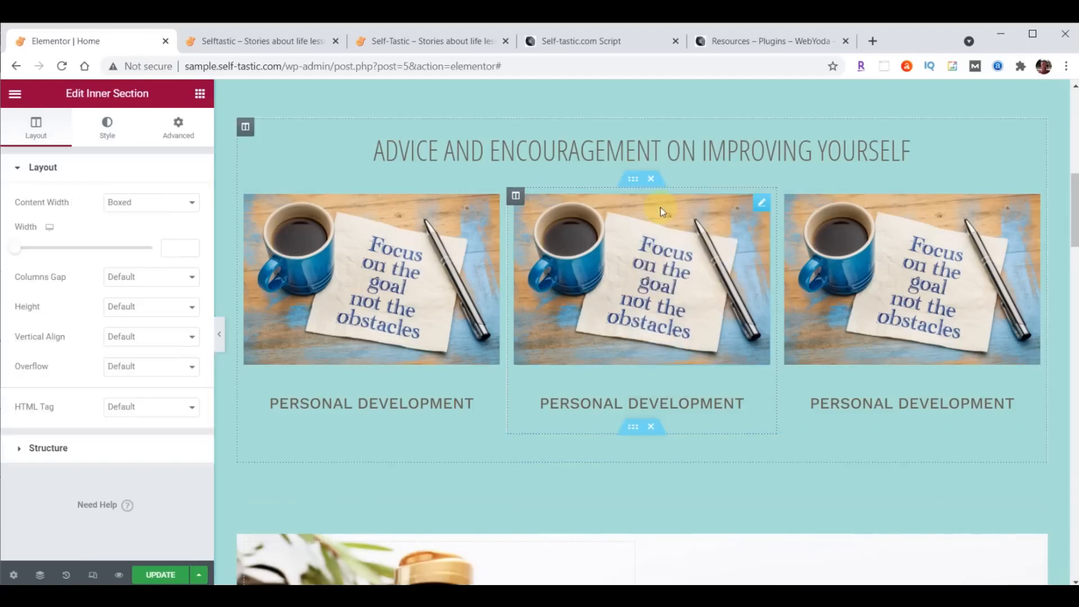
{"action": "scroll", "coordinate": [820, 330], "scroll_direction": "down", "scroll_amount": 1}
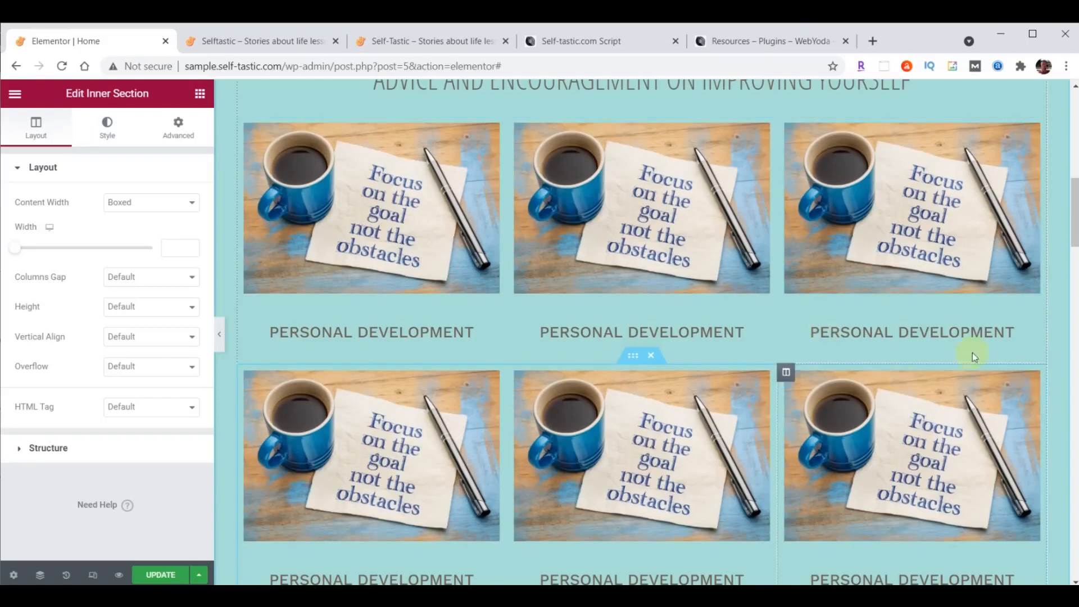
{"action": "left_click_drag", "start_coordinate": [1074, 212], "coordinate": [1075, 217]}
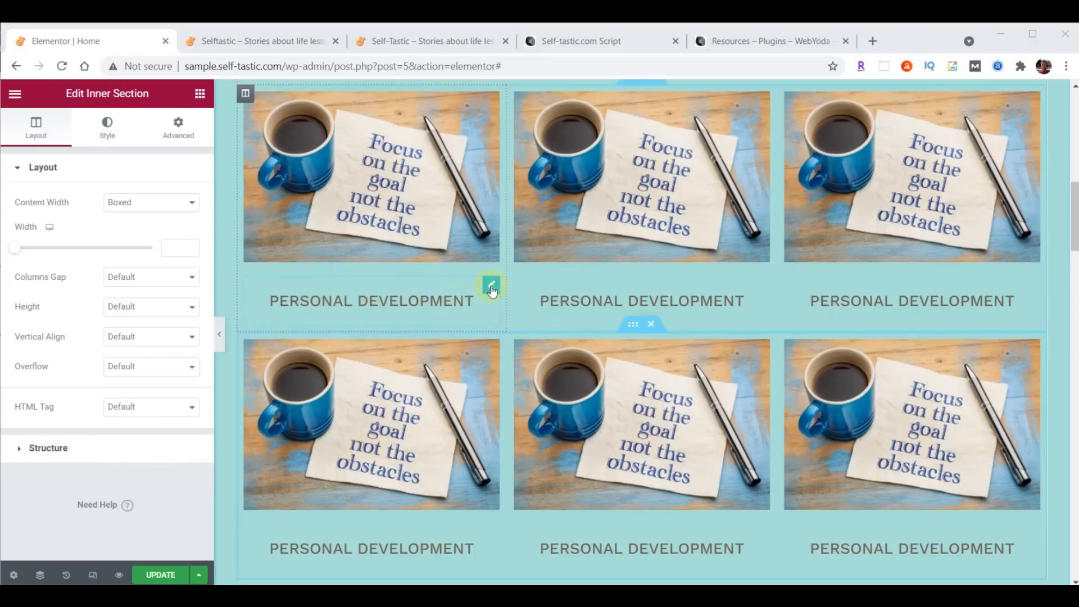
- Zero the first caption heading's padding, unlink the sides, and raise bottom padding to 20
{"action": "left_click", "coordinate": [491, 287]}
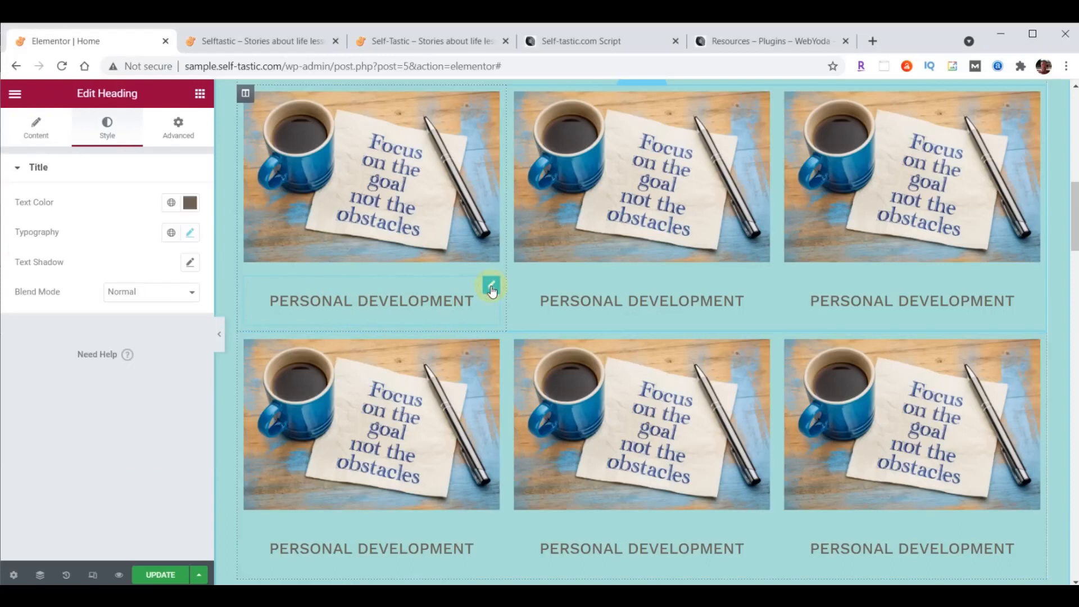
{"action": "left_click", "coordinate": [175, 138]}
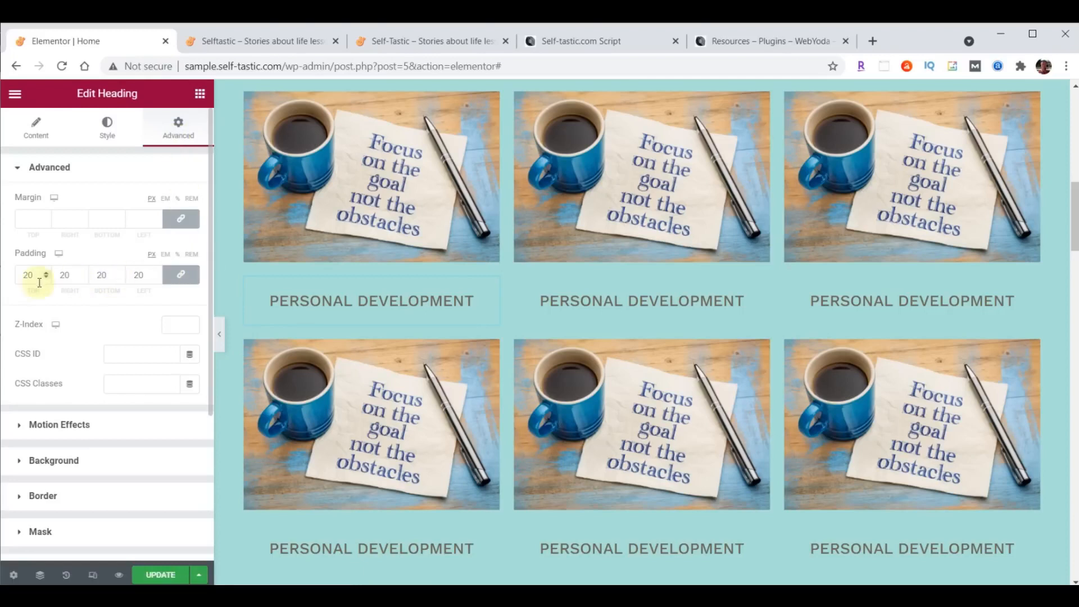
{"action": "left_click_drag", "start_coordinate": [35, 283], "coordinate": [24, 281]}
{"action": "scroll", "coordinate": [722, 296], "scroll_direction": "up", "scroll_amount": 1}
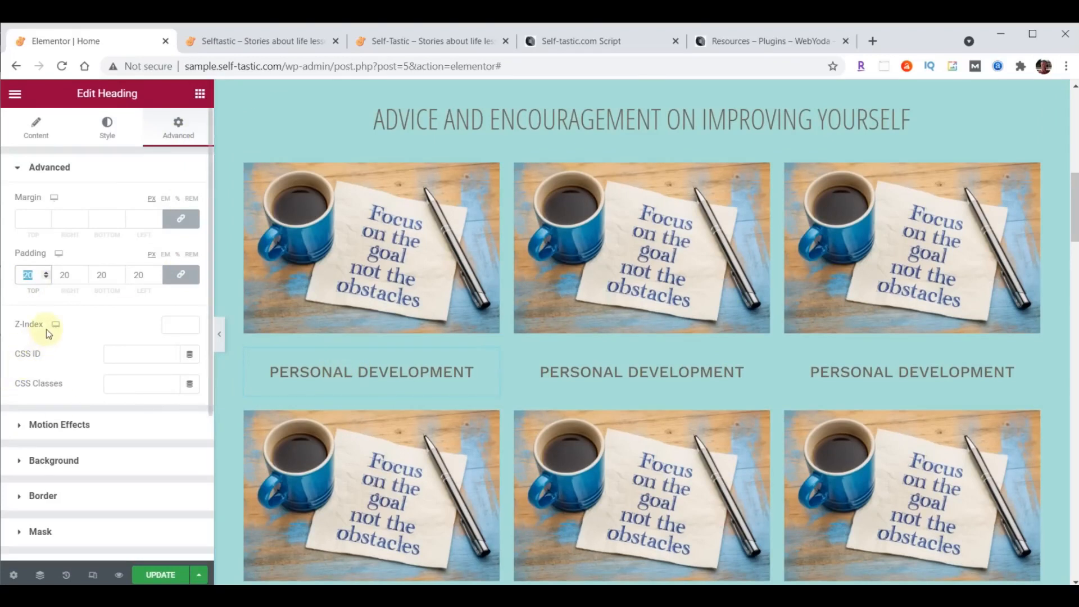
{"action": "type", "text": "0"}
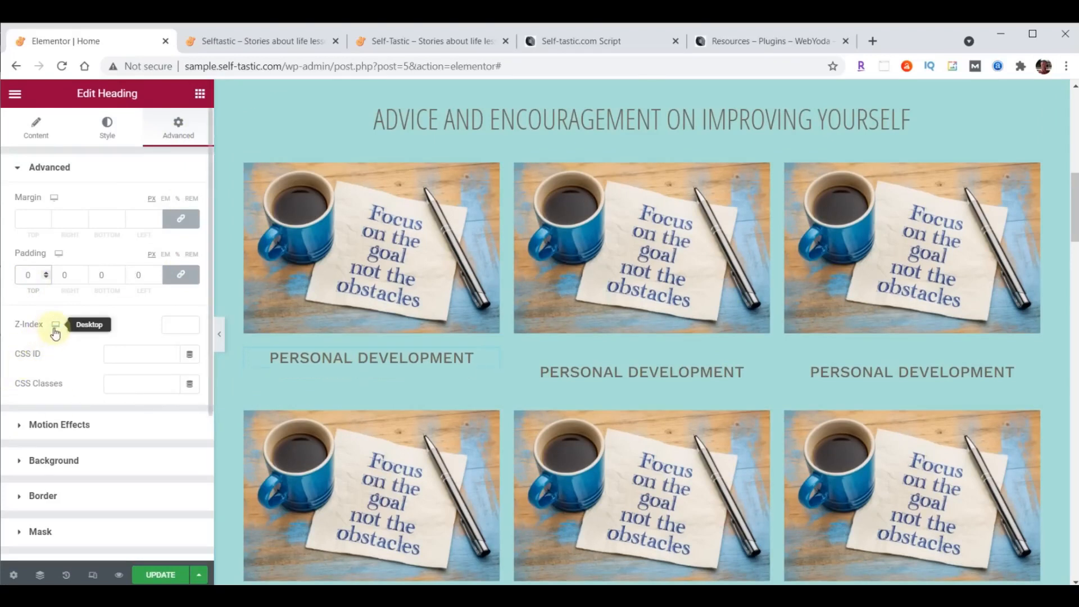
{"action": "left_click", "coordinate": [181, 275]}
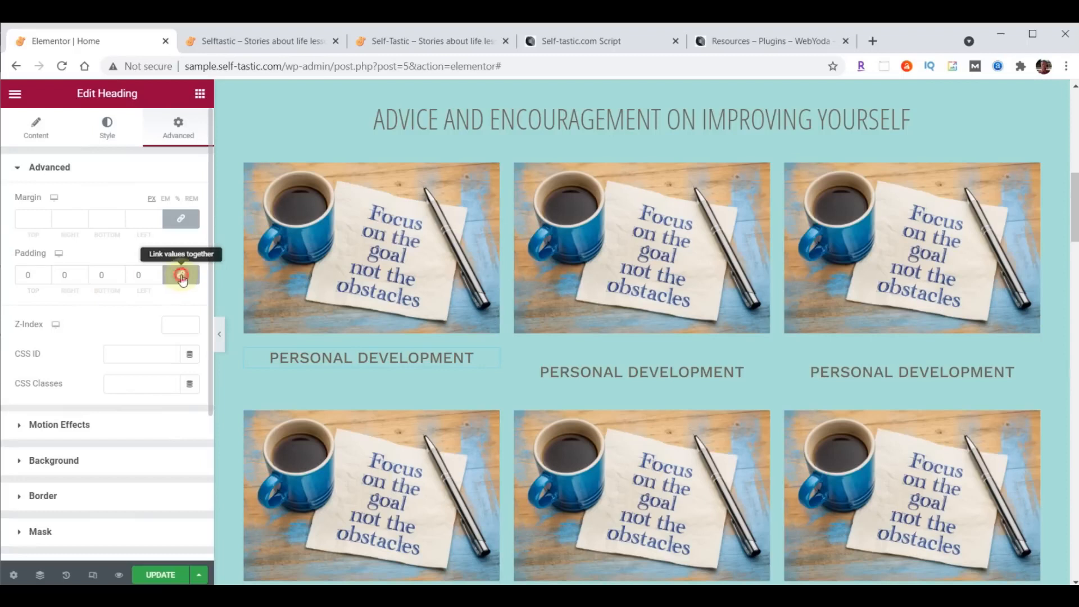
{"action": "left_click", "coordinate": [120, 274]}
{"action": "type", "text": "3"}
{"action": "left_click", "coordinate": [119, 271]}
{"action": "left_click", "coordinate": [119, 271]}
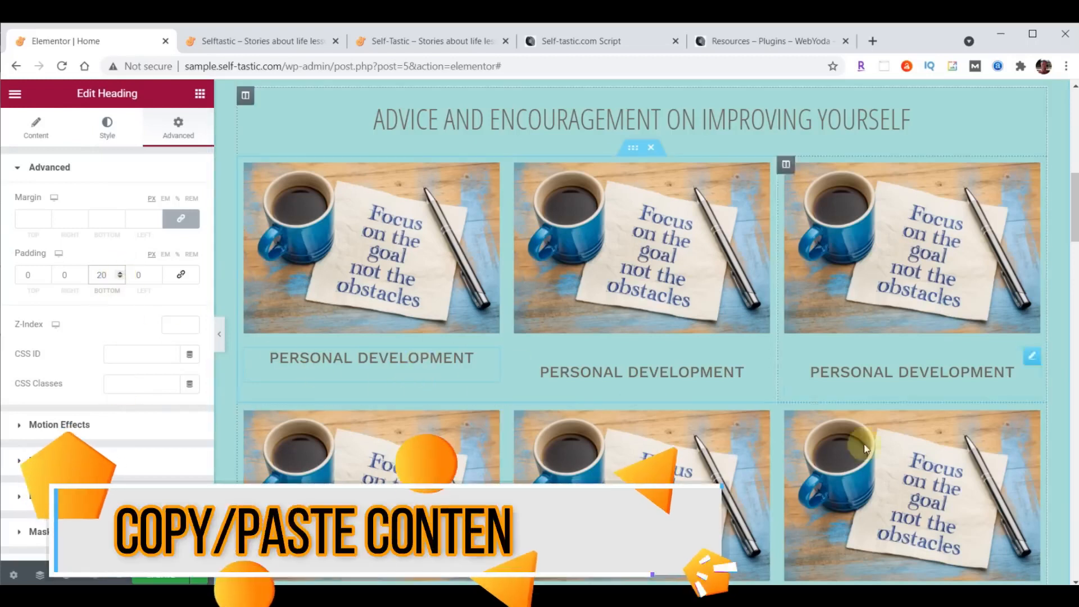
{"action": "scroll", "coordinate": [831, 377], "scroll_direction": "down", "scroll_amount": 1}
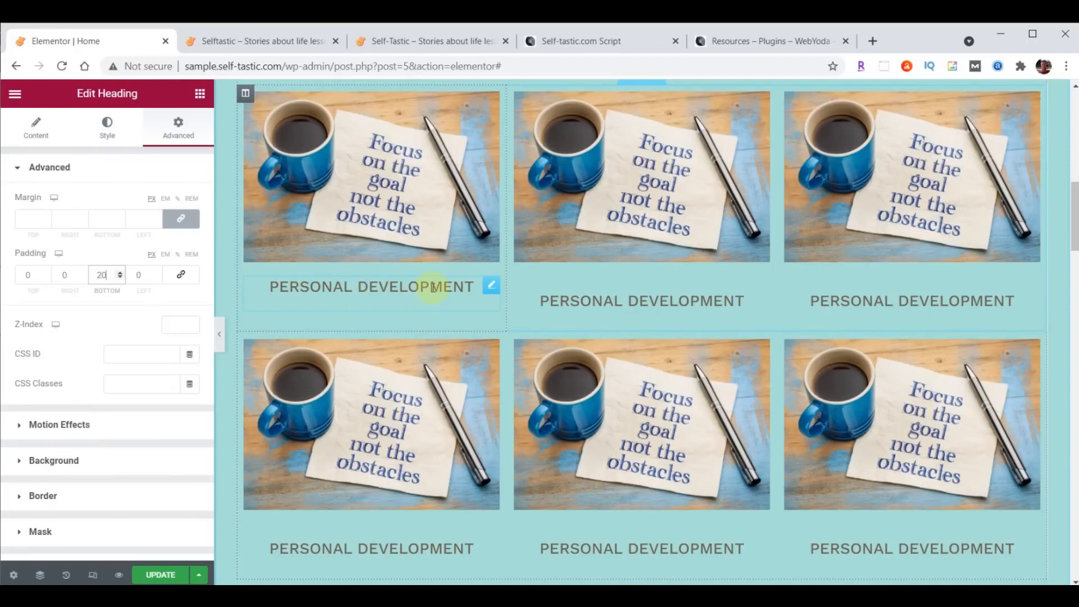
- Copy the first caption and paste its style onto the top-middle and top-right captions
{"action": "right_click", "coordinate": [492, 287]}
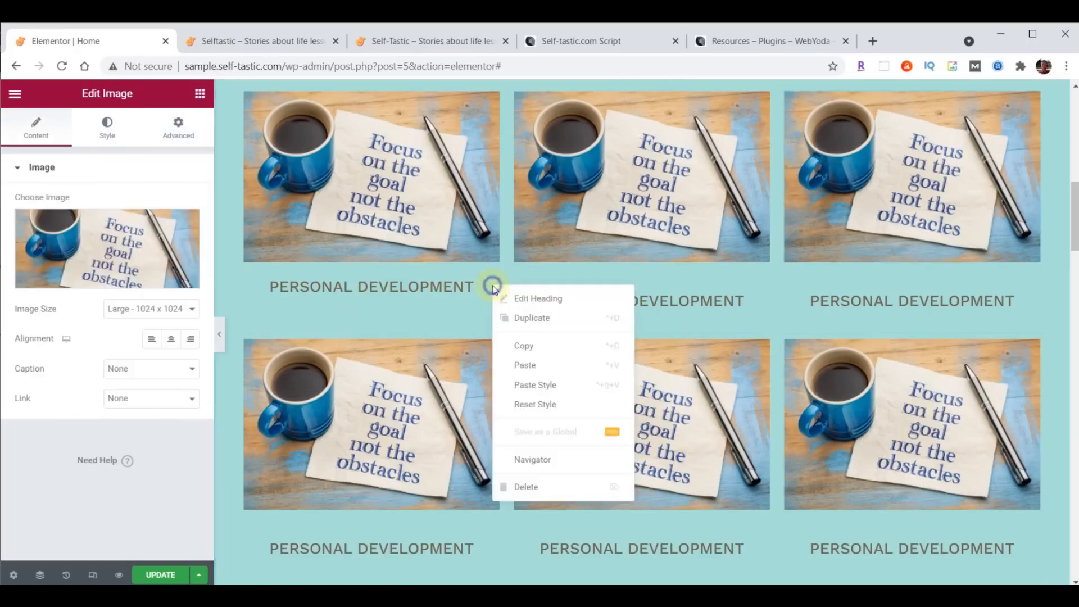
{"action": "left_click", "coordinate": [511, 345]}
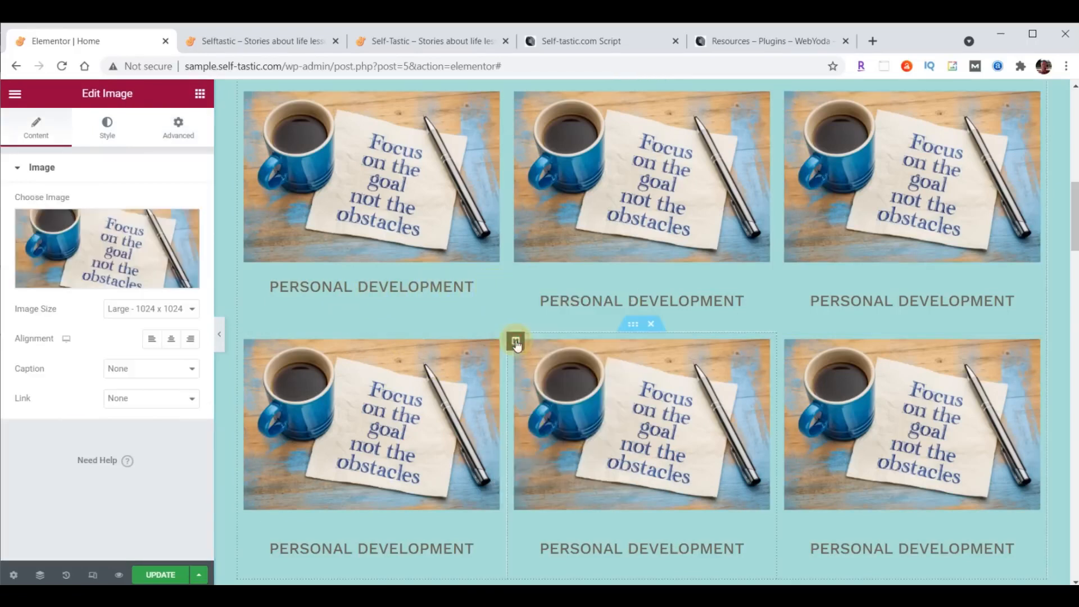
{"action": "right_click", "coordinate": [758, 286]}
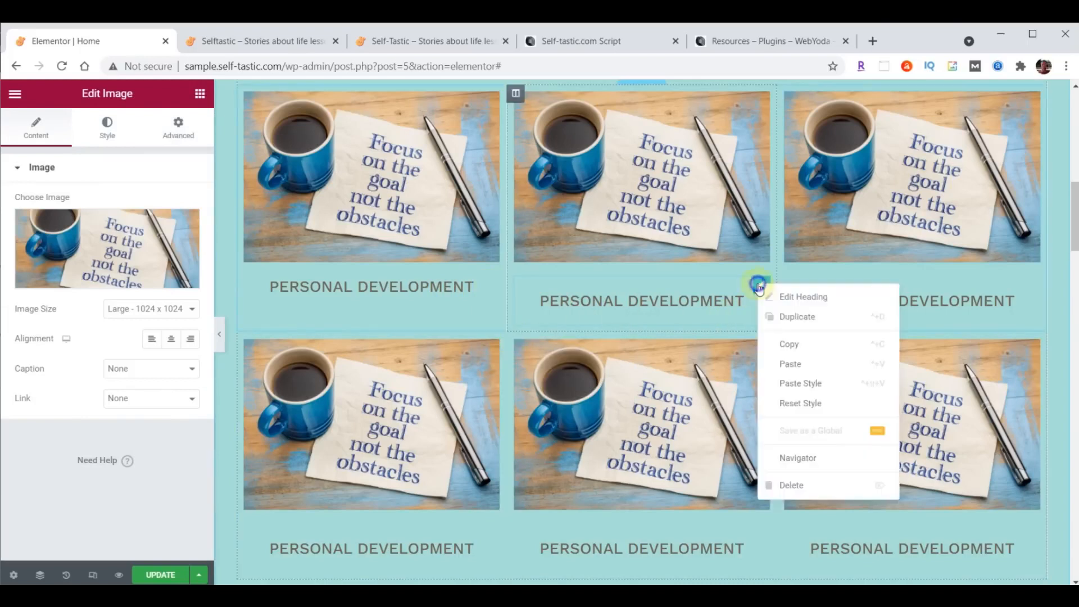
{"action": "left_click", "coordinate": [797, 365]}
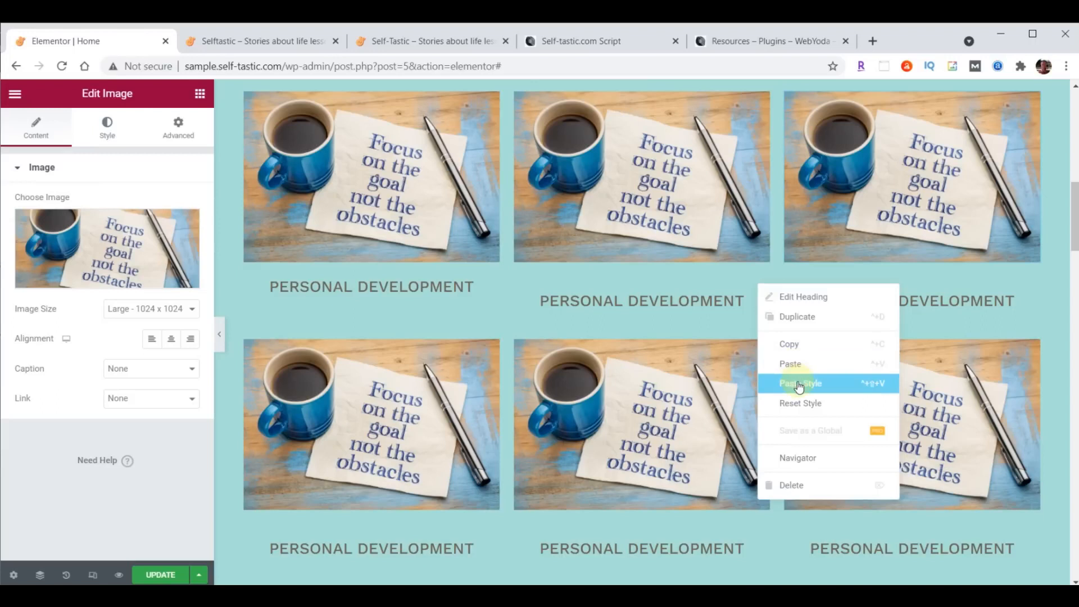
{"action": "left_click", "coordinate": [797, 383]}
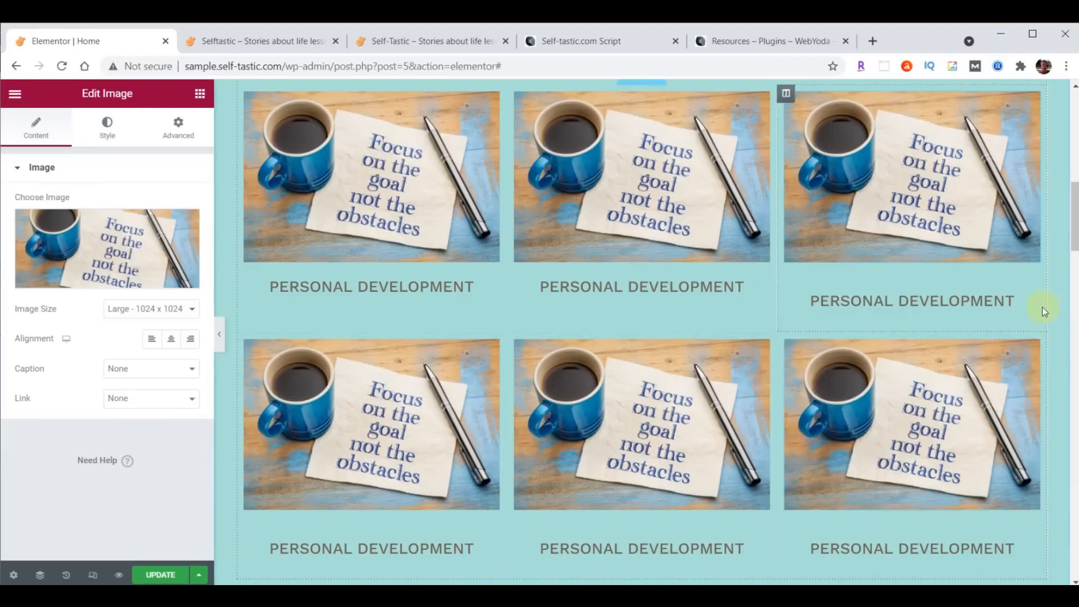
{"action": "right_click", "coordinate": [1030, 288]}
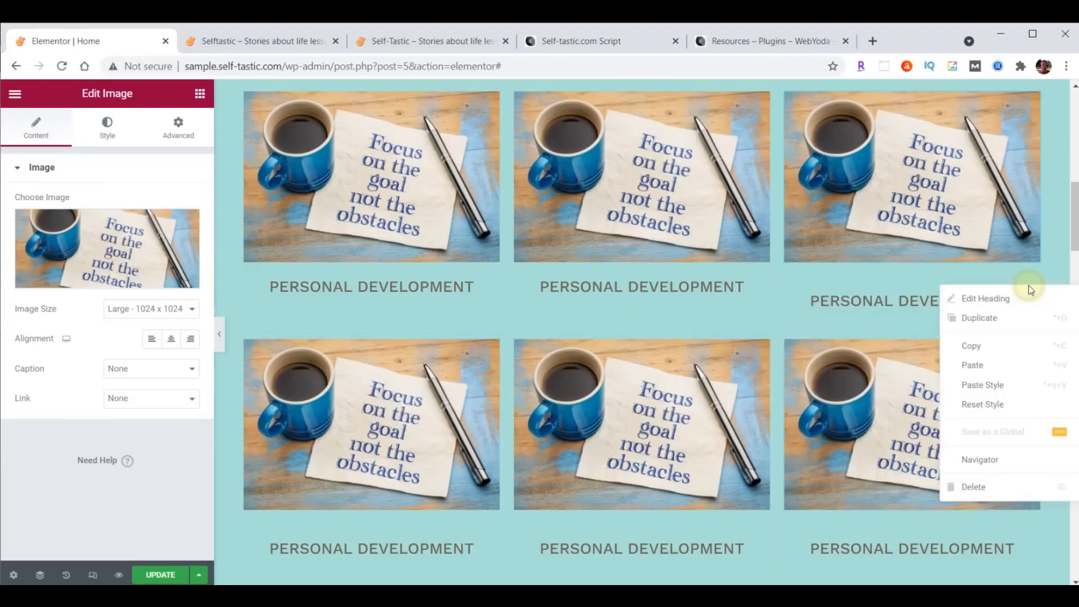
{"action": "left_click", "coordinate": [1006, 382]}
- Paste the same caption style onto the bottom-right, bottom-middle and bottom-left captions
{"action": "right_click", "coordinate": [1027, 514]}
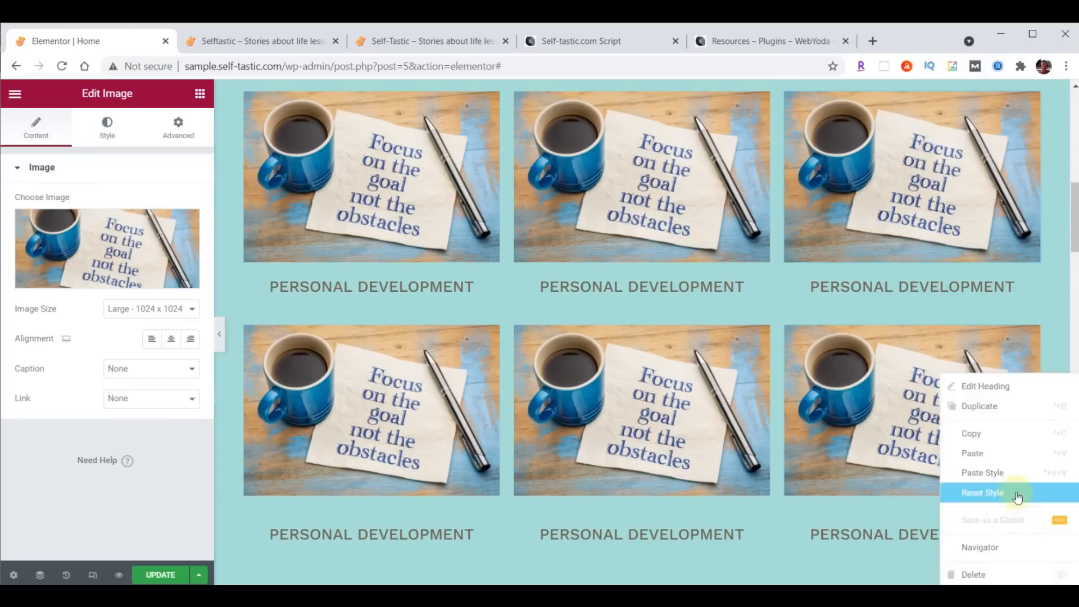
{"action": "left_click", "coordinate": [1005, 473]}
{"action": "right_click", "coordinate": [759, 518]}
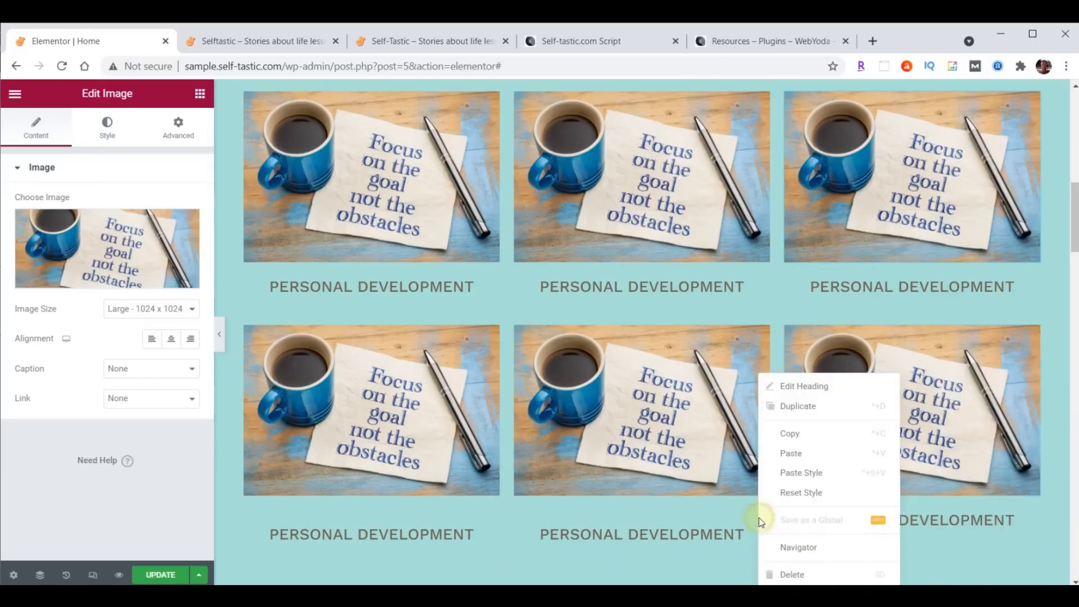
{"action": "left_click", "coordinate": [792, 484]}
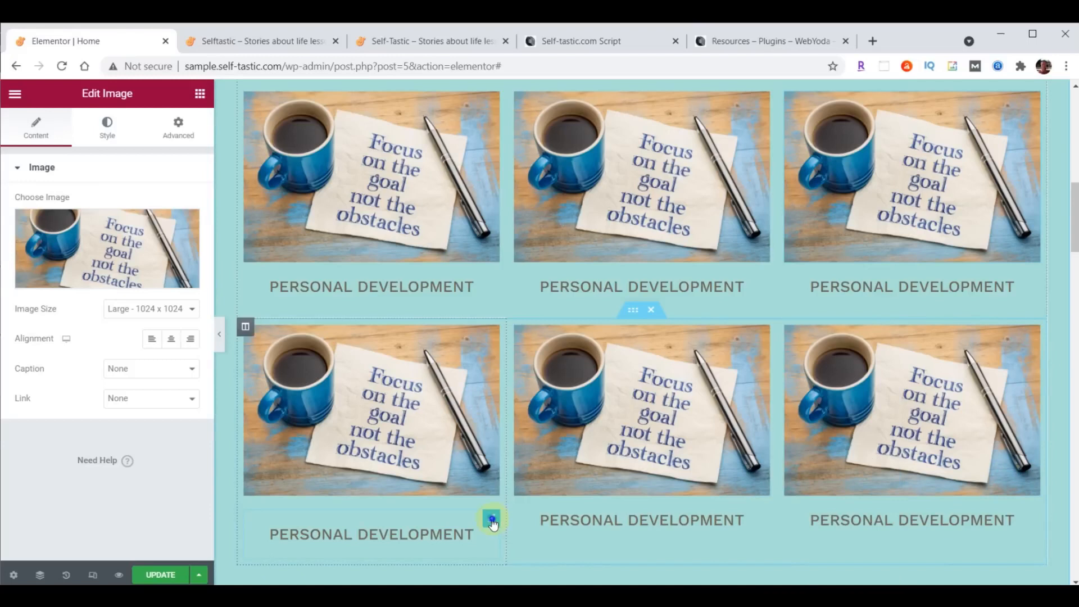
{"action": "right_click", "coordinate": [492, 515]}
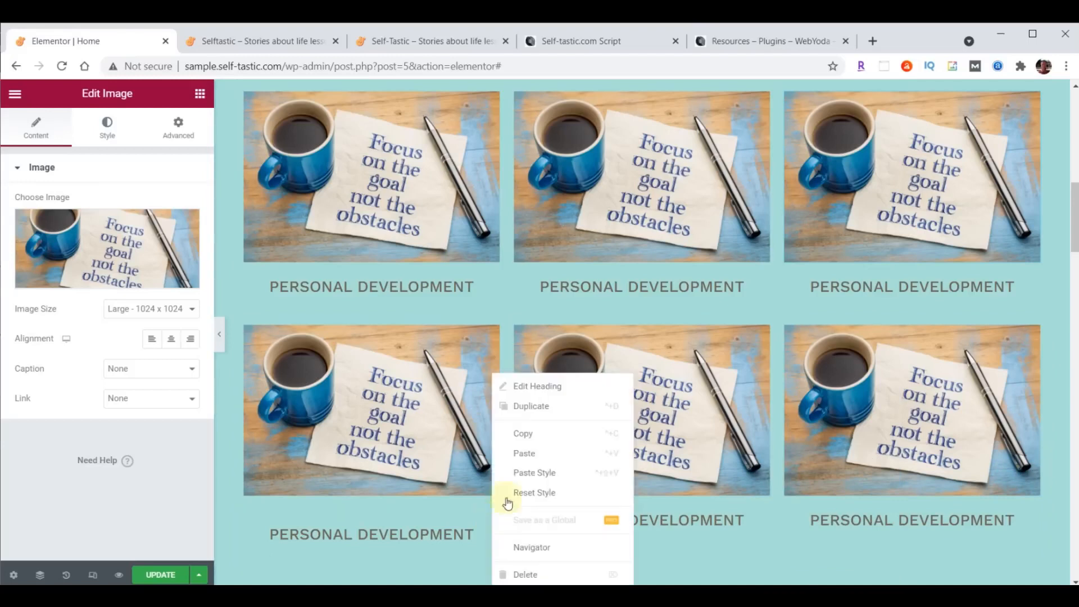
{"action": "left_click", "coordinate": [520, 473]}
{"action": "scroll", "coordinate": [722, 481], "scroll_direction": "up", "scroll_amount": 1}
{"action": "scroll", "coordinate": [729, 489], "scroll_direction": "down", "scroll_amount": 1}
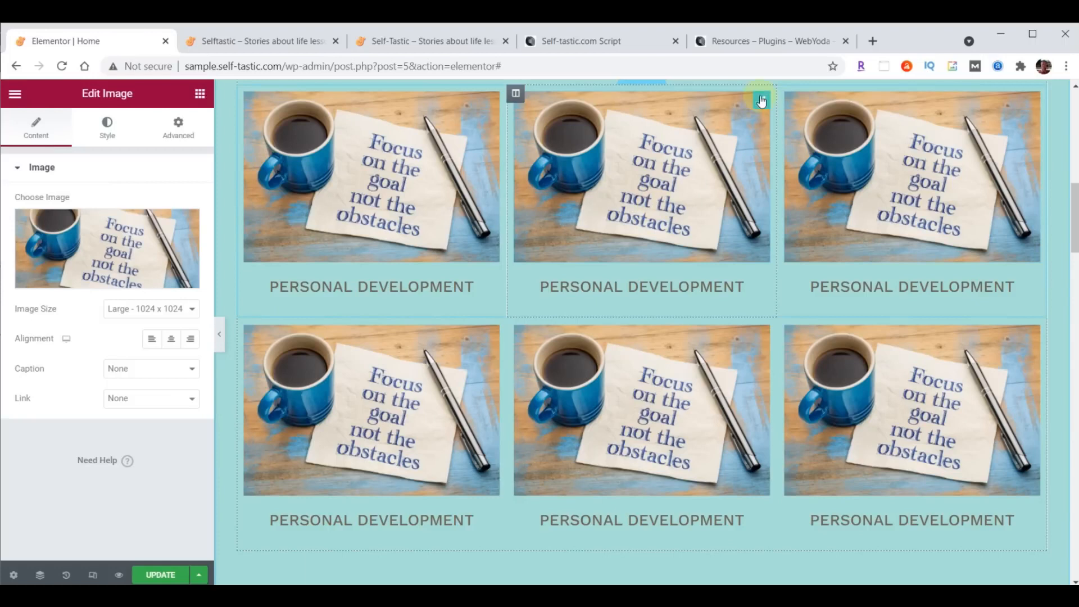
- Replace the top-middle card's picture with the chalkboard image categories-02.png
{"action": "left_click", "coordinate": [74, 240]}
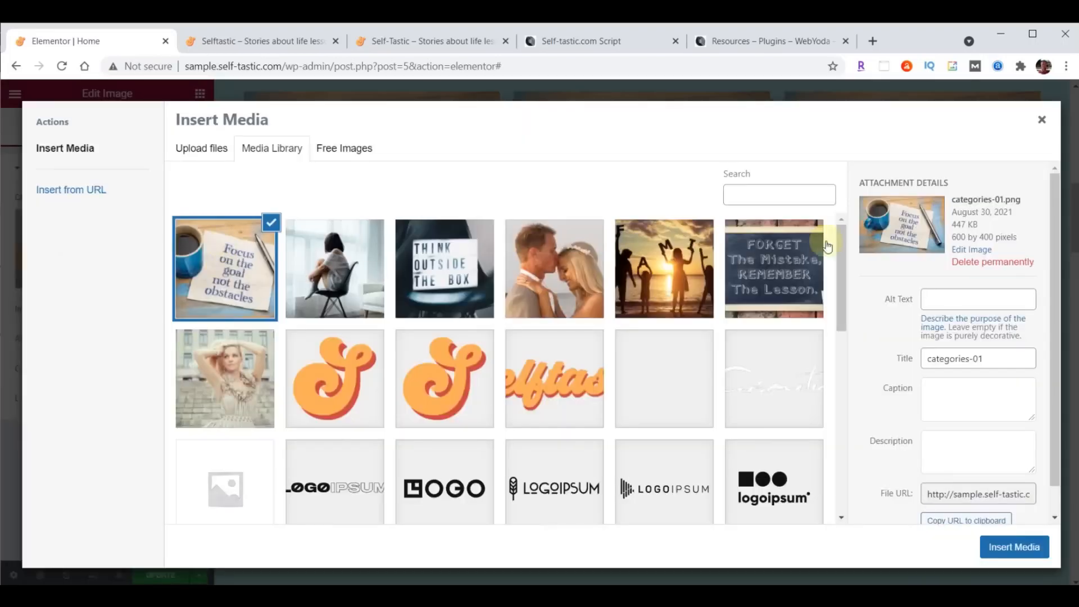
{"action": "left_click", "coordinate": [768, 263]}
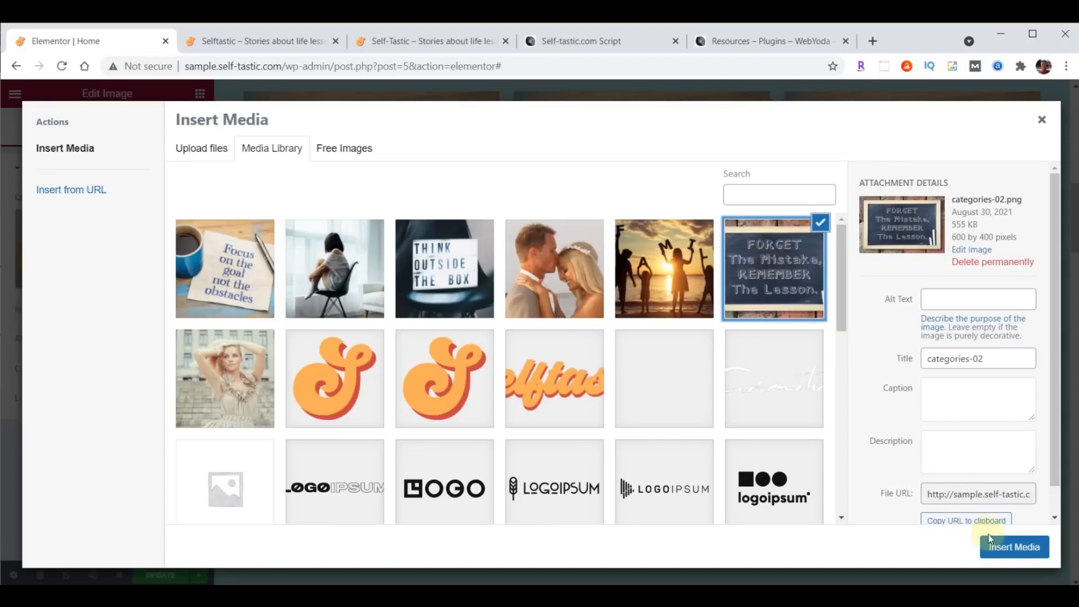
{"action": "left_click", "coordinate": [1003, 547]}
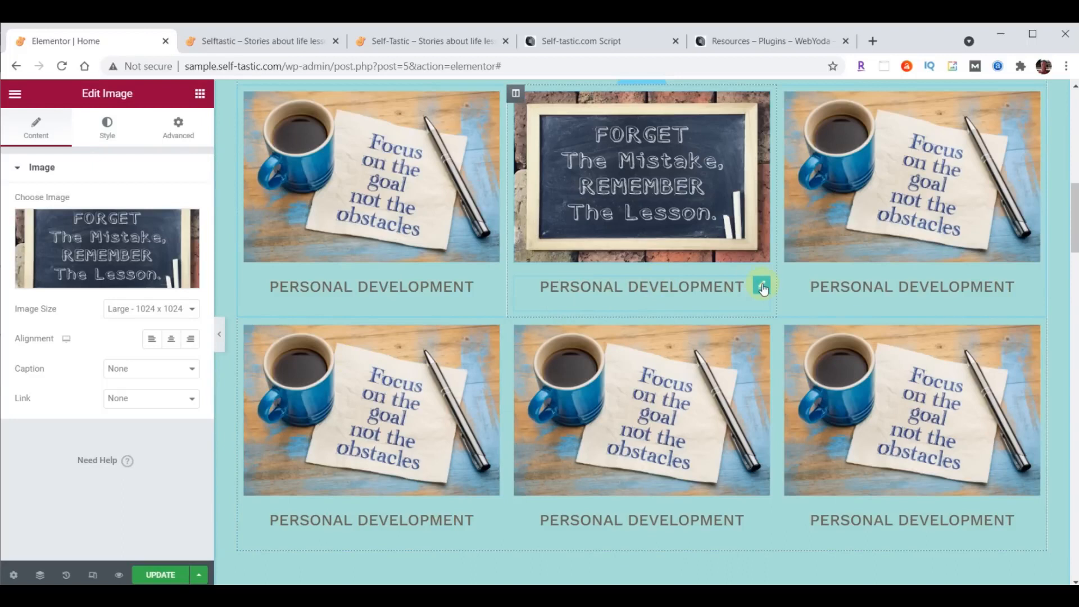
- Change the top-middle card's caption from Personal Development to 'Life Lessons'
{"action": "left_click", "coordinate": [763, 288]}
{"action": "left_click_drag", "start_coordinate": [19, 217], "coordinate": [126, 214]}
{"action": "type", "text": "Life Lessons"}
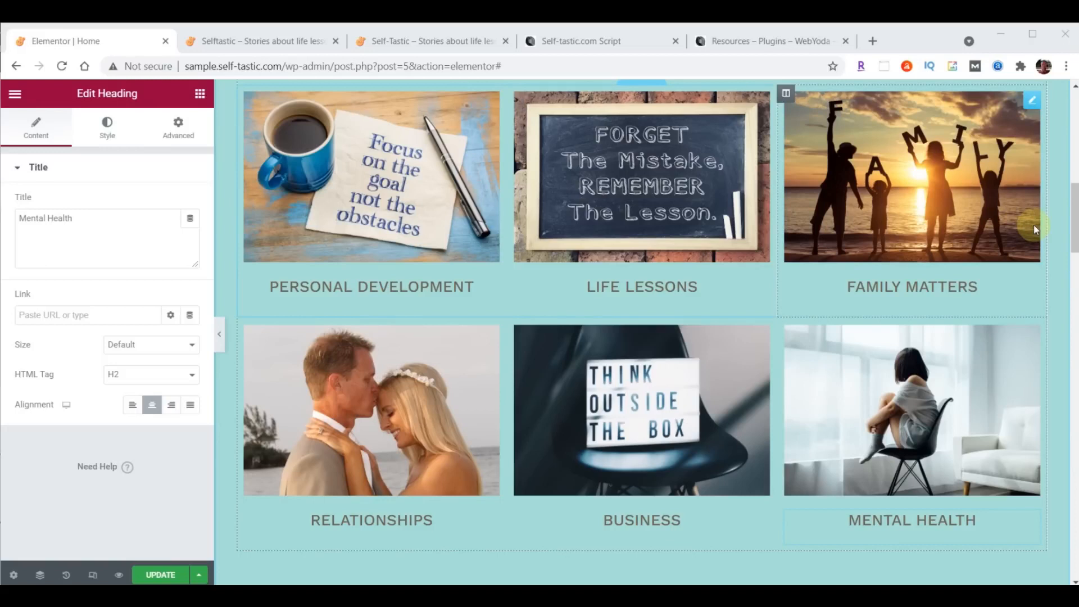
- Save the page and reload the live Selftastic site to view the category grid
{"action": "left_click", "coordinate": [161, 573]}
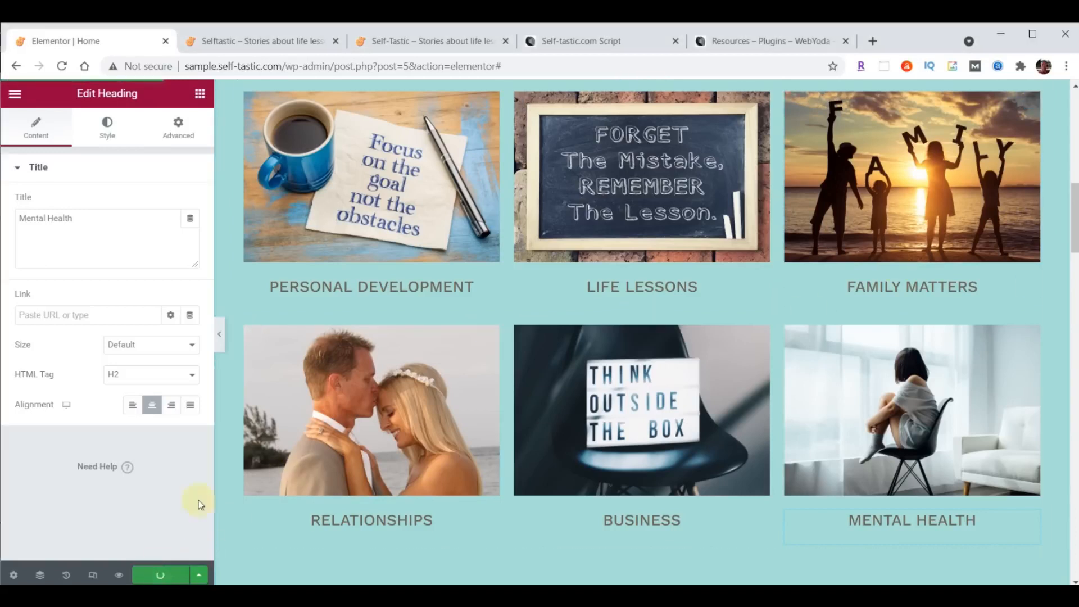
{"action": "left_click", "coordinate": [275, 41]}
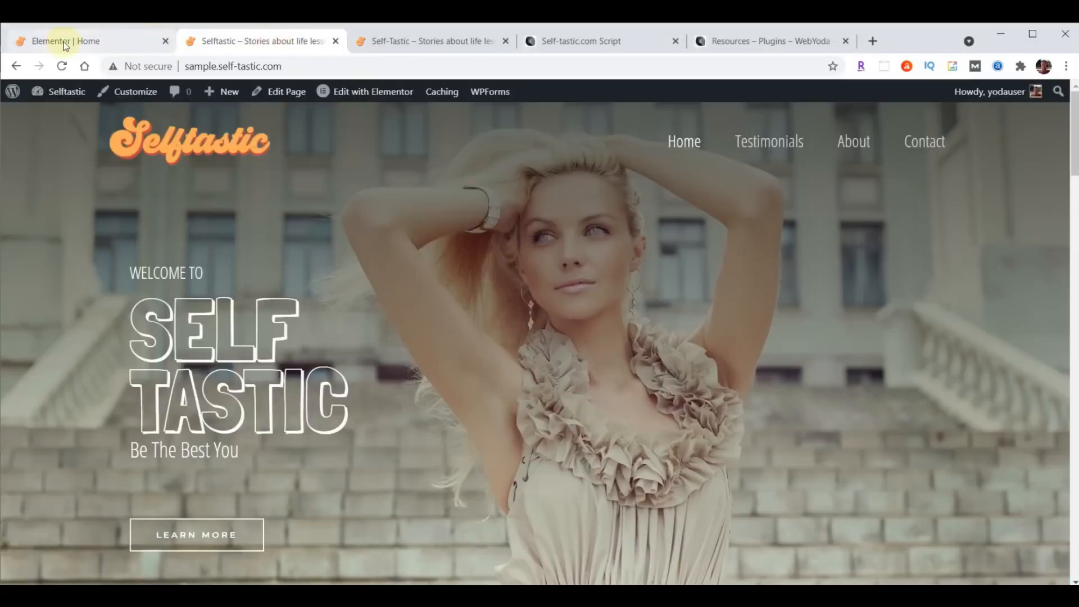
{"action": "left_click", "coordinate": [61, 68]}
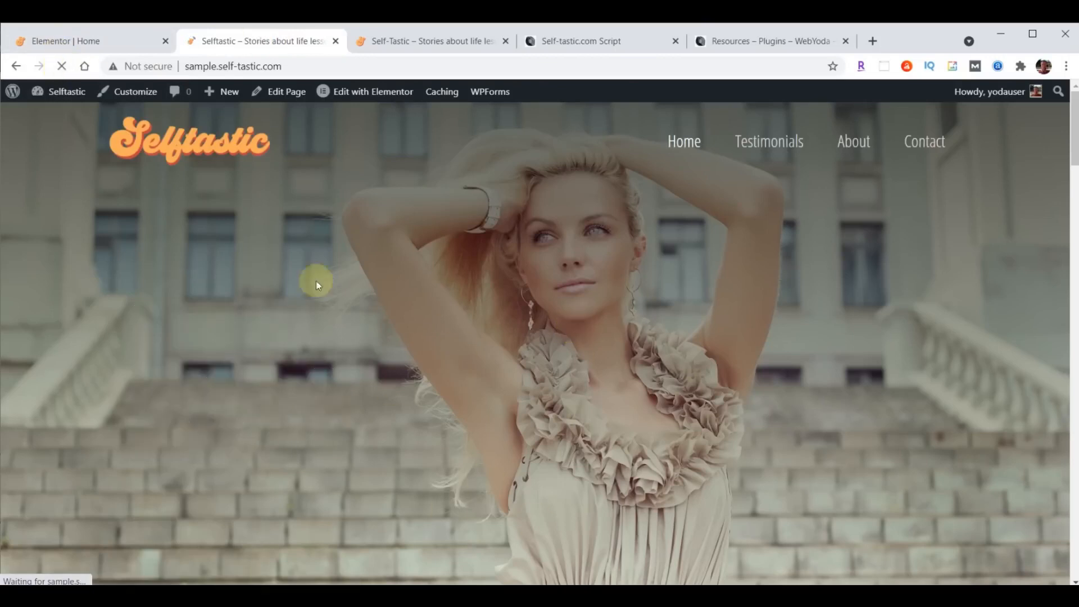
{"action": "scroll", "coordinate": [727, 235], "scroll_direction": "down", "scroll_amount": 10}
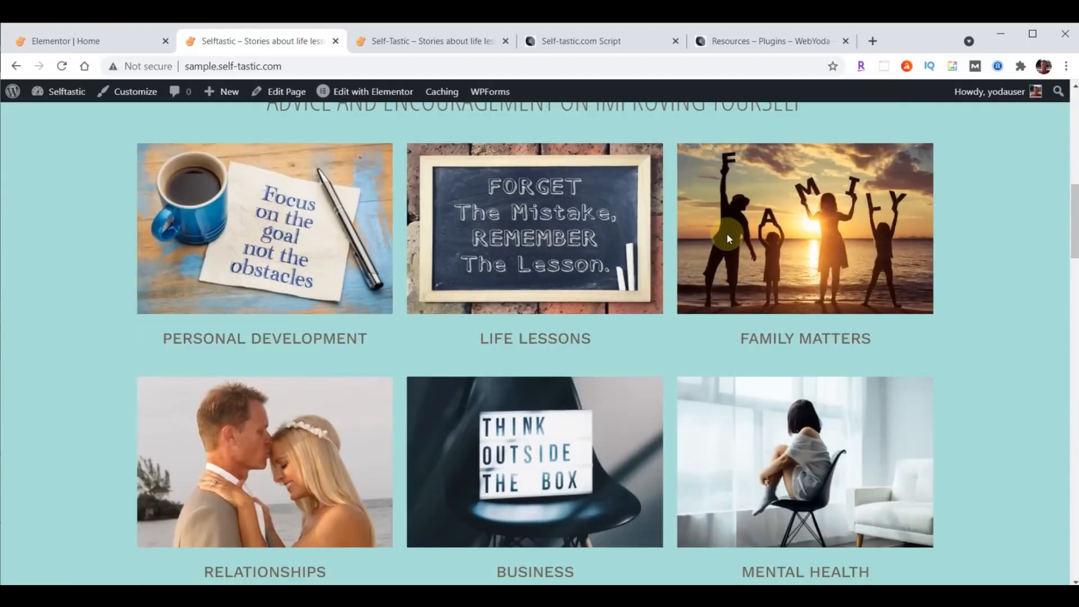
- Reload self-tastic.com to check the grid there, then return to the Elementor editor
{"action": "left_click", "coordinate": [458, 41]}
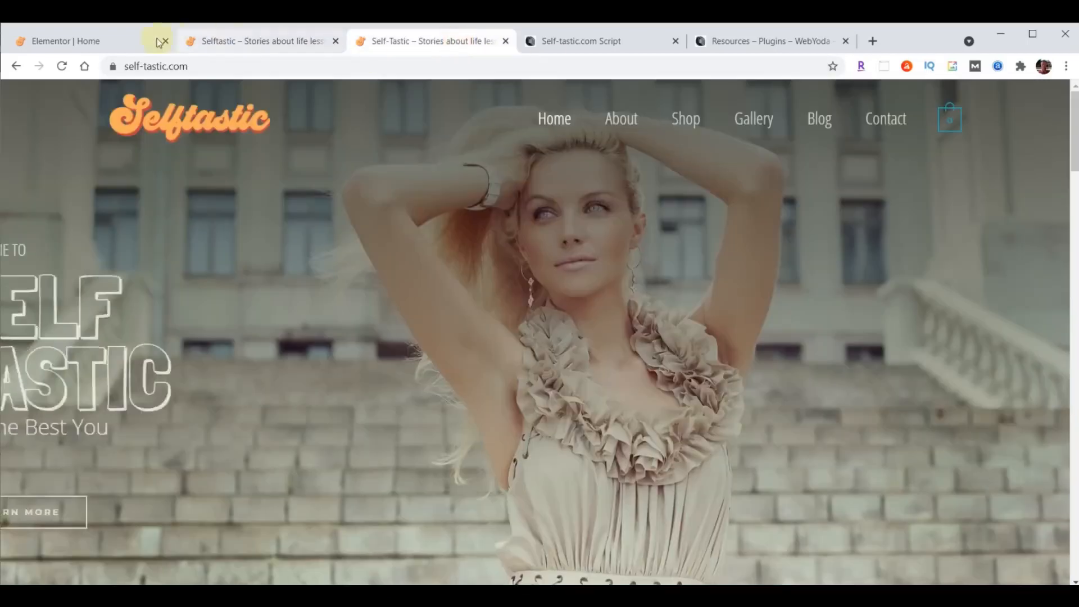
{"action": "left_click", "coordinate": [60, 67]}
{"action": "scroll", "coordinate": [638, 275], "scroll_direction": "down", "scroll_amount": 10}
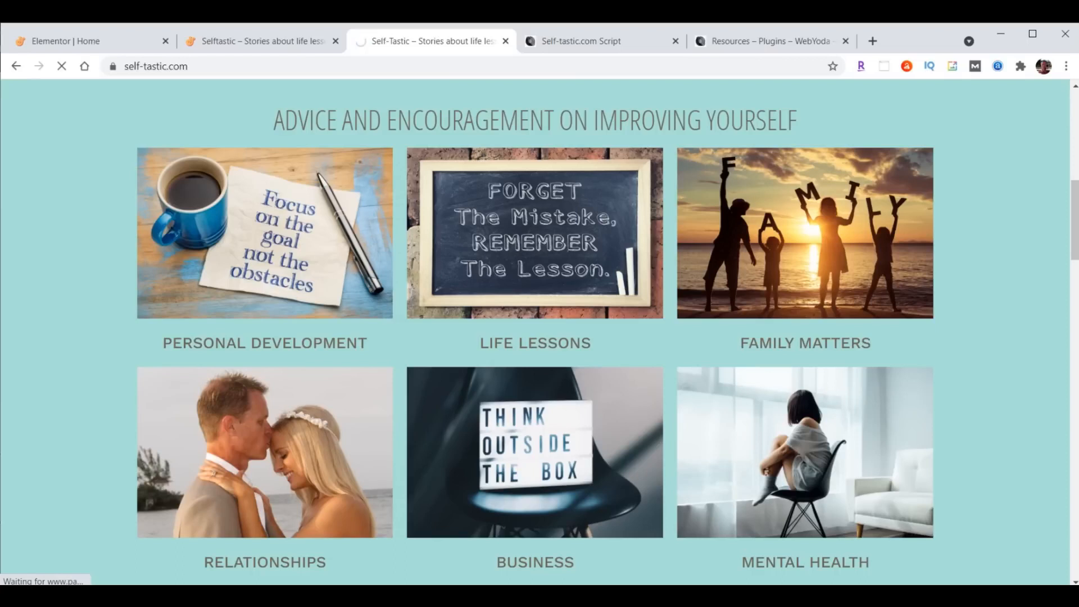
{"action": "left_click", "coordinate": [53, 33]}
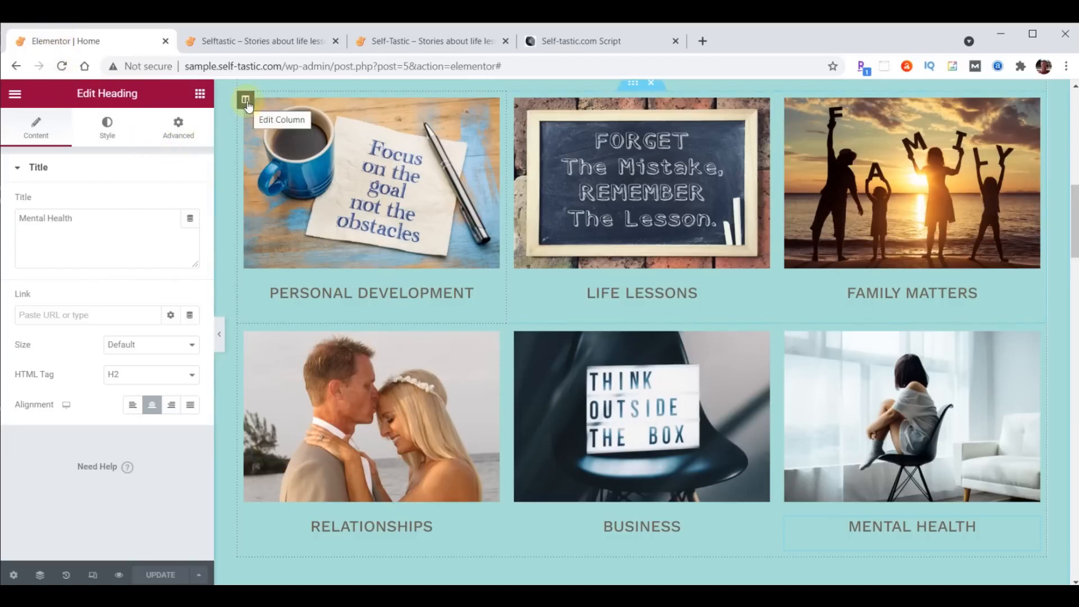
- Give the Personal Development column a Slide In Right entrance with 1000 ms delay, pasted onto Relationships
{"action": "left_click", "coordinate": [245, 101]}
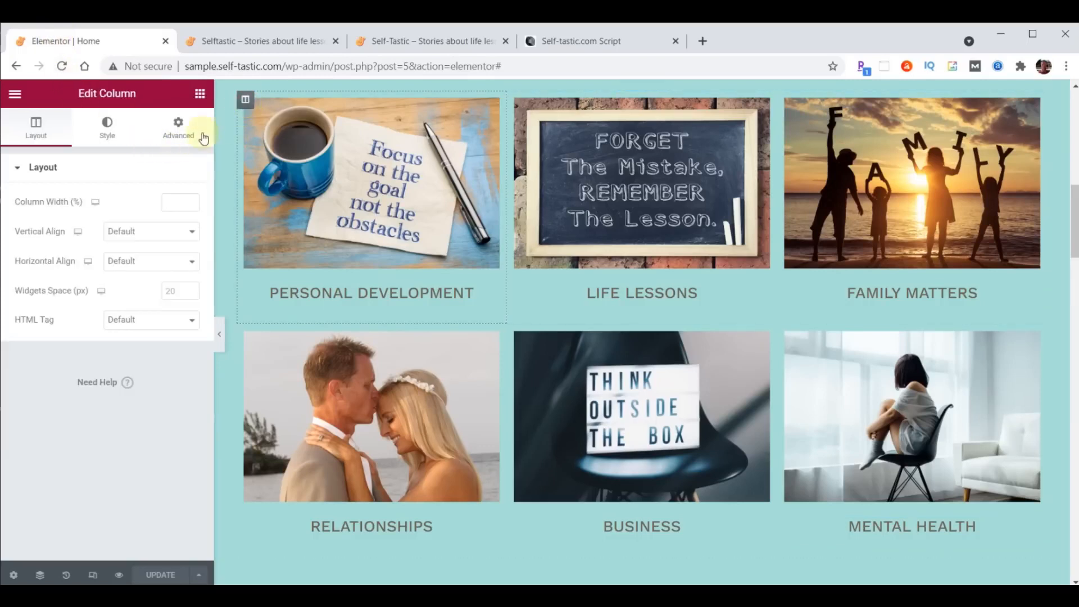
{"action": "left_click", "coordinate": [180, 130]}
{"action": "left_click", "coordinate": [74, 413]}
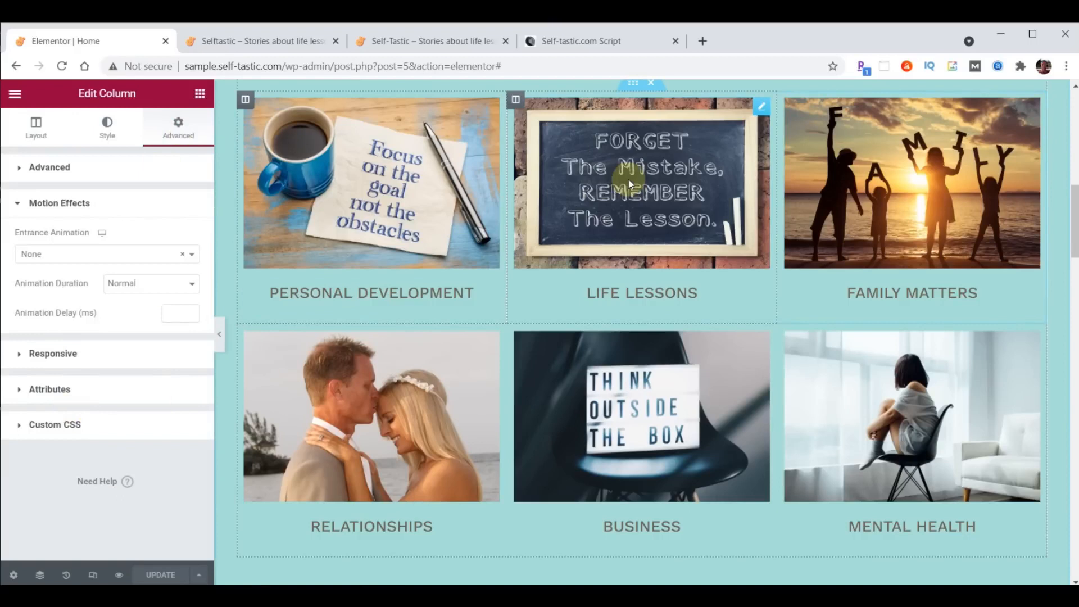
{"action": "left_click", "coordinate": [85, 256]}
{"action": "scroll", "coordinate": [95, 347], "scroll_direction": "down", "scroll_amount": 3}
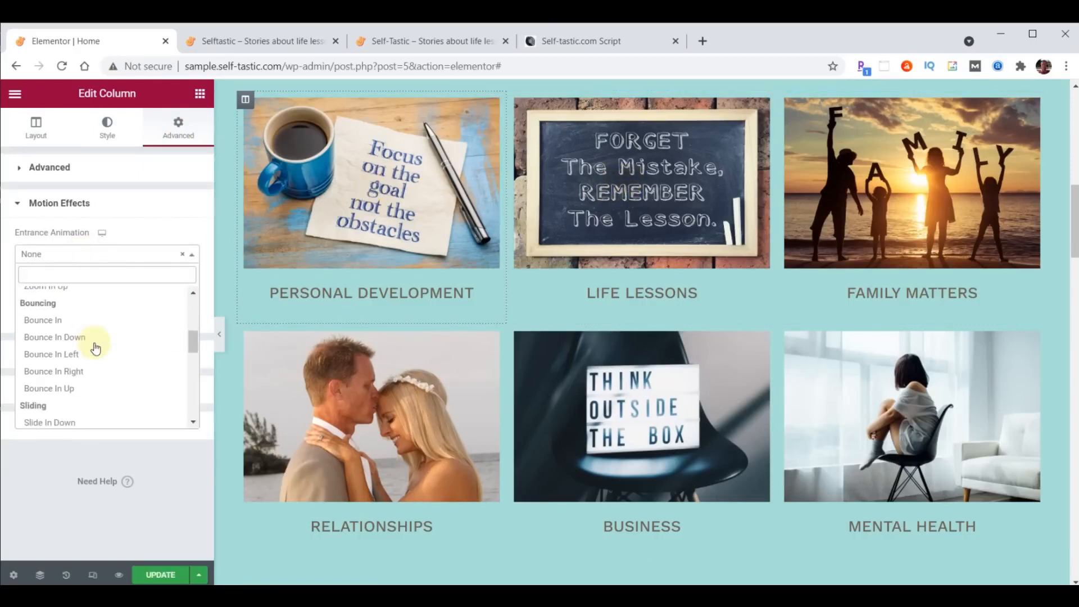
{"action": "scroll", "coordinate": [96, 348], "scroll_direction": "down", "scroll_amount": 1}
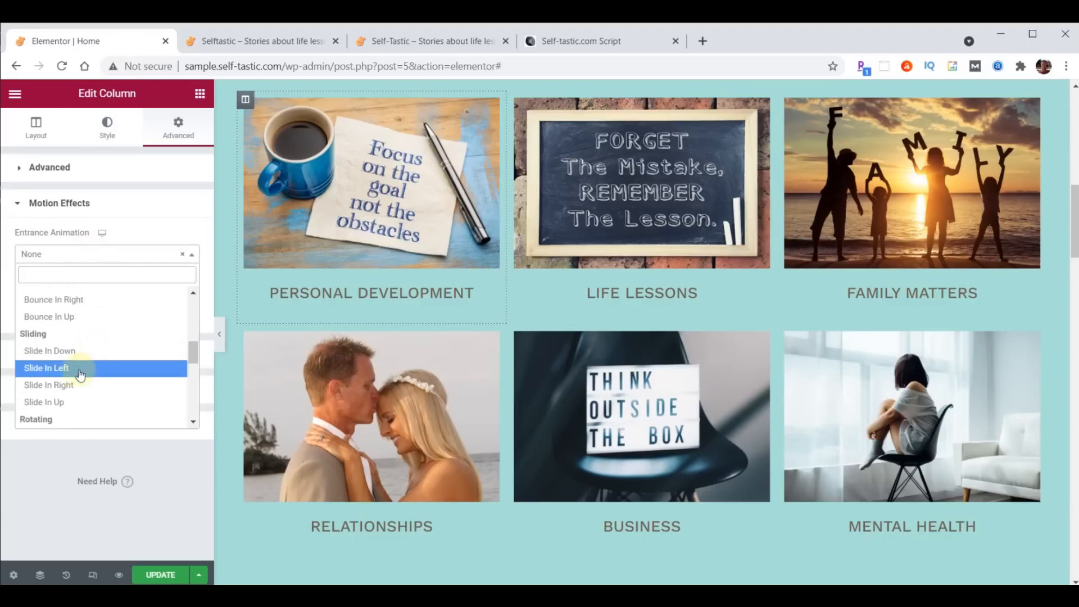
{"action": "left_click", "coordinate": [67, 385]}
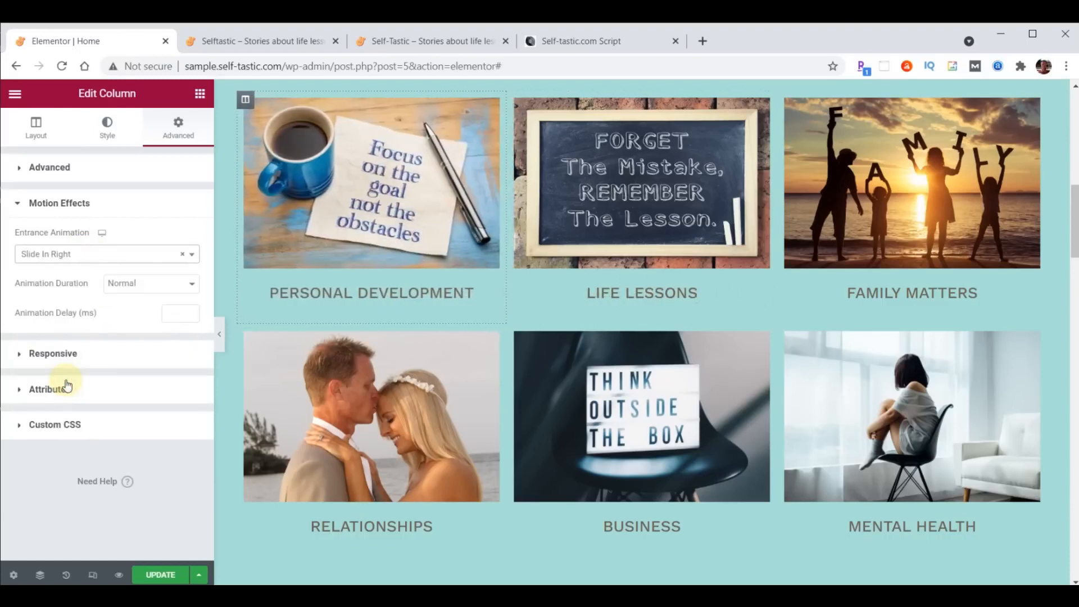
{"action": "left_click", "coordinate": [171, 313]}
{"action": "type", "text": "1000"}
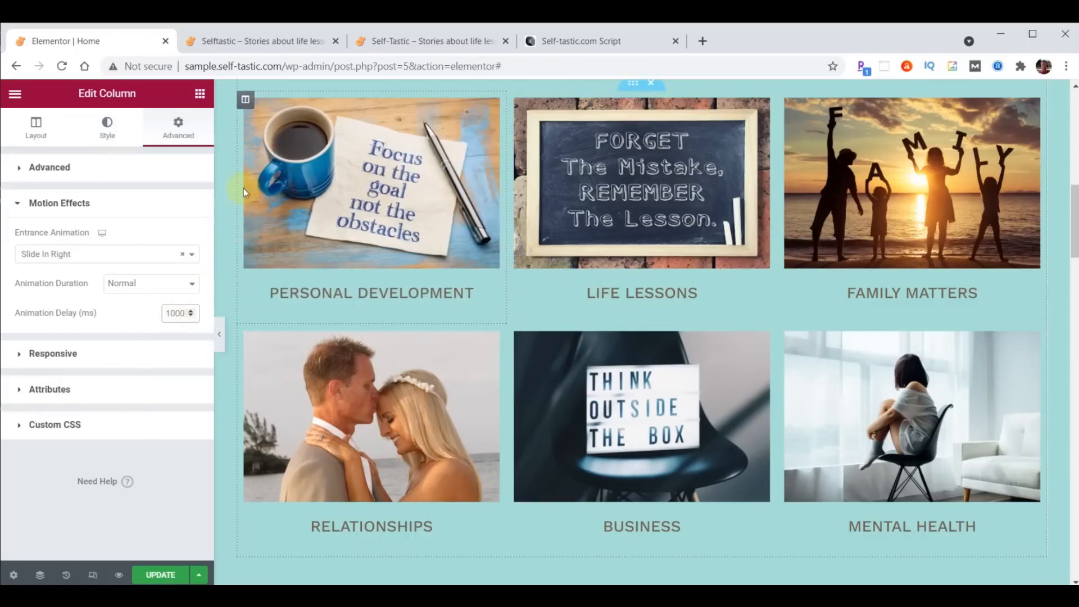
{"action": "right_click", "coordinate": [247, 105]}
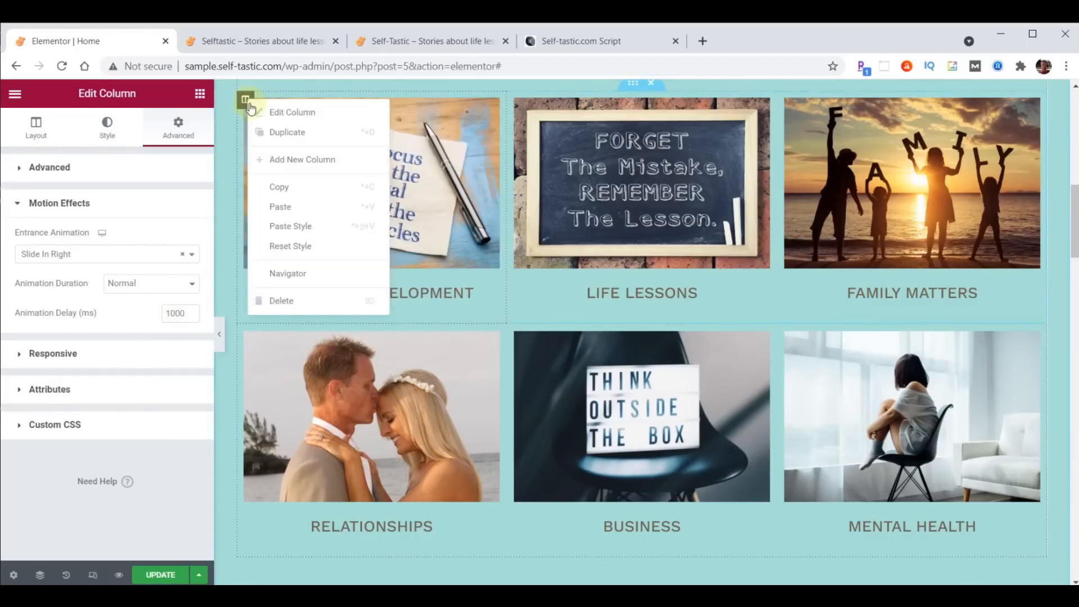
{"action": "left_click", "coordinate": [275, 180]}
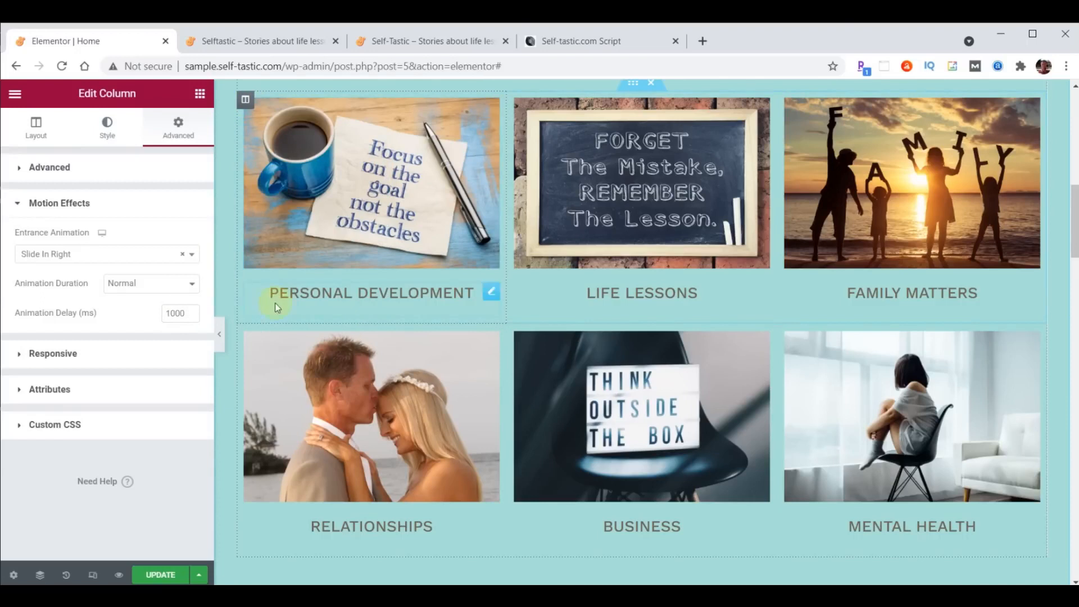
{"action": "right_click", "coordinate": [251, 333]}
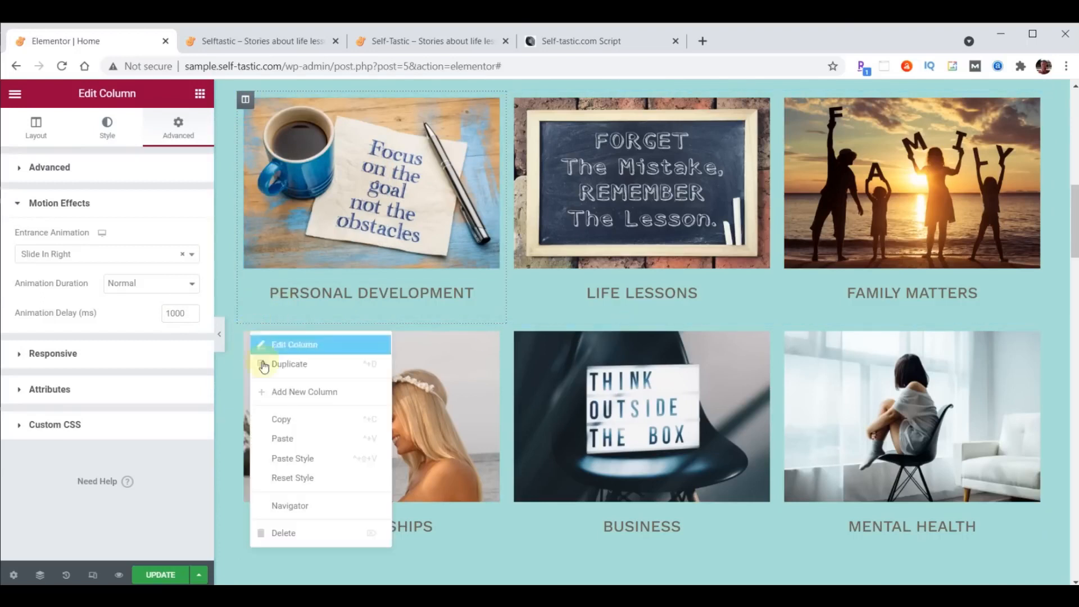
{"action": "left_click", "coordinate": [301, 455]}
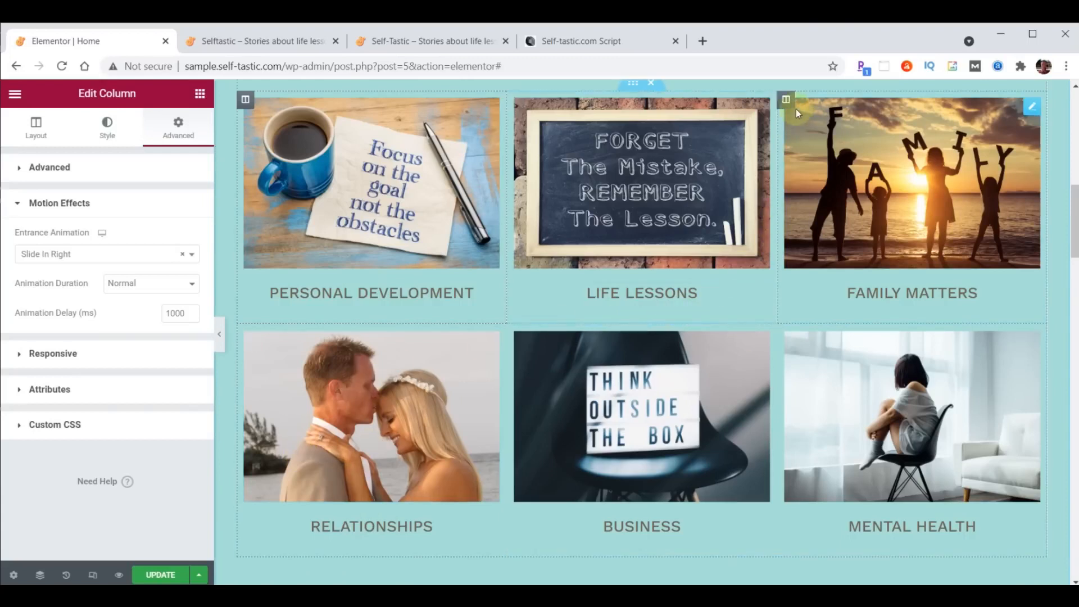
- Give the Family Matters column a Slide In Left entrance with 1000 ms delay, pasted onto Mental Health
{"action": "left_click", "coordinate": [787, 101]}
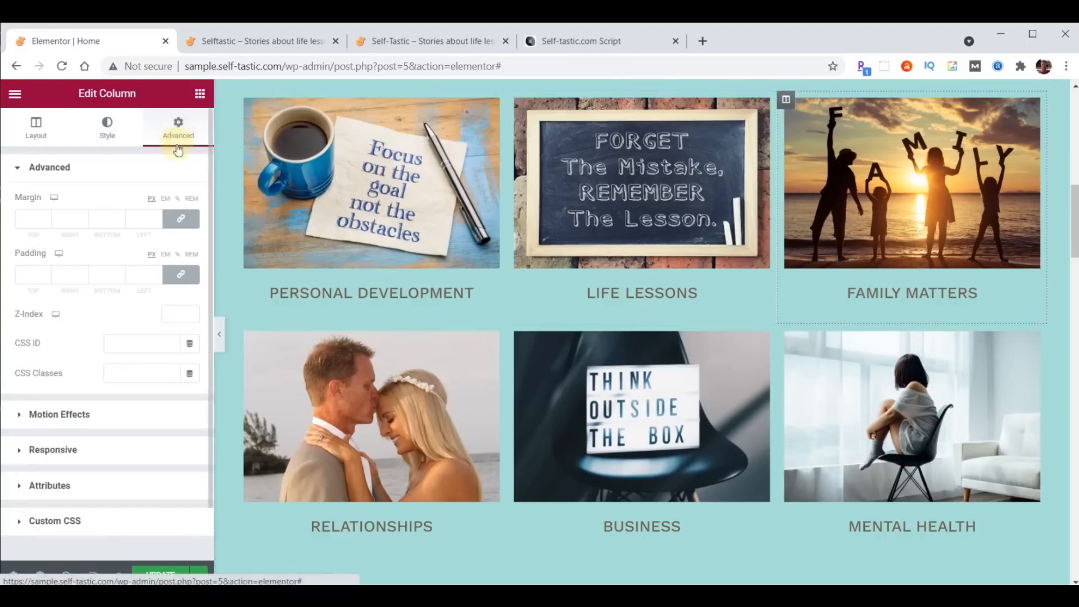
{"action": "left_click", "coordinate": [58, 414]}
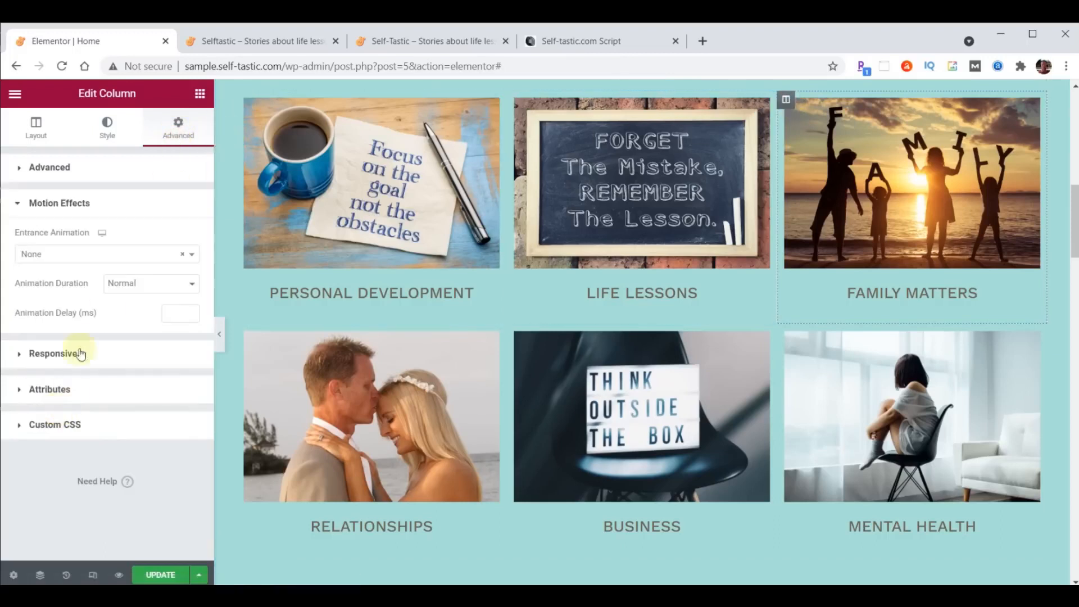
{"action": "left_click", "coordinate": [85, 256]}
{"action": "scroll", "coordinate": [83, 337], "scroll_direction": "down", "scroll_amount": 4}
{"action": "scroll", "coordinate": [83, 337], "scroll_direction": "down", "scroll_amount": 3}
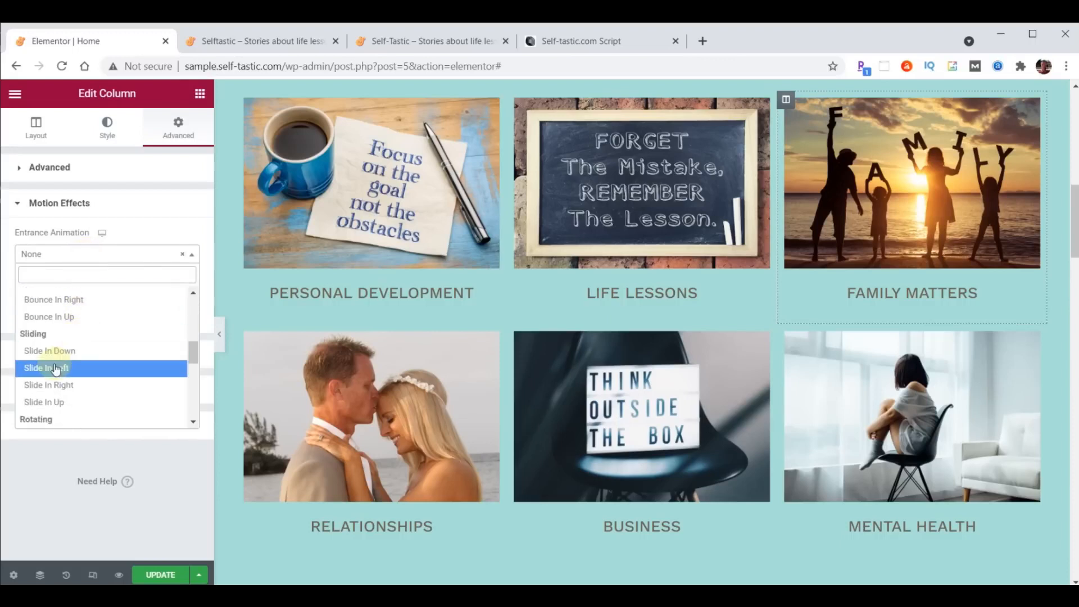
{"action": "left_click", "coordinate": [55, 368]}
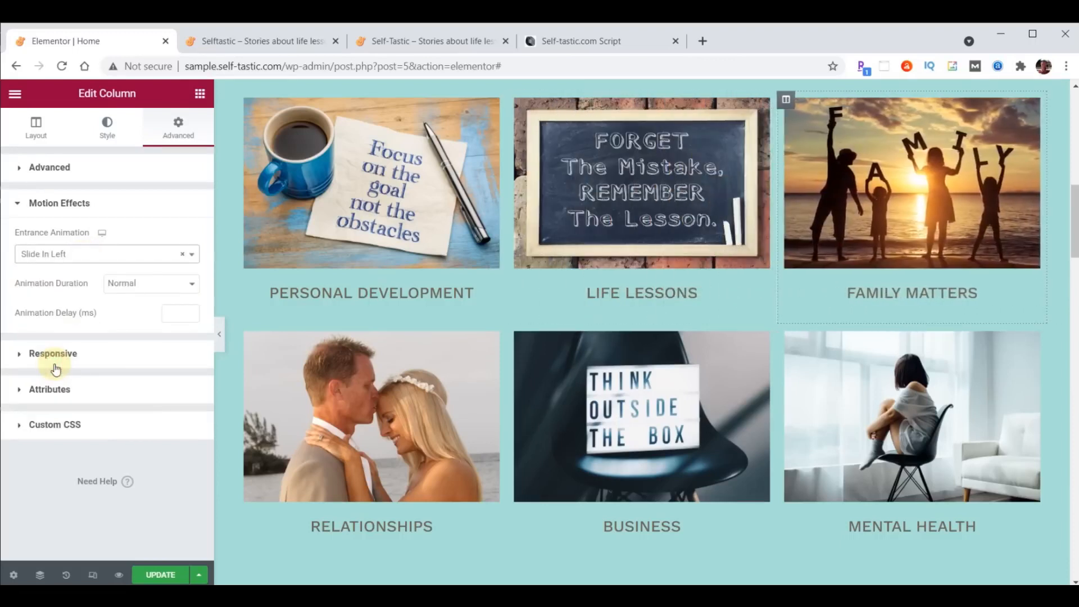
{"action": "left_click", "coordinate": [171, 313]}
{"action": "type", "text": "1000"}
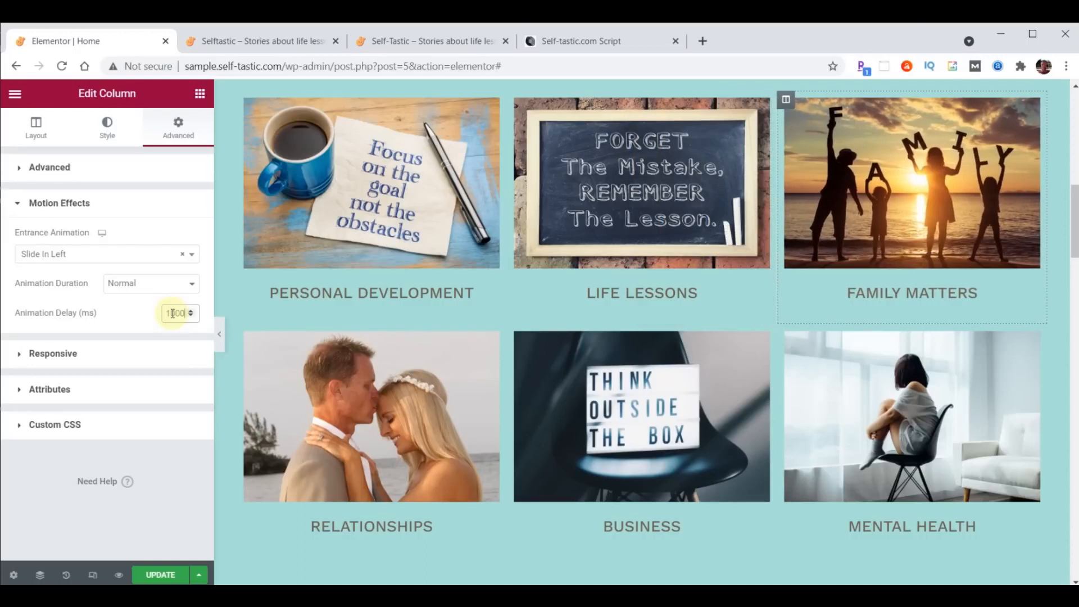
{"action": "right_click", "coordinate": [785, 100]}
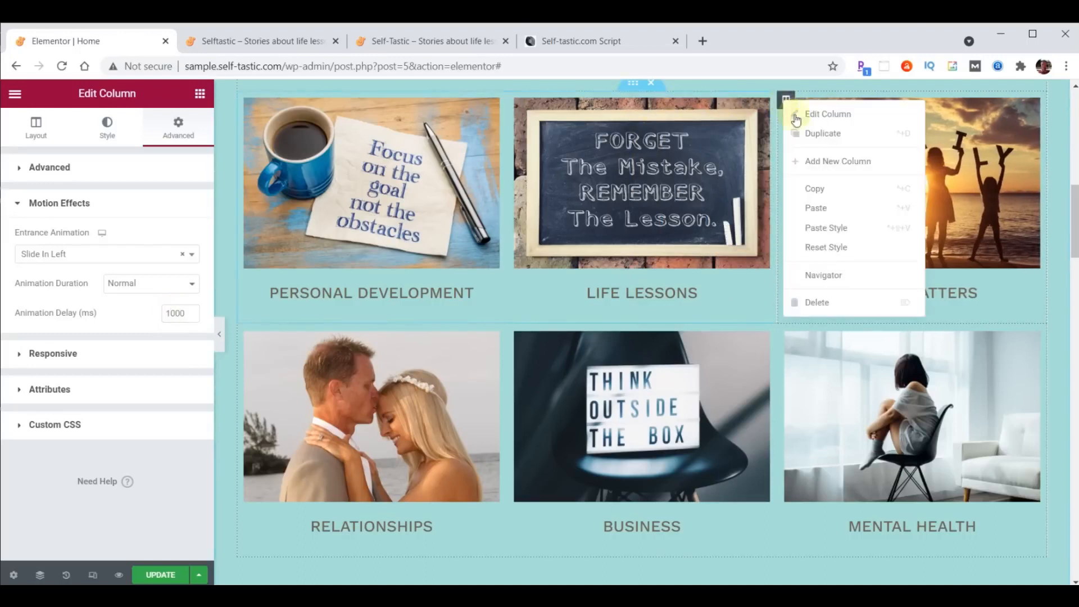
{"action": "left_click", "coordinate": [821, 196]}
{"action": "right_click", "coordinate": [786, 333]}
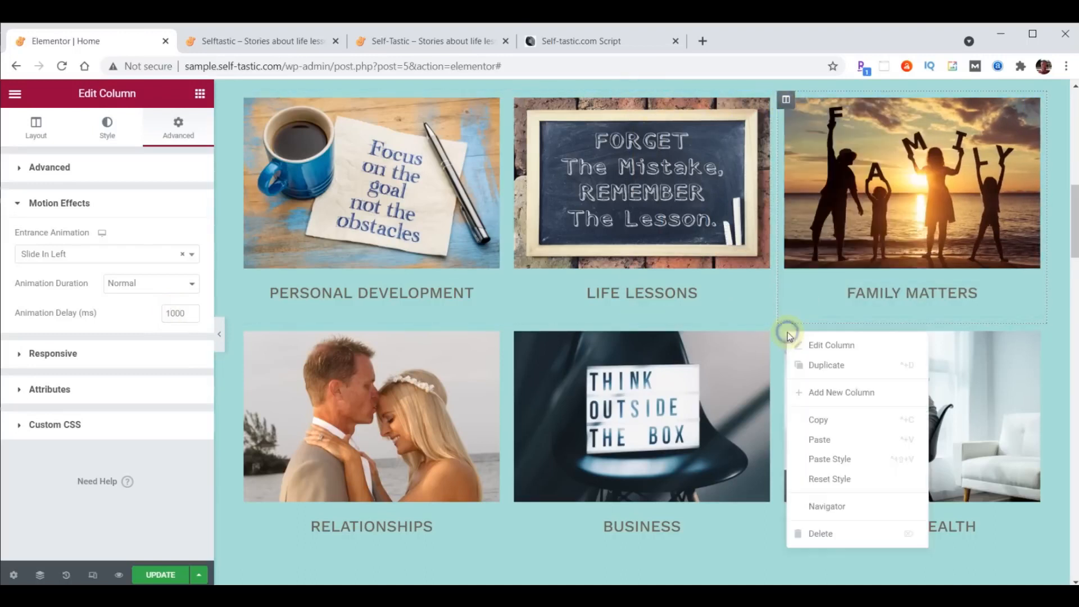
{"action": "left_click", "coordinate": [824, 457]}
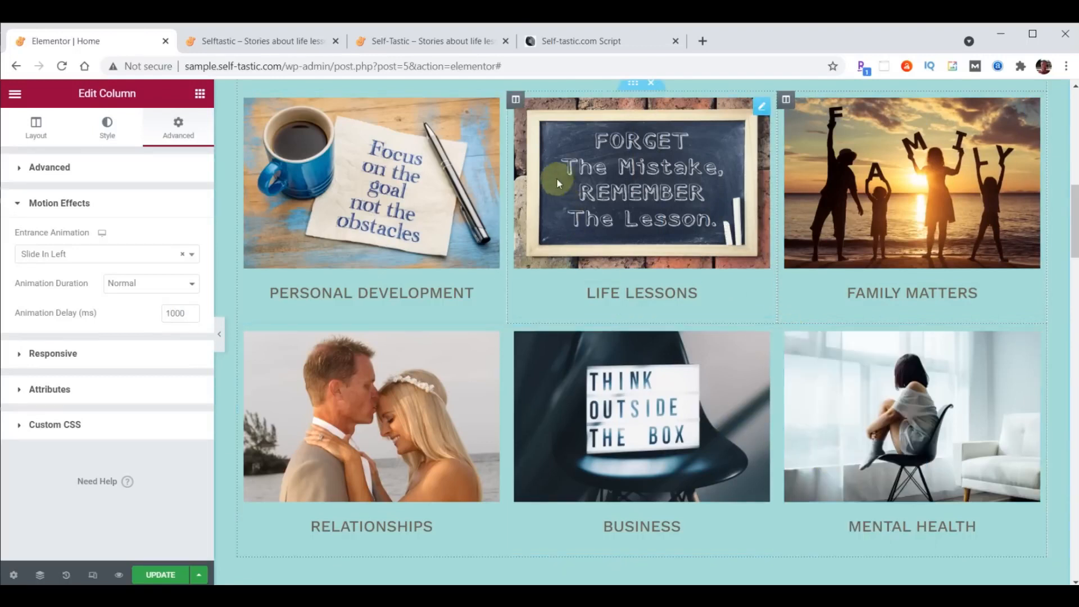
- Give the Life Lessons column a Zoom In entrance at 1000 ms, paste onto Business, and save
{"action": "left_click", "coordinate": [516, 101]}
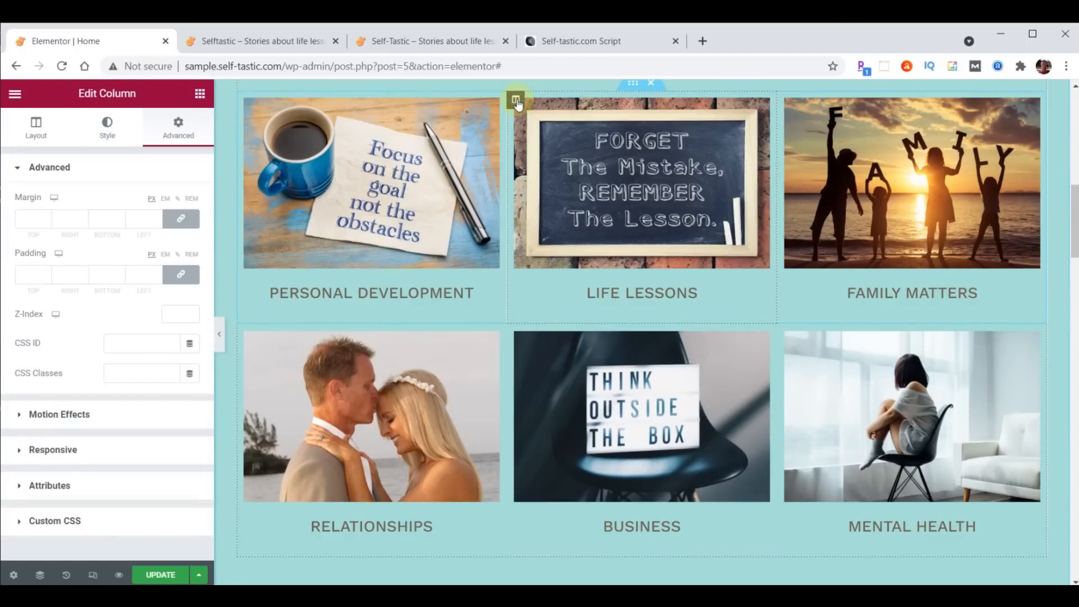
{"action": "left_click", "coordinate": [51, 416]}
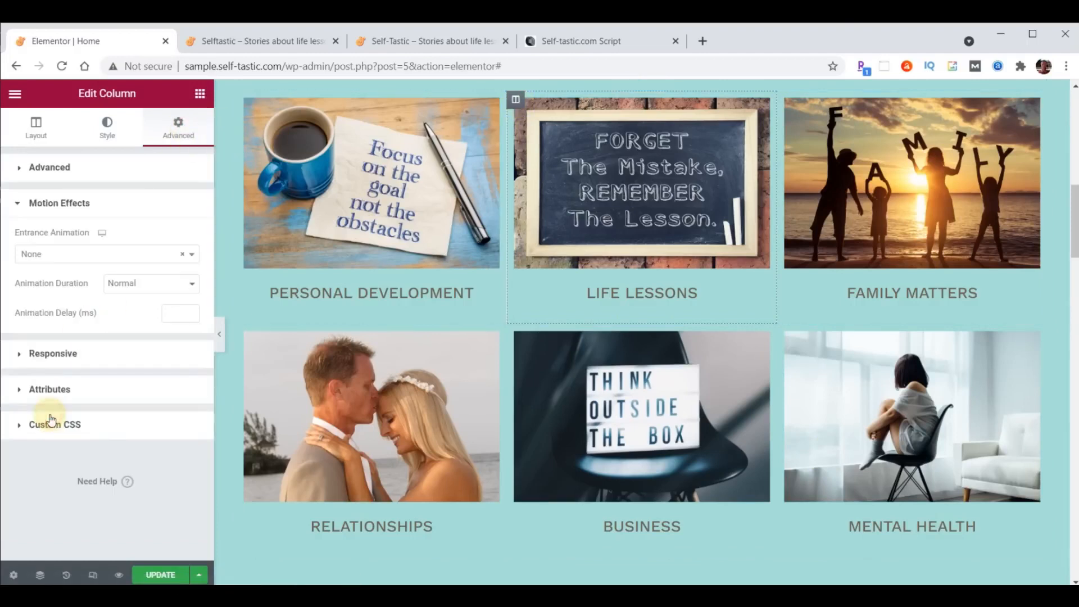
{"action": "left_click", "coordinate": [70, 256]}
{"action": "scroll", "coordinate": [74, 315], "scroll_direction": "down", "scroll_amount": 3}
{"action": "left_click", "coordinate": [59, 361]}
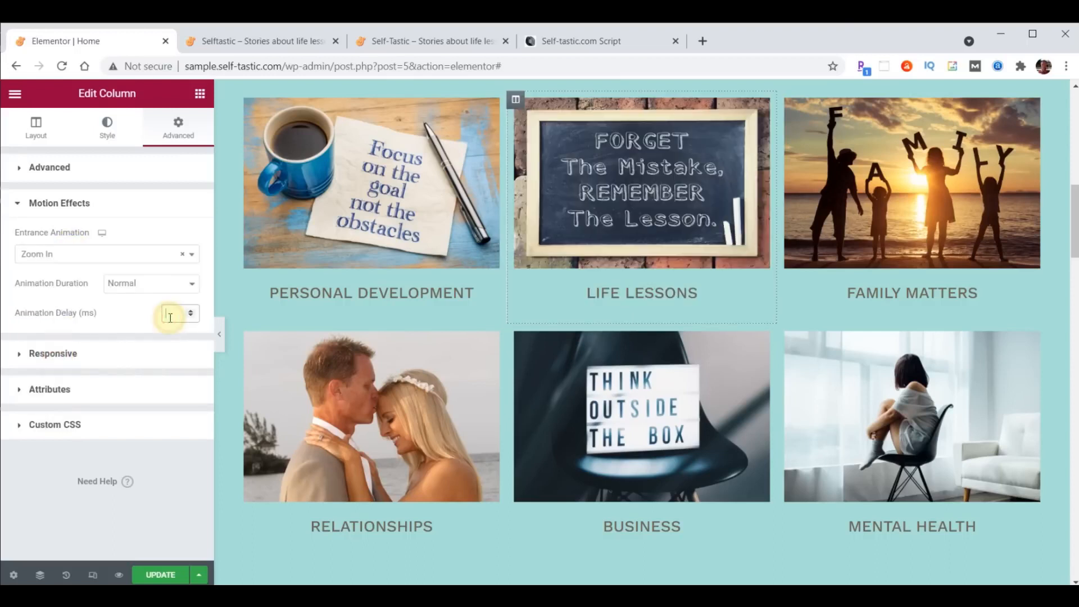
{"action": "type", "text": "1000"}
{"action": "right_click", "coordinate": [517, 106]}
{"action": "left_click", "coordinate": [549, 182]}
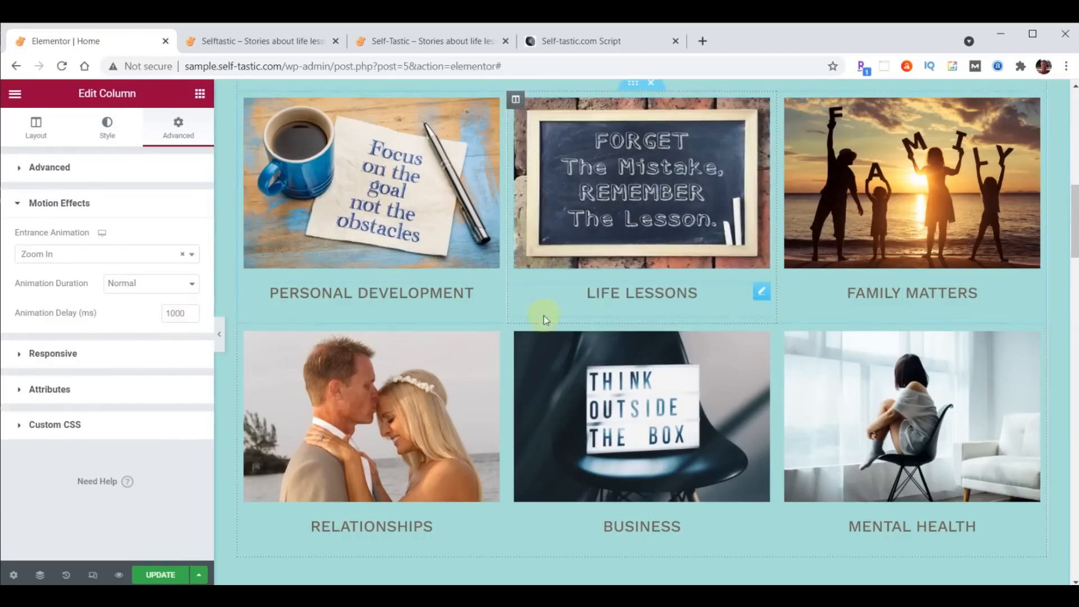
{"action": "right_click", "coordinate": [515, 334]}
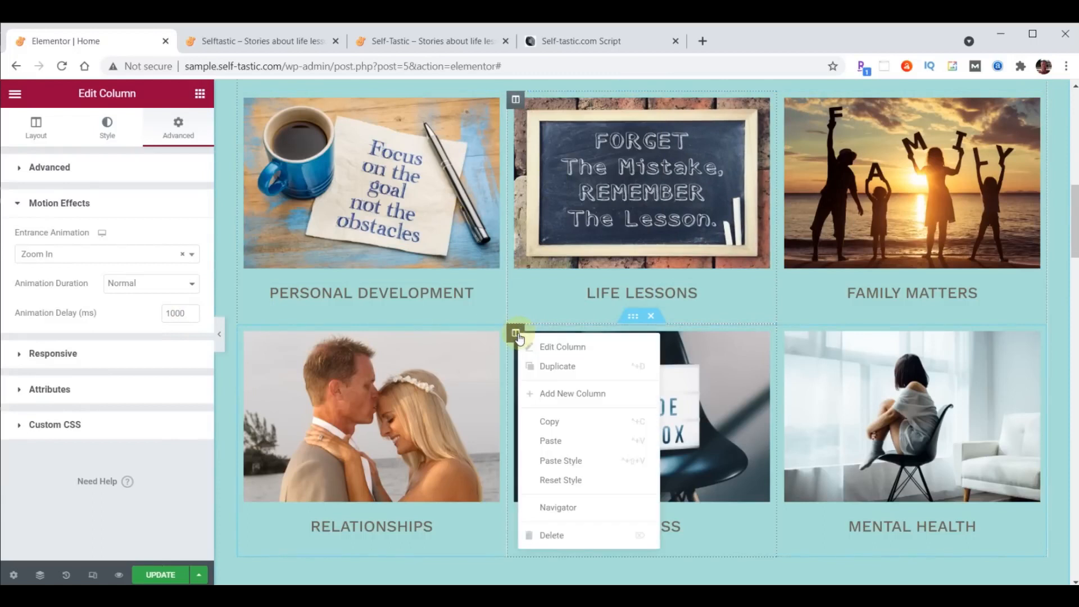
{"action": "left_click", "coordinate": [560, 462]}
{"action": "left_click", "coordinate": [169, 575]}
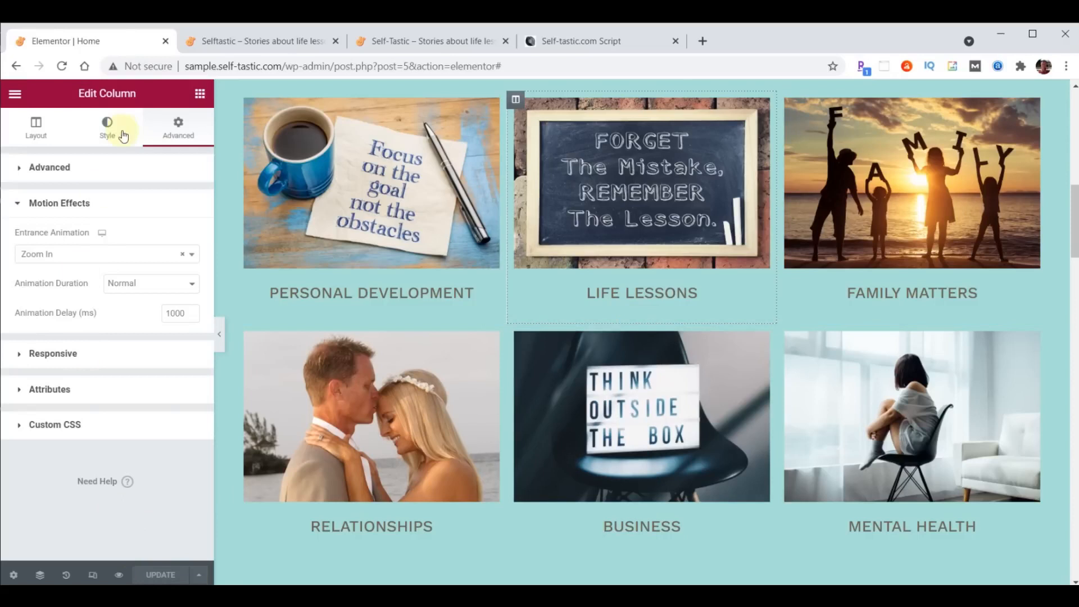
{"action": "left_click", "coordinate": [238, 44]}
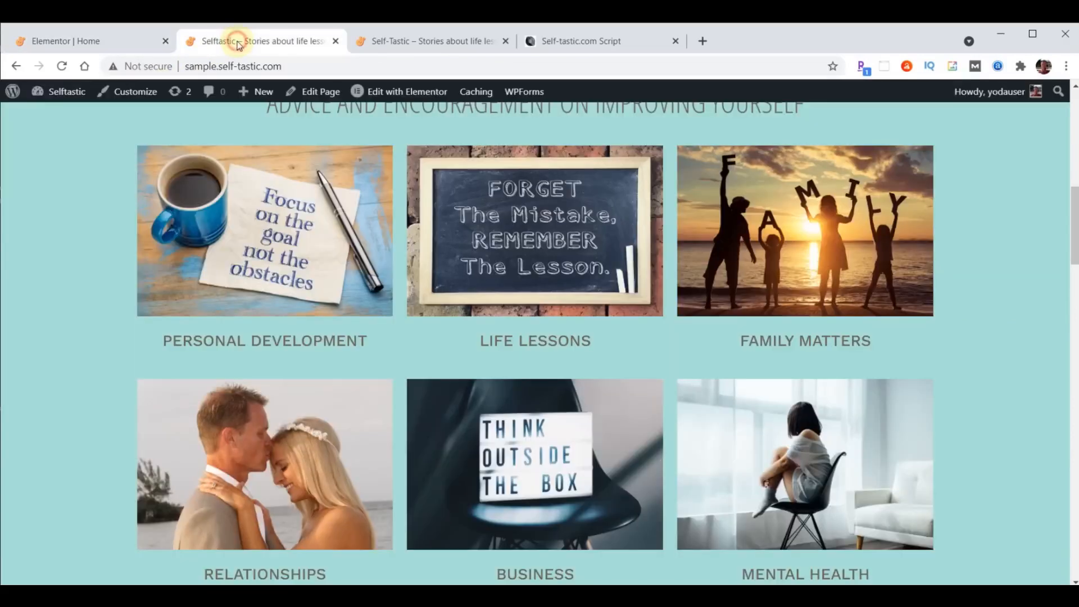
- Reload the live home page twice to watch the cards animate in, then return to the editor
{"action": "left_click", "coordinate": [62, 66]}
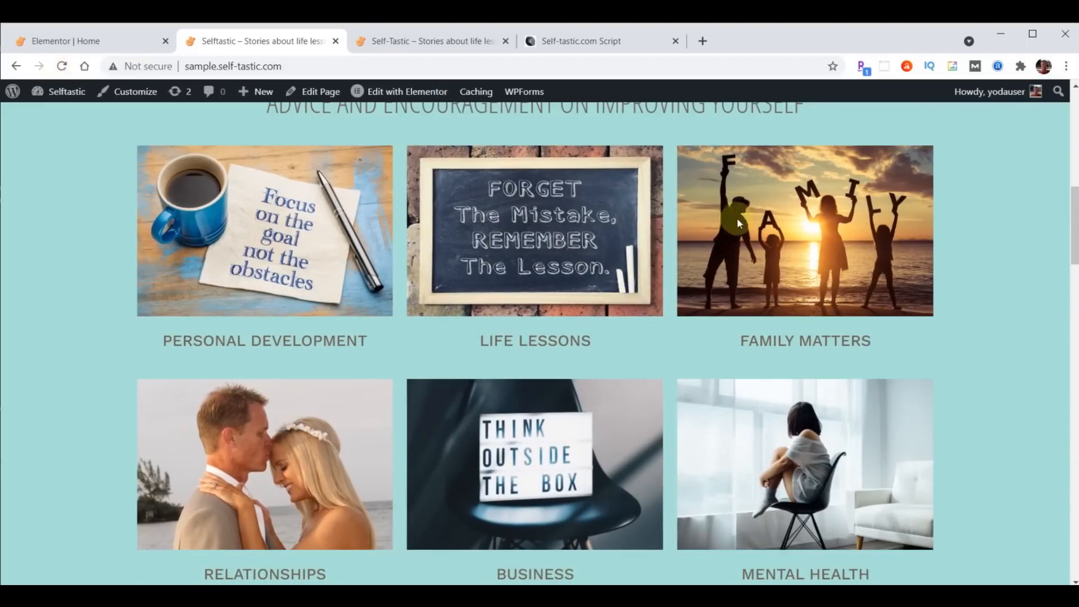
{"action": "left_click", "coordinate": [62, 67]}
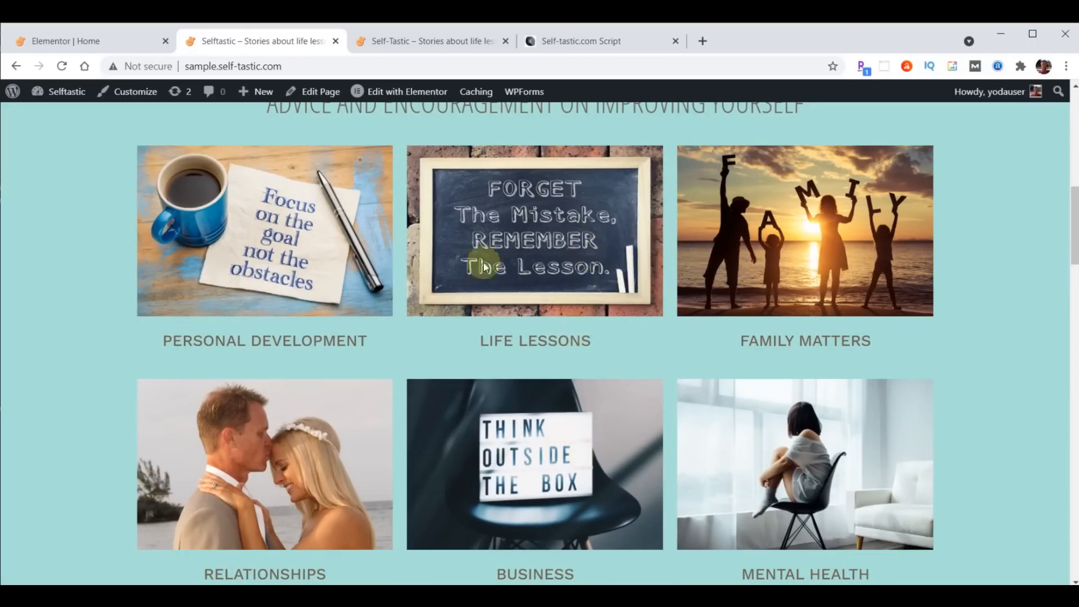
{"action": "left_click", "coordinate": [66, 44]}
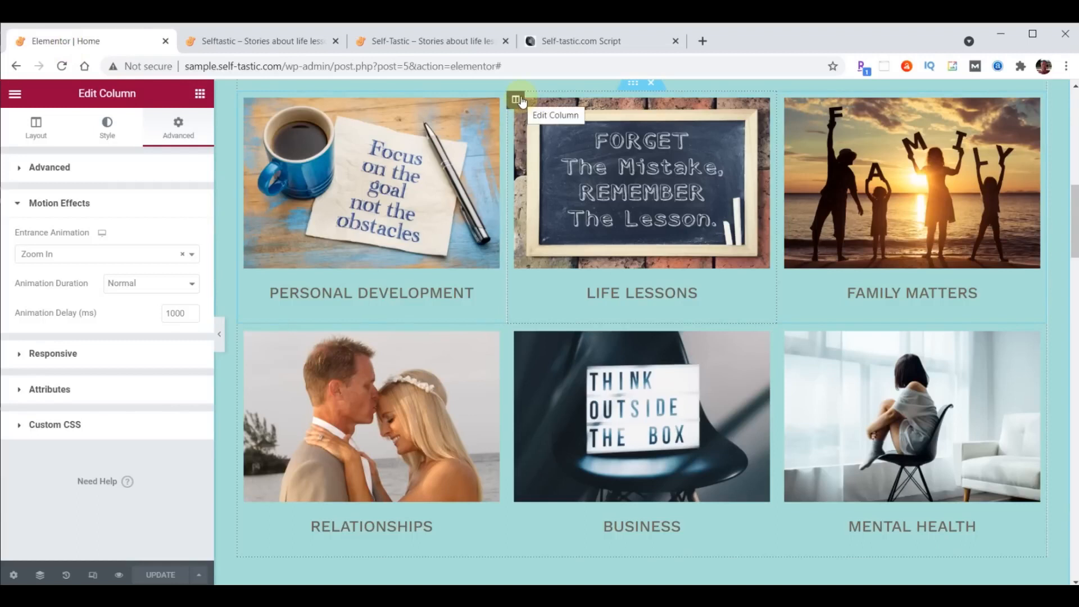
- Set the Life Lessons column's Z-Index to 1
{"action": "left_click", "coordinate": [19, 167]}
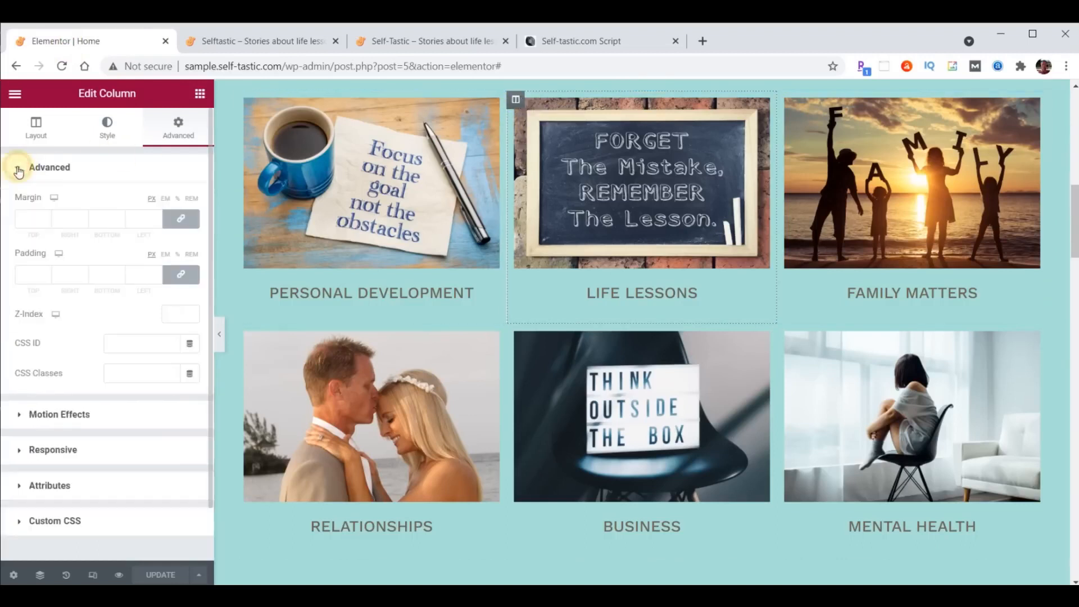
{"action": "left_click", "coordinate": [174, 312]}
{"action": "type", "text": "1"}
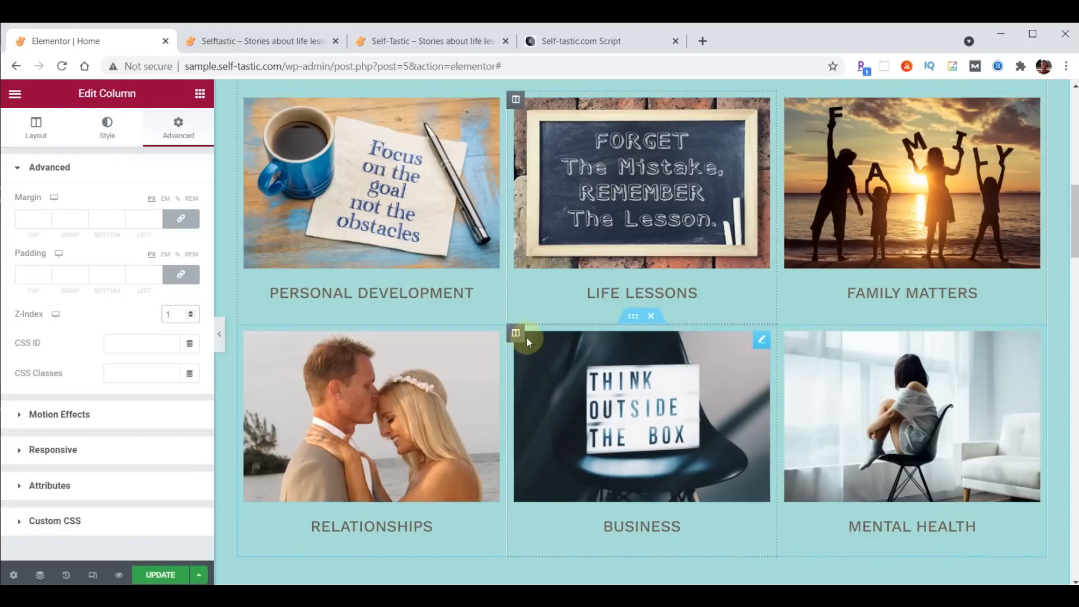
- Set the Business column's Z-Index to 1
{"action": "left_click", "coordinate": [517, 334]}
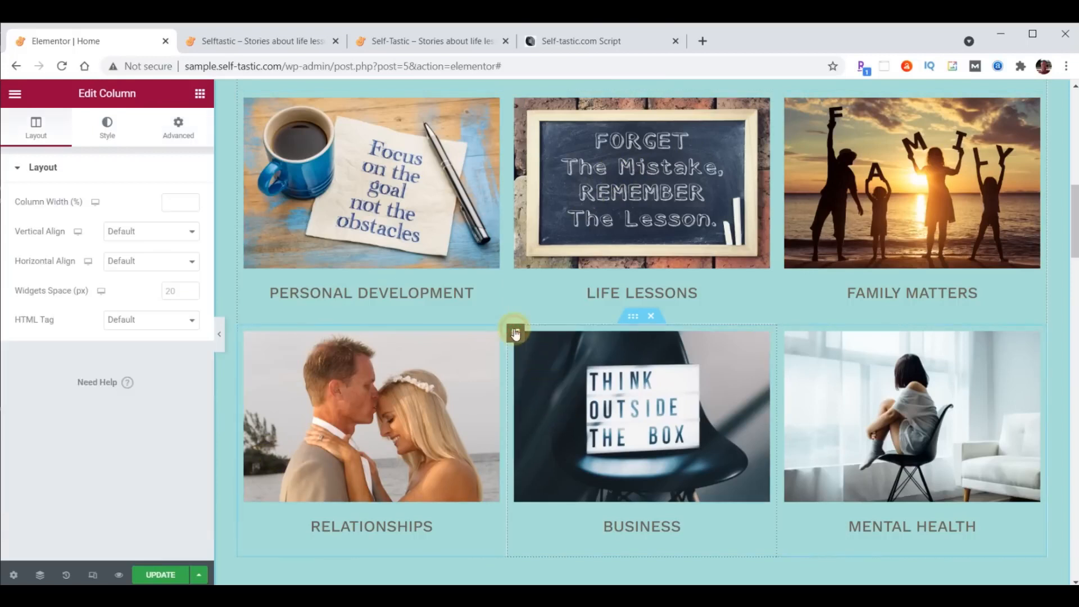
{"action": "left_click", "coordinate": [187, 132]}
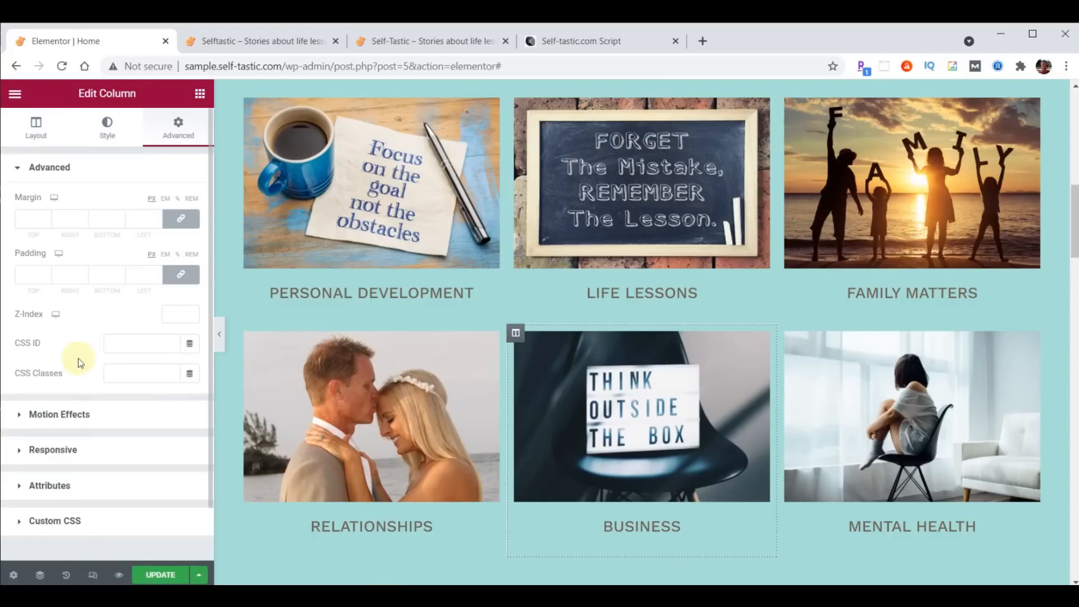
{"action": "left_click", "coordinate": [190, 311]}
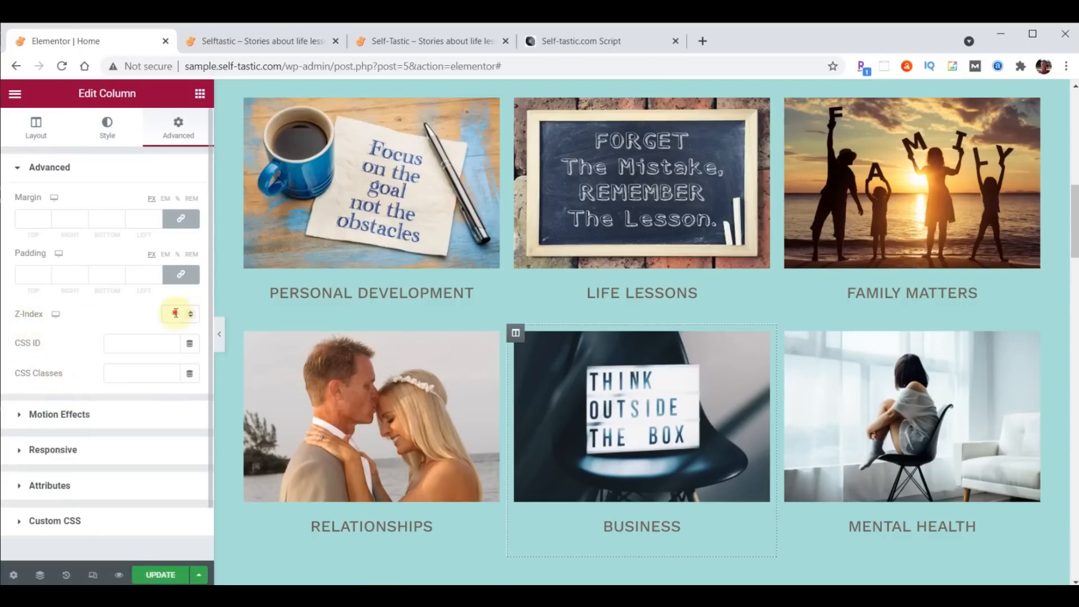
- Save the page and reload the live home page to check the result
{"action": "left_click", "coordinate": [158, 575]}
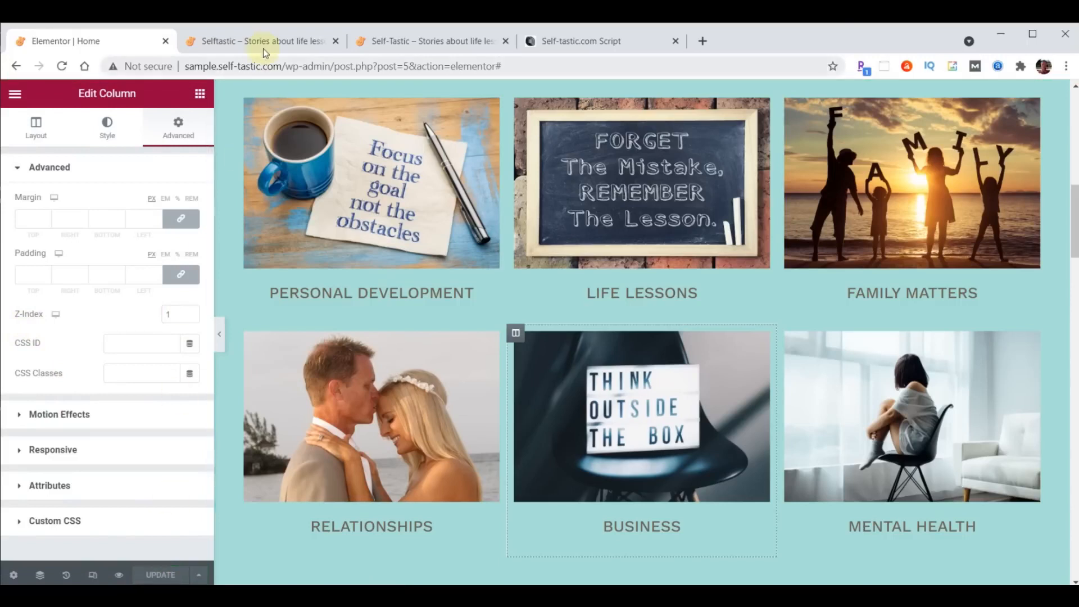
{"action": "left_click", "coordinate": [265, 44]}
{"action": "left_click", "coordinate": [62, 67]}
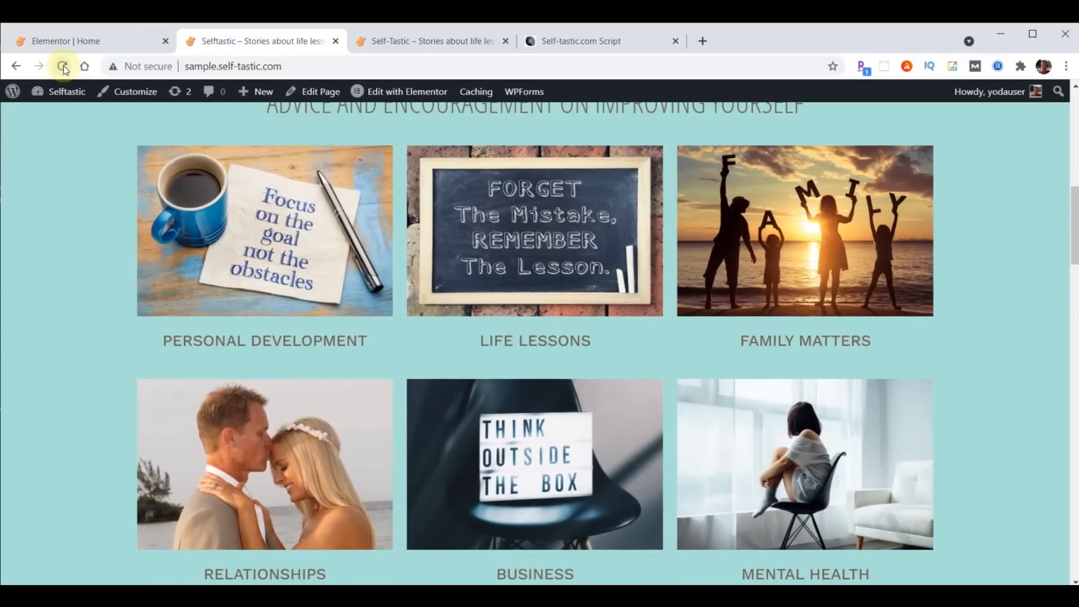
- Scroll the logged-out self-tastic.com home page from the category grid down to Be Inspired
{"action": "left_click", "coordinate": [420, 41]}
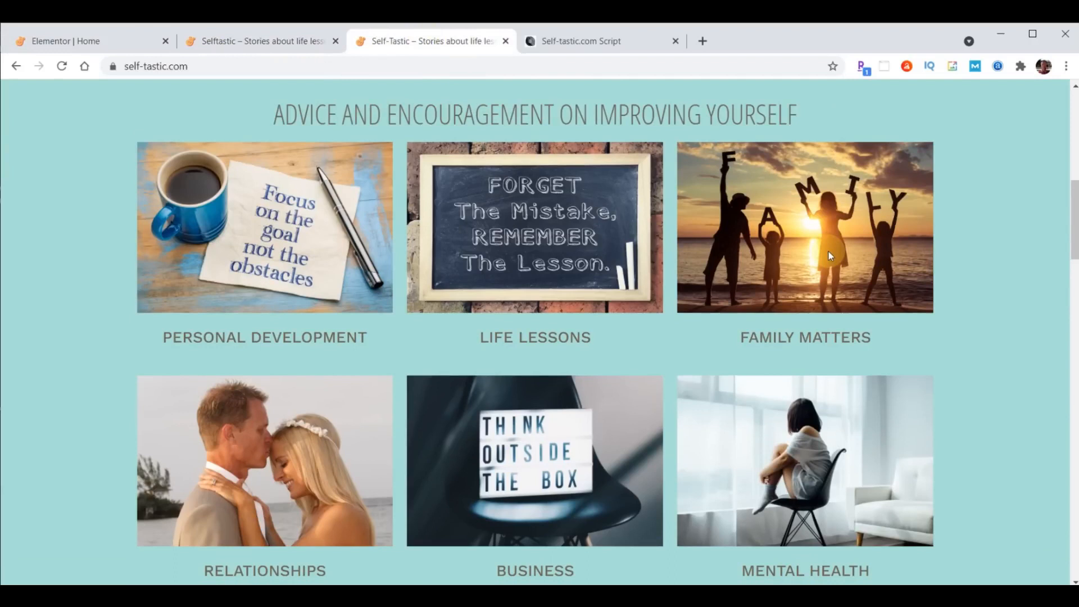
{"action": "scroll", "coordinate": [669, 192], "scroll_direction": "down", "scroll_amount": 8}
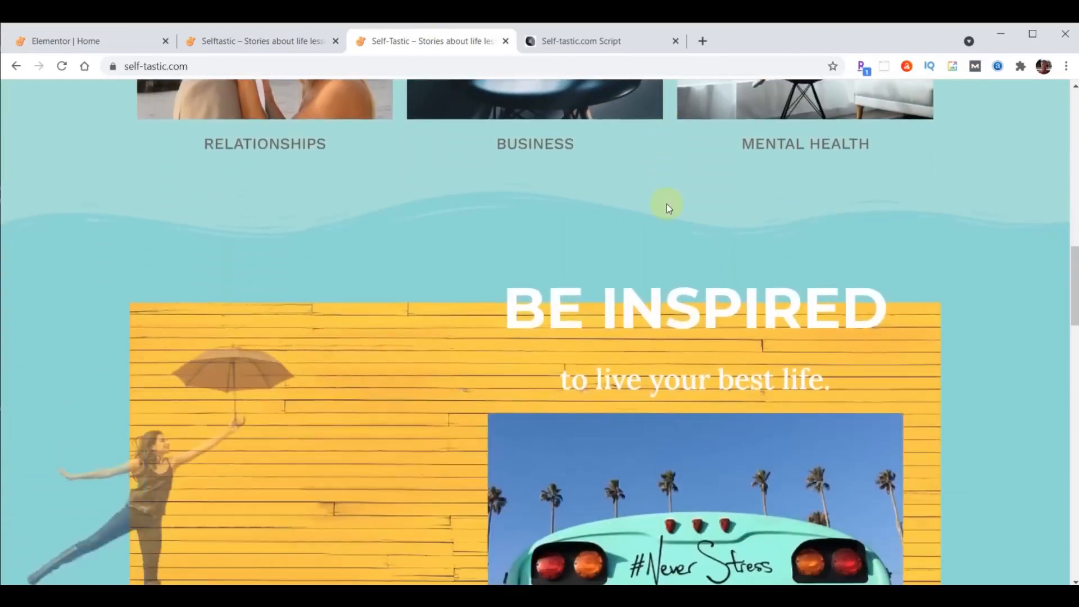
{"action": "scroll", "coordinate": [667, 206], "scroll_direction": "down", "scroll_amount": 1}
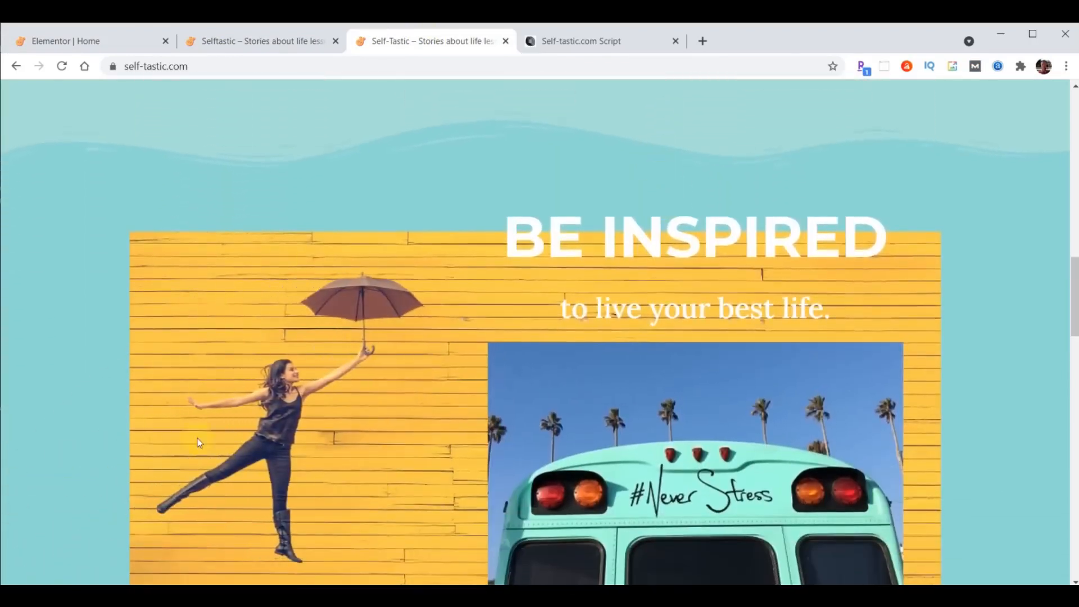
{"action": "scroll", "coordinate": [439, 377], "scroll_direction": "down", "scroll_amount": 1}
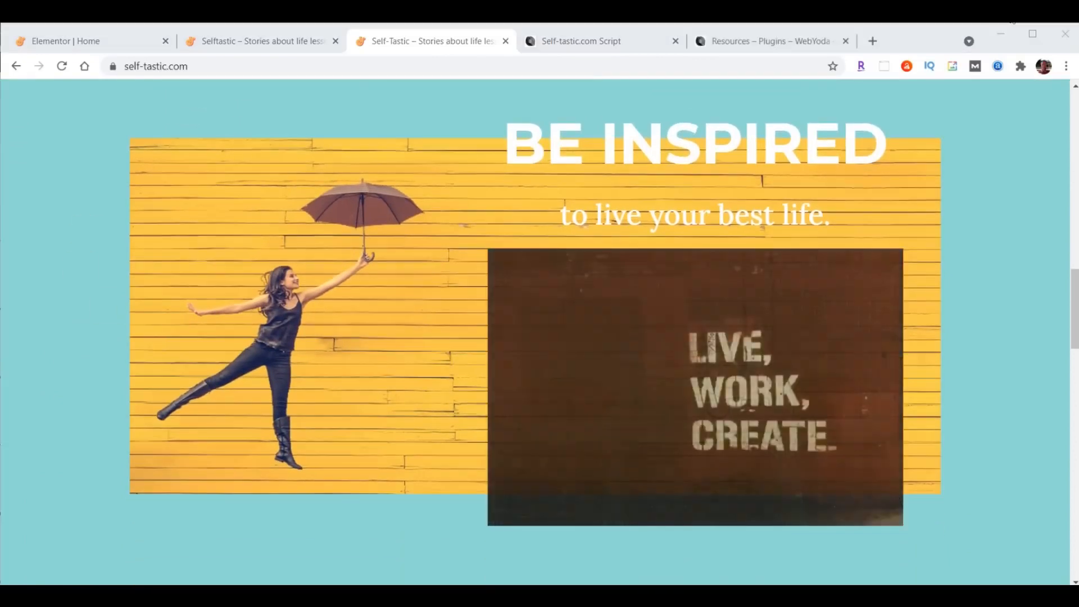
- Search Unsplash for 'girl umbrella yellow'
{"action": "left_click", "coordinate": [577, 43]}
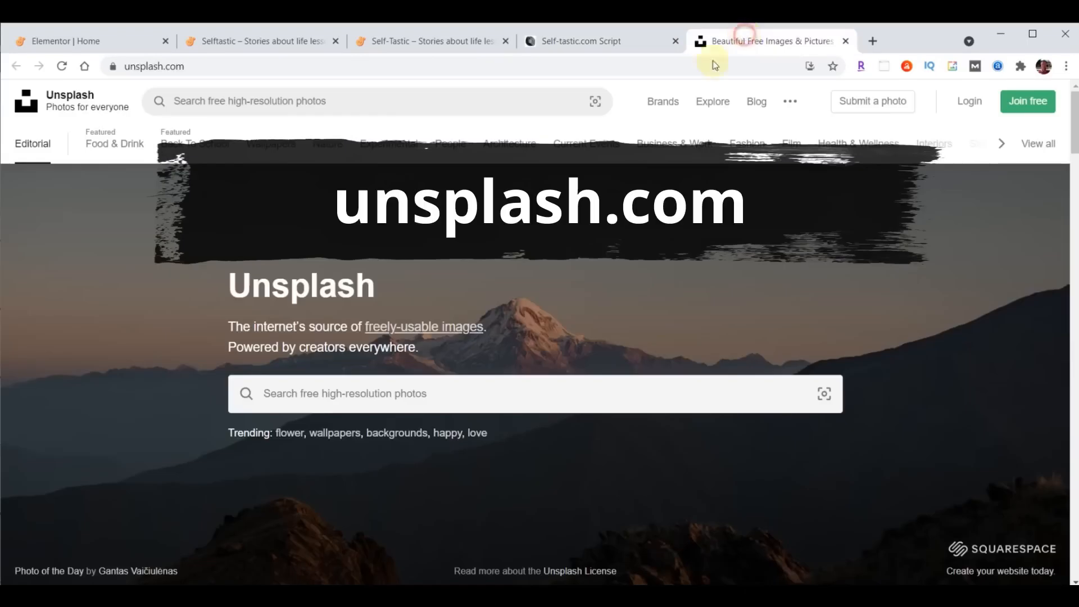
{"action": "left_click", "coordinate": [518, 384]}
{"action": "type", "text": "girl umbrella yellow"}
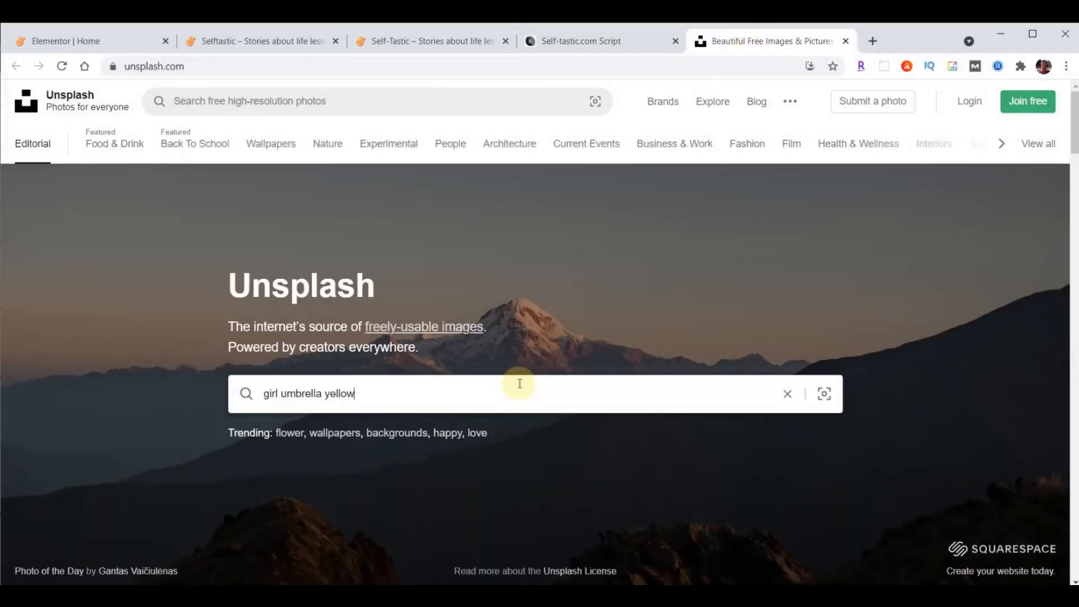
{"action": "key", "text": "Return"}
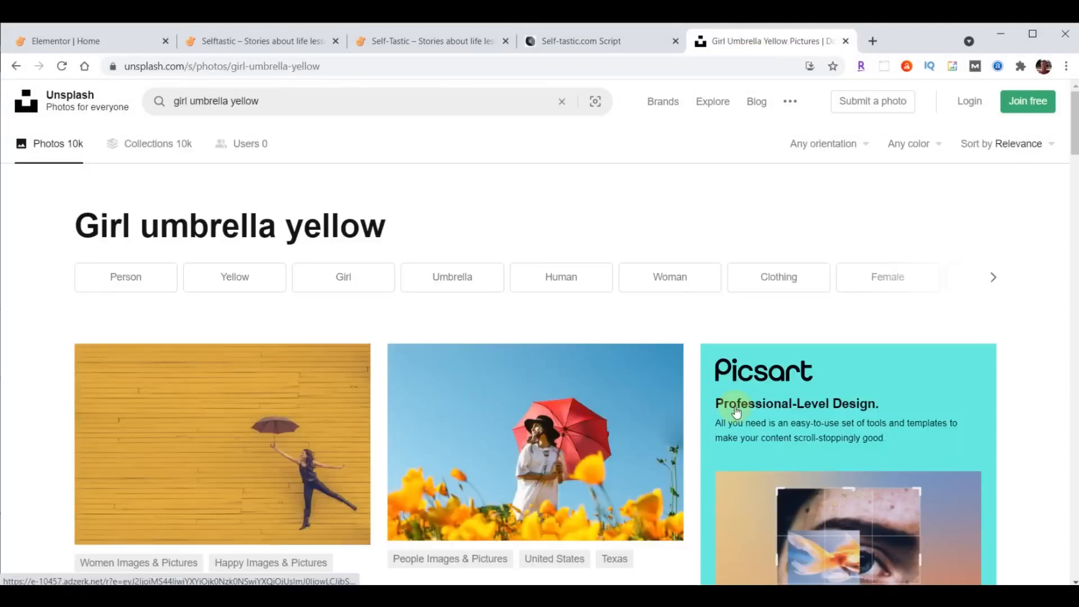
{"action": "scroll", "coordinate": [415, 500], "scroll_direction": "down", "scroll_amount": 2}
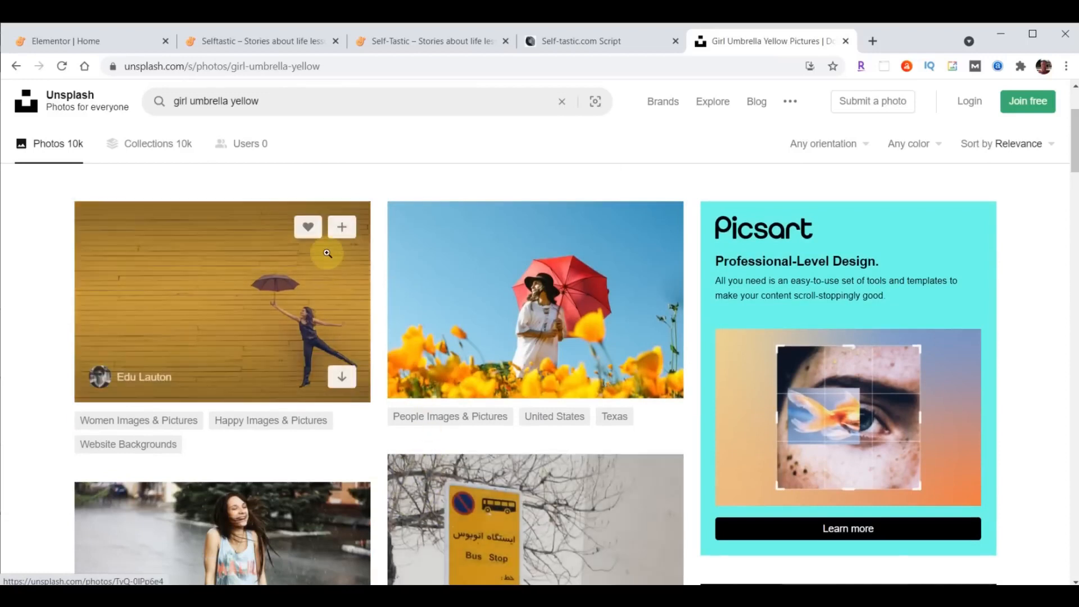
- Download the yellow-wall umbrella photo, show it in its folder, and close Unsplash
{"action": "left_click", "coordinate": [341, 377]}
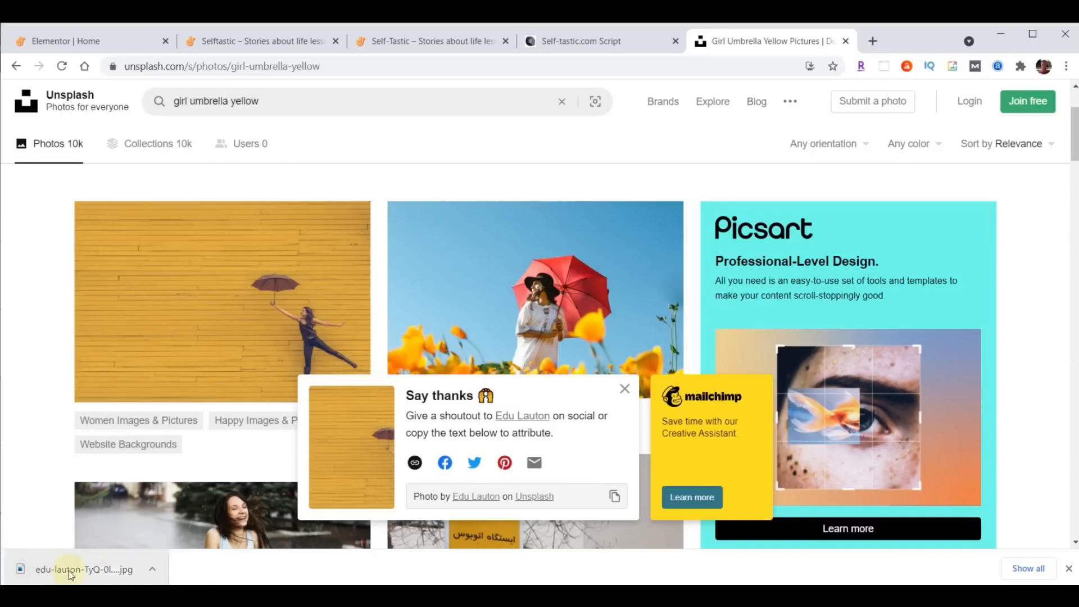
{"action": "left_click", "coordinate": [1069, 568]}
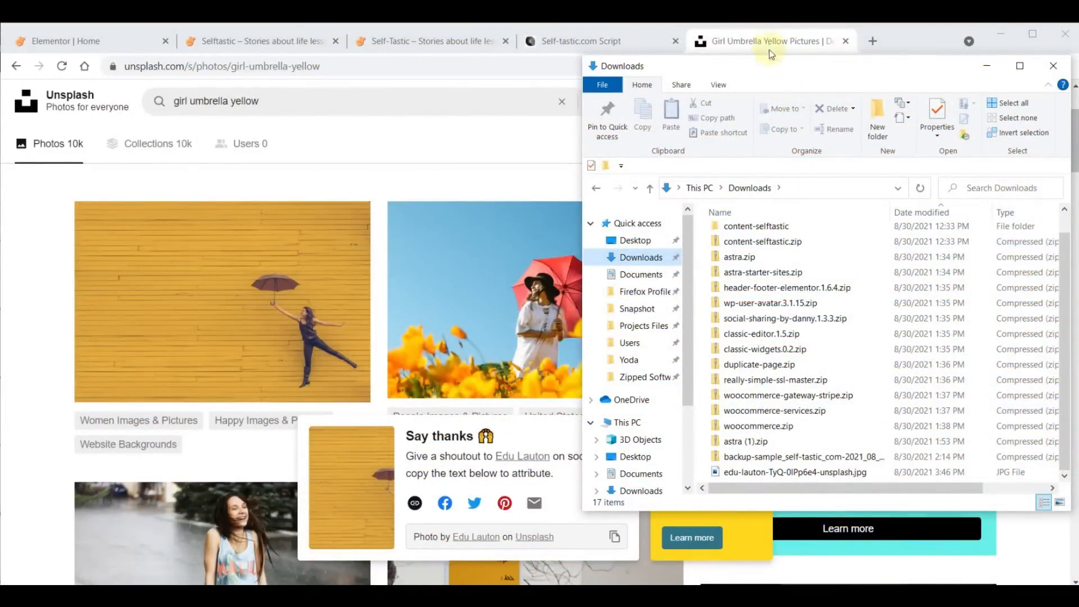
{"action": "left_click", "coordinate": [768, 44]}
{"action": "left_click", "coordinate": [844, 41]}
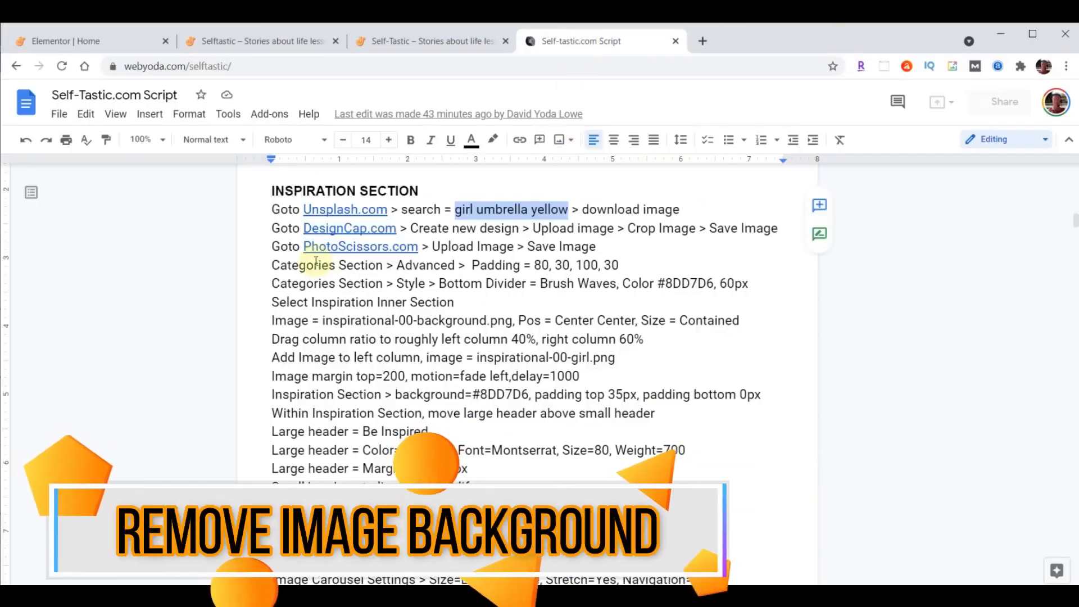
- Upload the downloaded umbrella-woman photo to PhotoScissors from the script's link
{"action": "left_click", "coordinate": [349, 247]}
{"action": "left_click", "coordinate": [385, 268]}
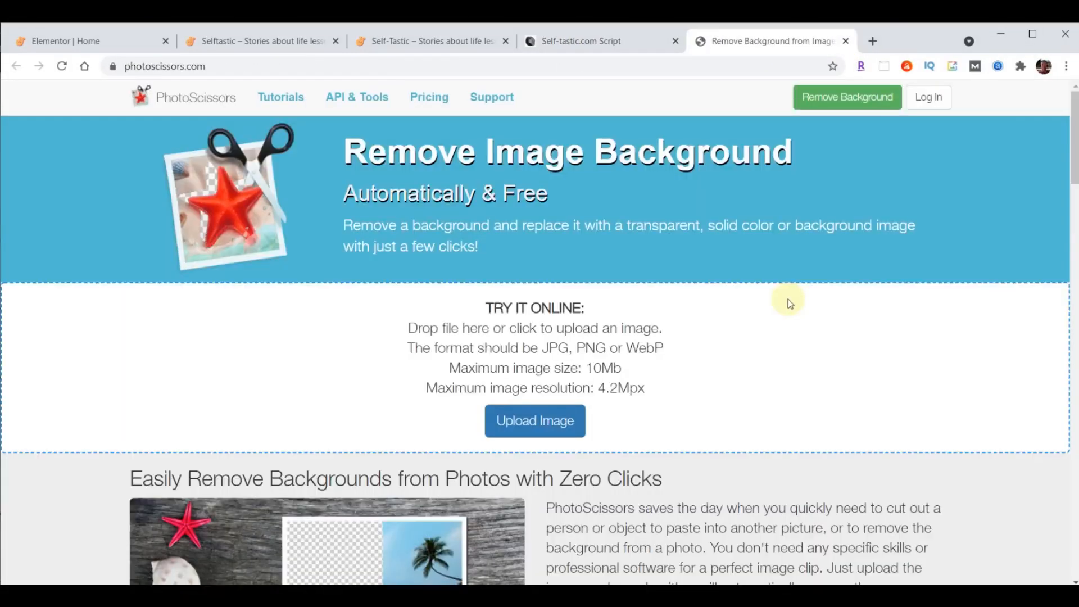
{"action": "left_click", "coordinate": [529, 426]}
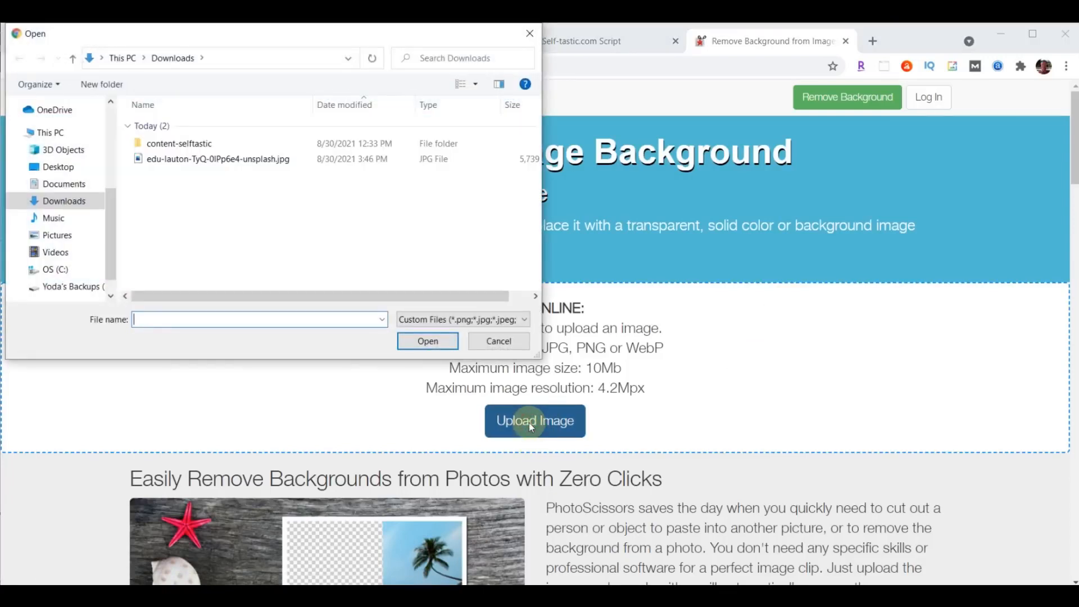
{"action": "left_click", "coordinate": [183, 162]}
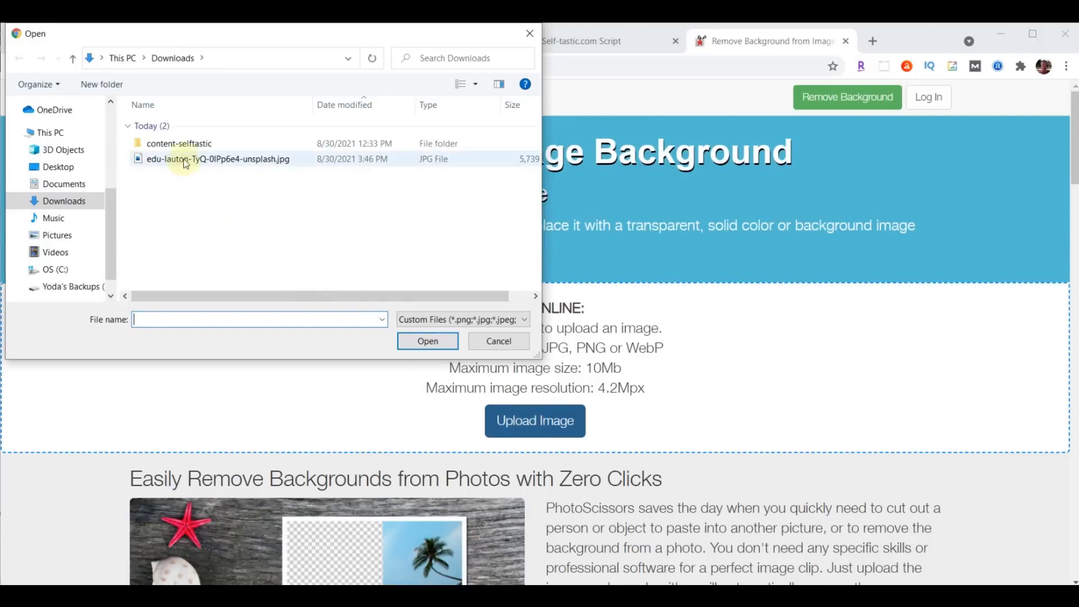
{"action": "left_click", "coordinate": [427, 341]}
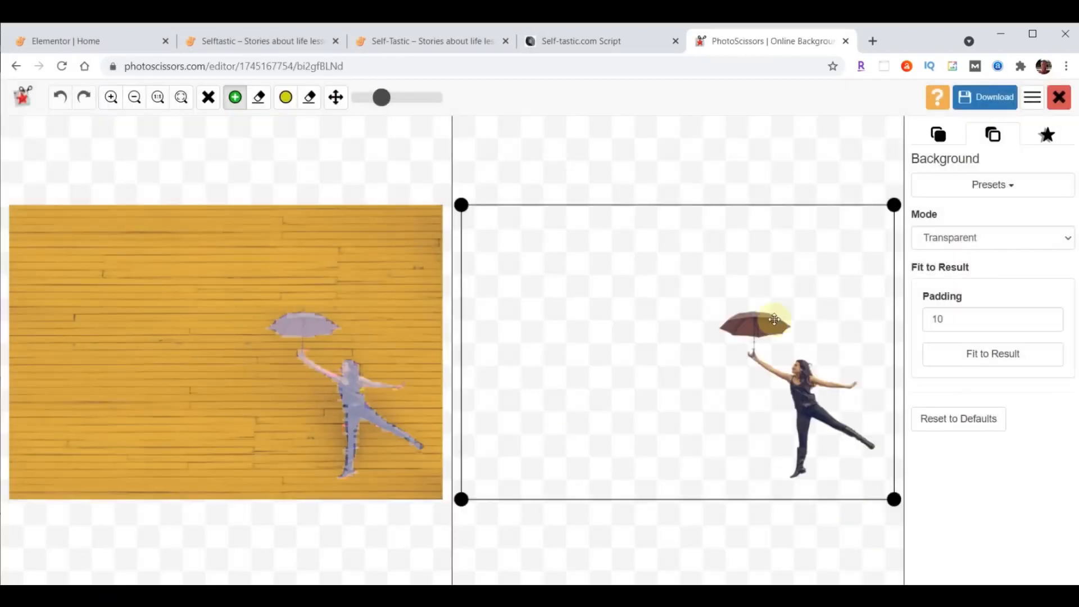
- Crop tightly around the umbrella woman and download the transparent cutout as a PNG
{"action": "left_click_drag", "start_coordinate": [461, 499], "coordinate": [698, 486]}
{"action": "left_click_drag", "start_coordinate": [698, 206], "coordinate": [706, 291]}
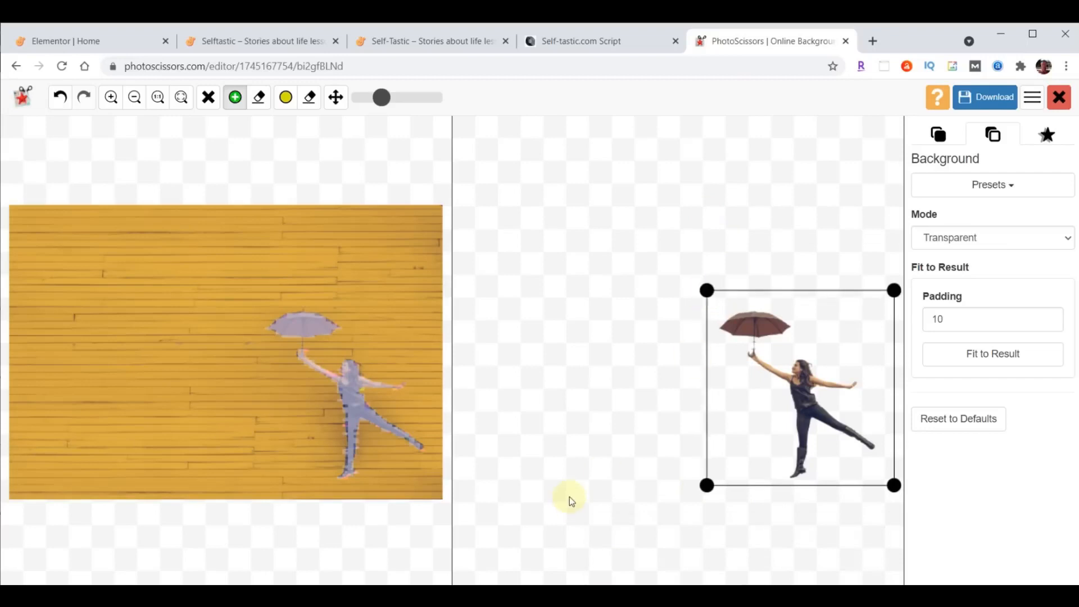
{"action": "left_click", "coordinate": [975, 99]}
{"action": "left_click", "coordinate": [630, 213]}
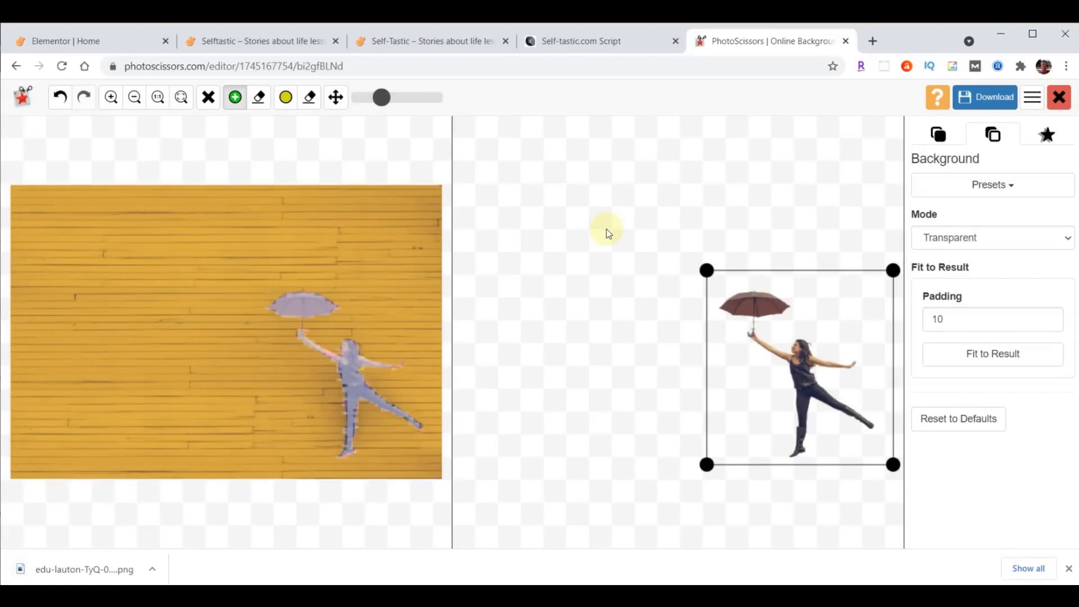
{"action": "left_click", "coordinate": [846, 41]}
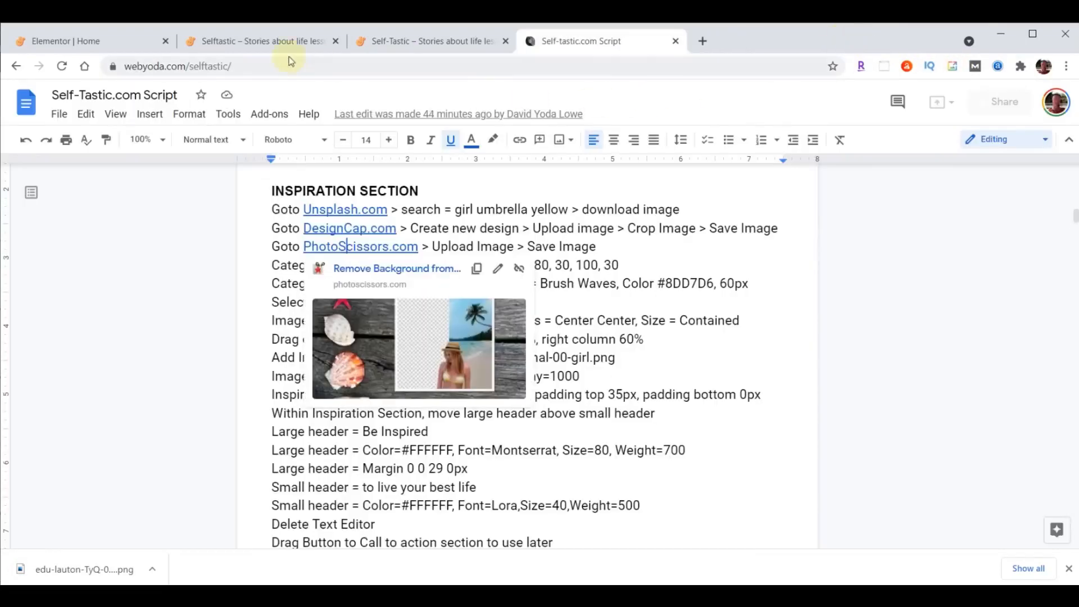
- Return to the Elementor Home page editor and scroll below the six-card category grid
{"action": "left_click", "coordinate": [94, 42]}
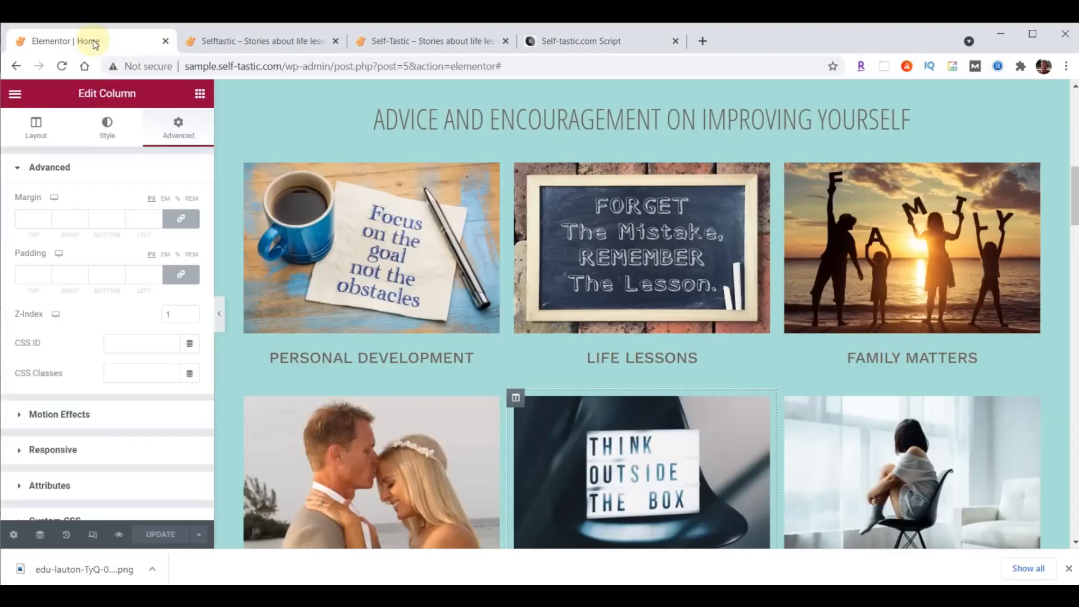
{"action": "scroll", "coordinate": [770, 298], "scroll_direction": "down", "scroll_amount": 9}
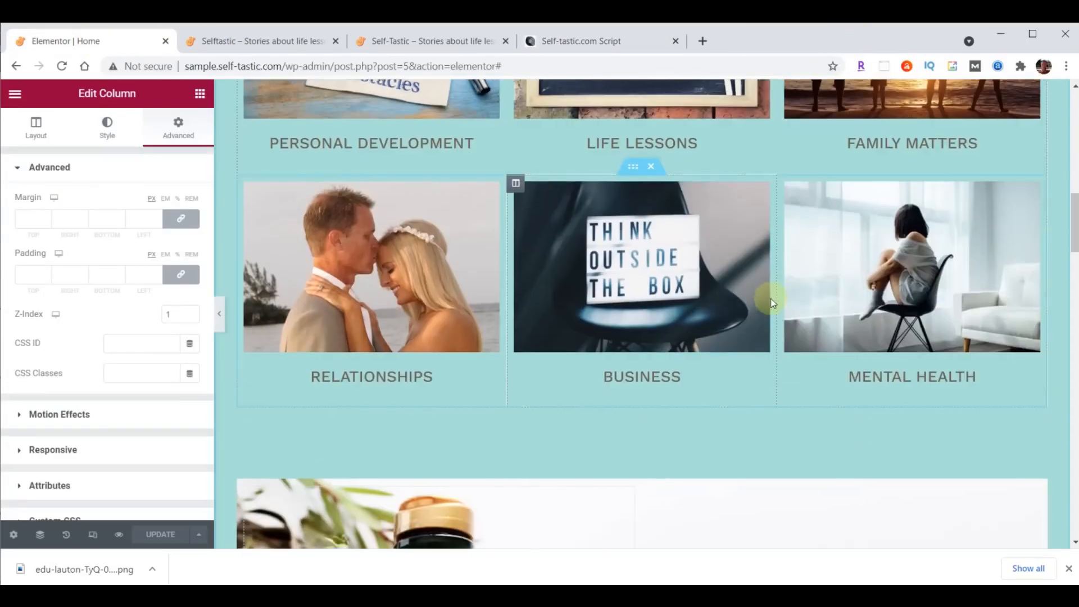
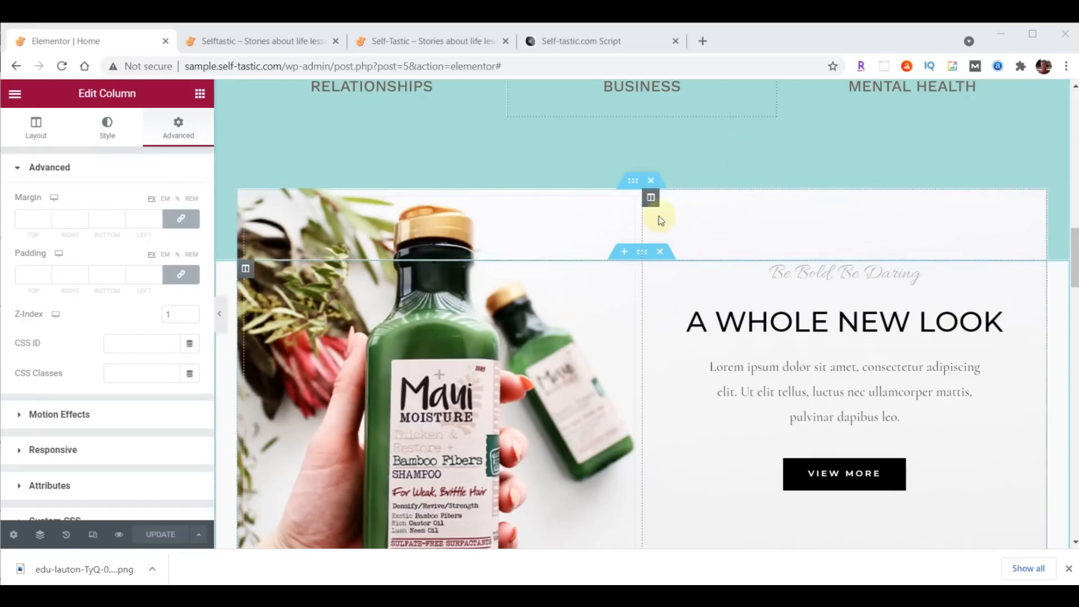
- Upload inspirational-00-background.png from Explorer and set it as the inner section's background image
{"action": "left_click", "coordinate": [633, 181]}
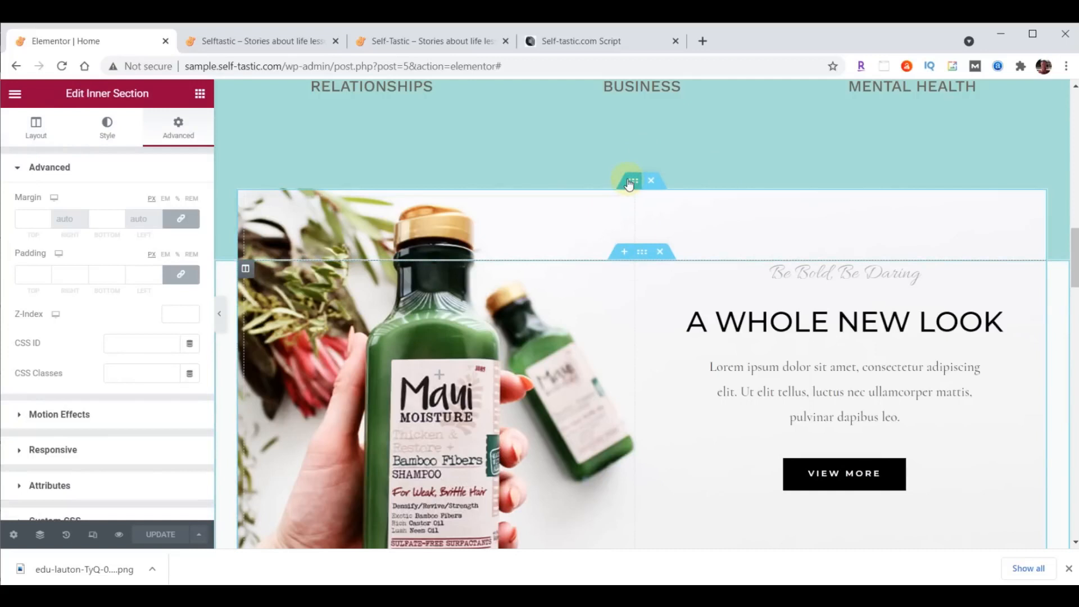
{"action": "left_click", "coordinate": [107, 126]}
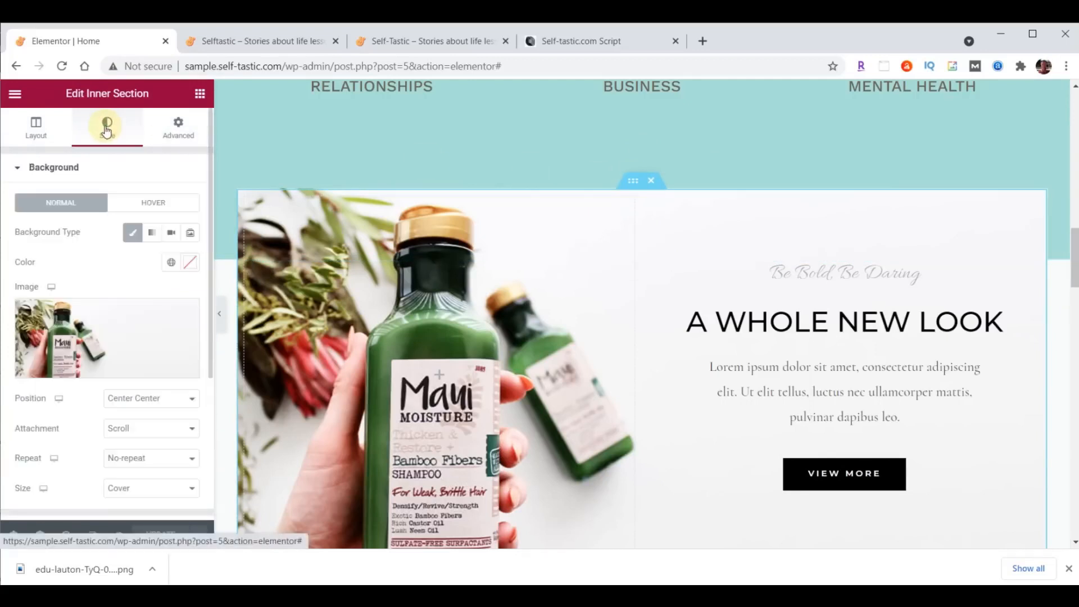
{"action": "left_click", "coordinate": [112, 329]}
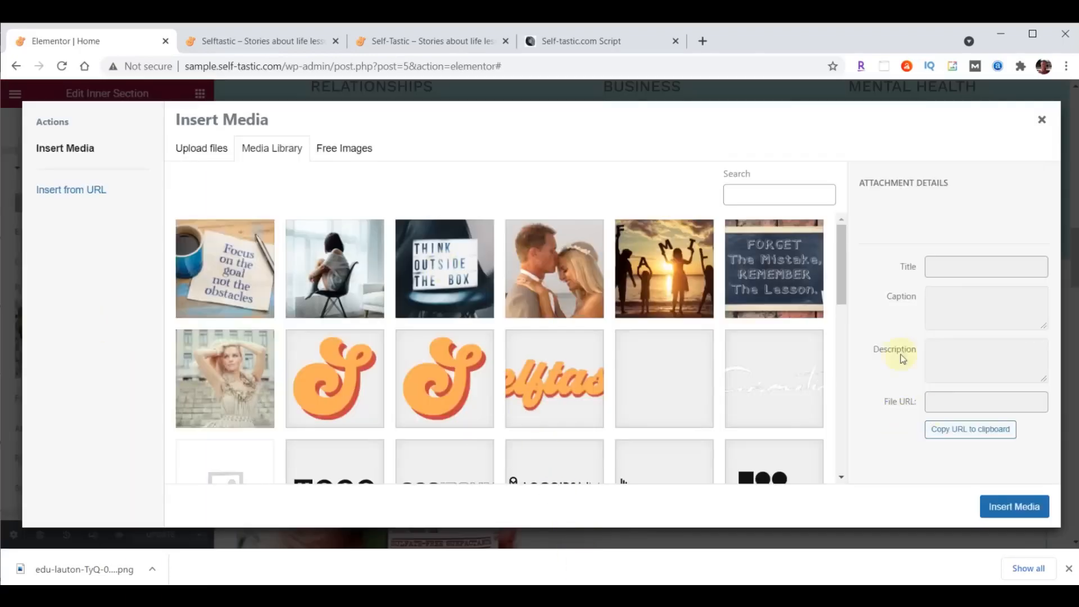
{"action": "key", "text": "alt+Tab"}
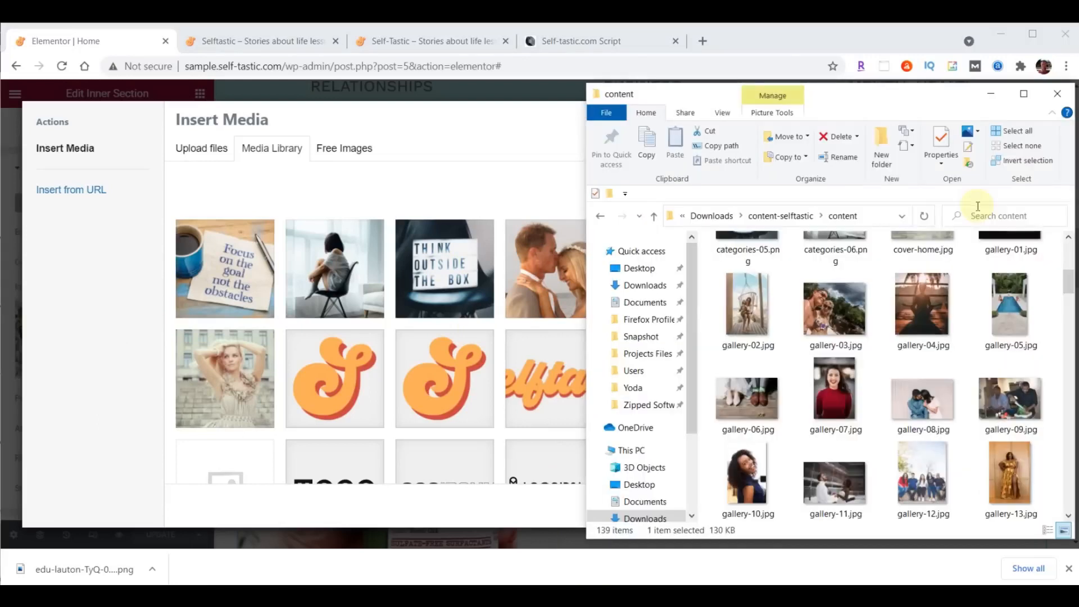
{"action": "scroll", "coordinate": [981, 257], "scroll_direction": "down", "scroll_amount": 10}
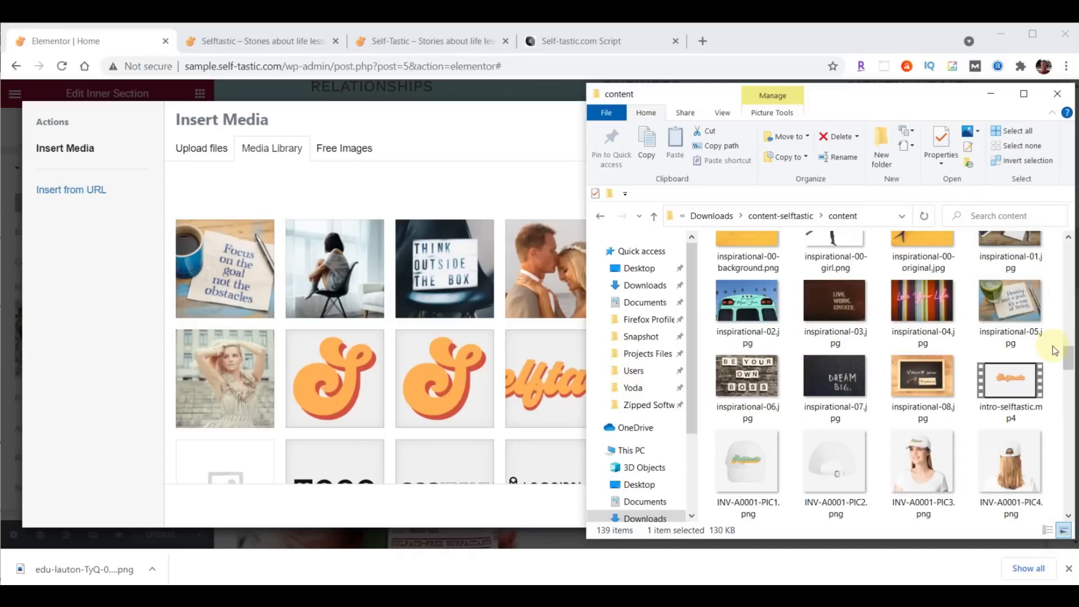
{"action": "scroll", "coordinate": [1066, 356], "scroll_direction": "up", "scroll_amount": 1}
{"action": "left_click_drag", "start_coordinate": [746, 278], "coordinate": [379, 291]}
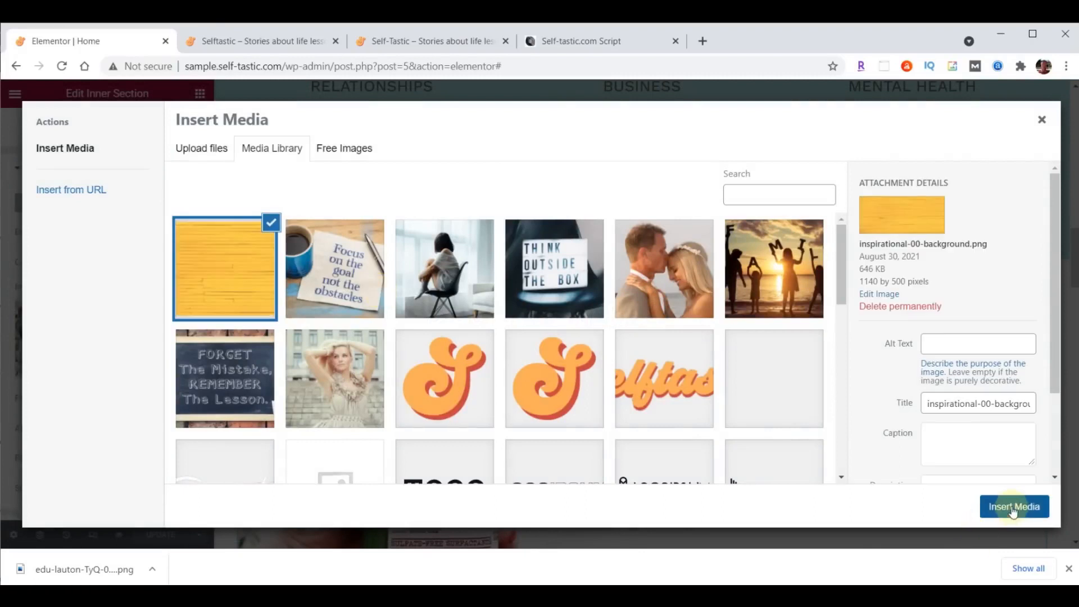
{"action": "left_click", "coordinate": [1011, 510]}
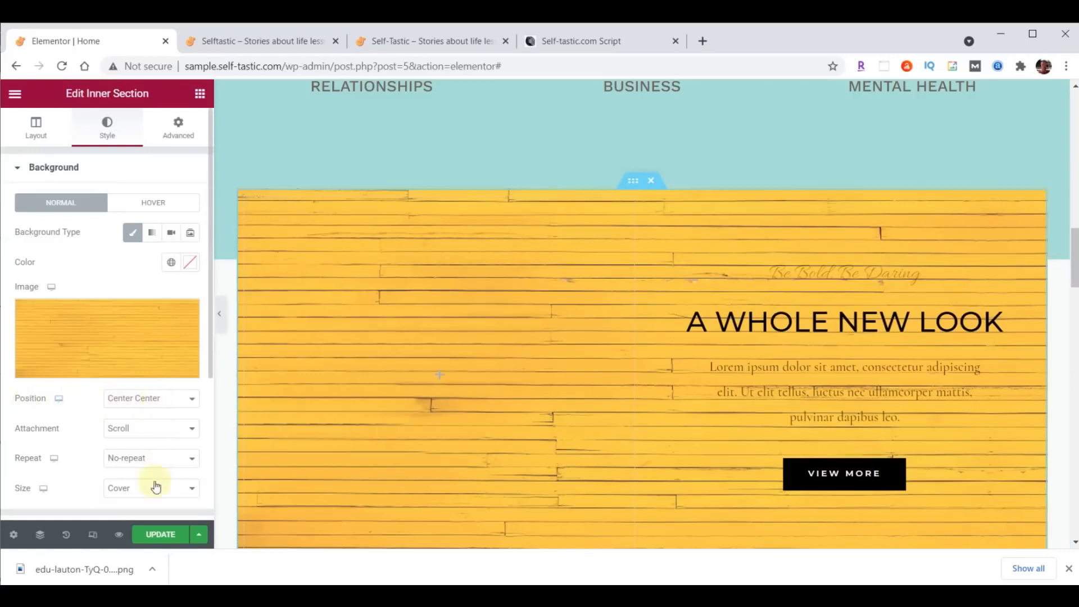
{"action": "left_click", "coordinate": [130, 494]}
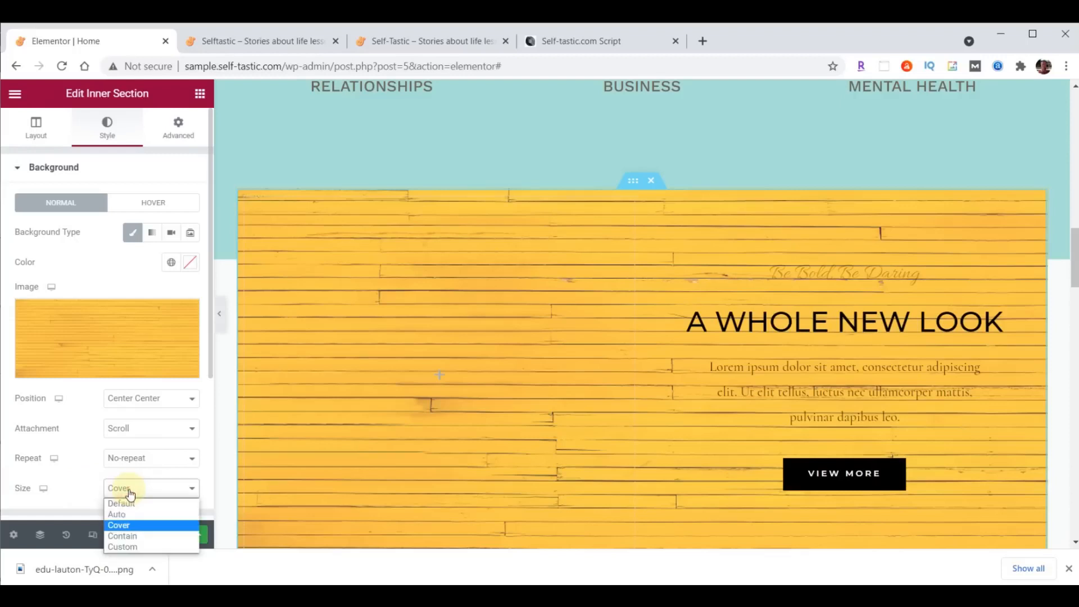
- Switch the background size to Contain and set the left column width to 40%
{"action": "left_click", "coordinate": [130, 538]}
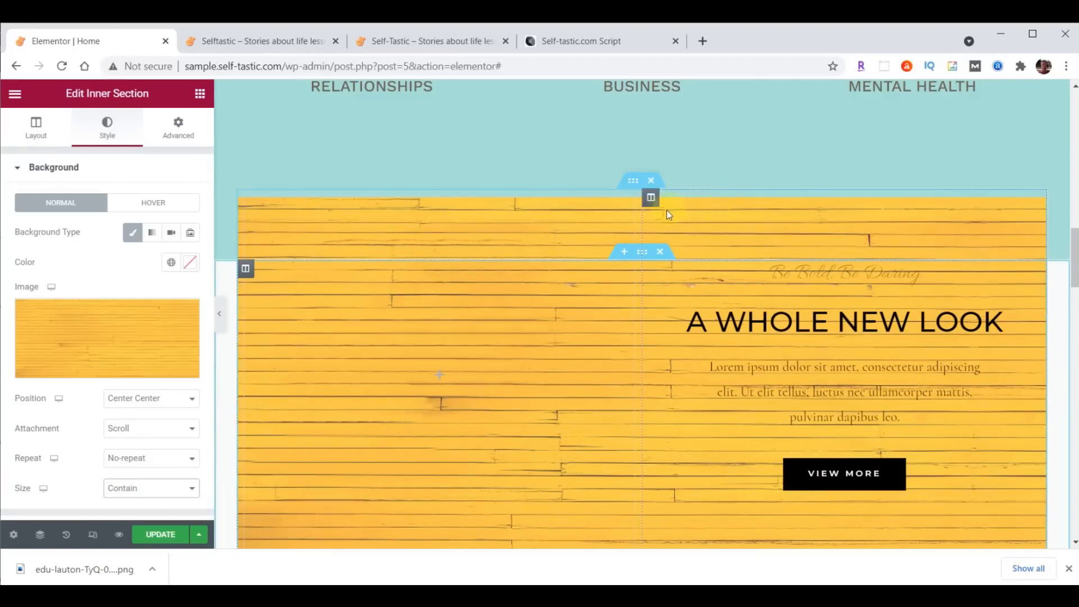
{"action": "left_click_drag", "start_coordinate": [642, 215], "coordinate": [568, 217]}
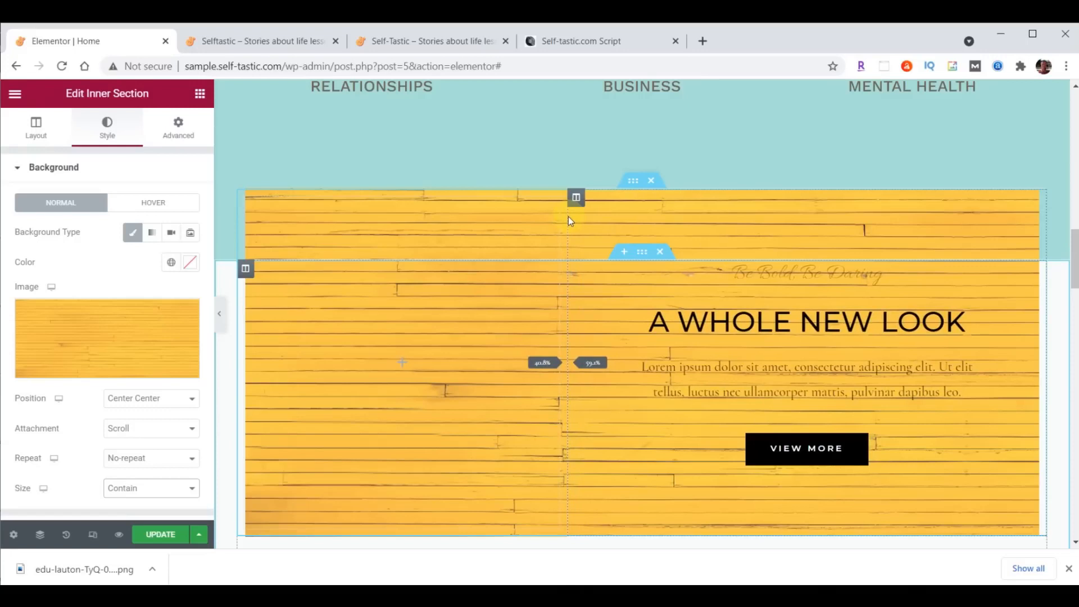
{"action": "left_click_drag", "start_coordinate": [568, 217], "coordinate": [568, 217]}
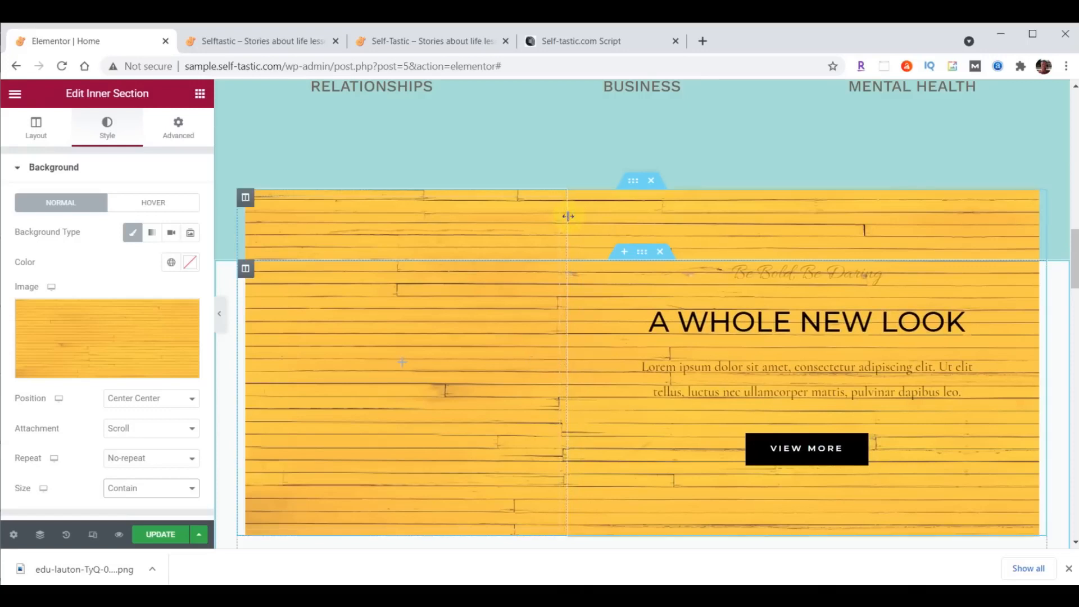
{"action": "left_click", "coordinate": [245, 198]}
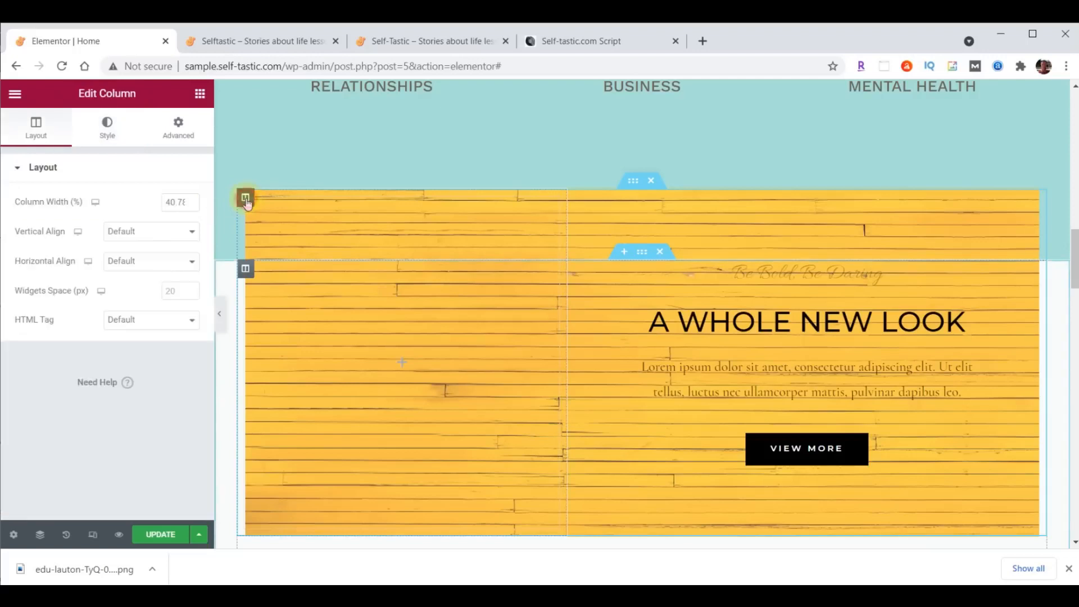
{"action": "double_click", "coordinate": [166, 201]}
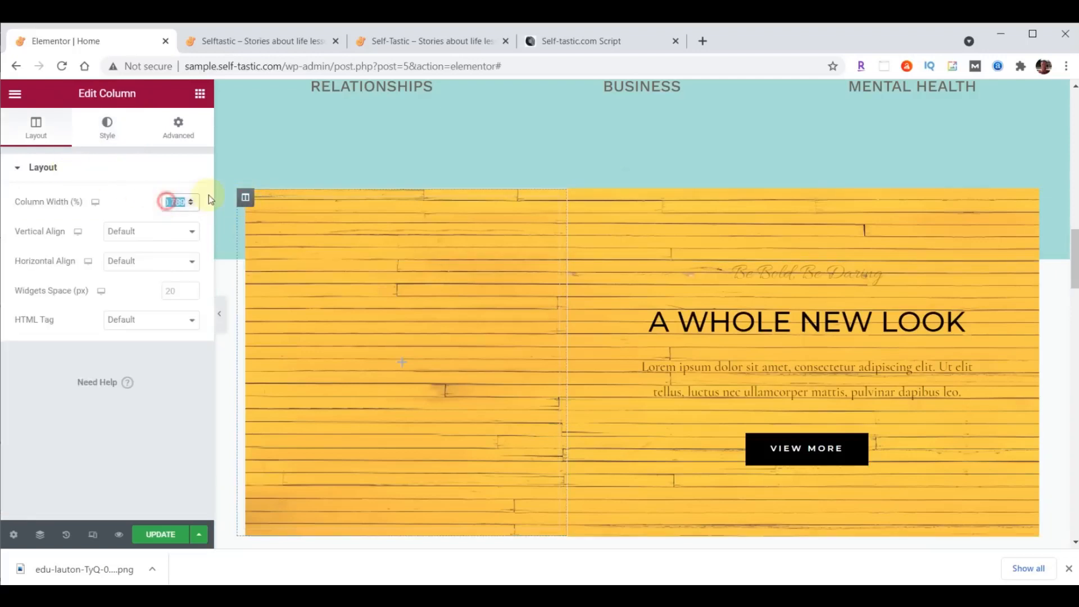
{"action": "type", "text": "40"}
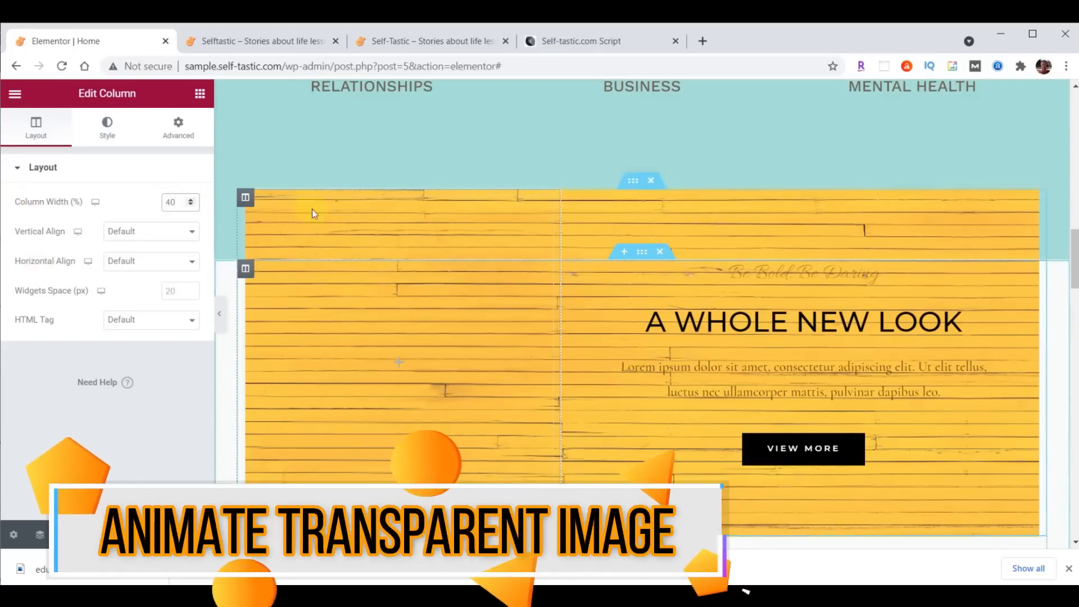
- Add an Image widget with the umbrella-woman picture to the left column, with a padding value of 20
{"action": "left_click", "coordinate": [200, 94]}
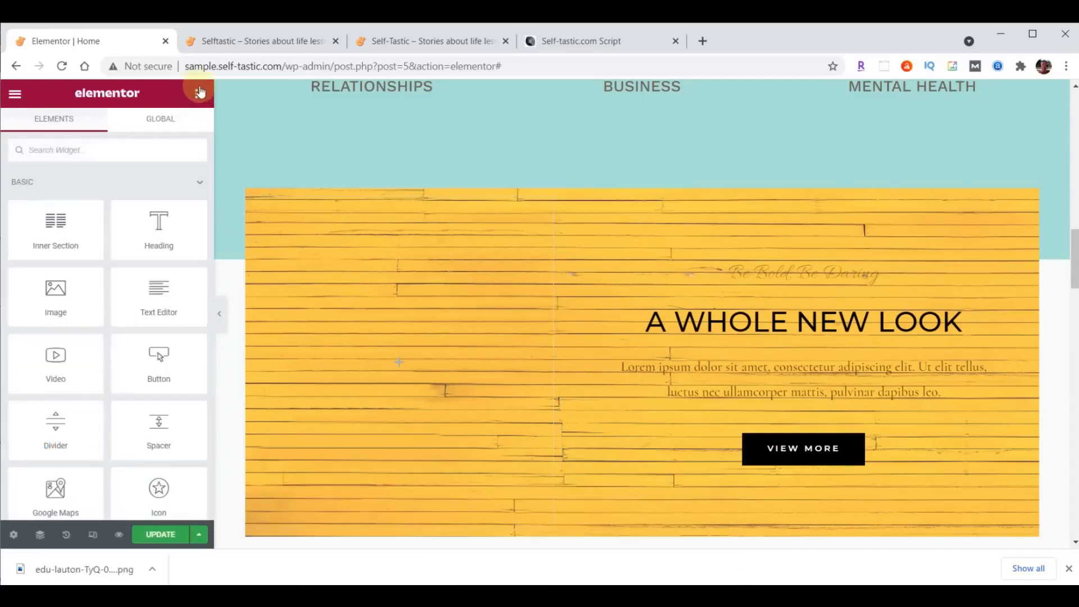
{"action": "left_click_drag", "start_coordinate": [65, 294], "coordinate": [390, 358]}
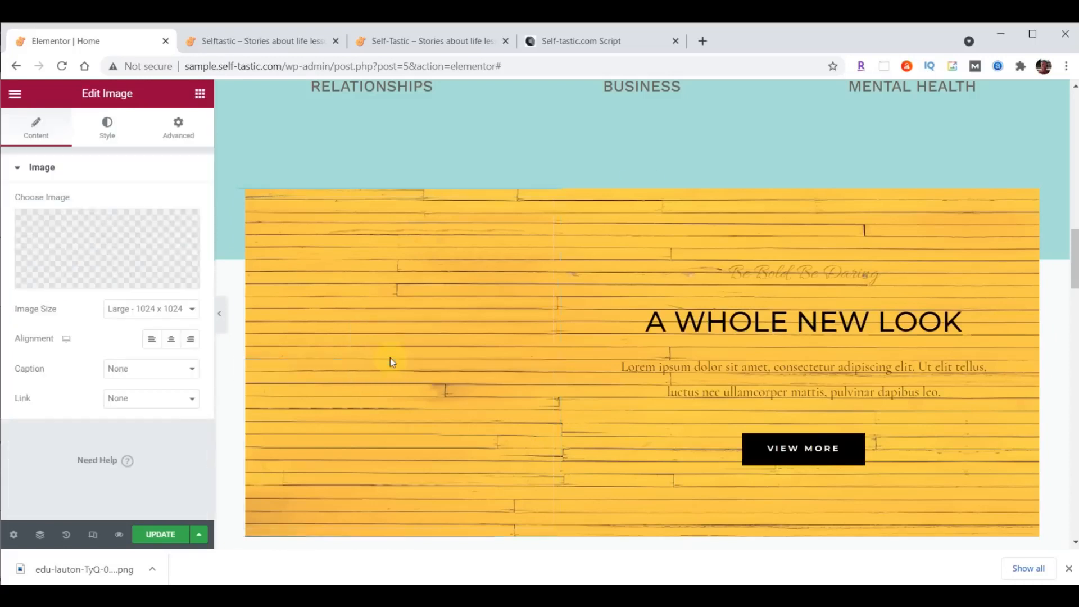
{"action": "left_click", "coordinate": [108, 239]}
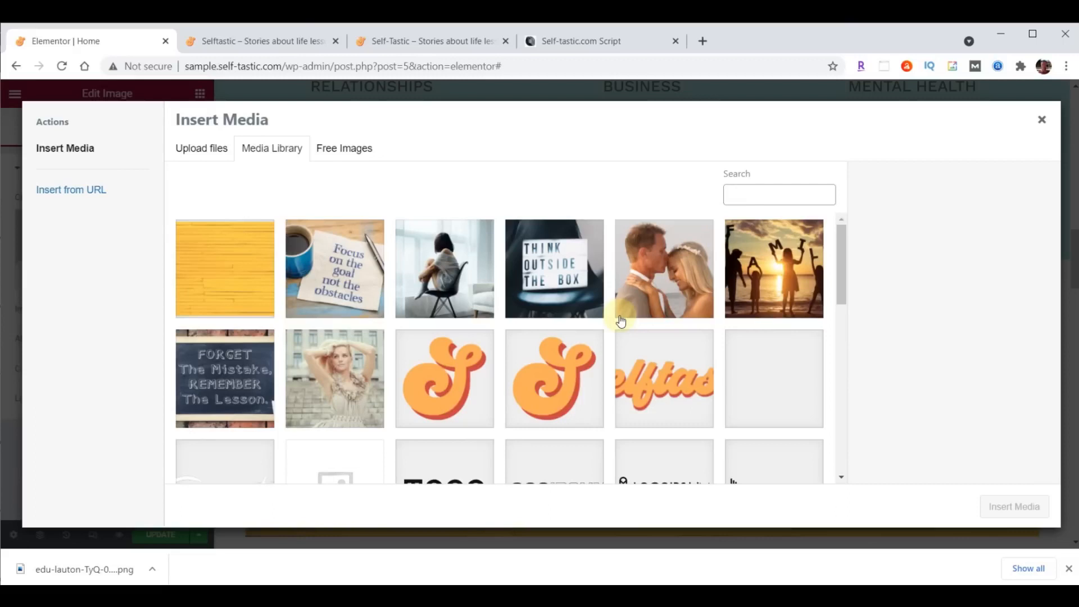
{"action": "key", "text": "alt+Tab"}
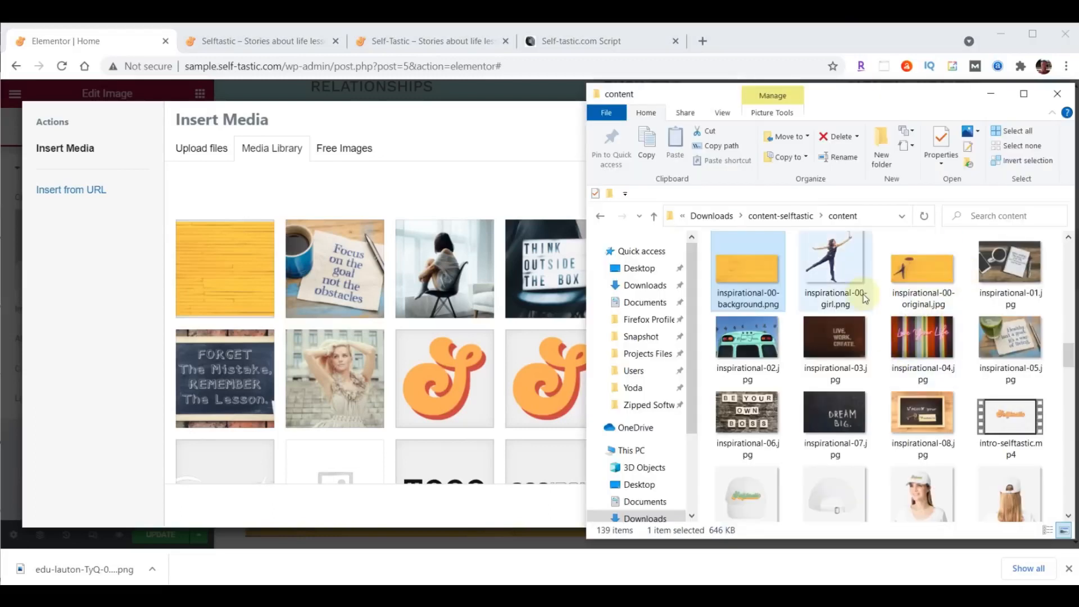
{"action": "left_click_drag", "start_coordinate": [842, 264], "coordinate": [366, 285]}
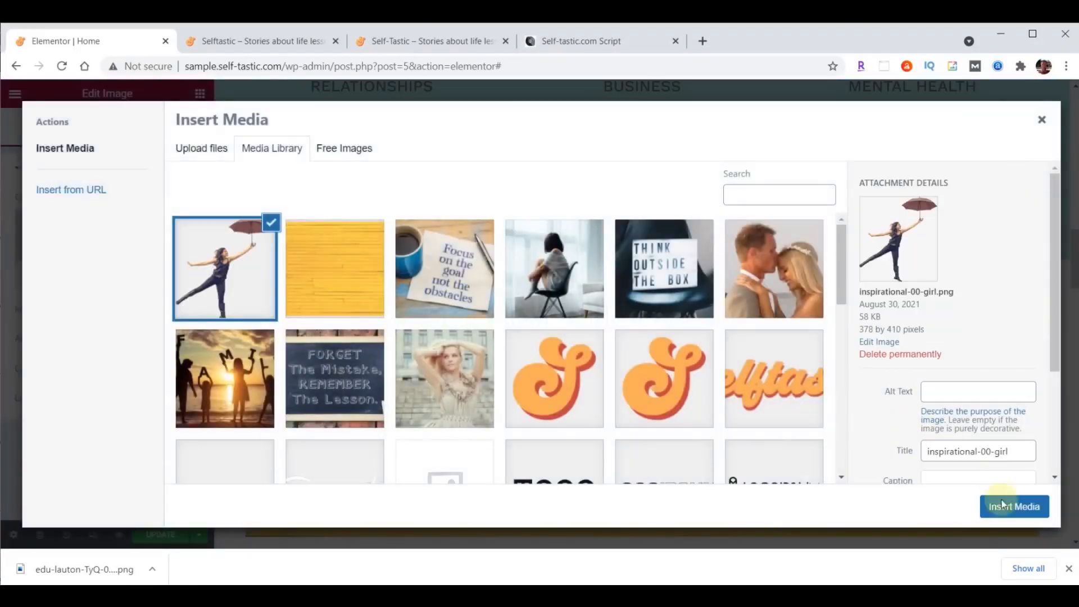
{"action": "left_click", "coordinate": [1012, 507]}
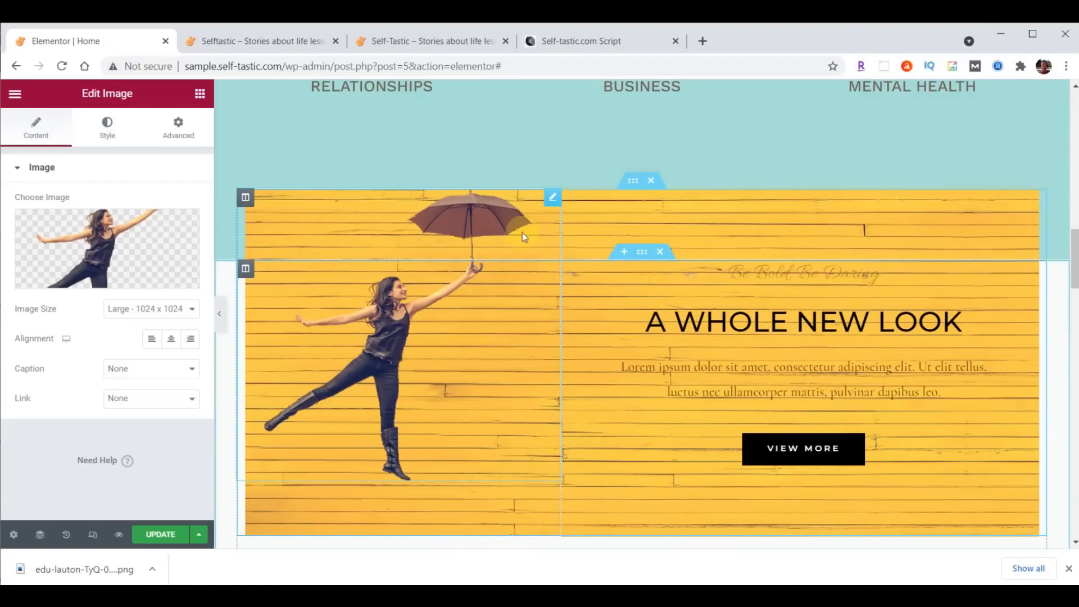
{"action": "left_click", "coordinate": [179, 125]}
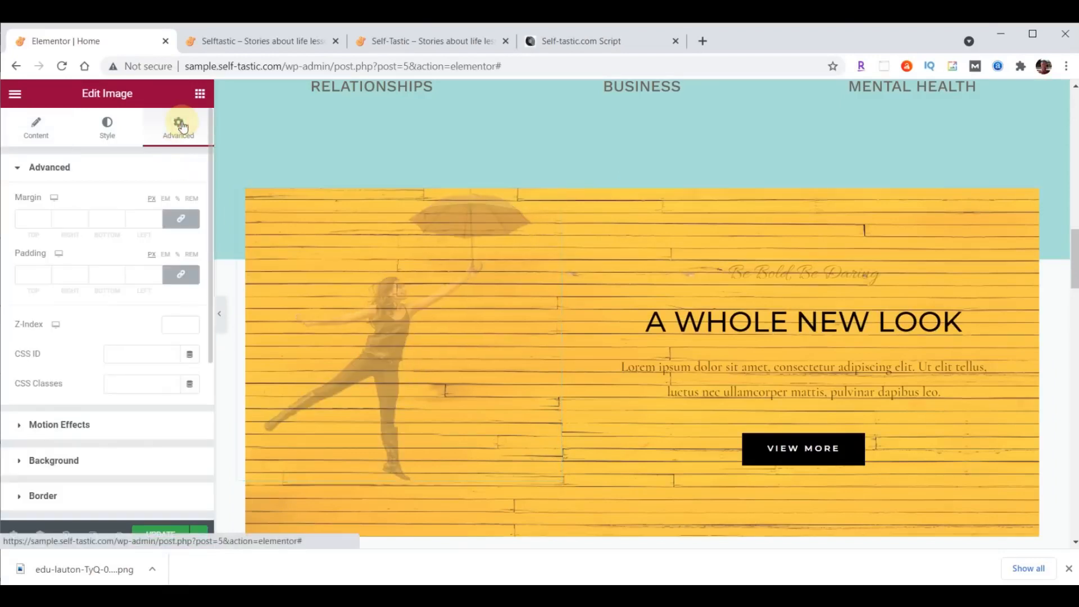
{"action": "left_click", "coordinate": [180, 274]}
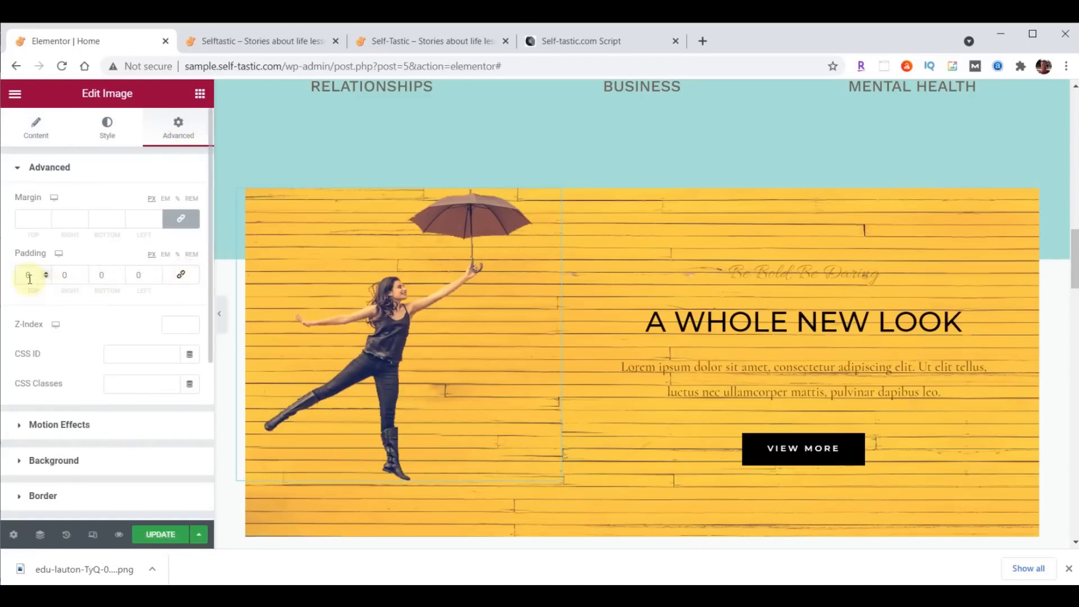
{"action": "type", "text": "200"}
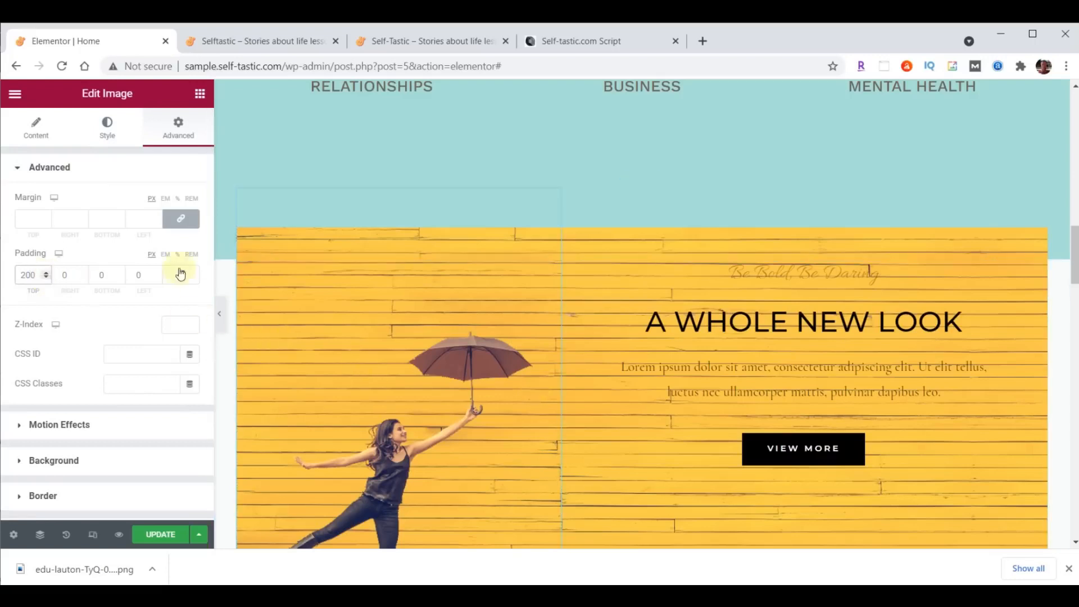
- Give the image a slow Fade In Left entrance animation with a 1000 ms delay
{"action": "left_click", "coordinate": [39, 425]}
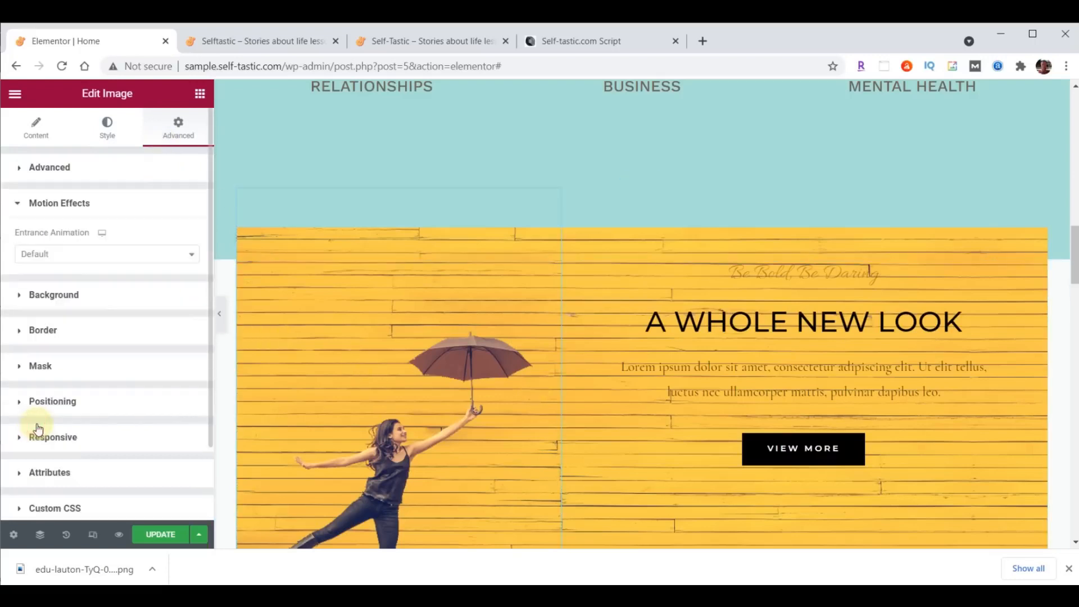
{"action": "left_click", "coordinate": [99, 259]}
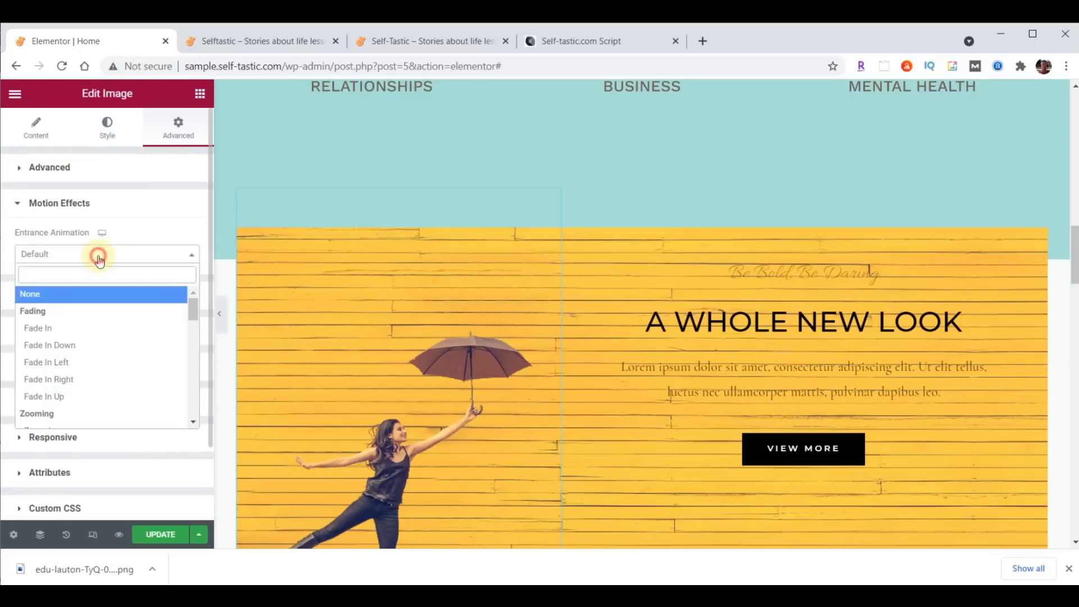
{"action": "left_click", "coordinate": [56, 364]}
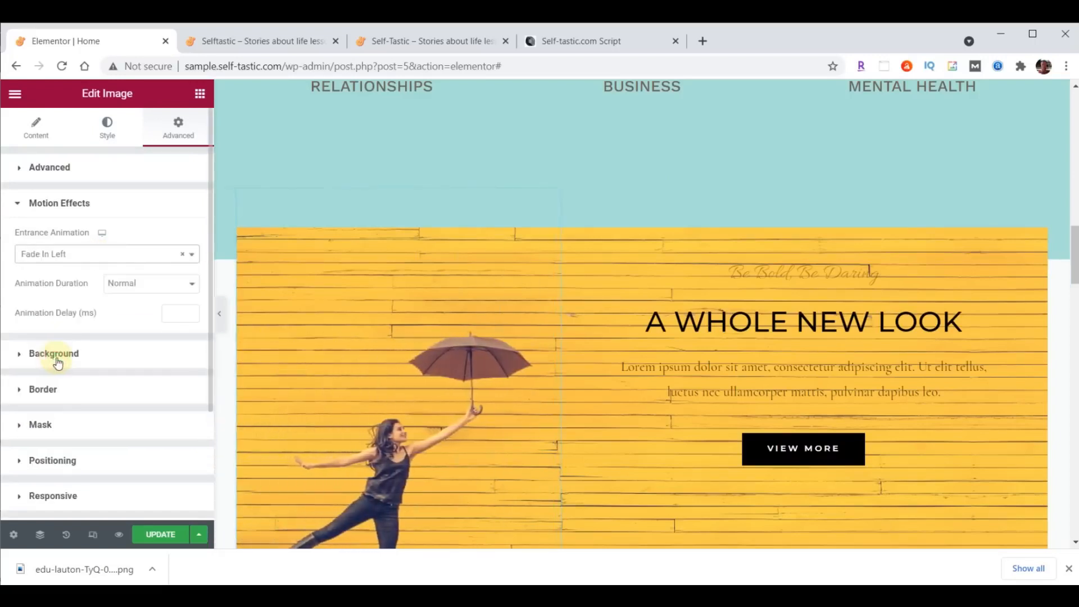
{"action": "left_click", "coordinate": [171, 313]}
{"action": "type", "text": "1000"}
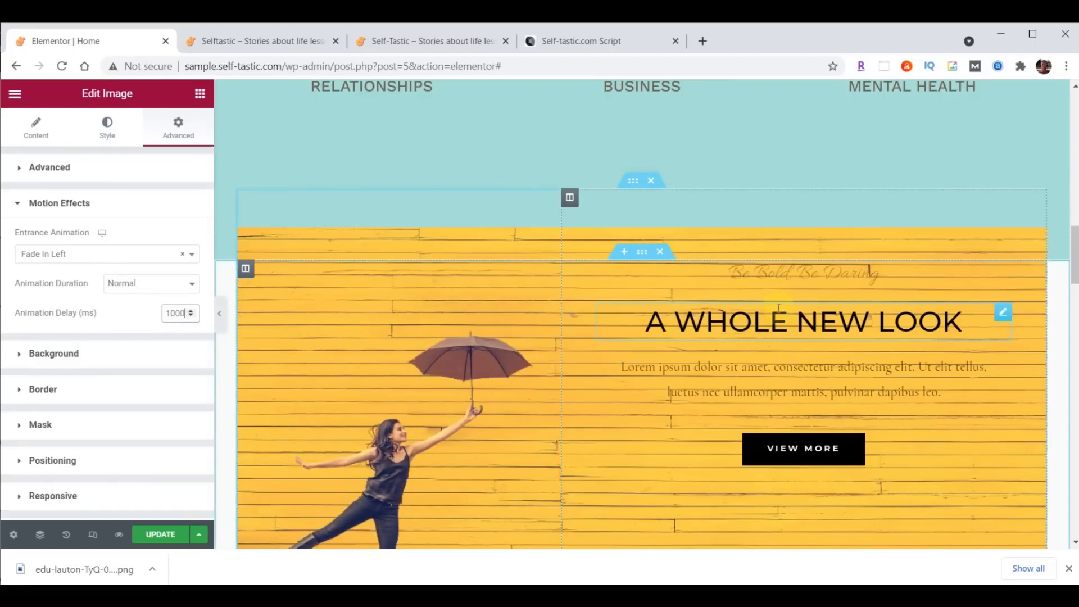
{"action": "left_click", "coordinate": [148, 288]}
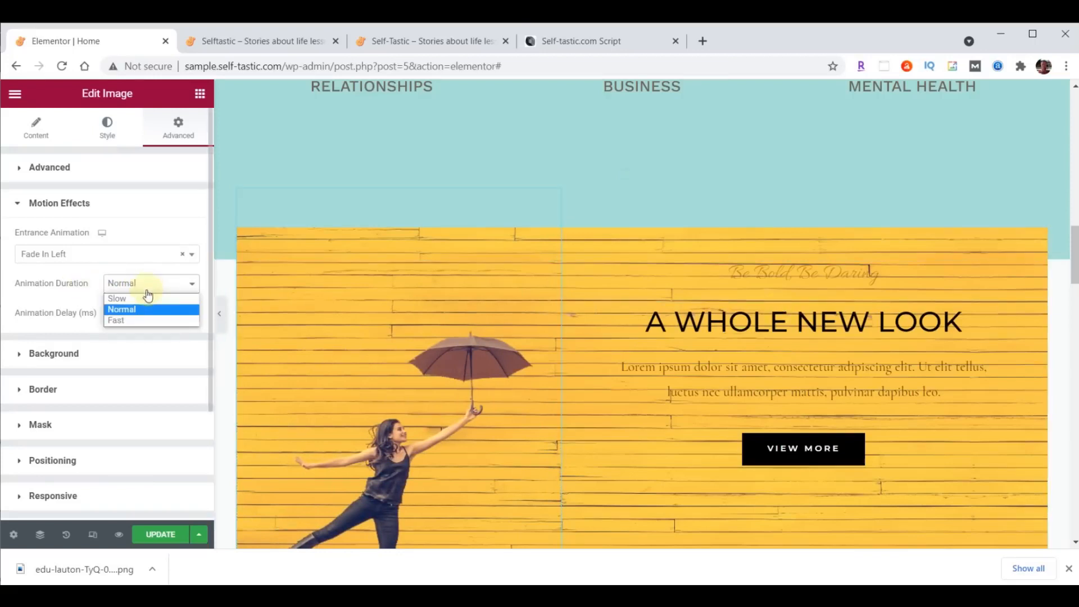
{"action": "left_click", "coordinate": [147, 297]}
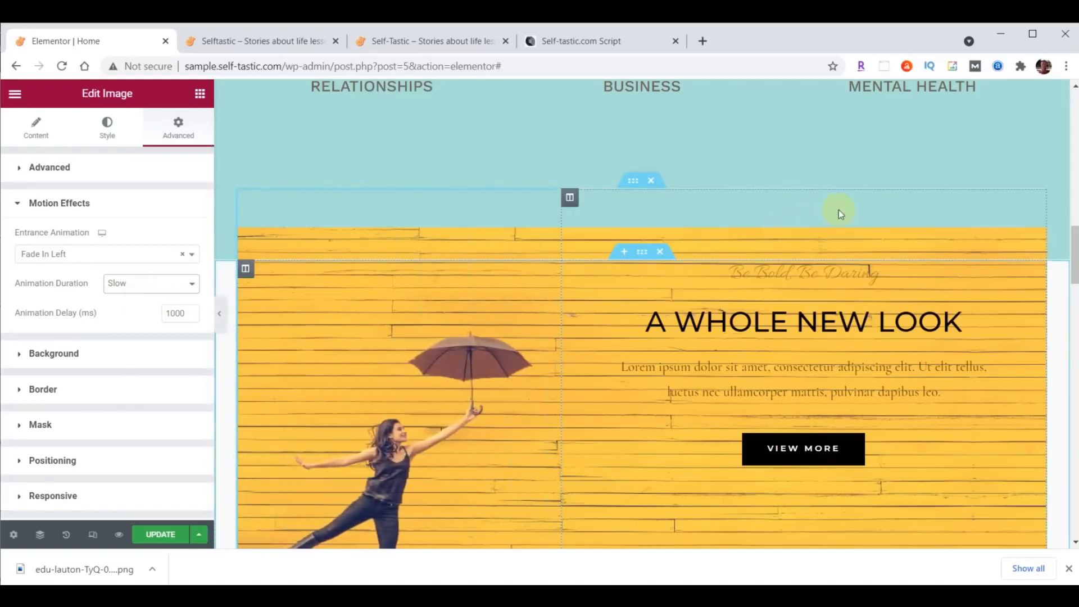
- Save the page, reload the live home page to check the section, and return to the editor
{"action": "left_click", "coordinate": [155, 536]}
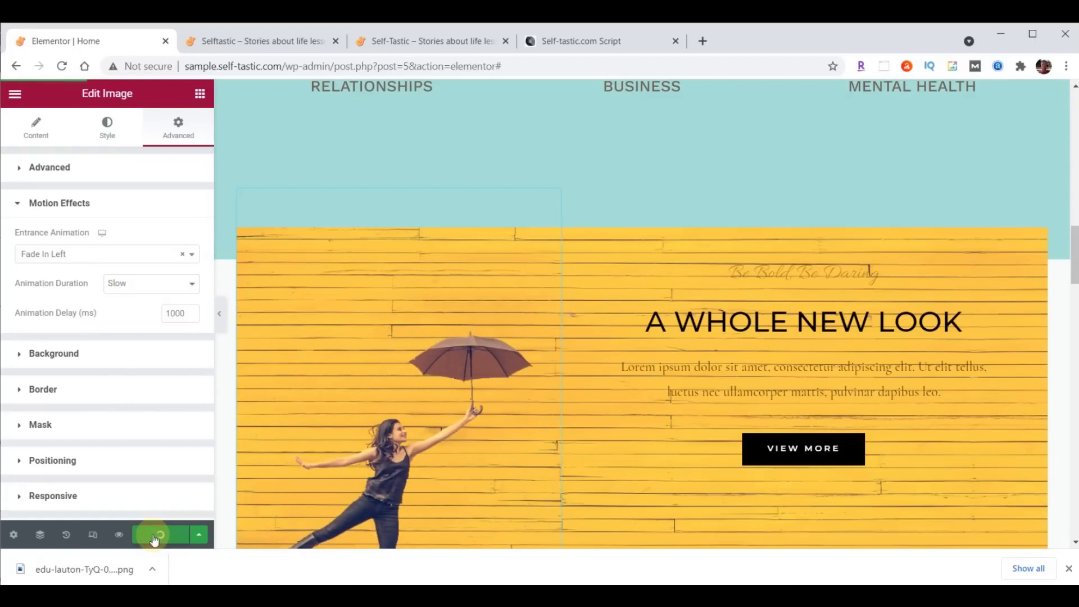
{"action": "left_click", "coordinate": [269, 41]}
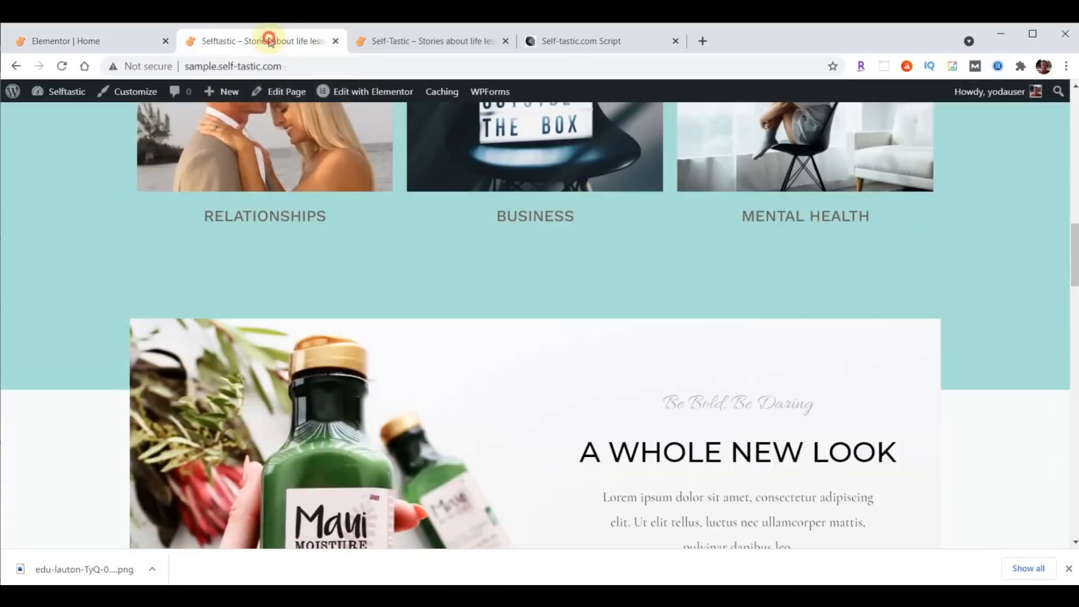
{"action": "left_click", "coordinate": [62, 66]}
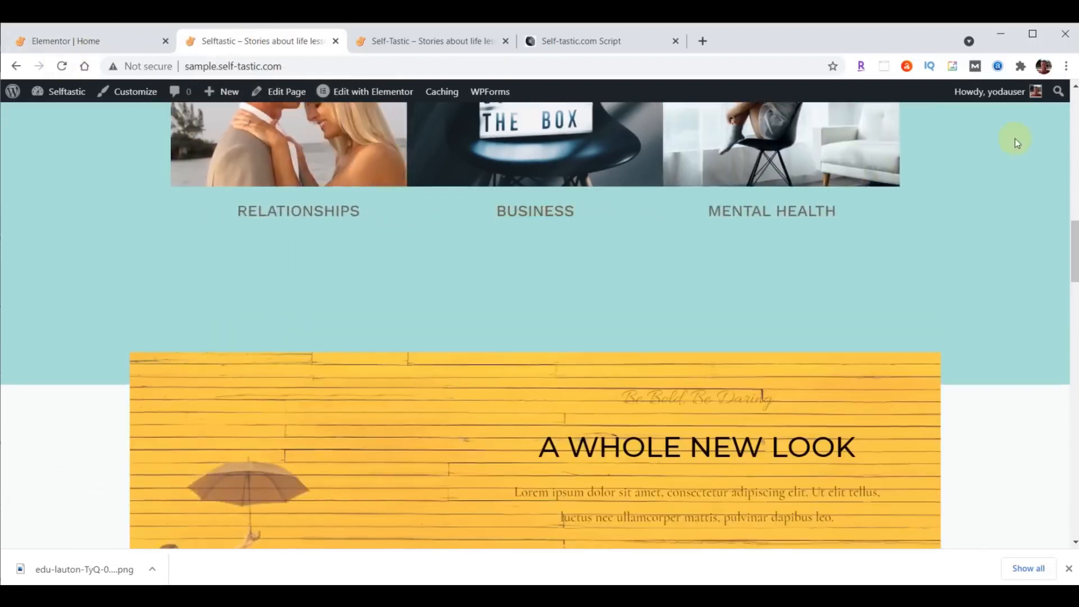
{"action": "scroll", "coordinate": [1015, 139], "scroll_direction": "up", "scroll_amount": 3}
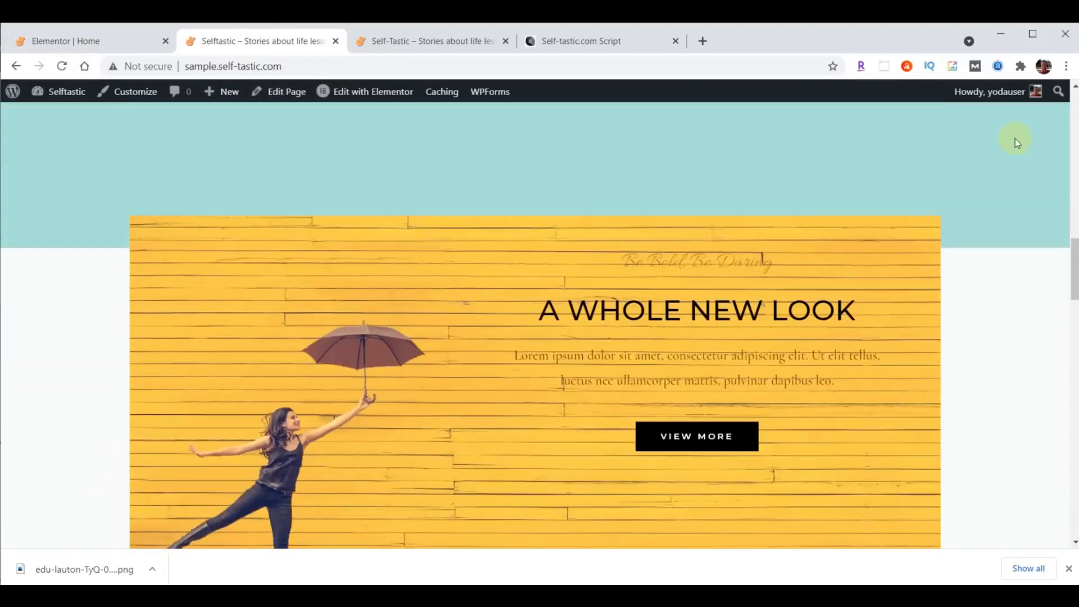
{"action": "scroll", "coordinate": [1014, 138], "scroll_direction": "up", "scroll_amount": 3}
{"action": "scroll", "coordinate": [1014, 138], "scroll_direction": "down", "scroll_amount": 3}
{"action": "left_click", "coordinate": [101, 42]}
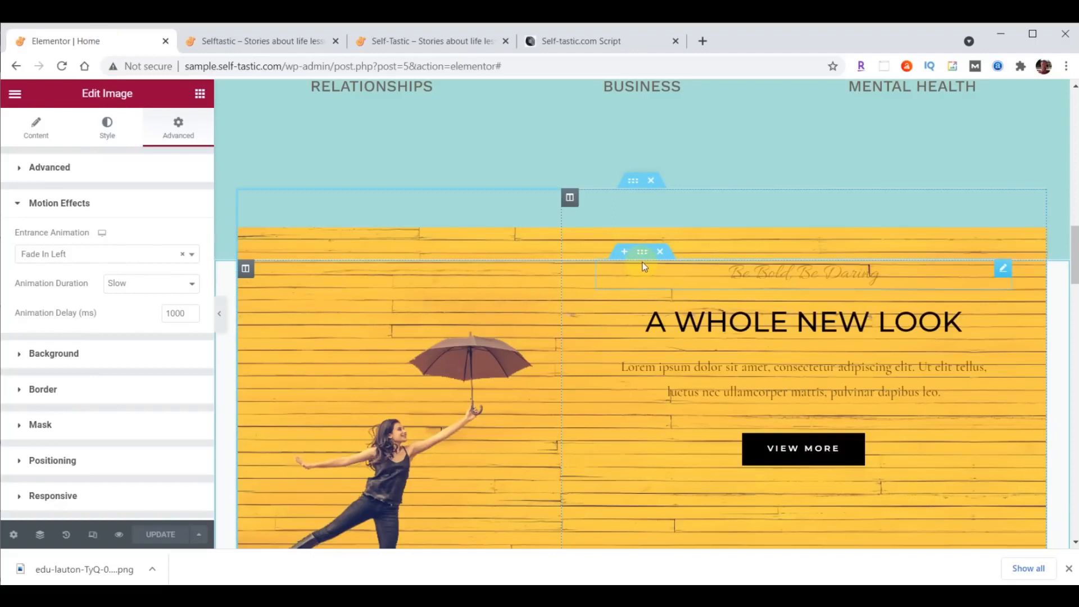
- Give the yellow-image section a teal #8DD7D6 background colour
{"action": "left_click", "coordinate": [644, 258]}
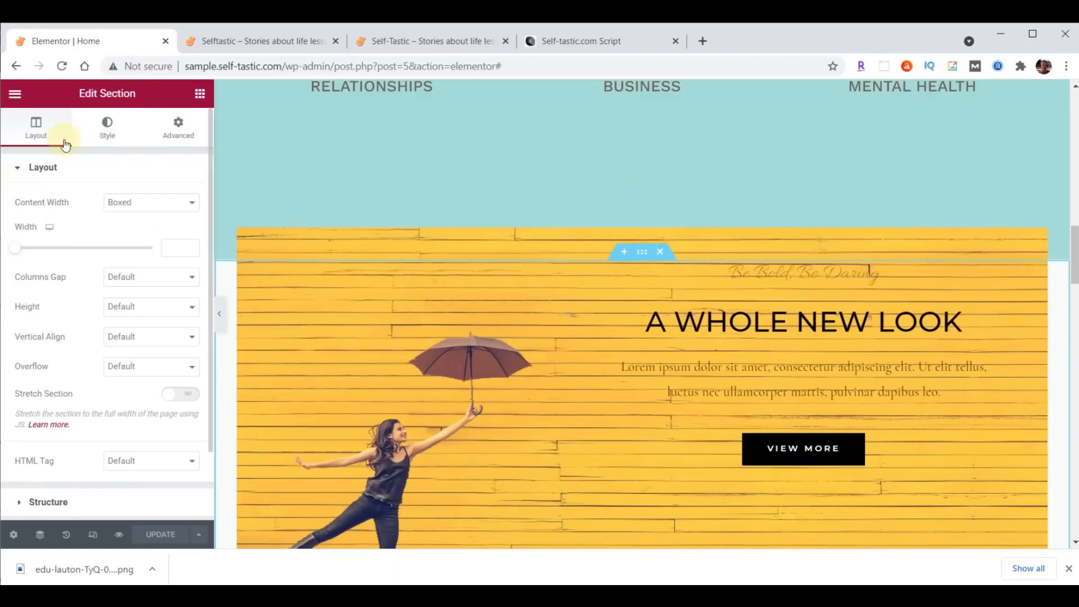
{"action": "left_click", "coordinate": [107, 129]}
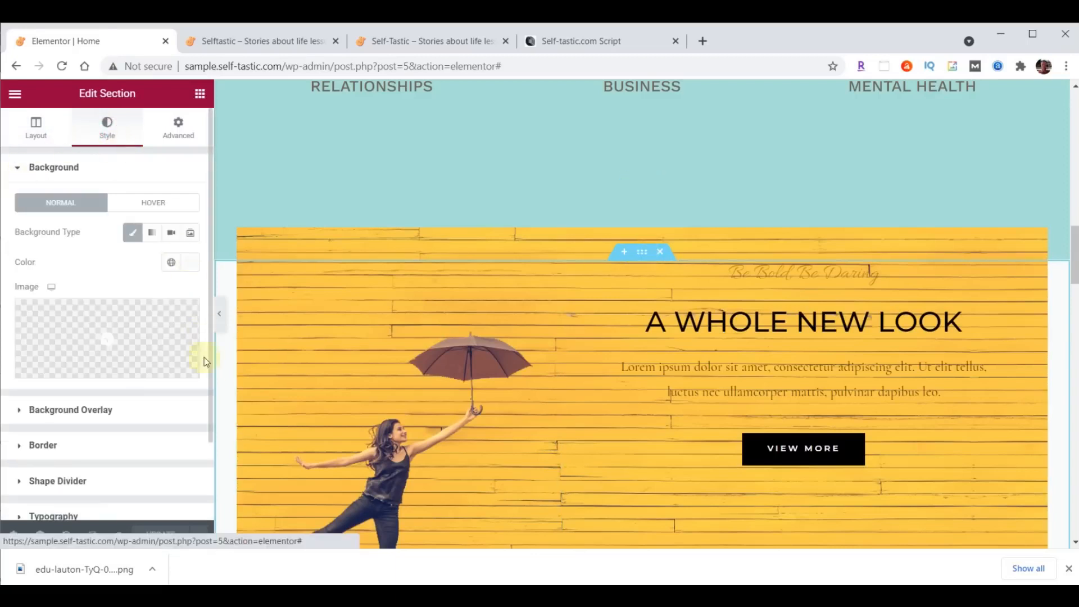
{"action": "left_click", "coordinate": [185, 262]}
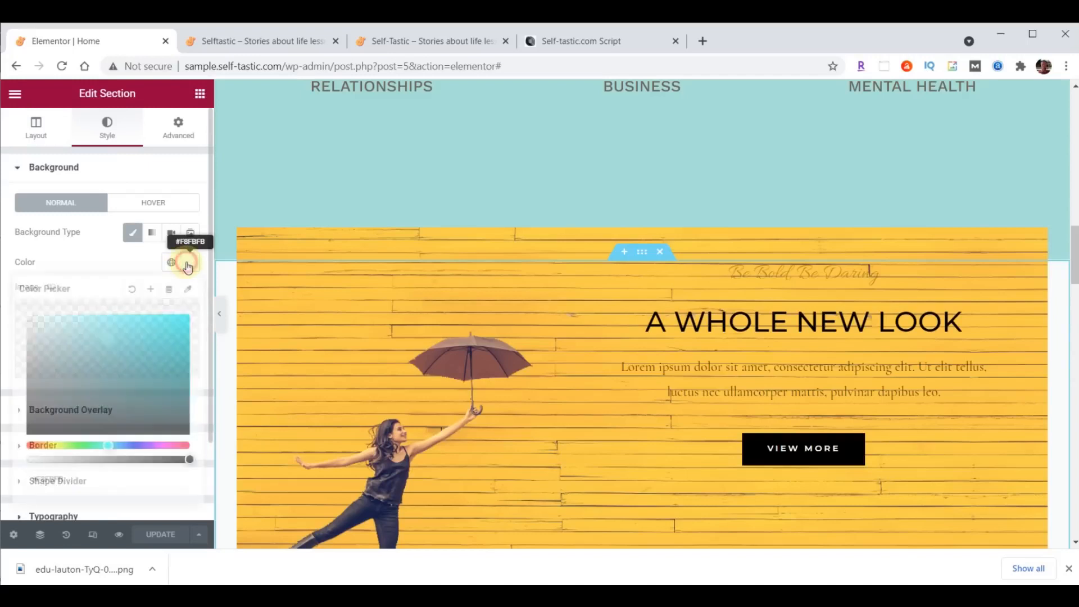
{"action": "type", "text": "#8DD7D6"}
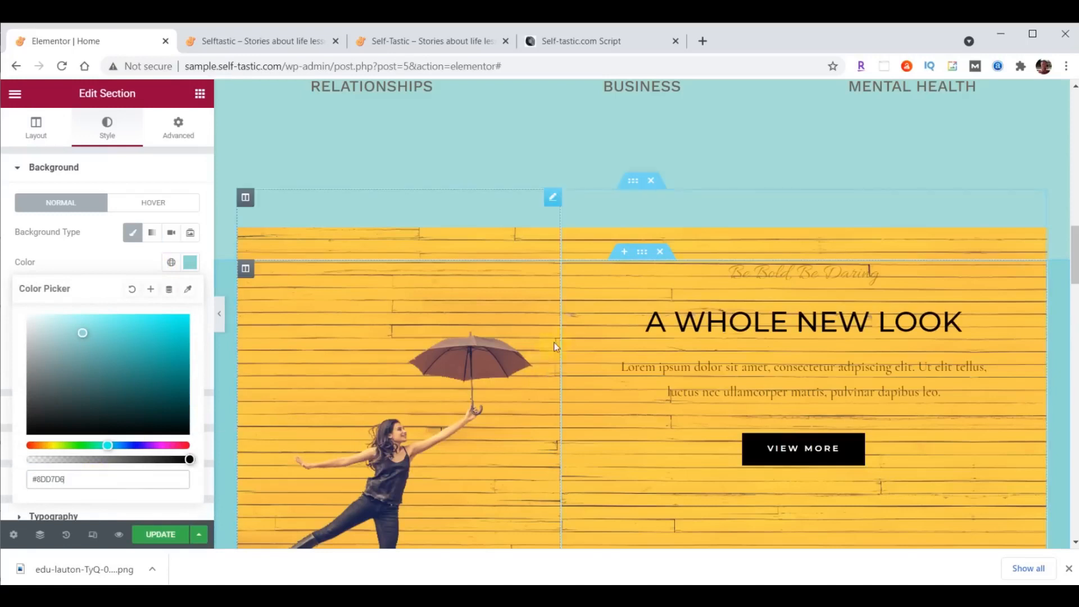
- Set the section's top padding to 35 and its bottom padding to 0
{"action": "left_click", "coordinate": [175, 128]}
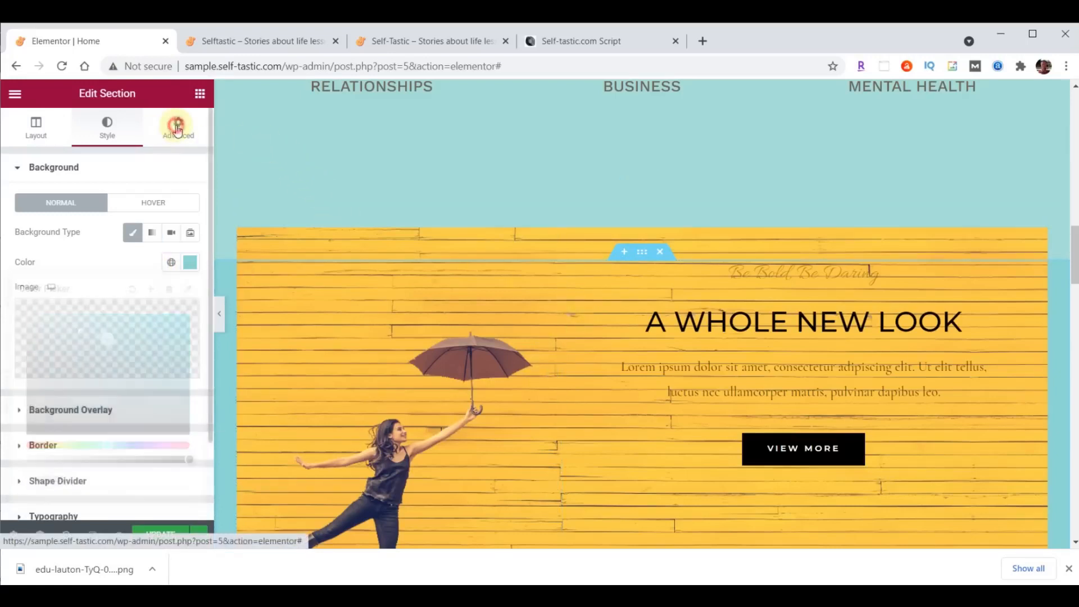
{"action": "left_click_drag", "start_coordinate": [33, 274], "coordinate": [9, 280]}
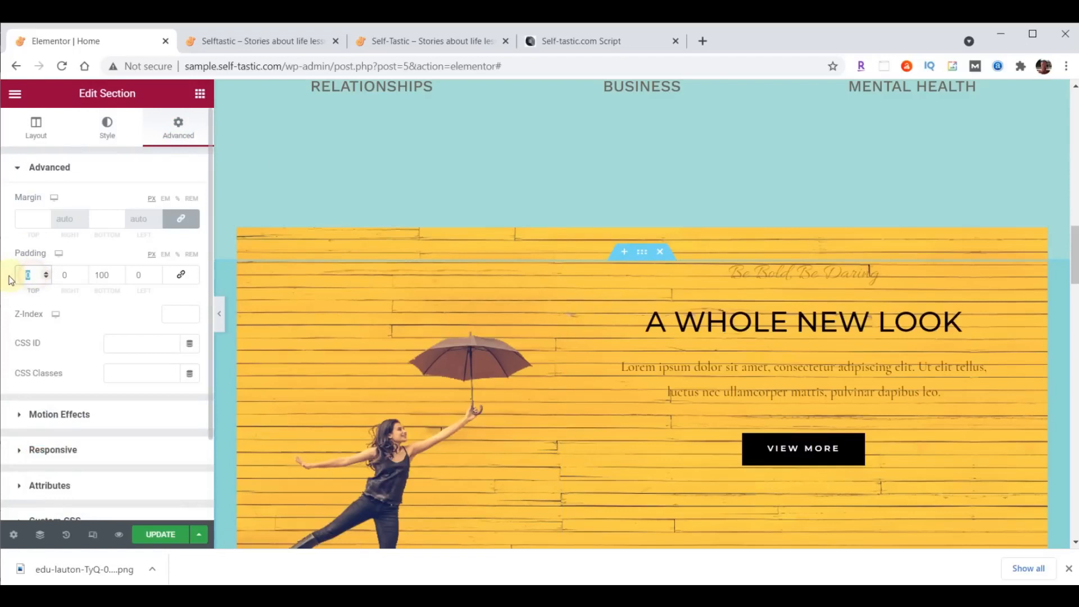
{"action": "type", "text": "35"}
{"action": "mouse_move", "coordinate": [102, 275]}
{"action": "left_mouse_down"}
{"action": "mouse_move", "coordinate": [112, 274]}
{"action": "mouse_move", "coordinate": [95, 276]}
{"action": "left_mouse_up"}
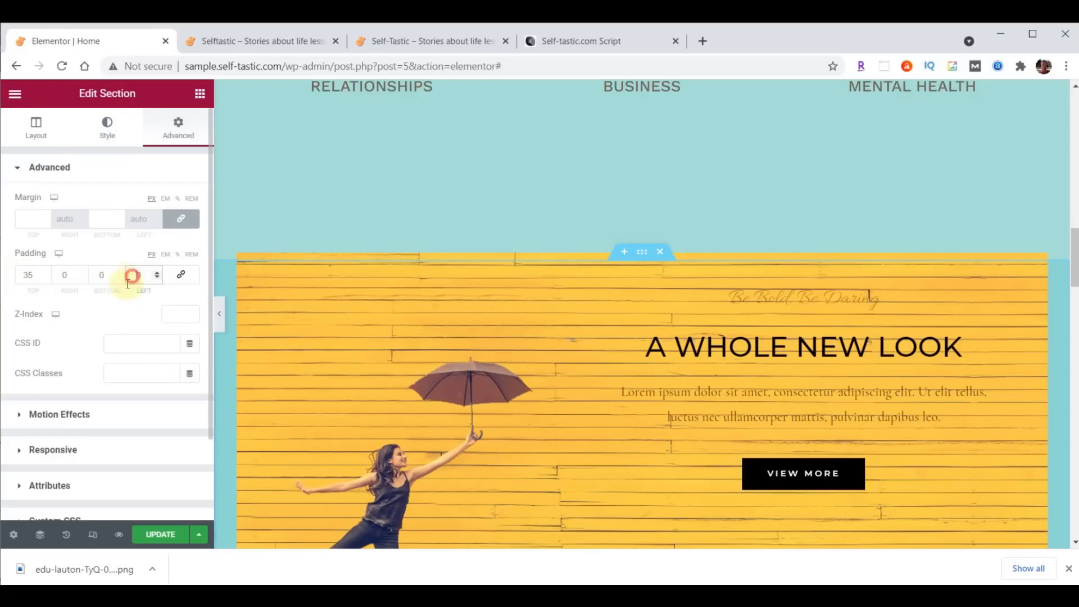
- Compare the reference live site's dividers, then select the Advice and Encouragement section
{"action": "left_click", "coordinate": [410, 41]}
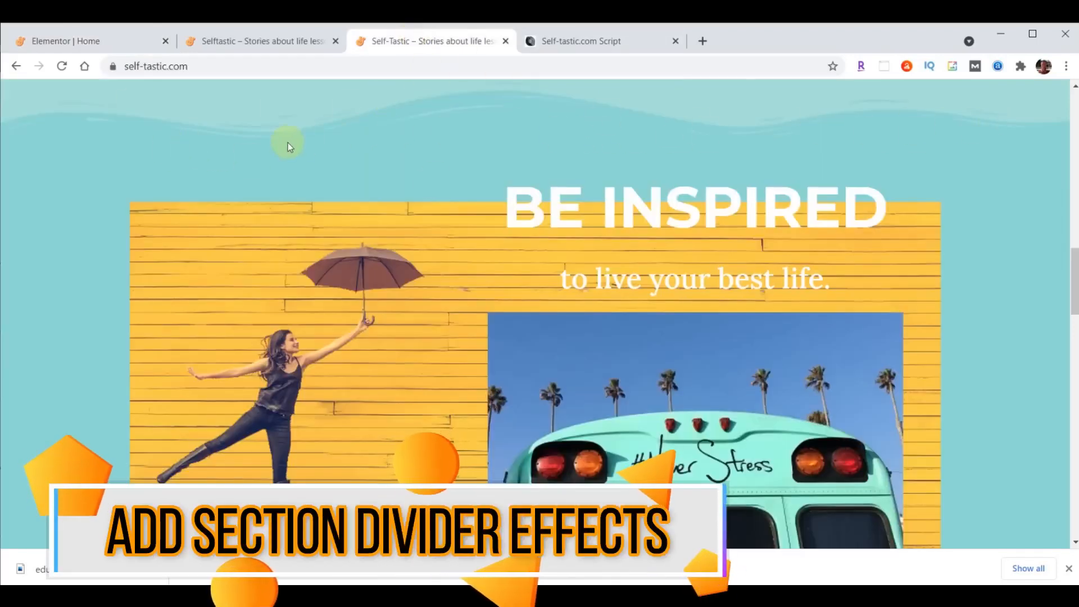
{"action": "left_click", "coordinate": [113, 41]}
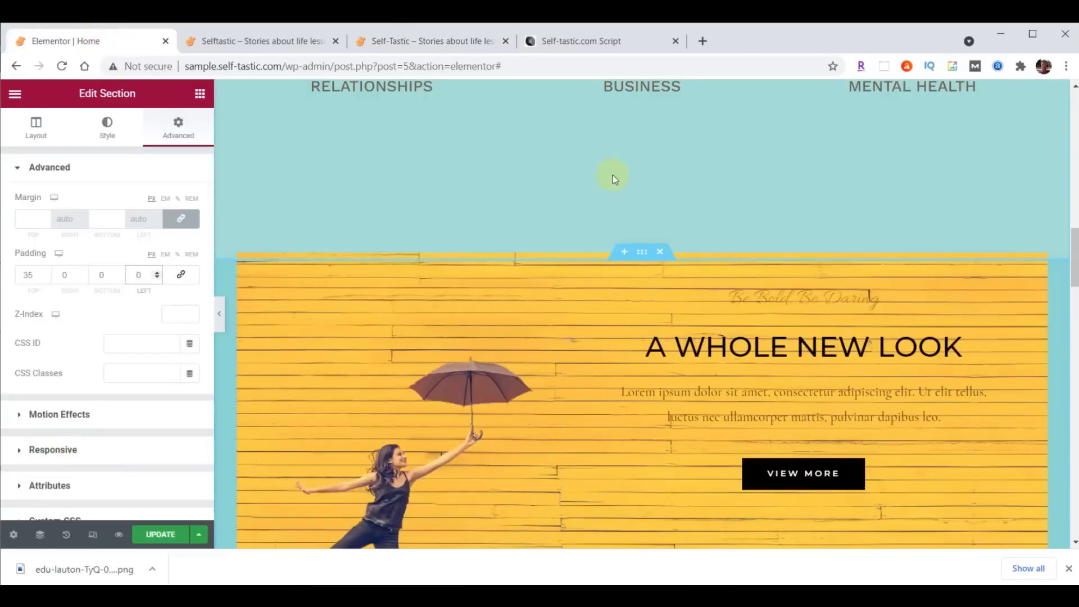
{"action": "scroll", "coordinate": [837, 359], "scroll_direction": "up", "scroll_amount": 8}
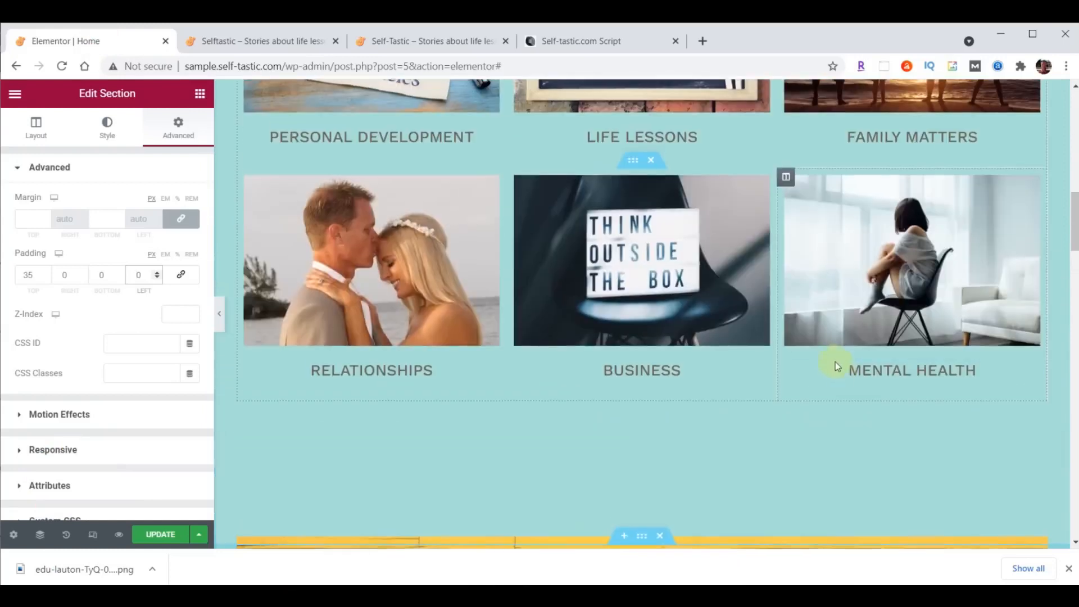
{"action": "scroll", "coordinate": [832, 366], "scroll_direction": "up", "scroll_amount": 3}
{"action": "left_click", "coordinate": [641, 158]}
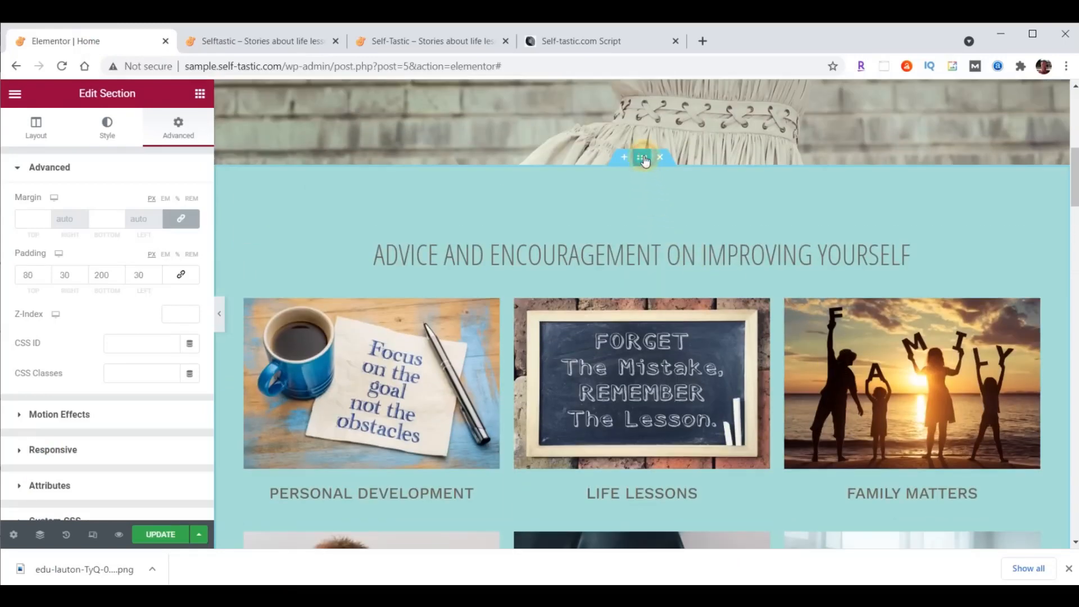
- Add a Waves Brush bottom shape divider to the Advice and Encouragement section
{"action": "left_click", "coordinate": [109, 136]}
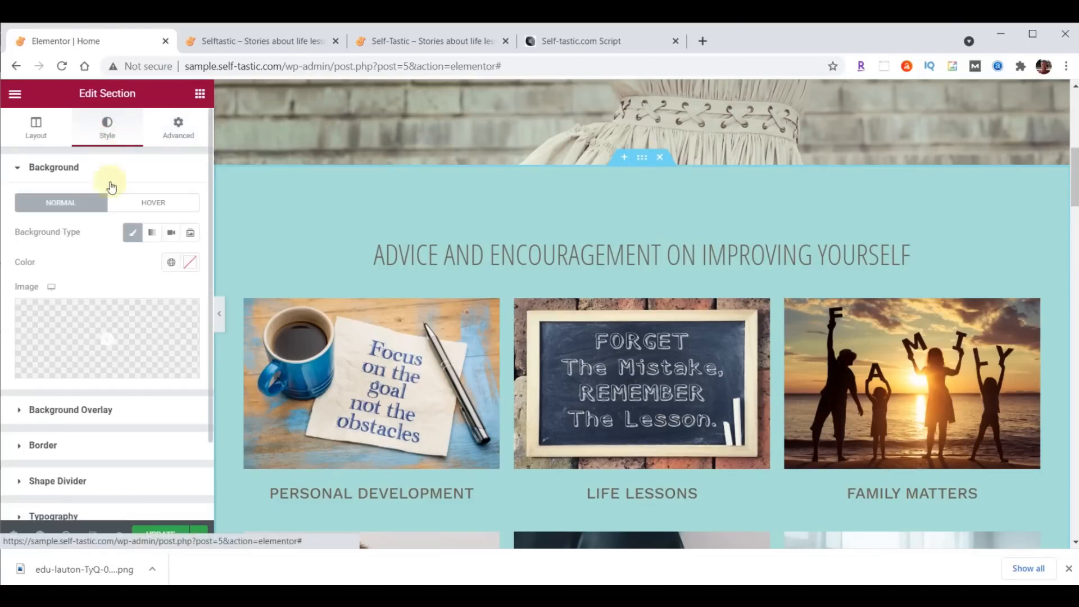
{"action": "left_click", "coordinate": [84, 481]}
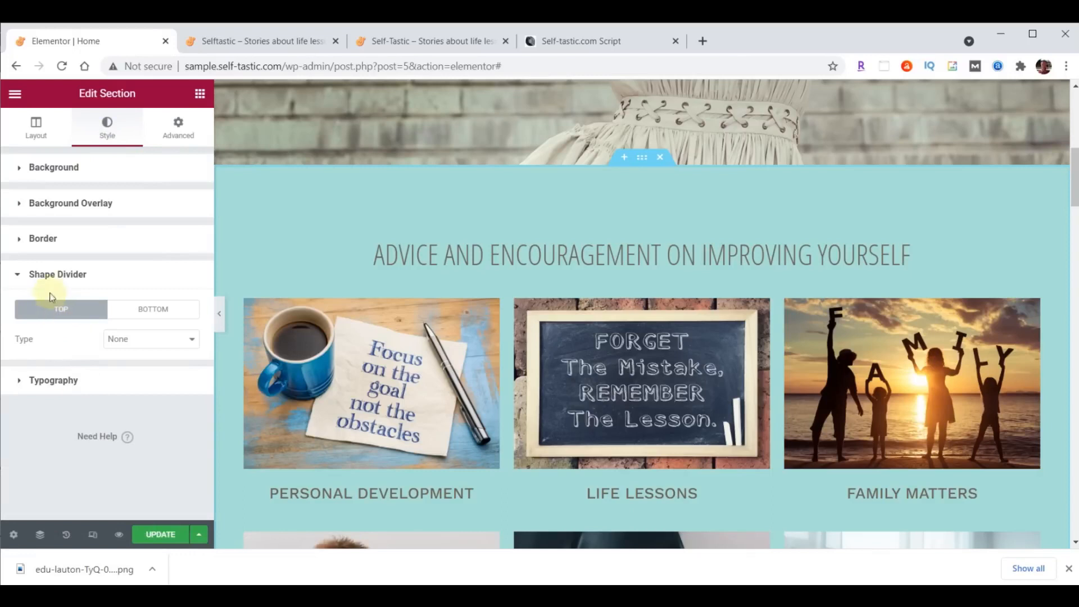
{"action": "left_click", "coordinate": [137, 313]}
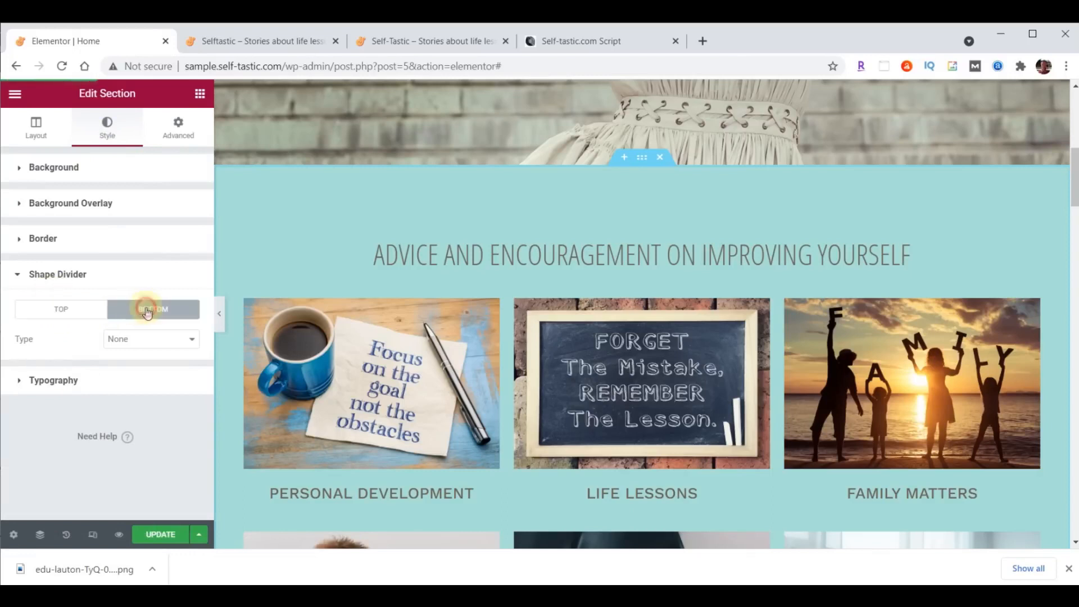
{"action": "left_click", "coordinate": [150, 340]}
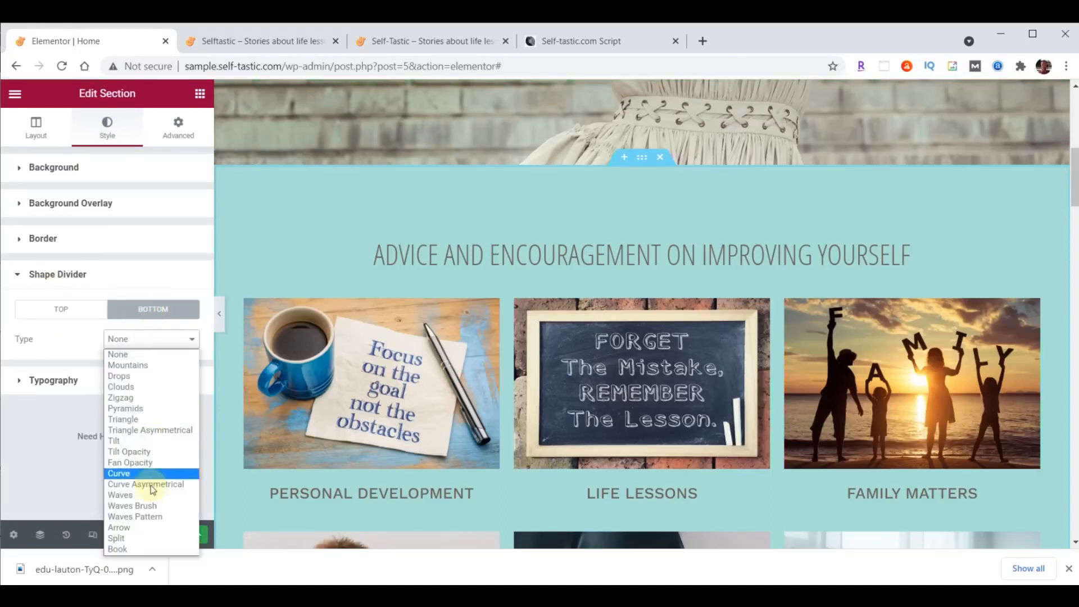
{"action": "left_click", "coordinate": [153, 508]}
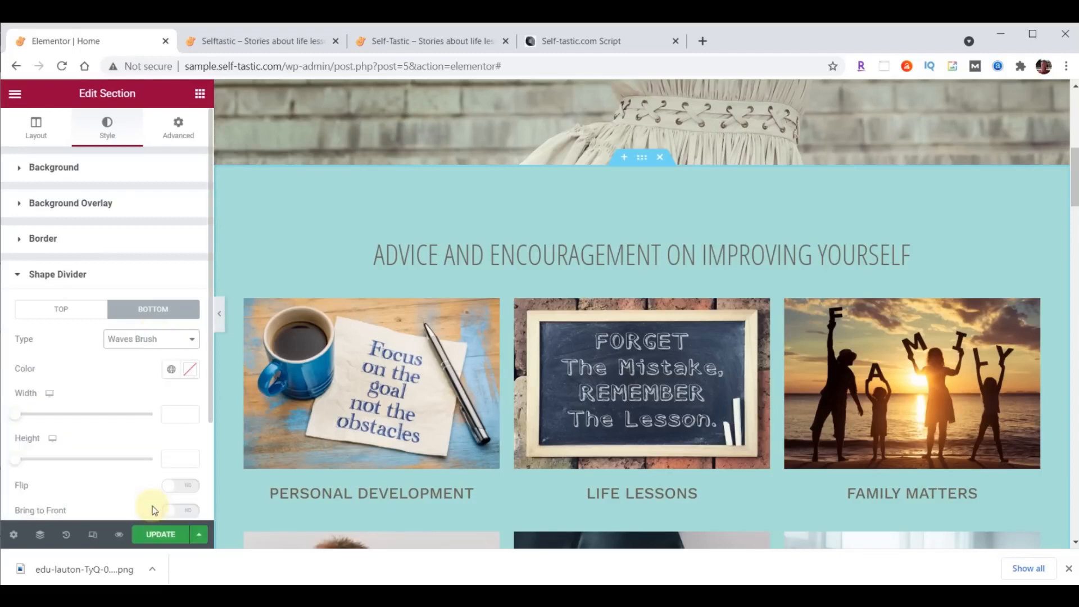
{"action": "scroll", "coordinate": [444, 368], "scroll_direction": "down", "scroll_amount": 6}
{"action": "scroll", "coordinate": [444, 367], "scroll_direction": "down", "scroll_amount": 1}
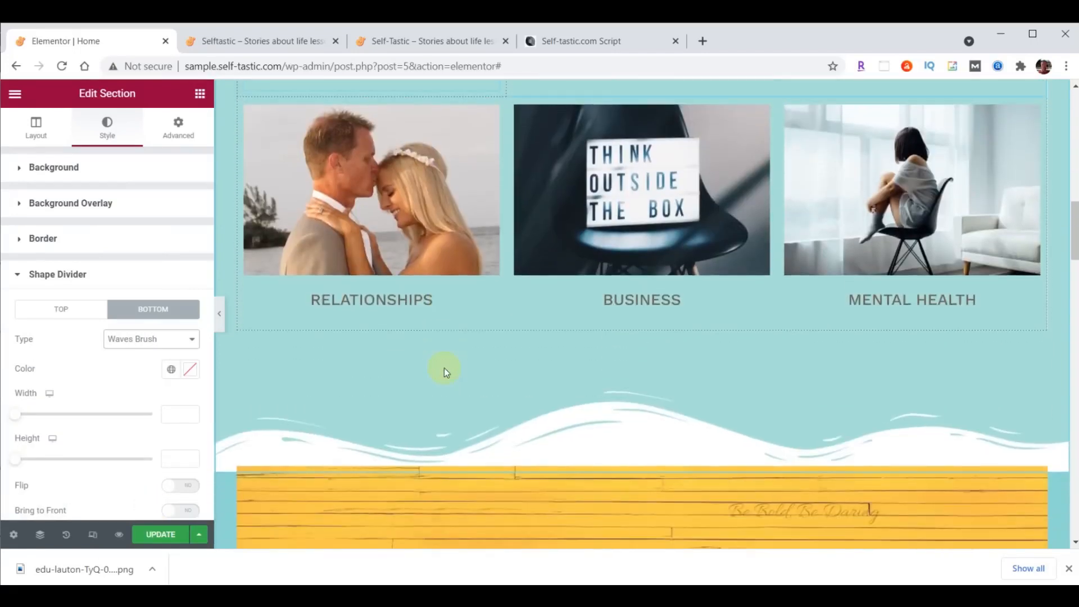
- Try the Drops, Pyramids, Triangle Asymmetrical and Fan Opacity shapes, then settle on Waves Brush
{"action": "left_click", "coordinate": [140, 340]}
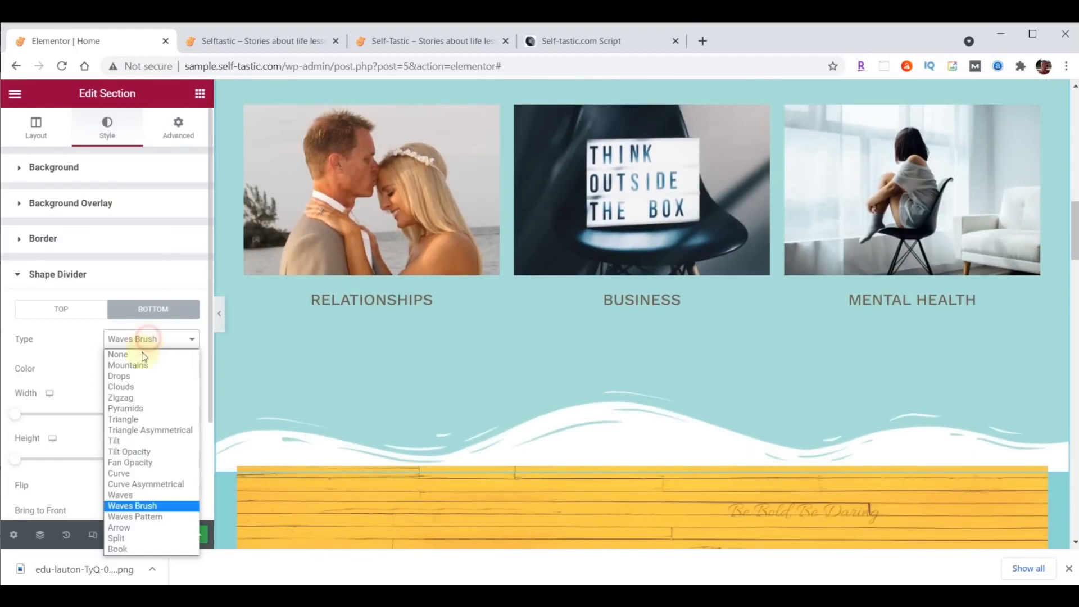
{"action": "left_click", "coordinate": [140, 374]}
{"action": "left_click", "coordinate": [138, 340]}
{"action": "left_click", "coordinate": [141, 408]}
{"action": "left_click", "coordinate": [133, 338]}
{"action": "left_click", "coordinate": [144, 430]}
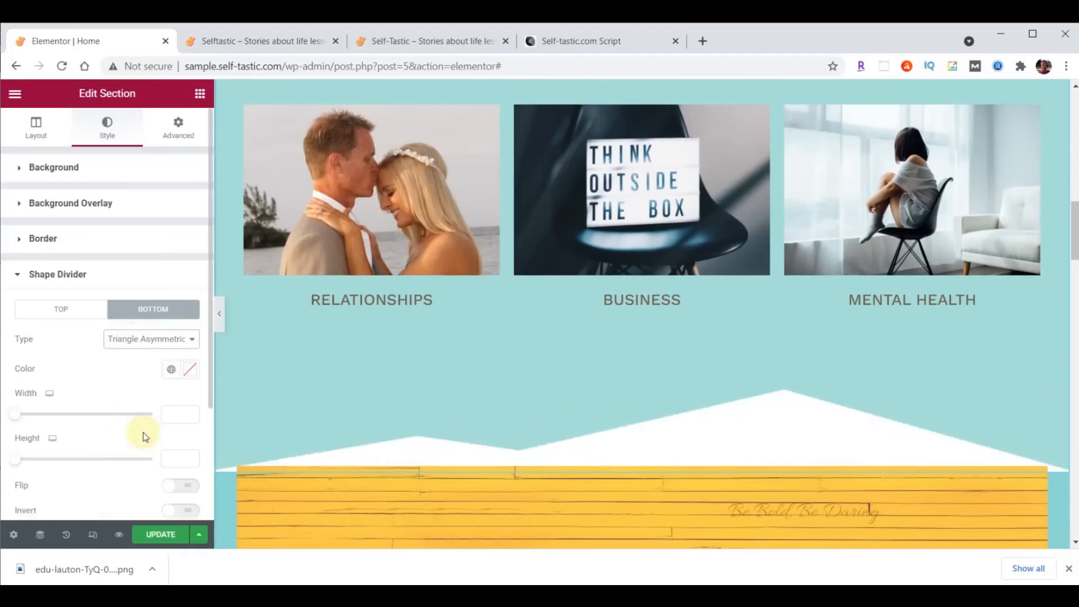
{"action": "left_click", "coordinate": [149, 339]}
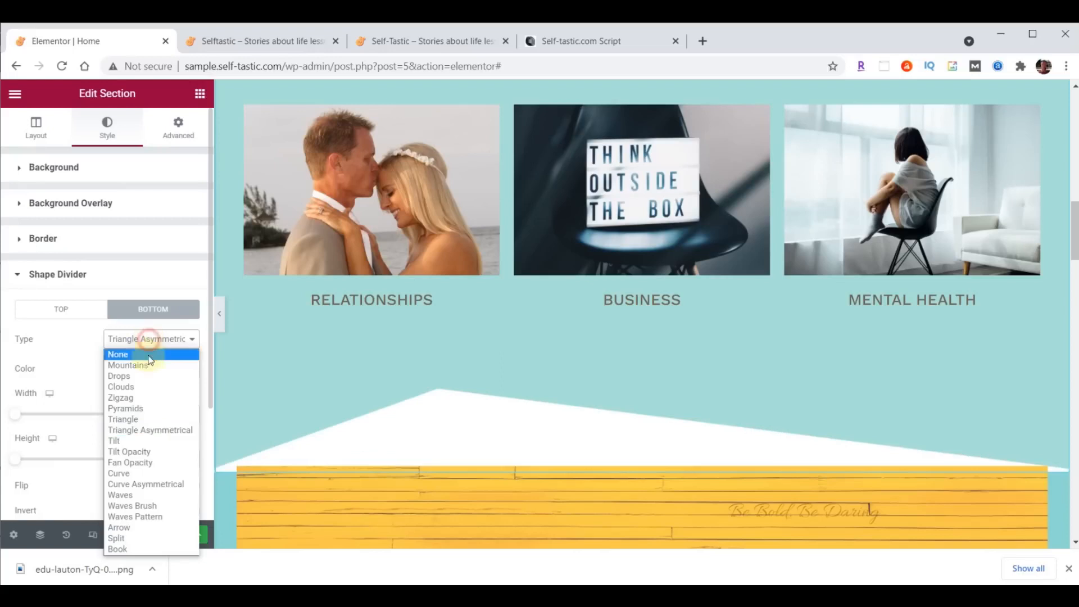
{"action": "left_click", "coordinate": [146, 463]}
{"action": "left_click", "coordinate": [141, 341]}
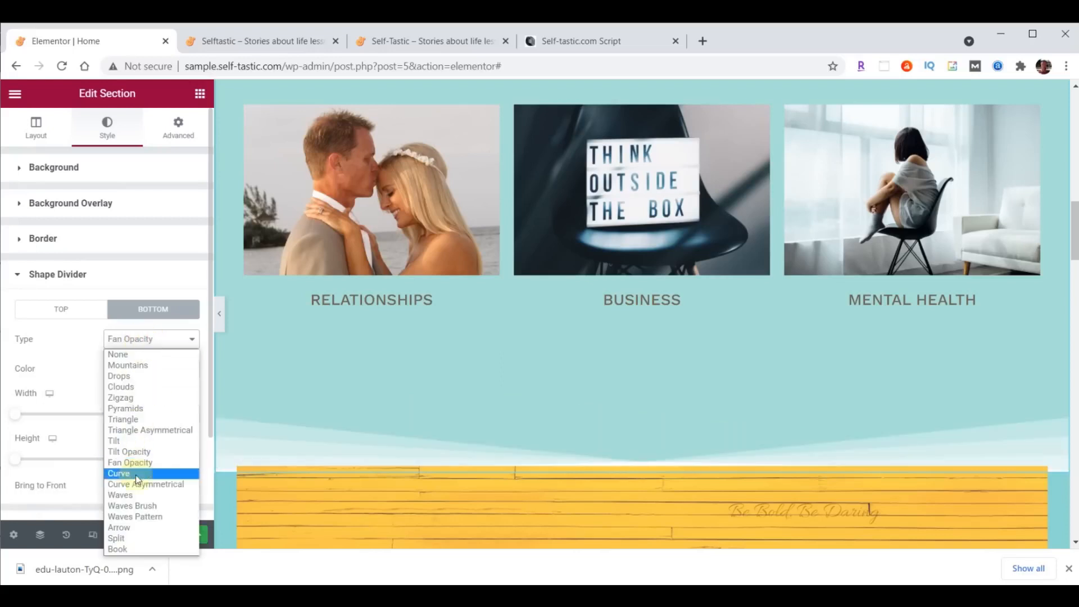
{"action": "left_click", "coordinate": [145, 506]}
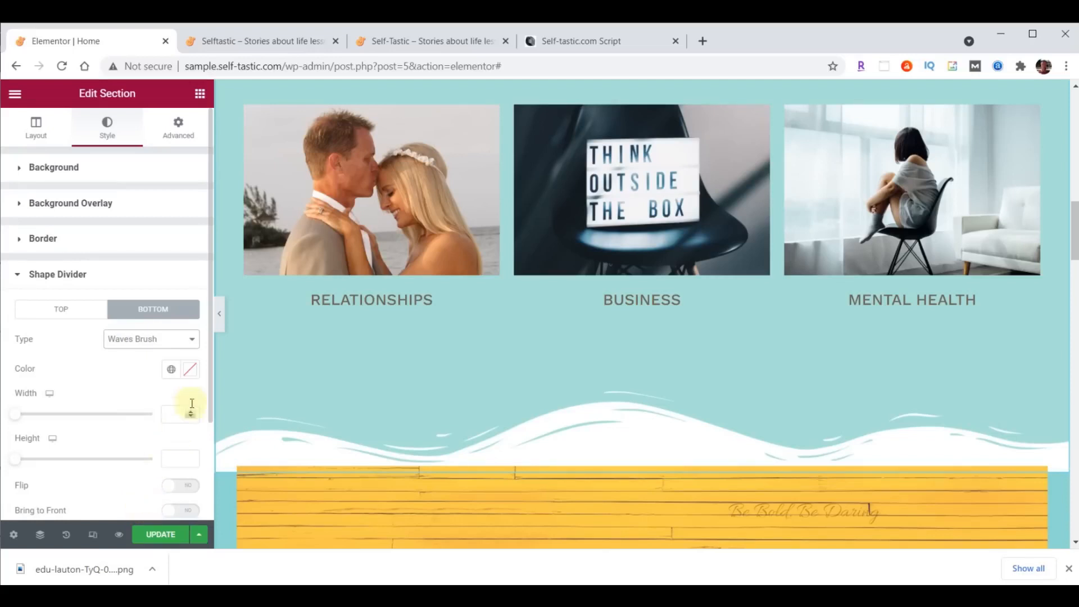
- Colour the wave divider teal #8DD7D6 and set its height to 60
{"action": "left_click", "coordinate": [190, 369]}
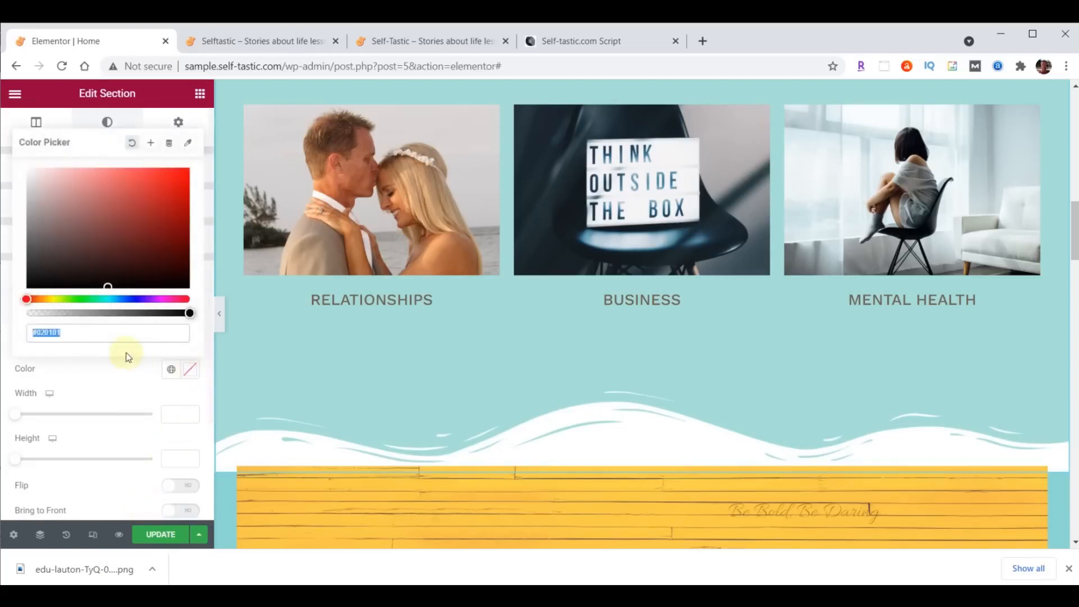
{"action": "type", "text": "#8DD7D6"}
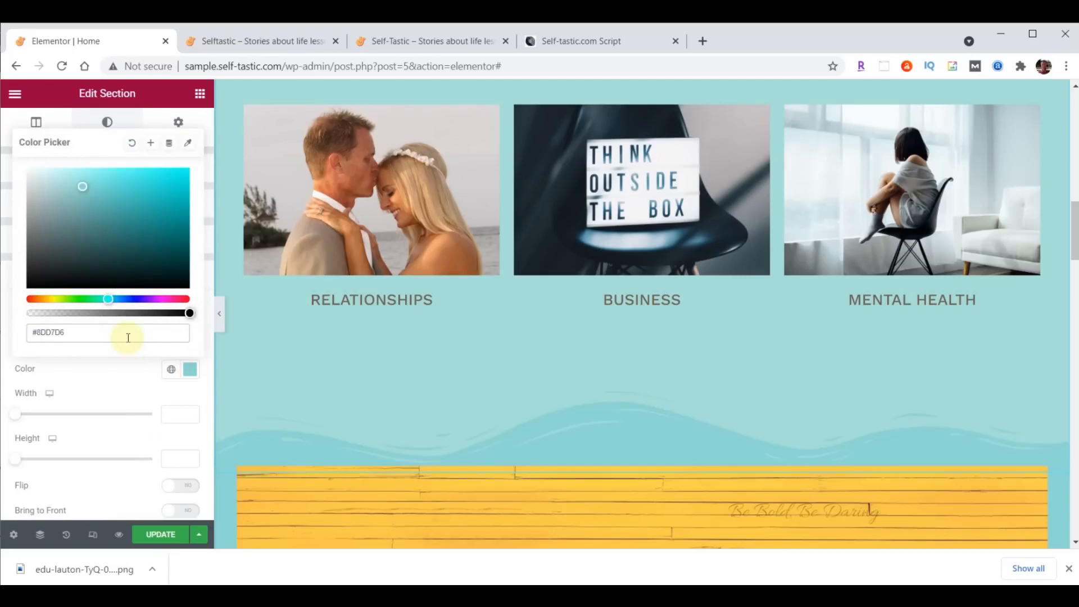
{"action": "scroll", "coordinate": [523, 477], "scroll_direction": "down", "scroll_amount": 4}
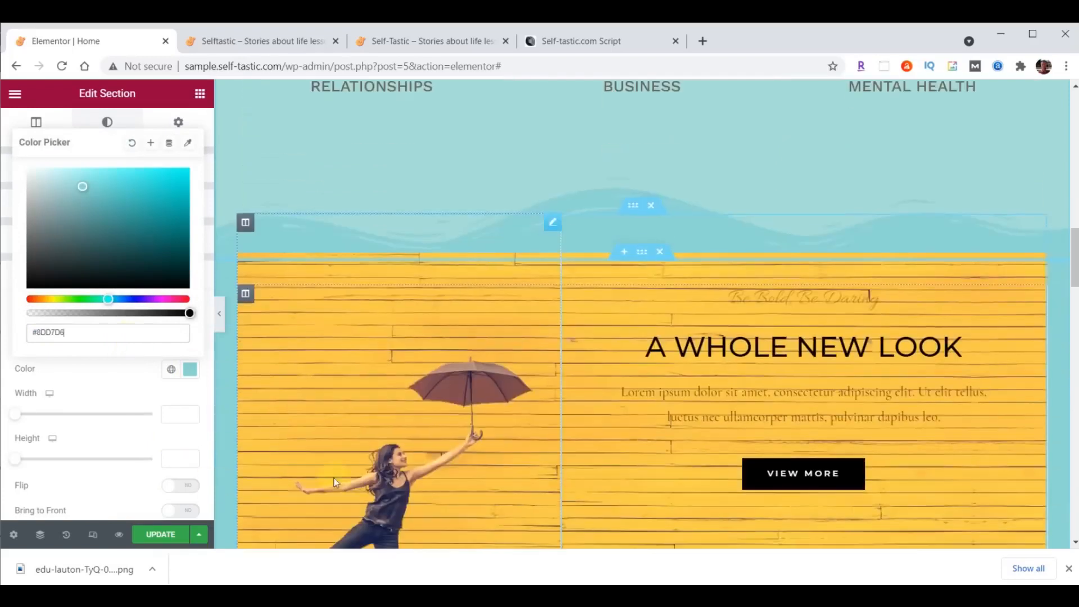
{"action": "scroll", "coordinate": [646, 267], "scroll_direction": "up", "scroll_amount": 1}
{"action": "left_click", "coordinate": [184, 416]}
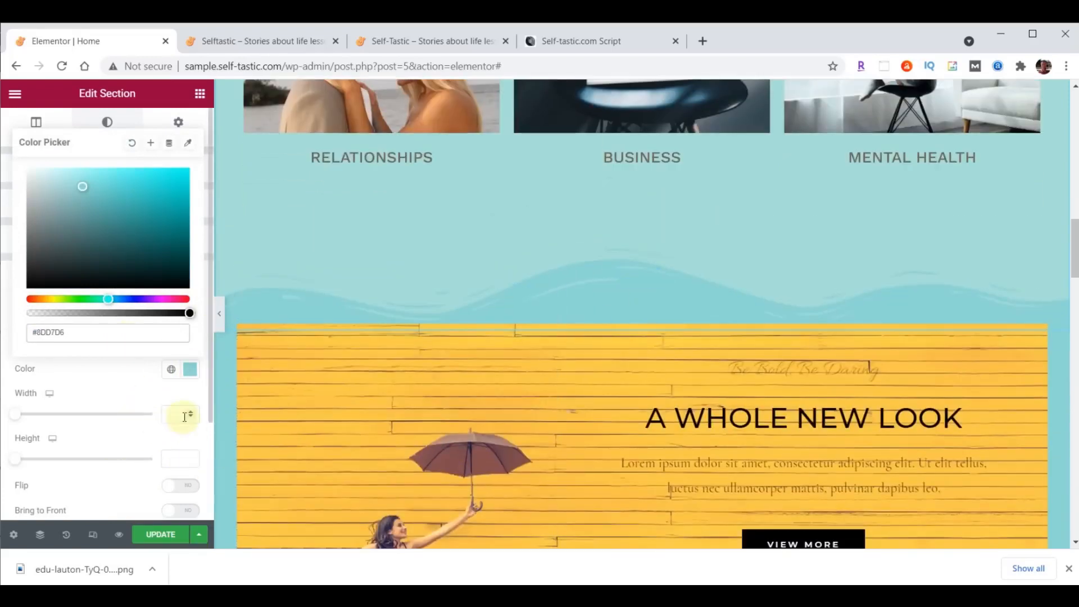
{"action": "left_click", "coordinate": [175, 457]}
{"action": "type", "text": "60"}
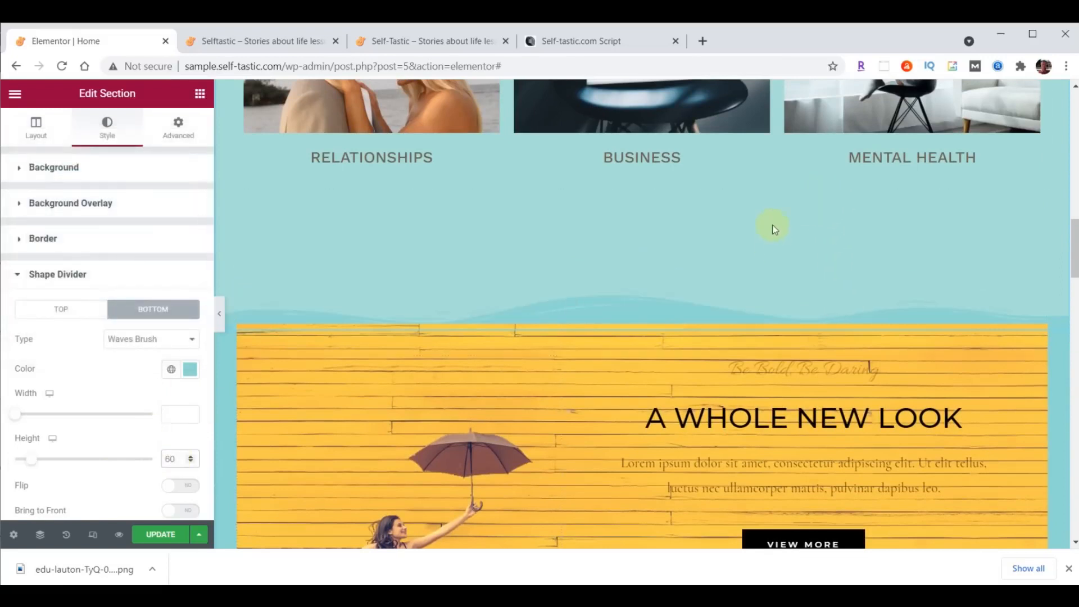
{"action": "scroll", "coordinate": [621, 209], "scroll_direction": "up", "scroll_amount": 10}
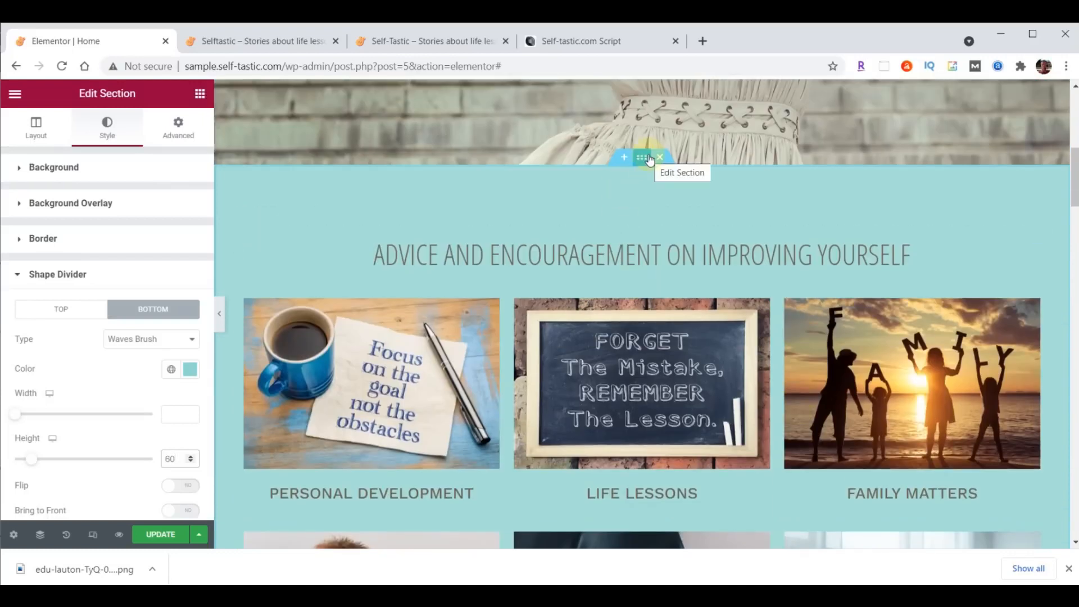
- Change the Advice and Encouragement section's bottom padding from 200 to 100
{"action": "left_click", "coordinate": [180, 128]}
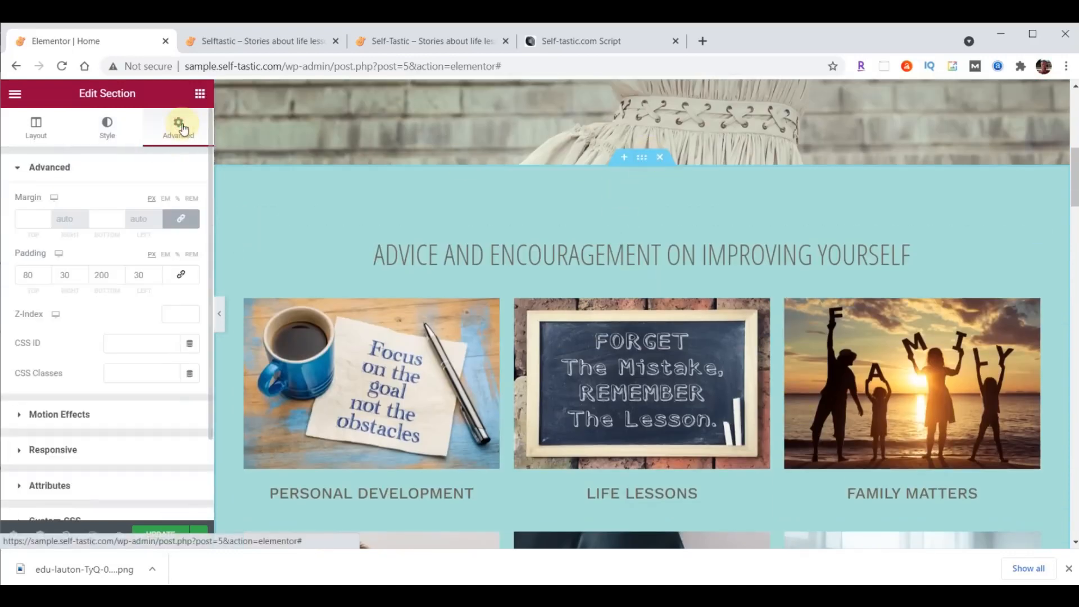
{"action": "left_click", "coordinate": [100, 274]}
{"action": "key", "text": "BackSpace"}
{"action": "type", "text": "1"}
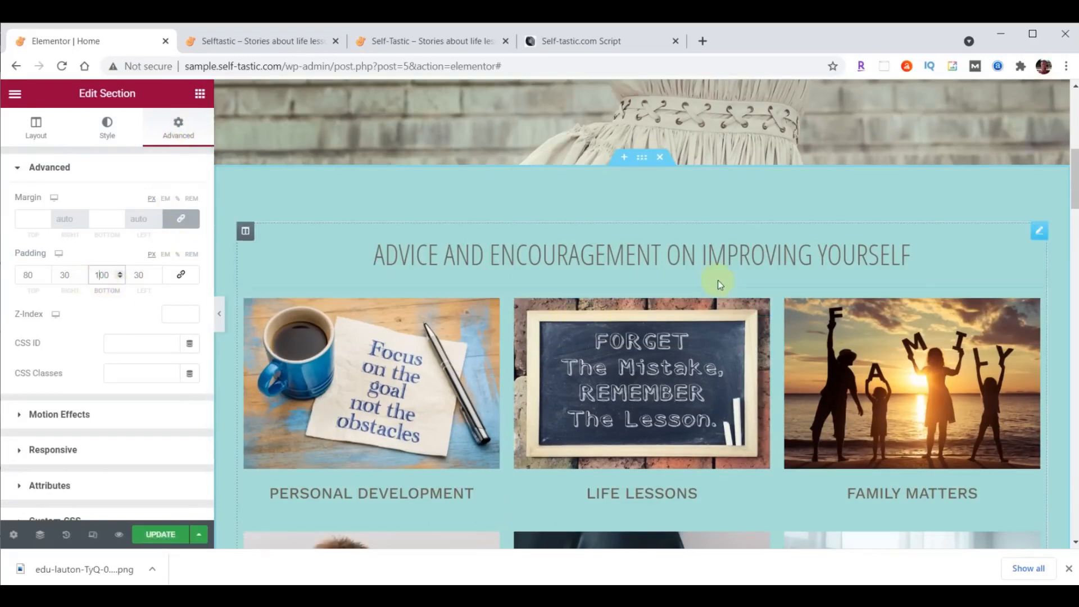
{"action": "scroll", "coordinate": [725, 284], "scroll_direction": "down", "scroll_amount": 7}
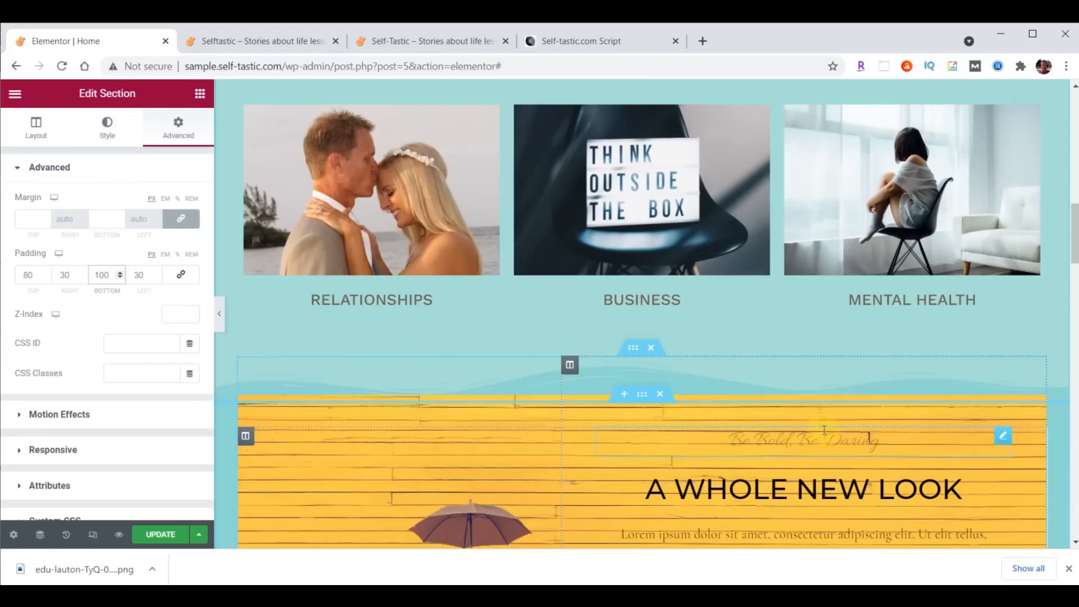
{"action": "scroll", "coordinate": [823, 430], "scroll_direction": "down", "scroll_amount": 3}
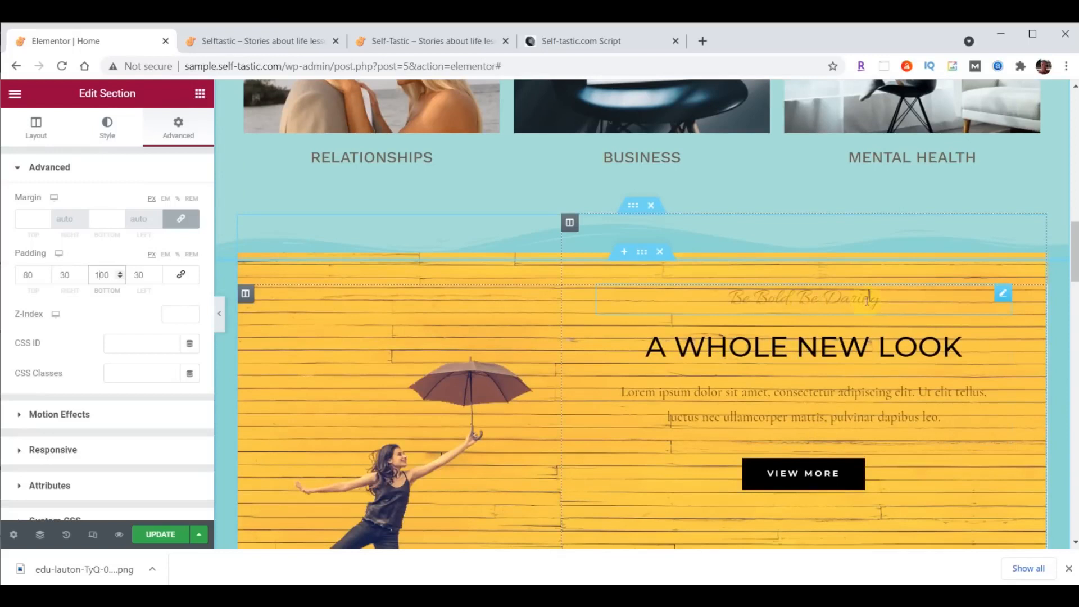
- Move Be Bold, Be Daring below A WHOLE NEW LOOK and delete the Lorem ipsum paragraph
{"action": "left_click_drag", "start_coordinate": [1002, 297], "coordinate": [977, 433]}
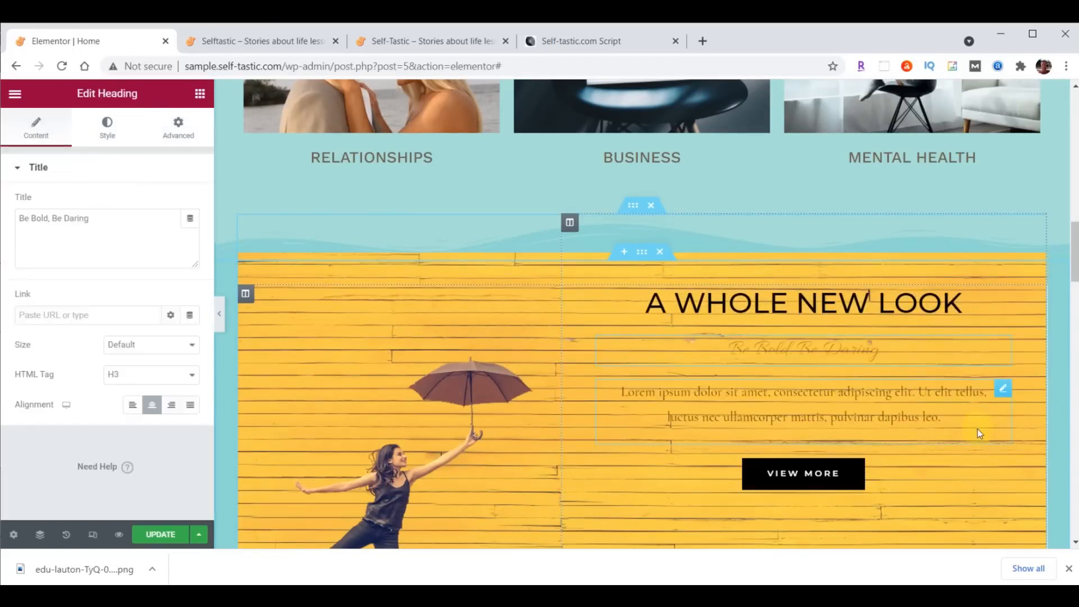
{"action": "right_click", "coordinate": [1002, 394]}
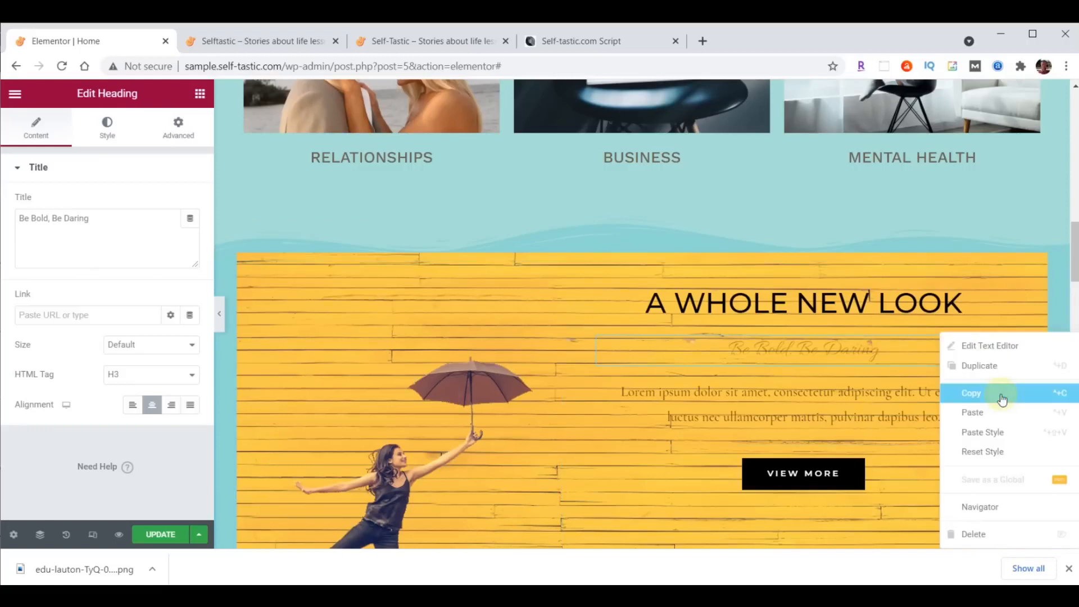
{"action": "left_click", "coordinate": [984, 532]}
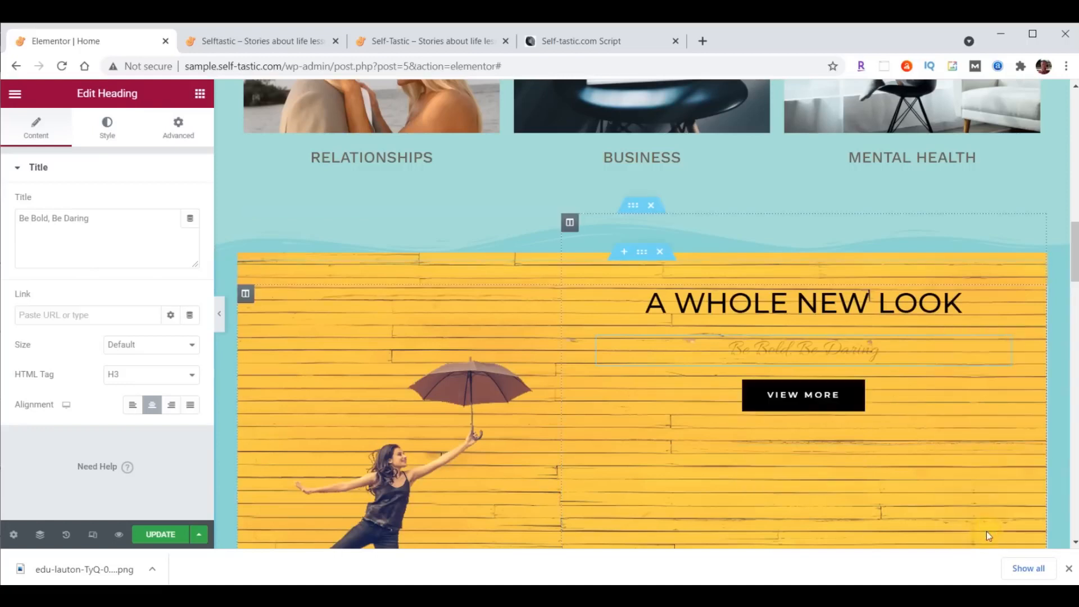
{"action": "scroll", "coordinate": [976, 476], "scroll_direction": "down", "scroll_amount": 5}
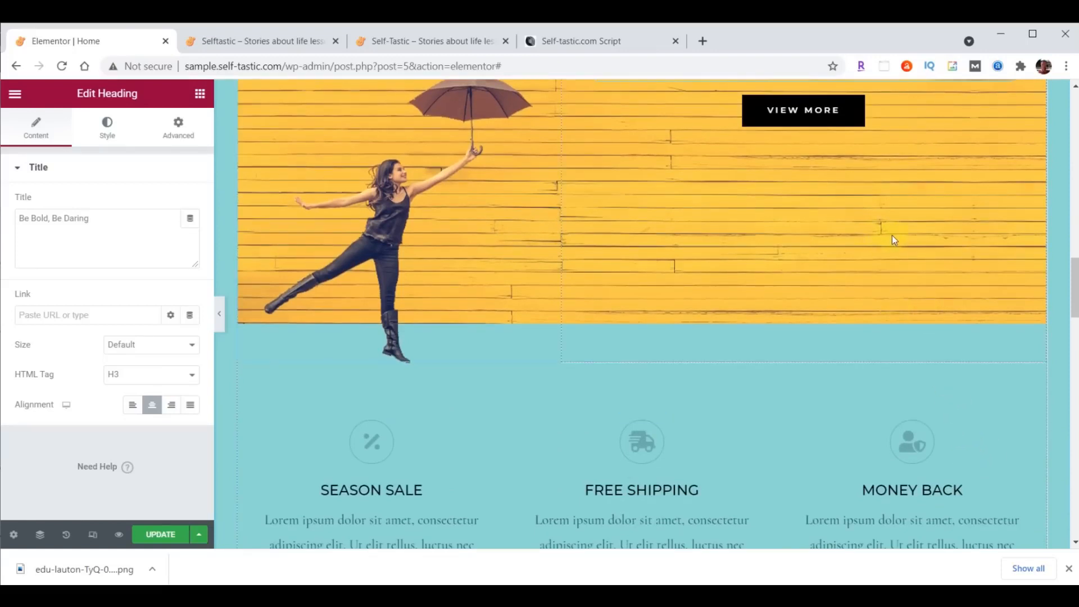
- Move the VIEW MORE button under the Season Sale text, then select the A WHOLE NEW LOOK heading
{"action": "left_click_drag", "start_coordinate": [855, 121], "coordinate": [377, 403]}
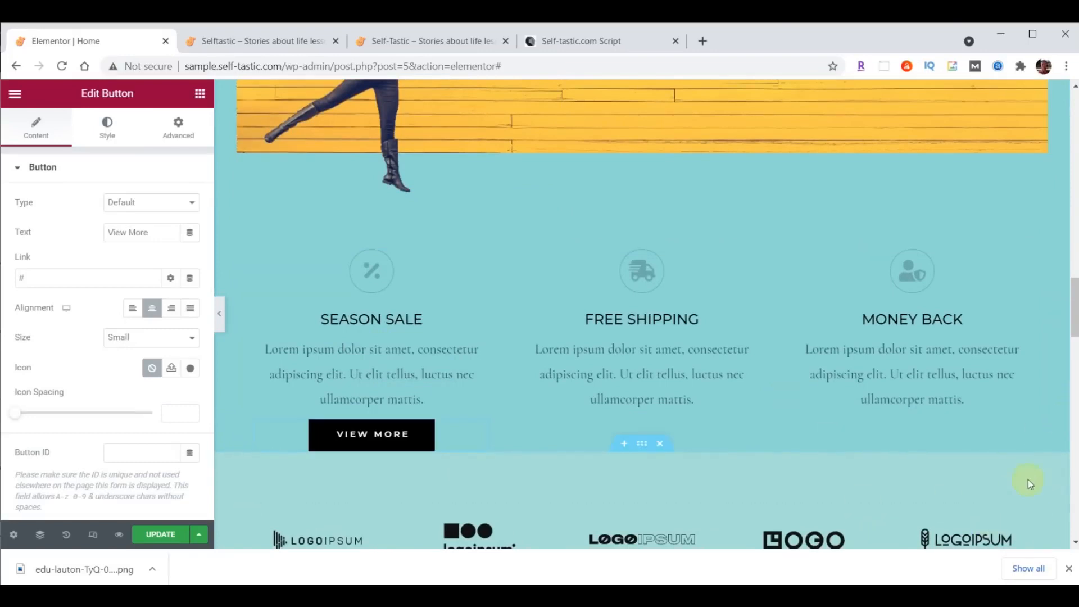
{"action": "scroll", "coordinate": [1017, 495], "scroll_direction": "up", "scroll_amount": 6}
{"action": "left_click", "coordinate": [840, 203]}
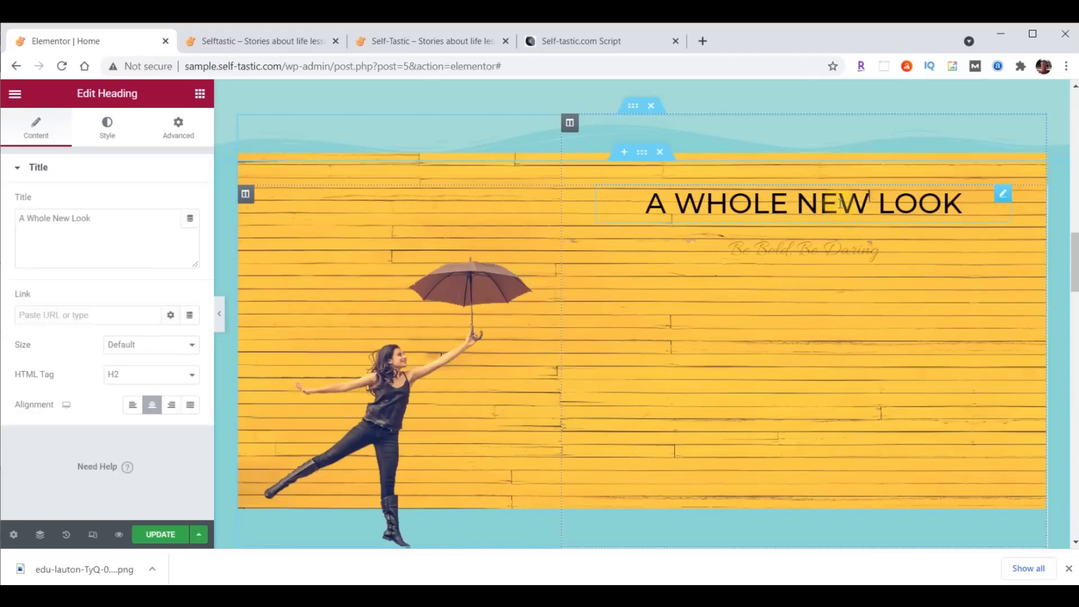
- Retitle the heading 'Be Inspired' and colour it white #ffffff
{"action": "left_click", "coordinate": [38, 231]}
{"action": "left_click_drag", "start_coordinate": [21, 223], "coordinate": [99, 222]}
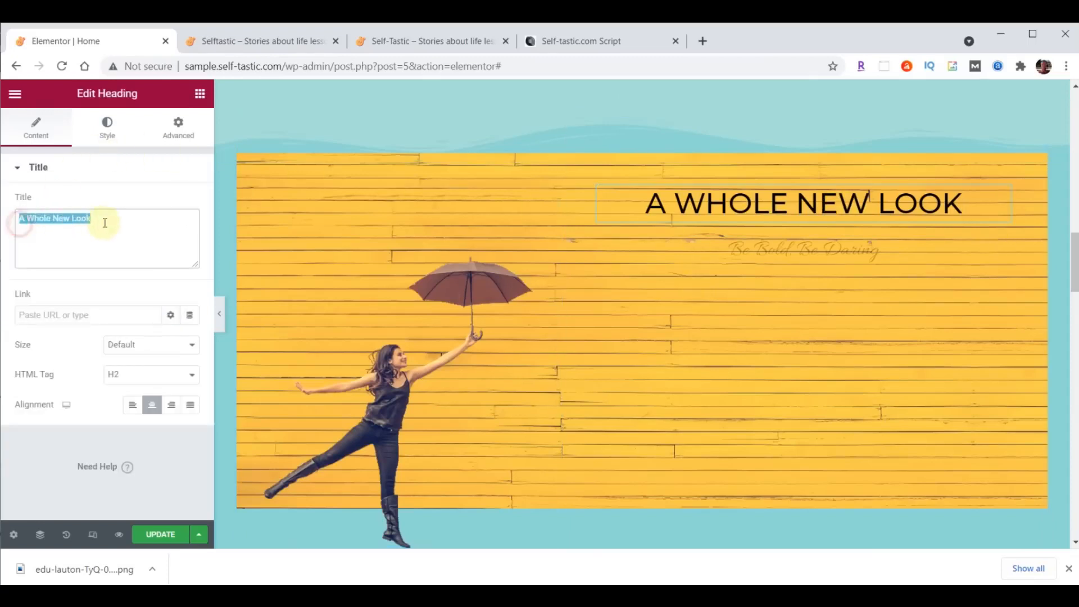
{"action": "type", "text": "Be Inspired"}
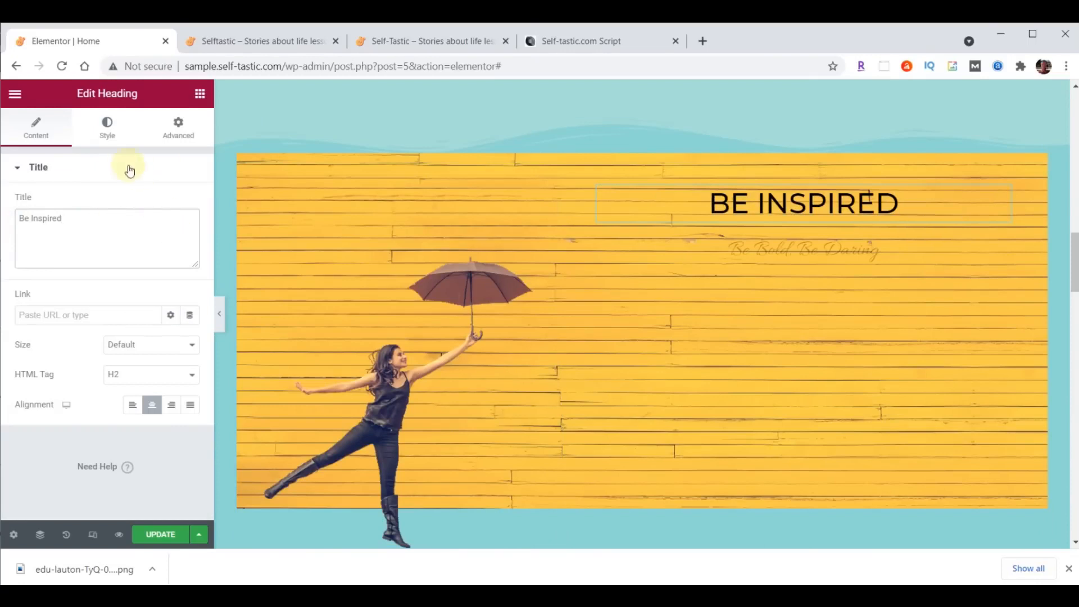
{"action": "left_click", "coordinate": [107, 126]}
{"action": "left_click", "coordinate": [191, 203]}
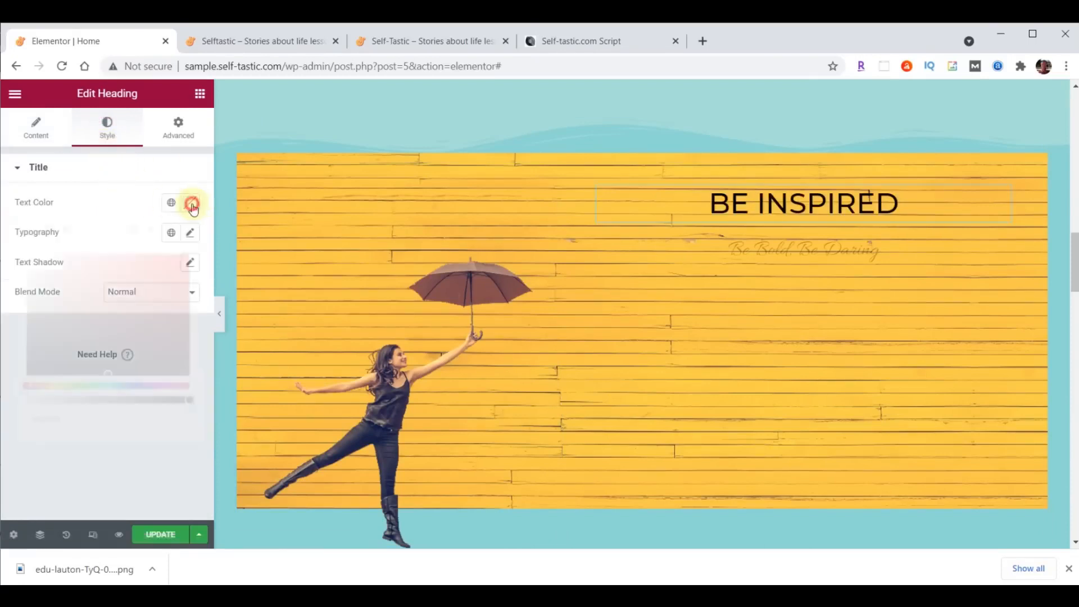
{"action": "type", "text": "#ffffff"}
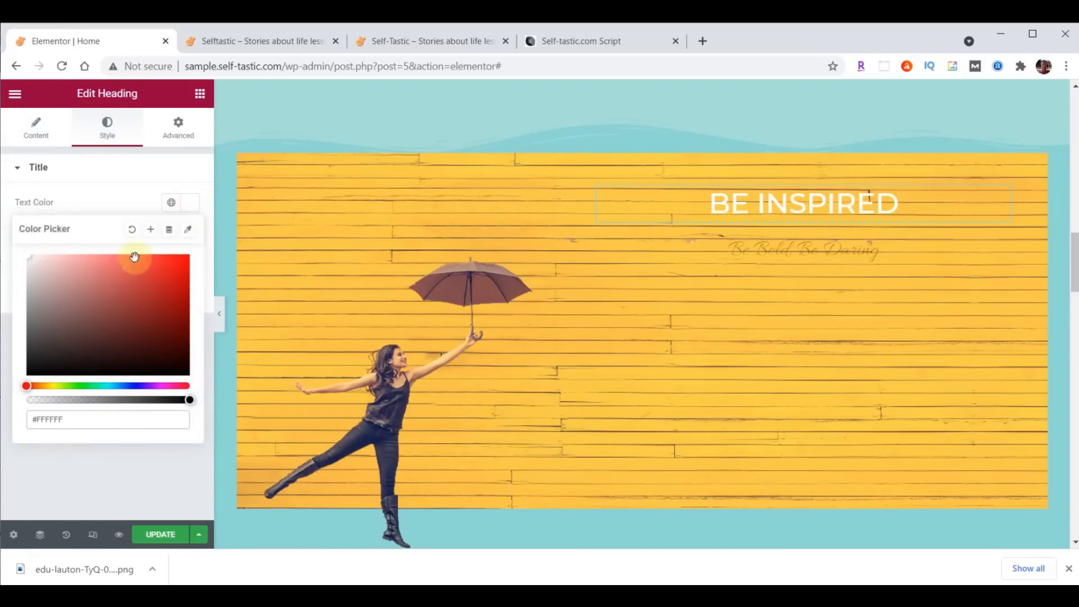
{"action": "left_click", "coordinate": [191, 208]}
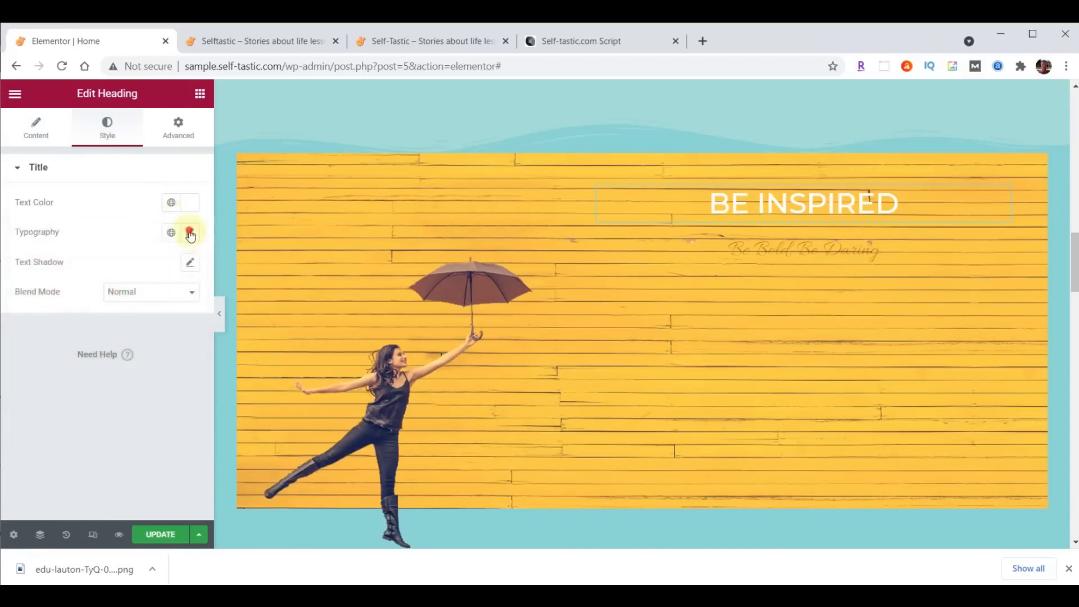
- Set the heading typography to Montserrat, size 80, weight 700
{"action": "left_click", "coordinate": [190, 233]}
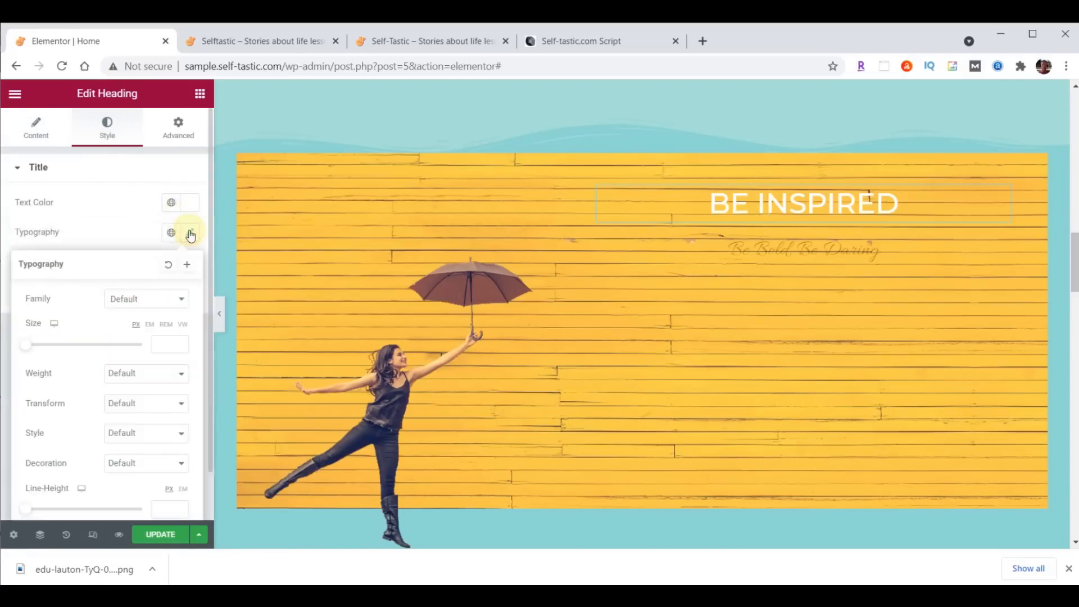
{"action": "left_click", "coordinate": [152, 302]}
{"action": "type", "text": "mont"}
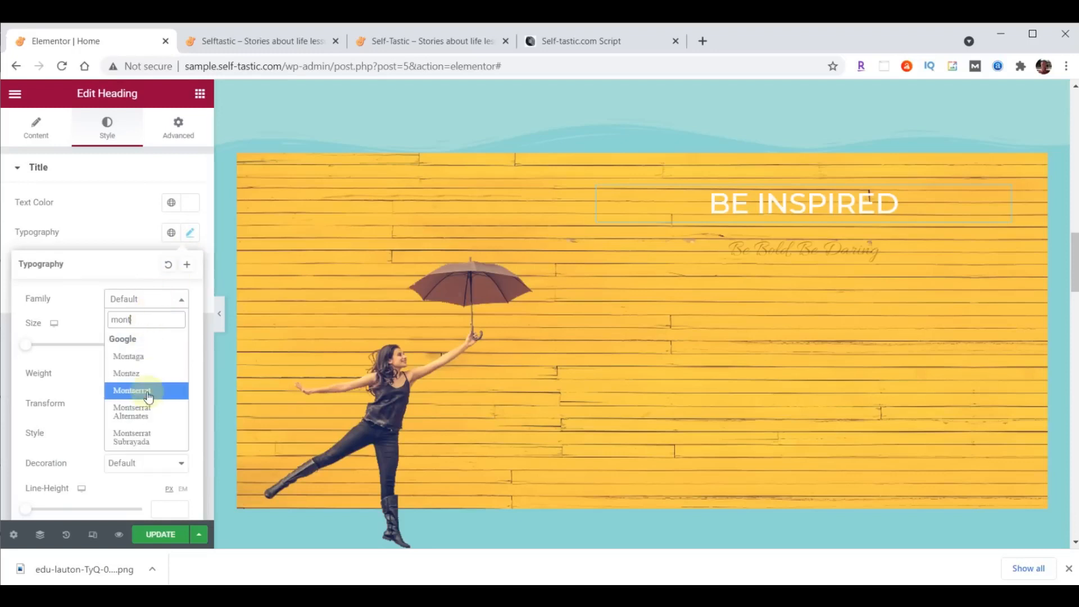
{"action": "left_click", "coordinate": [147, 392]}
{"action": "left_click", "coordinate": [160, 345]}
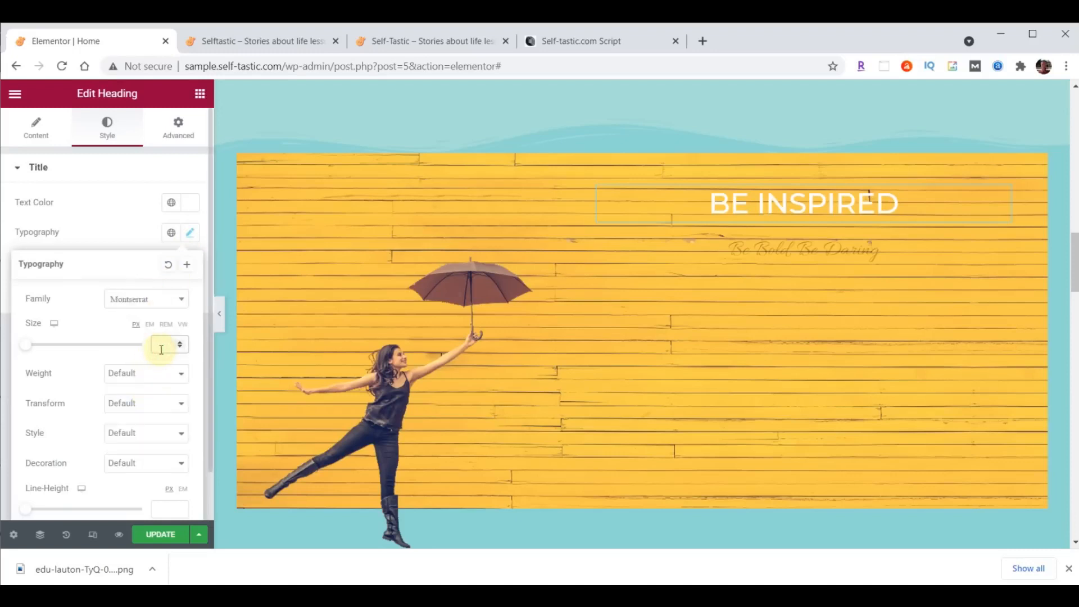
{"action": "type", "text": "80"}
{"action": "left_click", "coordinate": [157, 377]}
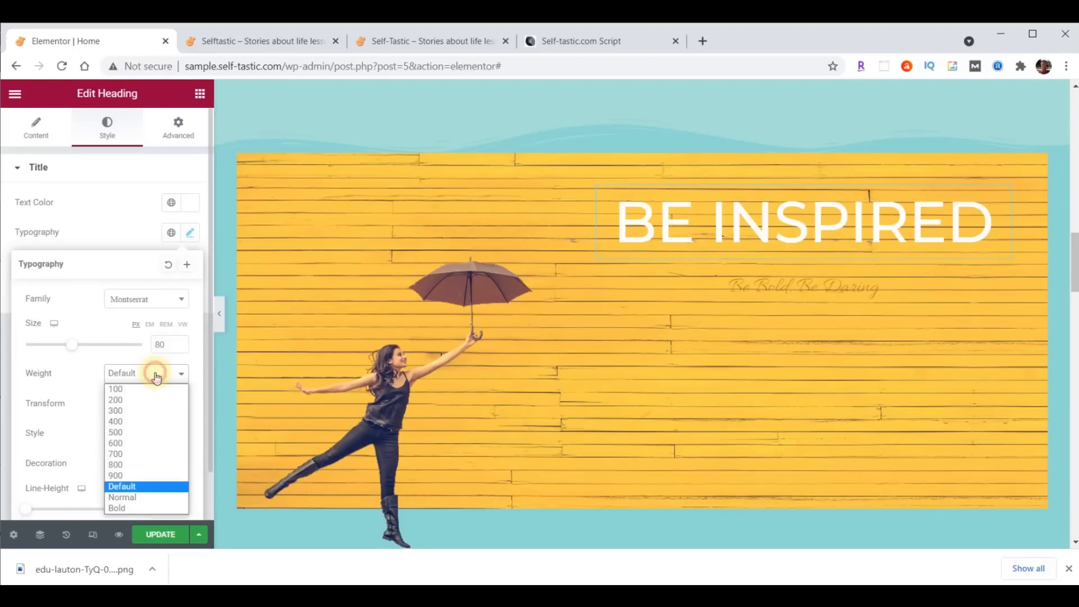
{"action": "left_click", "coordinate": [133, 455]}
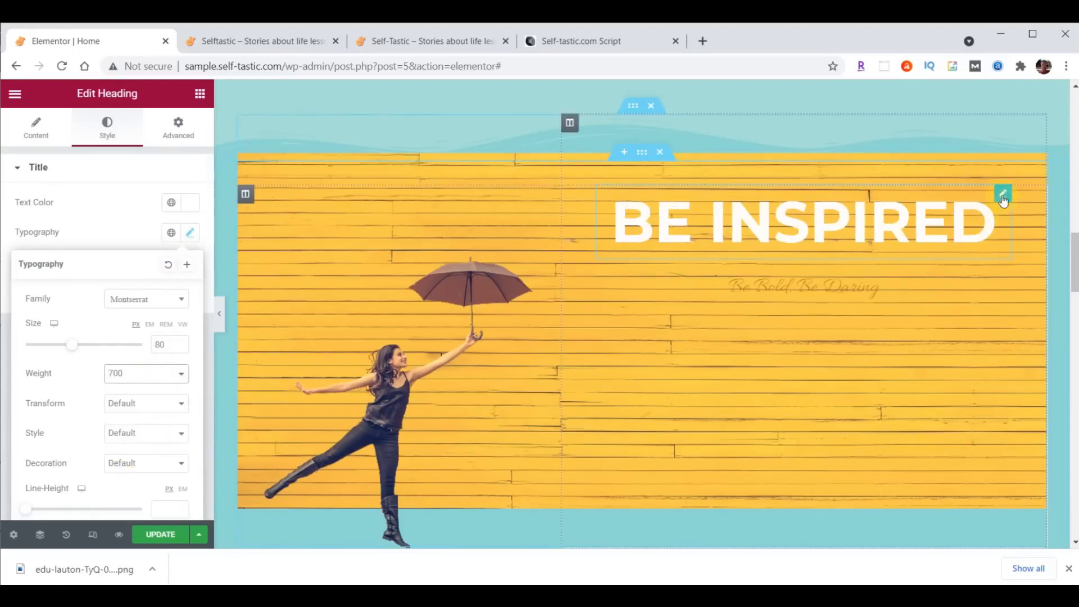
{"action": "left_click", "coordinate": [1004, 201]}
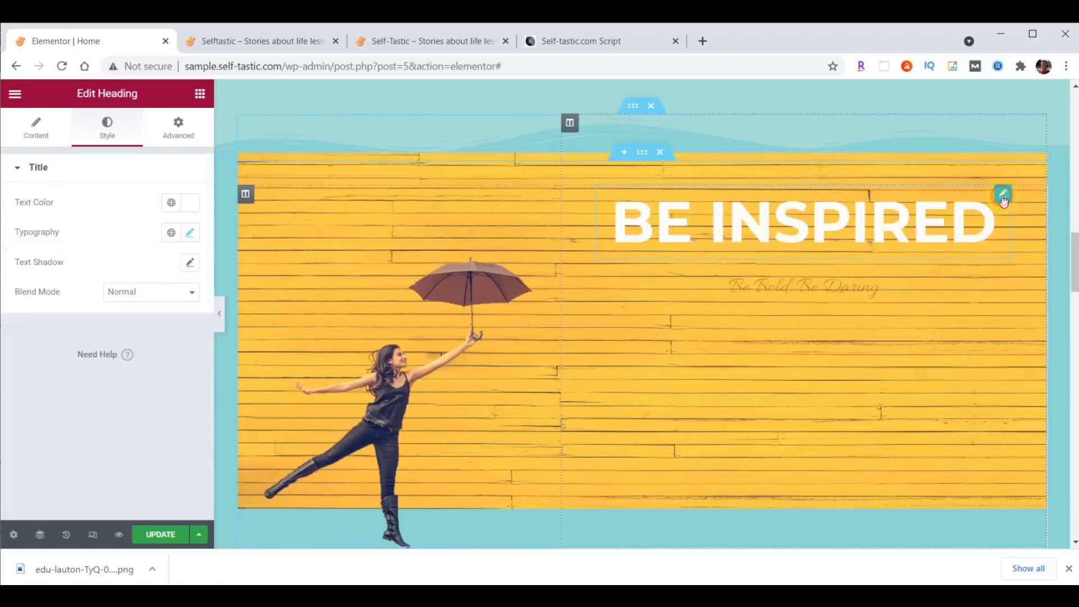
- Unlink the heading's margins and set the bottom margin to 29
{"action": "left_click", "coordinate": [186, 134]}
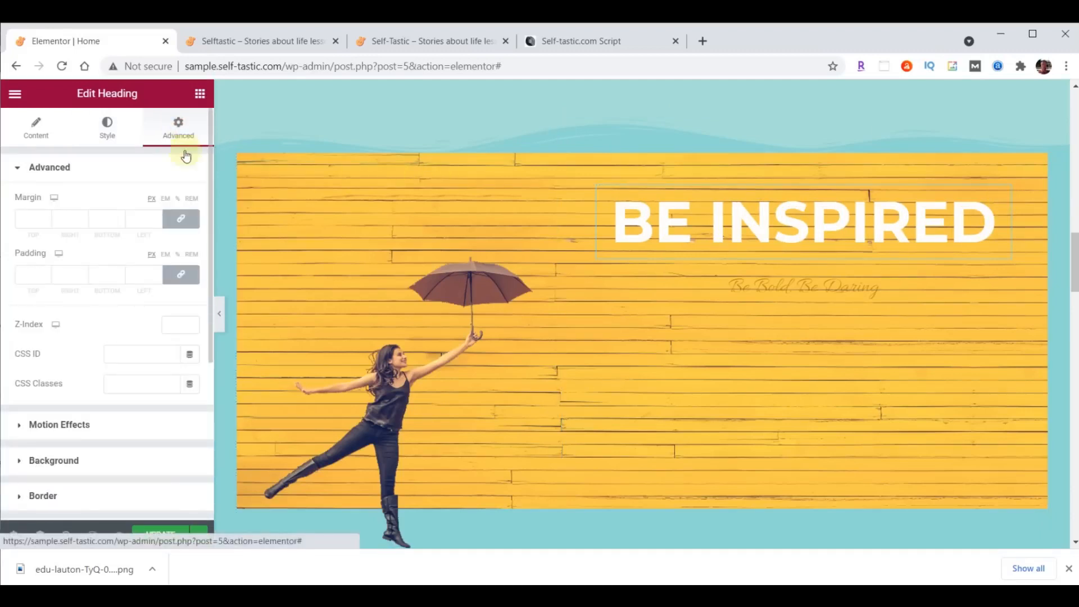
{"action": "left_click", "coordinate": [182, 219]}
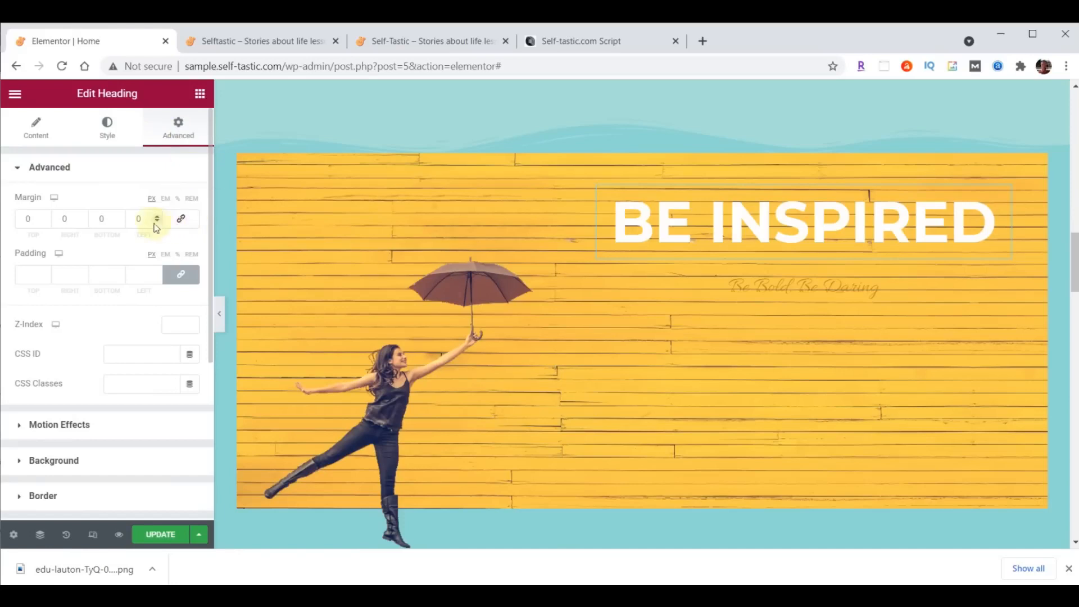
{"action": "double_click", "coordinate": [106, 219]}
{"action": "type", "text": "29"}
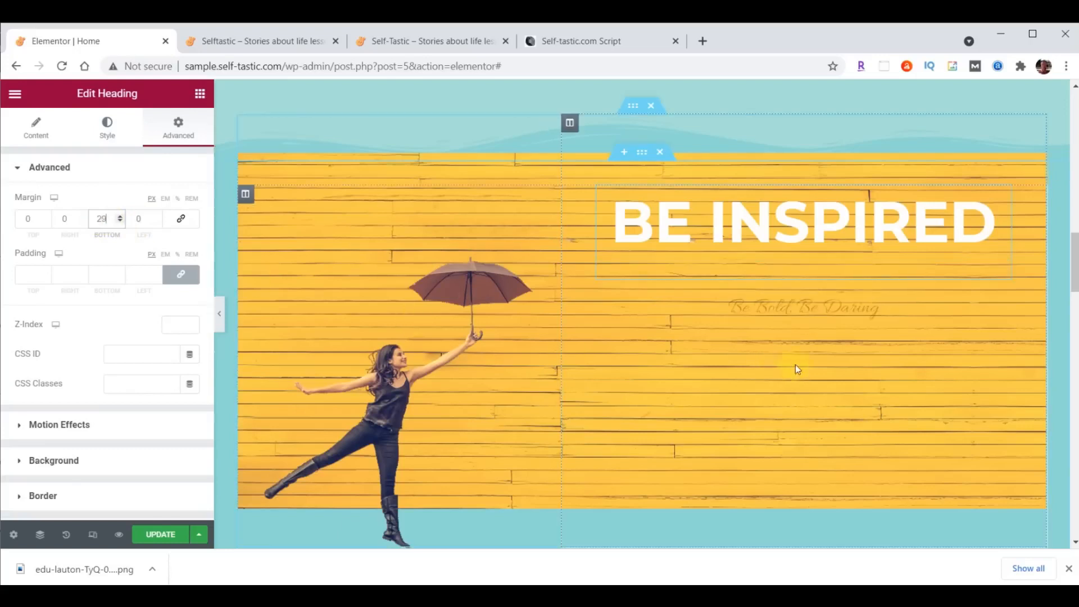
- Replace the Be Bold, Be Daring subtitle with 'to live your best life' in white
{"action": "left_click", "coordinate": [836, 307]}
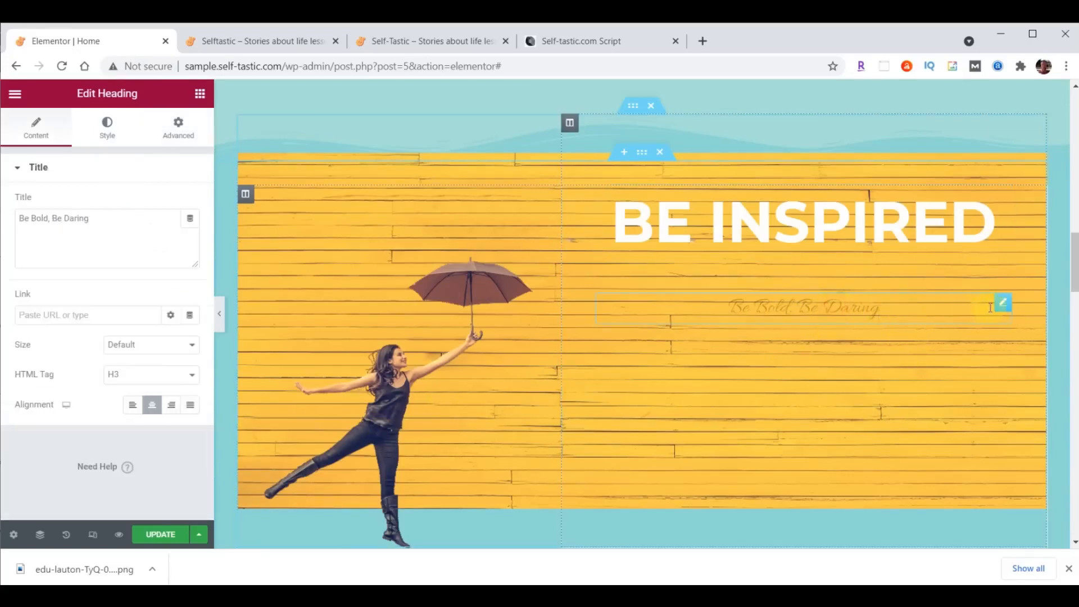
{"action": "left_click_drag", "start_coordinate": [20, 218], "coordinate": [126, 211]}
{"action": "type", "text": "to live your best life"}
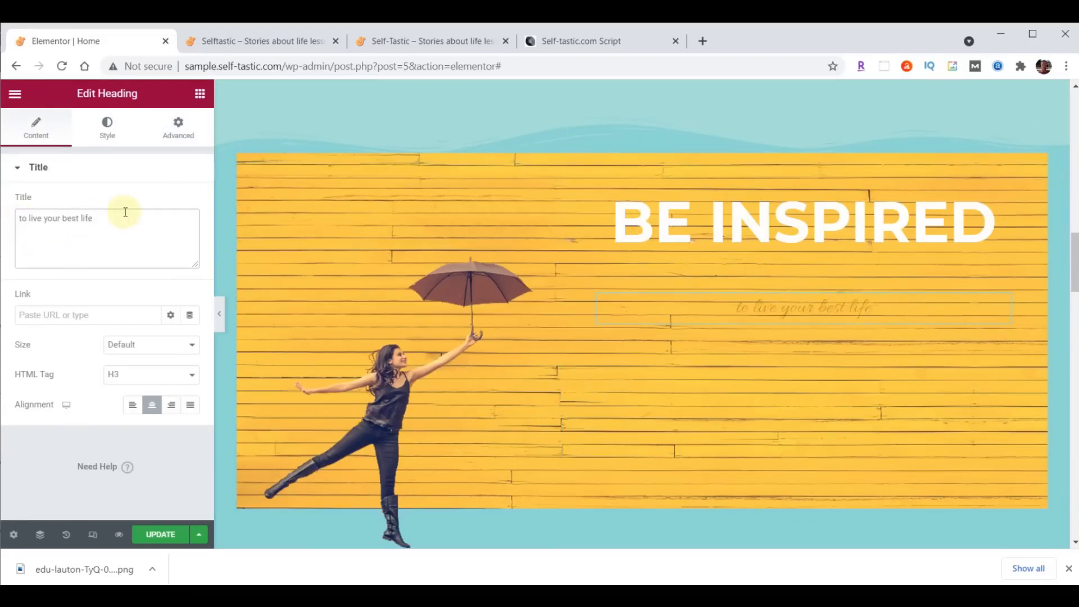
{"action": "left_click", "coordinate": [118, 137]}
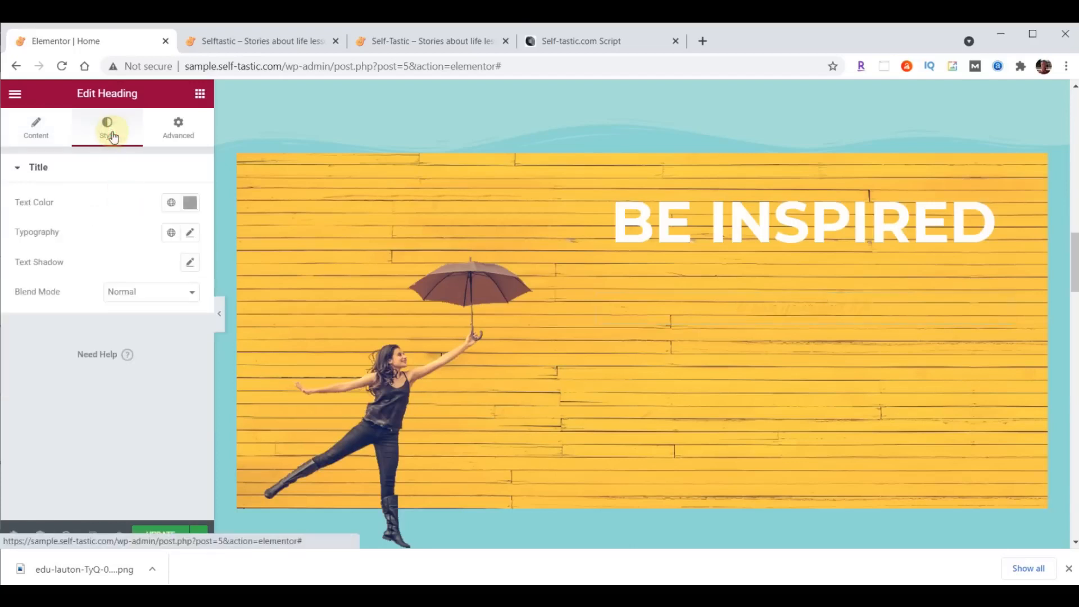
{"action": "left_click", "coordinate": [189, 203]}
{"action": "type", "text": "#FFFFFF"}
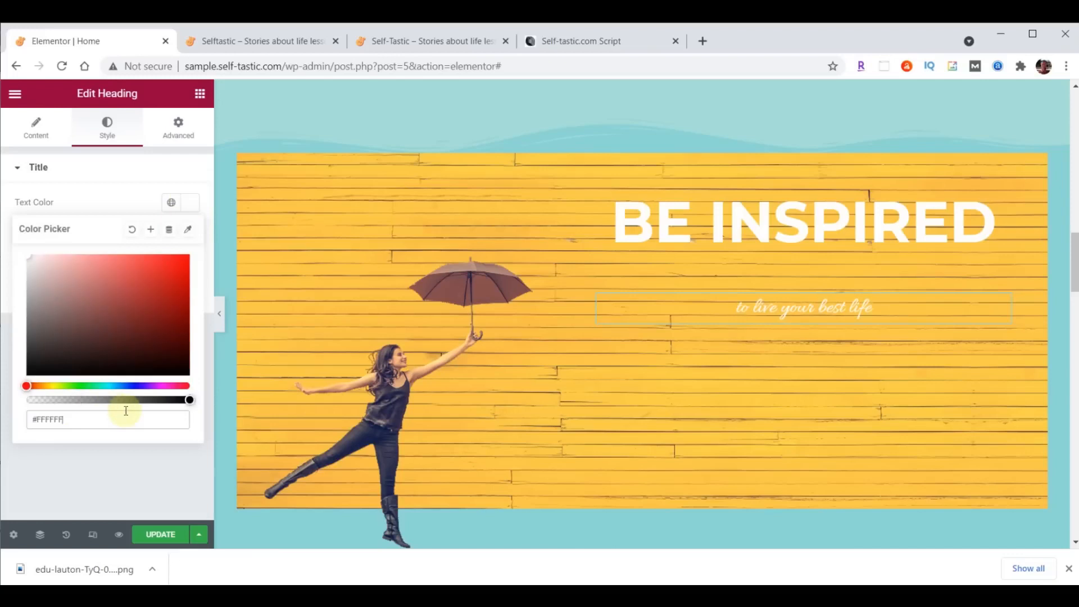
{"action": "left_click", "coordinate": [191, 203]}
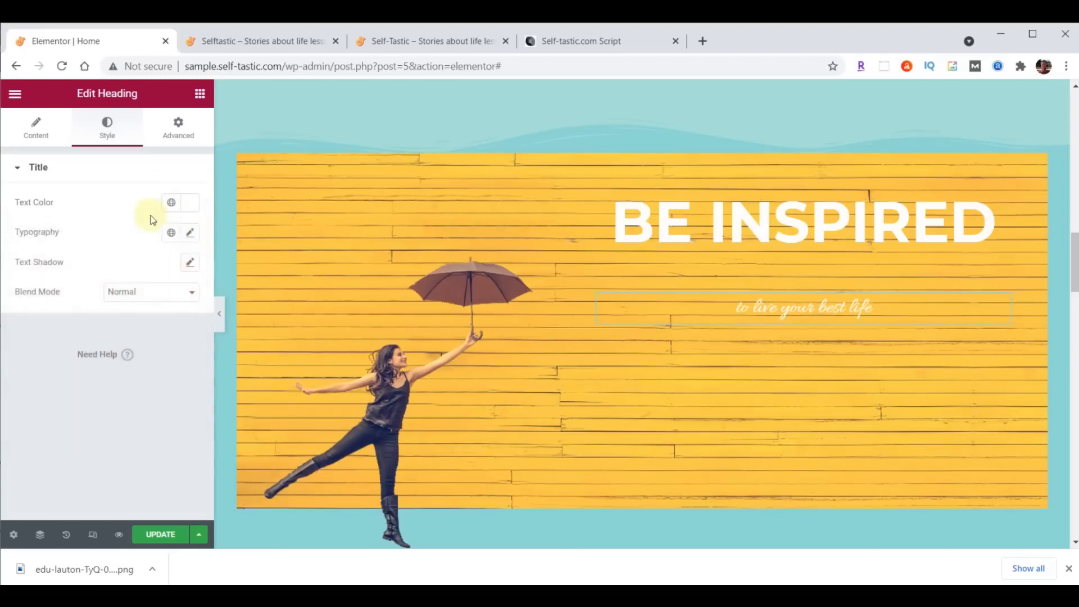
- Set the subtitle typography to Lora, size 40, weight 500
{"action": "left_click", "coordinate": [190, 234]}
{"action": "left_click", "coordinate": [145, 298]}
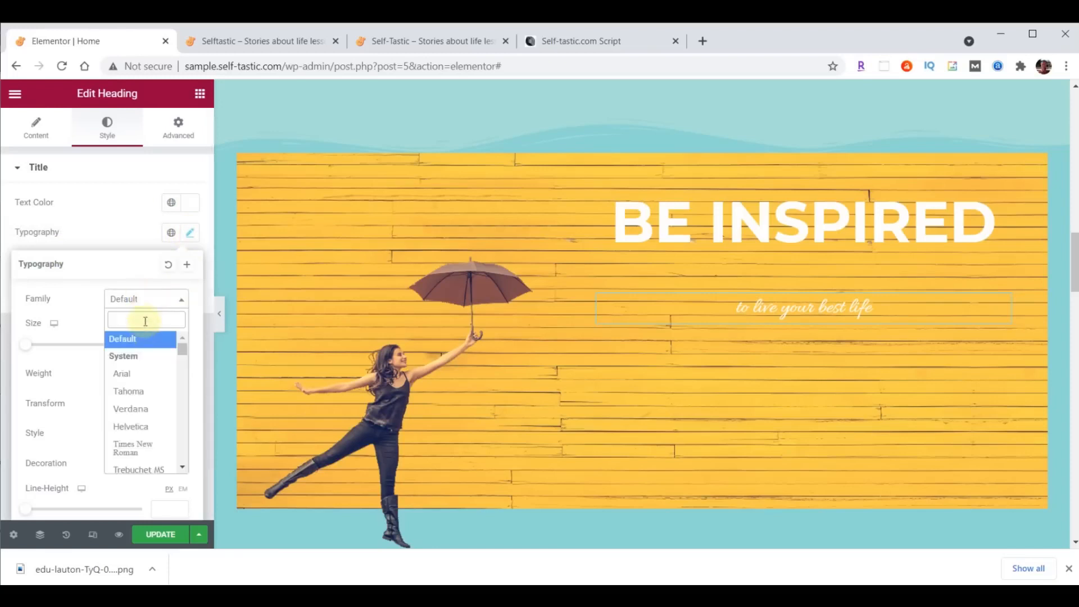
{"action": "type", "text": "lora"}
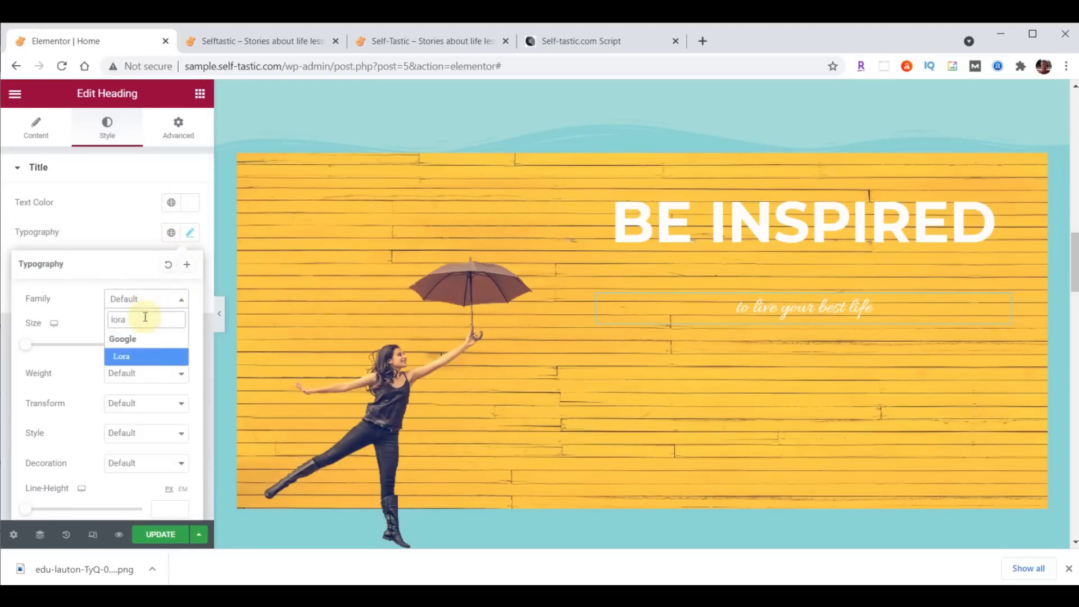
{"action": "left_click", "coordinate": [136, 351]}
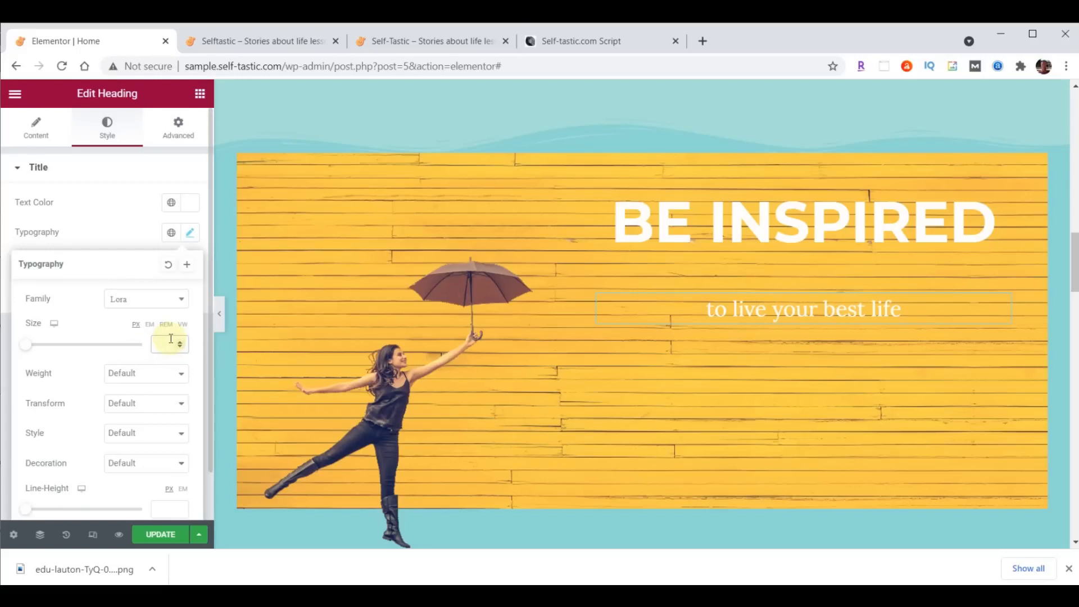
{"action": "type", "text": "40"}
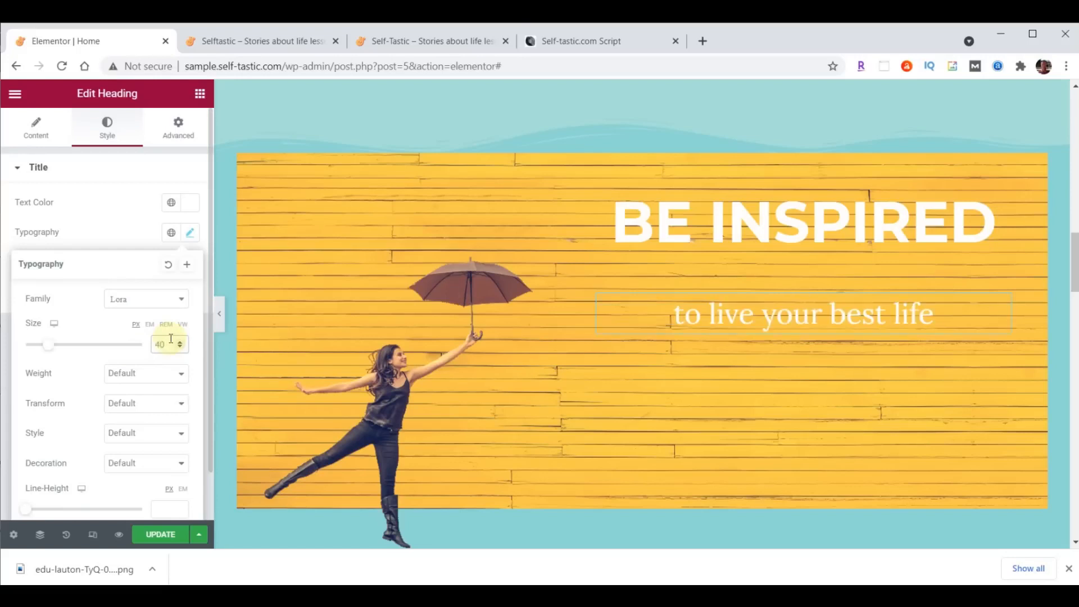
{"action": "left_click", "coordinate": [161, 374]}
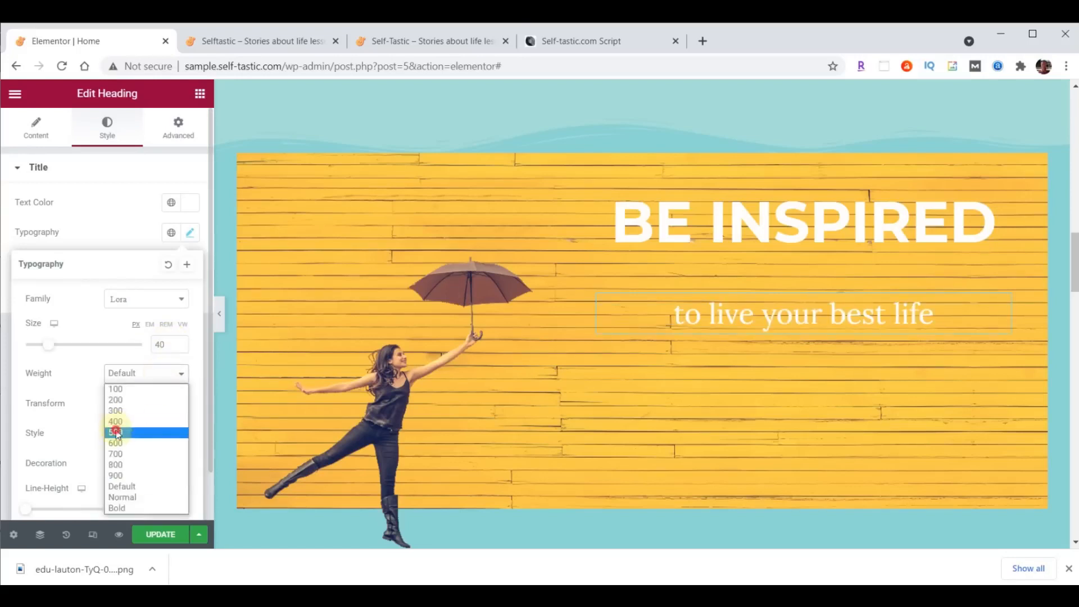
{"action": "left_click", "coordinate": [116, 432]}
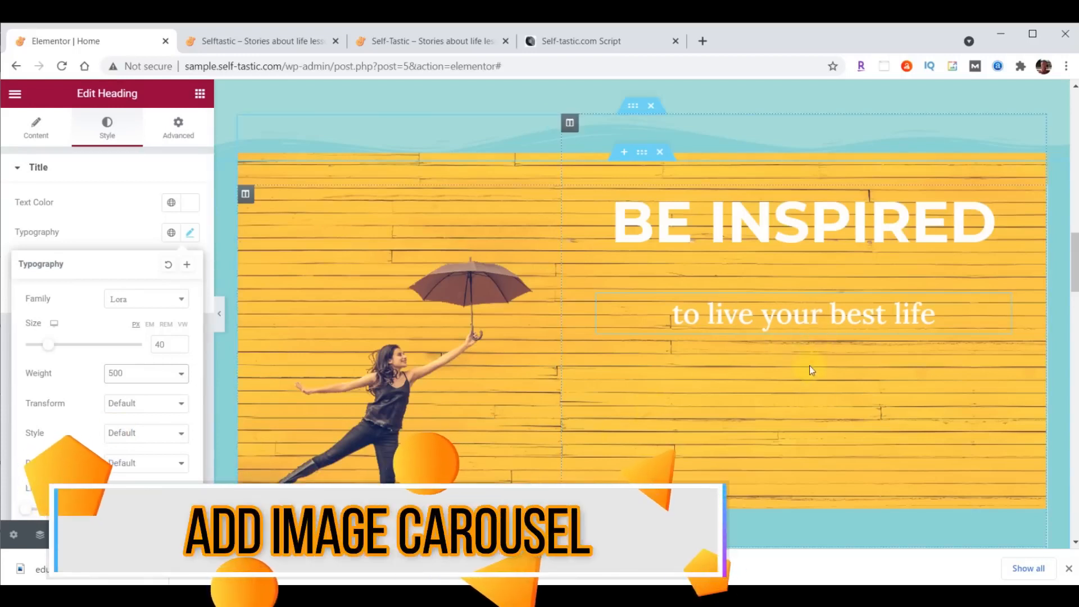
{"action": "left_click", "coordinate": [200, 94]}
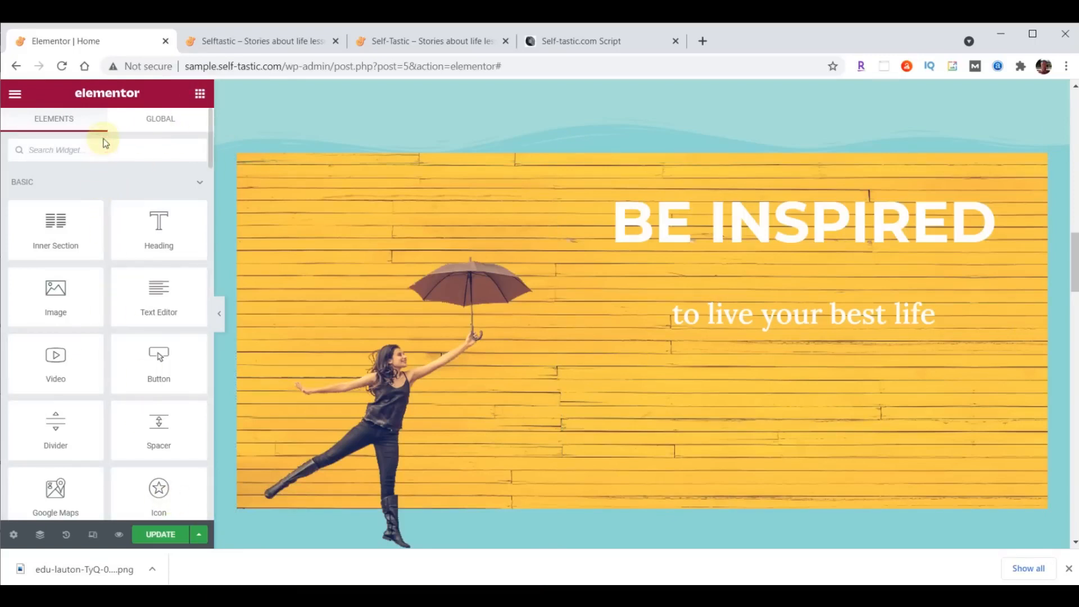
- Search 'image', drop an Image Carousel below the subtitle, and start choosing its images
{"action": "type", "text": "image"}
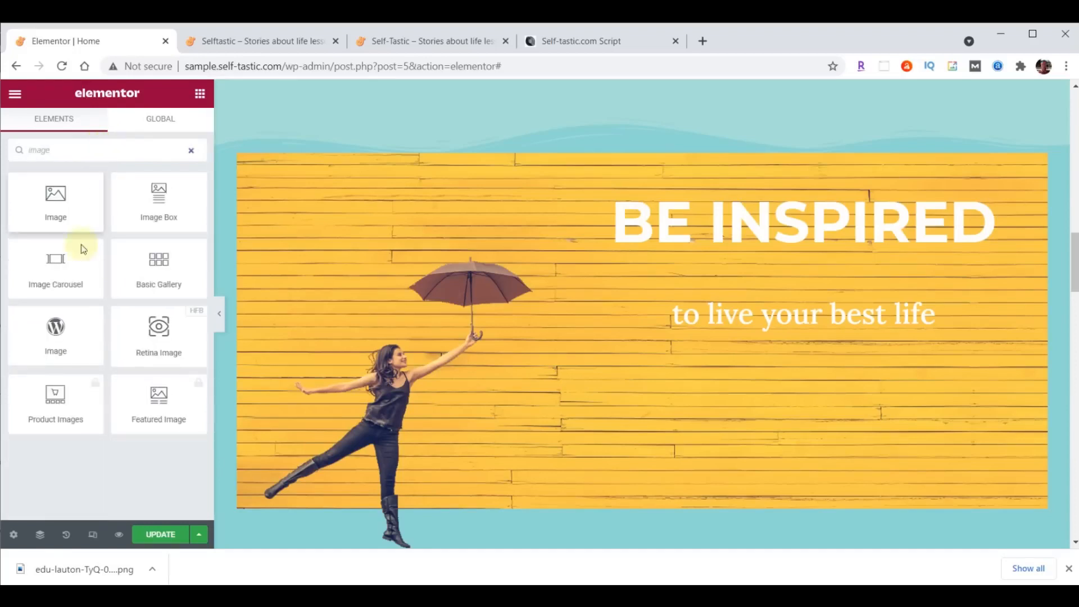
{"action": "left_click_drag", "start_coordinate": [52, 260], "coordinate": [820, 326]}
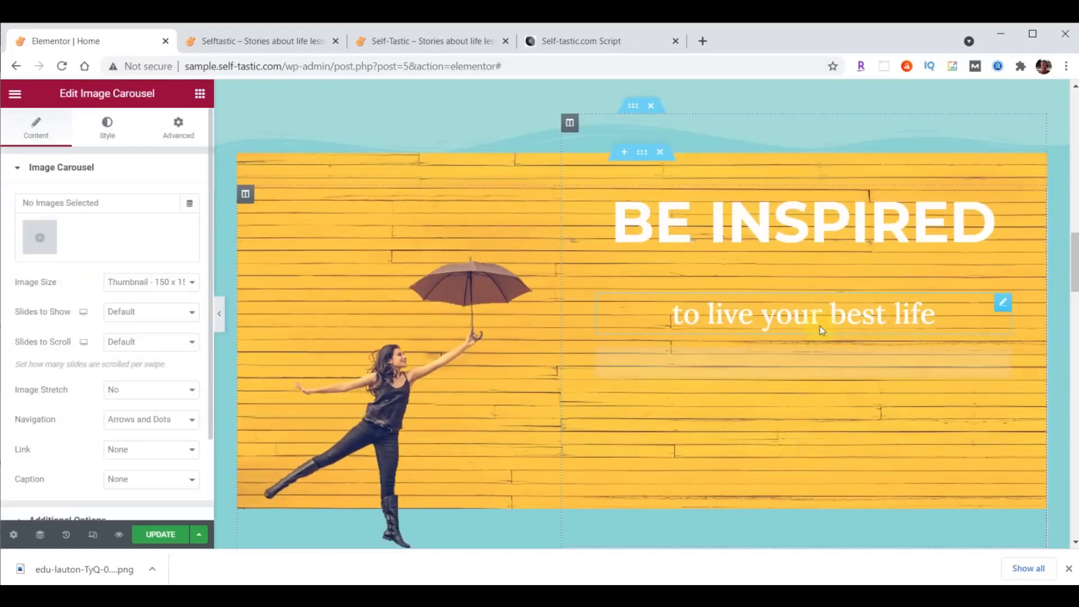
{"action": "left_click", "coordinate": [44, 241]}
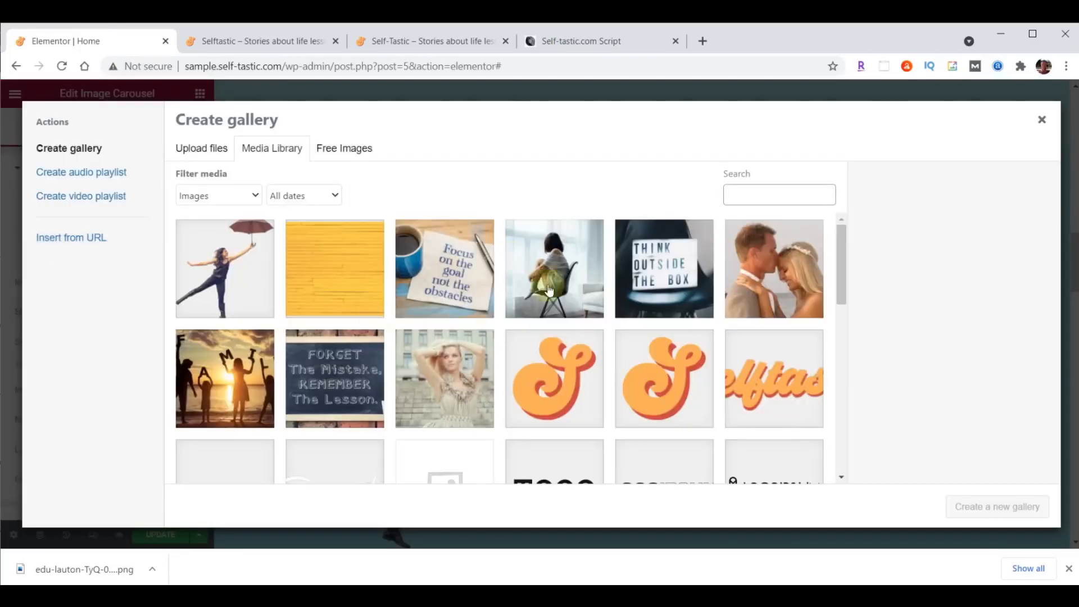
- Select files inspirational-01 through inspirational-06 in File Explorer and drag them into the Media Library
{"action": "key", "text": "alt+Tab"}
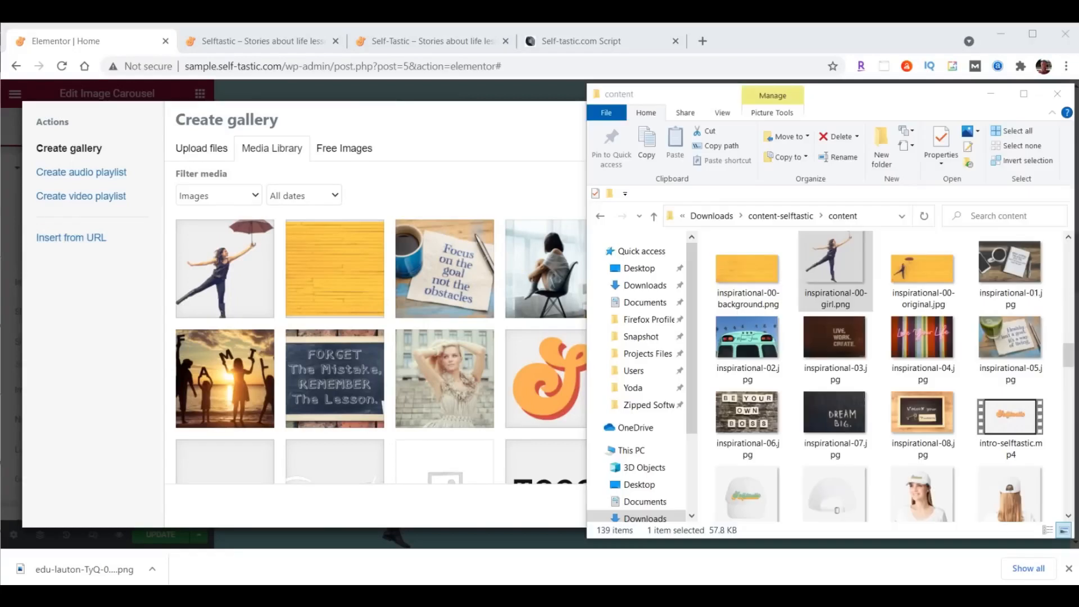
{"action": "left_click", "coordinate": [1006, 269]}
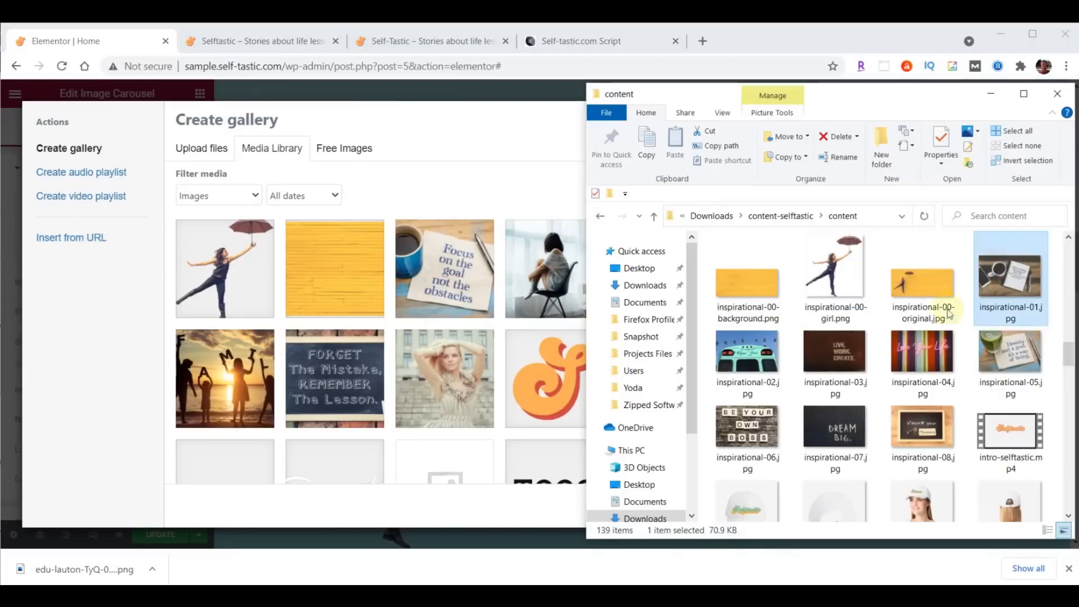
{"action": "left_click", "coordinate": [750, 433], "text": "shift"}
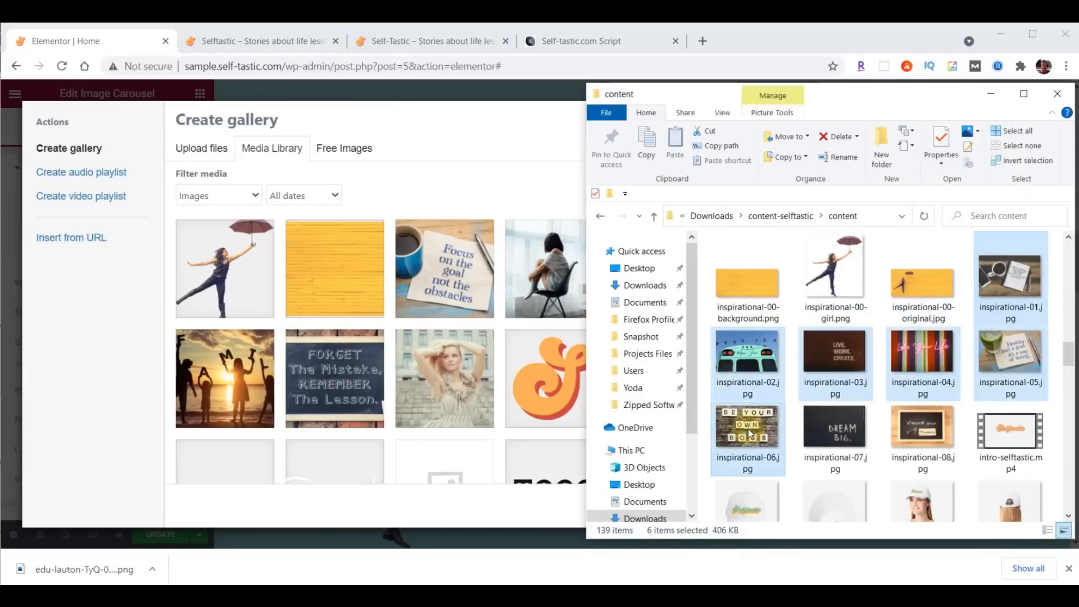
{"action": "left_click_drag", "start_coordinate": [750, 432], "coordinate": [343, 322]}
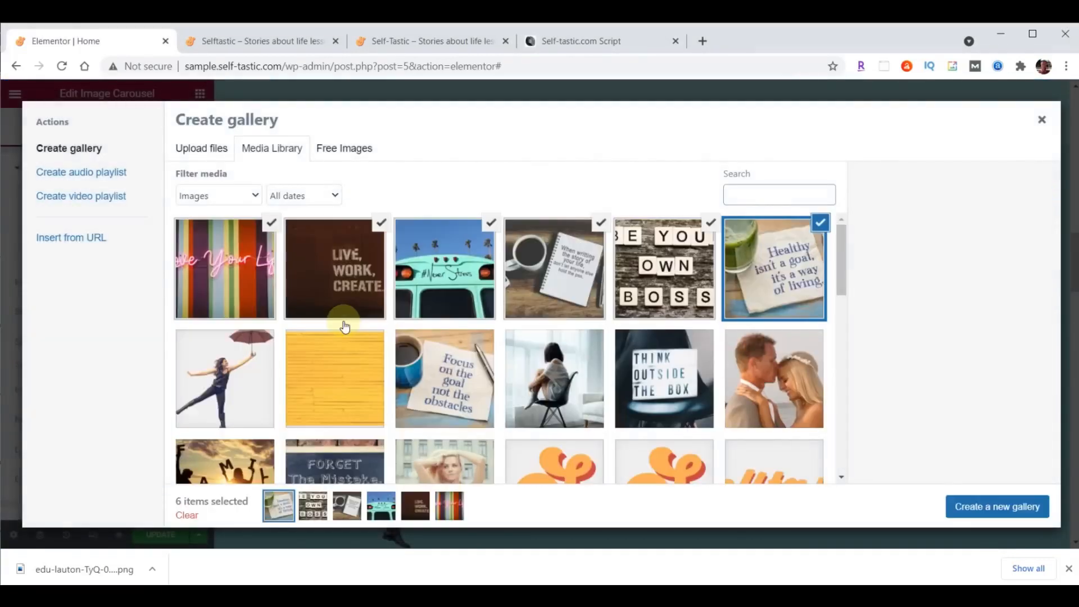
- Create a gallery from the six inspirational images and insert it into the carousel
{"action": "left_click", "coordinate": [1003, 509]}
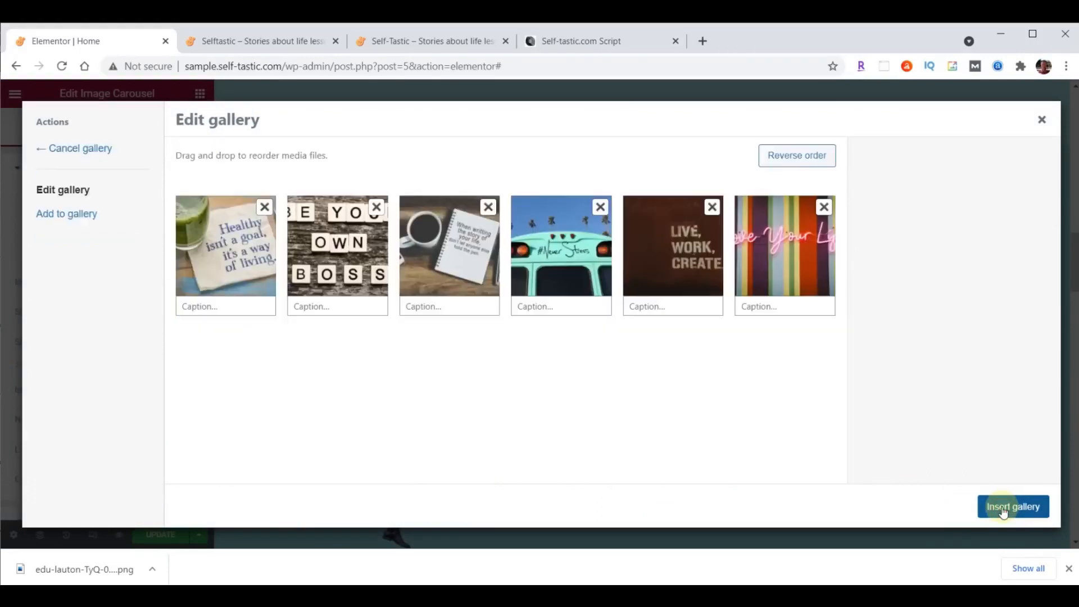
{"action": "left_click", "coordinate": [1020, 507]}
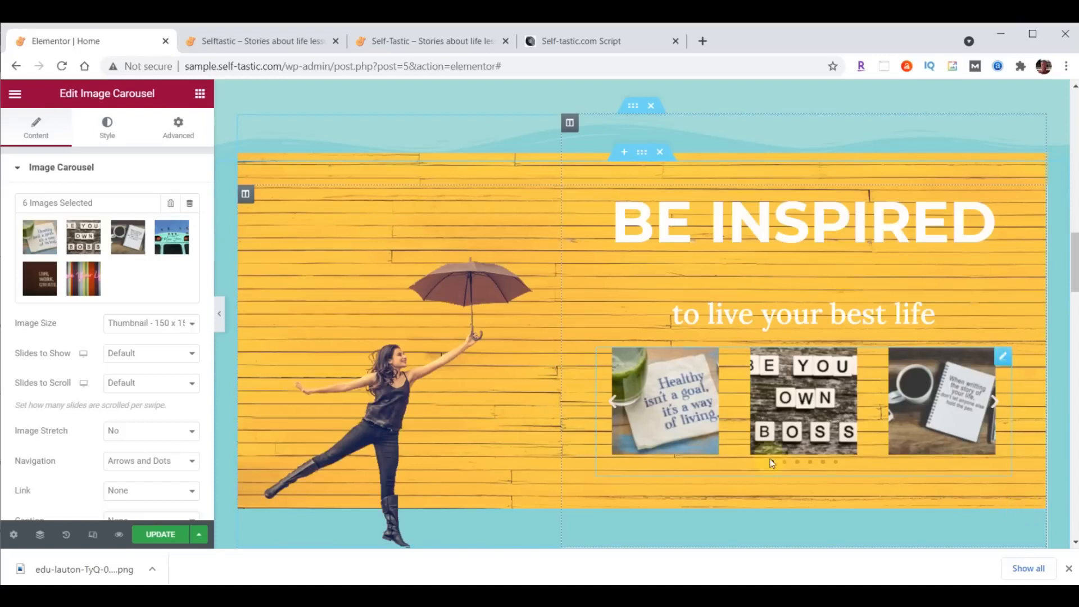
- Set the carousel to Large 1024 x 1024 images, one slide to show, with image stretch on
{"action": "left_click", "coordinate": [120, 322]}
{"action": "left_click", "coordinate": [135, 371]}
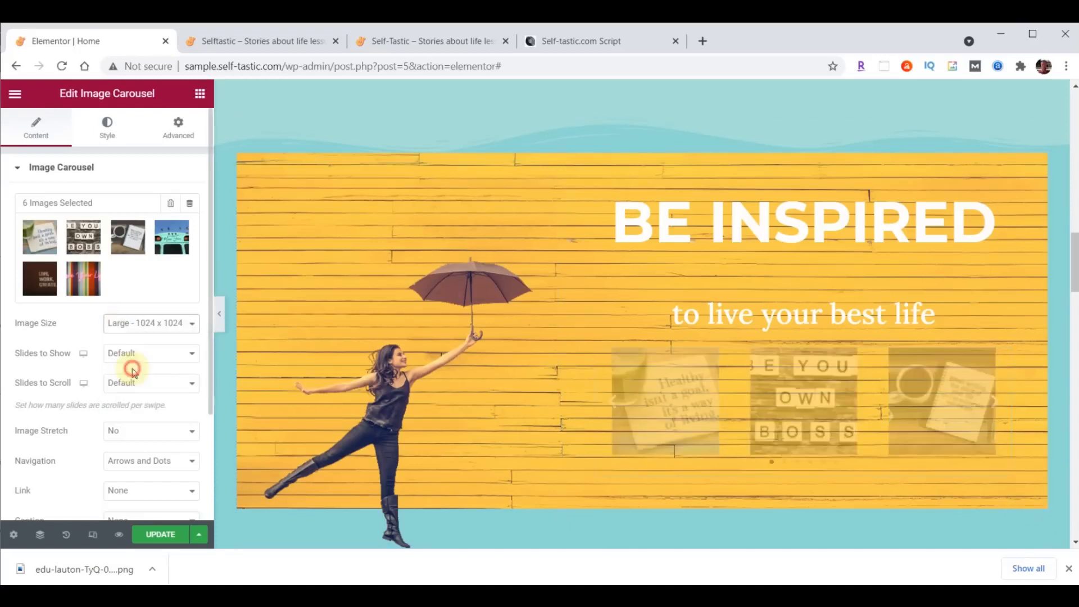
{"action": "left_click", "coordinate": [133, 354]}
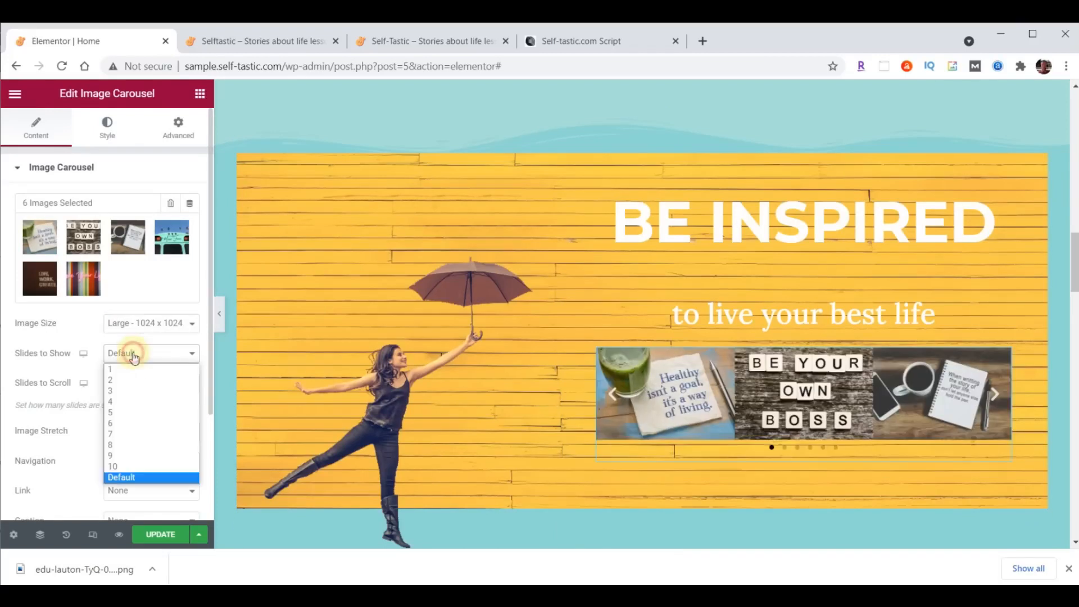
{"action": "left_click", "coordinate": [135, 371]}
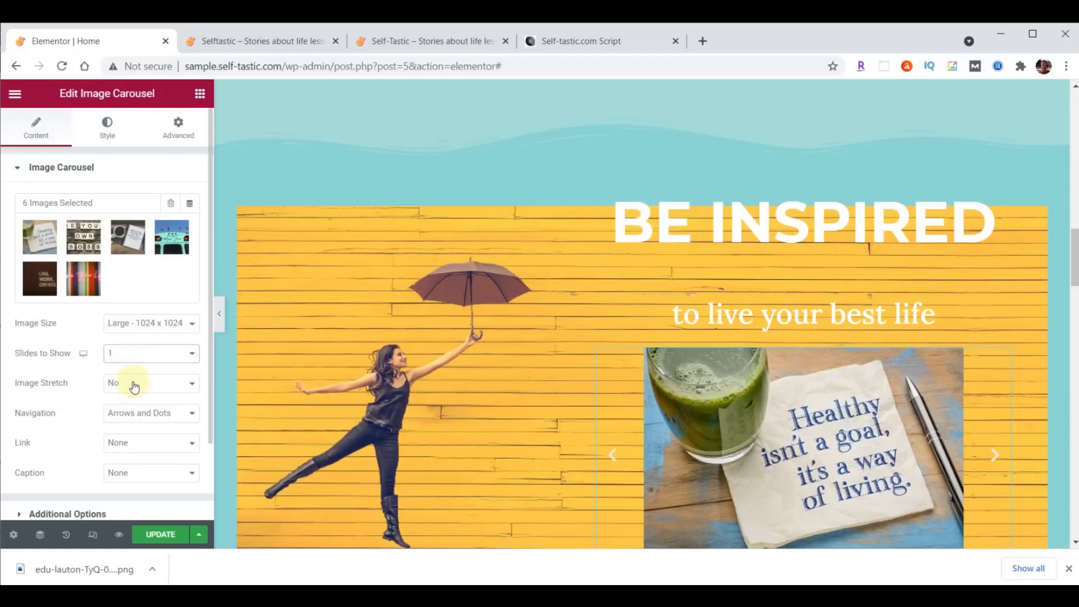
{"action": "left_click", "coordinate": [133, 382]}
{"action": "left_click", "coordinate": [136, 411]}
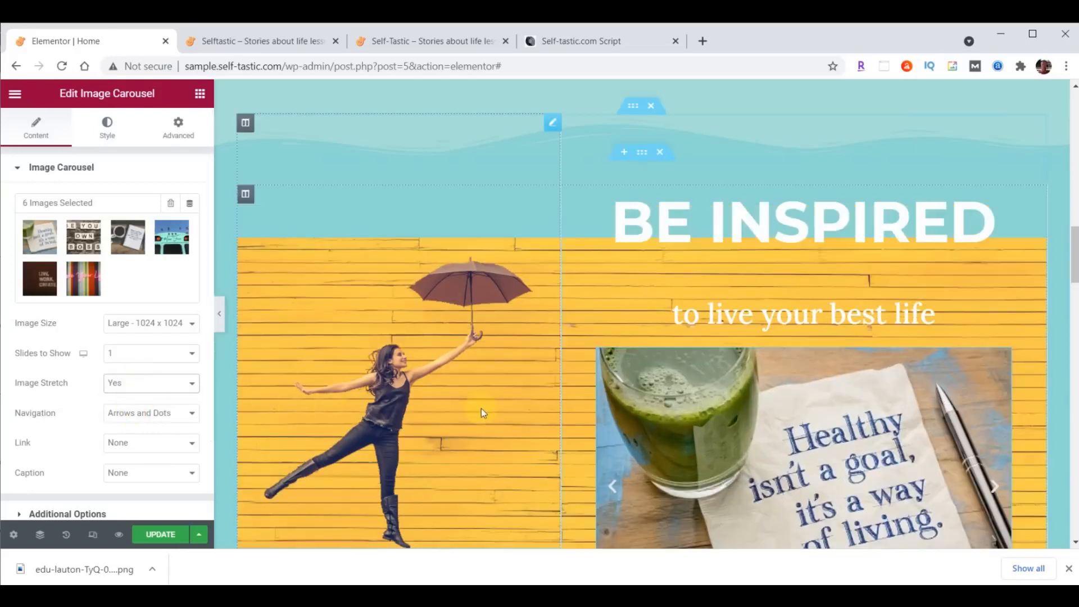
{"action": "scroll", "coordinate": [481, 409], "scroll_direction": "down", "scroll_amount": 3}
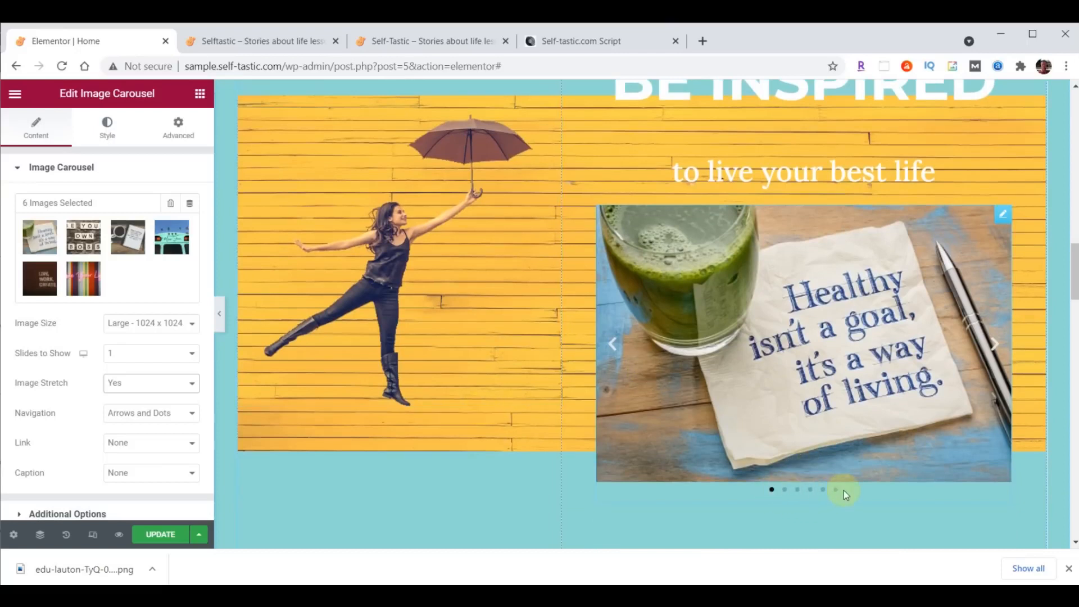
{"action": "left_click", "coordinate": [995, 344]}
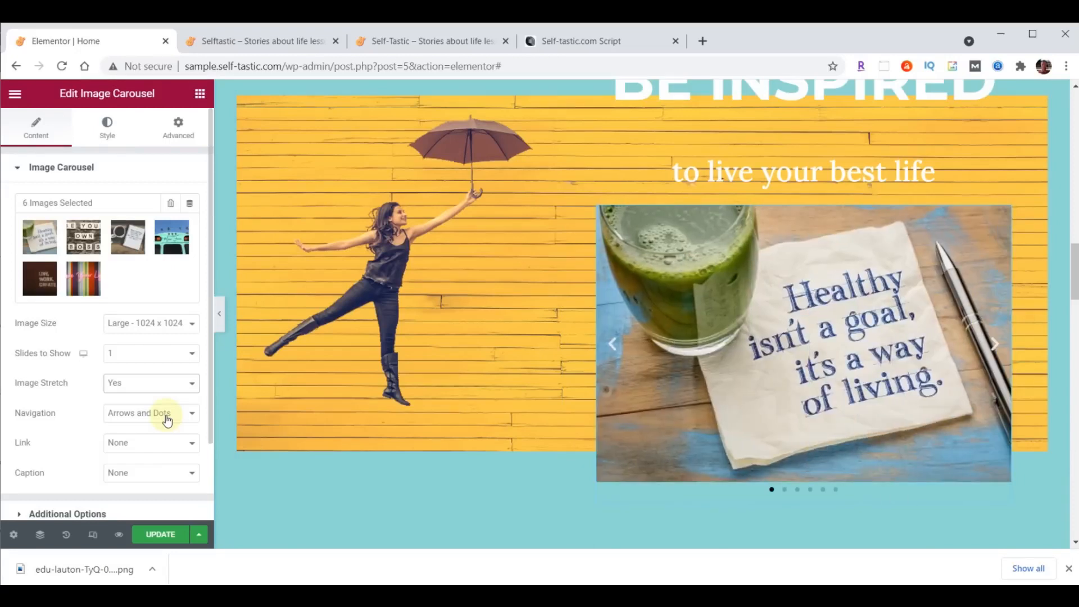
- Set the carousel navigation to None, removing the arrows and dots
{"action": "left_click", "coordinate": [167, 419]}
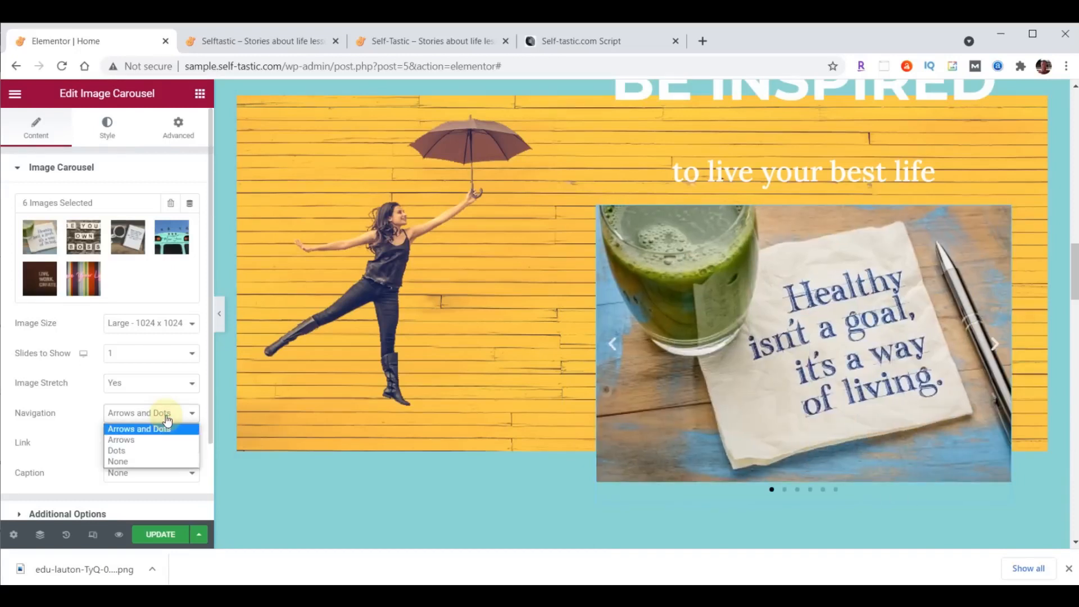
{"action": "left_click", "coordinate": [149, 461]}
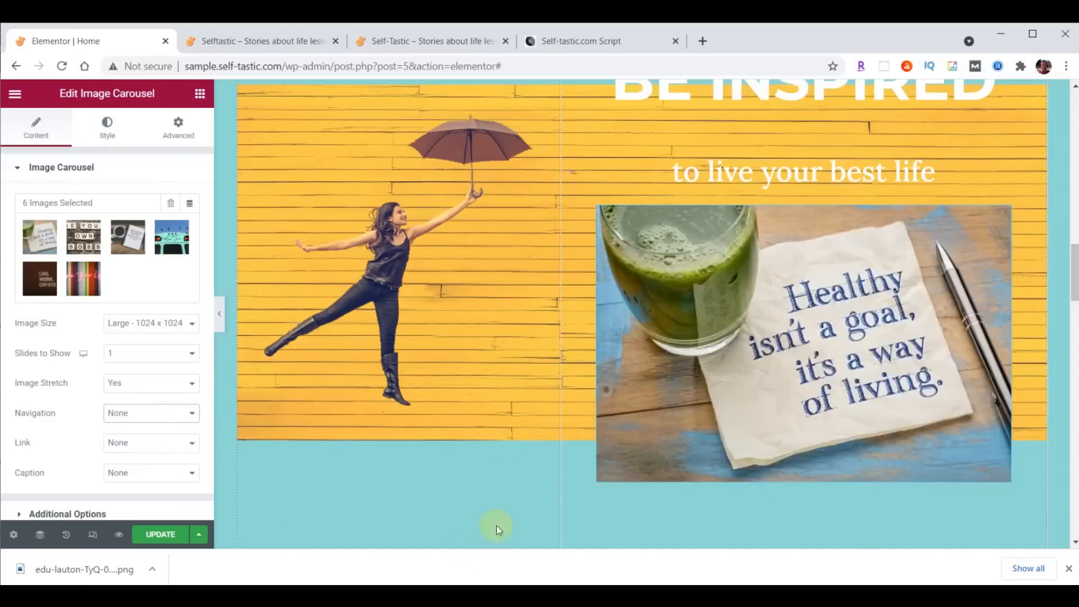
{"action": "scroll", "coordinate": [44, 416], "scroll_direction": "down", "scroll_amount": 2}
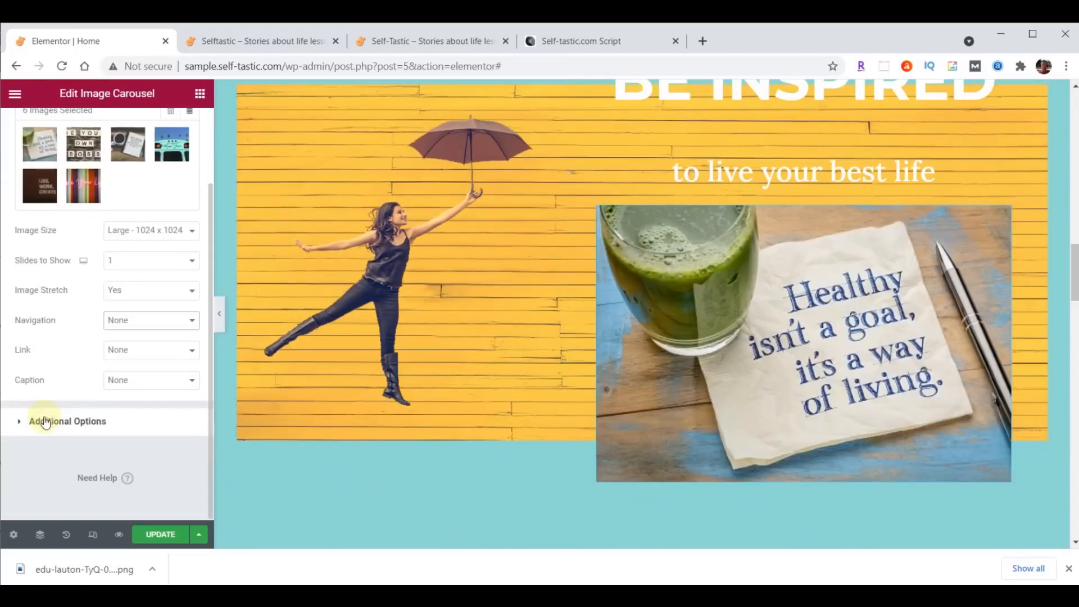
- Under Additional Options set Pause on Hover to No, autoplay speed 4000 and effect Fade
{"action": "left_click", "coordinate": [43, 416]}
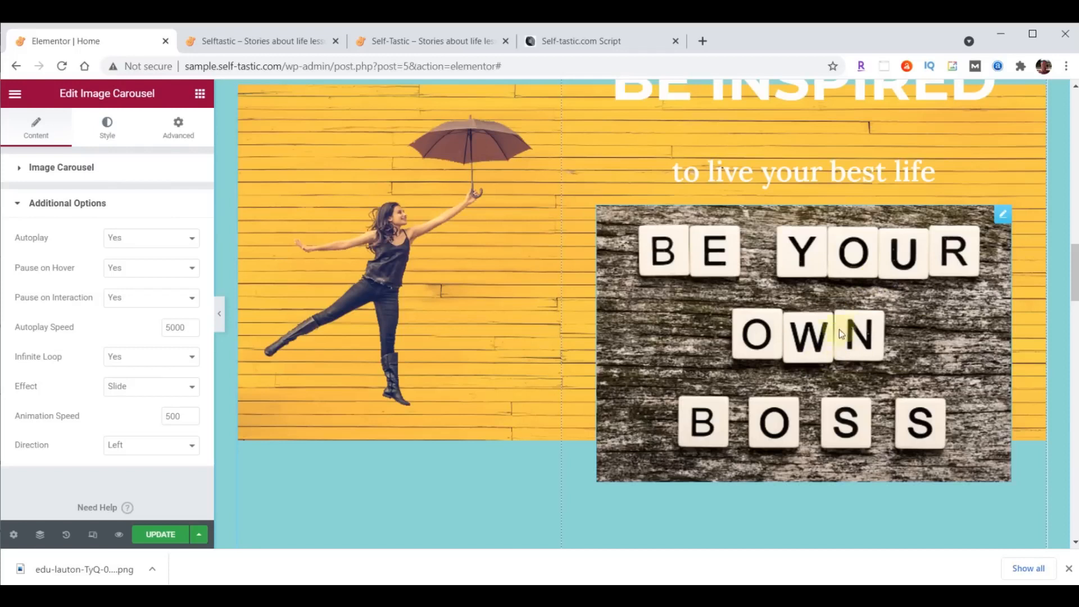
{"action": "left_click", "coordinate": [132, 268]}
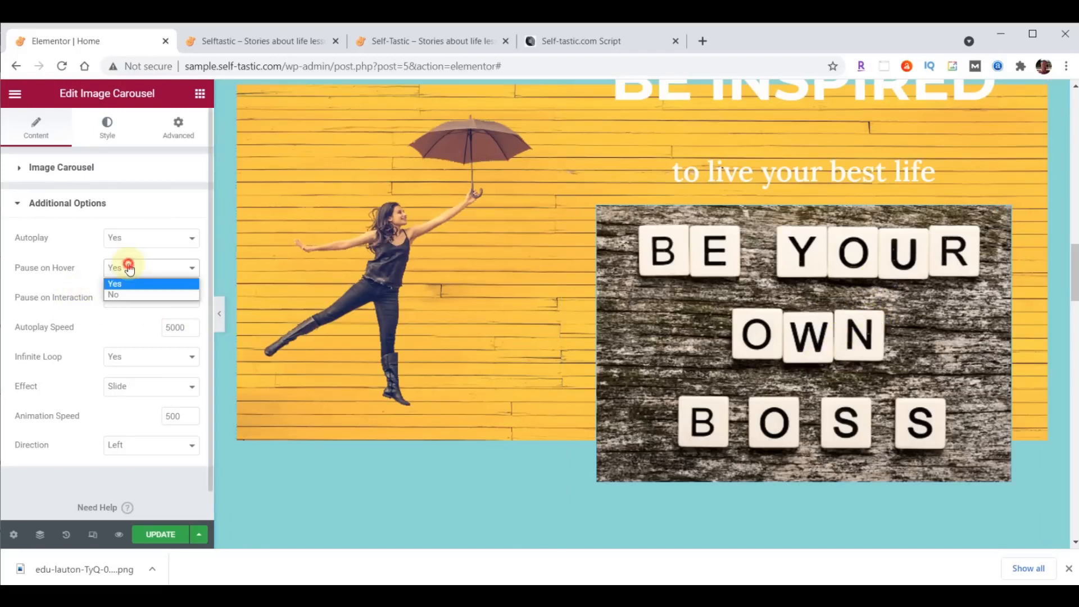
{"action": "left_click", "coordinate": [129, 295]}
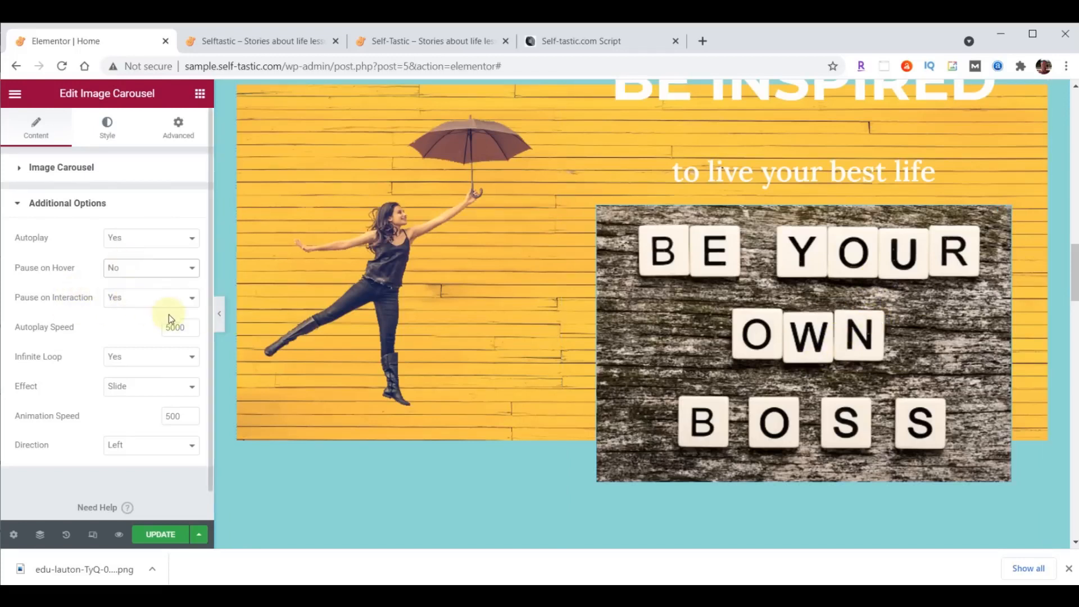
{"action": "left_click", "coordinate": [174, 327]}
{"action": "type", "text": "4000"}
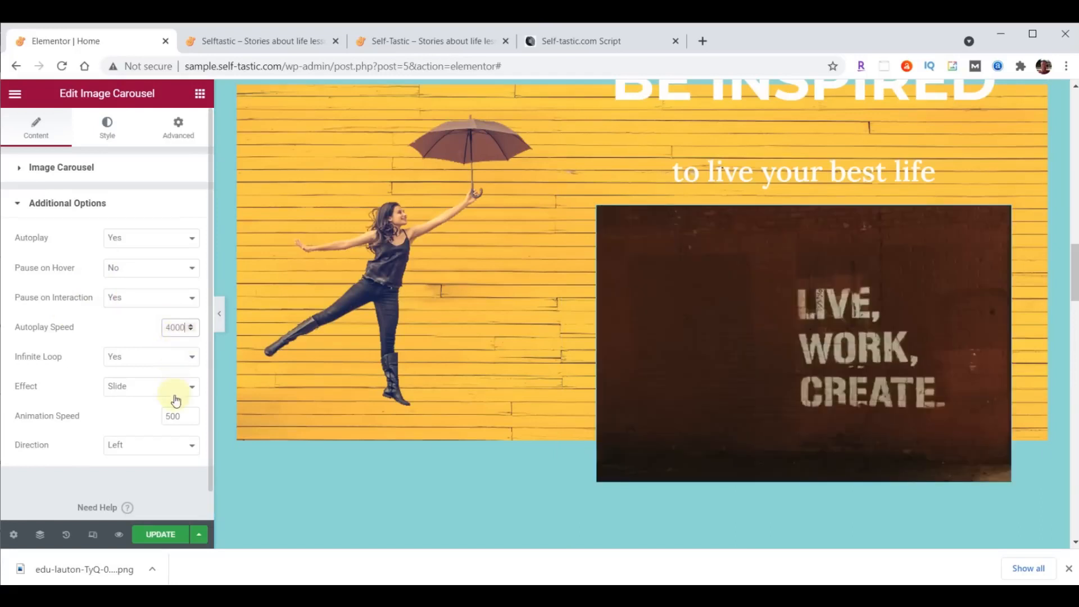
{"action": "left_click", "coordinate": [146, 397]}
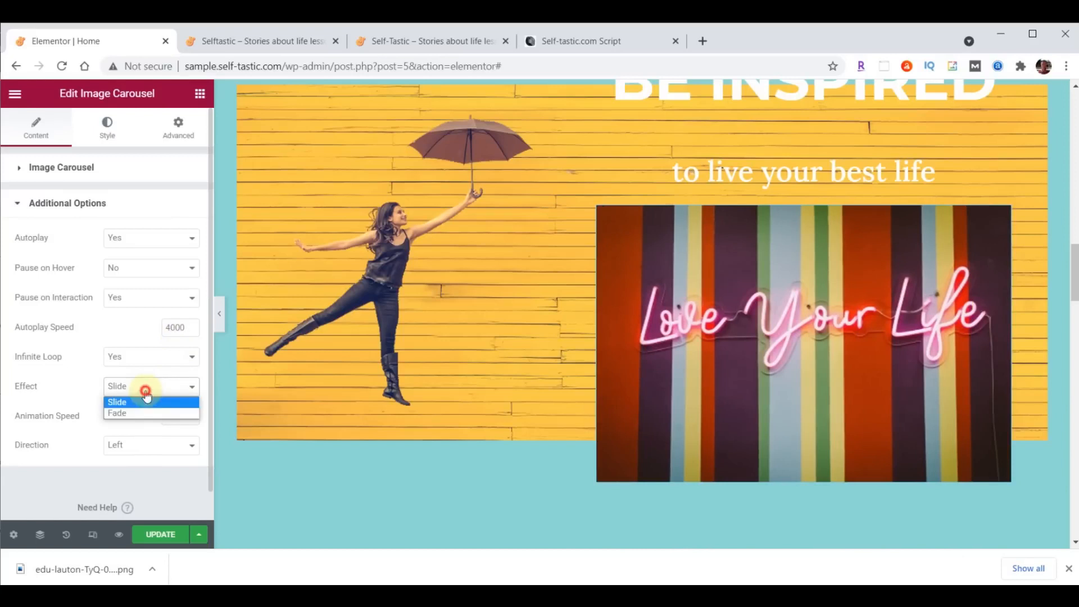
{"action": "left_click", "coordinate": [140, 413]}
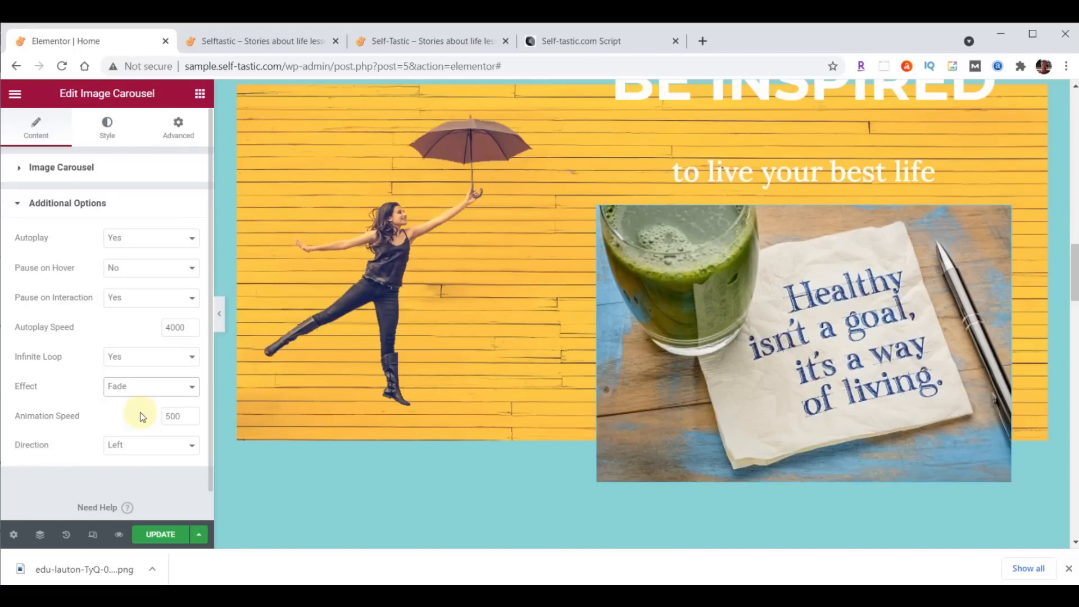
- Save the page update and switch to the live Selftastic site tab
{"action": "scroll", "coordinate": [506, 414], "scroll_direction": "up", "scroll_amount": 6}
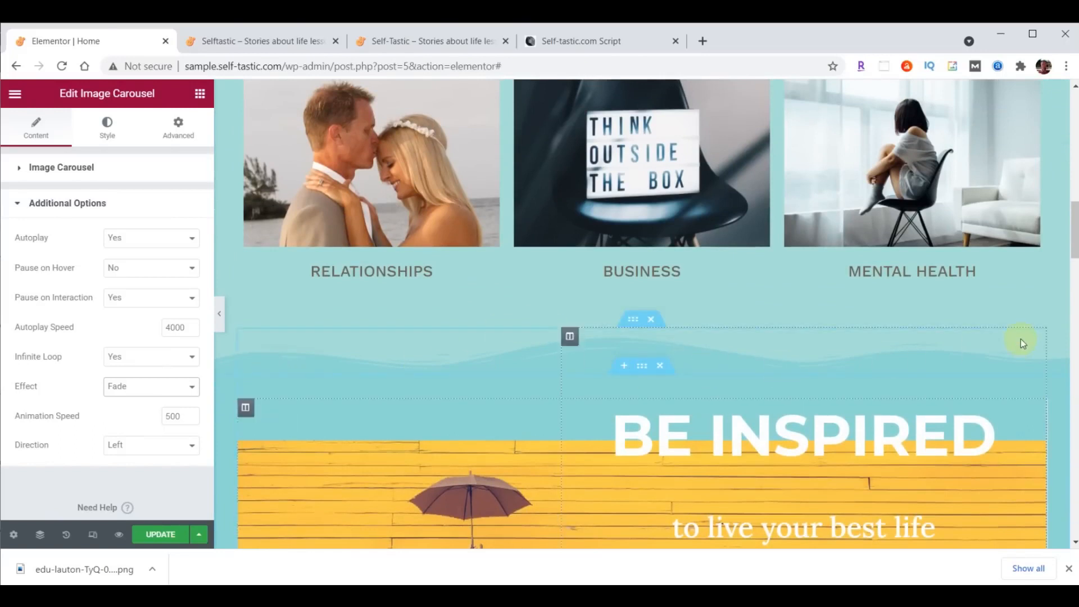
{"action": "left_click", "coordinate": [163, 534]}
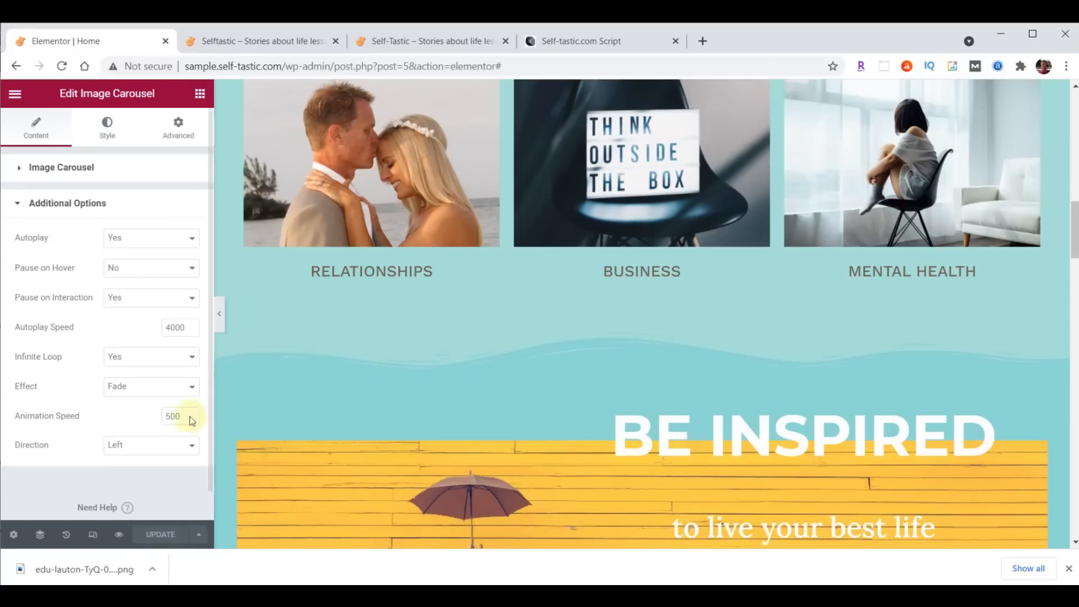
{"action": "left_click", "coordinate": [274, 44]}
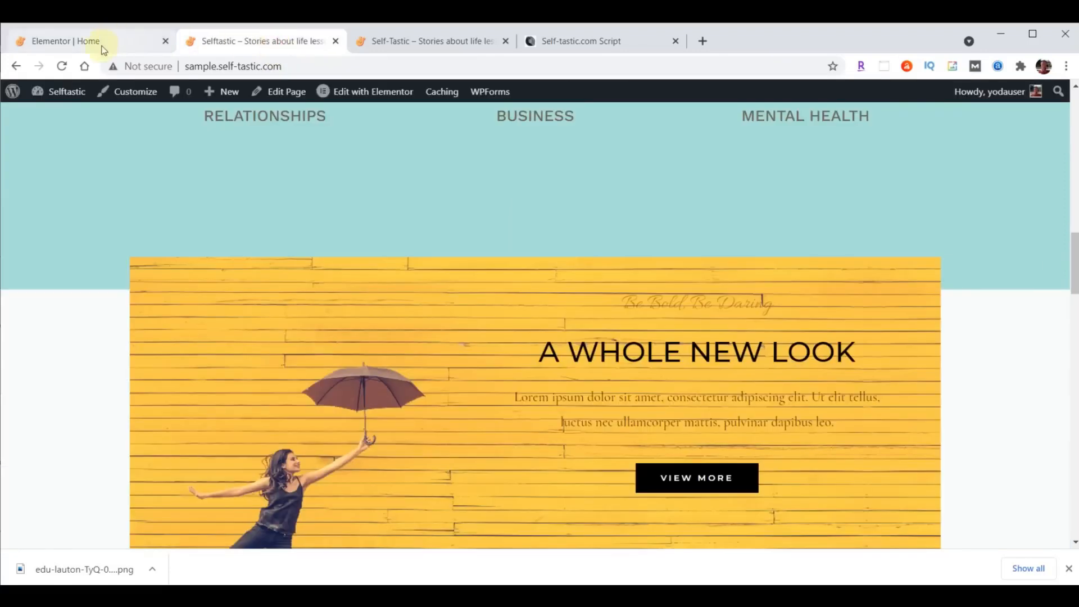
- Reload the live home page to check the fading carousel, then return to the Elementor | Home tab
{"action": "left_click", "coordinate": [61, 66]}
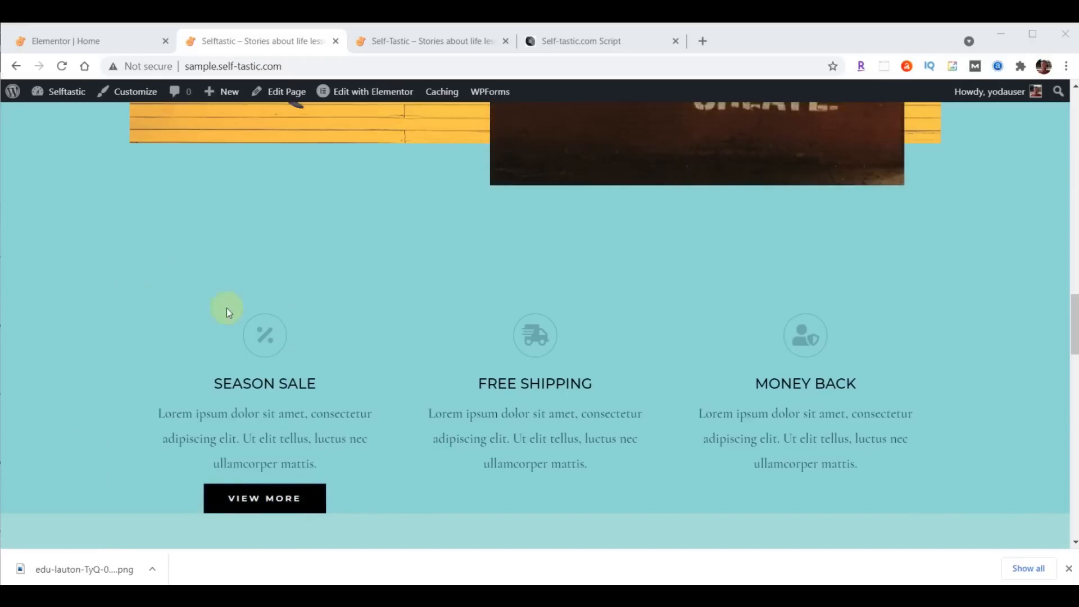
{"action": "left_click", "coordinate": [91, 44]}
- Move the Season Sale row below the logo strip and delete the logo carousel
{"action": "scroll", "coordinate": [750, 356], "scroll_direction": "down", "scroll_amount": 12}
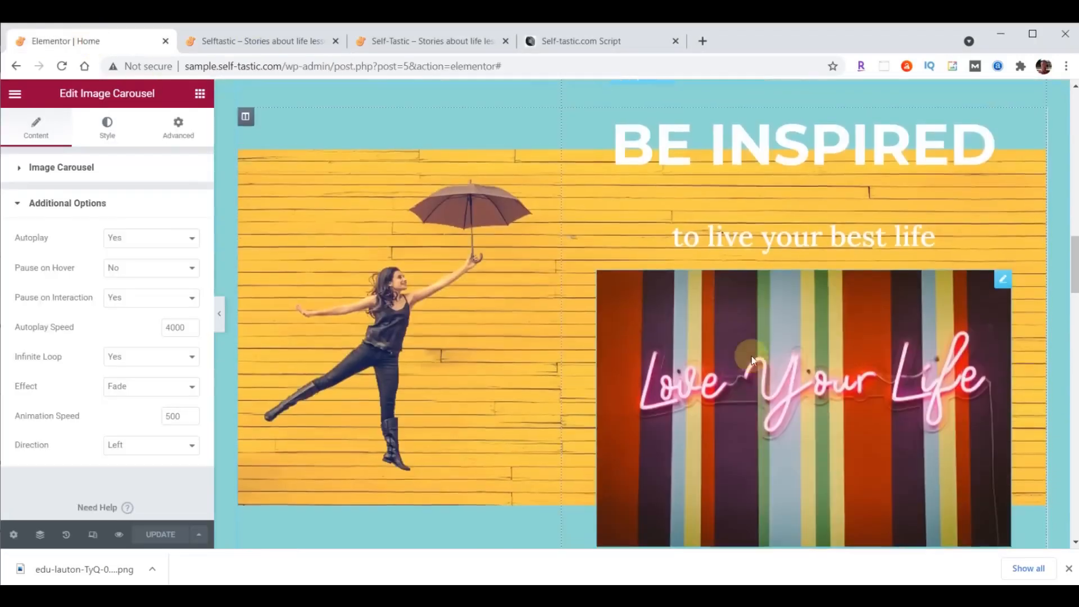
{"action": "scroll", "coordinate": [751, 356], "scroll_direction": "down", "scroll_amount": 2}
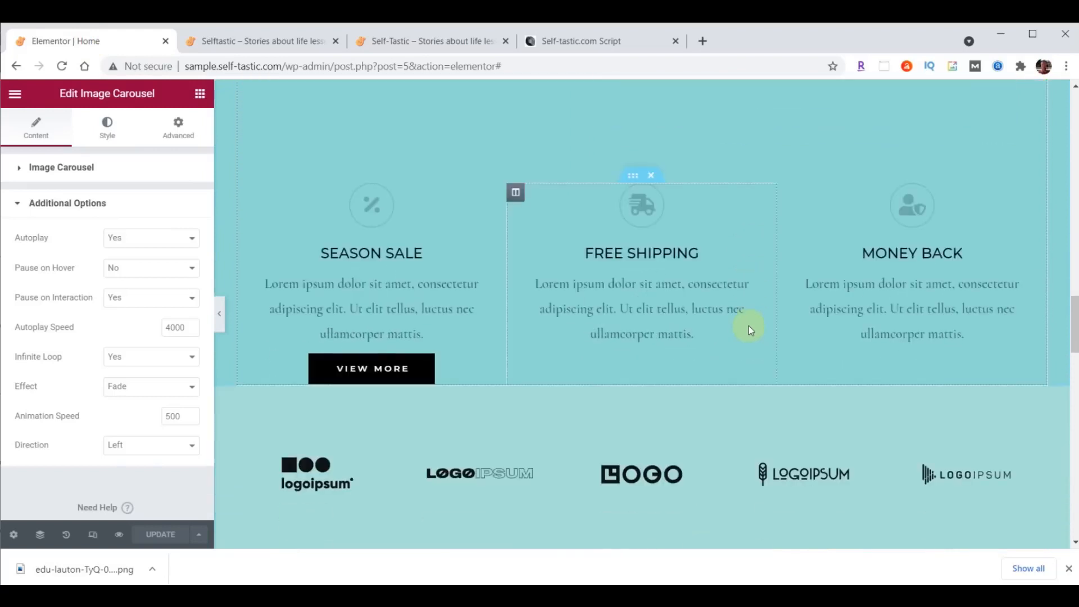
{"action": "left_click_drag", "start_coordinate": [624, 178], "coordinate": [638, 285]}
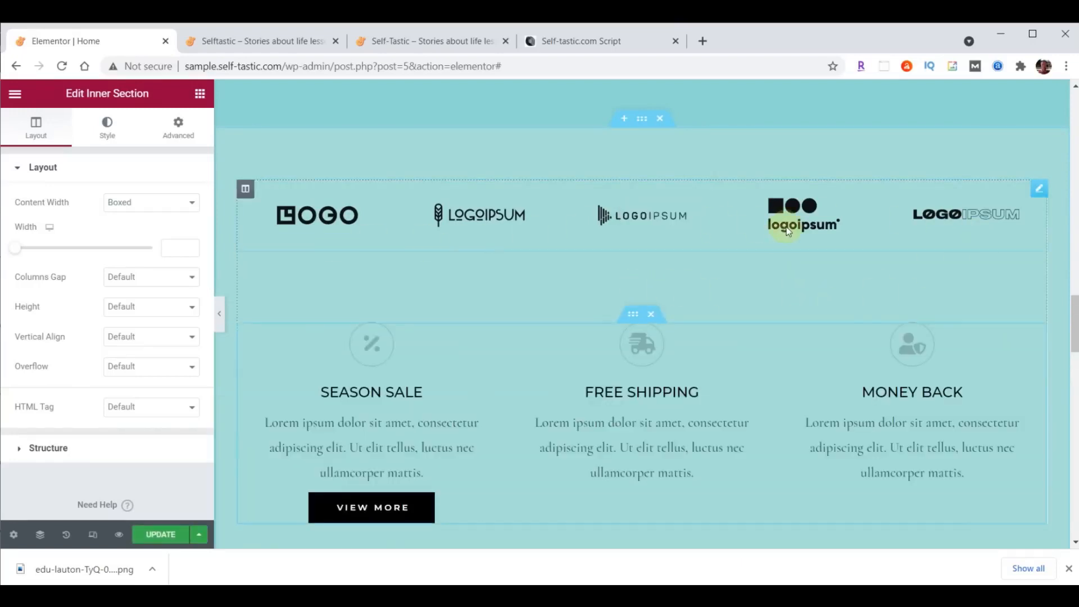
{"action": "right_click", "coordinate": [1036, 187]}
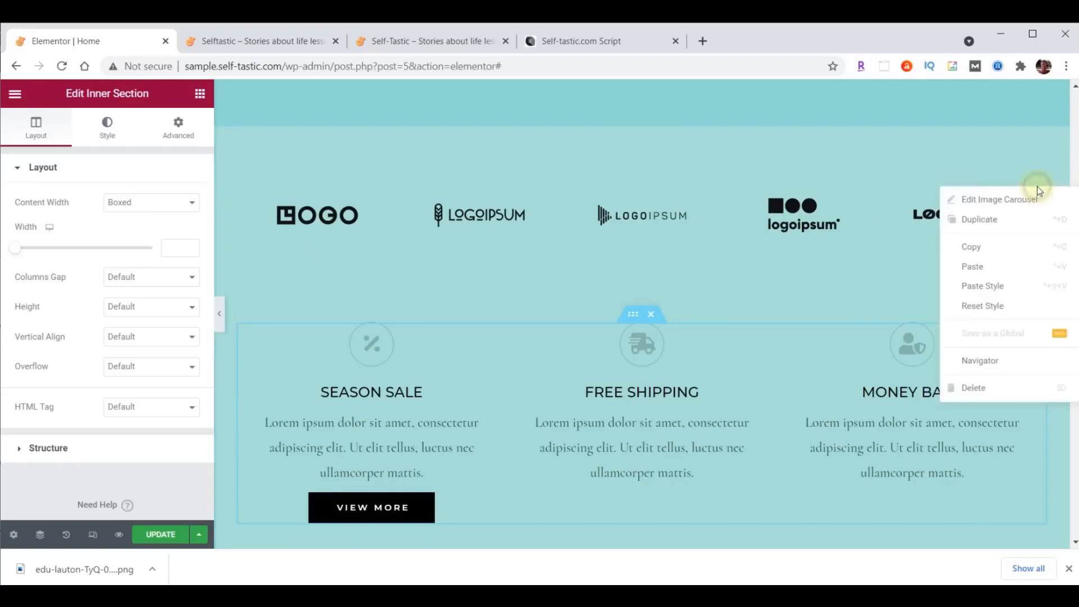
{"action": "left_click", "coordinate": [969, 387]}
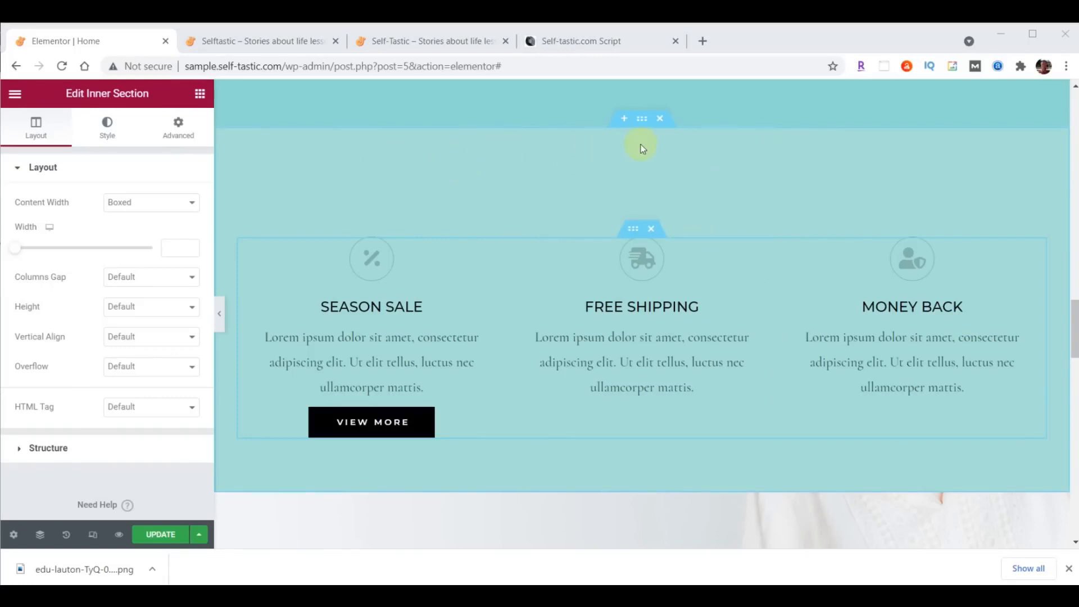
- Add a top Waves Brush shape divider to the Season Sale section in #8DD7D6, height 60
{"action": "left_click", "coordinate": [642, 120]}
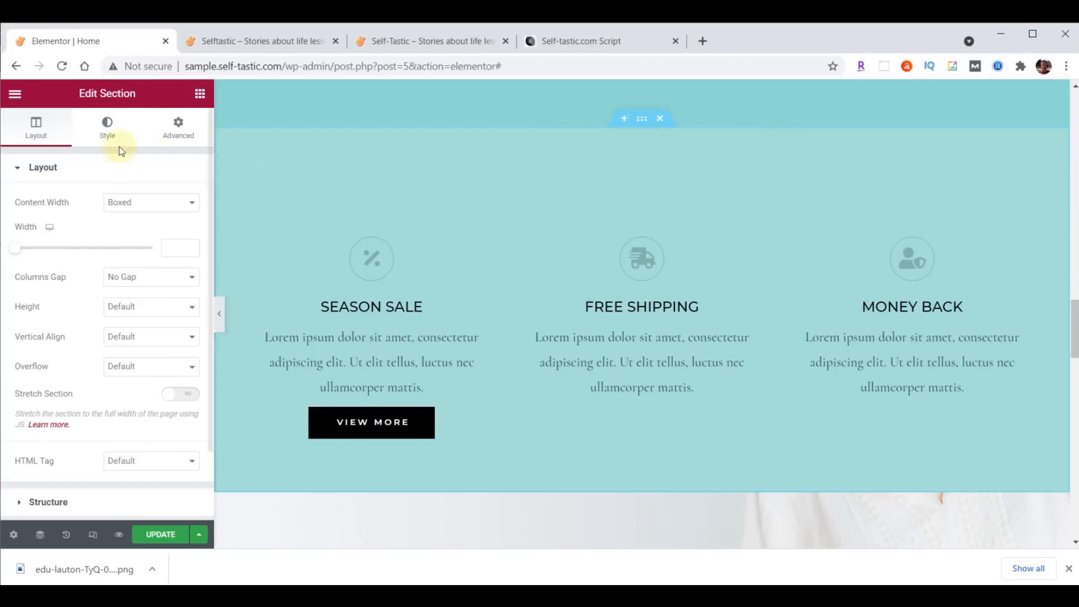
{"action": "left_click", "coordinate": [107, 129]}
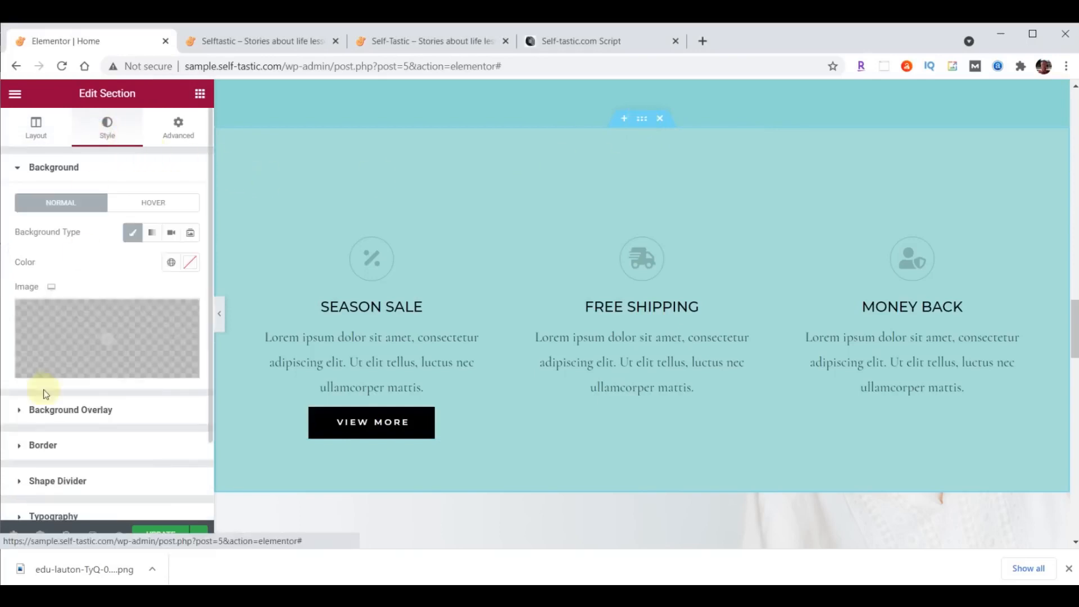
{"action": "left_click", "coordinate": [59, 481]}
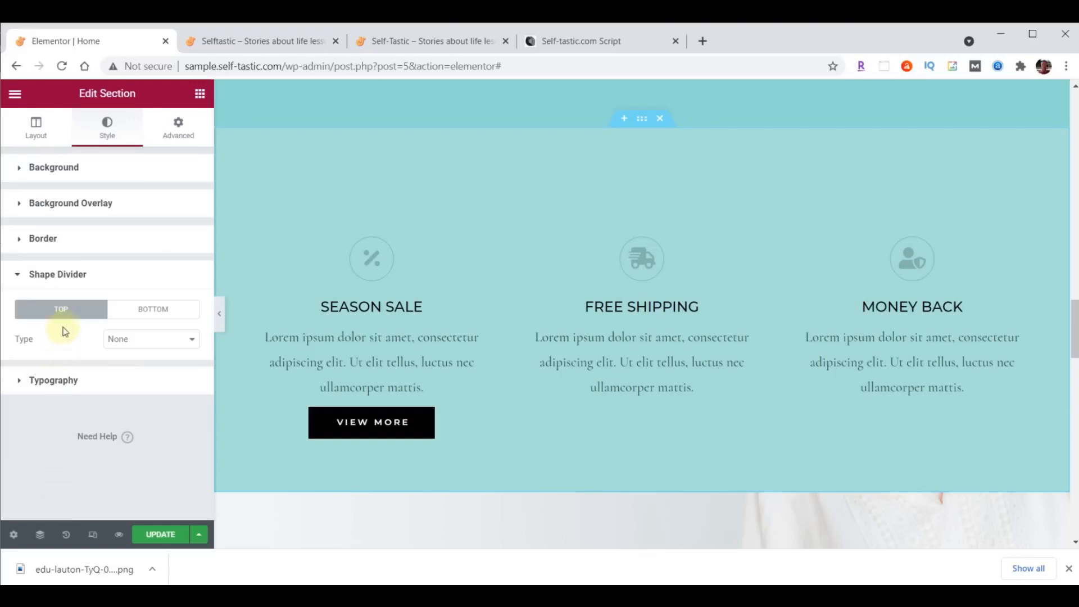
{"action": "left_click", "coordinate": [163, 340]}
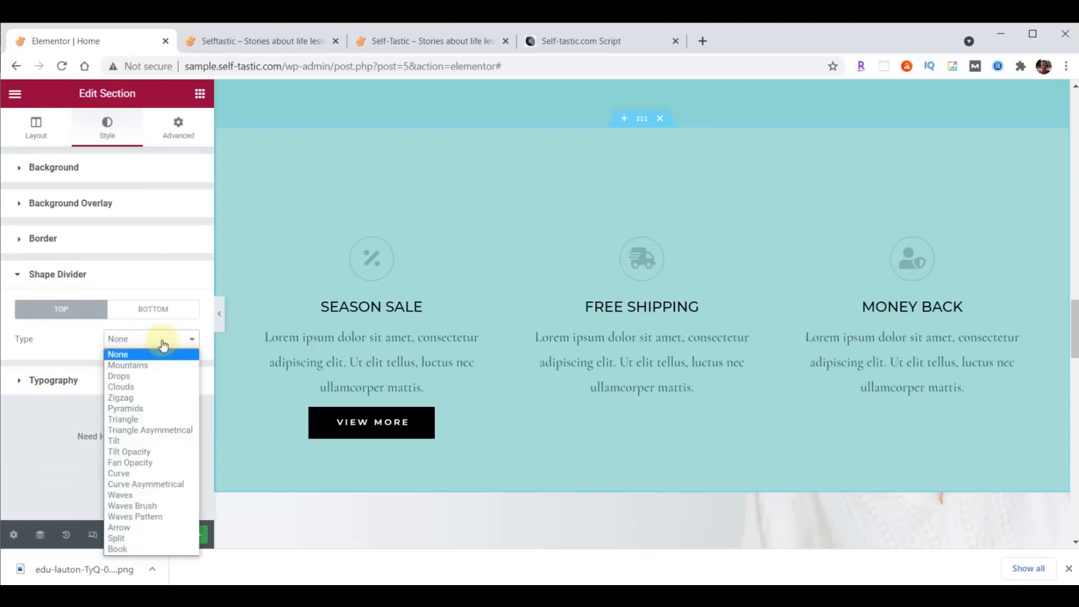
{"action": "left_click", "coordinate": [148, 505]}
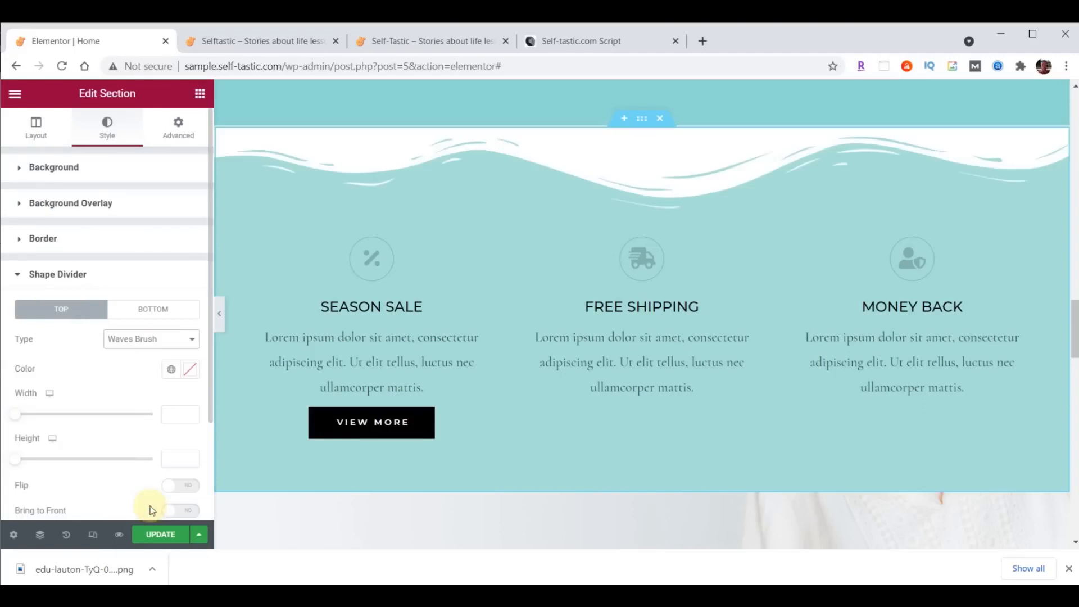
{"action": "left_click", "coordinate": [190, 370]}
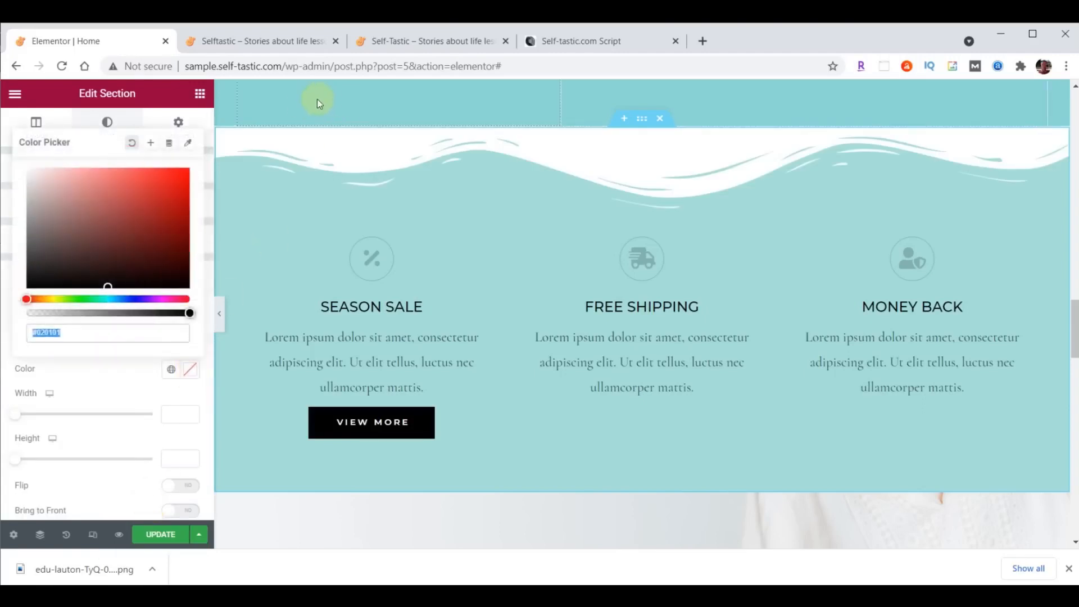
{"action": "type", "text": "#8DD7D6"}
{"action": "left_click", "coordinate": [191, 370]}
{"action": "left_click", "coordinate": [181, 457]}
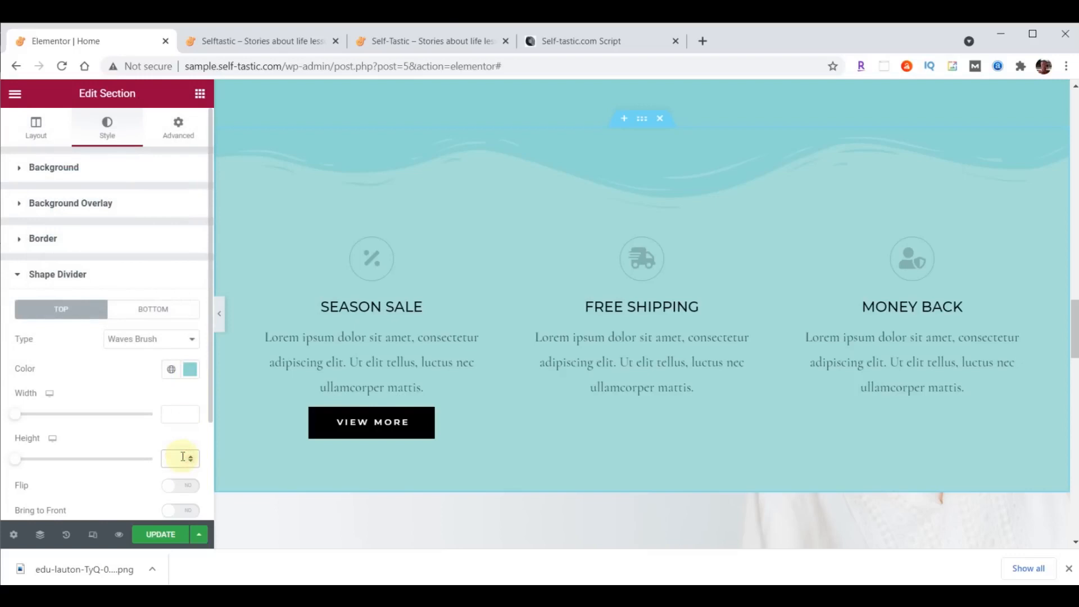
{"action": "type", "text": "60"}
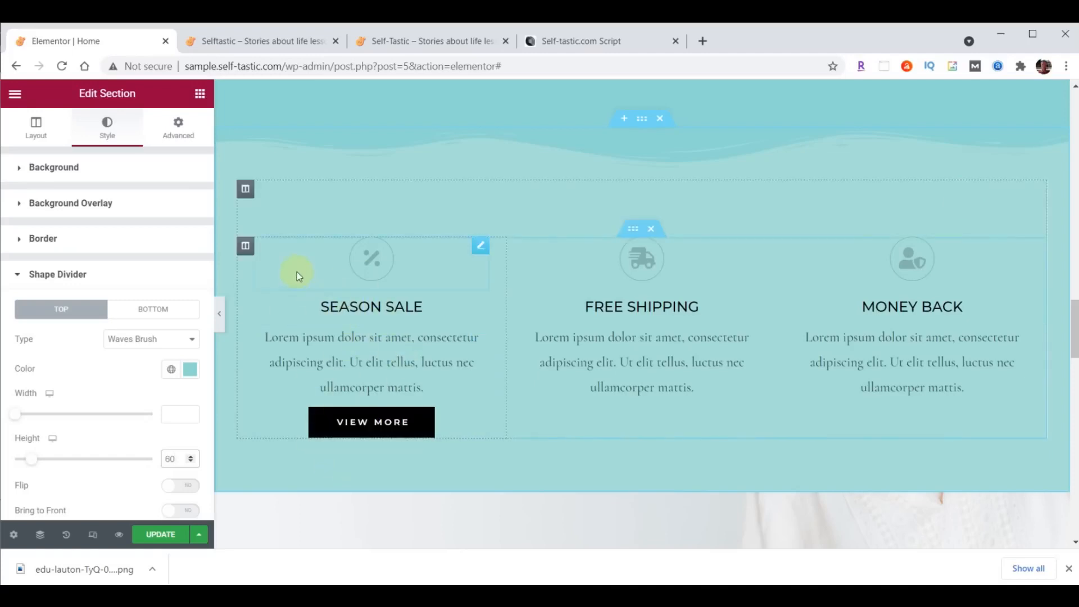
- Set the Season Sale column's right and left padding to 20
{"action": "left_click", "coordinate": [245, 246]}
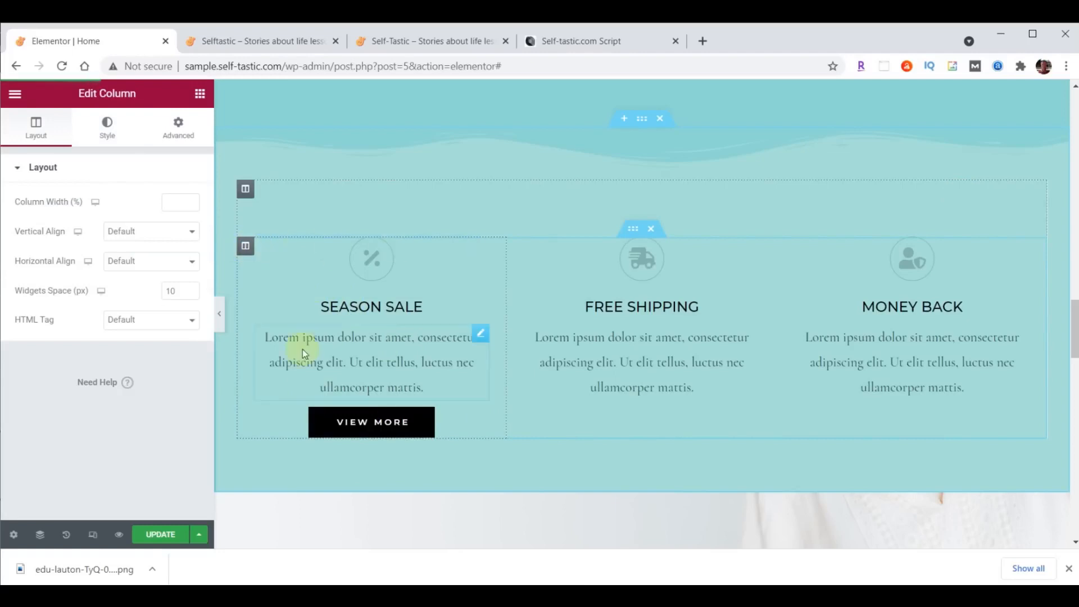
{"action": "left_click", "coordinate": [181, 134]}
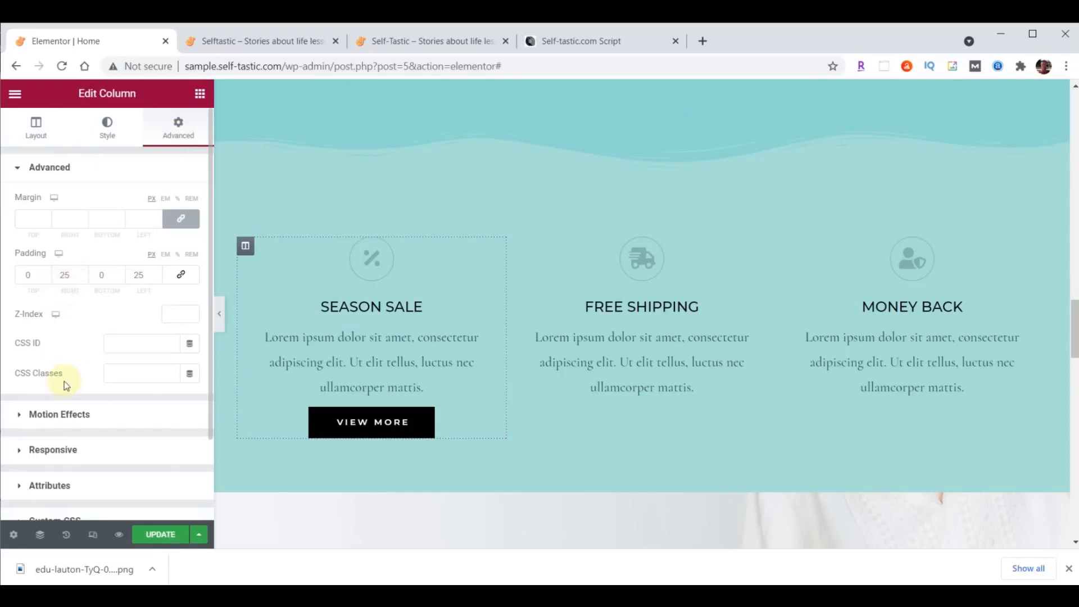
{"action": "left_click_drag", "start_coordinate": [61, 275], "coordinate": [84, 277]}
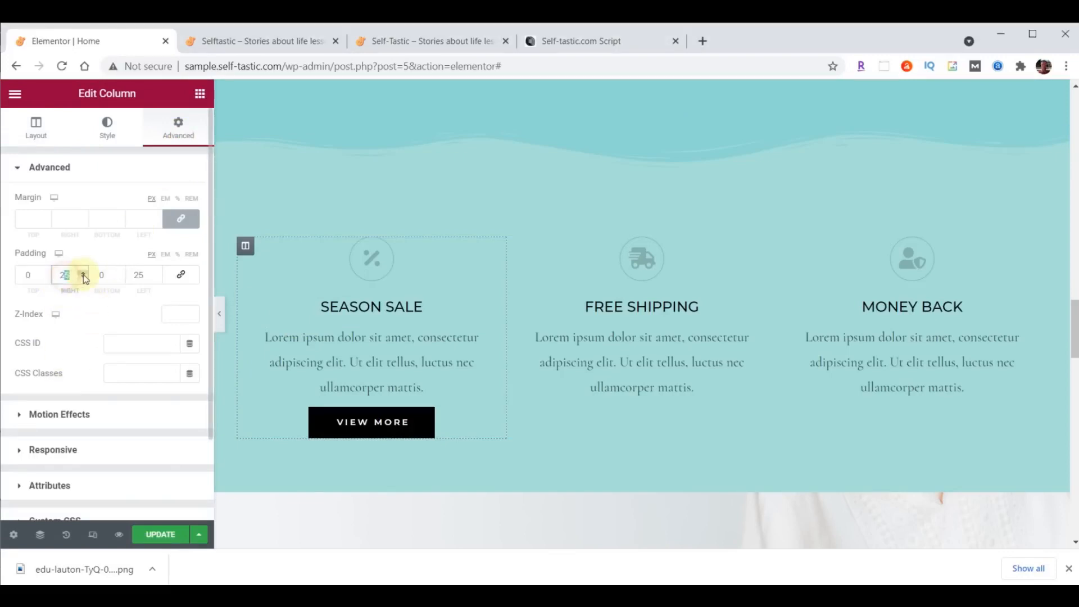
{"action": "type", "text": "20"}
{"action": "double_click", "coordinate": [137, 275]}
{"action": "type", "text": "20"}
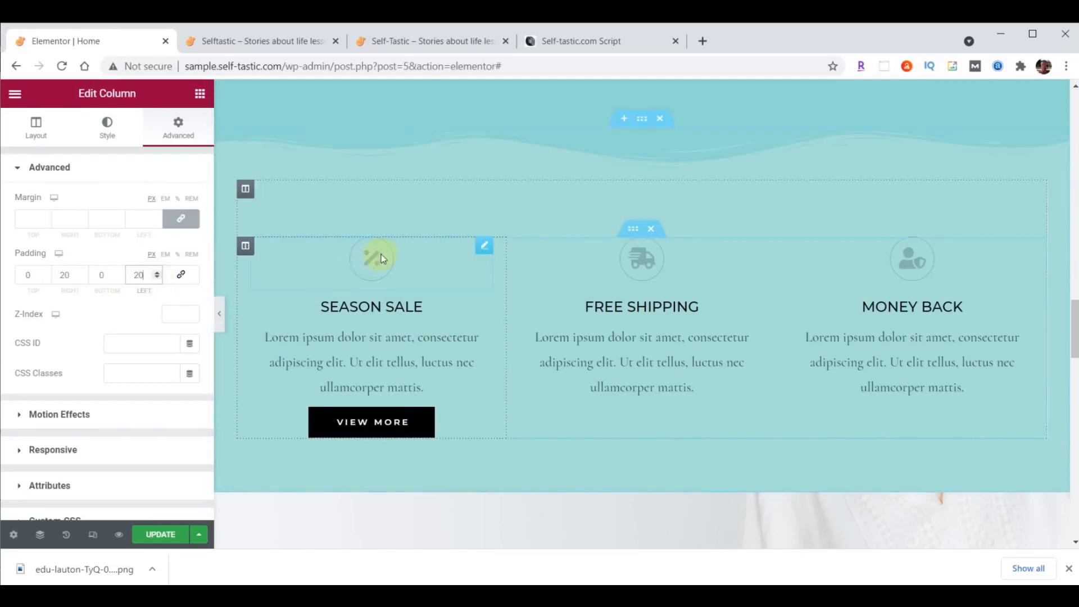
- Colour the percent icon above Season Sale dark brown #473C31
{"action": "left_click", "coordinate": [485, 245]}
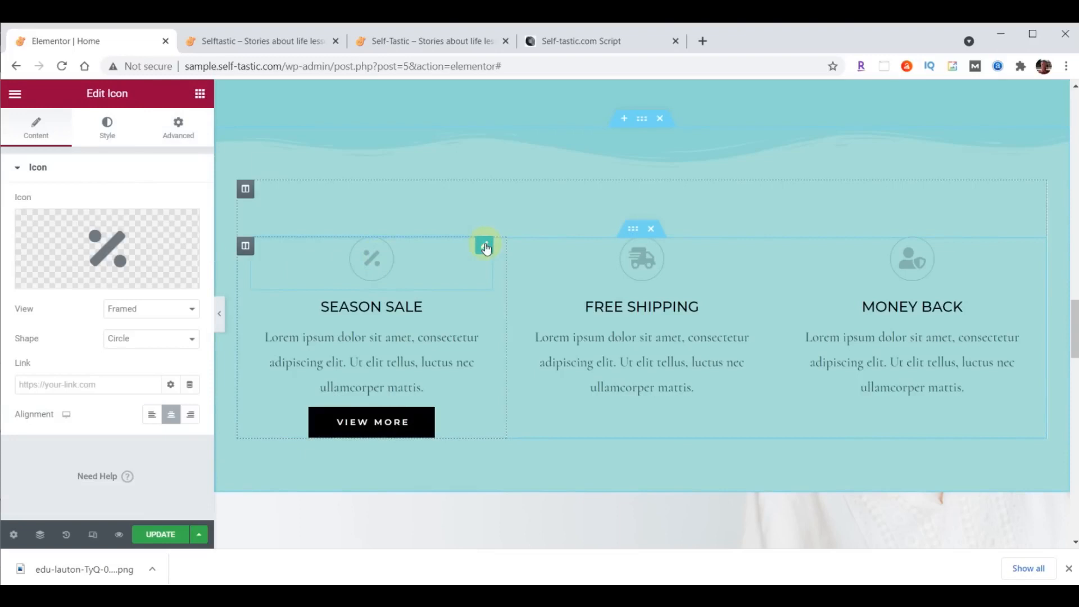
{"action": "left_click", "coordinate": [108, 131]}
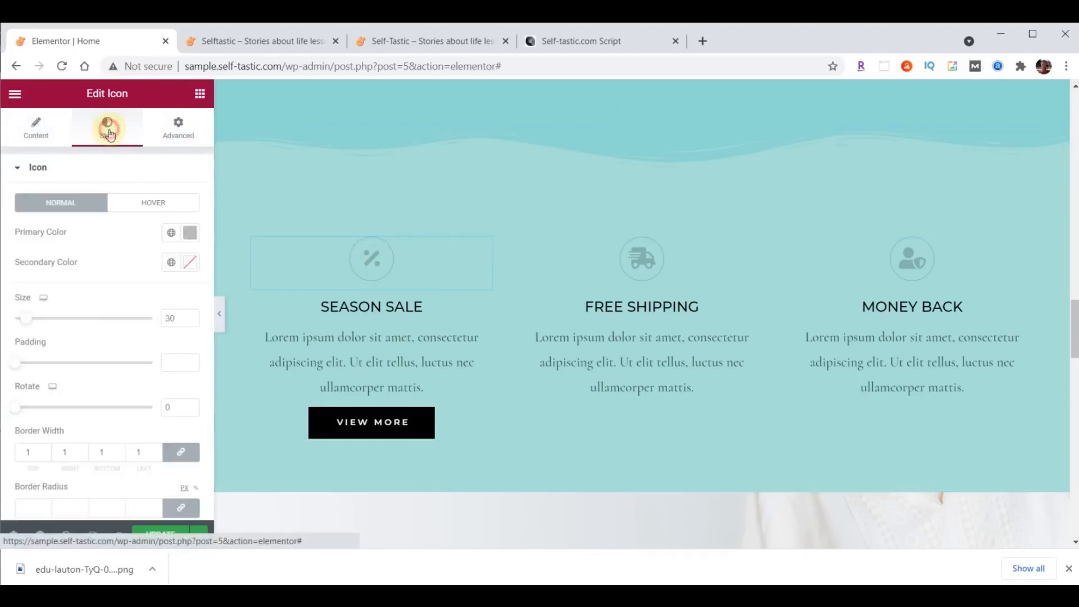
{"action": "left_click", "coordinate": [190, 232]}
{"action": "left_click", "coordinate": [153, 364]}
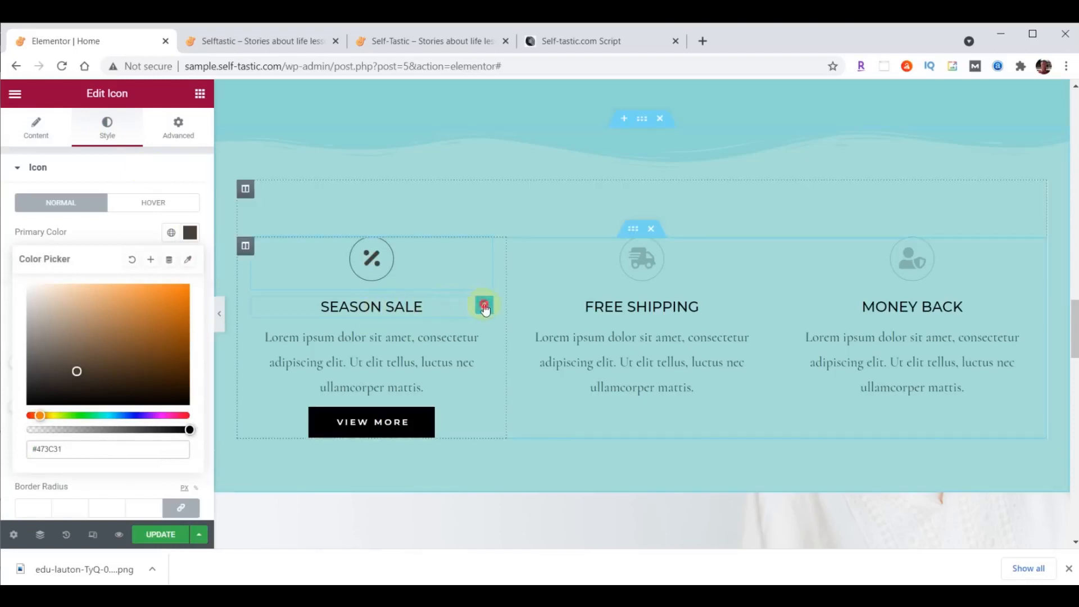
{"action": "left_click", "coordinate": [484, 306]}
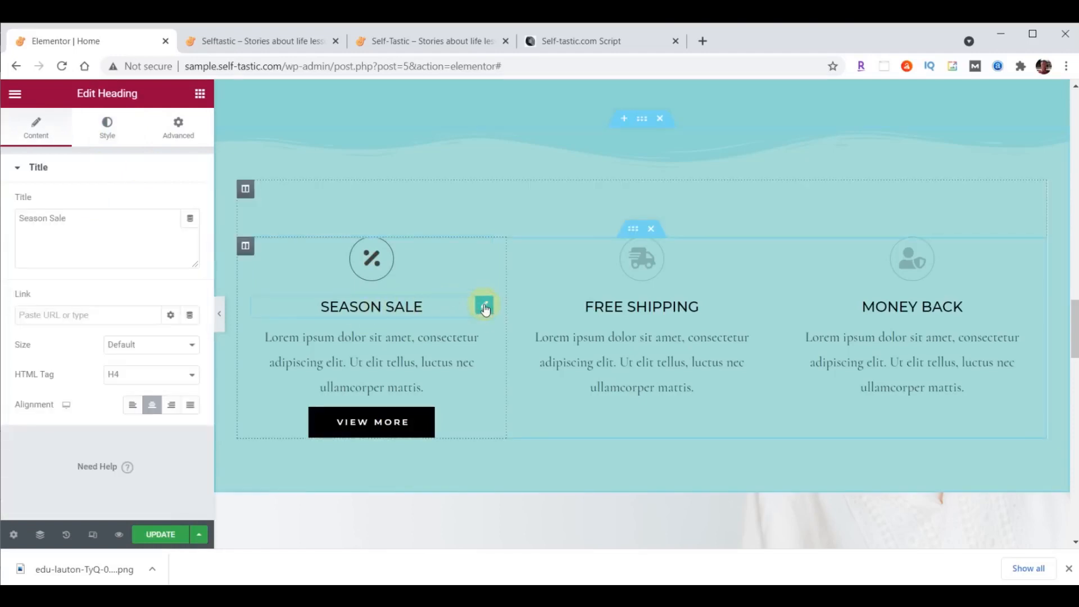
- Colour the Season Sale heading dark brown #473C31
{"action": "left_click", "coordinate": [106, 127]}
{"action": "left_click", "coordinate": [193, 204]}
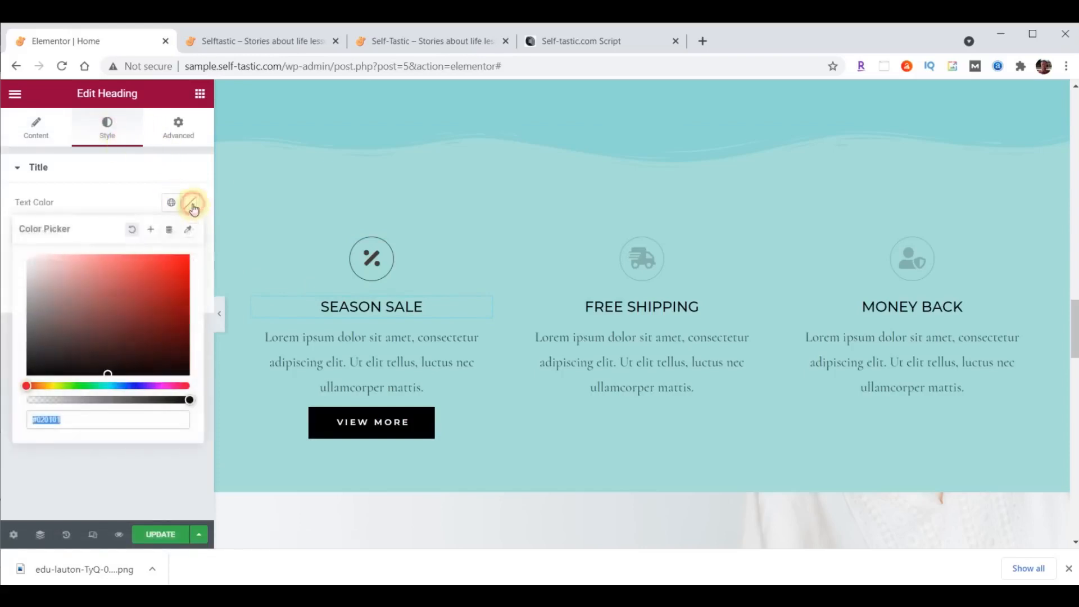
{"action": "type", "text": "#473C31"}
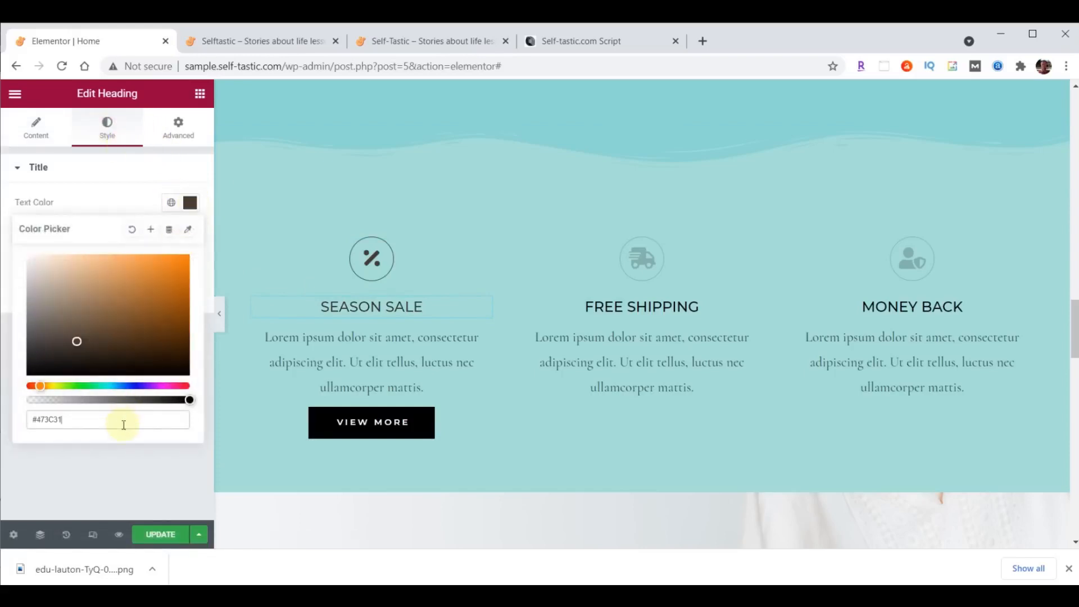
{"action": "left_click", "coordinate": [191, 202]}
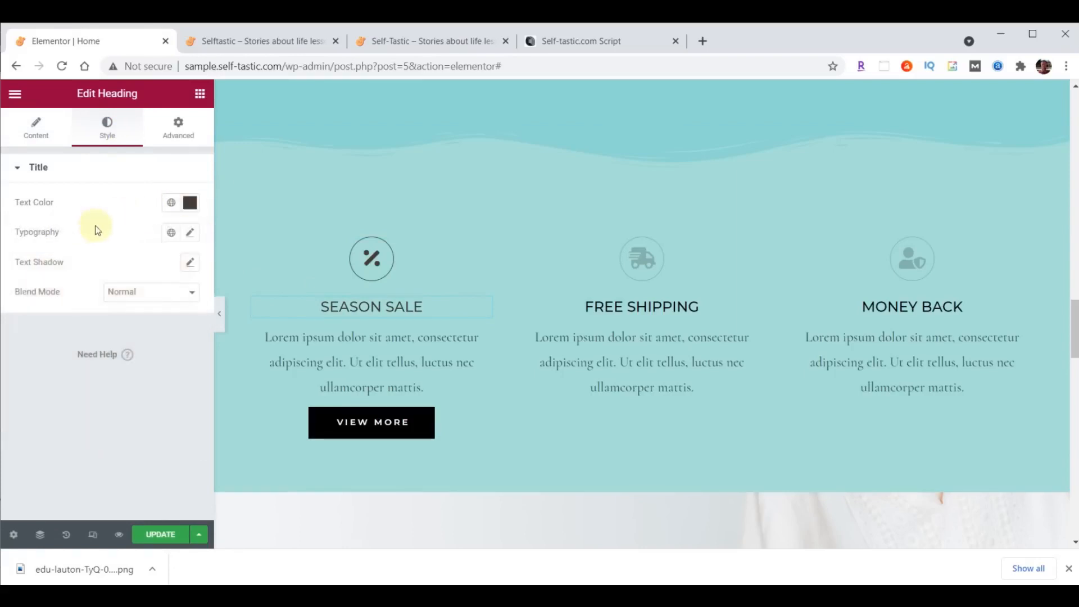
- Set the heading typography to Montserrat, size 32, weight 300
{"action": "left_click", "coordinate": [190, 232]}
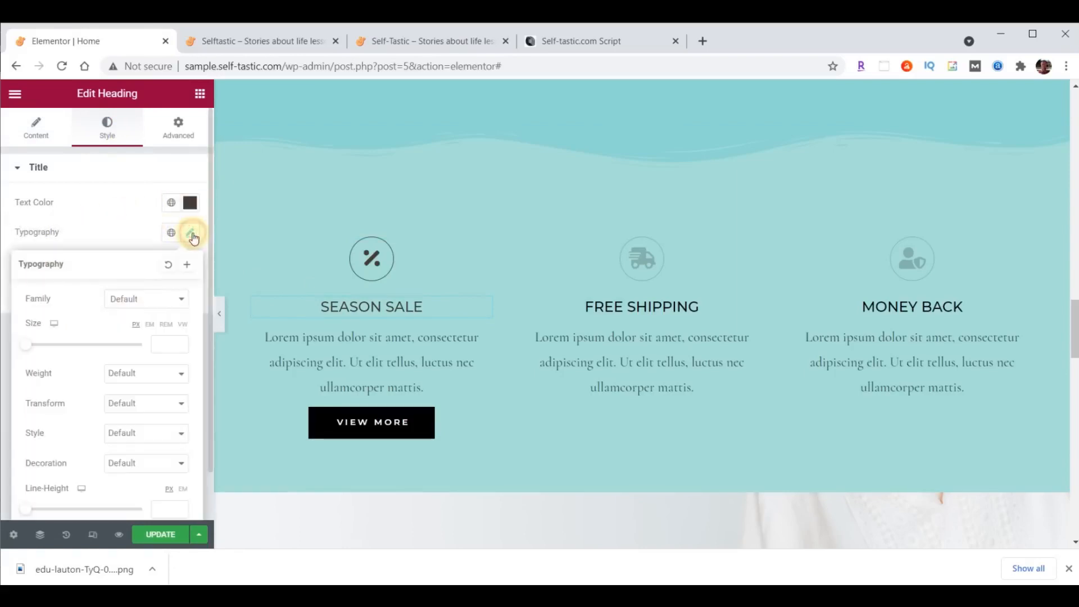
{"action": "left_click", "coordinate": [148, 305]}
{"action": "type", "text": "mont"}
{"action": "left_click", "coordinate": [140, 389]}
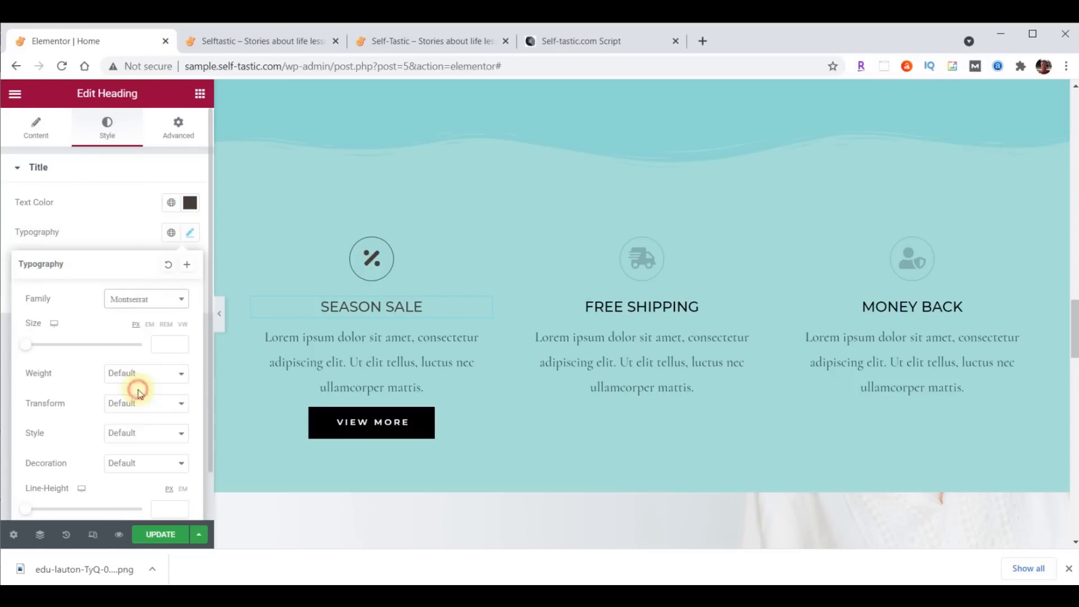
{"action": "left_click", "coordinate": [172, 344]}
{"action": "type", "text": "32"}
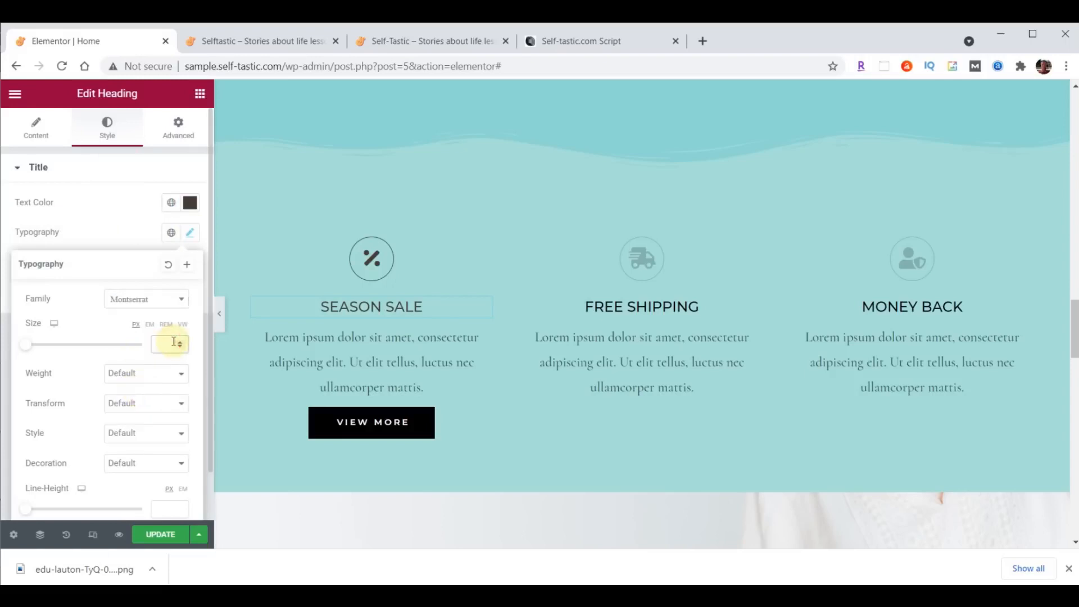
{"action": "left_click", "coordinate": [161, 374]}
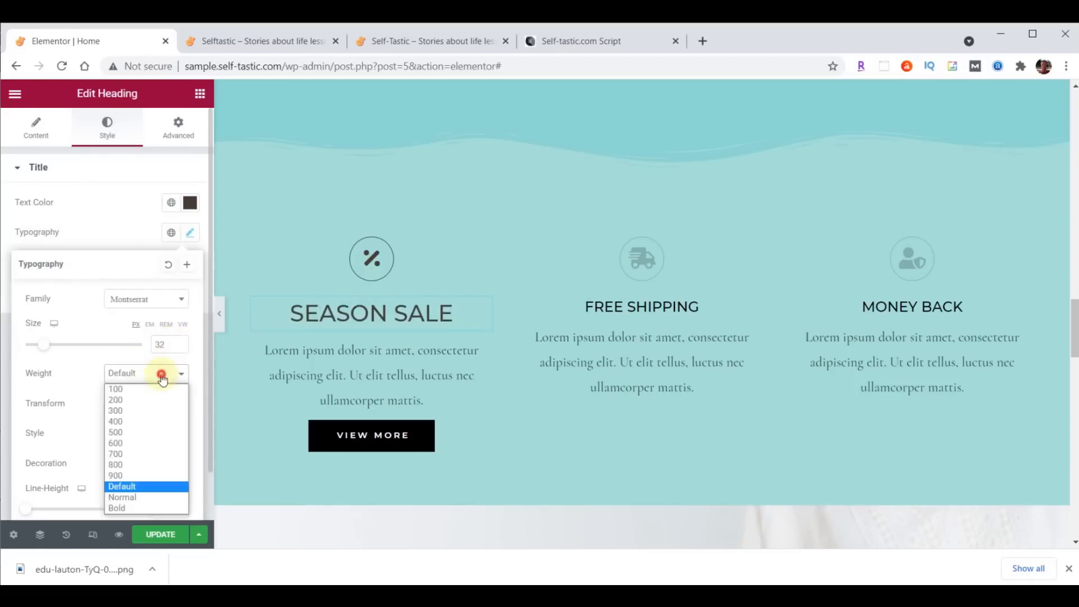
{"action": "left_click", "coordinate": [141, 411]}
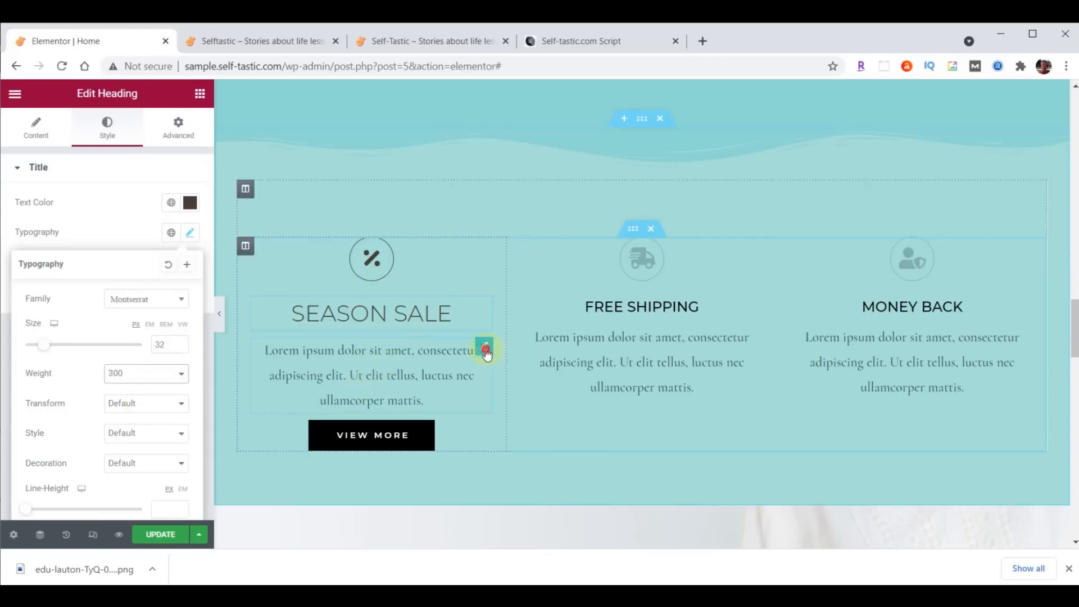
{"action": "left_click", "coordinate": [486, 352]}
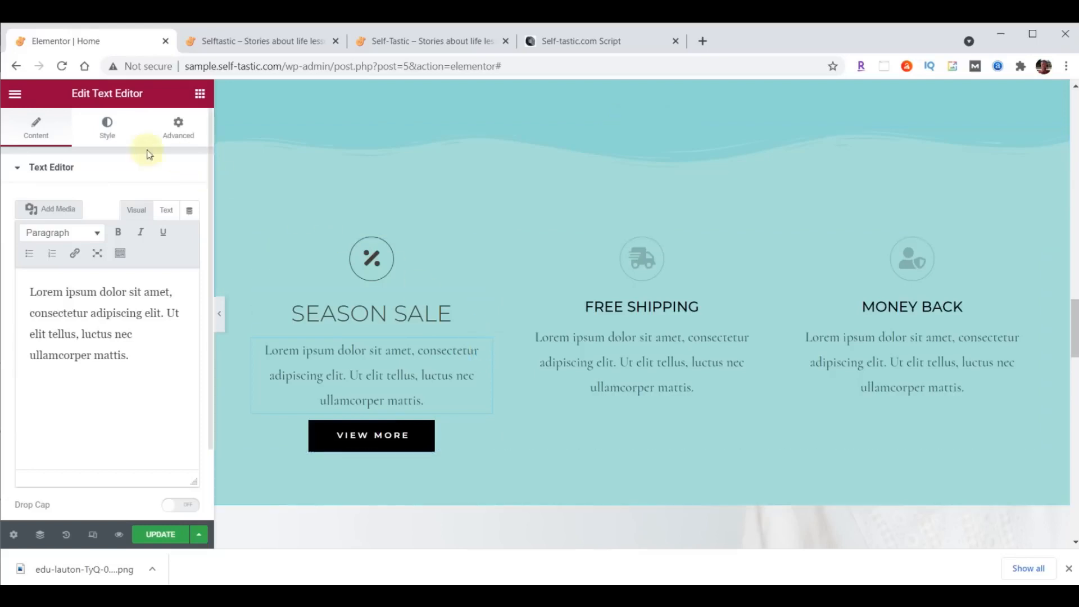
- Justify the Season Sale paragraph and set it in Raleway, size 21, weight 200
{"action": "left_click", "coordinate": [105, 133]}
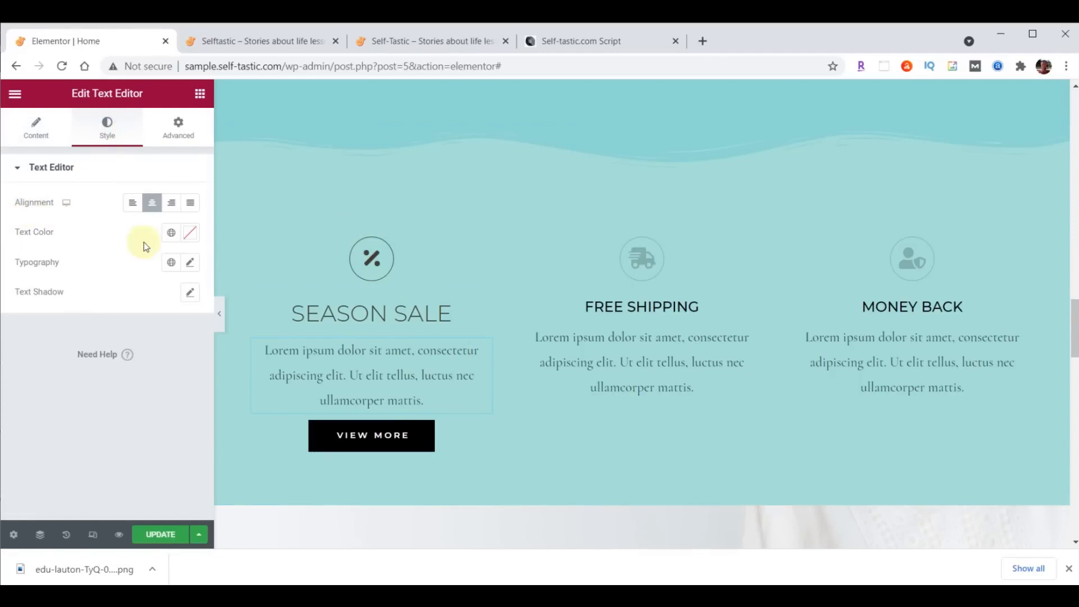
{"action": "left_click", "coordinate": [190, 203]}
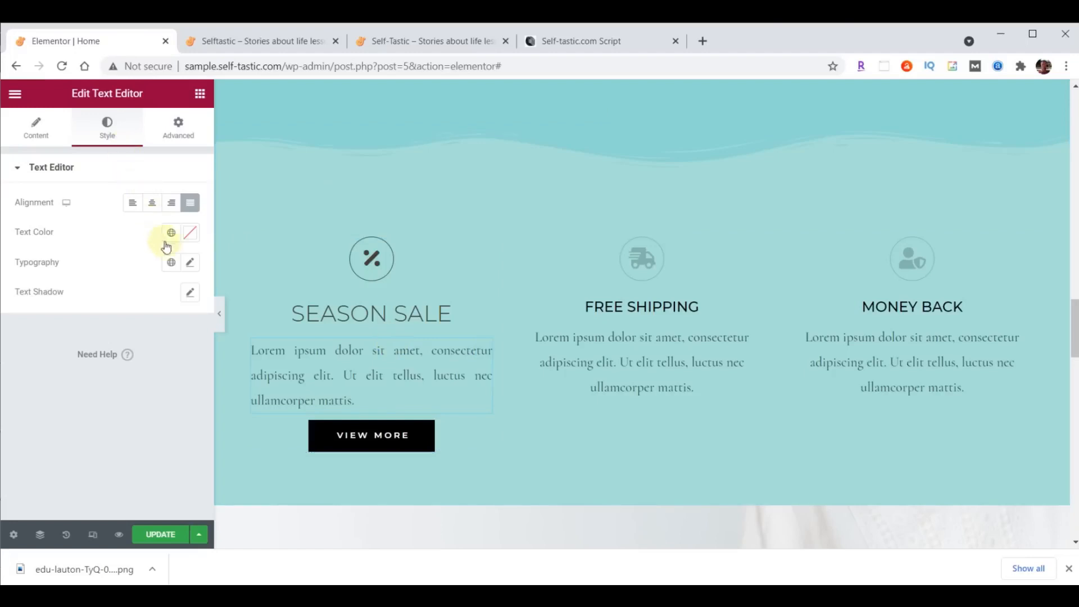
{"action": "left_click", "coordinate": [191, 263]}
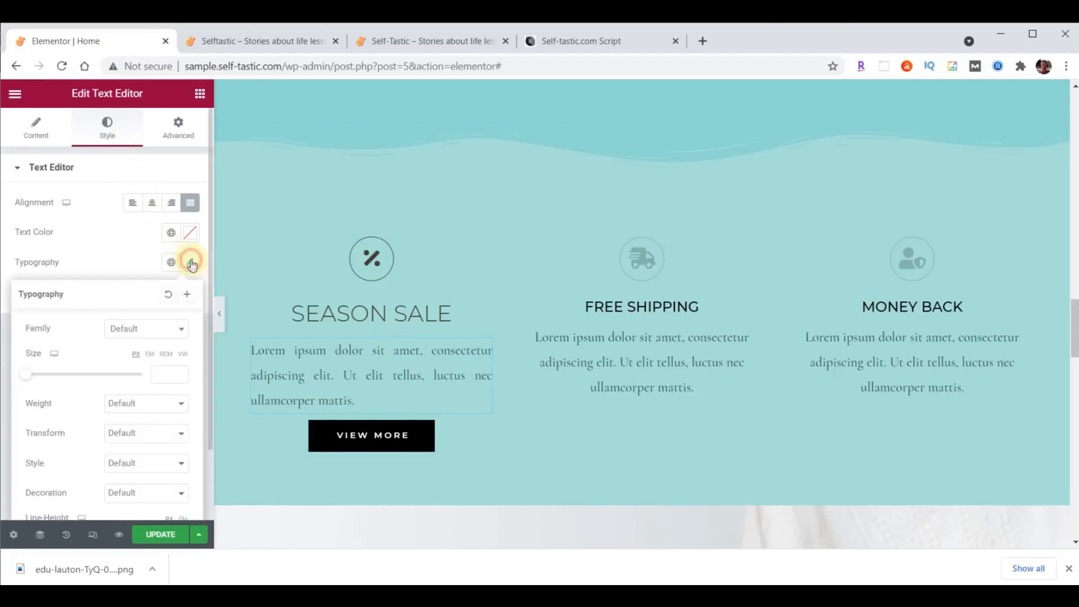
{"action": "left_click", "coordinate": [156, 328]}
{"action": "type", "text": "Rale"}
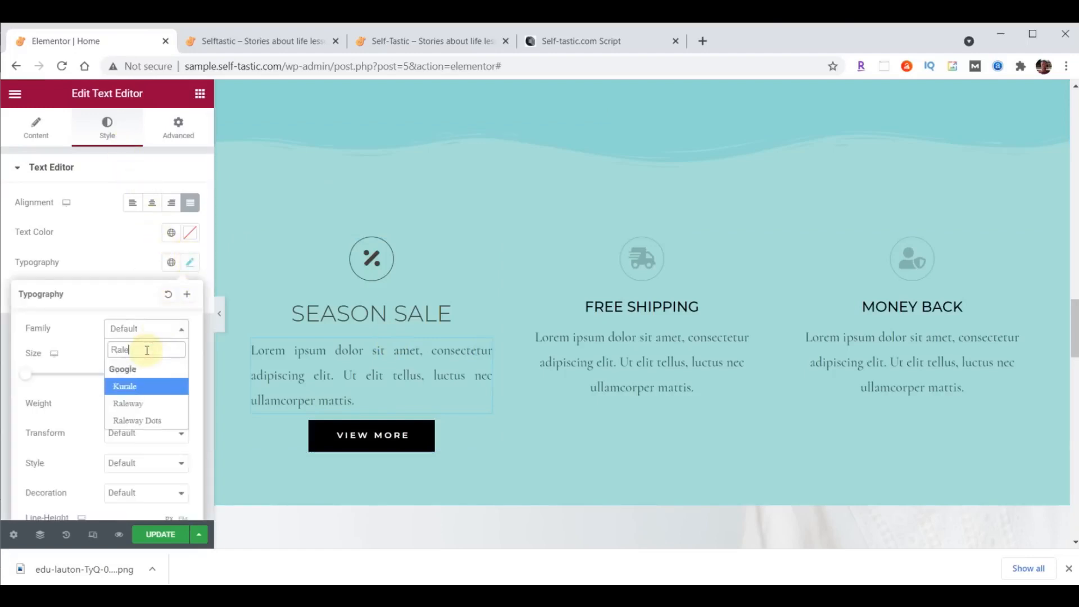
{"action": "left_click", "coordinate": [135, 405]}
{"action": "left_click", "coordinate": [159, 374]}
{"action": "type", "text": "21"}
{"action": "left_click", "coordinate": [152, 405]}
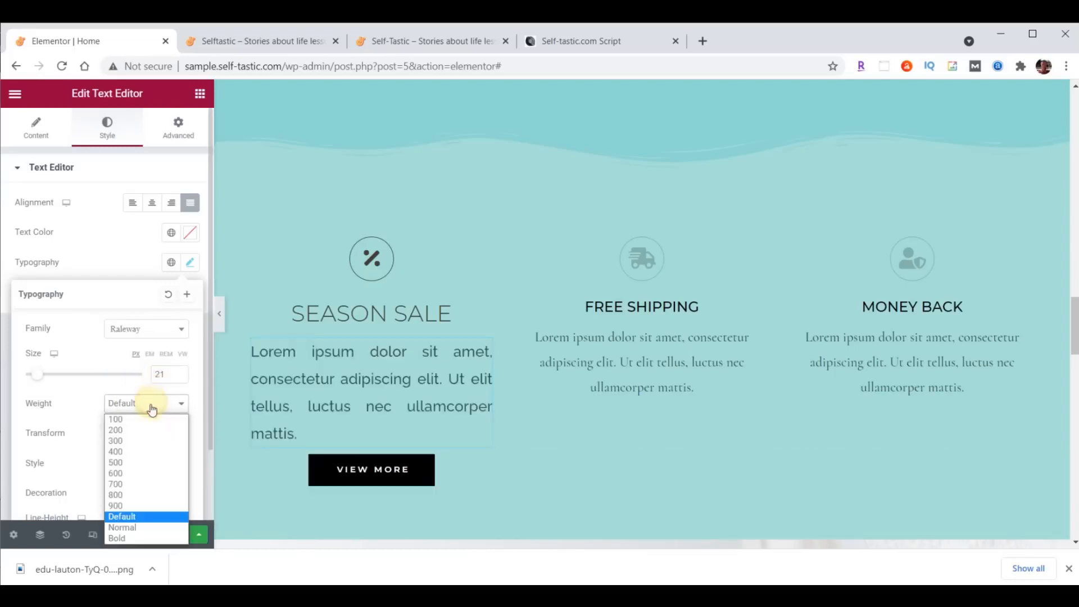
{"action": "left_click", "coordinate": [147, 429]}
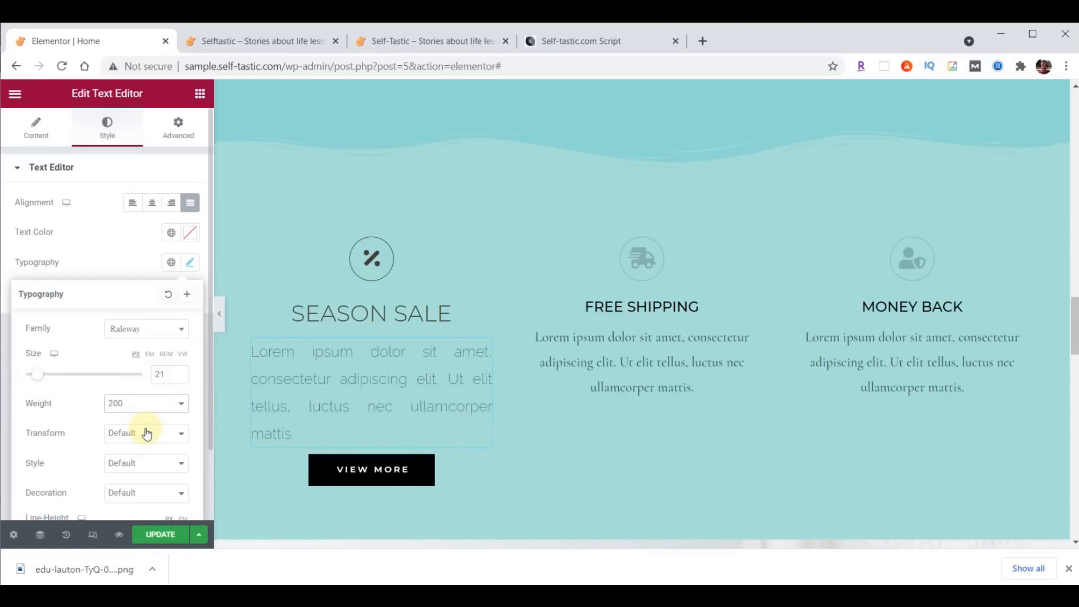
- Set the paragraph text colour to dark brown #473C31
{"action": "left_click", "coordinate": [190, 234]}
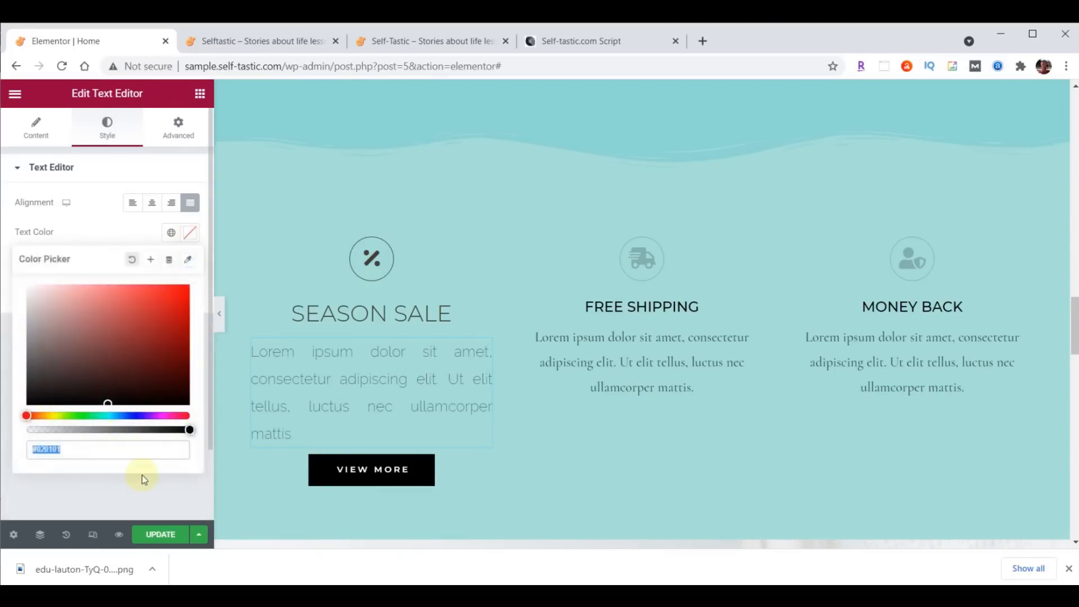
{"action": "type", "text": "#473C31"}
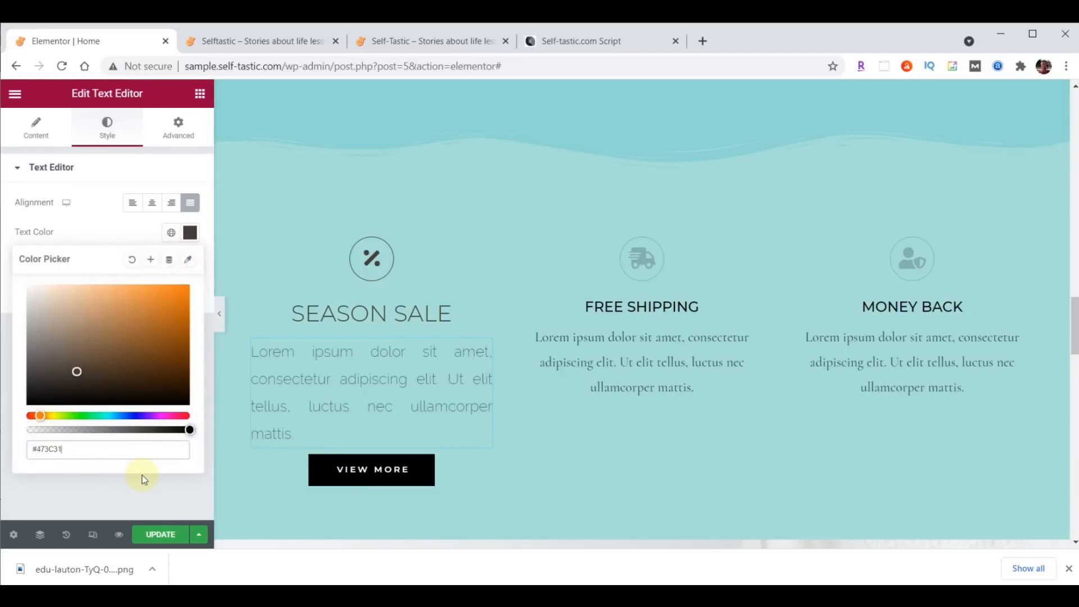
{"action": "left_click", "coordinate": [190, 232]}
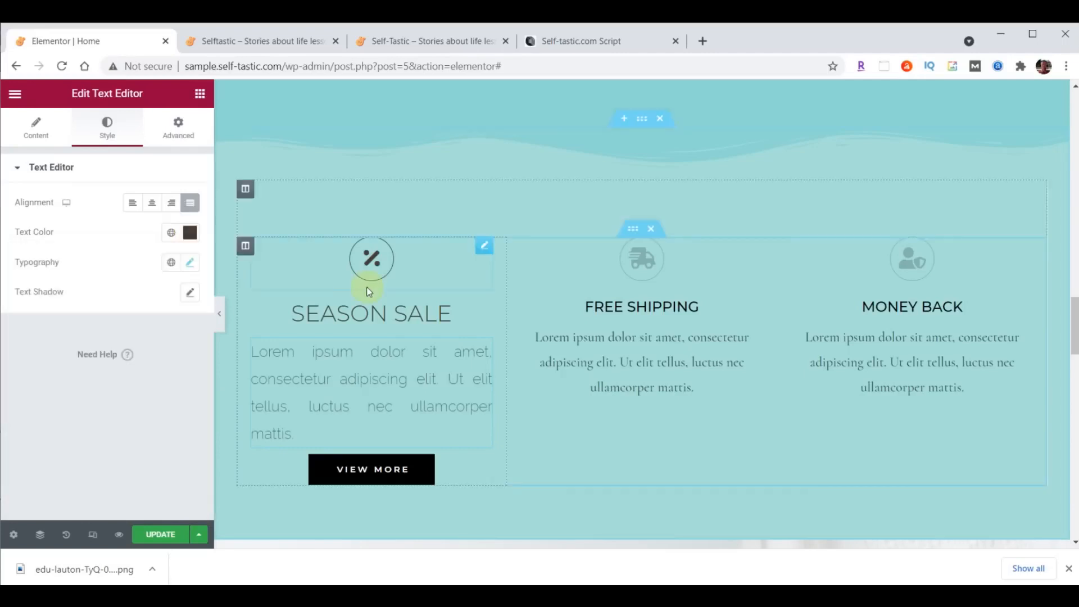
- Copy the Season Sale icon's style onto the Free Shipping and Money Back icons
{"action": "right_click", "coordinate": [487, 247]}
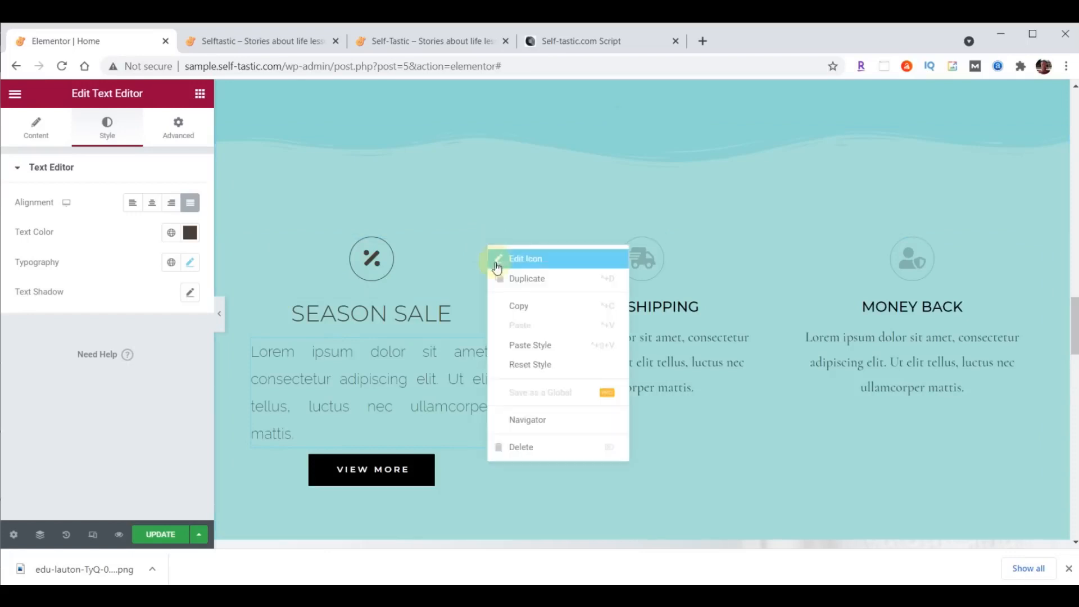
{"action": "left_click", "coordinate": [523, 307]}
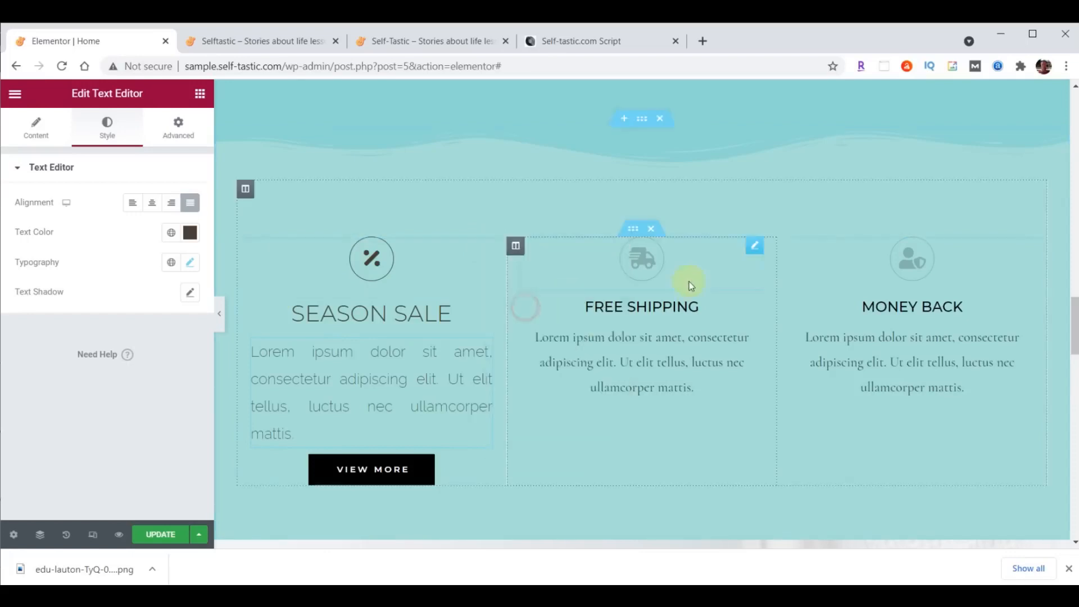
{"action": "right_click", "coordinate": [754, 252]}
{"action": "left_click", "coordinate": [795, 345]}
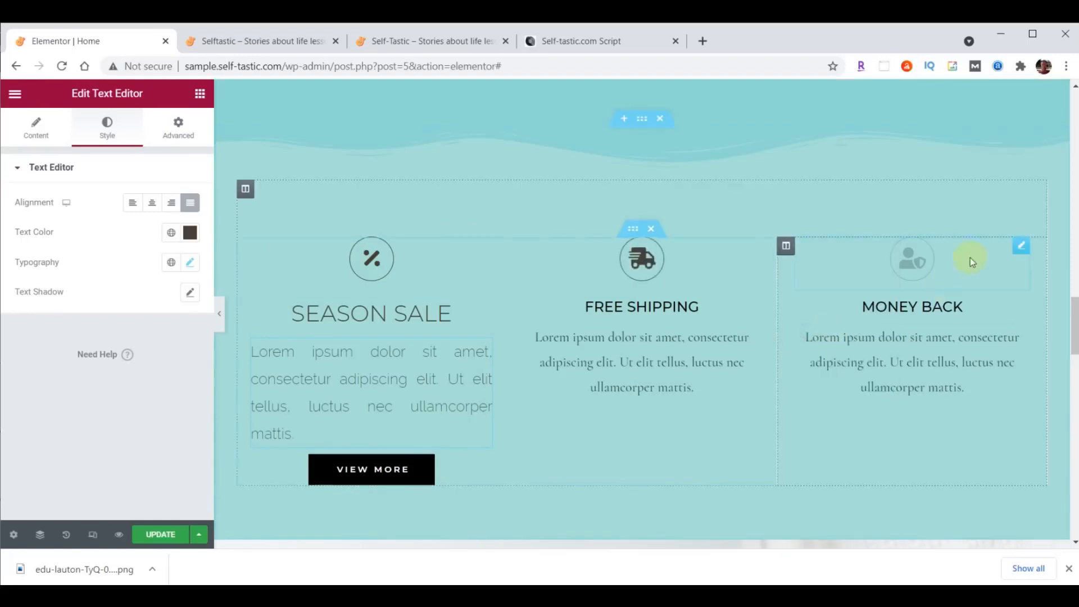
{"action": "right_click", "coordinate": [1022, 256]}
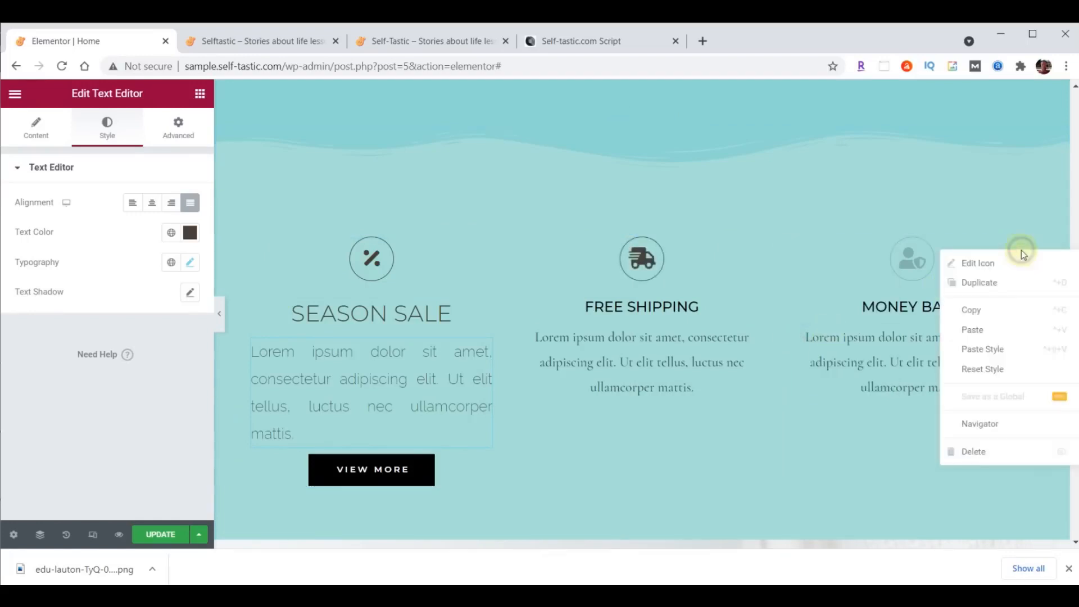
{"action": "left_click", "coordinate": [1002, 348]}
- Paste the Season Sale heading style onto the FREE SHIPPING and MONEY BACK headings
{"action": "left_click", "coordinate": [417, 317]}
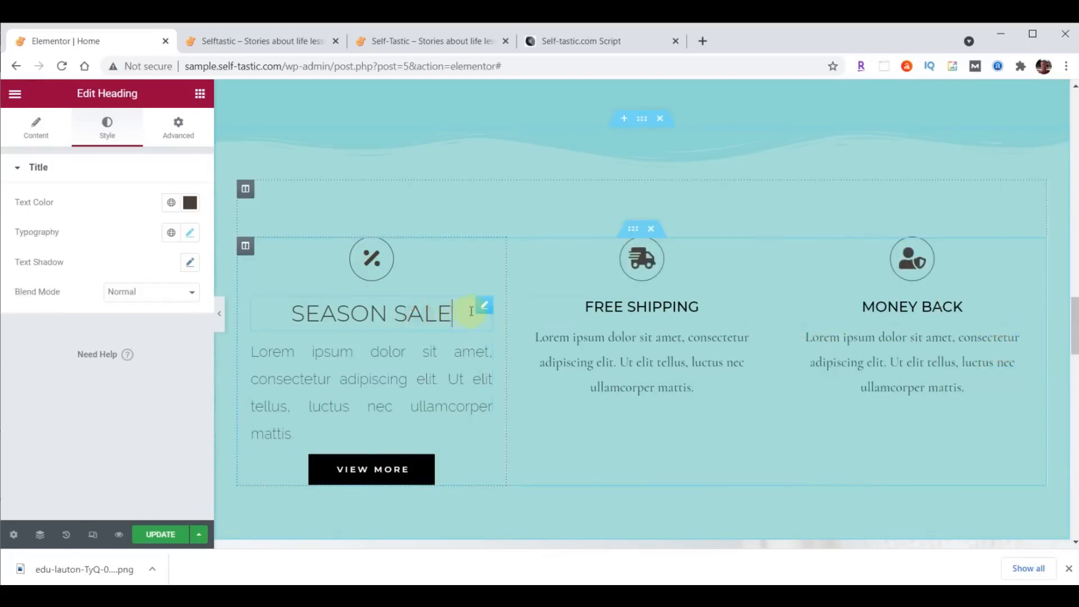
{"action": "right_click", "coordinate": [480, 306]}
{"action": "left_click", "coordinate": [507, 367]}
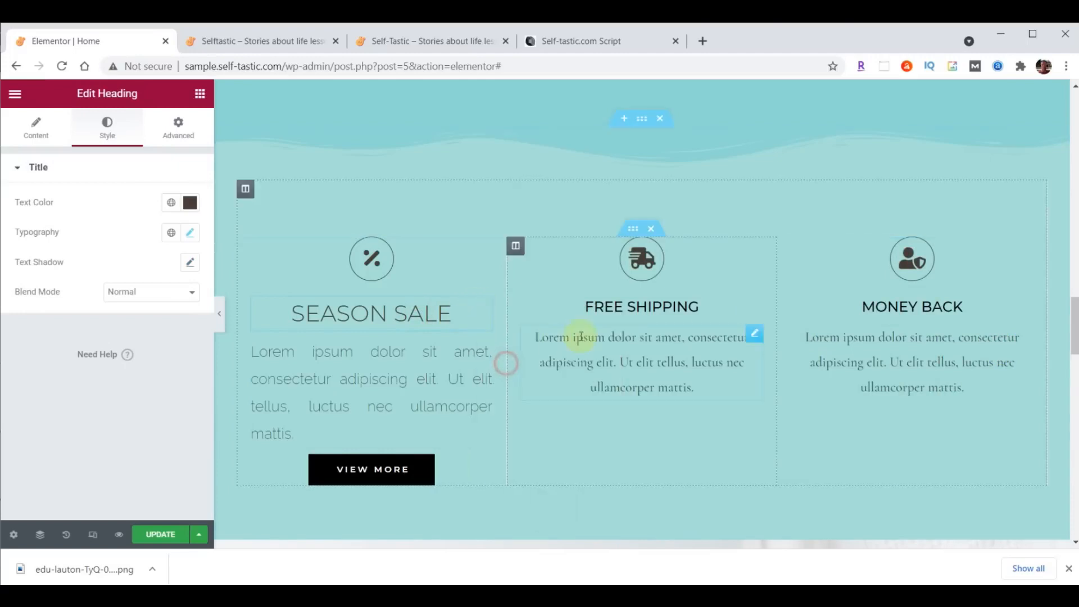
{"action": "right_click", "coordinate": [754, 307]}
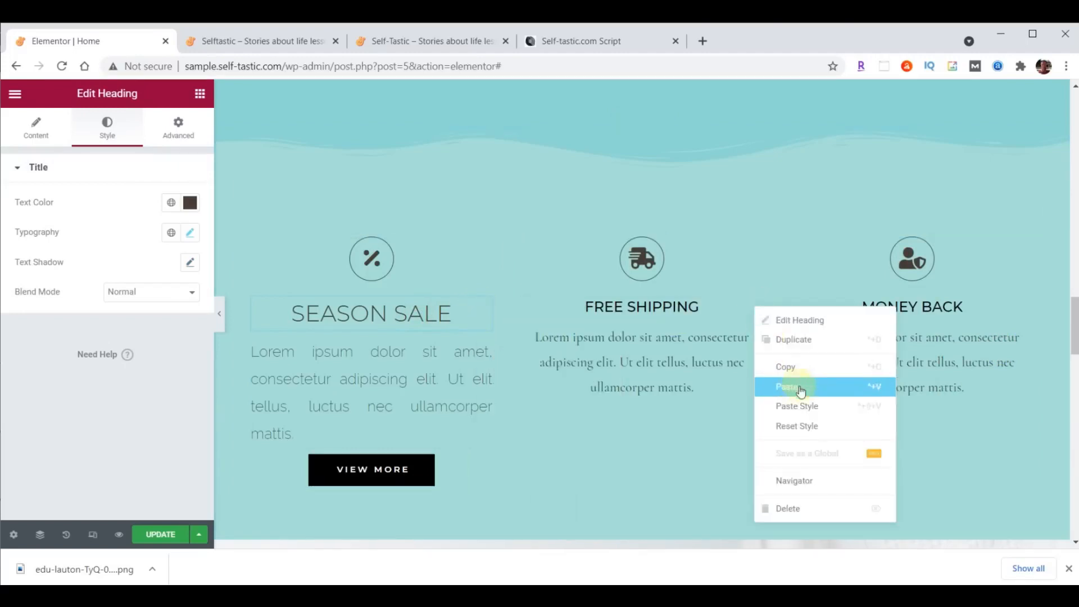
{"action": "left_click", "coordinate": [798, 406]}
{"action": "right_click", "coordinate": [1021, 316]}
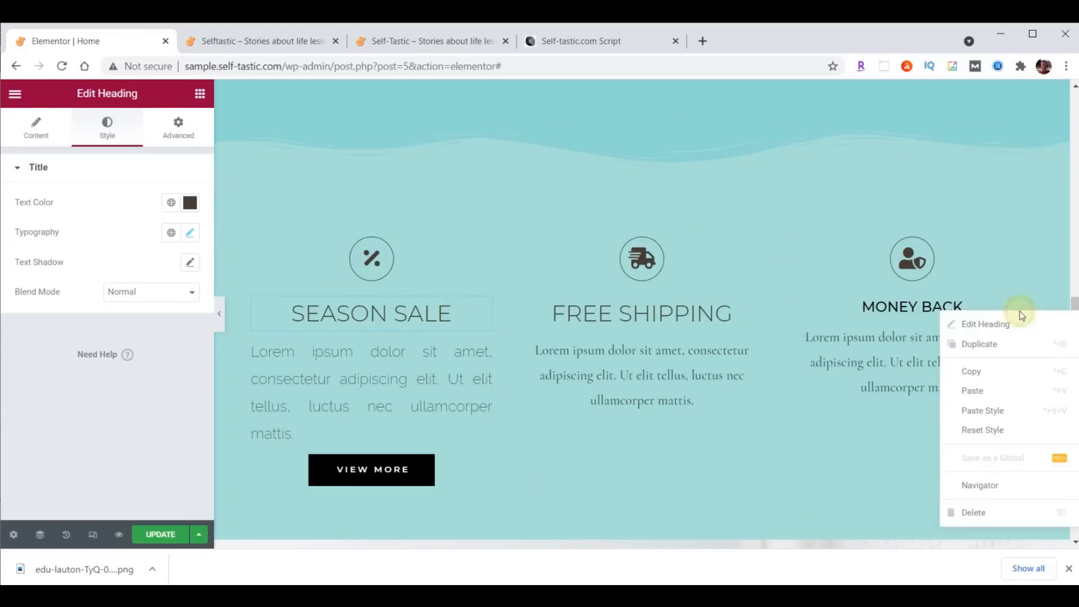
{"action": "left_click", "coordinate": [989, 409]}
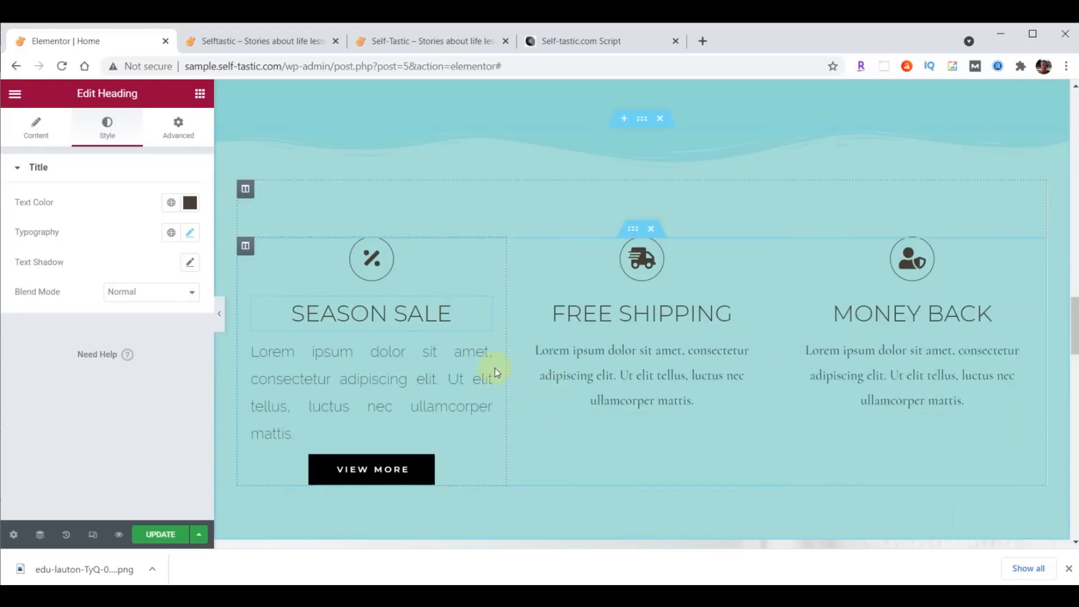
- Paste the Season Sale paragraph style onto the Free Shipping and Money Back paragraphs
{"action": "left_click", "coordinate": [486, 354]}
{"action": "right_click", "coordinate": [487, 354]}
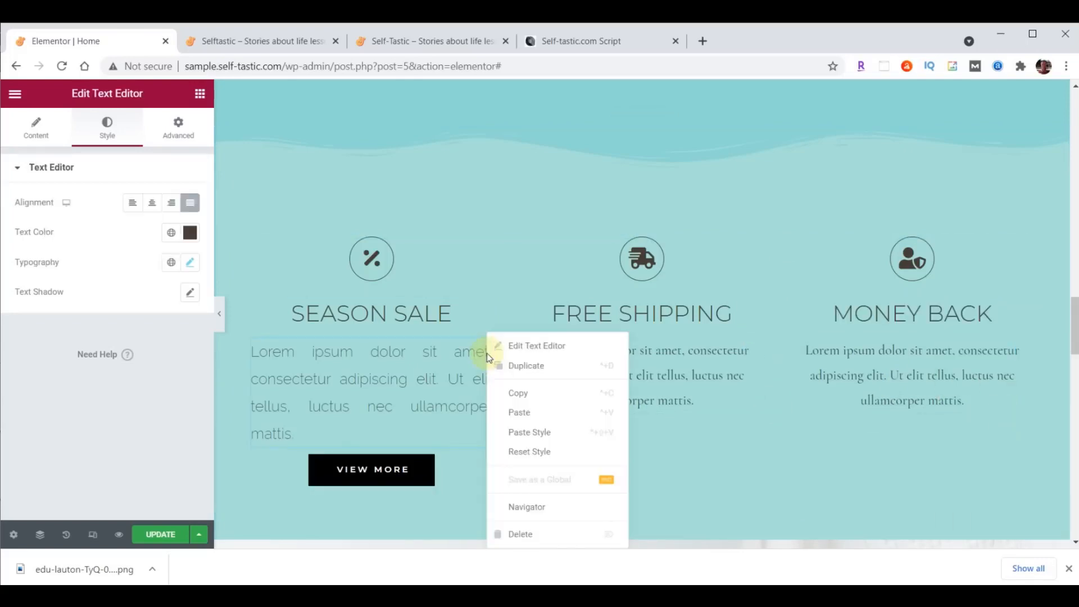
{"action": "left_click", "coordinate": [517, 391]}
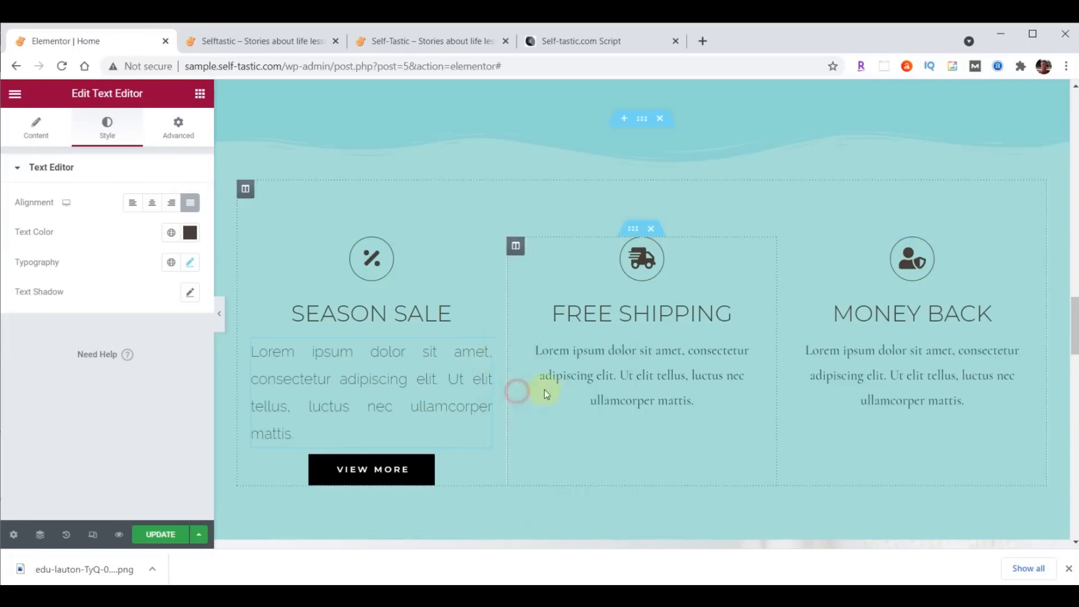
{"action": "right_click", "coordinate": [754, 346]}
{"action": "left_click", "coordinate": [805, 434]}
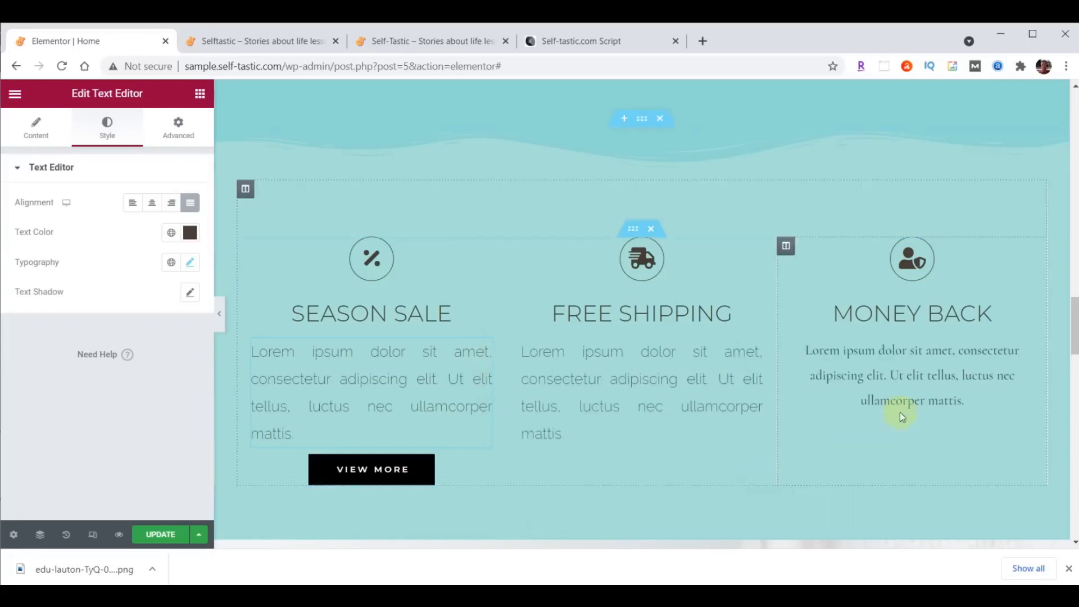
{"action": "right_click", "coordinate": [1021, 347]}
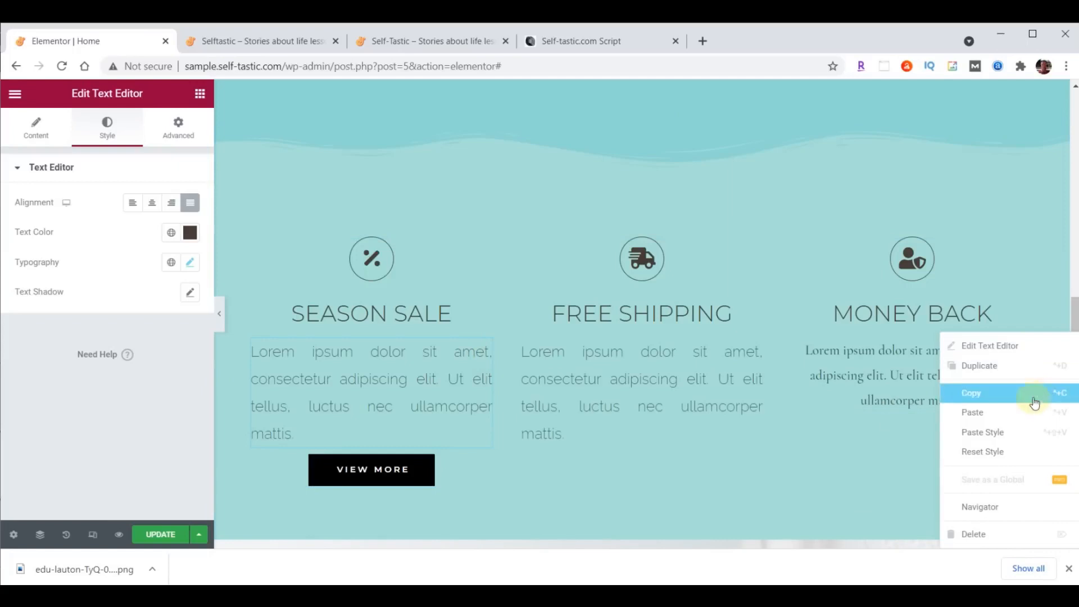
{"action": "left_click", "coordinate": [1019, 431]}
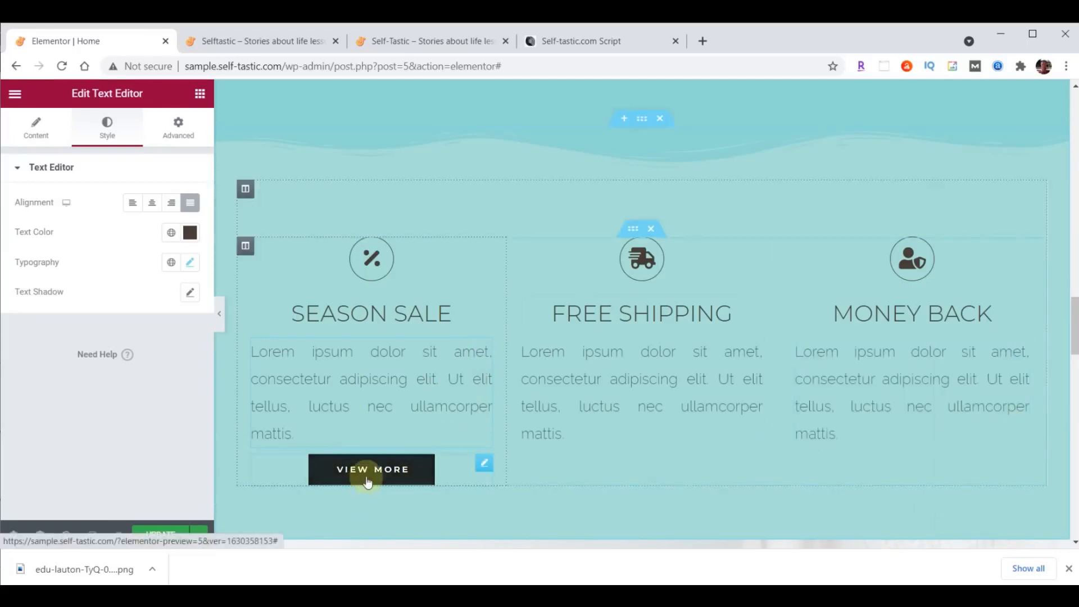
- Give the VIEW MORE button a dark grey #333333 background and a Grow hover animation
{"action": "left_click", "coordinate": [485, 465]}
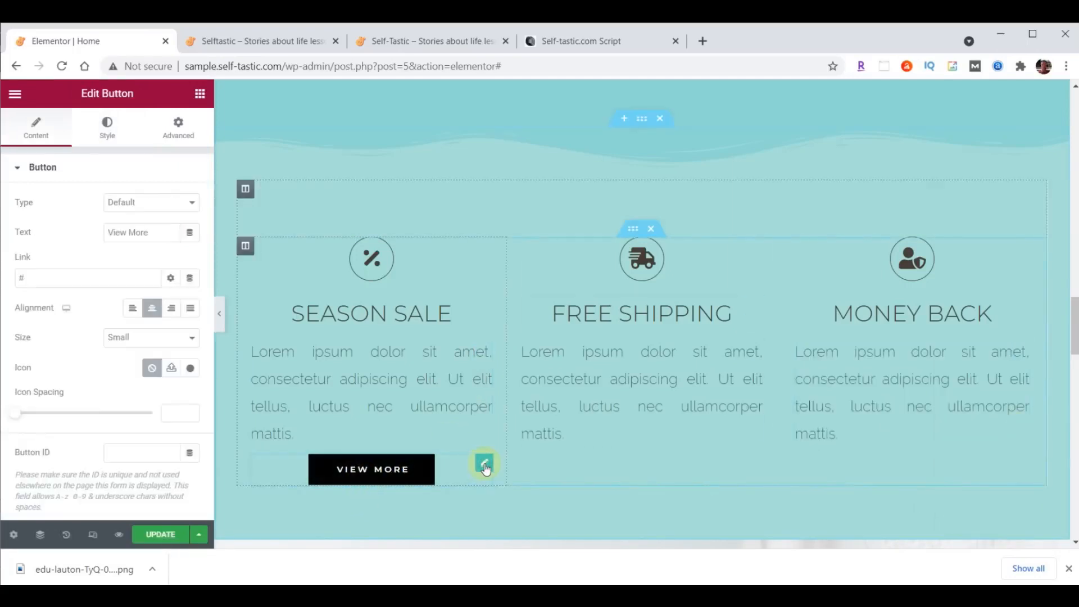
{"action": "left_click", "coordinate": [107, 127]}
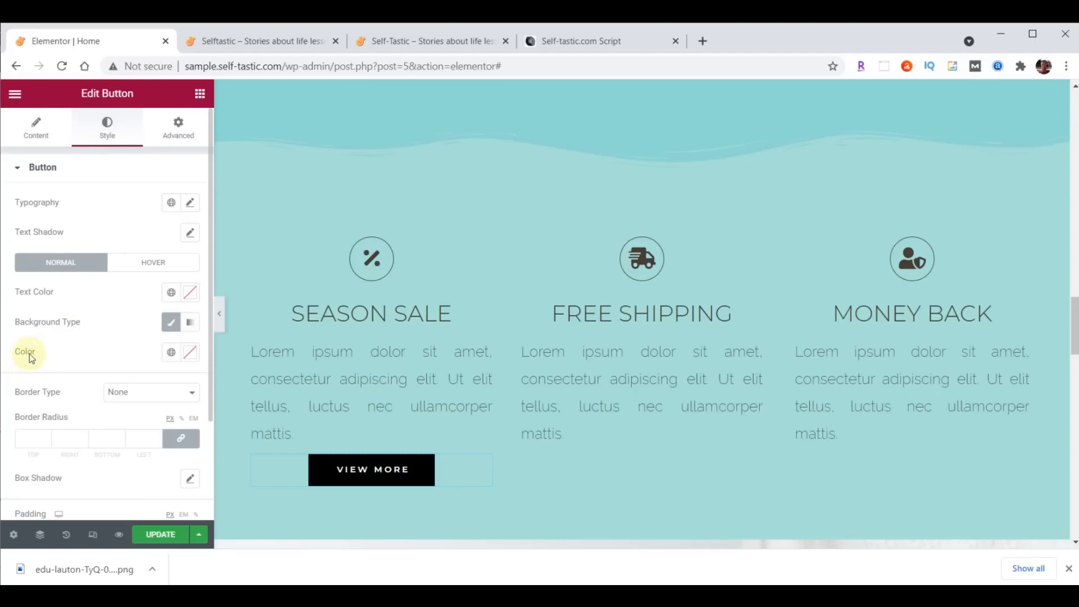
{"action": "left_click", "coordinate": [193, 354]}
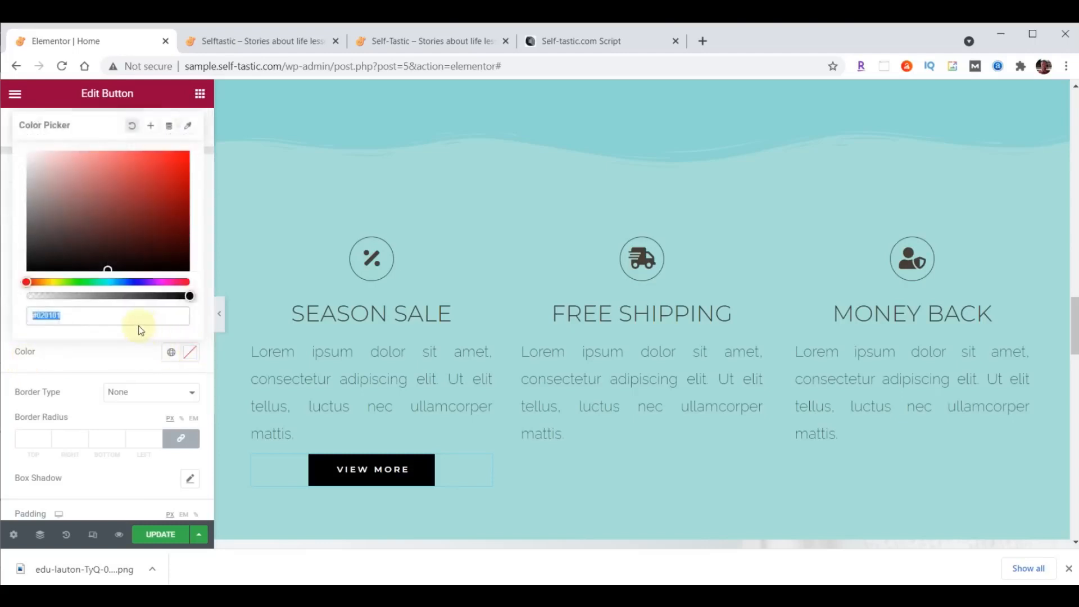
{"action": "key", "text": "ctrl+v"}
{"action": "left_click", "coordinate": [191, 353]}
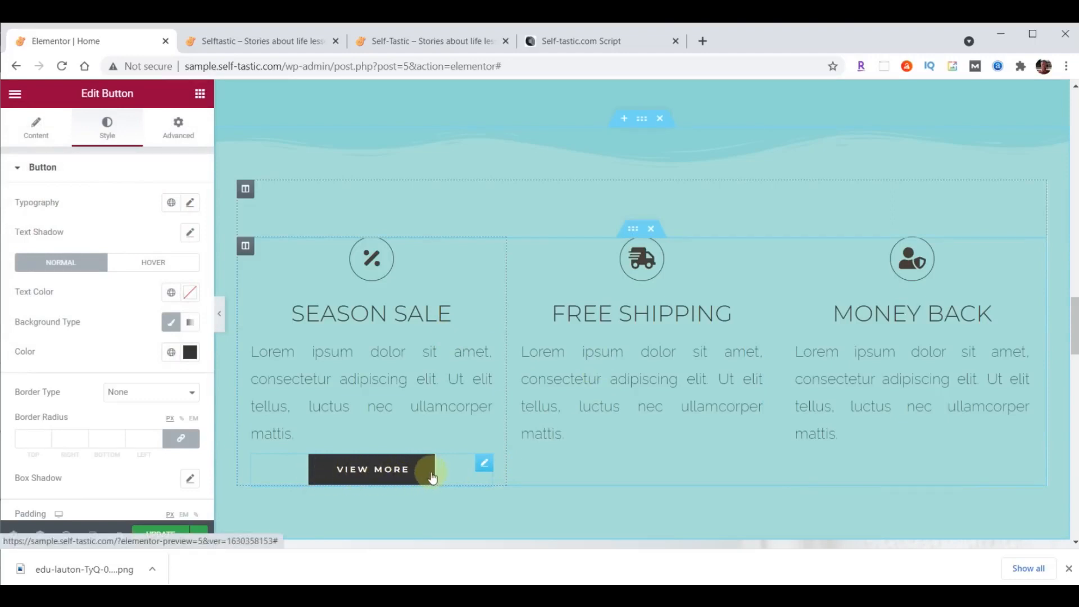
{"action": "left_click", "coordinate": [153, 268]}
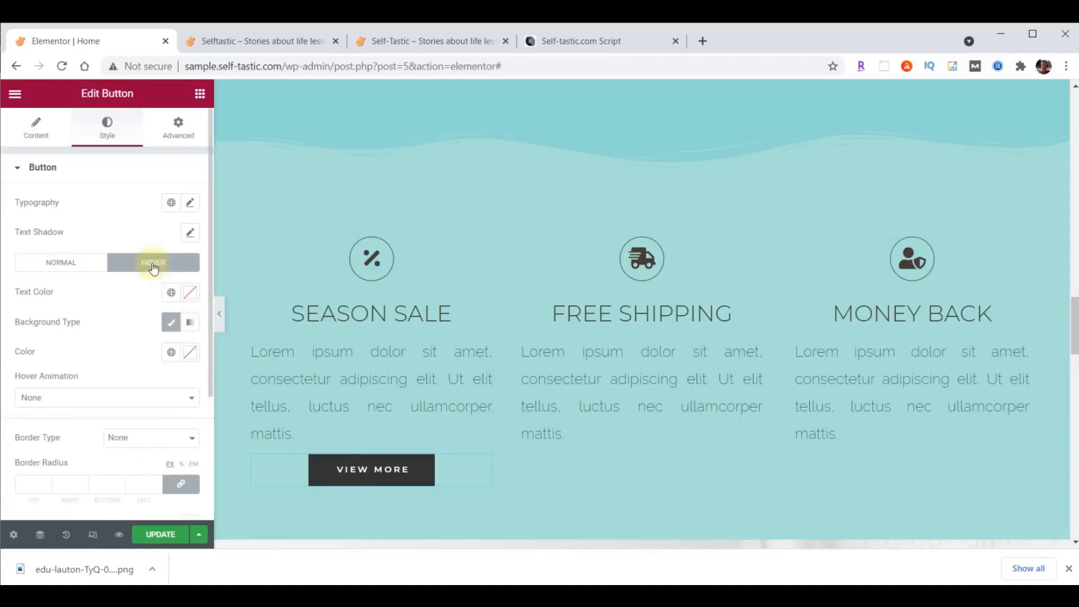
{"action": "left_click", "coordinate": [132, 400]}
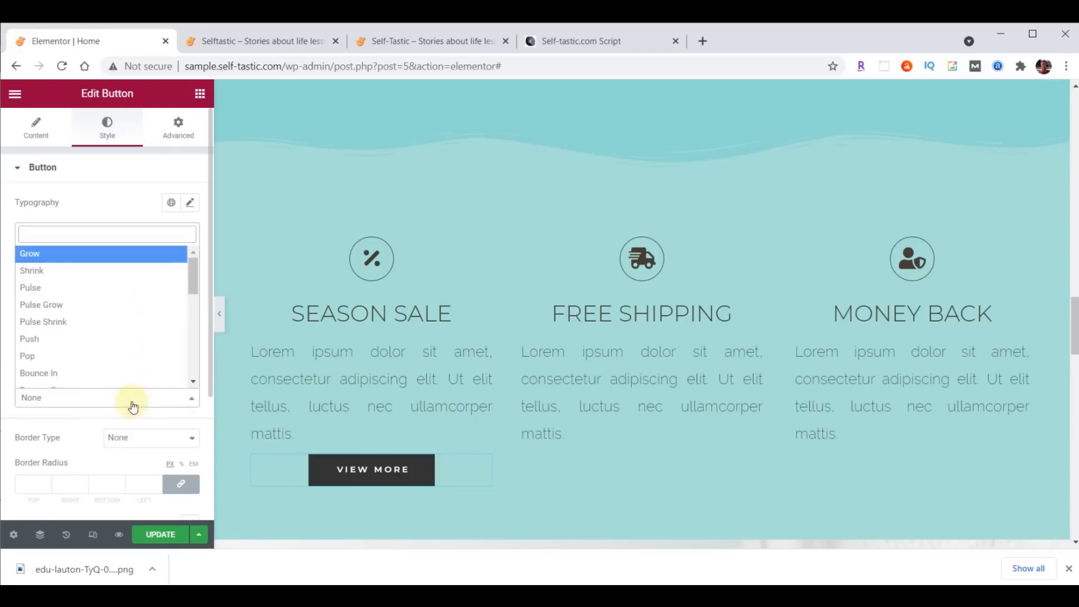
{"action": "left_click", "coordinate": [101, 250]}
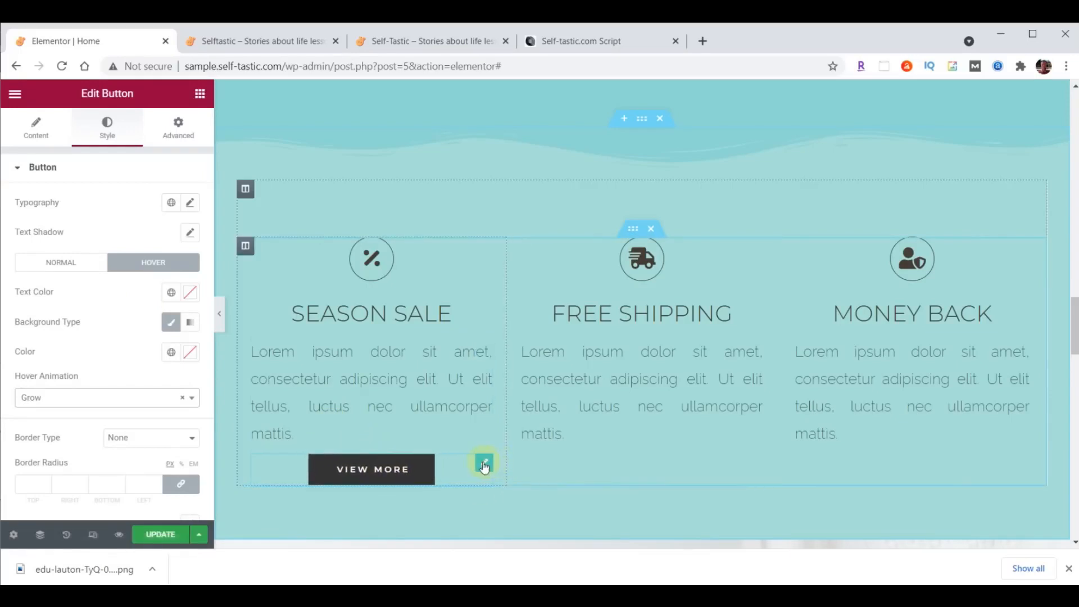
- Duplicate the VIEW MORE button twice and move the copies into the Free Shipping and Money Back columns
{"action": "right_click", "coordinate": [483, 461]}
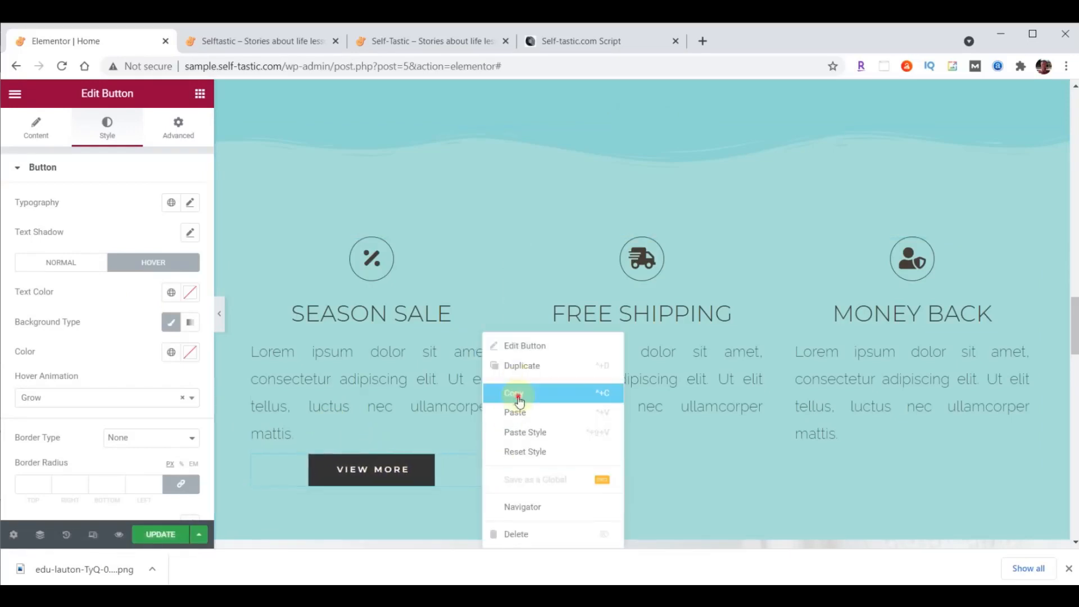
{"action": "left_click", "coordinate": [515, 393]}
{"action": "right_click", "coordinate": [481, 463]}
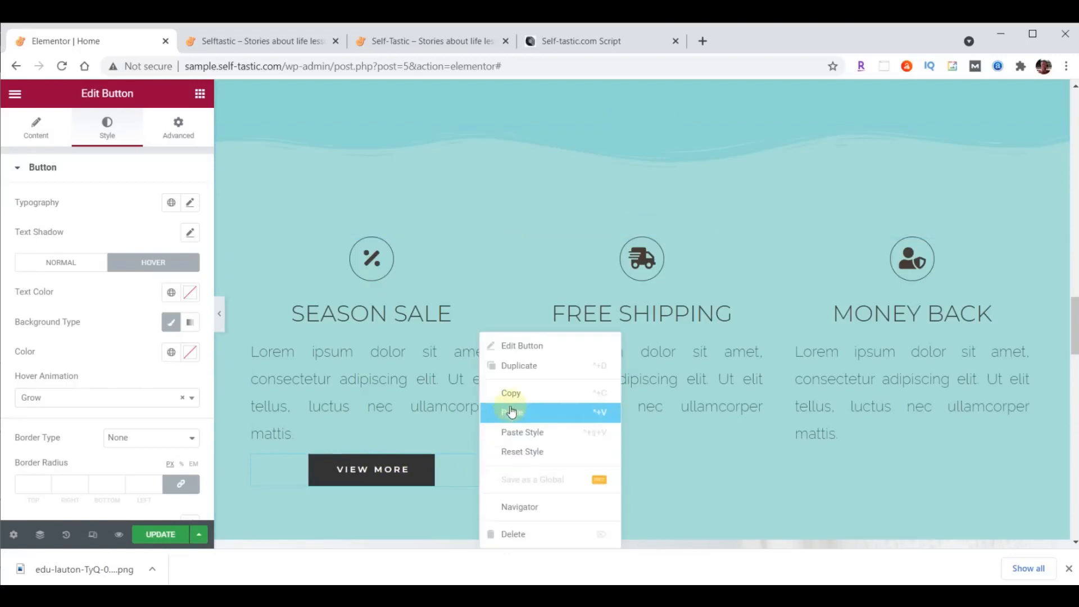
{"action": "left_click", "coordinate": [511, 411]}
{"action": "right_click", "coordinate": [486, 460]}
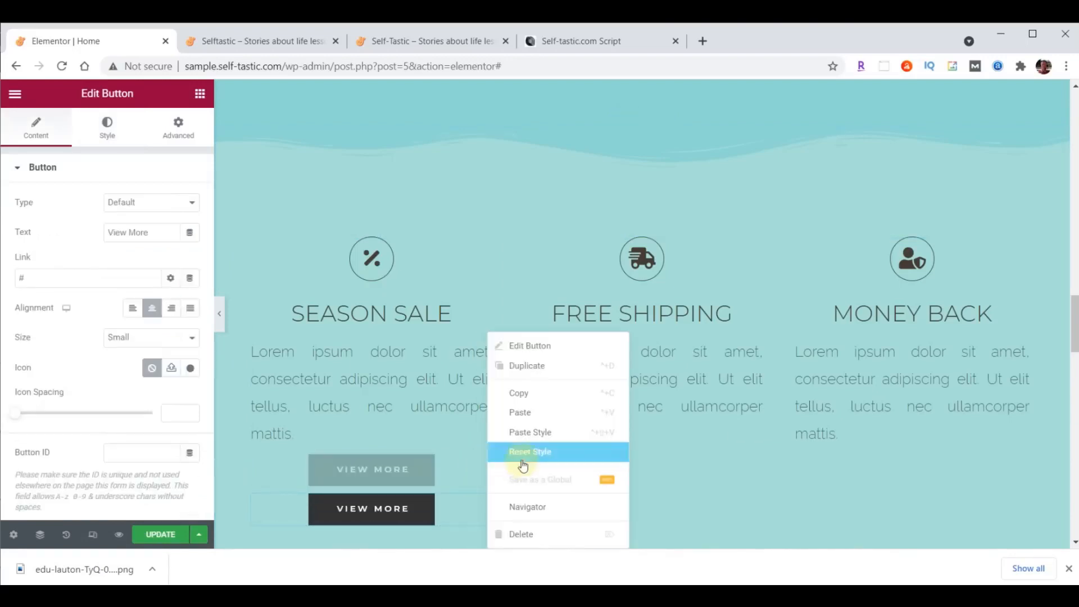
{"action": "left_click", "coordinate": [522, 415]}
{"action": "left_click_drag", "start_coordinate": [481, 468], "coordinate": [625, 444]}
{"action": "left_click_drag", "start_coordinate": [489, 468], "coordinate": [879, 456]}
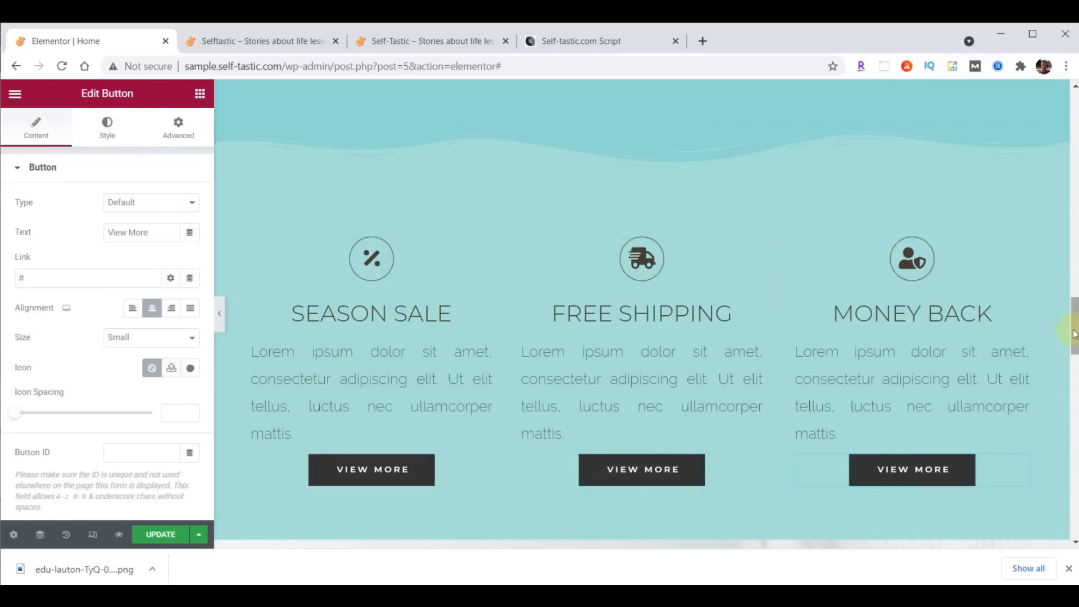
{"action": "left_click_drag", "start_coordinate": [1073, 337], "coordinate": [1073, 346]}
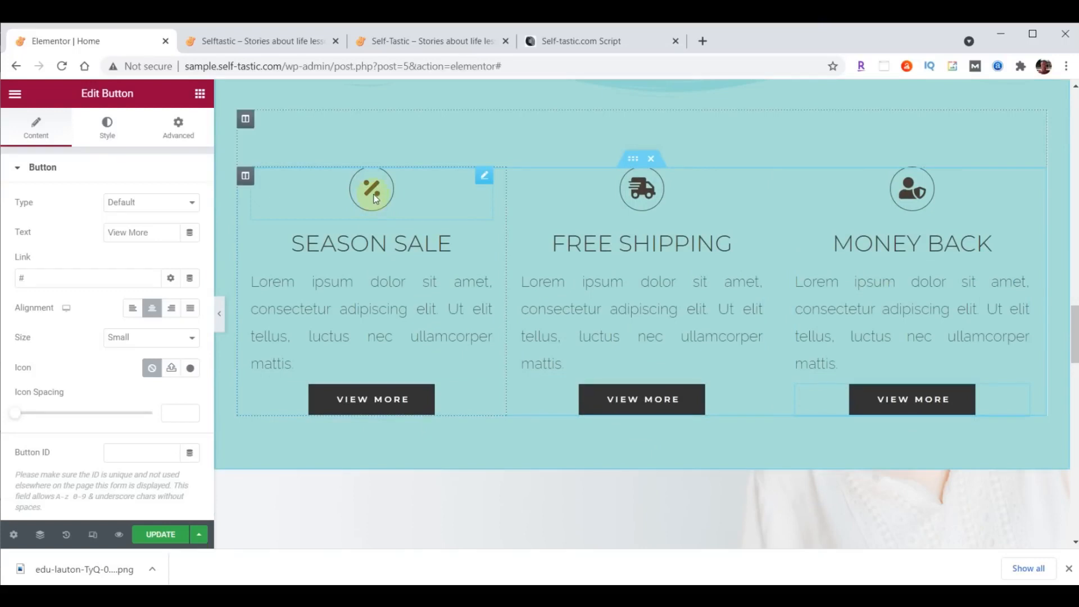
- Replace the Season Sale percent icon with a solid heart from the icon library
{"action": "left_click", "coordinate": [485, 179]}
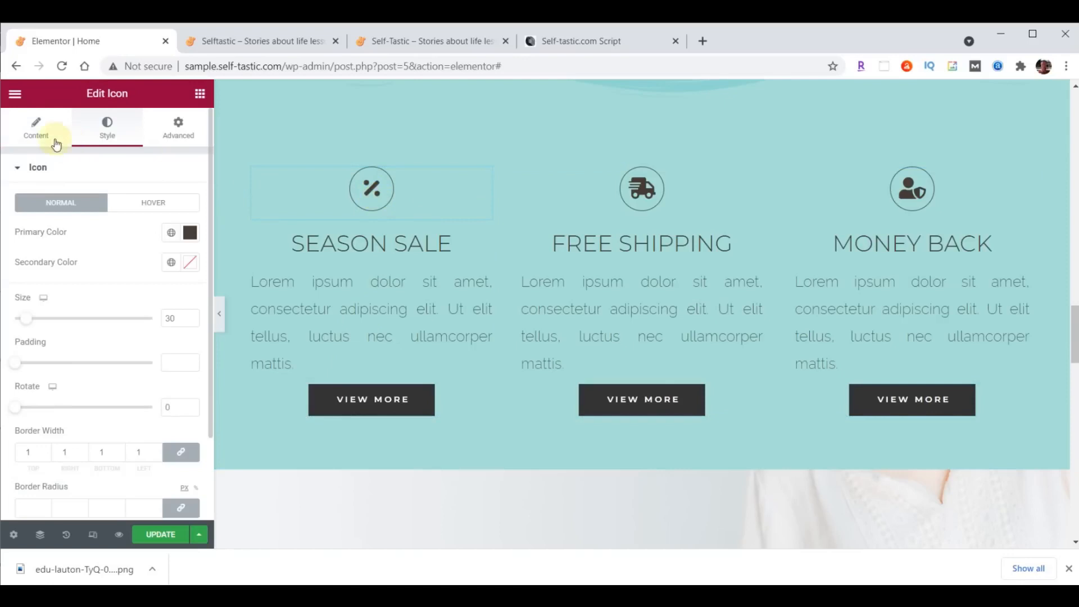
{"action": "left_click", "coordinate": [36, 127]}
{"action": "left_click", "coordinate": [109, 242]}
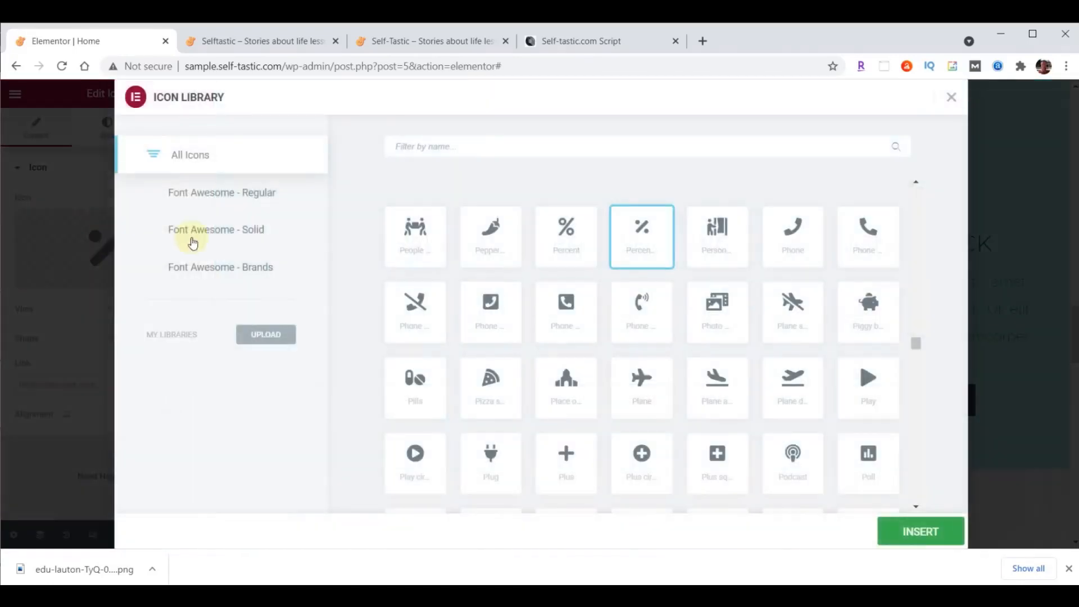
{"action": "left_click", "coordinate": [425, 146]}
{"action": "type", "text": "Heart"}
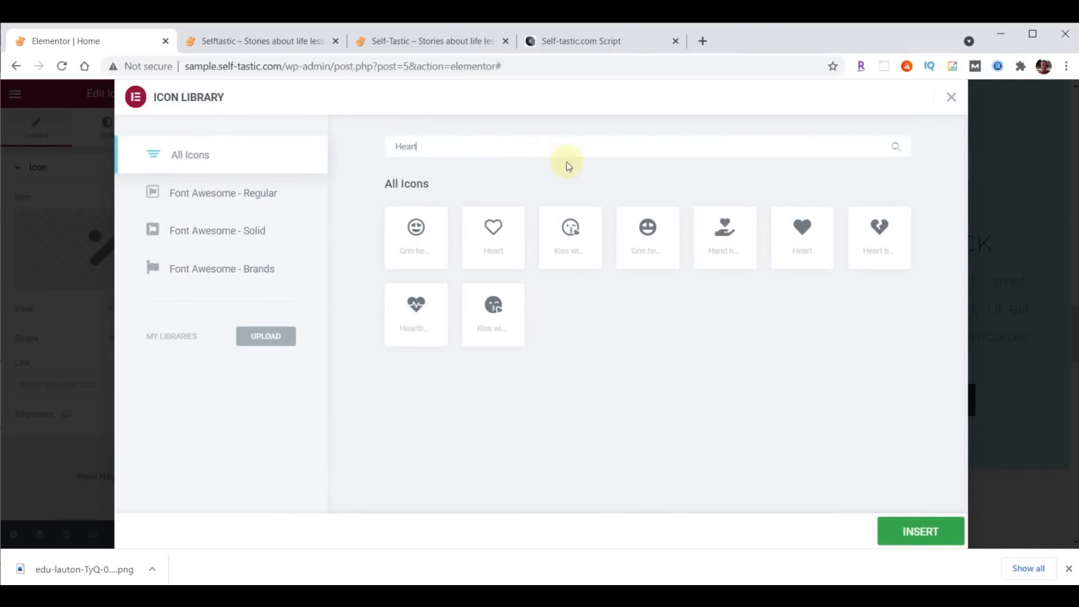
{"action": "left_click", "coordinate": [806, 232]}
{"action": "double_click", "coordinate": [805, 234]}
- Replace the Free Shipping truck icon with a comment bubble icon
{"action": "left_click", "coordinate": [642, 187]}
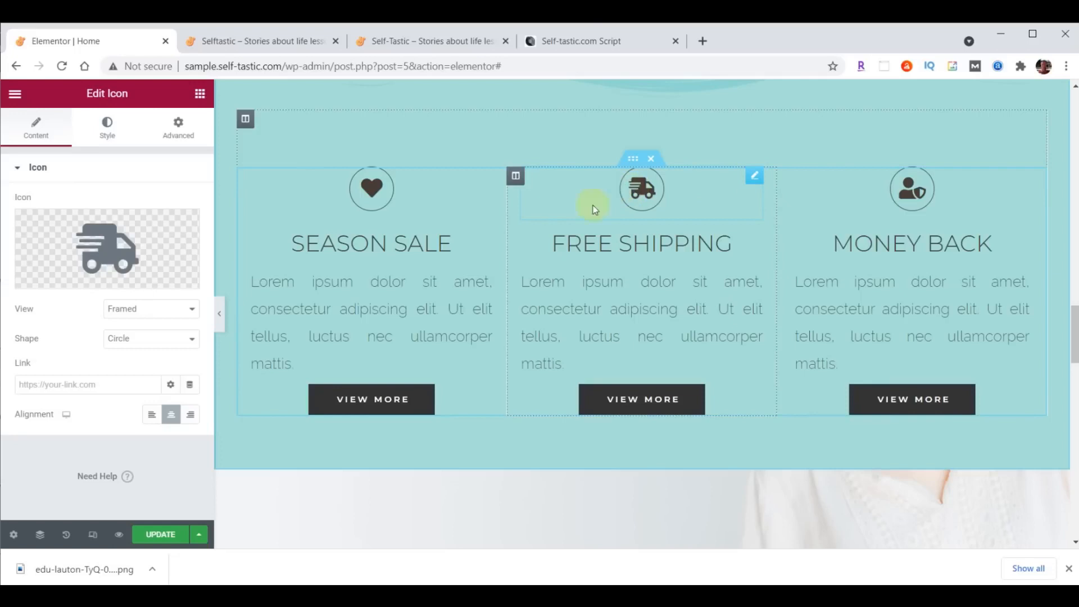
{"action": "left_click", "coordinate": [104, 246]}
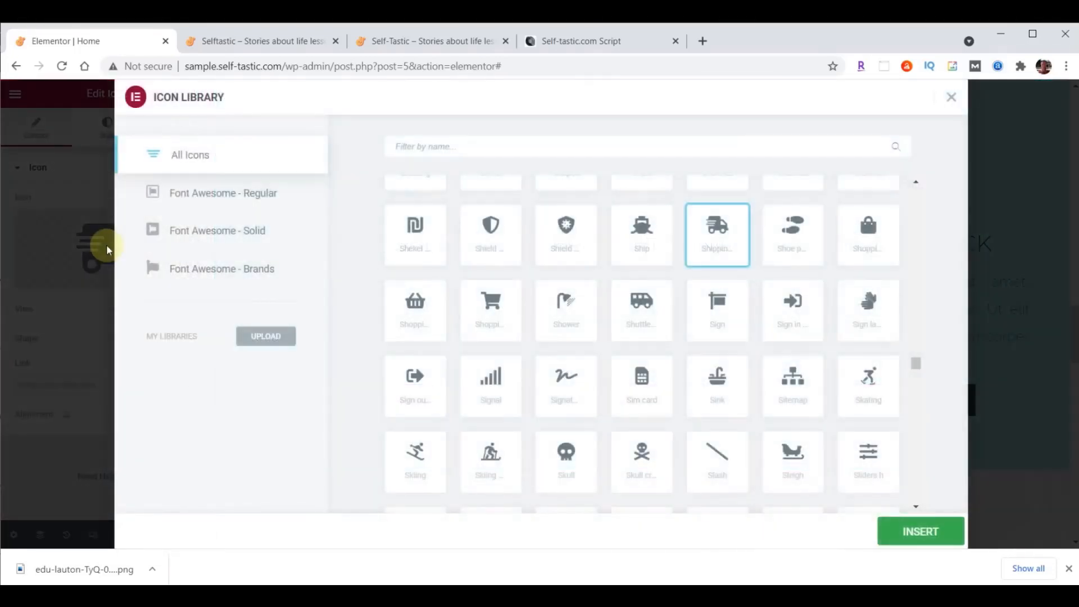
{"action": "type", "text": "Comment"}
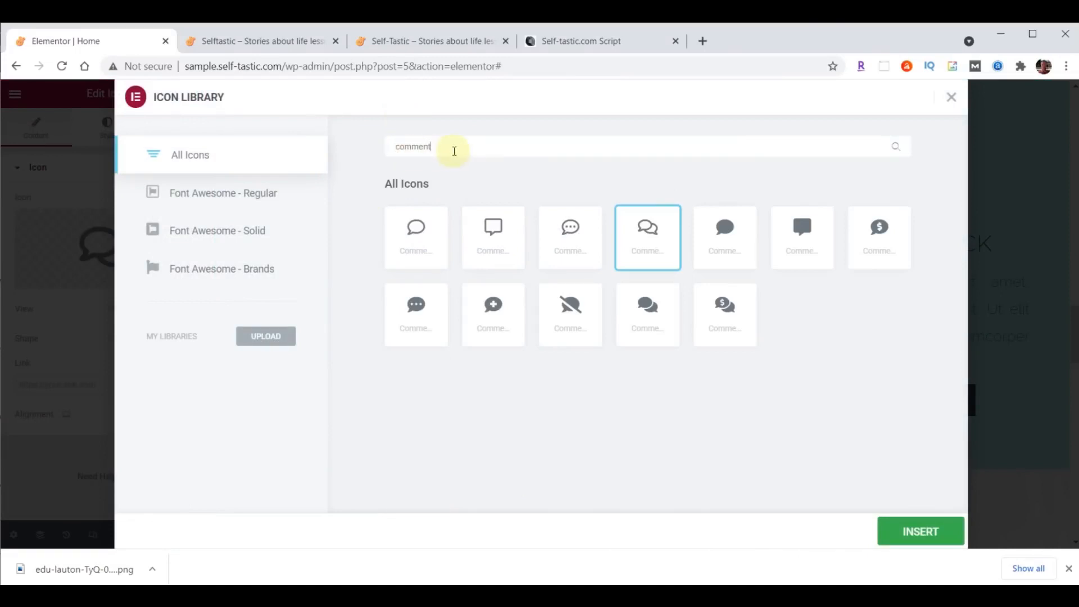
{"action": "left_click", "coordinate": [570, 230]}
{"action": "left_click", "coordinate": [917, 534]}
- Replace the Money Back shield icon with a circled question mark icon
{"action": "left_click", "coordinate": [916, 193]}
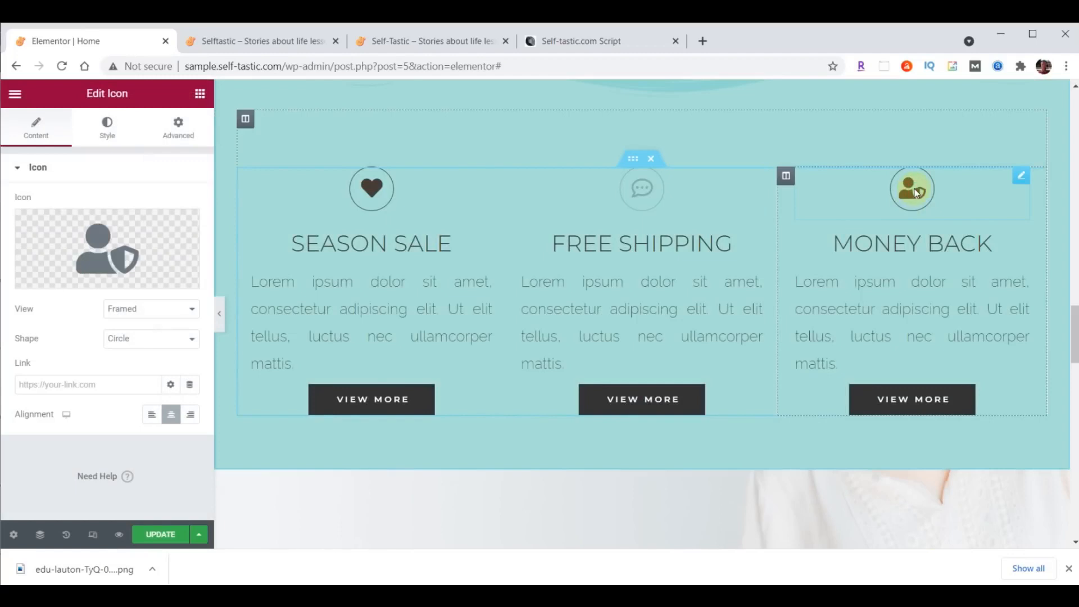
{"action": "left_click", "coordinate": [102, 247]}
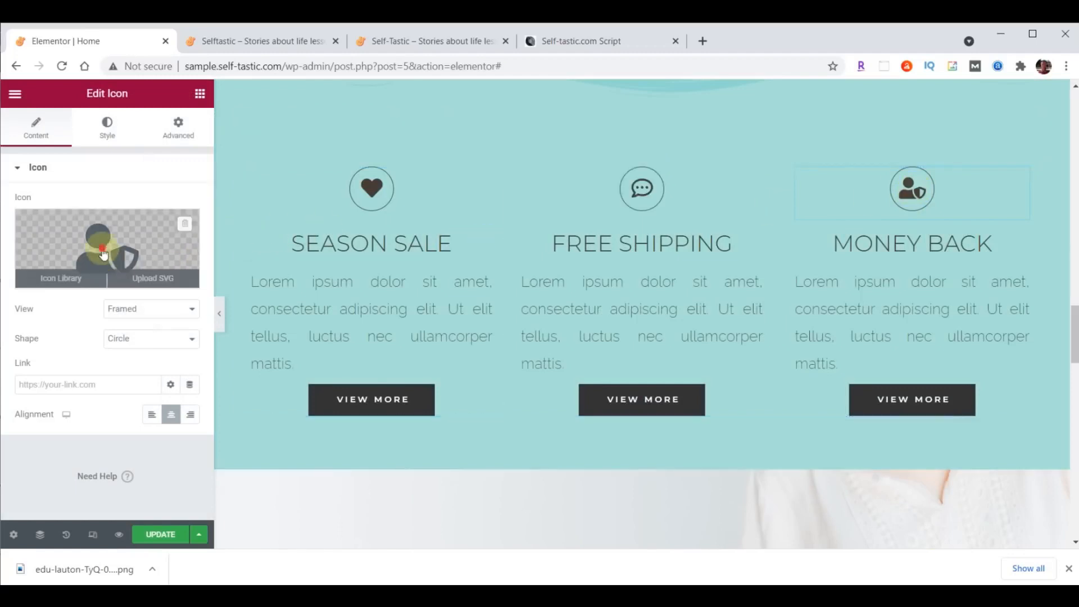
{"action": "left_click", "coordinate": [498, 146]}
{"action": "type", "text": "Question"}
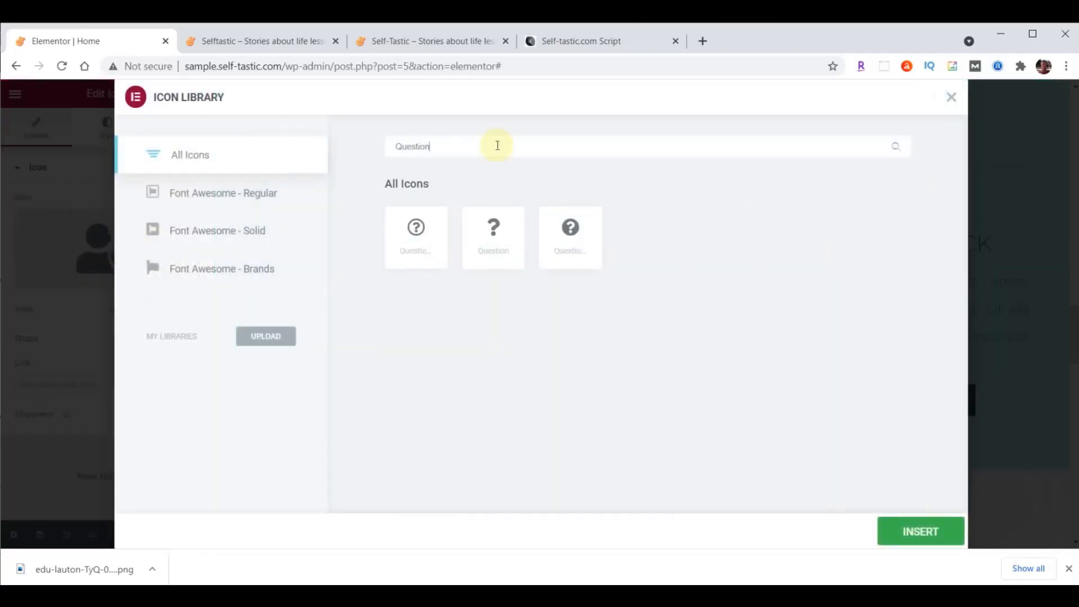
{"action": "left_click", "coordinate": [400, 231]}
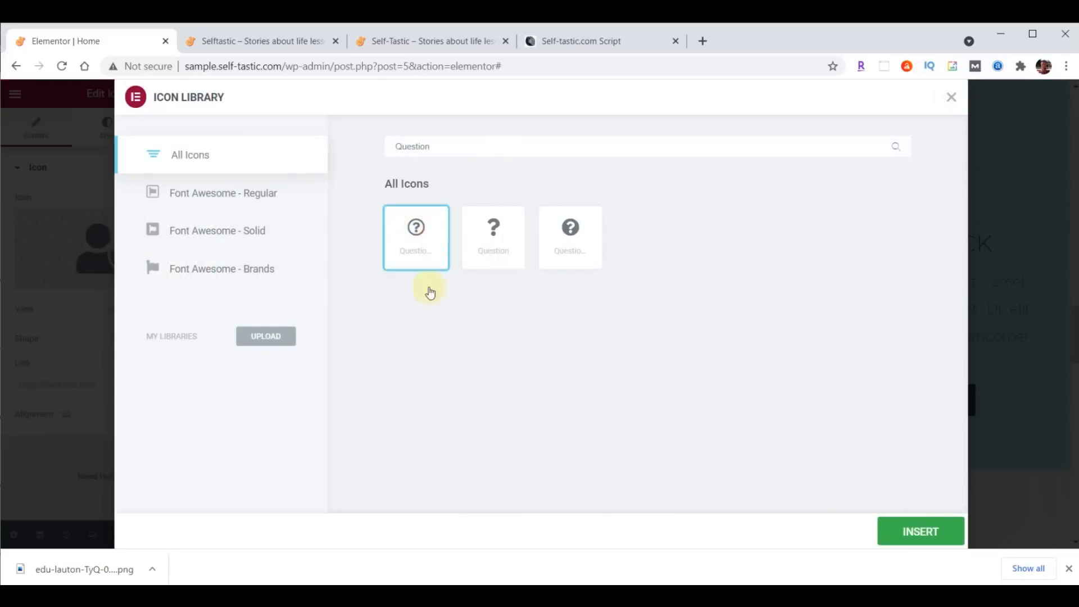
{"action": "left_click", "coordinate": [911, 533]}
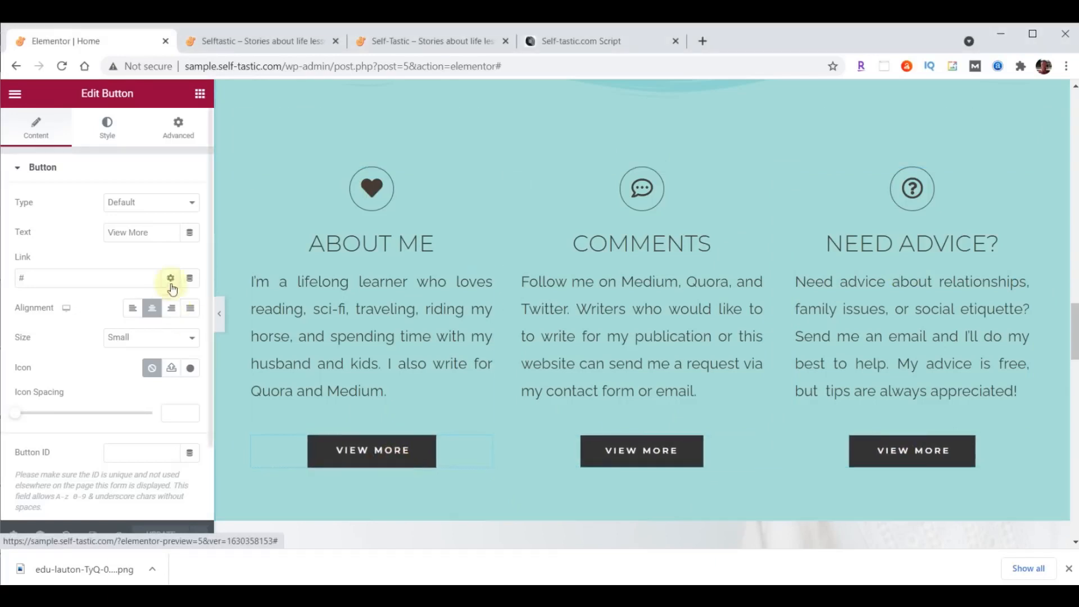
- Relabel the first button 'Learn More' and link it to /about/
{"action": "left_click_drag", "start_coordinate": [152, 232], "coordinate": [74, 238]}
{"action": "type", "text": "Learn More"}
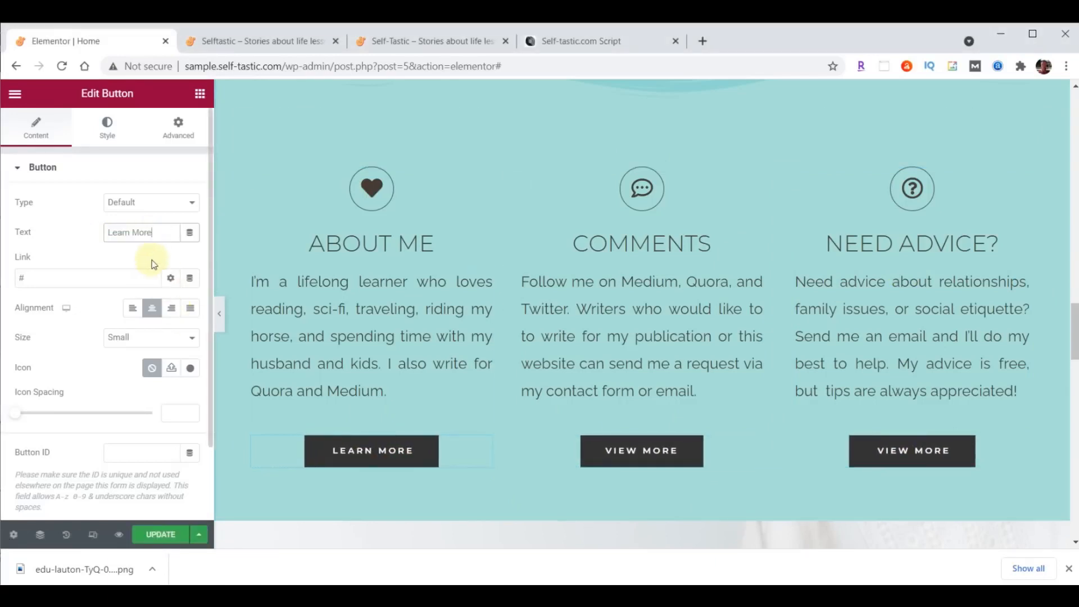
{"action": "triple_click", "coordinate": [79, 277]}
{"action": "type", "text": "/about/"}
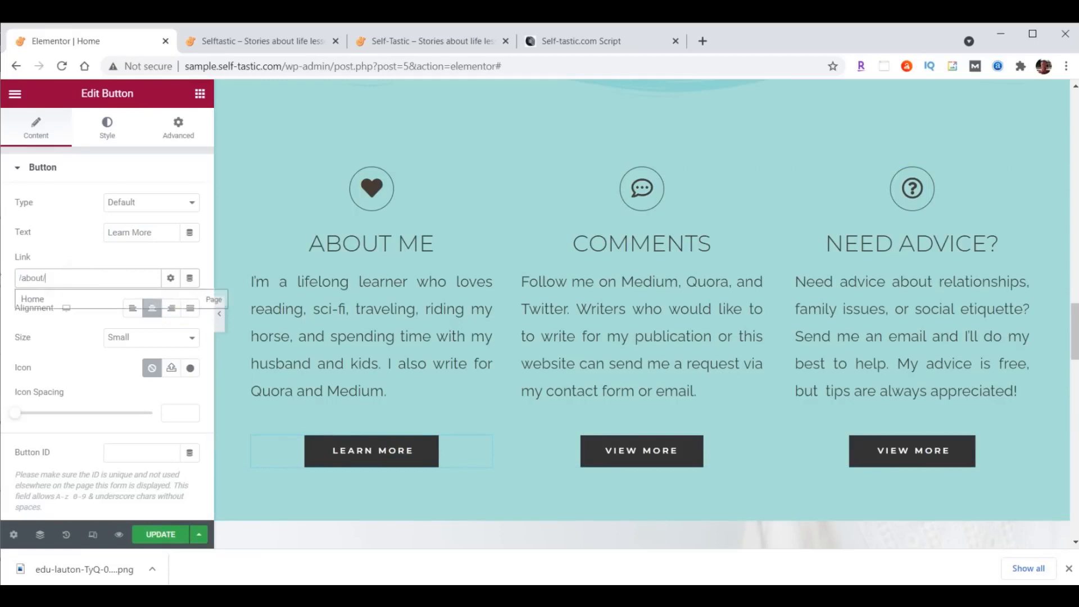
- Relabel the Comments column button 'Contact Me'
{"action": "left_click", "coordinate": [649, 450]}
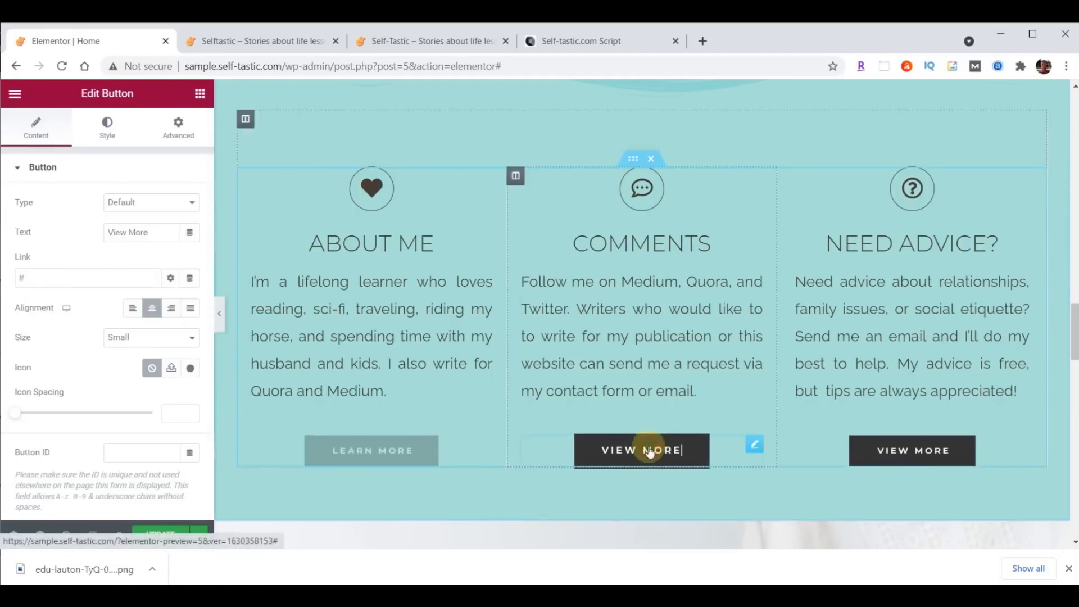
{"action": "left_click_drag", "start_coordinate": [159, 232], "coordinate": [67, 230]}
{"action": "type", "text": "Contact Me"}
{"action": "left_click", "coordinate": [66, 268]}
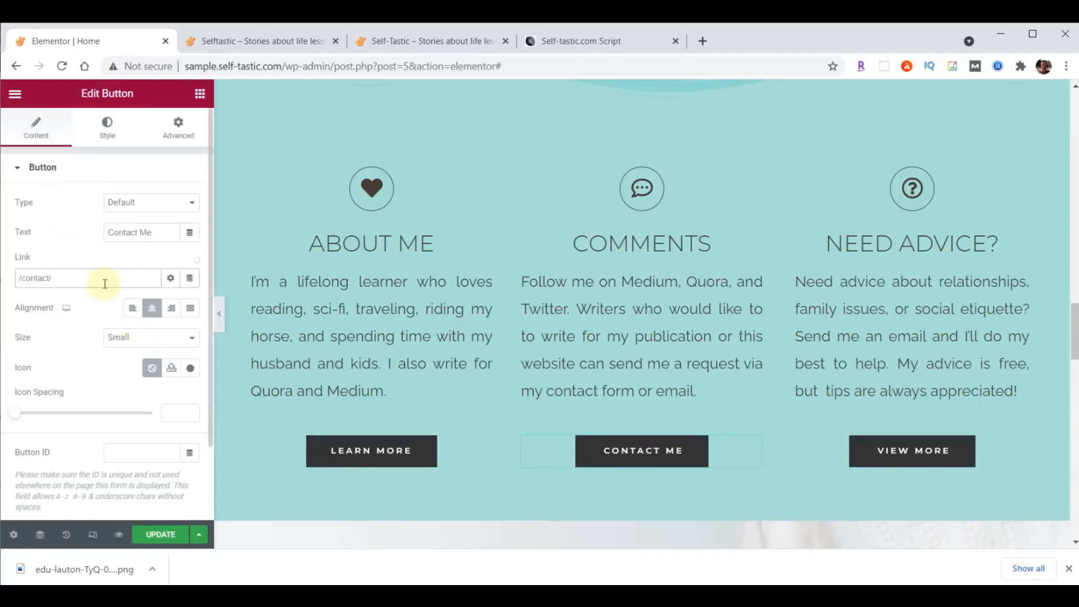
- Relabel the Need Advice button 'Tips Here', link it to the PayPal tips URL, and save
{"action": "left_click", "coordinate": [890, 454]}
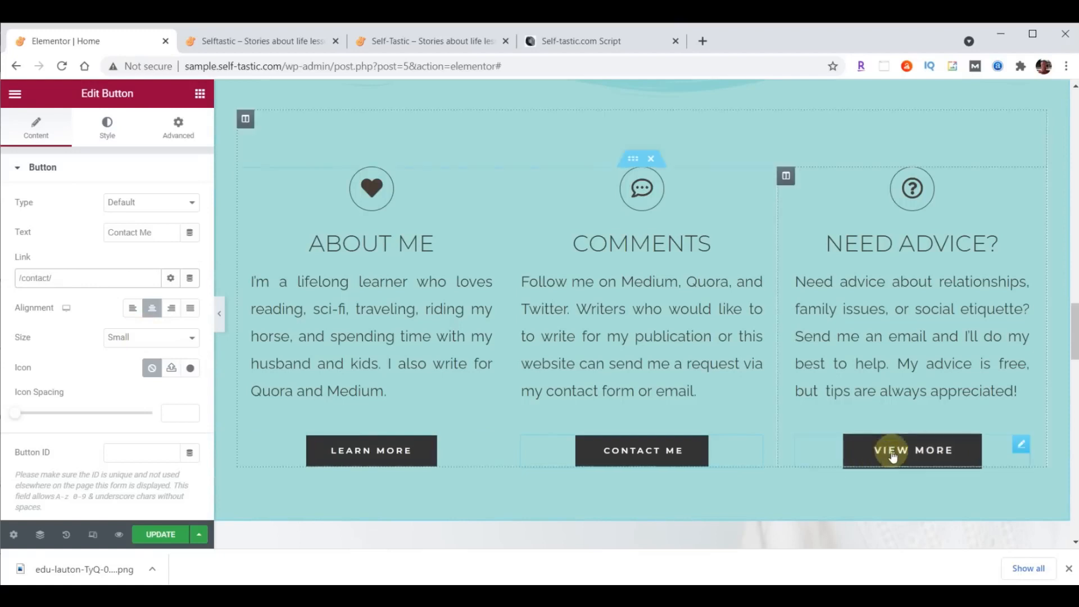
{"action": "left_click_drag", "start_coordinate": [155, 232], "coordinate": [87, 233]}
{"action": "type", "text": "Tips Here"}
{"action": "left_click", "coordinate": [48, 277]}
{"action": "key", "text": "ctrl+a"}
{"action": "type", "text": "https://paypal.me/TipsHere"}
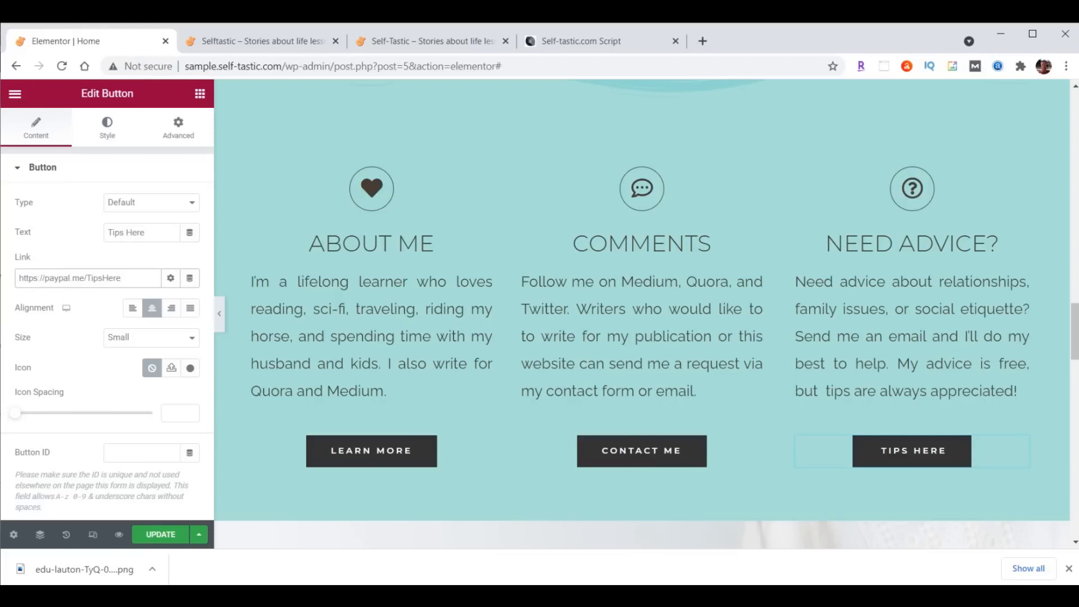
{"action": "left_click", "coordinate": [161, 535]}
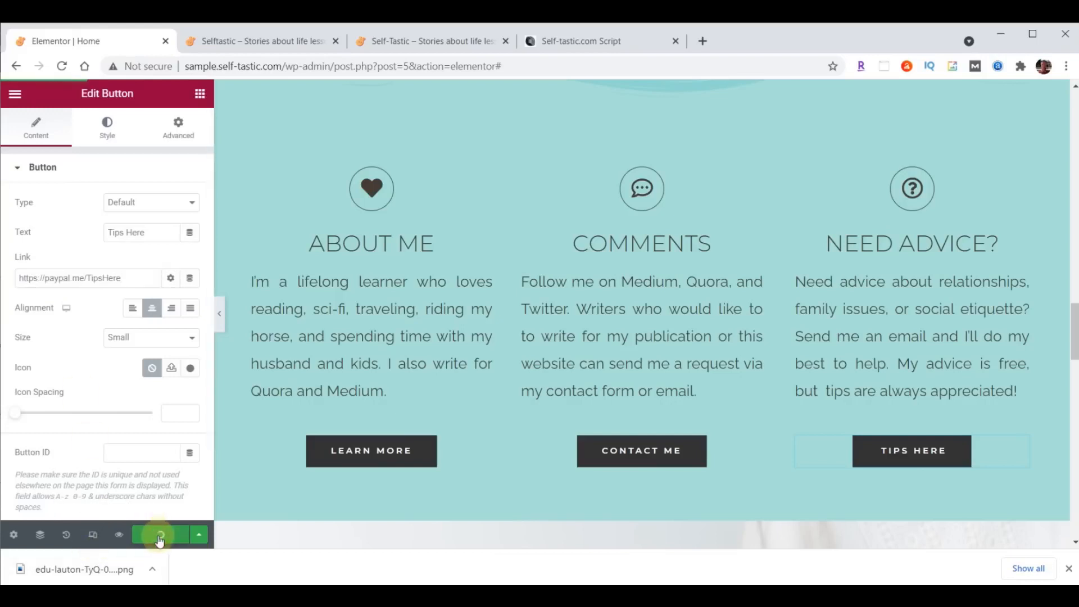
{"action": "left_click", "coordinate": [265, 46]}
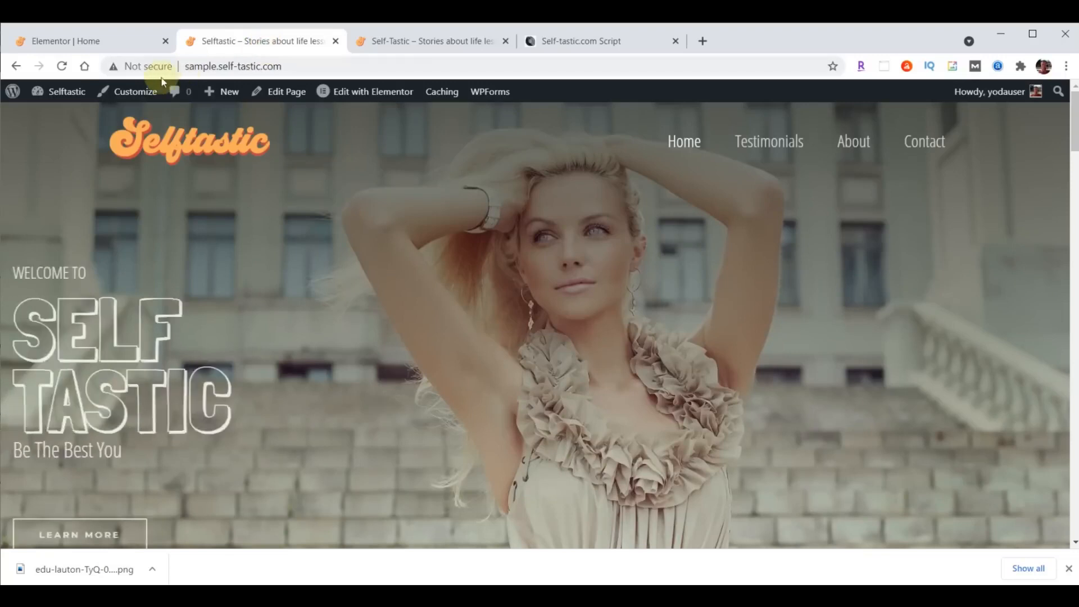
{"action": "left_click", "coordinate": [72, 67]}
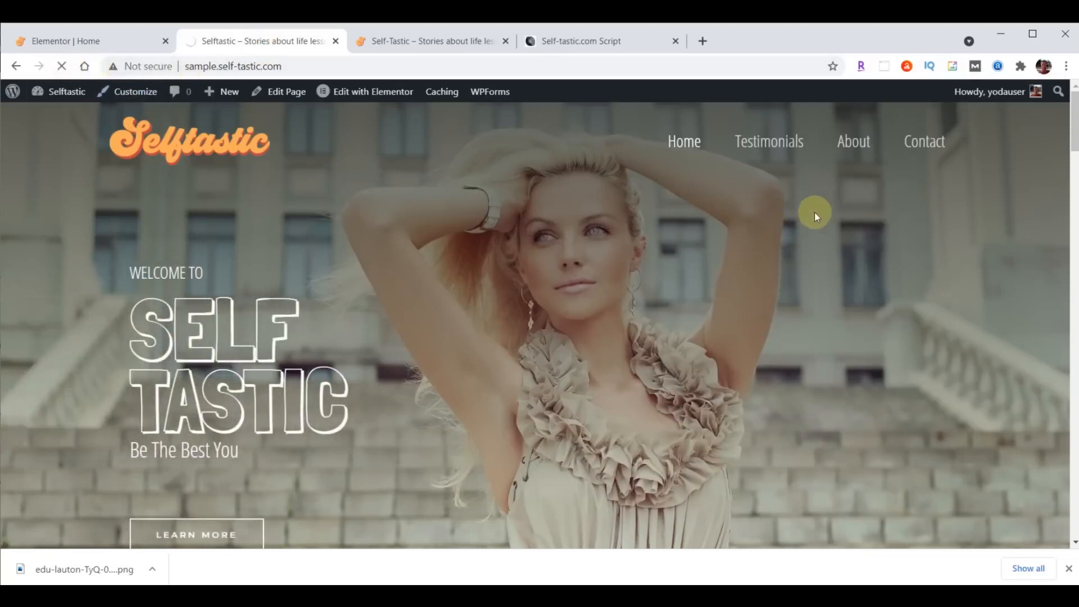
{"action": "scroll", "coordinate": [814, 212], "scroll_direction": "down", "scroll_amount": 20}
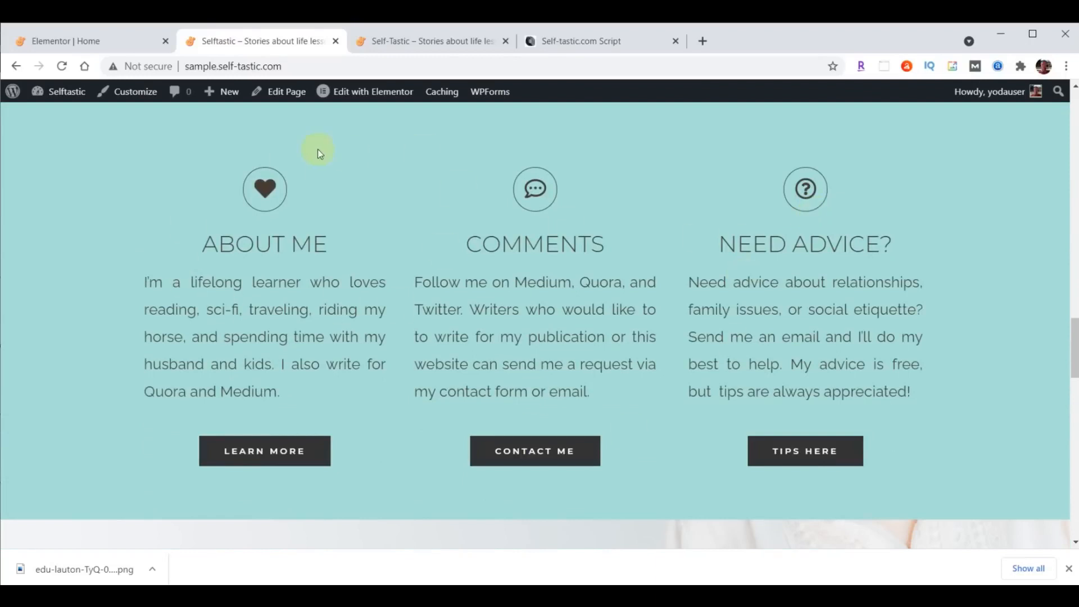
{"action": "left_click", "coordinate": [73, 43]}
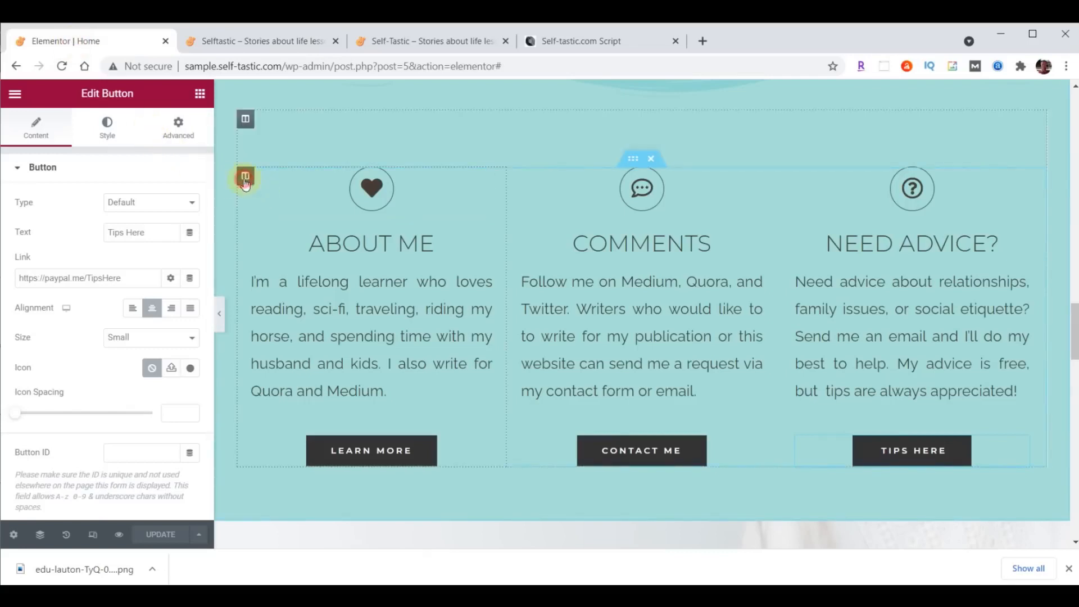
- Give the About Me column a Fade In Left entrance animation
{"action": "left_click", "coordinate": [245, 178]}
{"action": "left_click", "coordinate": [178, 127]}
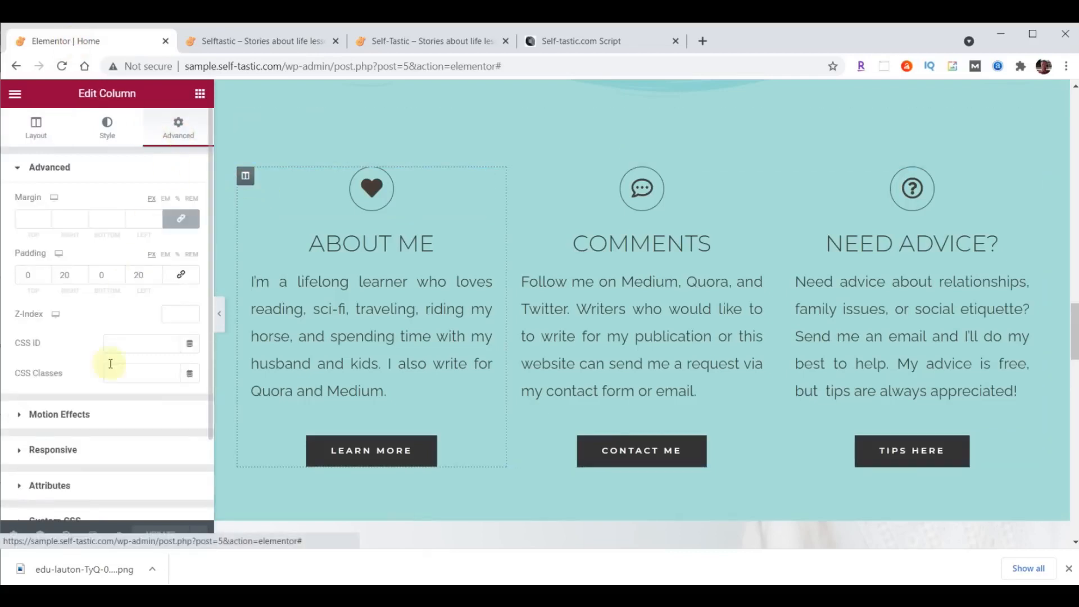
{"action": "left_click", "coordinate": [60, 415]}
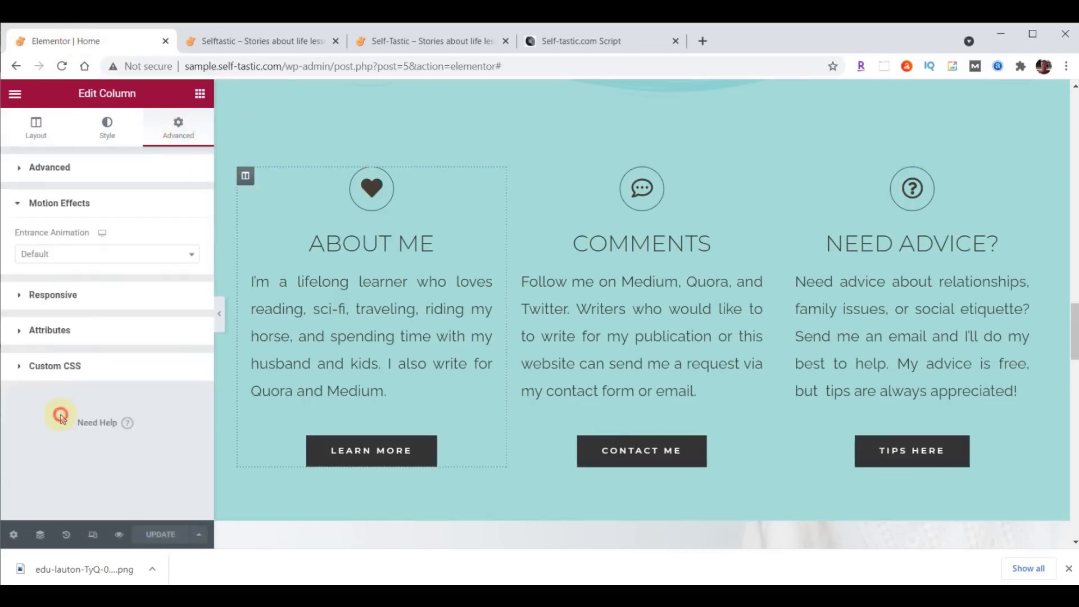
{"action": "left_click", "coordinate": [67, 267]}
{"action": "left_click", "coordinate": [46, 363]}
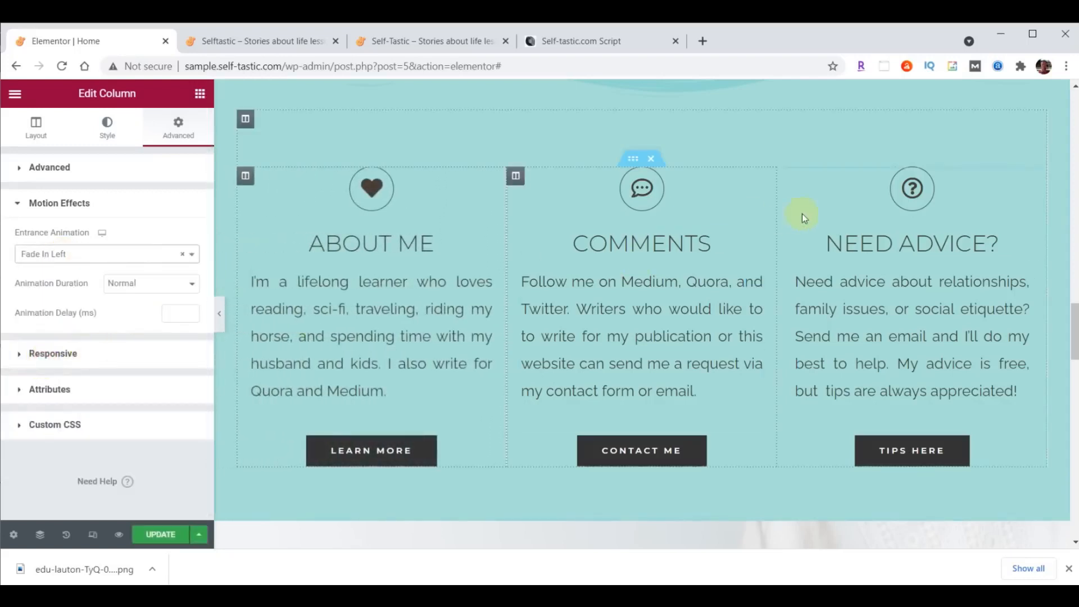
- Give the Need Advice column a Fade In Right entrance animation
{"action": "left_click", "coordinate": [785, 177]}
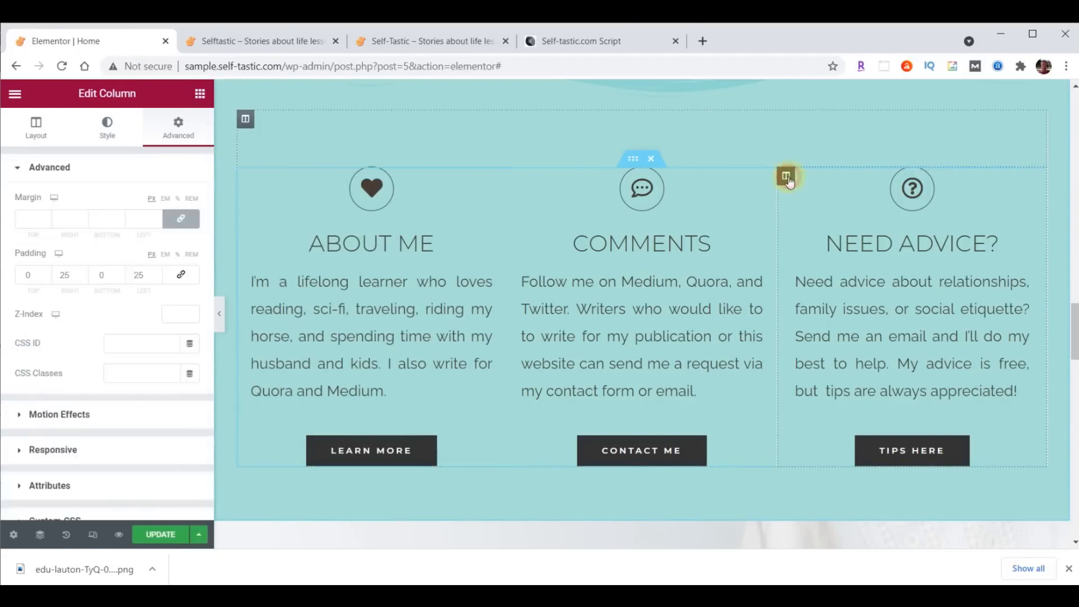
{"action": "left_click", "coordinate": [178, 133]}
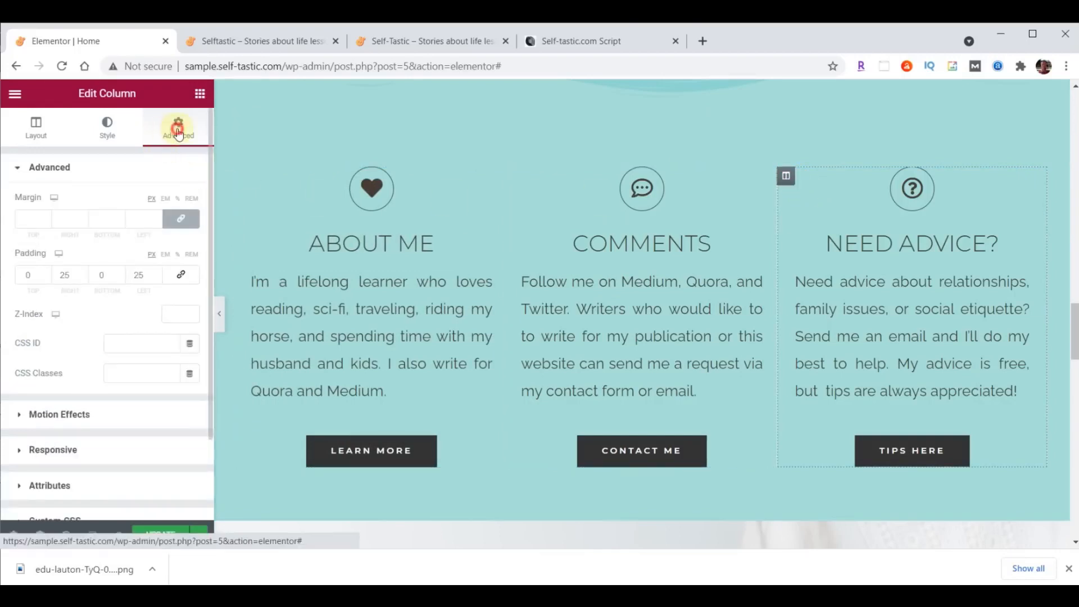
{"action": "left_click", "coordinate": [66, 414]}
{"action": "left_click", "coordinate": [52, 257]}
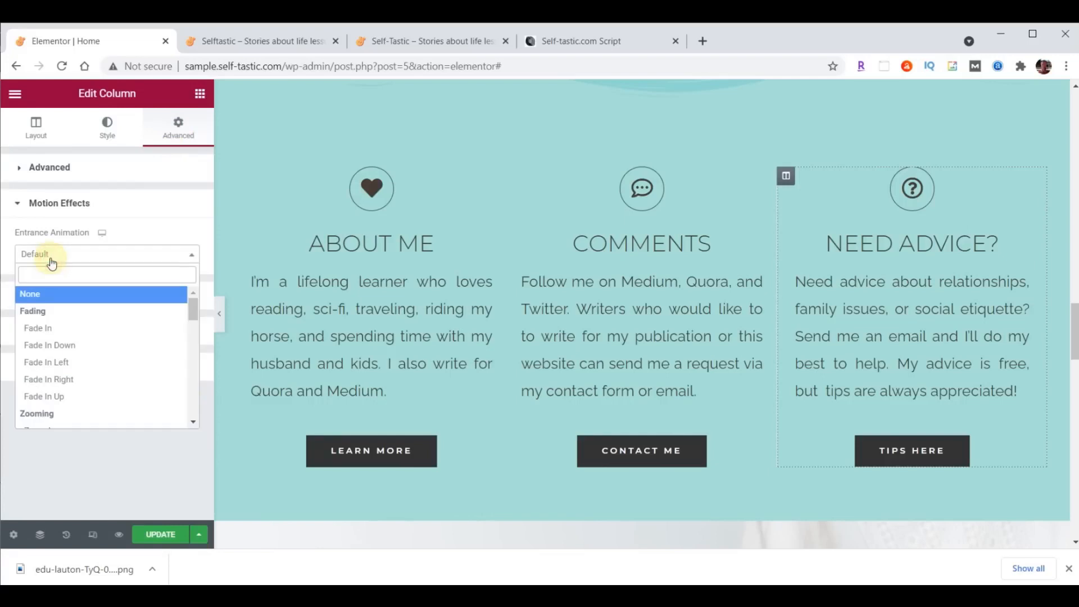
{"action": "left_click", "coordinate": [54, 379]}
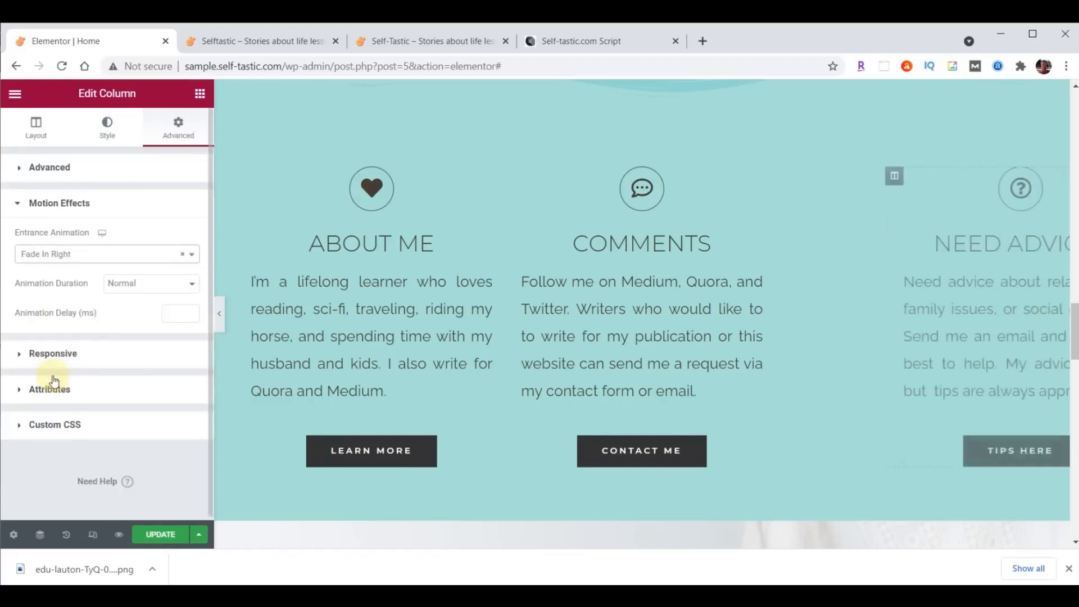
- Give the Comments column a Zoom In entrance animation and save the page
{"action": "left_click", "coordinate": [515, 176]}
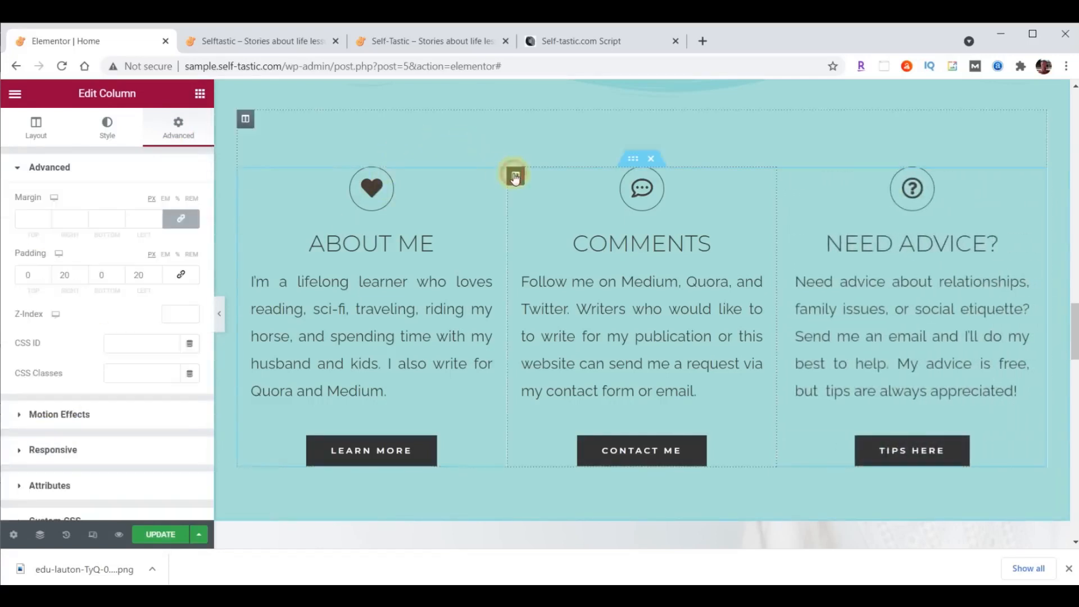
{"action": "left_click", "coordinate": [76, 415]}
{"action": "left_click", "coordinate": [45, 254]}
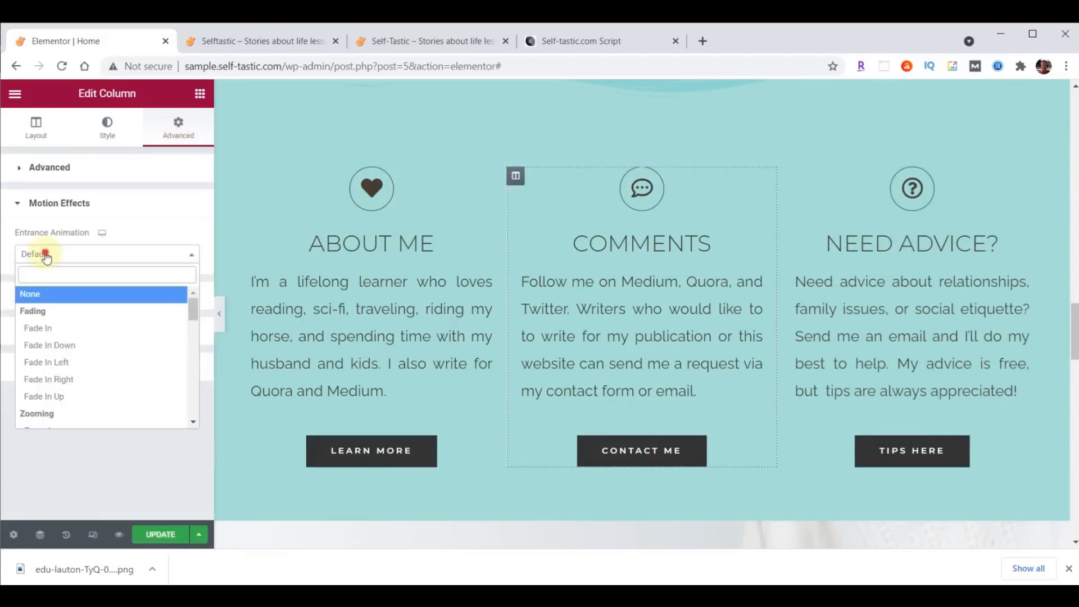
{"action": "scroll", "coordinate": [68, 309], "scroll_direction": "down", "scroll_amount": 3}
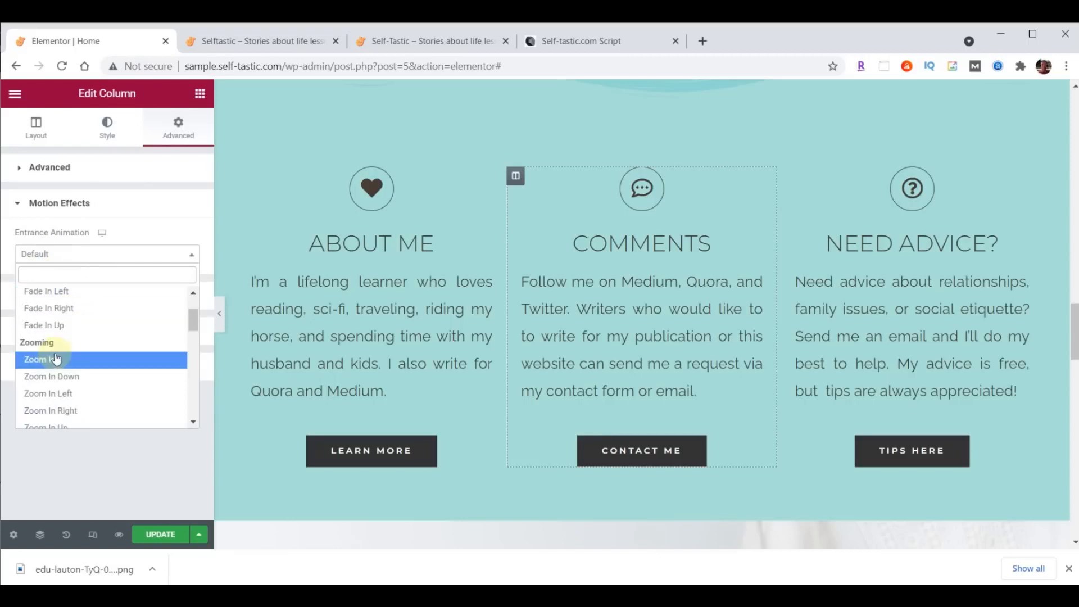
{"action": "left_click", "coordinate": [54, 358]}
{"action": "left_click", "coordinate": [162, 534]}
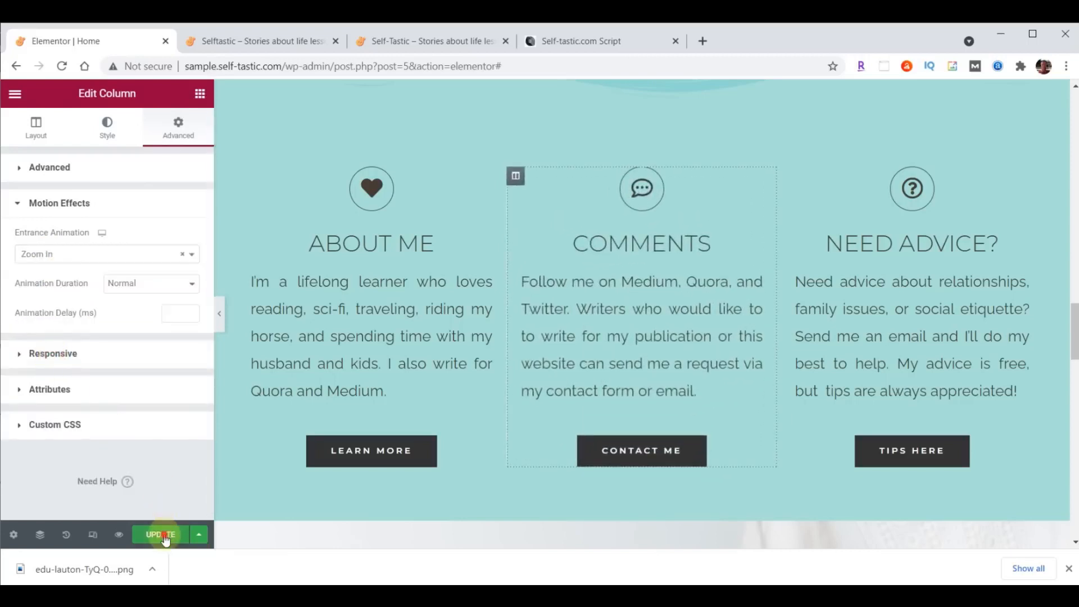
{"action": "left_click", "coordinate": [253, 41]}
- Reload the live home page and compare it with the reference site's Words of Wisdom section
{"action": "left_click", "coordinate": [63, 67]}
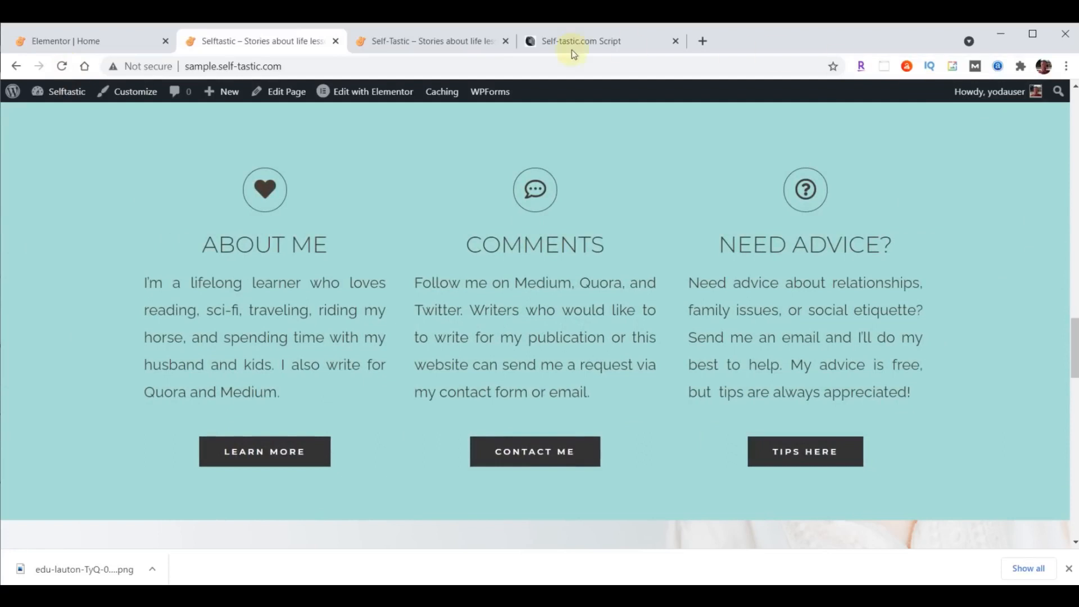
{"action": "left_click", "coordinate": [445, 41]}
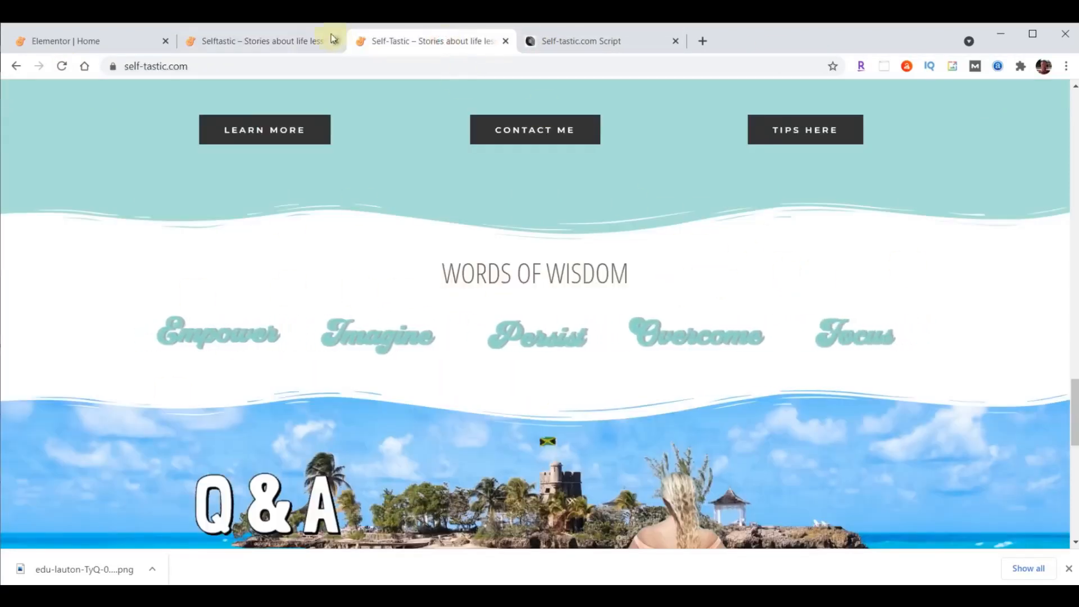
{"action": "left_click", "coordinate": [208, 41]}
{"action": "scroll", "coordinate": [595, 283], "scroll_direction": "down", "scroll_amount": 6}
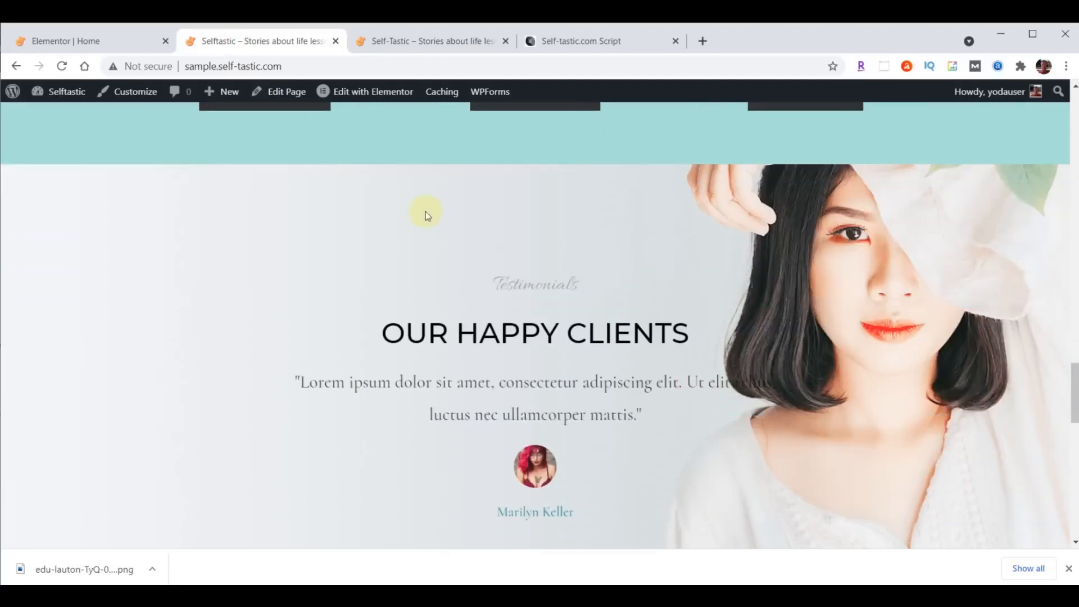
- Back in the editor, insert a new section above the Testimonials
{"action": "left_click", "coordinate": [90, 41]}
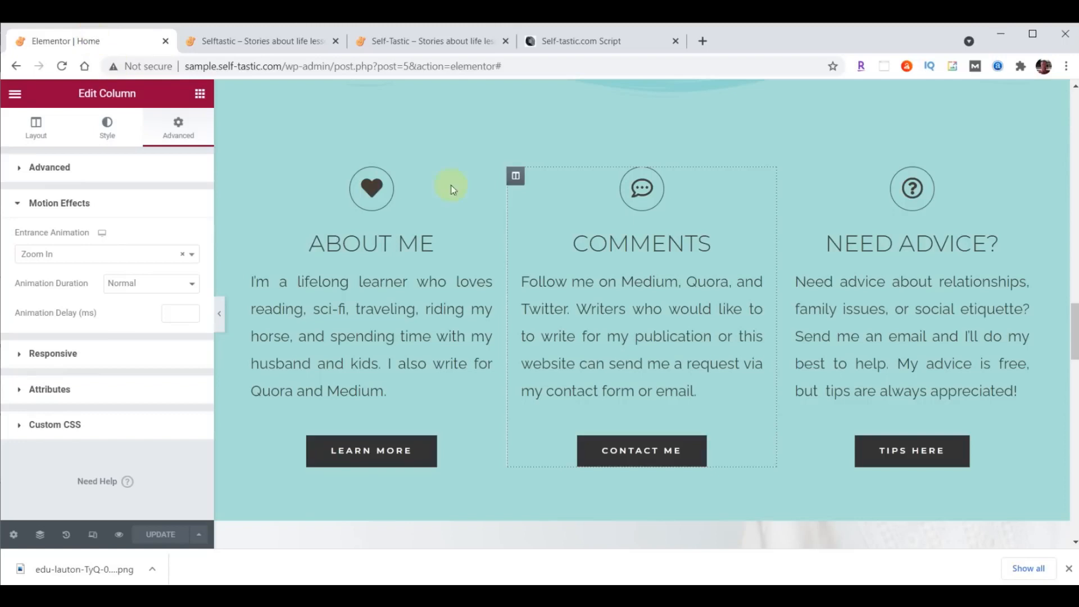
{"action": "scroll", "coordinate": [722, 219], "scroll_direction": "down", "scroll_amount": 4}
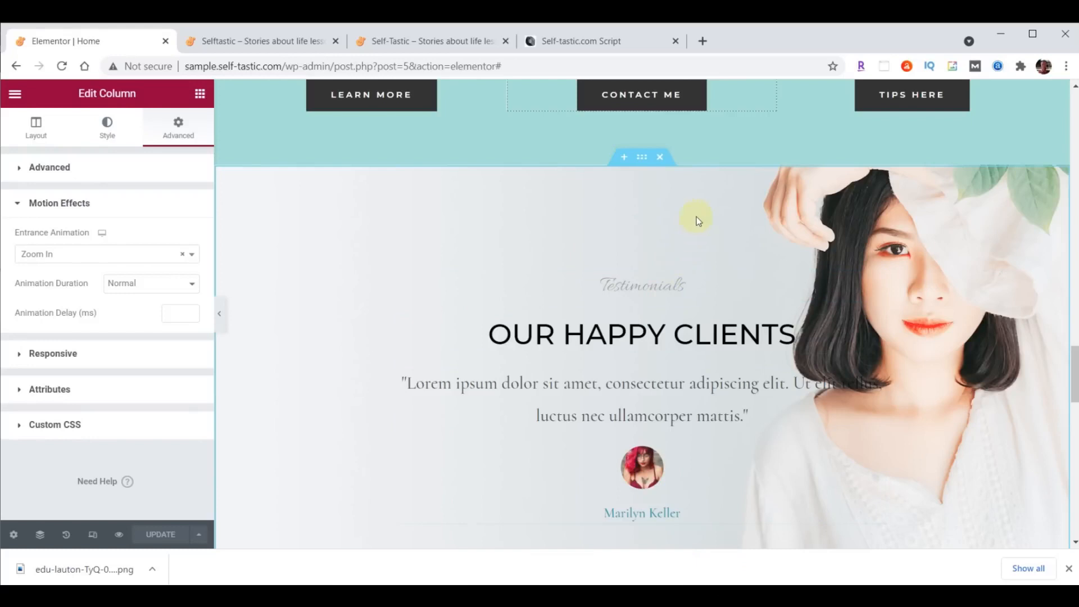
{"action": "left_click", "coordinate": [624, 157]}
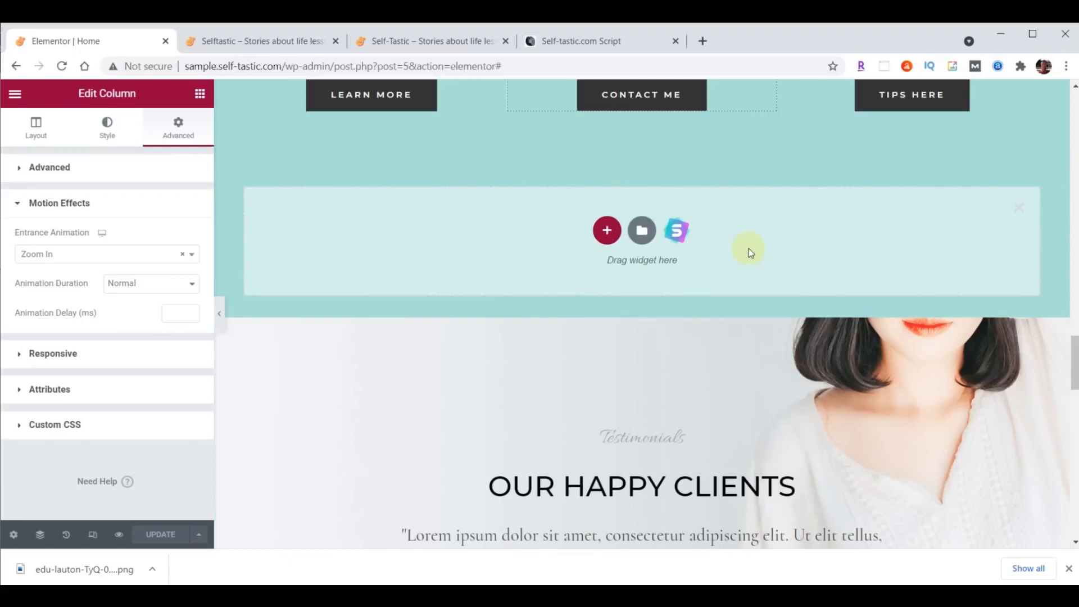
- Make the new section a single column with a classic white background
{"action": "left_click", "coordinate": [608, 232]}
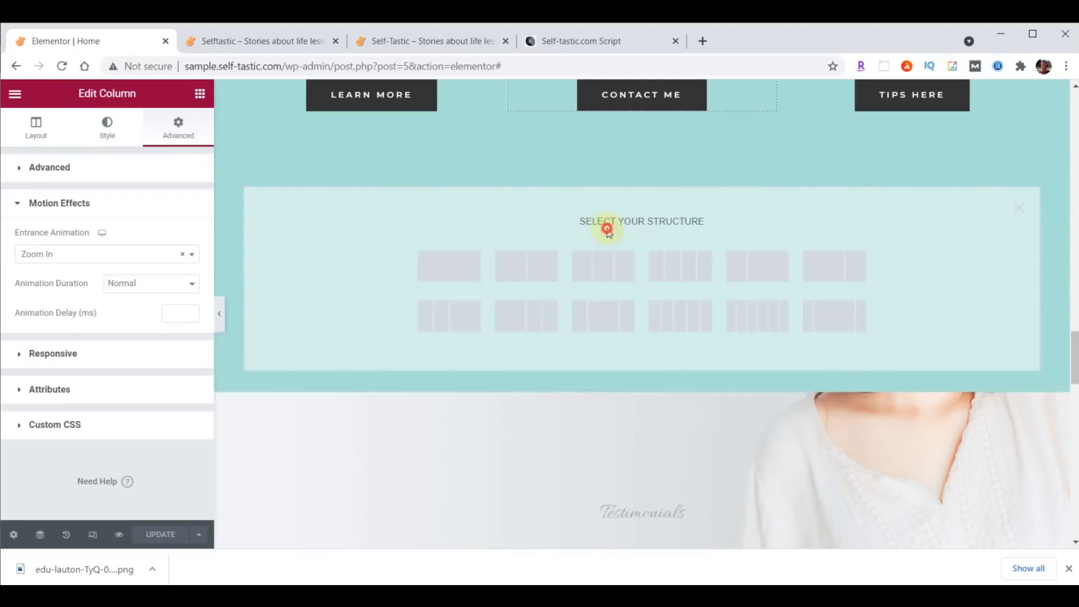
{"action": "left_click", "coordinate": [447, 265]}
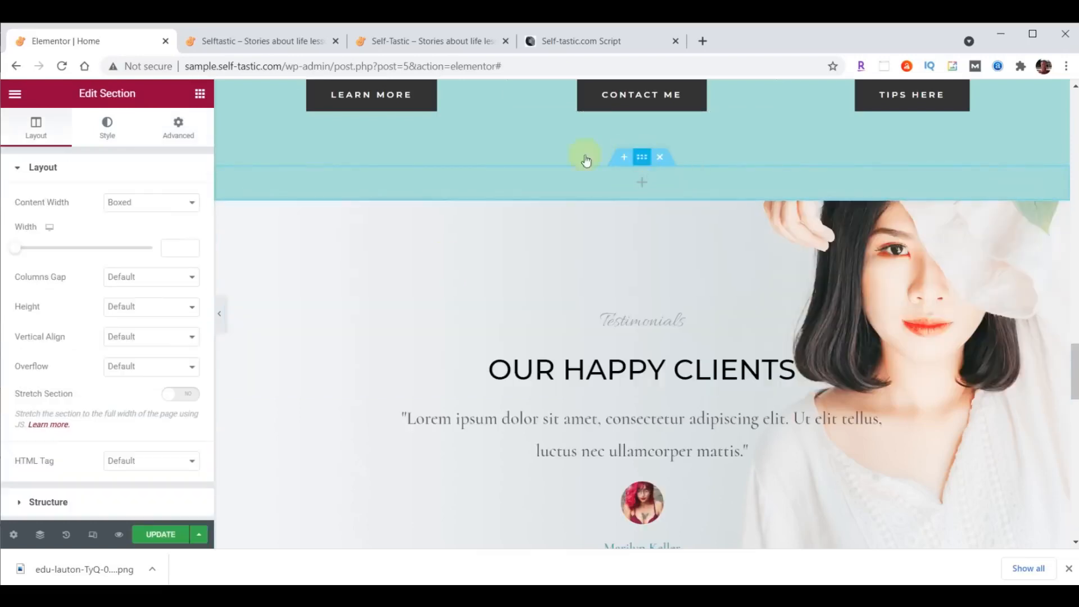
{"action": "left_click", "coordinate": [107, 127]}
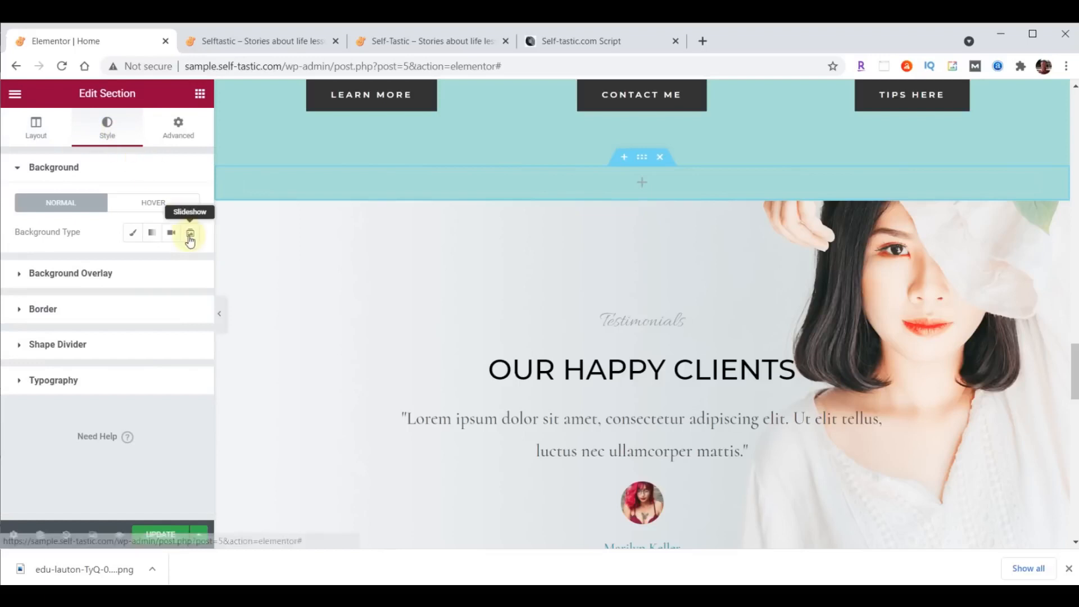
{"action": "left_click", "coordinate": [132, 232]}
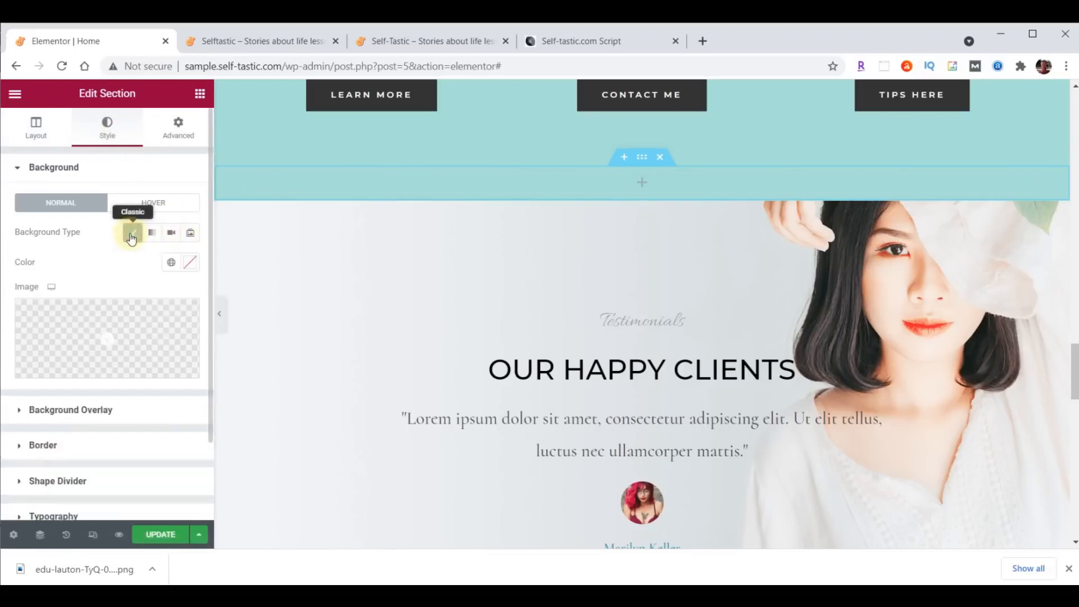
{"action": "left_click", "coordinate": [190, 267]}
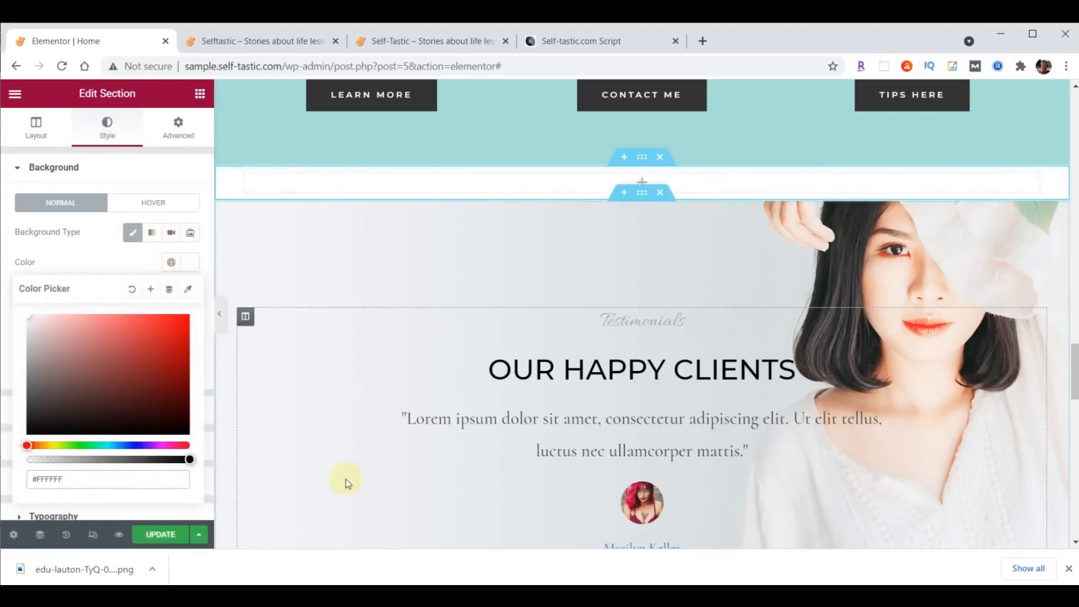
- Copy the Advice and Encouragement heading and paste it into the new column
{"action": "scroll", "coordinate": [864, 296], "scroll_direction": "up", "scroll_amount": 12}
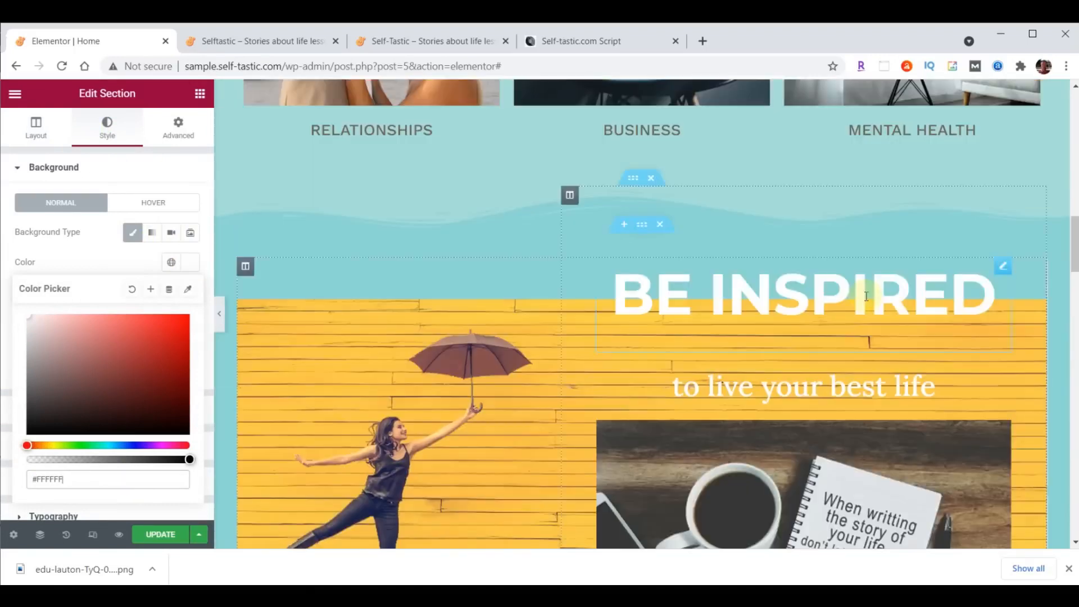
{"action": "scroll", "coordinate": [866, 296], "scroll_direction": "up", "scroll_amount": 5}
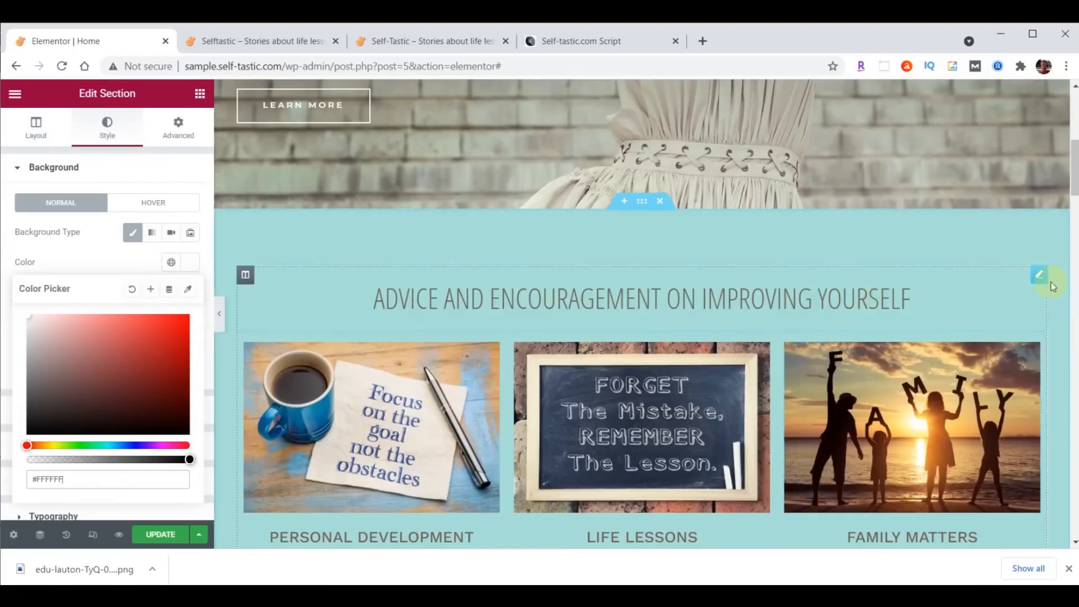
{"action": "right_click", "coordinate": [1038, 275]}
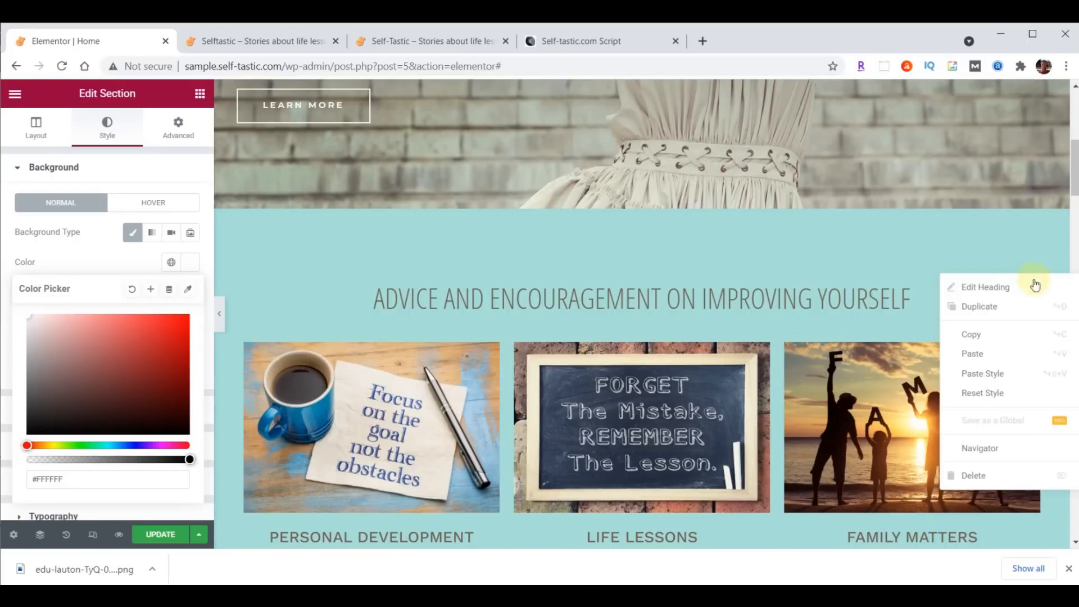
{"action": "left_click", "coordinate": [986, 334]}
{"action": "scroll", "coordinate": [831, 318], "scroll_direction": "down", "scroll_amount": 4}
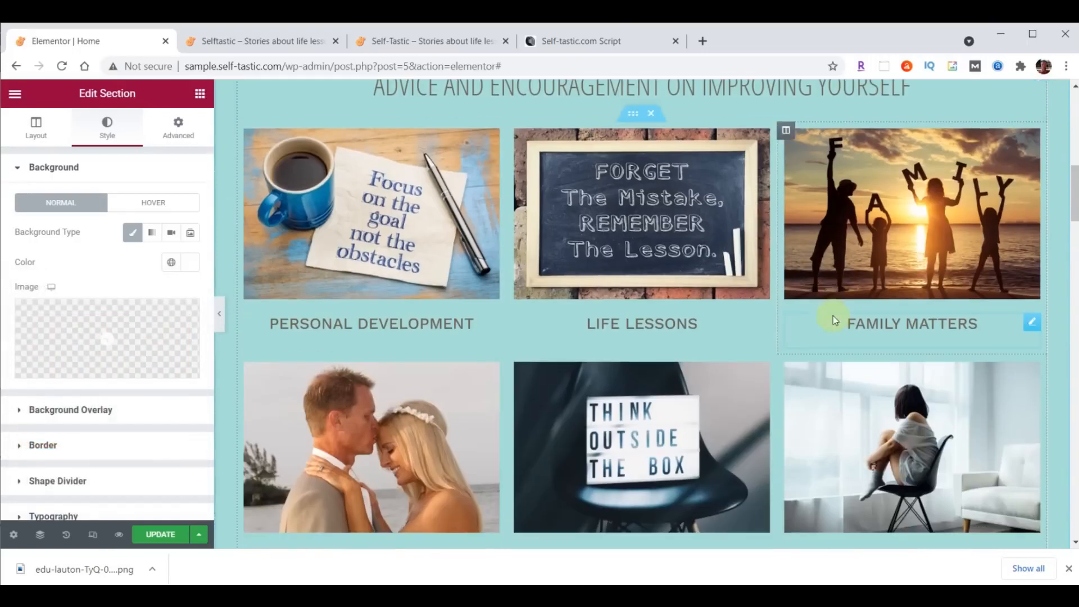
{"action": "scroll", "coordinate": [832, 315], "scroll_direction": "down", "scroll_amount": 15}
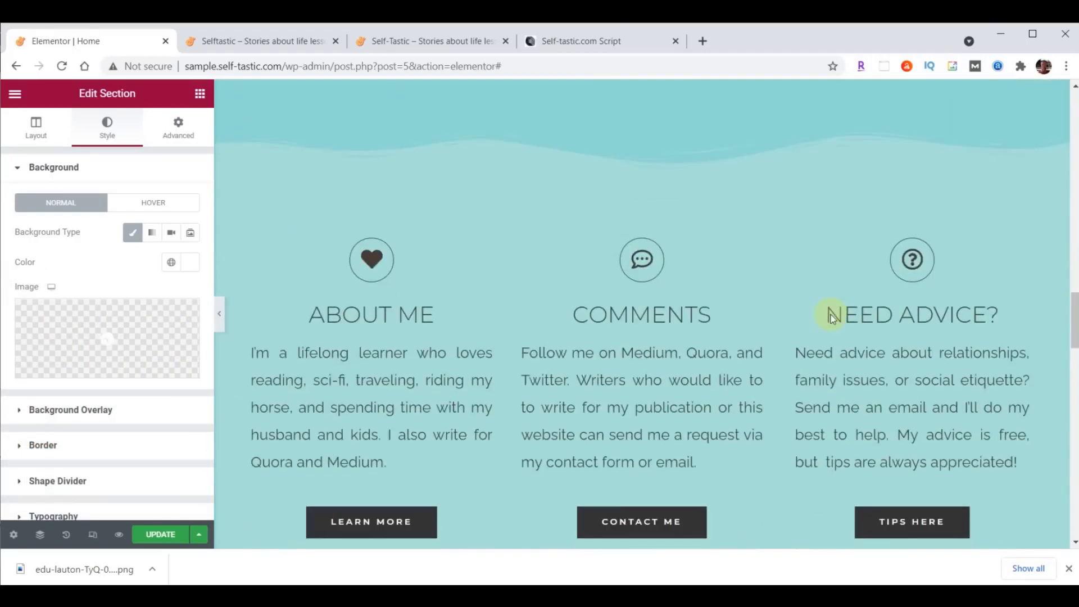
{"action": "scroll", "coordinate": [830, 315], "scroll_direction": "down", "scroll_amount": 6}
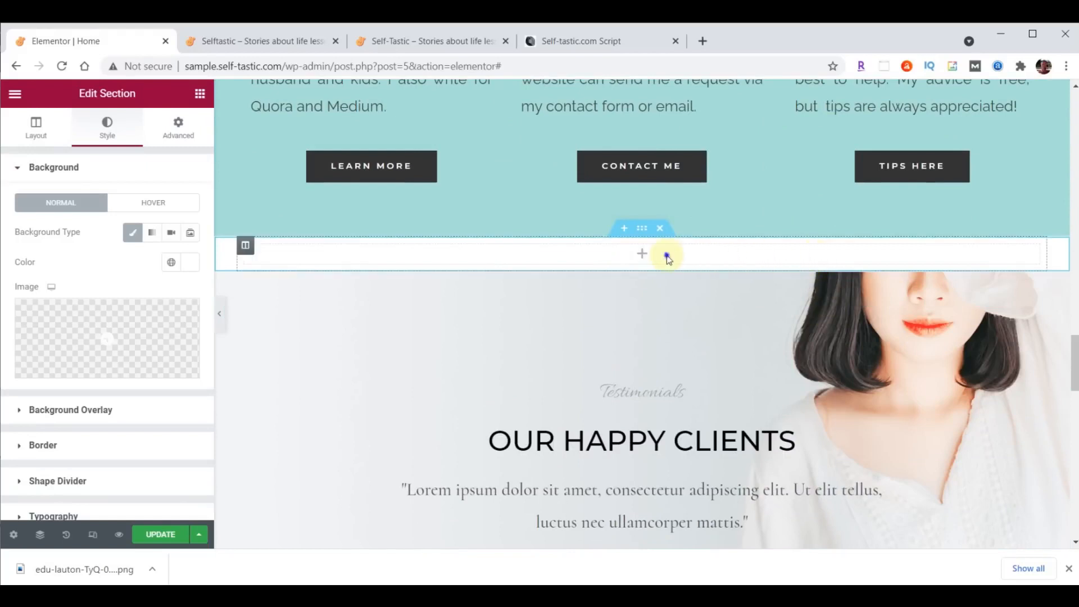
{"action": "right_click", "coordinate": [667, 256]}
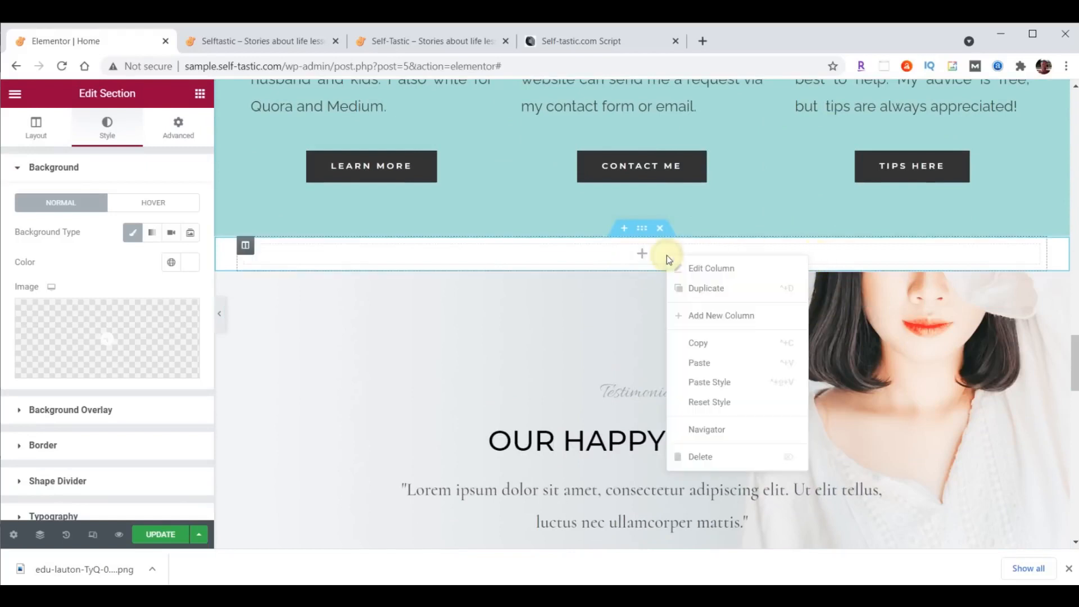
{"action": "left_click", "coordinate": [697, 359]}
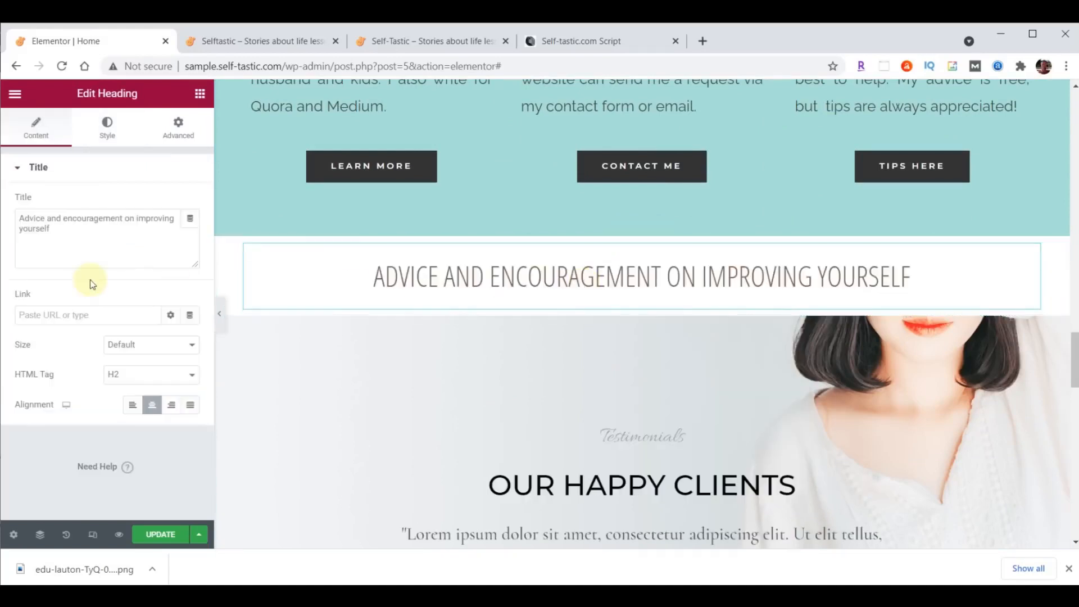
- Change the pasted heading's text to 'Words Of Wisdom'
{"action": "left_click_drag", "start_coordinate": [23, 217], "coordinate": [103, 239]}
{"action": "left_click", "coordinate": [44, 227]}
{"action": "key", "text": "ctrl+v"}
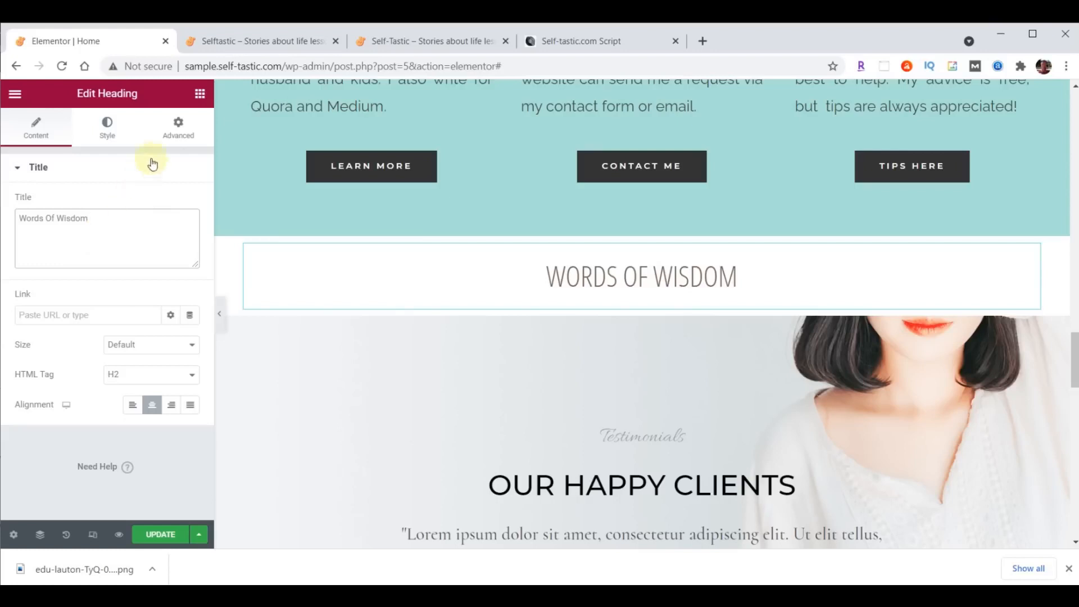
{"action": "left_click", "coordinate": [200, 96]}
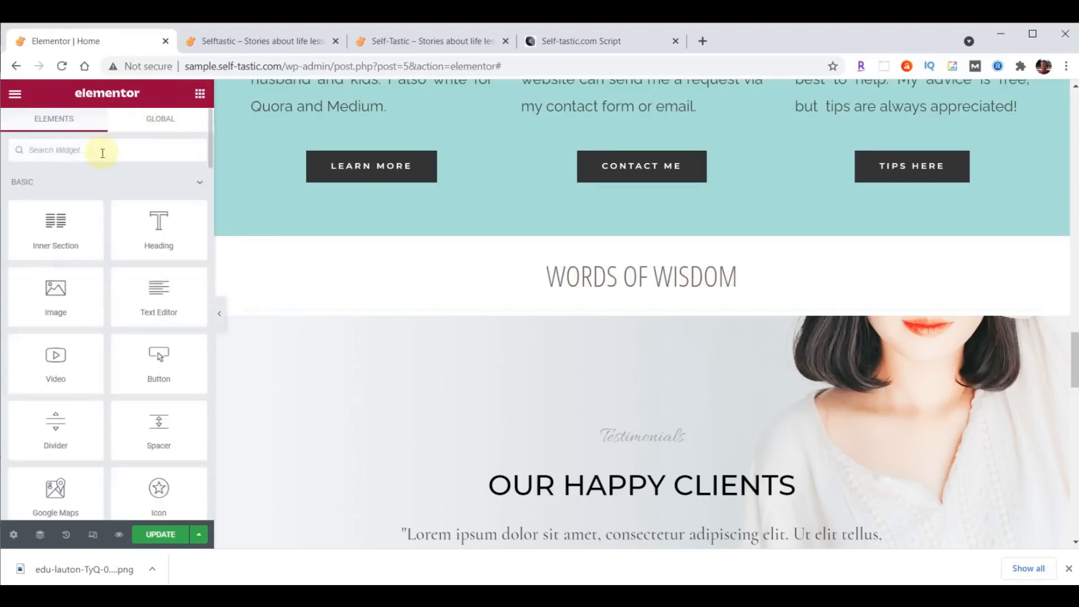
- Add an Image Carousel widget under the Words Of Wisdom heading
{"action": "type", "text": "image"}
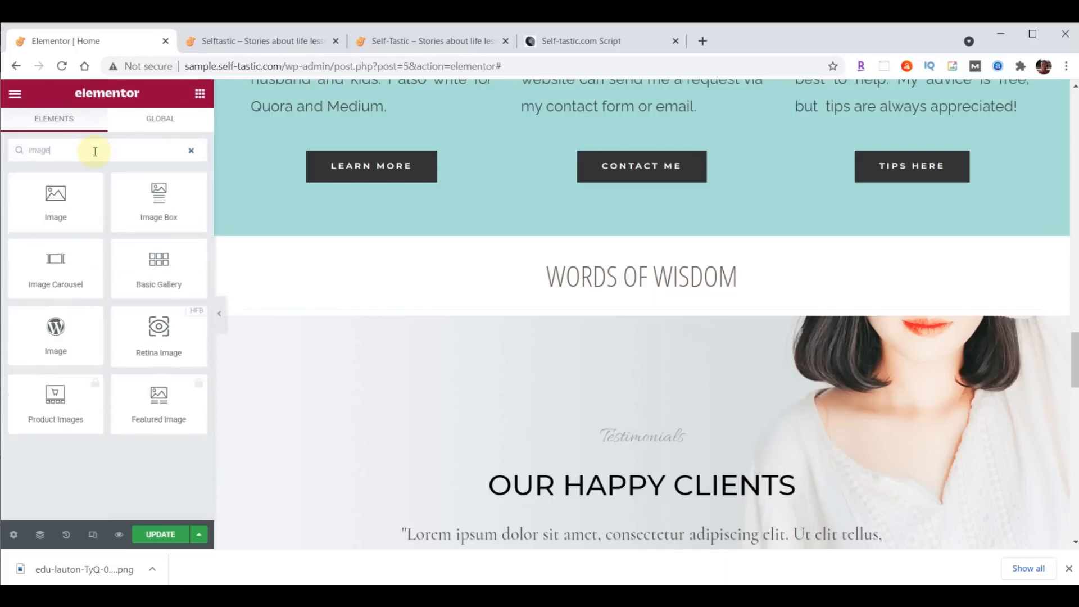
{"action": "left_click_drag", "start_coordinate": [99, 274], "coordinate": [630, 305]}
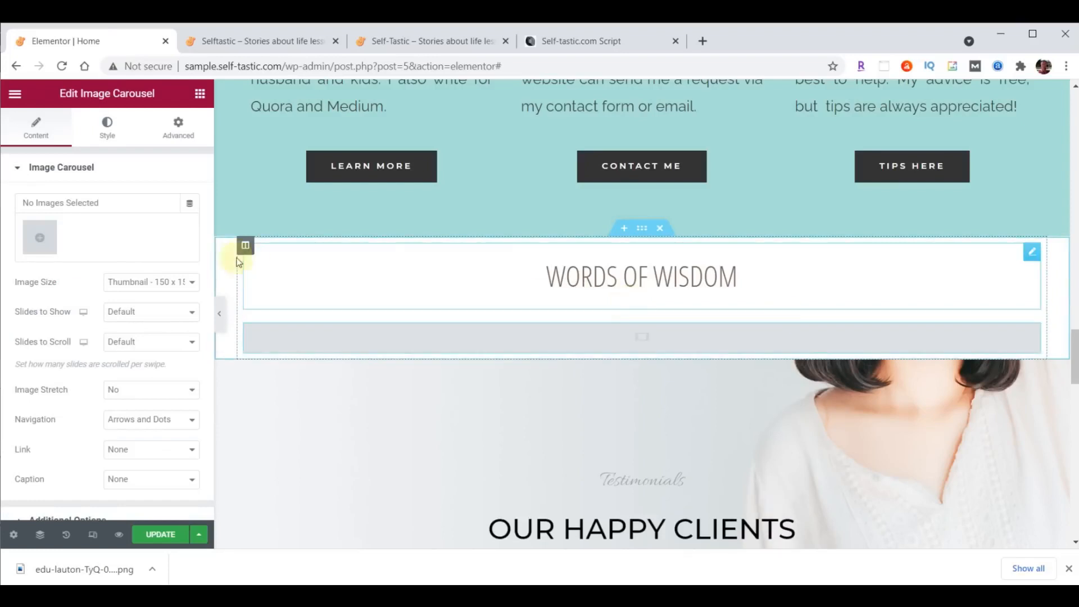
{"action": "left_click", "coordinate": [35, 240]}
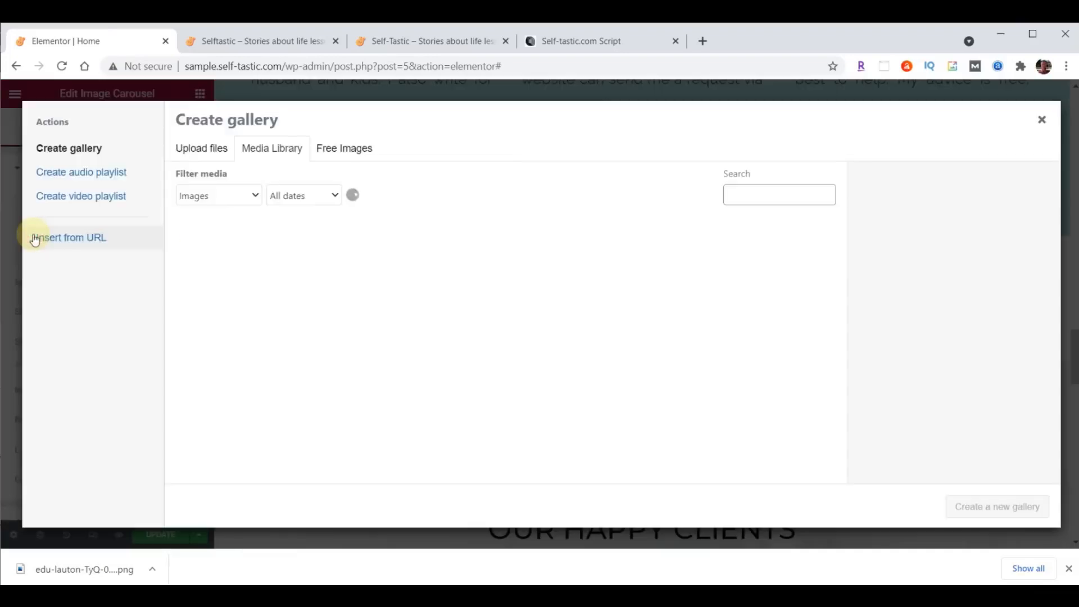
- Upload the fourteen words-of-wisdom GIFs and insert them as the carousel's gallery
{"action": "left_click", "coordinate": [433, 596]}
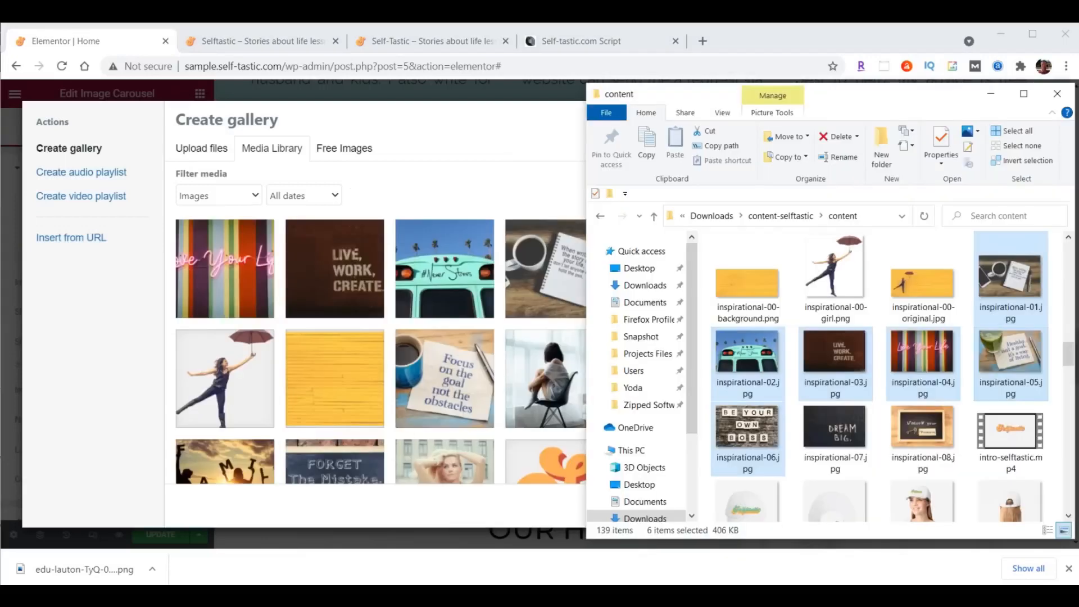
{"action": "left_click_drag", "start_coordinate": [1069, 353], "coordinate": [1066, 489]}
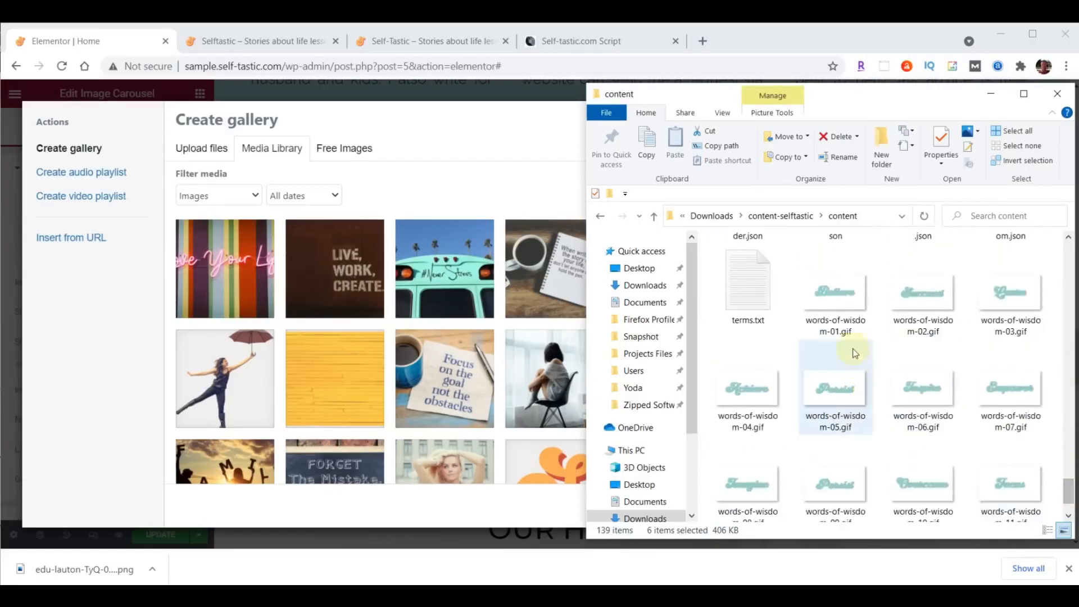
{"action": "left_click", "coordinate": [835, 292]}
{"action": "scroll", "coordinate": [837, 315], "scroll_direction": "down", "scroll_amount": 2}
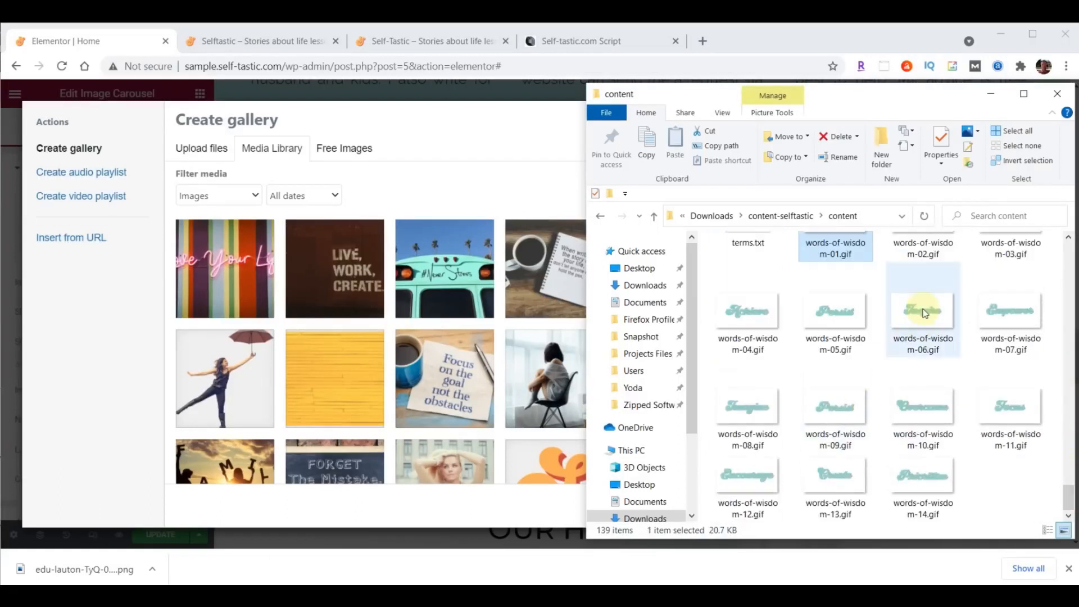
{"action": "left_click", "coordinate": [925, 464], "text": "shift"}
{"action": "left_click_drag", "start_coordinate": [936, 476], "coordinate": [448, 351]}
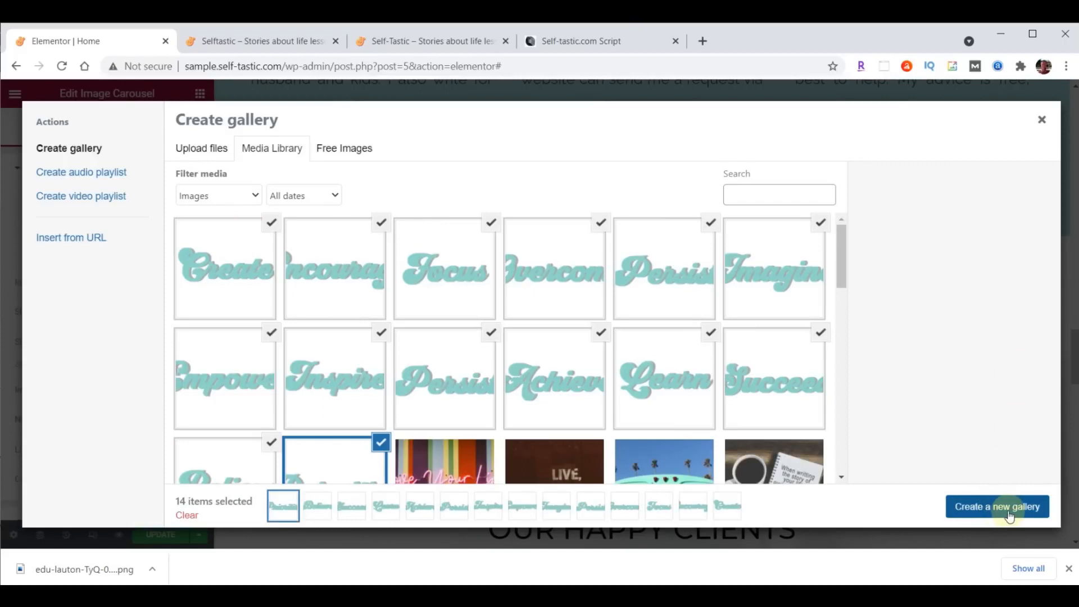
{"action": "left_click", "coordinate": [1009, 516]}
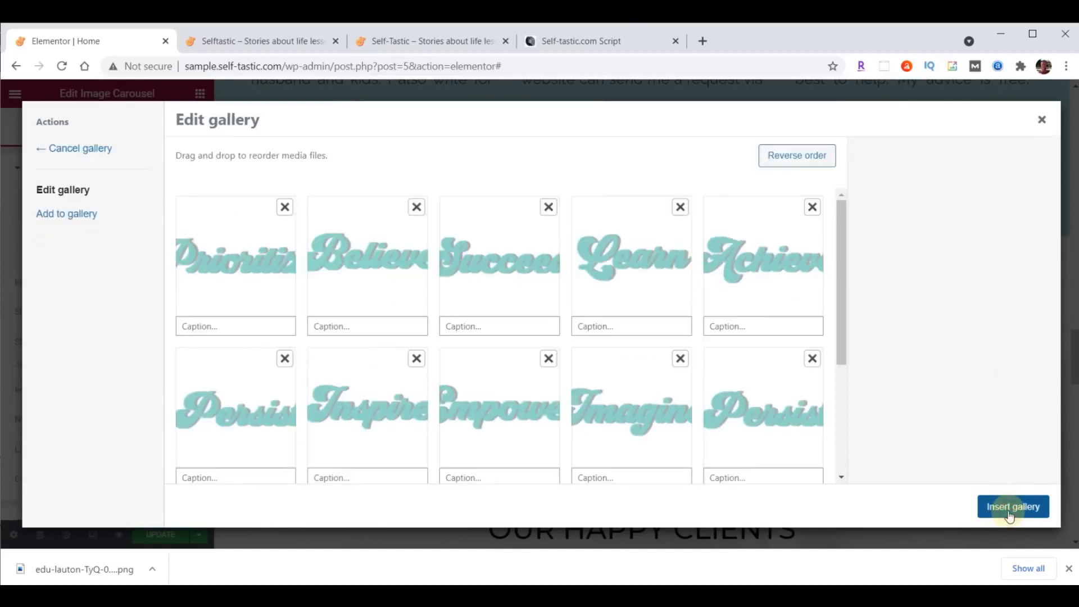
{"action": "left_click", "coordinate": [1000, 513]}
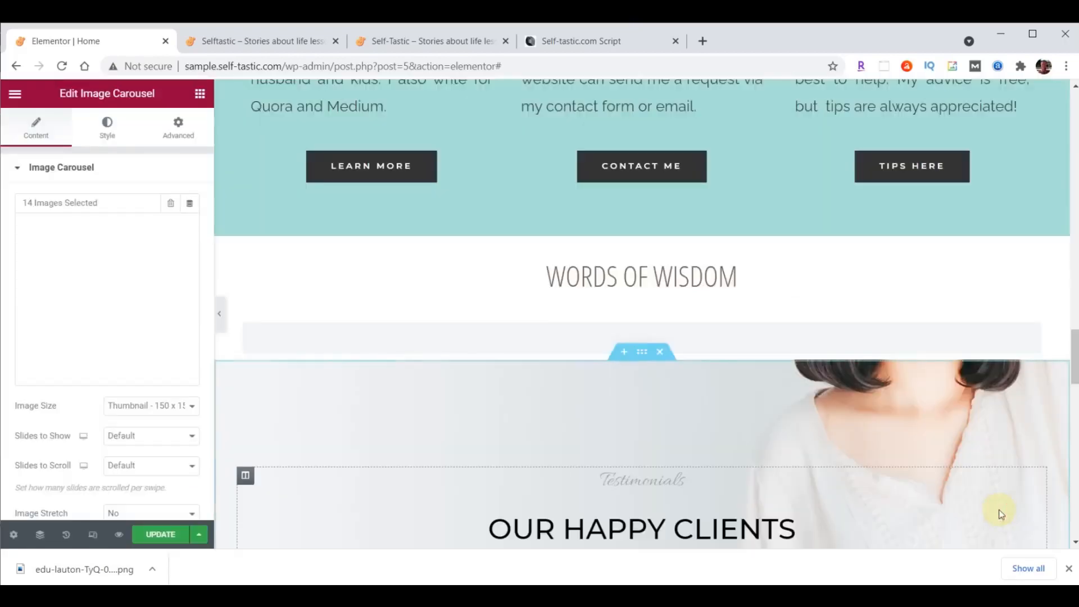
- Set the carousel to Full image size, 5 slides shown, 1 scrolled, and no navigation
{"action": "left_click", "coordinate": [129, 407]}
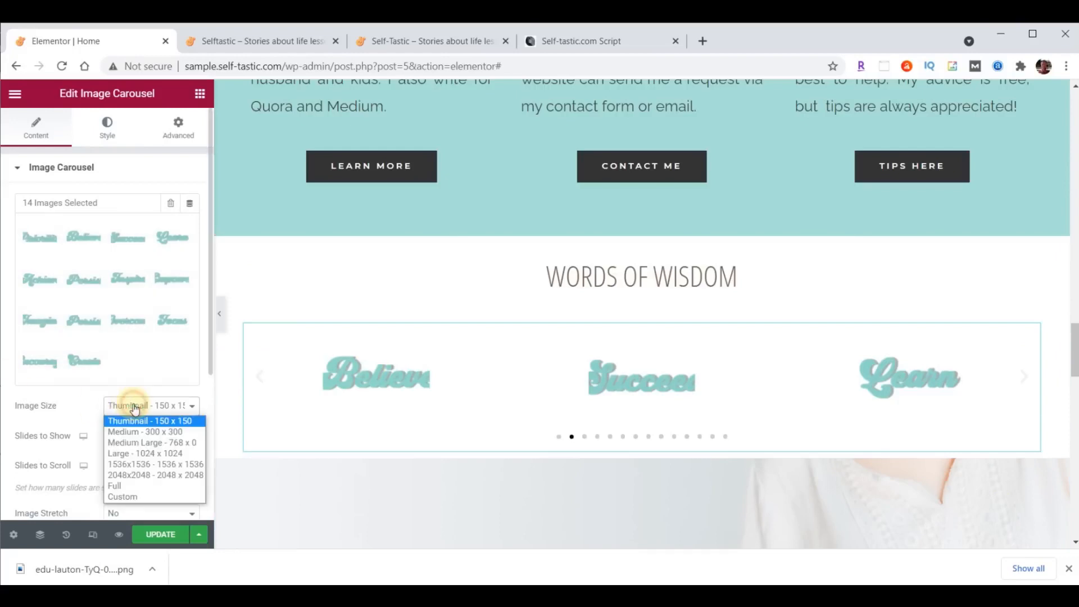
{"action": "left_click", "coordinate": [140, 485]}
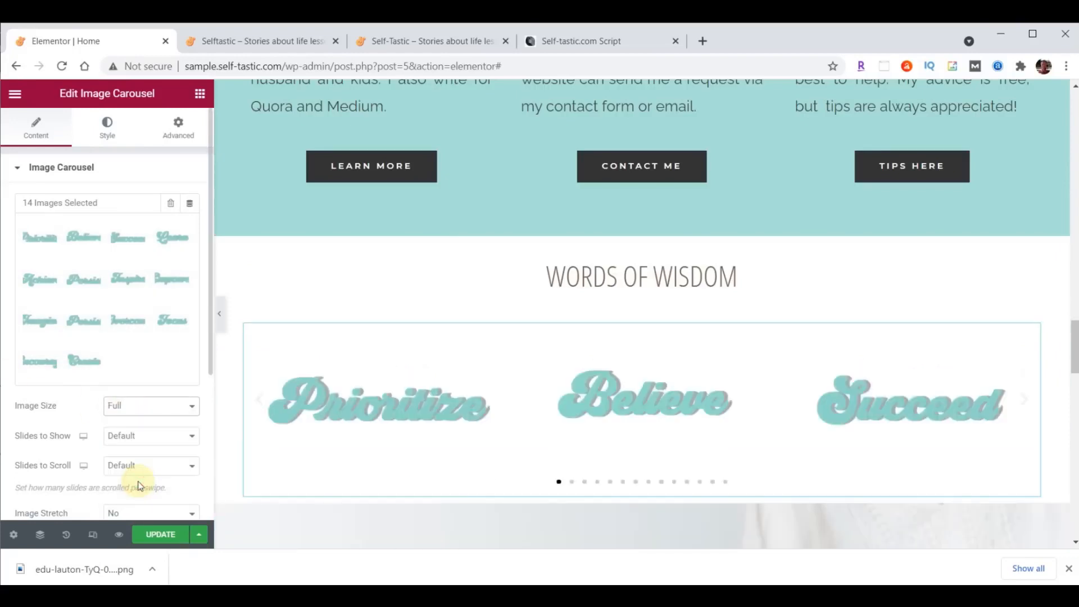
{"action": "left_click", "coordinate": [192, 436]}
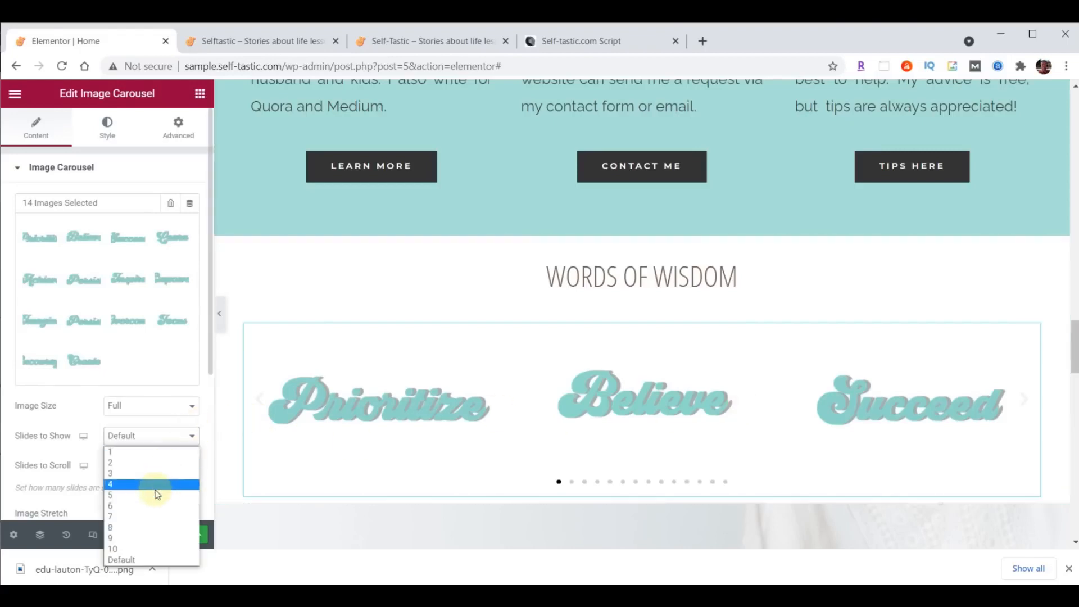
{"action": "left_click", "coordinate": [158, 495]}
{"action": "left_click", "coordinate": [166, 466]}
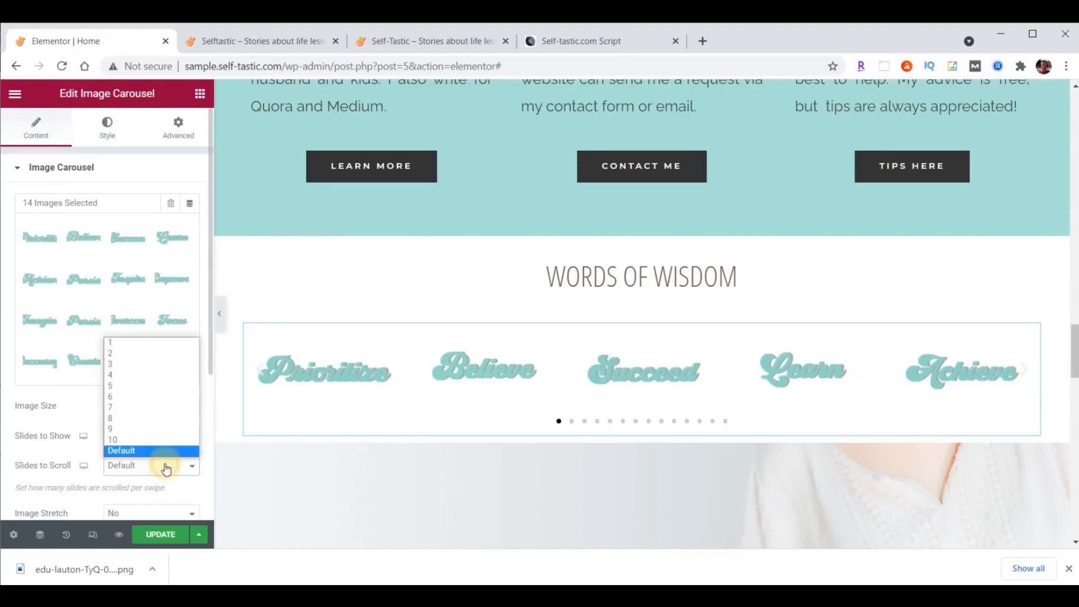
{"action": "left_click", "coordinate": [157, 343]}
{"action": "scroll", "coordinate": [148, 331], "scroll_direction": "down", "scroll_amount": 4}
{"action": "left_click", "coordinate": [143, 321]}
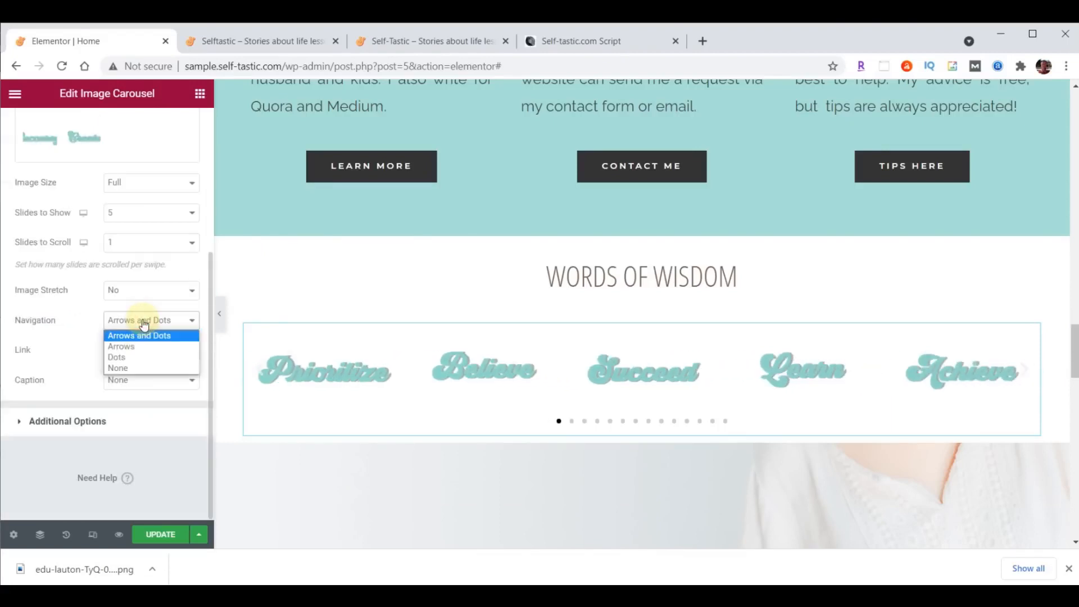
{"action": "left_click", "coordinate": [136, 366]}
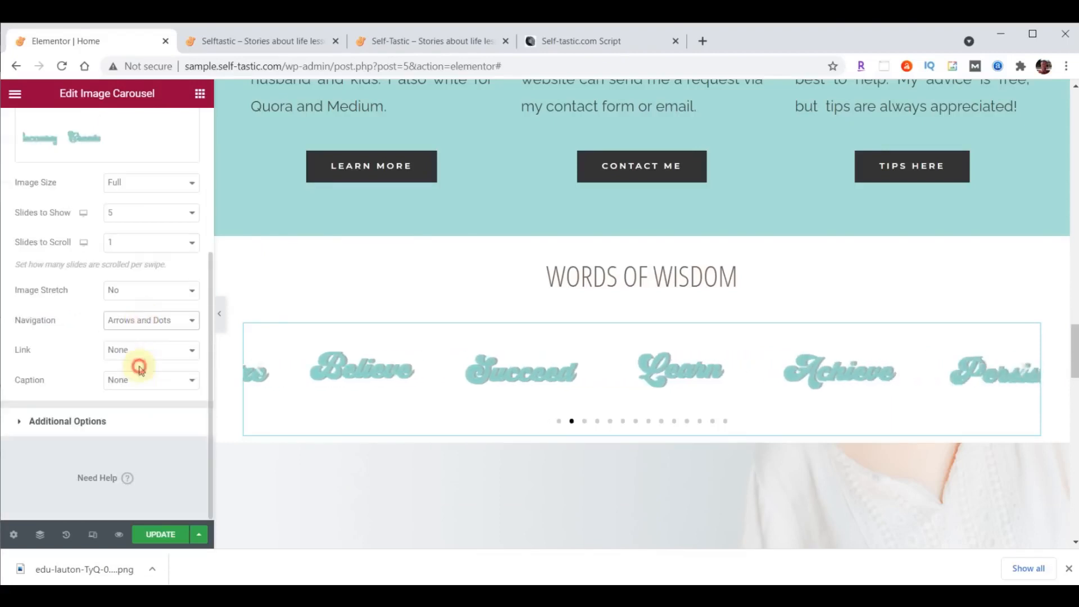
- Turn Pause on Hover off, set Animation Speed to 2000, and save the page
{"action": "left_click", "coordinate": [64, 423]}
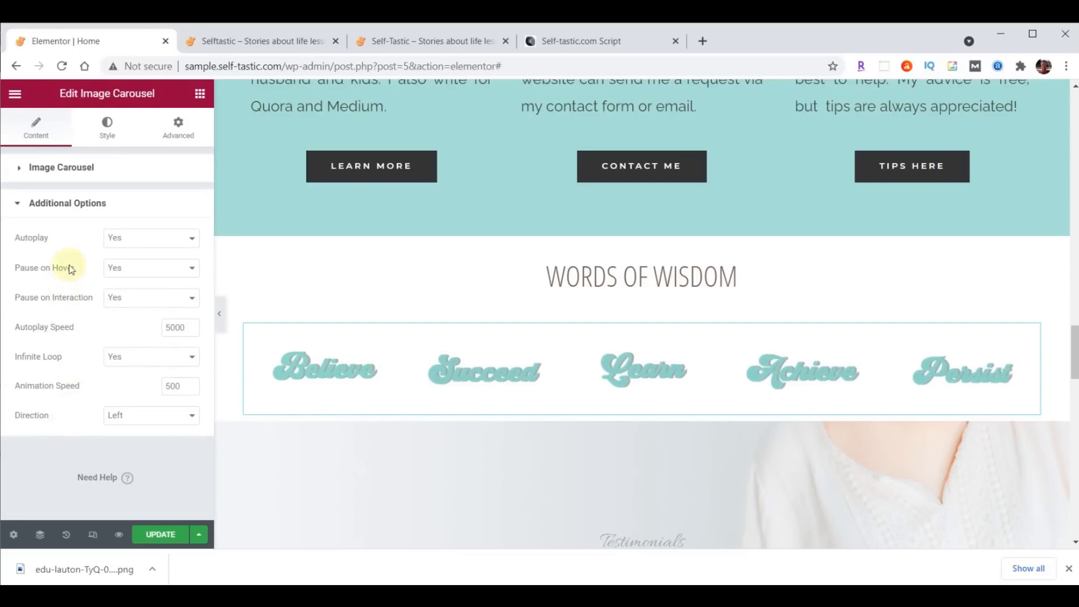
{"action": "left_click", "coordinate": [139, 269]}
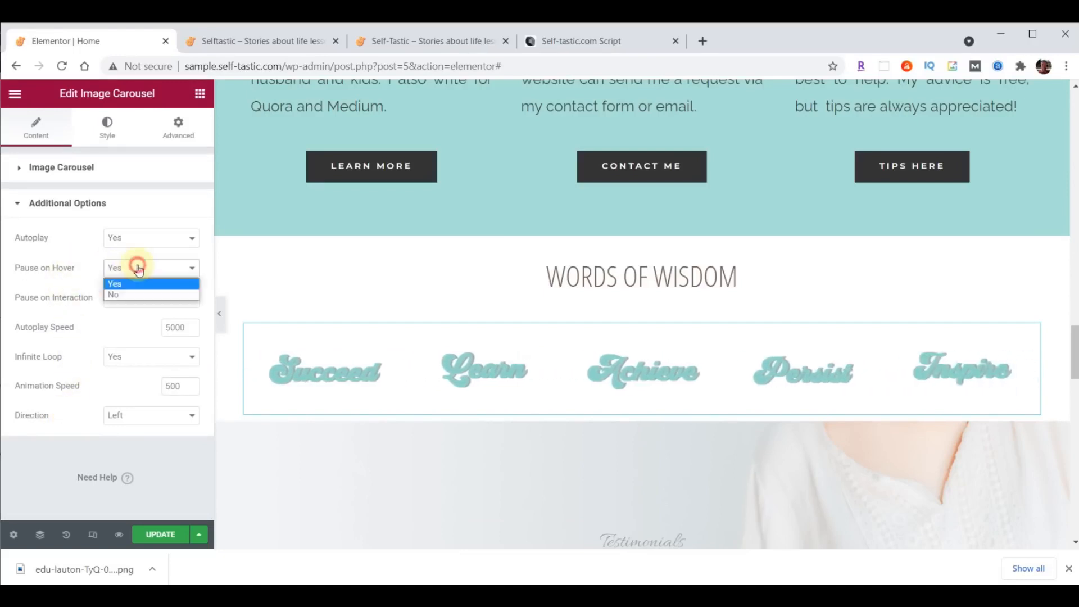
{"action": "left_click", "coordinate": [128, 294]}
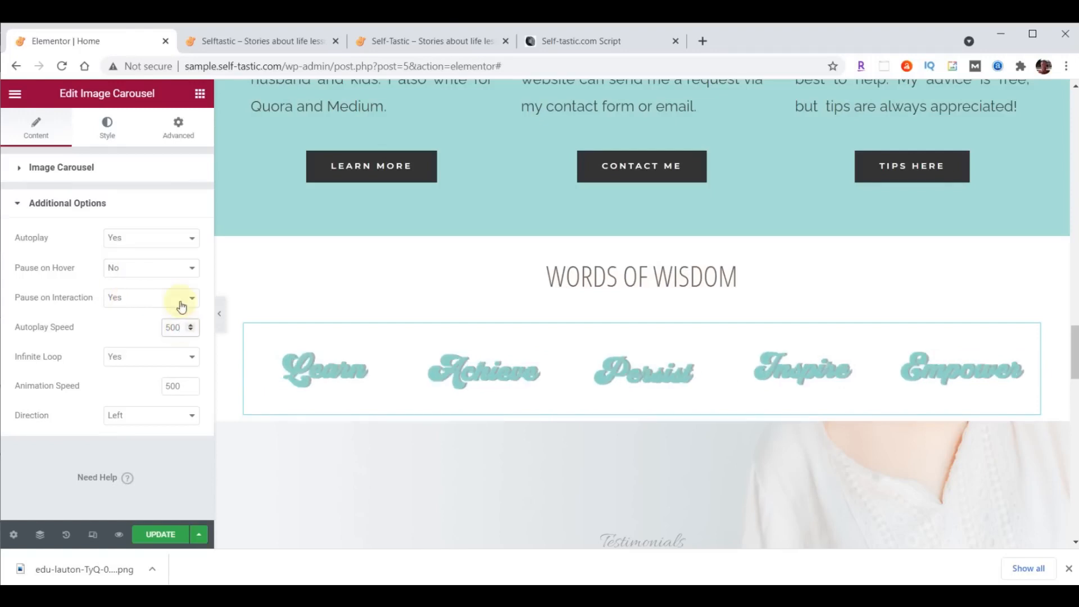
{"action": "double_click", "coordinate": [181, 386]}
{"action": "type", "text": "2000"}
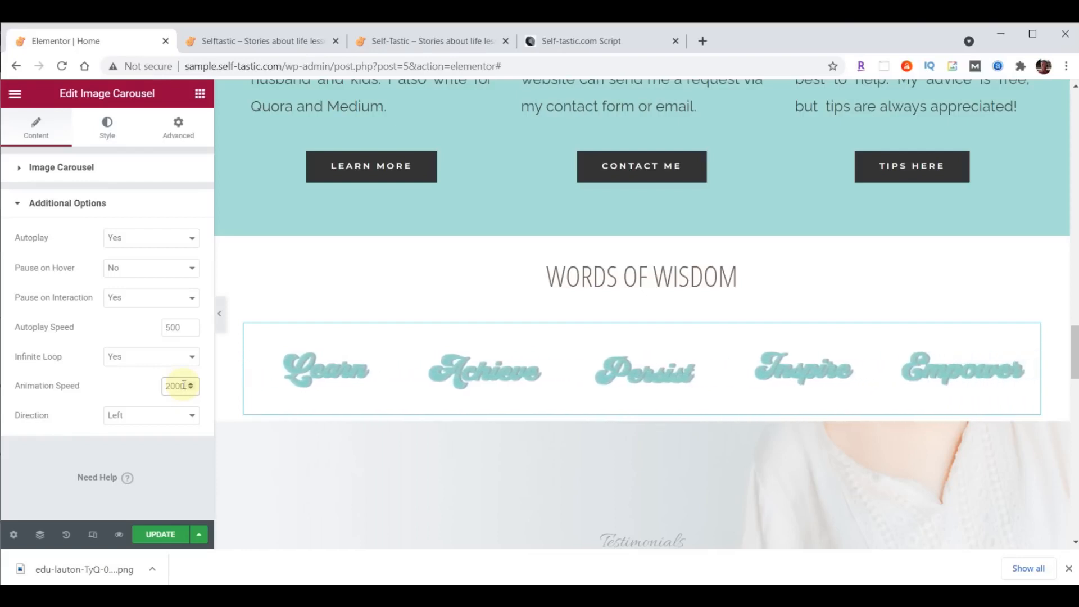
{"action": "left_click", "coordinate": [163, 535]}
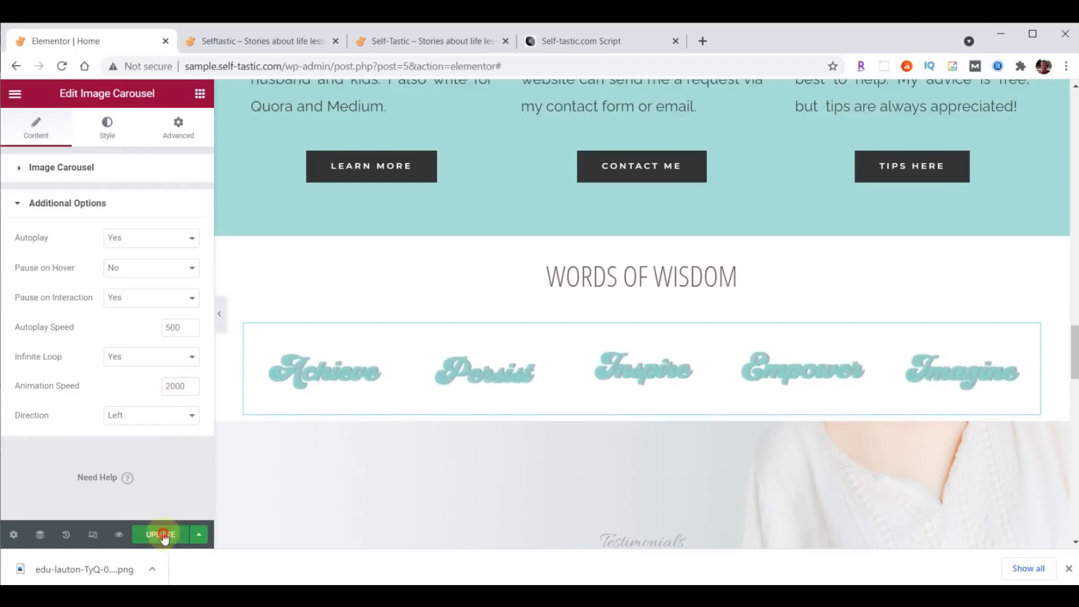
{"action": "left_click", "coordinate": [277, 37]}
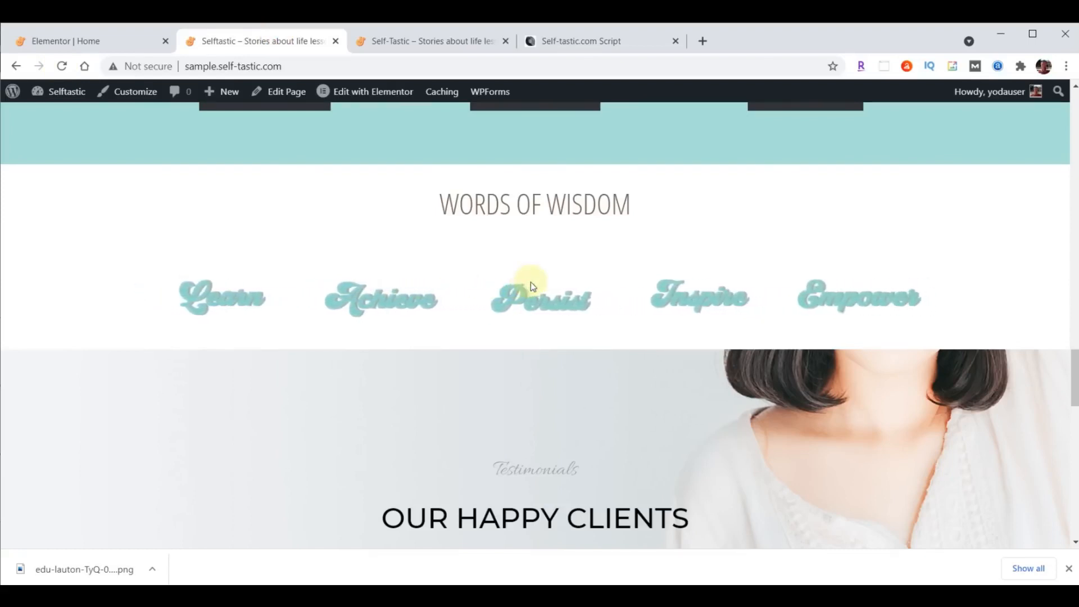
{"action": "left_click", "coordinate": [74, 41]}
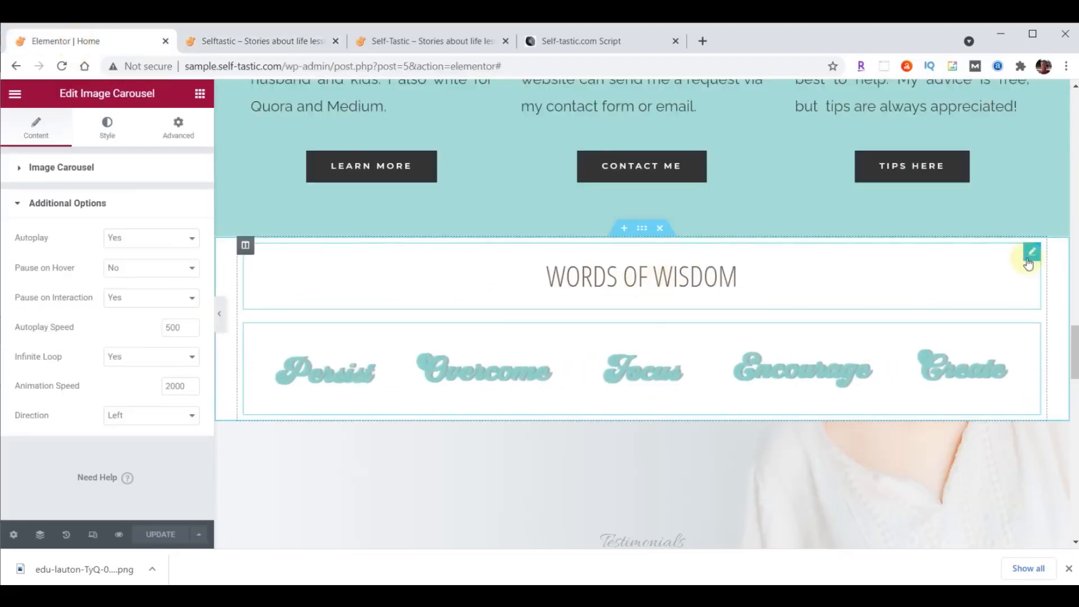
- Give the Words of Wisdom heading 70 top padding with no padding on the other sides
{"action": "left_click", "coordinate": [1036, 256]}
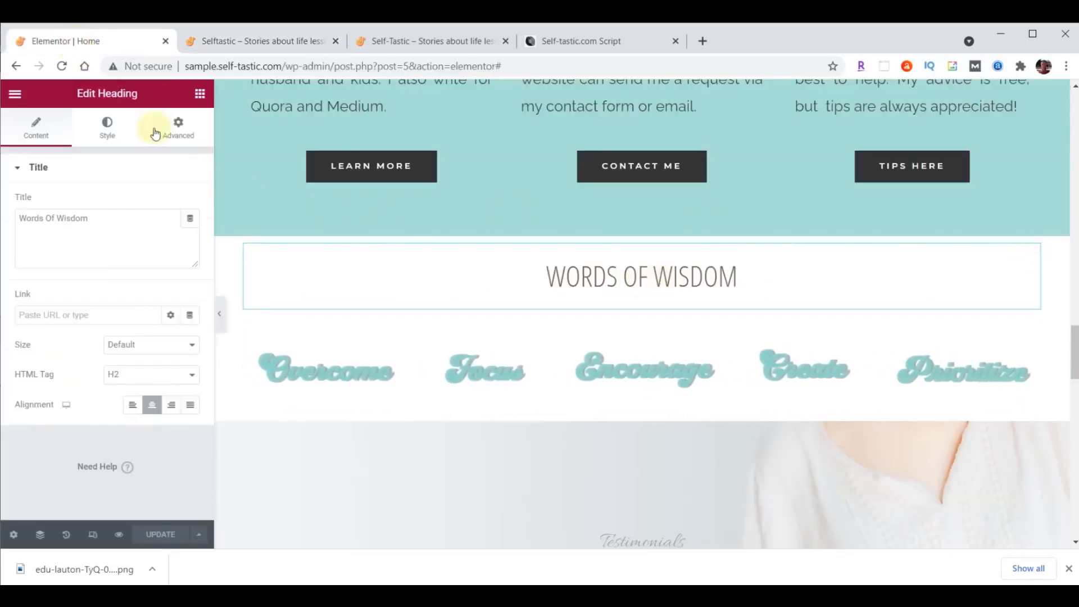
{"action": "left_click", "coordinate": [177, 130]}
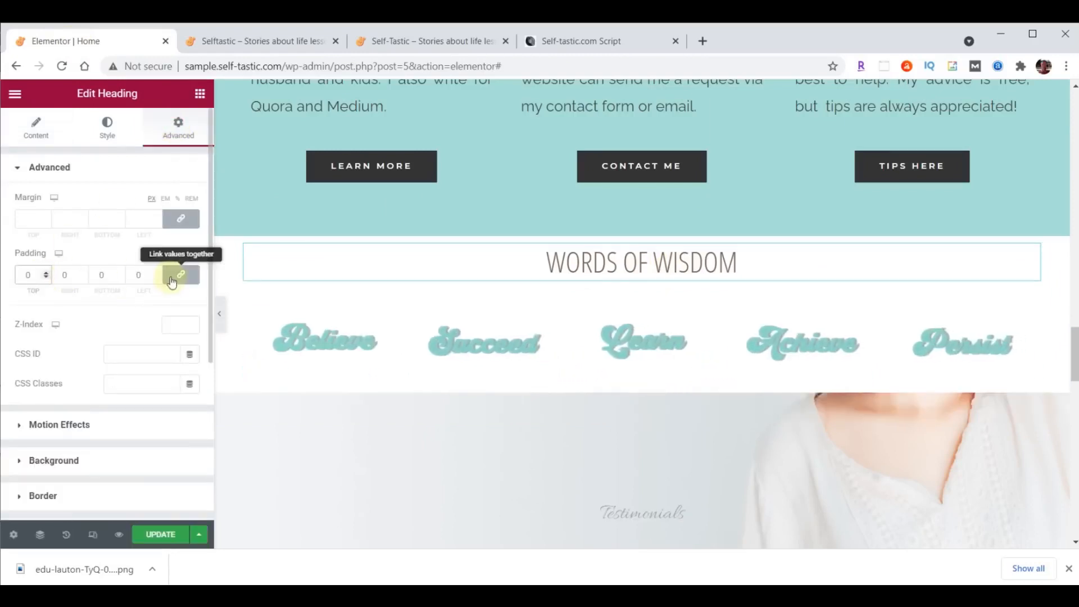
{"action": "left_click", "coordinate": [176, 277]}
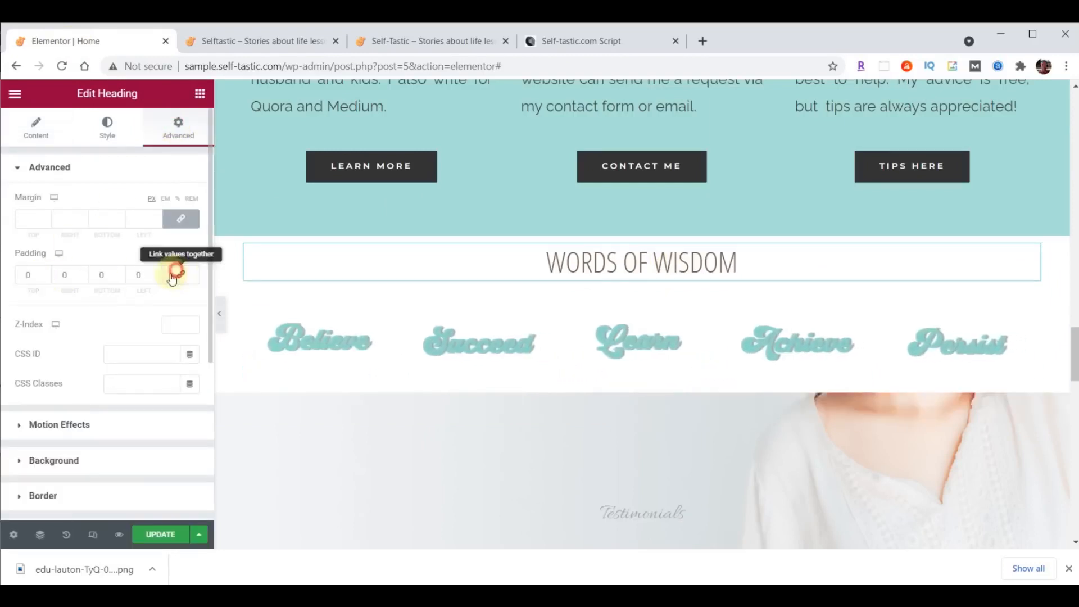
{"action": "left_click", "coordinate": [21, 276]}
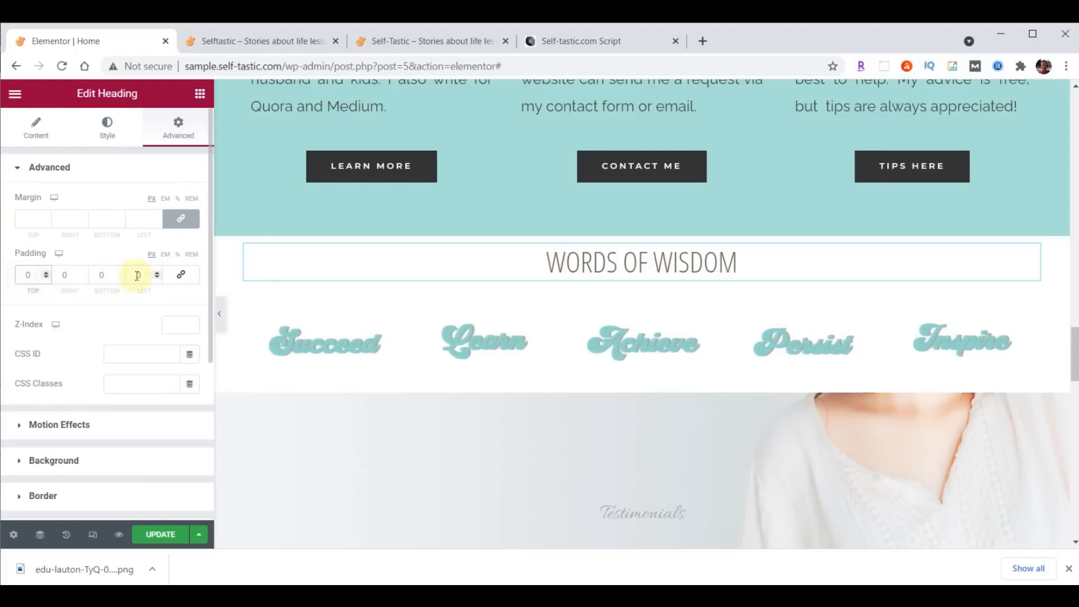
{"action": "type", "text": "7"}
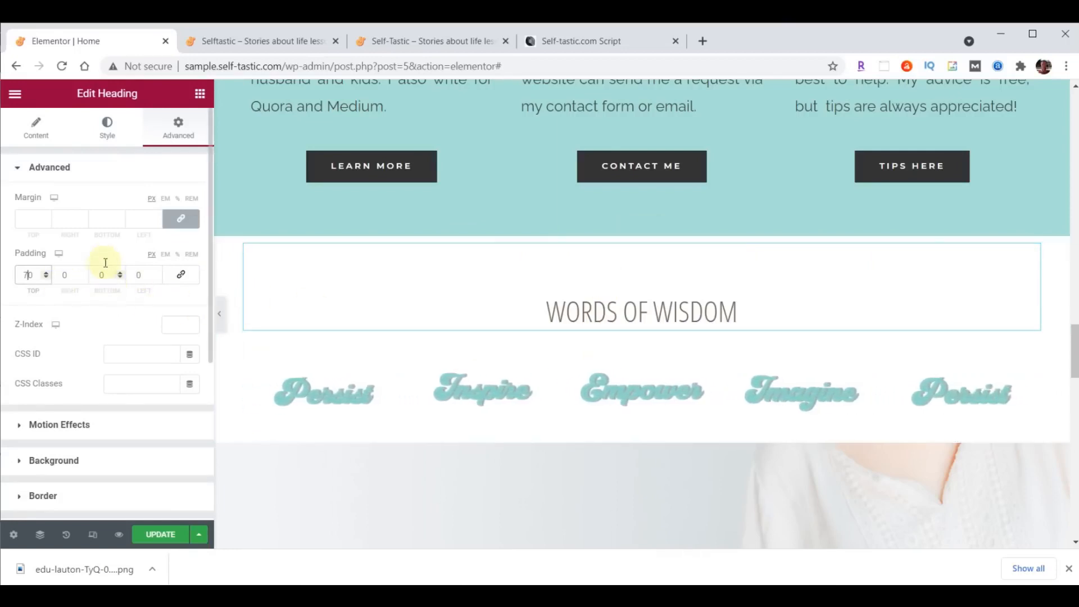
- Unlink the heading's margin and lower its bottom margin to about -25
{"action": "left_click", "coordinate": [183, 221]}
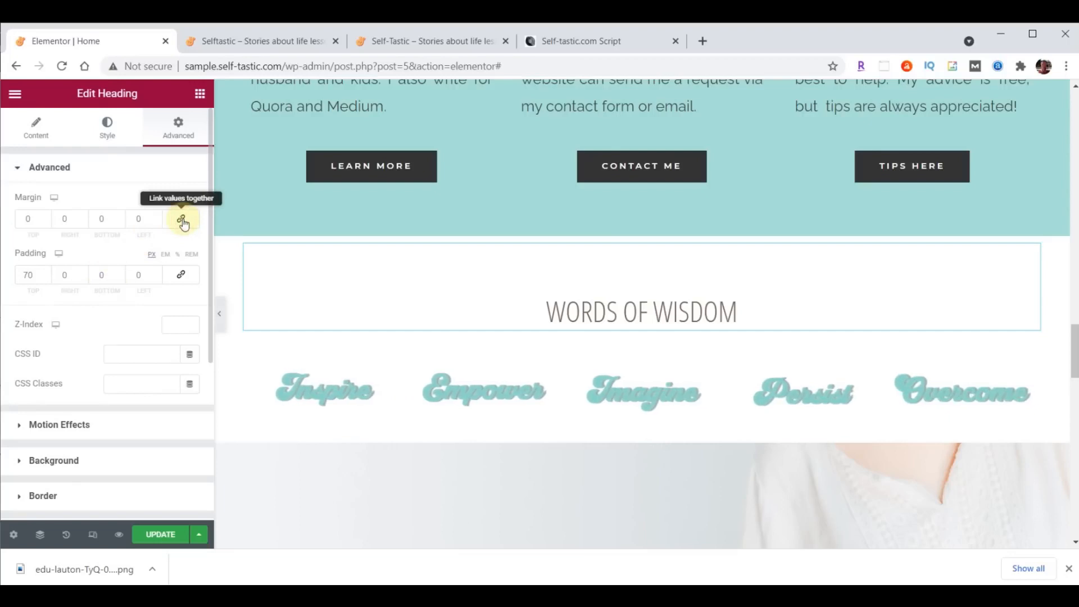
{"action": "left_click", "coordinate": [119, 223]}
{"action": "left_click", "coordinate": [120, 222]}
{"action": "left_click", "coordinate": [120, 223]}
{"action": "left_click", "coordinate": [120, 223]}
{"action": "left_click", "coordinate": [120, 222]}
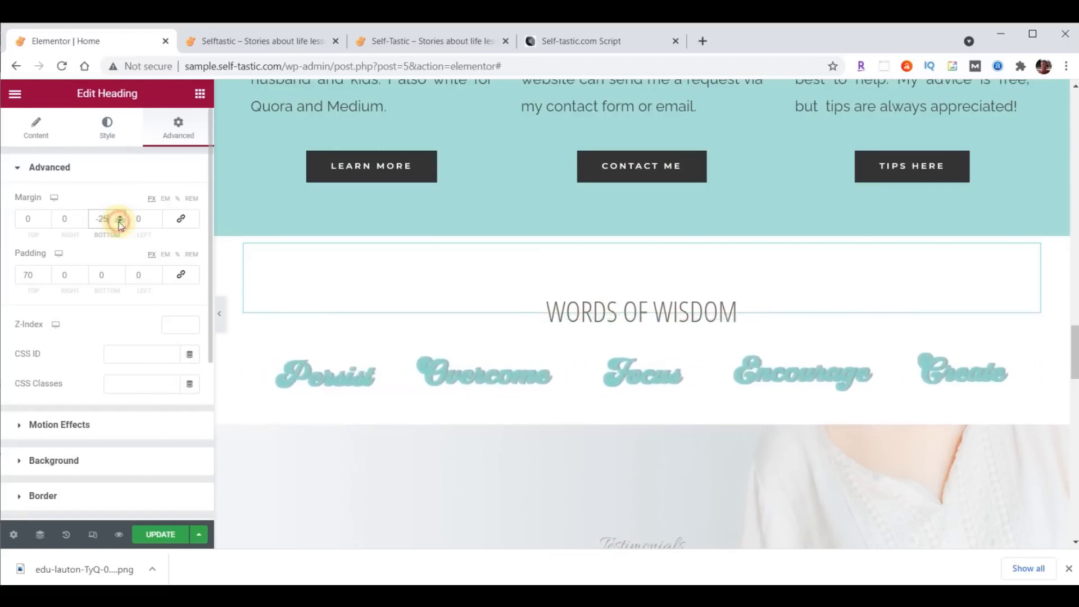
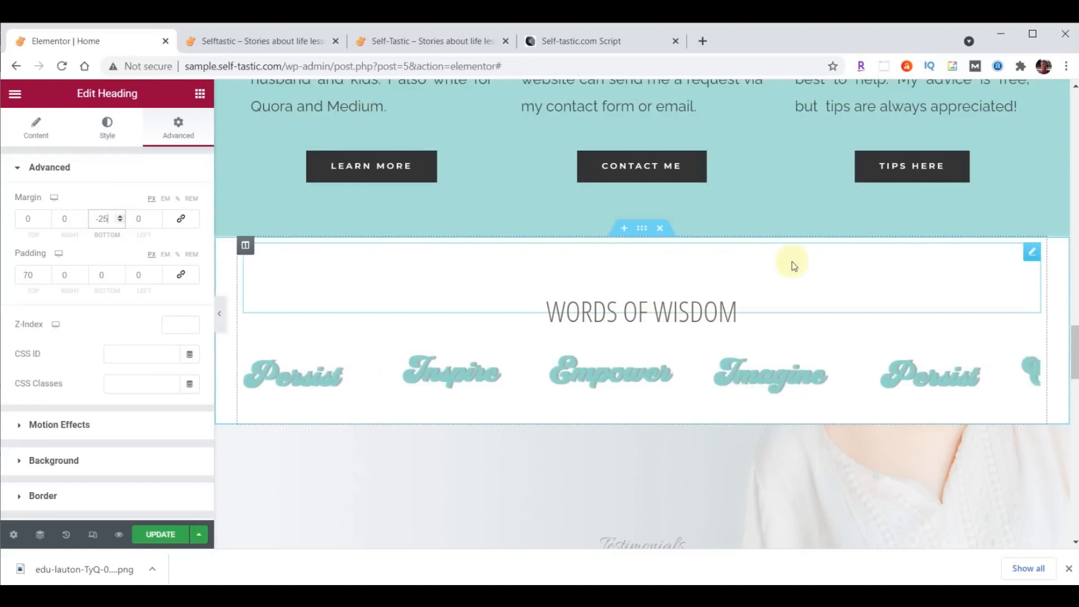
- Select the section containing the Words of Wisdom heading to edit its section settings
{"action": "left_click", "coordinate": [642, 229]}
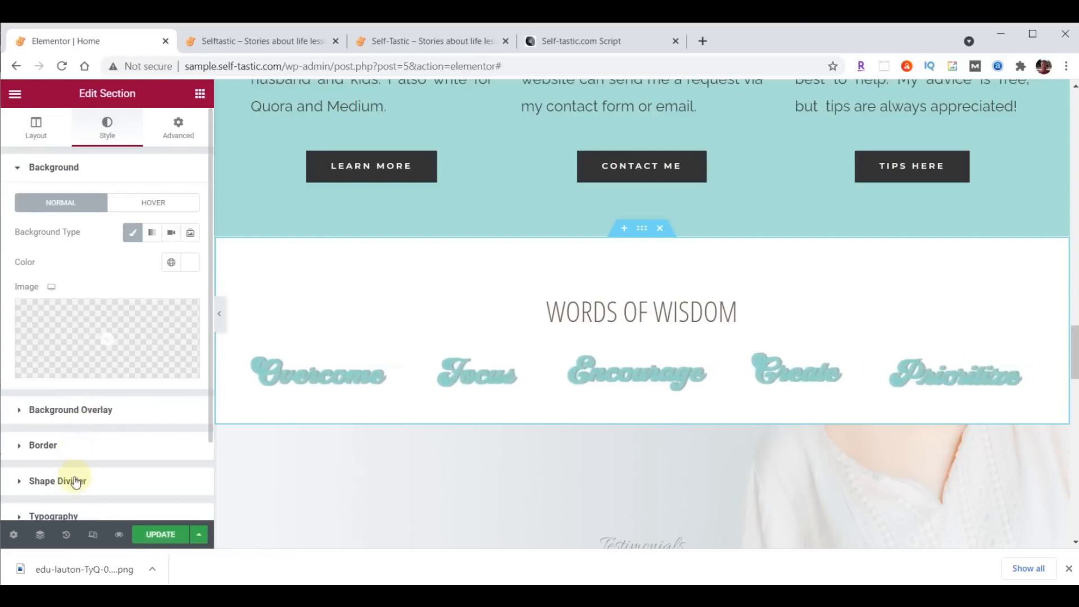
- Add a #A8E0D9 Waves Brush top shape divider with height 60 and update the page
{"action": "left_click", "coordinate": [57, 481]}
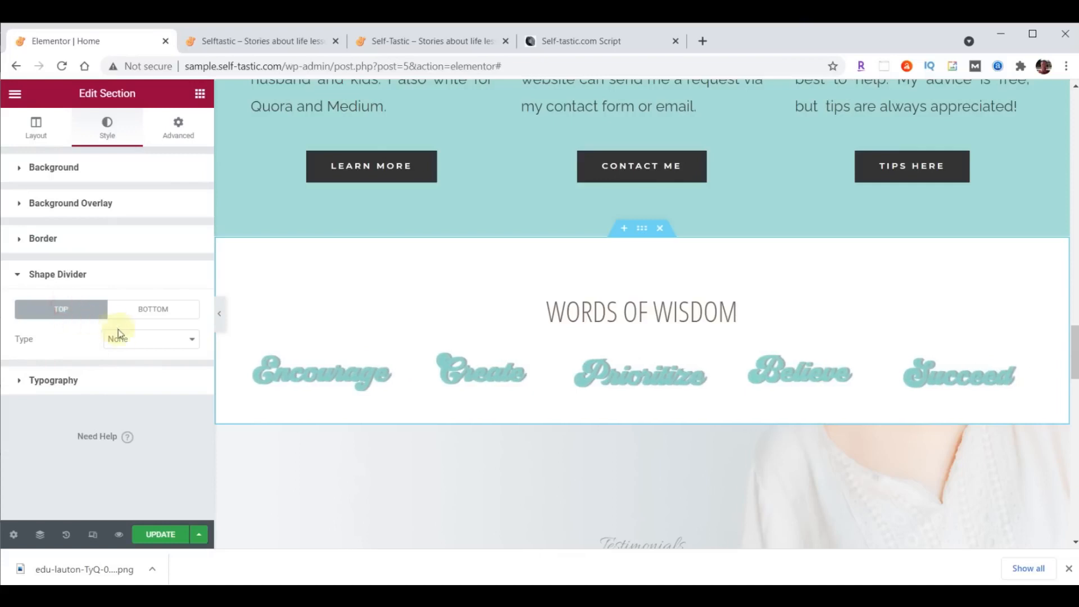
{"action": "left_click", "coordinate": [128, 340]}
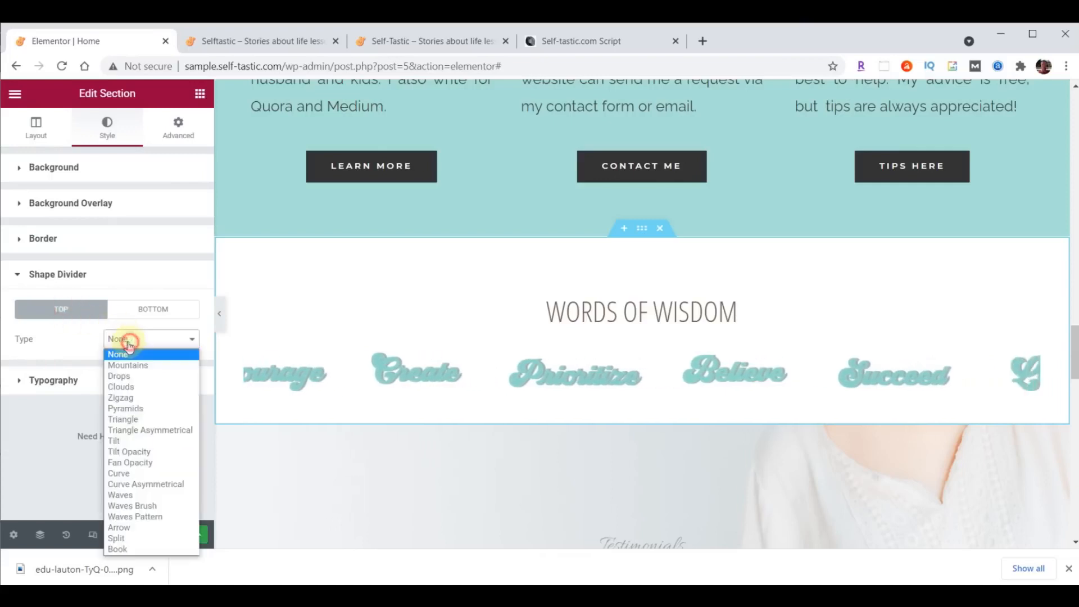
{"action": "left_click", "coordinate": [135, 495]}
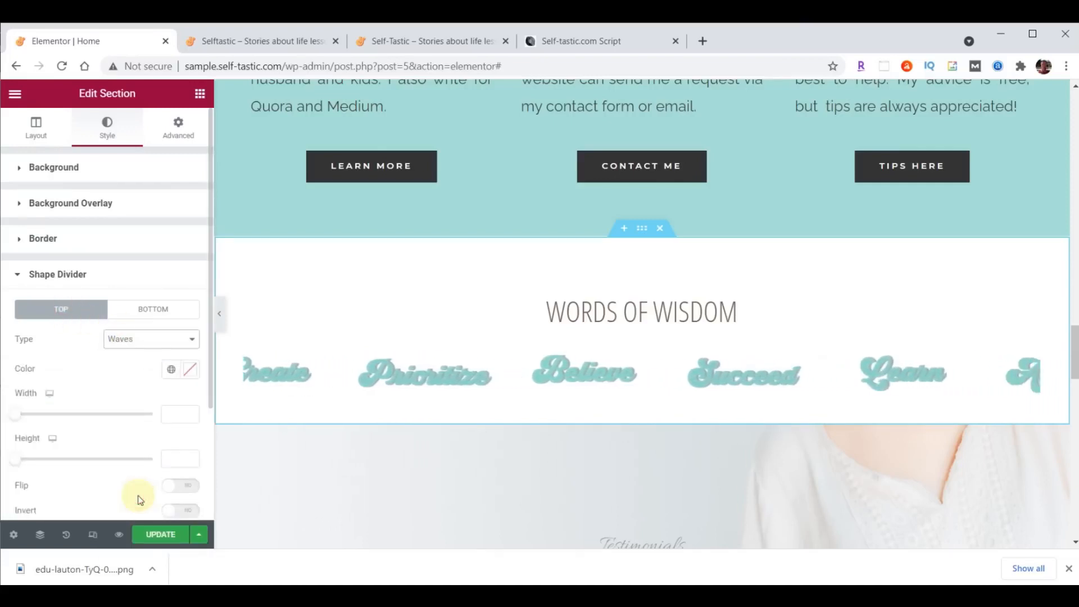
{"action": "left_click", "coordinate": [187, 373]}
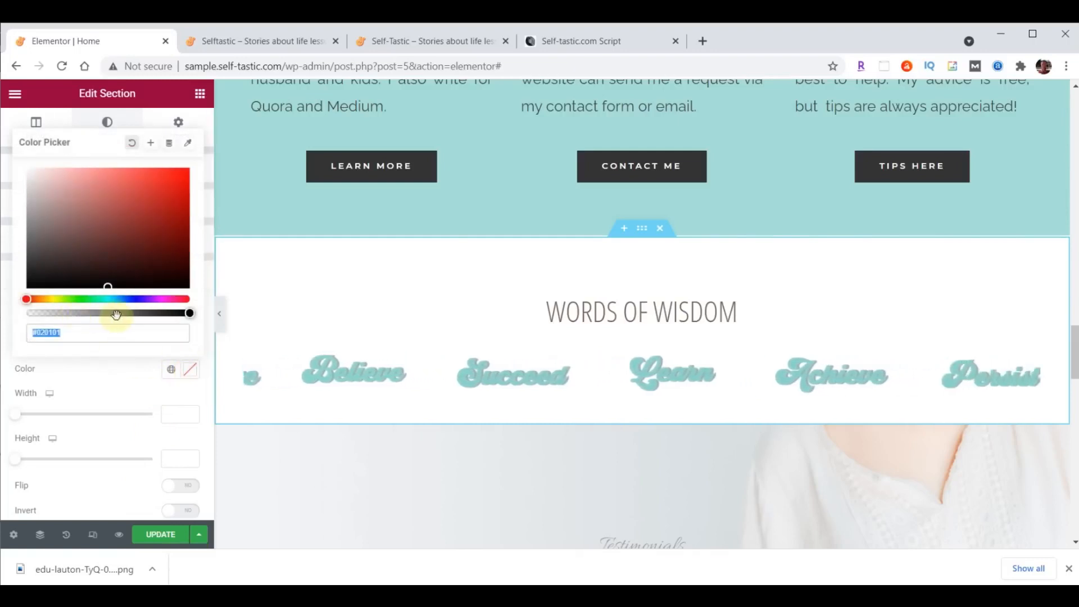
{"action": "type", "text": "#A8E0D9"}
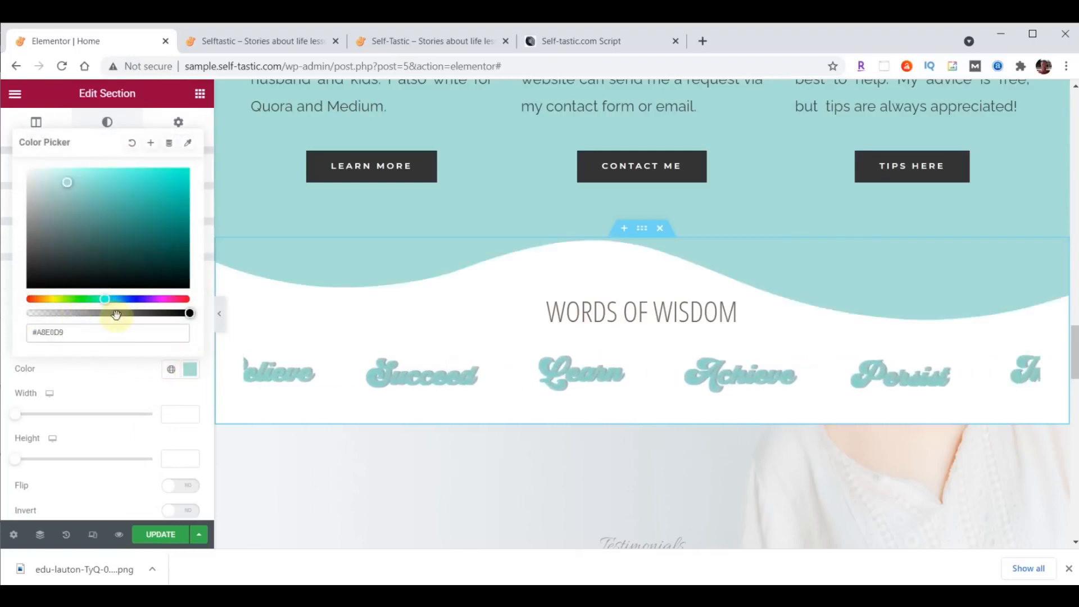
{"action": "left_click", "coordinate": [190, 370]}
{"action": "left_click", "coordinate": [164, 340]}
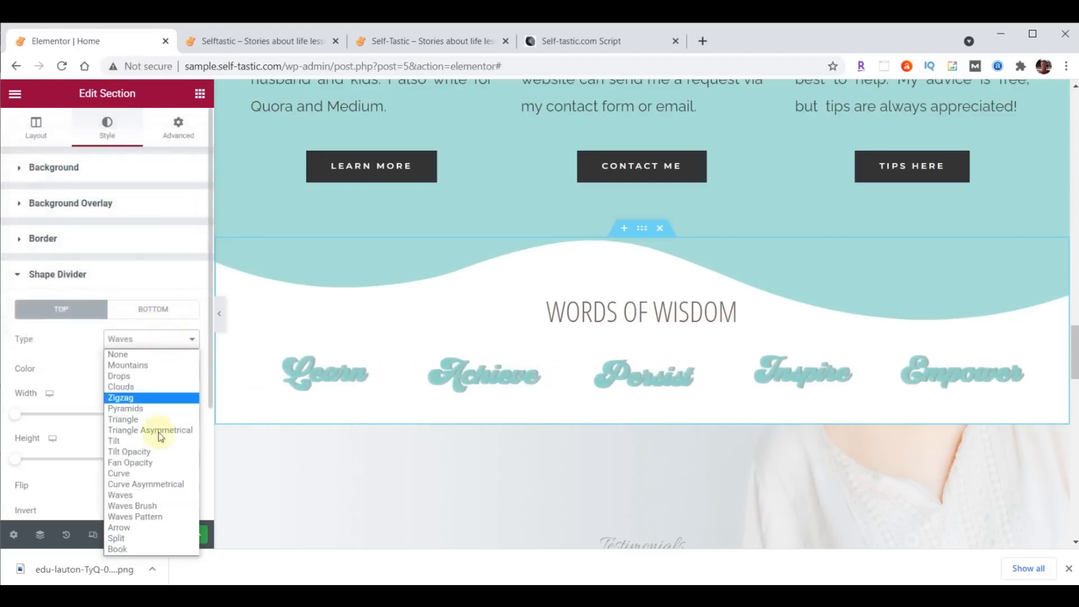
{"action": "left_click", "coordinate": [159, 503]}
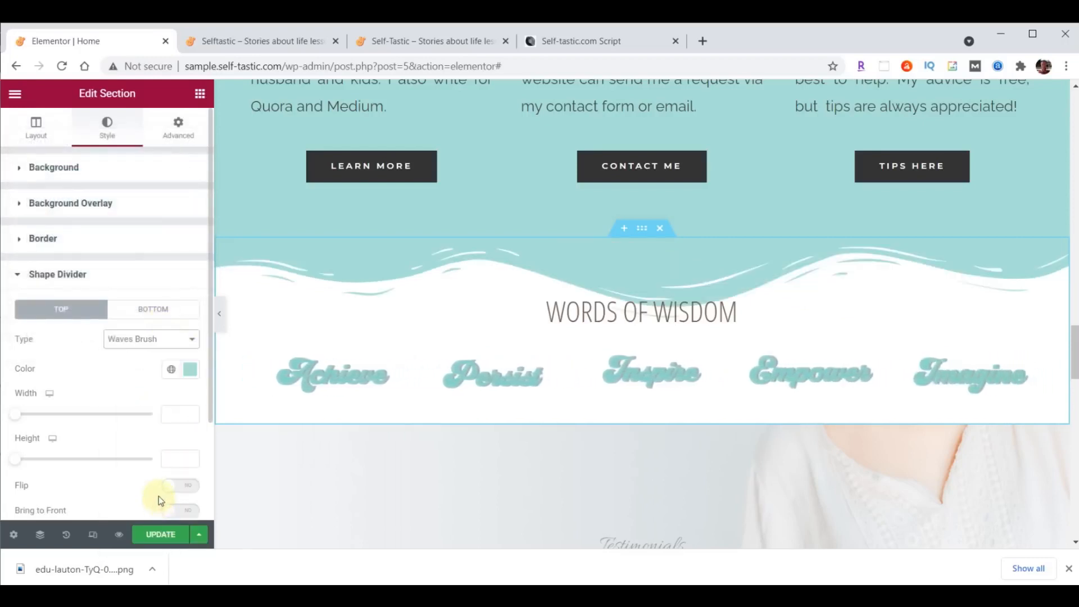
{"action": "type", "text": "60"}
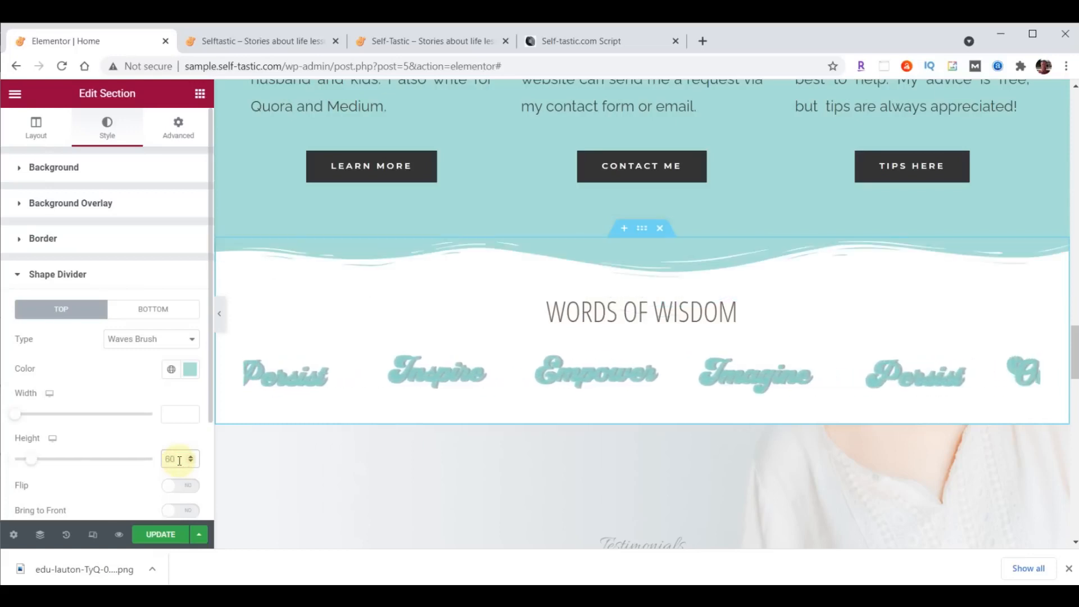
{"action": "left_click", "coordinate": [158, 536]}
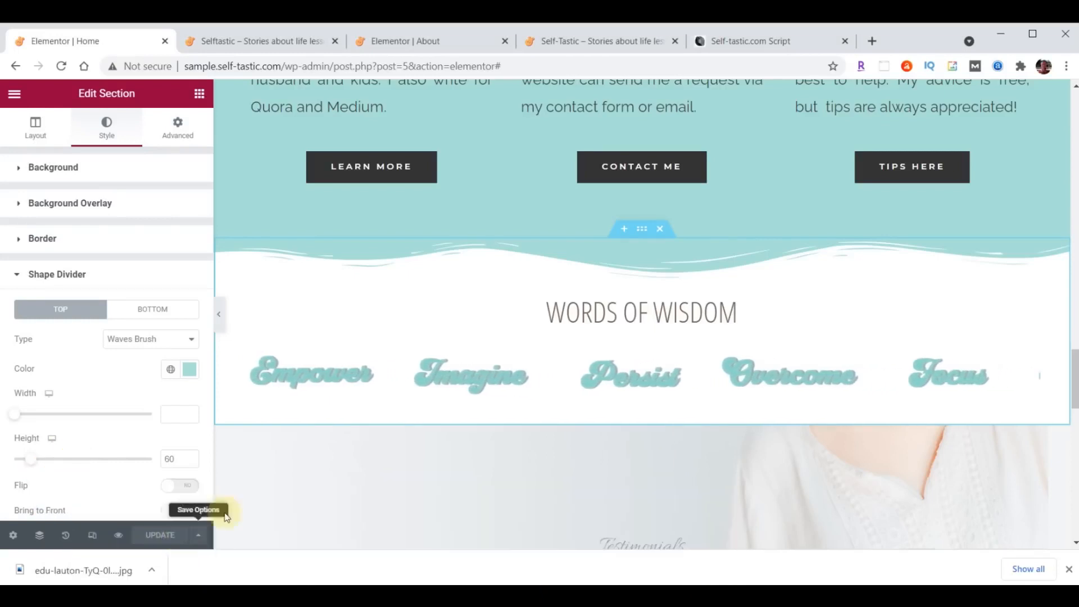
- Save the section as library template 'Selftastic - Words of Wisdom', then close the Library
{"action": "right_click", "coordinate": [641, 229]}
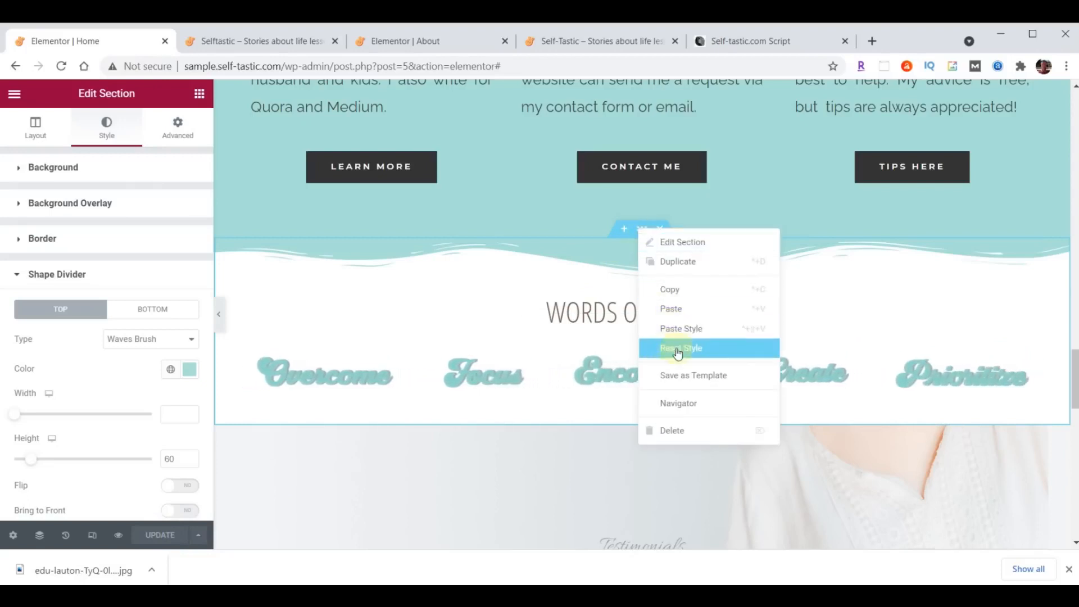
{"action": "left_click", "coordinate": [682, 375]}
{"action": "left_click", "coordinate": [491, 371]}
{"action": "type", "text": "Selftastic - Words of Wisdom"}
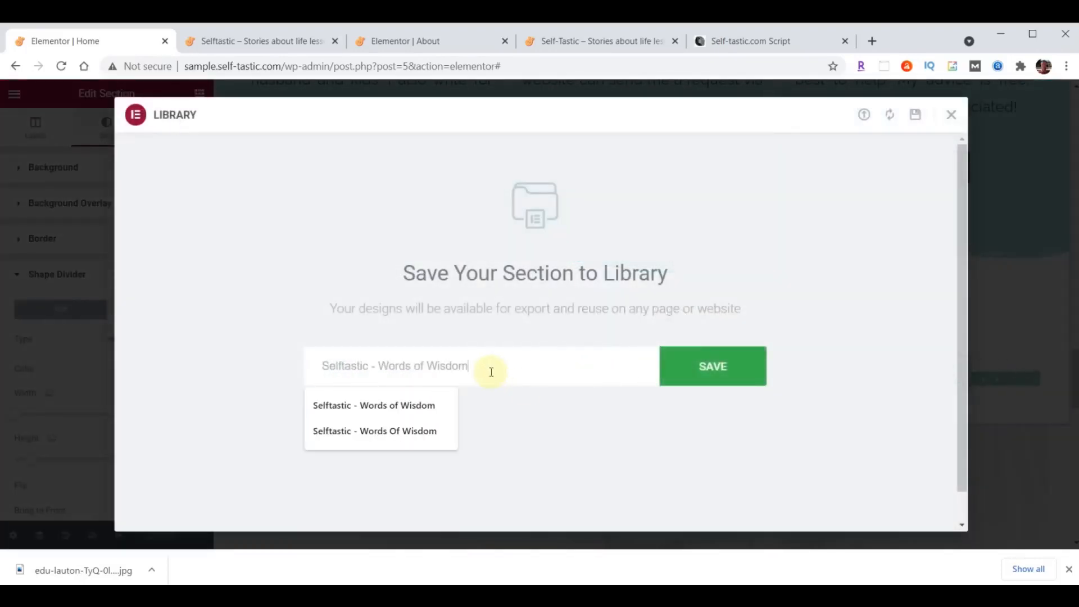
{"action": "left_click", "coordinate": [716, 373]}
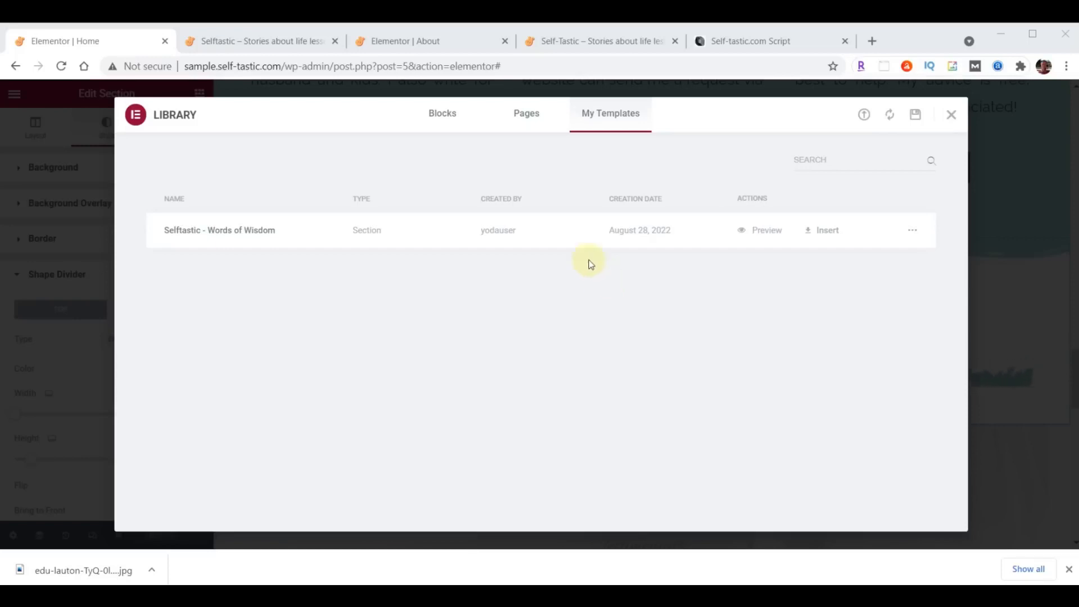
{"action": "left_click", "coordinate": [951, 117]}
- Reload the live self-tastic.com home page and scroll down to check the sections
{"action": "left_click", "coordinate": [277, 42]}
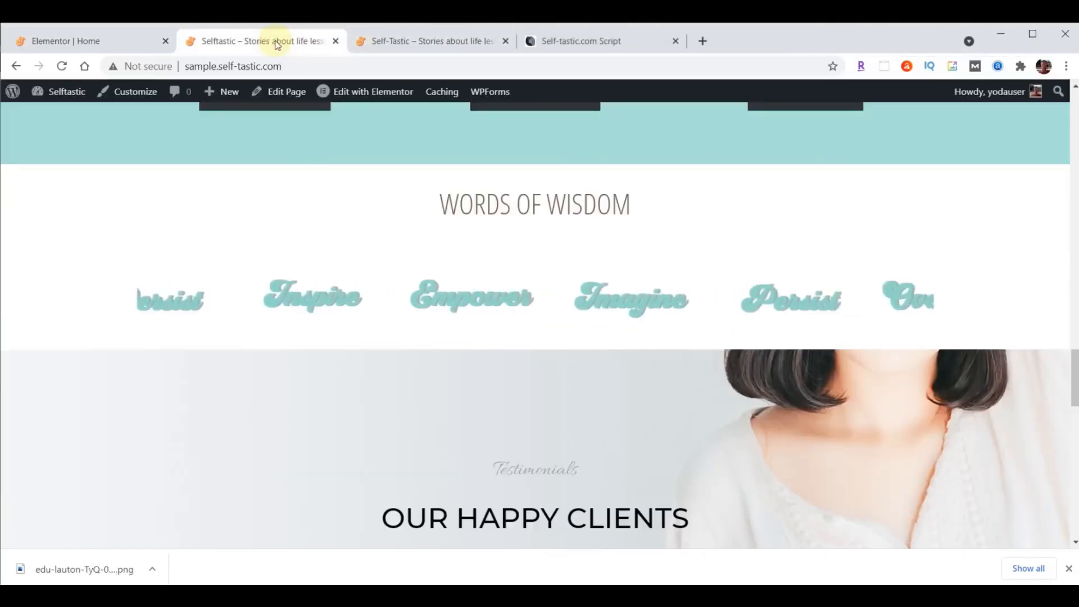
{"action": "left_click", "coordinate": [62, 66]}
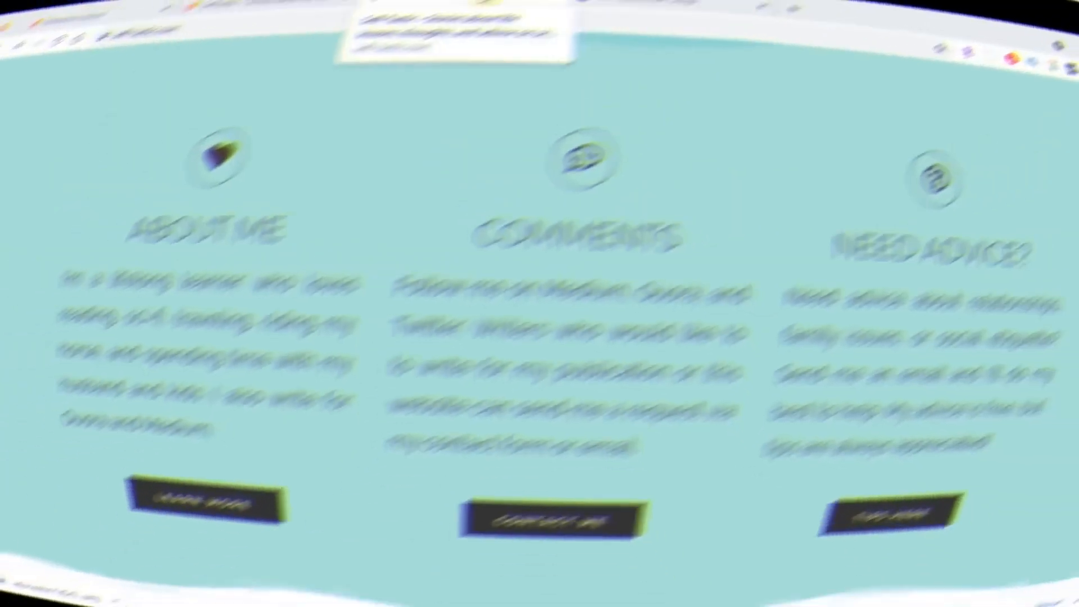
{"action": "scroll", "coordinate": [921, 178], "scroll_direction": "down", "scroll_amount": 10}
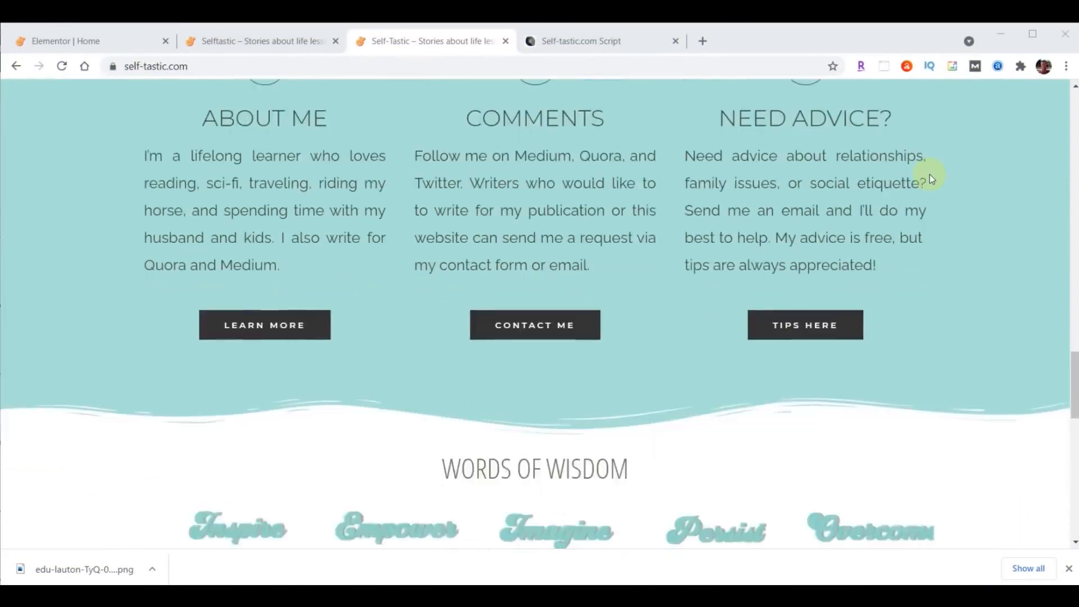
{"action": "scroll", "coordinate": [929, 173], "scroll_direction": "down", "scroll_amount": 1}
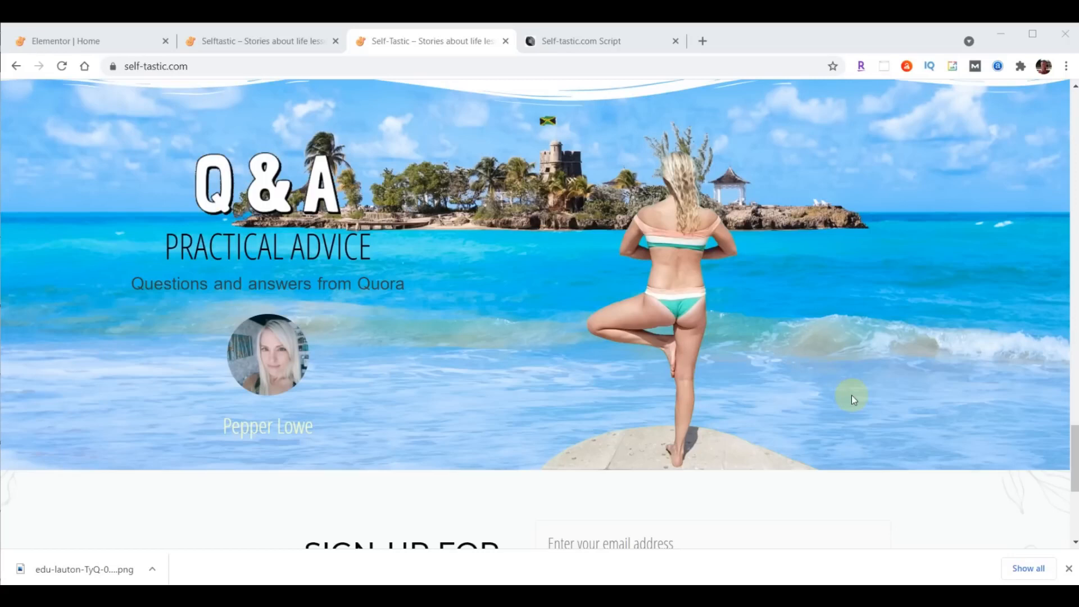
- Back in the editor, copy the Learn More button
{"action": "left_click", "coordinate": [90, 41]}
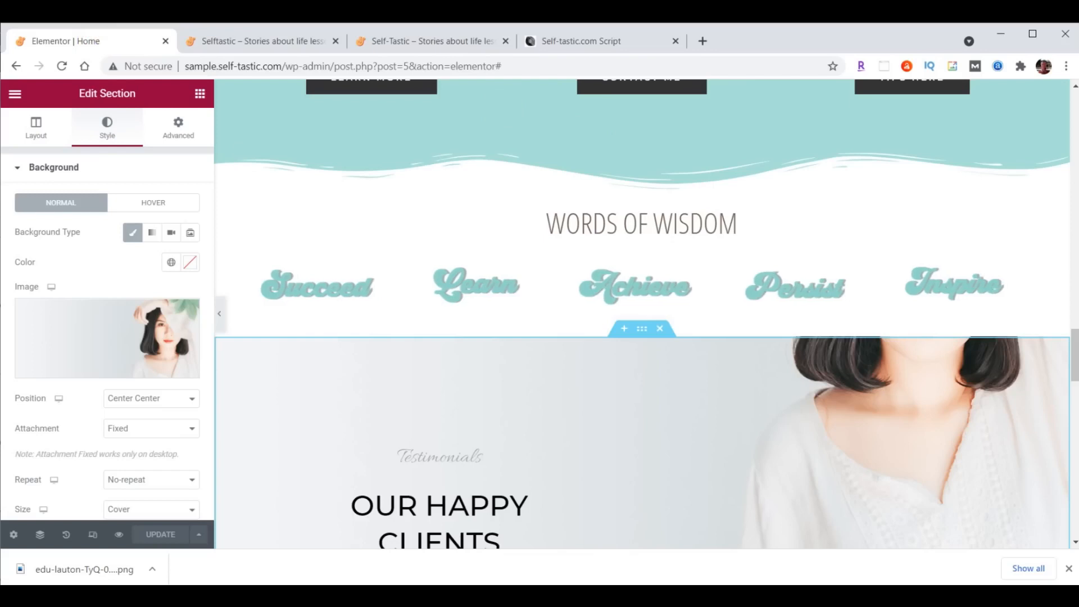
{"action": "scroll", "coordinate": [1074, 366], "scroll_direction": "down", "scroll_amount": 3}
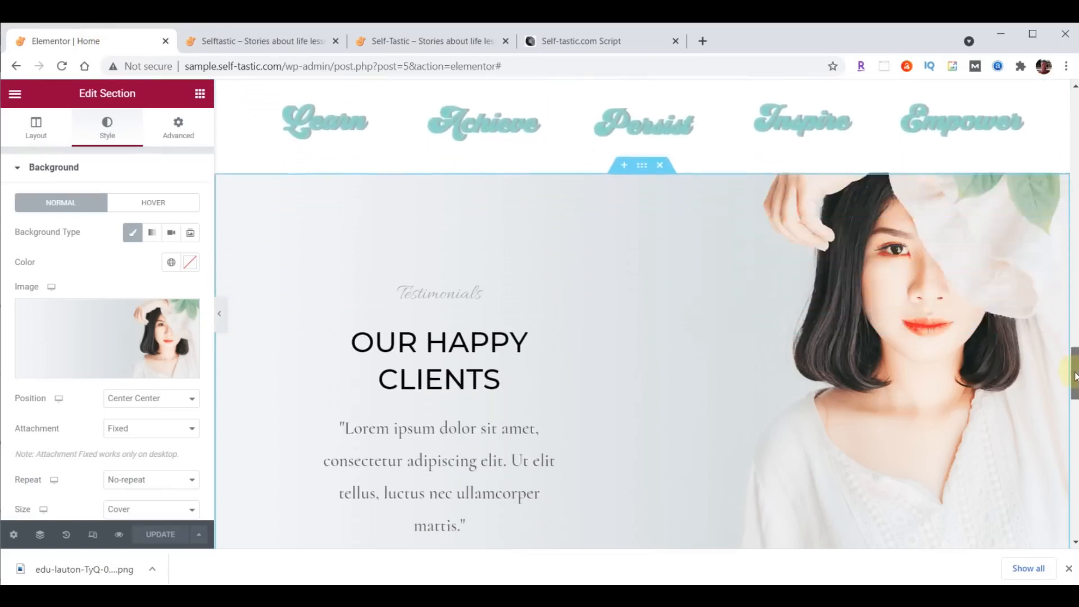
{"action": "left_click_drag", "start_coordinate": [1074, 379], "coordinate": [1074, 384]}
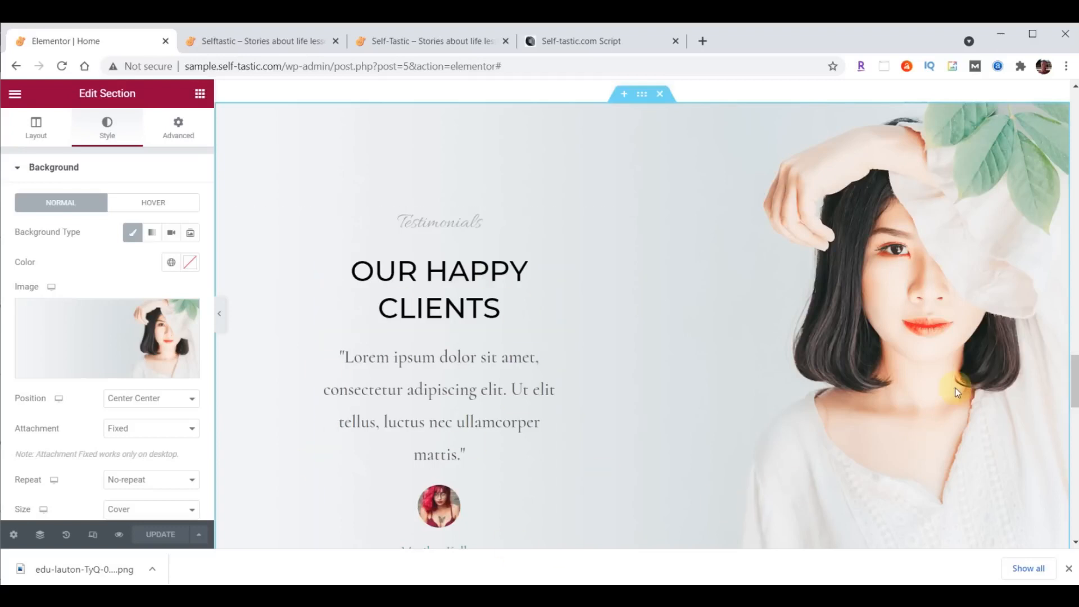
{"action": "scroll", "coordinate": [615, 375], "scroll_direction": "down", "scroll_amount": 2}
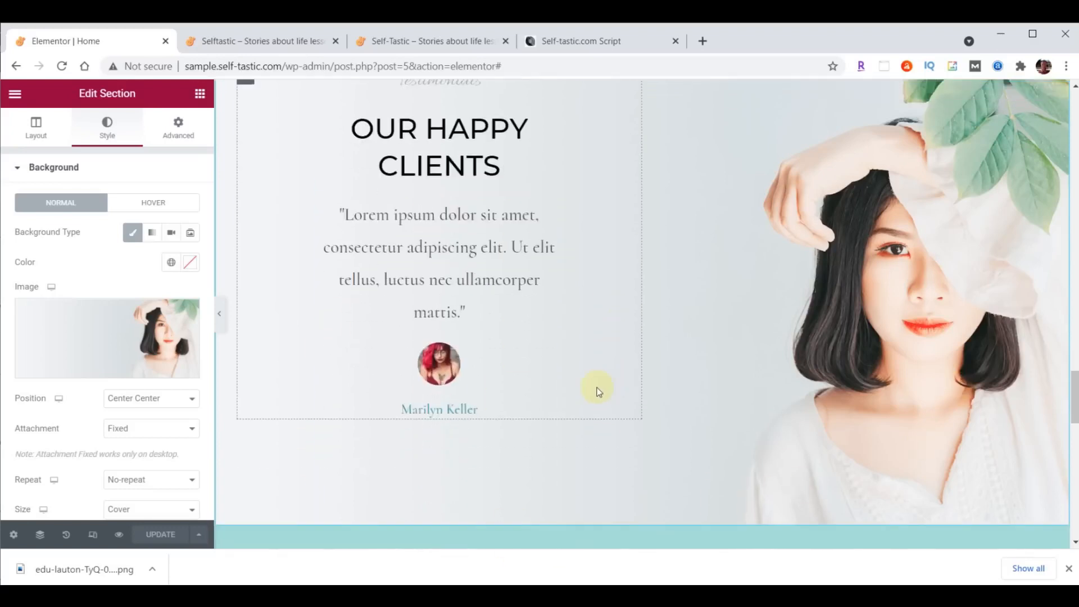
{"action": "scroll", "coordinate": [596, 382], "scroll_direction": "up", "scroll_amount": 5}
{"action": "scroll", "coordinate": [584, 331], "scroll_direction": "up", "scroll_amount": 4}
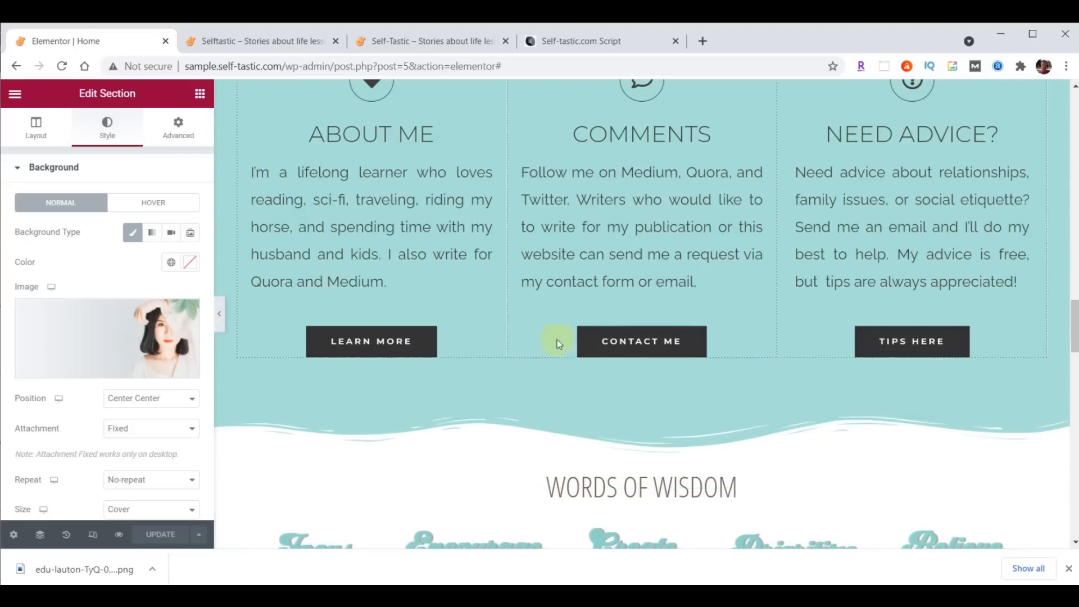
{"action": "right_click", "coordinate": [390, 341]}
{"action": "left_click", "coordinate": [423, 390]}
- Paste the button under the Our Happy Clients testimonial and relabel it 'More Testimonials'
{"action": "scroll", "coordinate": [539, 379], "scroll_direction": "down", "scroll_amount": 6}
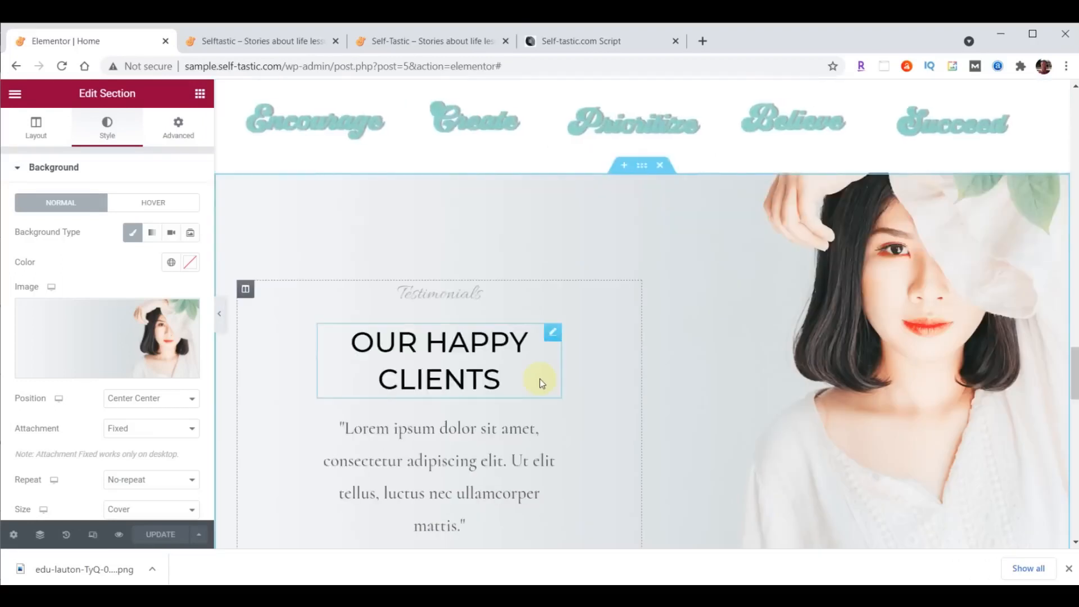
{"action": "scroll", "coordinate": [539, 379], "scroll_direction": "down", "scroll_amount": 4}
{"action": "right_click", "coordinate": [446, 299]}
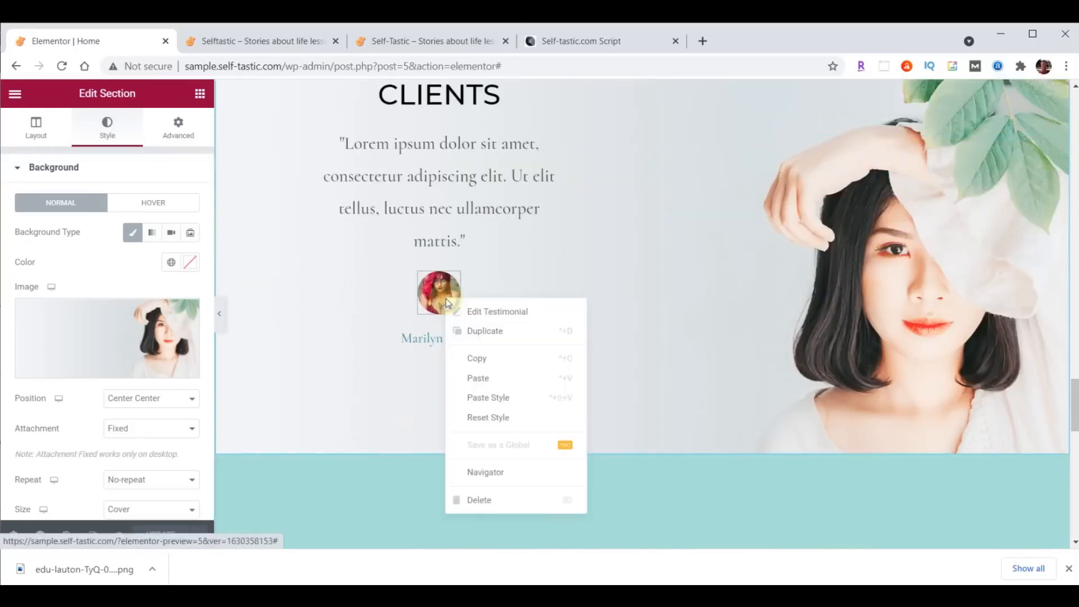
{"action": "left_click", "coordinate": [489, 378]}
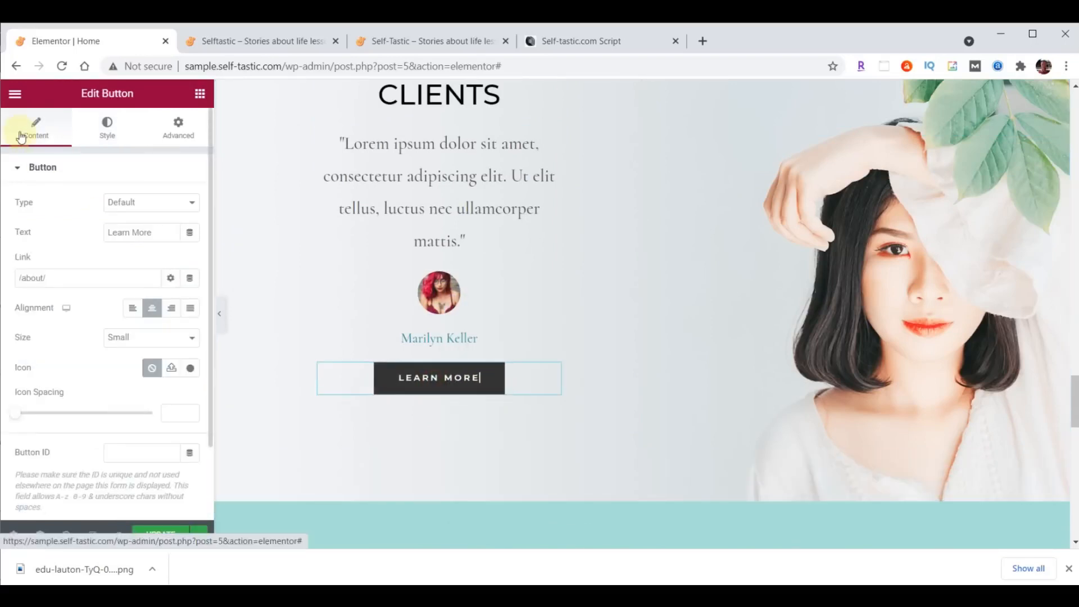
{"action": "left_click_drag", "start_coordinate": [156, 236], "coordinate": [93, 232]}
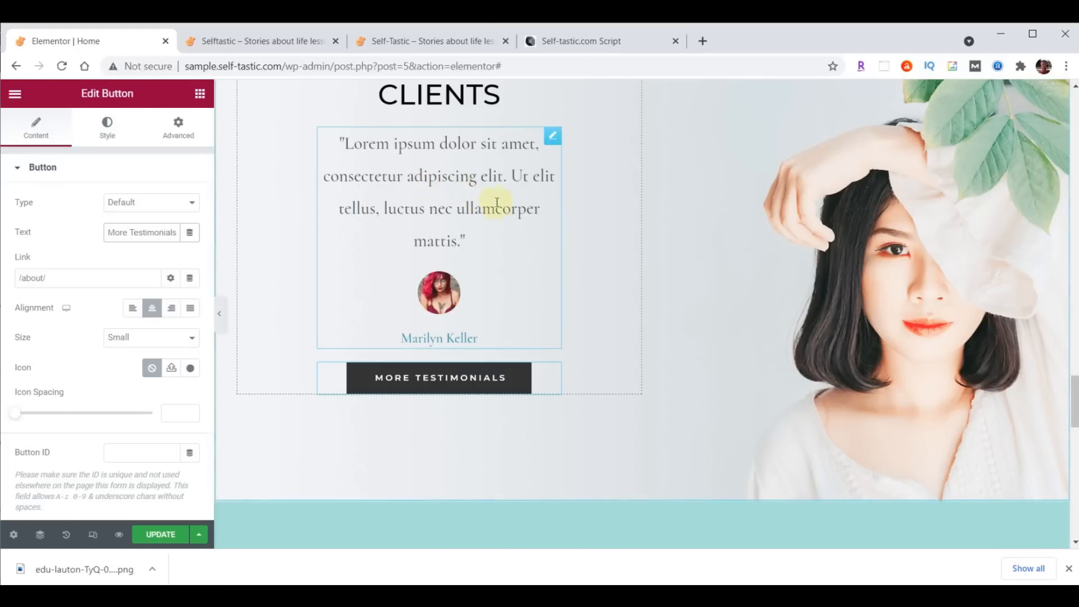
{"action": "scroll", "coordinate": [865, 248], "scroll_direction": "up", "scroll_amount": 3}
{"action": "scroll", "coordinate": [867, 256], "scroll_direction": "up", "scroll_amount": 2}
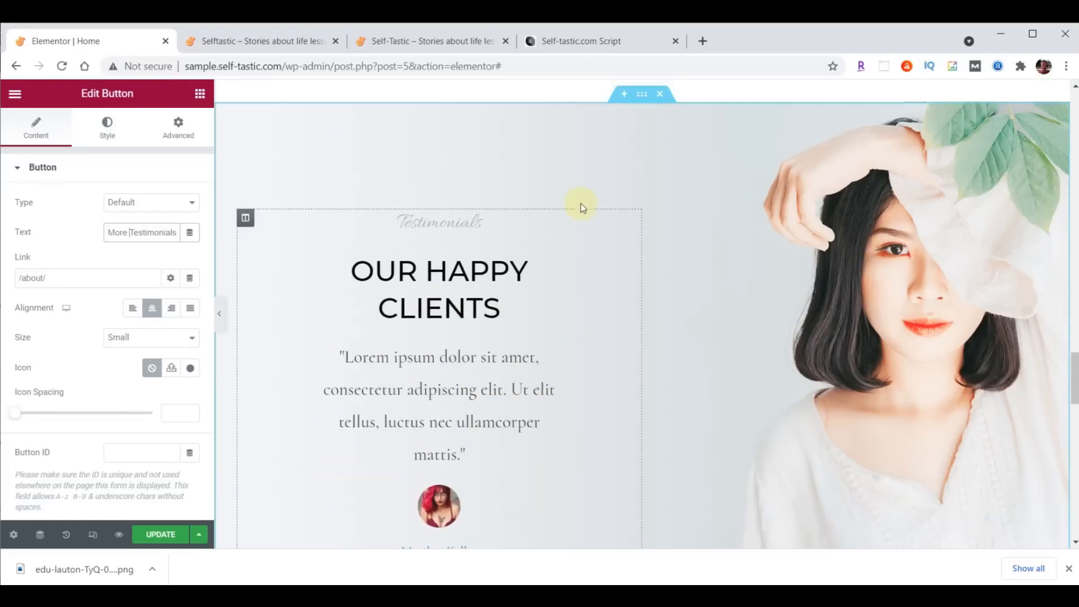
- Delete the Testimonials and Latest Products sections and move the sign-up section below the empty section
{"action": "left_click", "coordinate": [660, 94]}
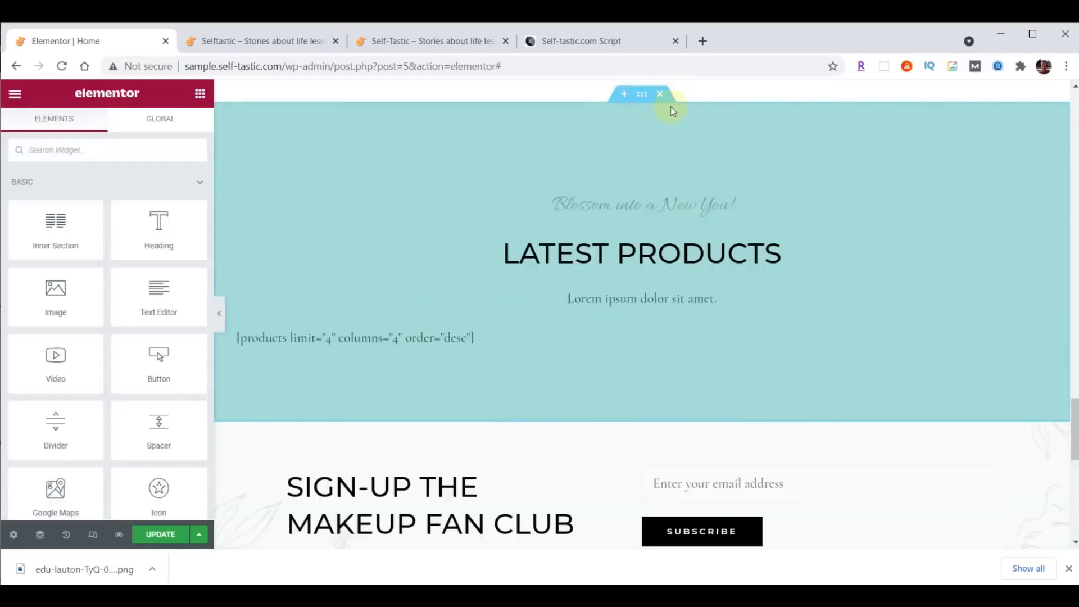
{"action": "left_click", "coordinate": [661, 94]}
{"action": "scroll", "coordinate": [908, 204], "scroll_direction": "up", "scroll_amount": 1}
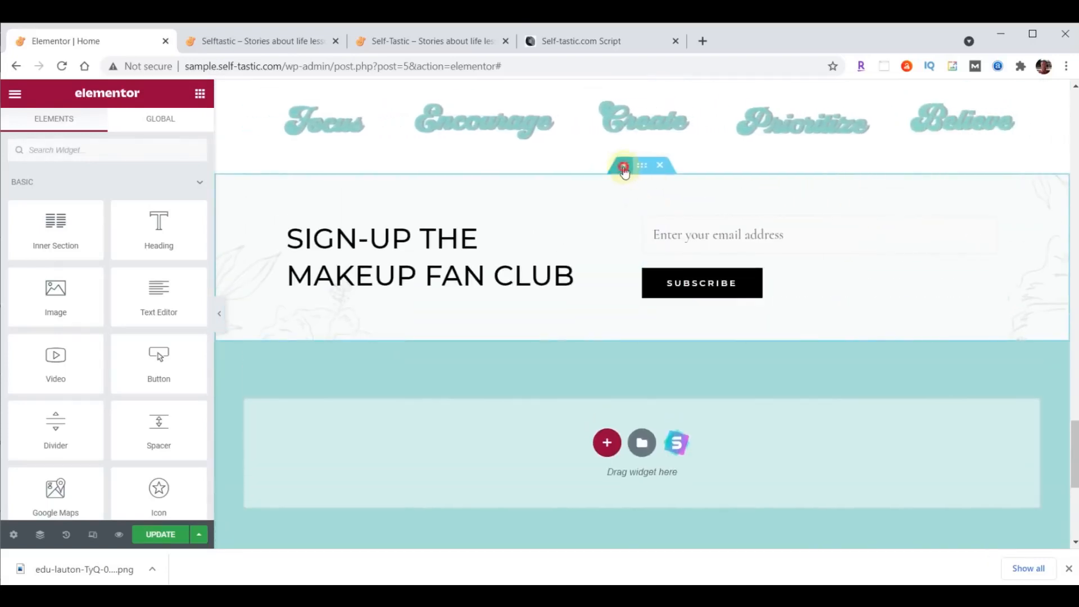
{"action": "left_click_drag", "start_coordinate": [627, 169], "coordinate": [876, 302]}
{"action": "scroll", "coordinate": [1074, 430], "scroll_direction": "down", "scroll_amount": 1}
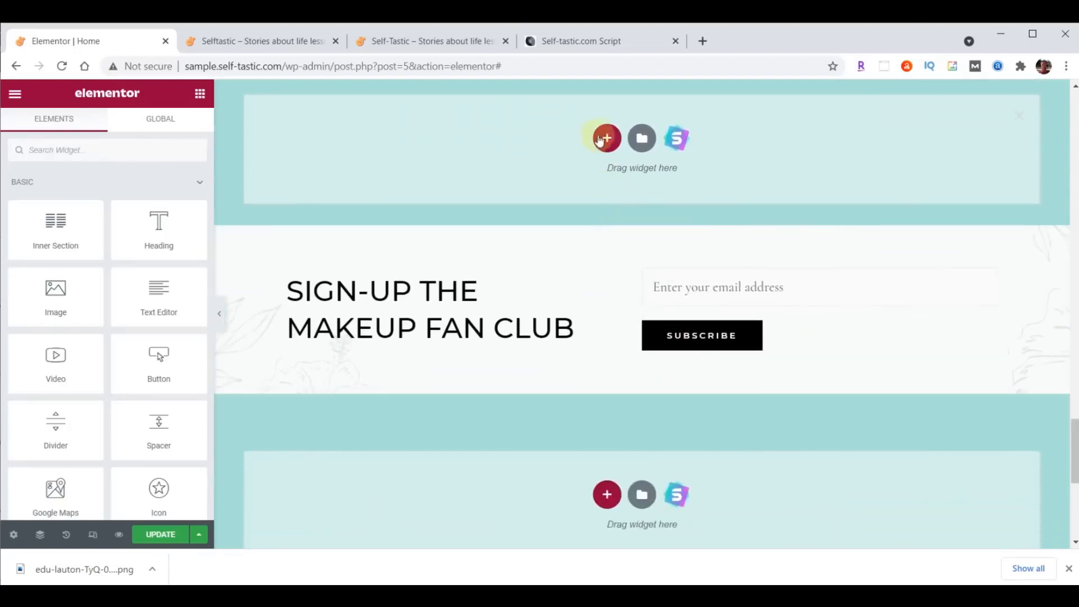
- Add a two-column section and set its content width to Full Width
{"action": "left_click", "coordinate": [605, 138]}
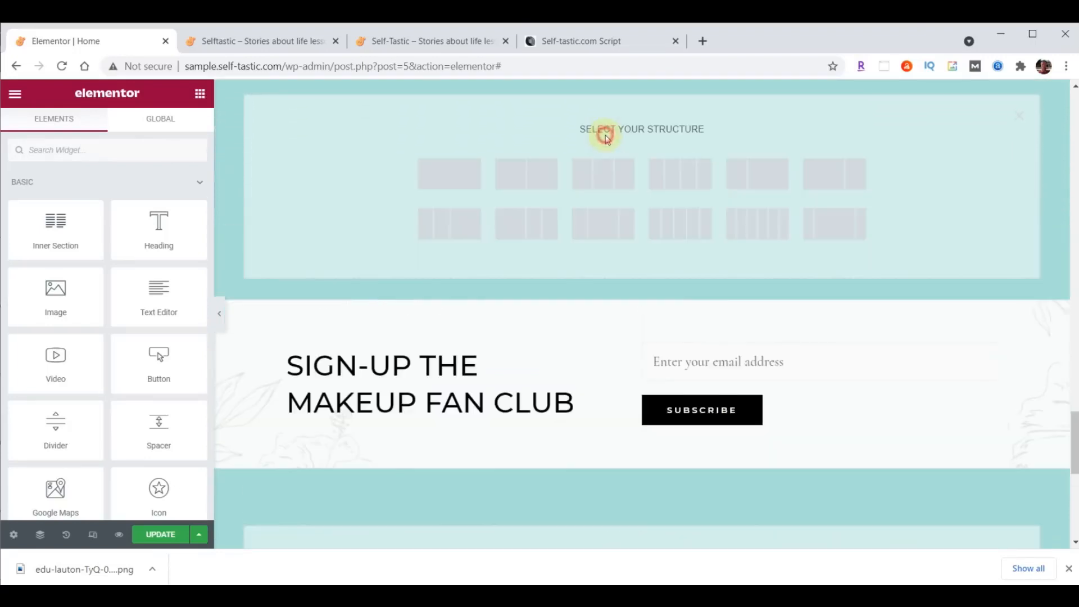
{"action": "left_click", "coordinate": [541, 179]}
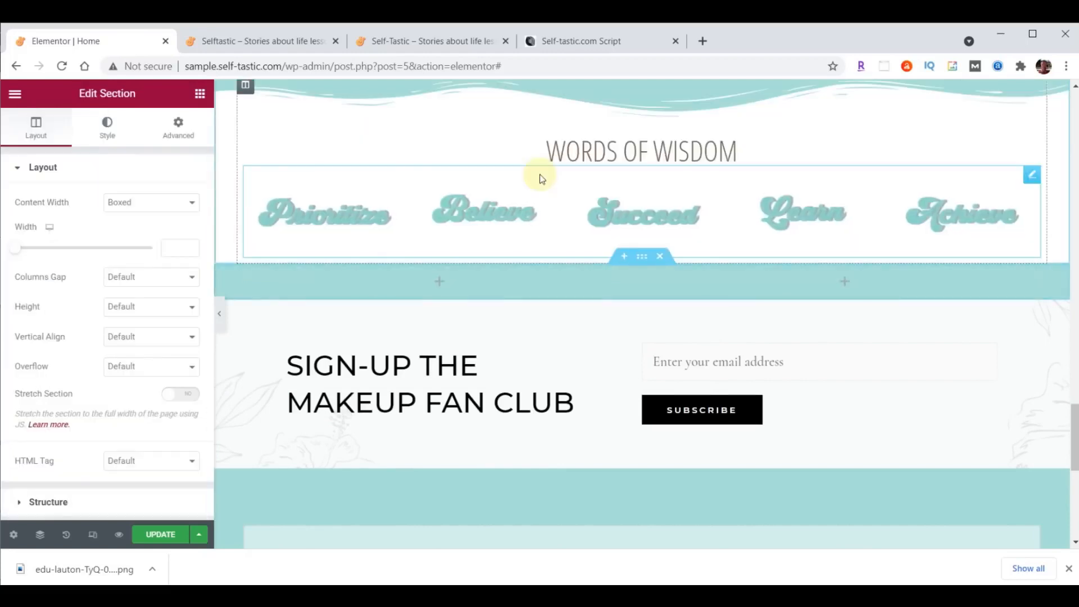
{"action": "left_click_drag", "start_coordinate": [1074, 422], "coordinate": [1074, 448]}
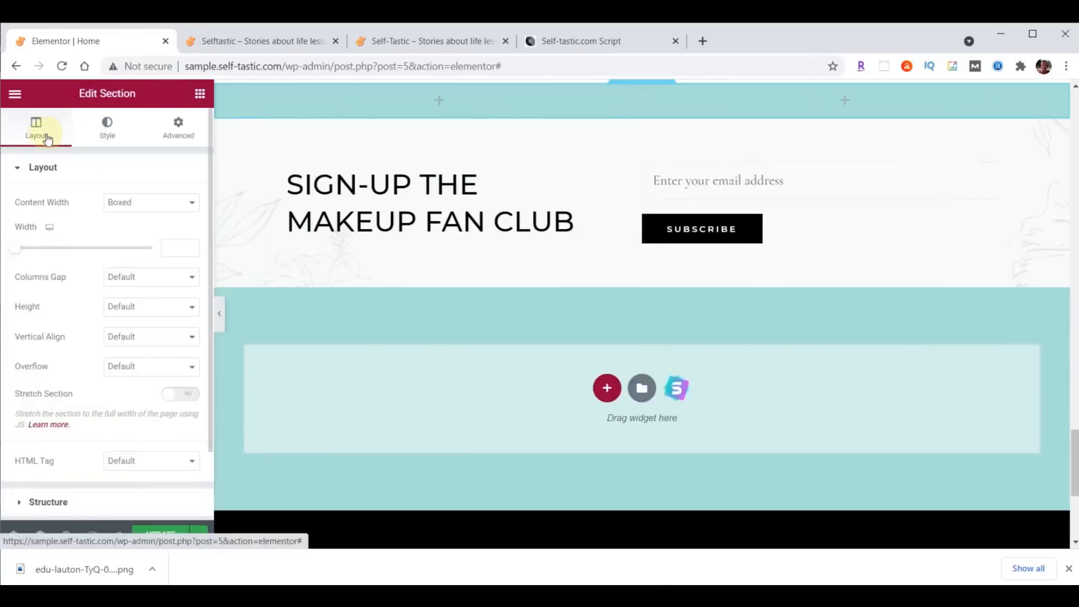
{"action": "left_click", "coordinate": [145, 204]}
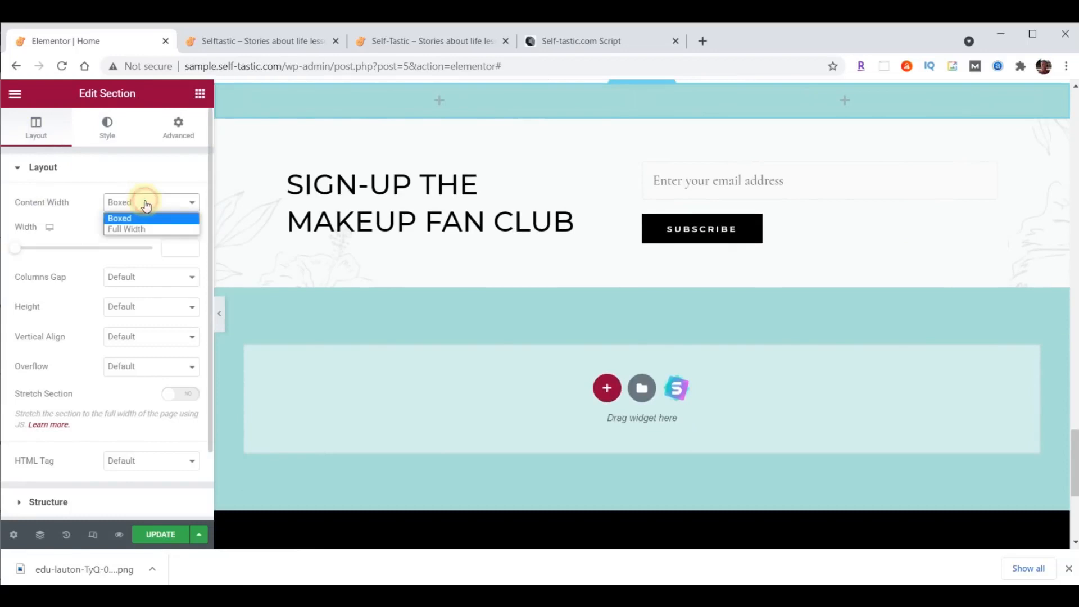
{"action": "left_click", "coordinate": [134, 228]}
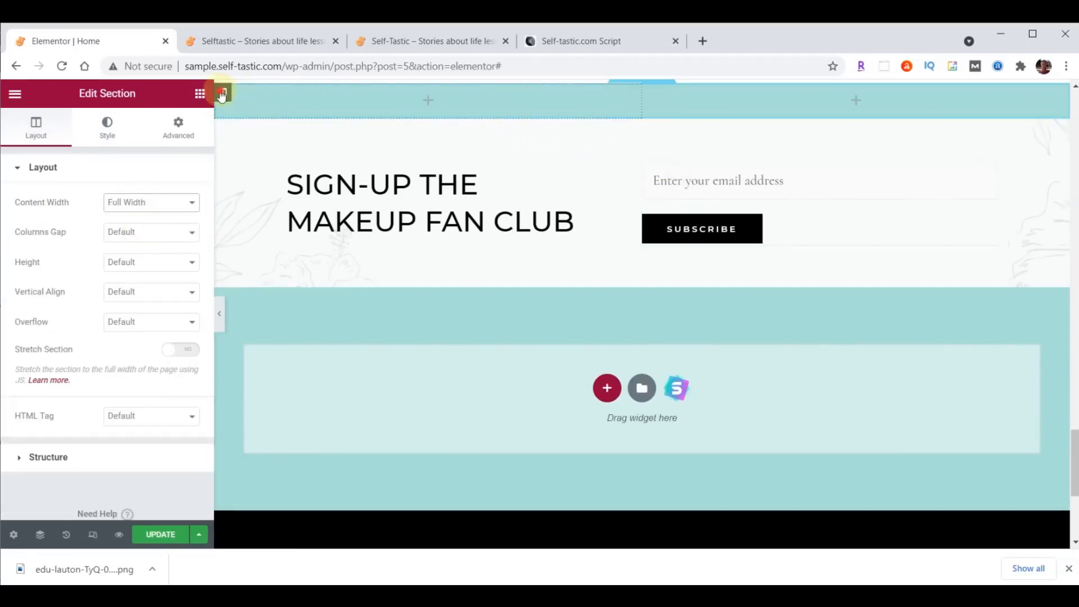
{"action": "left_click", "coordinate": [223, 93]}
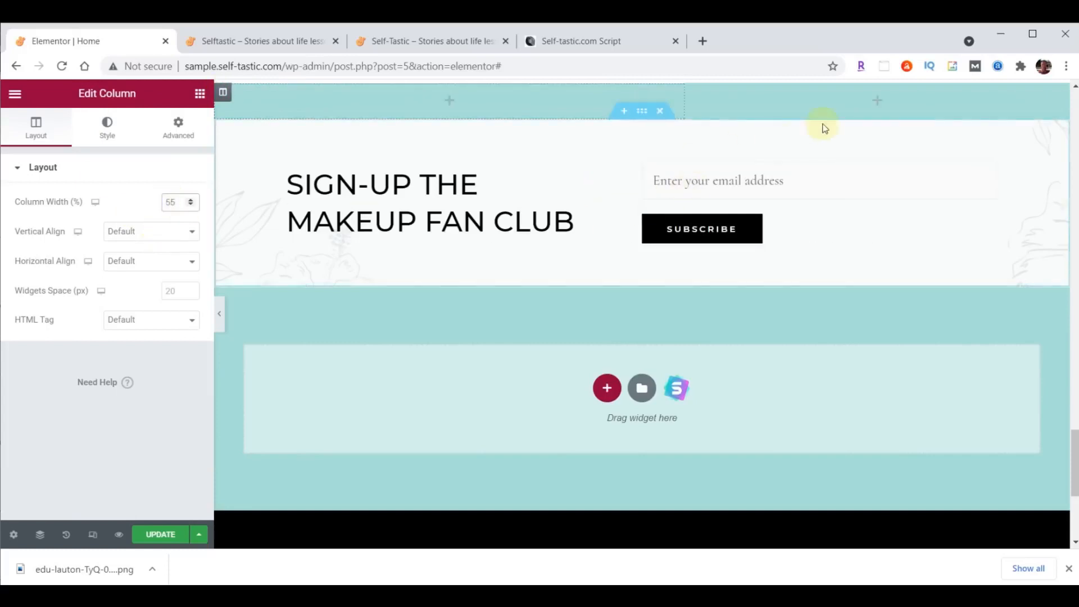
{"action": "scroll", "coordinate": [423, 321], "scroll_direction": "up", "scroll_amount": 1}
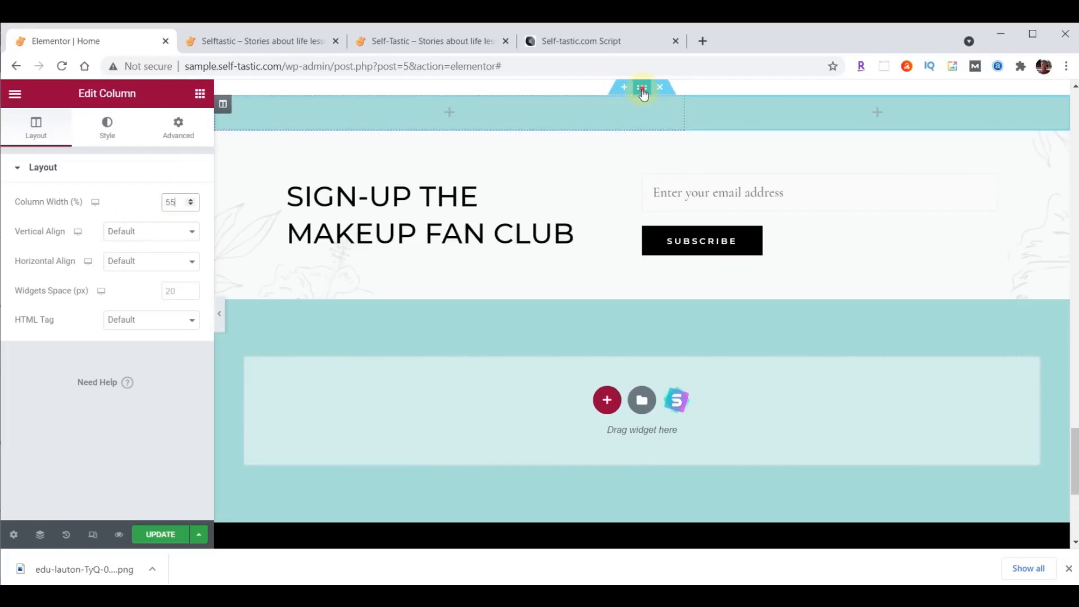
{"action": "left_click", "coordinate": [643, 90]}
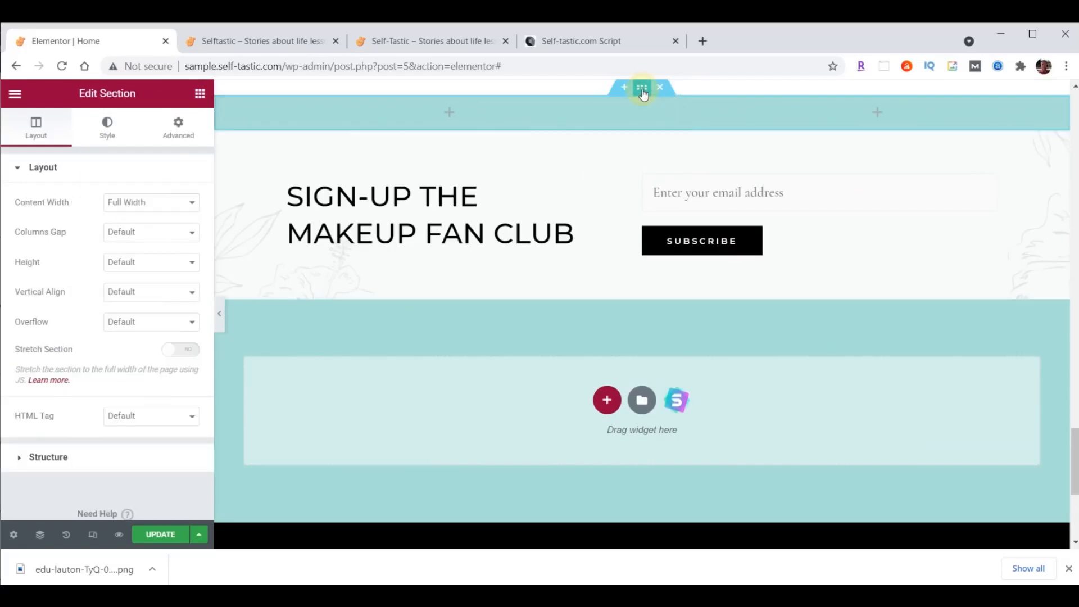
- Upload practical-advice-beach.png and set it as the section's Classic background image
{"action": "left_click", "coordinate": [108, 126]}
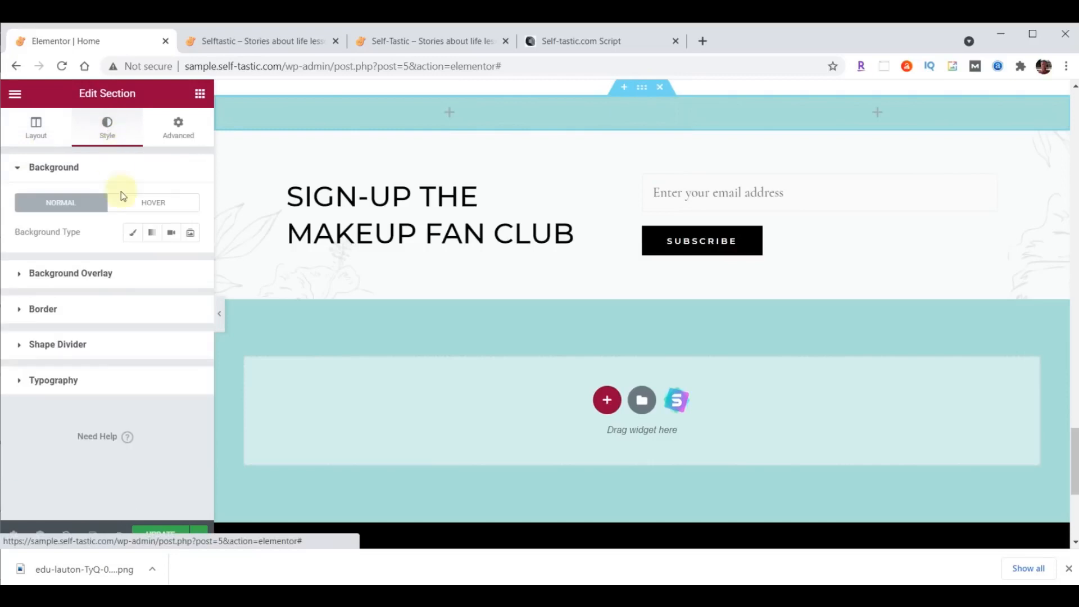
{"action": "left_click", "coordinate": [132, 239]}
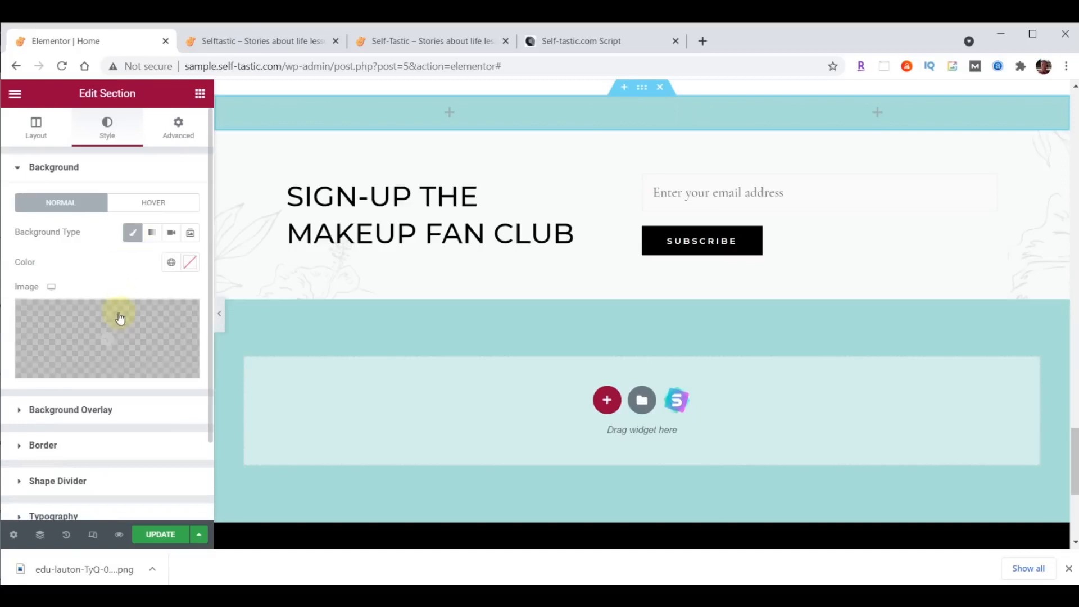
{"action": "left_click", "coordinate": [118, 331]}
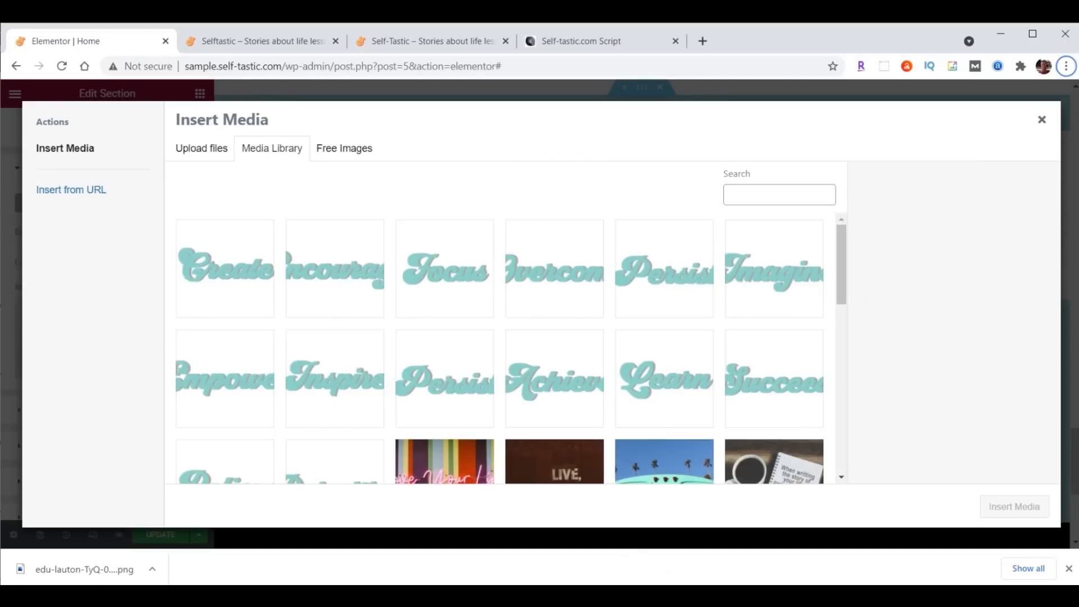
{"action": "left_click", "coordinate": [616, 595]}
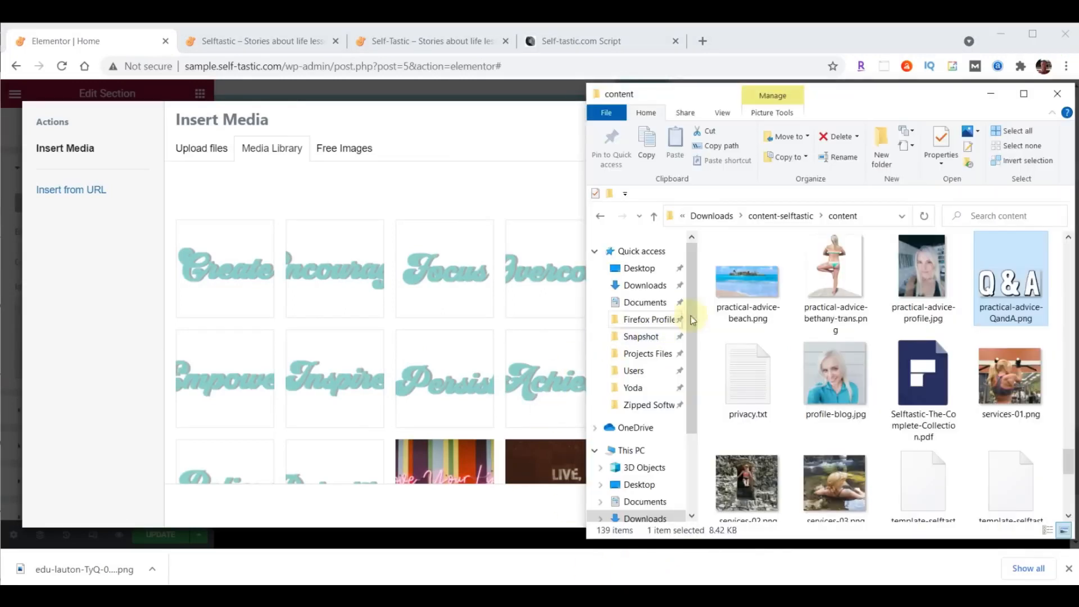
{"action": "left_click_drag", "start_coordinate": [757, 287], "coordinate": [381, 288]}
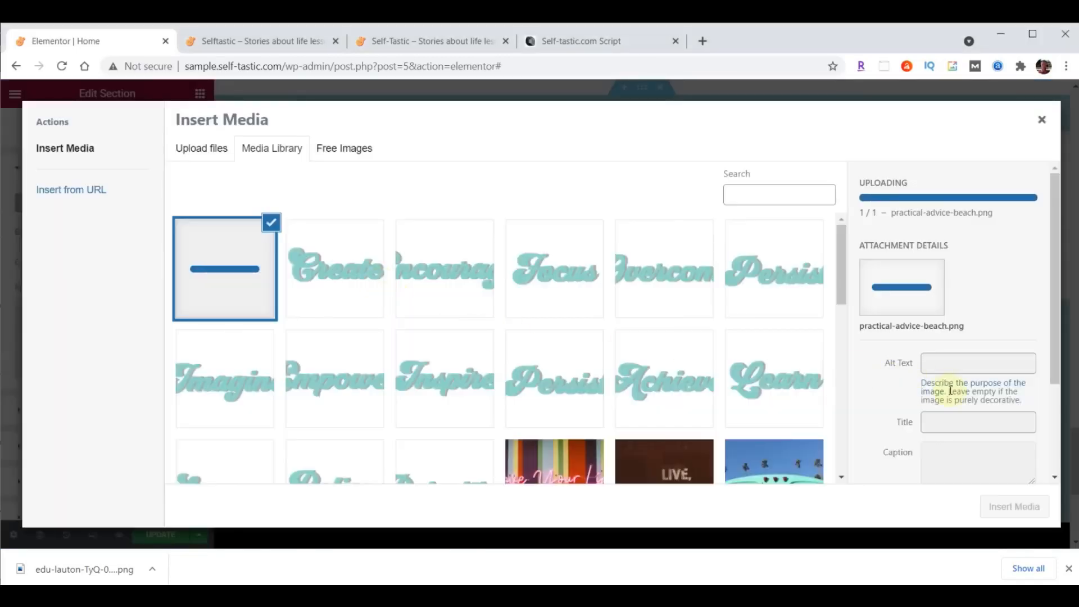
{"action": "left_click", "coordinate": [1020, 504]}
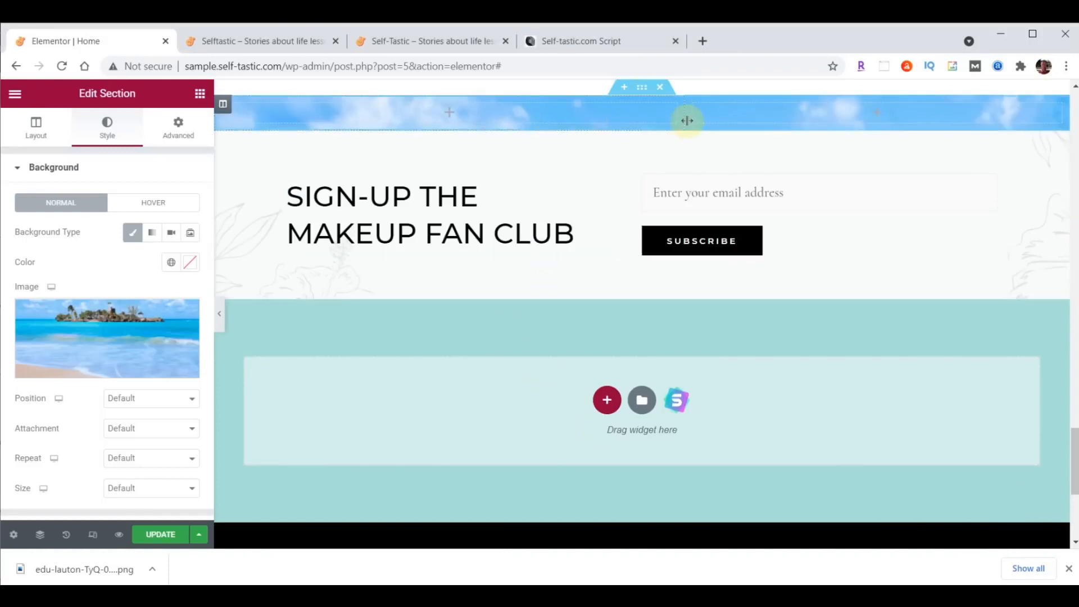
- Set the background position to Top Center and size to Cover
{"action": "left_click", "coordinate": [120, 398]}
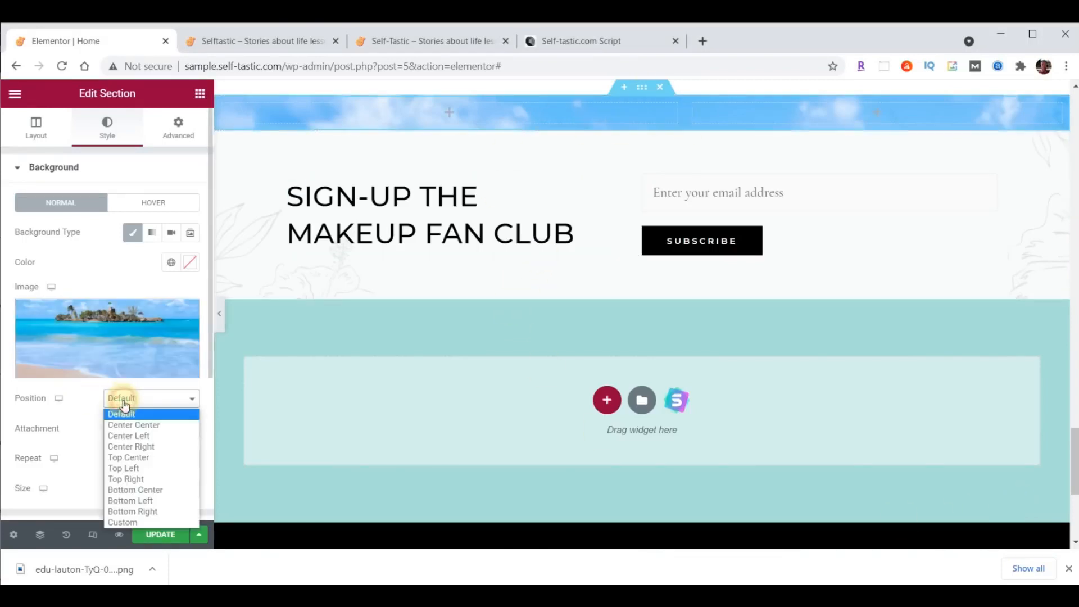
{"action": "left_click", "coordinate": [131, 457]}
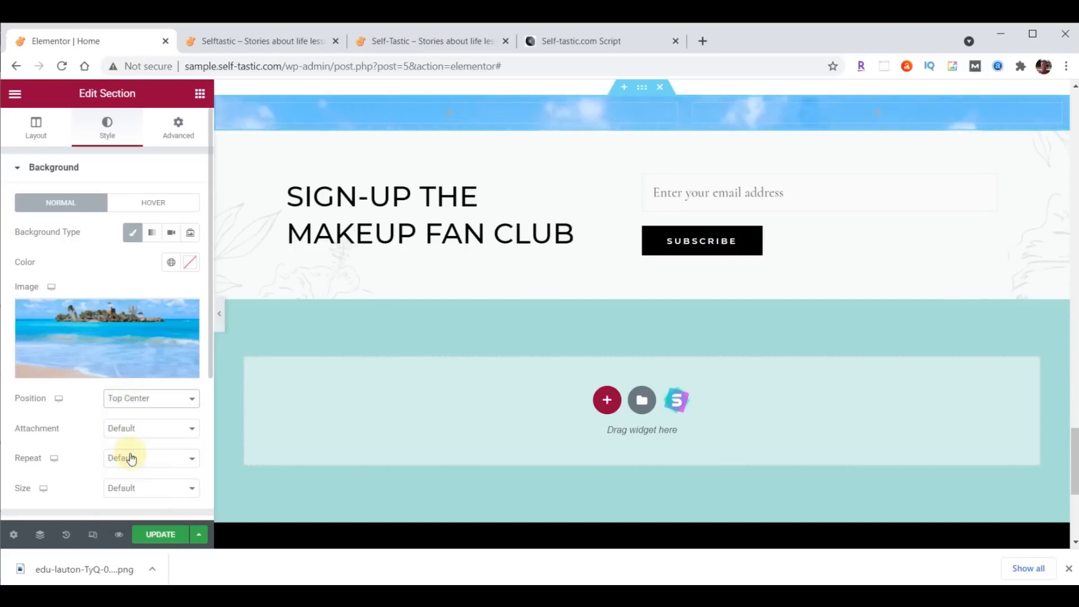
{"action": "left_click", "coordinate": [138, 493]}
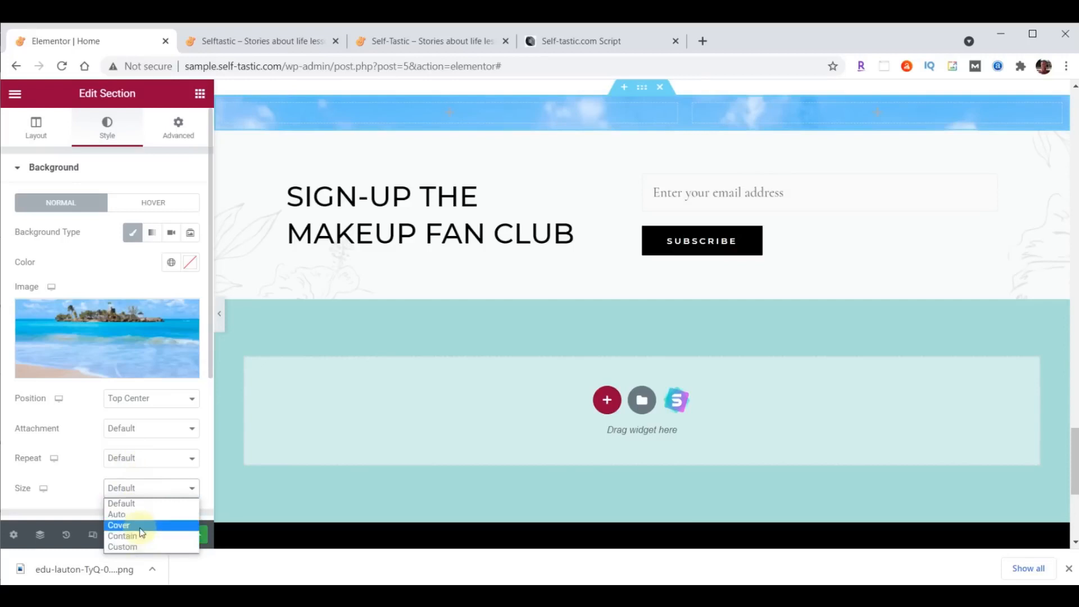
{"action": "left_click", "coordinate": [140, 526]}
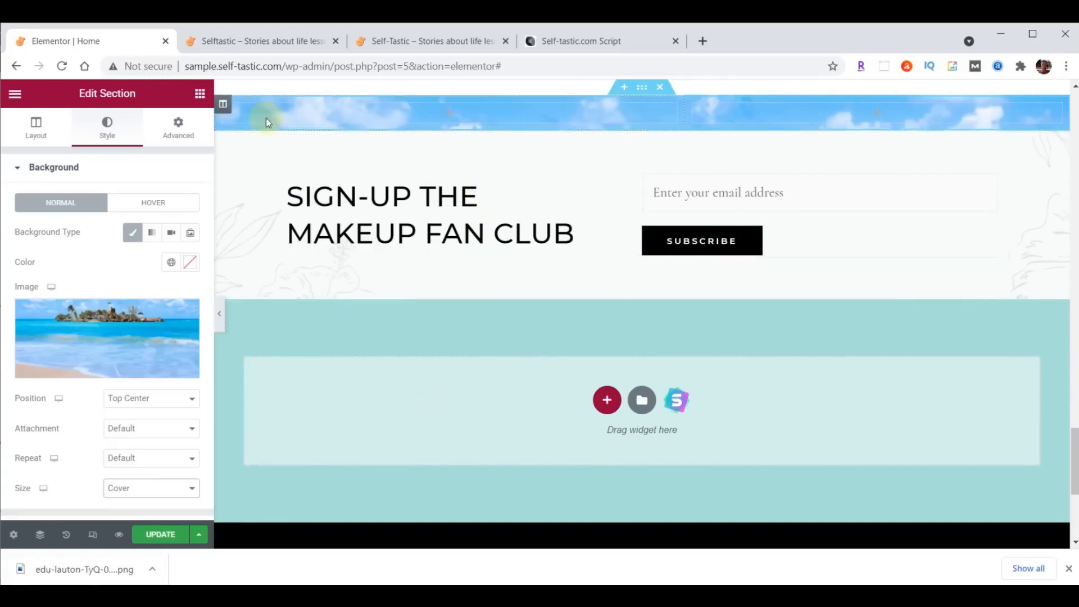
- Add an Image widget to the left column showing the uploaded practical-advice-QandA.png
{"action": "left_click", "coordinate": [200, 103]}
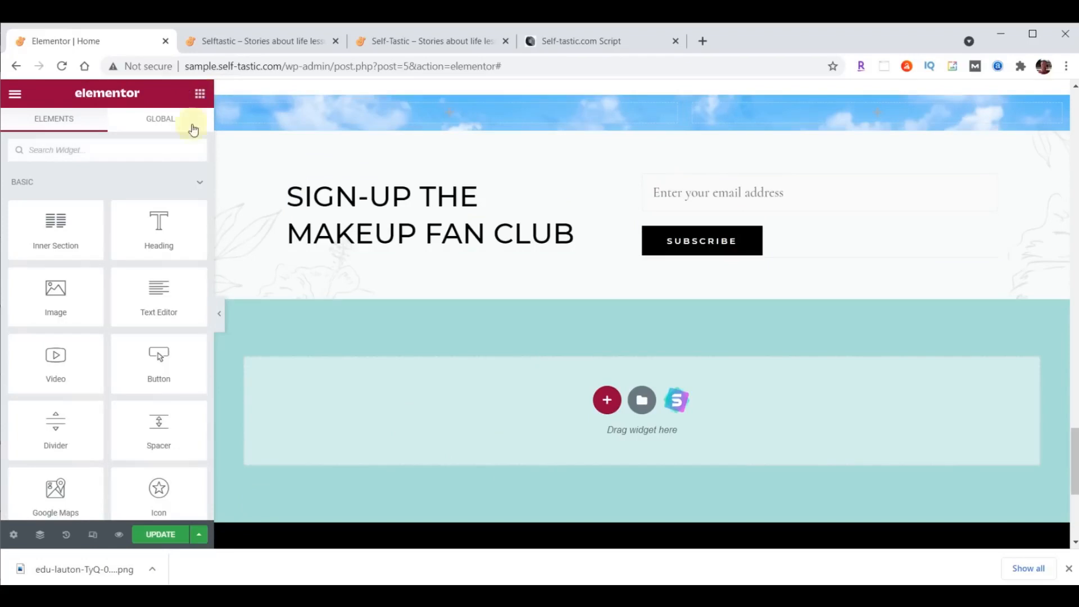
{"action": "left_click_drag", "start_coordinate": [61, 291], "coordinate": [443, 105]}
{"action": "left_click", "coordinate": [92, 240]}
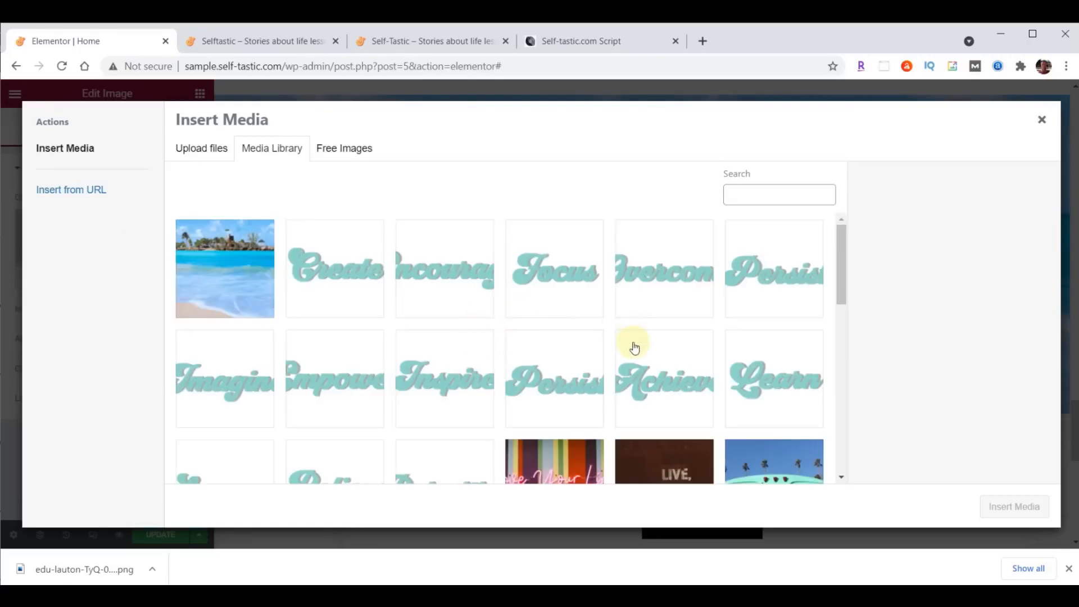
{"action": "key", "text": "alt+Tab"}
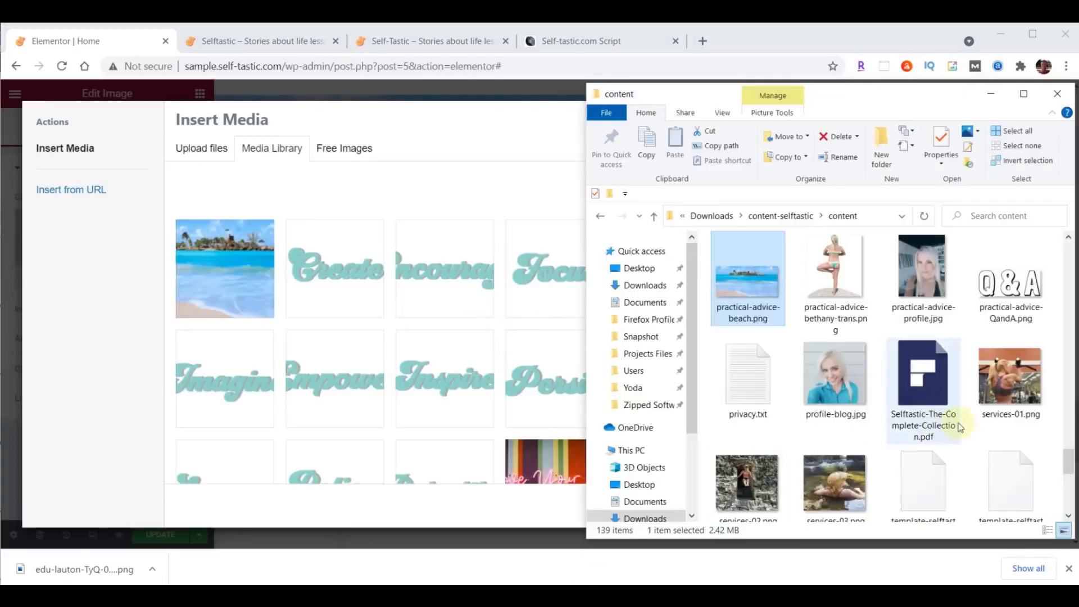
{"action": "left_click_drag", "start_coordinate": [1012, 281], "coordinate": [344, 271]}
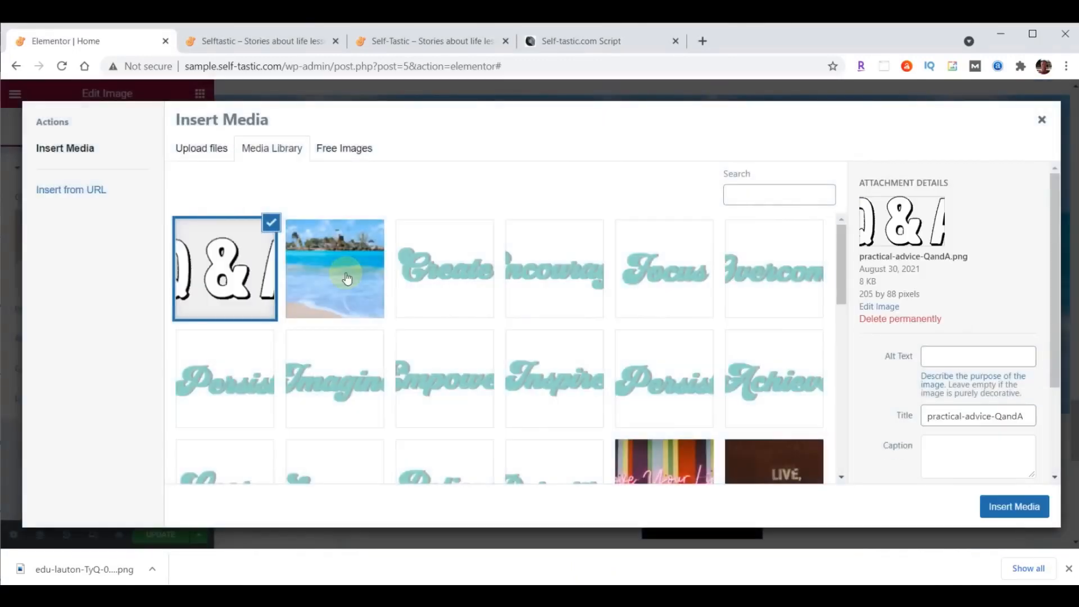
{"action": "left_click", "coordinate": [1021, 502]}
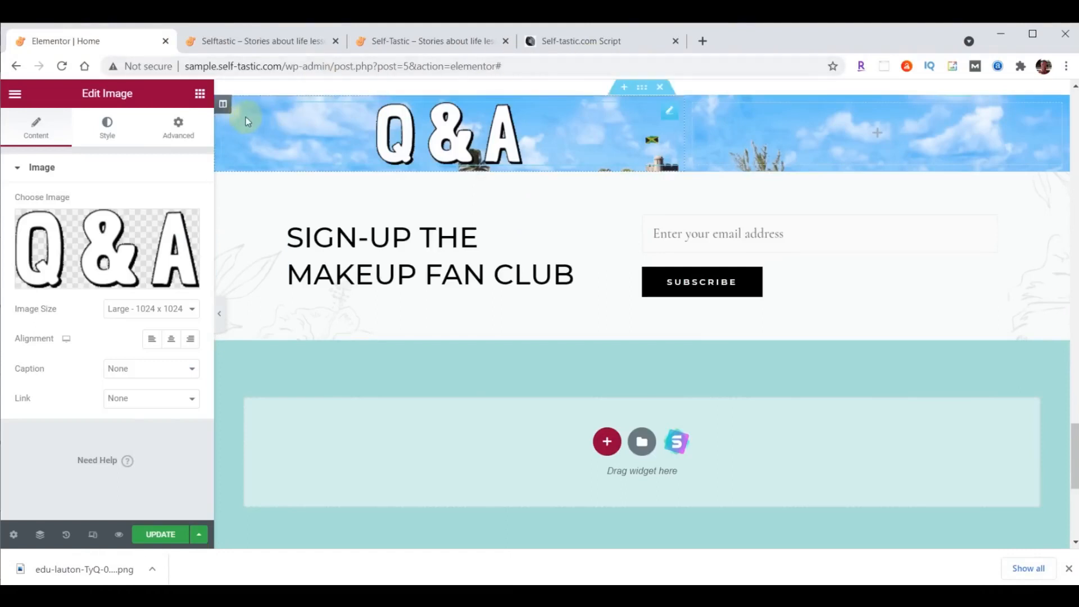
- Unlink the left column's padding and set it to 90 top and 40 bottom
{"action": "left_click", "coordinate": [222, 104]}
{"action": "left_click", "coordinate": [179, 125]}
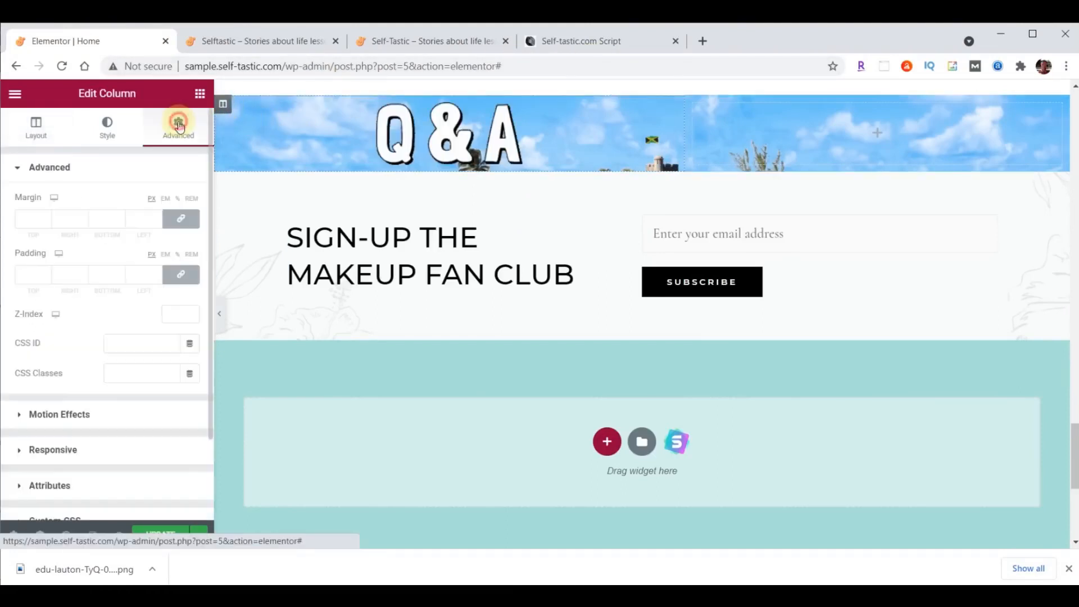
{"action": "left_click", "coordinate": [177, 274]}
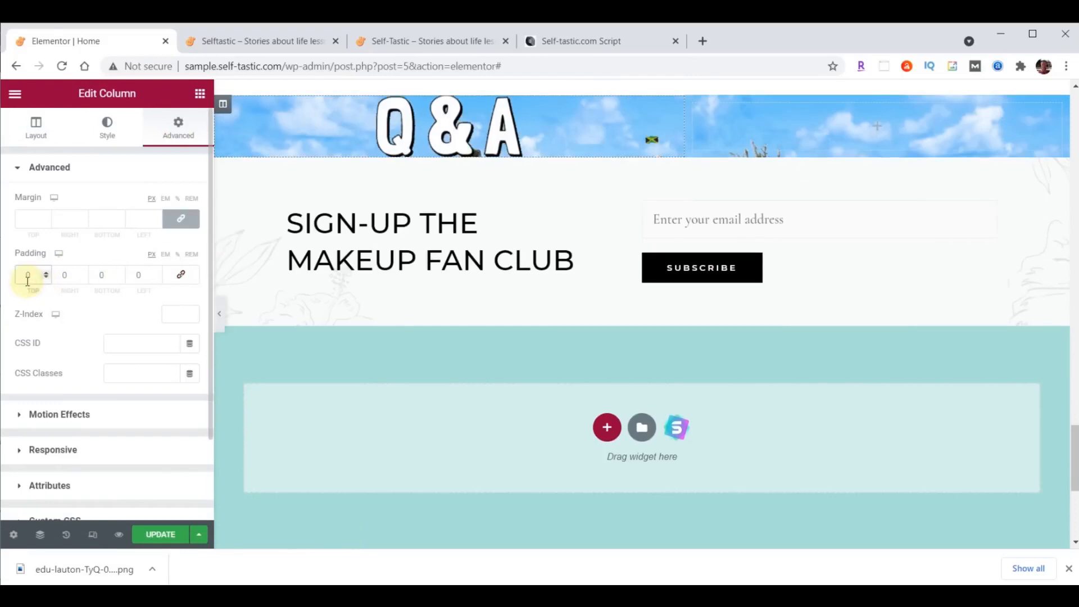
{"action": "type", "text": "9"}
{"action": "left_click", "coordinate": [97, 275]}
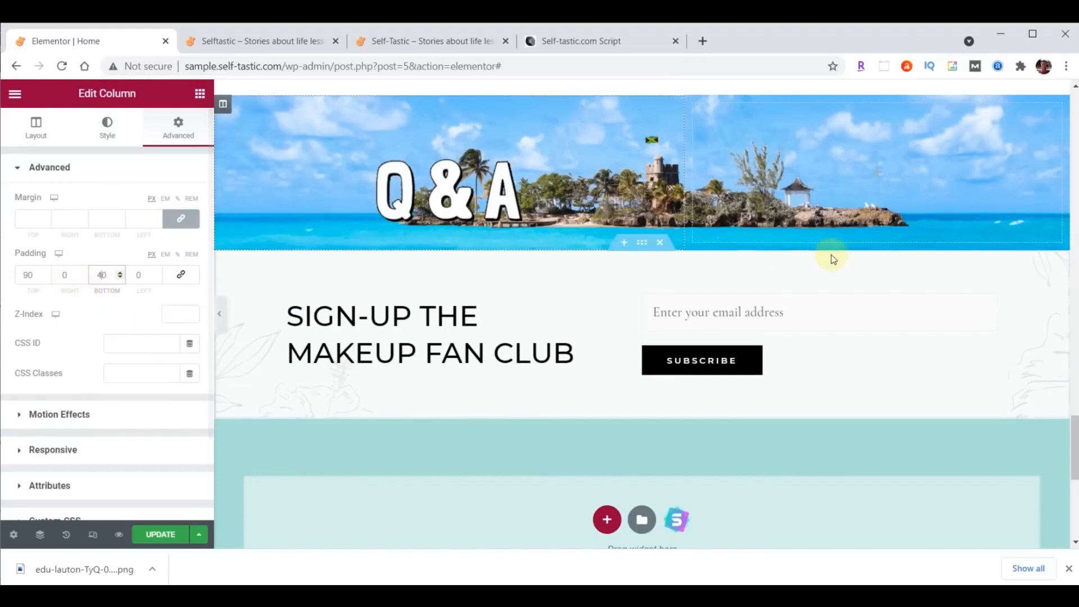
{"action": "scroll", "coordinate": [954, 353], "scroll_direction": "up", "scroll_amount": 3}
{"action": "scroll", "coordinate": [1024, 124], "scroll_direction": "up", "scroll_amount": 2}
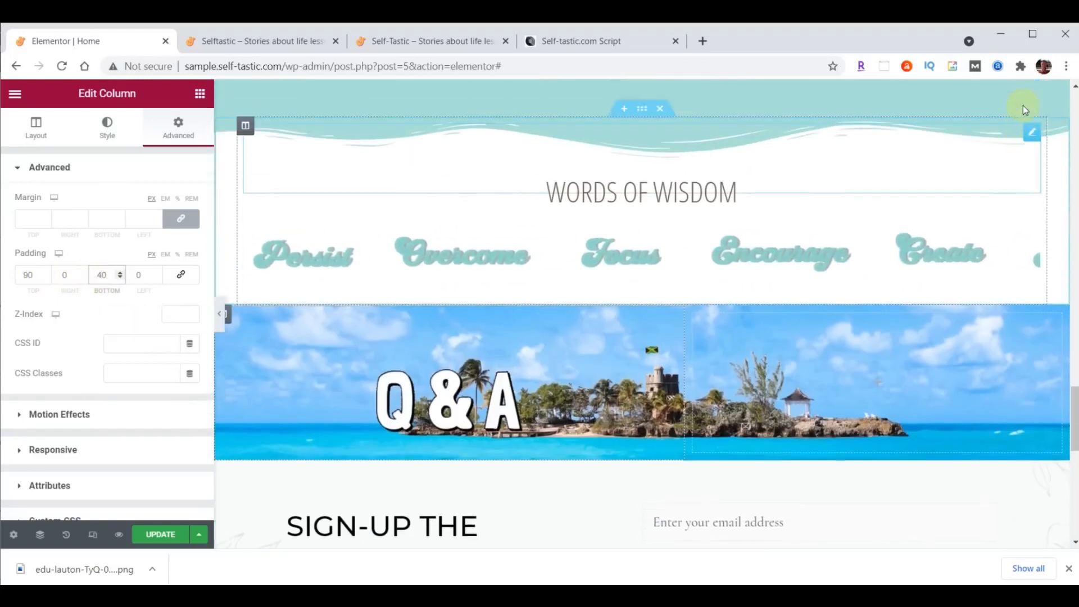
- Copy the Words of Wisdom heading and paste it below the Q&A image
{"action": "right_click", "coordinate": [1032, 145]}
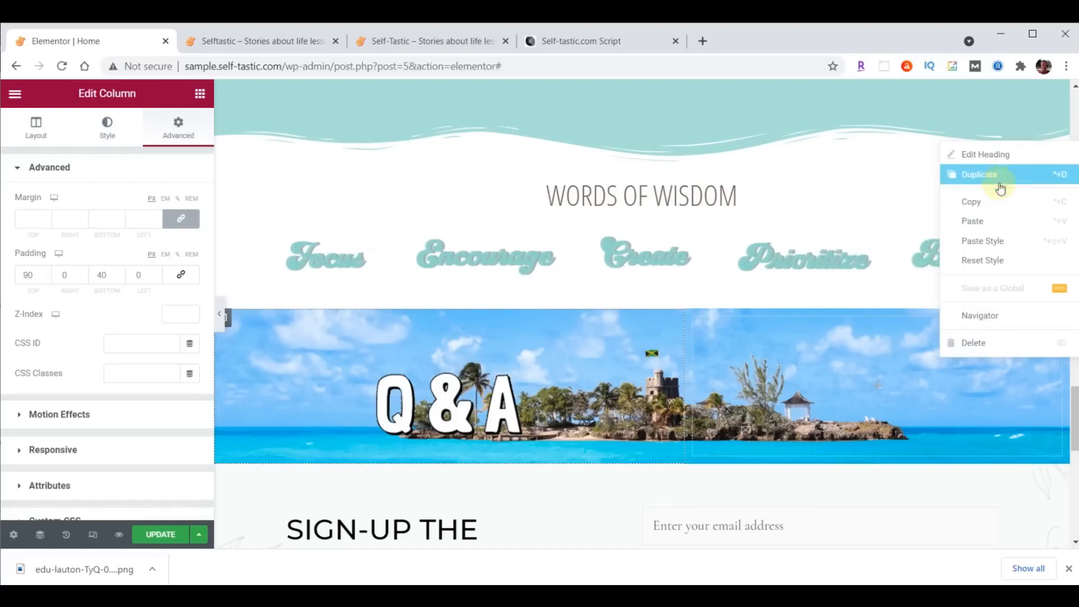
{"action": "left_click", "coordinate": [980, 201]}
{"action": "scroll", "coordinate": [952, 251], "scroll_direction": "down", "scroll_amount": 1}
{"action": "scroll", "coordinate": [949, 250], "scroll_direction": "down", "scroll_amount": 3}
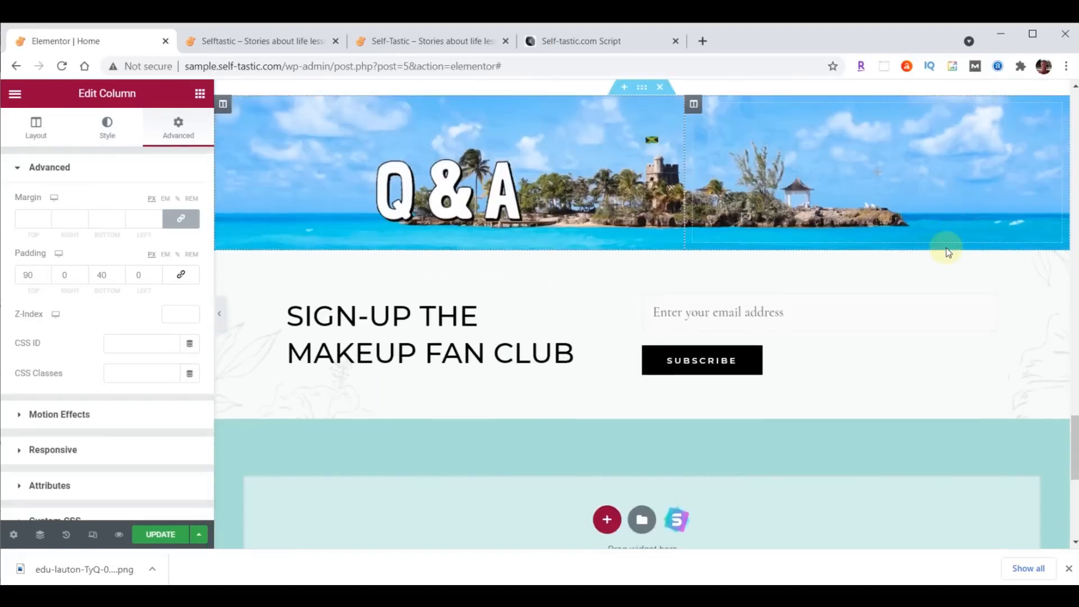
{"action": "right_click", "coordinate": [506, 199]}
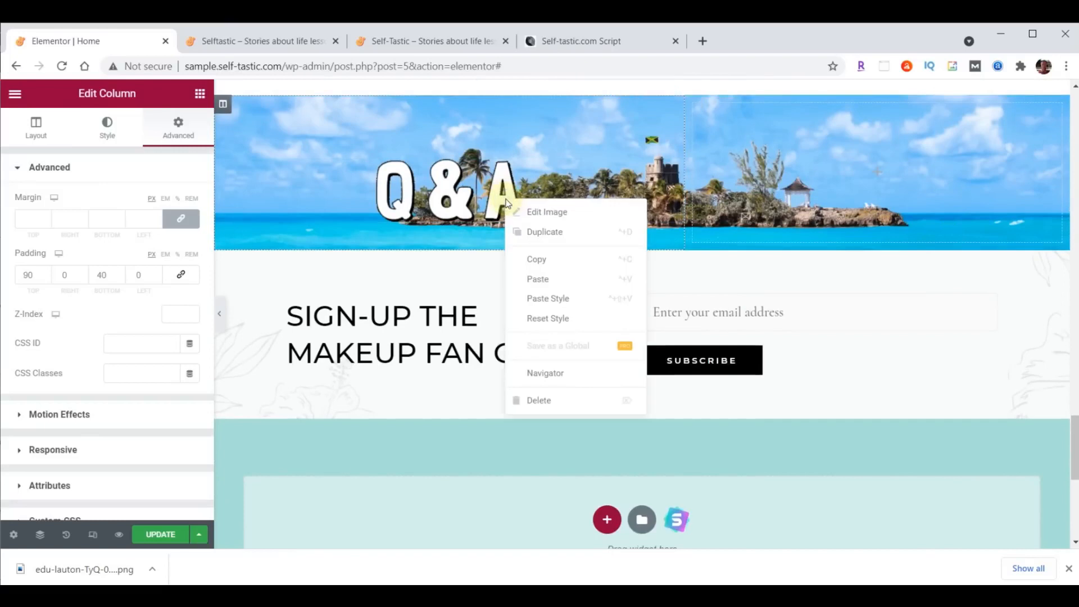
{"action": "left_click", "coordinate": [543, 279]}
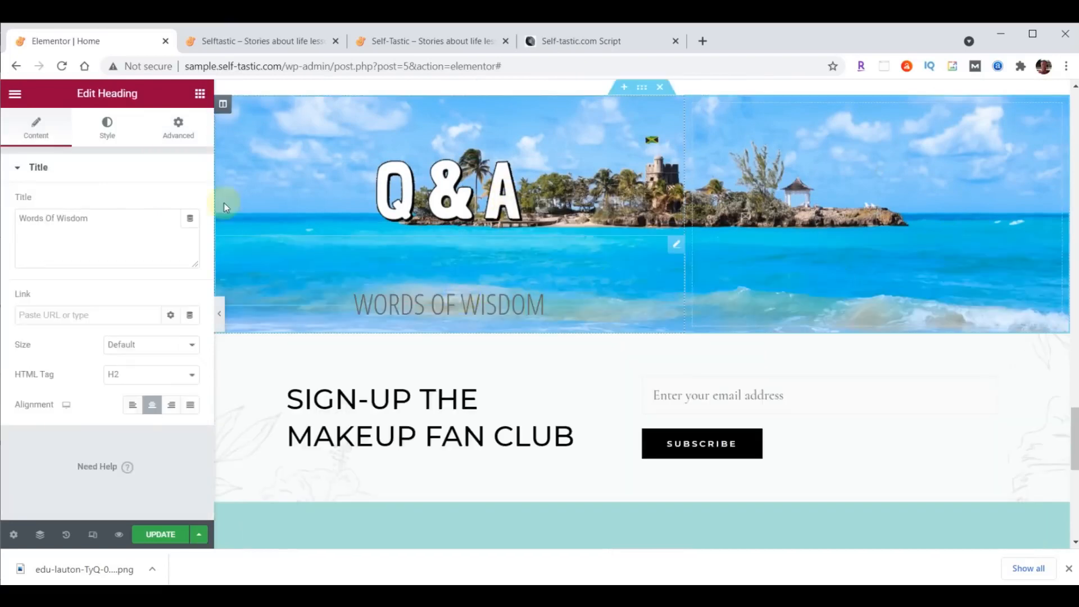
- Set the pasted heading's text colour to #000 and typography size to 50
{"action": "left_click", "coordinate": [121, 141]}
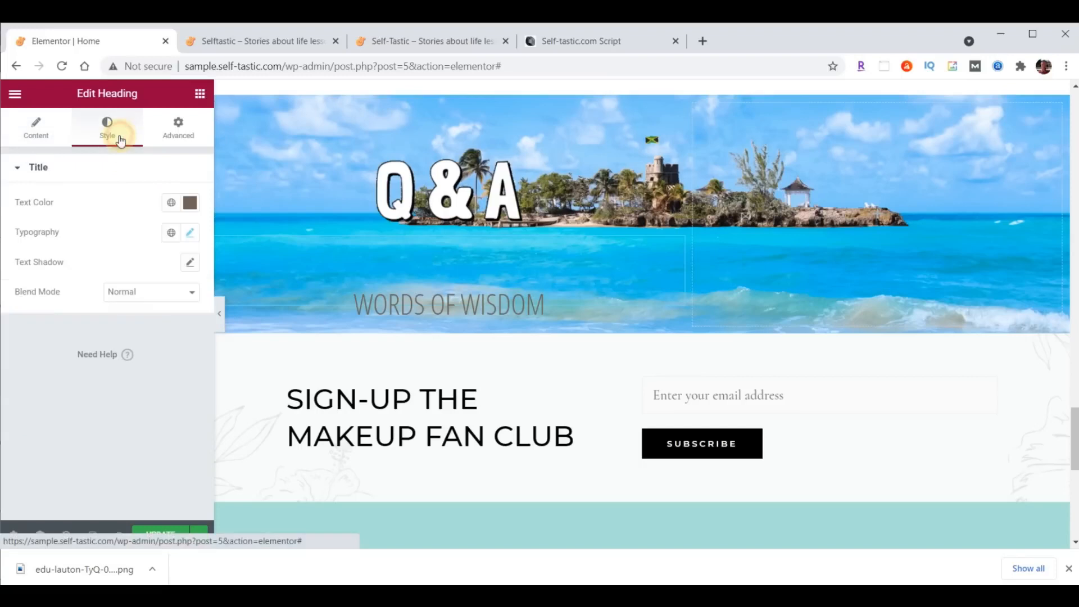
{"action": "left_click", "coordinate": [190, 202]}
{"action": "type", "text": "#"}
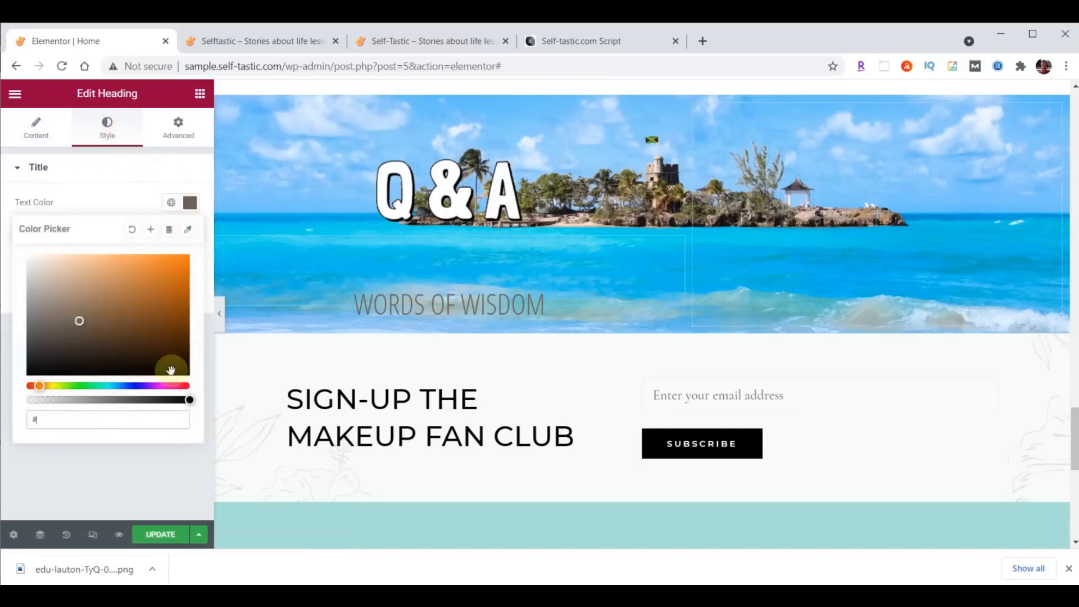
{"action": "type", "text": "000"}
{"action": "key", "text": "Return"}
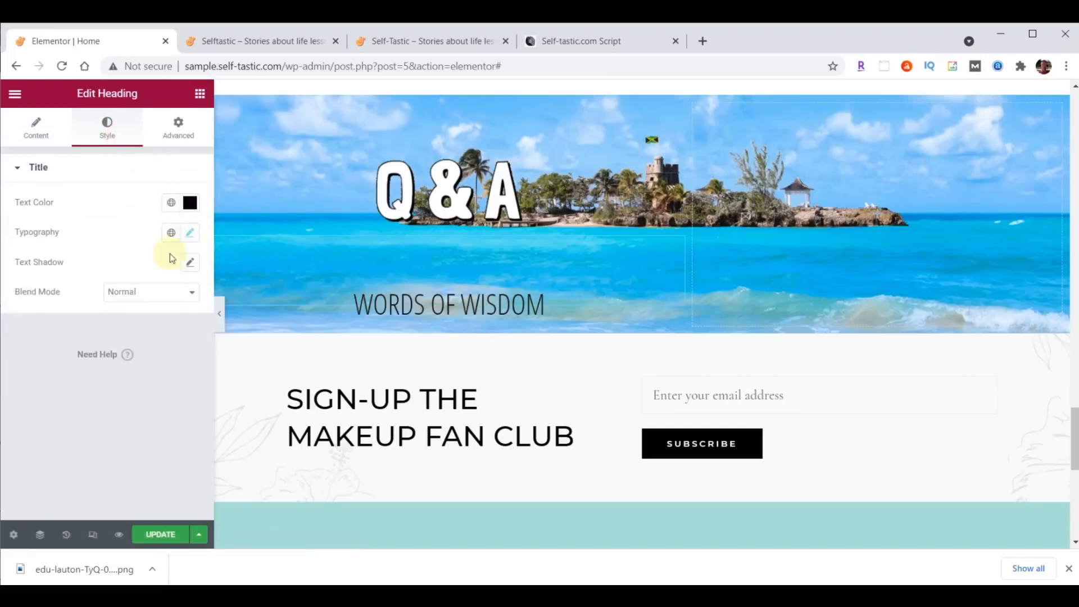
{"action": "left_click", "coordinate": [194, 232]}
{"action": "type", "text": "50"}
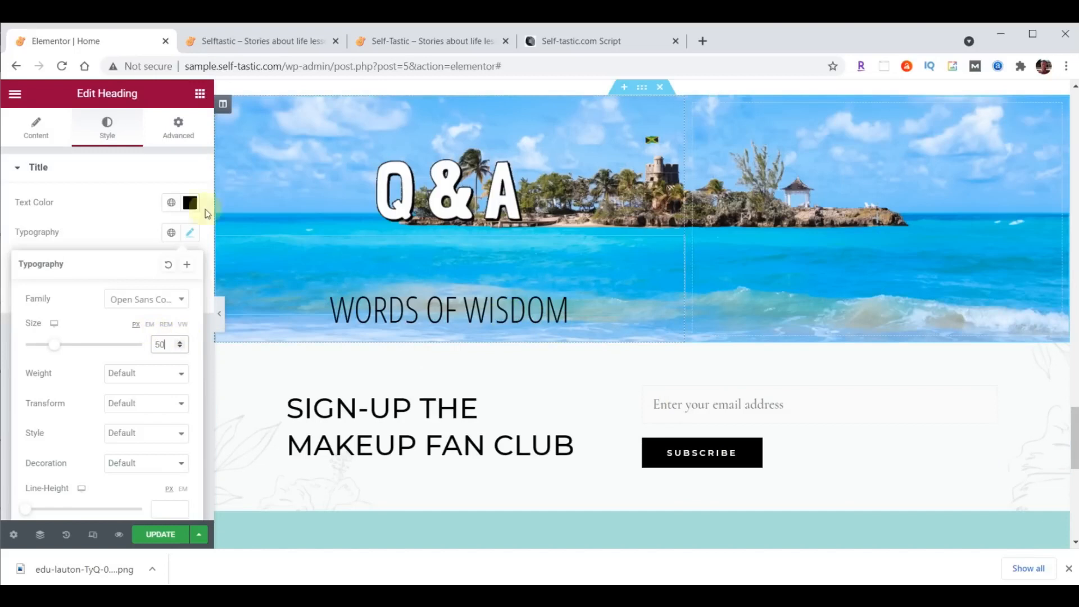
{"action": "left_click", "coordinate": [200, 96]}
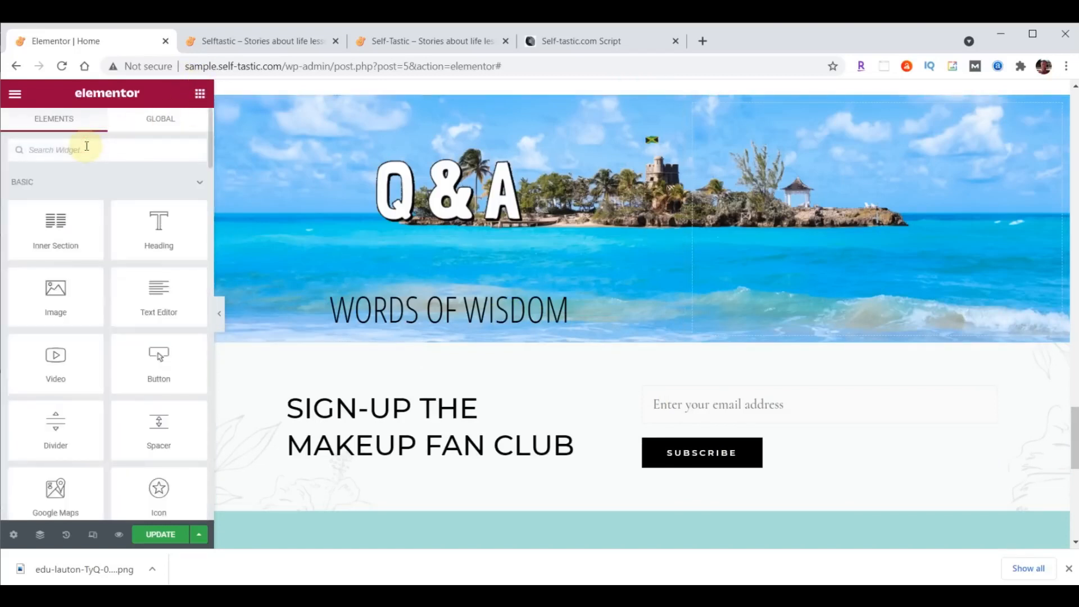
- Place a Testimonial widget under WORDS OF WISDOM with the uploaded practical-advice-profile.jpg photo
{"action": "type", "text": "test"}
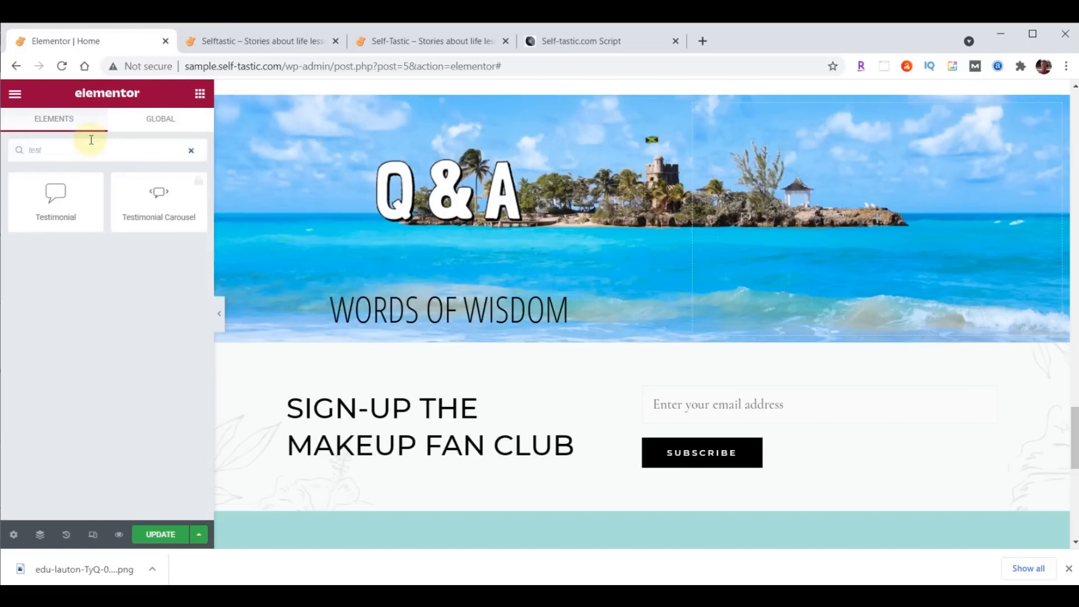
{"action": "left_click_drag", "start_coordinate": [54, 194], "coordinate": [488, 316]}
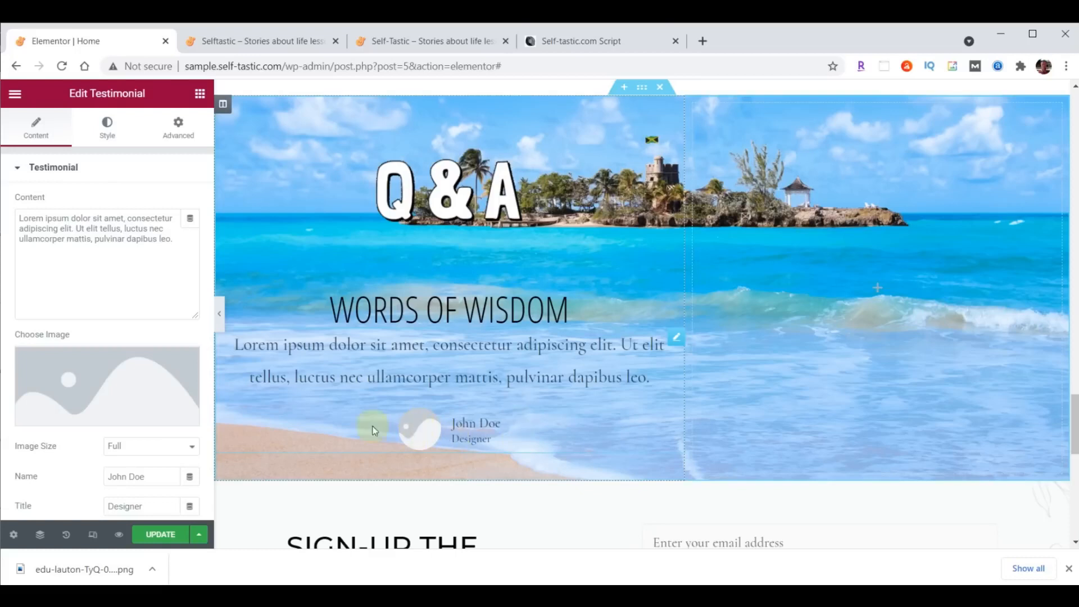
{"action": "left_click", "coordinate": [96, 388]}
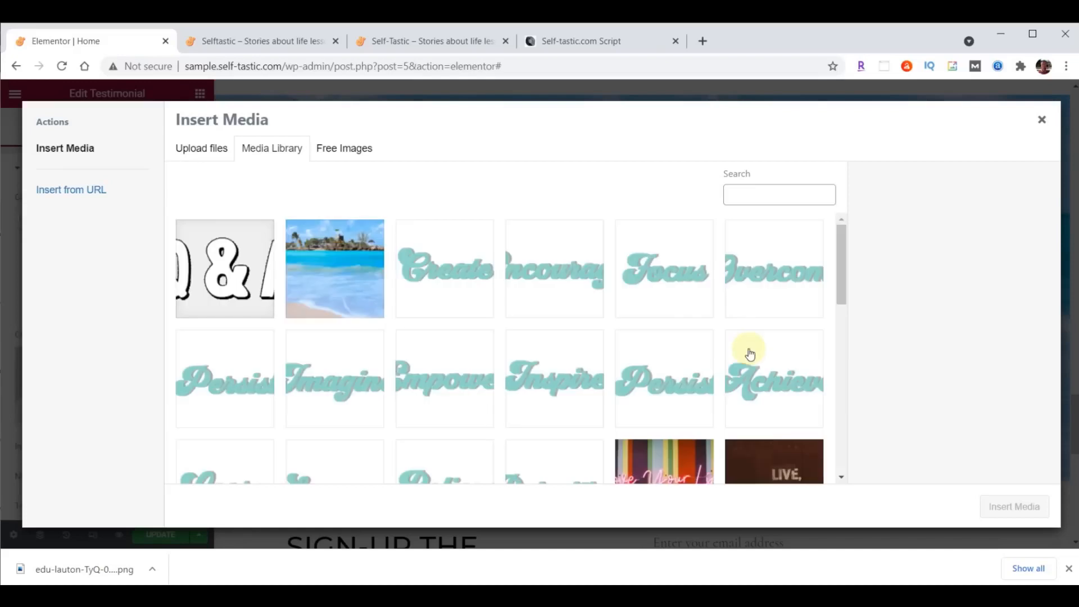
{"action": "left_click", "coordinate": [589, 597]}
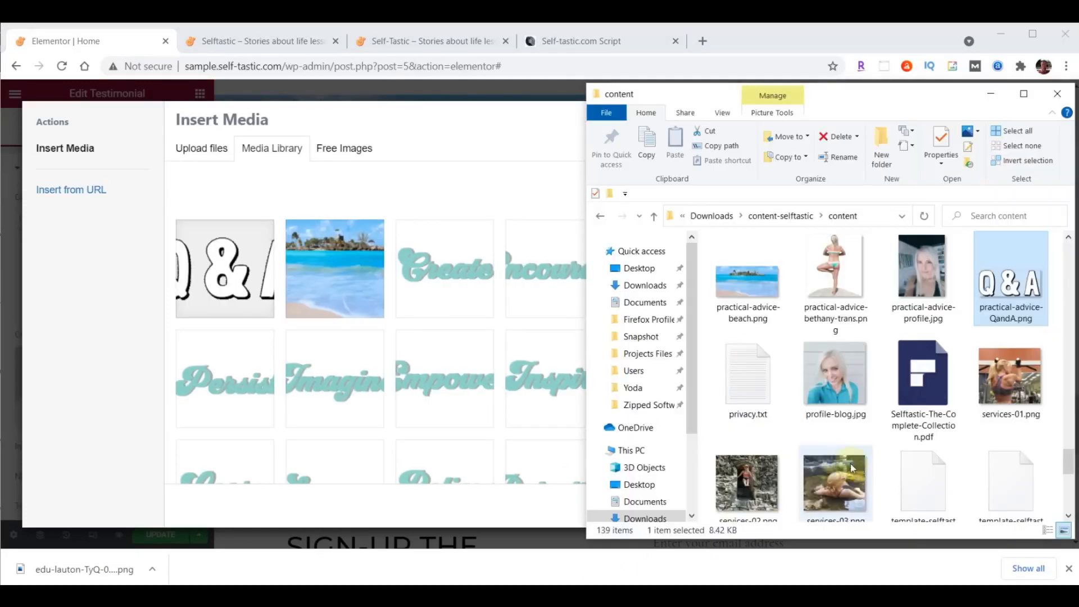
{"action": "left_click", "coordinate": [923, 275]}
{"action": "left_click_drag", "start_coordinate": [923, 273], "coordinate": [313, 305]}
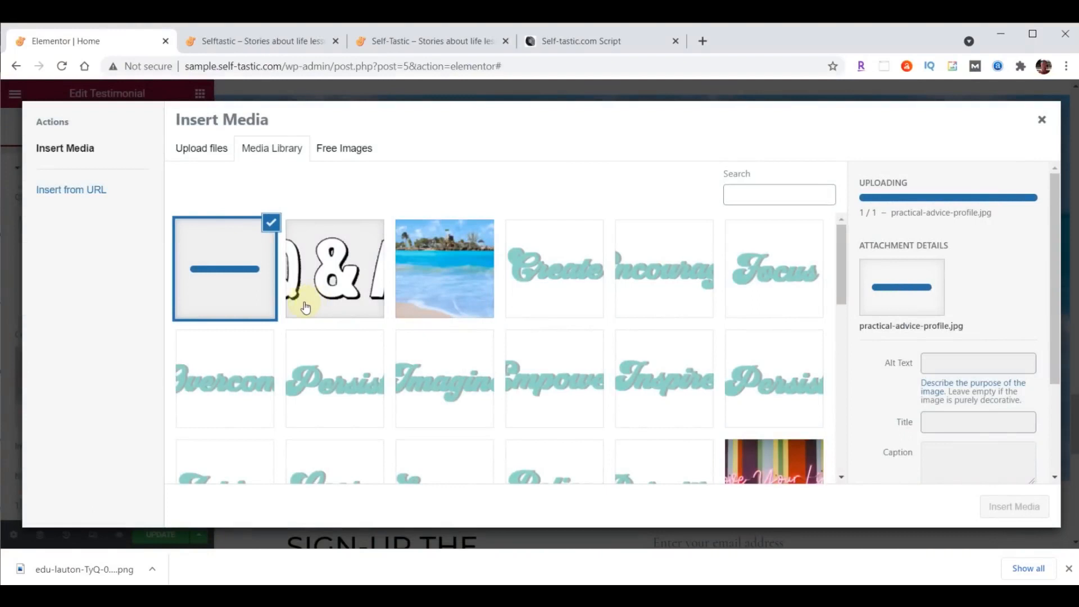
{"action": "left_click", "coordinate": [1014, 508]}
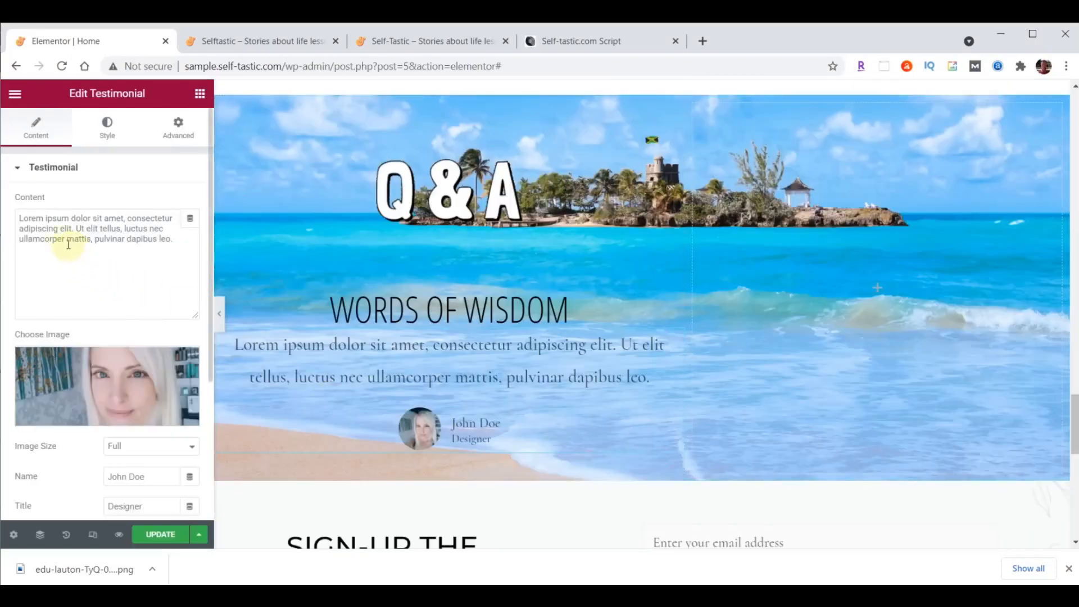
- Set the testimonial text to 'Questions and answers from Quora', fill in the author's name, and set Image Position to Top
{"action": "left_click_drag", "start_coordinate": [20, 219], "coordinate": [185, 238]}
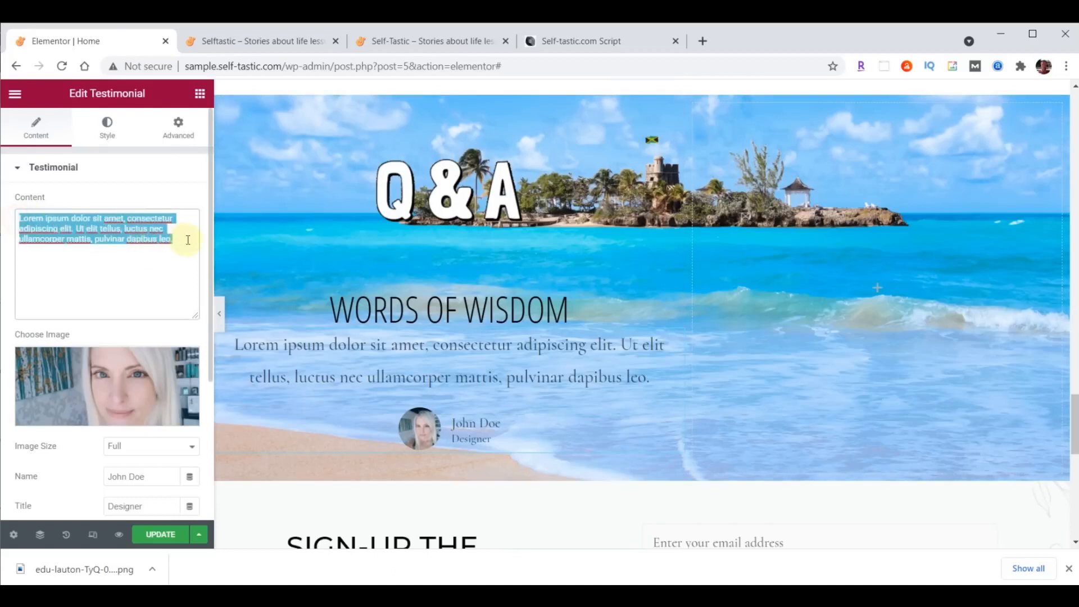
{"action": "type", "text": "Questions and answers from Quora"}
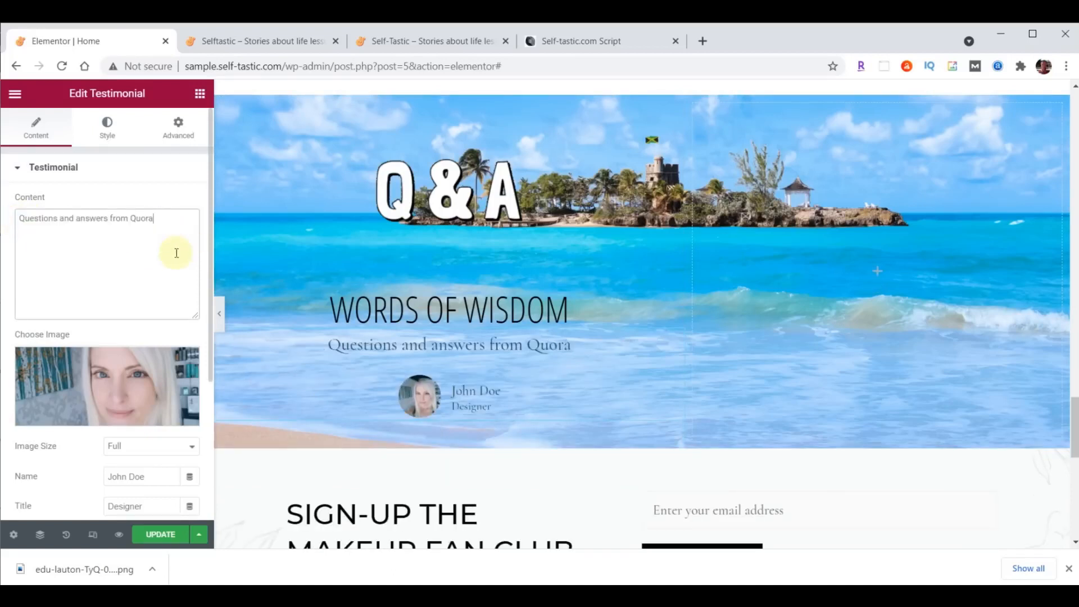
{"action": "scroll", "coordinate": [146, 315], "scroll_direction": "down", "scroll_amount": 3}
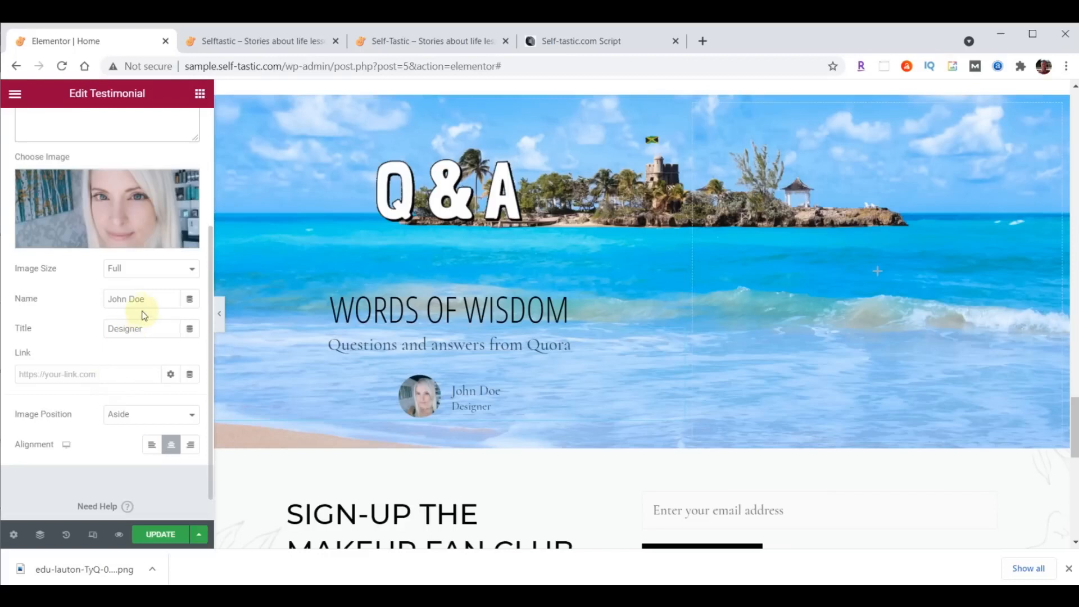
{"action": "left_click_drag", "start_coordinate": [155, 299], "coordinate": [79, 297]}
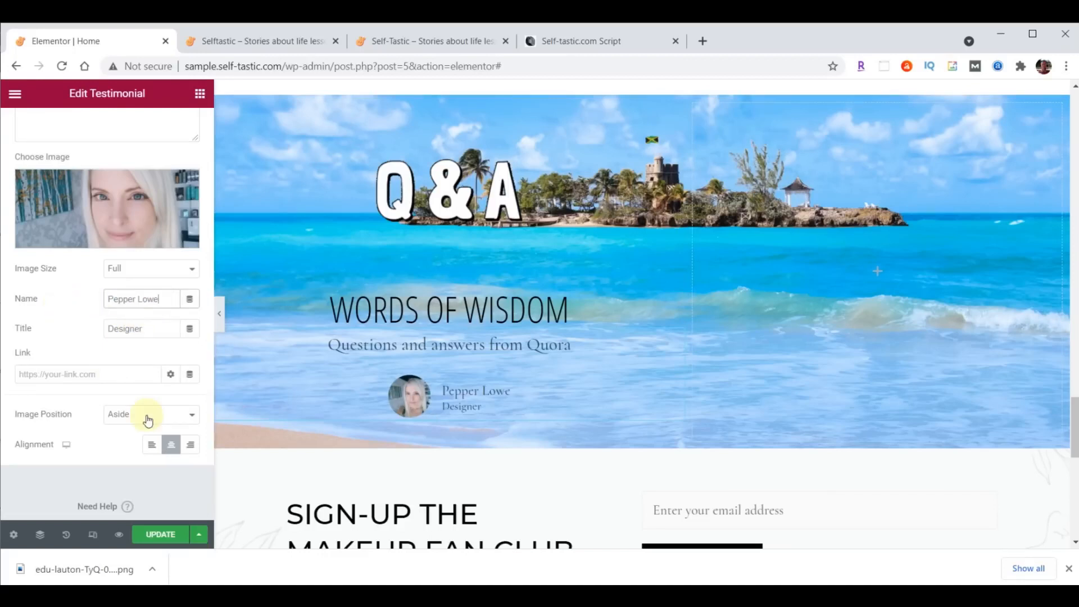
{"action": "left_click", "coordinate": [129, 416]}
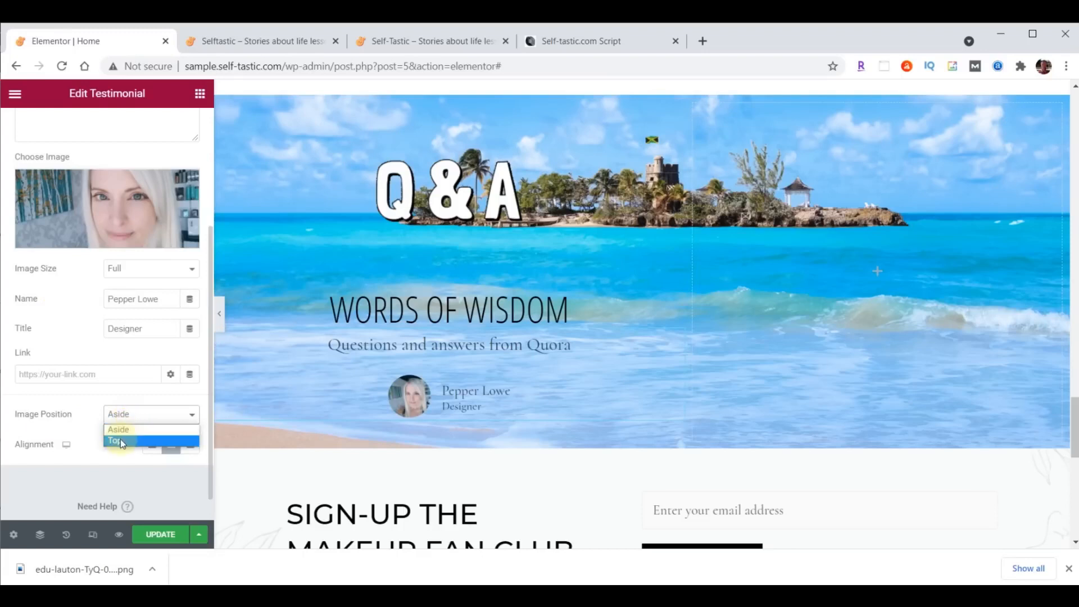
{"action": "left_click", "coordinate": [120, 440]}
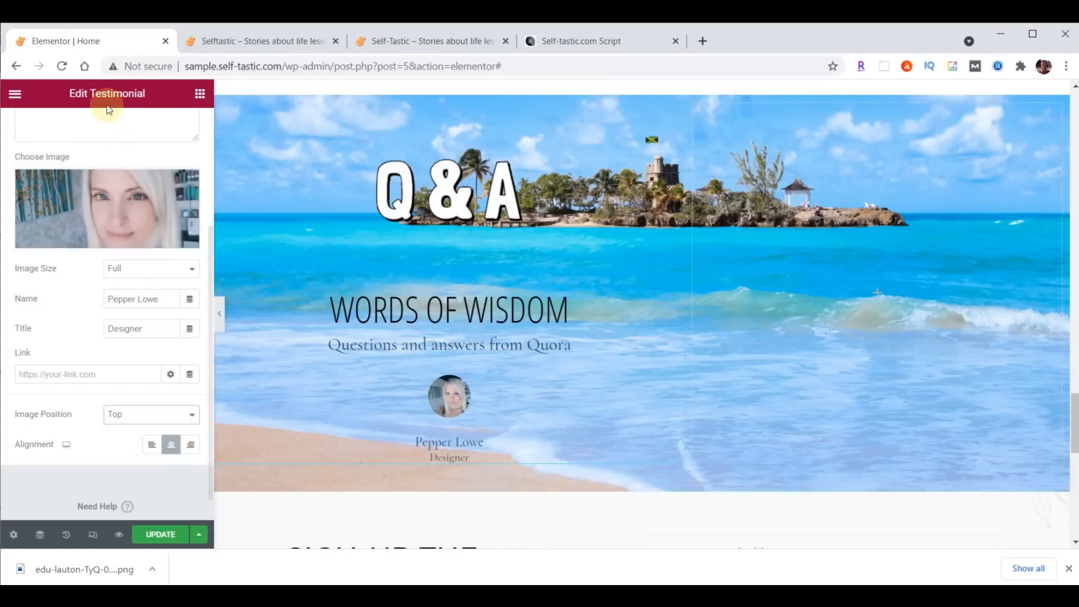
{"action": "scroll", "coordinate": [124, 162], "scroll_direction": "up", "scroll_amount": 3}
{"action": "left_click", "coordinate": [106, 130]}
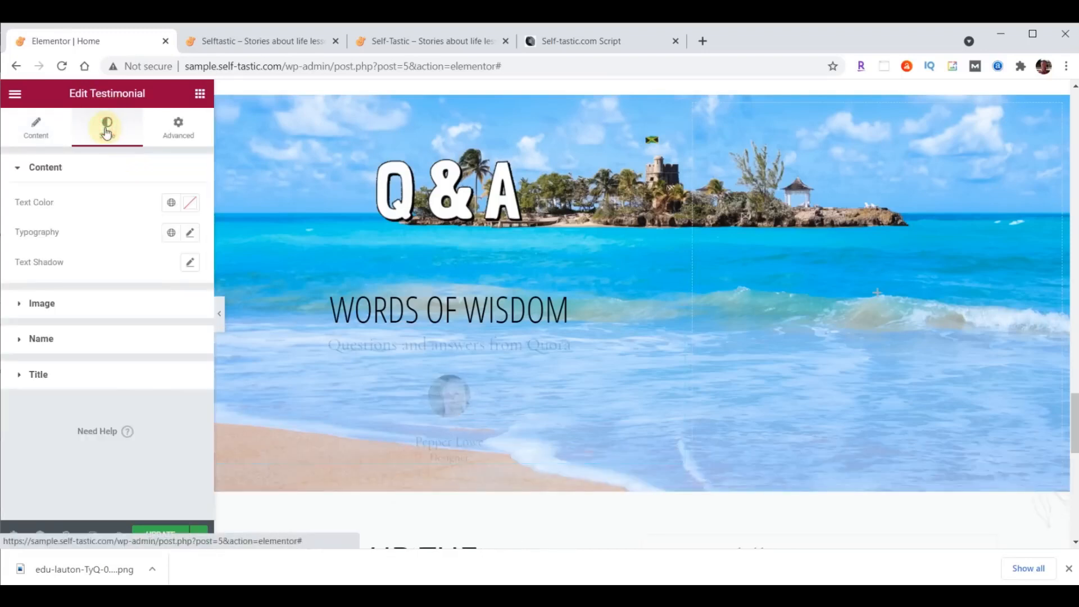
- Set the testimonial photo size to 115
{"action": "left_click", "coordinate": [42, 303]}
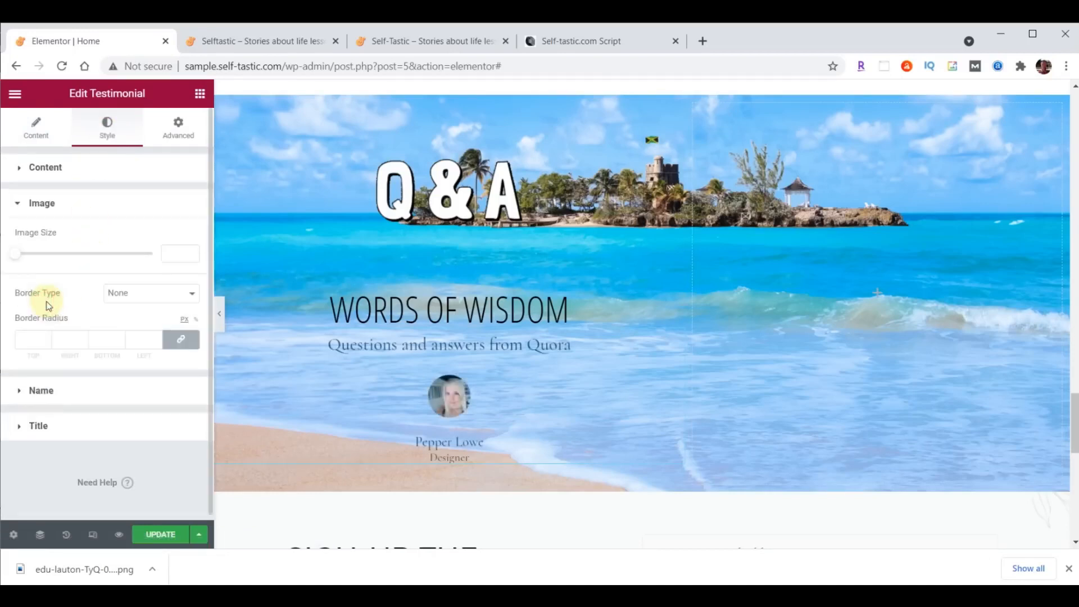
{"action": "left_click", "coordinate": [163, 253]}
{"action": "type", "text": "115"}
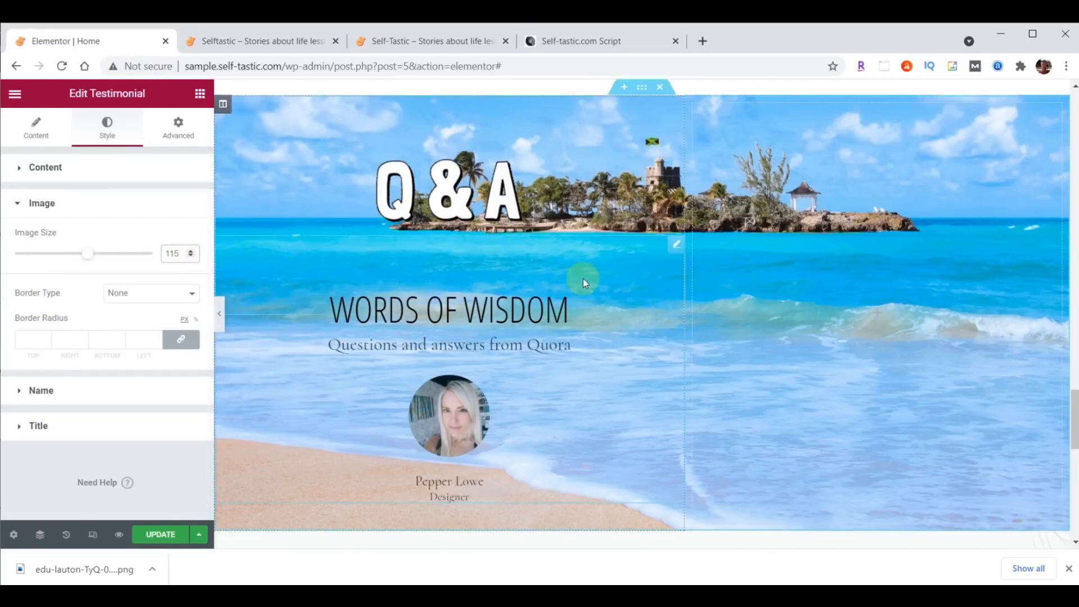
- Style the testimonial text in Droid Arabic Kufi with colour #473C31
{"action": "left_click", "coordinate": [48, 169]}
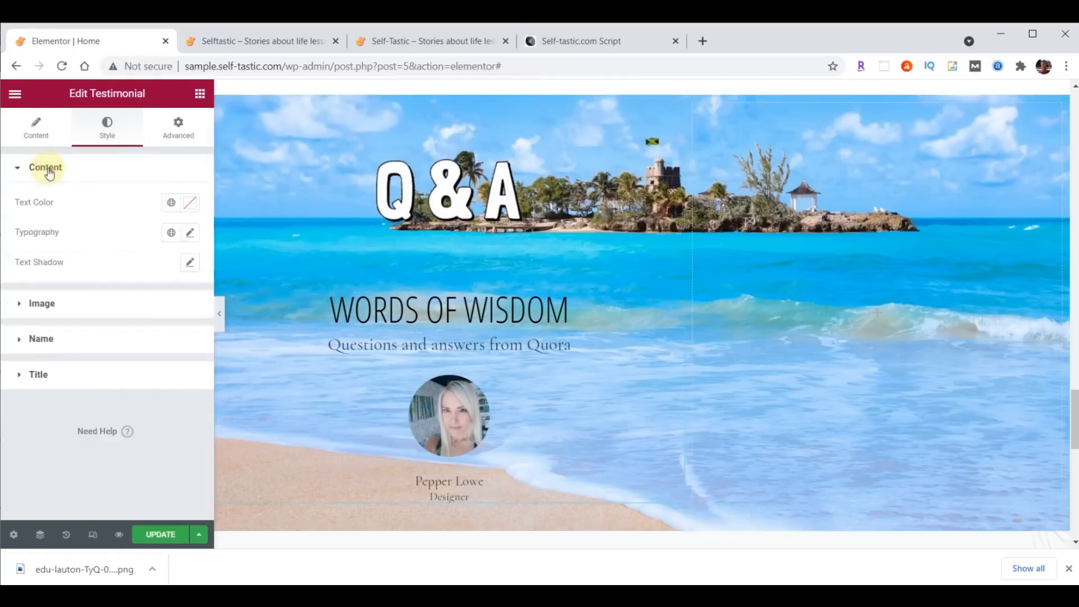
{"action": "left_click", "coordinate": [192, 235]}
{"action": "left_click", "coordinate": [149, 295]}
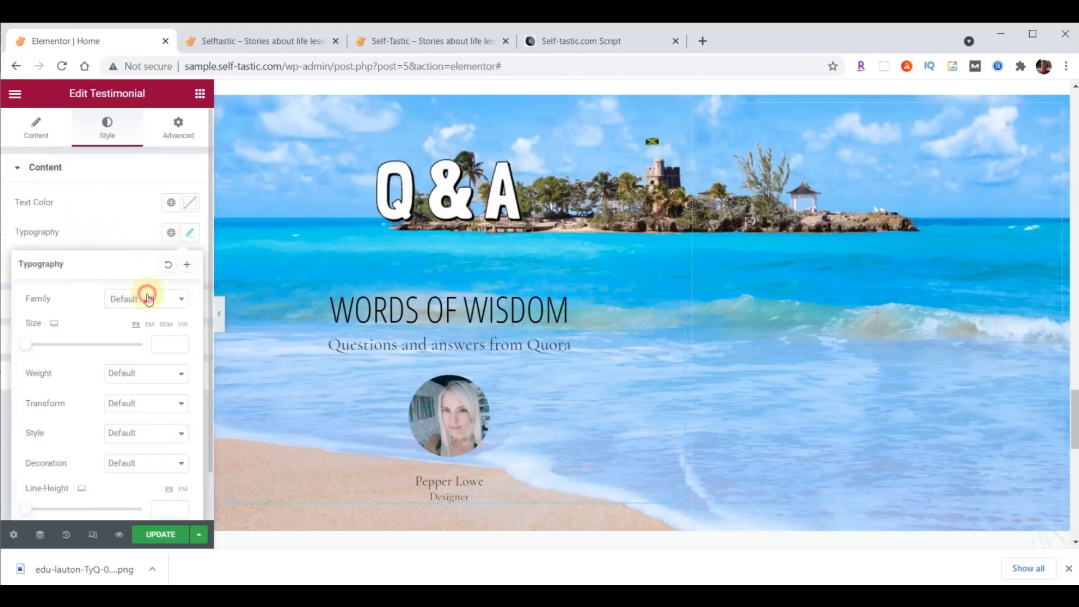
{"action": "type", "text": "droid"}
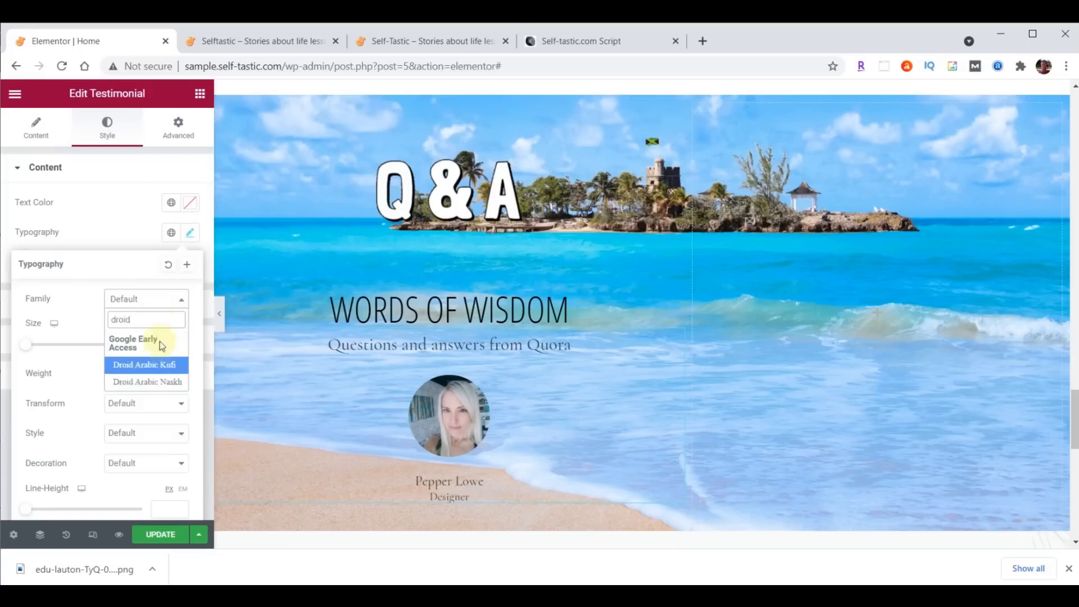
{"action": "left_click", "coordinate": [157, 371]}
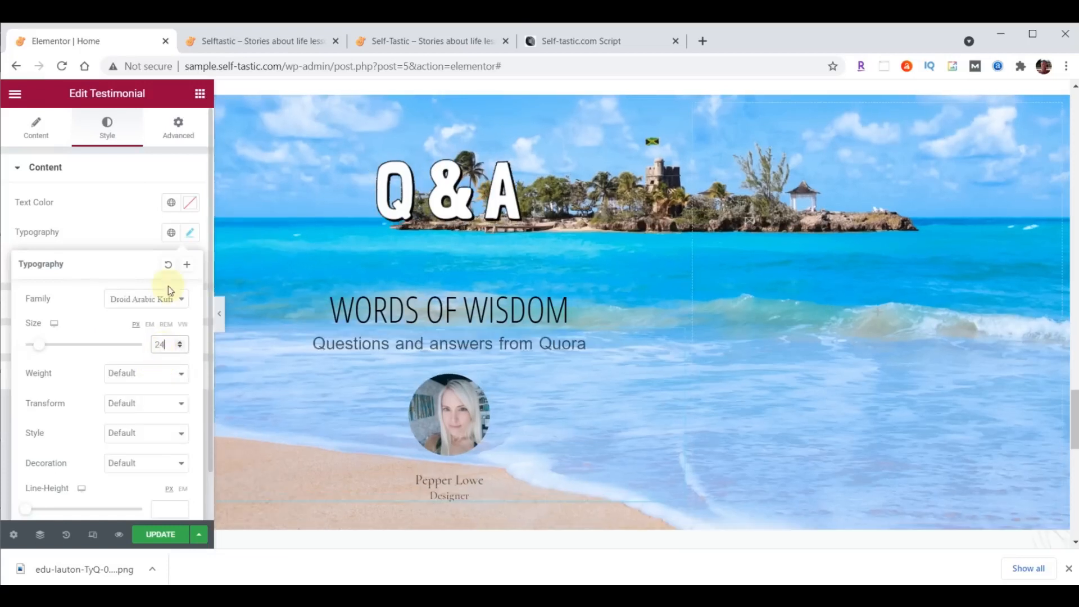
{"action": "left_click", "coordinate": [189, 202]}
{"action": "left_click", "coordinate": [107, 373]}
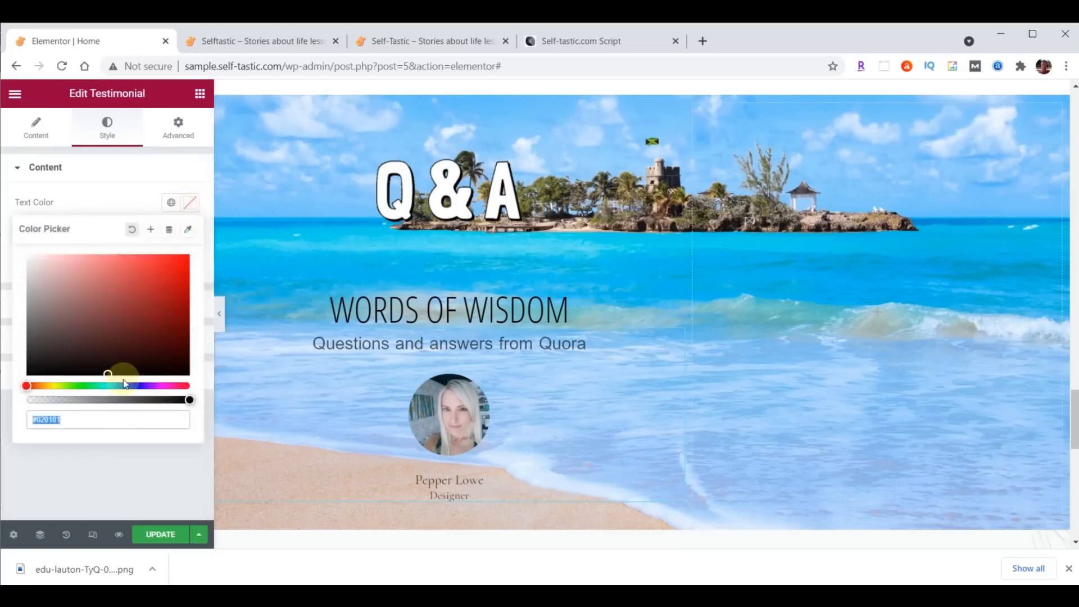
{"action": "type", "text": "#473C31"}
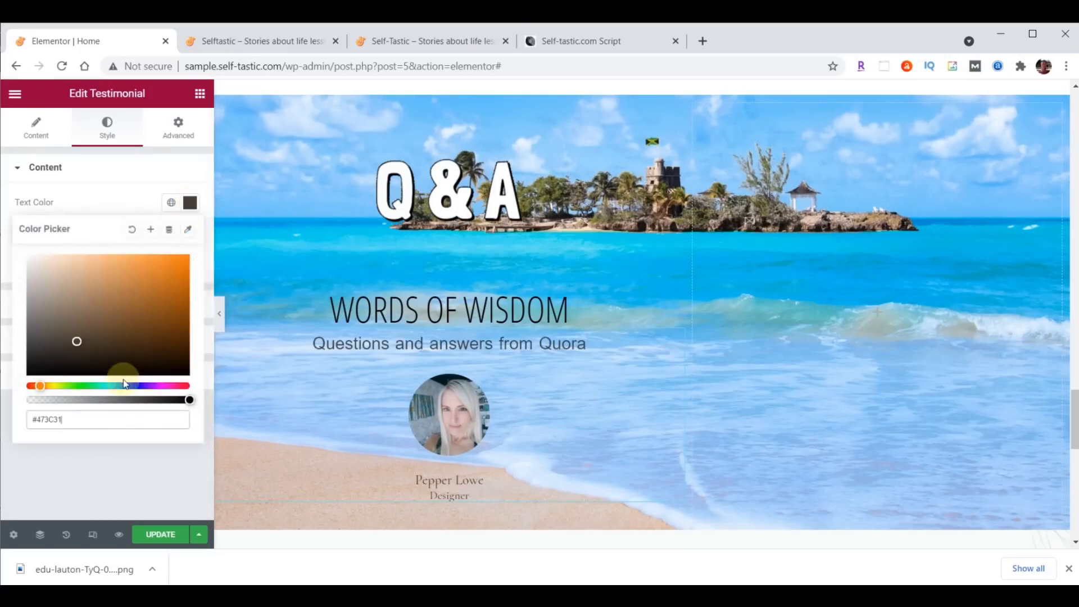
{"action": "left_click", "coordinate": [202, 209]}
- Style the author name in Open Sans Condensed, size 30, pale yellow #FFFFC0
{"action": "left_click", "coordinate": [90, 339]}
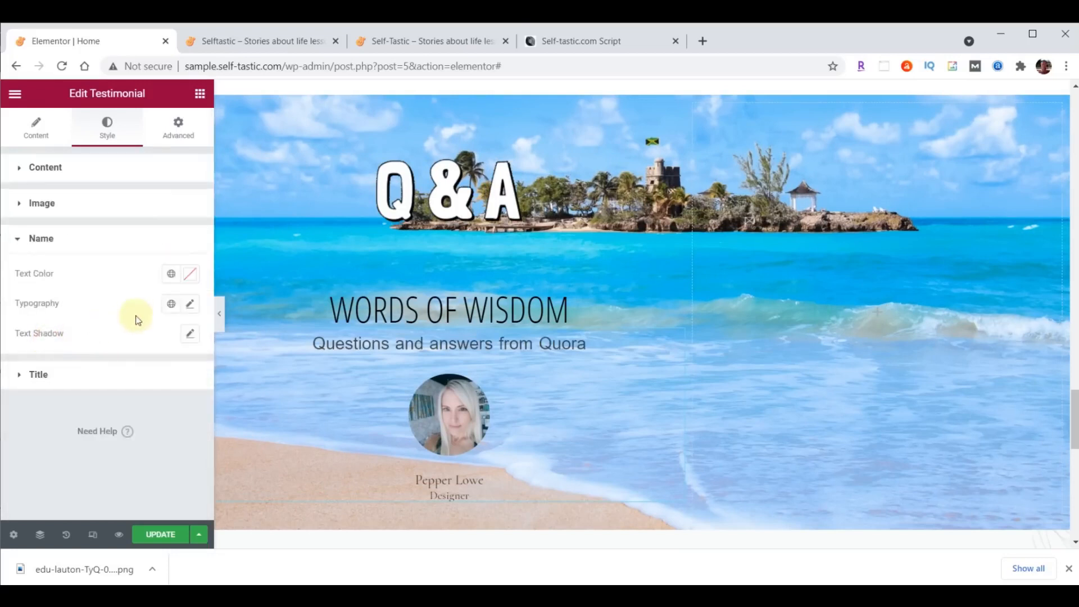
{"action": "left_click", "coordinate": [191, 305]}
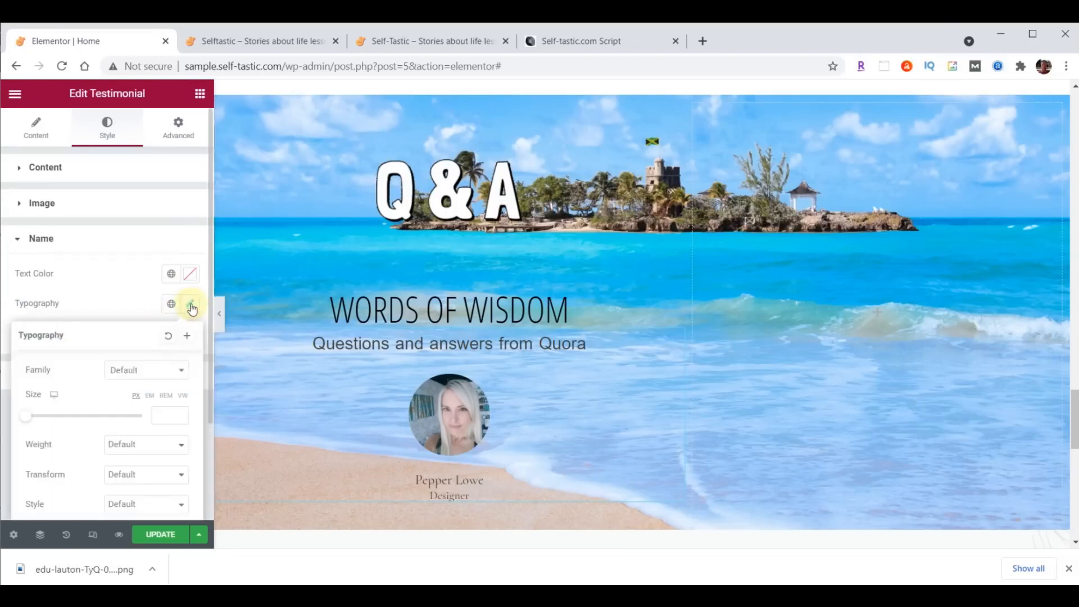
{"action": "left_click", "coordinate": [149, 370]}
{"action": "type", "text": "Open"}
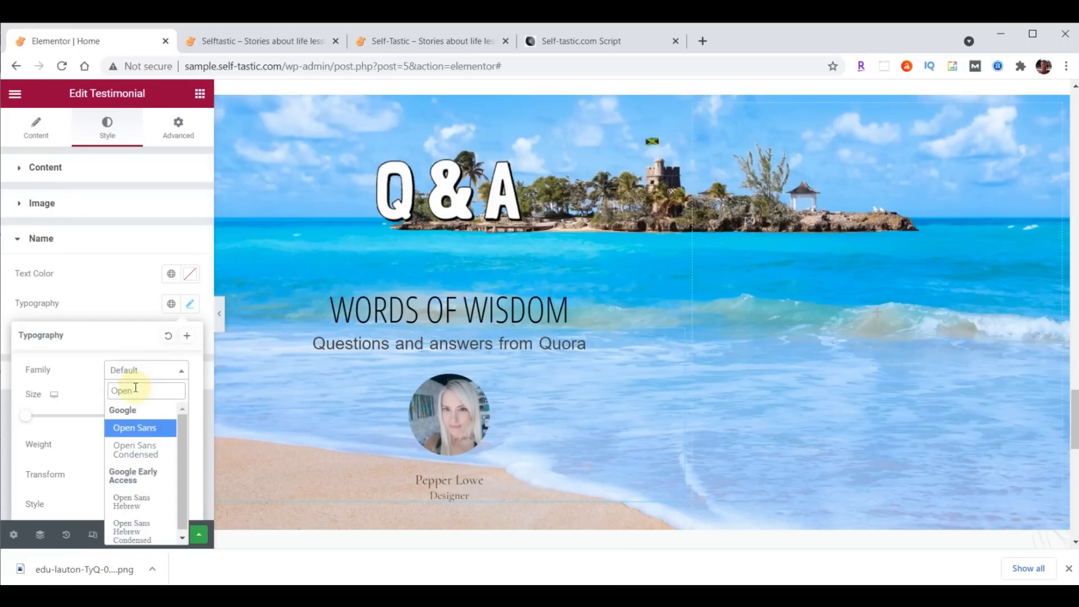
{"action": "left_click", "coordinate": [135, 449]}
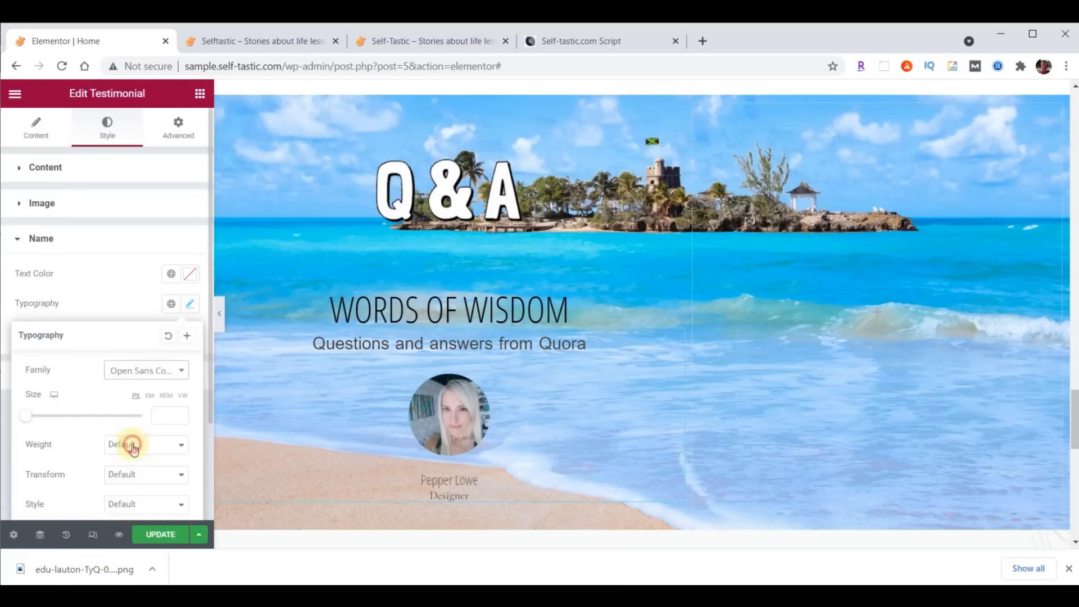
{"action": "left_click", "coordinate": [160, 416]}
{"action": "type", "text": "30"}
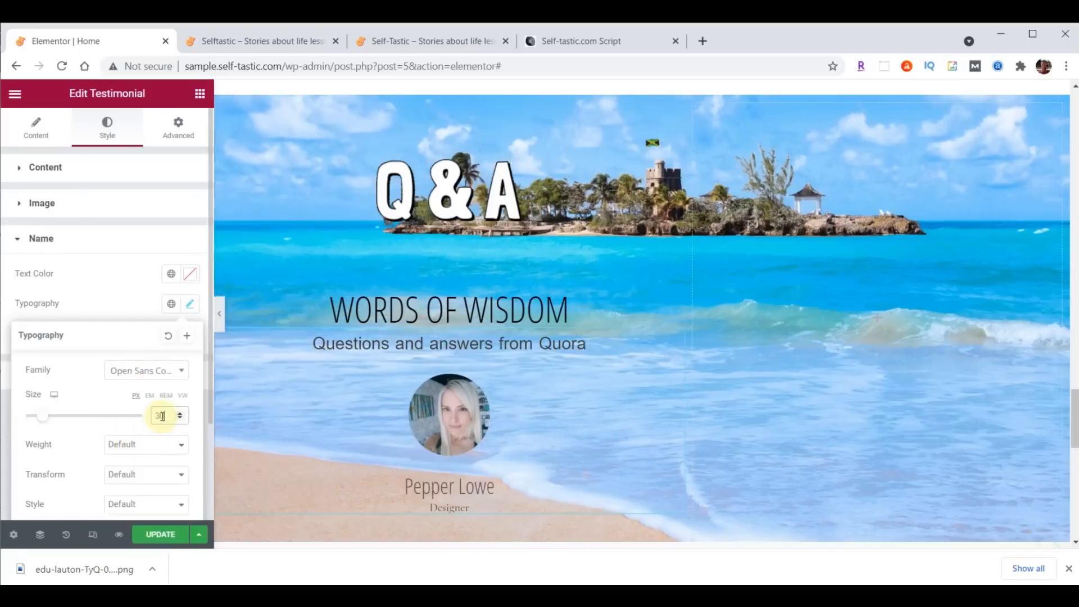
{"action": "left_click", "coordinate": [189, 276]}
{"action": "type", "text": "#FFFFC0"}
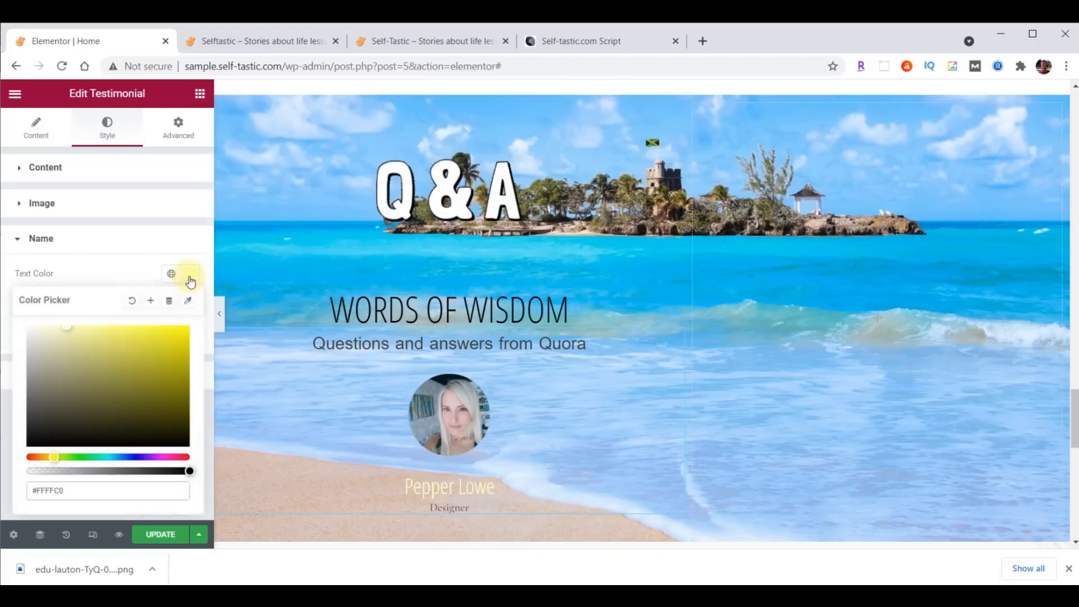
{"action": "scroll", "coordinate": [643, 296], "scroll_direction": "down", "scroll_amount": 1}
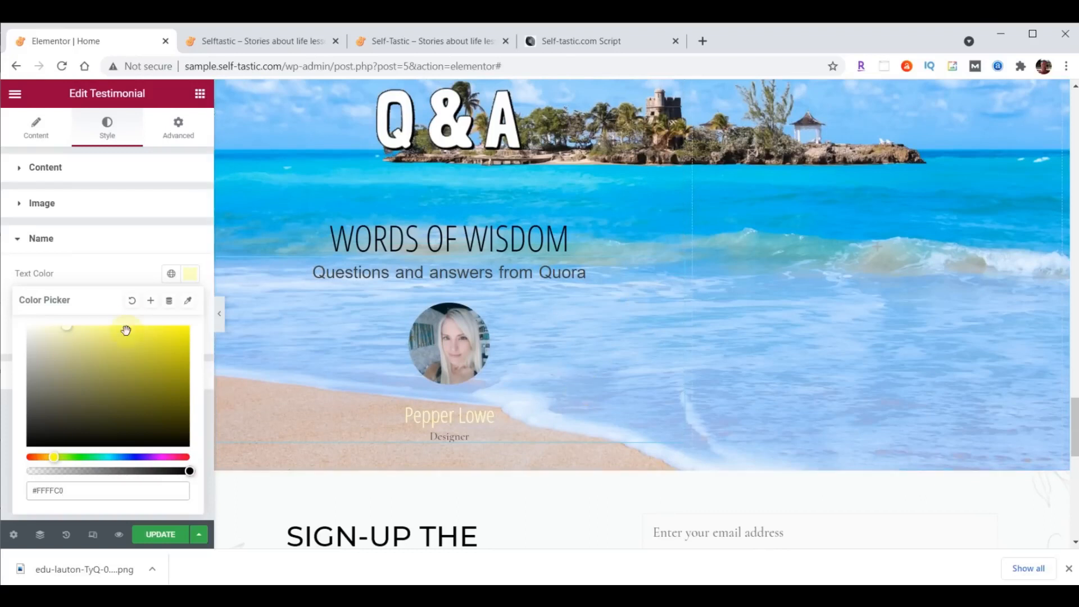
- Clear the 'Designer' title from the testimonial's content settings
{"action": "left_click", "coordinate": [38, 125]}
{"action": "scroll", "coordinate": [113, 260], "scroll_direction": "down", "scroll_amount": 2}
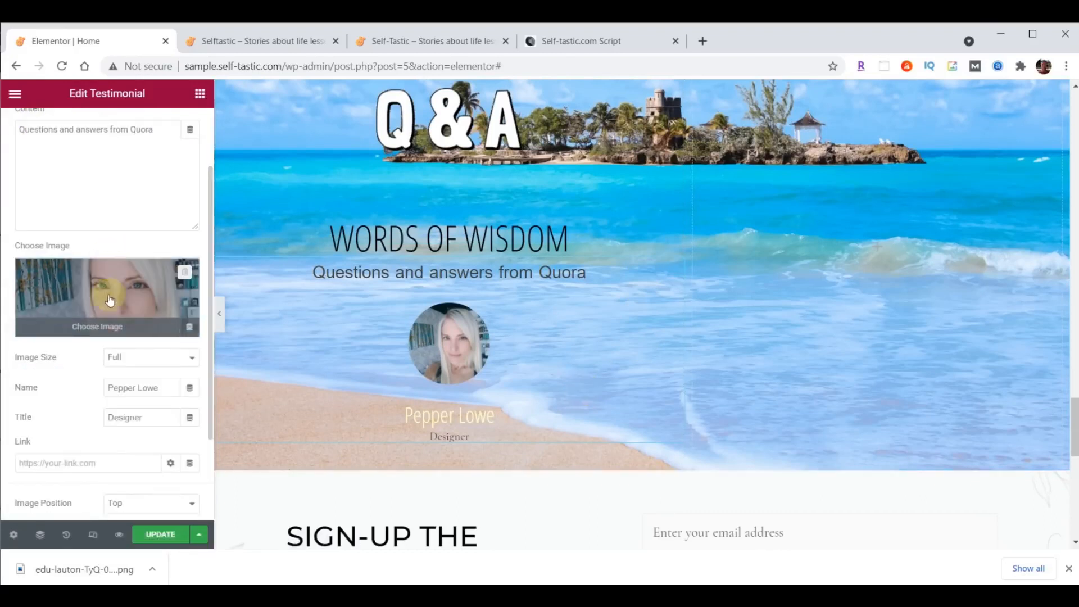
{"action": "left_click", "coordinate": [123, 422]}
{"action": "left_click_drag", "start_coordinate": [149, 420], "coordinate": [90, 425]}
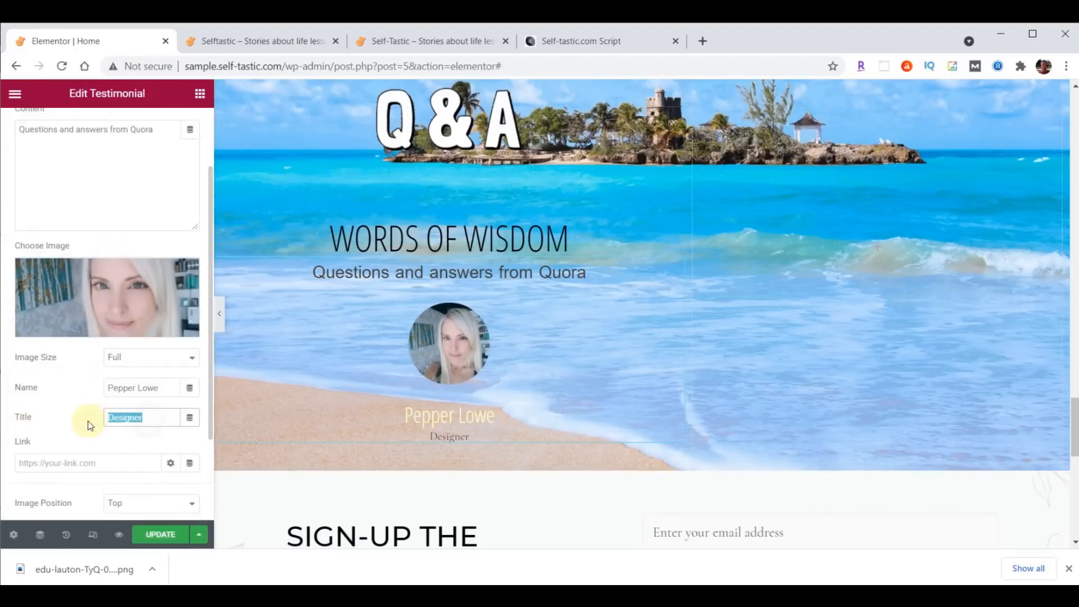
{"action": "key", "text": "BackSpace"}
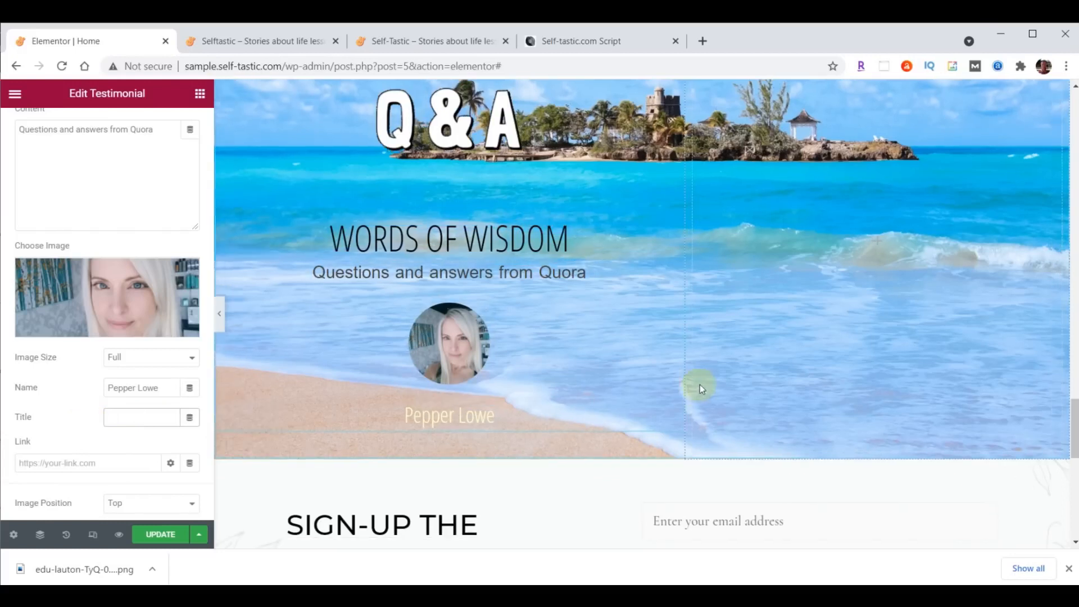
{"action": "scroll", "coordinate": [890, 274], "scroll_direction": "up", "scroll_amount": 1}
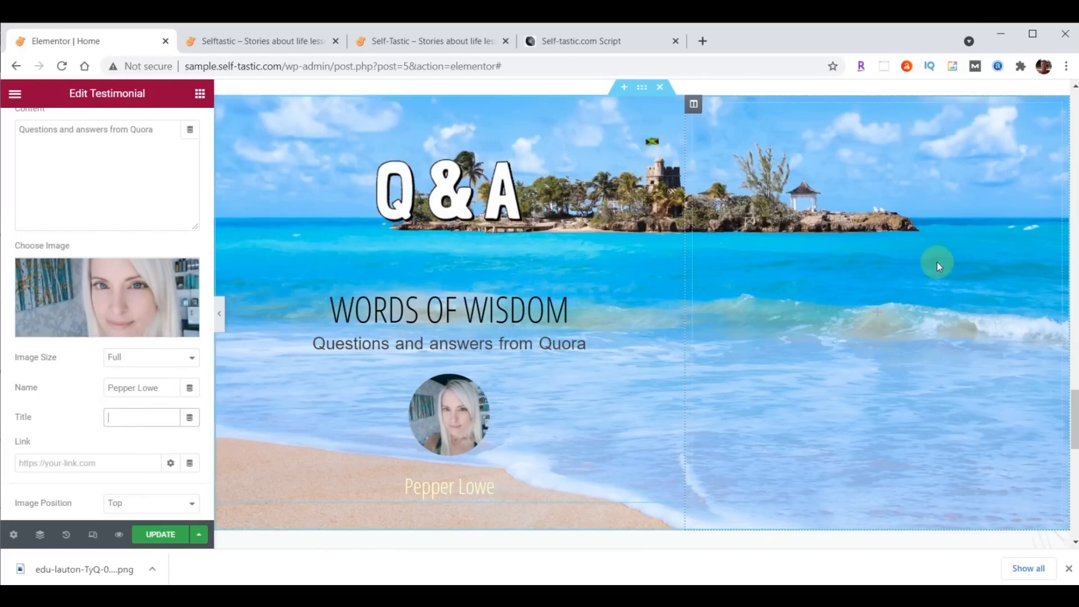
{"action": "left_click", "coordinate": [693, 113]}
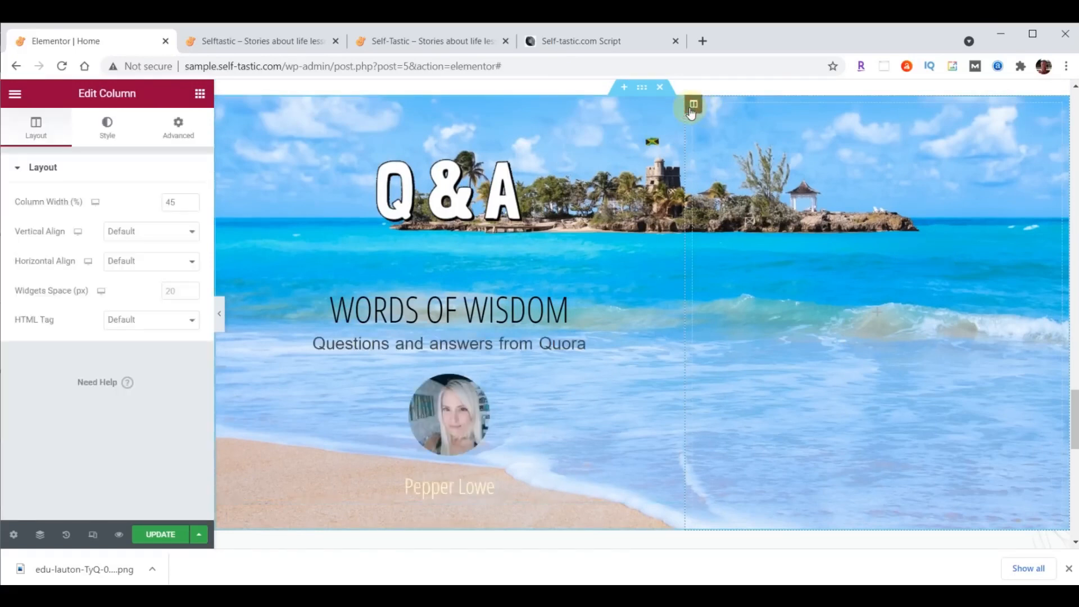
- Bottom-align the Q&A right column's content and zero its margin and padding
{"action": "left_click", "coordinate": [131, 233]}
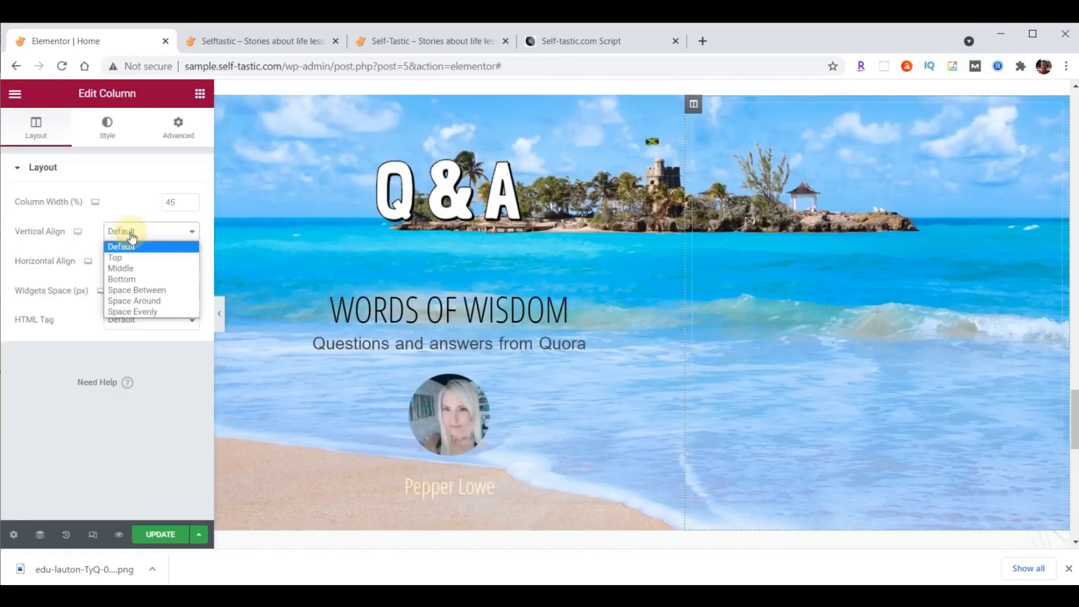
{"action": "left_click", "coordinate": [131, 279]}
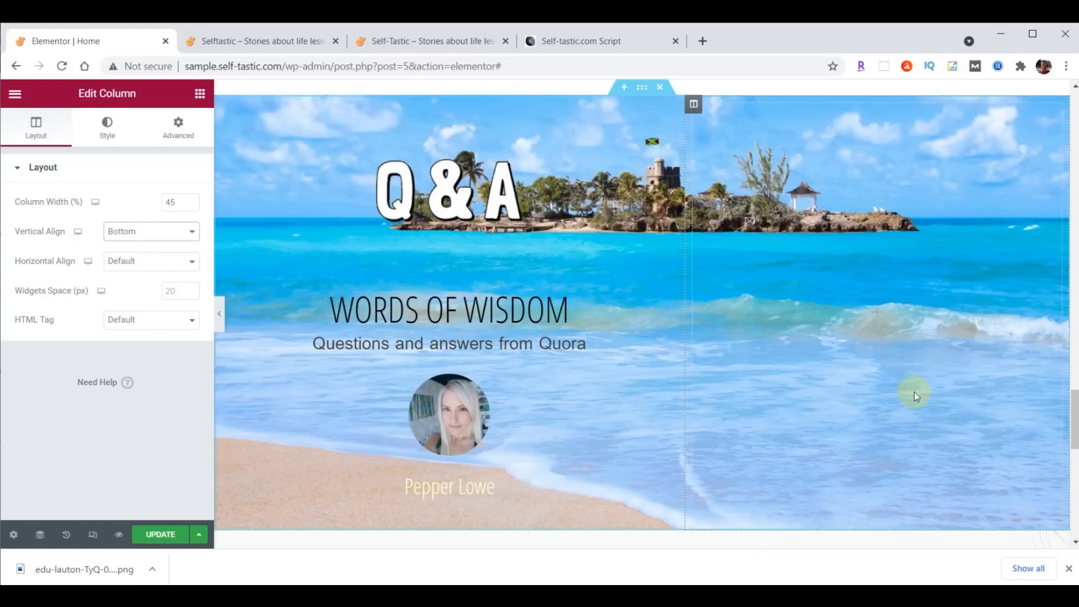
{"action": "left_click", "coordinate": [177, 134]}
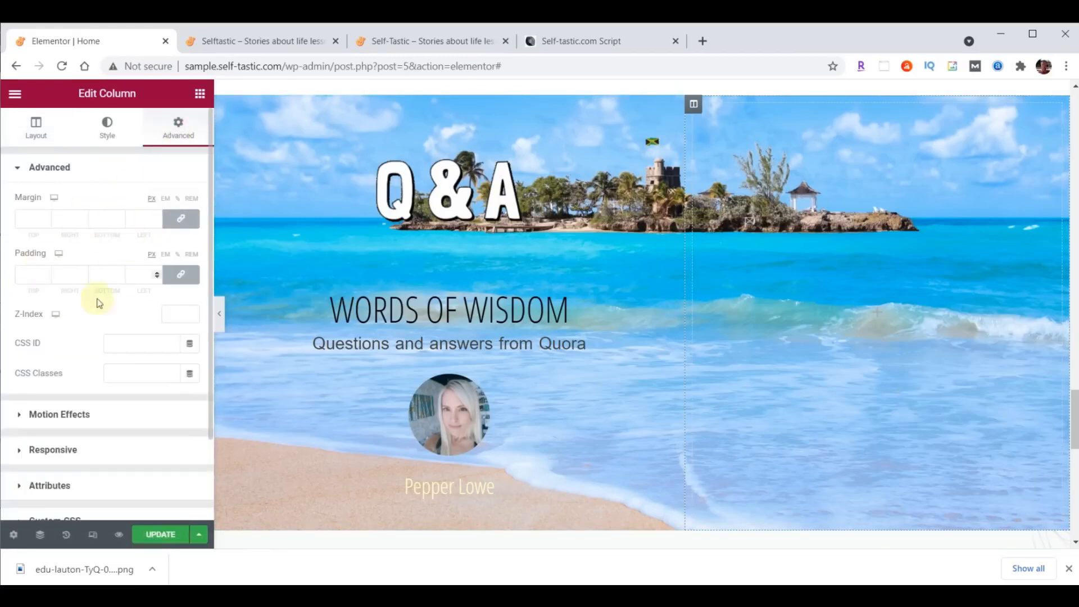
{"action": "left_click", "coordinate": [181, 223]}
{"action": "left_click", "coordinate": [180, 275]}
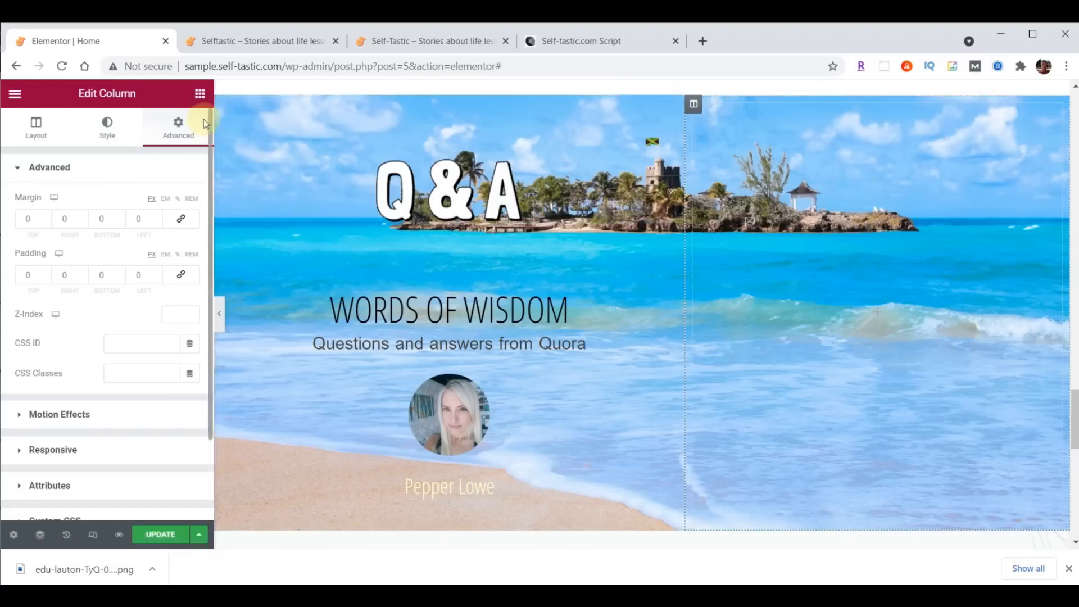
{"action": "left_click", "coordinate": [200, 94]}
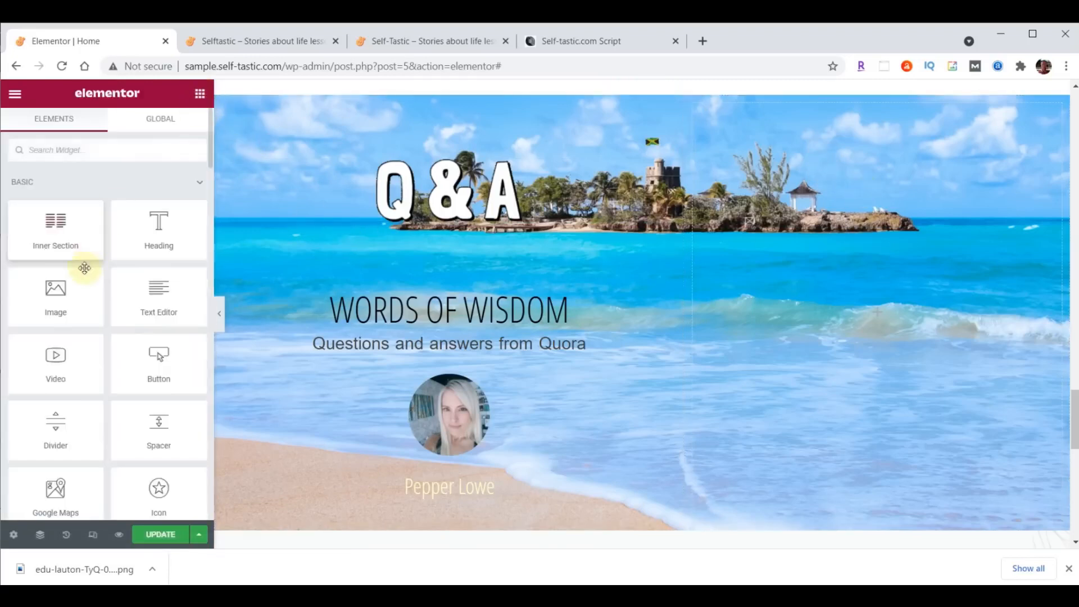
- Add an Image widget to the right column with the uploaded yoga-pose photo
{"action": "left_click_drag", "start_coordinate": [96, 288], "coordinate": [802, 248]}
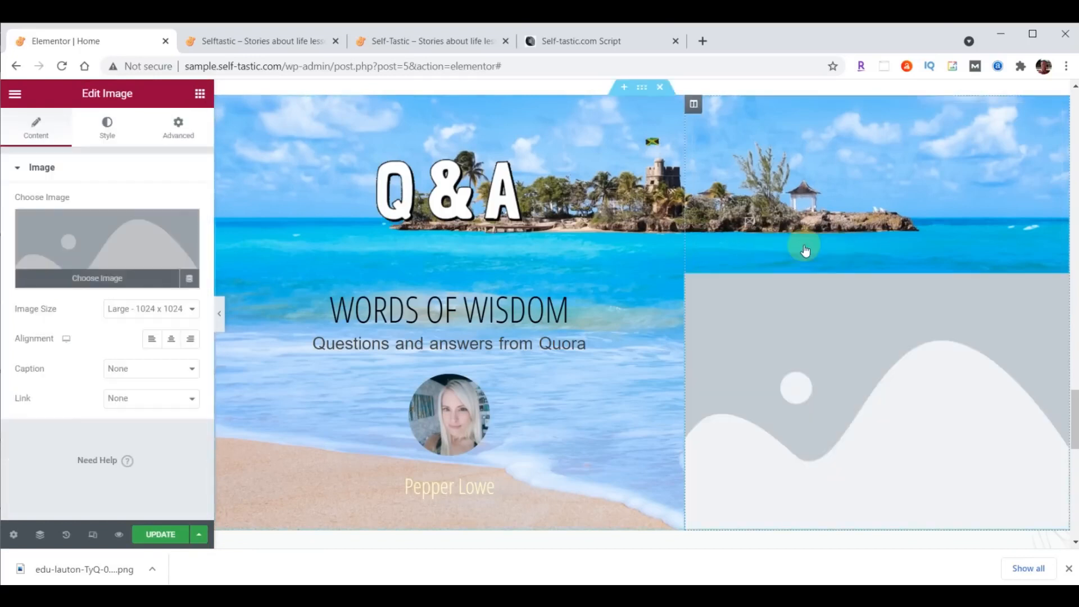
{"action": "left_click", "coordinate": [103, 250]}
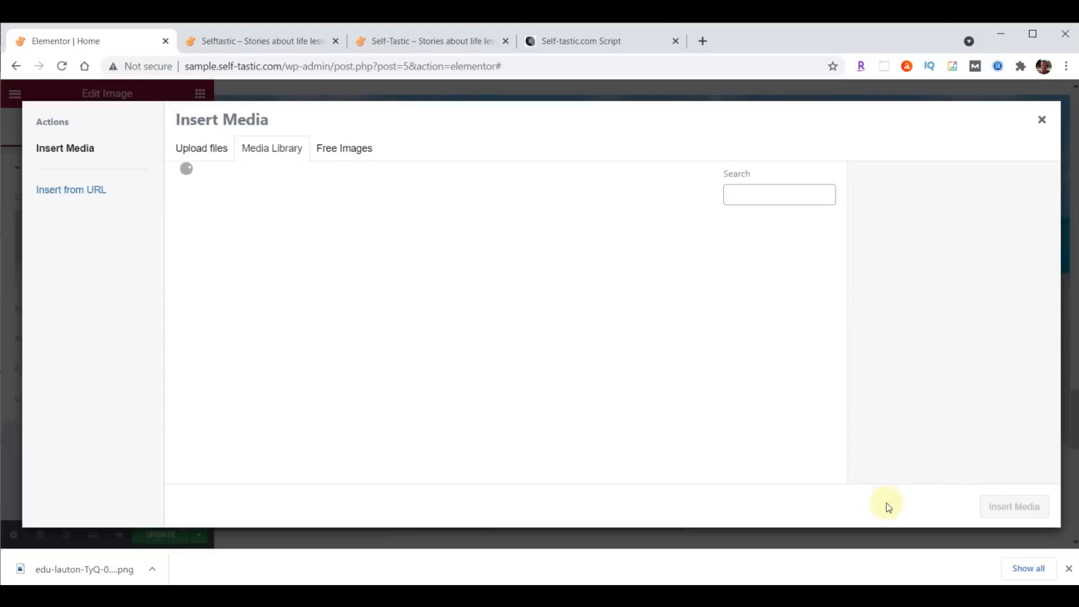
{"action": "mouse_move", "coordinate": [452, 595]}
{"action": "left_click", "coordinate": [586, 569]}
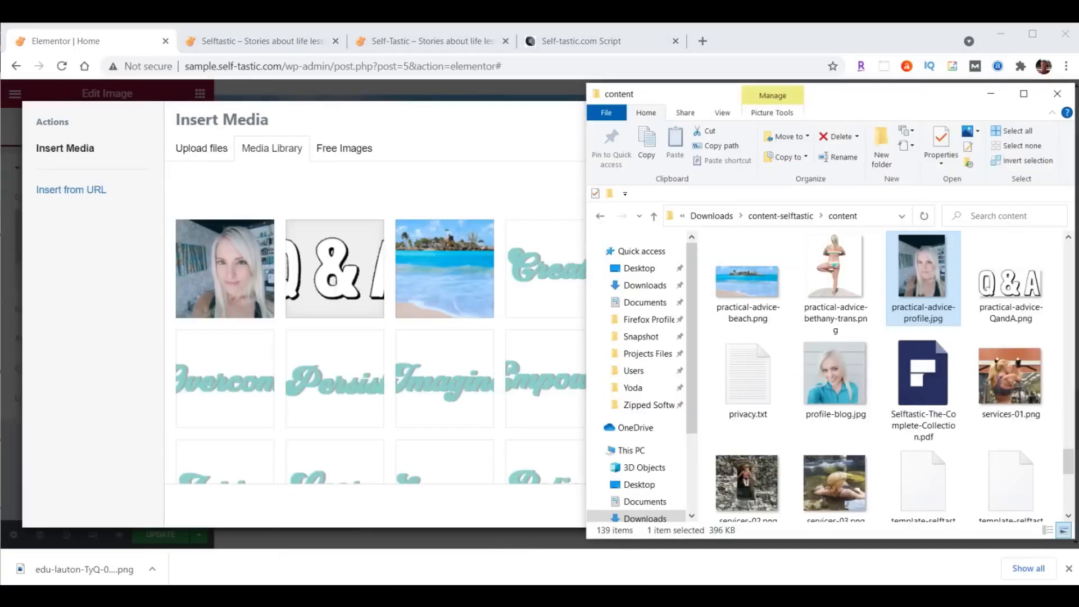
{"action": "left_click_drag", "start_coordinate": [836, 264], "coordinate": [366, 289]}
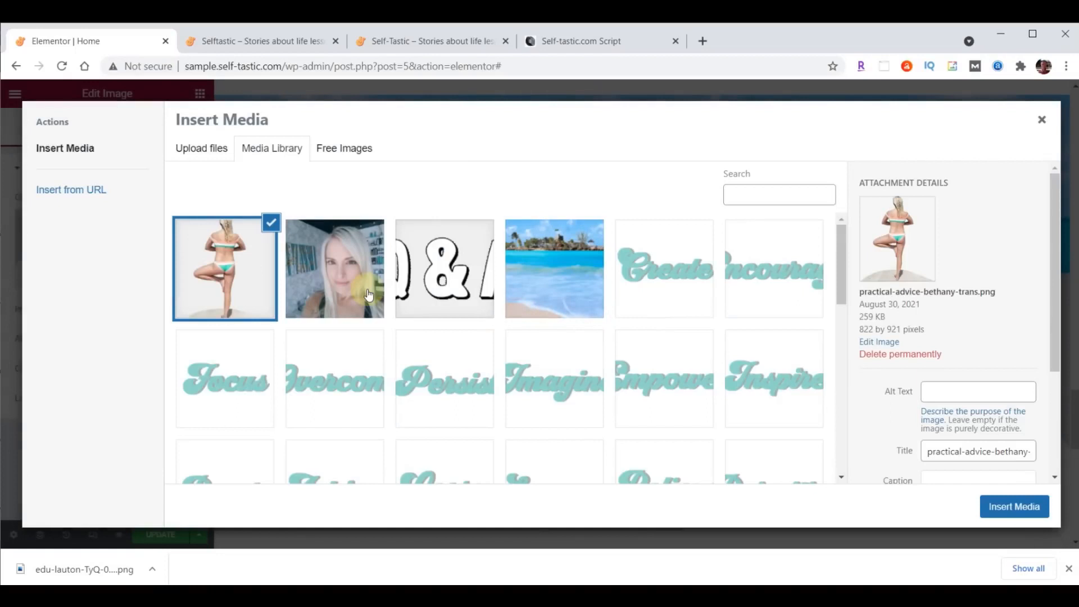
{"action": "left_click", "coordinate": [1026, 501]}
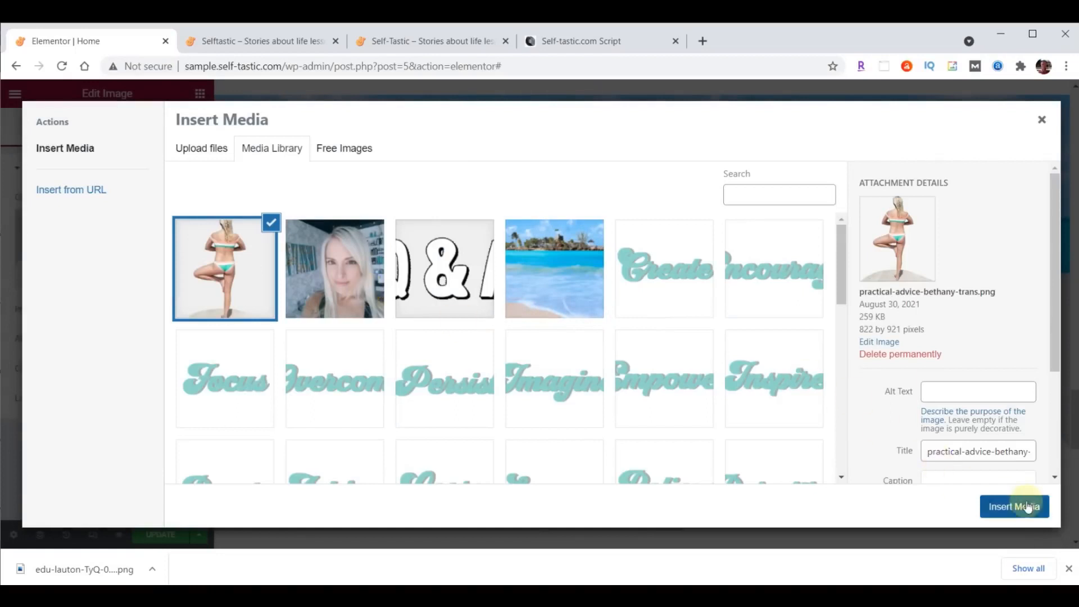
- Use the Full image size and align the image left
{"action": "left_click", "coordinate": [166, 310]}
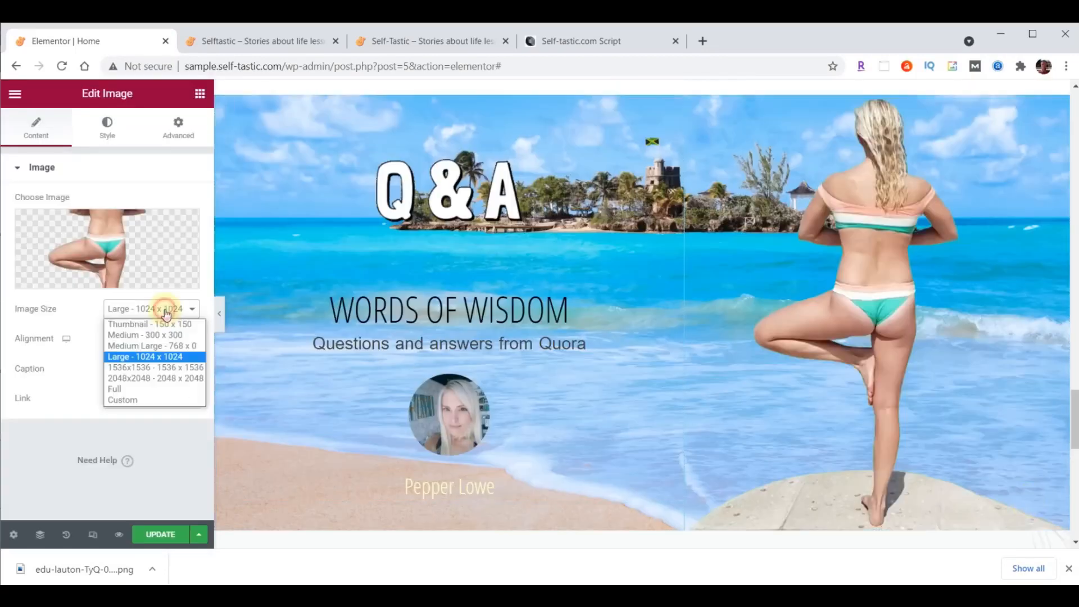
{"action": "left_click", "coordinate": [154, 388]}
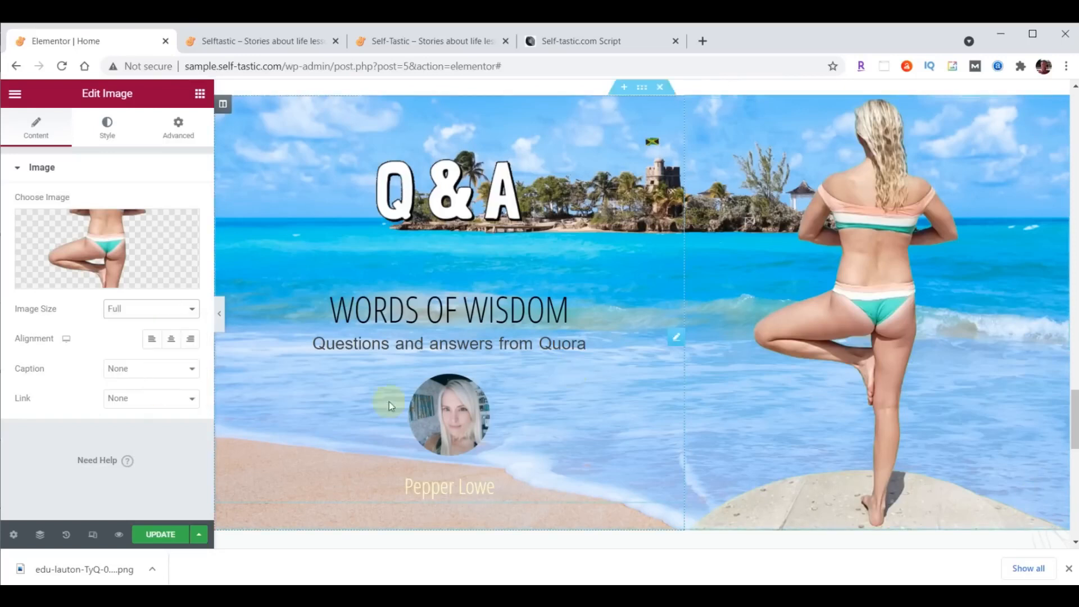
{"action": "left_click", "coordinate": [151, 339]}
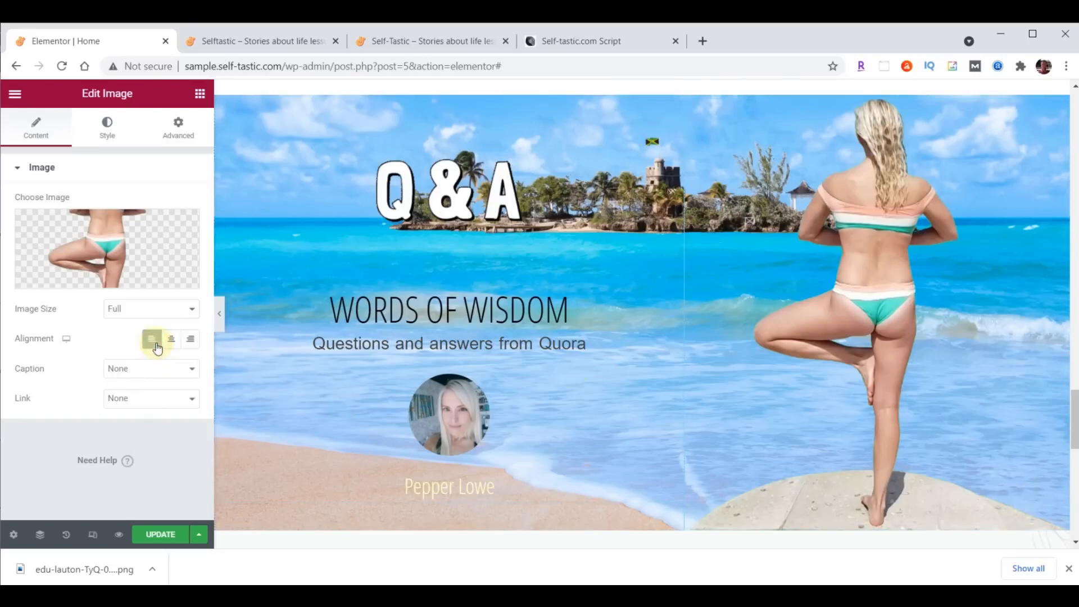
- Set the image width and max width to 400 px
{"action": "left_click", "coordinate": [105, 131]}
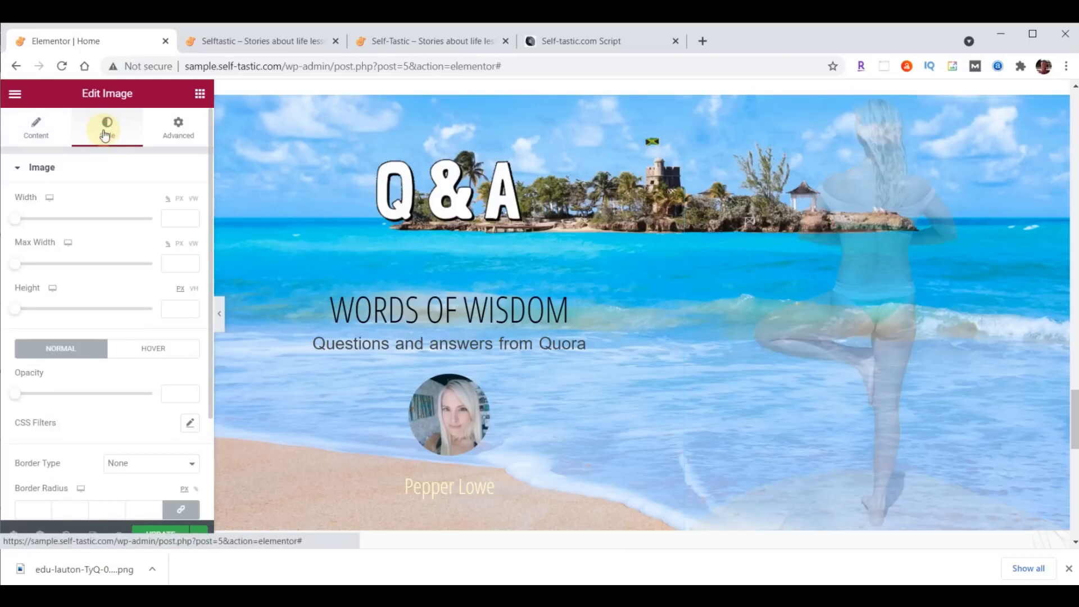
{"action": "left_click", "coordinate": [176, 218]}
{"action": "type", "text": "400"}
{"action": "left_click", "coordinate": [180, 263]}
{"action": "type", "text": "400"}
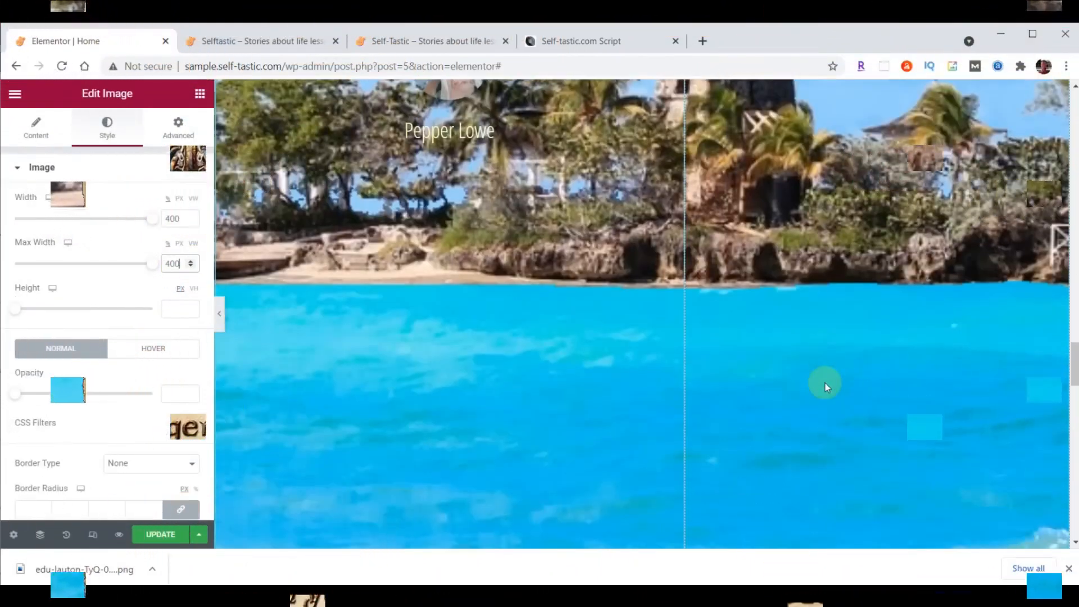
{"action": "scroll", "coordinate": [825, 383], "scroll_direction": "up", "scroll_amount": 5}
{"action": "scroll", "coordinate": [825, 382], "scroll_direction": "up", "scroll_amount": 4}
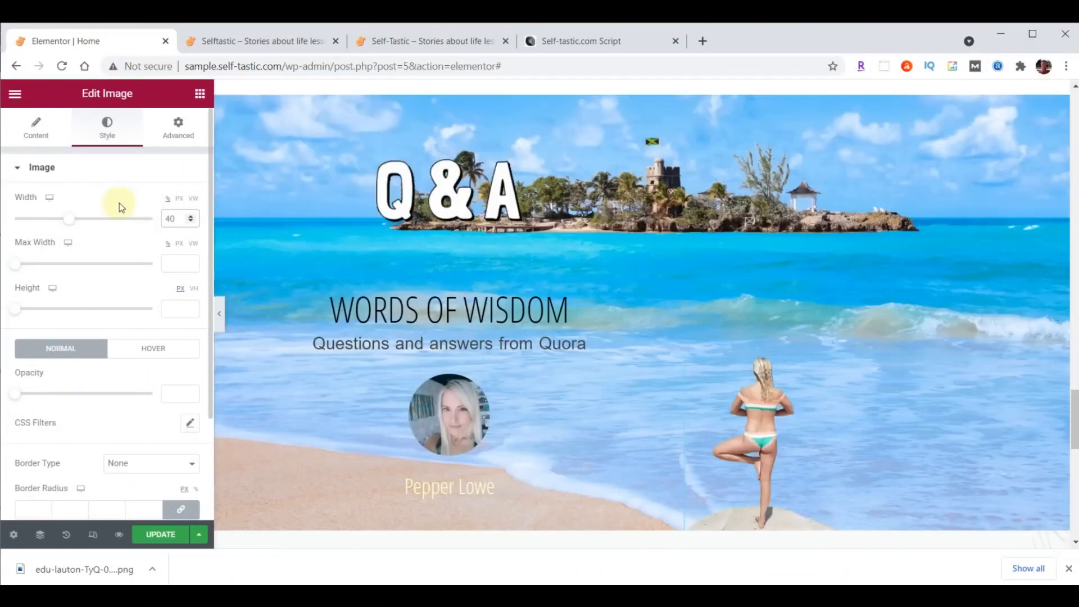
{"action": "left_click", "coordinate": [170, 201]}
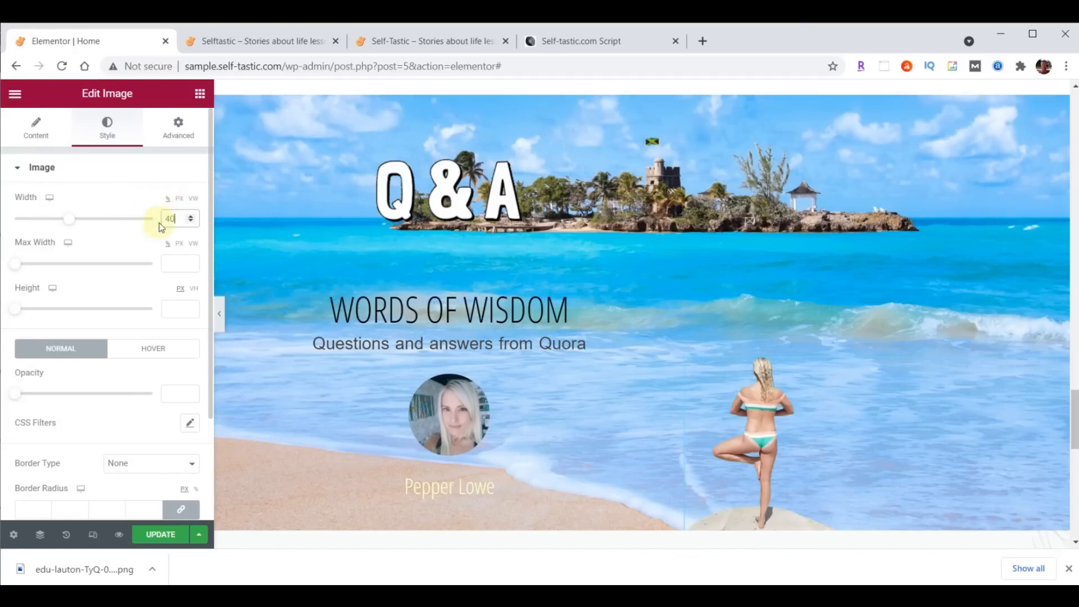
{"action": "left_click", "coordinate": [180, 199]}
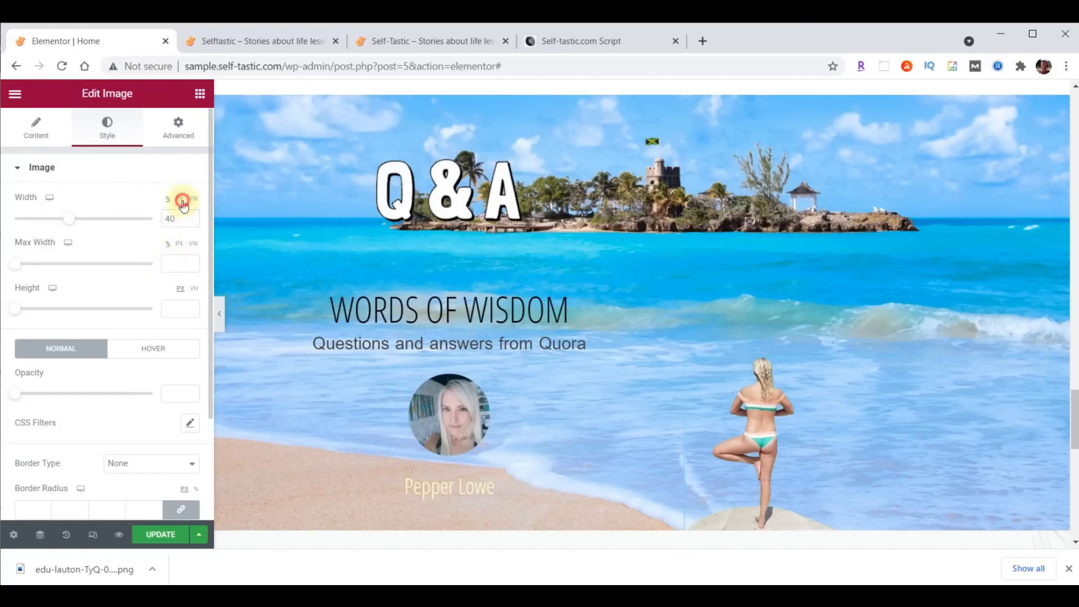
{"action": "left_click_drag", "start_coordinate": [176, 218], "coordinate": [145, 223]}
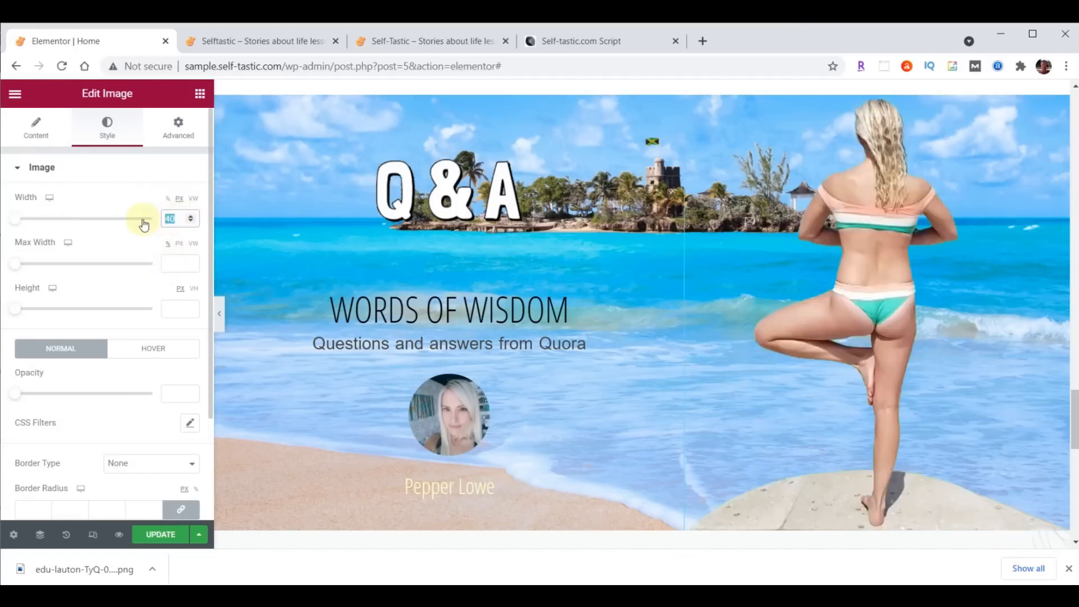
{"action": "type", "text": "400"}
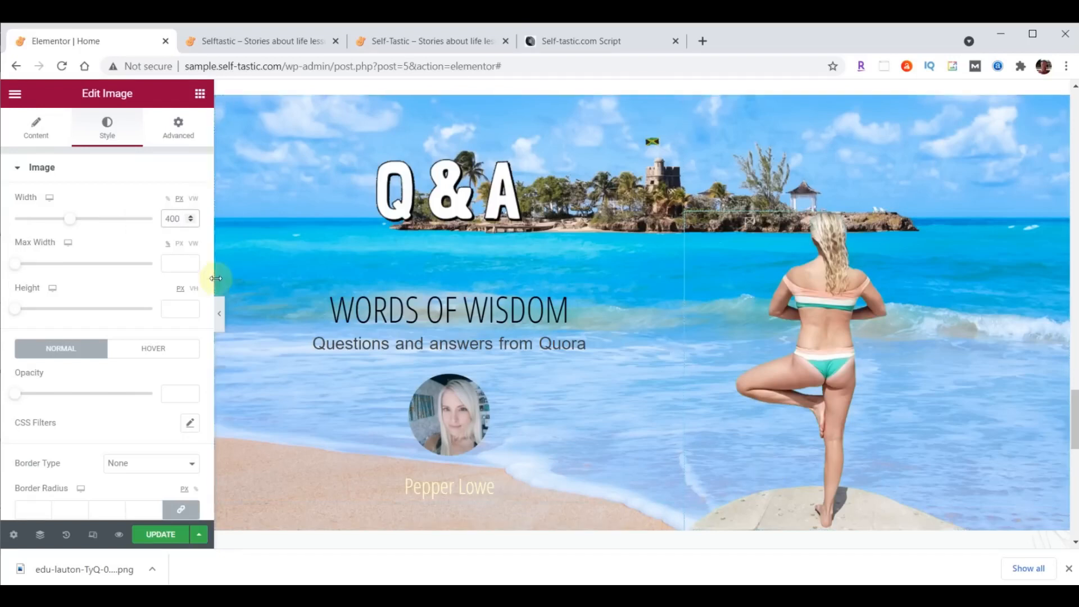
- Give the image a Fade In Right entrance animation, Slow, with a 1000 ms delay
{"action": "left_click", "coordinate": [180, 140]}
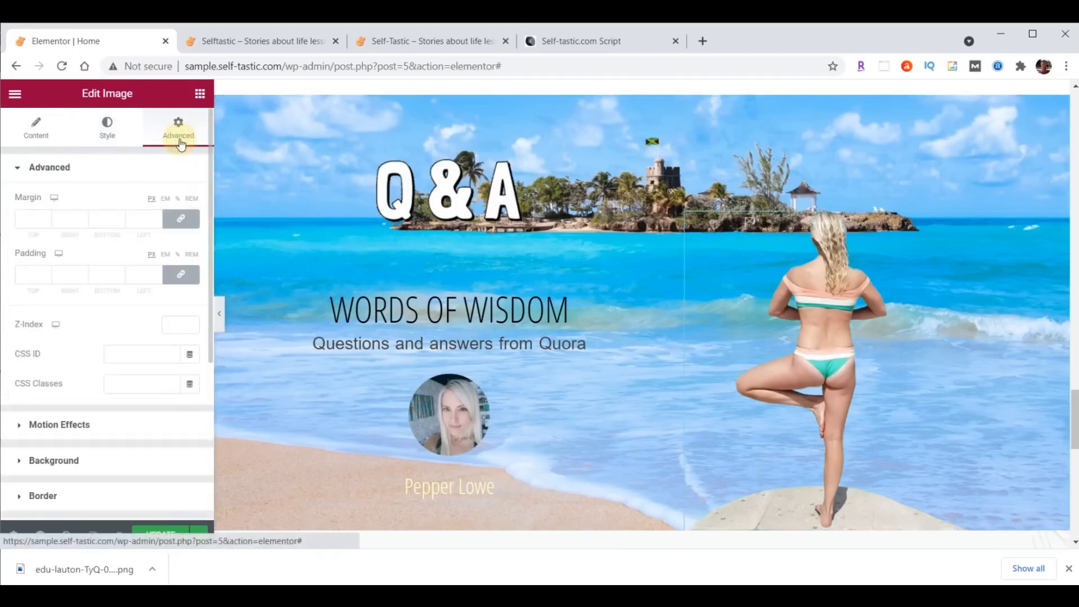
{"action": "left_click", "coordinate": [66, 422]}
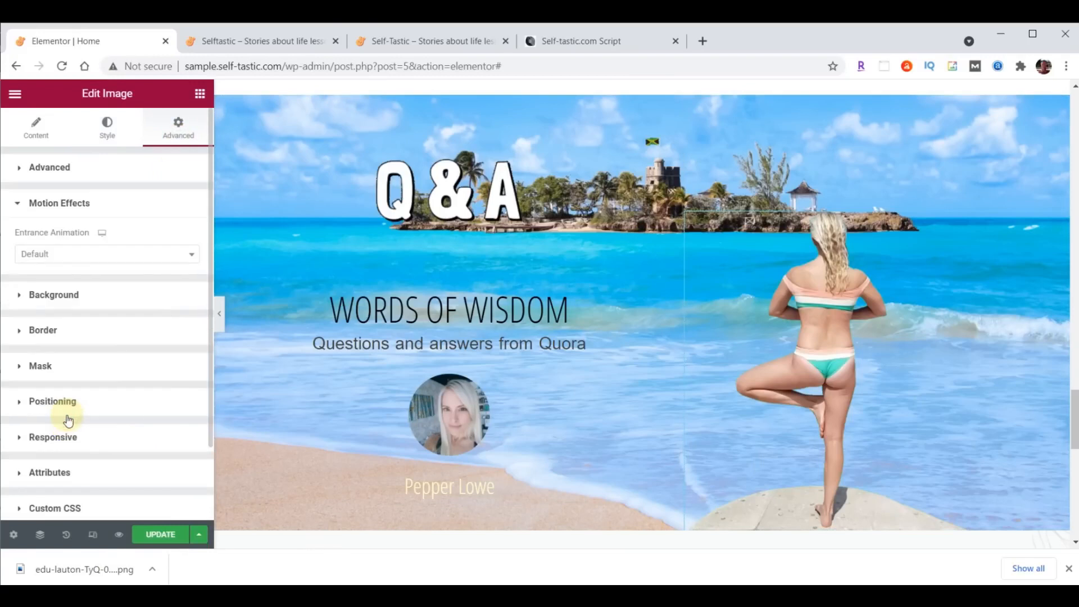
{"action": "left_click", "coordinate": [72, 257]}
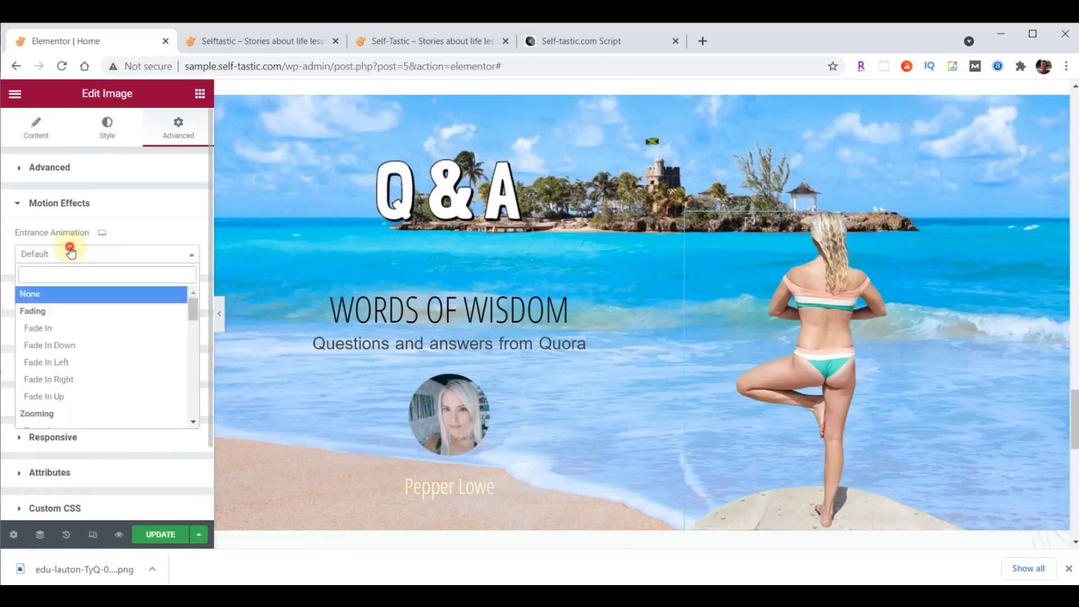
{"action": "left_click", "coordinate": [59, 379]}
{"action": "left_click", "coordinate": [130, 282]}
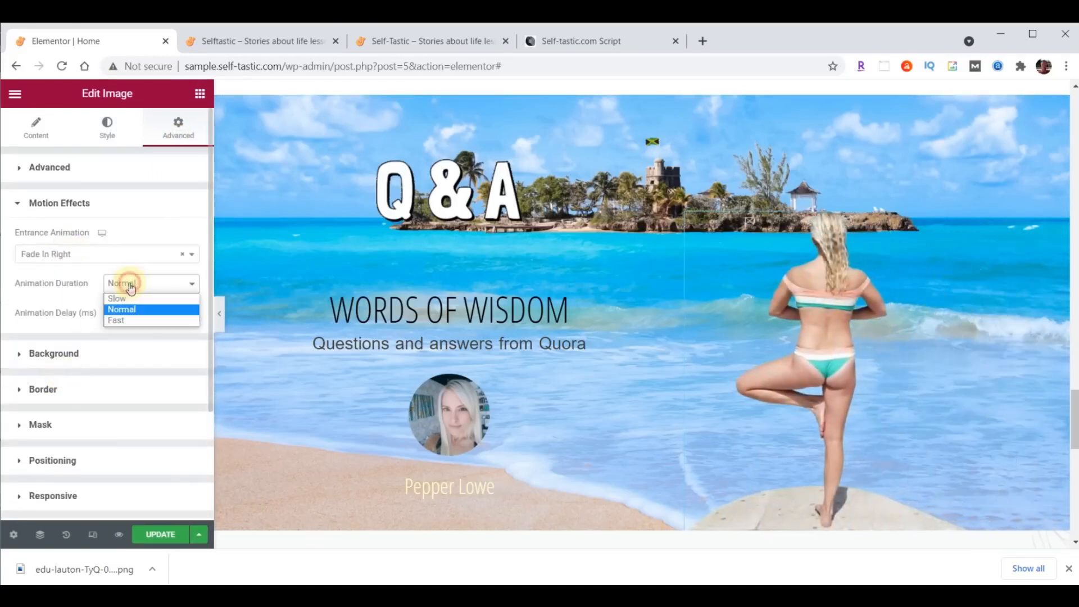
{"action": "left_click", "coordinate": [129, 300]}
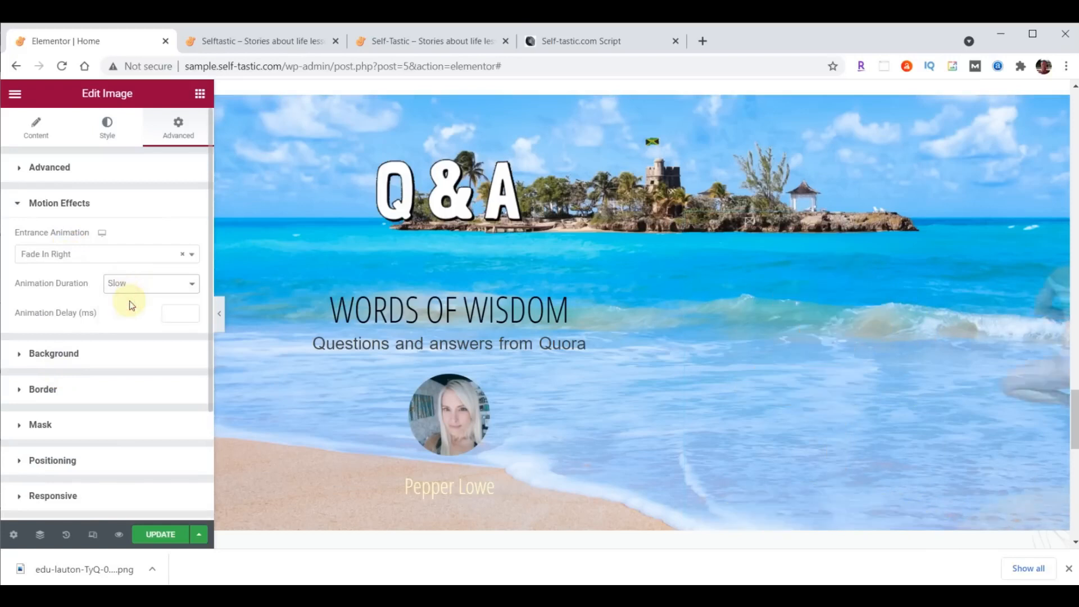
{"action": "left_click", "coordinate": [168, 308]}
{"action": "type", "text": "1000"}
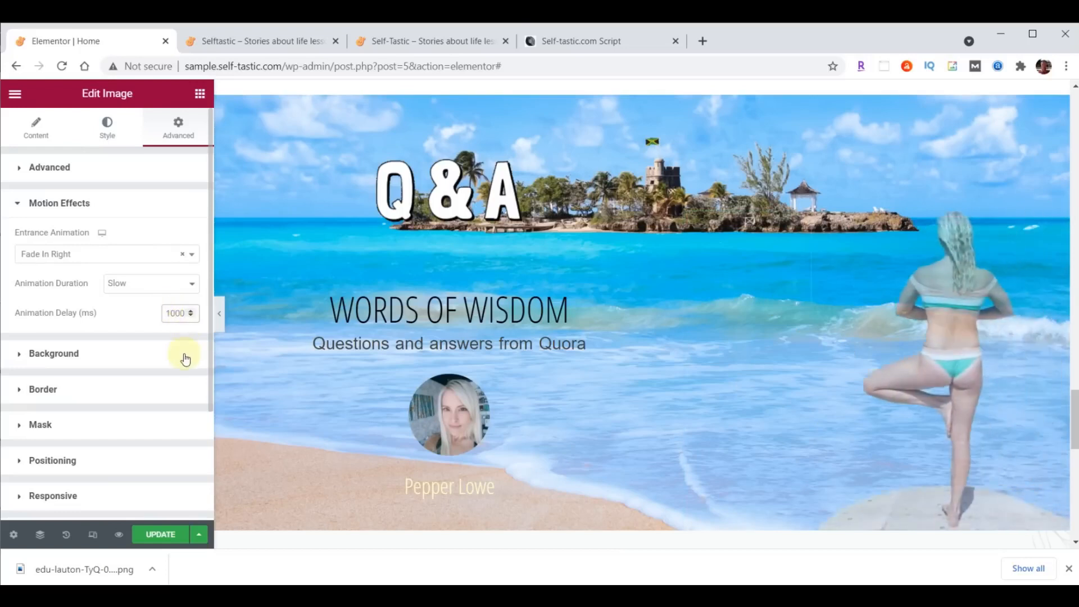
- Update the page and reload the live site to see the changes
{"action": "left_click", "coordinate": [161, 534]}
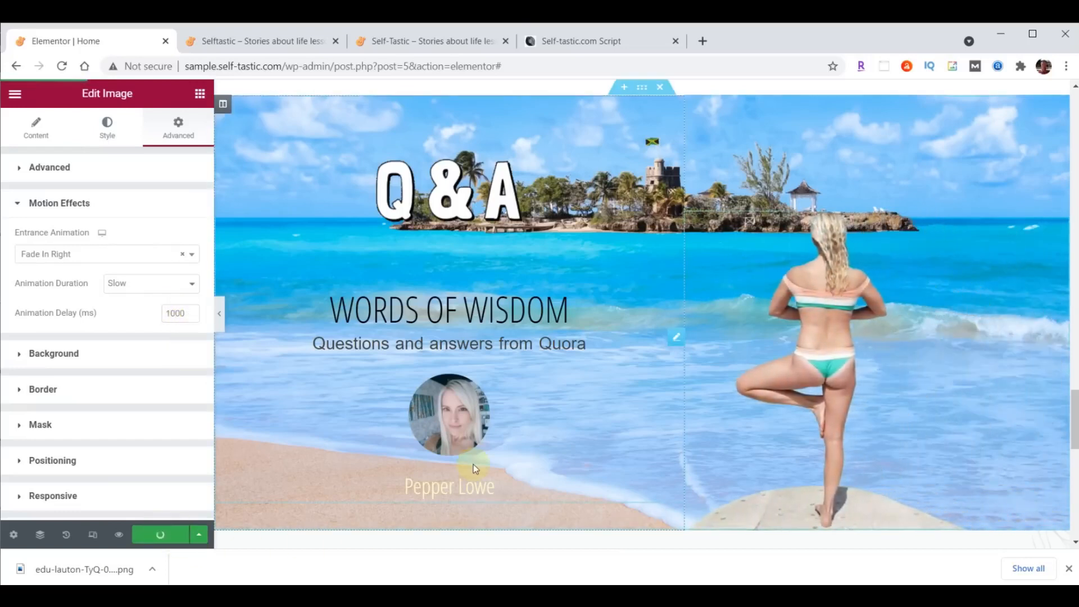
{"action": "left_click", "coordinate": [238, 49]}
{"action": "left_click", "coordinate": [62, 66]}
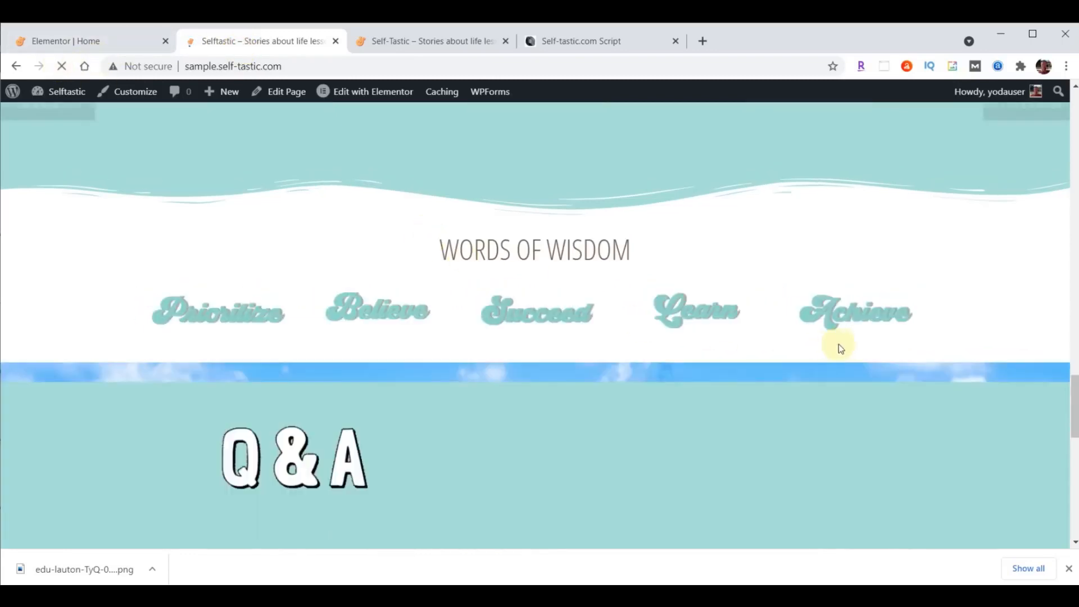
- Review the Q&A section on the live page, then edit the WORDS OF WISDOM heading in Elementor
{"action": "scroll", "coordinate": [878, 332], "scroll_direction": "down", "scroll_amount": 3}
{"action": "scroll", "coordinate": [878, 331], "scroll_direction": "down", "scroll_amount": 1}
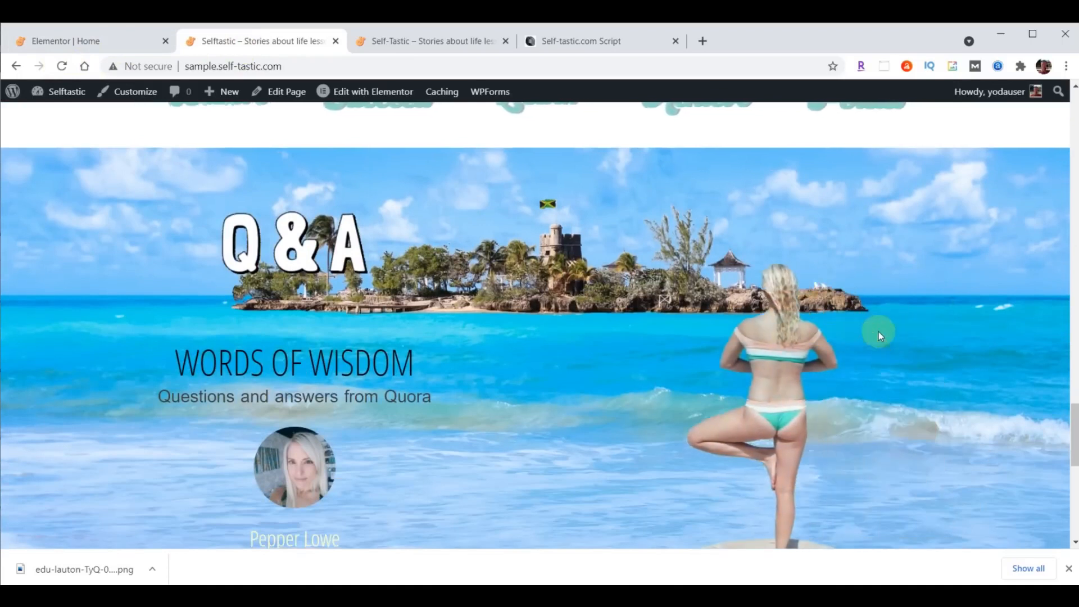
{"action": "scroll", "coordinate": [878, 331], "scroll_direction": "down", "scroll_amount": 1}
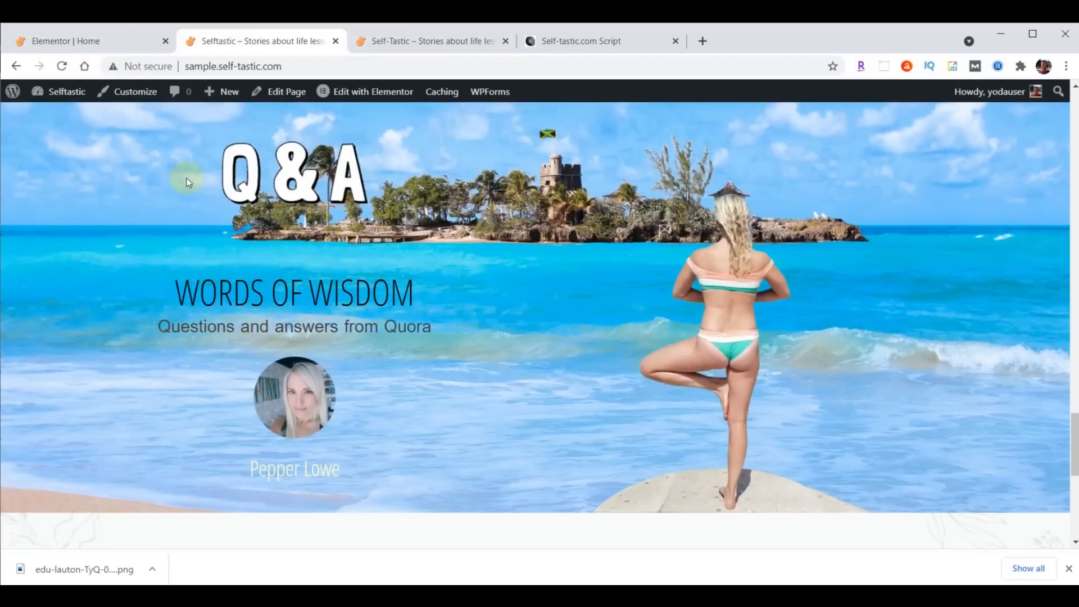
{"action": "left_click", "coordinate": [109, 42]}
{"action": "left_click", "coordinate": [675, 246]}
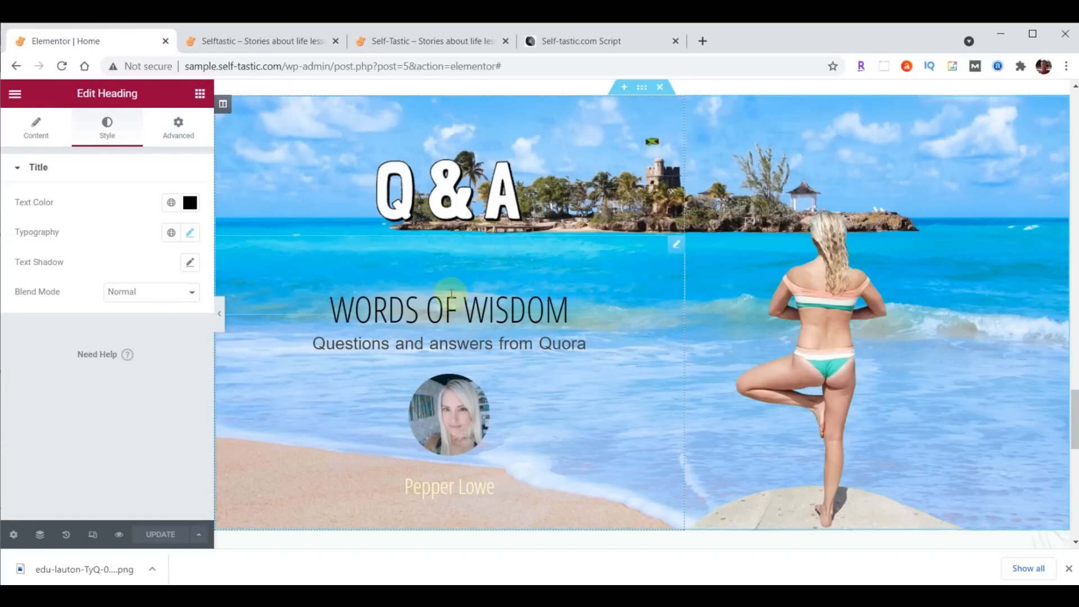
- Change the heading's top padding from 70 to 0 and update the page
{"action": "left_click", "coordinate": [180, 135]}
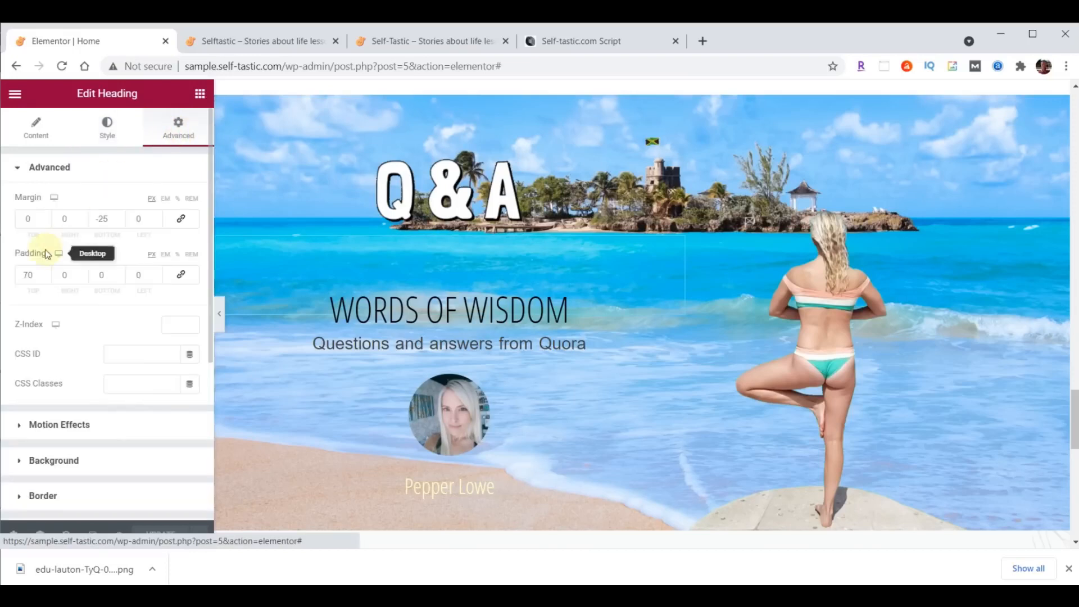
{"action": "double_click", "coordinate": [27, 275]}
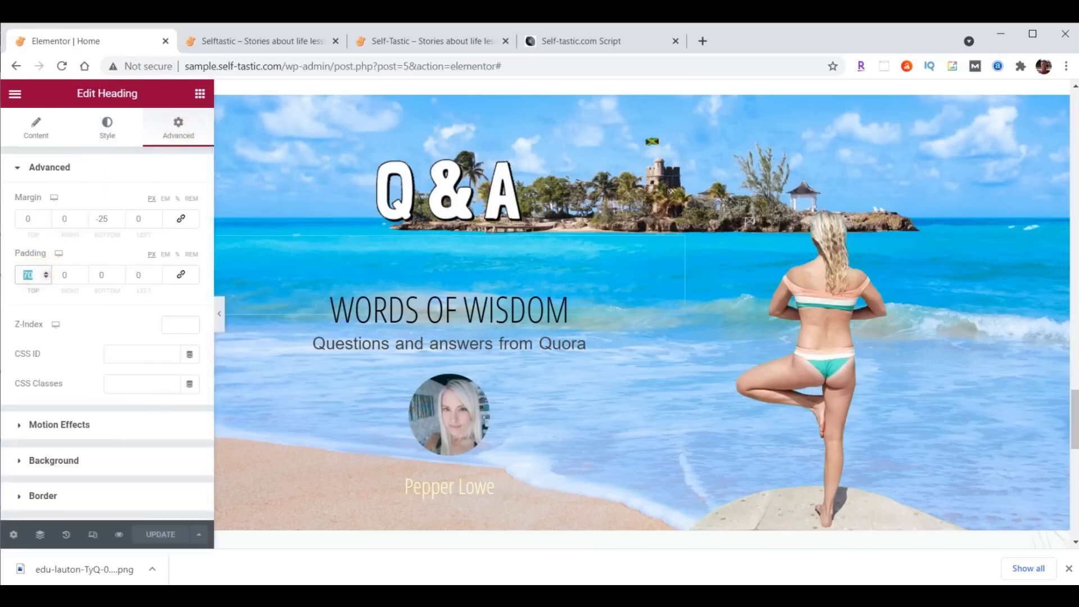
{"action": "type", "text": "0"}
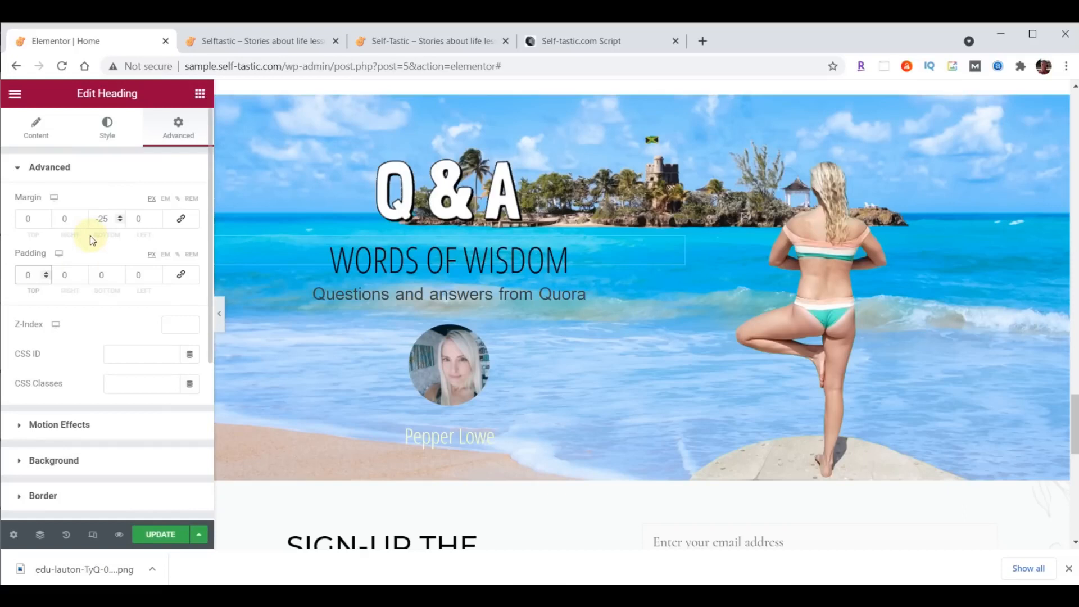
{"action": "left_click", "coordinate": [160, 533]}
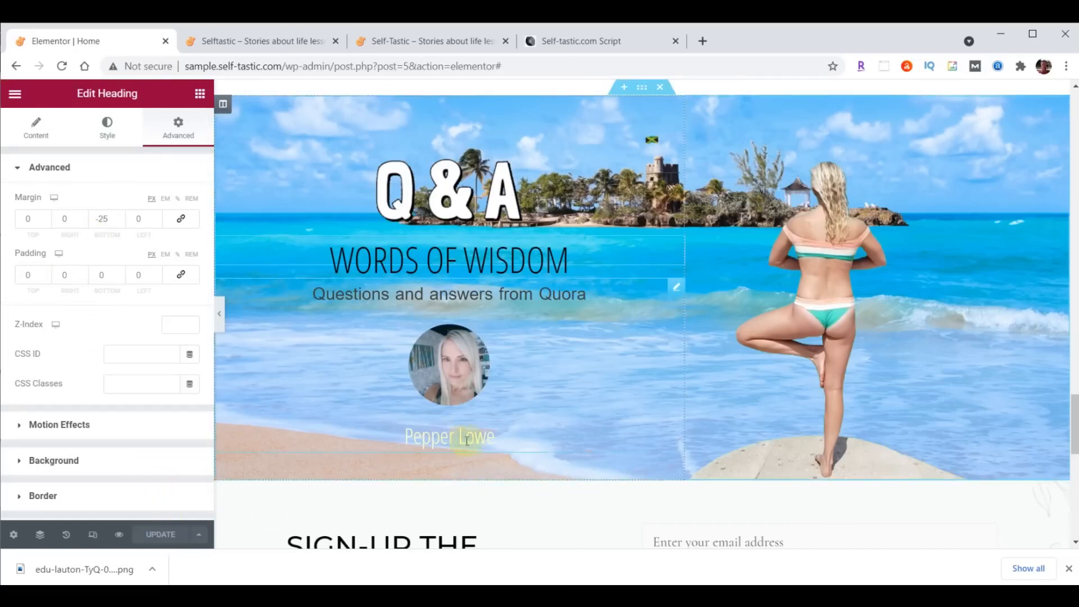
- Link the Q&A testimonial to /contact/, update, and reload the live page
{"action": "left_click", "coordinate": [672, 290]}
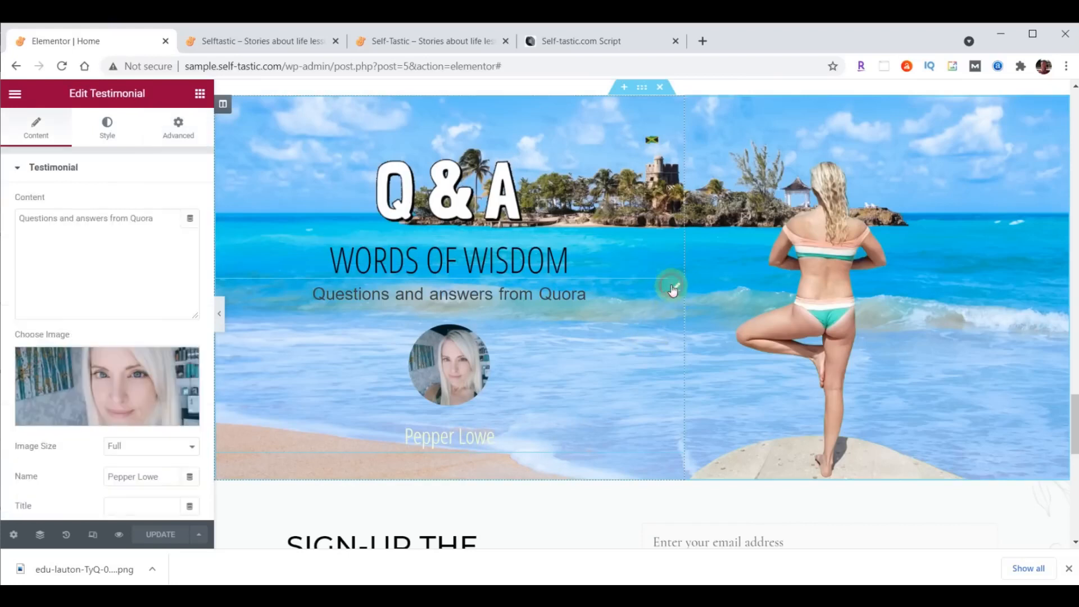
{"action": "scroll", "coordinate": [79, 472], "scroll_direction": "down", "scroll_amount": 3}
{"action": "left_click", "coordinate": [113, 371]}
{"action": "type", "text": "/contact/"}
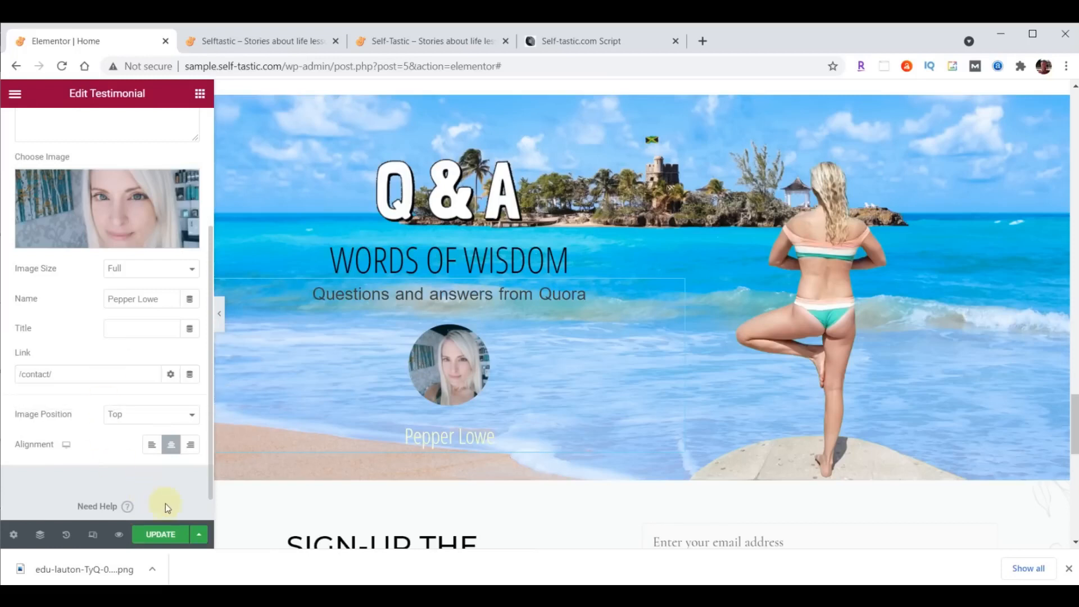
{"action": "left_click", "coordinate": [160, 534]}
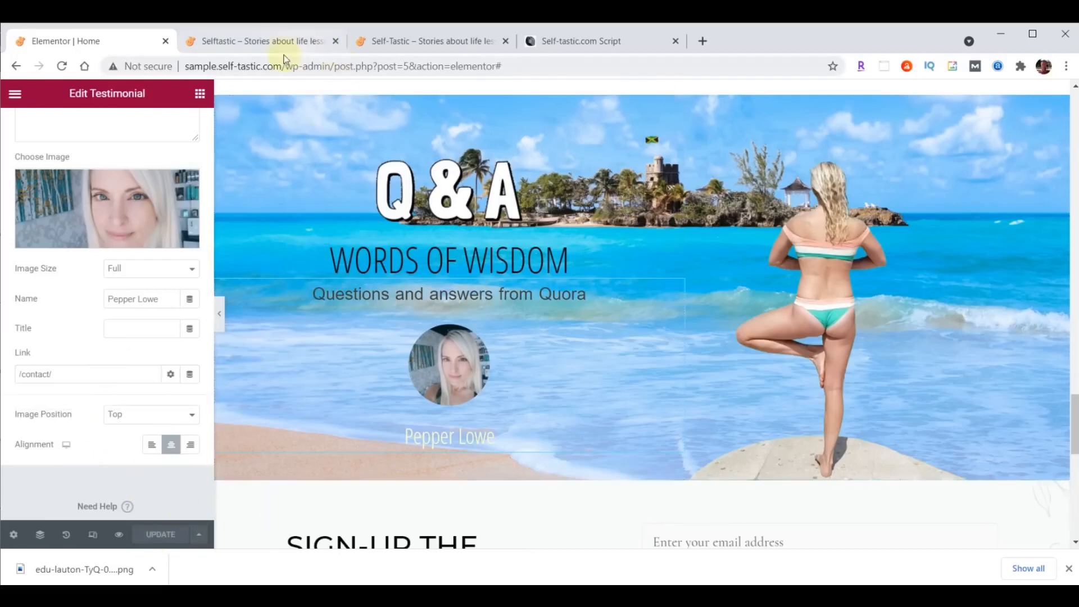
{"action": "left_click", "coordinate": [284, 40]}
{"action": "left_click", "coordinate": [63, 67]}
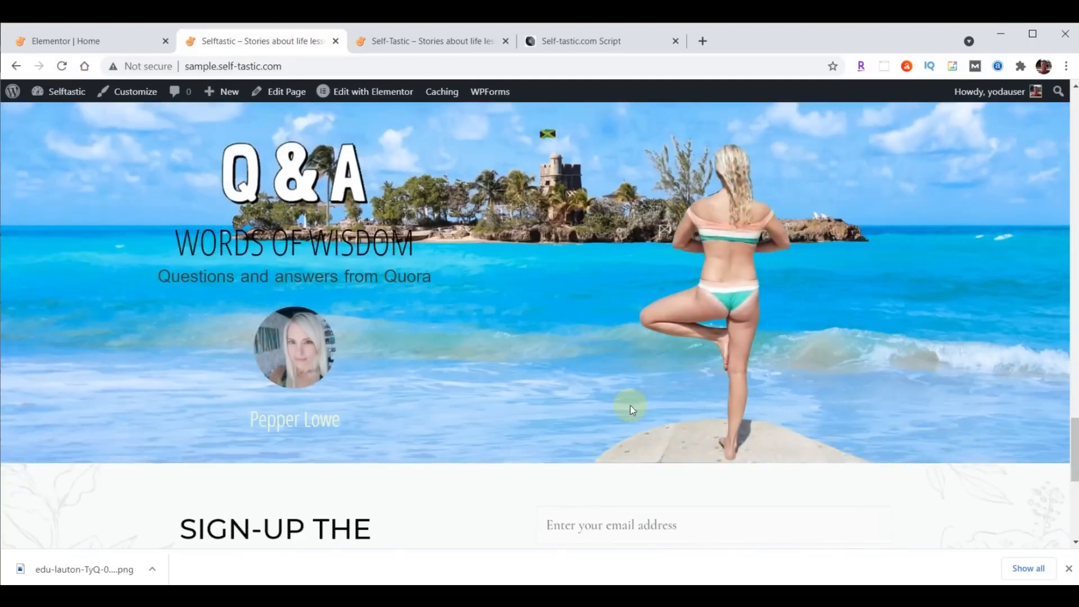
- Compare the live sign-up section against the original self-tastic.com, then return to Elementor
{"action": "scroll", "coordinate": [913, 387], "scroll_direction": "down", "scroll_amount": 3}
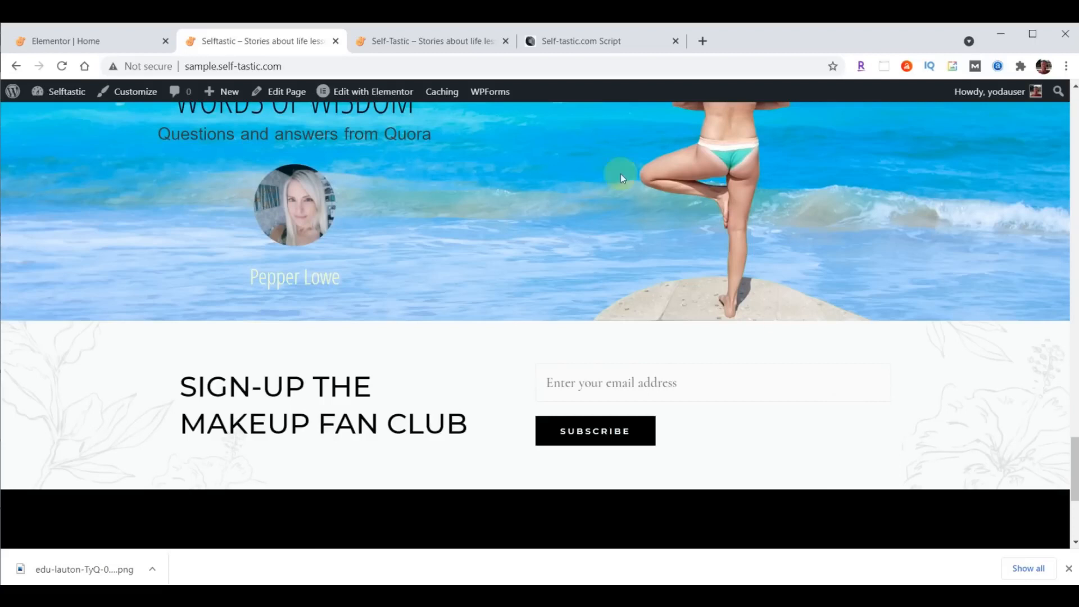
{"action": "left_click", "coordinate": [432, 42]}
{"action": "scroll", "coordinate": [857, 287], "scroll_direction": "down", "scroll_amount": 4}
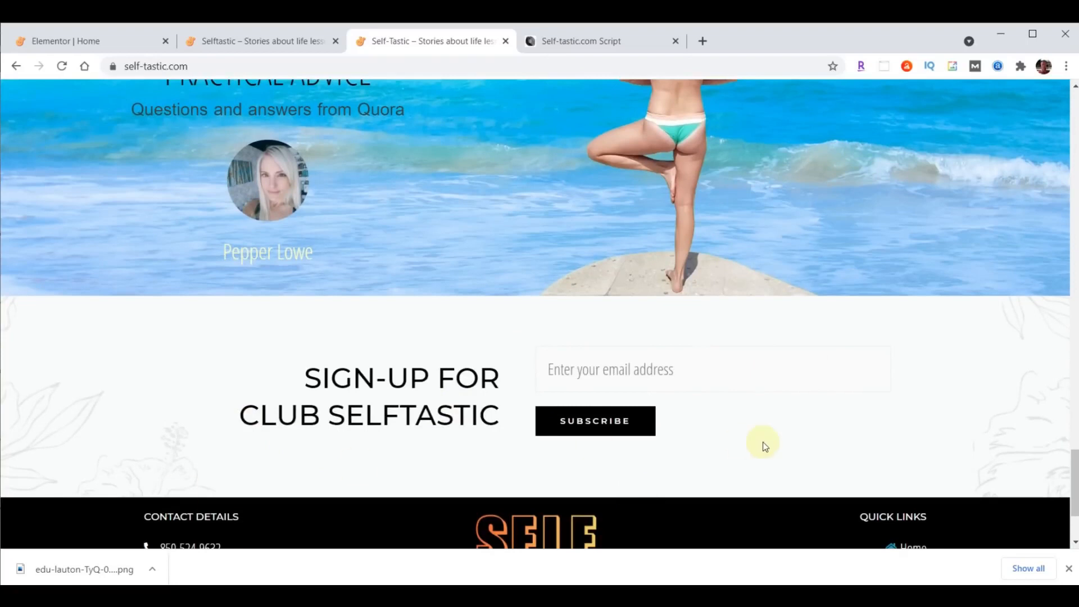
{"action": "left_click", "coordinate": [103, 39]}
- Replace the sign-up heading title with 'Sign-up For<br>Club Selftastic' and right-align it
{"action": "scroll", "coordinate": [895, 407], "scroll_direction": "down", "scroll_amount": 4}
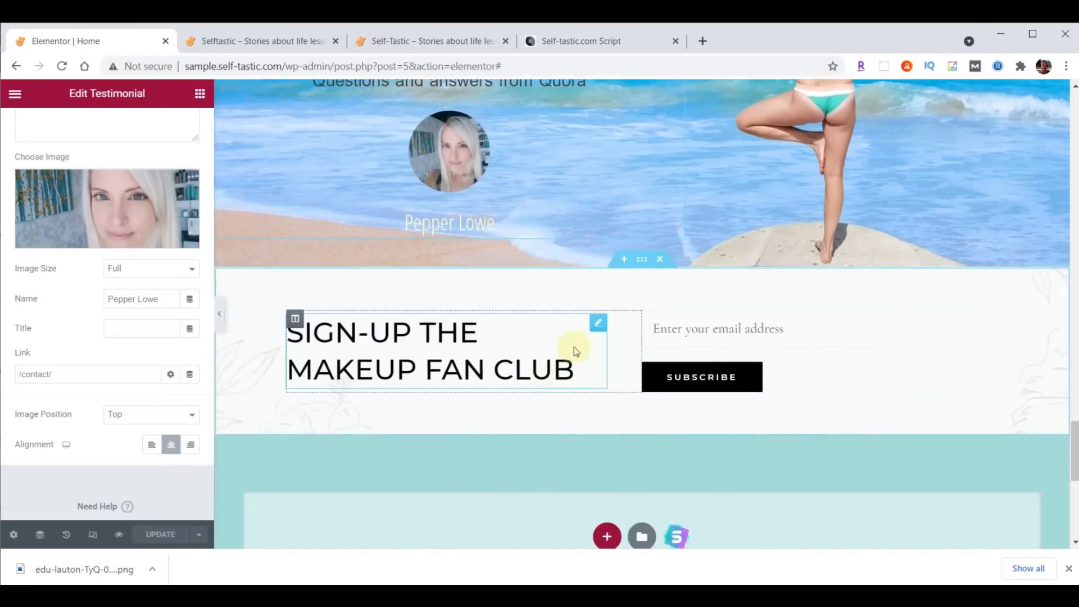
{"action": "left_click", "coordinate": [593, 333]}
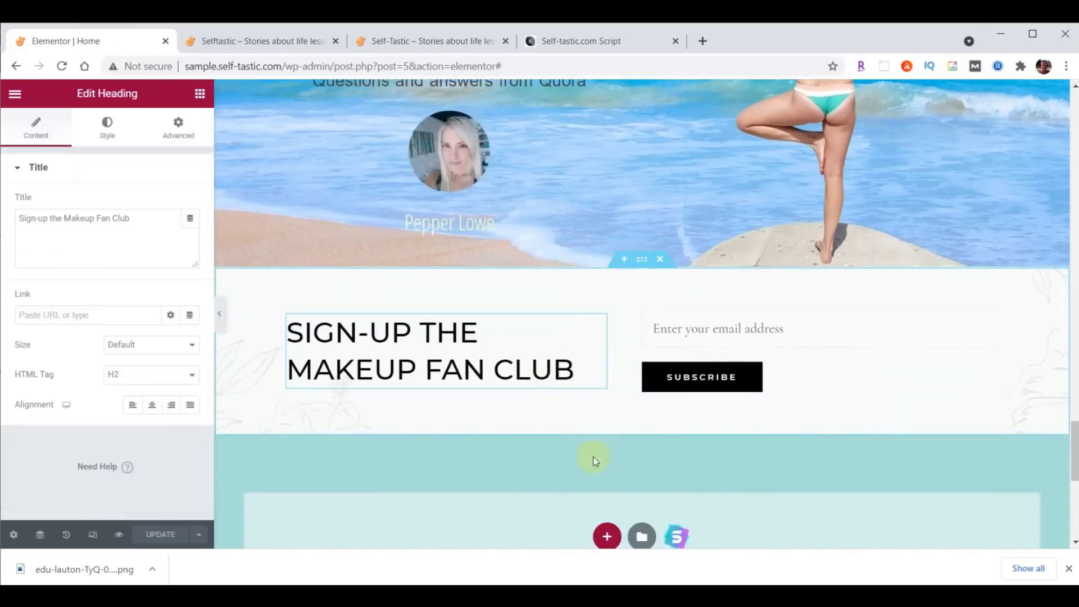
{"action": "triple_click", "coordinate": [141, 224]}
{"action": "type", "text": "Sign-up For<br>Club Selftastic"}
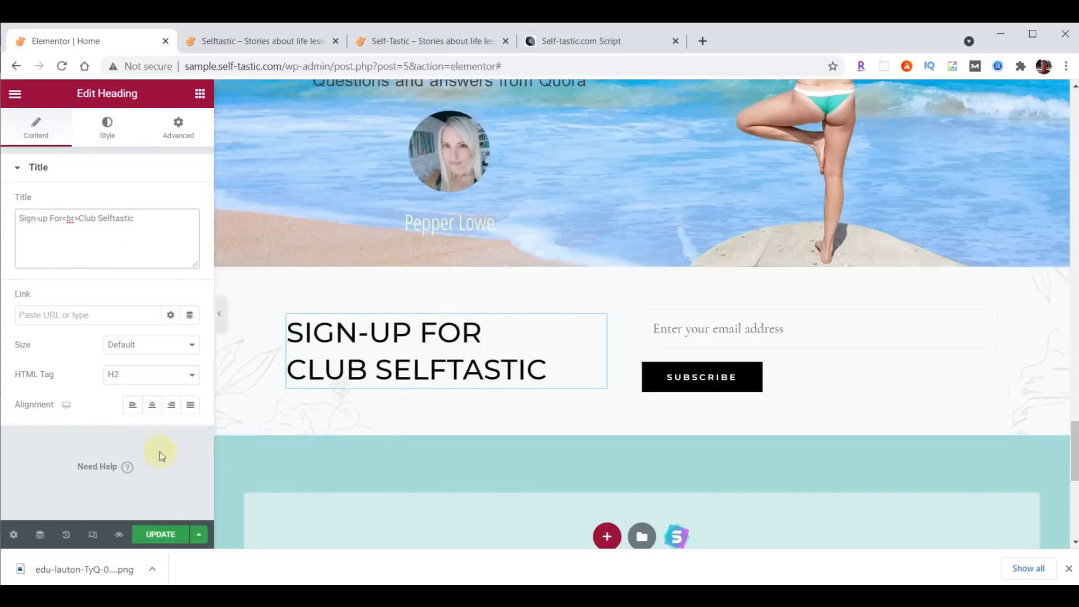
{"action": "left_click", "coordinate": [172, 405]}
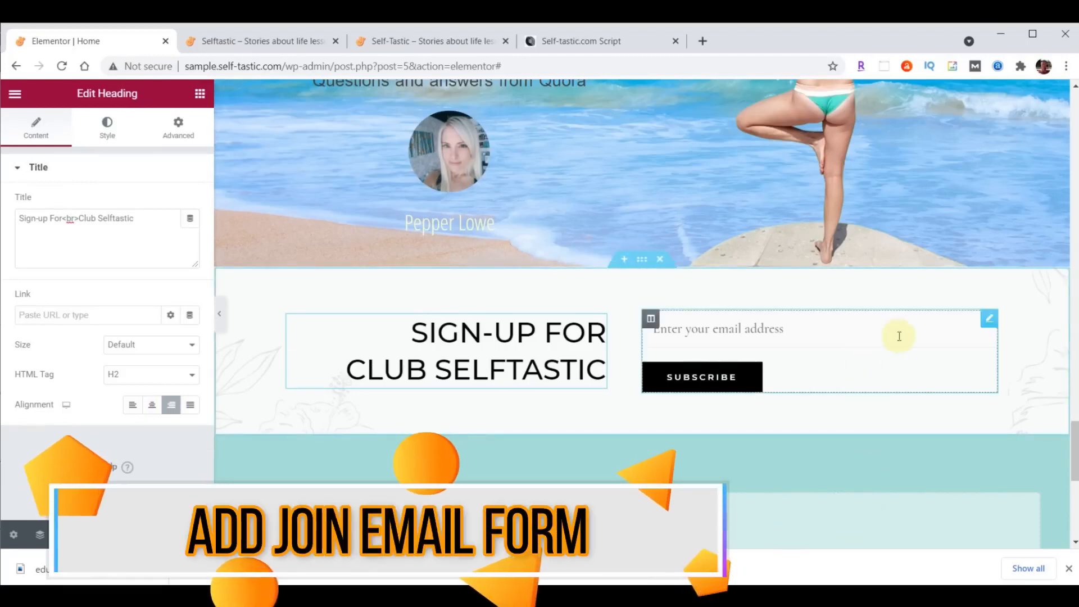
- Delete the Shortcode email form widget beside the sign-up heading
{"action": "left_click", "coordinate": [989, 319]}
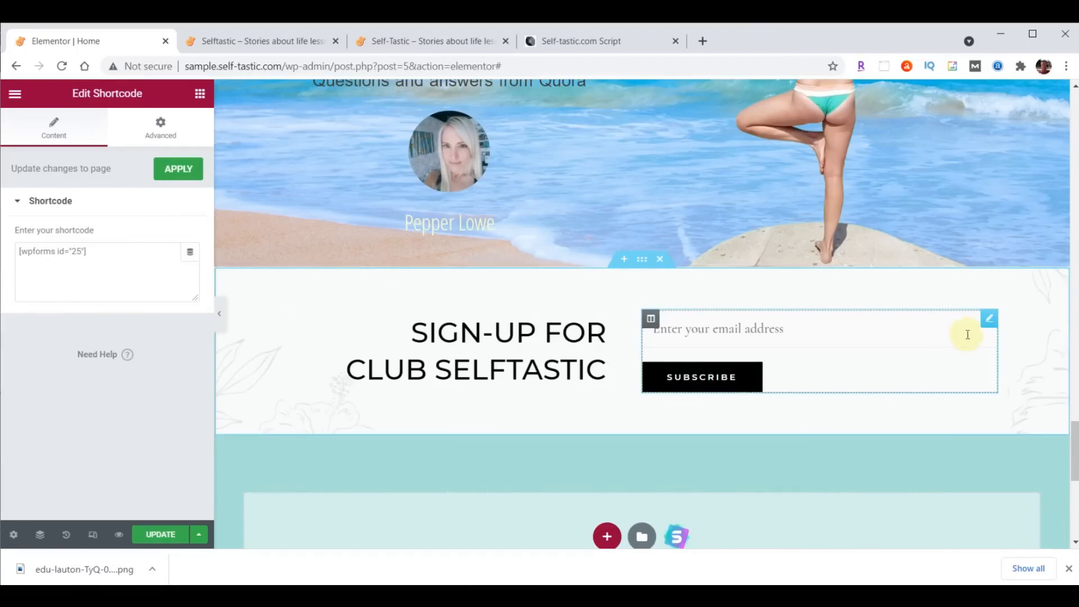
{"action": "right_click", "coordinate": [988, 321]}
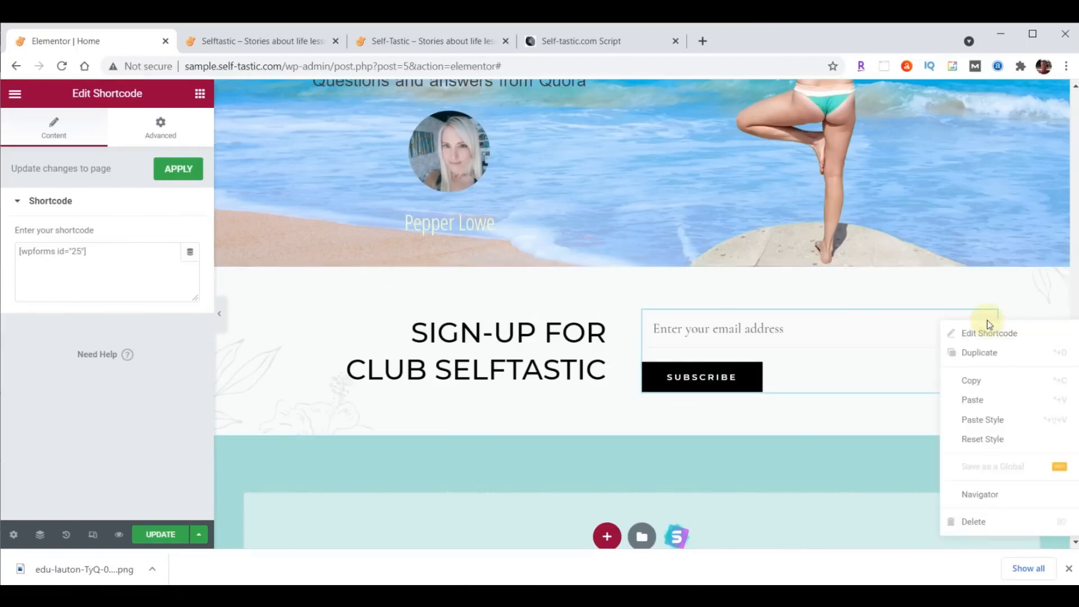
{"action": "left_click", "coordinate": [986, 521]}
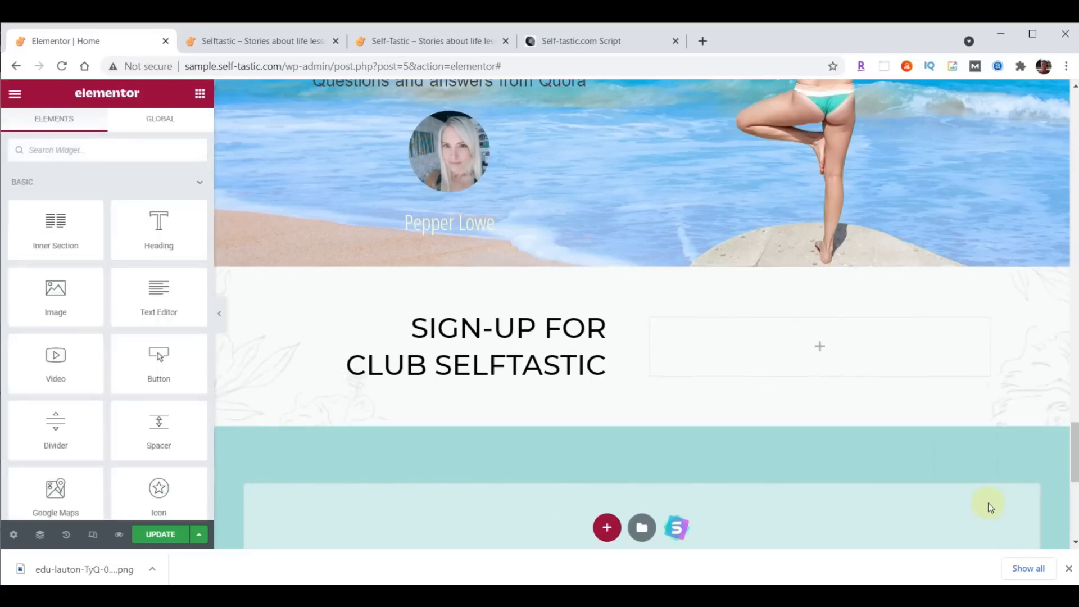
- Add a WPForms widget to the empty column and select the Signup Form
{"action": "left_click", "coordinate": [63, 142]}
{"action": "type", "text": "wpforms"}
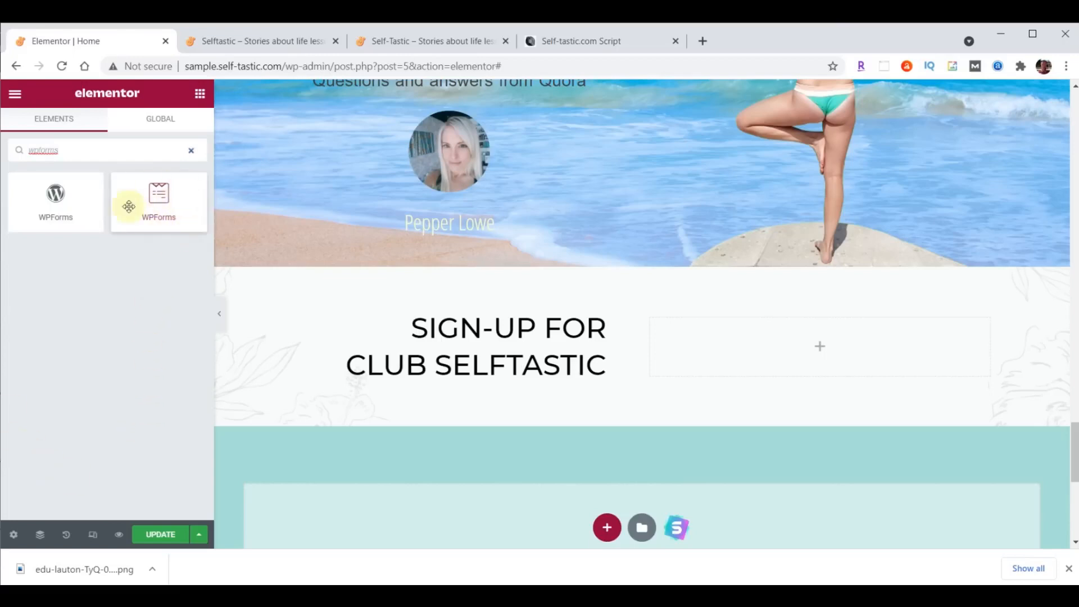
{"action": "left_click_drag", "start_coordinate": [158, 197], "coordinate": [825, 332]}
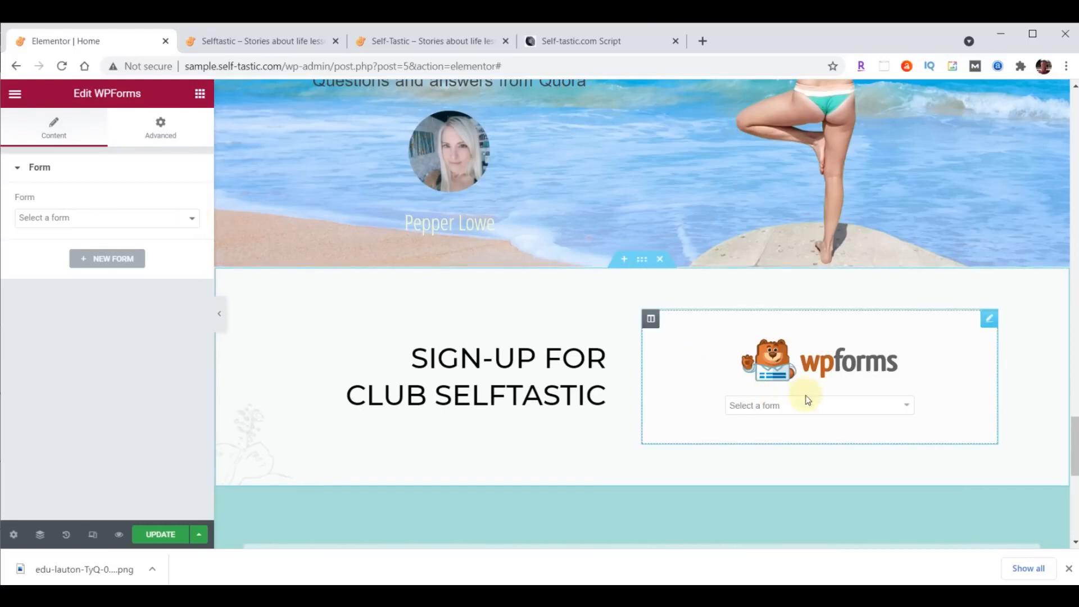
{"action": "left_click", "coordinate": [905, 406]}
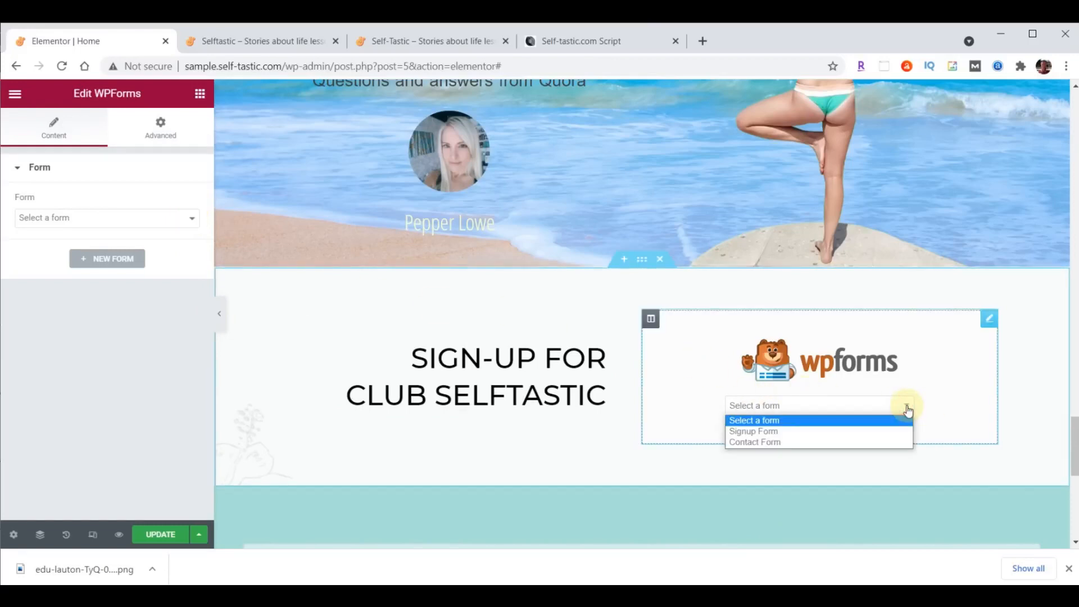
{"action": "left_click", "coordinate": [780, 432]}
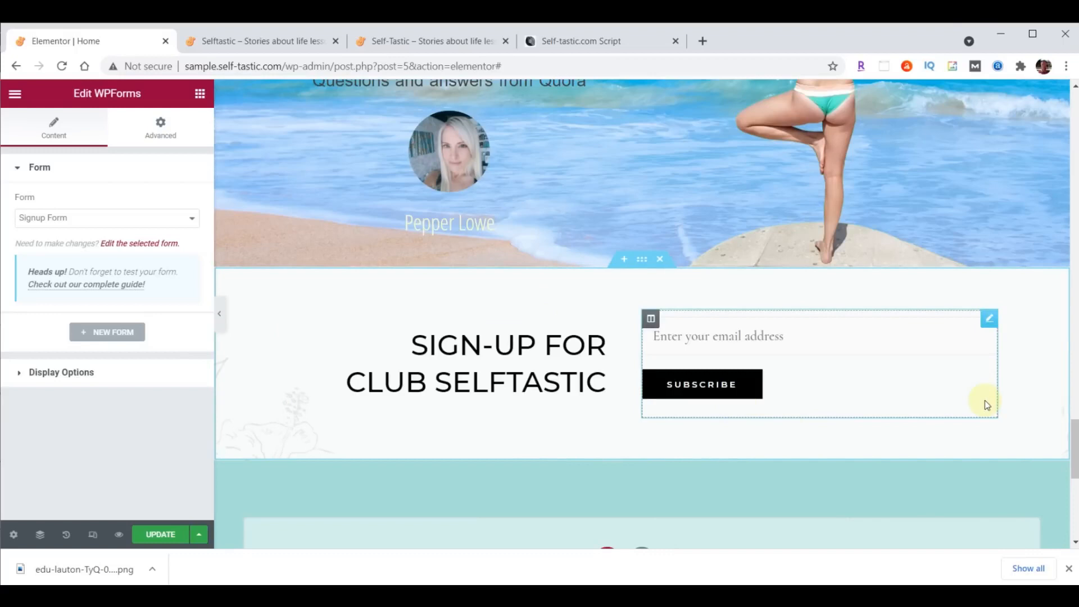
- Update the page with the new form and reload the live page
{"action": "left_click", "coordinate": [156, 534]}
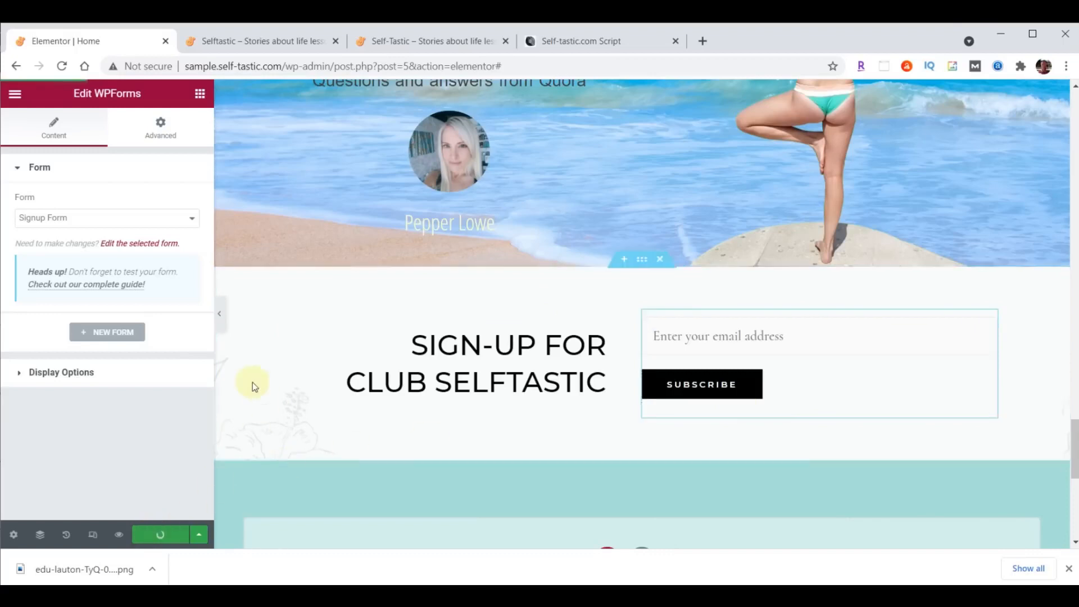
{"action": "left_click", "coordinate": [256, 41]}
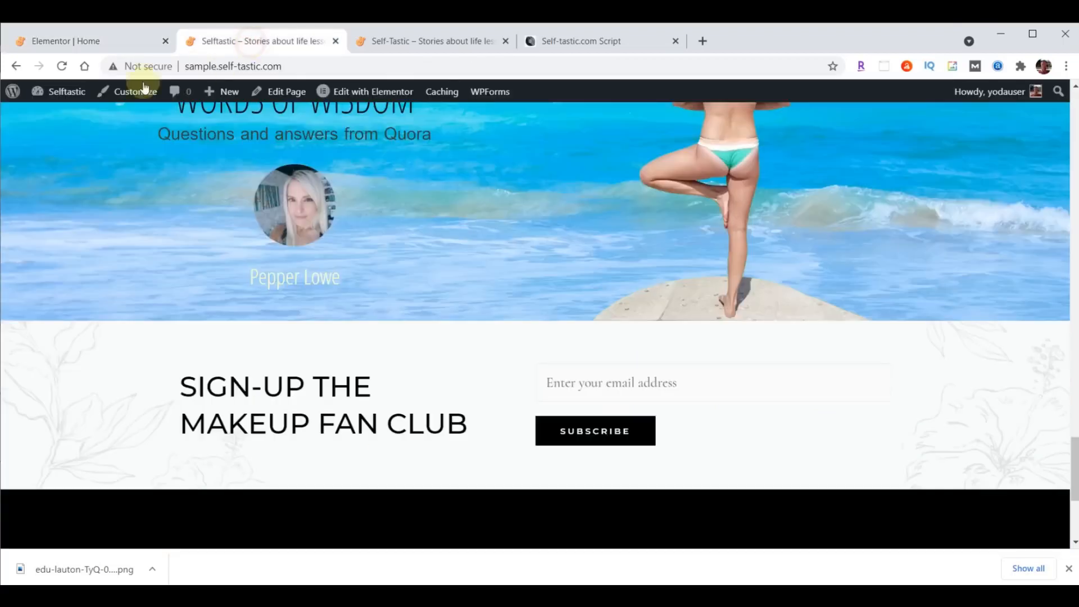
{"action": "left_click", "coordinate": [63, 64]}
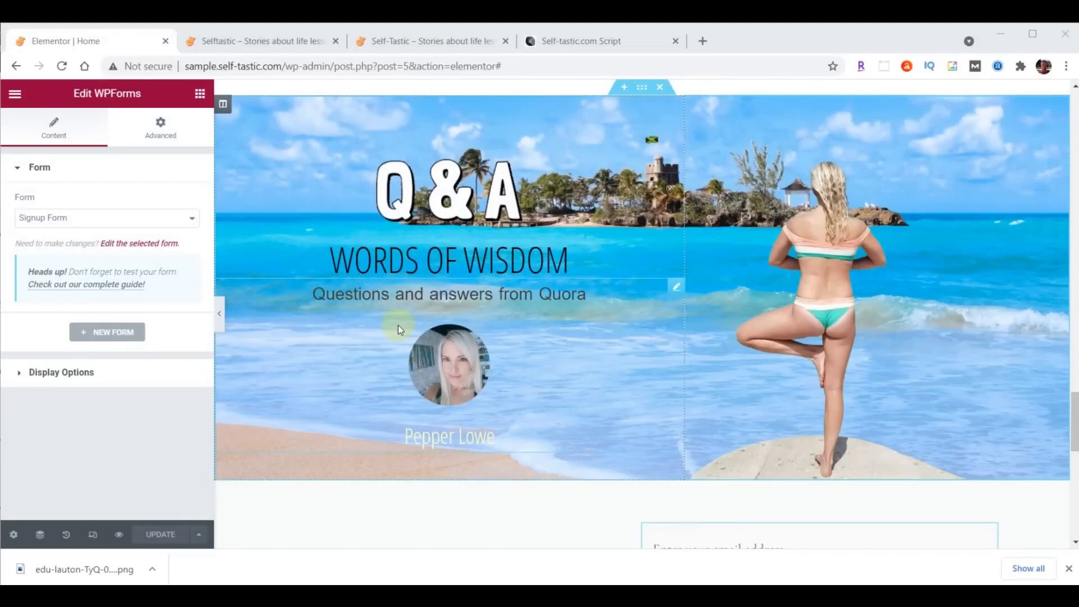
- Rename the Words of Wisdom heading to 'Practical Advice' and update the page
{"action": "left_click", "coordinate": [419, 268]}
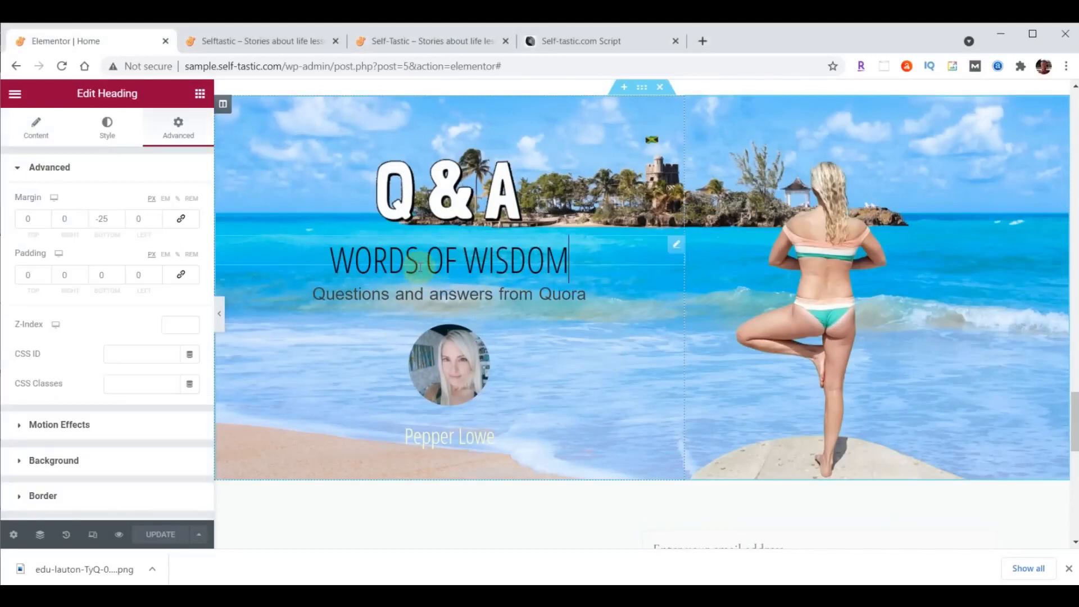
{"action": "left_click", "coordinate": [36, 126]}
{"action": "left_click", "coordinate": [115, 218]}
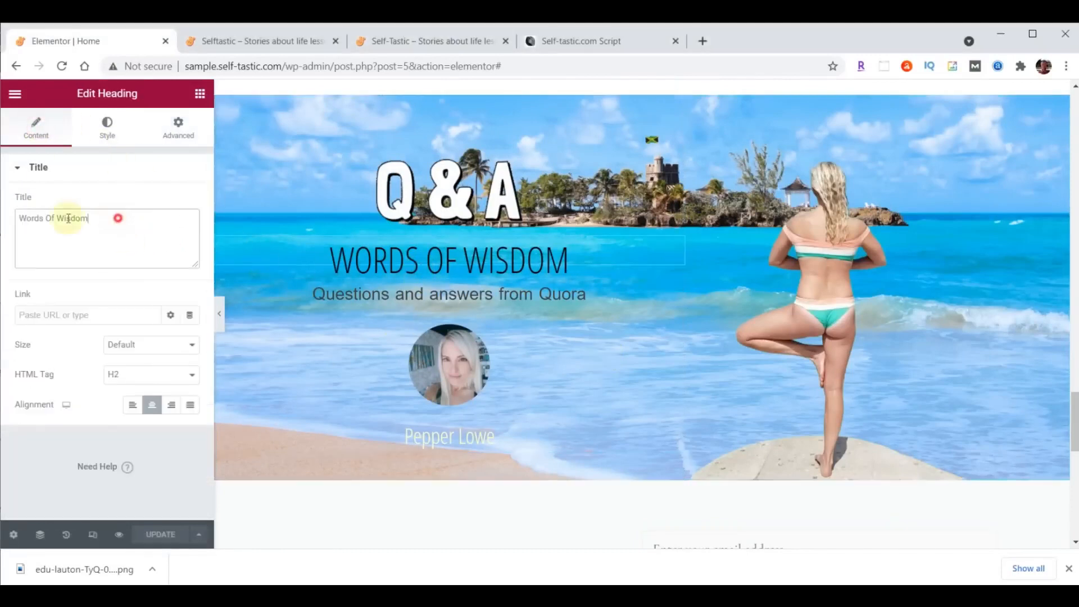
{"action": "left_click_drag", "start_coordinate": [116, 218], "coordinate": [11, 220]}
{"action": "type", "text": "Practical Advice"}
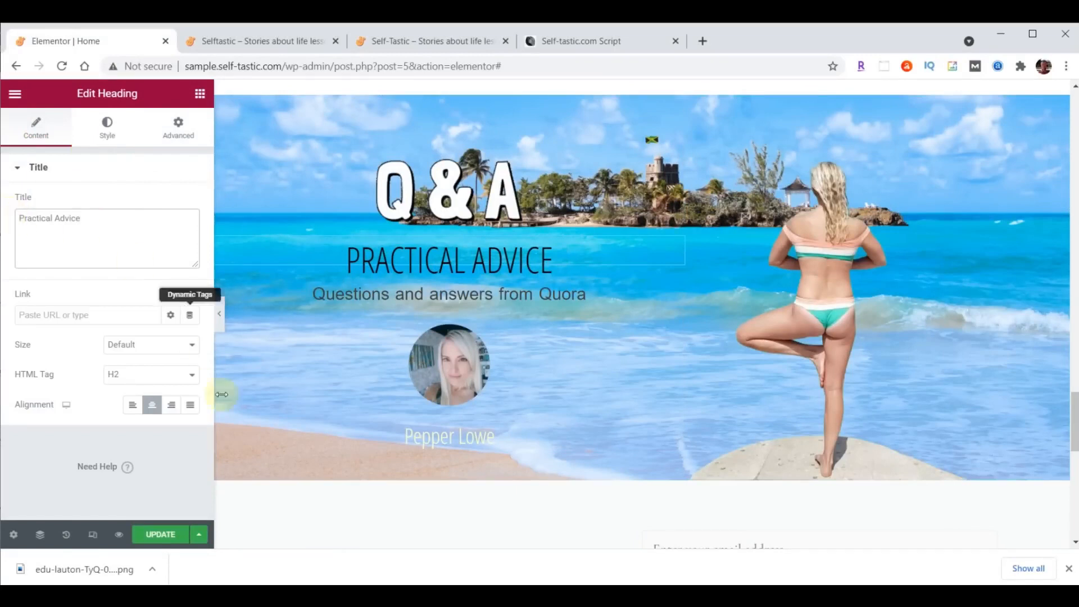
{"action": "left_click", "coordinate": [159, 534]}
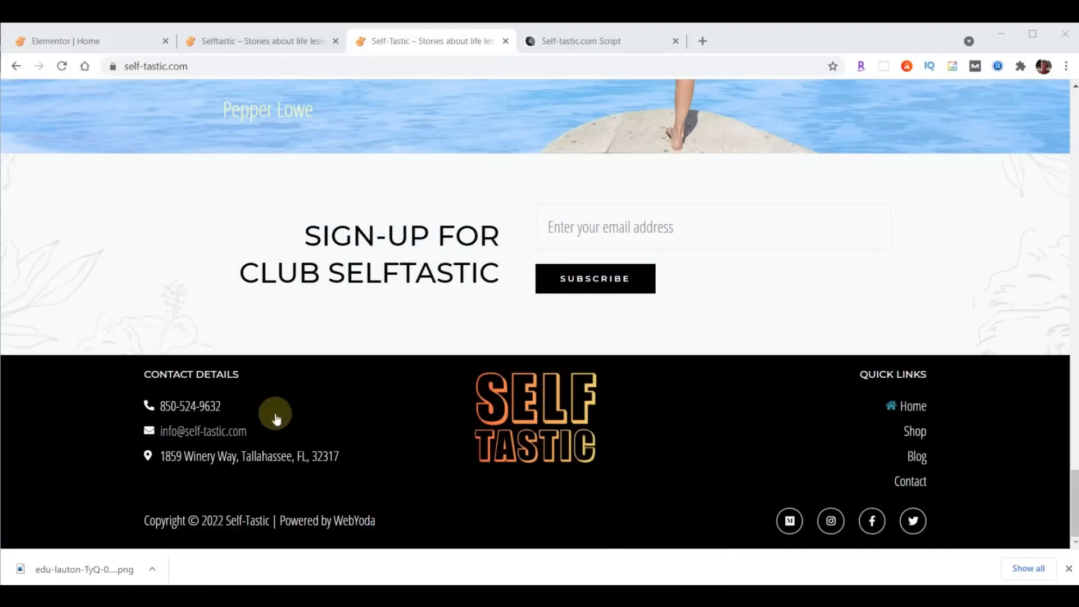
{"action": "left_click", "coordinate": [86, 45]}
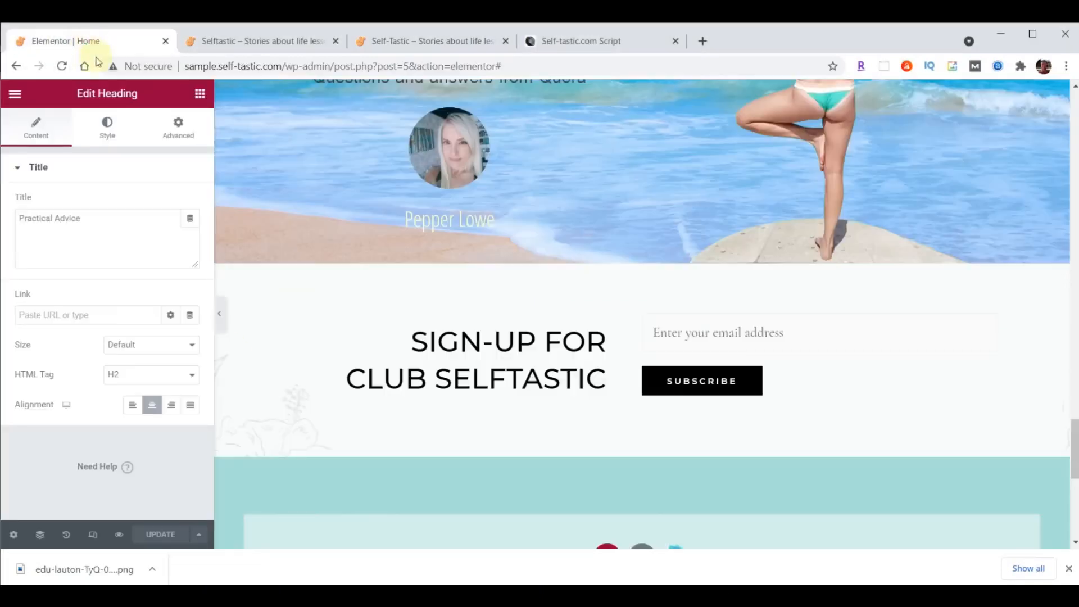
- Exit to the dashboard and open the Footer Builder via Appearance > Customize
{"action": "left_click", "coordinate": [15, 94]}
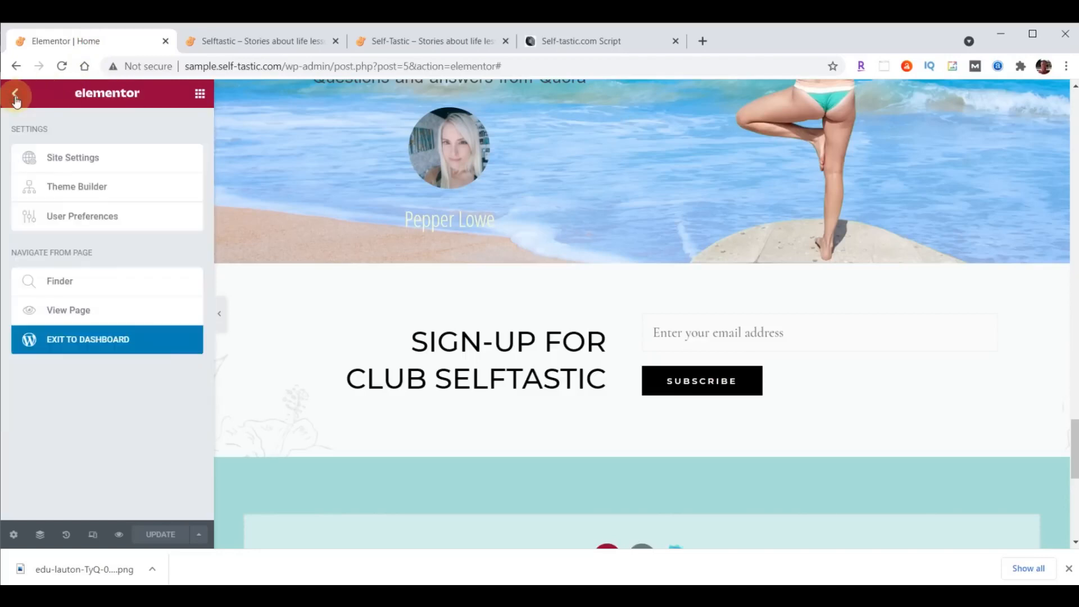
{"action": "left_click", "coordinate": [86, 347]}
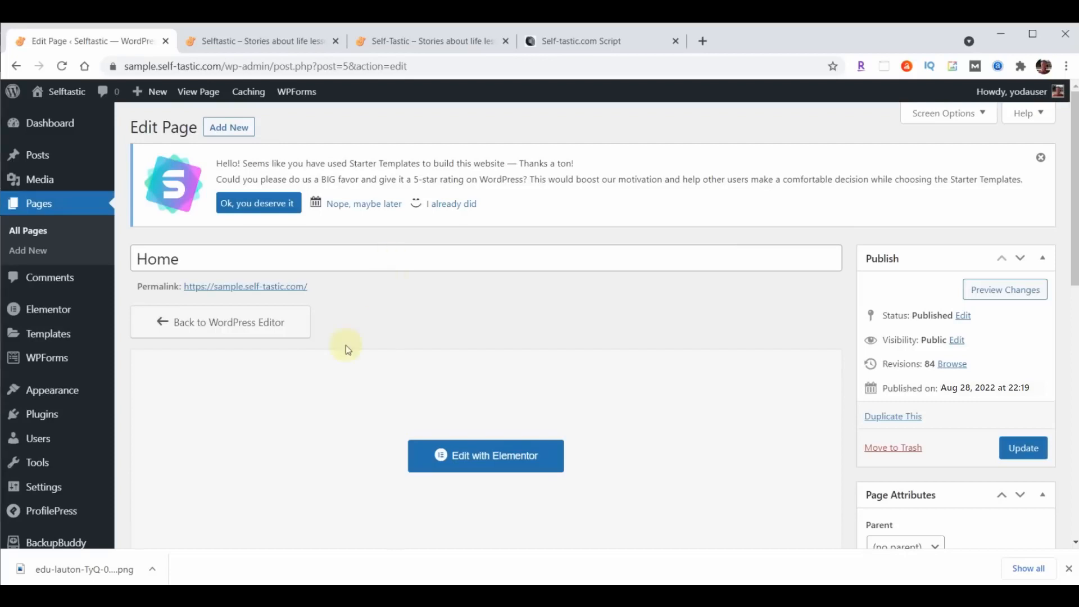
{"action": "left_click", "coordinate": [59, 395]}
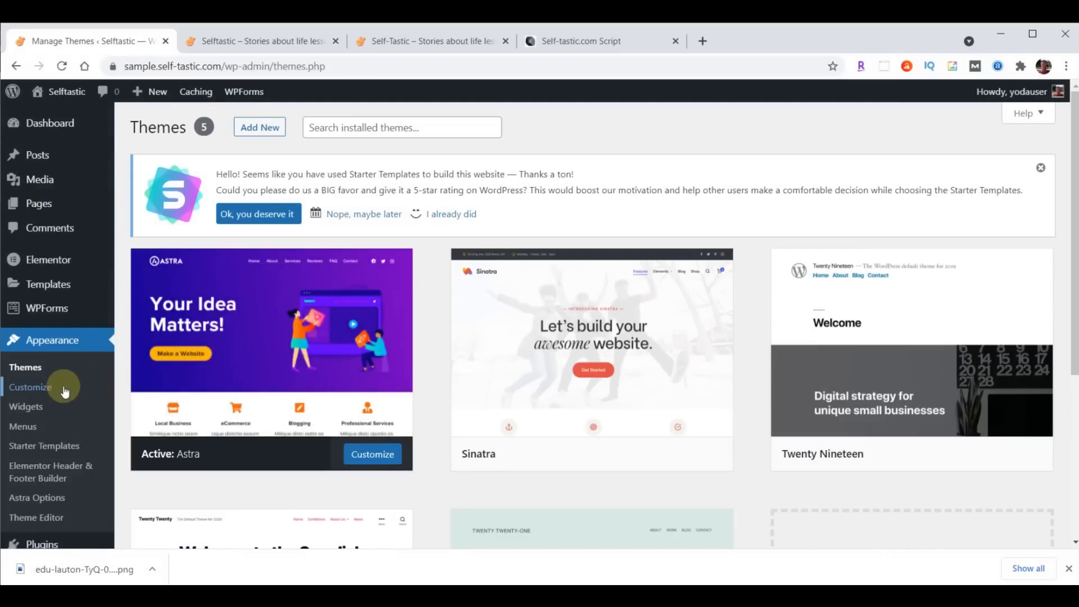
{"action": "left_click", "coordinate": [48, 389]}
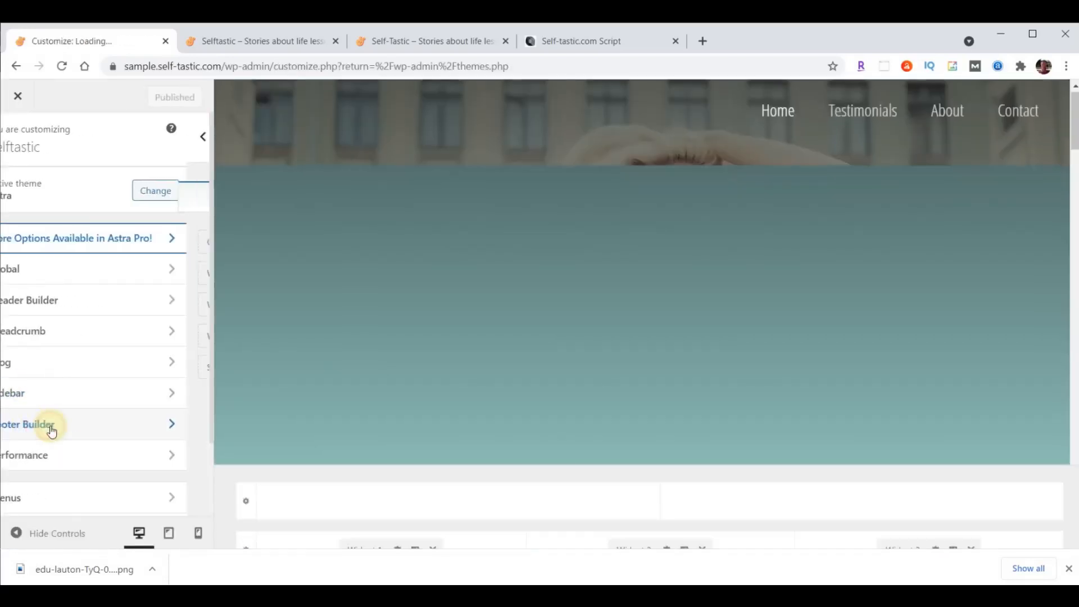
{"action": "left_click", "coordinate": [52, 431]}
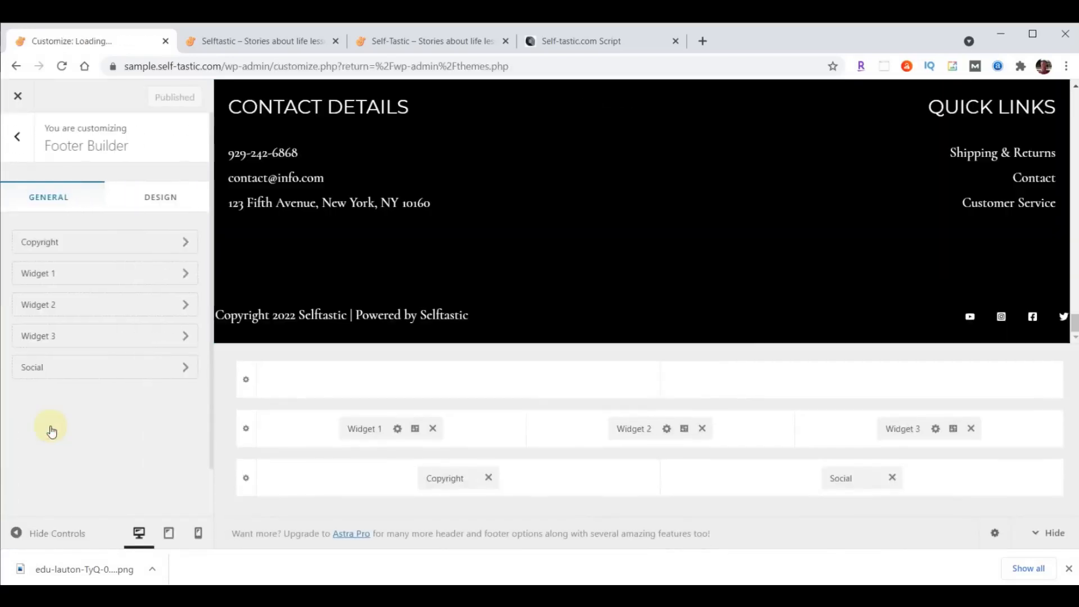
- Remove Widgets 1–3, Social and Copyright from the footer and publish
{"action": "left_click", "coordinate": [432, 428]}
{"action": "left_click", "coordinate": [701, 428]}
{"action": "left_click", "coordinate": [970, 429]}
{"action": "left_click", "coordinate": [891, 478]}
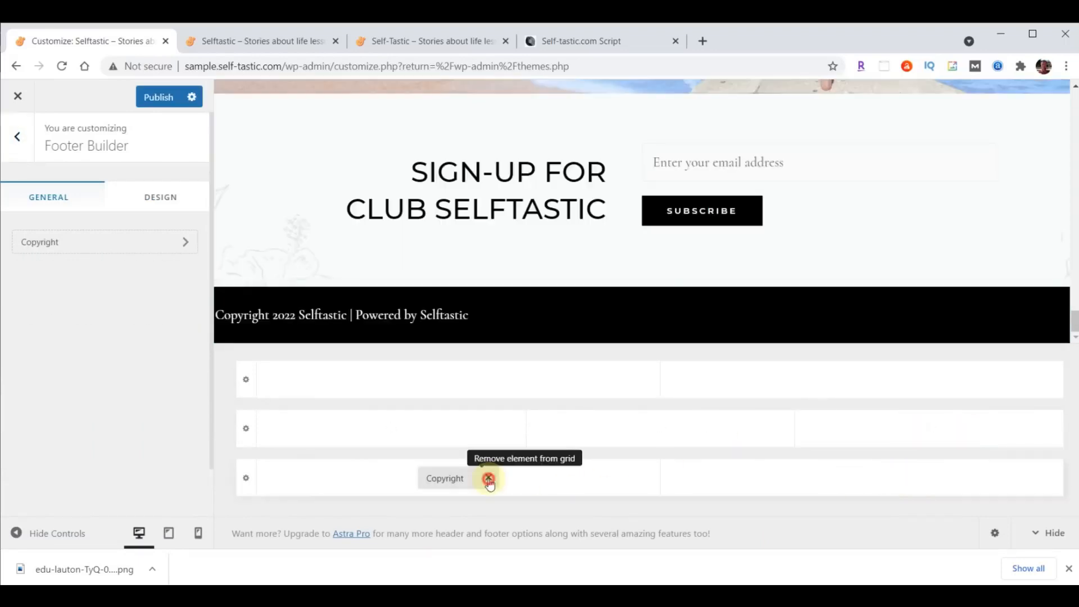
{"action": "left_click", "coordinate": [489, 478]}
{"action": "left_click", "coordinate": [138, 104]}
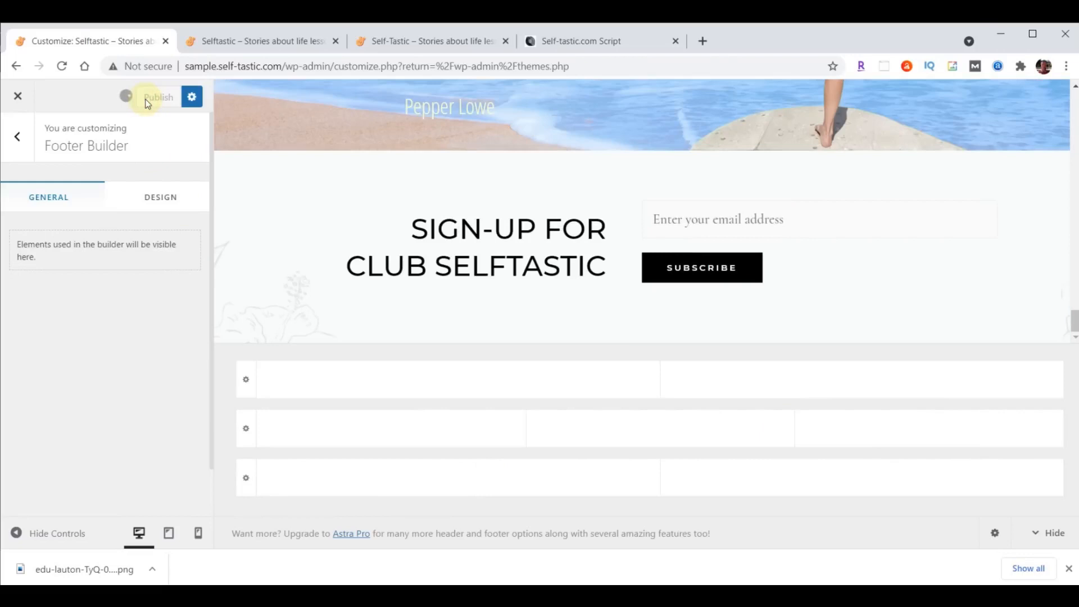
{"action": "left_click", "coordinate": [16, 98]}
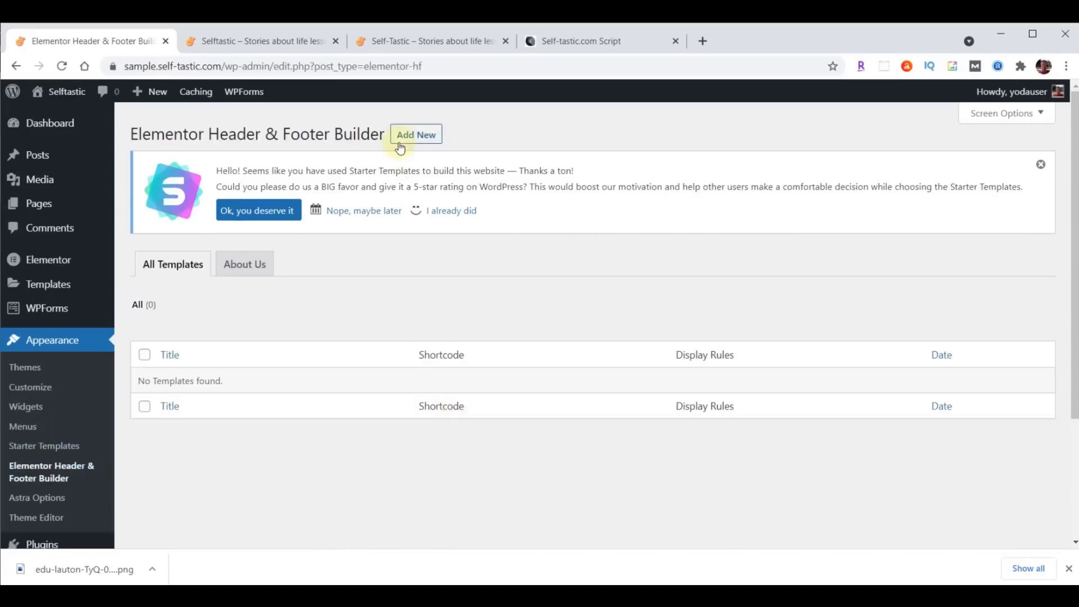
- Start a new Header & Footer template and dismiss the onboarding (Intermediate, site for myself)
{"action": "left_click", "coordinate": [405, 139]}
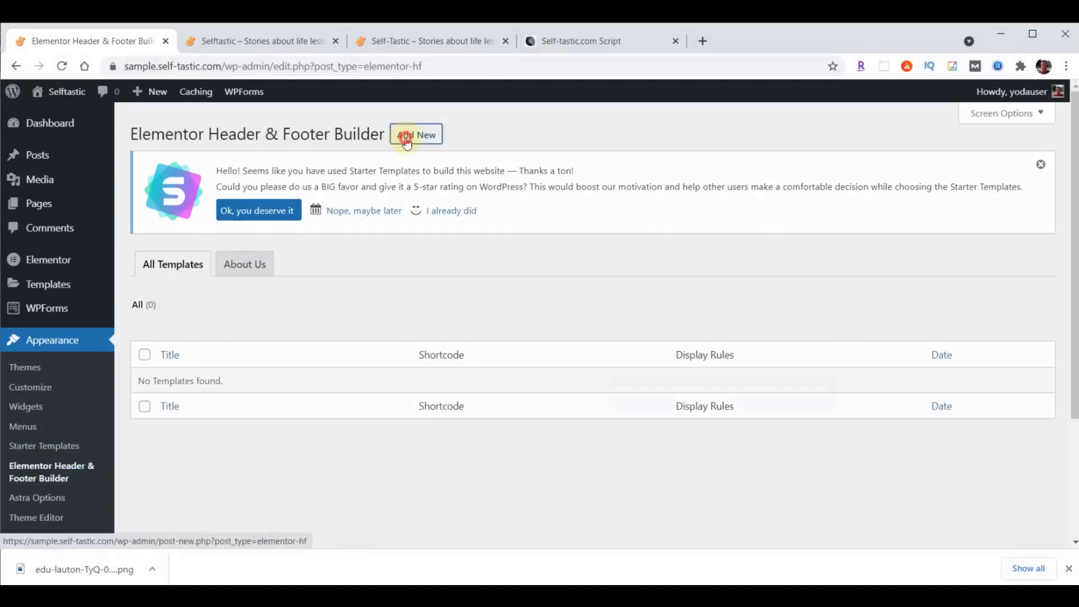
{"action": "left_click", "coordinate": [747, 280]}
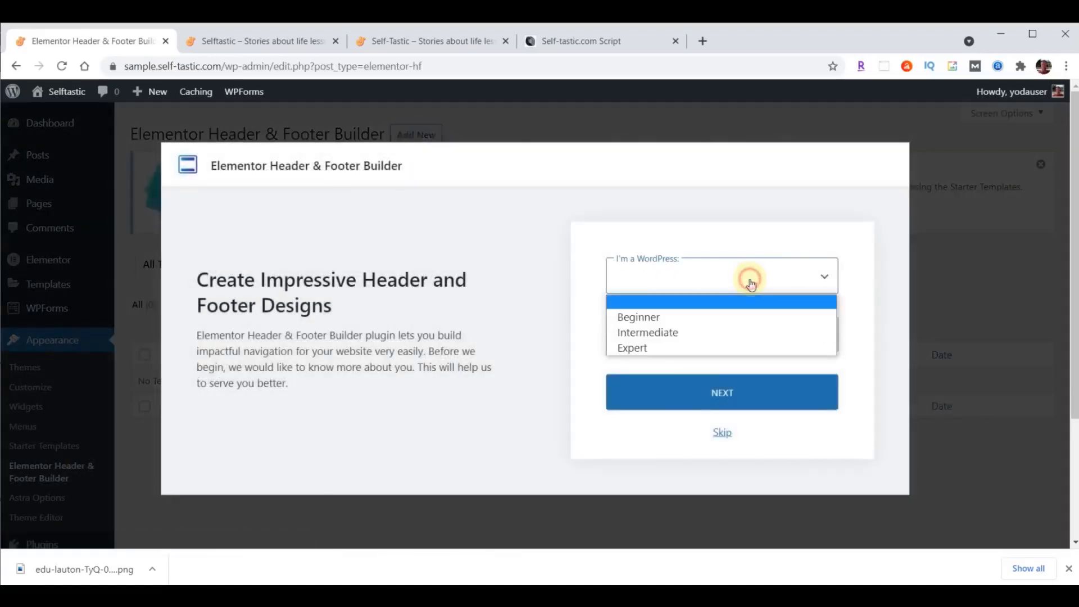
{"action": "left_click", "coordinate": [677, 331]}
{"action": "left_click", "coordinate": [671, 337]}
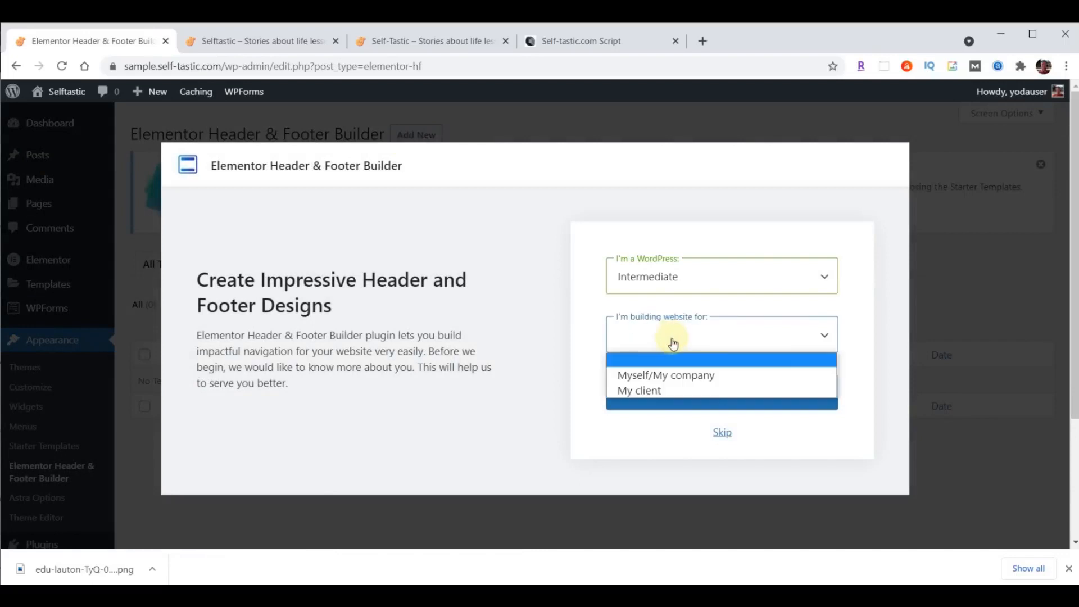
{"action": "left_click", "coordinate": [674, 374]}
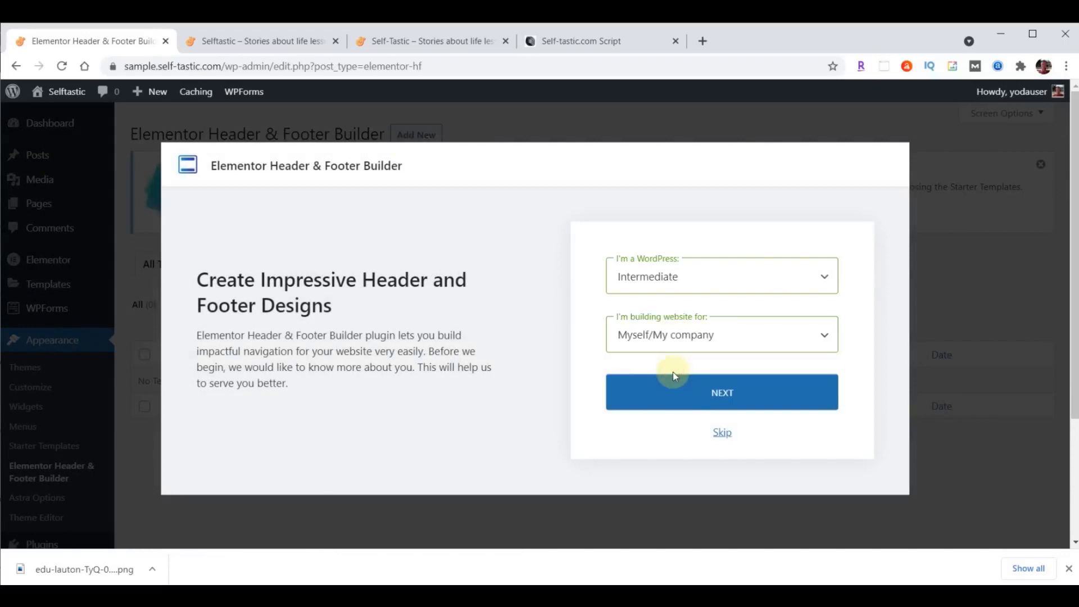
{"action": "left_click", "coordinate": [720, 433]}
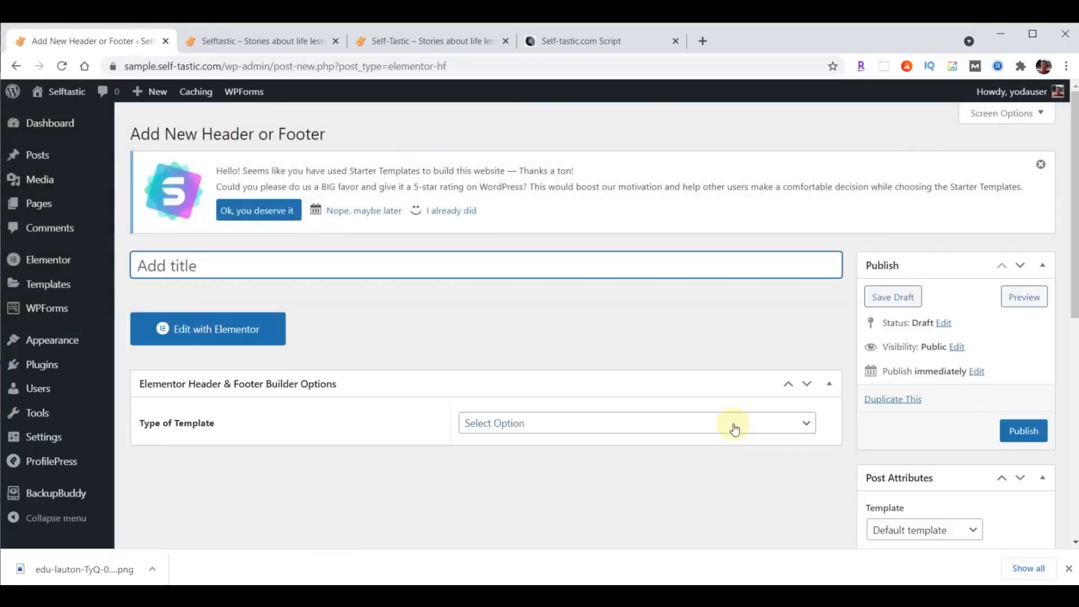
- Title the template 'Website Footer', set its type to Footer, displayed on the Entire Website
{"action": "type", "text": "Website Footer"}
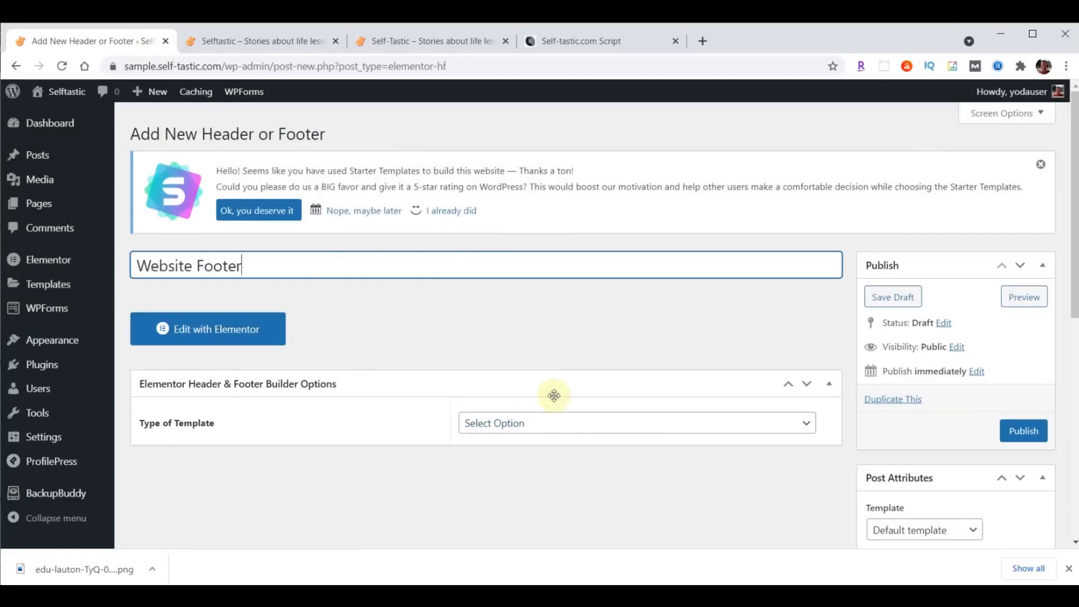
{"action": "left_click", "coordinate": [574, 424]}
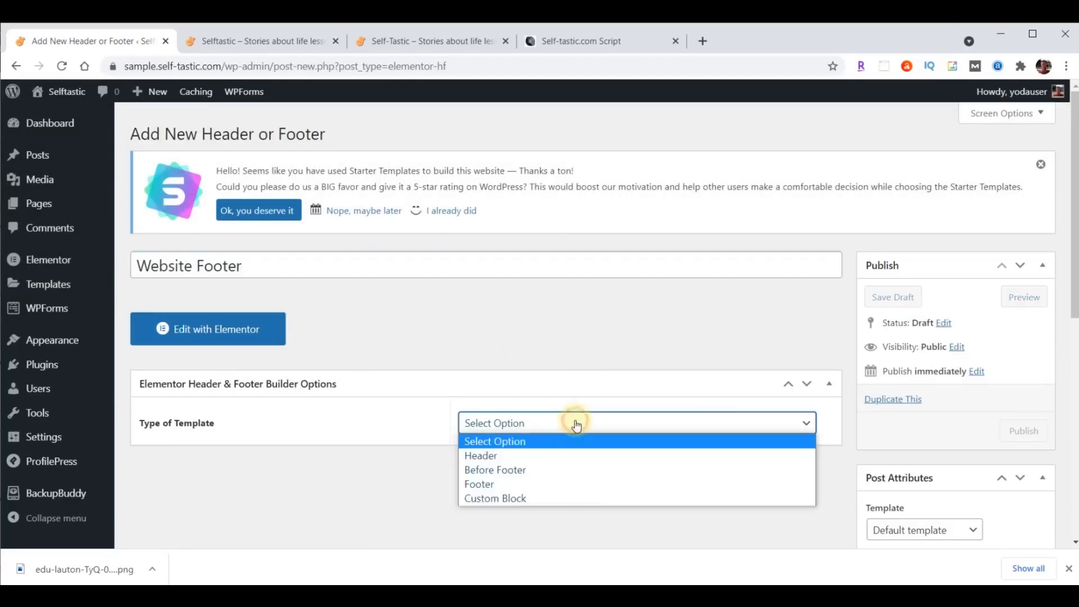
{"action": "left_click", "coordinate": [550, 485]}
{"action": "left_click", "coordinate": [653, 479]}
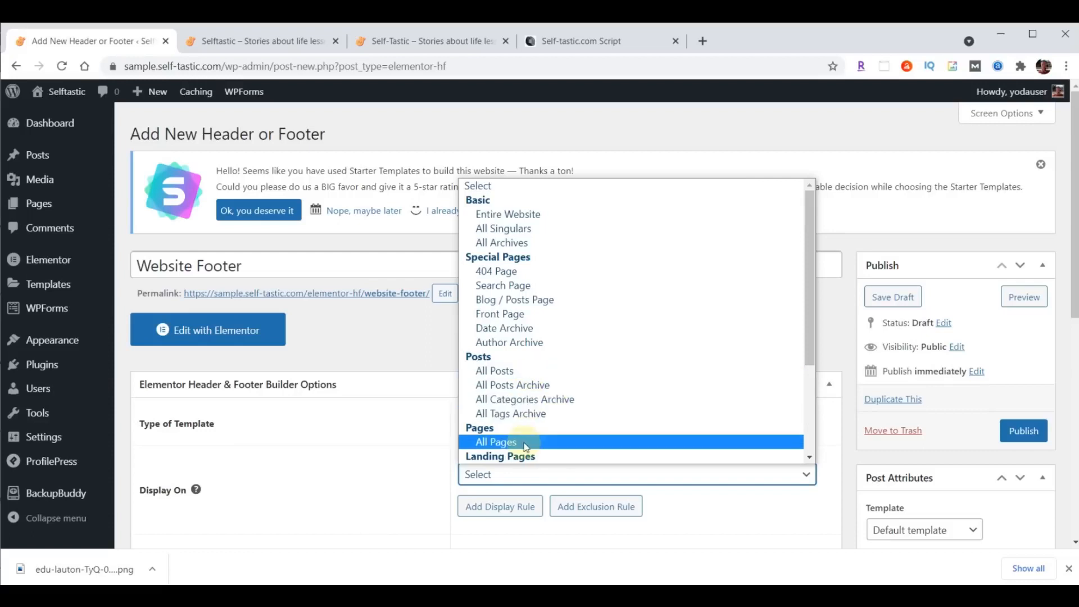
{"action": "left_click", "coordinate": [543, 214]}
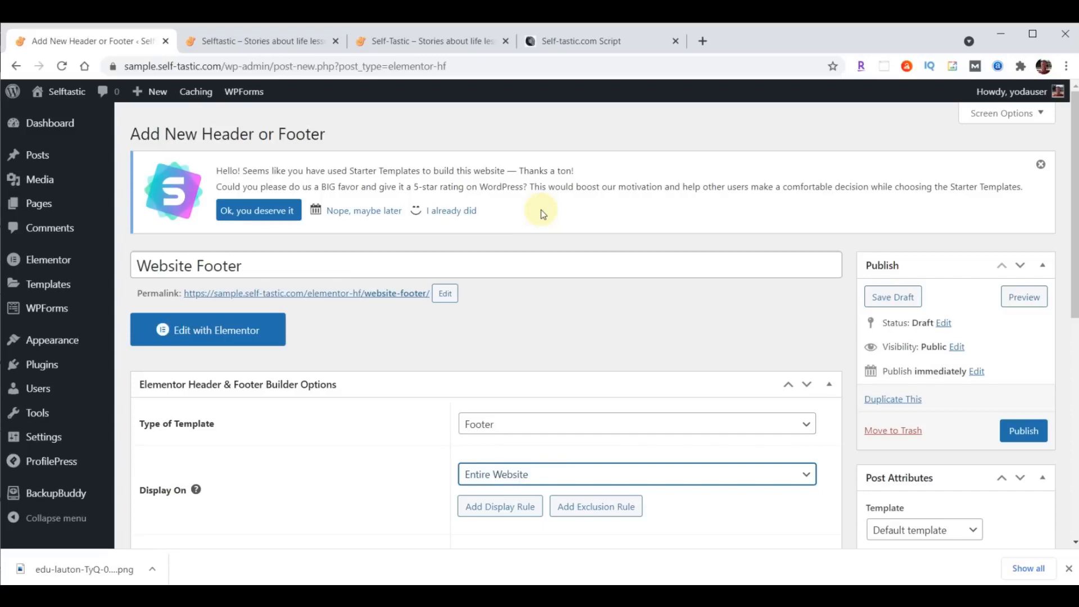
- Apply the footer to All user roles, enable it on Canvas pages, and publish
{"action": "scroll", "coordinate": [773, 320], "scroll_direction": "down", "scroll_amount": 4}
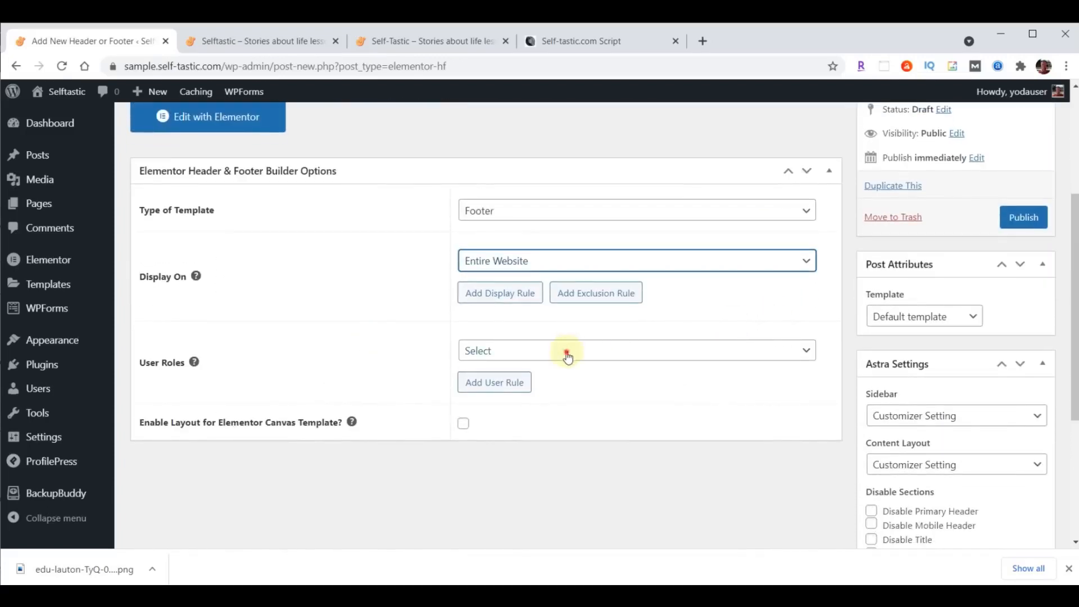
{"action": "left_click", "coordinate": [565, 354]}
{"action": "left_click", "coordinate": [512, 399]}
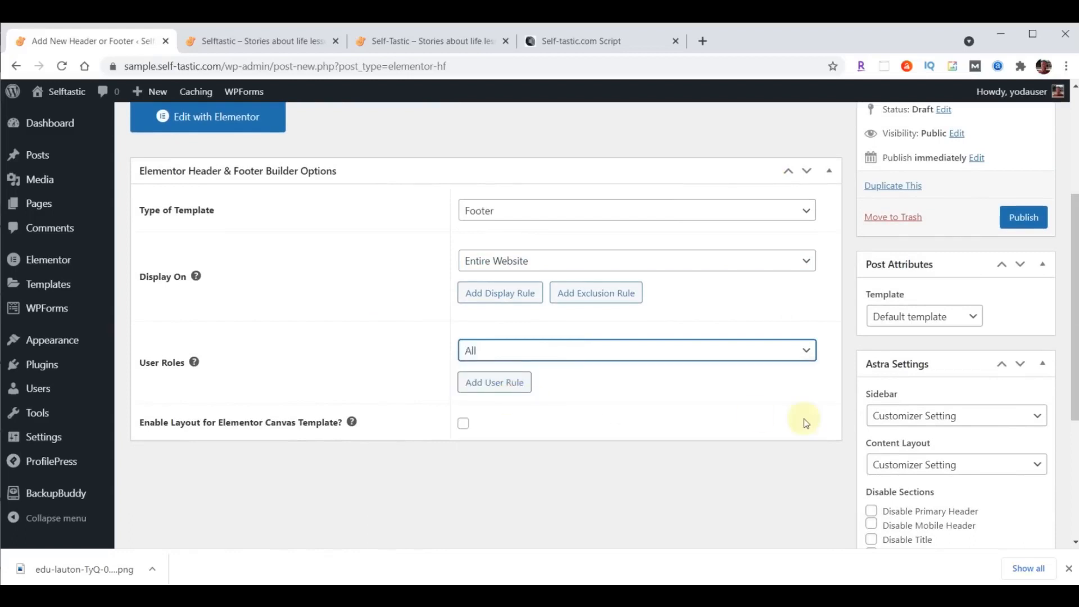
{"action": "left_click", "coordinate": [464, 425]}
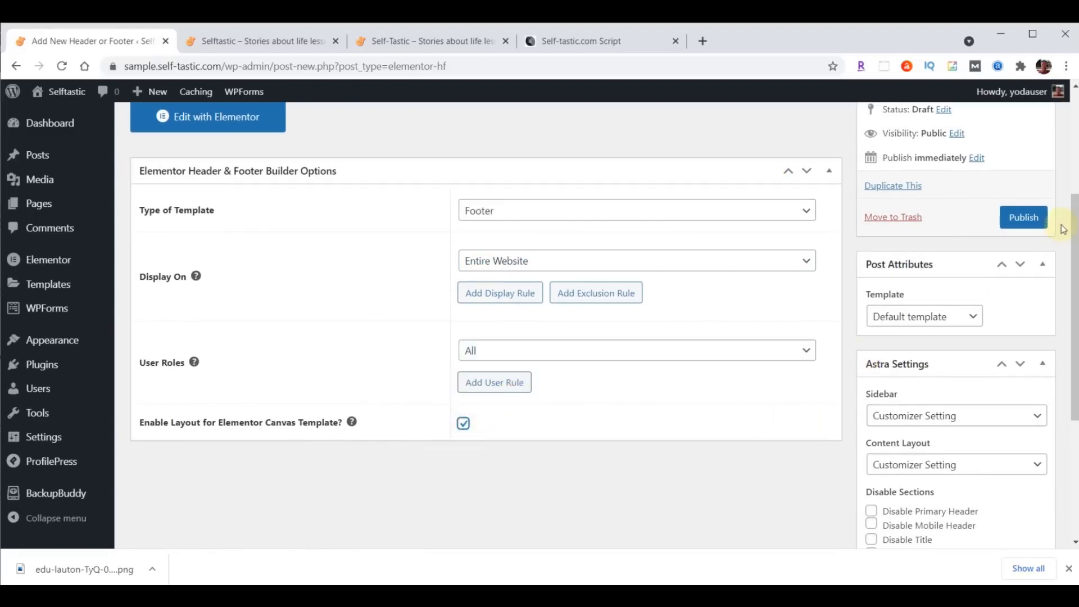
{"action": "left_click", "coordinate": [1022, 218]}
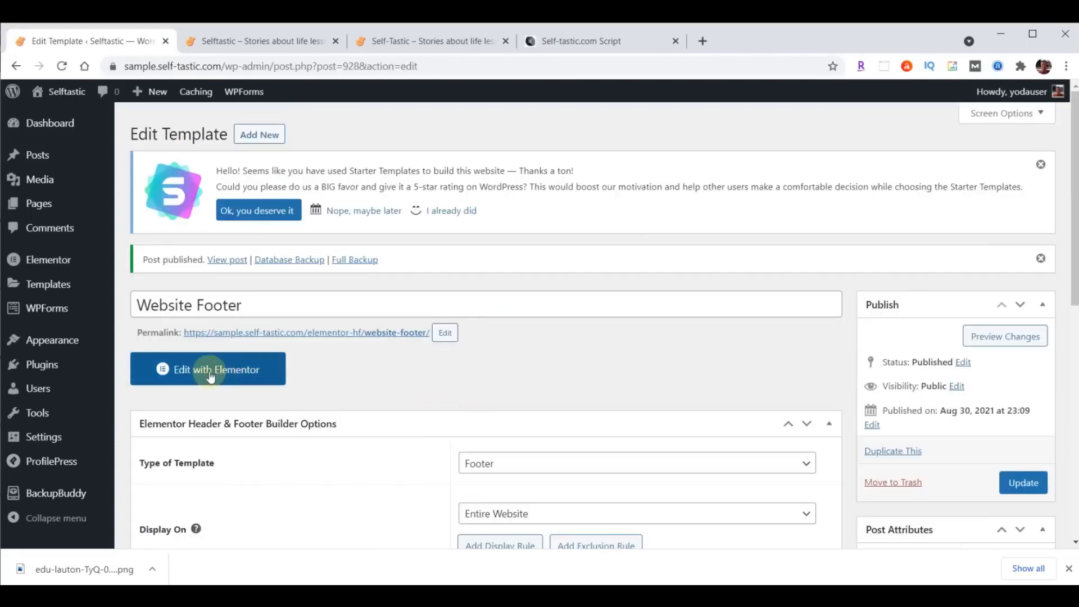
- Import the downloaded Selftastic website footer template file and insert it into the footer
{"action": "left_click", "coordinate": [210, 374]}
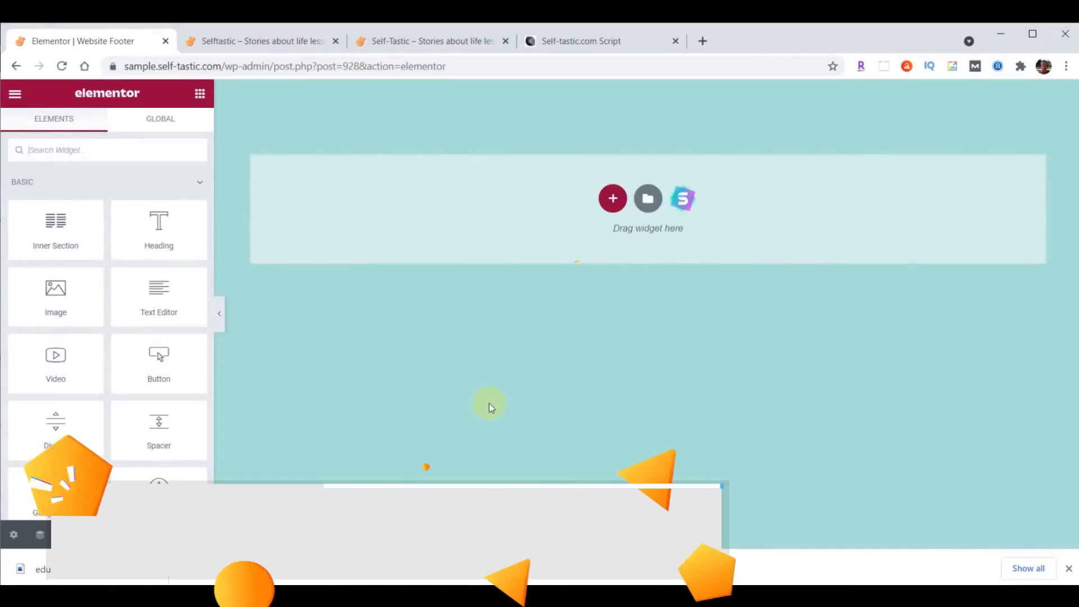
{"action": "left_click", "coordinate": [647, 198]}
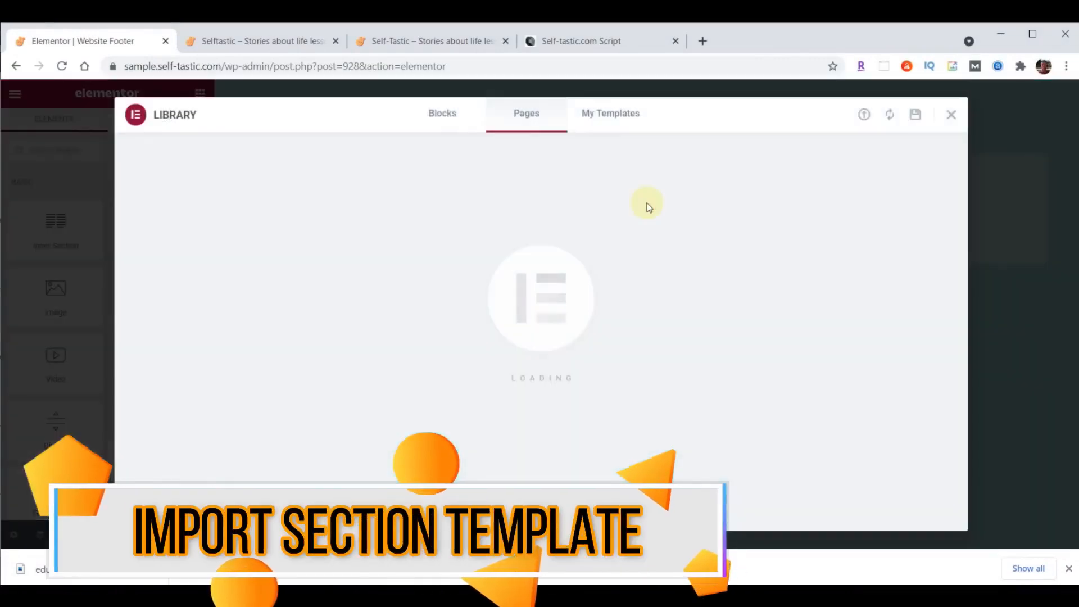
{"action": "left_click", "coordinate": [864, 115]}
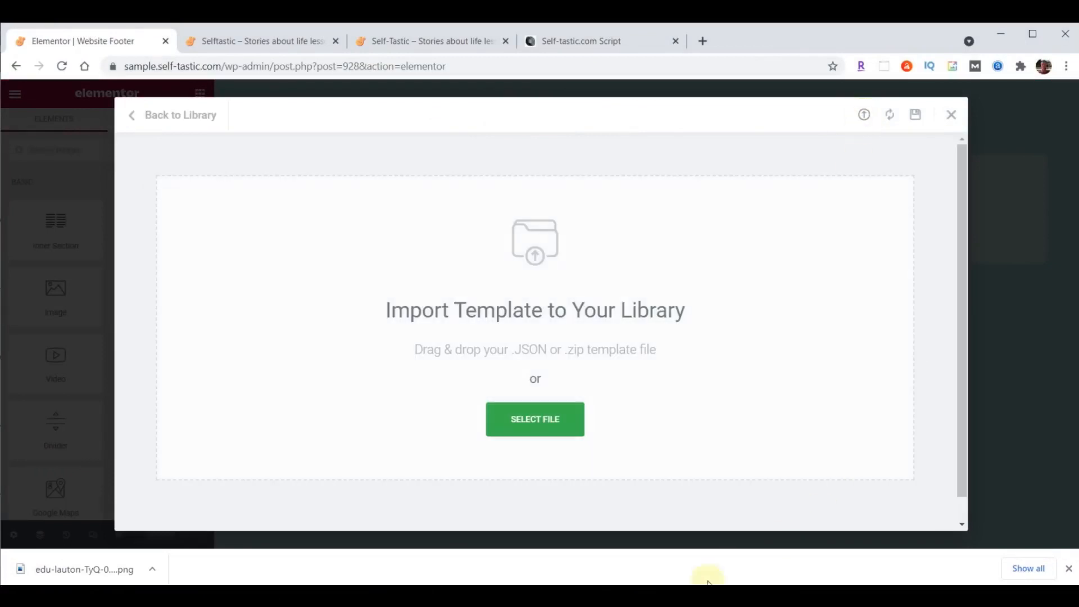
{"action": "key", "text": "alt+Tab"}
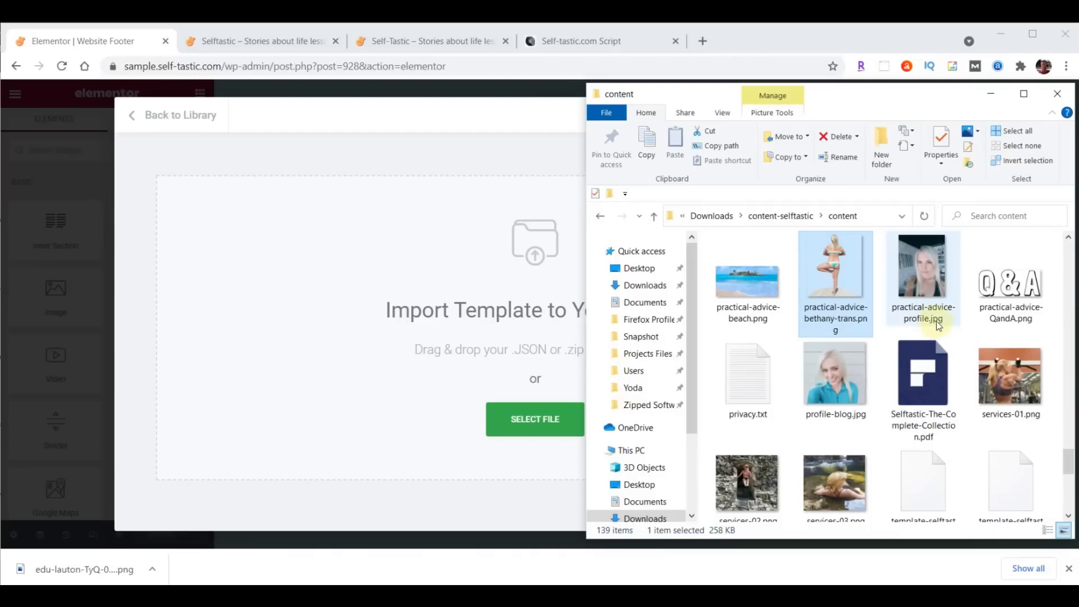
{"action": "scroll", "coordinate": [936, 320], "scroll_direction": "down", "scroll_amount": 3}
{"action": "scroll", "coordinate": [936, 321], "scroll_direction": "down", "scroll_amount": 3}
{"action": "scroll", "coordinate": [1010, 473], "scroll_direction": "up", "scroll_amount": 1}
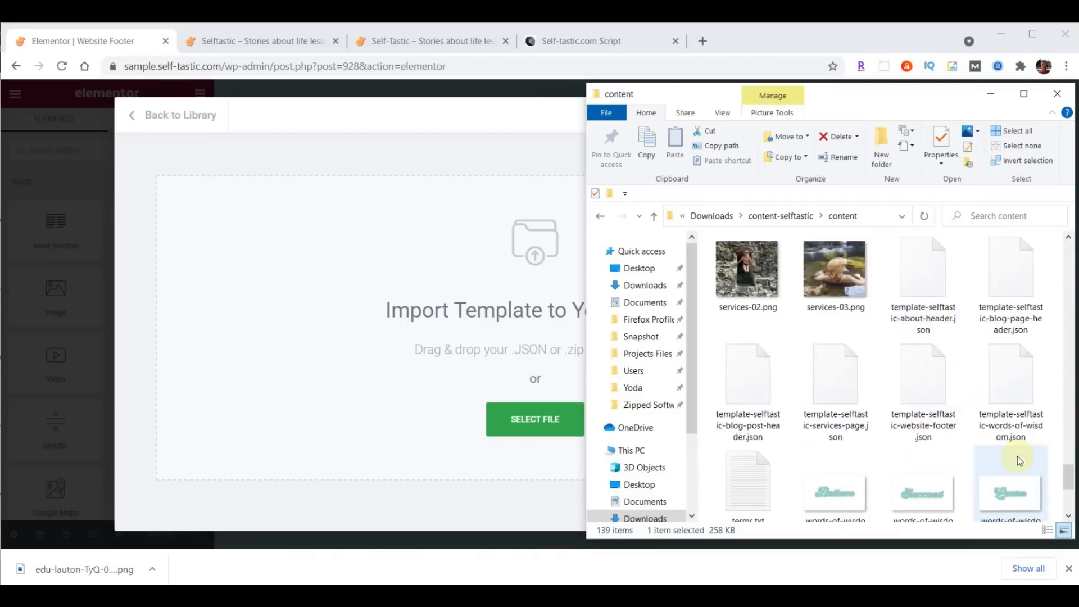
{"action": "left_click", "coordinate": [926, 371]}
{"action": "left_click_drag", "start_coordinate": [925, 372], "coordinate": [524, 422]}
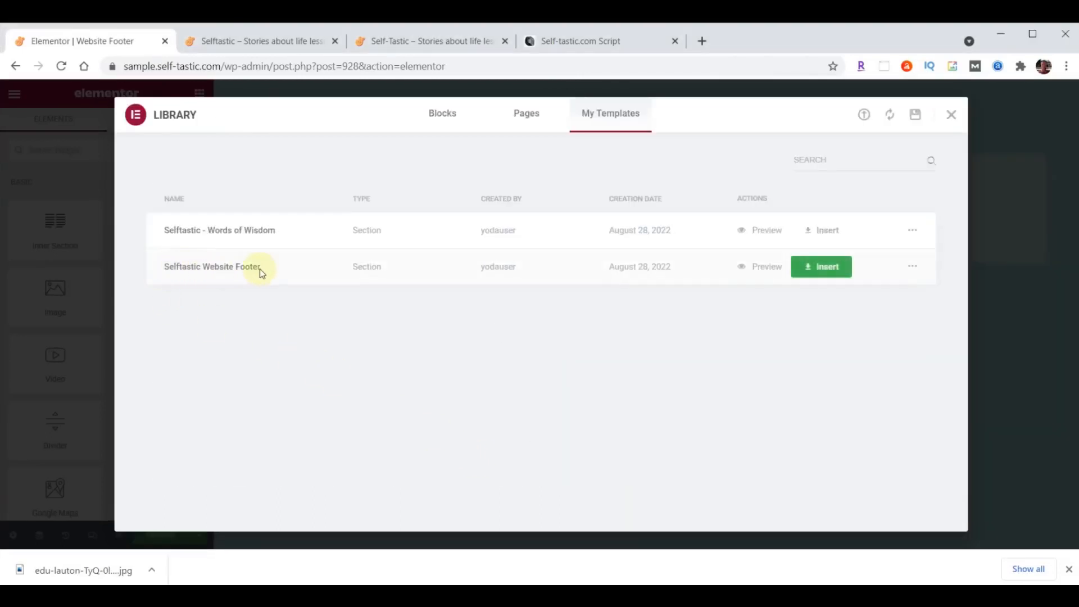
{"action": "left_click", "coordinate": [827, 266]}
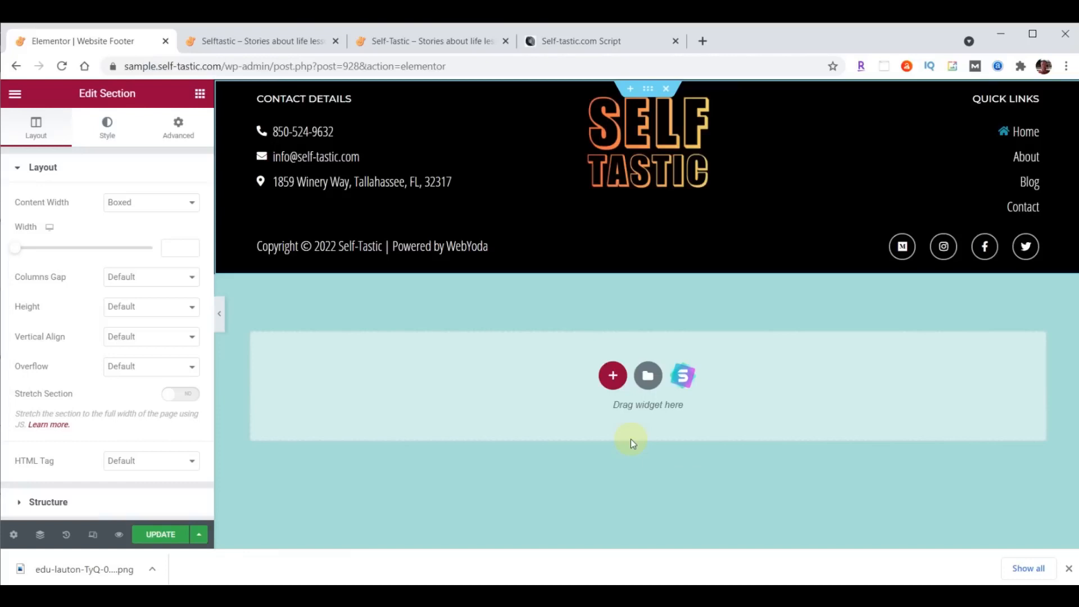
- Change the About Quick Link to Shop pointing to /shop/, save, and view the live site
{"action": "left_click", "coordinate": [1027, 159]}
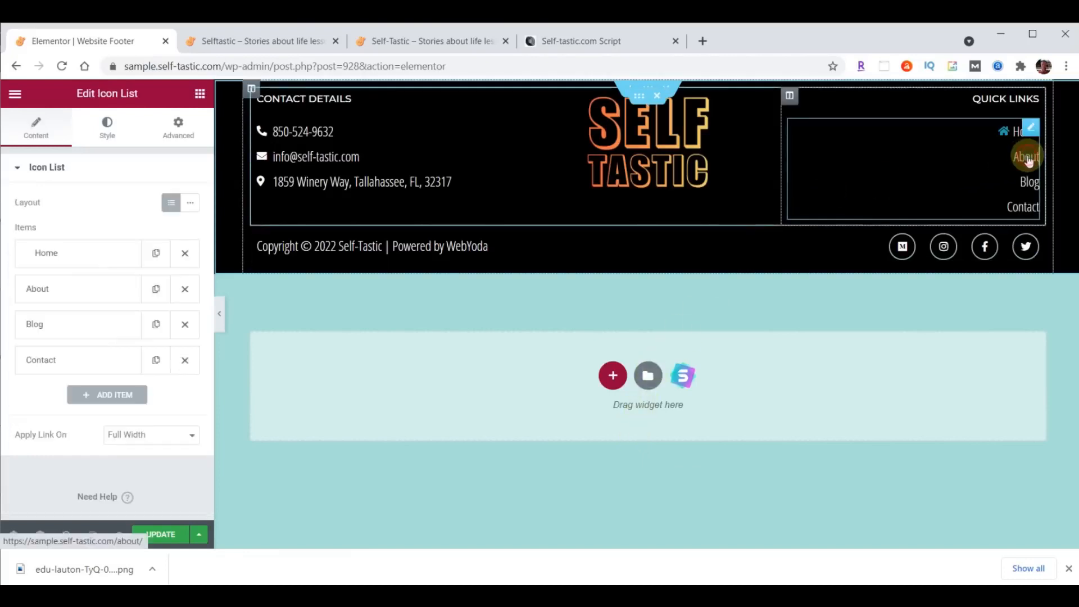
{"action": "left_click", "coordinate": [53, 290]}
{"action": "double_click", "coordinate": [66, 342]}
{"action": "type", "text": "S"}
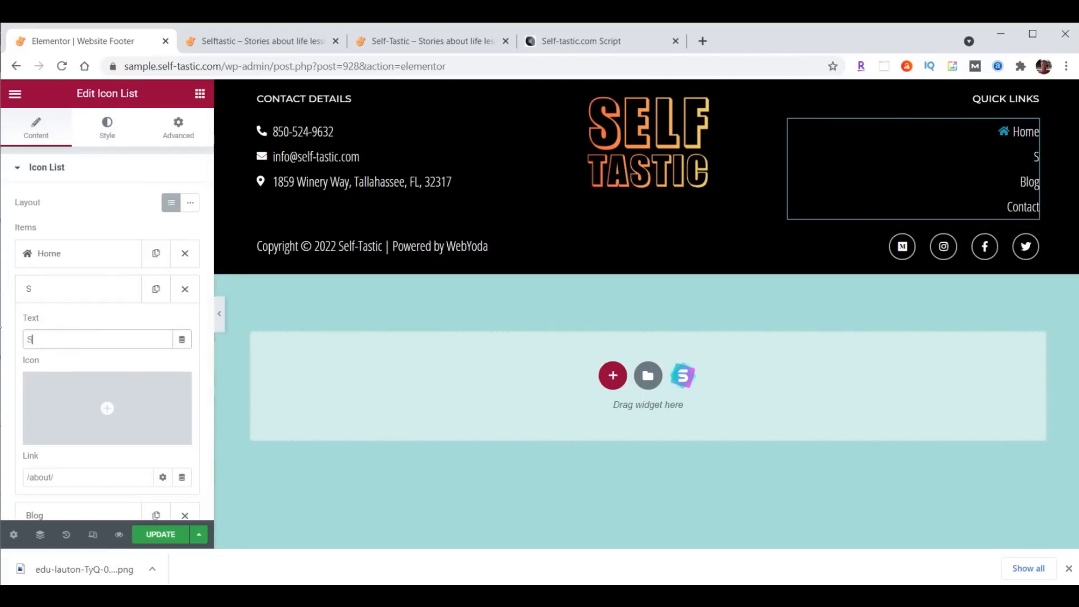
{"action": "left_click", "coordinate": [42, 477]}
{"action": "left_click", "coordinate": [25, 477]}
{"action": "key", "text": "BackSpace"}
{"action": "key", "text": "BackSpace"}
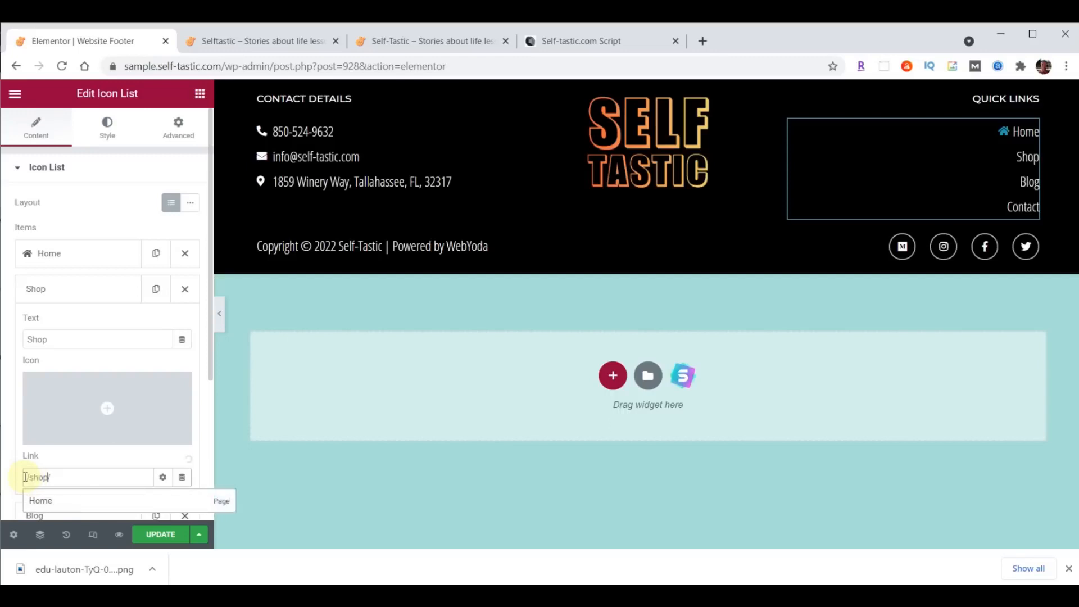
{"action": "left_click", "coordinate": [90, 288]}
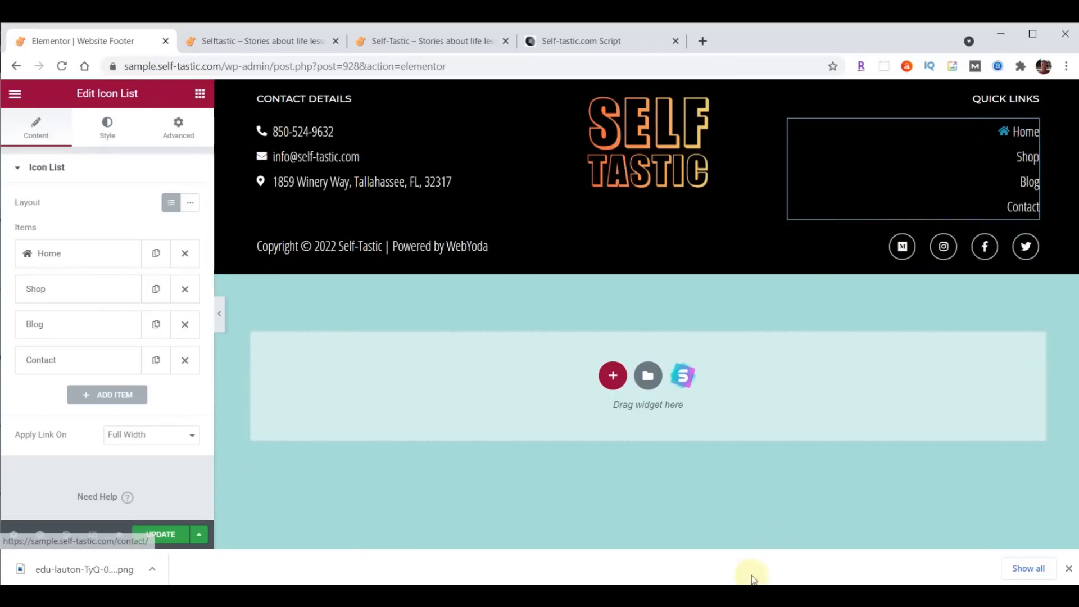
{"action": "left_click", "coordinate": [159, 535]}
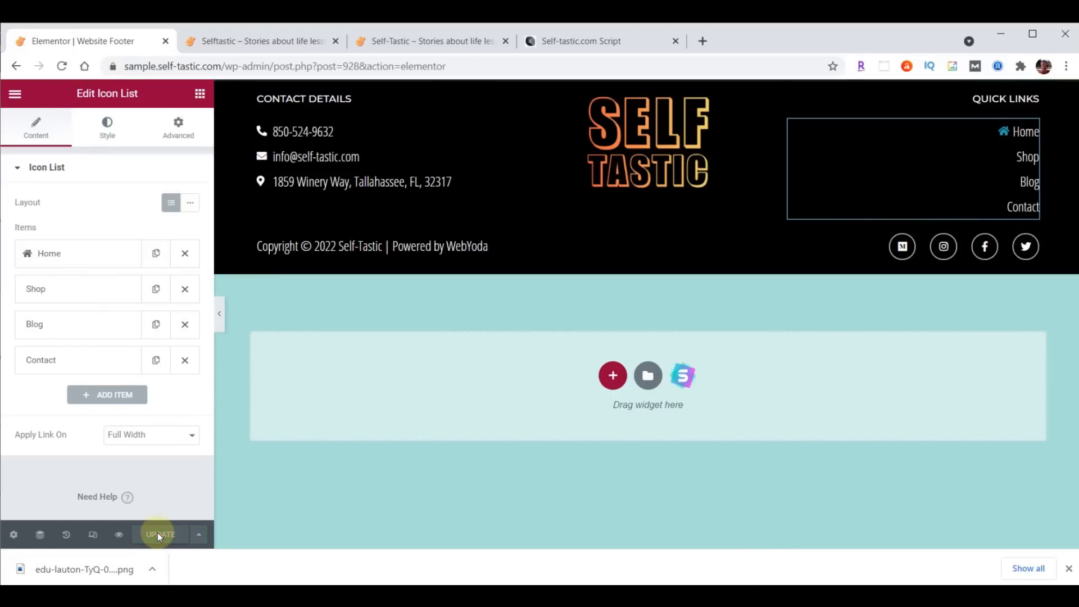
{"action": "left_click", "coordinate": [265, 41]}
- Reload the live home page and scroll through it to check the new footer
{"action": "left_click", "coordinate": [62, 66]}
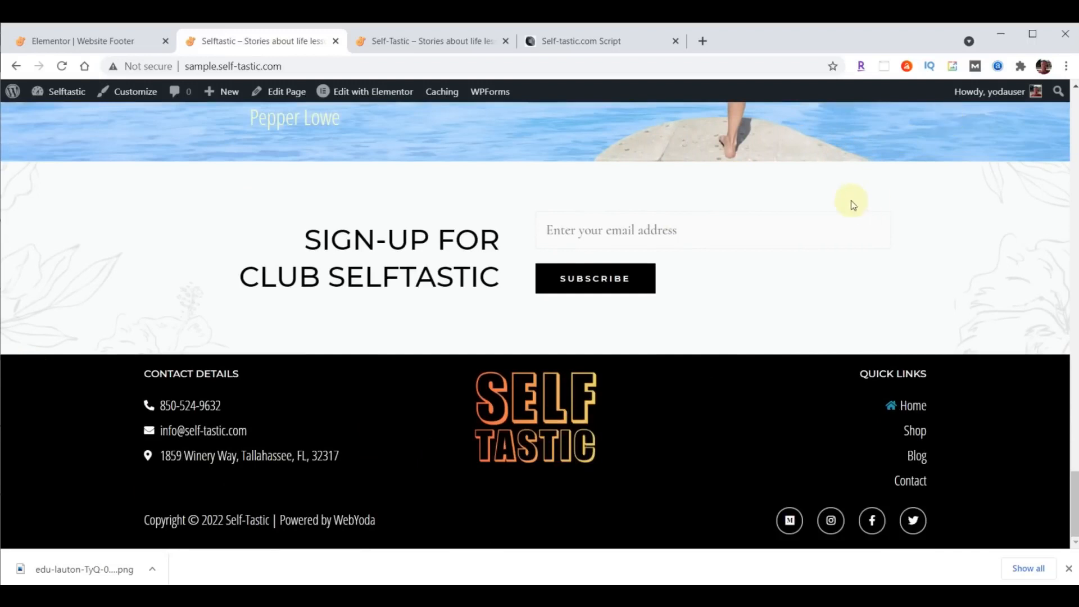
{"action": "scroll", "coordinate": [438, 250], "scroll_direction": "up", "scroll_amount": 8}
{"action": "scroll", "coordinate": [414, 254], "scroll_direction": "up", "scroll_amount": 15}
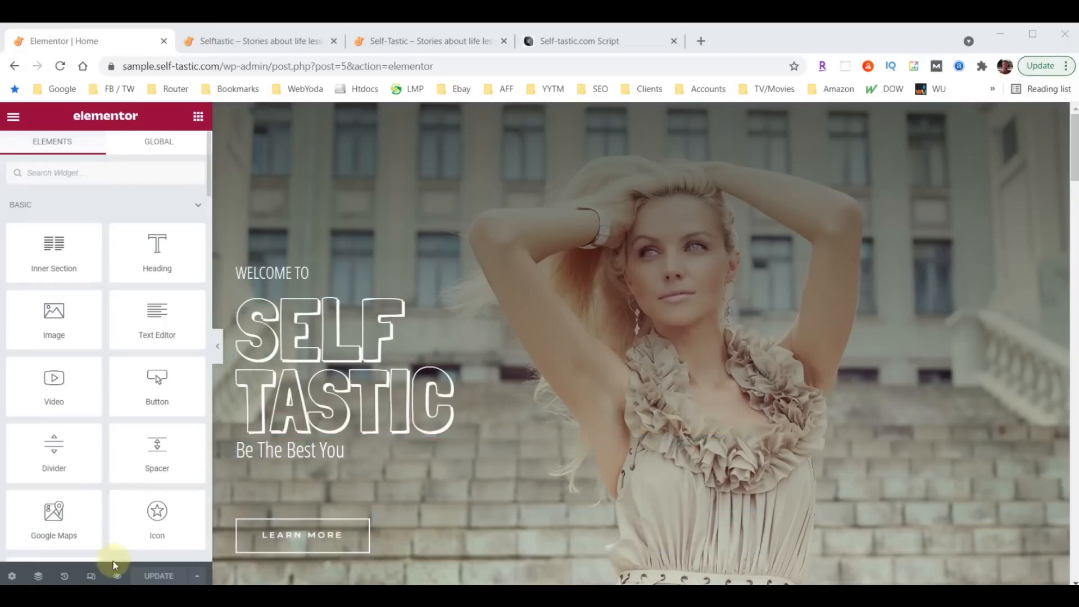
- In the Mobile responsive preview, set the SELF TASTIC heading's font size to 100
{"action": "left_click", "coordinate": [92, 579]}
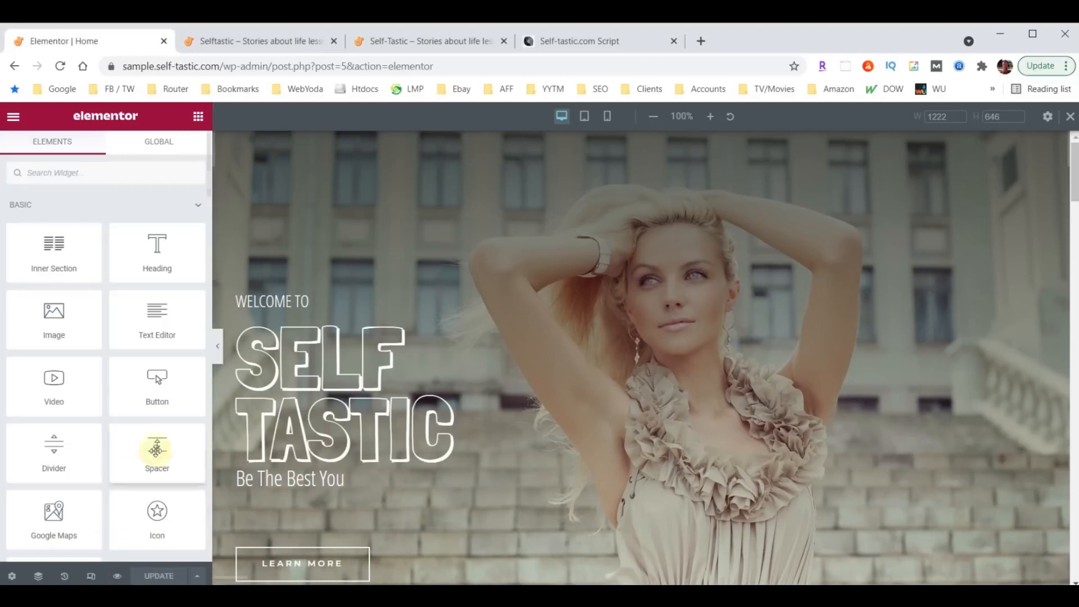
{"action": "left_click", "coordinate": [585, 117]}
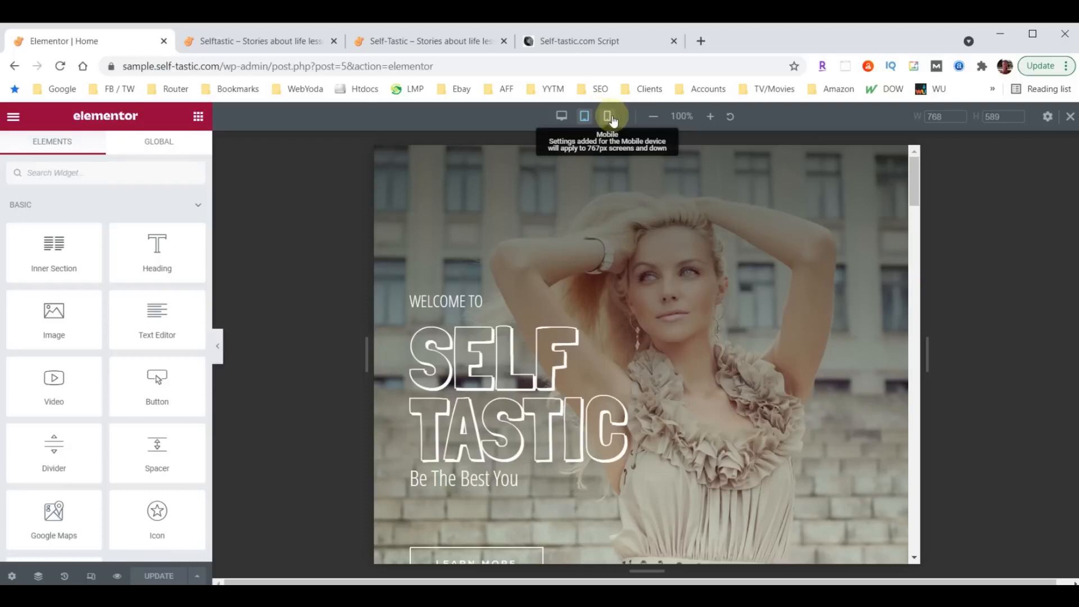
{"action": "left_click", "coordinate": [607, 119]}
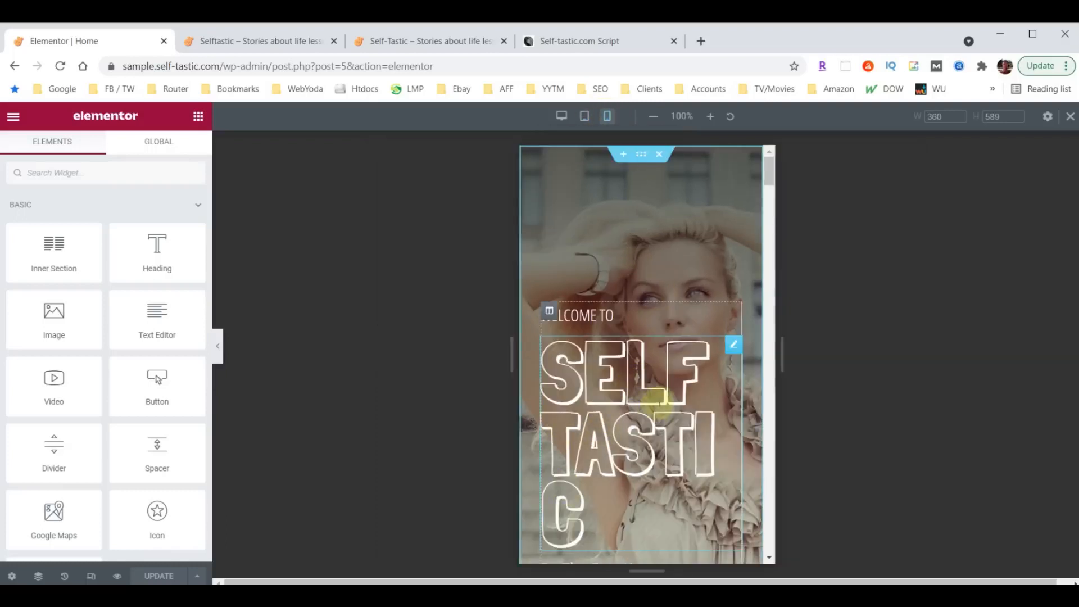
{"action": "left_click", "coordinate": [733, 345]}
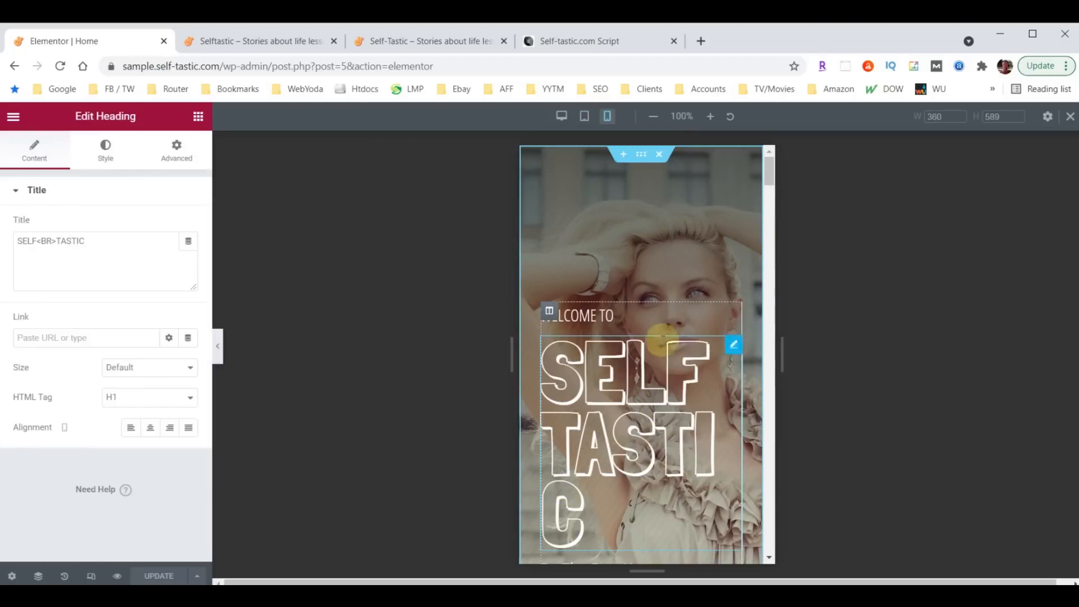
{"action": "left_click", "coordinate": [109, 149]}
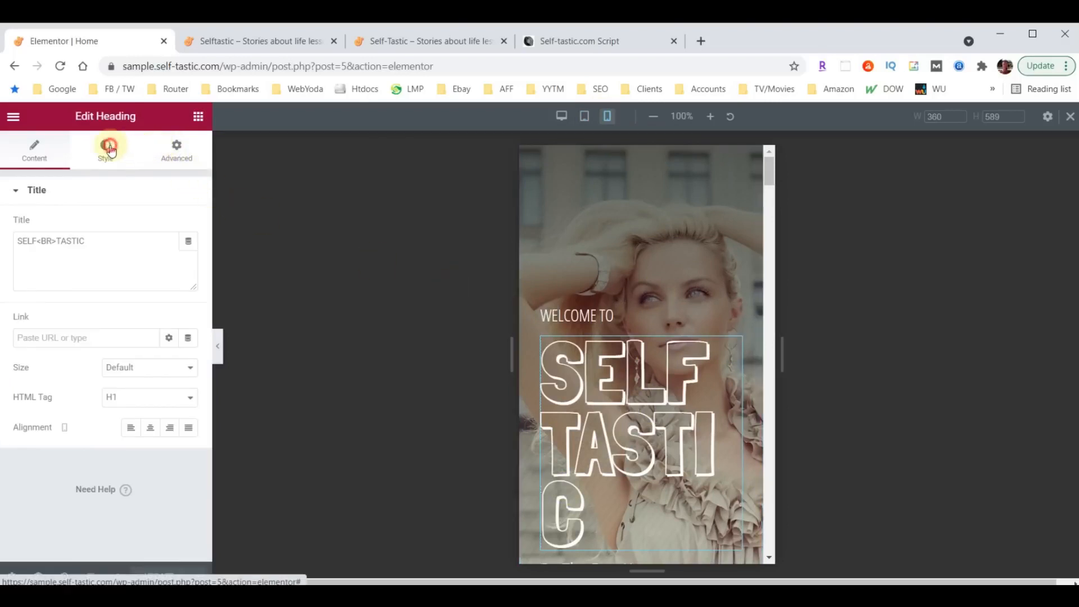
{"action": "left_click", "coordinate": [189, 257]}
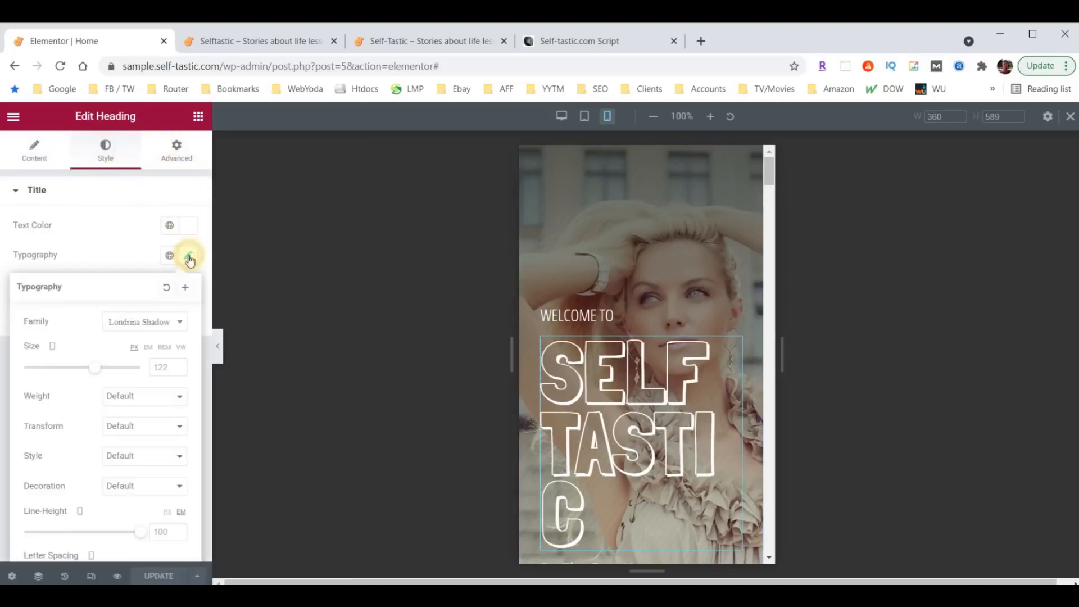
{"action": "left_click", "coordinate": [154, 371]}
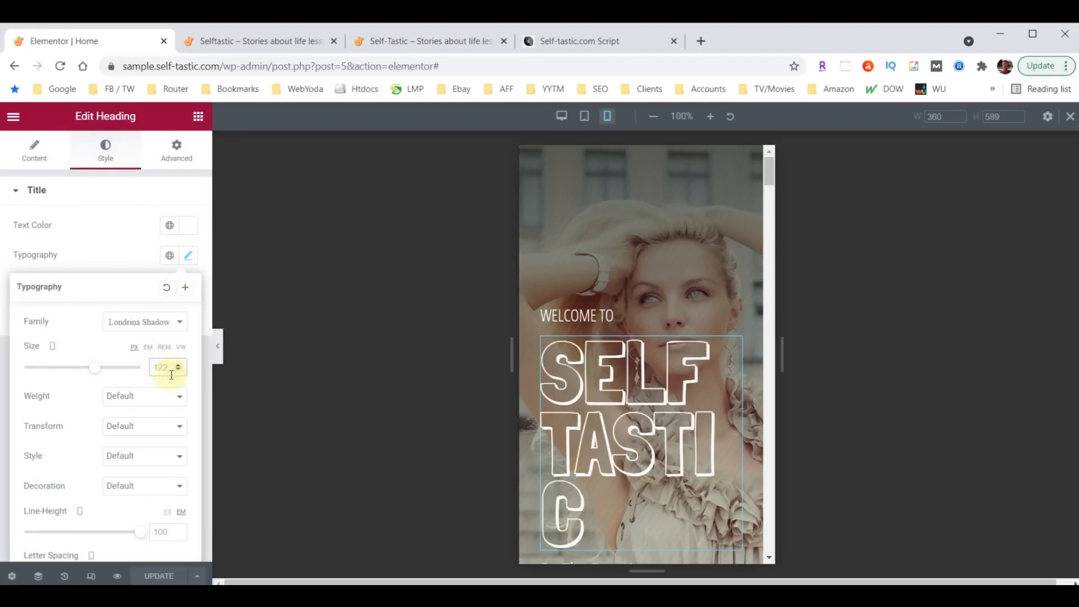
{"action": "type", "text": "100"}
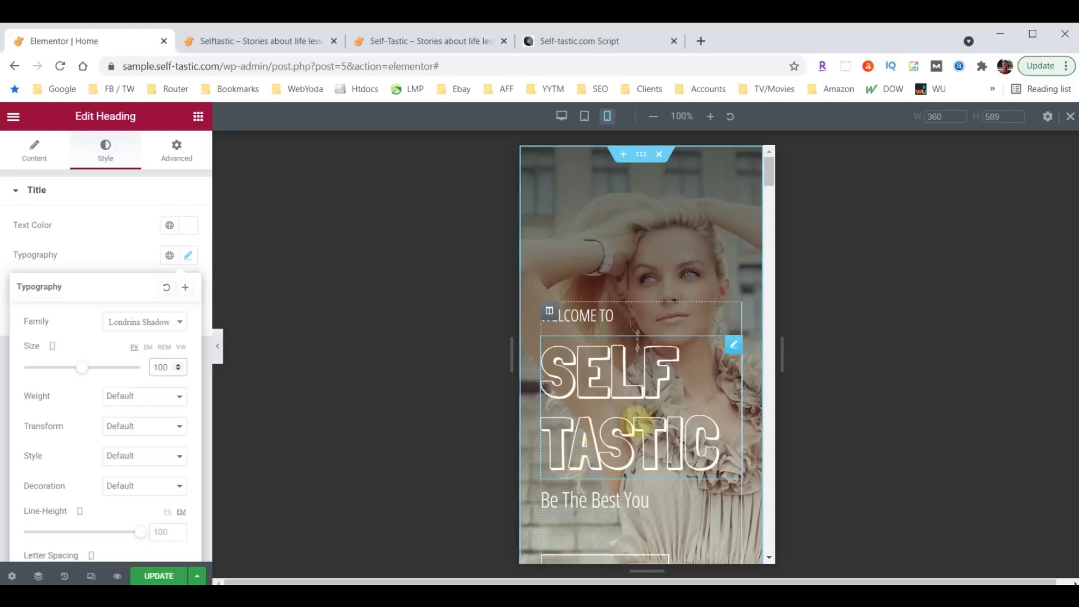
{"action": "scroll", "coordinate": [646, 316], "scroll_direction": "down", "scroll_amount": 1}
{"action": "scroll", "coordinate": [646, 317], "scroll_direction": "down", "scroll_amount": 6}
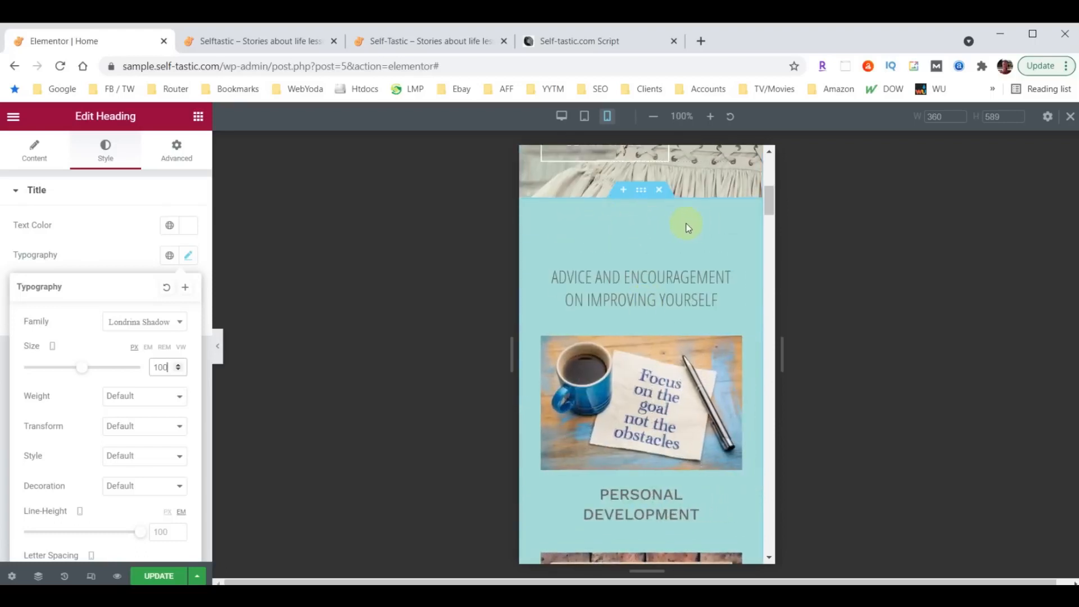
{"action": "scroll", "coordinate": [667, 289], "scroll_direction": "down", "scroll_amount": 15}
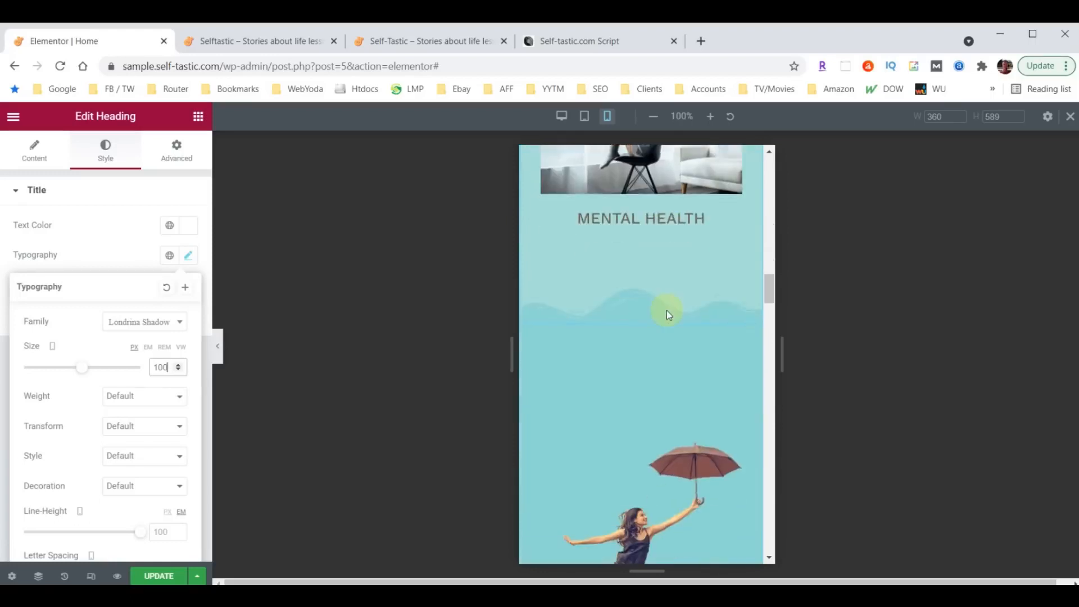
{"action": "scroll", "coordinate": [666, 310], "scroll_direction": "up", "scroll_amount": 5}
- Give the Advice and Encouragement section 40 top and 40 bottom padding on mobile
{"action": "scroll", "coordinate": [644, 304], "scroll_direction": "up", "scroll_amount": 10}
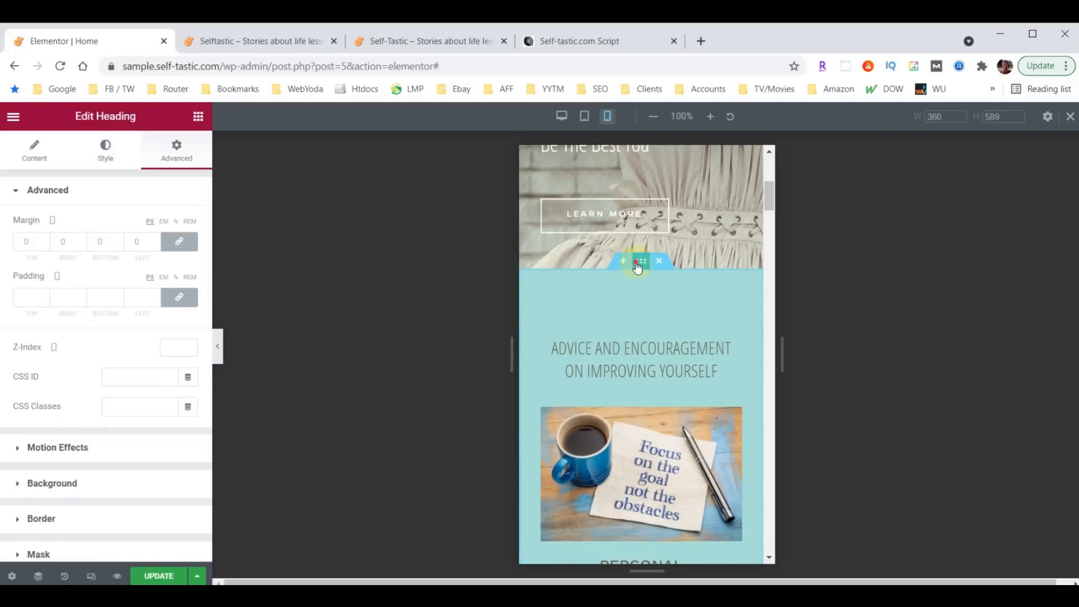
{"action": "left_click", "coordinate": [639, 263]}
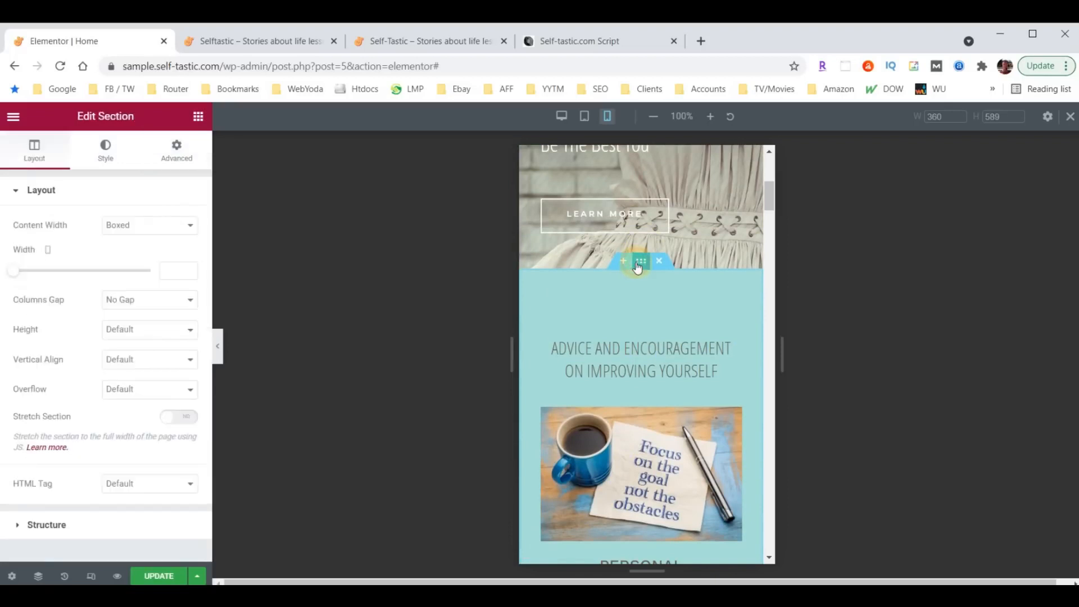
{"action": "left_click", "coordinate": [174, 148]}
{"action": "left_click", "coordinate": [30, 301]}
{"action": "type", "text": "40"}
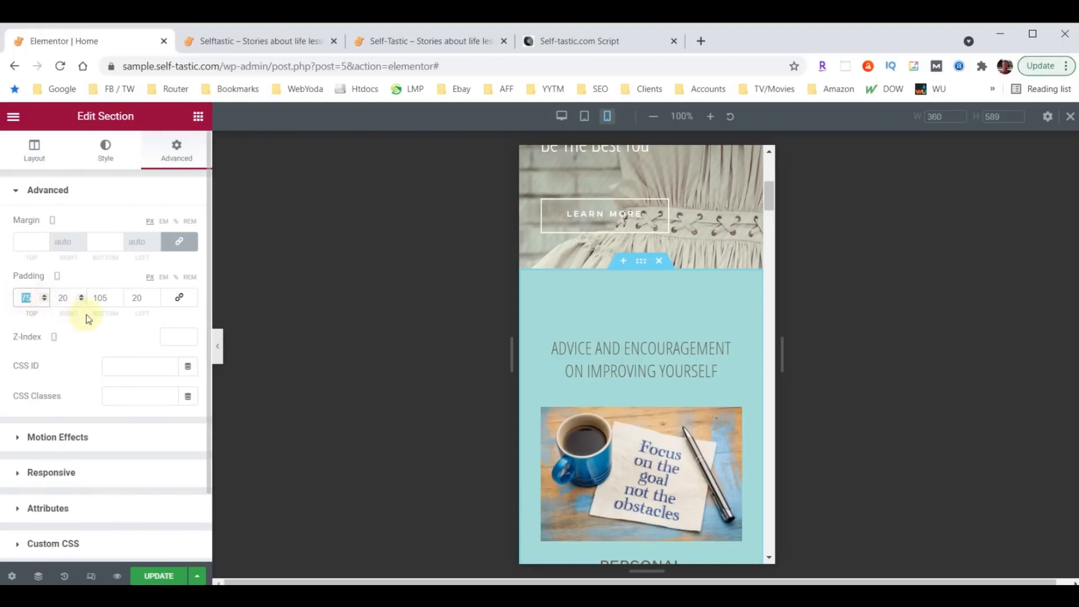
{"action": "double_click", "coordinate": [98, 298]}
{"action": "type", "text": "40"}
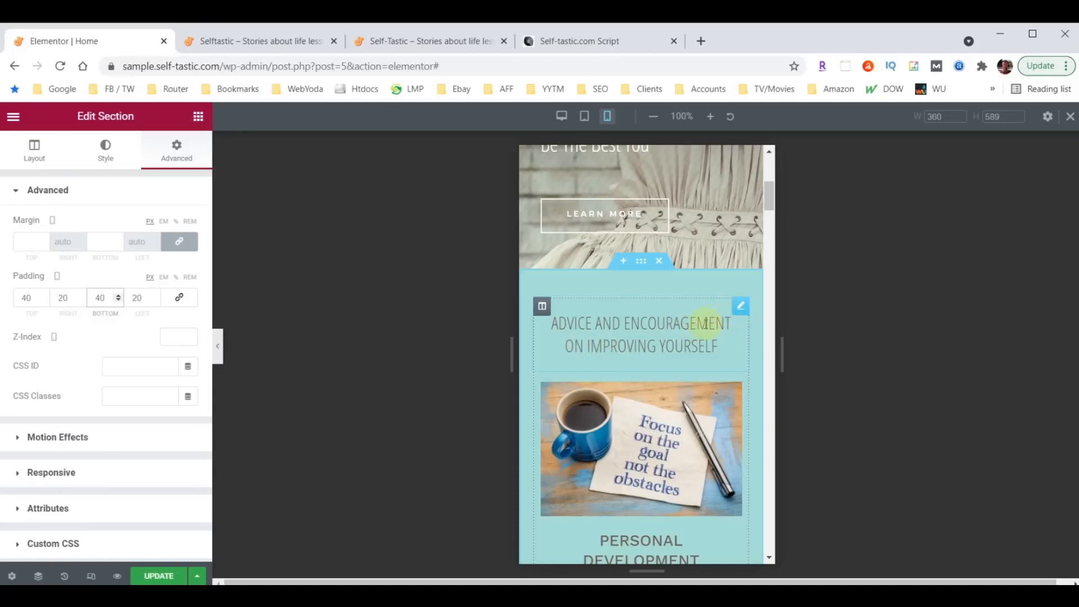
- Set the Advice and Encouragement heading's font size to 26 on mobile
{"action": "left_click", "coordinate": [740, 308]}
{"action": "left_click", "coordinate": [109, 159]}
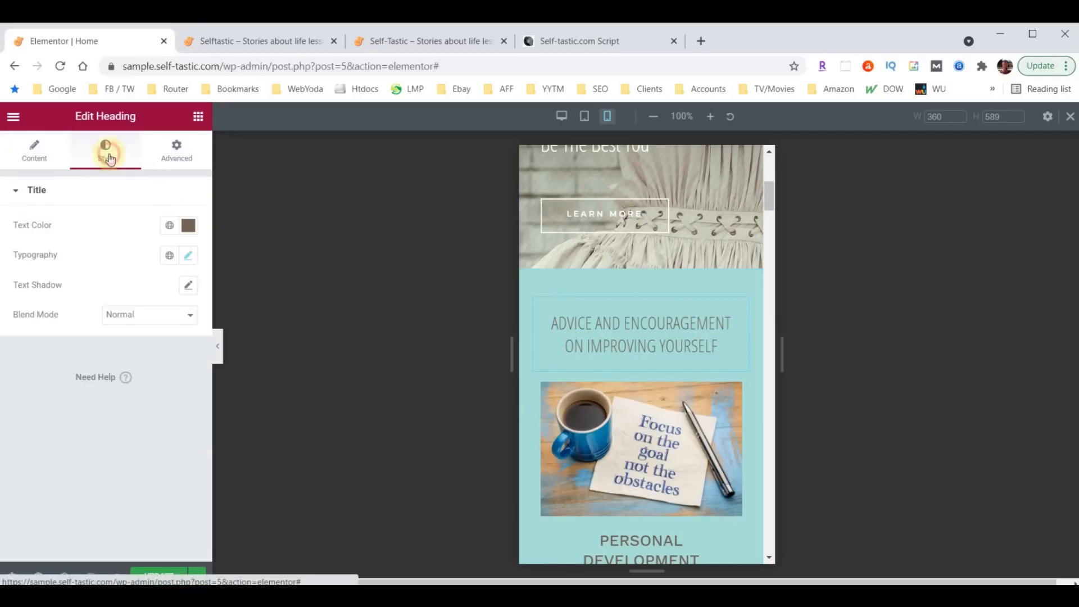
{"action": "left_click", "coordinate": [188, 256]}
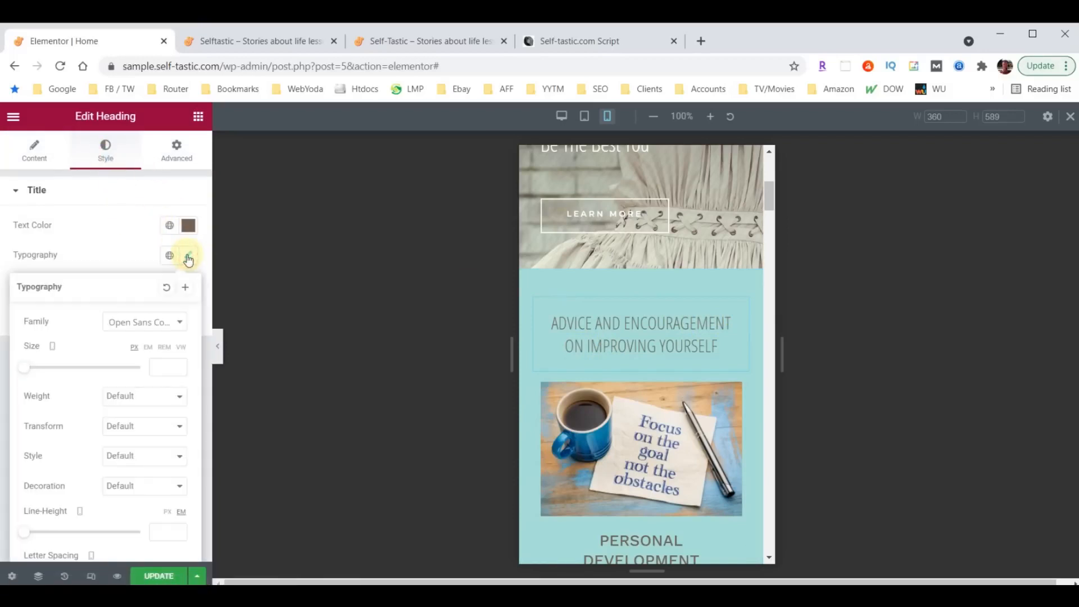
{"action": "left_click", "coordinate": [165, 365]}
{"action": "type", "text": "26"}
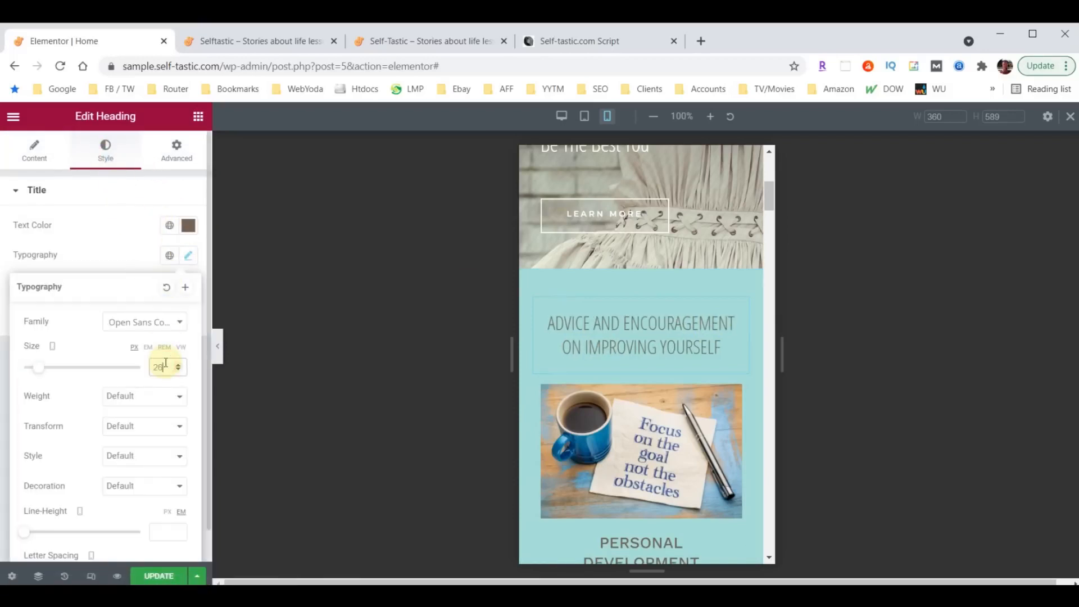
{"action": "scroll", "coordinate": [646, 360], "scroll_direction": "down", "scroll_amount": 7}
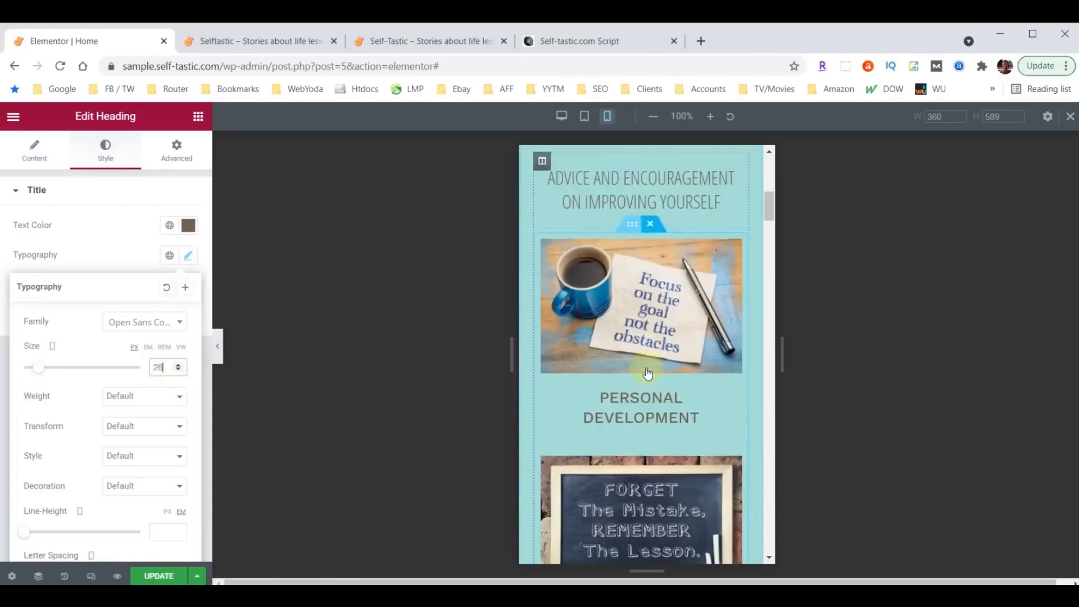
{"action": "scroll", "coordinate": [648, 357], "scroll_direction": "down", "scroll_amount": 15}
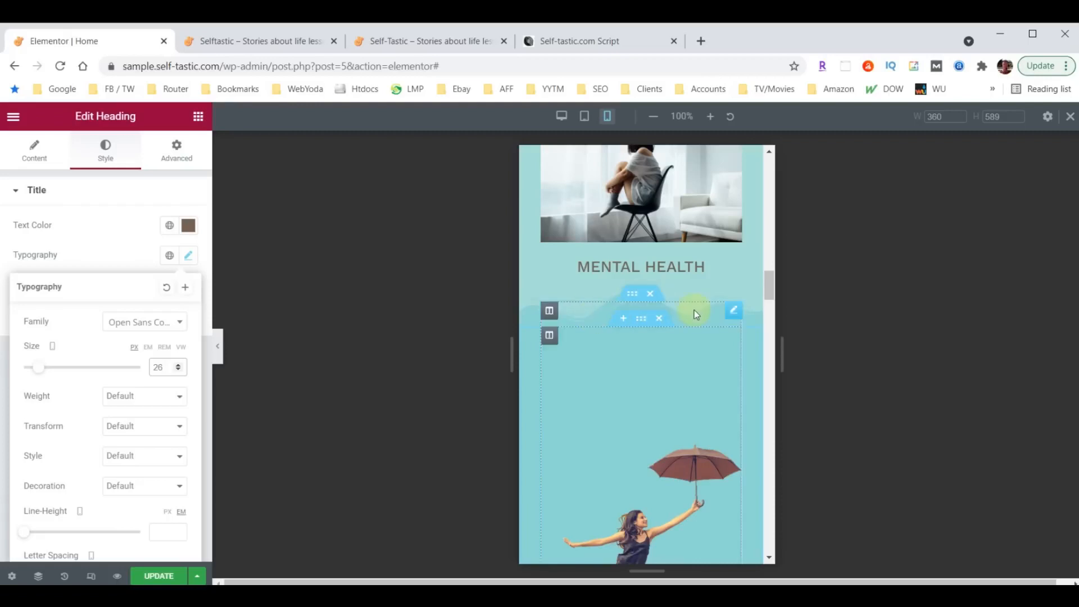
{"action": "scroll", "coordinate": [700, 294], "scroll_direction": "up", "scroll_amount": 1}
{"action": "scroll", "coordinate": [700, 295], "scroll_direction": "up", "scroll_amount": 10}
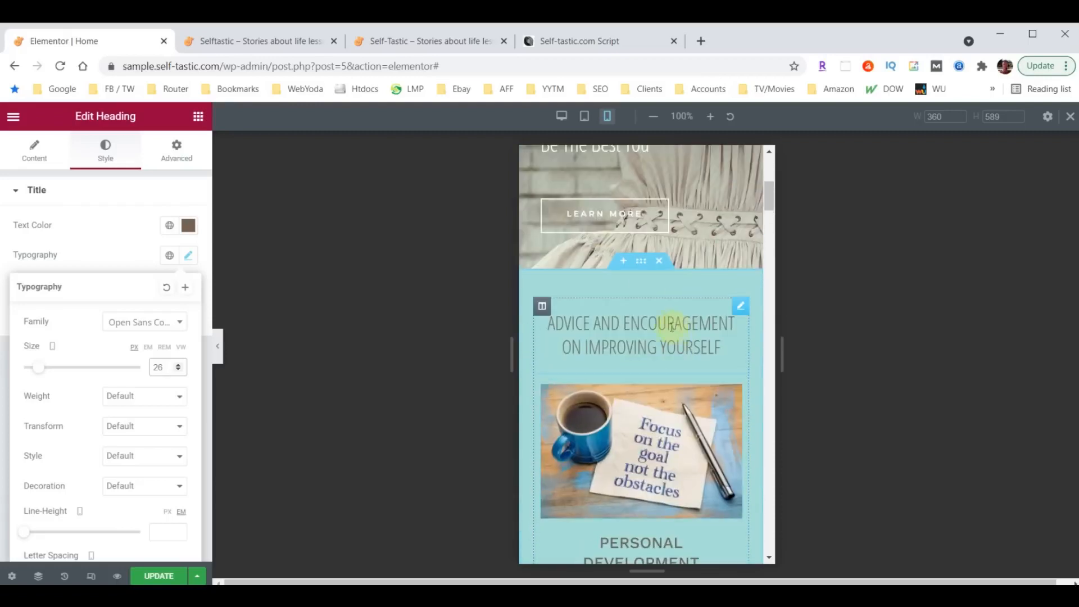
- Set the Advice and Encouragement section's shape divider height to 30 on mobile
{"action": "left_click", "coordinate": [640, 263]}
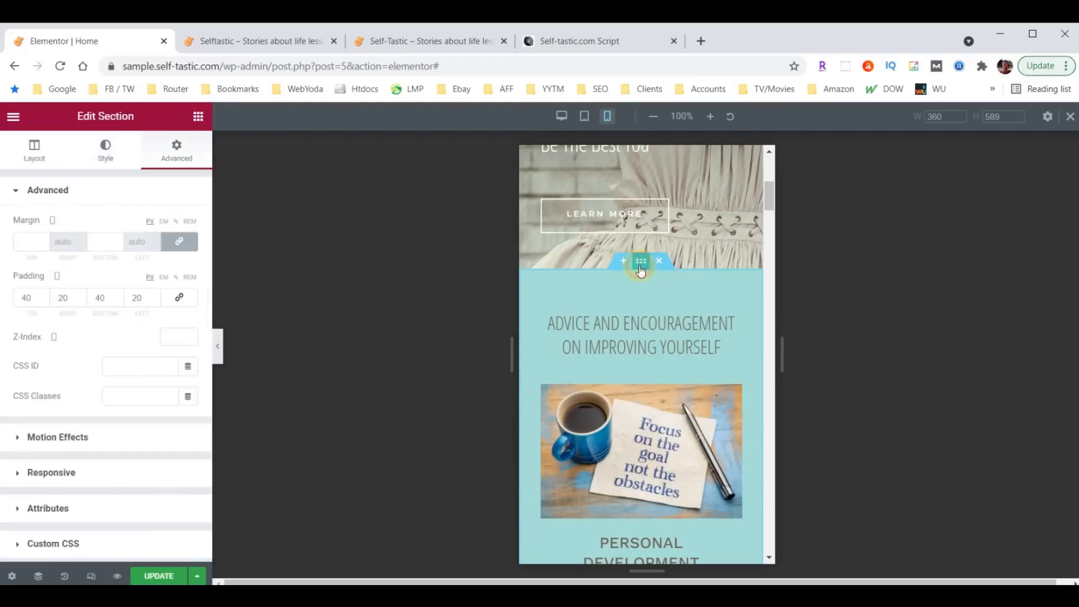
{"action": "left_click", "coordinate": [104, 156]}
{"action": "scroll", "coordinate": [107, 324], "scroll_direction": "down", "scroll_amount": 4}
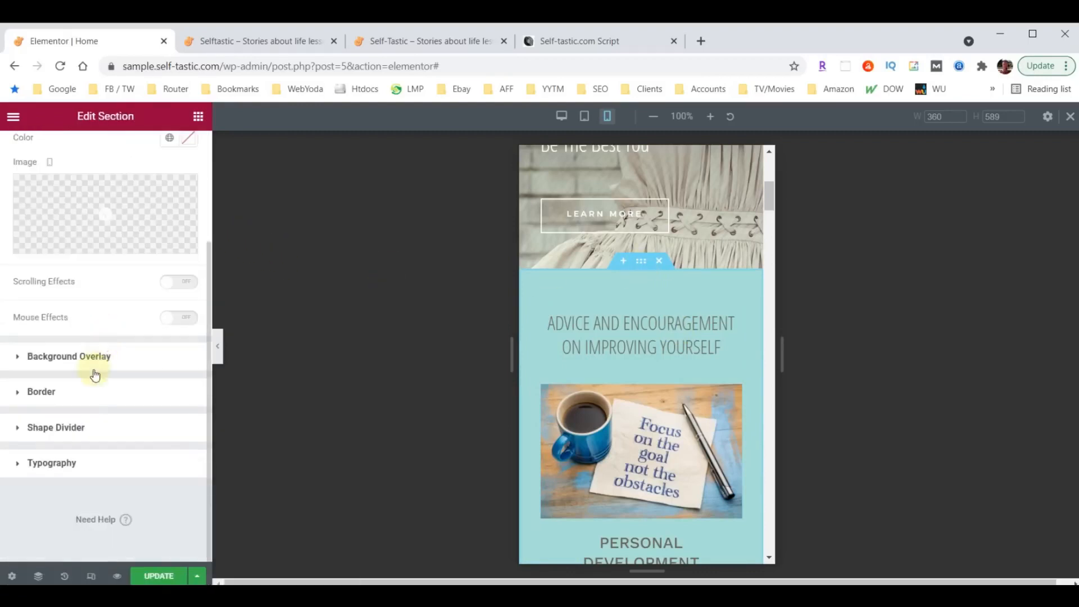
{"action": "left_click", "coordinate": [50, 426]}
{"action": "left_click", "coordinate": [150, 333]}
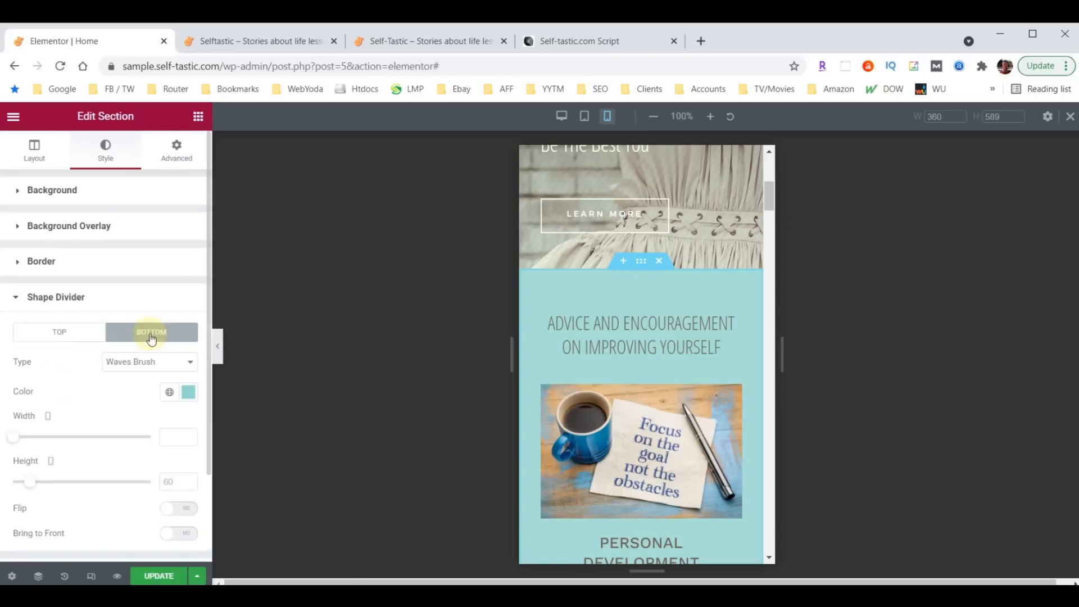
{"action": "type", "text": "30"}
{"action": "scroll", "coordinate": [623, 385], "scroll_direction": "down", "scroll_amount": 10}
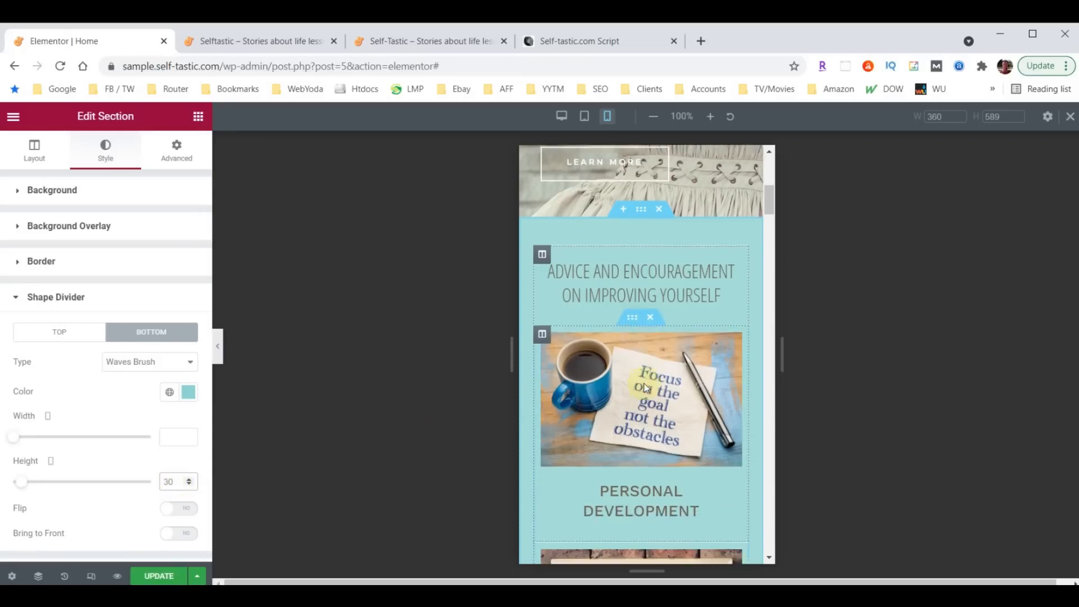
{"action": "scroll", "coordinate": [638, 373], "scroll_direction": "down", "scroll_amount": 10}
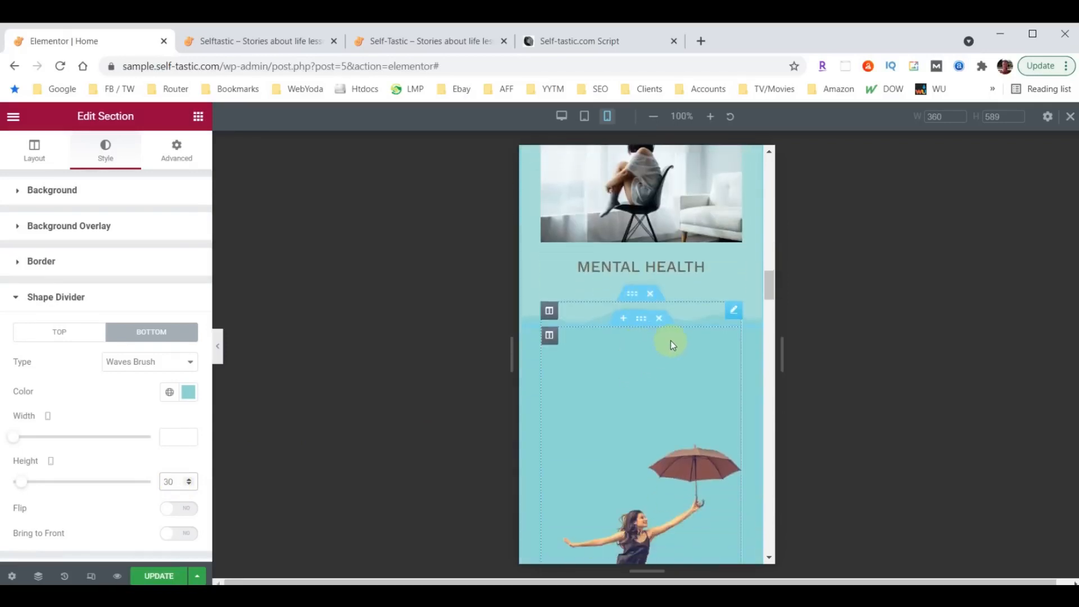
{"action": "scroll", "coordinate": [670, 341], "scroll_direction": "down", "scroll_amount": 15}
{"action": "scroll", "coordinate": [669, 341], "scroll_direction": "down", "scroll_amount": 8}
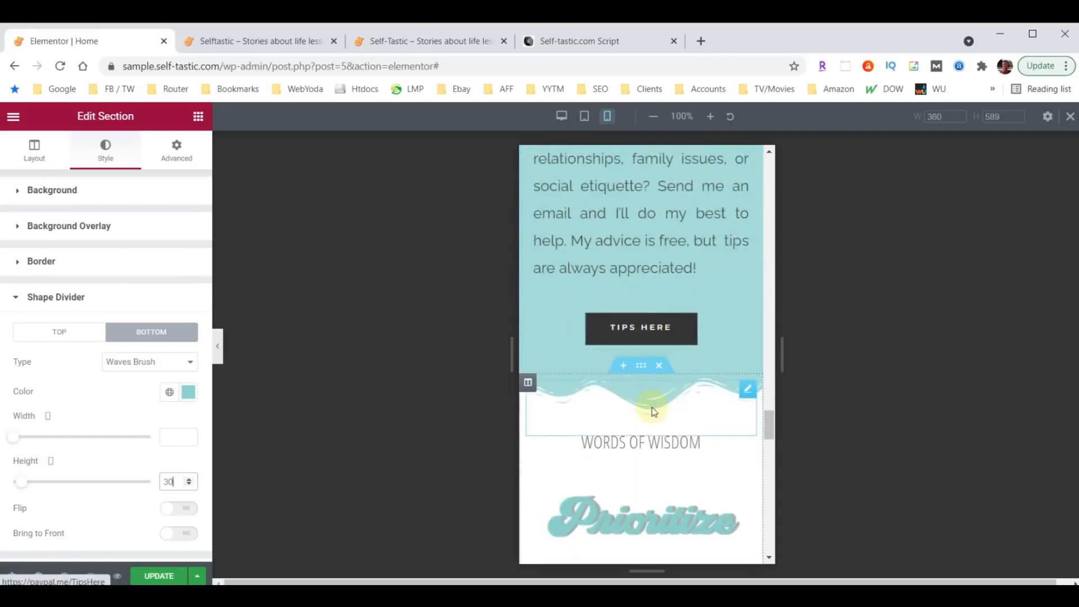
- Set the shape divider height to 30 for the section above Words of Wisdom
{"action": "left_click", "coordinate": [640, 366]}
{"action": "left_click", "coordinate": [99, 160]}
{"action": "scroll", "coordinate": [103, 393], "scroll_direction": "down", "scroll_amount": 3}
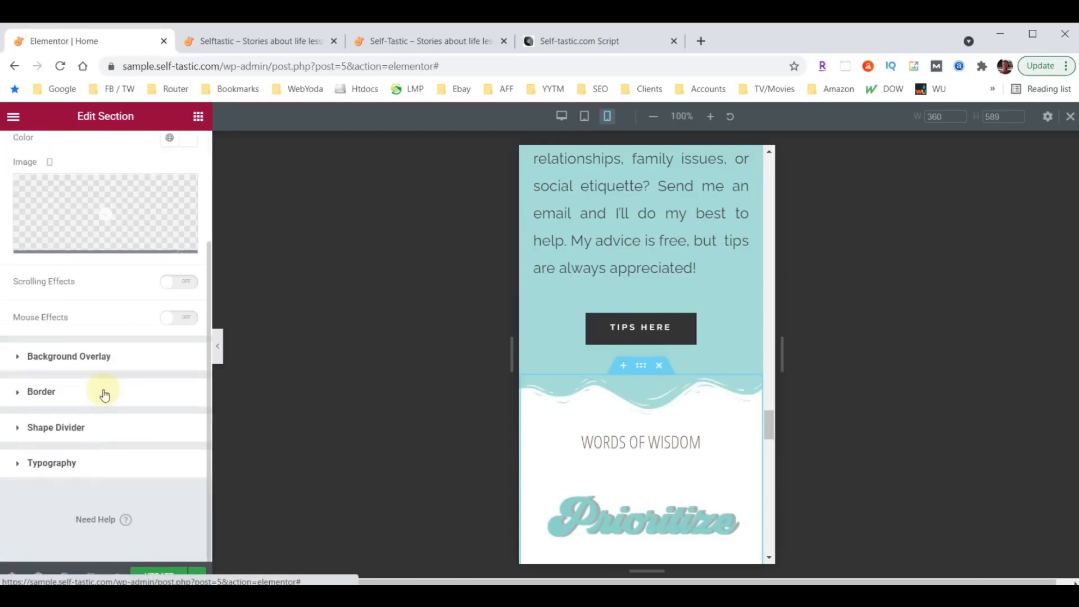
{"action": "left_click", "coordinate": [40, 429]}
{"action": "type", "text": "30"}
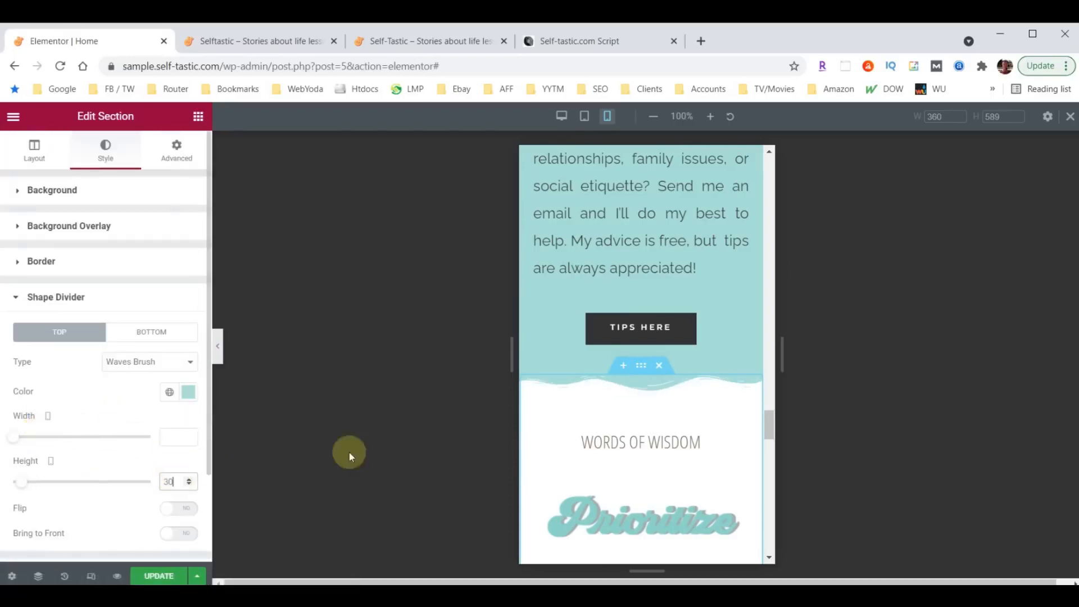
{"action": "scroll", "coordinate": [646, 412], "scroll_direction": "down", "scroll_amount": 1}
{"action": "scroll", "coordinate": [646, 412], "scroll_direction": "up", "scroll_amount": 10}
{"action": "scroll", "coordinate": [646, 408], "scroll_direction": "up", "scroll_amount": 8}
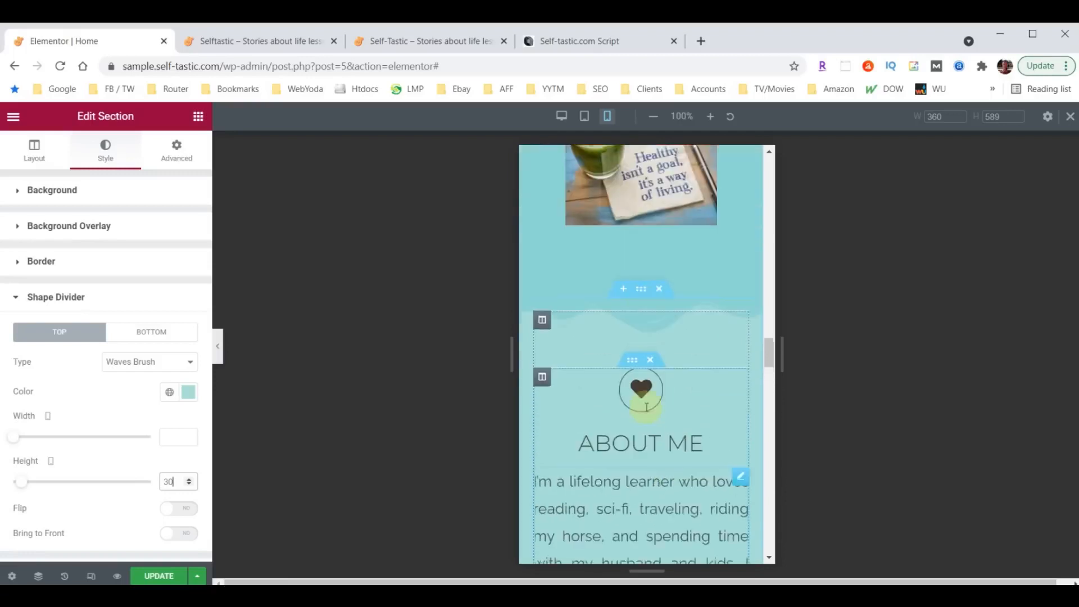
- Set the image section's shape divider height to 30 on mobile as well
{"action": "left_click", "coordinate": [646, 397]}
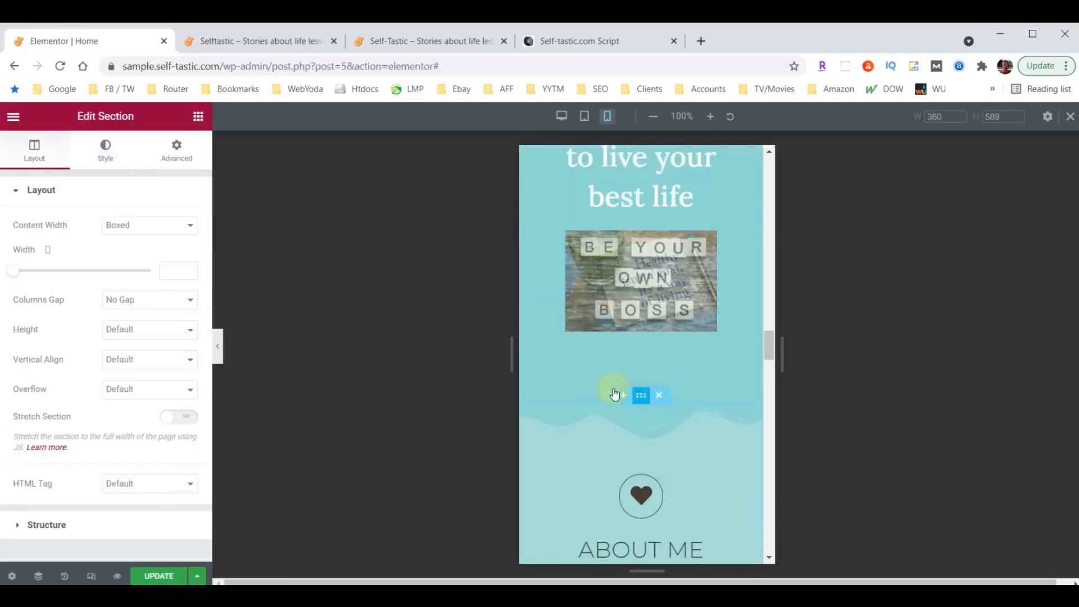
{"action": "left_click", "coordinate": [105, 154]}
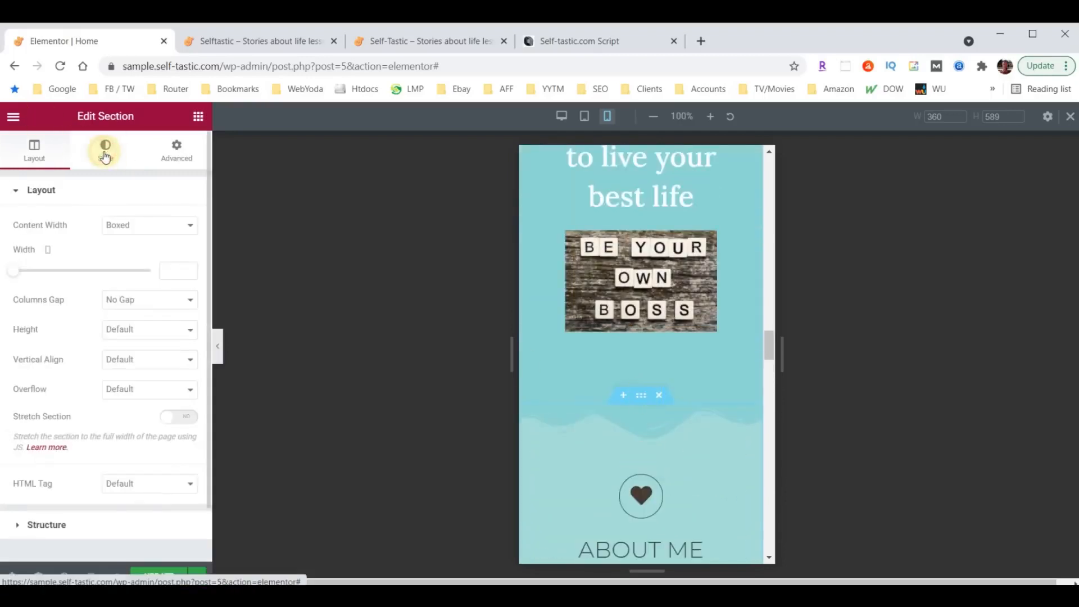
{"action": "scroll", "coordinate": [67, 407], "scroll_direction": "down", "scroll_amount": 3}
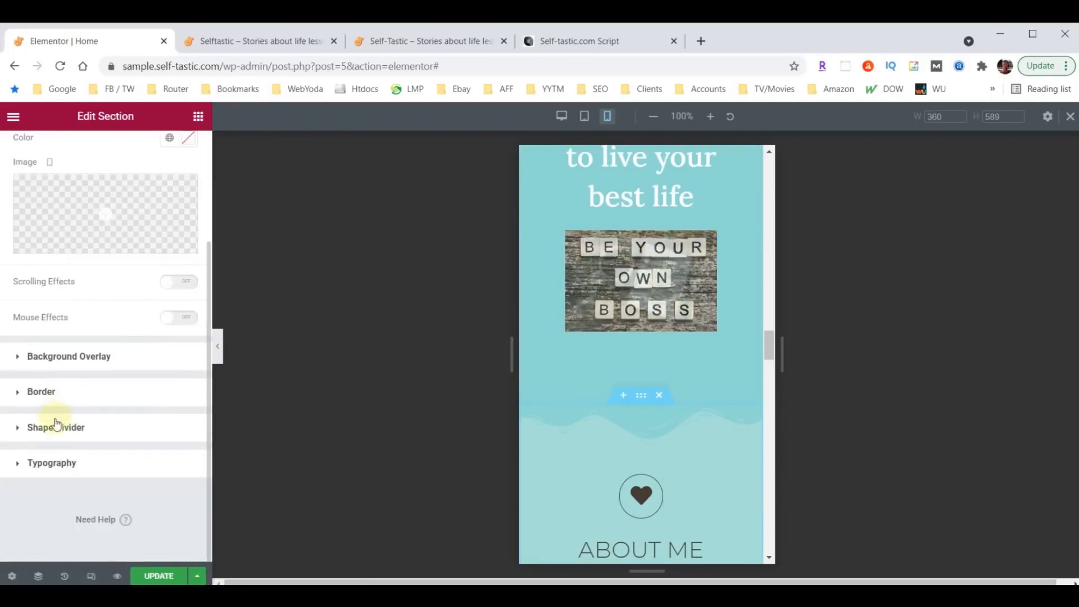
{"action": "left_click", "coordinate": [56, 427]}
{"action": "double_click", "coordinate": [171, 480]}
{"action": "type", "text": "30"}
{"action": "scroll", "coordinate": [693, 408], "scroll_direction": "up", "scroll_amount": 2}
{"action": "scroll", "coordinate": [692, 403], "scroll_direction": "up", "scroll_amount": 10}
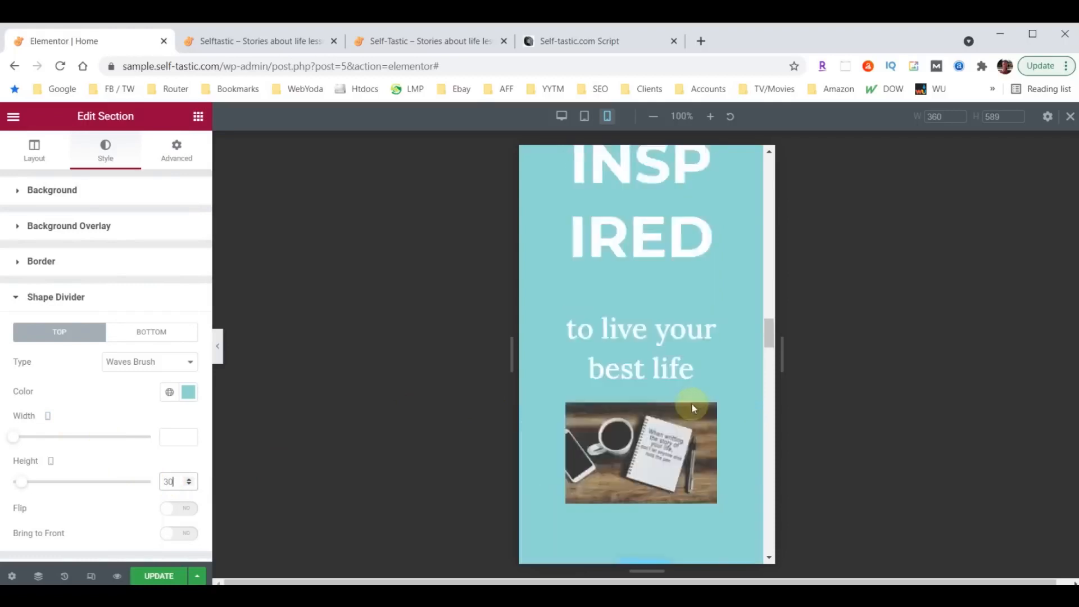
{"action": "scroll", "coordinate": [652, 315], "scroll_direction": "down", "scroll_amount": 10}
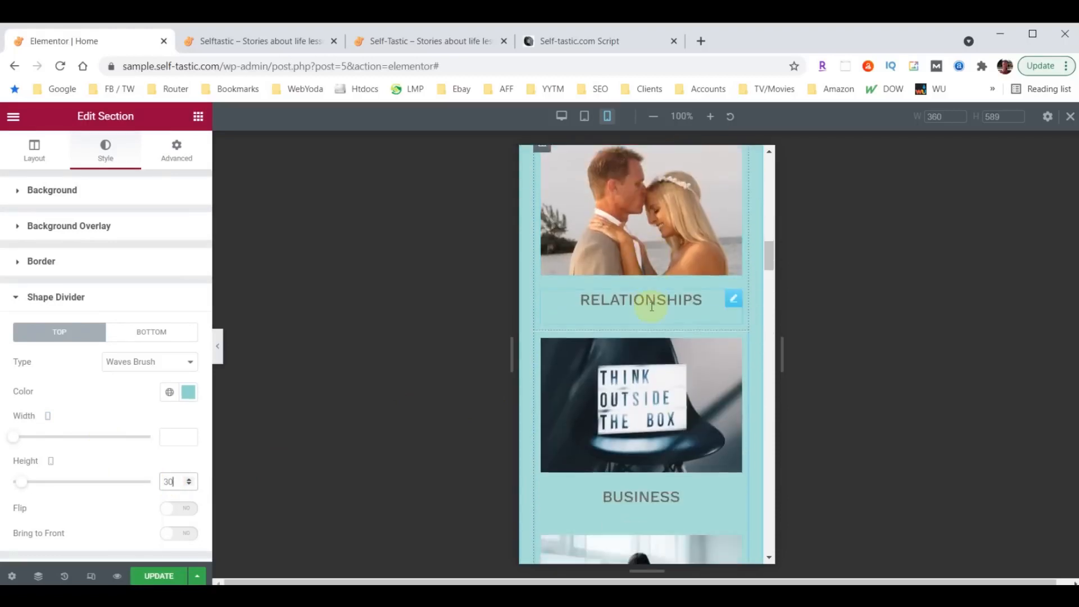
{"action": "scroll", "coordinate": [651, 305], "scroll_direction": "down", "scroll_amount": 8}
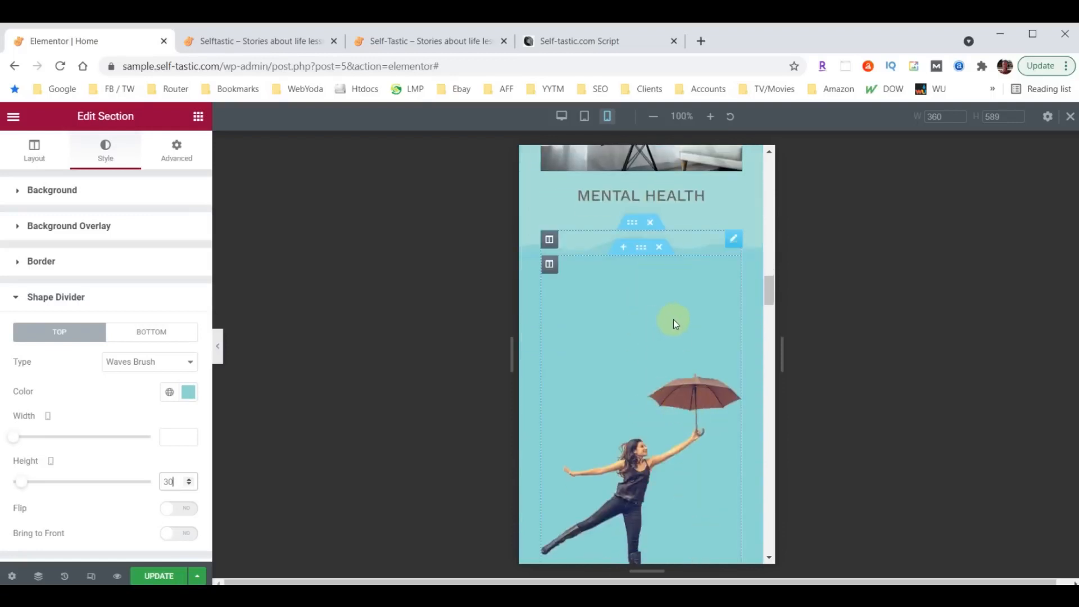
{"action": "scroll", "coordinate": [693, 342], "scroll_direction": "down", "scroll_amount": 3}
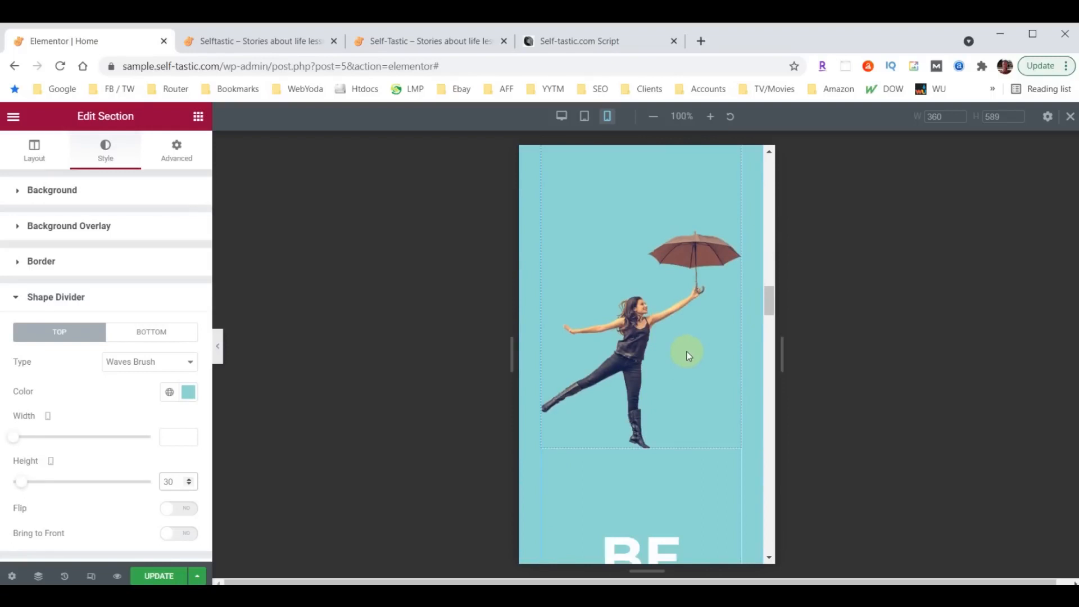
{"action": "scroll", "coordinate": [691, 345], "scroll_direction": "up", "scroll_amount": 5}
- Pad the umbrella woman image on mobile: 60 top, 30 right and left, 0 bottom
{"action": "left_click", "coordinate": [734, 313]}
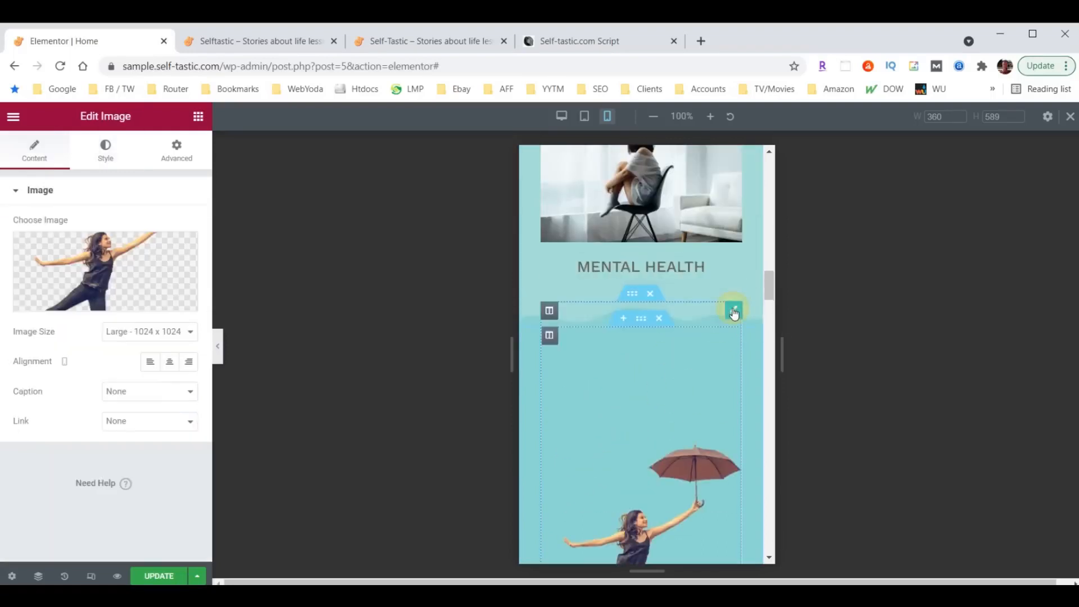
{"action": "left_click", "coordinate": [177, 152]}
{"action": "left_click", "coordinate": [32, 297]}
{"action": "type", "text": "60"}
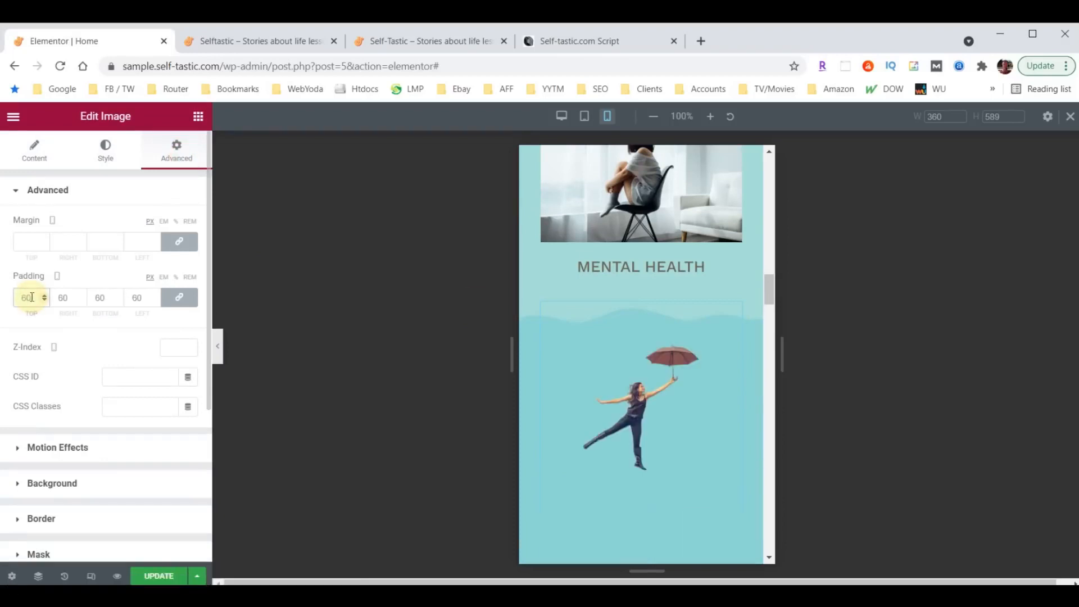
{"action": "left_click", "coordinate": [179, 300]}
{"action": "double_click", "coordinate": [63, 297]}
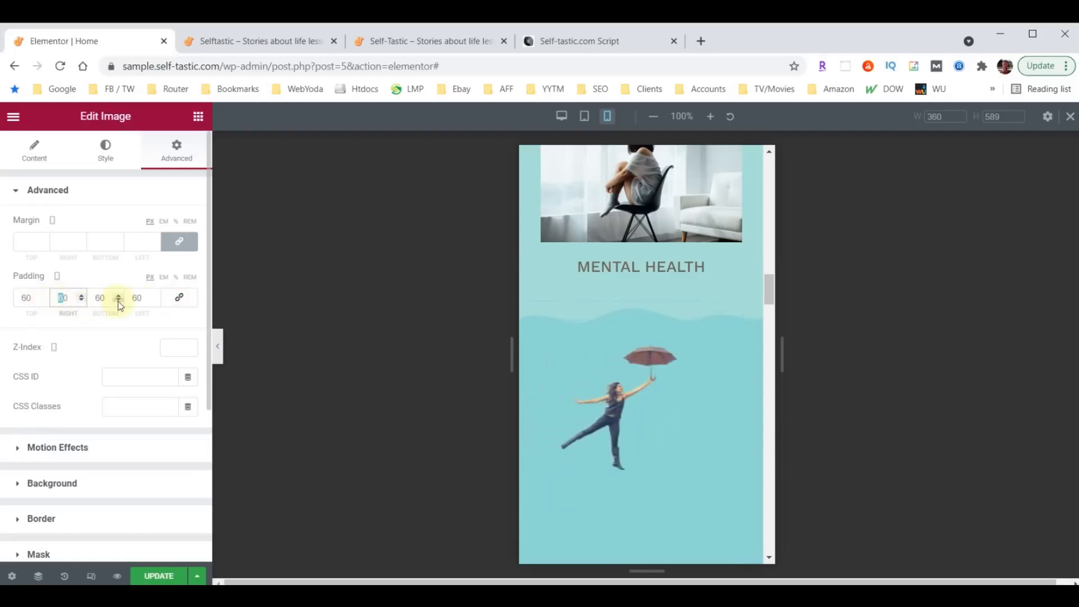
{"action": "left_click", "coordinate": [137, 300]}
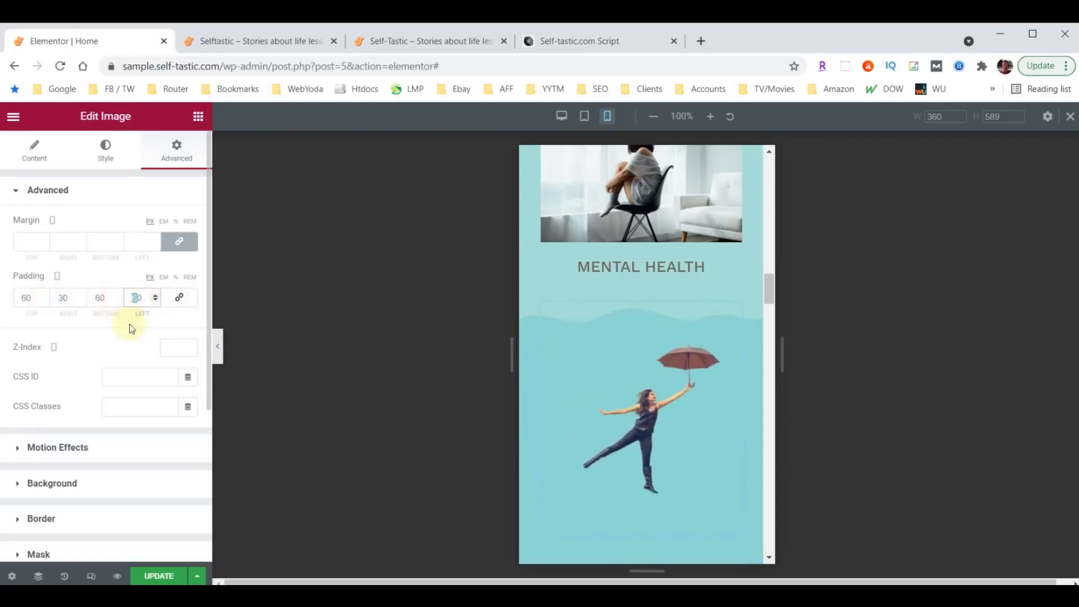
{"action": "type", "text": "3"}
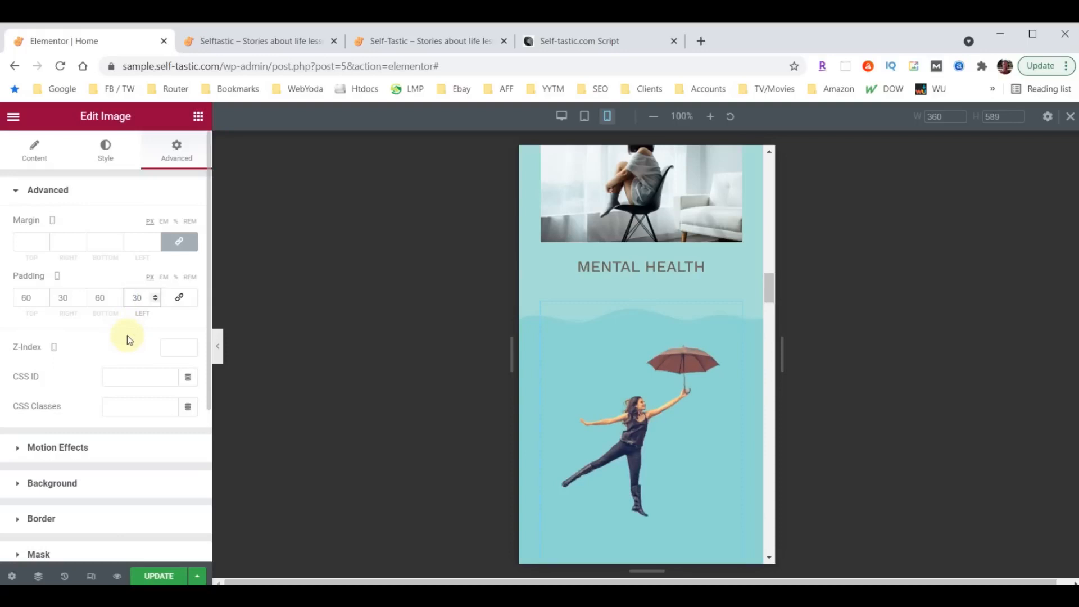
{"action": "left_click", "coordinate": [92, 296]}
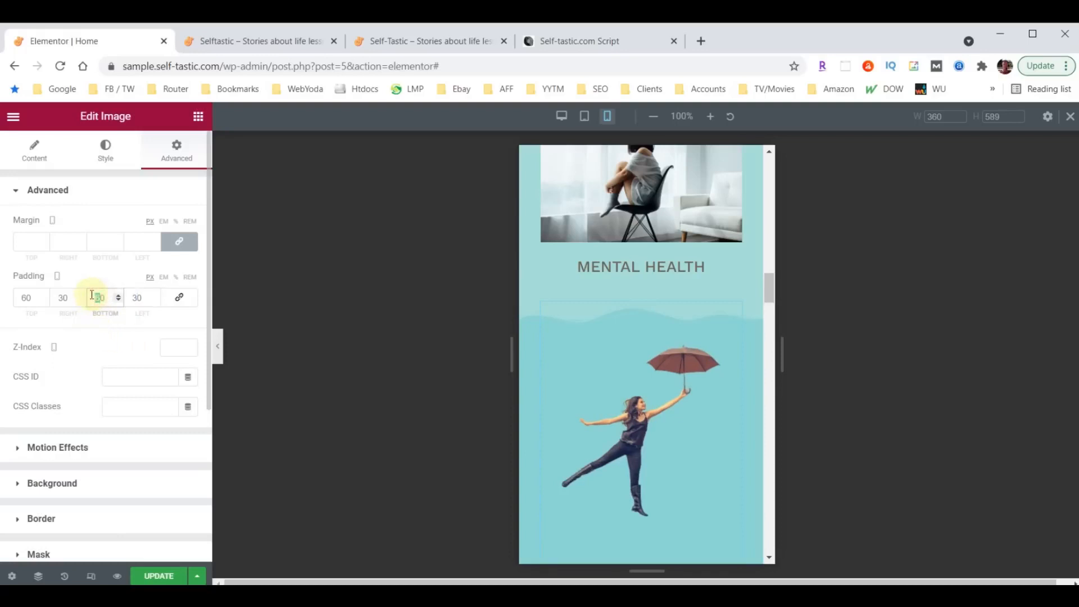
{"action": "type", "text": "0"}
{"action": "scroll", "coordinate": [625, 455], "scroll_direction": "down", "scroll_amount": 3}
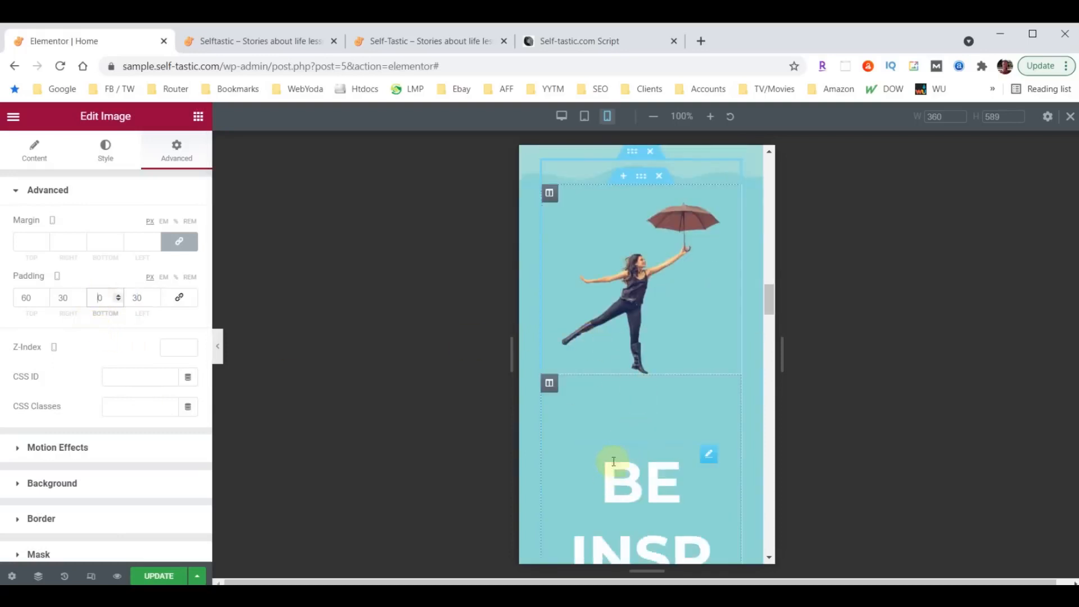
{"action": "scroll", "coordinate": [609, 472], "scroll_direction": "down", "scroll_amount": 3}
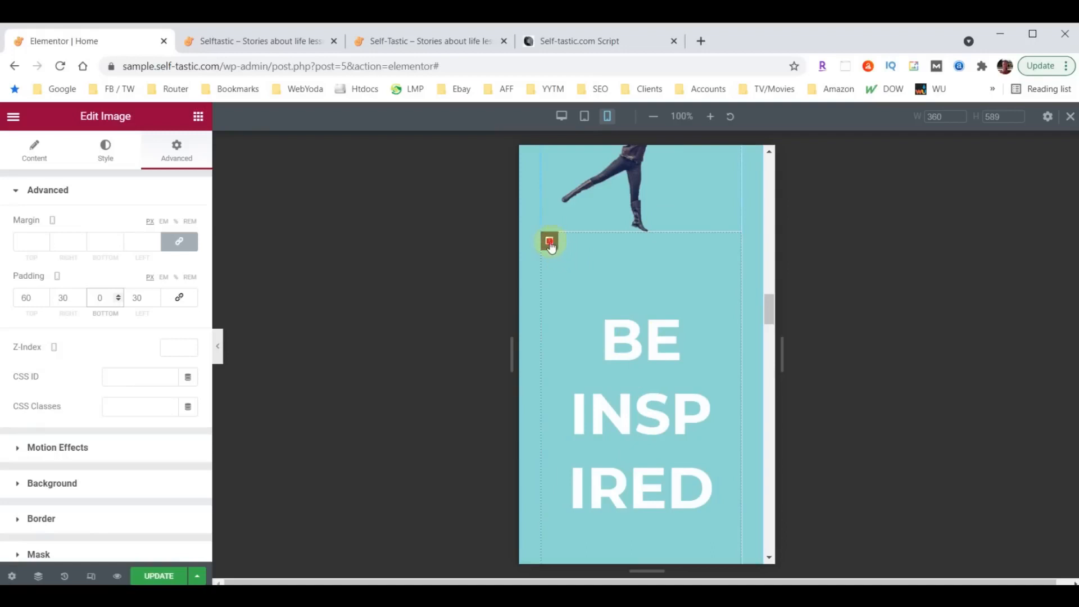
- Set the Be Inspired column's mobile padding to 10
{"action": "left_click", "coordinate": [549, 243]}
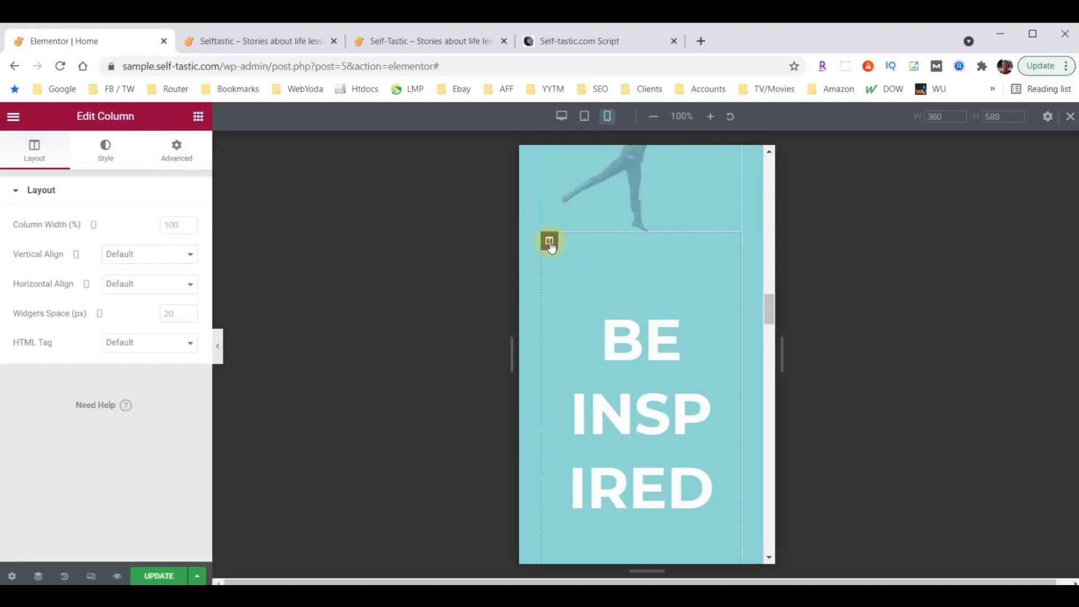
{"action": "left_click", "coordinate": [178, 155]}
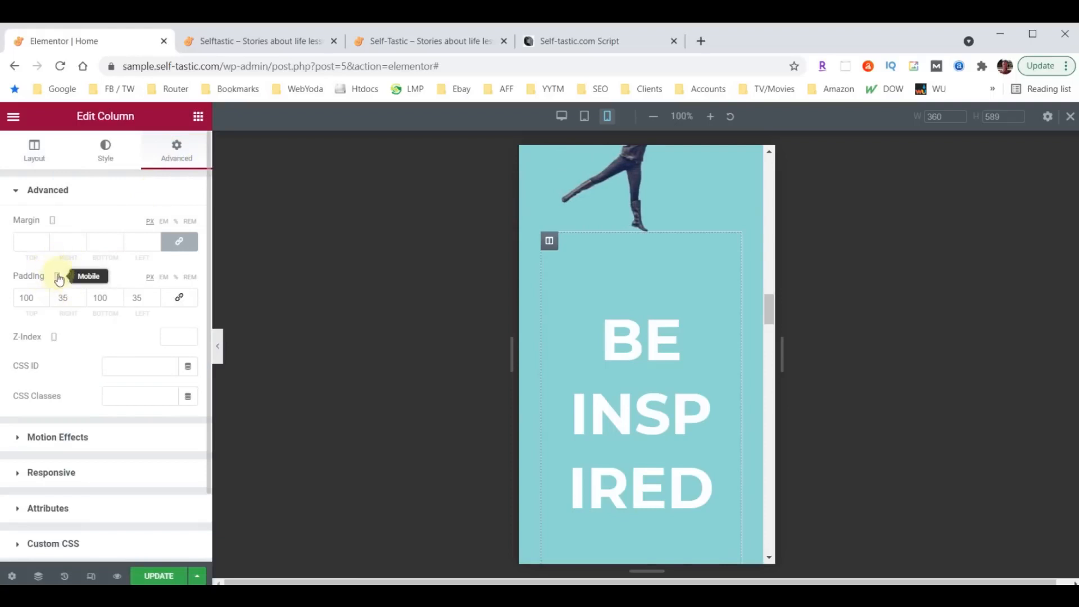
{"action": "left_click_drag", "start_coordinate": [65, 300], "coordinate": [53, 300]}
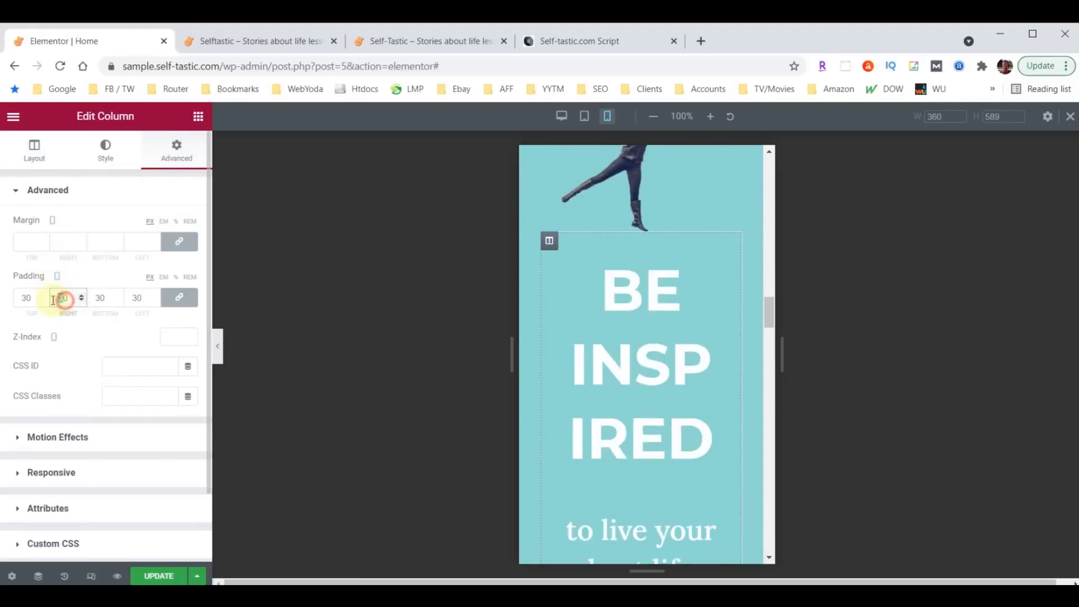
{"action": "type", "text": "10"}
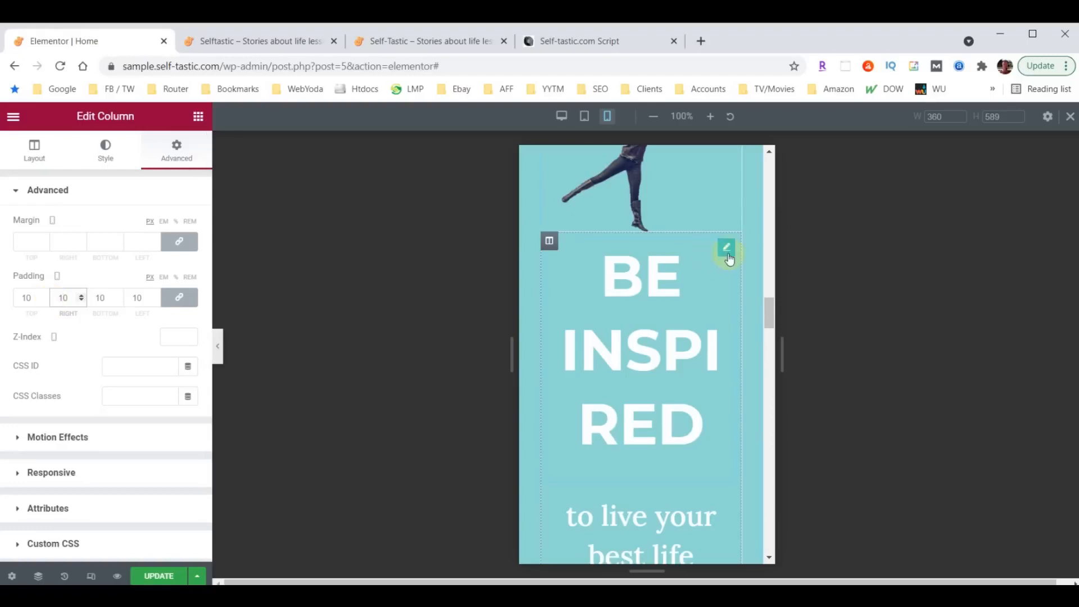
- Shrink the BE INSPIRED heading's font size to 38 on mobile
{"action": "left_click", "coordinate": [730, 253]}
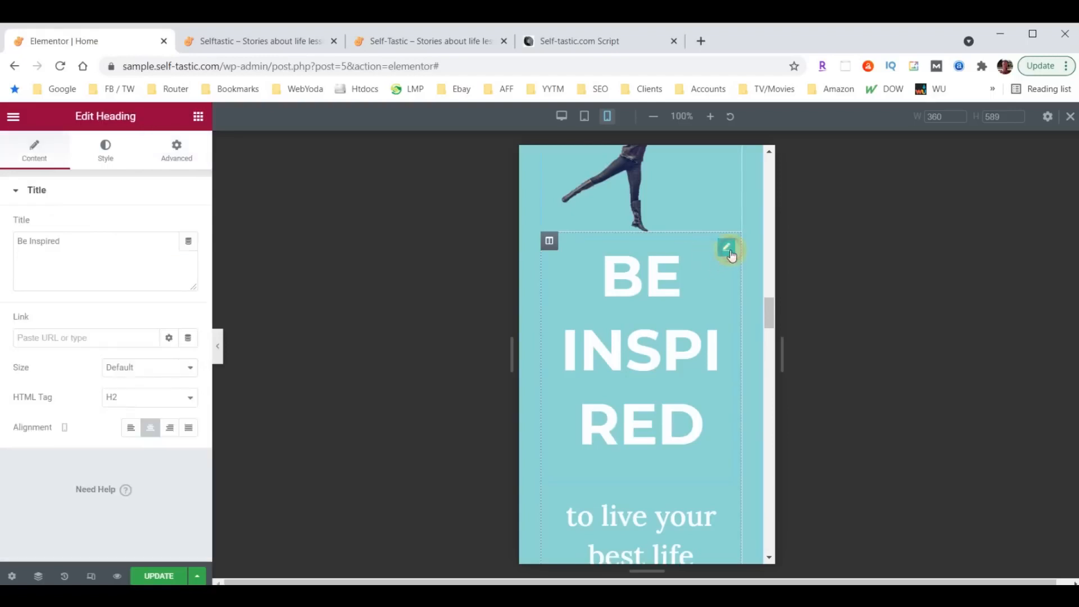
{"action": "left_click", "coordinate": [103, 149]}
{"action": "left_click", "coordinate": [188, 257]}
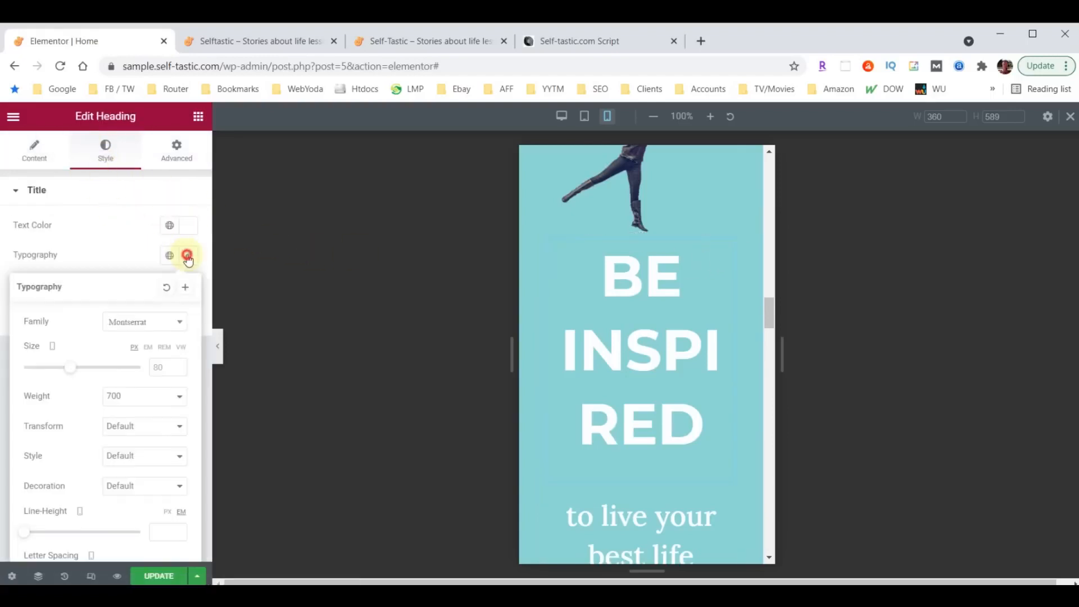
{"action": "type", "text": "40"}
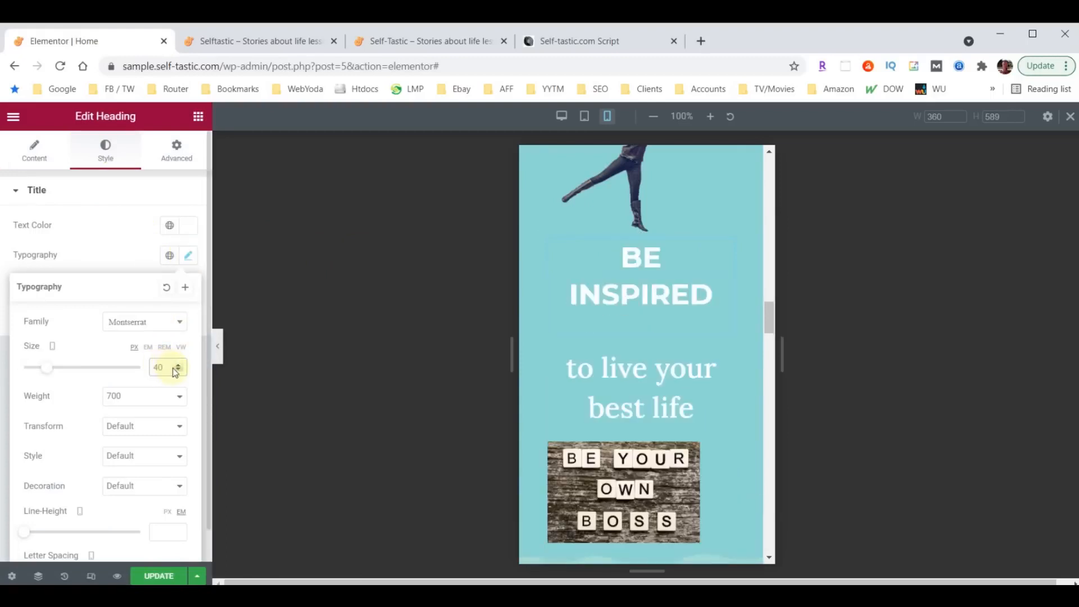
{"action": "left_click", "coordinate": [178, 370]}
{"action": "left_click", "coordinate": [178, 371]}
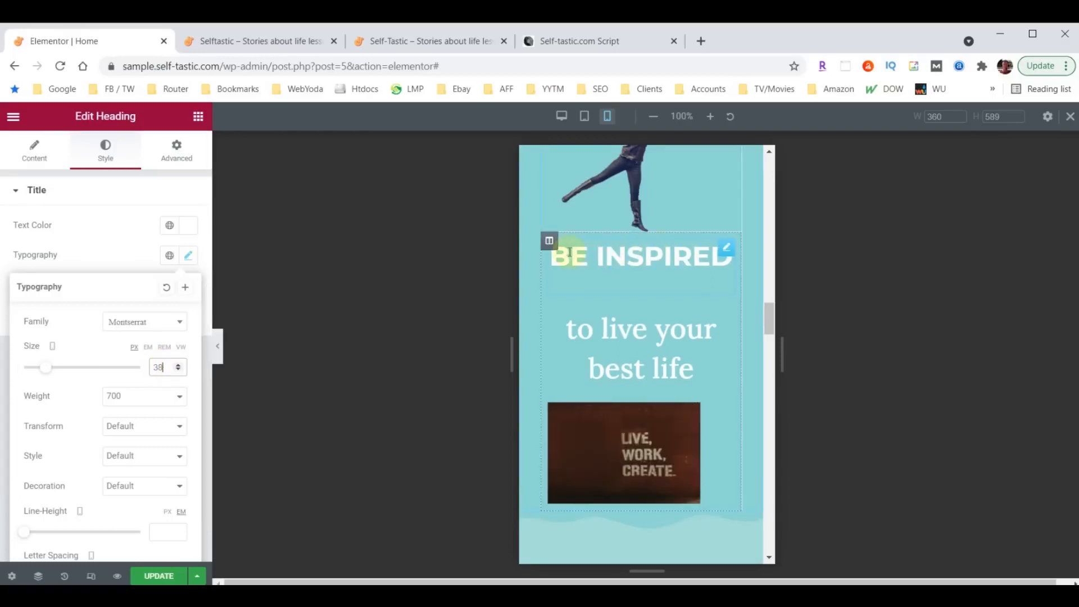
- Unlink the Be Inspired column's padding and set its top padding to 30
{"action": "left_click", "coordinate": [549, 241]}
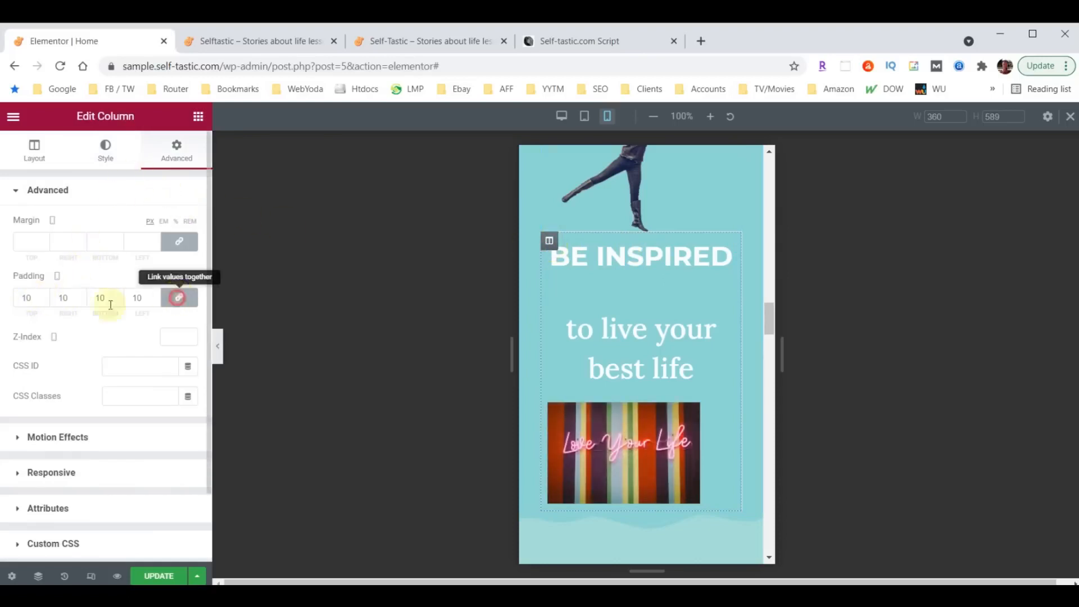
{"action": "left_click", "coordinate": [179, 297]}
{"action": "left_click_drag", "start_coordinate": [28, 299], "coordinate": [3, 302]}
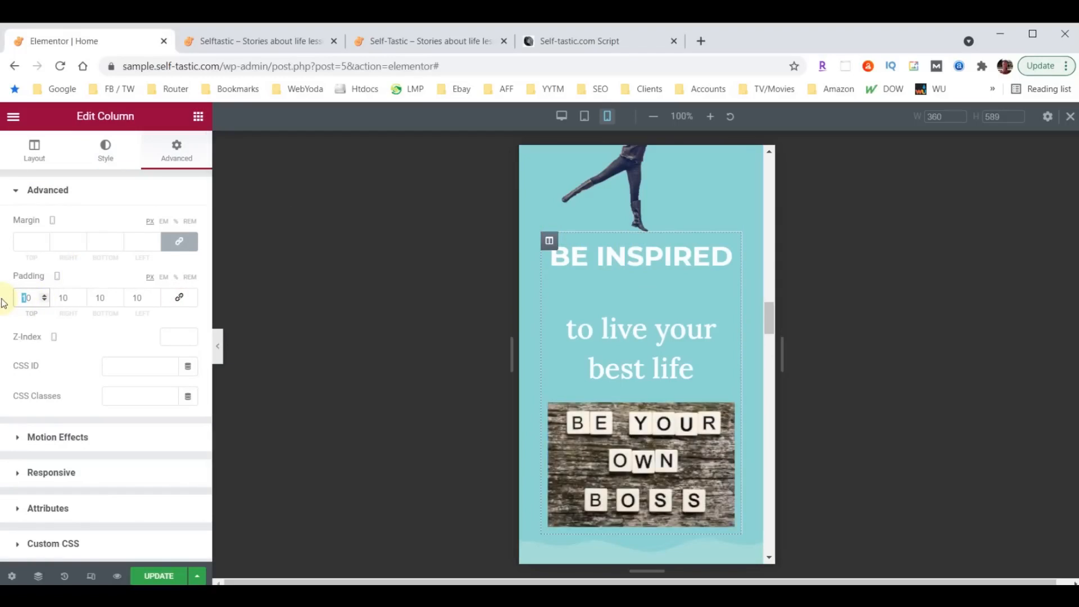
{"action": "type", "text": "3"}
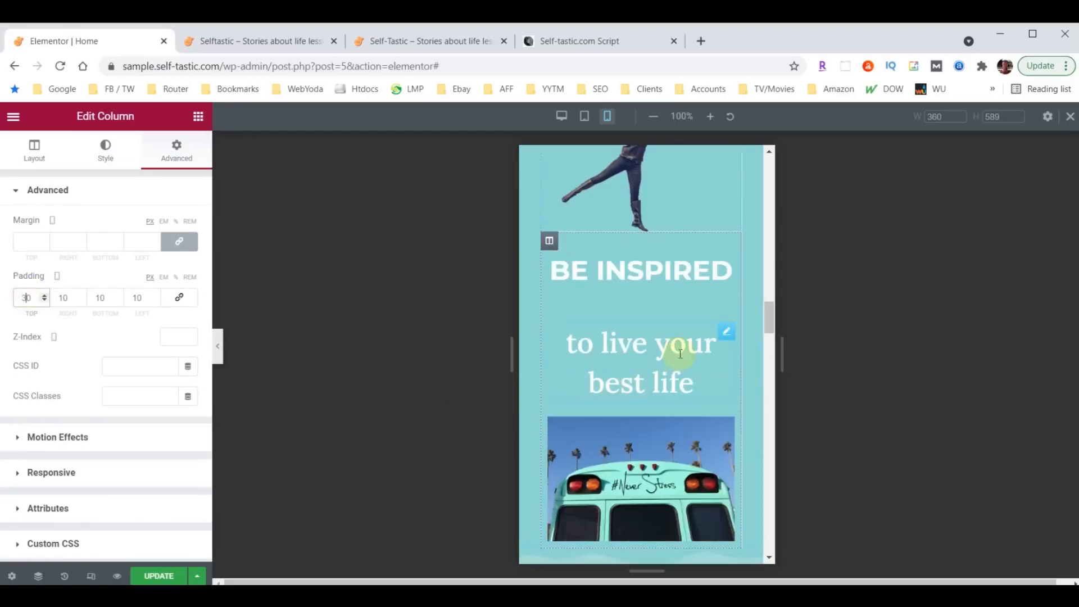
- Give the 'to live your best life' subtitle a font size of 28 and a 0 bottom margin
{"action": "left_click", "coordinate": [726, 332]}
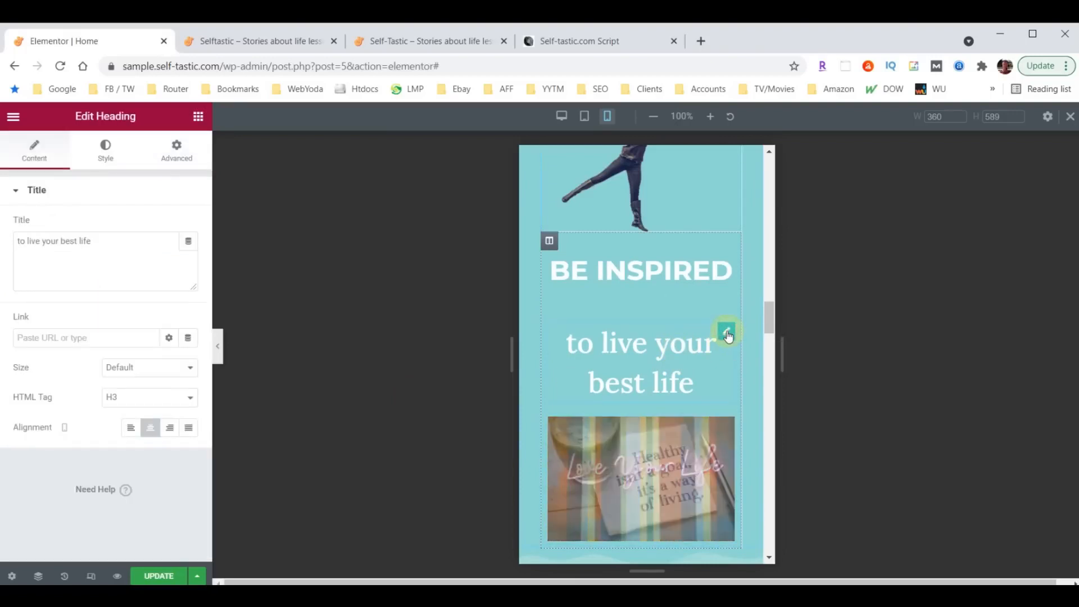
{"action": "left_click", "coordinate": [106, 157]}
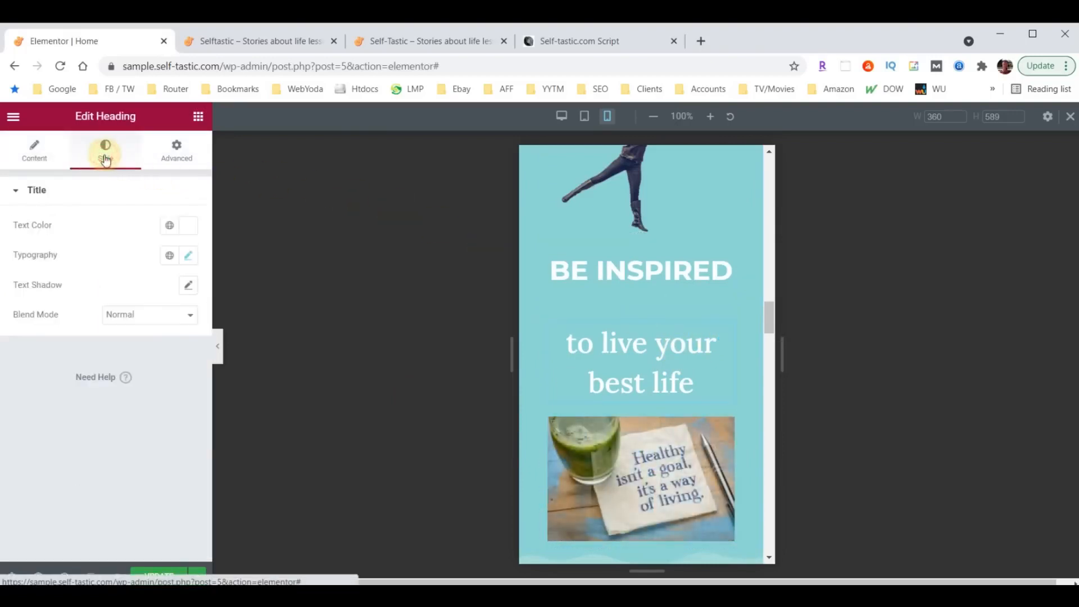
{"action": "left_click", "coordinate": [190, 257]}
{"action": "left_click", "coordinate": [155, 368]}
{"action": "type", "text": "28"}
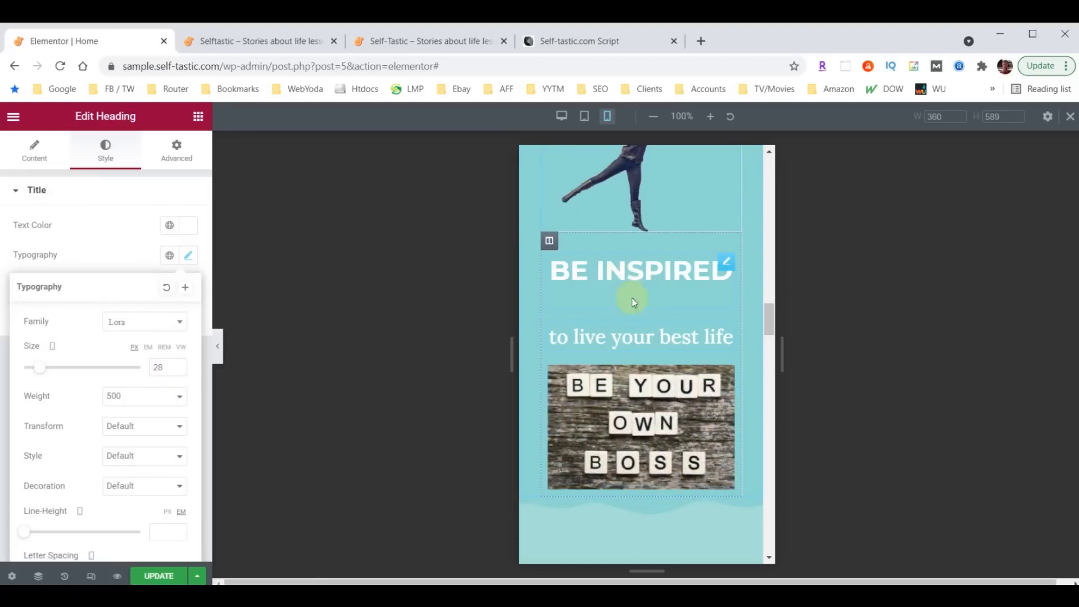
{"action": "left_click", "coordinate": [727, 262]}
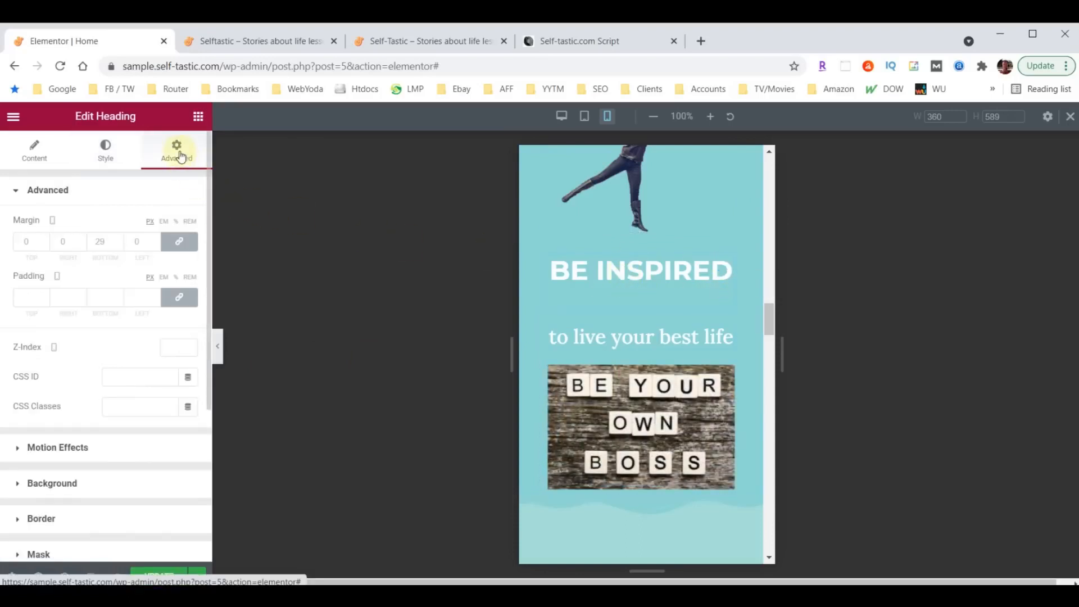
{"action": "left_click", "coordinate": [109, 242]}
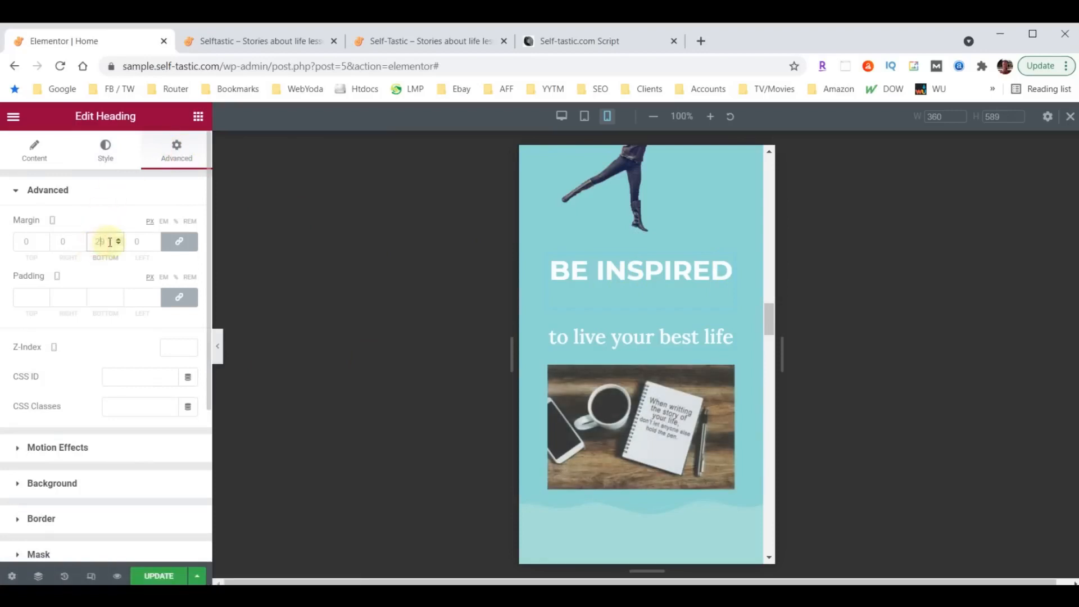
{"action": "key", "text": "BackSpace"}
{"action": "key", "text": "BackSpace"}
{"action": "type", "text": "0"}
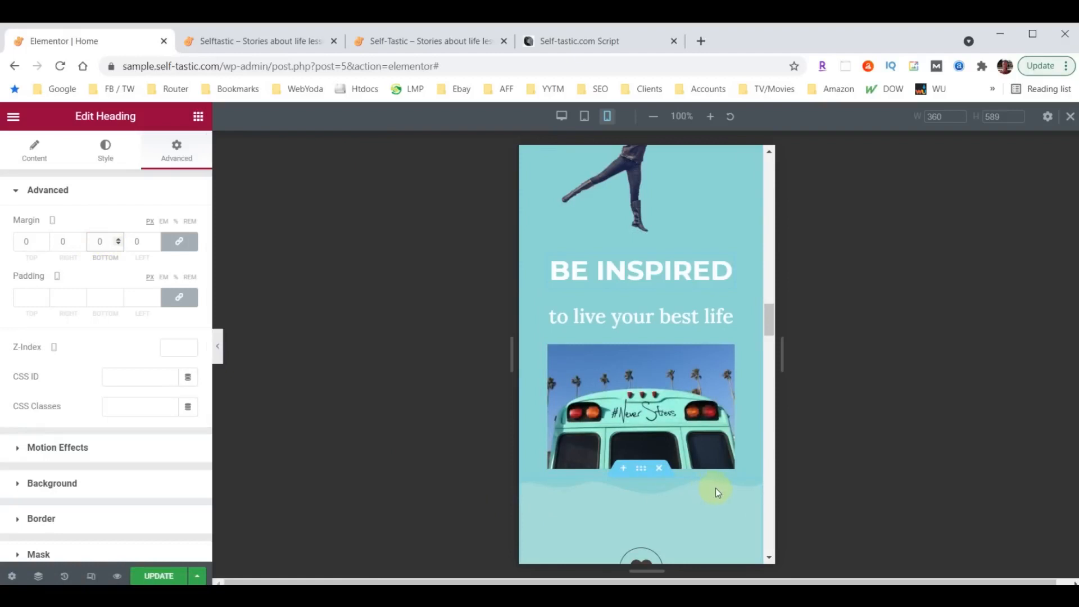
{"action": "scroll", "coordinate": [716, 489], "scroll_direction": "down", "scroll_amount": 3}
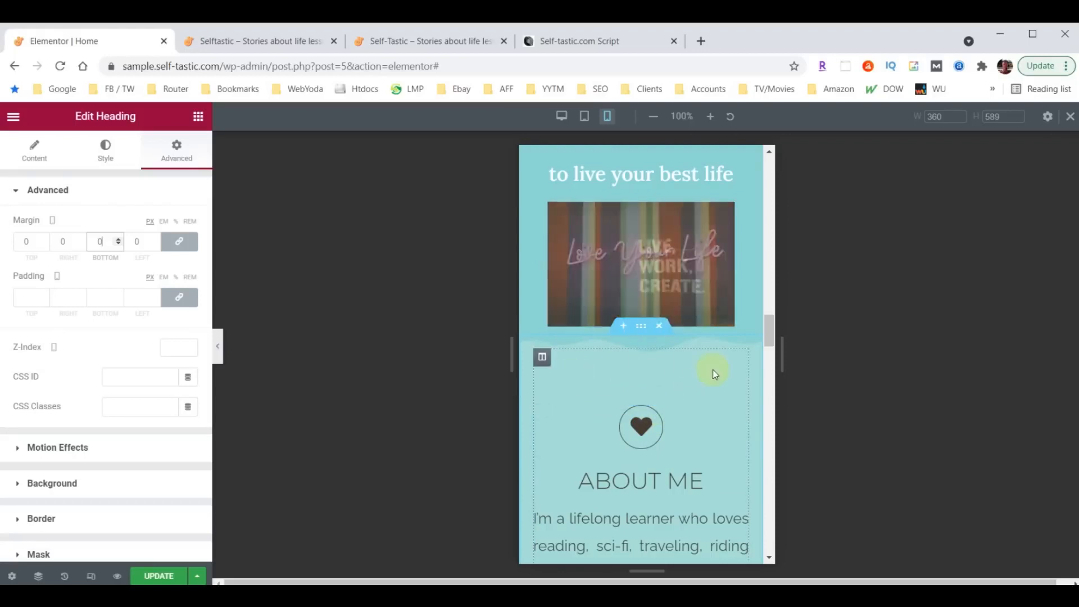
{"action": "scroll", "coordinate": [618, 303], "scroll_direction": "up", "scroll_amount": 3}
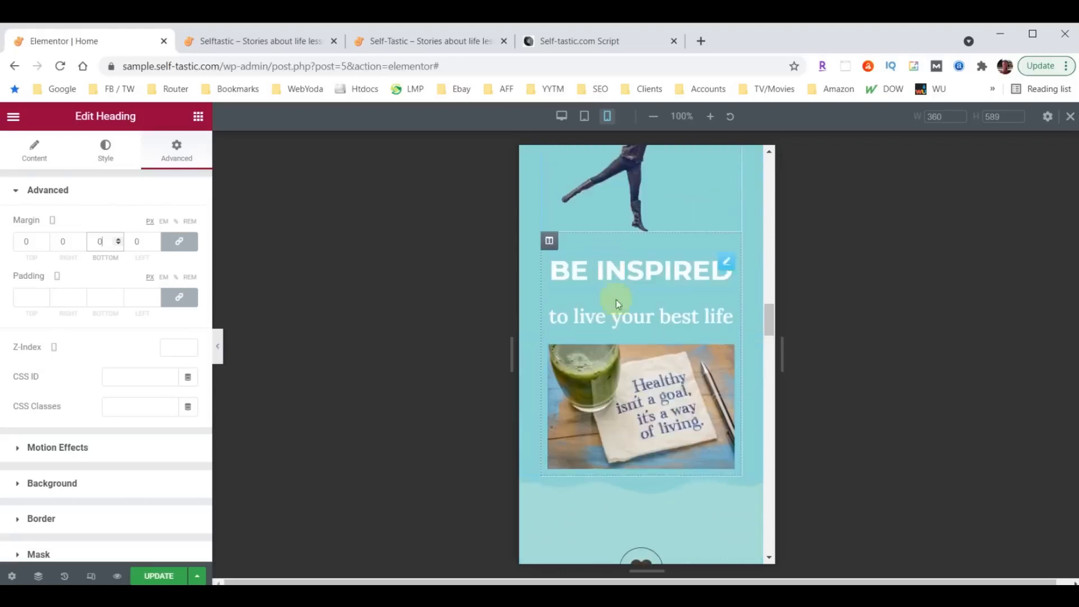
- Raise the BE INSPIRED column's bottom padding to 50 px
{"action": "left_click", "coordinate": [549, 241]}
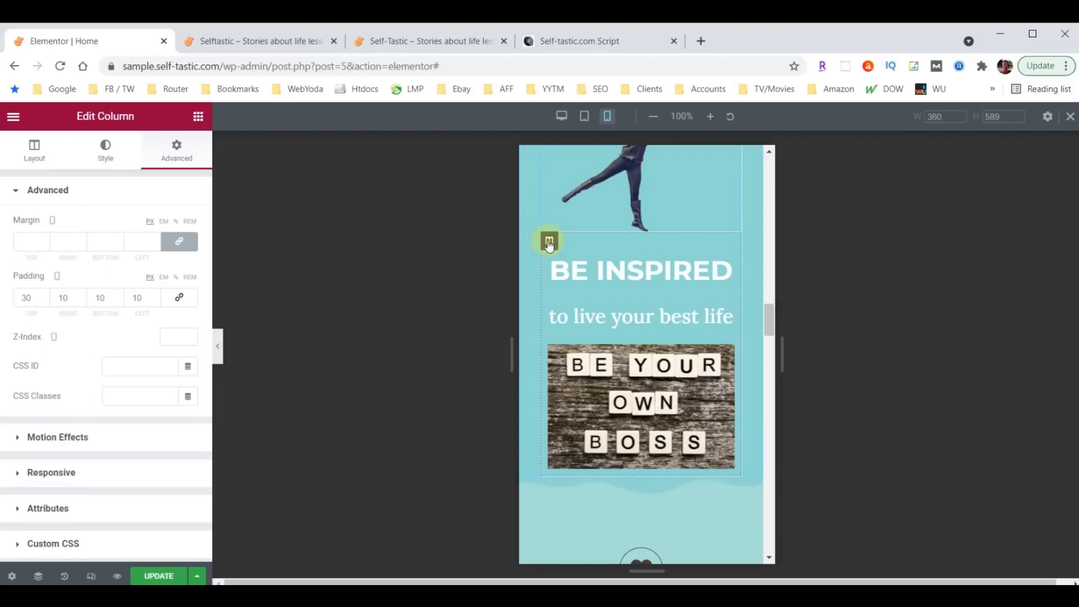
{"action": "double_click", "coordinate": [104, 297]}
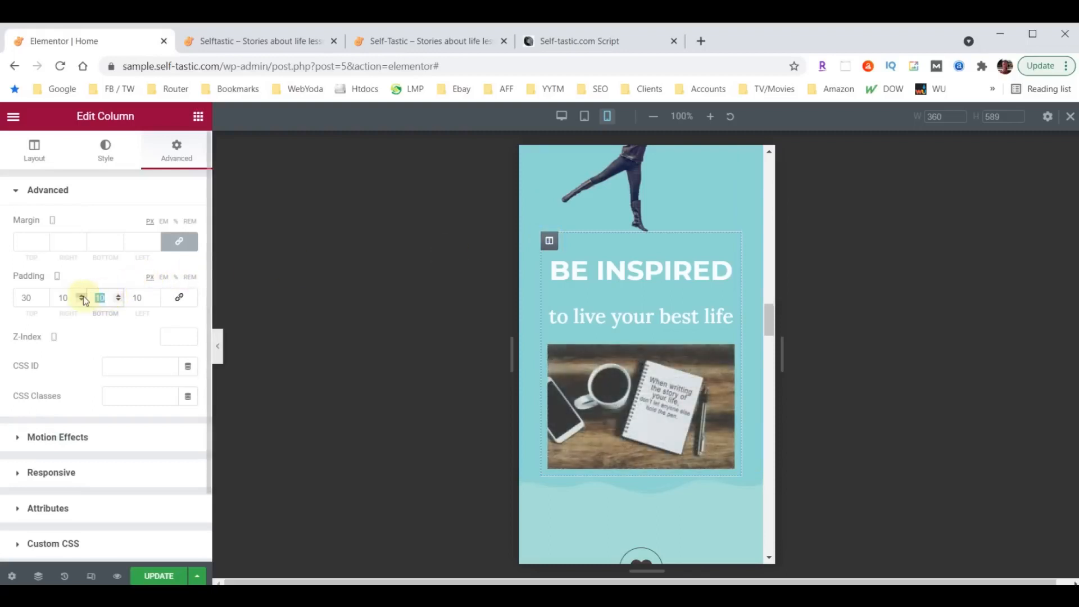
{"action": "type", "text": "50"}
{"action": "scroll", "coordinate": [672, 450], "scroll_direction": "down", "scroll_amount": 1}
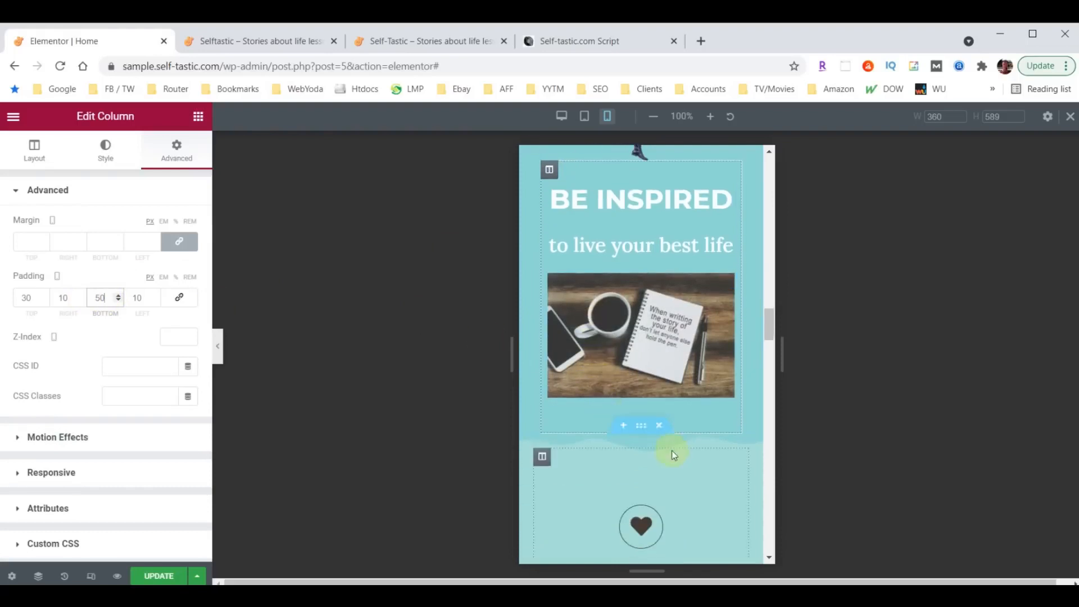
{"action": "scroll", "coordinate": [672, 450], "scroll_direction": "down", "scroll_amount": 1}
{"action": "scroll", "coordinate": [685, 421], "scroll_direction": "down", "scroll_amount": 2}
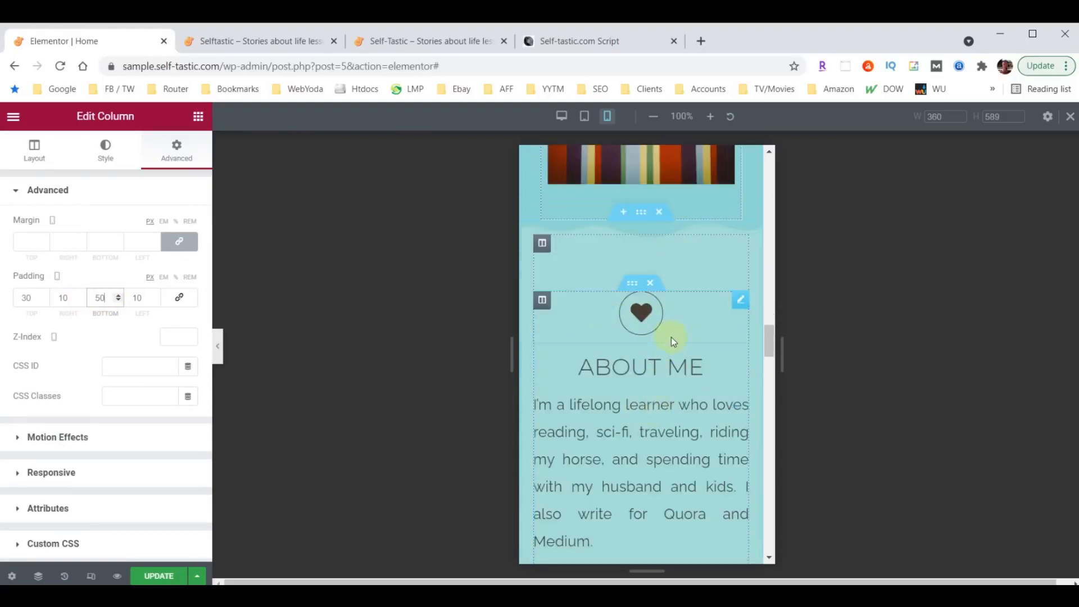
{"action": "scroll", "coordinate": [670, 337], "scroll_direction": "down", "scroll_amount": 4}
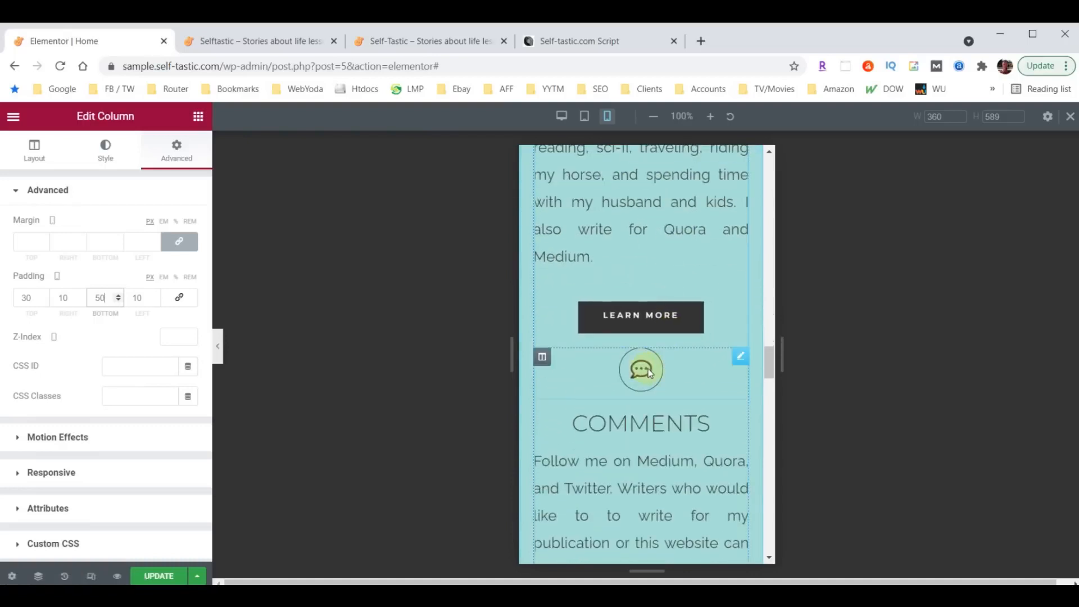
- Add a 60 px top margin to the Comments and Need Advice icons
{"action": "left_click", "coordinate": [741, 361]}
{"action": "left_click", "coordinate": [178, 149]}
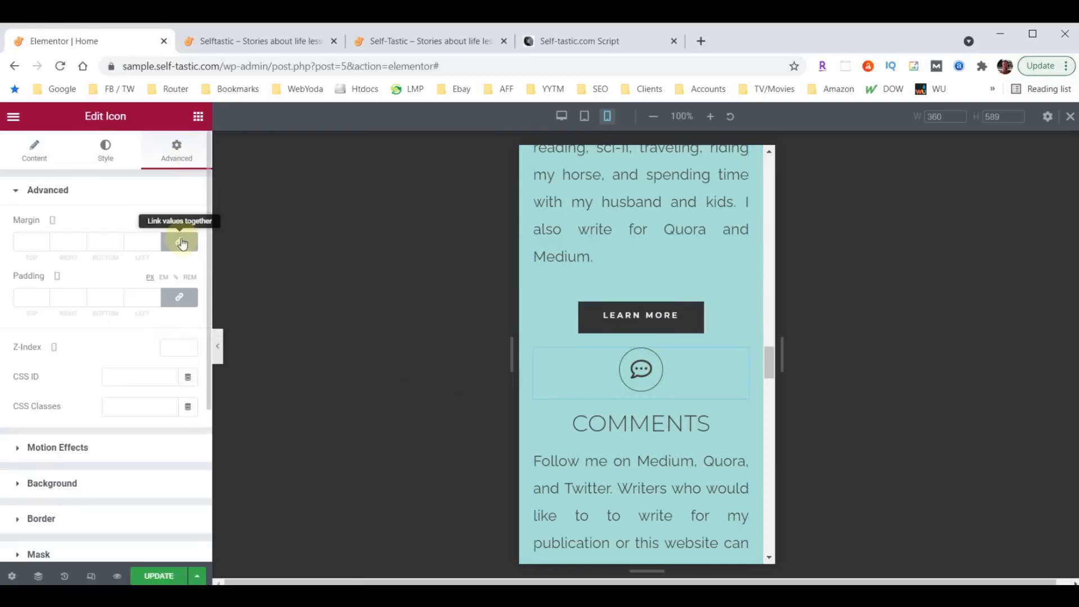
{"action": "left_click", "coordinate": [180, 242]}
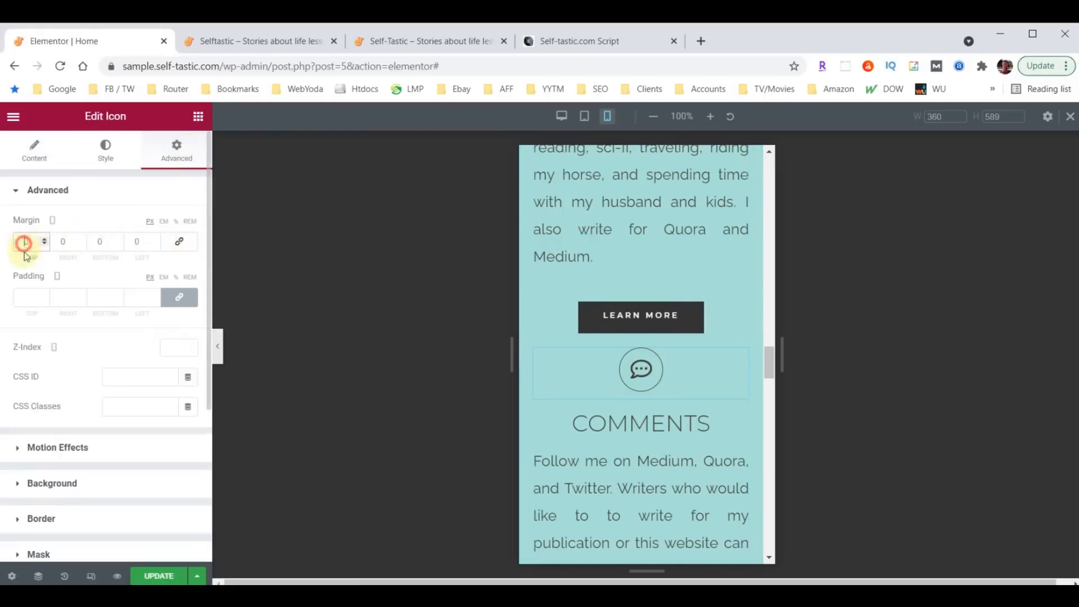
{"action": "type", "text": "60"}
{"action": "key", "text": "BackSpace"}
{"action": "scroll", "coordinate": [673, 338], "scroll_direction": "down", "scroll_amount": 3}
{"action": "scroll", "coordinate": [673, 339], "scroll_direction": "down", "scroll_amount": 3}
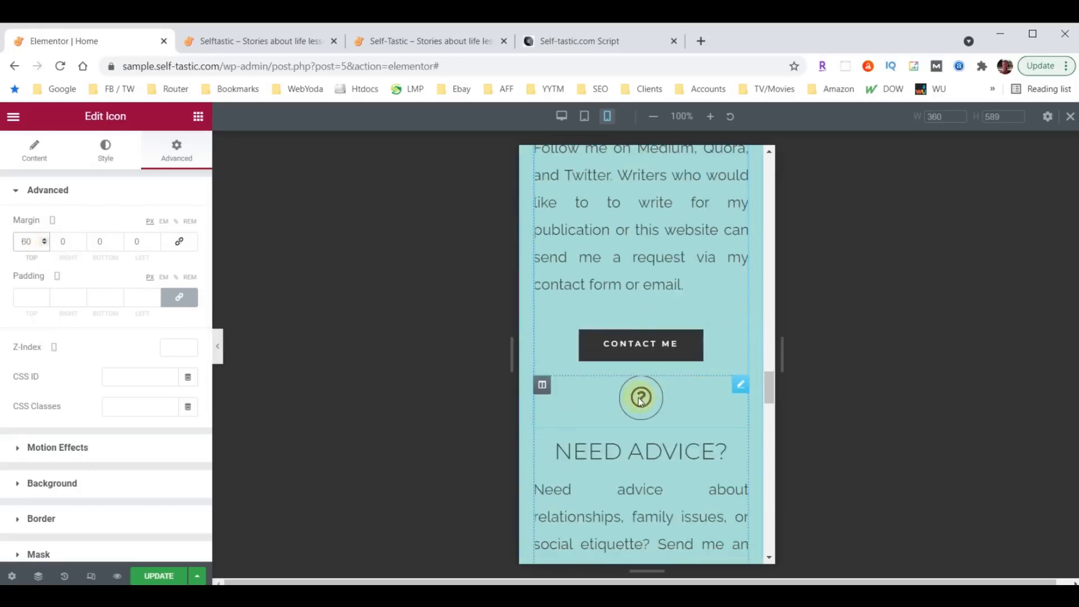
{"action": "left_click", "coordinate": [740, 388]}
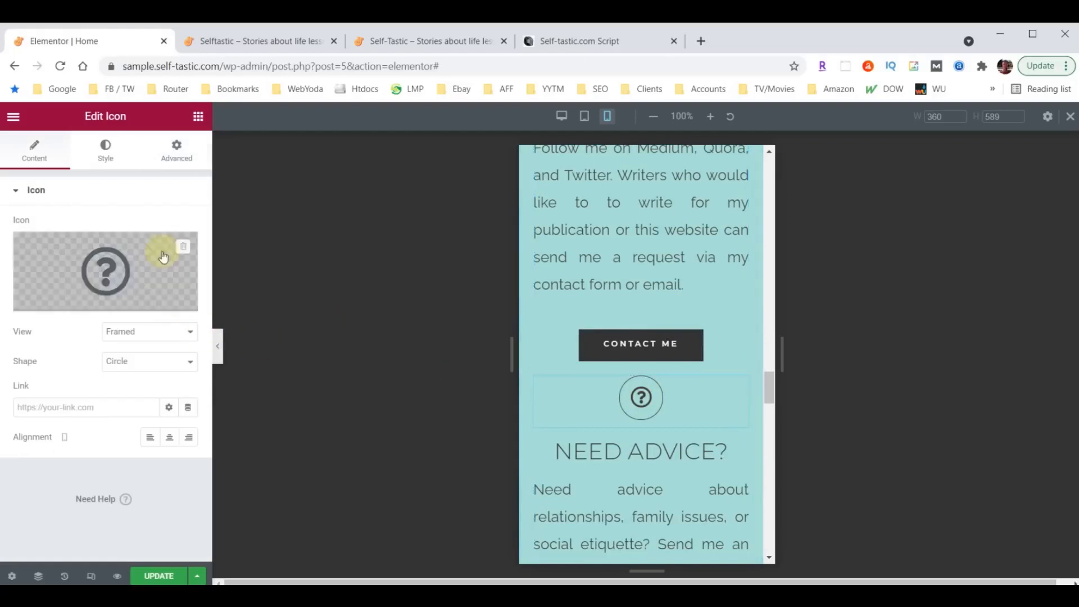
{"action": "left_click", "coordinate": [175, 155]}
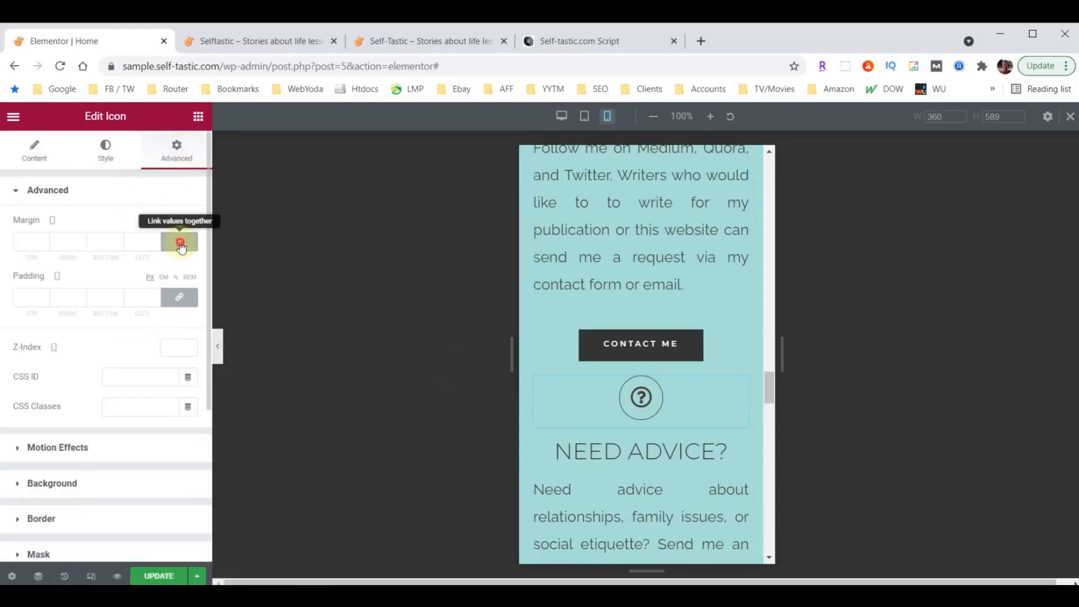
{"action": "type", "text": "60"}
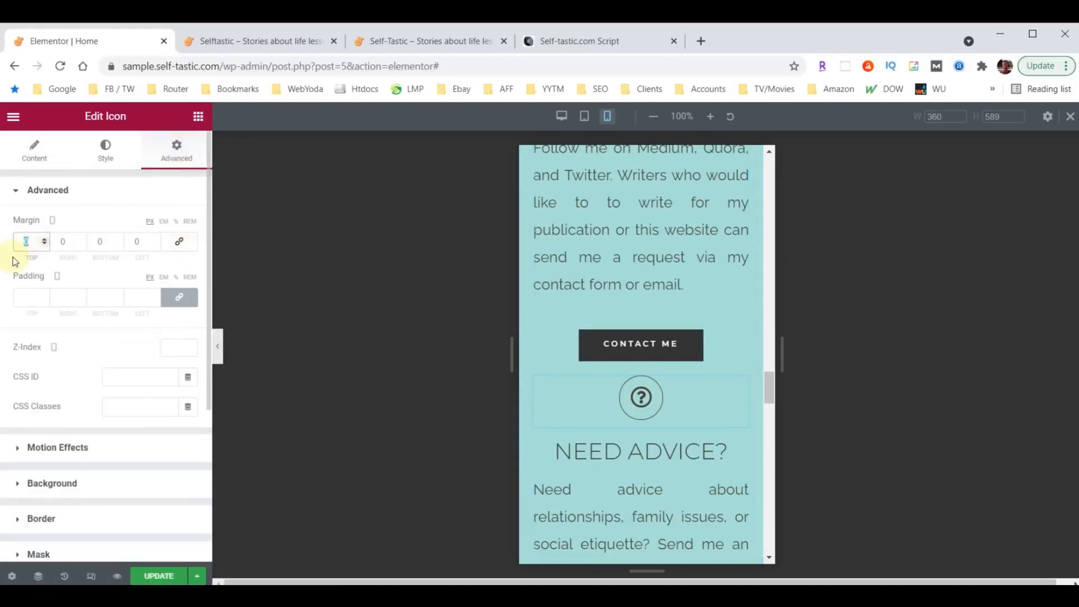
{"action": "scroll", "coordinate": [690, 380], "scroll_direction": "down", "scroll_amount": 2}
{"action": "scroll", "coordinate": [690, 379], "scroll_direction": "down", "scroll_amount": 5}
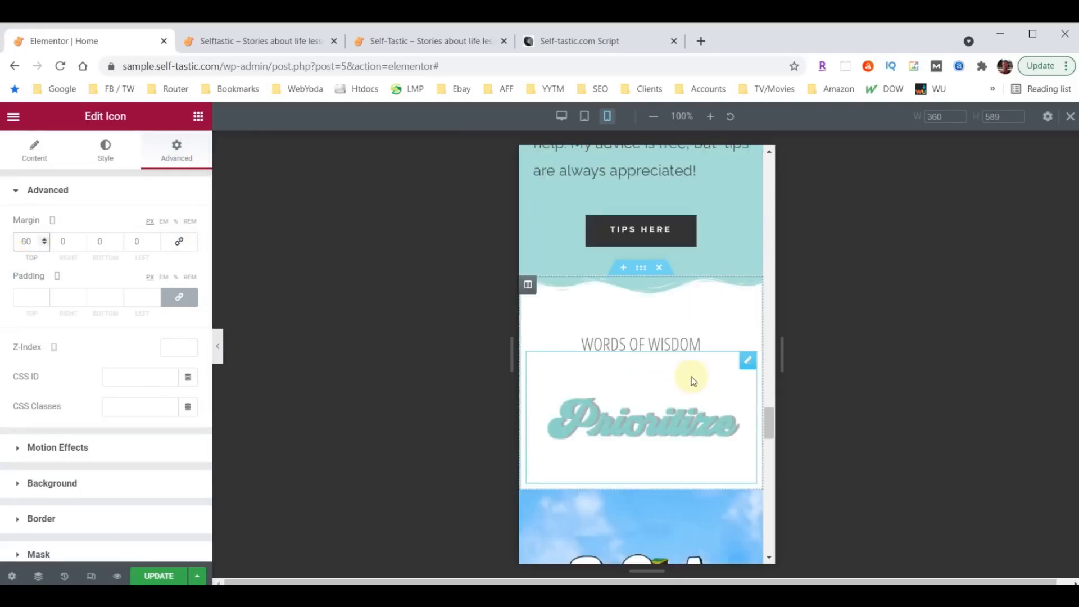
- Set the WORDS OF WISDOM heading's typography size to 40
{"action": "left_click", "coordinate": [672, 347]}
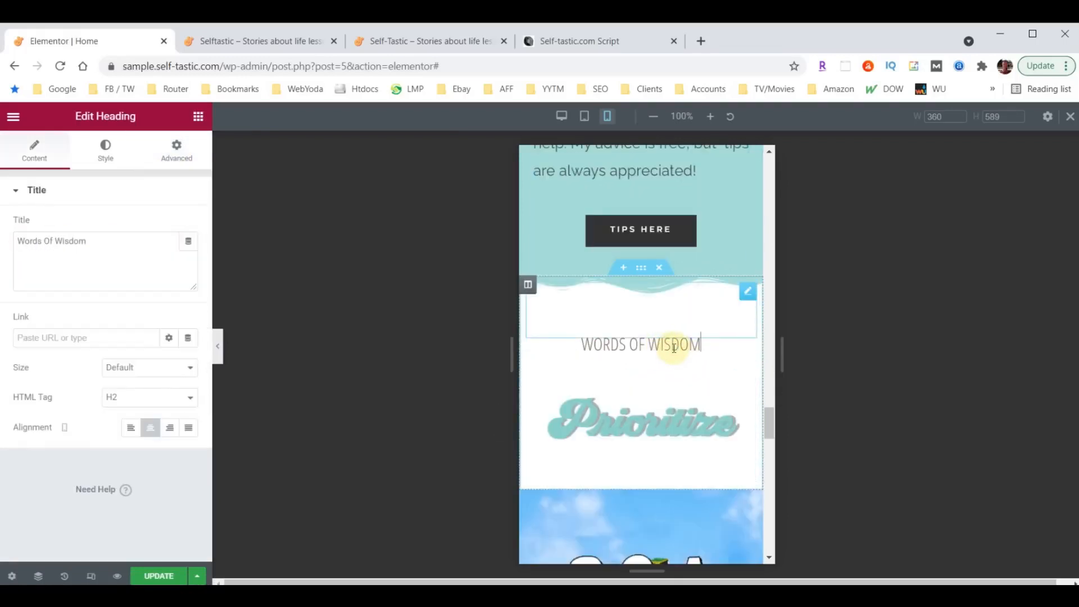
{"action": "left_click", "coordinate": [106, 150]}
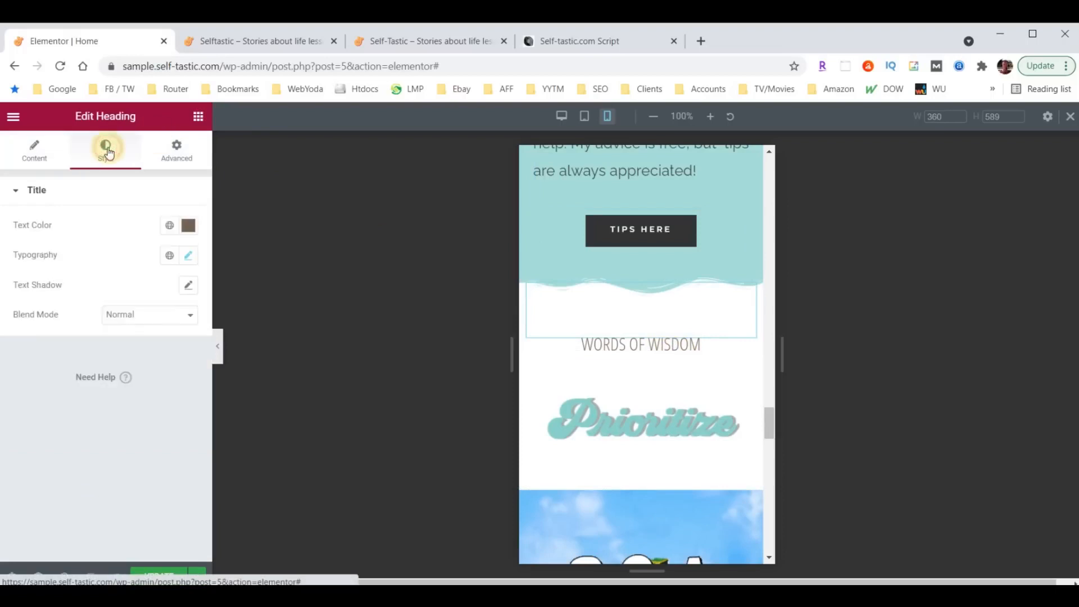
{"action": "left_click", "coordinate": [188, 256]}
{"action": "type", "text": "40"}
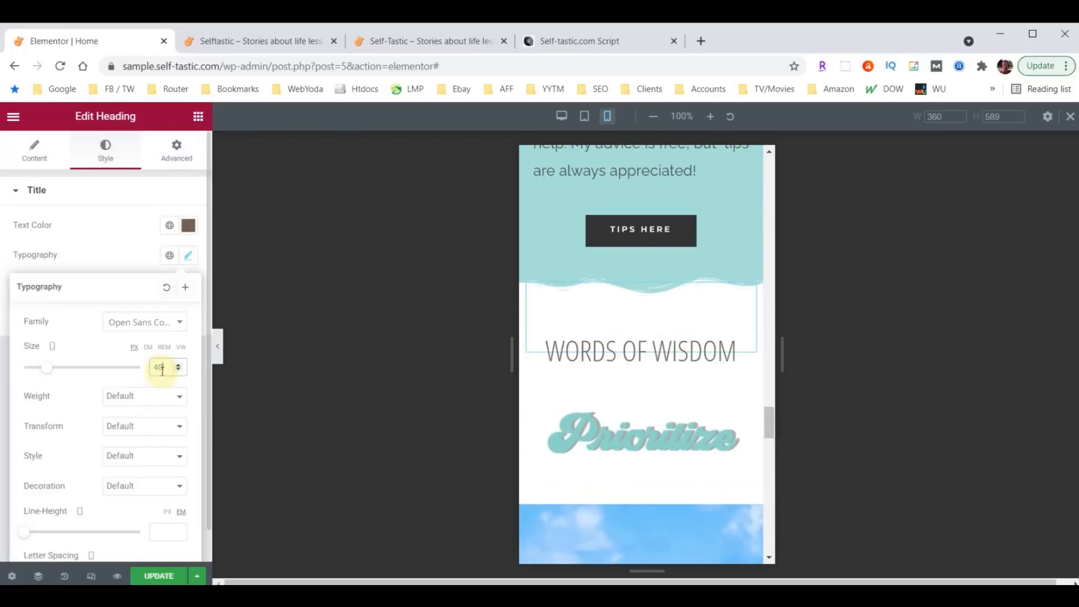
{"action": "scroll", "coordinate": [686, 378], "scroll_direction": "down", "scroll_amount": 4}
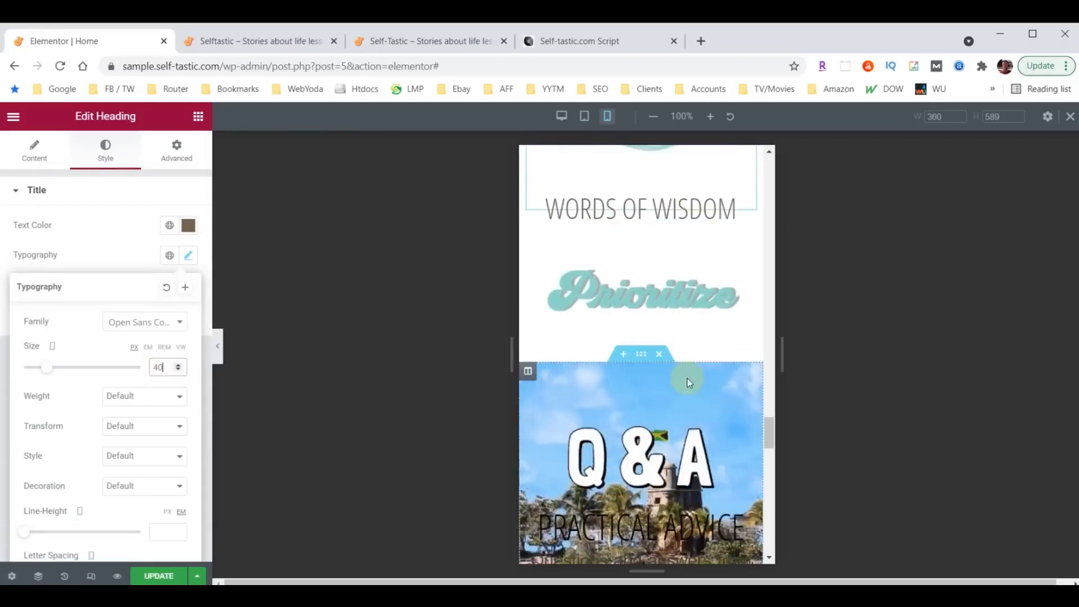
{"action": "scroll", "coordinate": [689, 382], "scroll_direction": "down", "scroll_amount": 9}
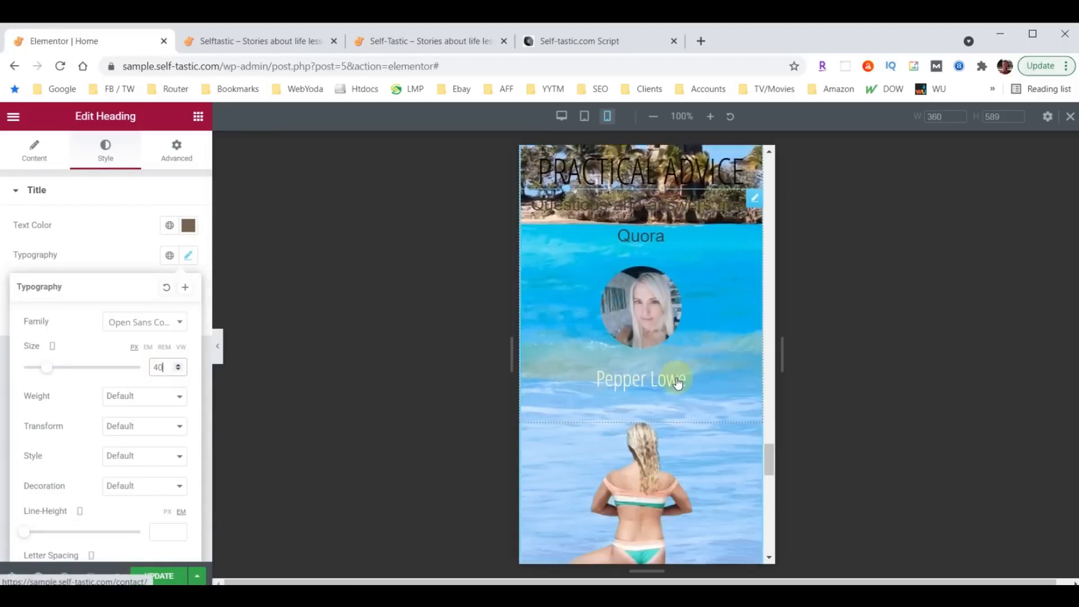
{"action": "scroll", "coordinate": [663, 371], "scroll_direction": "up", "scroll_amount": 9}
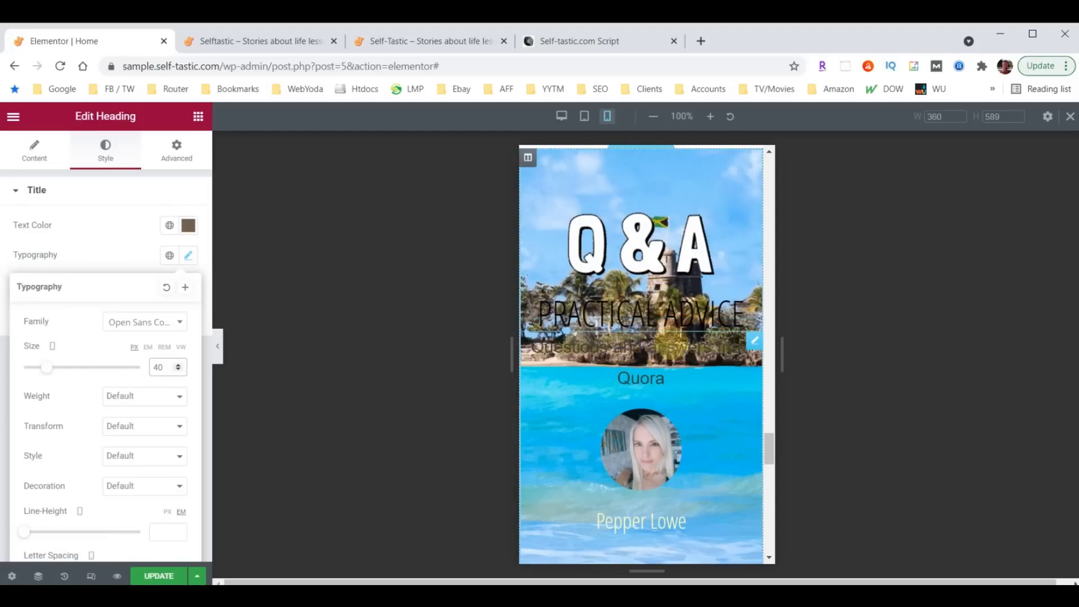
{"action": "scroll", "coordinate": [679, 354], "scroll_direction": "down", "scroll_amount": 10}
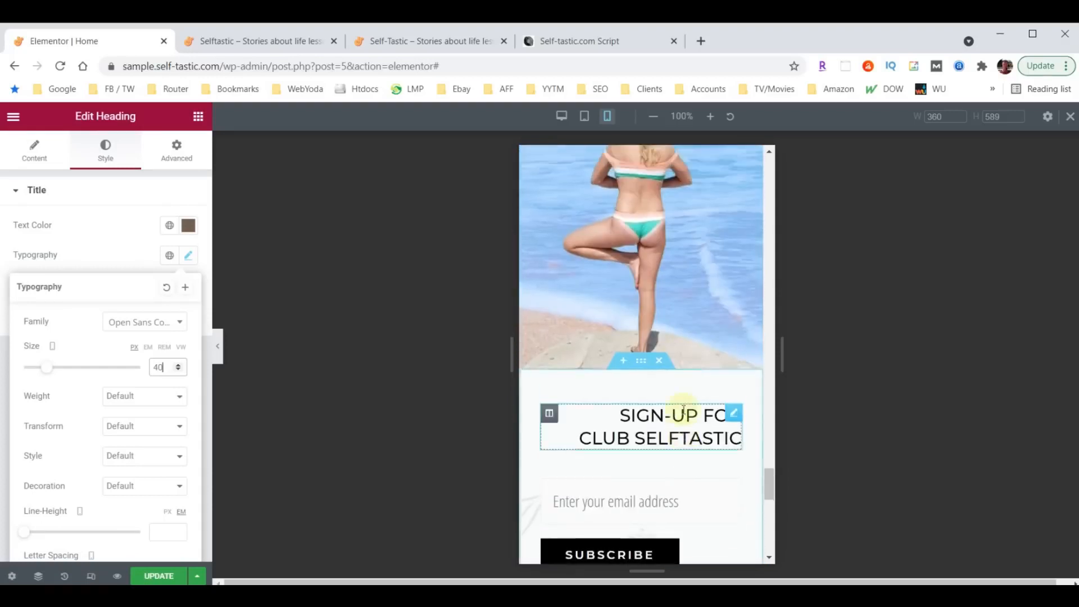
{"action": "scroll", "coordinate": [680, 410], "scroll_direction": "up", "scroll_amount": 5}
{"action": "scroll", "coordinate": [676, 415], "scroll_direction": "up", "scroll_amount": 4}
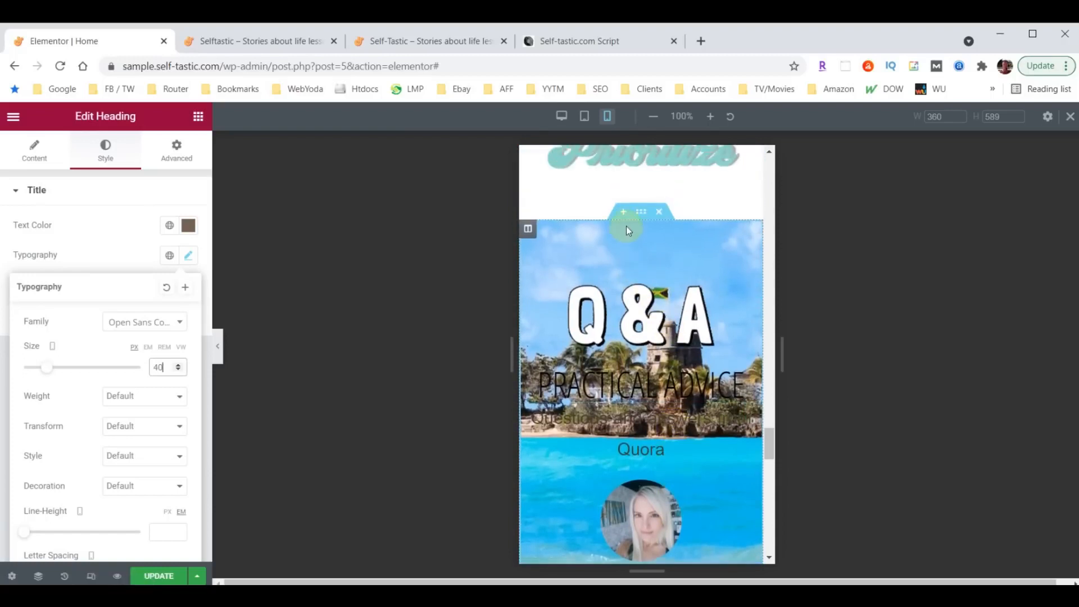
- Switch the Q&A section's Responsive setting Hide On Mobile to HIDE
{"action": "left_click", "coordinate": [640, 212]}
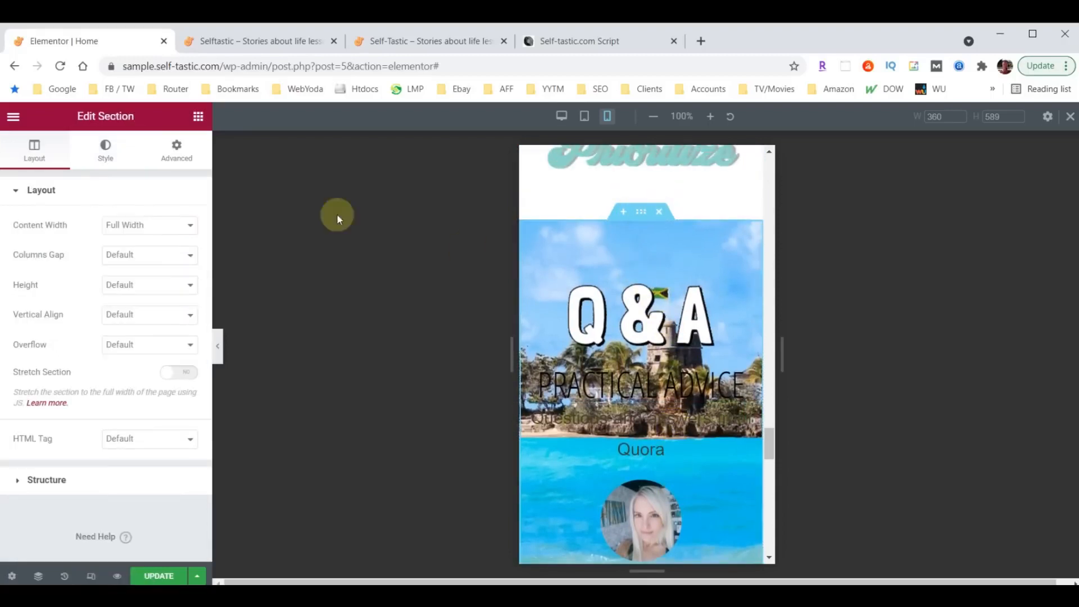
{"action": "left_click", "coordinate": [164, 153]}
{"action": "scroll", "coordinate": [162, 352], "scroll_direction": "down", "scroll_amount": 2}
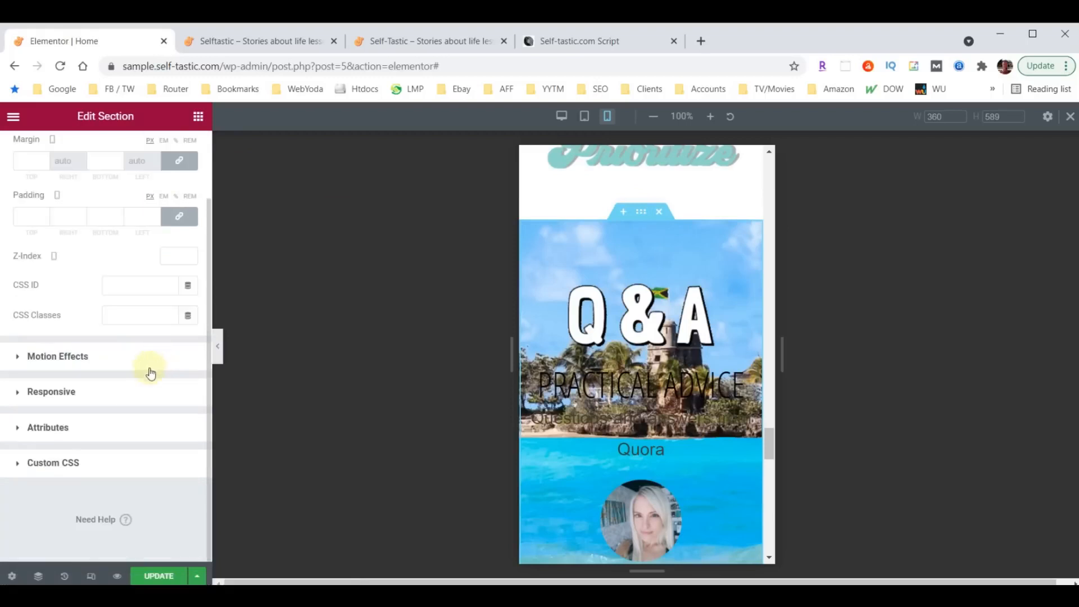
{"action": "left_click", "coordinate": [39, 393]}
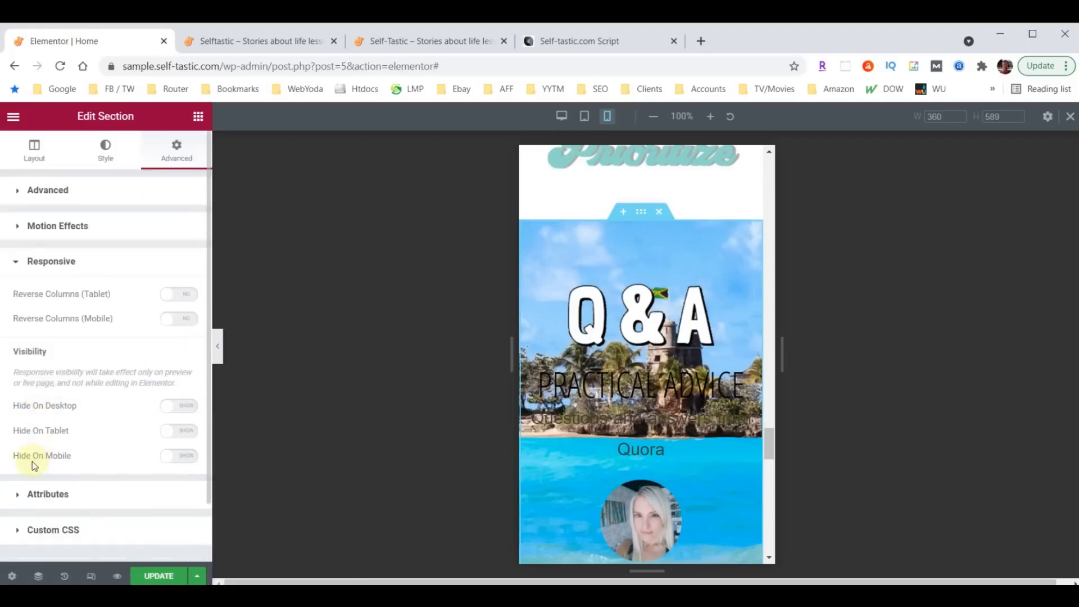
{"action": "left_click", "coordinate": [186, 456]}
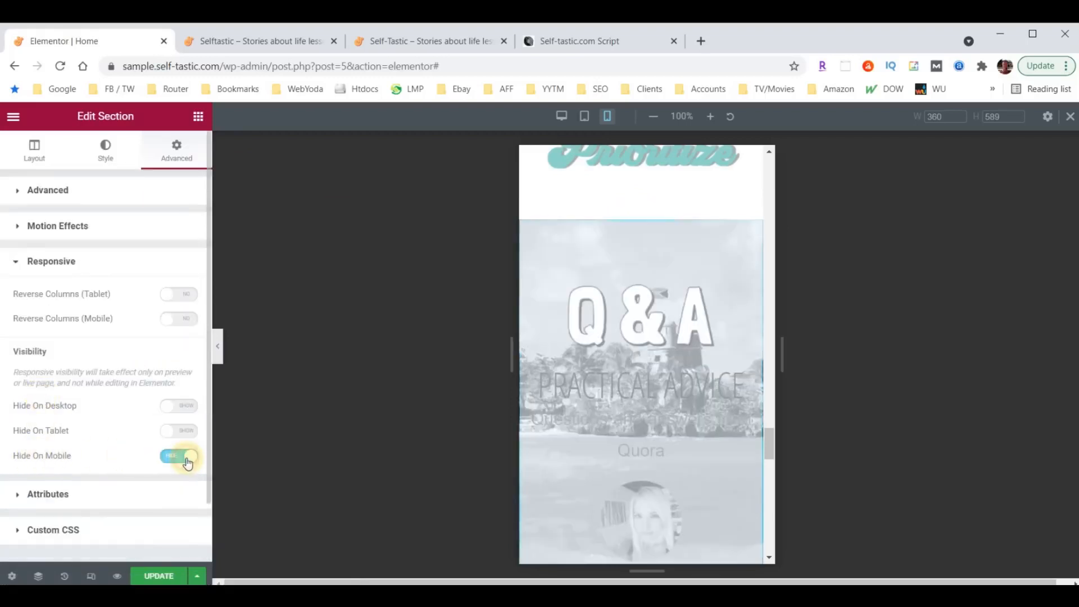
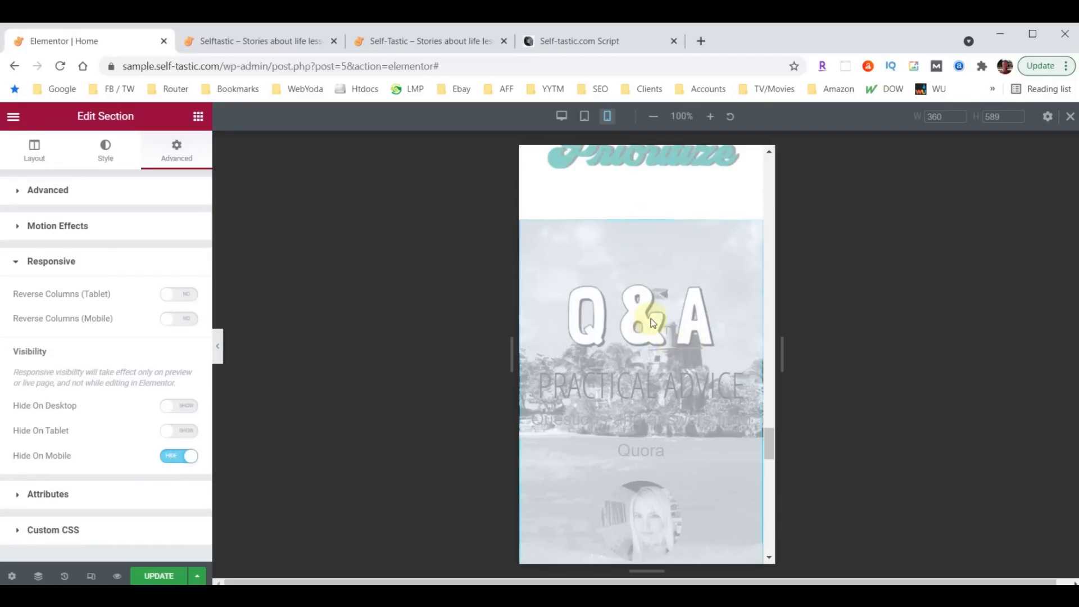
- In the mobile preview, set the Sign-up for Club Selftastic heading's alignment to Center
{"action": "scroll", "coordinate": [651, 322], "scroll_direction": "down", "scroll_amount": 12}
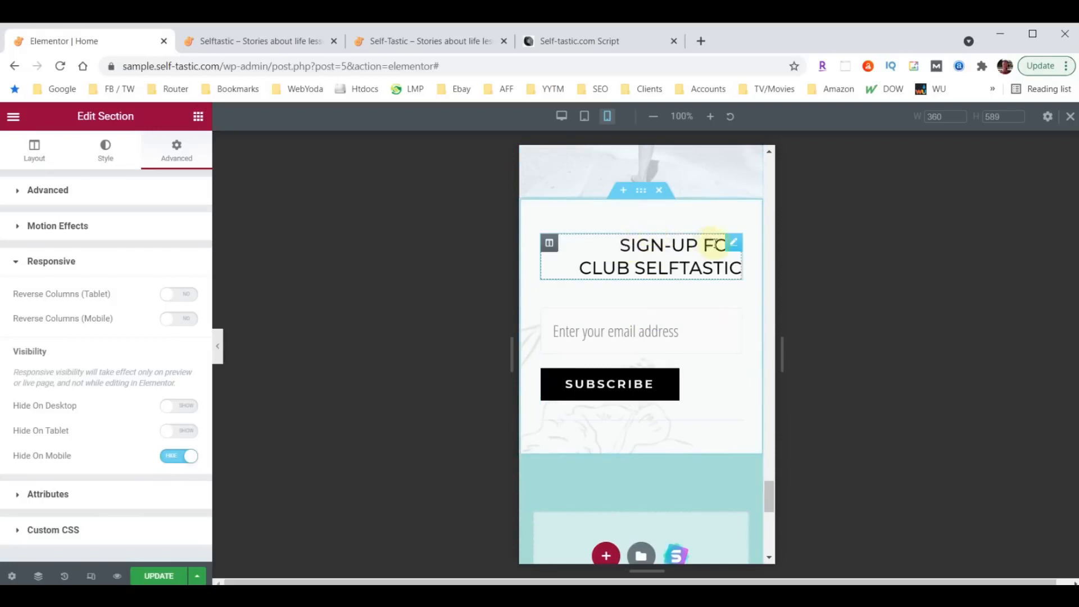
{"action": "left_click", "coordinate": [733, 245]}
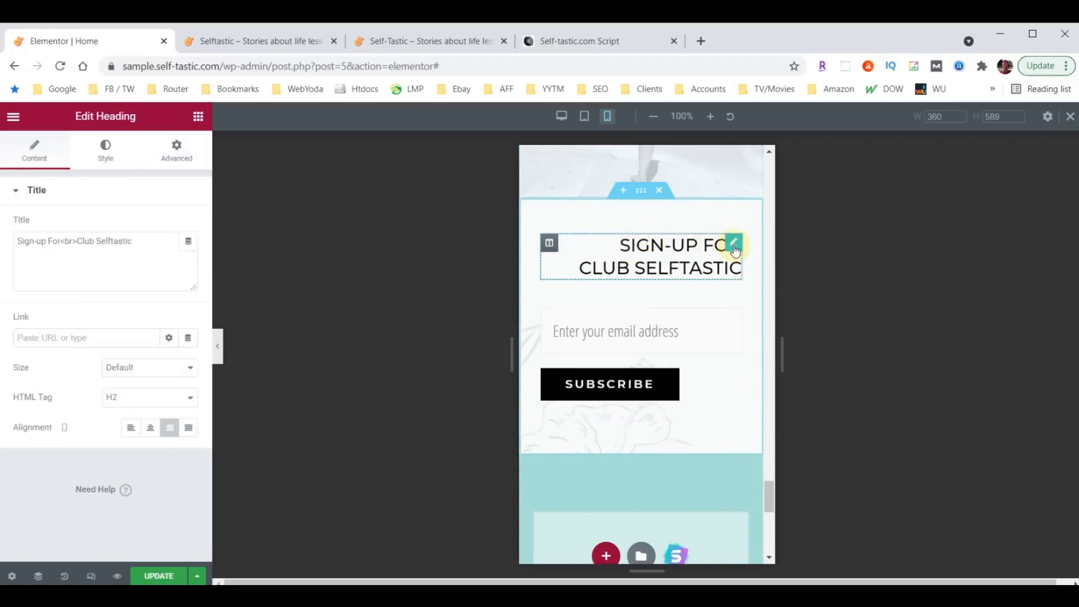
{"action": "left_click", "coordinate": [150, 428]}
{"action": "scroll", "coordinate": [630, 388], "scroll_direction": "down", "scroll_amount": 3}
{"action": "scroll", "coordinate": [630, 389], "scroll_direction": "up", "scroll_amount": 1}
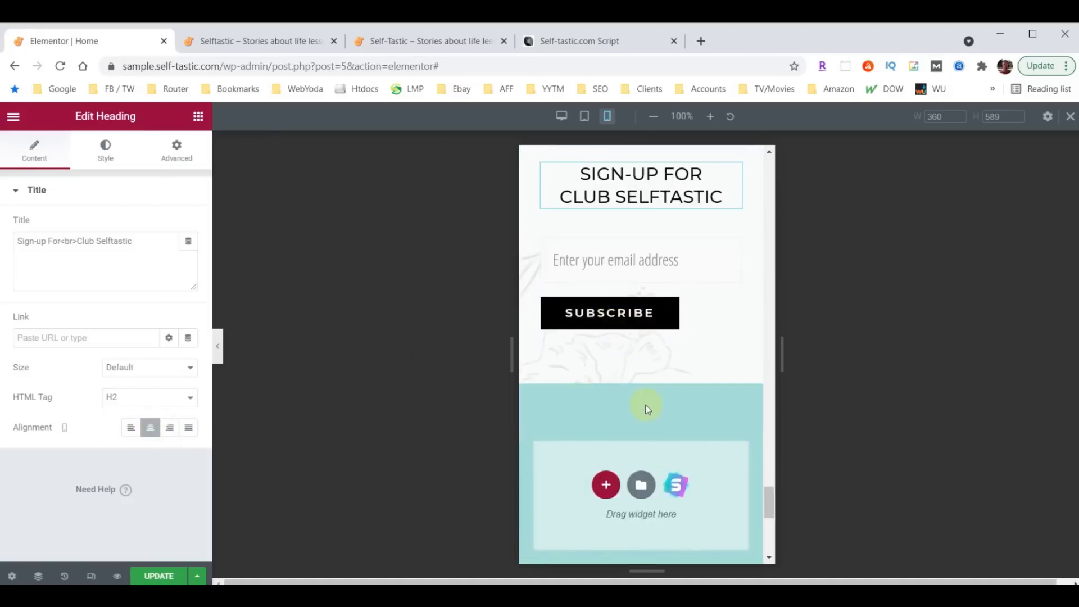
{"action": "scroll", "coordinate": [646, 408], "scroll_direction": "down", "scroll_amount": 5}
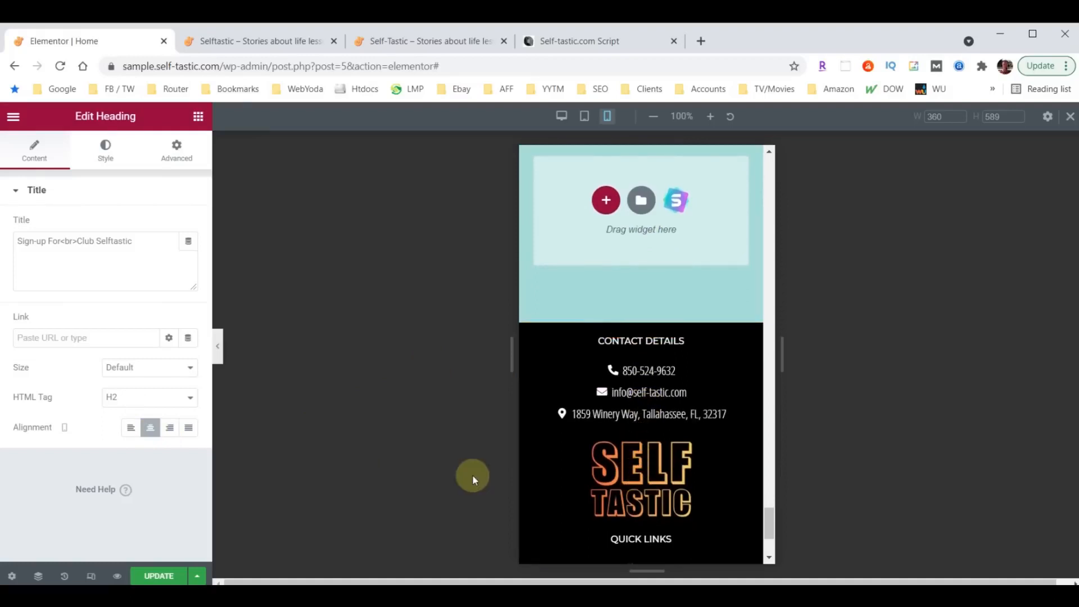
{"action": "scroll", "coordinate": [668, 420], "scroll_direction": "up", "scroll_amount": 1}
{"action": "scroll", "coordinate": [667, 420], "scroll_direction": "up", "scroll_amount": 3}
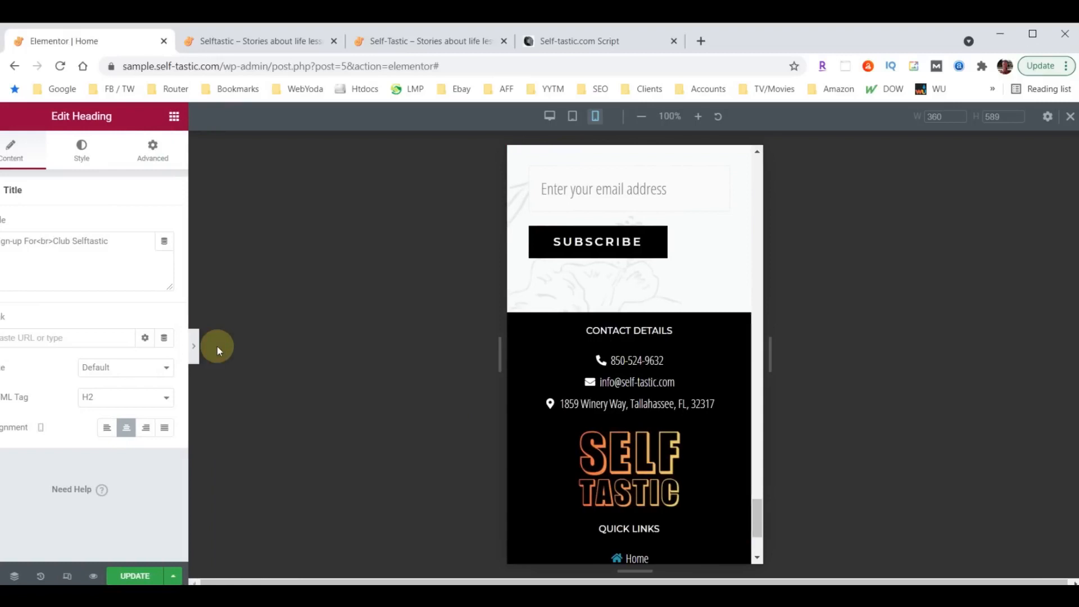
- Collapse the panel and scroll the mobile Home page preview from the footer up to the header
{"action": "left_click", "coordinate": [218, 347]}
{"action": "scroll", "coordinate": [544, 391], "scroll_direction": "up", "scroll_amount": 10}
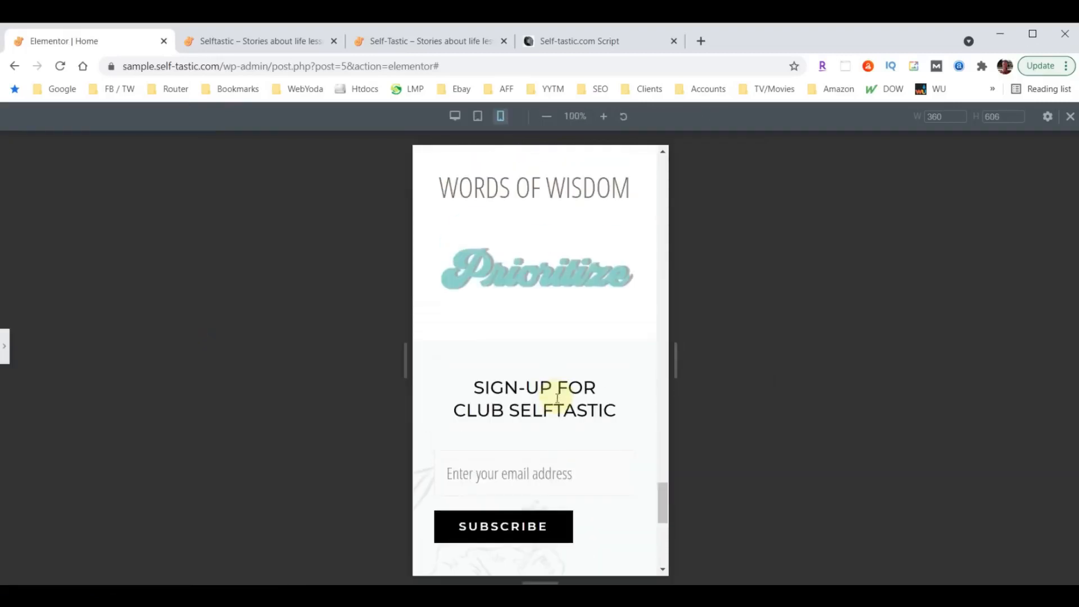
{"action": "scroll", "coordinate": [568, 435], "scroll_direction": "up", "scroll_amount": 8}
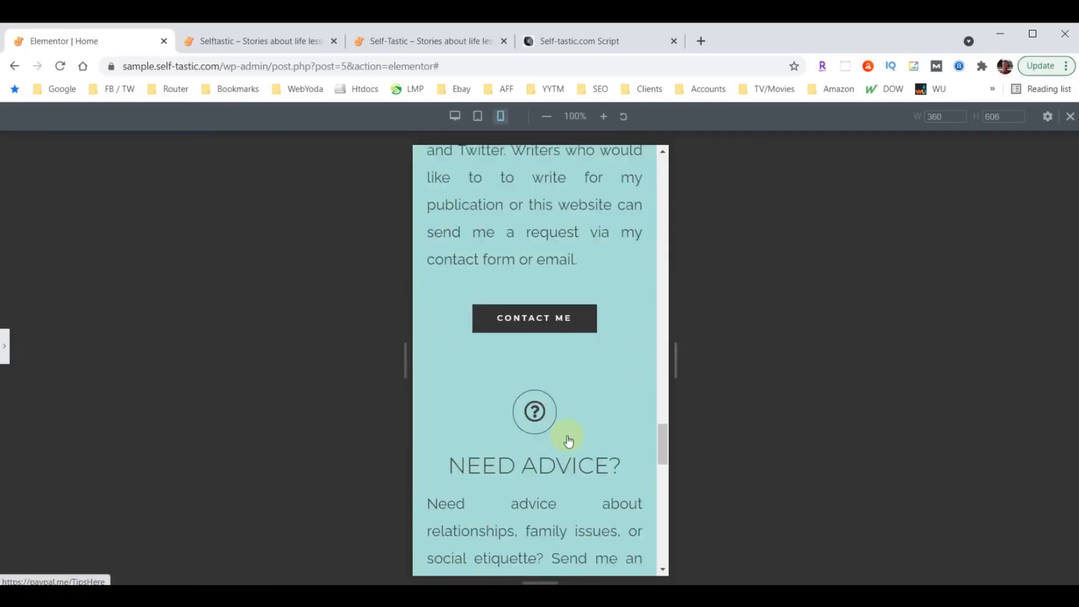
{"action": "scroll", "coordinate": [560, 430], "scroll_direction": "up", "scroll_amount": 8}
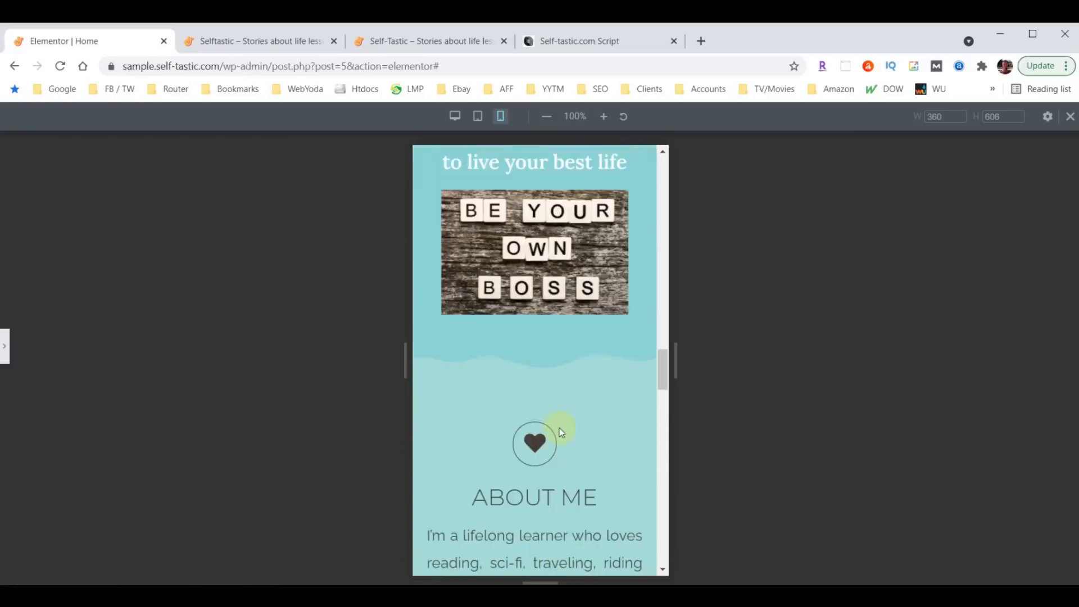
{"action": "scroll", "coordinate": [560, 430], "scroll_direction": "up", "scroll_amount": 10}
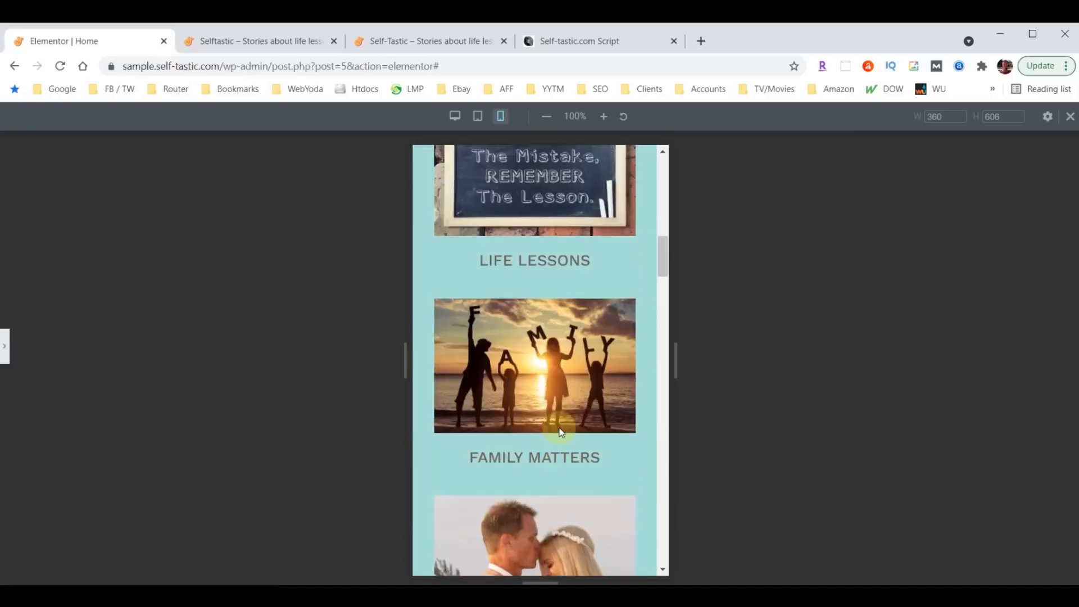
{"action": "scroll", "coordinate": [560, 428], "scroll_direction": "up", "scroll_amount": 3}
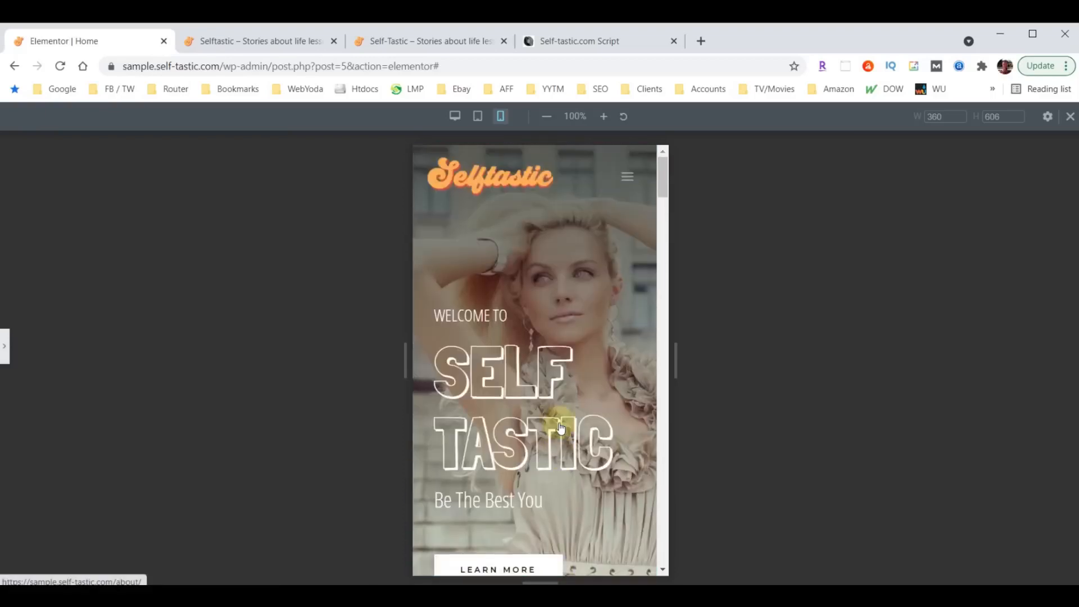
{"action": "left_click", "coordinate": [7, 359]}
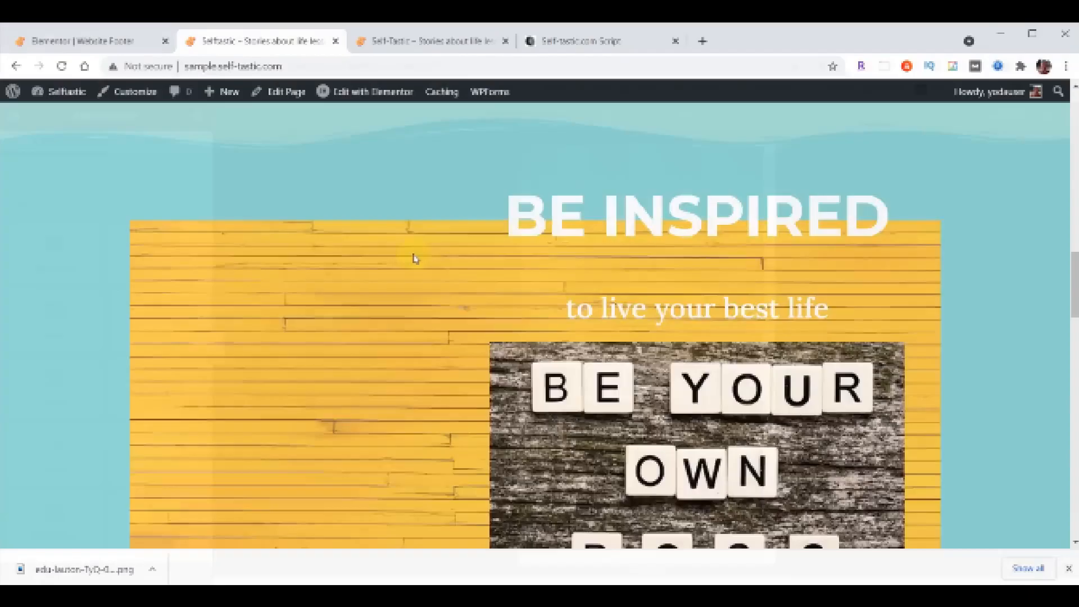
{"action": "scroll", "coordinate": [413, 257], "scroll_direction": "down", "scroll_amount": 5}
{"action": "scroll", "coordinate": [415, 257], "scroll_direction": "up", "scroll_amount": 5}
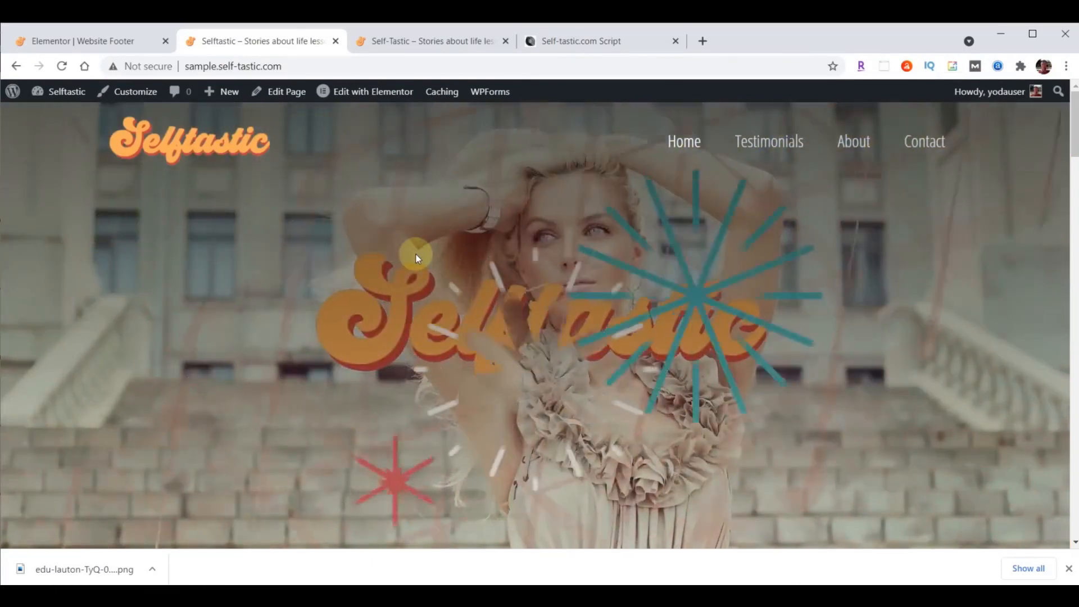
- Exit the Website Footer editor to the dashboard and open BackupBuddy's Backups page
{"action": "left_click", "coordinate": [68, 43]}
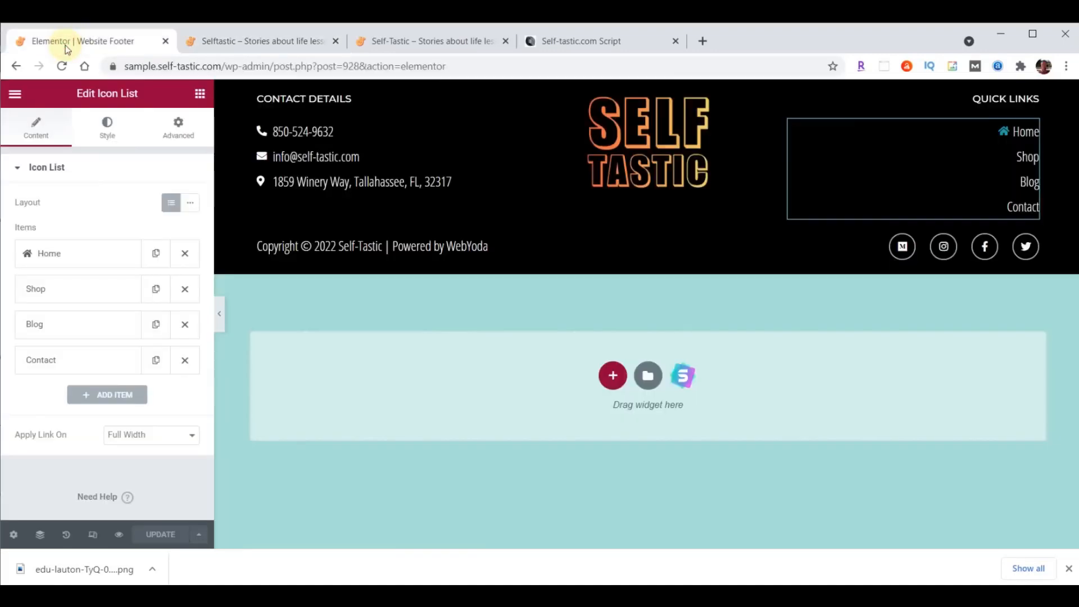
{"action": "left_click", "coordinate": [14, 93]}
{"action": "left_click", "coordinate": [75, 339]}
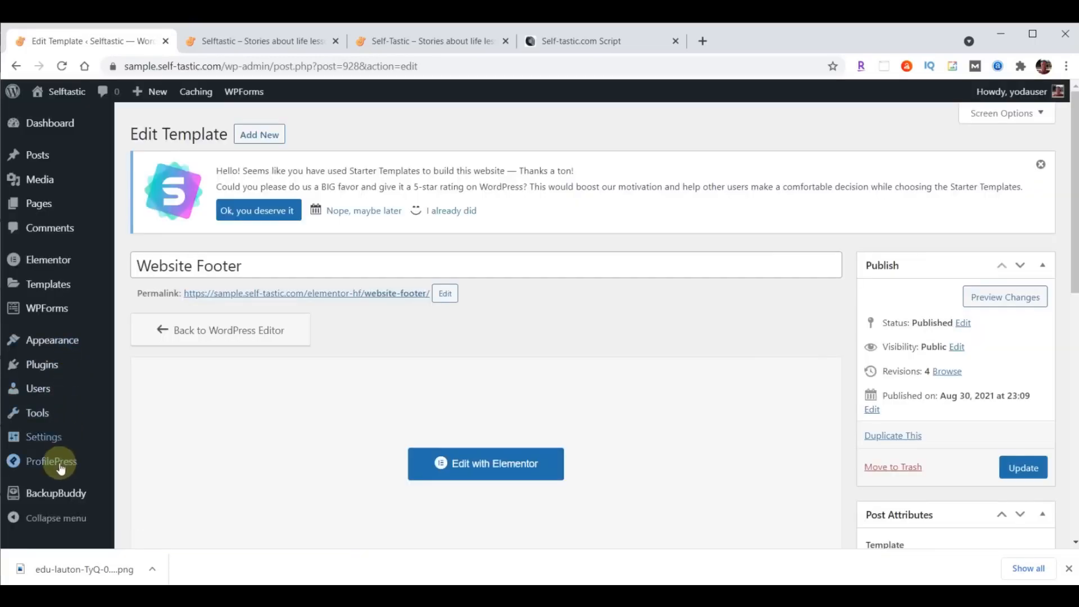
{"action": "left_click", "coordinate": [58, 492]}
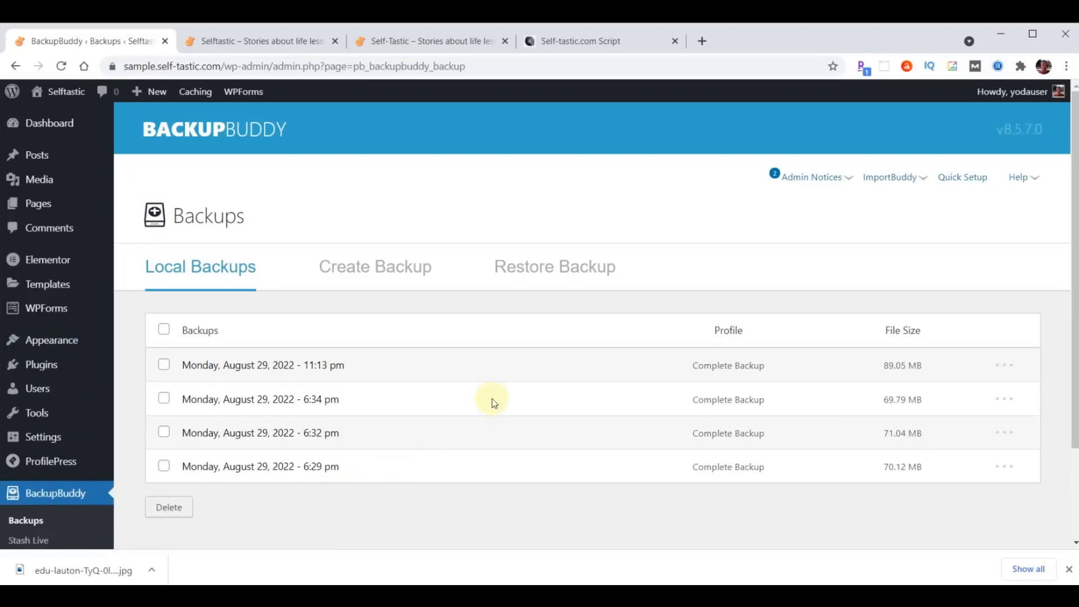
- Run a Complete Backup, download the finished 89.05 MB zip, and go back to the Dashboard
{"action": "left_click", "coordinate": [395, 269]}
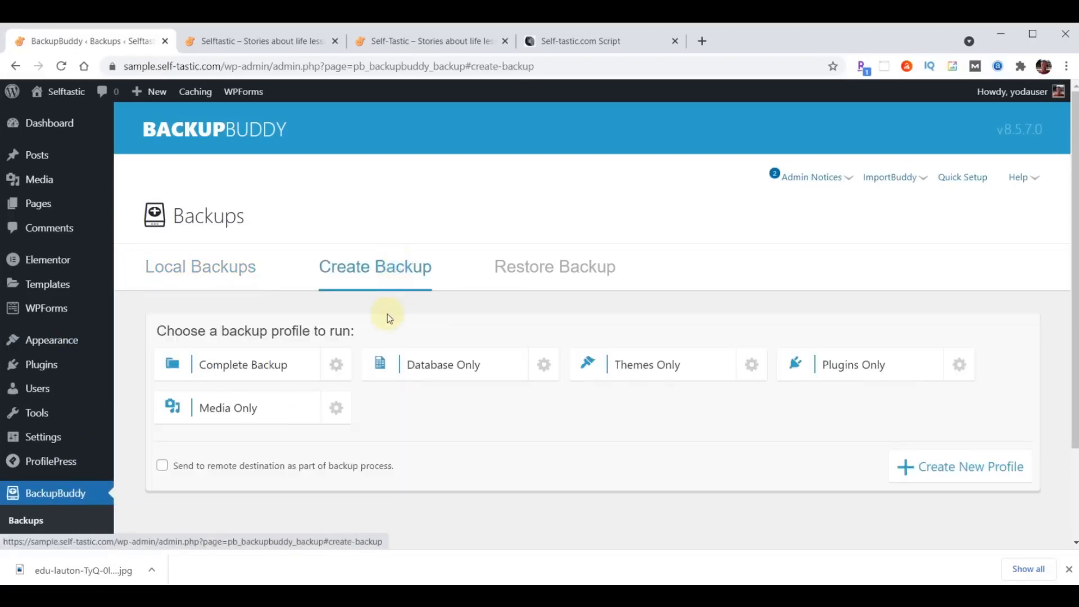
{"action": "left_click", "coordinate": [251, 368]}
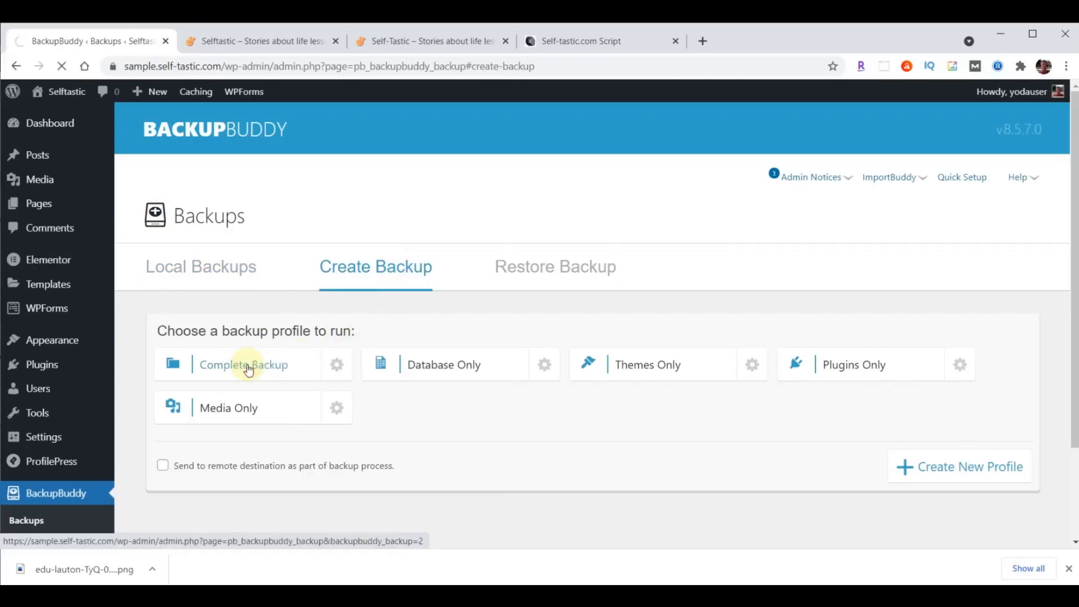
{"action": "scroll", "coordinate": [790, 424], "scroll_direction": "down", "scroll_amount": 4}
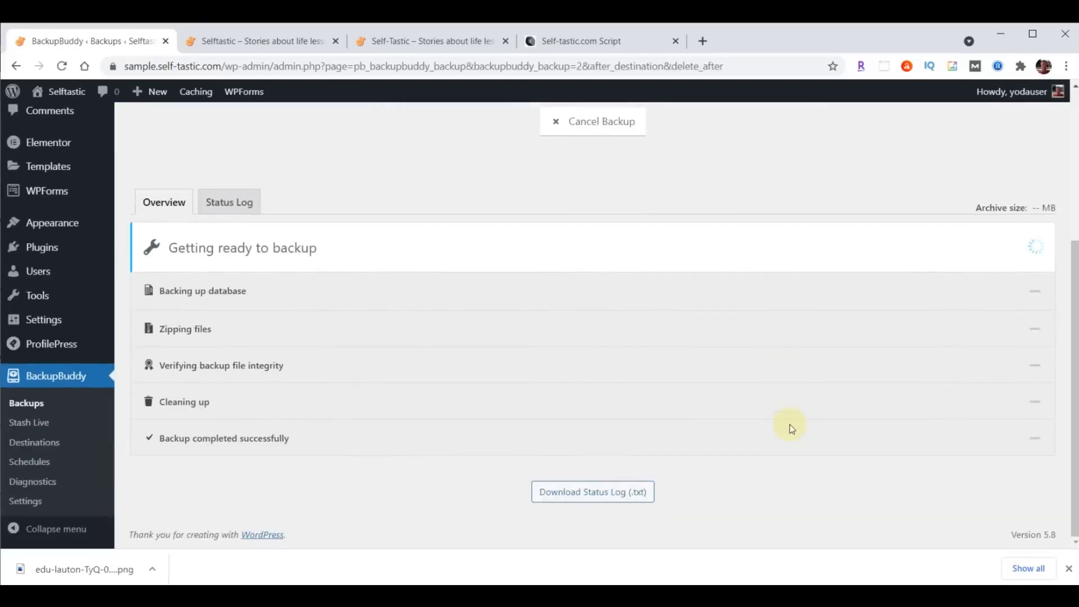
{"action": "scroll", "coordinate": [789, 424], "scroll_direction": "down", "scroll_amount": 2}
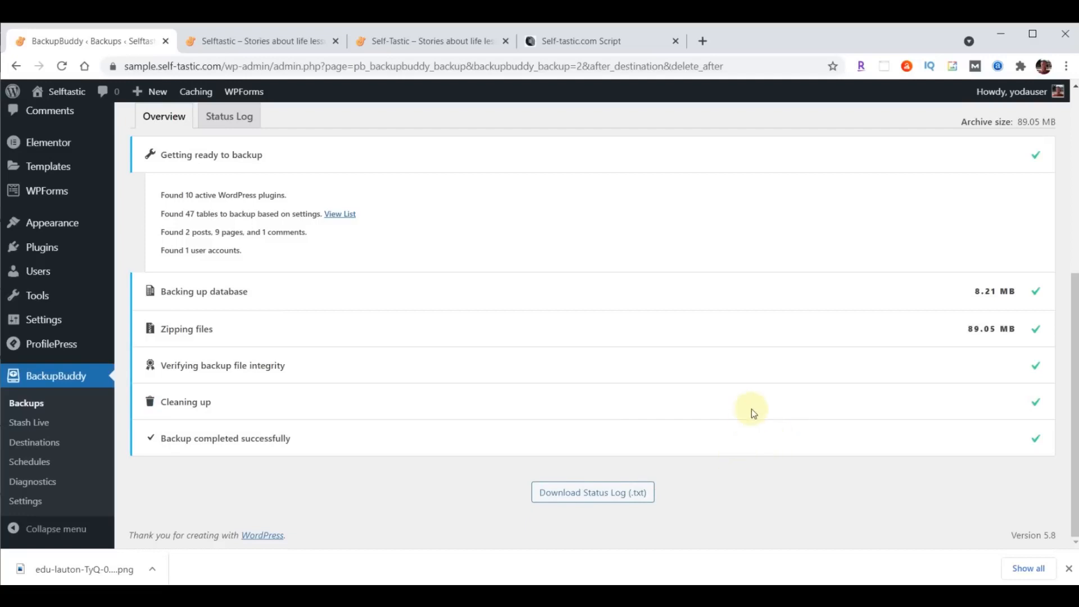
{"action": "scroll", "coordinate": [750, 409], "scroll_direction": "up", "scroll_amount": 6}
{"action": "left_click", "coordinate": [560, 371]}
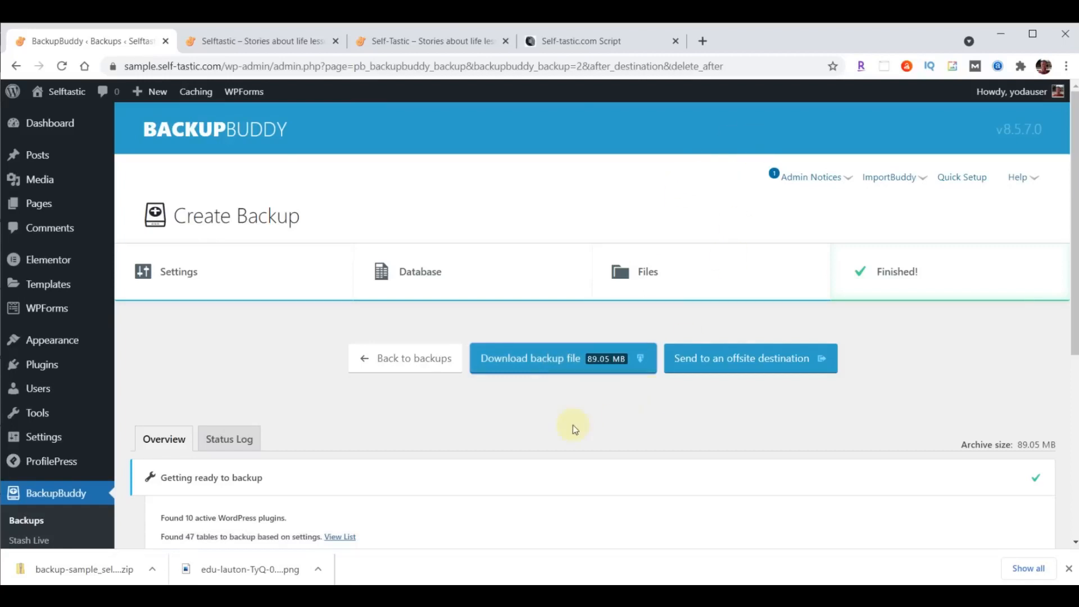
{"action": "left_click", "coordinate": [54, 125]}
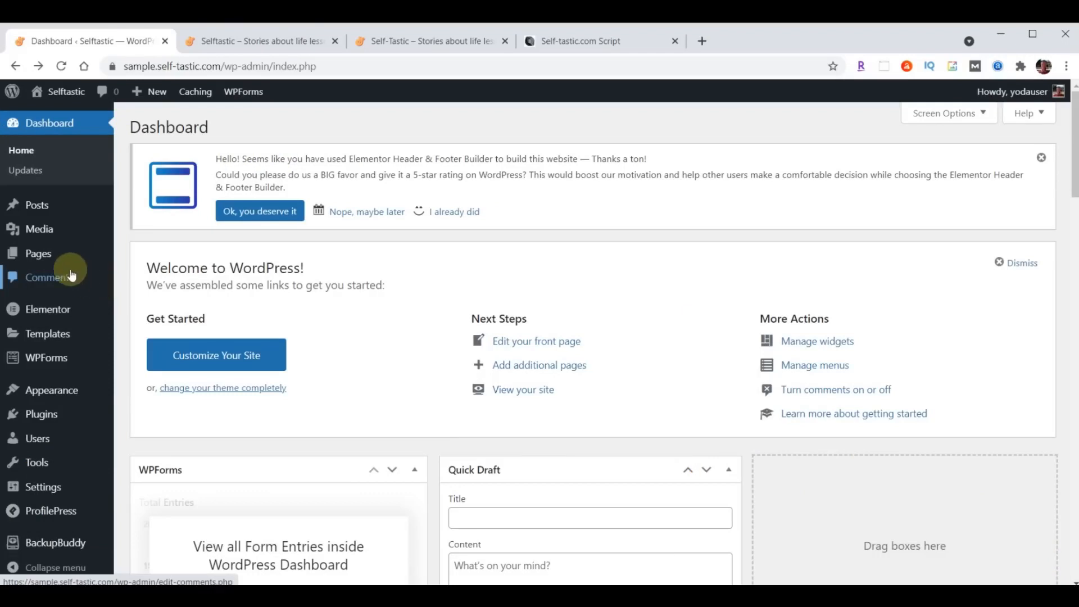
- Open the About page in Elementor, review the live site's About page, then return to the editor
{"action": "mouse_move", "coordinate": [41, 256]}
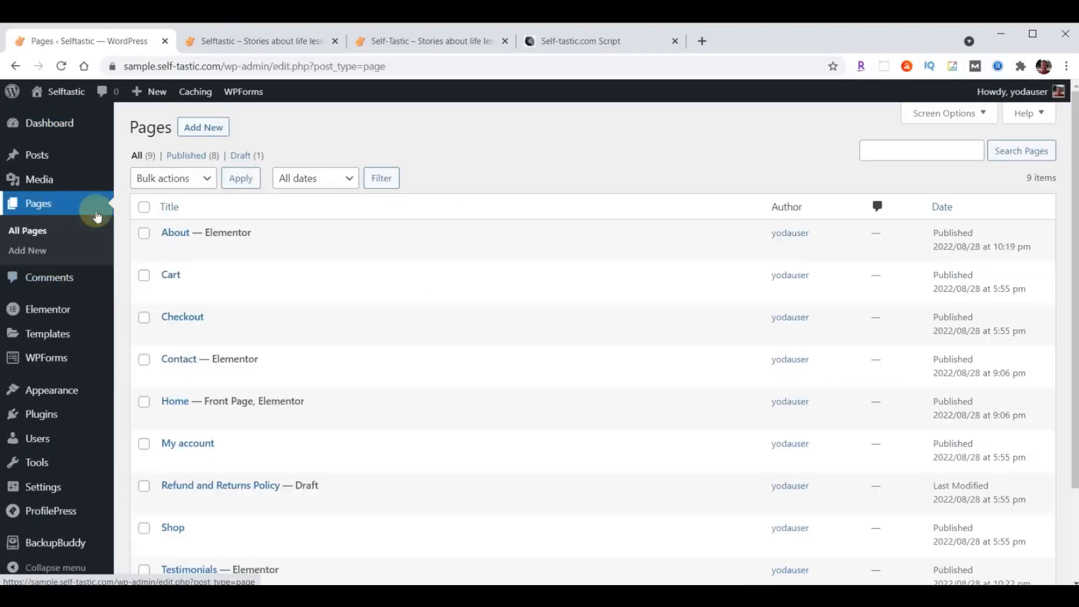
{"action": "left_click", "coordinate": [369, 253]}
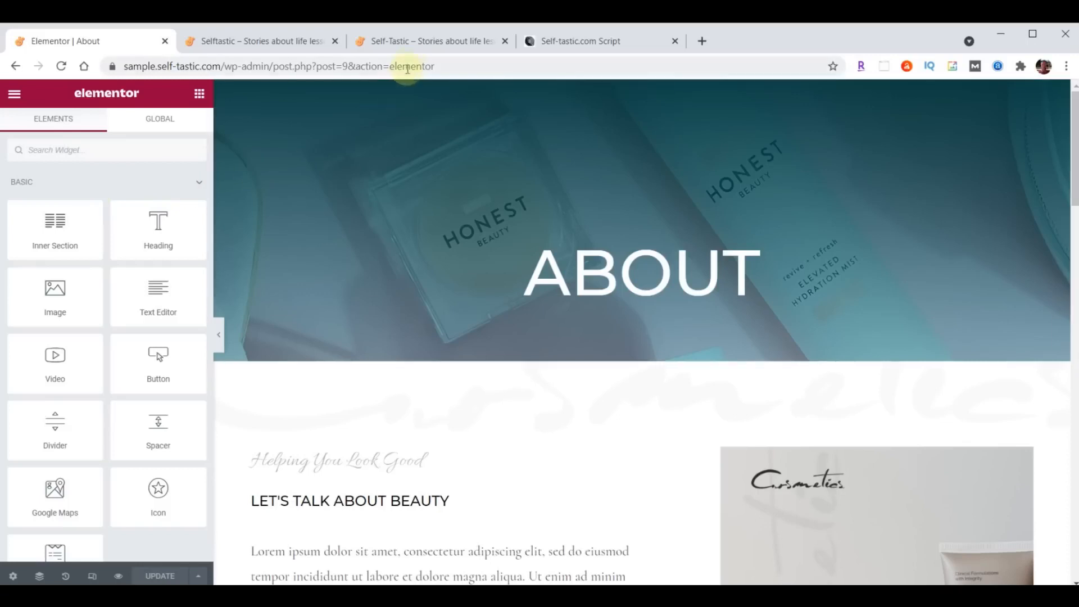
{"action": "left_click", "coordinate": [416, 43]}
{"action": "scroll", "coordinate": [783, 431], "scroll_direction": "up", "scroll_amount": 20}
{"action": "scroll", "coordinate": [783, 430], "scroll_direction": "up", "scroll_amount": 10}
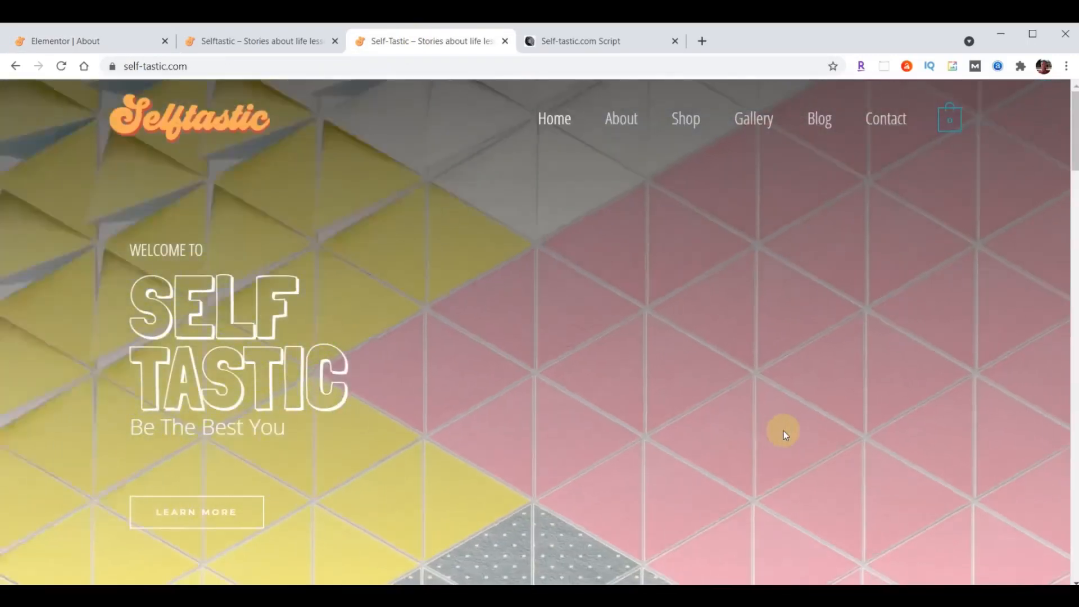
{"action": "left_click", "coordinate": [622, 120]}
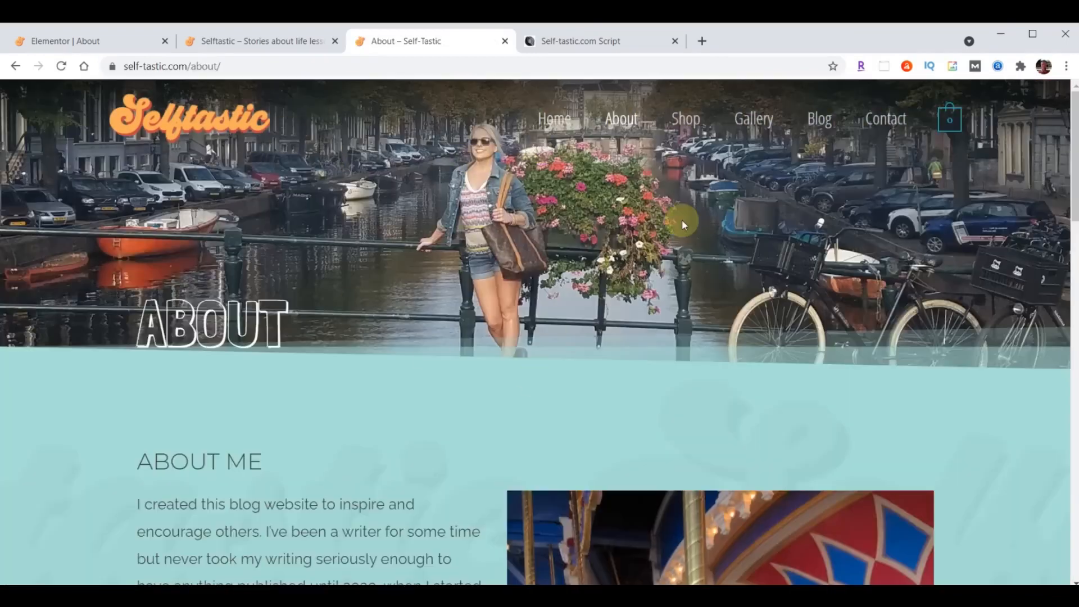
{"action": "scroll", "coordinate": [681, 222], "scroll_direction": "down", "scroll_amount": 5}
{"action": "scroll", "coordinate": [323, 373], "scroll_direction": "down", "scroll_amount": 4}
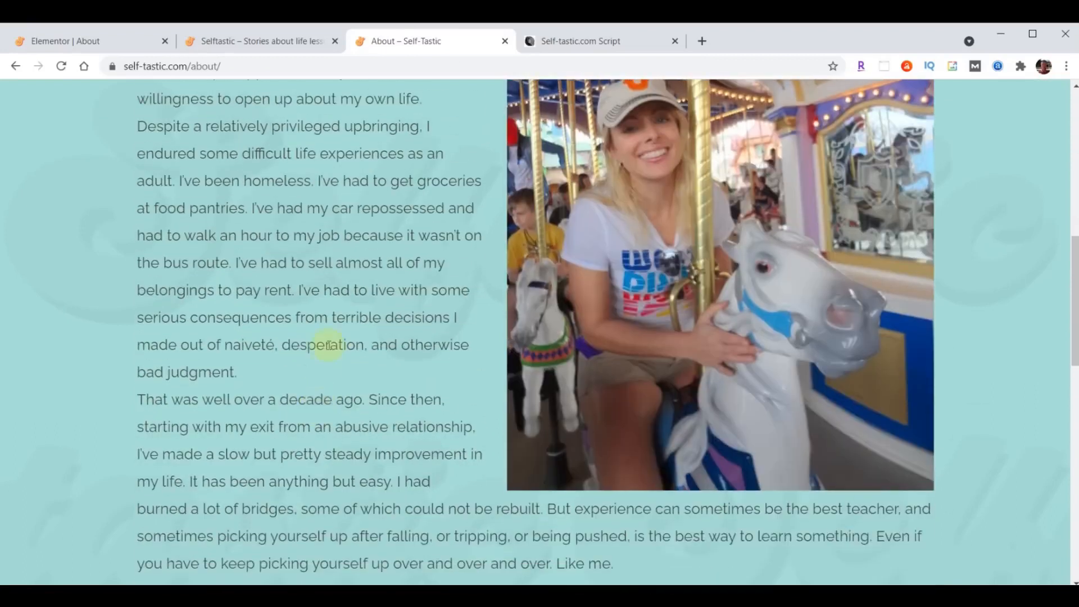
{"action": "scroll", "coordinate": [354, 344], "scroll_direction": "up", "scroll_amount": 4}
{"action": "scroll", "coordinate": [354, 344], "scroll_direction": "down", "scroll_amount": 1}
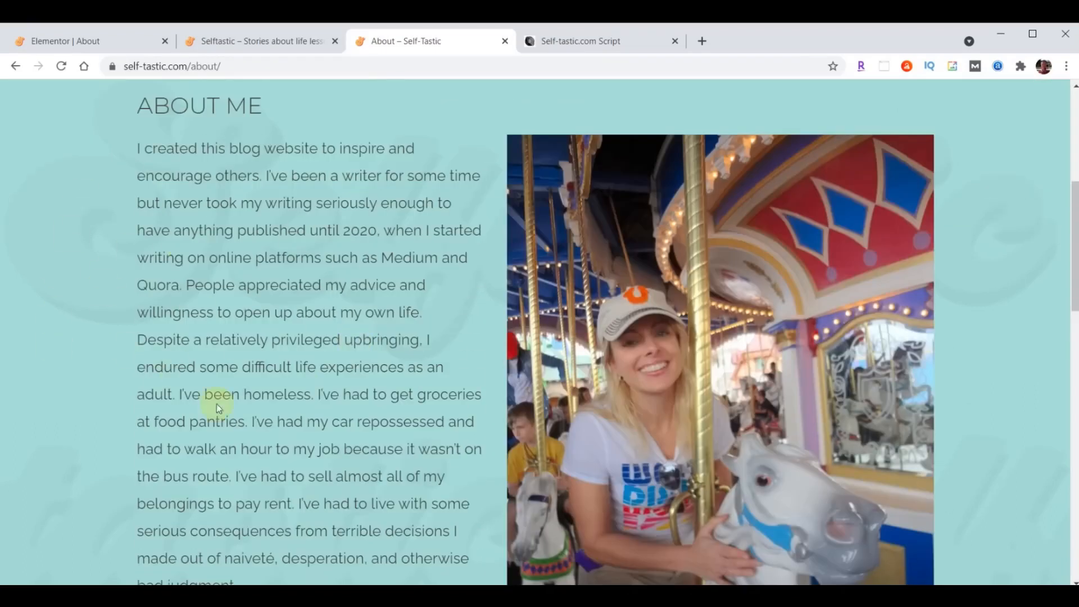
{"action": "scroll", "coordinate": [351, 414], "scroll_direction": "up", "scroll_amount": 6}
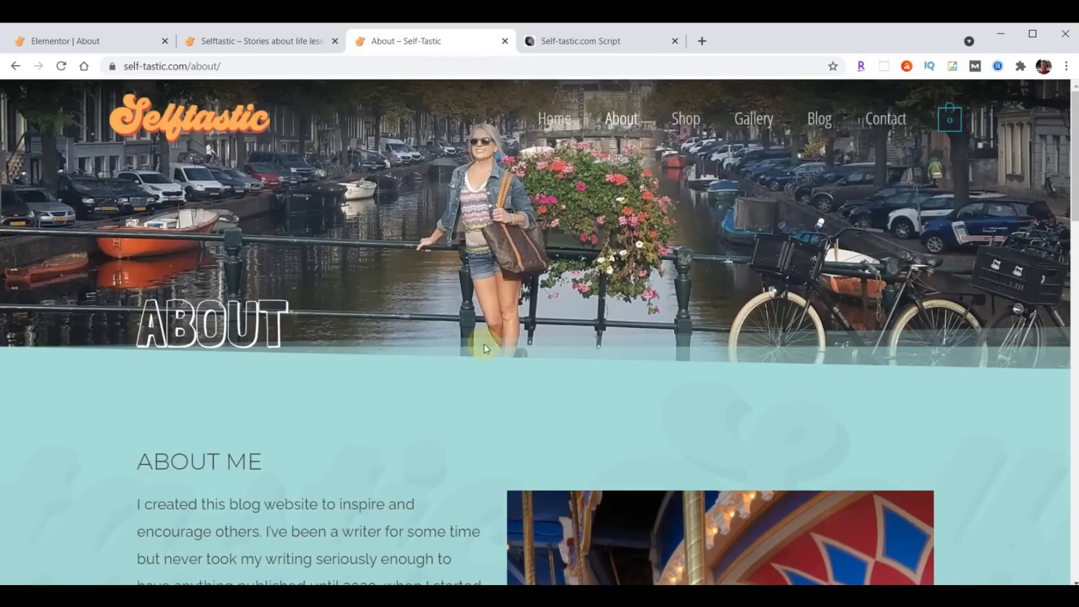
{"action": "left_click", "coordinate": [82, 40]}
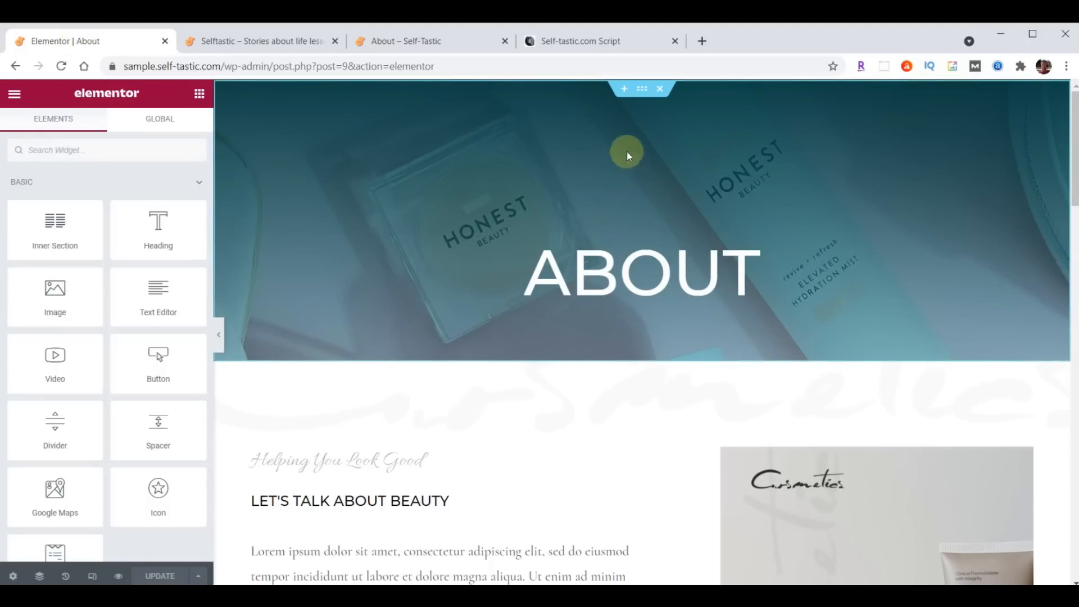
- Upload header-about.jpg and set it as the ABOUT banner section's background image
{"action": "left_click", "coordinate": [641, 96]}
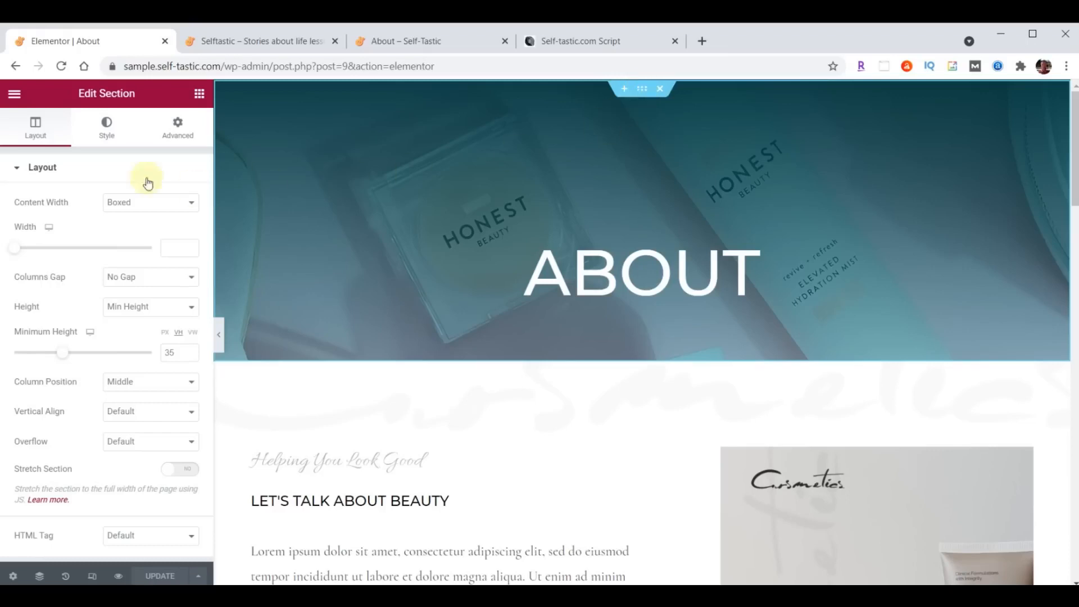
{"action": "left_click", "coordinate": [107, 134]}
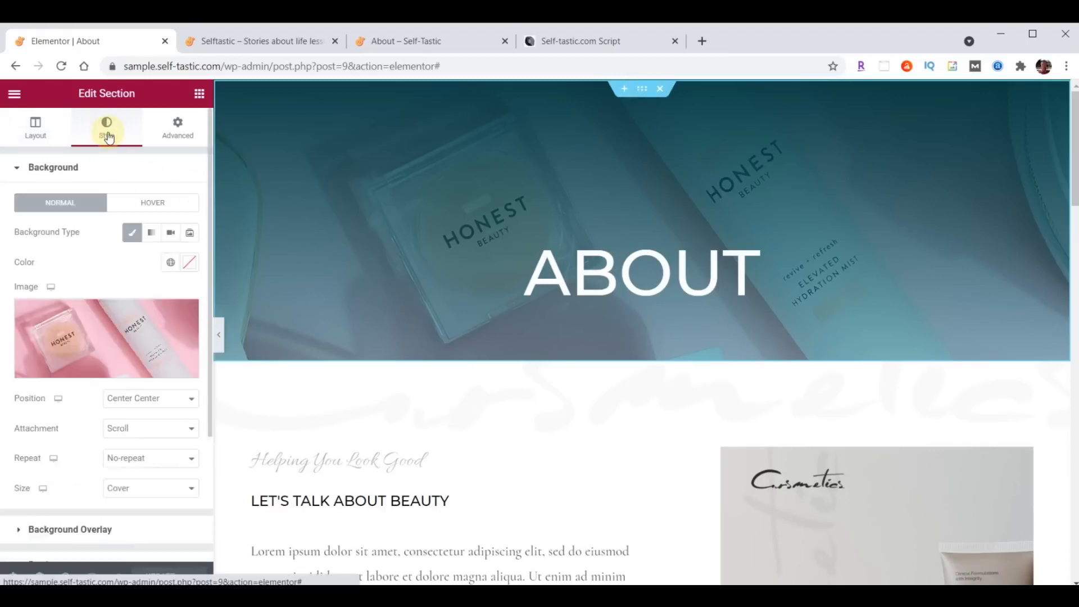
{"action": "left_click", "coordinate": [110, 336]}
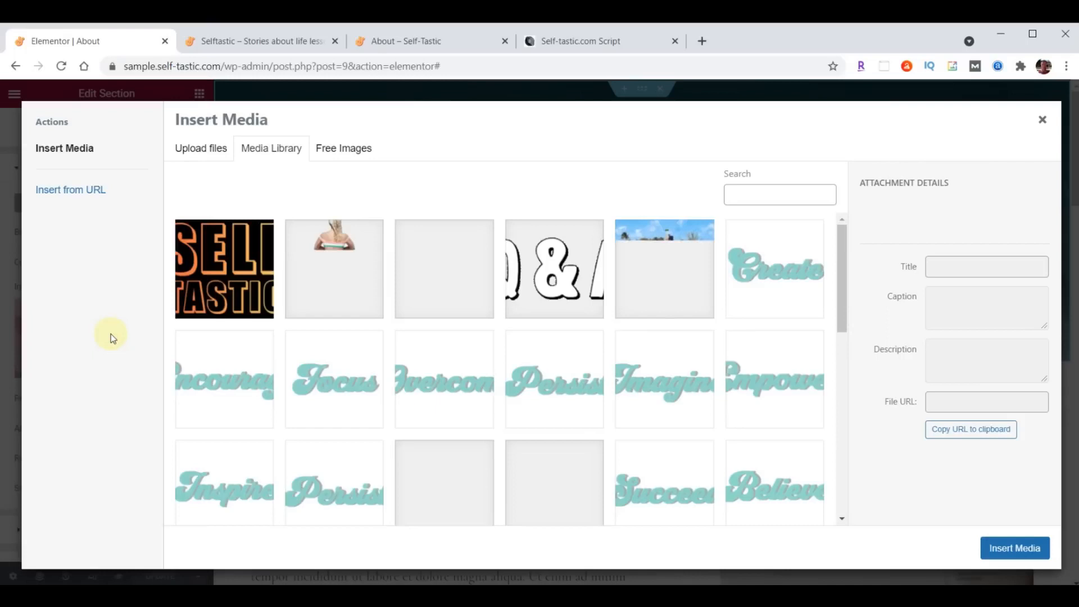
{"action": "key", "text": "alt+Tab"}
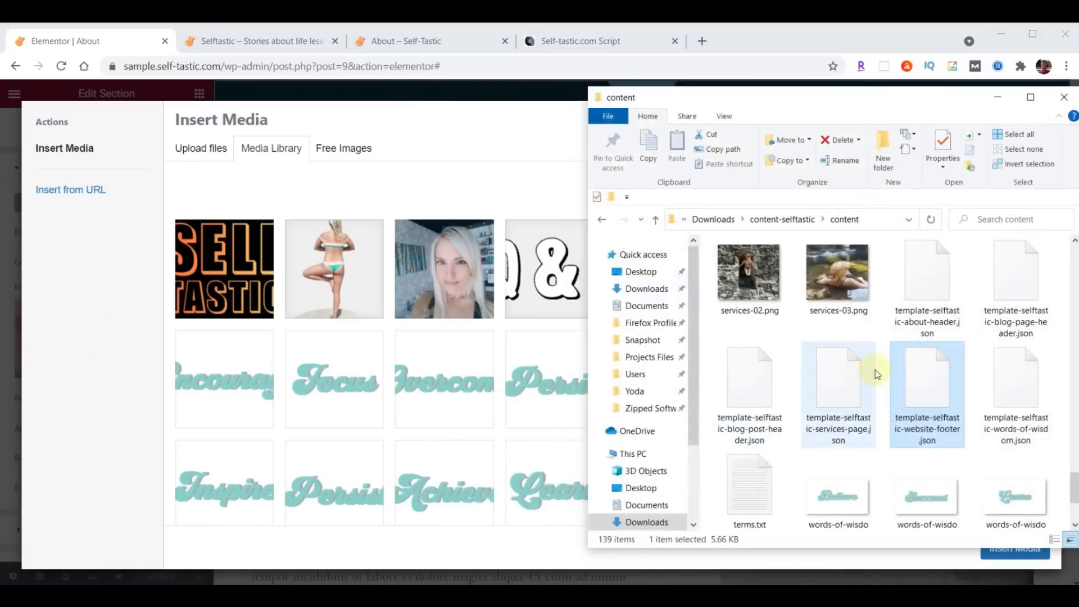
{"action": "scroll", "coordinate": [875, 369], "scroll_direction": "up", "scroll_amount": 10}
{"action": "scroll", "coordinate": [875, 373], "scroll_direction": "up", "scroll_amount": 10}
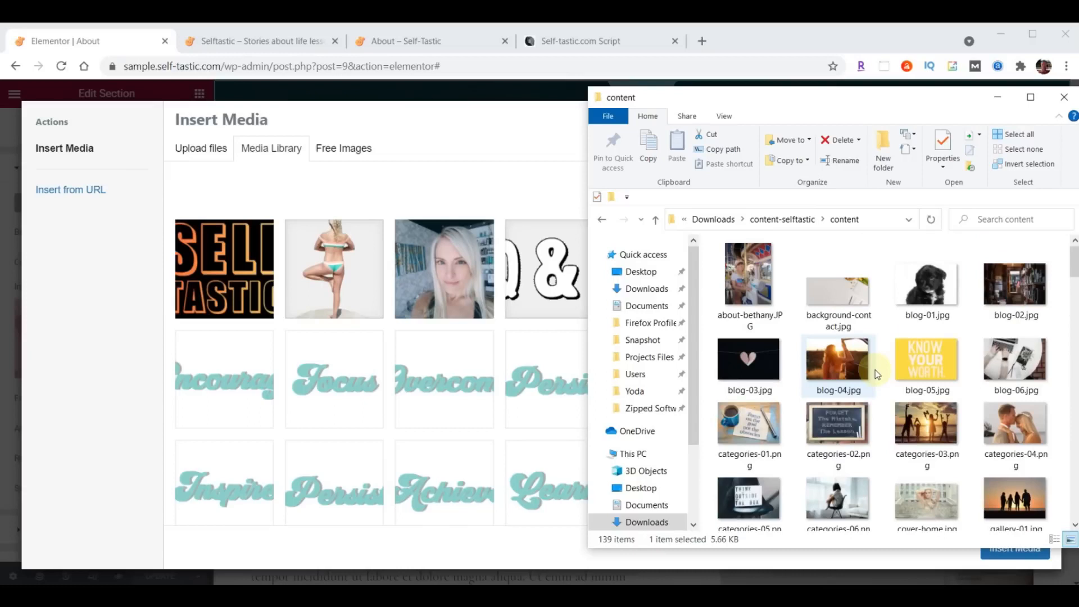
{"action": "scroll", "coordinate": [880, 360], "scroll_direction": "down", "scroll_amount": 10}
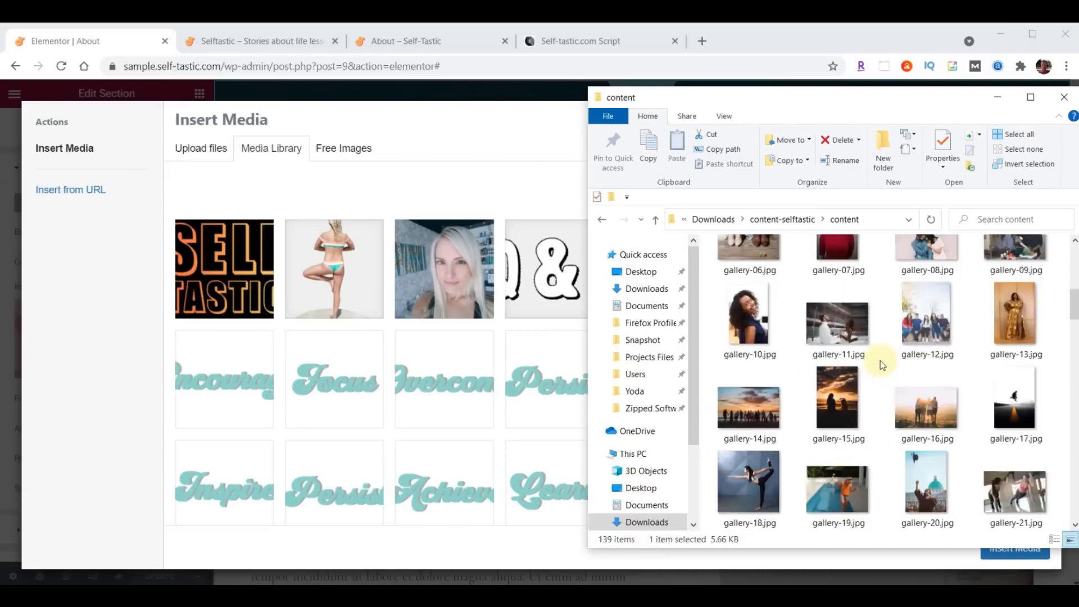
{"action": "scroll", "coordinate": [880, 359], "scroll_direction": "down", "scroll_amount": 7}
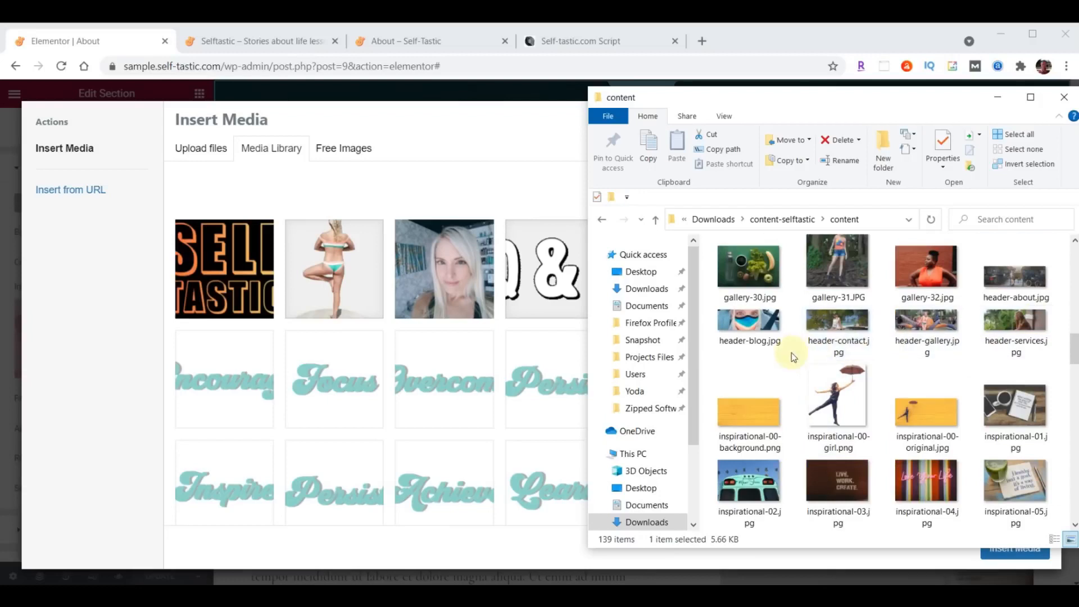
{"action": "left_click_drag", "start_coordinate": [1020, 281], "coordinate": [386, 356]}
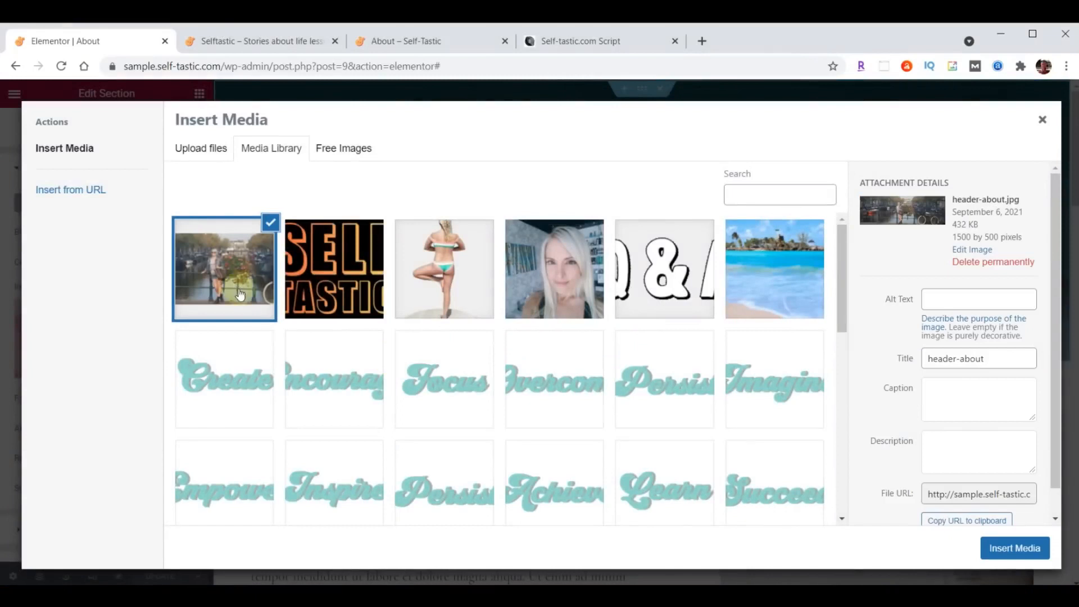
{"action": "left_click", "coordinate": [1021, 556]}
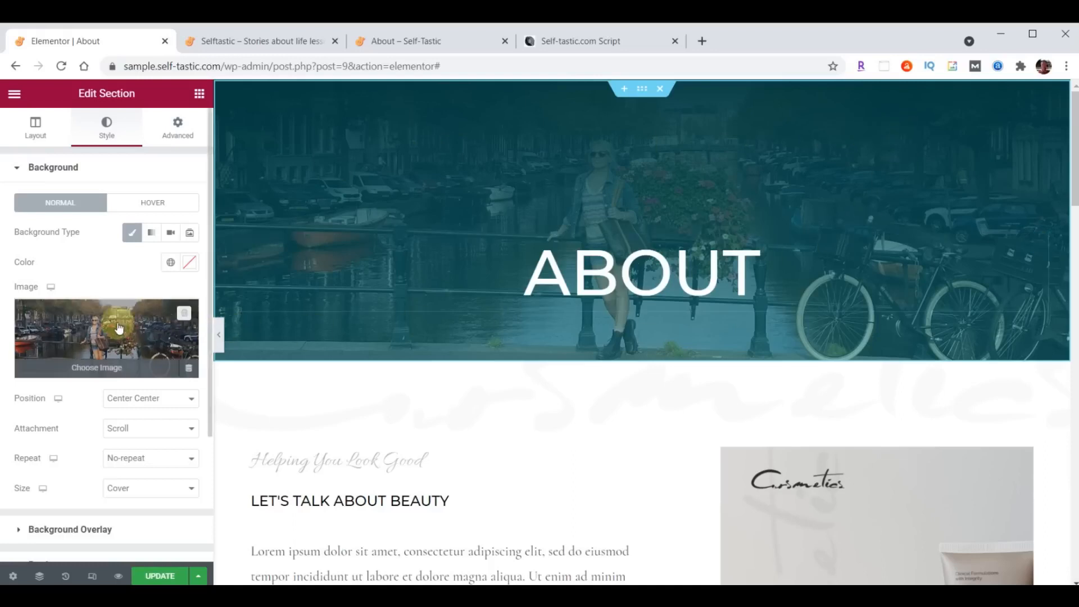
- Set the overlay gradient's first colour to #000000B3 and make the second colour fully transparent
{"action": "scroll", "coordinate": [119, 327], "scroll_direction": "down", "scroll_amount": 2}
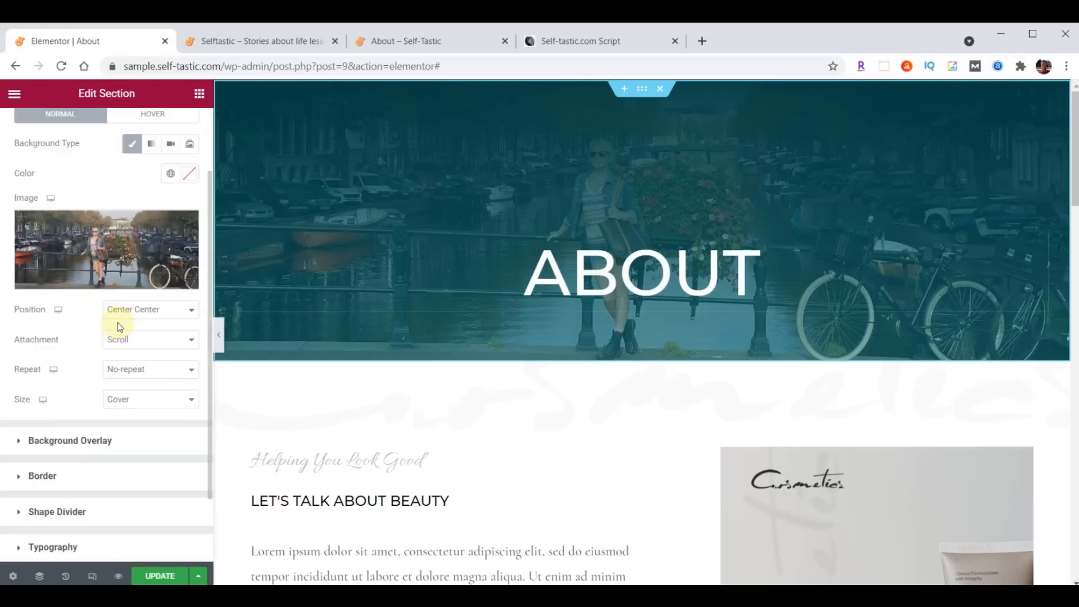
{"action": "left_click", "coordinate": [19, 441]}
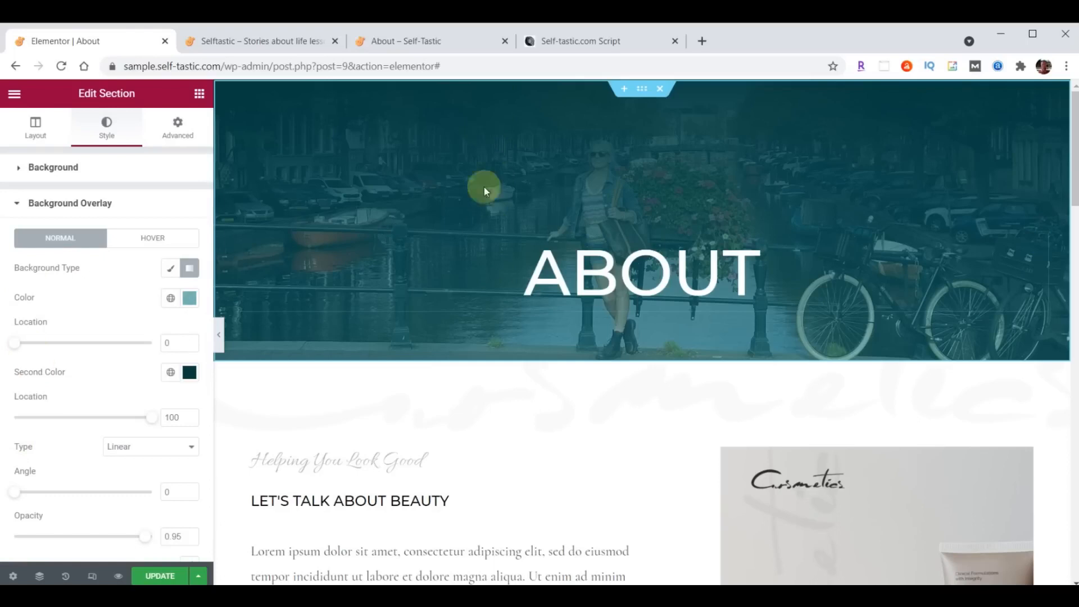
{"action": "left_click", "coordinate": [190, 299]}
{"action": "type", "text": "#000000B3"}
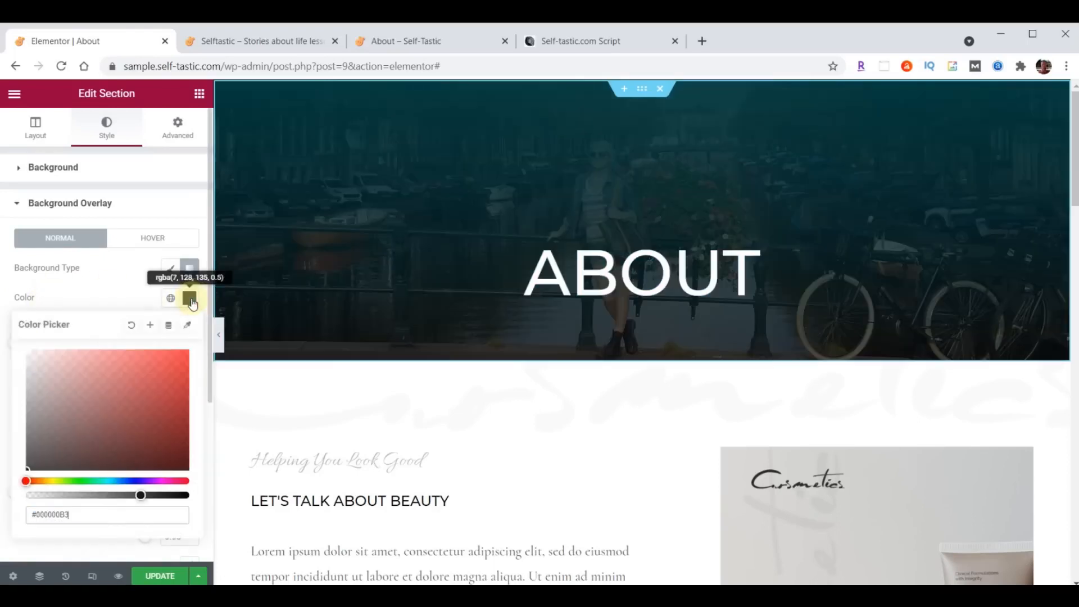
{"action": "left_click", "coordinate": [191, 300]}
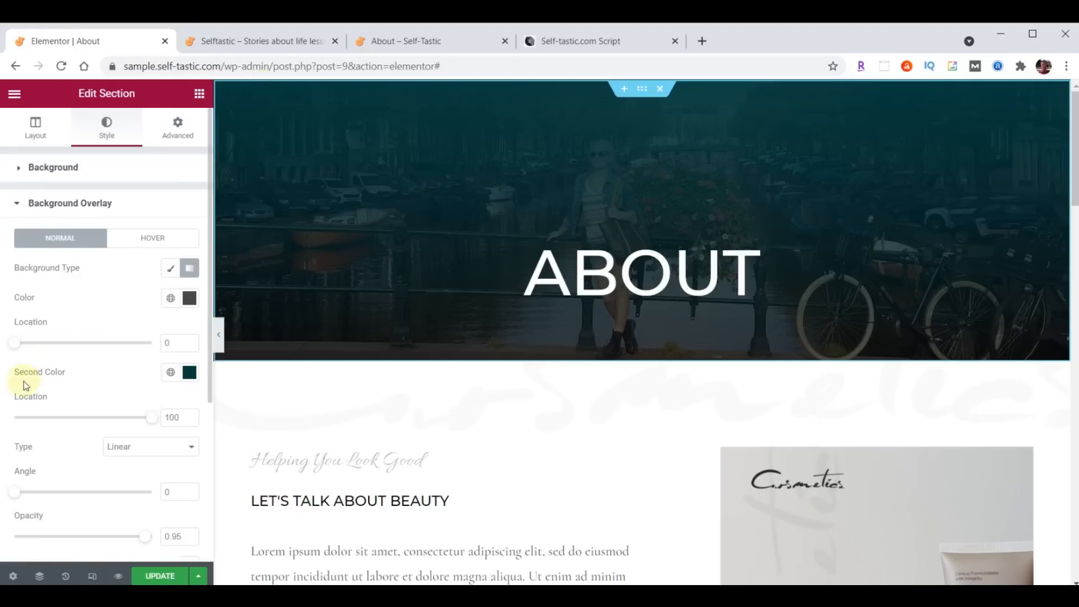
{"action": "left_click", "coordinate": [189, 372]}
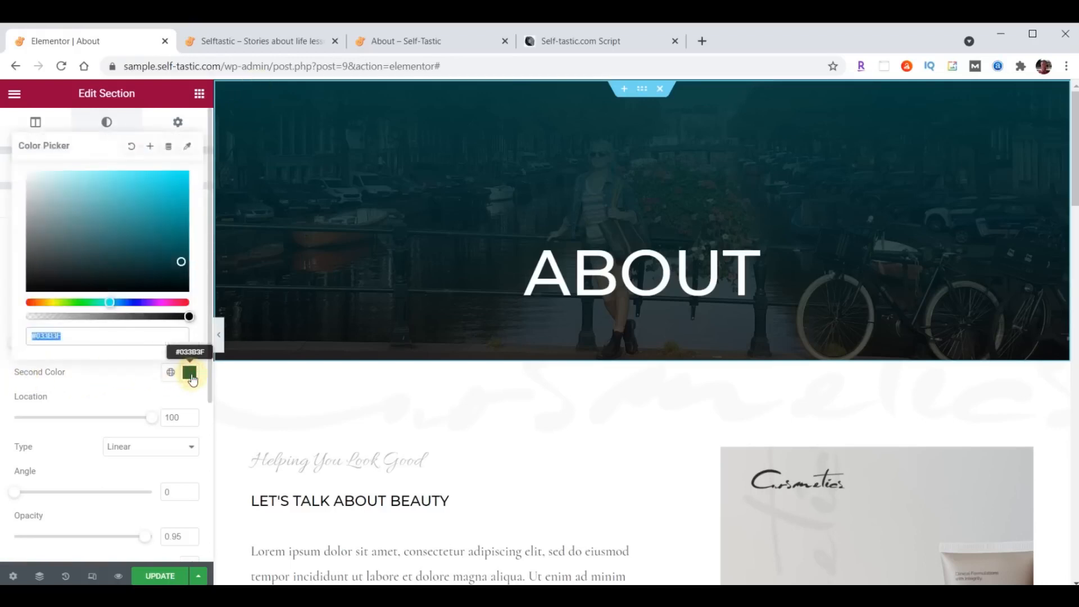
{"action": "left_click", "coordinate": [104, 334]}
{"action": "type", "text": "00"}
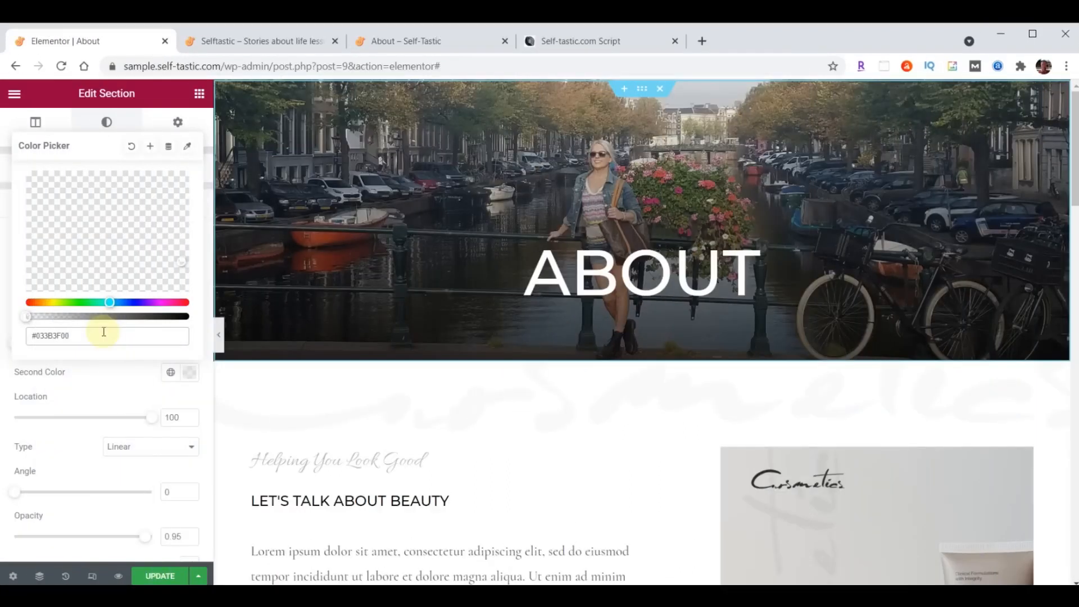
{"action": "left_click", "coordinate": [189, 373]}
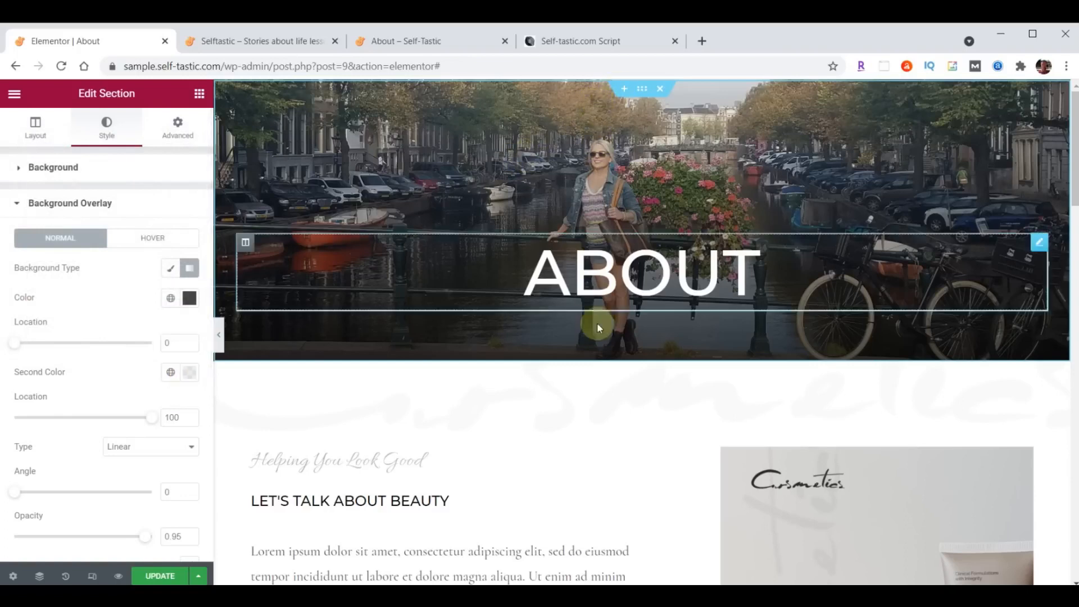
- Set the gradient angle to 180 and the second location to 24, then save
{"action": "left_click", "coordinate": [165, 493]}
{"action": "type", "text": "180"}
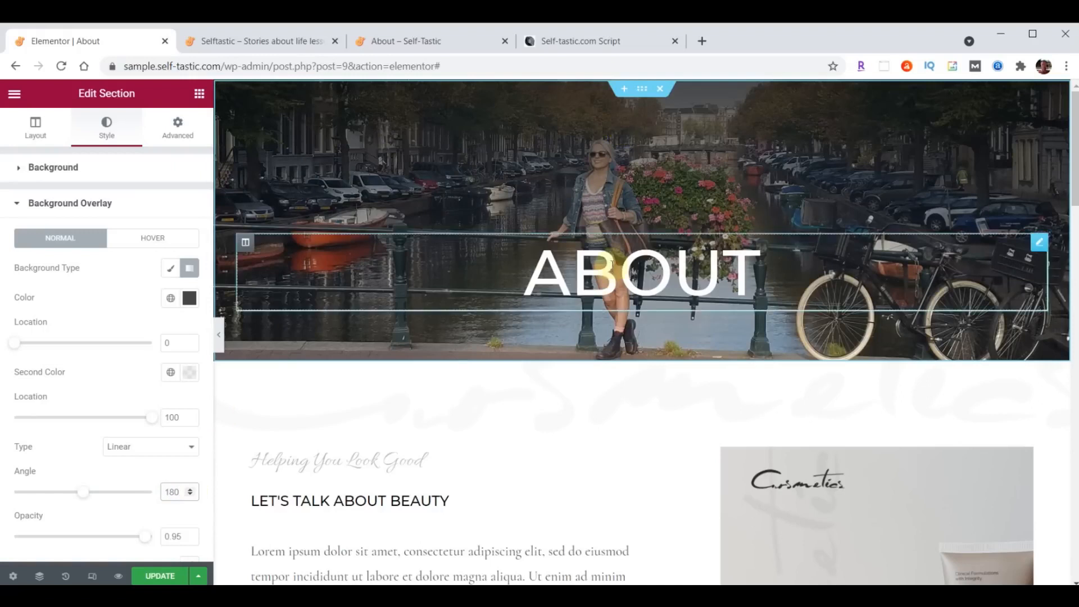
{"action": "double_click", "coordinate": [167, 419]}
{"action": "type", "text": "24"}
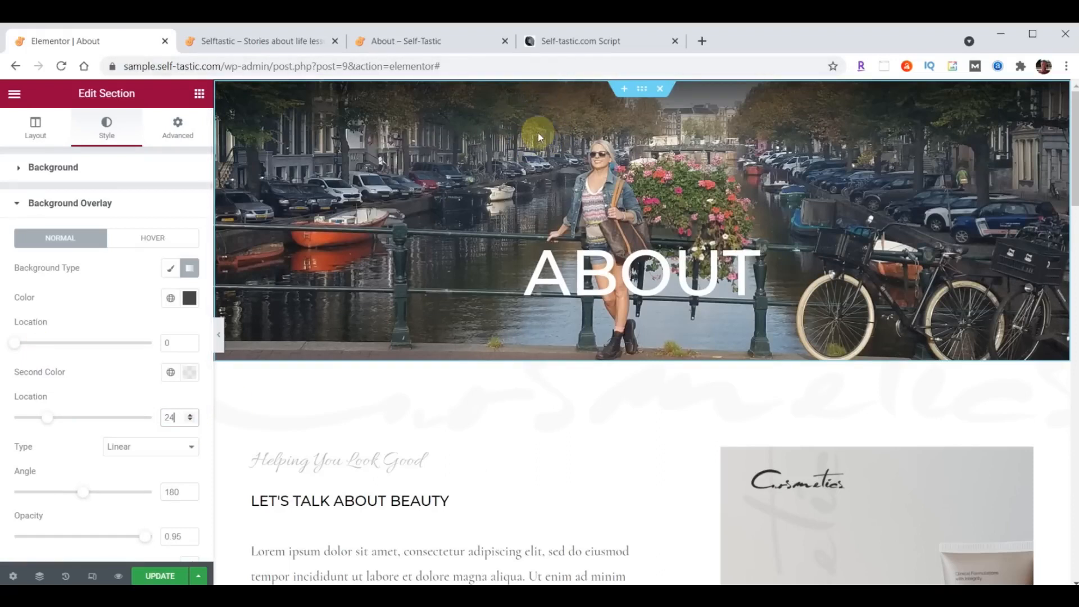
{"action": "left_click", "coordinate": [160, 576]}
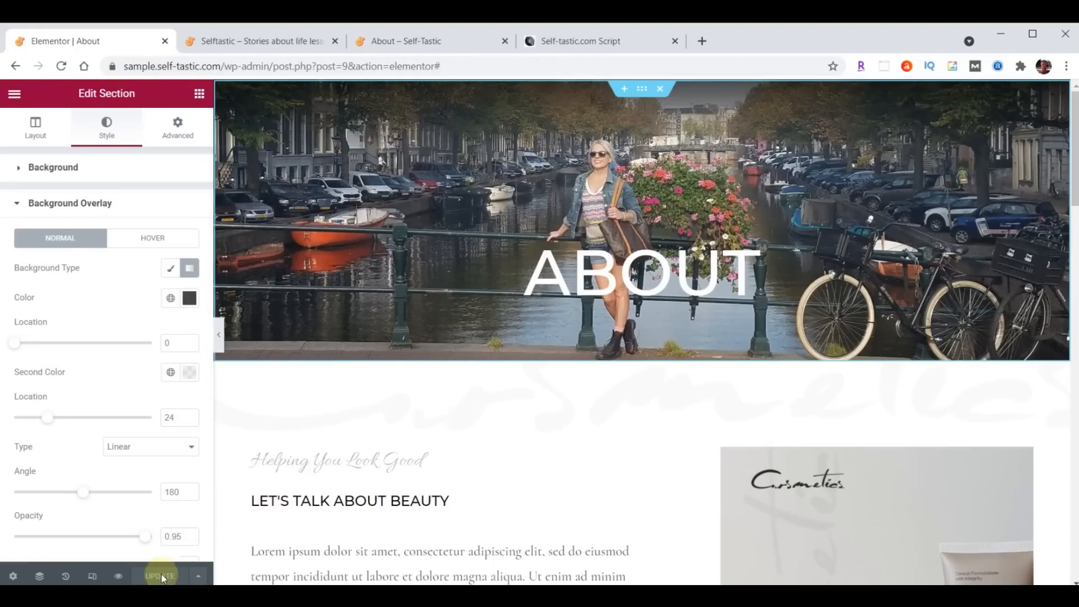
{"action": "left_click", "coordinate": [265, 41]}
{"action": "scroll", "coordinate": [753, 365], "scroll_direction": "up", "scroll_amount": 4}
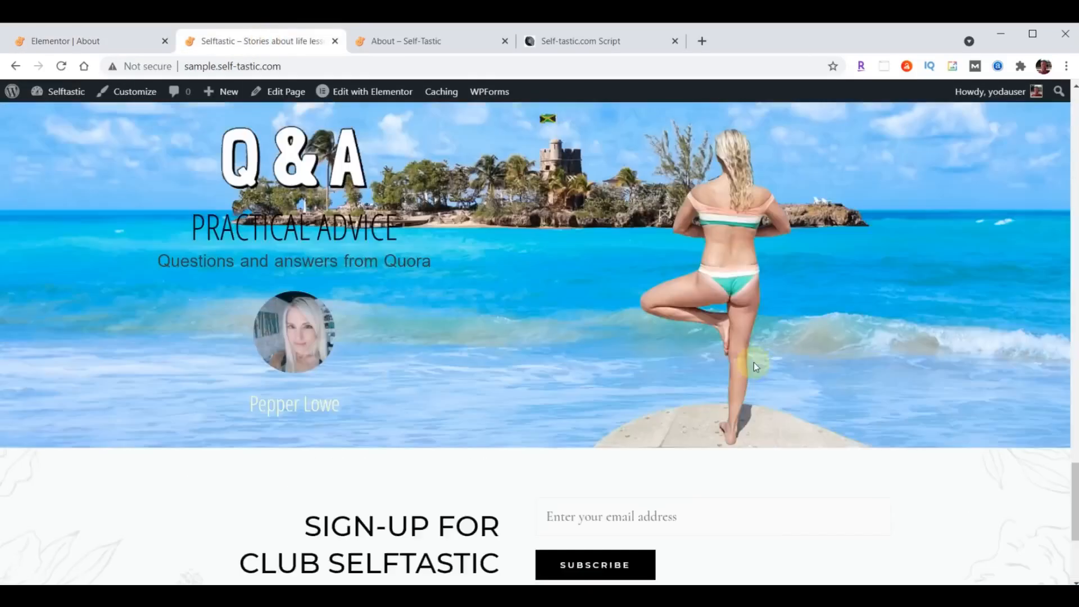
{"action": "scroll", "coordinate": [754, 365], "scroll_direction": "up", "scroll_amount": 10}
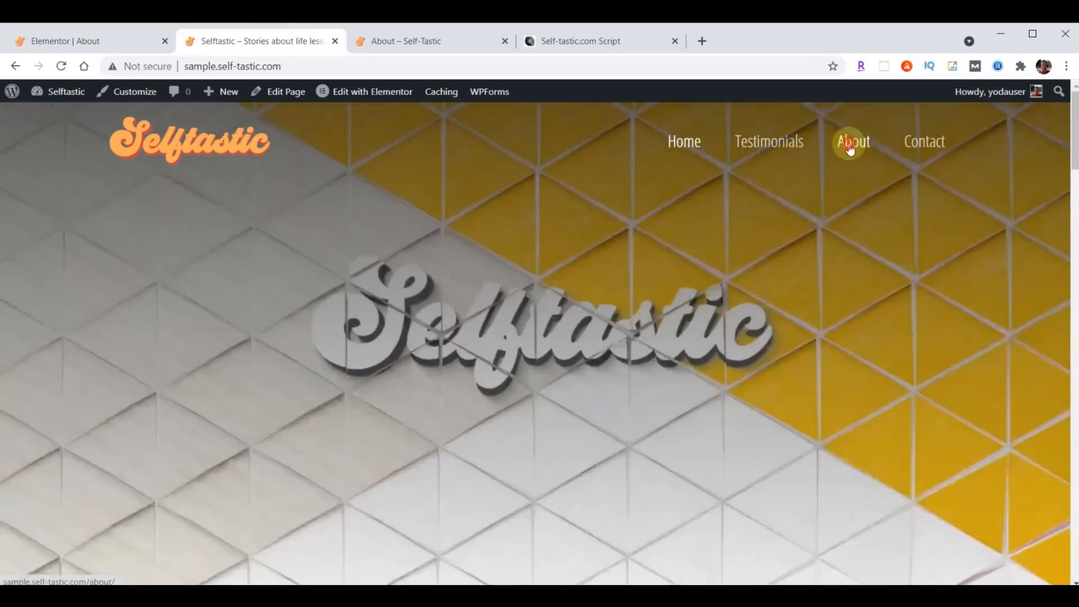
{"action": "left_click", "coordinate": [851, 147]}
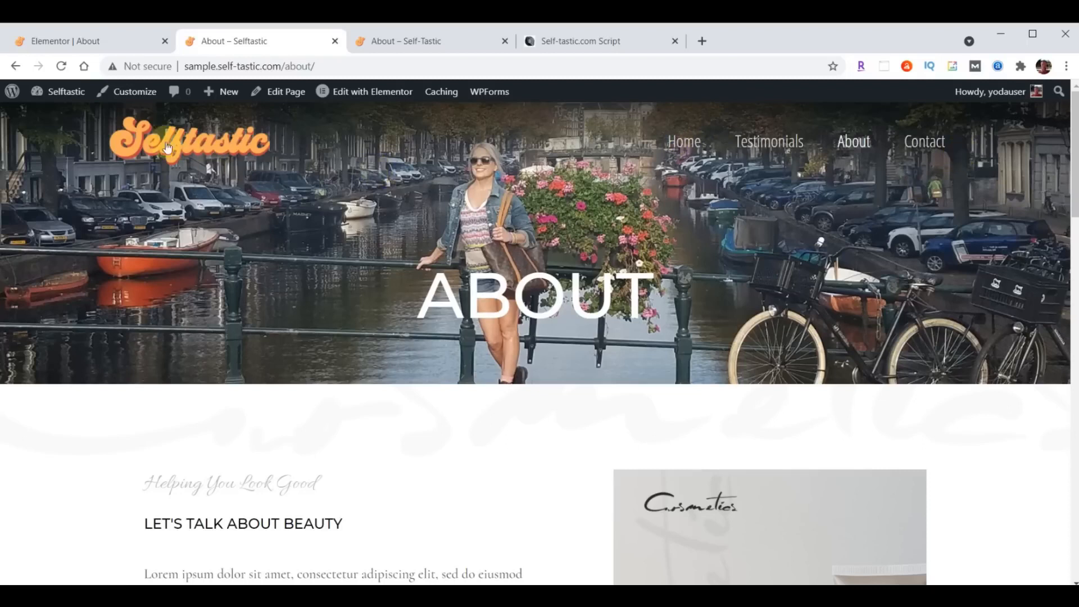
{"action": "left_click", "coordinate": [82, 42]}
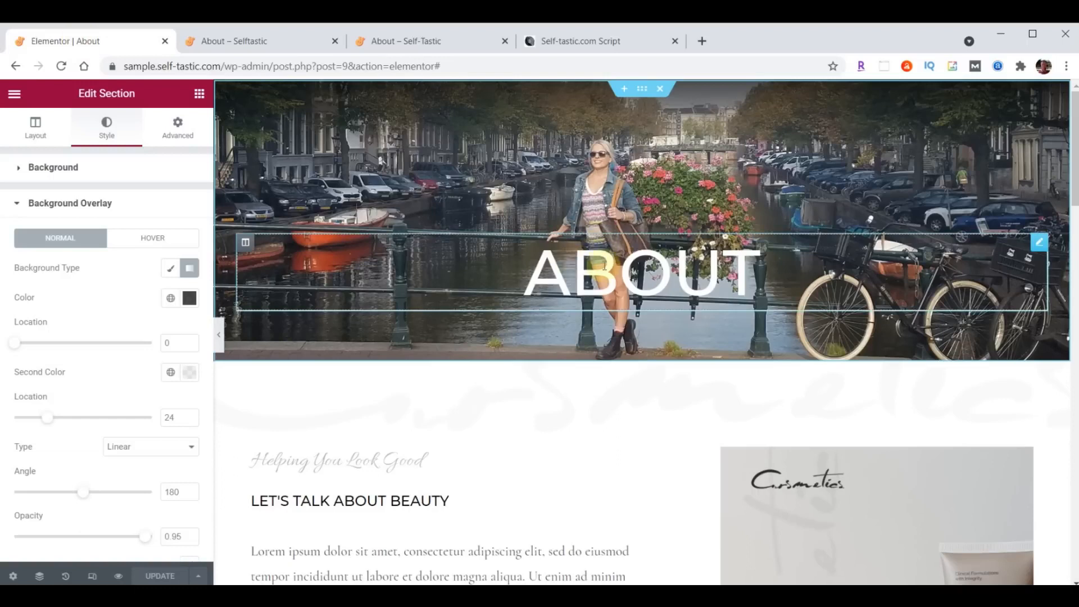
- Left-align the ABOUT heading and set its font family to Londrina Shadow
{"action": "left_click", "coordinate": [1039, 243]}
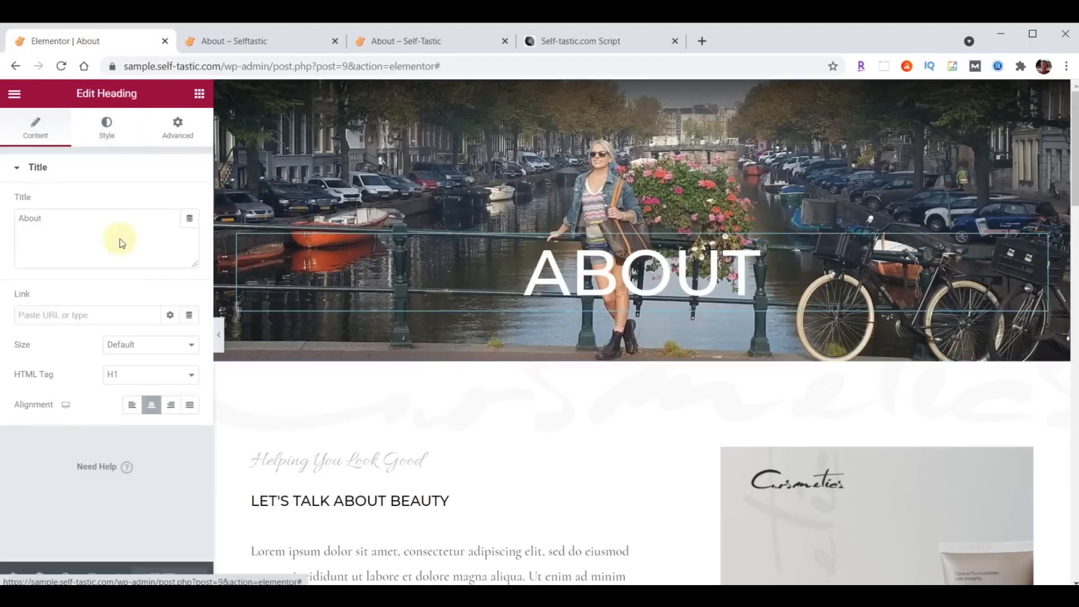
{"action": "left_click", "coordinate": [131, 405]}
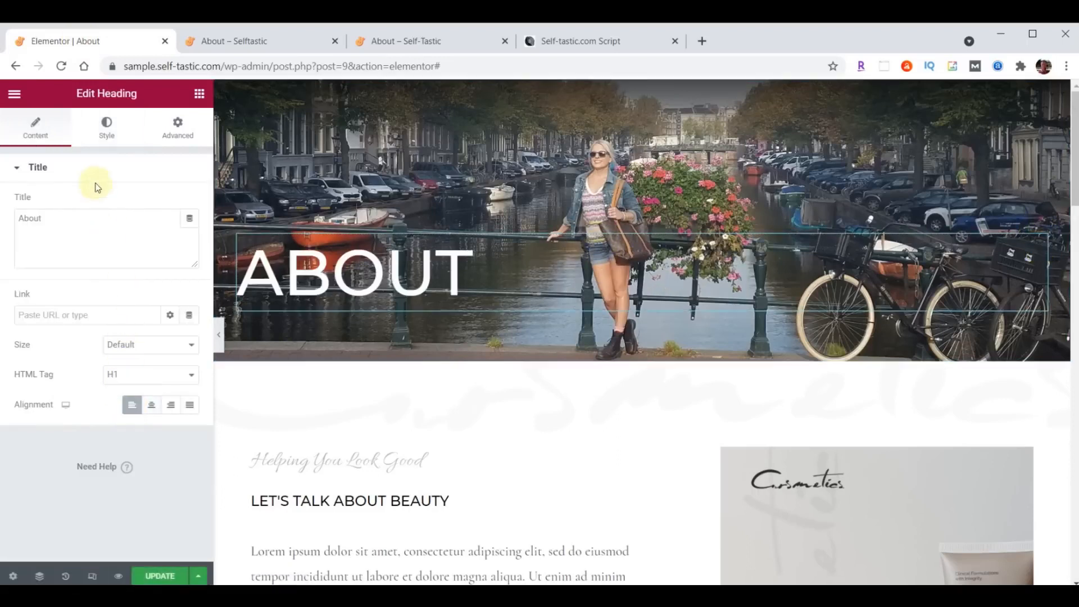
{"action": "left_click", "coordinate": [107, 132]}
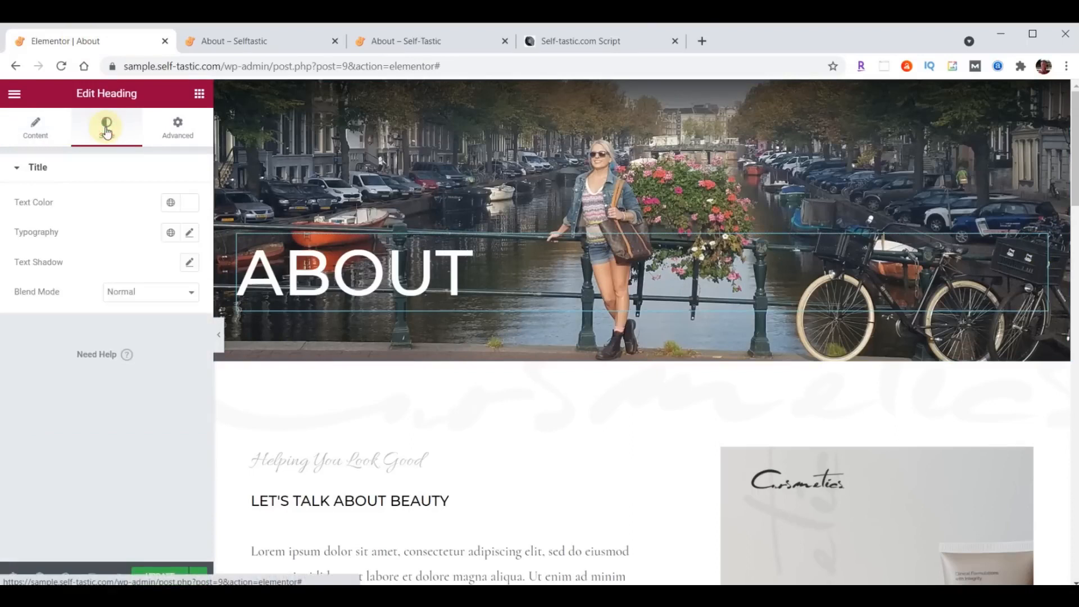
{"action": "left_click", "coordinate": [185, 203]}
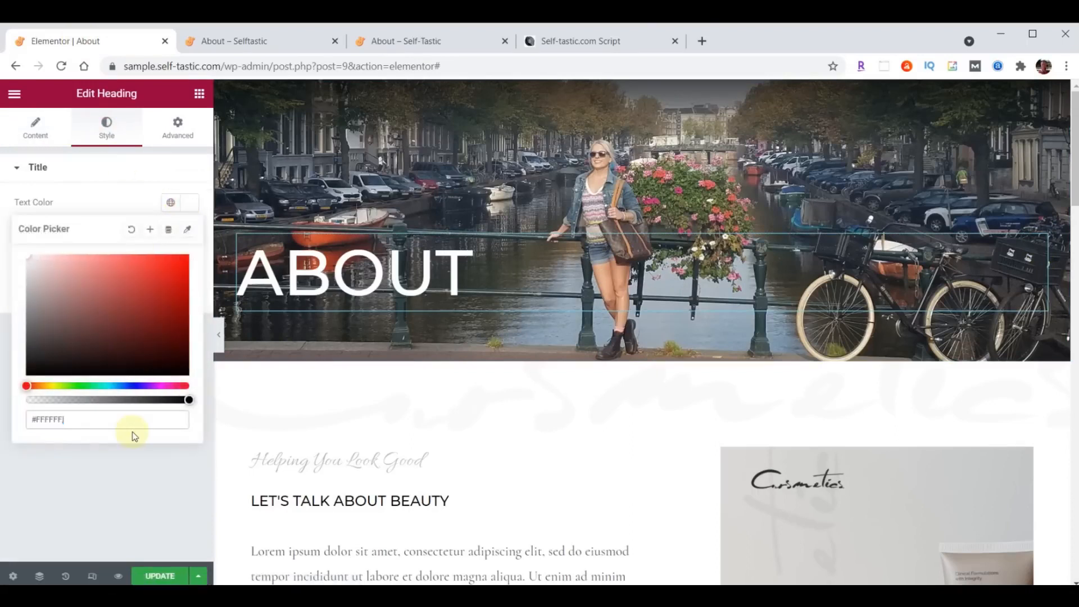
{"action": "left_click", "coordinate": [194, 203]}
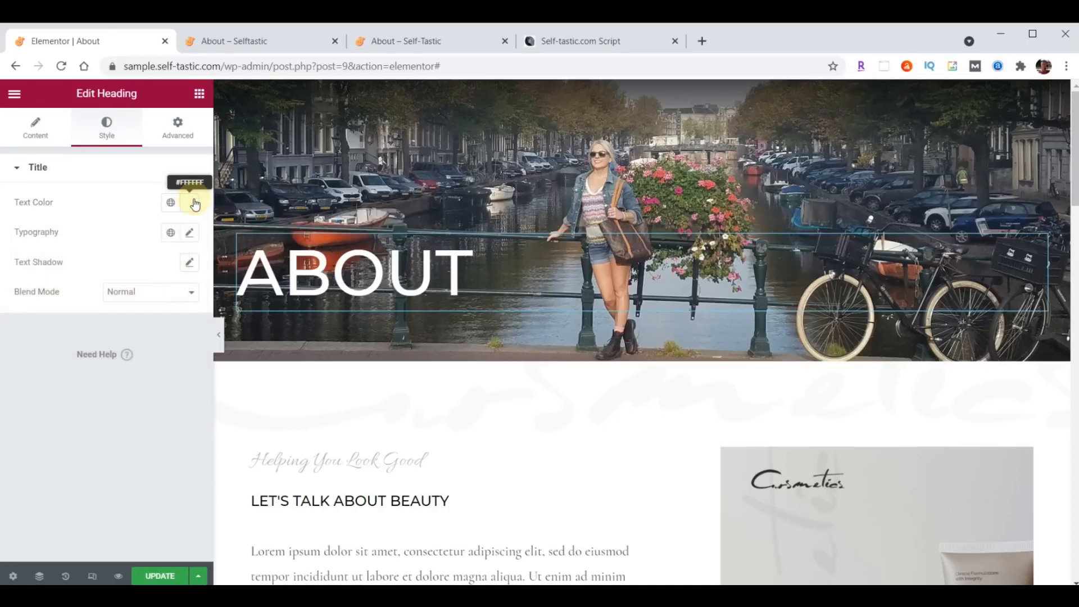
{"action": "left_click", "coordinate": [190, 232]}
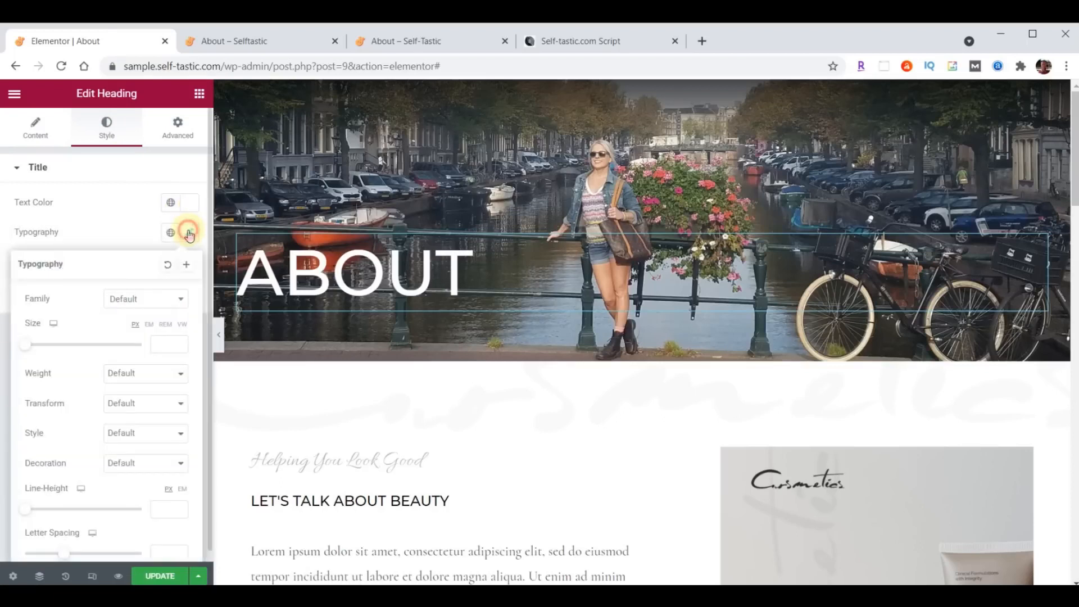
{"action": "left_click", "coordinate": [134, 298]}
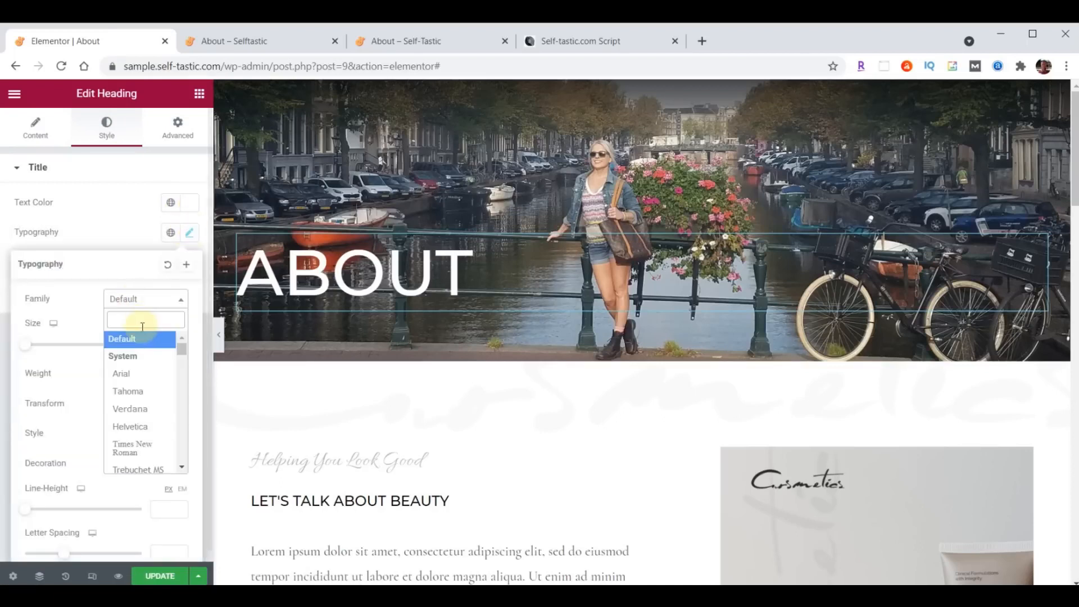
{"action": "type", "text": "Londrina"}
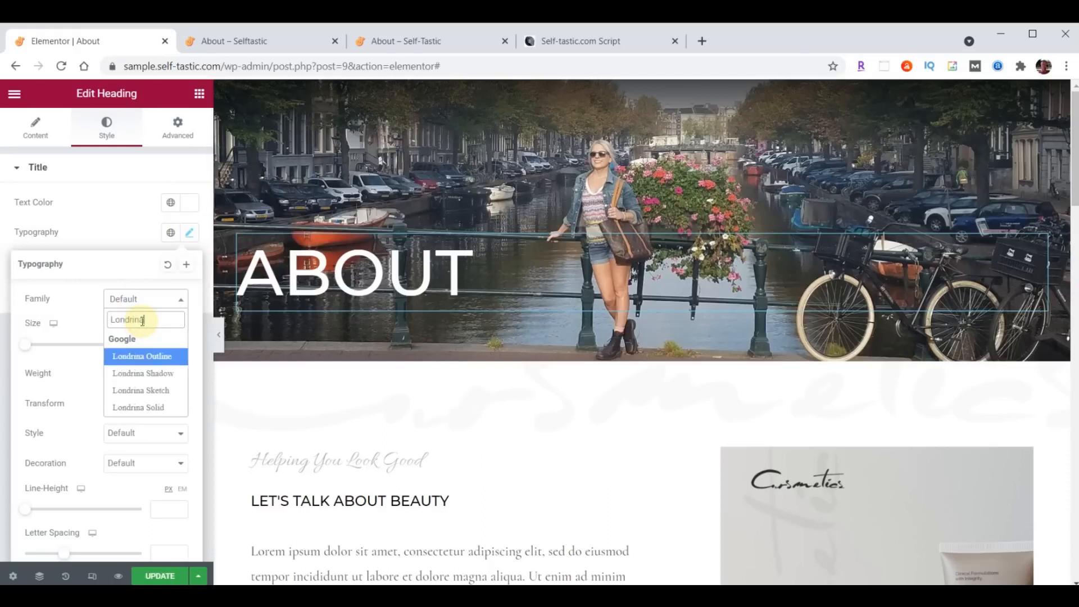
{"action": "left_click", "coordinate": [142, 373]}
{"action": "left_click", "coordinate": [162, 343]}
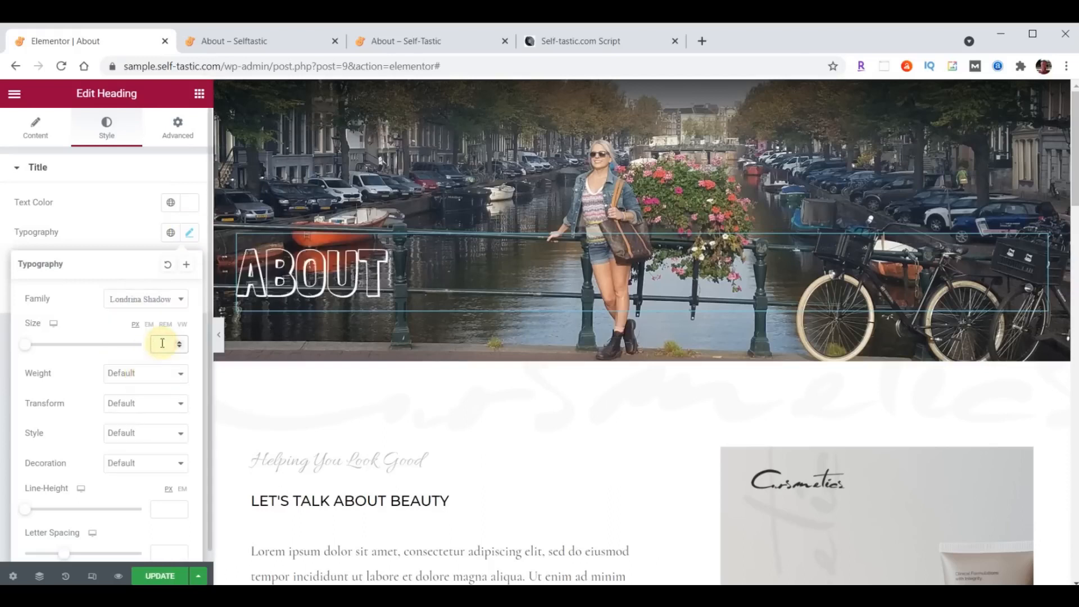
- Give the heading 150 px top padding, save, and check the live About page
{"action": "left_click", "coordinate": [180, 137]}
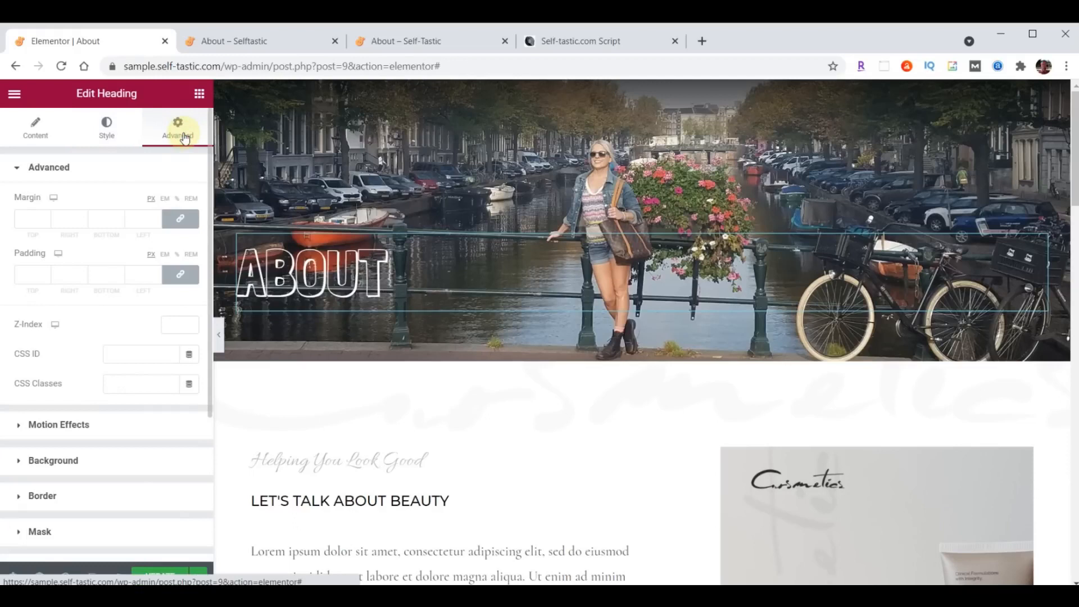
{"action": "left_click", "coordinate": [184, 276]}
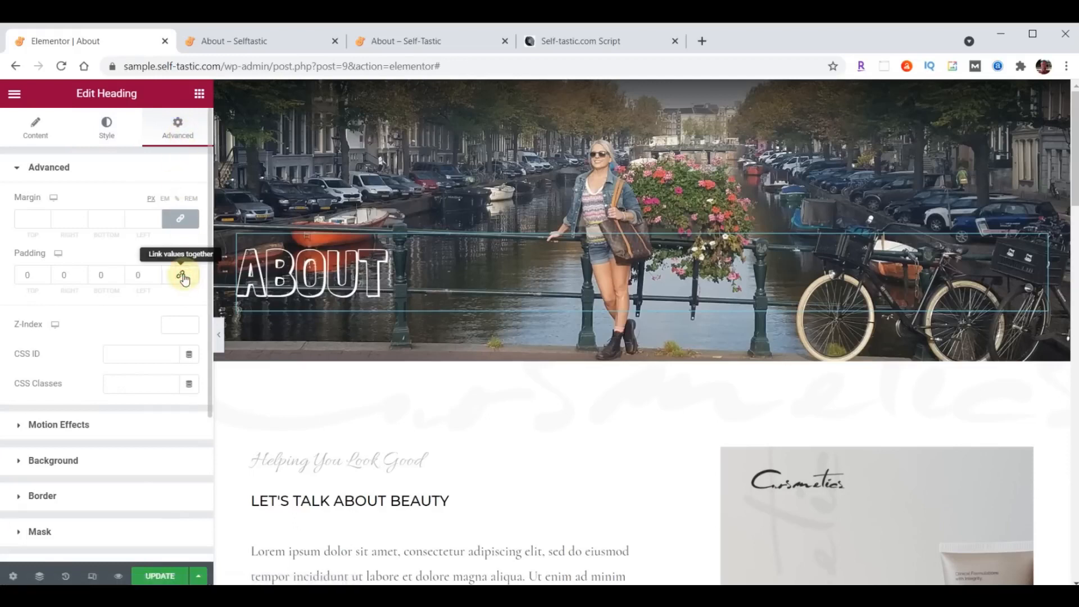
{"action": "left_click", "coordinate": [21, 274]}
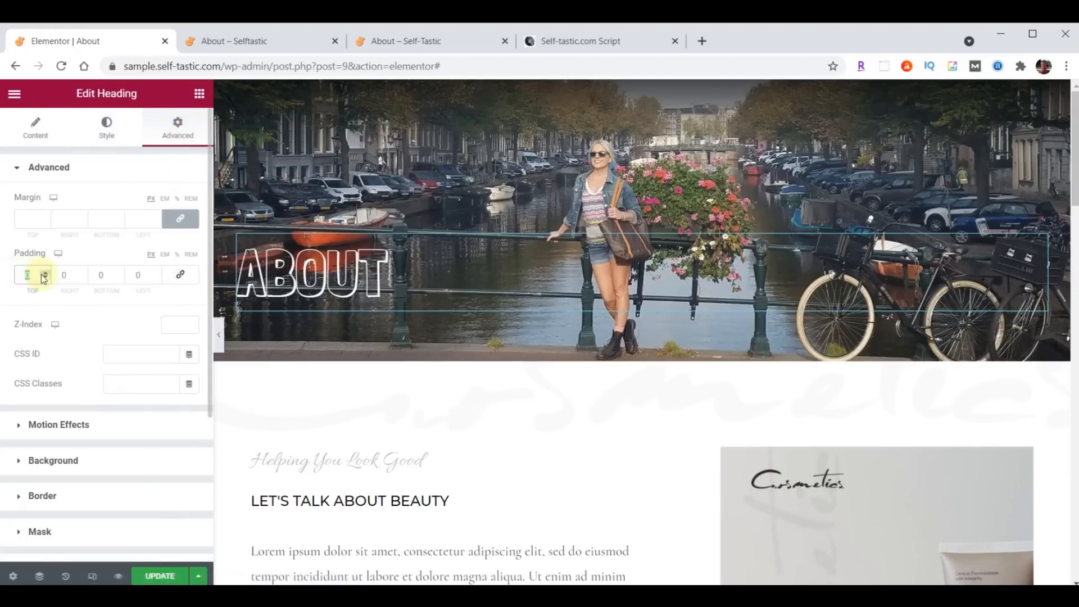
{"action": "type", "text": "150"}
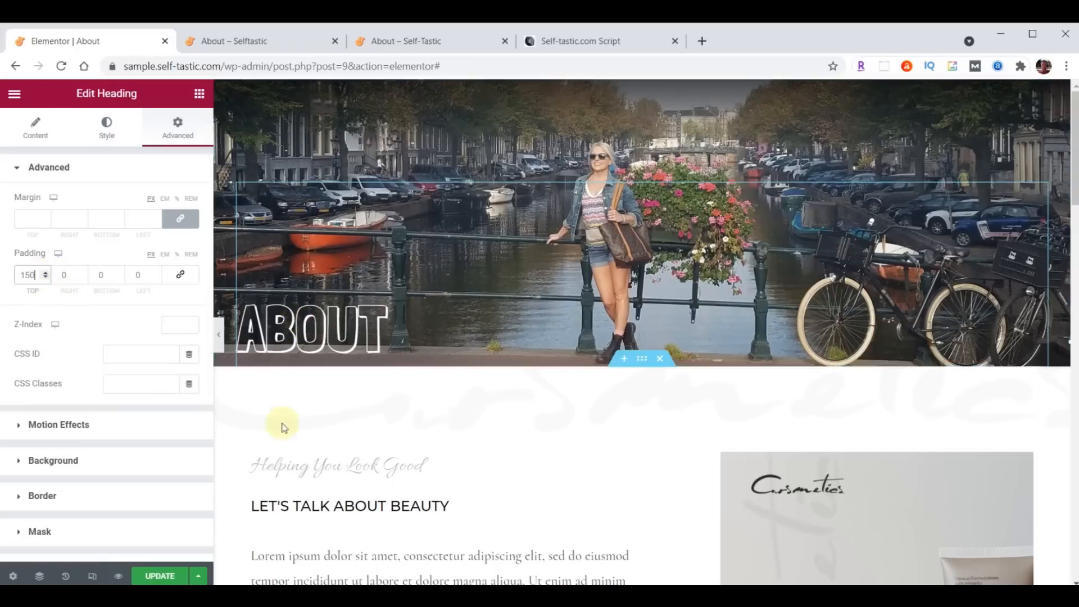
{"action": "left_click", "coordinate": [156, 574]}
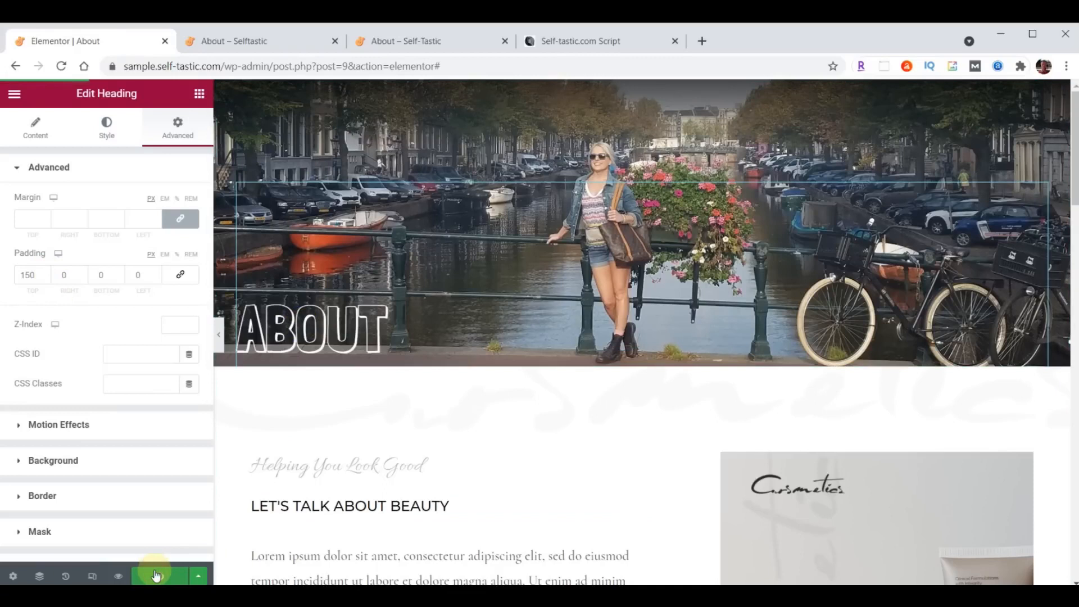
{"action": "left_click", "coordinate": [408, 47]}
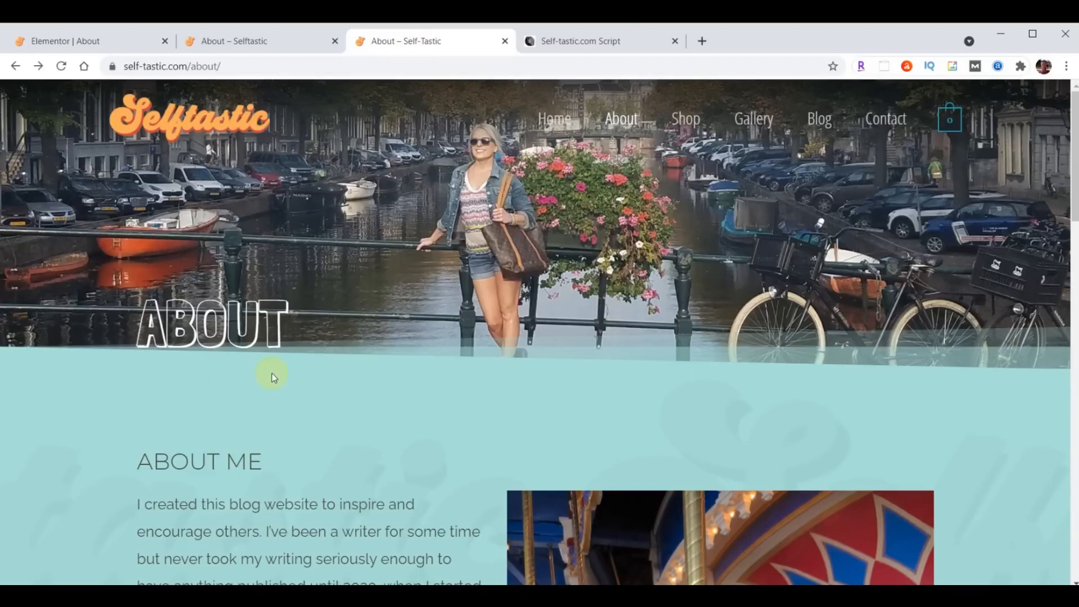
{"action": "left_click", "coordinate": [78, 45]}
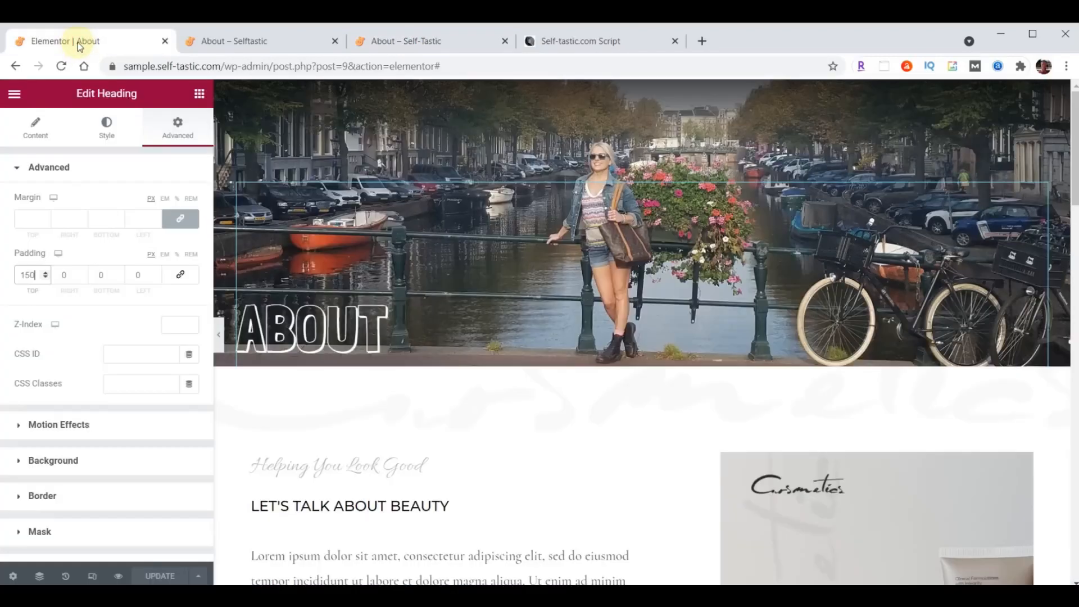
- Add a Tilt Opacity shape divider to the bottom of the ABOUT header section
{"action": "left_click", "coordinate": [643, 90]}
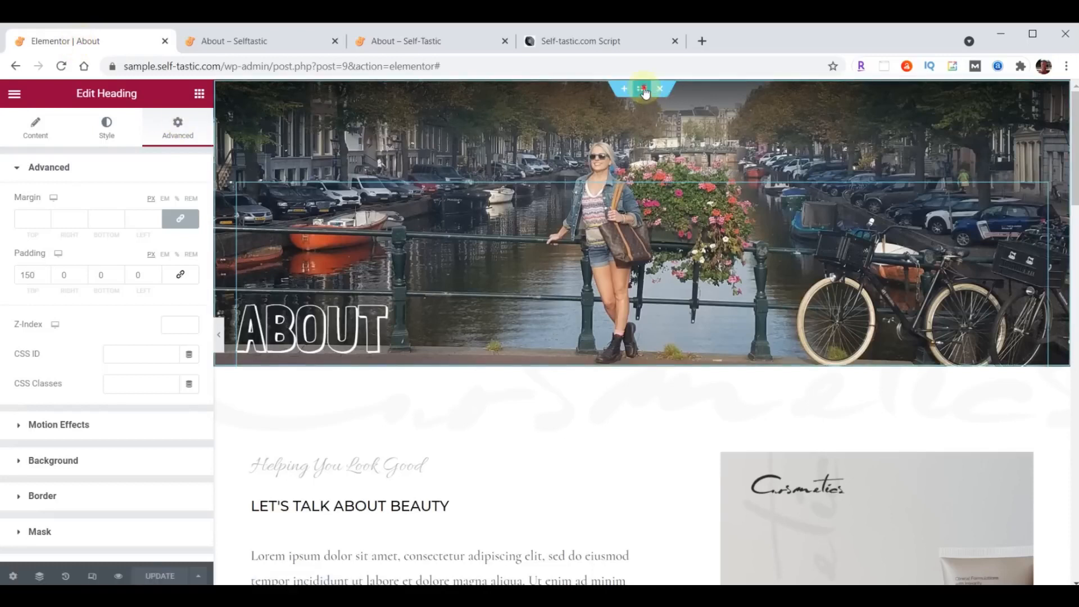
{"action": "left_click", "coordinate": [642, 89]}
{"action": "left_click", "coordinate": [107, 128]}
{"action": "scroll", "coordinate": [90, 339], "scroll_direction": "down", "scroll_amount": 3}
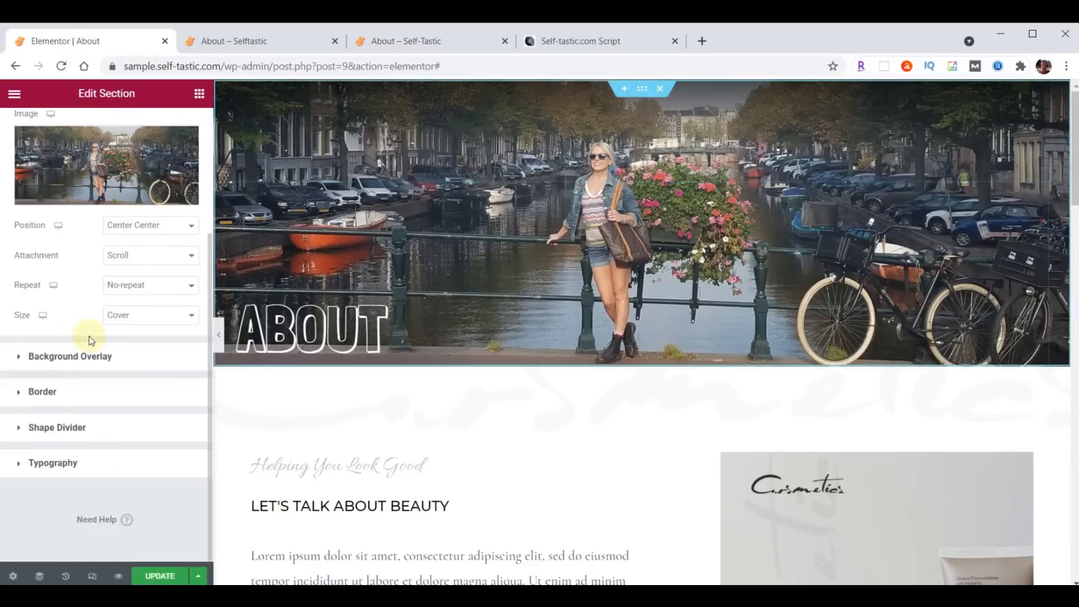
{"action": "left_click", "coordinate": [66, 427]}
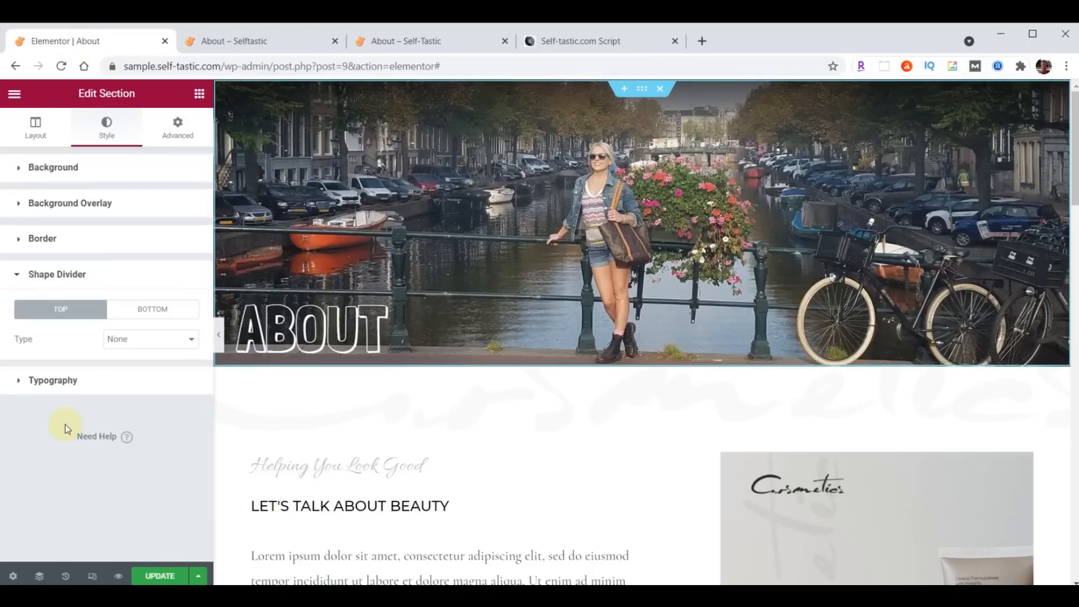
{"action": "left_click", "coordinate": [147, 310]}
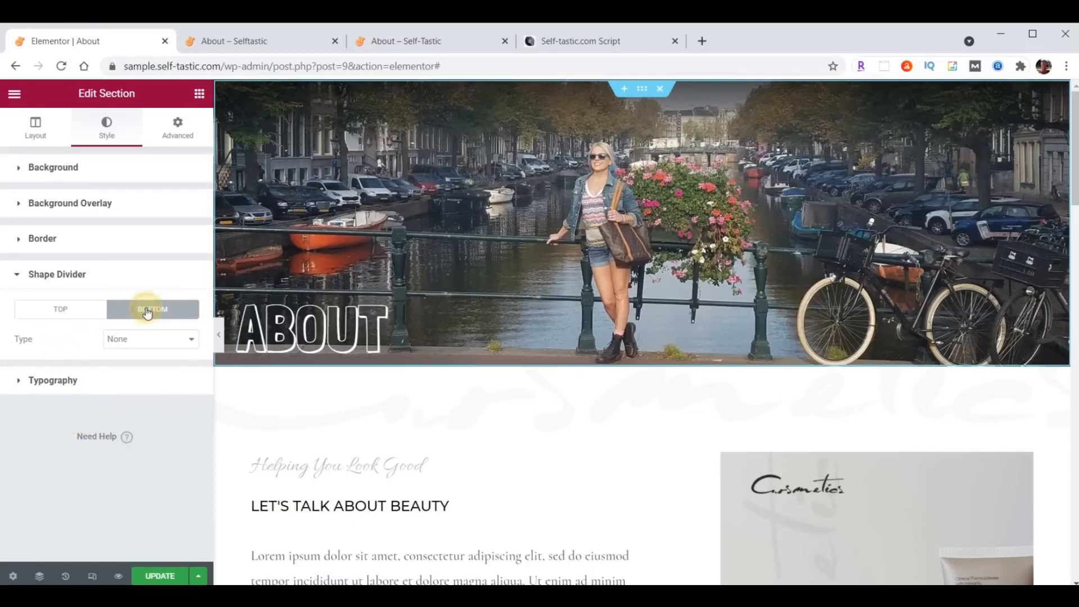
{"action": "left_click", "coordinate": [145, 339]}
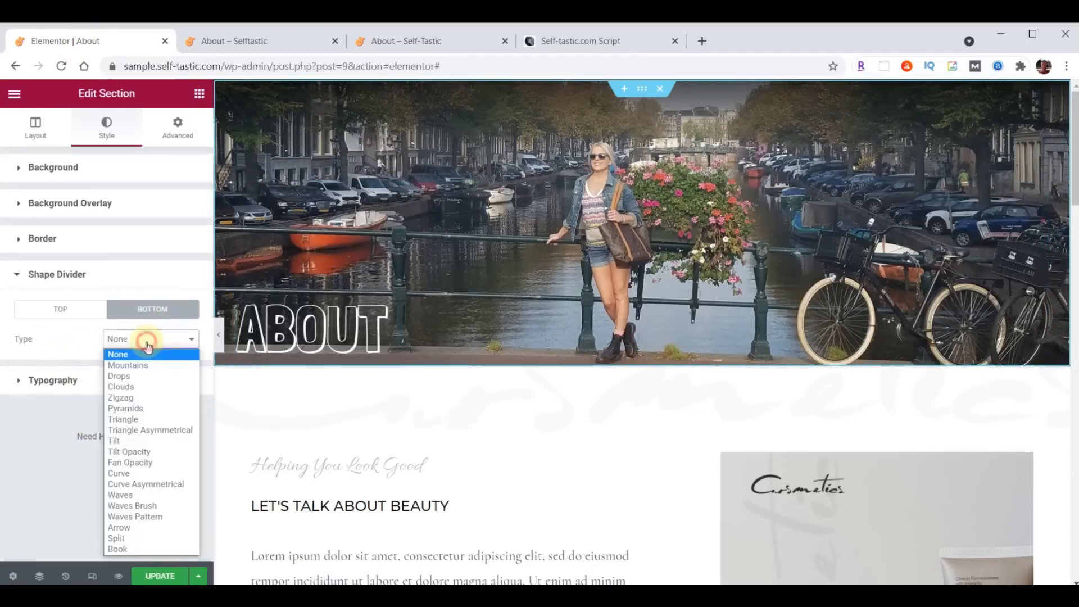
{"action": "left_click", "coordinate": [145, 457]}
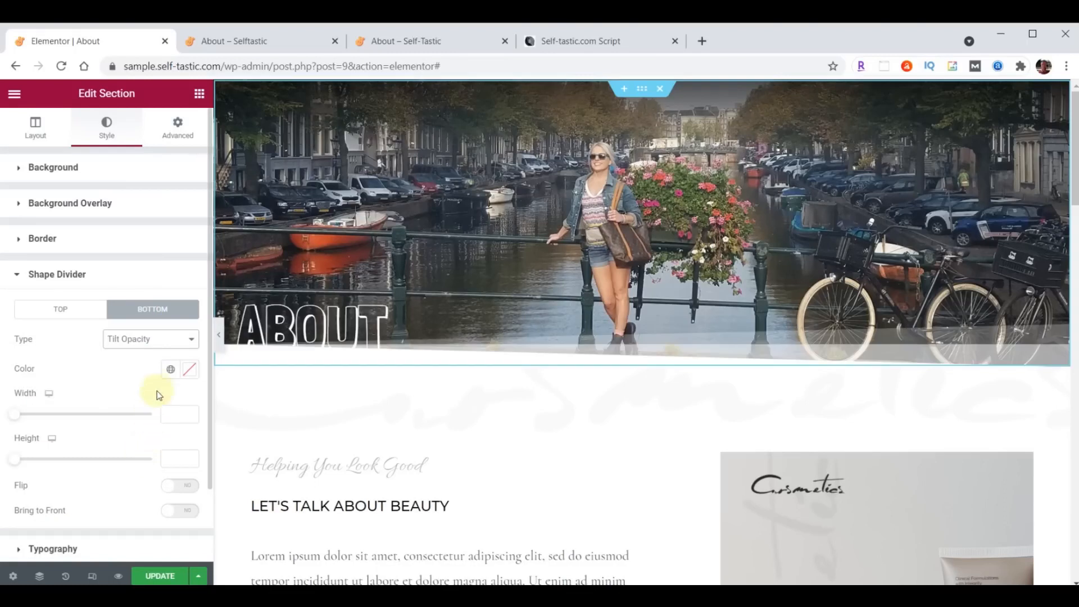
- Colour the divider teal #A8E0D9, save, and reload the live About page
{"action": "left_click", "coordinate": [186, 376]}
{"action": "key", "text": "ctrl+v"}
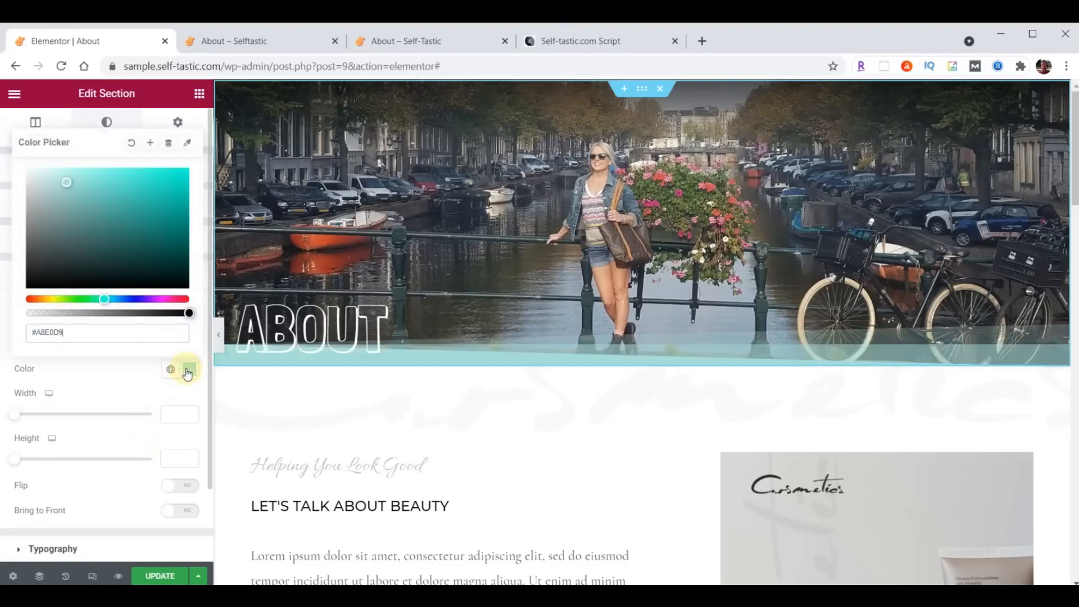
{"action": "left_click", "coordinate": [188, 375]}
{"action": "left_click", "coordinate": [160, 576]}
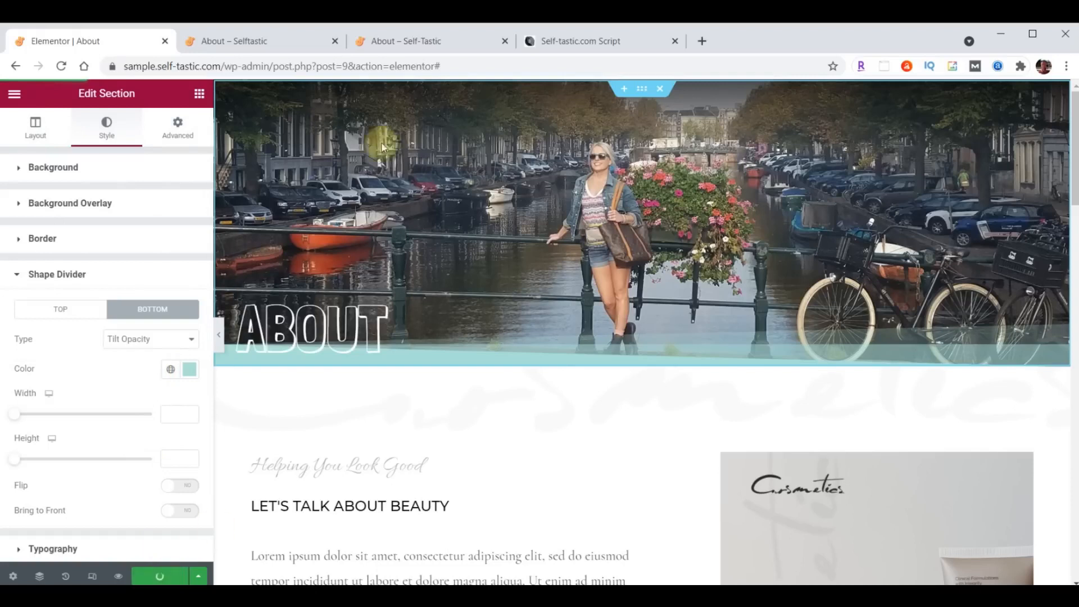
{"action": "left_click", "coordinate": [280, 38]}
{"action": "left_click", "coordinate": [62, 67]}
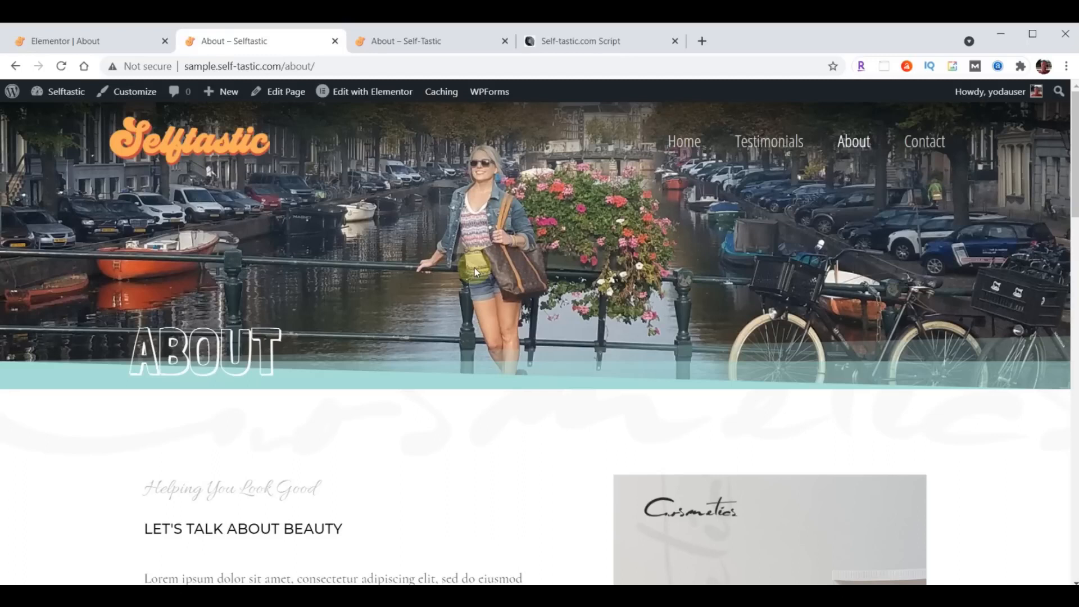
- Save the ABOUT header section as template 'Selftastic About Header' and close the library
{"action": "left_click", "coordinate": [91, 42]}
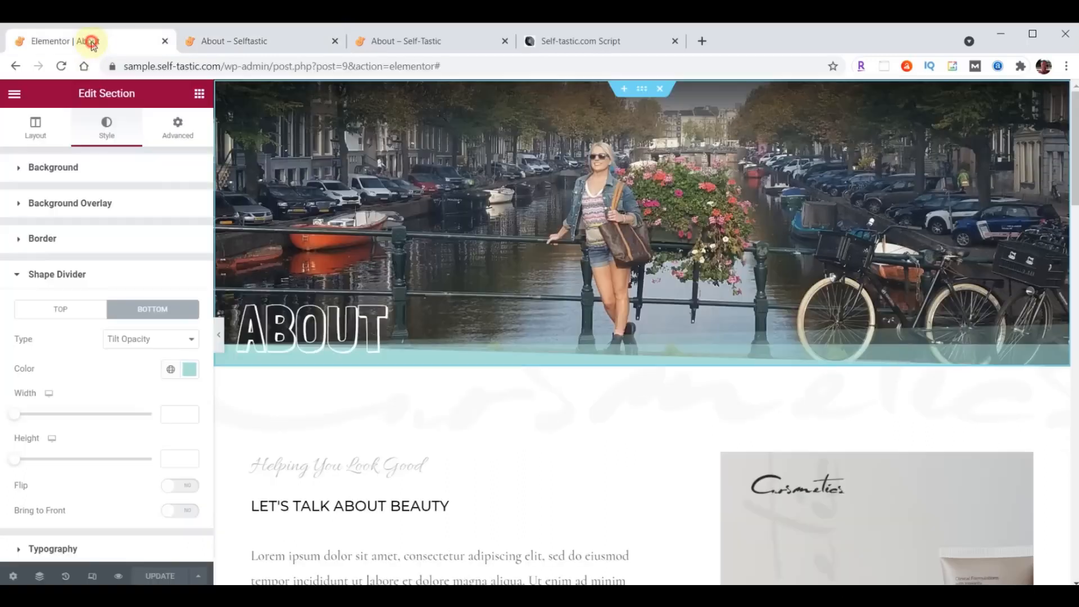
{"action": "right_click", "coordinate": [641, 93]}
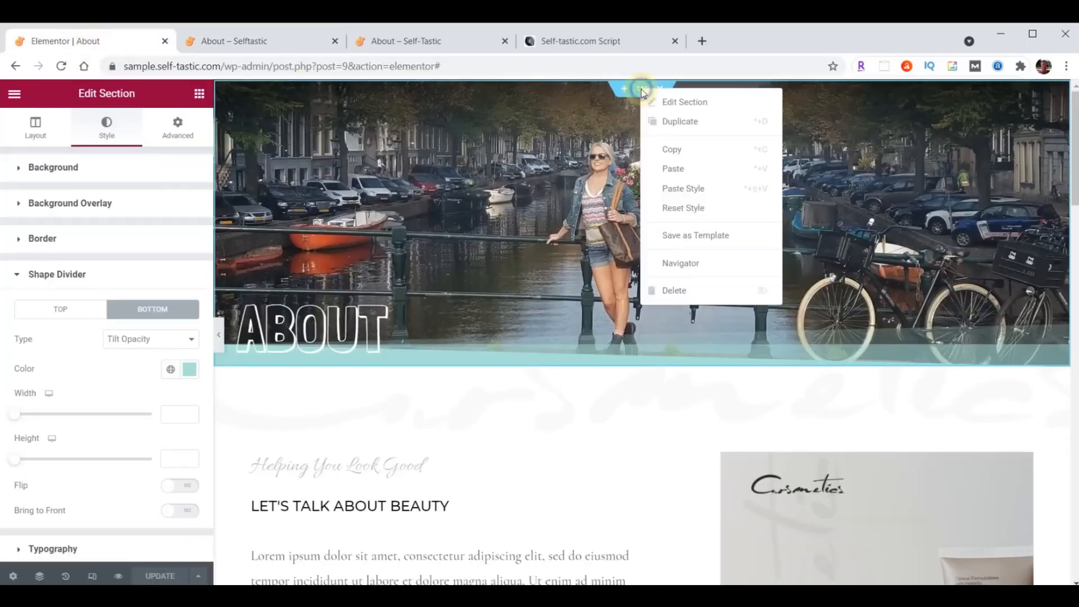
{"action": "left_click", "coordinate": [688, 242]}
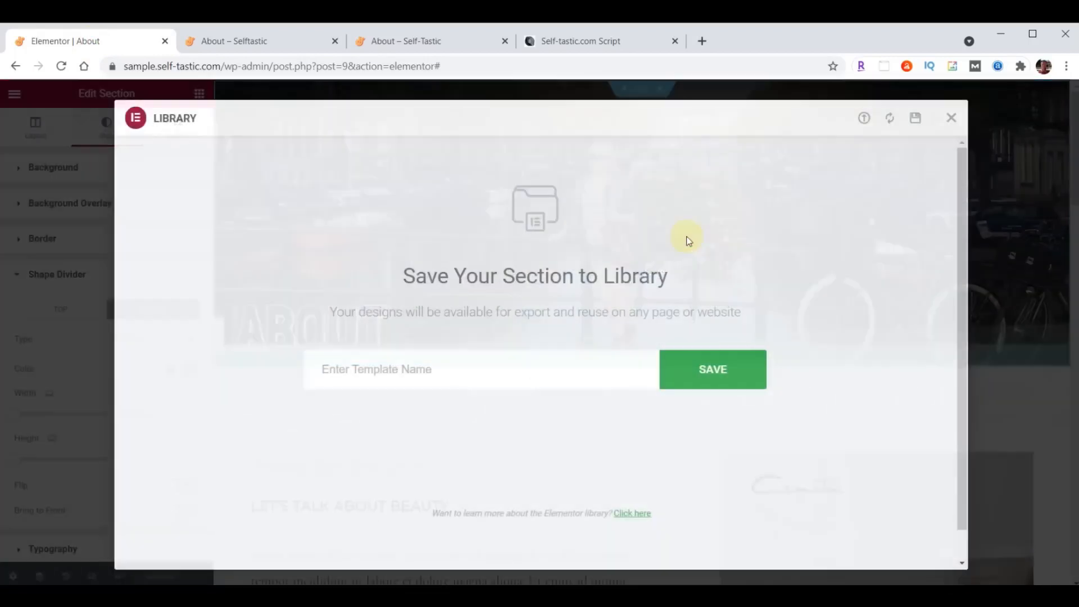
{"action": "left_click", "coordinate": [484, 368]}
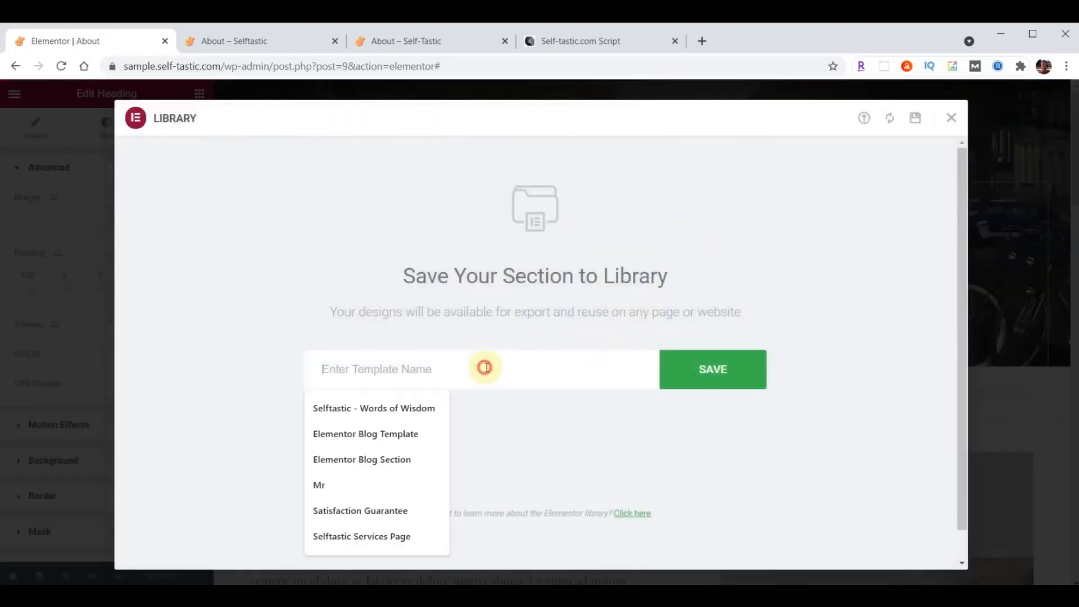
{"action": "type", "text": "Selftastic About Header"}
{"action": "left_click", "coordinate": [710, 370]}
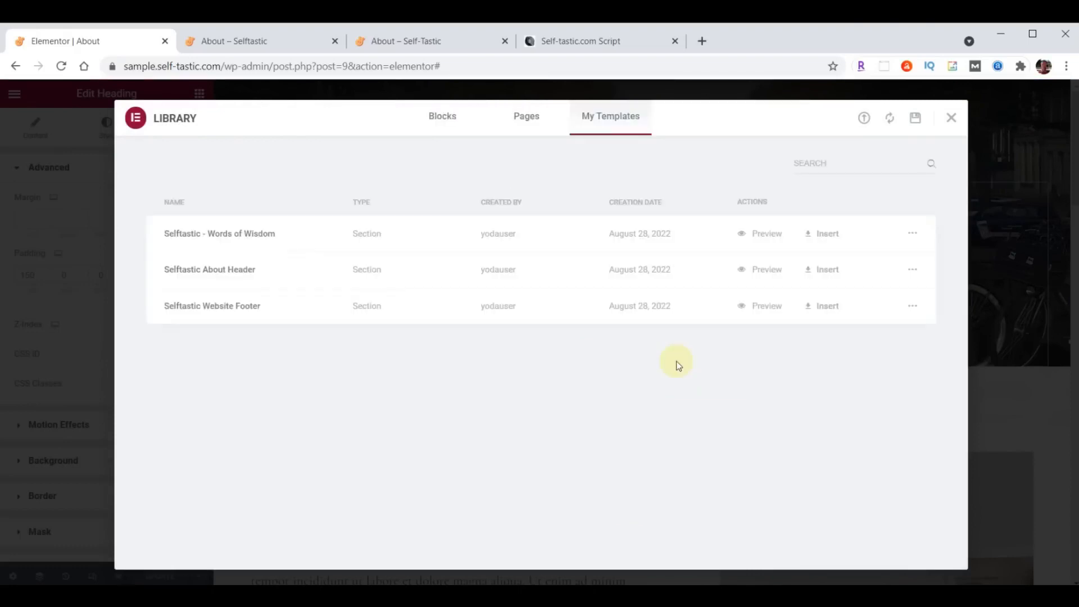
{"action": "left_click", "coordinate": [950, 119]}
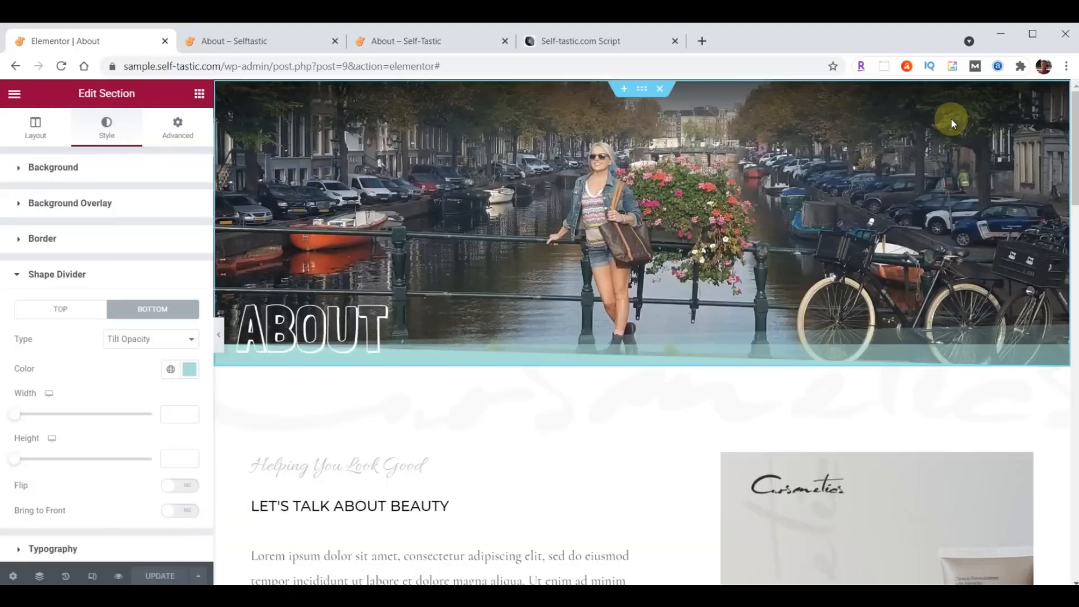
{"action": "scroll", "coordinate": [548, 279], "scroll_direction": "down", "scroll_amount": 3}
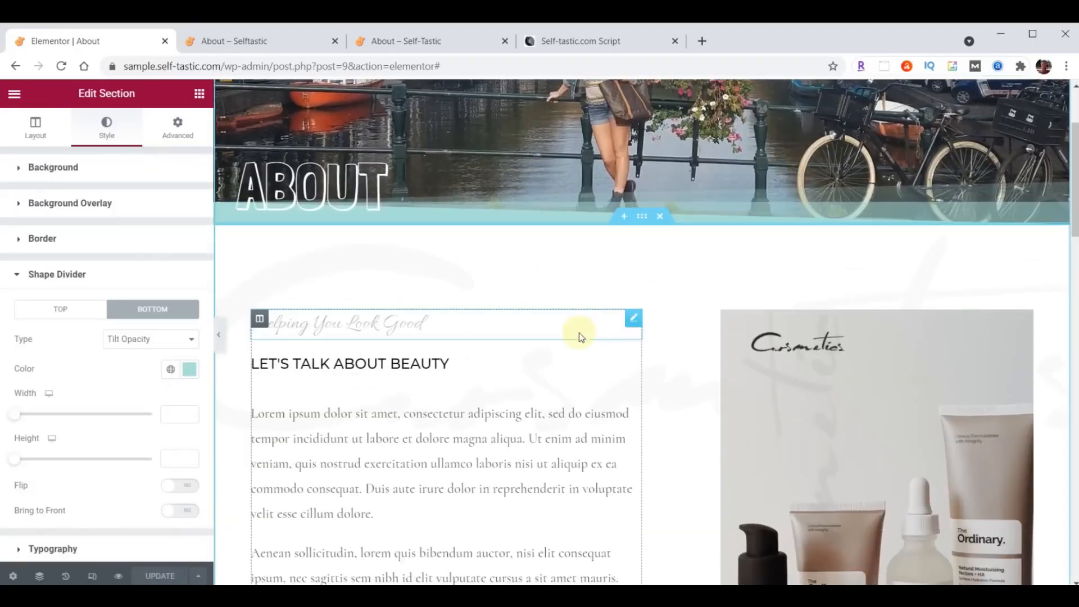
- Paste a light-teal hex value as the background colour of the section below the ABOUT banner
{"action": "left_click", "coordinate": [640, 217]}
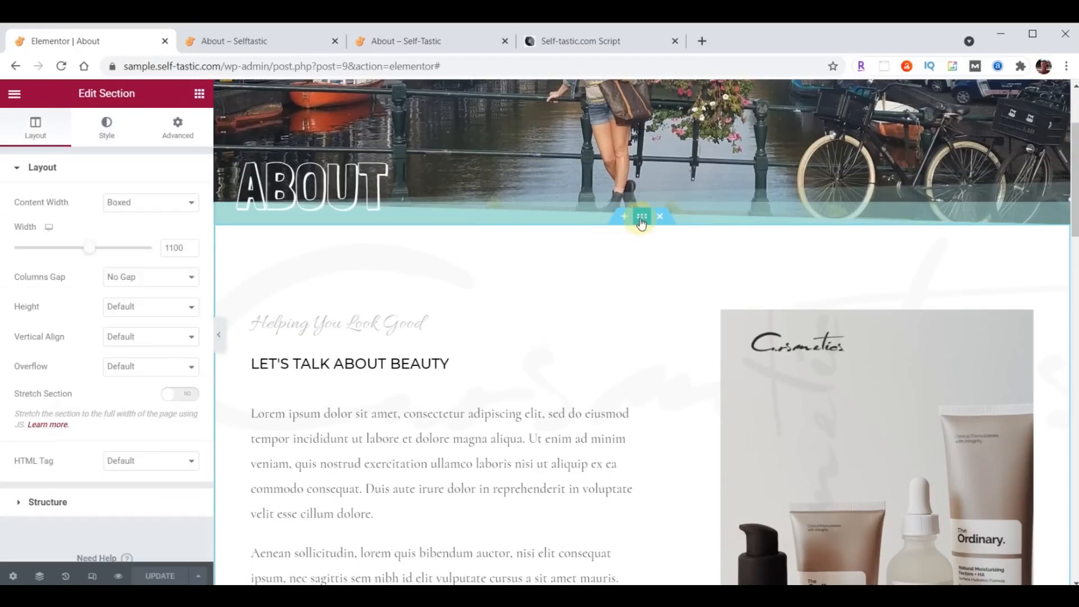
{"action": "left_click", "coordinate": [99, 128]}
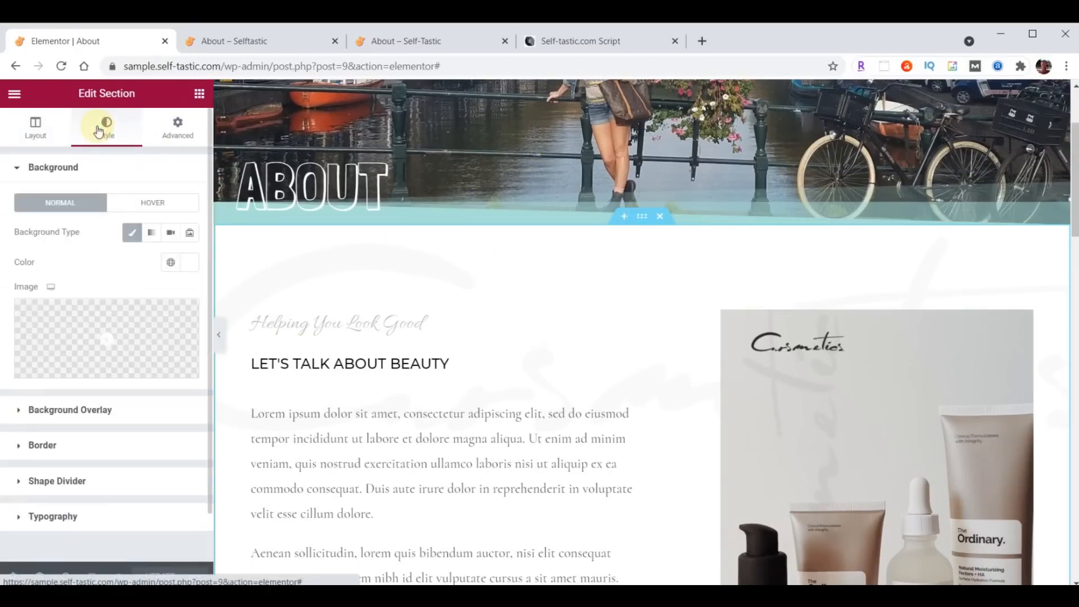
{"action": "left_click", "coordinate": [184, 263]}
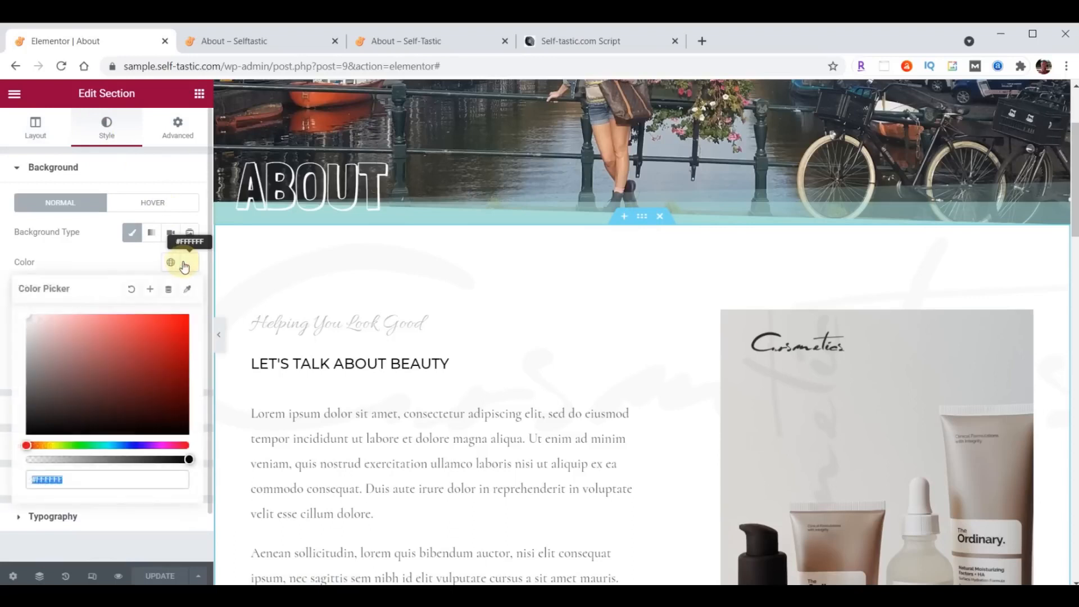
{"action": "key", "text": "ctrl+v"}
{"action": "left_click", "coordinate": [183, 264]}
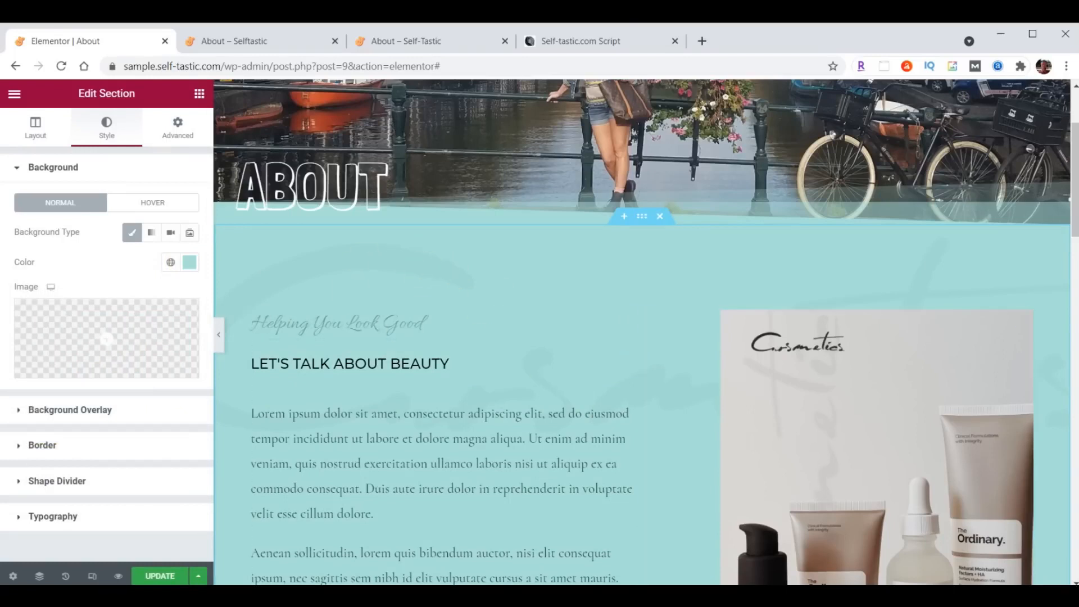
{"action": "left_click", "coordinate": [60, 413]}
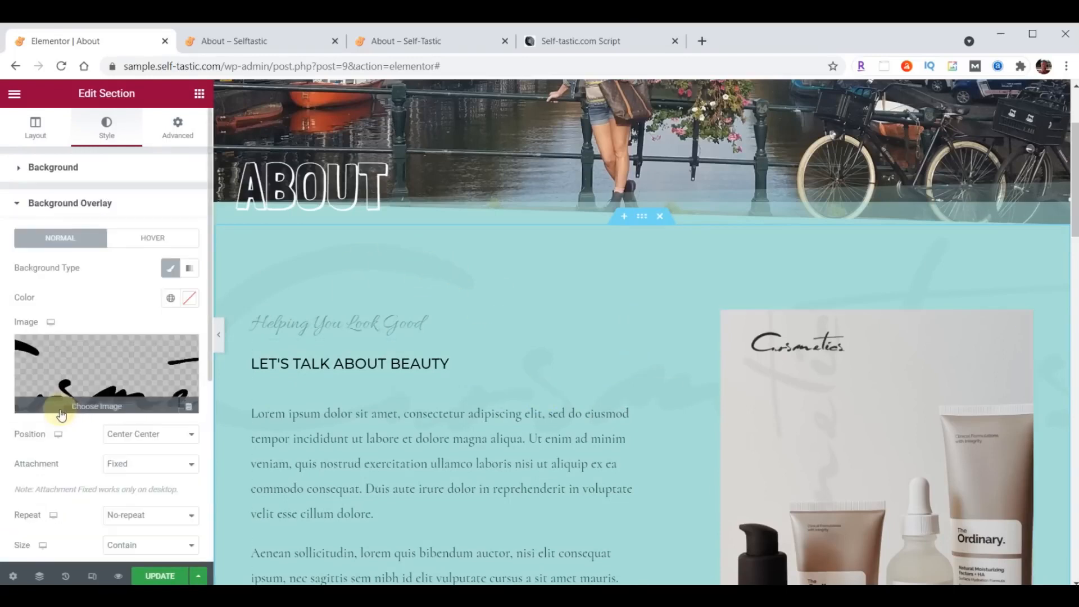
- Upload logo-background.png from the content folder and insert it as the section's overlay image
{"action": "left_click", "coordinate": [89, 378]}
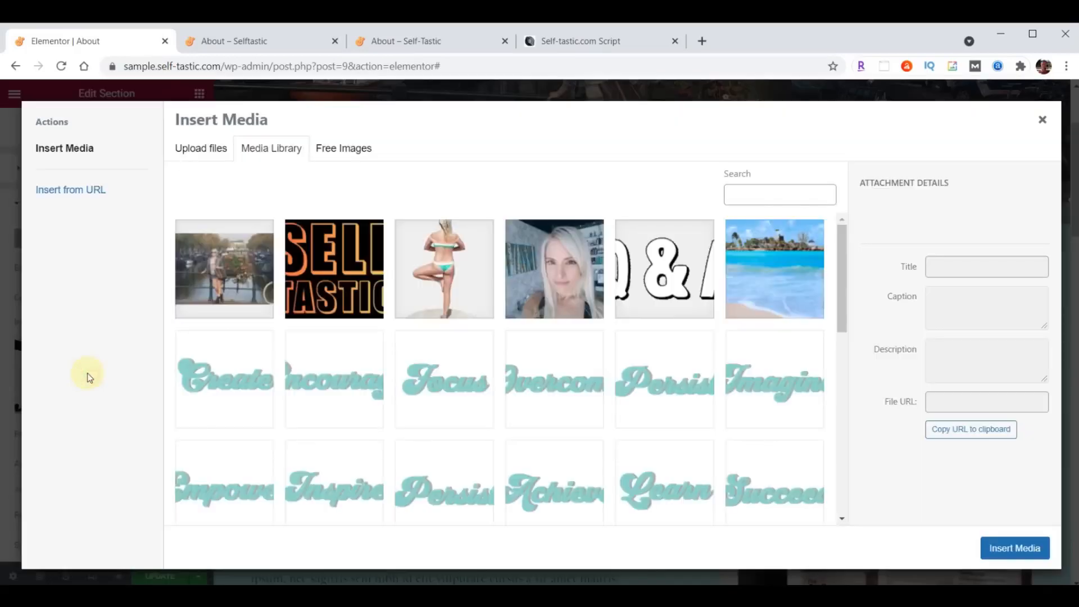
{"action": "key", "text": "alt+Tab"}
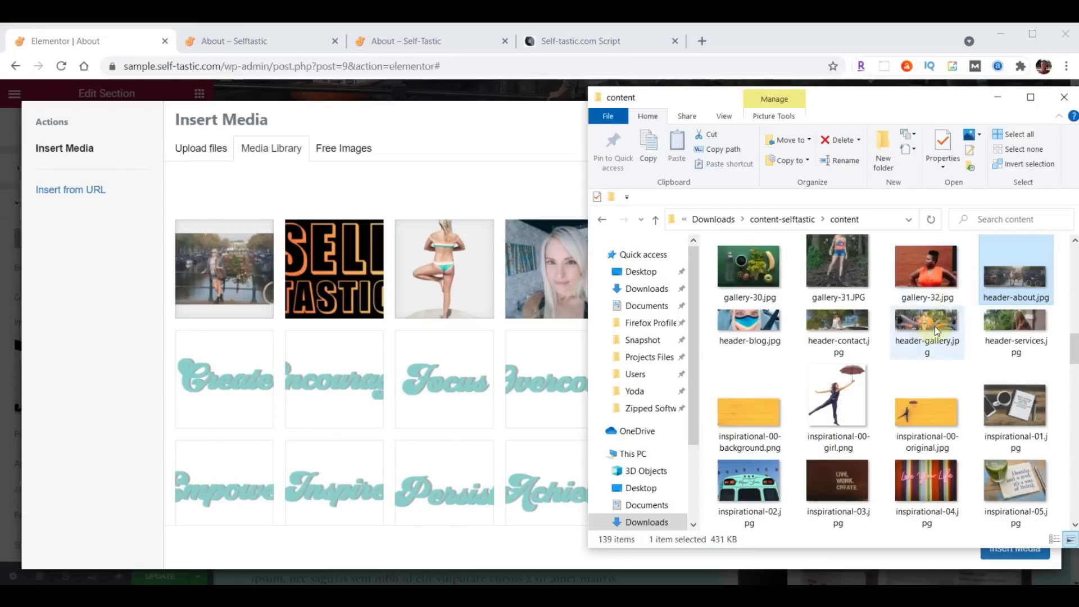
{"action": "scroll", "coordinate": [934, 326], "scroll_direction": "down", "scroll_amount": 5}
{"action": "scroll", "coordinate": [935, 326], "scroll_direction": "down", "scroll_amount": 6}
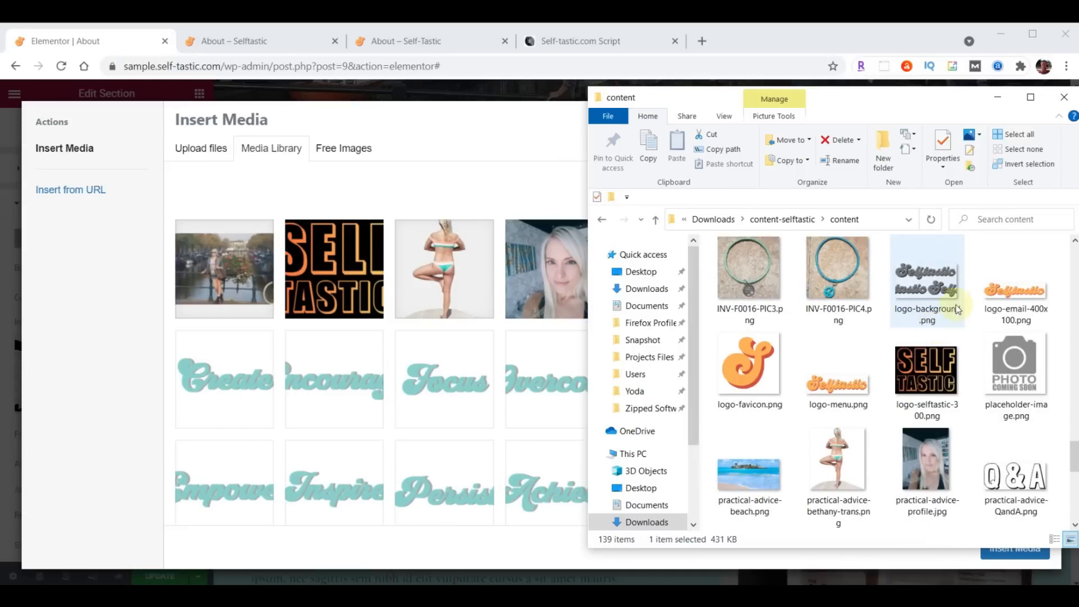
{"action": "left_click_drag", "start_coordinate": [948, 318], "coordinate": [502, 362]}
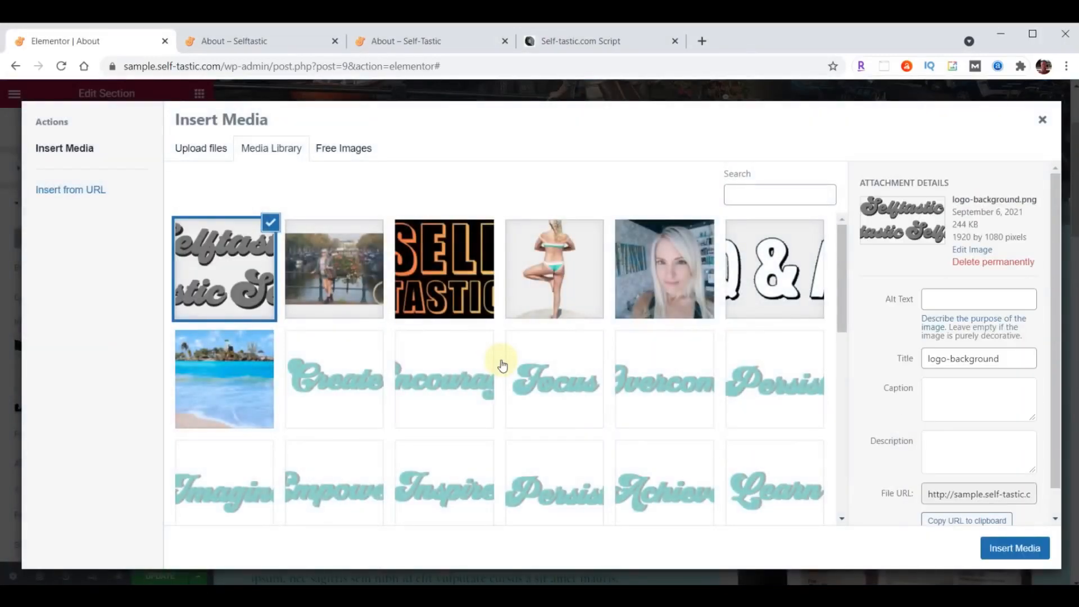
{"action": "left_click", "coordinate": [1015, 548]}
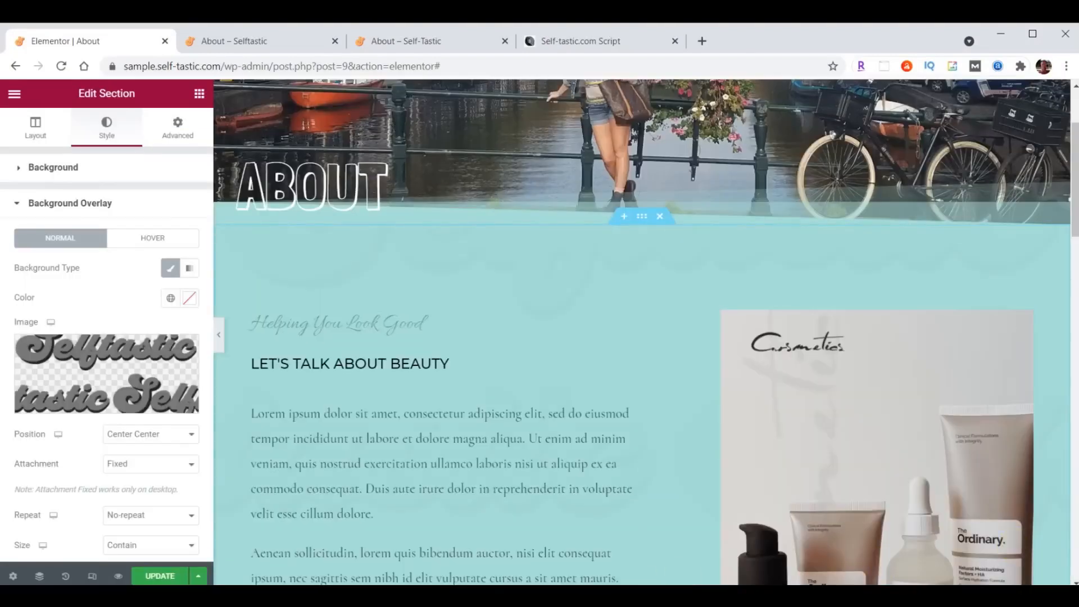
- Set the overlay image to Top Left position, Cover size and 0.05 opacity
{"action": "left_click", "coordinate": [142, 435]}
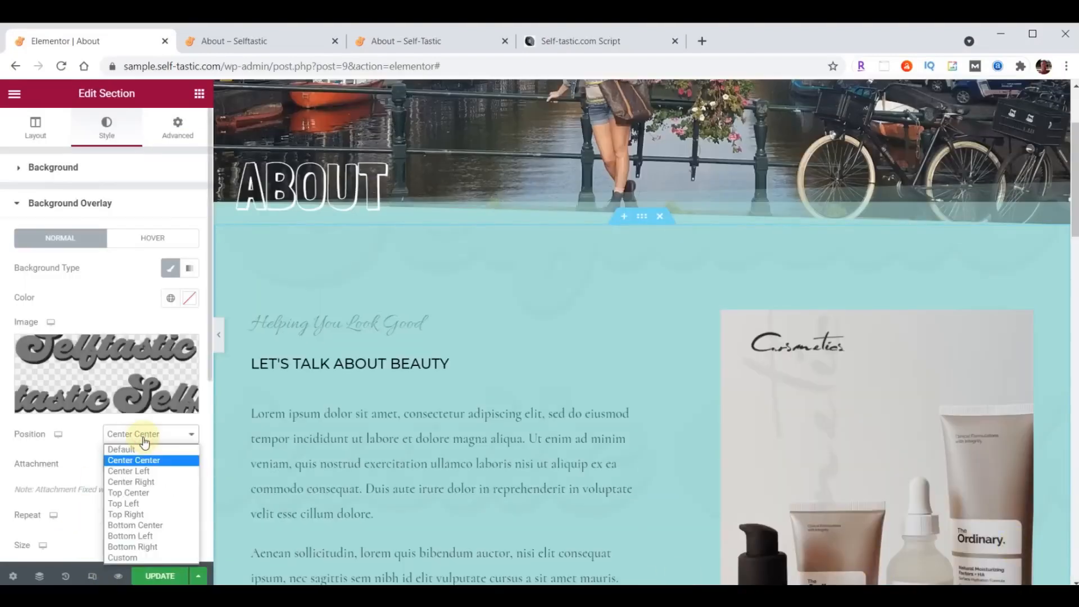
{"action": "left_click", "coordinate": [134, 504]}
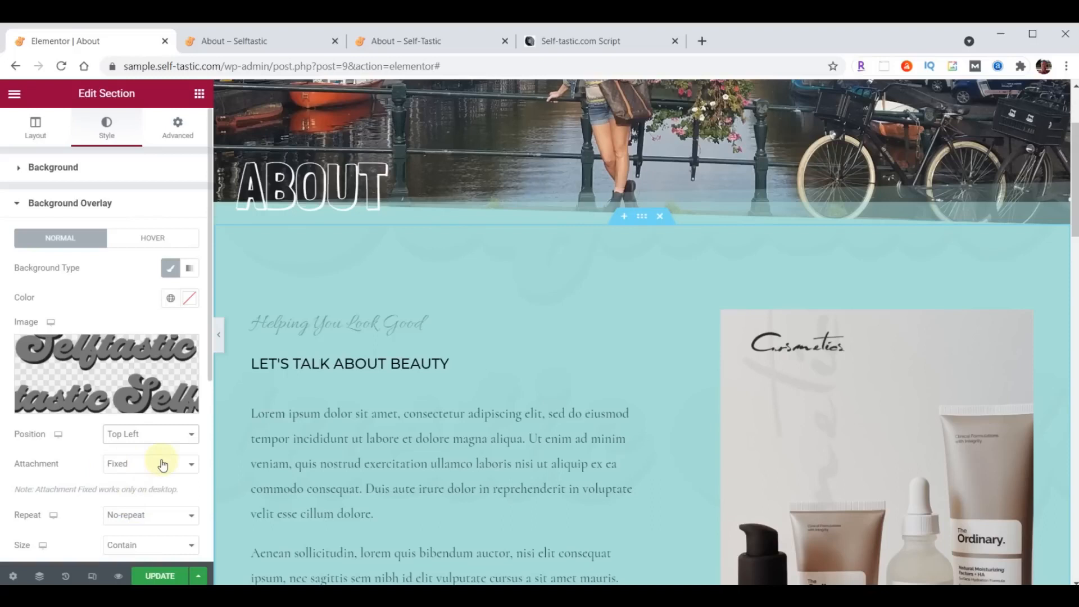
{"action": "scroll", "coordinate": [179, 527], "scroll_direction": "down", "scroll_amount": 3}
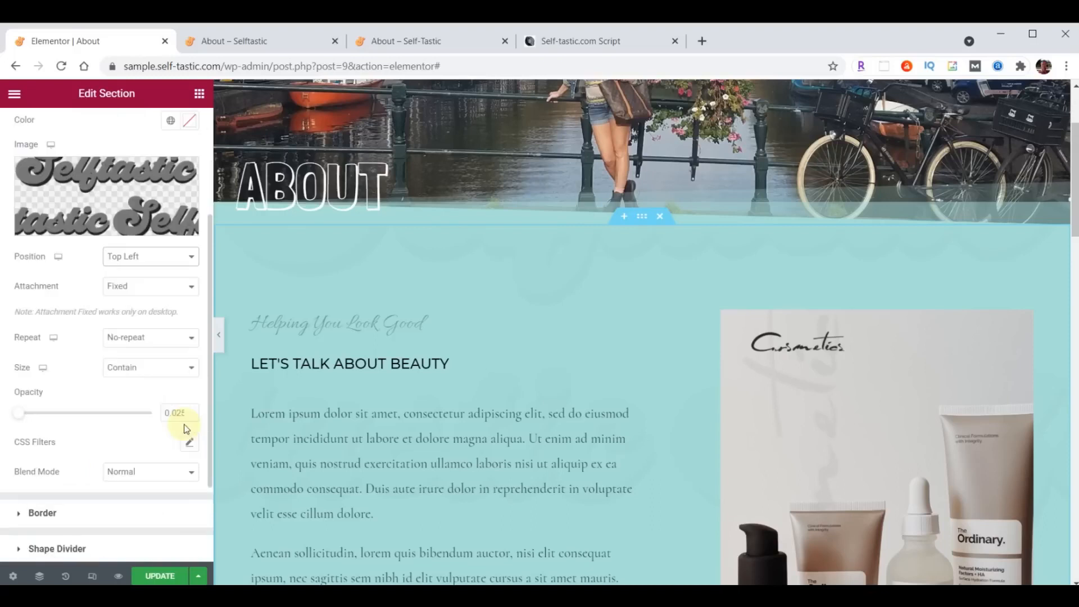
{"action": "left_click", "coordinate": [144, 367]}
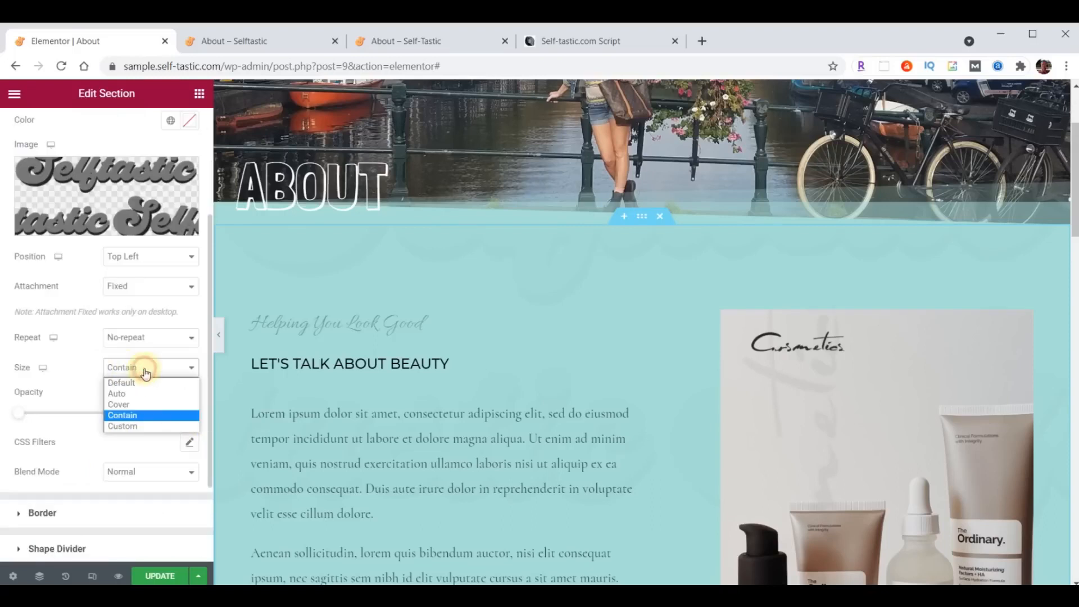
{"action": "left_click", "coordinate": [143, 406]}
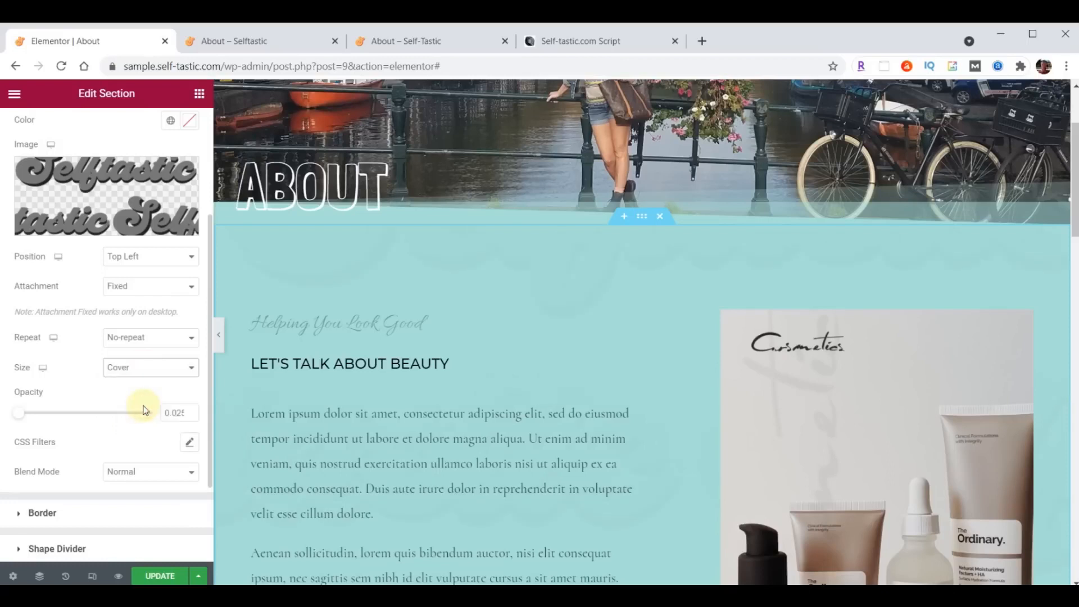
{"action": "left_click_drag", "start_coordinate": [166, 414], "coordinate": [201, 414]}
{"action": "type", "text": ".05"}
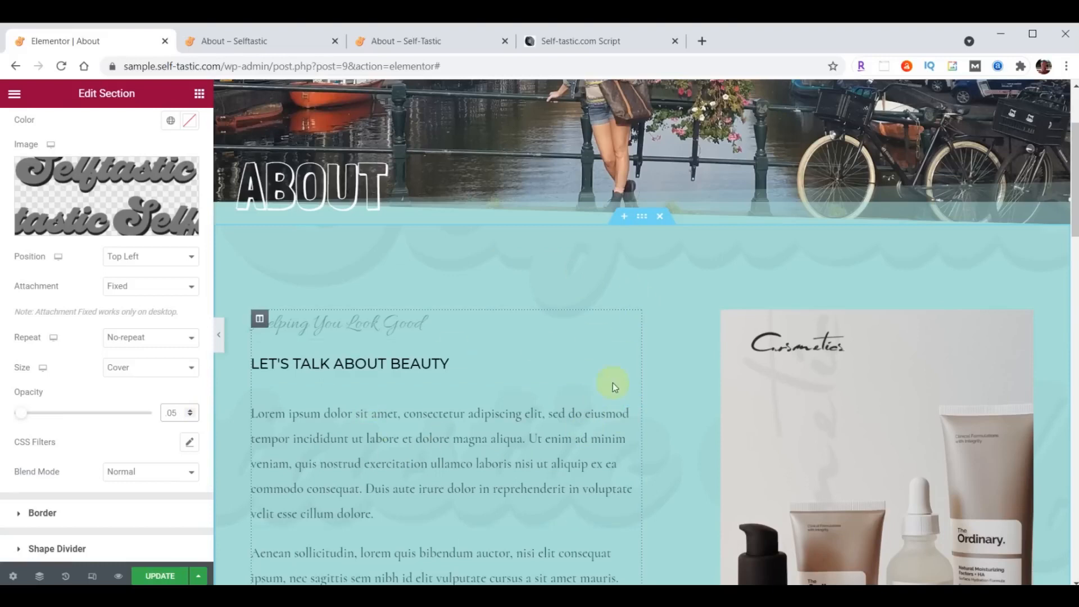
- Reduce the section's top padding from 120 and bottom padding from 220 to 100 each
{"action": "left_click", "coordinate": [643, 217]}
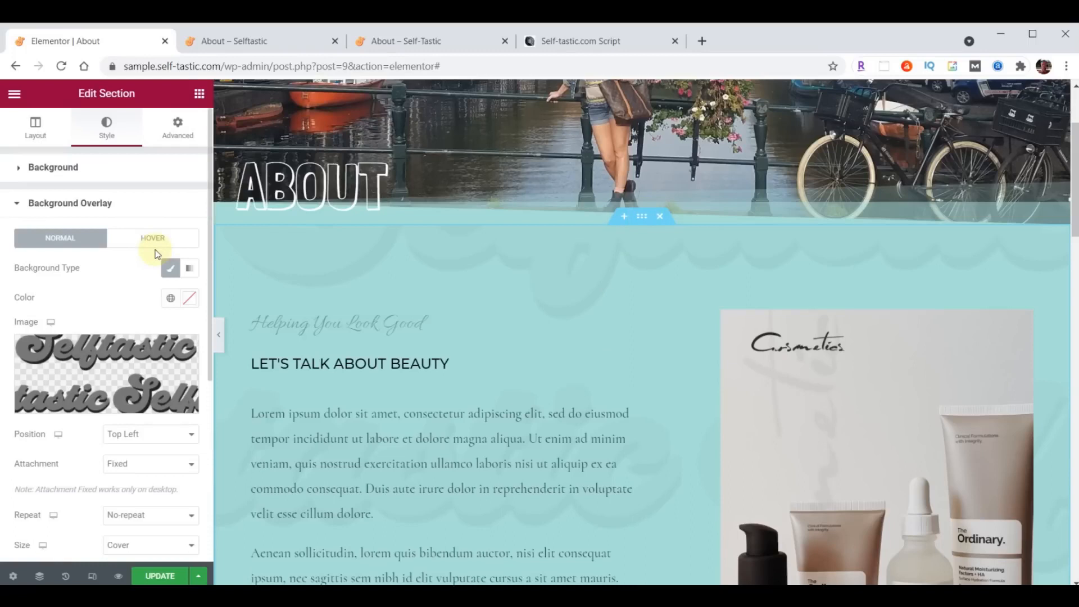
{"action": "left_click", "coordinate": [179, 128]}
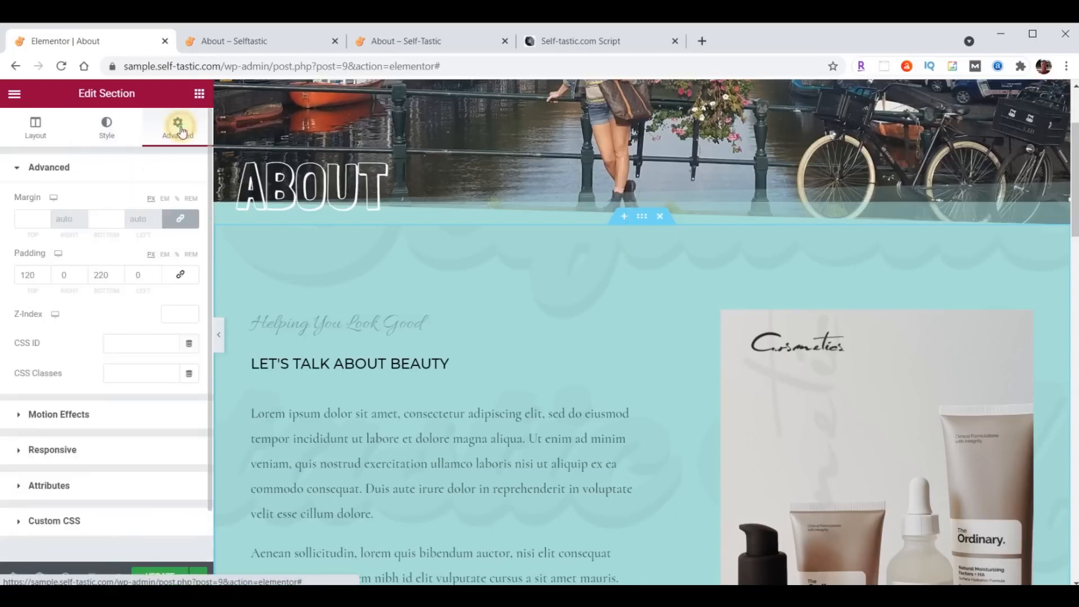
{"action": "left_click_drag", "start_coordinate": [34, 275], "coordinate": [16, 273]}
{"action": "type", "text": "100"}
{"action": "left_click", "coordinate": [95, 275]}
{"action": "left_click_drag", "start_coordinate": [94, 276], "coordinate": [122, 280]}
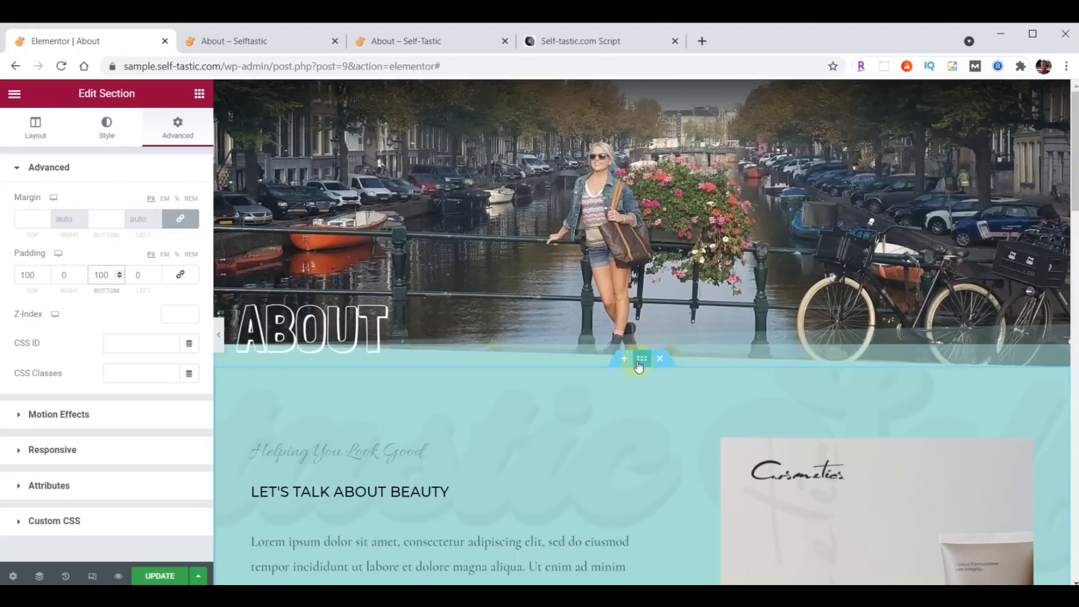
{"action": "scroll", "coordinate": [639, 383], "scroll_direction": "down", "scroll_amount": 3}
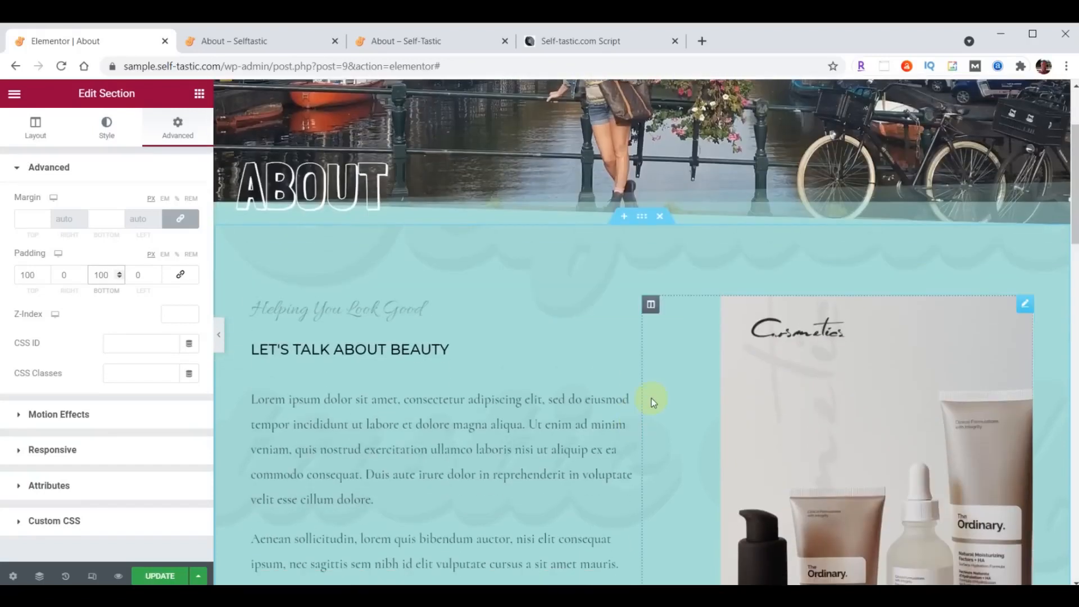
- Delete the cosmetics image column, the product image section and the logo section
{"action": "right_click", "coordinate": [649, 306]}
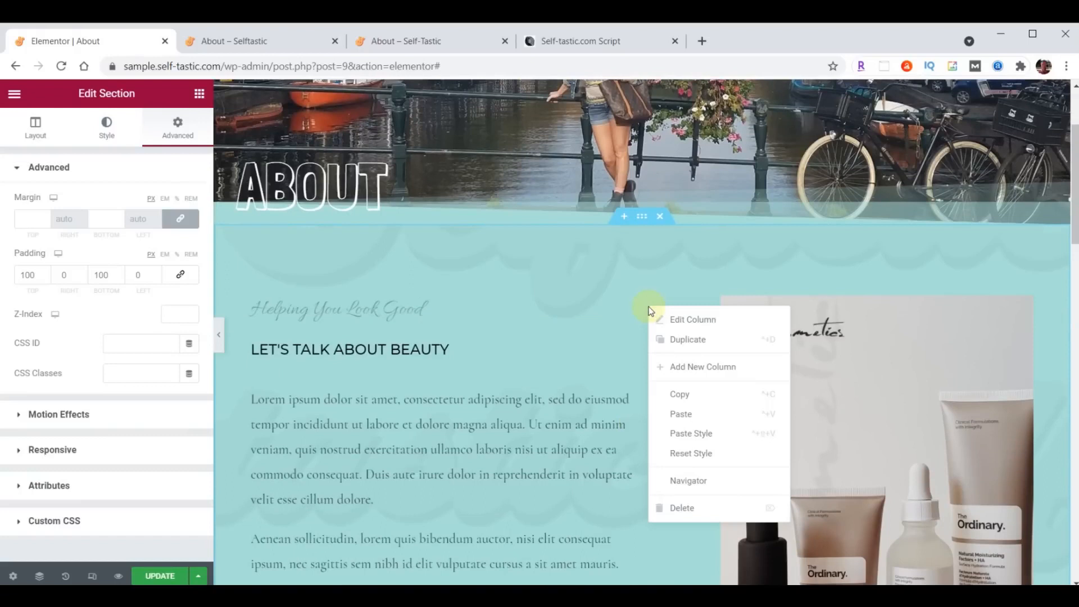
{"action": "left_click", "coordinate": [676, 508]}
{"action": "scroll", "coordinate": [693, 410], "scroll_direction": "down", "scroll_amount": 4}
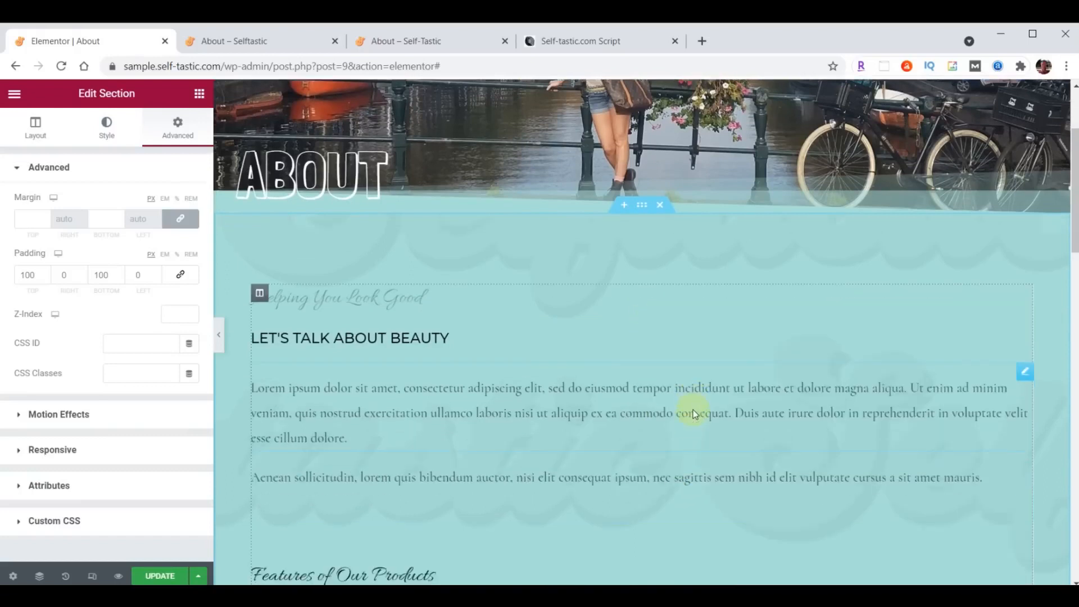
{"action": "scroll", "coordinate": [693, 409], "scroll_direction": "down", "scroll_amount": 4}
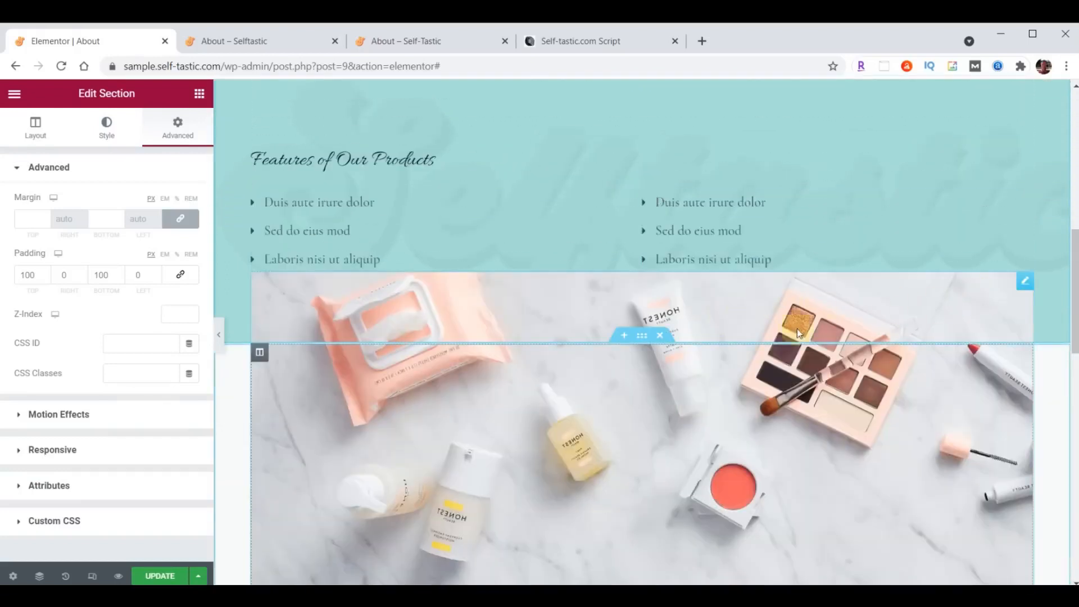
{"action": "left_click", "coordinate": [661, 335]}
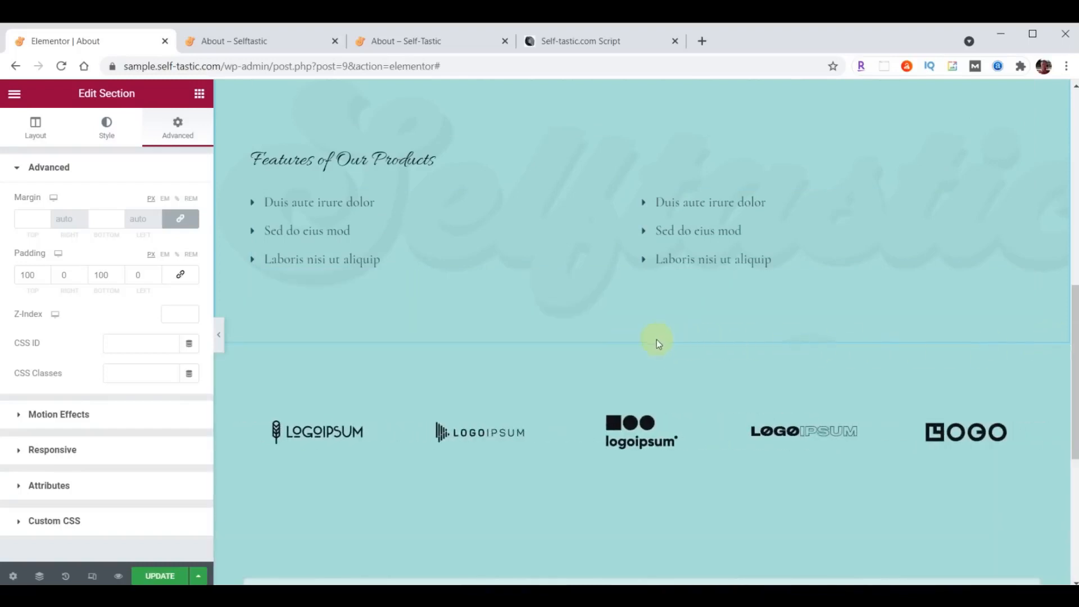
{"action": "left_click", "coordinate": [661, 336]}
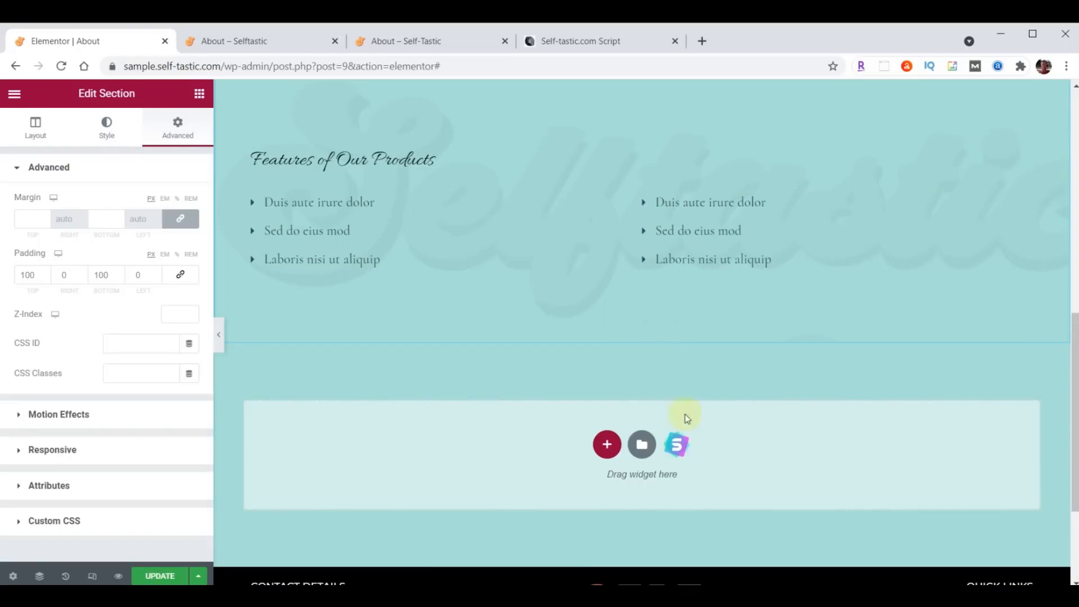
{"action": "scroll", "coordinate": [691, 407], "scroll_direction": "up", "scroll_amount": 5}
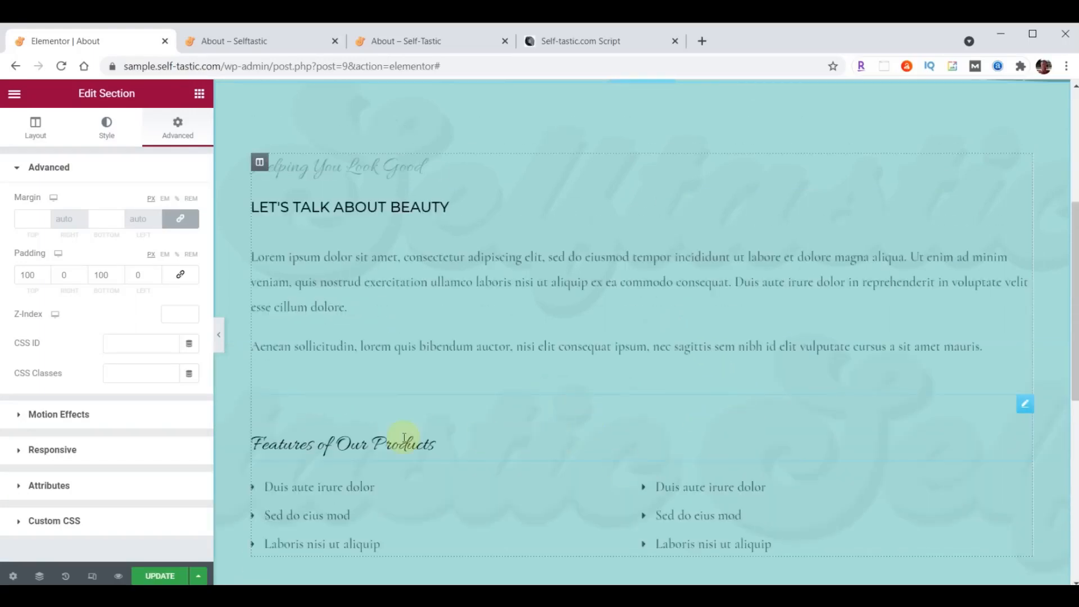
- Delete the Features of Our Products heading, bullet lists and the Helping You Look Good heading
{"action": "right_click", "coordinate": [1022, 408]}
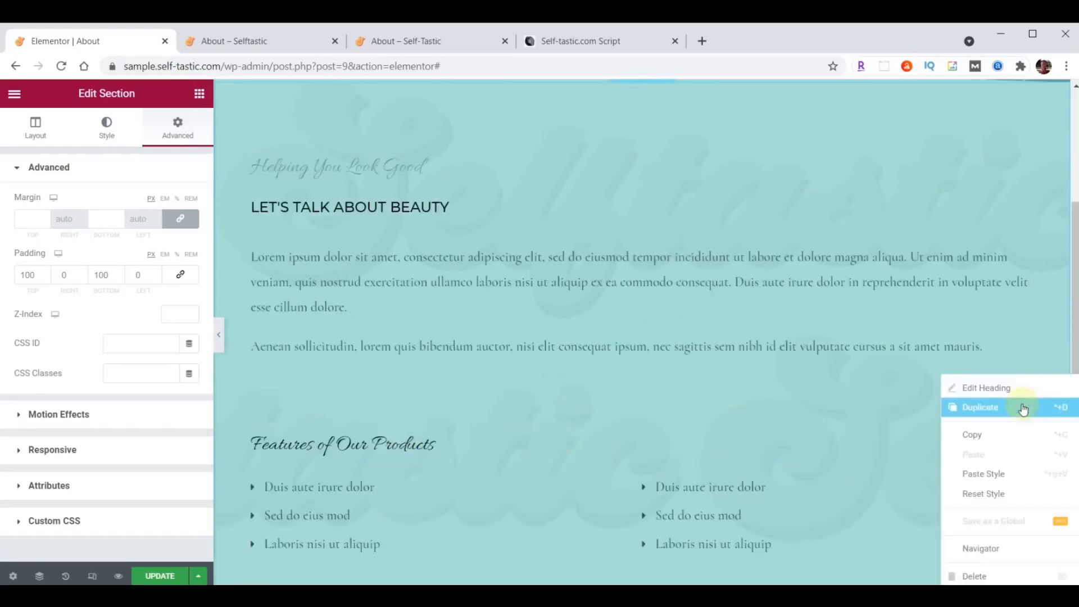
{"action": "left_click", "coordinate": [958, 574]}
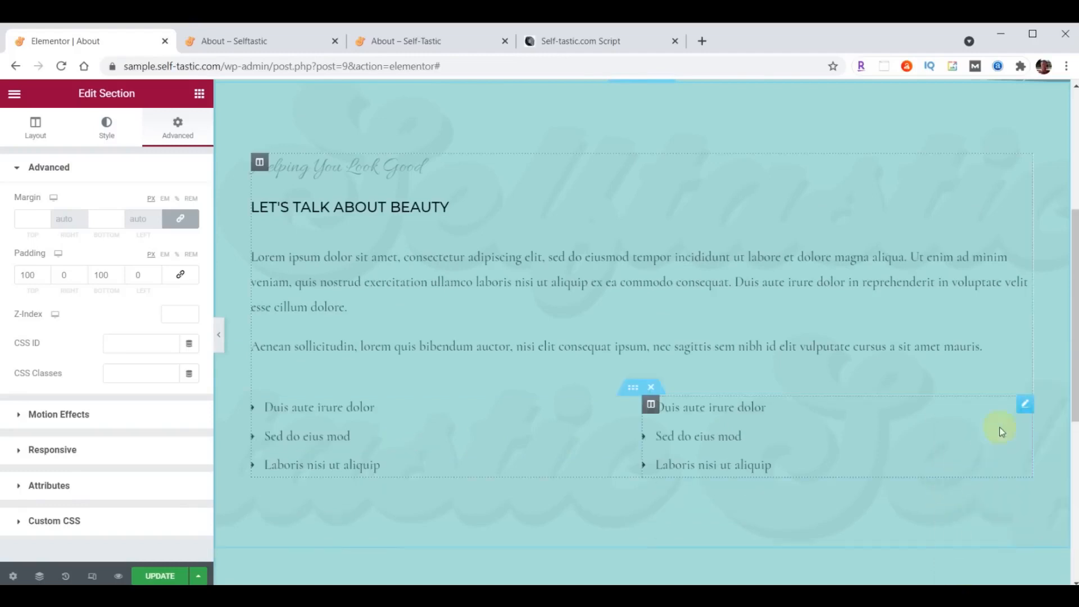
{"action": "right_click", "coordinate": [1023, 404]}
{"action": "left_click", "coordinate": [974, 575]}
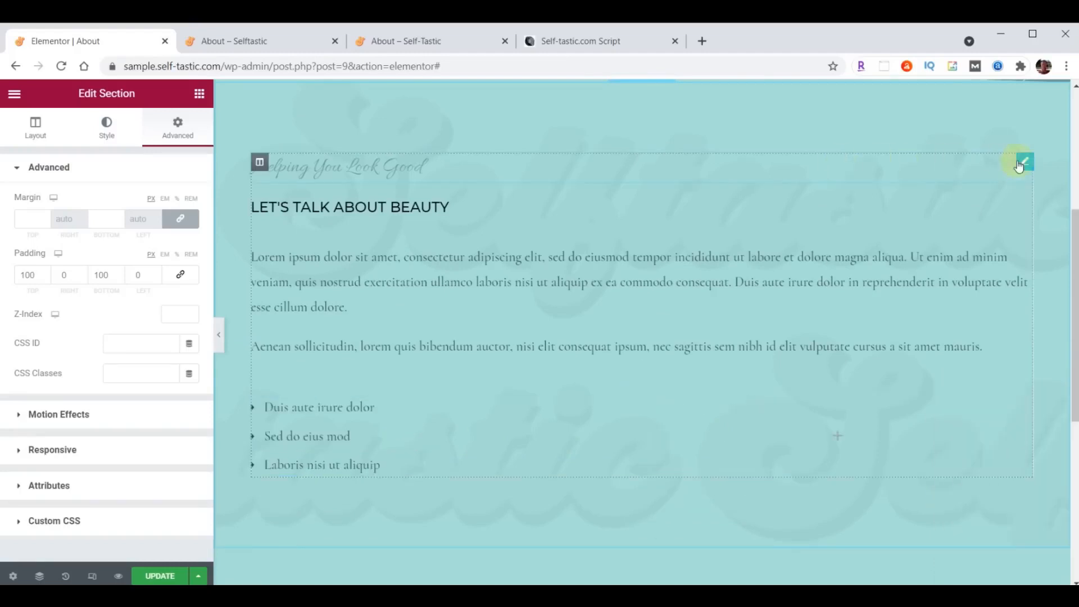
{"action": "right_click", "coordinate": [1017, 161]}
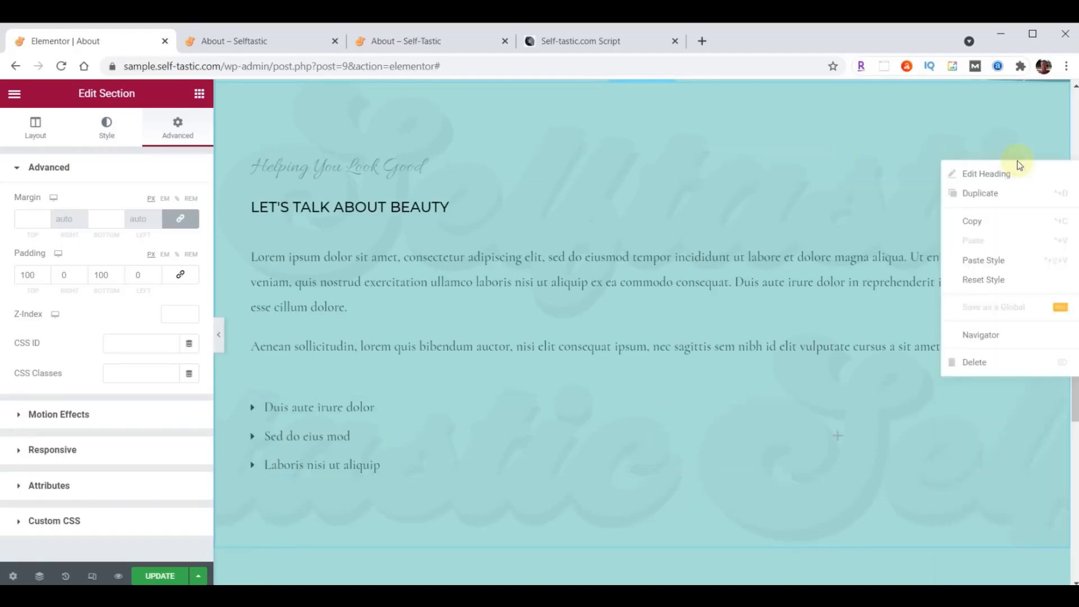
{"action": "left_click", "coordinate": [974, 362]}
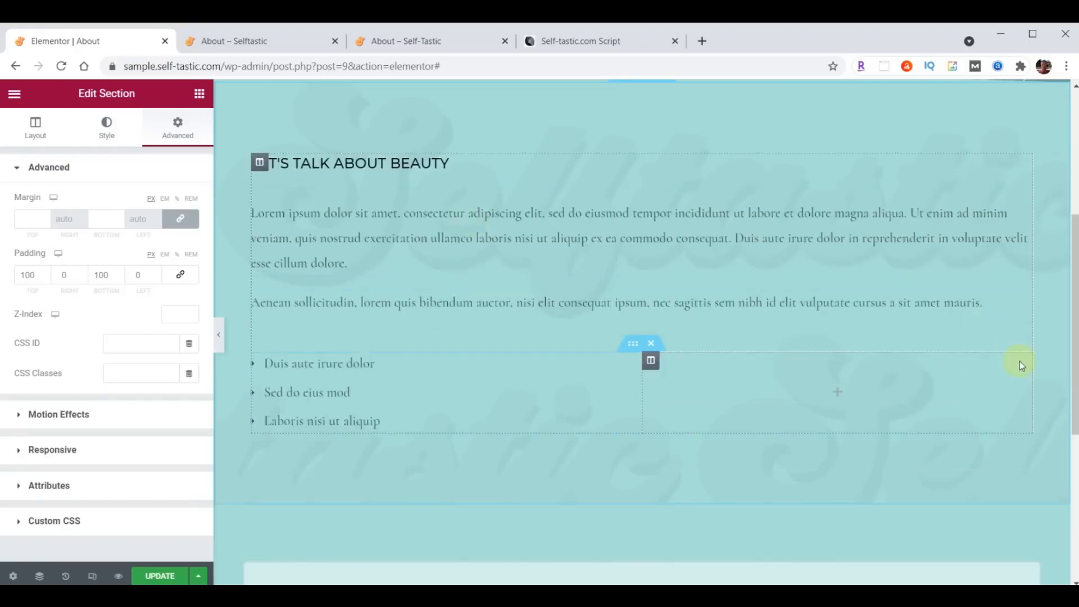
{"action": "left_click", "coordinate": [650, 344]}
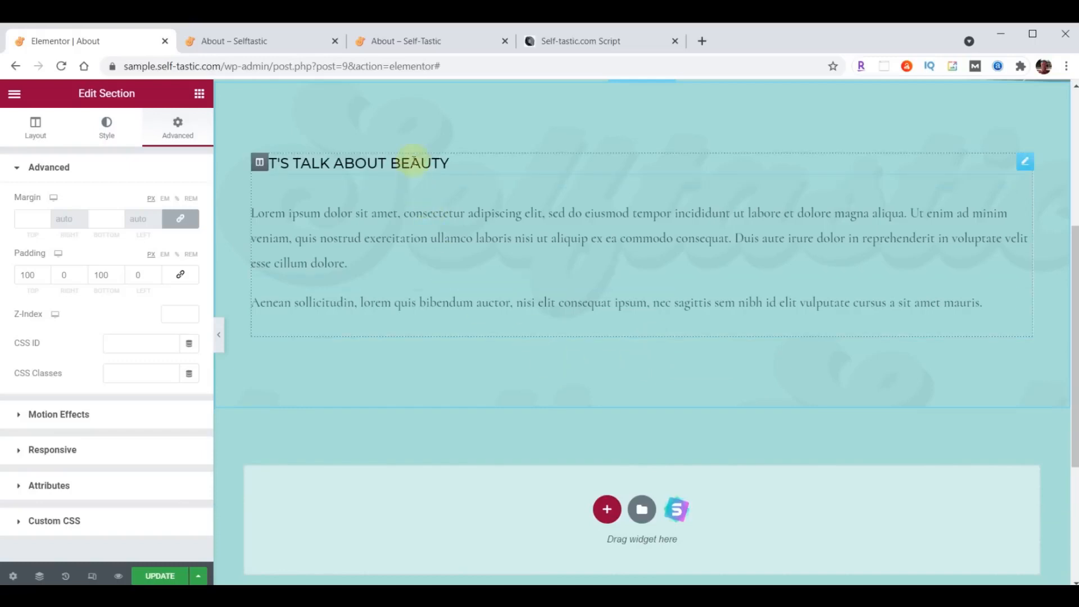
- Change the Let's Talk About Beauty heading title to 'About Me'
{"action": "left_click", "coordinate": [1024, 163]}
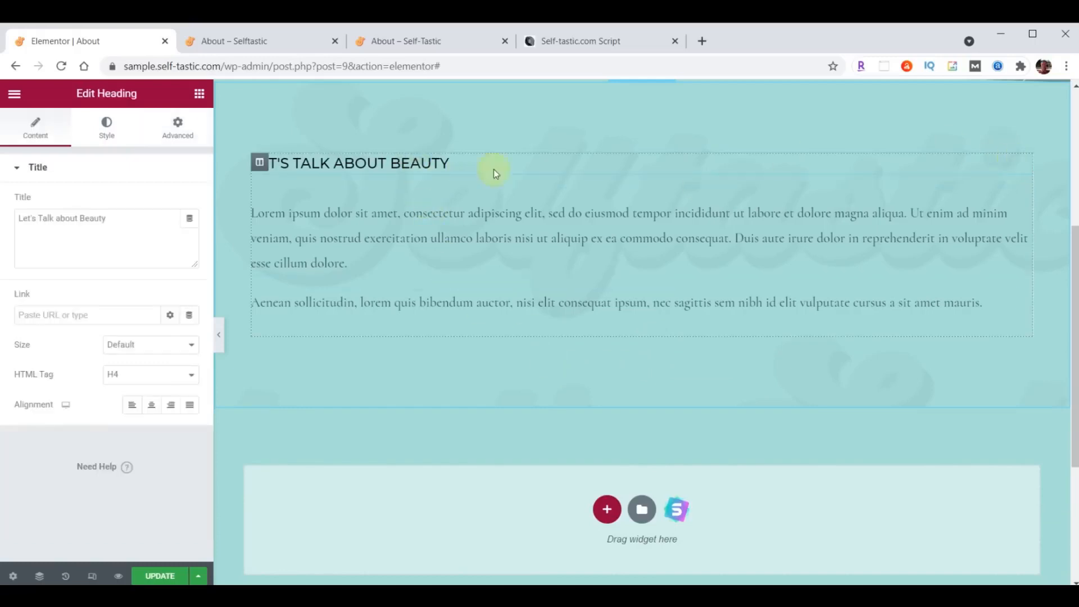
{"action": "left_click", "coordinate": [1025, 206]}
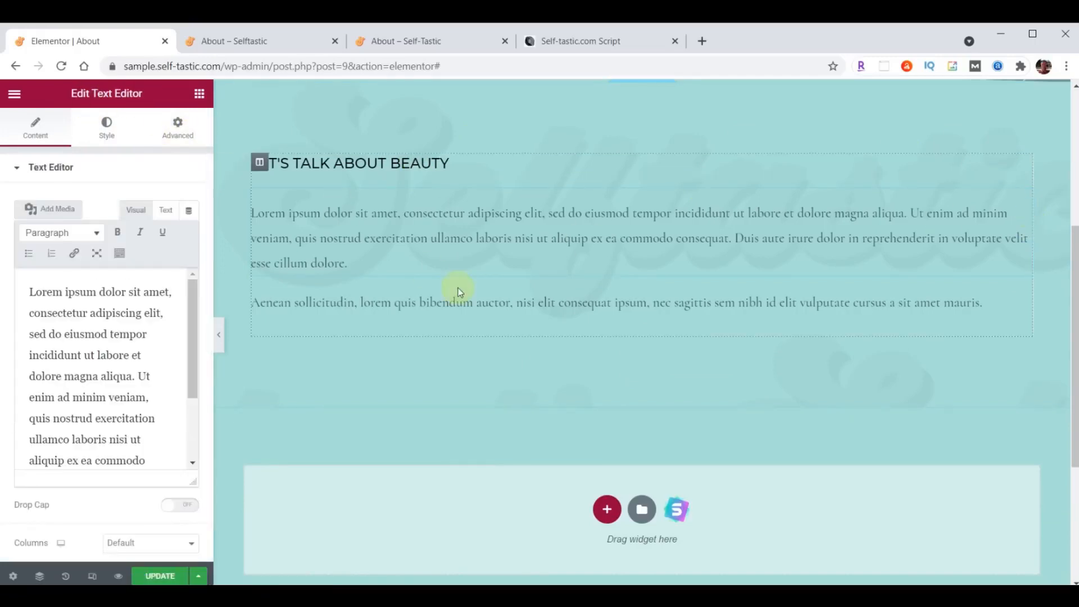
{"action": "left_click", "coordinate": [200, 95]}
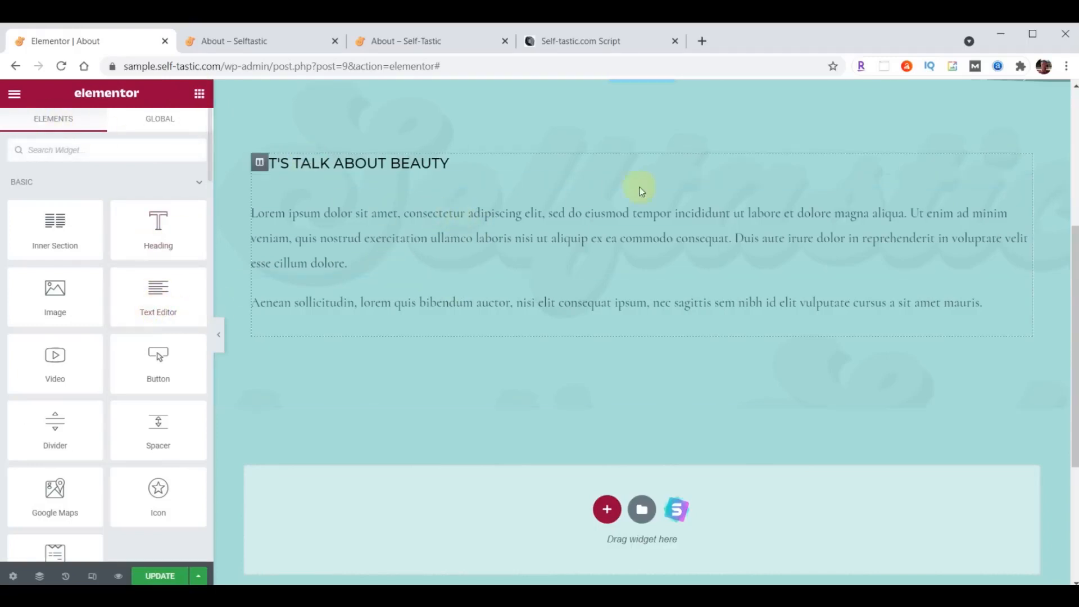
{"action": "left_click", "coordinate": [1022, 163]}
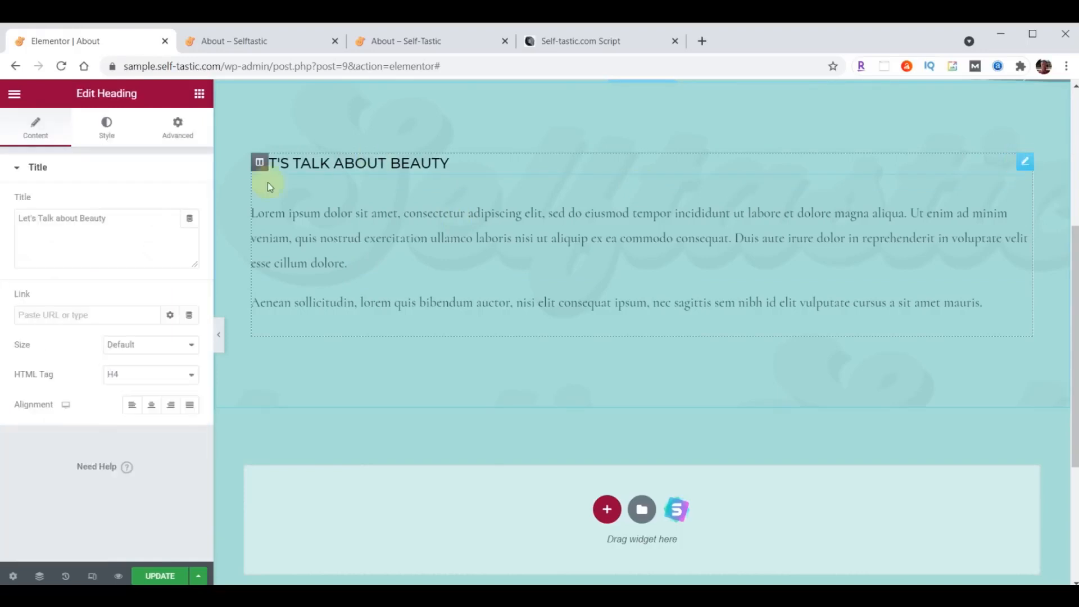
{"action": "triple_click", "coordinate": [127, 218]}
{"action": "type", "text": "About Me"}
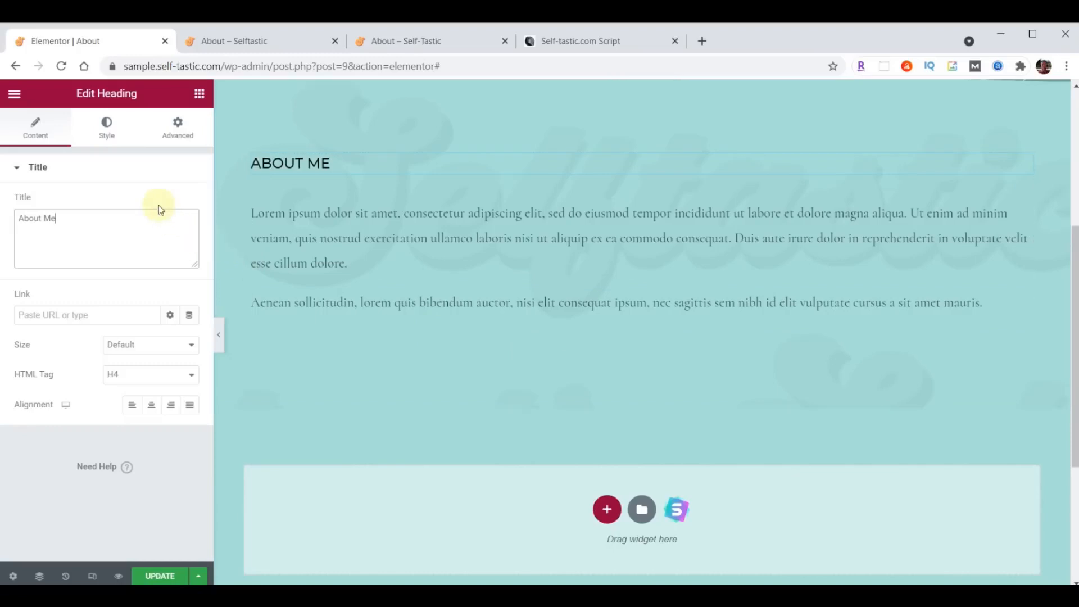
- Style the heading in Montserrat at size 32 with weight 300
{"action": "left_click", "coordinate": [107, 127]}
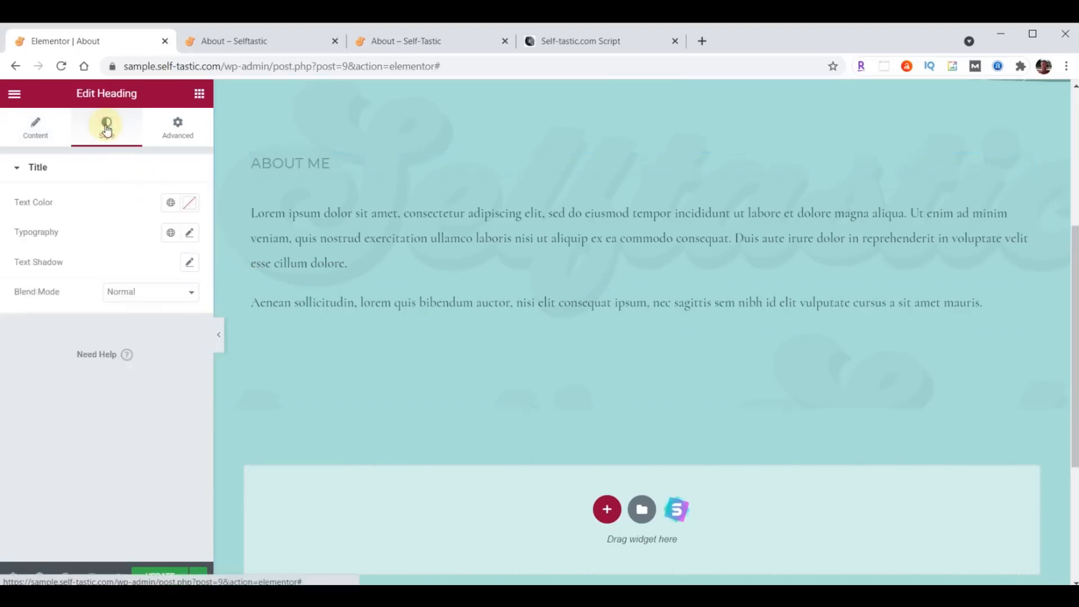
{"action": "left_click", "coordinate": [189, 233]}
{"action": "left_click", "coordinate": [163, 302]}
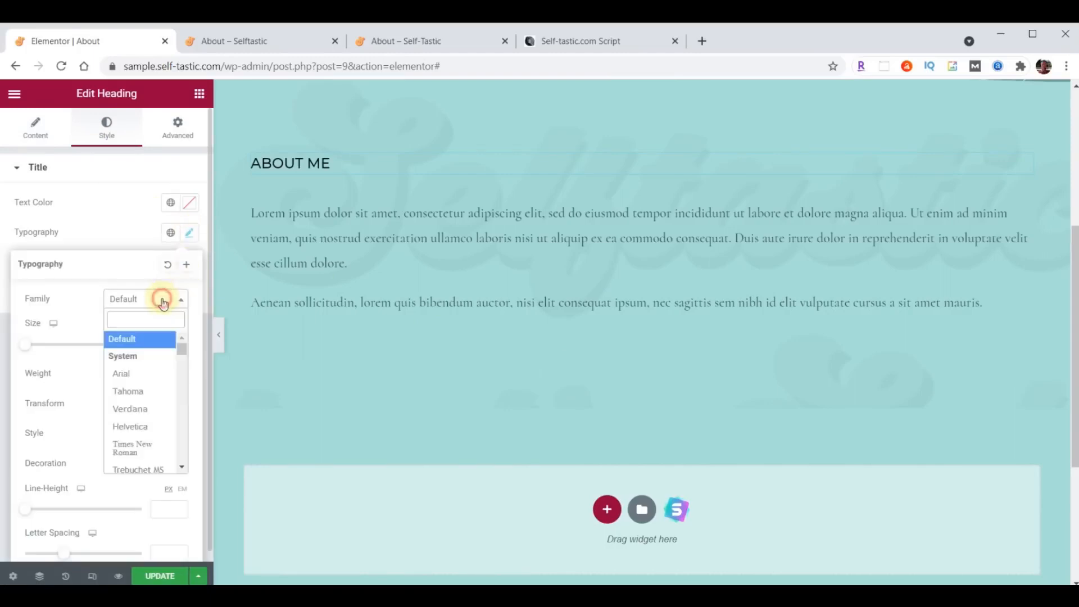
{"action": "type", "text": "Montserrat"}
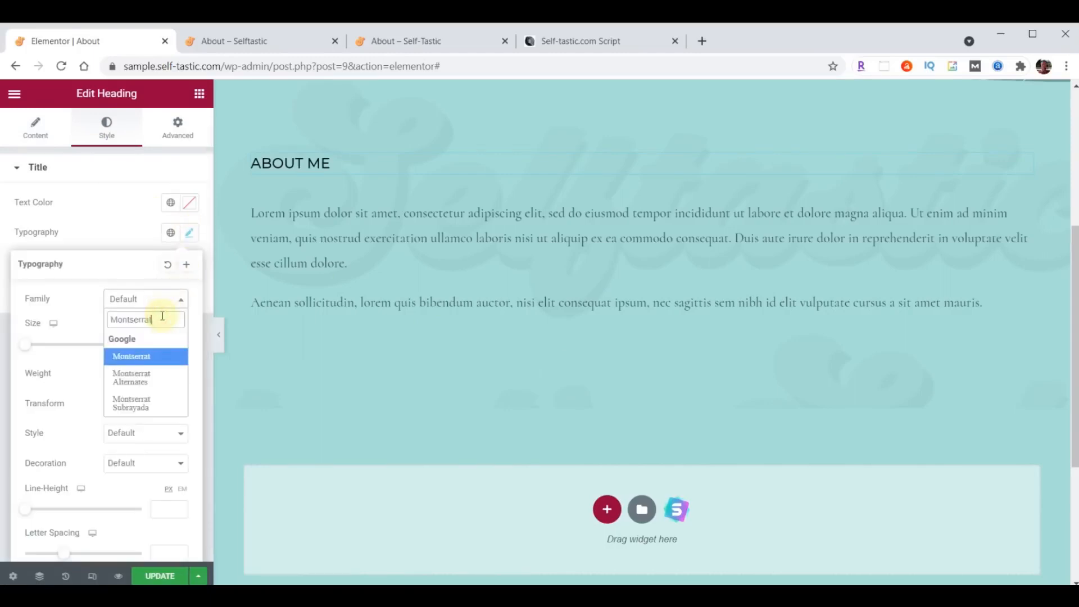
{"action": "left_click", "coordinate": [157, 352]}
{"action": "left_click", "coordinate": [157, 346]}
{"action": "type", "text": "32"}
{"action": "left_click", "coordinate": [146, 374]}
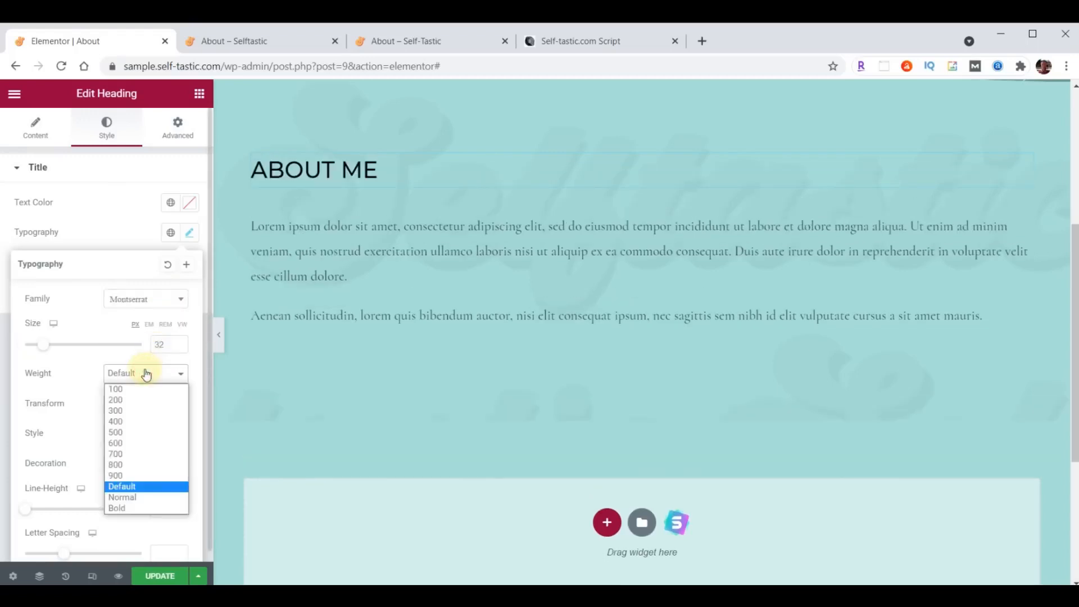
{"action": "left_click", "coordinate": [137, 411]}
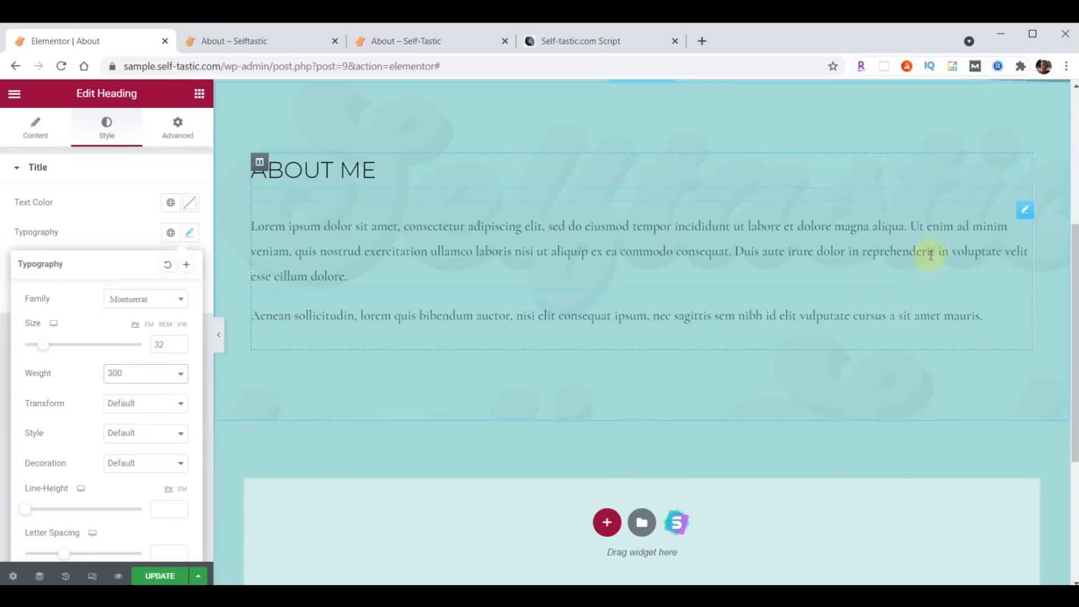
- Delete the second lorem ipsum paragraph widget
{"action": "right_click", "coordinate": [1026, 313]}
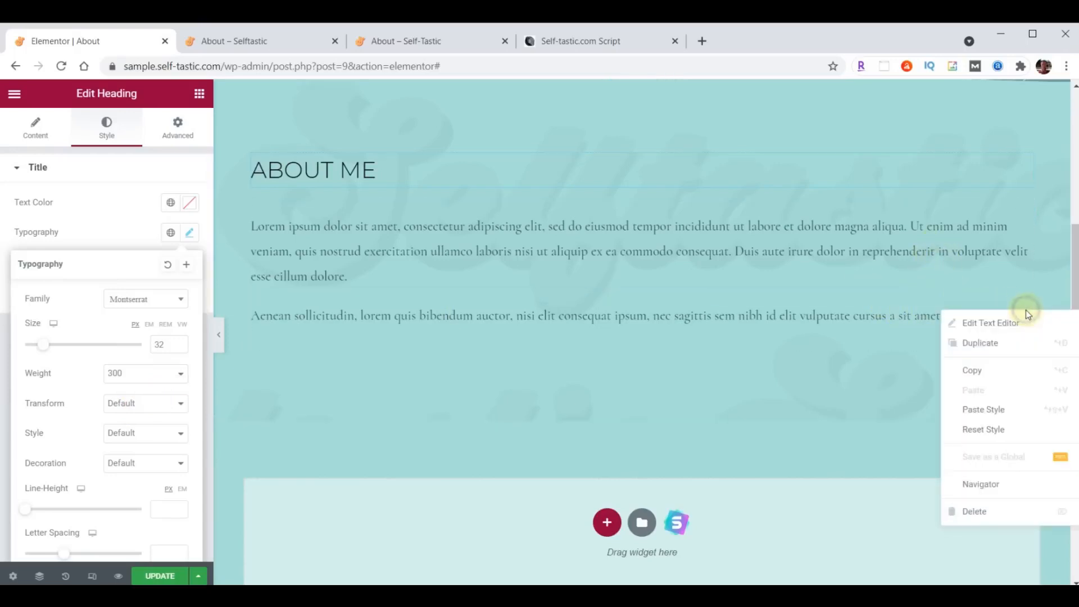
{"action": "left_click", "coordinate": [995, 509]}
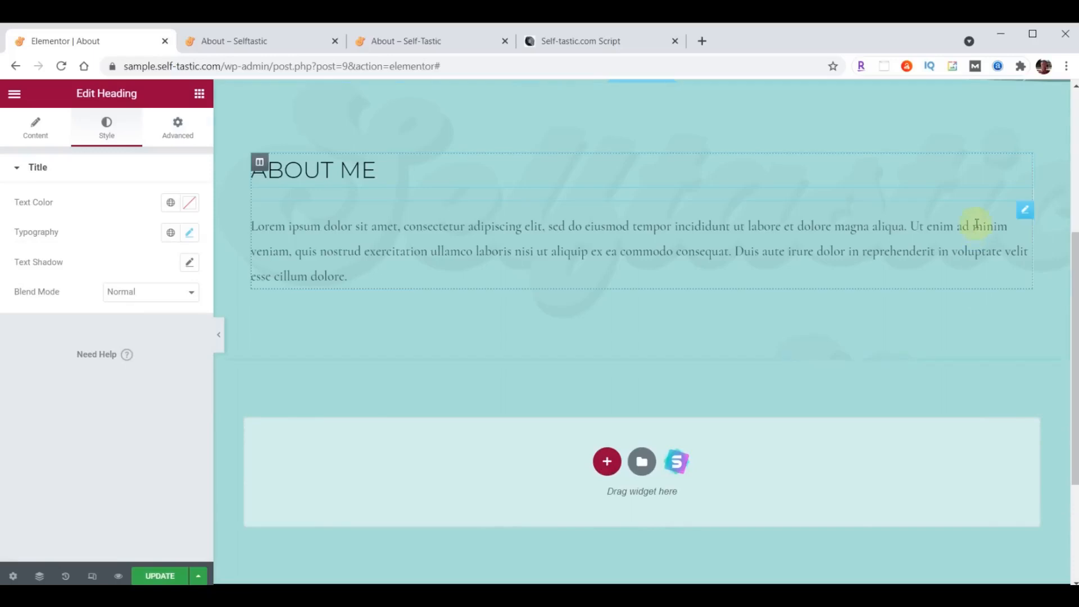
{"action": "left_click", "coordinate": [1023, 214]}
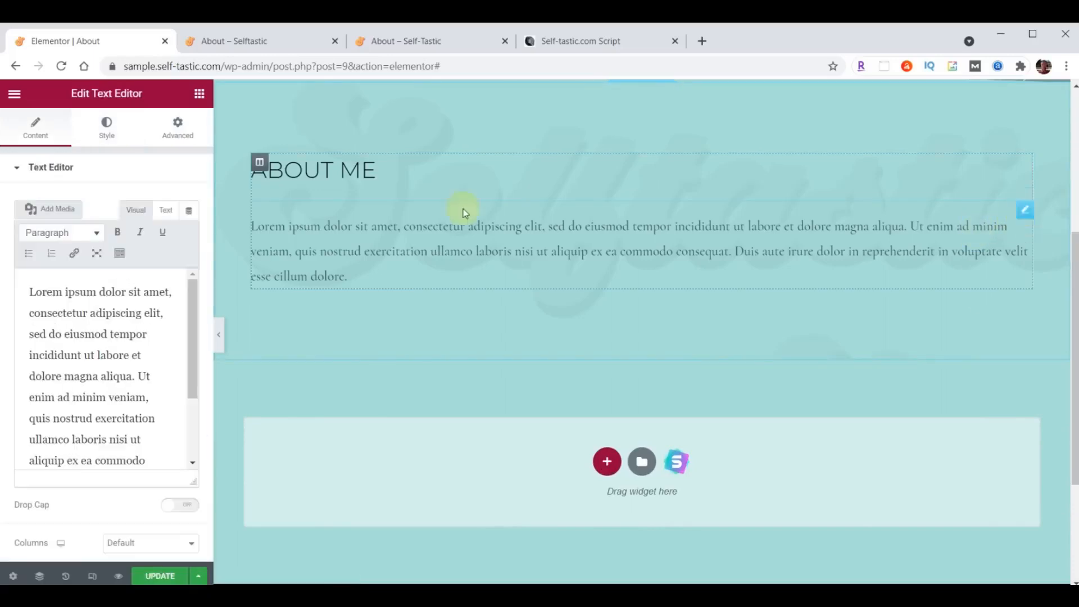
- Set the paragraph's typography to Raleway, size 21, weight 400
{"action": "left_click", "coordinate": [106, 123]}
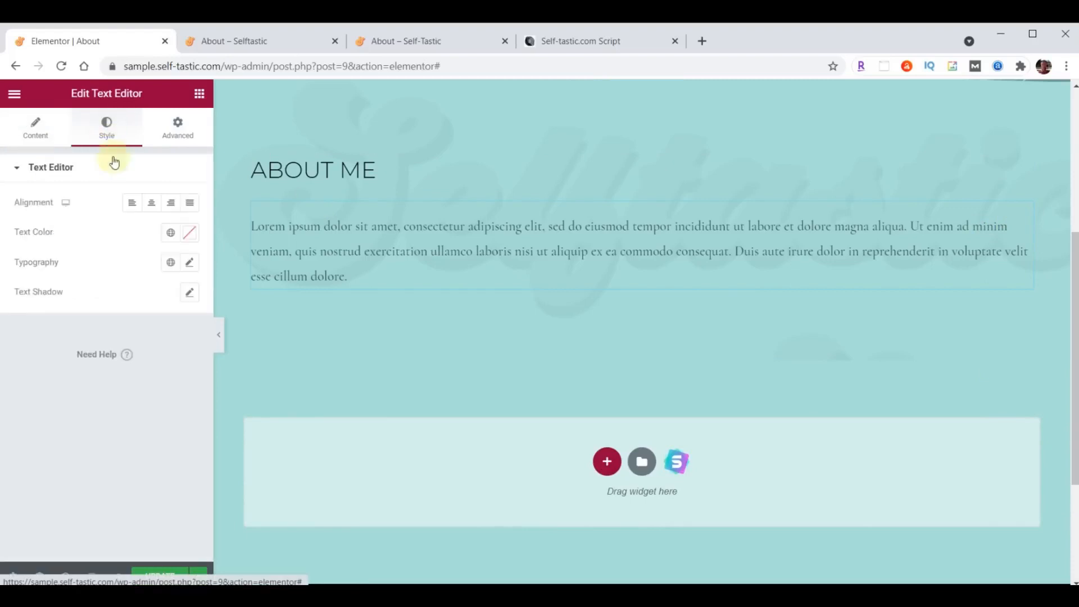
{"action": "left_click", "coordinate": [190, 234]}
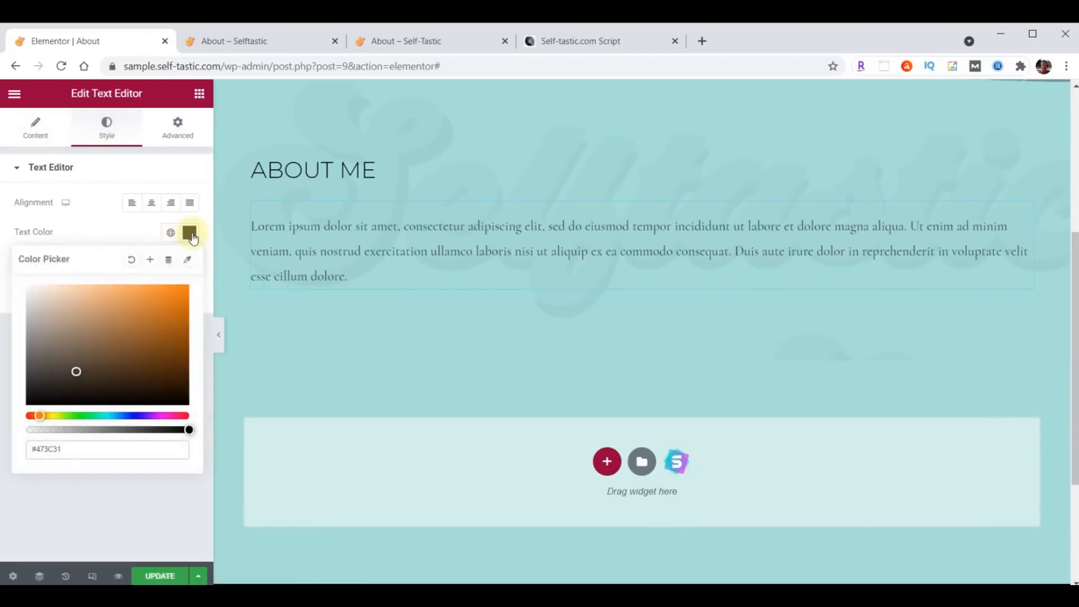
{"action": "left_click", "coordinate": [189, 233]}
{"action": "left_click", "coordinate": [191, 263]}
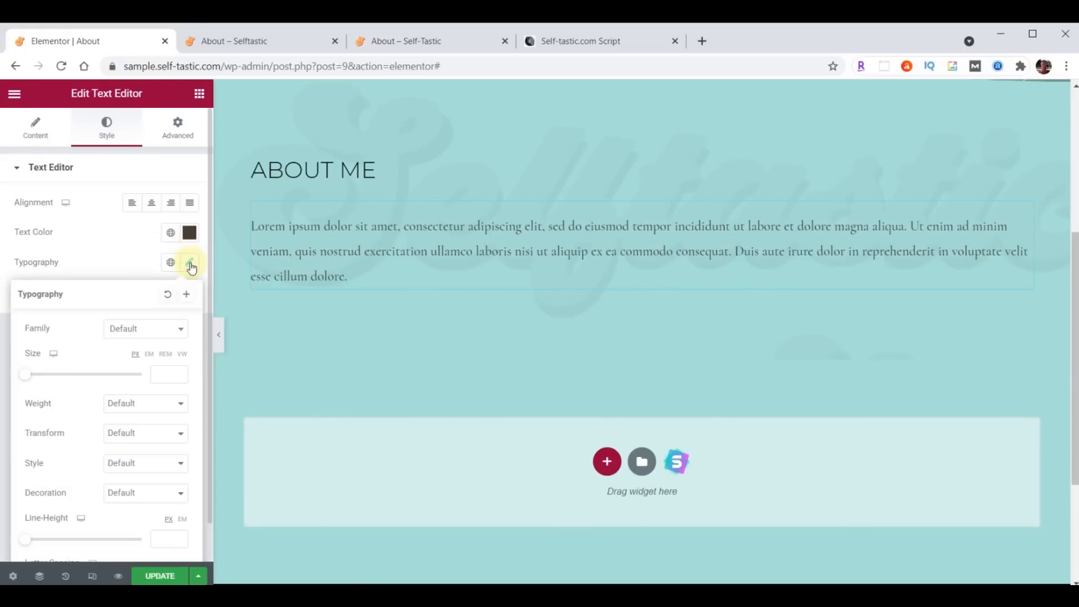
{"action": "left_click", "coordinate": [142, 327]}
{"action": "type", "text": "Raleway"}
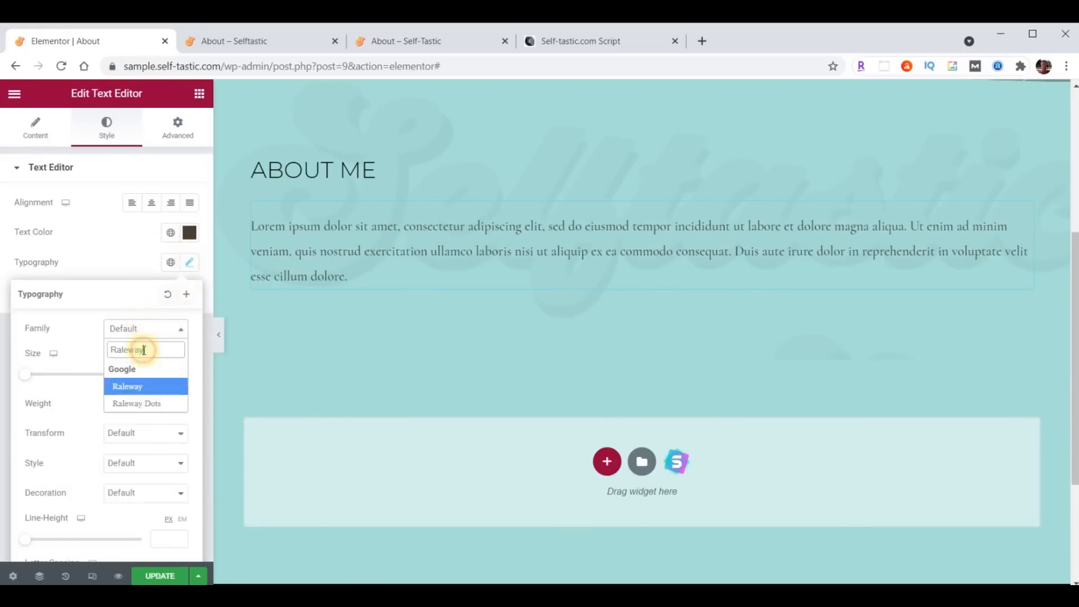
{"action": "left_click", "coordinate": [159, 374]}
{"action": "type", "text": "21"}
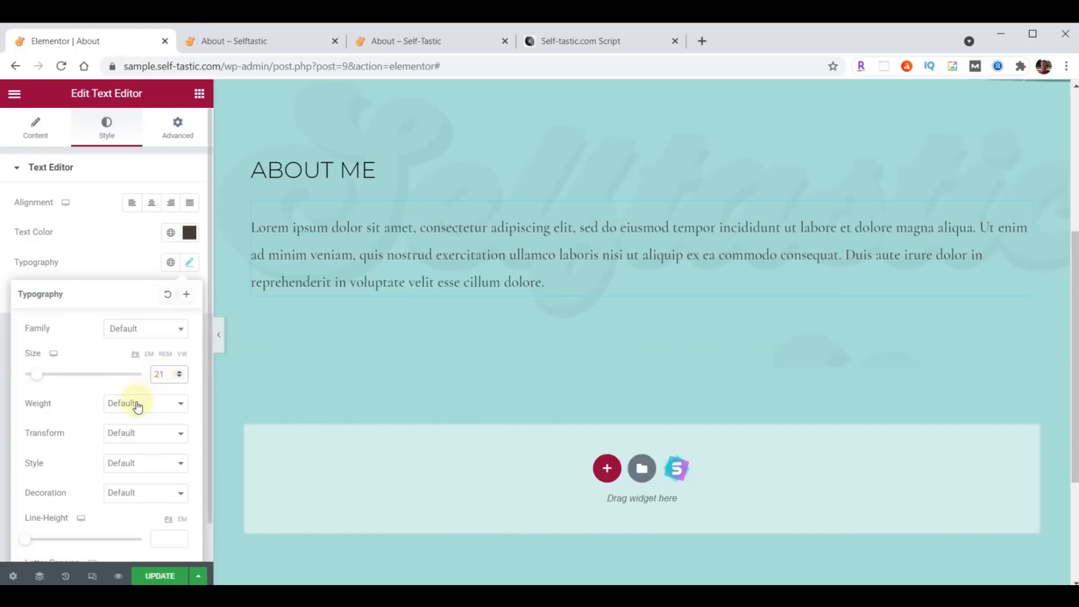
{"action": "left_click", "coordinate": [136, 405]}
{"action": "left_click", "coordinate": [123, 451]}
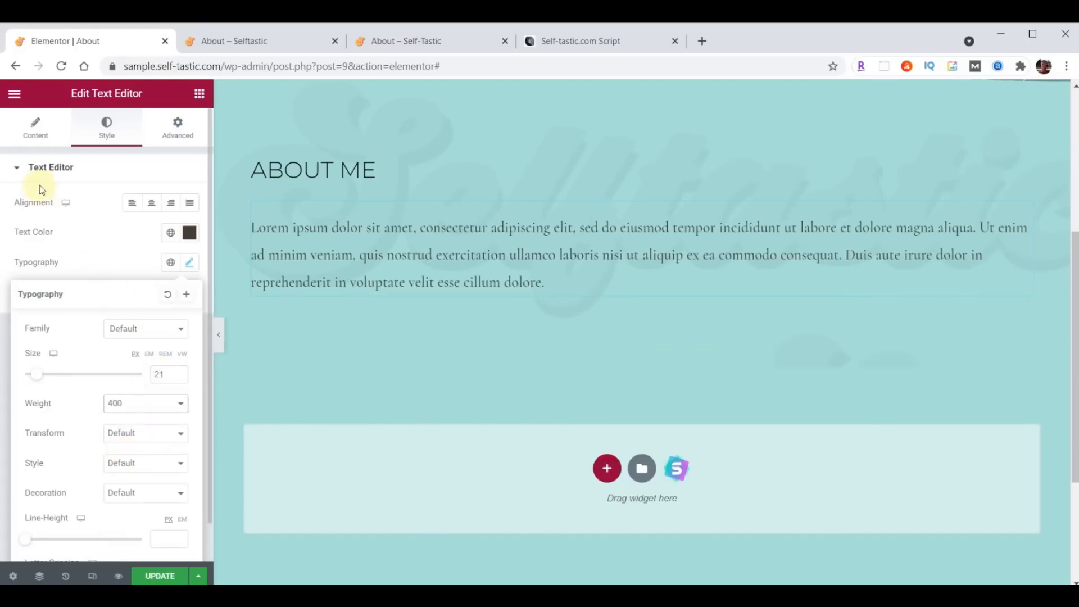
{"action": "left_click", "coordinate": [31, 141]}
{"action": "left_click", "coordinate": [80, 321]}
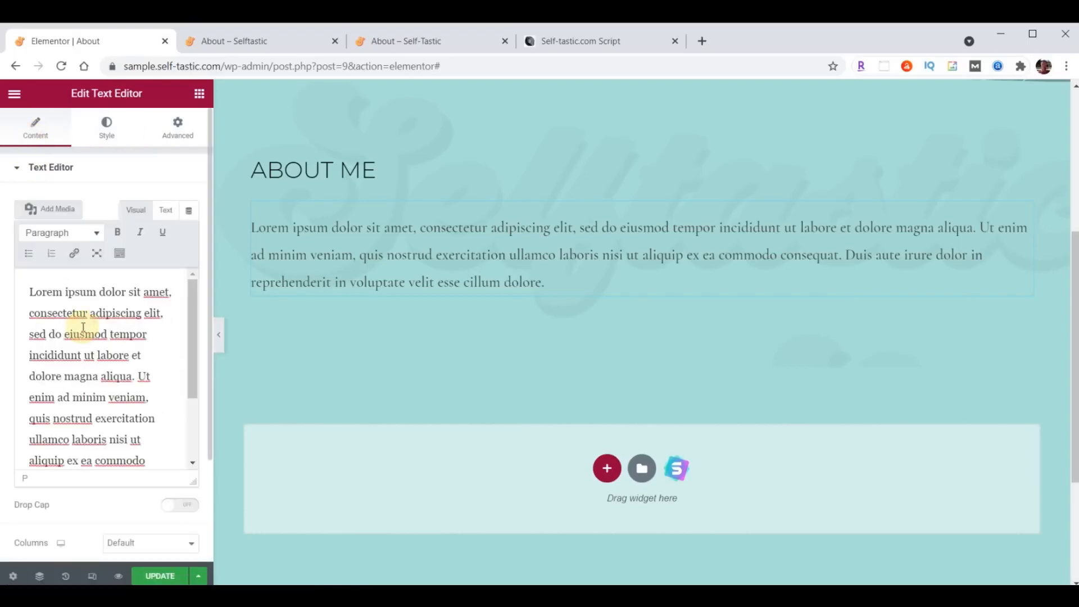
- Paste the About Me story over the placeholder and insert the uploaded carousel photo at the end
{"action": "key", "text": "ctrl+a"}
{"action": "key", "text": "ctrl+v"}
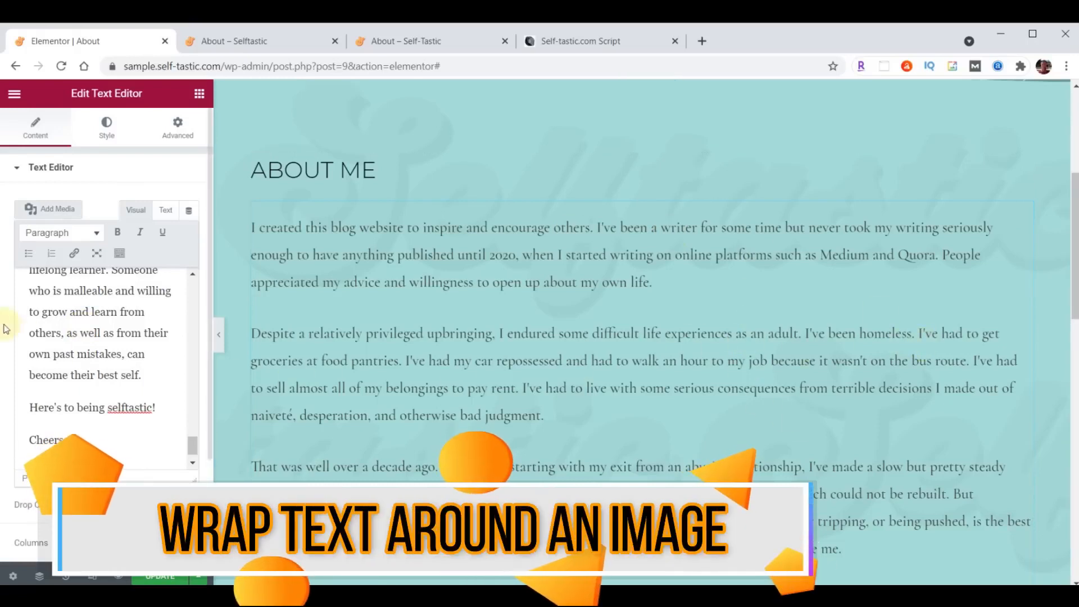
{"action": "left_click", "coordinate": [58, 210]}
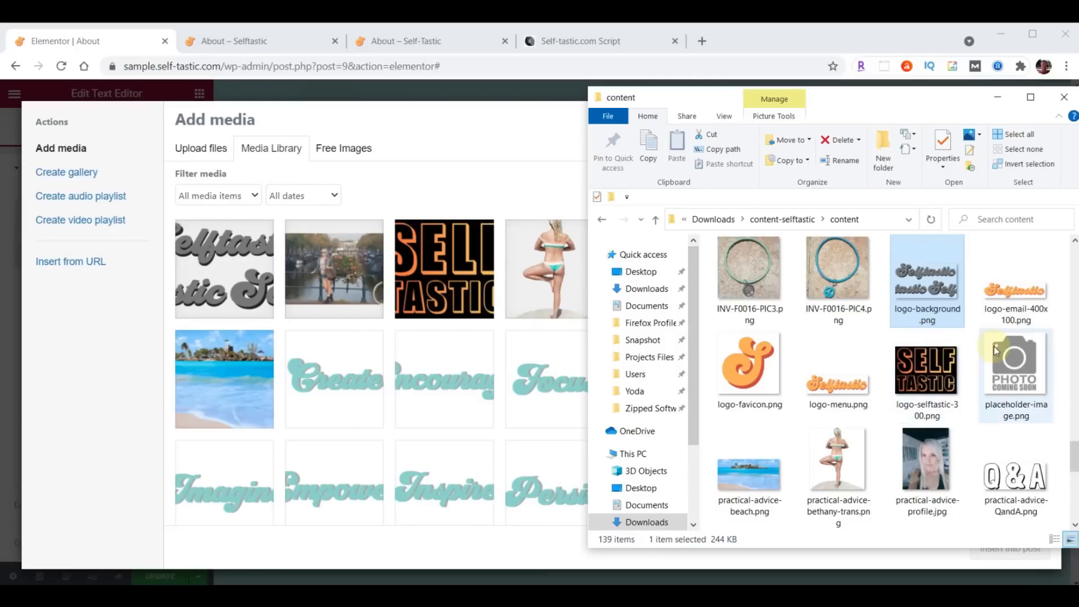
{"action": "scroll", "coordinate": [993, 345], "scroll_direction": "up", "scroll_amount": 15}
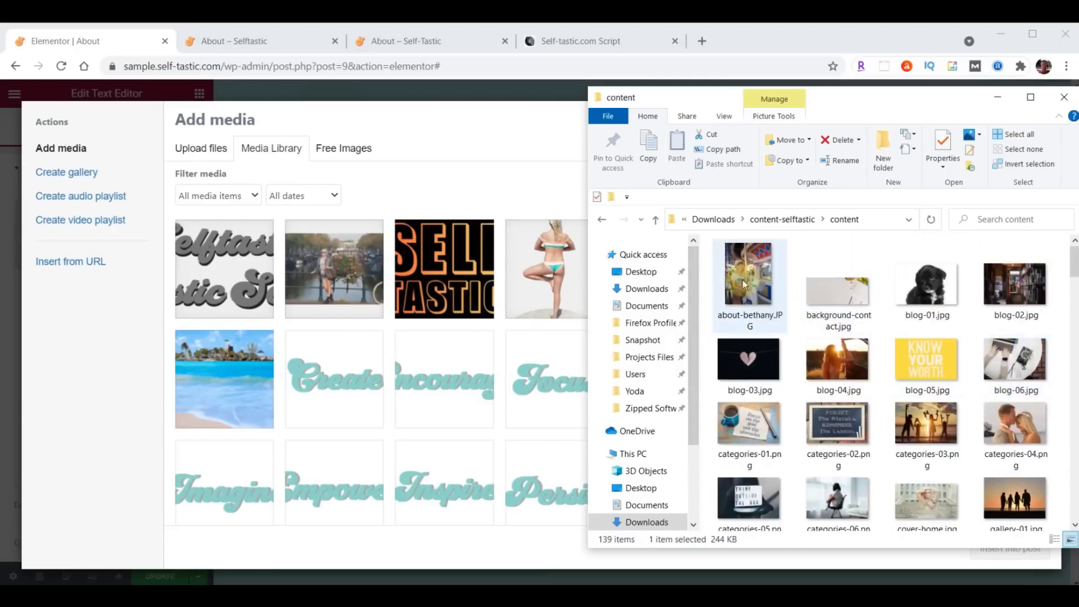
{"action": "left_click_drag", "start_coordinate": [747, 274], "coordinate": [403, 329]}
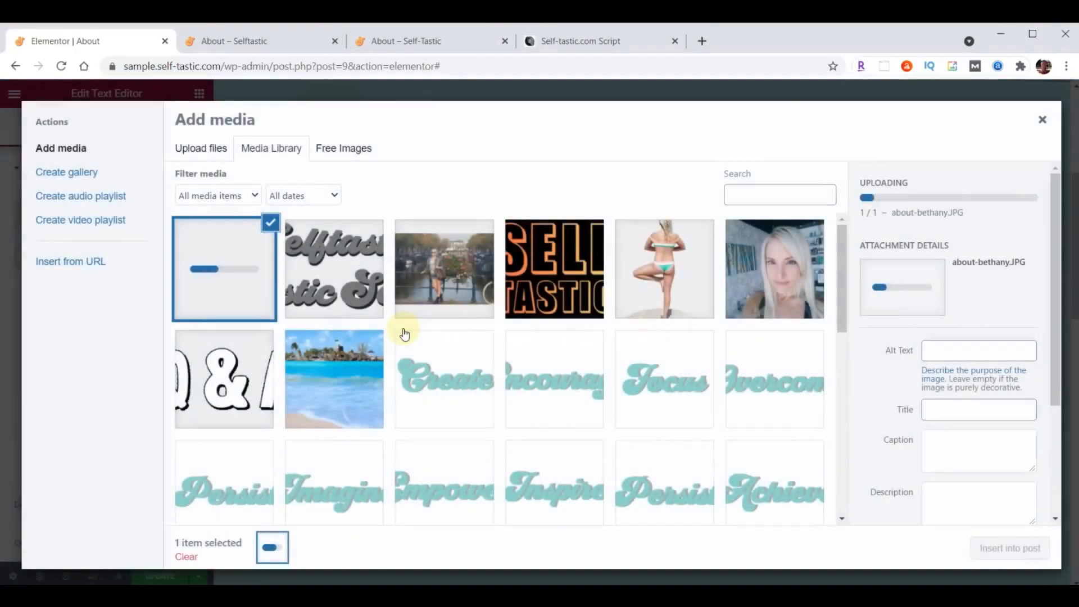
{"action": "left_click", "coordinate": [1007, 548]}
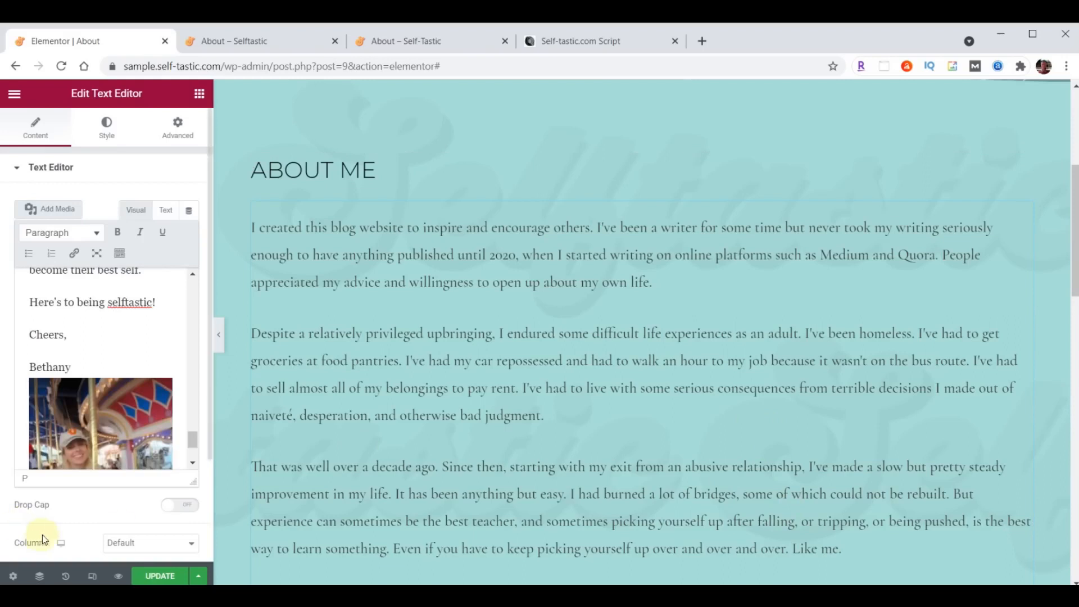
- Remove the carousel photo after the sign-off and reinsert it before the story's opening line
{"action": "left_click", "coordinate": [82, 410]}
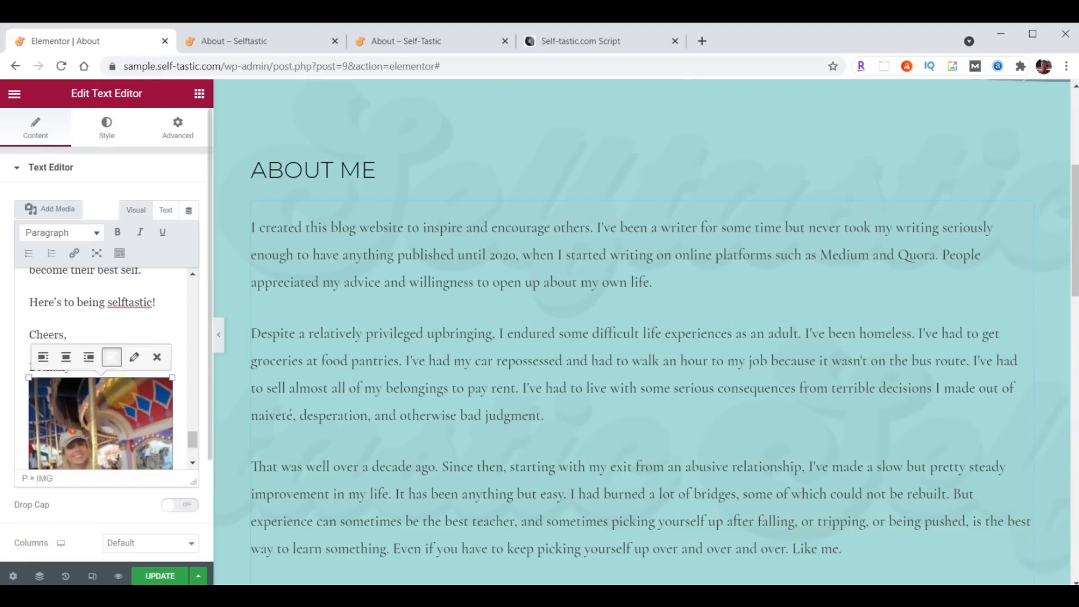
{"action": "left_click", "coordinate": [160, 357]}
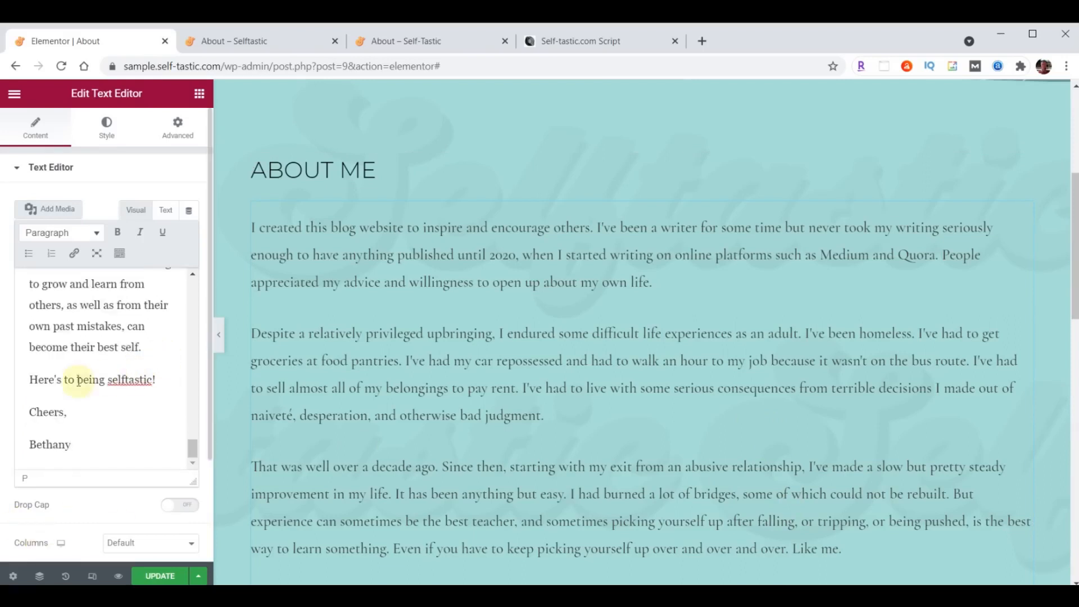
{"action": "scroll", "coordinate": [70, 403], "scroll_direction": "up", "scroll_amount": 5}
{"action": "scroll", "coordinate": [70, 403], "scroll_direction": "up", "scroll_amount": 10}
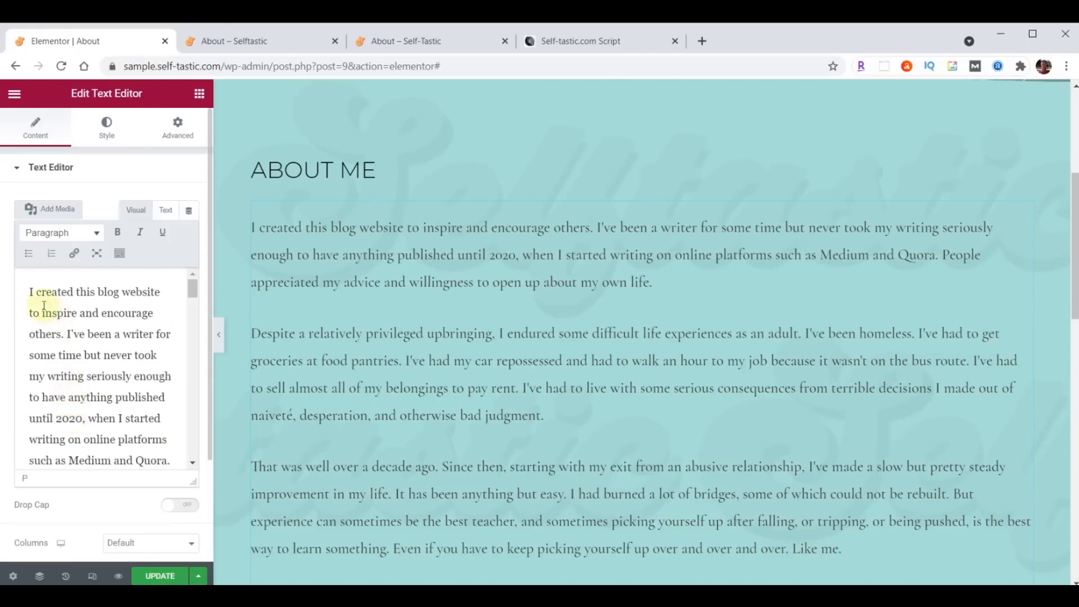
{"action": "left_click", "coordinate": [29, 291]}
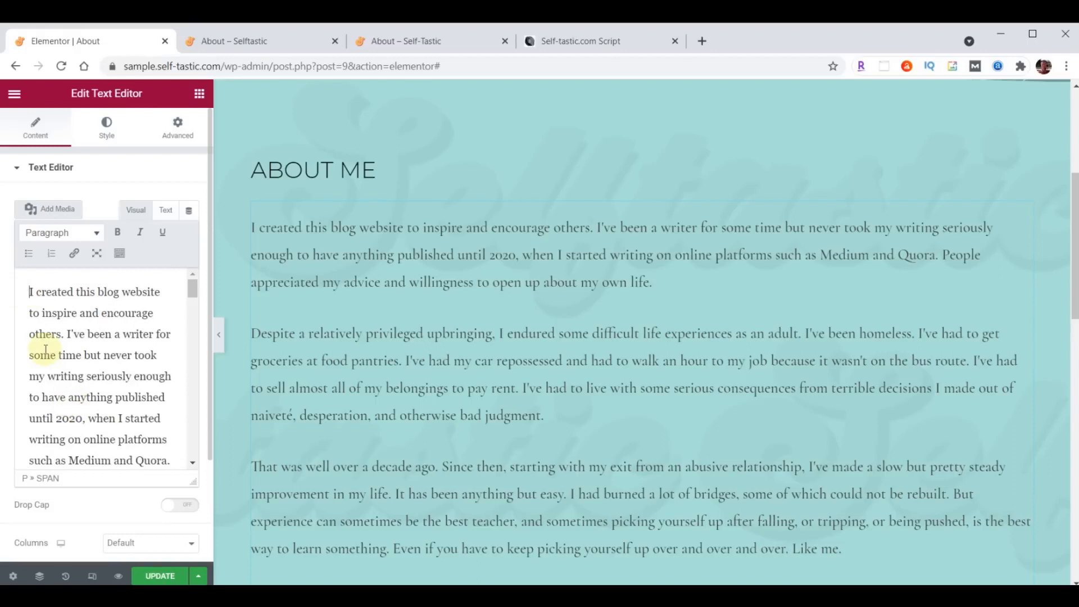
{"action": "left_click", "coordinate": [48, 210]}
{"action": "left_click", "coordinate": [222, 247]}
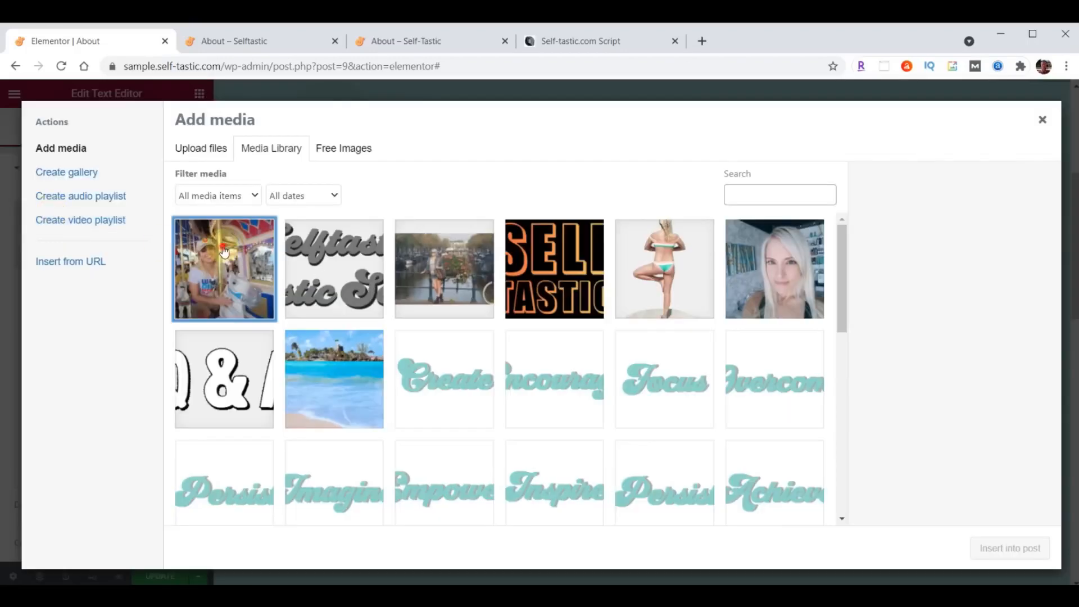
{"action": "left_click", "coordinate": [1026, 549]}
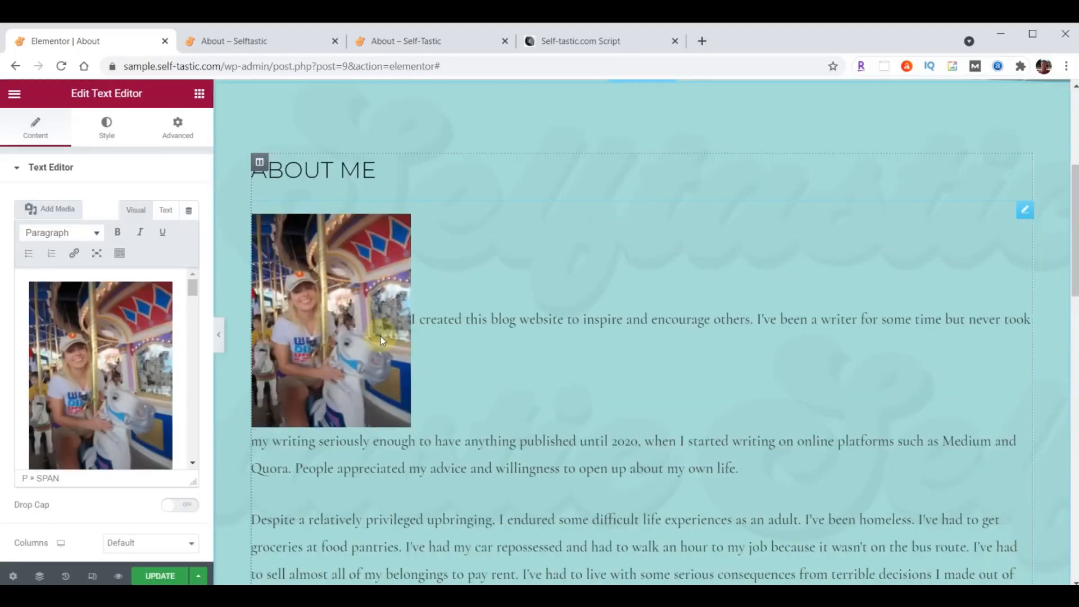
- Right-align the carousel photo at Full Size 600 × 800 with no link
{"action": "left_click", "coordinate": [95, 350]}
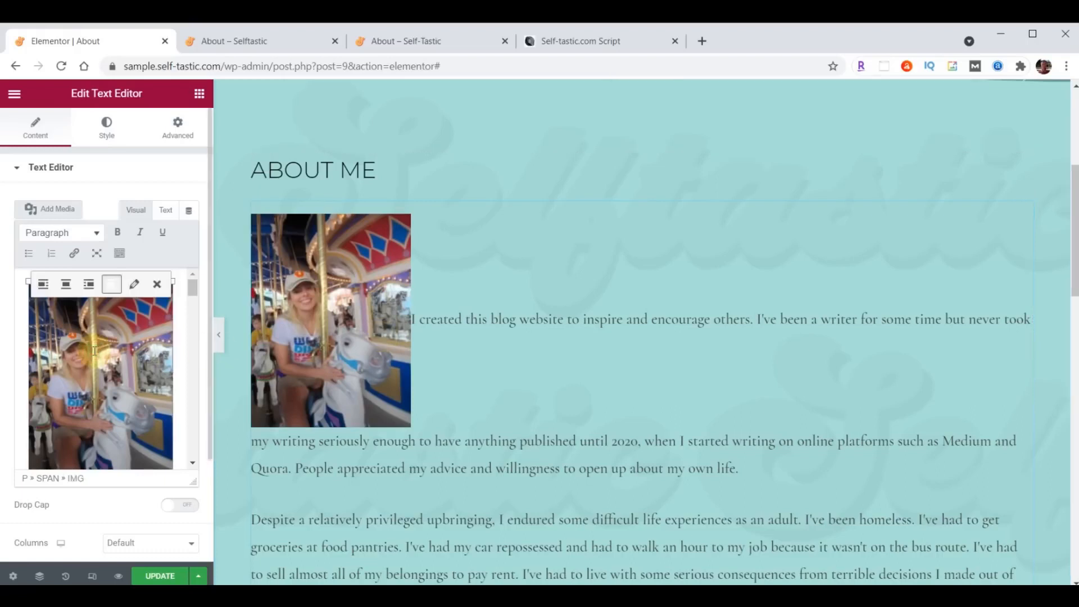
{"action": "left_click", "coordinate": [88, 285]}
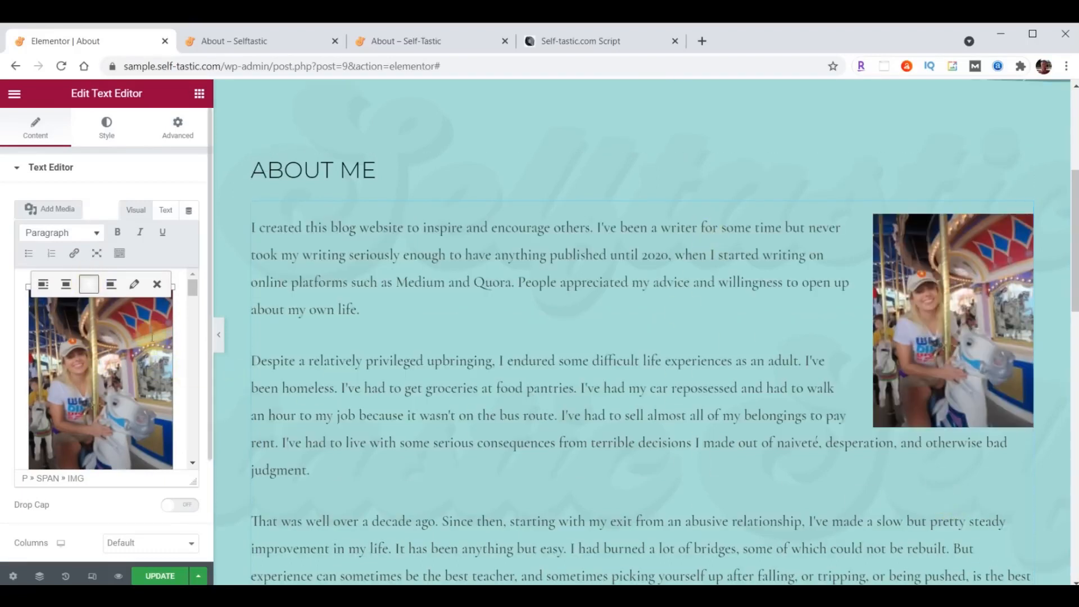
{"action": "left_click", "coordinate": [134, 285]}
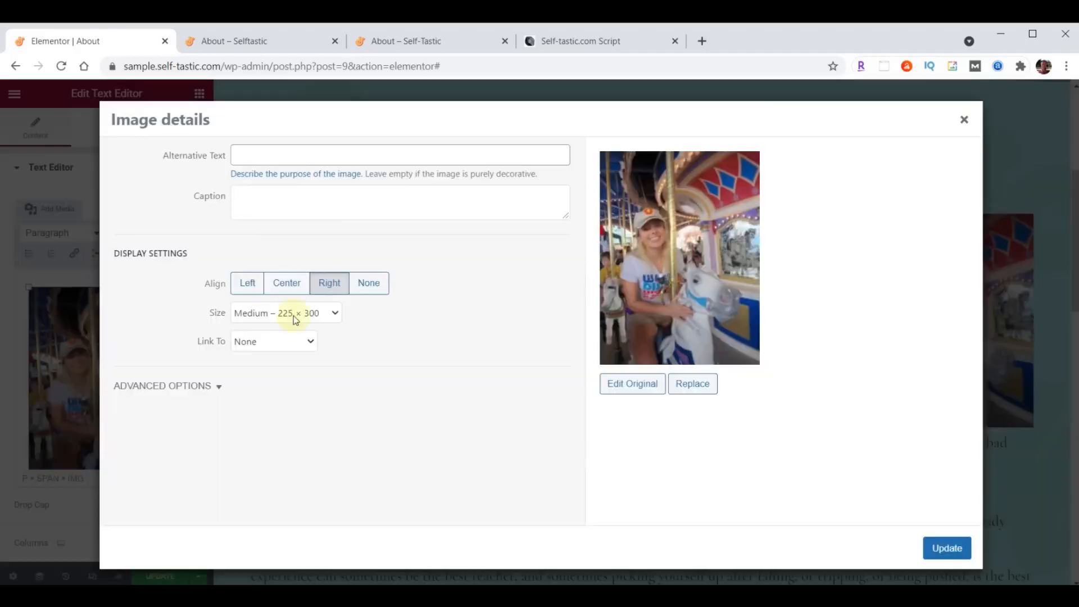
{"action": "left_click", "coordinate": [335, 315]}
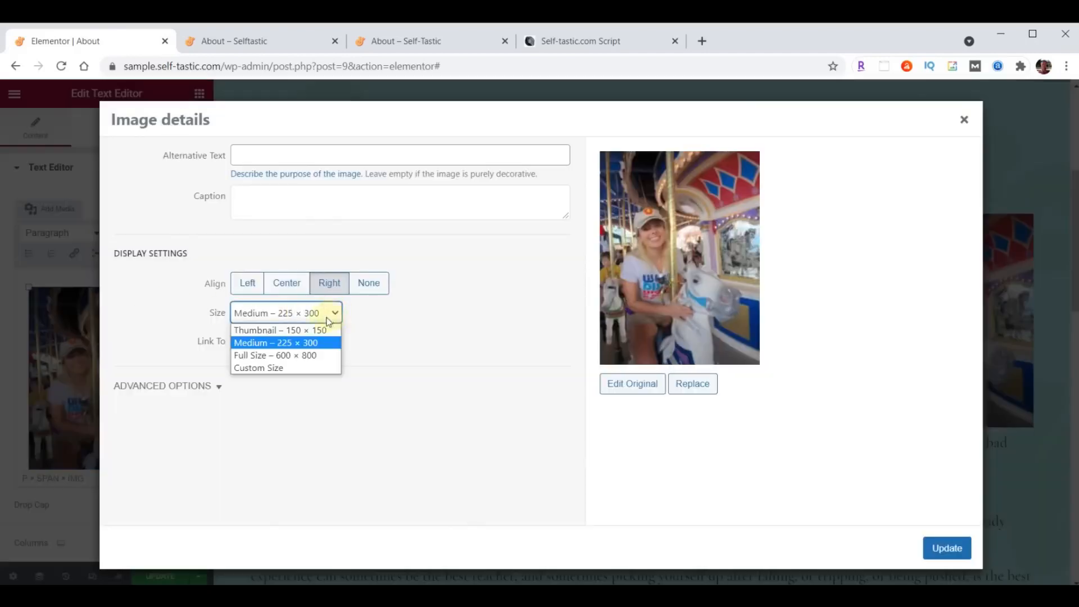
{"action": "left_click", "coordinate": [254, 355]}
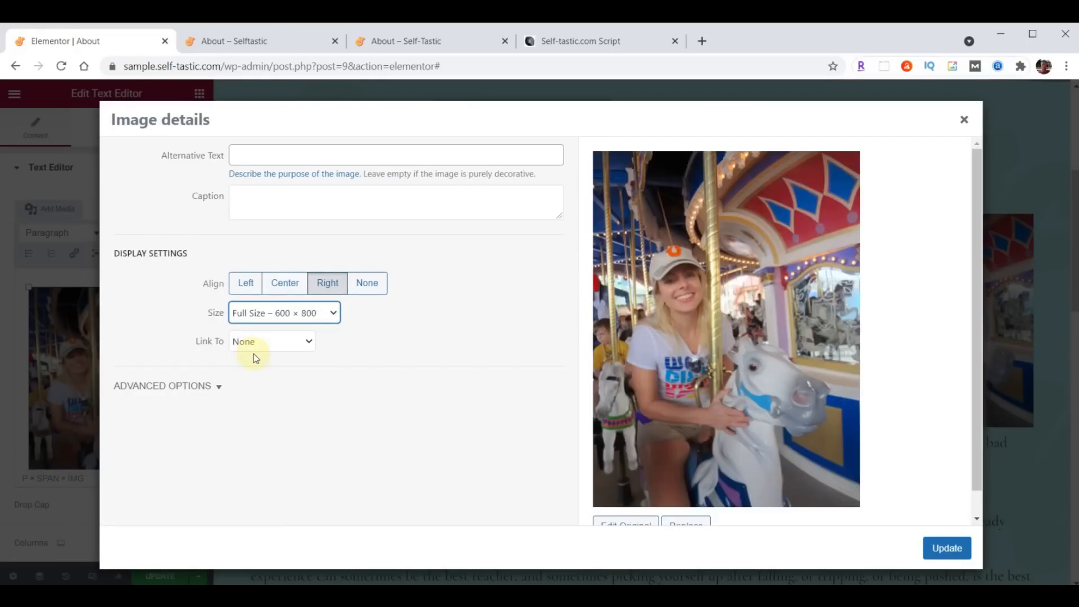
{"action": "left_click", "coordinate": [247, 345]}
{"action": "left_click", "coordinate": [243, 342]}
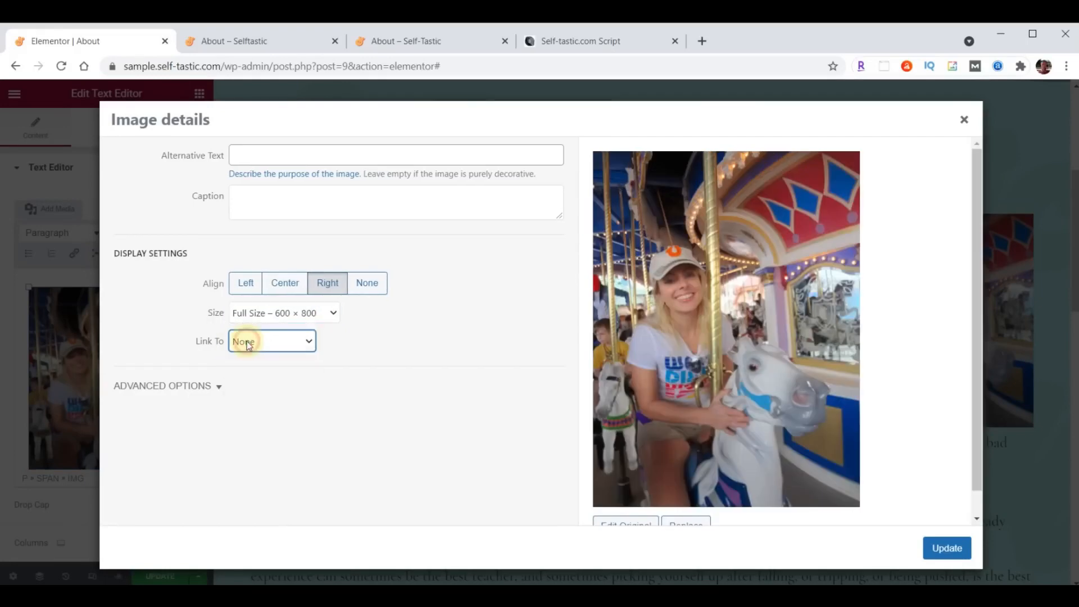
{"action": "left_click", "coordinate": [955, 560]}
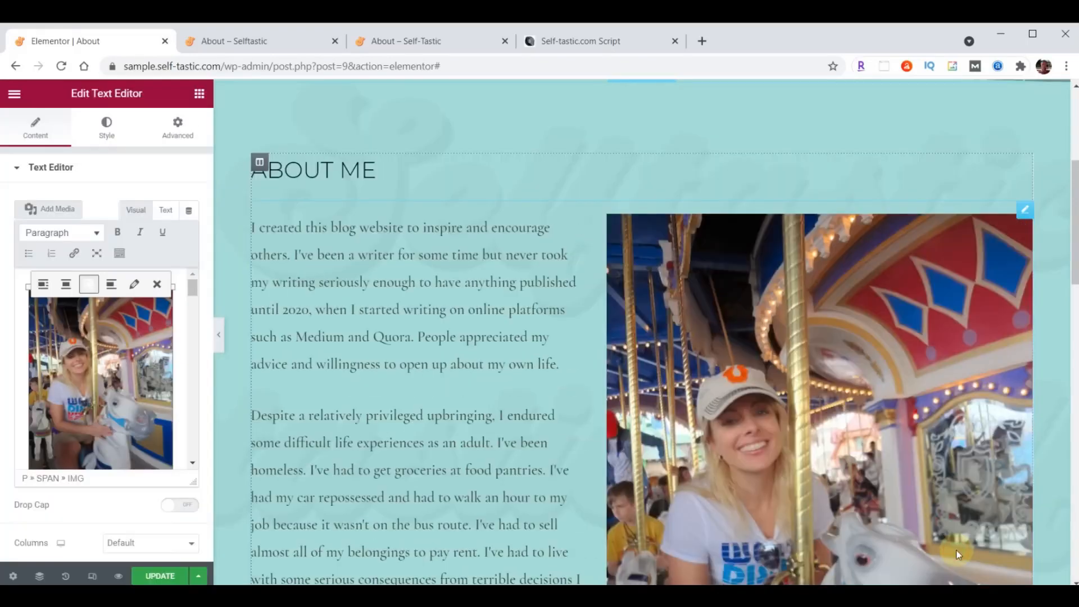
- Save the About page with UPDATE
{"action": "scroll", "coordinate": [532, 378], "scroll_direction": "down", "scroll_amount": 2}
{"action": "scroll", "coordinate": [531, 379], "scroll_direction": "down", "scroll_amount": 8}
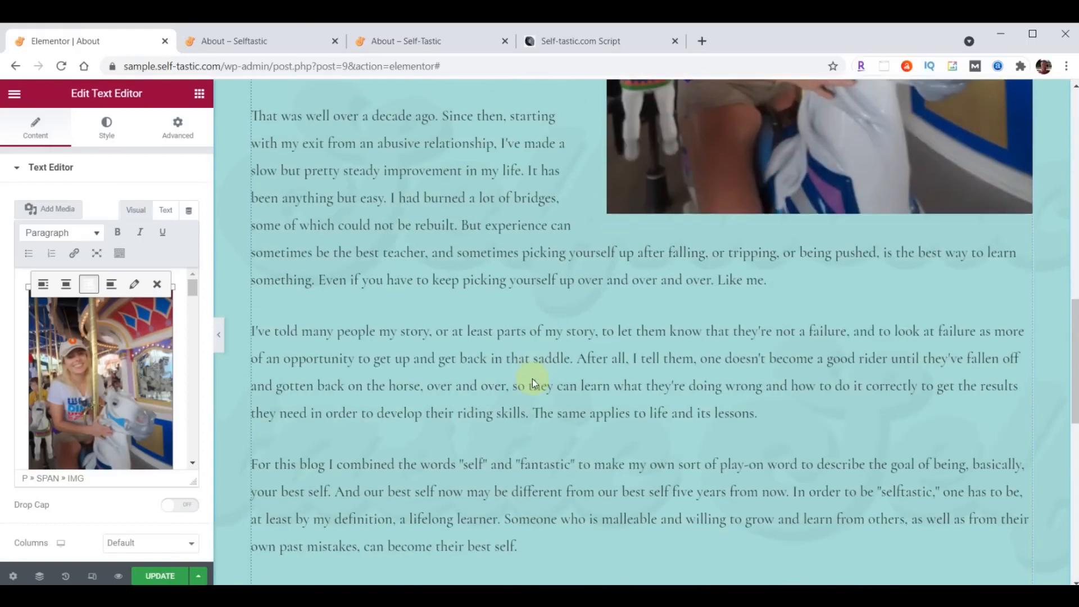
{"action": "left_click", "coordinate": [156, 576]}
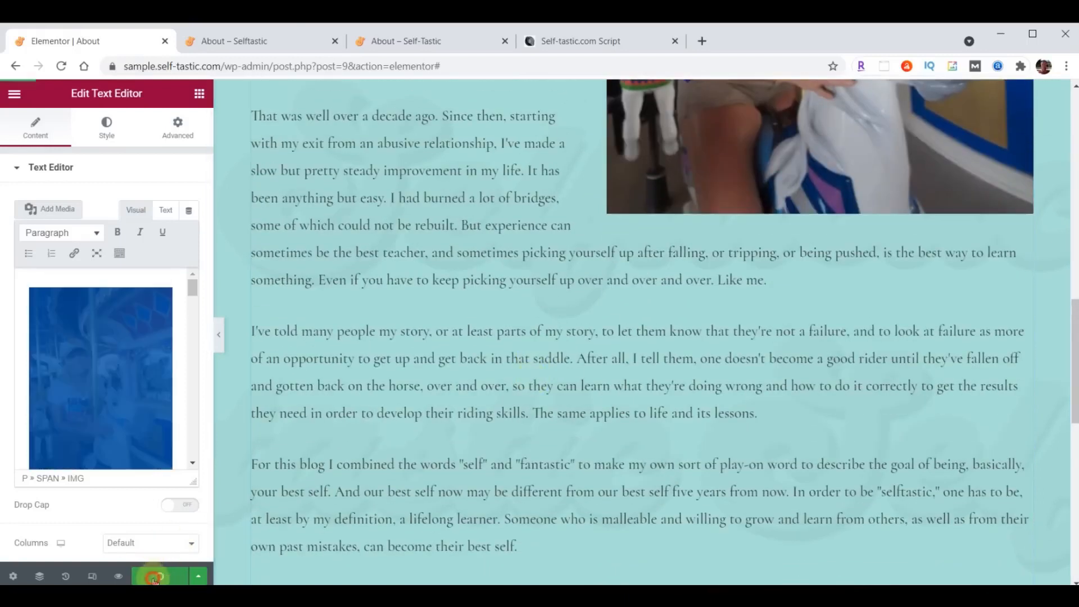
{"action": "left_click", "coordinate": [250, 42]}
{"action": "left_click", "coordinate": [62, 66]}
{"action": "scroll", "coordinate": [534, 335], "scroll_direction": "down", "scroll_amount": 20}
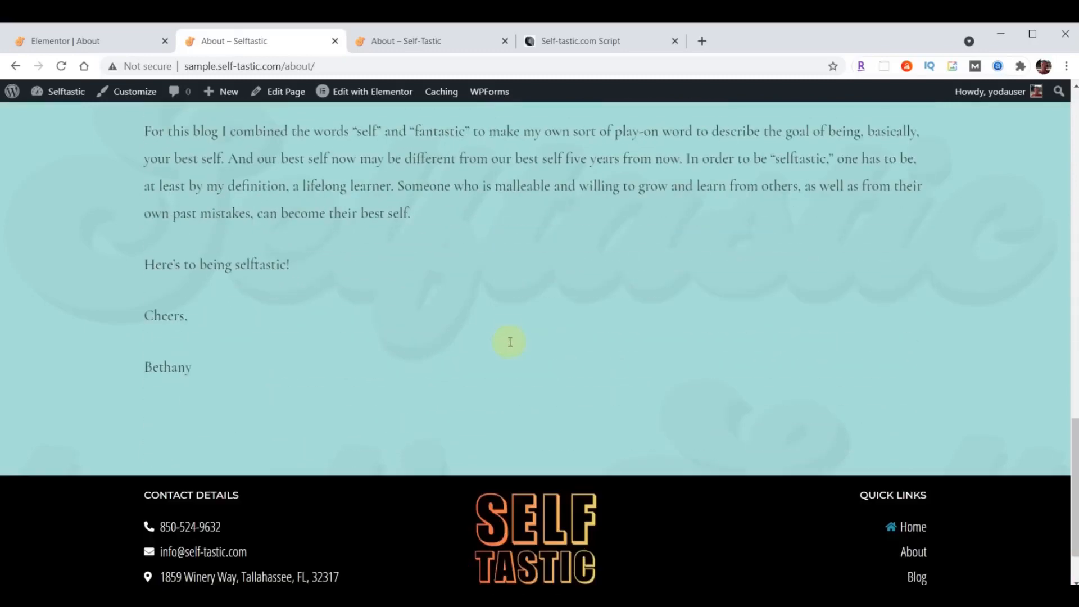
{"action": "left_click", "coordinate": [434, 41]}
{"action": "scroll", "coordinate": [646, 373], "scroll_direction": "down", "scroll_amount": 20}
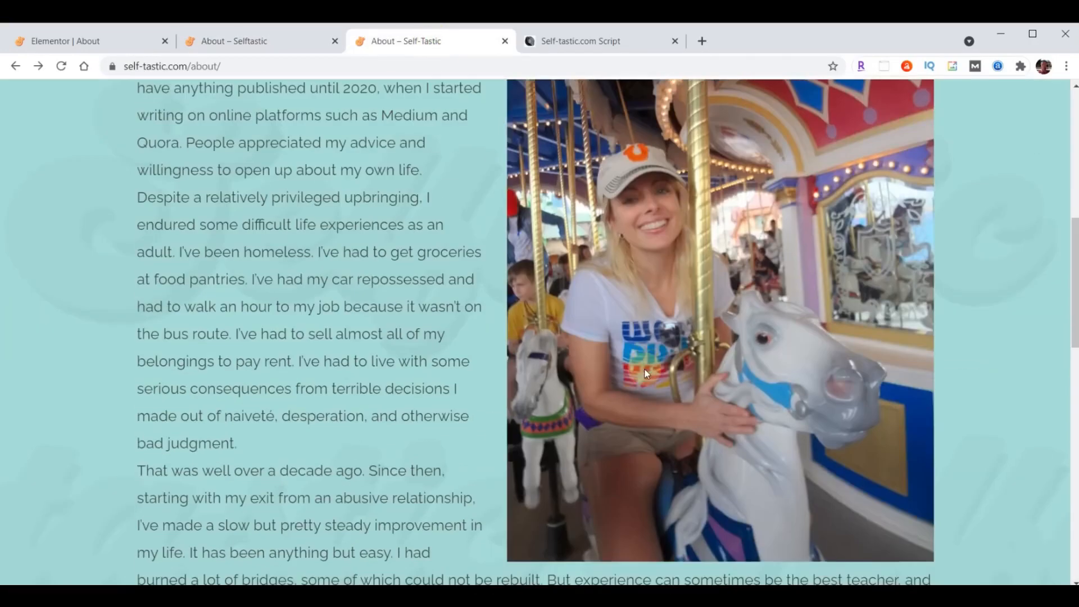
{"action": "scroll", "coordinate": [646, 373], "scroll_direction": "down", "scroll_amount": 8}
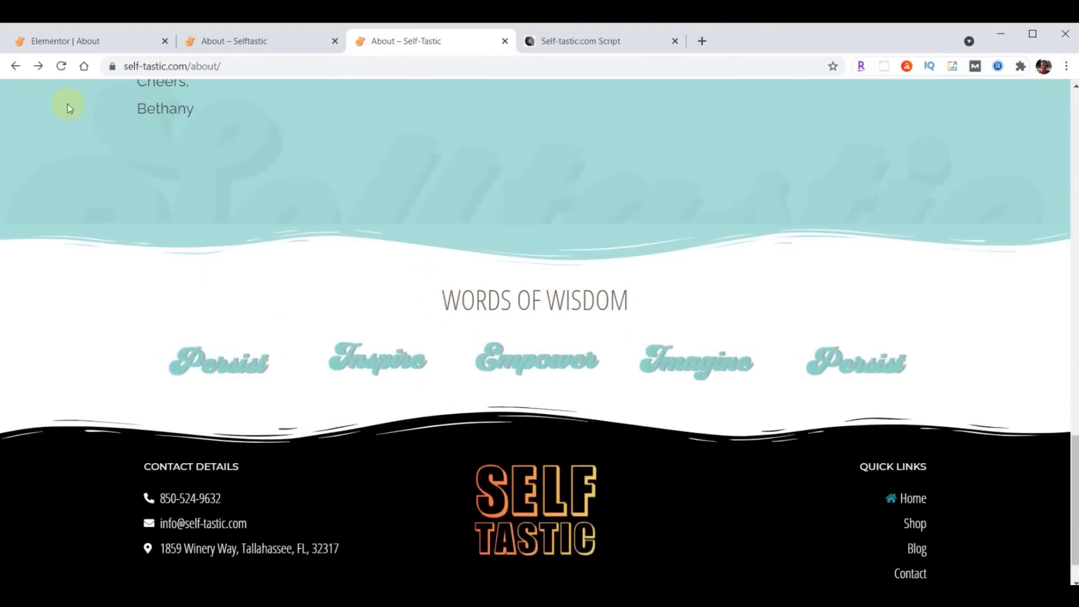
{"action": "left_click", "coordinate": [73, 40]}
{"action": "scroll", "coordinate": [666, 304], "scroll_direction": "down", "scroll_amount": 1}
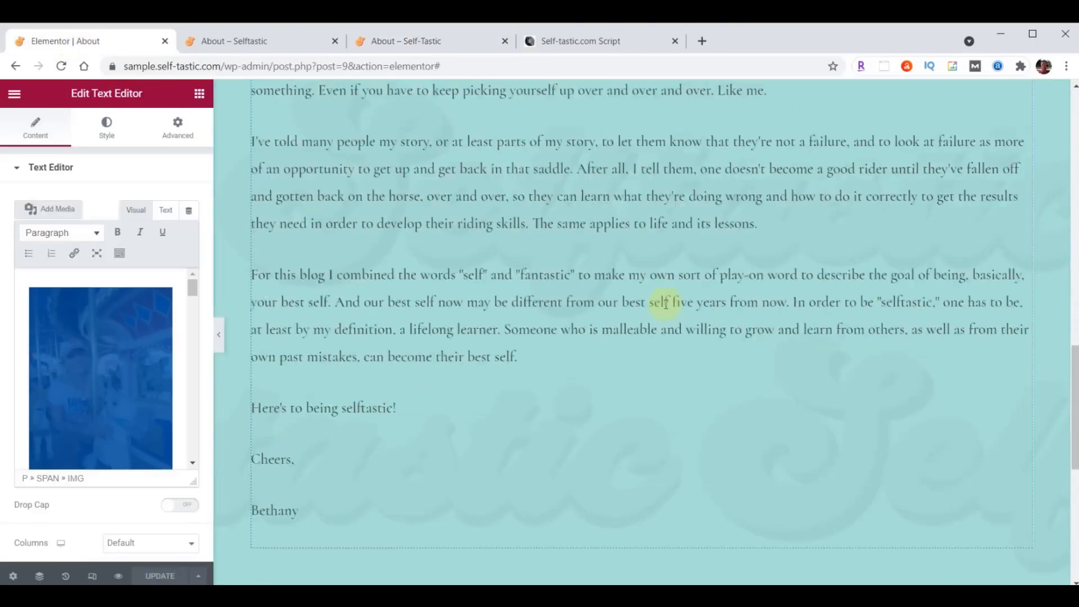
{"action": "scroll", "coordinate": [666, 304], "scroll_direction": "down", "scroll_amount": 5}
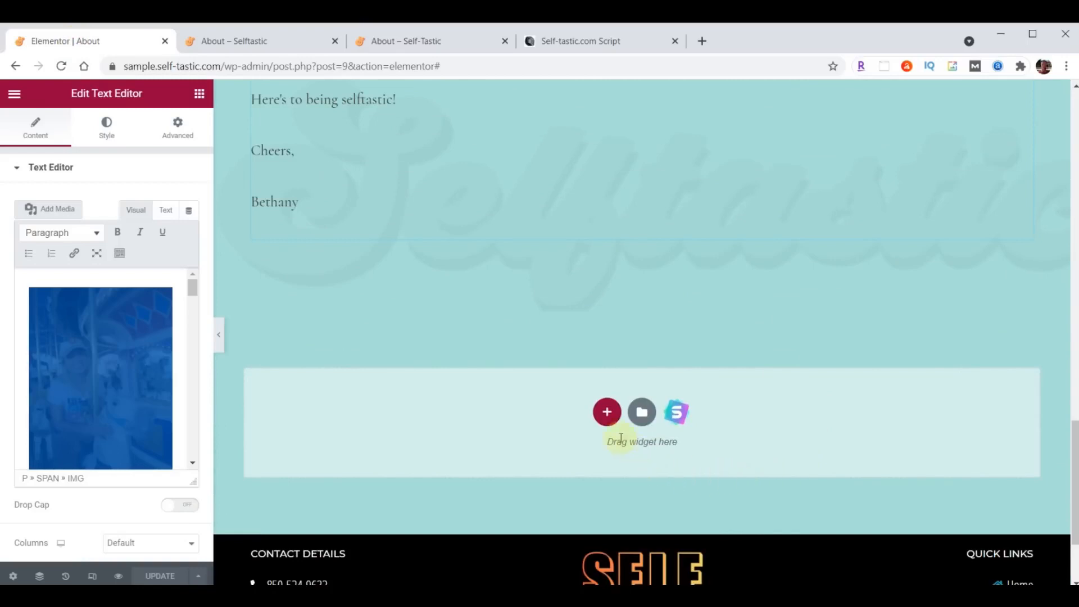
- Insert the 'Selftastic - Words of Wisdom' template below the story, save, and view the live About page
{"action": "left_click", "coordinate": [639, 416]}
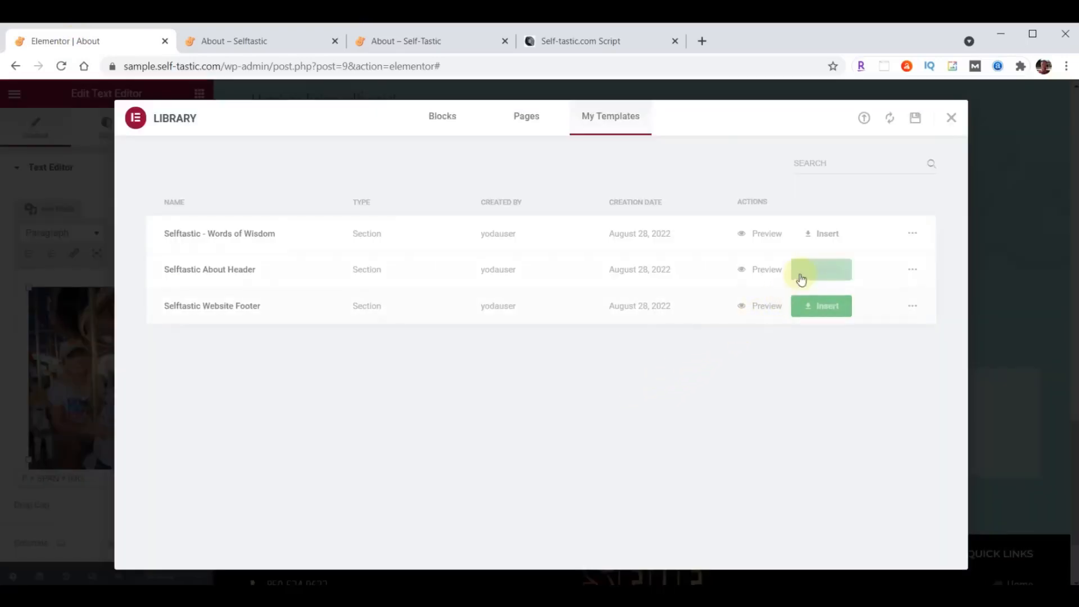
{"action": "left_click", "coordinate": [827, 241]}
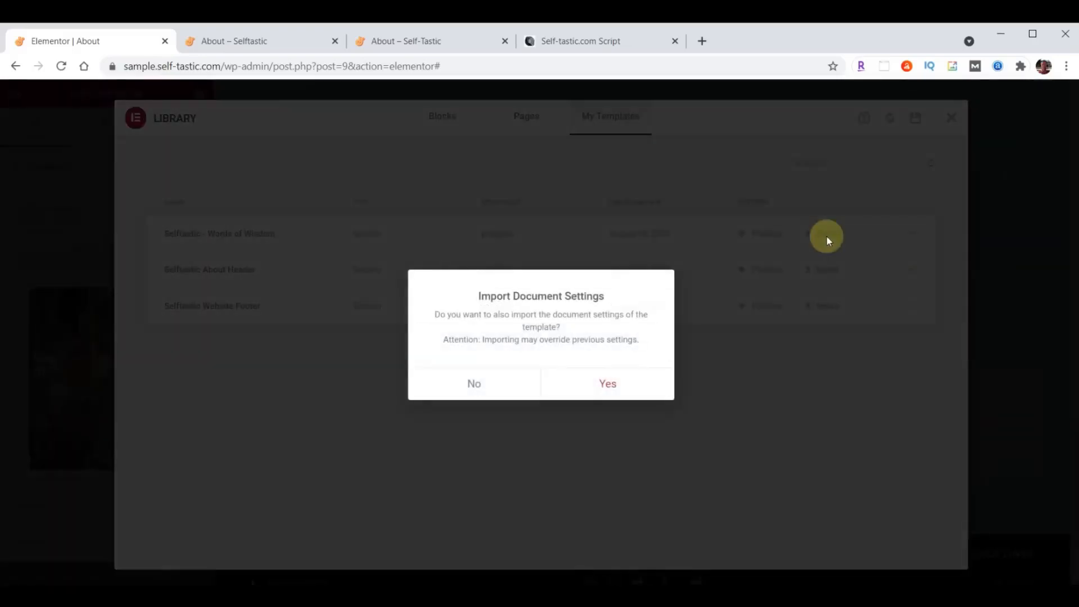
{"action": "left_click", "coordinate": [480, 383]}
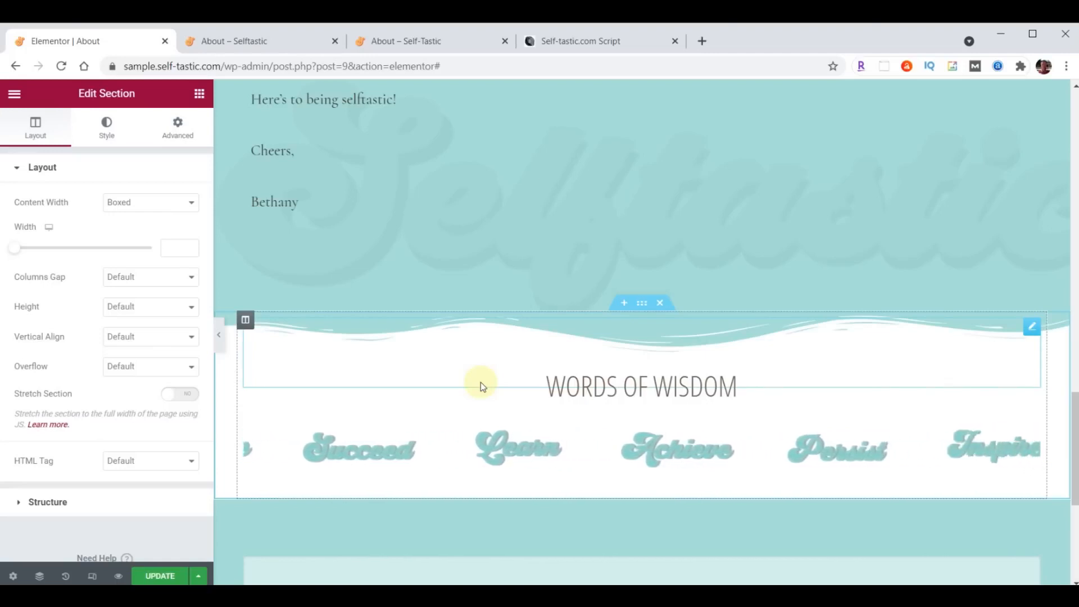
{"action": "left_click", "coordinate": [158, 577]}
{"action": "left_click", "coordinate": [264, 50]}
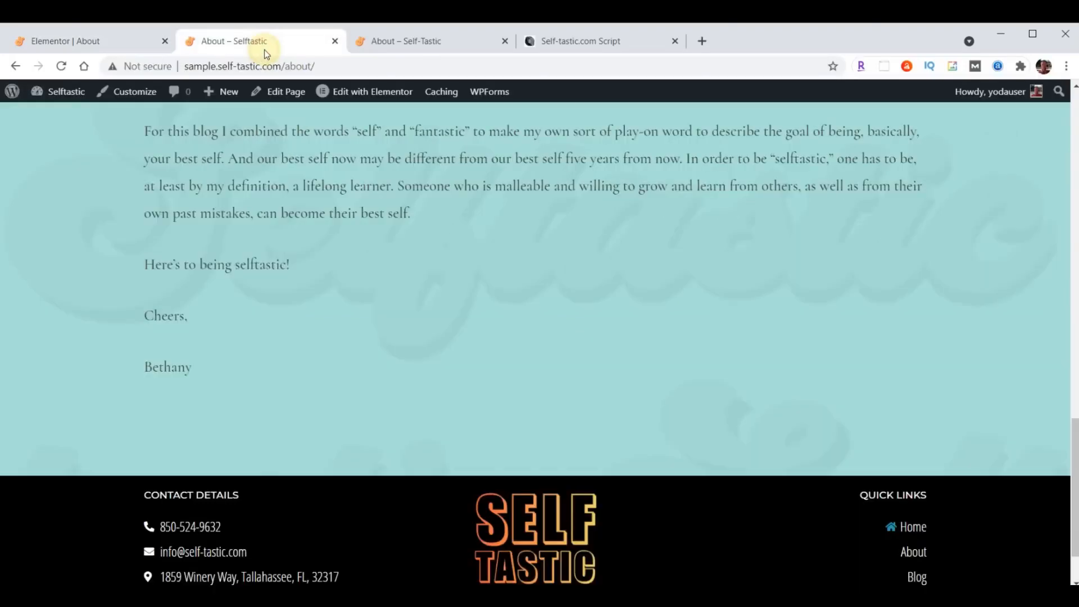
- Reload the live About page to see Words of Wisdom, then open that section's Style settings
{"action": "left_click", "coordinate": [61, 65]}
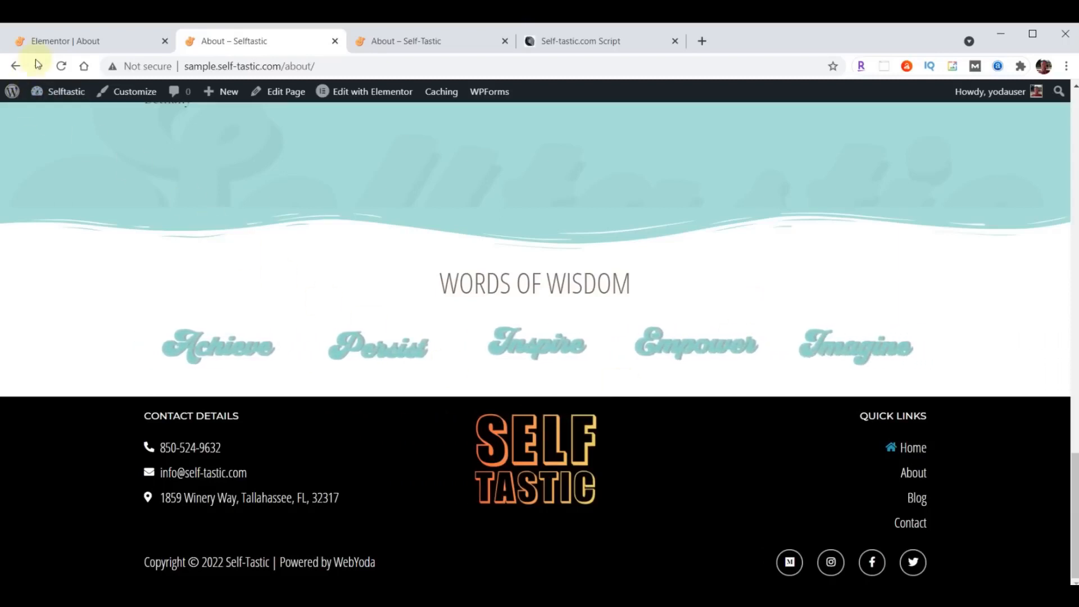
{"action": "left_click", "coordinate": [58, 44]}
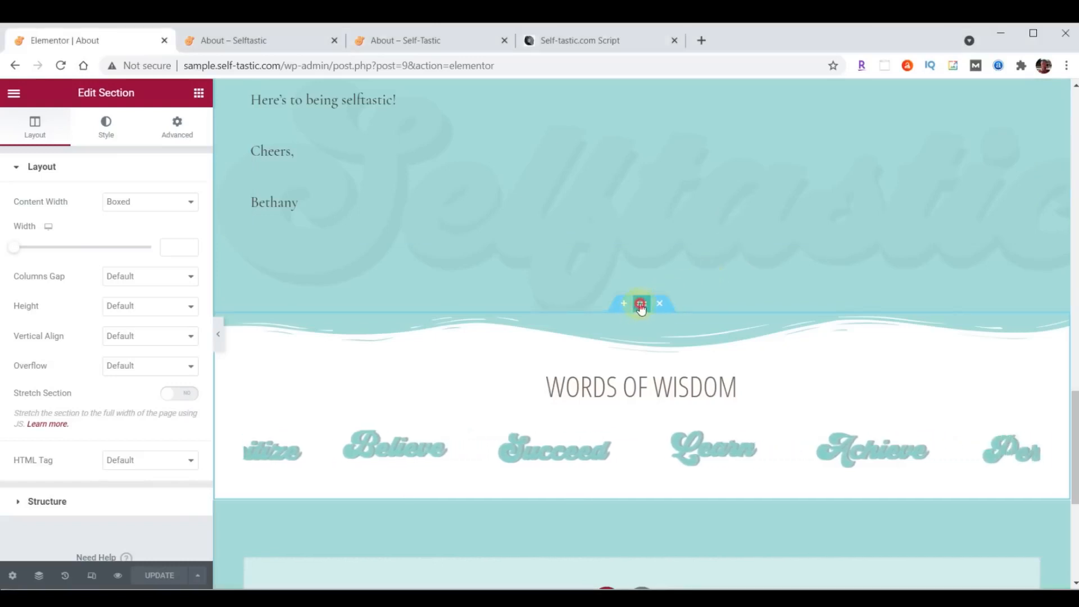
{"action": "left_click", "coordinate": [107, 132]}
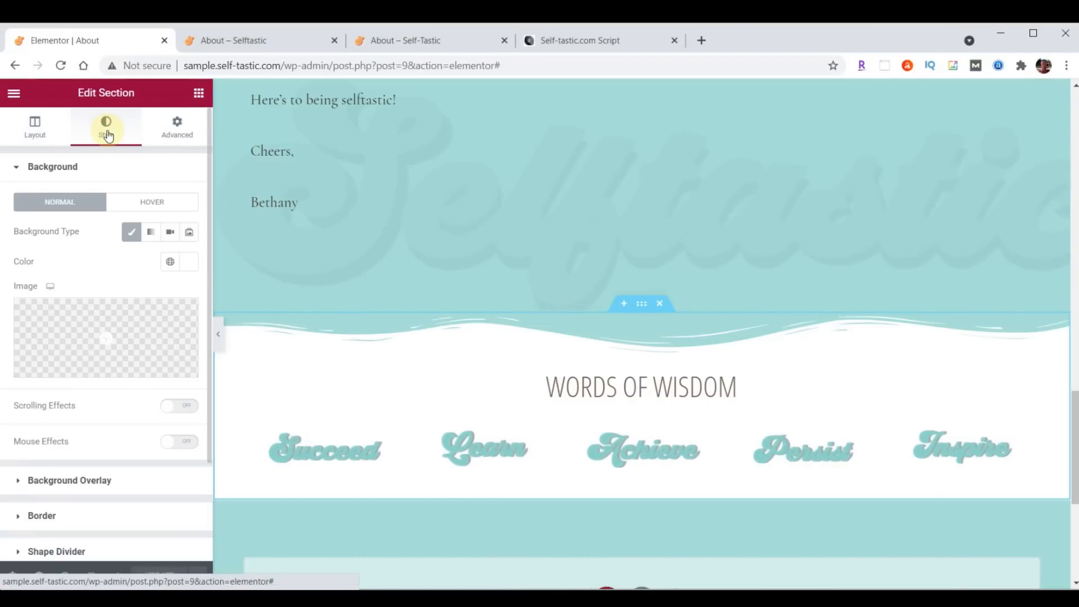
{"action": "scroll", "coordinate": [106, 207], "scroll_direction": "down", "scroll_amount": 3}
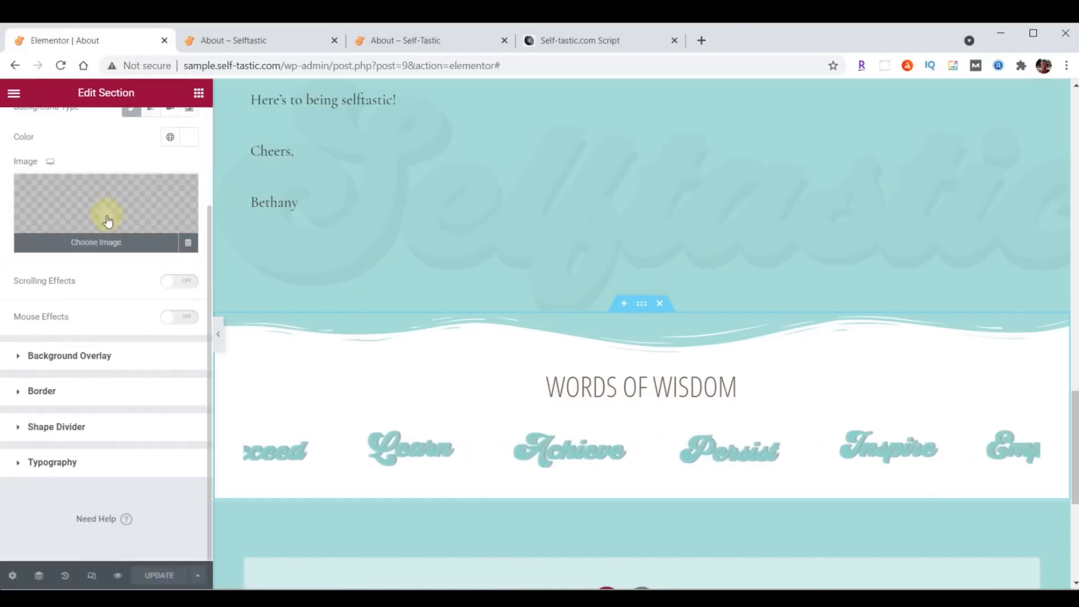
- Add a Waves Brush bottom shape divider in colour #000000 with height 60
{"action": "left_click", "coordinate": [41, 426]}
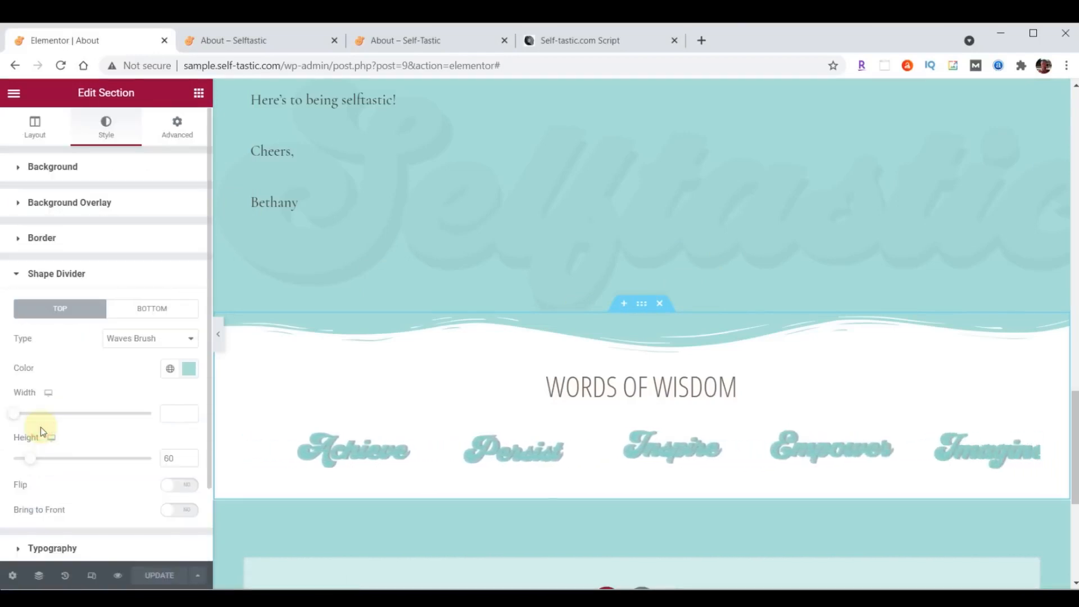
{"action": "left_click", "coordinate": [139, 319]}
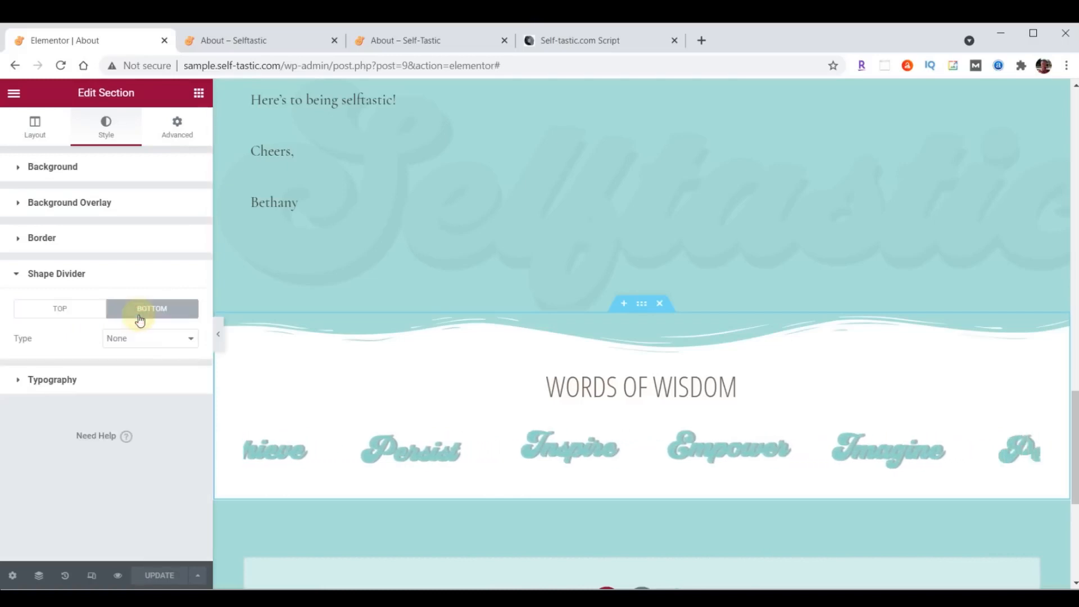
{"action": "left_click", "coordinate": [140, 340]}
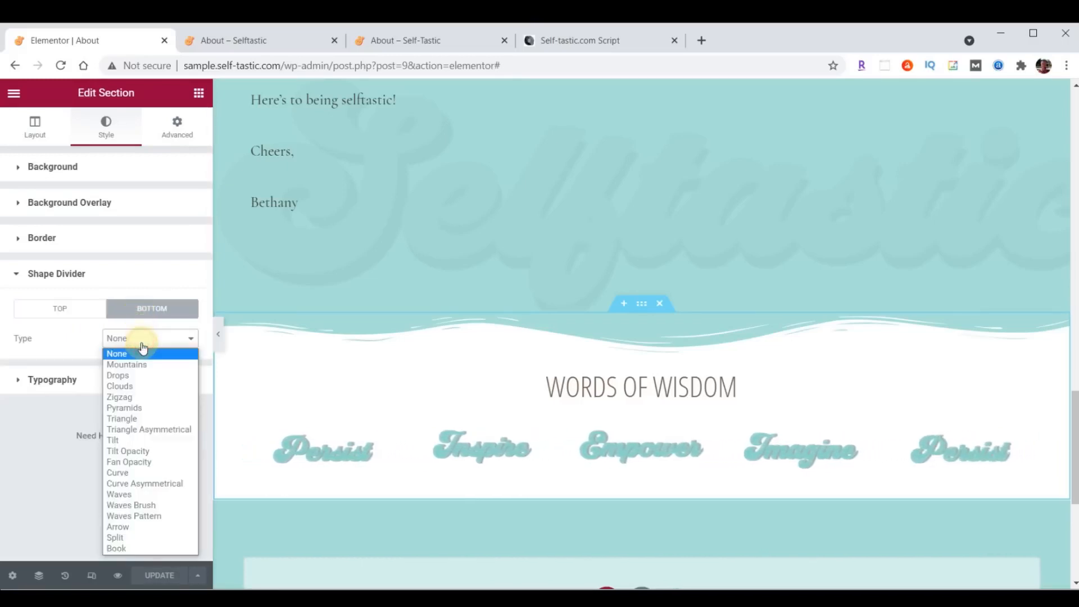
{"action": "left_click", "coordinate": [147, 505]}
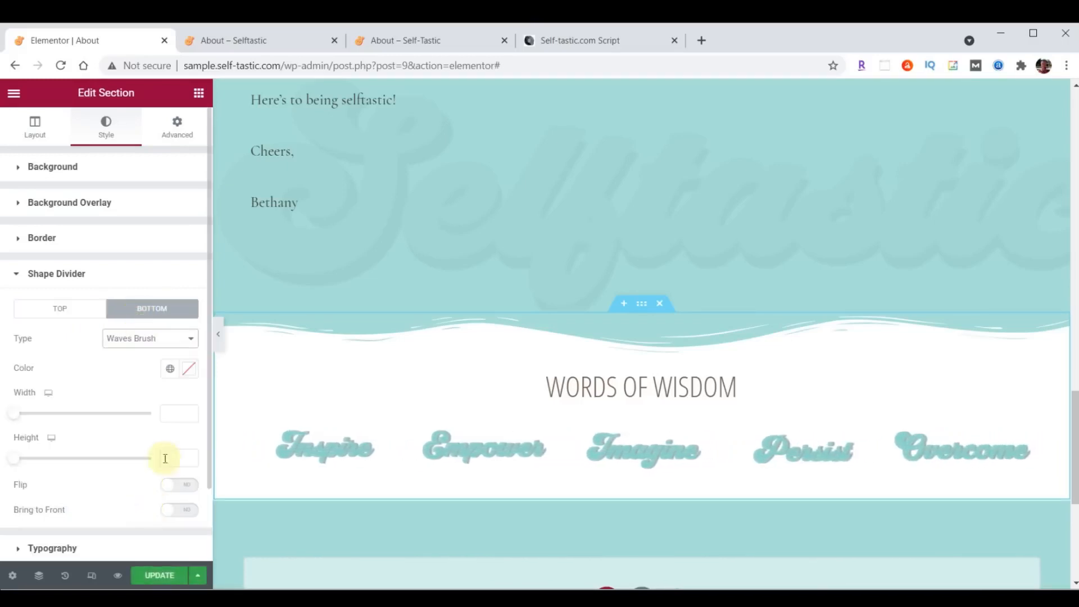
{"action": "left_click", "coordinate": [191, 370]}
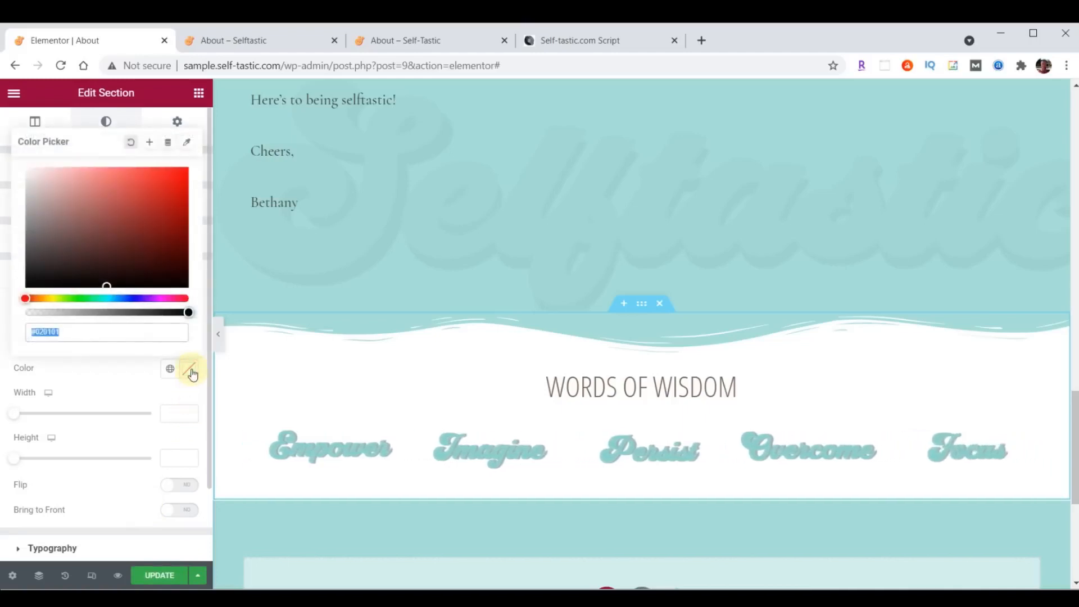
{"action": "type", "text": "#000000"}
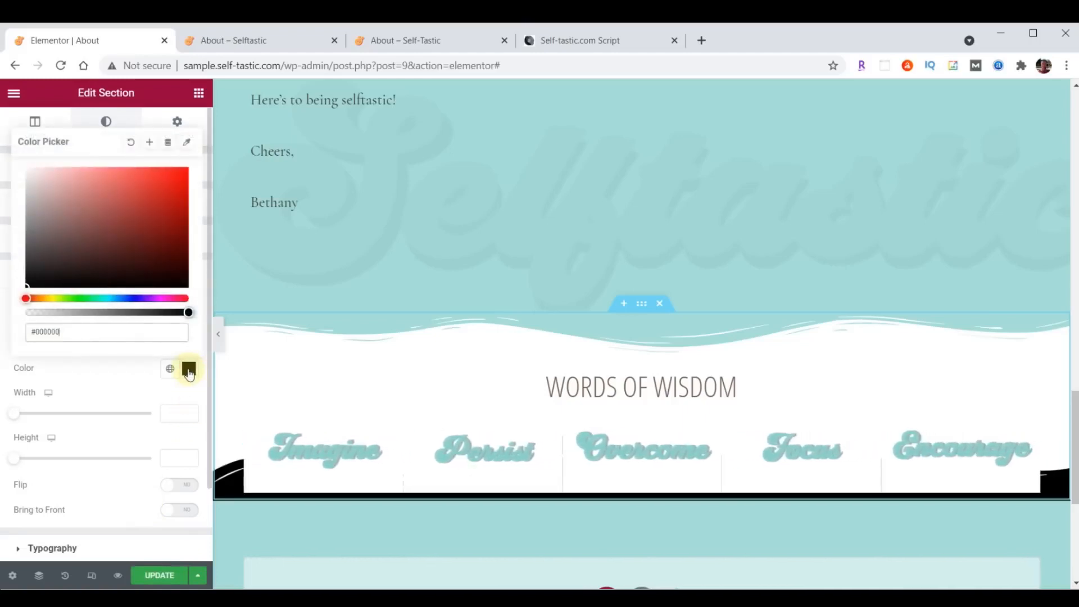
{"action": "left_click", "coordinate": [188, 370]}
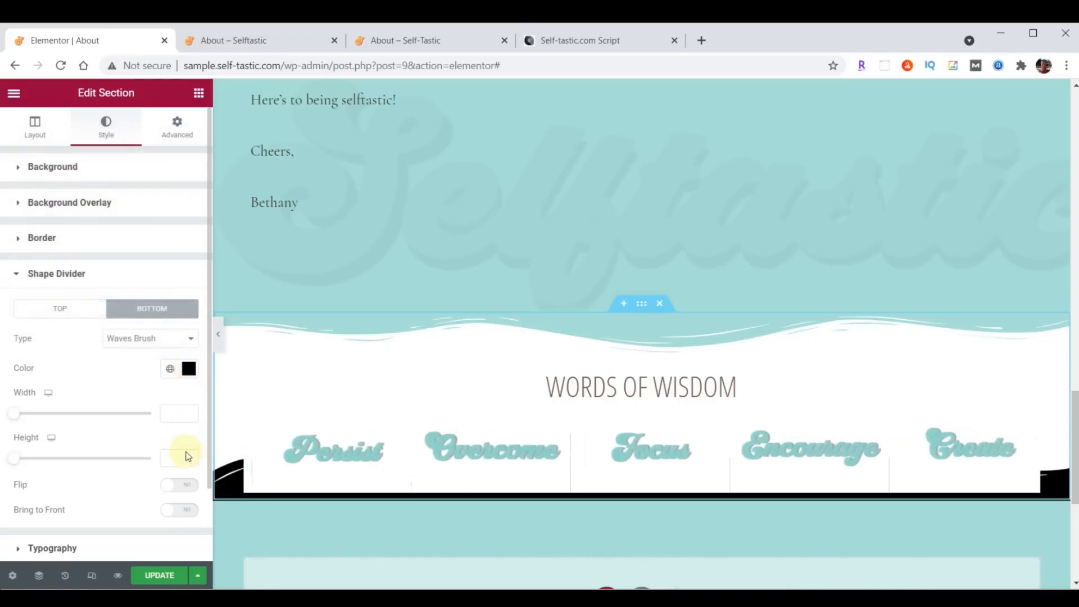
{"action": "type", "text": "60"}
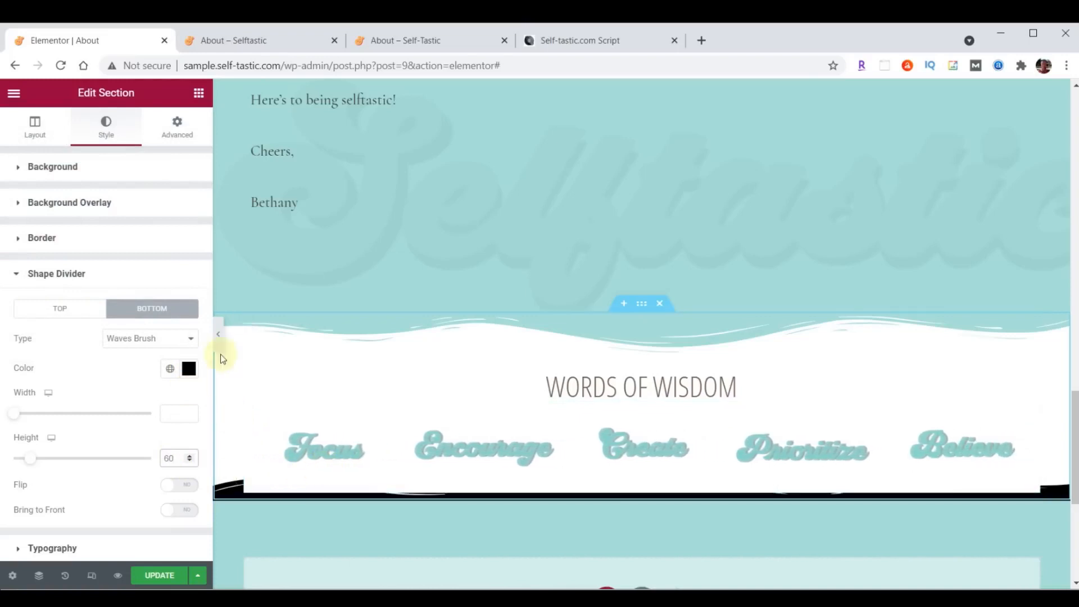
- Give the section 50 px bottom padding and save the page
{"action": "left_click", "coordinate": [177, 135]}
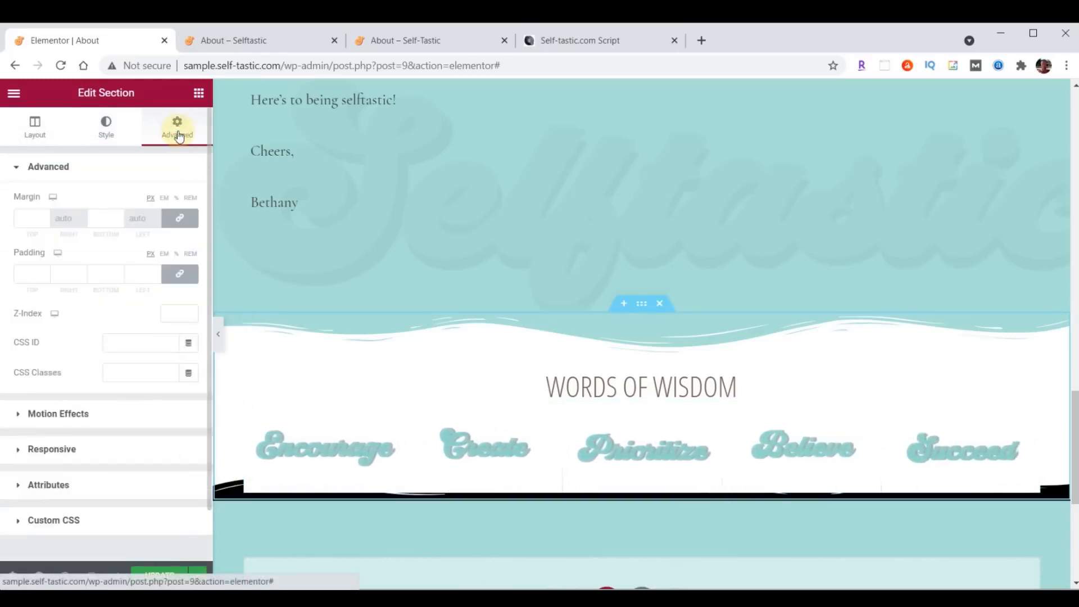
{"action": "left_click", "coordinate": [179, 273]}
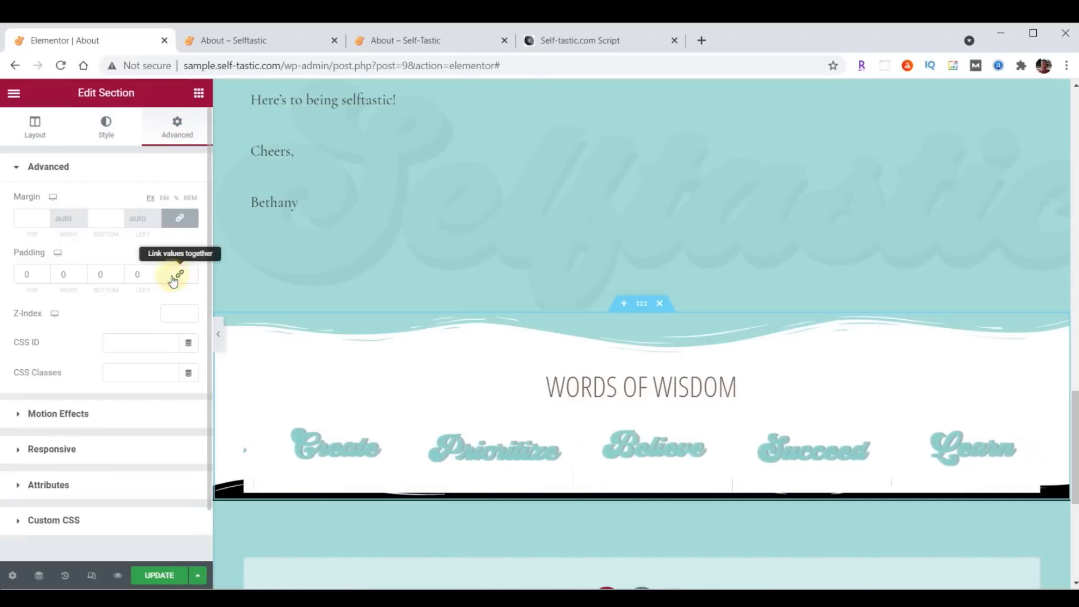
{"action": "left_click", "coordinate": [100, 276]}
{"action": "type", "text": "50"}
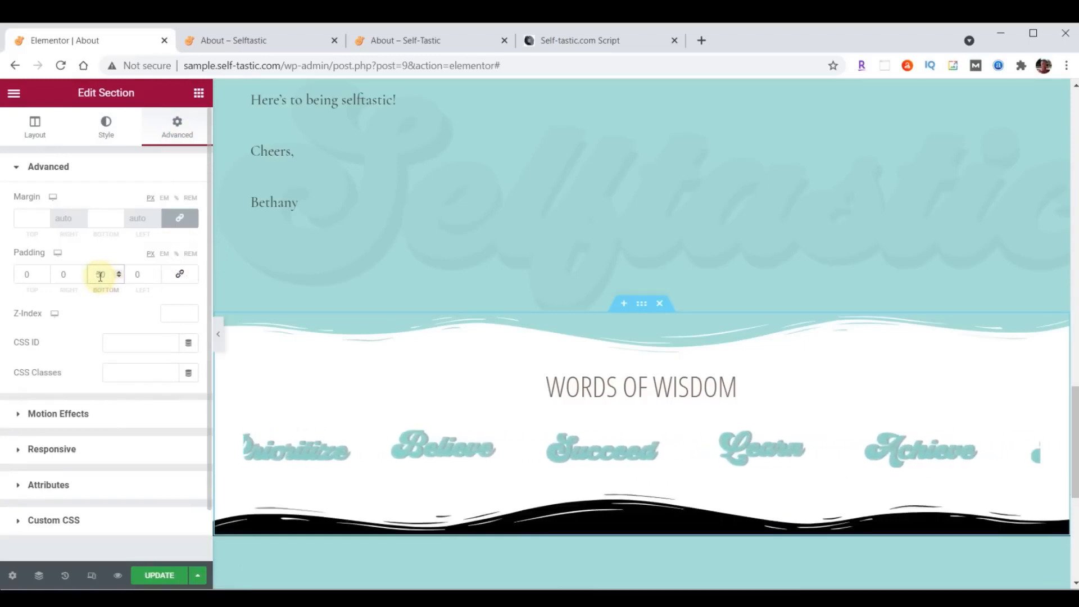
{"action": "left_click", "coordinate": [168, 577]}
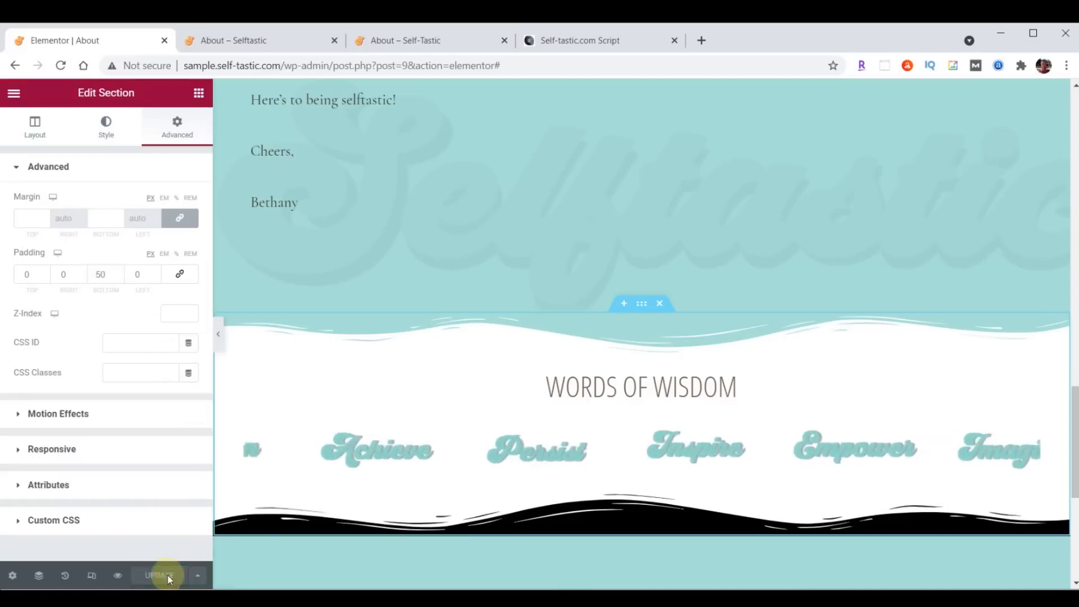
{"action": "left_click", "coordinate": [243, 34]}
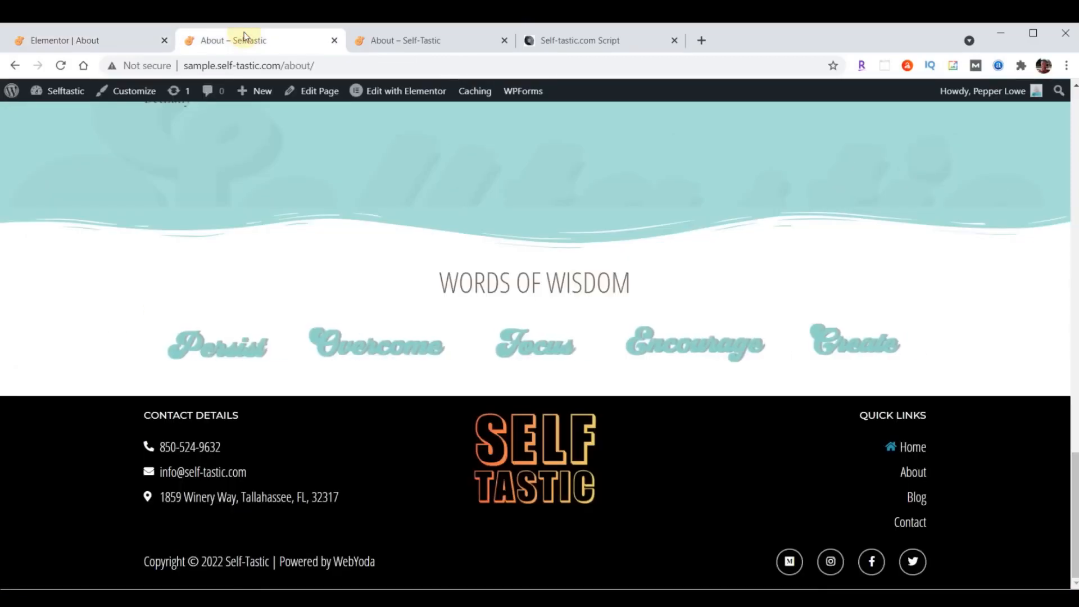
- After checking the live page, set the About Me text font to Raleway and save
{"action": "left_click", "coordinate": [61, 65]}
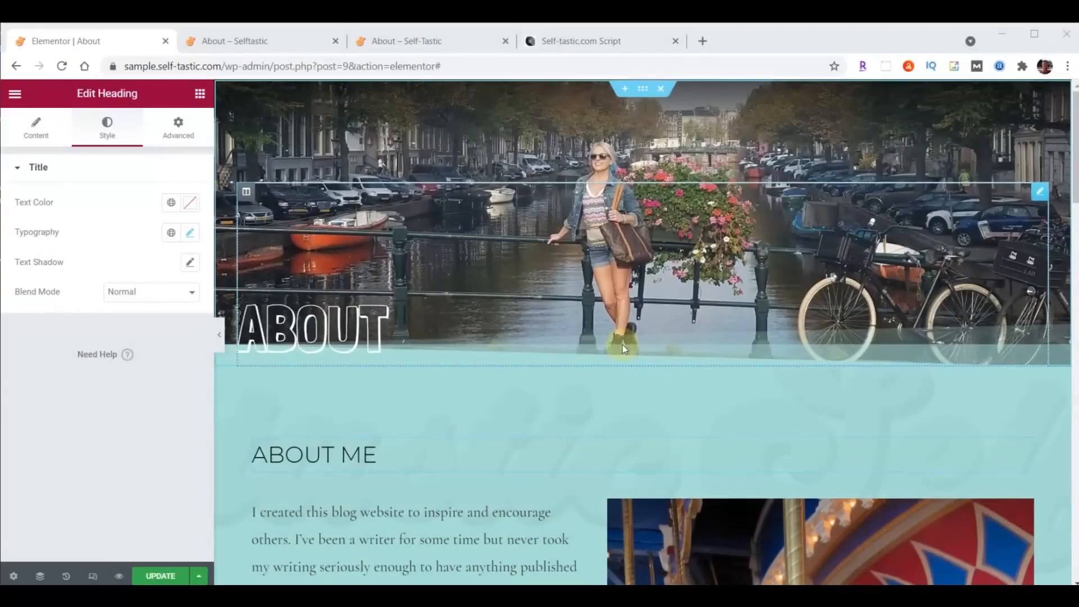
{"action": "scroll", "coordinate": [669, 186], "scroll_direction": "down", "scroll_amount": 4}
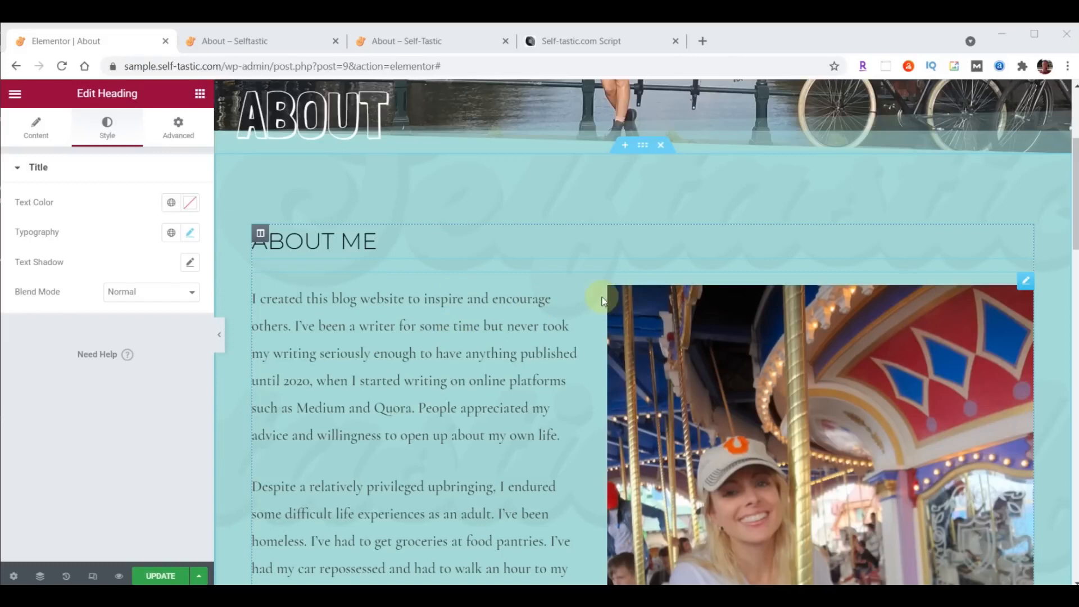
{"action": "left_click", "coordinate": [1025, 280]}
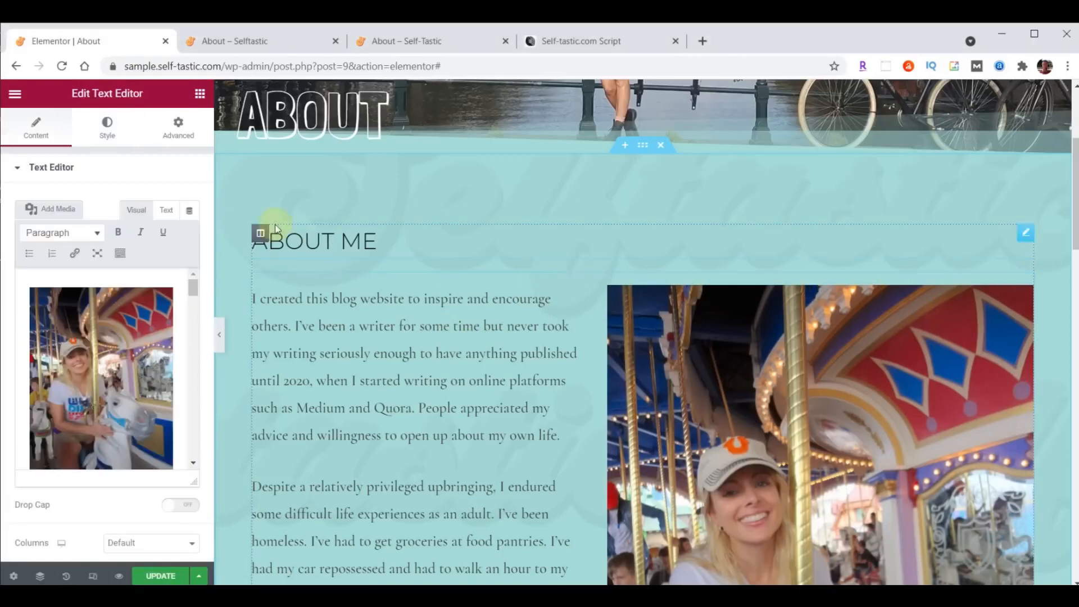
{"action": "left_click", "coordinate": [106, 127]}
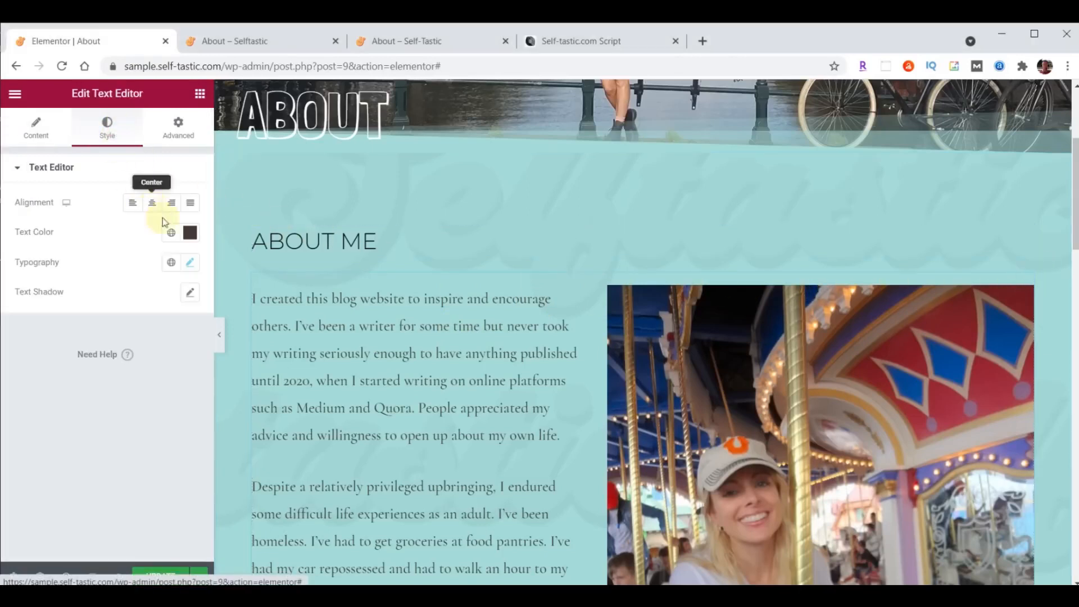
{"action": "left_click", "coordinate": [190, 263]}
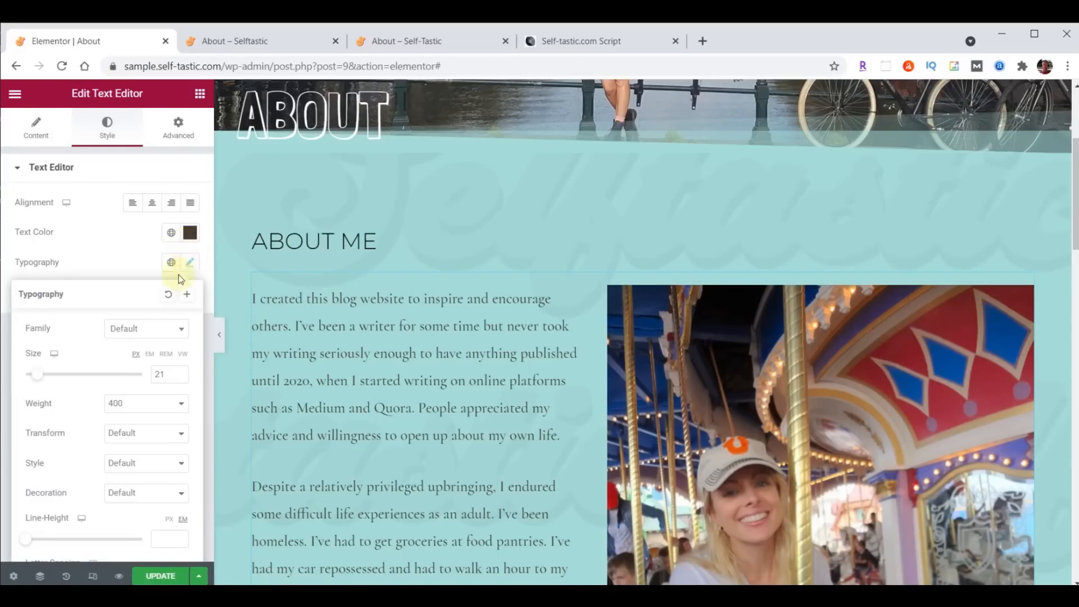
{"action": "left_click", "coordinate": [150, 331]}
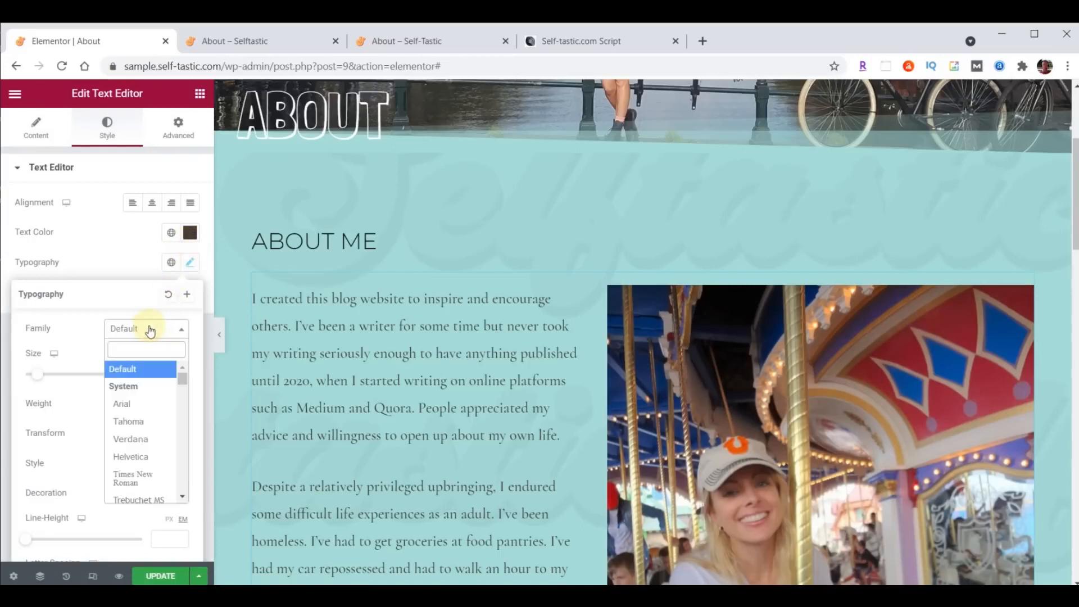
{"action": "type", "text": "Rale"}
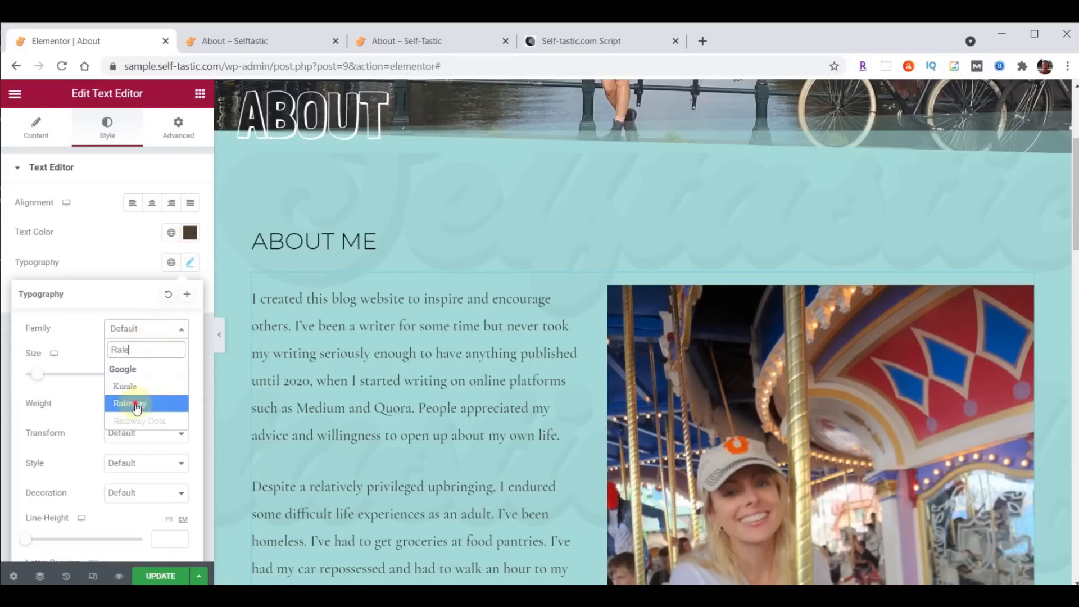
{"action": "left_click", "coordinate": [138, 403]}
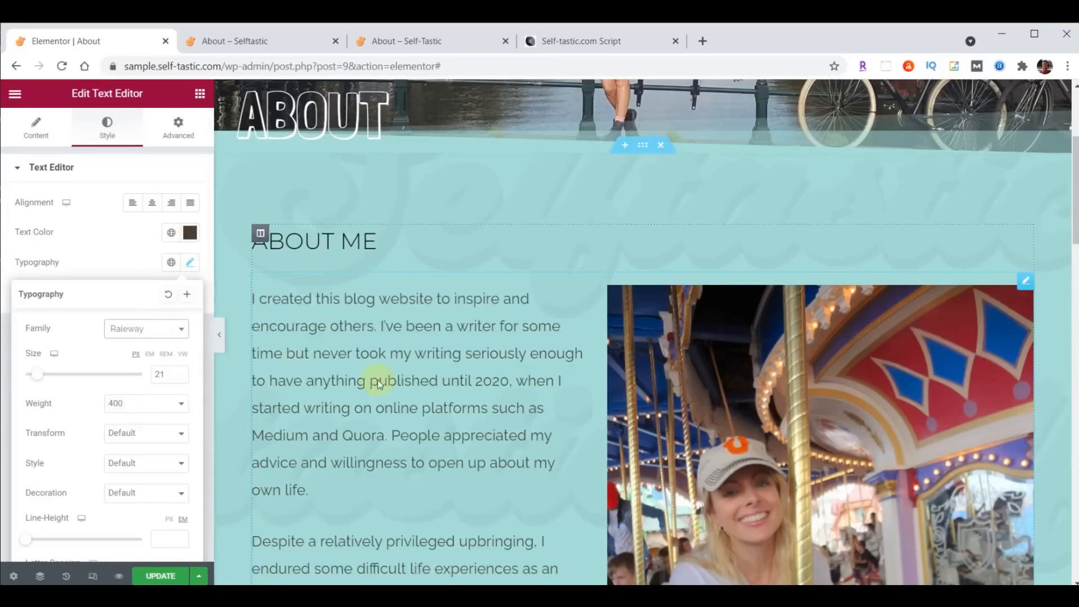
{"action": "left_click", "coordinate": [153, 577]}
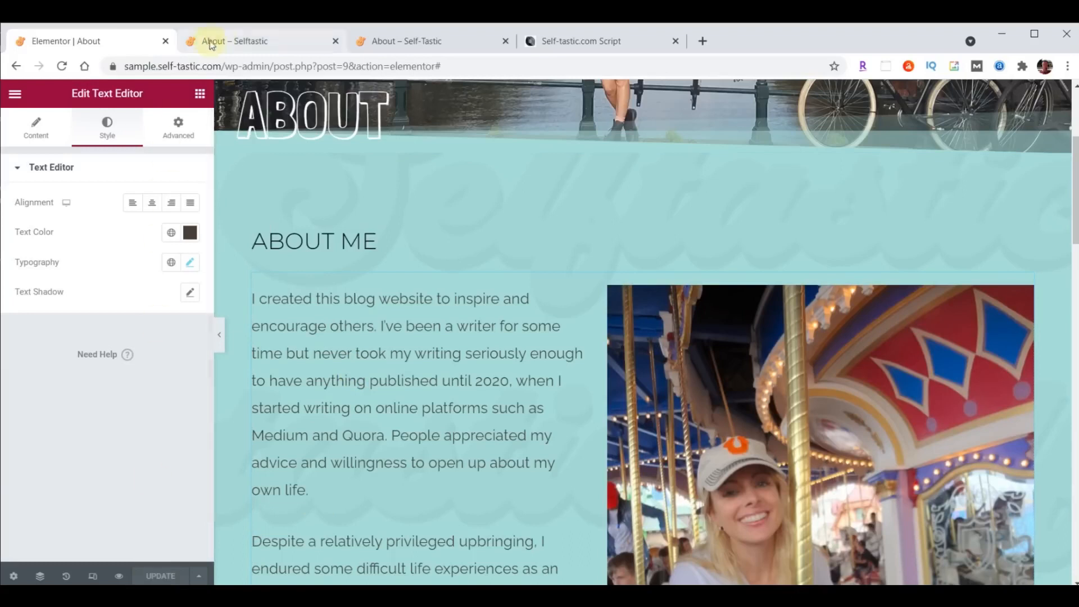
- Reload the live About page to confirm the Raleway font, then return to the editor
{"action": "left_click", "coordinate": [234, 45]}
{"action": "scroll", "coordinate": [535, 370], "scroll_direction": "down", "scroll_amount": 10}
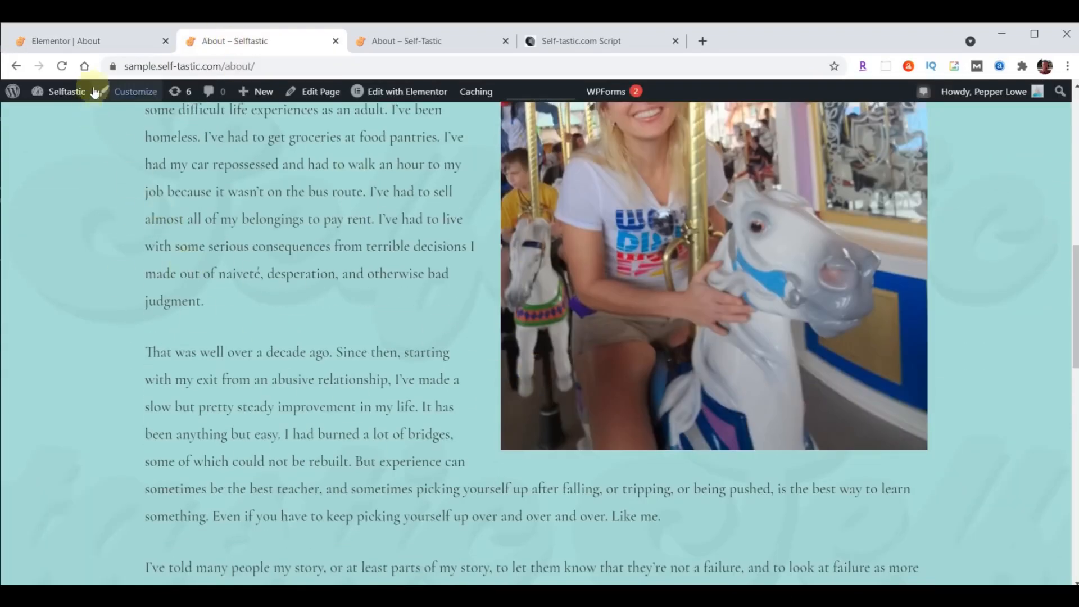
{"action": "left_click", "coordinate": [62, 66]}
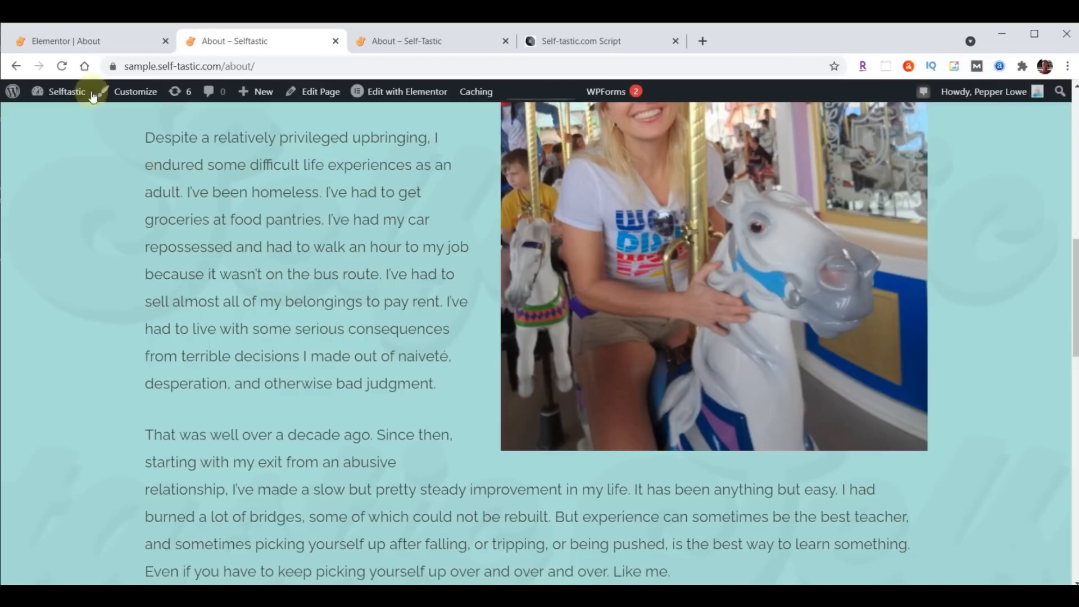
{"action": "left_click", "coordinate": [77, 44]}
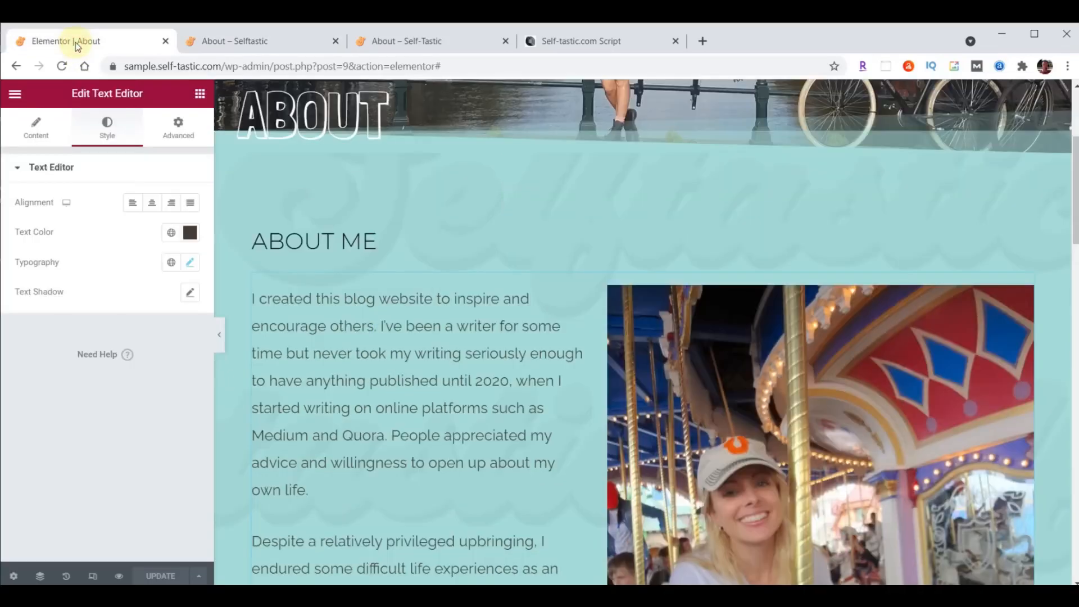
- Exit Elementor to the WordPress dashboard and open Pages > All Pages
{"action": "left_click", "coordinate": [16, 93]}
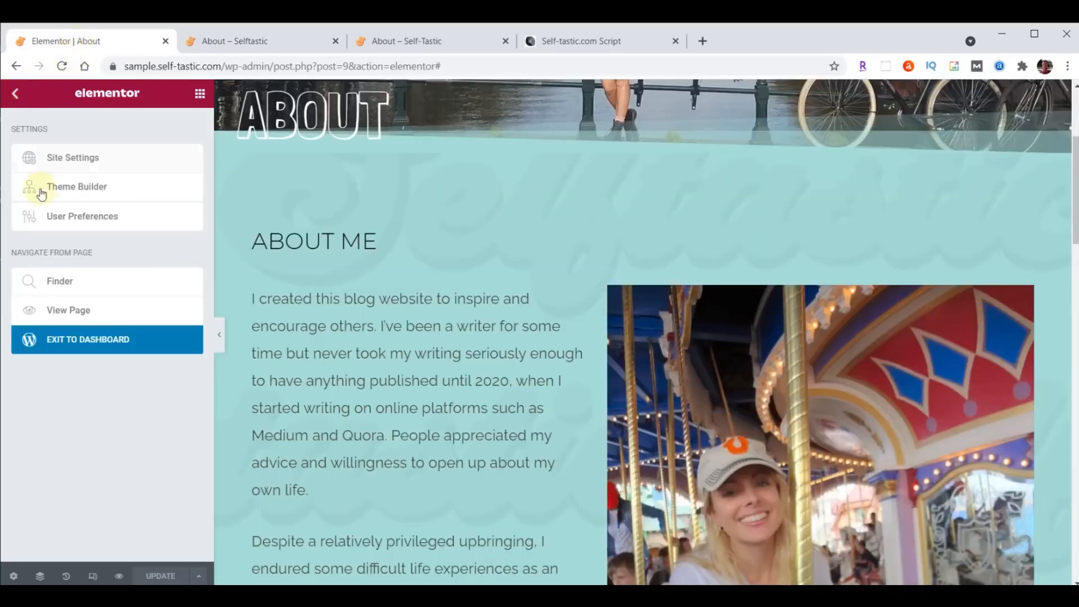
{"action": "left_click", "coordinate": [71, 340]}
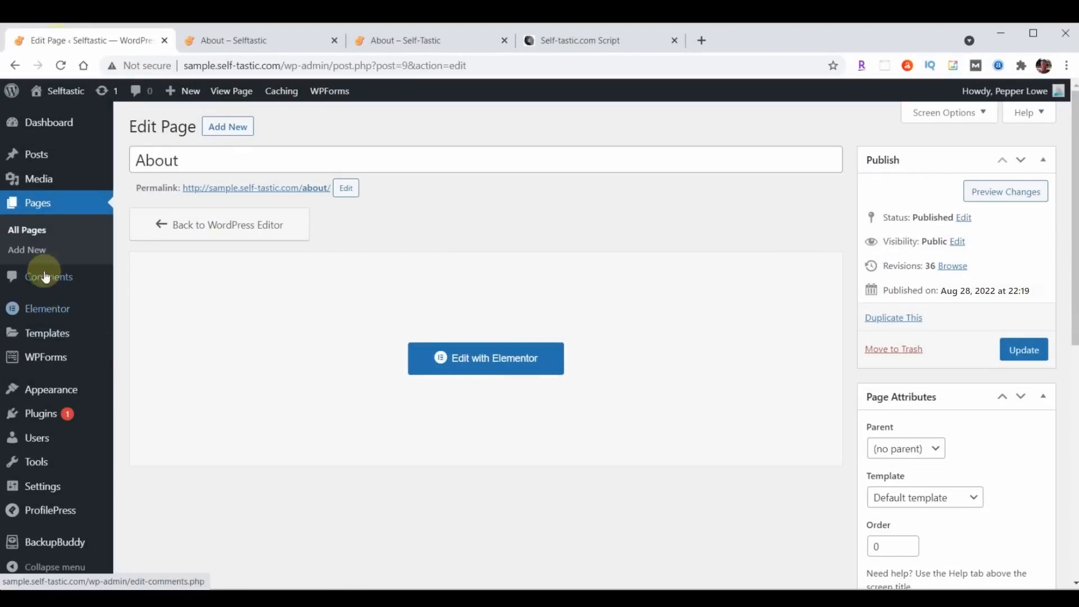
{"action": "left_click", "coordinate": [40, 214]}
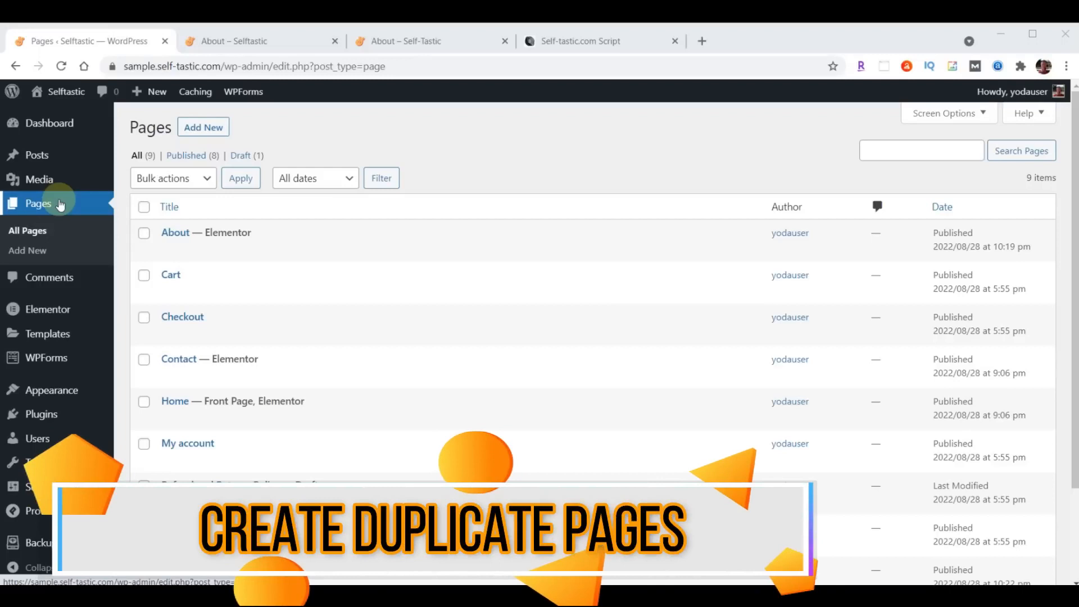
{"action": "mouse_move", "coordinate": [166, 234]}
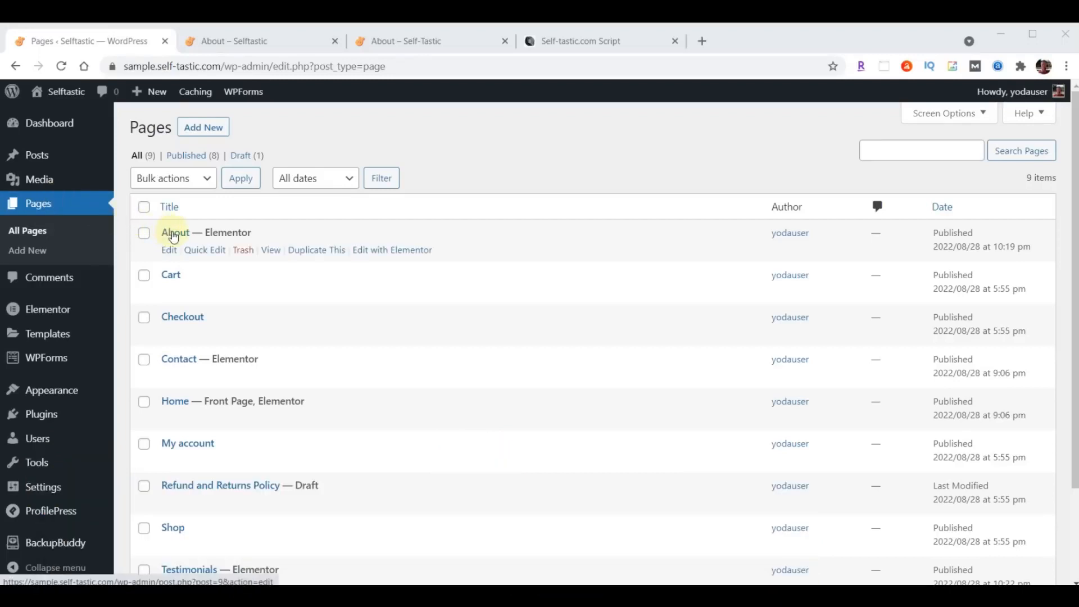
- Duplicate About into a published page titled Gallery with slug gallery, then duplicate About again
{"action": "left_click", "coordinate": [312, 254]}
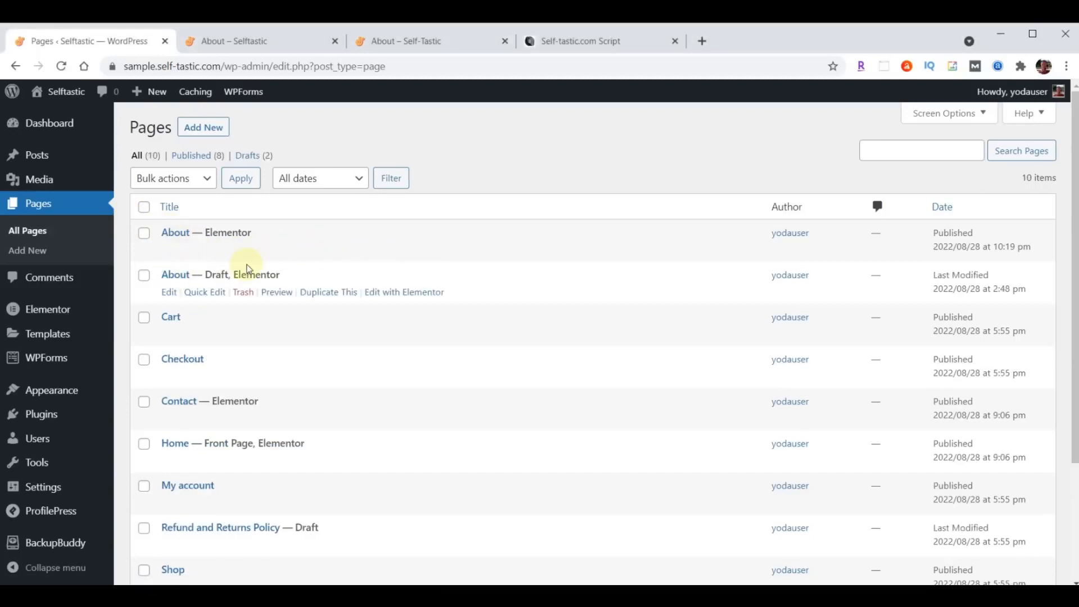
{"action": "left_click", "coordinate": [204, 292]}
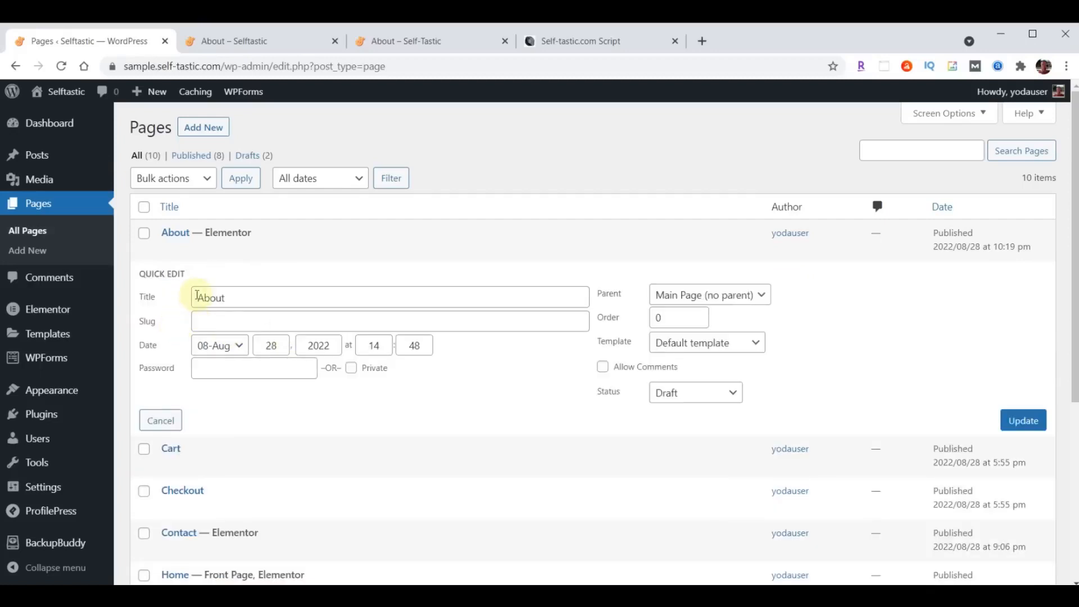
{"action": "left_click_drag", "start_coordinate": [196, 295], "coordinate": [303, 300]}
{"action": "type", "text": "Gallery"}
{"action": "left_click", "coordinate": [275, 321]}
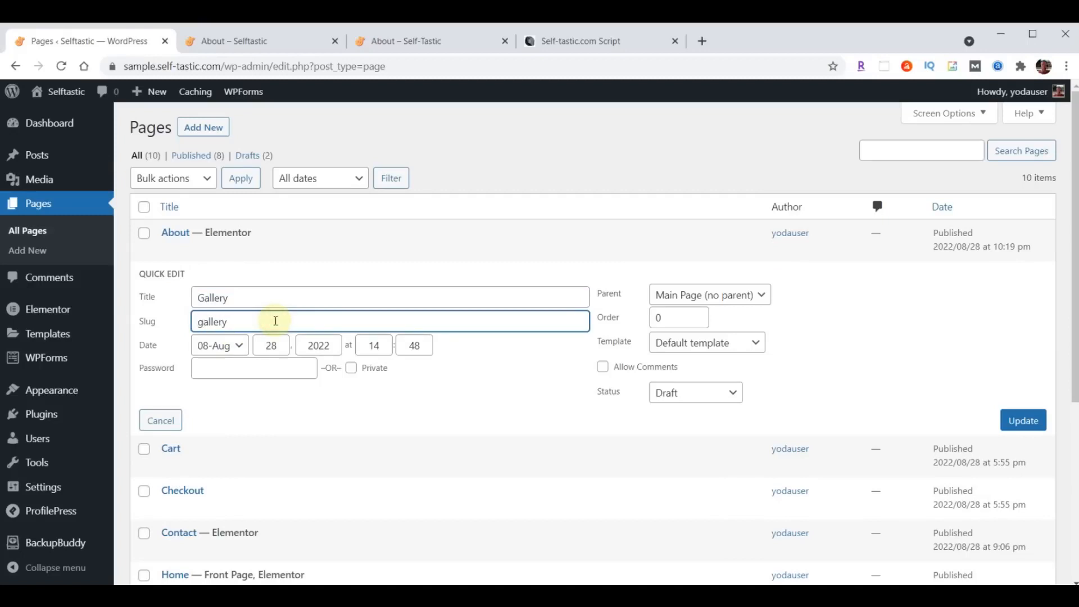
{"action": "left_click", "coordinate": [697, 395]}
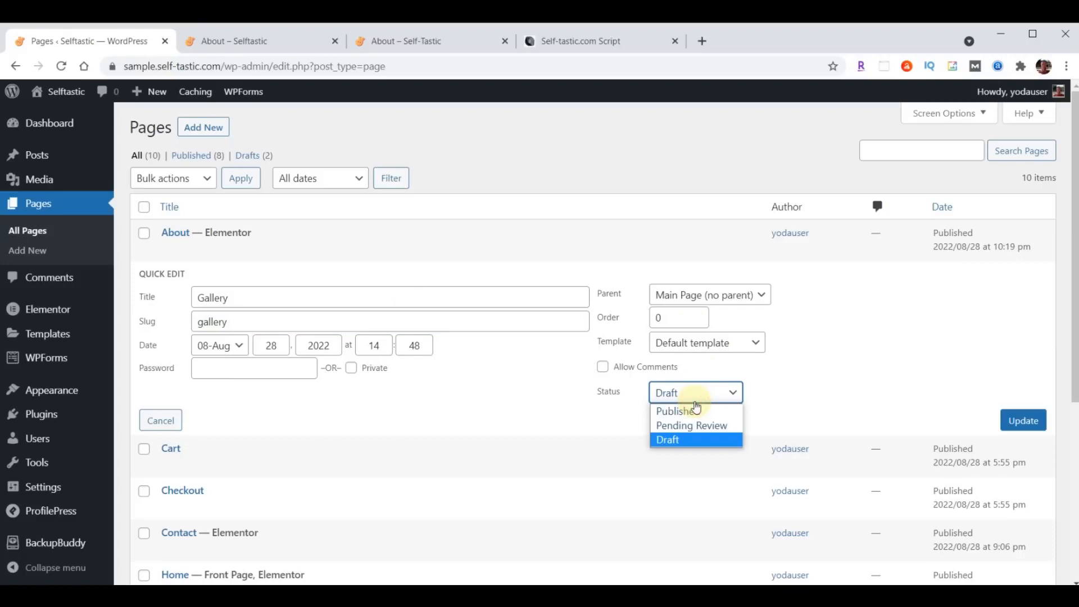
{"action": "left_click", "coordinate": [691, 412]}
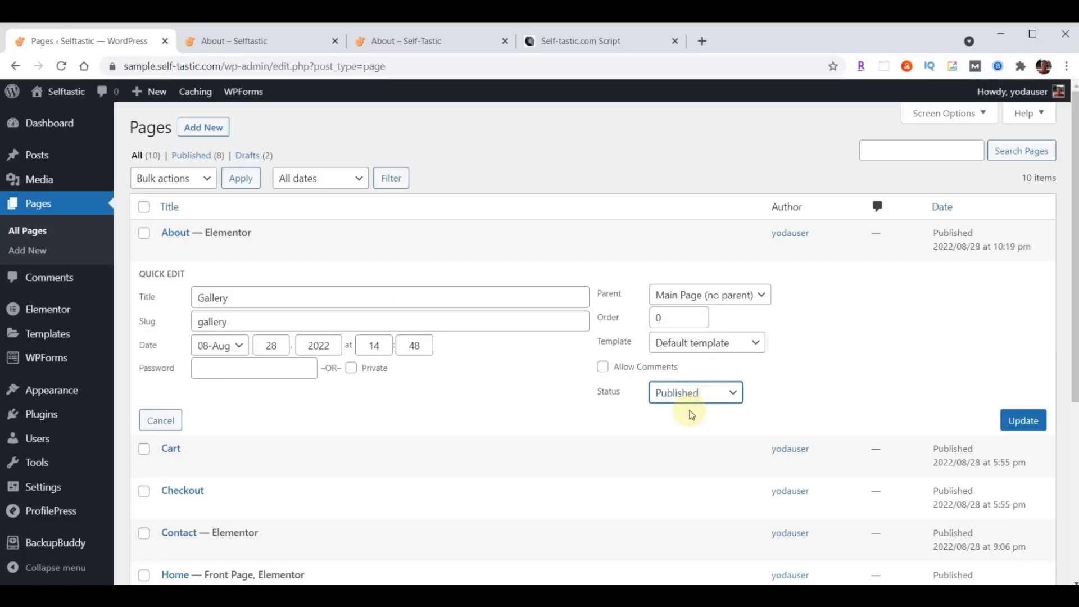
{"action": "left_click", "coordinate": [1024, 426]}
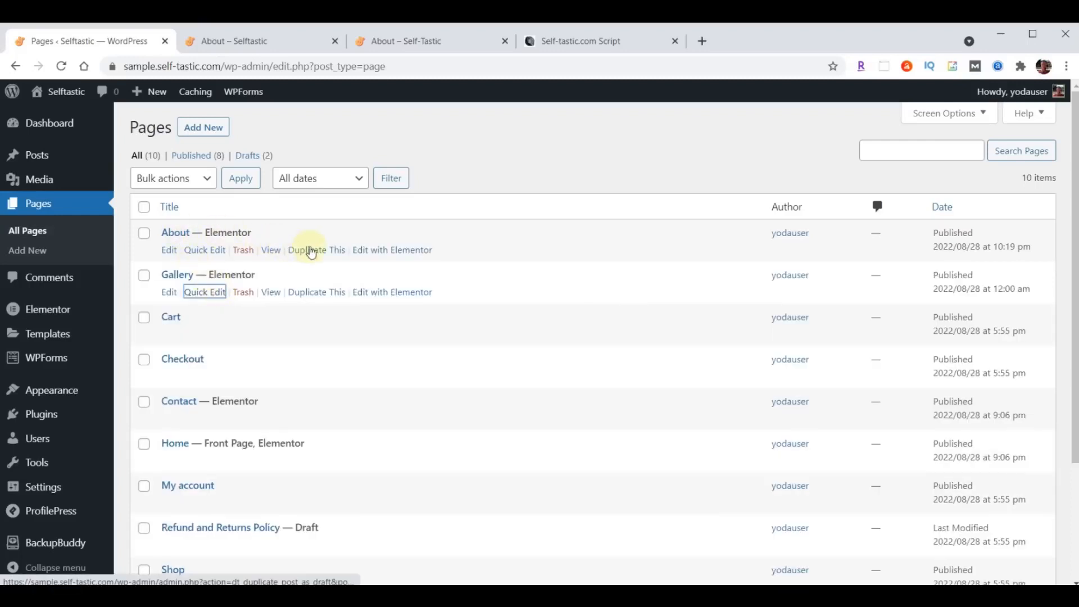
{"action": "left_click", "coordinate": [311, 250]}
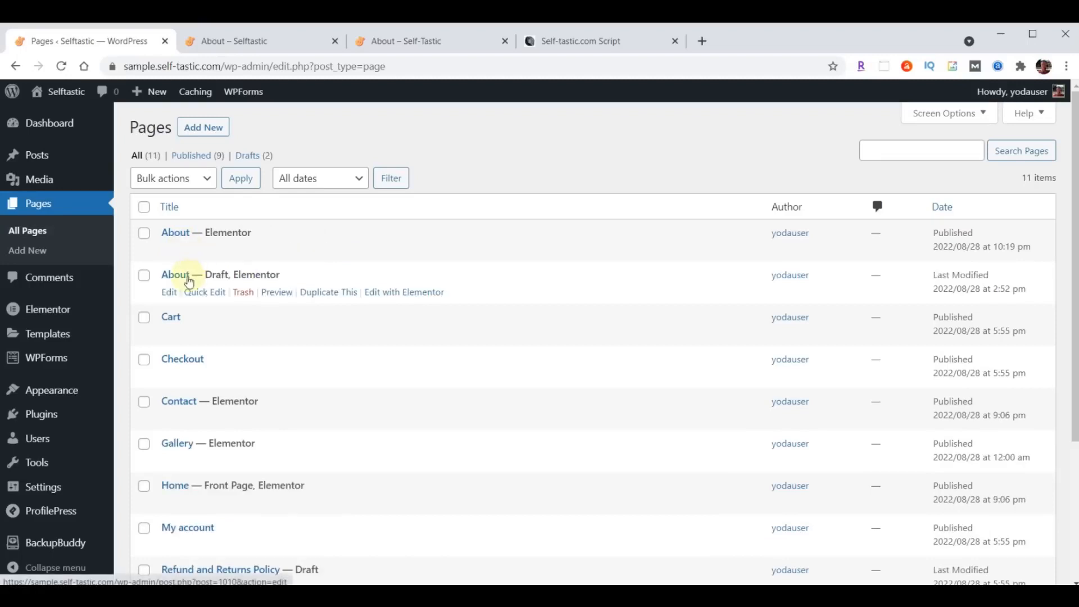
- Make the About draft a published page titled Blog with slug blog, then duplicate About once more
{"action": "left_click", "coordinate": [199, 291]}
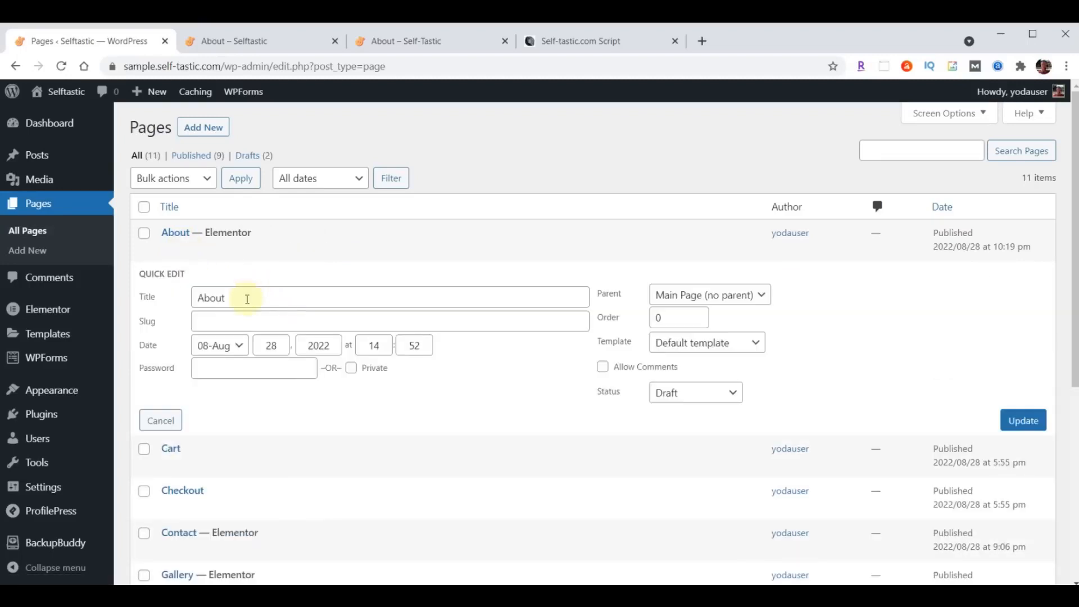
{"action": "left_click_drag", "start_coordinate": [247, 299], "coordinate": [188, 303]}
{"action": "type", "text": "Blog"}
{"action": "left_click", "coordinate": [226, 323]}
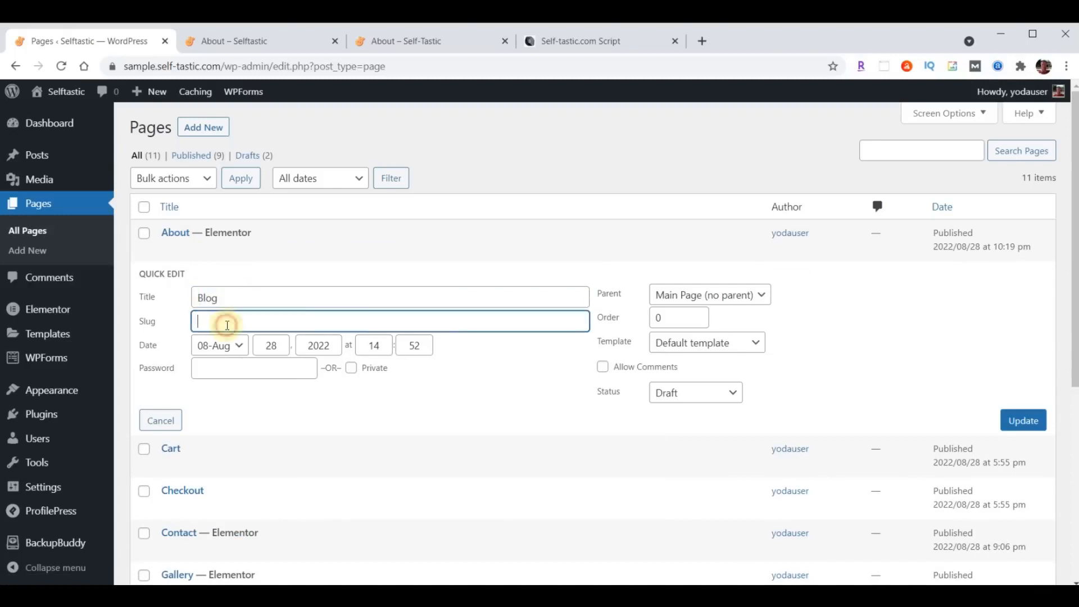
{"action": "type", "text": "blog"}
{"action": "left_click", "coordinate": [695, 392]}
{"action": "left_click", "coordinate": [683, 411]}
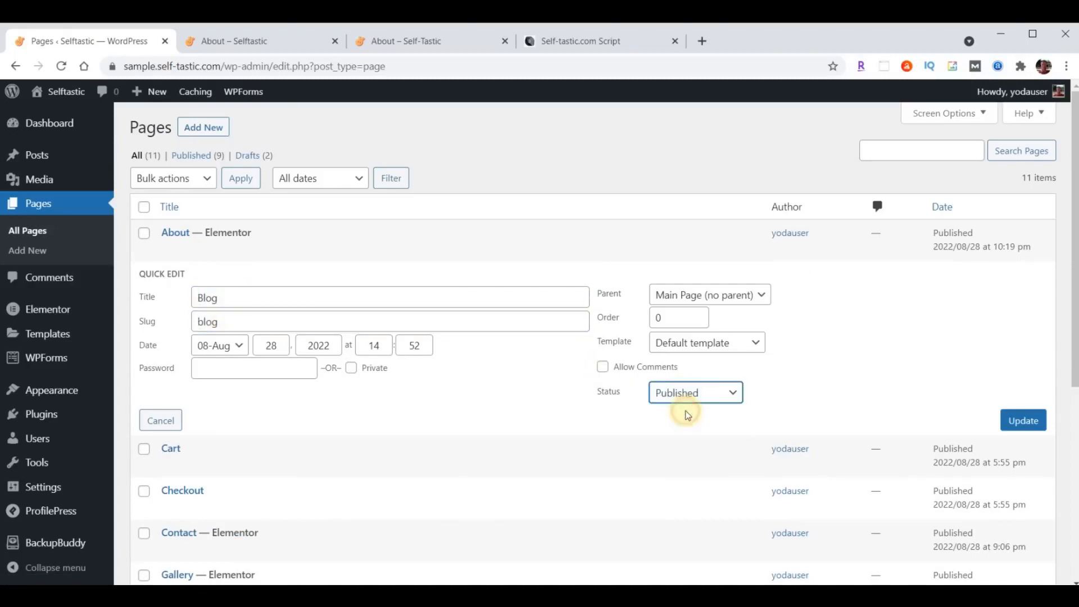
{"action": "left_click", "coordinate": [1019, 426]}
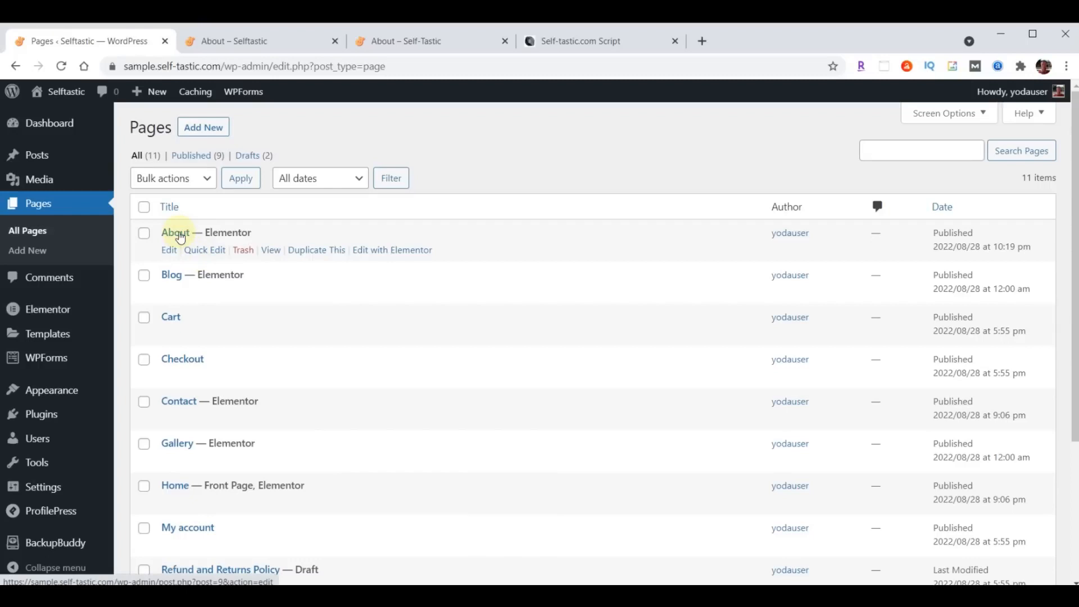
{"action": "left_click", "coordinate": [314, 252]}
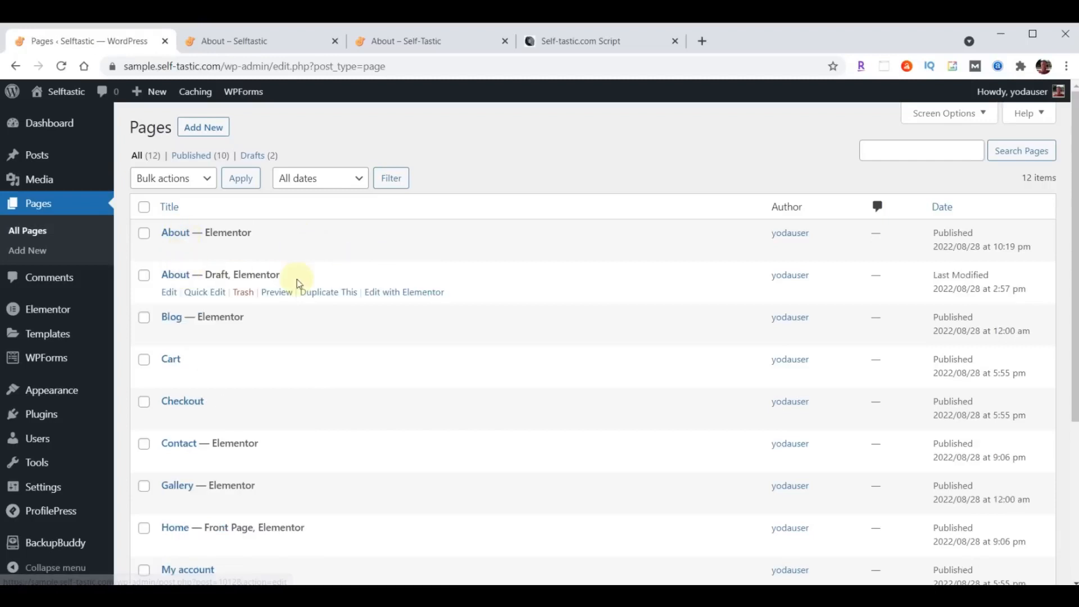
- Retitle the About draft to Services, with slug services and status Published, and update it
{"action": "left_click", "coordinate": [202, 293]}
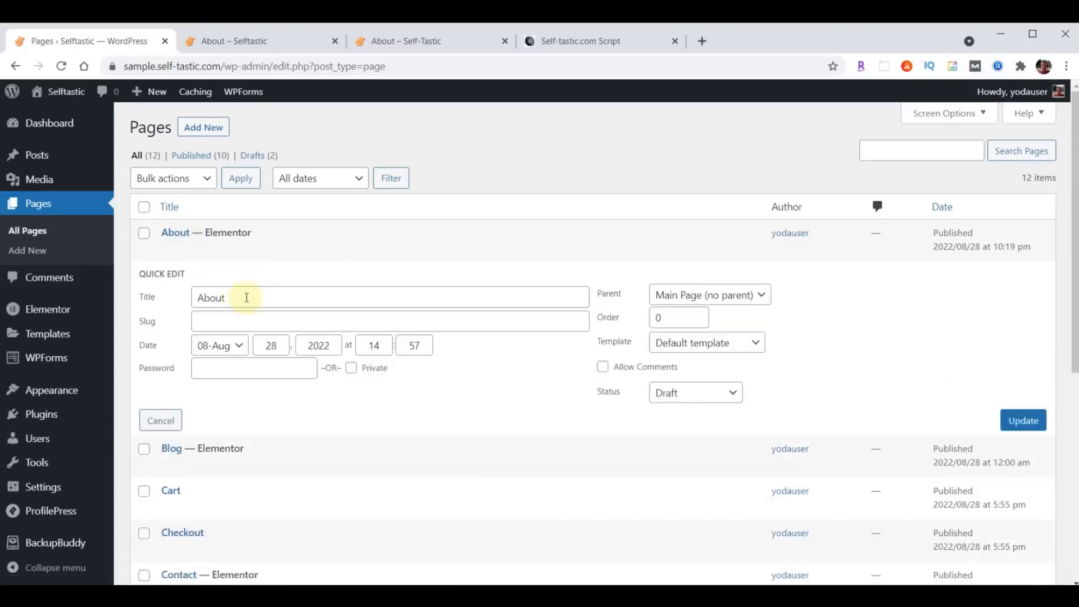
{"action": "double_click", "coordinate": [246, 297]}
{"action": "type", "text": "Services"}
{"action": "left_click", "coordinate": [224, 322]}
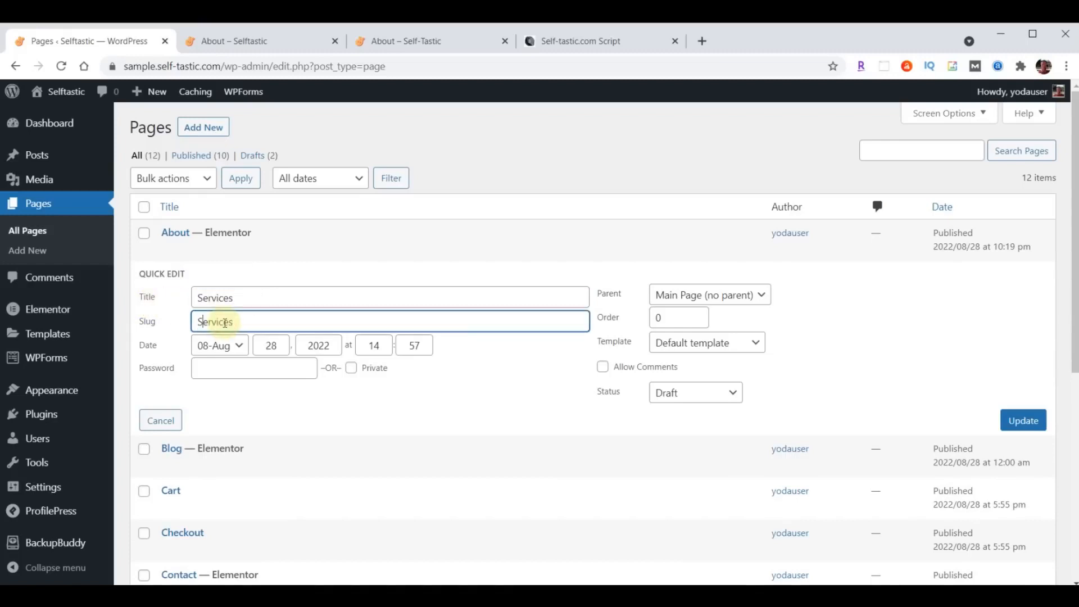
{"action": "type", "text": "services"}
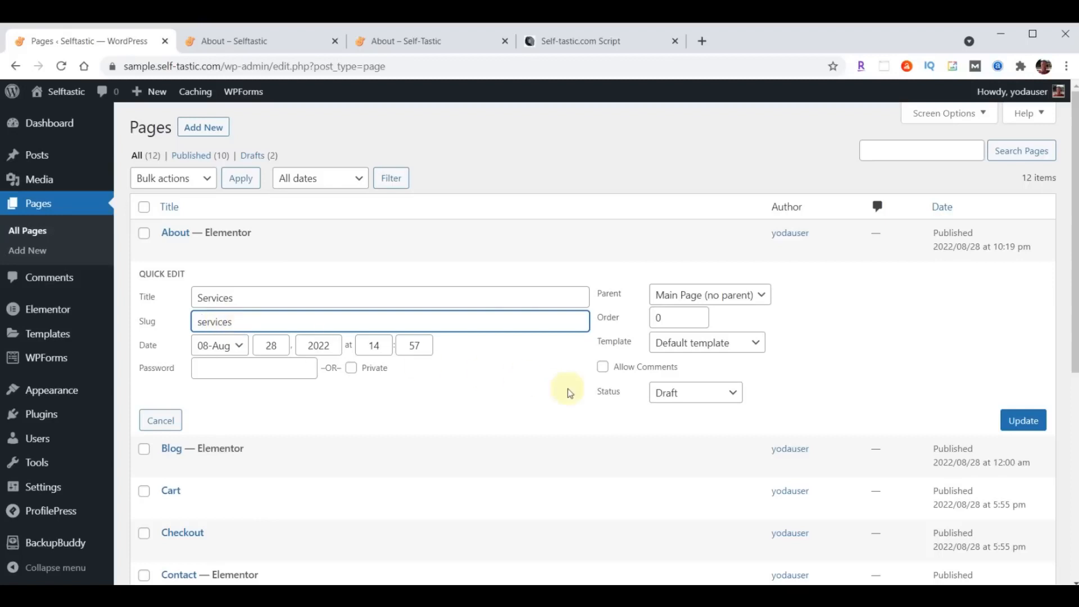
{"action": "left_click", "coordinate": [690, 393]}
{"action": "left_click", "coordinate": [688, 413]}
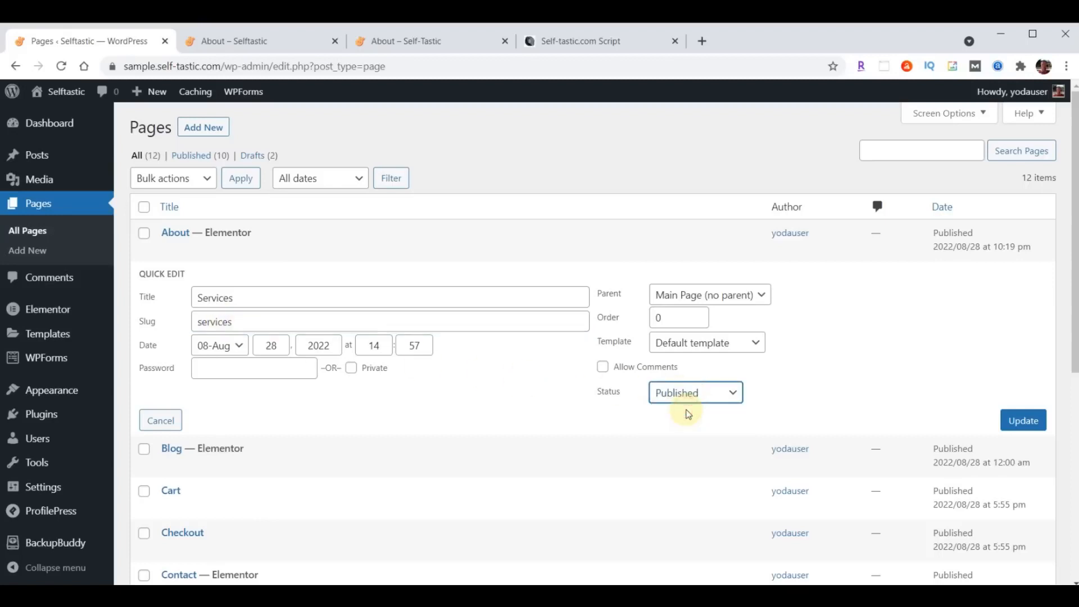
{"action": "left_click", "coordinate": [1024, 425]}
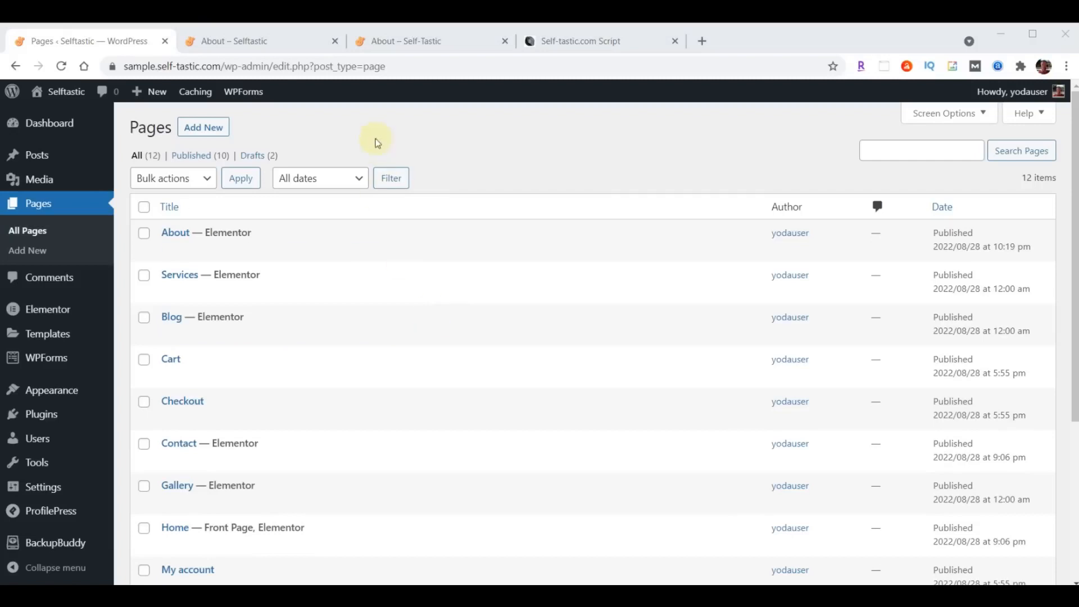
- Glance over the live About page, then return to the WordPress pages list
{"action": "left_click", "coordinate": [406, 41]}
{"action": "scroll", "coordinate": [659, 338], "scroll_direction": "up", "scroll_amount": 10}
{"action": "scroll", "coordinate": [659, 338], "scroll_direction": "up", "scroll_amount": 10}
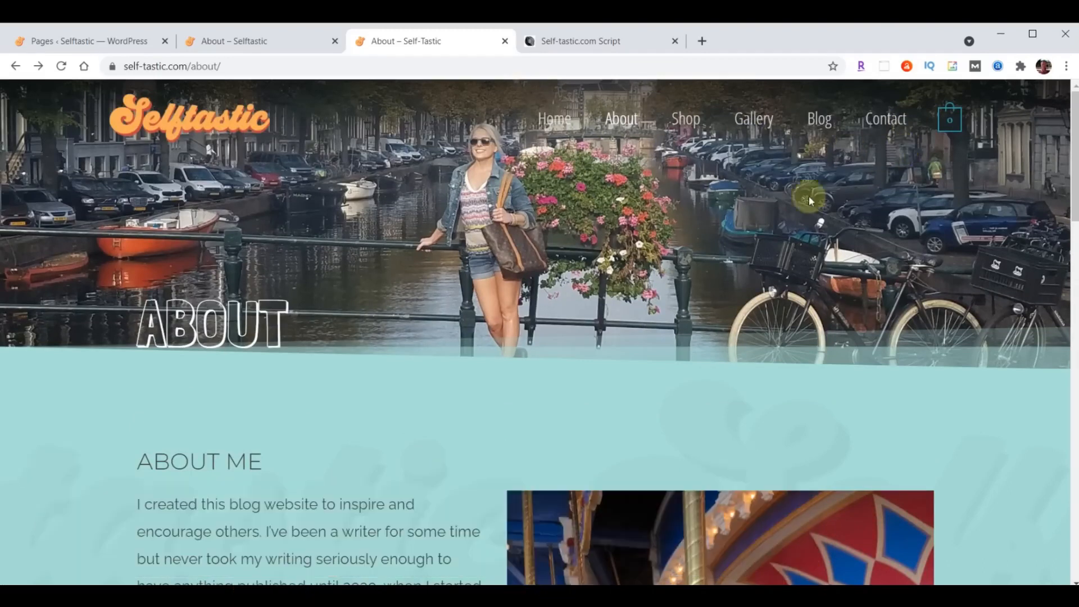
{"action": "left_click", "coordinate": [90, 47]}
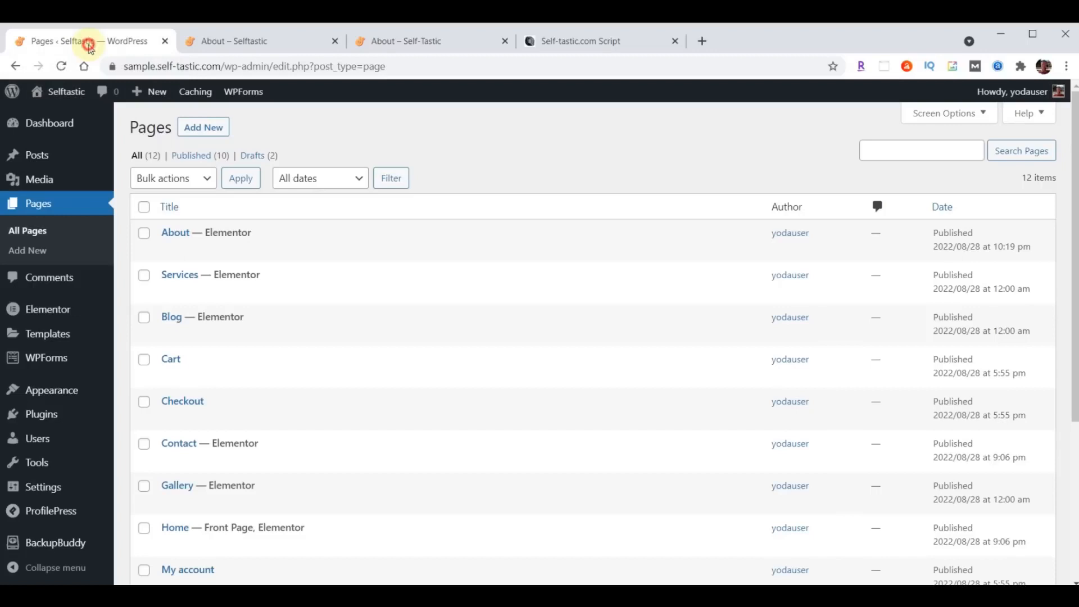
- Remove Testimonials from the primary menu and check the result on the live site
{"action": "mouse_move", "coordinate": [60, 390]}
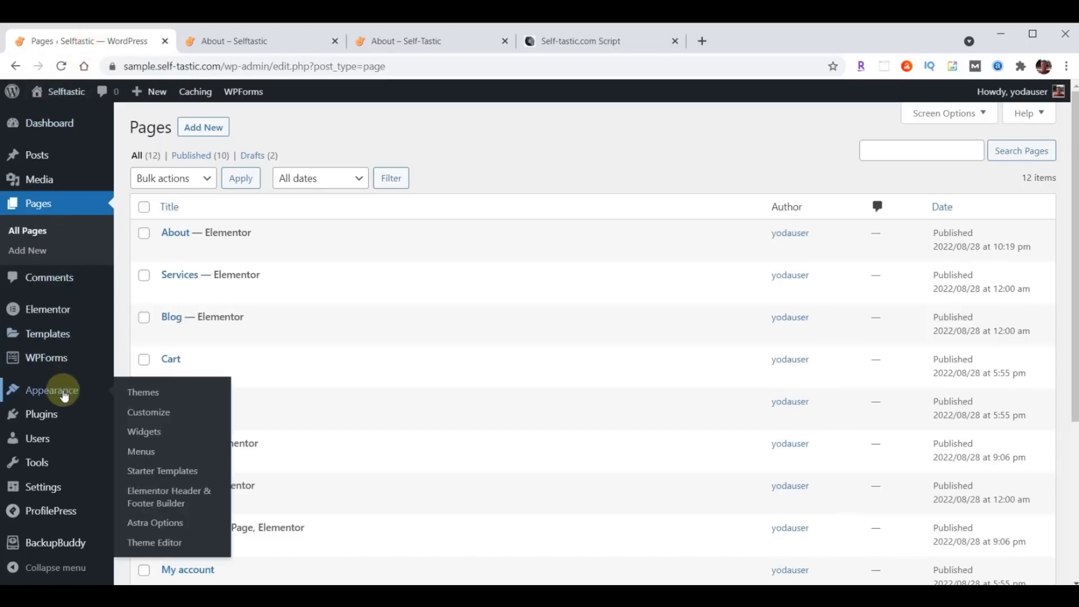
{"action": "left_click", "coordinate": [144, 452]}
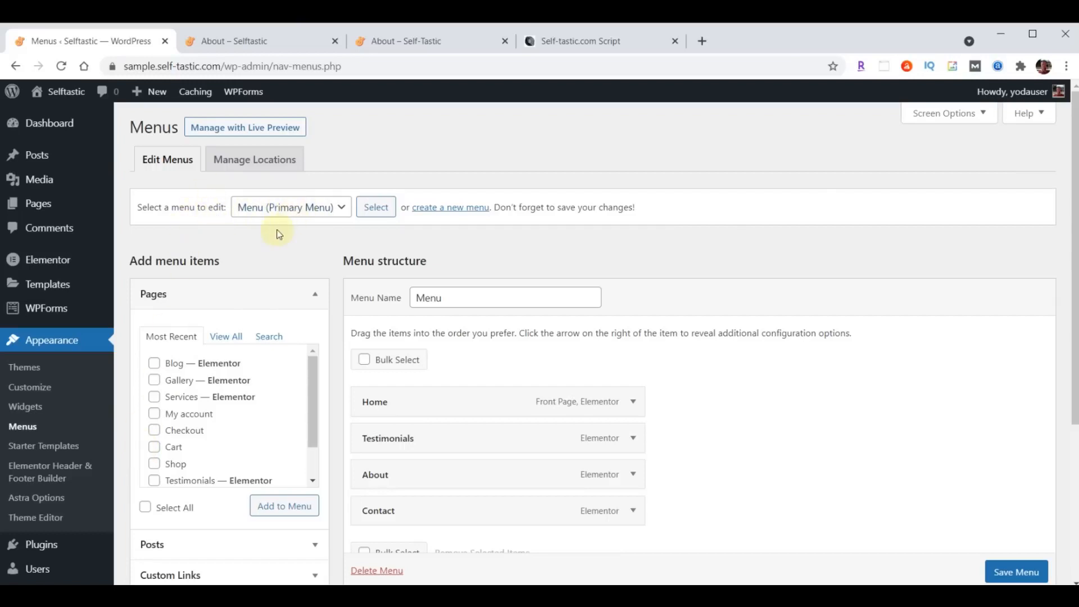
{"action": "scroll", "coordinate": [795, 384], "scroll_direction": "down", "scroll_amount": 1}
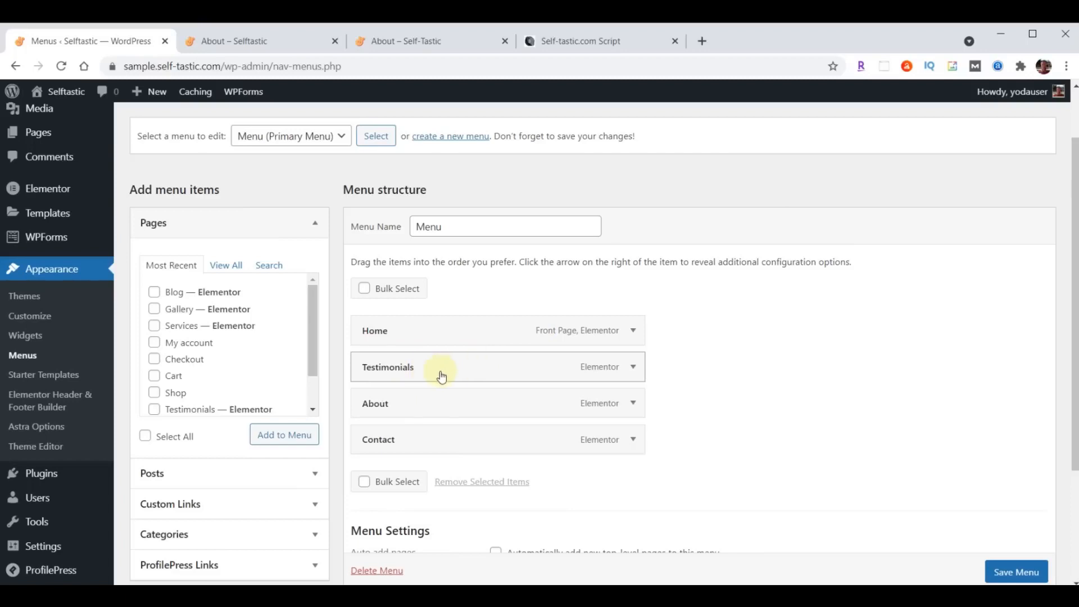
{"action": "left_click", "coordinate": [632, 366]}
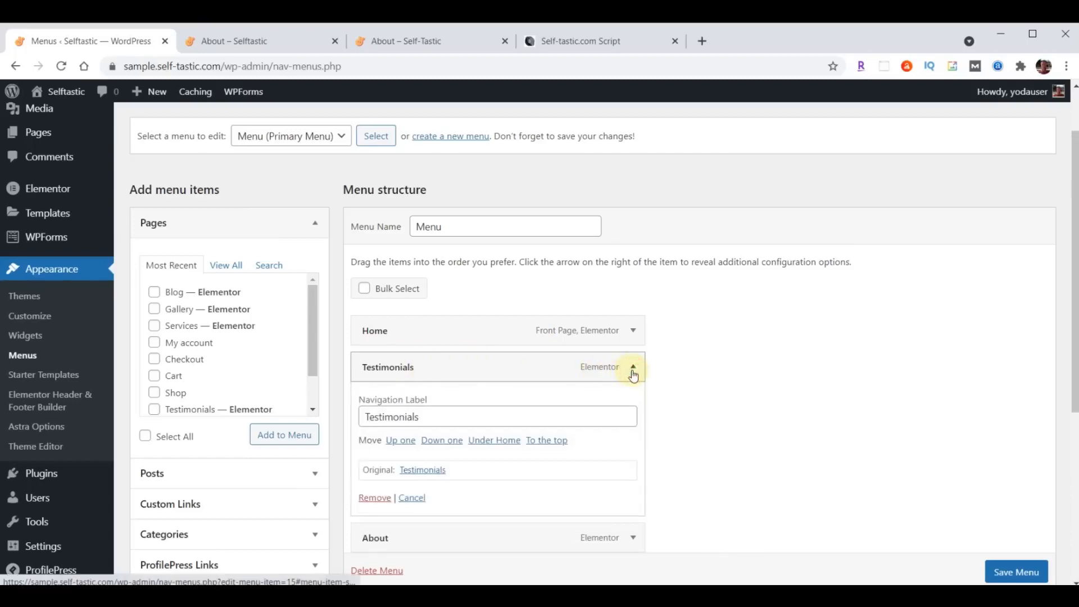
{"action": "left_click", "coordinate": [374, 497]}
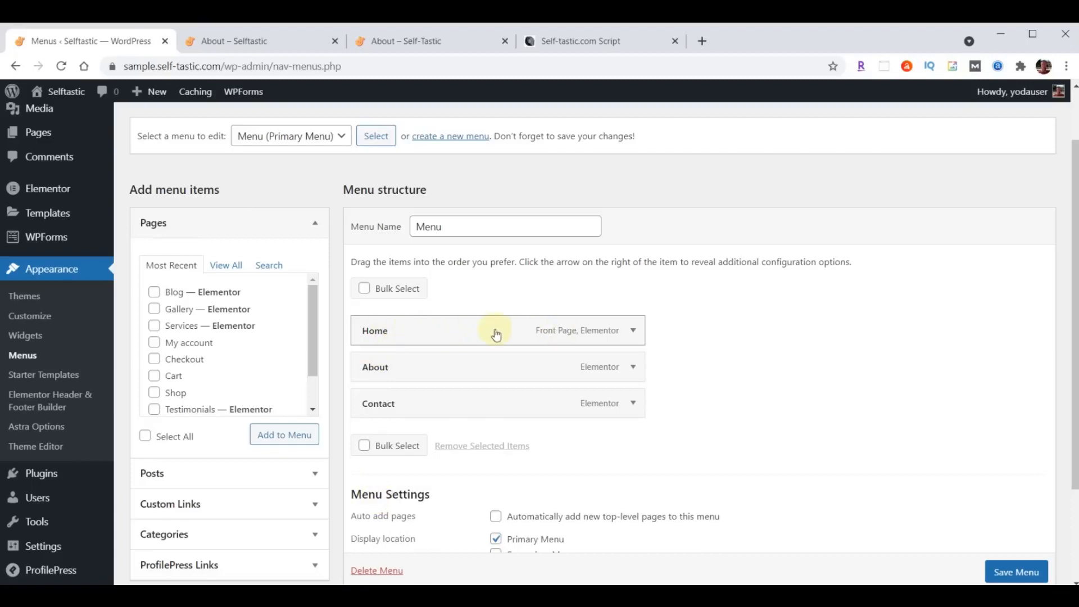
{"action": "left_click", "coordinate": [380, 41]}
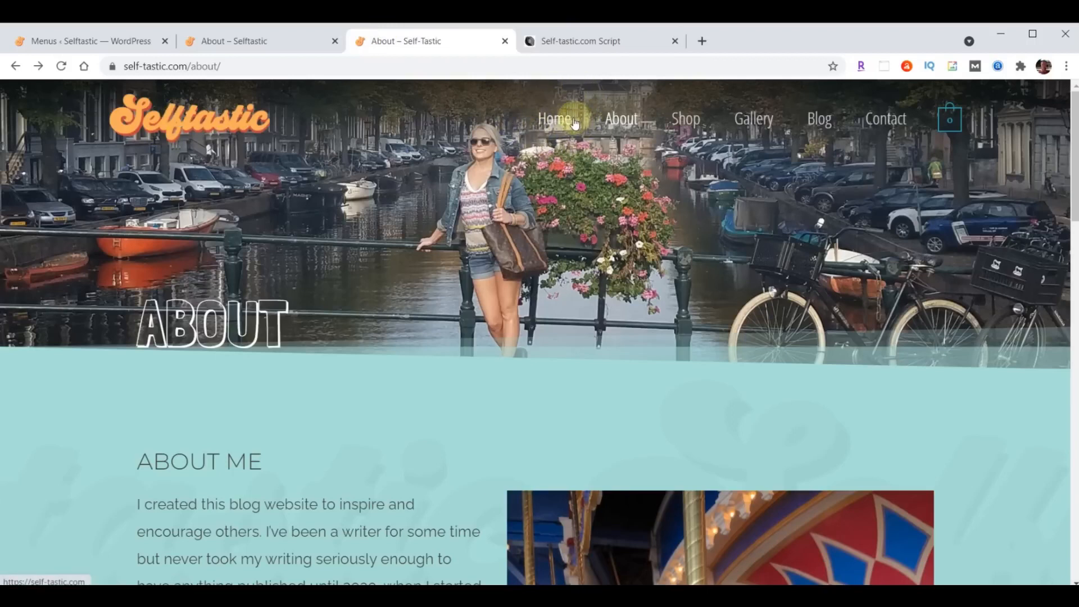
{"action": "left_click", "coordinate": [85, 40]}
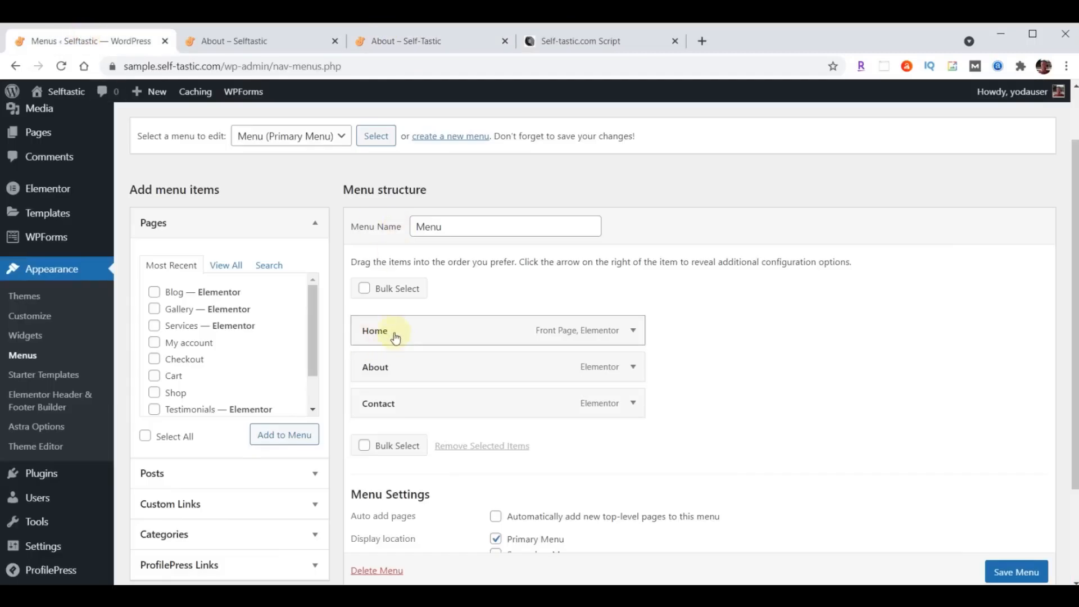
- Add Gallery and Blog between About and Contact in the menu and save it
{"action": "left_click", "coordinate": [155, 292]}
{"action": "left_click", "coordinate": [155, 309]}
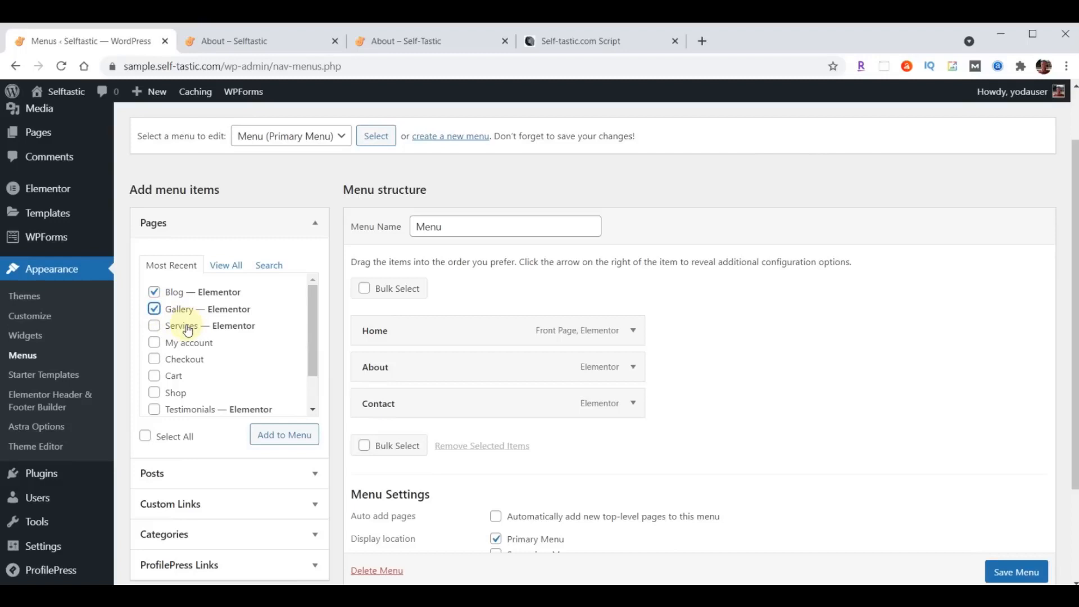
{"action": "left_click", "coordinate": [274, 441]}
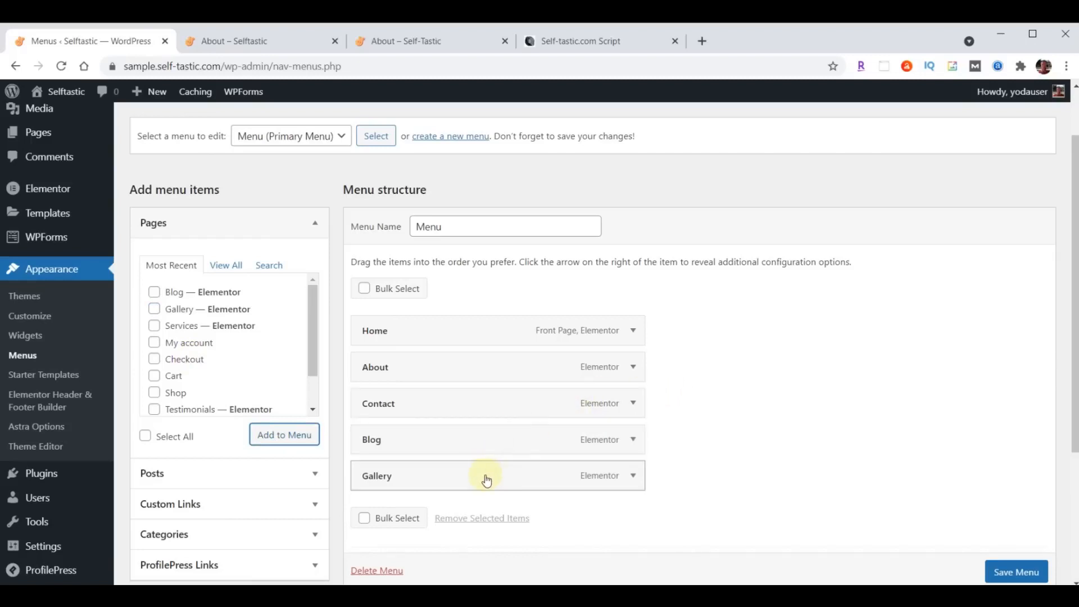
{"action": "left_click_drag", "start_coordinate": [479, 483], "coordinate": [483, 408]}
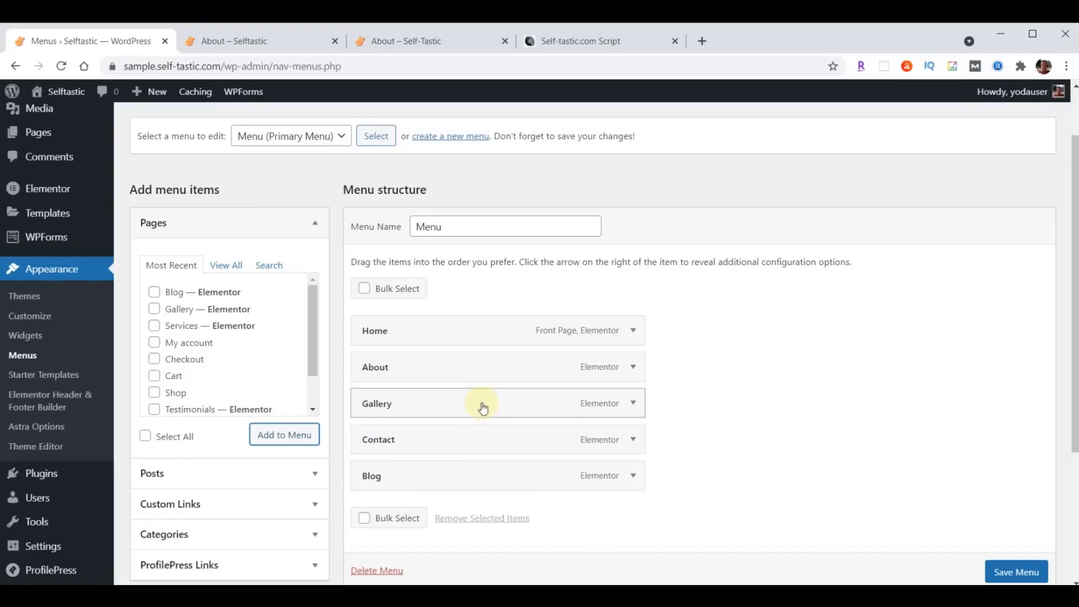
{"action": "left_click_drag", "start_coordinate": [457, 485], "coordinate": [437, 442]}
{"action": "scroll", "coordinate": [775, 386], "scroll_direction": "down", "scroll_amount": 4}
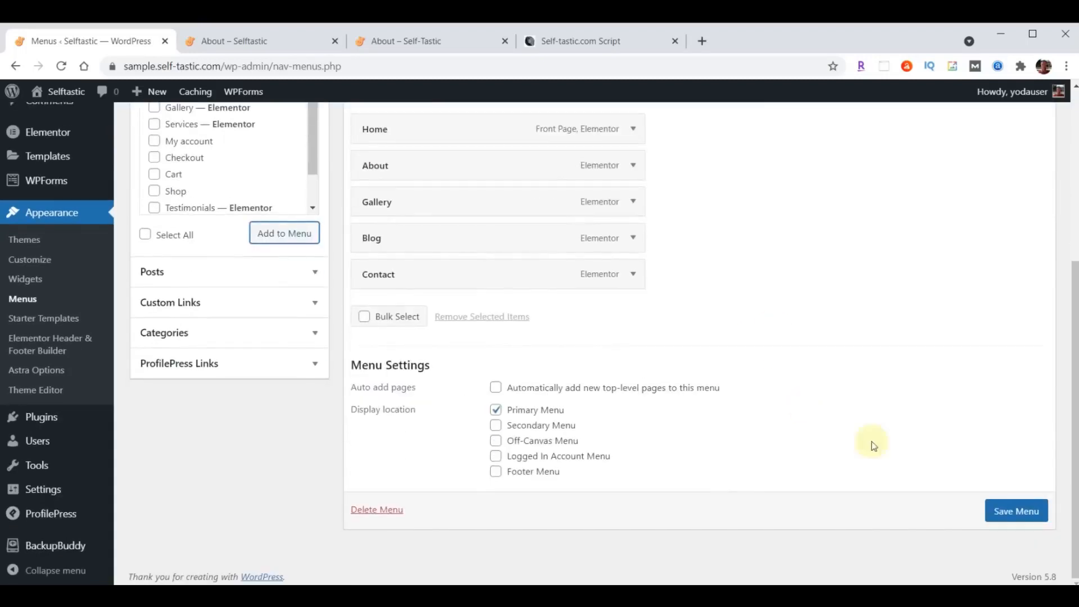
{"action": "left_click", "coordinate": [1005, 512]}
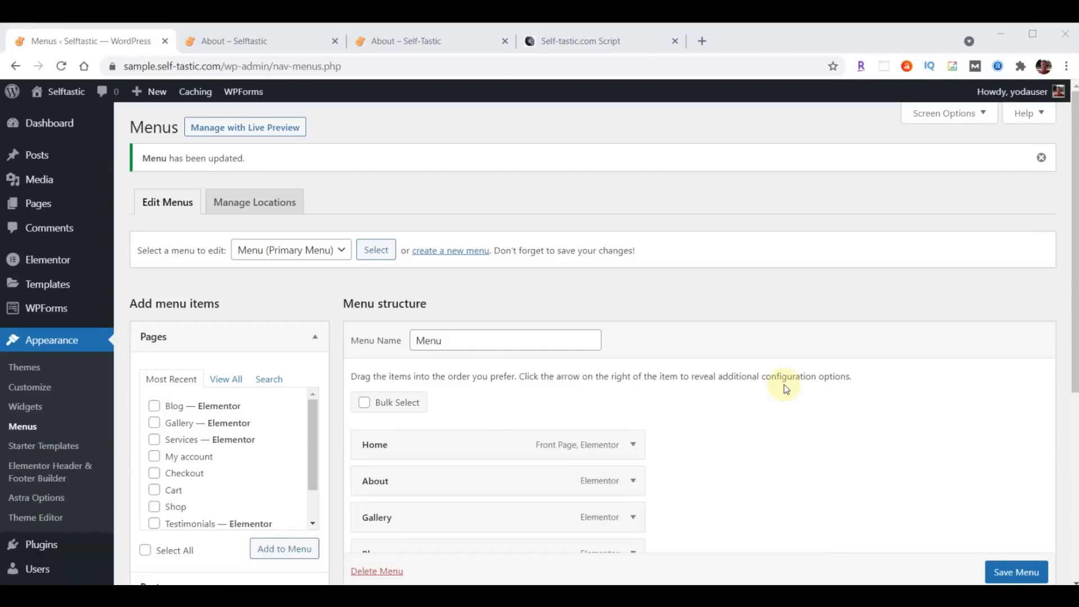
- Open the Services page in Elementor from the All Pages list
{"action": "left_click", "coordinate": [38, 205]}
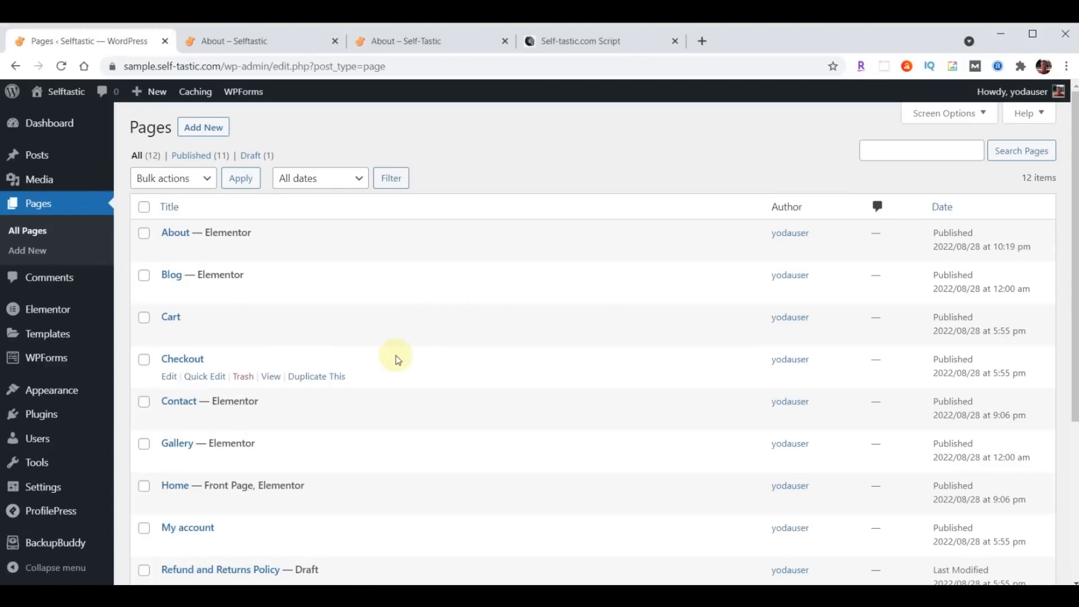
{"action": "scroll", "coordinate": [396, 355], "scroll_direction": "down", "scroll_amount": 3}
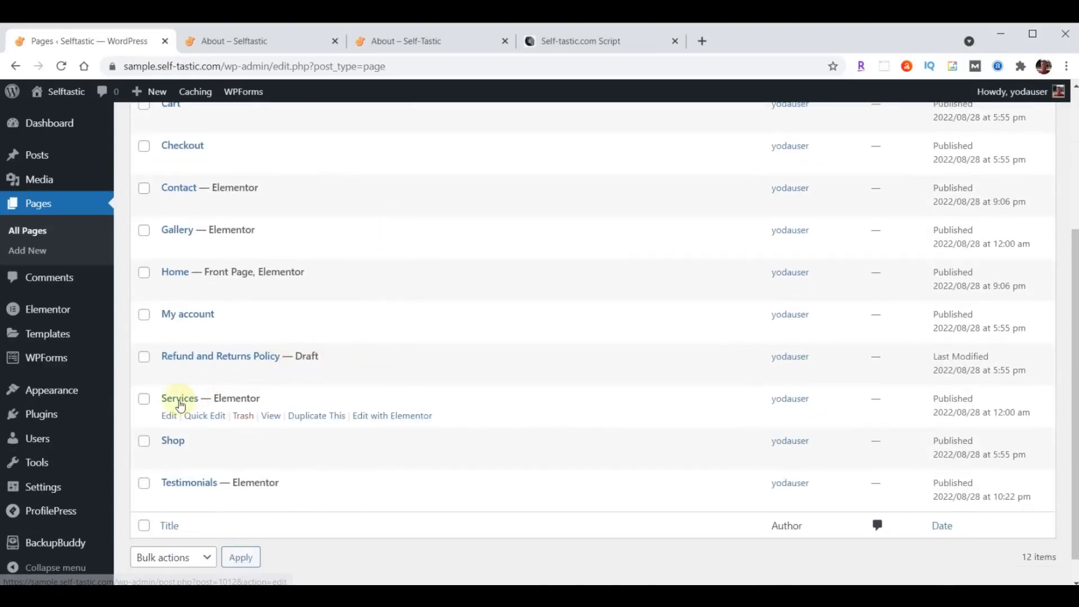
{"action": "left_click", "coordinate": [398, 417]}
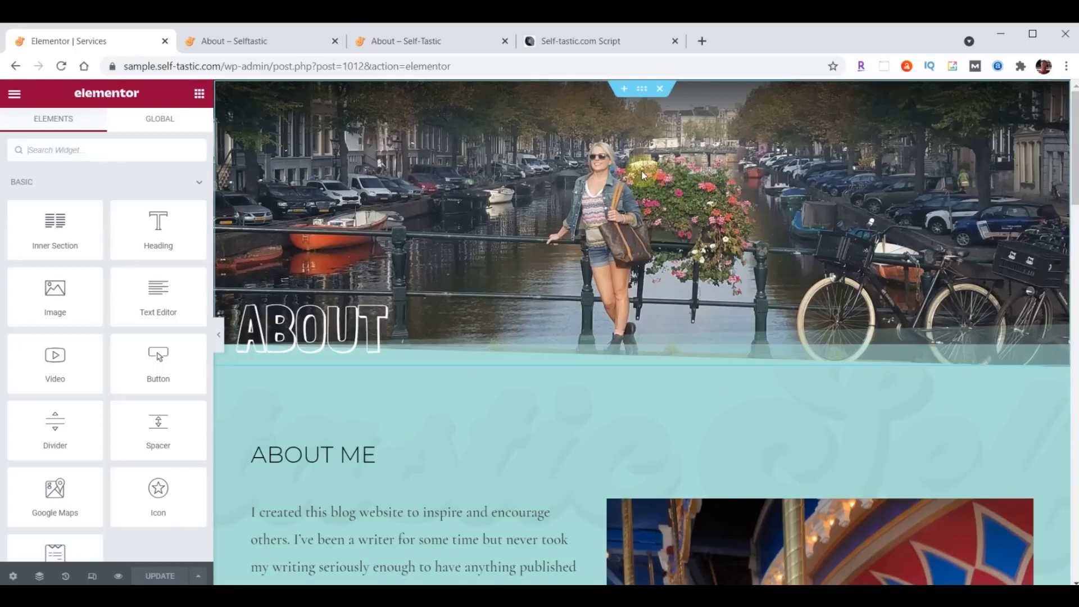
- Delete the copied ABOUT hero, ABOUT ME and Words of Wisdom sections
{"action": "left_click", "coordinate": [660, 90]}
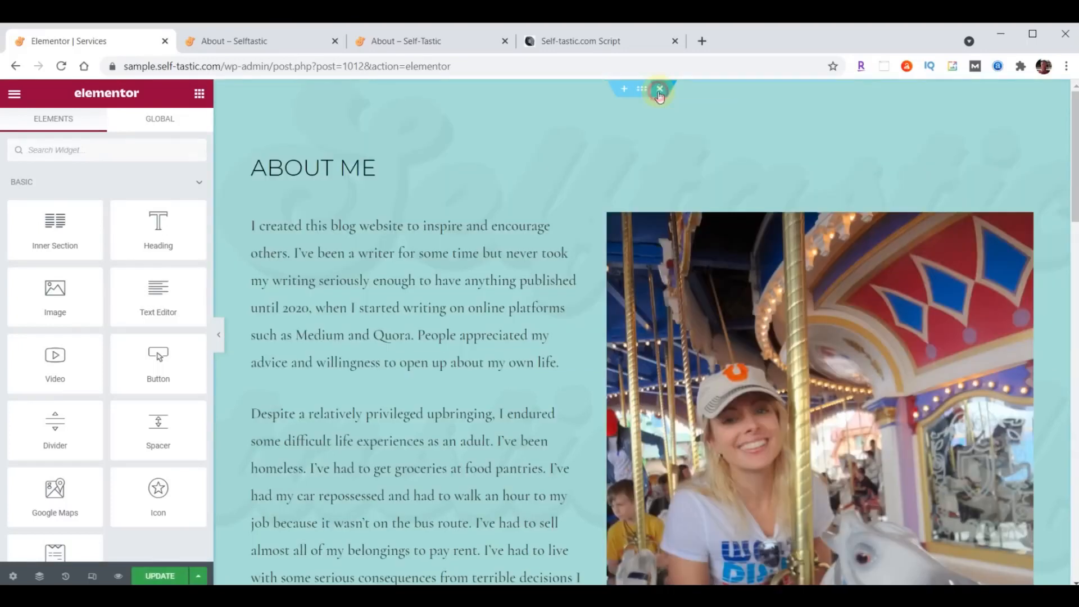
{"action": "left_click", "coordinate": [659, 90]}
{"action": "left_click", "coordinate": [659, 90]}
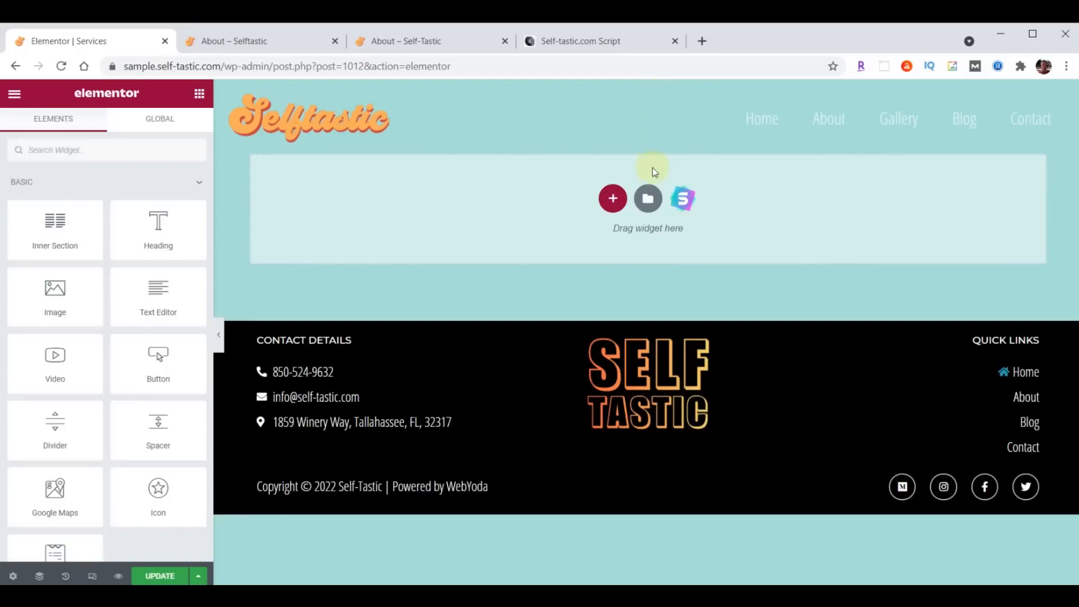
{"action": "left_click", "coordinate": [648, 199]}
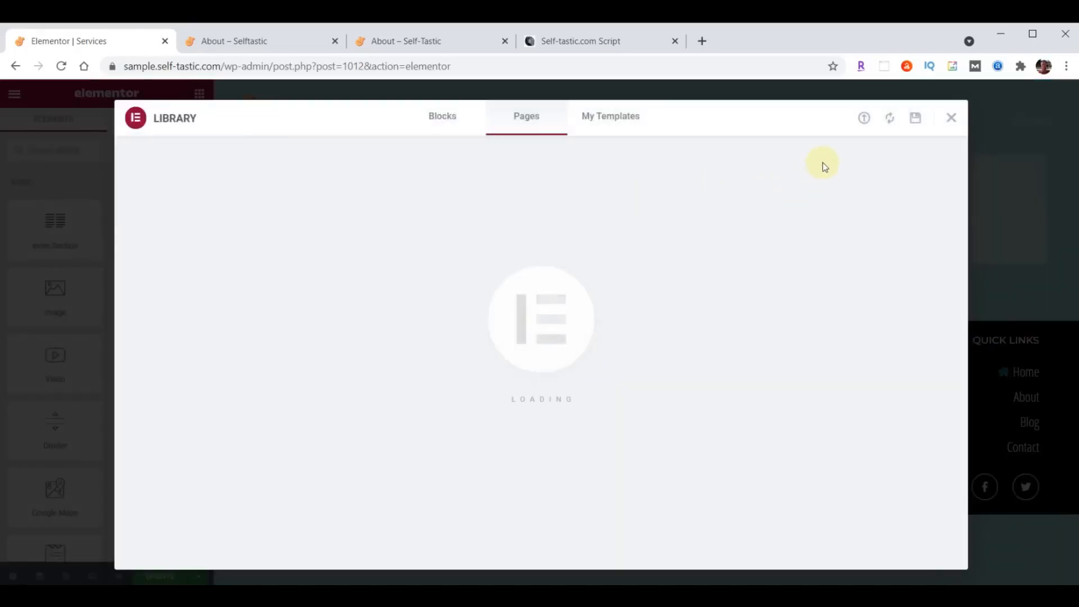
- Import the services template file and insert Selftastic Services Page without its document settings
{"action": "left_click", "coordinate": [864, 119]}
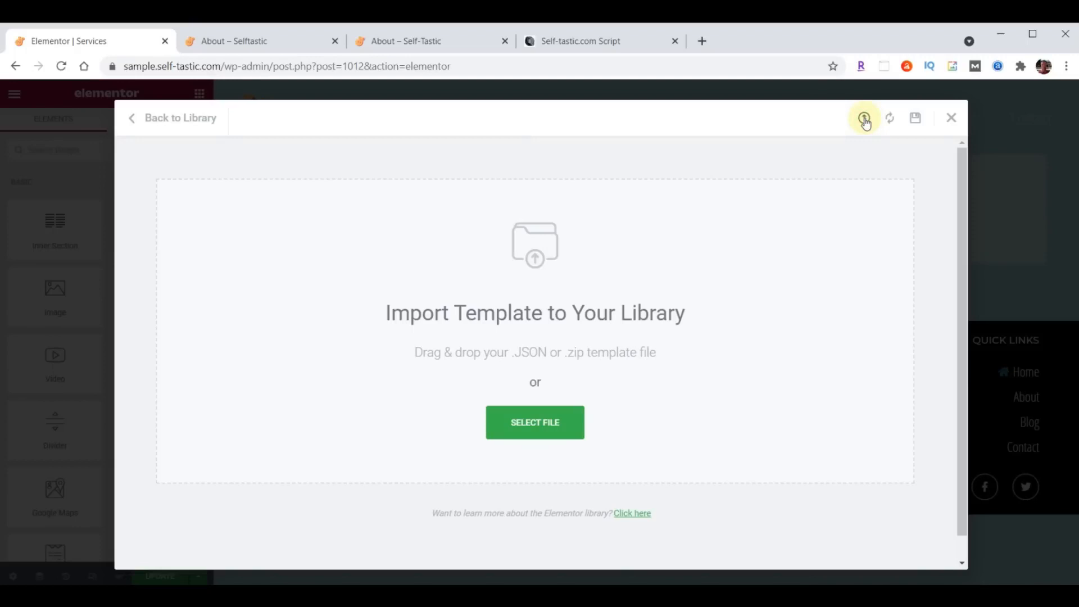
{"action": "key", "text": "alt+Tab"}
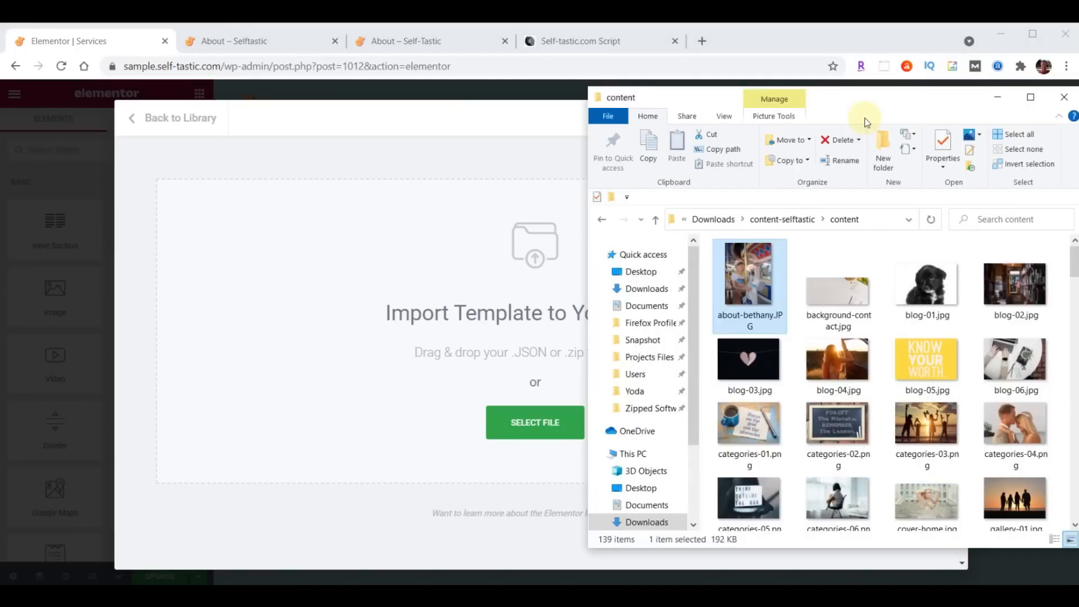
{"action": "scroll", "coordinate": [955, 342], "scroll_direction": "down", "scroll_amount": 10}
{"action": "scroll", "coordinate": [960, 352], "scroll_direction": "down", "scroll_amount": 10}
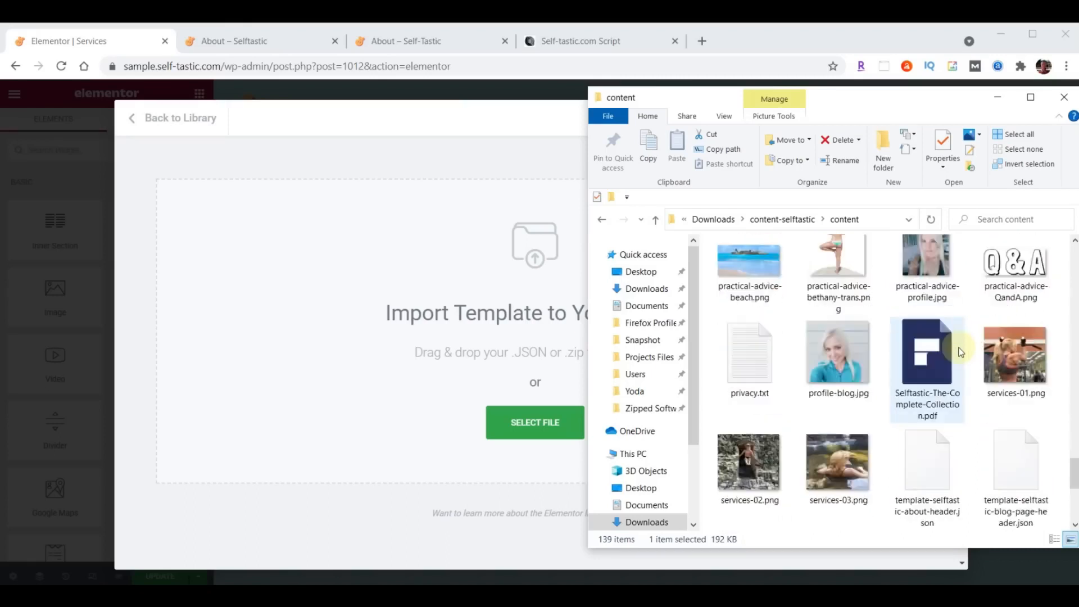
{"action": "left_click_drag", "start_coordinate": [845, 446], "coordinate": [469, 364]}
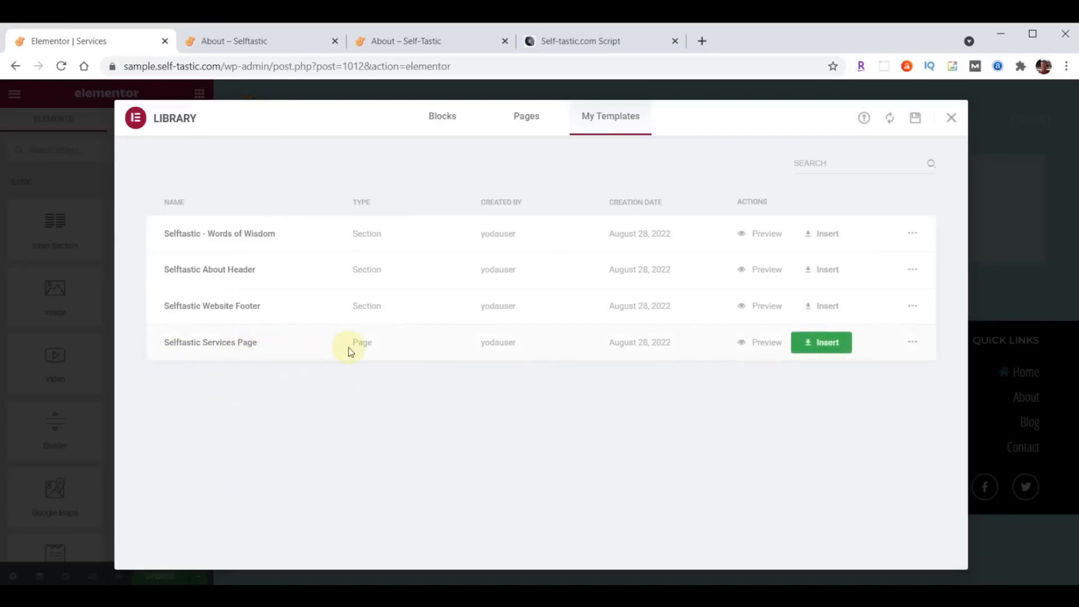
{"action": "left_click", "coordinate": [825, 342]}
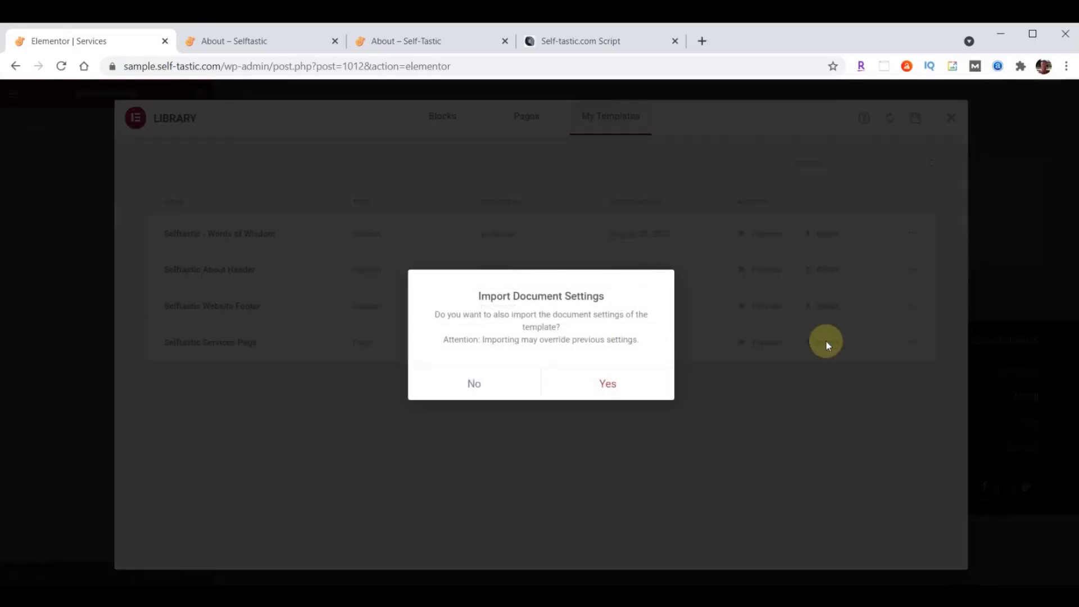
{"action": "left_click", "coordinate": [474, 382]}
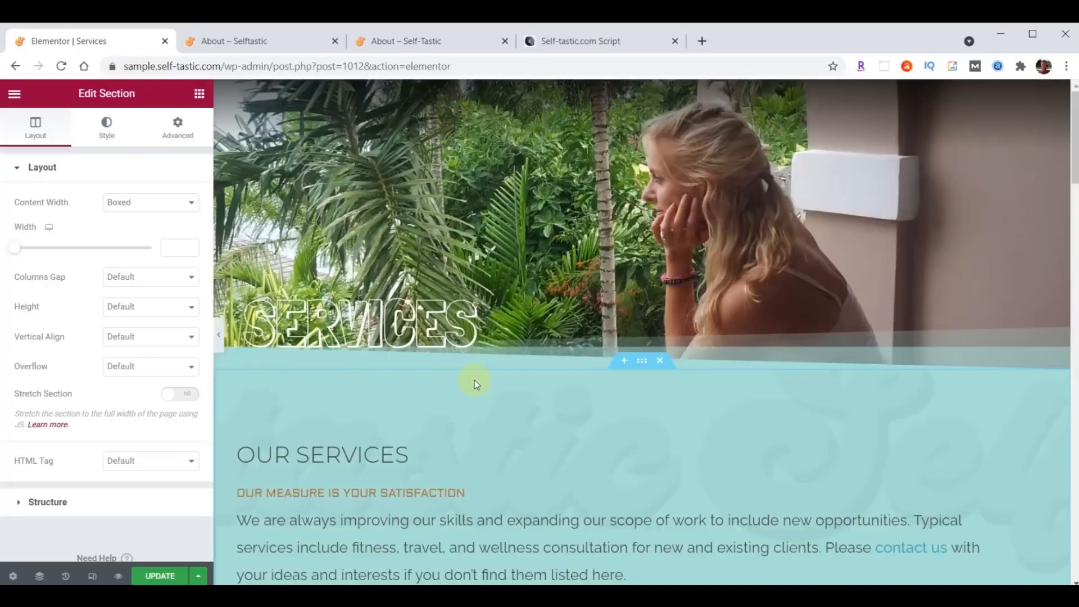
- Save the Services page and exit Elementor to the dashboard
{"action": "scroll", "coordinate": [474, 380], "scroll_direction": "down", "scroll_amount": 15}
{"action": "scroll", "coordinate": [474, 380], "scroll_direction": "down", "scroll_amount": 18}
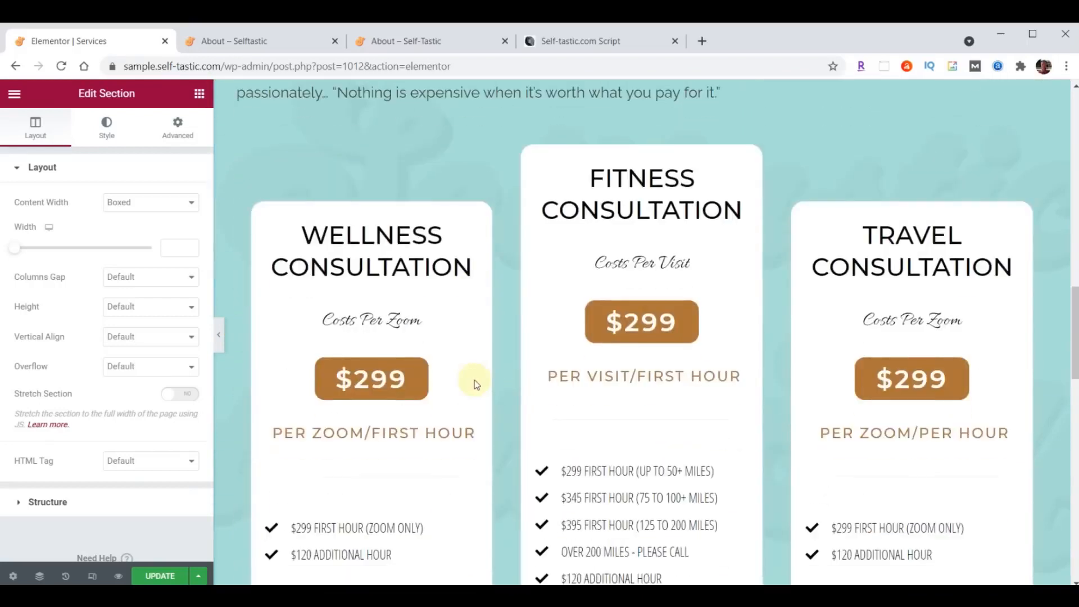
{"action": "scroll", "coordinate": [474, 382], "scroll_direction": "down", "scroll_amount": 1}
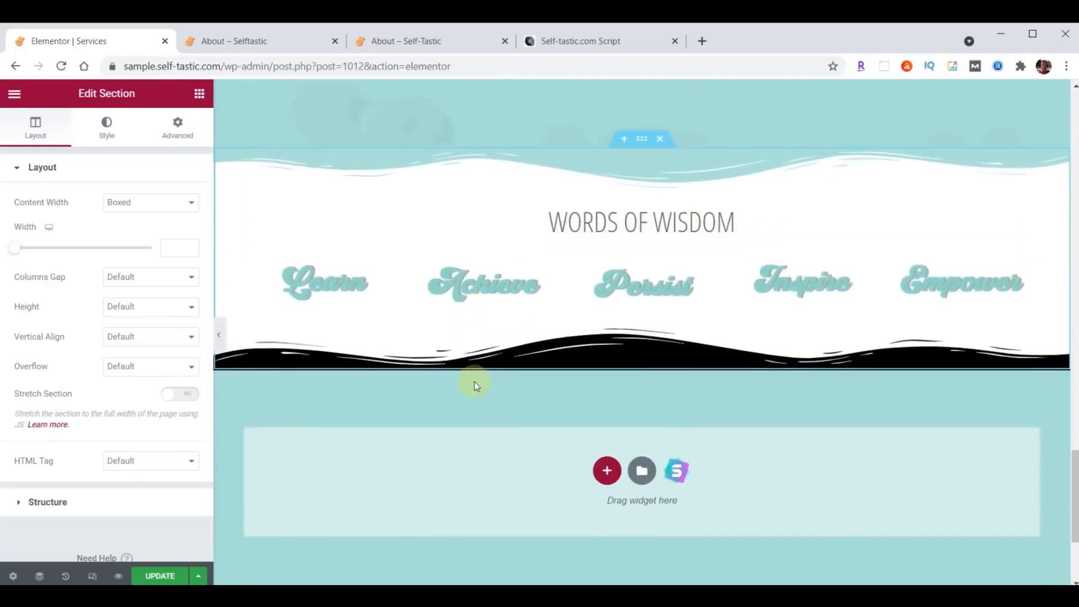
{"action": "left_click", "coordinate": [159, 577]}
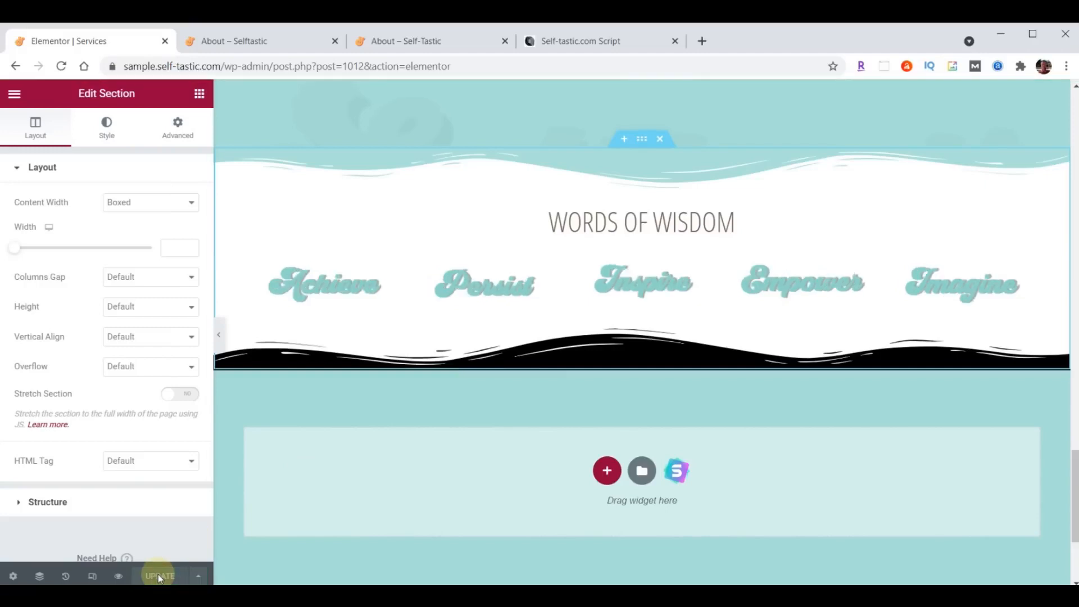
{"action": "left_click", "coordinate": [14, 94]}
{"action": "left_click", "coordinate": [101, 341]}
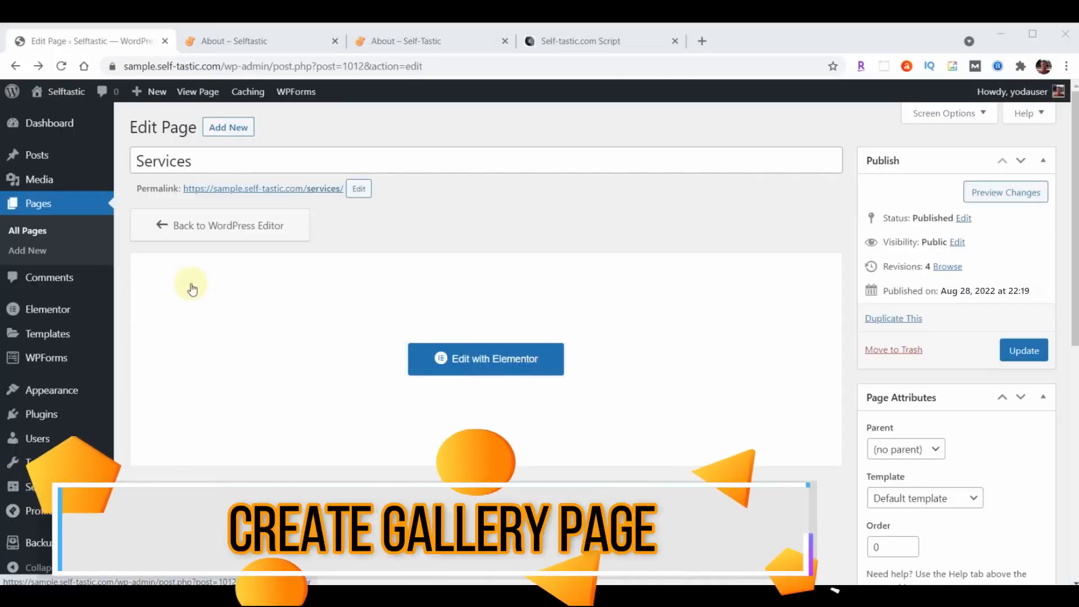
- Open the Gallery page in Elementor and retitle its ABOUT header heading to Gallery
{"action": "left_click", "coordinate": [42, 205]}
{"action": "mouse_move", "coordinate": [176, 445]}
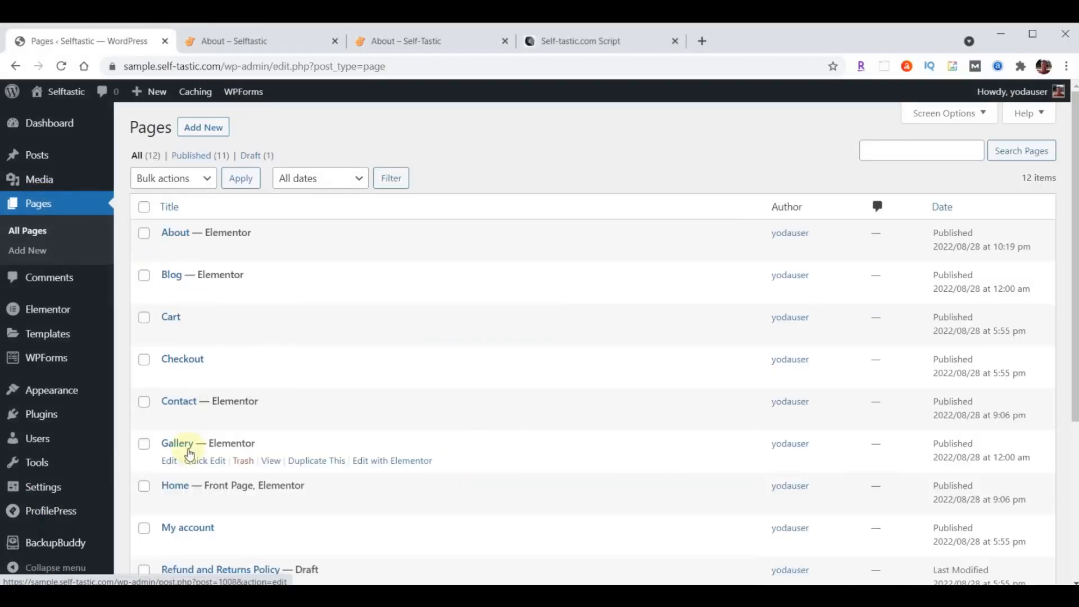
{"action": "left_click", "coordinate": [391, 461]}
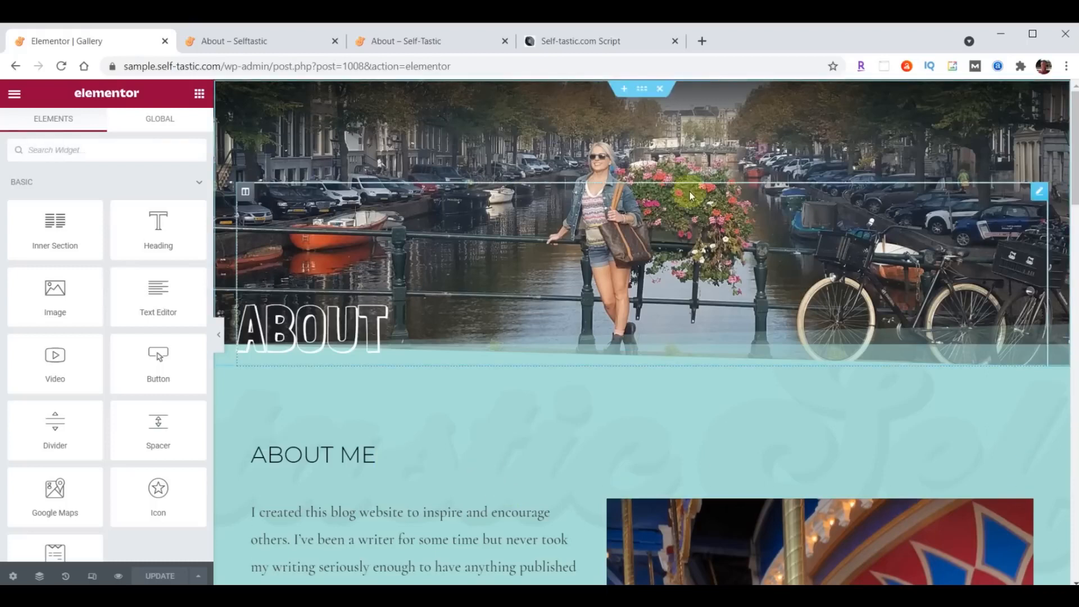
{"action": "left_click", "coordinate": [330, 321]}
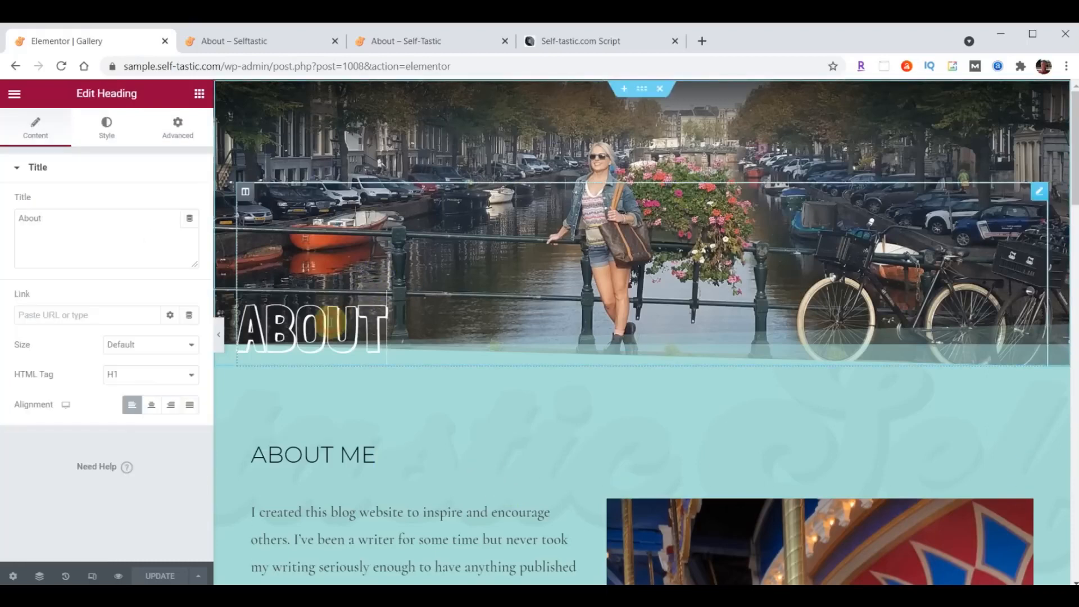
{"action": "double_click", "coordinate": [58, 219]}
{"action": "type", "text": "Gallery"}
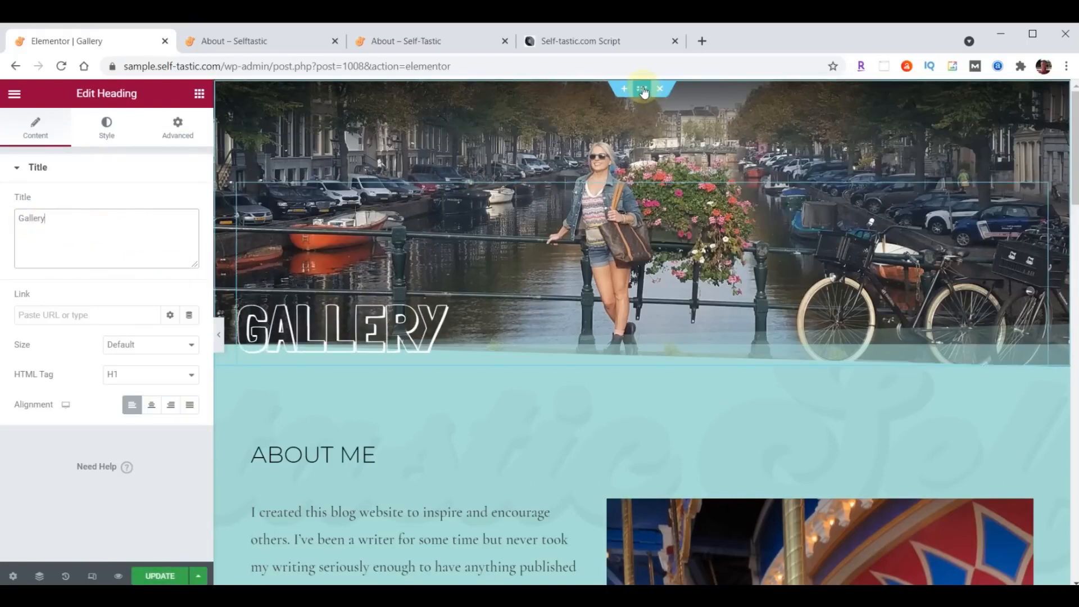
- Open the header section's background image chooser to pick a new header photo
{"action": "left_click", "coordinate": [642, 89]}
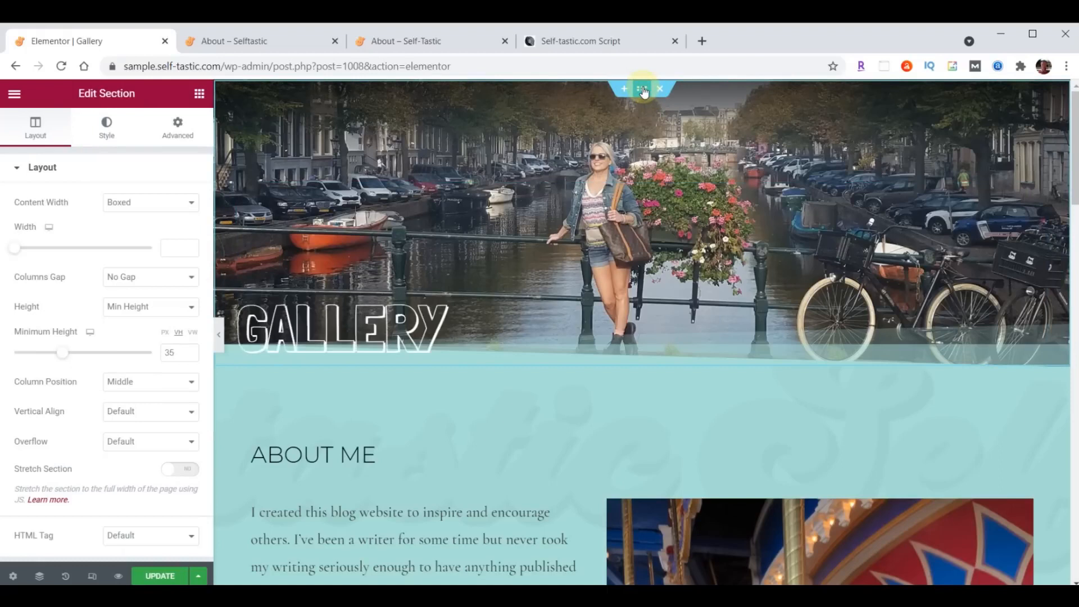
{"action": "left_click", "coordinate": [106, 125]}
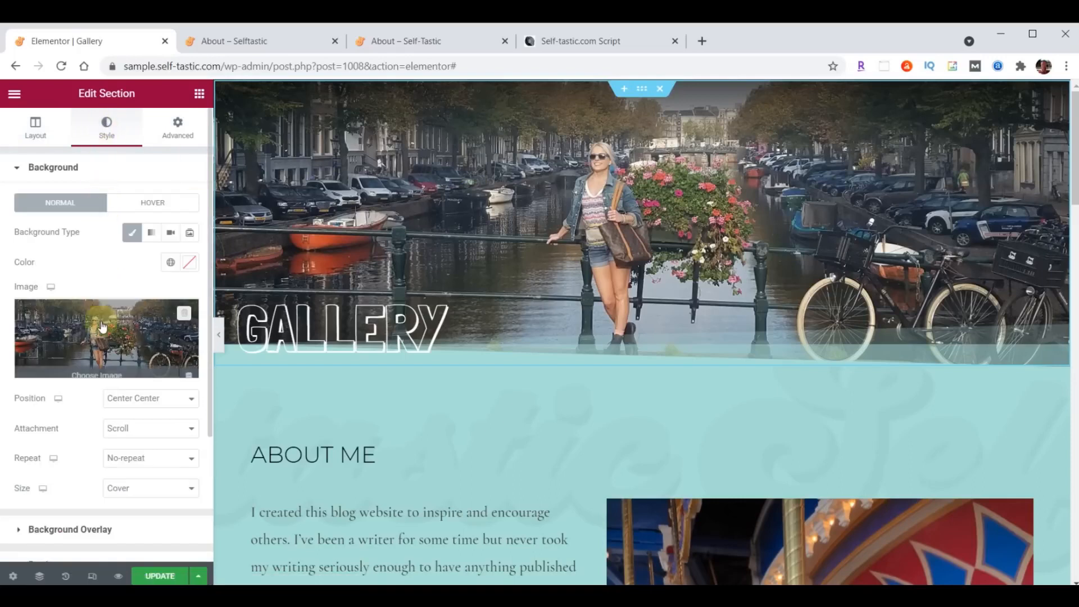
{"action": "left_click", "coordinate": [97, 343]}
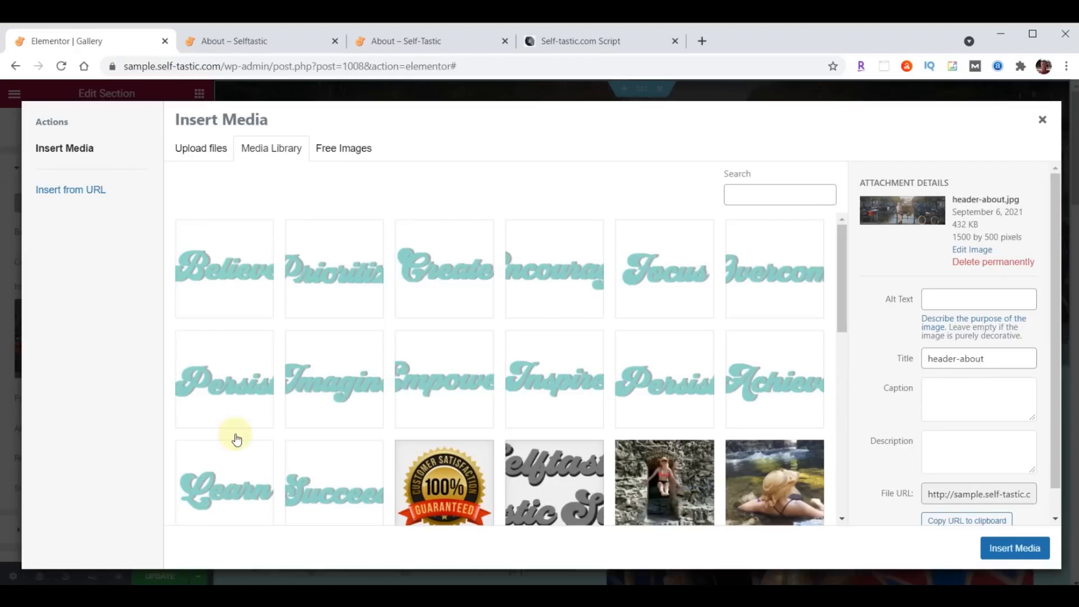
{"action": "key", "text": "alt+Tab"}
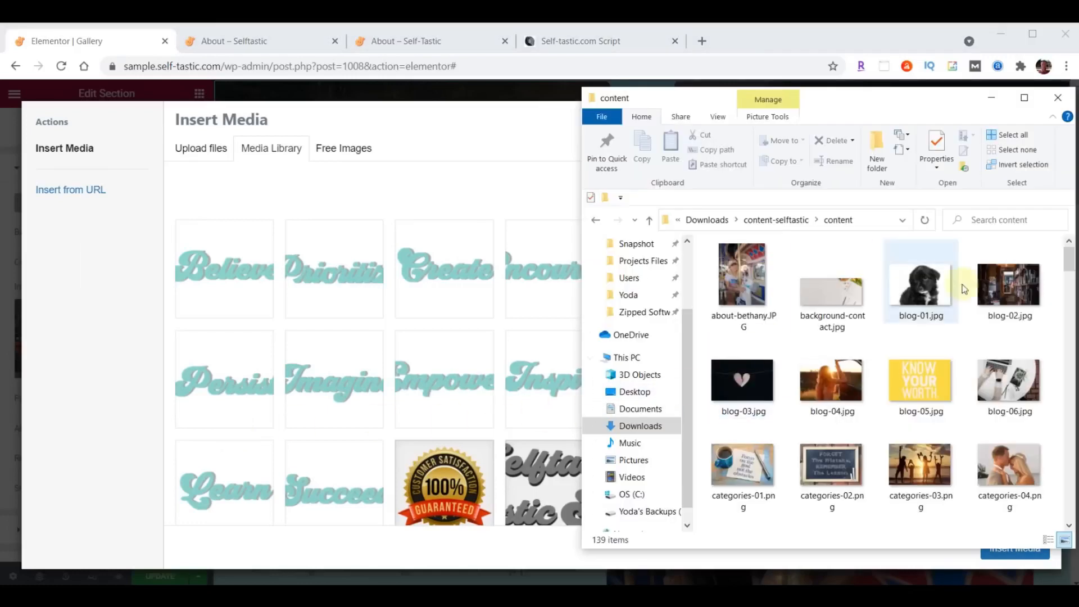
- Upload header-gallery.jpg (1500 × 500) and apply it as the Gallery header background
{"action": "scroll", "coordinate": [978, 292], "scroll_direction": "down", "scroll_amount": 4}
{"action": "scroll", "coordinate": [977, 291], "scroll_direction": "down", "scroll_amount": 10}
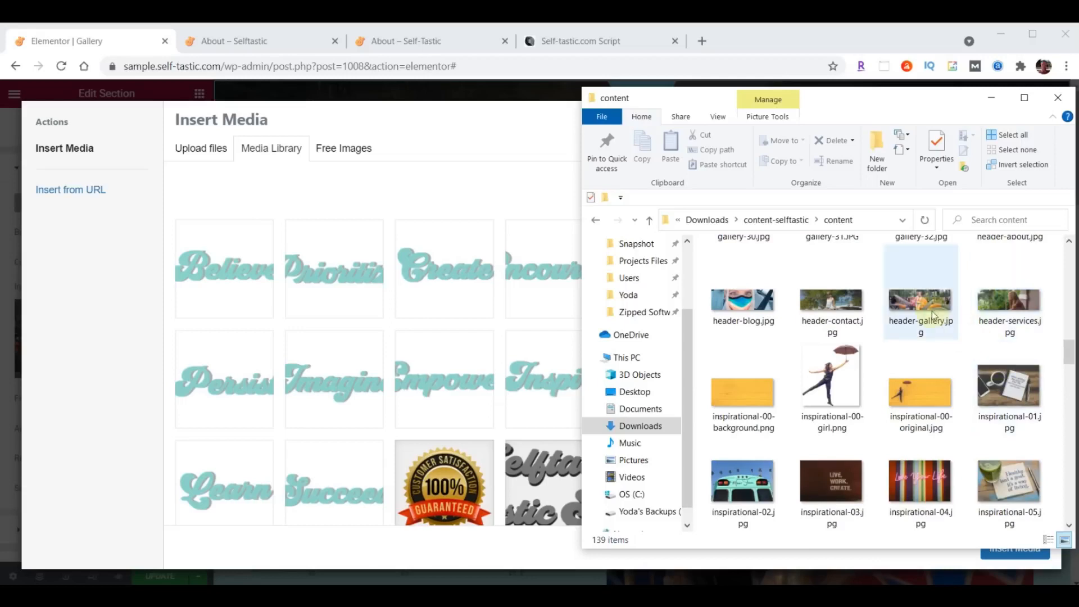
{"action": "left_click_drag", "start_coordinate": [927, 301], "coordinate": [357, 304]}
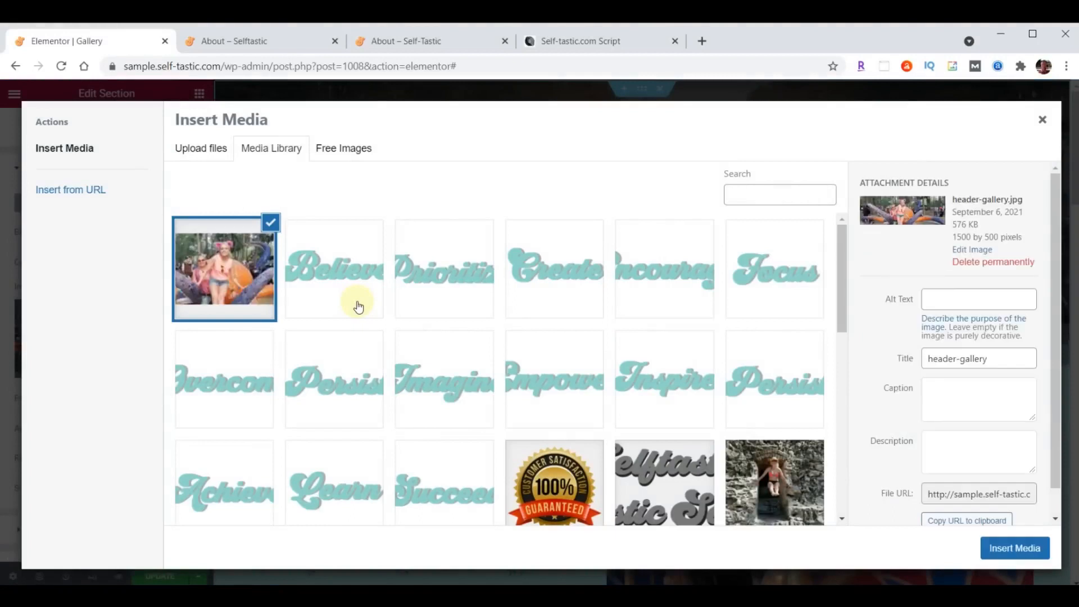
{"action": "left_click", "coordinate": [1020, 548]}
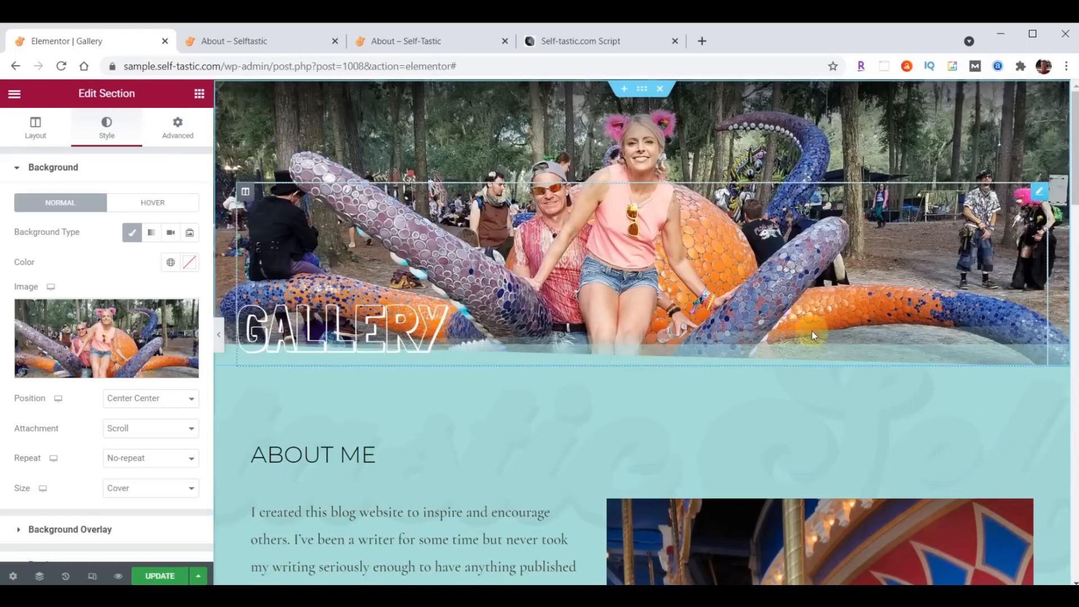
- Delete the ABOUT ME heading and its story text block from the teal section
{"action": "scroll", "coordinate": [807, 323], "scroll_direction": "down", "scroll_amount": 3}
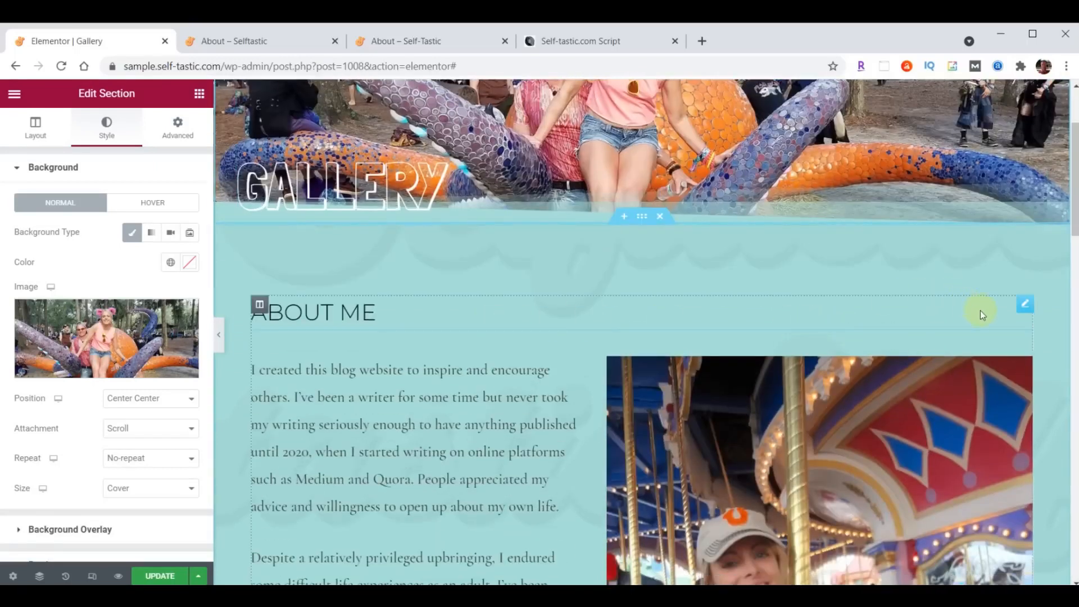
{"action": "right_click", "coordinate": [1021, 304]}
{"action": "left_click", "coordinate": [977, 505]}
{"action": "right_click", "coordinate": [1024, 309]}
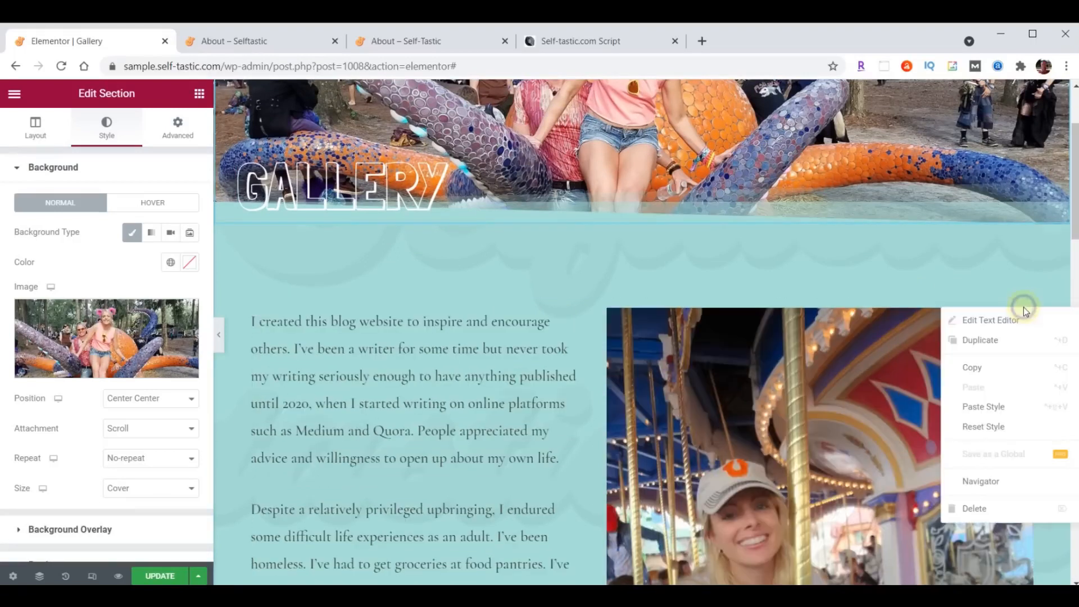
{"action": "left_click", "coordinate": [999, 512]}
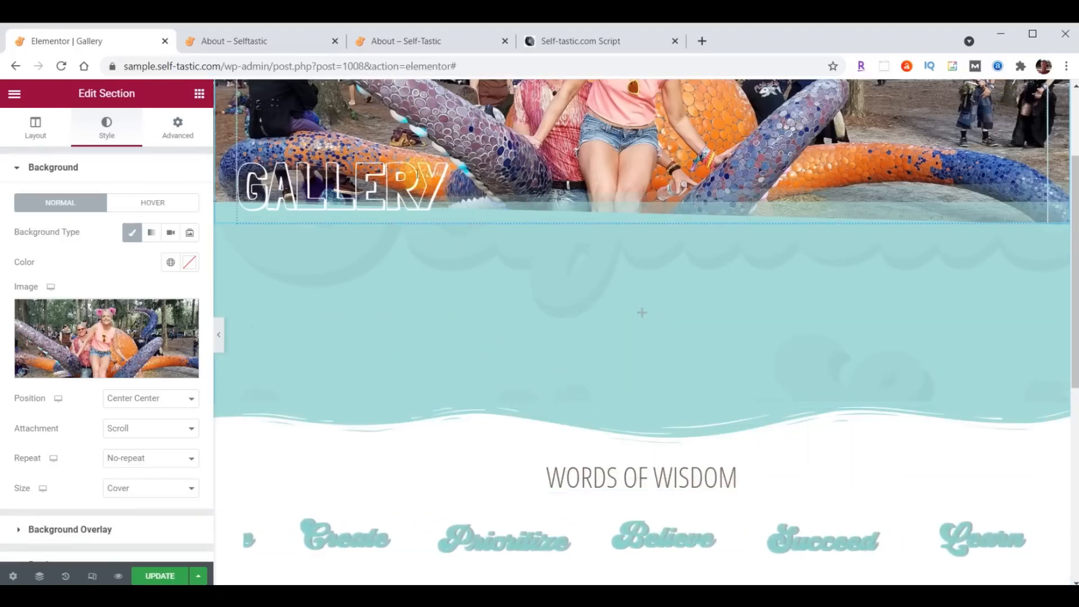
- Place a Basic Gallery widget, found by searching 'gallery', into the empty teal section and begin adding images
{"action": "left_click", "coordinate": [199, 94]}
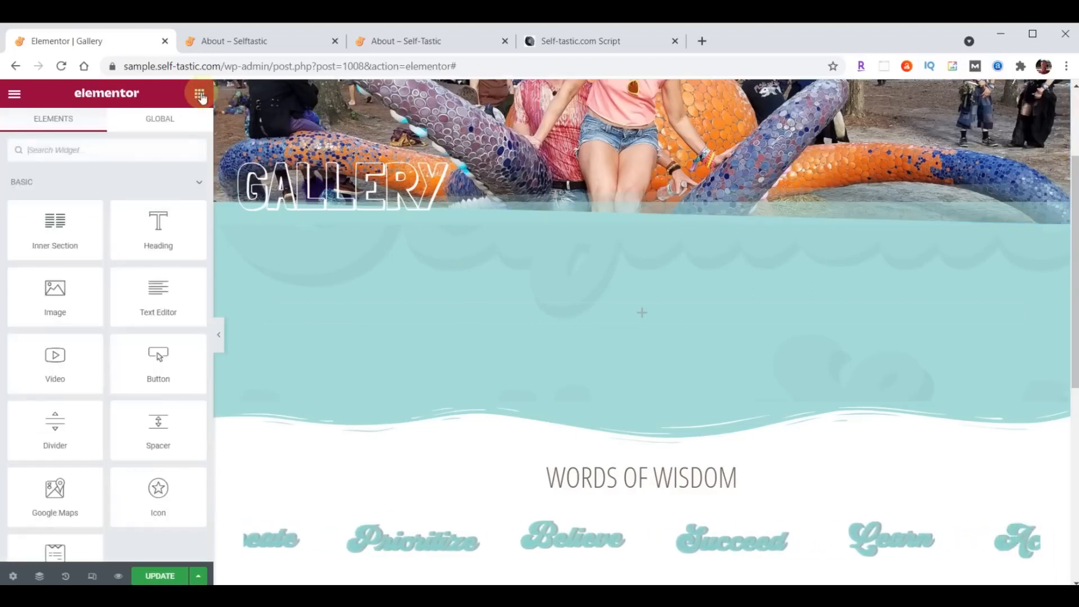
{"action": "type", "text": "gallery"}
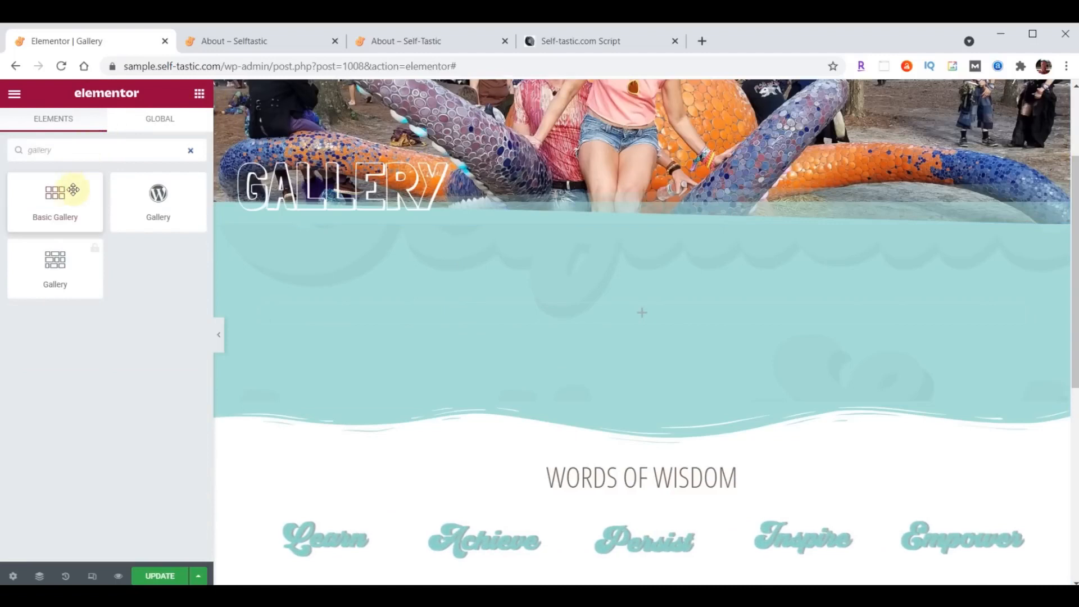
{"action": "left_click_drag", "start_coordinate": [73, 190], "coordinate": [649, 307]}
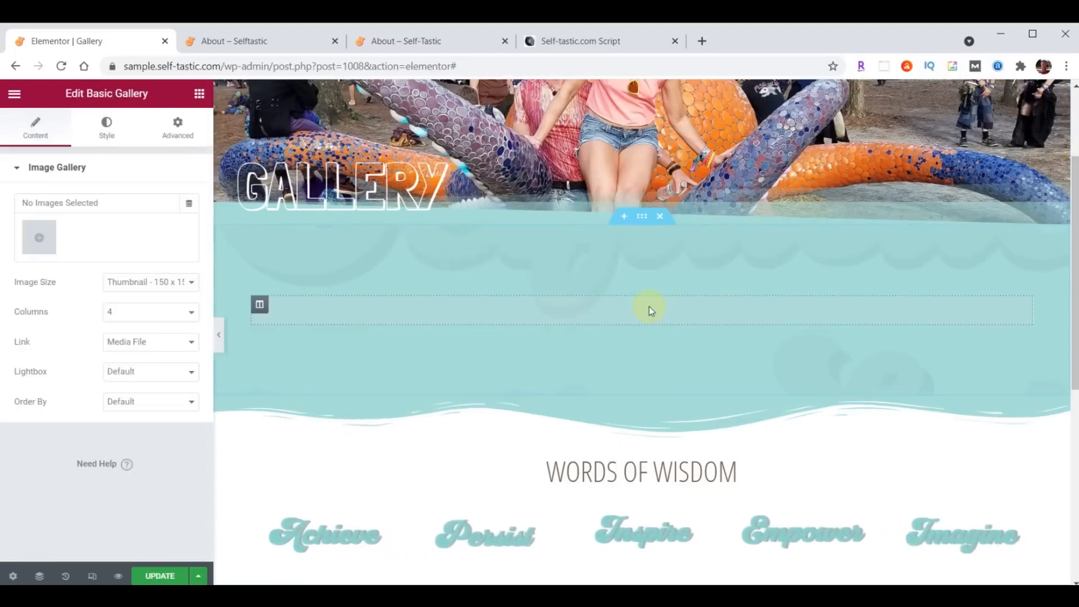
{"action": "left_click", "coordinate": [47, 239]}
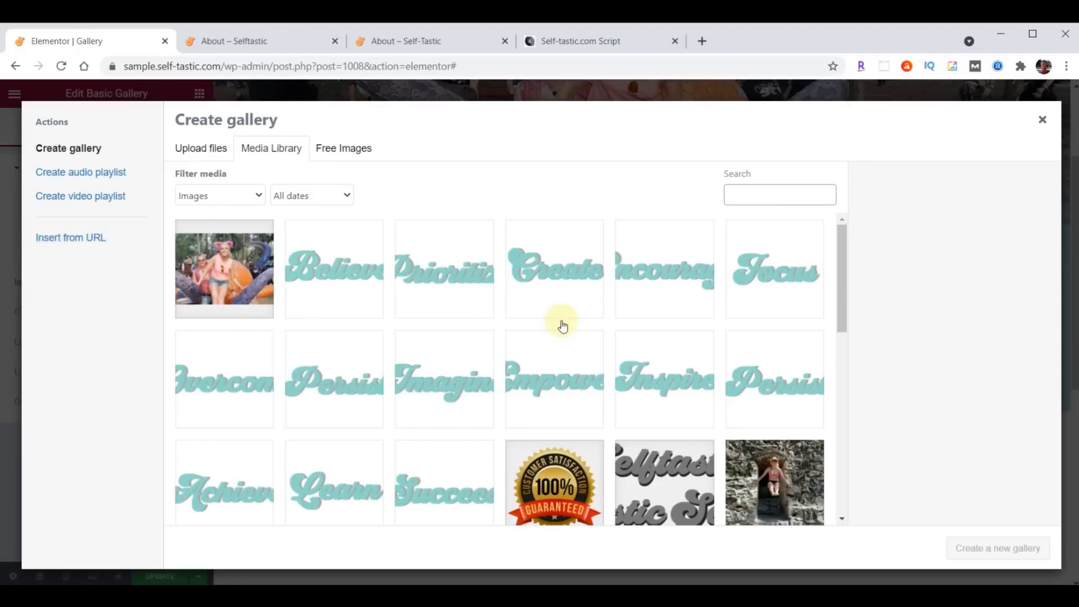
- Upload gallery-01 through gallery-32 into the Create gallery media library
{"action": "key", "text": "alt+Tab"}
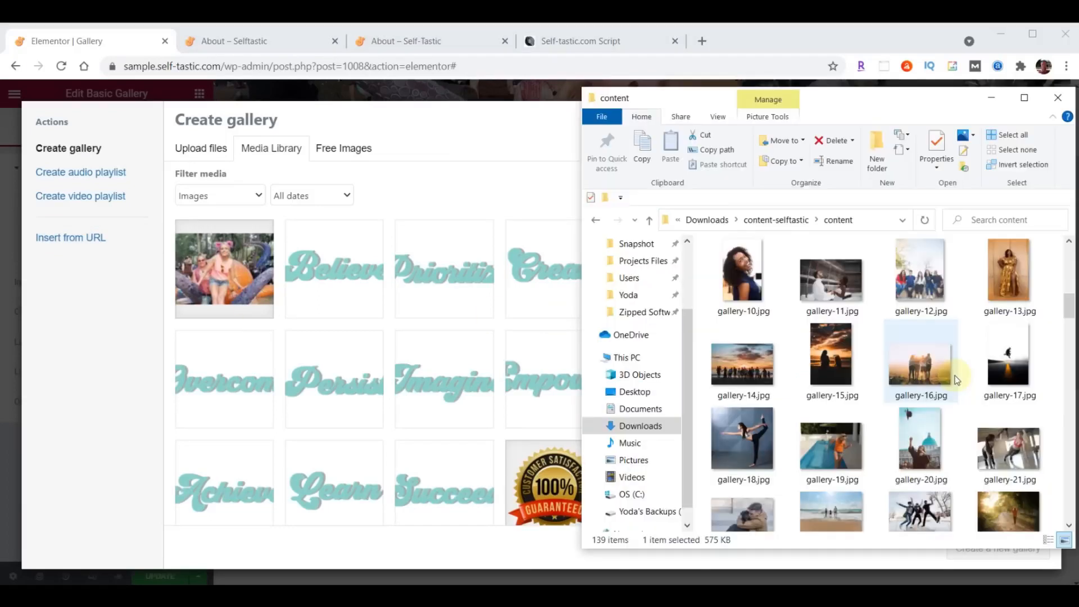
{"action": "scroll", "coordinate": [957, 384], "scroll_direction": "up", "scroll_amount": 2}
{"action": "scroll", "coordinate": [956, 384], "scroll_direction": "up", "scroll_amount": 2}
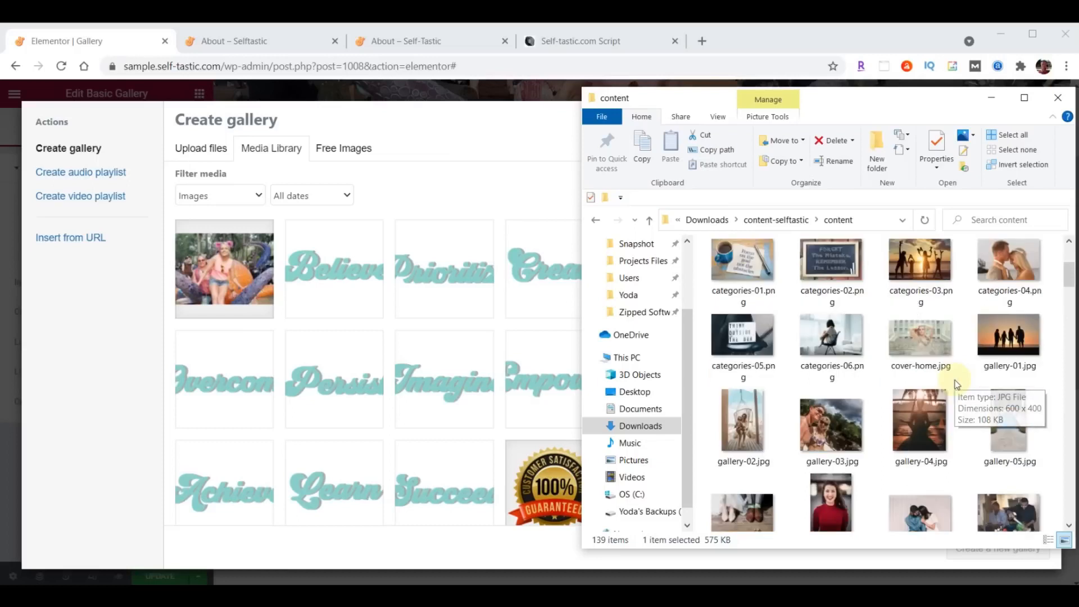
{"action": "left_click", "coordinate": [997, 345]}
{"action": "scroll", "coordinate": [998, 345], "scroll_direction": "down", "scroll_amount": 5}
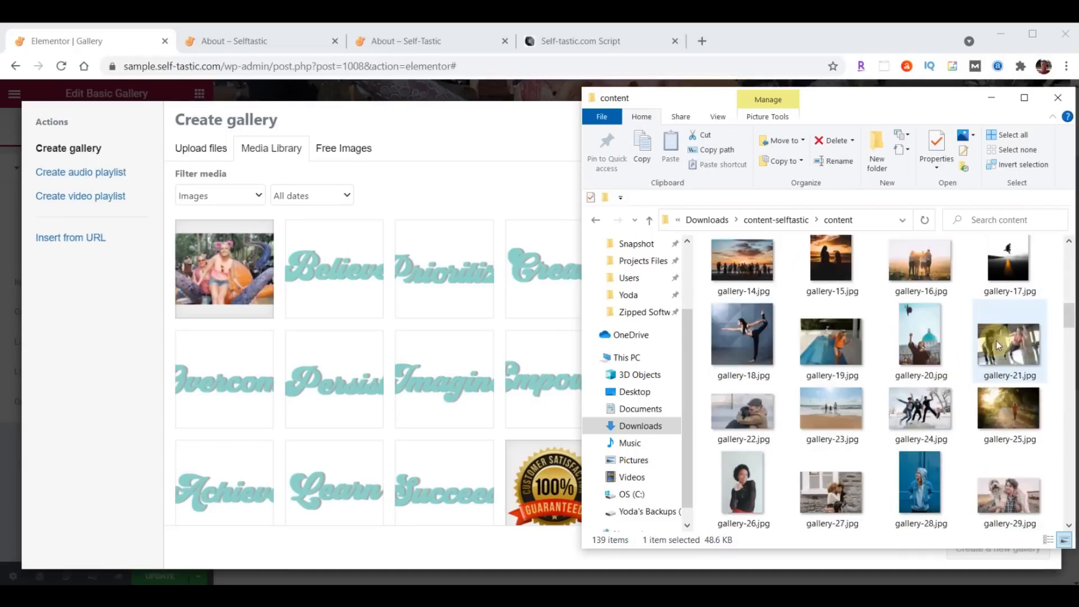
{"action": "scroll", "coordinate": [998, 345], "scroll_direction": "down", "scroll_amount": 4}
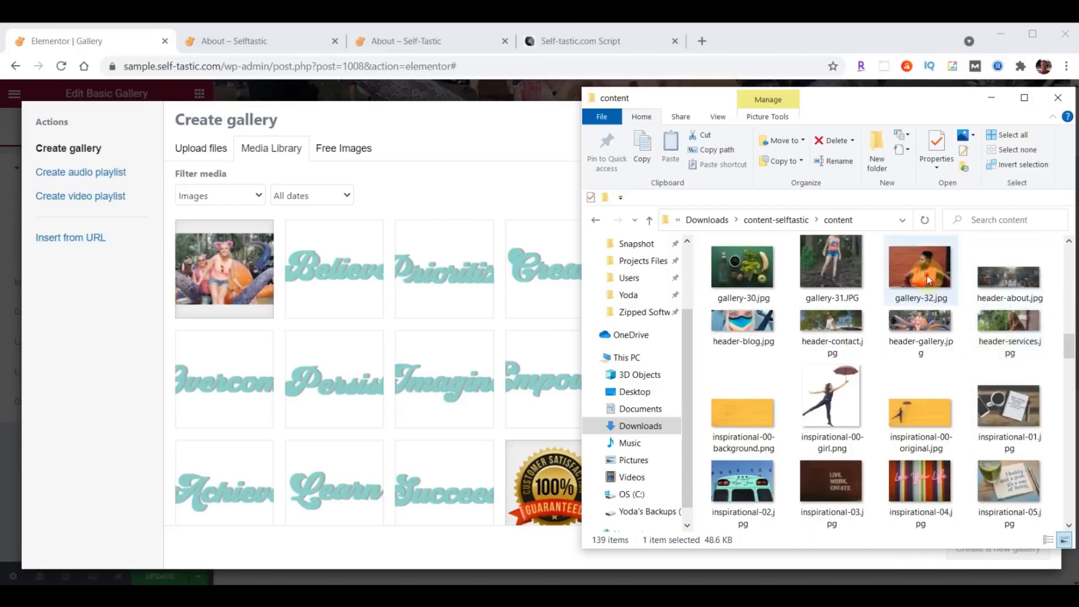
{"action": "left_click", "coordinate": [928, 279], "text": "shift"}
{"action": "left_click_drag", "start_coordinate": [839, 295], "coordinate": [236, 393]}
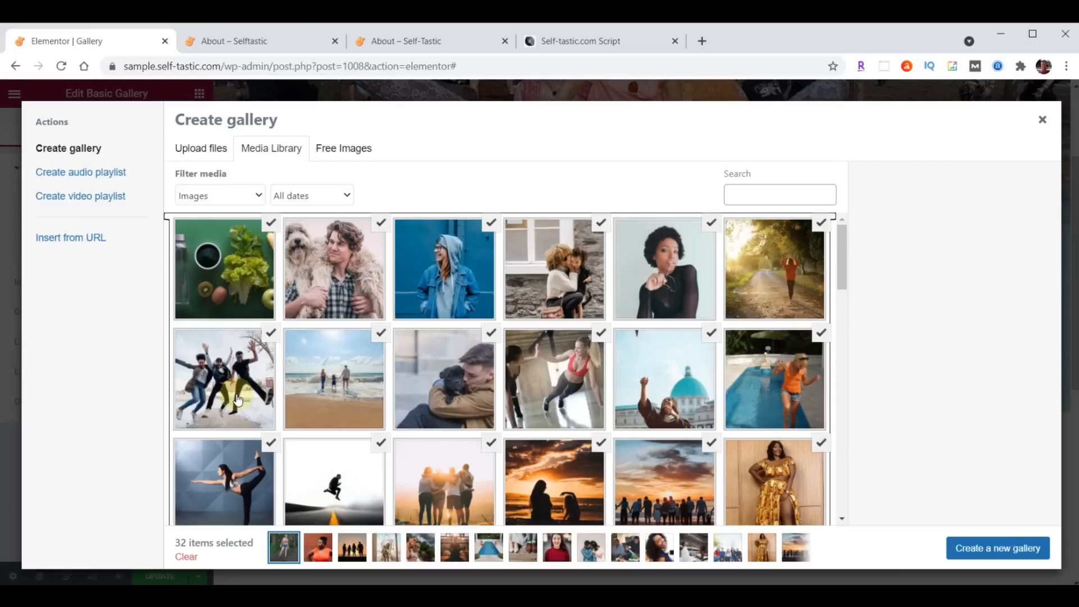
- Create the 32-image gallery, keeping the orange-dress photo second, and insert it into the page
{"action": "left_click", "coordinate": [1010, 540]}
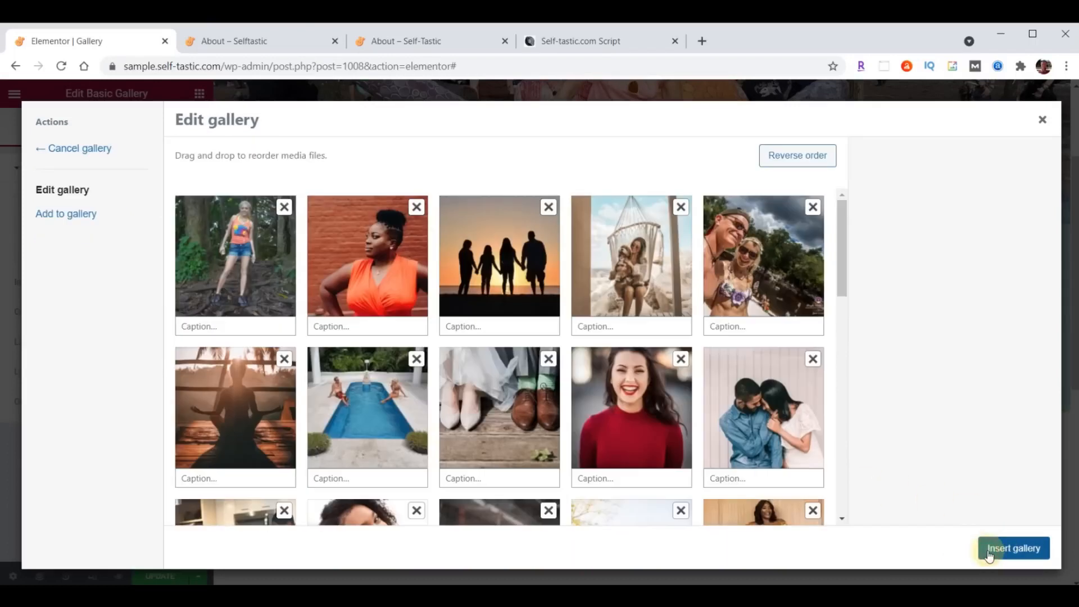
{"action": "left_click_drag", "start_coordinate": [502, 282], "coordinate": [371, 280]}
{"action": "left_click_drag", "start_coordinate": [494, 264], "coordinate": [371, 264]}
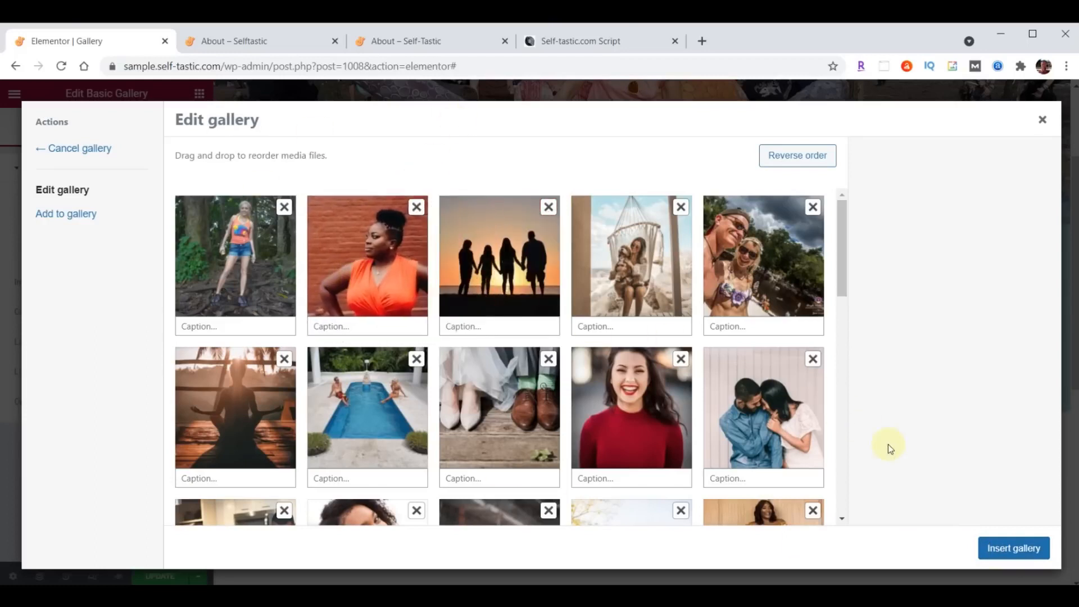
{"action": "left_click", "coordinate": [1015, 555]}
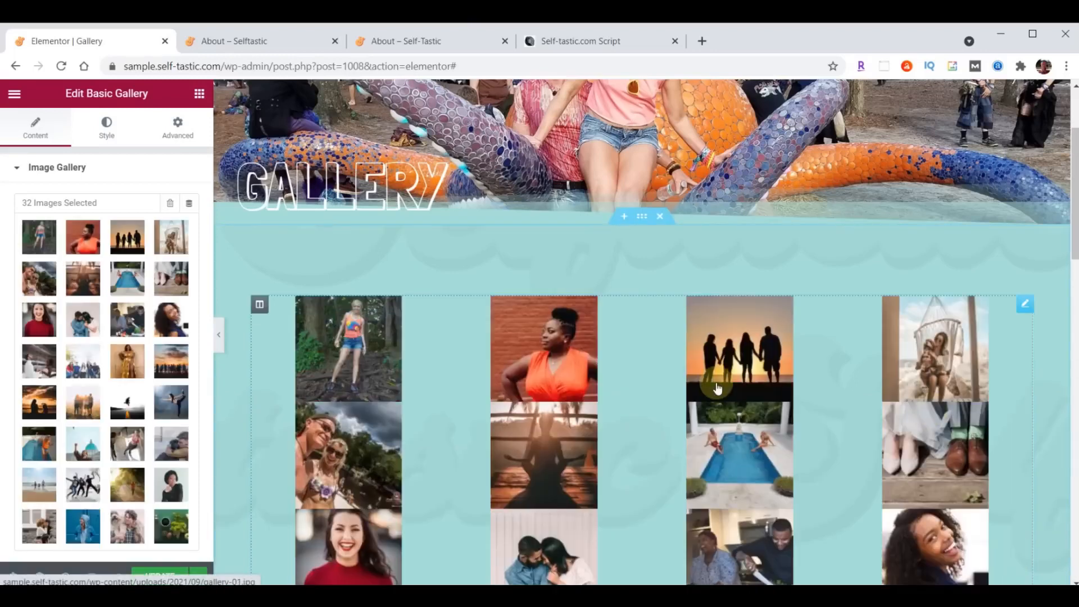
- Set gallery image size to Medium 300 x 300, save the page, and switch to the About tab
{"action": "scroll", "coordinate": [83, 342], "scroll_direction": "down", "scroll_amount": 3}
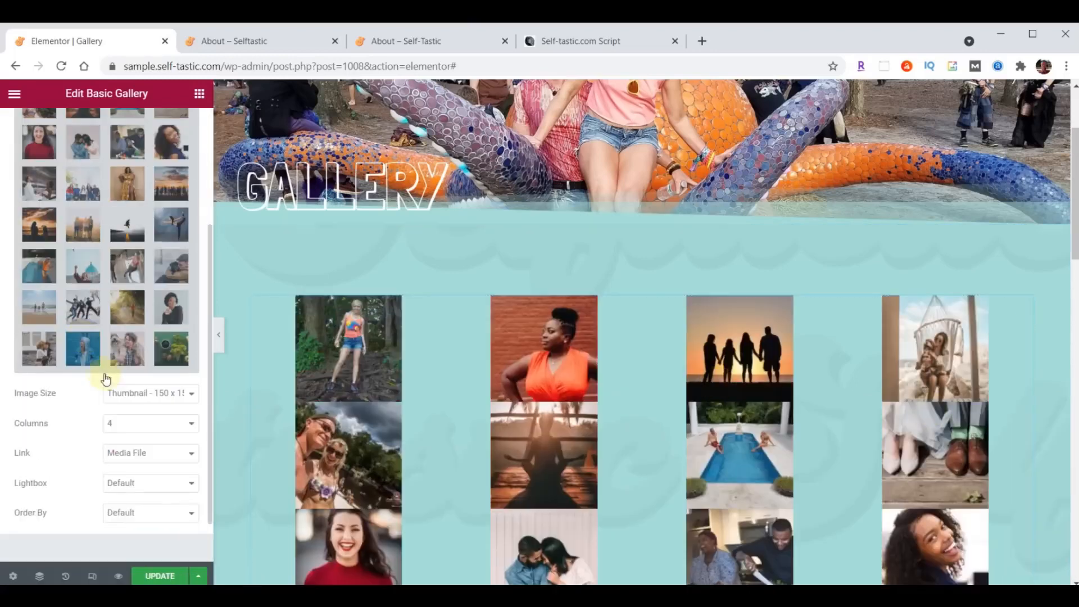
{"action": "left_click", "coordinate": [137, 395]}
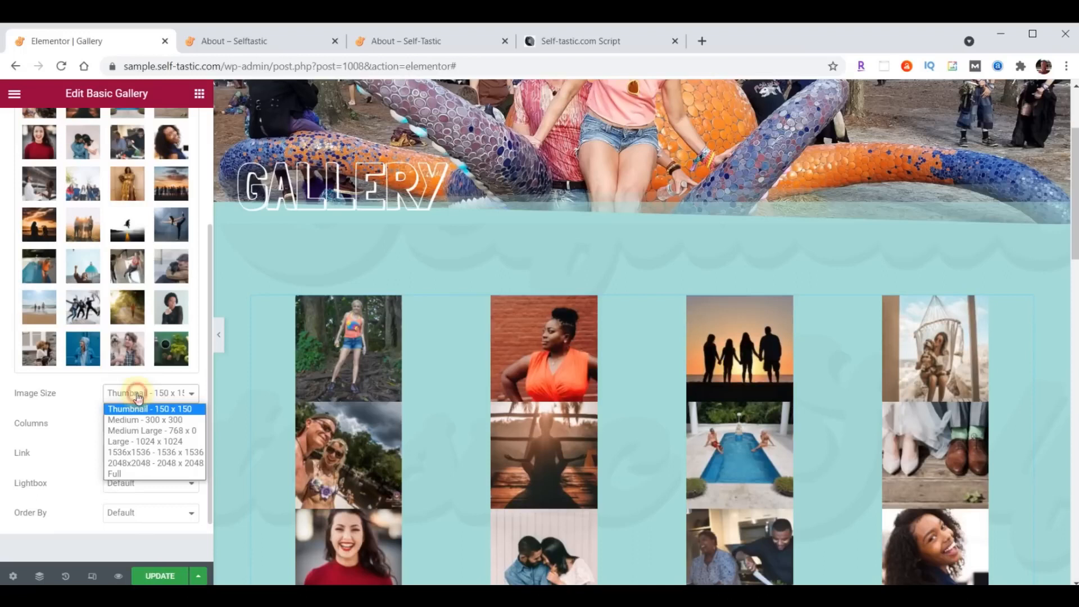
{"action": "left_click", "coordinate": [139, 420]}
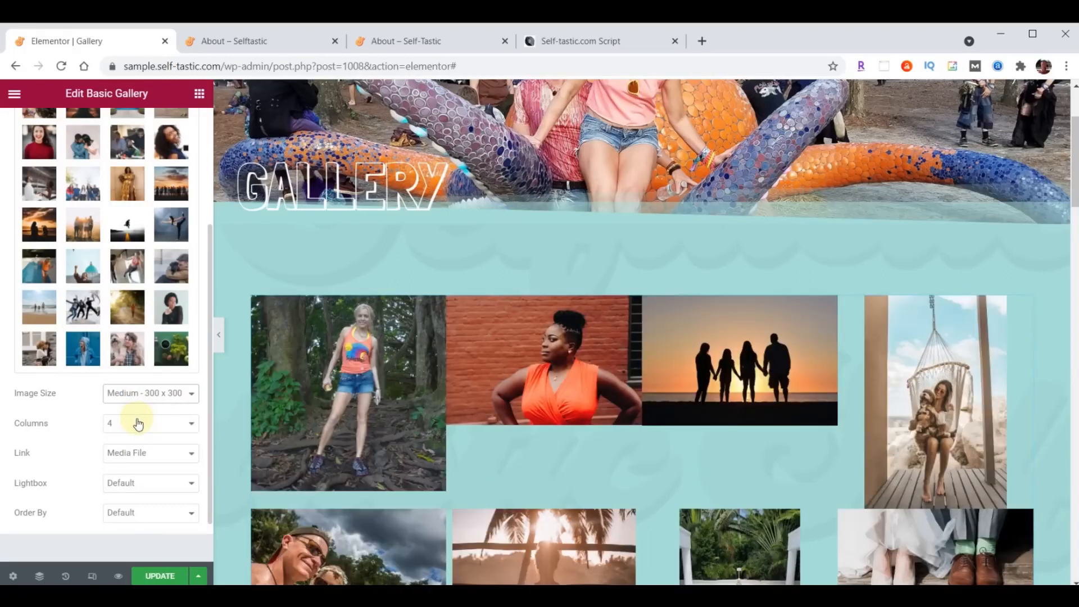
{"action": "left_click", "coordinate": [167, 574]}
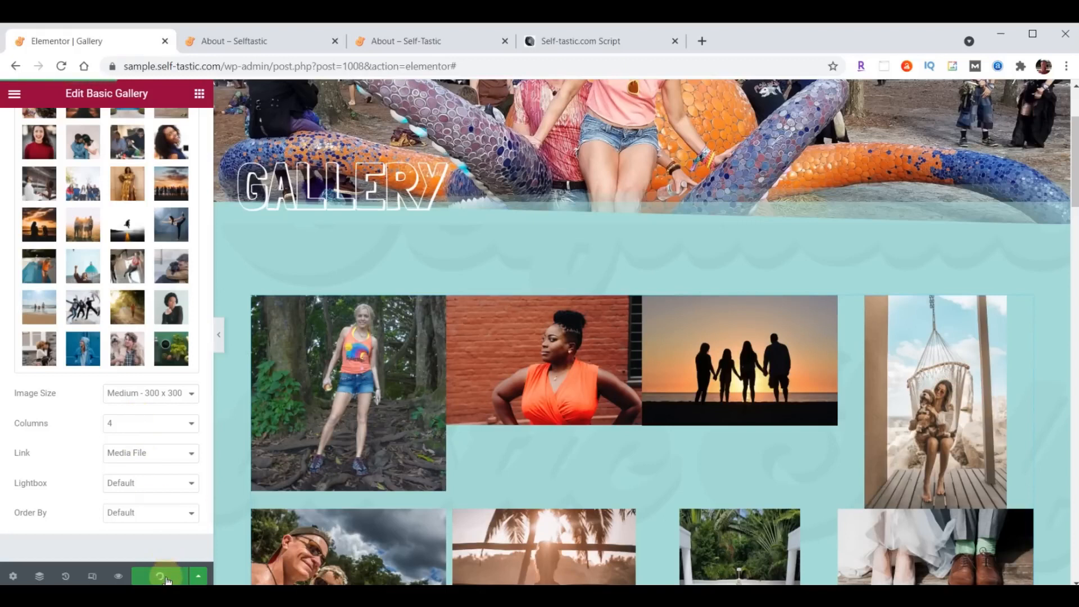
{"action": "left_click", "coordinate": [253, 41]}
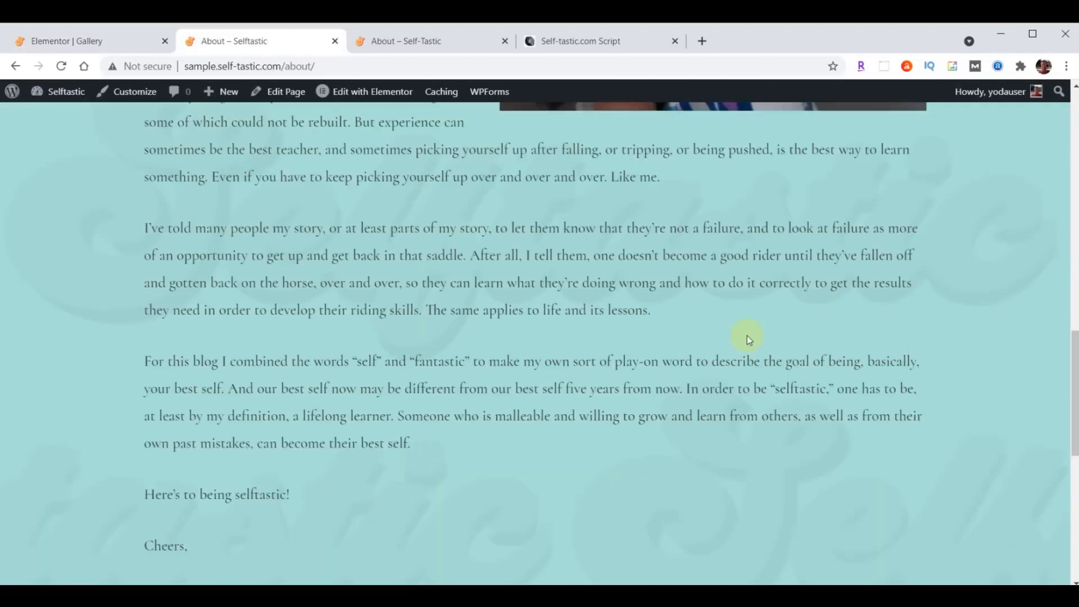
- Reload the sample site and scroll through its Gallery page photo grid
{"action": "scroll", "coordinate": [746, 336], "scroll_direction": "up", "scroll_amount": 12}
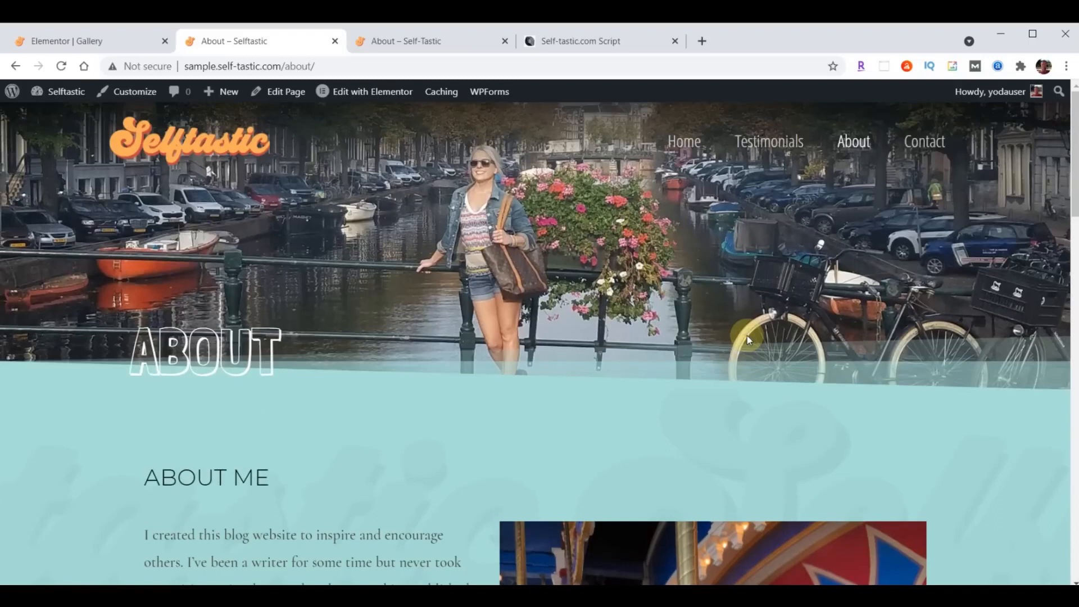
{"action": "left_click", "coordinate": [61, 65]}
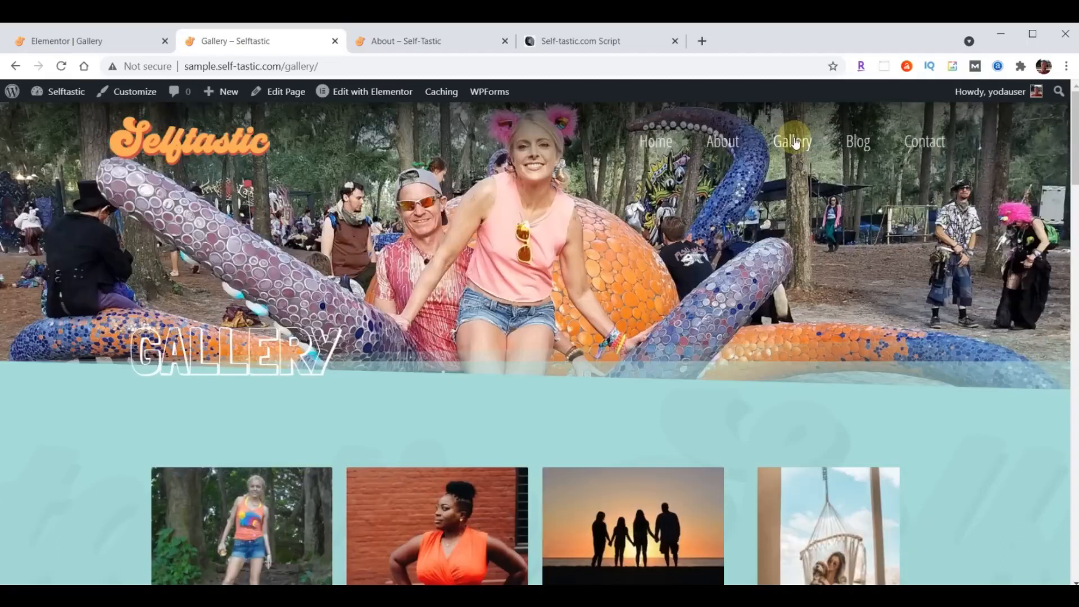
{"action": "scroll", "coordinate": [819, 155], "scroll_direction": "down", "scroll_amount": 12}
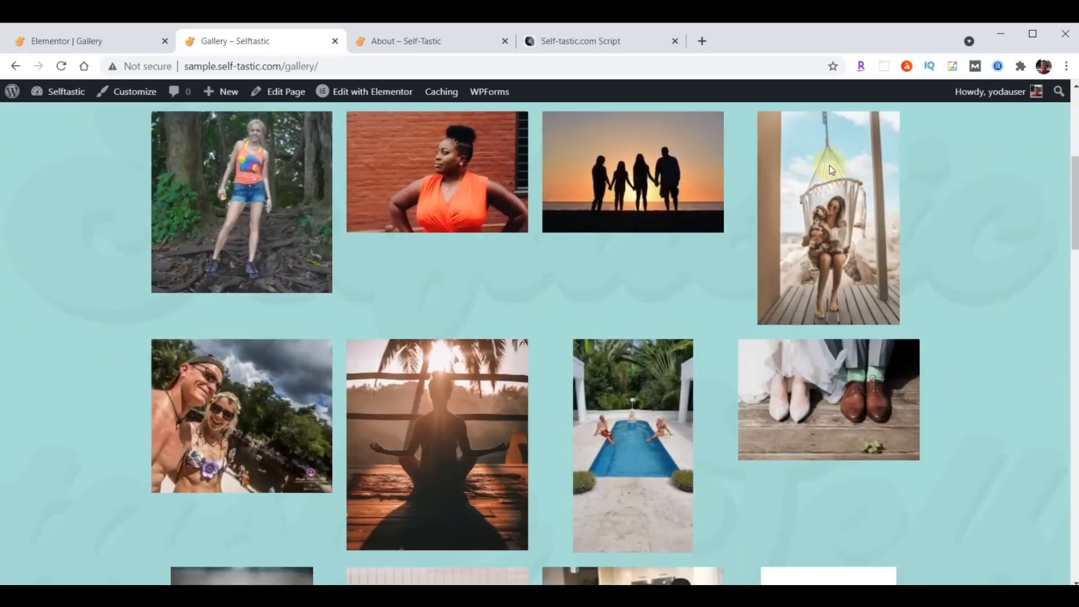
{"action": "scroll", "coordinate": [830, 170], "scroll_direction": "down", "scroll_amount": 20}
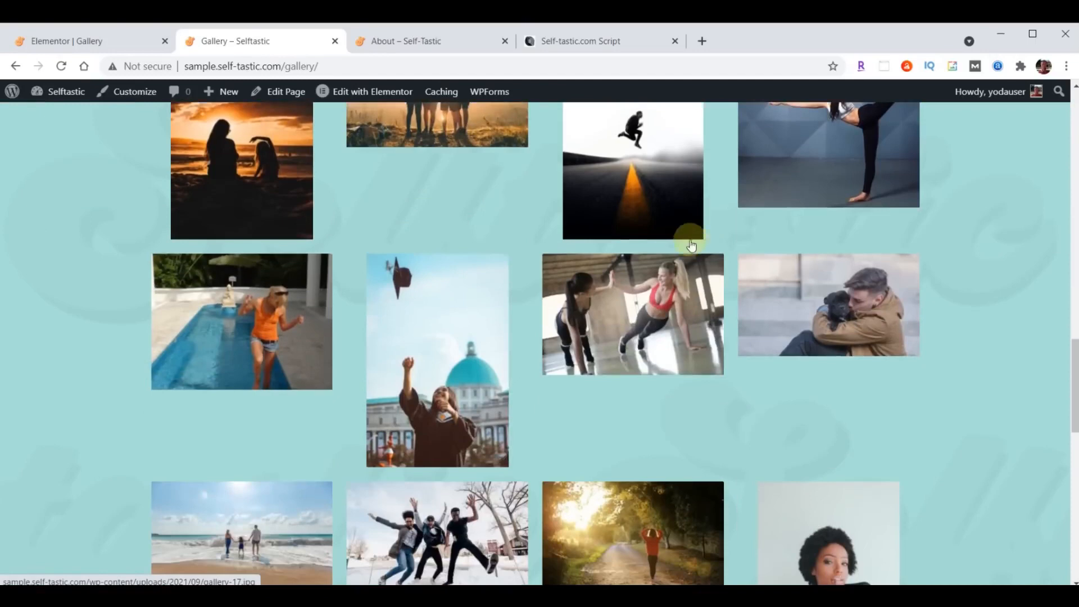
{"action": "scroll", "coordinate": [666, 331], "scroll_direction": "up", "scroll_amount": 20}
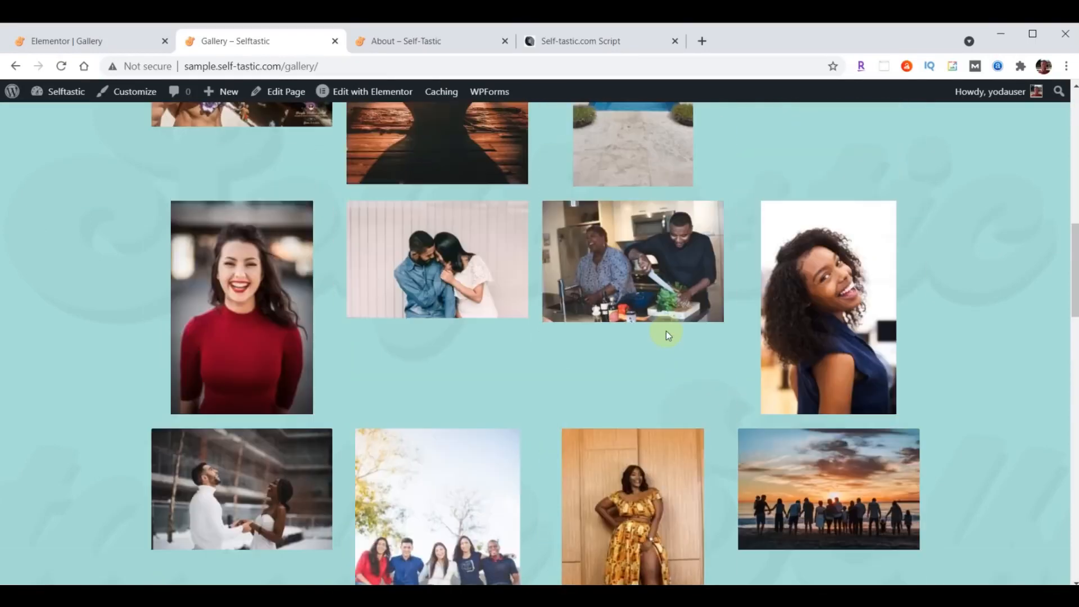
{"action": "scroll", "coordinate": [537, 260], "scroll_direction": "down", "scroll_amount": 11}
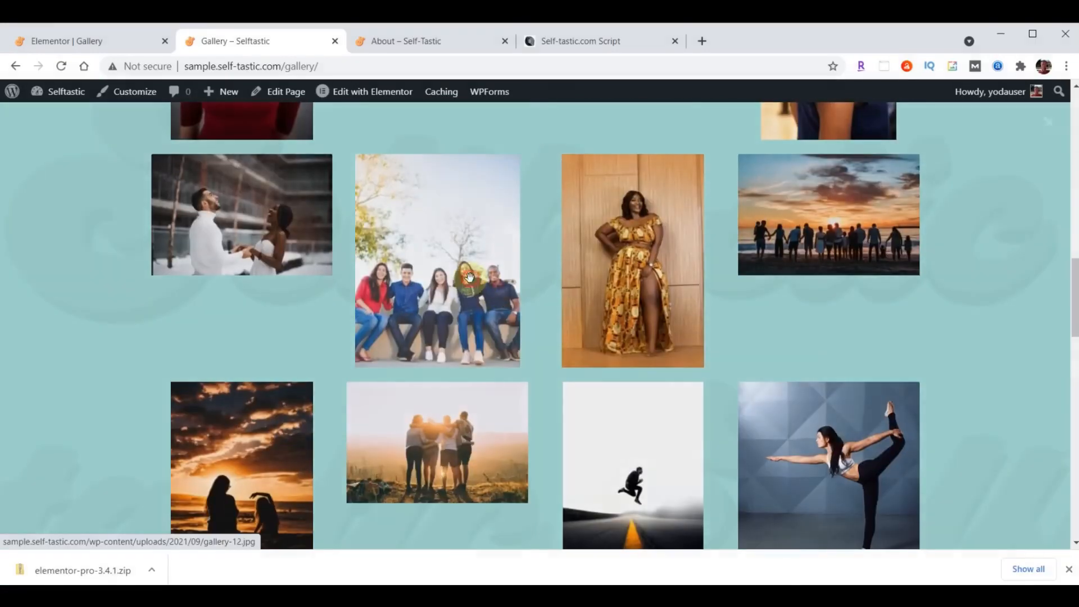
- Open the group photo full size and step through the next three gallery photos
{"action": "left_click", "coordinate": [469, 277]}
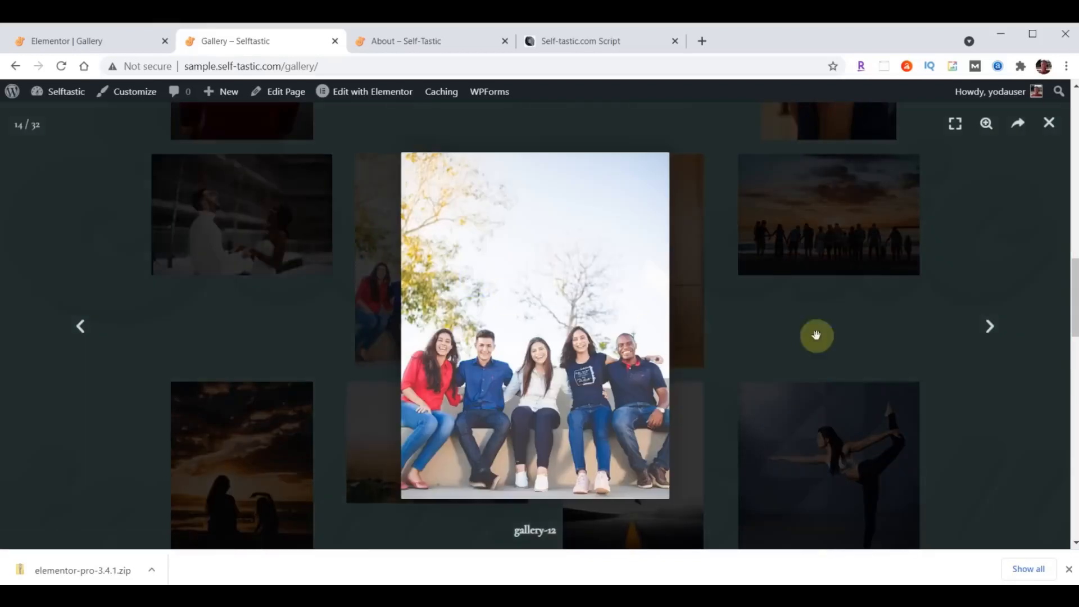
{"action": "left_click", "coordinate": [988, 327]}
{"action": "left_click", "coordinate": [989, 326]}
{"action": "left_click", "coordinate": [989, 327]}
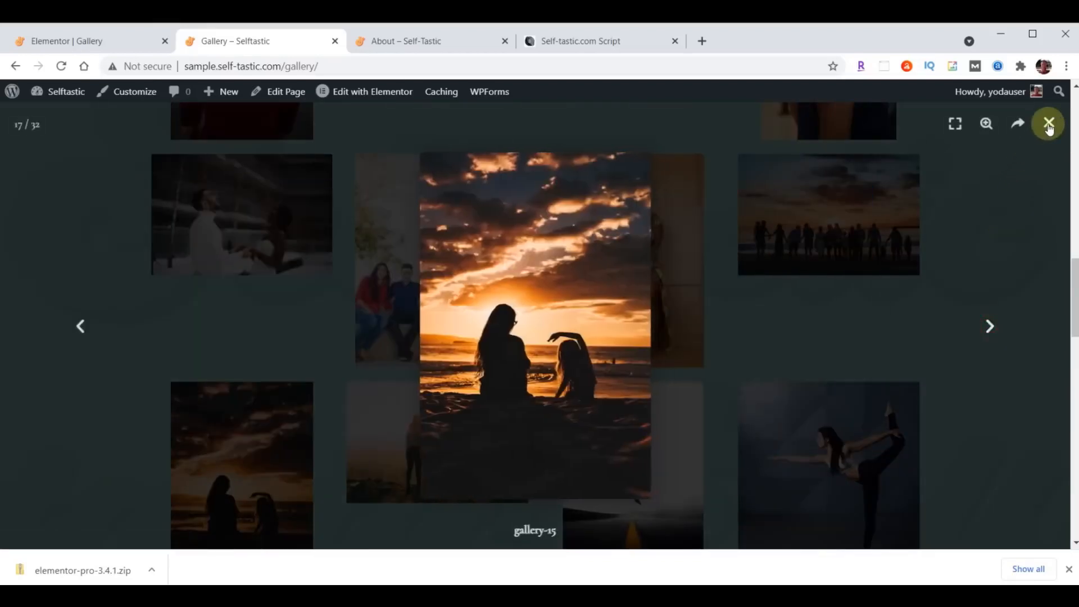
{"action": "scroll", "coordinate": [528, 405], "scroll_direction": "up", "scroll_amount": 10}
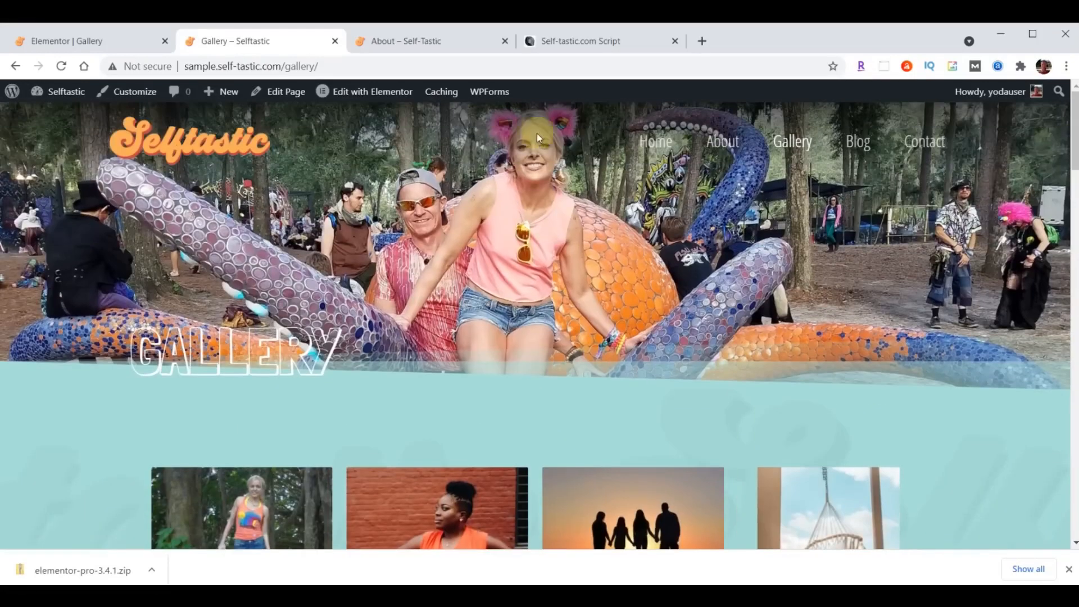
- Open the live site's Gallery page from its About page and scroll through it
{"action": "left_click", "coordinate": [410, 52]}
{"action": "left_click", "coordinate": [752, 119]}
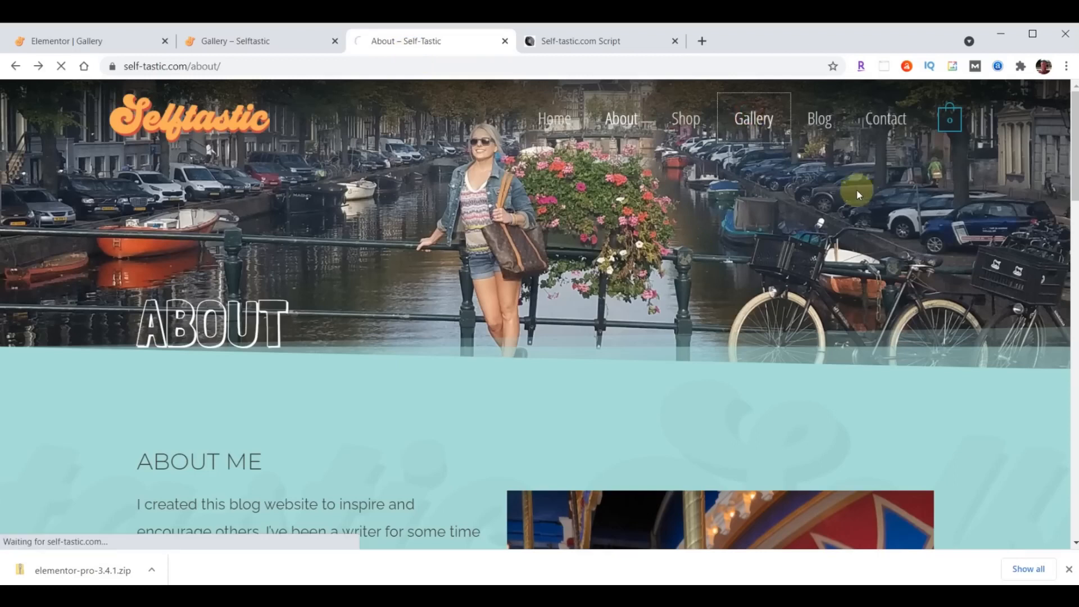
{"action": "scroll", "coordinate": [761, 278], "scroll_direction": "down", "scroll_amount": 10}
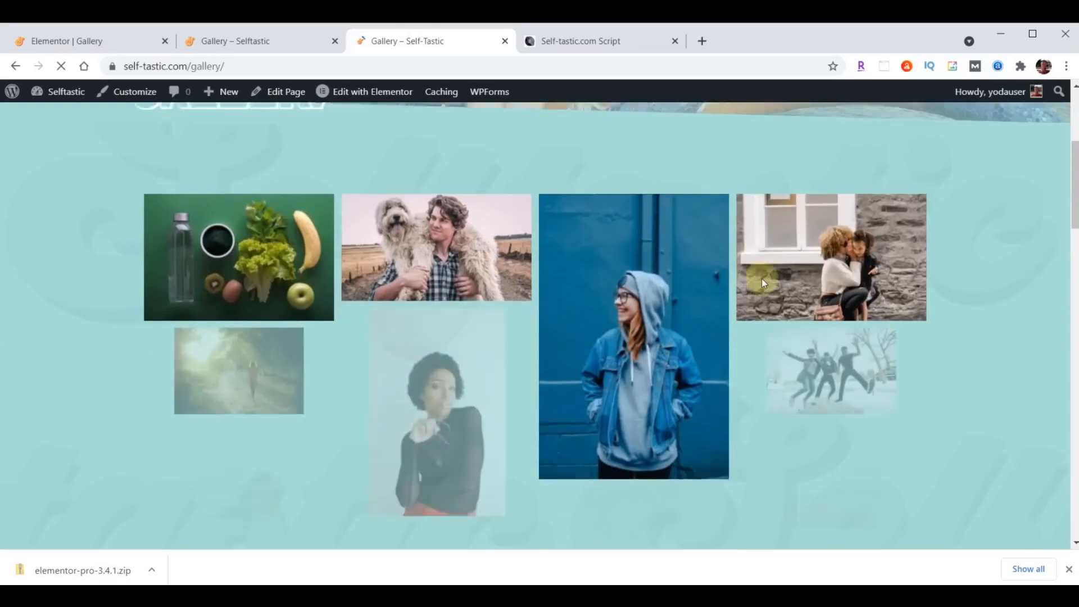
{"action": "scroll", "coordinate": [762, 284], "scroll_direction": "down", "scroll_amount": 12}
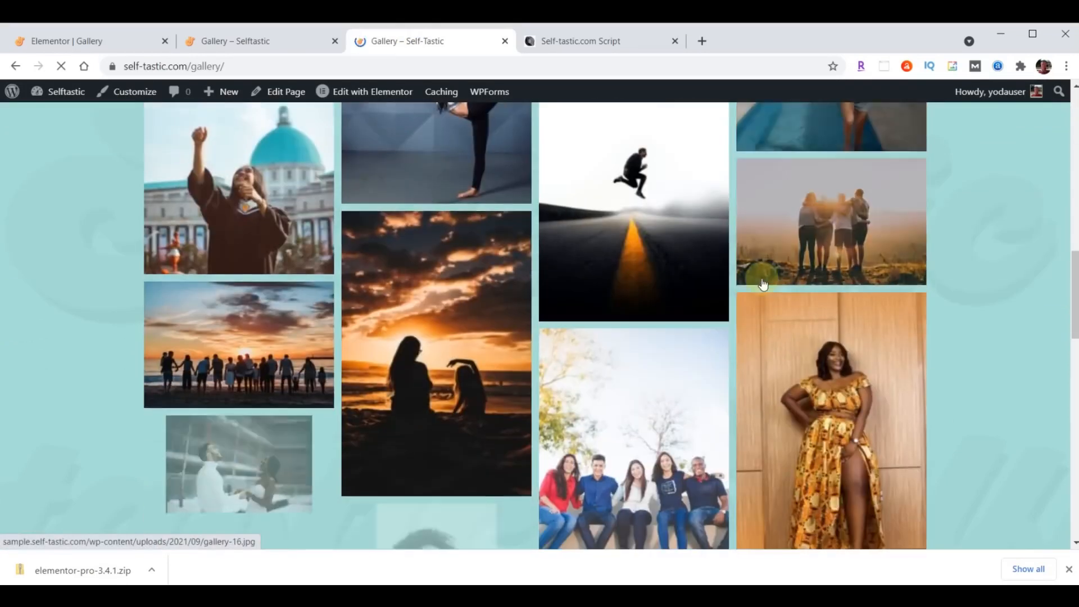
{"action": "scroll", "coordinate": [761, 284], "scroll_direction": "down", "scroll_amount": 8}
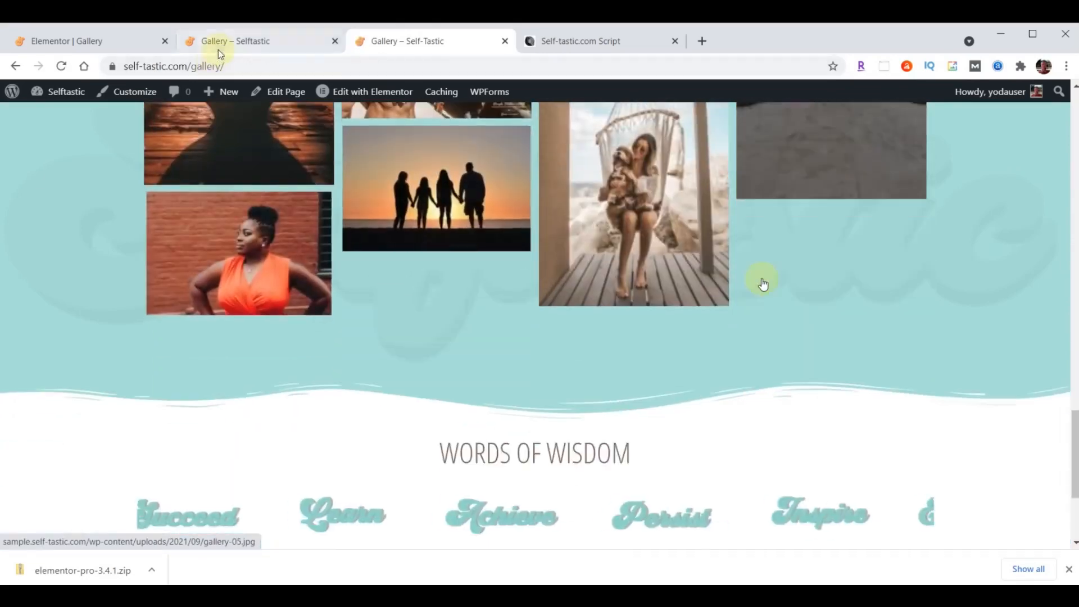
- Recheck the sample site's Gallery page, then return to the Elementor Gallery editor
{"action": "key", "text": "ctrl+Page_Up"}
{"action": "scroll", "coordinate": [752, 322], "scroll_direction": "up", "scroll_amount": 15}
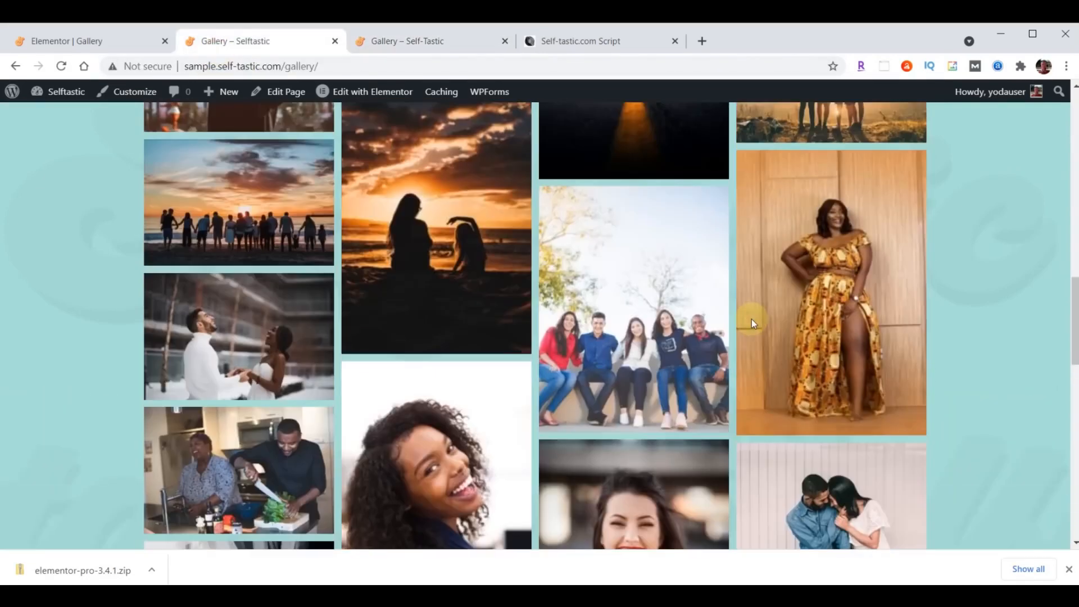
{"action": "scroll", "coordinate": [753, 327], "scroll_direction": "up", "scroll_amount": 5}
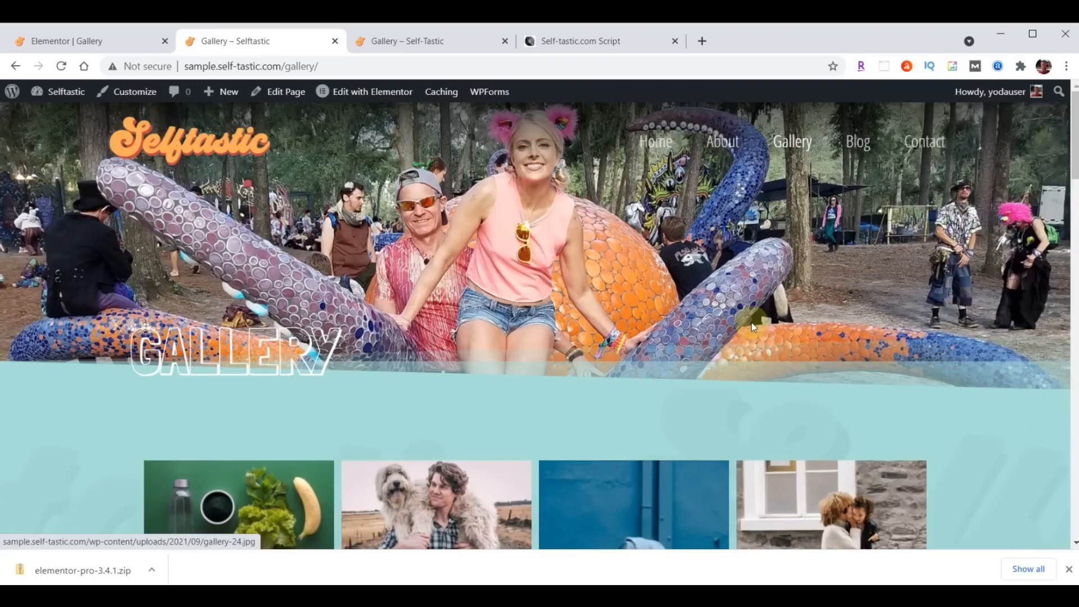
{"action": "scroll", "coordinate": [751, 325], "scroll_direction": "down", "scroll_amount": 10}
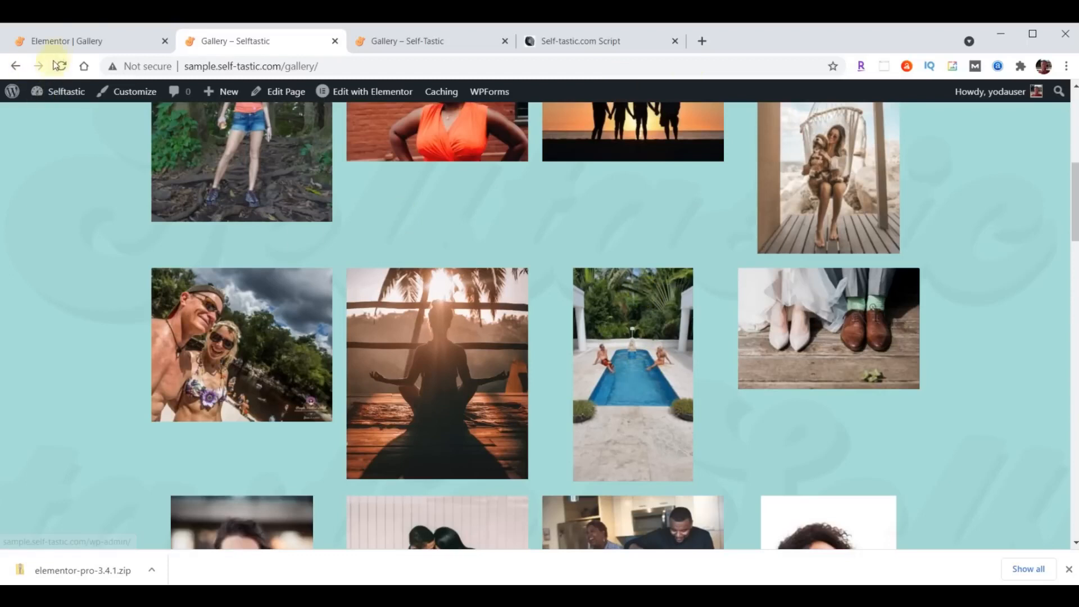
{"action": "left_click", "coordinate": [64, 50]}
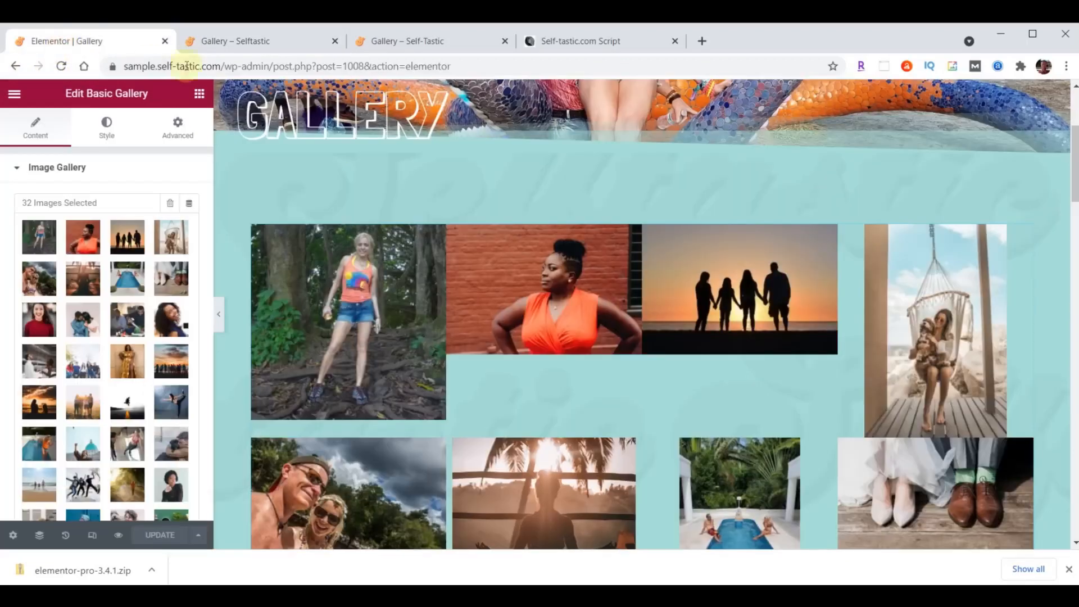
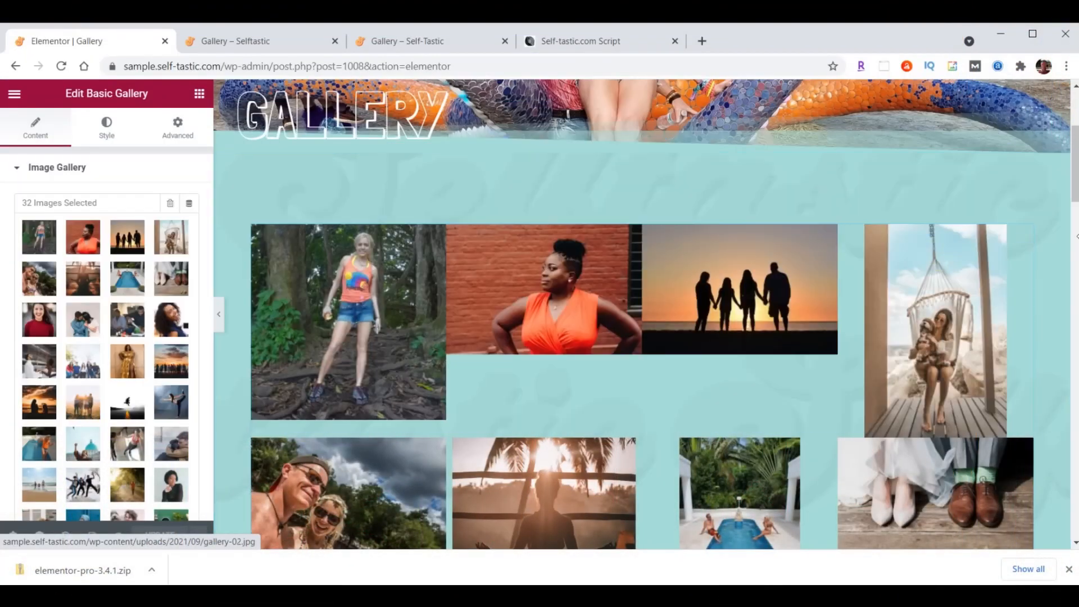
- Delete the old Basic Gallery and drag a new Gallery widget into the empty section
{"action": "right_click", "coordinate": [1024, 236]}
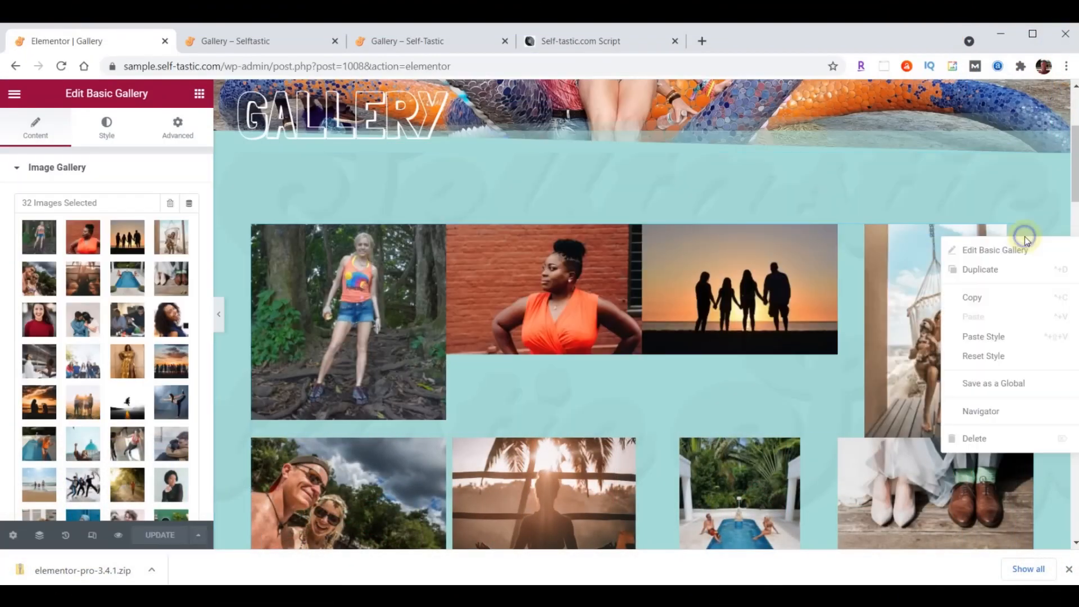
{"action": "left_click", "coordinate": [999, 438]}
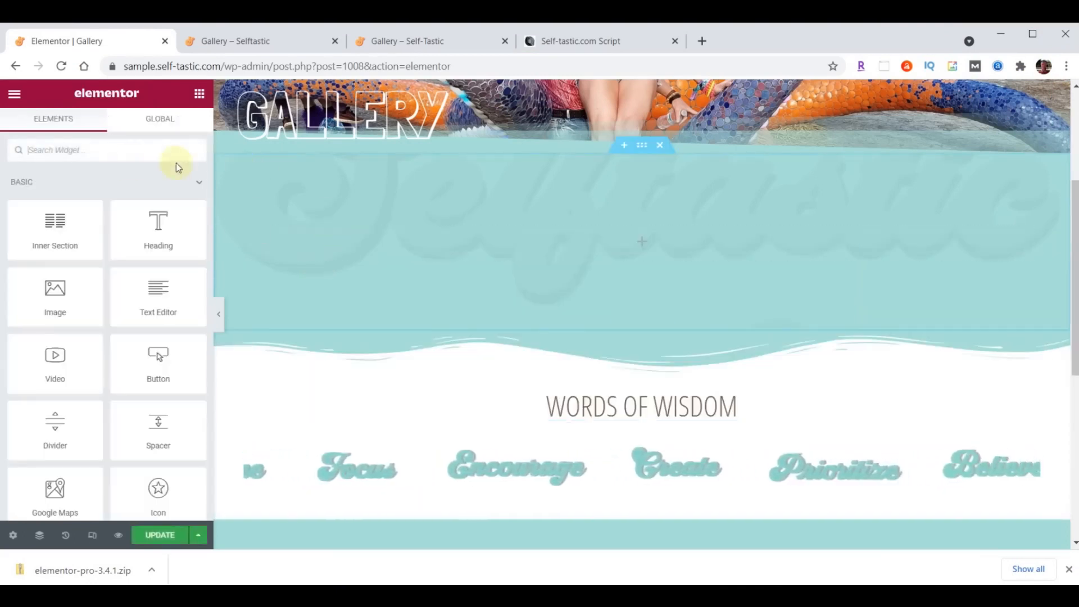
{"action": "left_click", "coordinate": [87, 158]}
{"action": "type", "text": "gallery"}
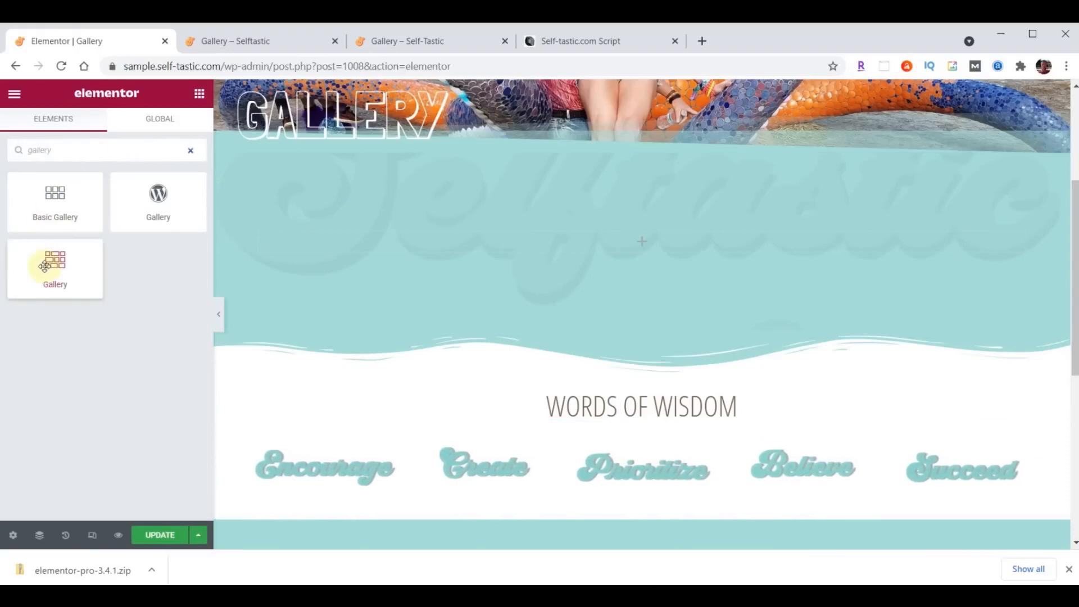
{"action": "left_click_drag", "start_coordinate": [45, 262], "coordinate": [717, 233]}
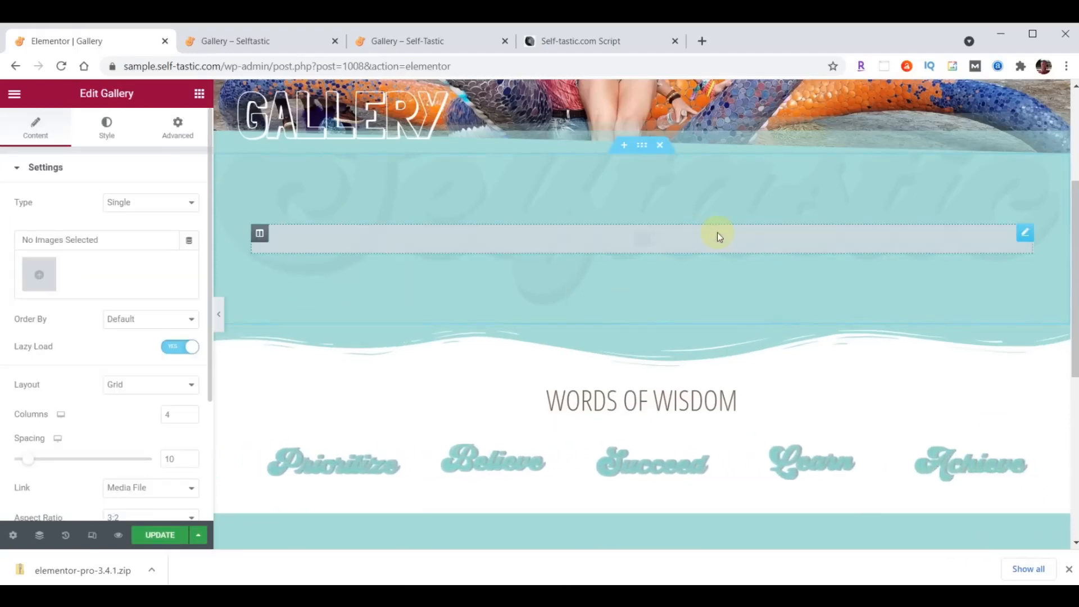
- Select all 31 library images, create a new gallery and insert it into the widget
{"action": "left_click", "coordinate": [42, 278]}
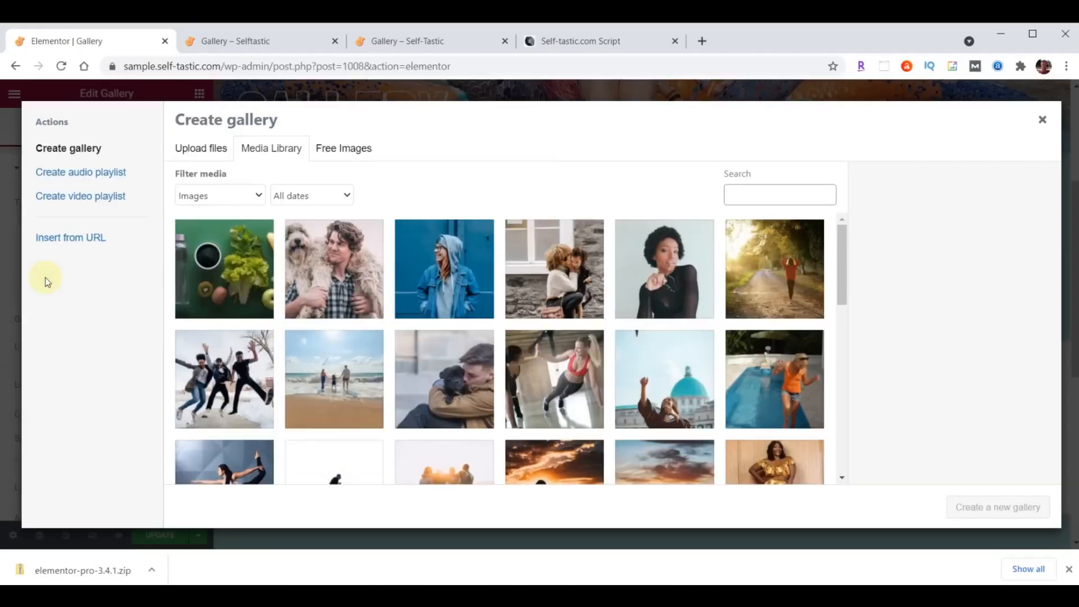
{"action": "left_click", "coordinate": [196, 315]}
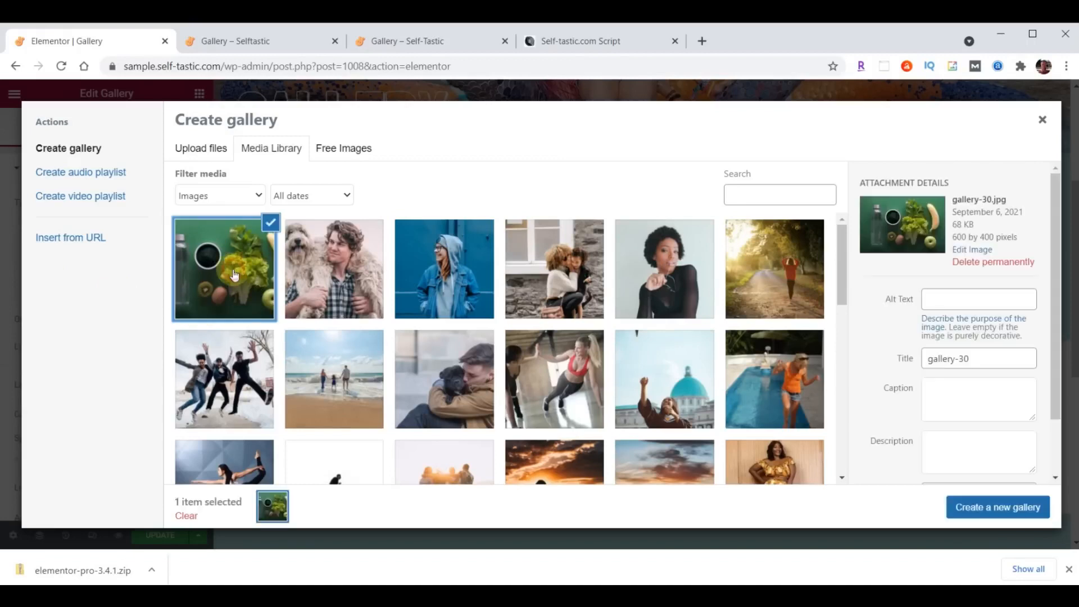
{"action": "scroll", "coordinate": [658, 270], "scroll_direction": "down", "scroll_amount": 5}
{"action": "scroll", "coordinate": [659, 272], "scroll_direction": "down", "scroll_amount": 4}
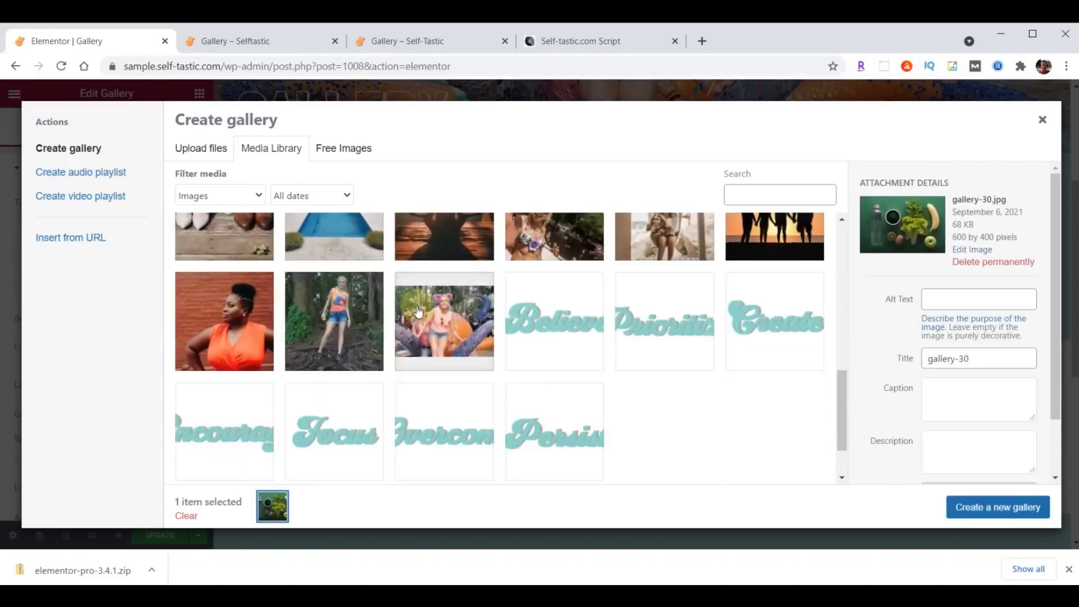
{"action": "left_click", "coordinate": [233, 309], "text": "shift"}
{"action": "left_click", "coordinate": [980, 507]}
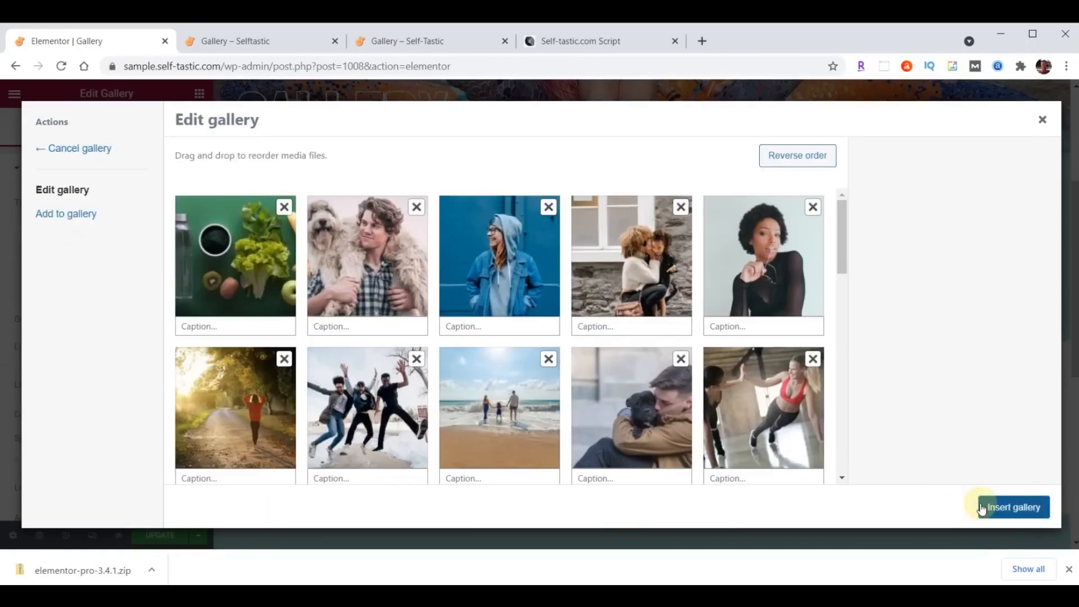
{"action": "left_click_drag", "start_coordinate": [276, 280], "coordinate": [360, 274]}
{"action": "left_click_drag", "start_coordinate": [256, 264], "coordinate": [378, 260]}
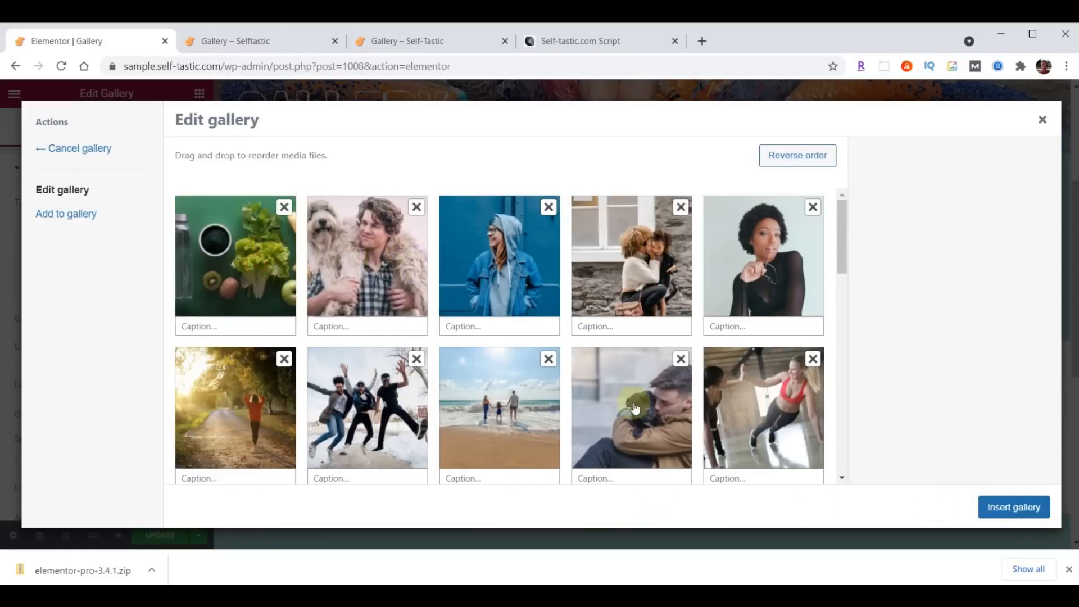
{"action": "left_click", "coordinate": [1013, 507]}
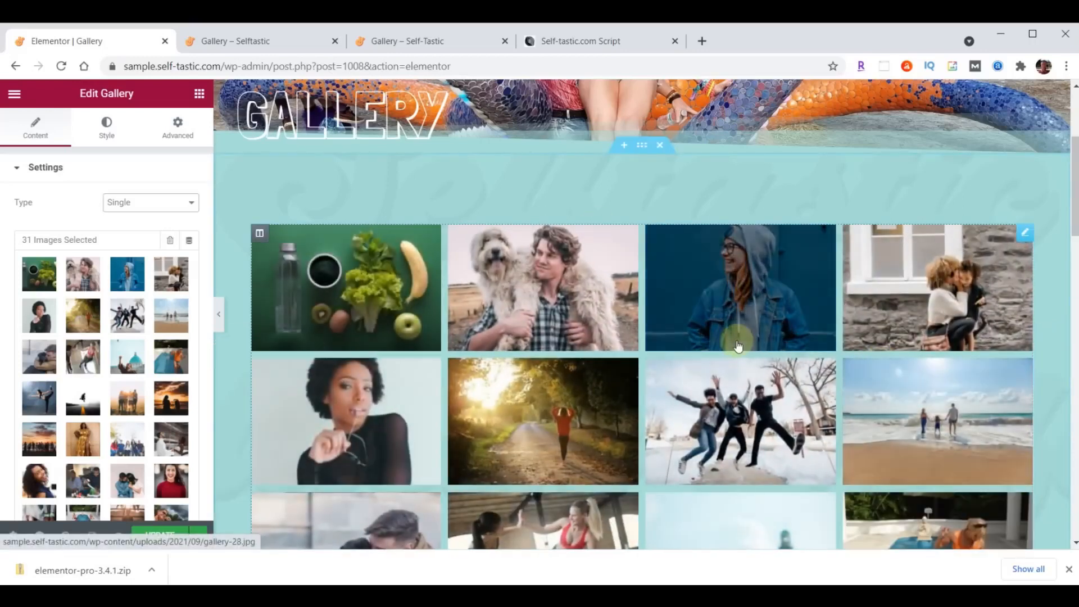
- Change the gallery layout to Masonry, save the page, and switch to the live Gallery tab
{"action": "scroll", "coordinate": [135, 345], "scroll_direction": "down", "scroll_amount": 5}
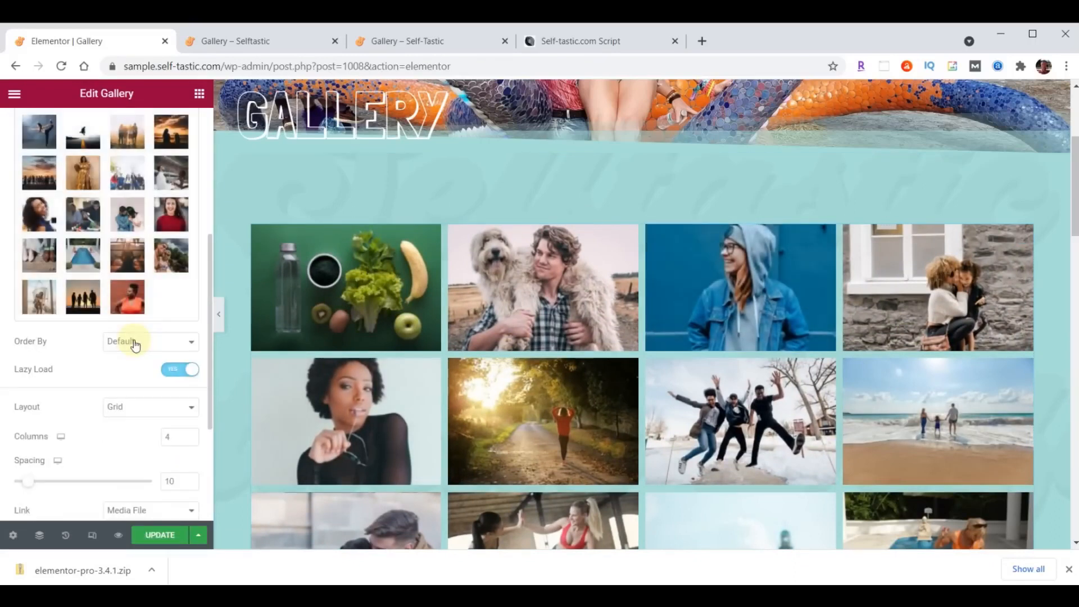
{"action": "left_click", "coordinate": [140, 406]}
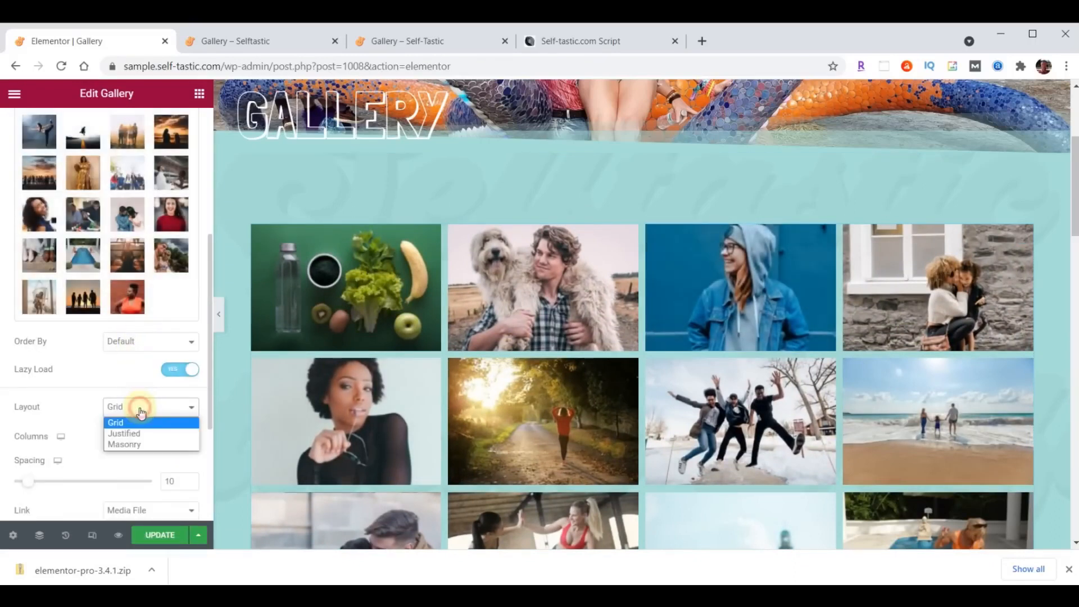
{"action": "left_click", "coordinate": [140, 444]}
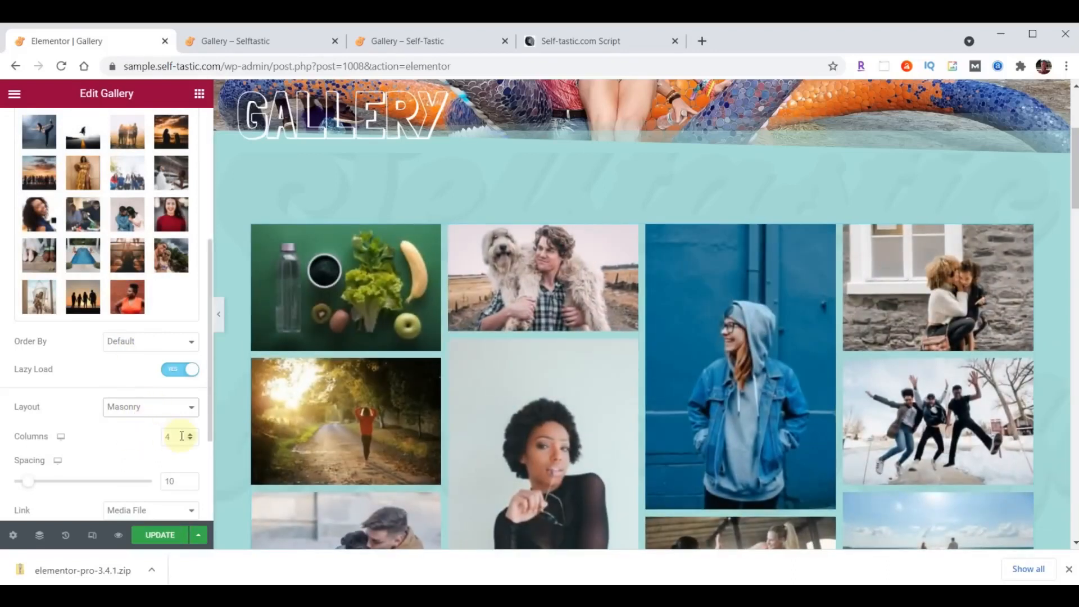
{"action": "left_click", "coordinate": [161, 536]}
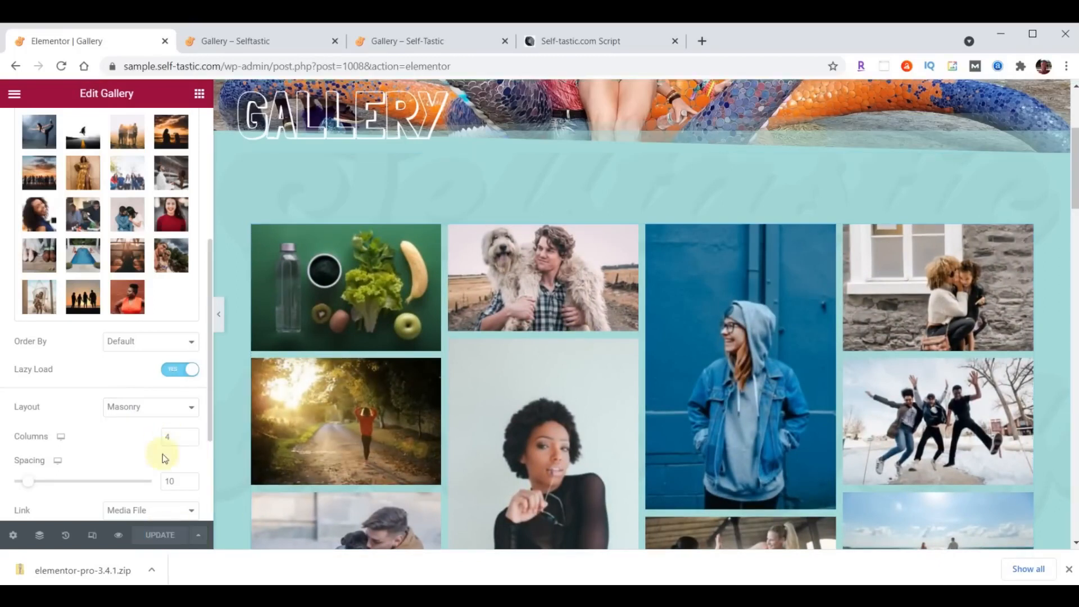
{"action": "left_click", "coordinate": [265, 42]}
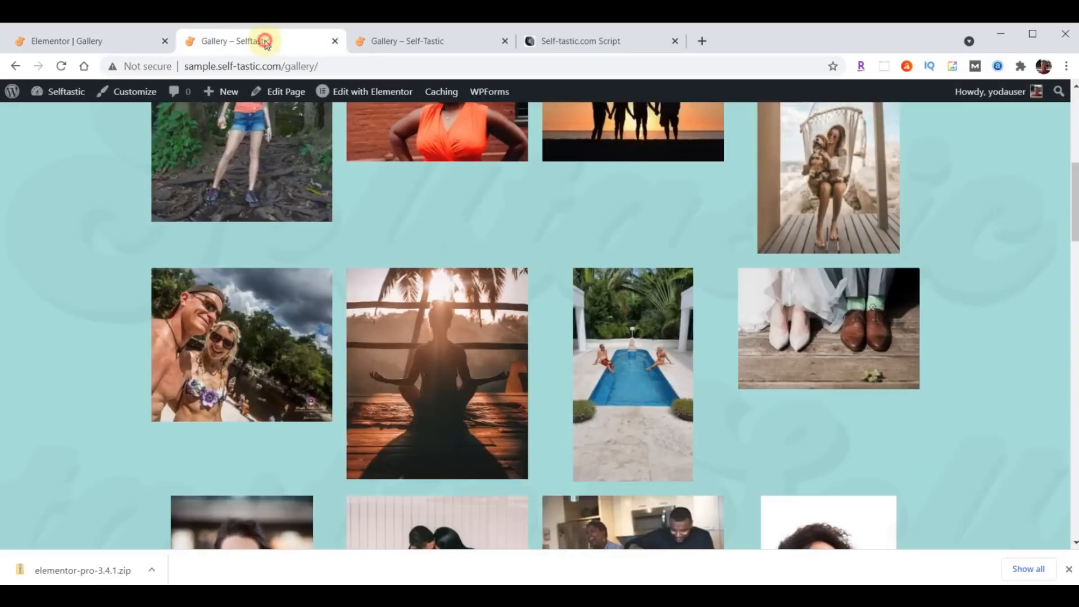
- Reload the live Gallery page, scroll through the masonry grid, and return to the Elementor tab
{"action": "left_click", "coordinate": [63, 67]}
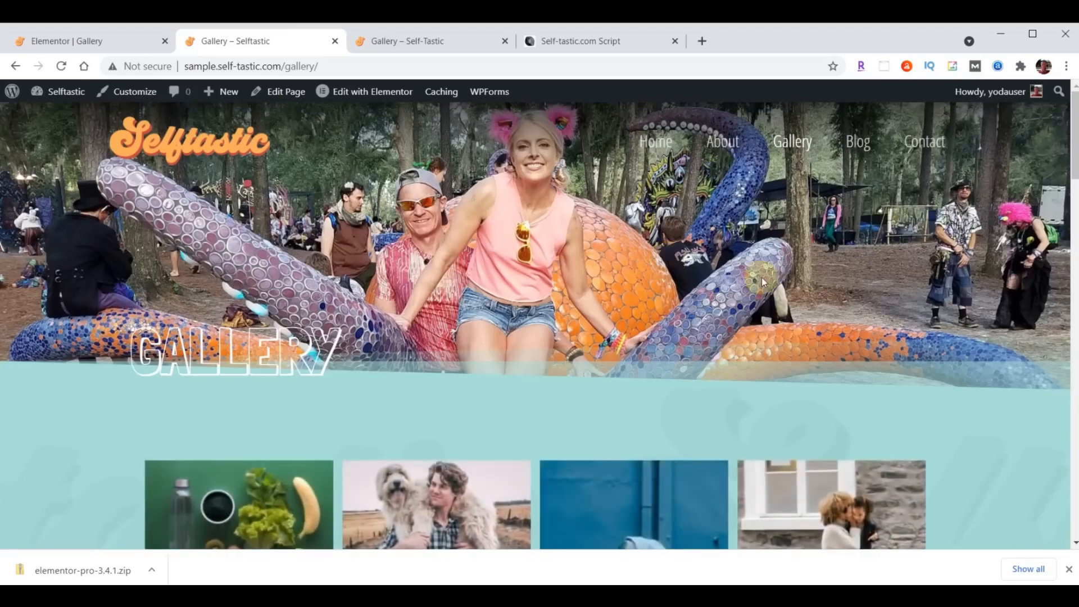
{"action": "scroll", "coordinate": [760, 277], "scroll_direction": "down", "scroll_amount": 10}
{"action": "scroll", "coordinate": [762, 284], "scroll_direction": "down", "scroll_amount": 12}
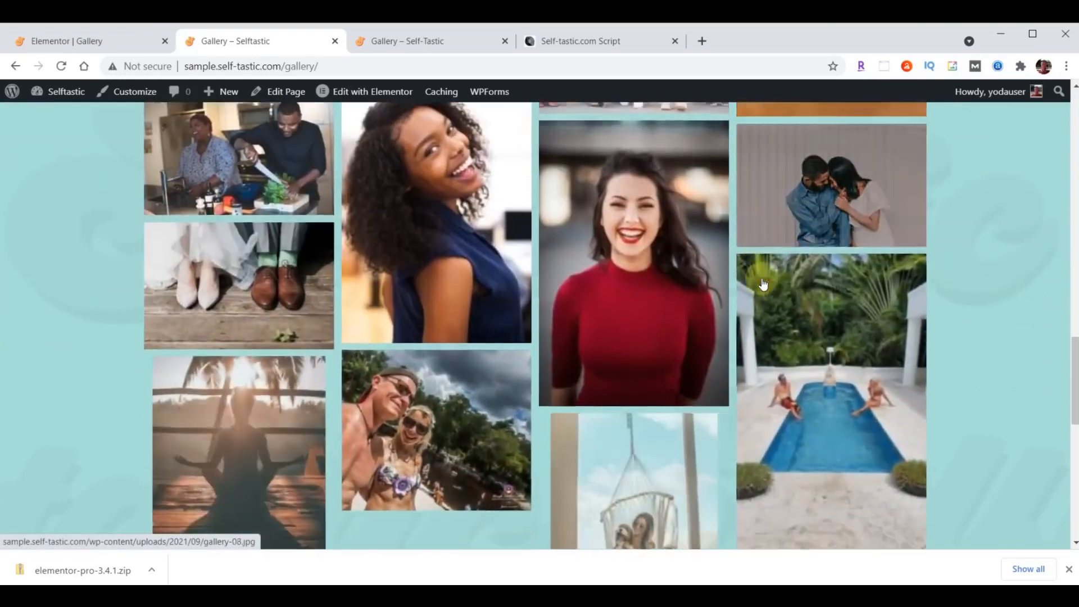
{"action": "scroll", "coordinate": [762, 283], "scroll_direction": "down", "scroll_amount": 7}
{"action": "scroll", "coordinate": [751, 320], "scroll_direction": "up", "scroll_amount": 5}
{"action": "scroll", "coordinate": [751, 321], "scroll_direction": "up", "scroll_amount": 15}
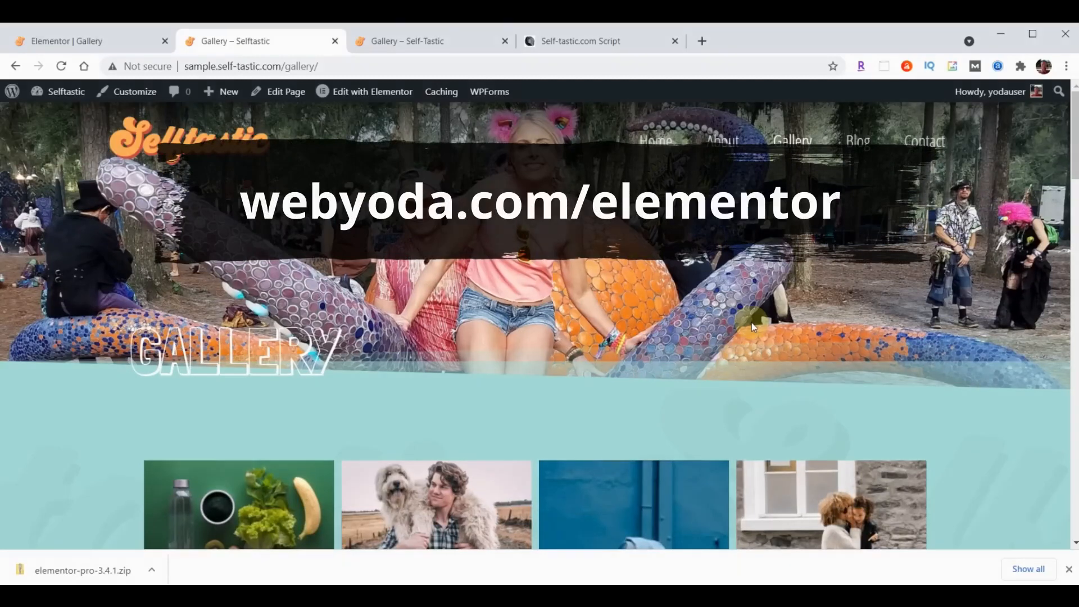
{"action": "left_click", "coordinate": [87, 35]}
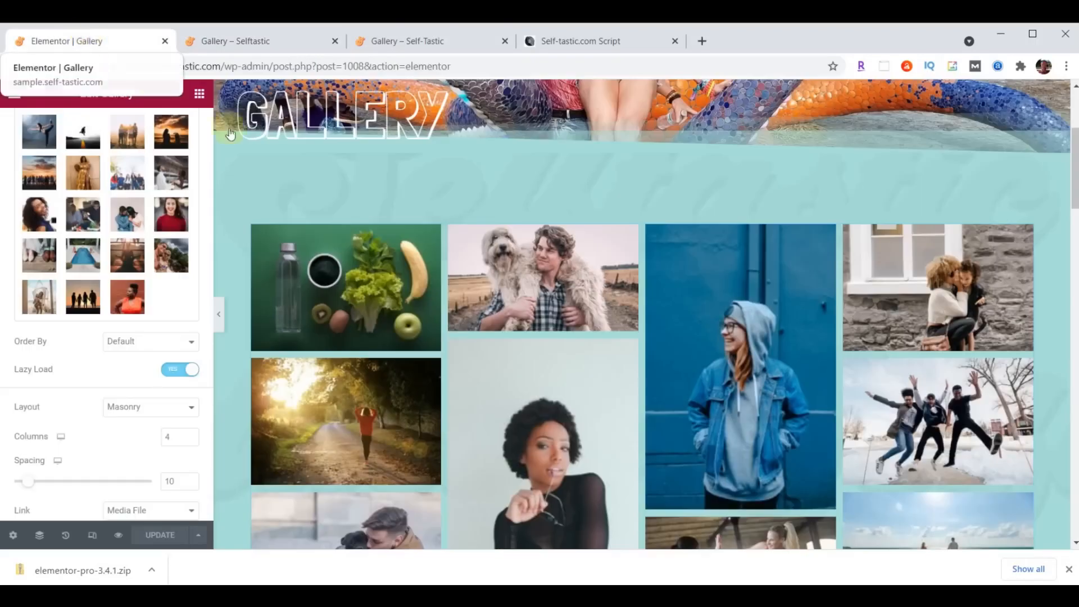
- Exit Elementor to the dashboard and add a new Elementor Header & Footer Builder template
{"action": "left_click", "coordinate": [14, 95]}
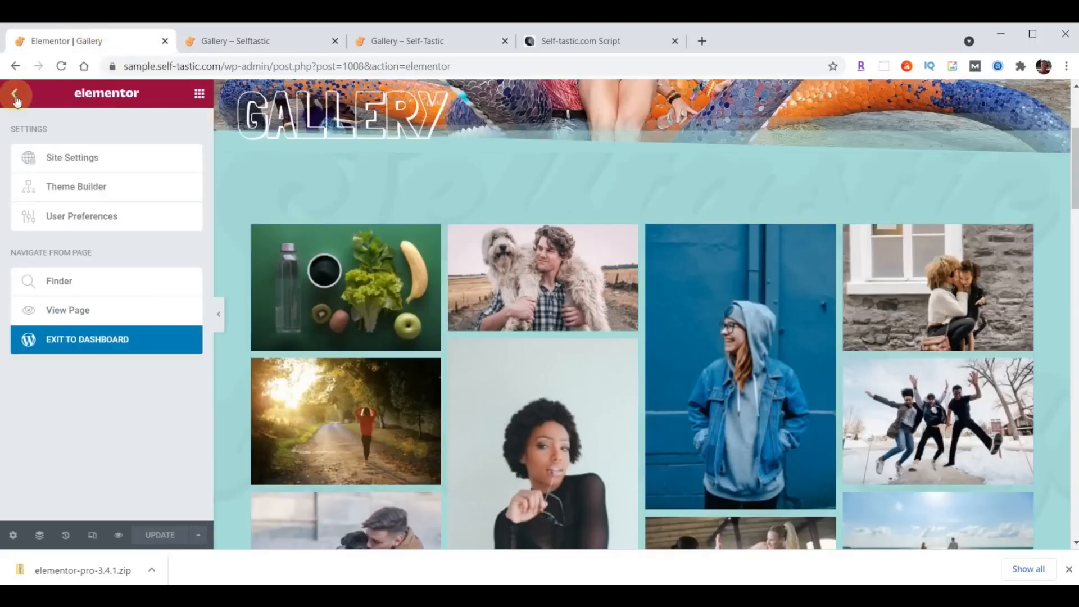
{"action": "left_click", "coordinate": [92, 337]}
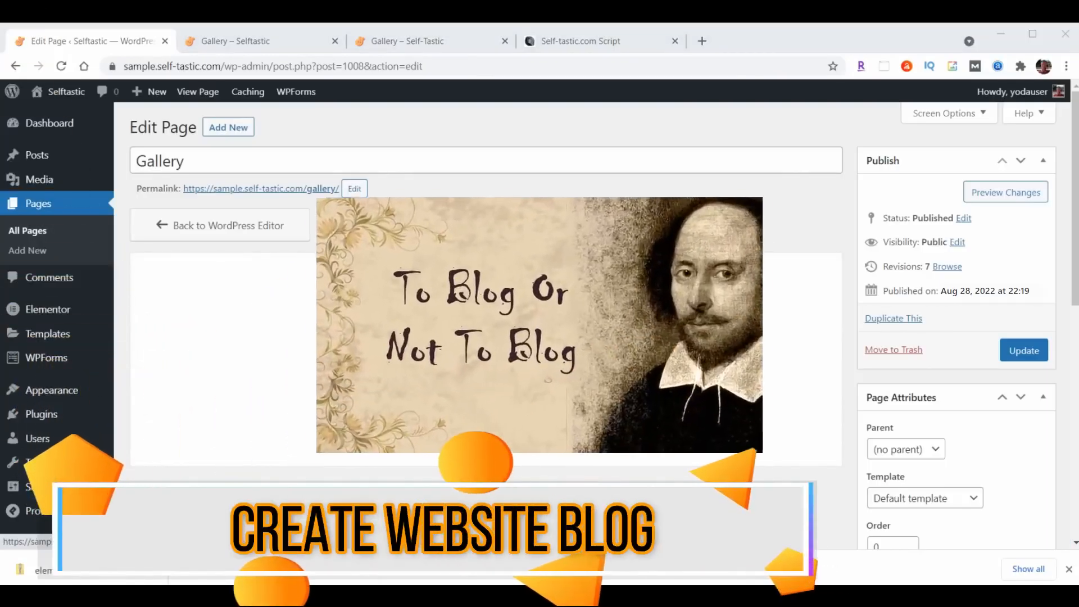
{"action": "left_click", "coordinate": [92, 340]}
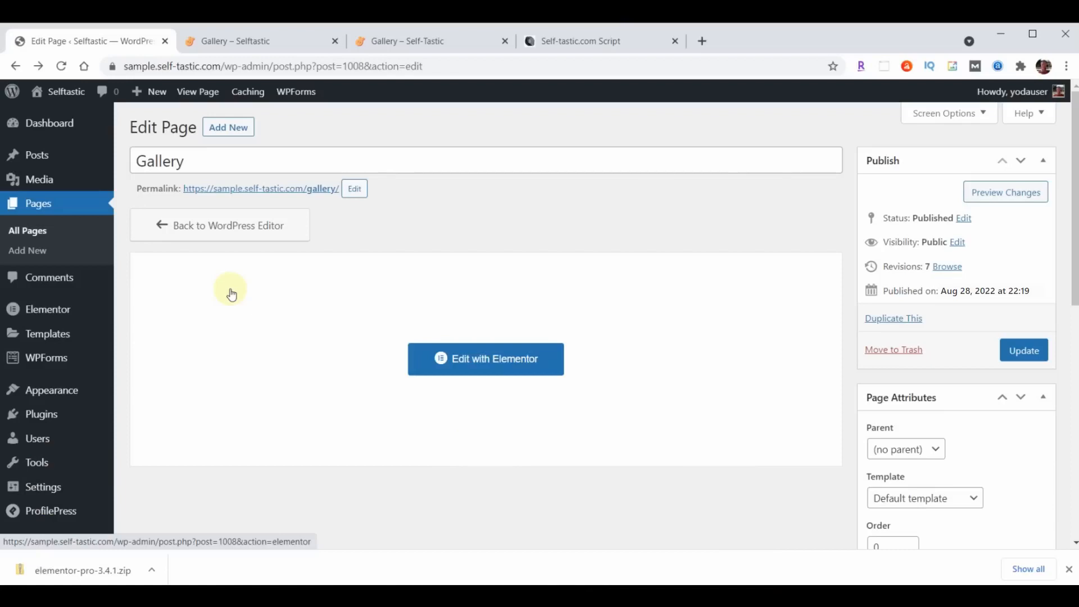
{"action": "mouse_move", "coordinate": [50, 387]}
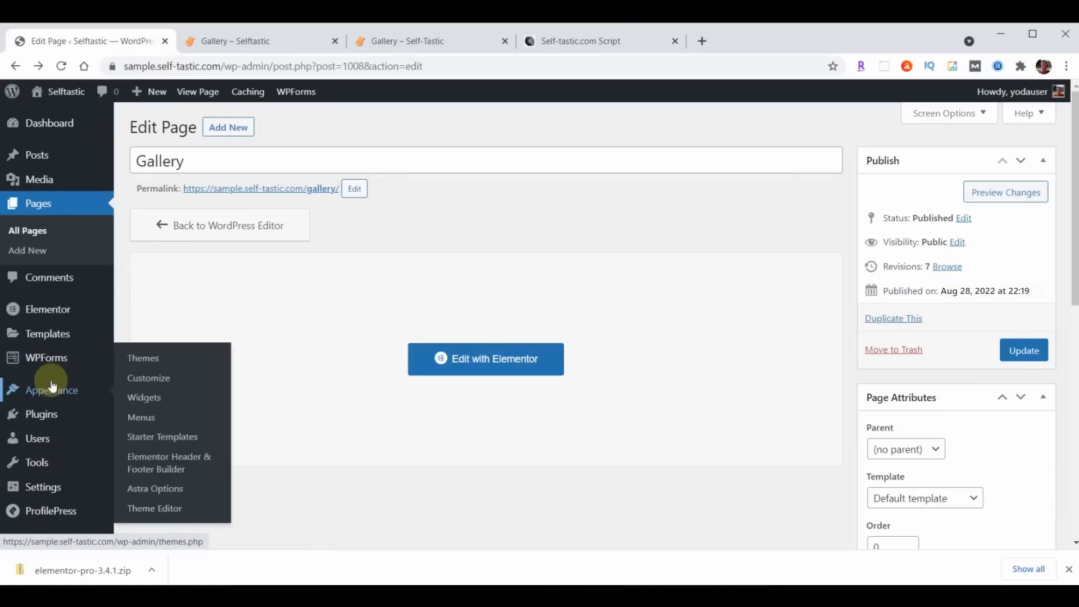
{"action": "left_click", "coordinate": [163, 463]}
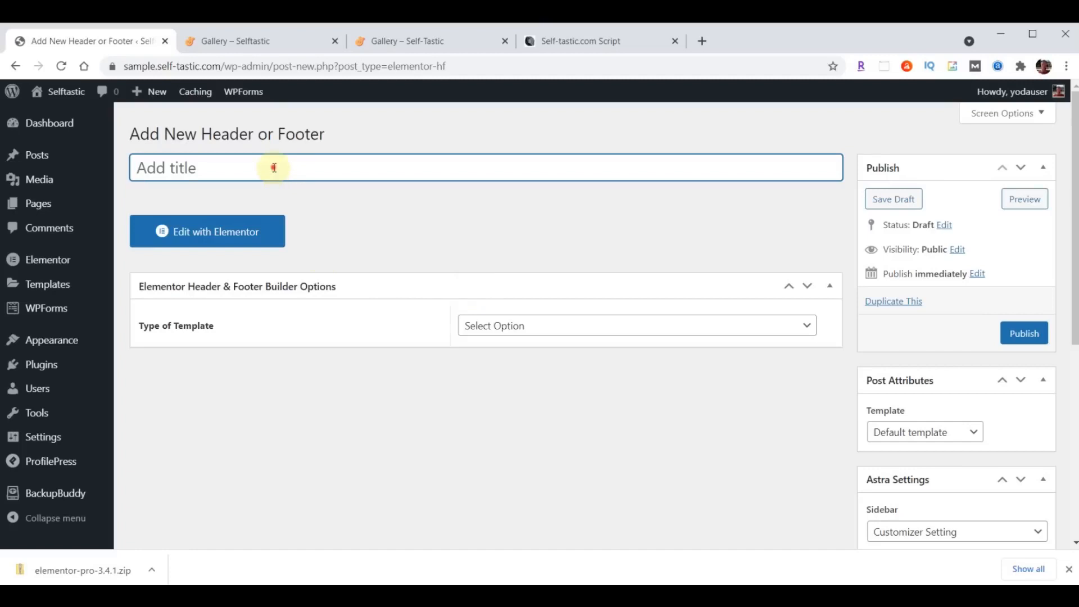
- Title the template Blog Page Header, a Header displayed on the Blog / Posts Page
{"action": "type", "text": "Blog Page Header"}
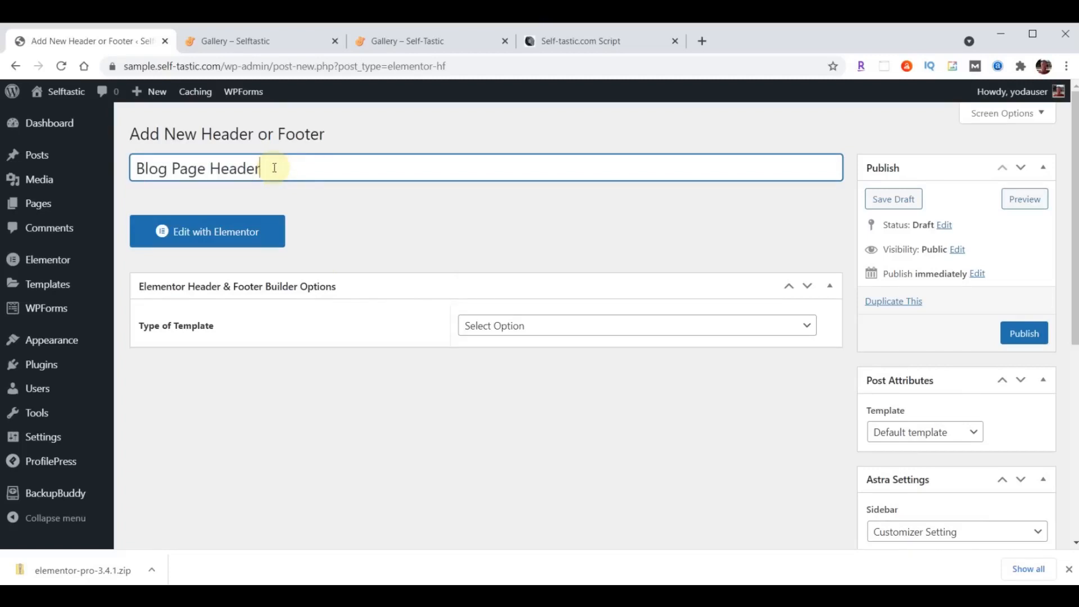
{"action": "left_click", "coordinate": [576, 329]}
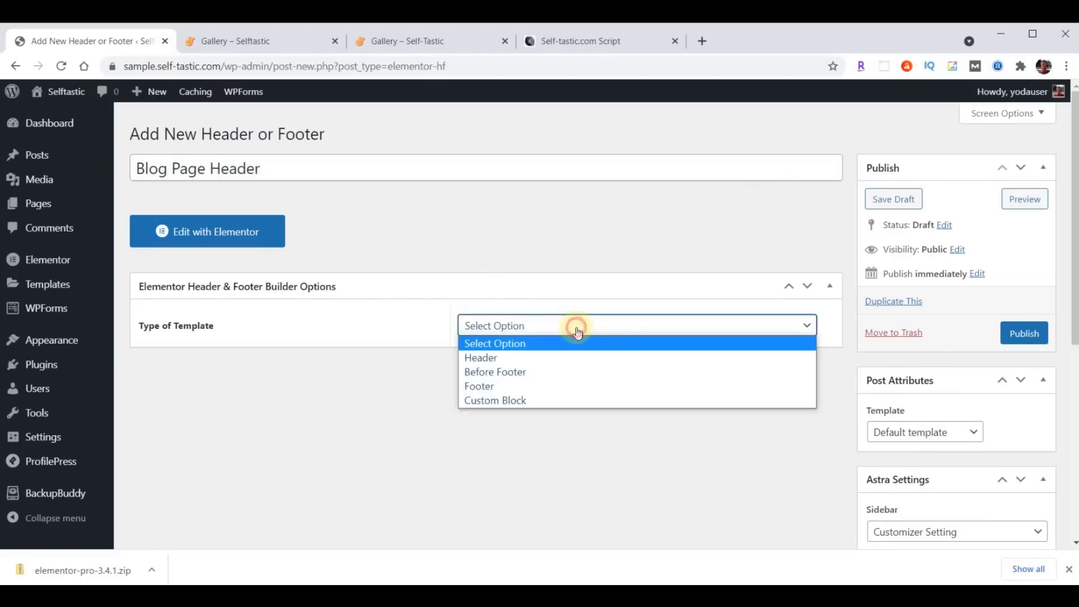
{"action": "left_click", "coordinate": [541, 358]}
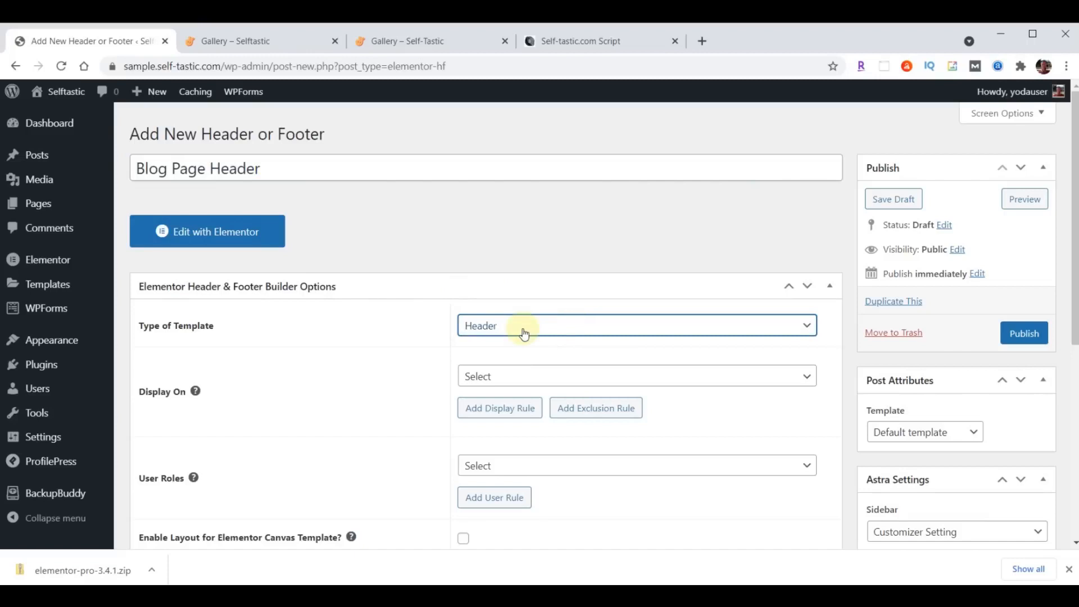
{"action": "left_click", "coordinate": [529, 373]}
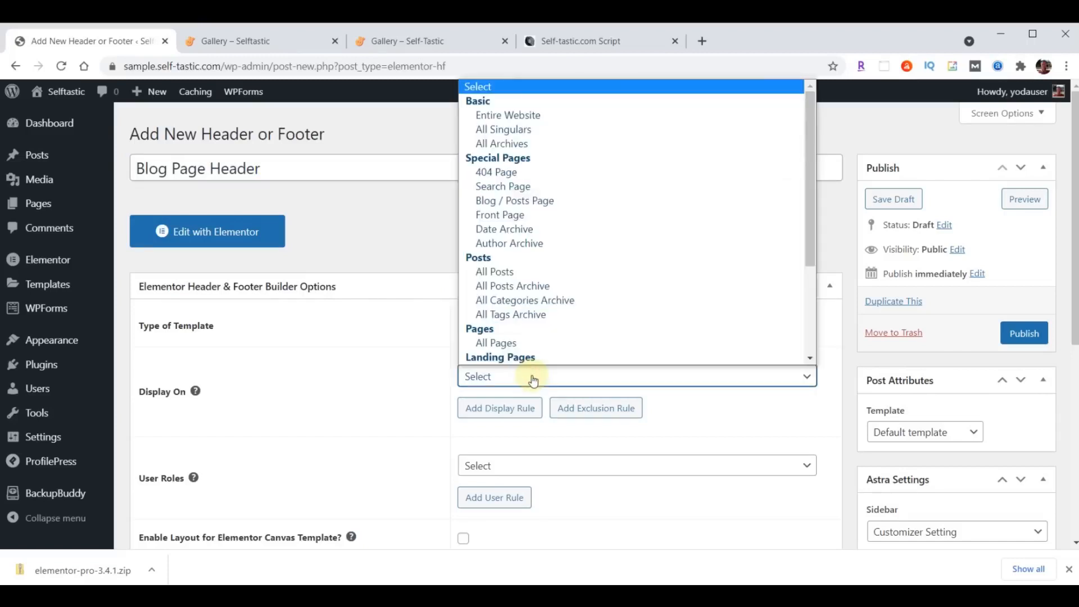
{"action": "left_click", "coordinate": [533, 202]}
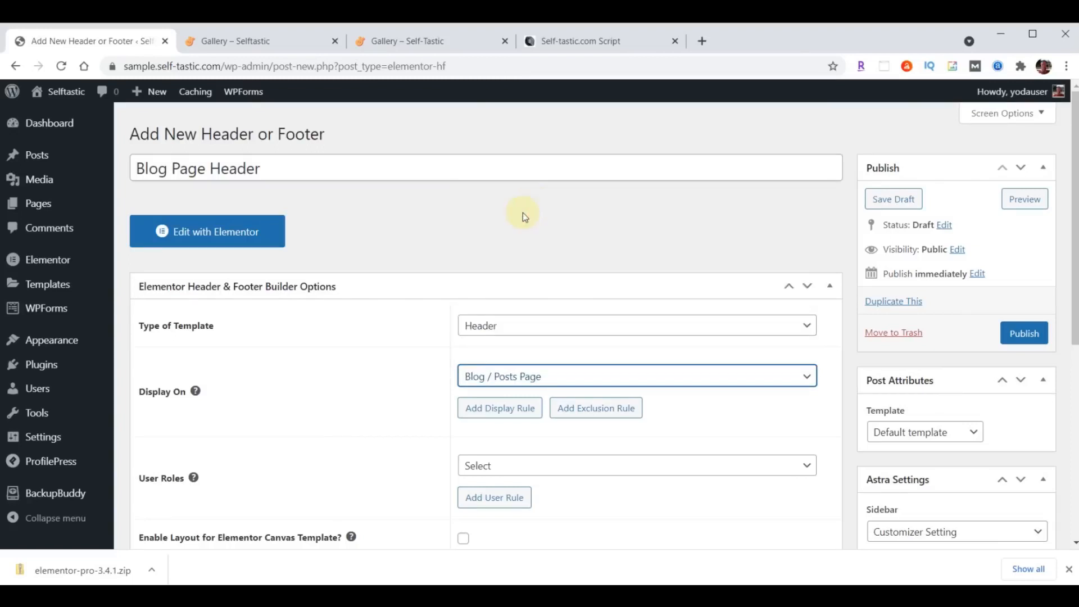
- Set user roles to All, enable the Elementor Canvas layout, publish, and edit with Elementor
{"action": "left_click", "coordinate": [510, 466]}
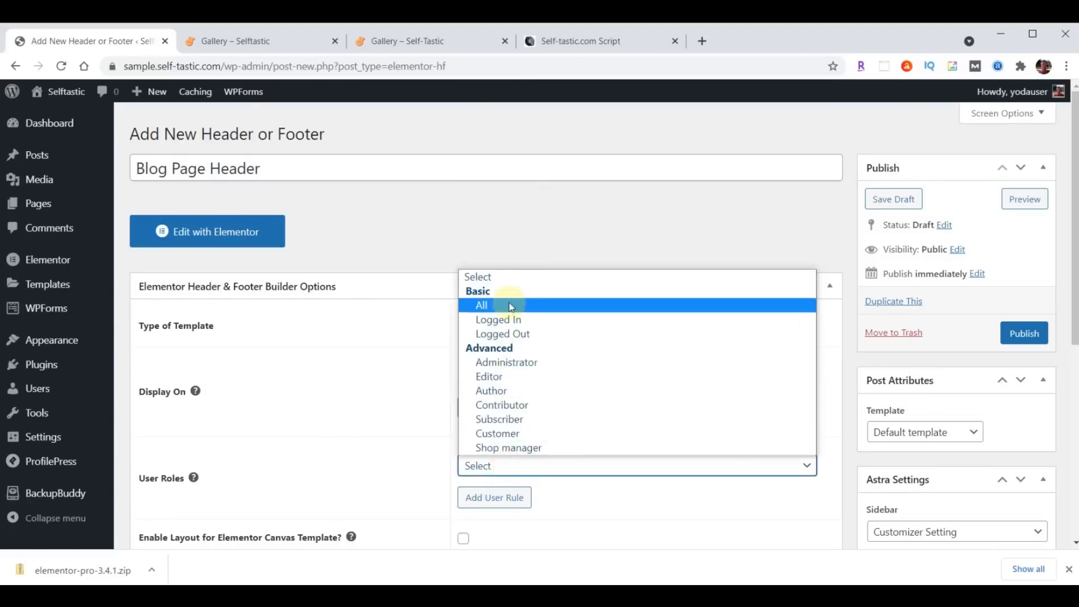
{"action": "left_click", "coordinate": [509, 305]}
{"action": "scroll", "coordinate": [386, 366], "scroll_direction": "down", "scroll_amount": 3}
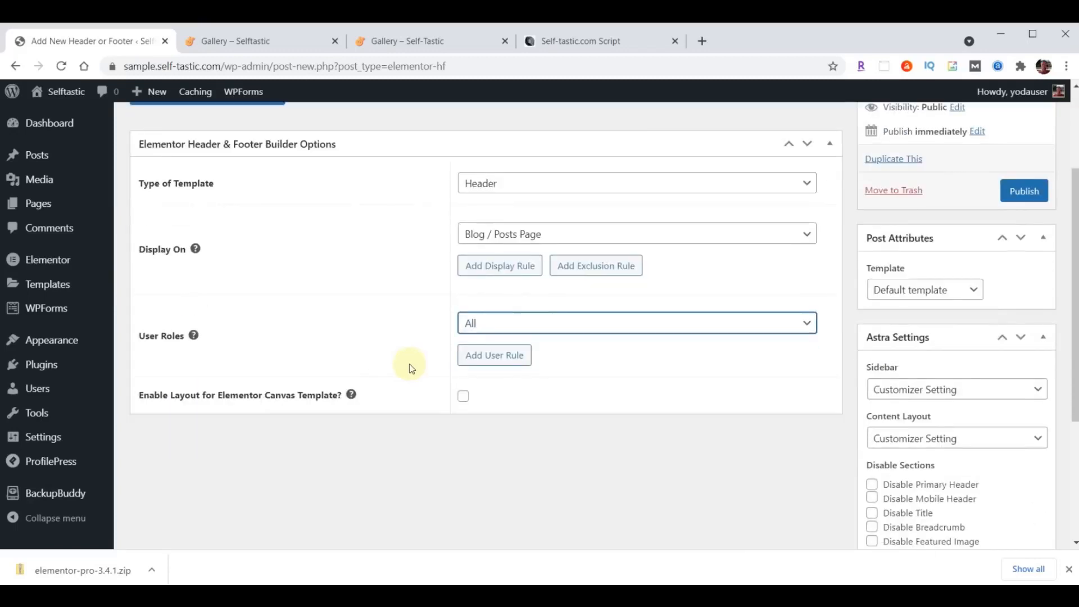
{"action": "left_click", "coordinate": [463, 397]}
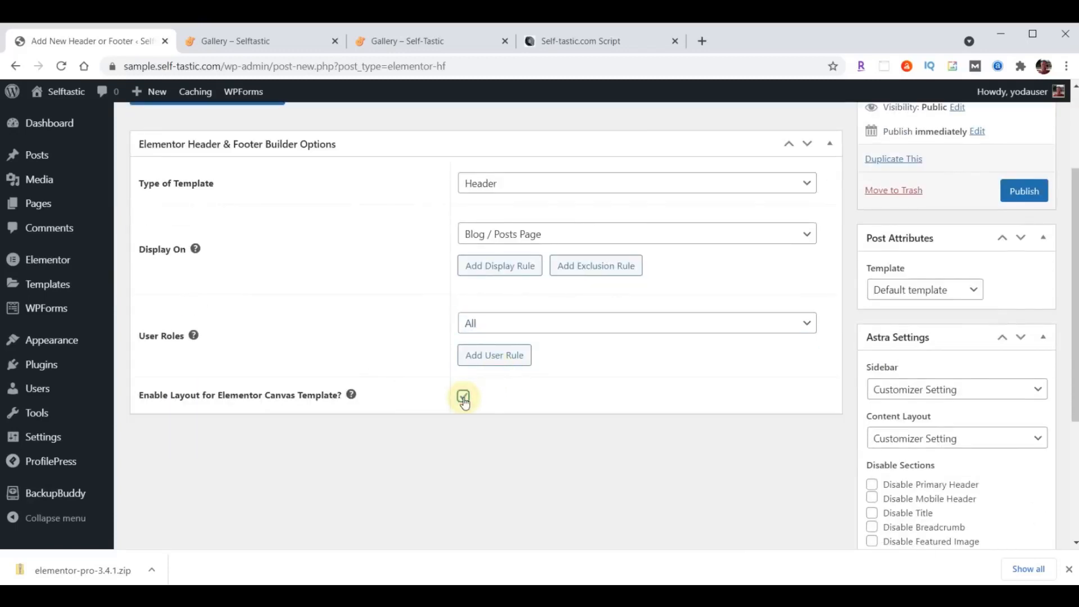
{"action": "left_click", "coordinate": [1026, 191]}
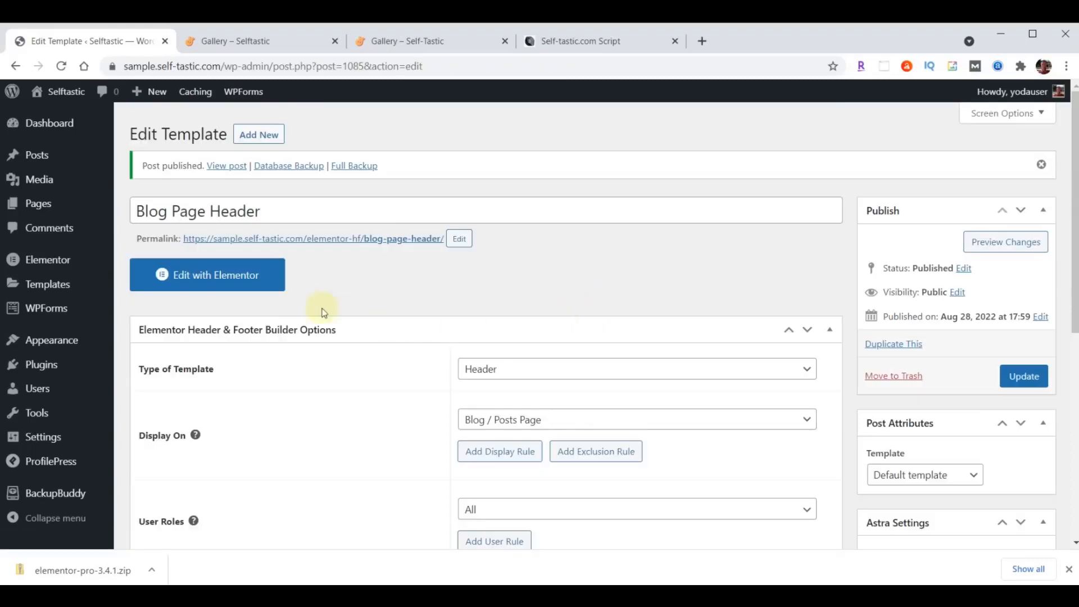
{"action": "left_click", "coordinate": [241, 275]}
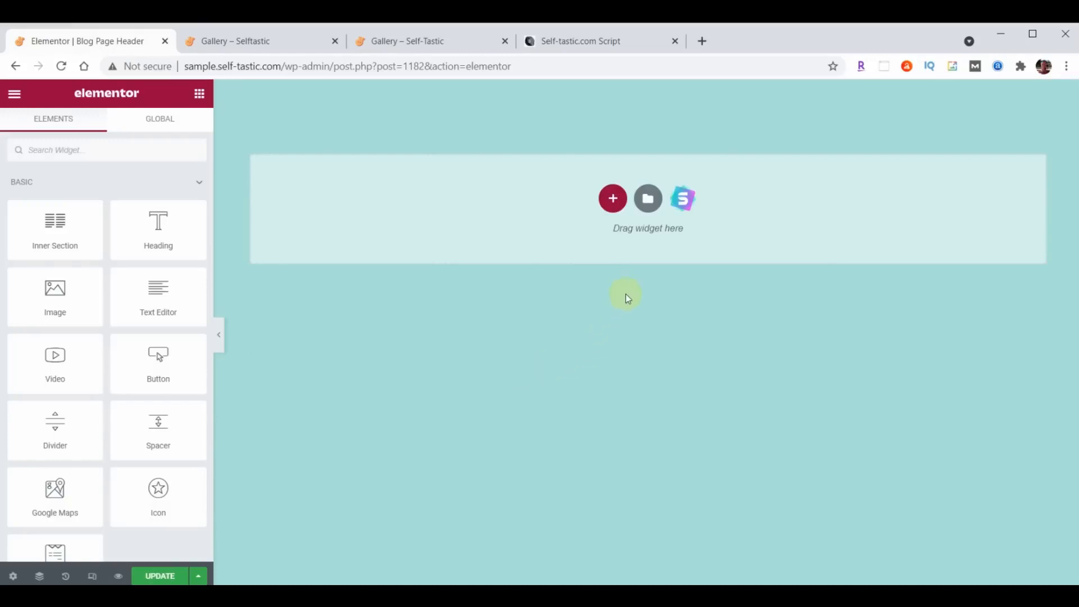
- Import the blog-page-header JSON file into the Elementor template library
{"action": "left_click", "coordinate": [647, 200]}
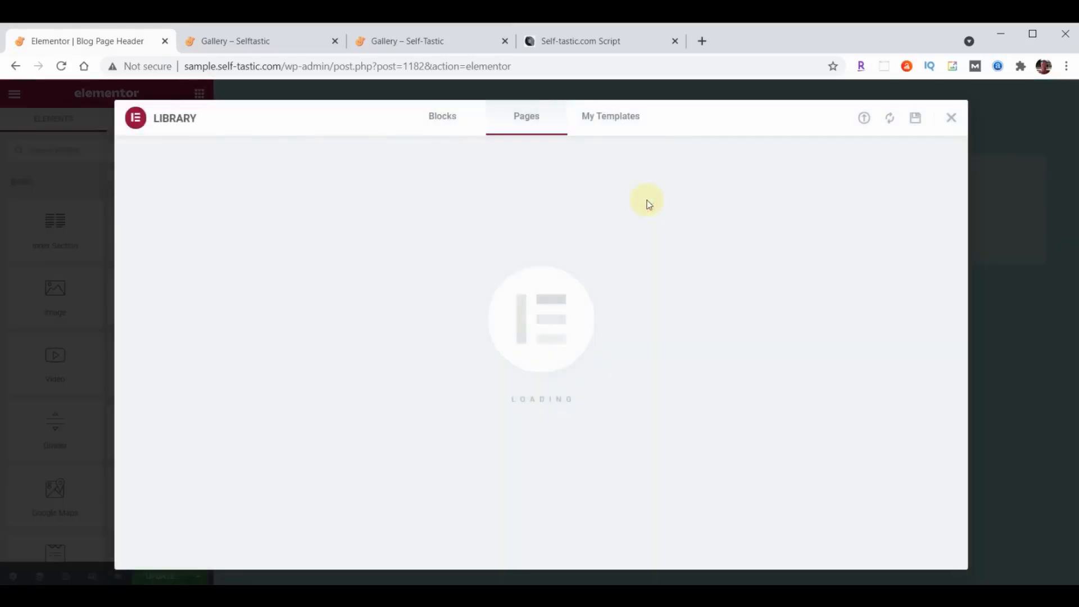
{"action": "left_click", "coordinate": [864, 119]}
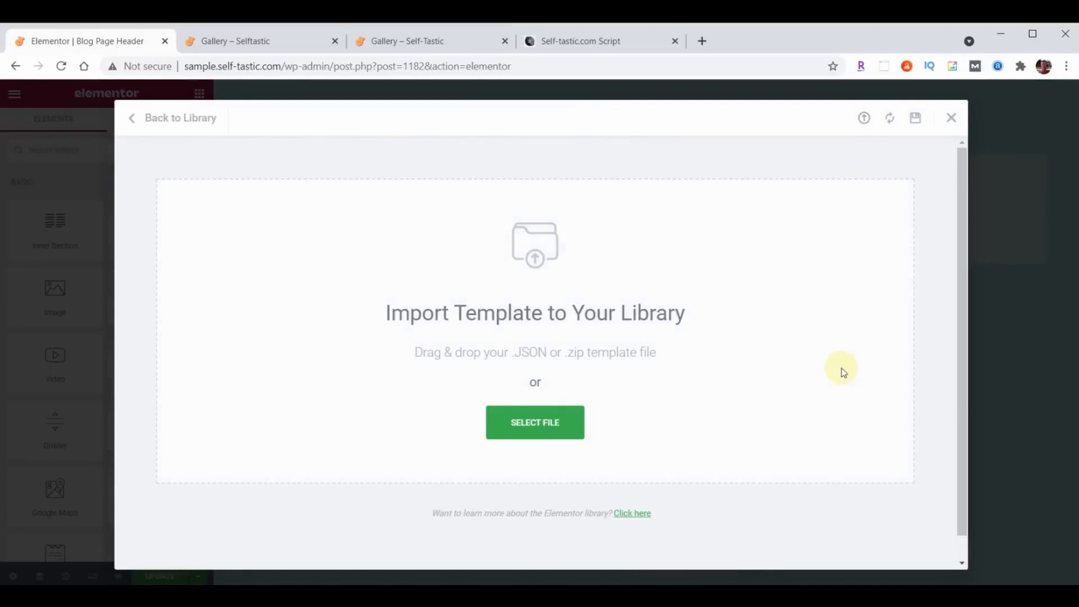
{"action": "key", "text": "alt+Tab"}
{"action": "scroll", "coordinate": [980, 379], "scroll_direction": "down", "scroll_amount": 6}
{"action": "scroll", "coordinate": [972, 305], "scroll_direction": "down", "scroll_amount": 5}
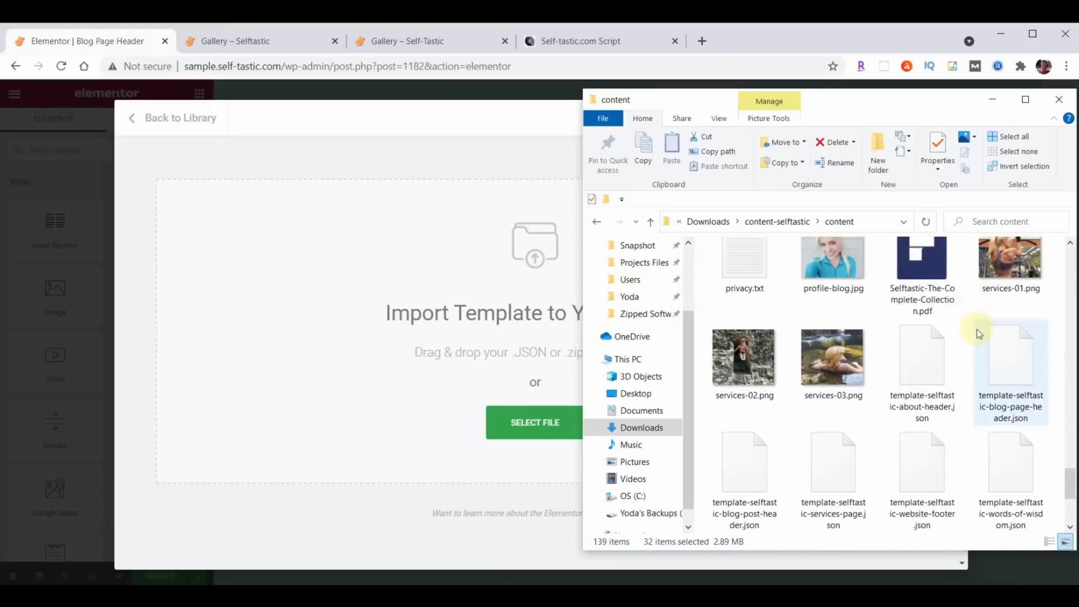
{"action": "left_click_drag", "start_coordinate": [1016, 379], "coordinate": [429, 347]}
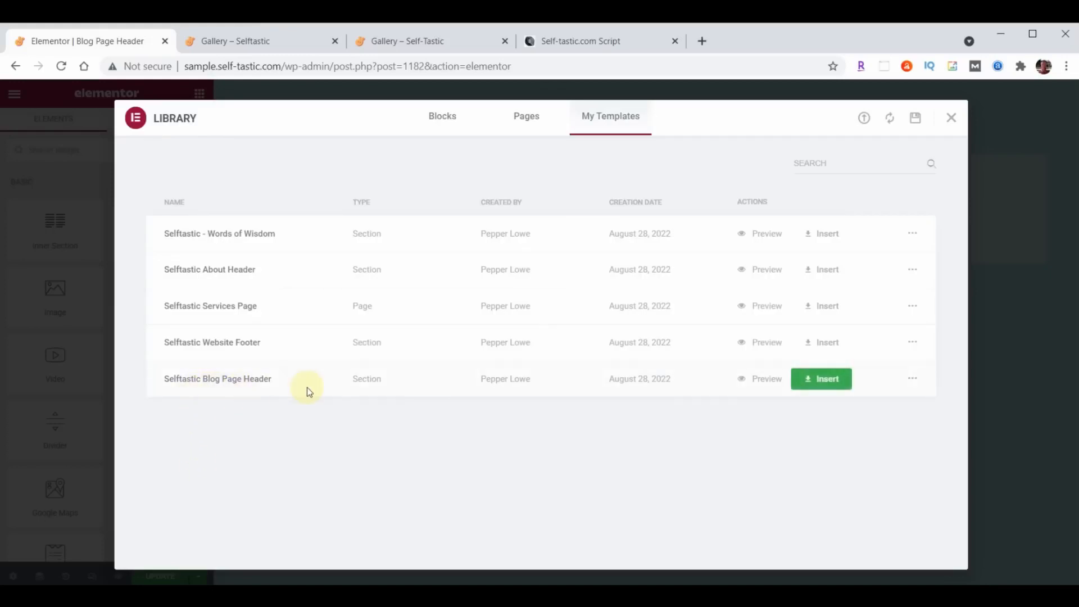
- Insert the Selftastic Blog Page Header without document settings, update, and exit to the dashboard
{"action": "left_click", "coordinate": [843, 378]}
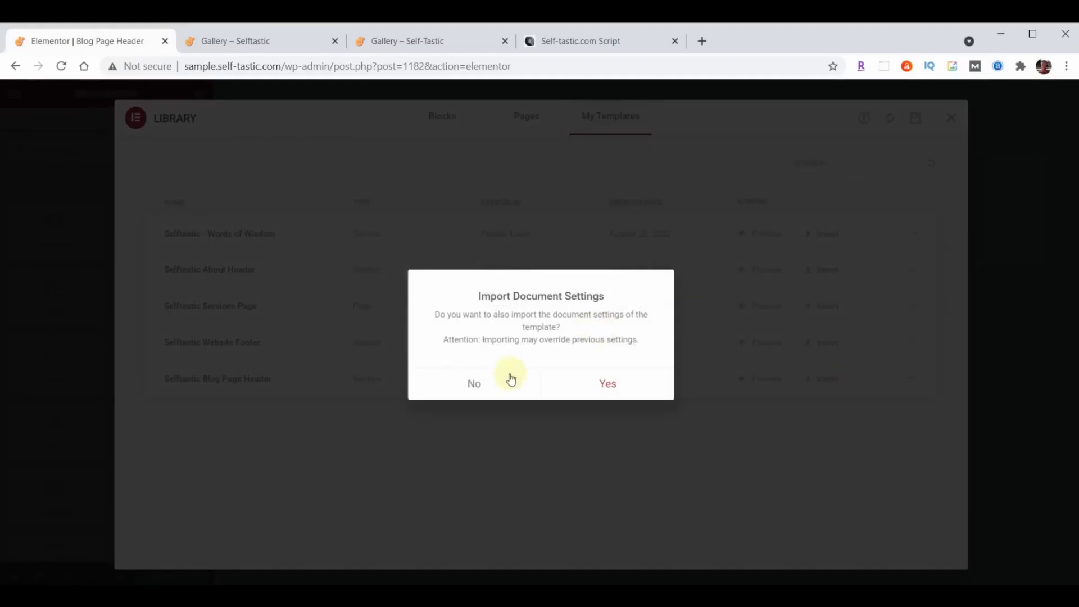
{"action": "left_click", "coordinate": [475, 384]}
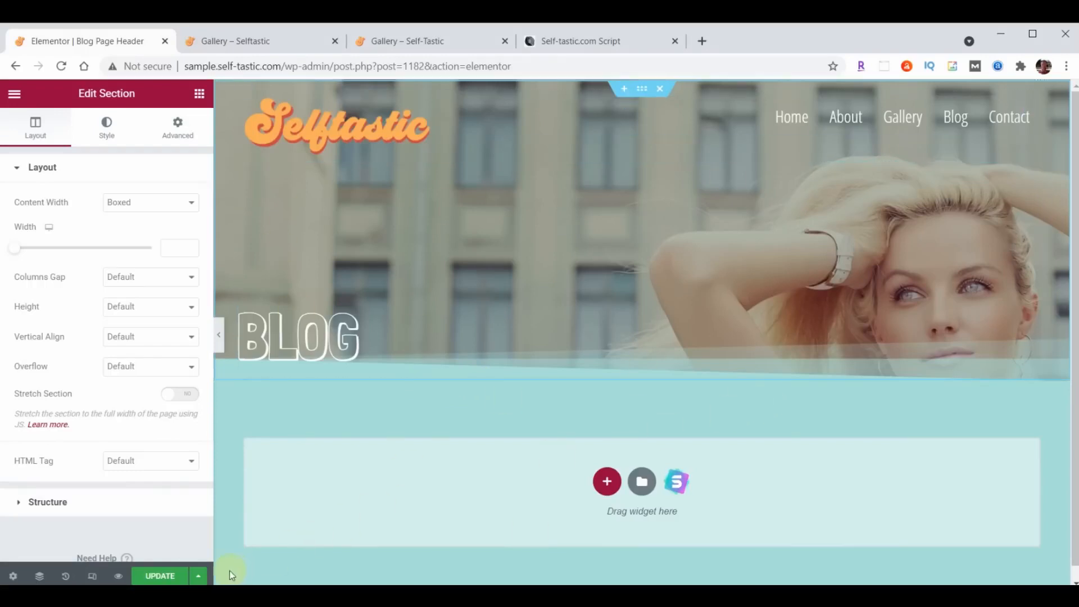
{"action": "left_click", "coordinate": [155, 575]}
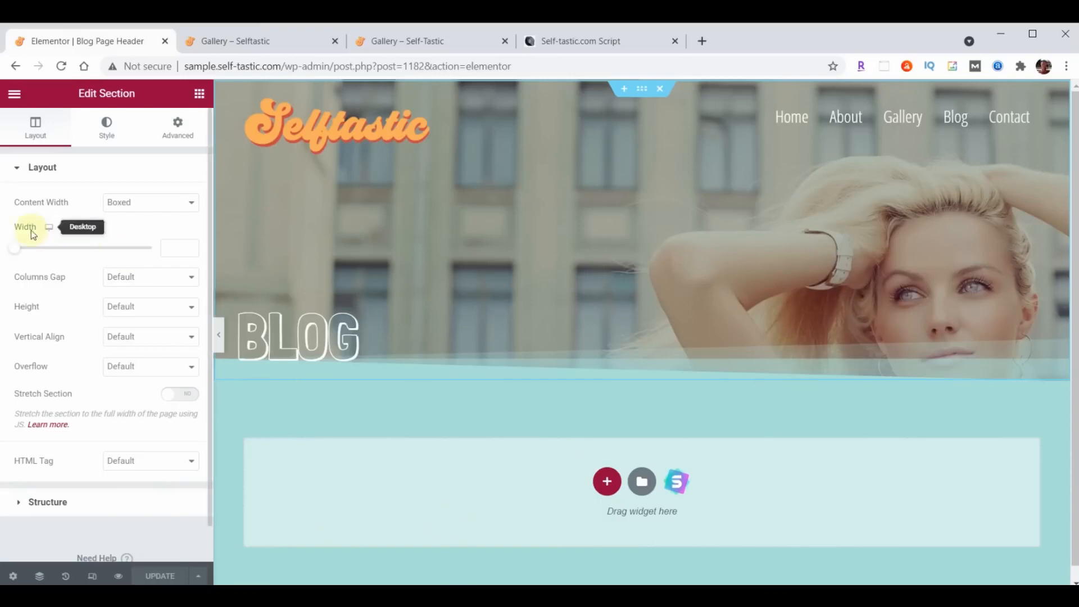
{"action": "left_click", "coordinate": [13, 94]}
{"action": "left_click", "coordinate": [114, 335]}
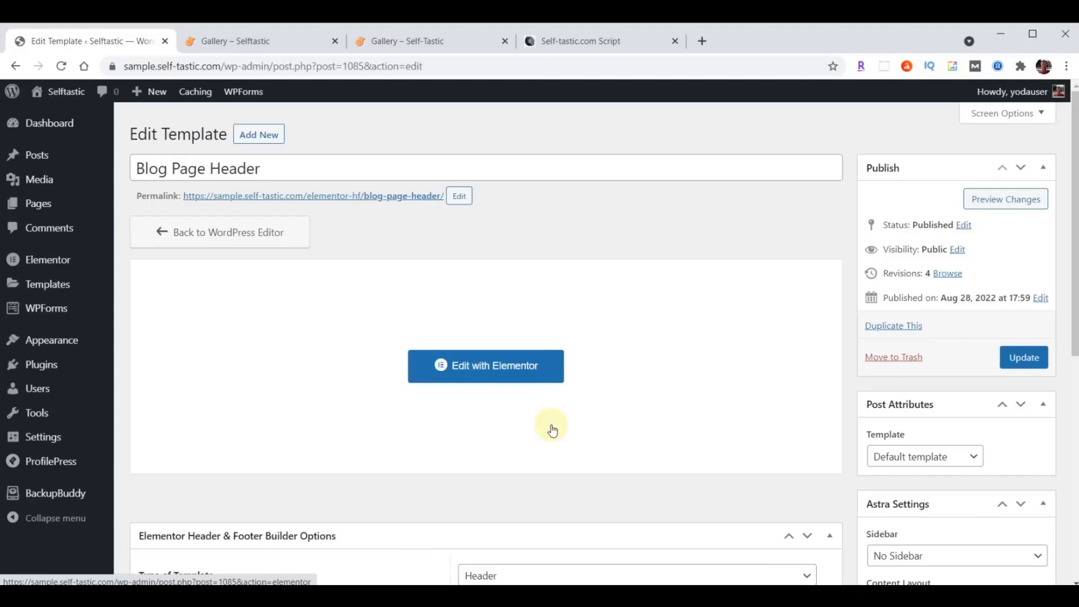
- Create a new template titled Blog Post Header, a Header displayed on All Posts
{"action": "left_click", "coordinate": [270, 137]}
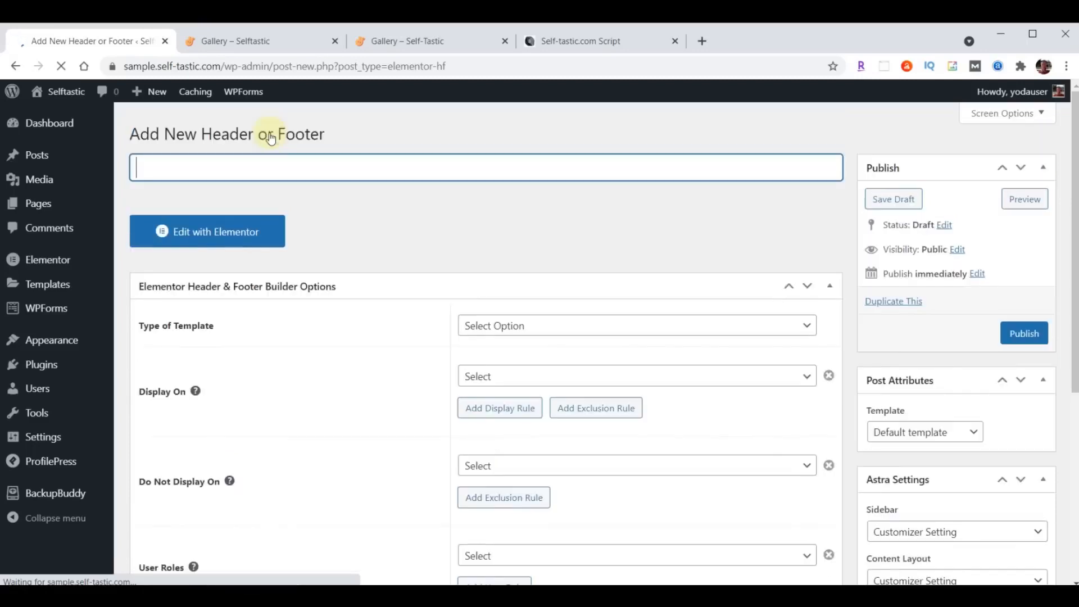
{"action": "type", "text": "Blog Post Header"}
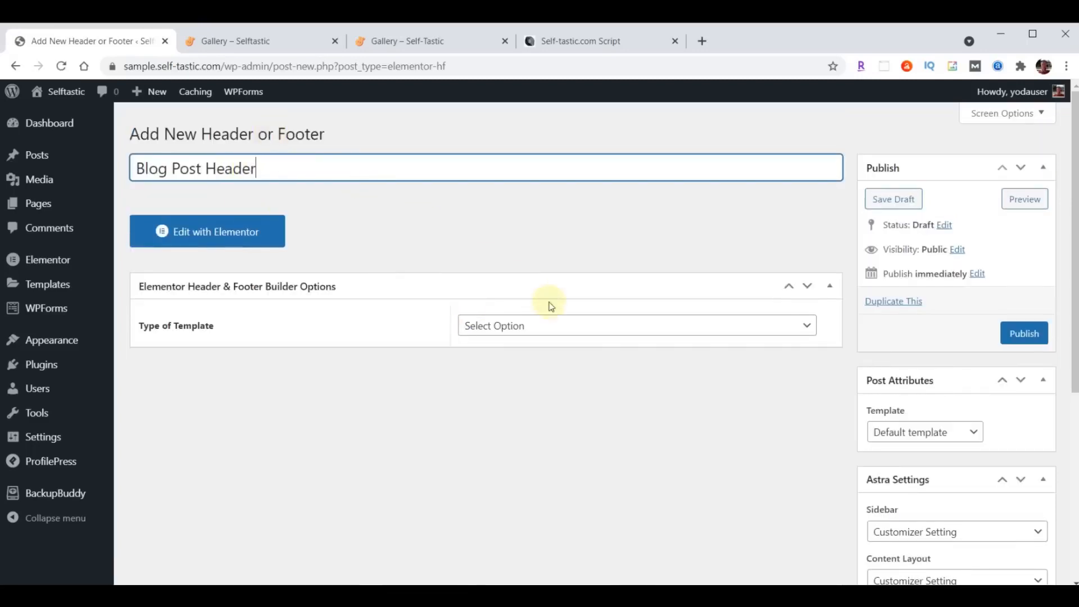
{"action": "left_click", "coordinate": [587, 329]}
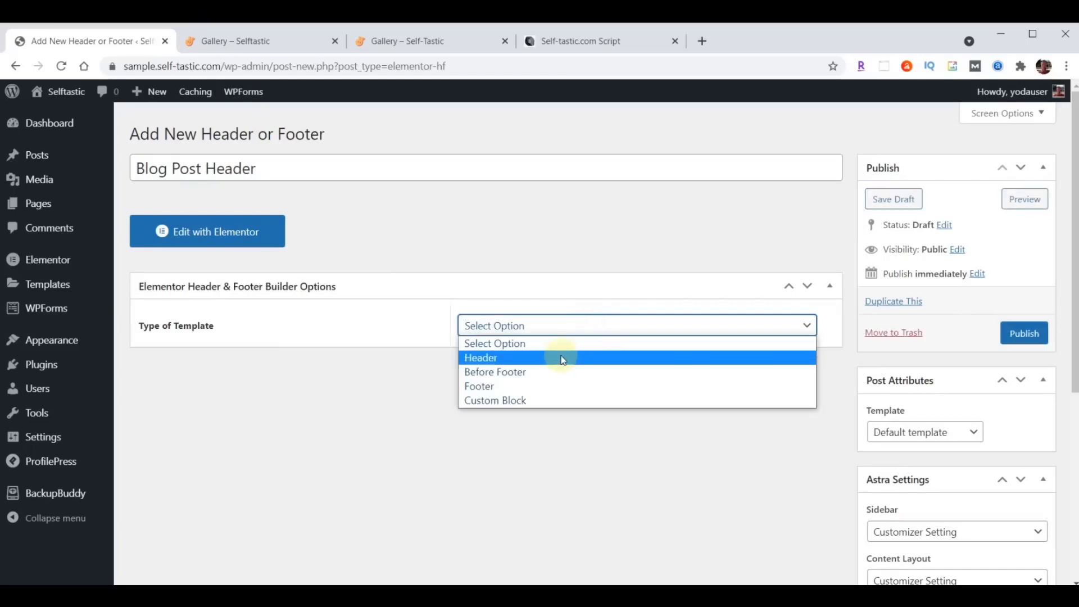
{"action": "left_click", "coordinate": [560, 357]}
{"action": "left_click", "coordinate": [560, 380]}
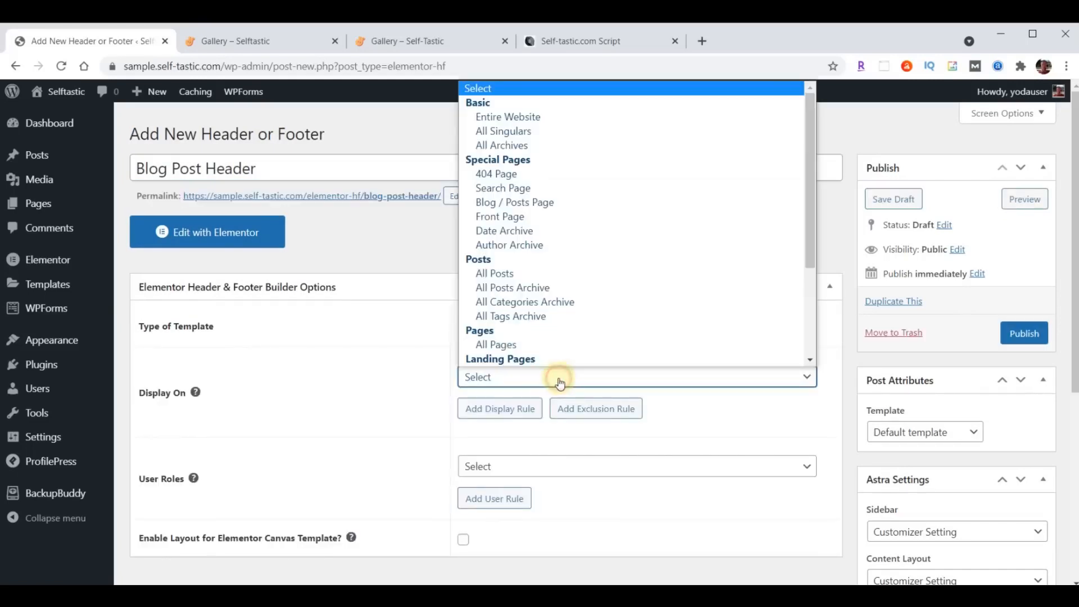
{"action": "left_click", "coordinate": [511, 273]}
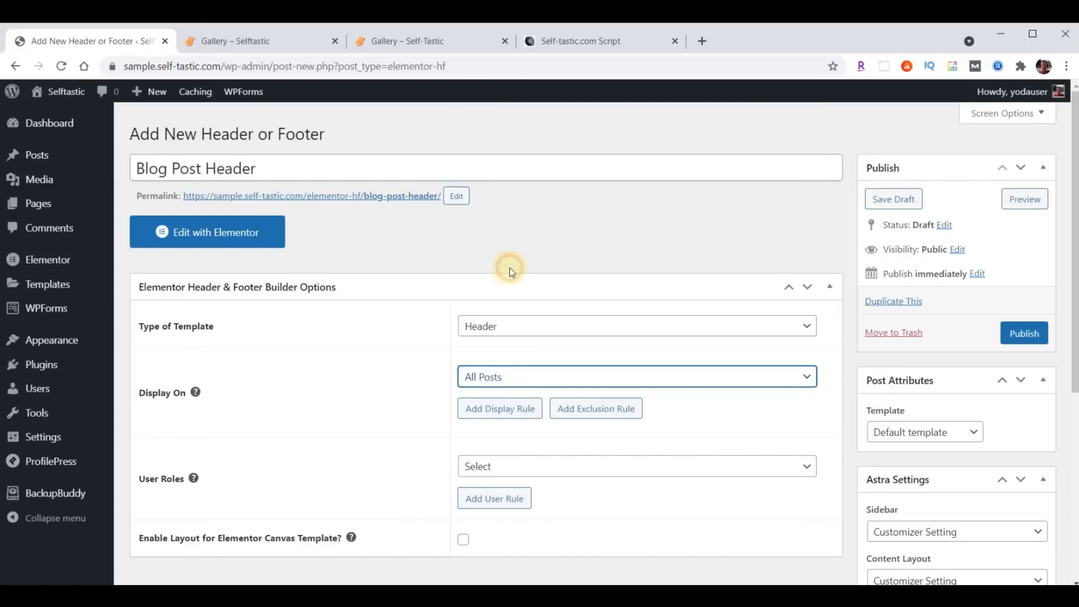
- Set user roles to All, enable the Elementor Canvas layout, and publish the template
{"action": "scroll", "coordinate": [570, 268], "scroll_direction": "down", "scroll_amount": 3}
{"action": "left_click", "coordinate": [527, 326]}
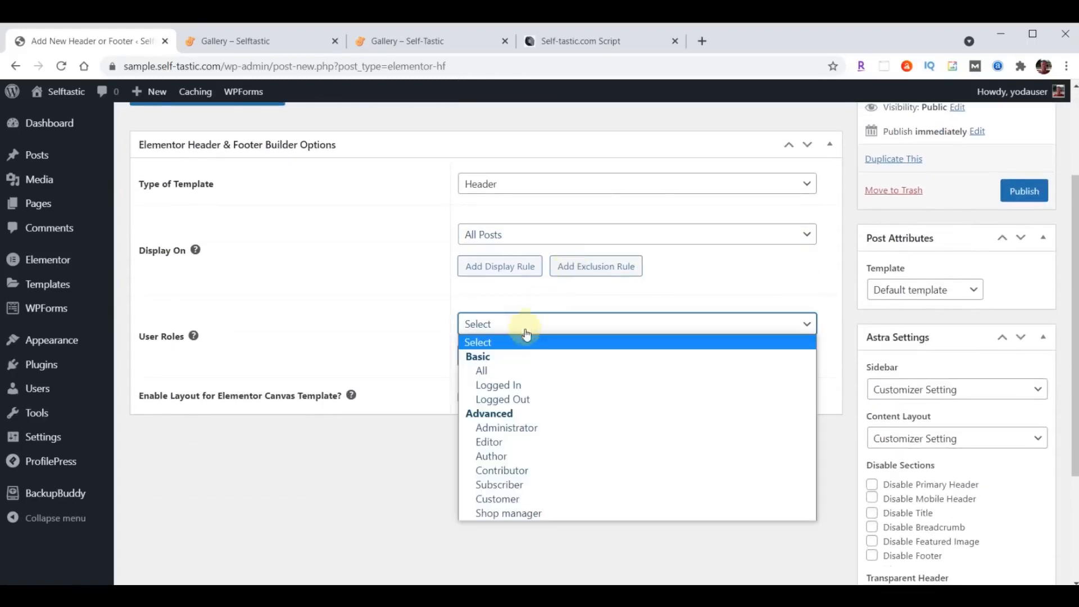
{"action": "left_click", "coordinate": [519, 369]}
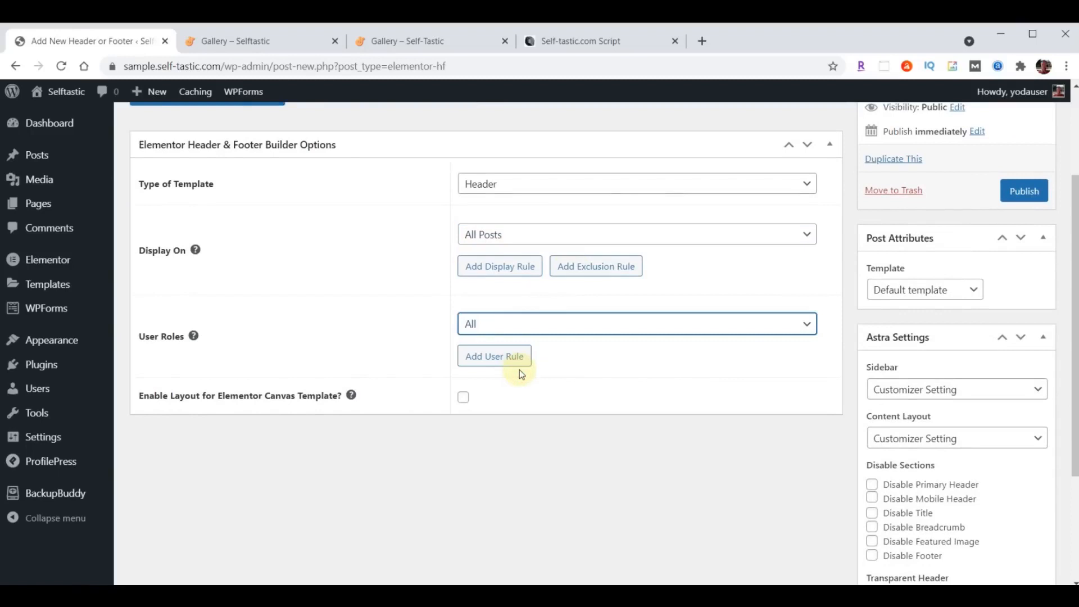
{"action": "left_click", "coordinate": [464, 399]}
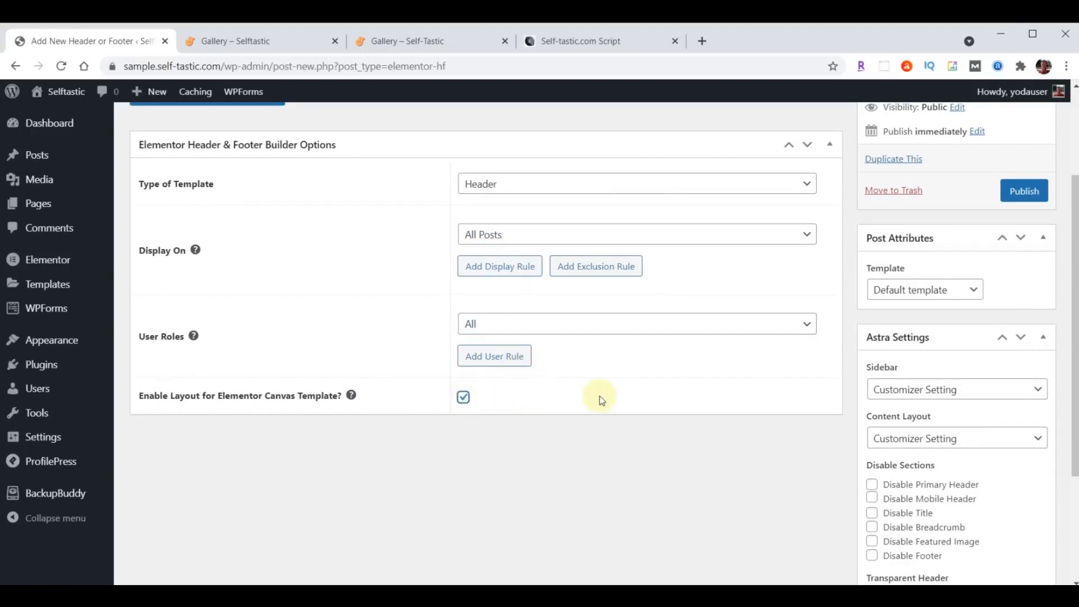
{"action": "left_click", "coordinate": [1024, 191]}
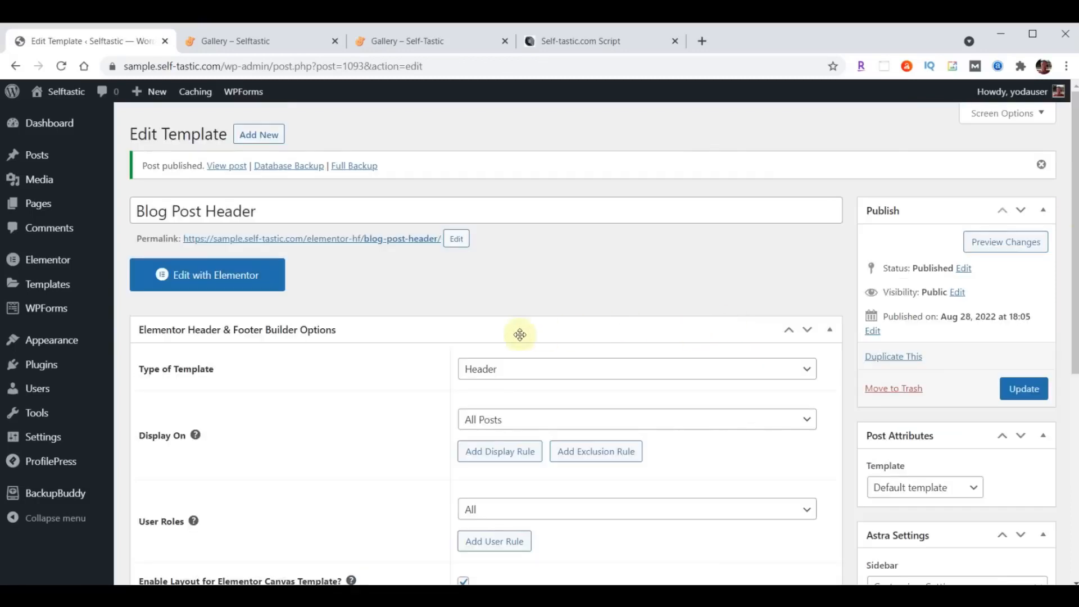
- Open Blog Post Header in Elementor and import the blog-post-header JSON into the library
{"action": "left_click", "coordinate": [225, 276]}
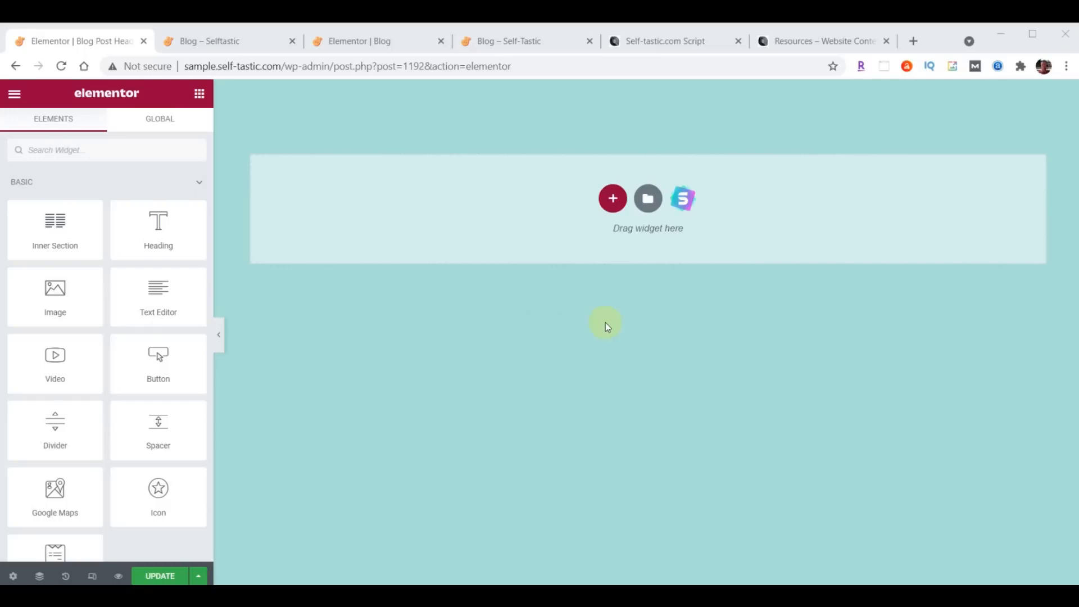
{"action": "left_click", "coordinate": [648, 199]}
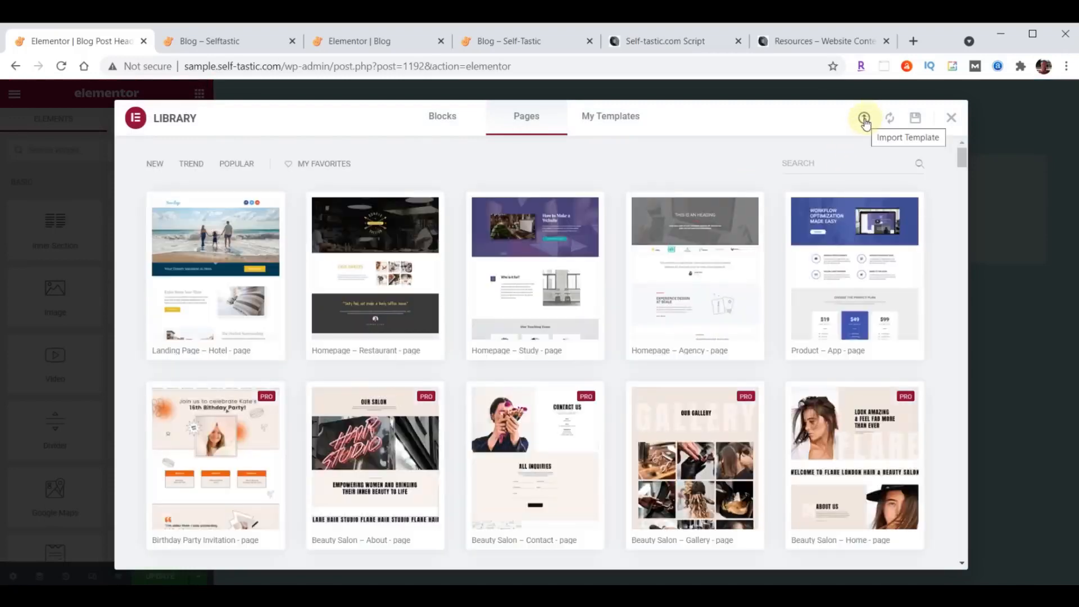
{"action": "left_click", "coordinate": [865, 119]}
{"action": "key", "text": "alt+Tab"}
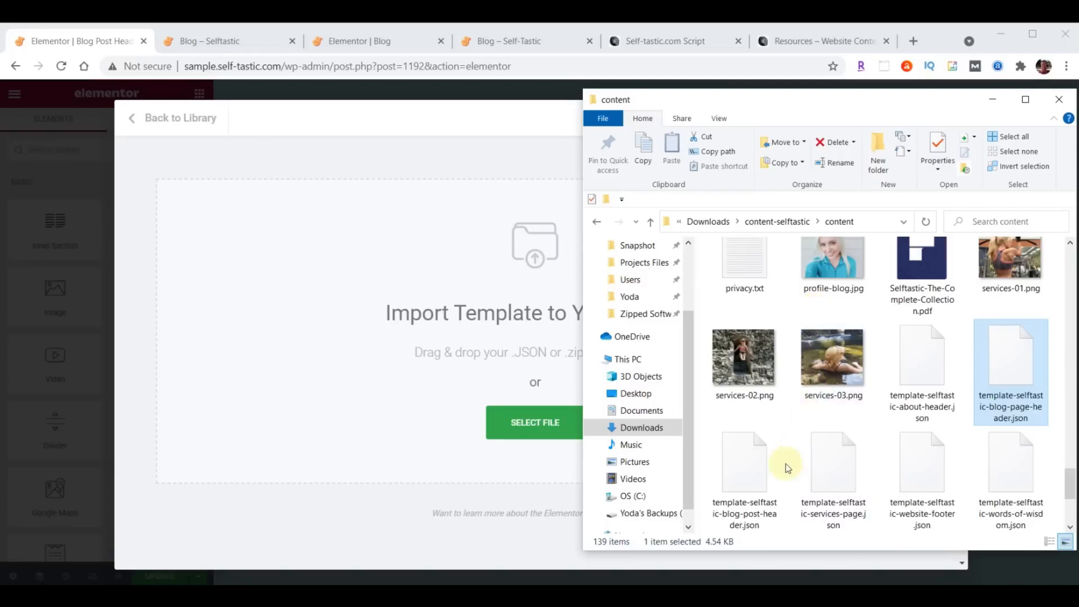
{"action": "left_click", "coordinate": [750, 471]}
{"action": "left_click_drag", "start_coordinate": [752, 475], "coordinate": [470, 285]}
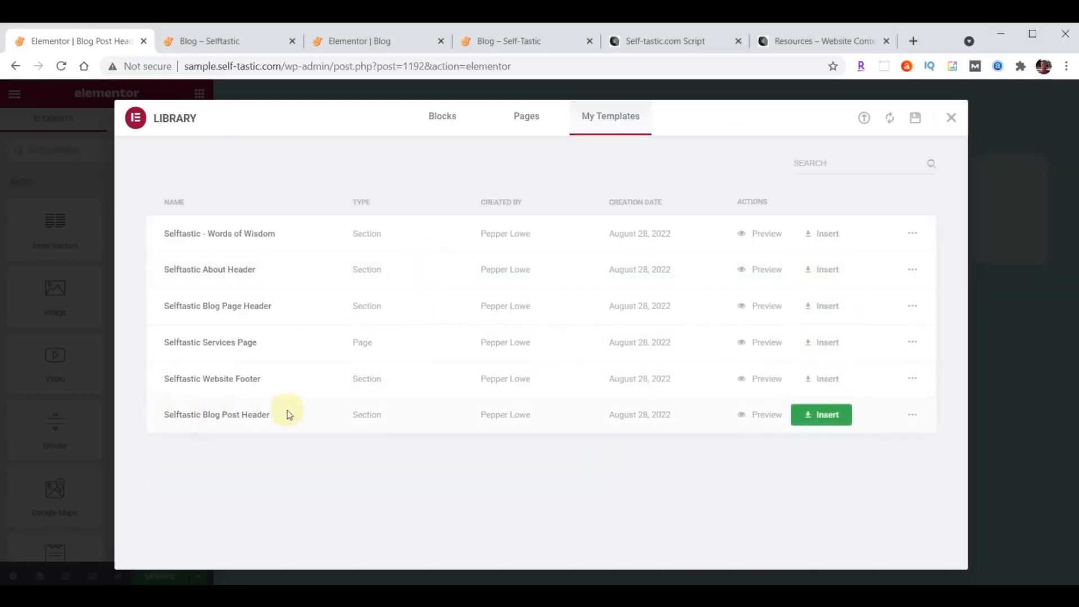
- Insert the Selftastic Blog Post Header without document settings and save with Update
{"action": "left_click", "coordinate": [831, 419]}
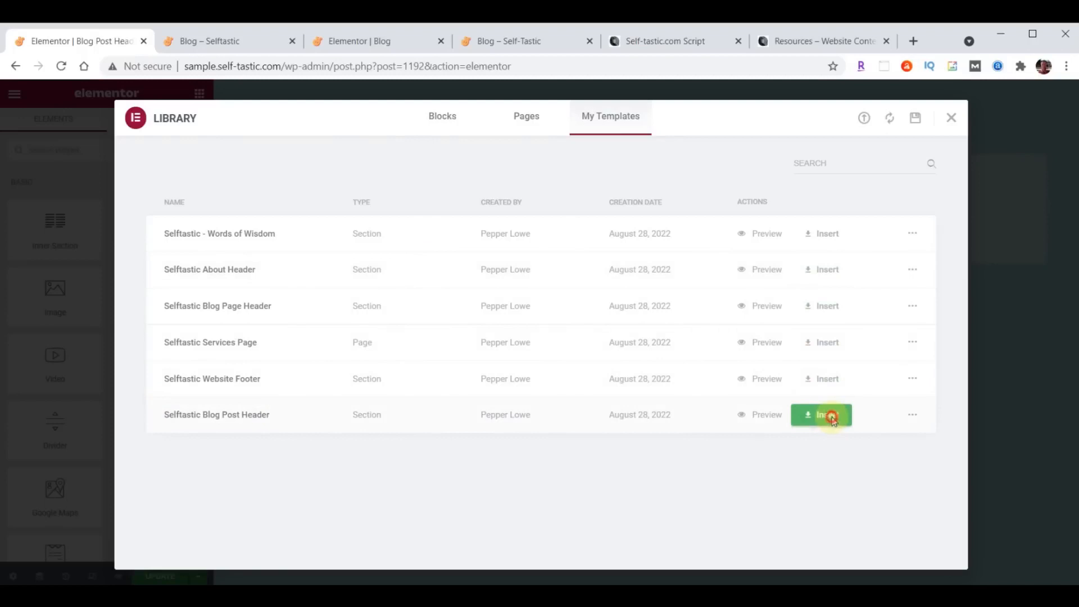
{"action": "left_click", "coordinate": [474, 386]}
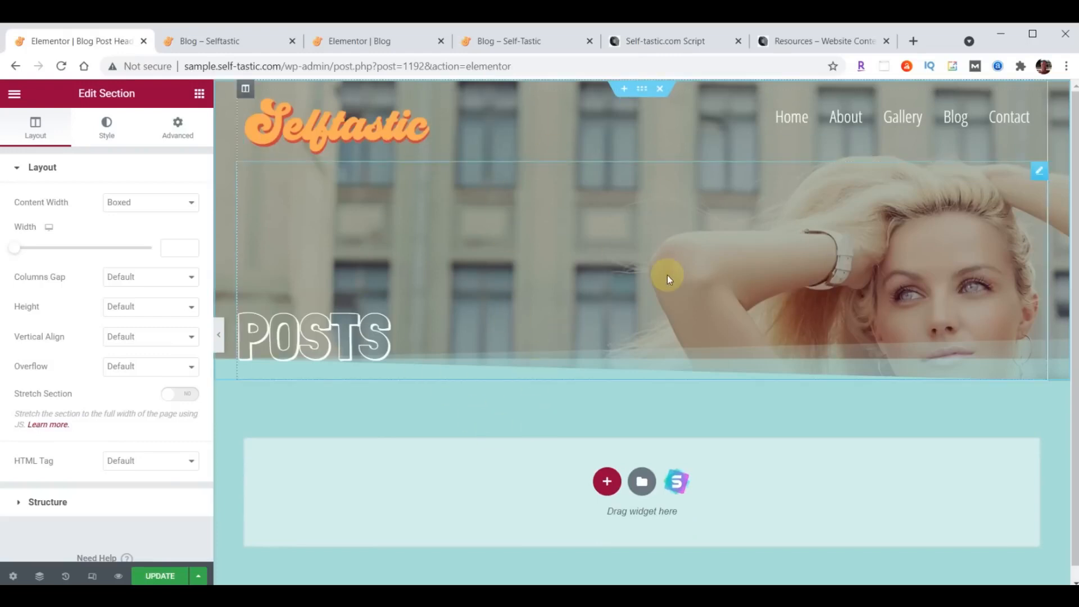
{"action": "left_click", "coordinate": [158, 576]}
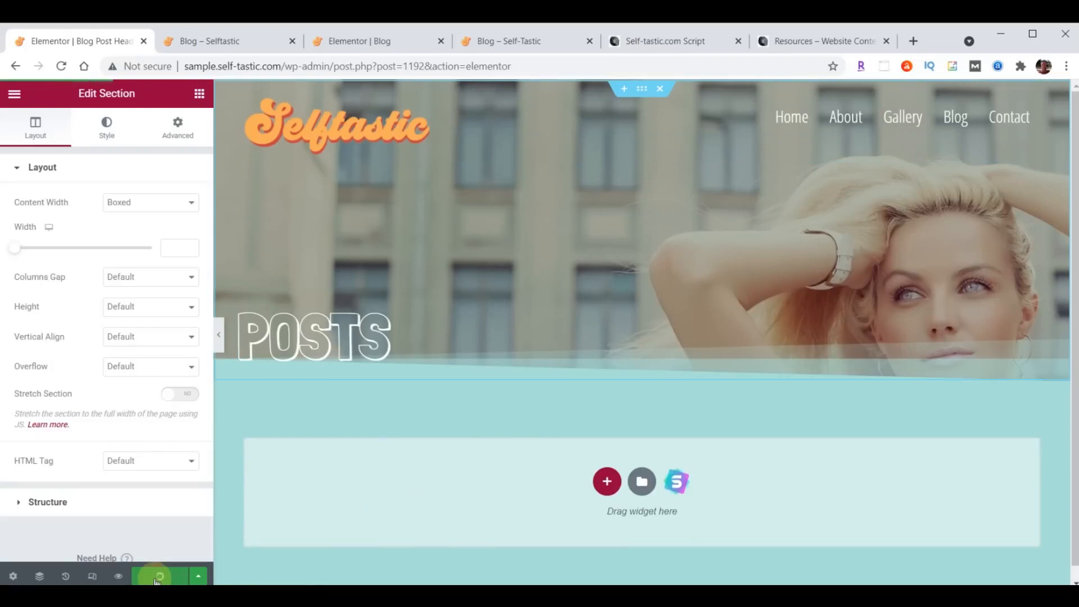
{"action": "left_click", "coordinate": [14, 93]}
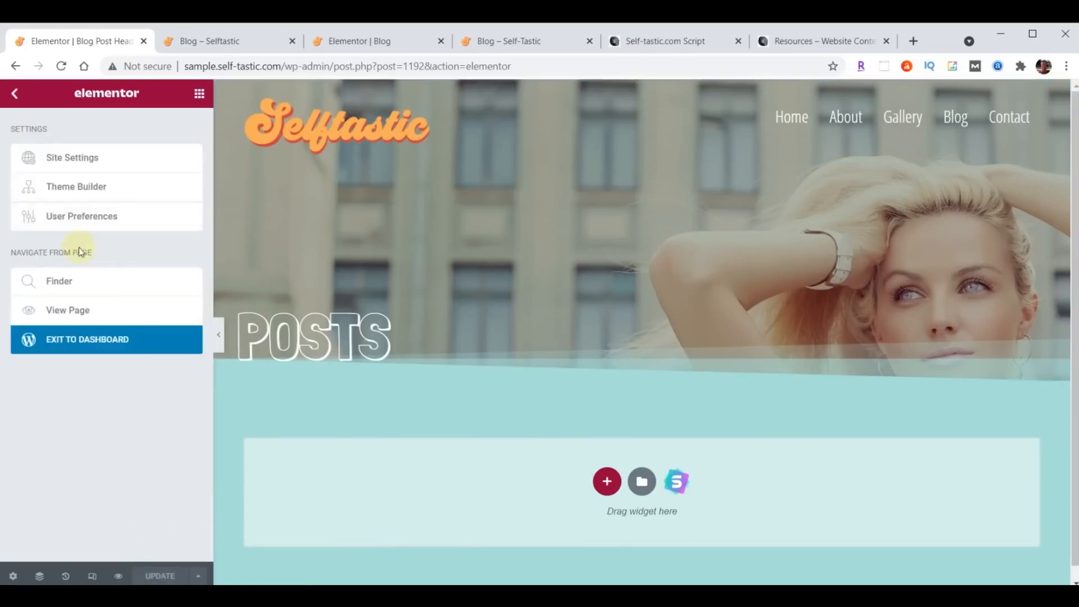
- Select all posts and bulk-move the Hello world! post to the Trash
{"action": "left_click", "coordinate": [93, 345]}
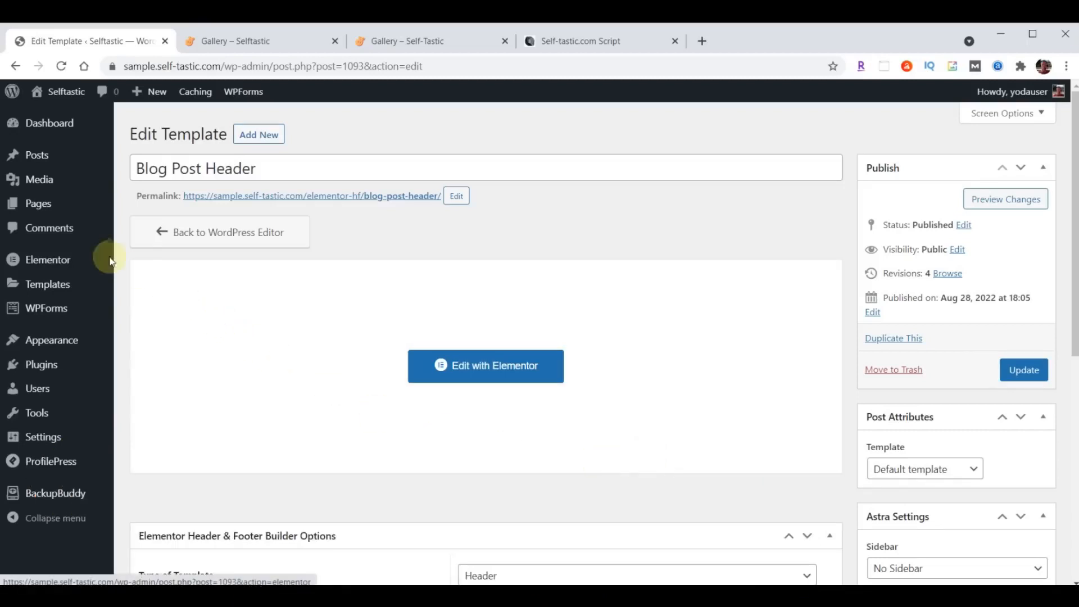
{"action": "left_click", "coordinate": [38, 161]}
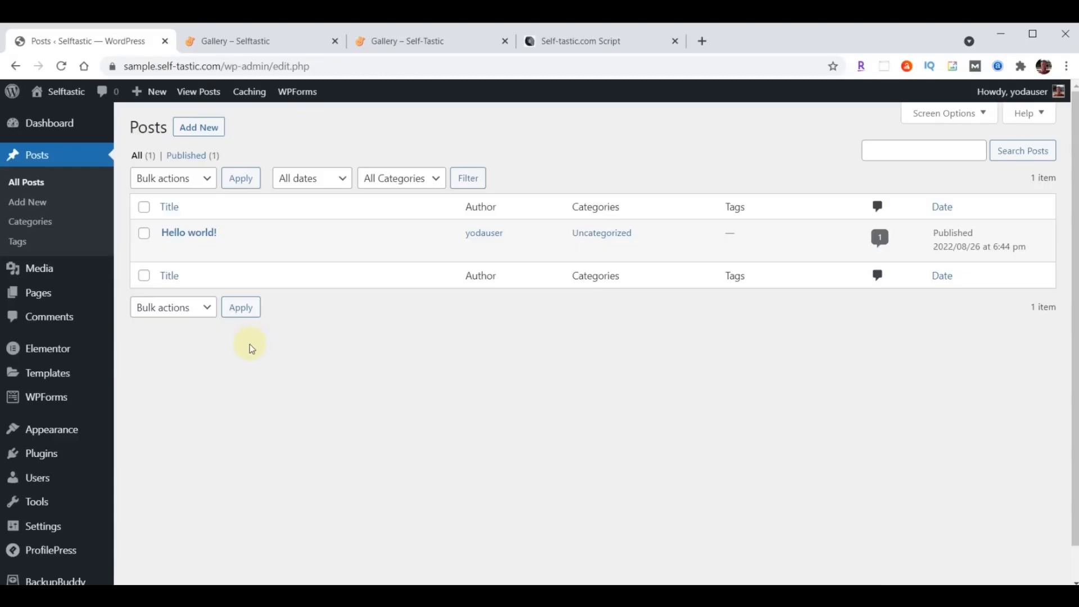
{"action": "left_click", "coordinate": [144, 208]}
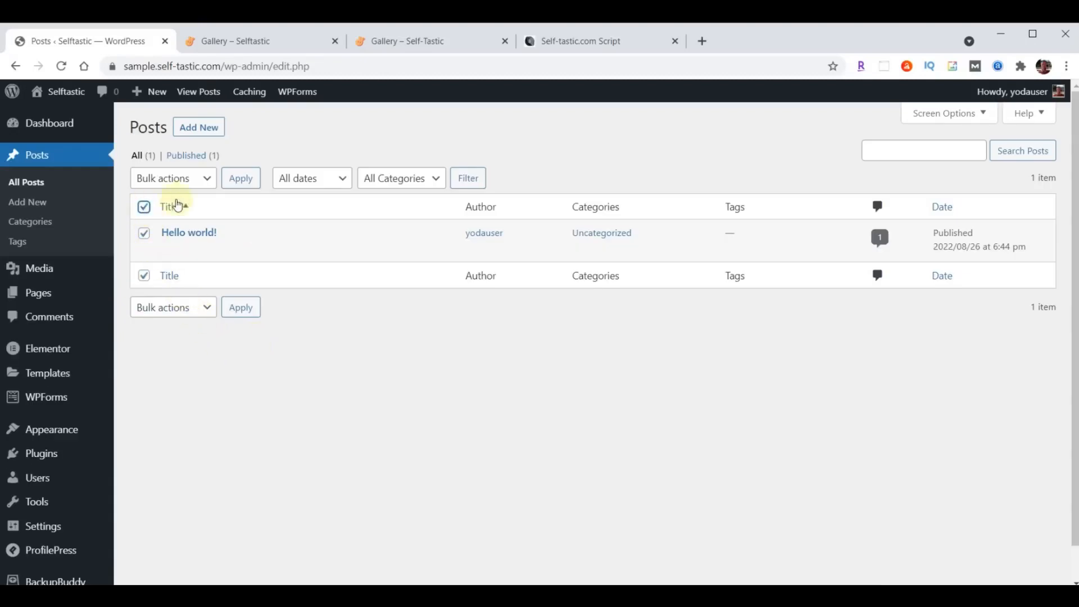
{"action": "left_click", "coordinate": [205, 180]}
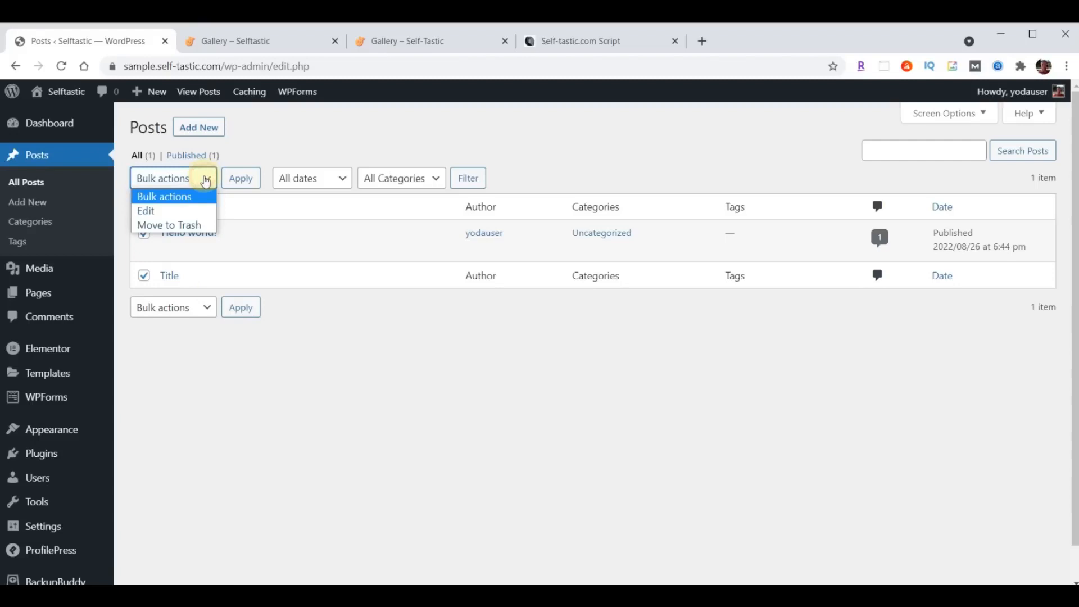
{"action": "left_click", "coordinate": [185, 224]}
{"action": "left_click", "coordinate": [242, 186]}
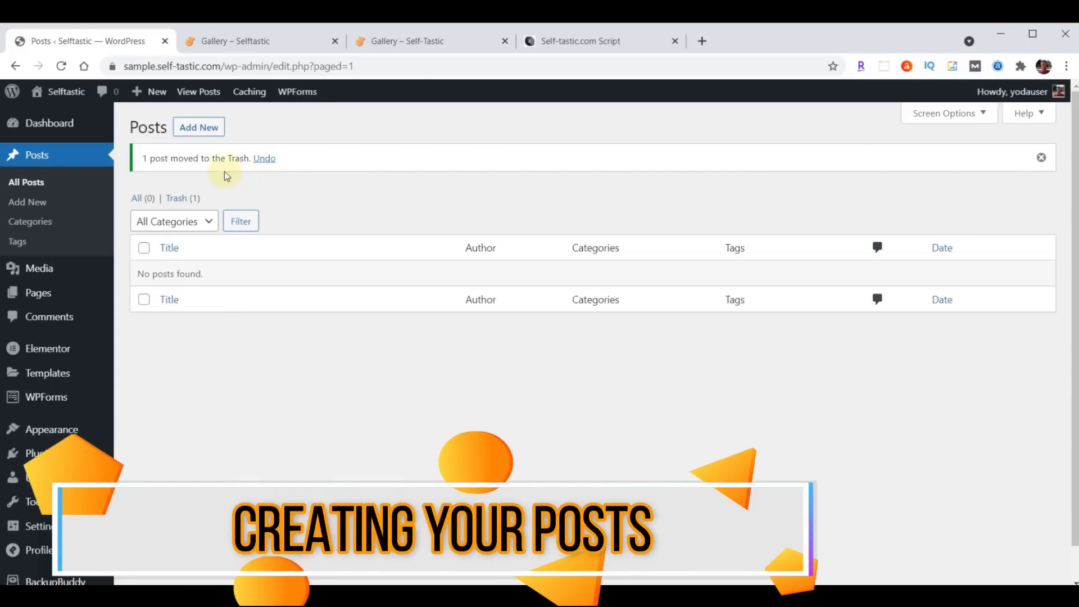
- Start a new post titled 'What Our Kids Learned After Fostering a Puppy for a Weekend'
{"action": "left_click", "coordinate": [211, 126]}
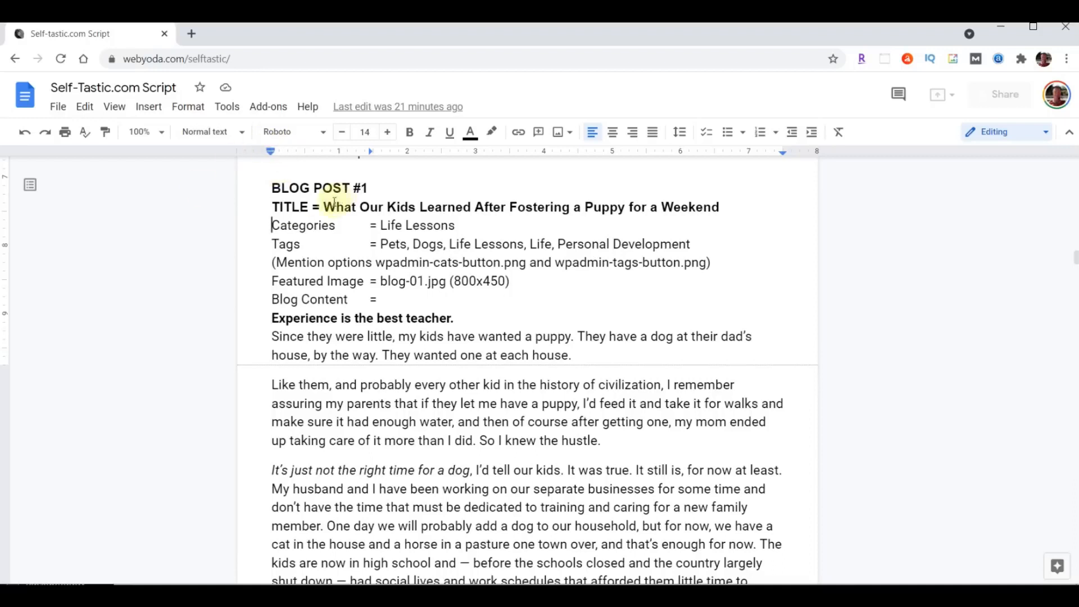
{"action": "left_click_drag", "start_coordinate": [324, 208], "coordinate": [703, 209]}
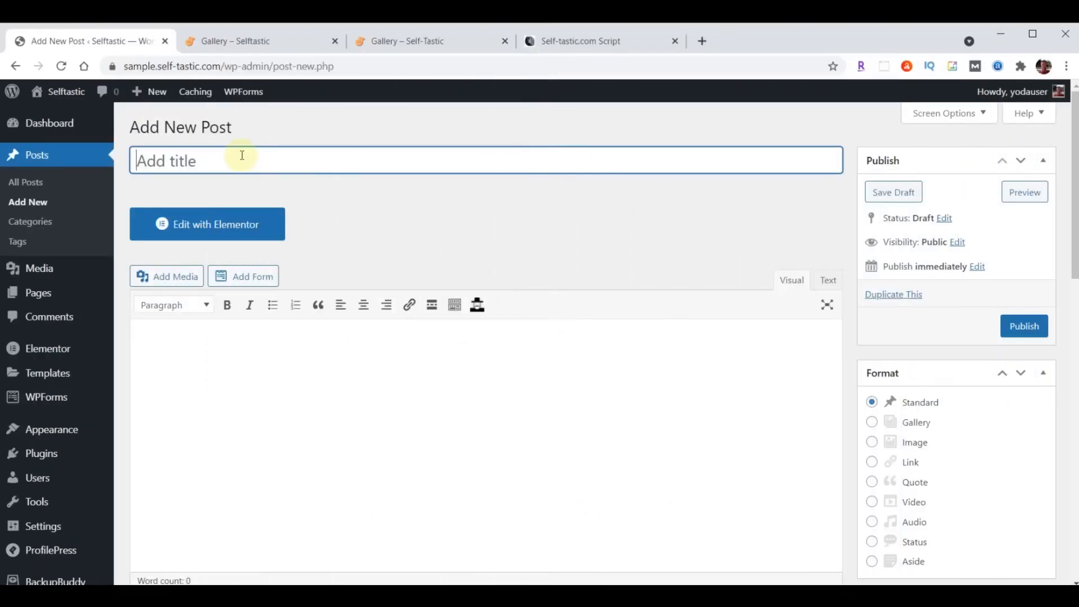
{"action": "type", "text": "What Our Kids Learned After Fostering a Puppy for a Weekend"}
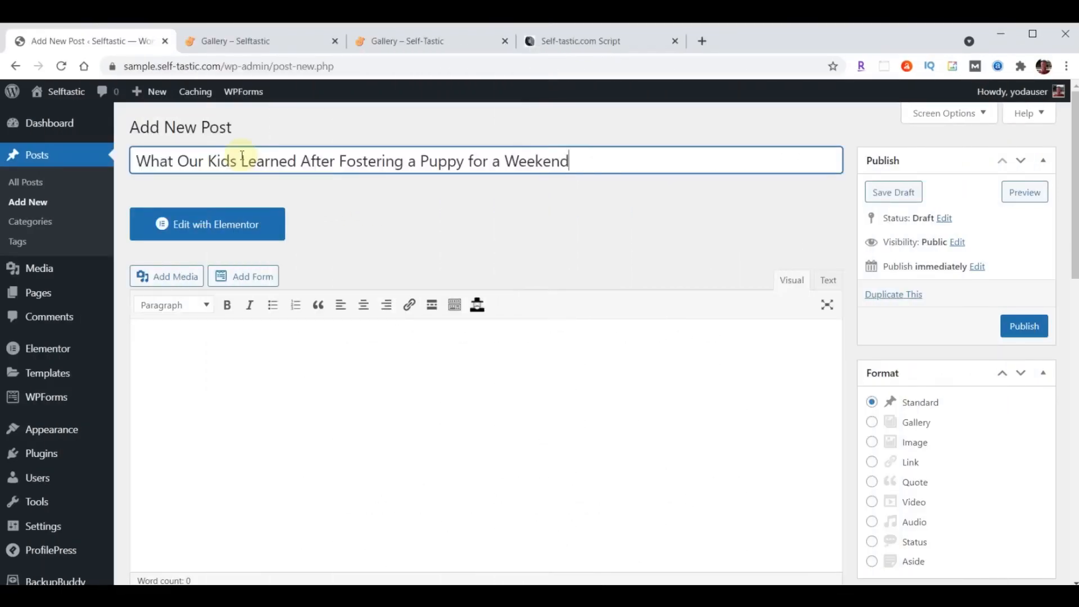
- Paste the full puppy-fostering article text into the post body
{"action": "scroll", "coordinate": [301, 419], "scroll_direction": "down", "scroll_amount": 1}
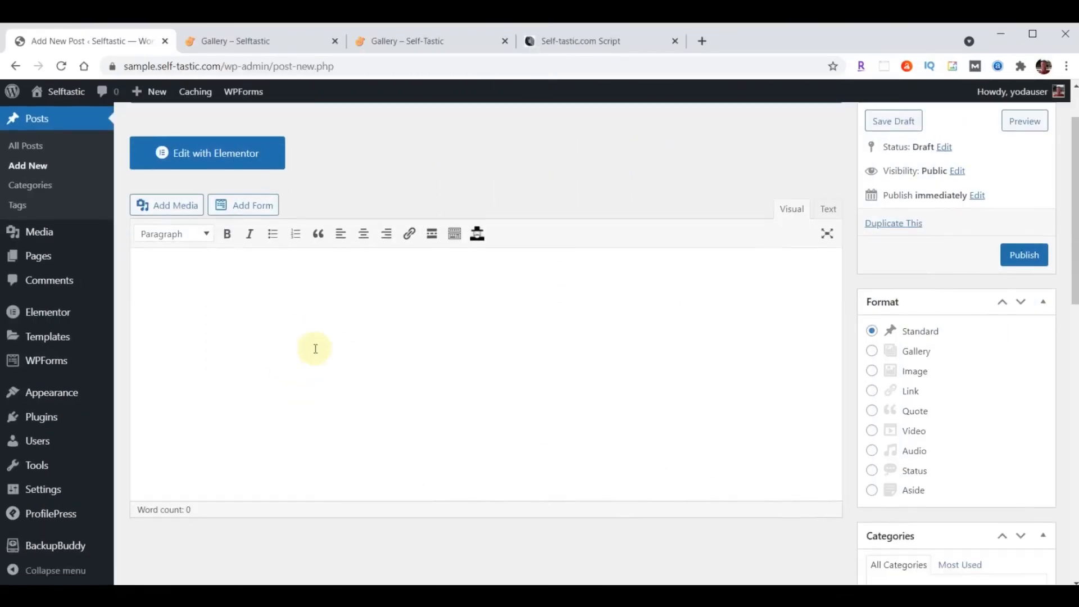
{"action": "left_click", "coordinate": [232, 316]}
{"action": "key", "text": "ctrl+v"}
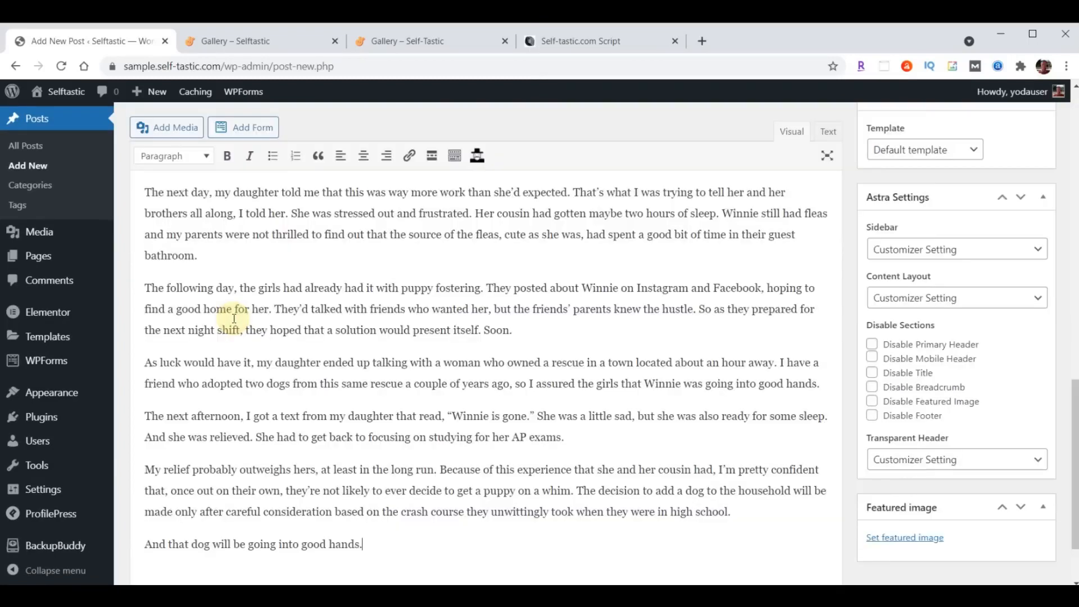
{"action": "scroll", "coordinate": [258, 389], "scroll_direction": "up", "scroll_amount": 15}
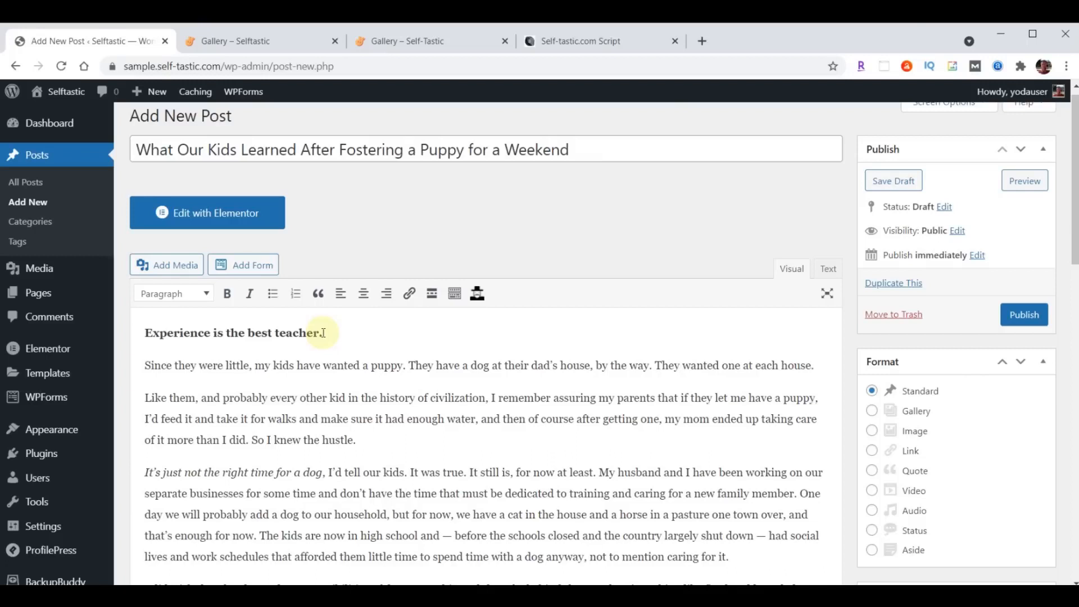
{"action": "scroll", "coordinate": [354, 366], "scroll_direction": "up", "scroll_amount": 1}
{"action": "scroll", "coordinate": [638, 294], "scroll_direction": "down", "scroll_amount": 6}
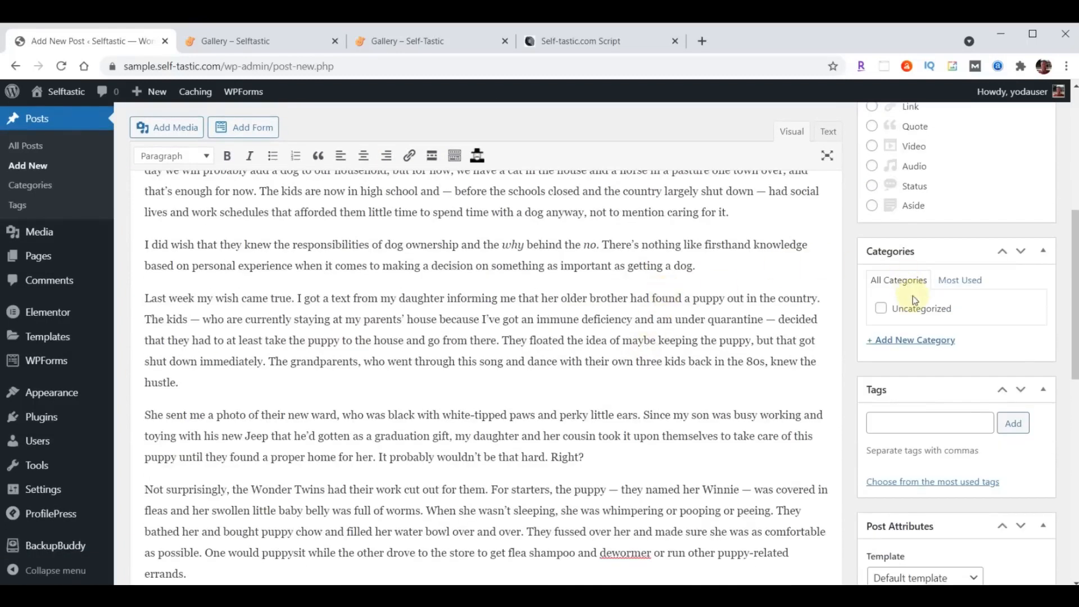
- Create a new Life Lessons category for the post
{"action": "left_click", "coordinate": [909, 343]}
{"action": "type", "text": "Life Lessons"}
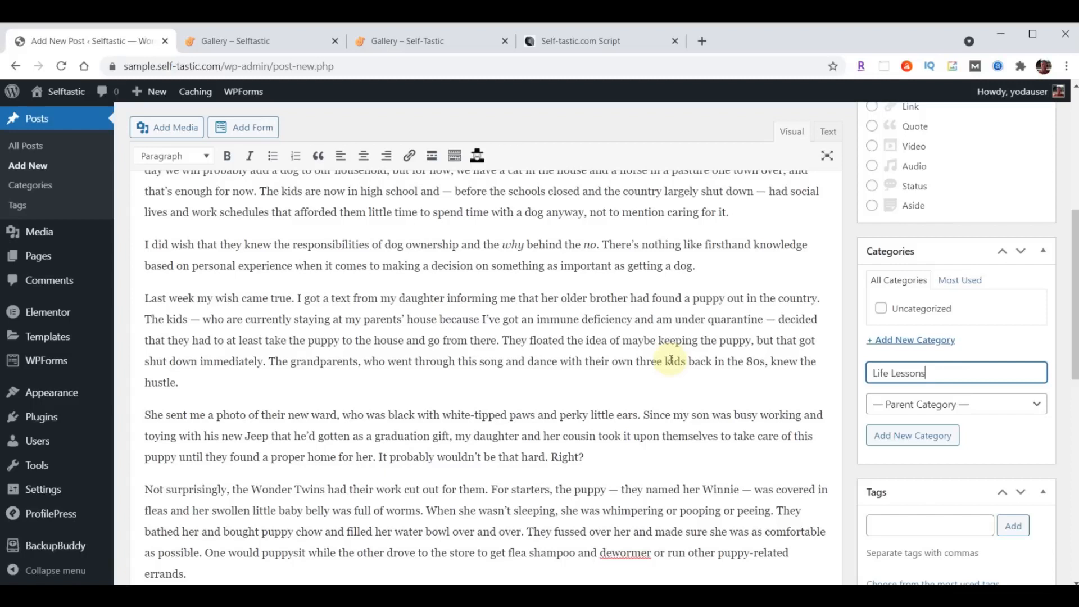
{"action": "key", "text": "Return"}
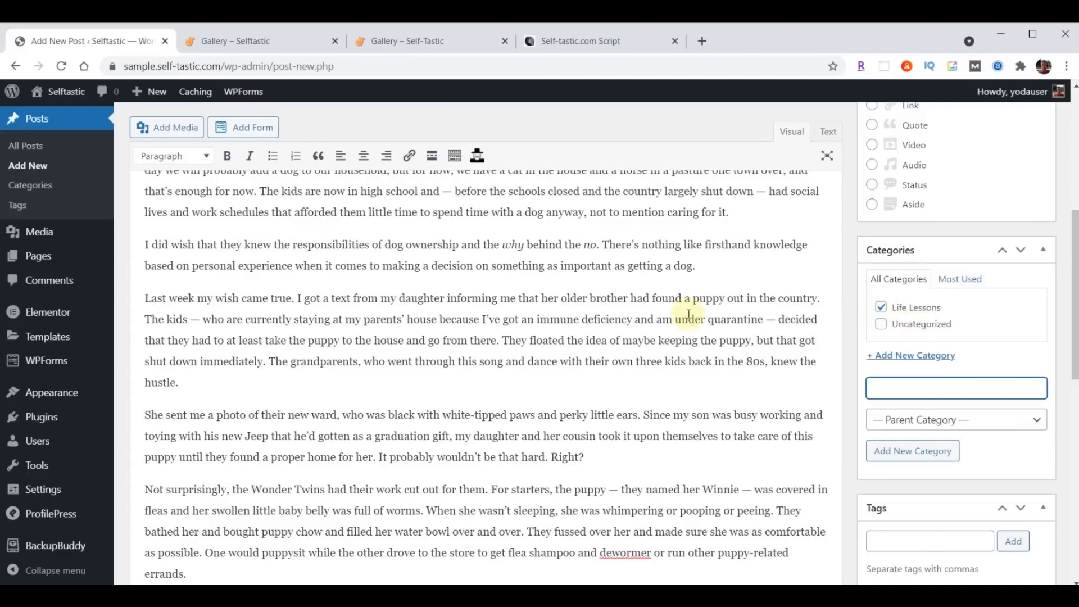
- Tag the post with Pets, Dogs, Life Lessons, Life and Personal Development
{"action": "scroll", "coordinate": [656, 332], "scroll_direction": "down", "scroll_amount": 2}
{"action": "scroll", "coordinate": [656, 331], "scroll_direction": "down", "scroll_amount": 1}
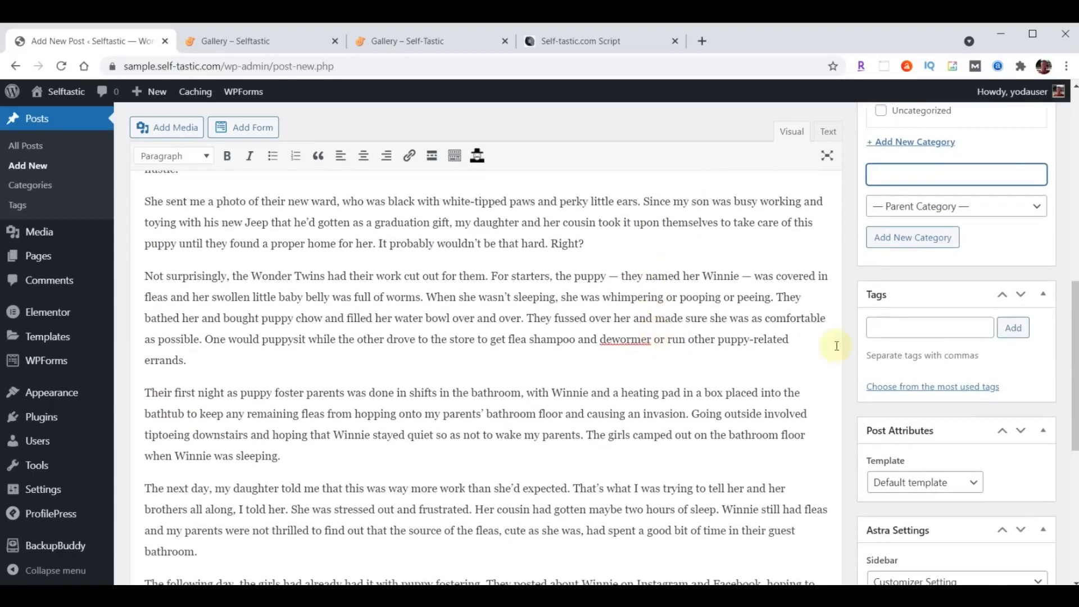
{"action": "left_click", "coordinate": [896, 330]}
{"action": "type", "text": "Pets, Dogs, Life Lessons, Life, Personal Development"}
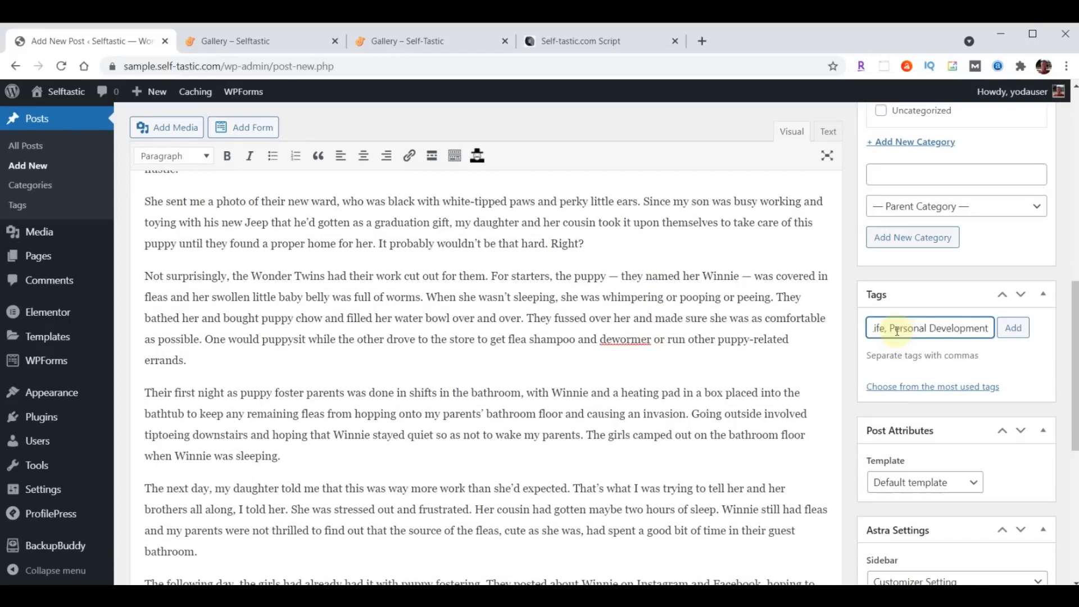
{"action": "left_click", "coordinate": [1012, 328]}
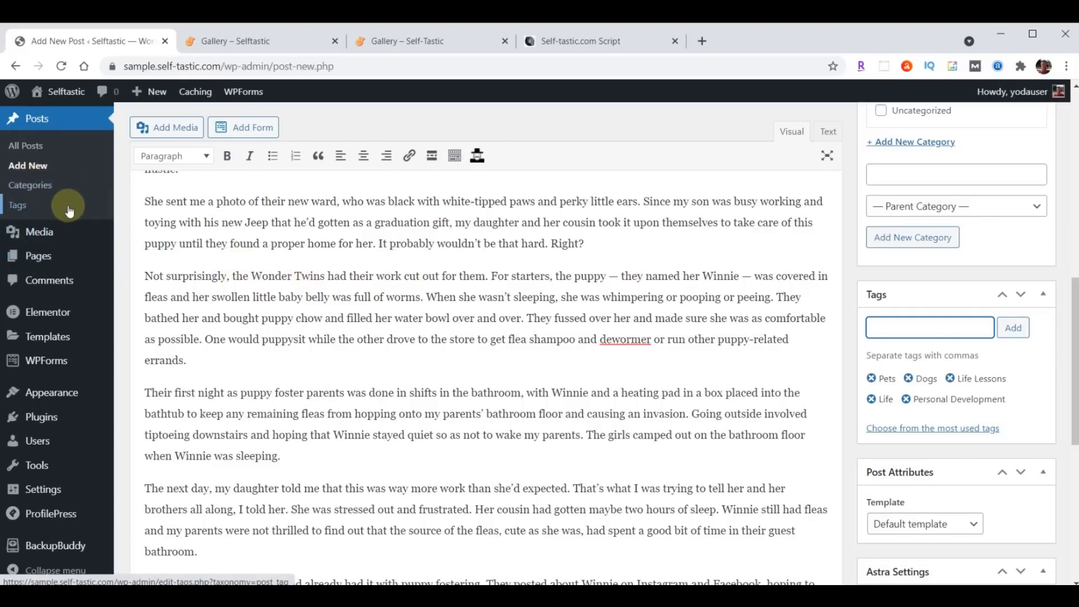
{"action": "scroll", "coordinate": [698, 345], "scroll_direction": "down", "scroll_amount": 6}
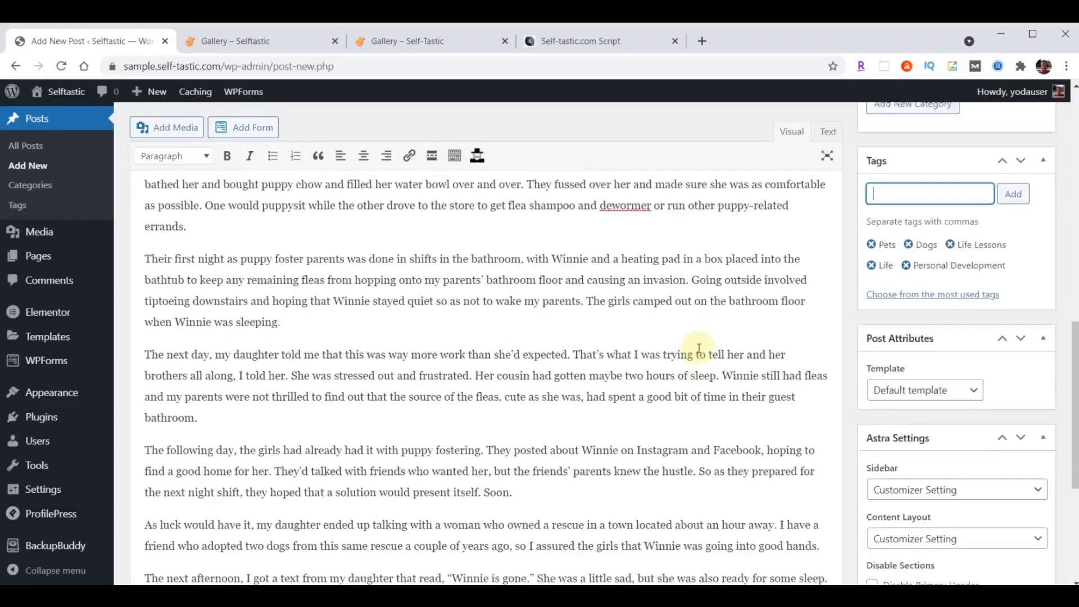
{"action": "scroll", "coordinate": [698, 350], "scroll_direction": "down", "scroll_amount": 1}
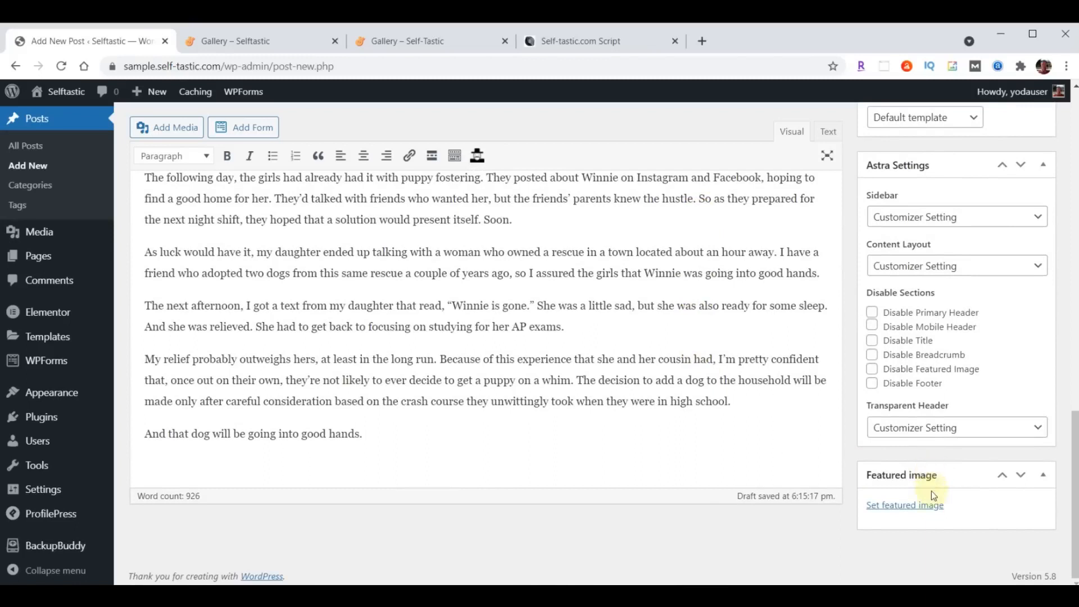
- Upload blog-01.jpg through blog-06.jpg from File Explorer into the media library
{"action": "left_click", "coordinate": [903, 505]}
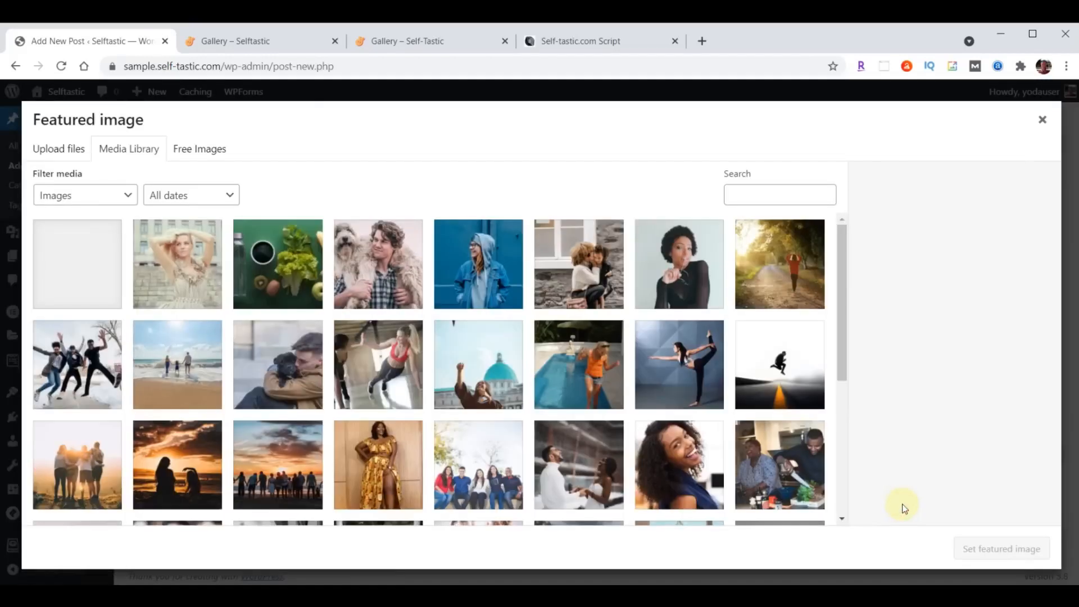
{"action": "key", "text": "alt+Tab"}
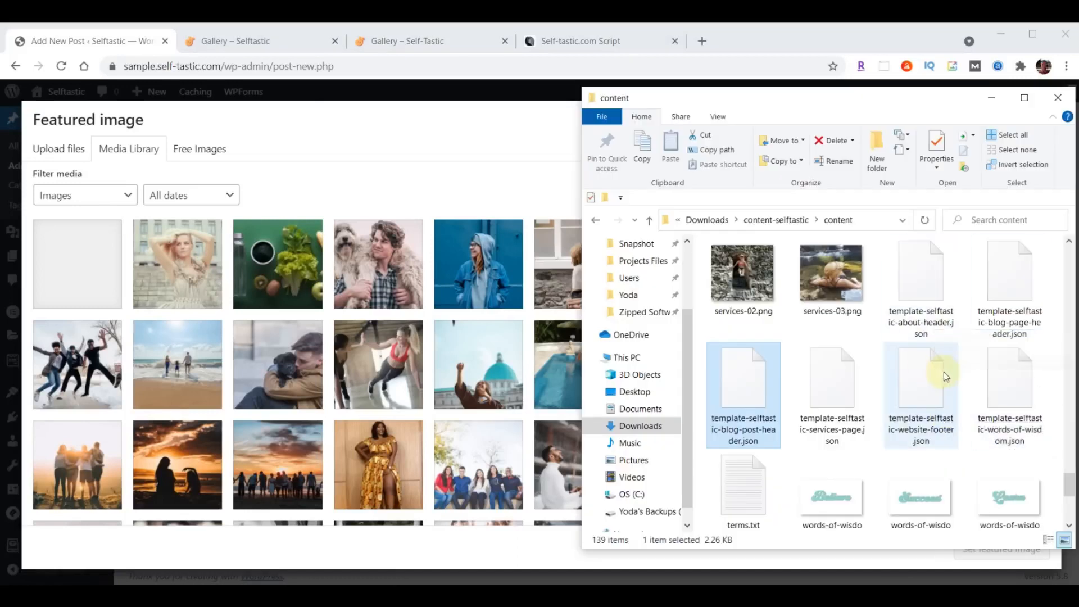
{"action": "scroll", "coordinate": [921, 392], "scroll_direction": "up", "scroll_amount": 1}
{"action": "scroll", "coordinate": [918, 387], "scroll_direction": "up", "scroll_amount": 15}
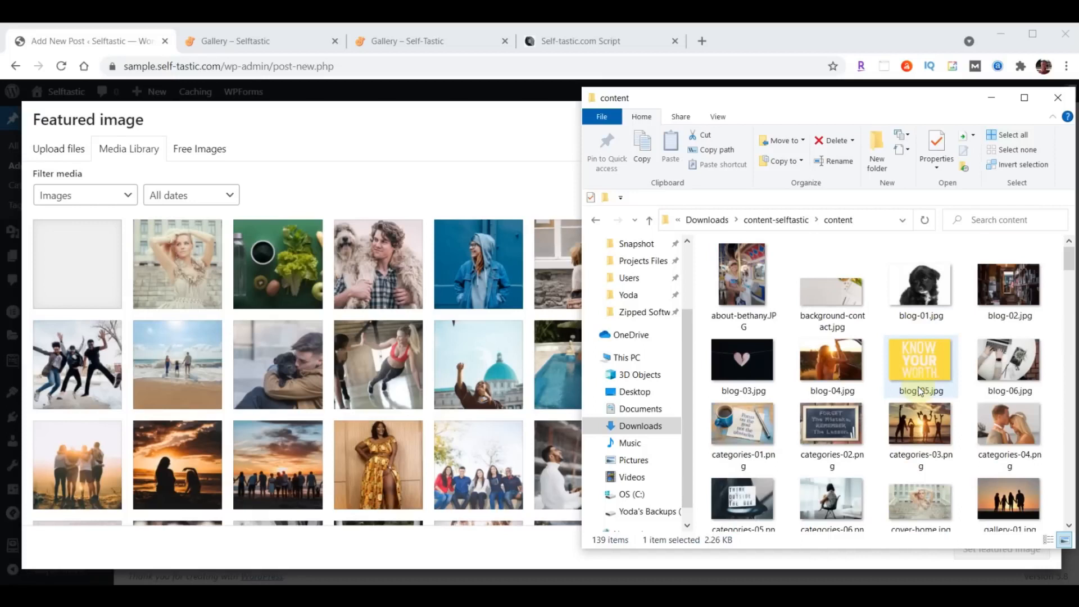
{"action": "left_click", "coordinate": [920, 295]}
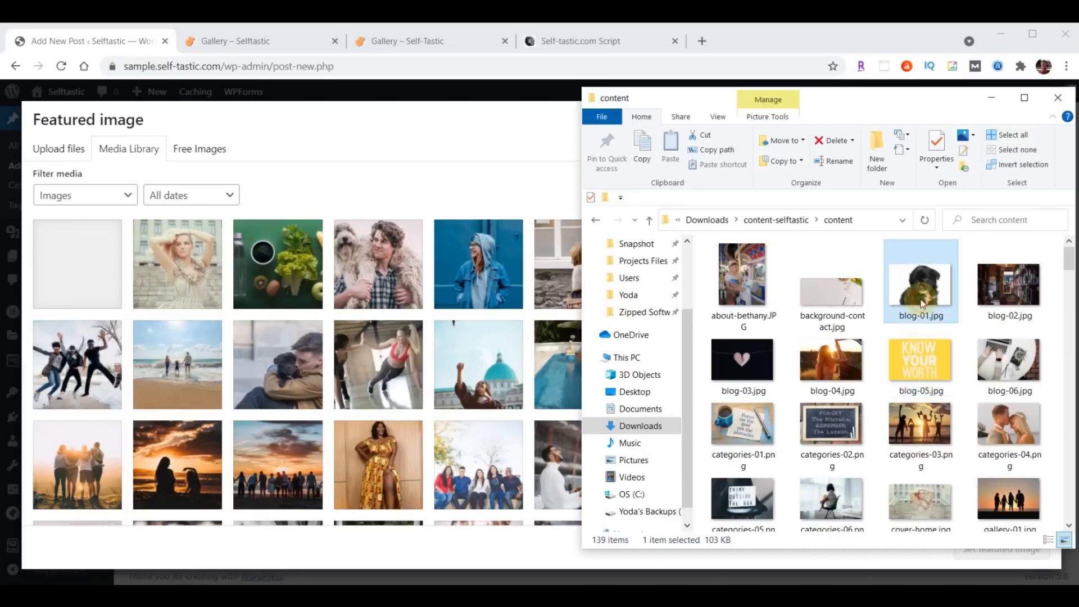
{"action": "left_click", "coordinate": [1020, 355], "text": "shift"}
{"action": "left_click_drag", "start_coordinate": [1019, 356], "coordinate": [334, 358]}
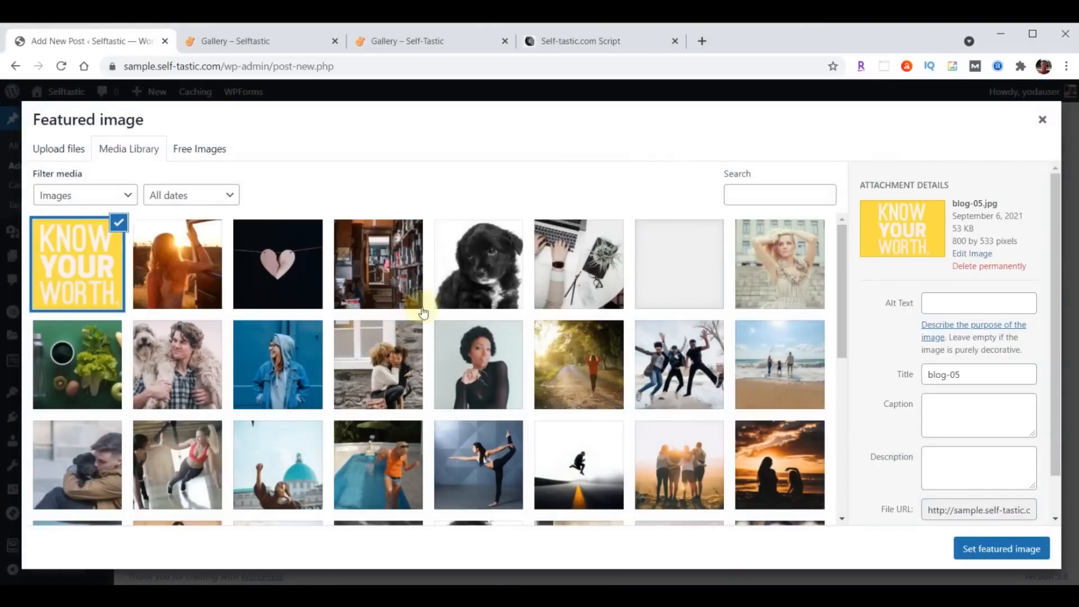
- Set the black puppy photo blog-01.jpg as the featured image
{"action": "left_click", "coordinate": [489, 261]}
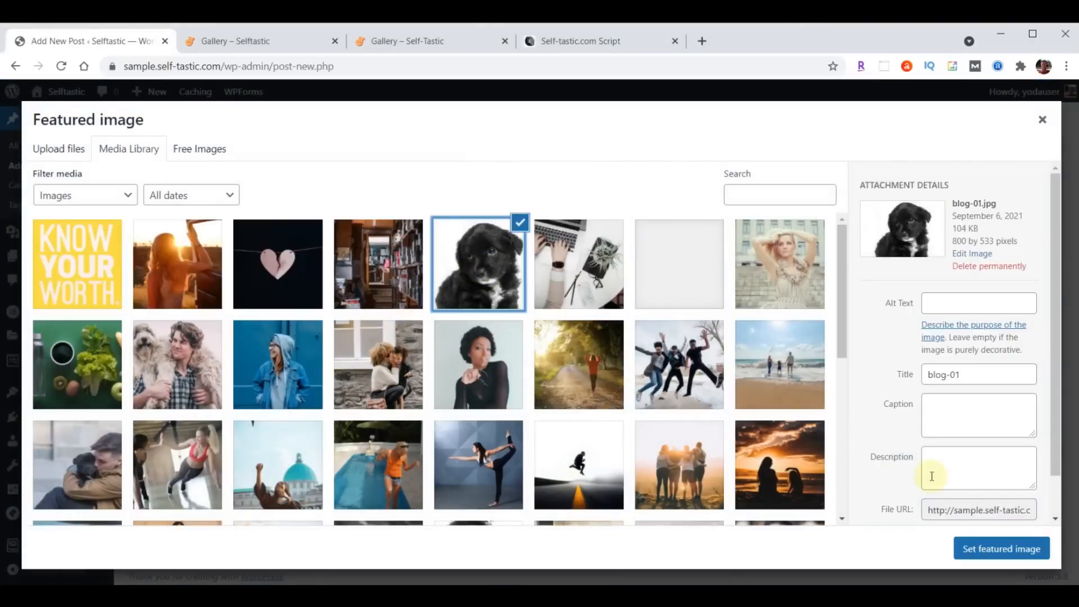
{"action": "left_click", "coordinate": [1001, 550]}
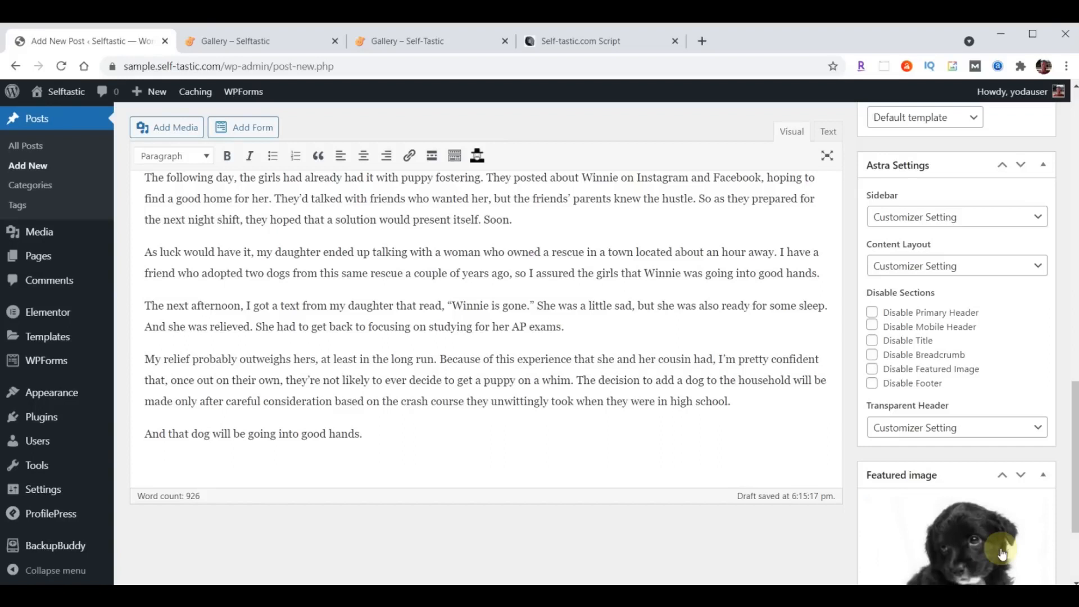
{"action": "scroll", "coordinate": [790, 535], "scroll_direction": "up", "scroll_amount": 15}
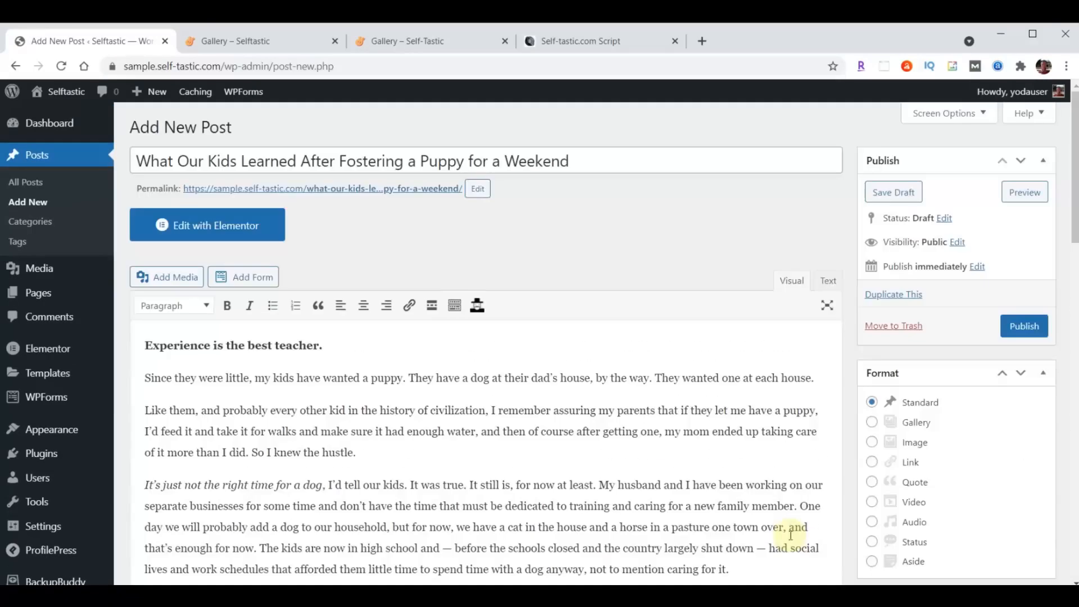
- Publish the puppy-fostering post and open its live page in a new tab
{"action": "left_click", "coordinate": [1025, 328]}
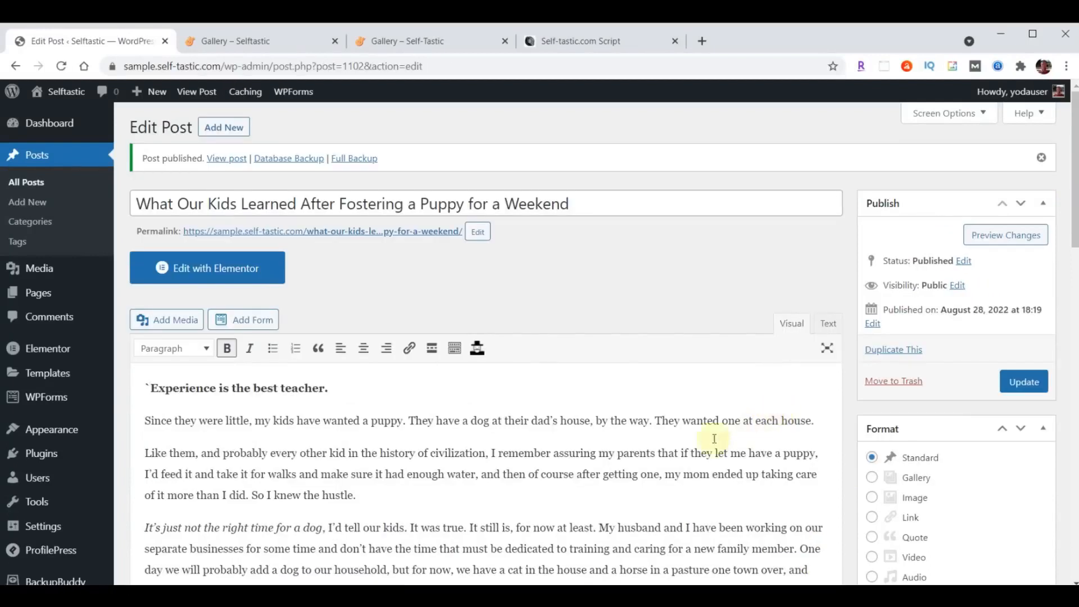
{"action": "right_click", "coordinate": [357, 235]}
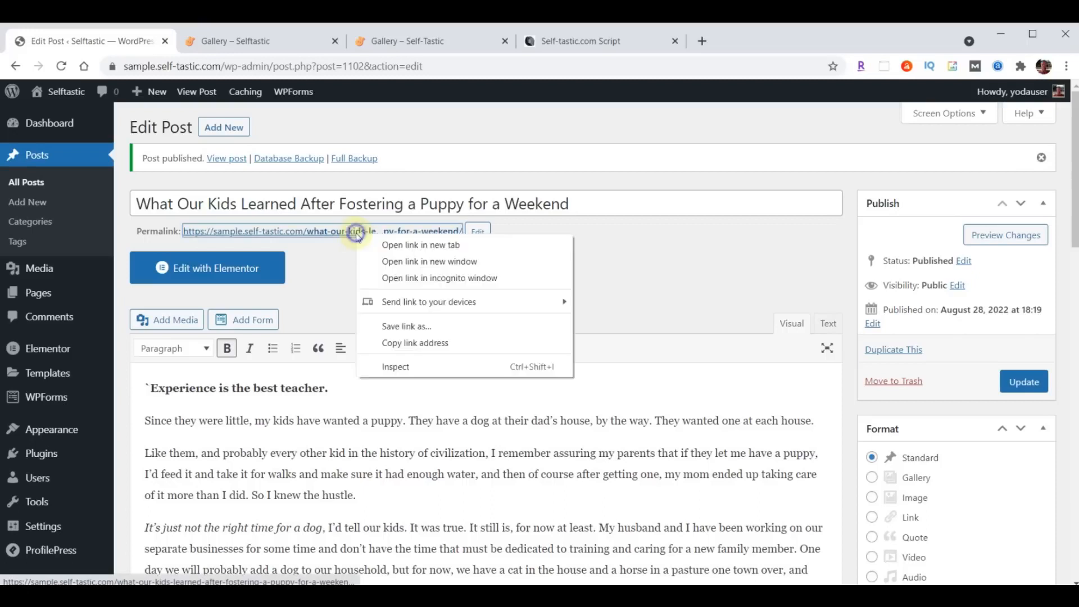
{"action": "left_click", "coordinate": [407, 243]}
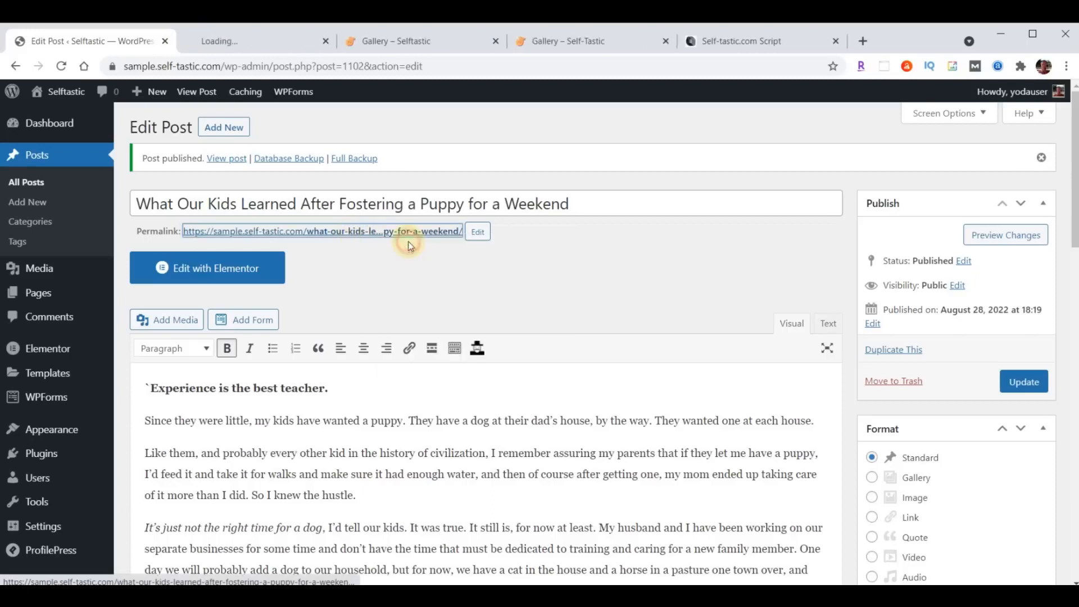
{"action": "left_click", "coordinate": [248, 42]}
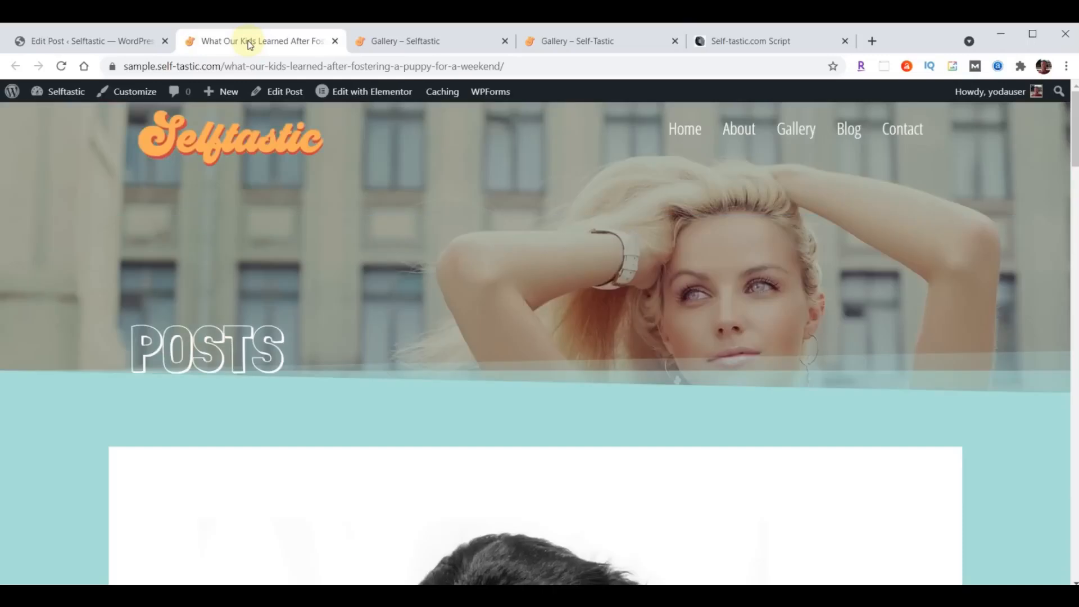
- Scroll through the live post, then close its tab to return to the editor
{"action": "scroll", "coordinate": [834, 241], "scroll_direction": "down", "scroll_amount": 3}
{"action": "scroll", "coordinate": [834, 241], "scroll_direction": "down", "scroll_amount": 20}
{"action": "scroll", "coordinate": [834, 244], "scroll_direction": "down", "scroll_amount": 20}
{"action": "scroll", "coordinate": [824, 314], "scroll_direction": "up", "scroll_amount": 20}
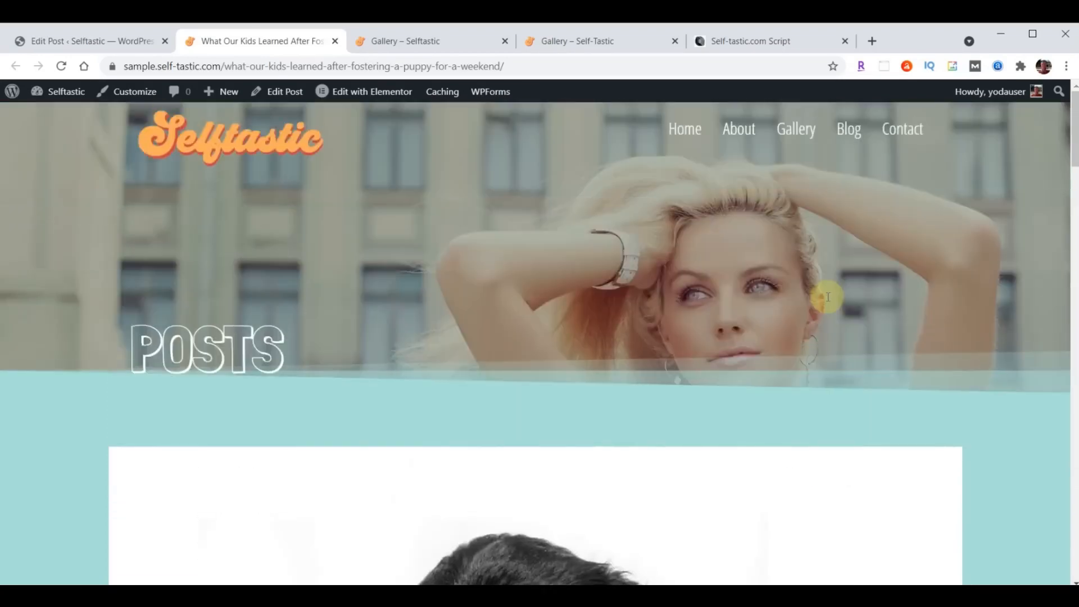
{"action": "left_click", "coordinate": [336, 41]}
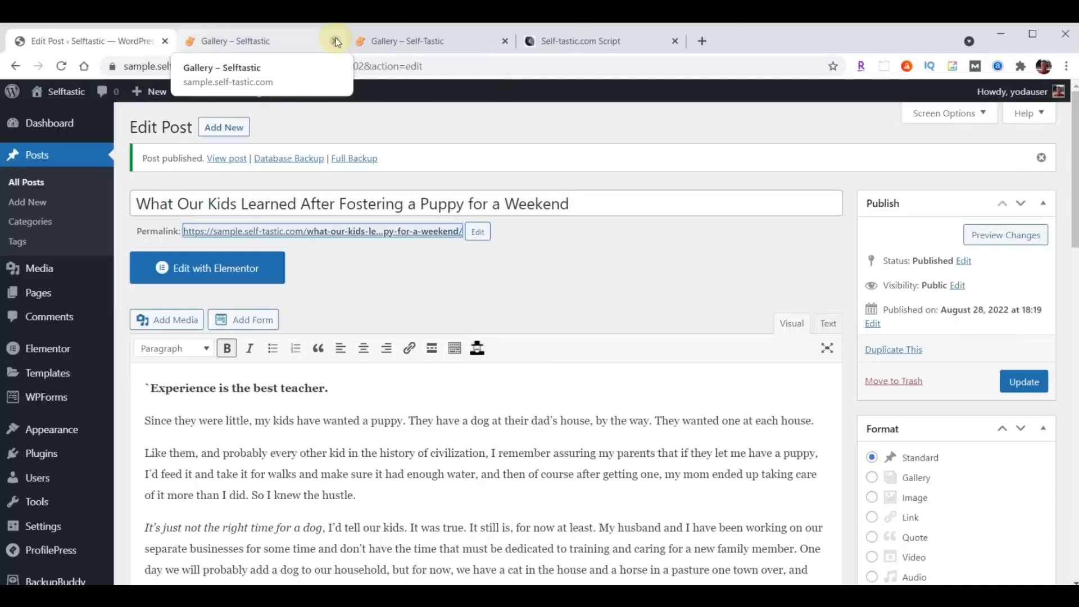
- Add a new post titled 'Am I Really a Secret Hoarder?' with the pasted hoarding article as body
{"action": "left_click", "coordinate": [220, 131]}
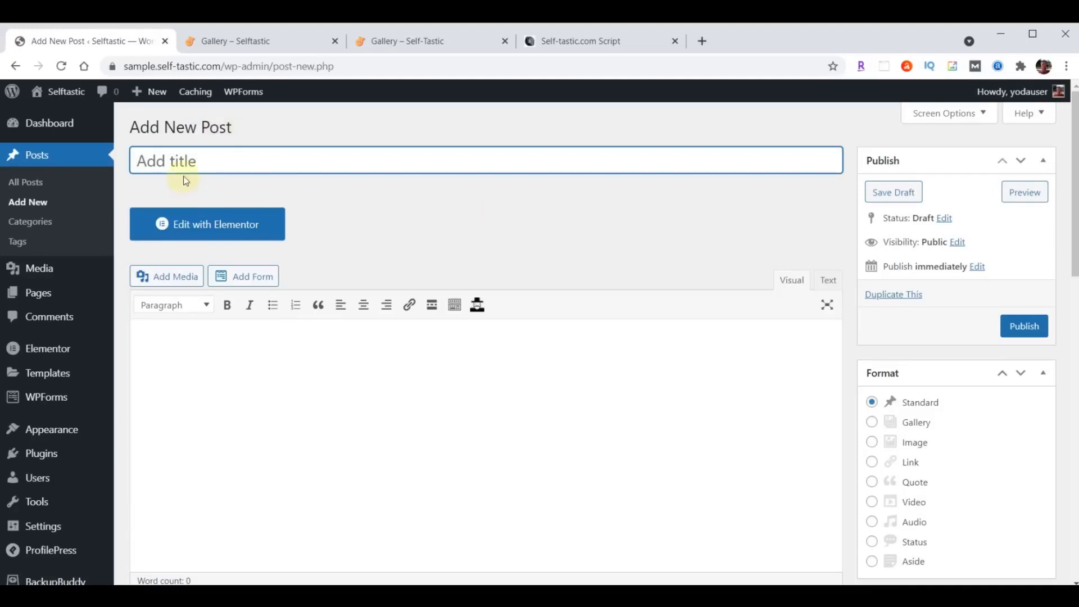
{"action": "key", "text": "ctrl+v"}
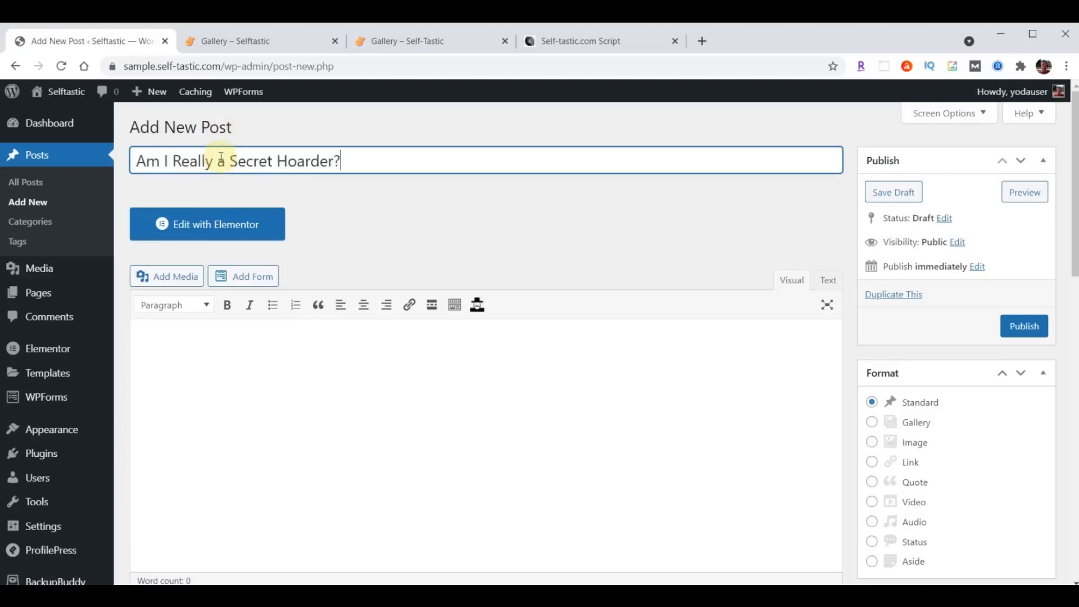
{"action": "scroll", "coordinate": [389, 368], "scroll_direction": "down", "scroll_amount": 3}
{"action": "left_click", "coordinate": [281, 228]}
{"action": "key", "text": "ctrl+v"}
{"action": "scroll", "coordinate": [847, 316], "scroll_direction": "up", "scroll_amount": 8}
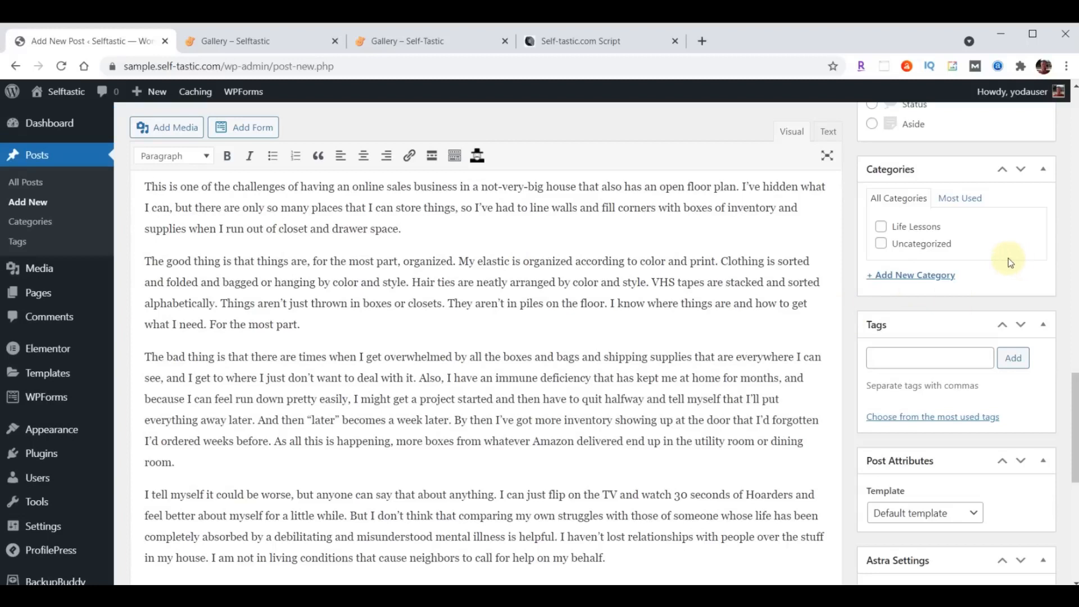
- Tick Life Lessons and add new Business, Mental Health and Personal Development categories
{"action": "left_click", "coordinate": [881, 225]}
{"action": "left_click", "coordinate": [915, 276]}
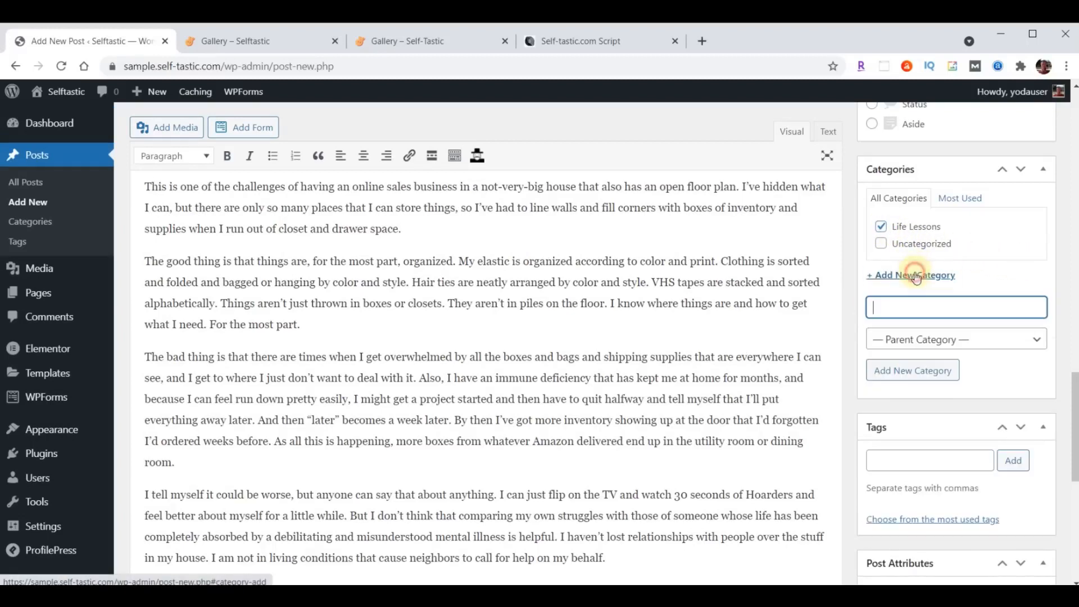
{"action": "type", "text": "Business"}
{"action": "key", "text": "Return"}
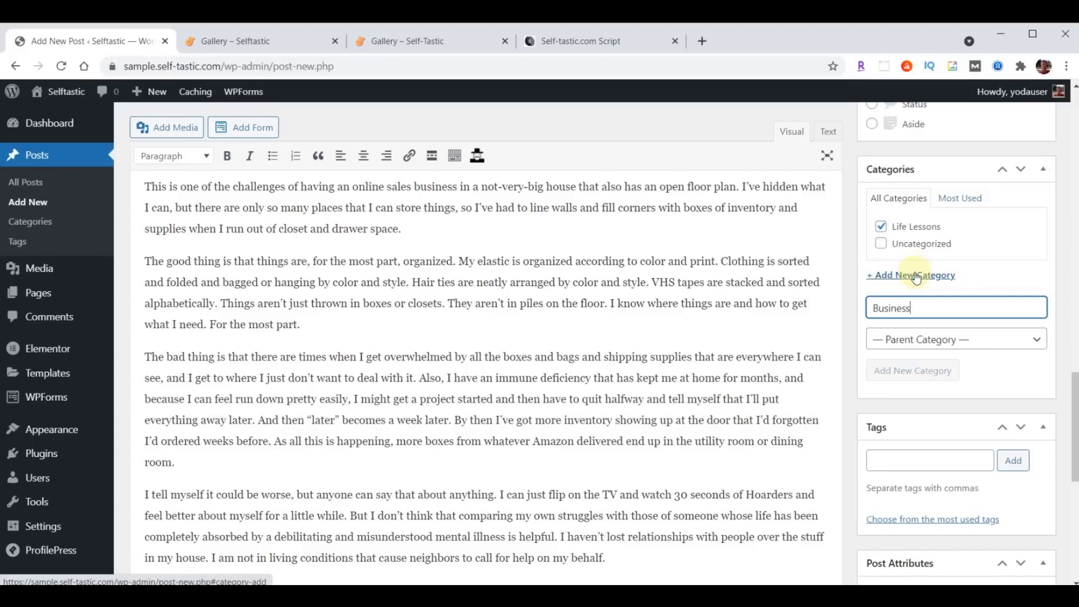
{"action": "type", "text": "Mental Health"}
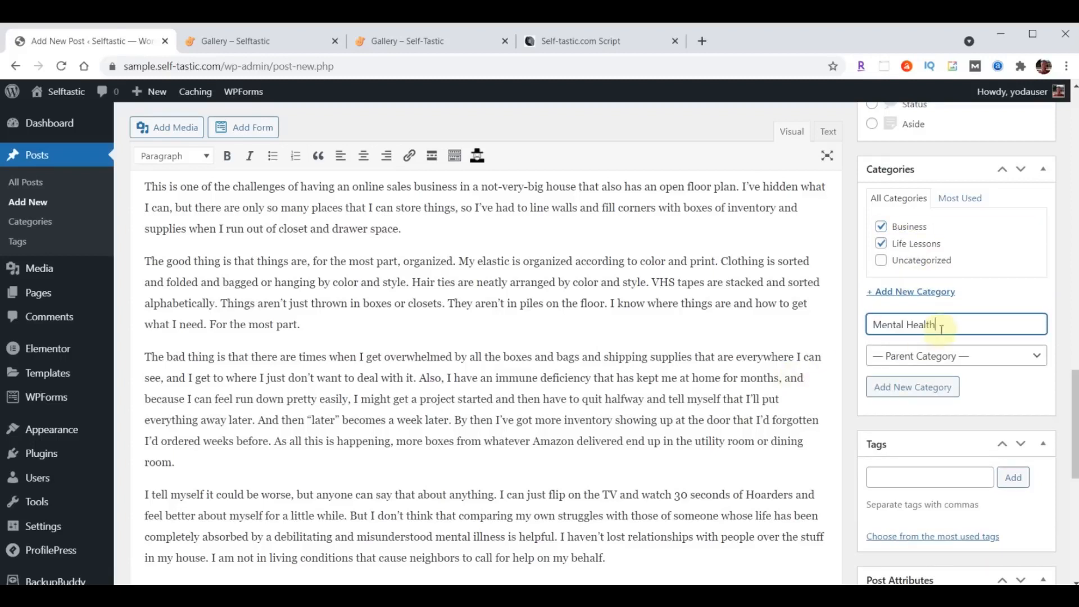
{"action": "key", "text": "Return"}
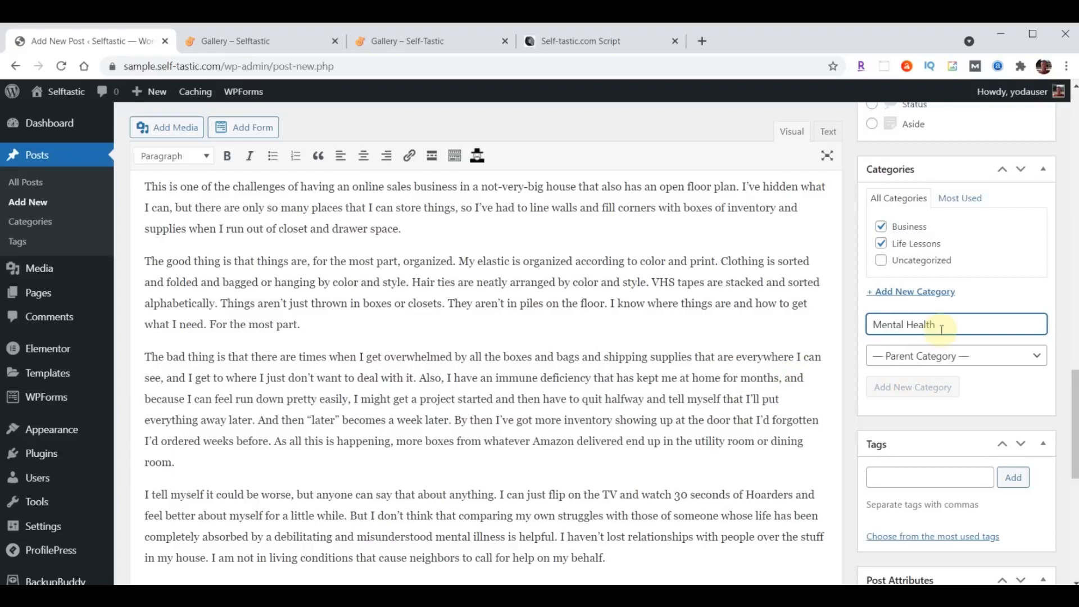
{"action": "type", "text": "Personal Development"}
{"action": "key", "text": "Return"}
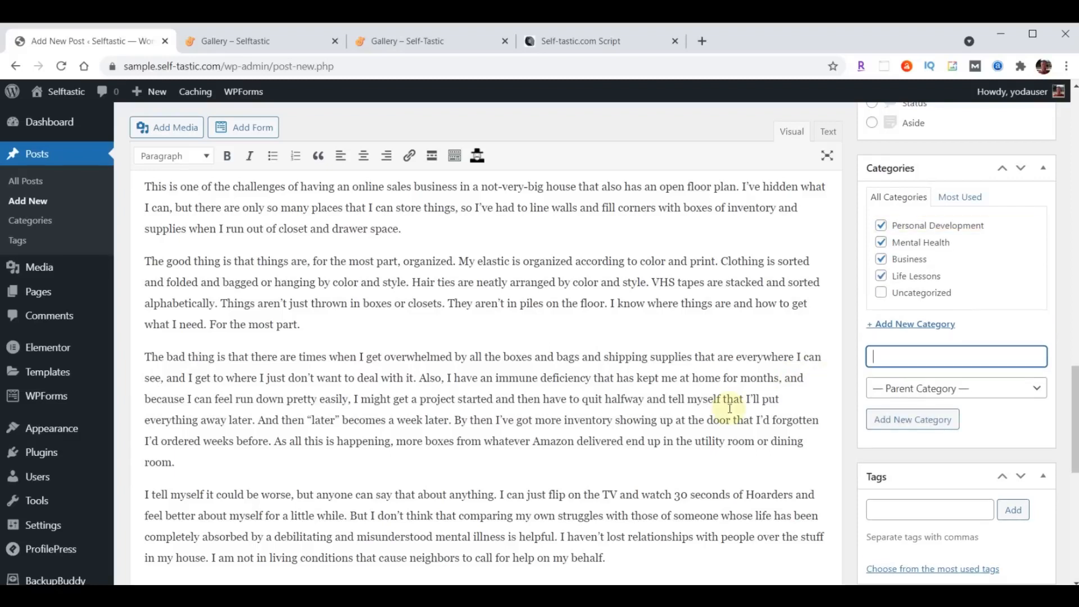
- Tag the post with Self Improvement and Money
{"action": "scroll", "coordinate": [962, 301], "scroll_direction": "down", "scroll_amount": 1}
{"action": "scroll", "coordinate": [962, 300], "scroll_direction": "down", "scroll_amount": 3}
{"action": "left_click", "coordinate": [919, 369]}
{"action": "type", "text": "Self Improvement, Money"}
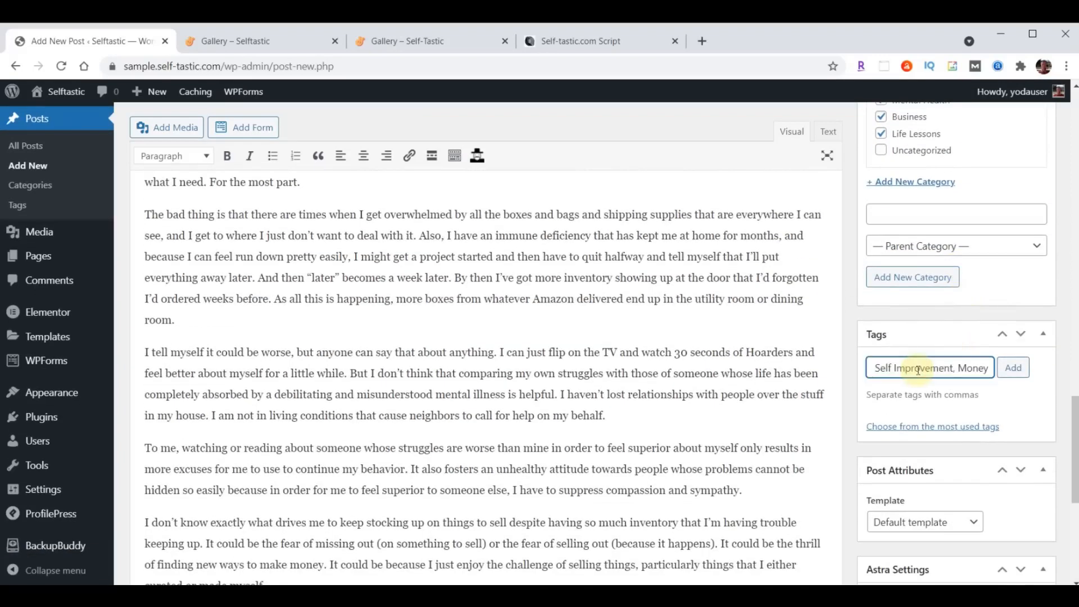
{"action": "left_click", "coordinate": [1016, 372]}
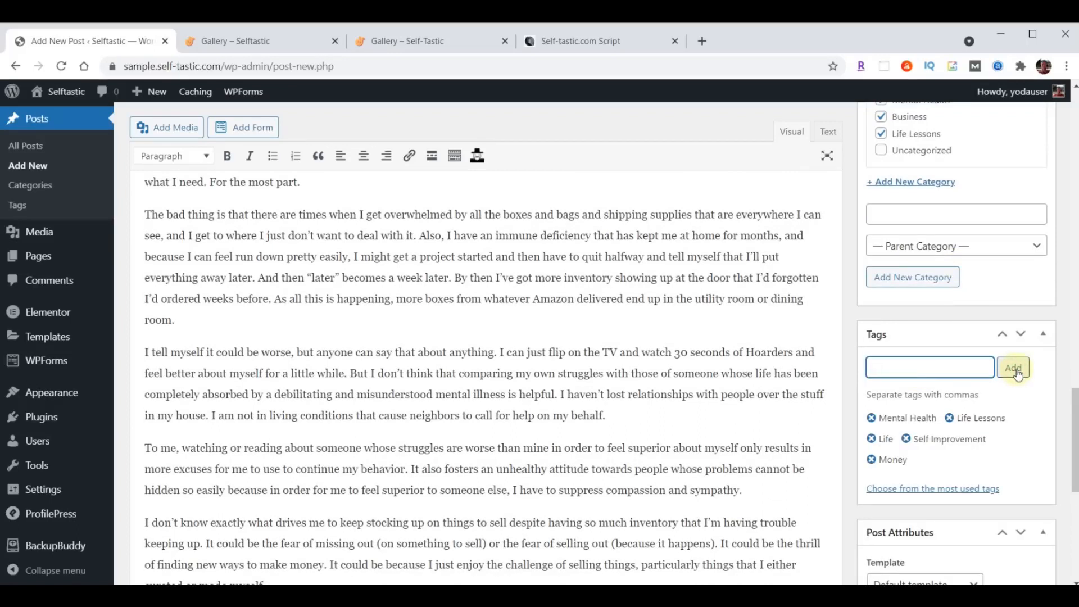
{"action": "scroll", "coordinate": [1018, 372], "scroll_direction": "down", "scroll_amount": 8}
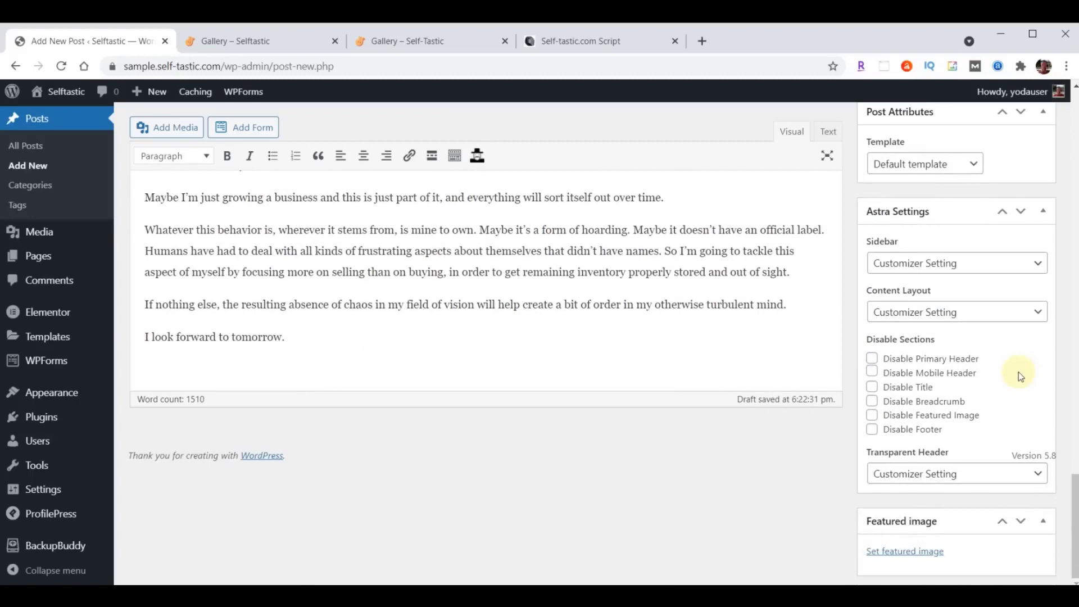
- Choose the bookshelf photo blog-02.jpg from the Media Library as the featured image
{"action": "left_click", "coordinate": [922, 550]}
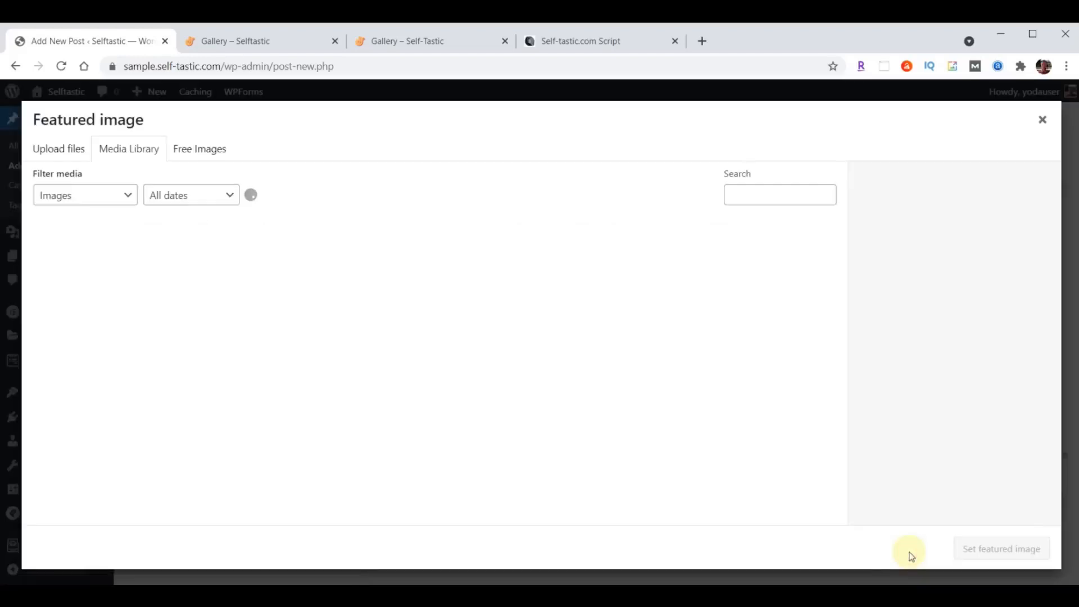
{"action": "left_click", "coordinate": [370, 266]}
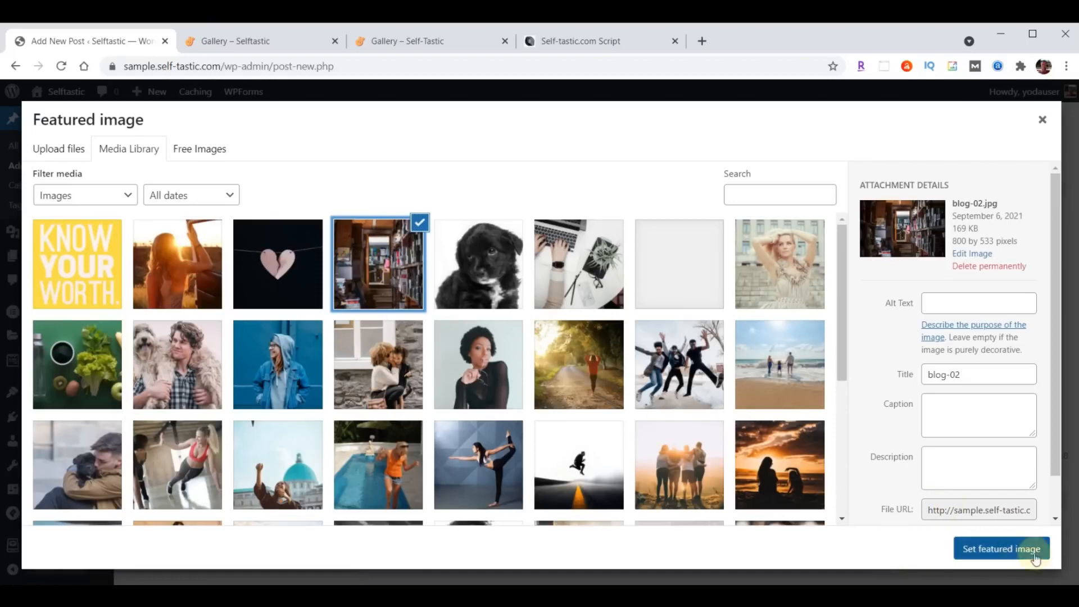
{"action": "left_click", "coordinate": [999, 549]}
{"action": "scroll", "coordinate": [998, 552], "scroll_direction": "down", "scroll_amount": 3}
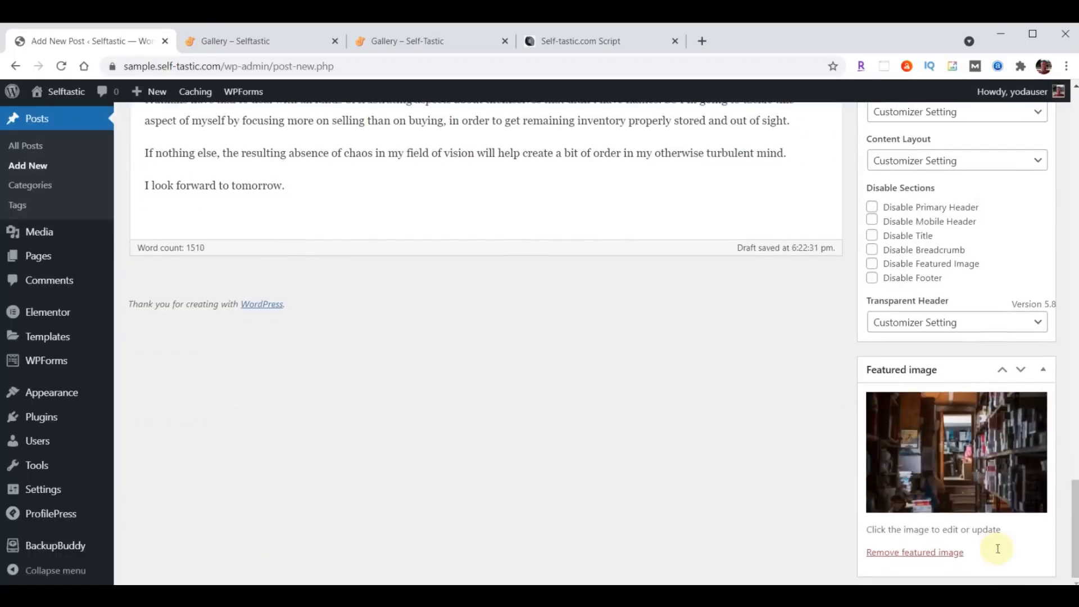
{"action": "scroll", "coordinate": [998, 553], "scroll_direction": "up", "scroll_amount": 15}
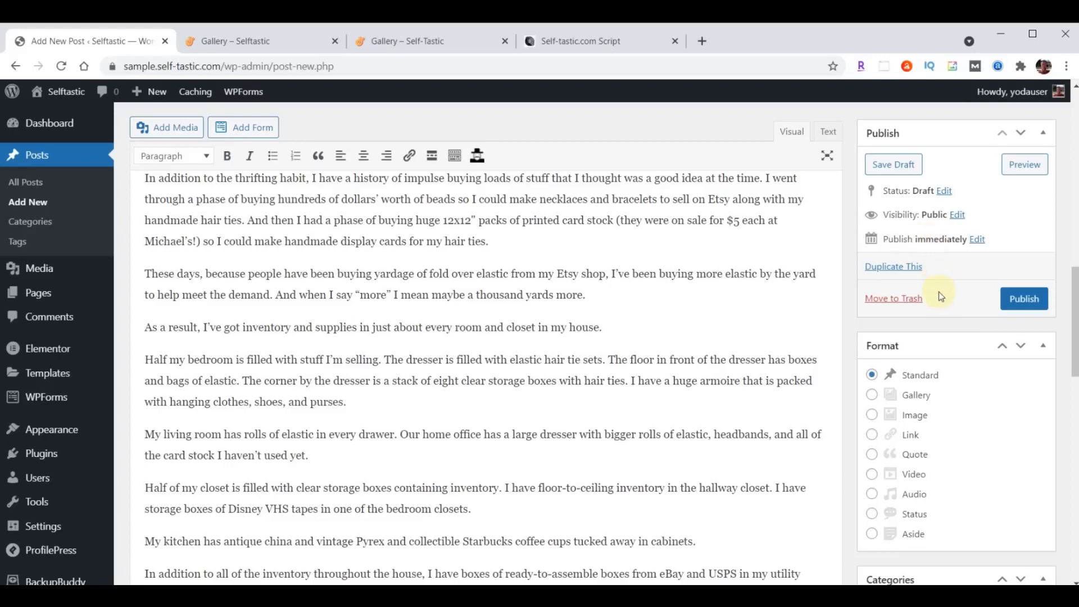
- Publish the hoarding post and open its permalink in a new tab
{"action": "left_click", "coordinate": [1022, 298]}
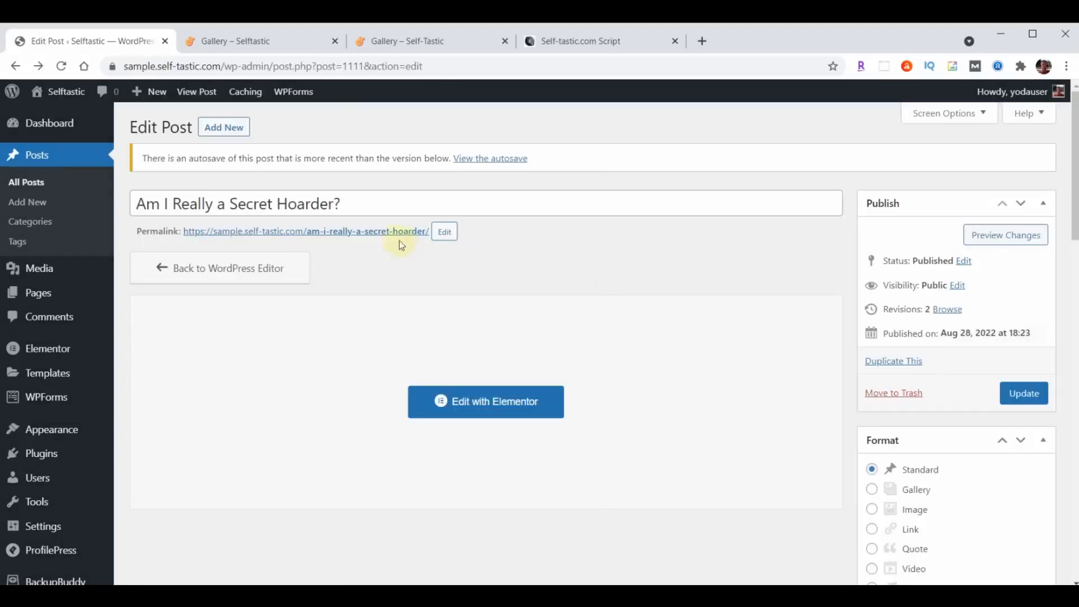
{"action": "right_click", "coordinate": [355, 232]}
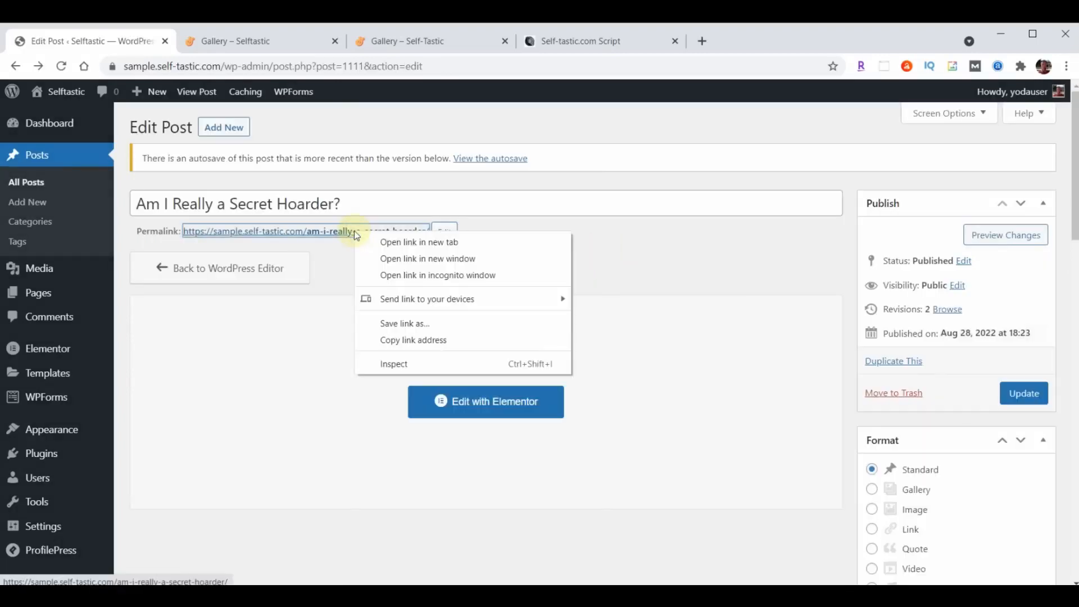
{"action": "left_click", "coordinate": [396, 242]}
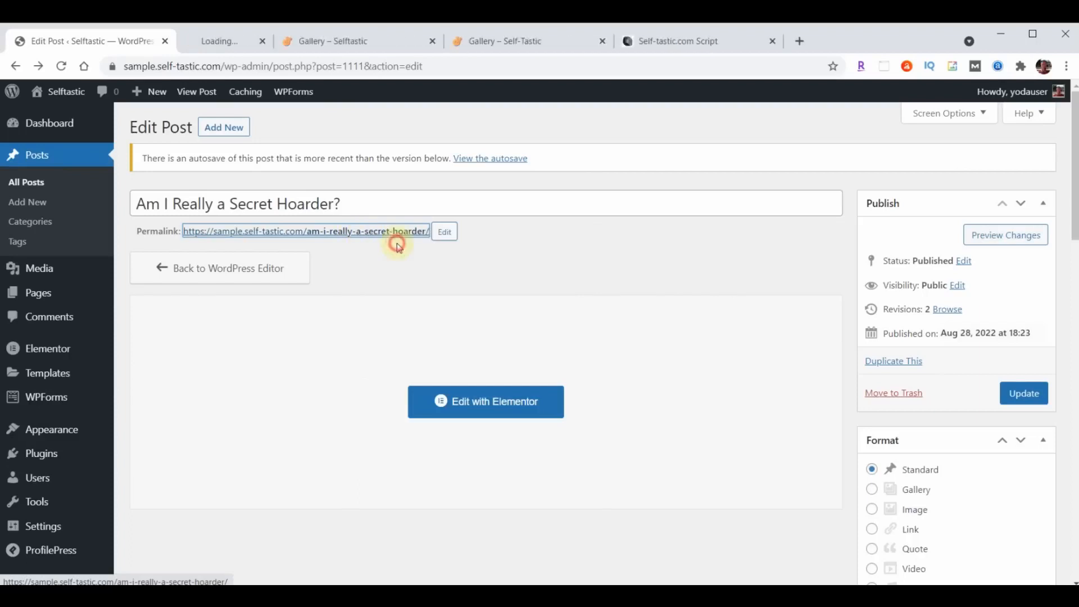
{"action": "left_click", "coordinate": [252, 41]}
- Scroll through the live Secret Hoarder post, then close its tab
{"action": "scroll", "coordinate": [972, 278], "scroll_direction": "down", "scroll_amount": 4}
{"action": "scroll", "coordinate": [959, 301], "scroll_direction": "down", "scroll_amount": 20}
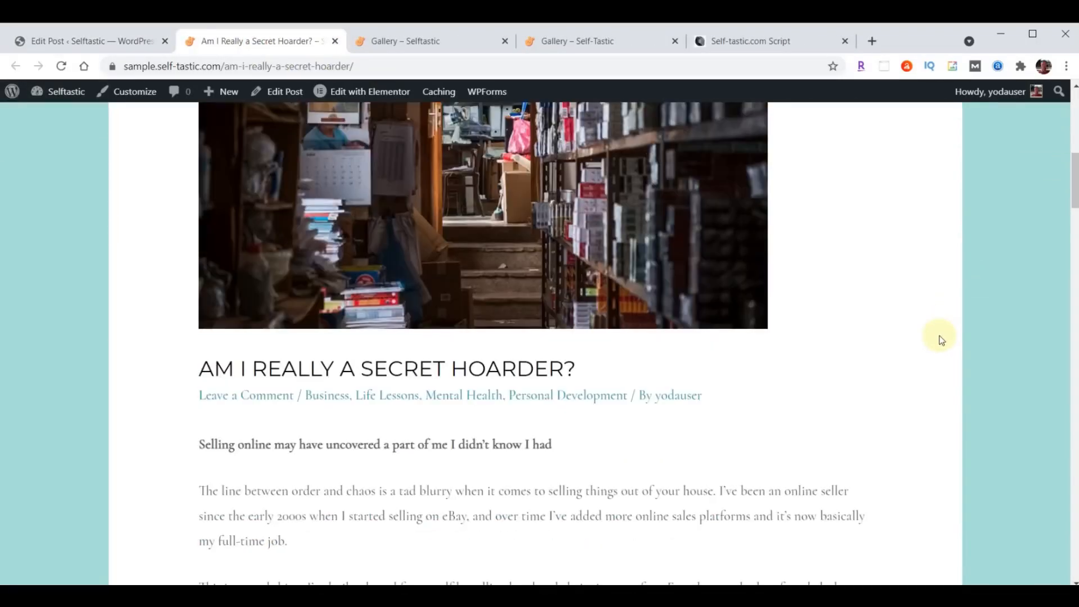
{"action": "scroll", "coordinate": [942, 339], "scroll_direction": "down", "scroll_amount": 20}
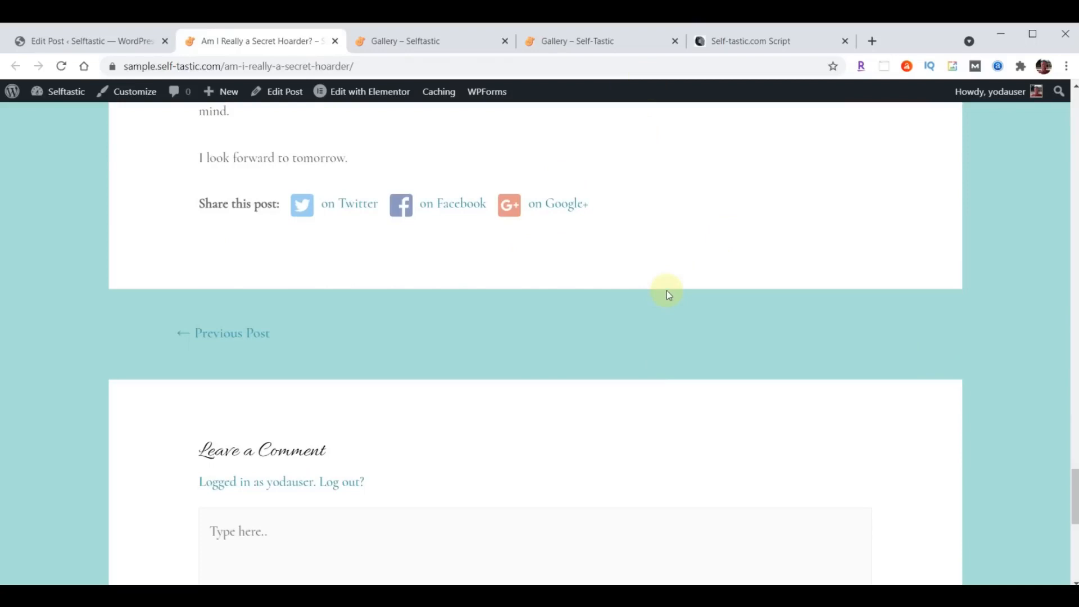
{"action": "scroll", "coordinate": [666, 291], "scroll_direction": "up", "scroll_amount": 15}
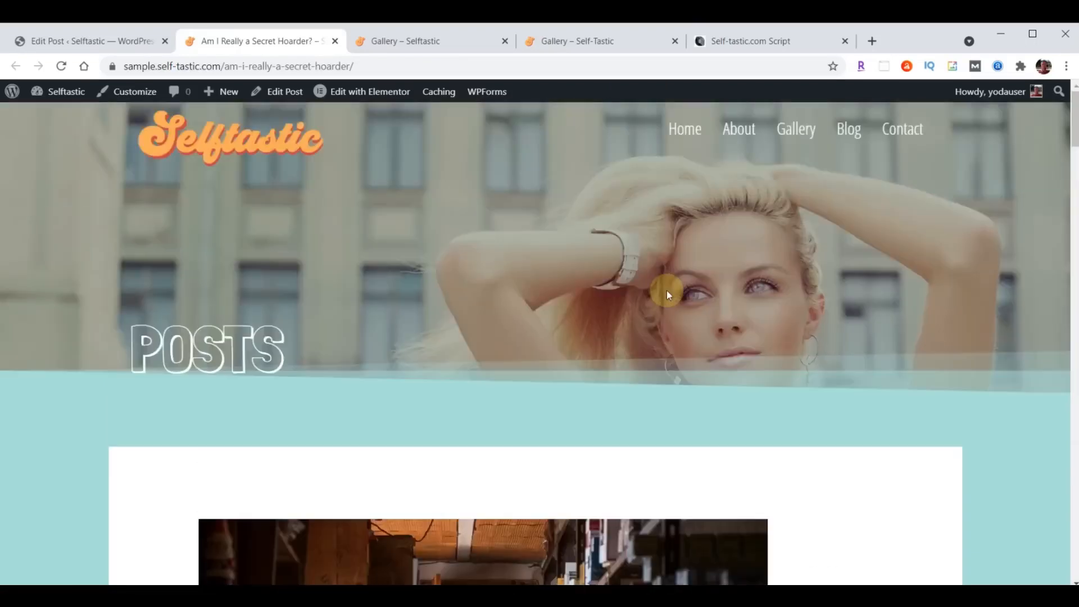
{"action": "left_click", "coordinate": [334, 41]}
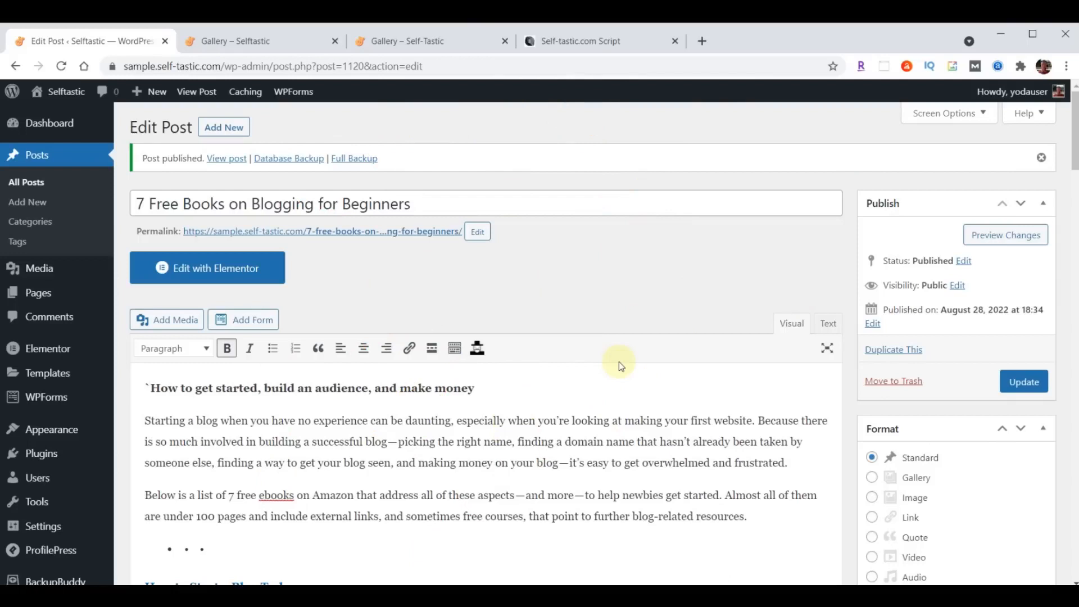
- Open the live '7 Free Books on Blogging for Beginners' post in a new tab and scroll through it
{"action": "right_click", "coordinate": [346, 232]}
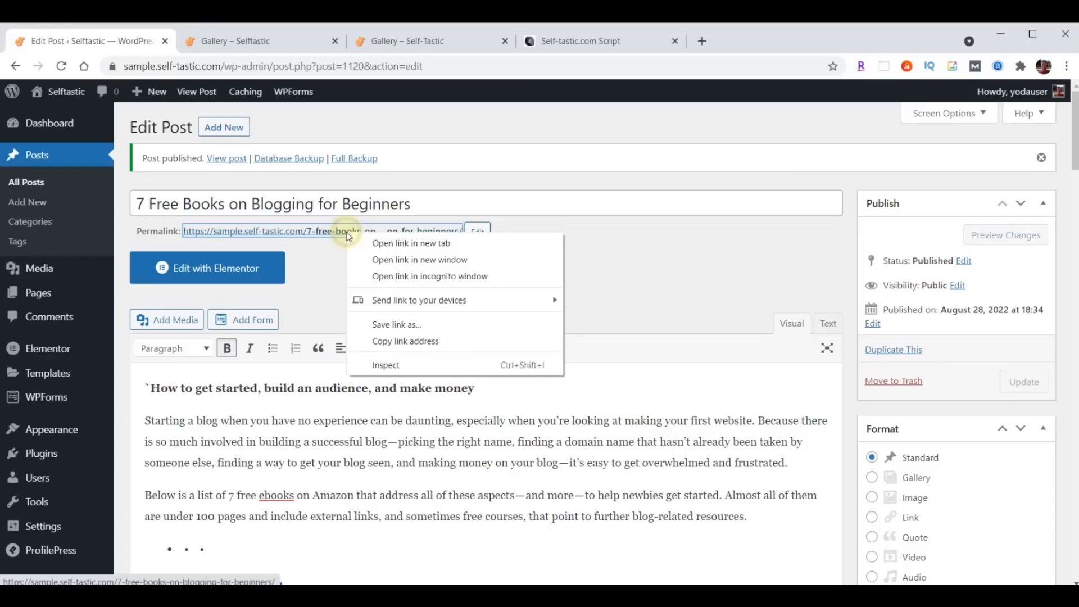
{"action": "left_click", "coordinate": [410, 243]}
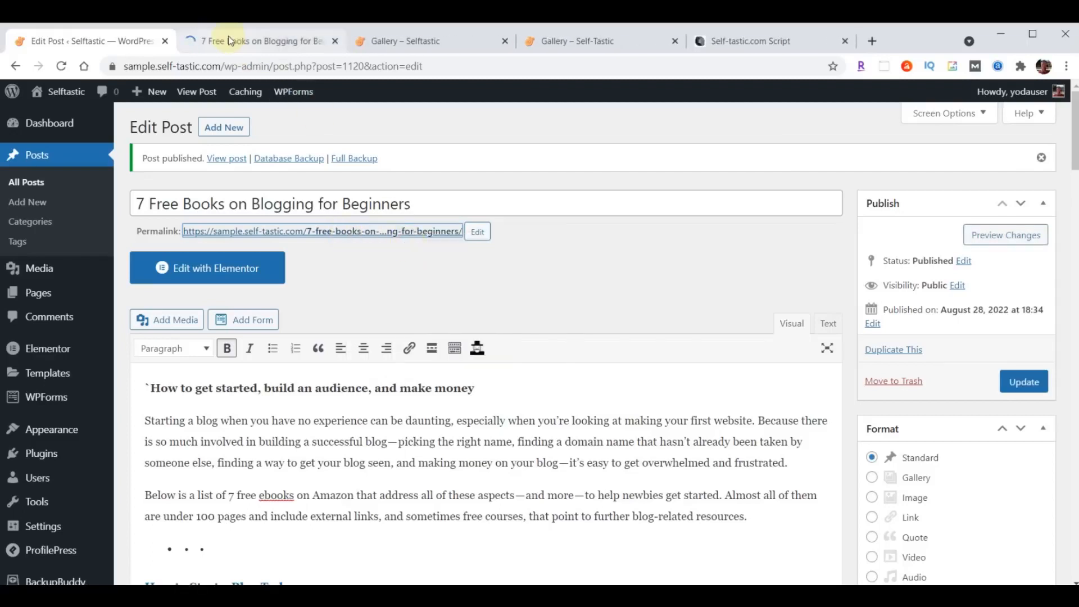
{"action": "left_click", "coordinate": [229, 41]}
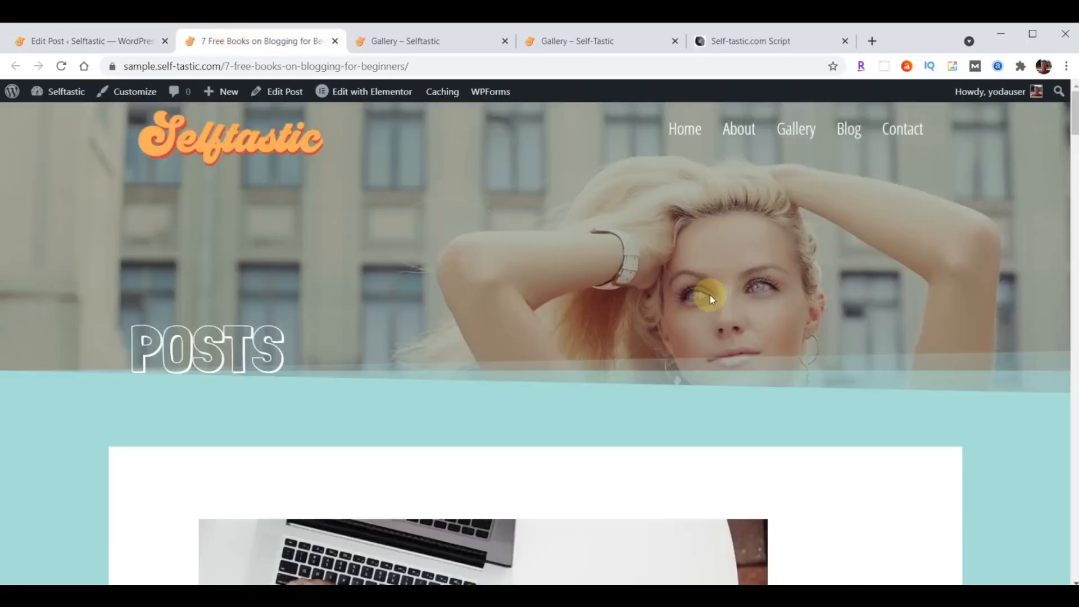
{"action": "scroll", "coordinate": [755, 345], "scroll_direction": "down", "scroll_amount": 6}
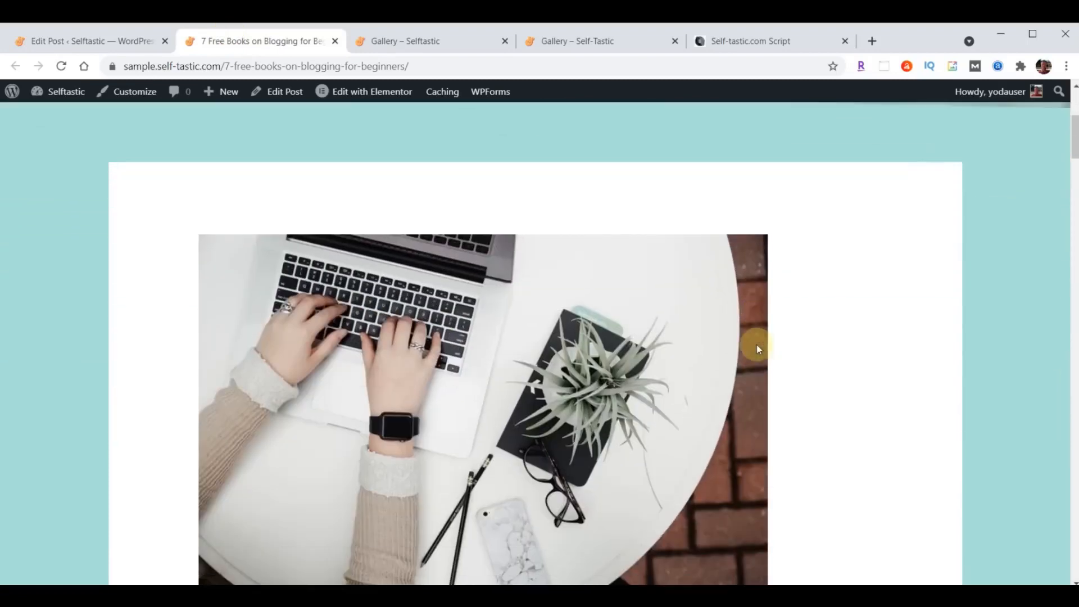
{"action": "scroll", "coordinate": [756, 345], "scroll_direction": "down", "scroll_amount": 4}
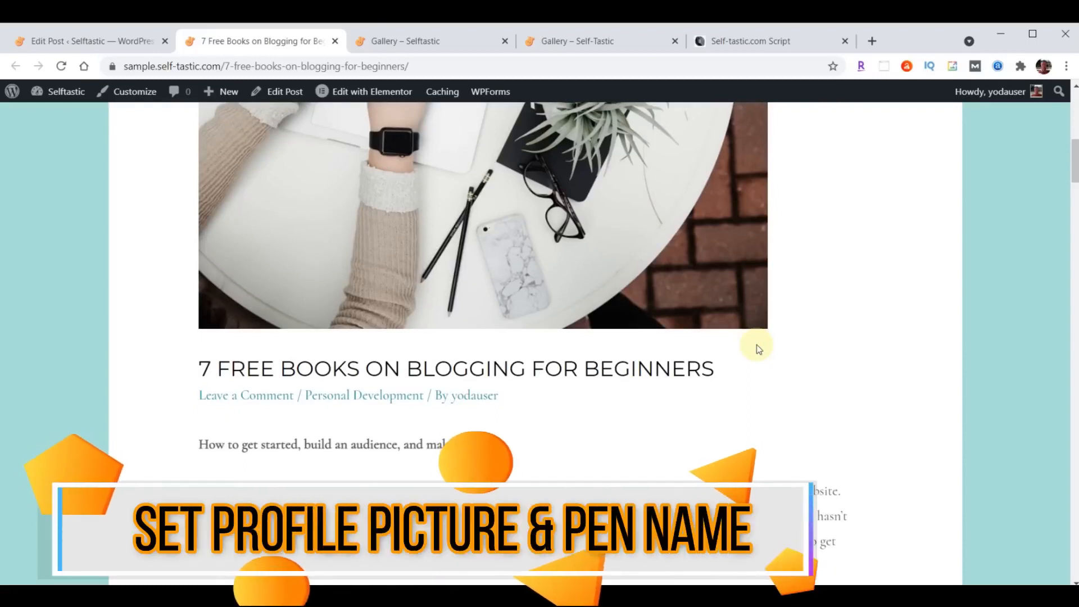
{"action": "scroll", "coordinate": [756, 345], "scroll_direction": "up", "scroll_amount": 5}
{"action": "scroll", "coordinate": [757, 345], "scroll_direction": "down", "scroll_amount": 5}
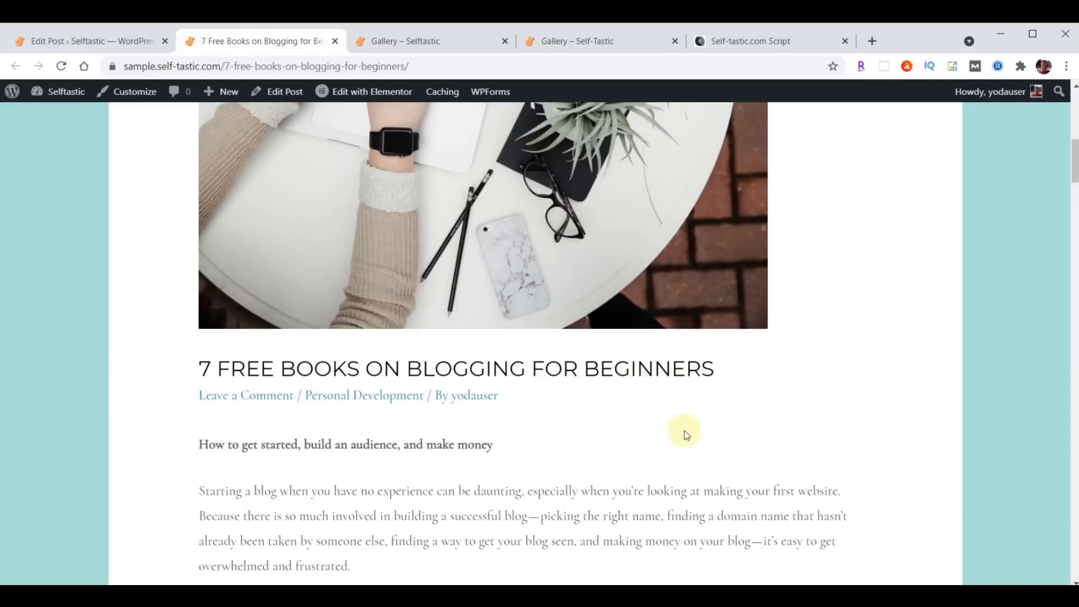
- Visit the author's archive page, go back, and return to the Edit Post tab
{"action": "left_click", "coordinate": [464, 396]}
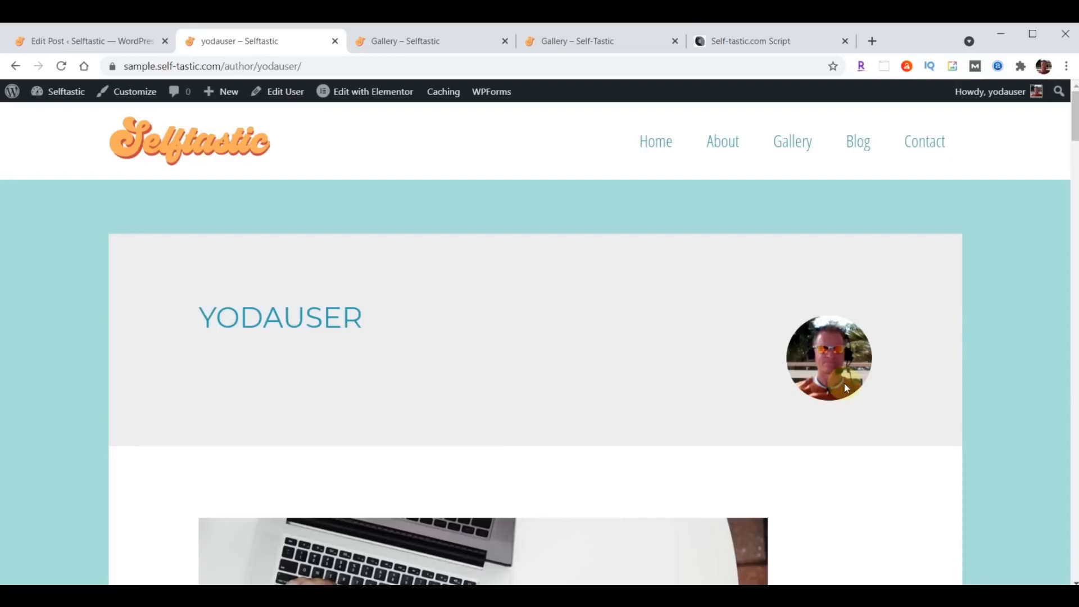
{"action": "left_click", "coordinate": [15, 67]}
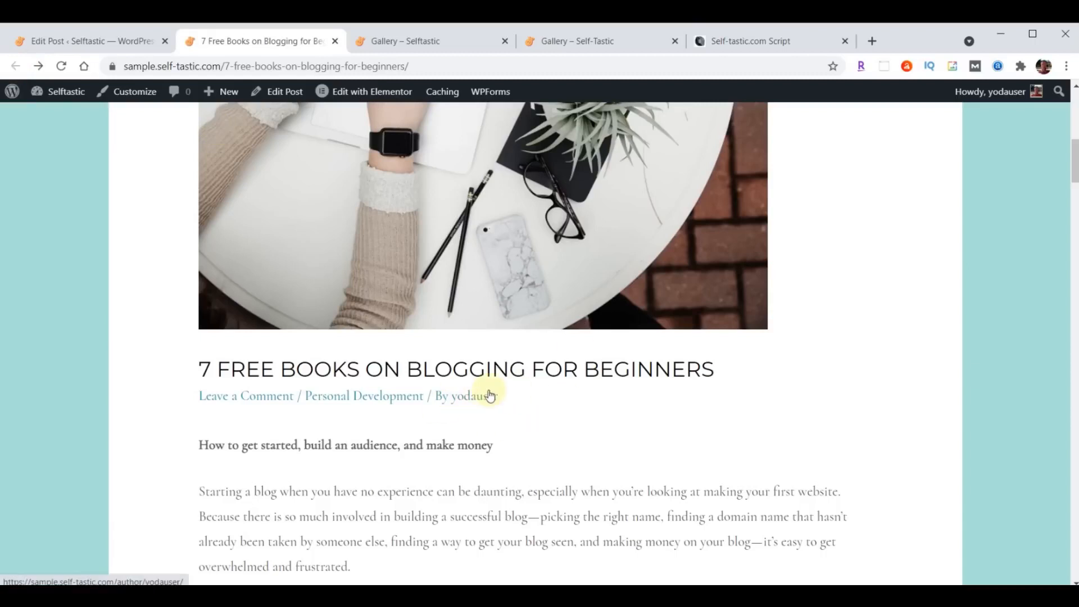
{"action": "left_click", "coordinate": [57, 42]}
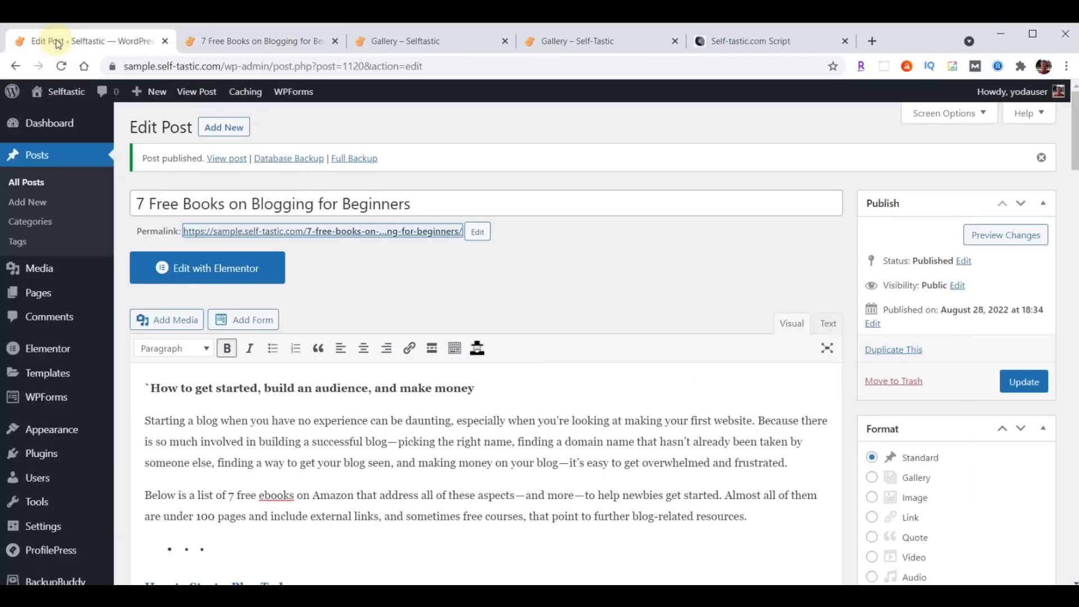
- In ProfilePress Profile & Cover Photo settings, tick Disable Gravatar
{"action": "left_click", "coordinate": [52, 452]}
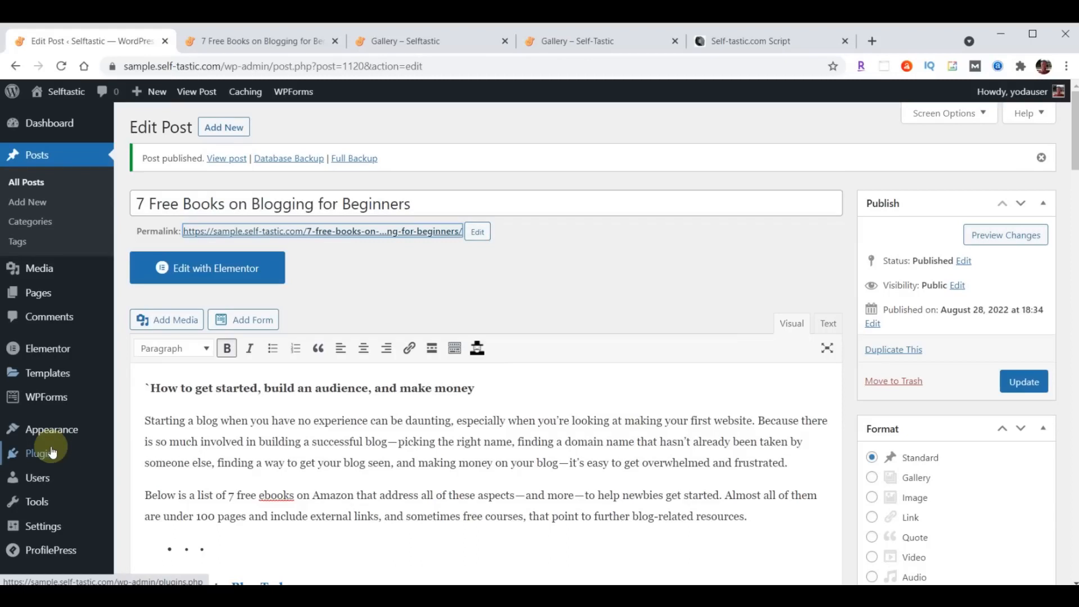
{"action": "left_click", "coordinate": [40, 457]}
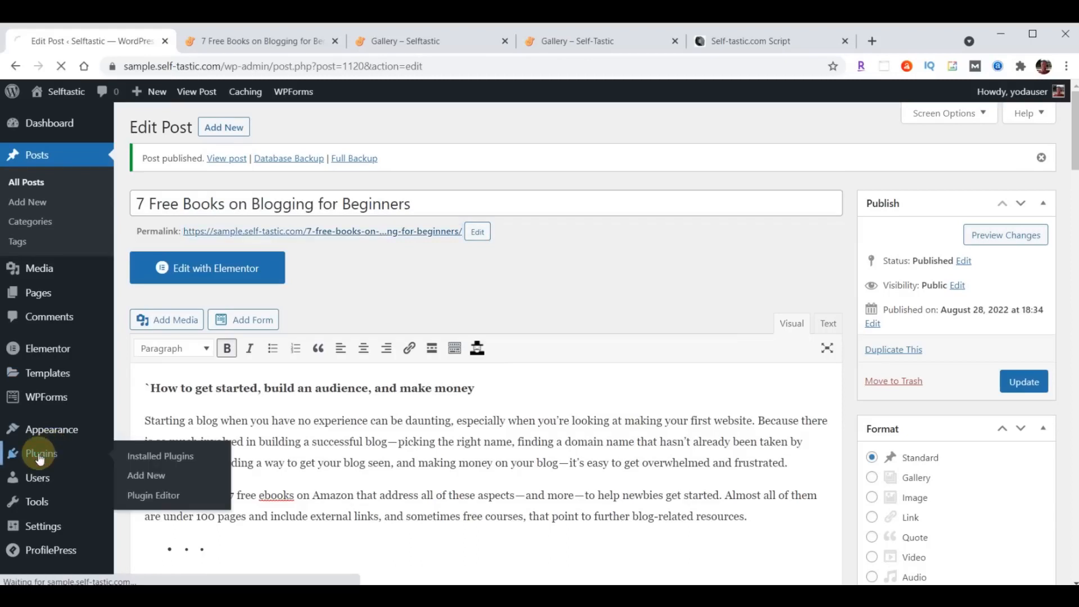
{"action": "scroll", "coordinate": [336, 402], "scroll_direction": "down", "scroll_amount": 6}
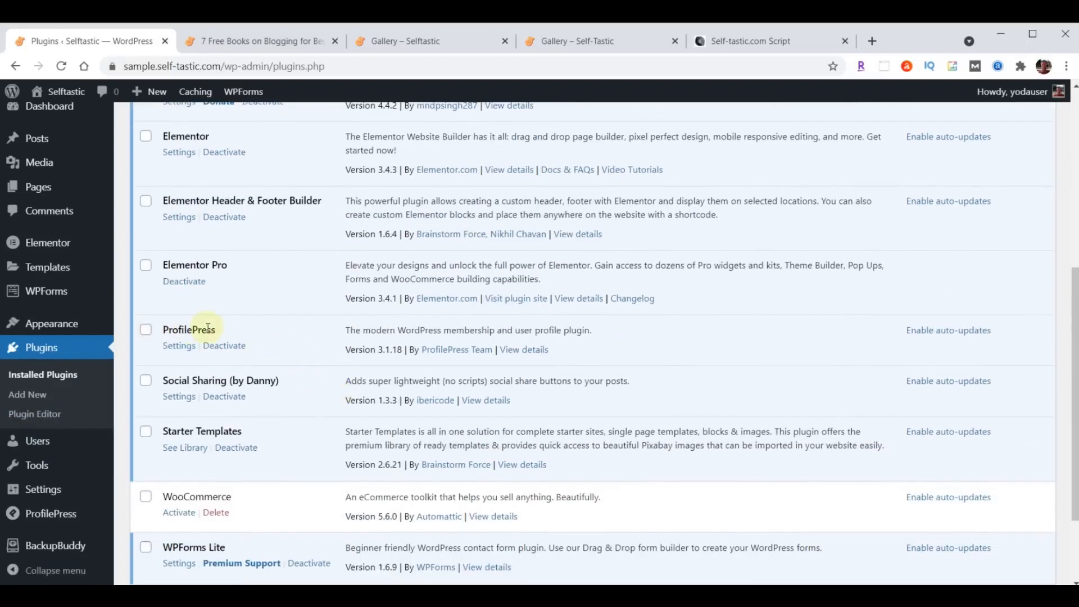
{"action": "left_click", "coordinate": [178, 346]}
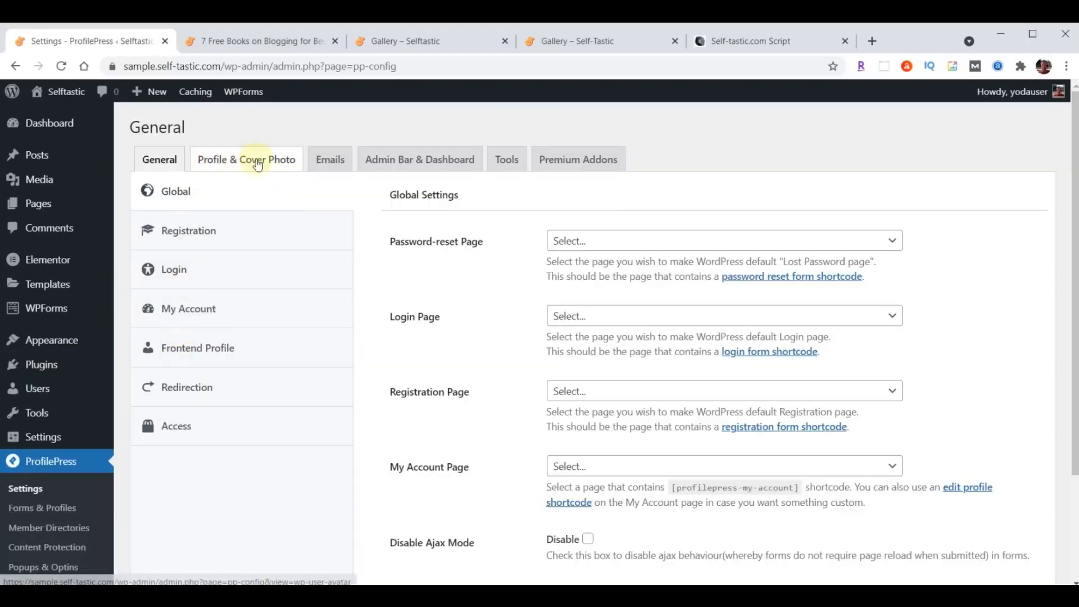
{"action": "left_click", "coordinate": [266, 163]}
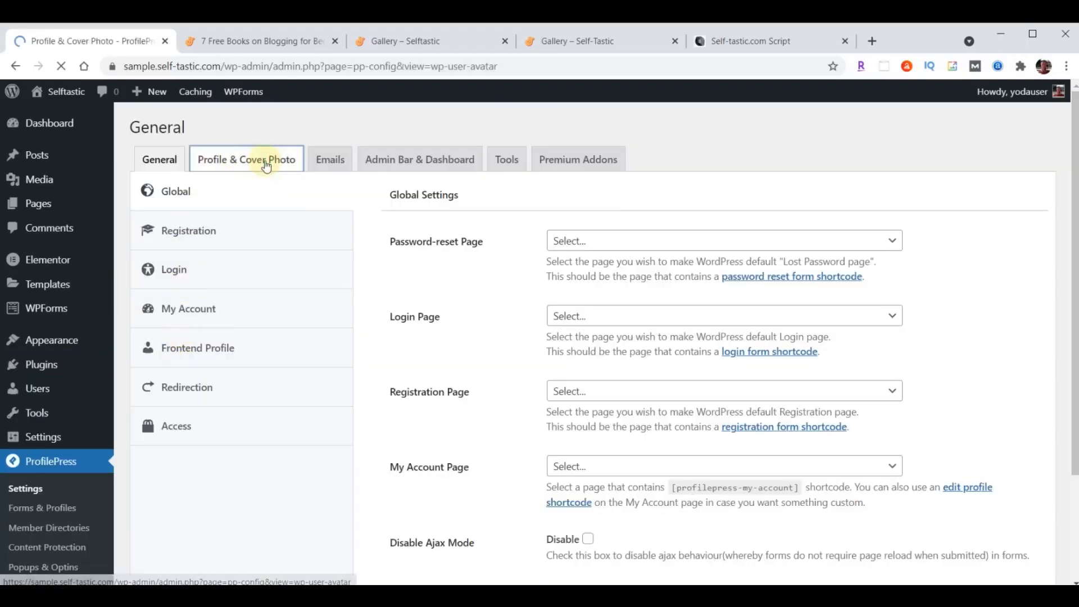
{"action": "scroll", "coordinate": [747, 234], "scroll_direction": "down", "scroll_amount": 2}
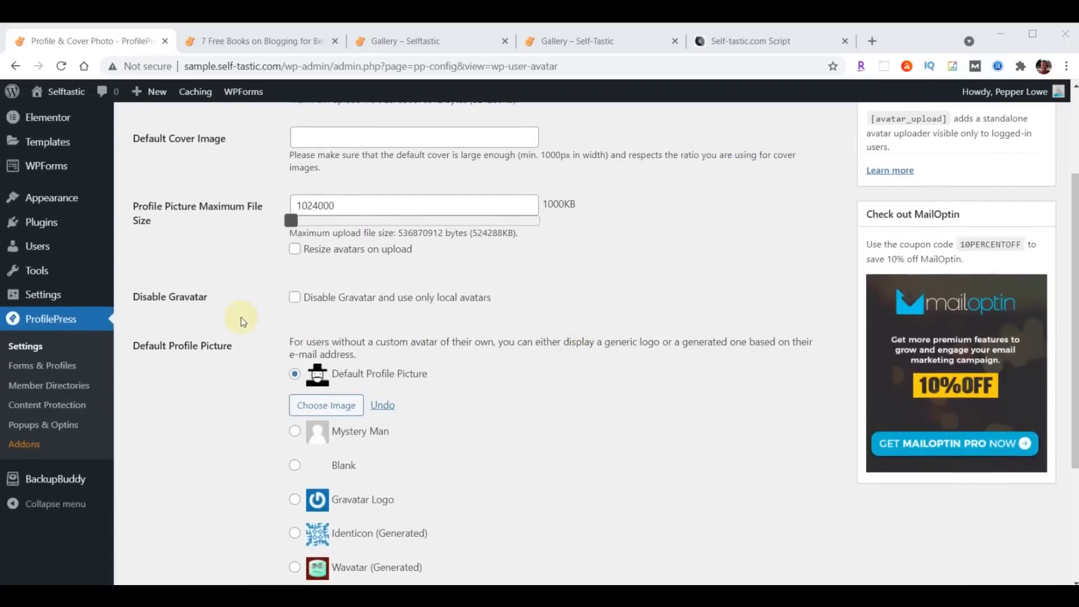
{"action": "left_click", "coordinate": [294, 298]}
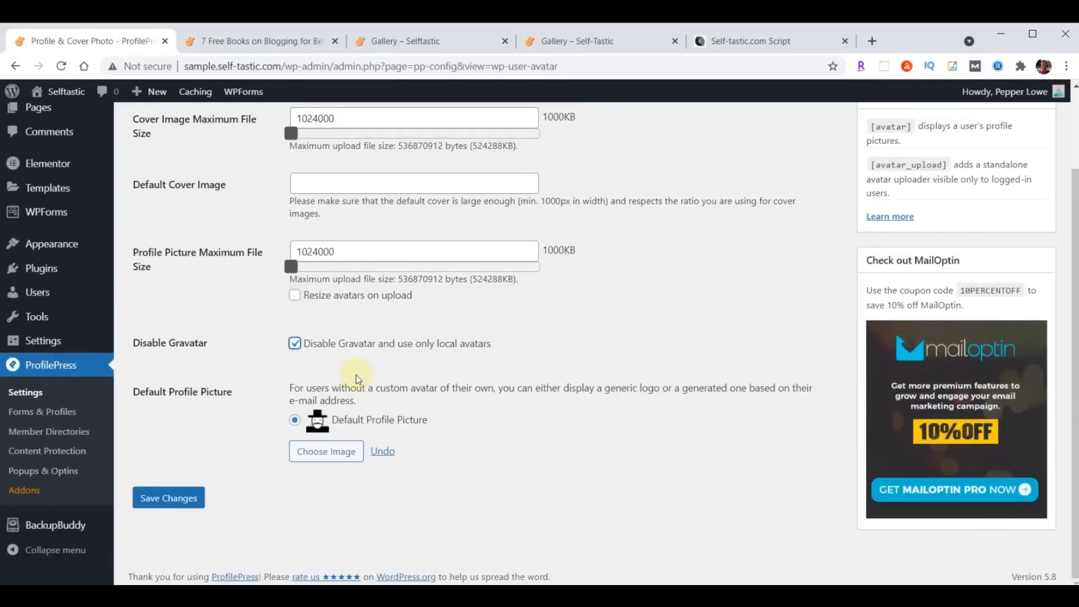
- Upload profile-blog.jpg as the default profile picture and save the settings
{"action": "left_click", "coordinate": [321, 456]}
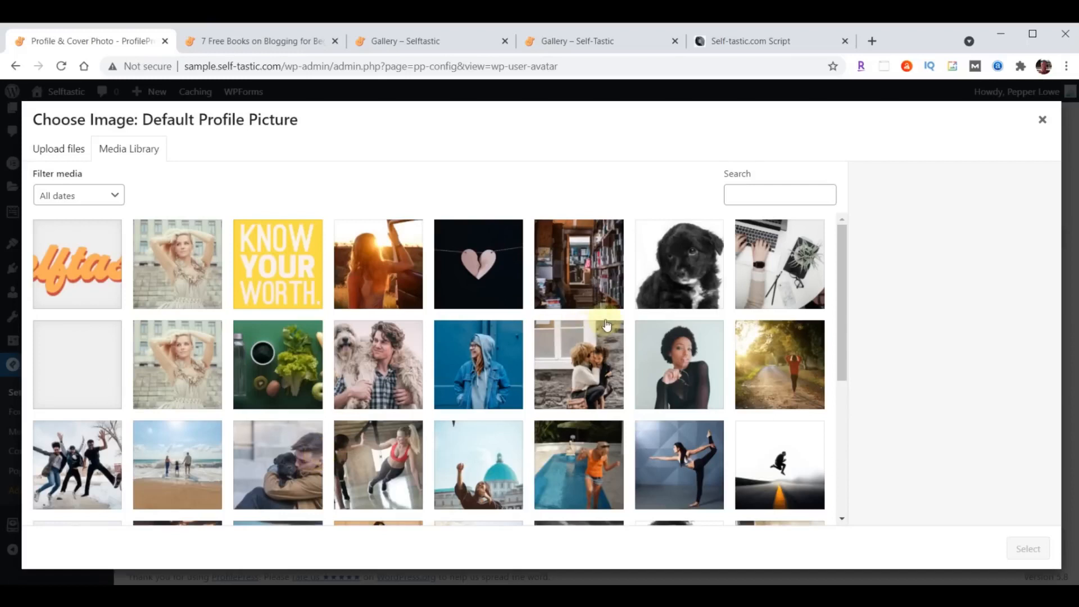
{"action": "key", "text": "alt+Tab"}
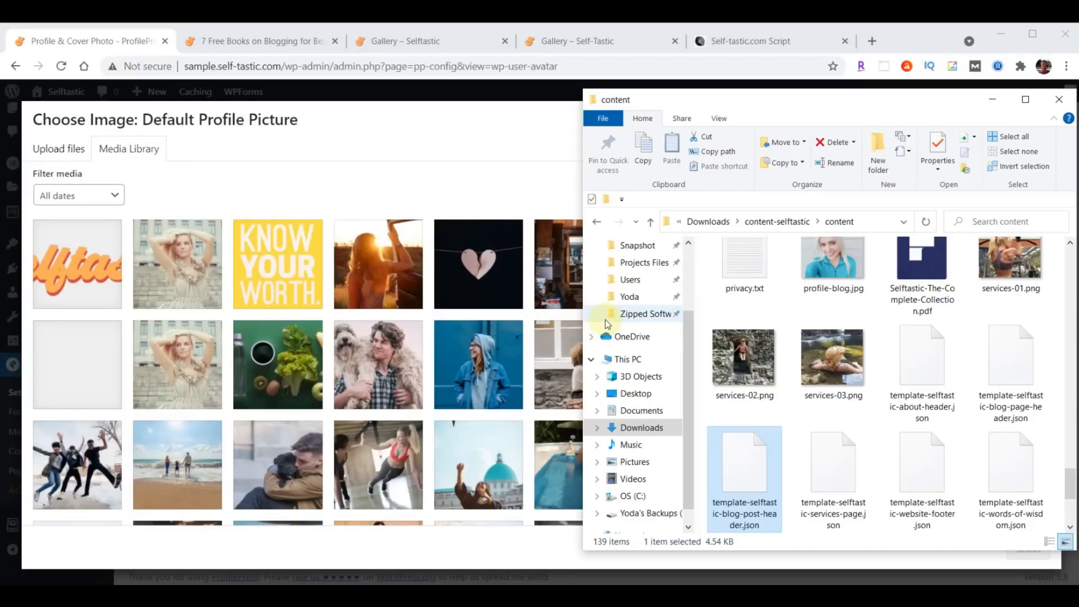
{"action": "scroll", "coordinate": [989, 416], "scroll_direction": "up", "scroll_amount": 1}
{"action": "left_click_drag", "start_coordinate": [833, 275], "coordinate": [279, 305]}
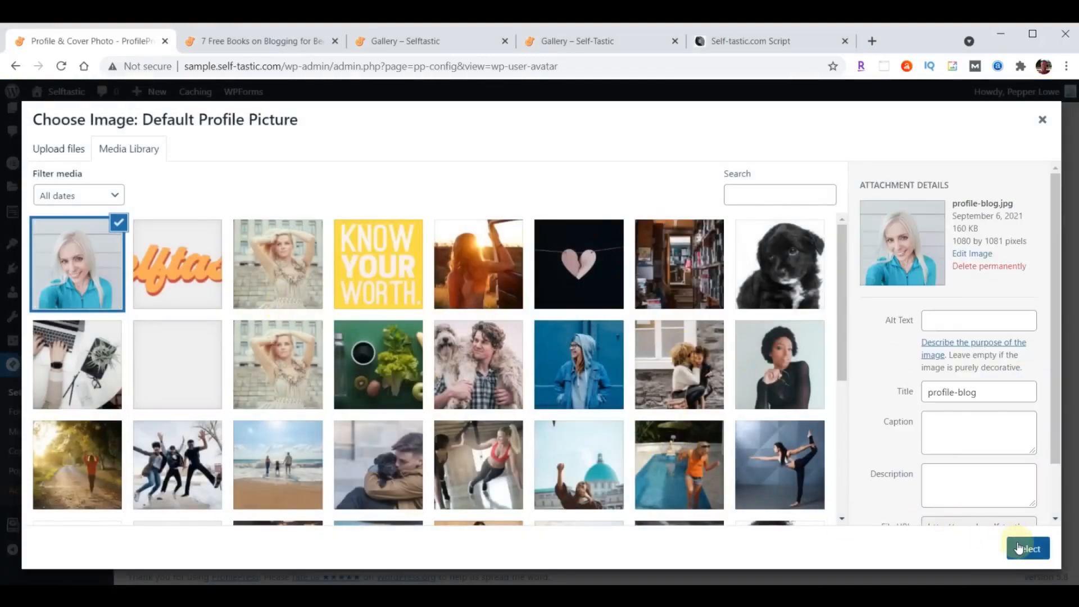
{"action": "left_click", "coordinate": [1018, 546]}
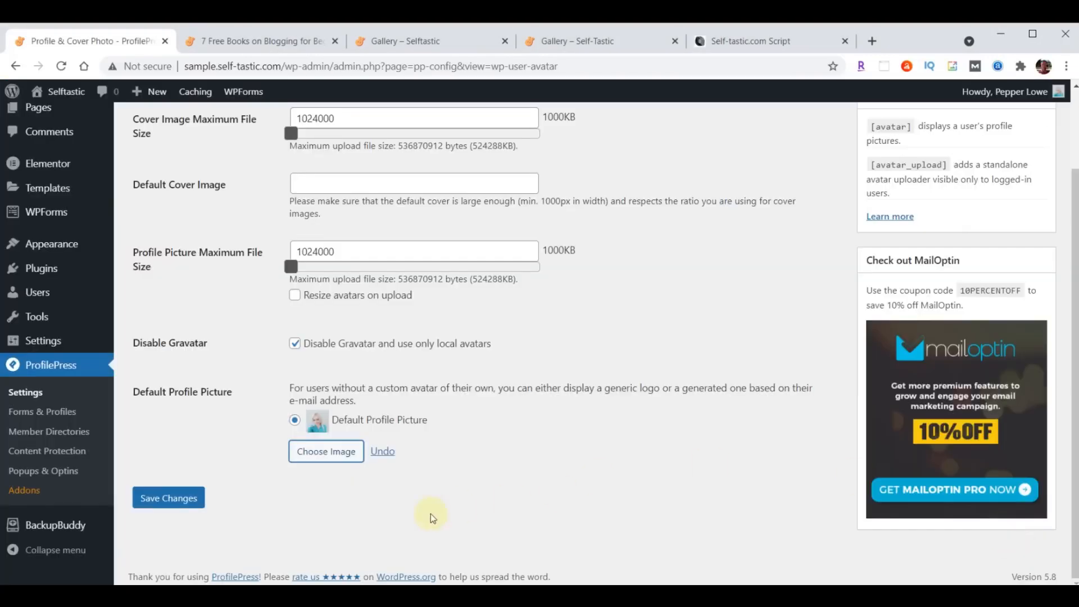
{"action": "left_click", "coordinate": [176, 499]}
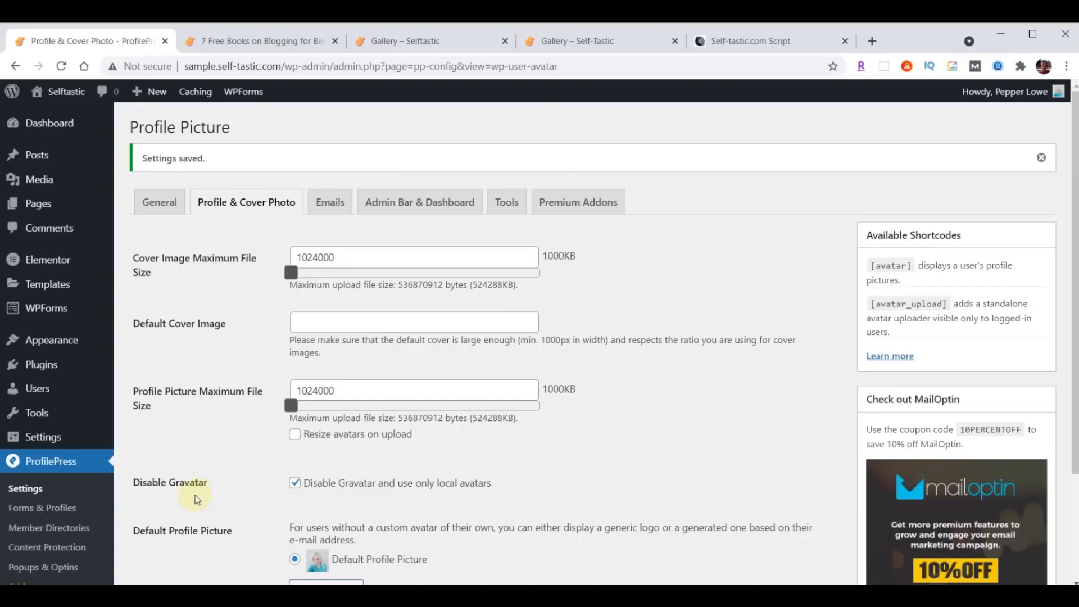
- Set the admin user's nickname and public display name to the author's full name
{"action": "left_click", "coordinate": [38, 387]}
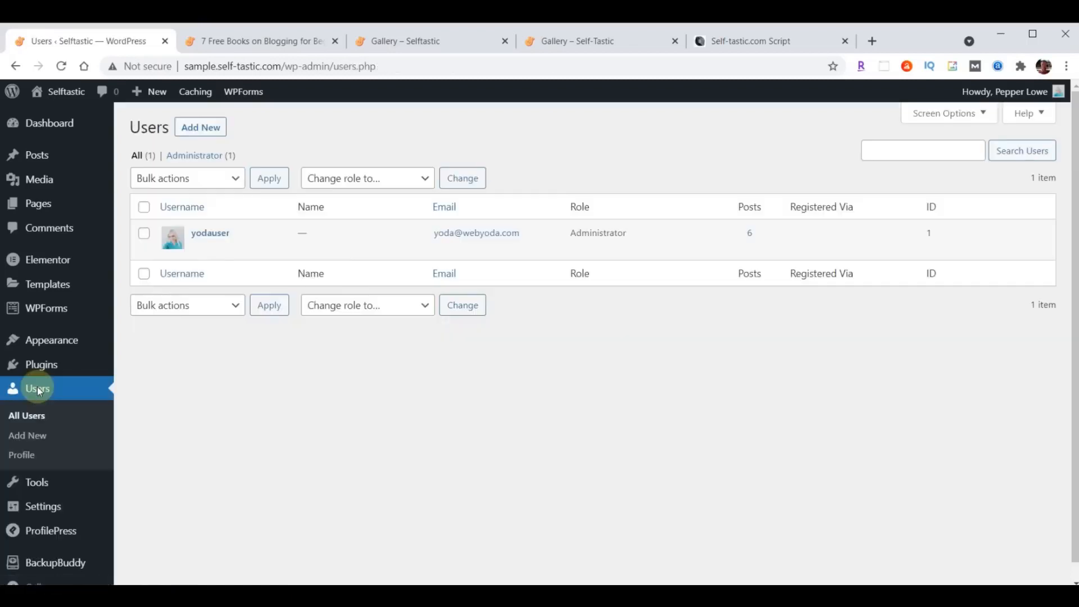
{"action": "left_click", "coordinate": [212, 234]}
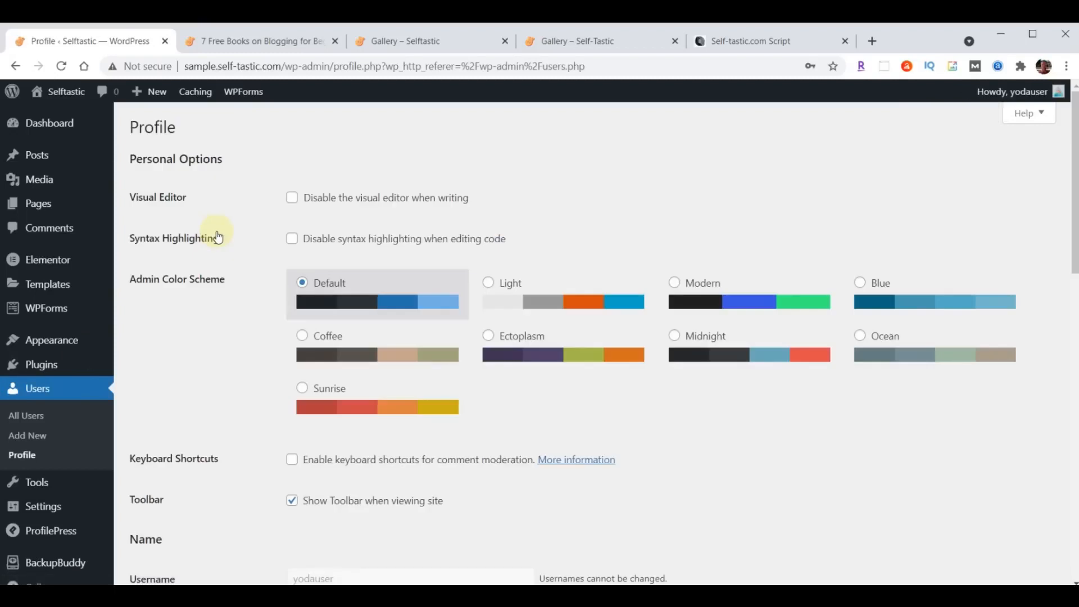
{"action": "scroll", "coordinate": [532, 276], "scroll_direction": "down", "scroll_amount": 6}
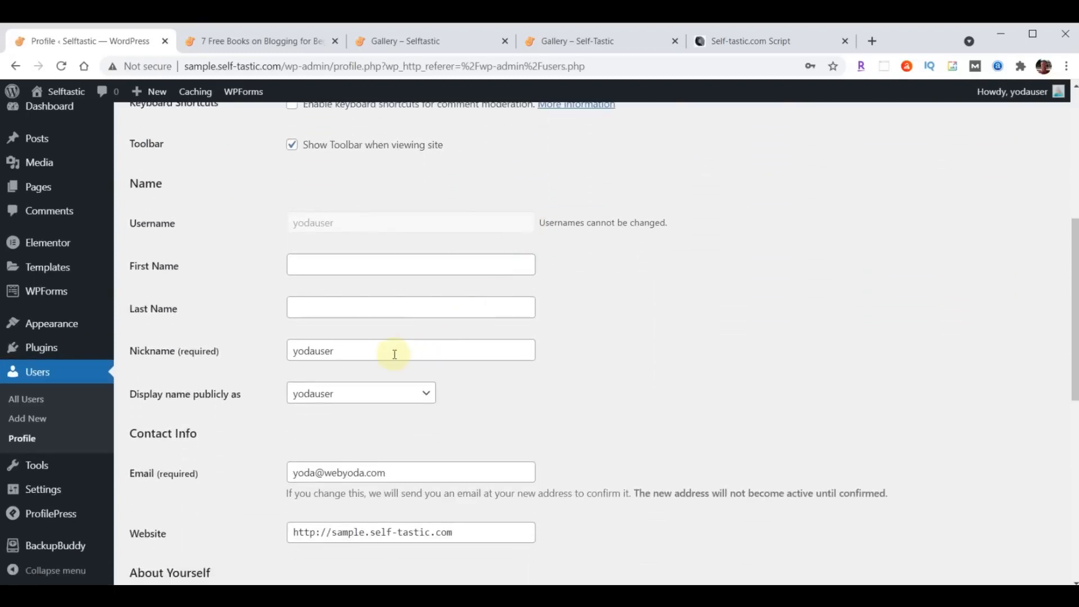
{"action": "left_click_drag", "start_coordinate": [392, 354], "coordinate": [243, 357]}
{"action": "type", "text": "P"}
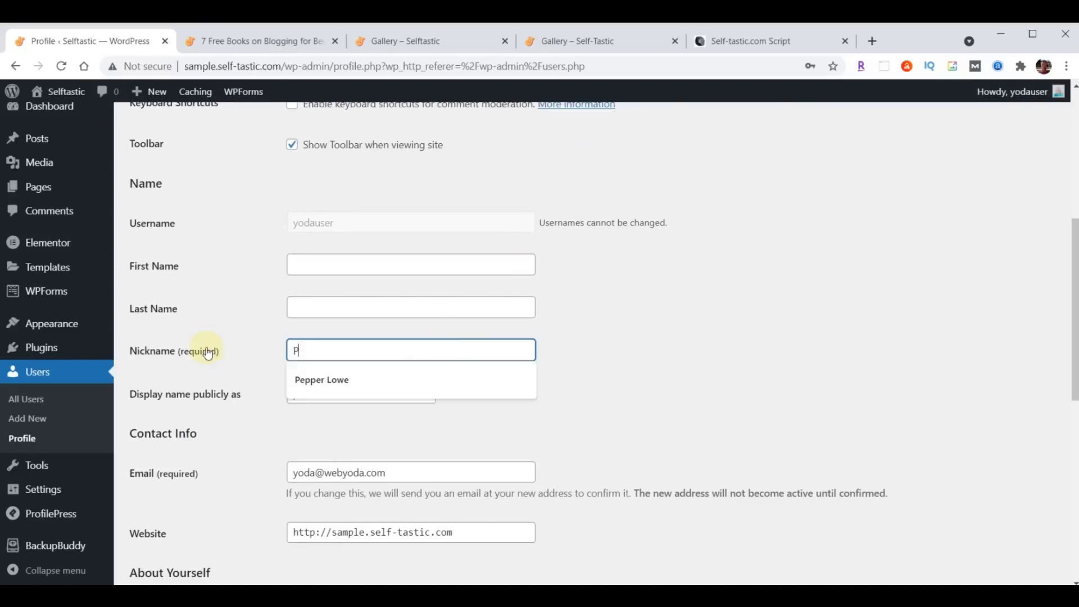
{"action": "left_click", "coordinate": [330, 379]}
{"action": "left_click", "coordinate": [335, 397]}
{"action": "left_click", "coordinate": [336, 421]}
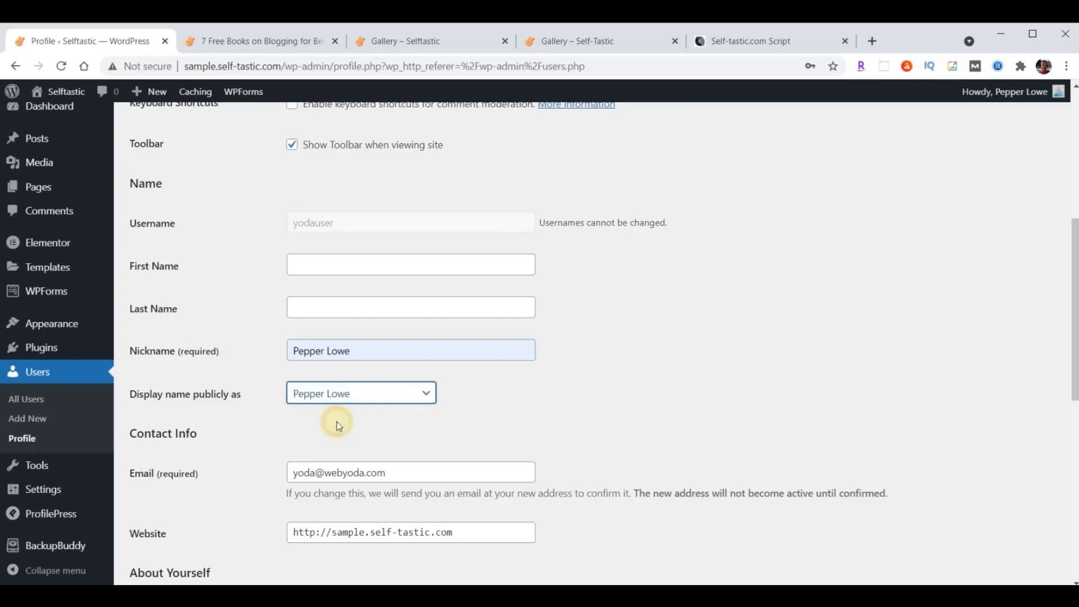
- Paste the author biography into Biographical Info and update the profile
{"action": "scroll", "coordinate": [609, 342], "scroll_direction": "down", "scroll_amount": 5}
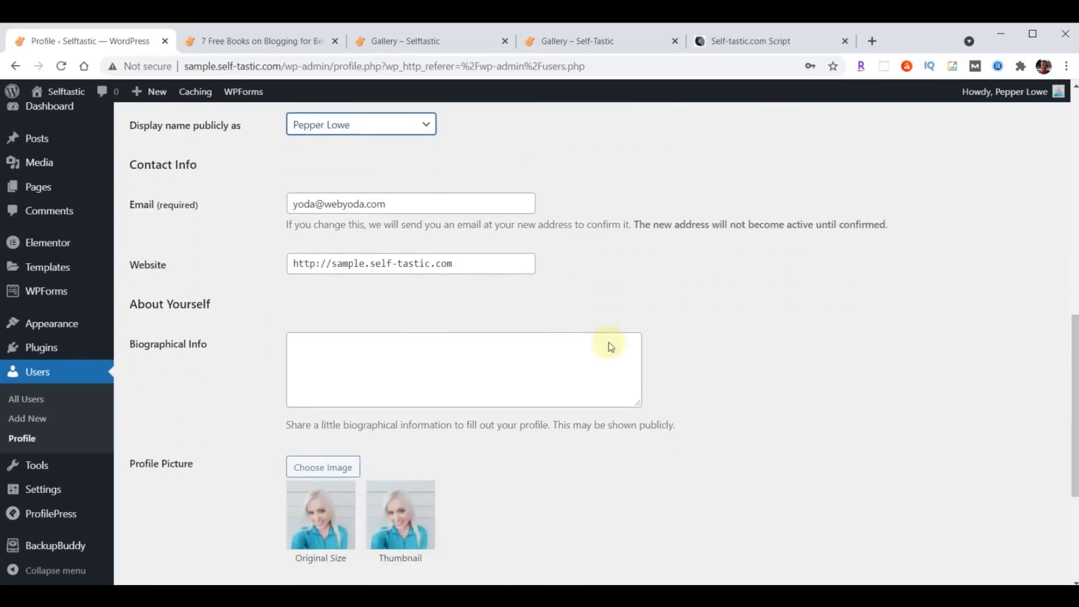
{"action": "left_click", "coordinate": [436, 337]}
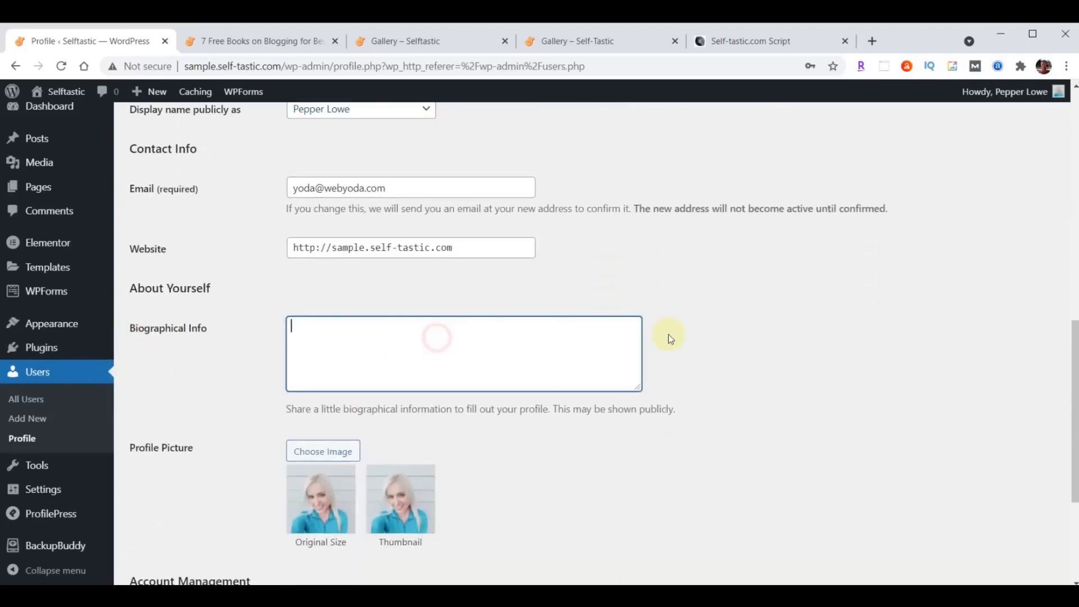
{"action": "type", "text": "I created this blog website to inspire and encourage others. I've been a writer for some time but never took my writing seriously enough to have anything published until 2020, when I started writing on online platforms such as Medium and Quora. People appreciated my advice and willingness to open up about my own life."}
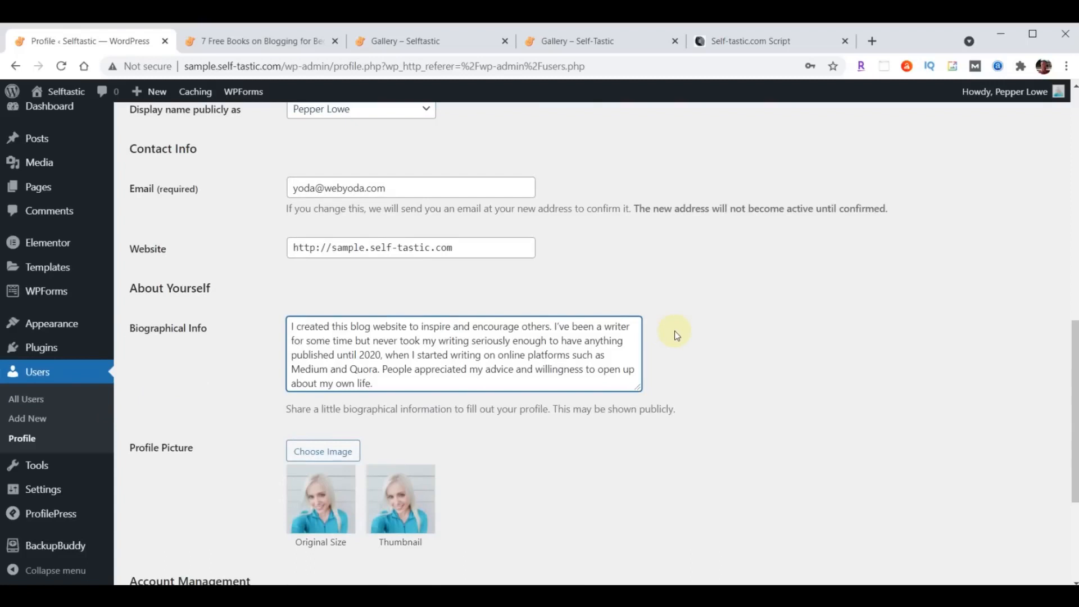
{"action": "scroll", "coordinate": [674, 331], "scroll_direction": "down", "scroll_amount": 4}
{"action": "left_click", "coordinate": [165, 516]}
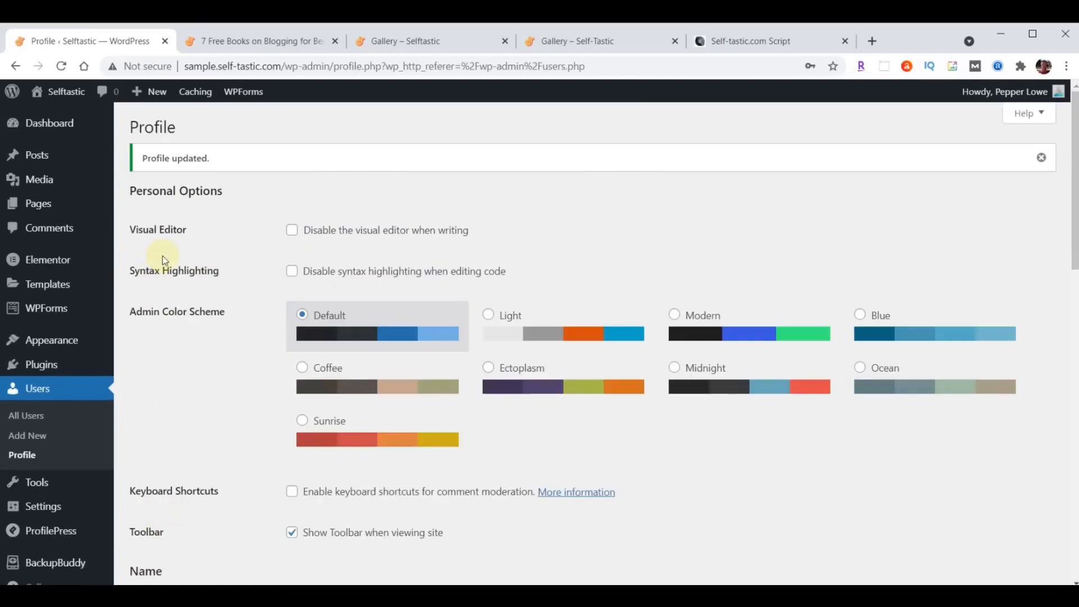
- Go back to the live 7 Free Books post and reload it to show the updated author name
{"action": "left_click", "coordinate": [277, 37]}
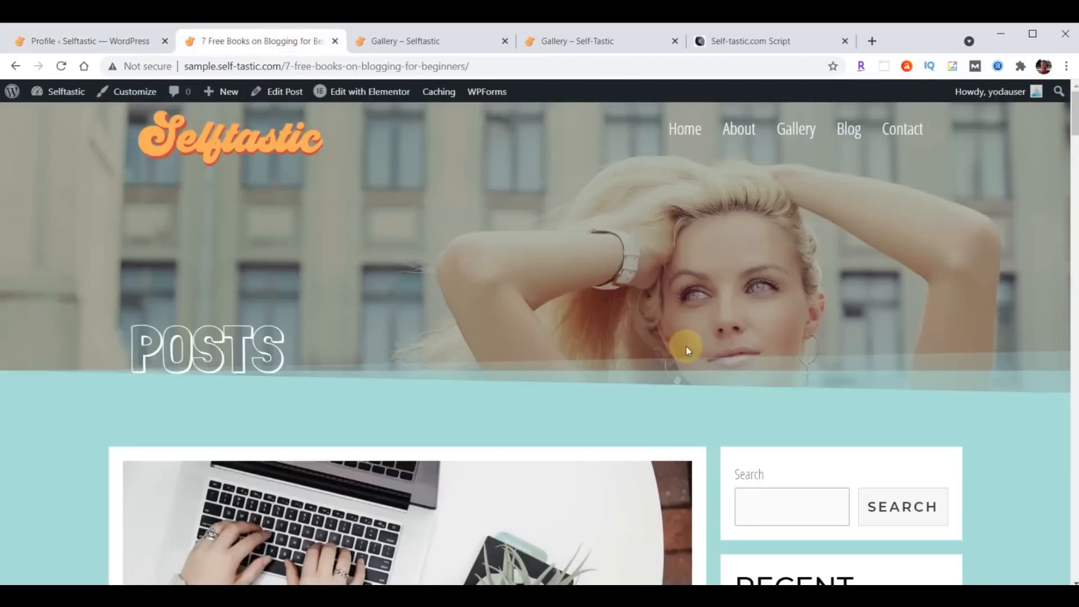
{"action": "scroll", "coordinate": [581, 262], "scroll_direction": "down", "scroll_amount": 8}
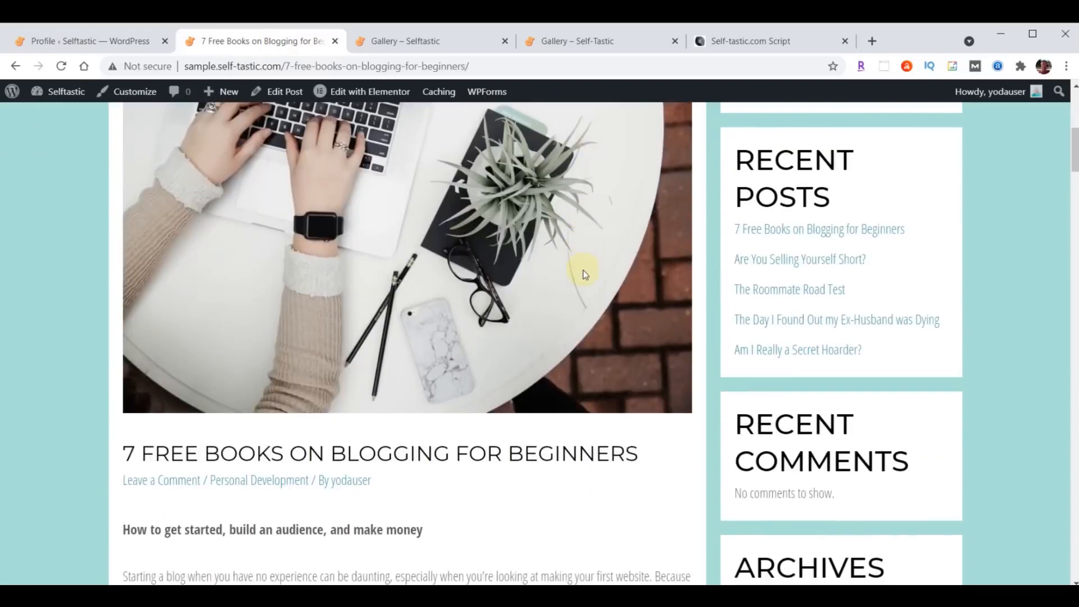
{"action": "scroll", "coordinate": [582, 274], "scroll_direction": "down", "scroll_amount": 1}
{"action": "left_click", "coordinate": [56, 67]}
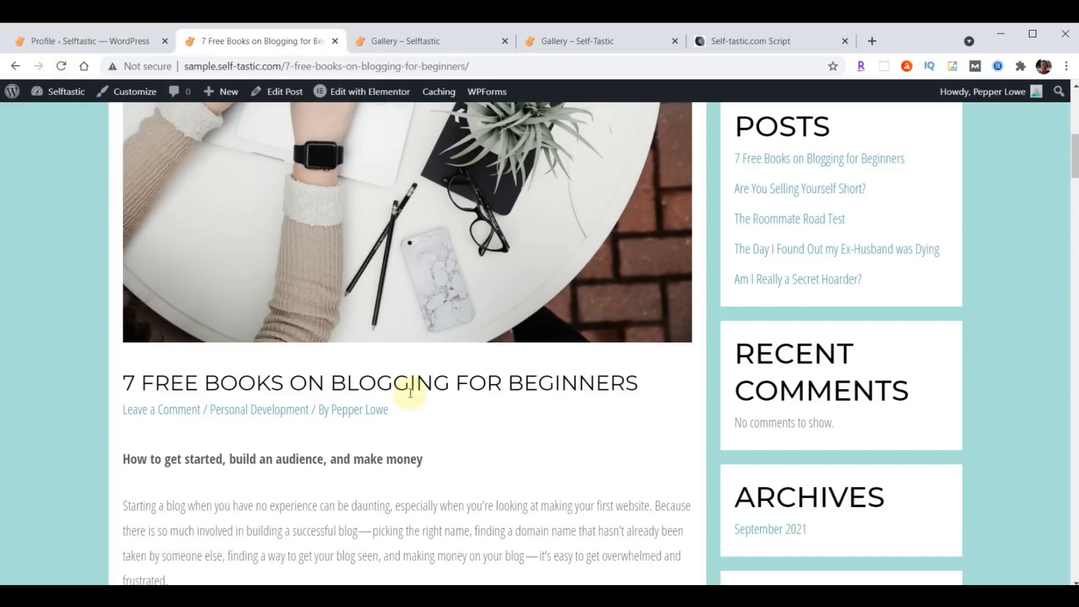
- Visit the author's archive page, then return to the post and scroll through its layout
{"action": "left_click", "coordinate": [366, 416]}
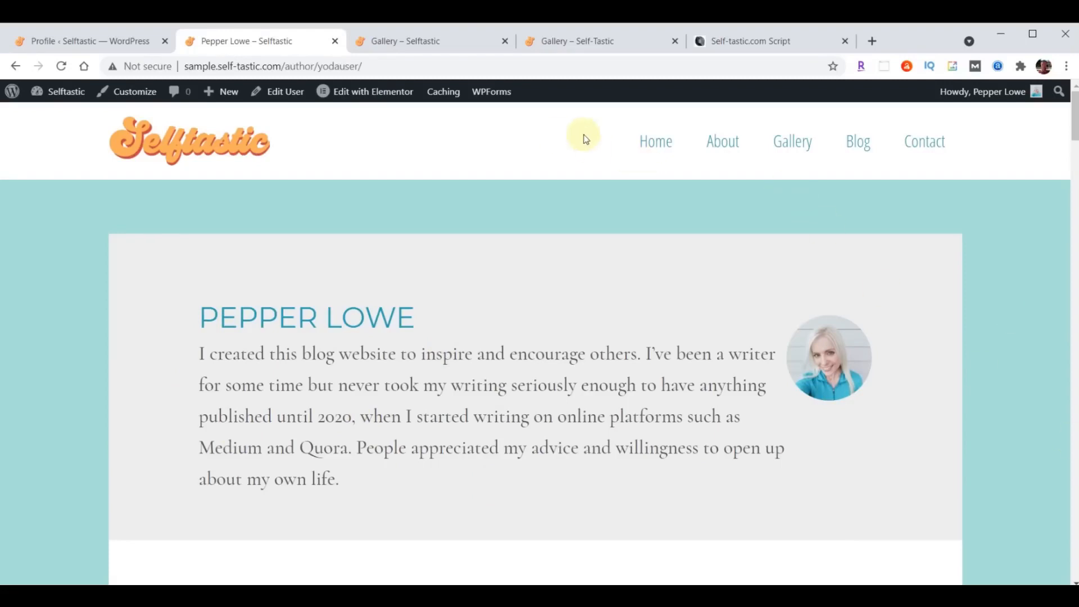
{"action": "left_click", "coordinate": [16, 65]}
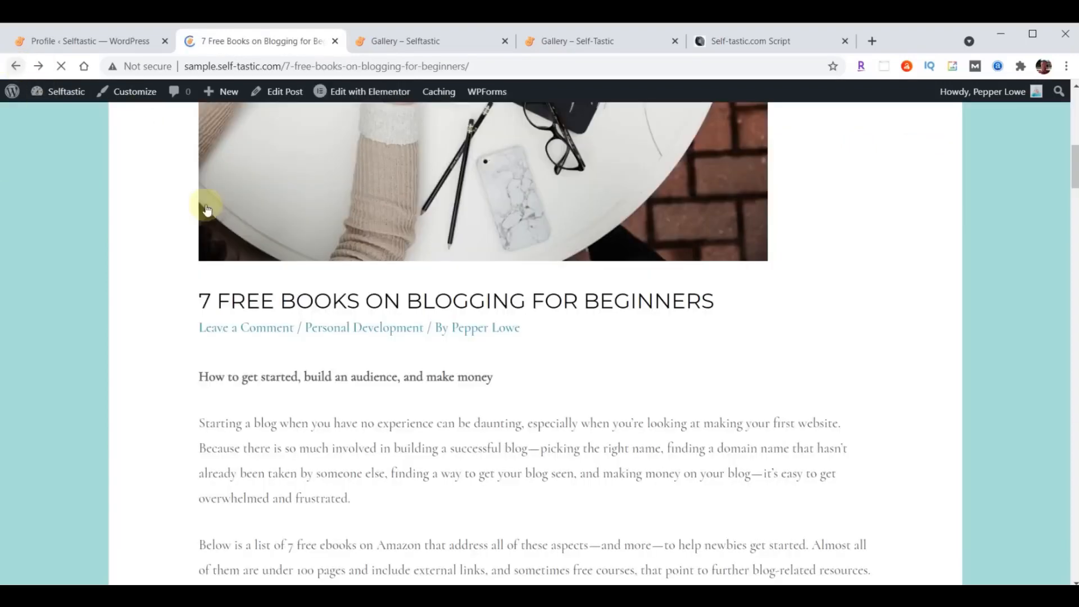
{"action": "scroll", "coordinate": [690, 461], "scroll_direction": "up", "scroll_amount": 8}
{"action": "scroll", "coordinate": [690, 462], "scroll_direction": "up", "scroll_amount": 4}
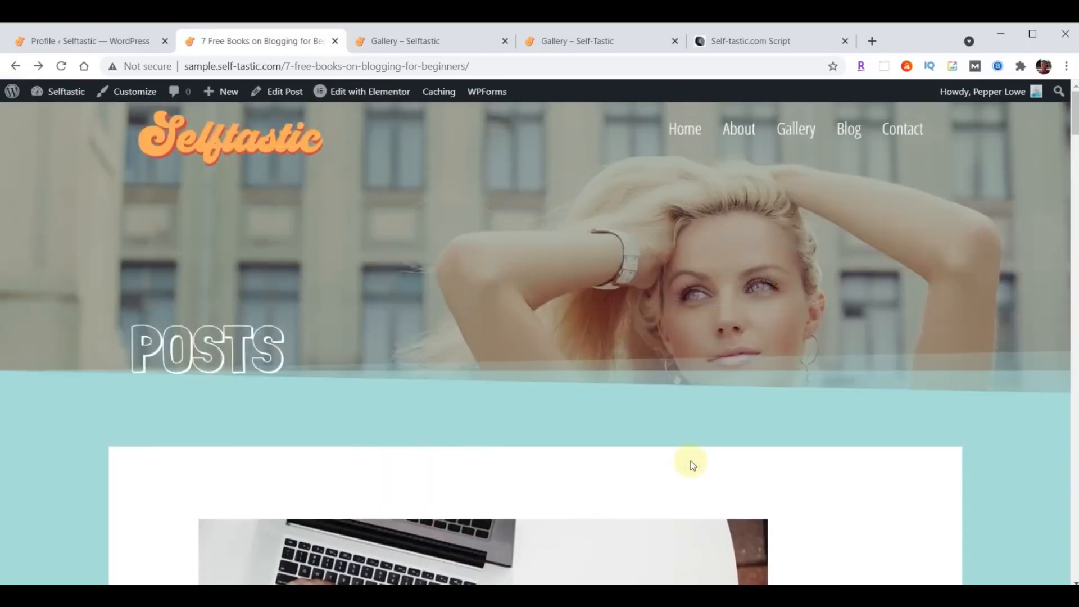
{"action": "scroll", "coordinate": [699, 400], "scroll_direction": "down", "scroll_amount": 15}
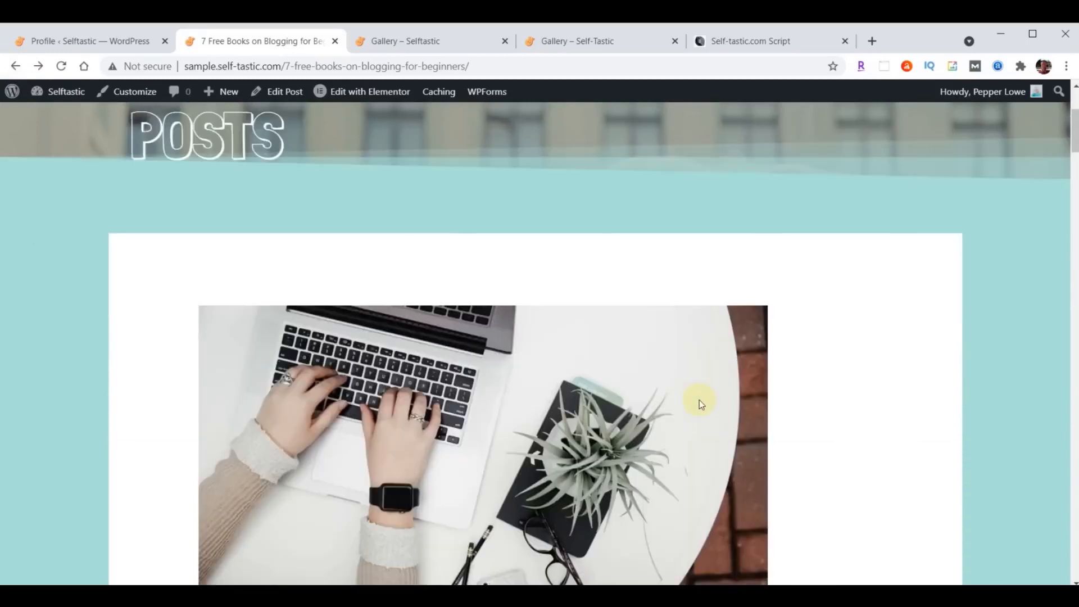
{"action": "scroll", "coordinate": [699, 400], "scroll_direction": "down", "scroll_amount": 20}
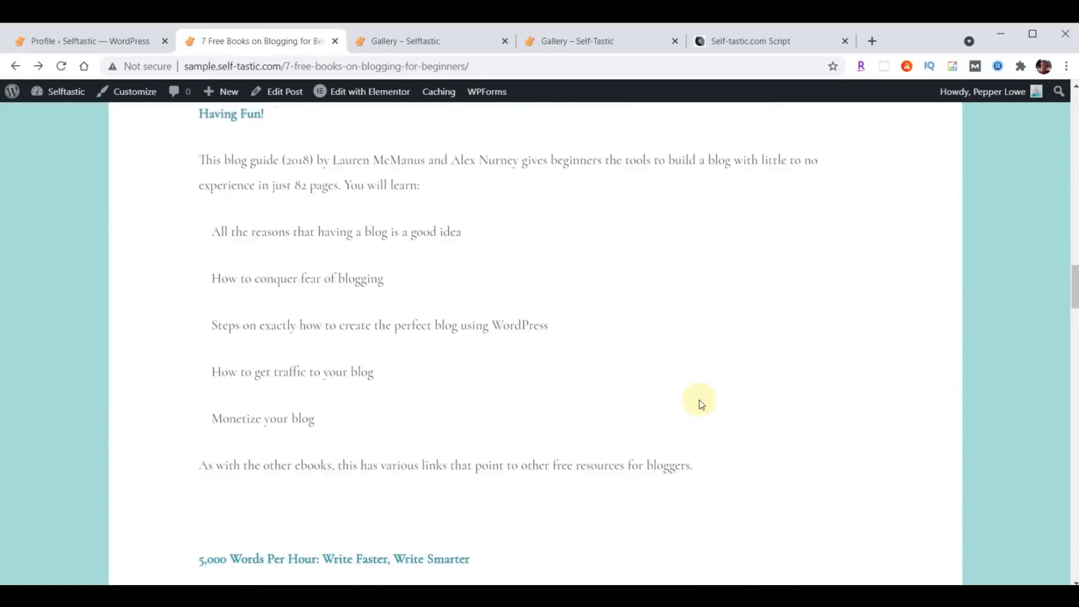
{"action": "scroll", "coordinate": [699, 399], "scroll_direction": "down", "scroll_amount": 5}
{"action": "scroll", "coordinate": [699, 400], "scroll_direction": "up", "scroll_amount": 20}
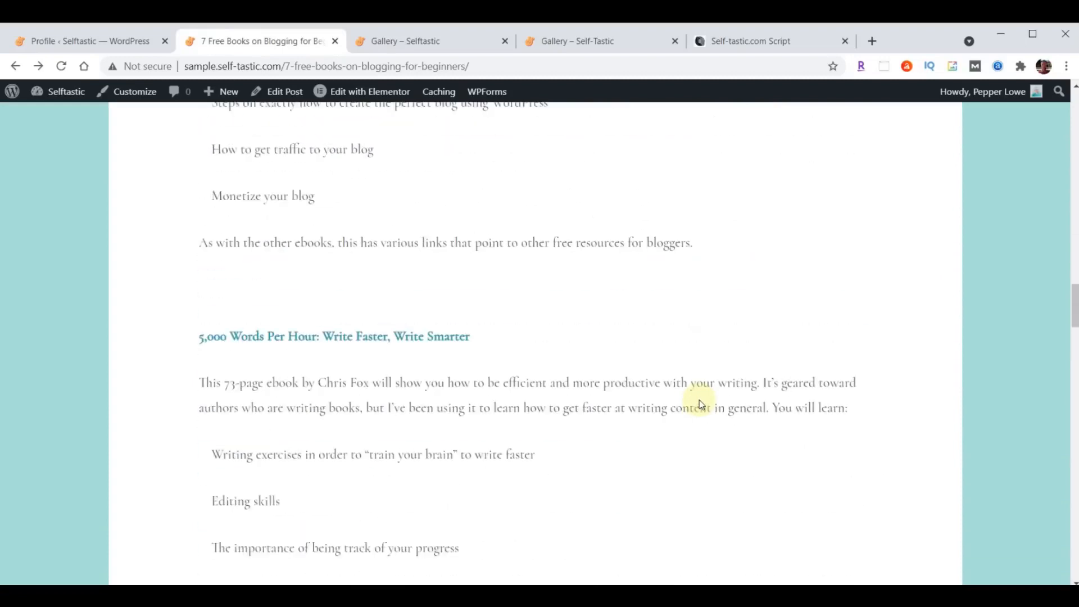
{"action": "scroll", "coordinate": [699, 402], "scroll_direction": "up", "scroll_amount": 8}
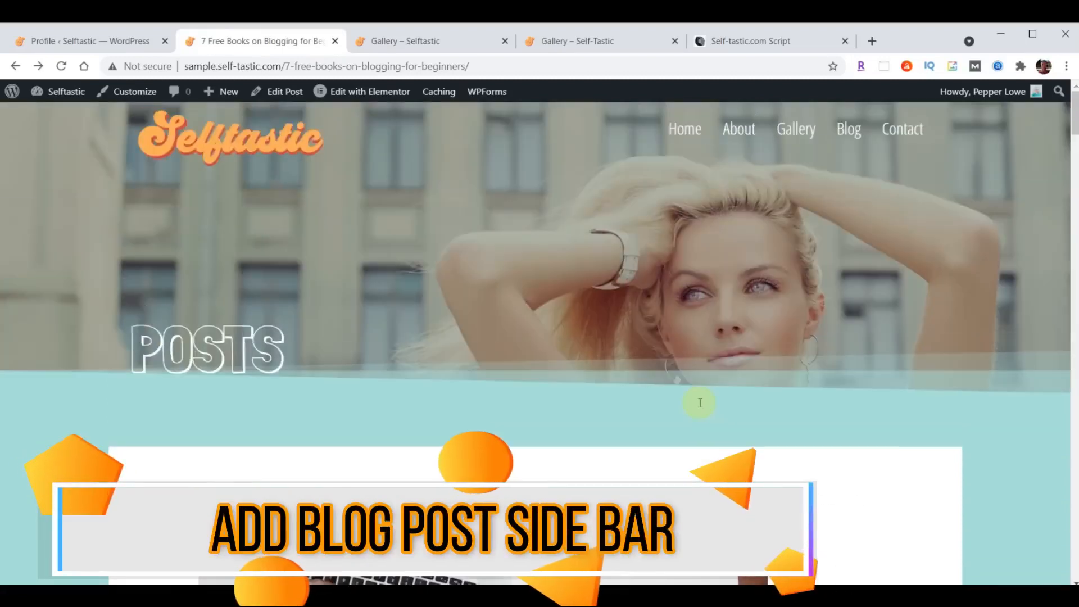
- In Customize > Sidebar, set Blog Posts to Right Sidebar and publish the change
{"action": "scroll", "coordinate": [489, 349], "scroll_direction": "down", "scroll_amount": 8}
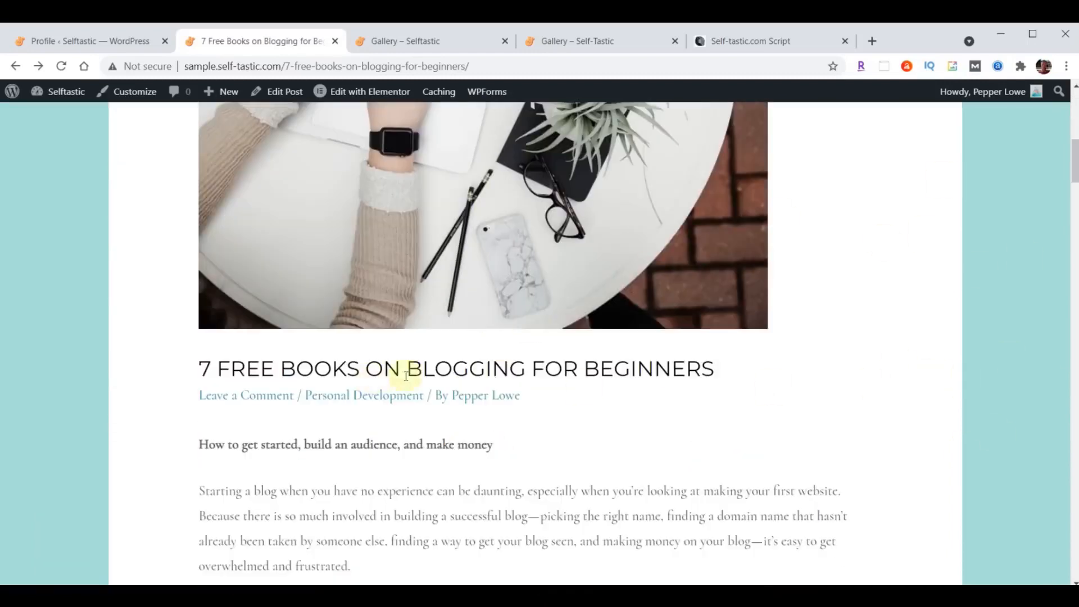
{"action": "scroll", "coordinate": [474, 393], "scroll_direction": "up", "scroll_amount": 8}
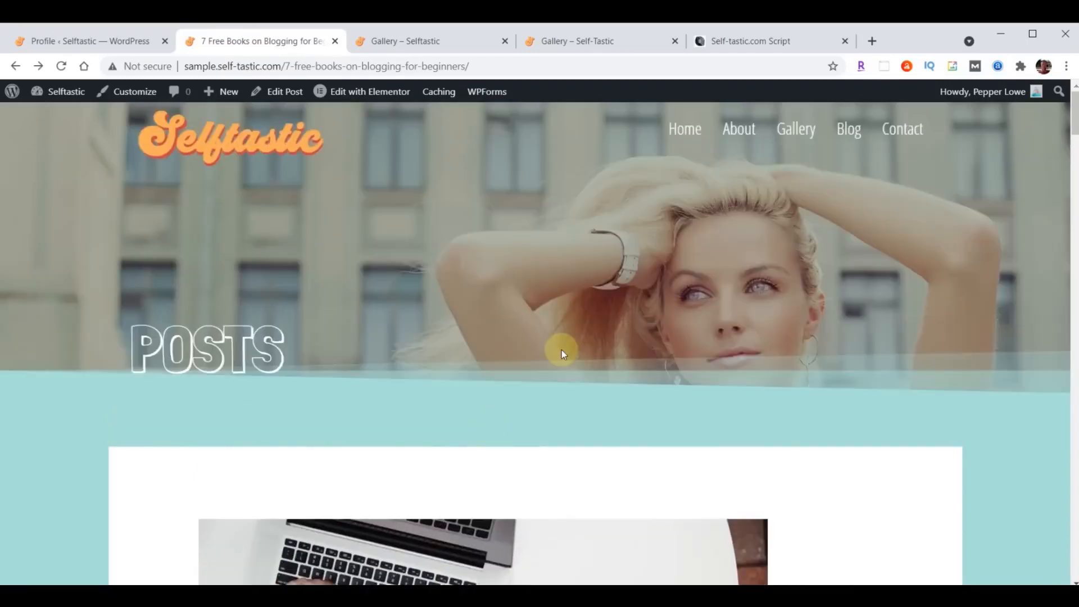
{"action": "left_click", "coordinate": [76, 42]}
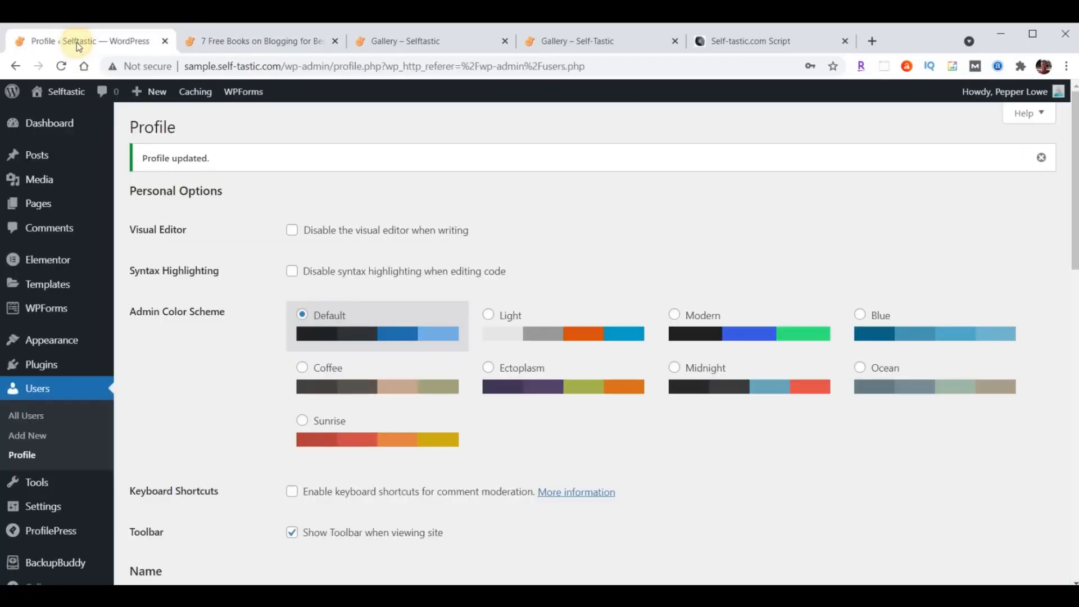
{"action": "mouse_move", "coordinate": [48, 345]}
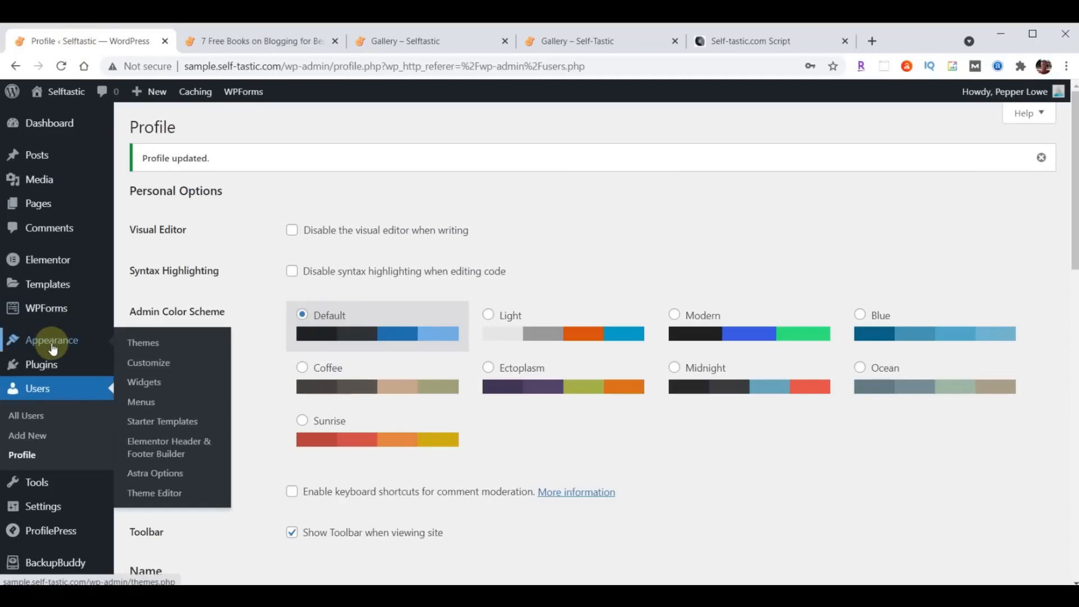
{"action": "left_click", "coordinate": [150, 365]}
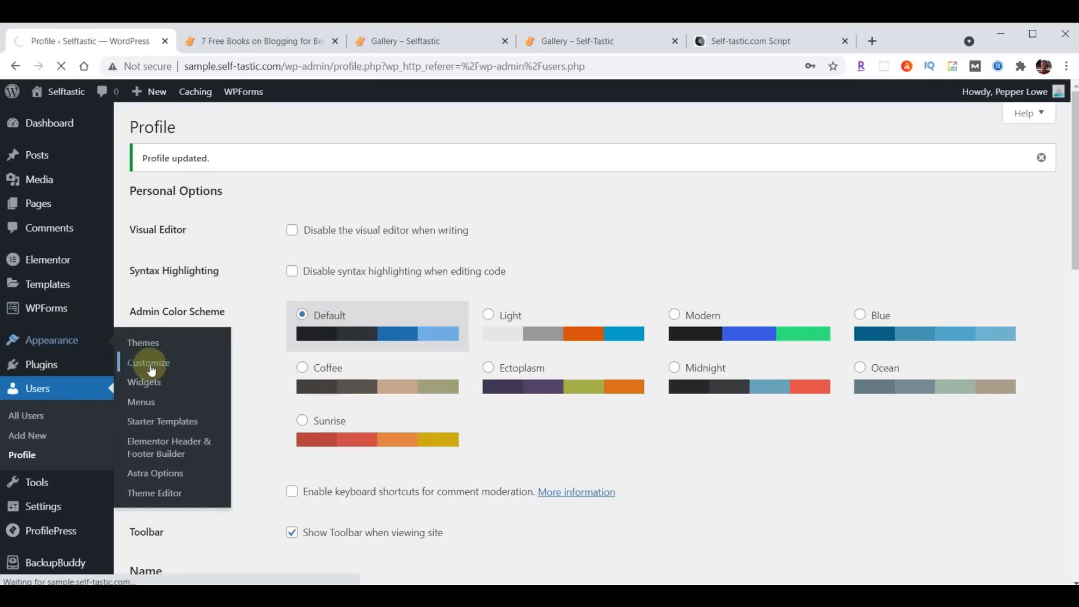
{"action": "left_click", "coordinate": [44, 394]}
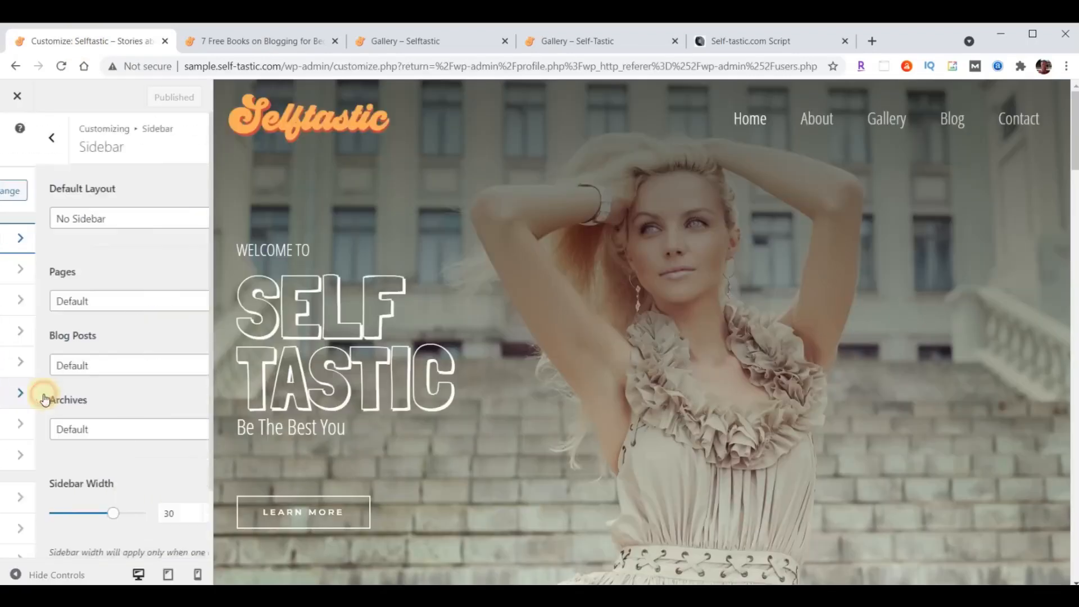
{"action": "left_click", "coordinate": [83, 372]}
{"action": "left_click", "coordinate": [69, 427]}
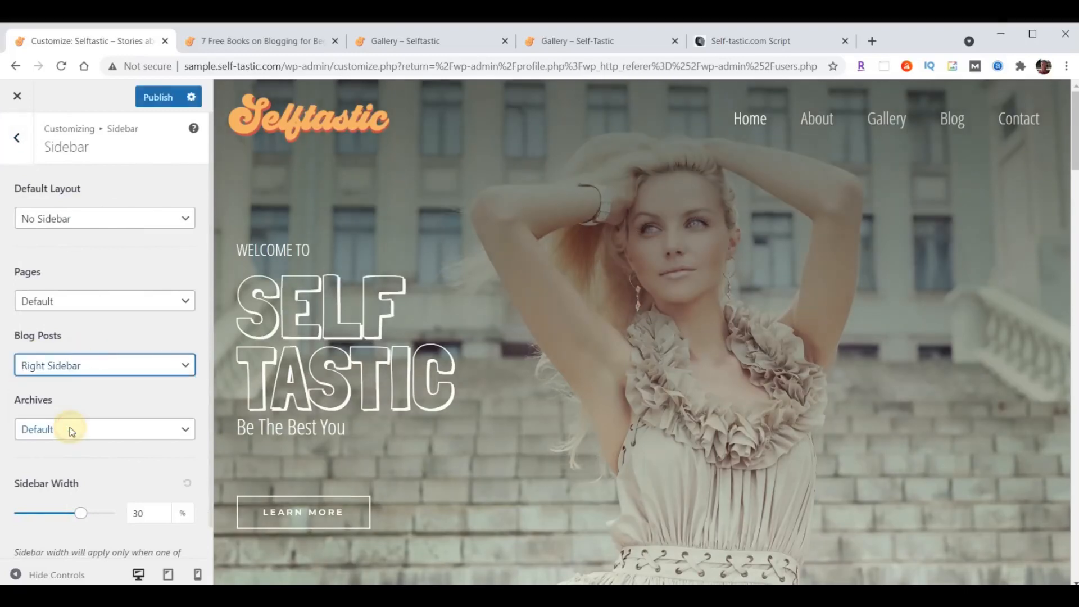
{"action": "left_click", "coordinate": [158, 99]}
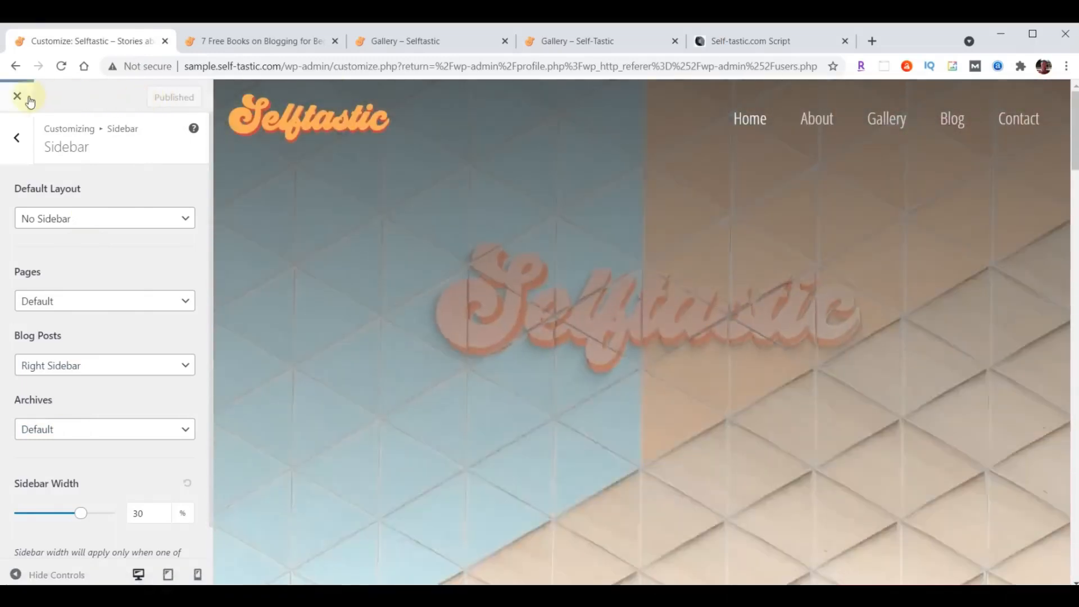
{"action": "left_click", "coordinate": [18, 96]}
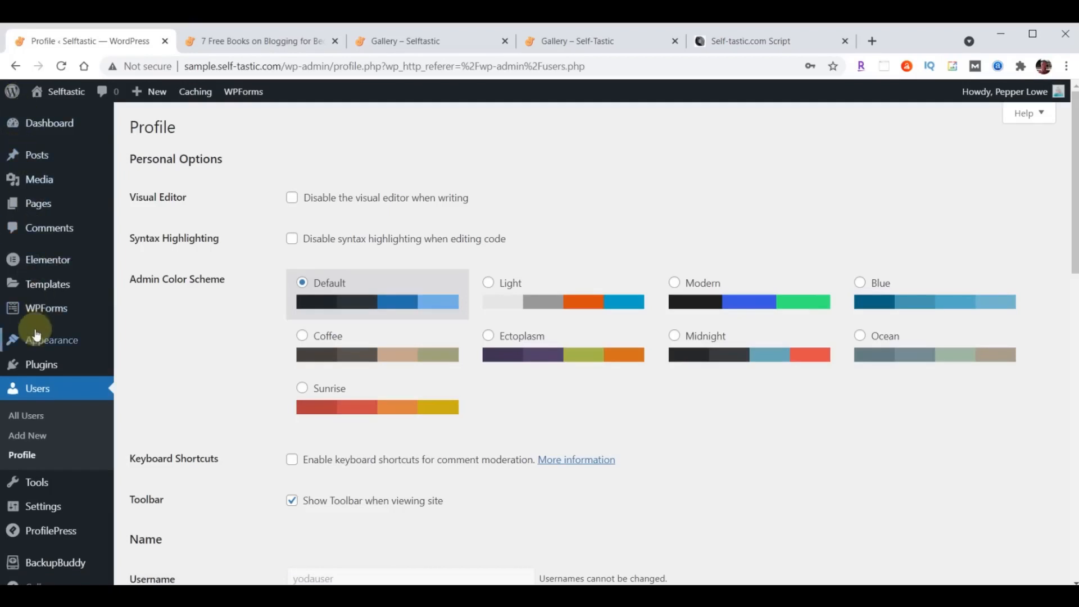
- Open the Widgets page and check the script for which widgets to keep
{"action": "mouse_move", "coordinate": [36, 340]}
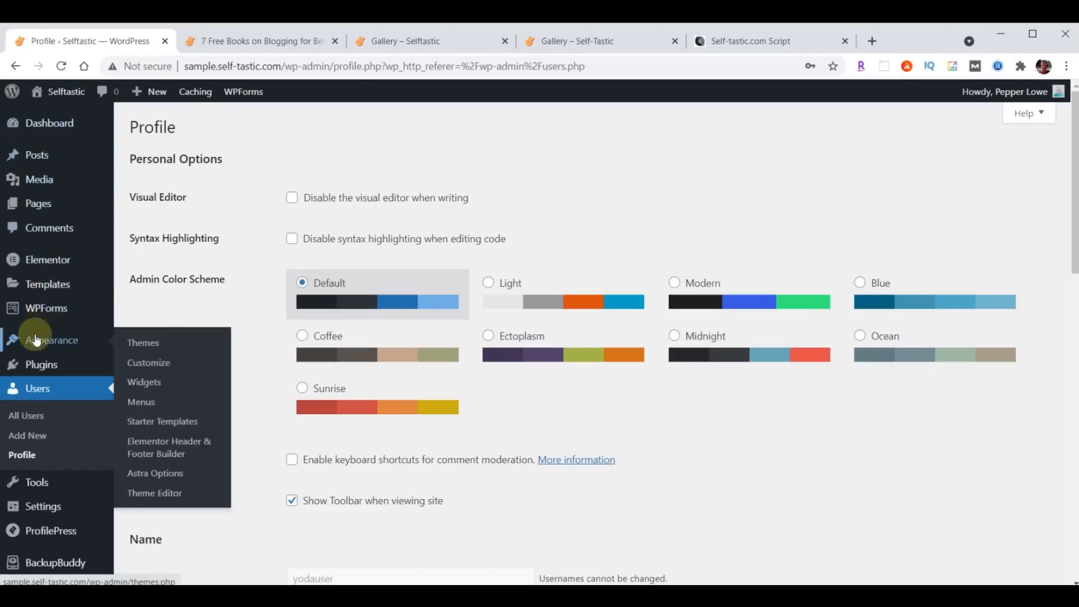
{"action": "left_click", "coordinate": [154, 387]}
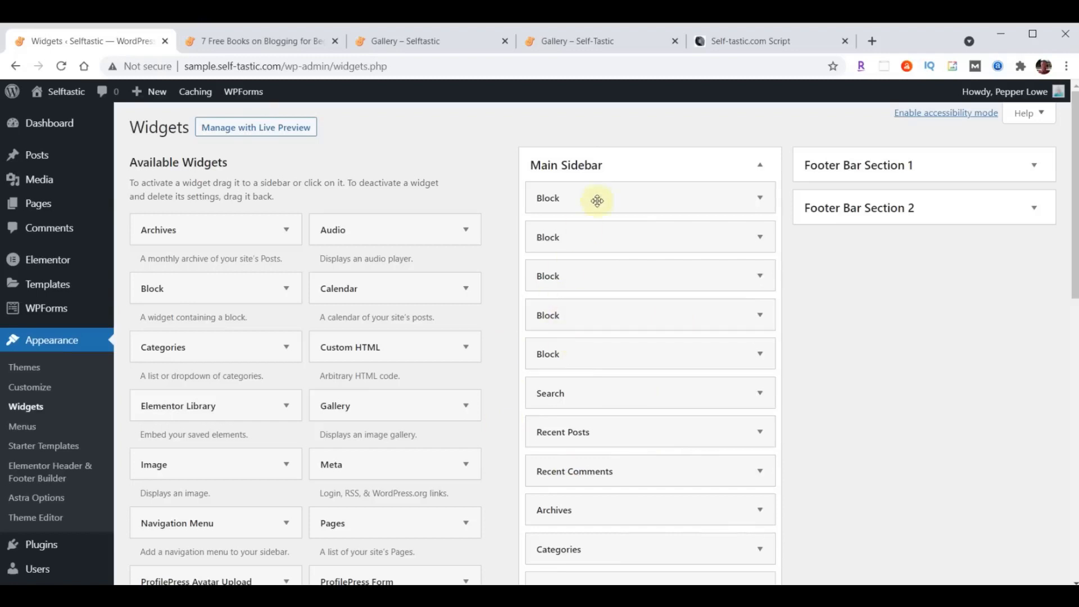
{"action": "left_click", "coordinate": [762, 43]}
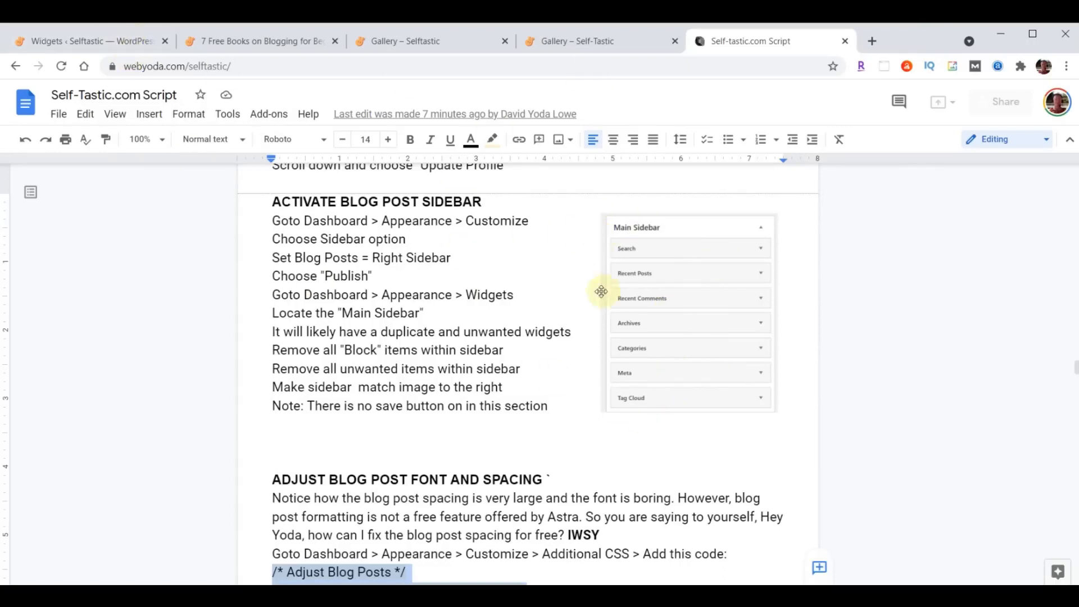
{"action": "left_click", "coordinate": [101, 41]}
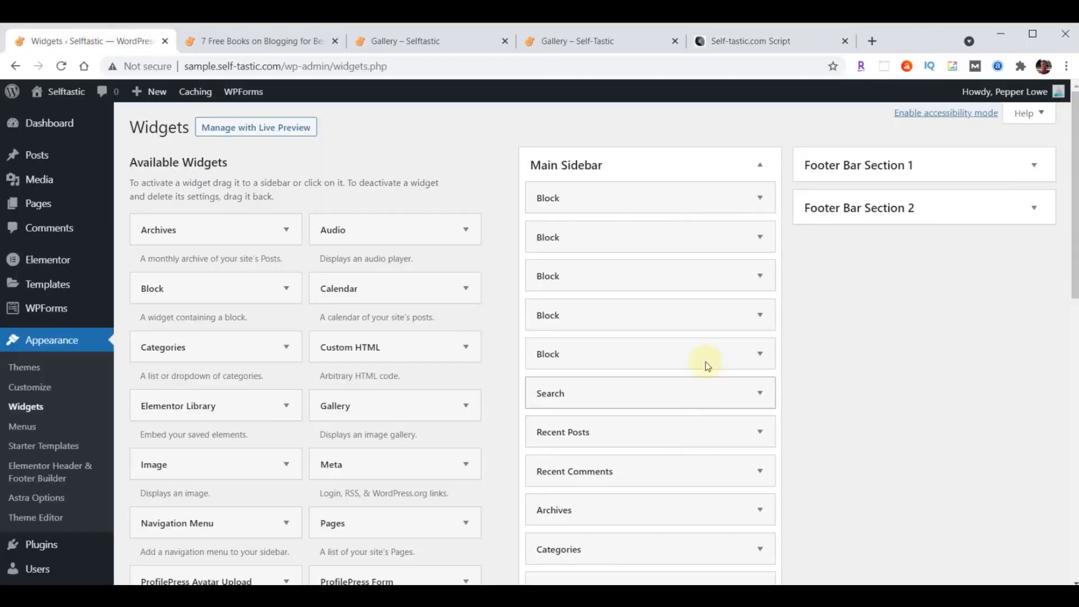
- Delete every Block widget from the Main Sidebar, leaving only the standard widgets
{"action": "left_click", "coordinate": [762, 202]}
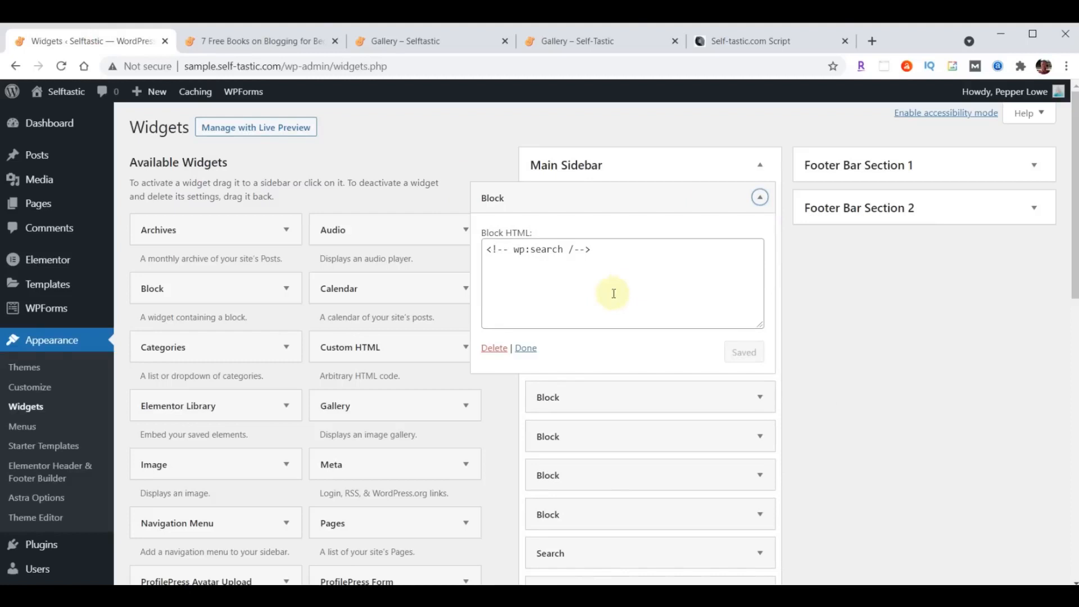
{"action": "left_click", "coordinate": [494, 349]}
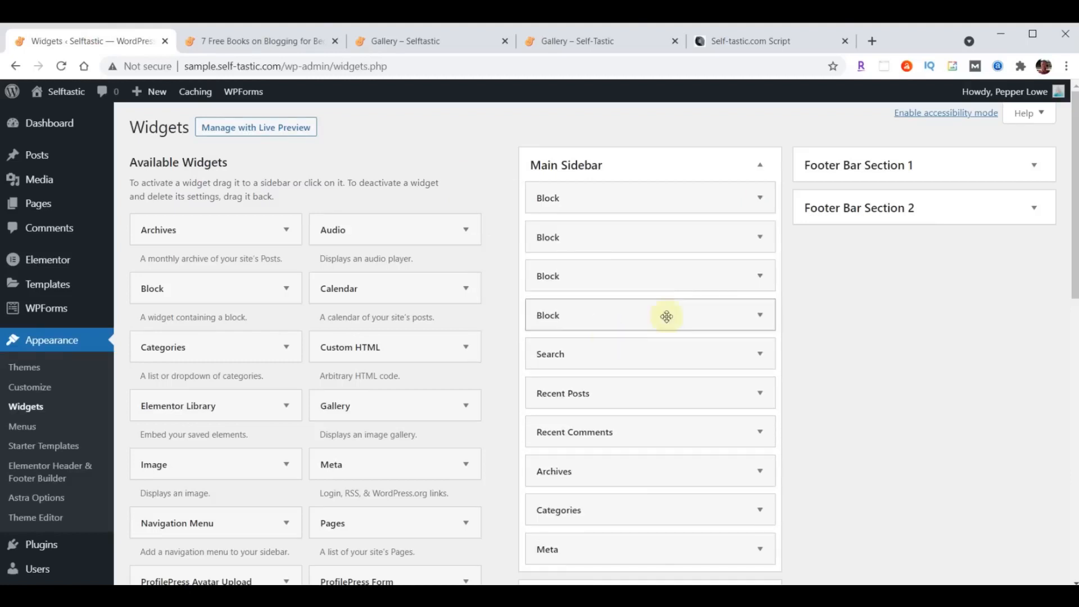
{"action": "left_click", "coordinate": [762, 197]}
{"action": "left_click", "coordinate": [494, 349]}
{"action": "left_click", "coordinate": [736, 198]}
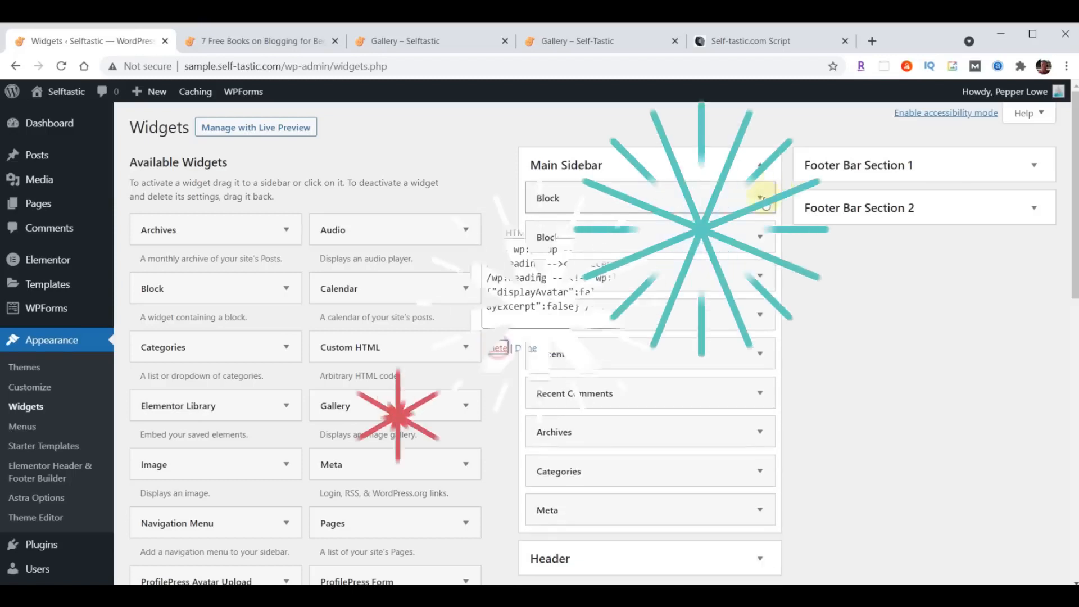
{"action": "left_click", "coordinate": [736, 198]}
{"action": "left_click", "coordinate": [495, 347]}
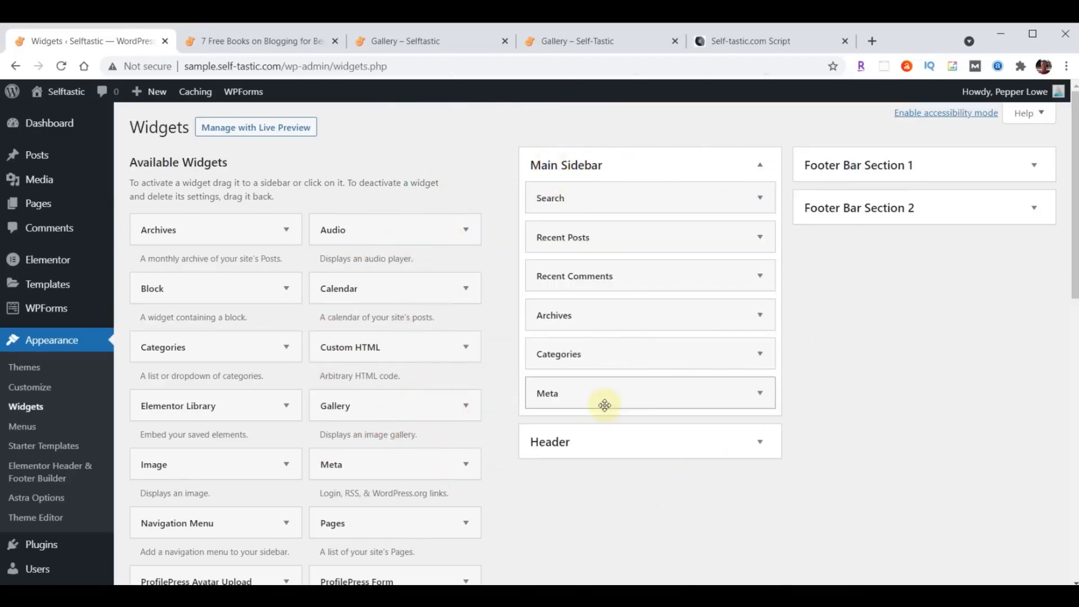
{"action": "left_click", "coordinate": [725, 45]}
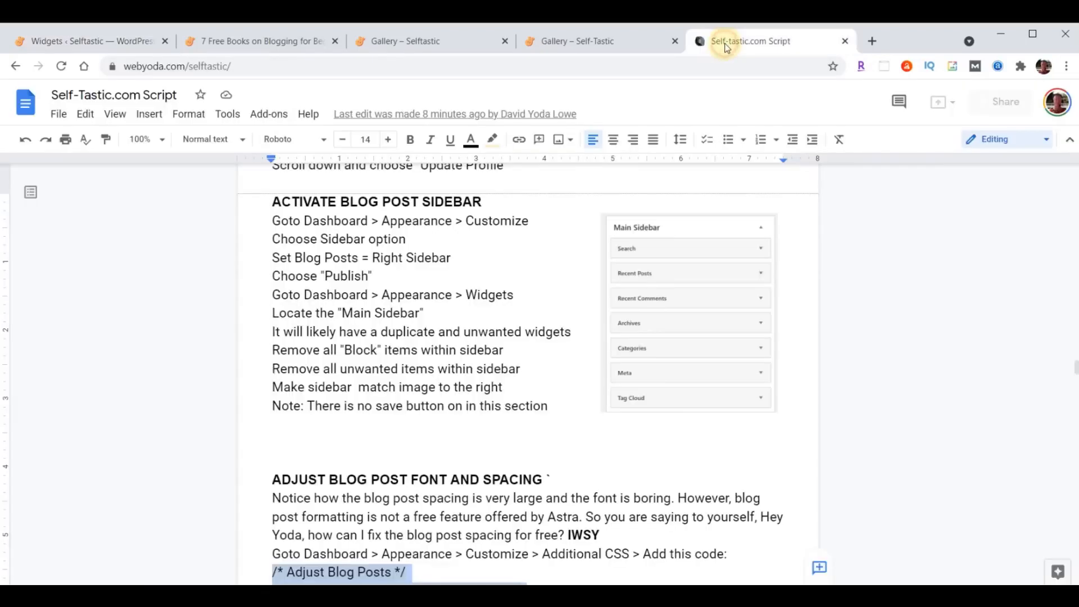
- Add a Tag Cloud widget to the Main Sidebar
{"action": "left_click", "coordinate": [110, 44]}
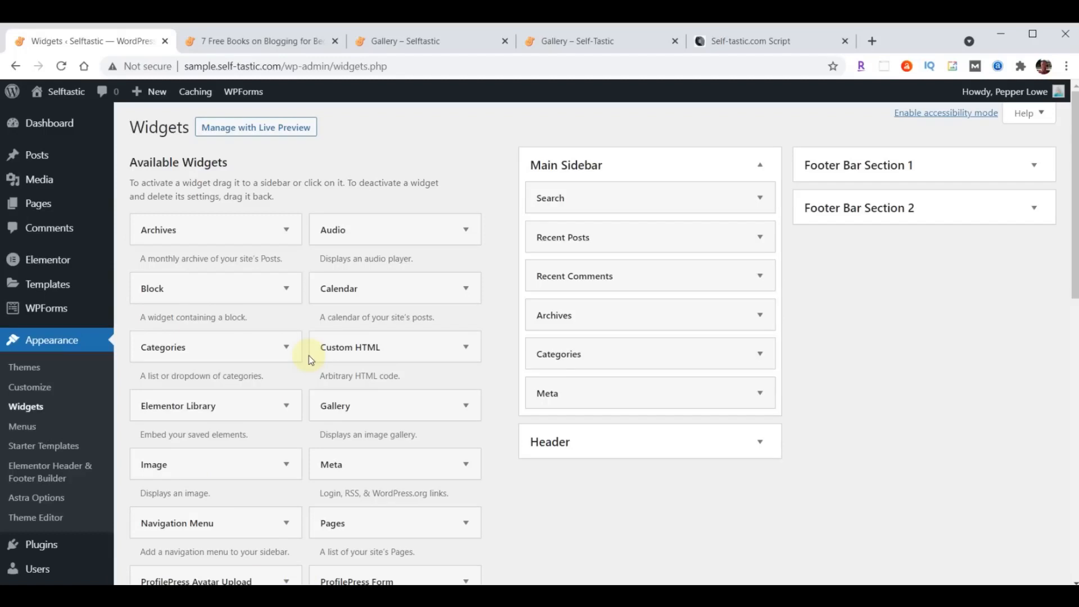
{"action": "scroll", "coordinate": [295, 362], "scroll_direction": "down", "scroll_amount": 3}
{"action": "scroll", "coordinate": [294, 362], "scroll_direction": "down", "scroll_amount": 5}
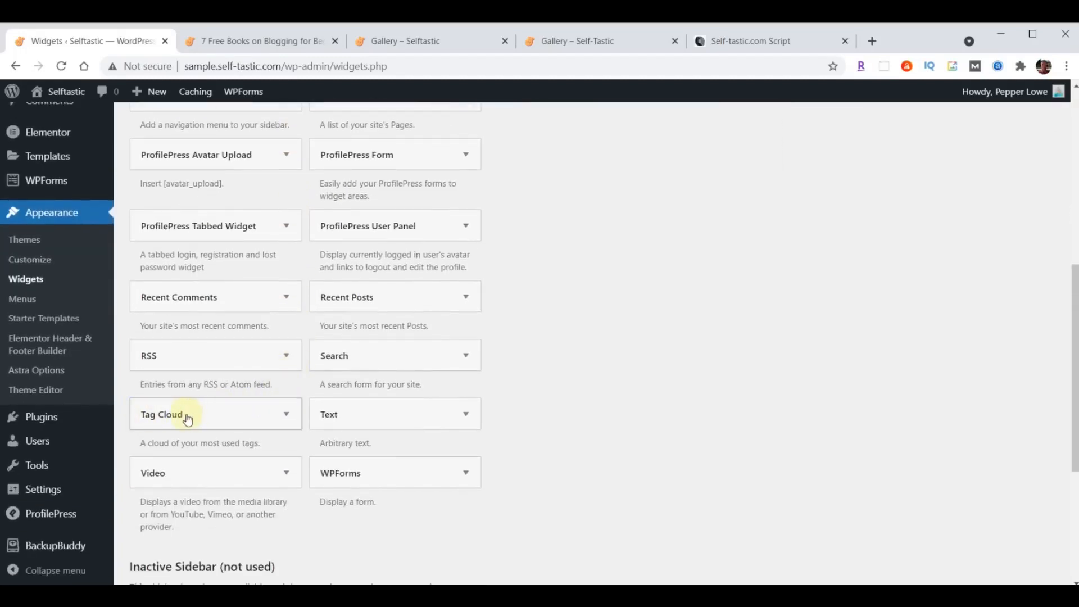
{"action": "left_click", "coordinate": [286, 416]}
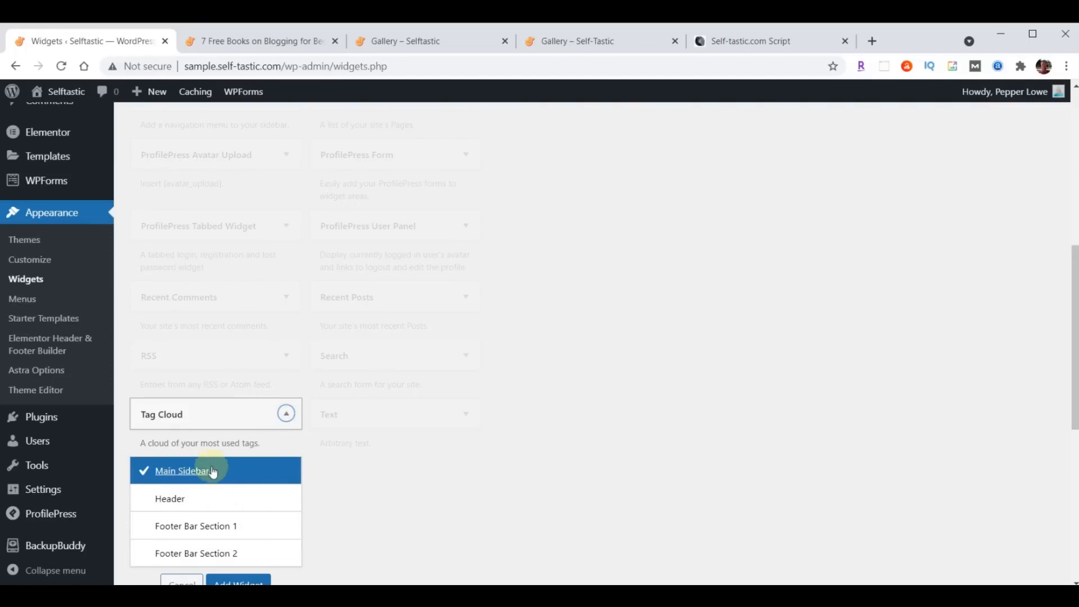
{"action": "scroll", "coordinate": [478, 438], "scroll_direction": "down", "scroll_amount": 1}
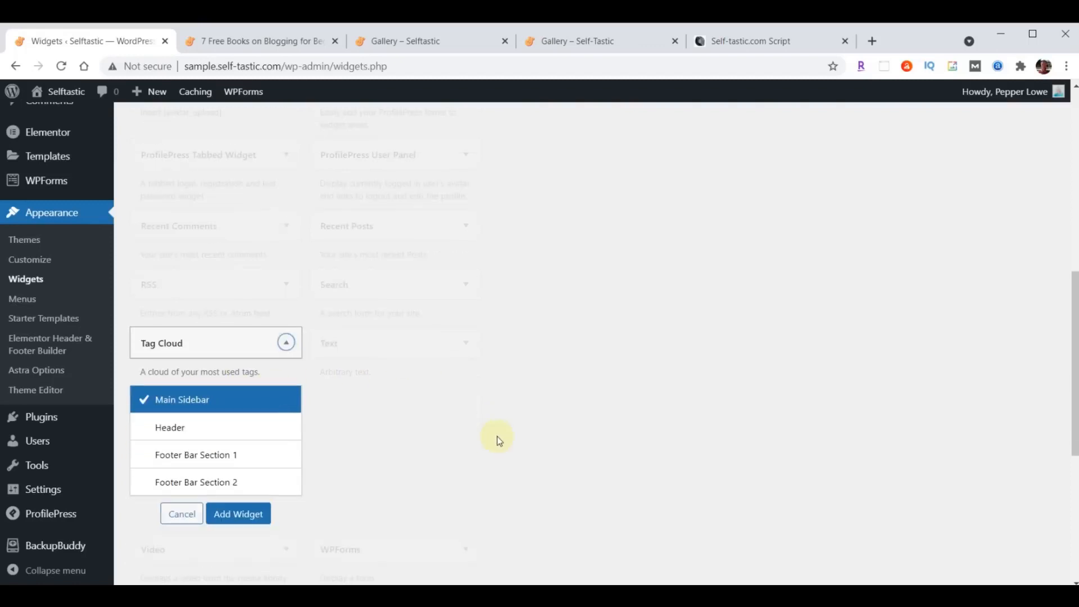
{"action": "left_click", "coordinate": [229, 513]}
- Collapse the Tag Cloud widget and move it below Meta in the Main Sidebar
{"action": "scroll", "coordinate": [229, 514], "scroll_direction": "down", "scroll_amount": 3}
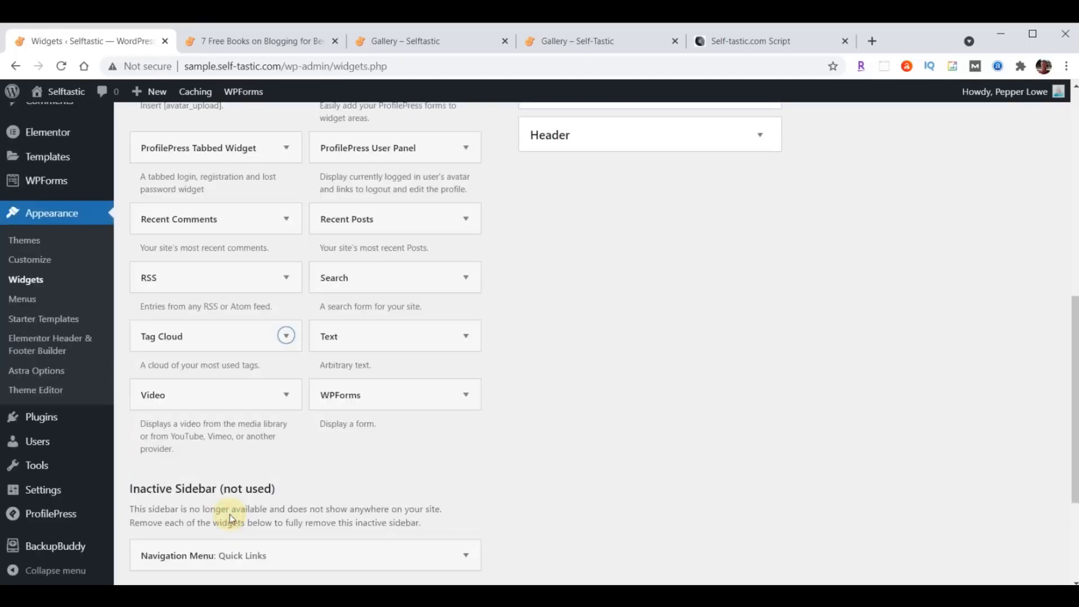
{"action": "scroll", "coordinate": [775, 406], "scroll_direction": "up", "scroll_amount": 9}
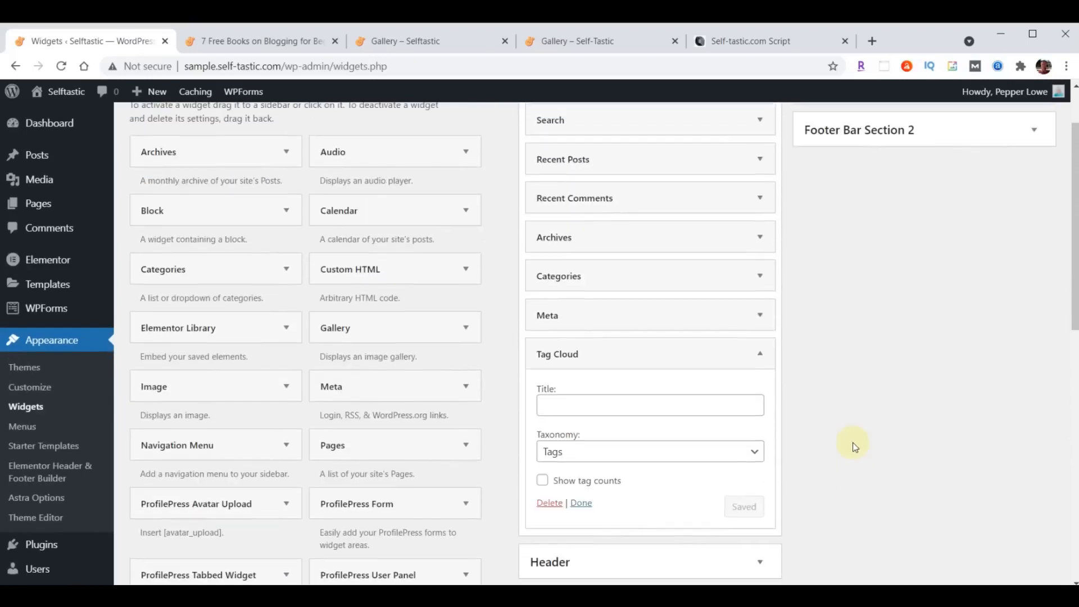
{"action": "scroll", "coordinate": [852, 443], "scroll_direction": "down", "scroll_amount": 1}
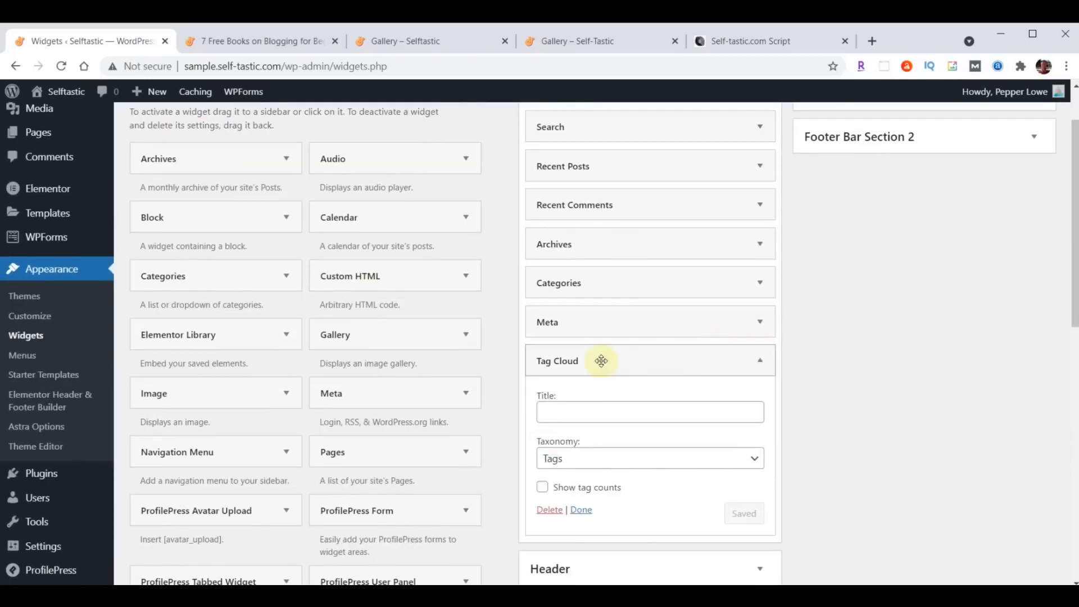
{"action": "scroll", "coordinate": [841, 380], "scroll_direction": "down", "scroll_amount": 1}
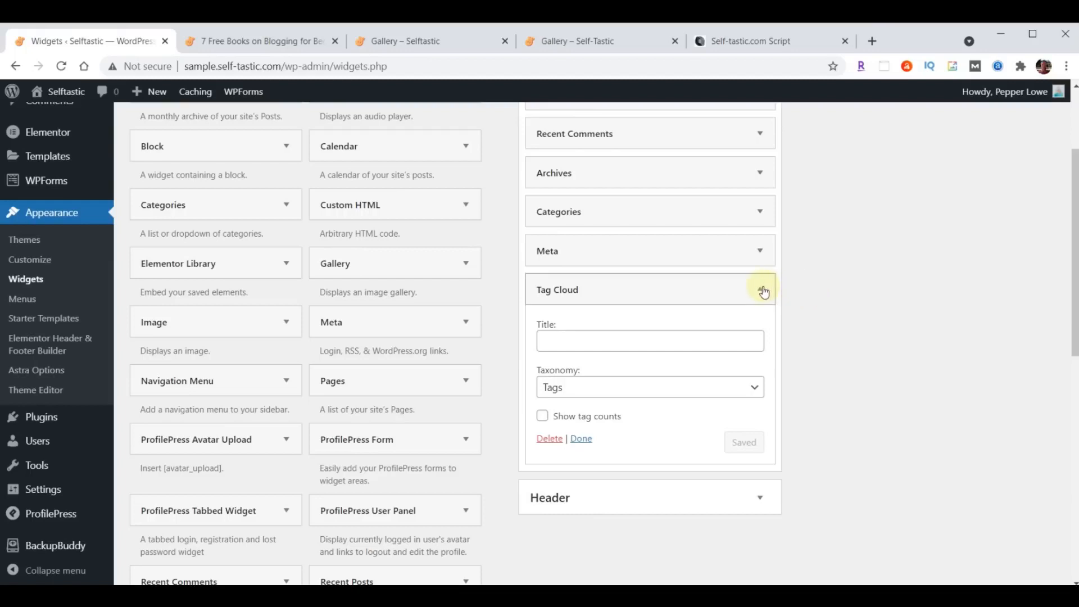
{"action": "left_click", "coordinate": [762, 291]}
{"action": "mouse_move", "coordinate": [667, 286]}
{"action": "left_mouse_down"}
{"action": "mouse_move", "coordinate": [667, 243]}
{"action": "mouse_move", "coordinate": [666, 292]}
{"action": "left_mouse_up"}
{"action": "scroll", "coordinate": [824, 471], "scroll_direction": "up", "scroll_amount": 3}
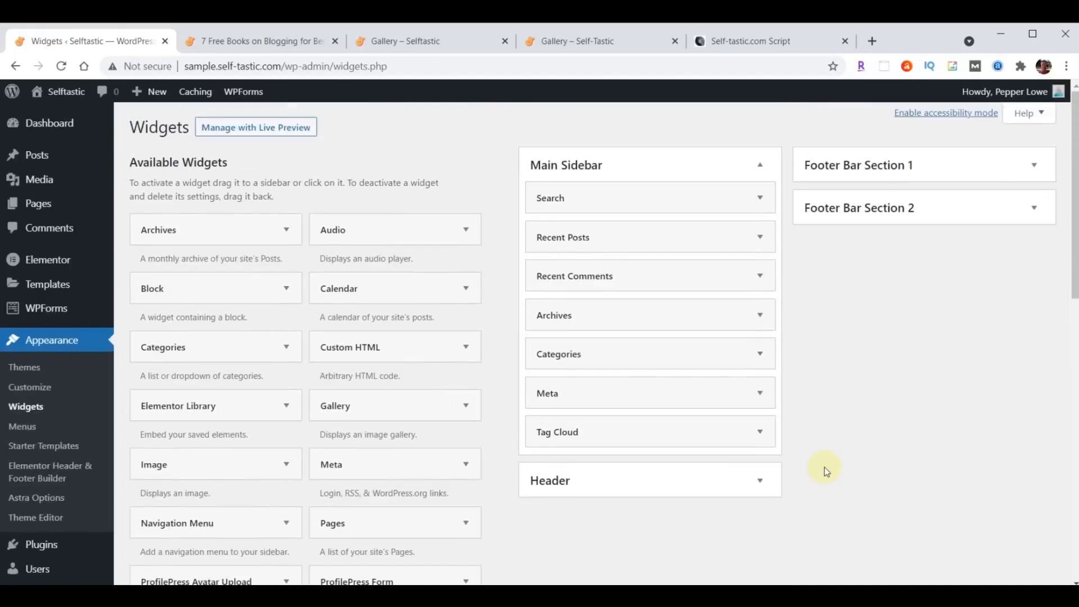
- Compare the script's sidebar layout with the Main Sidebar widgets on the Widgets page
{"action": "left_click", "coordinate": [745, 44]}
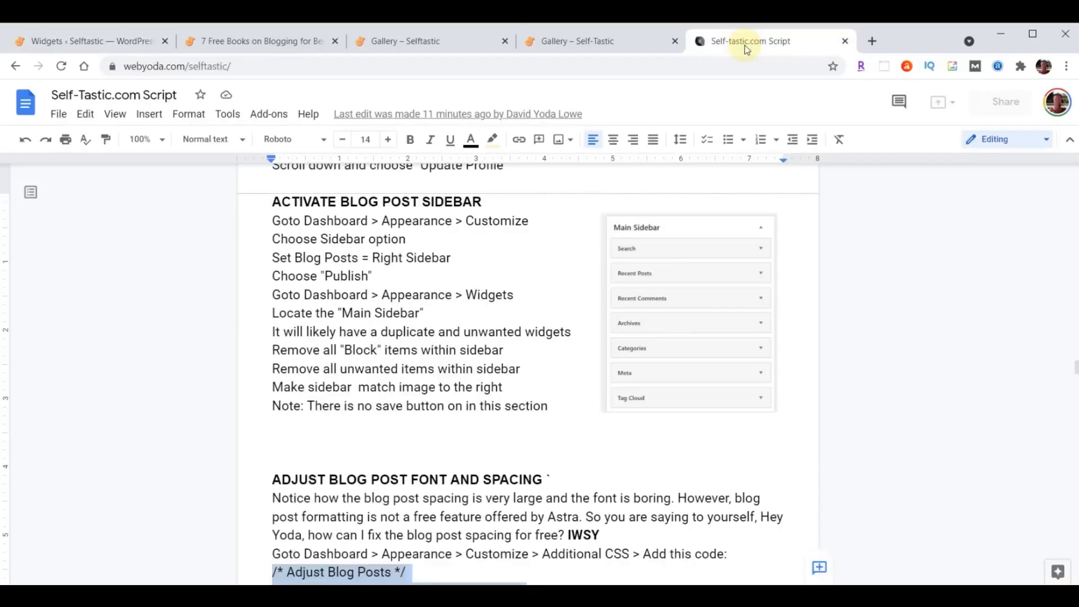
{"action": "left_click", "coordinate": [91, 43]}
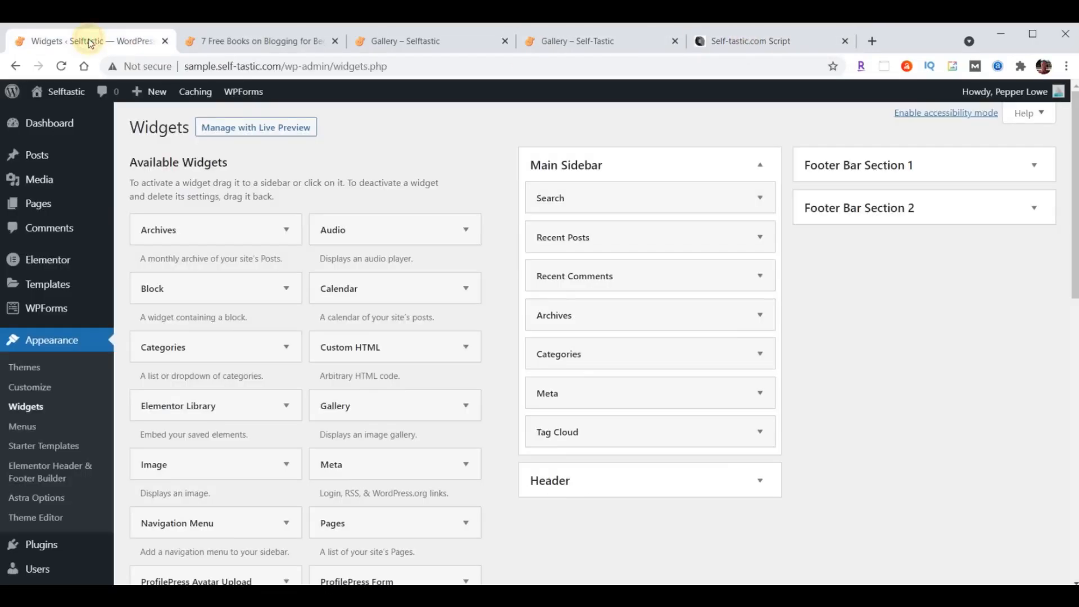
{"action": "scroll", "coordinate": [421, 491], "scroll_direction": "down", "scroll_amount": 3}
{"action": "scroll", "coordinate": [421, 491], "scroll_direction": "down", "scroll_amount": 2}
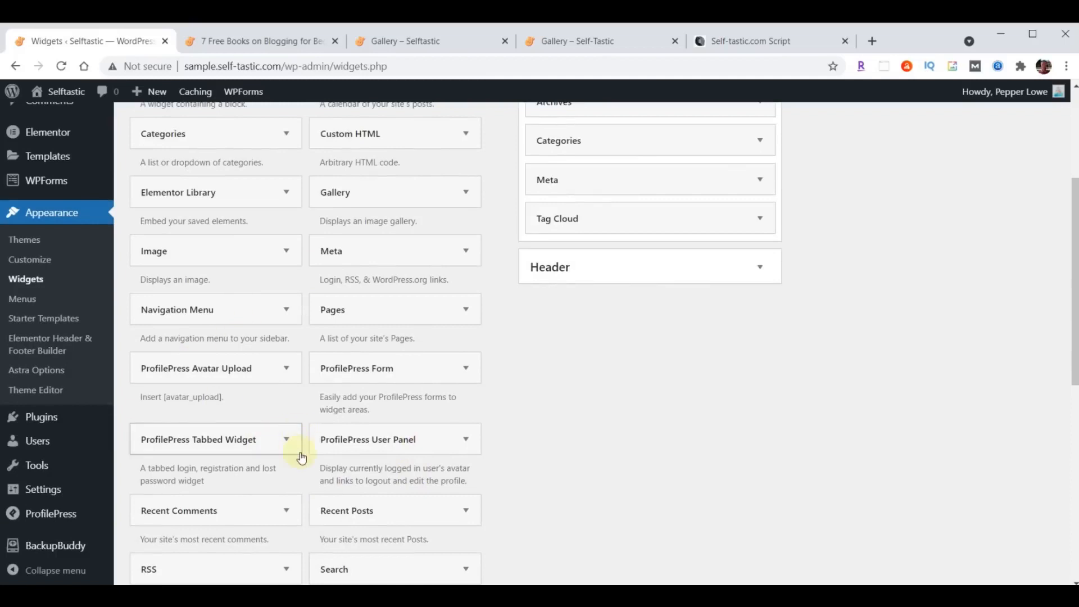
{"action": "scroll", "coordinate": [292, 449], "scroll_direction": "up", "scroll_amount": 4}
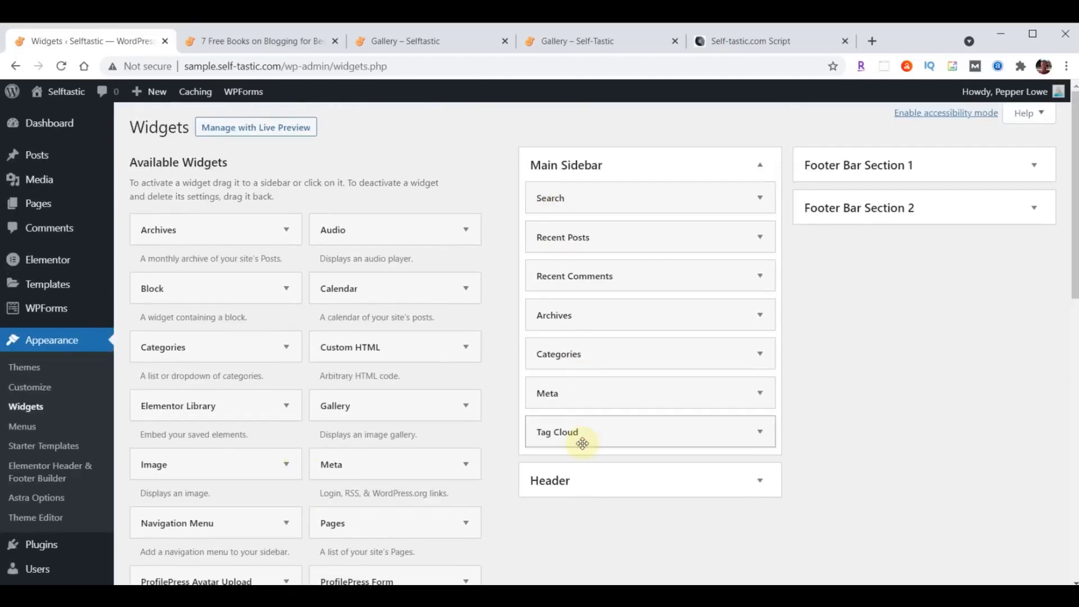
{"action": "scroll", "coordinate": [845, 404], "scroll_direction": "down", "scroll_amount": 10}
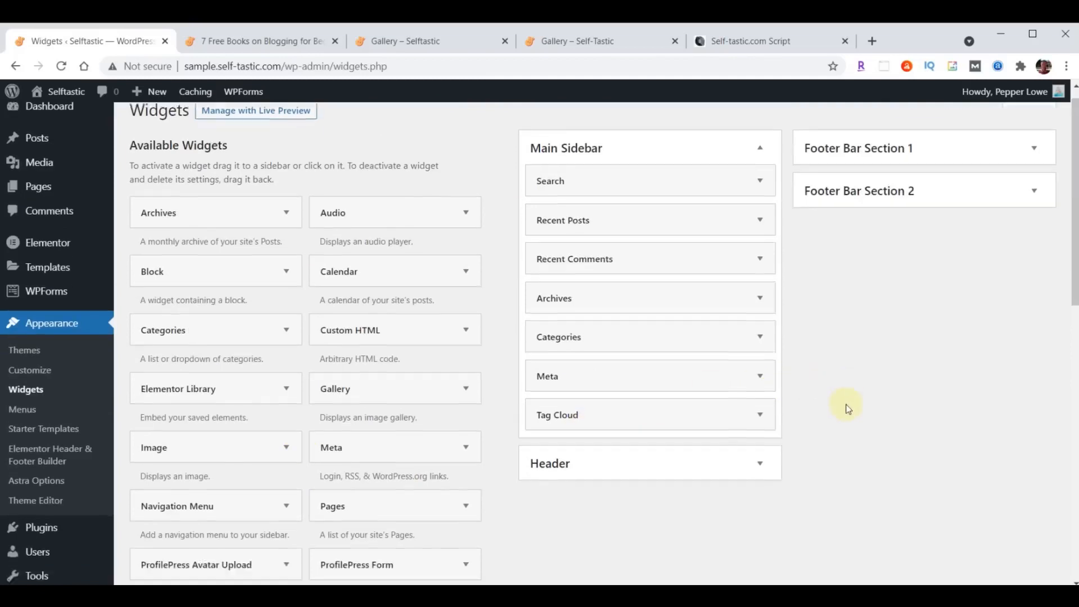
{"action": "scroll", "coordinate": [440, 519], "scroll_direction": "up", "scroll_amount": 10}
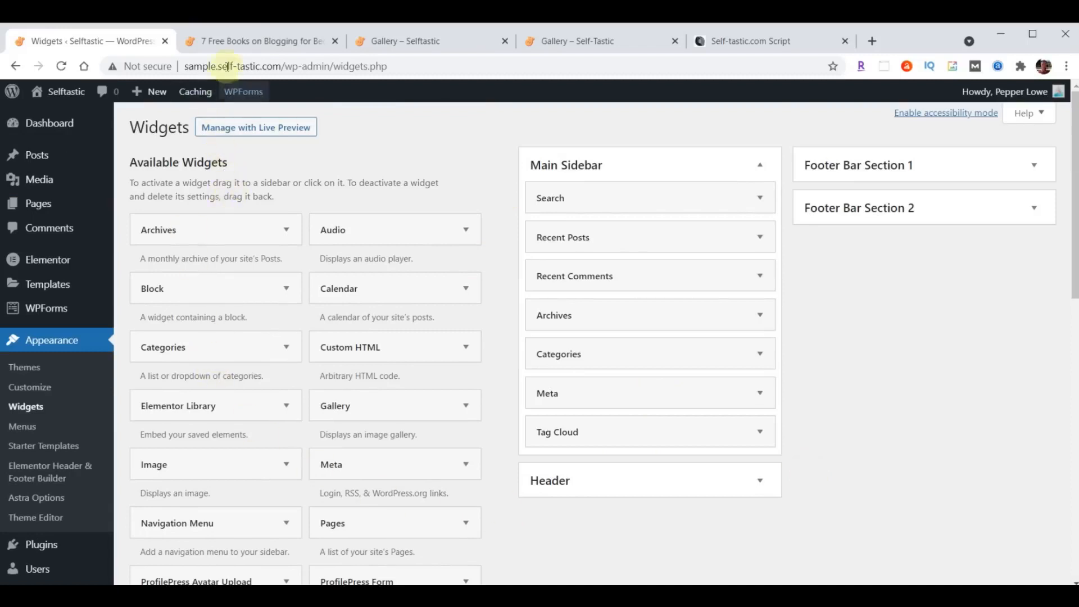
- Reload the 7 Free Books post and scroll through its new right sidebar
{"action": "left_click", "coordinate": [238, 44]}
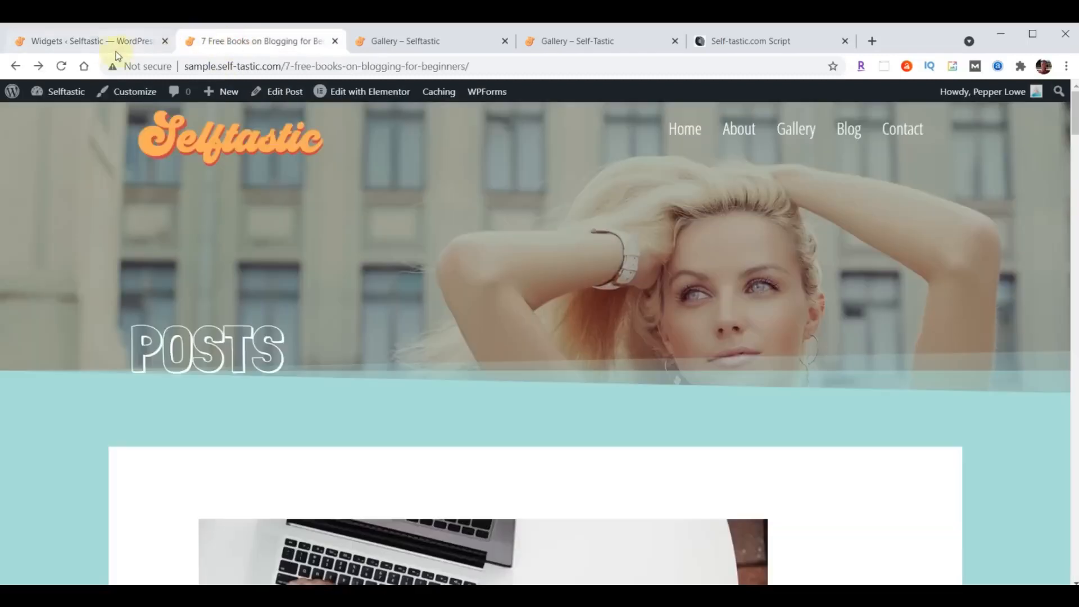
{"action": "left_click", "coordinate": [61, 65]}
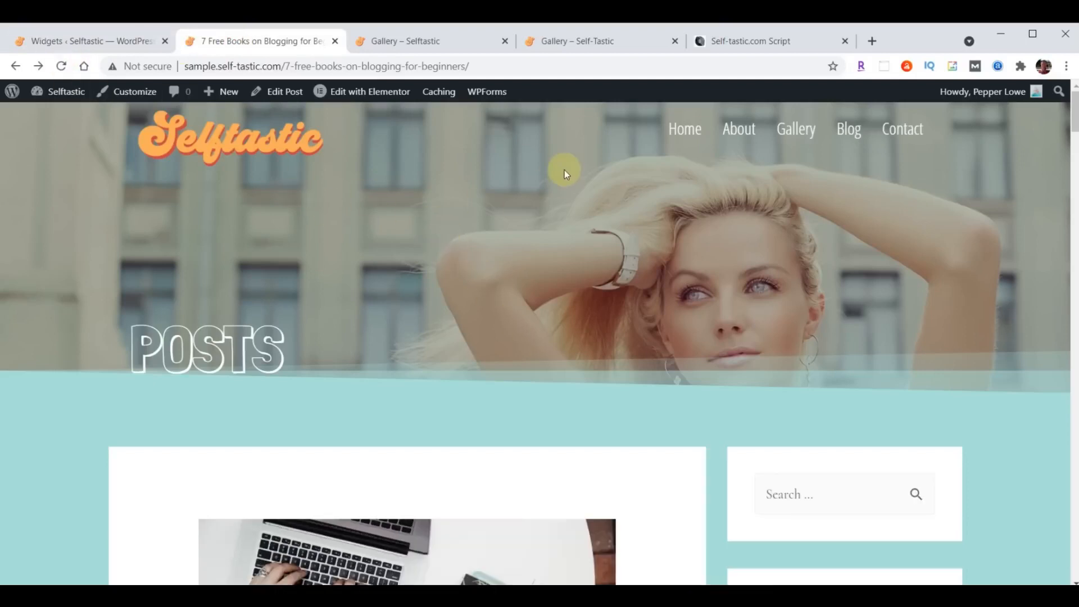
{"action": "scroll", "coordinate": [654, 212], "scroll_direction": "down", "scroll_amount": 4}
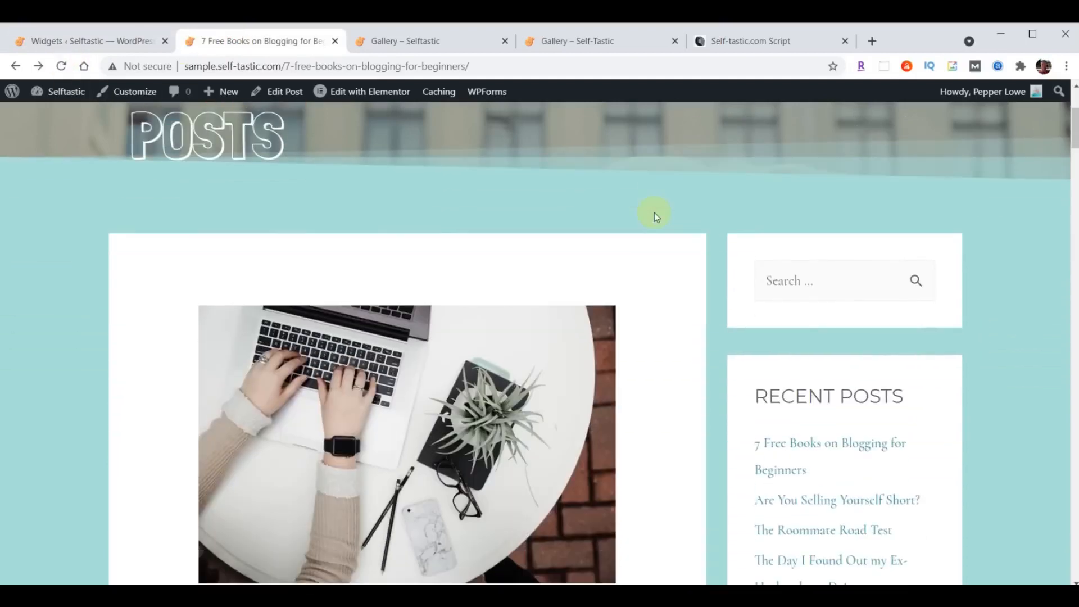
{"action": "scroll", "coordinate": [992, 260], "scroll_direction": "down", "scroll_amount": 4}
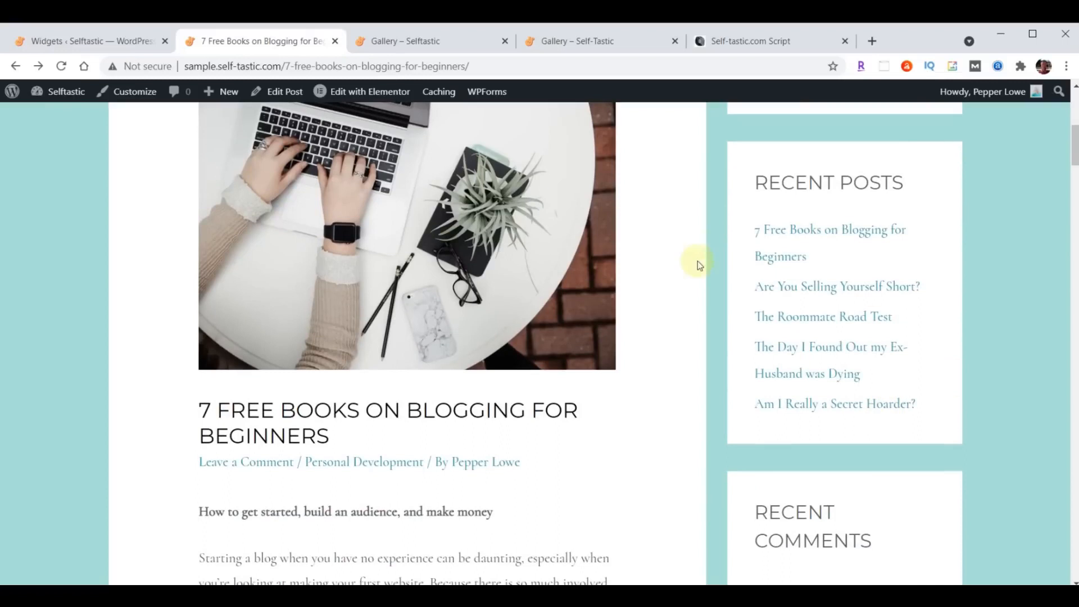
{"action": "scroll", "coordinate": [969, 234], "scroll_direction": "down", "scroll_amount": 4}
{"action": "scroll", "coordinate": [860, 308], "scroll_direction": "down", "scroll_amount": 3}
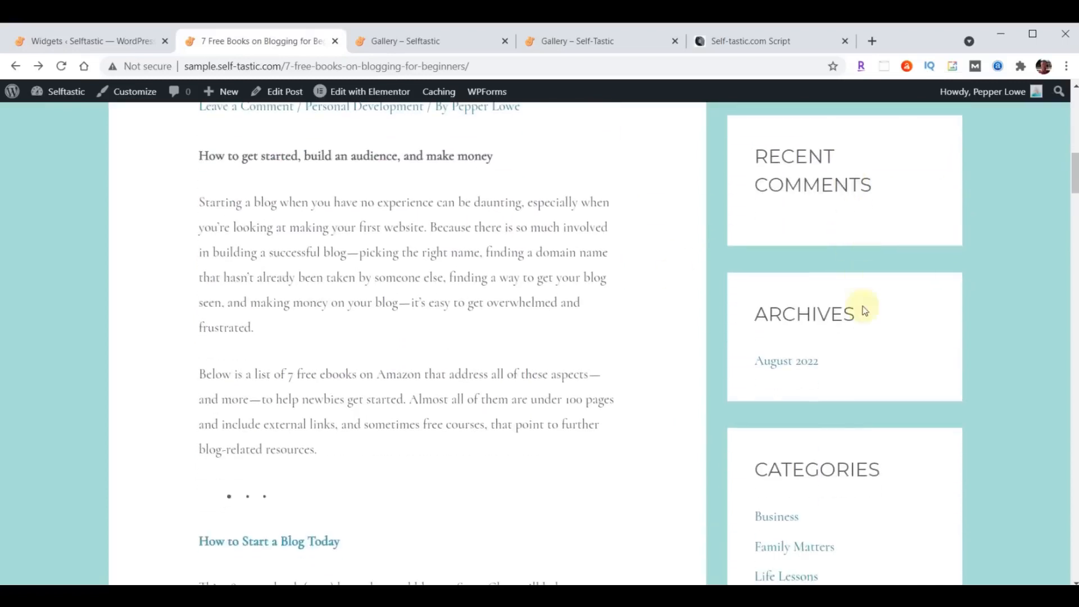
{"action": "scroll", "coordinate": [989, 239], "scroll_direction": "down", "scroll_amount": 5}
{"action": "scroll", "coordinate": [1014, 262], "scroll_direction": "down", "scroll_amount": 4}
{"action": "scroll", "coordinate": [976, 282], "scroll_direction": "down", "scroll_amount": 6}
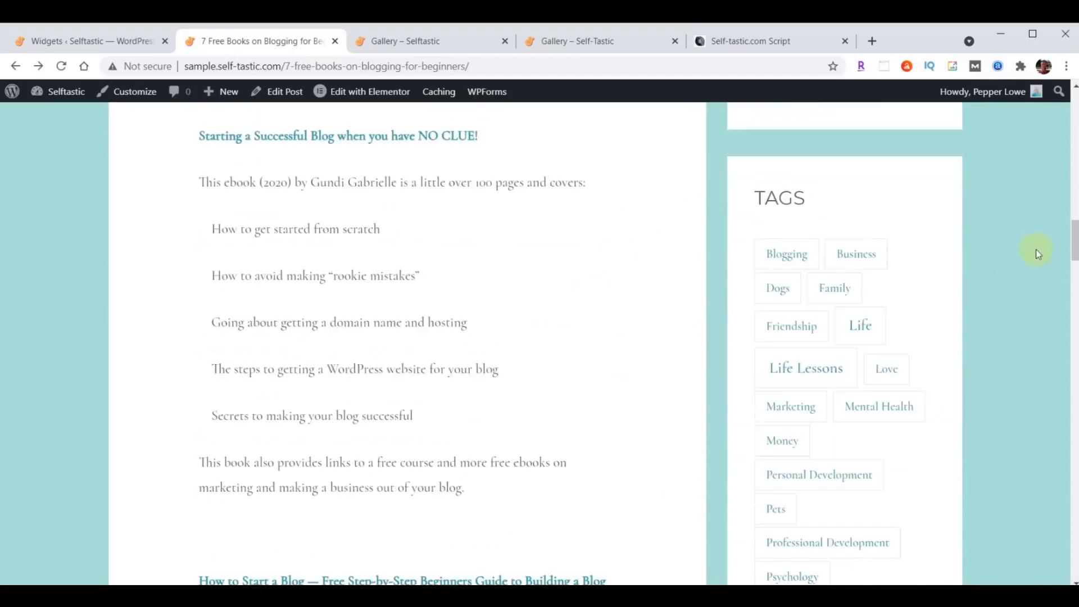
{"action": "scroll", "coordinate": [350, 403], "scroll_direction": "up", "scroll_amount": 20}
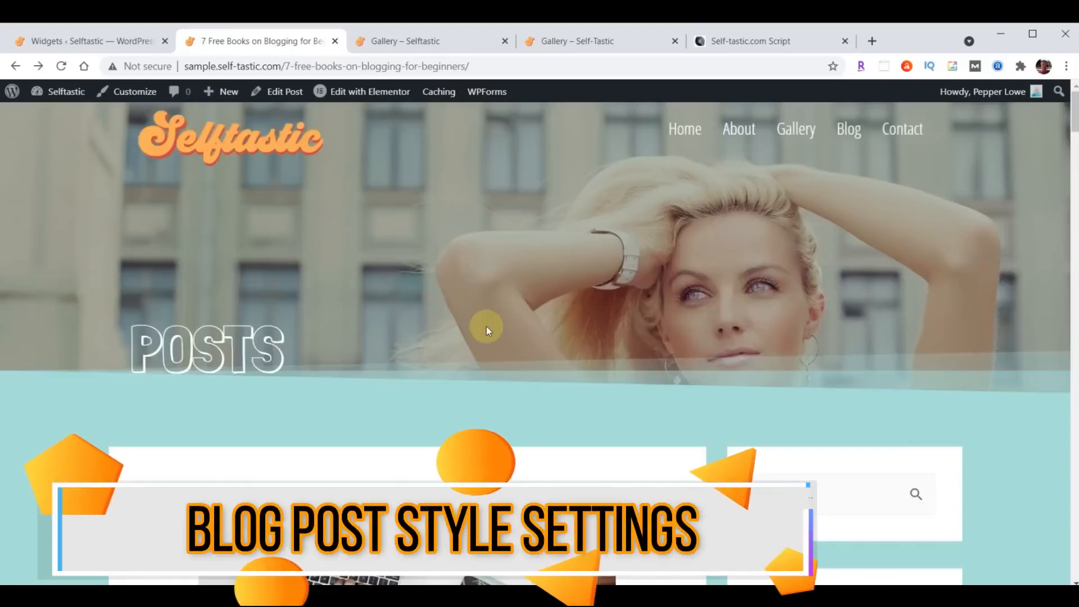
{"action": "scroll", "coordinate": [562, 236], "scroll_direction": "down", "scroll_amount": 6}
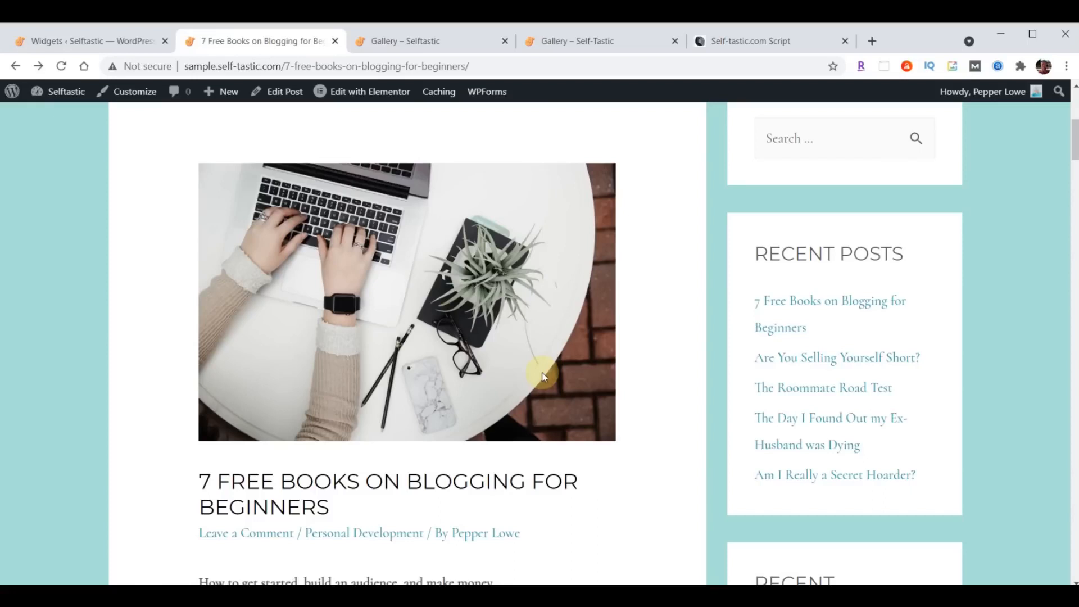
{"action": "scroll", "coordinate": [543, 376], "scroll_direction": "up", "scroll_amount": 1}
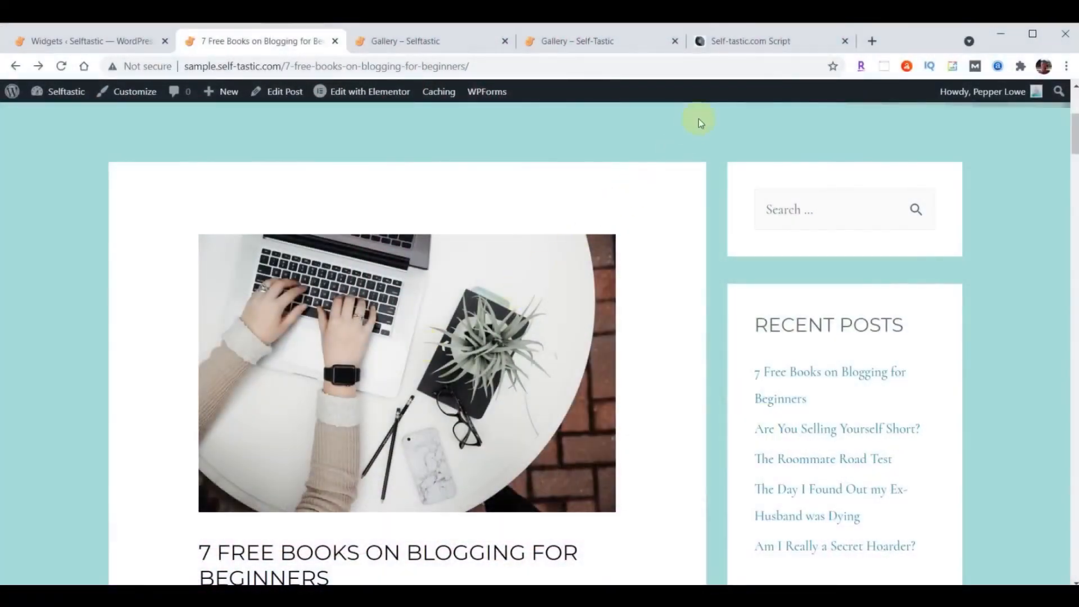
- In the Self-Tastic.com Script, select the CSS from /* Adjust Blog Posts */ through the closing brace
{"action": "left_click", "coordinate": [741, 44]}
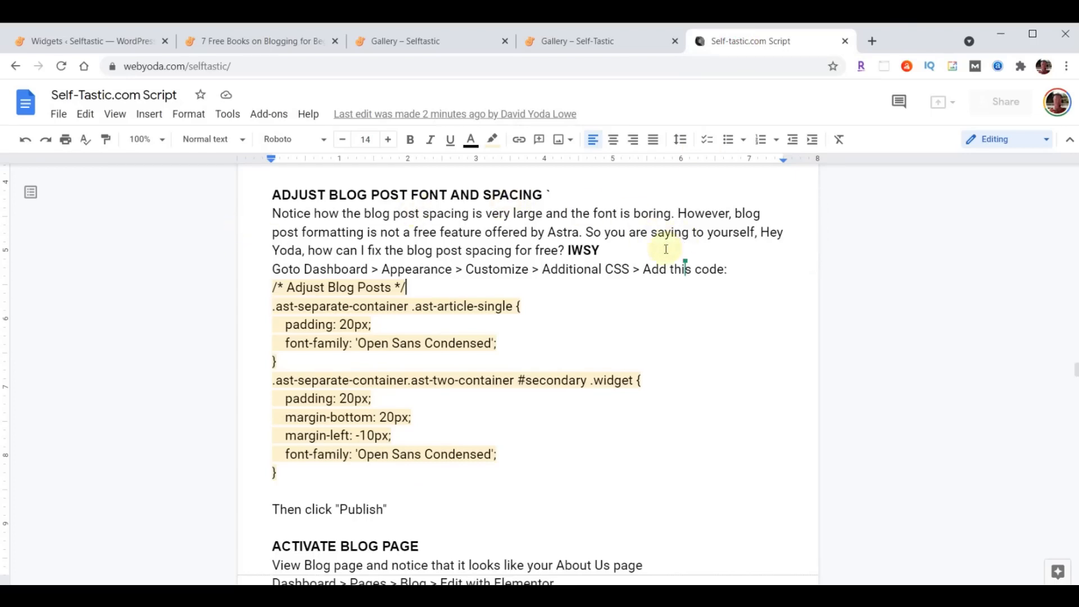
{"action": "left_click_drag", "start_coordinate": [273, 286], "coordinate": [540, 477]}
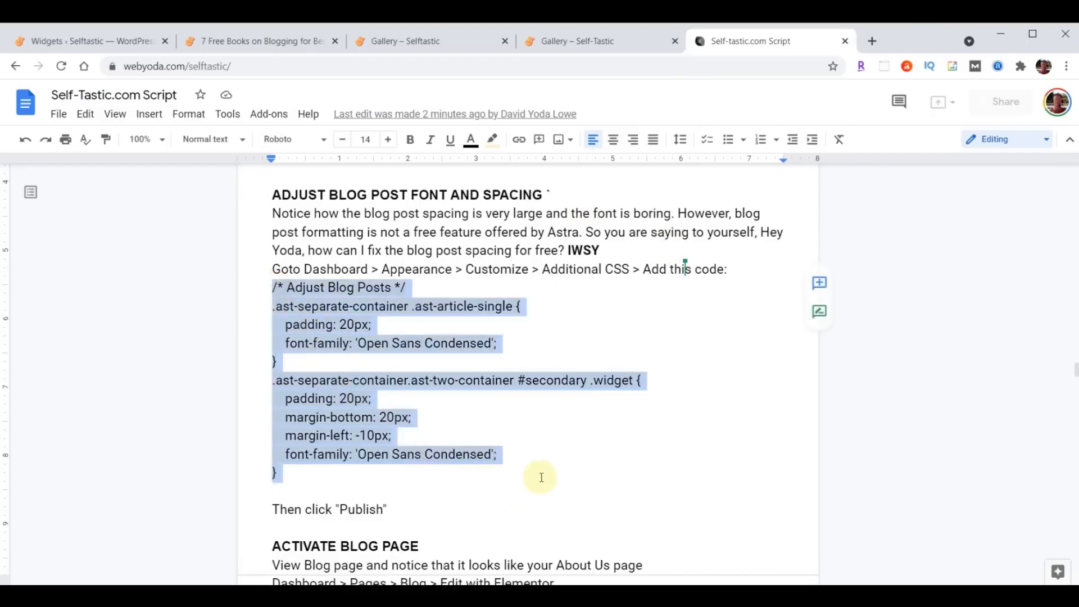
{"action": "left_click", "coordinate": [477, 436]}
{"action": "left_click_drag", "start_coordinate": [268, 286], "coordinate": [541, 466]}
{"action": "key", "text": "ctrl+c"}
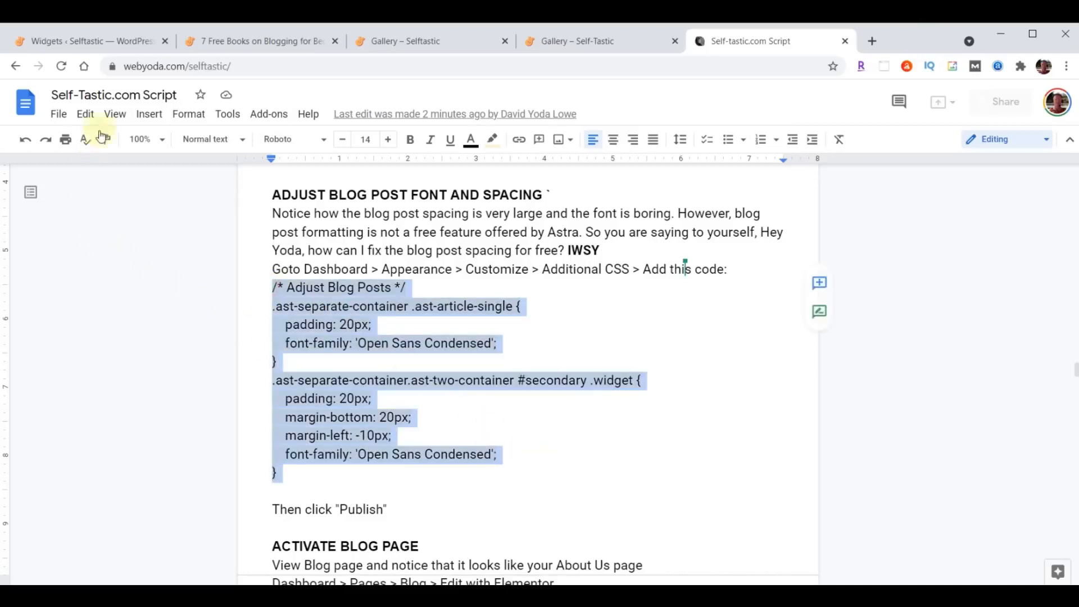
- Paste the Adjust Blog Posts CSS into Customize > Additional CSS and publish it
{"action": "left_click", "coordinate": [75, 44]}
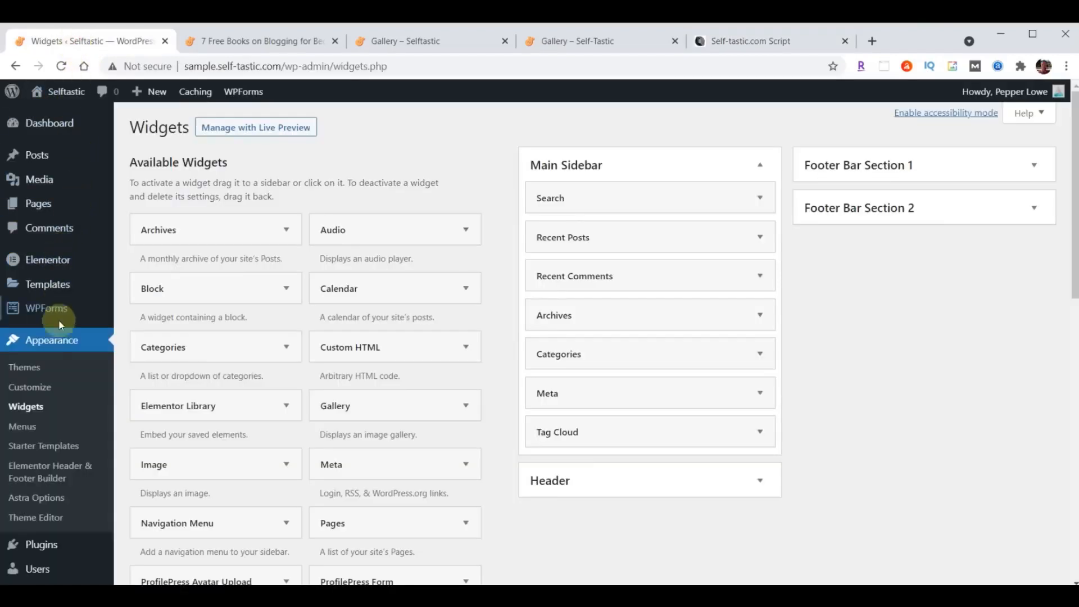
{"action": "left_click", "coordinate": [33, 392]}
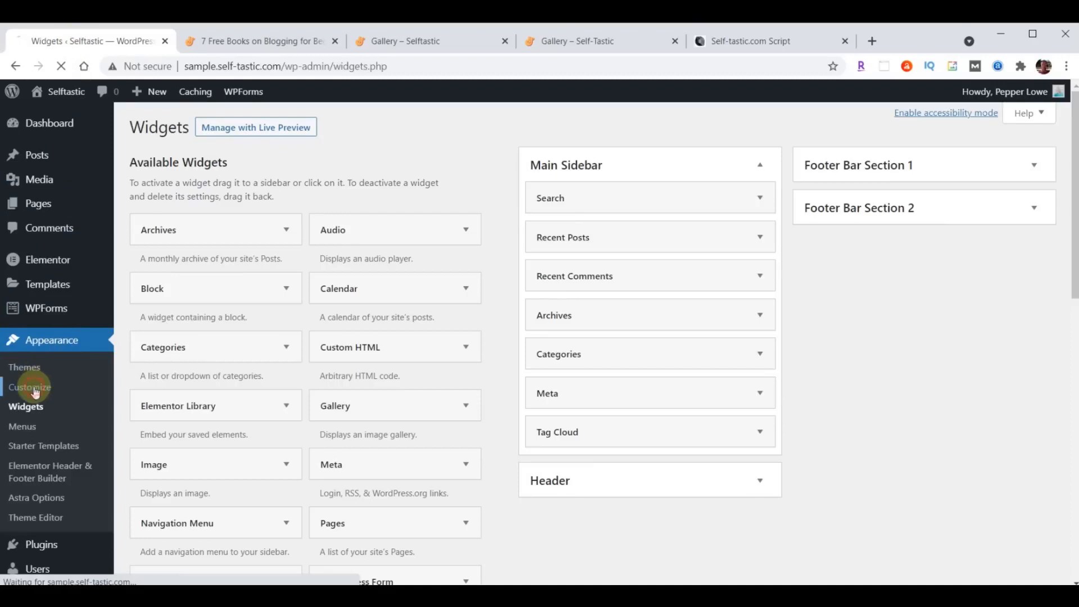
{"action": "scroll", "coordinate": [132, 306], "scroll_direction": "down", "scroll_amount": 1}
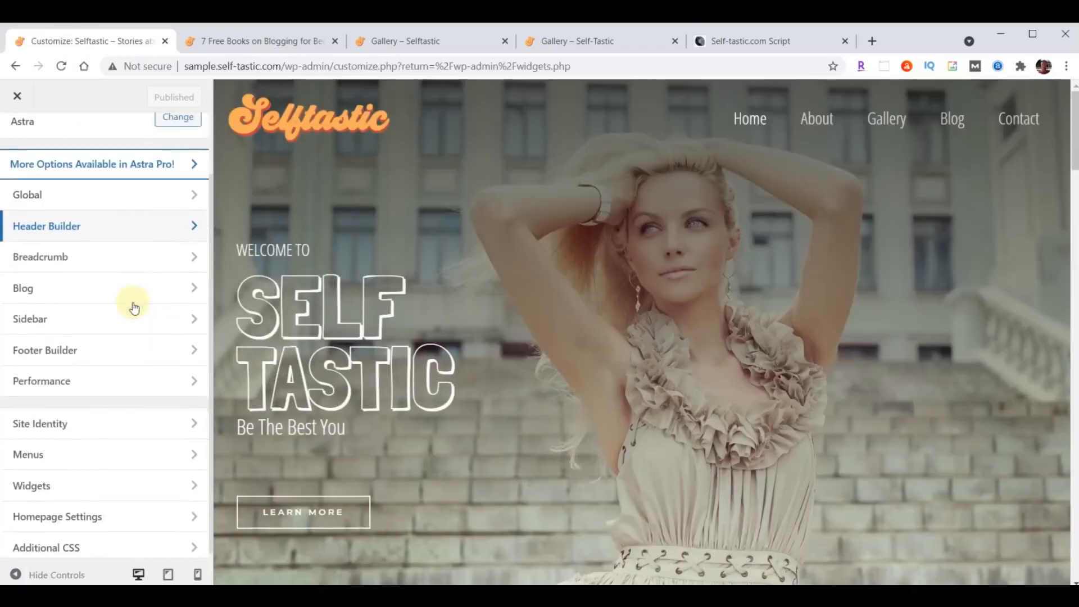
{"action": "left_click", "coordinate": [94, 545]}
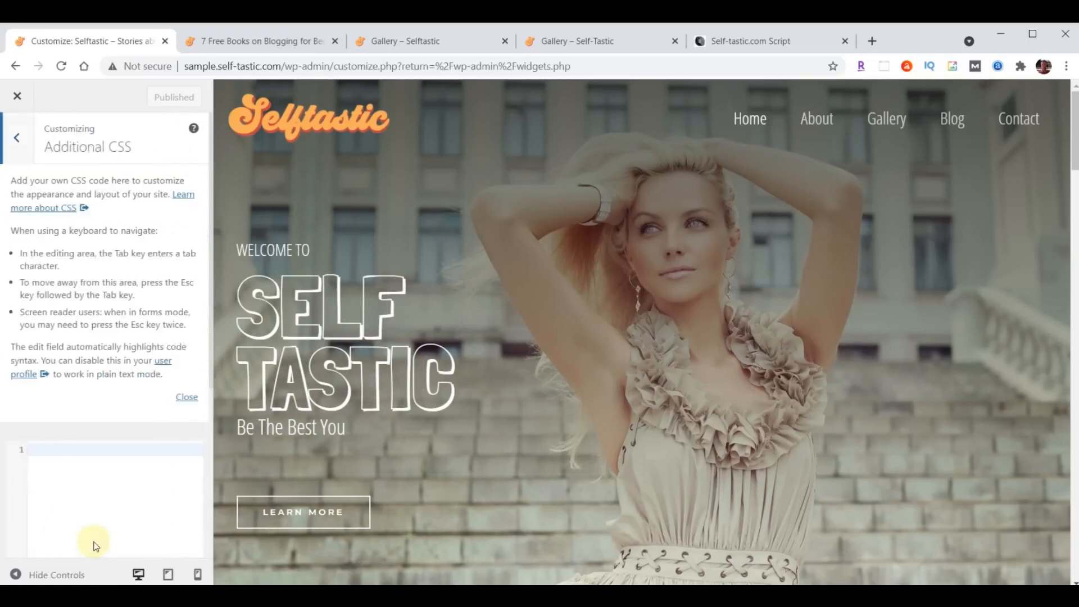
{"action": "left_click", "coordinate": [187, 398]}
{"action": "left_click", "coordinate": [91, 193]}
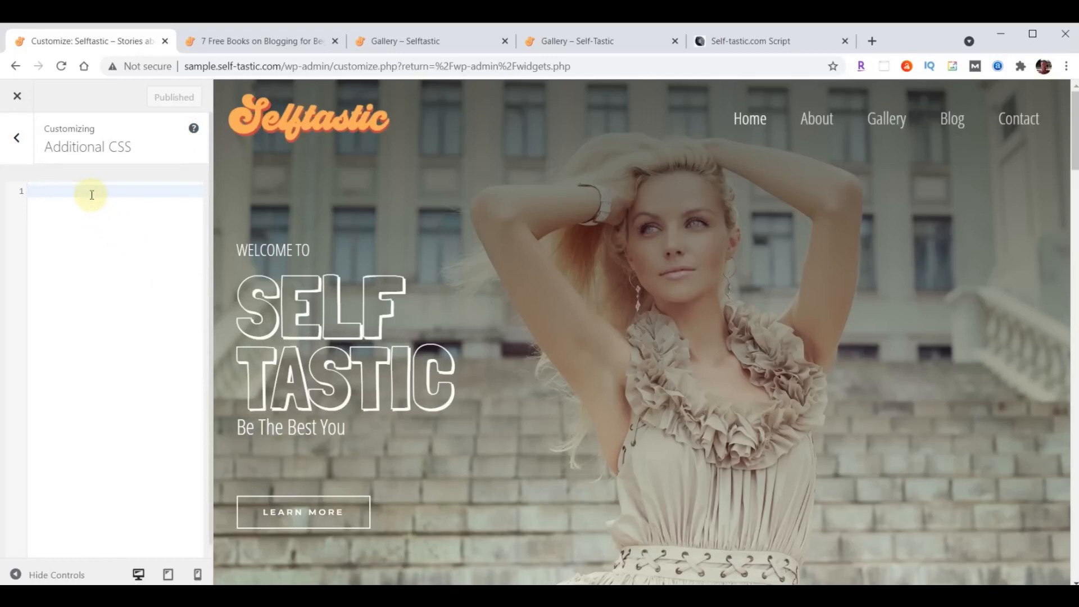
{"action": "key", "text": "ctrl+v"}
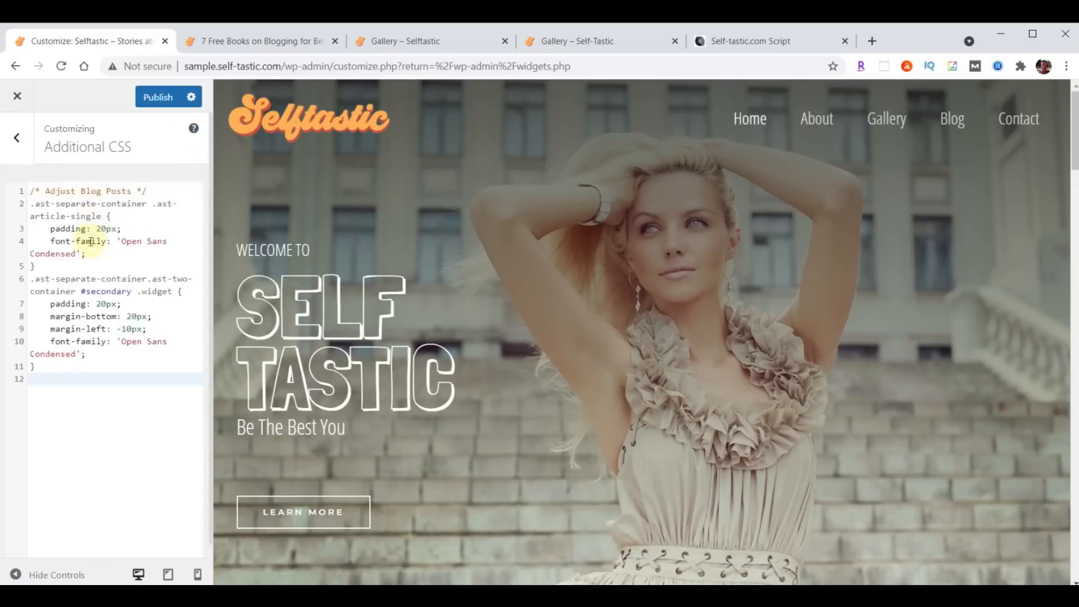
{"action": "left_click", "coordinate": [153, 97]}
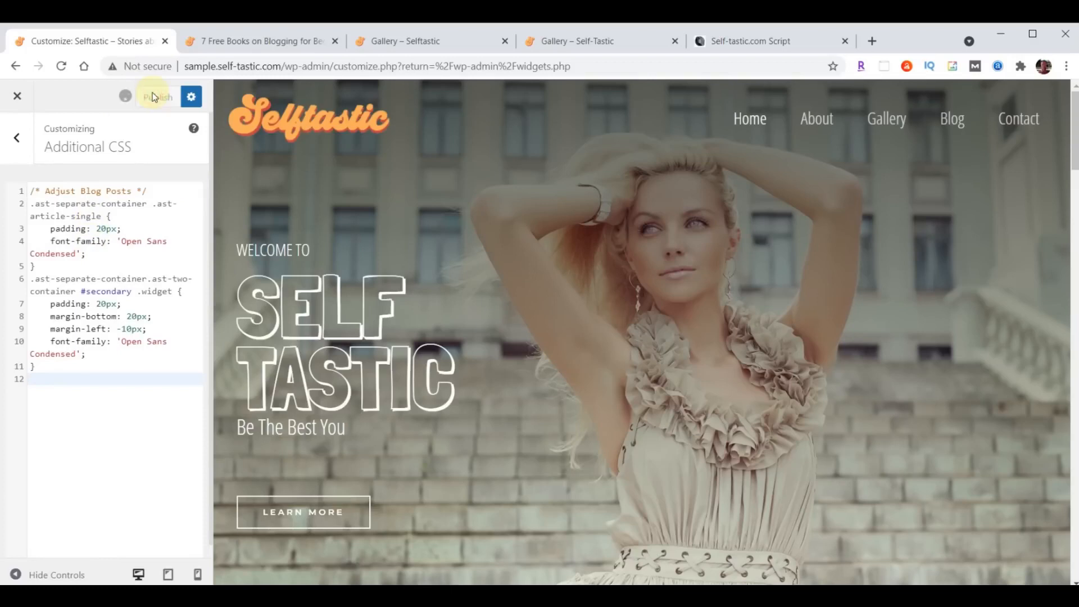
{"action": "left_click", "coordinate": [261, 41]}
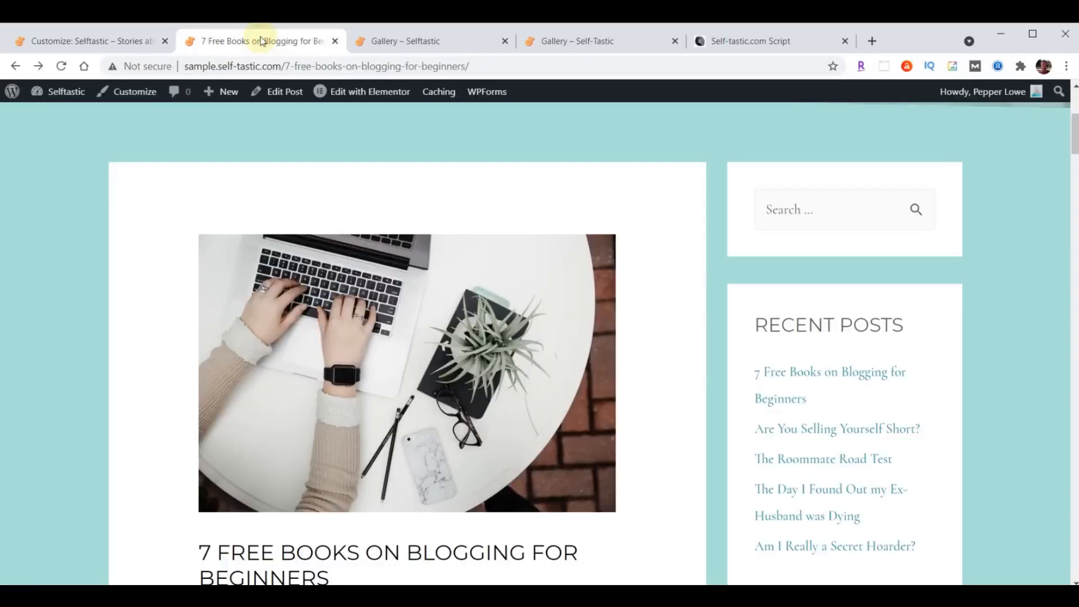
{"action": "scroll", "coordinate": [895, 294], "scroll_direction": "down", "scroll_amount": 10}
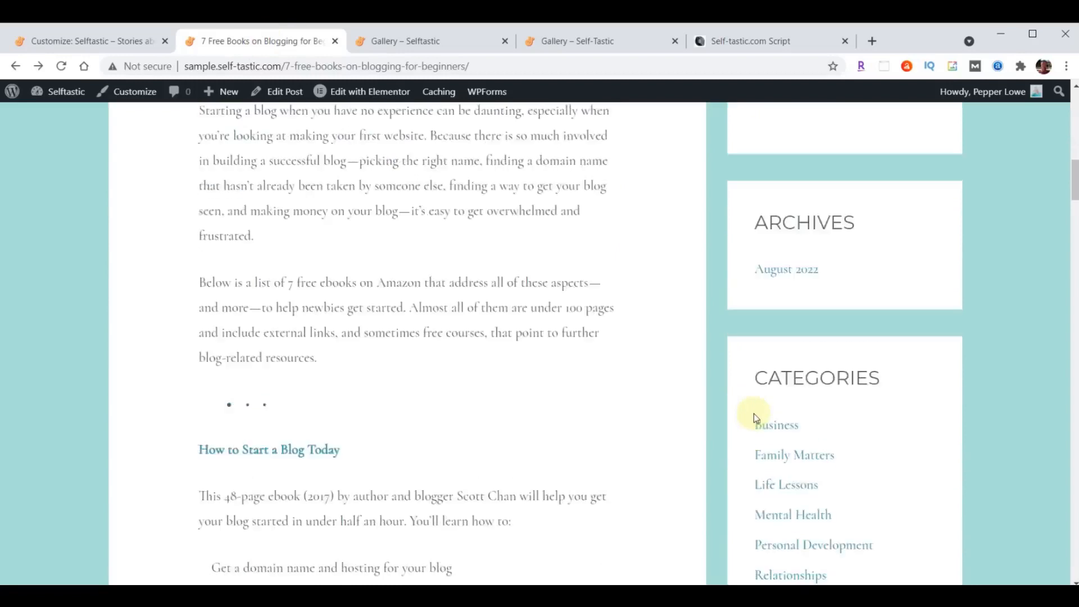
{"action": "scroll", "coordinate": [753, 414], "scroll_direction": "up", "scroll_amount": 5}
{"action": "scroll", "coordinate": [549, 355], "scroll_direction": "up", "scroll_amount": 4}
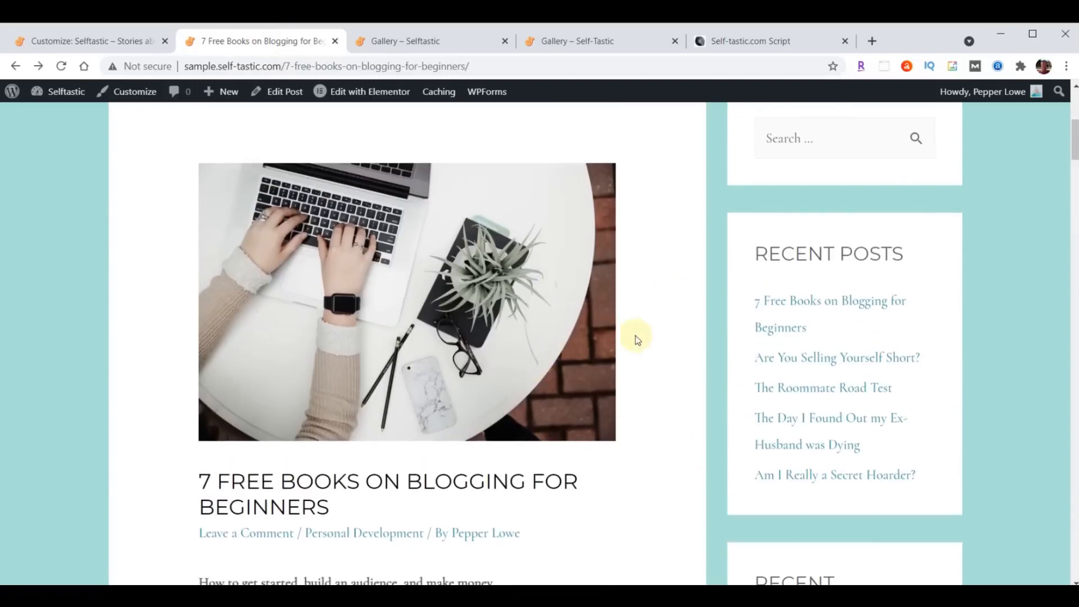
{"action": "left_click", "coordinate": [61, 66]}
{"action": "scroll", "coordinate": [185, 358], "scroll_direction": "down", "scroll_amount": 4}
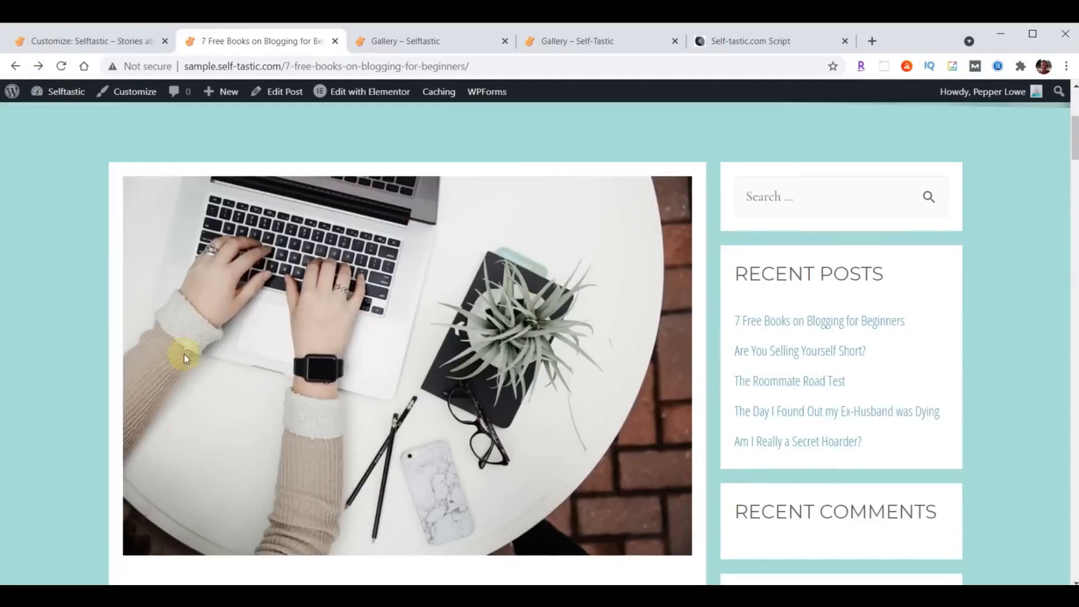
{"action": "scroll", "coordinate": [520, 412], "scroll_direction": "down", "scroll_amount": 5}
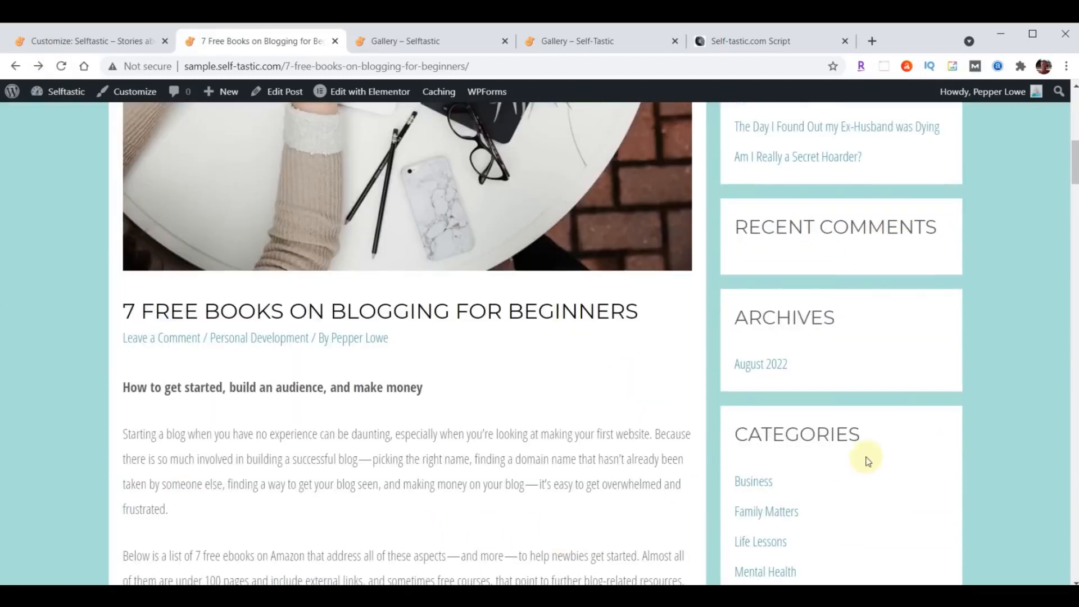
{"action": "scroll", "coordinate": [571, 437], "scroll_direction": "down", "scroll_amount": 15}
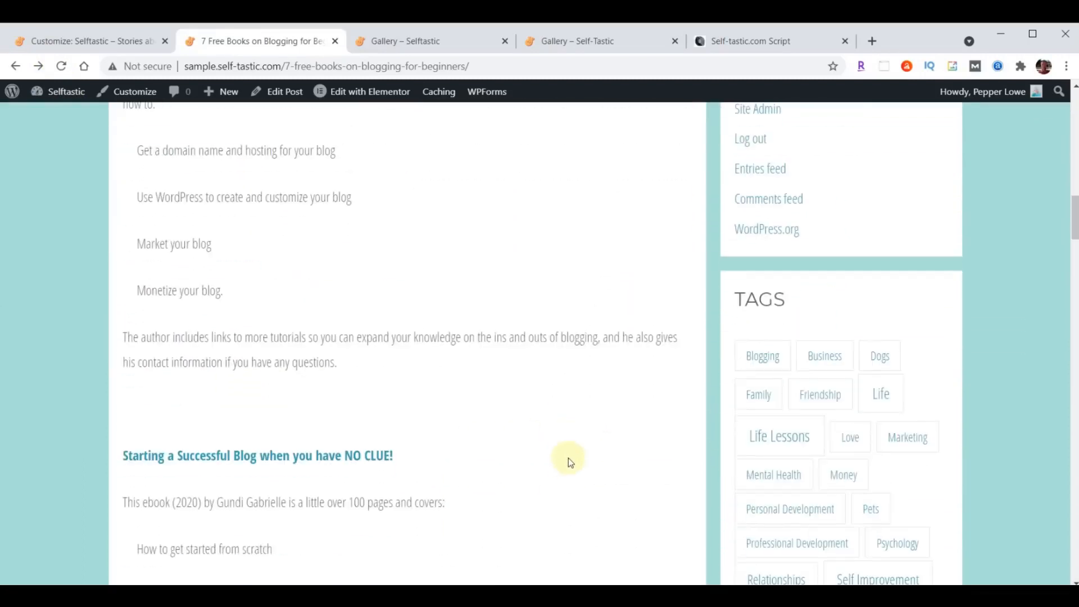
{"action": "scroll", "coordinate": [568, 477], "scroll_direction": "down", "scroll_amount": 2}
{"action": "scroll", "coordinate": [570, 494], "scroll_direction": "up", "scroll_amount": 15}
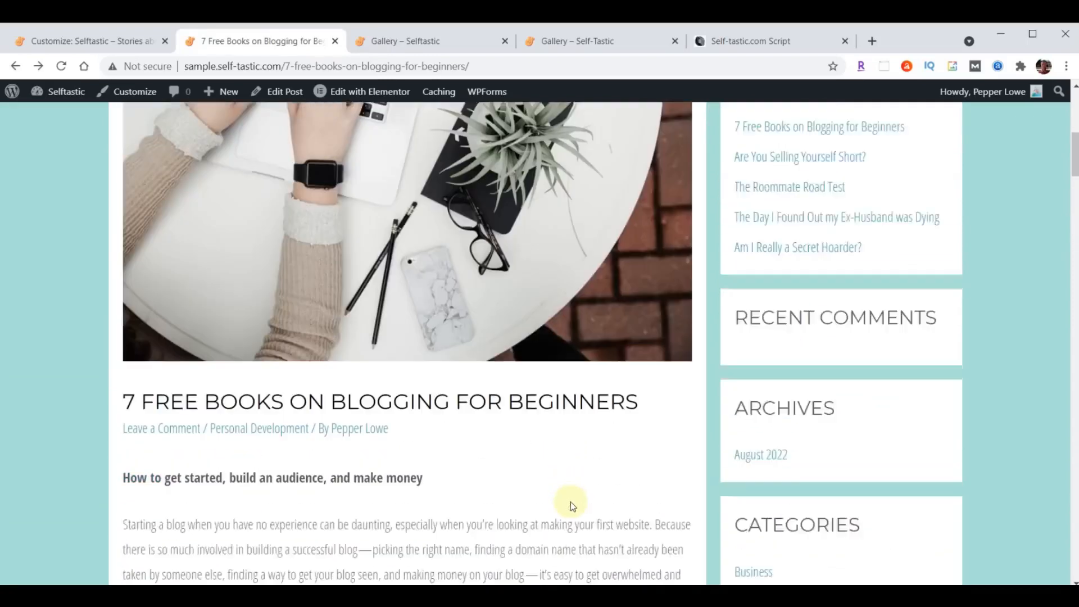
{"action": "scroll", "coordinate": [571, 501], "scroll_direction": "up", "scroll_amount": 3}
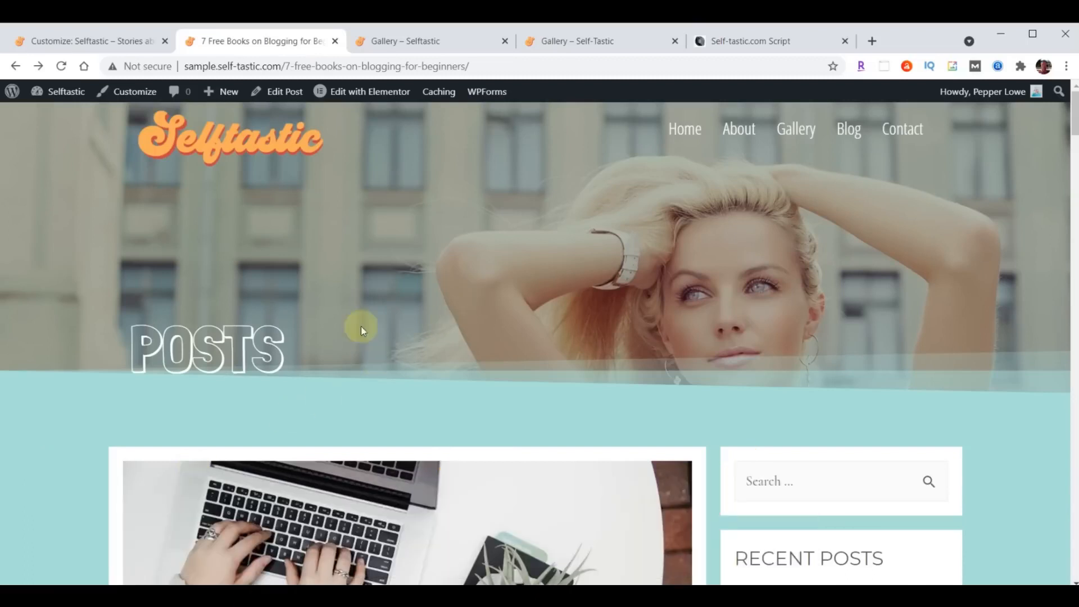
- Close the extra Gallery tab, glance at the Blog page, and close the Customizer
{"action": "left_click", "coordinate": [505, 41]}
{"action": "left_click", "coordinate": [846, 129]}
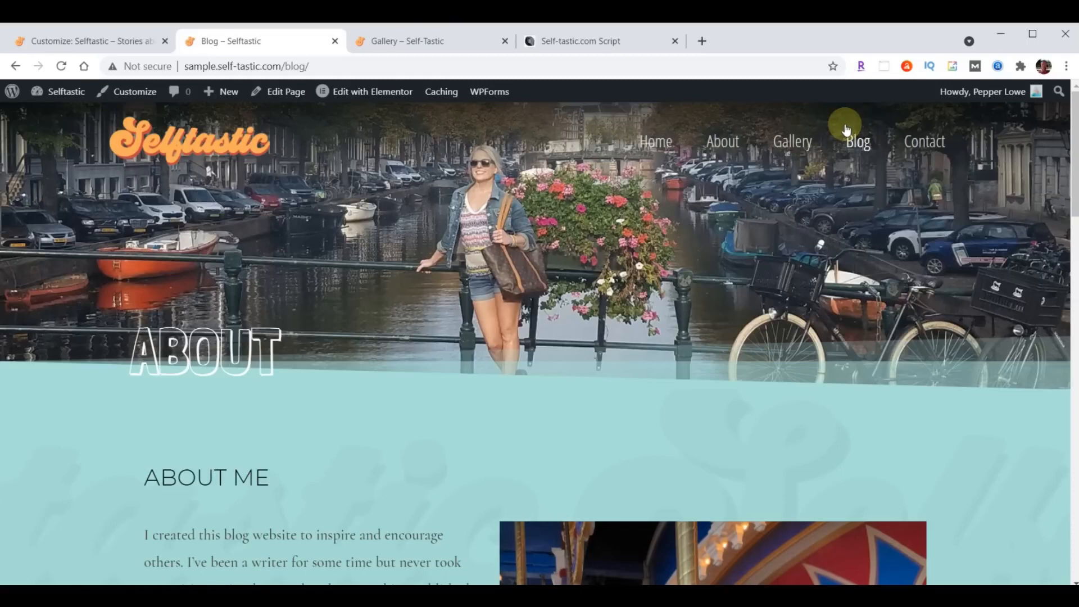
{"action": "left_click", "coordinate": [75, 42]}
{"action": "left_click", "coordinate": [19, 97]}
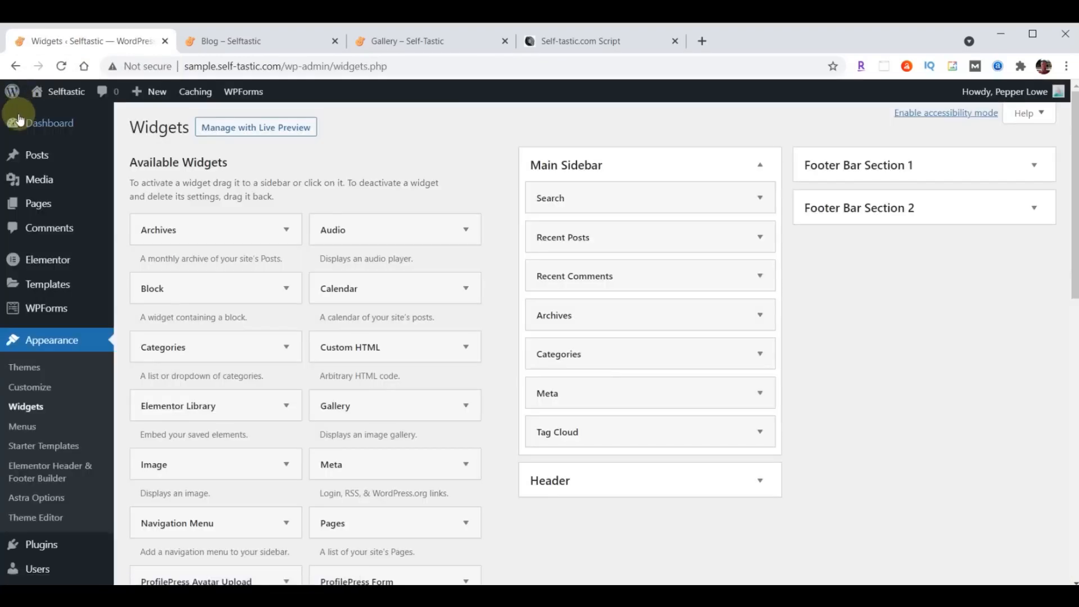
- Delete the About hero section from the Blog page in Elementor, update, and exit to the dashboard
{"action": "mouse_move", "coordinate": [40, 208]}
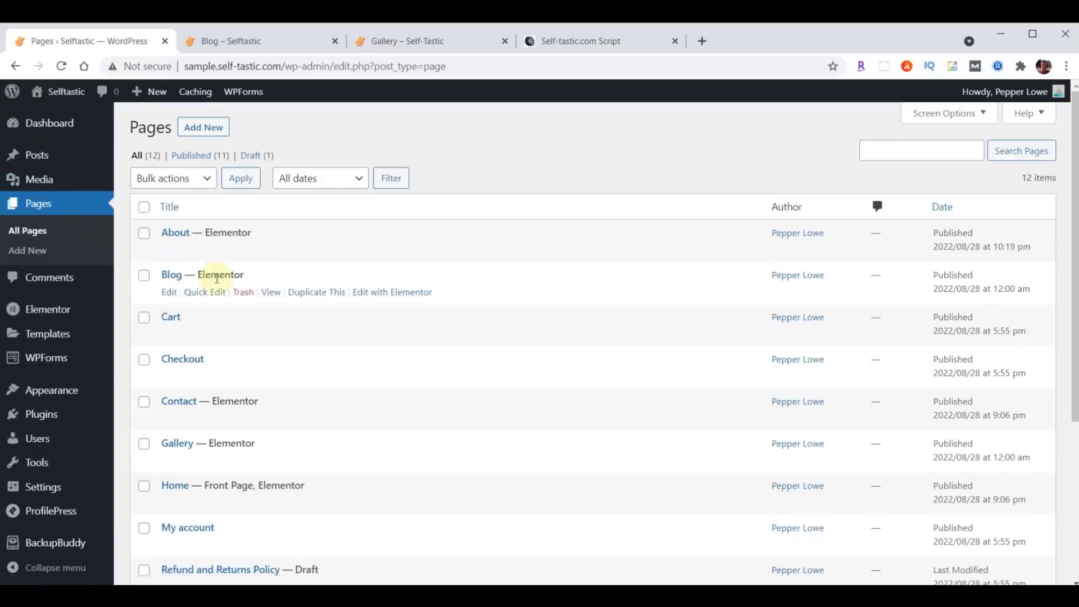
{"action": "left_click", "coordinate": [402, 292]}
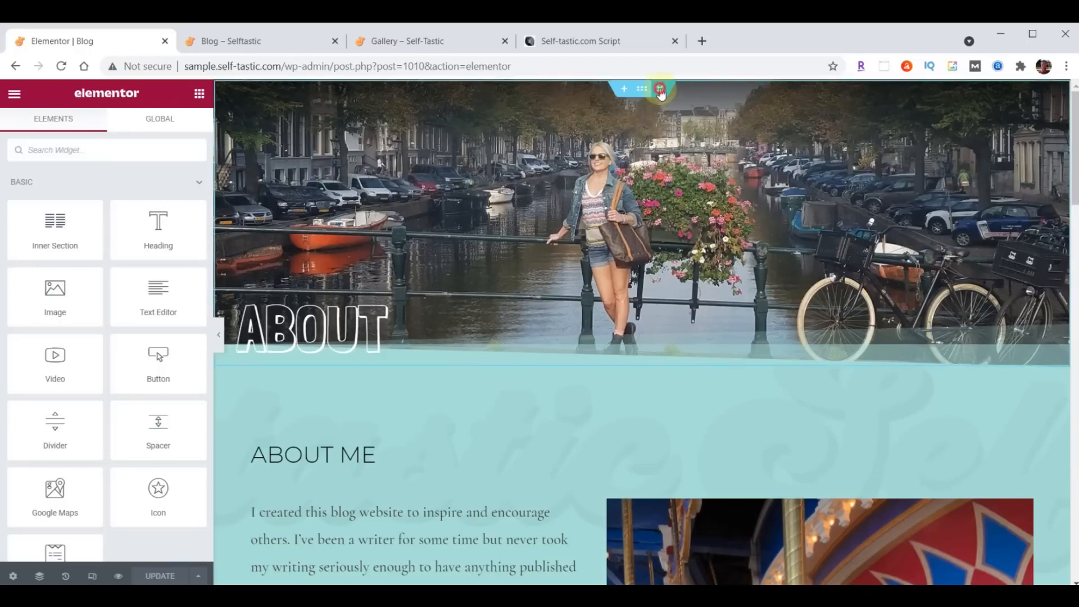
{"action": "left_click", "coordinate": [660, 90]}
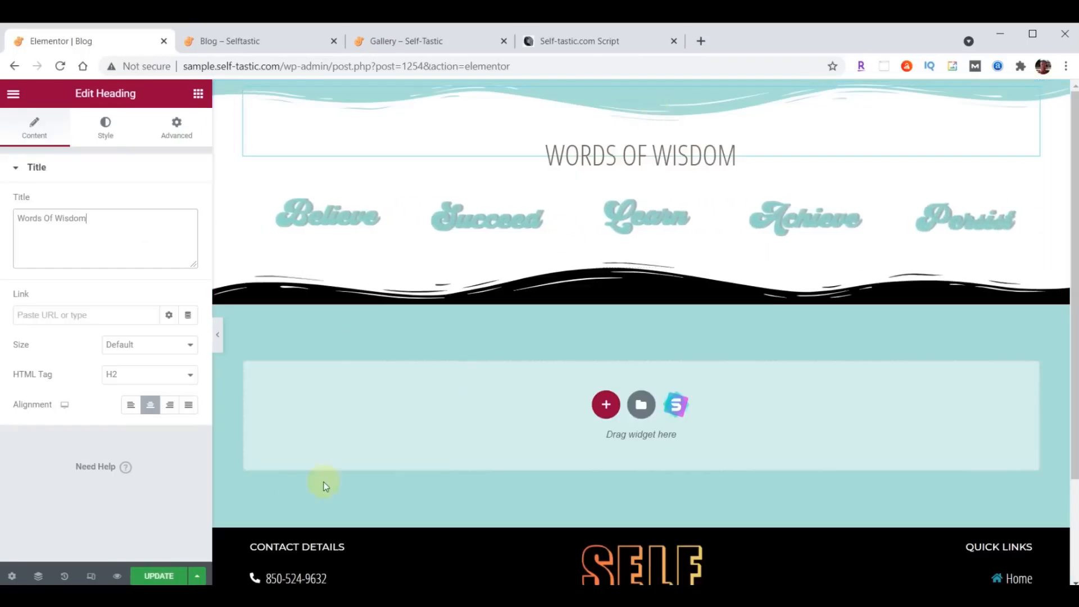
{"action": "left_click", "coordinate": [159, 577]}
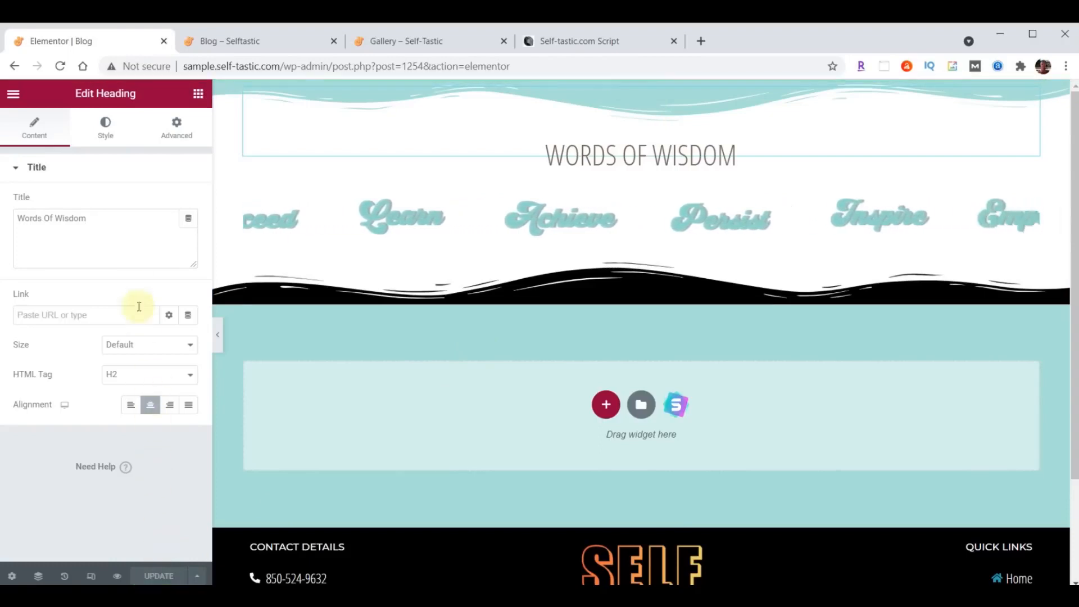
{"action": "left_click", "coordinate": [13, 96]}
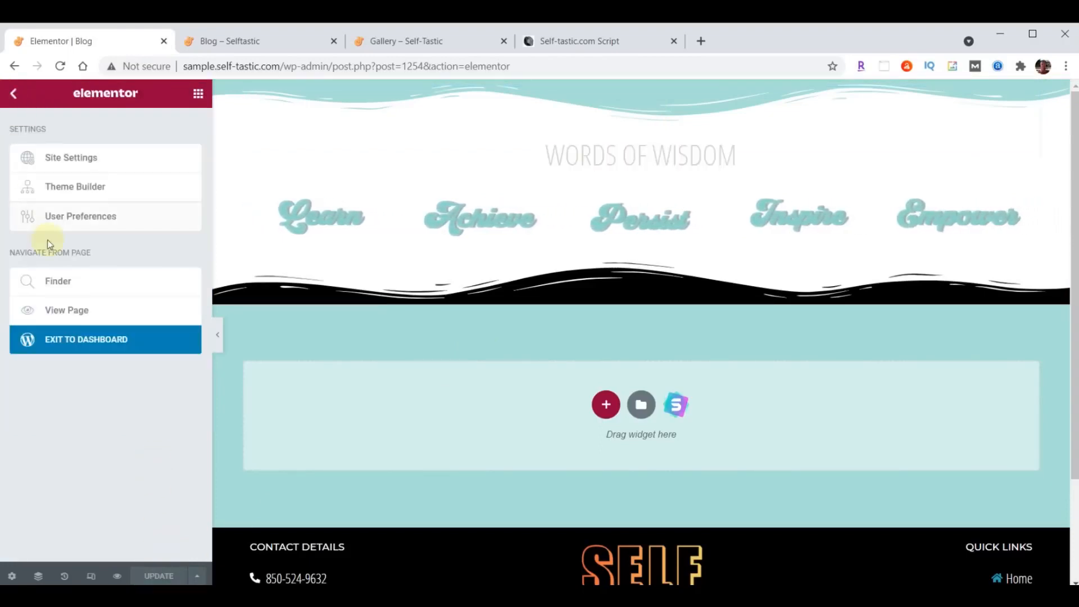
{"action": "left_click", "coordinate": [130, 344]}
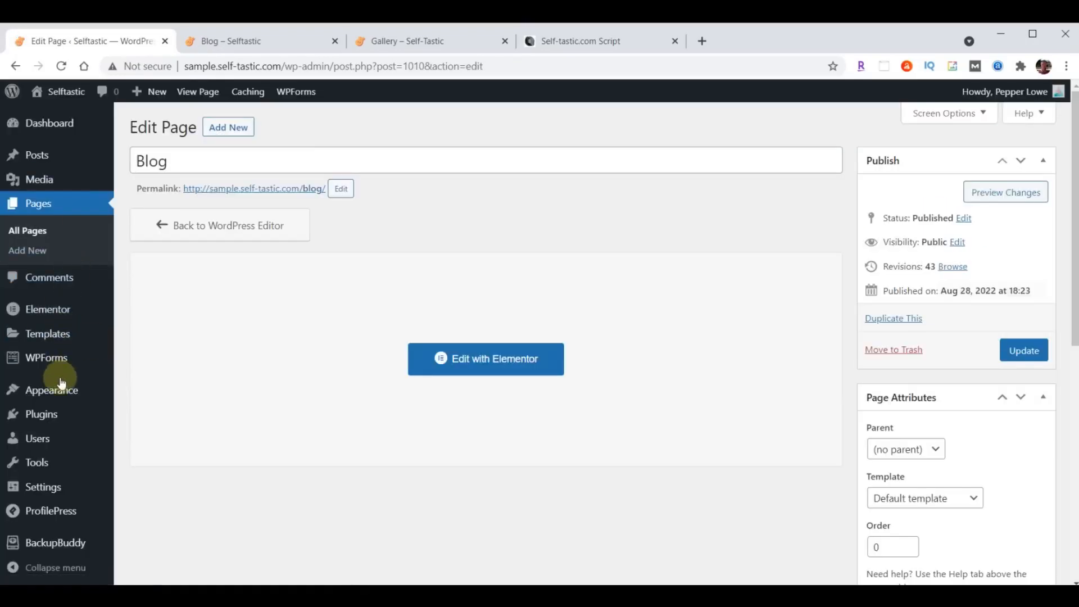
- In Homepage Settings, choose Blog as the Posts page with Home still static, and publish
{"action": "mouse_move", "coordinate": [53, 393]}
{"action": "left_click", "coordinate": [141, 416]}
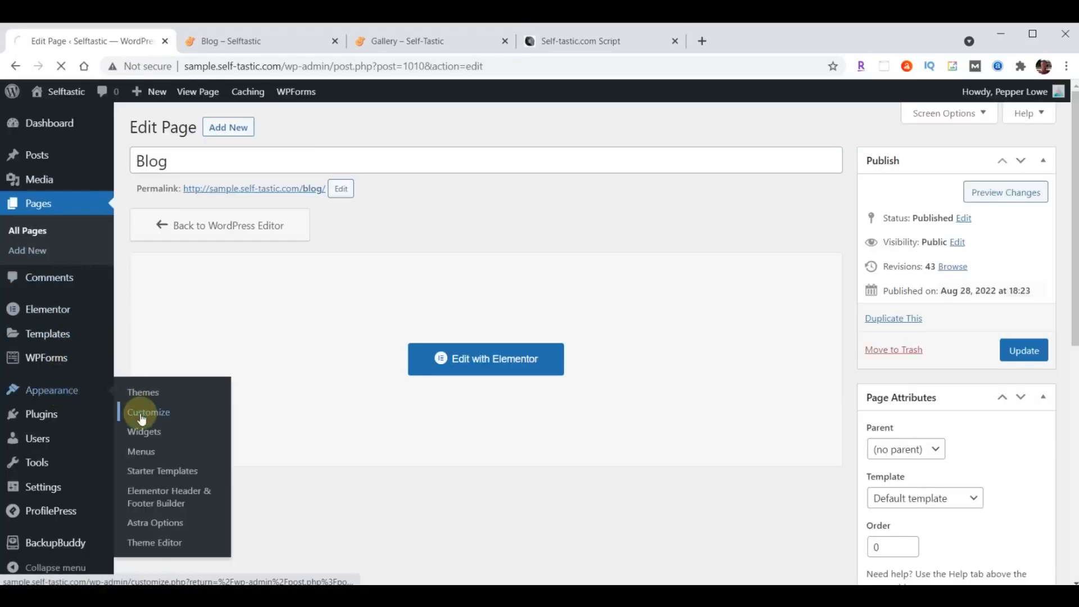
{"action": "scroll", "coordinate": [142, 417], "scroll_direction": "down", "scroll_amount": 2}
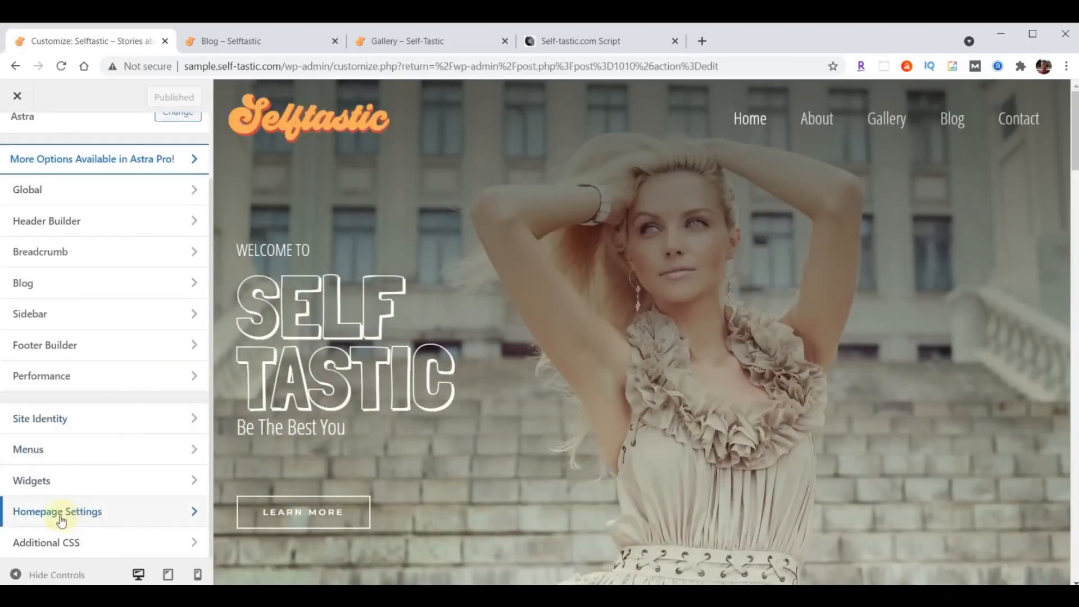
{"action": "left_click", "coordinate": [60, 518]}
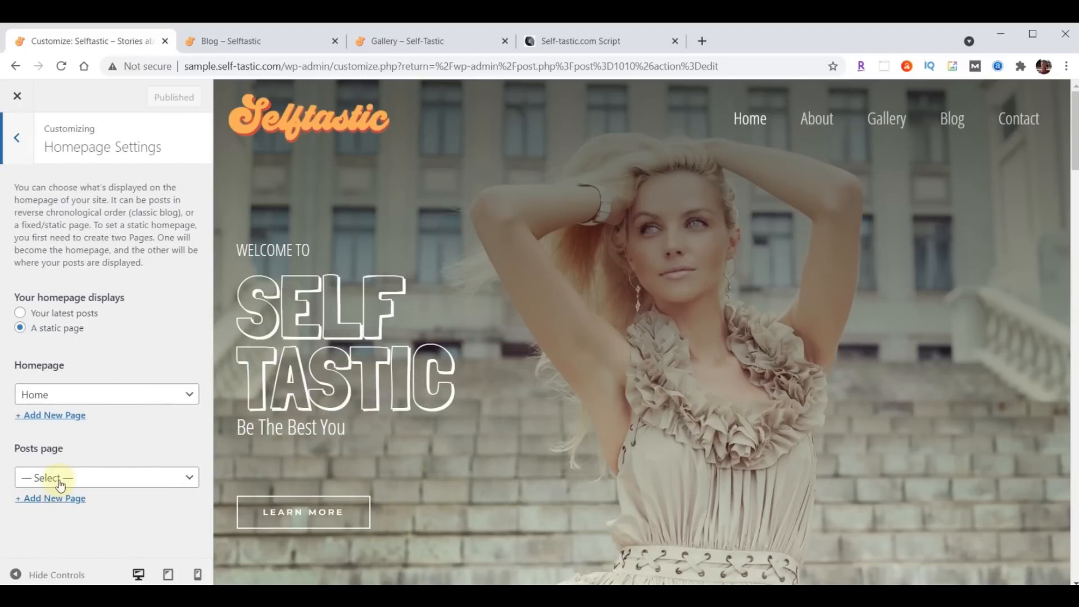
{"action": "left_click", "coordinate": [62, 479]}
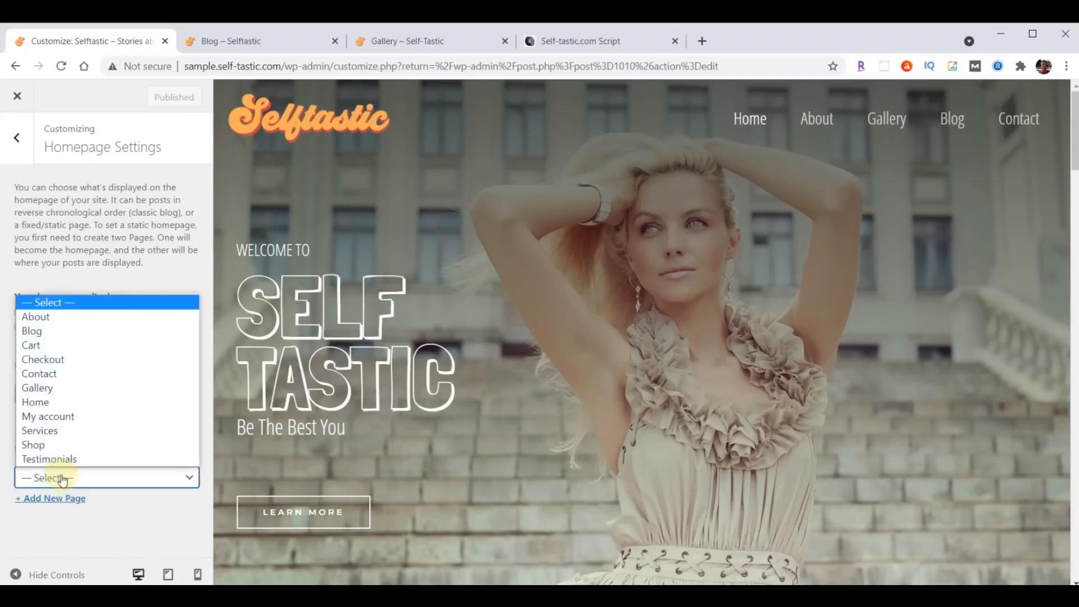
{"action": "left_click", "coordinate": [61, 334]}
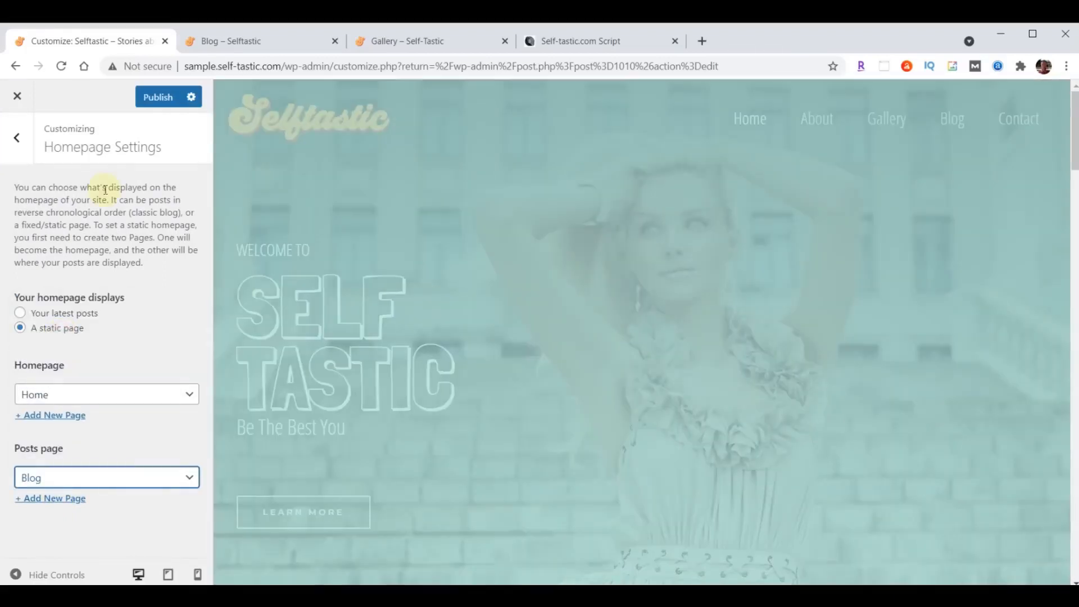
{"action": "left_click", "coordinate": [152, 106]}
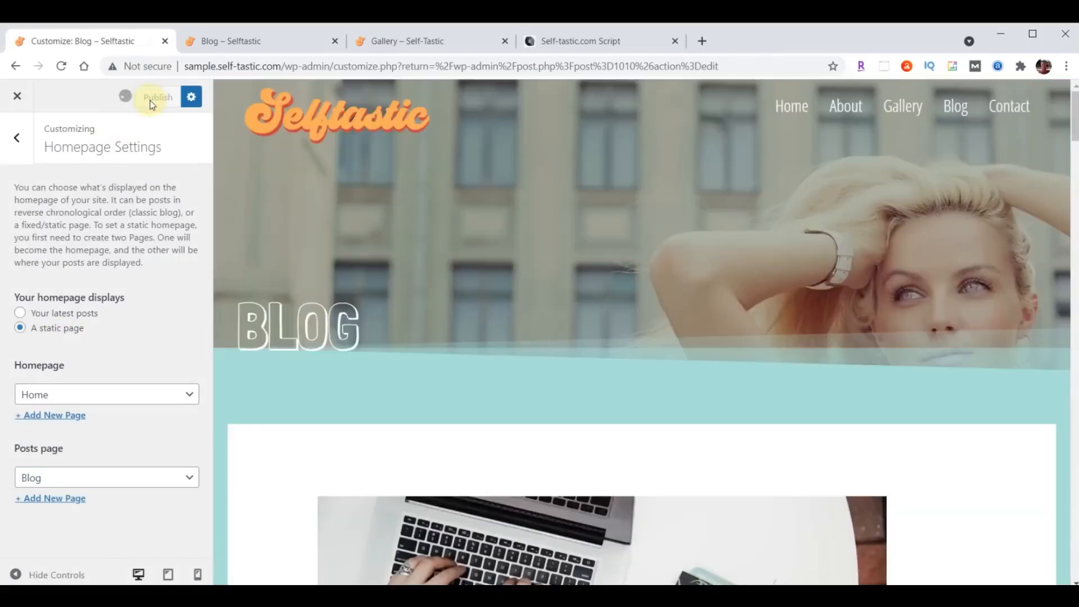
{"action": "left_click", "coordinate": [254, 52]}
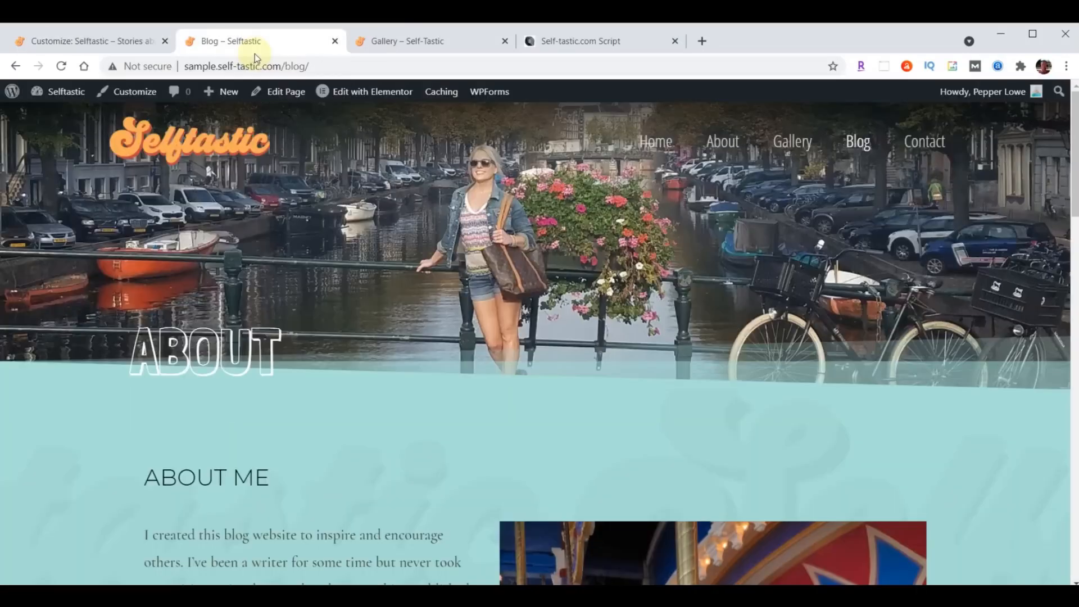
- Reload the Blog page and scroll its post list, including 'Are You Selling Yourself Short?'
{"action": "key", "text": "F5"}
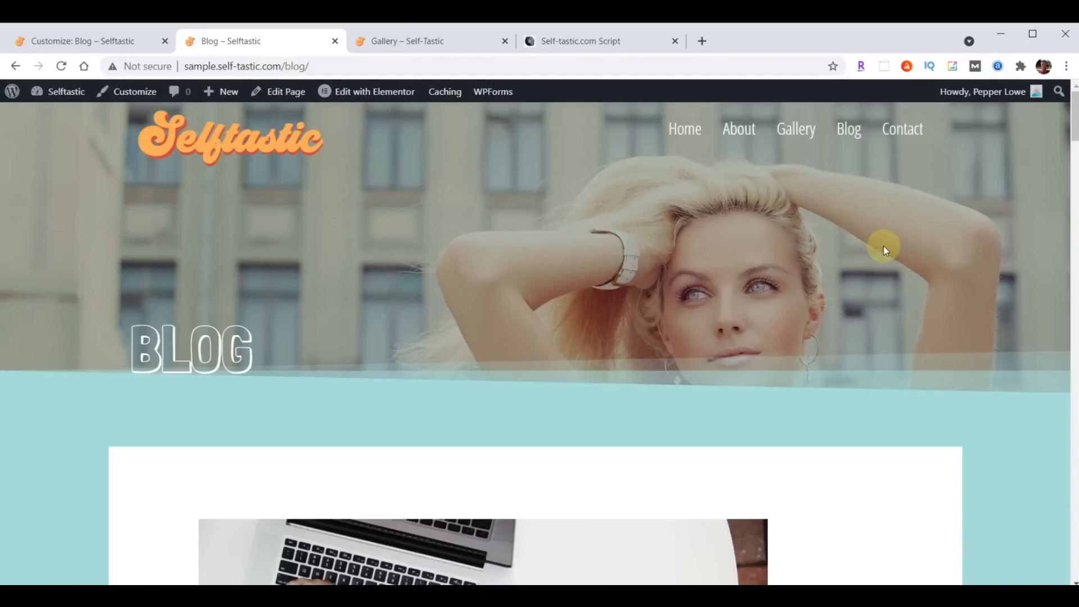
{"action": "scroll", "coordinate": [853, 247], "scroll_direction": "down", "scroll_amount": 20}
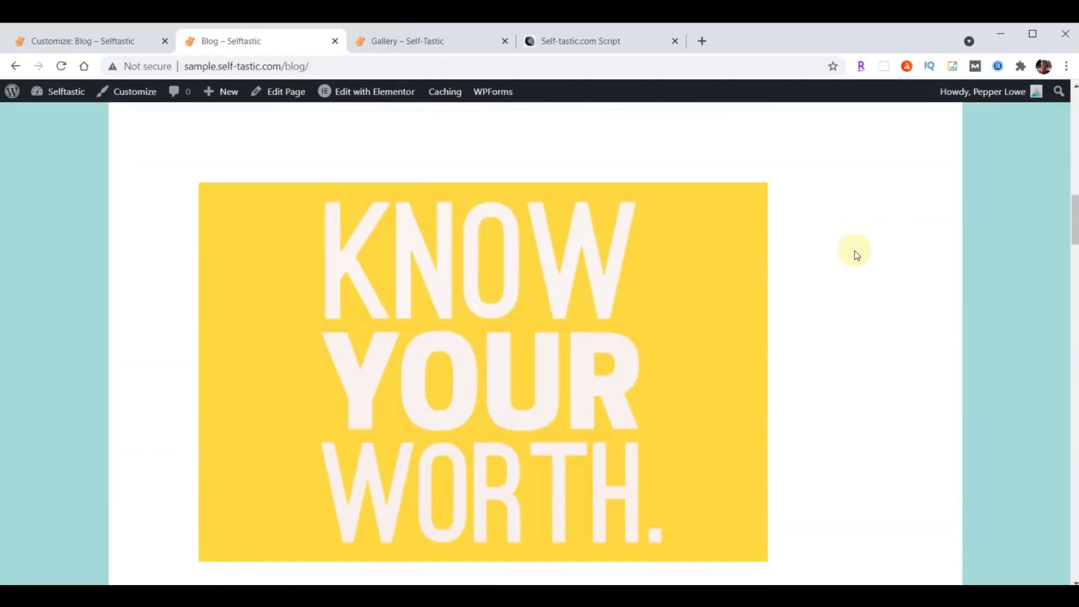
{"action": "scroll", "coordinate": [840, 268], "scroll_direction": "down", "scroll_amount": 20}
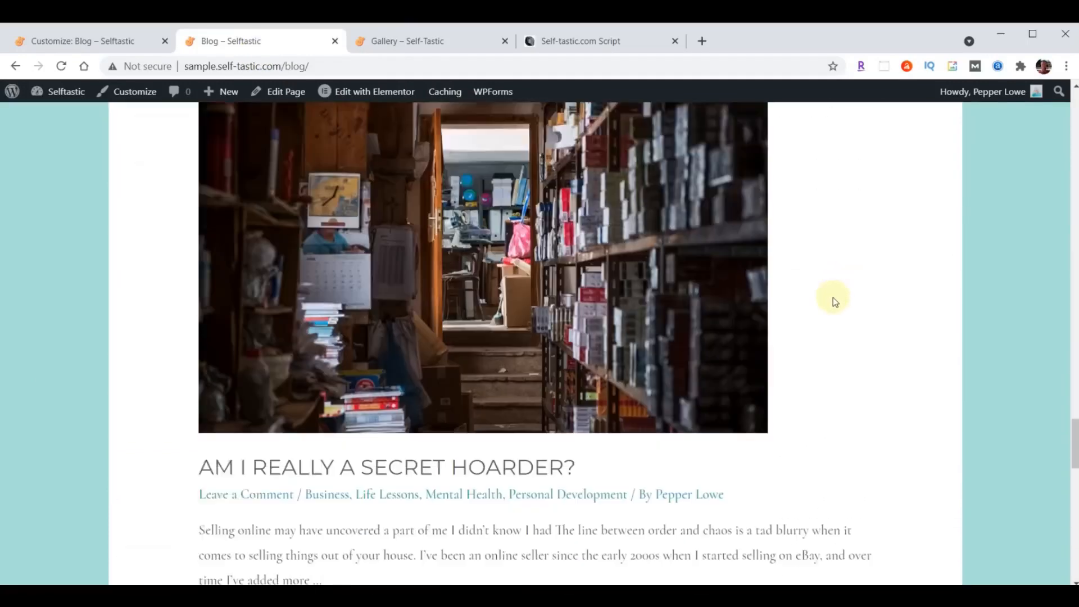
{"action": "scroll", "coordinate": [815, 314], "scroll_direction": "down", "scroll_amount": 5}
{"action": "scroll", "coordinate": [797, 332], "scroll_direction": "up", "scroll_amount": 20}
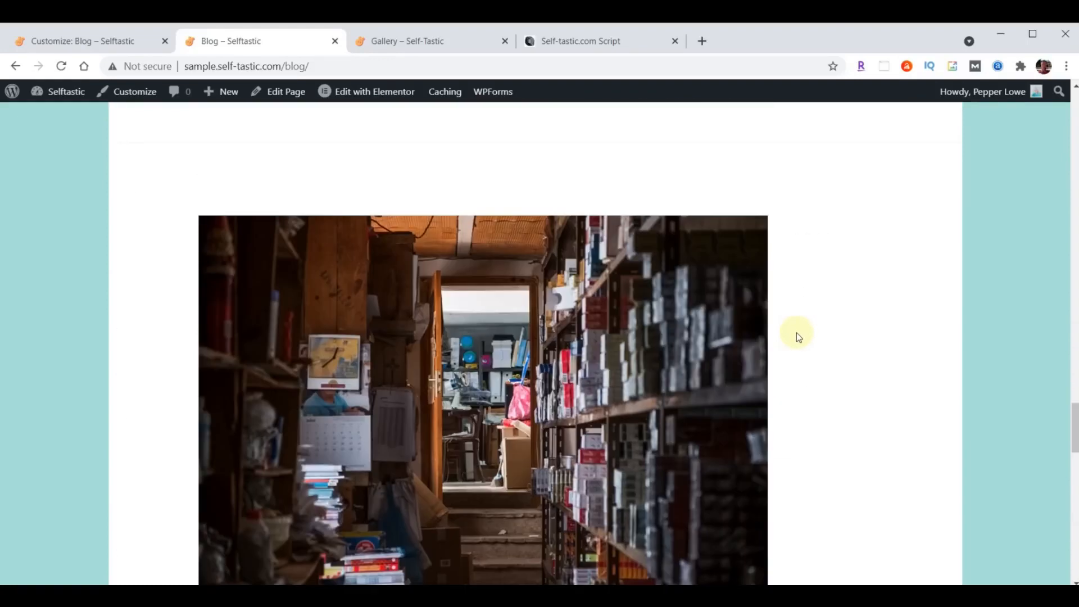
{"action": "scroll", "coordinate": [796, 333], "scroll_direction": "up", "scroll_amount": 20}
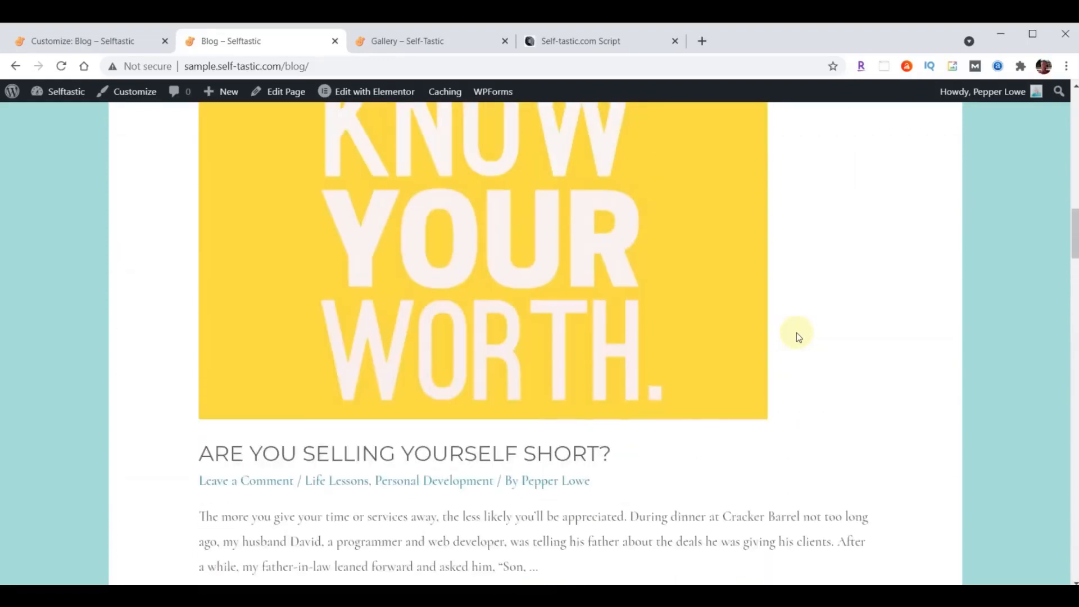
{"action": "scroll", "coordinate": [797, 333], "scroll_direction": "up", "scroll_amount": 10}
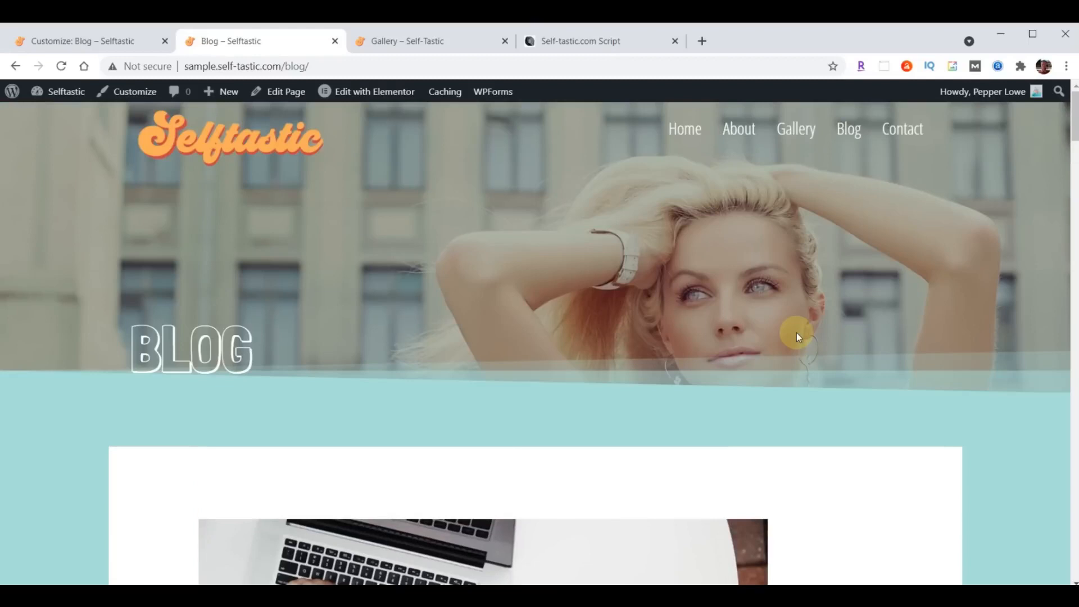
{"action": "scroll", "coordinate": [796, 333], "scroll_direction": "down", "scroll_amount": 4}
{"action": "scroll", "coordinate": [797, 333], "scroll_direction": "down", "scroll_amount": 10}
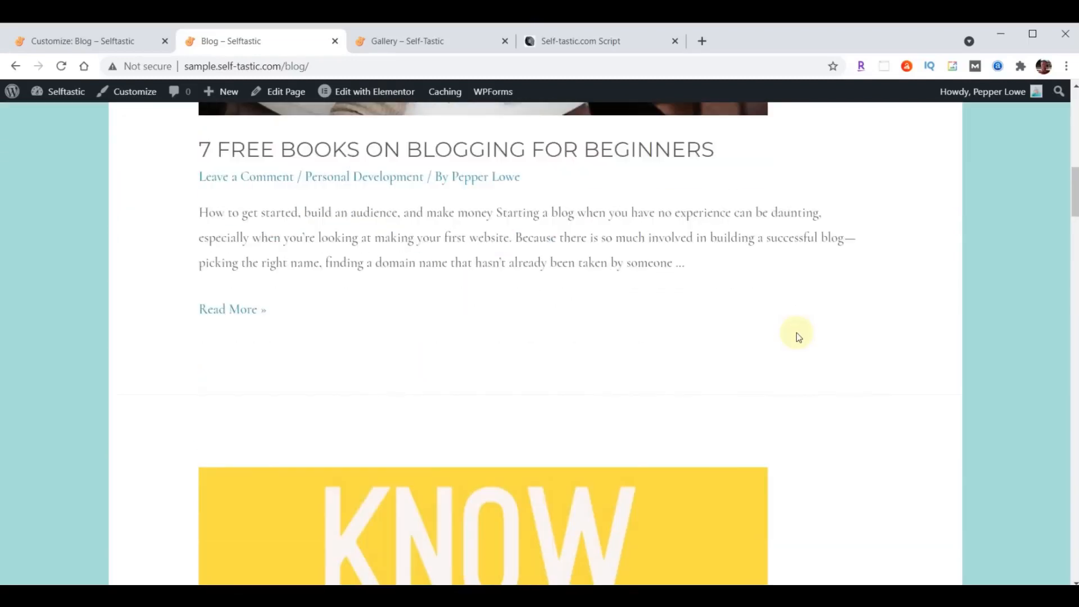
{"action": "scroll", "coordinate": [797, 333], "scroll_direction": "up", "scroll_amount": 14}
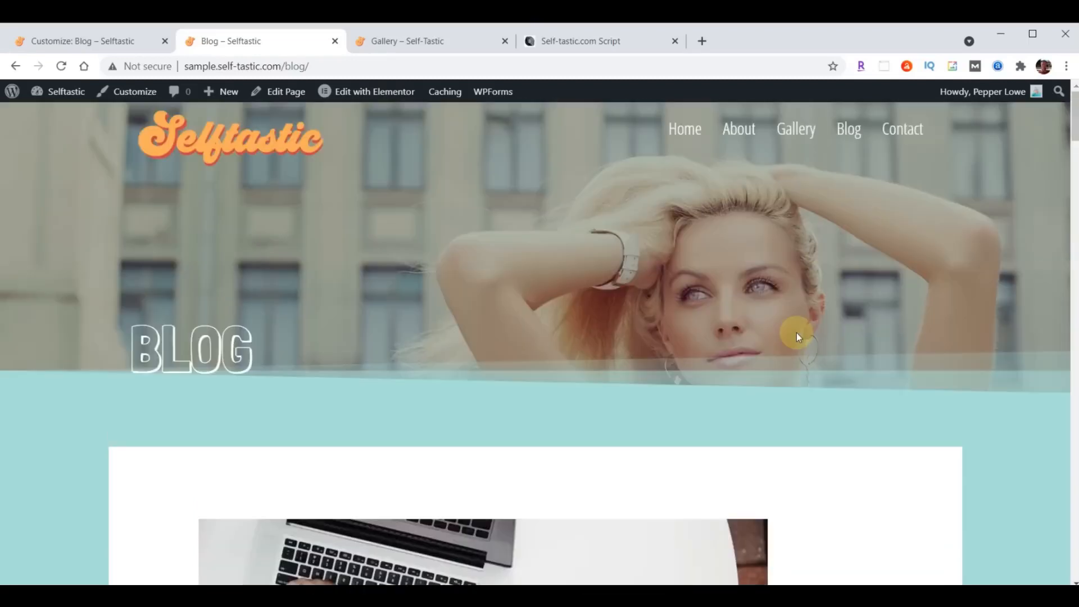
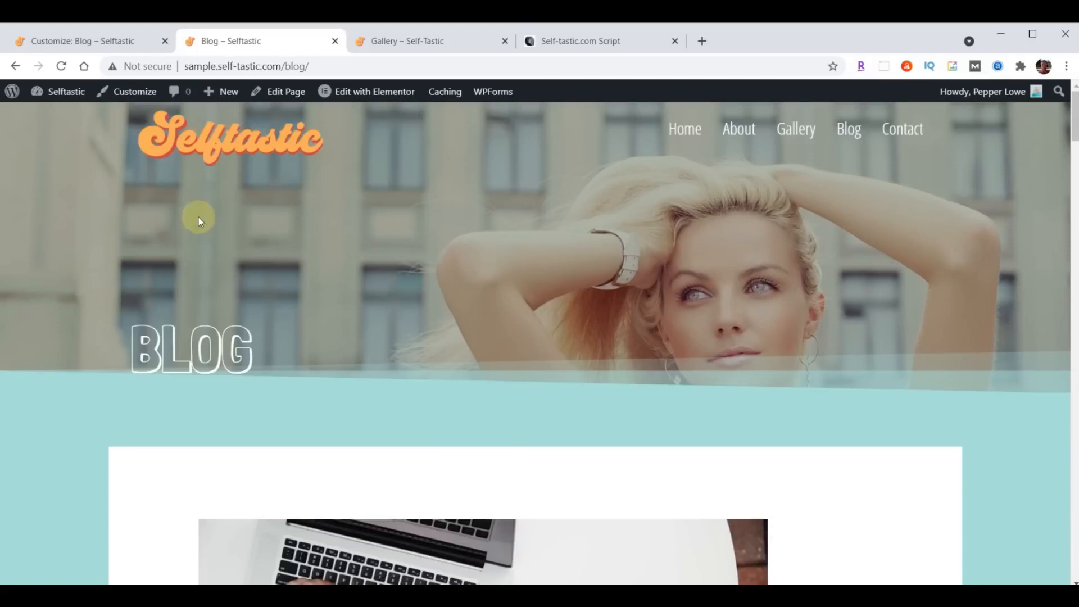
- Reset the Posts page to '— Select —' in Homepage Settings, publish, and close the Customizer
{"action": "left_click", "coordinate": [61, 43]}
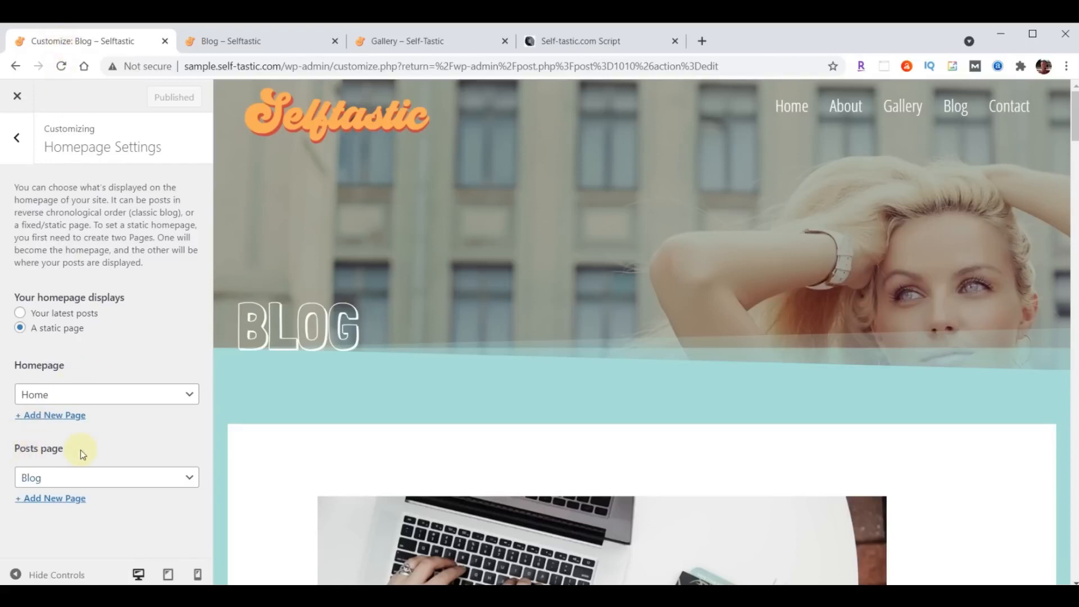
{"action": "left_click", "coordinate": [101, 481]}
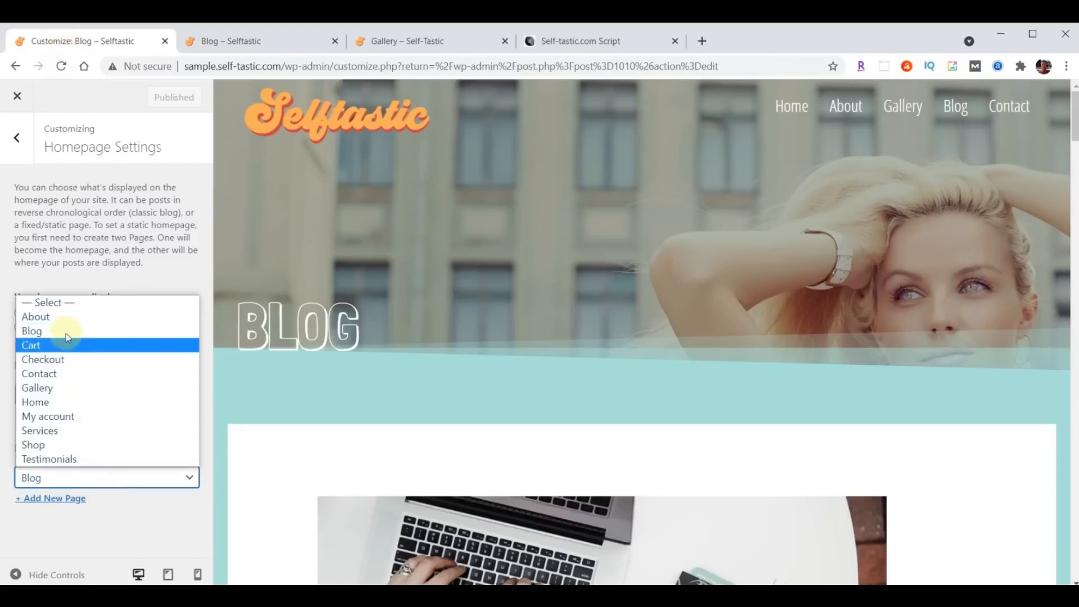
{"action": "left_click", "coordinate": [65, 304]}
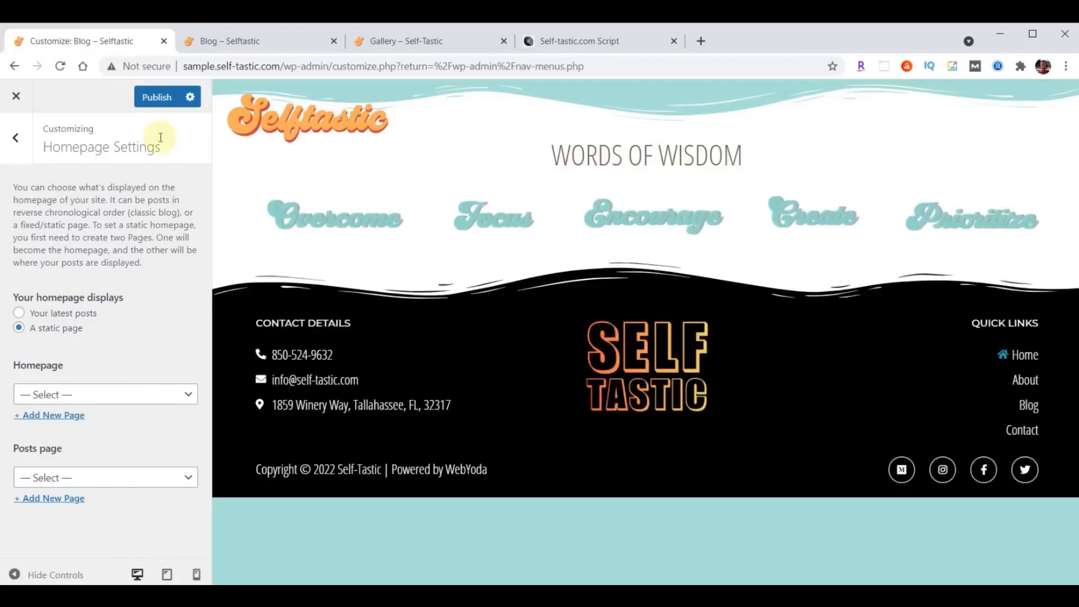
{"action": "left_click", "coordinate": [161, 100]}
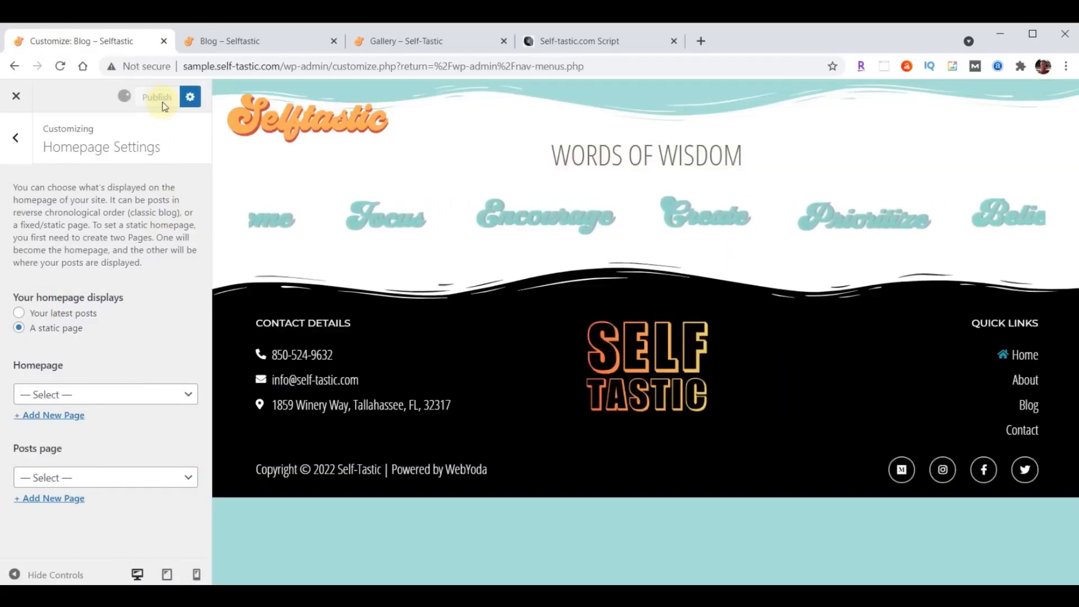
{"action": "left_click", "coordinate": [16, 97]}
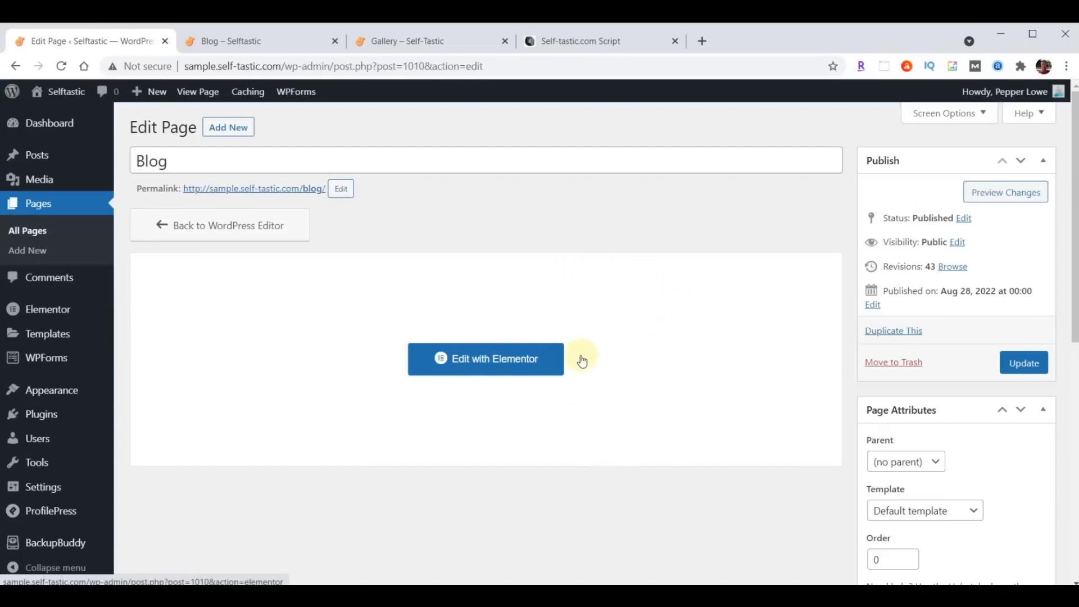
- Insert the saved 'Selftastic Blog Page Header' template into the Blog page without its document settings
{"action": "left_click", "coordinate": [459, 358]}
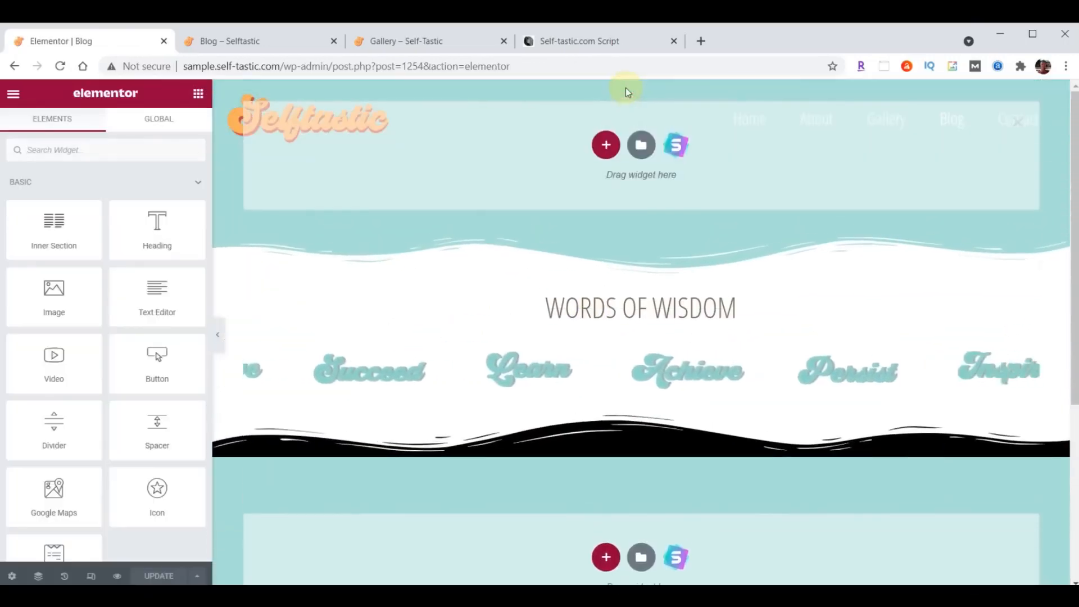
{"action": "left_click", "coordinate": [640, 146]}
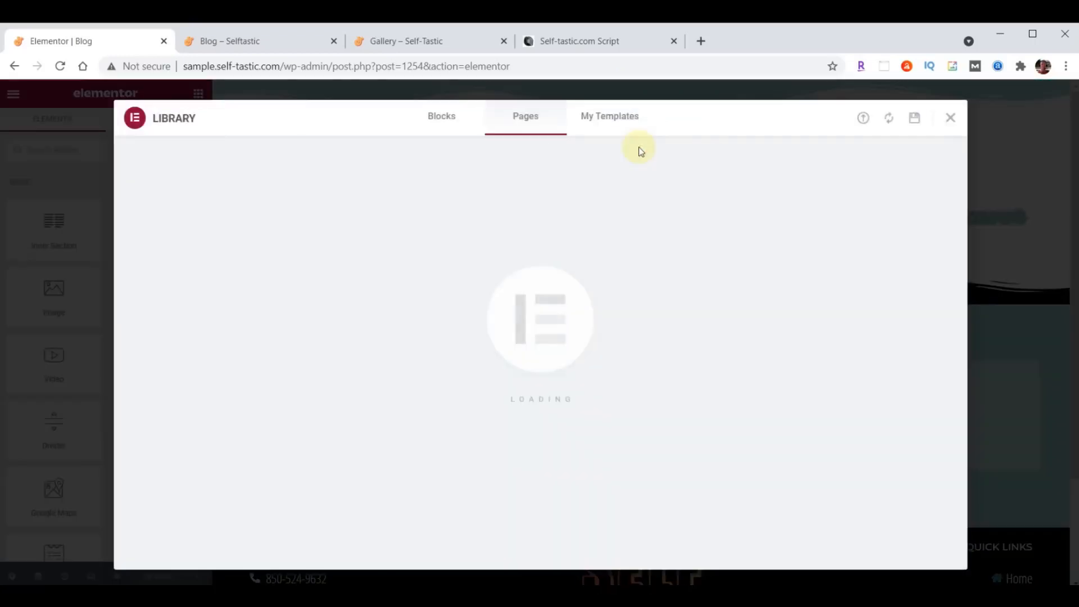
{"action": "left_click", "coordinate": [619, 117]}
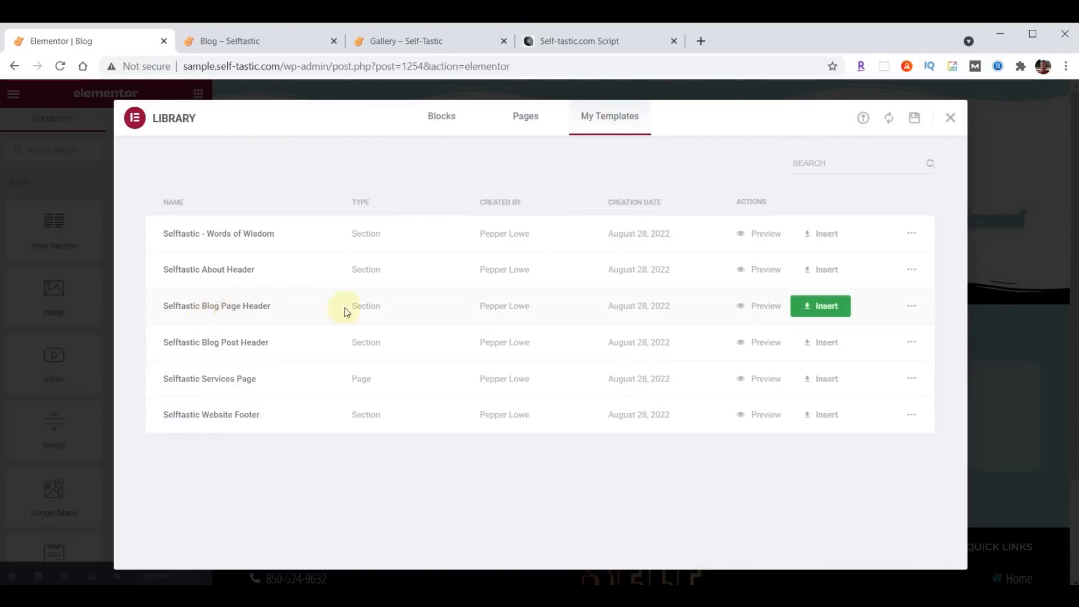
{"action": "left_click", "coordinate": [823, 305]}
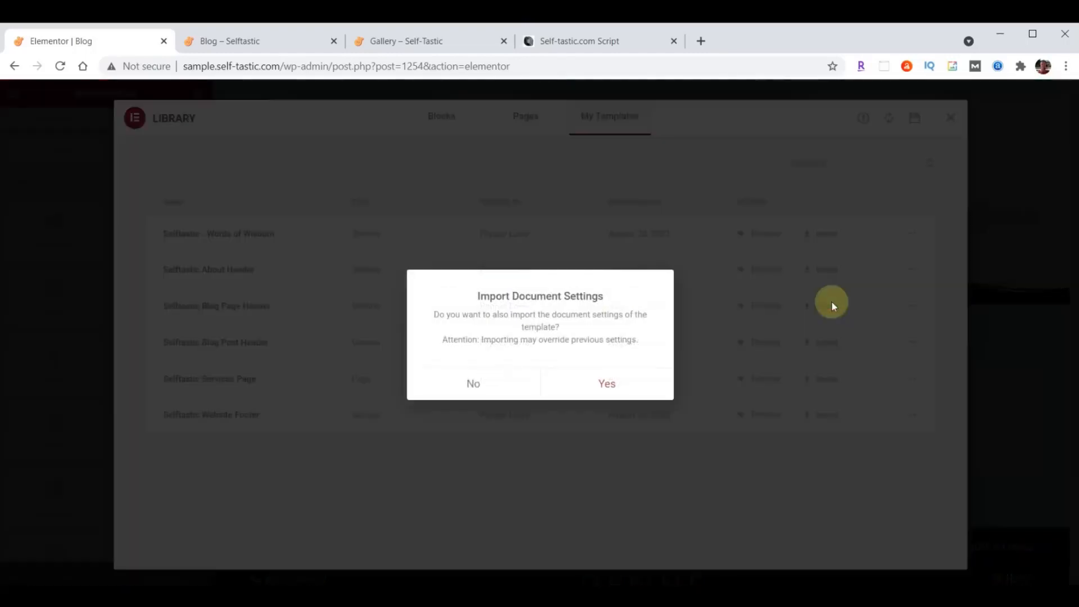
{"action": "left_click", "coordinate": [477, 380]}
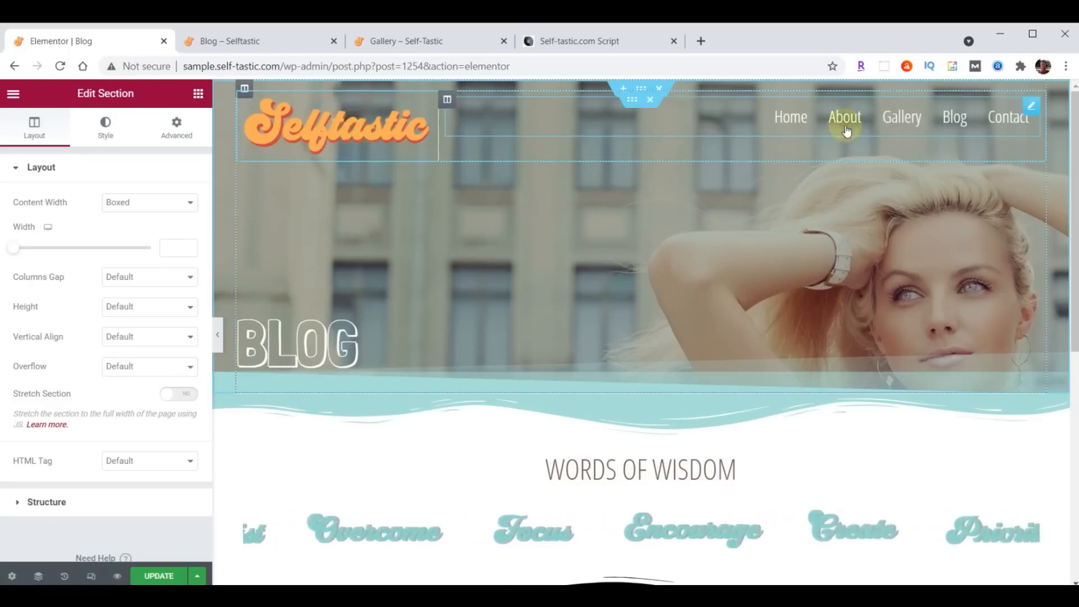
- Remove the logo-and-navigation row and set the BLOG heading's top padding from 200 to 300
{"action": "left_click", "coordinate": [649, 102]}
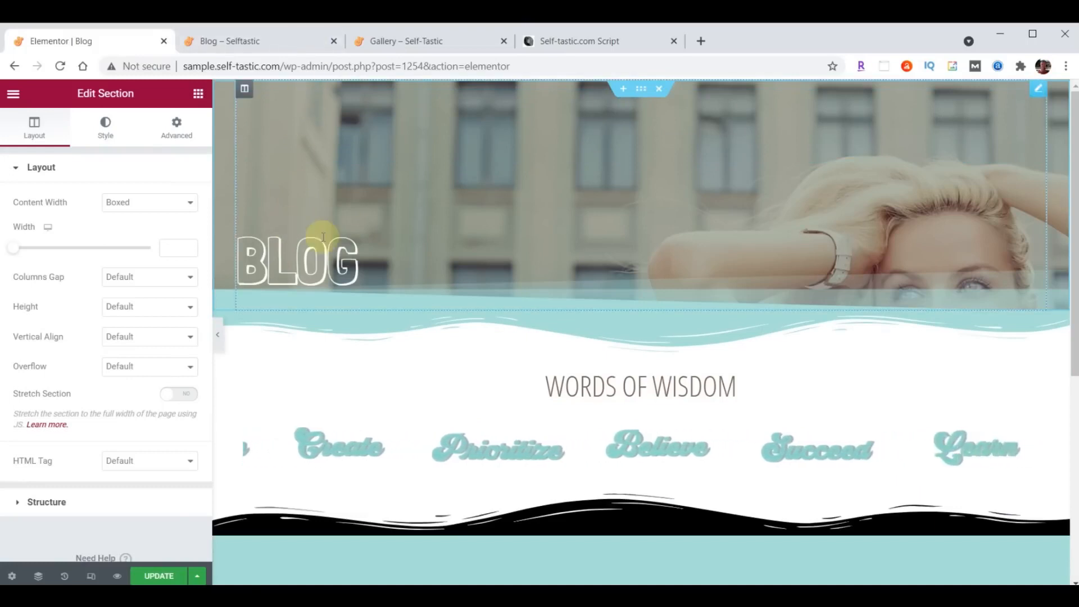
{"action": "left_click", "coordinate": [306, 267]}
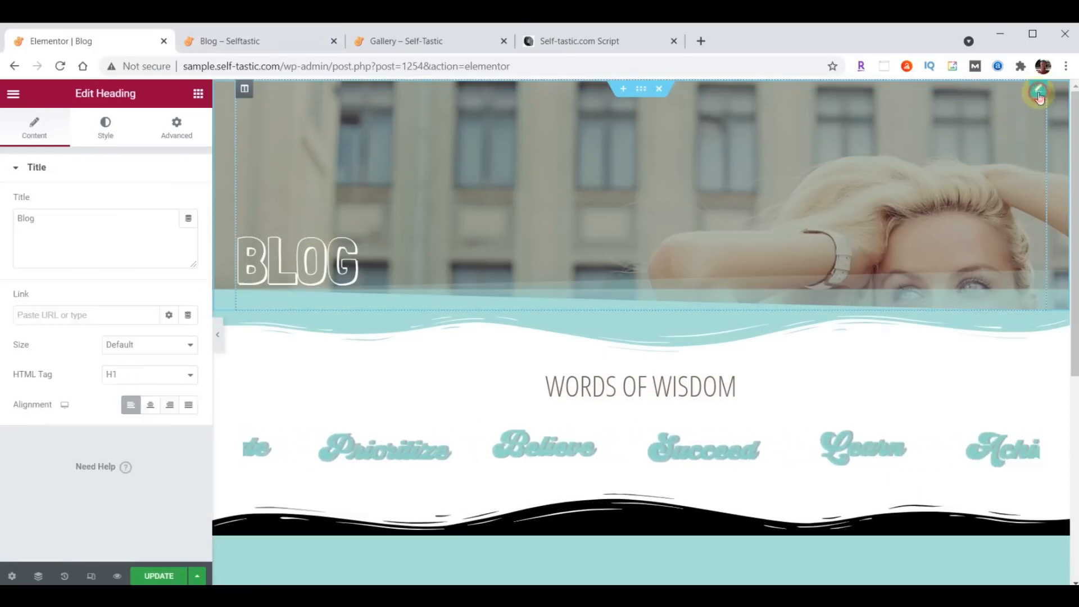
{"action": "left_click", "coordinate": [176, 124]}
{"action": "double_click", "coordinate": [23, 274]}
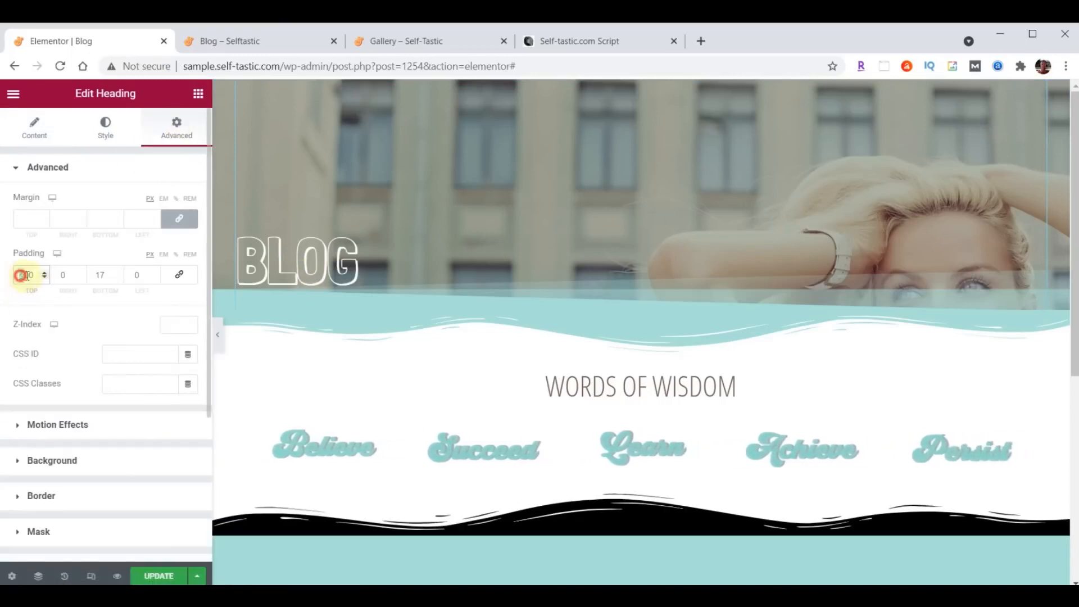
{"action": "type", "text": "300"}
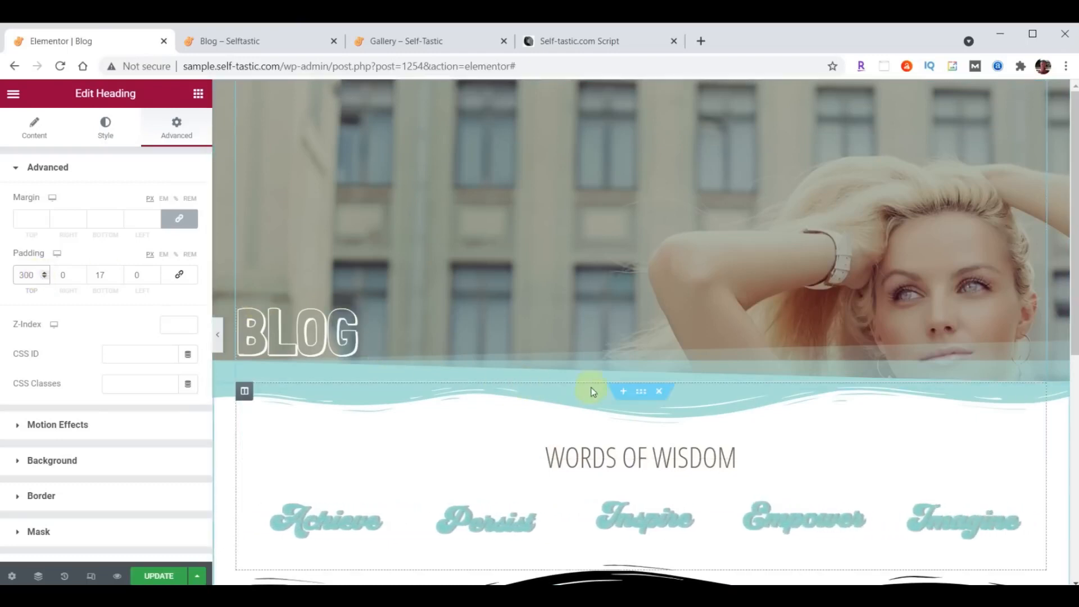
- Add an empty single-column section above Words of Wisdom
{"action": "left_click", "coordinate": [623, 389]}
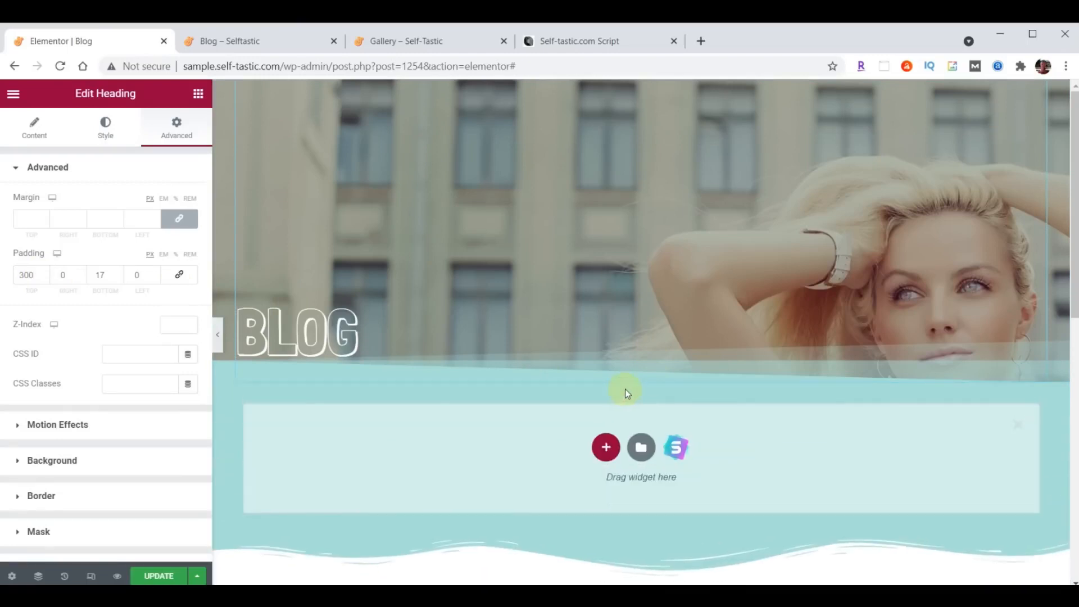
{"action": "left_click", "coordinate": [606, 447]}
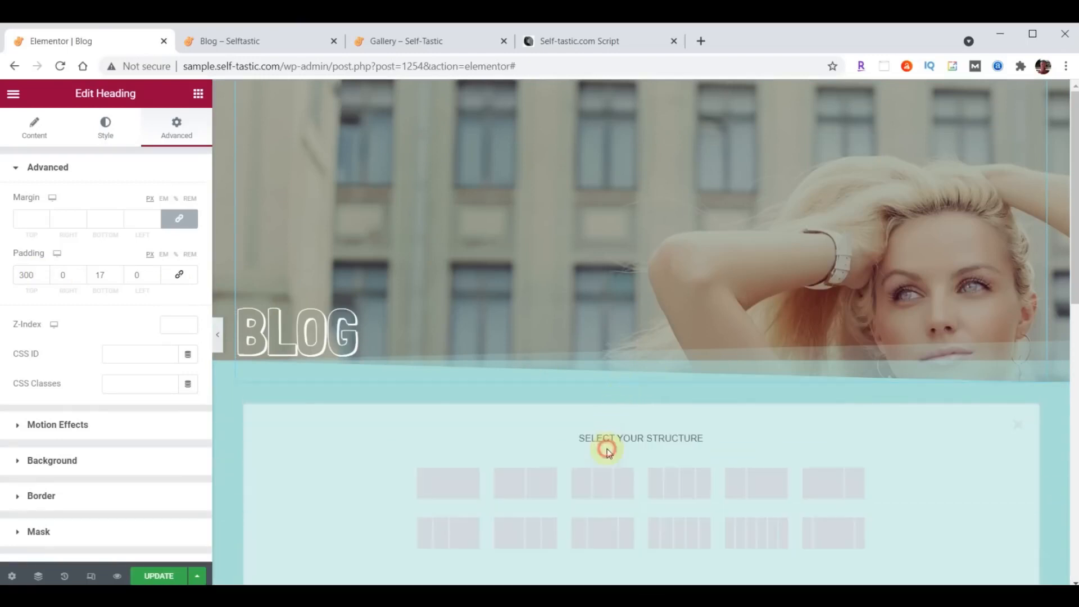
{"action": "left_click", "coordinate": [445, 482]}
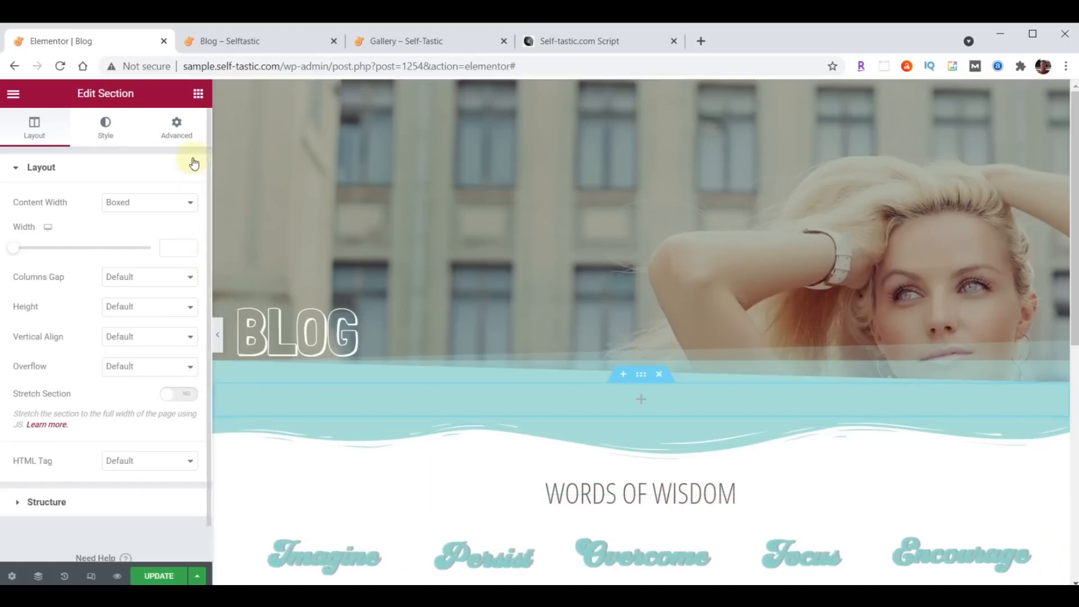
- Drop a Posts widget into the new section and switch its skin to Cards
{"action": "left_click", "coordinate": [199, 96]}
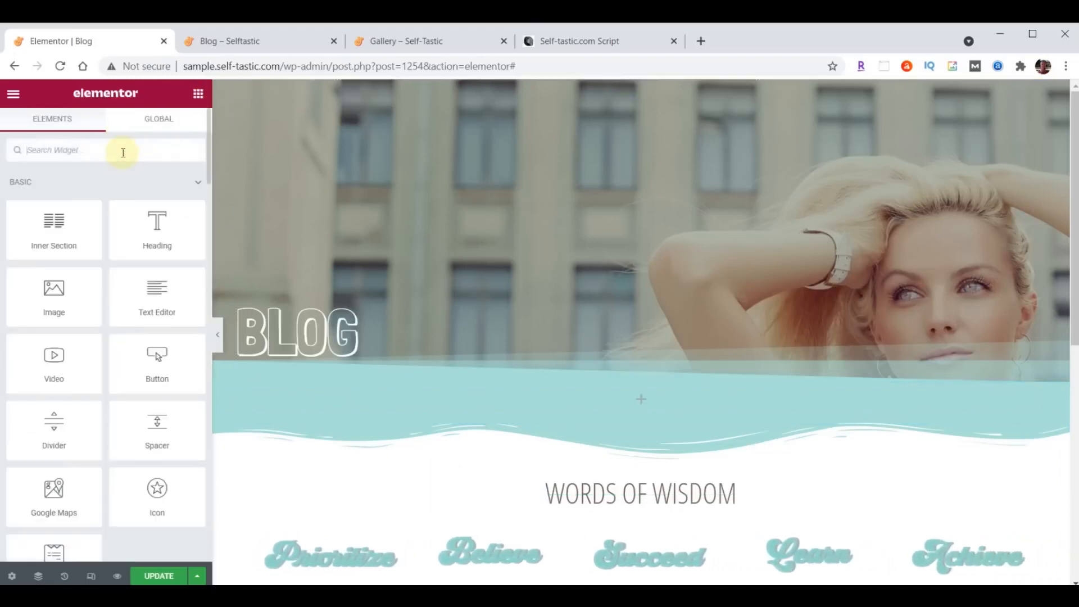
{"action": "type", "text": "Posts"}
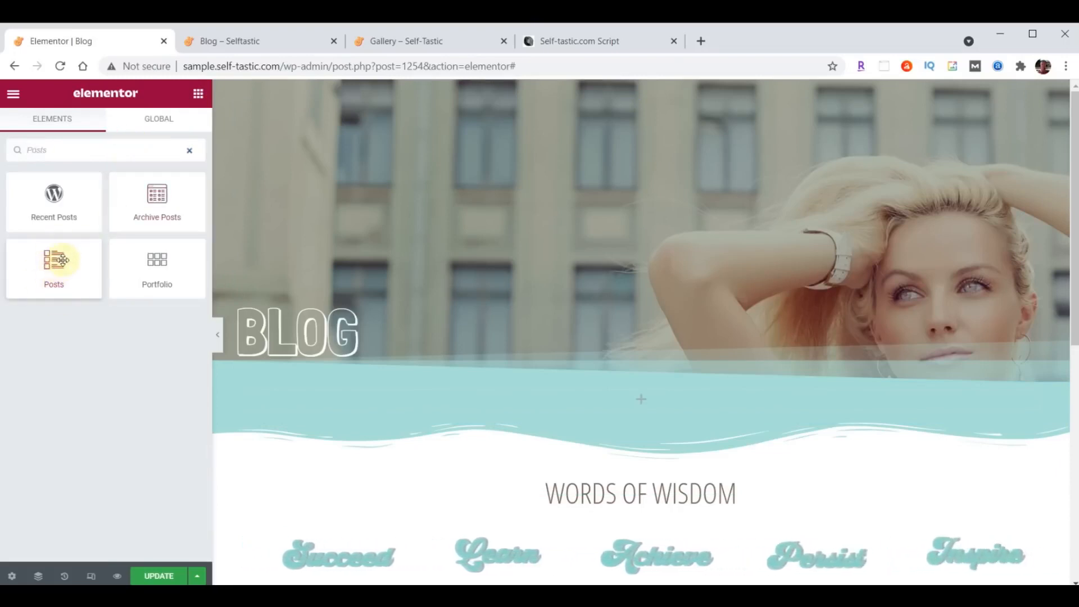
{"action": "left_click_drag", "start_coordinate": [58, 266], "coordinate": [647, 399]}
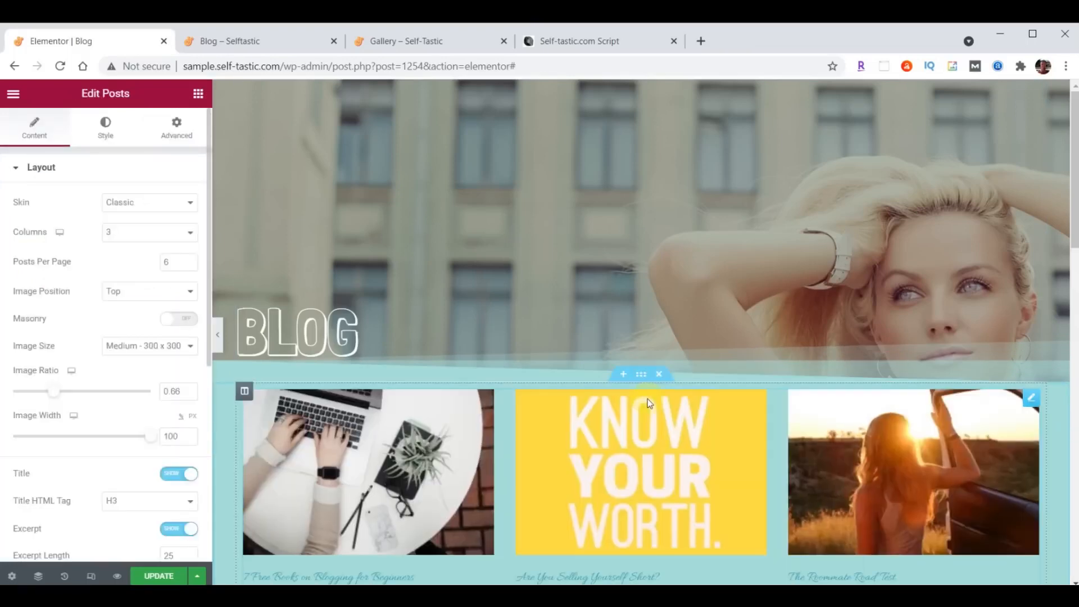
{"action": "scroll", "coordinate": [648, 402], "scroll_direction": "down", "scroll_amount": 1}
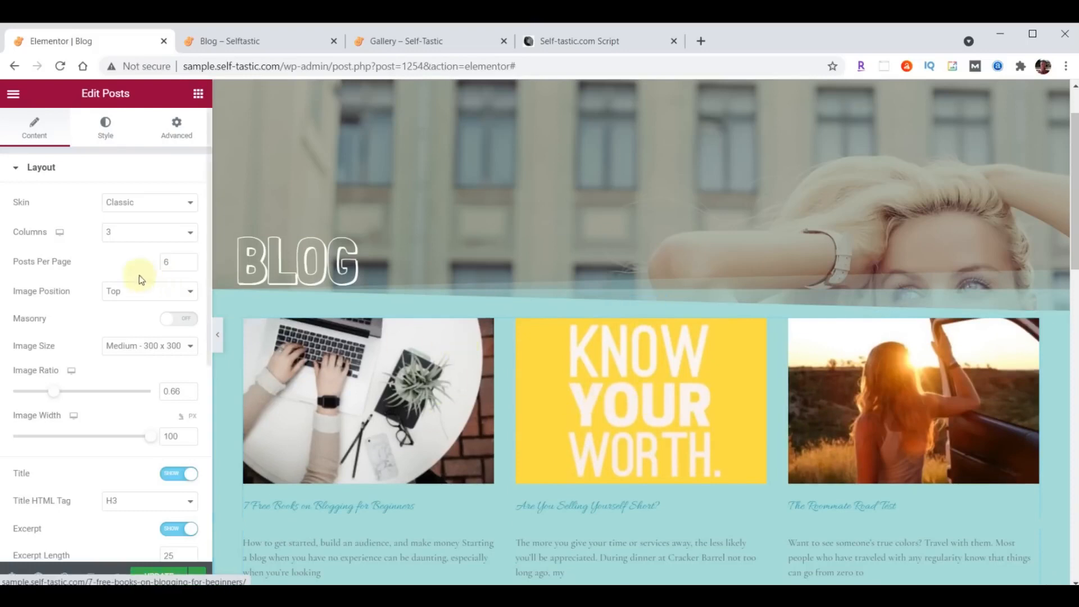
{"action": "left_click", "coordinate": [163, 206]}
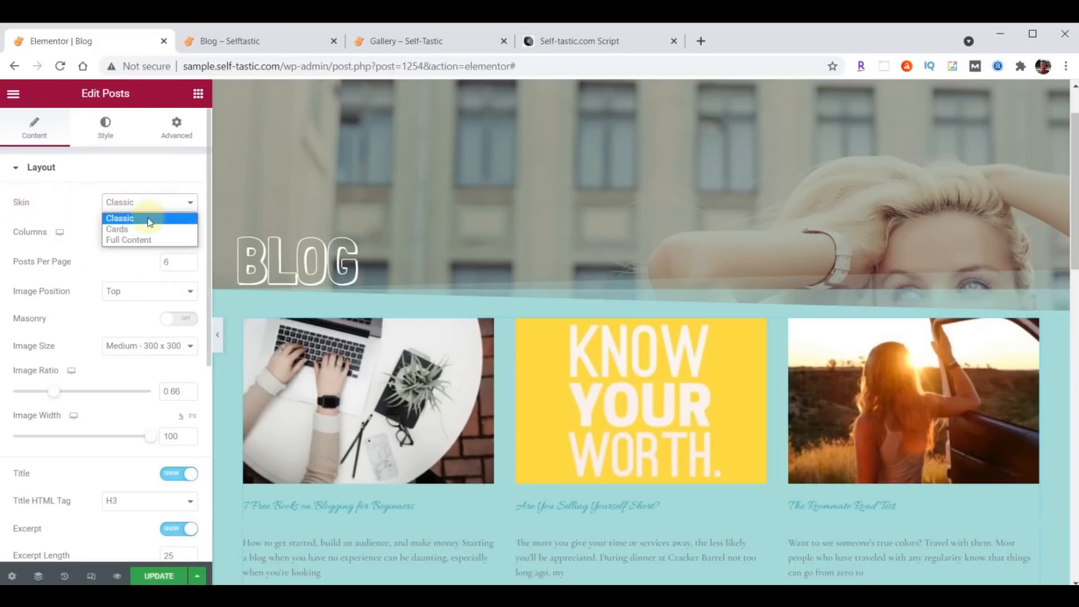
{"action": "left_click", "coordinate": [140, 229]}
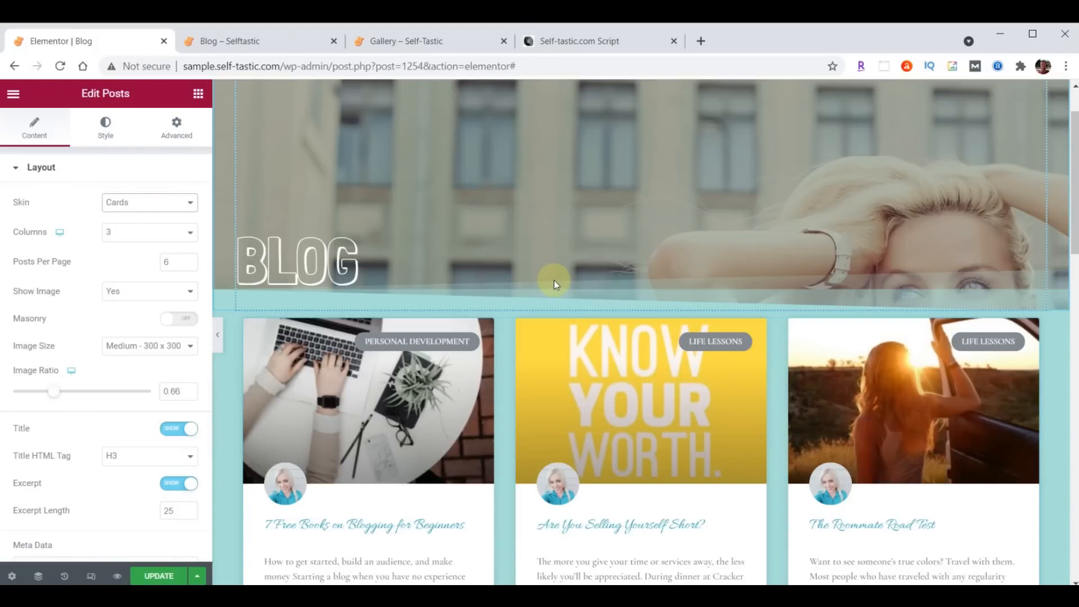
{"action": "scroll", "coordinate": [554, 285], "scroll_direction": "down", "scroll_amount": 1}
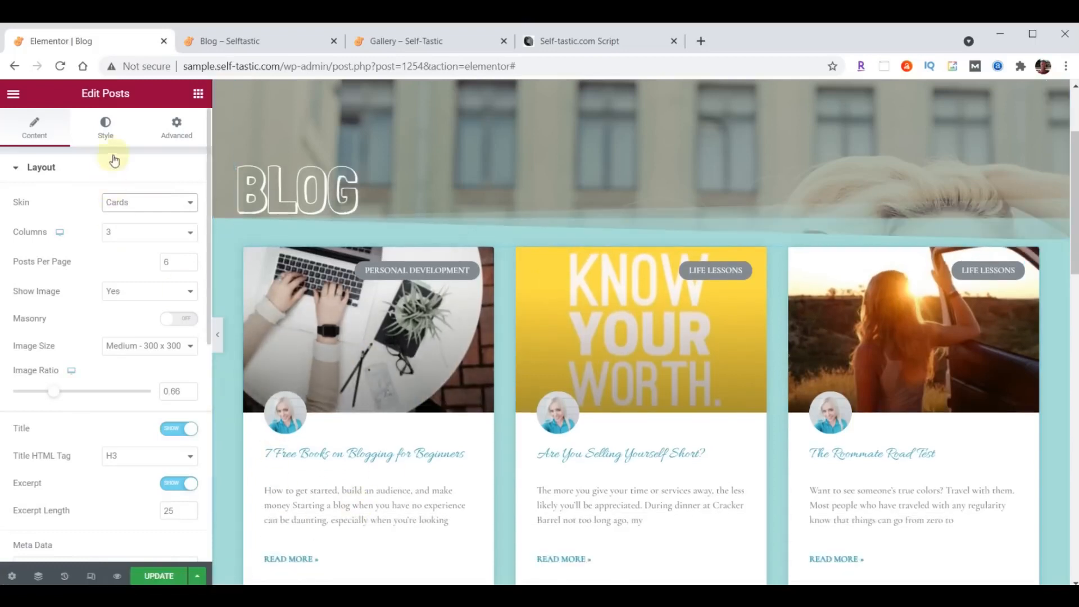
{"action": "left_click", "coordinate": [108, 135]}
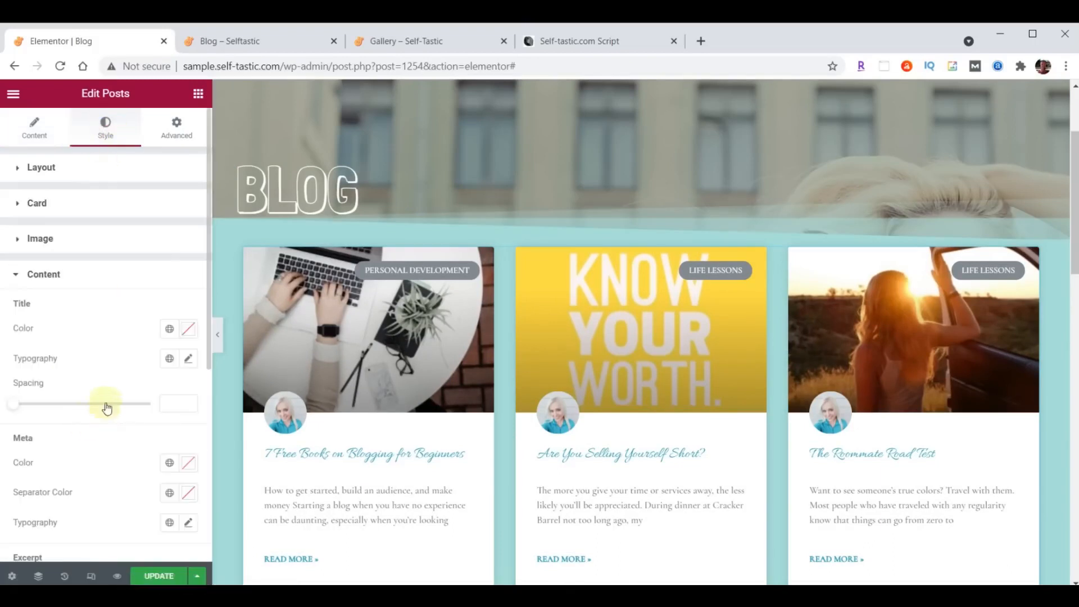
- Set the post titles to Open Sans Condensed at size 24
{"action": "left_click", "coordinate": [190, 365]}
{"action": "left_click", "coordinate": [144, 425]}
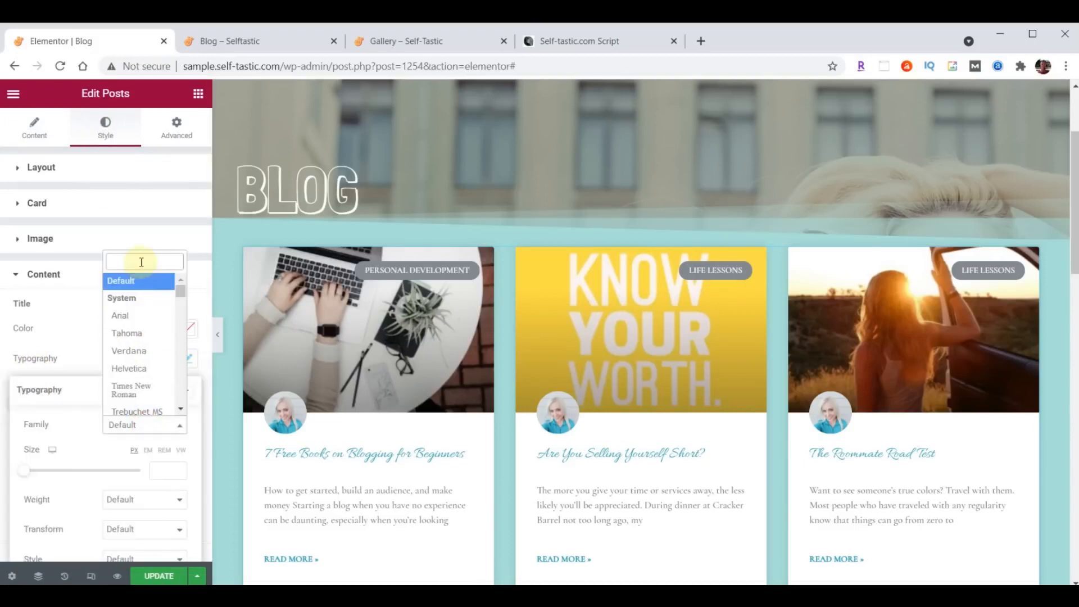
{"action": "type", "text": "open"}
{"action": "left_click", "coordinate": [139, 320]}
{"action": "left_click", "coordinate": [158, 469]}
{"action": "type", "text": "24"}
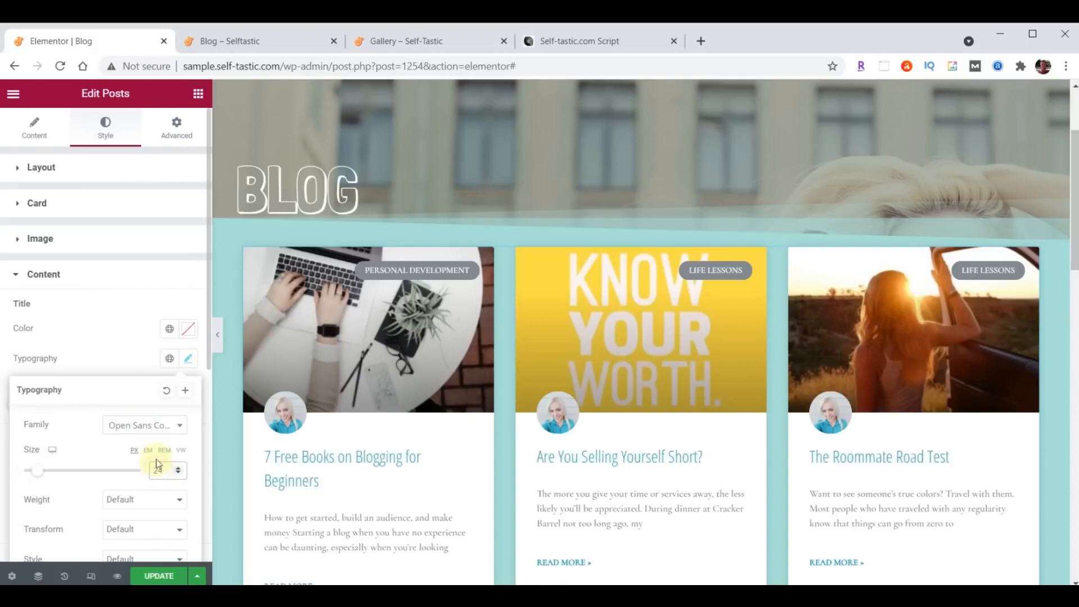
{"action": "left_click", "coordinate": [188, 359]}
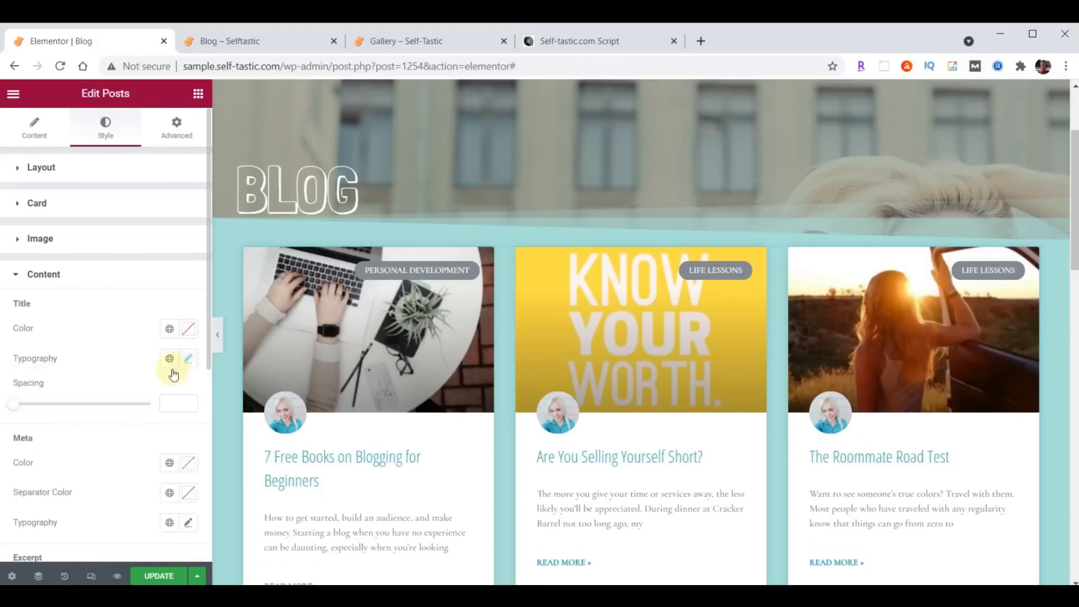
- Set the post excerpts to Open Sans Condensed at size 20
{"action": "scroll", "coordinate": [168, 370], "scroll_direction": "down", "scroll_amount": 3}
{"action": "scroll", "coordinate": [133, 391], "scroll_direction": "down", "scroll_amount": 2}
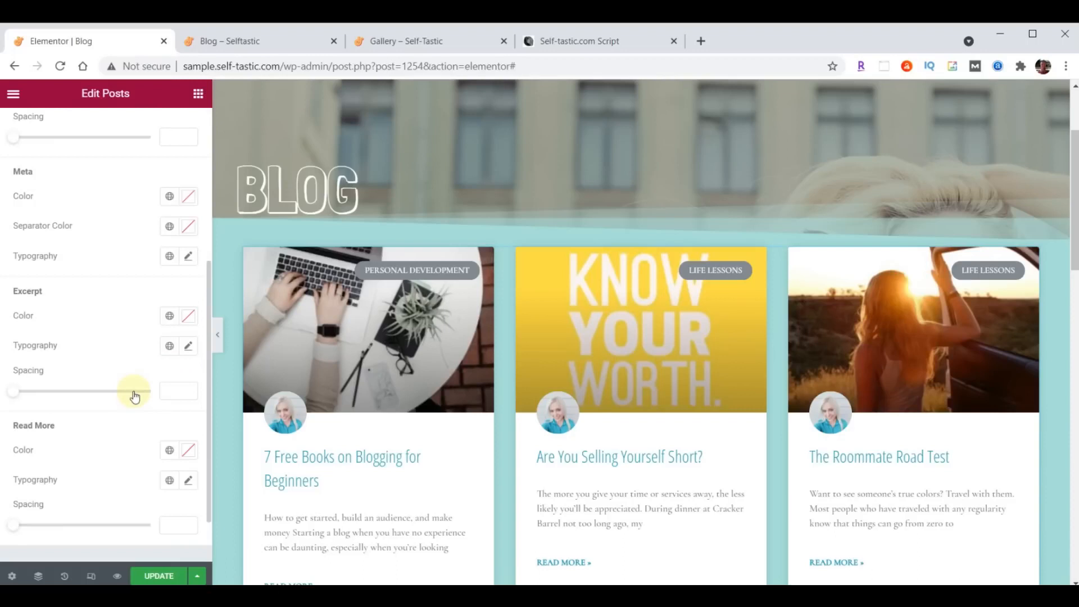
{"action": "left_click", "coordinate": [188, 345]}
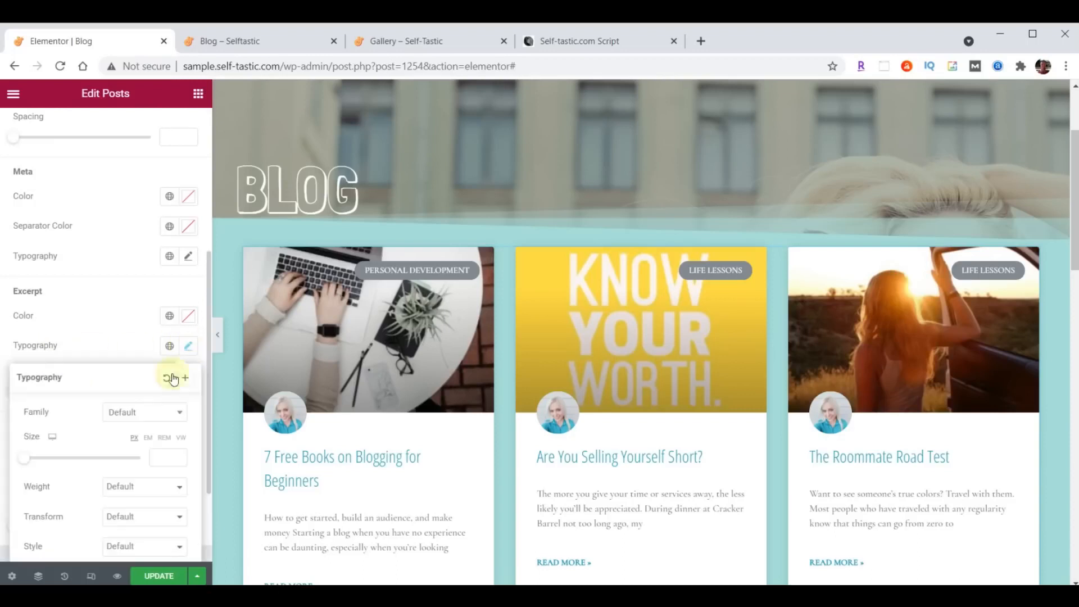
{"action": "left_click", "coordinate": [127, 417]}
{"action": "type", "text": "Open"}
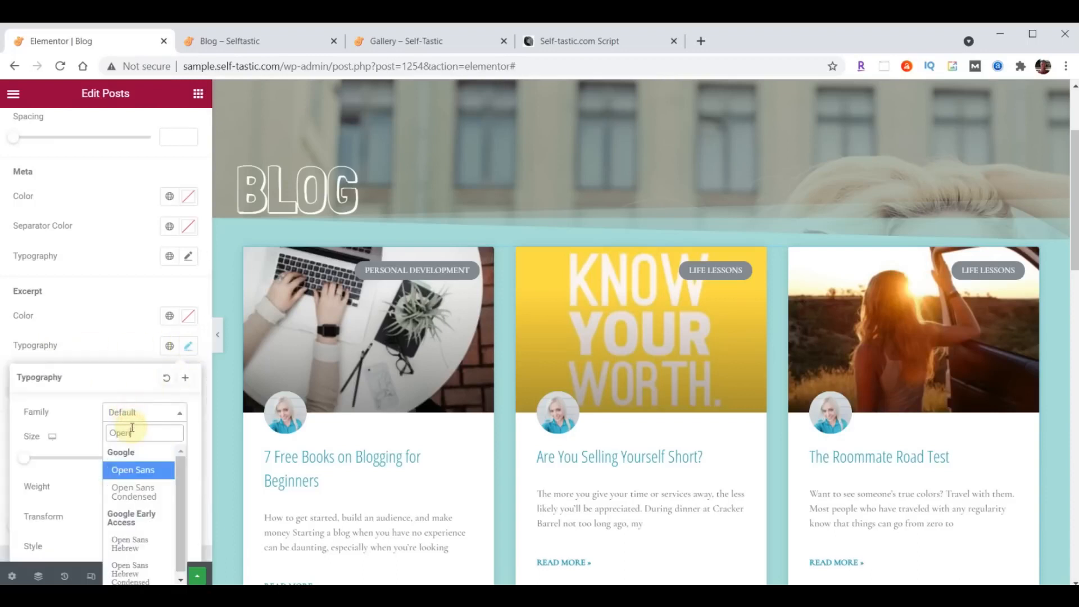
{"action": "left_click", "coordinate": [140, 486]}
{"action": "left_click", "coordinate": [159, 458]}
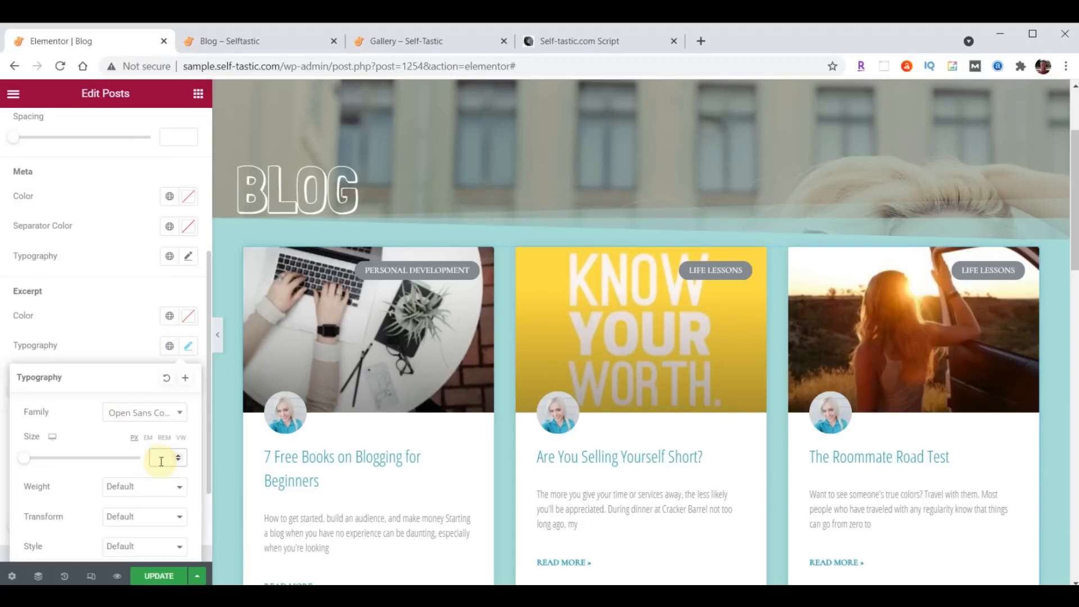
{"action": "type", "text": "20"}
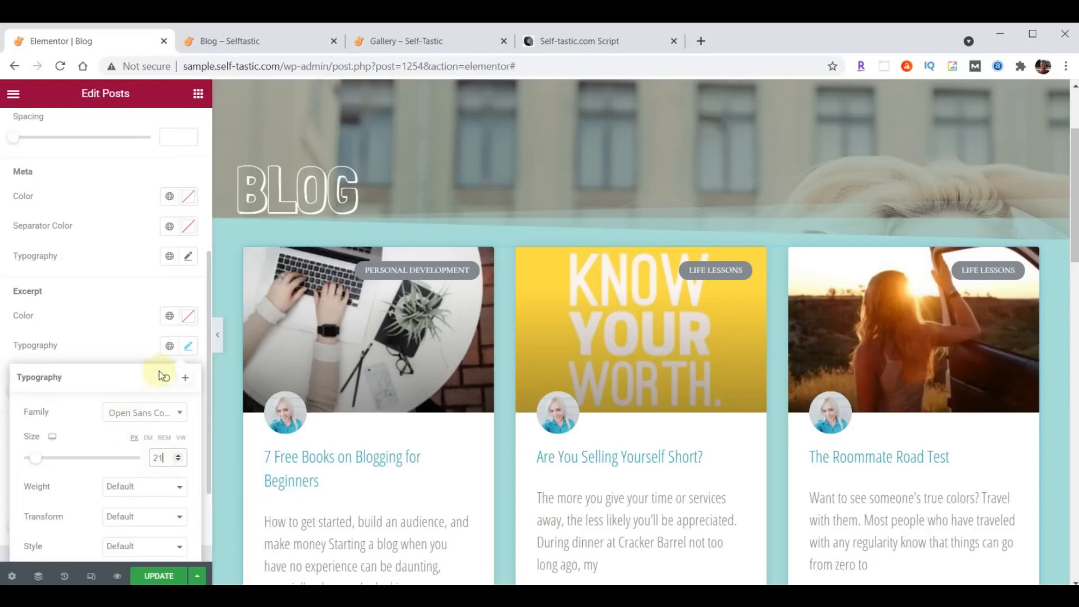
{"action": "left_click", "coordinate": [188, 348]}
- Set the Read More links to Open Sans Condensed at size 15 and update the page
{"action": "scroll", "coordinate": [140, 332], "scroll_direction": "down", "scroll_amount": 2}
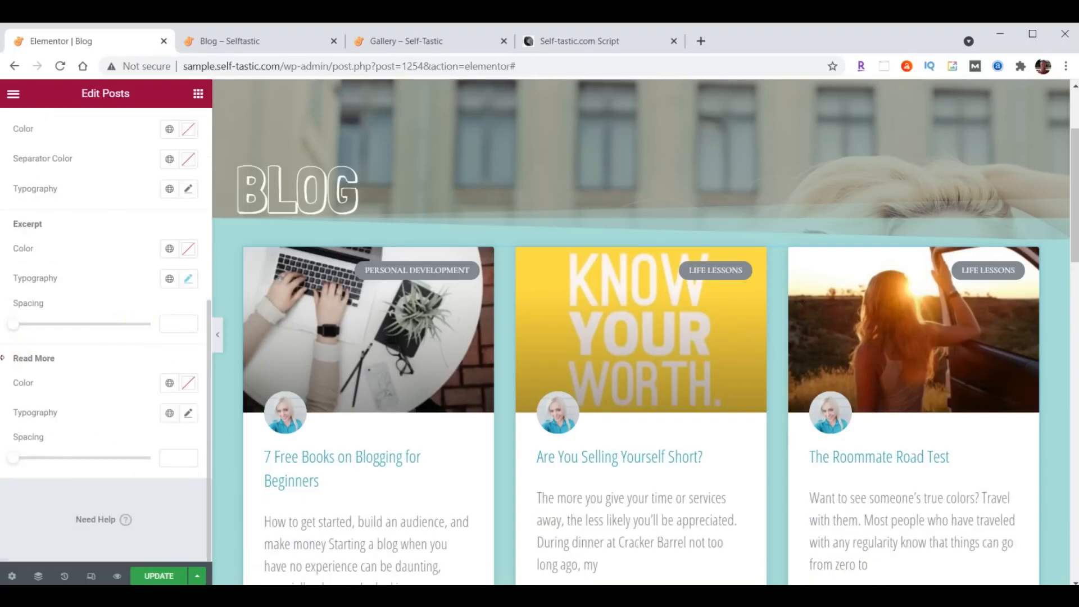
{"action": "left_click", "coordinate": [189, 413]}
{"action": "left_click", "coordinate": [137, 478]}
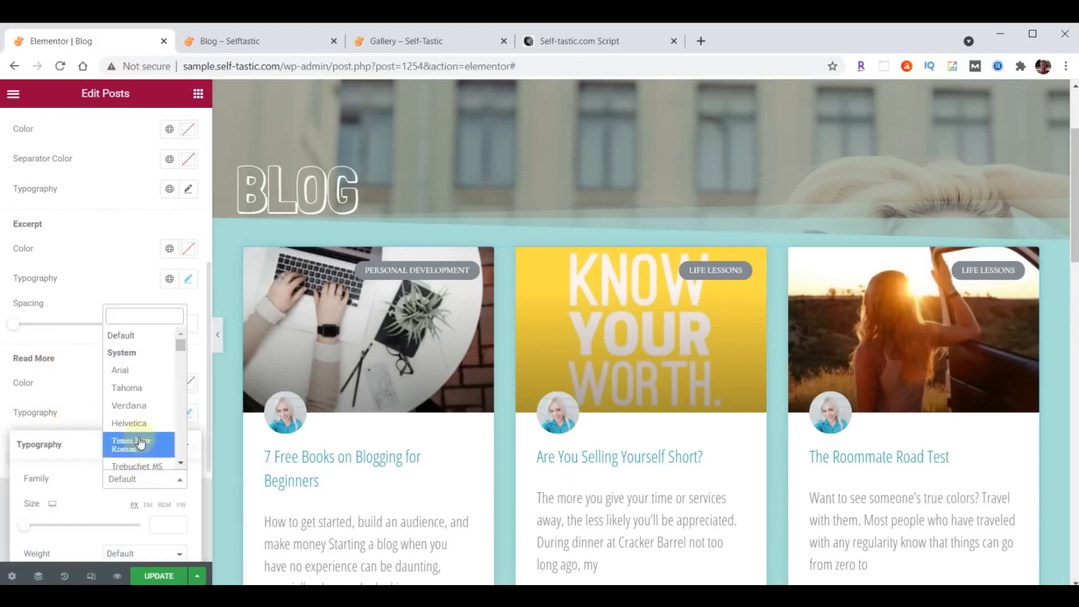
{"action": "type", "text": "open"}
{"action": "left_click", "coordinate": [135, 373]}
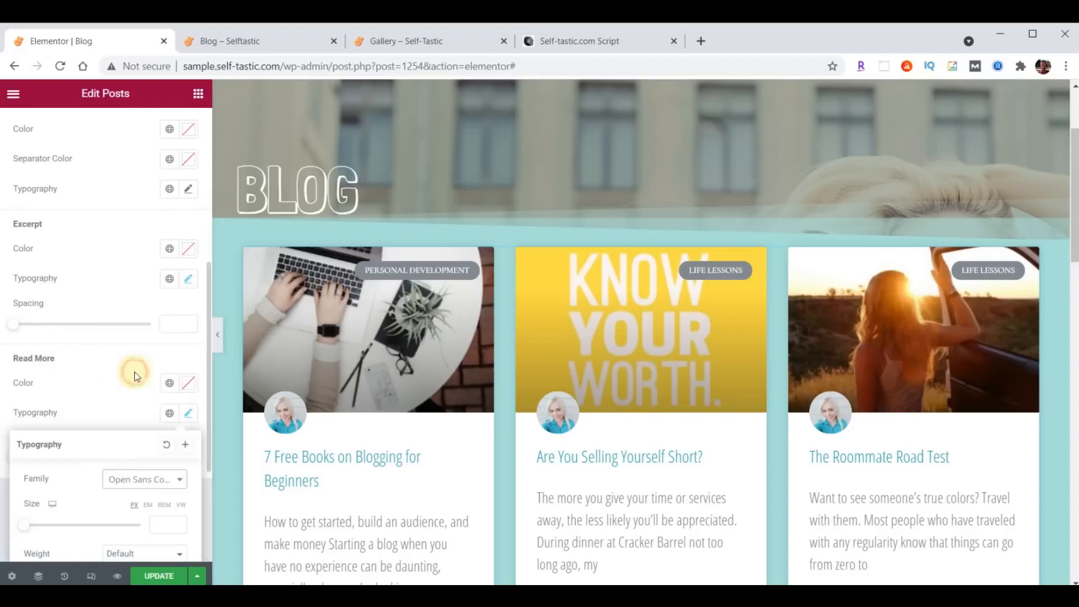
{"action": "left_click", "coordinate": [164, 523]}
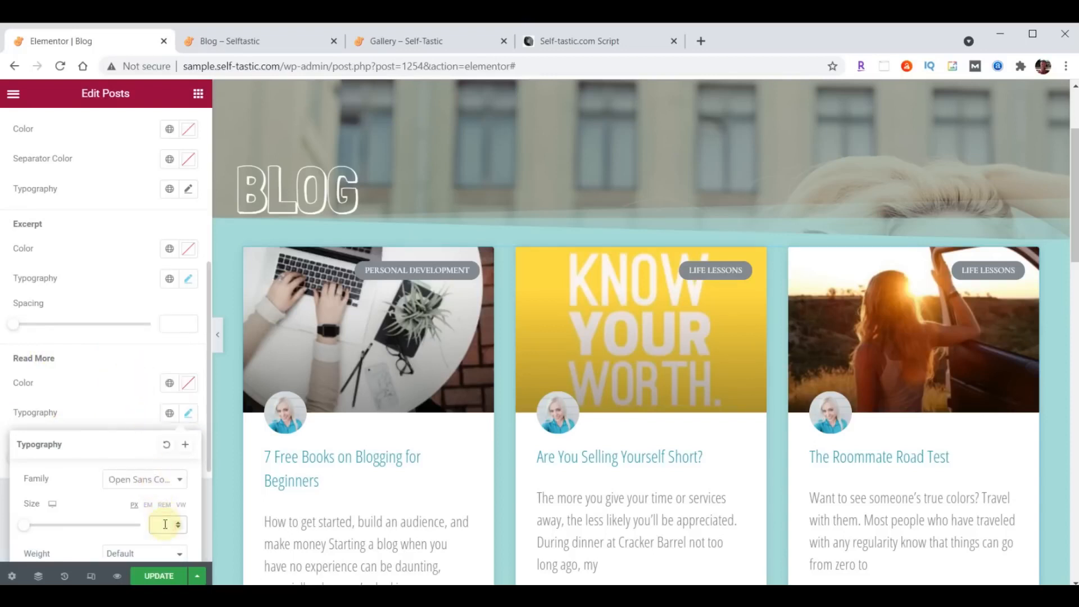
{"action": "left_click", "coordinate": [189, 414]}
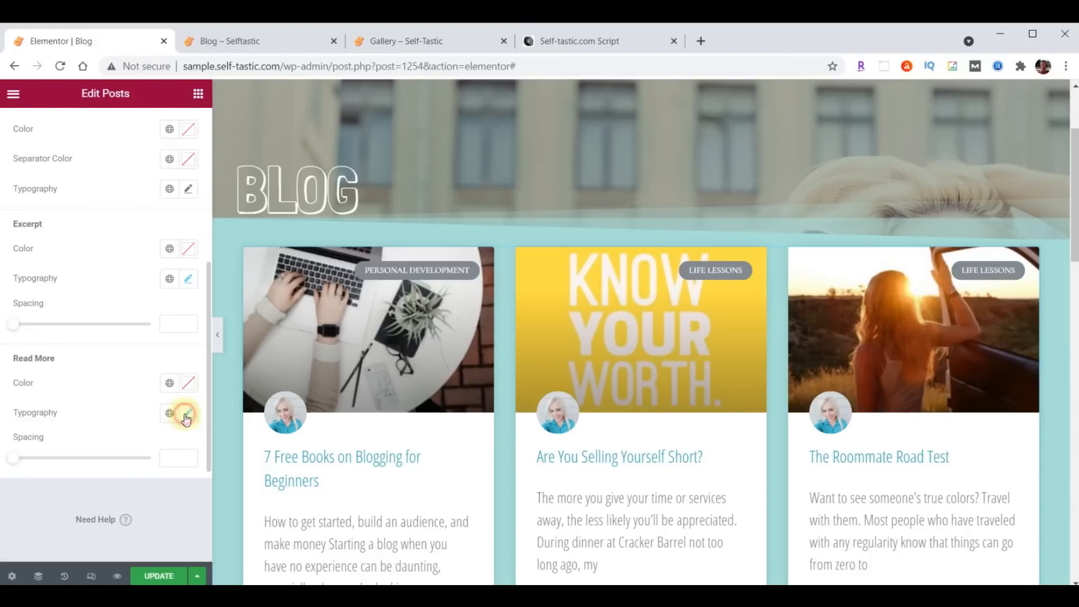
{"action": "left_click", "coordinate": [160, 575]}
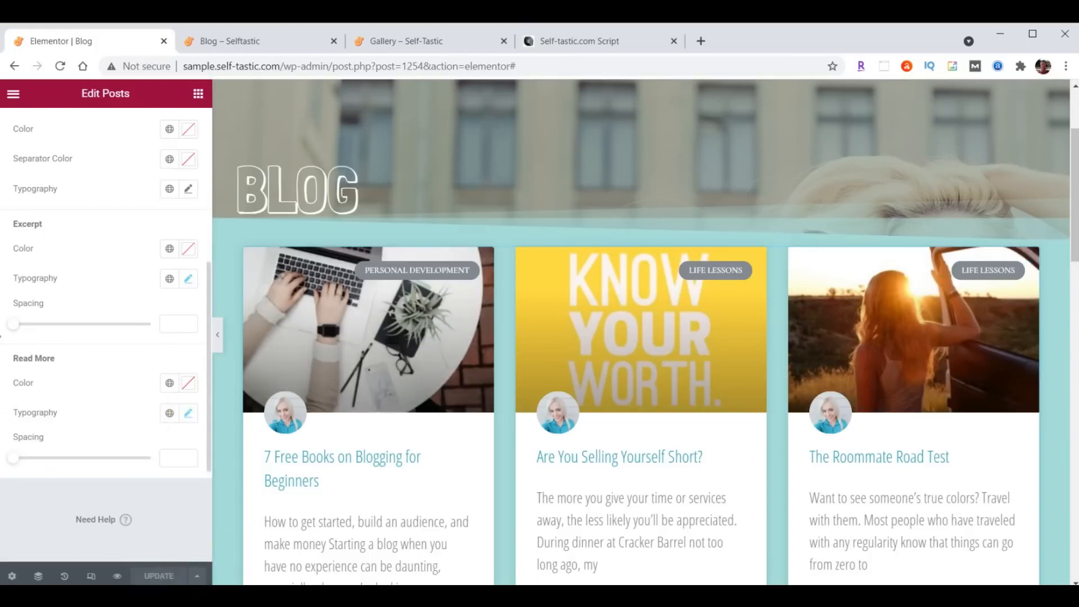
- Reload the live Blog page and scroll through the restyled three-column post cards
{"action": "left_click", "coordinate": [240, 43]}
{"action": "left_click", "coordinate": [61, 65]}
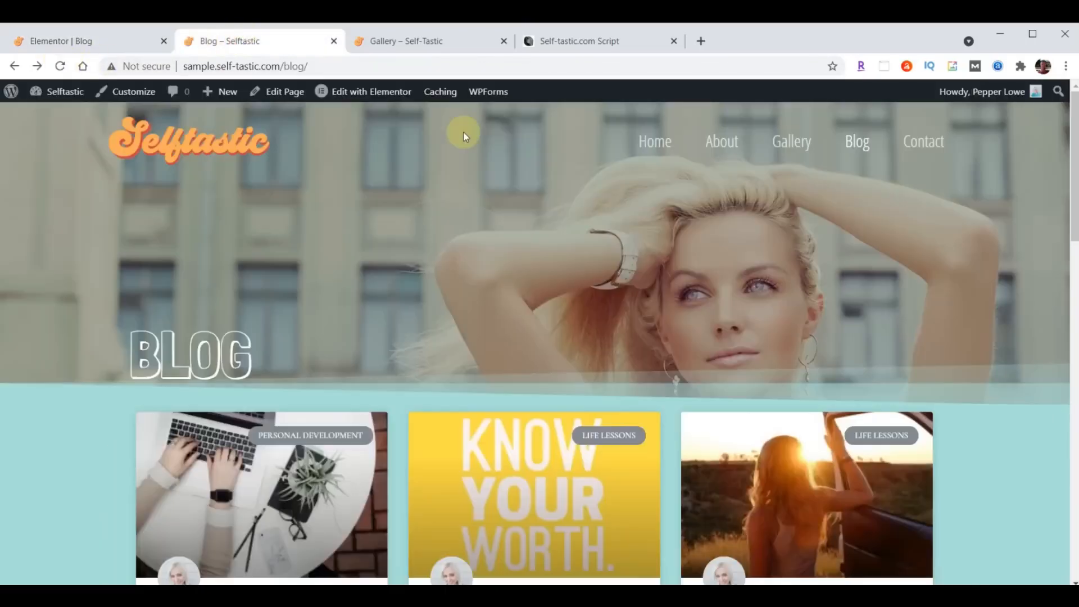
{"action": "scroll", "coordinate": [722, 202], "scroll_direction": "down", "scroll_amount": 1}
{"action": "scroll", "coordinate": [721, 202], "scroll_direction": "down", "scroll_amount": 10}
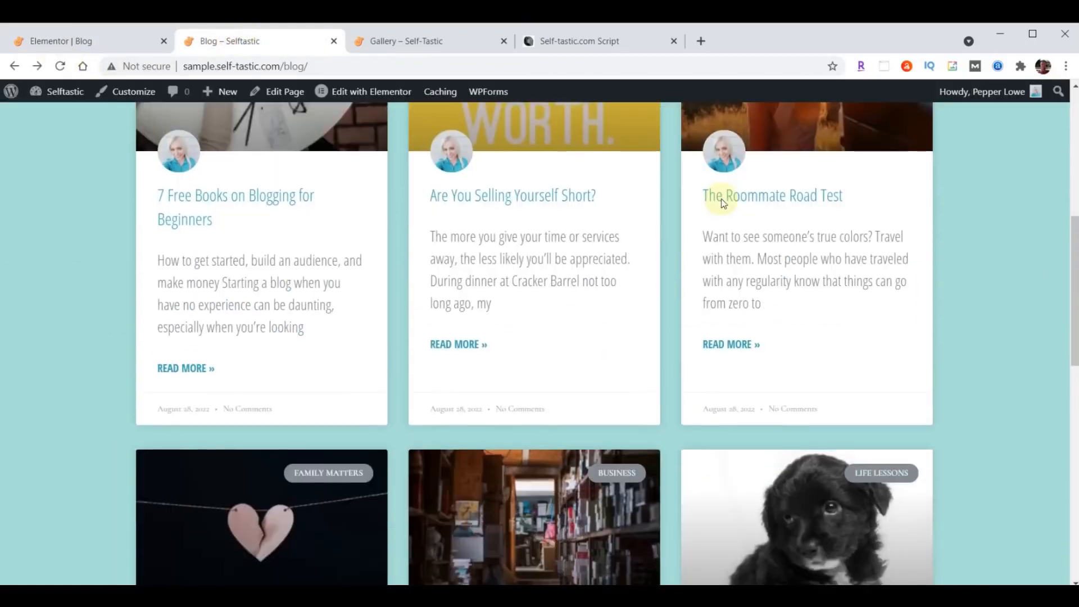
{"action": "scroll", "coordinate": [722, 202], "scroll_direction": "down", "scroll_amount": 4}
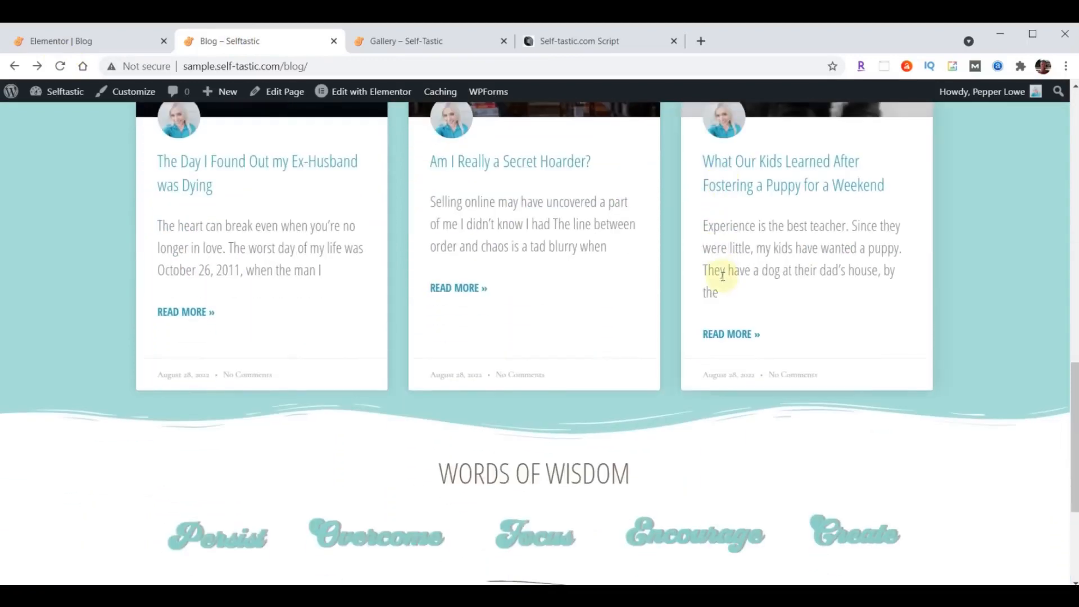
{"action": "scroll", "coordinate": [713, 270], "scroll_direction": "up", "scroll_amount": 6}
{"action": "scroll", "coordinate": [717, 349], "scroll_direction": "up", "scroll_amount": 10}
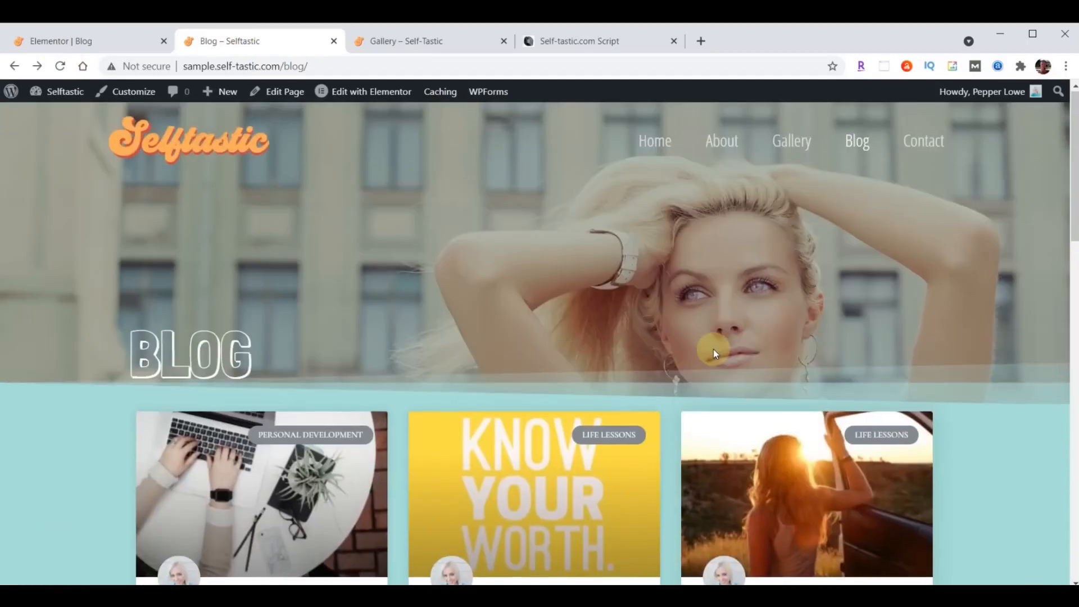
{"action": "scroll", "coordinate": [715, 353], "scroll_direction": "down", "scroll_amount": 4}
{"action": "scroll", "coordinate": [713, 349], "scroll_direction": "down", "scroll_amount": 8}
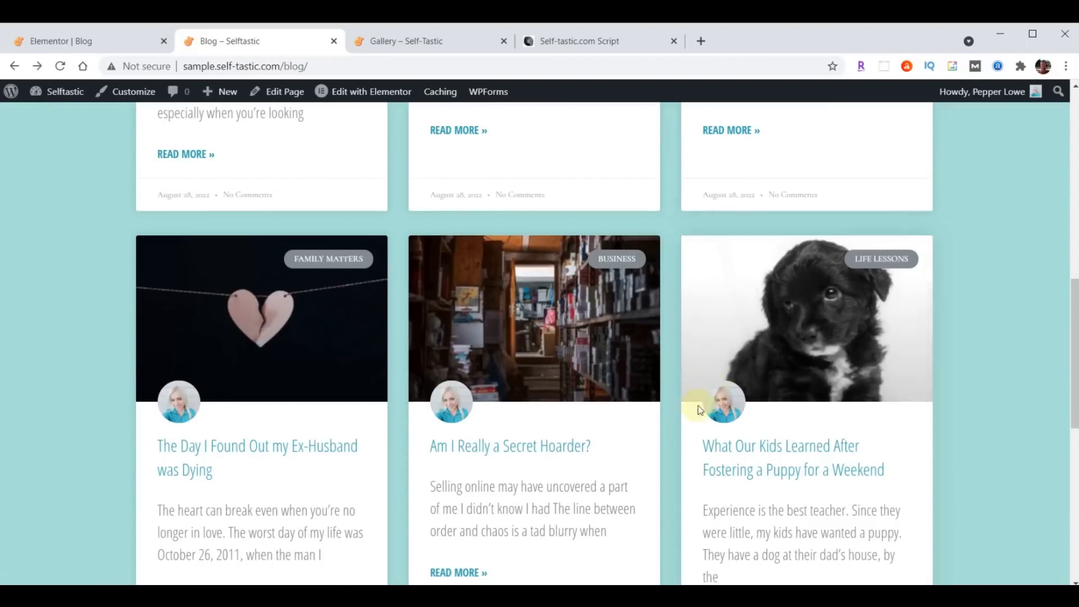
{"action": "scroll", "coordinate": [585, 385], "scroll_direction": "up", "scroll_amount": 12}
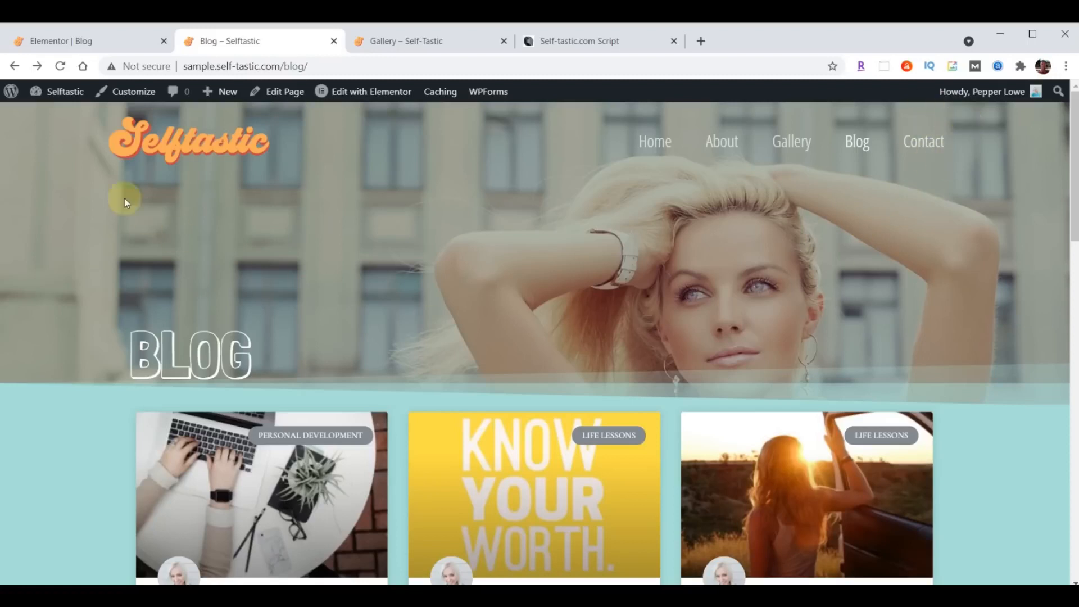
- Return to the Elementor editor and exit to the WordPress dashboard
{"action": "left_click", "coordinate": [51, 38]}
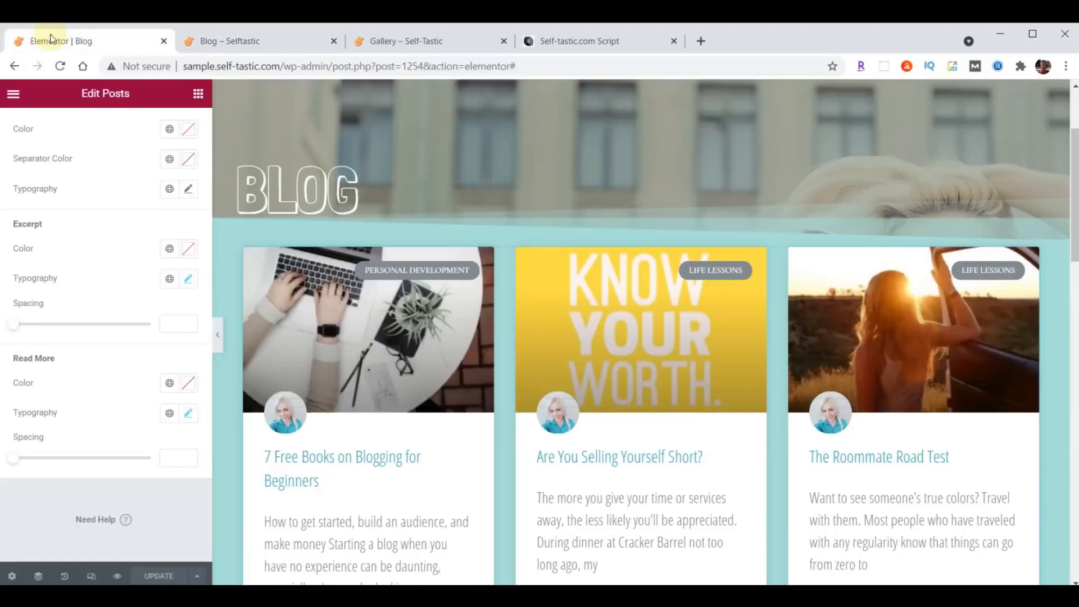
{"action": "left_click", "coordinate": [12, 93]}
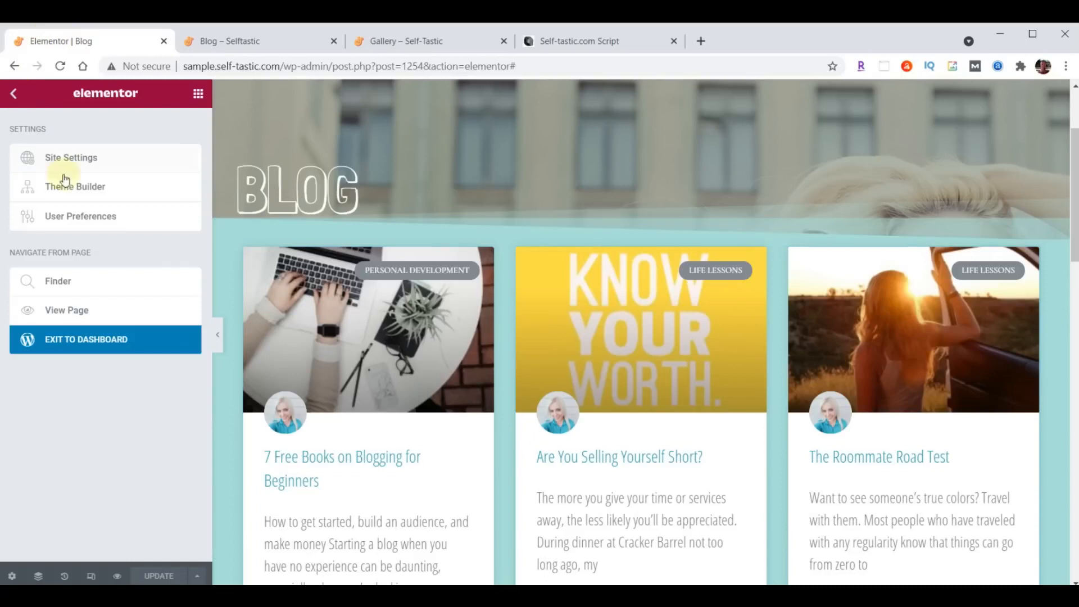
{"action": "left_click", "coordinate": [86, 345]}
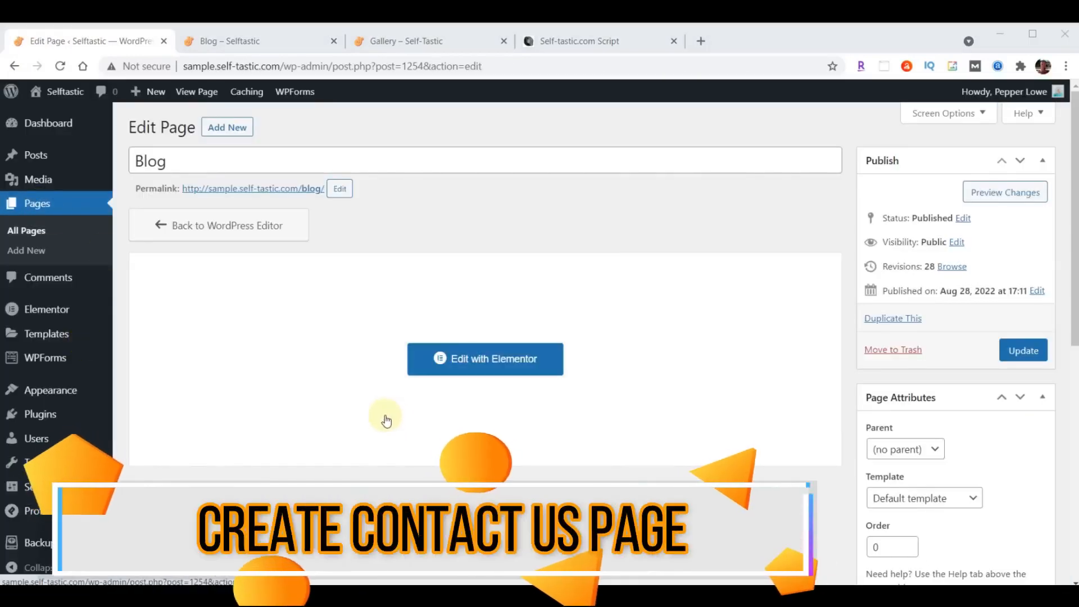
- Open the Contact page in Elementor, delete its CONTACT hero section, and add a new section at the top
{"action": "left_click", "coordinate": [39, 207]}
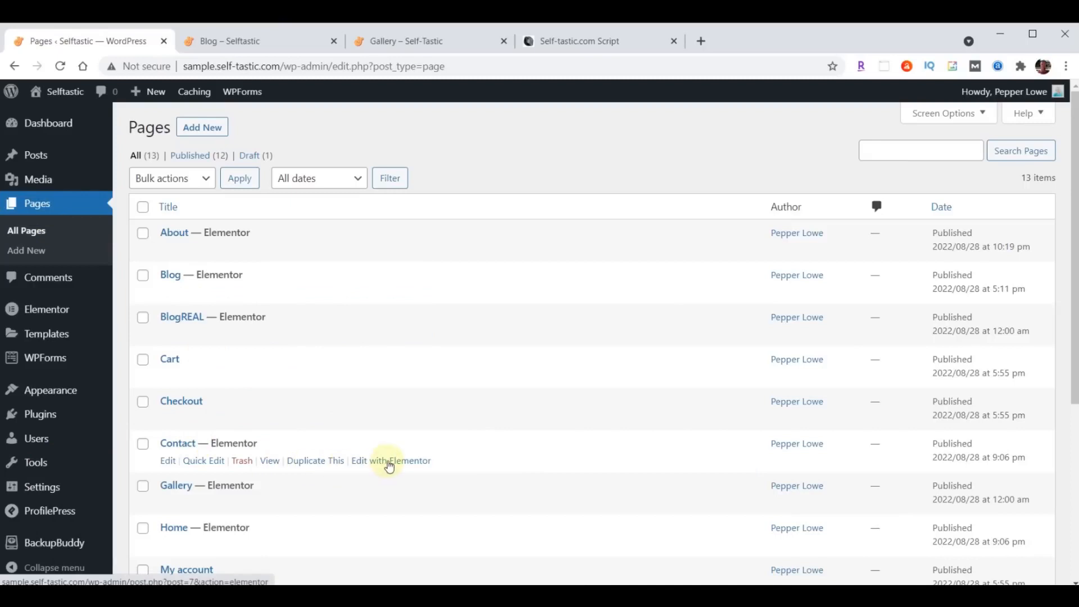
{"action": "left_click", "coordinate": [389, 462]}
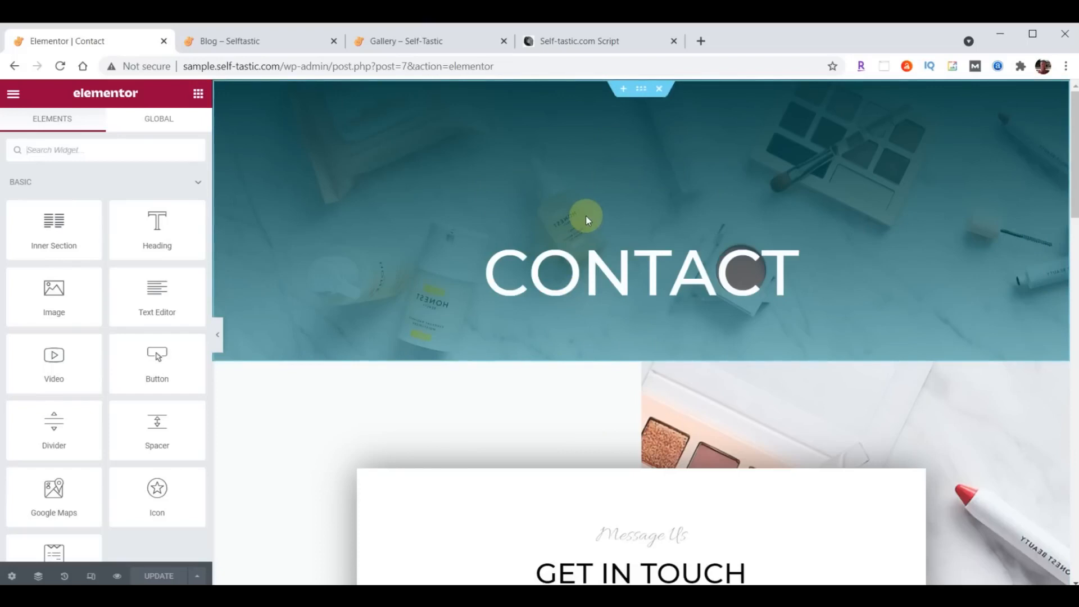
{"action": "left_click", "coordinate": [659, 89]}
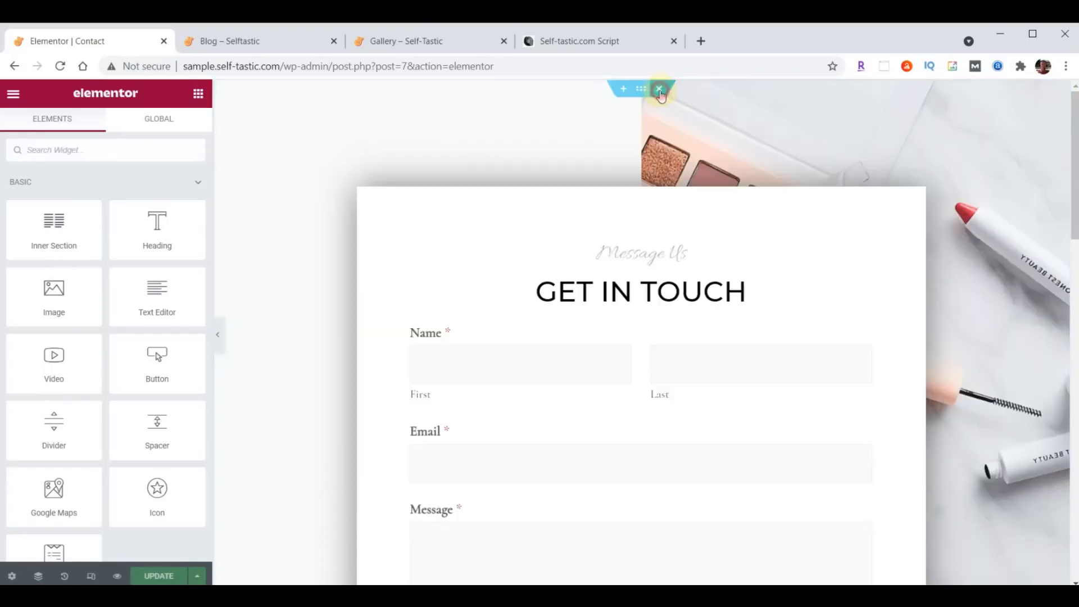
{"action": "left_click", "coordinate": [624, 90]}
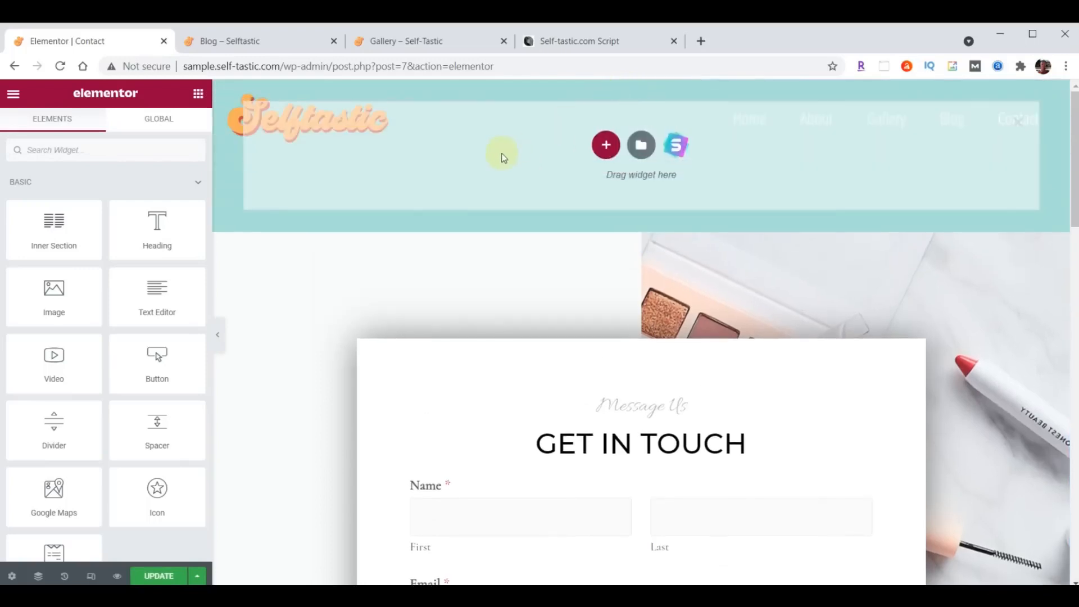
- Insert the saved 'Selftastic About Header' template without its document settings
{"action": "left_click", "coordinate": [640, 151]}
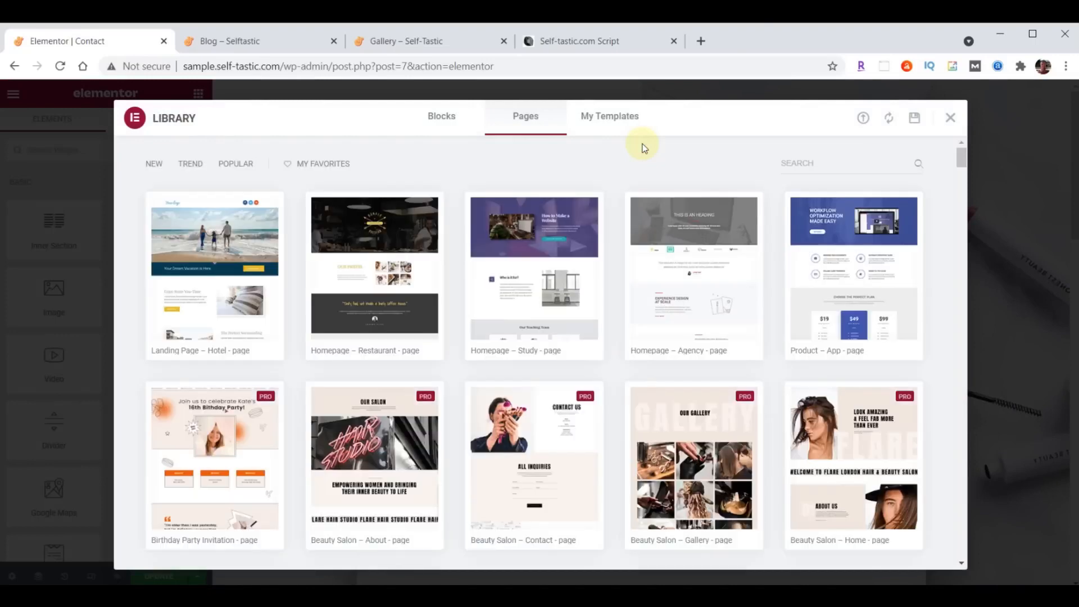
{"action": "left_click", "coordinate": [610, 118]}
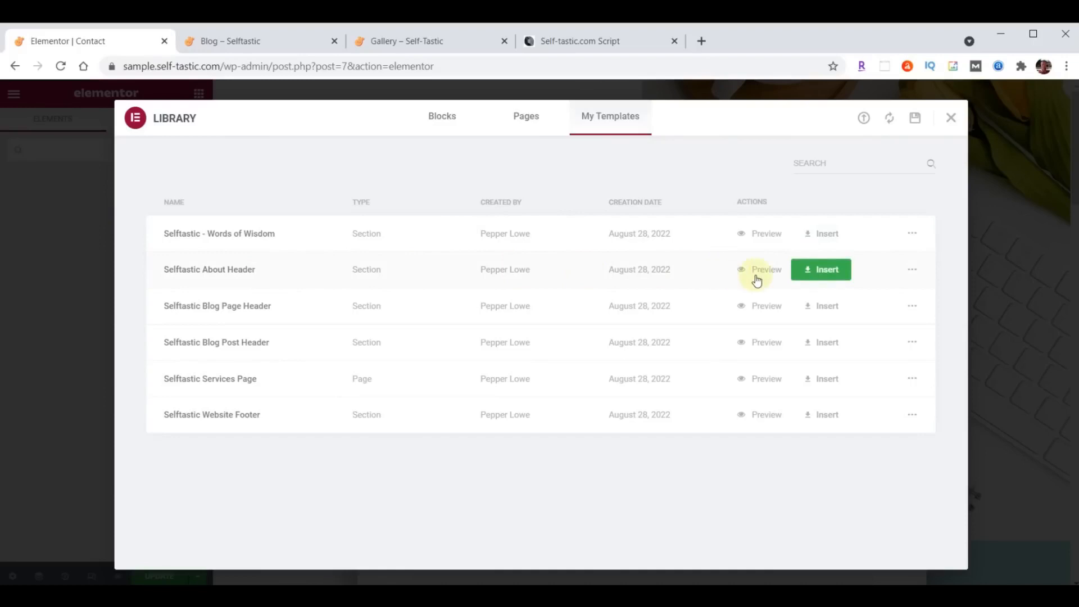
{"action": "left_click", "coordinate": [819, 270]}
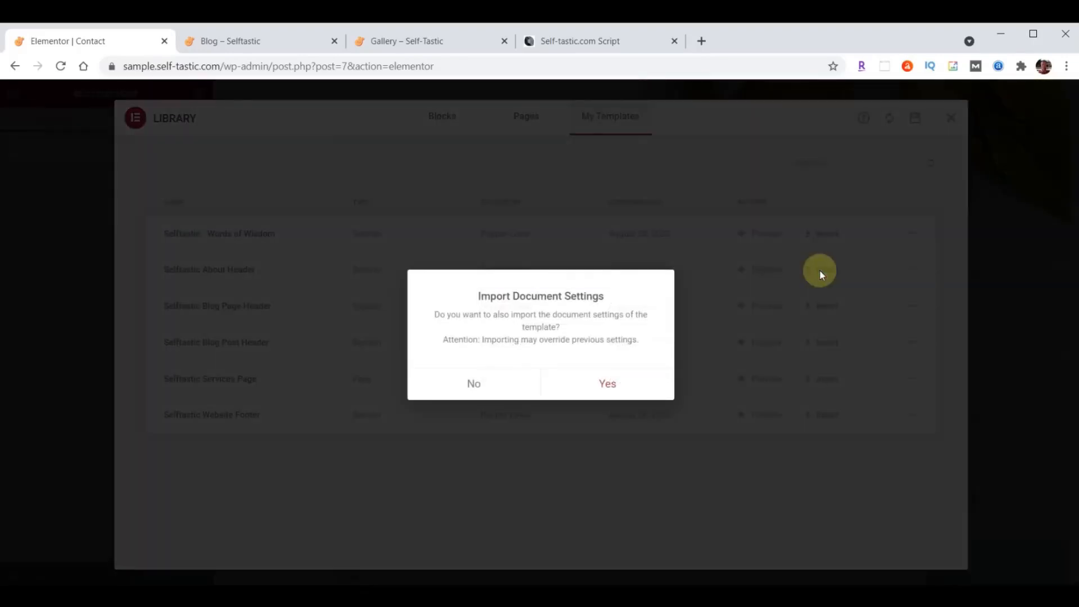
{"action": "left_click", "coordinate": [475, 384]}
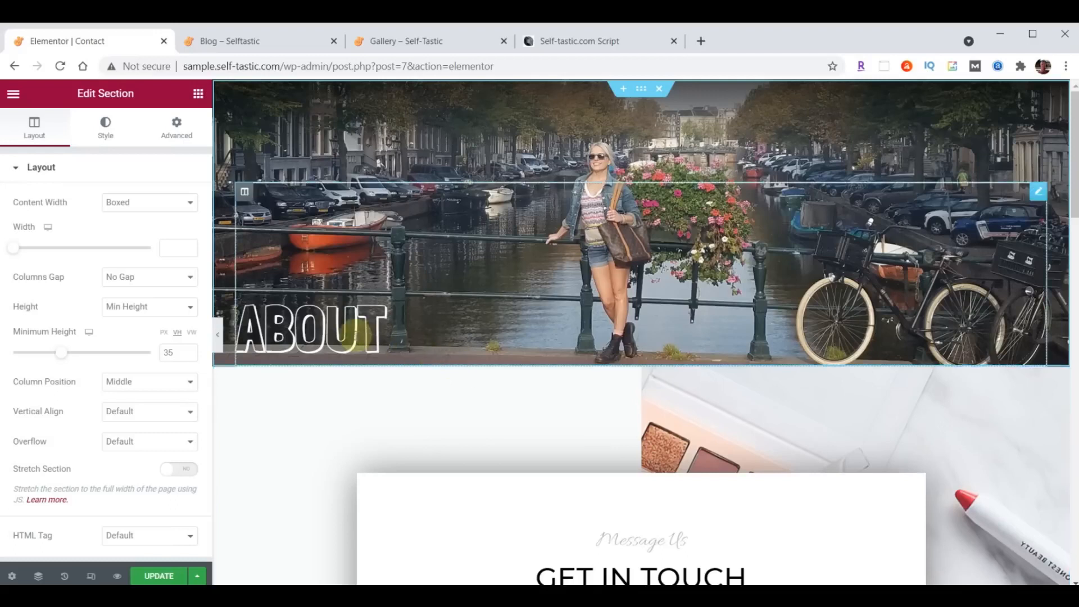
- Retitle the header's ABOUT heading to 'Contact'
{"action": "left_click", "coordinate": [1038, 191]}
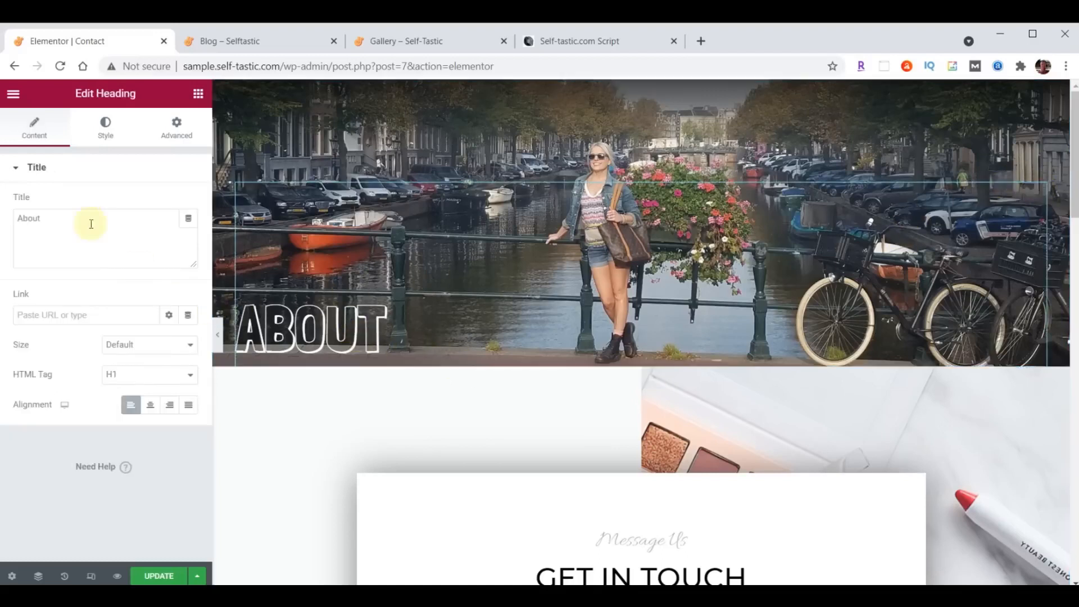
{"action": "left_click_drag", "start_coordinate": [65, 219], "coordinate": [1, 217]}
{"action": "type", "text": "Contact"}
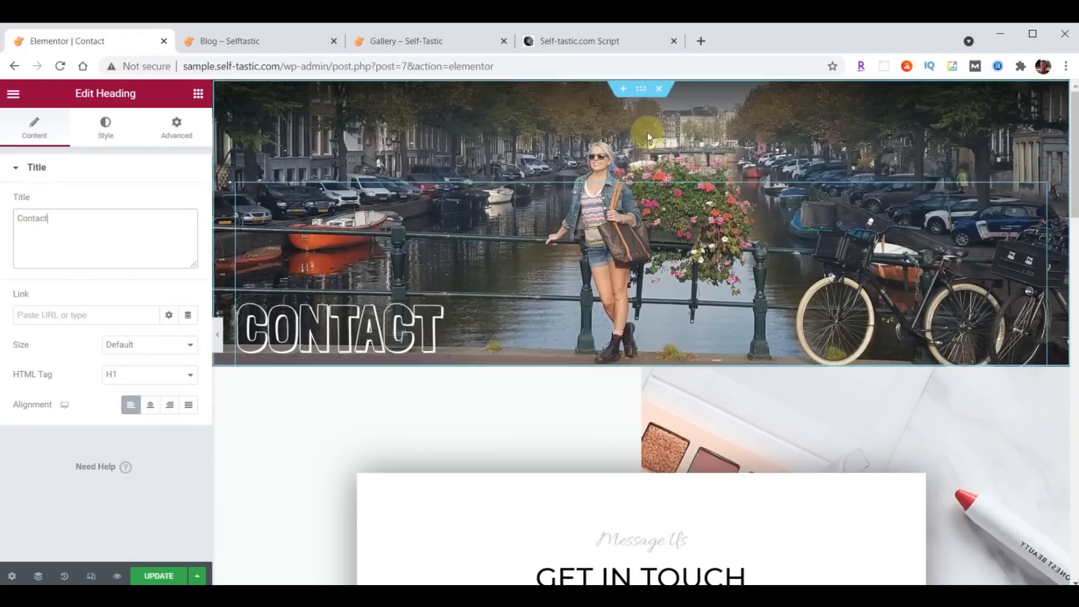
{"action": "left_click", "coordinate": [642, 91]}
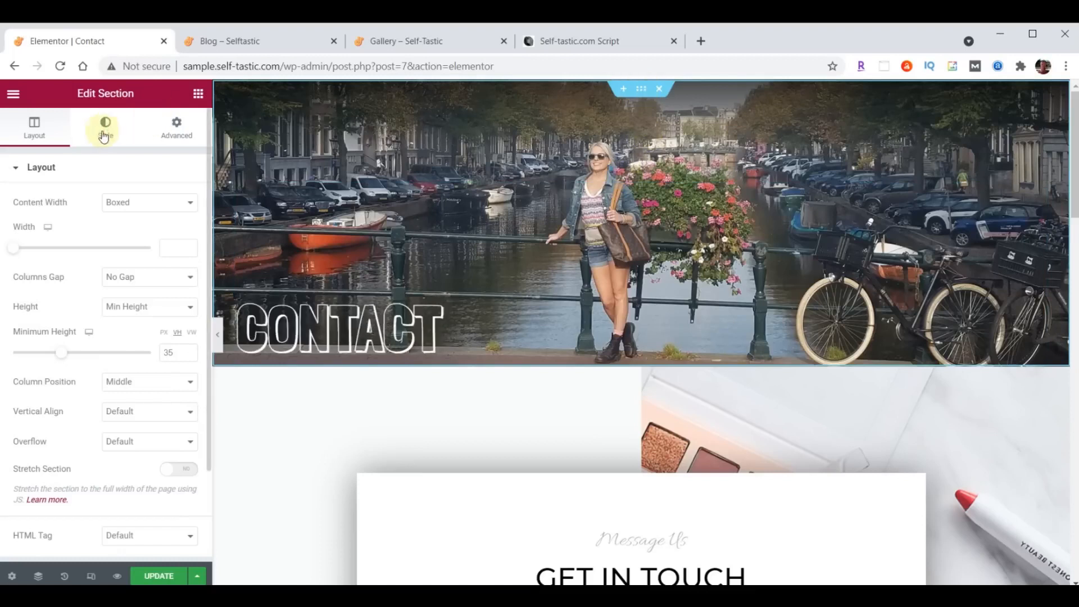
- Upload header-contact.jpg from the downloads folder and set it as the header section's background image
{"action": "left_click", "coordinate": [103, 130]}
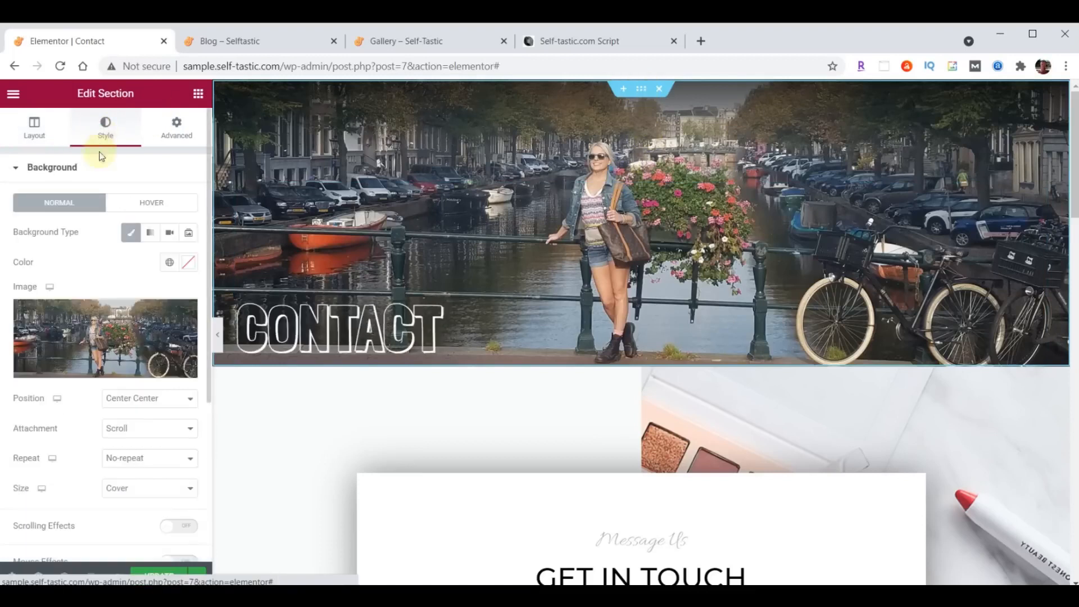
{"action": "left_click", "coordinate": [91, 330]}
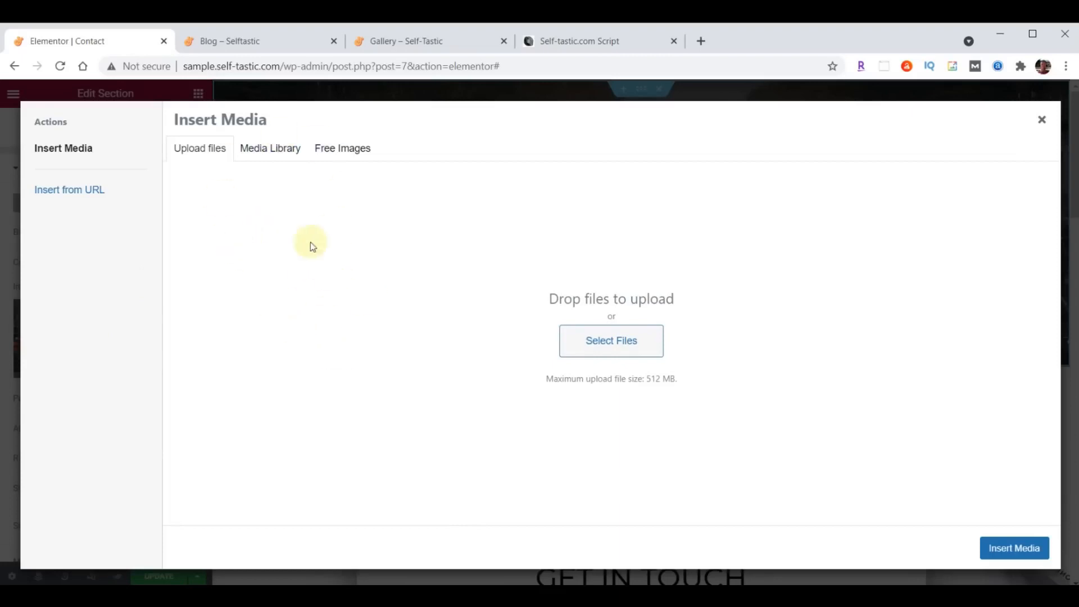
{"action": "left_click", "coordinate": [281, 149]}
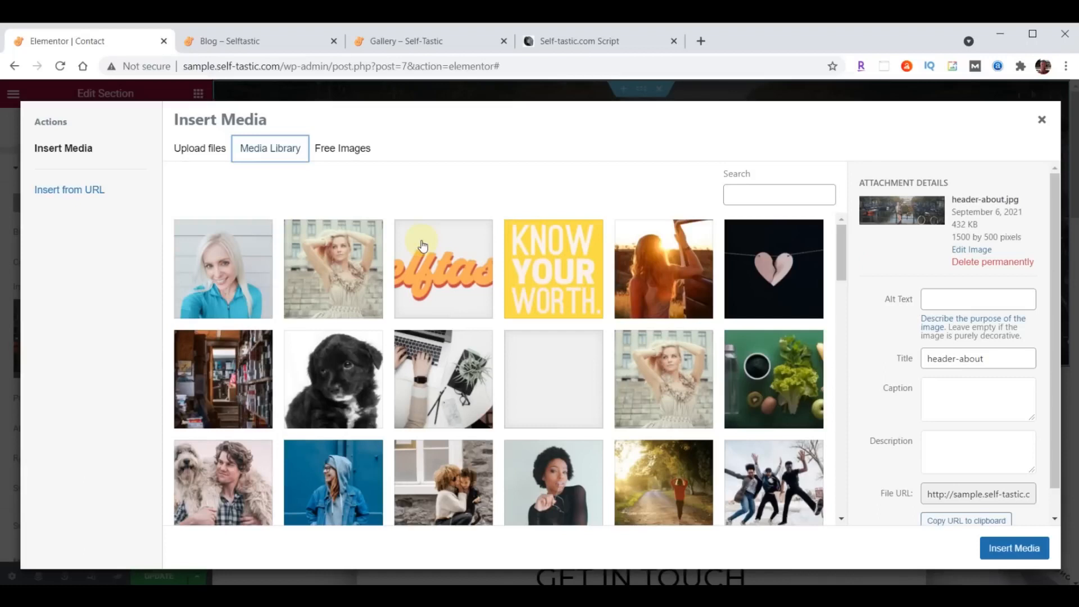
{"action": "key", "text": "alt+Tab"}
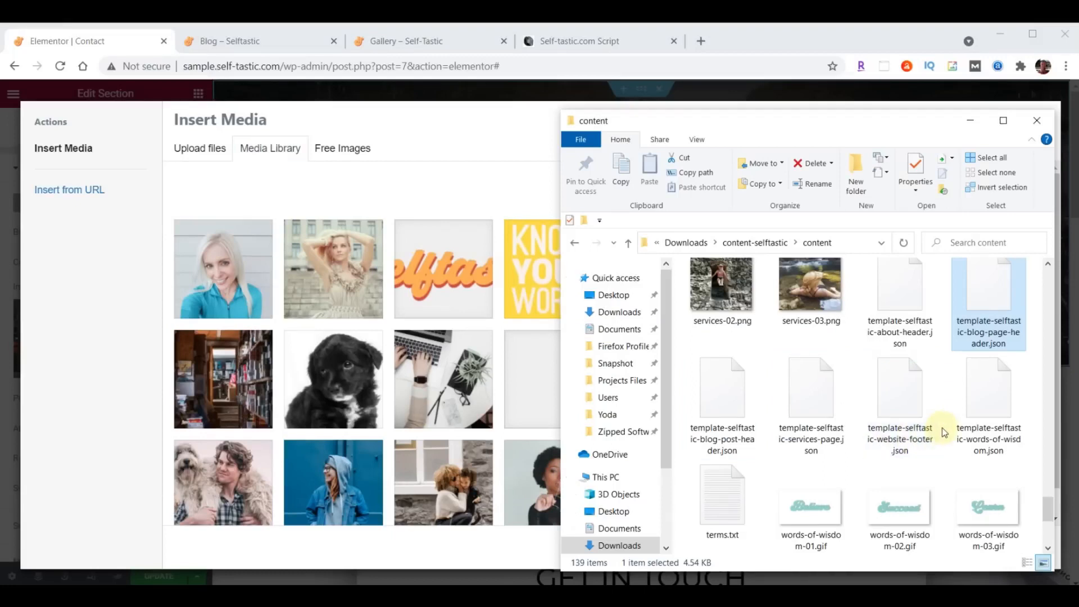
{"action": "scroll", "coordinate": [942, 429], "scroll_direction": "up", "scroll_amount": 15}
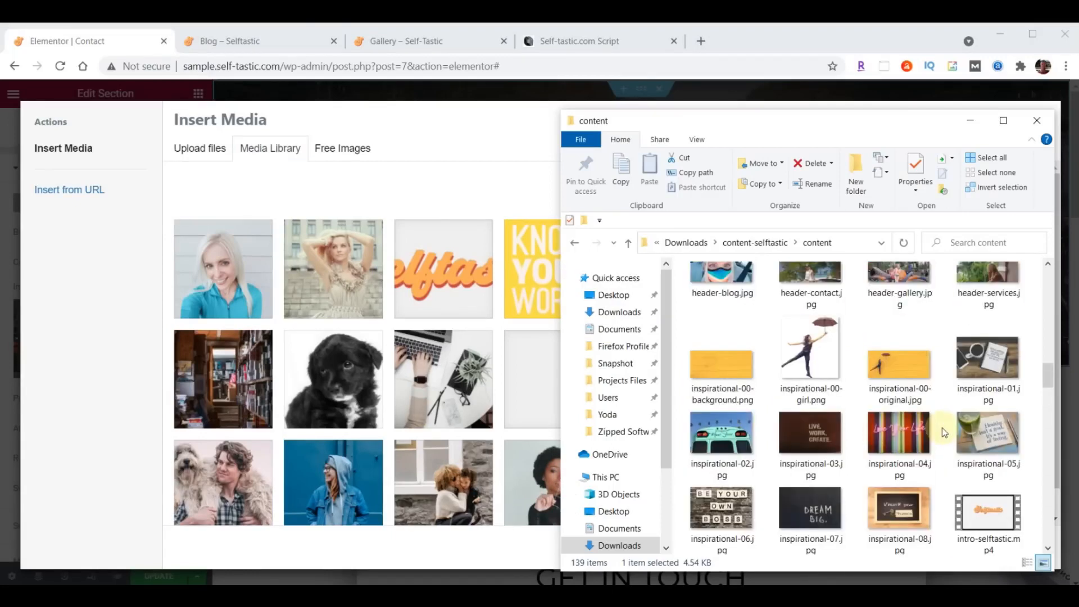
{"action": "scroll", "coordinate": [942, 427], "scroll_direction": "up", "scroll_amount": 4}
{"action": "scroll", "coordinate": [942, 427], "scroll_direction": "down", "scroll_amount": 2}
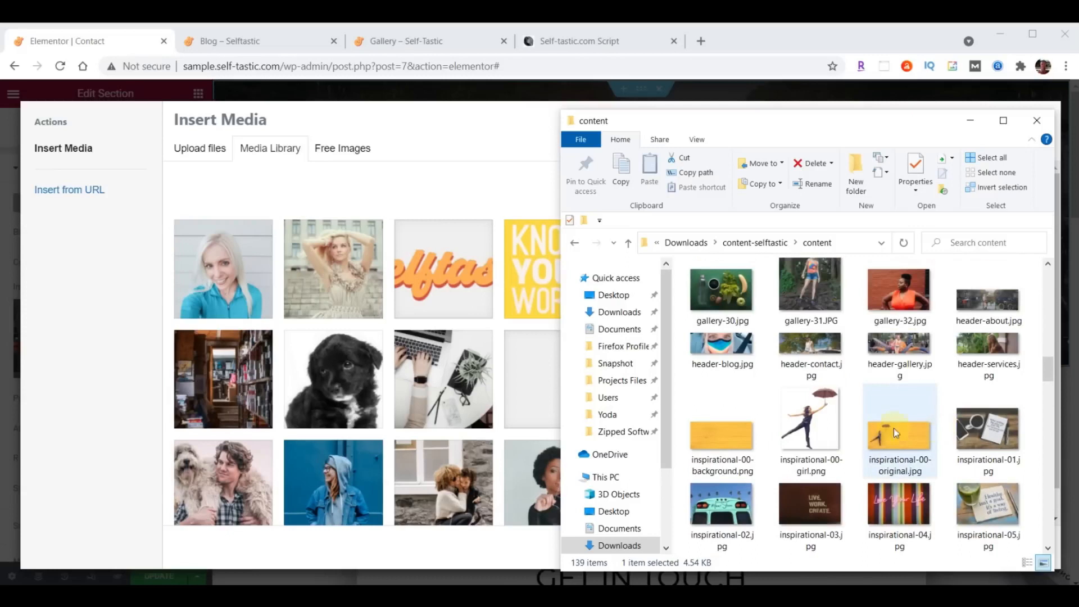
{"action": "left_click_drag", "start_coordinate": [815, 357], "coordinate": [419, 346]}
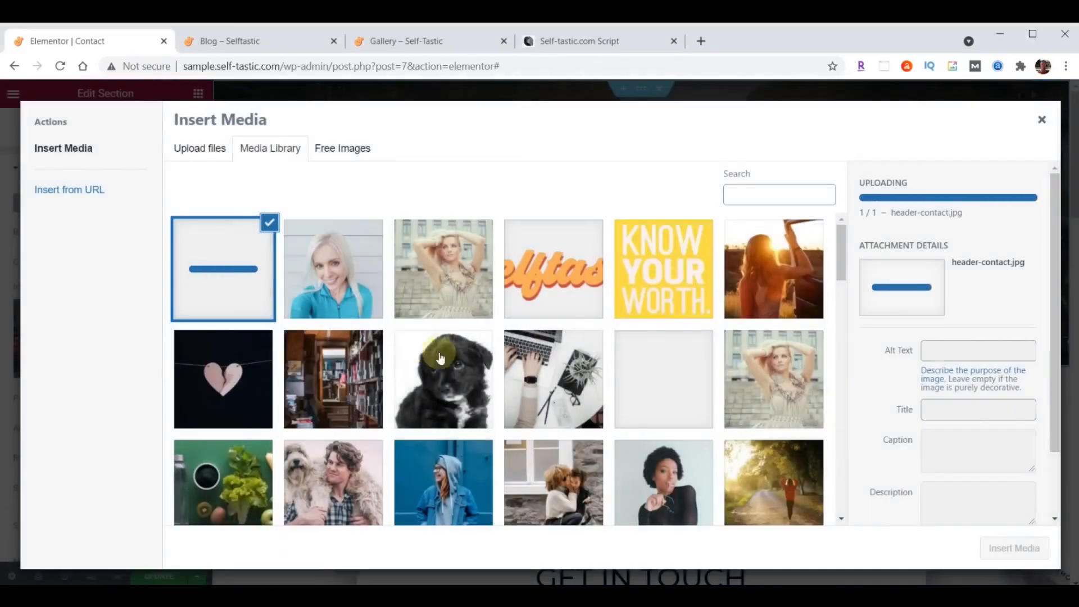
{"action": "left_click", "coordinate": [1014, 546]}
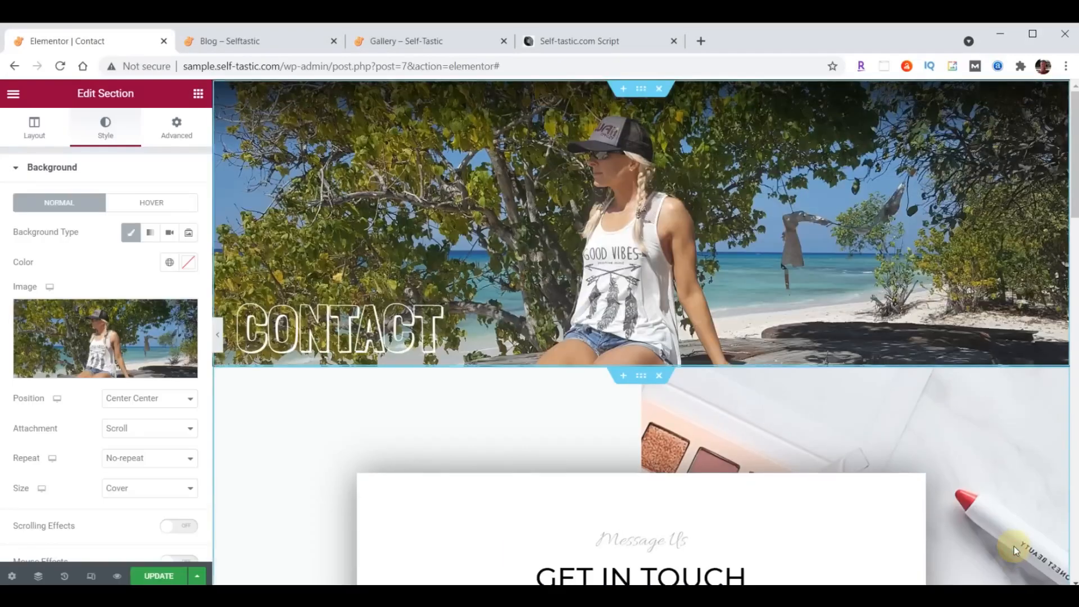
{"action": "scroll", "coordinate": [892, 322], "scroll_direction": "down", "scroll_amount": 4}
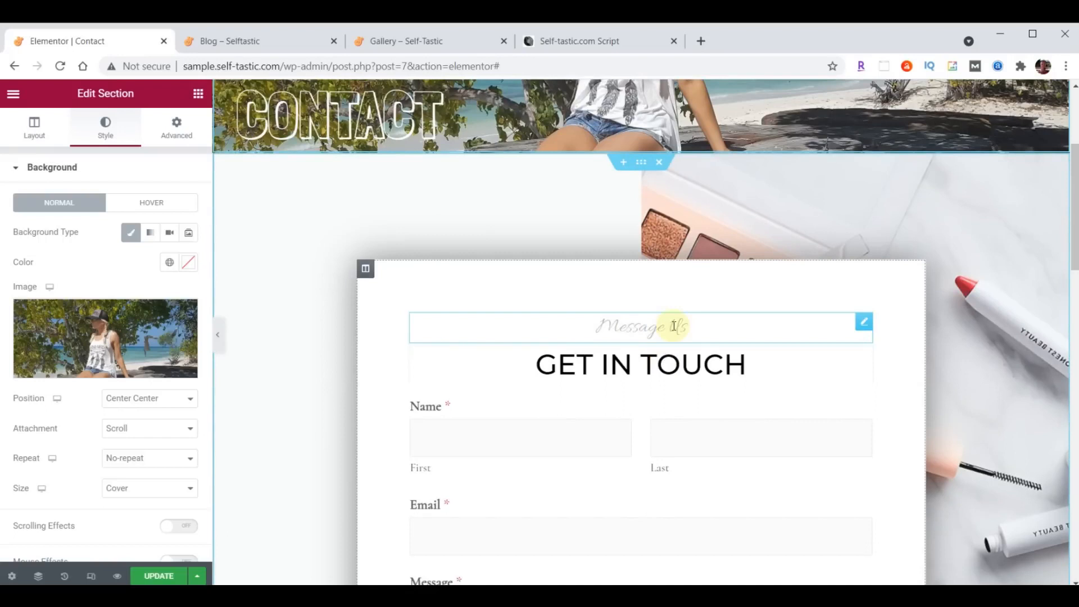
- Style the Message Us heading in Open Sans Condensed at size 30
{"action": "left_click", "coordinate": [862, 322]}
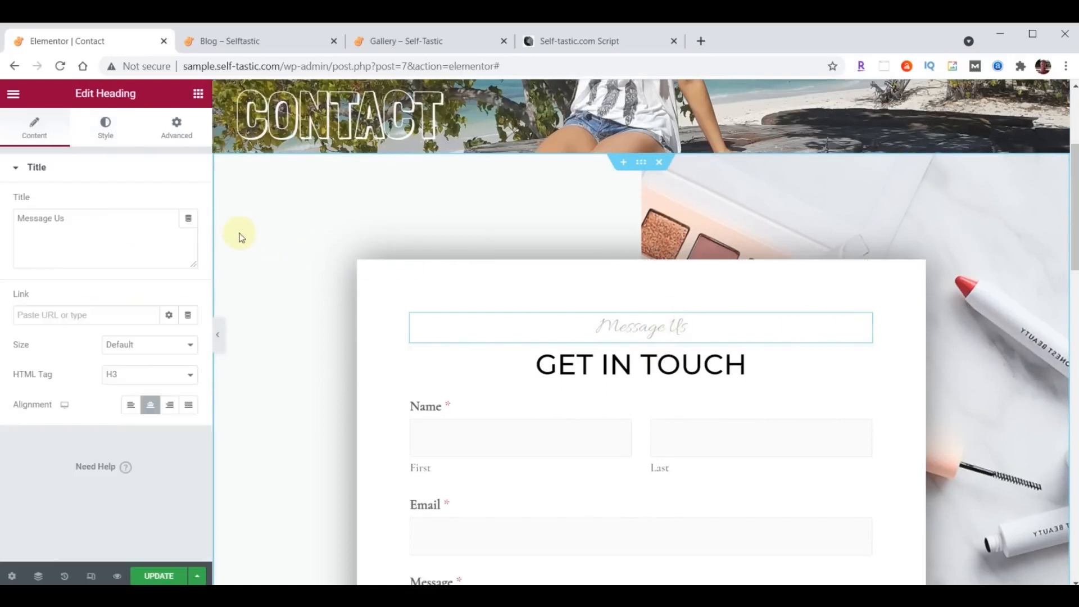
{"action": "left_click", "coordinate": [107, 126]}
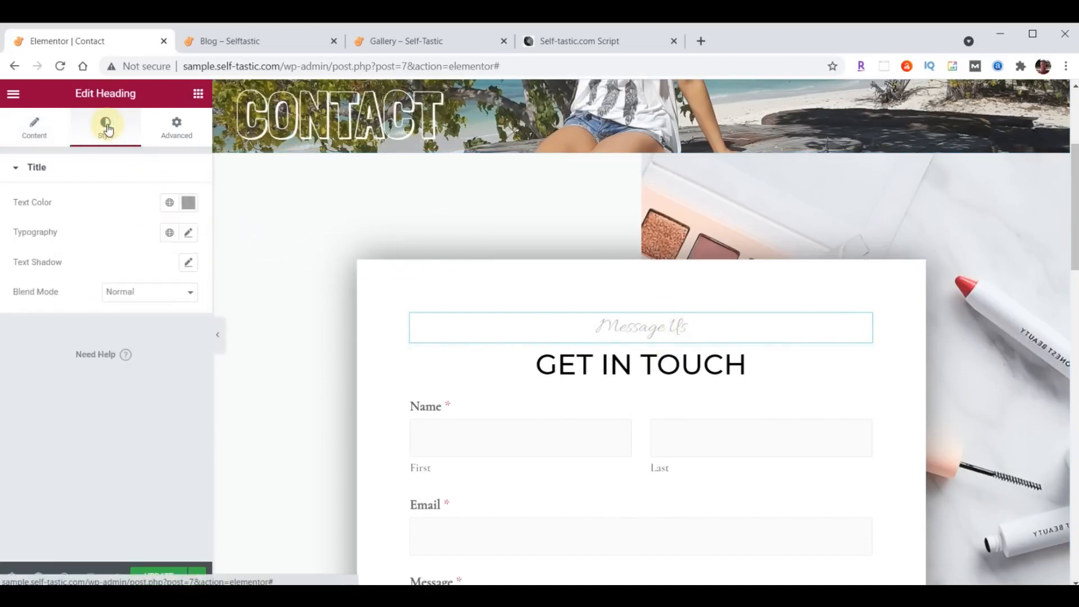
{"action": "left_click", "coordinate": [188, 233]}
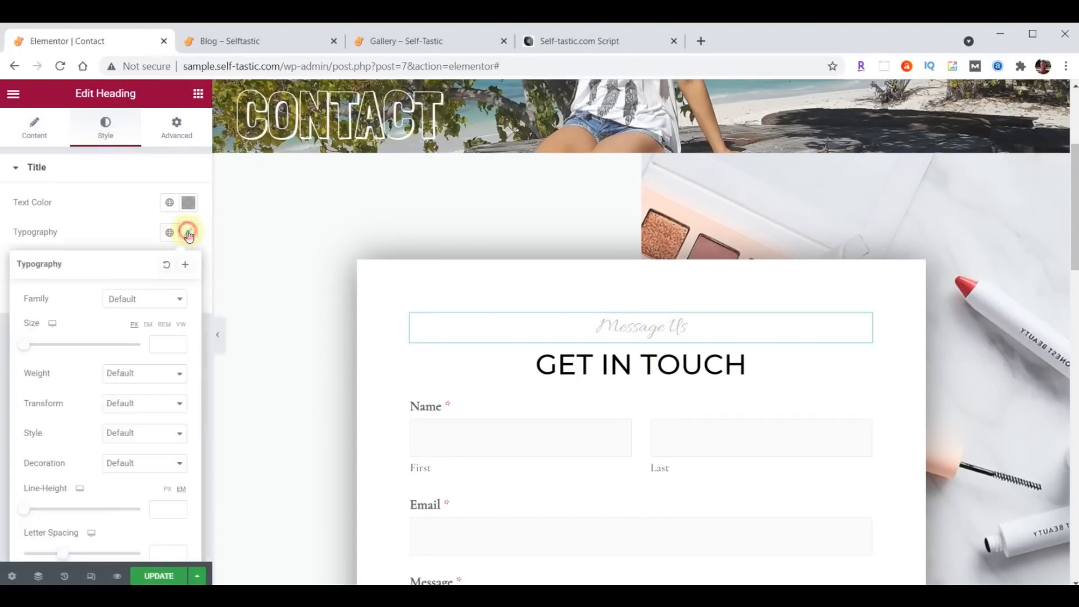
{"action": "left_click", "coordinate": [145, 297]}
{"action": "type", "text": "Open"}
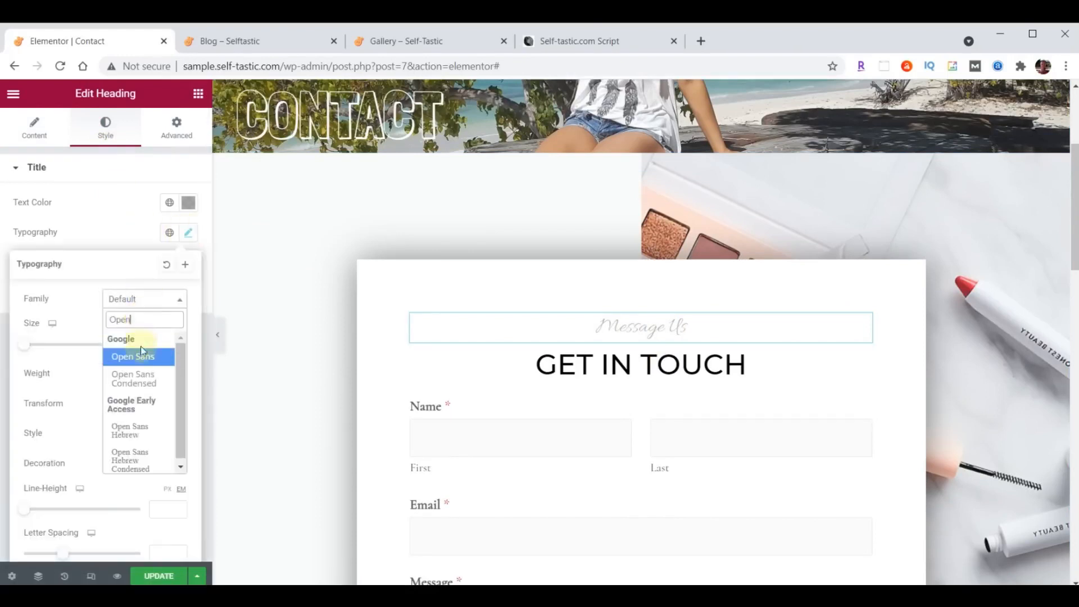
{"action": "left_click", "coordinate": [132, 379]}
{"action": "left_click", "coordinate": [156, 346]}
{"action": "type", "text": "30"}
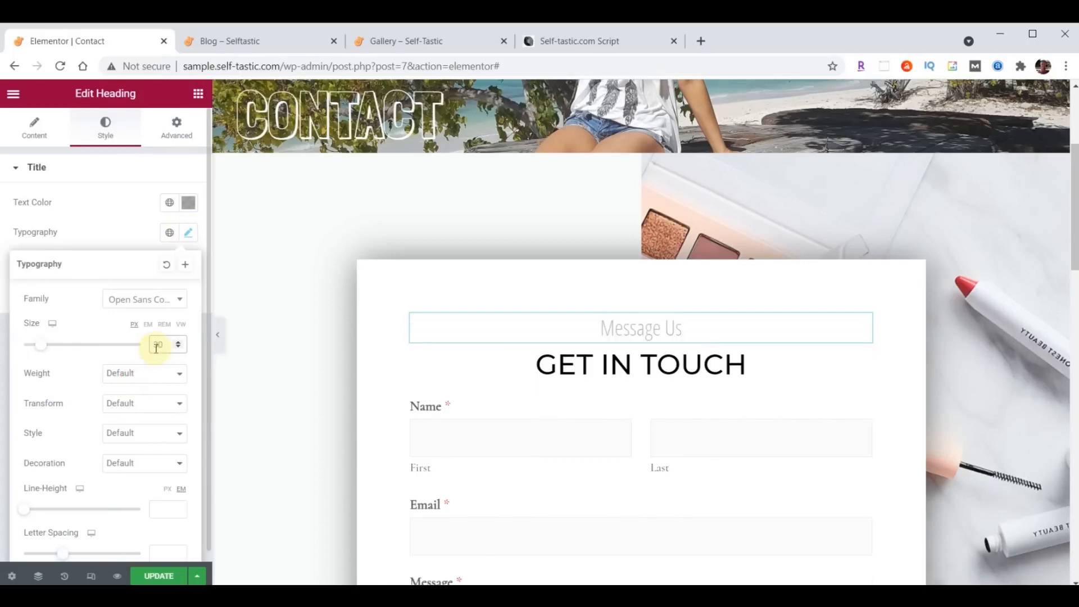
{"action": "left_click", "coordinate": [188, 234]}
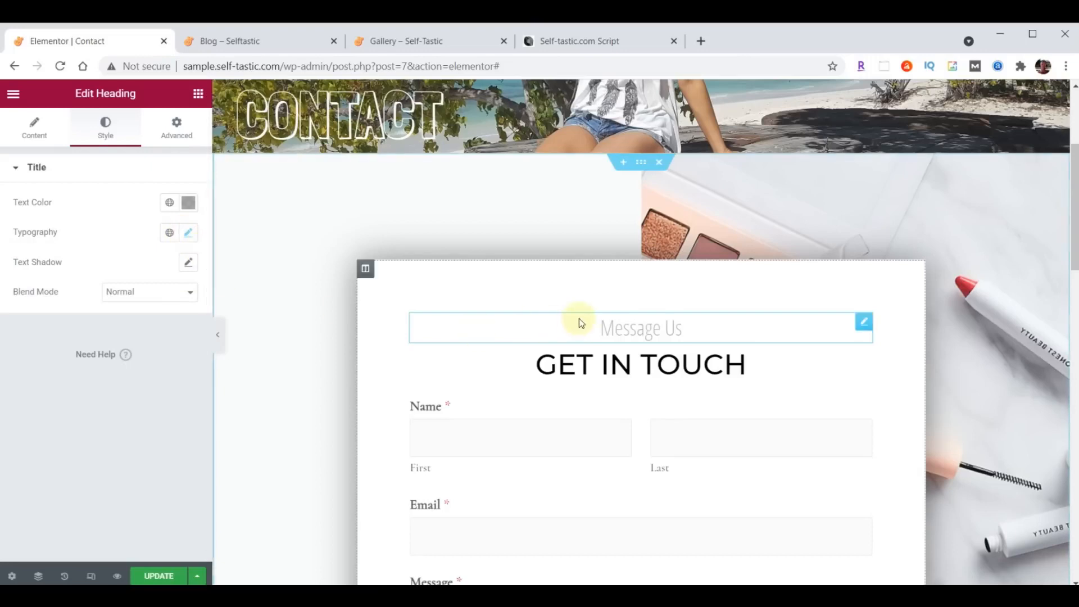
{"action": "left_click", "coordinate": [642, 164]}
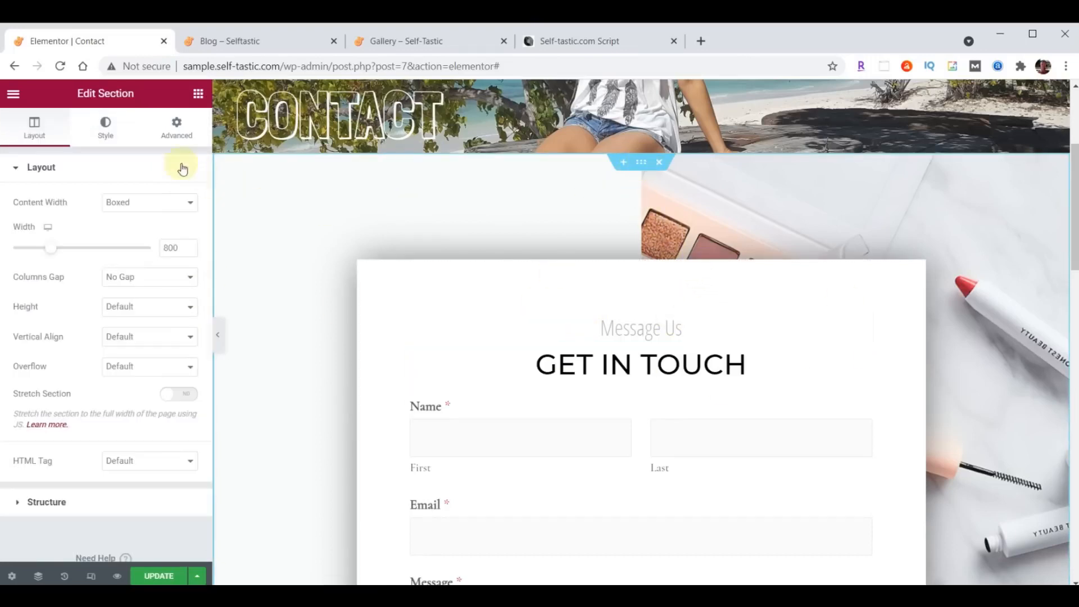
- Upload background-contact.jpg and apply it as the Get In Touch form section's background image
{"action": "left_click", "coordinate": [116, 127]}
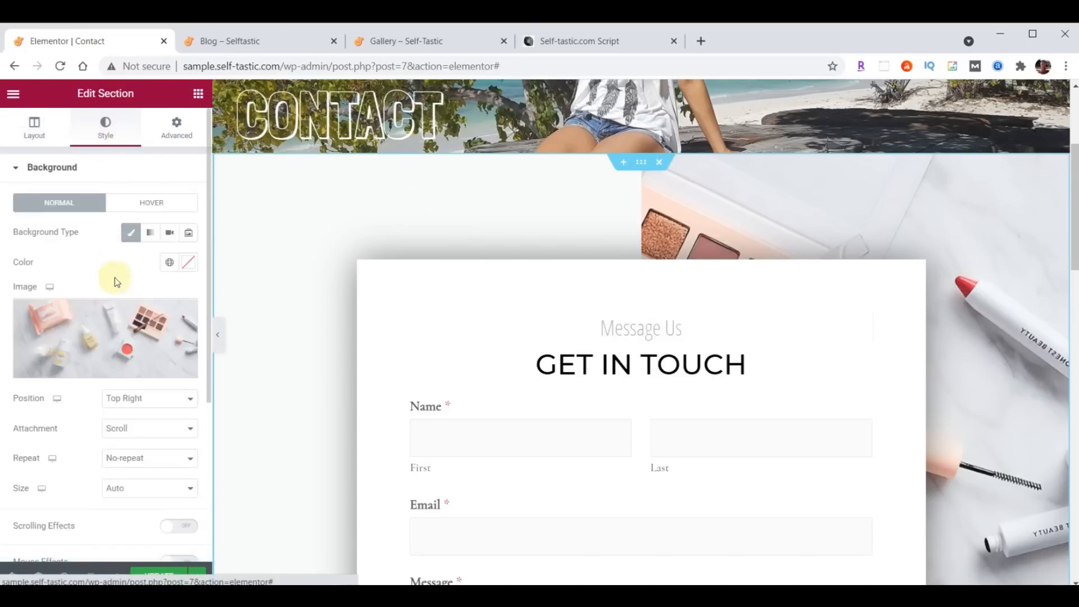
{"action": "left_click", "coordinate": [101, 331]}
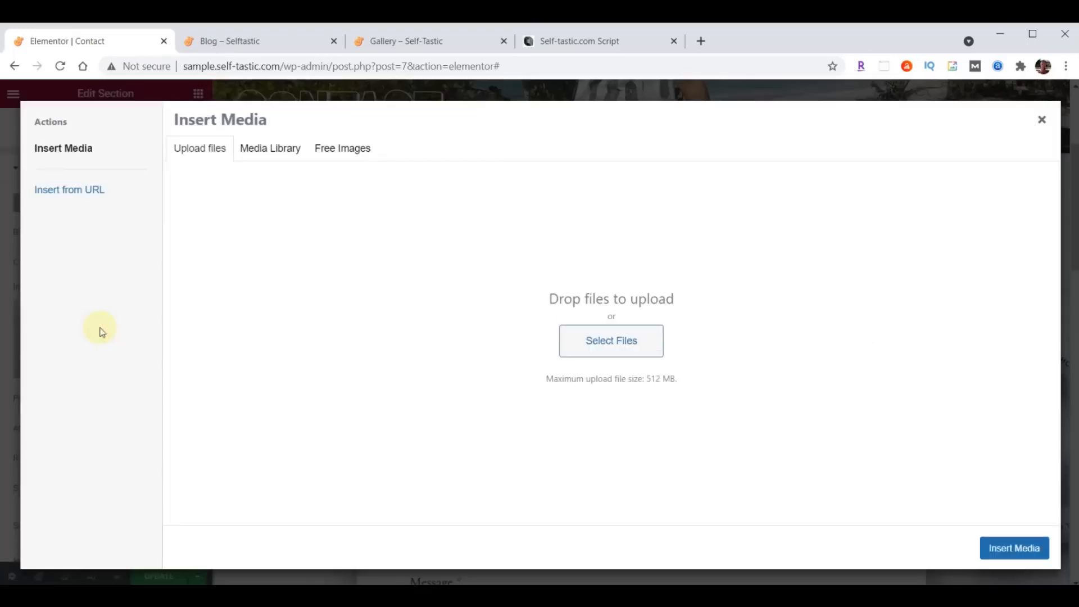
{"action": "key", "text": "alt+Tab"}
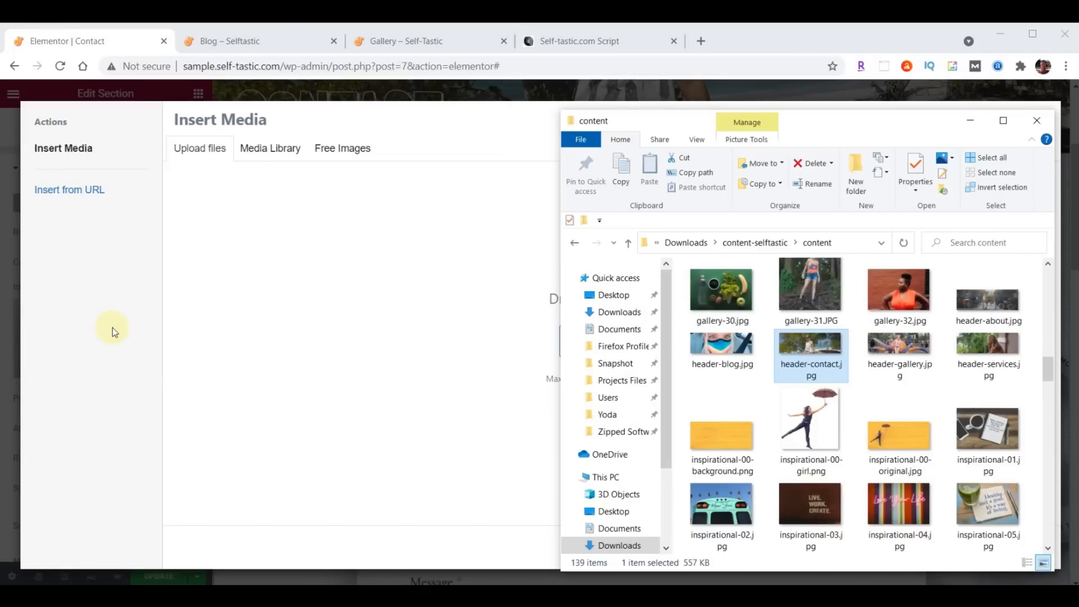
{"action": "scroll", "coordinate": [877, 394], "scroll_direction": "up", "scroll_amount": 10}
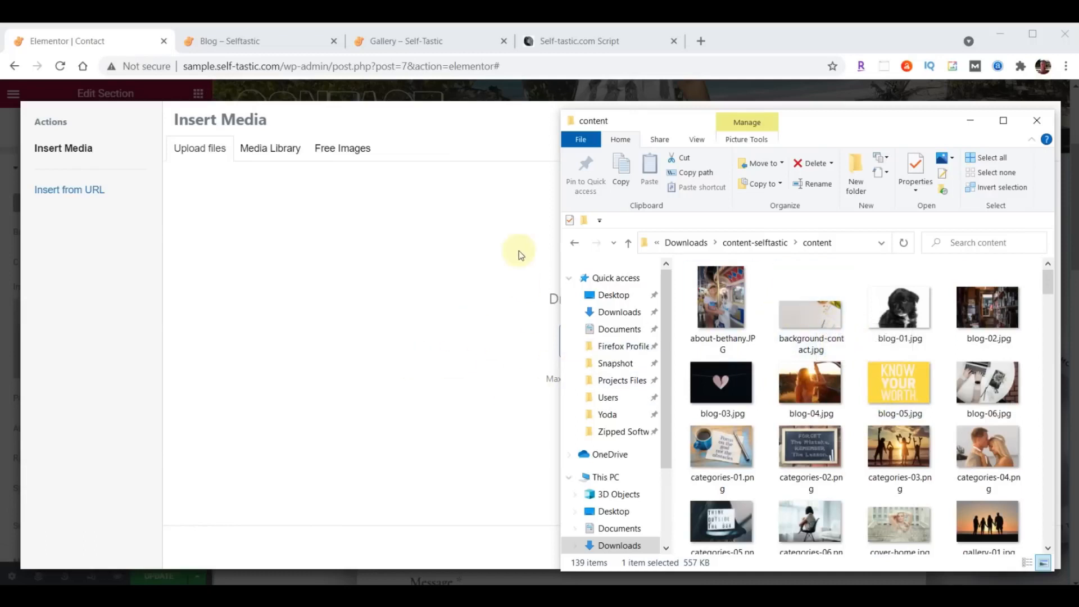
{"action": "left_click_drag", "start_coordinate": [819, 321], "coordinate": [346, 331]}
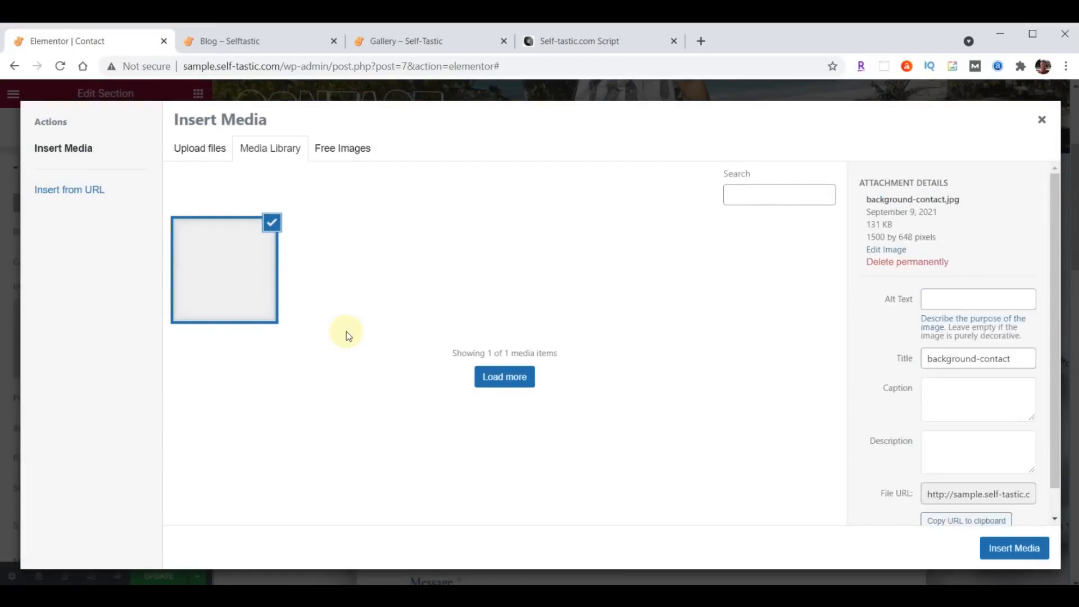
{"action": "left_click", "coordinate": [999, 548]}
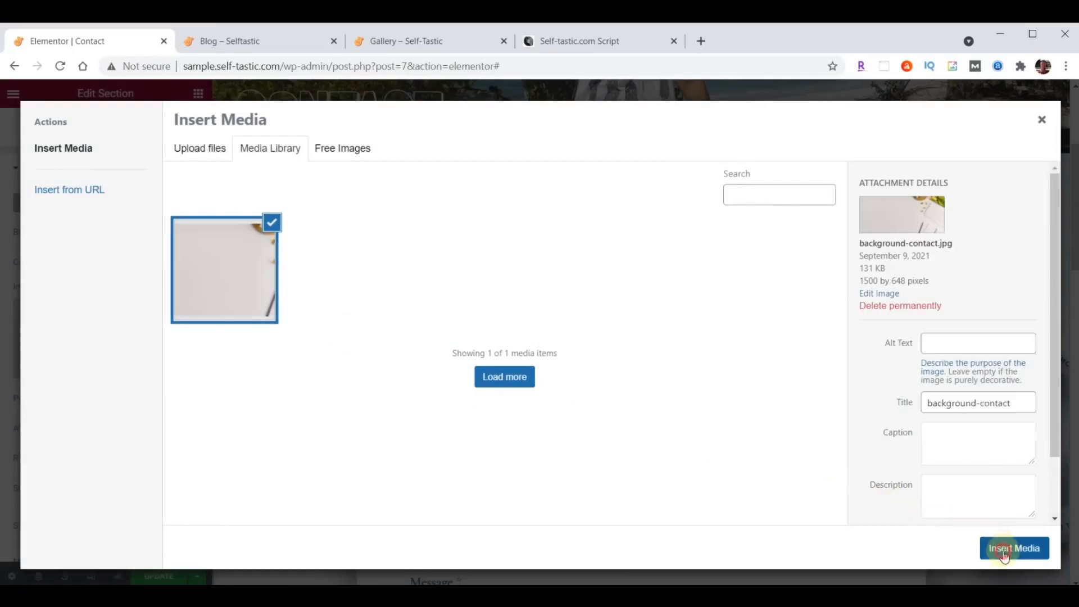
{"action": "scroll", "coordinate": [600, 269], "scroll_direction": "down", "scroll_amount": 5}
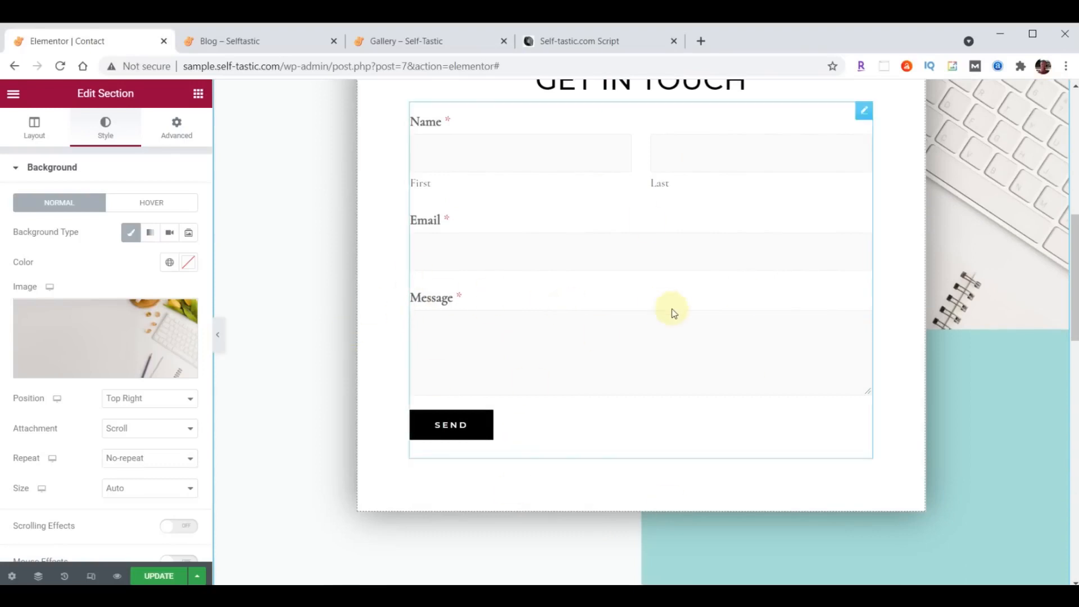
{"action": "scroll", "coordinate": [672, 309], "scroll_direction": "down", "scroll_amount": 10}
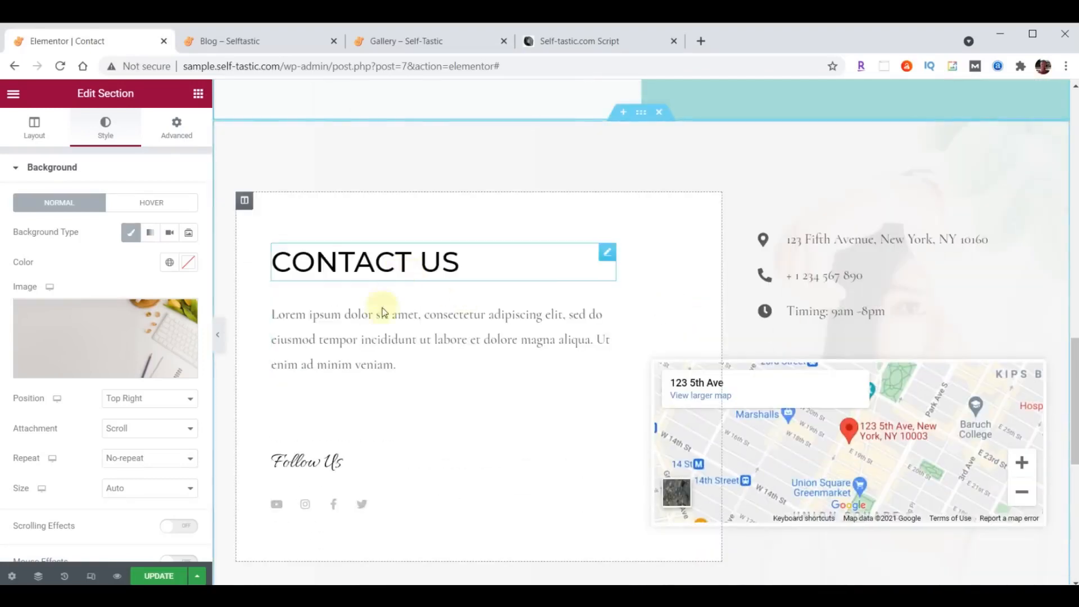
- Replace the Contact Us placeholder Lorem ipsum paragraph with the pasted thank-you message
{"action": "left_click", "coordinate": [607, 291]}
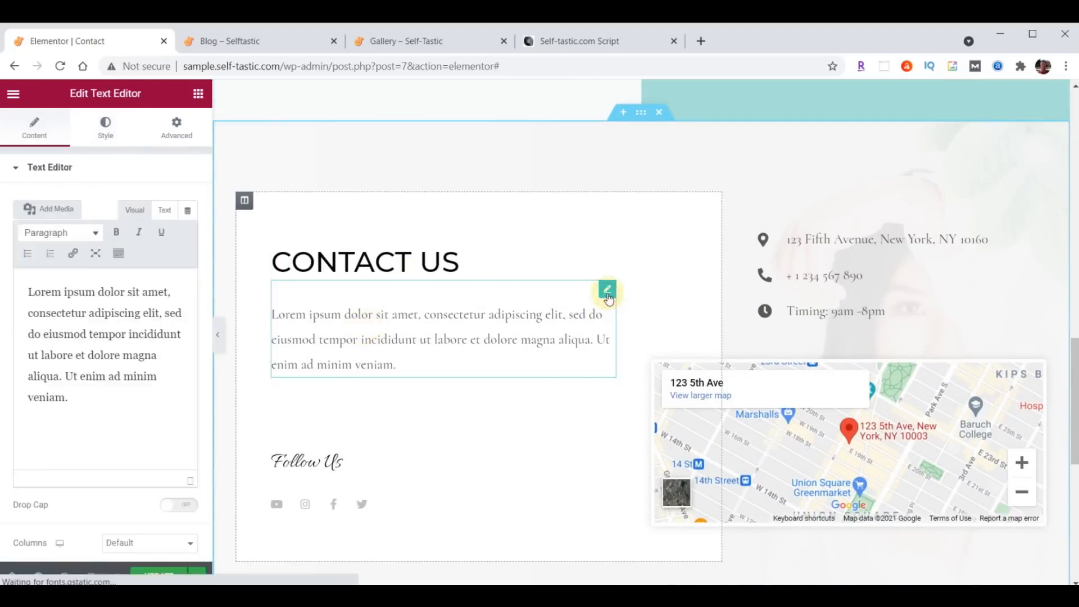
{"action": "left_click_drag", "start_coordinate": [26, 291], "coordinate": [151, 455]}
{"action": "type", "text": "Thanks so much for visiting my site. Please be sure to send me your comments and suggestions. I look forward to hearing from you."}
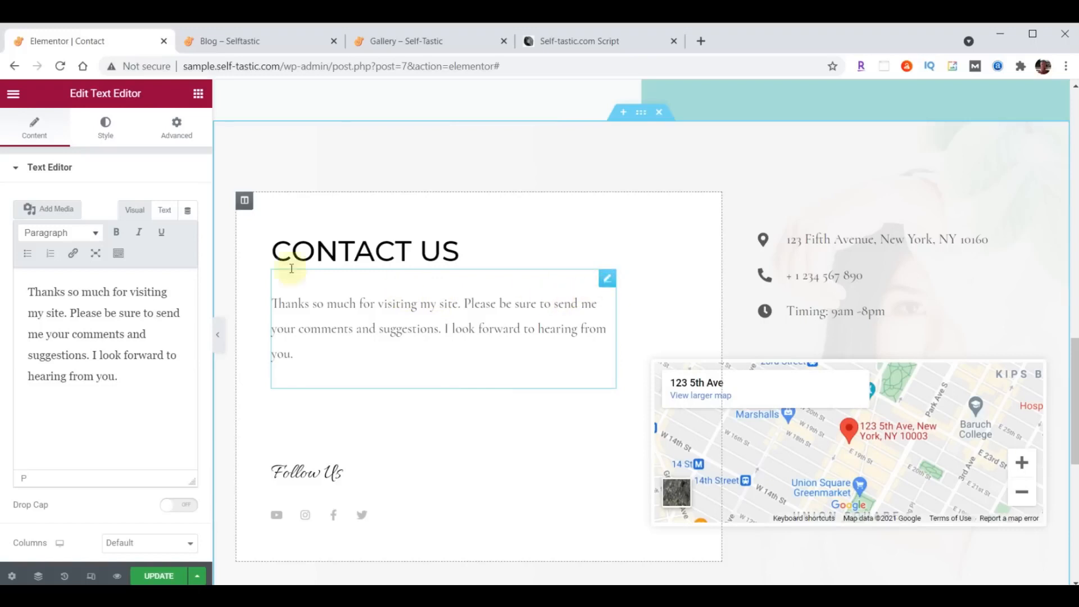
- Set the paragraph's text colour to dark #222222
{"action": "left_click", "coordinate": [104, 135]}
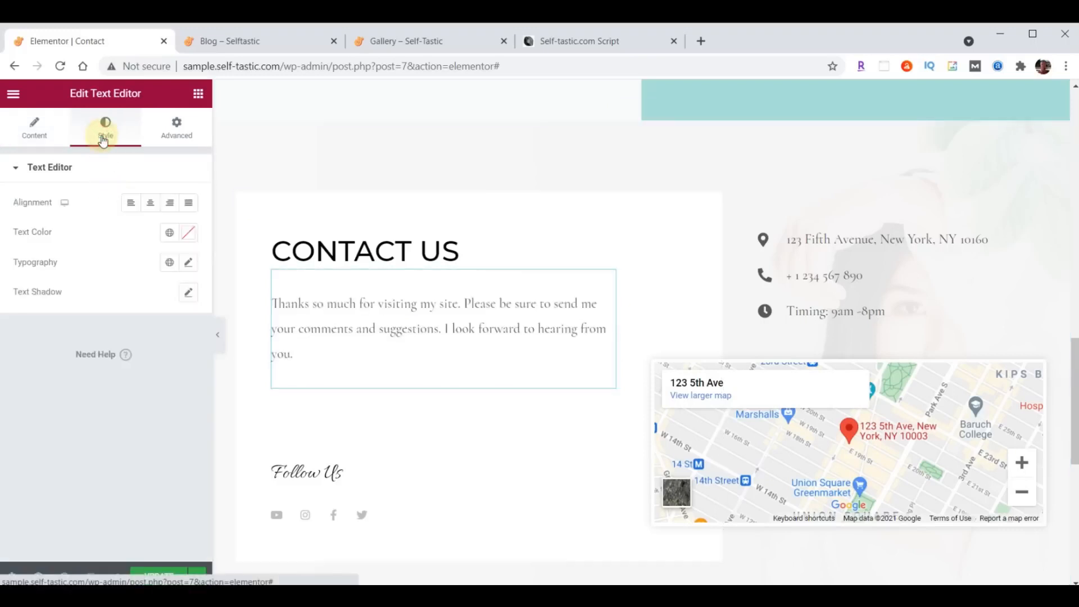
{"action": "left_click", "coordinate": [185, 237]}
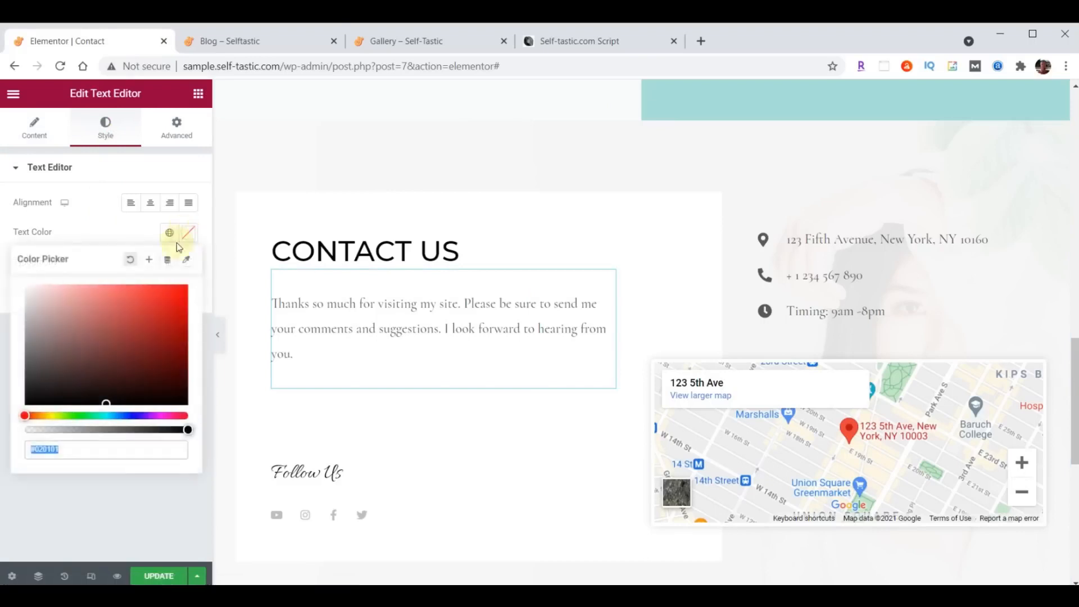
{"action": "left_click", "coordinate": [126, 444]}
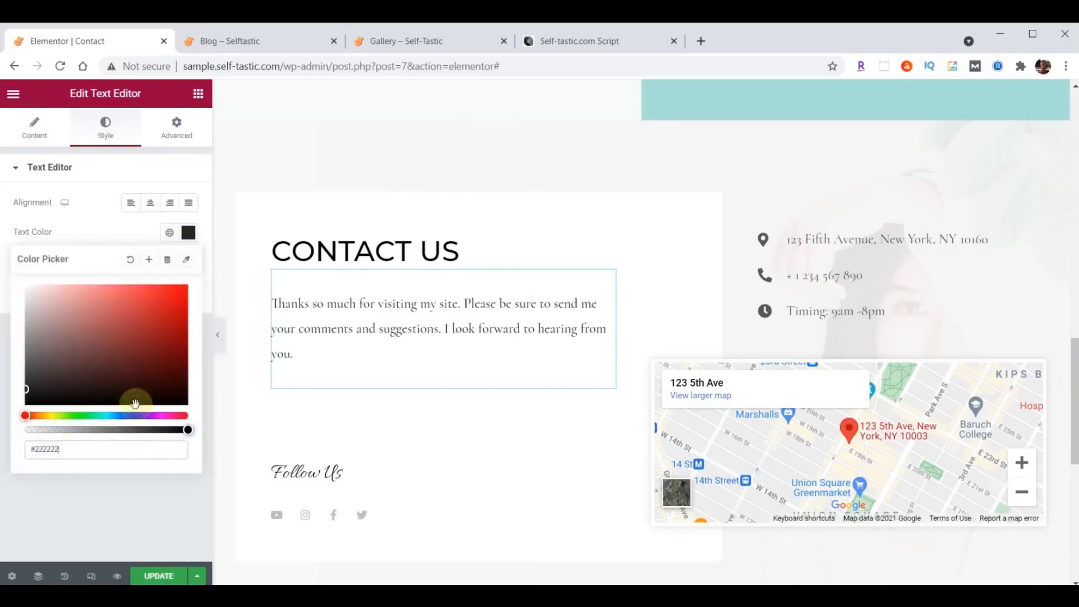
{"action": "left_click", "coordinate": [189, 235]}
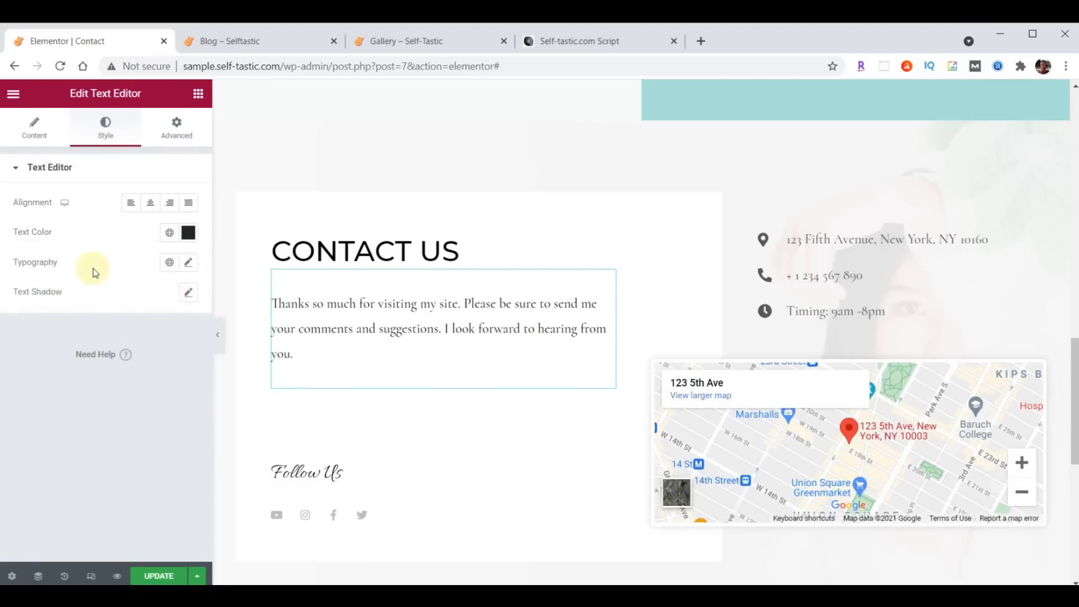
- Set the paragraph typography to Open Sans Condensed, size 21, weight 400
{"action": "left_click", "coordinate": [189, 262]}
{"action": "left_click", "coordinate": [151, 332]}
{"action": "type", "text": "Open"}
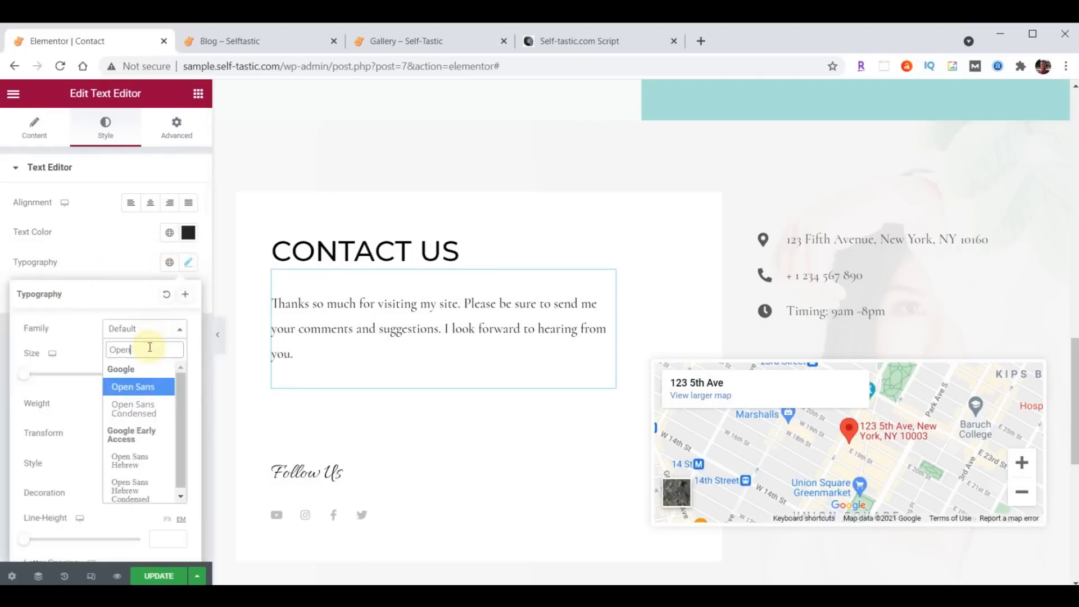
{"action": "left_click", "coordinate": [142, 408]}
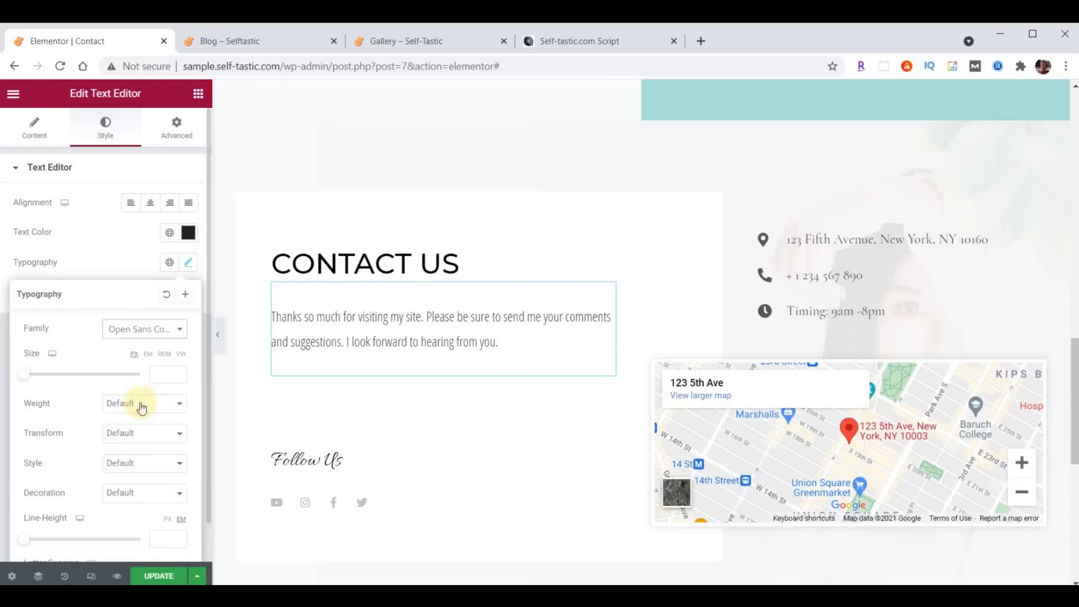
{"action": "left_click", "coordinate": [158, 374]}
{"action": "type", "text": "21"}
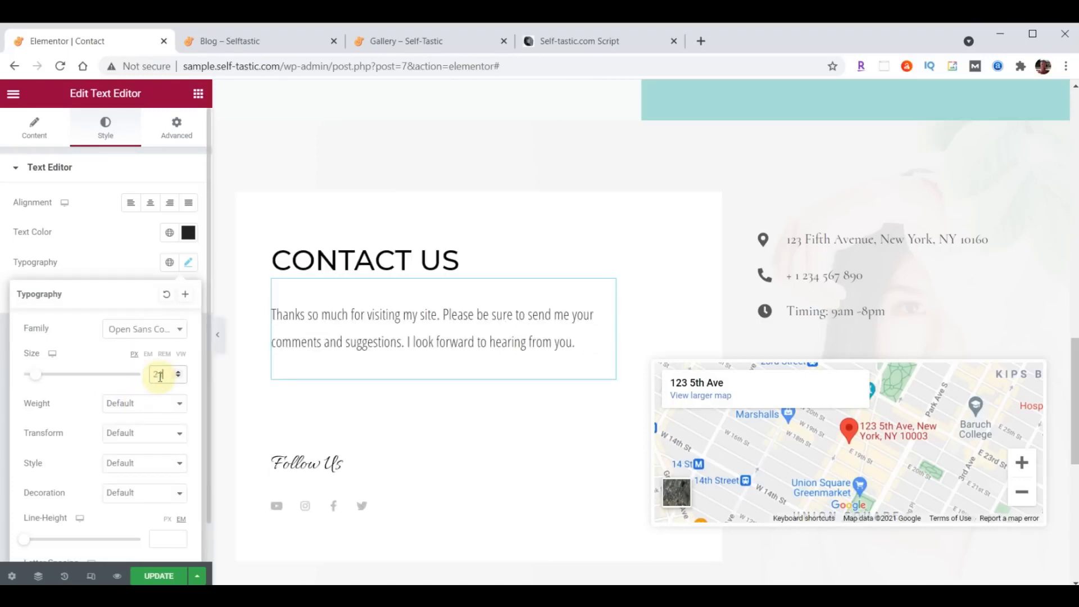
{"action": "left_click", "coordinate": [149, 400]}
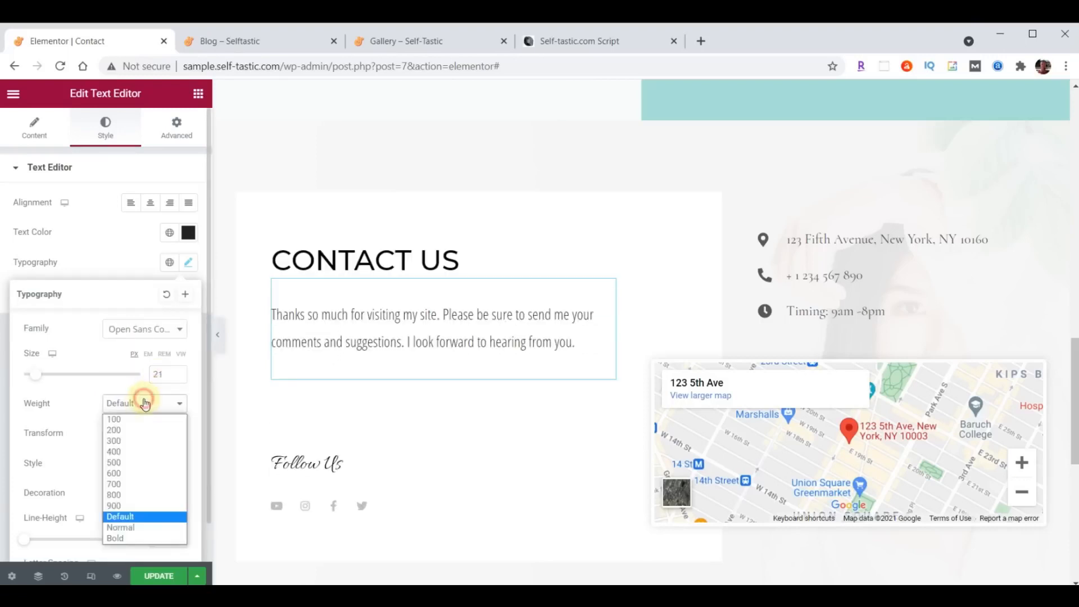
{"action": "left_click", "coordinate": [136, 452]}
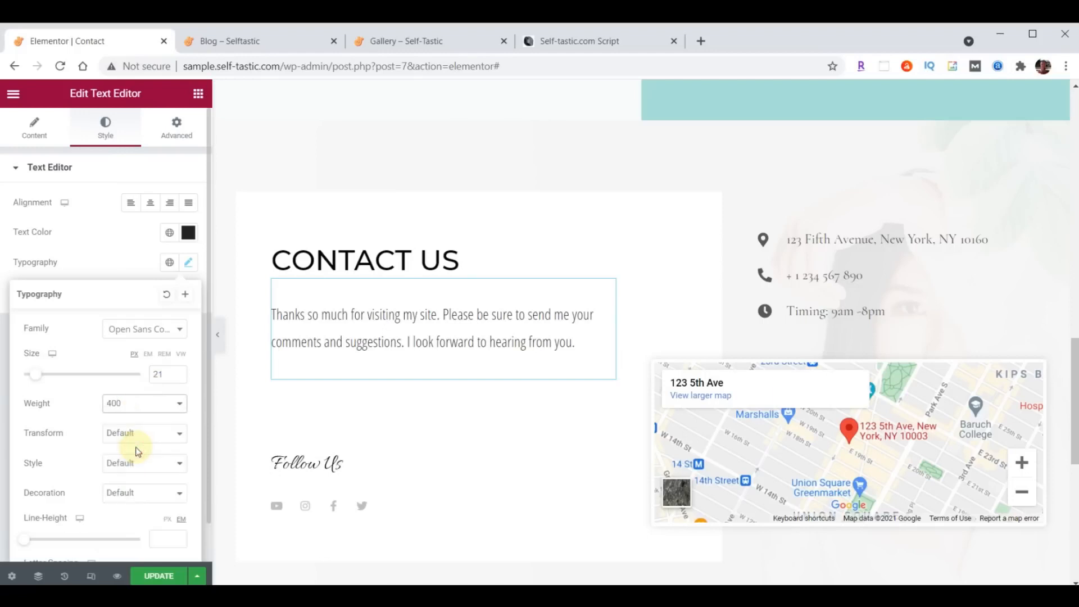
{"action": "left_click", "coordinate": [189, 263]}
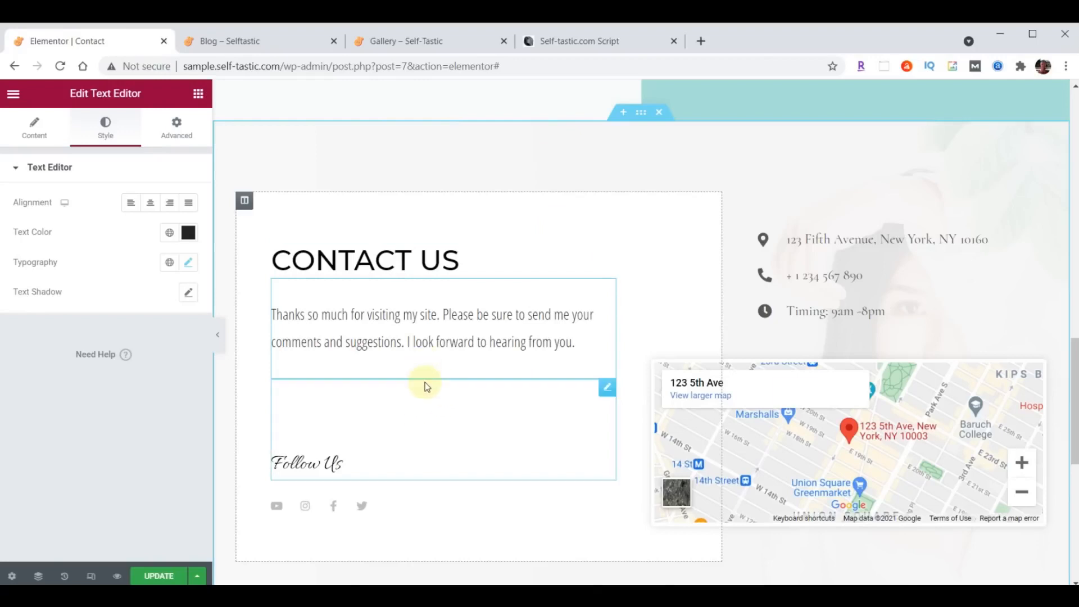
- Add an Image widget below the Contact Us text showing the blonde woman's profile photo from the Media Library
{"action": "left_click", "coordinate": [191, 95]}
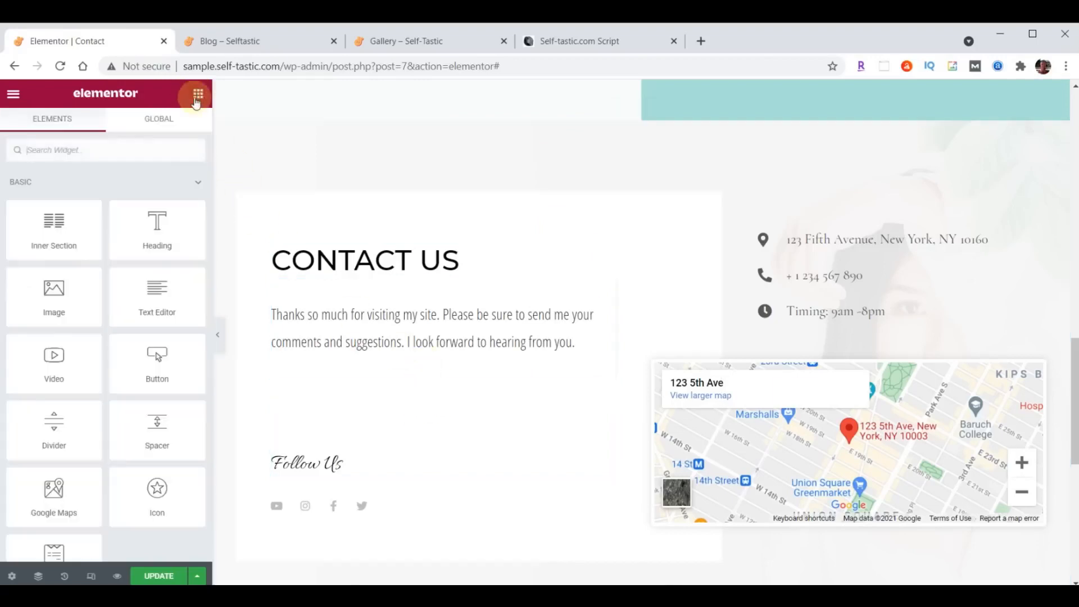
{"action": "left_click_drag", "start_coordinate": [51, 292], "coordinate": [409, 363]}
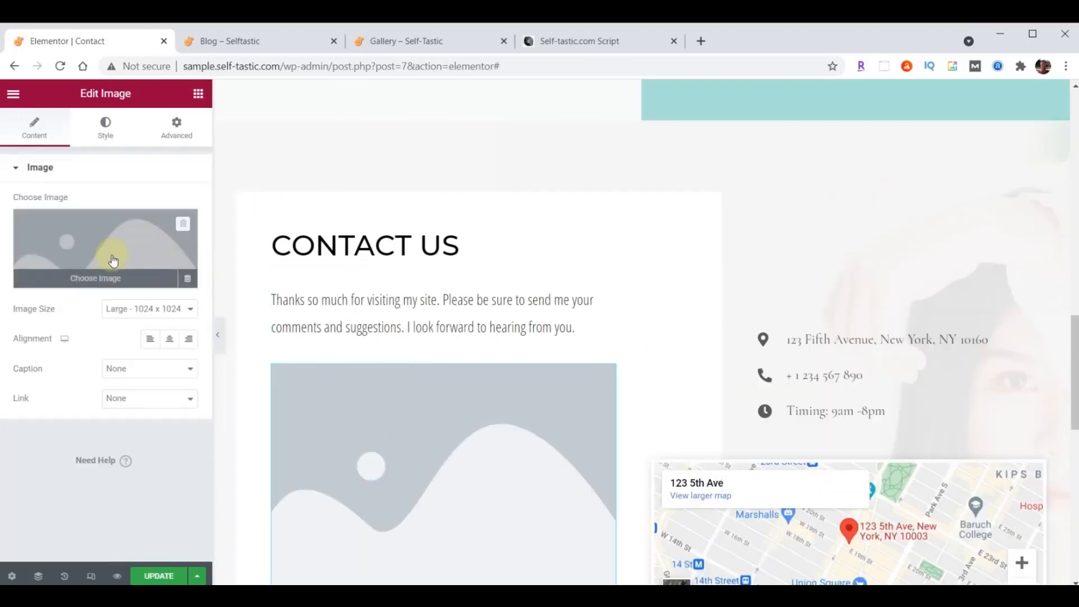
{"action": "left_click", "coordinate": [113, 259]}
{"action": "left_click", "coordinate": [261, 149]}
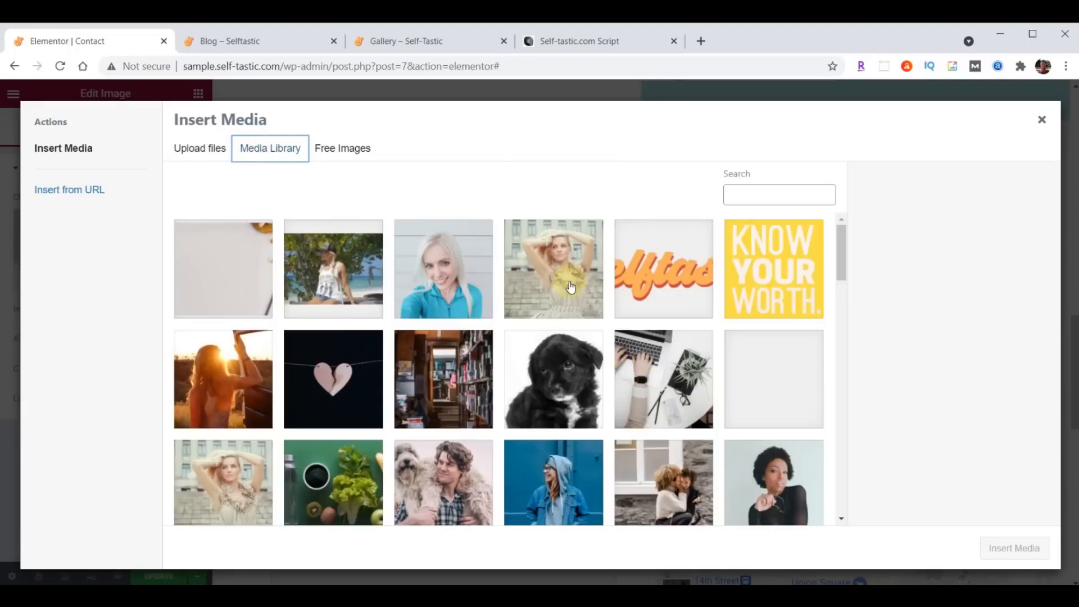
{"action": "scroll", "coordinate": [571, 287], "scroll_direction": "down", "scroll_amount": 10}
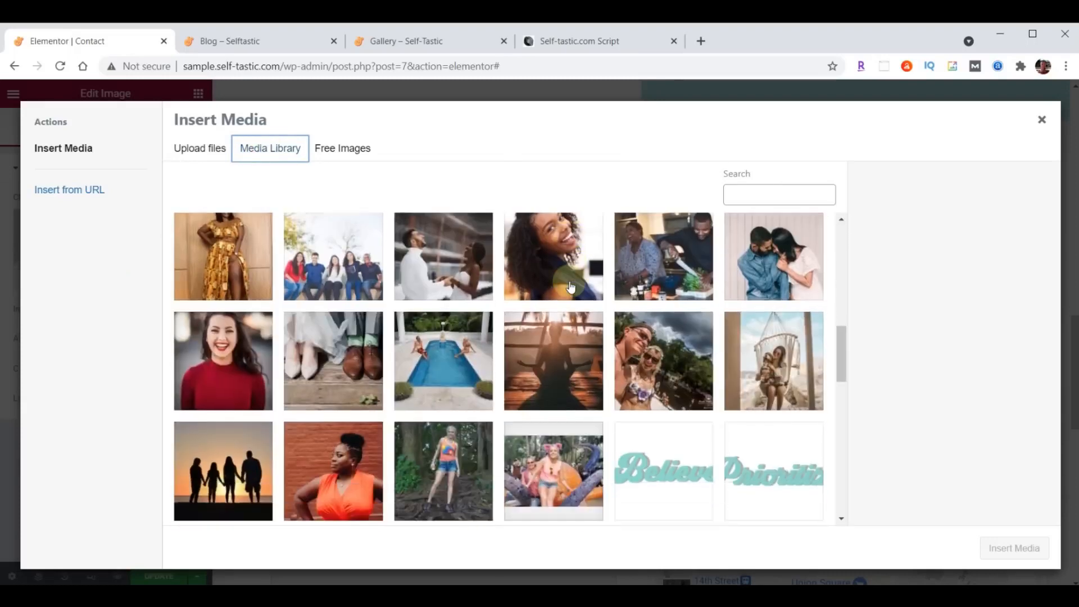
{"action": "scroll", "coordinate": [570, 287], "scroll_direction": "down", "scroll_amount": 7}
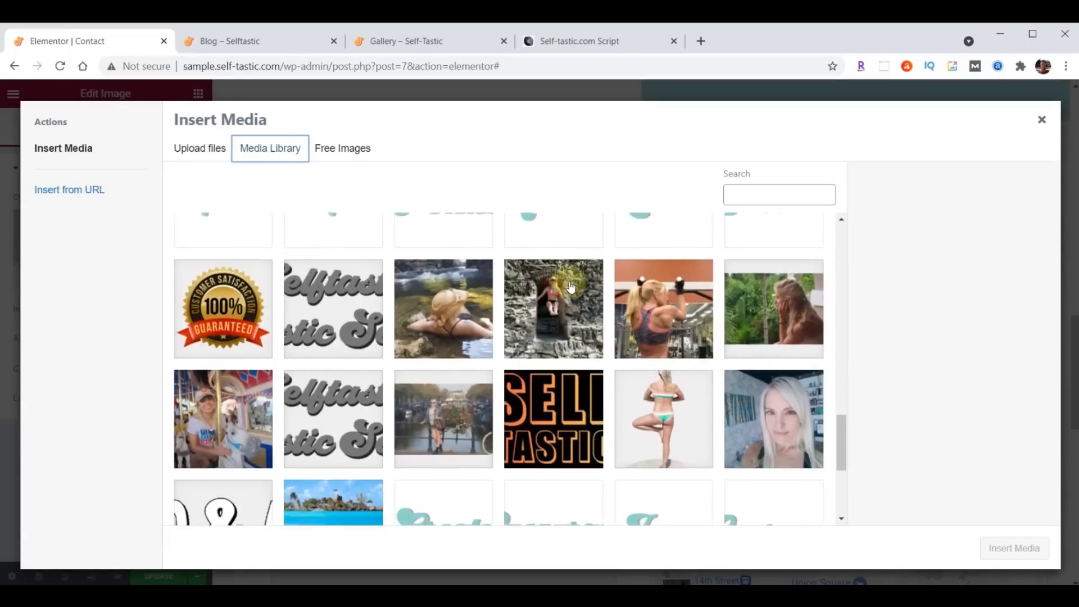
{"action": "left_click", "coordinate": [778, 416]}
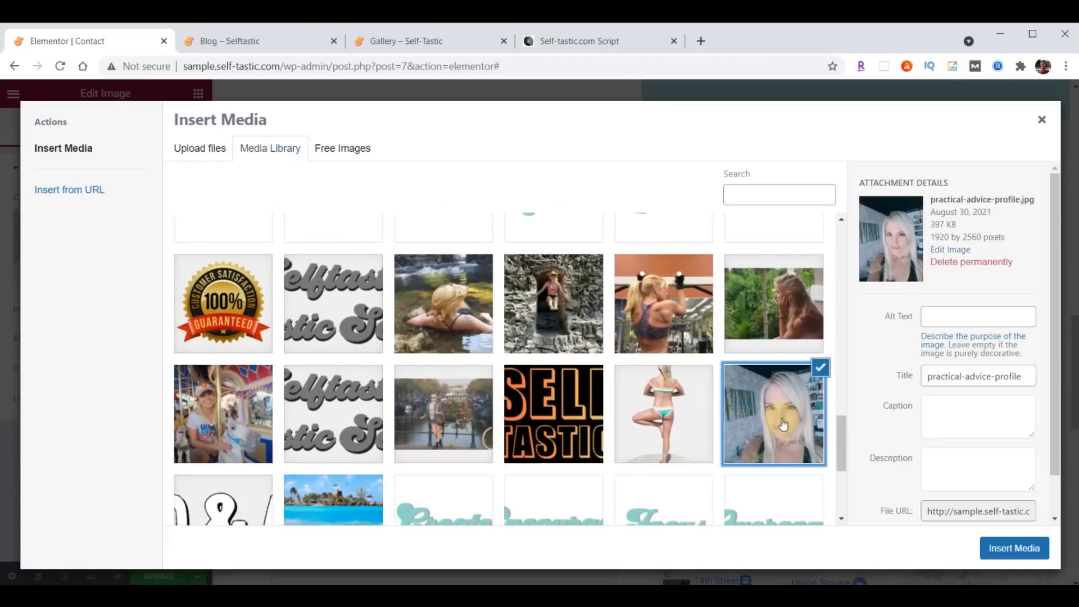
{"action": "left_click", "coordinate": [1023, 549]}
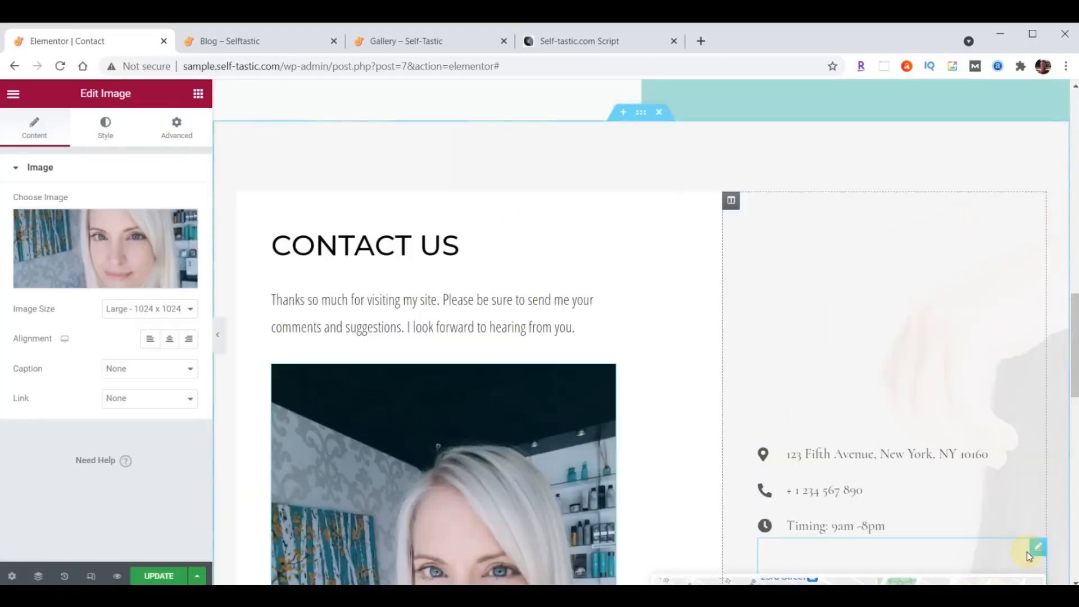
- Set the photo's maximum width to 75 in its Style settings
{"action": "scroll", "coordinate": [618, 231], "scroll_direction": "down", "scroll_amount": 6}
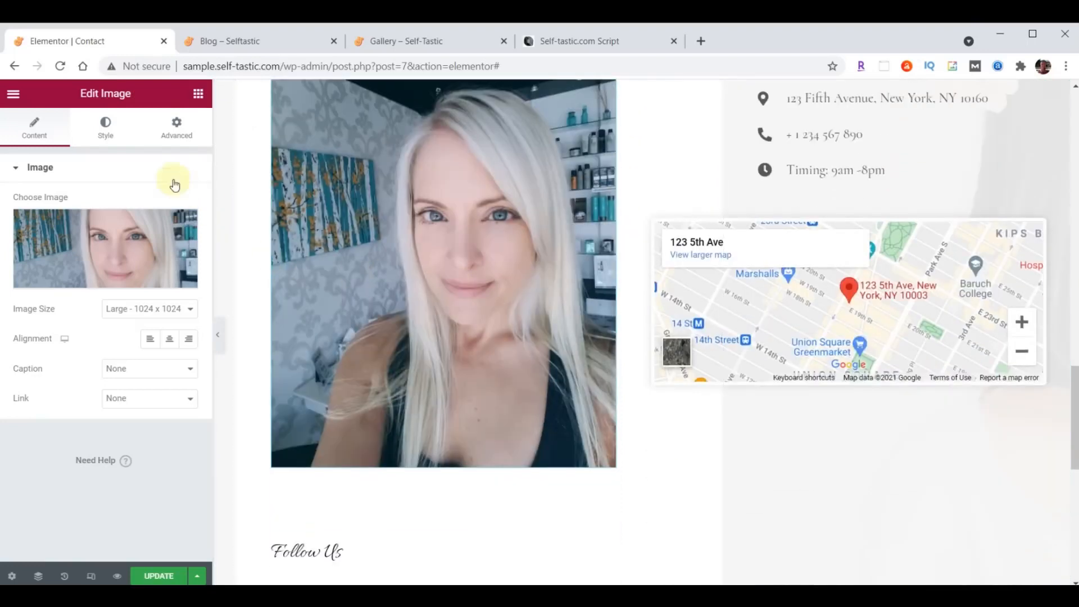
{"action": "left_click", "coordinate": [107, 128]}
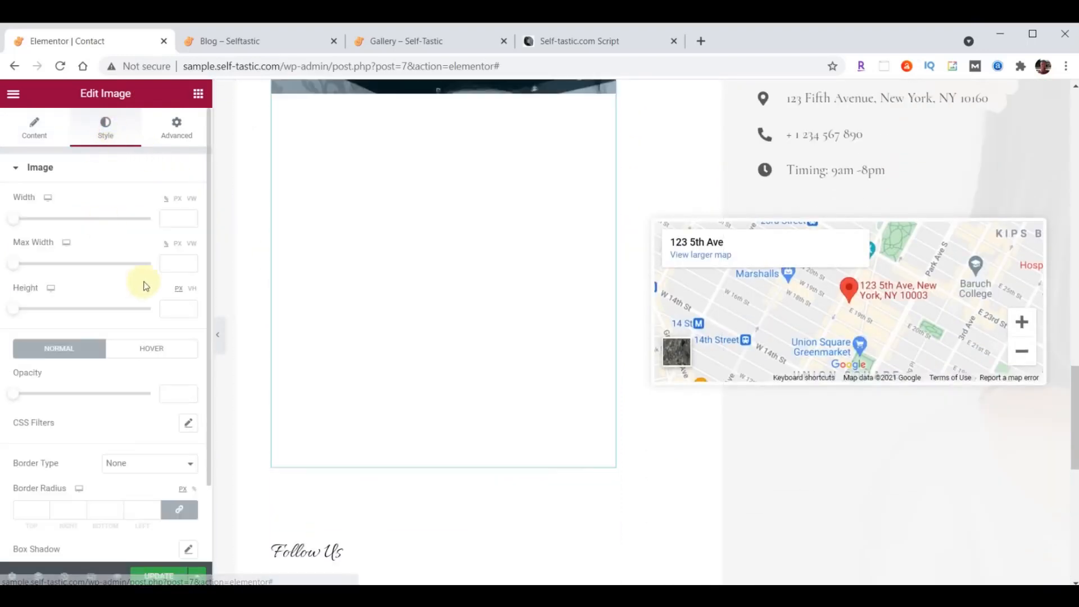
{"action": "left_click", "coordinate": [173, 266]}
{"action": "type", "text": "75"}
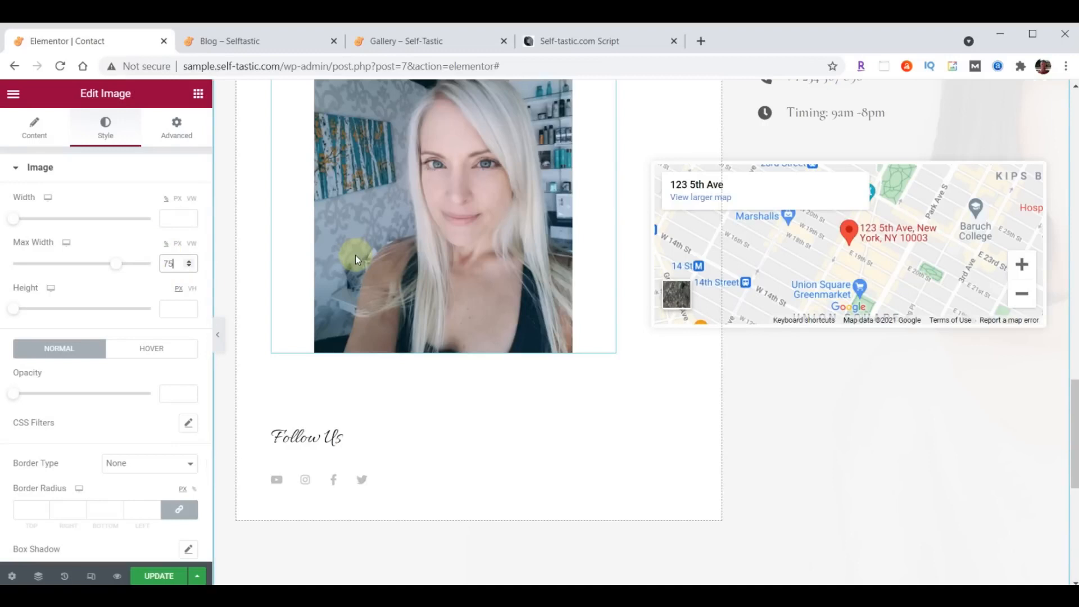
- Change the Follow Us heading's top margin from 100 to 70
{"action": "mouse_move", "coordinate": [367, 389]}
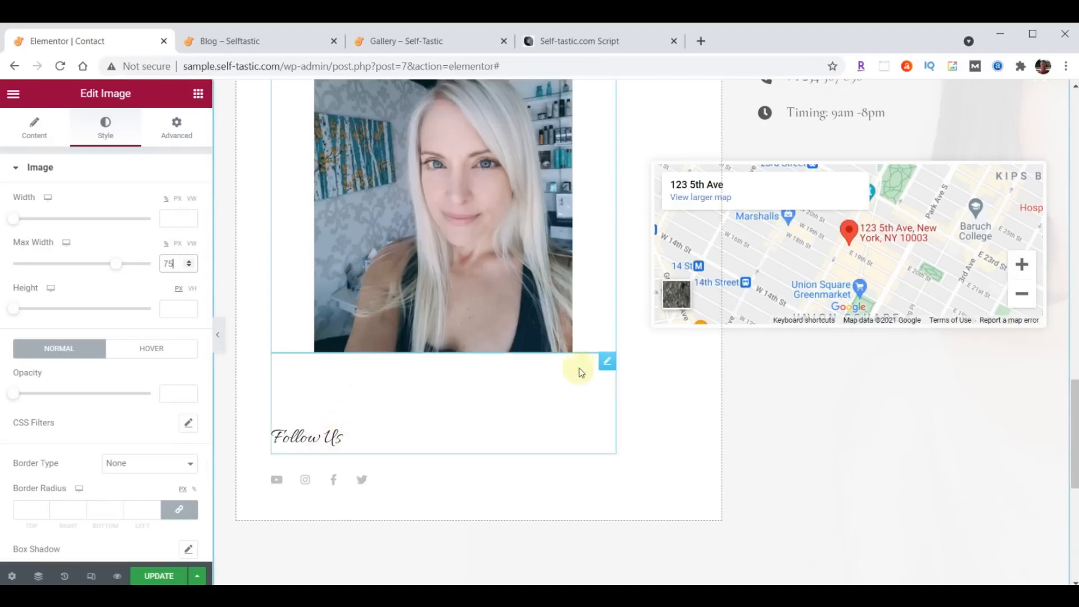
{"action": "left_click", "coordinate": [605, 365]}
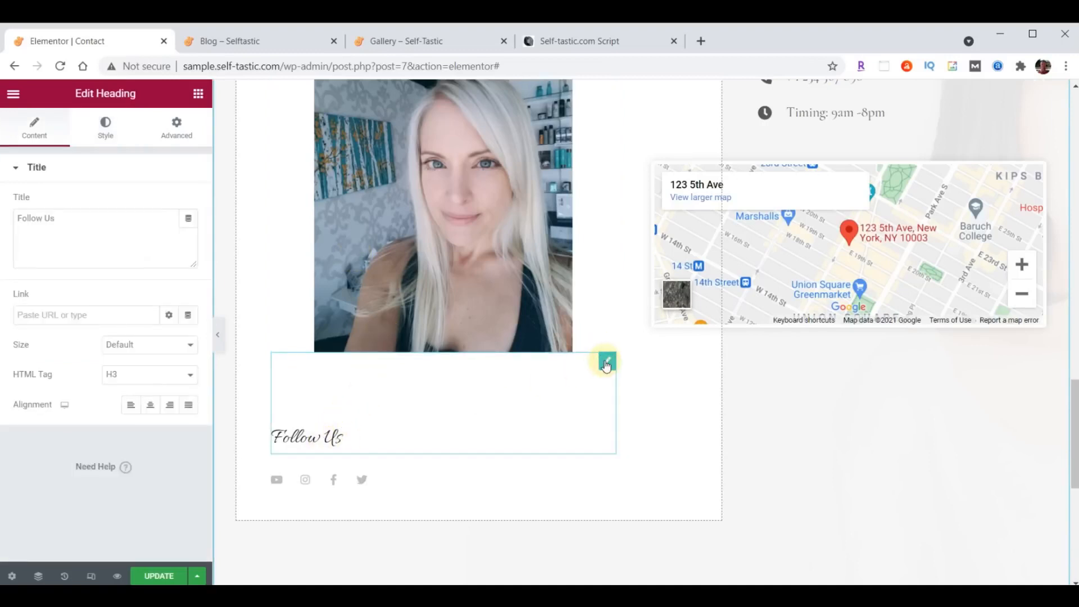
{"action": "left_click", "coordinate": [177, 126]}
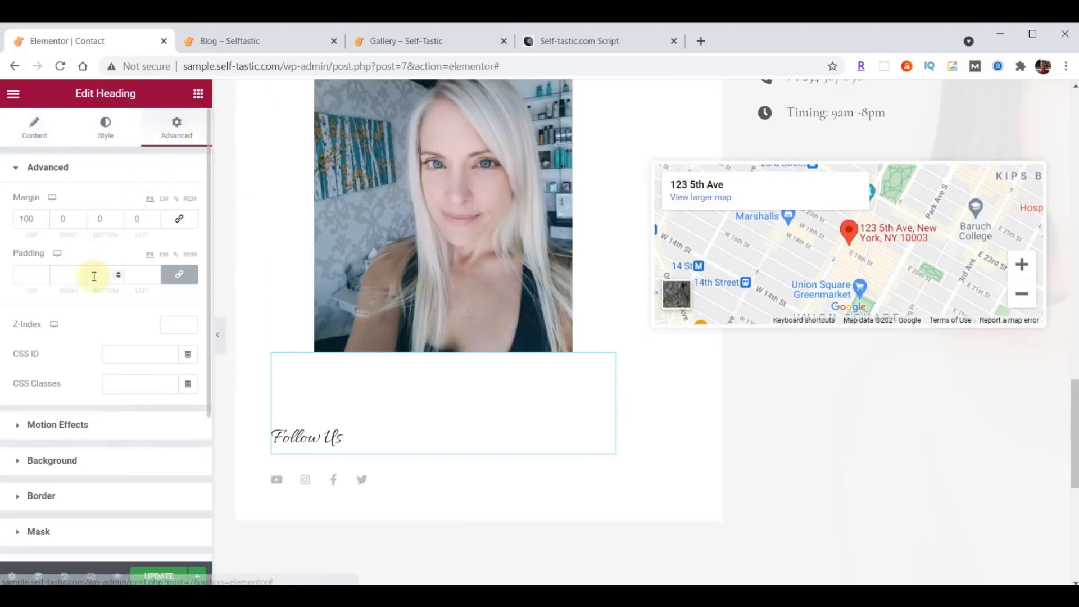
{"action": "left_click_drag", "start_coordinate": [36, 219], "coordinate": [7, 228]}
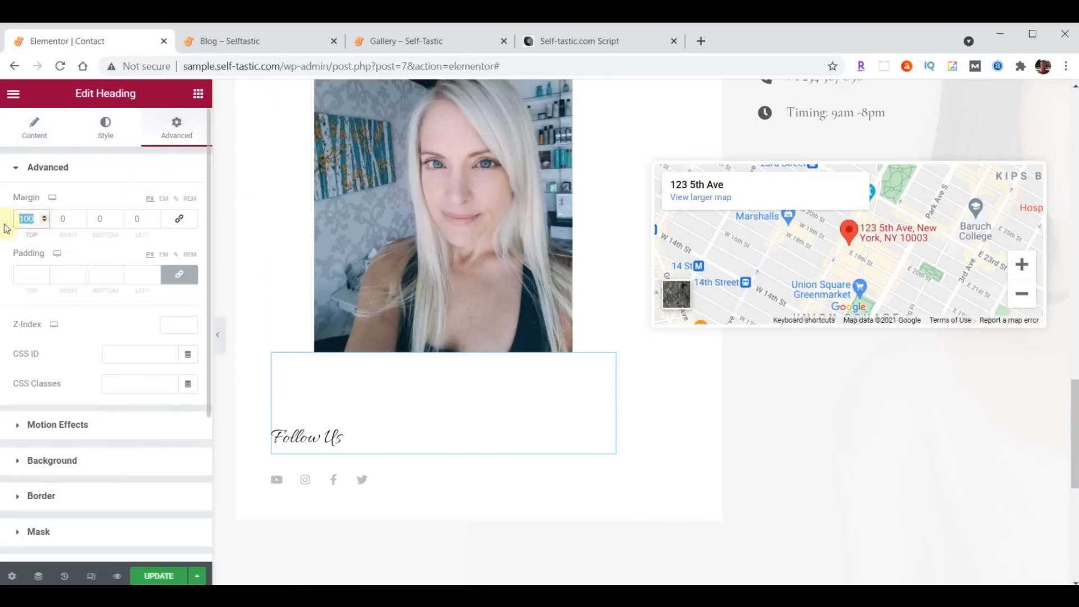
{"action": "type", "text": "70"}
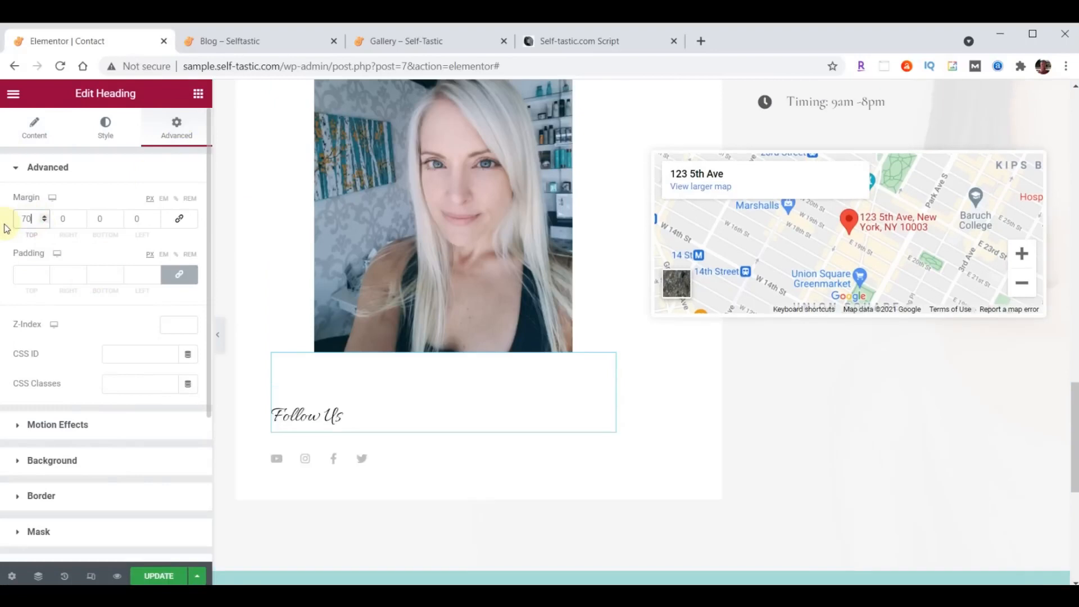
- Set the Follow Us heading typography to Open Sans Condensed at size 30
{"action": "left_click", "coordinate": [105, 126]}
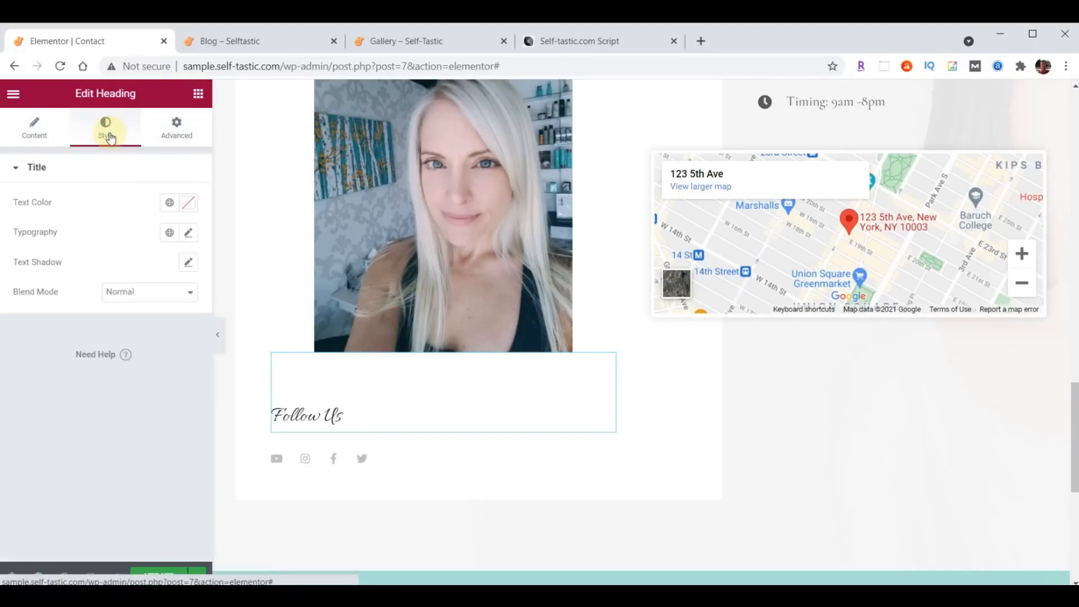
{"action": "left_click", "coordinate": [188, 234]}
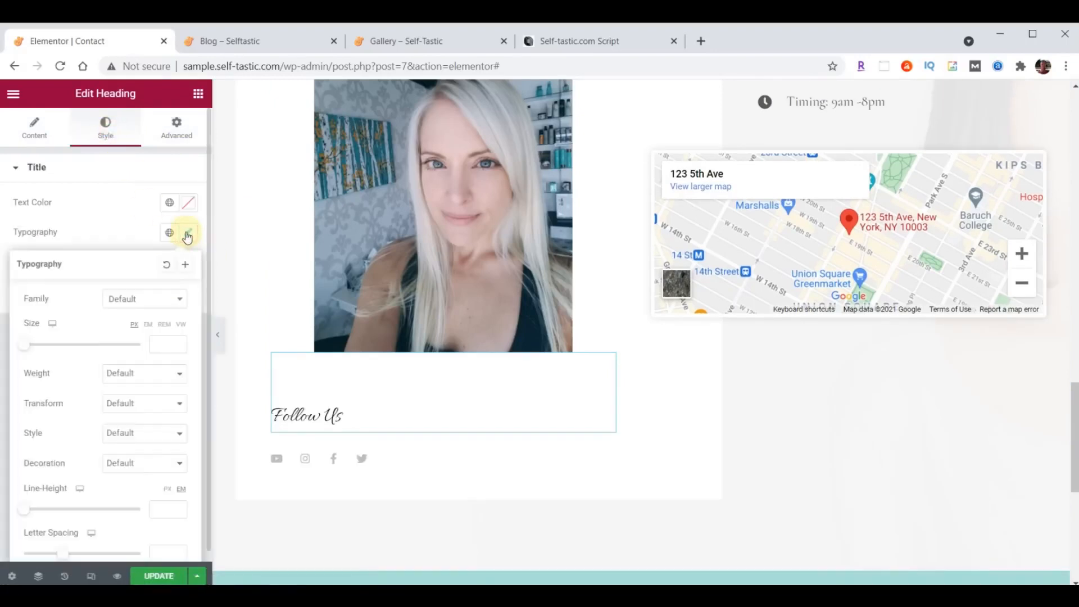
{"action": "left_click", "coordinate": [152, 297]}
{"action": "type", "text": "Open"}
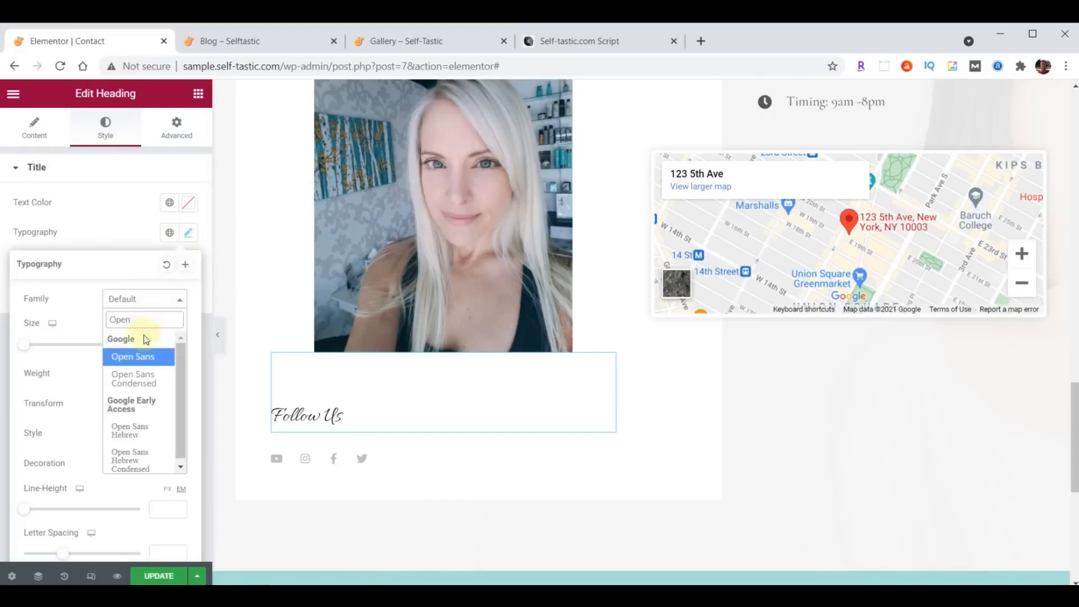
{"action": "left_click", "coordinate": [134, 378]}
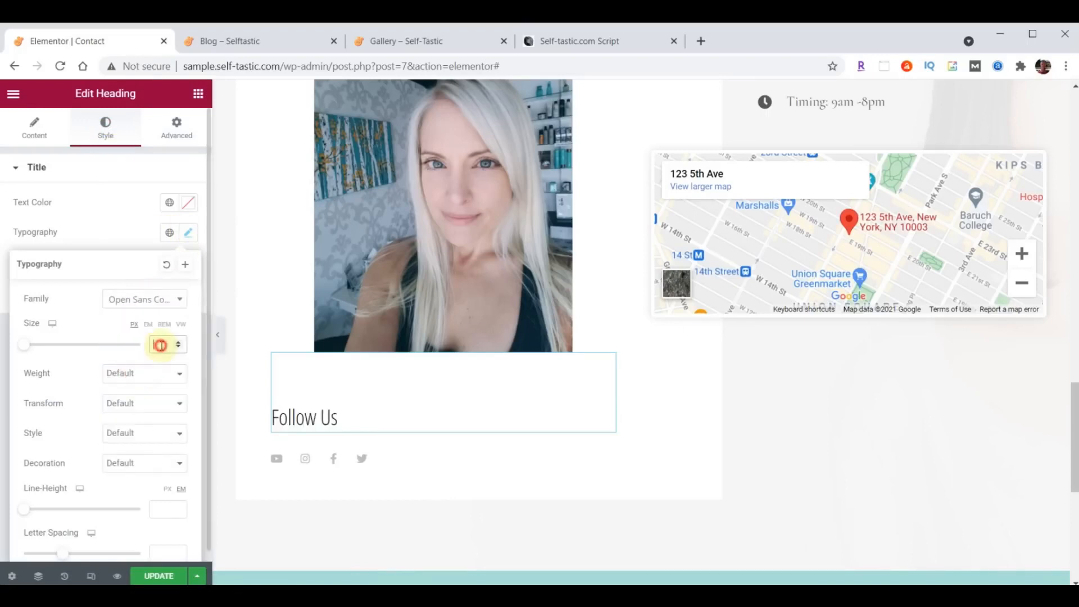
{"action": "type", "text": "30"}
{"action": "left_click", "coordinate": [189, 238]}
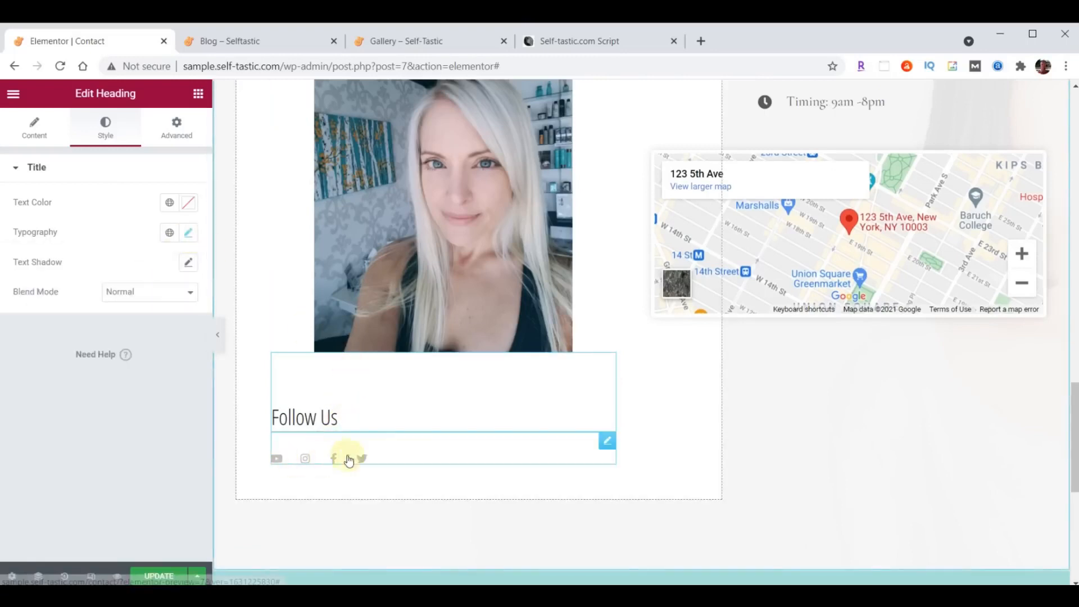
- Set the social icons' size to 32
{"action": "left_click", "coordinate": [607, 441]}
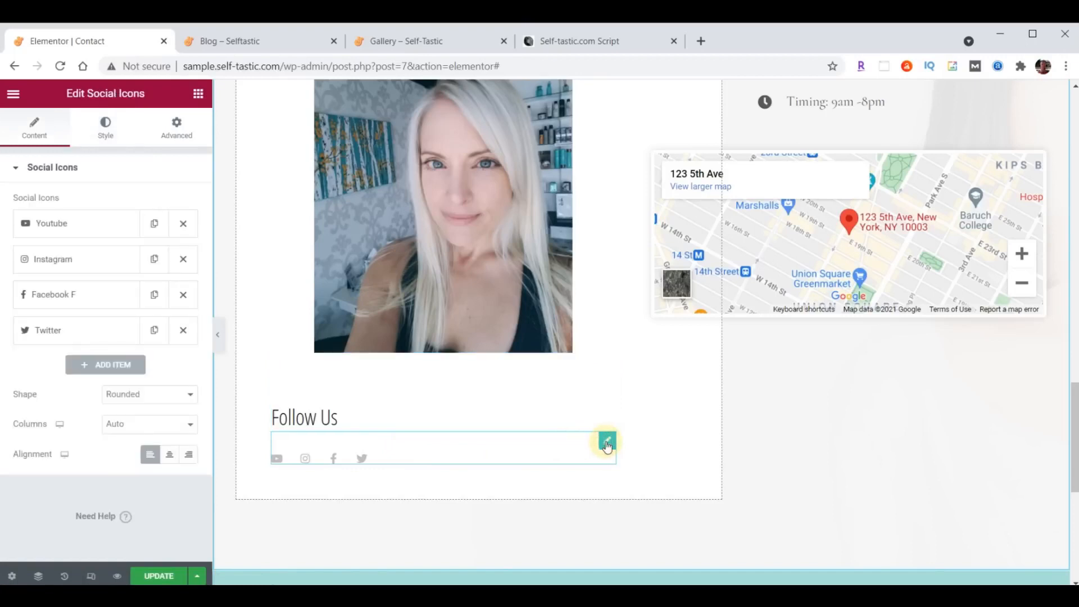
{"action": "left_click", "coordinate": [105, 128]}
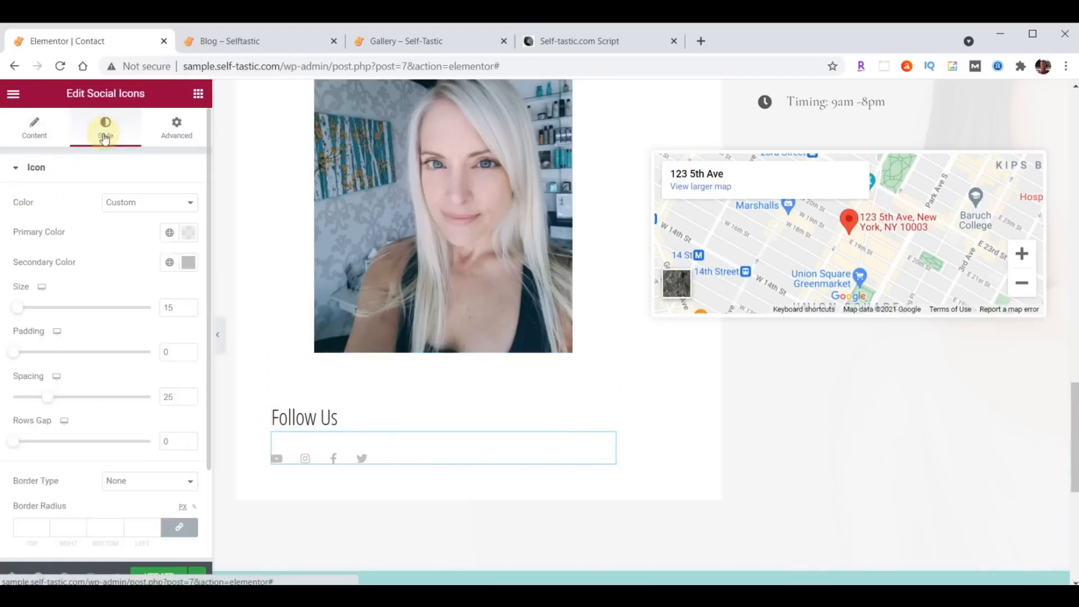
{"action": "left_click", "coordinate": [176, 307]}
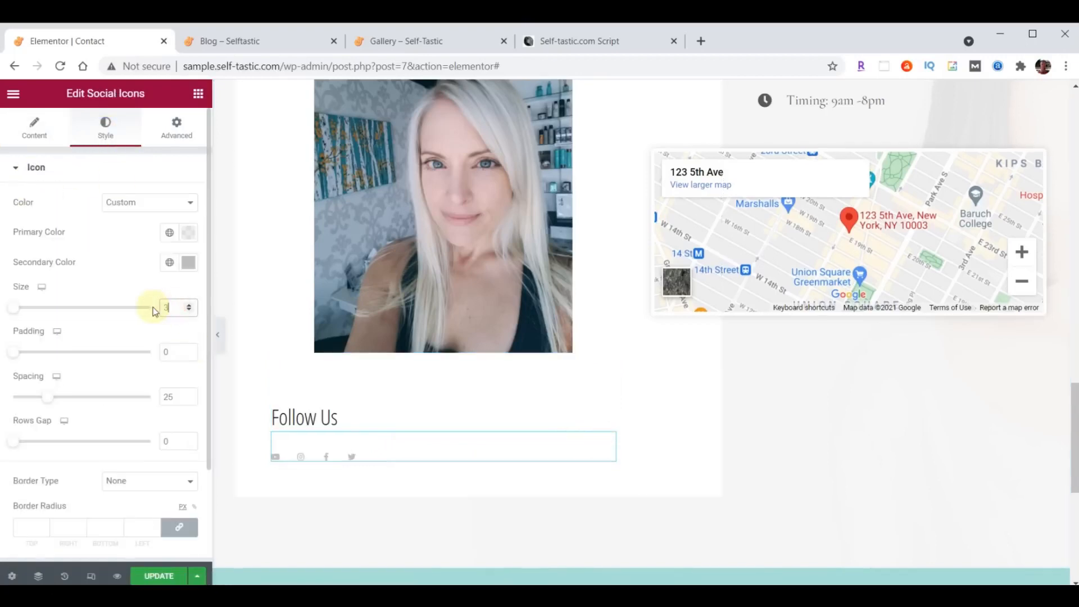
{"action": "type", "text": "32"}
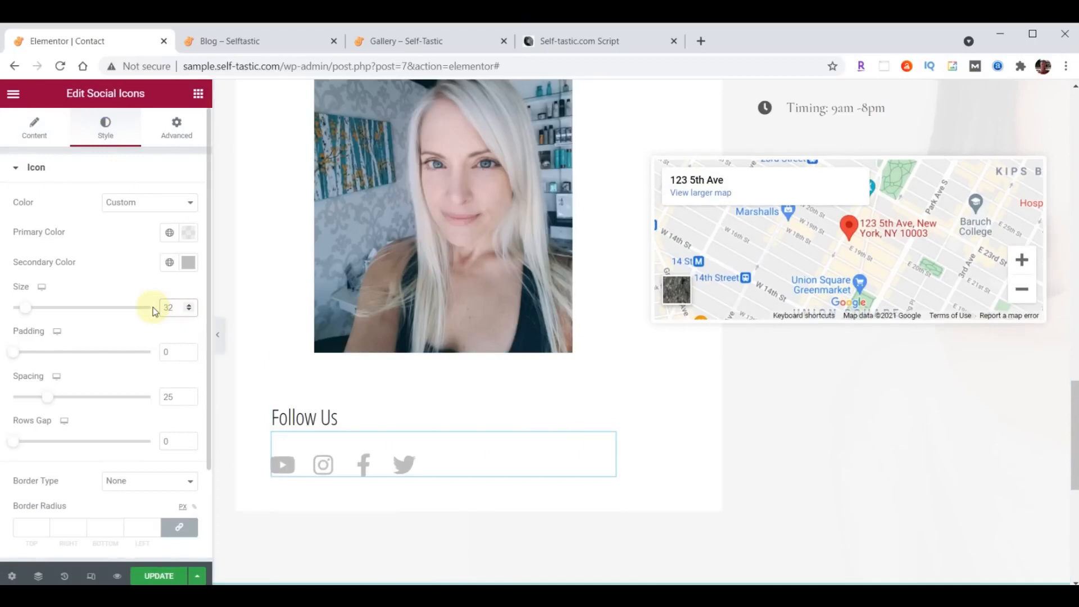
{"action": "left_click", "coordinate": [33, 140]}
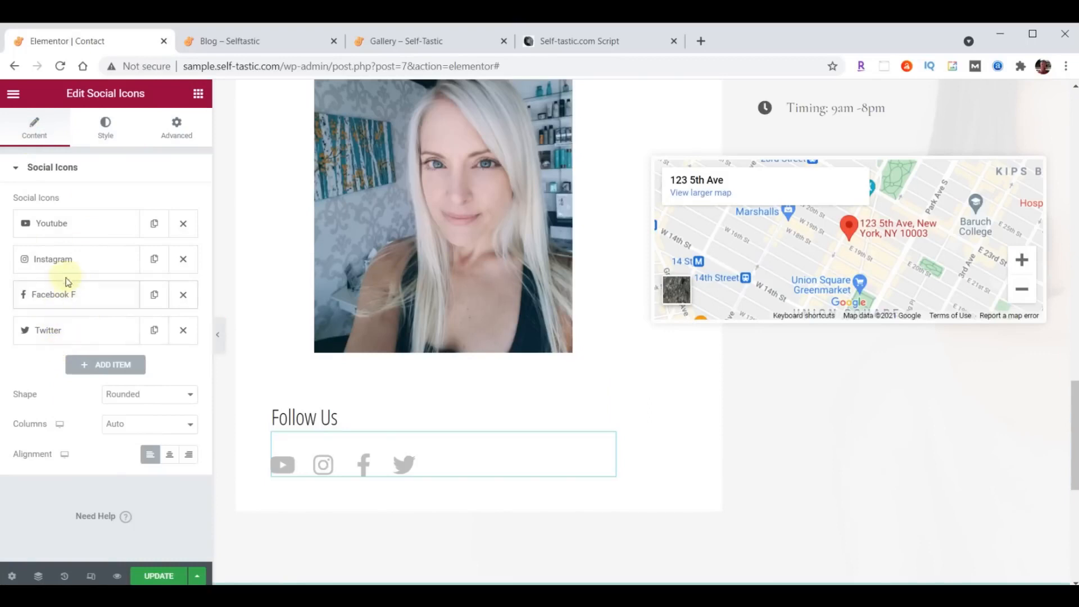
- Move Instagram to the end and replace the Youtube icon with the Medium icon
{"action": "left_click_drag", "start_coordinate": [69, 261], "coordinate": [74, 343]}
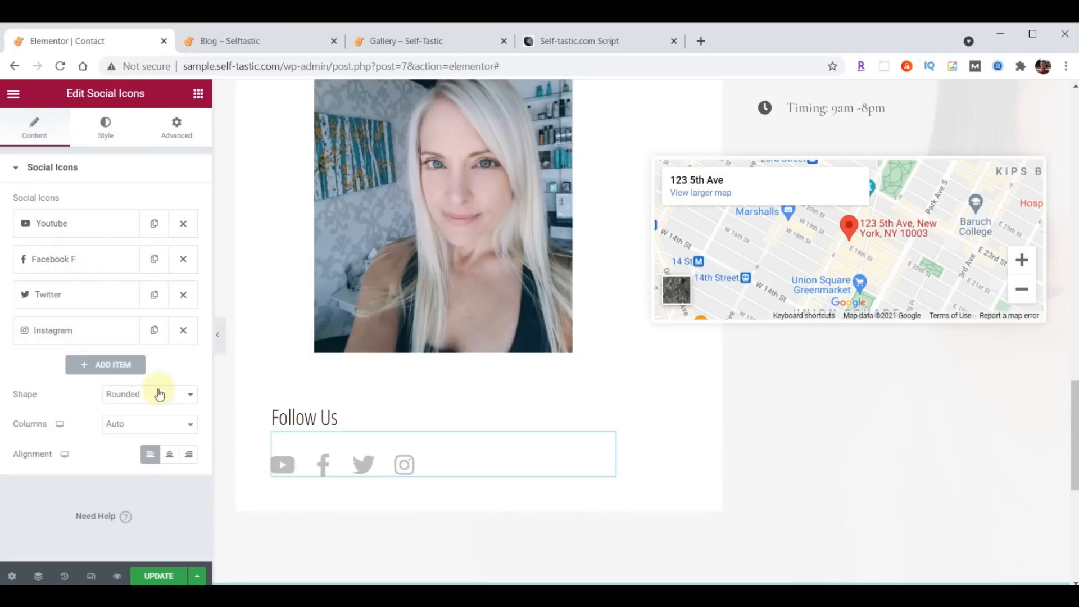
{"action": "left_click", "coordinate": [69, 230]}
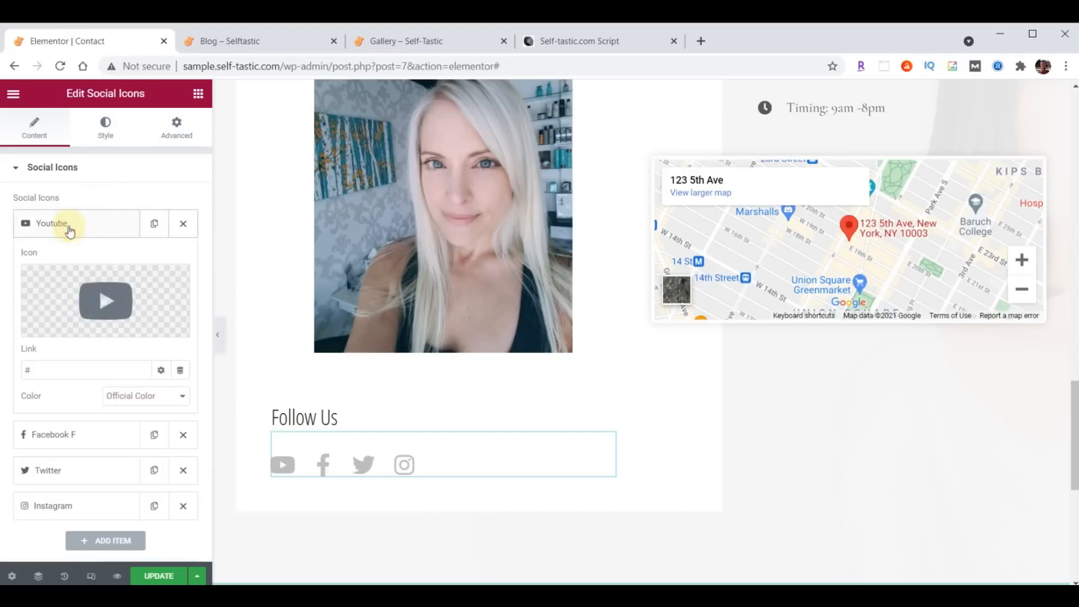
{"action": "left_click", "coordinate": [70, 229]}
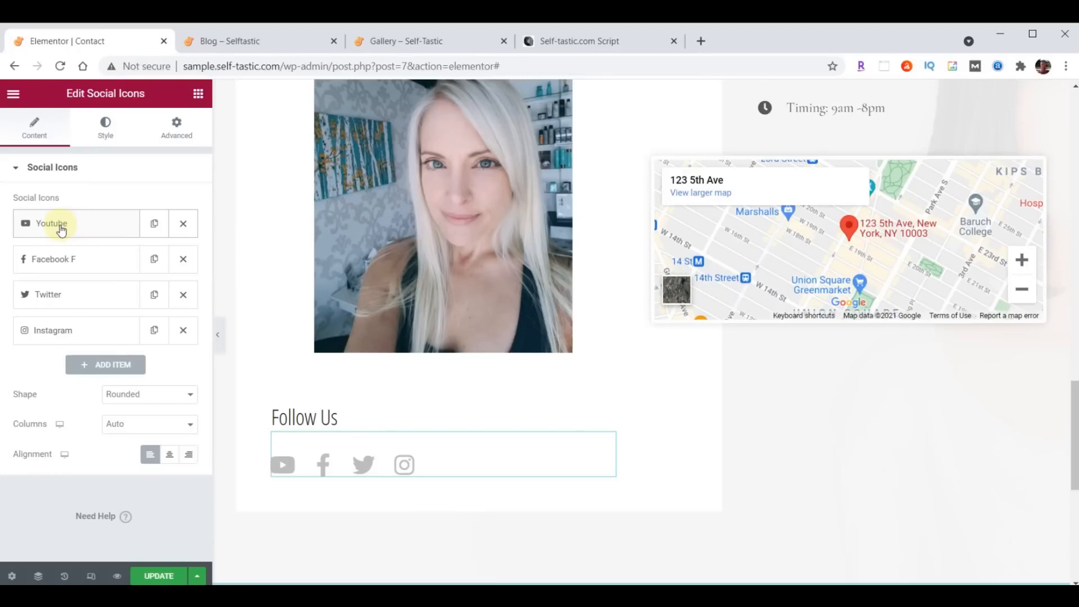
{"action": "left_click", "coordinate": [62, 230]}
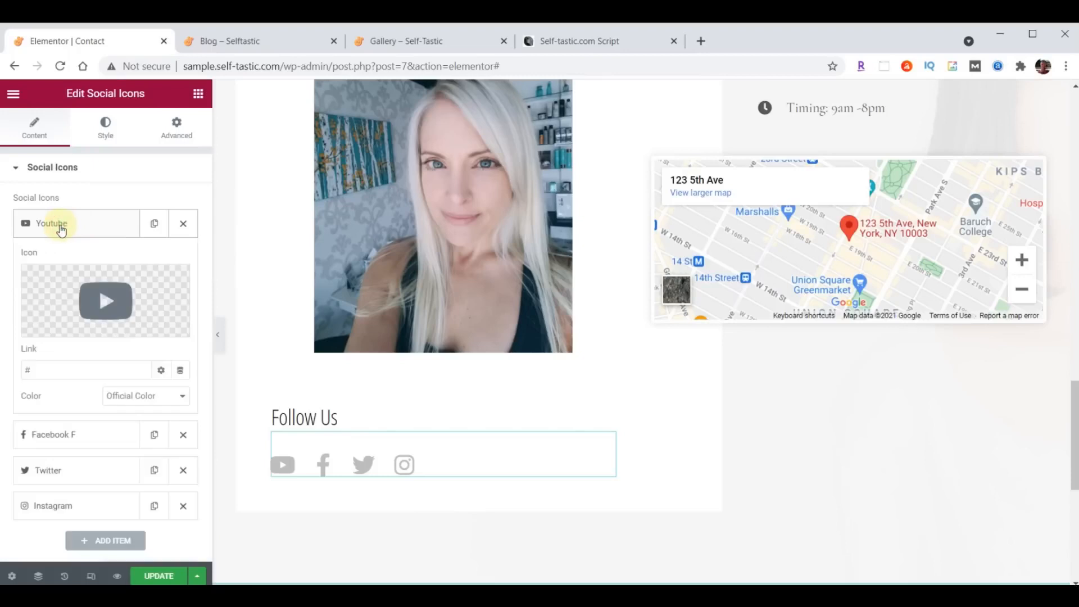
{"action": "left_click", "coordinate": [115, 302]}
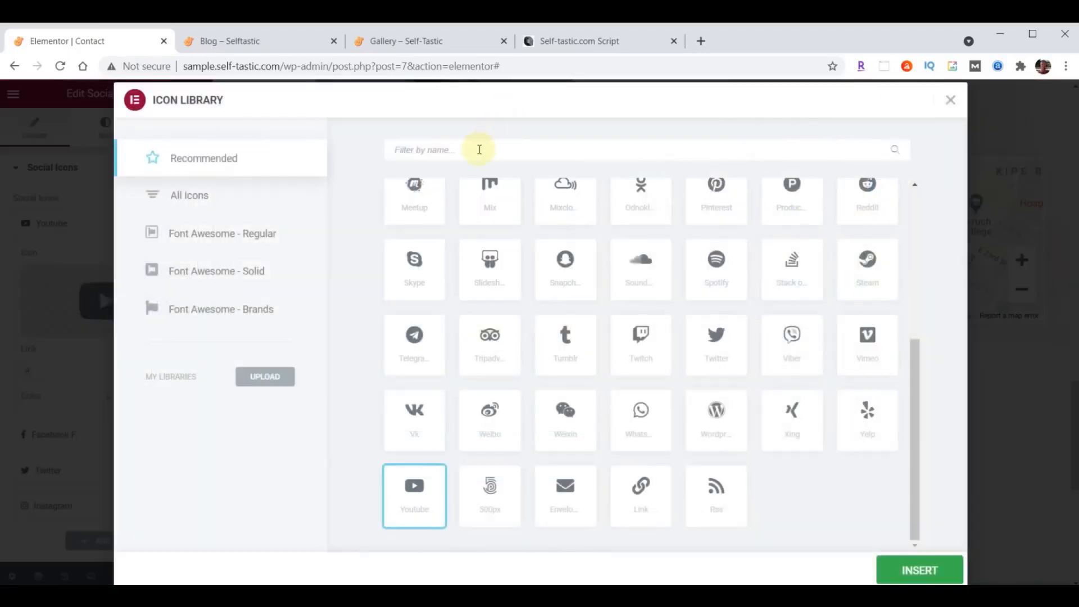
{"action": "left_click", "coordinate": [422, 150]}
{"action": "type", "text": "Medium"}
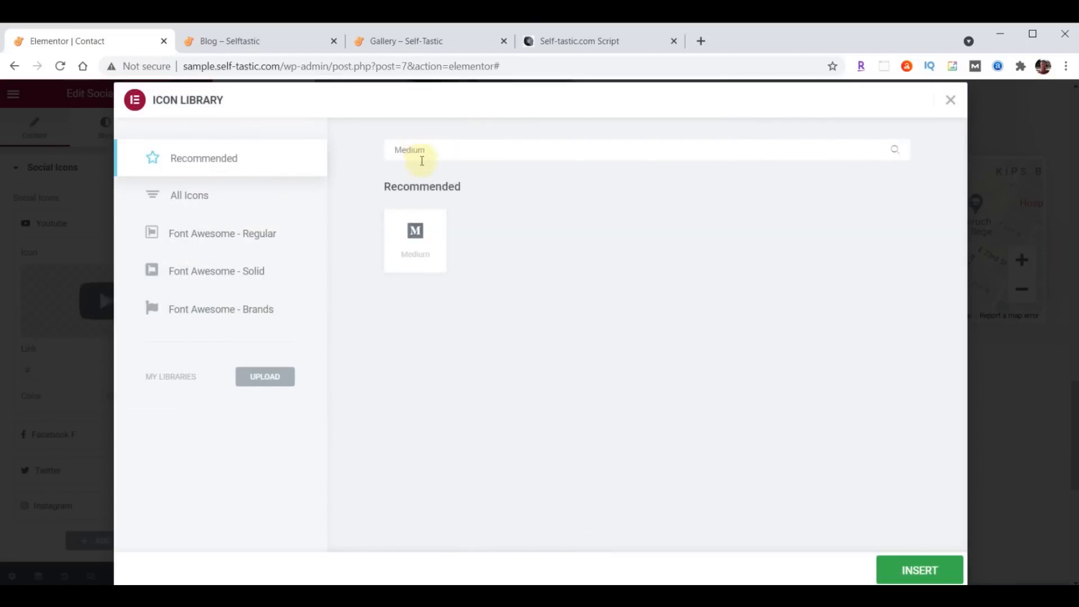
{"action": "left_click", "coordinate": [416, 243]}
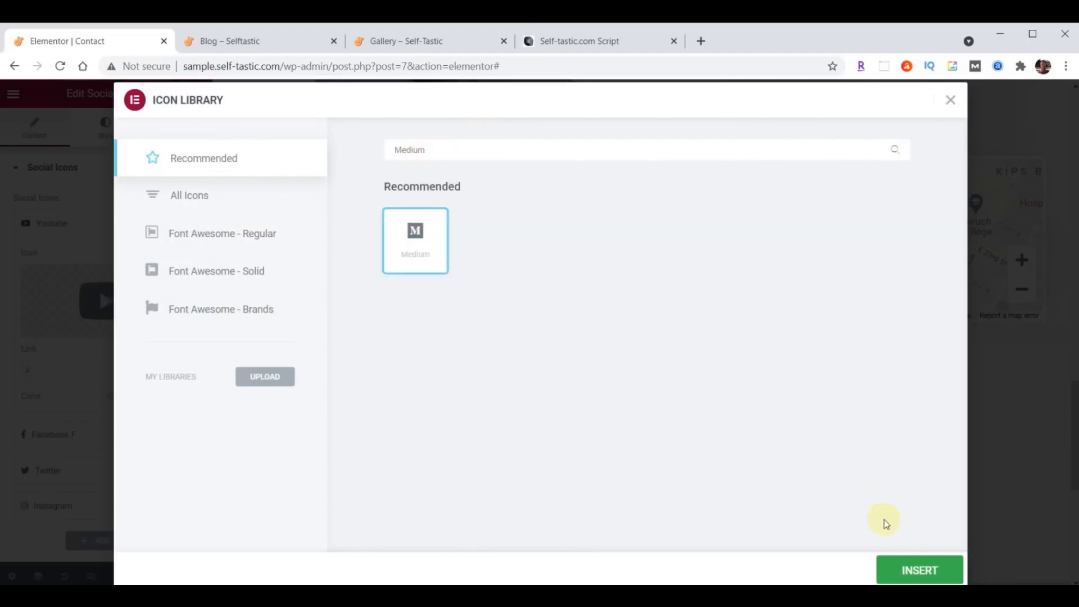
{"action": "left_click", "coordinate": [922, 571]}
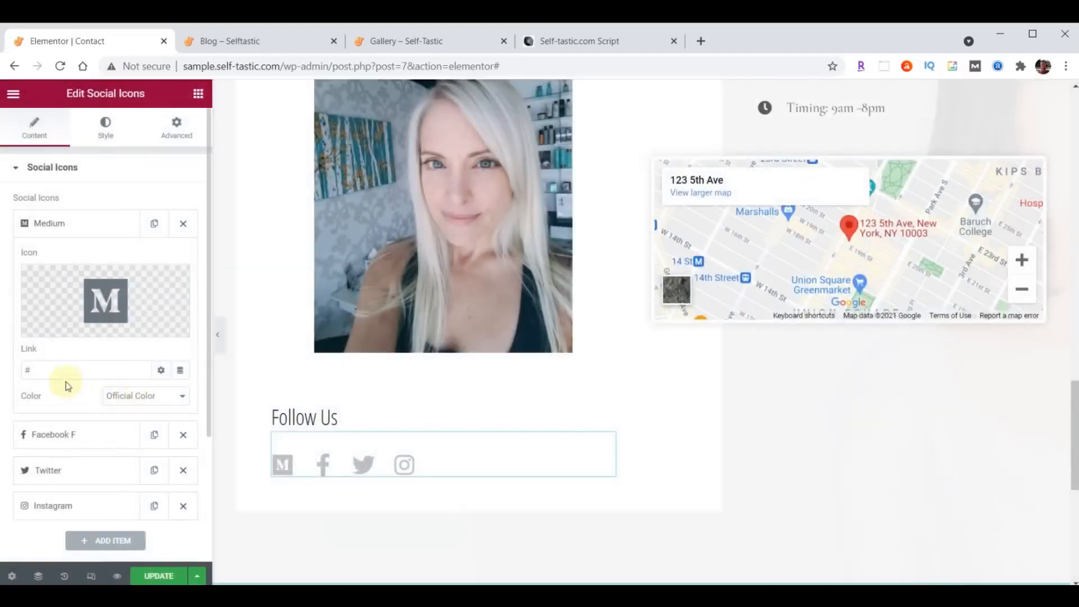
- Link the Medium icon to its profile, move it last, and link the Facebook icon
{"action": "double_click", "coordinate": [43, 368]}
{"action": "key", "text": "ctrl+v"}
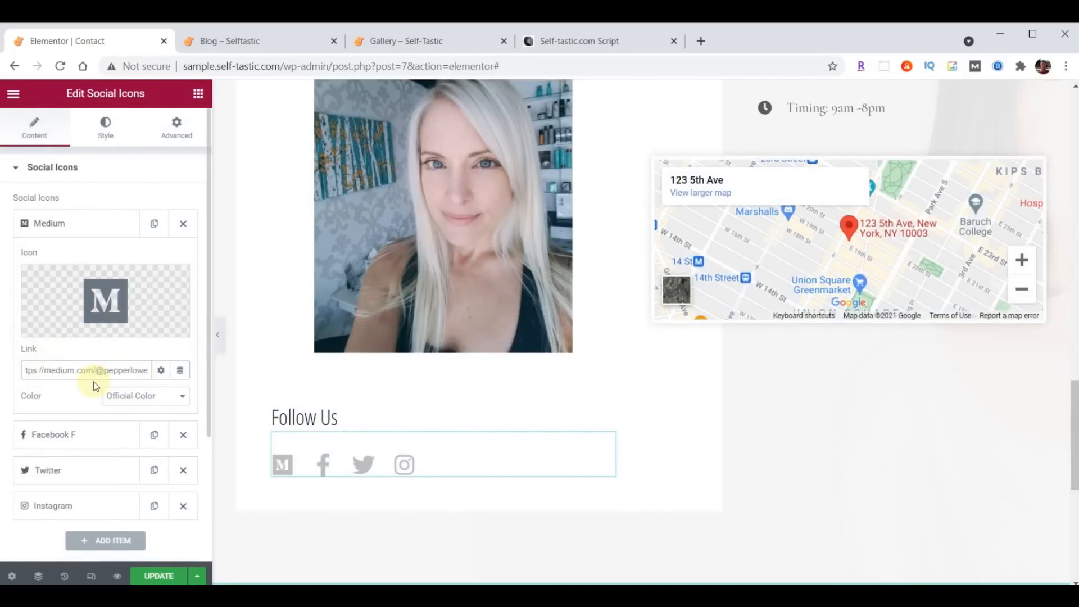
{"action": "left_click", "coordinate": [61, 224]}
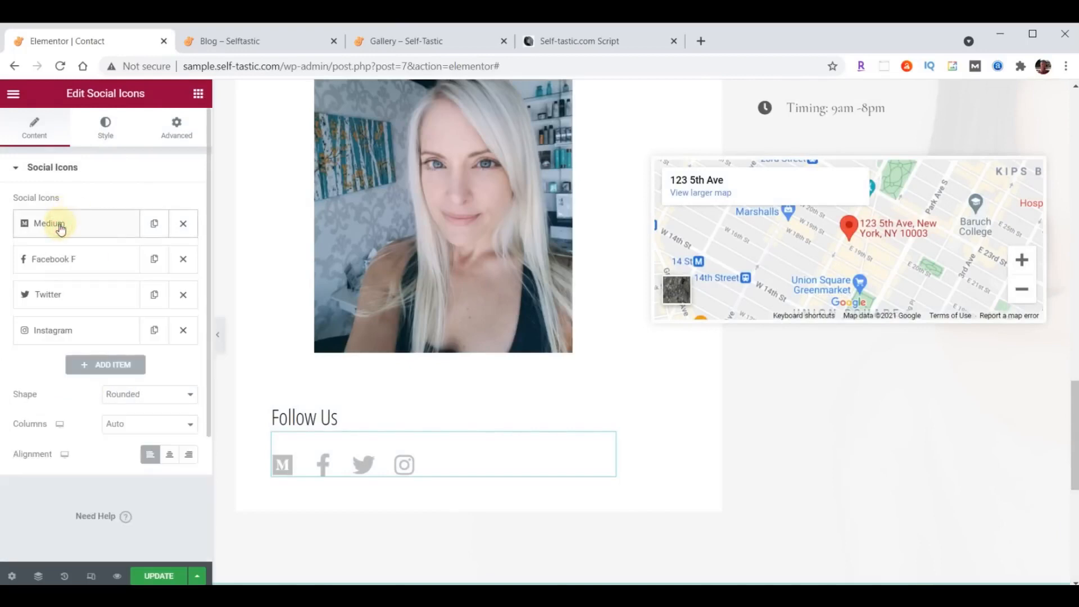
{"action": "left_click_drag", "start_coordinate": [79, 229], "coordinate": [86, 337]}
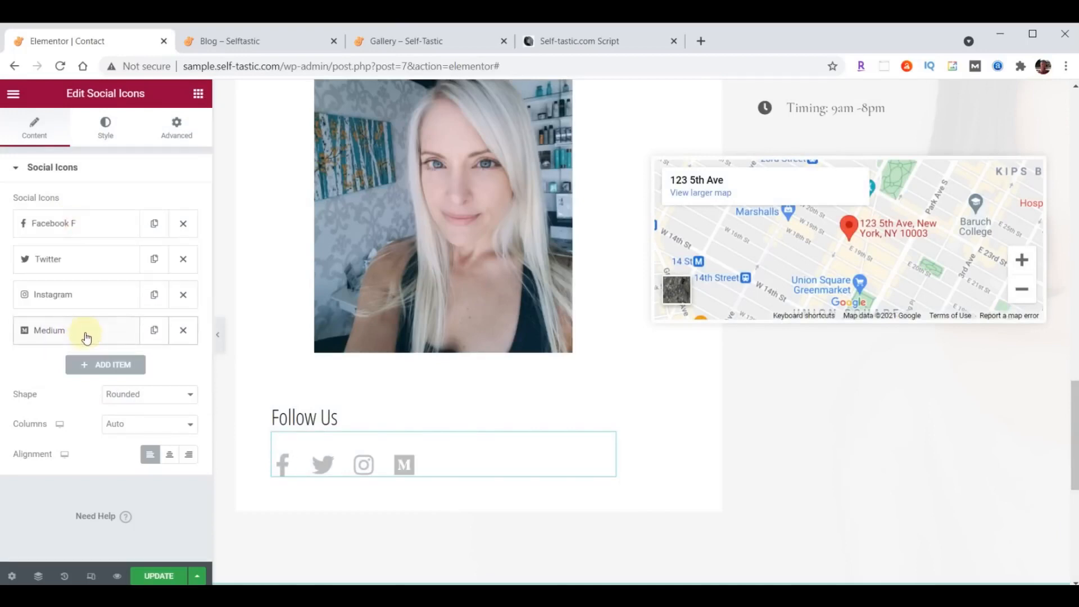
{"action": "left_click", "coordinate": [66, 221]}
{"action": "double_click", "coordinate": [77, 366]}
{"action": "type", "text": "https://facebook.com/self_tastic"}
{"action": "left_click", "coordinate": [69, 222]}
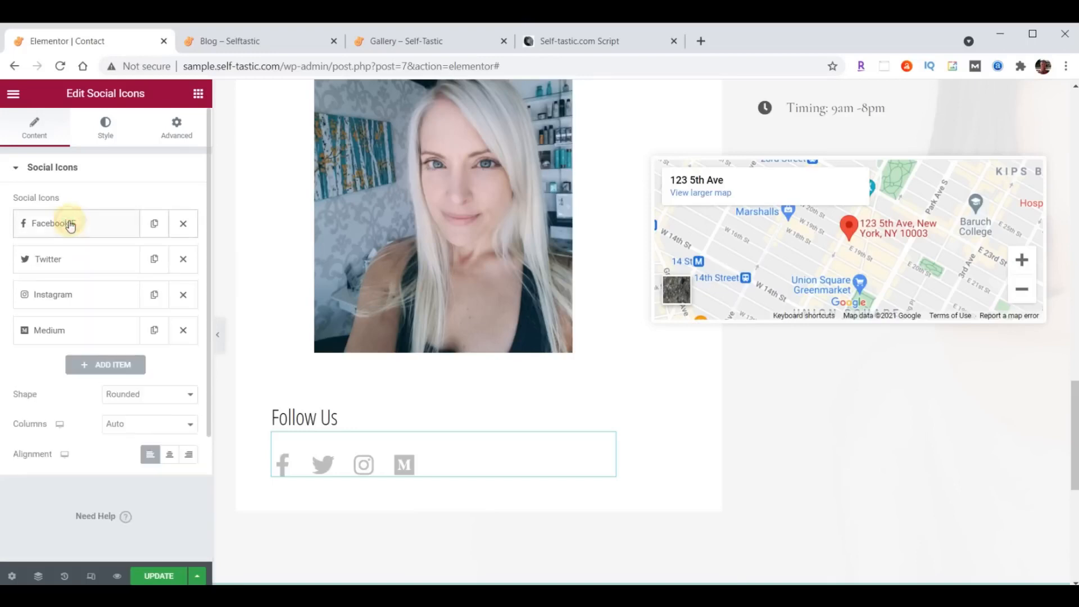
- Link the Twitter icon and move it first, then link the Instagram icon
{"action": "left_click", "coordinate": [65, 259]}
{"action": "double_click", "coordinate": [60, 404]}
{"action": "type", "text": "https://twitter.com/self_tastic"}
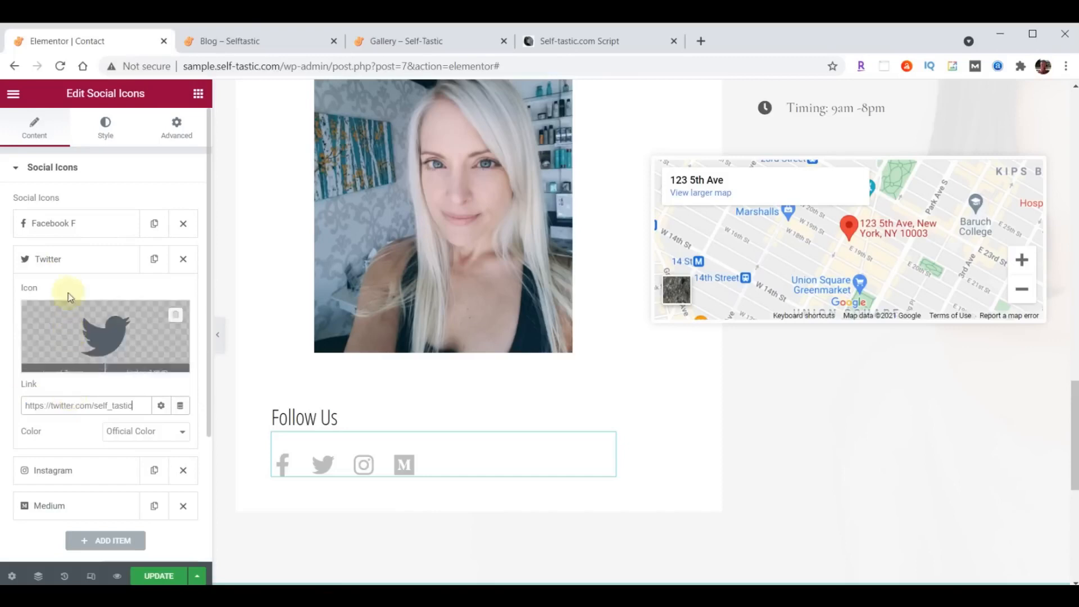
{"action": "left_click", "coordinate": [62, 254]}
{"action": "left_click_drag", "start_coordinate": [62, 252], "coordinate": [65, 220]}
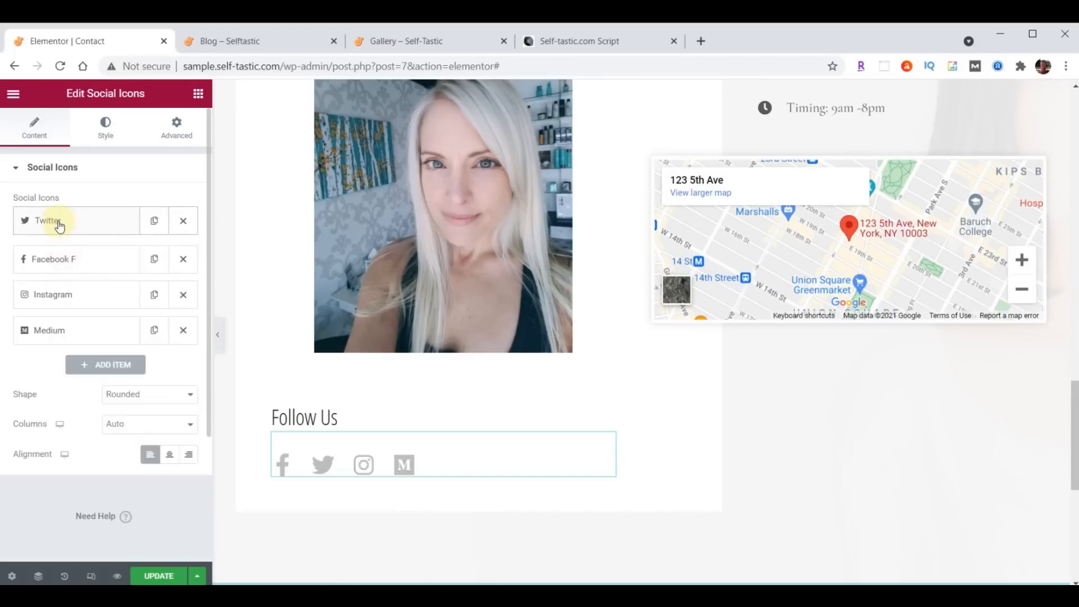
{"action": "left_click", "coordinate": [68, 296]}
{"action": "double_click", "coordinate": [60, 434]}
{"action": "type", "text": "https://instagram.com/self_tastic"}
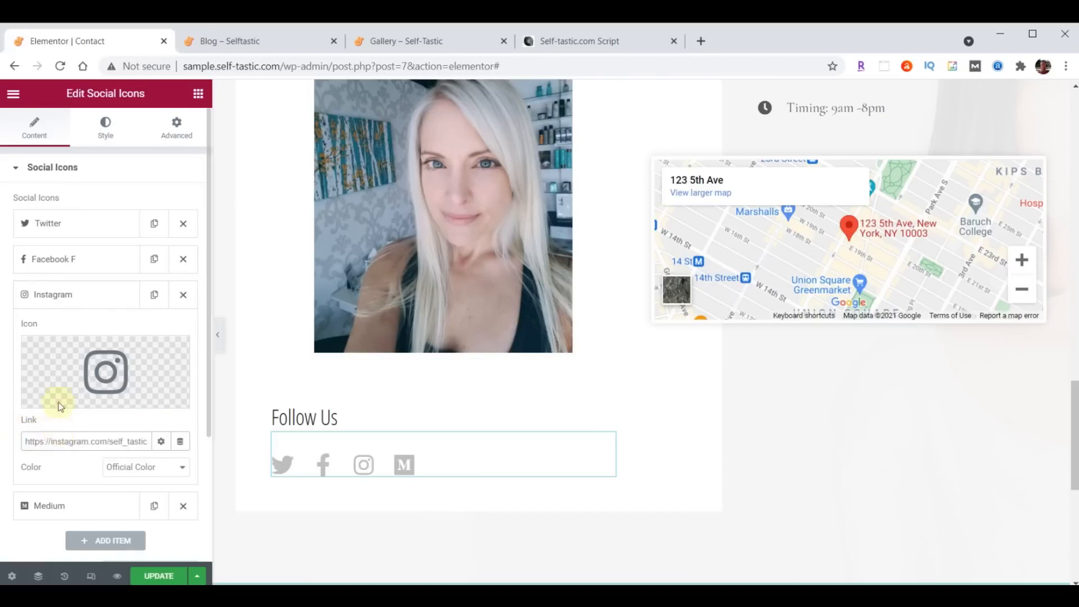
{"action": "left_click", "coordinate": [51, 294]}
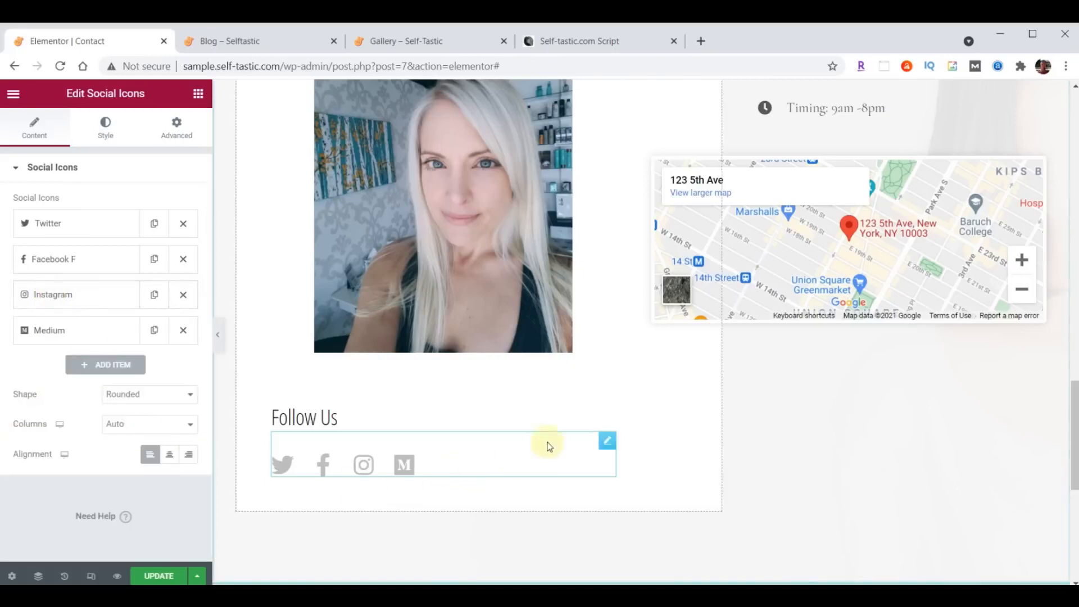
{"action": "scroll", "coordinate": [959, 416], "scroll_direction": "up", "scroll_amount": 6}
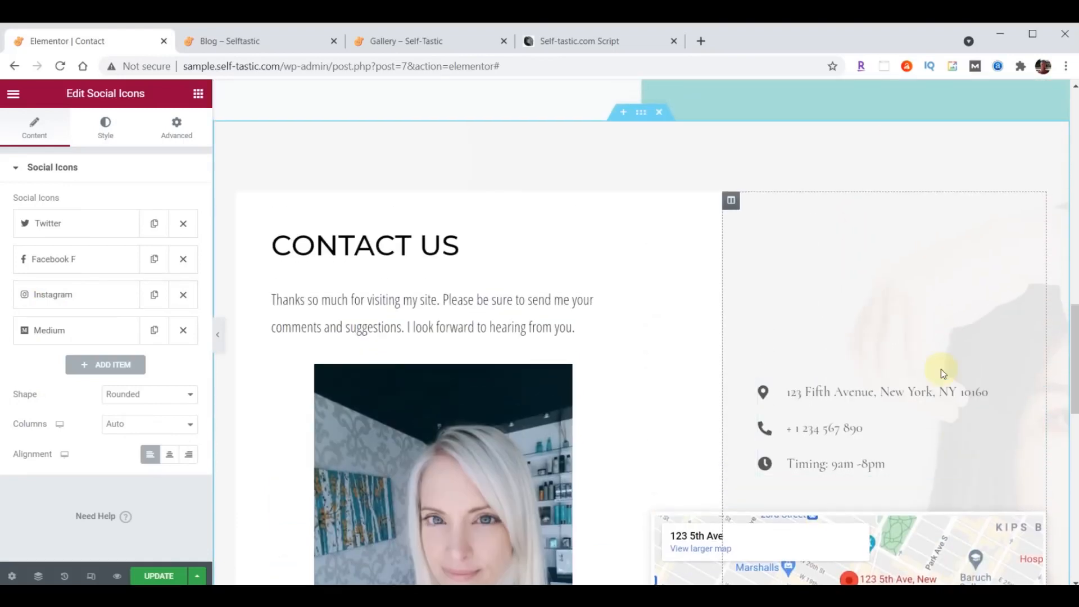
- Replace the contact list's placeholder address with the real street address
{"action": "left_click", "coordinate": [1037, 389]}
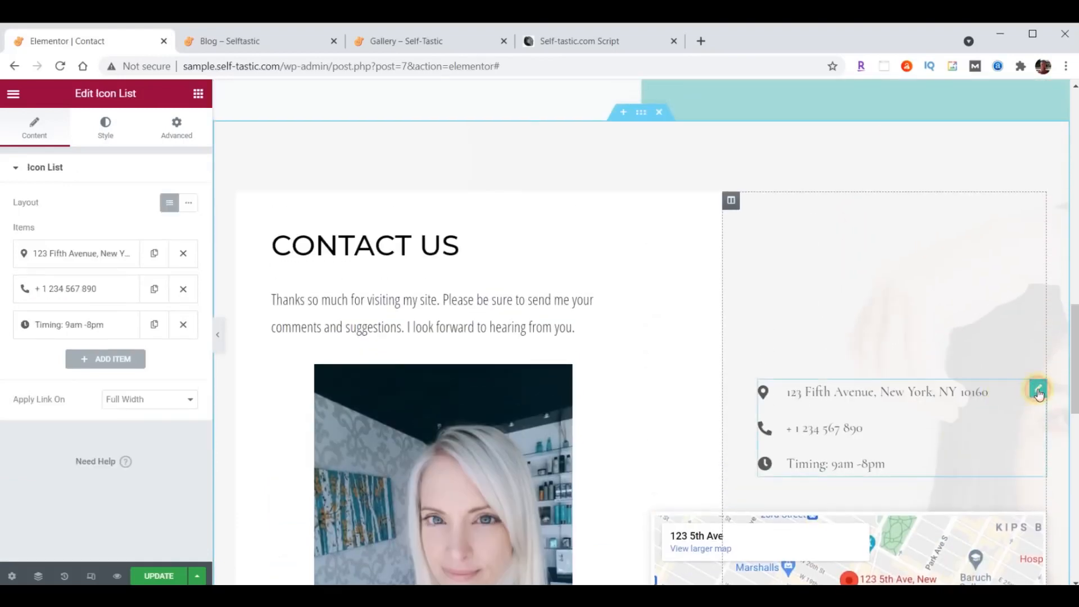
{"action": "left_click", "coordinate": [72, 262]}
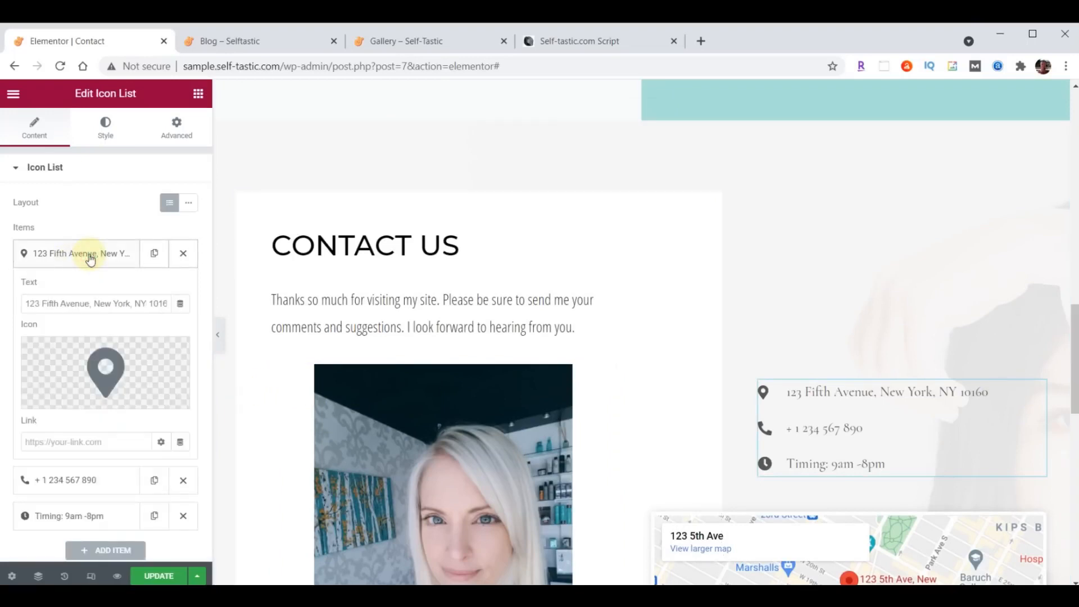
{"action": "left_click_drag", "start_coordinate": [24, 302], "coordinate": [216, 299]}
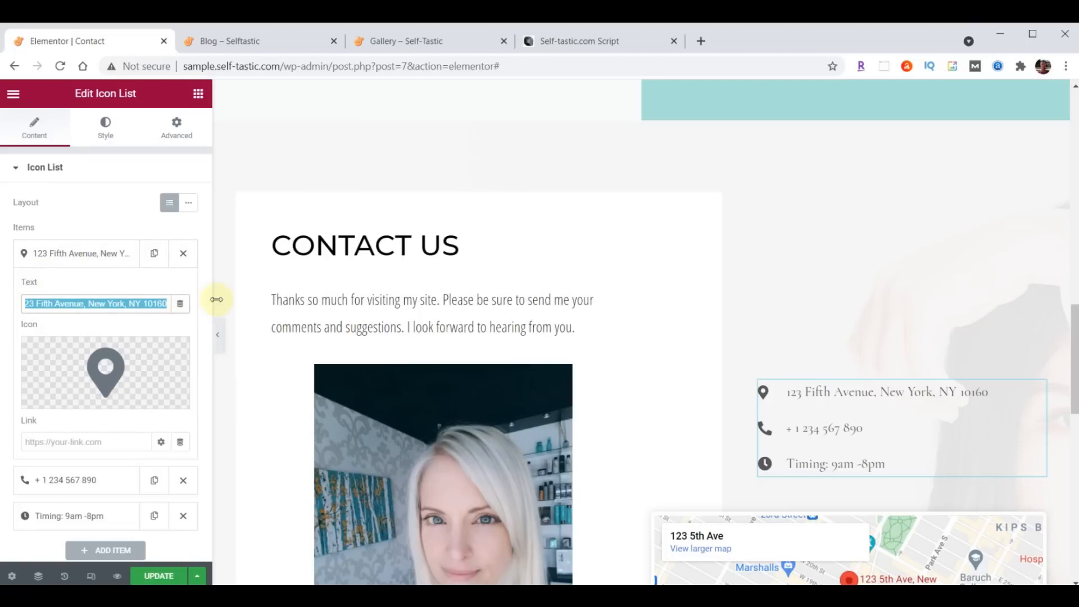
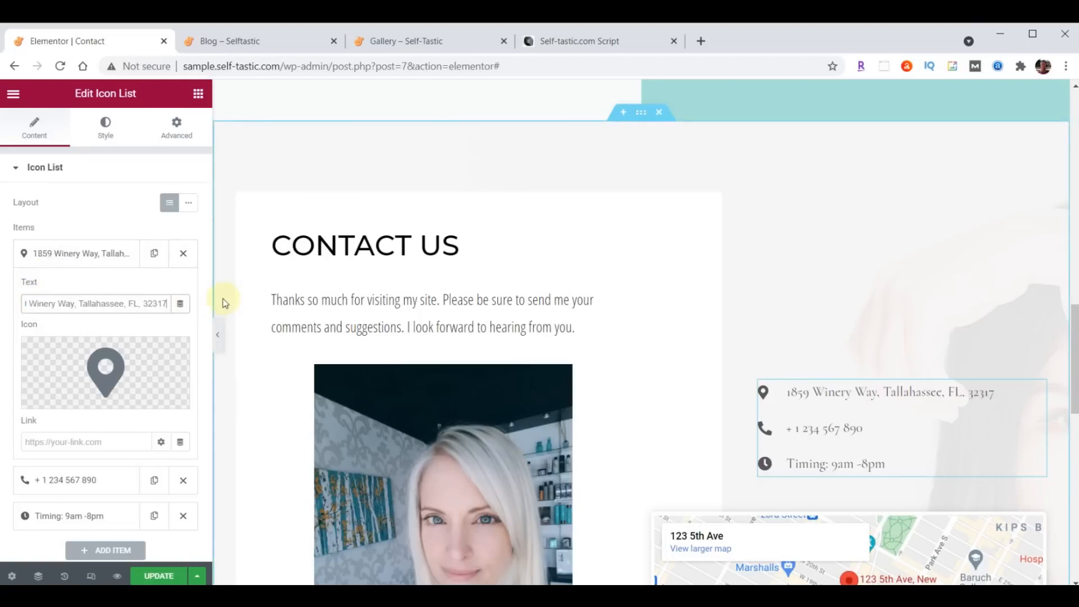
{"action": "left_click", "coordinate": [63, 253]}
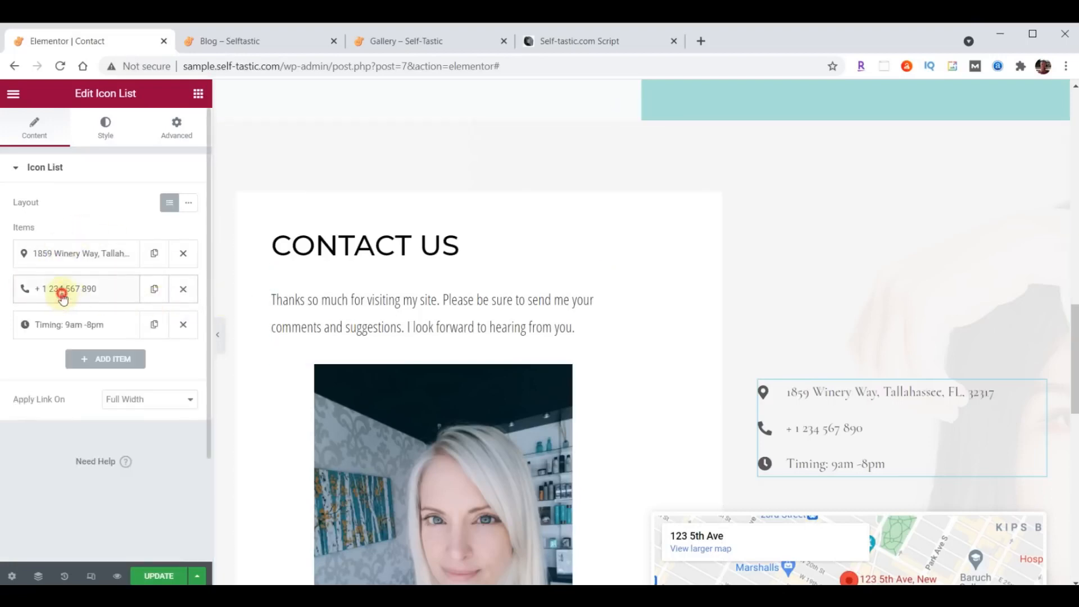
- Paste the real phone number and change the timing to 'Hours 9am-5pm, Mon-Fri', keeping the address first
{"action": "left_click", "coordinate": [62, 297]}
{"action": "triple_click", "coordinate": [95, 339]}
{"action": "key", "text": "ctrl+v"}
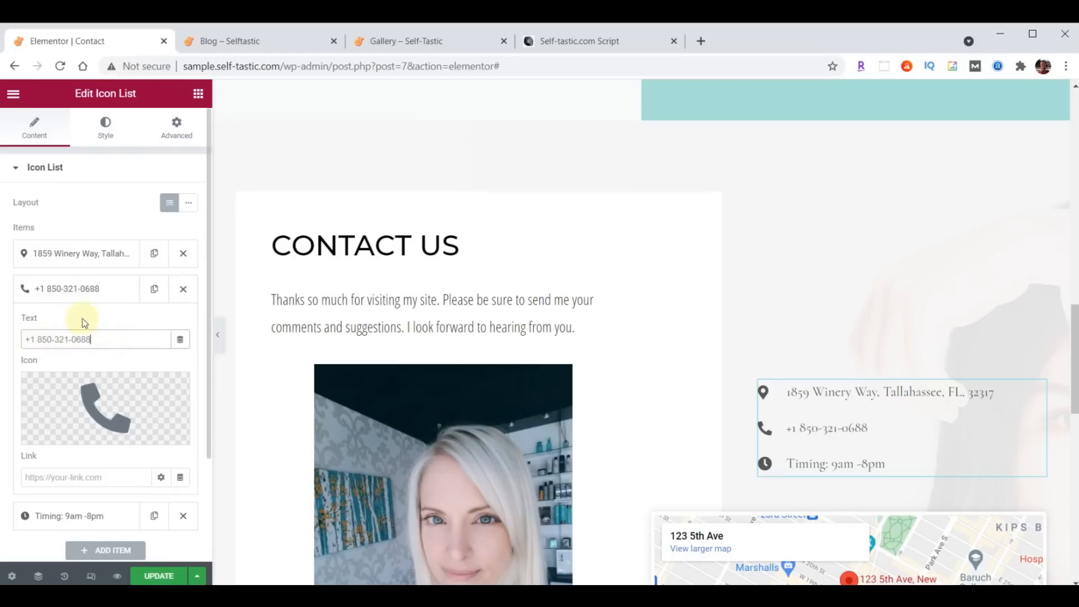
{"action": "left_click", "coordinate": [87, 297]}
{"action": "left_click", "coordinate": [68, 324]}
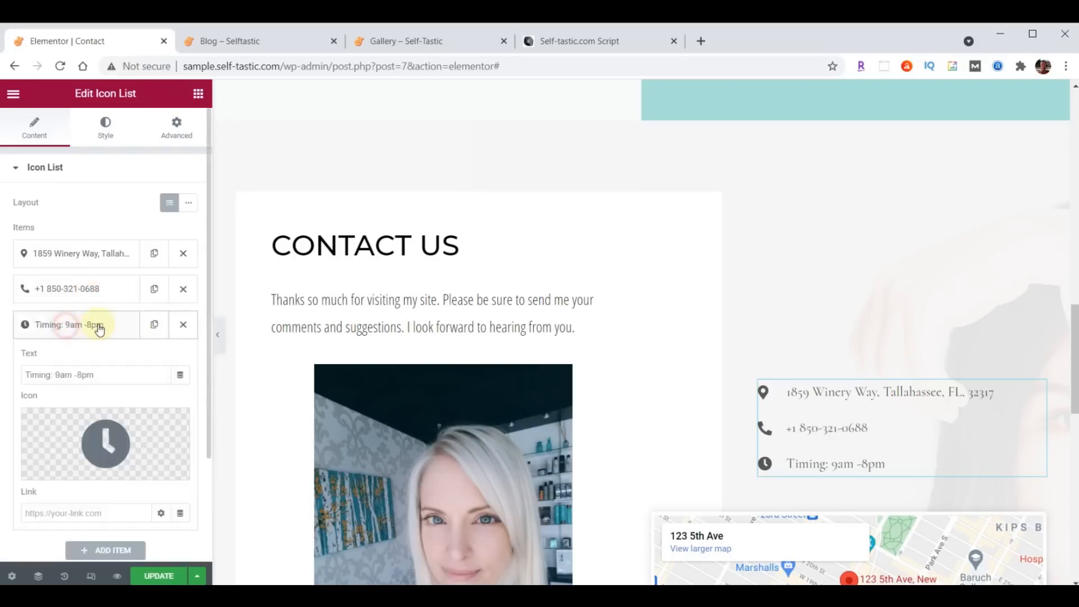
{"action": "left_click", "coordinate": [112, 367]}
{"action": "triple_click", "coordinate": [112, 367]}
{"action": "type", "text": "Hours 9am-5pm, Mon-Fri"}
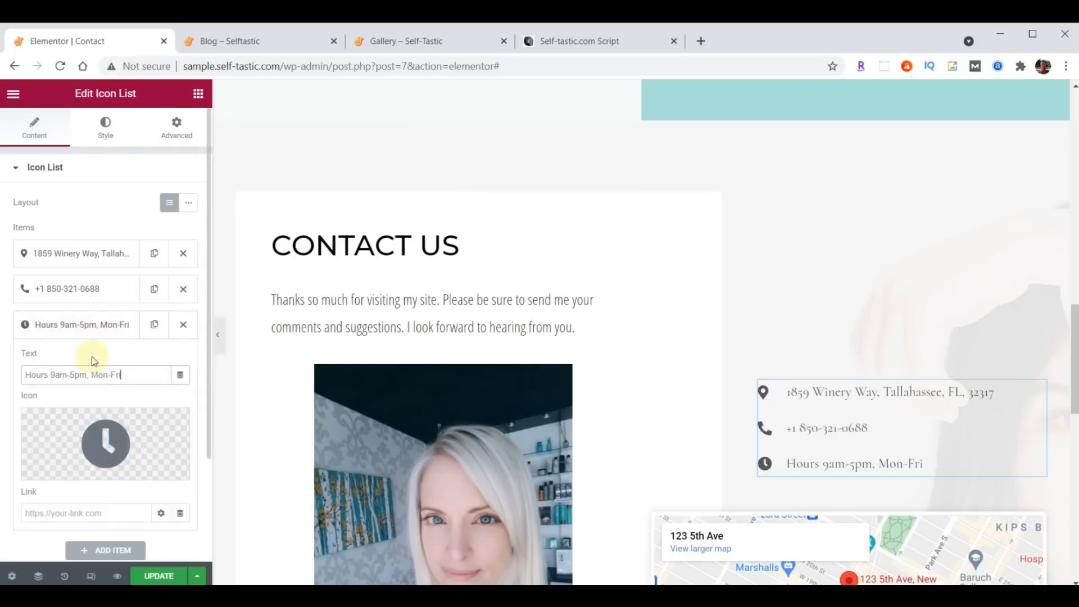
{"action": "left_click", "coordinate": [88, 327]}
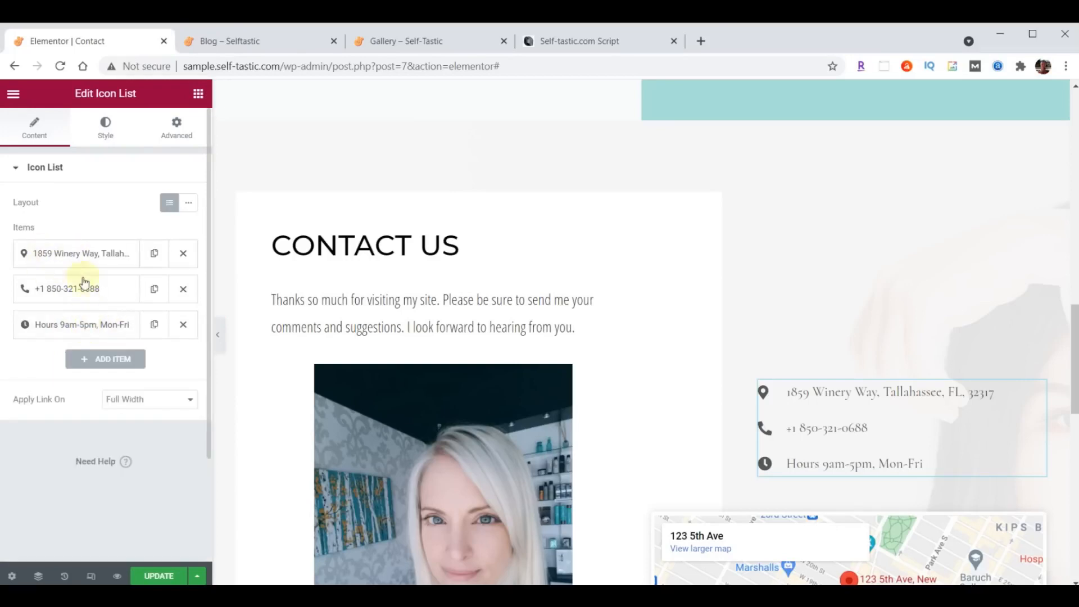
{"action": "left_click_drag", "start_coordinate": [73, 288], "coordinate": [79, 242]}
{"action": "left_click_drag", "start_coordinate": [67, 286], "coordinate": [112, 253]}
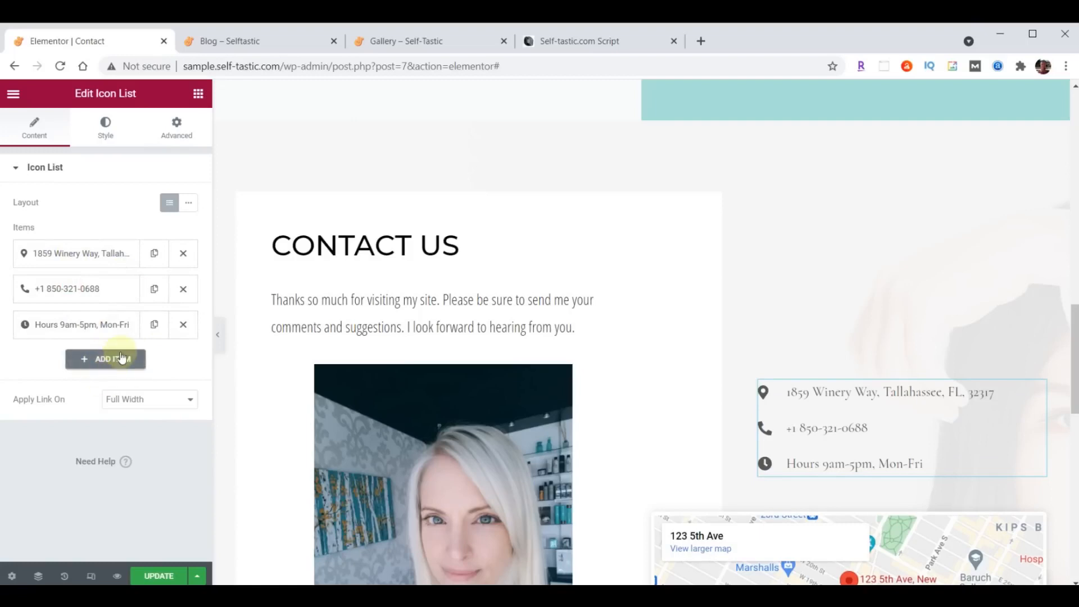
- Set the contact list's text colour to #222222
{"action": "left_click", "coordinate": [107, 128]}
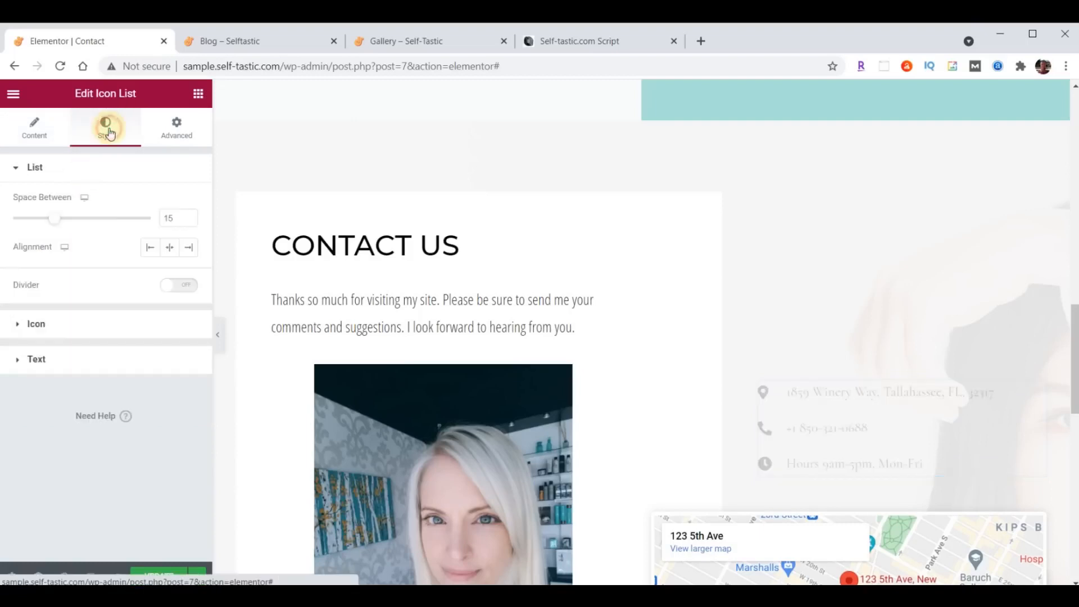
{"action": "left_click", "coordinate": [35, 359]}
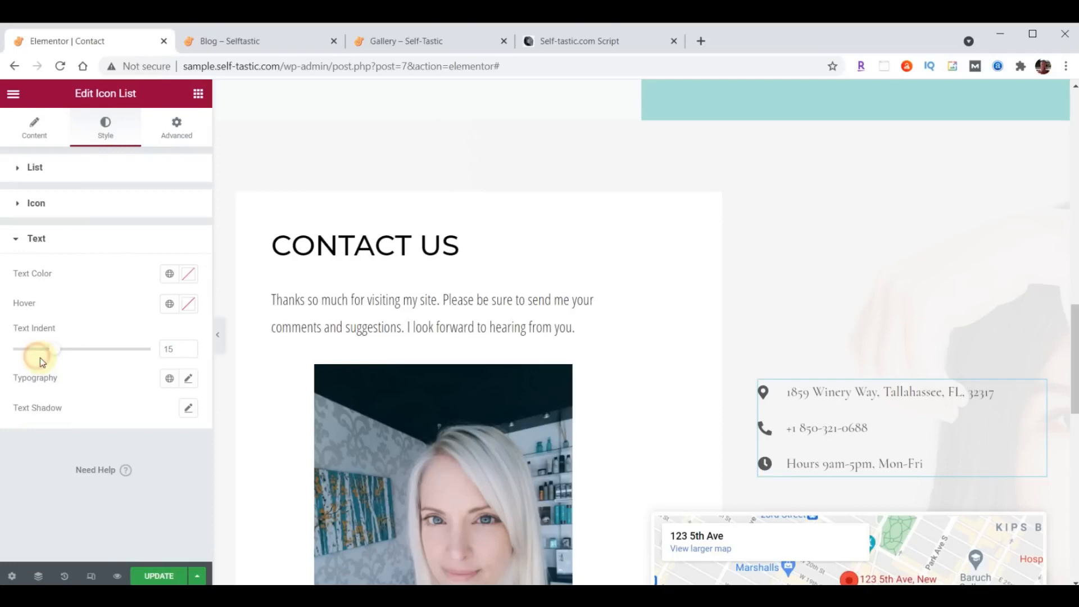
{"action": "left_click", "coordinate": [189, 275]}
{"action": "type", "text": "#222222"}
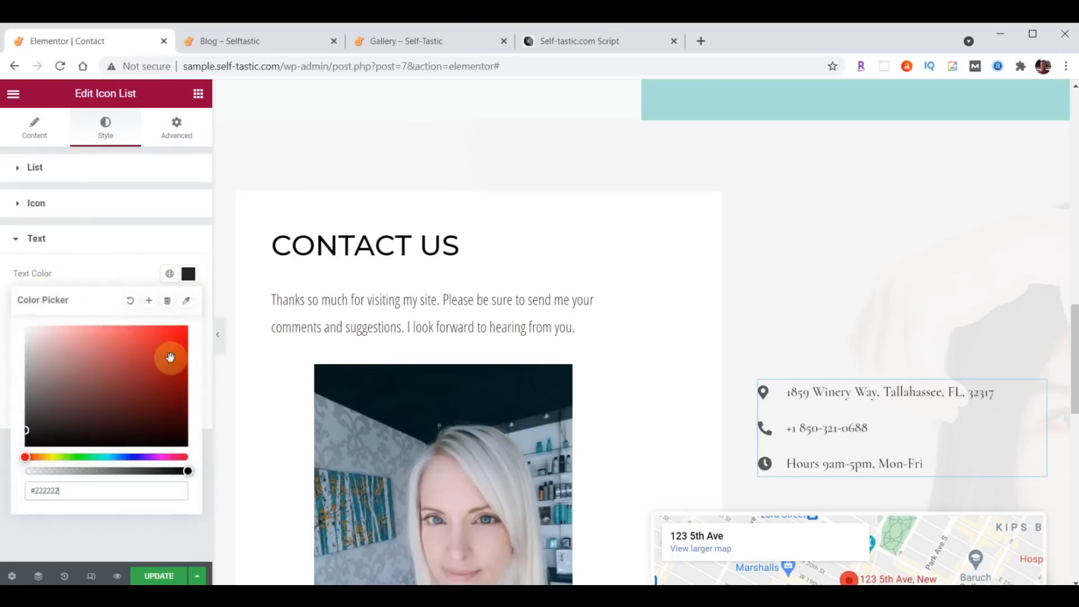
{"action": "left_click", "coordinate": [190, 276]}
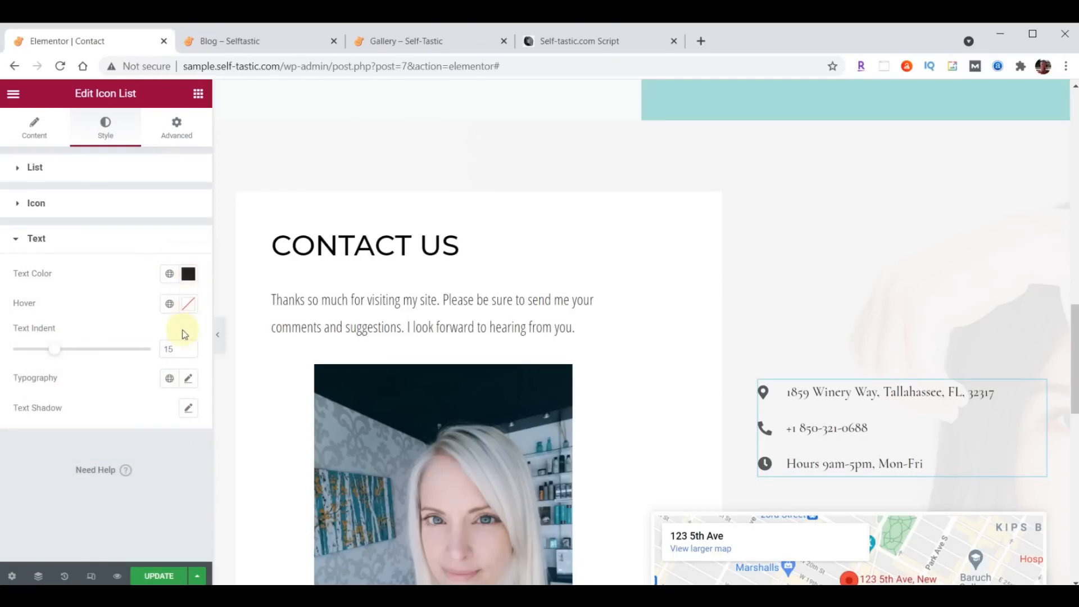
- Set the list text typography to Open Sans Condensed, size 21, weight 400
{"action": "left_click", "coordinate": [188, 378]}
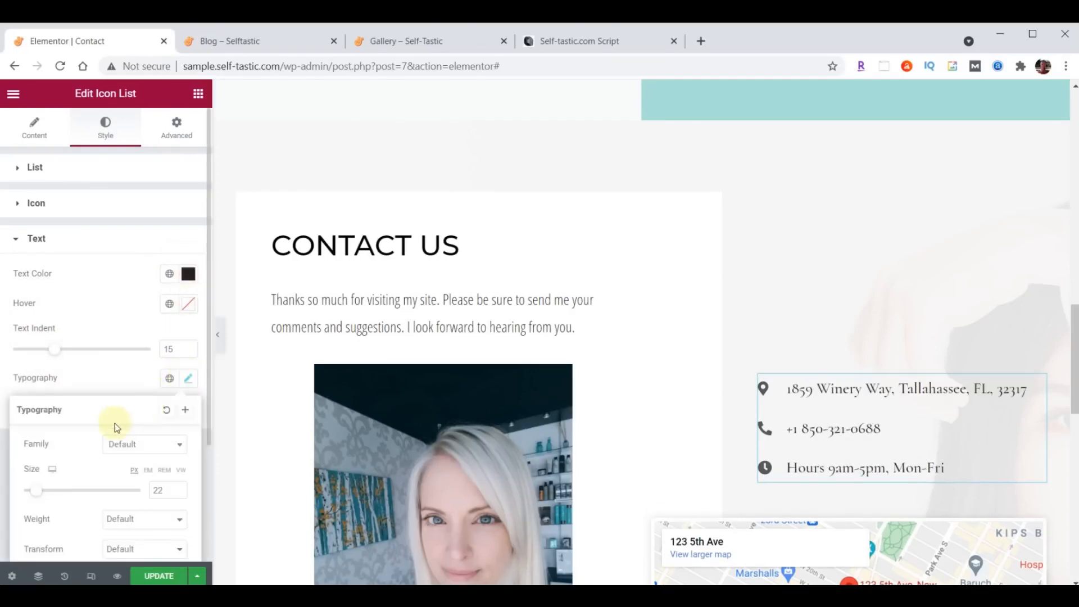
{"action": "left_click", "coordinate": [137, 452]}
{"action": "type", "text": "Open"}
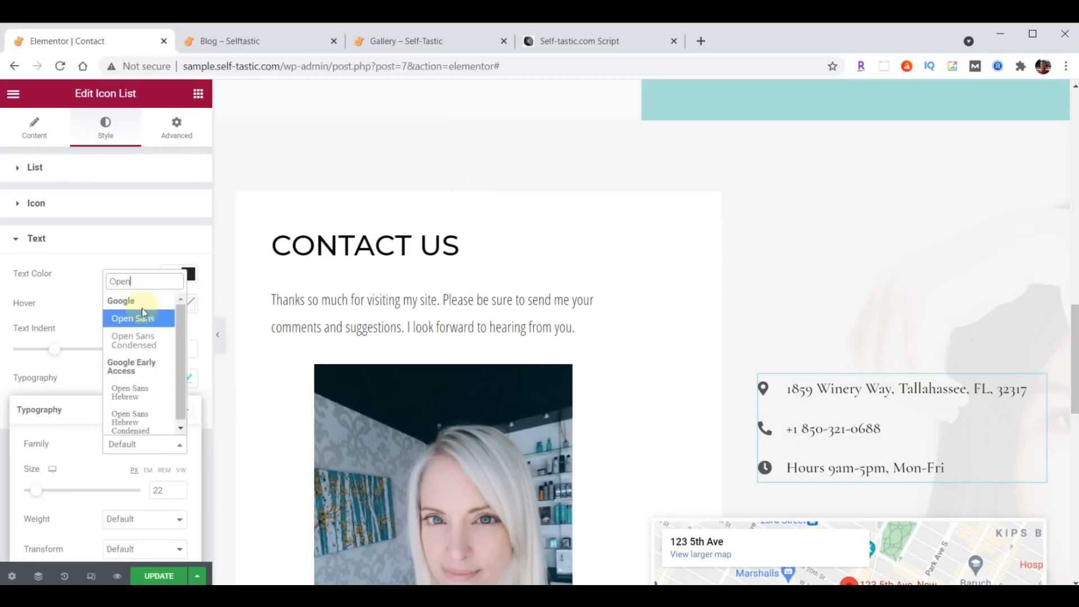
{"action": "left_click", "coordinate": [138, 340]}
{"action": "left_click", "coordinate": [160, 491]}
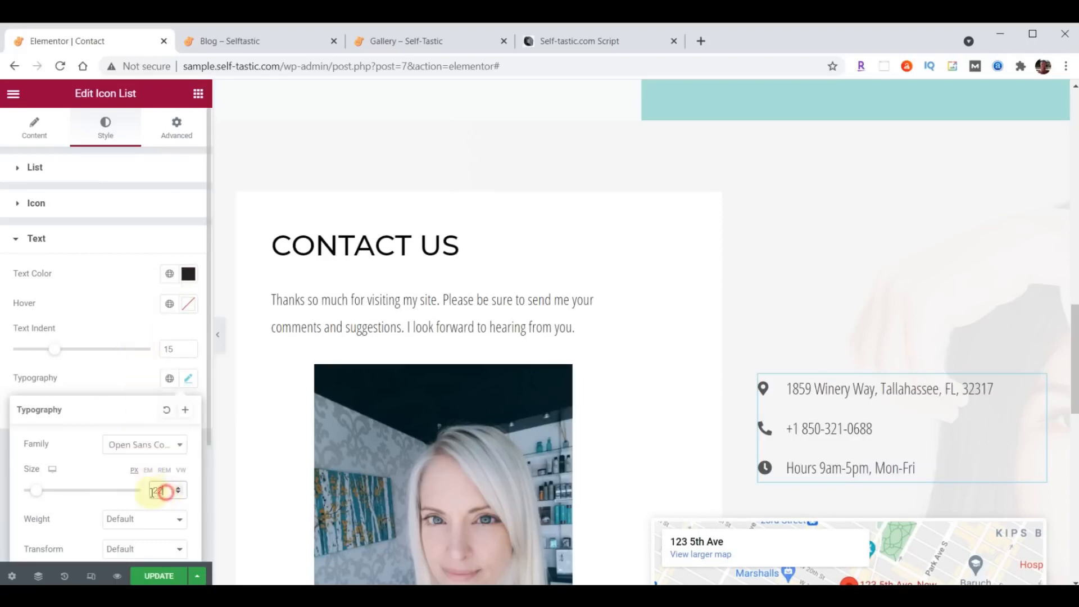
{"action": "type", "text": "21"}
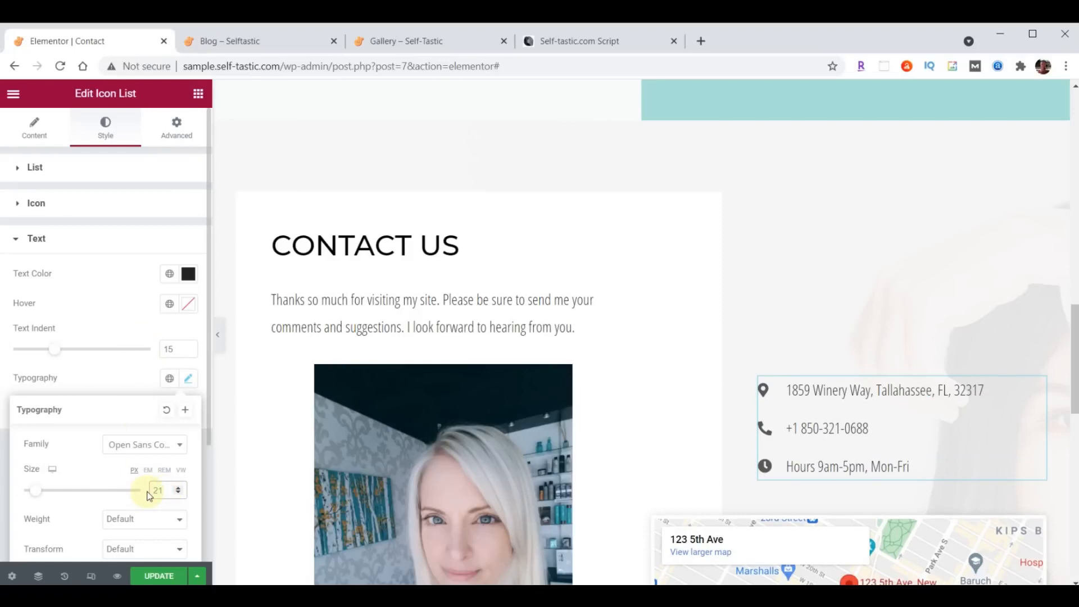
{"action": "left_click", "coordinate": [141, 519]}
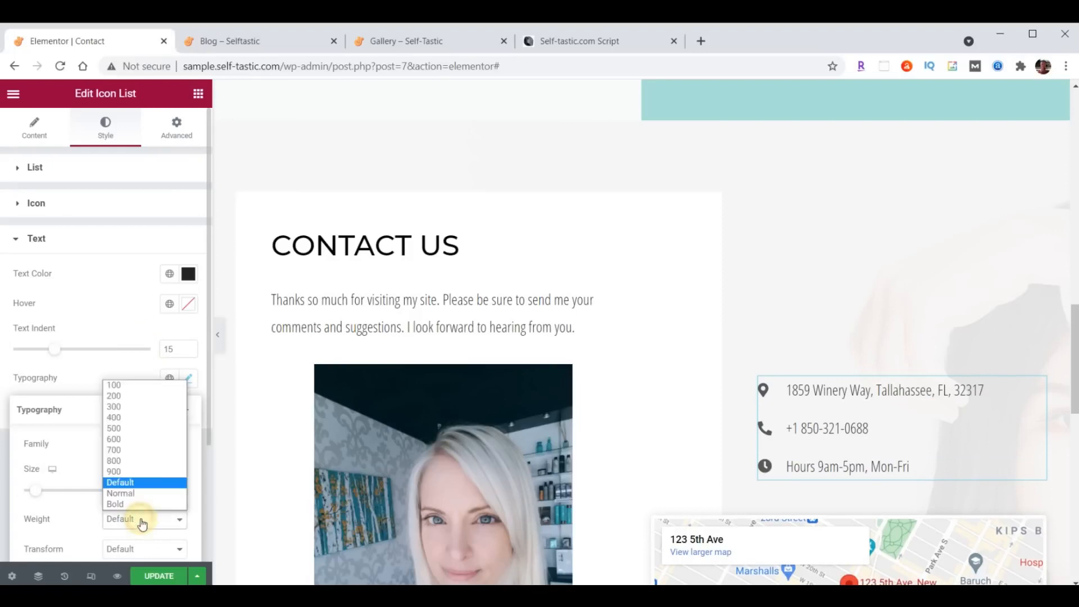
{"action": "left_click", "coordinate": [138, 417]}
{"action": "scroll", "coordinate": [910, 288], "scroll_direction": "down", "scroll_amount": 4}
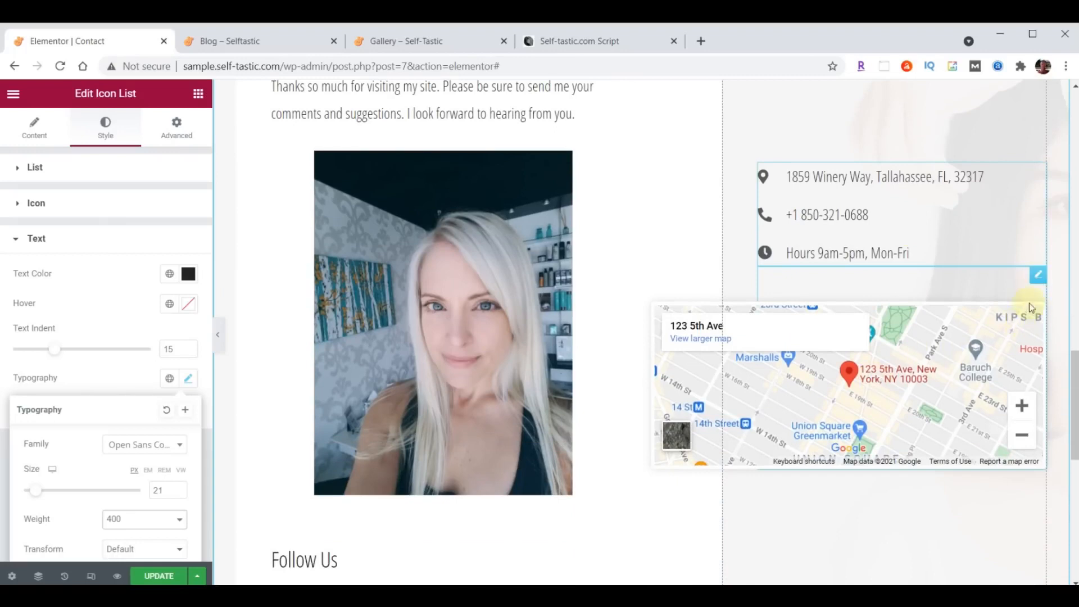
- Replace the Google map's location with the new address
{"action": "left_click", "coordinate": [1038, 275]}
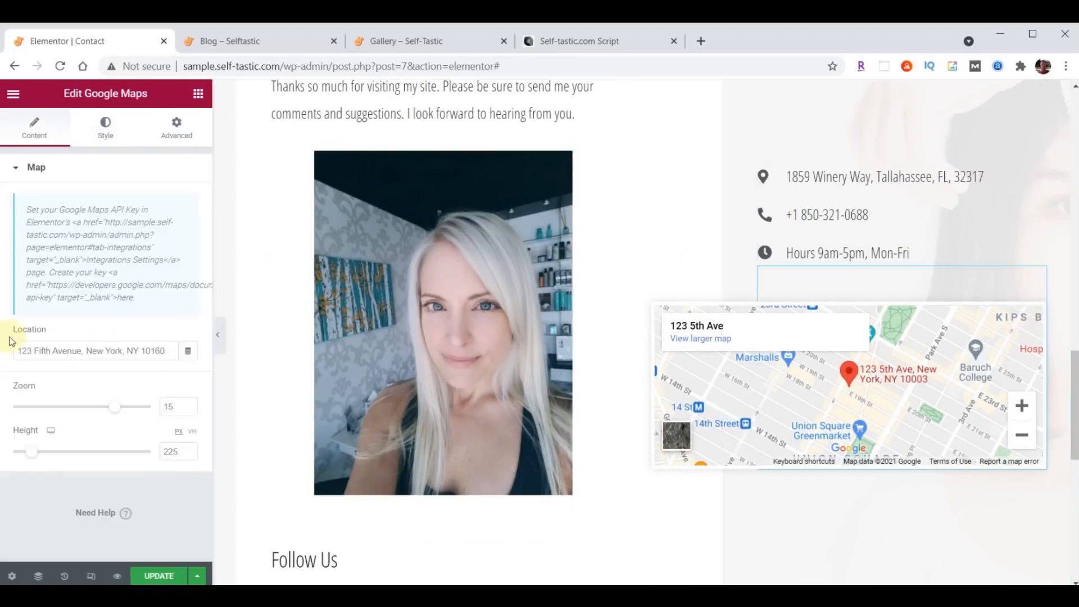
{"action": "left_click", "coordinate": [33, 350]}
{"action": "left_click_drag", "start_coordinate": [19, 350], "coordinate": [188, 349]}
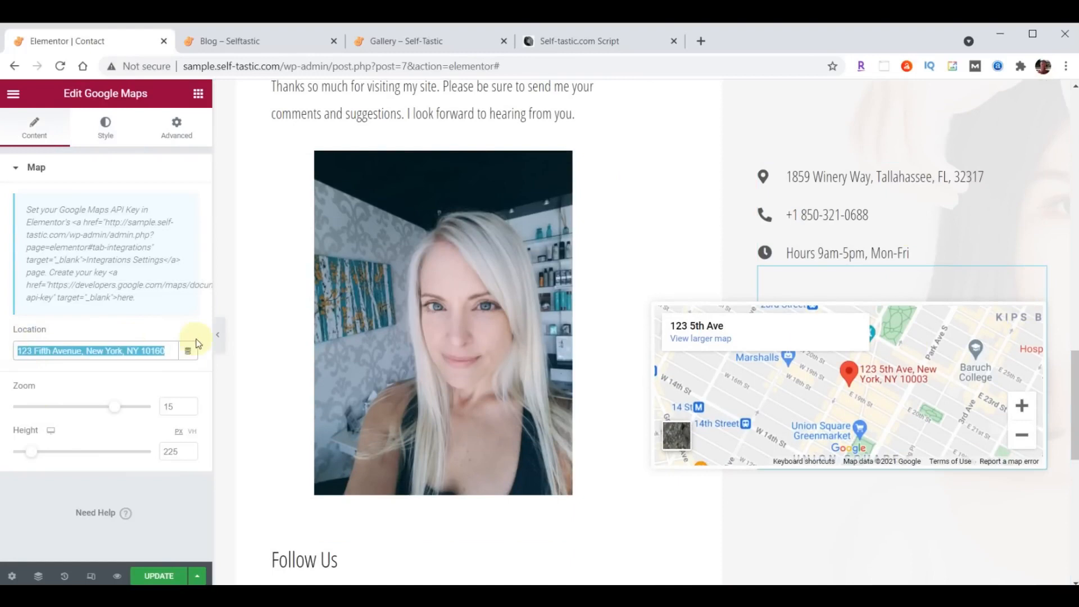
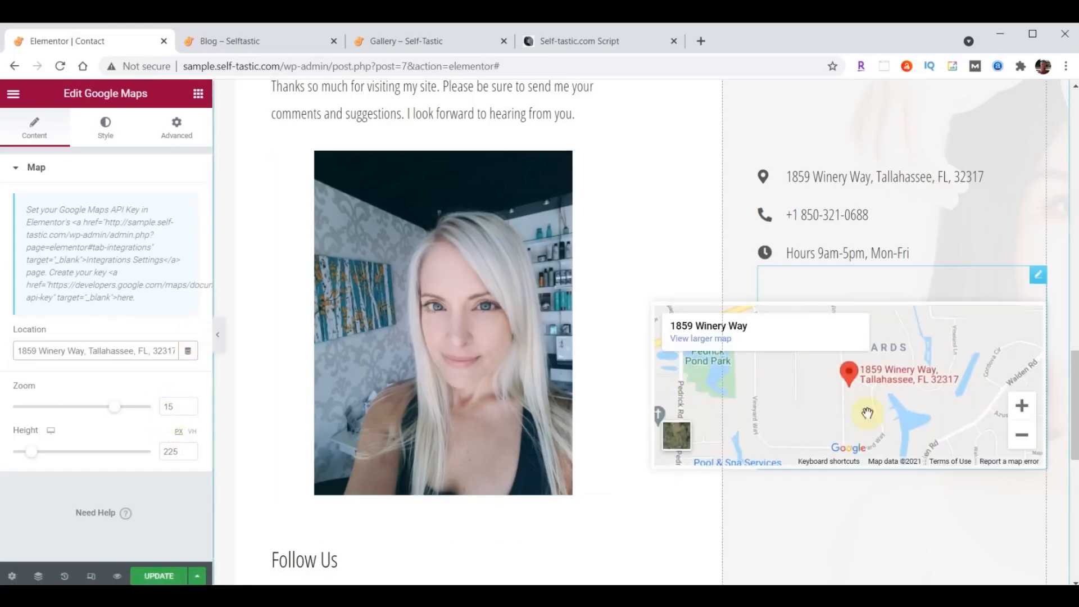
- Set the map height to 500 and save the page with UPDATE
{"action": "scroll", "coordinate": [840, 390], "scroll_direction": "down", "scroll_amount": 3}
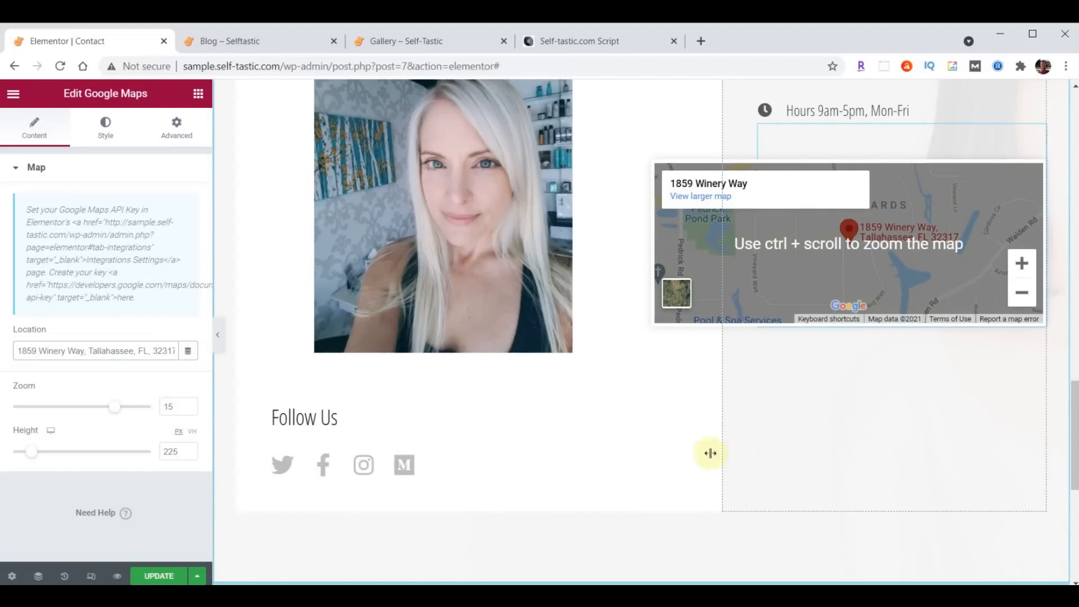
{"action": "double_click", "coordinate": [176, 452]}
{"action": "type", "text": "500"}
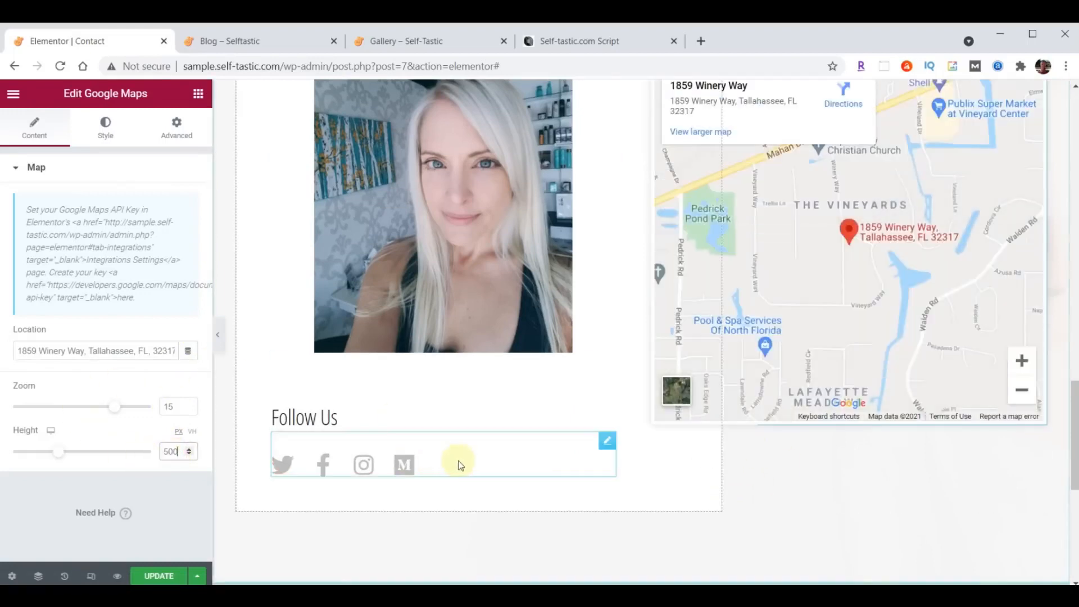
{"action": "scroll", "coordinate": [667, 493], "scroll_direction": "up", "scroll_amount": 2}
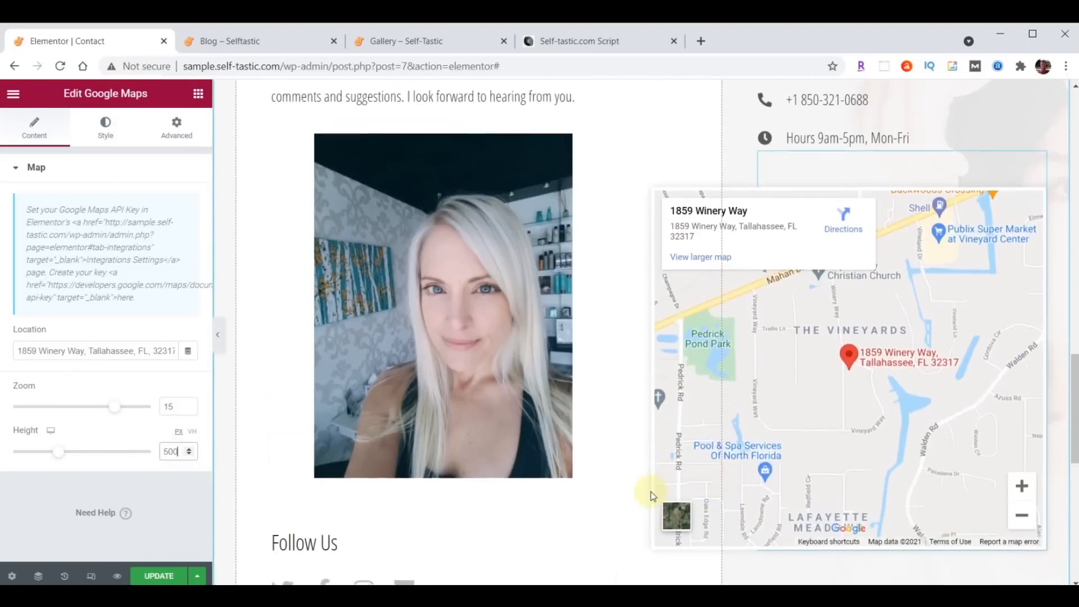
{"action": "scroll", "coordinate": [651, 496], "scroll_direction": "down", "scroll_amount": 3}
{"action": "left_click", "coordinate": [150, 578]}
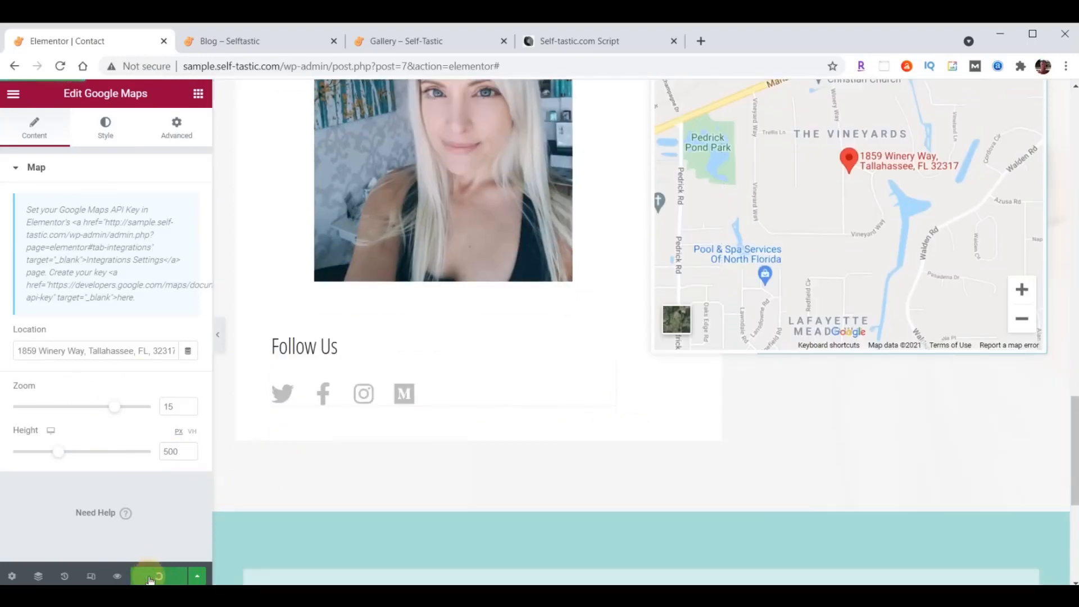
- View the live Contact page from the Blog tab and scroll through the enlarged map
{"action": "left_click", "coordinate": [251, 44]}
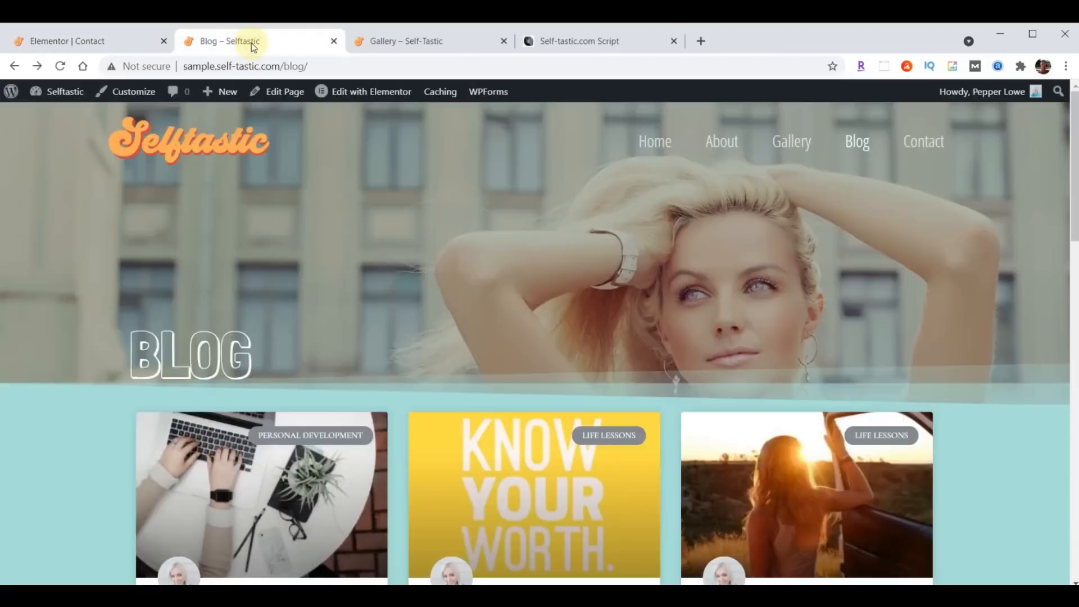
{"action": "left_click", "coordinate": [922, 141]}
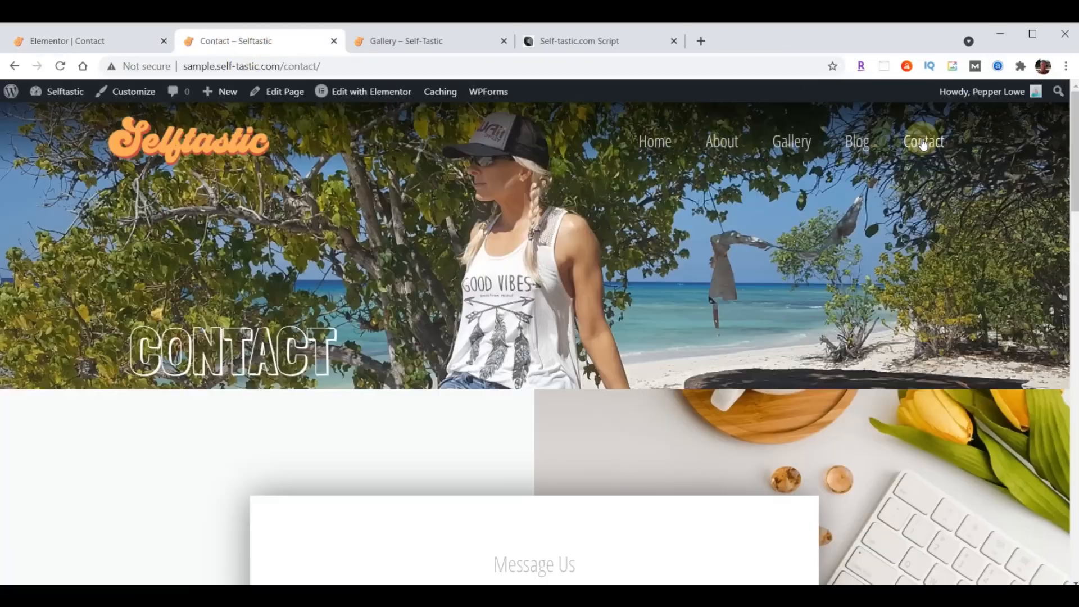
{"action": "scroll", "coordinate": [838, 257], "scroll_direction": "down", "scroll_amount": 15}
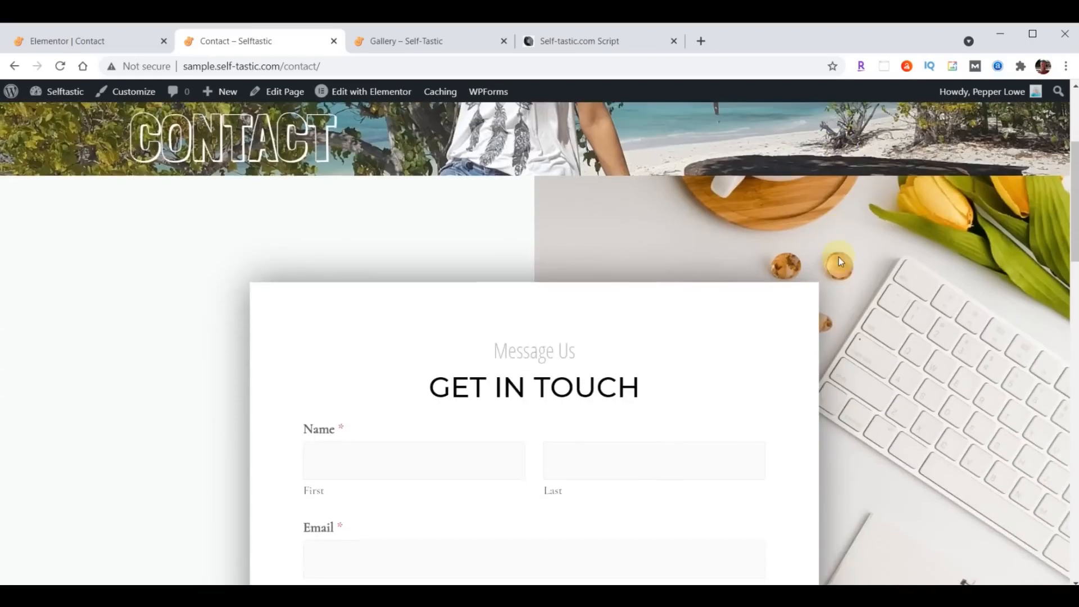
{"action": "scroll", "coordinate": [838, 258], "scroll_direction": "down", "scroll_amount": 11}
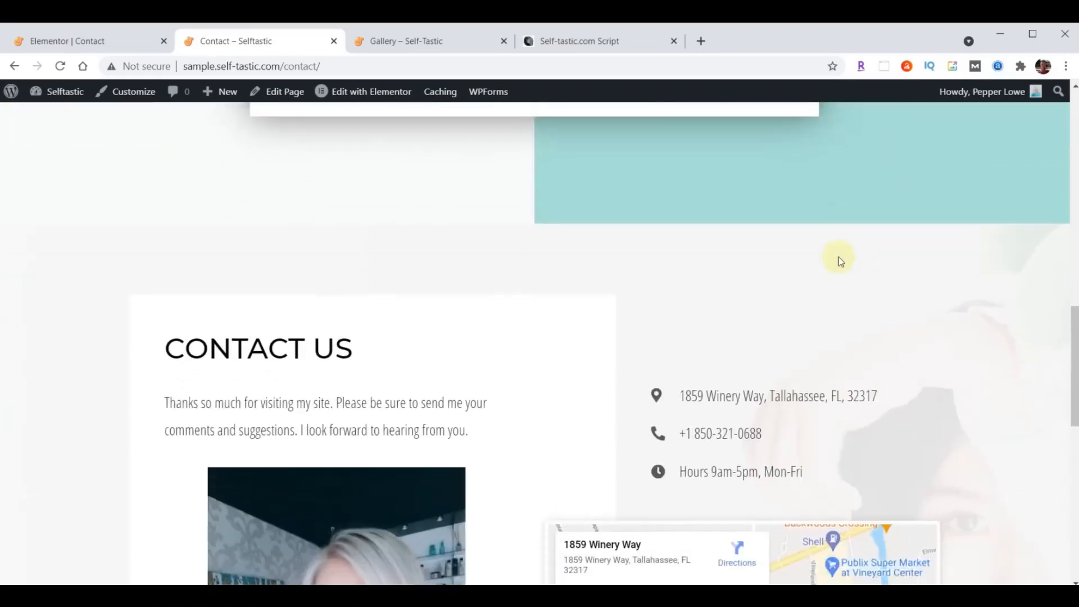
{"action": "scroll", "coordinate": [802, 394], "scroll_direction": "down", "scroll_amount": 1}
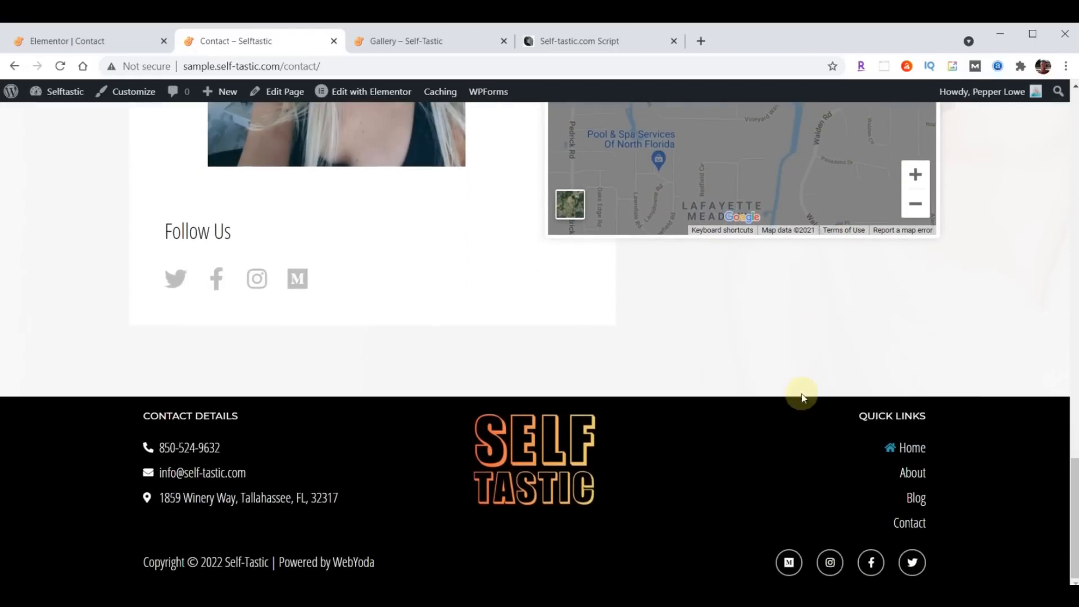
{"action": "scroll", "coordinate": [801, 393], "scroll_direction": "up", "scroll_amount": 7}
{"action": "scroll", "coordinate": [798, 396], "scroll_direction": "up", "scroll_amount": 6}
{"action": "scroll", "coordinate": [798, 397], "scroll_direction": "up", "scroll_amount": 8}
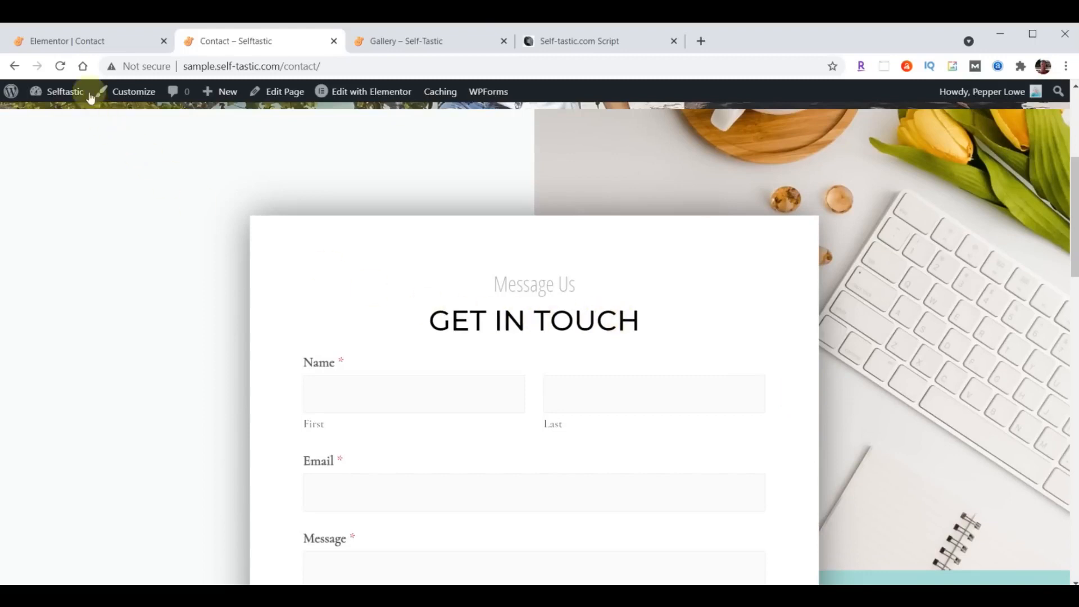
- Exit Elementor to the Contact page's WordPress dashboard edit screen
{"action": "left_click", "coordinate": [65, 40]}
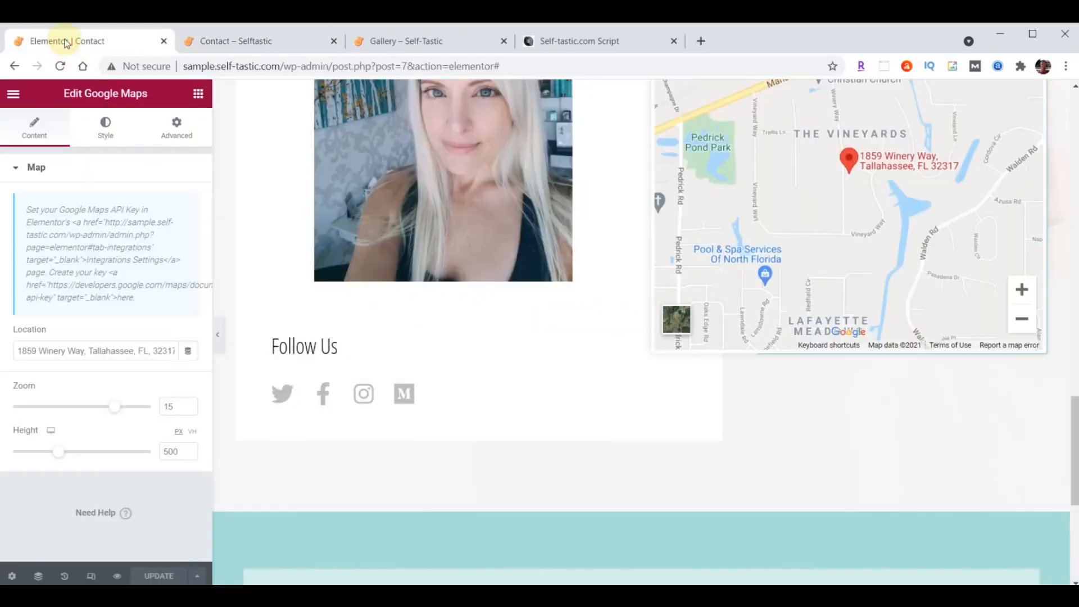
{"action": "left_click", "coordinate": [13, 94]}
{"action": "left_click", "coordinate": [88, 344]}
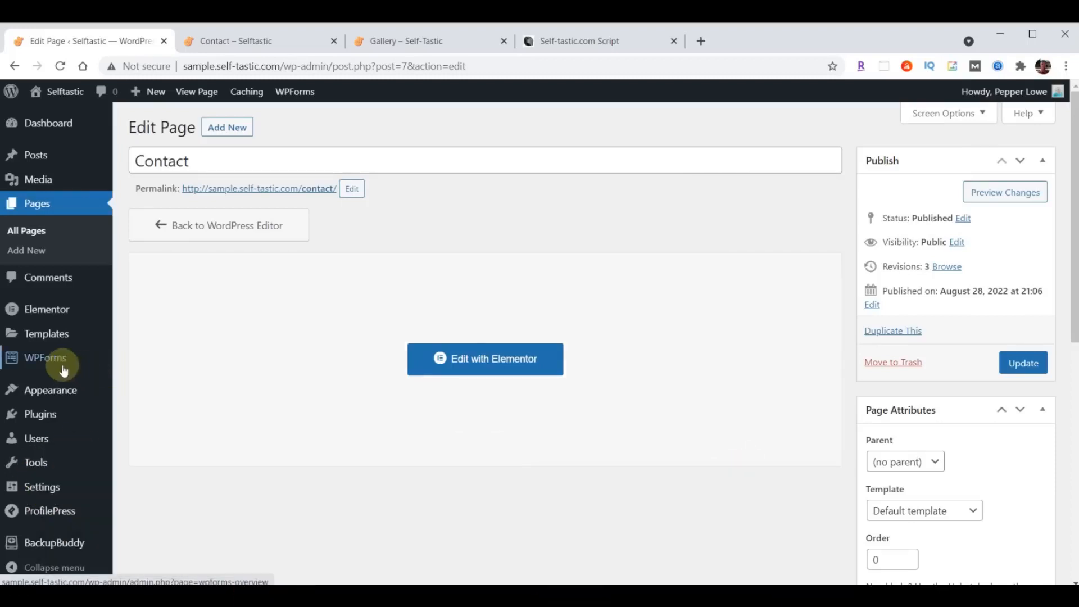
- Open the Contact Form in the WPForms builder
{"action": "left_click", "coordinate": [42, 363]}
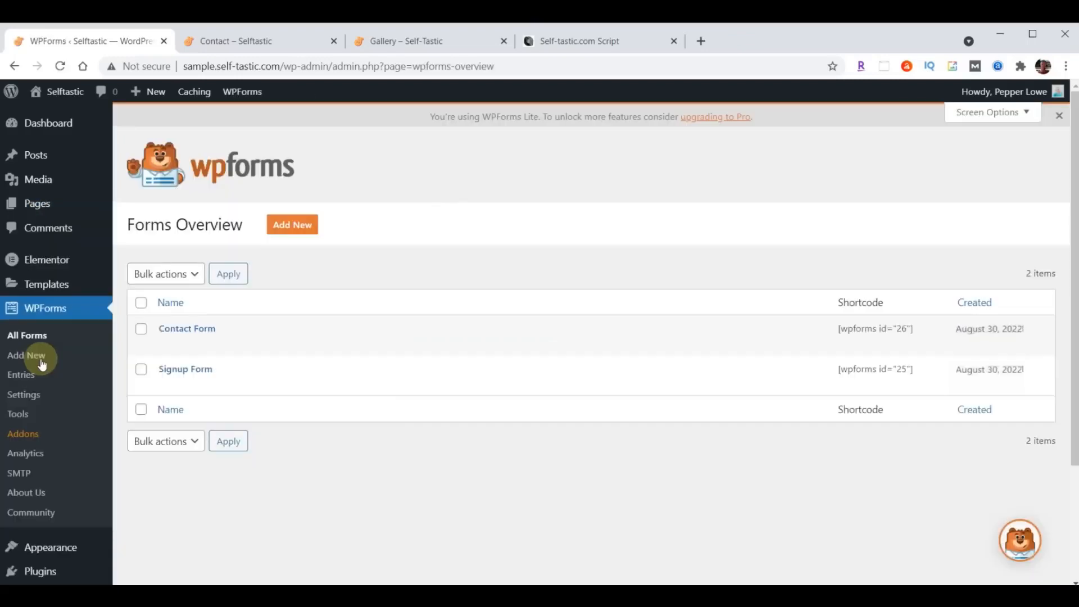
{"action": "mouse_move", "coordinate": [206, 319]}
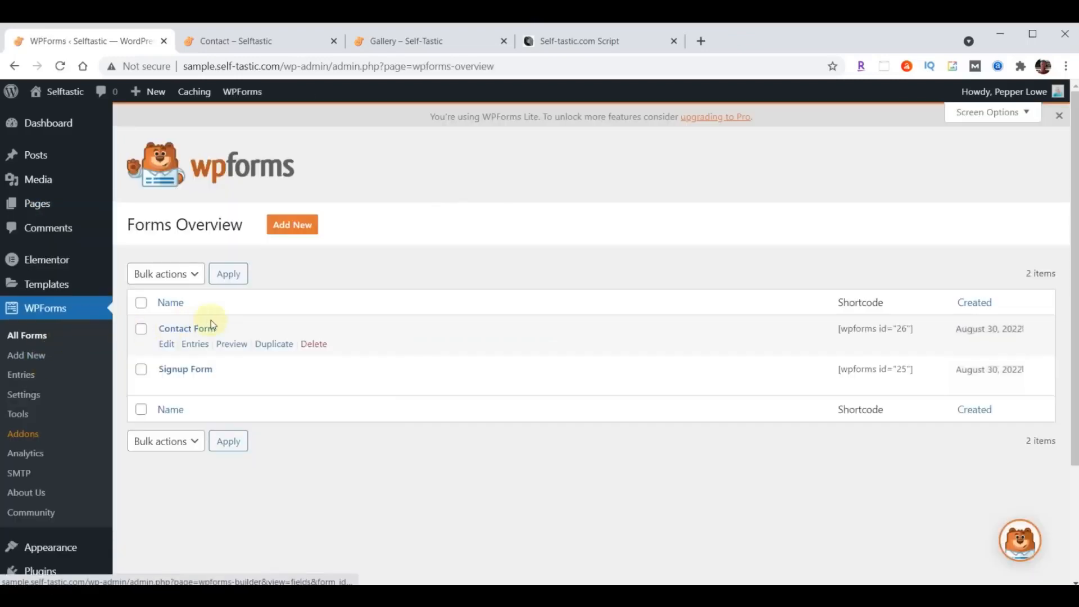
{"action": "left_click", "coordinate": [189, 336]}
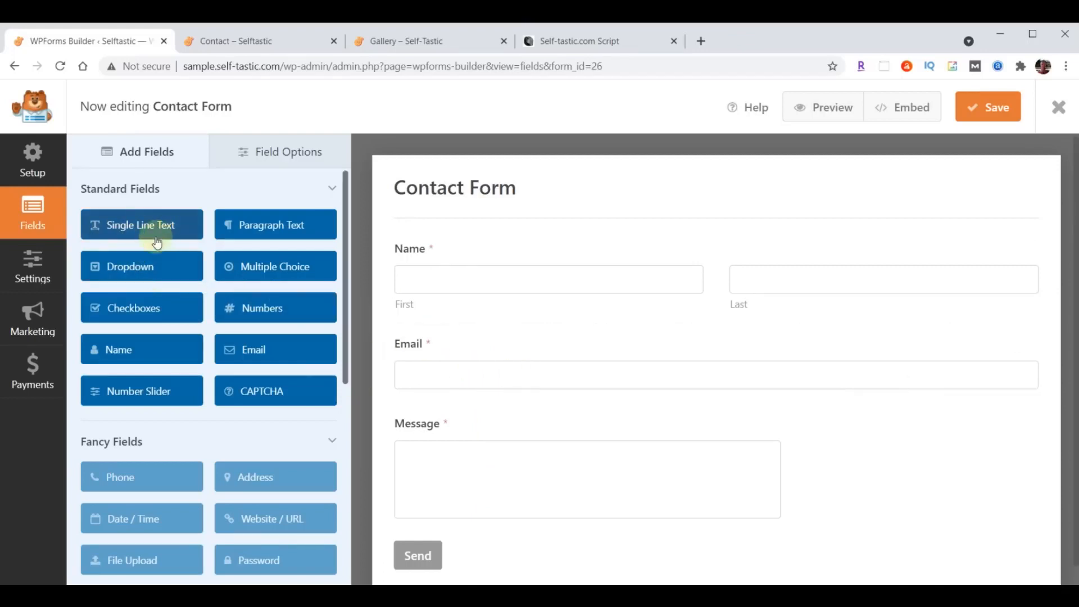
- Add a Single Line Text field below Name and label it 'Subject'
{"action": "left_click_drag", "start_coordinate": [120, 222], "coordinate": [429, 329]}
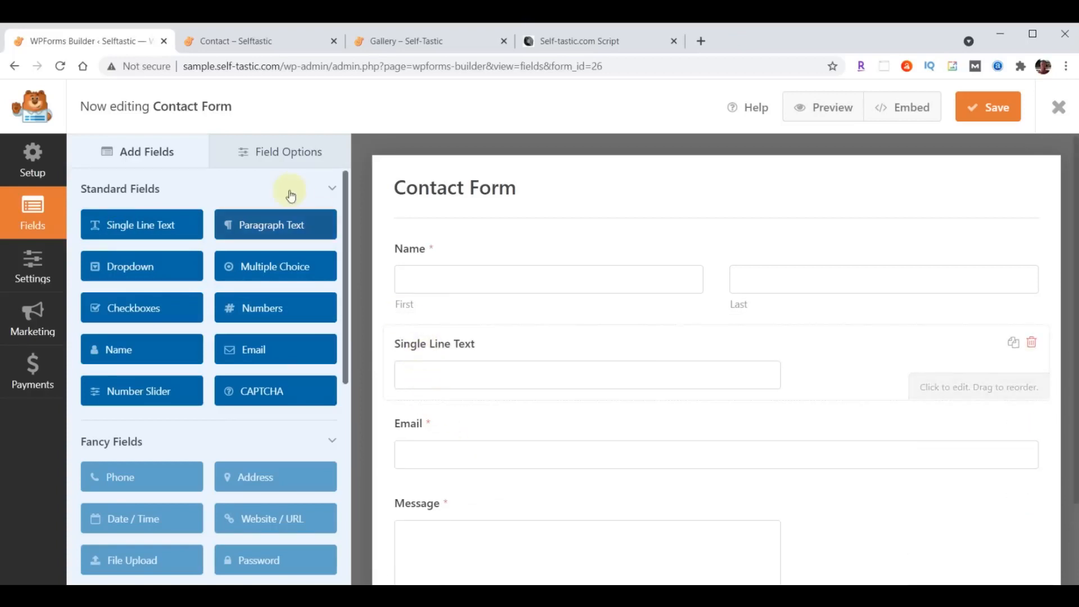
{"action": "left_click", "coordinate": [281, 152]}
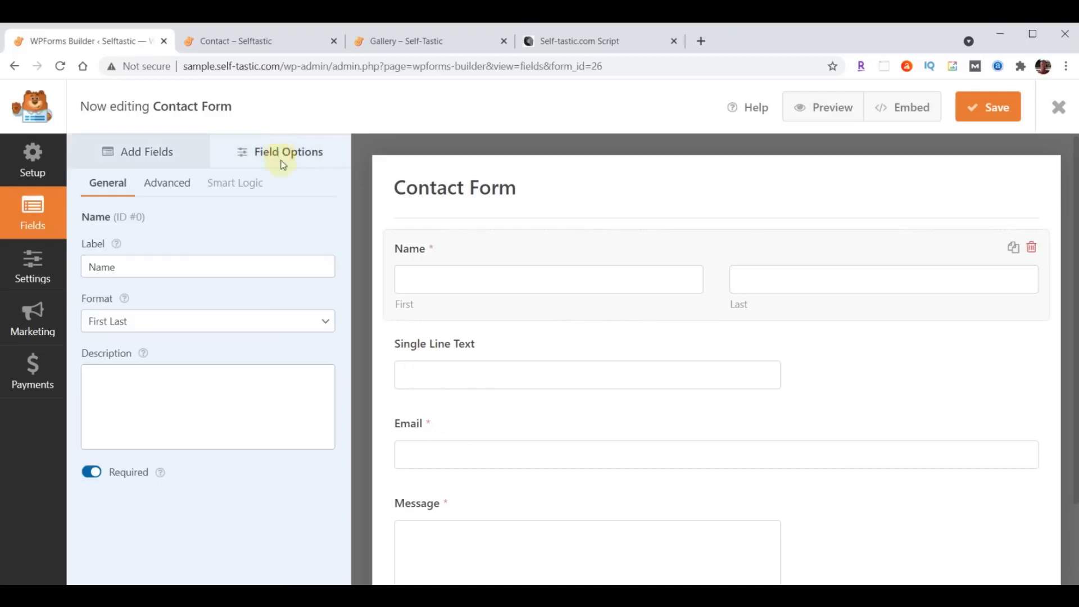
{"action": "left_click", "coordinate": [450, 348]}
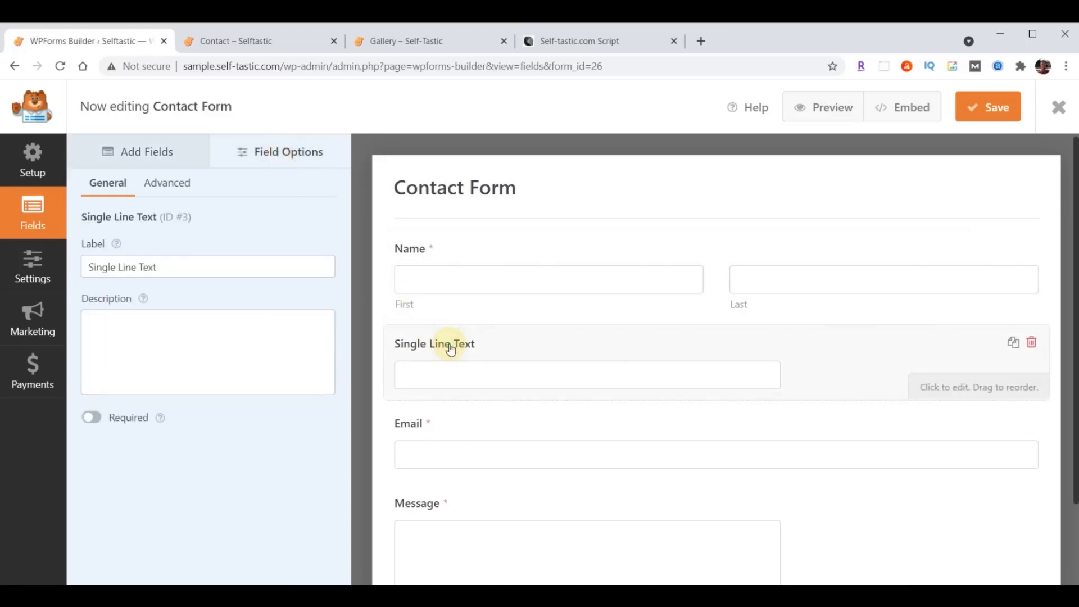
{"action": "triple_click", "coordinate": [90, 276]}
{"action": "type", "text": "Subject"}
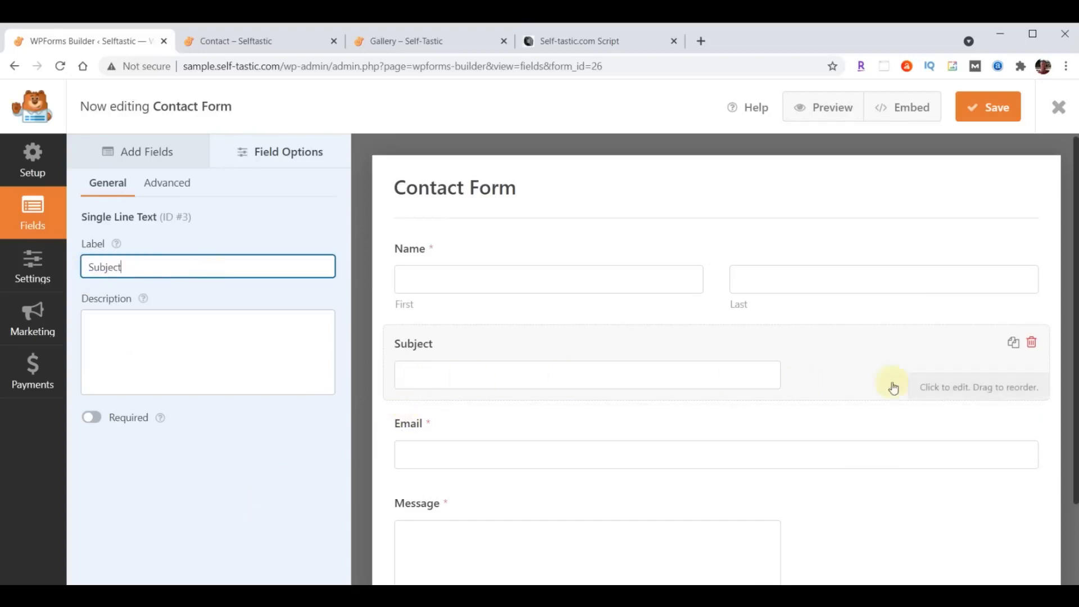
- Set the Subject field's size to Large in its advanced settings
{"action": "left_click", "coordinate": [166, 183]}
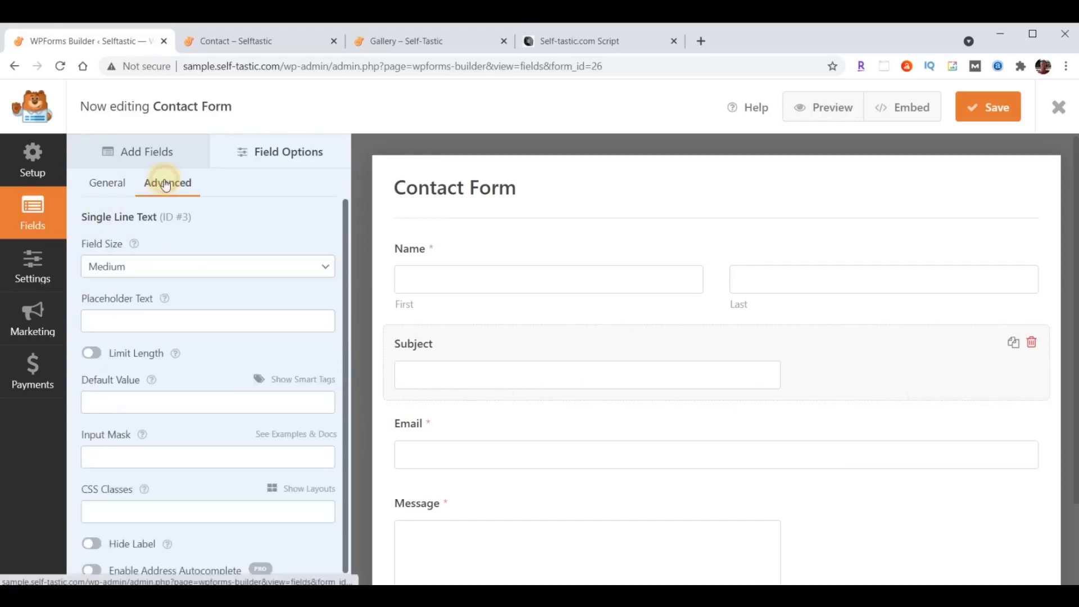
{"action": "left_click", "coordinate": [160, 266]}
{"action": "left_click", "coordinate": [154, 315]}
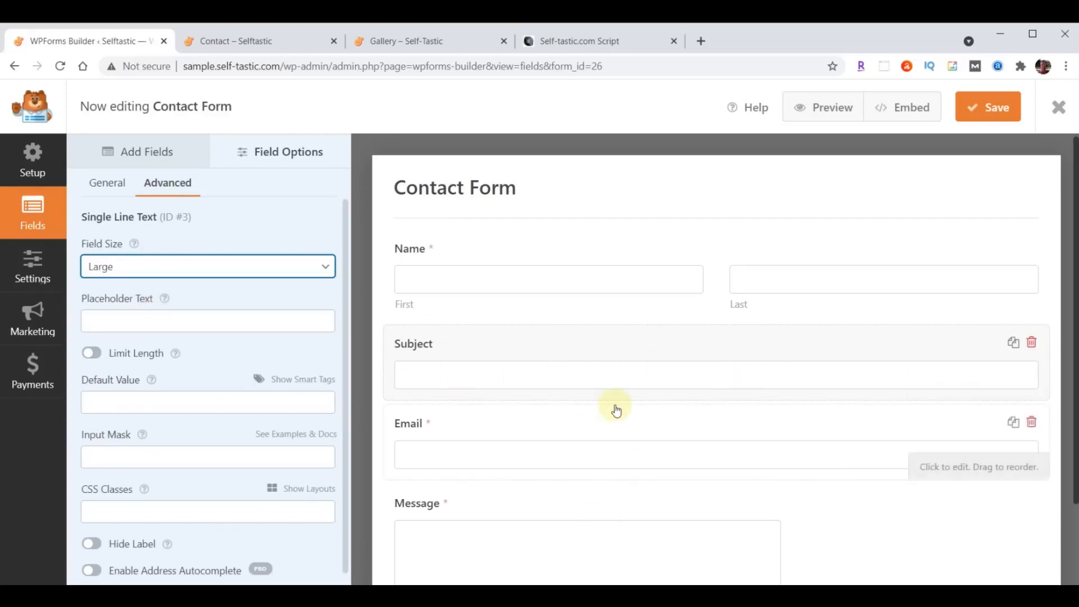
{"action": "left_click", "coordinate": [132, 154]}
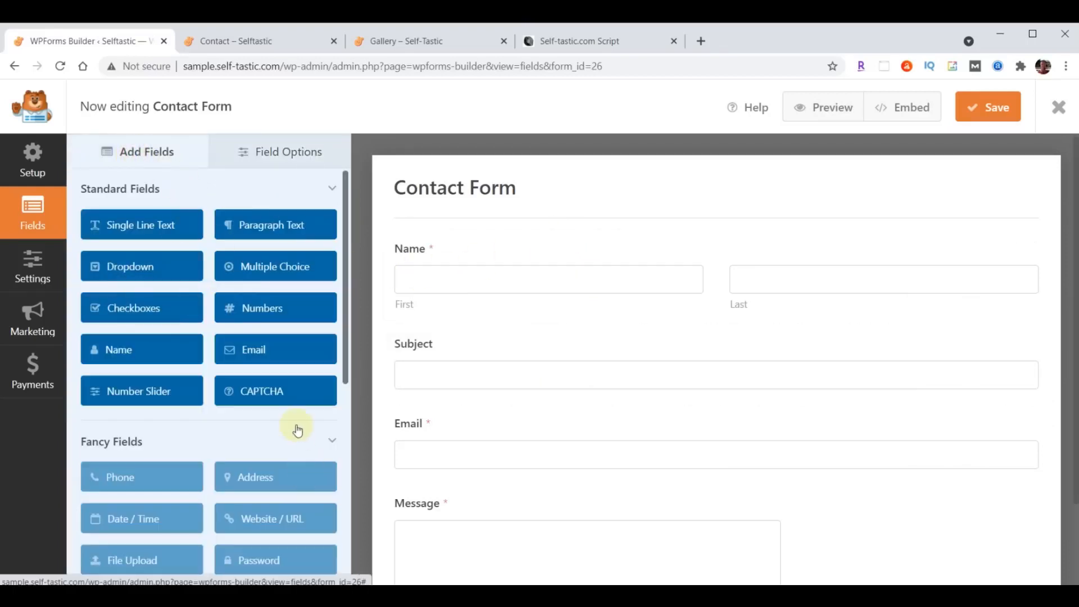
- Add a text field between Subject and Email after dismissing the PRO-only Phone field notice
{"action": "scroll", "coordinate": [297, 430], "scroll_direction": "down", "scroll_amount": 1}
{"action": "left_click", "coordinate": [110, 409]}
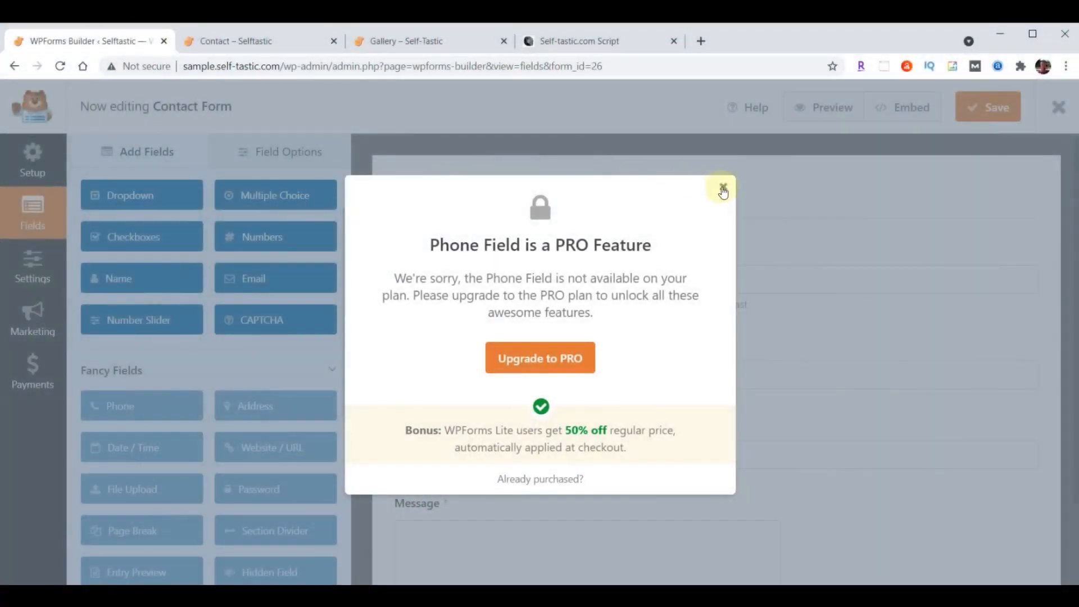
{"action": "left_click", "coordinate": [722, 189]}
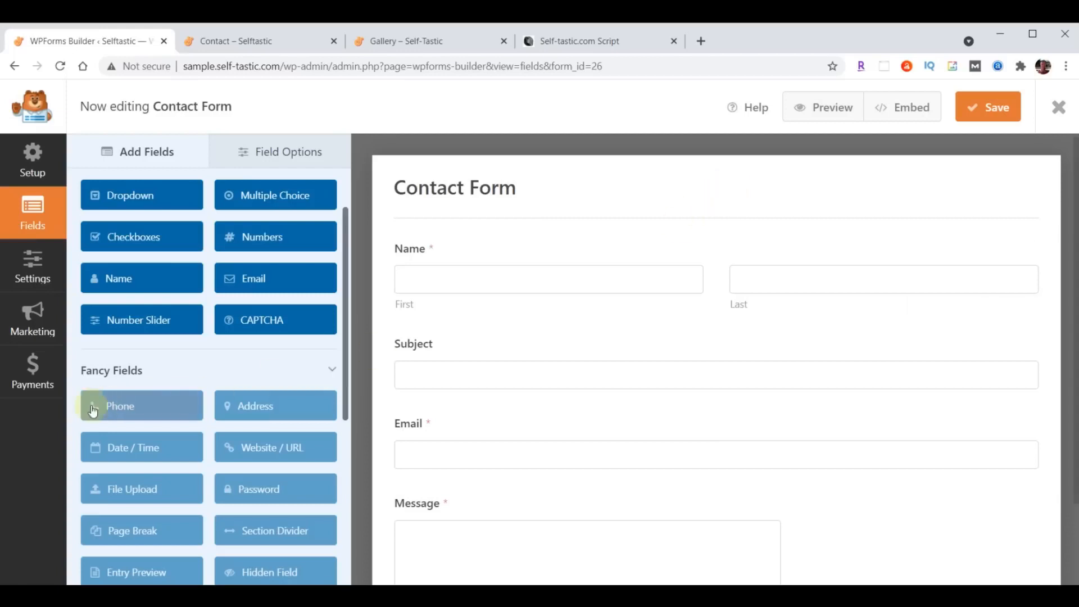
{"action": "scroll", "coordinate": [152, 365], "scroll_direction": "up", "scroll_amount": 2}
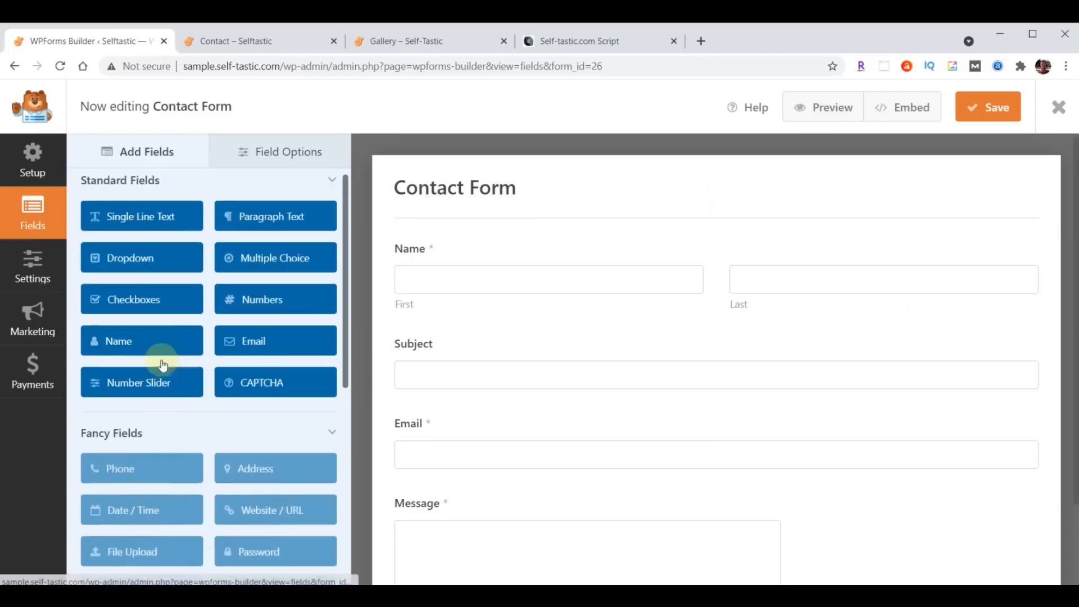
{"action": "left_click_drag", "start_coordinate": [141, 232], "coordinate": [457, 417]}
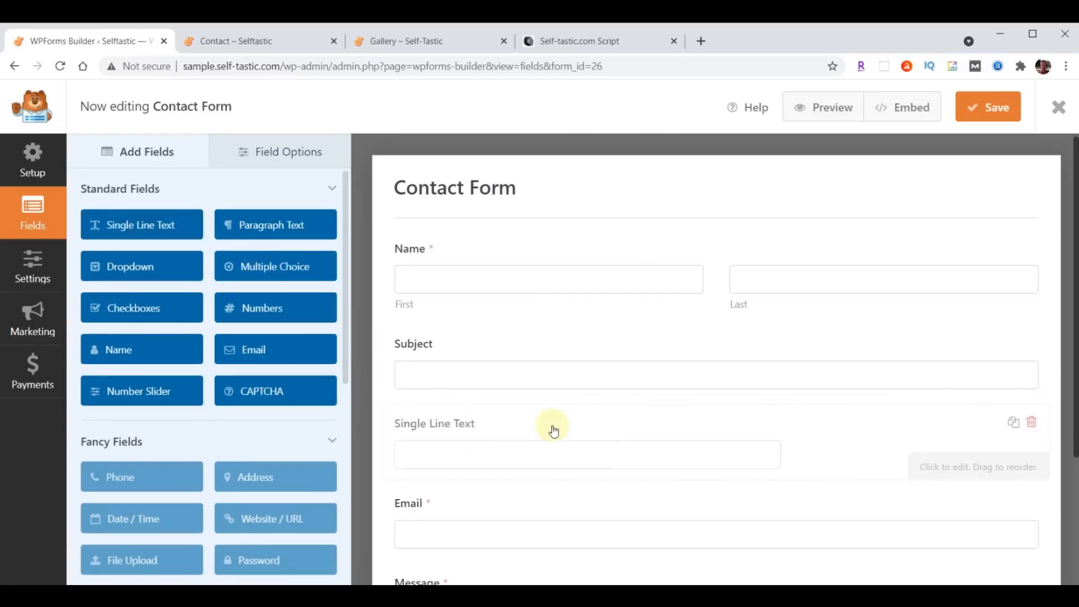
- Label the new field 'Phone' and make it required
{"action": "left_click", "coordinate": [301, 151]}
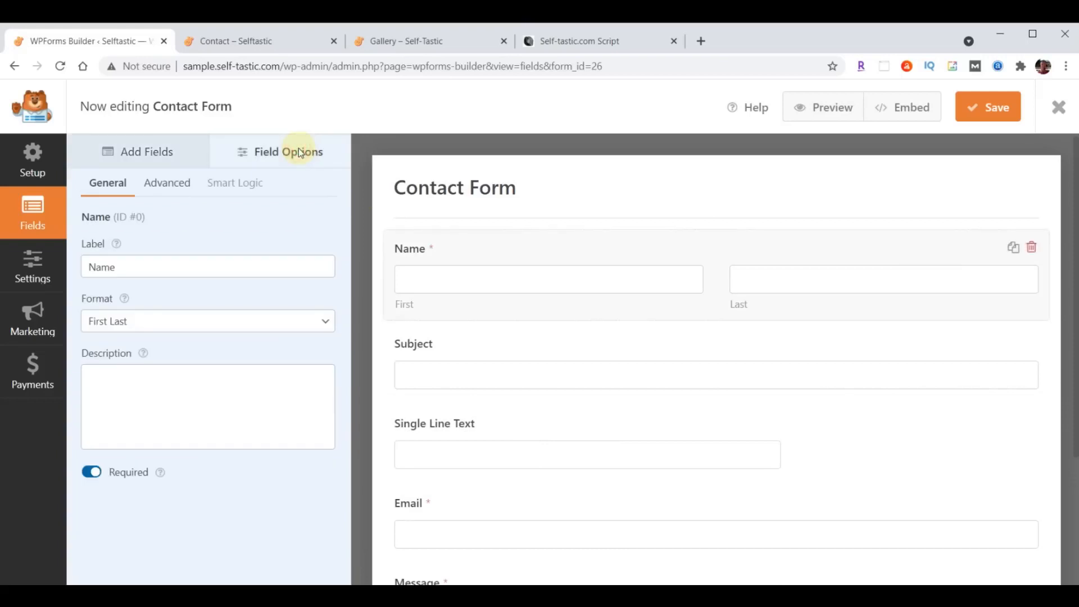
{"action": "left_click", "coordinate": [450, 450]}
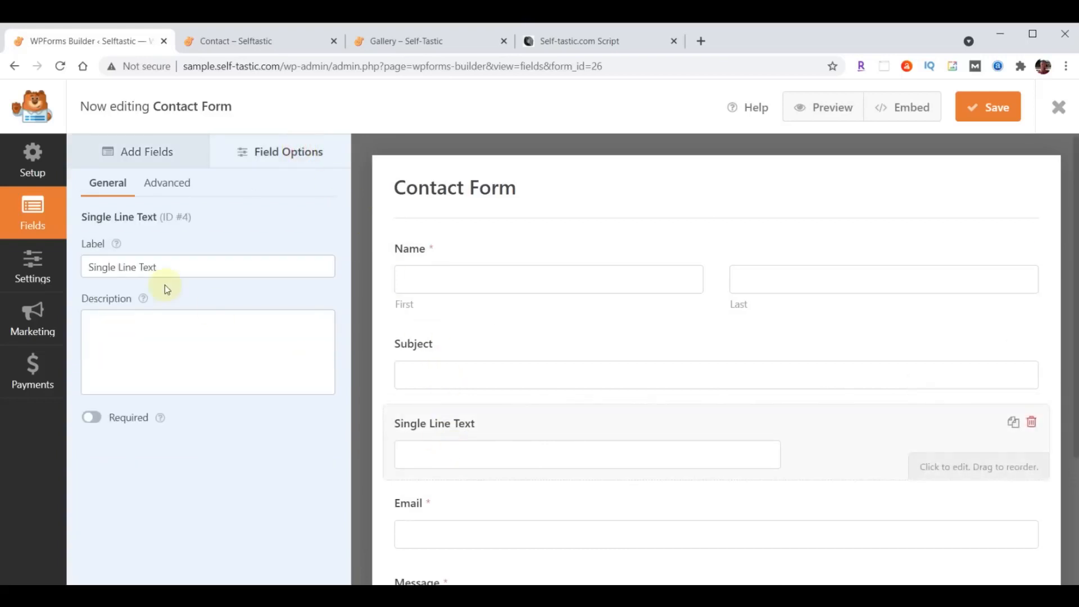
{"action": "triple_click", "coordinate": [157, 267]}
{"action": "type", "text": "Phone"}
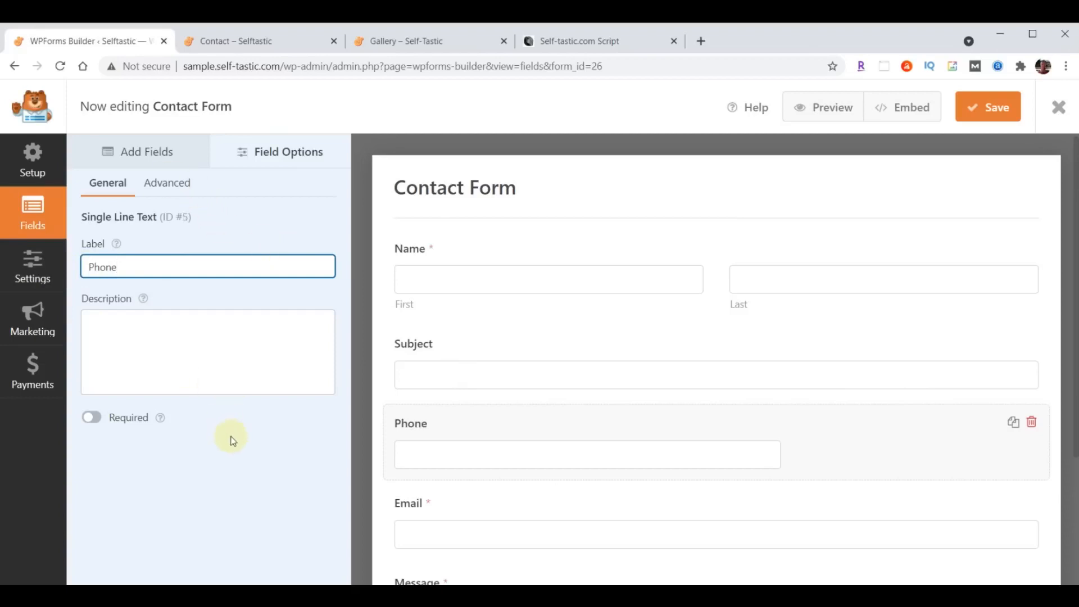
{"action": "left_click", "coordinate": [279, 454]}
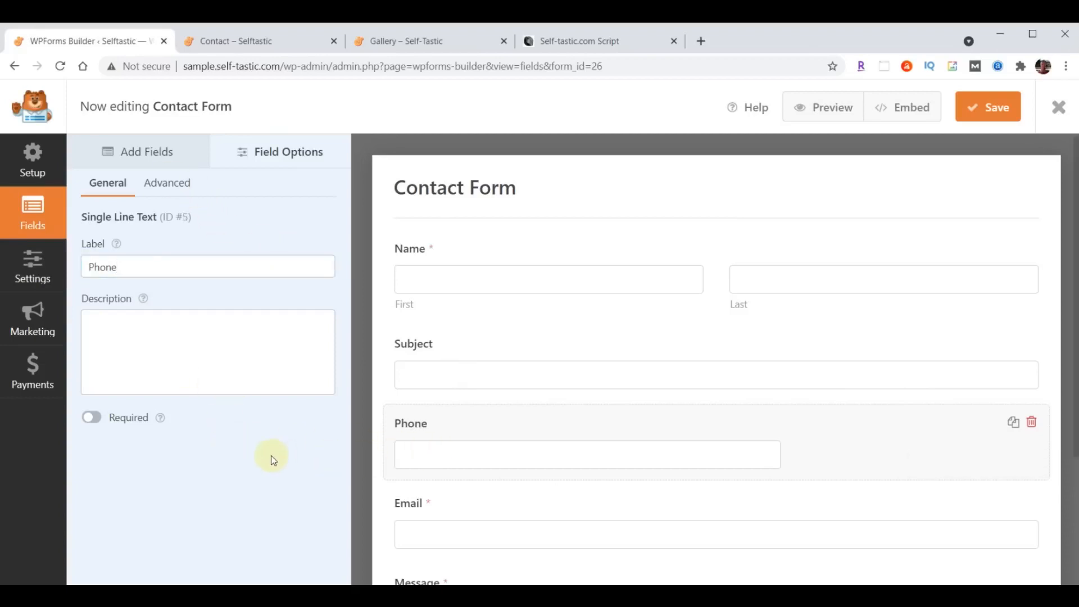
{"action": "scroll", "coordinate": [517, 482], "scroll_direction": "down", "scroll_amount": 1}
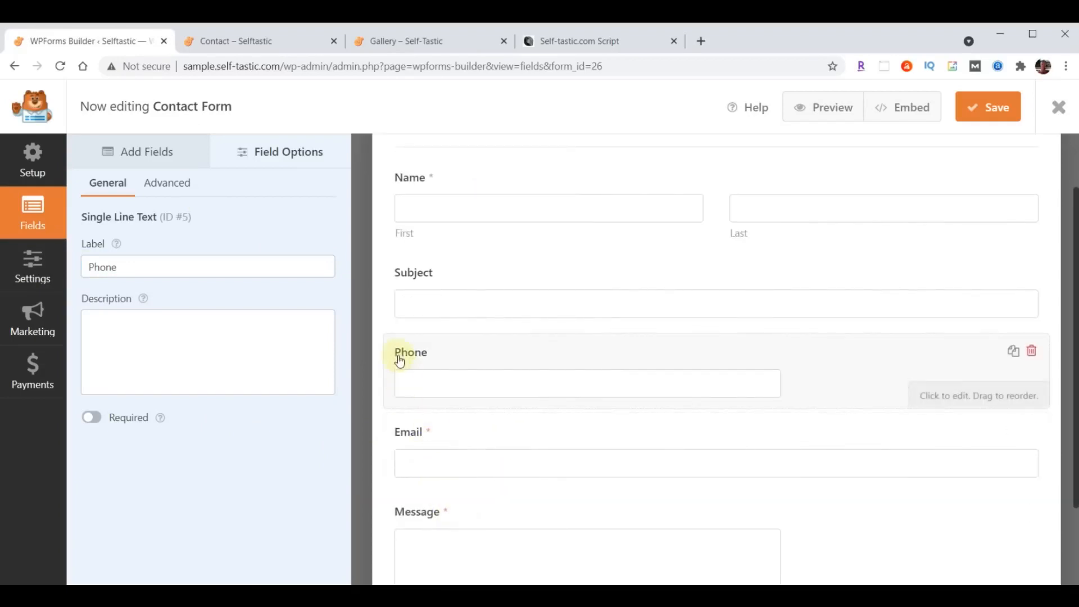
{"action": "left_click", "coordinate": [93, 419]}
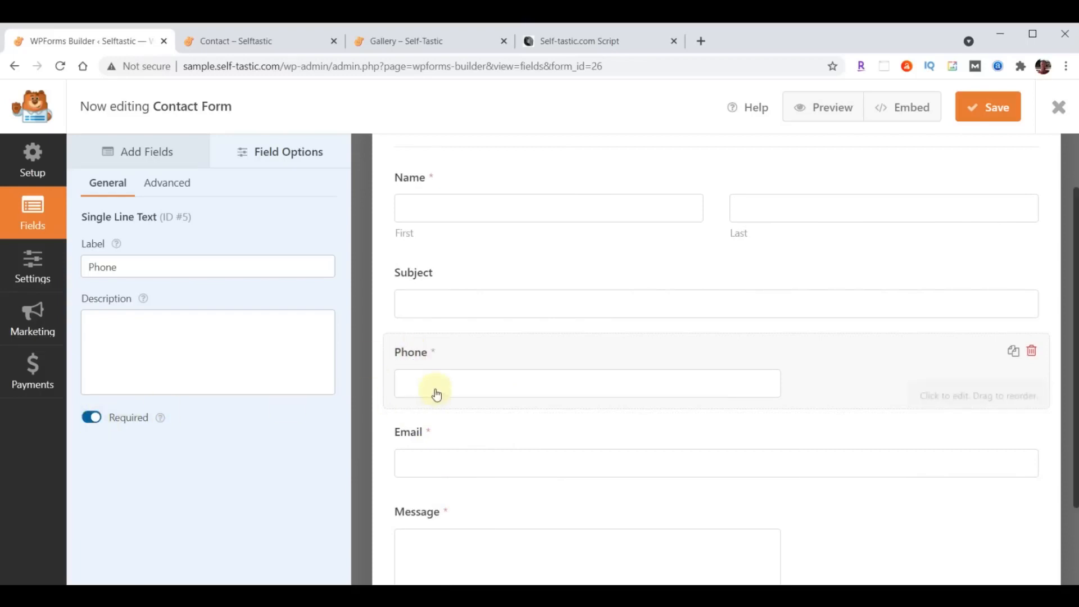
- Set the Phone field's size to Large in its Advanced options, then go to the form's Settings
{"action": "scroll", "coordinate": [563, 494], "scroll_direction": "up", "scroll_amount": 3}
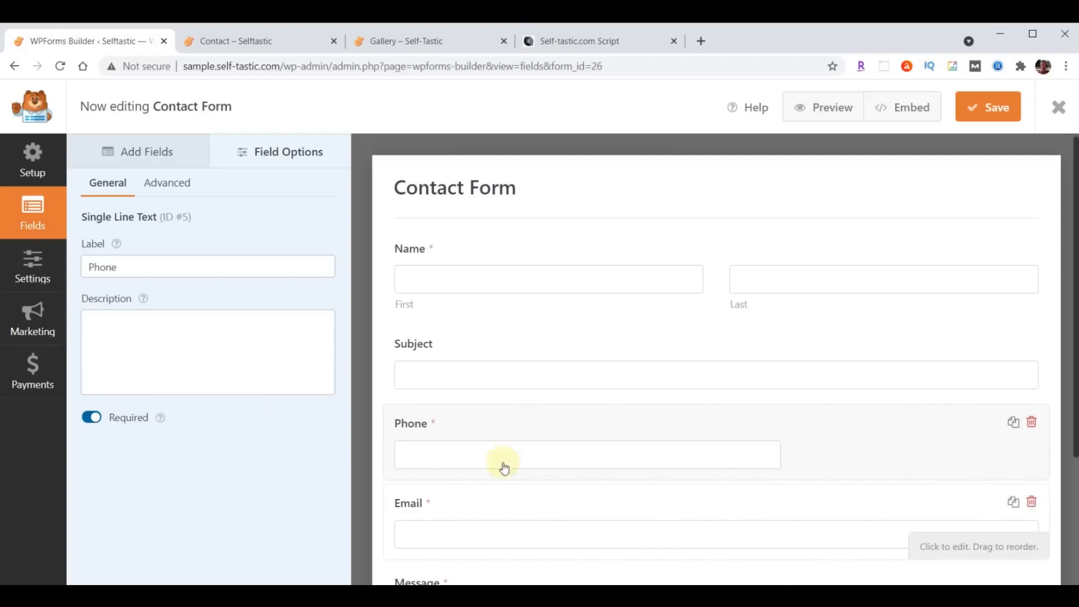
{"action": "left_click", "coordinate": [164, 186]}
{"action": "left_click", "coordinate": [219, 272]}
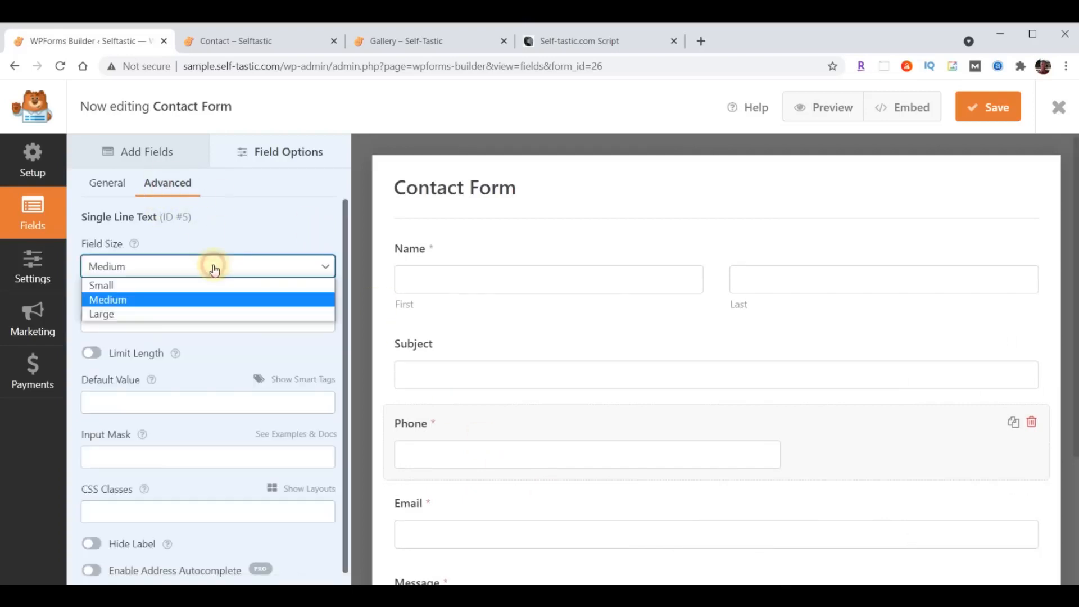
{"action": "left_click", "coordinate": [191, 314]}
{"action": "scroll", "coordinate": [691, 388], "scroll_direction": "down", "scroll_amount": 3}
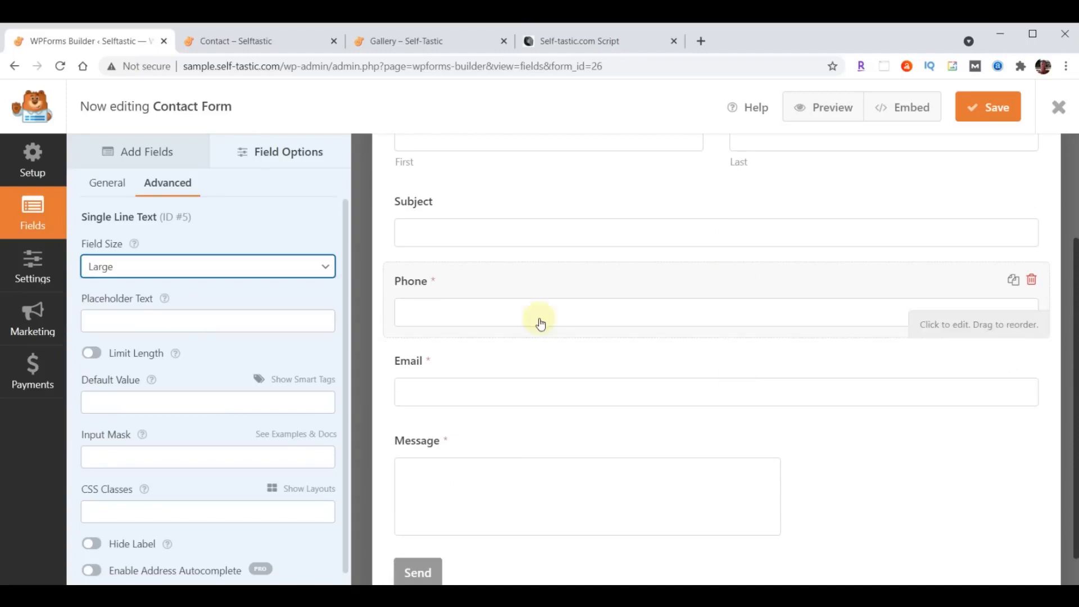
{"action": "scroll", "coordinate": [671, 494], "scroll_direction": "up", "scroll_amount": 3}
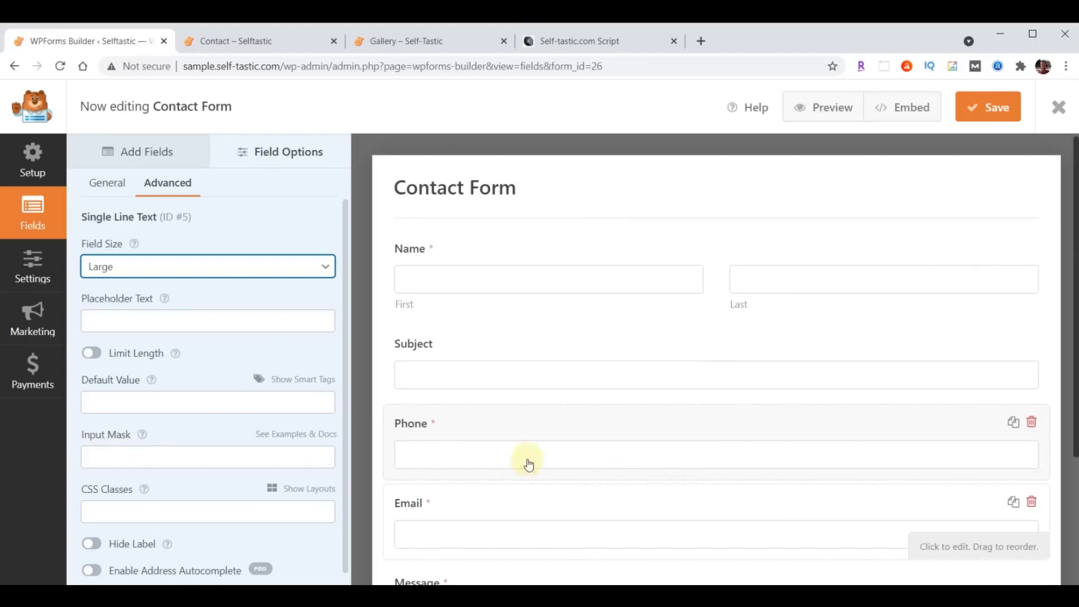
{"action": "left_click", "coordinate": [24, 270]}
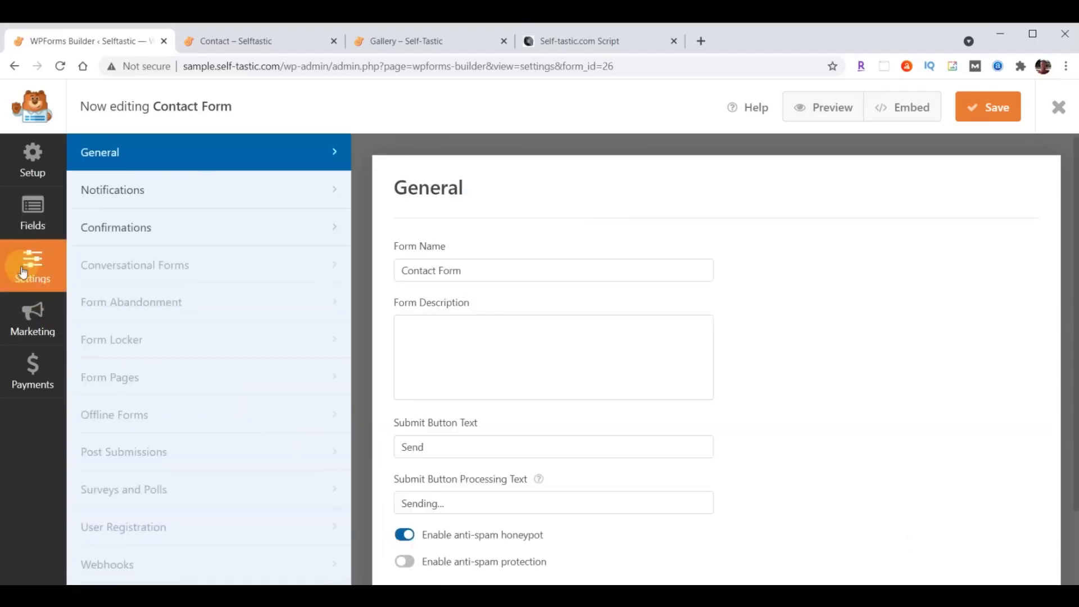
- Send Contact Form notifications to the owner's e-mail, subject 'Selftastic - Comments', sender 'Self-Tastic.com', and save
{"action": "left_click", "coordinate": [110, 190]}
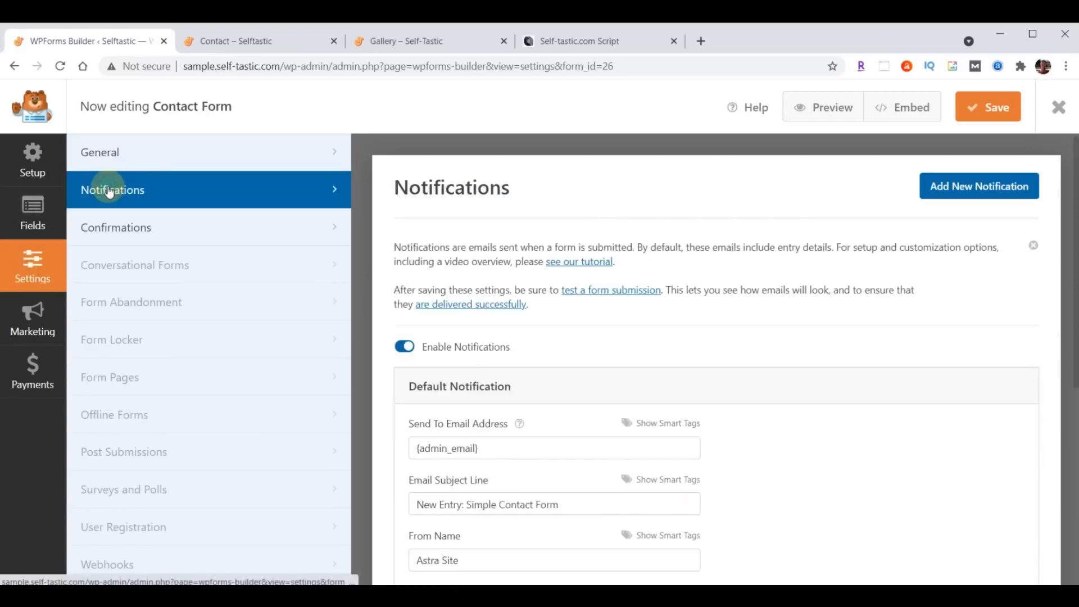
{"action": "scroll", "coordinate": [862, 361], "scroll_direction": "down", "scroll_amount": 2}
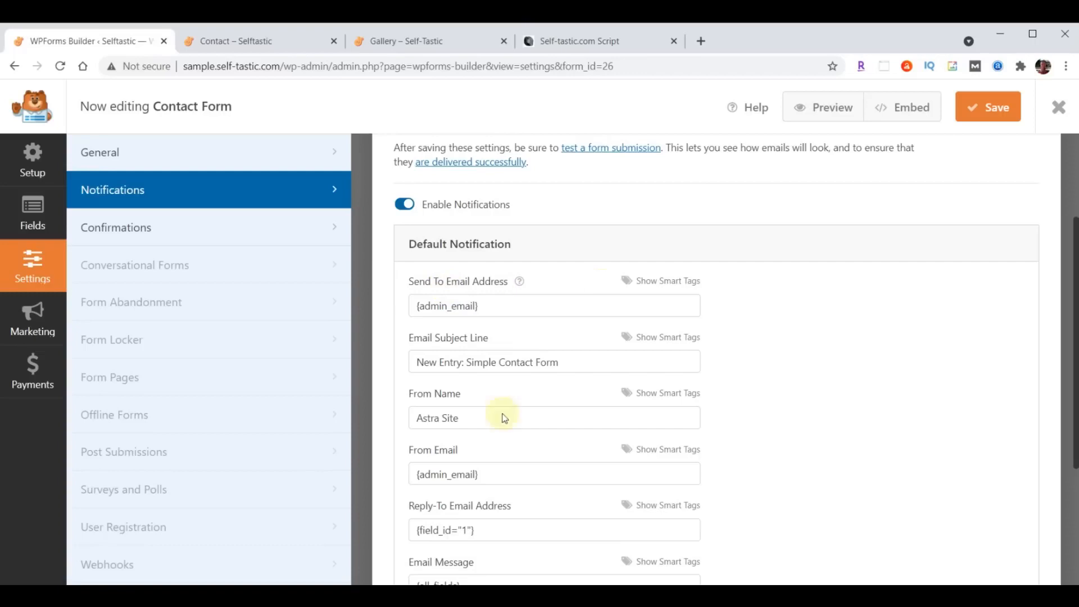
{"action": "triple_click", "coordinate": [509, 305]}
{"action": "key", "text": "ctrl+v"}
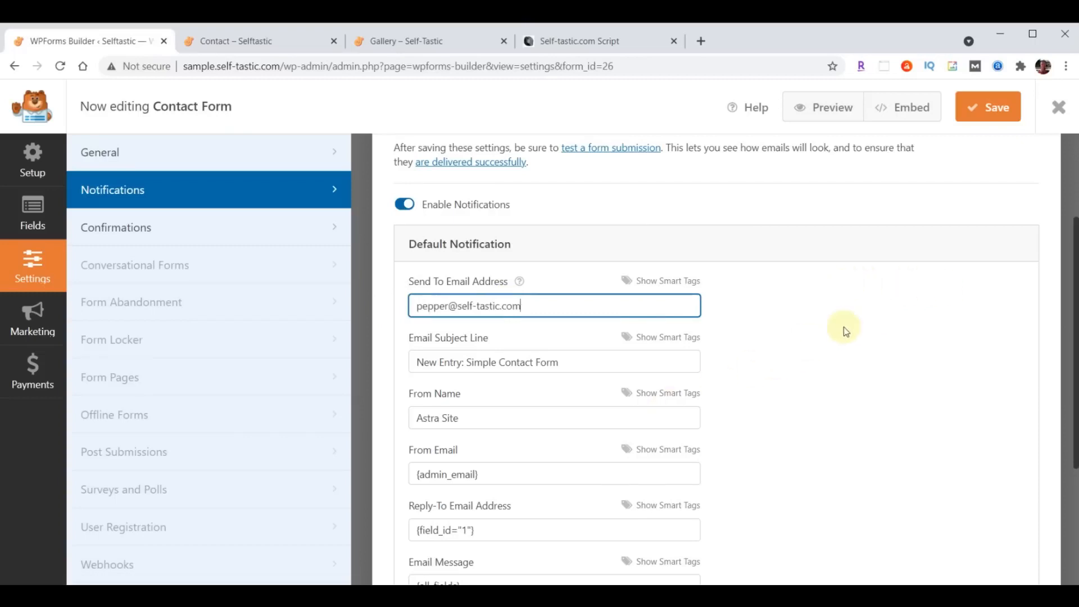
{"action": "left_click_drag", "start_coordinate": [416, 366], "coordinate": [625, 362]}
{"action": "type", "text": "Selftastic - Comments"}
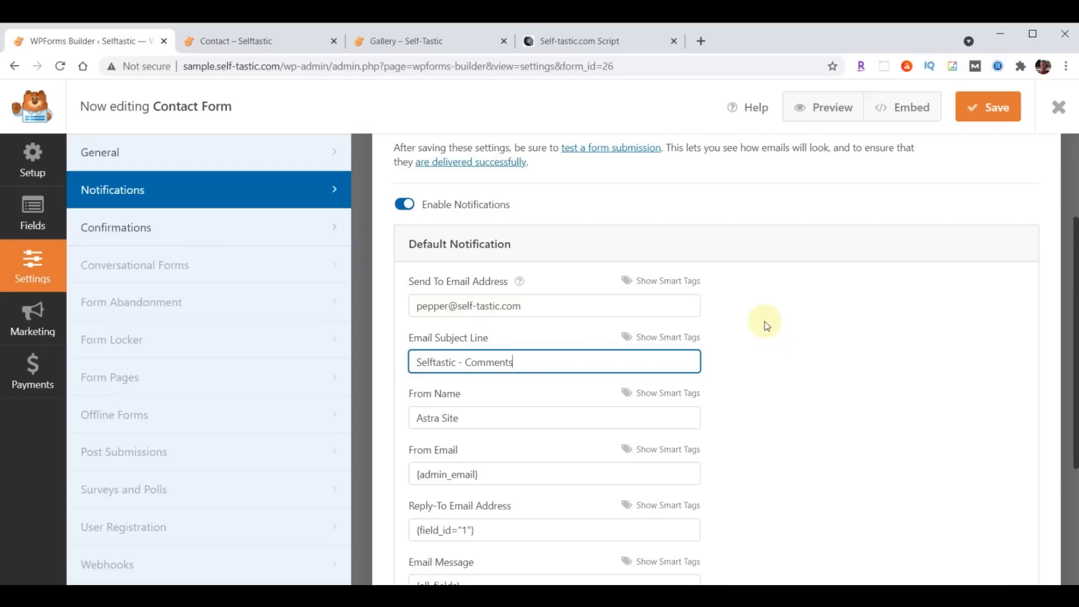
{"action": "left_click_drag", "start_coordinate": [417, 425], "coordinate": [488, 418]}
{"action": "type", "text": "Self-Tastic.com"}
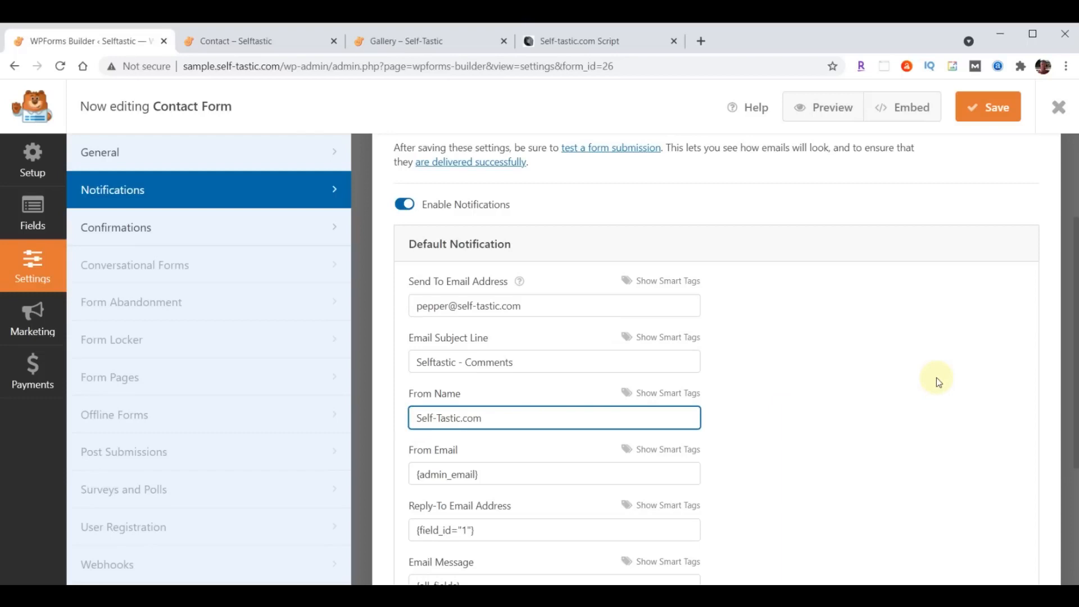
{"action": "left_click", "coordinate": [990, 111]}
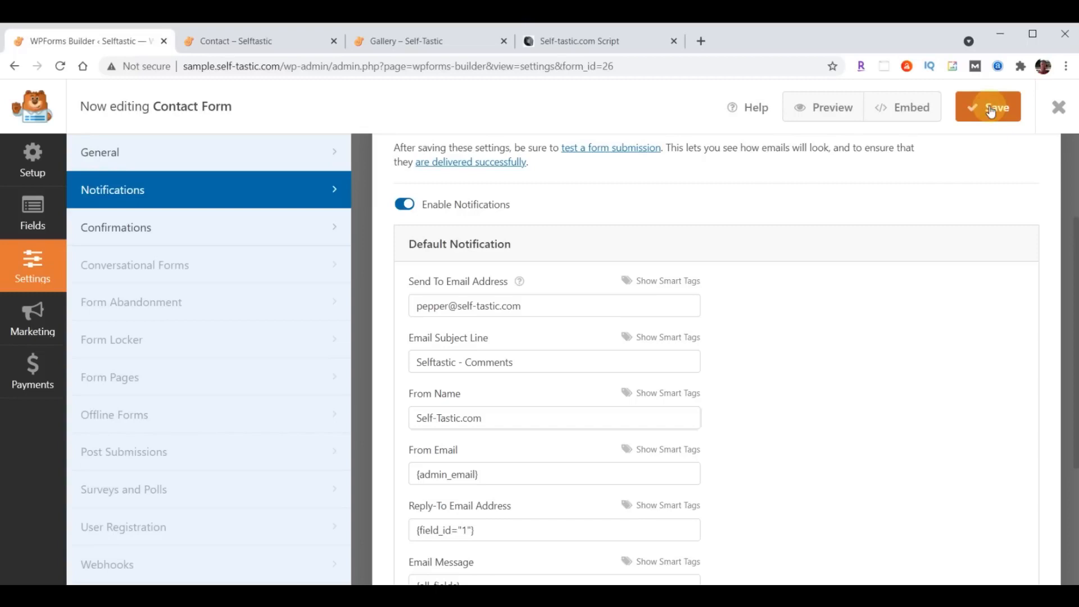
{"action": "left_click", "coordinate": [1058, 109]}
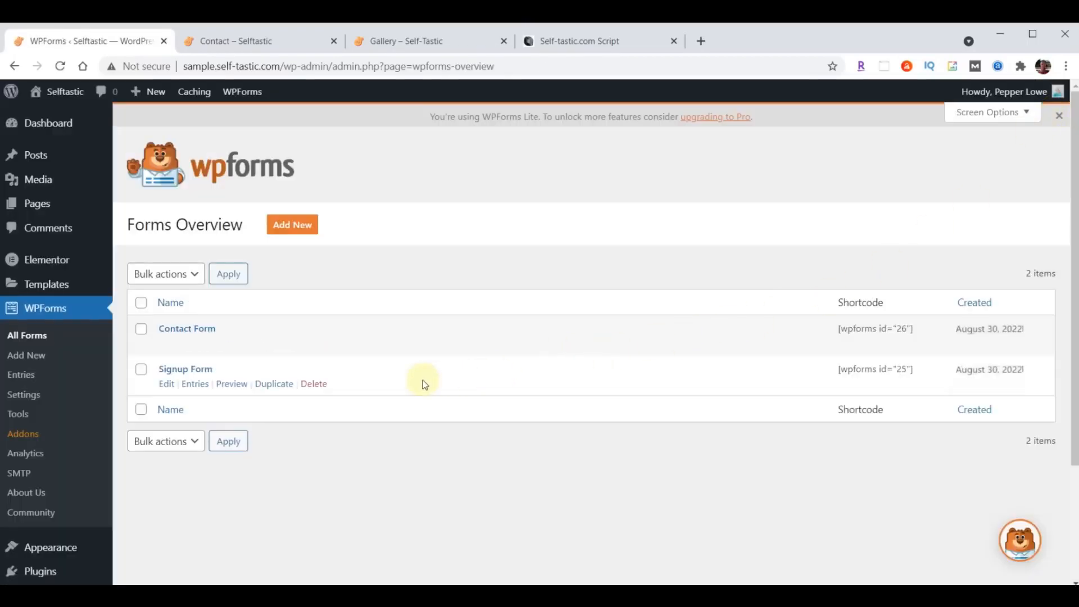
- Send Signup Form notifications to the owner's e-mail, subject 'Selftastic - Join Club Selftastic', sender 'Self-Tastic.com', and save
{"action": "left_click", "coordinate": [176, 372]}
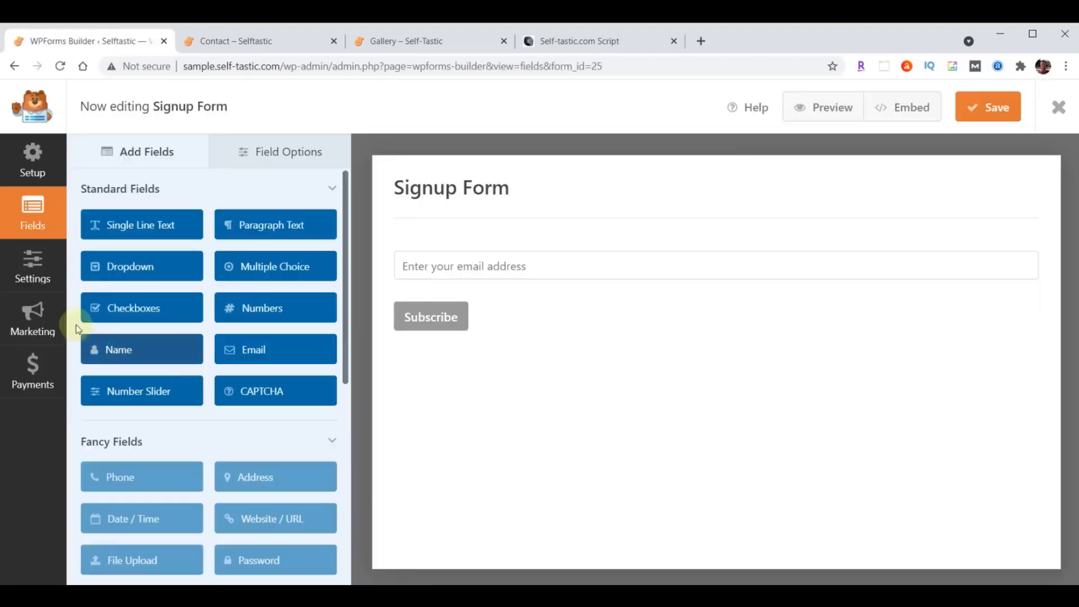
{"action": "left_click", "coordinate": [27, 272]}
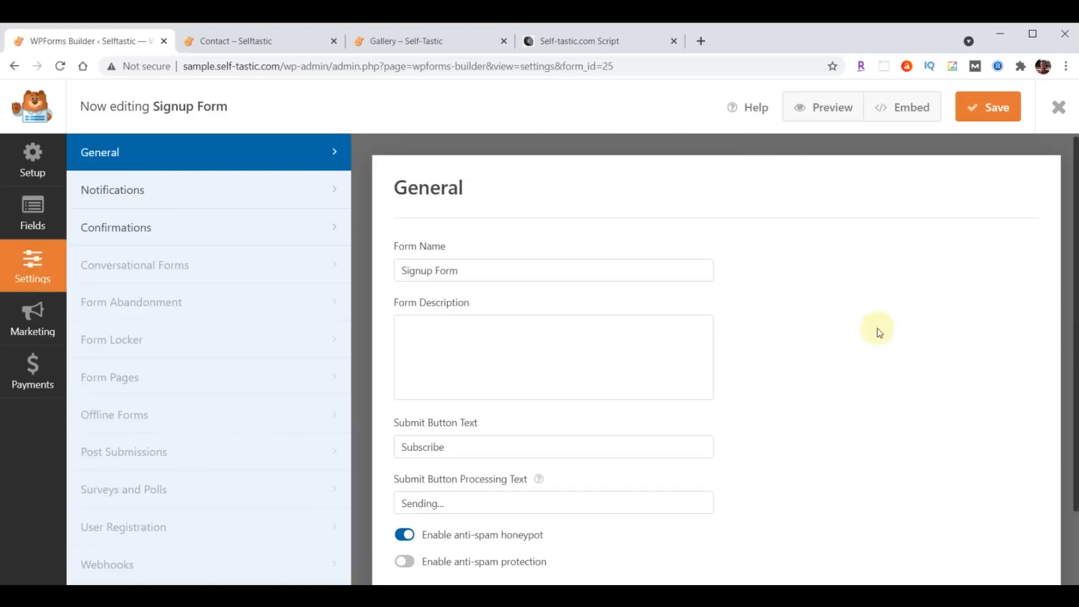
{"action": "left_click", "coordinate": [106, 189]}
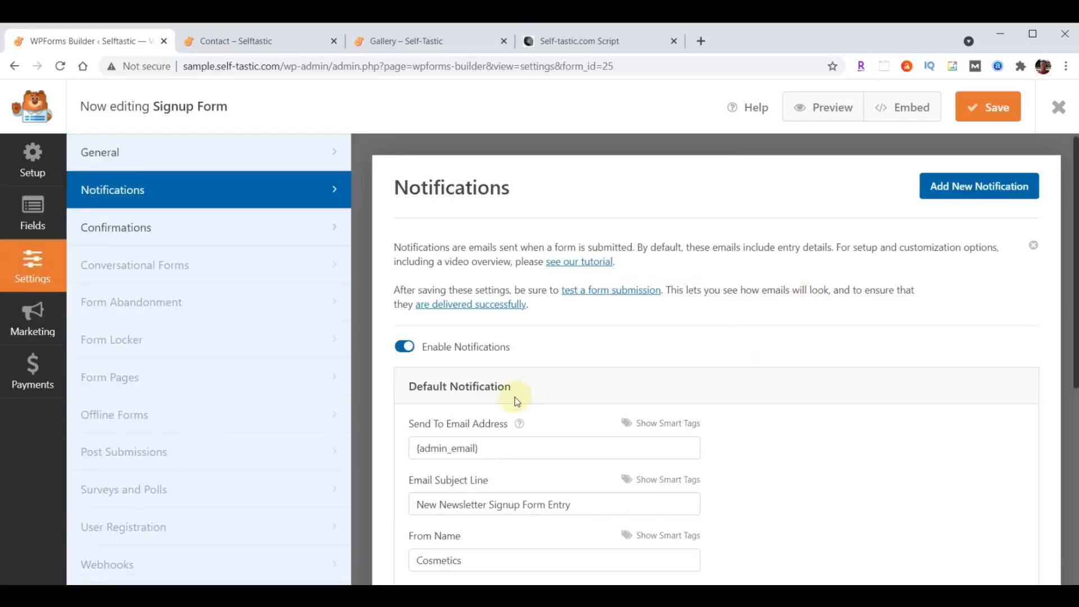
{"action": "scroll", "coordinate": [698, 361], "scroll_direction": "down", "scroll_amount": 3}
{"action": "triple_click", "coordinate": [516, 308]}
{"action": "key", "text": "ctrl+v"}
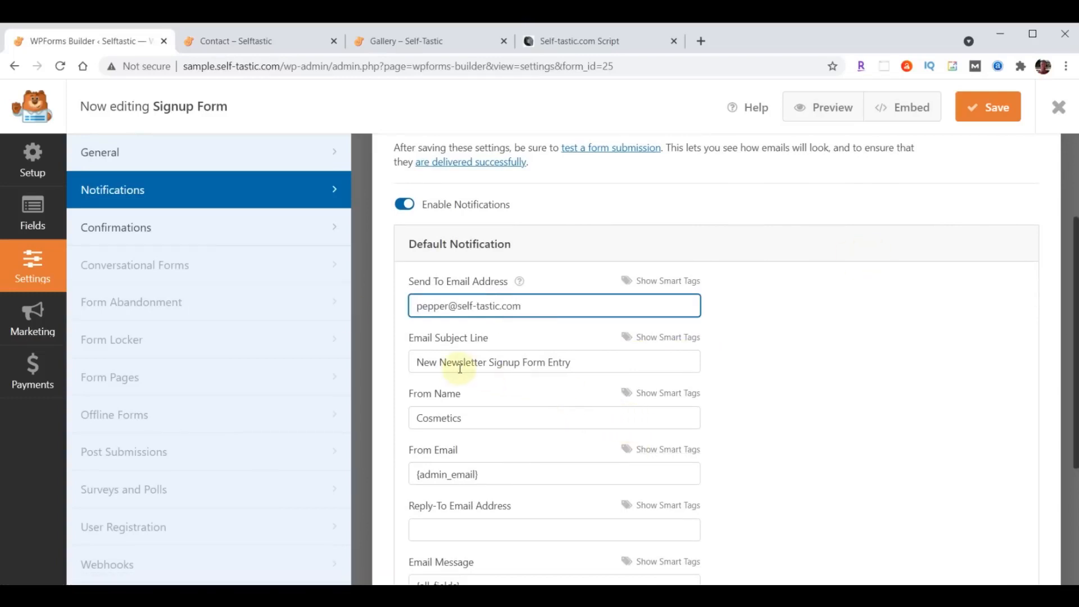
{"action": "left_click_drag", "start_coordinate": [416, 362], "coordinate": [642, 360]}
{"action": "type", "text": "Selftastic - Join Club Selftastic"}
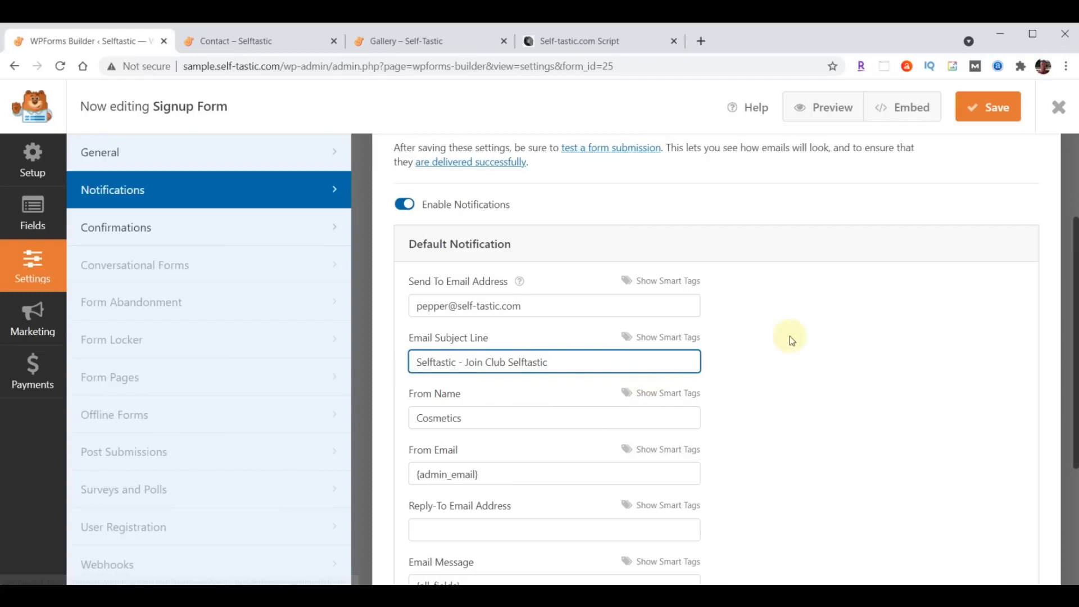
{"action": "left_click_drag", "start_coordinate": [523, 420], "coordinate": [363, 431]}
{"action": "type", "text": "Self-Tastic.com"}
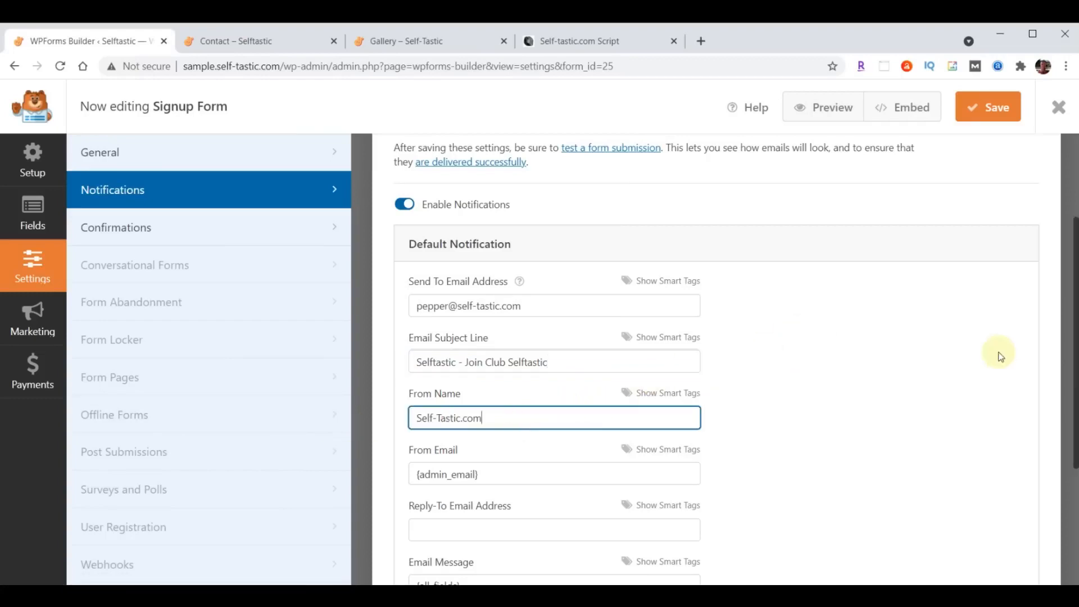
{"action": "left_click", "coordinate": [994, 111]}
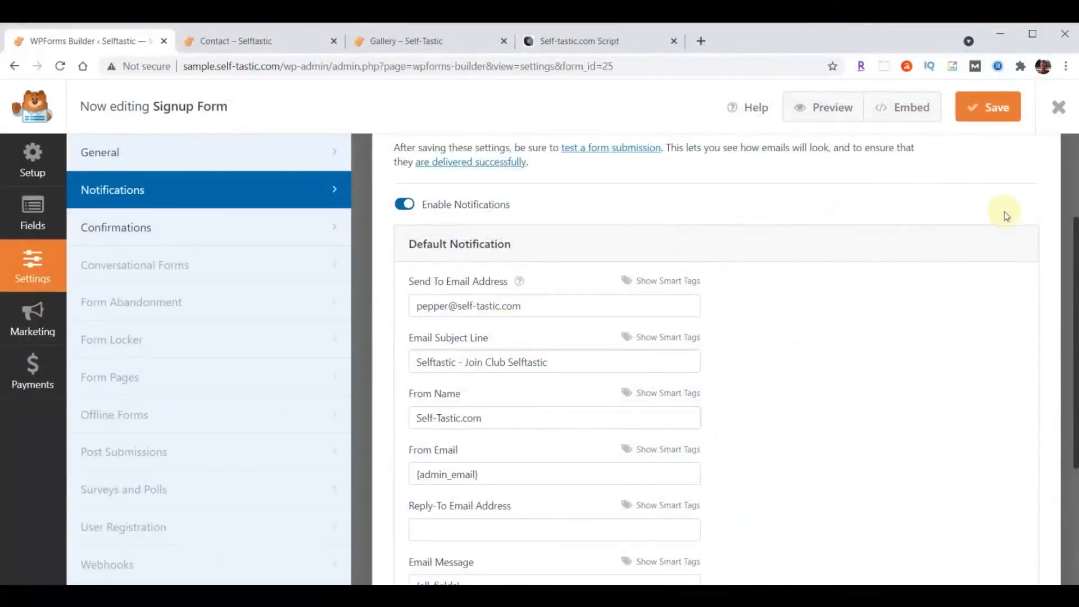
{"action": "left_click", "coordinate": [1059, 112]}
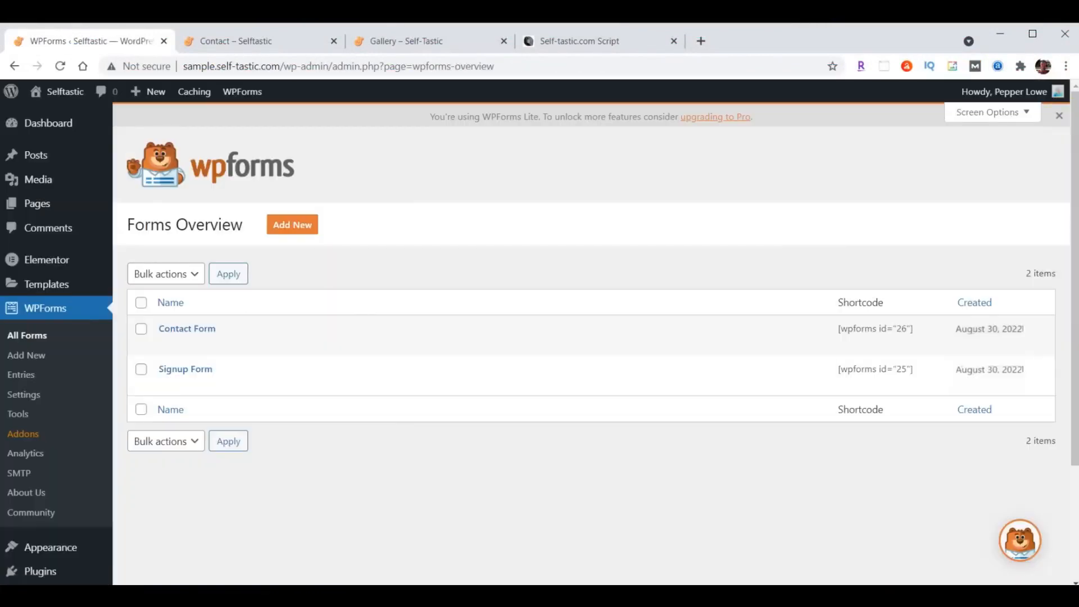
- Reload the live Contact page and autofill the contact details into the form
{"action": "left_click", "coordinate": [251, 43]}
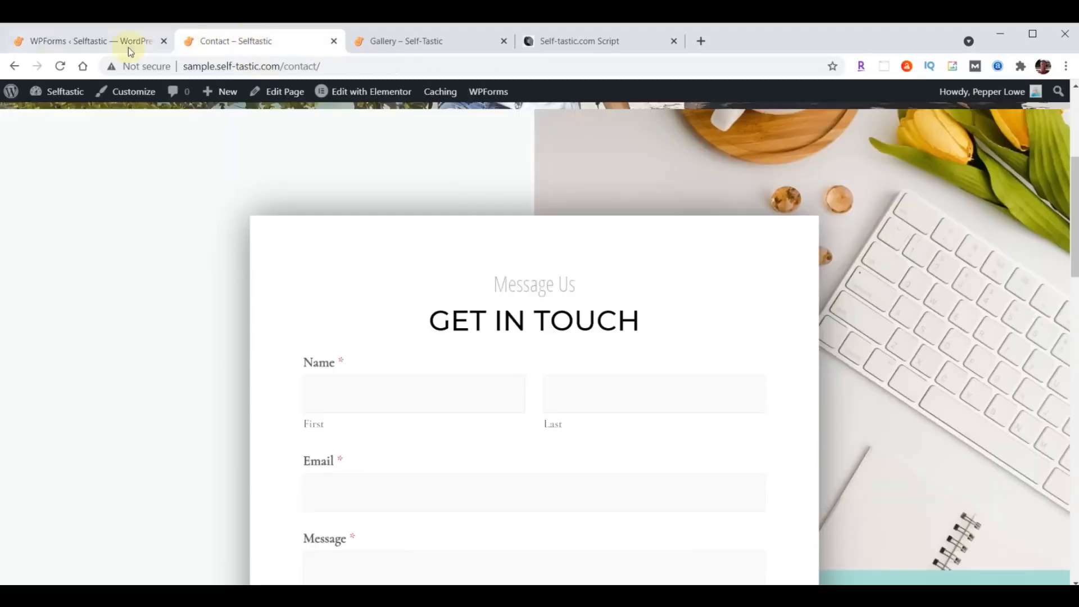
{"action": "left_click", "coordinate": [60, 65]}
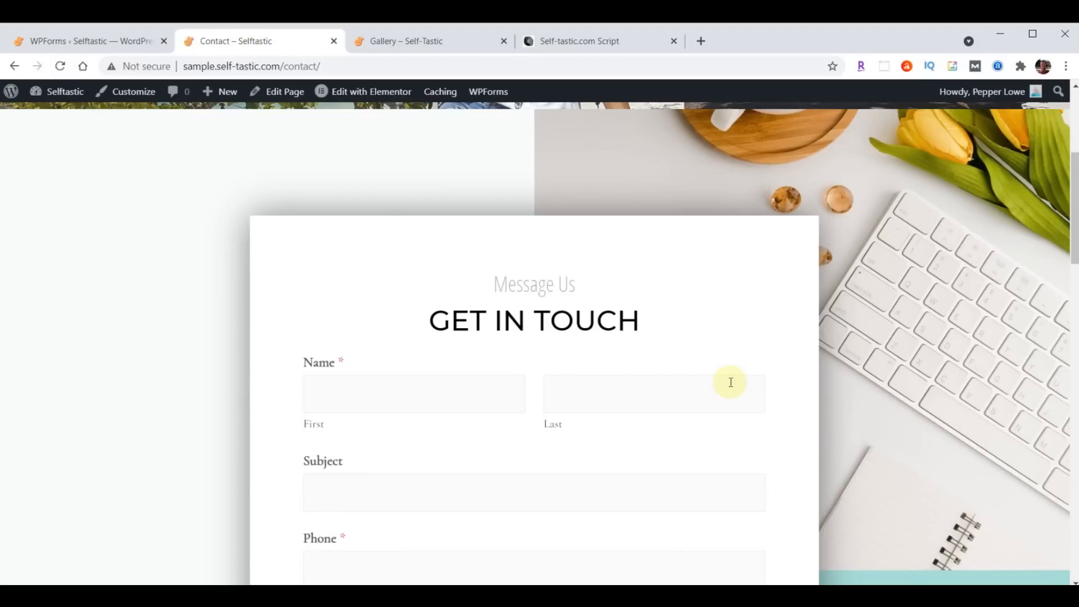
{"action": "scroll", "coordinate": [730, 382], "scroll_direction": "down", "scroll_amount": 3}
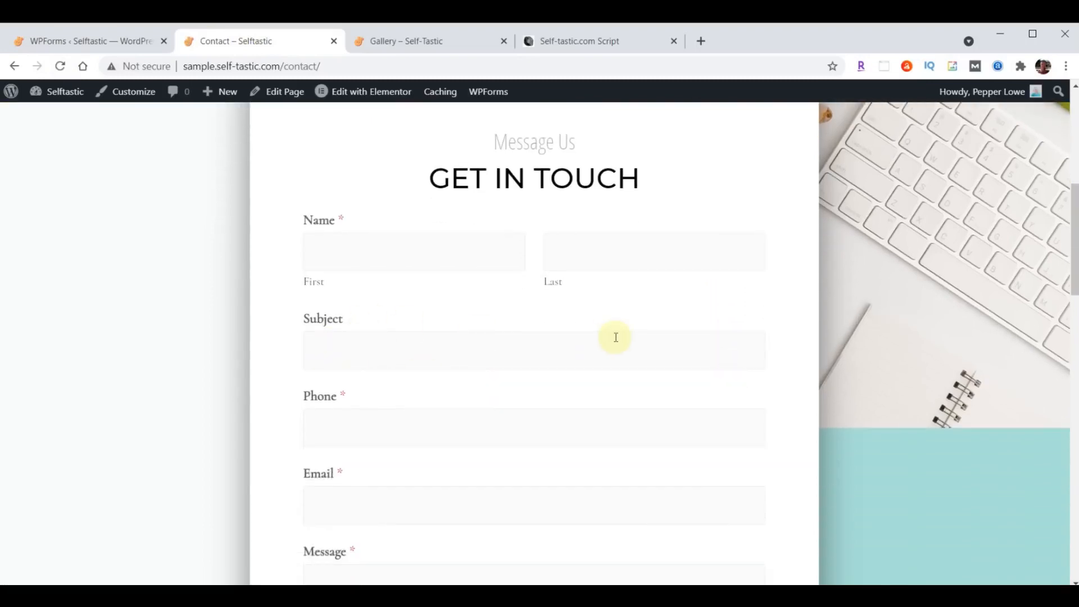
{"action": "left_click", "coordinate": [420, 256]}
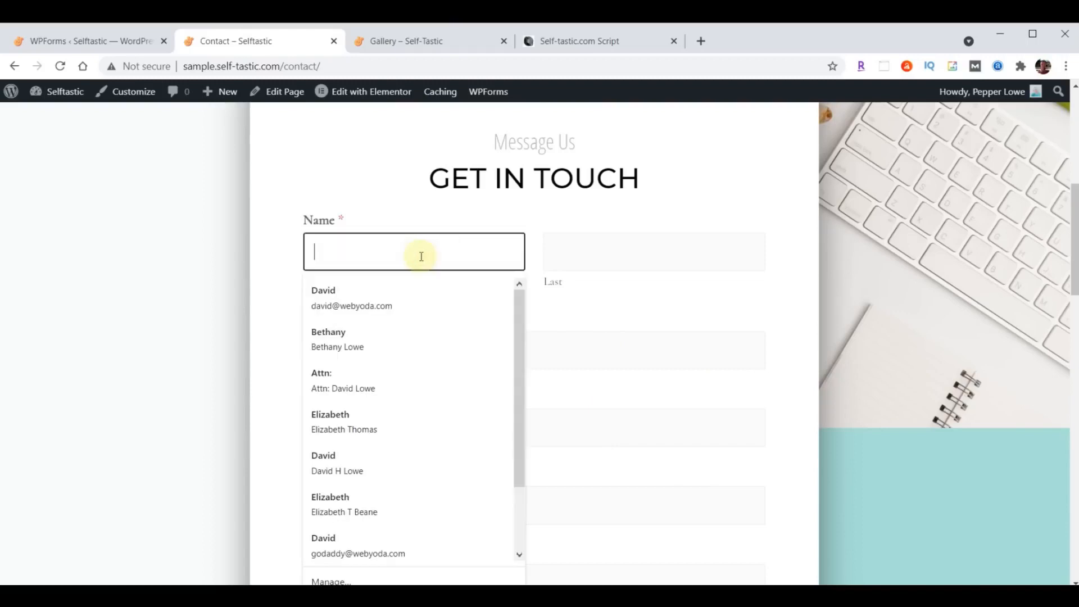
{"action": "left_click", "coordinate": [352, 290]}
- Enter subject 'Test' and message 'Hello World', then send the form
{"action": "left_click", "coordinate": [361, 351]}
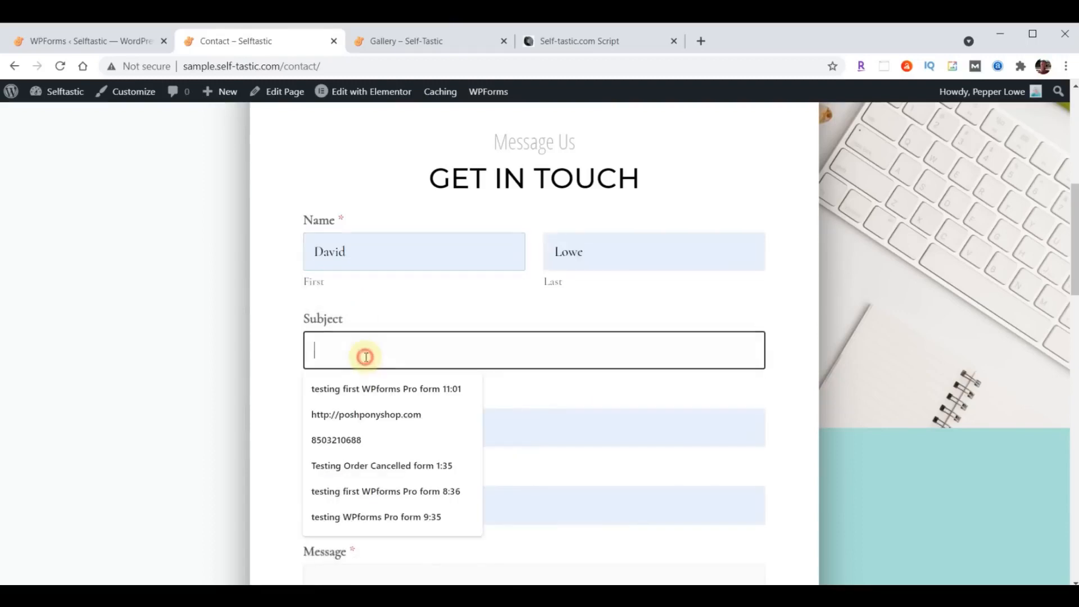
{"action": "type", "text": "Test"}
{"action": "key", "text": "Tab"}
{"action": "key", "text": "Tab"}
{"action": "key", "text": "Tab"}
{"action": "scroll", "coordinate": [393, 270], "scroll_direction": "down", "scroll_amount": 5}
{"action": "type", "text": "Hello Wo"}
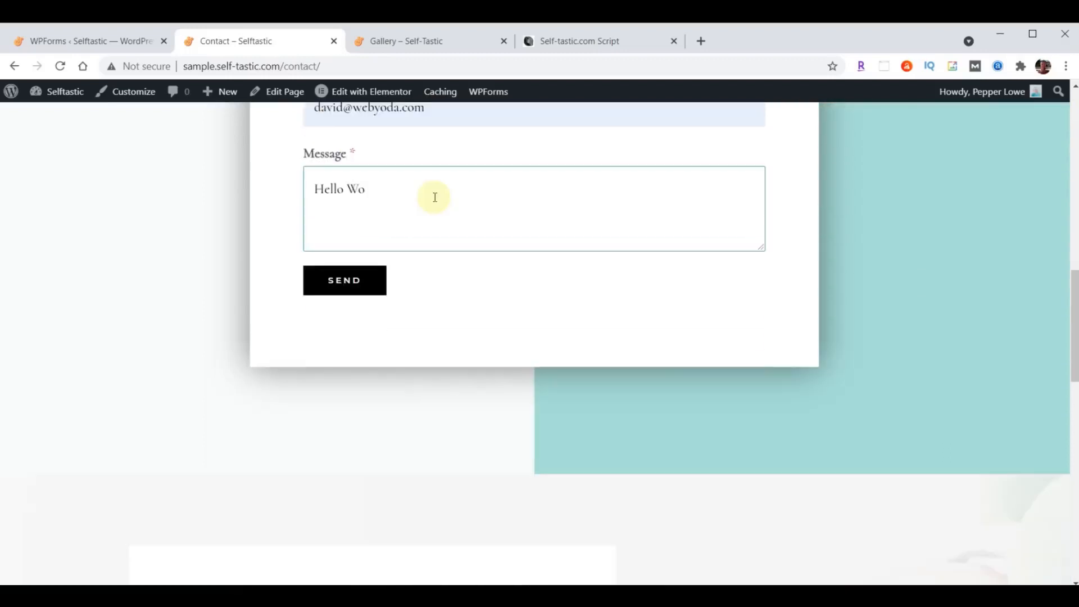
{"action": "type", "text": "rld"}
{"action": "left_click", "coordinate": [348, 279]}
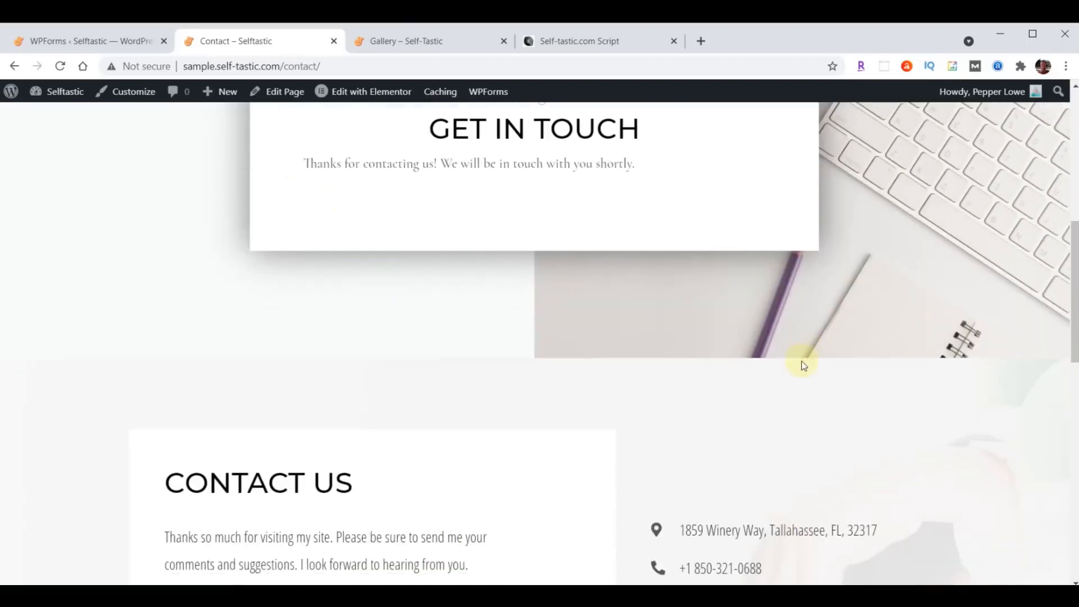
- Check the thank-you notice, then switch to the Self-Tastic.com Script document
{"action": "scroll", "coordinate": [801, 361], "scroll_direction": "up", "scroll_amount": 8}
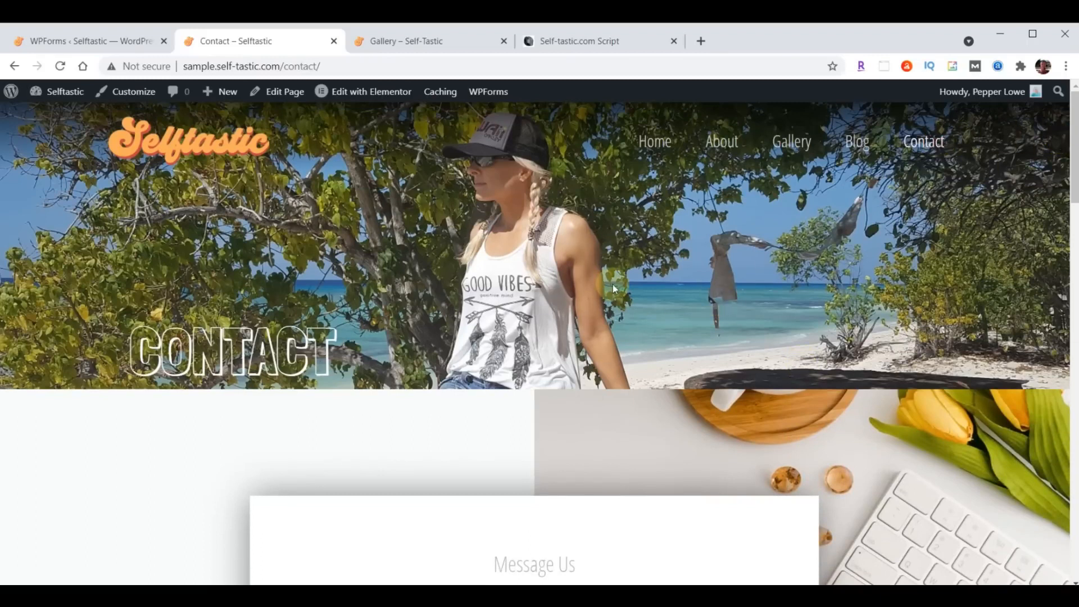
{"action": "scroll", "coordinate": [613, 284], "scroll_direction": "down", "scroll_amount": 6}
{"action": "scroll", "coordinate": [613, 284], "scroll_direction": "down", "scroll_amount": 1}
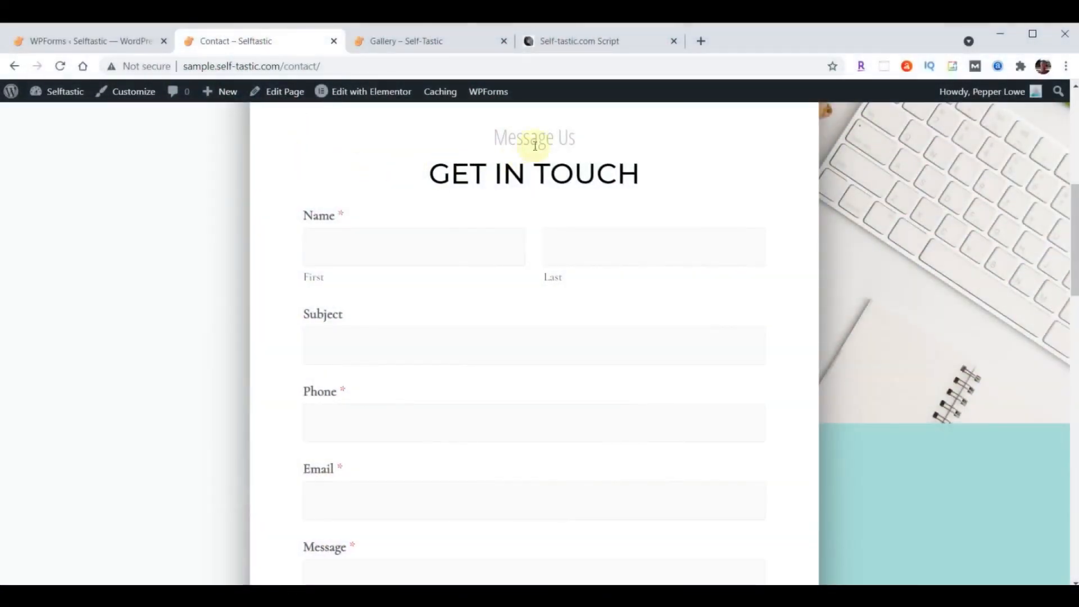
{"action": "left_click", "coordinate": [595, 41]}
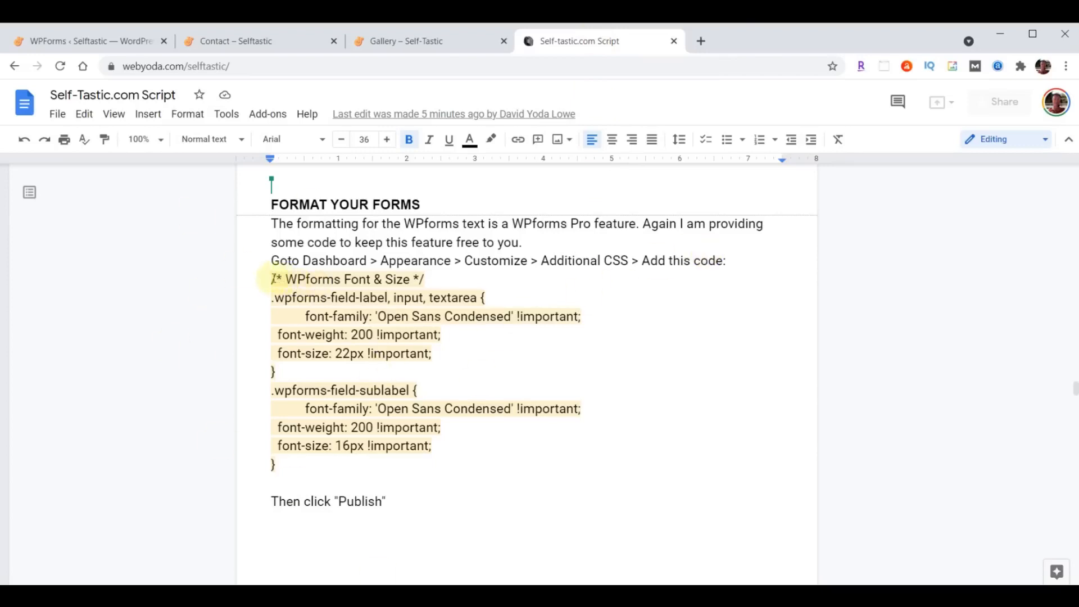
- Select the WPforms Font & Size CSS block in the script and return to the WPForms tab
{"action": "left_click_drag", "start_coordinate": [272, 279], "coordinate": [396, 472]}
{"action": "key", "text": "ctrl+c"}
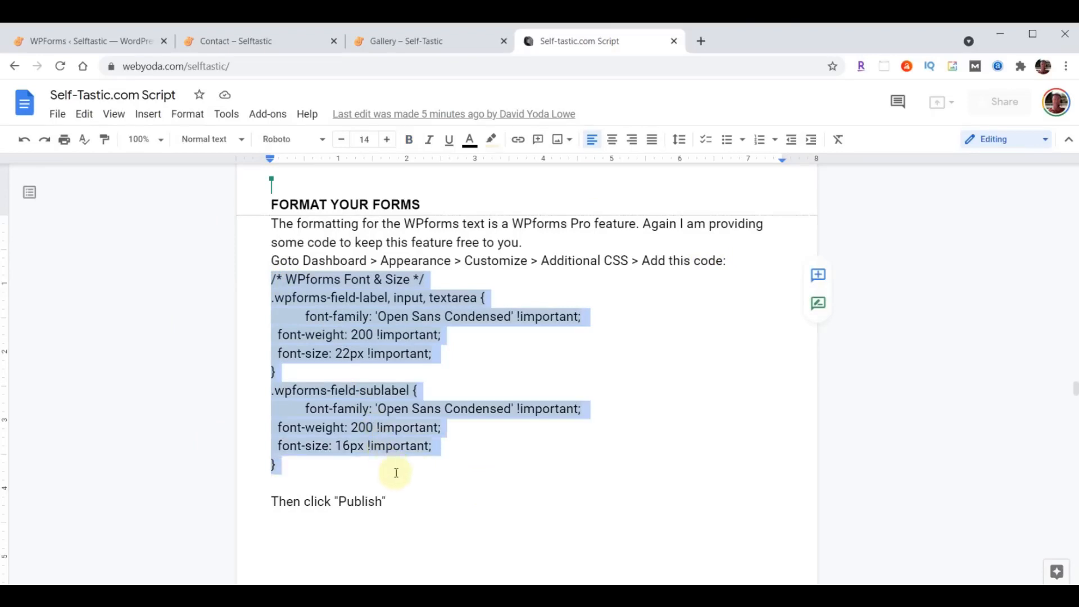
{"action": "left_click", "coordinate": [81, 44]}
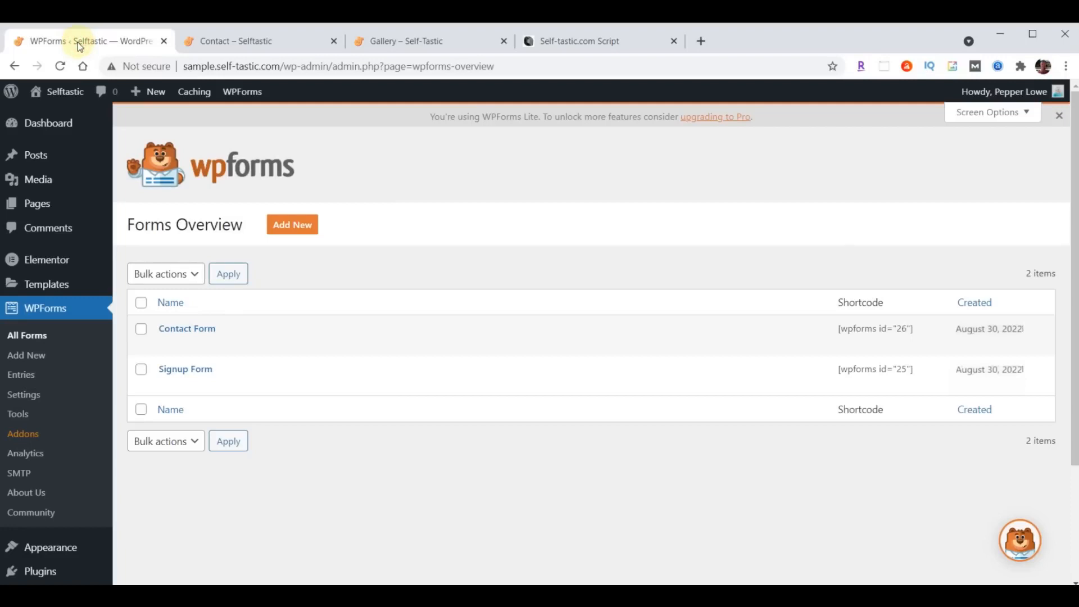
- Open the Customizer's Additional CSS with the Contact page loaded in the preview
{"action": "left_click", "coordinate": [54, 549]}
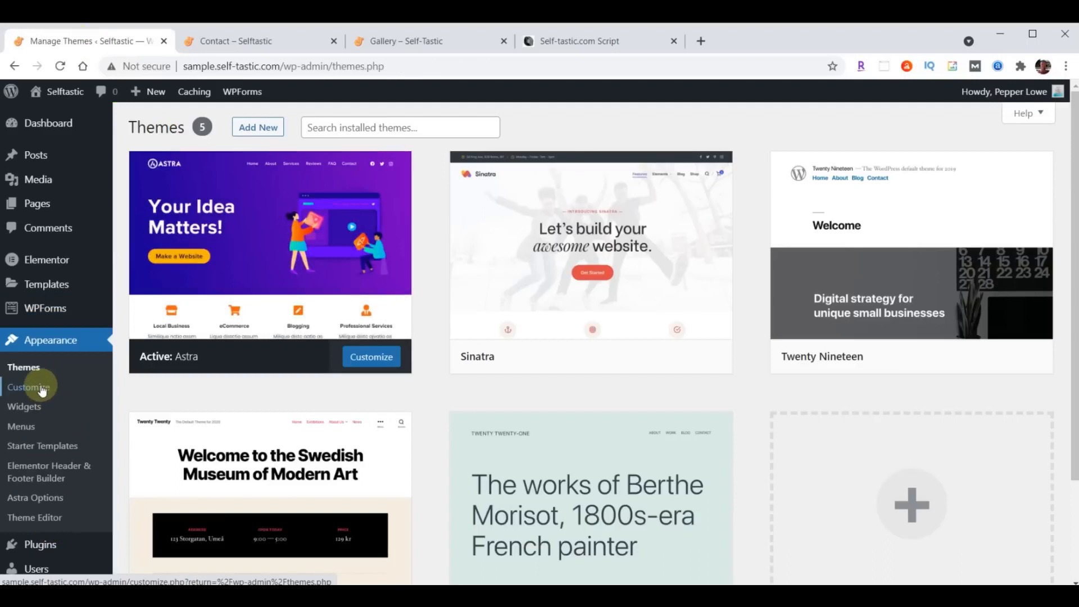
{"action": "left_click", "coordinate": [41, 388]}
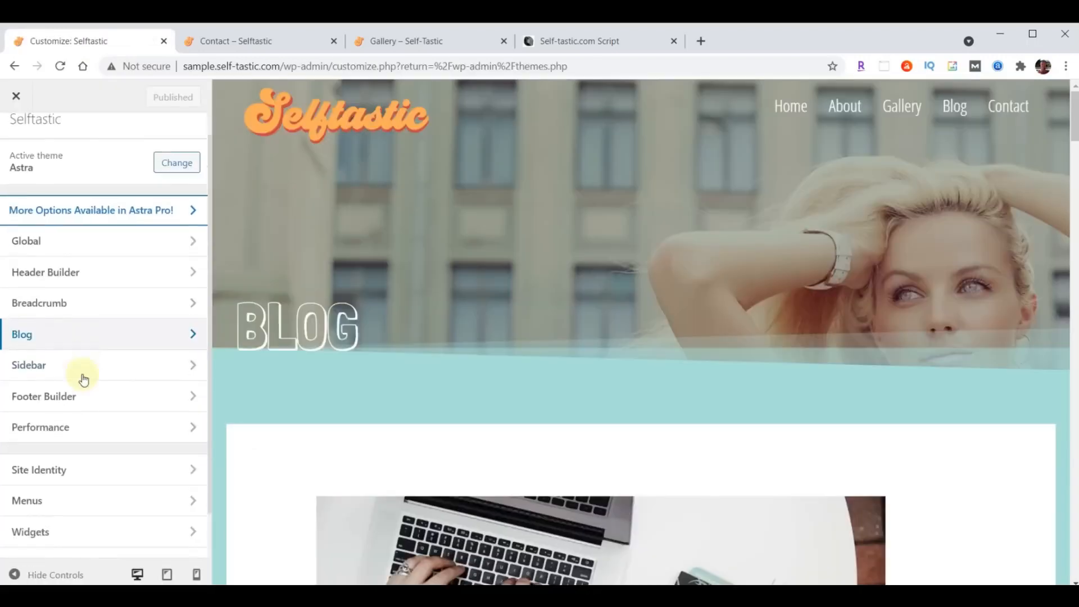
{"action": "scroll", "coordinate": [84, 379], "scroll_direction": "down", "scroll_amount": 1}
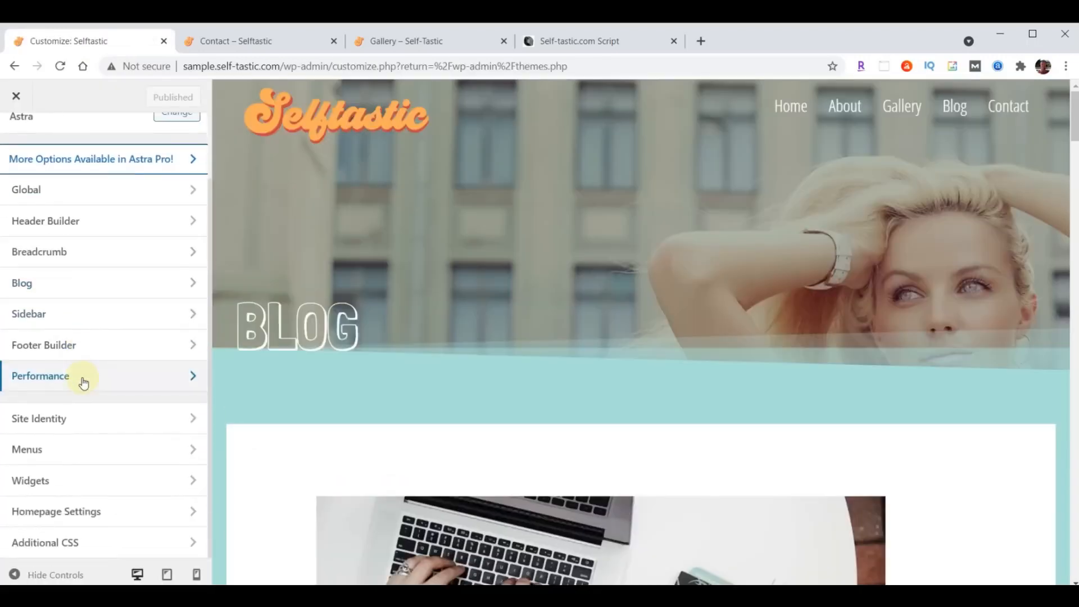
{"action": "left_click", "coordinate": [52, 545]}
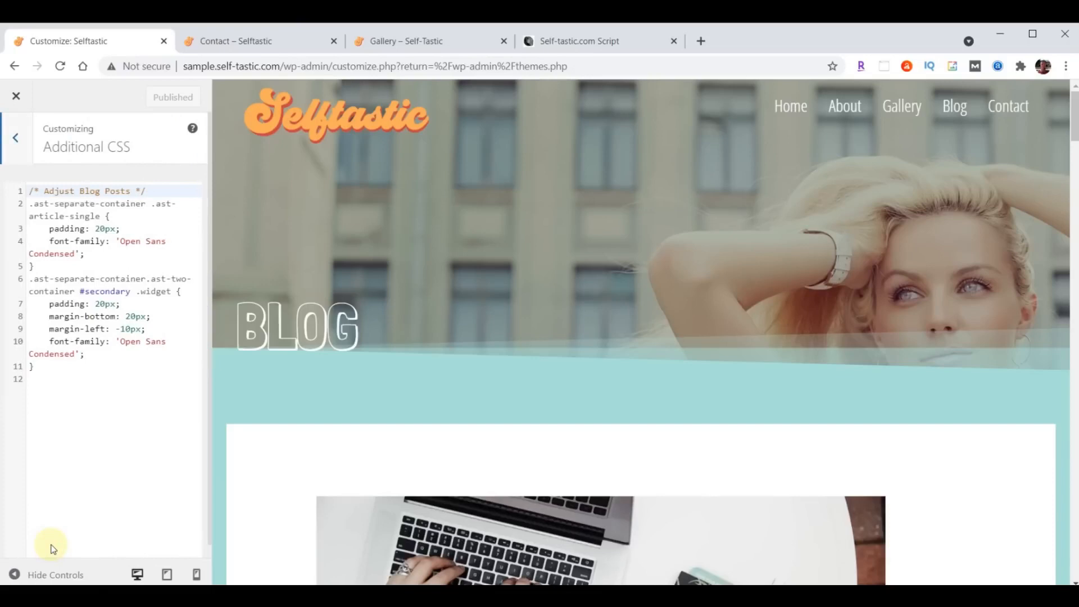
{"action": "left_click", "coordinate": [1007, 109]}
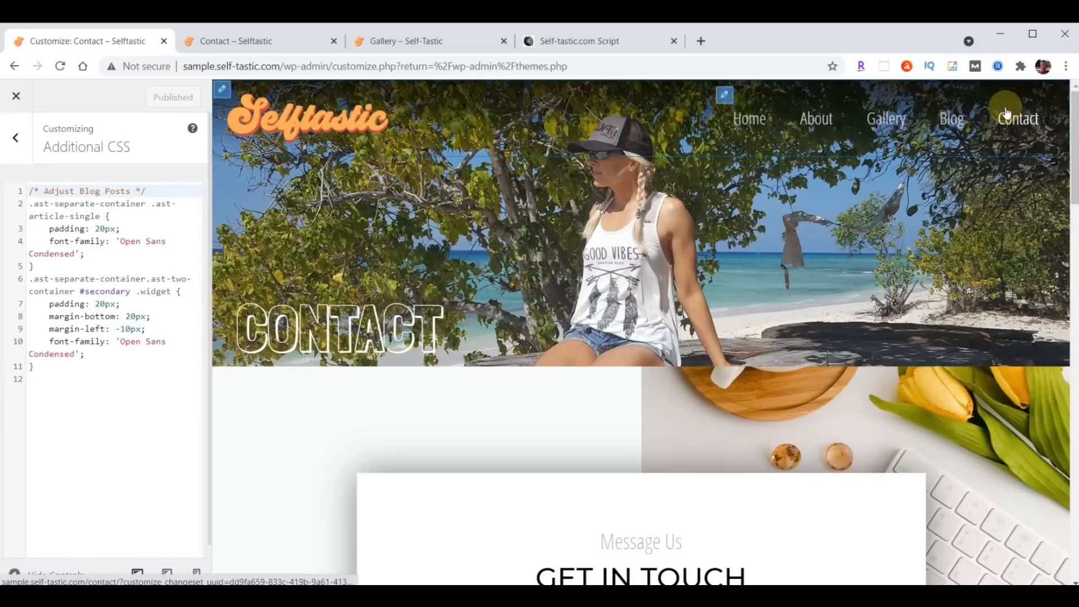
- Paste the WPForms Font & Size CSS after the existing rules
{"action": "scroll", "coordinate": [955, 167], "scroll_direction": "down", "scroll_amount": 8}
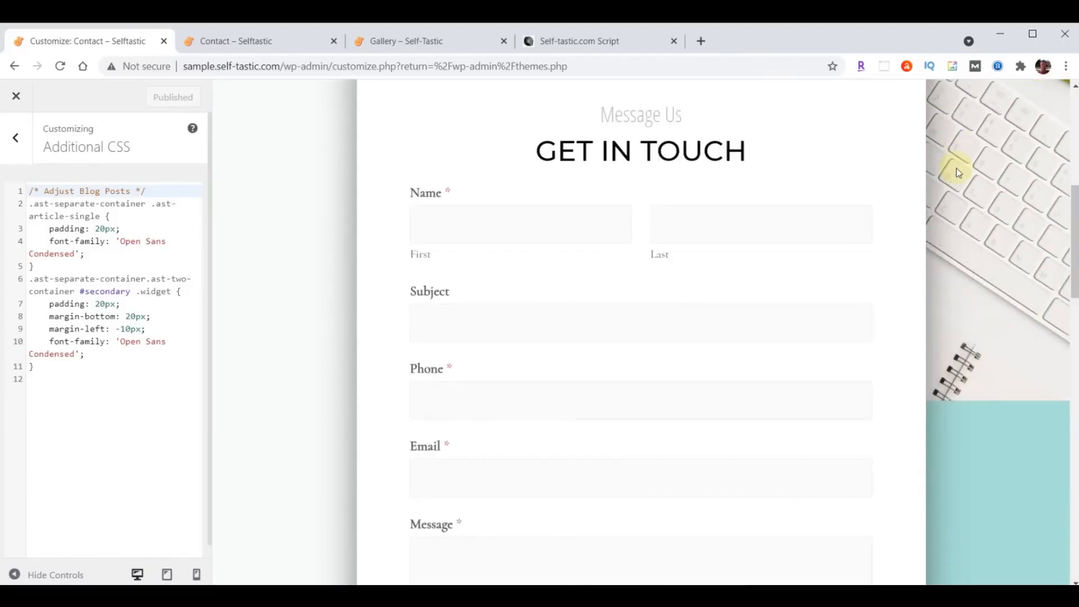
{"action": "left_click", "coordinate": [64, 370]}
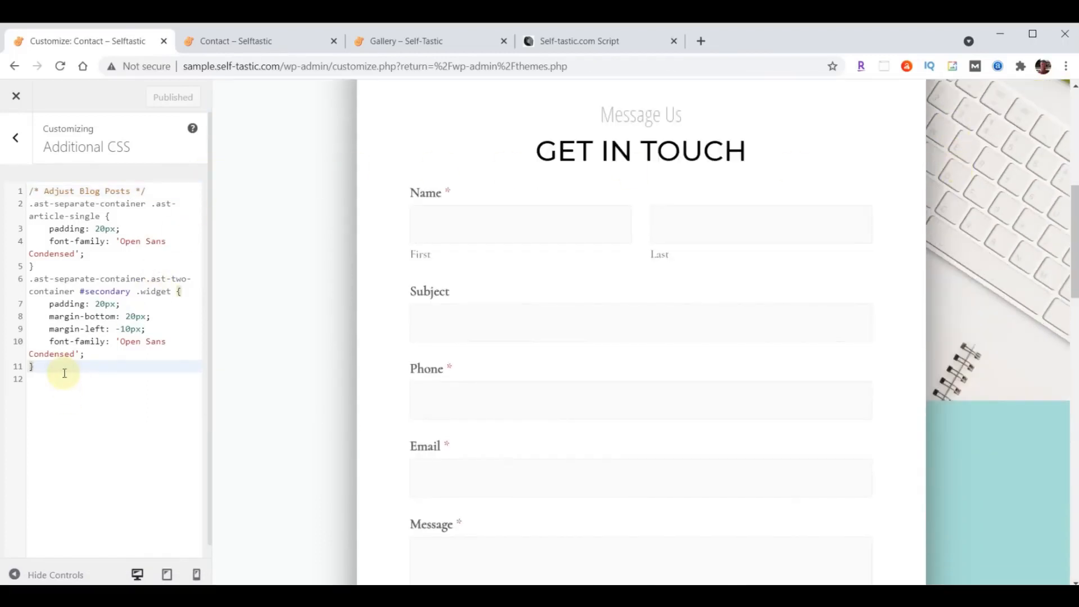
{"action": "key", "text": "Return"}
{"action": "key", "text": "Return"}
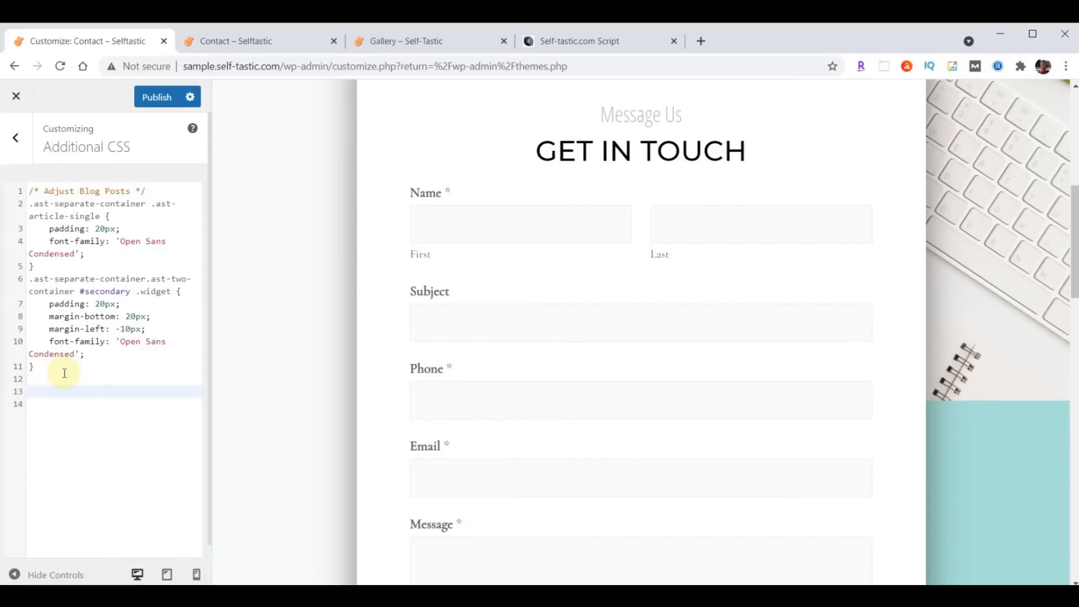
{"action": "key", "text": "ctrl+v"}
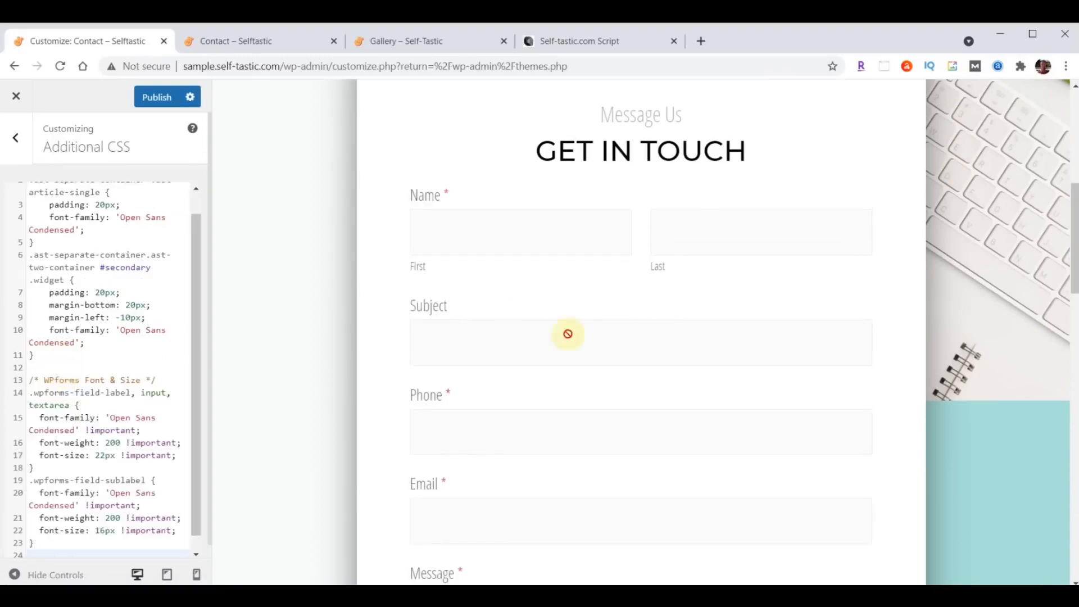
{"action": "scroll", "coordinate": [657, 275], "scroll_direction": "down", "scroll_amount": 5}
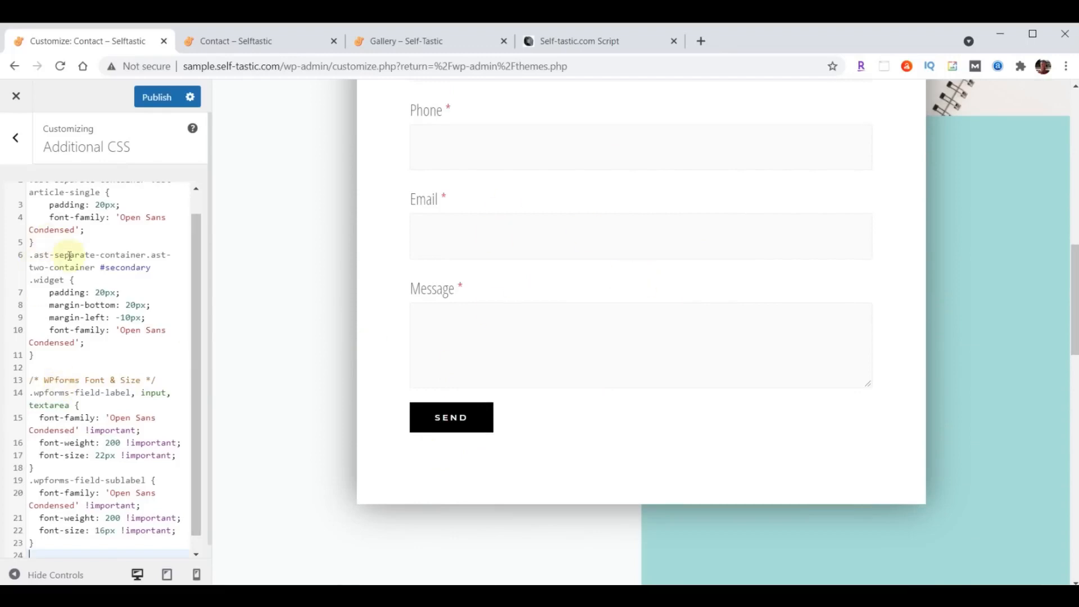
{"action": "scroll", "coordinate": [93, 393], "scroll_direction": "up", "scroll_amount": 1}
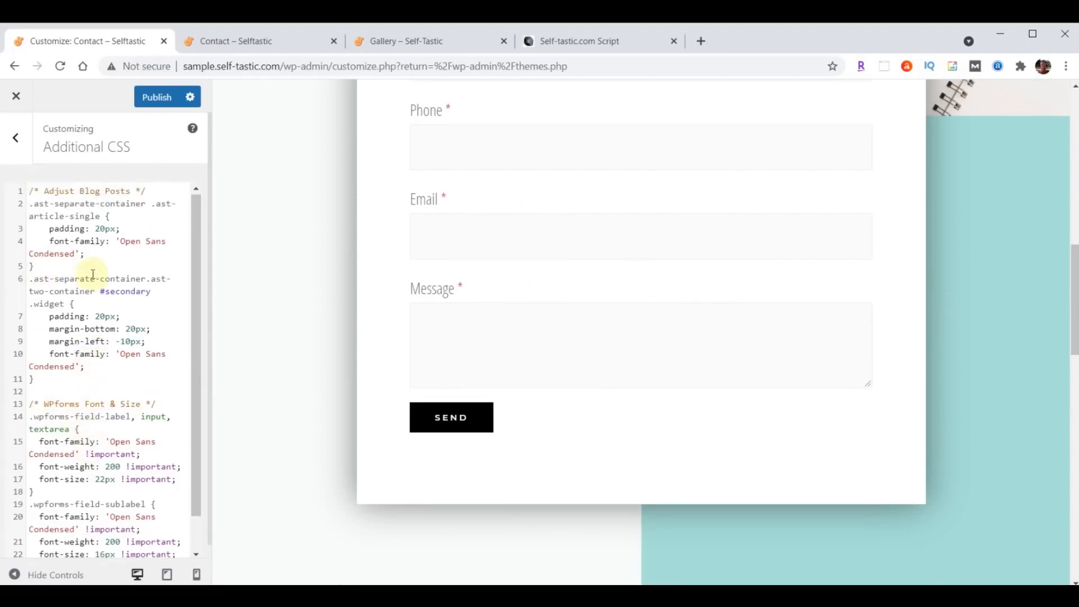
{"action": "scroll", "coordinate": [92, 275], "scroll_direction": "down", "scroll_amount": 2}
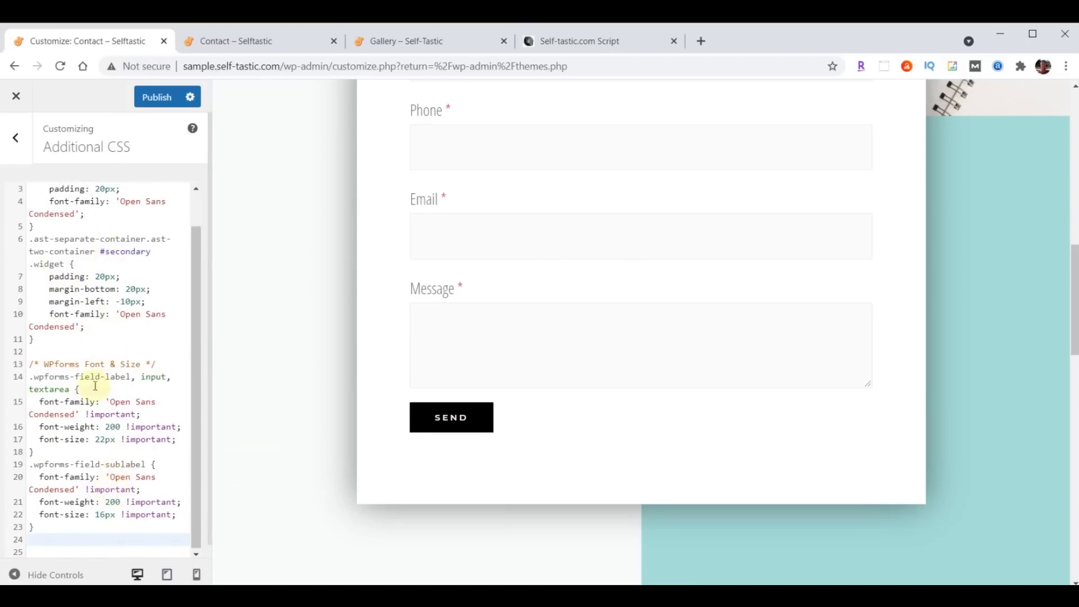
{"action": "scroll", "coordinate": [95, 386], "scroll_direction": "up", "scroll_amount": 2}
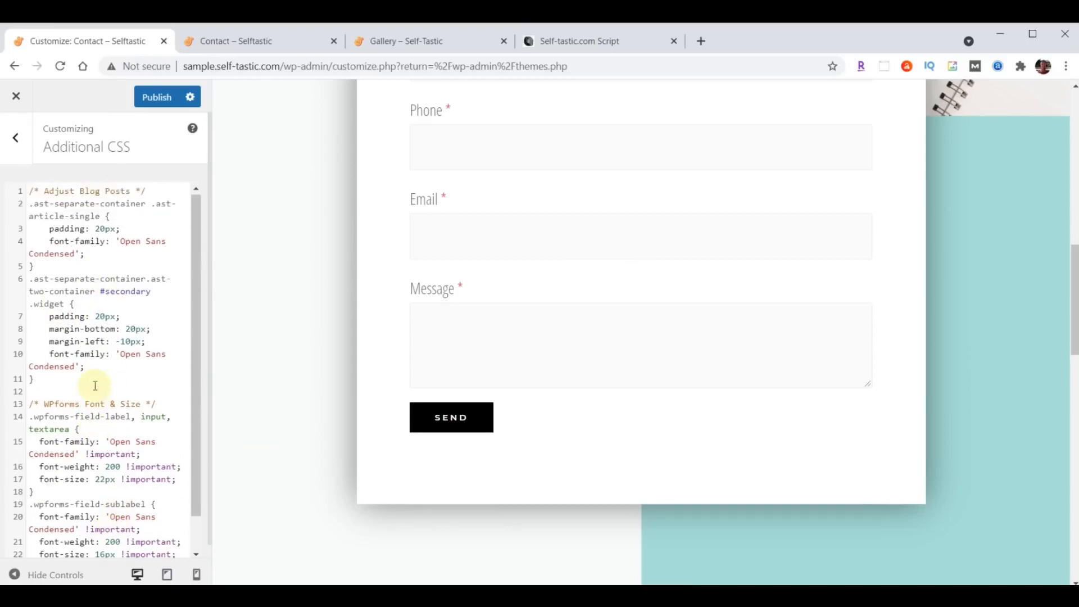
- Publish the CSS changes and view the live Contact page
{"action": "left_click", "coordinate": [157, 99]}
{"action": "left_click", "coordinate": [193, 42]}
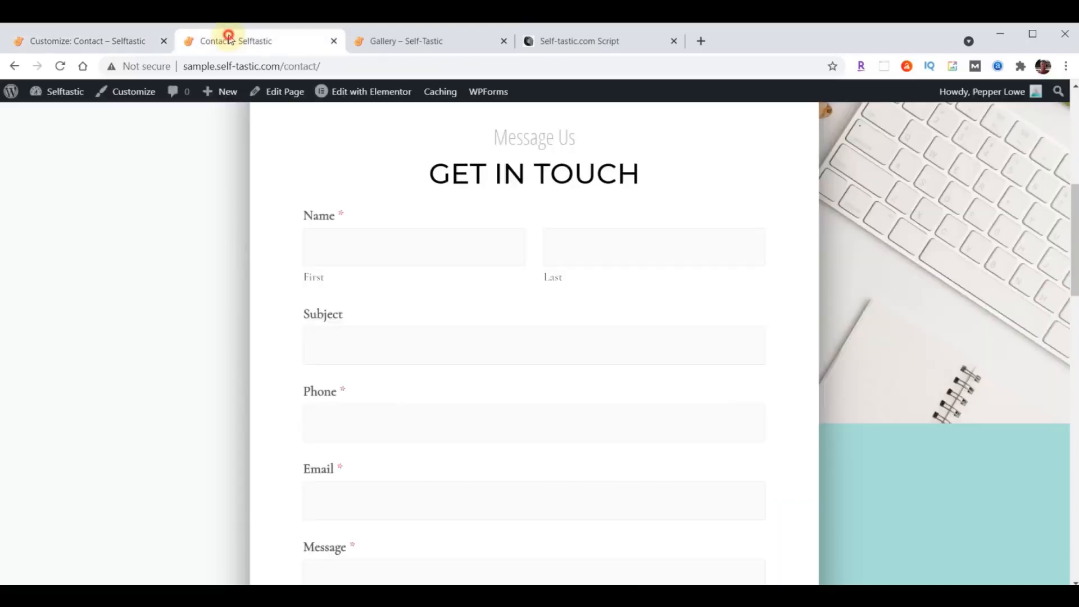
{"action": "scroll", "coordinate": [188, 203], "scroll_direction": "down", "scroll_amount": 4}
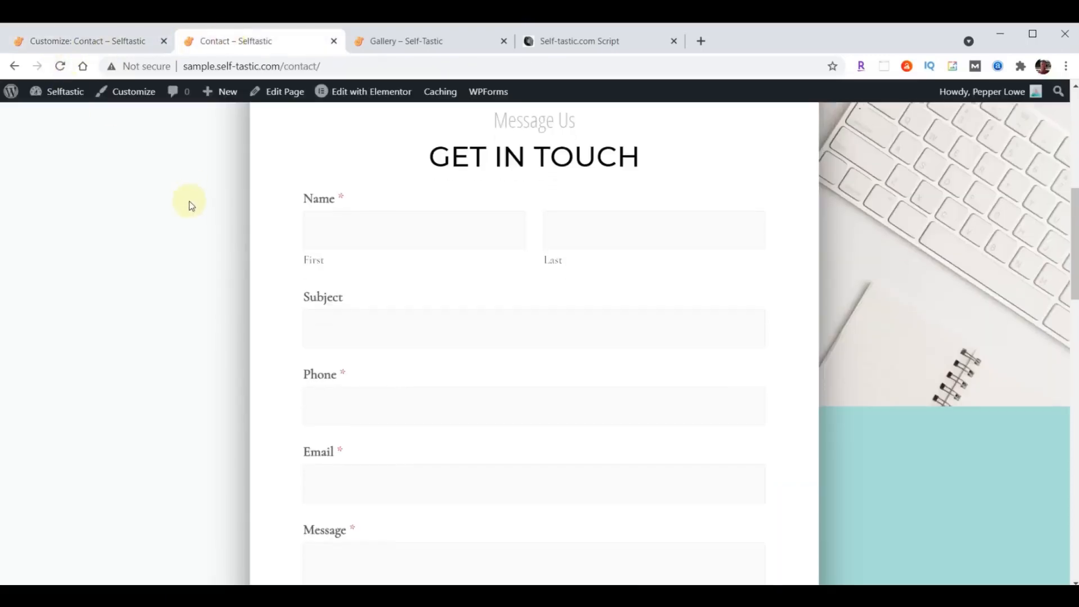
{"action": "scroll", "coordinate": [189, 206], "scroll_direction": "up", "scroll_amount": 3}
- Reload the Contact page to check the condensed form font, then close the Customizer
{"action": "scroll", "coordinate": [186, 193], "scroll_direction": "up", "scroll_amount": 1}
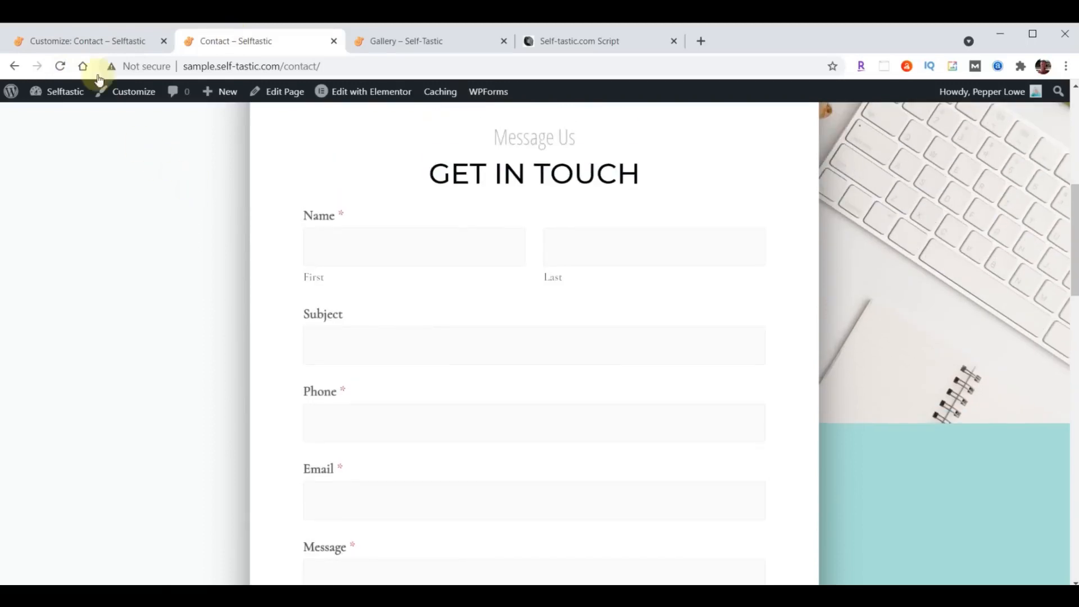
{"action": "left_click", "coordinate": [60, 65]}
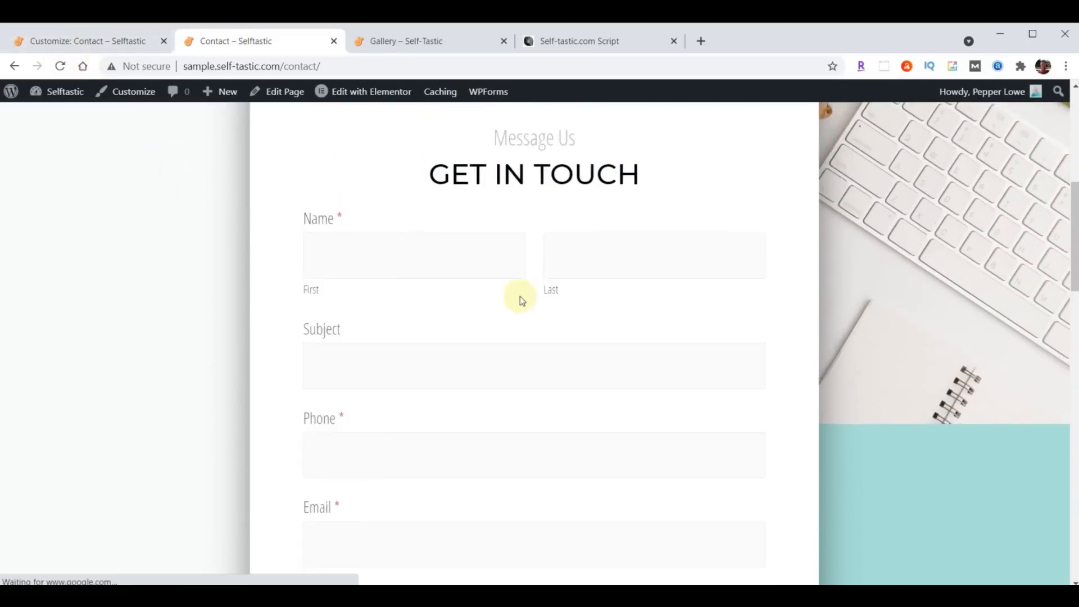
{"action": "scroll", "coordinate": [520, 296], "scroll_direction": "up", "scroll_amount": 3}
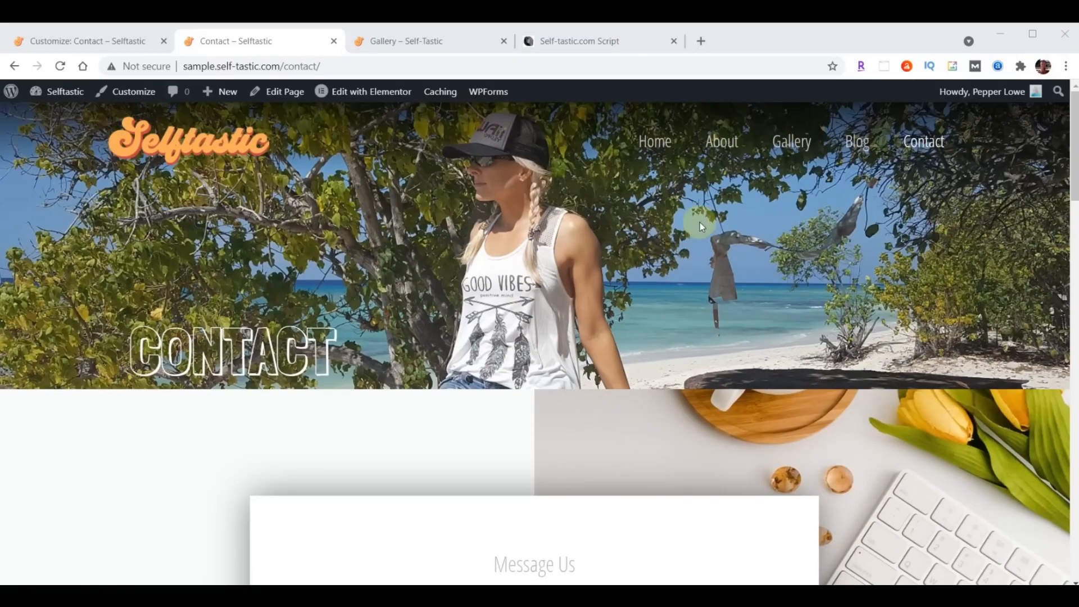
{"action": "left_click", "coordinate": [48, 40]}
{"action": "left_click", "coordinate": [16, 97]}
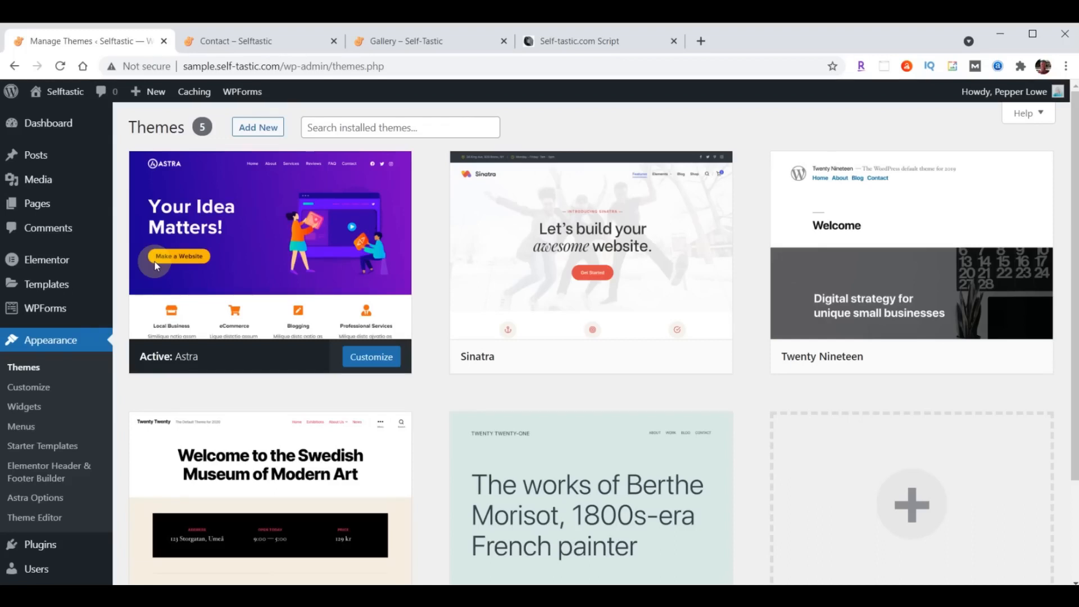
- Upload really-simple-ssl-master.zip as a new plugin, install it and activate it
{"action": "left_click", "coordinate": [40, 545]}
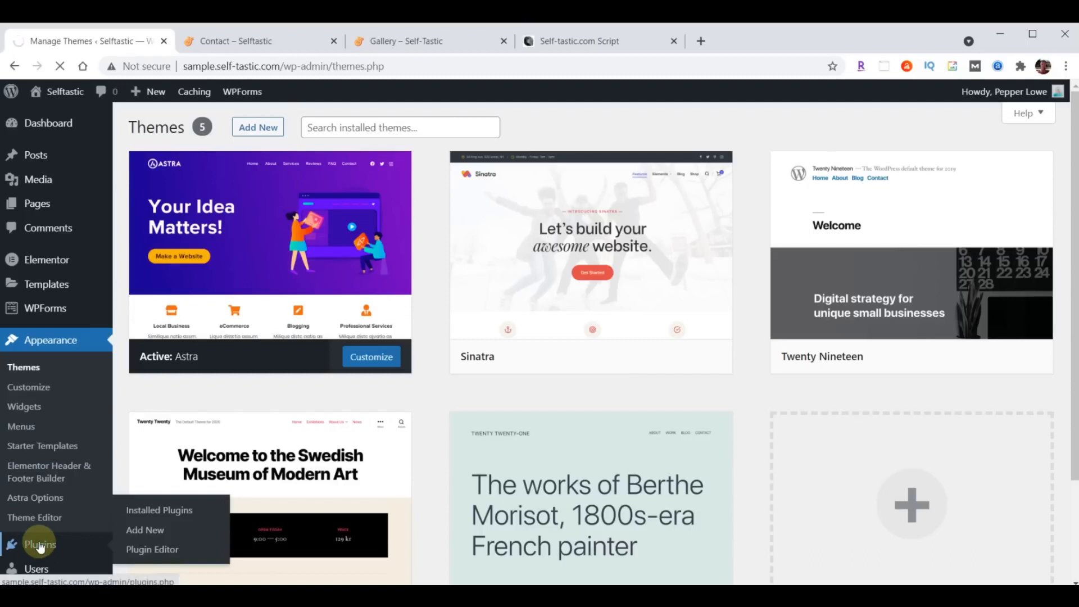
{"action": "left_click", "coordinate": [204, 128]}
{"action": "left_click", "coordinate": [272, 128]}
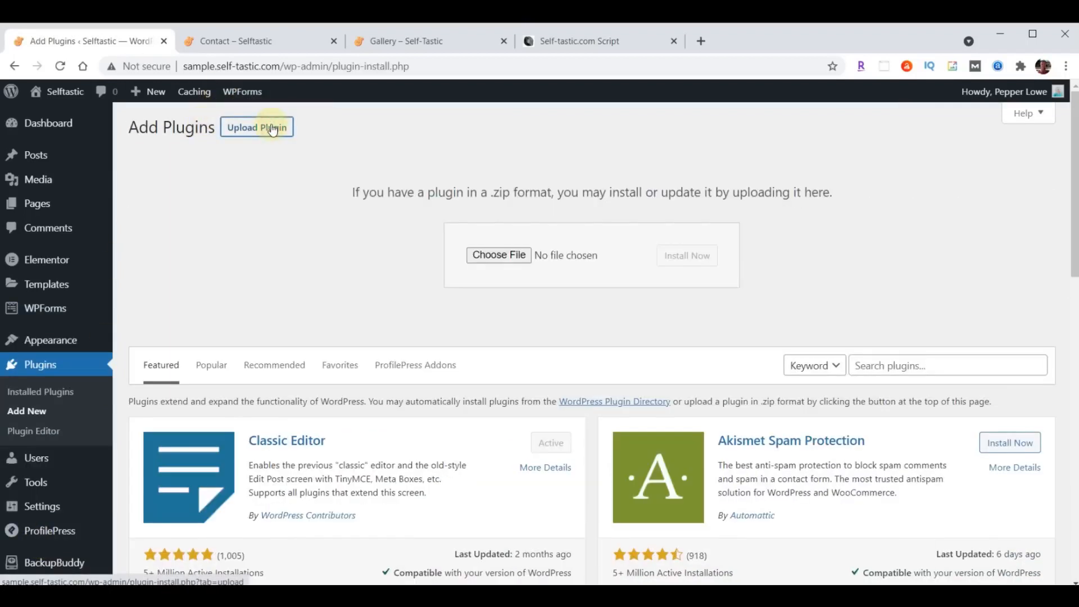
{"action": "left_click", "coordinate": [500, 255]}
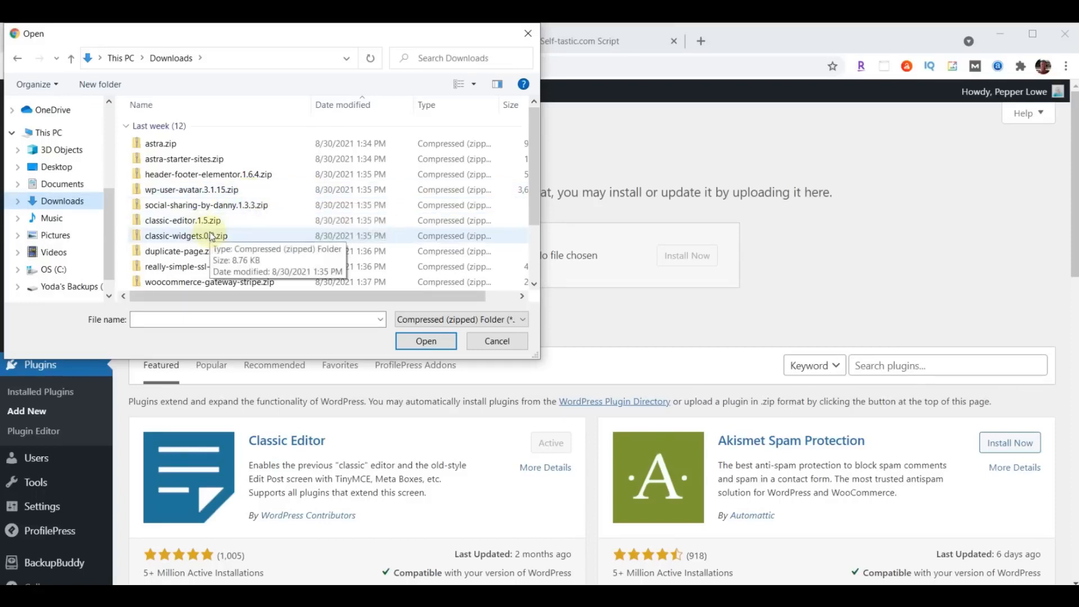
{"action": "left_click", "coordinate": [191, 269]}
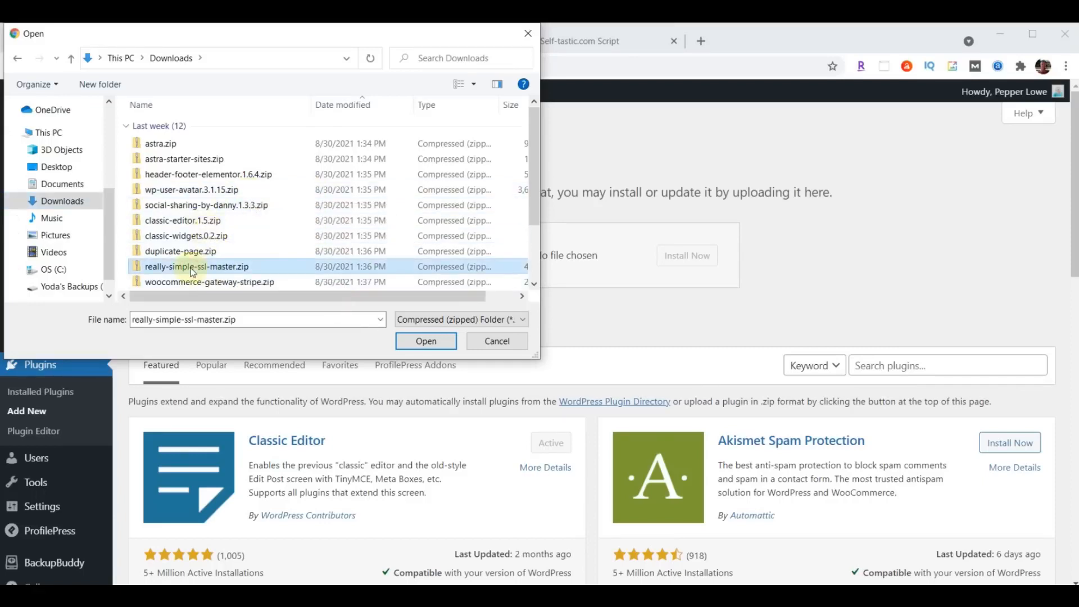
{"action": "left_click", "coordinate": [416, 341]}
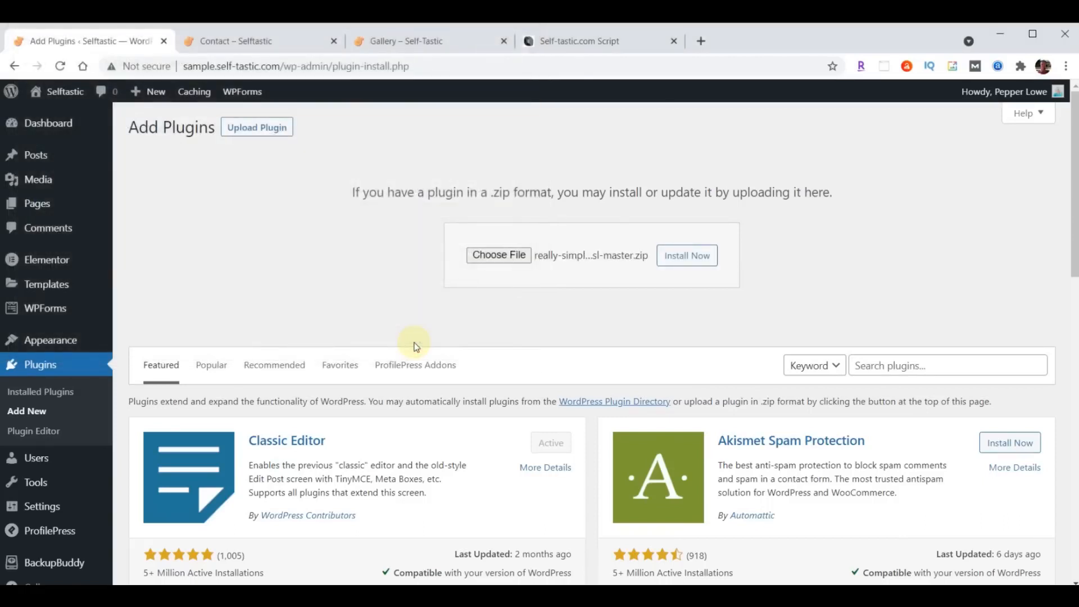
{"action": "left_click", "coordinate": [680, 262]}
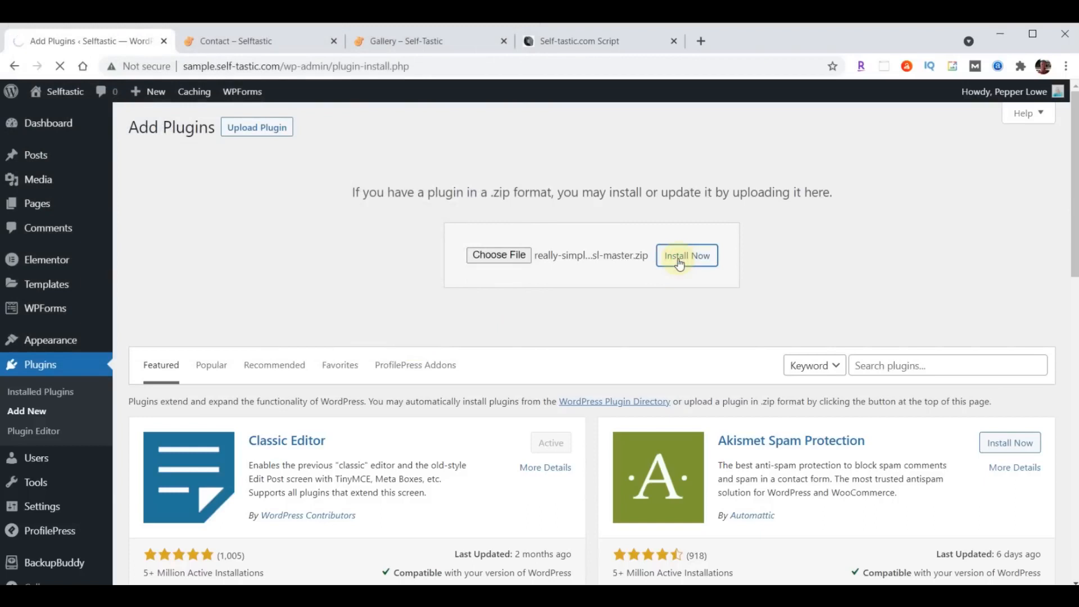
{"action": "left_click", "coordinate": [180, 260]}
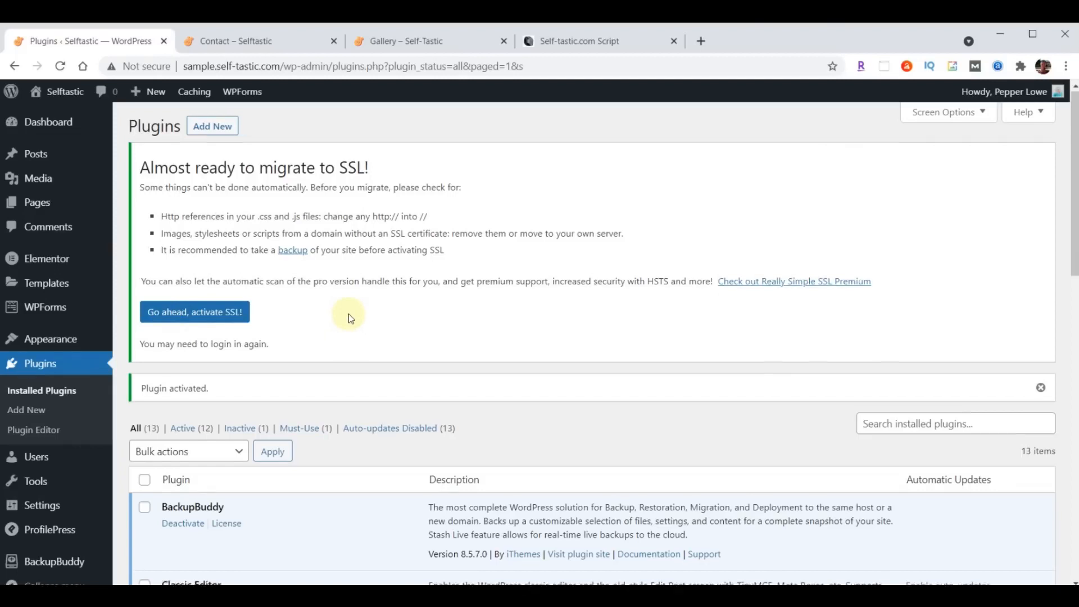
- From the Really Simple SSL settings, activate SSL on the site
{"action": "scroll", "coordinate": [349, 313], "scroll_direction": "down", "scroll_amount": 10}
{"action": "scroll", "coordinate": [349, 313], "scroll_direction": "down", "scroll_amount": 3}
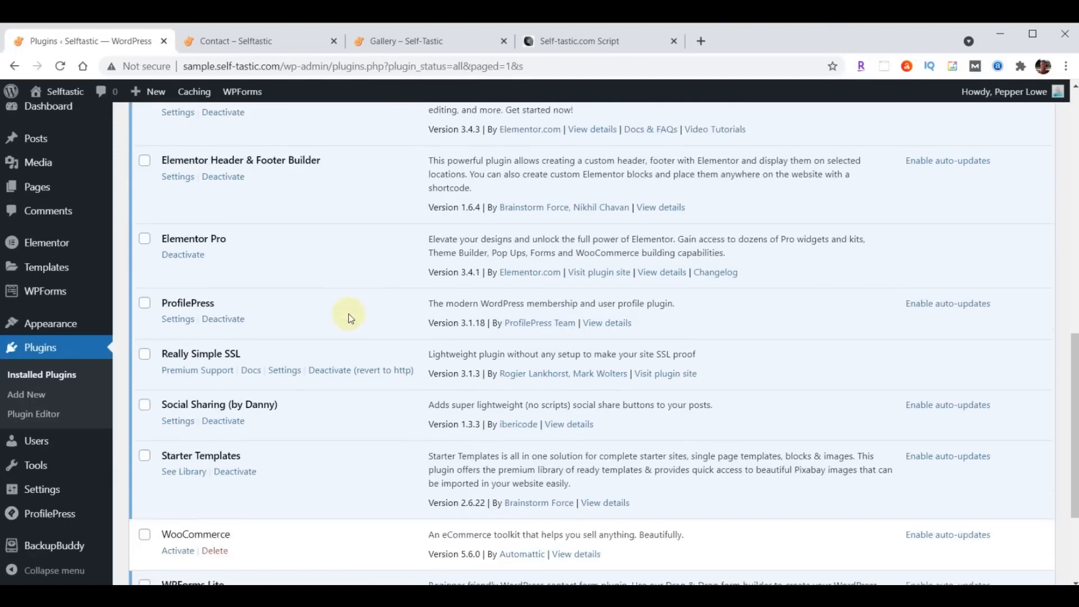
{"action": "left_click", "coordinate": [285, 331]}
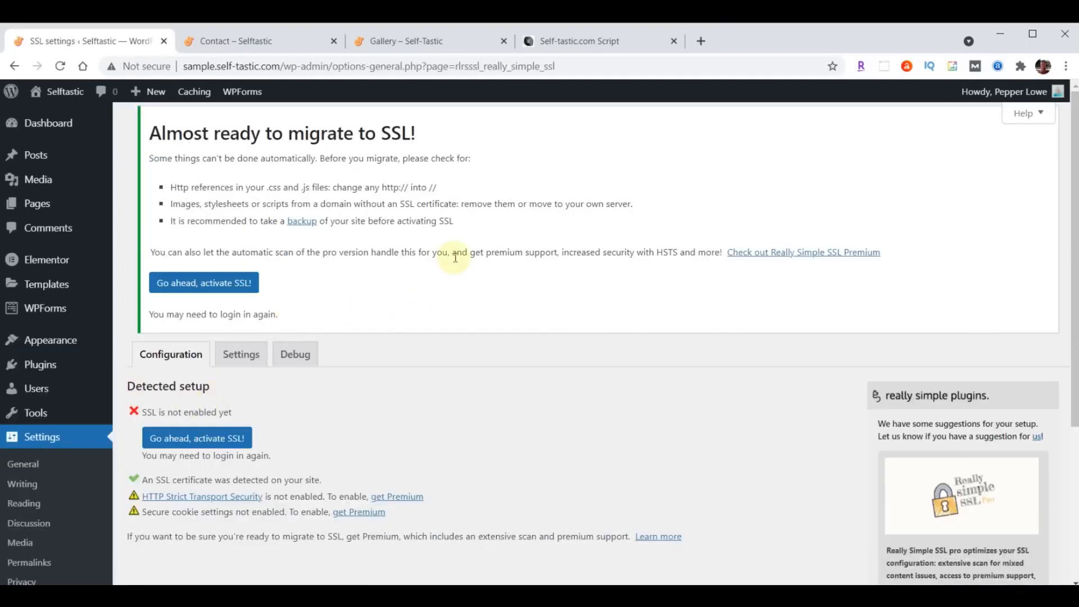
{"action": "scroll", "coordinate": [455, 257], "scroll_direction": "down", "scroll_amount": 3}
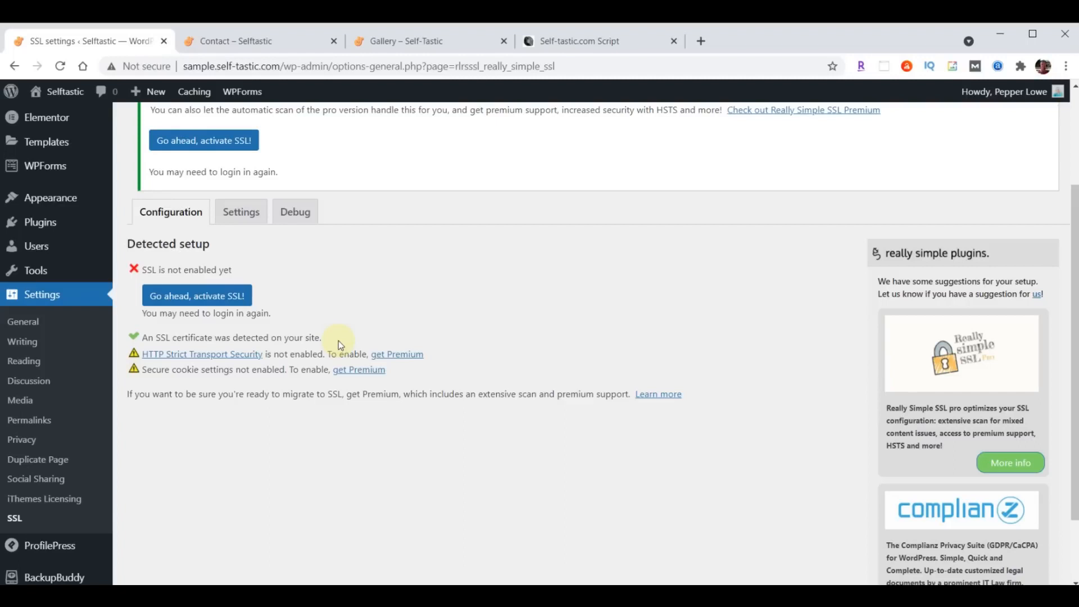
{"action": "left_click", "coordinate": [187, 299]}
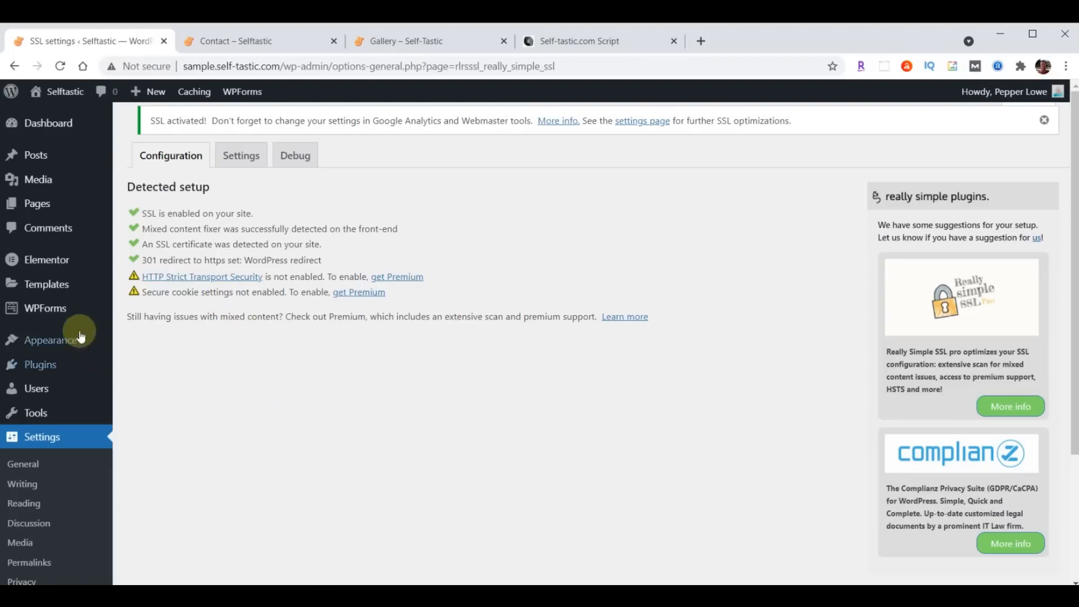
- Log back in and open Elementor's Tools Replace URL section
{"action": "left_click", "coordinate": [48, 261]}
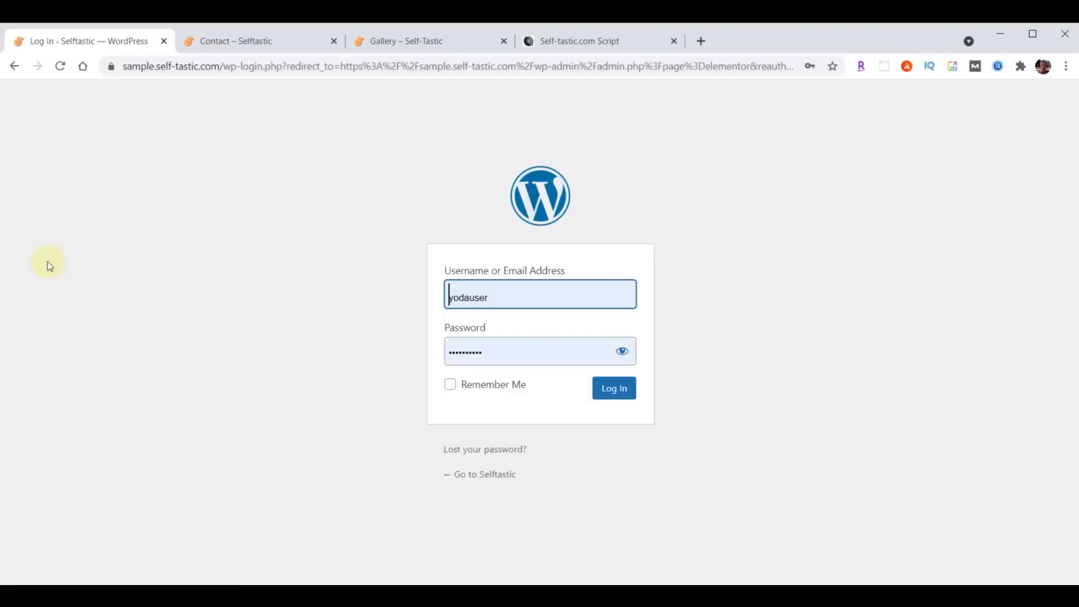
{"action": "left_click", "coordinate": [605, 389]}
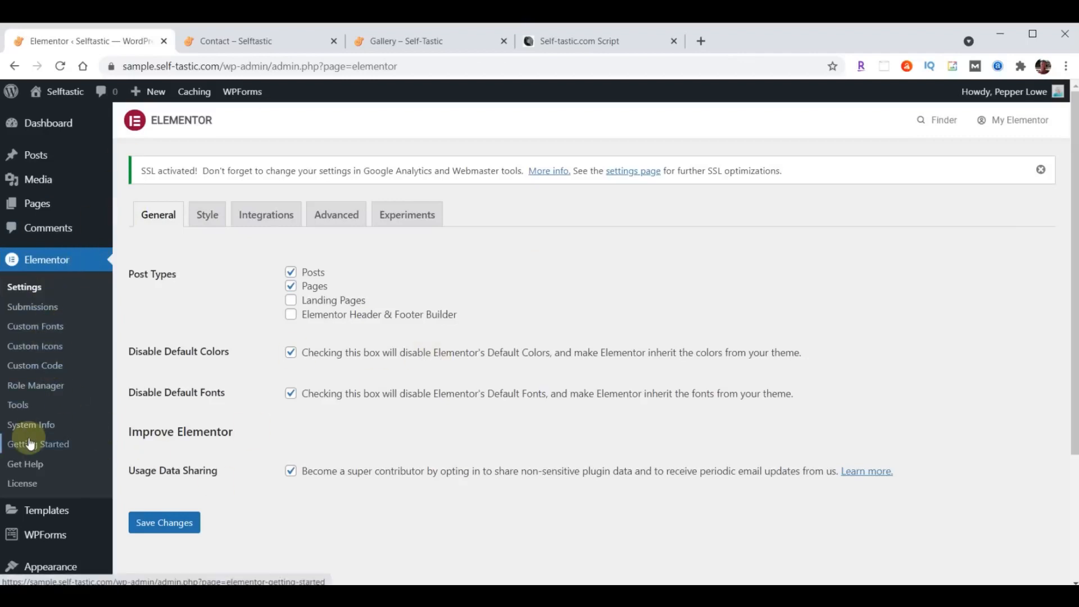
{"action": "left_click", "coordinate": [18, 406]}
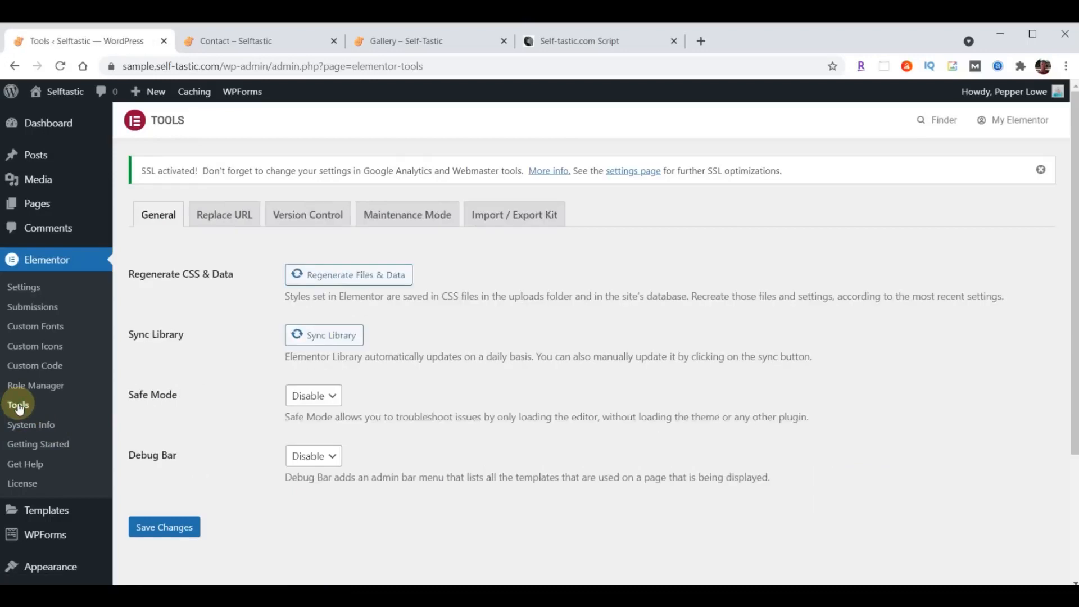
{"action": "left_click", "coordinate": [227, 218]}
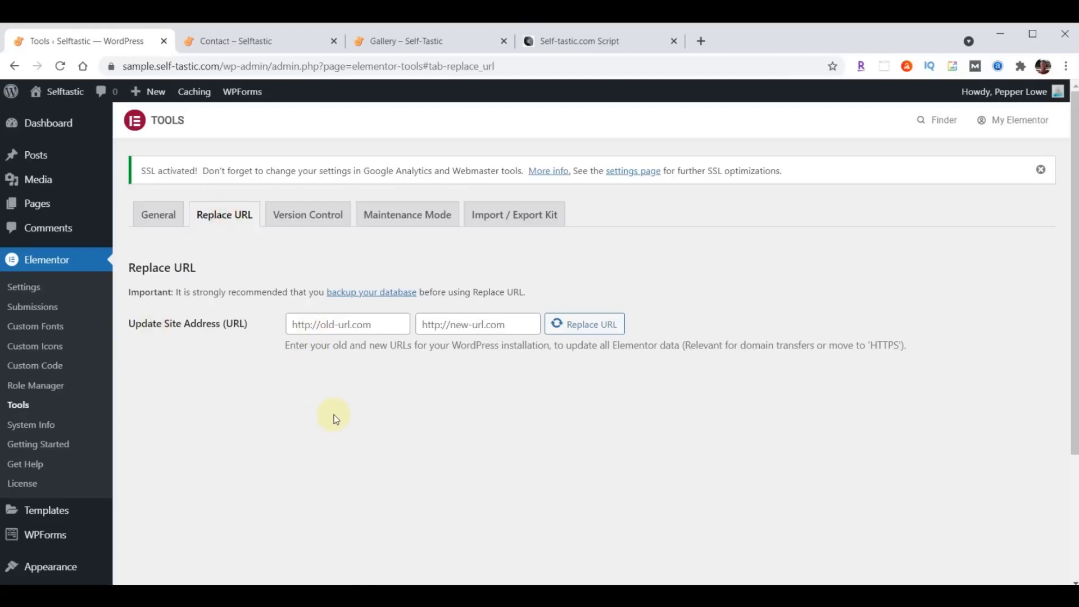
{"action": "left_click", "coordinate": [387, 322]}
{"action": "type", "text": "http://sample.self-tastic.com"}
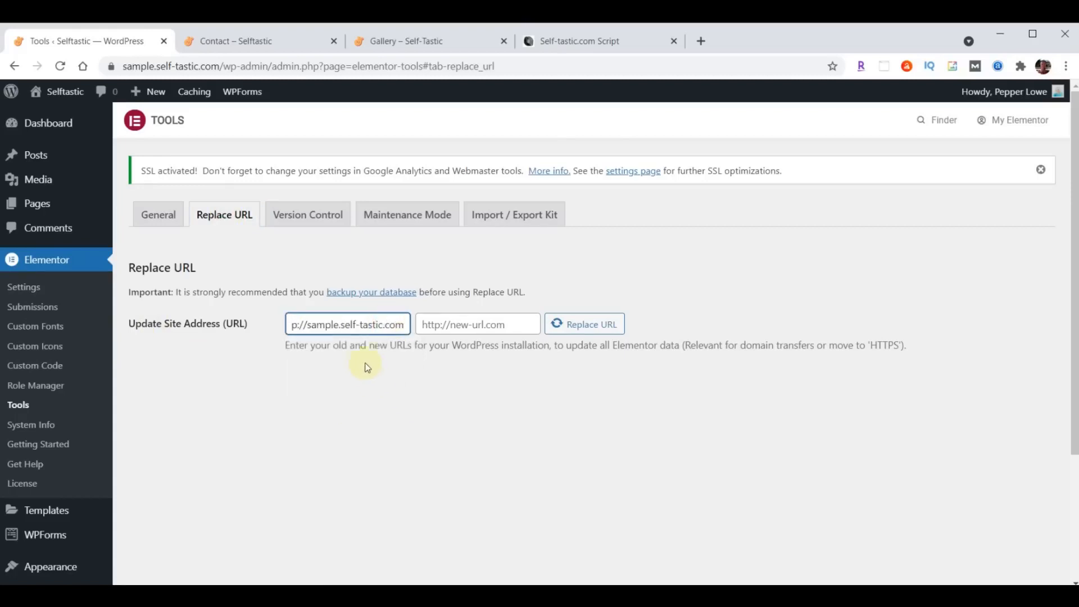
{"action": "left_click_drag", "start_coordinate": [360, 330], "coordinate": [242, 325]}
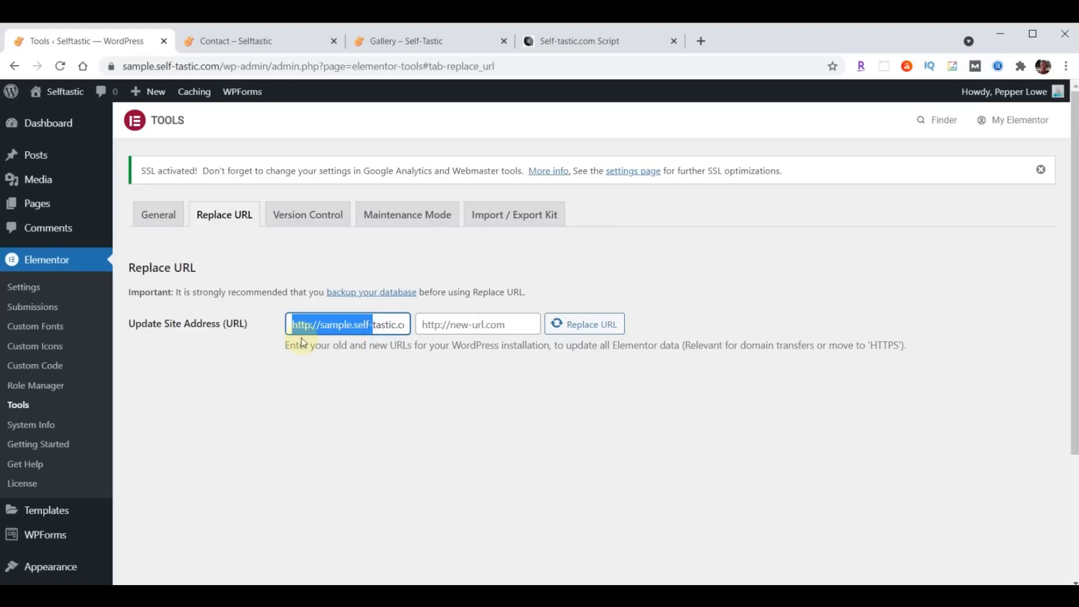
{"action": "left_click", "coordinate": [319, 377]}
{"action": "left_click", "coordinate": [466, 325]}
{"action": "left_click", "coordinate": [329, 388]}
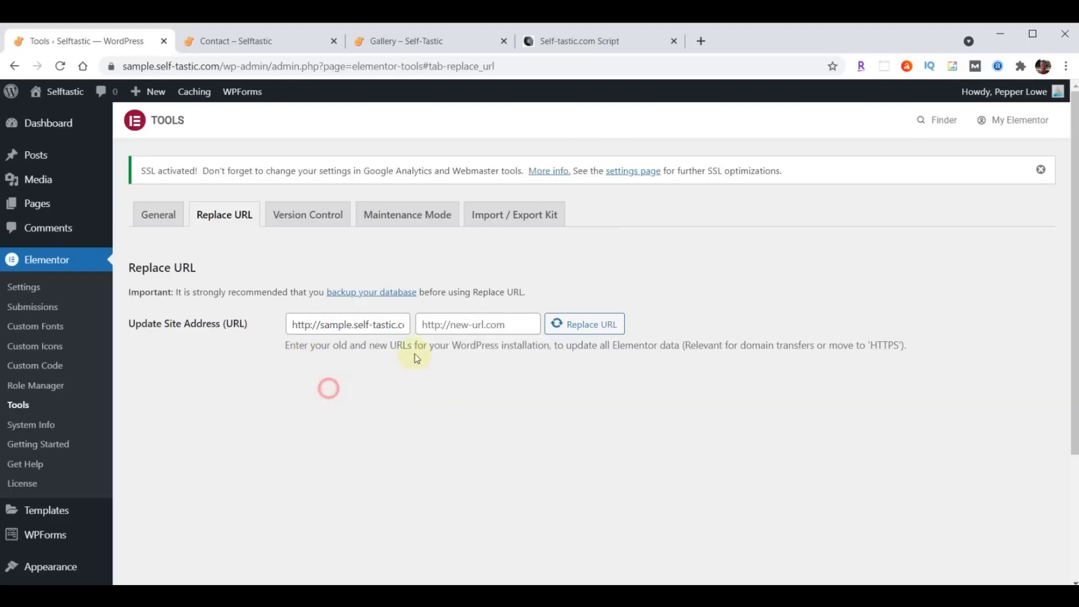
{"action": "left_click", "coordinate": [509, 323]}
{"action": "type", "text": "http://sample.self-tastic.com"}
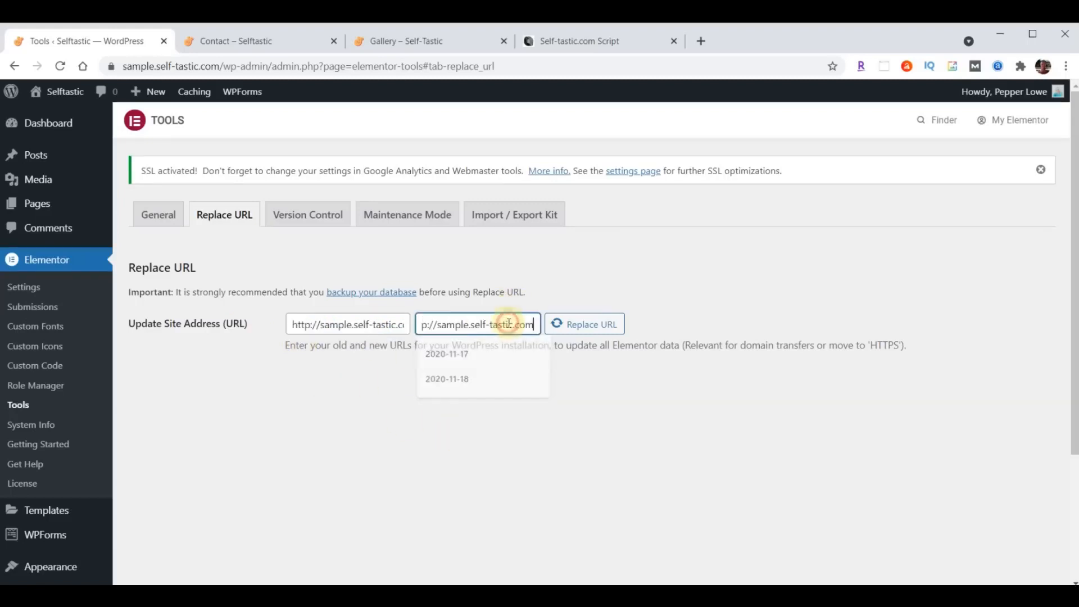
{"action": "left_click_drag", "start_coordinate": [486, 324], "coordinate": [425, 325]}
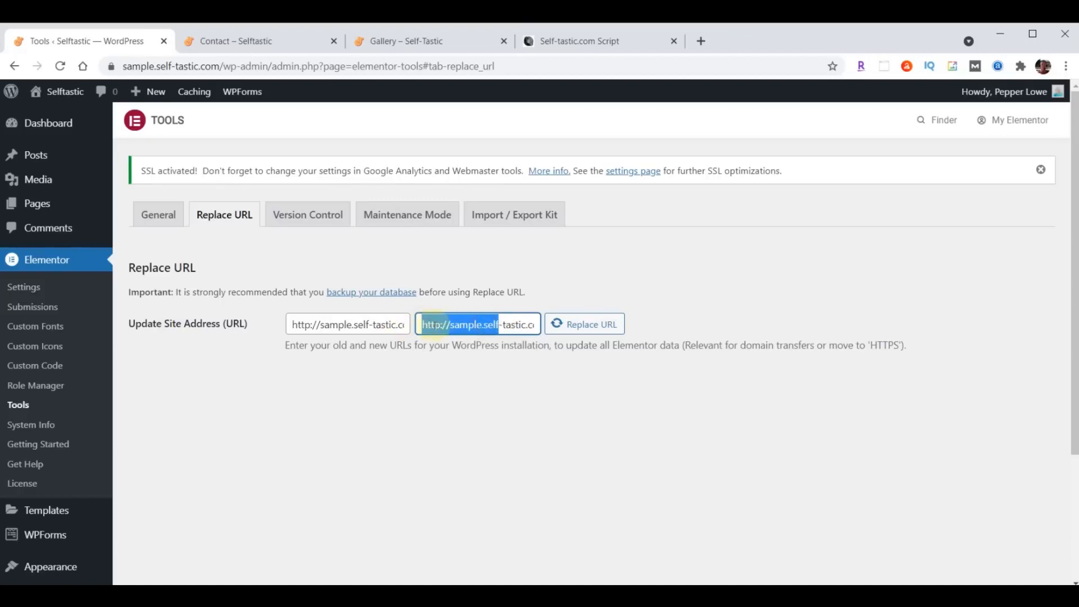
{"action": "left_click", "coordinate": [427, 324]}
{"action": "type", "text": "s"}
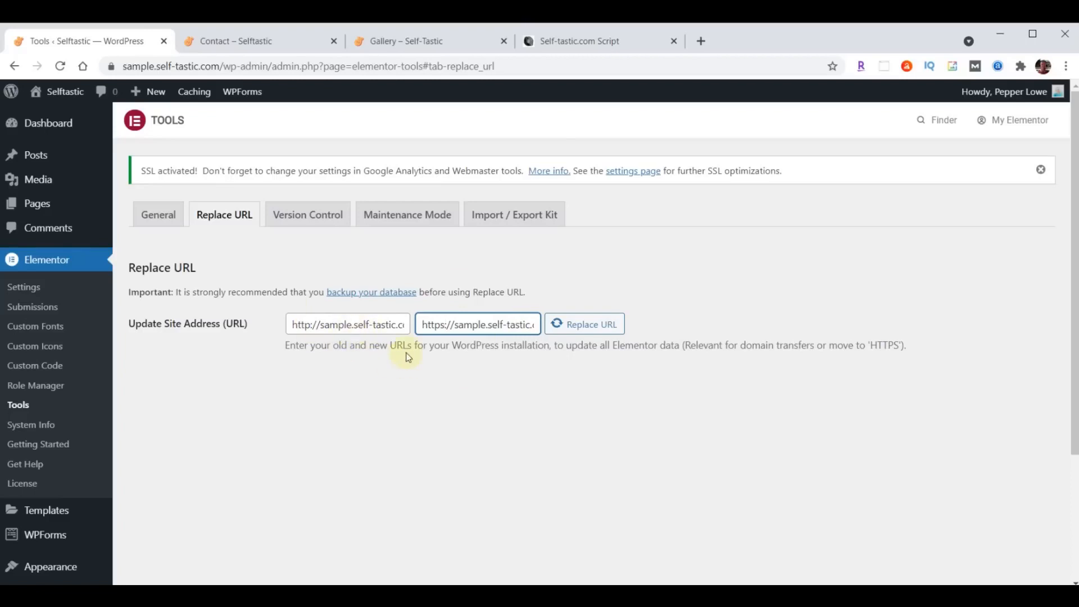
- Run the URL replacement (261 rows affected) and return to the Contact page
{"action": "left_click", "coordinate": [582, 332]}
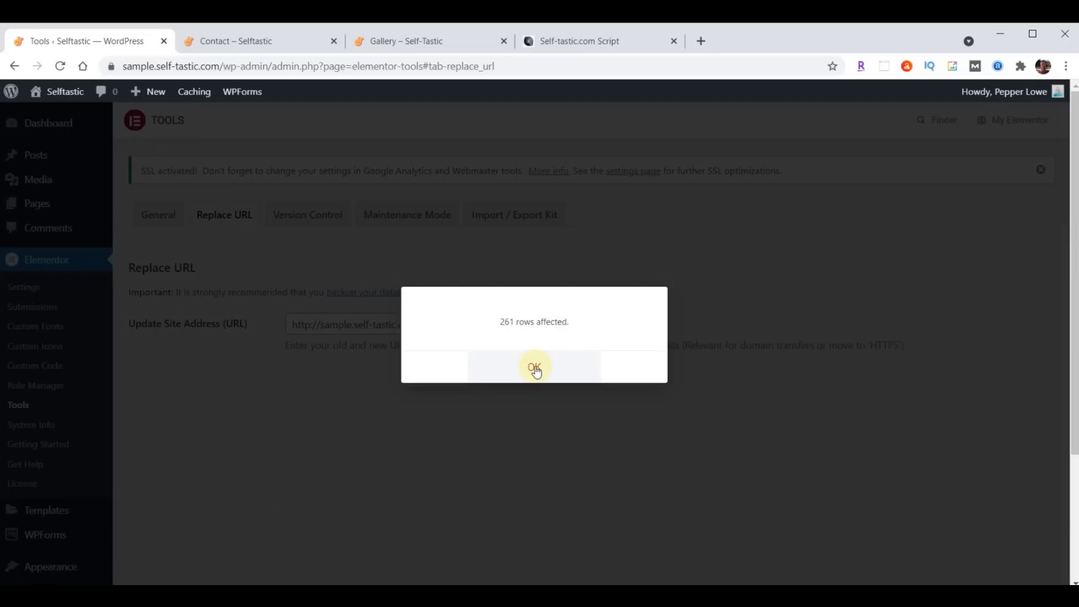
{"action": "left_click", "coordinate": [535, 368]}
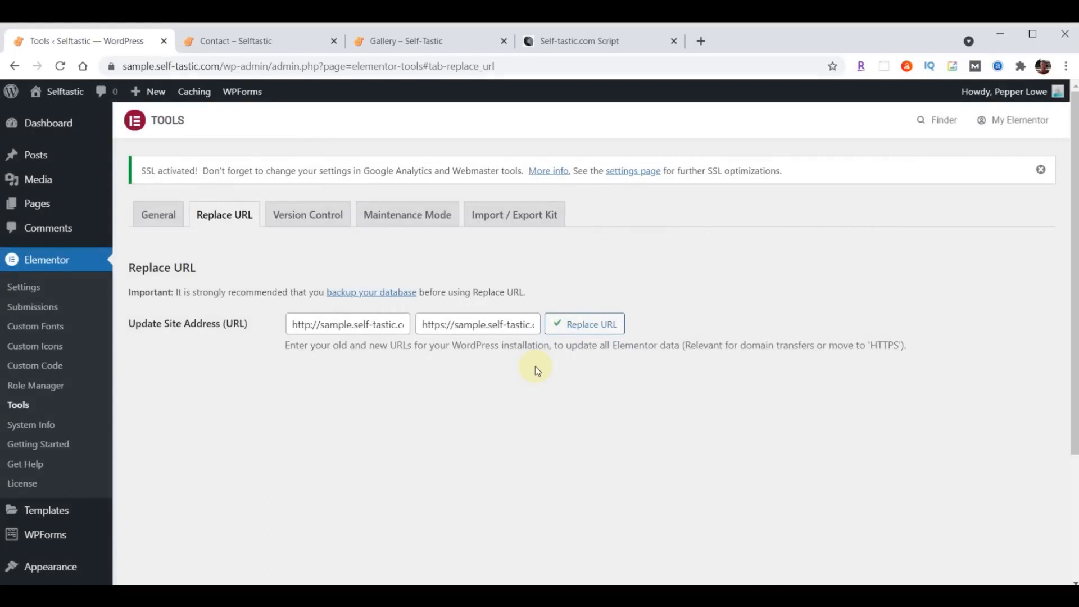
{"action": "left_click", "coordinate": [253, 41]}
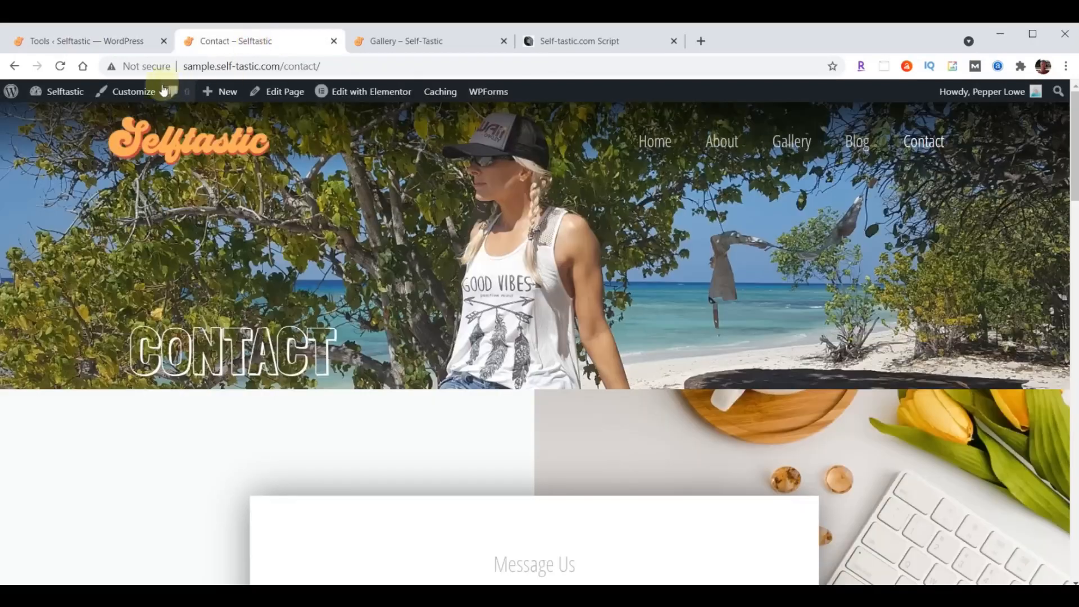
- Reload the Selftastic Contact page in the browser
{"action": "left_click", "coordinate": [61, 65]}
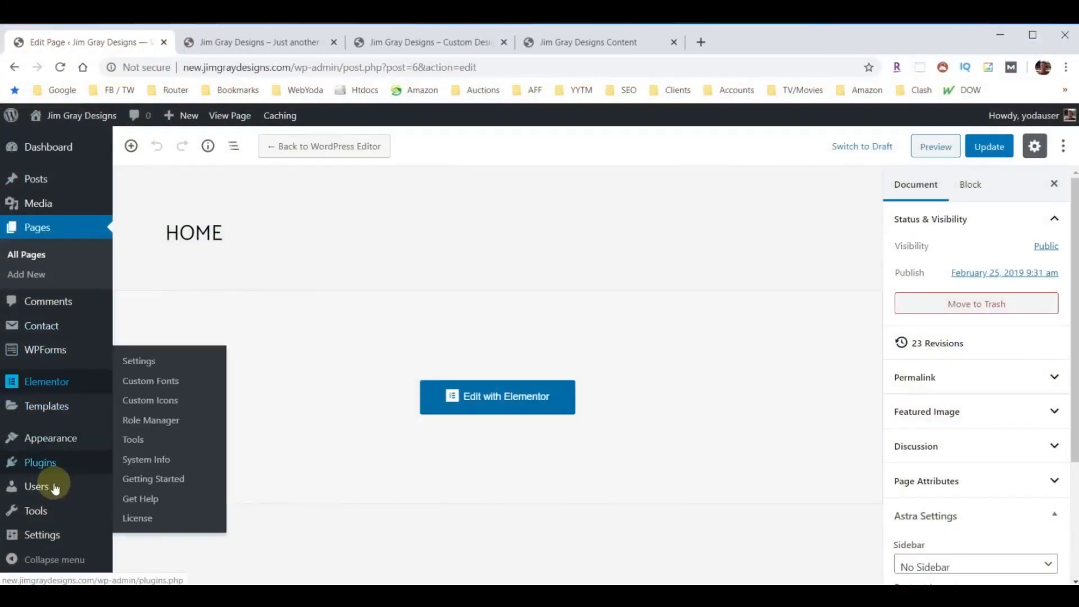
- Uncheck 'Discourage search engines from indexing this site' in Reading settings and save
{"action": "mouse_move", "coordinate": [40, 535]}
{"action": "left_click", "coordinate": [138, 421]}
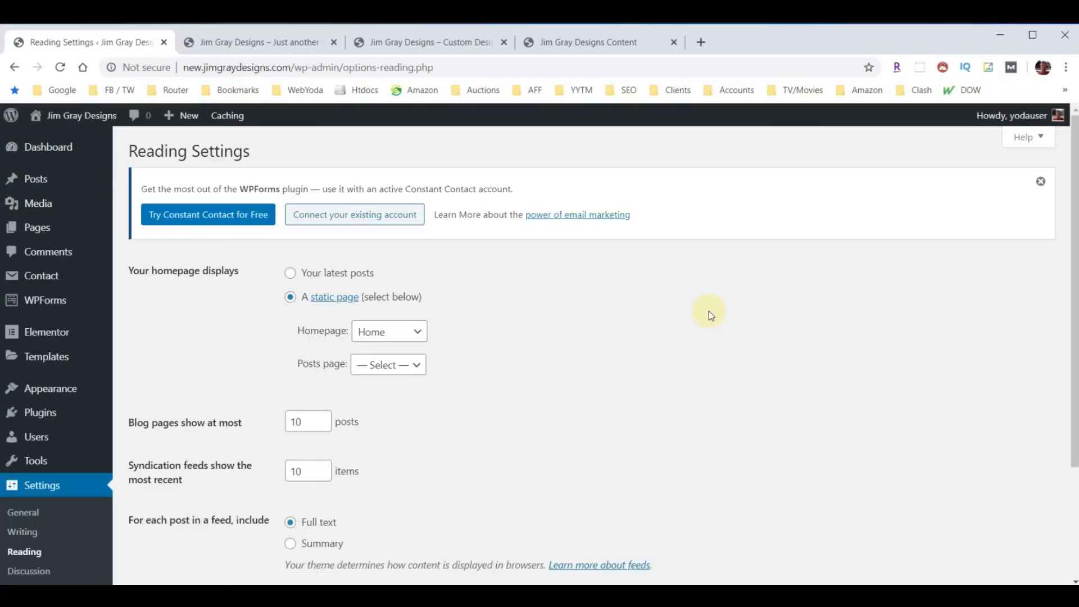
{"action": "scroll", "coordinate": [709, 311], "scroll_direction": "down", "scroll_amount": 3}
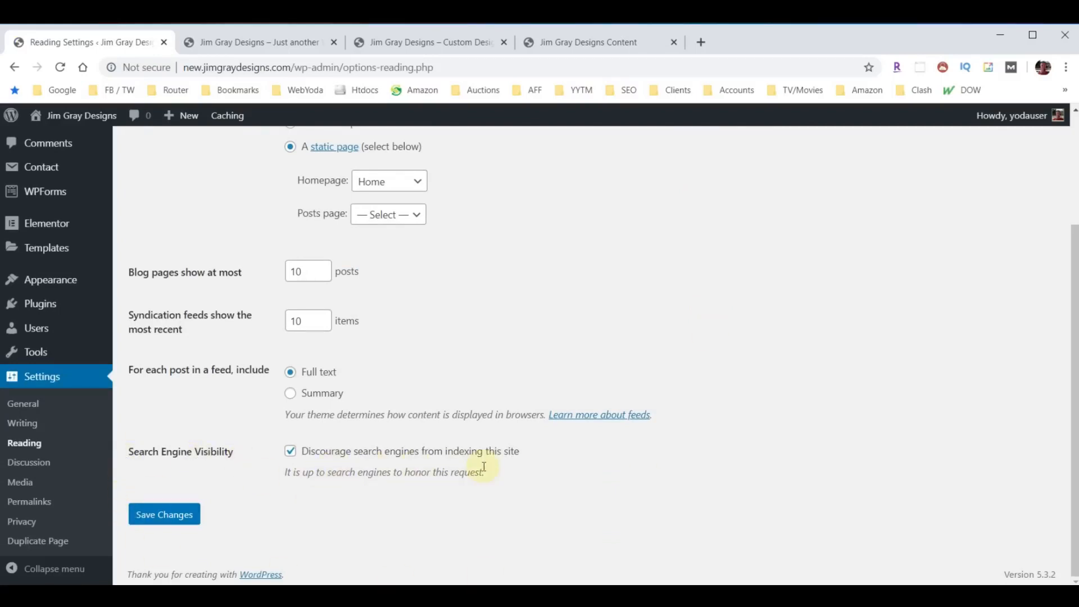
{"action": "left_click", "coordinate": [289, 454]}
{"action": "left_click", "coordinate": [148, 515]}
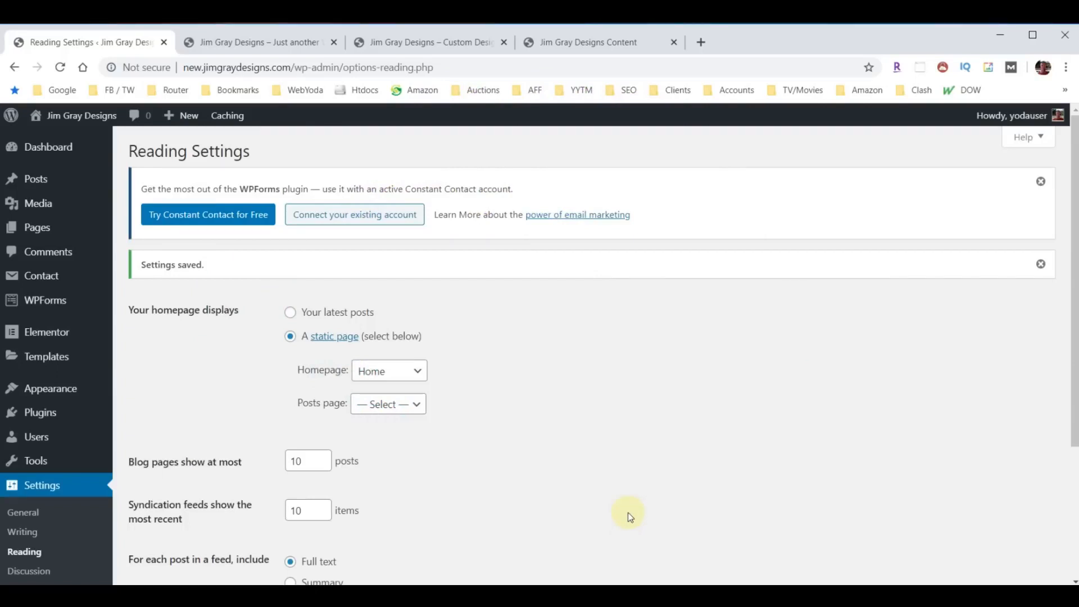
{"action": "left_click", "coordinate": [40, 413]}
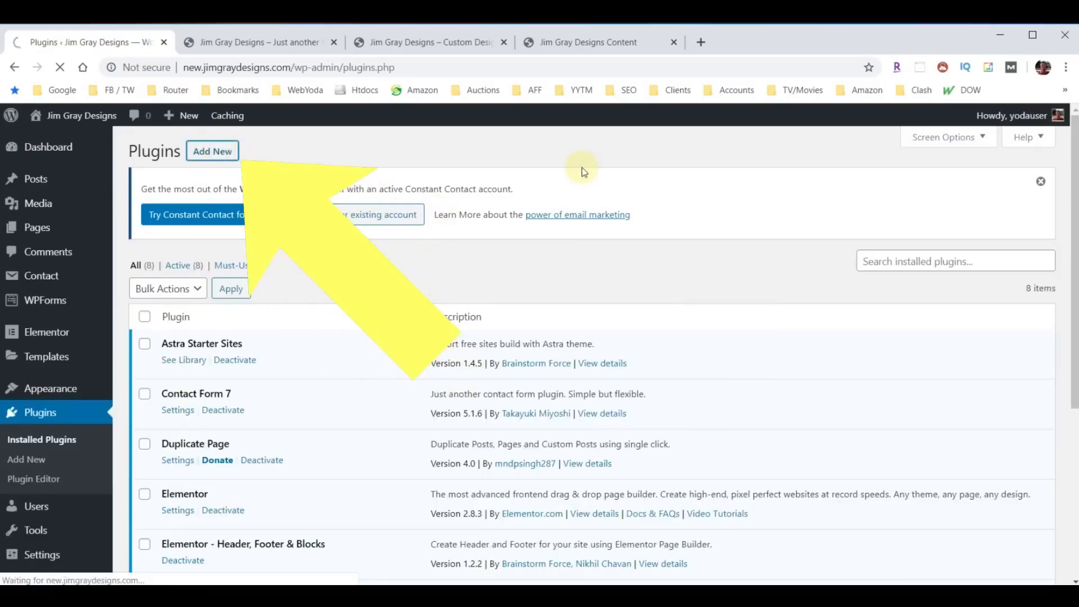
- Search plugins for 'Yoast', then install and activate Yoast SEO
{"action": "left_click", "coordinate": [910, 277]}
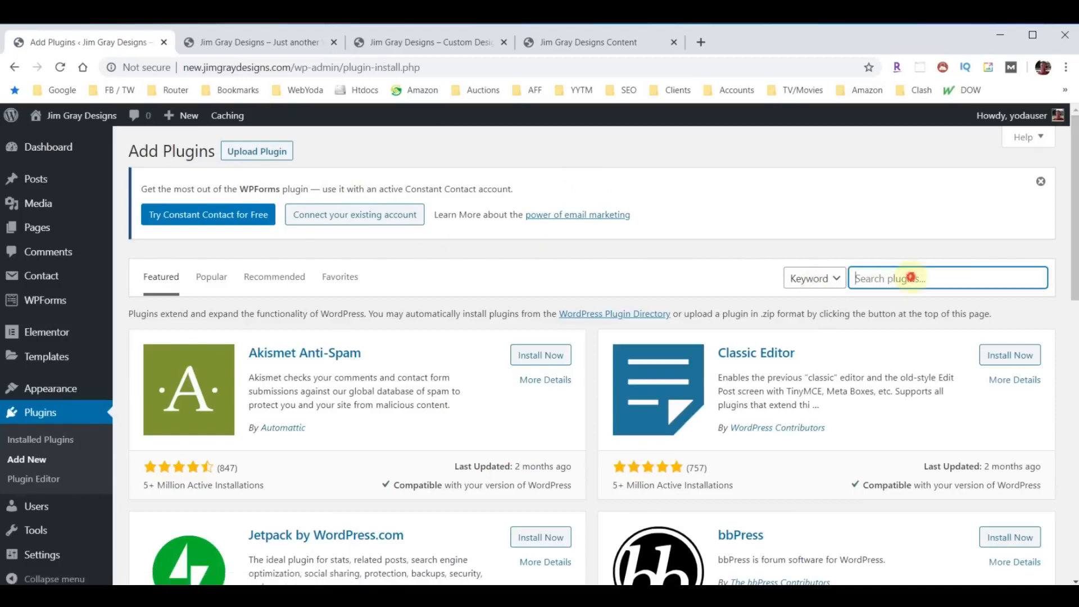
{"action": "type", "text": "Yoast"}
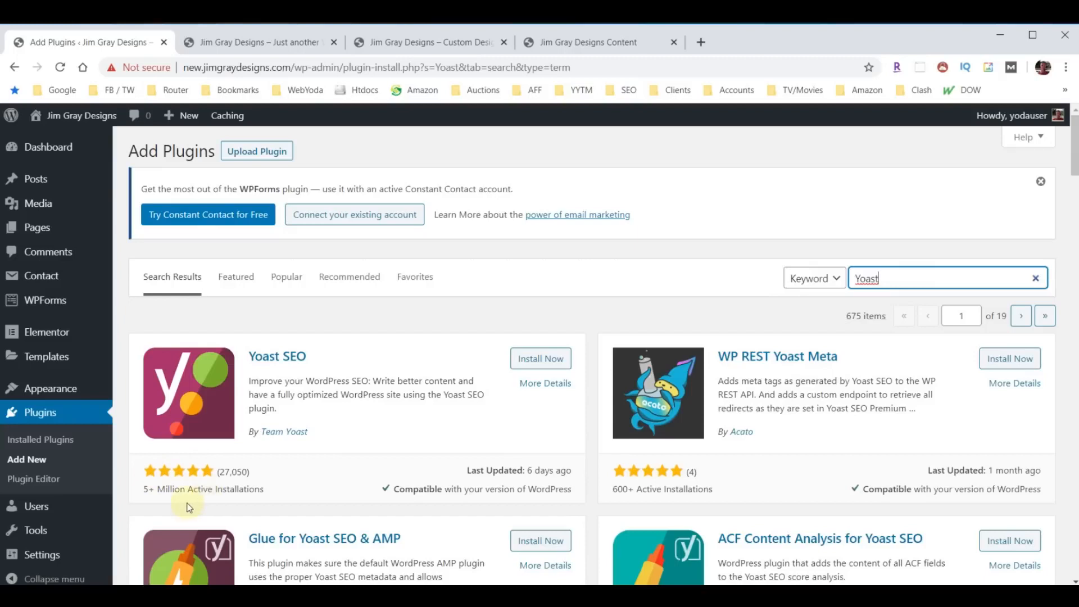
{"action": "left_click", "coordinate": [537, 358]}
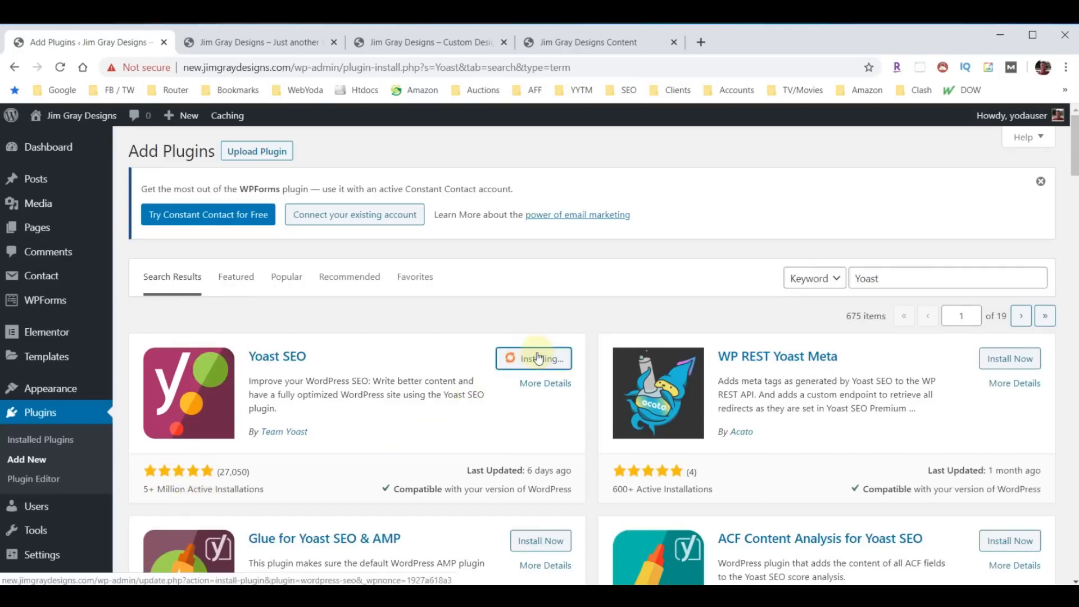
{"action": "left_click", "coordinate": [538, 358]}
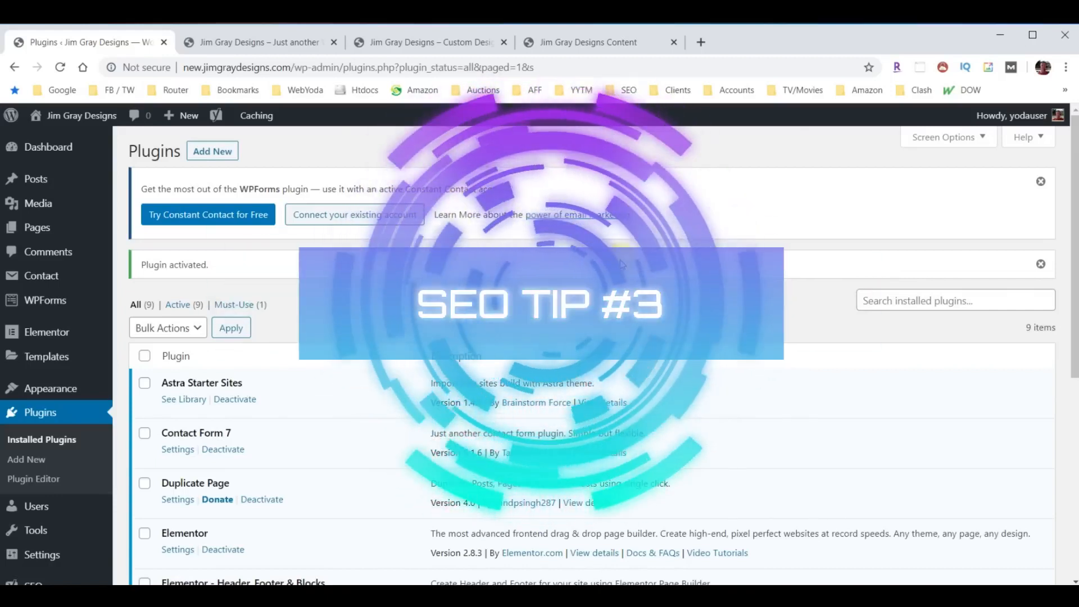
- Open a new browser tab to visit joseone.com
{"action": "left_click", "coordinate": [701, 42]}
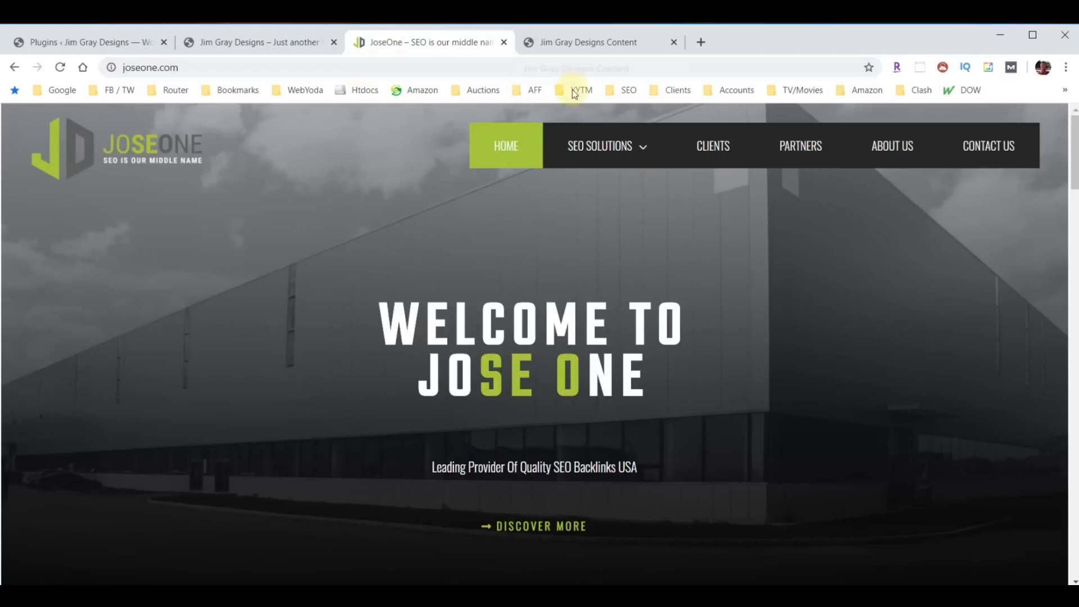
- Open SEO BASICS from JoseOne's SEO SOLUTIONS menu and scroll through the page
{"action": "mouse_move", "coordinate": [633, 161]}
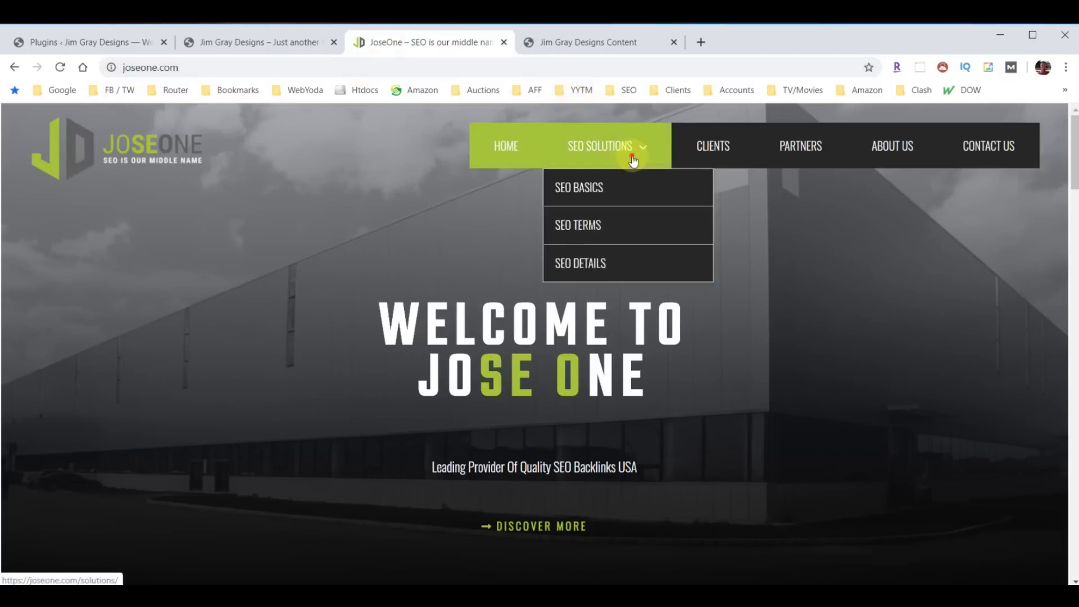
{"action": "left_click", "coordinate": [570, 186]}
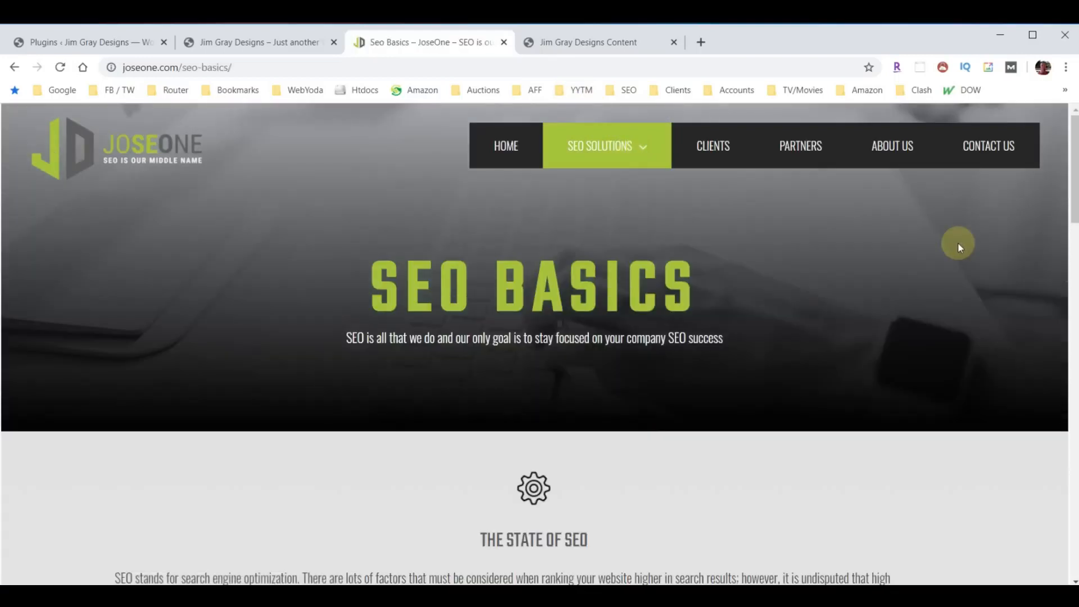
{"action": "scroll", "coordinate": [861, 281], "scroll_direction": "down", "scroll_amount": 12}
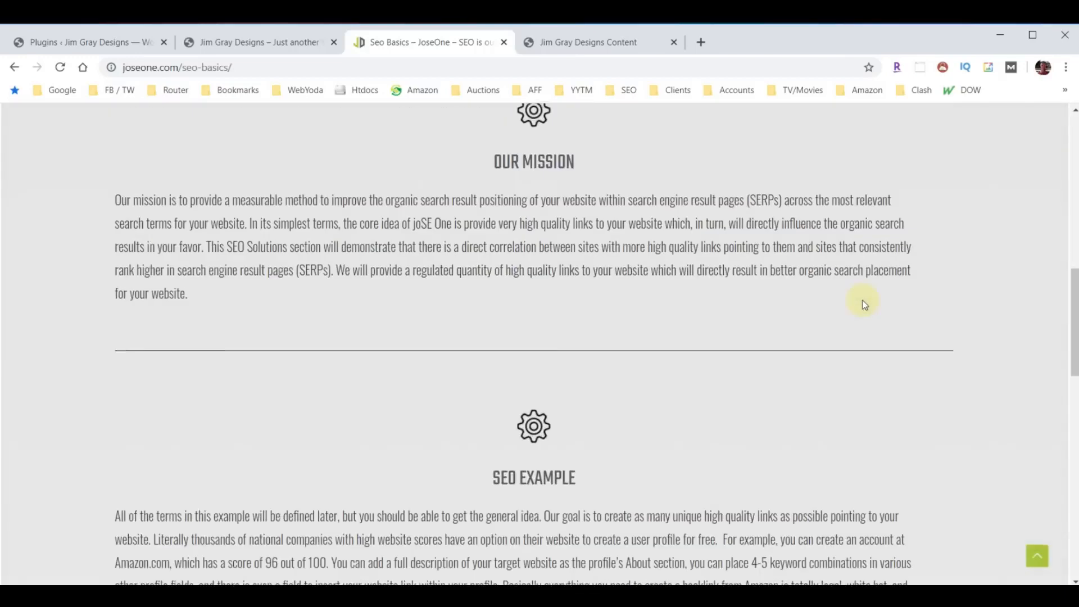
{"action": "scroll", "coordinate": [864, 304], "scroll_direction": "down", "scroll_amount": 13}
{"action": "scroll", "coordinate": [836, 375], "scroll_direction": "up", "scroll_amount": 3}
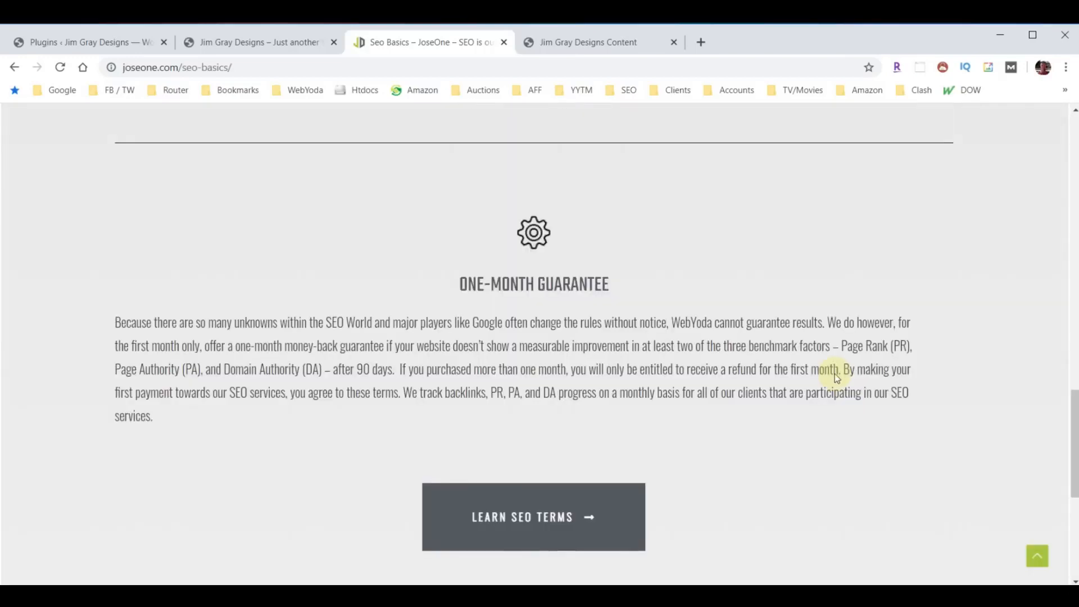
{"action": "scroll", "coordinate": [836, 378], "scroll_direction": "up", "scroll_amount": 15}
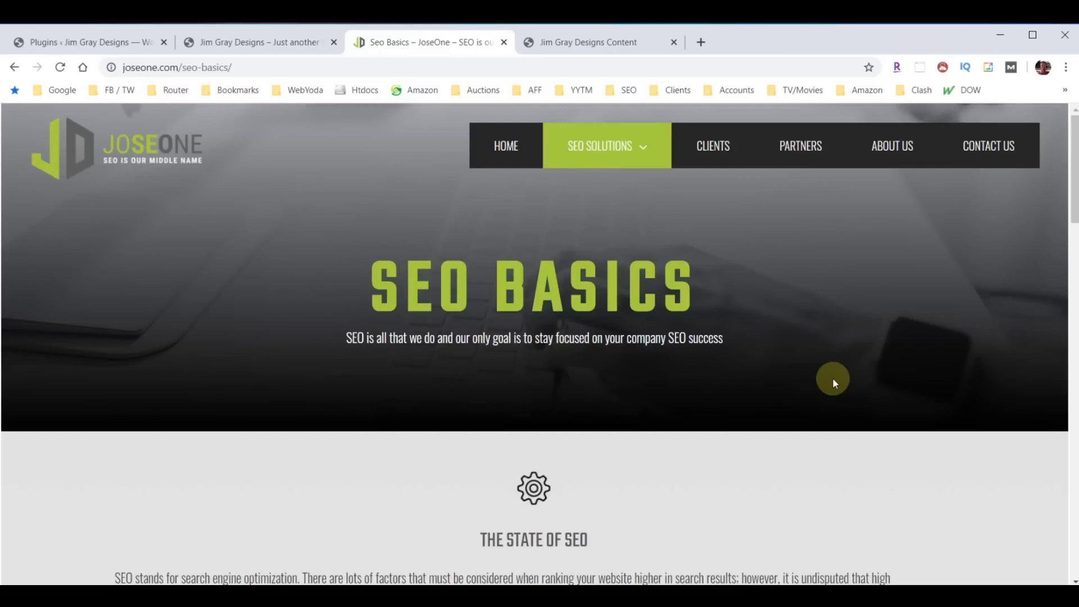